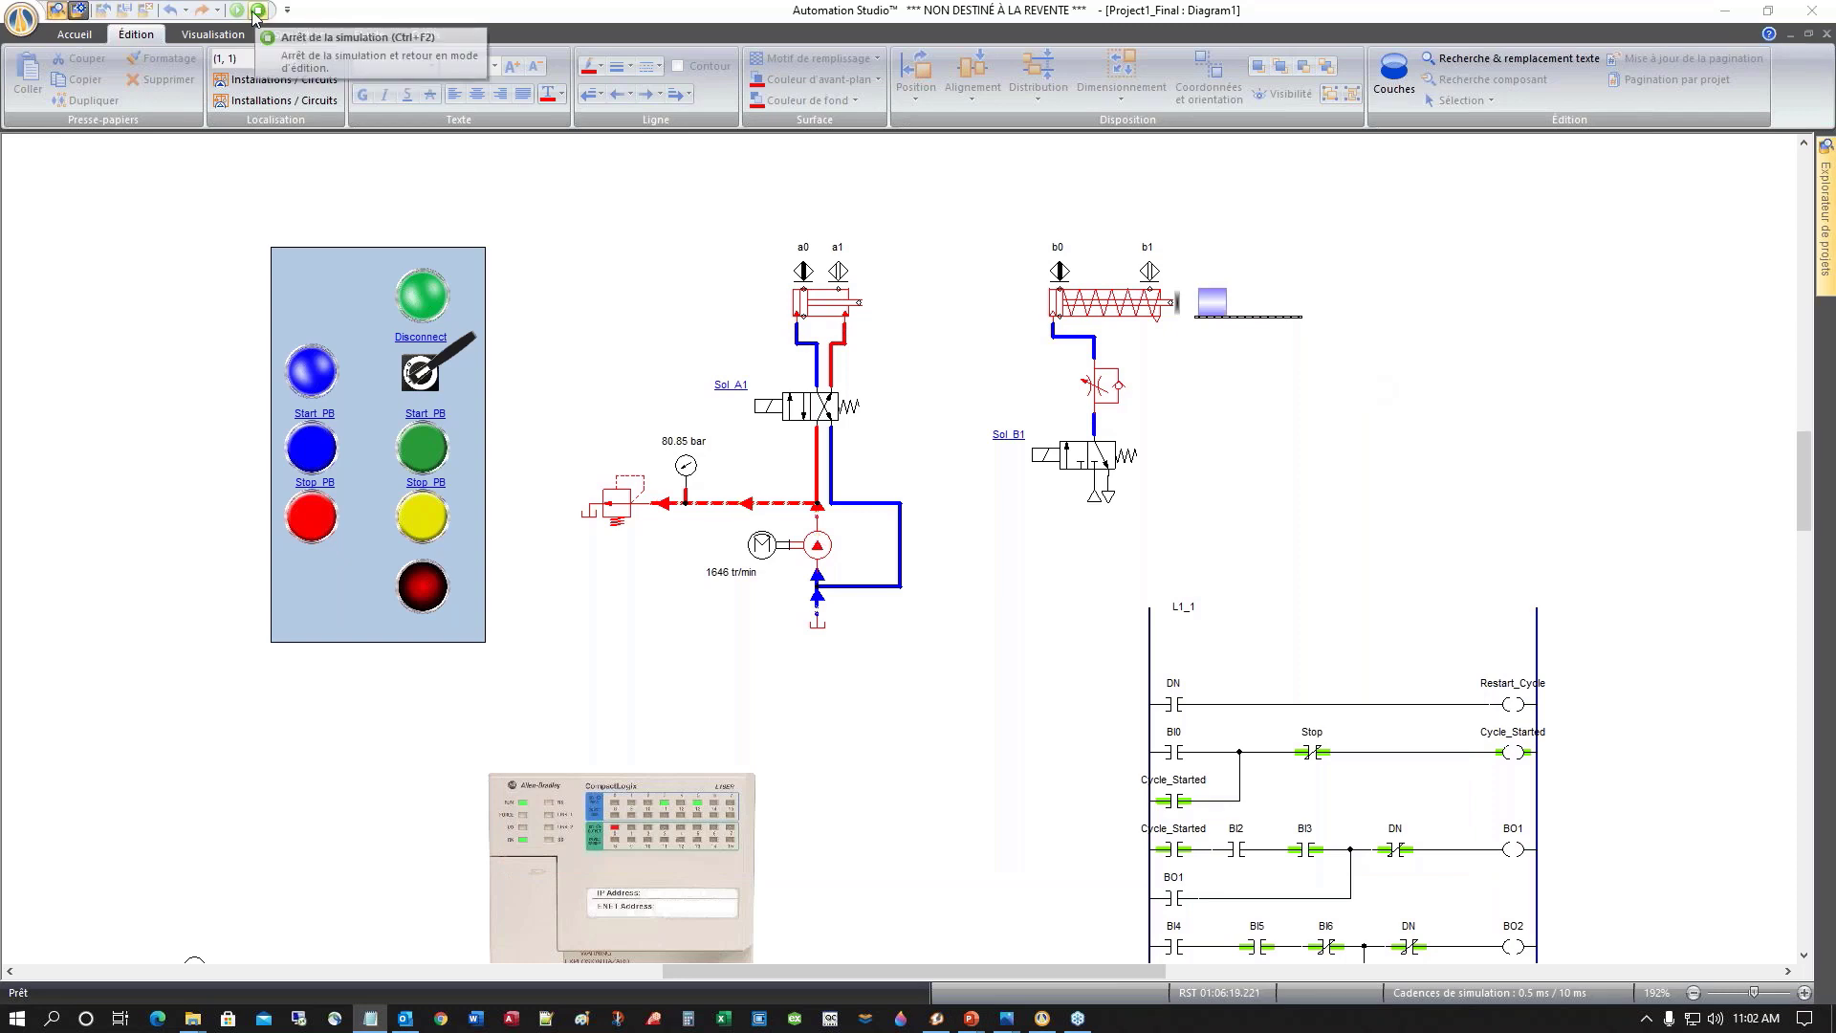
Stop the running simulation and collapse the "Diagramme échelle pour API AB" category in the component library
click(258, 13)
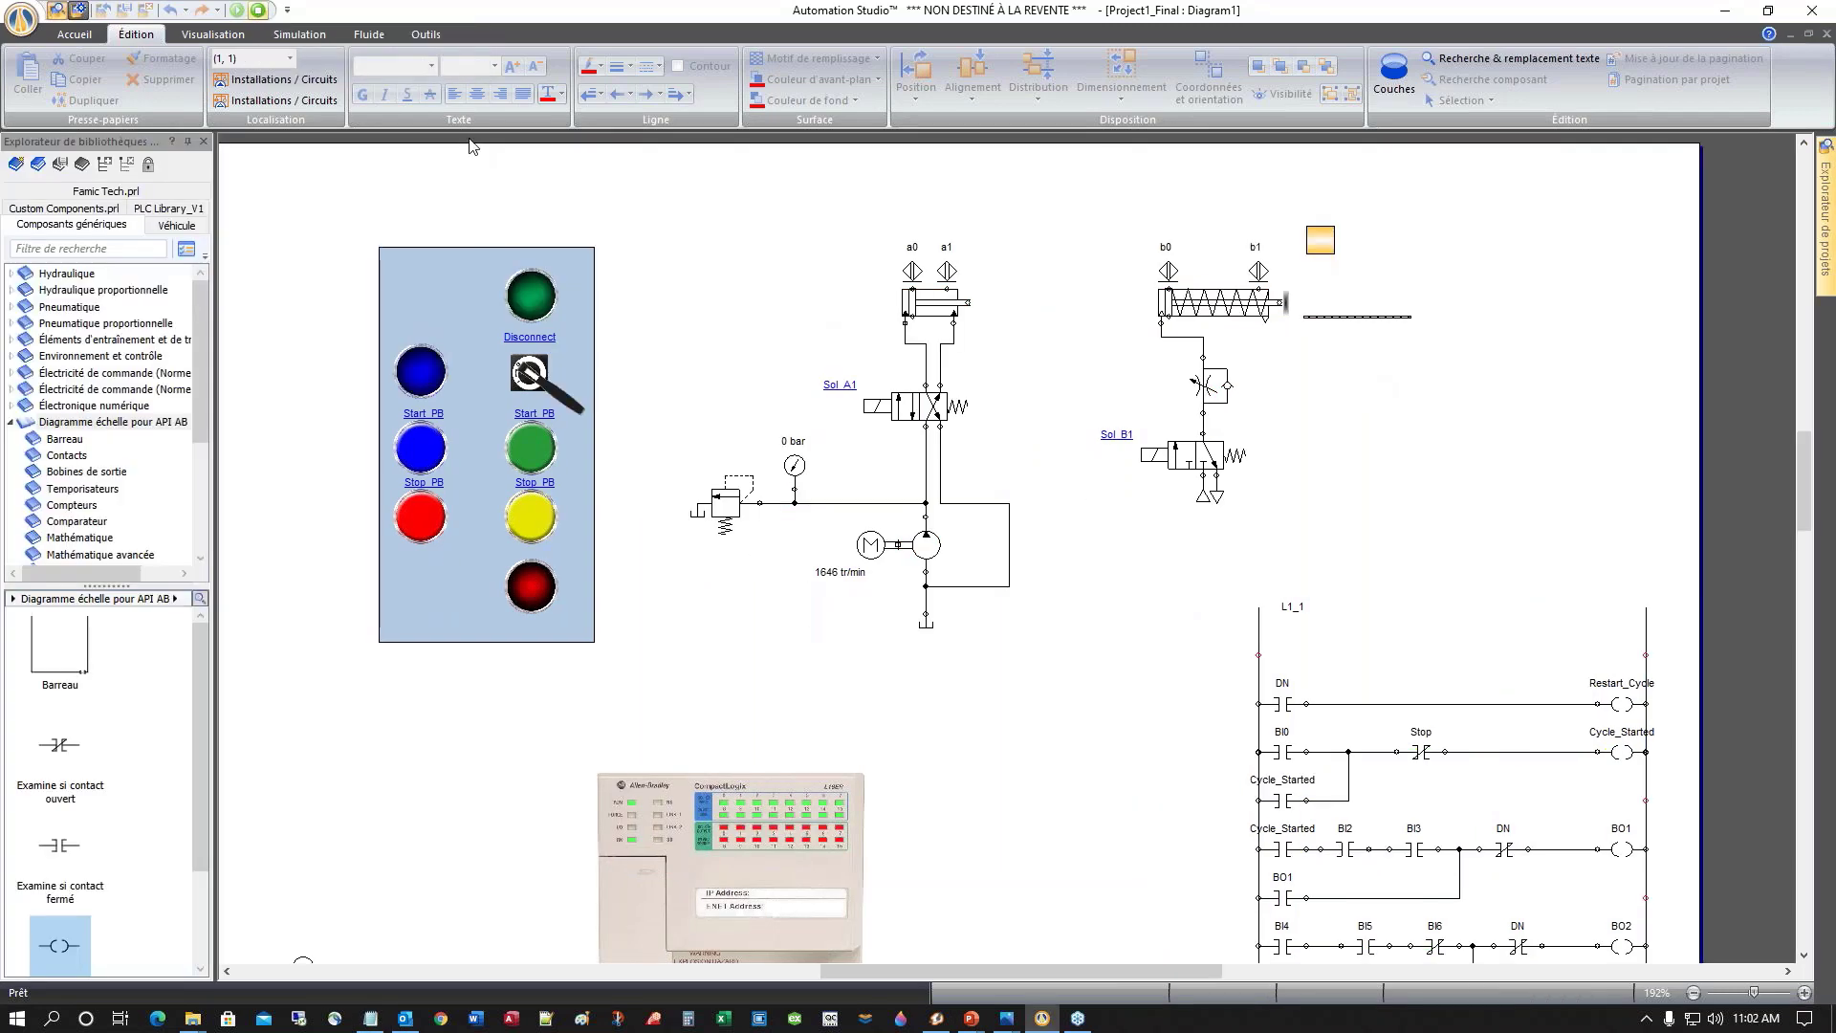
scroll(812, 484, down, 2)
scroll(812, 484, down, 6)
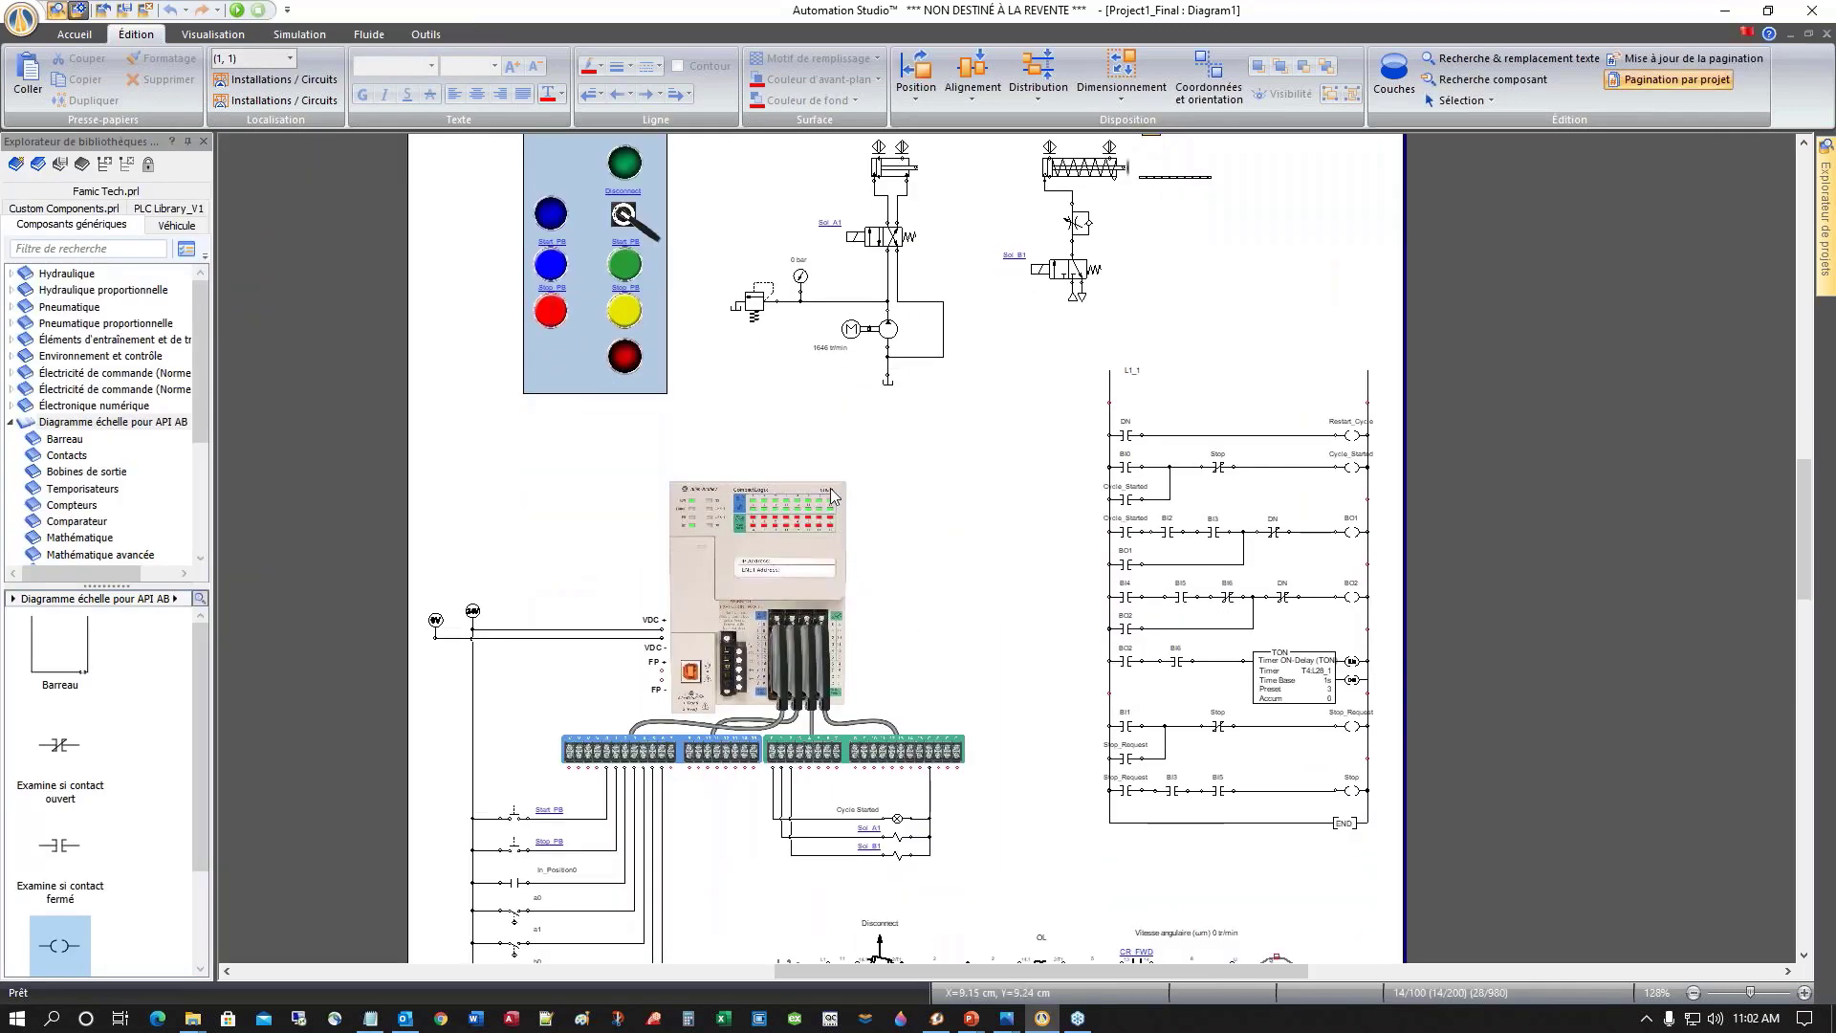
scroll(830, 494, down, 5)
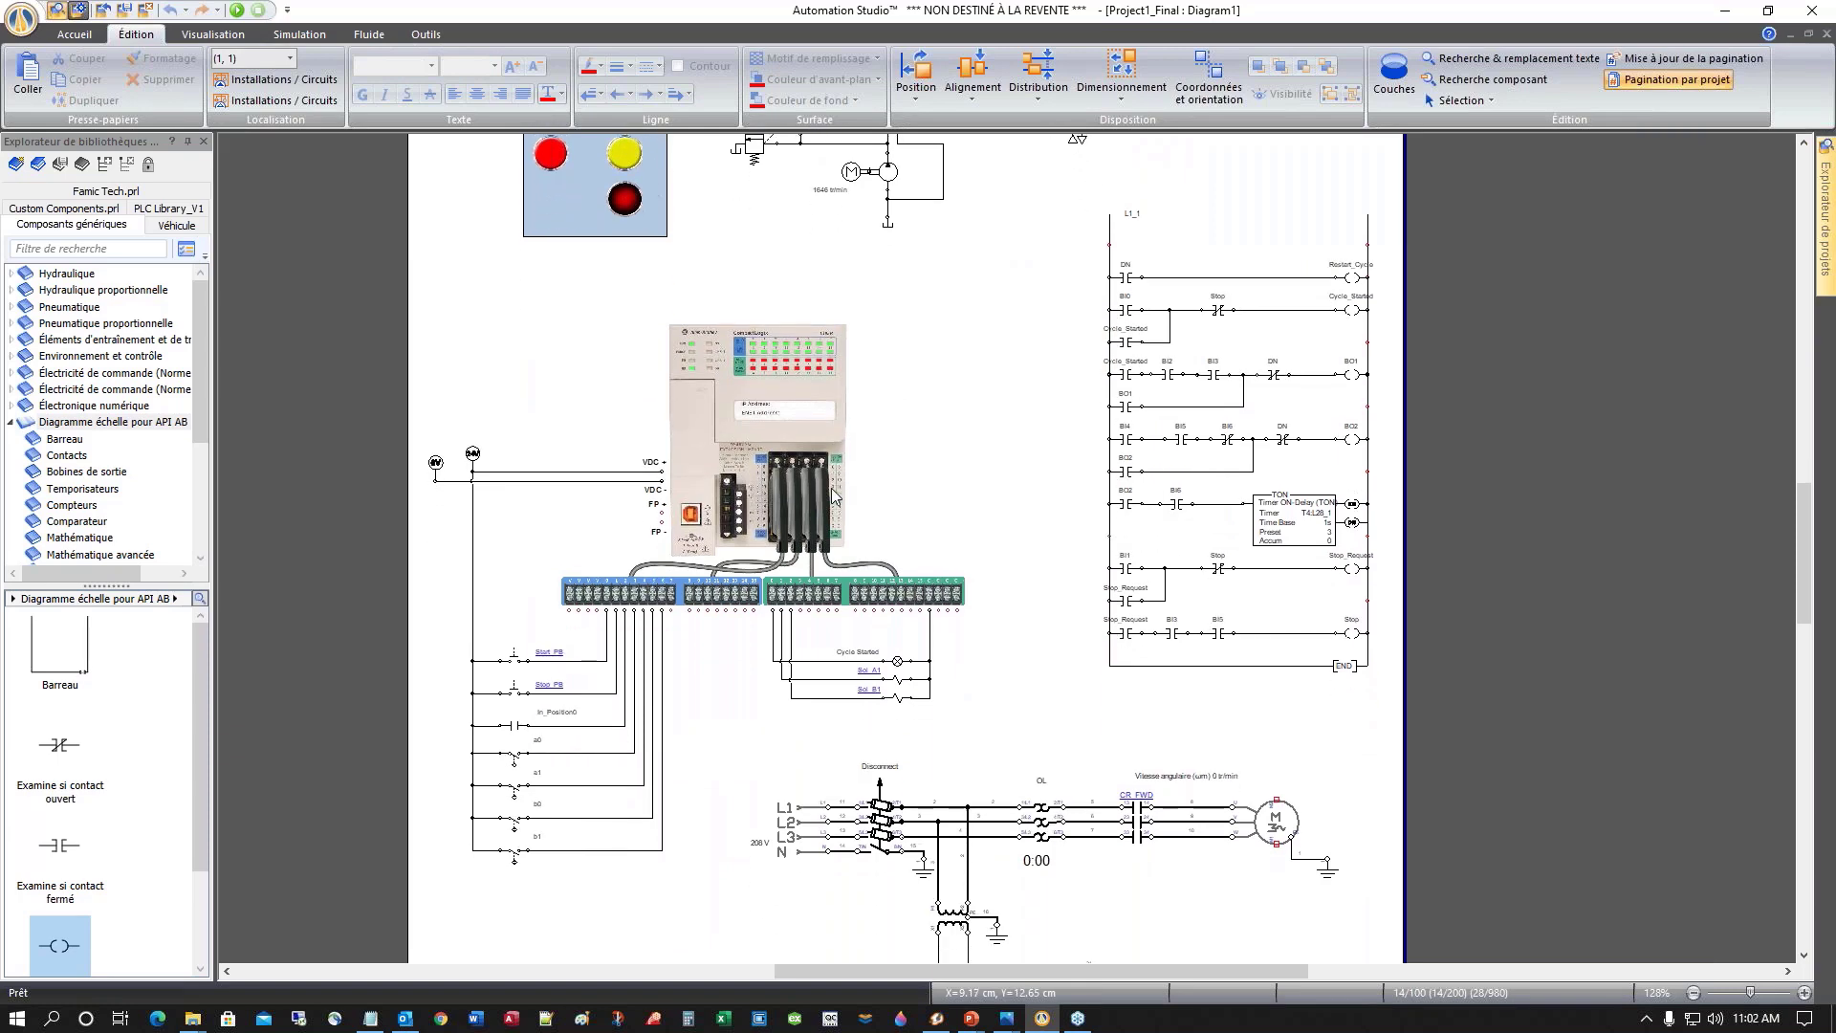
scroll(830, 488, down, 3)
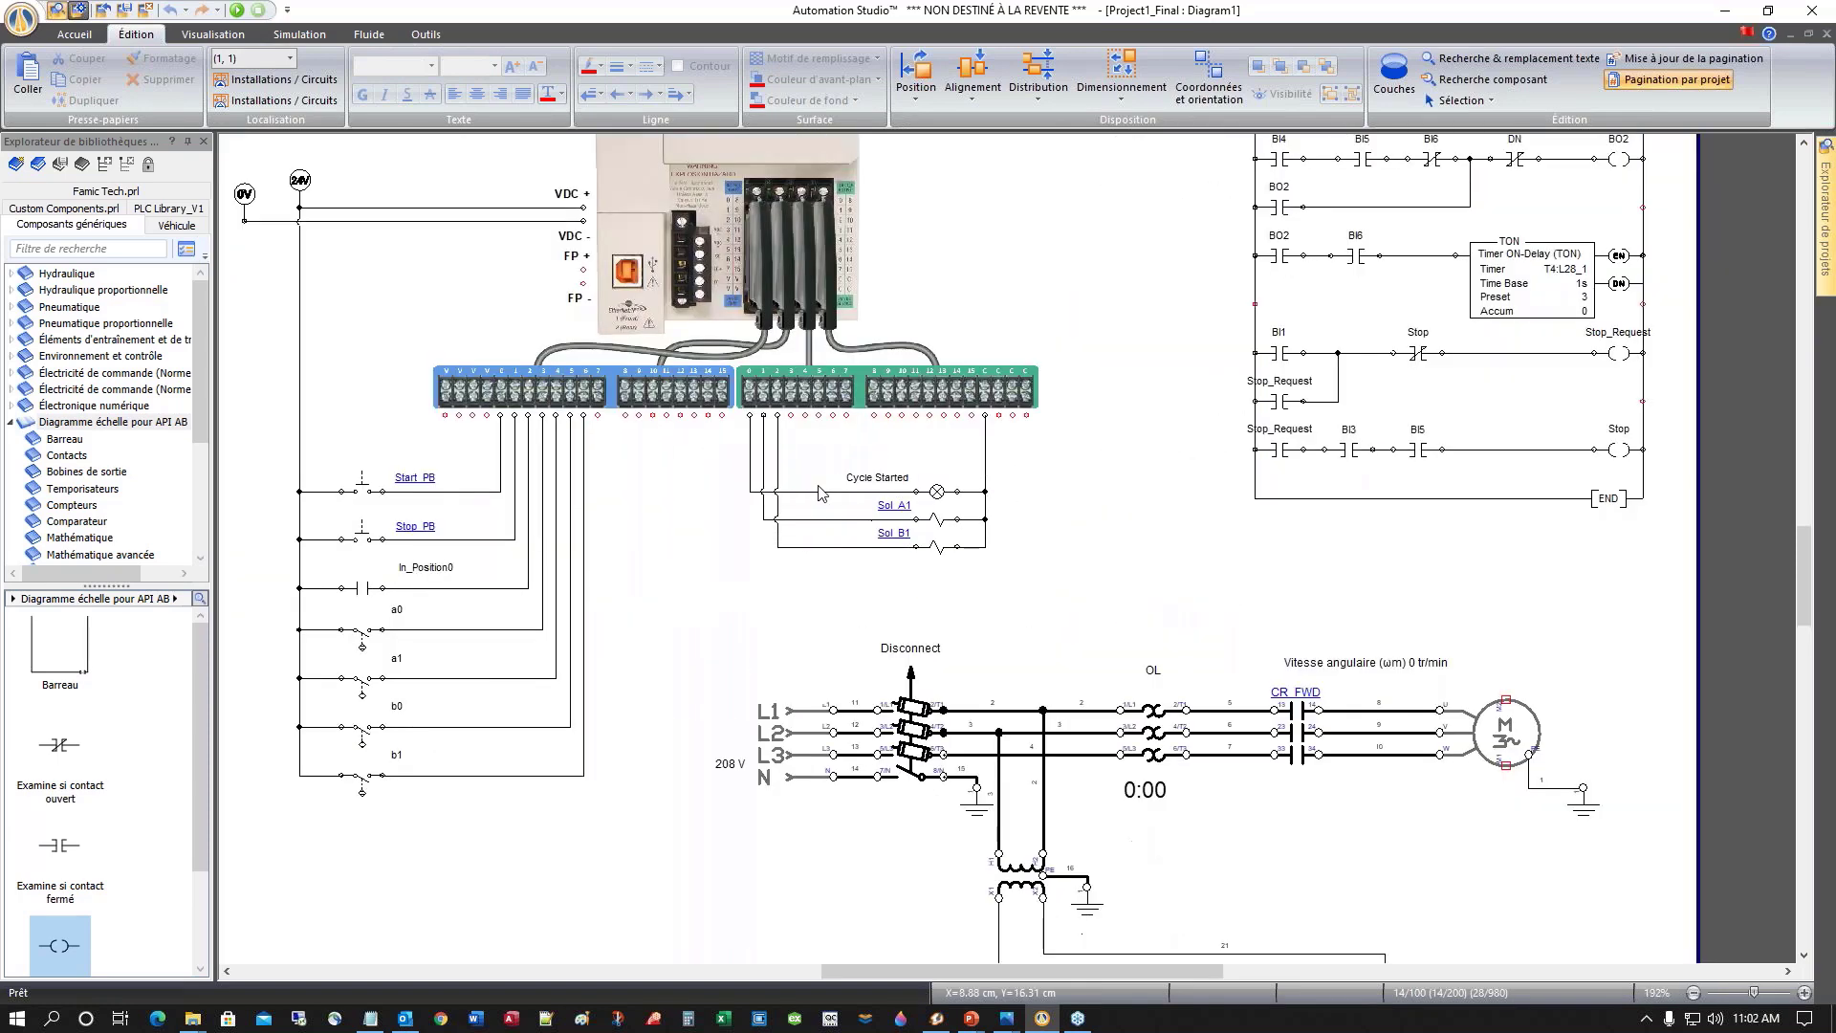
scroll(820, 494, up, 4)
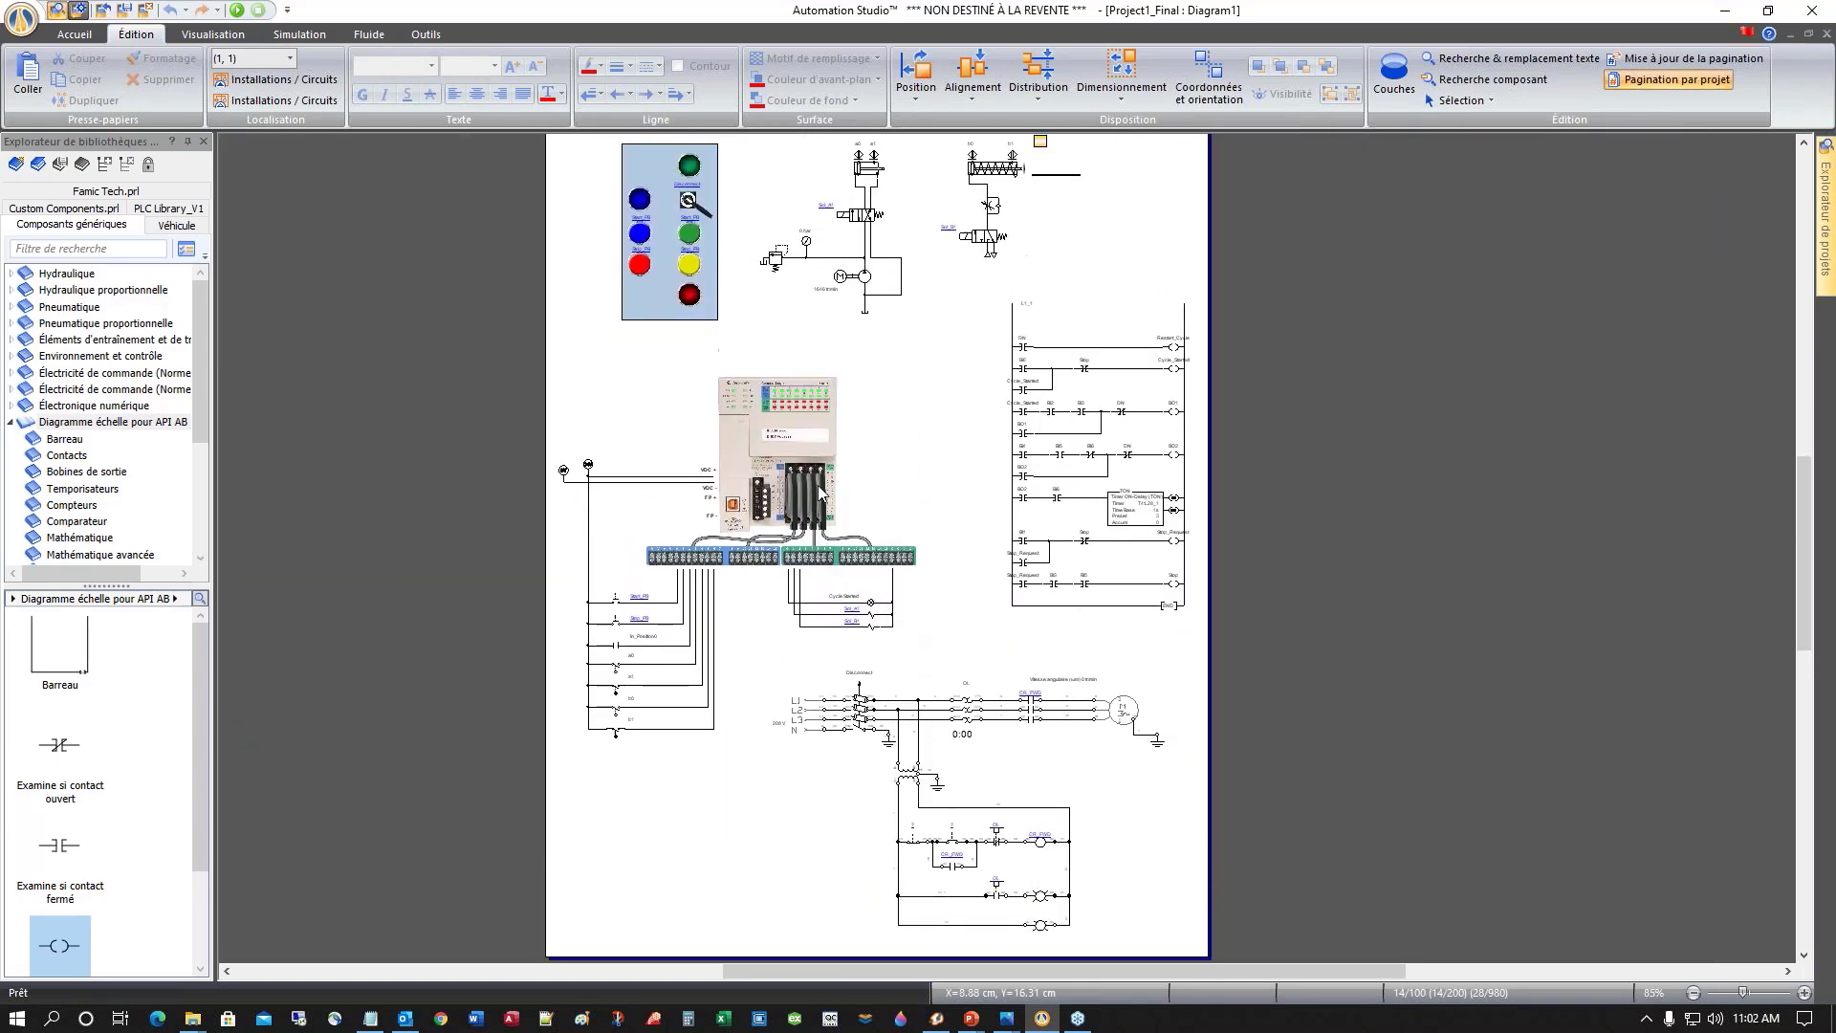
scroll(820, 494, up, 1)
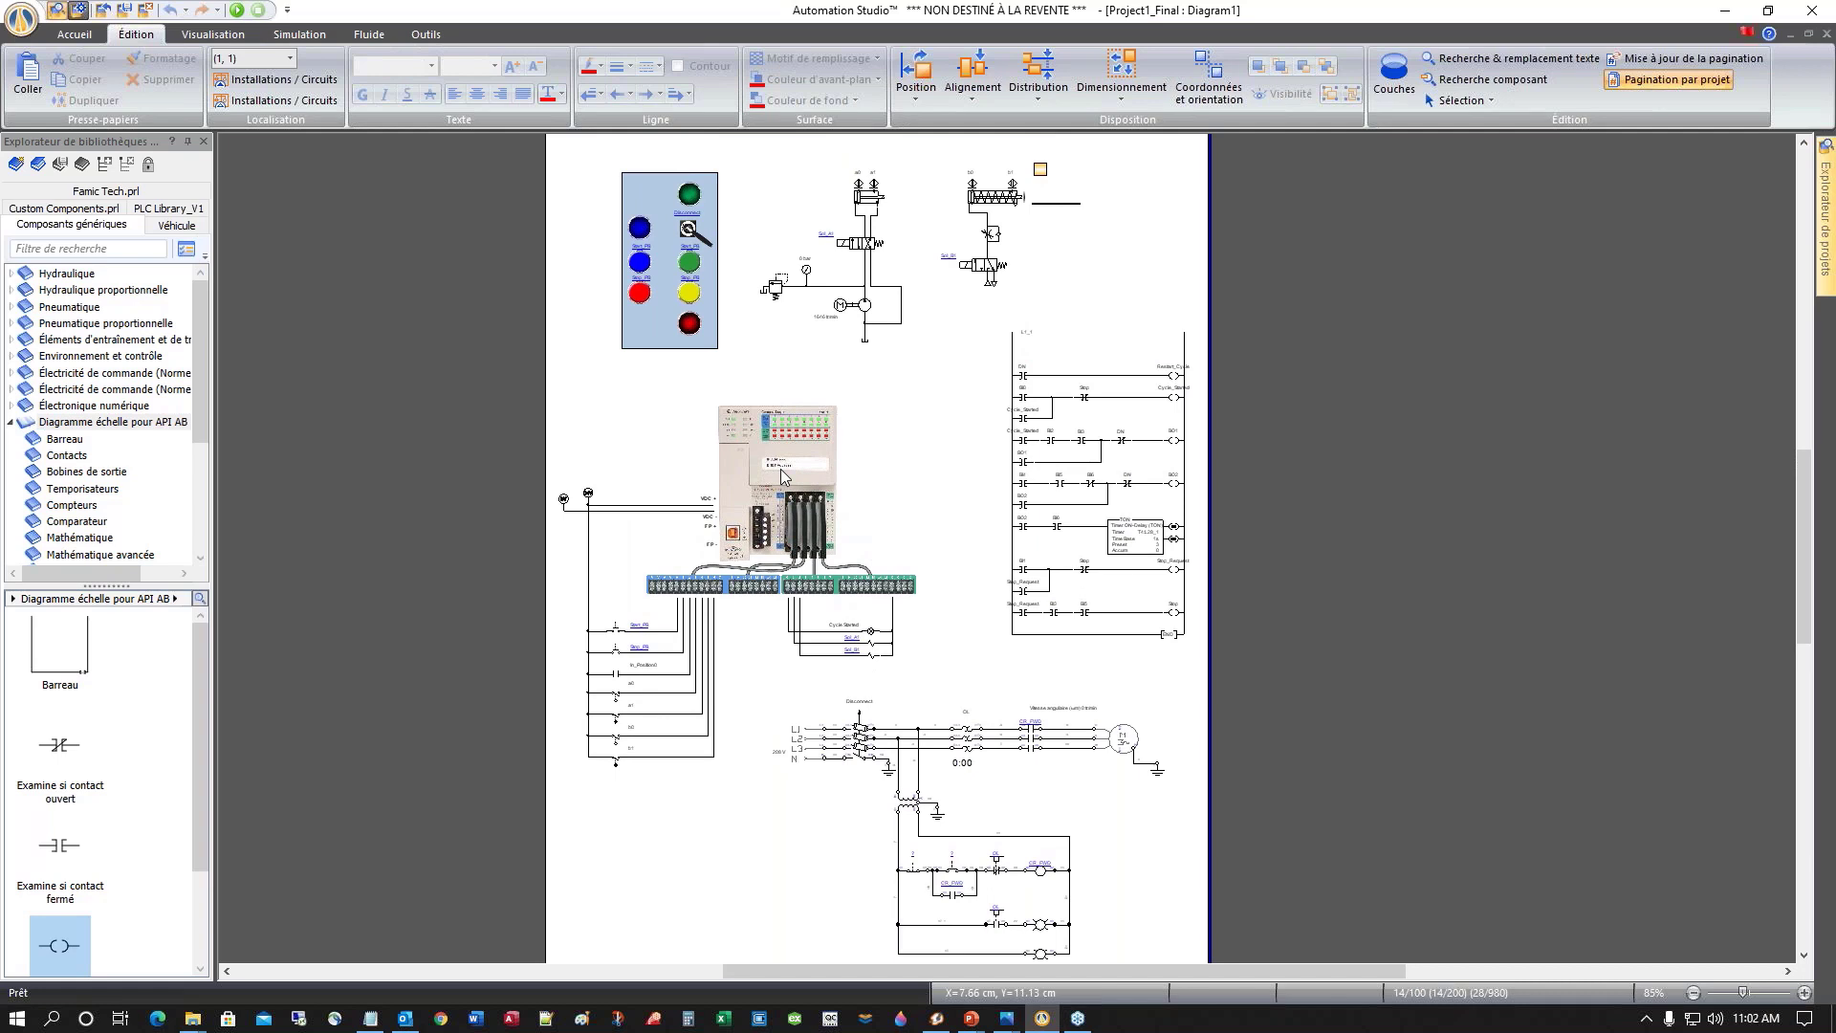
click(10, 426)
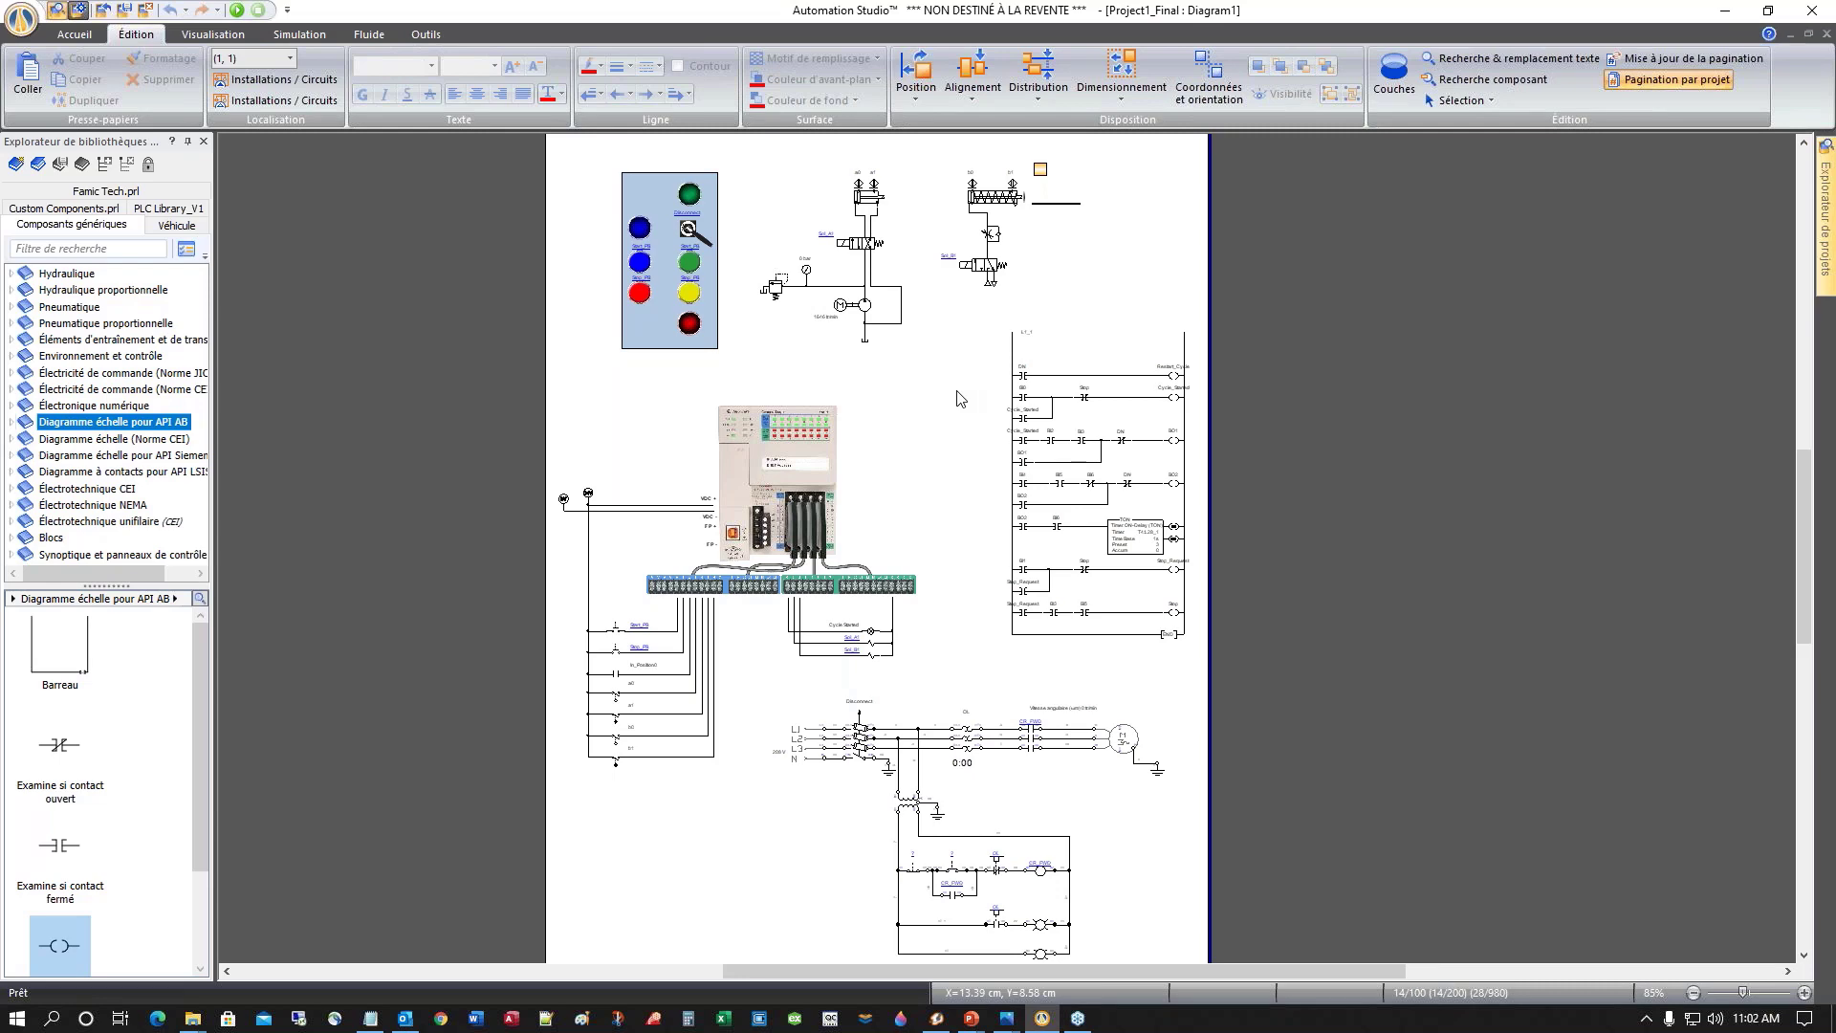
Examine the diagram's control panel, fluid power circuits, ladder logic, PLC wiring and motor power circuit
scroll(957, 392, up, 1)
scroll(939, 396, up, 4)
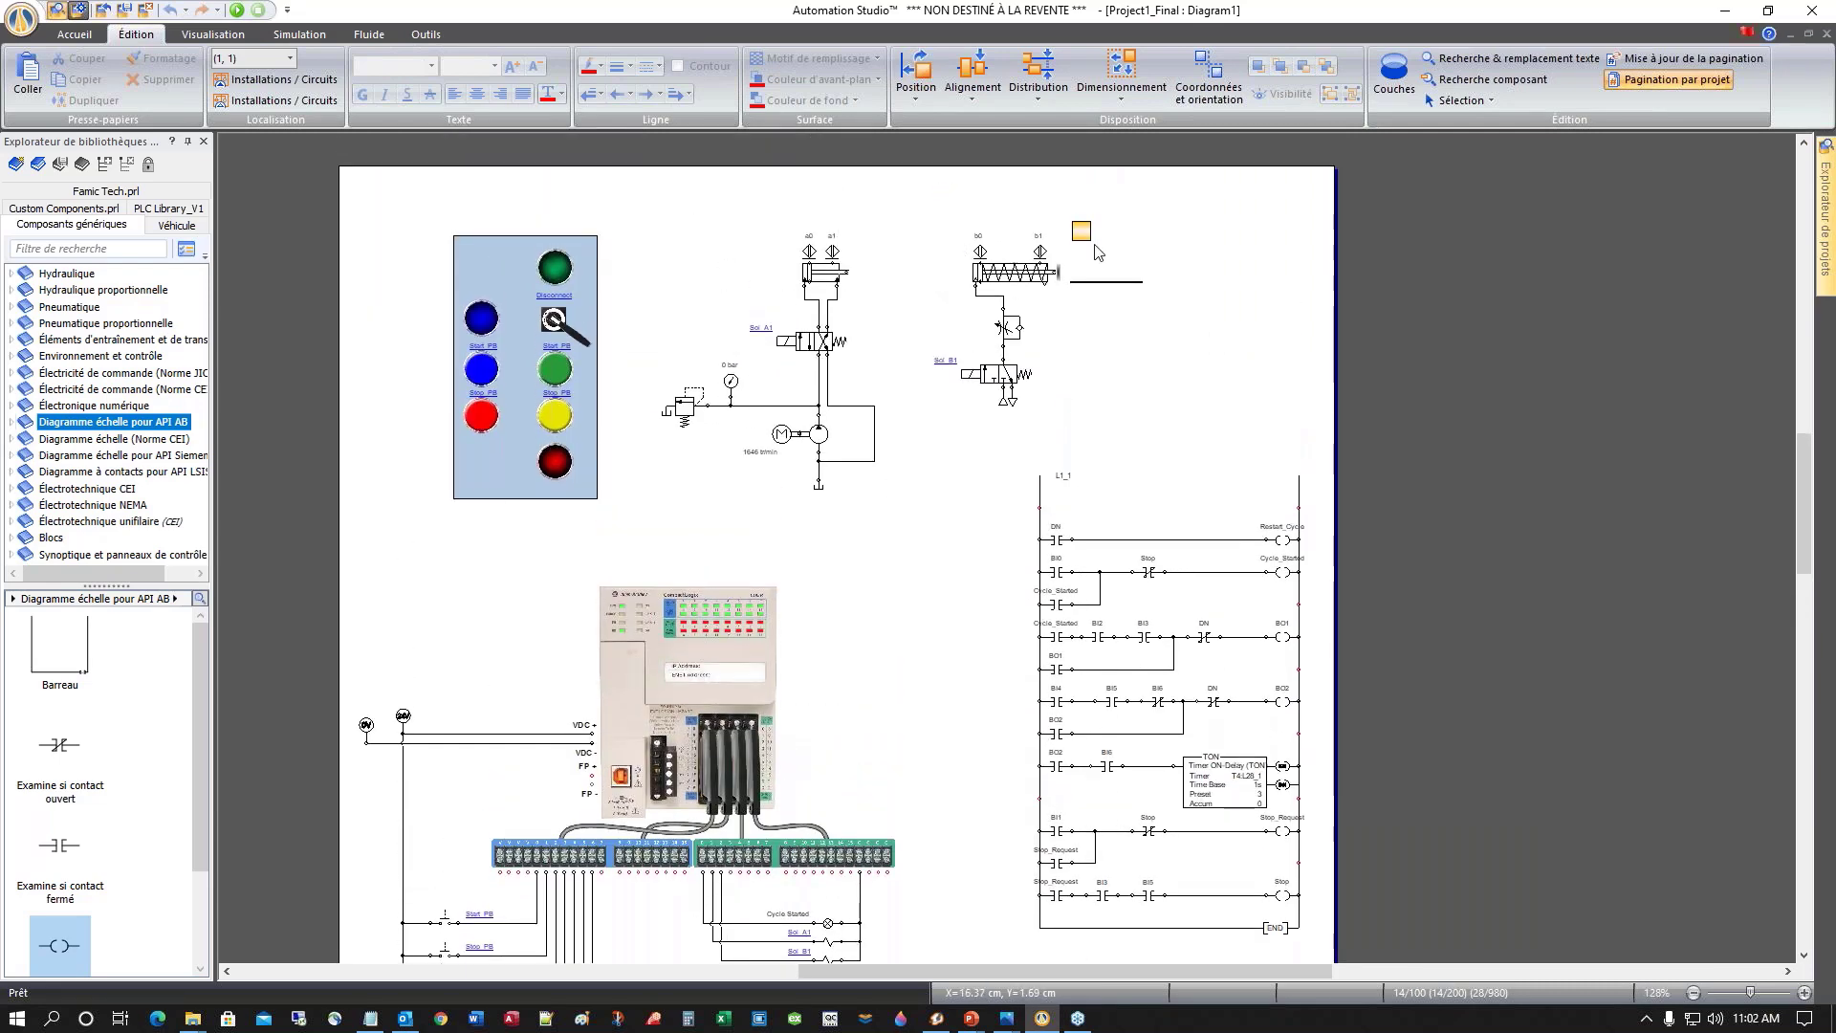
scroll(878, 548, down, 2)
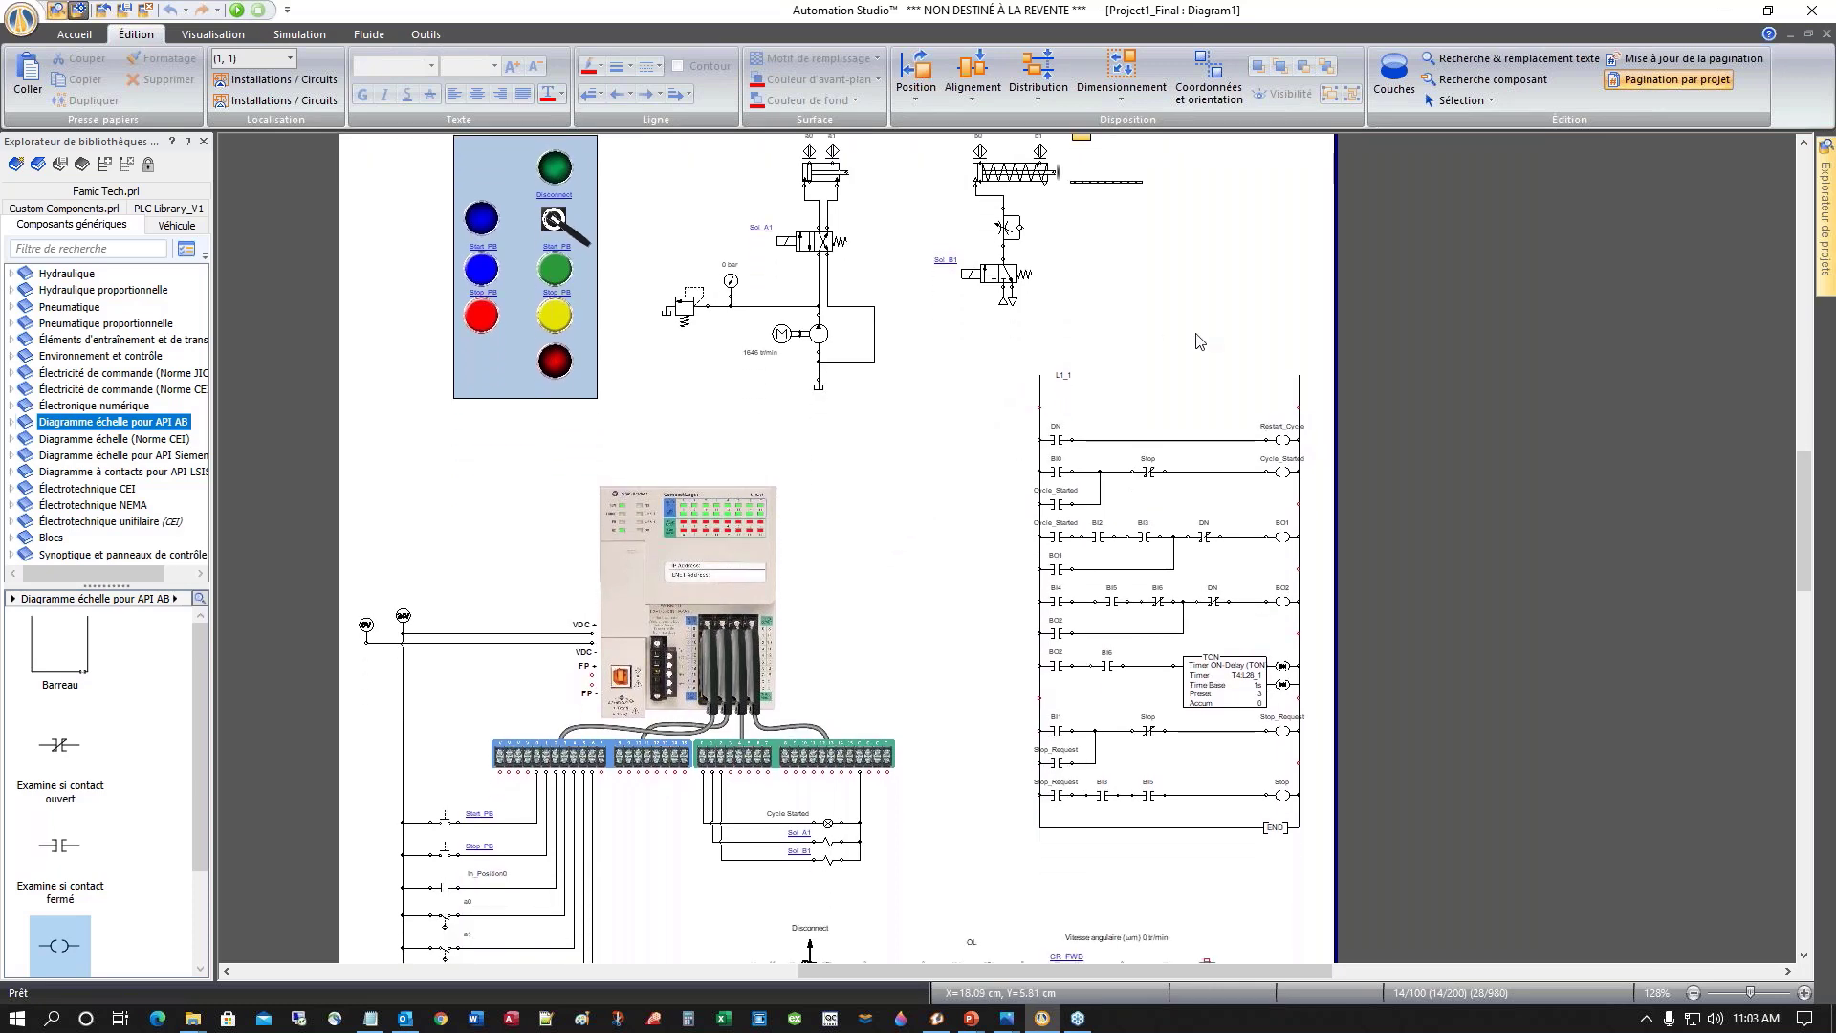
scroll(953, 772, down, 4)
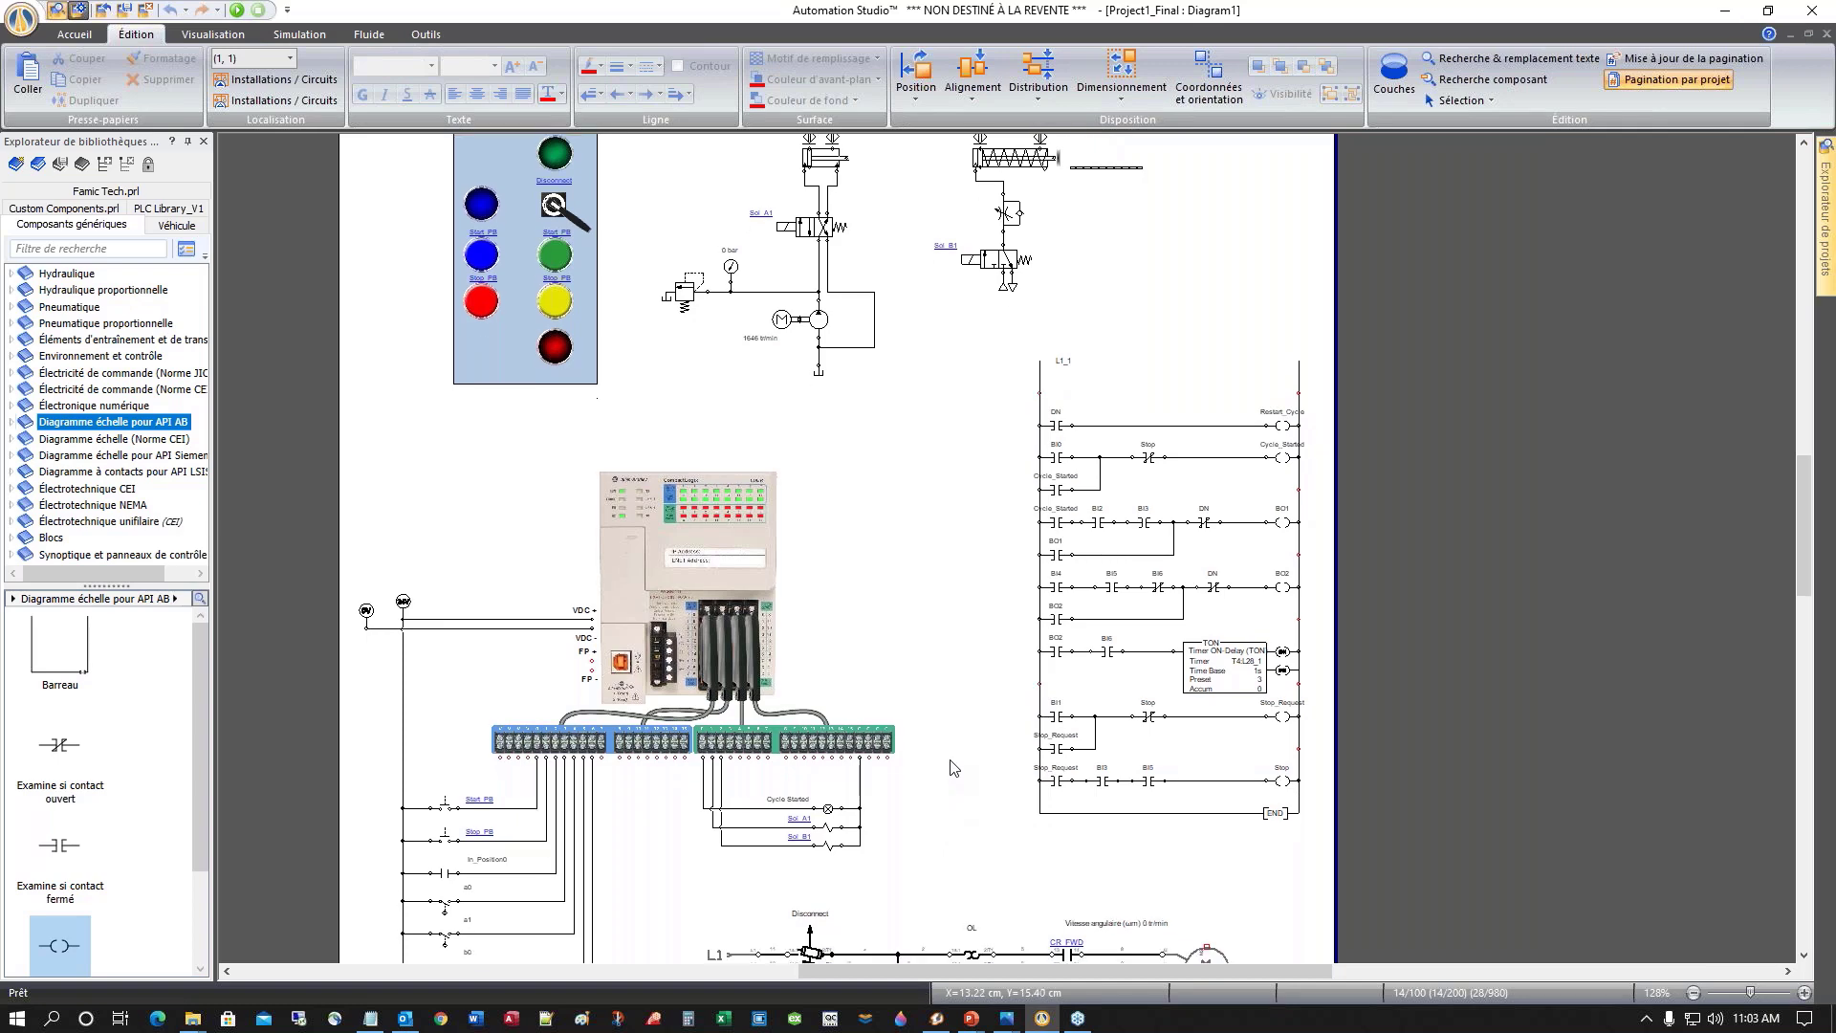
scroll(672, 729, down, 2)
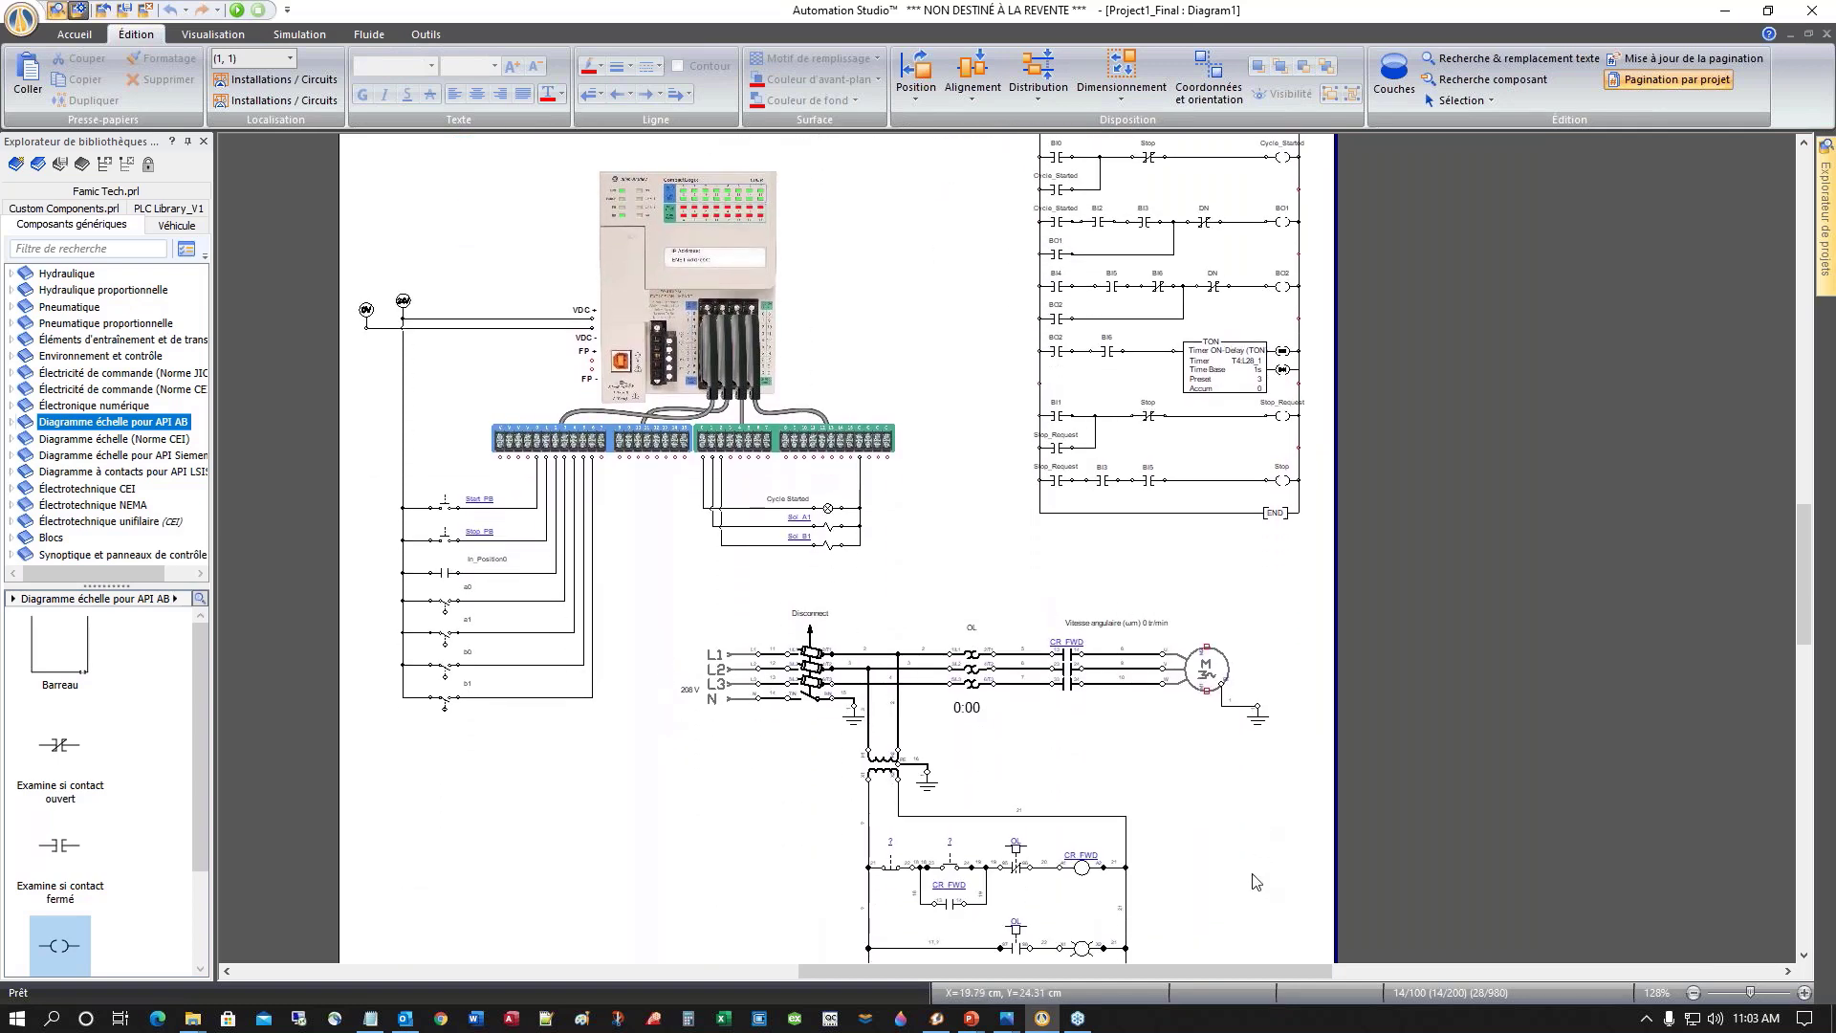
scroll(1253, 875, down, 2)
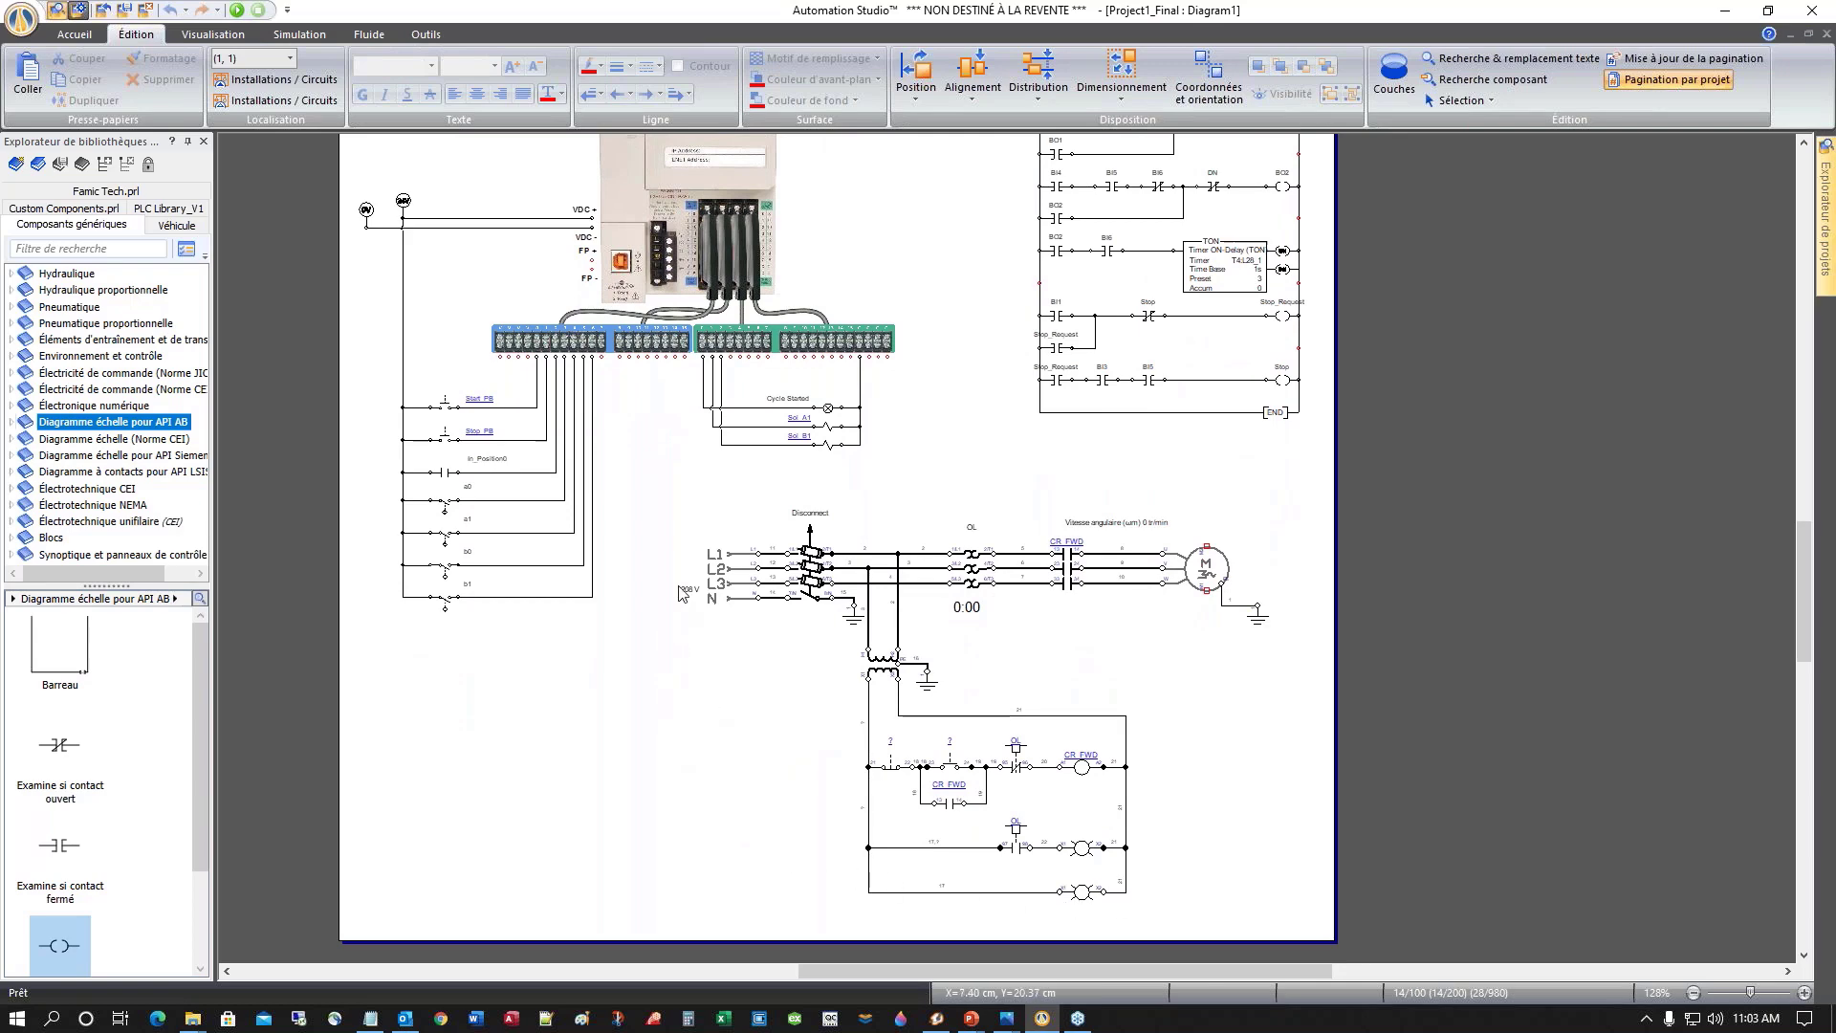
scroll(677, 588, up, 3)
scroll(677, 589, up, 2)
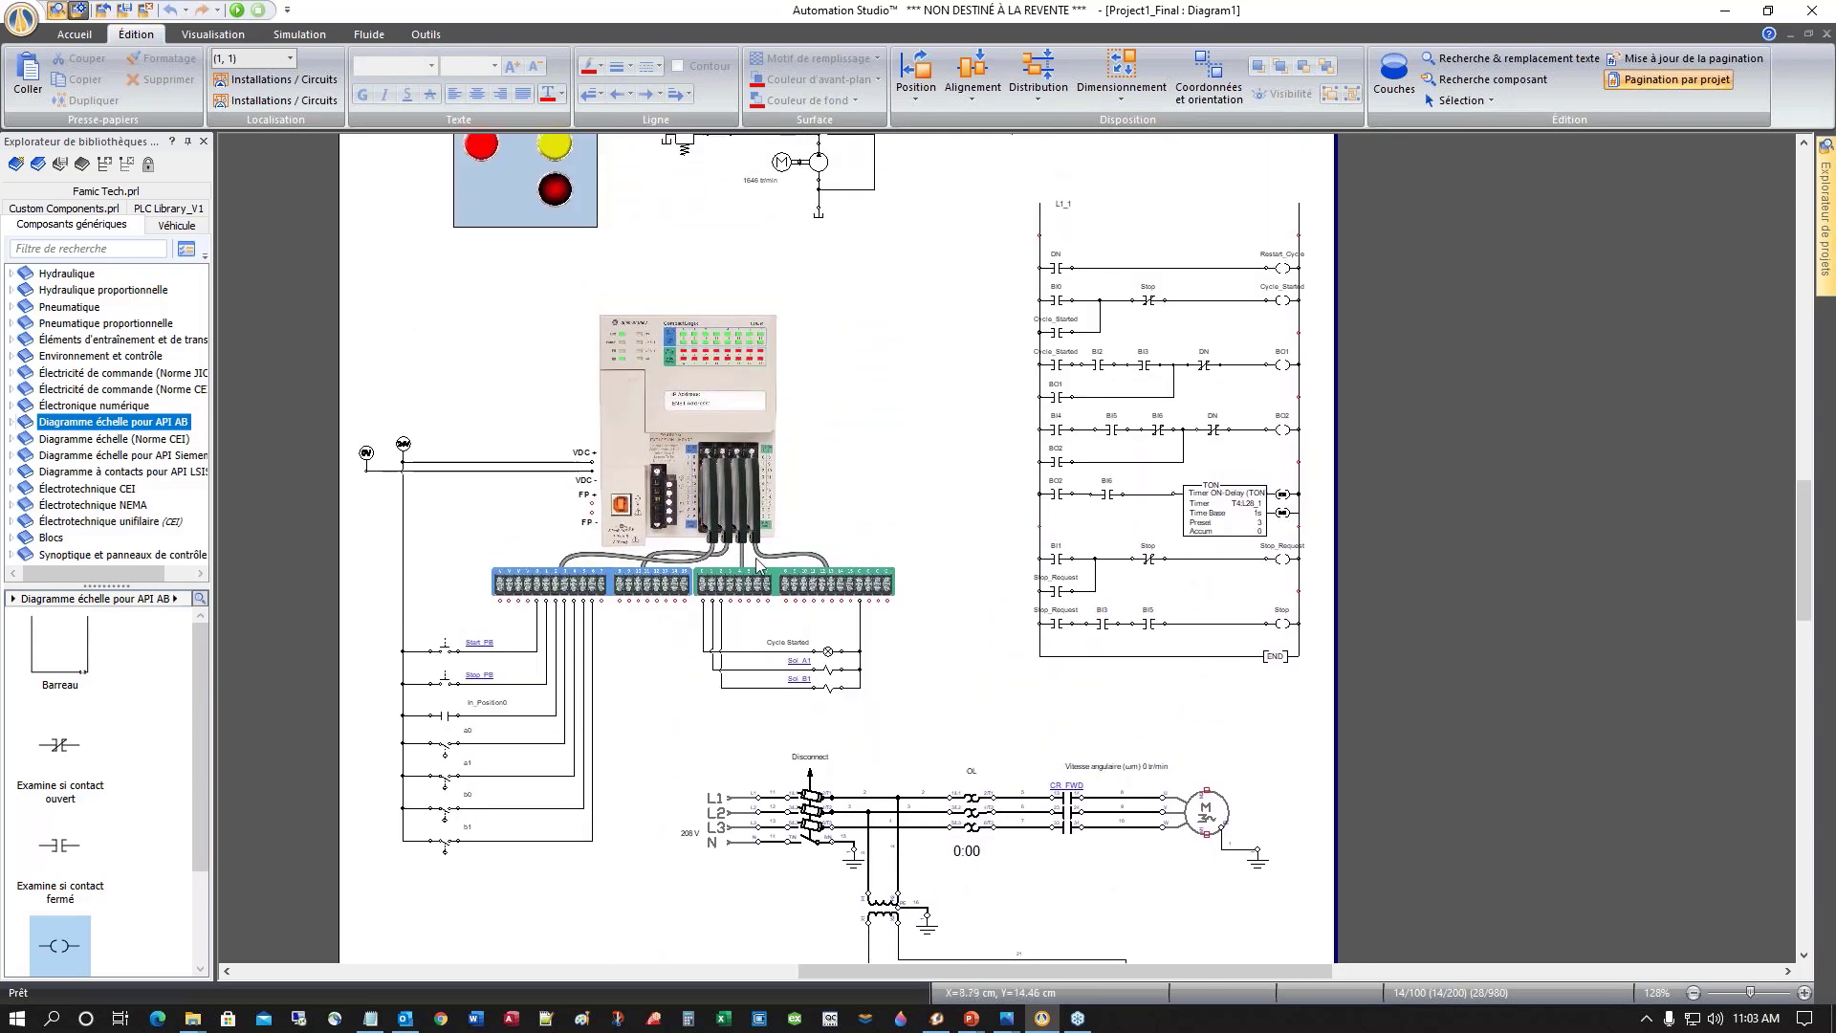
scroll(793, 425, up, 2)
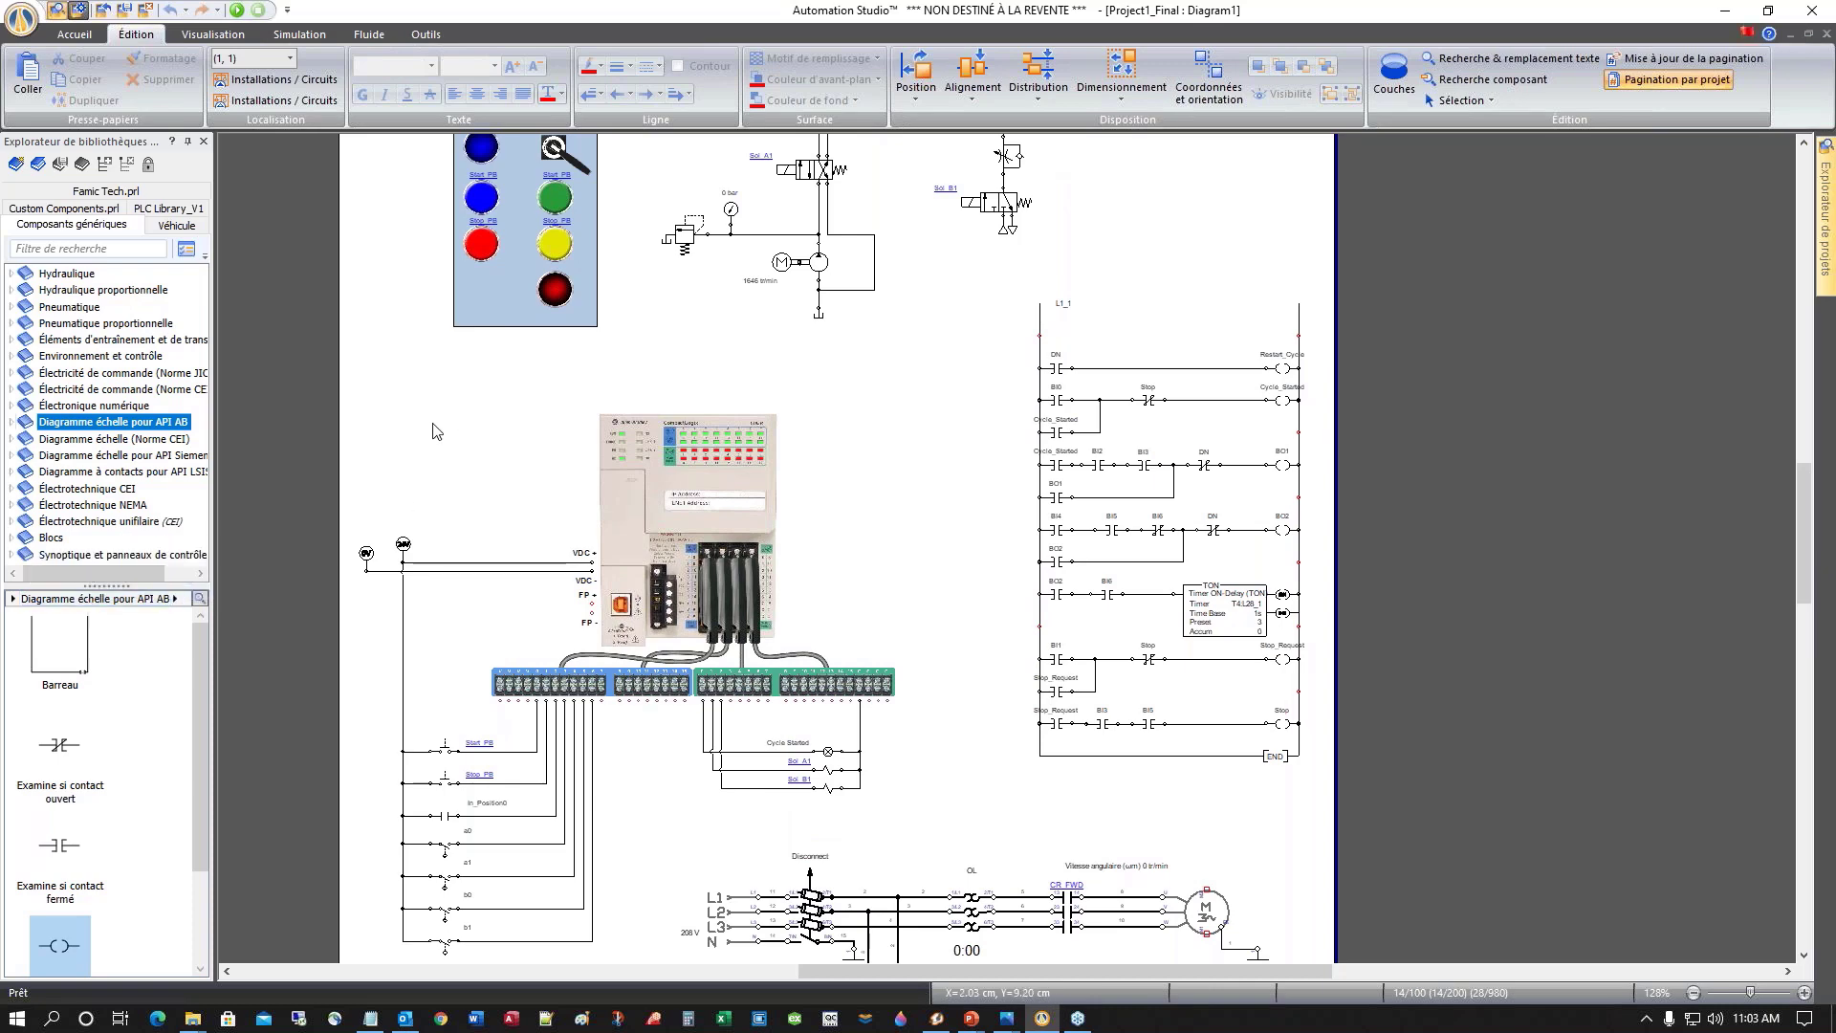
scroll(441, 445, up, 3)
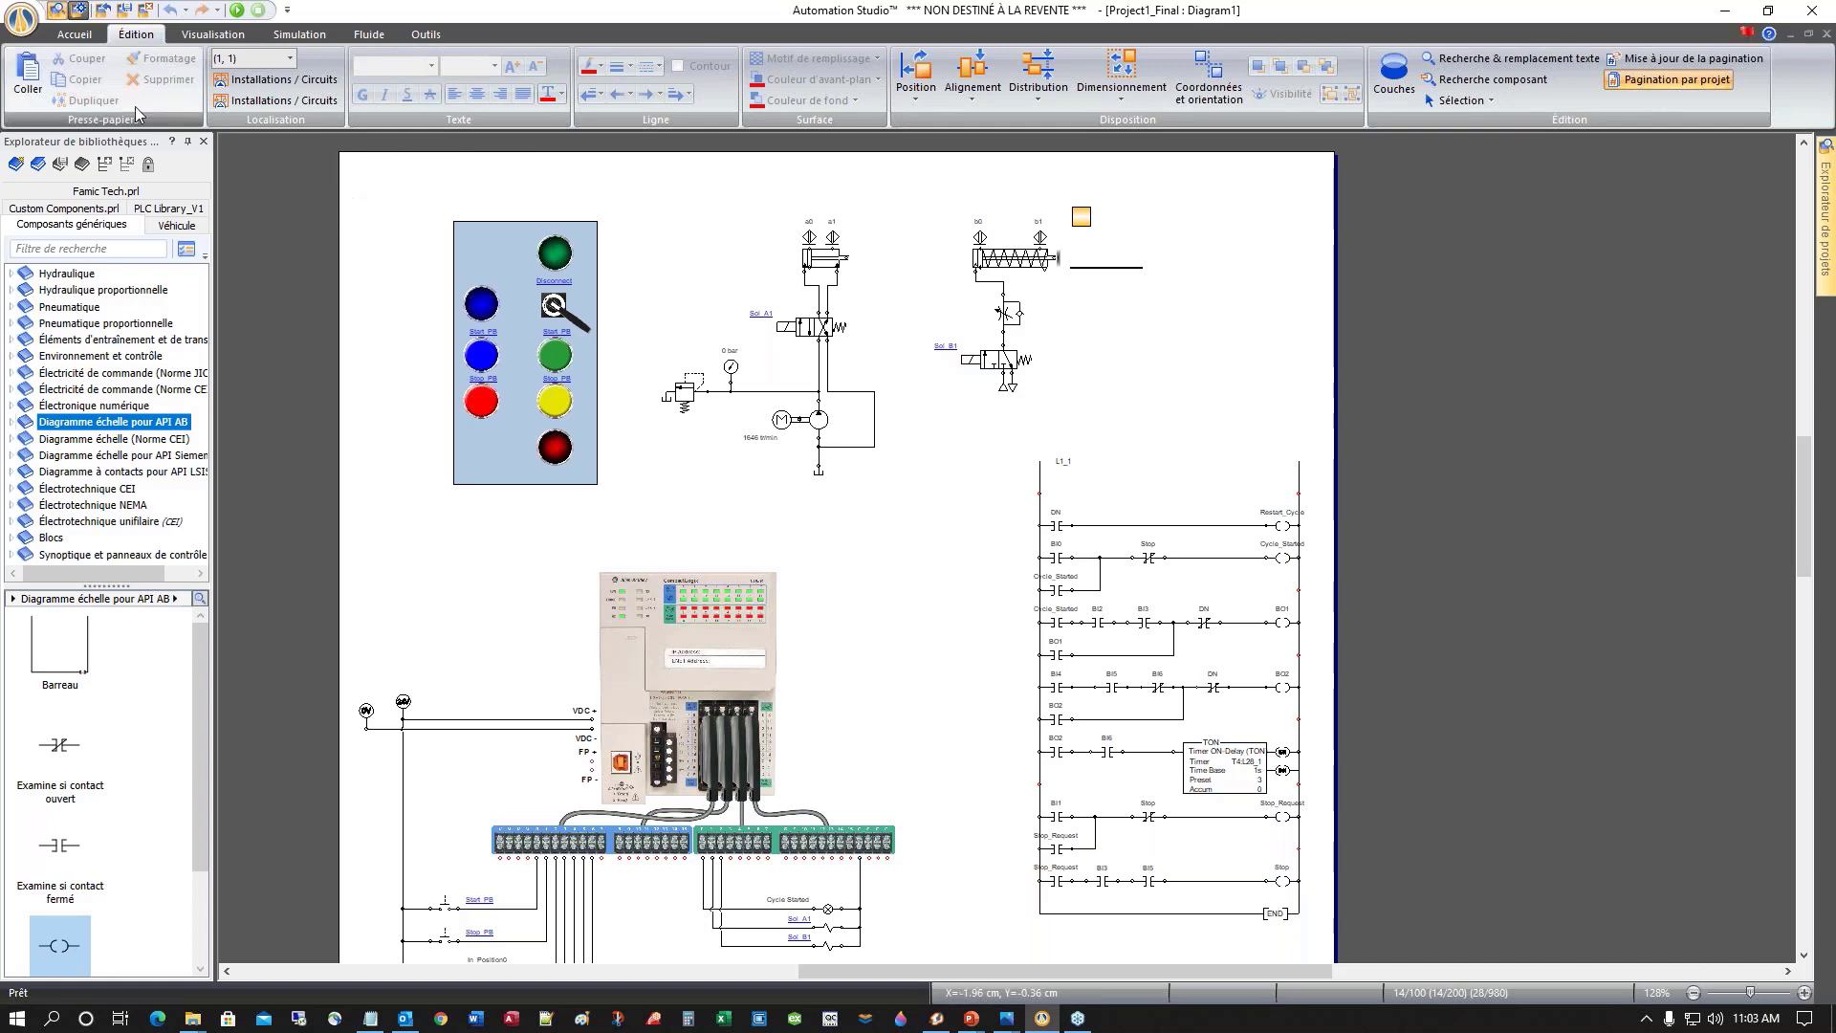
Set the interface language to English in the program options, apply it and close the options
click(23, 21)
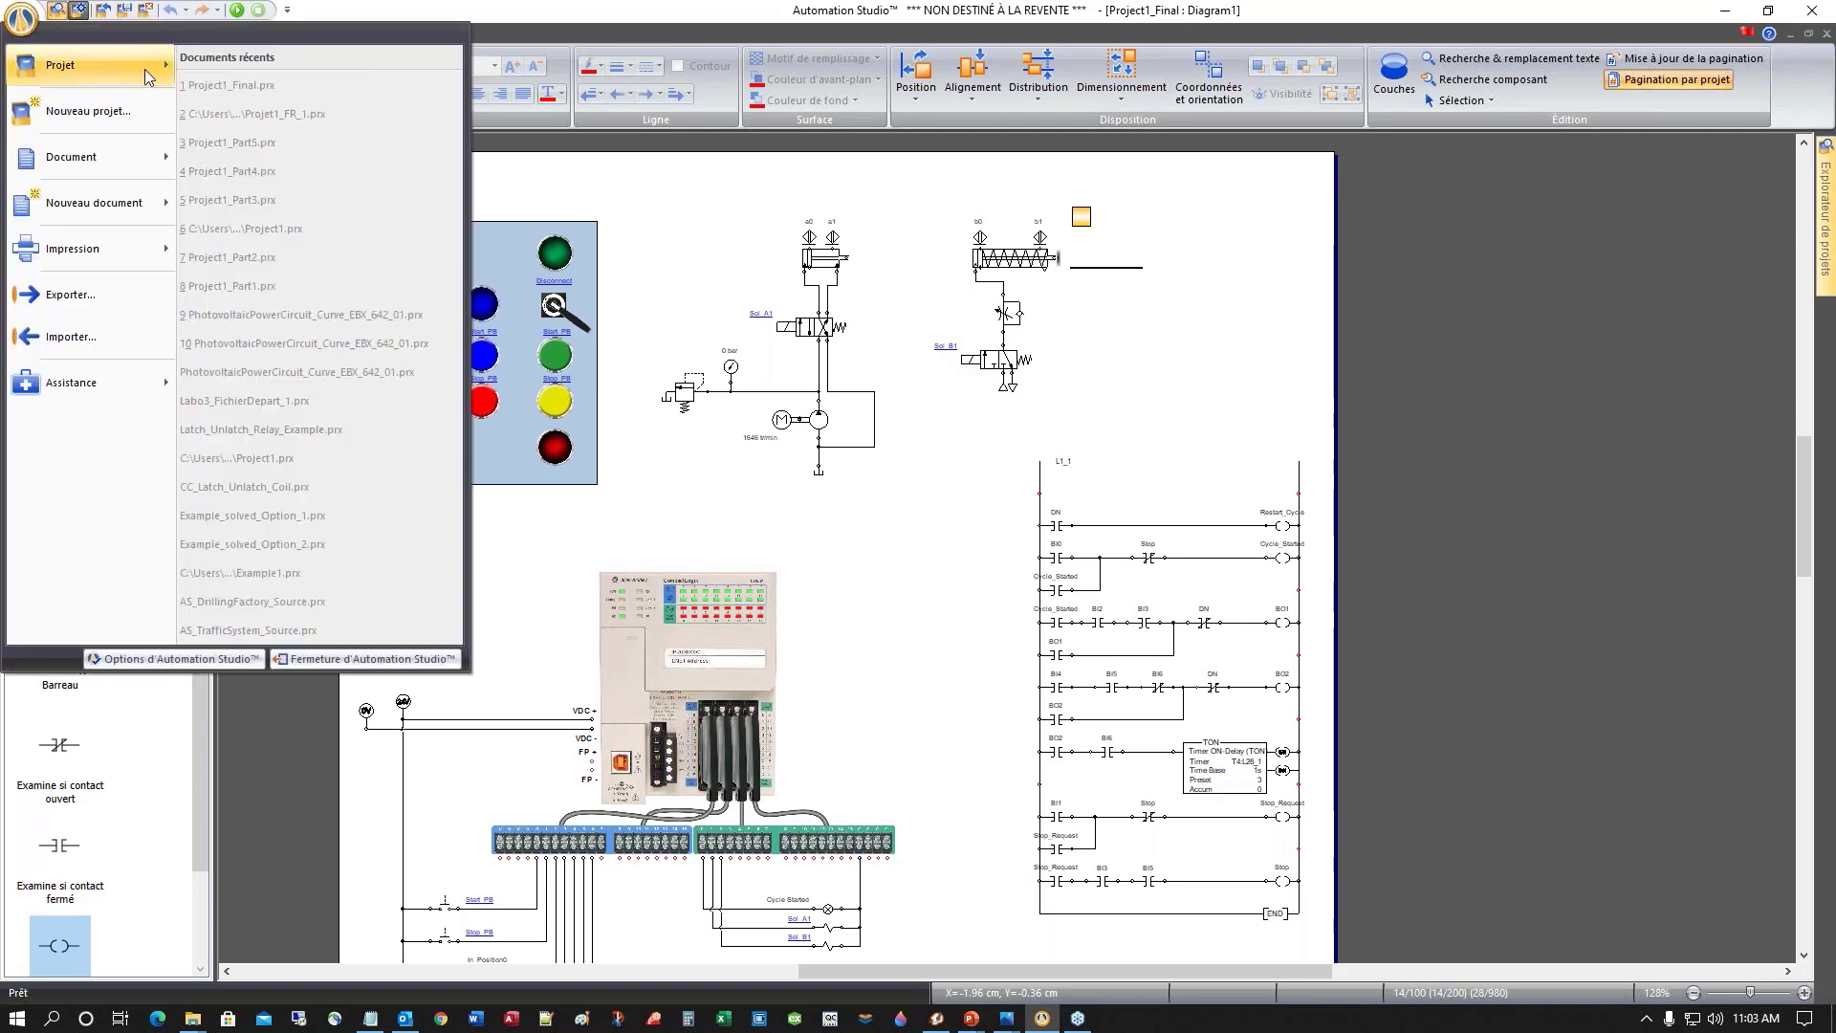
click(193, 660)
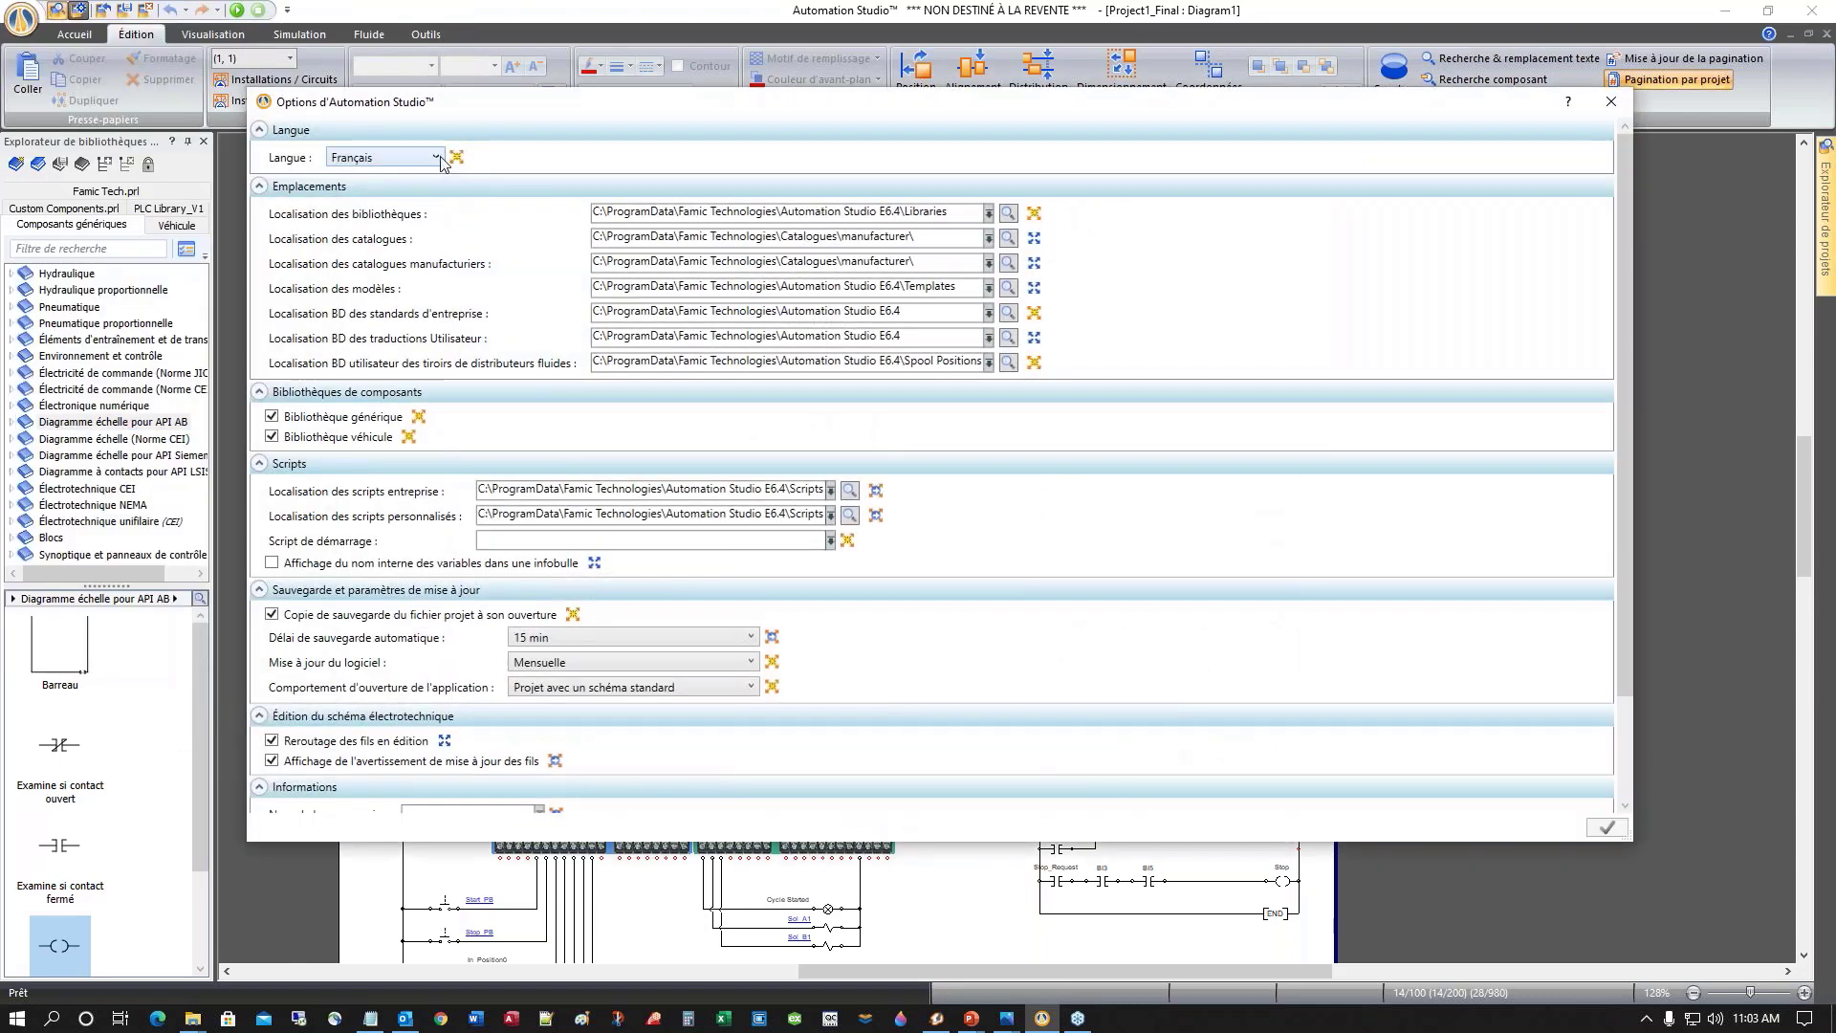
click(437, 157)
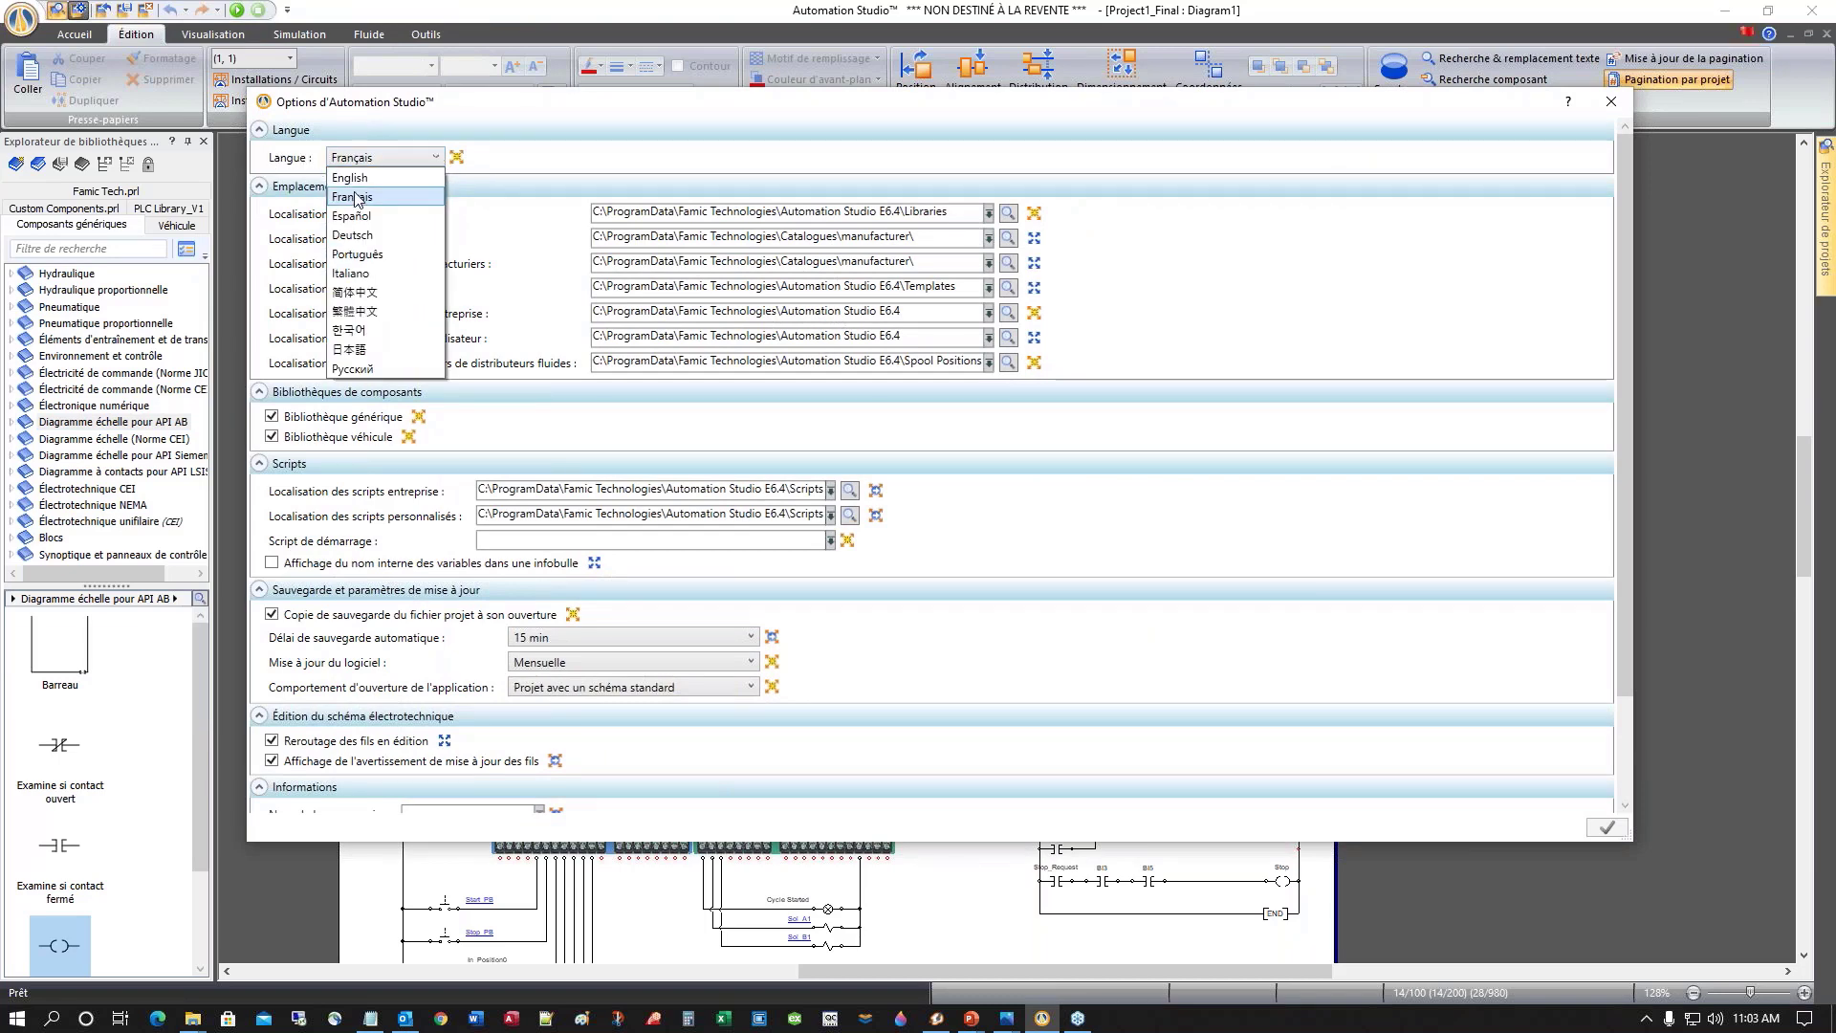
click(358, 179)
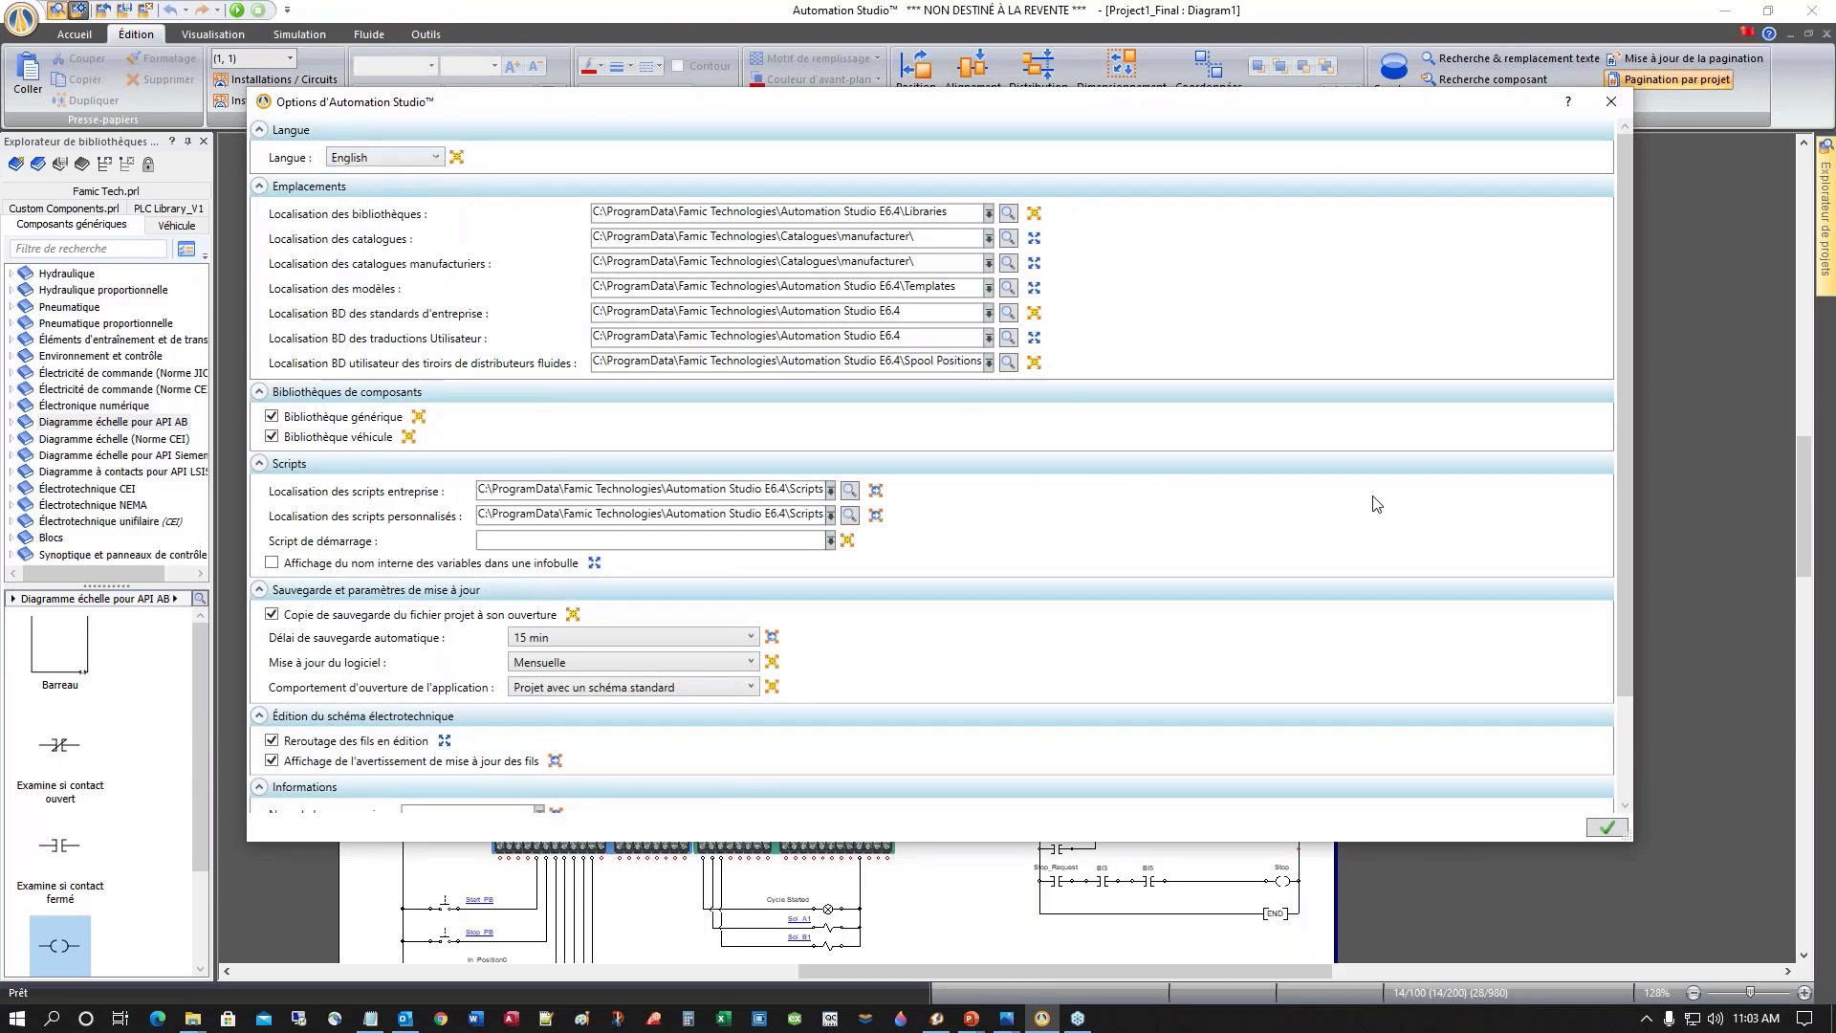
click(1607, 828)
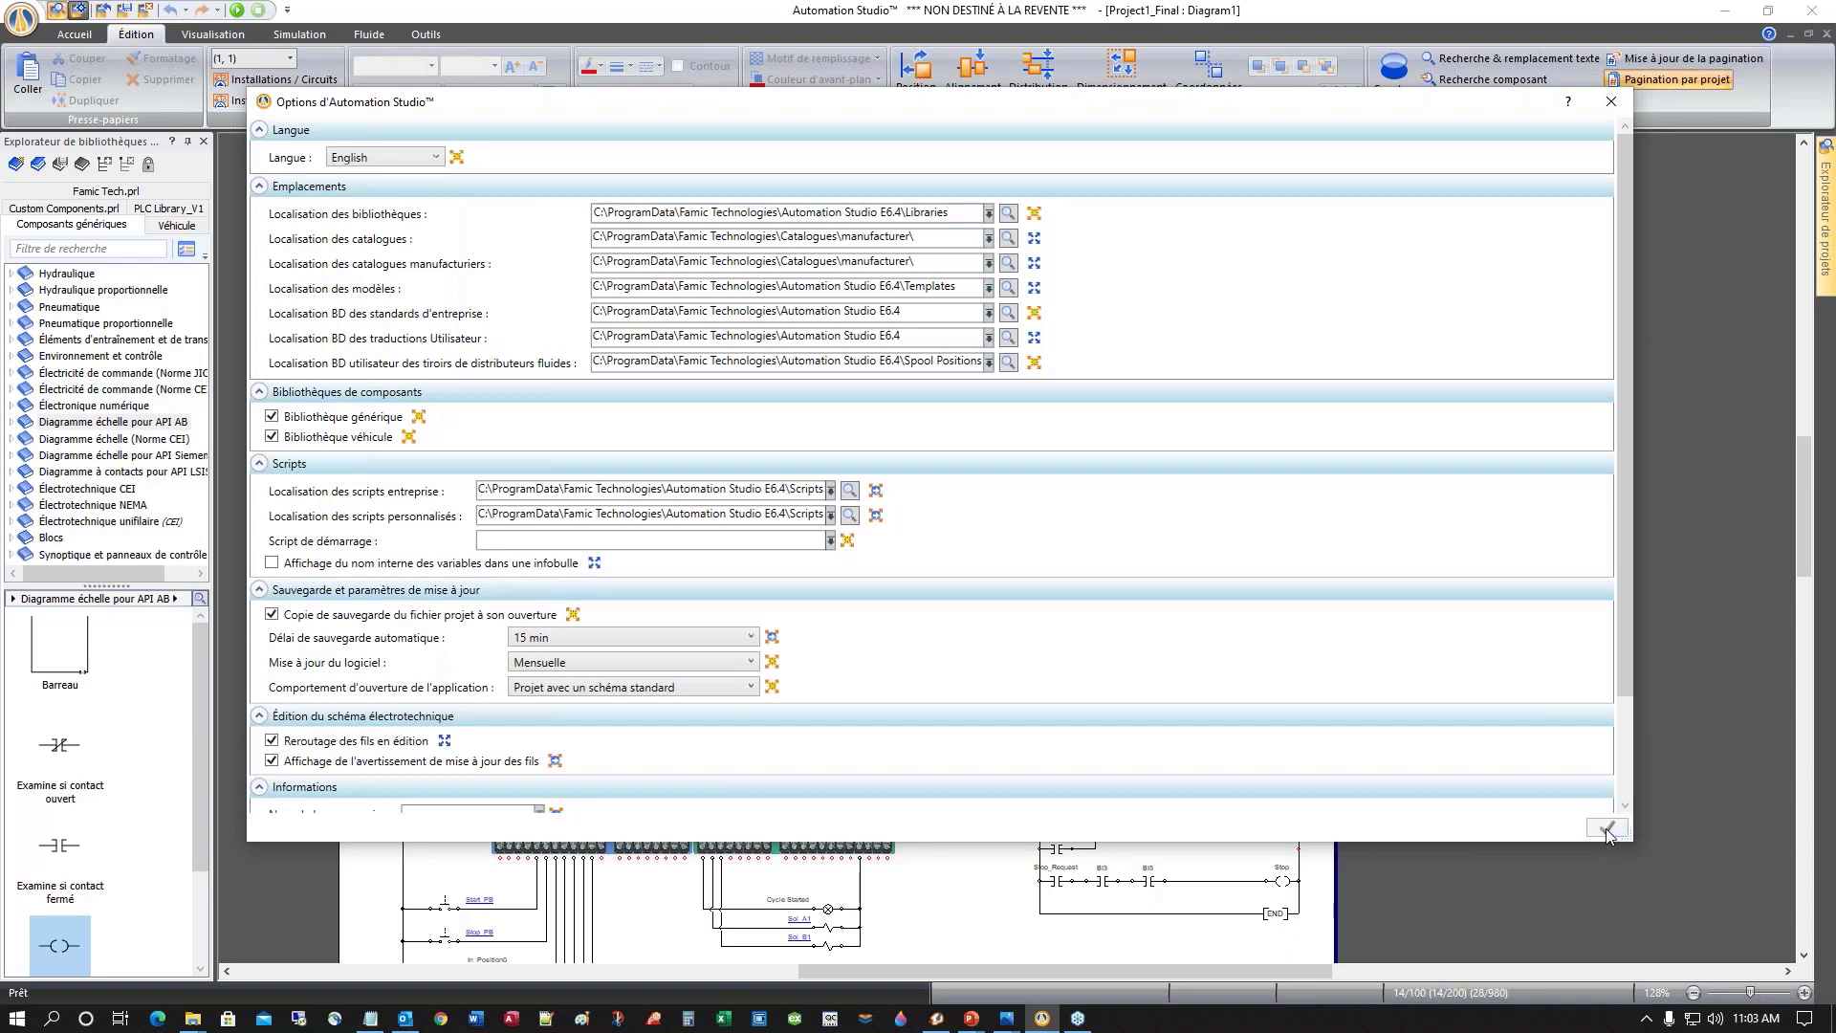
click(1613, 104)
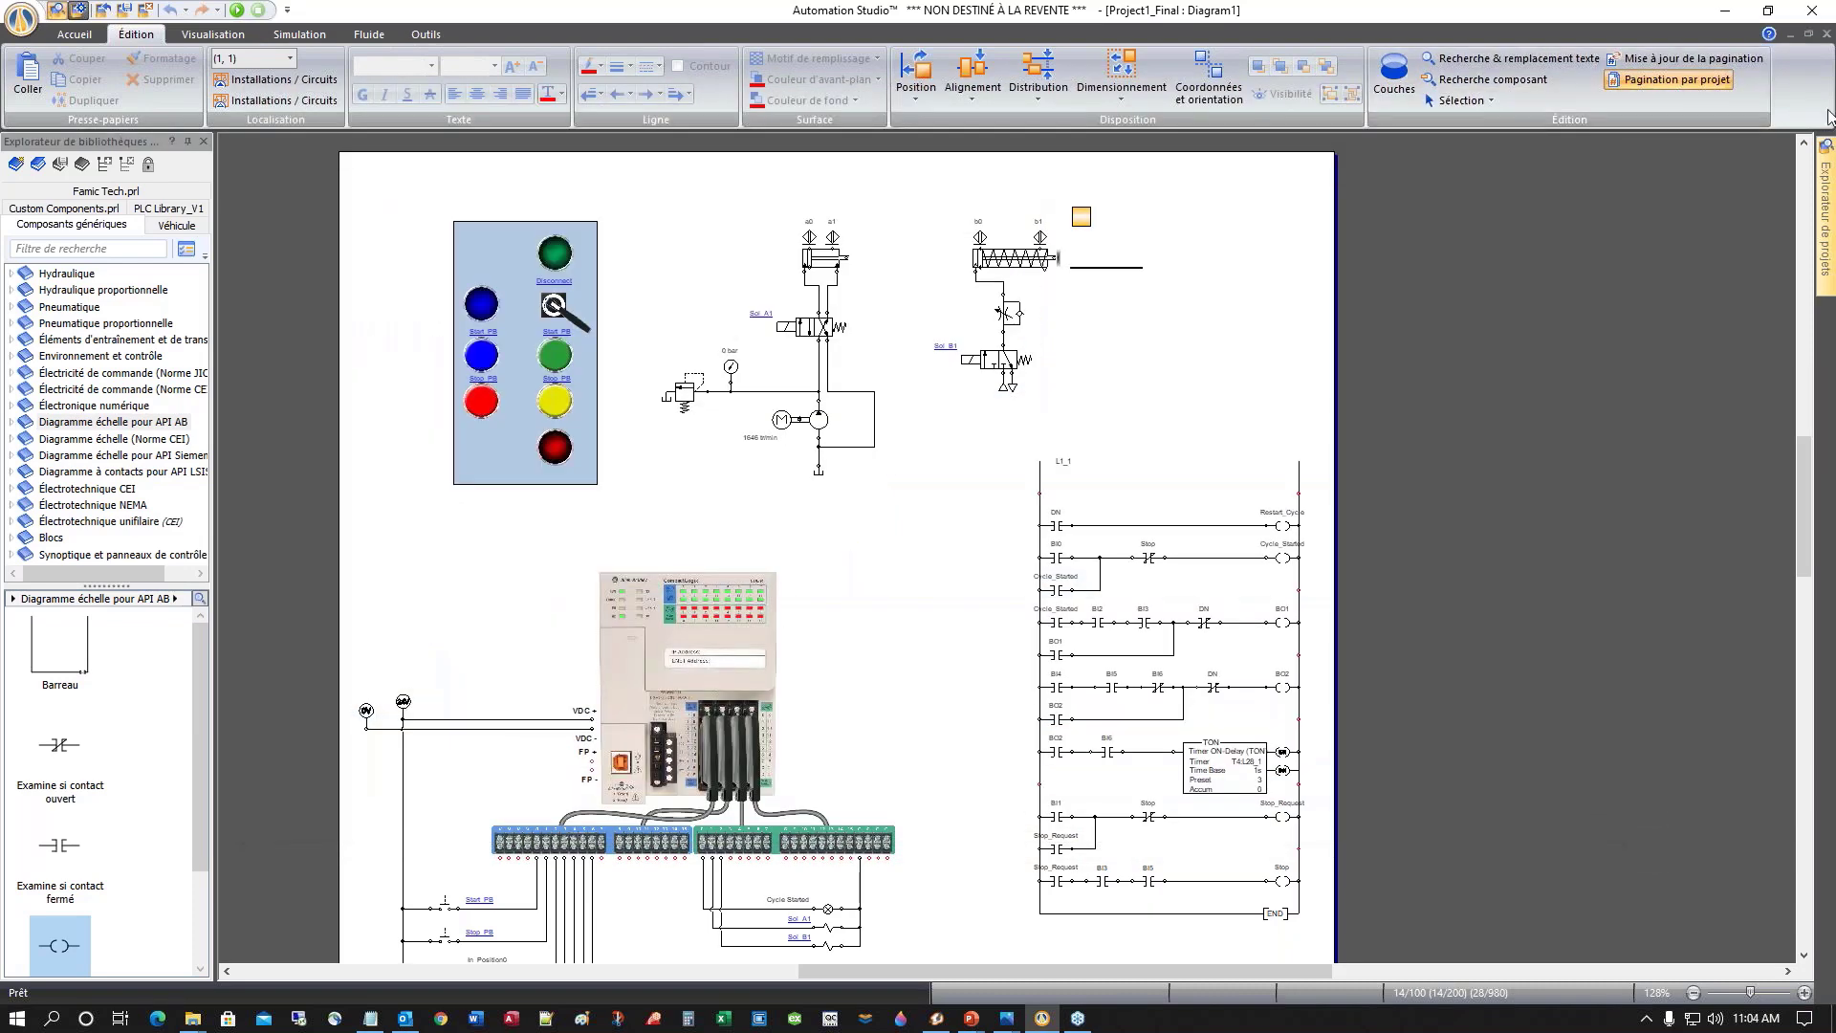
Close the program without saving Project1_Final and relaunch Automation Studio 6.4 Educational from the desktop
click(1814, 11)
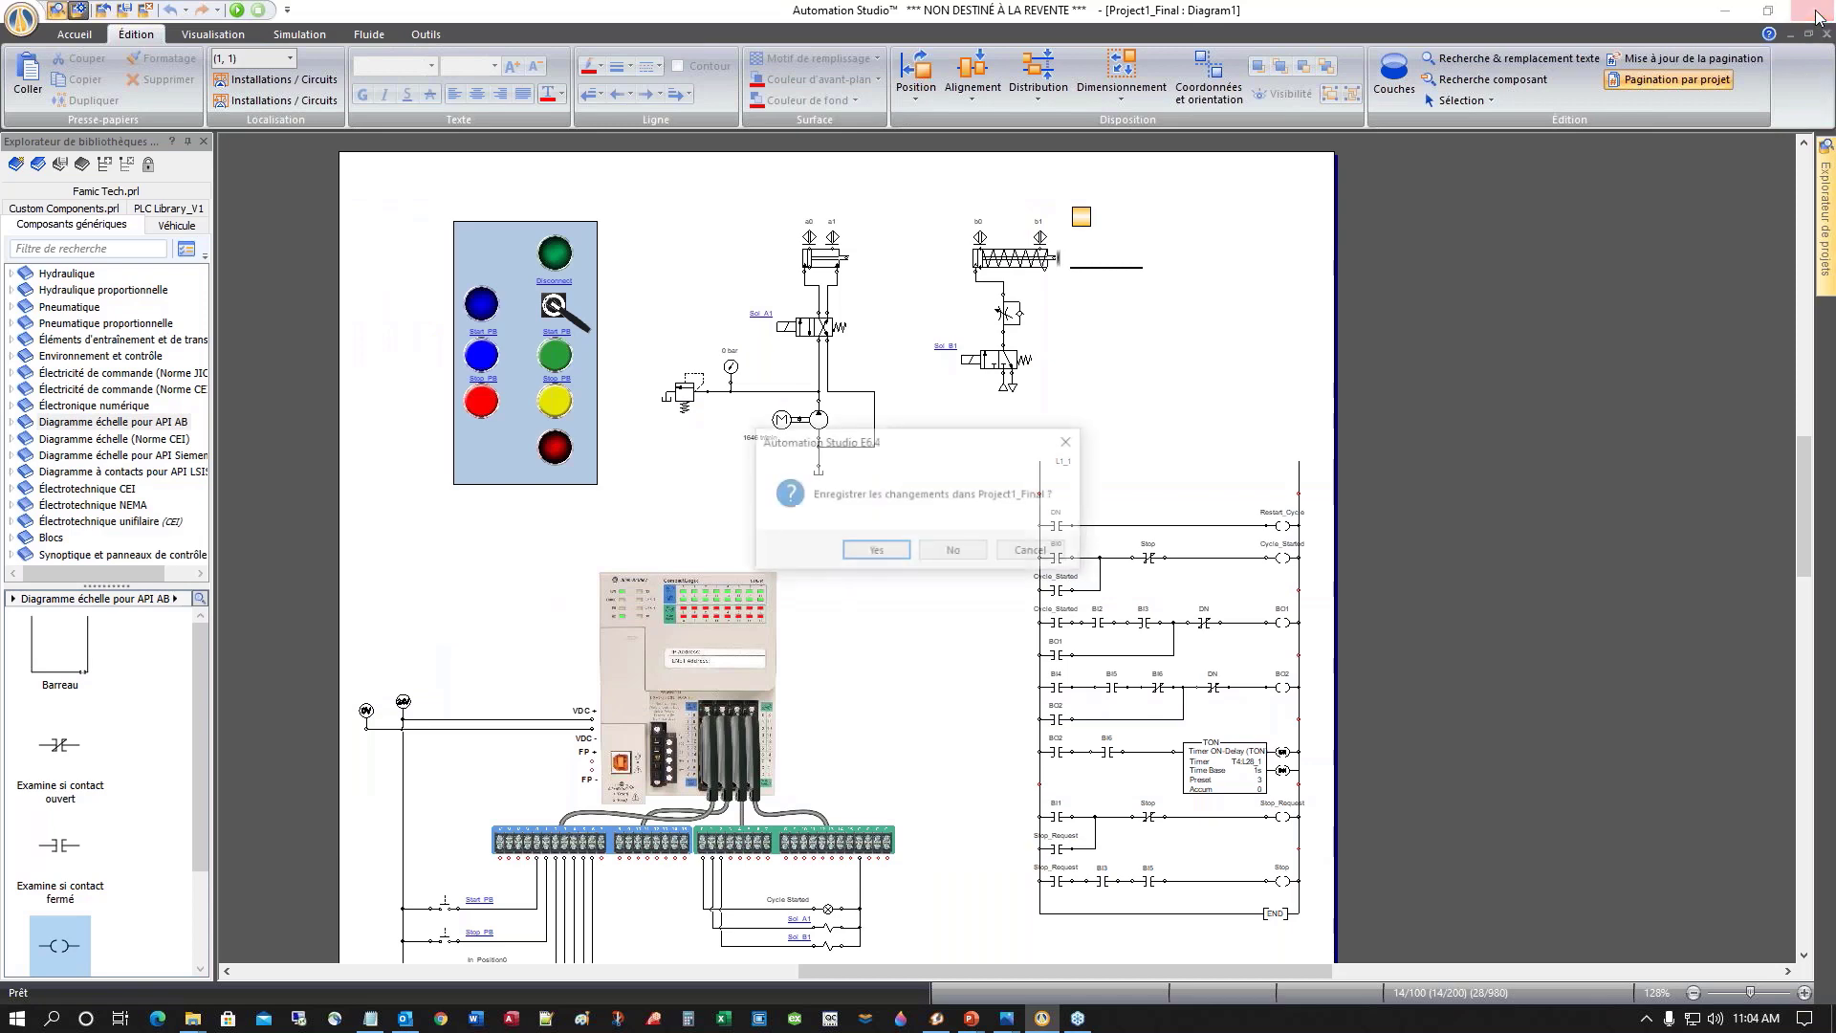
click(943, 553)
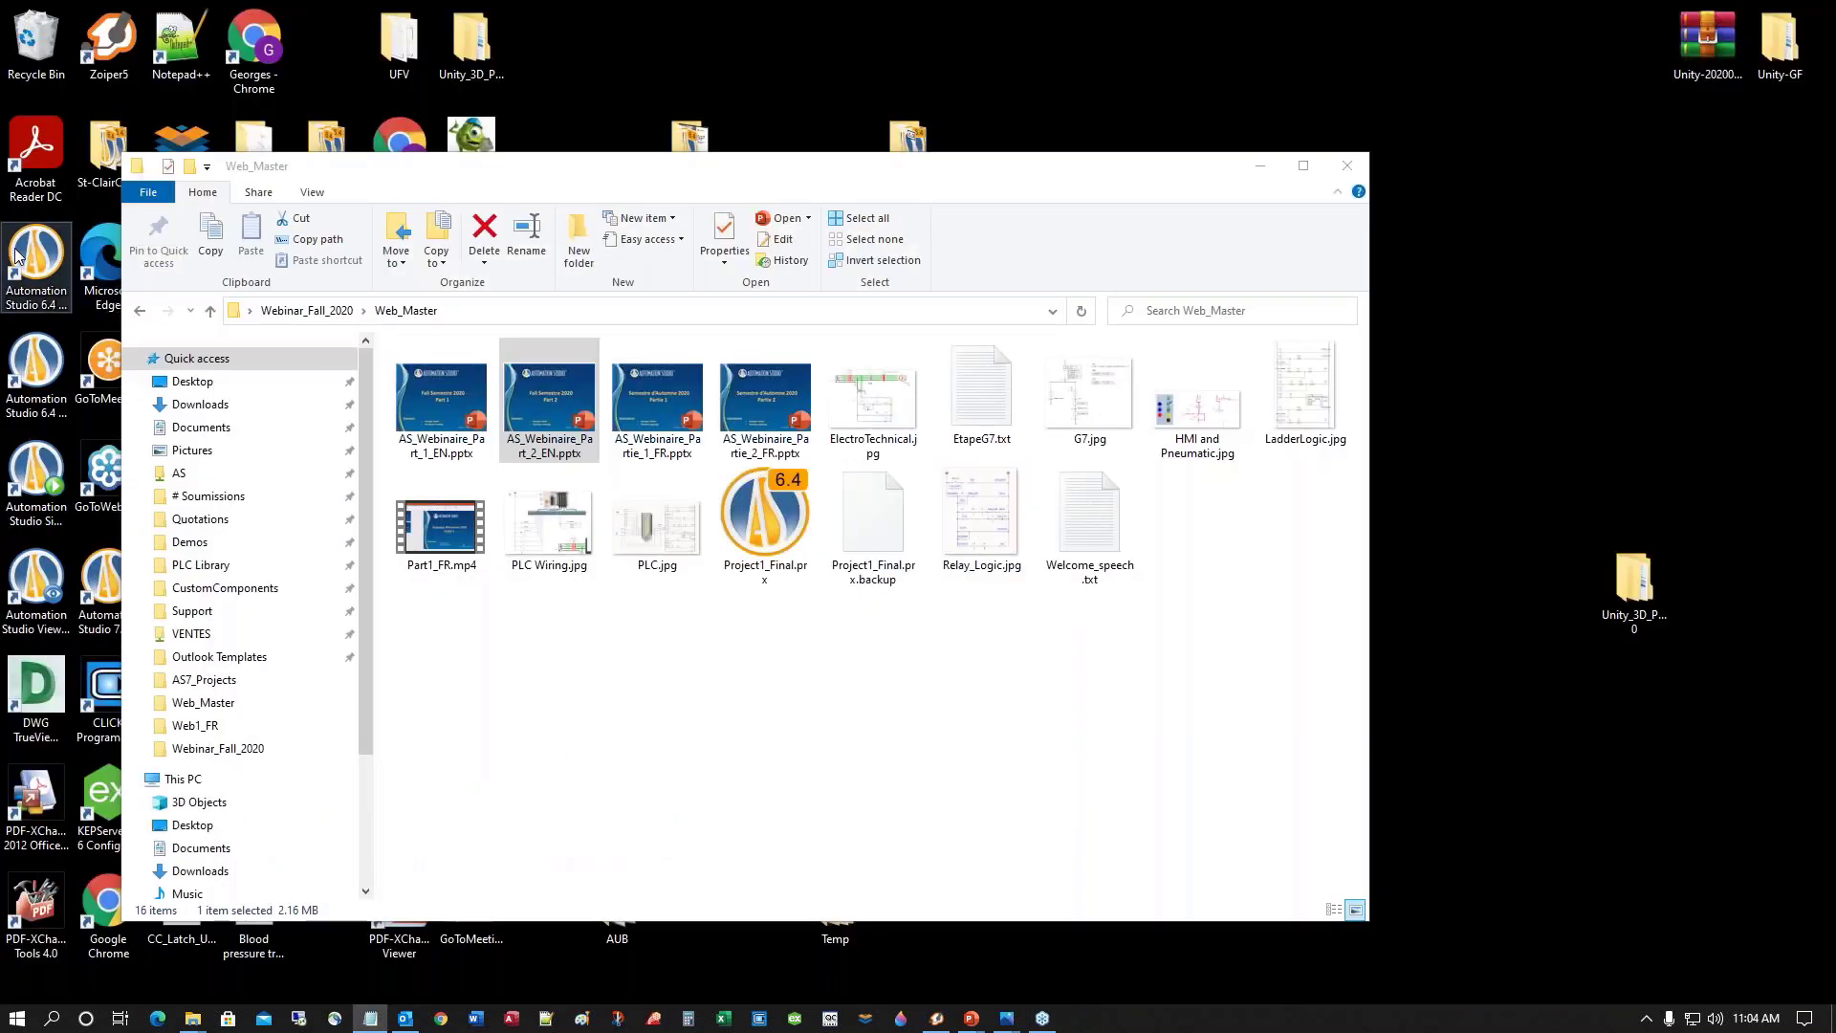
click(28, 256)
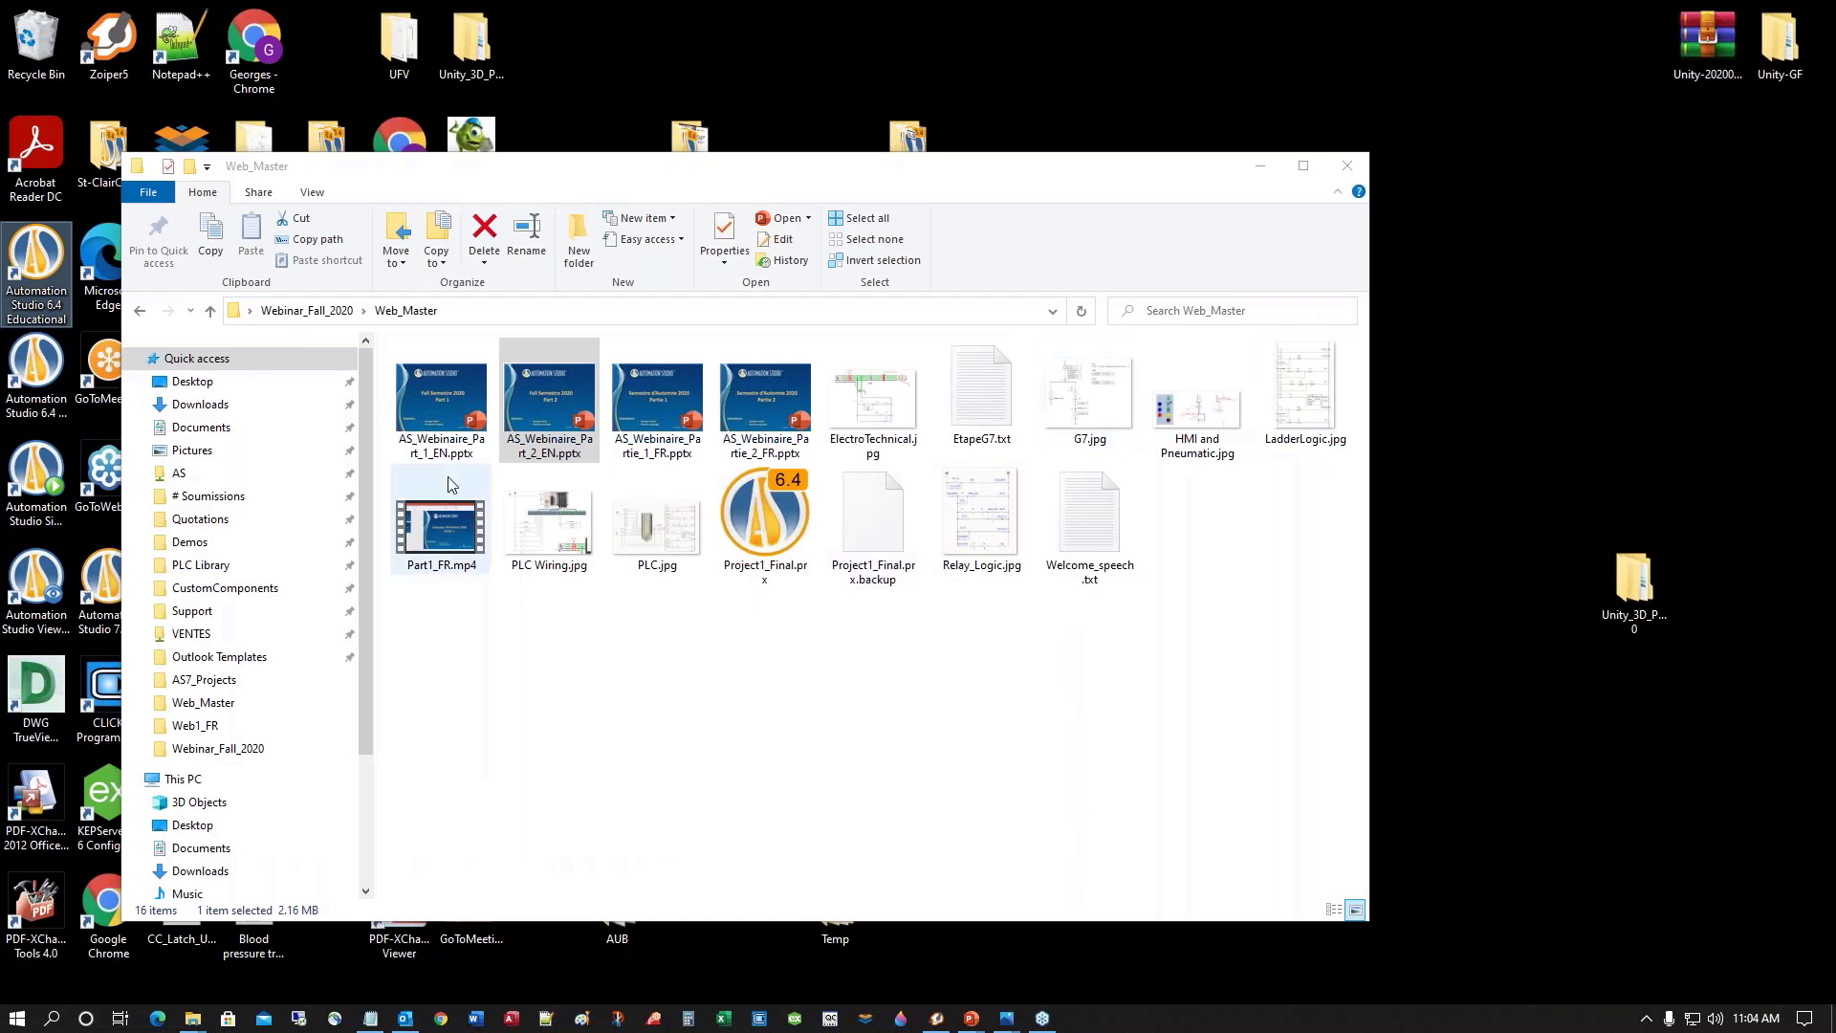
double_click(30, 276)
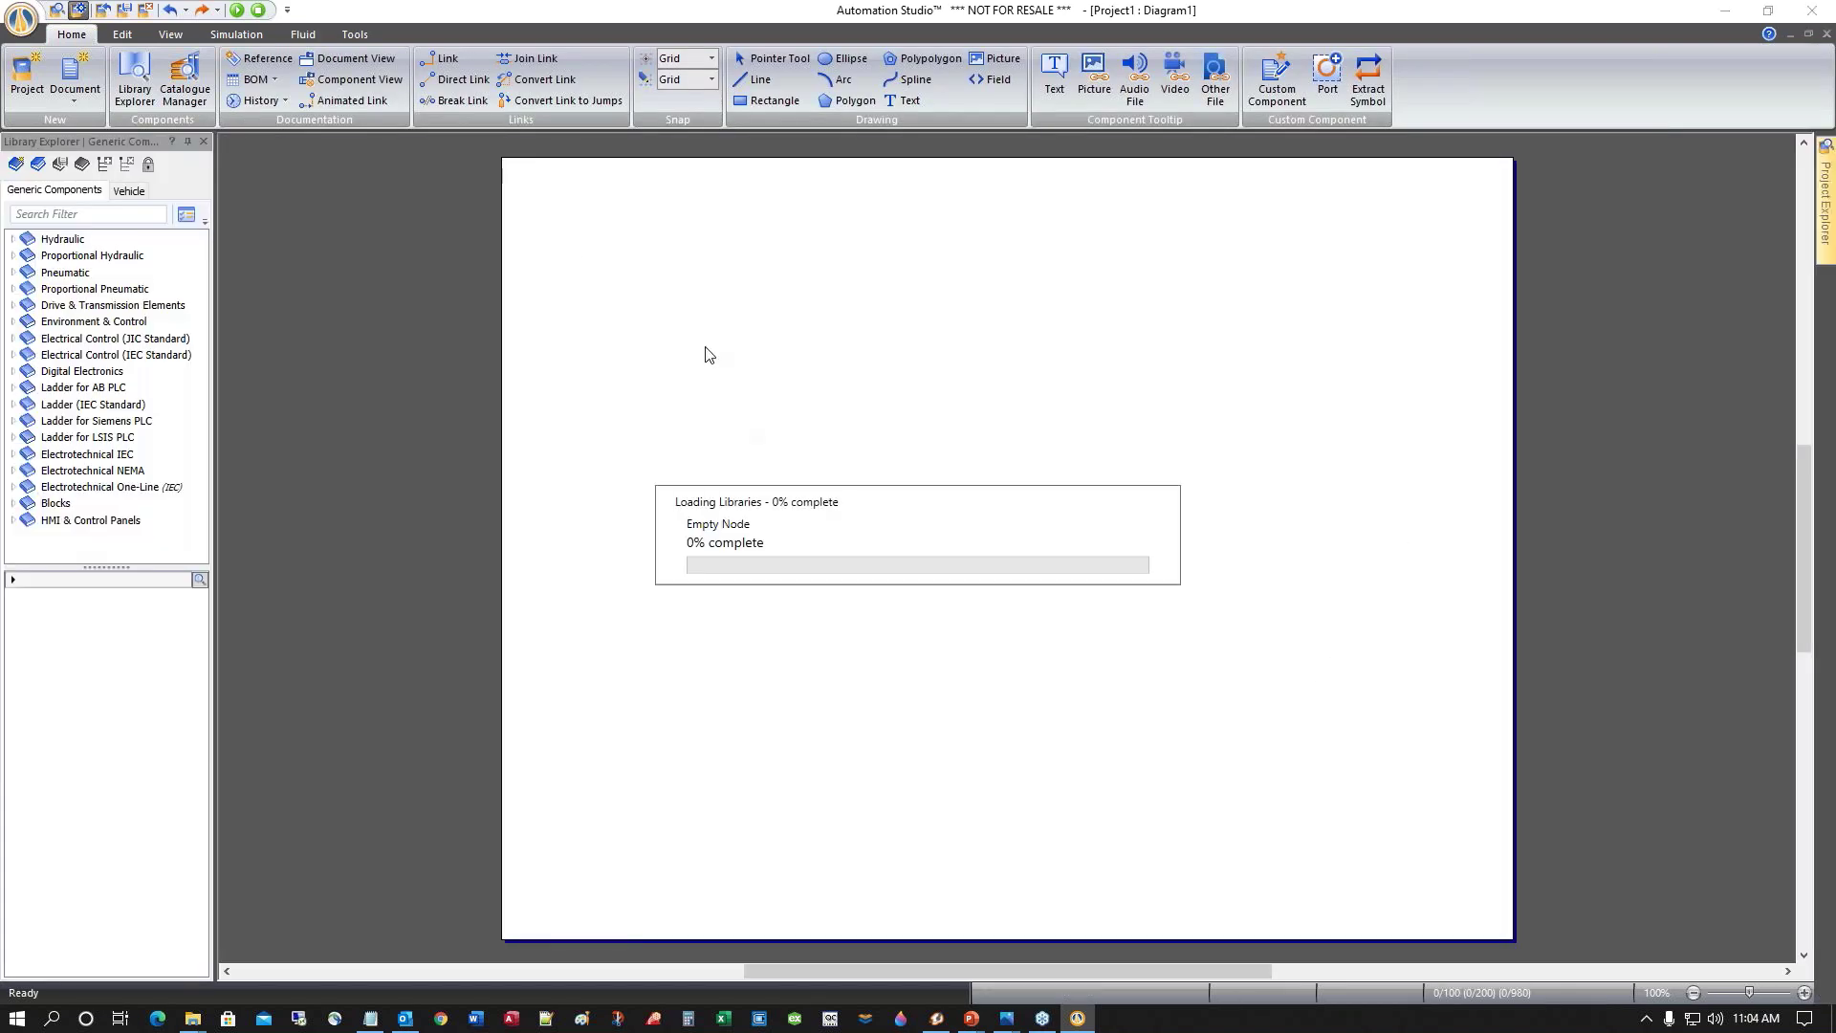
Open the project Project1_Final.prx from the Web_Master folder in place of the blank project
click(104, 15)
click(923, 551)
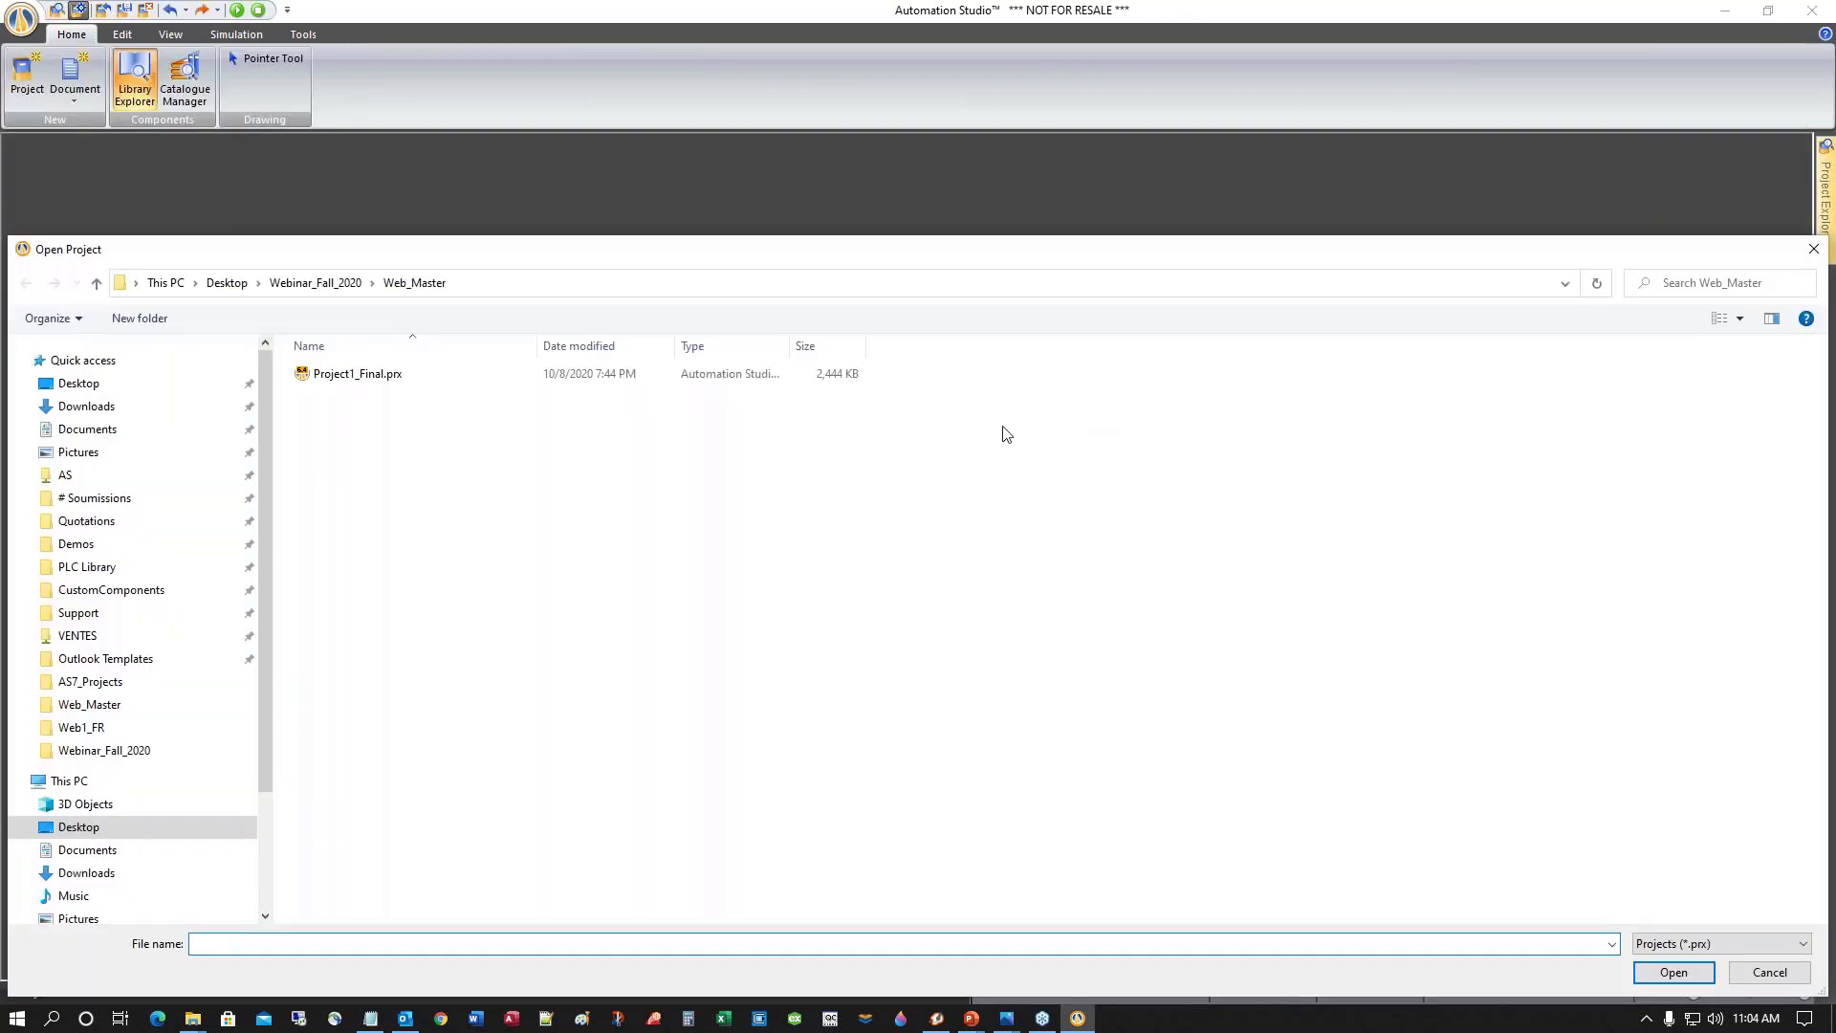
click(329, 379)
double_click(329, 379)
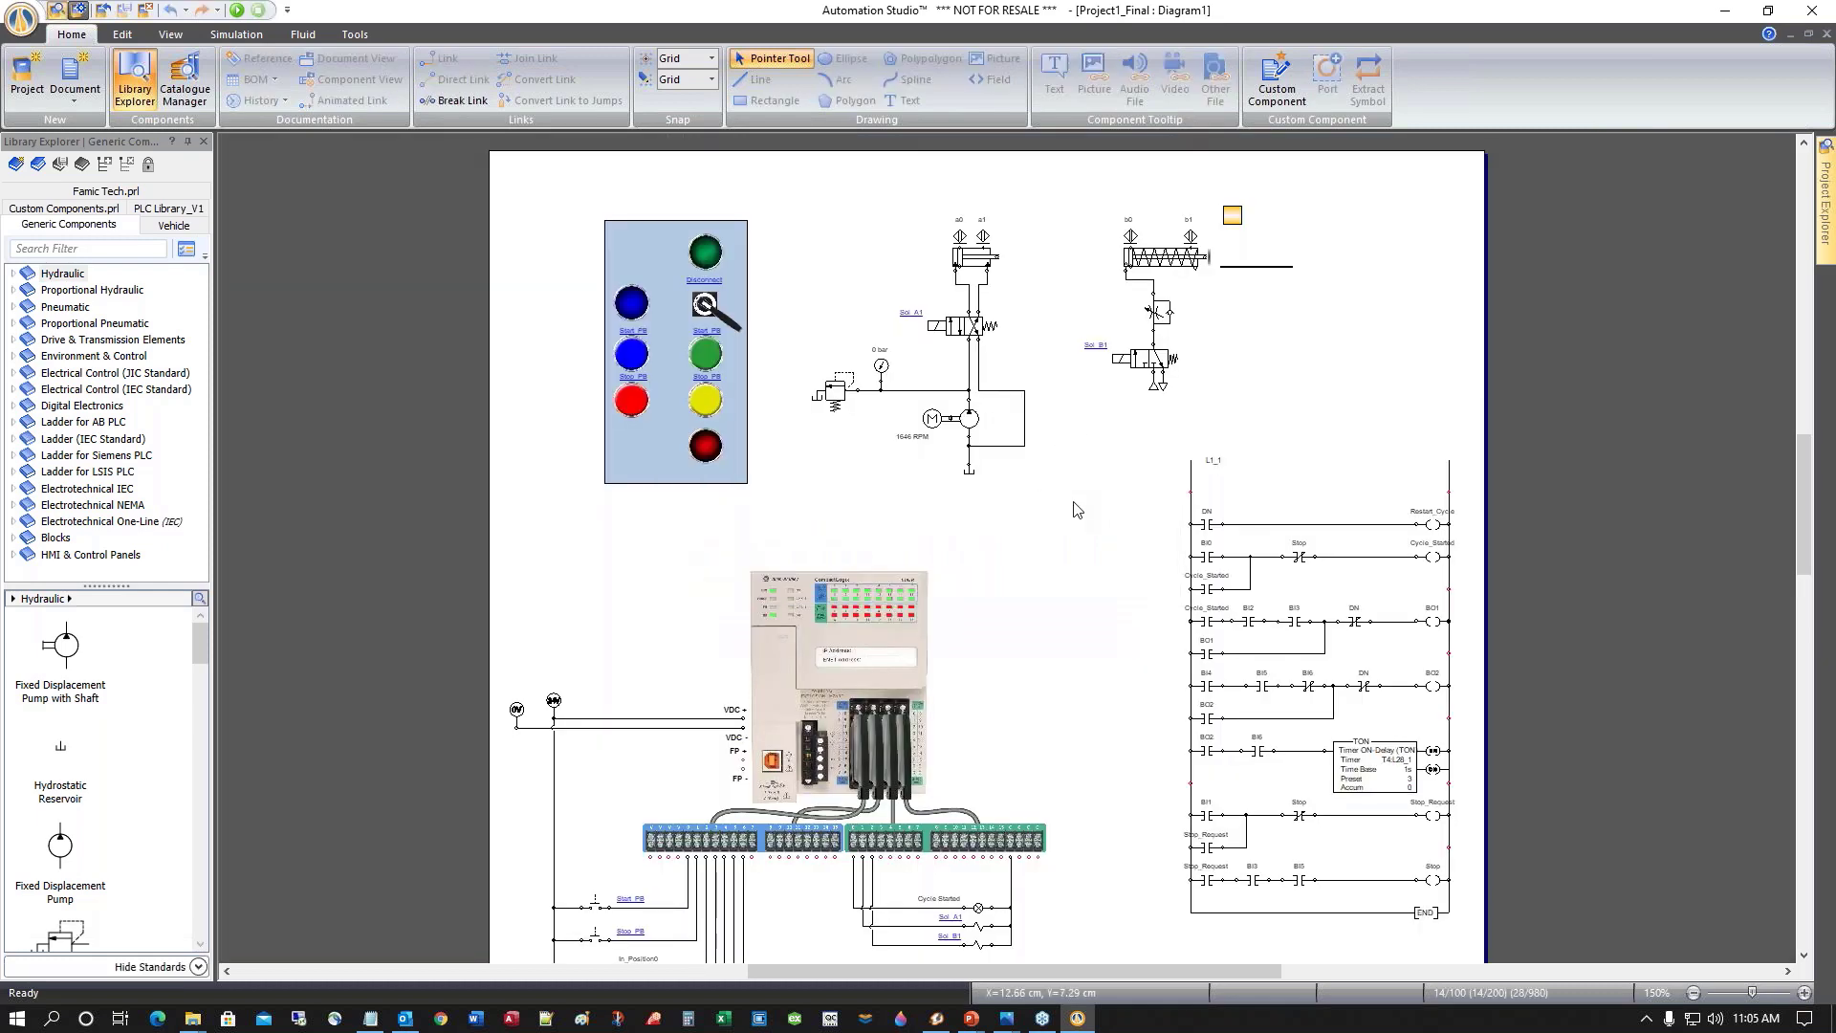
Start the simulation and view the PLC wiring and the three-phase motor circuit
scroll(1077, 510, down, 1)
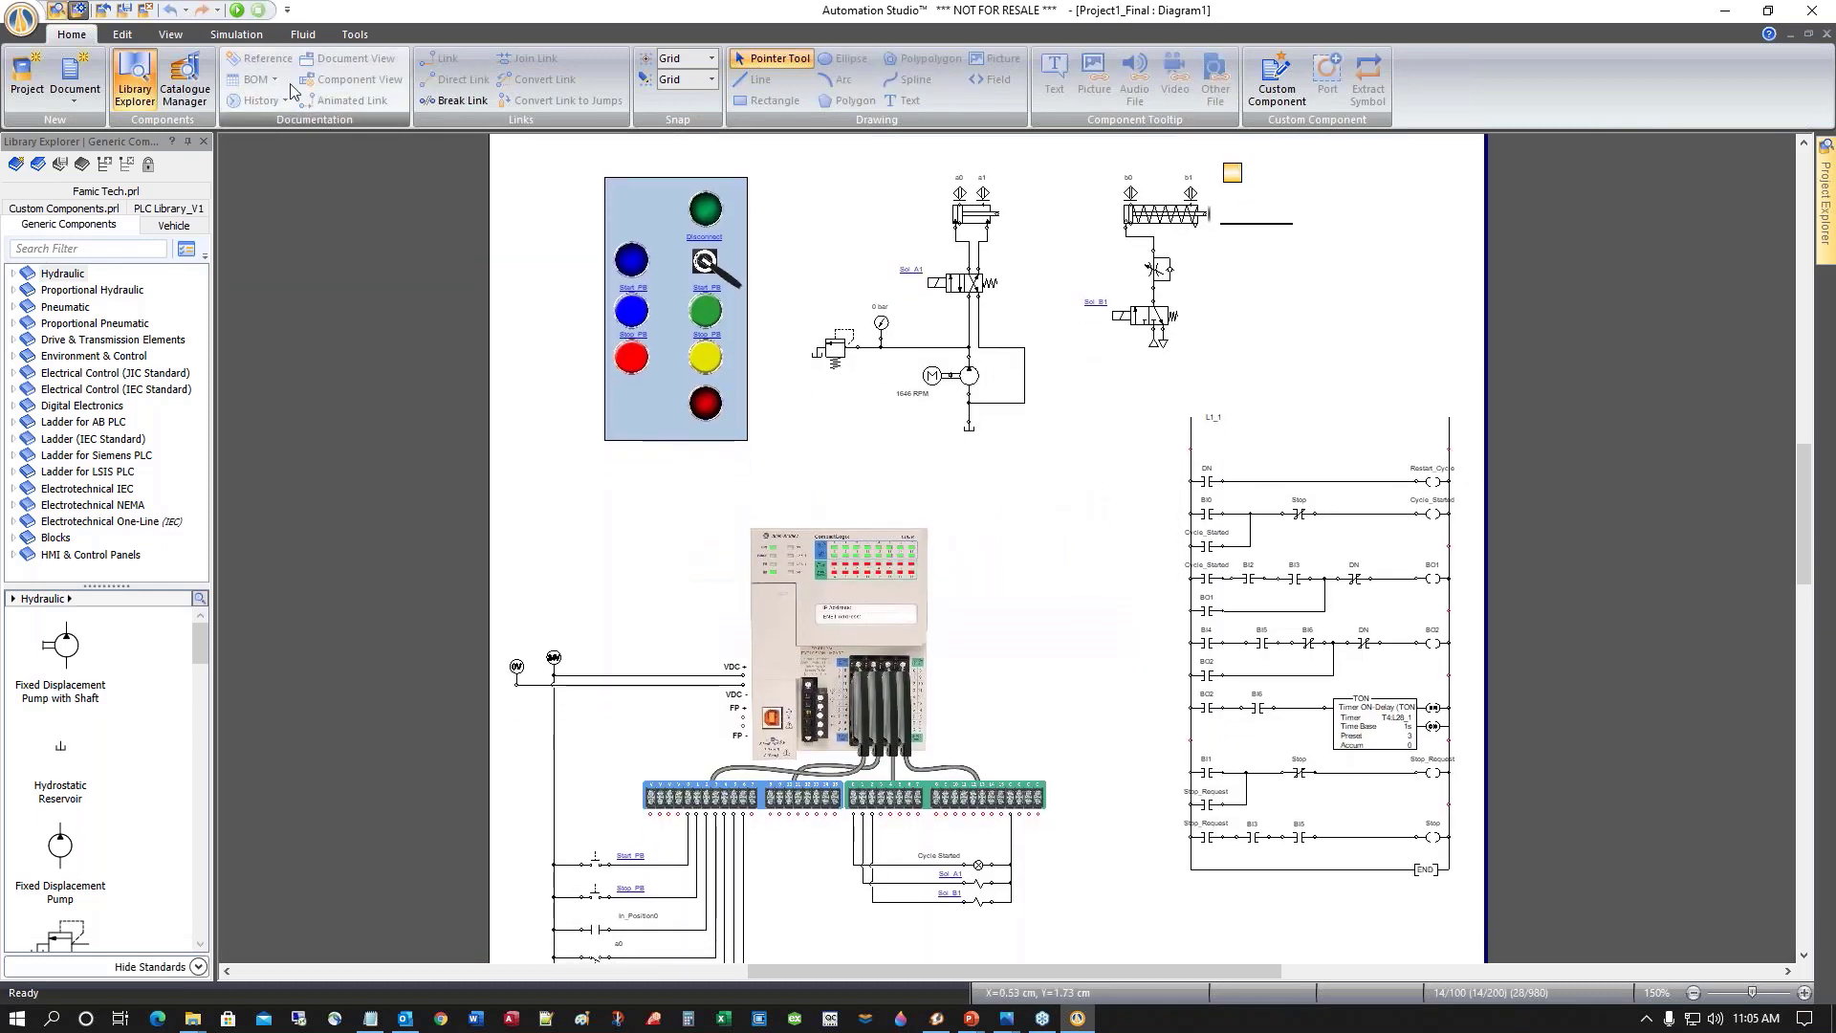
click(233, 10)
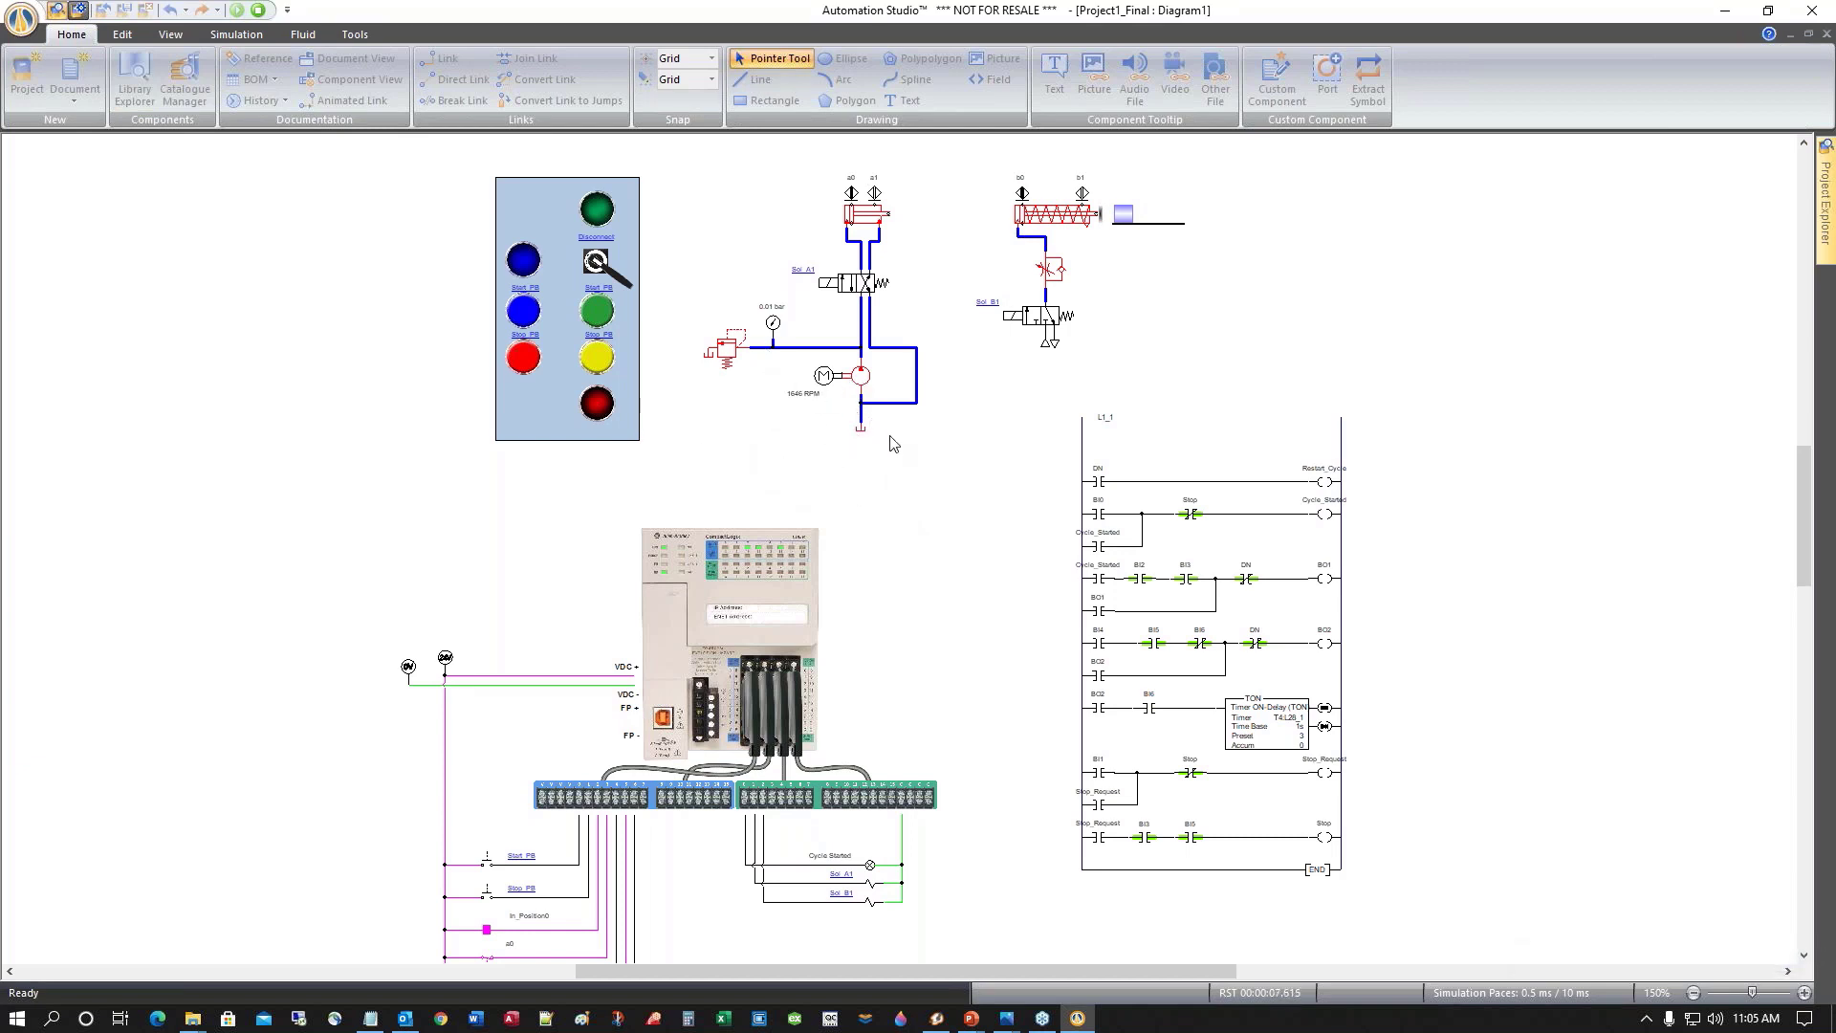
scroll(841, 426, down, 3)
scroll(860, 425, down, 3)
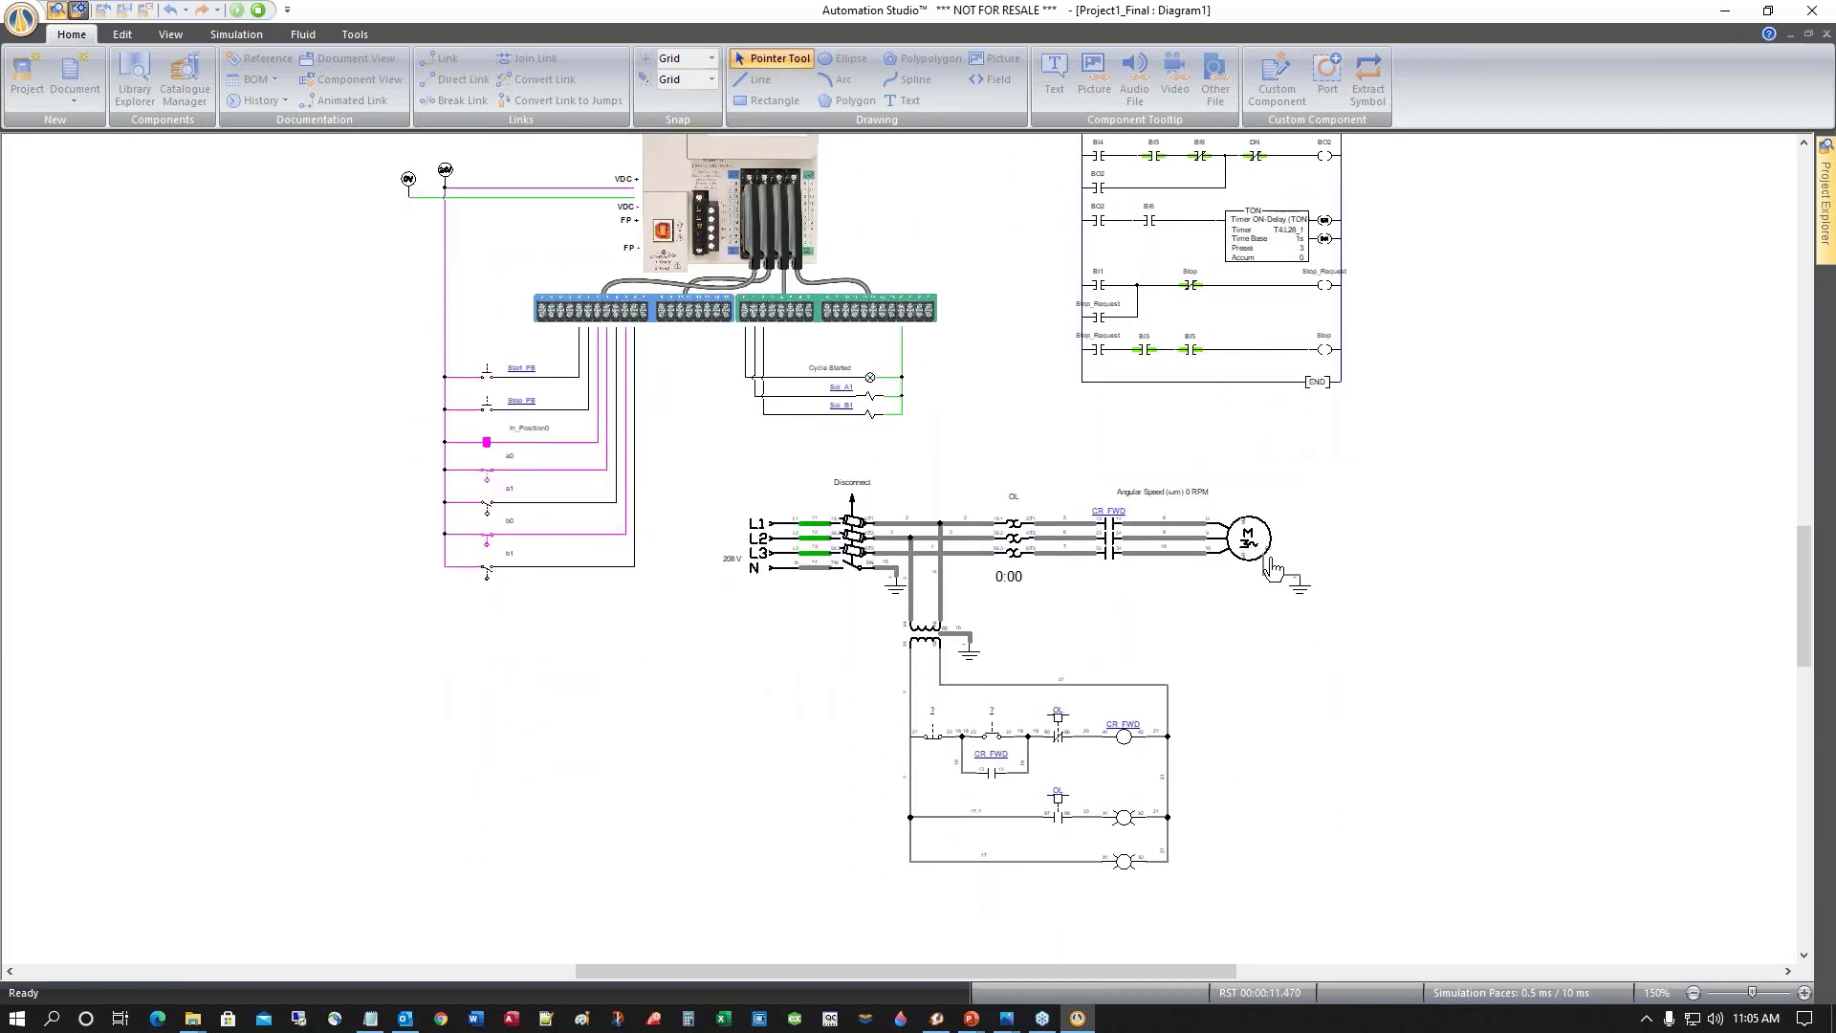
scroll(935, 480, up, 3)
scroll(934, 480, up, 2)
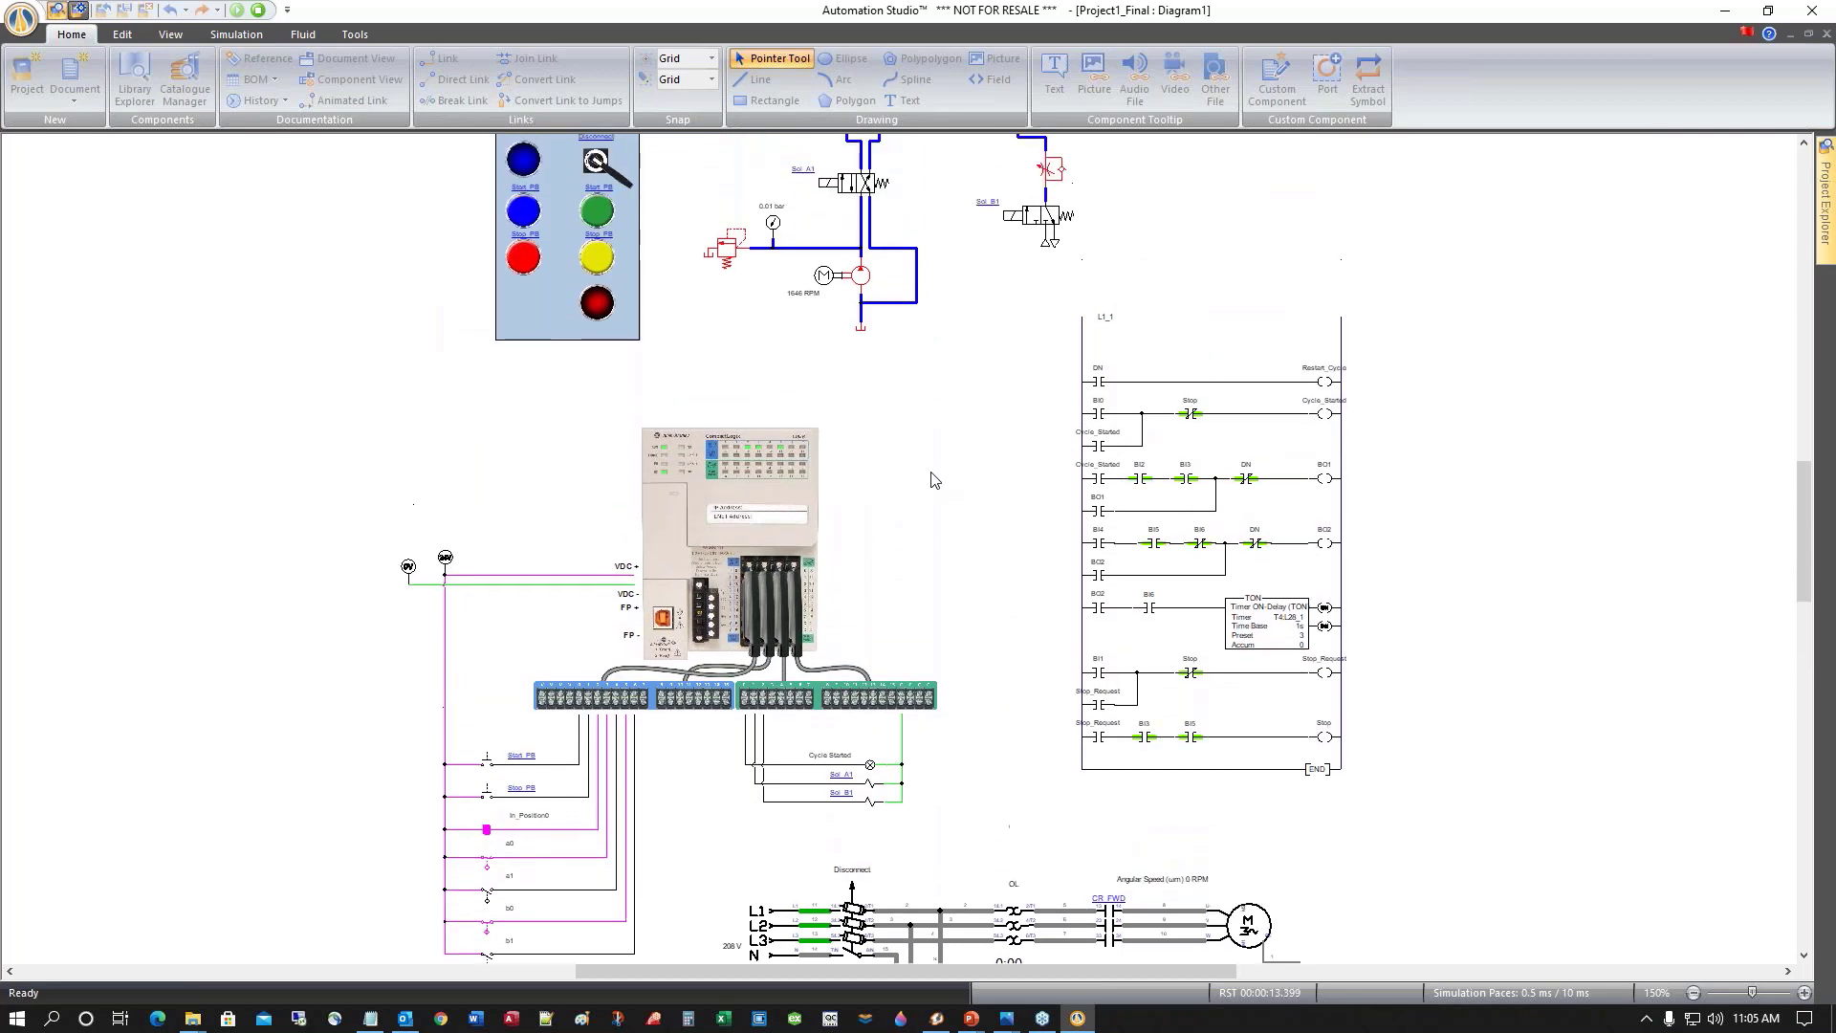
Turn on the Disconnect switch on the control panel and start the pump motor with the green Start_PB
click(622, 234)
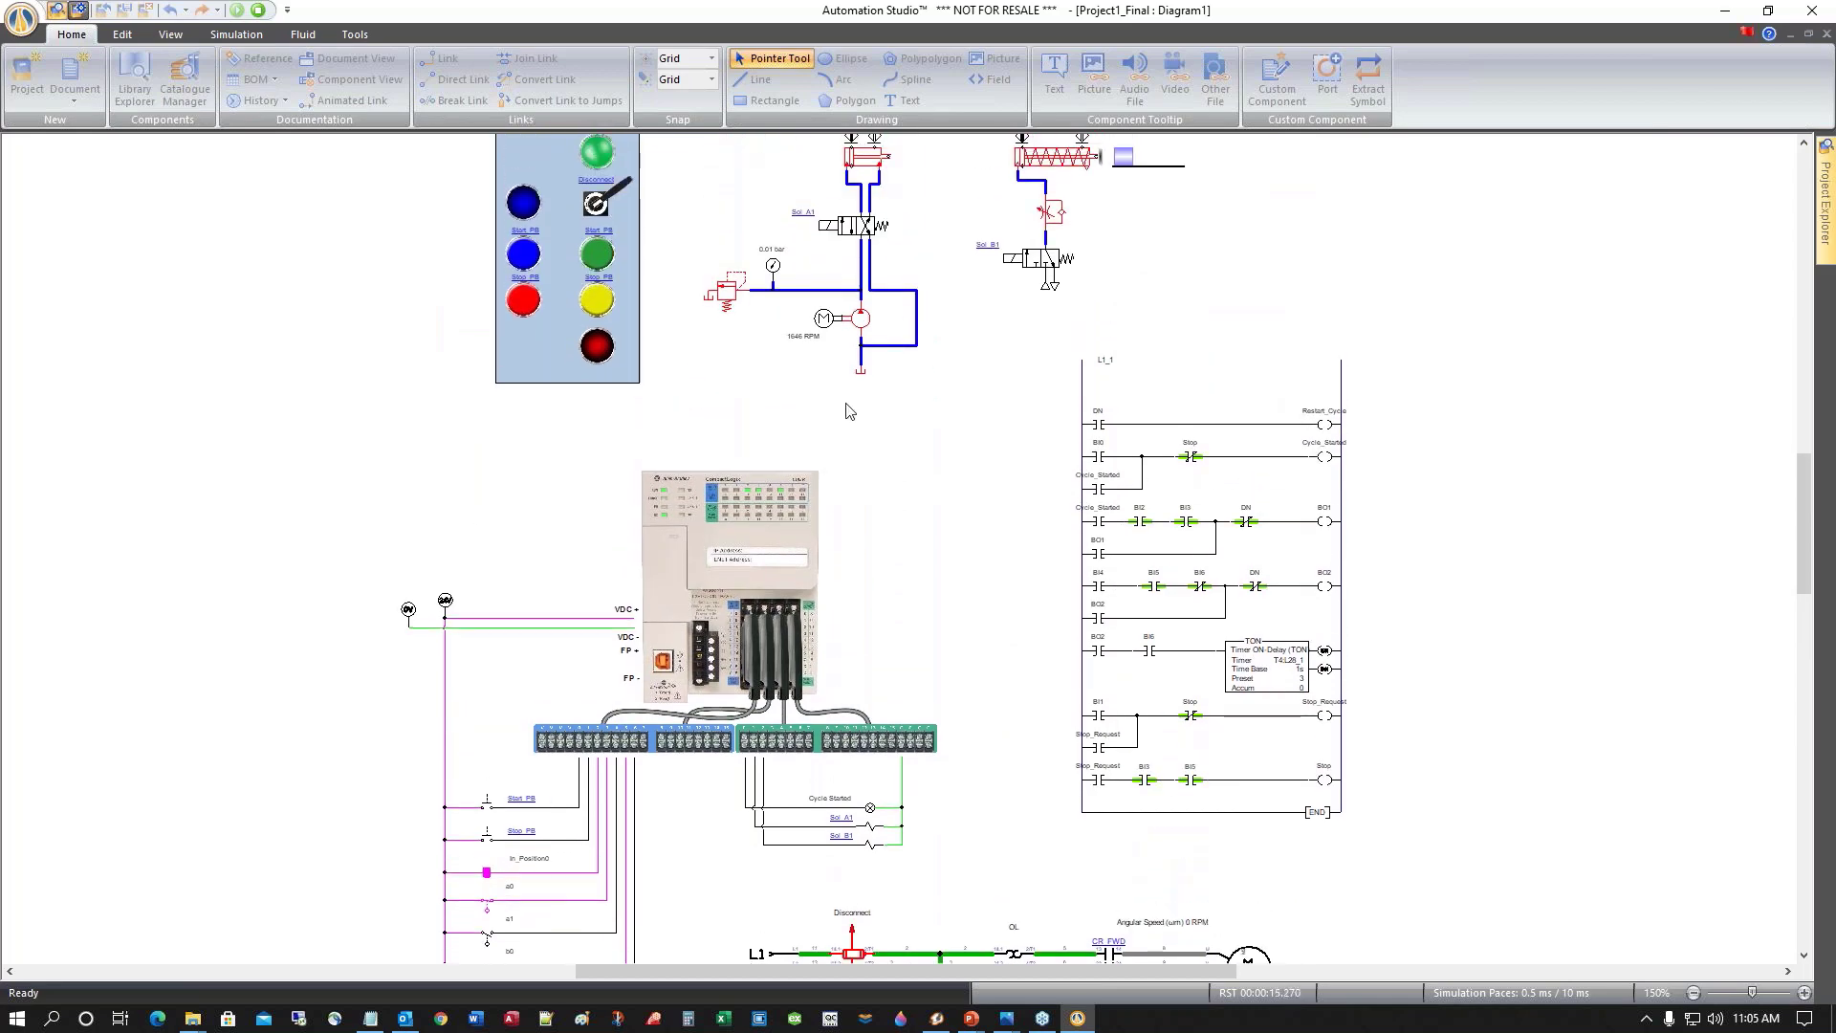
scroll(959, 603, down, 2)
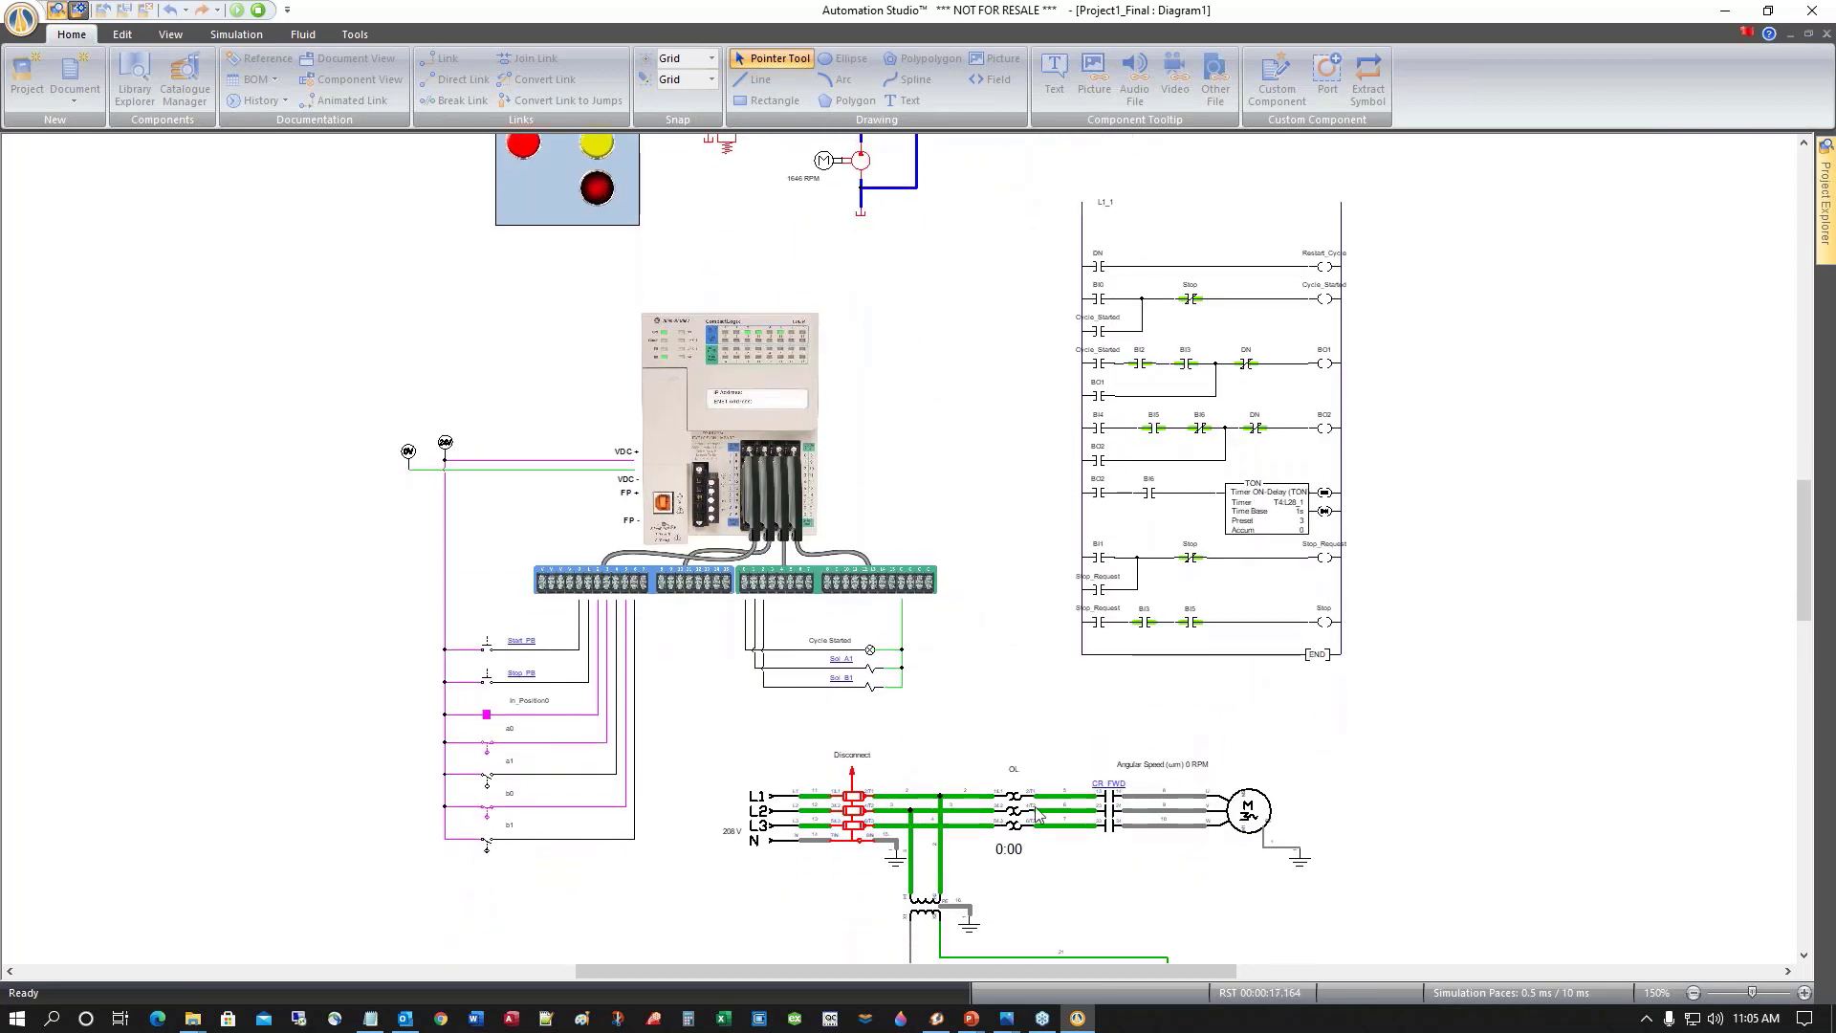
scroll(1002, 648, up, 1)
scroll(1001, 651, up, 2)
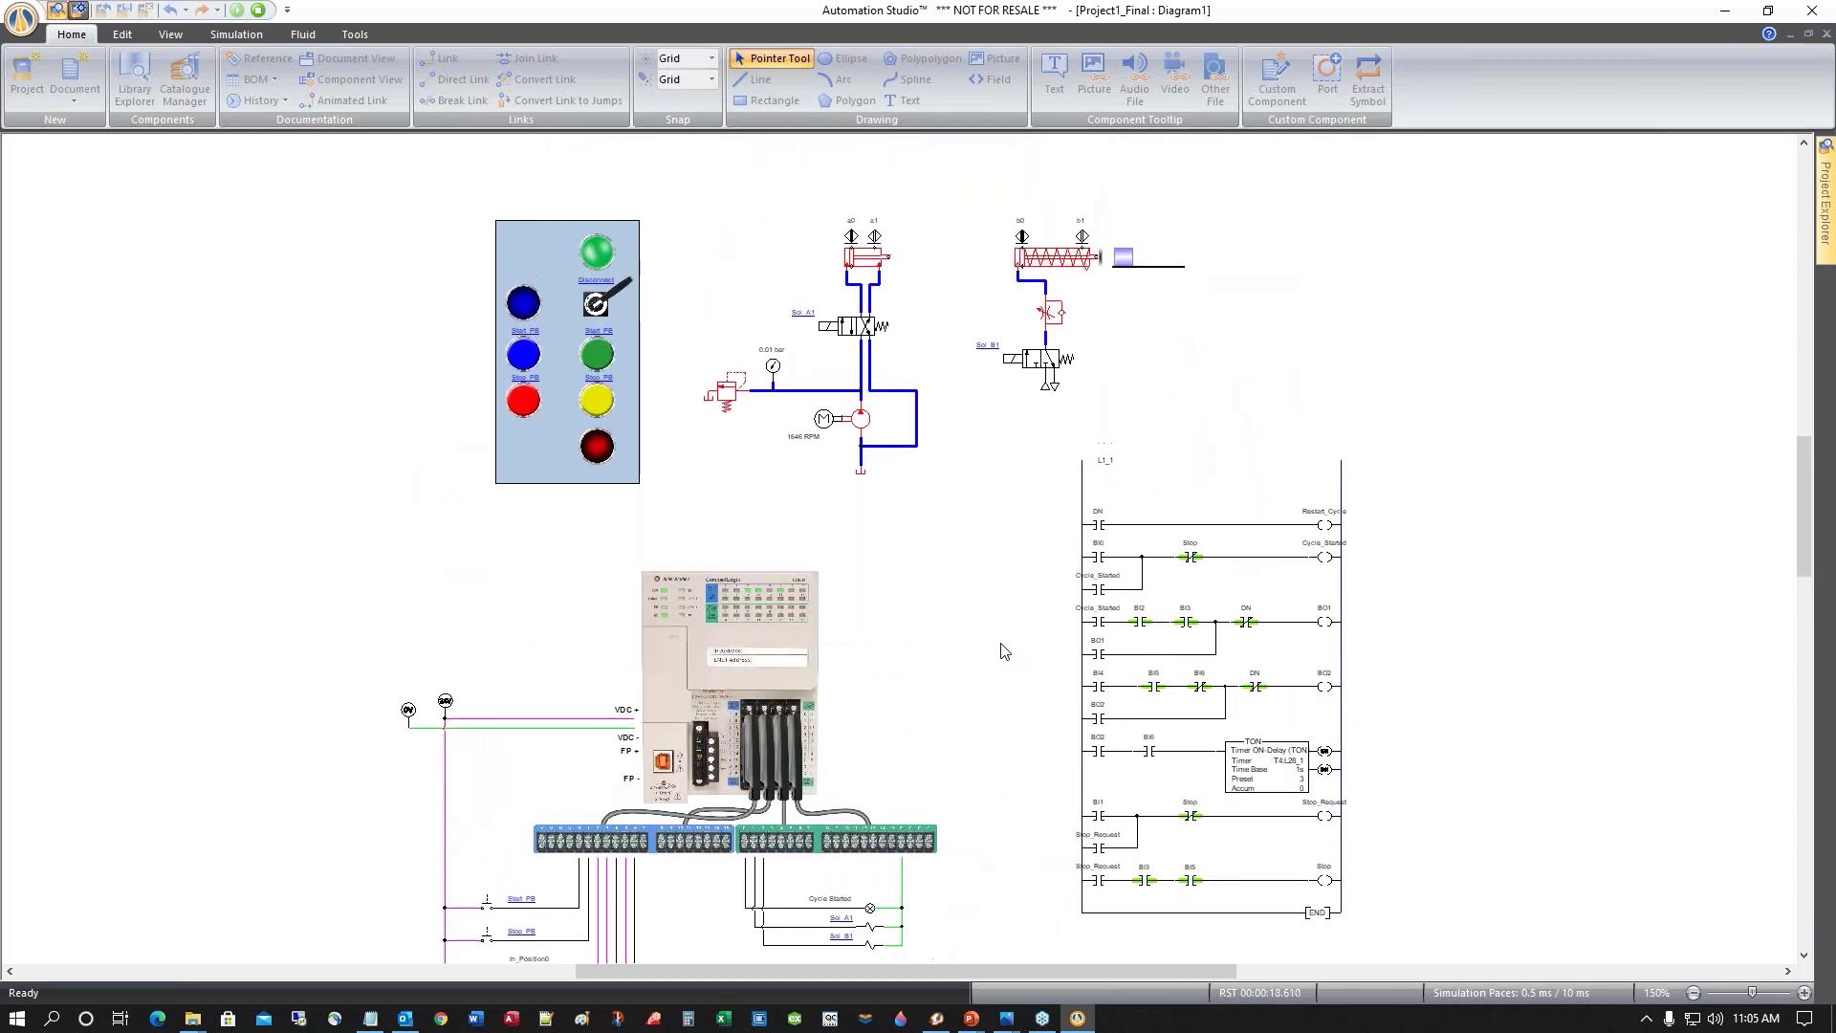
click(591, 358)
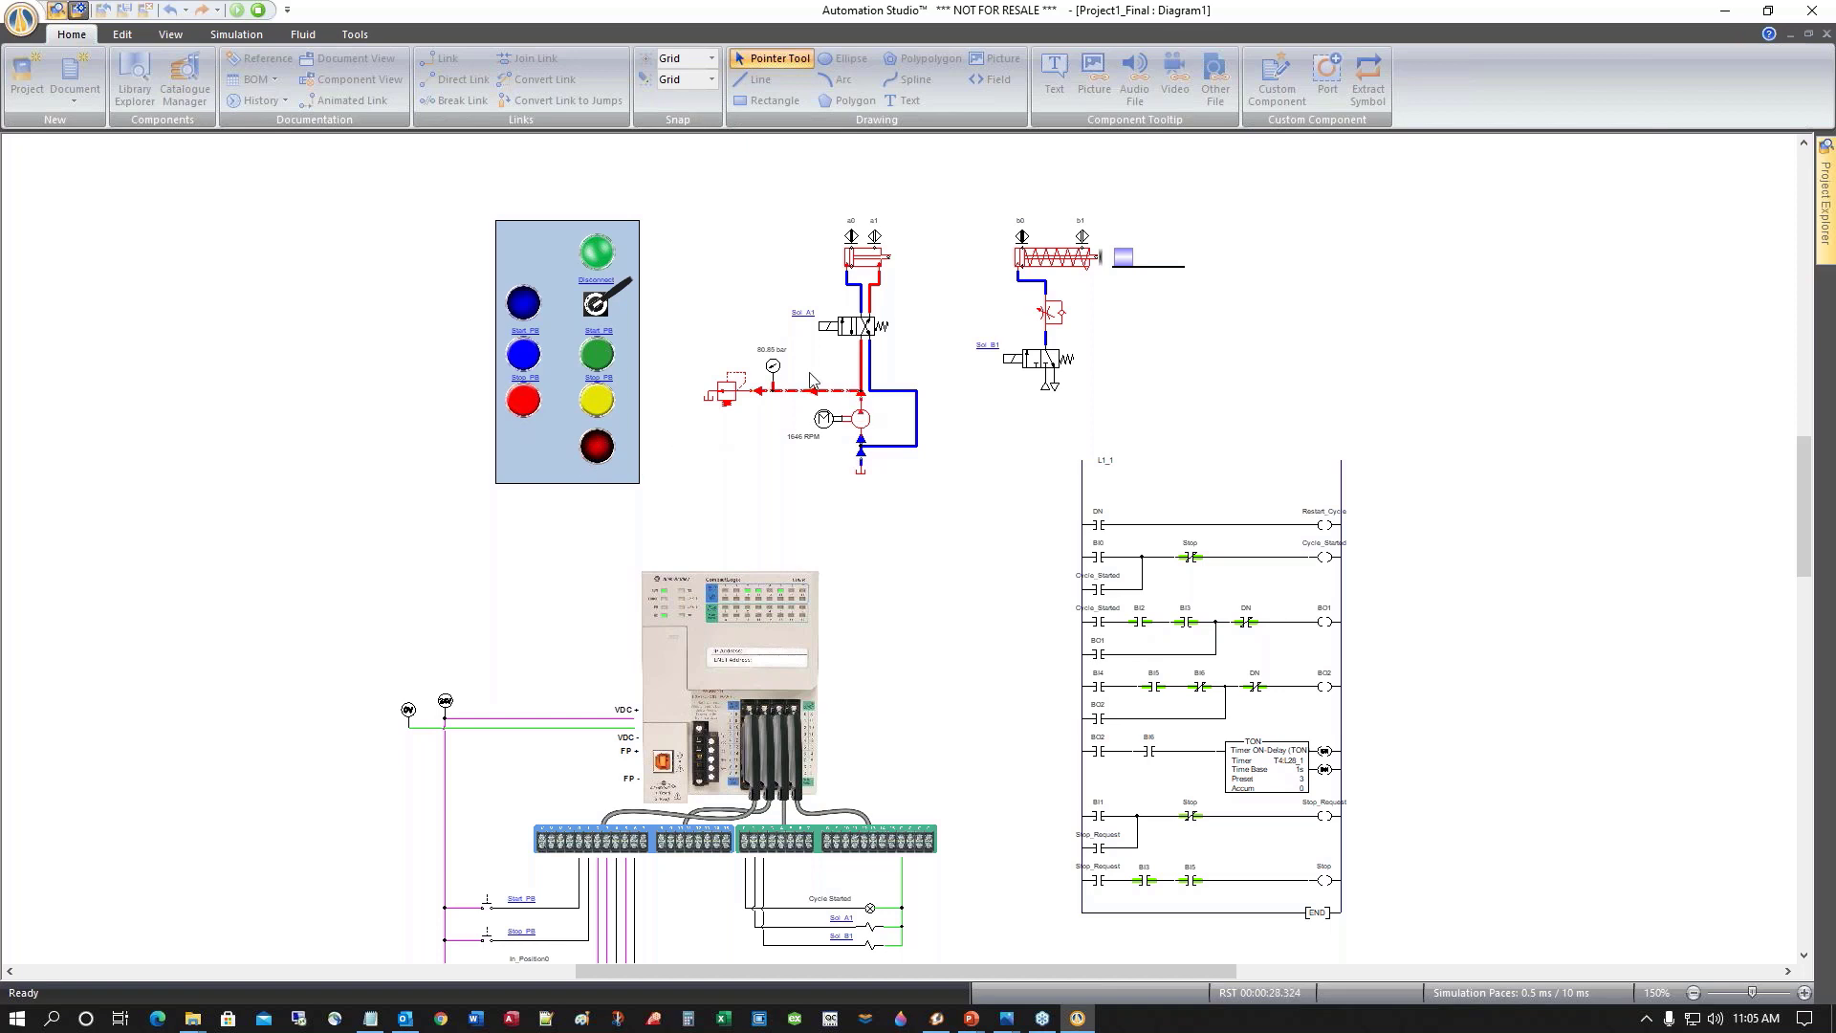
Start the automatic cycle with the blue Start_PB and examine the cylinders, PLC wiring and ladder logic while it runs
click(523, 356)
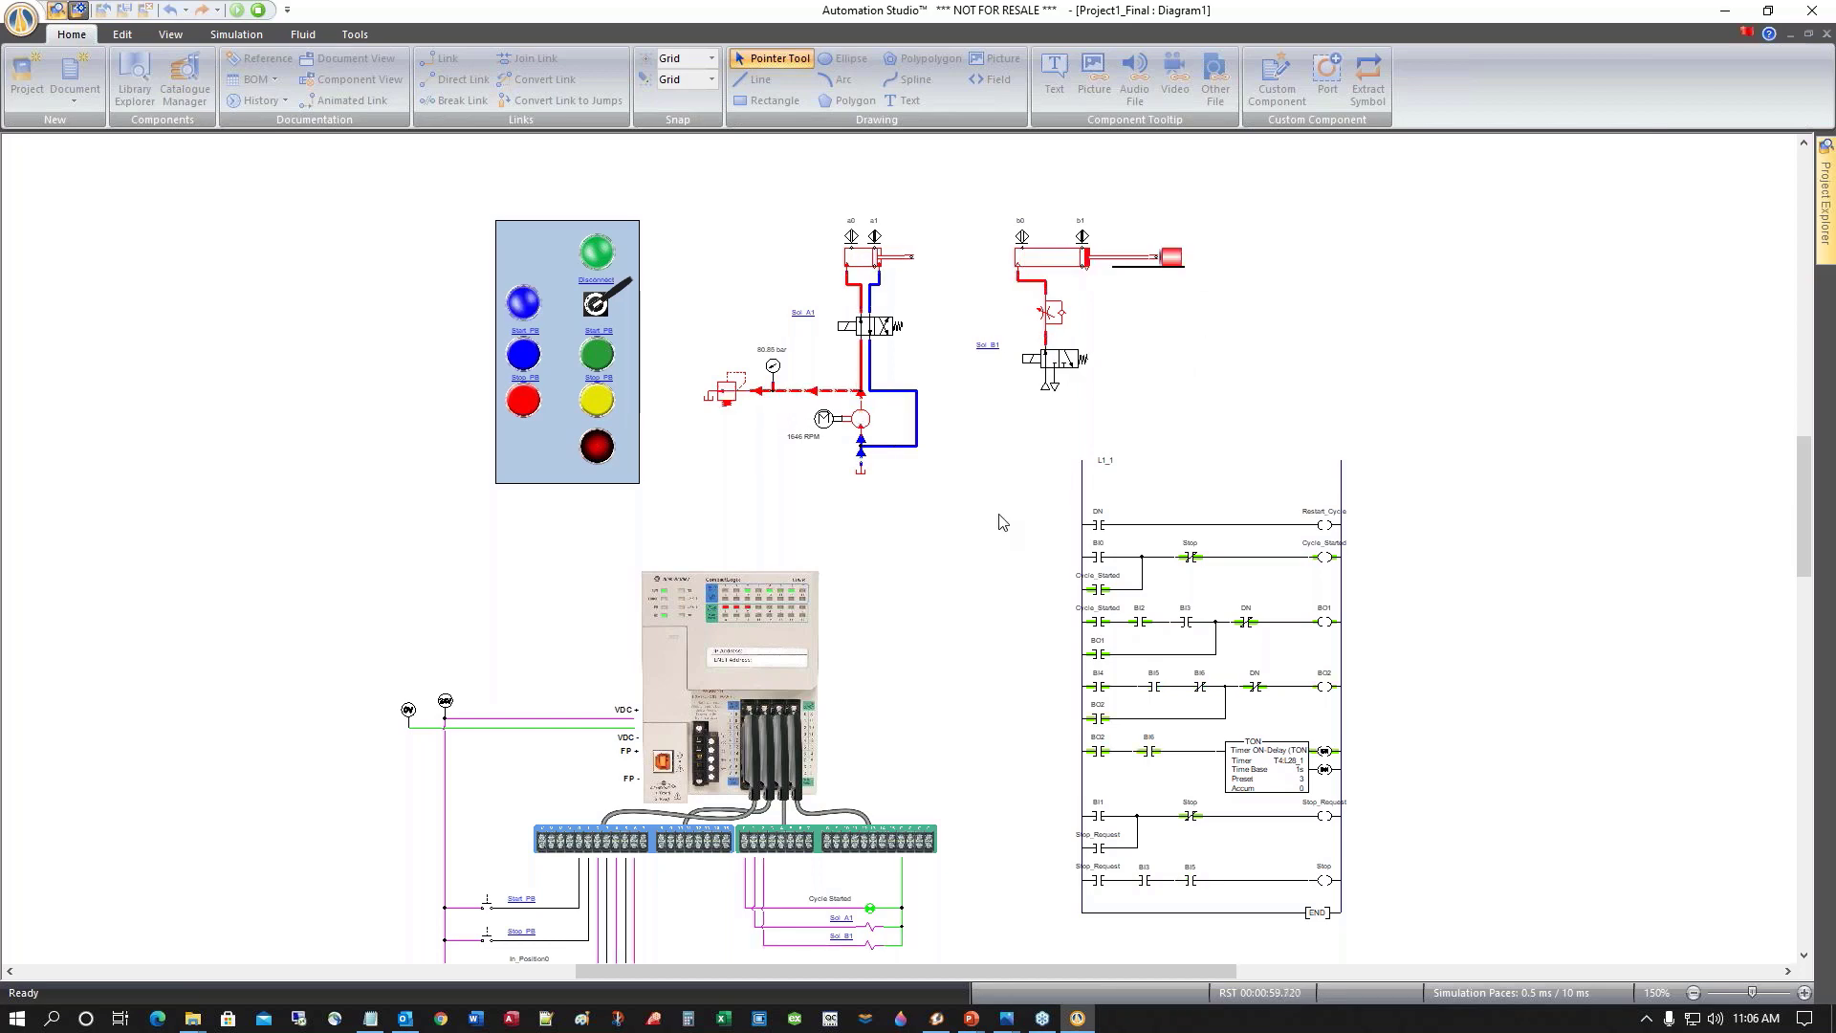
scroll(1001, 521, down, 1)
scroll(1001, 521, down, 1)
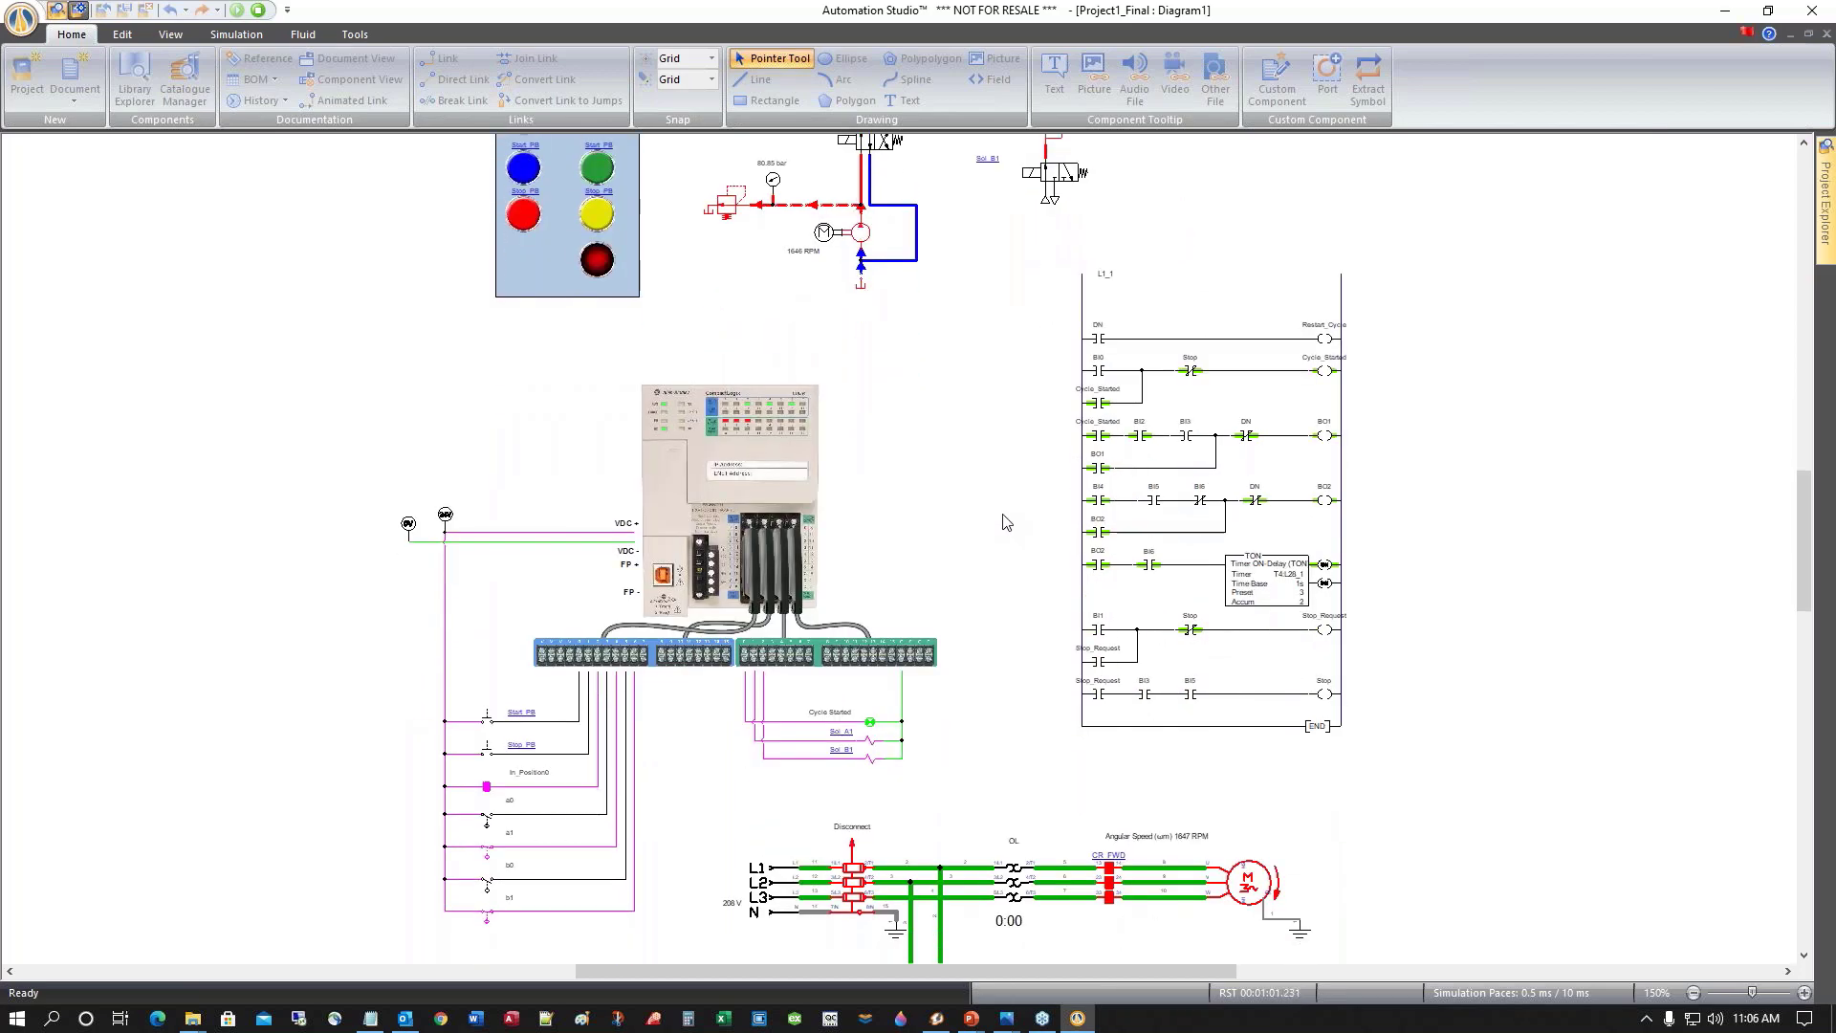
scroll(1001, 521, down, 1)
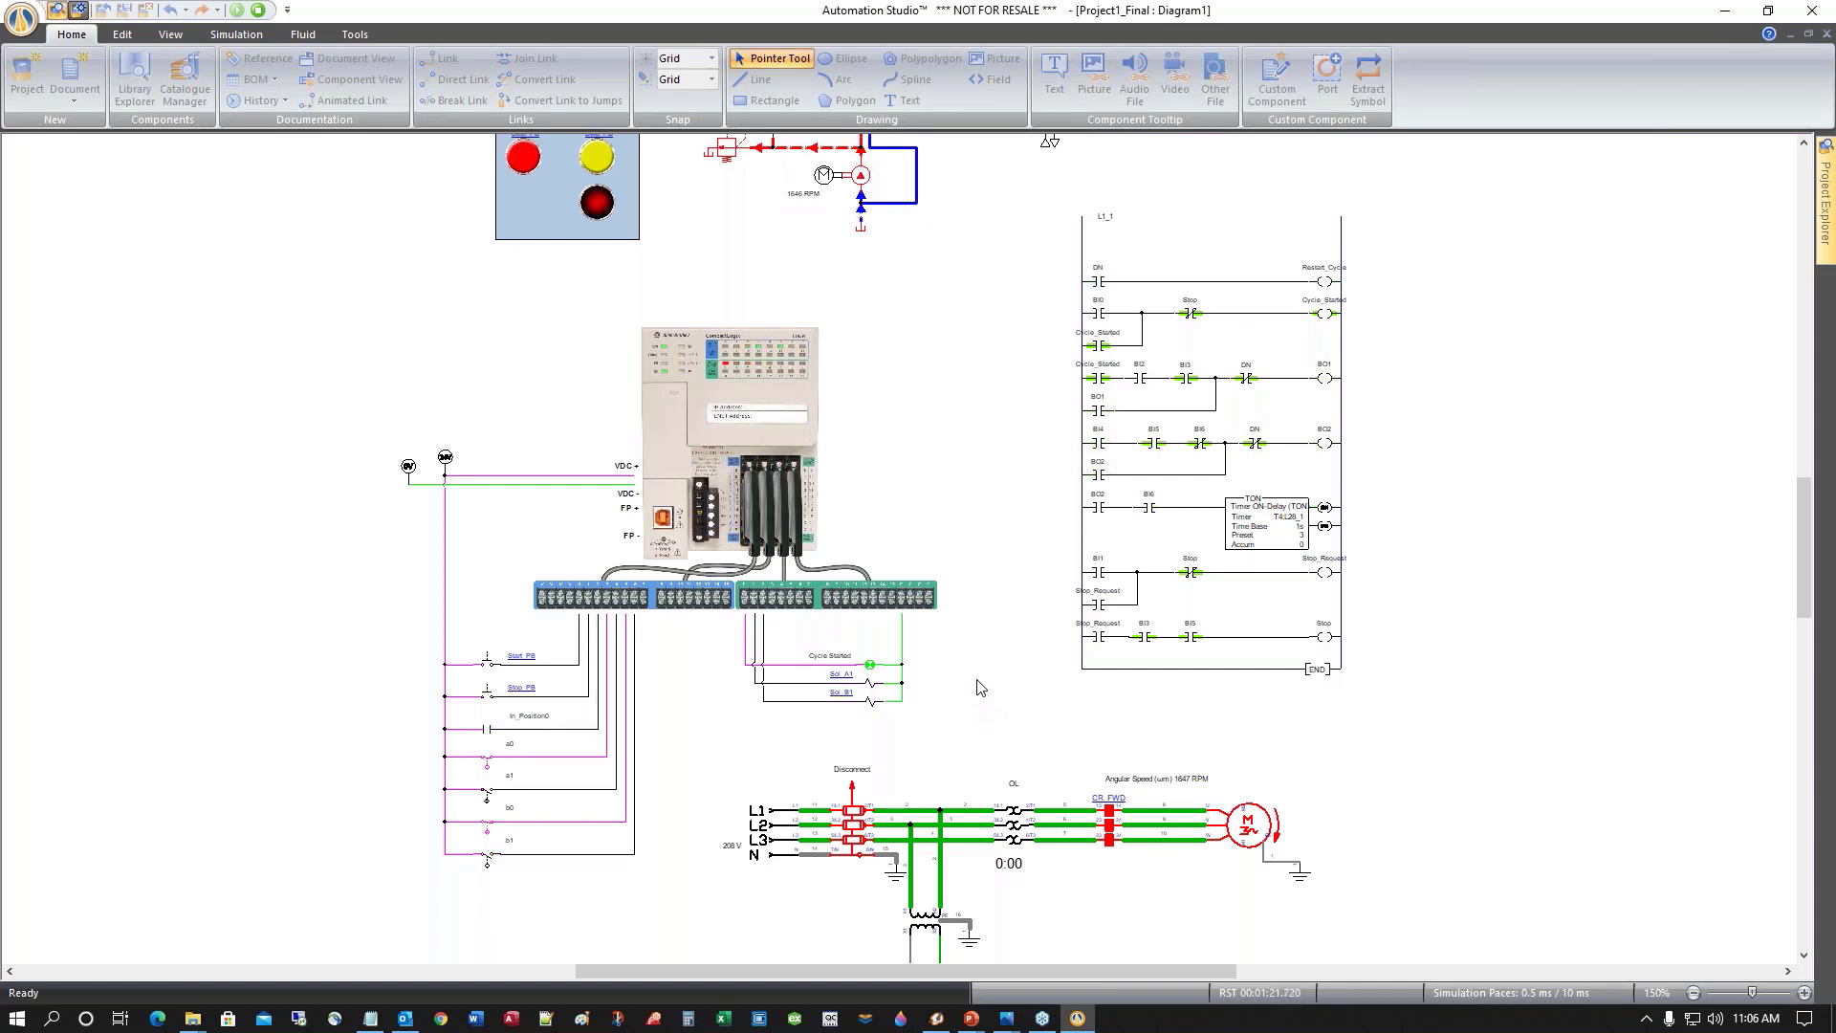
scroll(979, 687, up, 2)
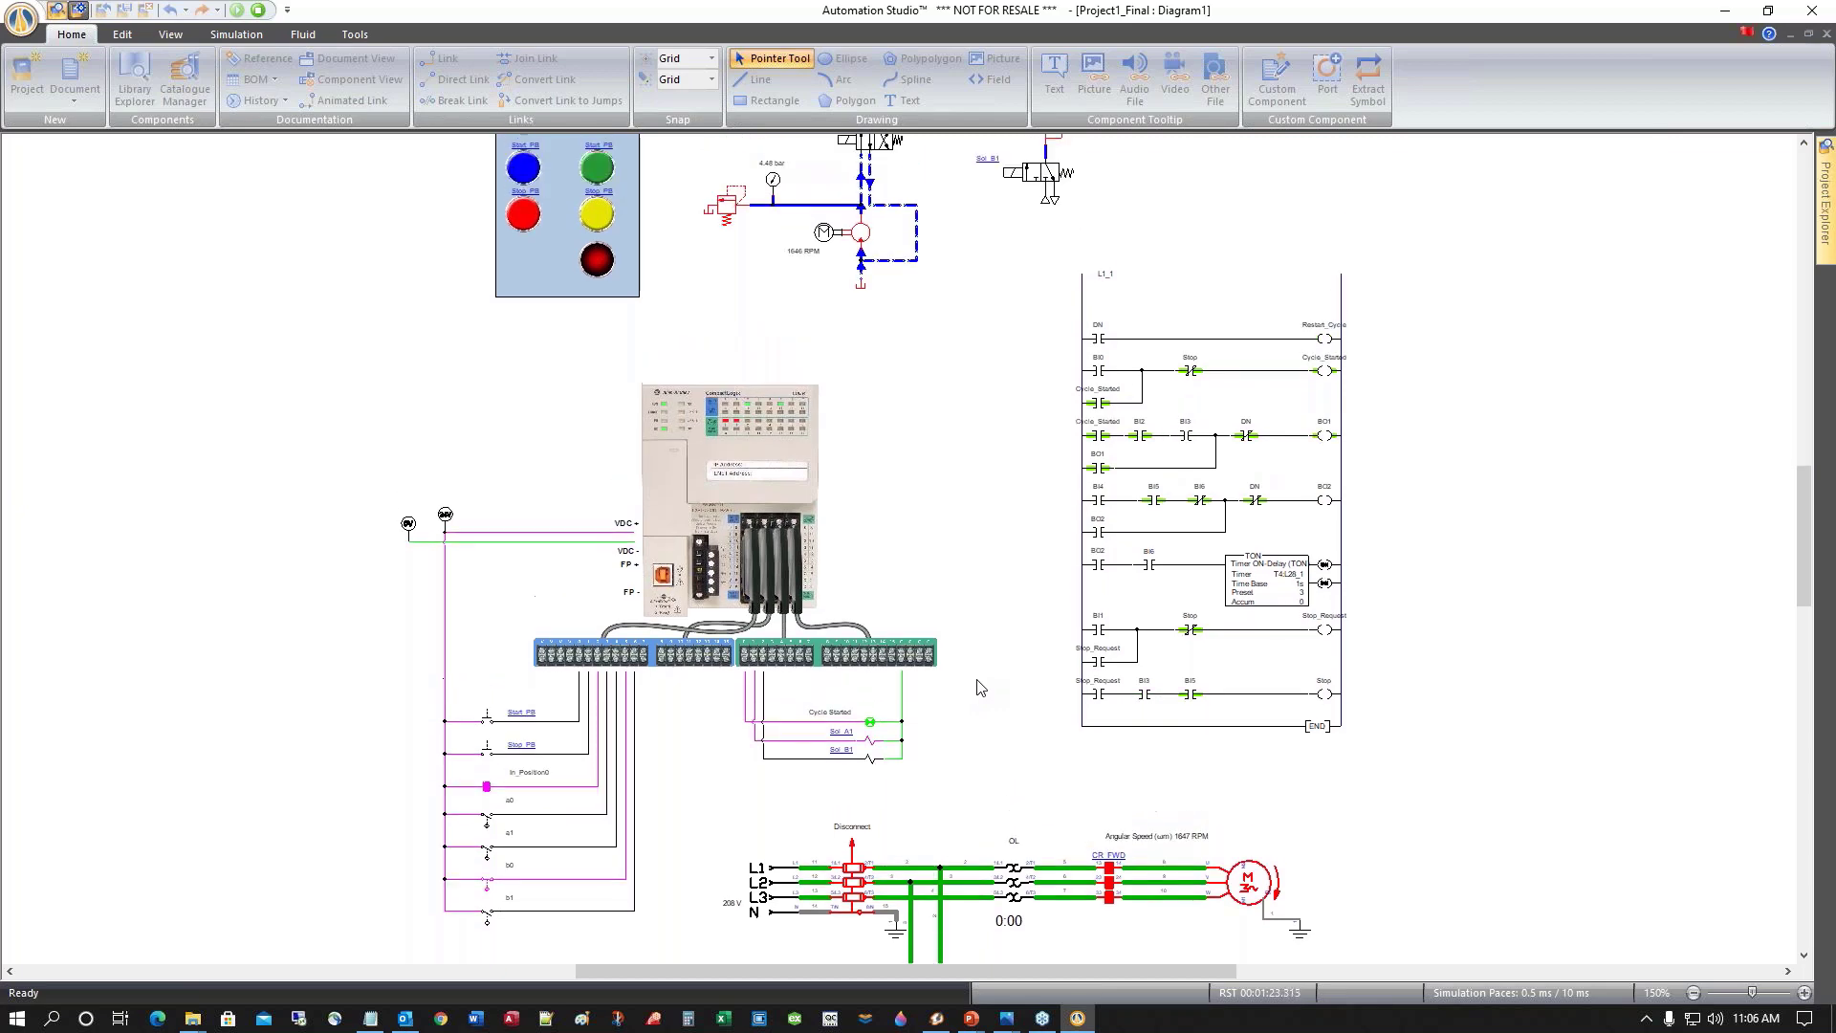
scroll(979, 686, down, 1)
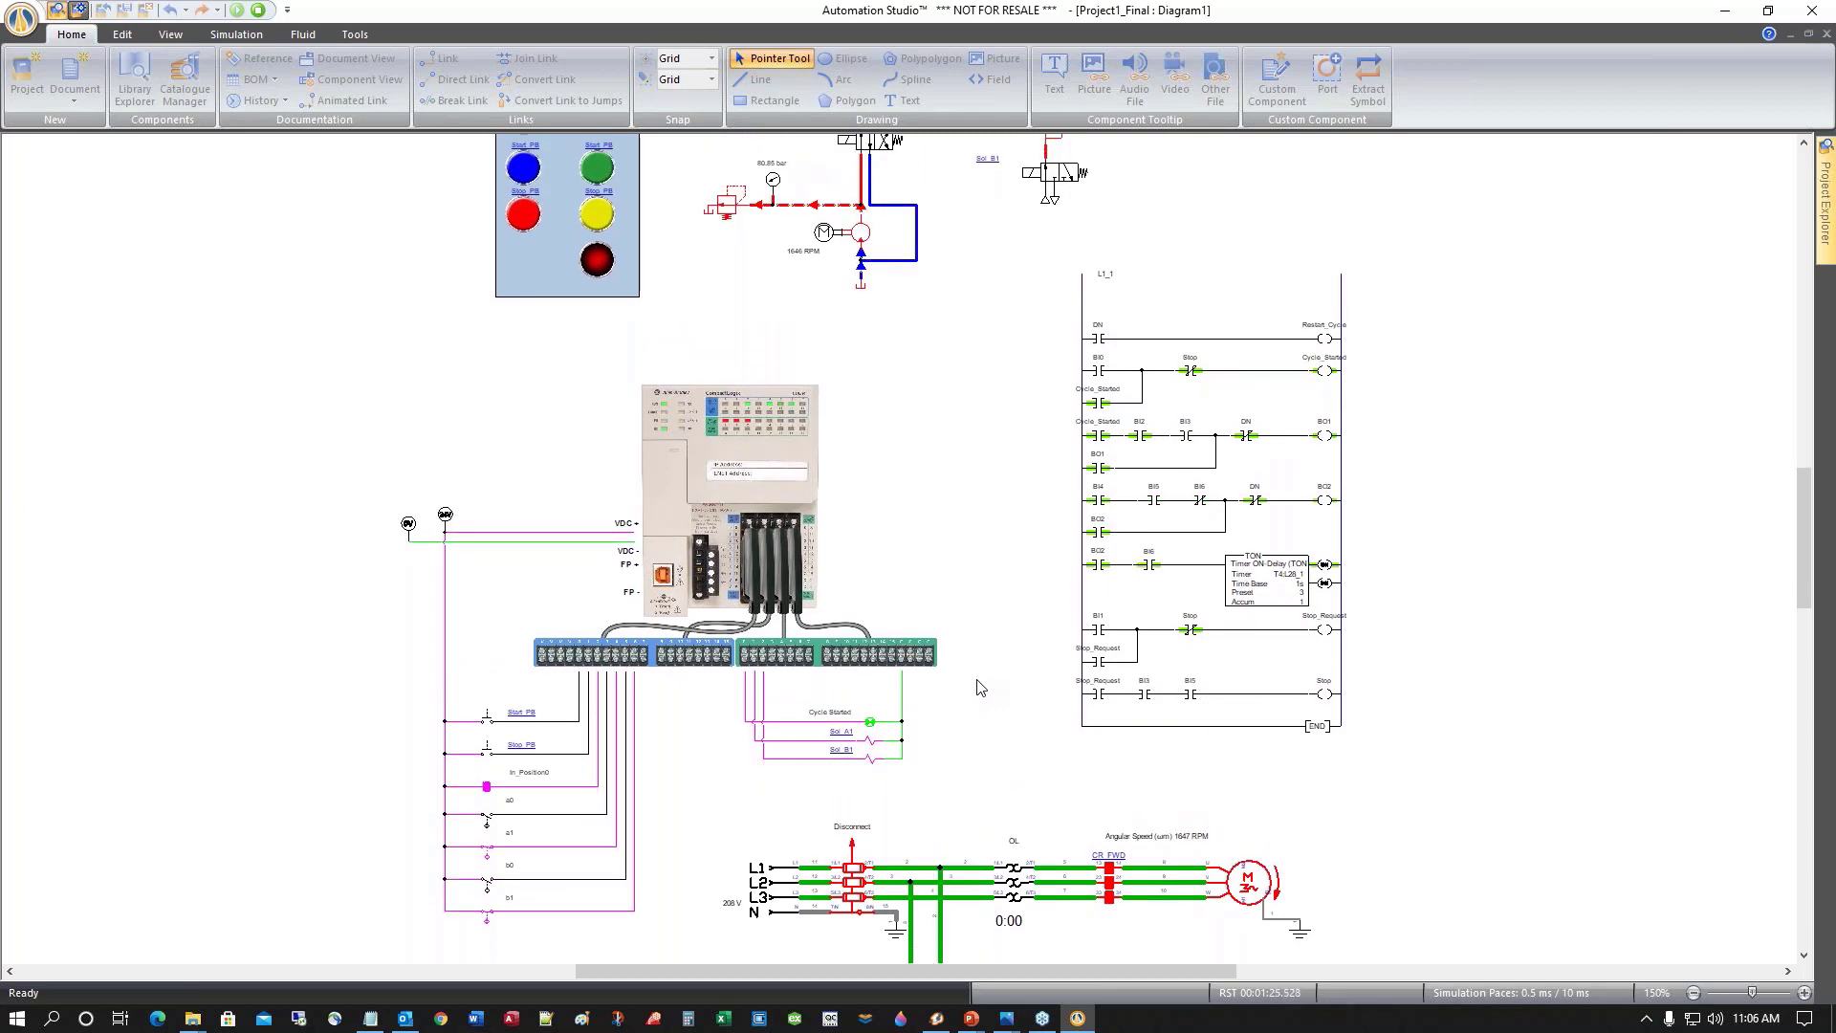
scroll(979, 687, up, 5)
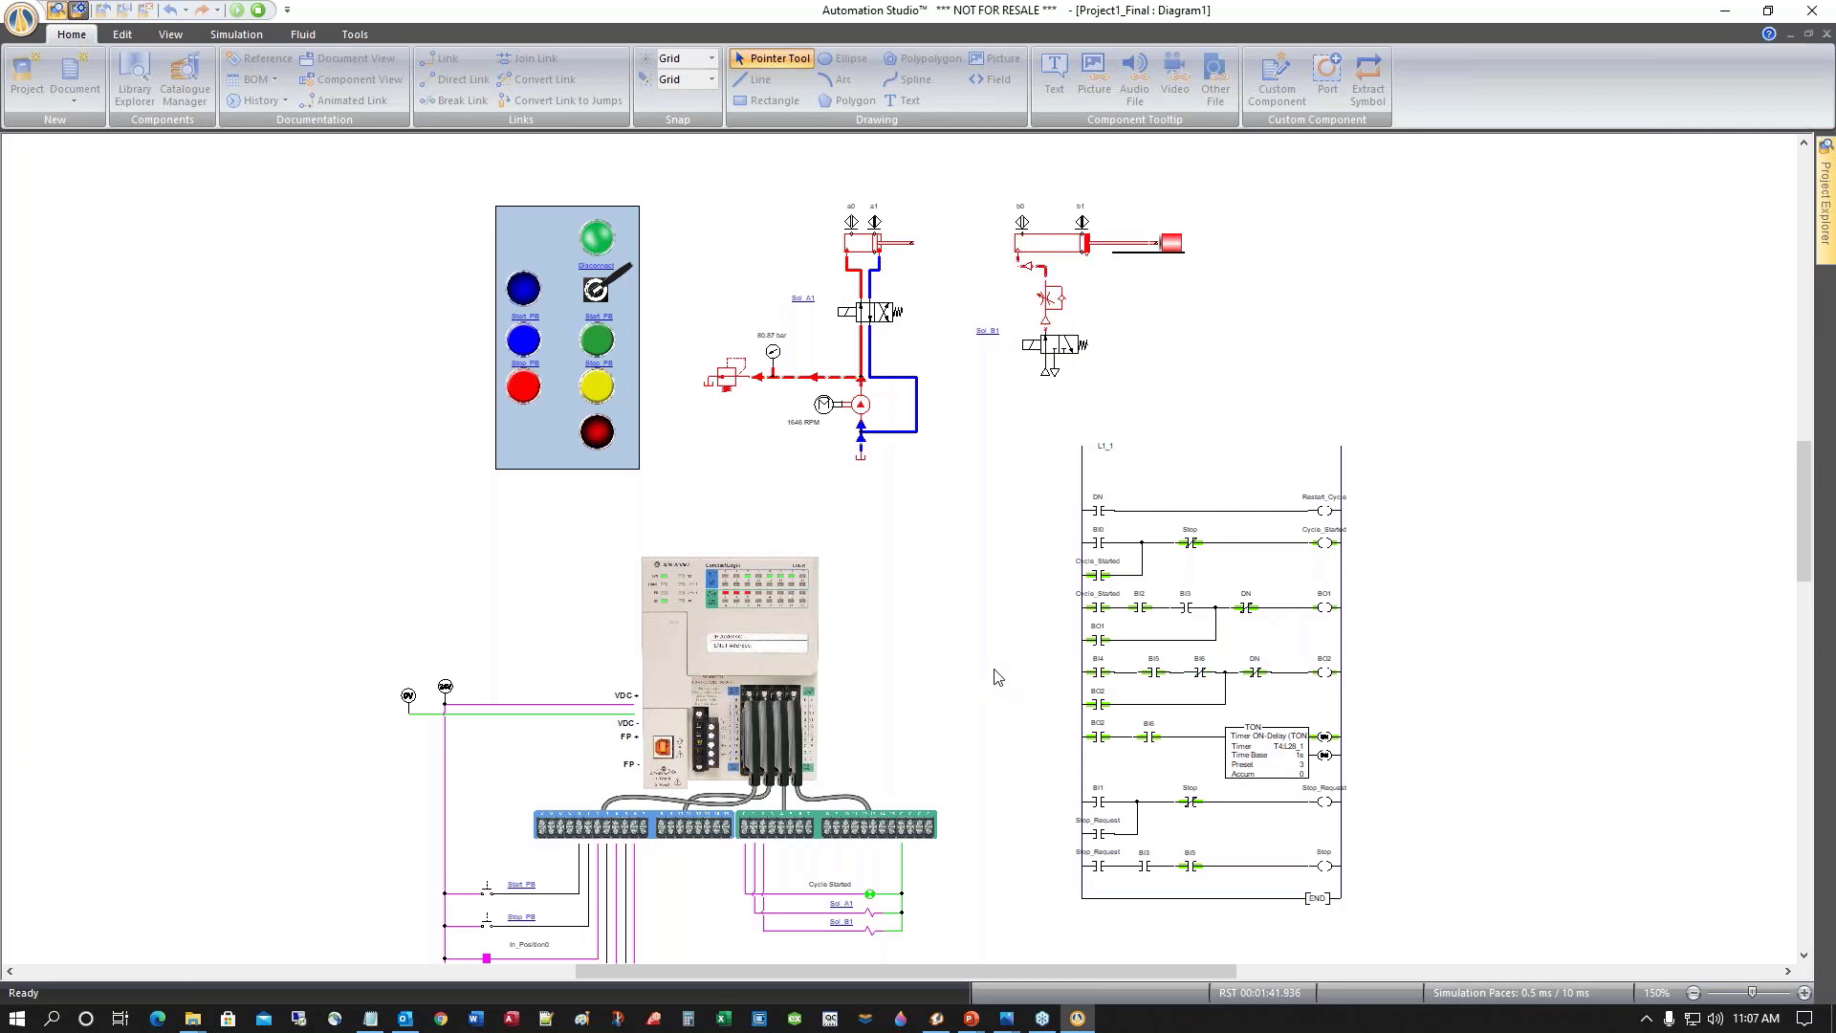
scroll(994, 669, down, 5)
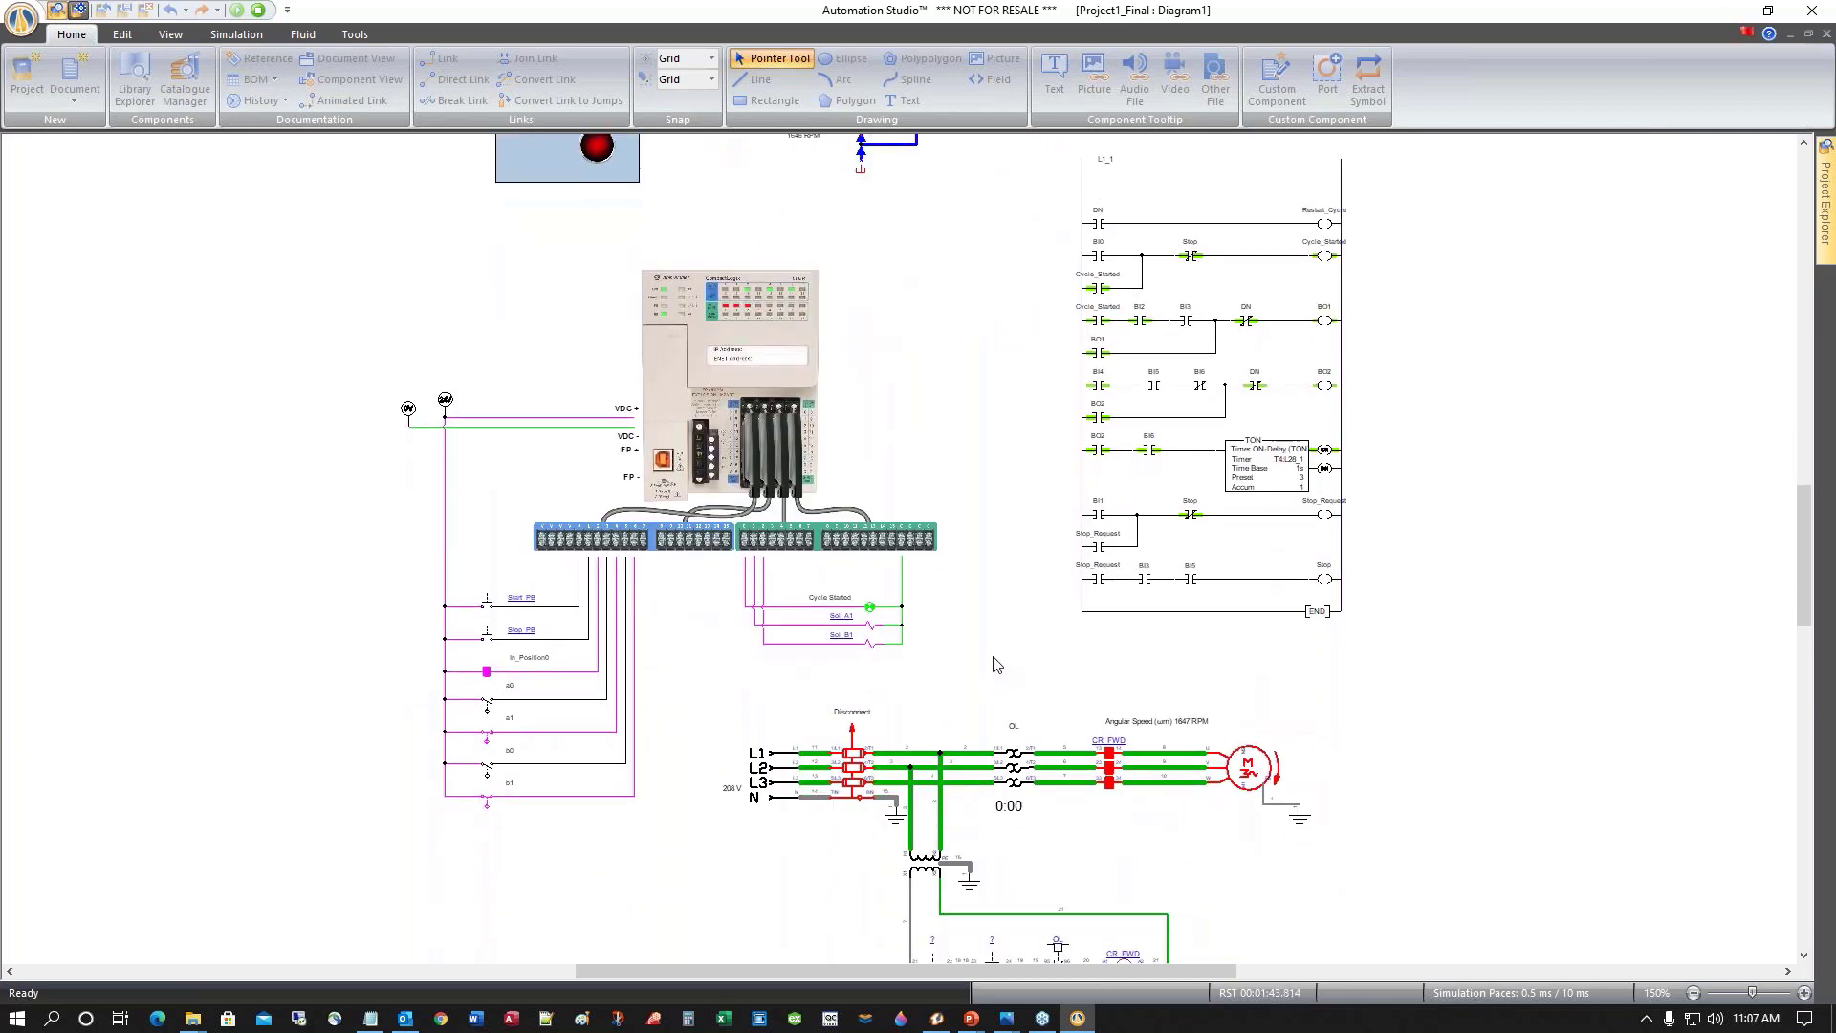
scroll(995, 664, up, 5)
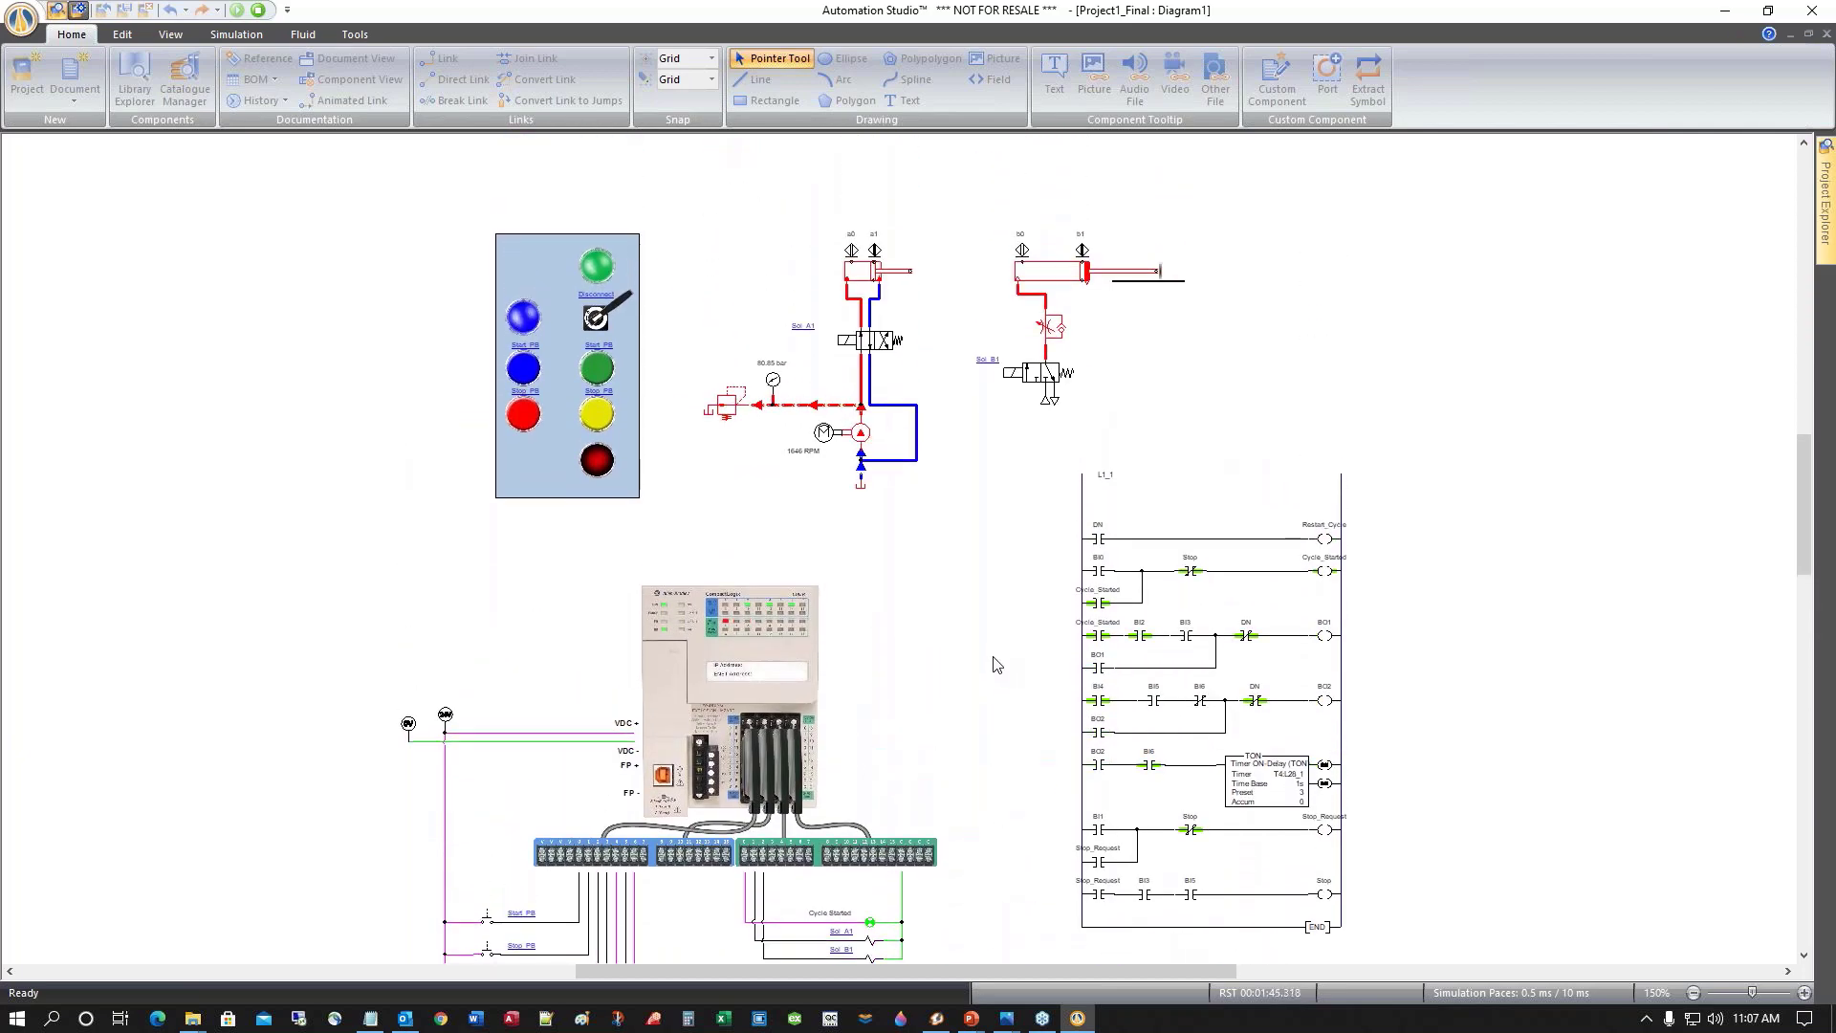
Stop the simulation and create a new project from the Default template, discarding the changes to Project1_Final
click(255, 12)
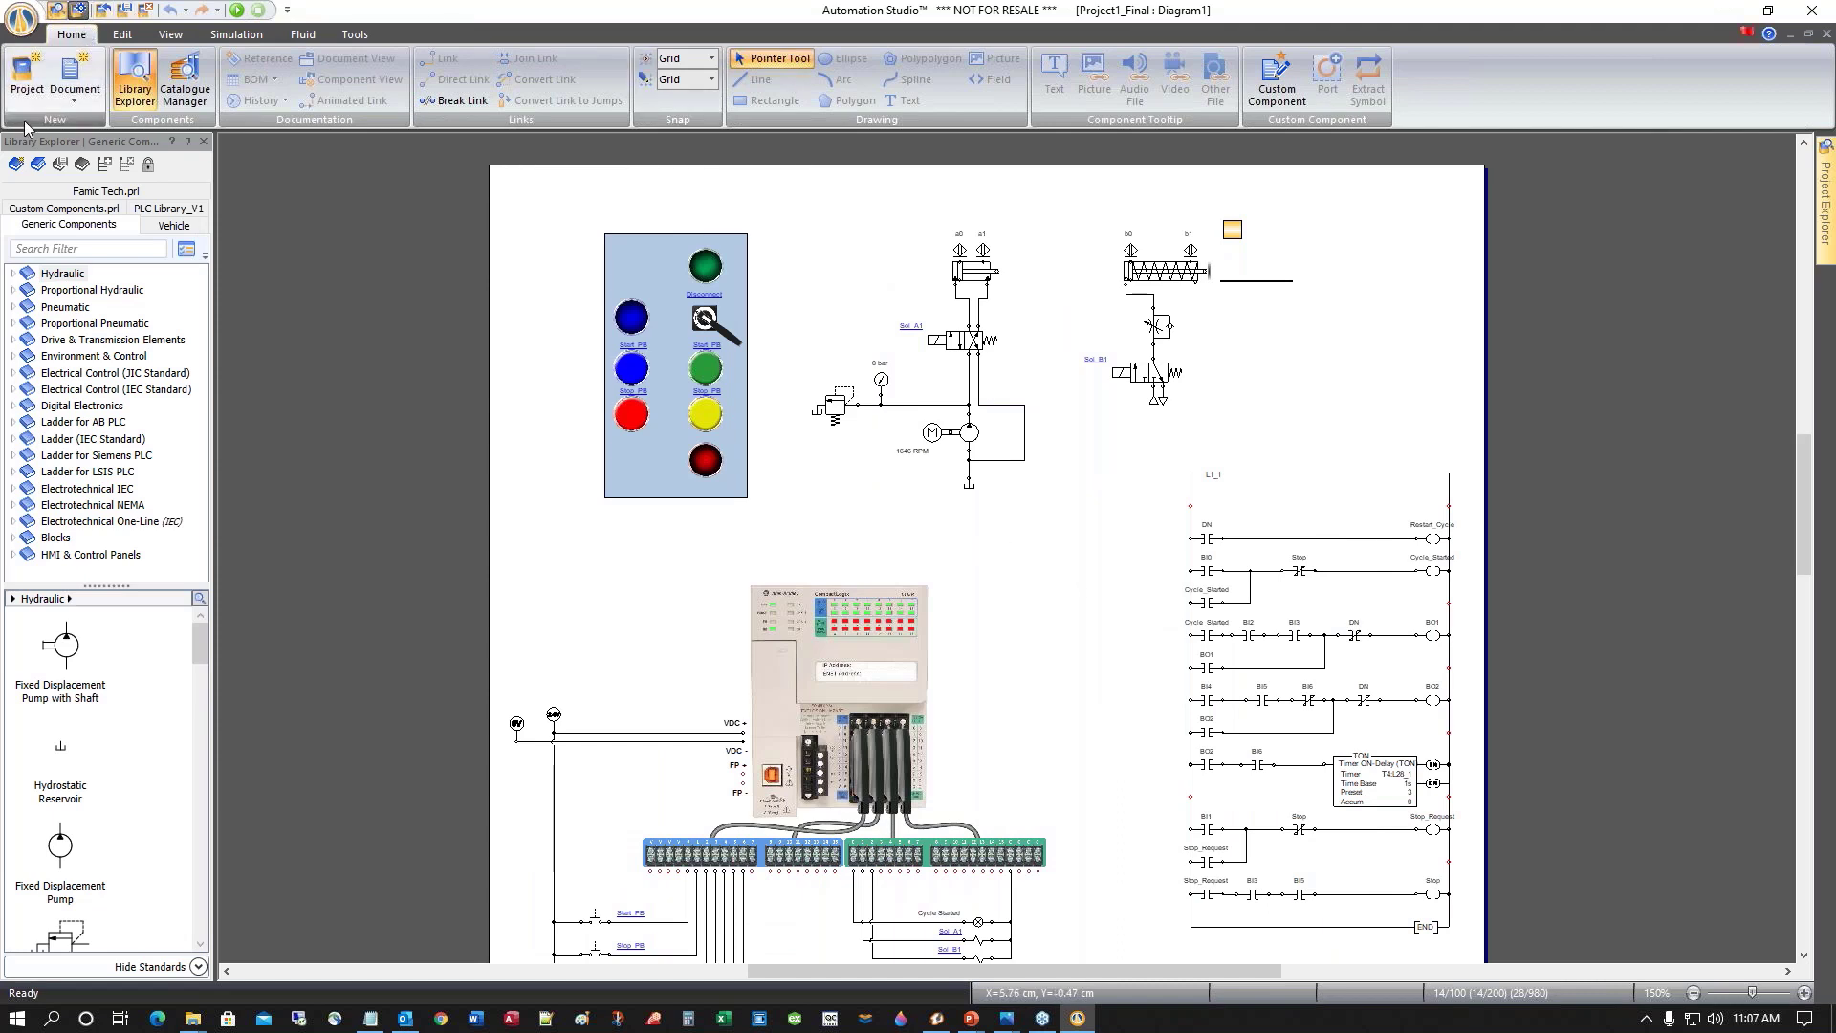
click(30, 82)
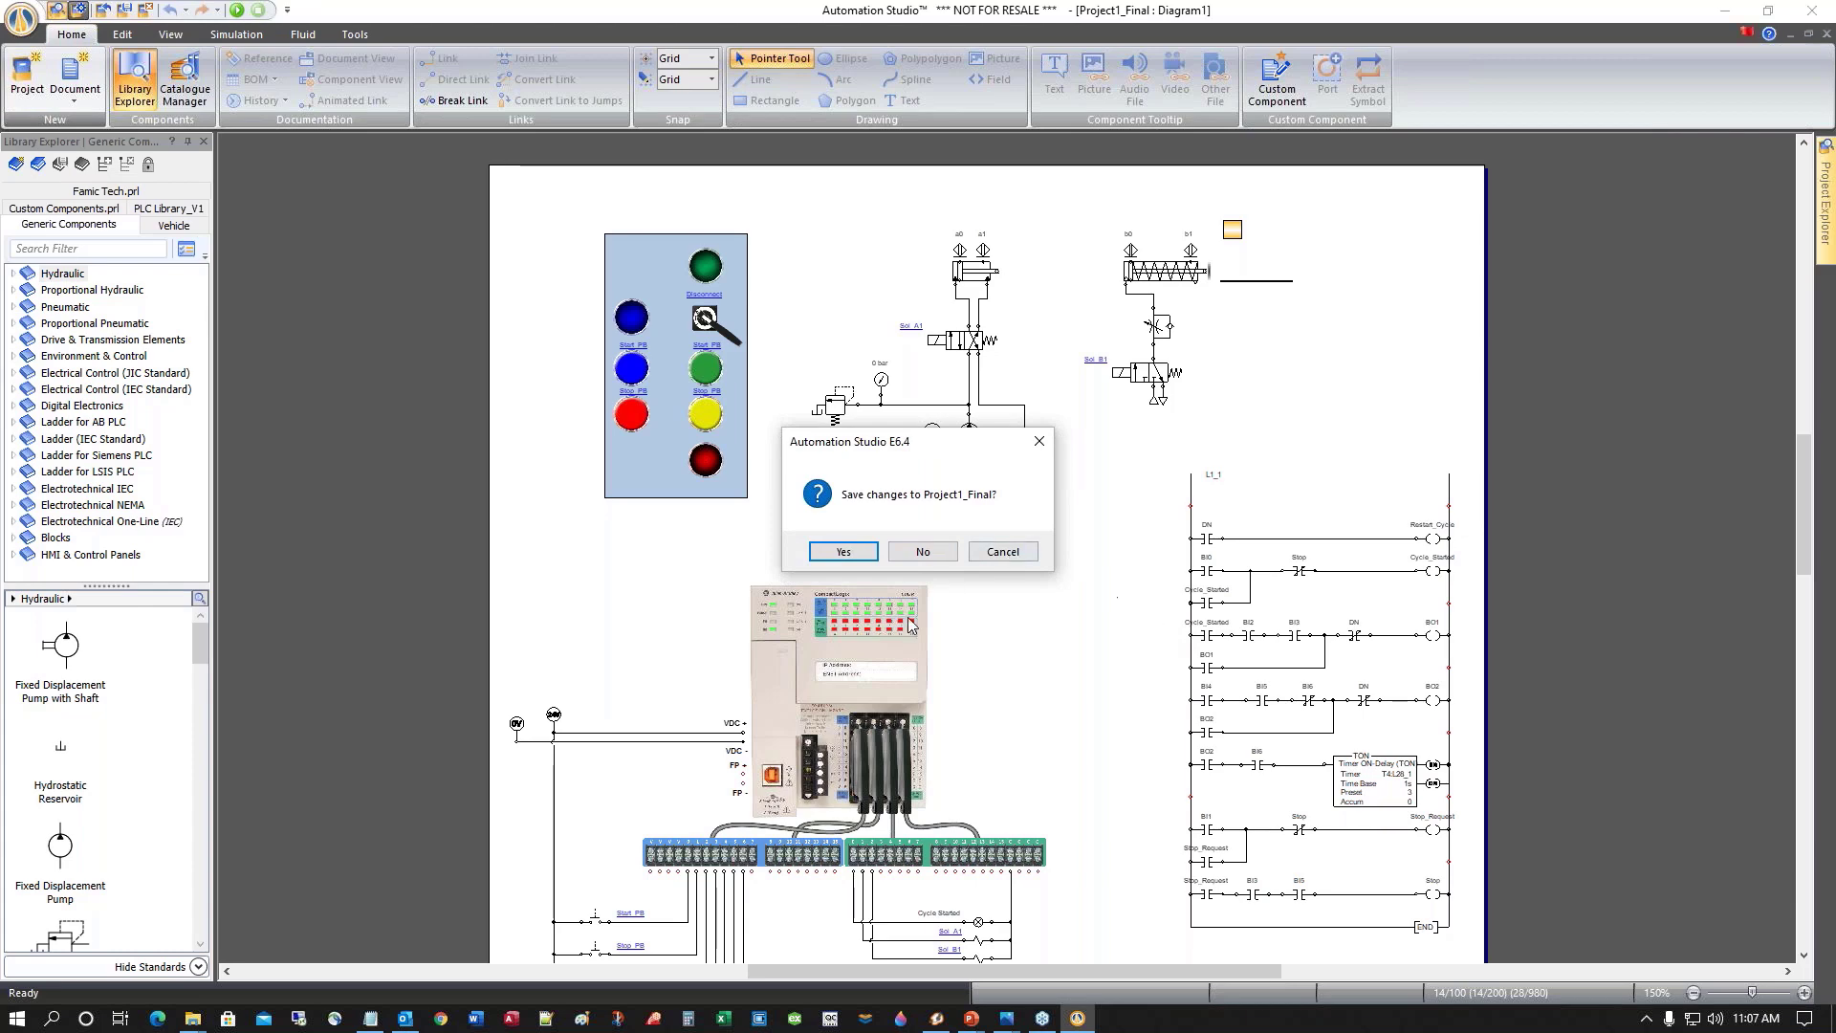
click(924, 554)
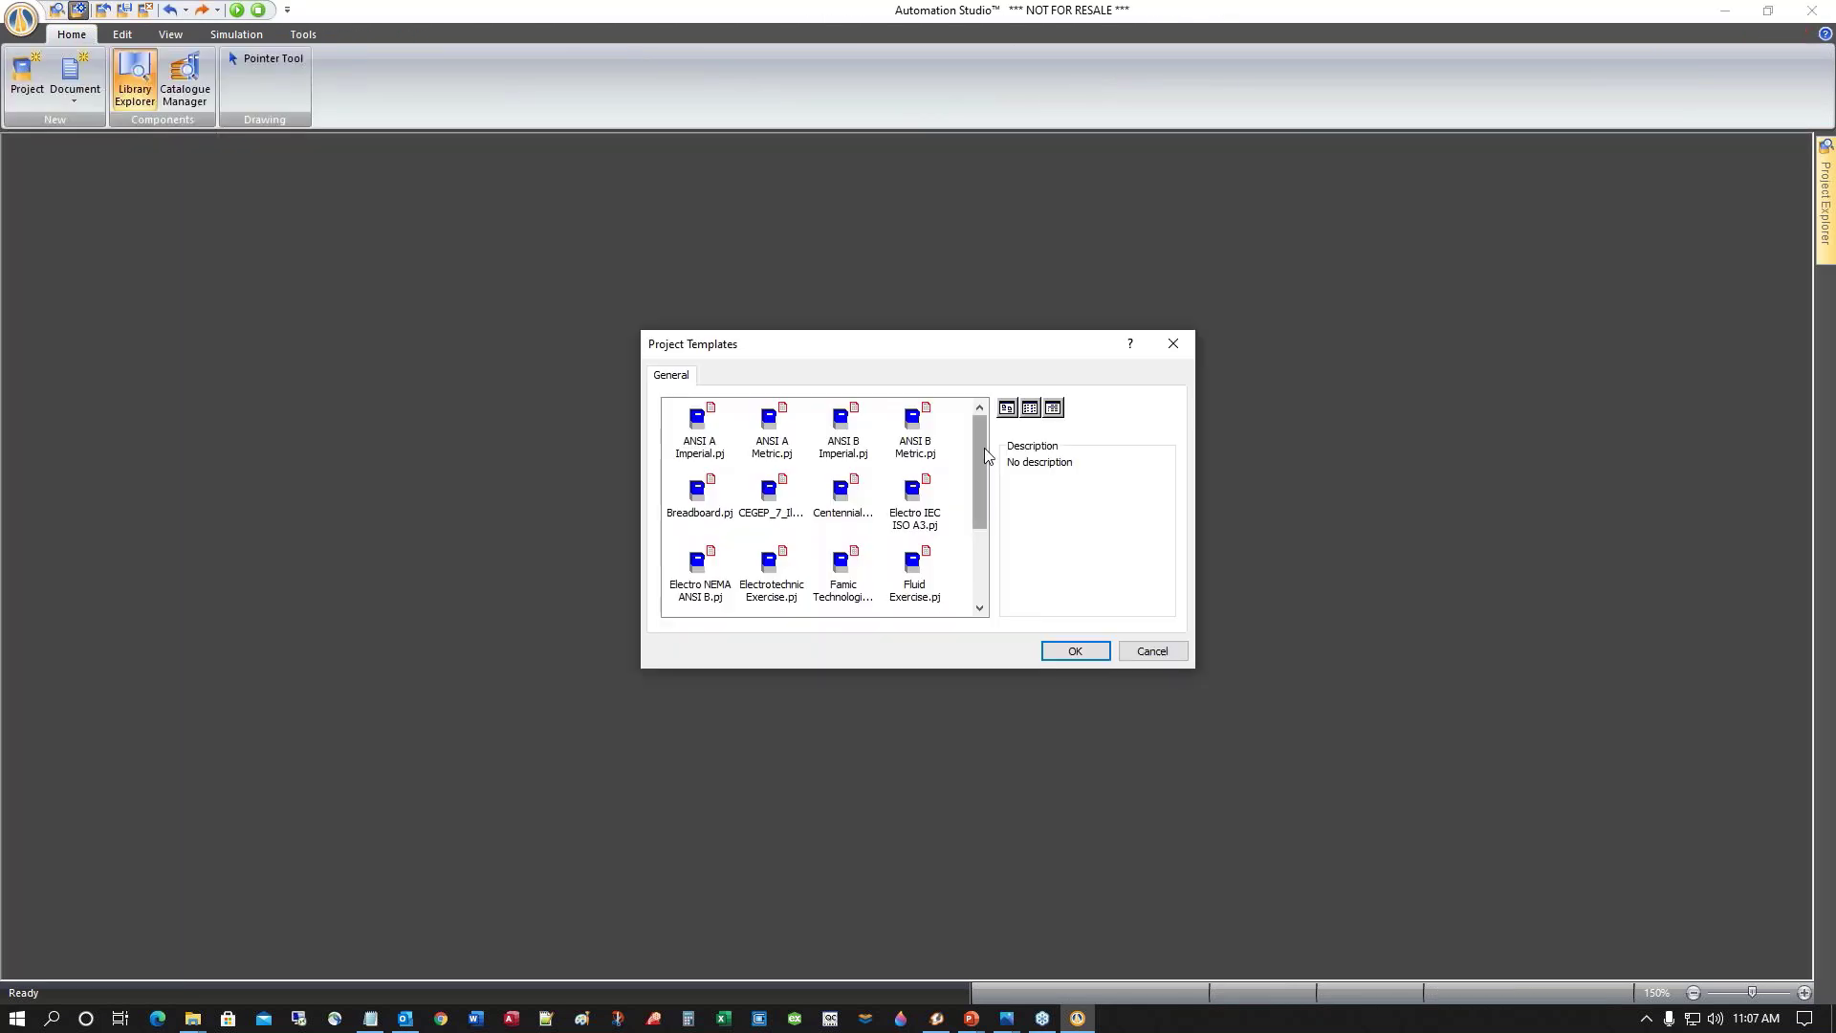
scroll(988, 456, down, 3)
click(903, 593)
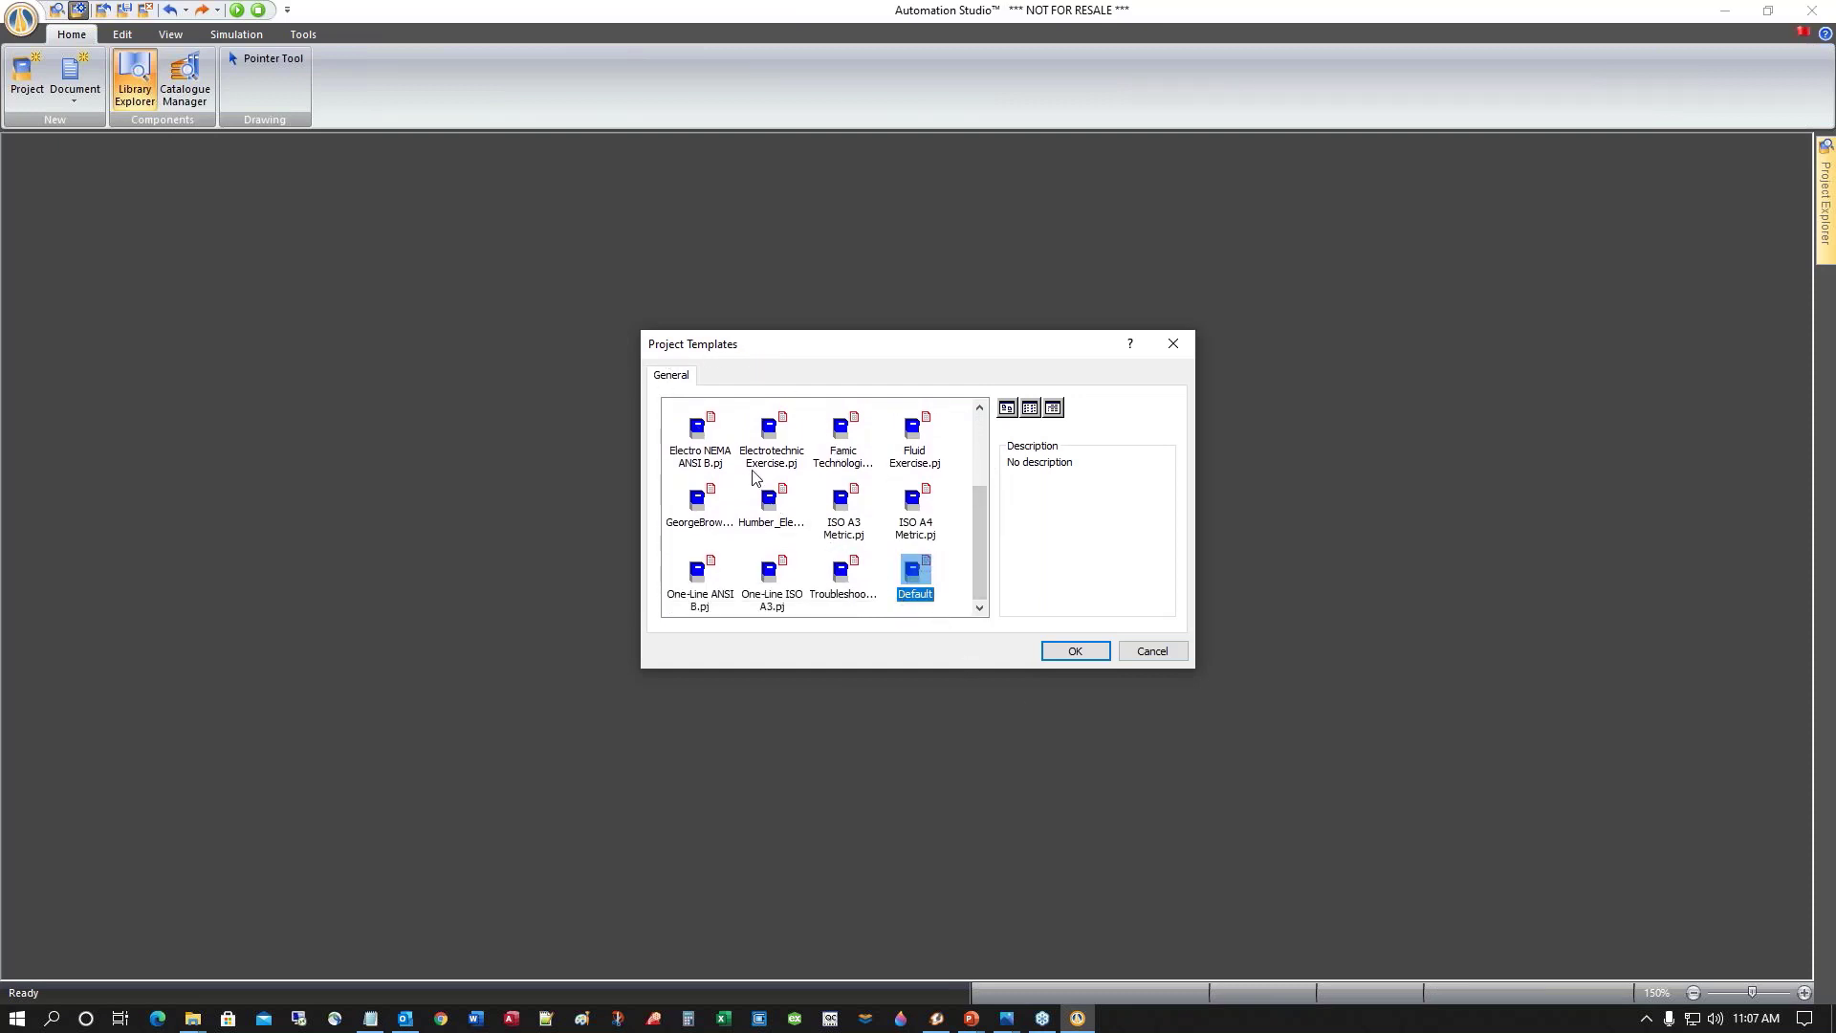
click(1072, 654)
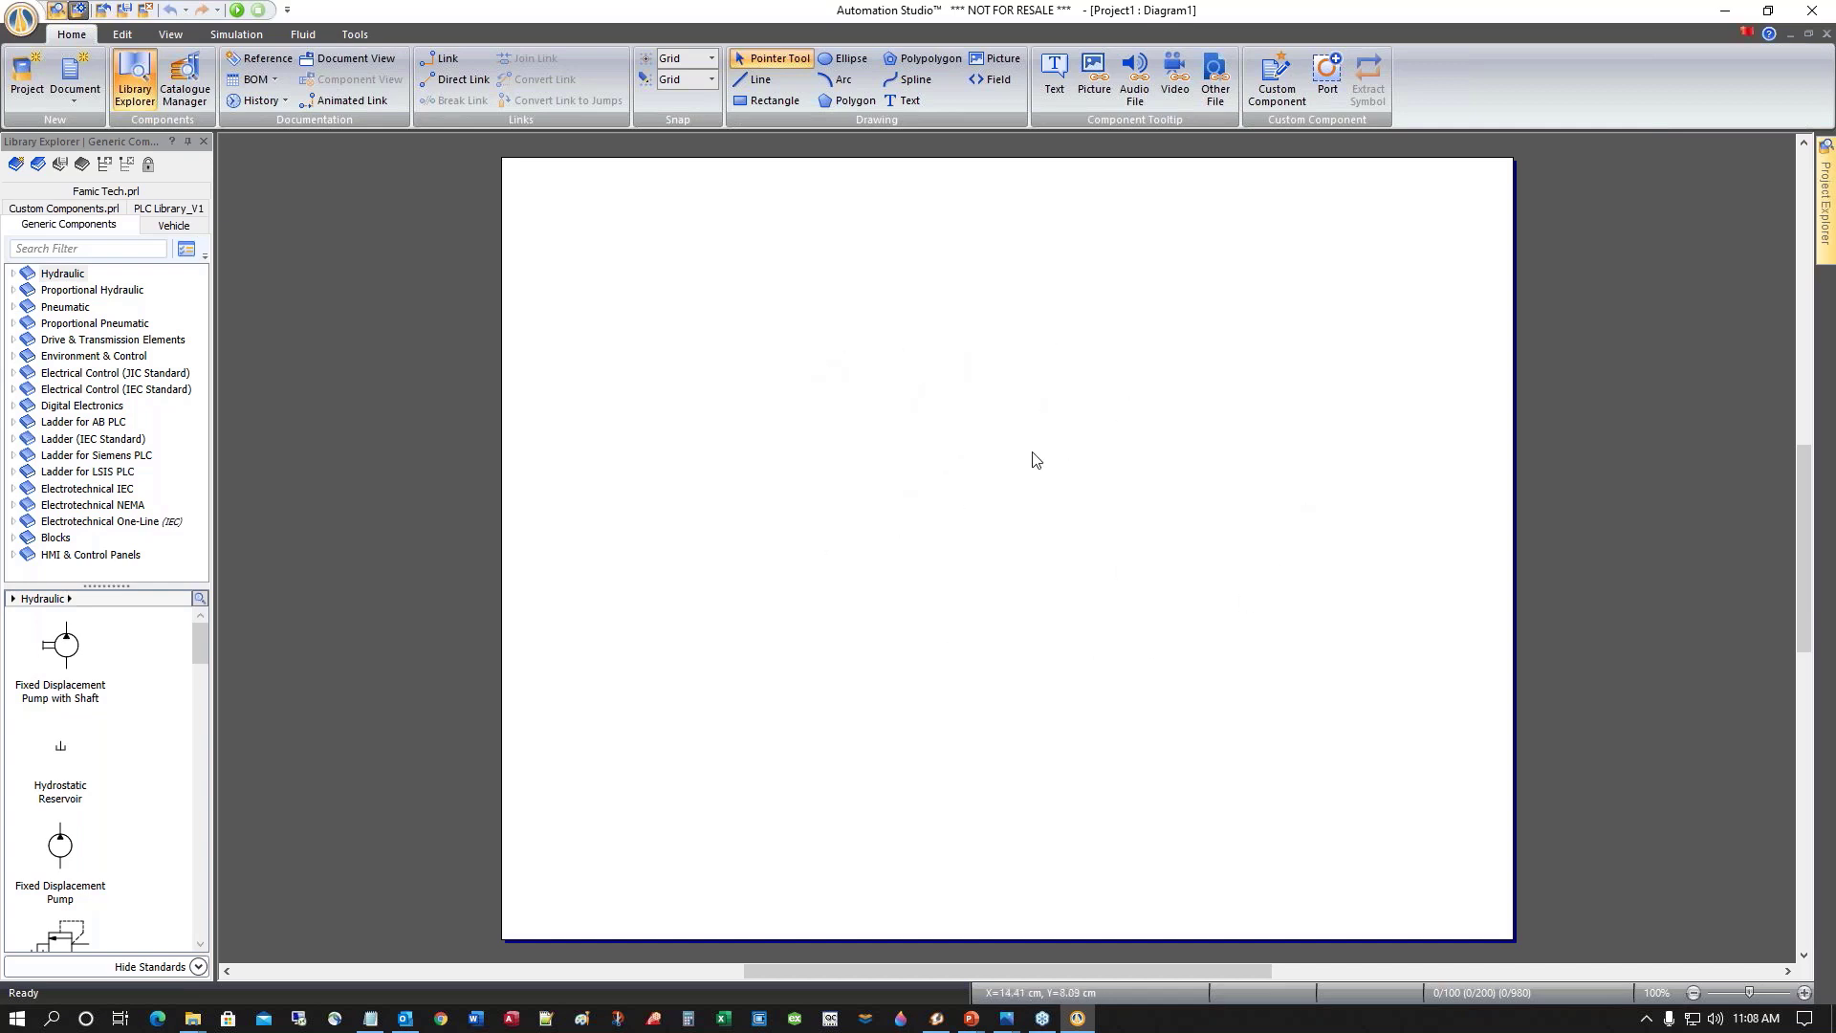
Set the page setup of Diagram1 to ANSI A 8 1/2 x 11 in. in its document properties
right_click(1050, 477)
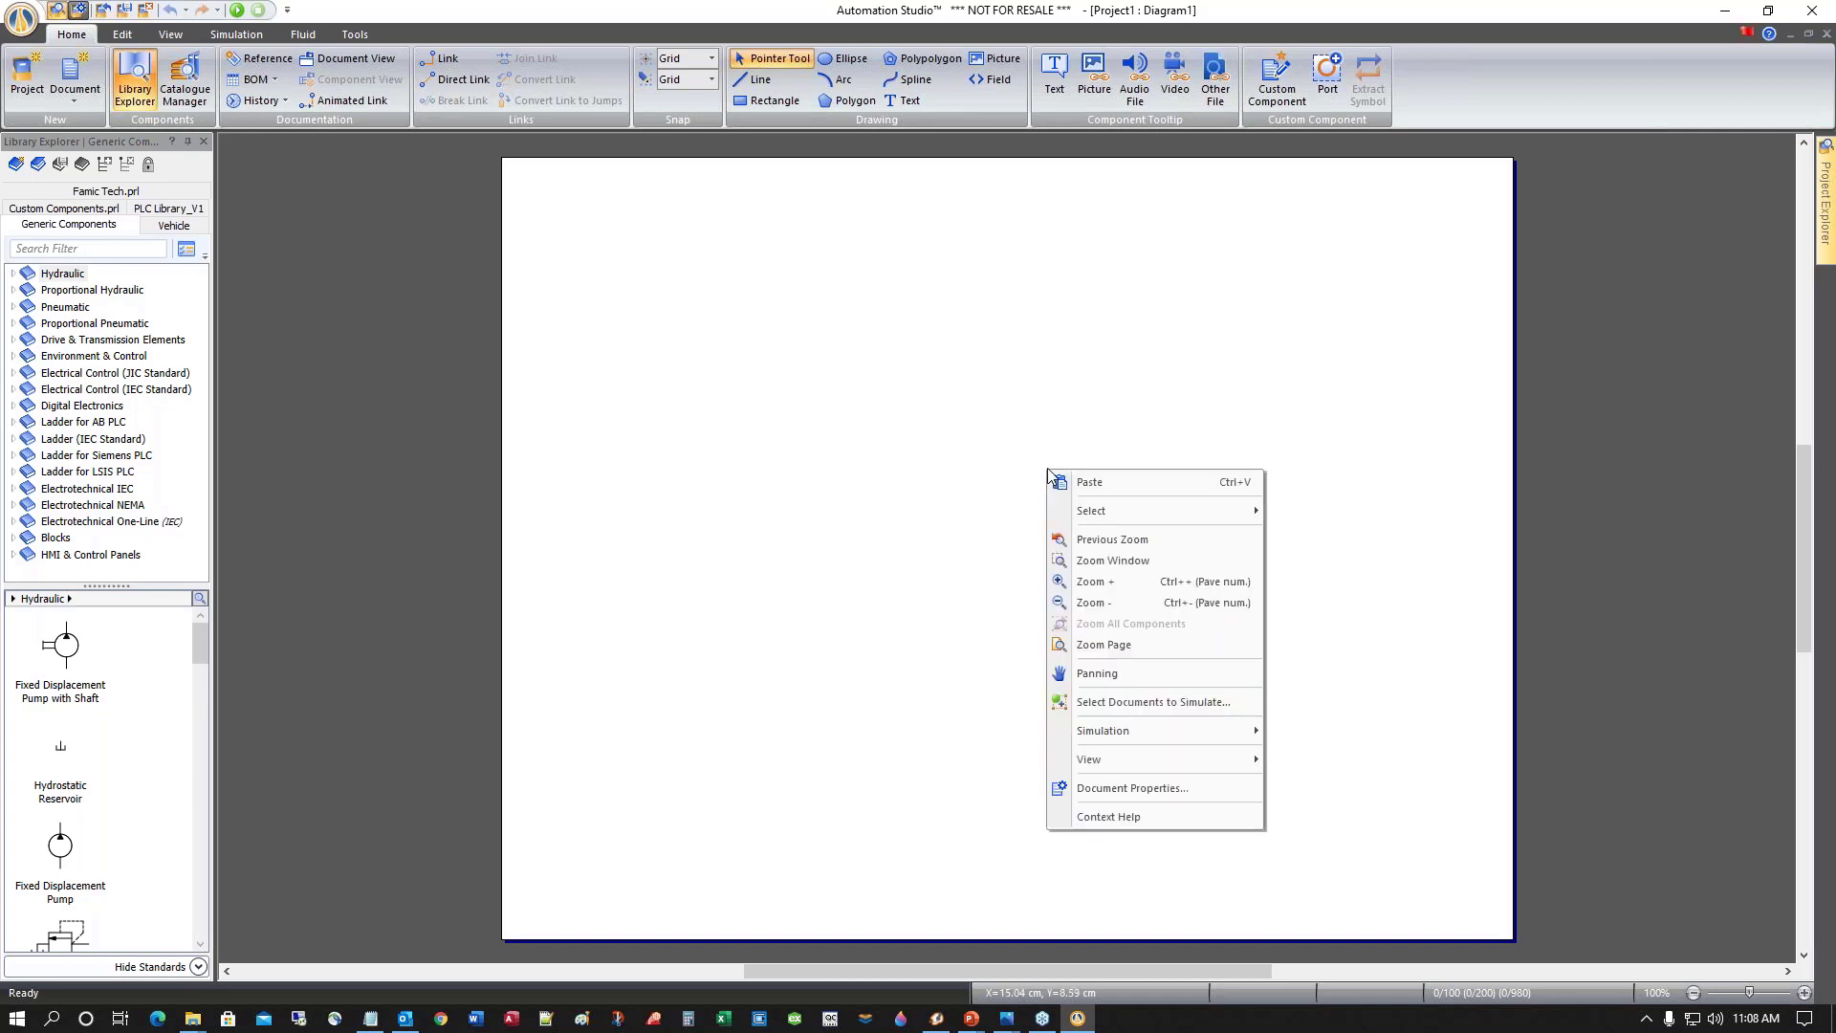
click(1104, 795)
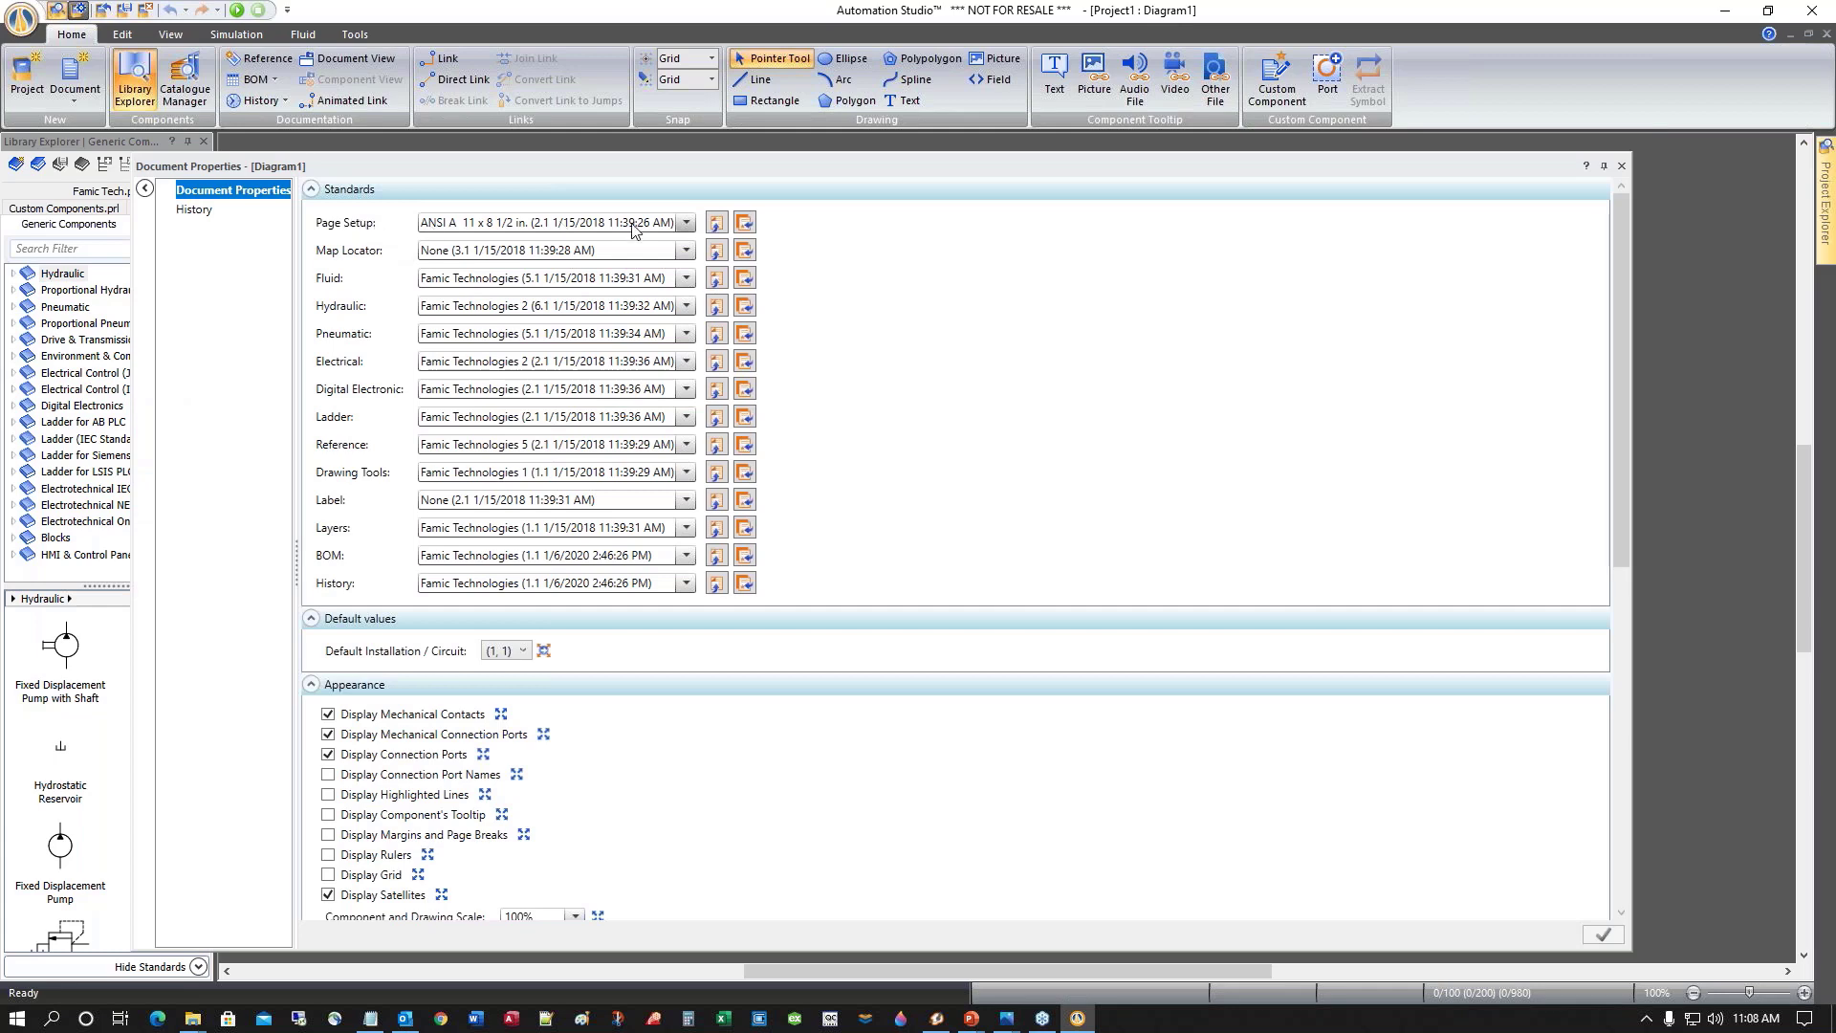
click(686, 224)
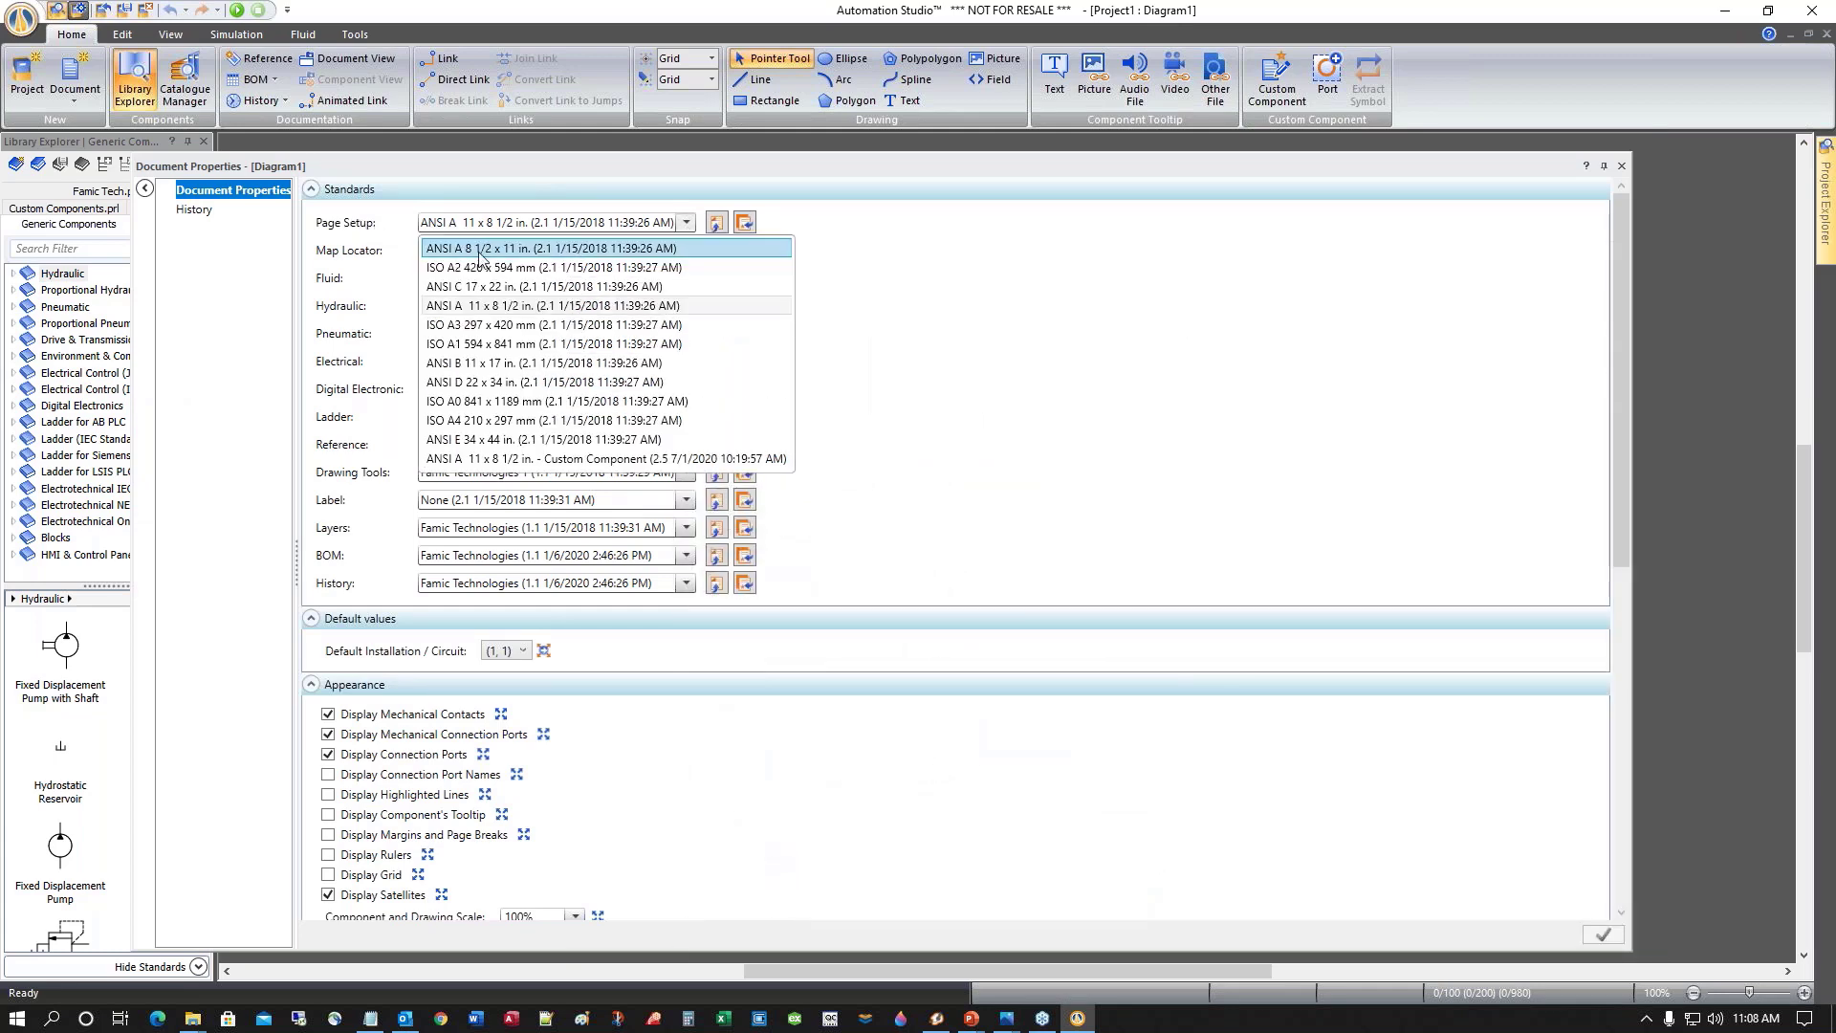
click(479, 256)
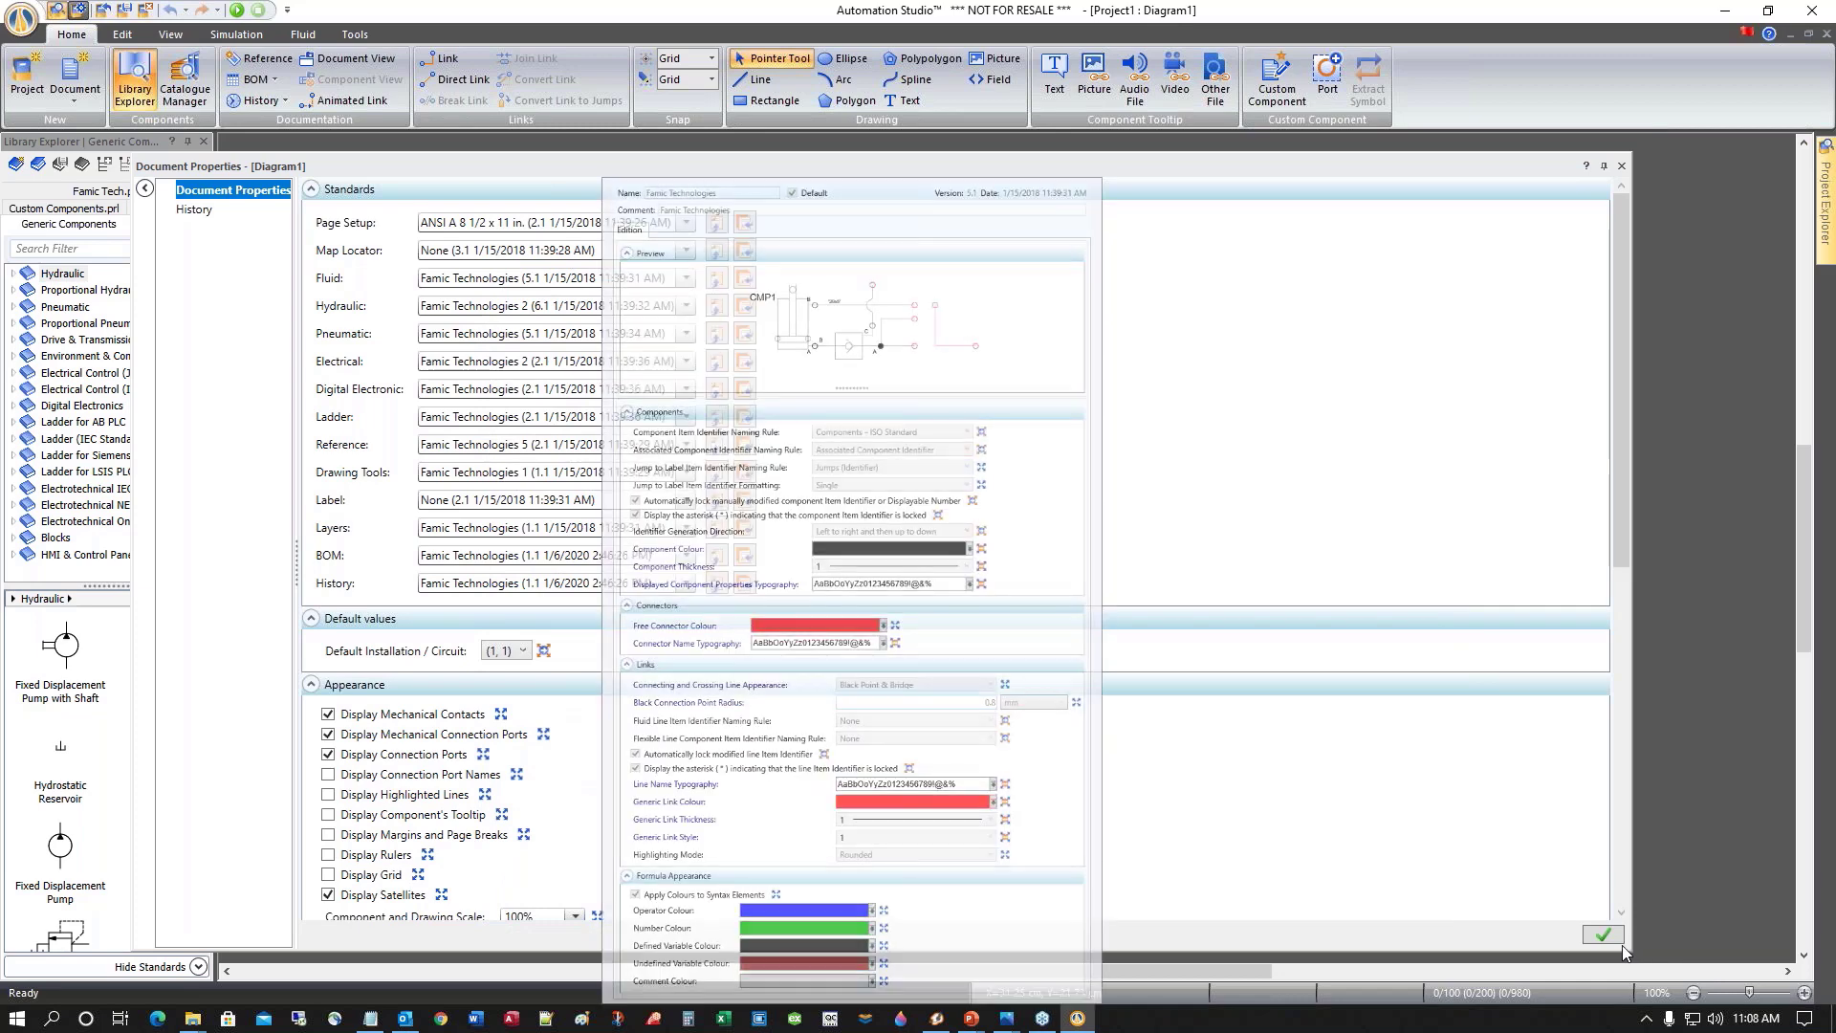
click(1623, 167)
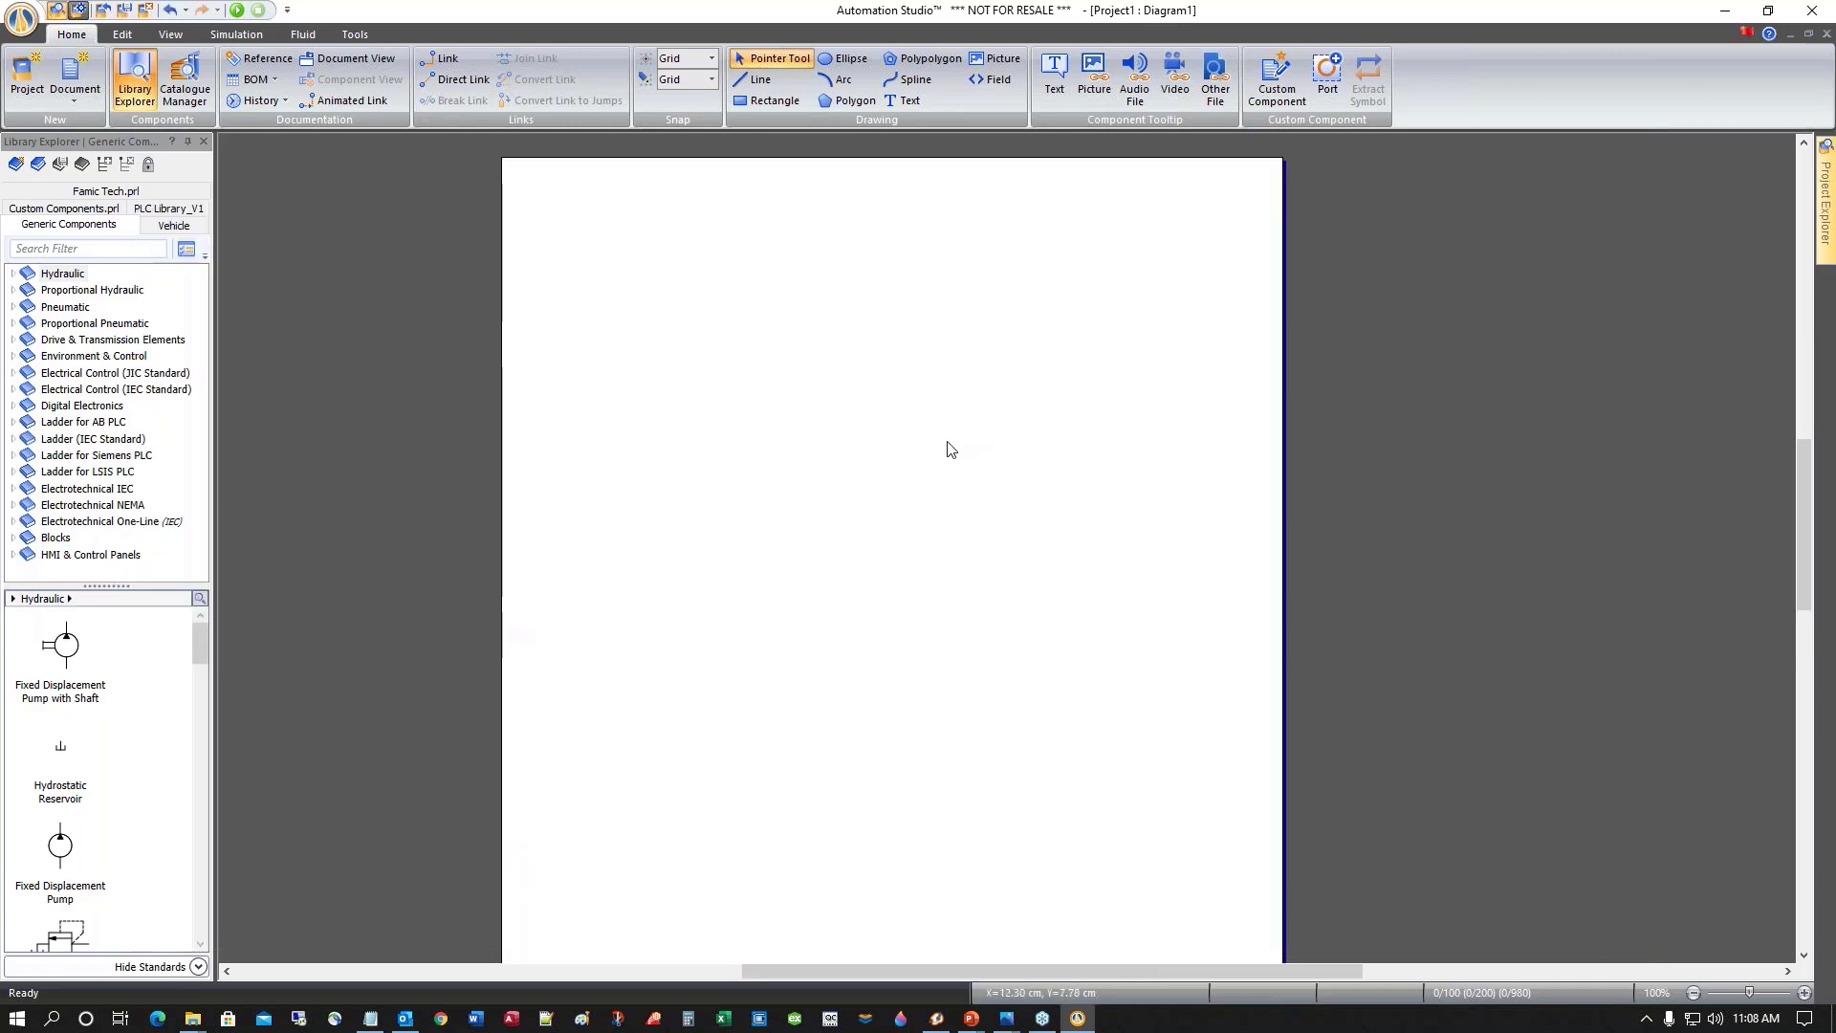
Widen the component library and place a hydraulic Fixed Displacement Pump, Pressure Relief Valve, Pressure Gauge and Hydrostatic Reservoir, with the reservoir below the pump
scroll(750, 573, up, 3)
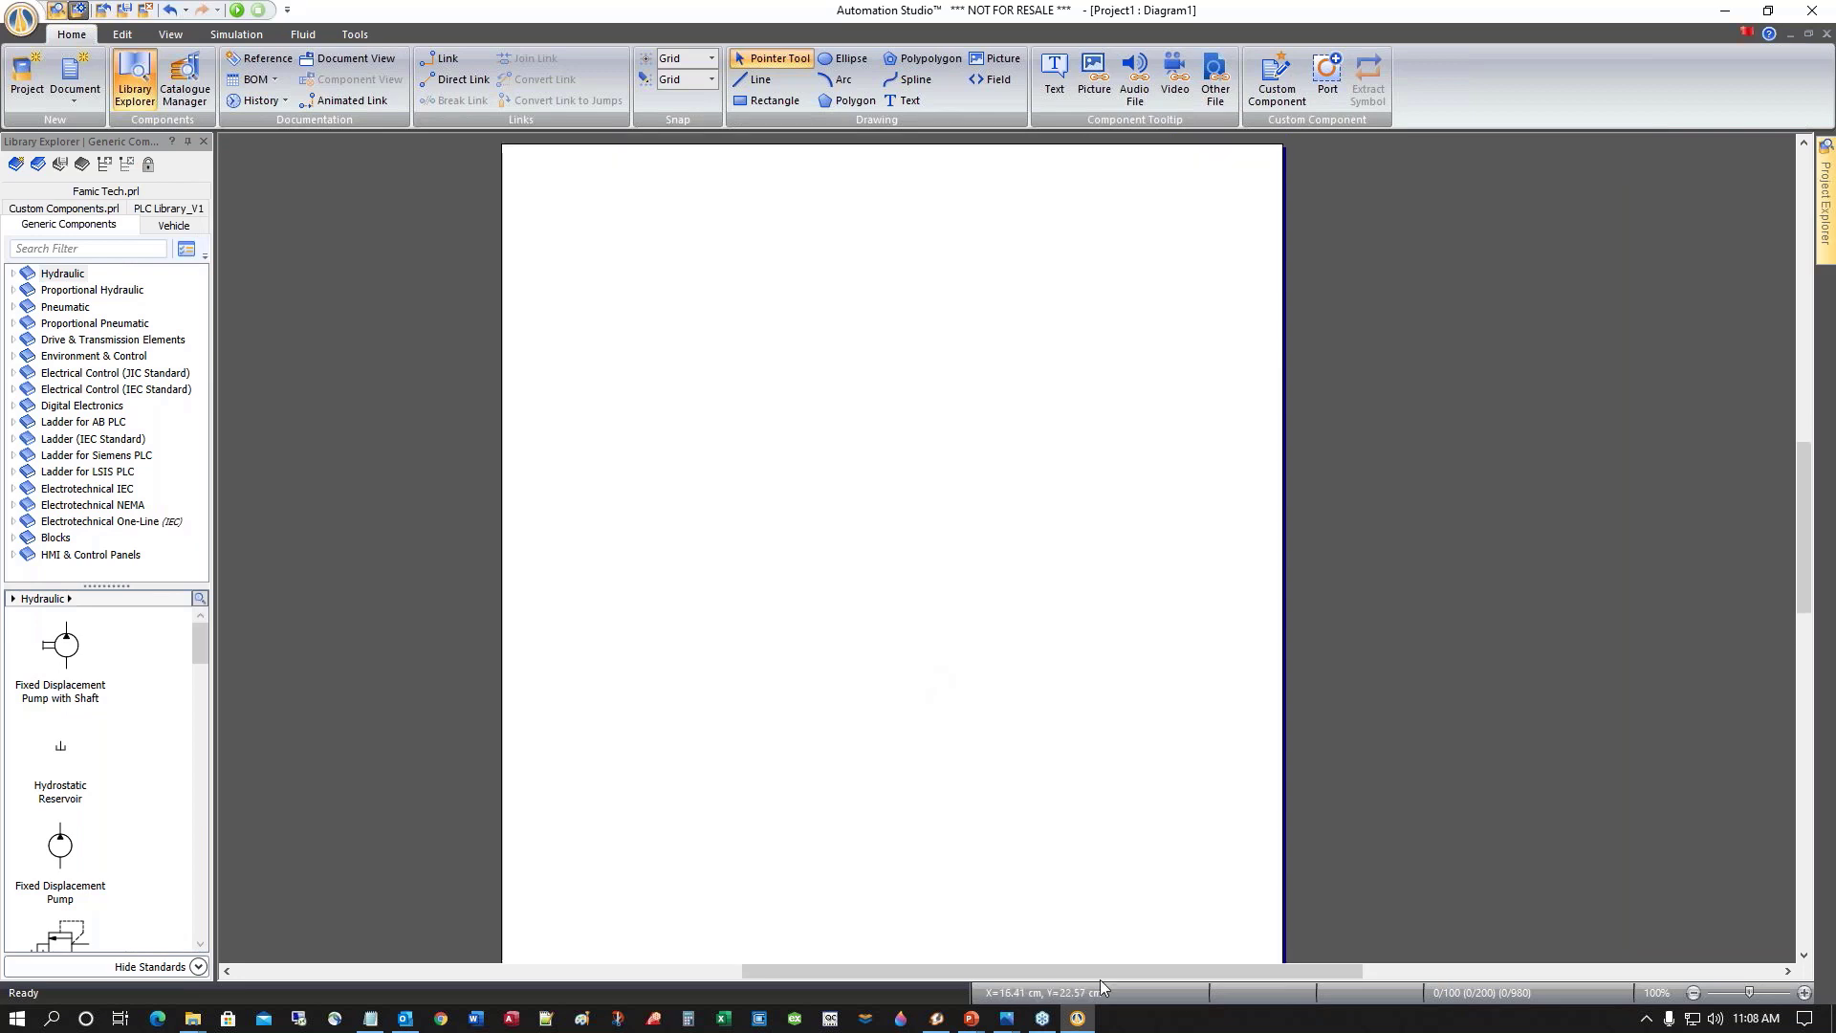
drag(1088, 968, 1052, 967)
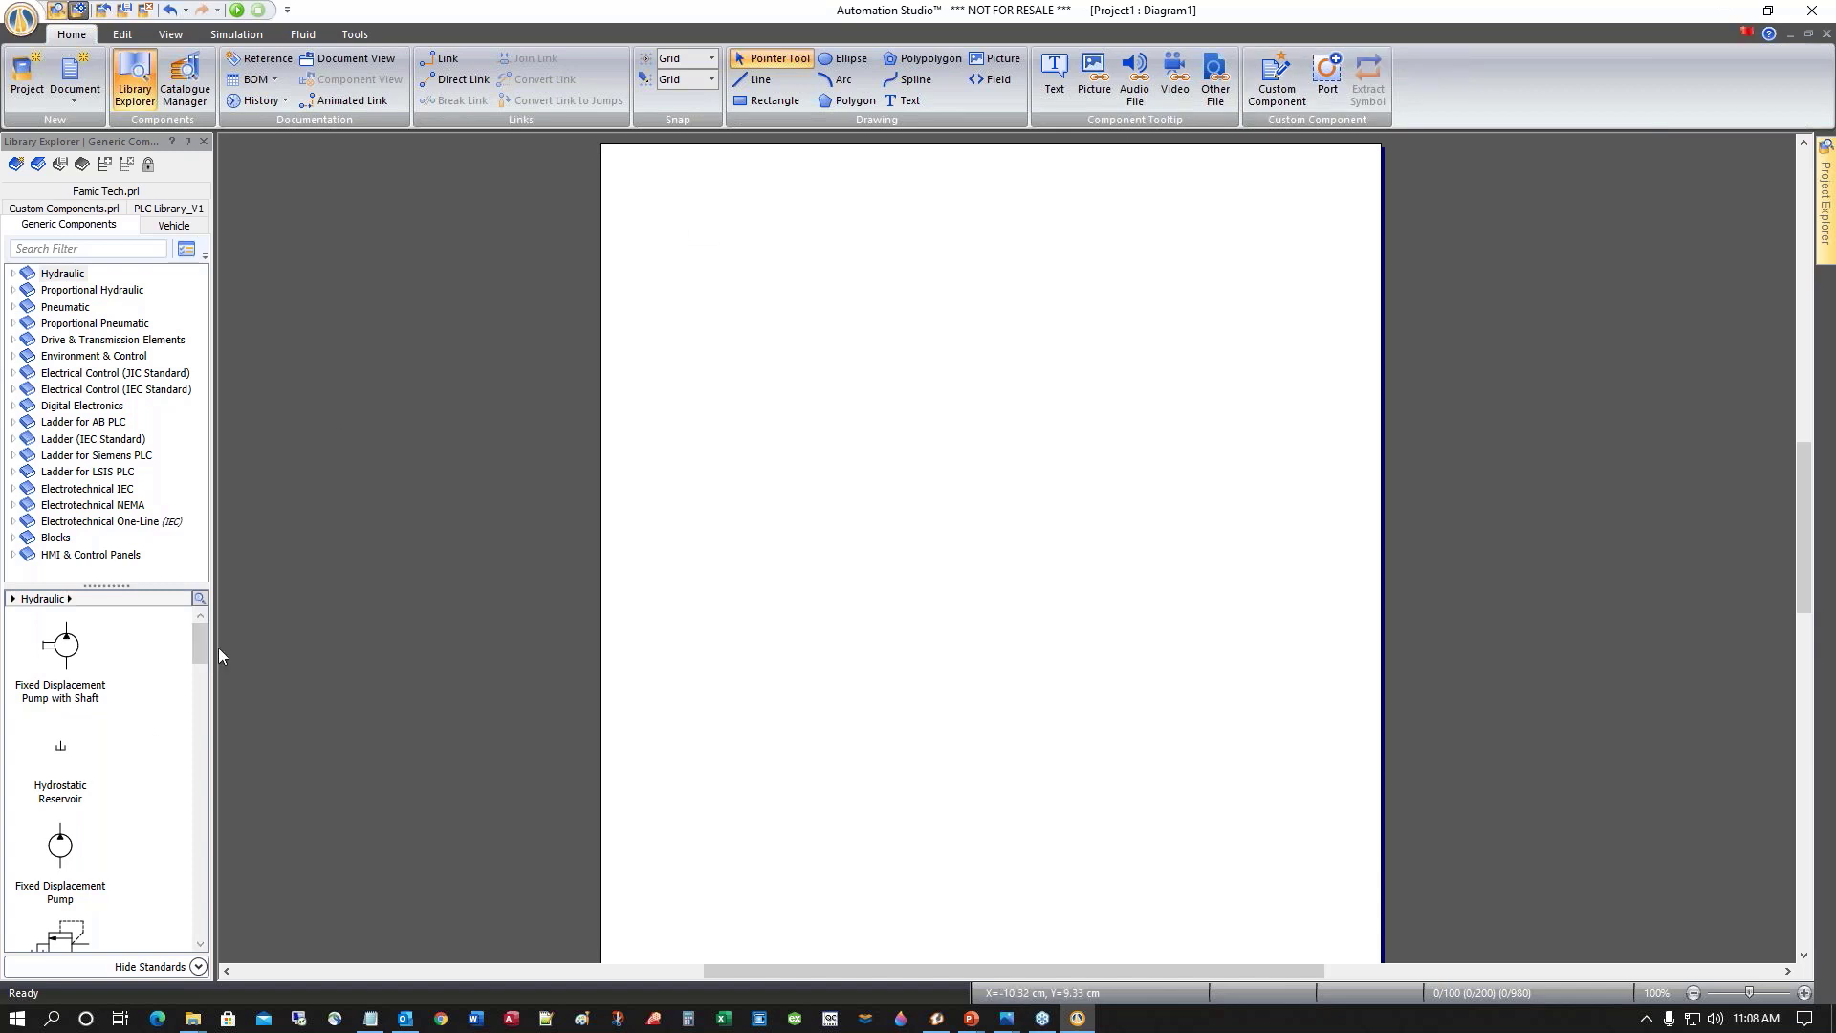
drag(218, 656, 375, 651)
click(62, 256)
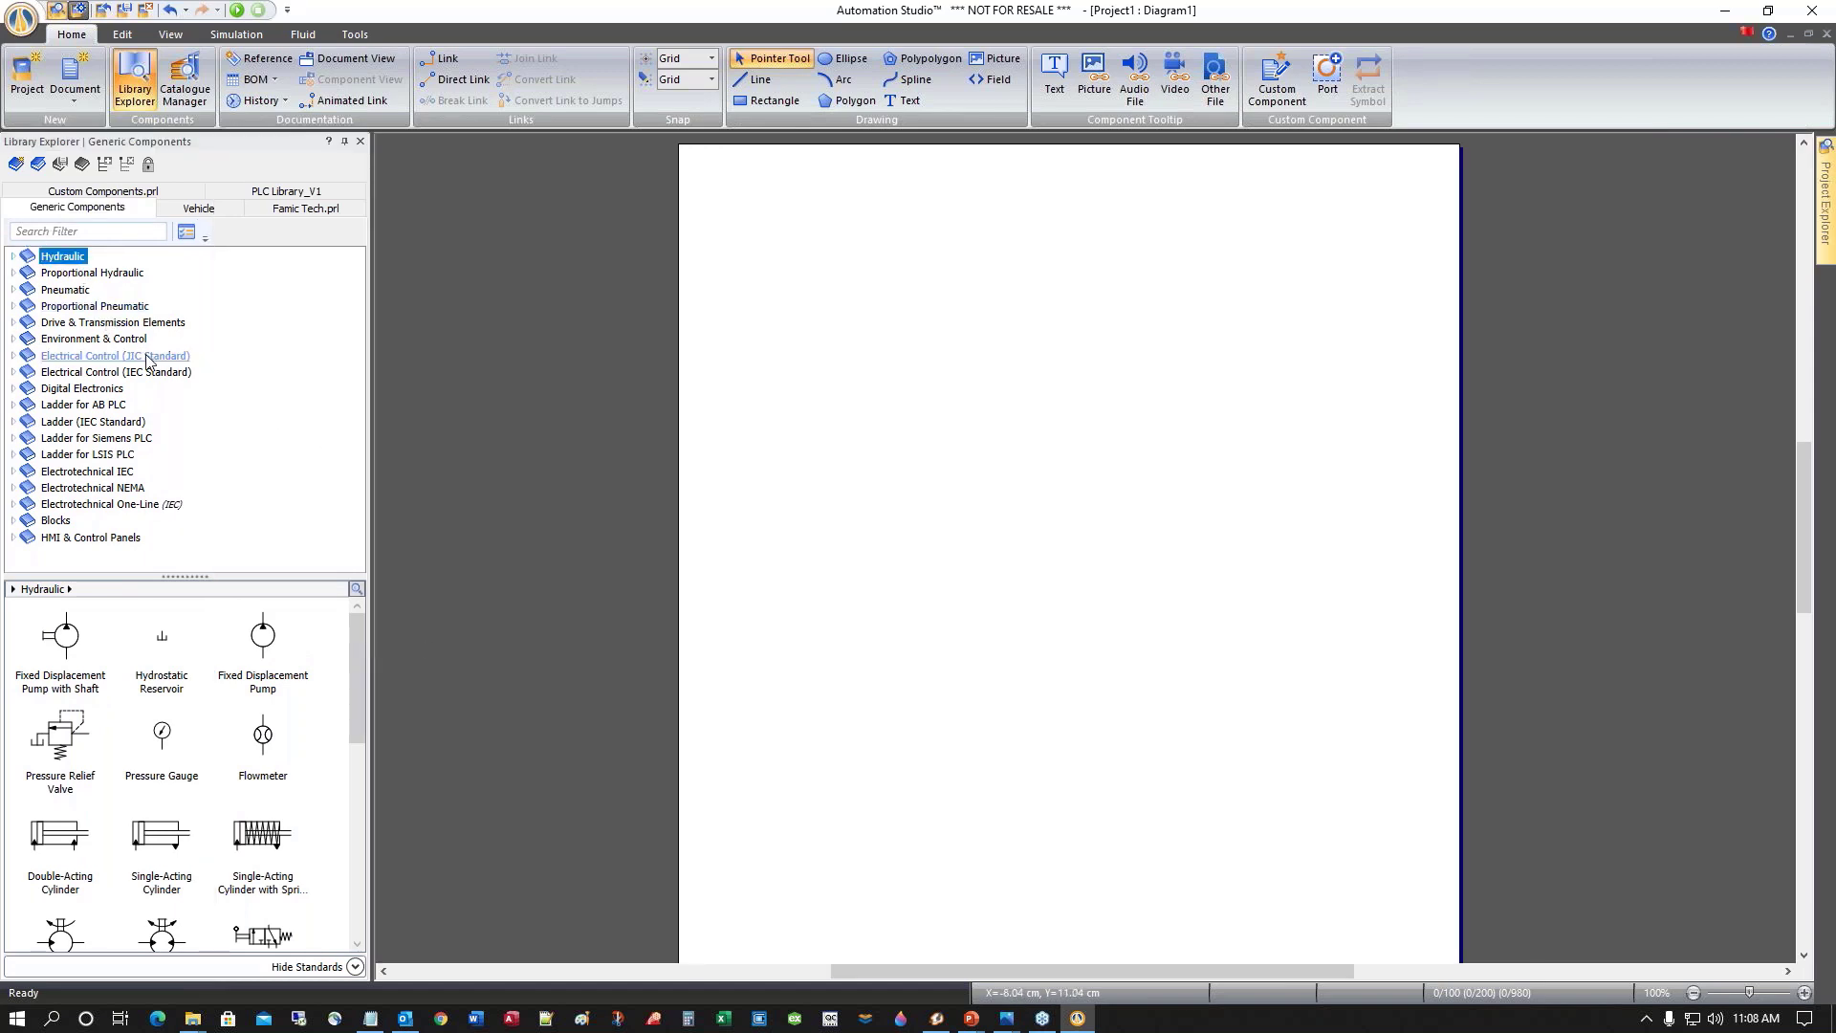
drag(271, 642, 941, 412)
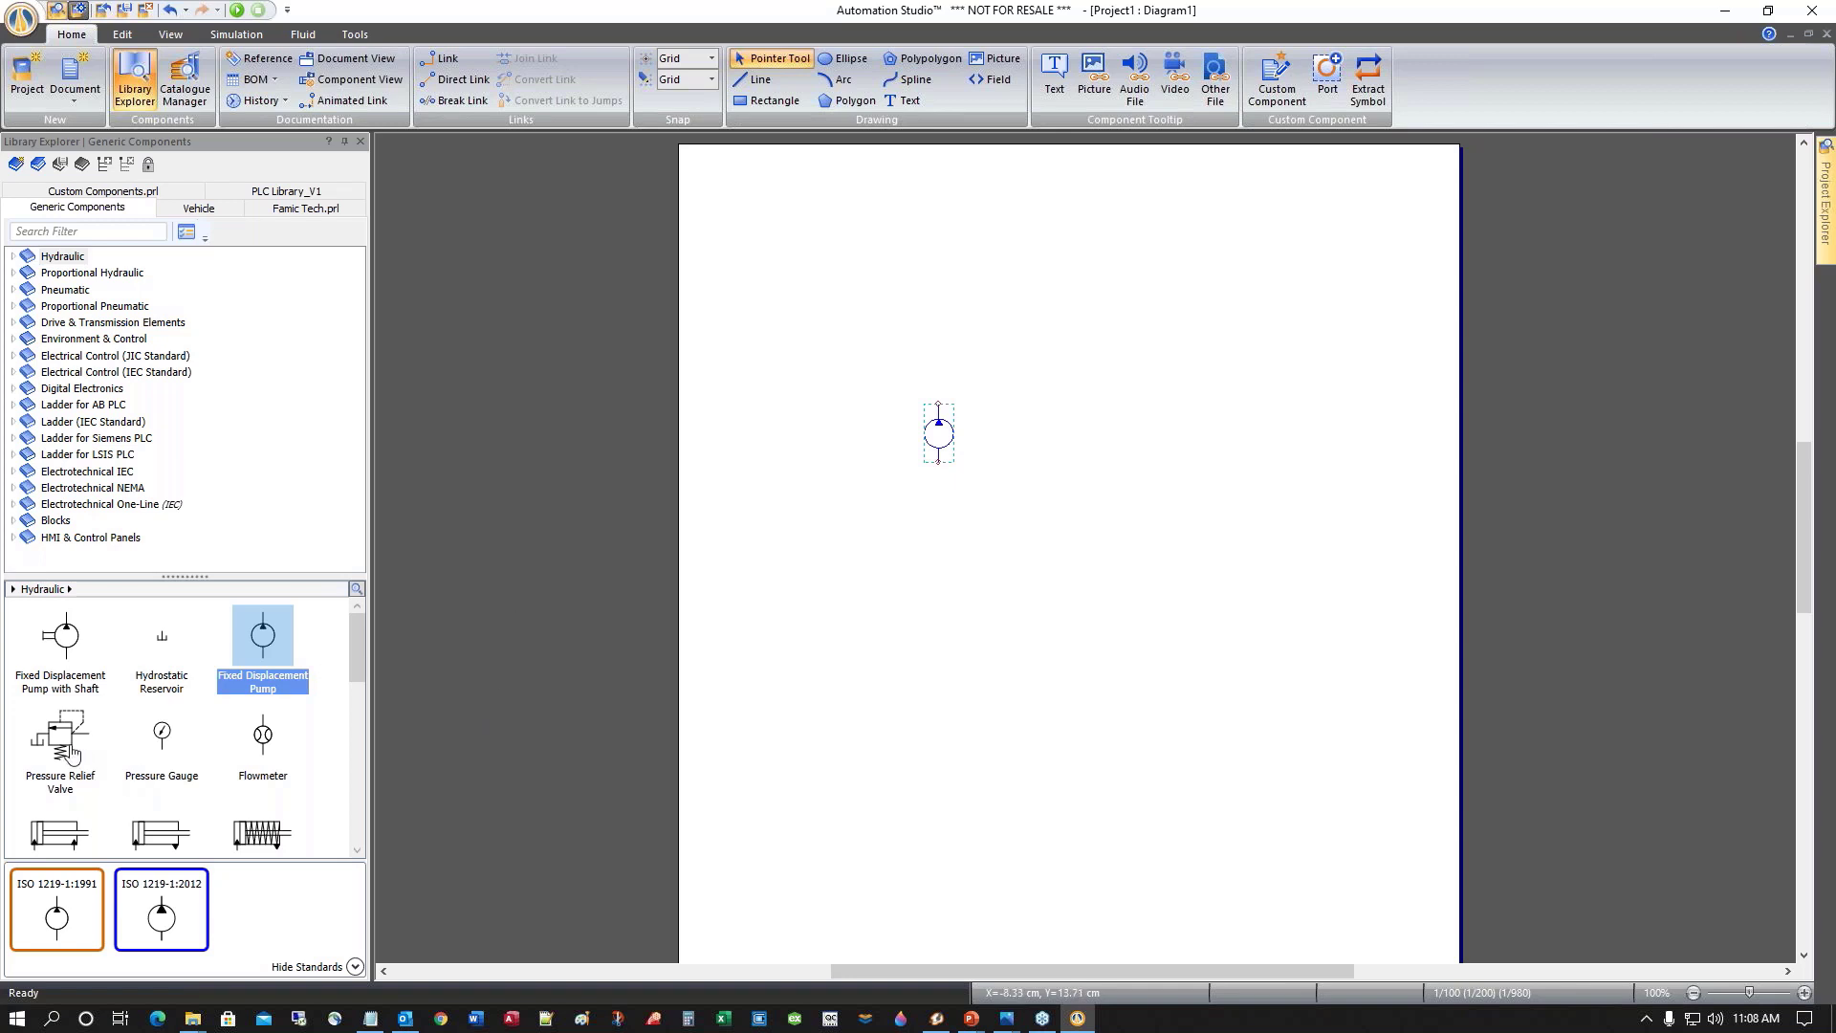
drag(61, 749, 751, 356)
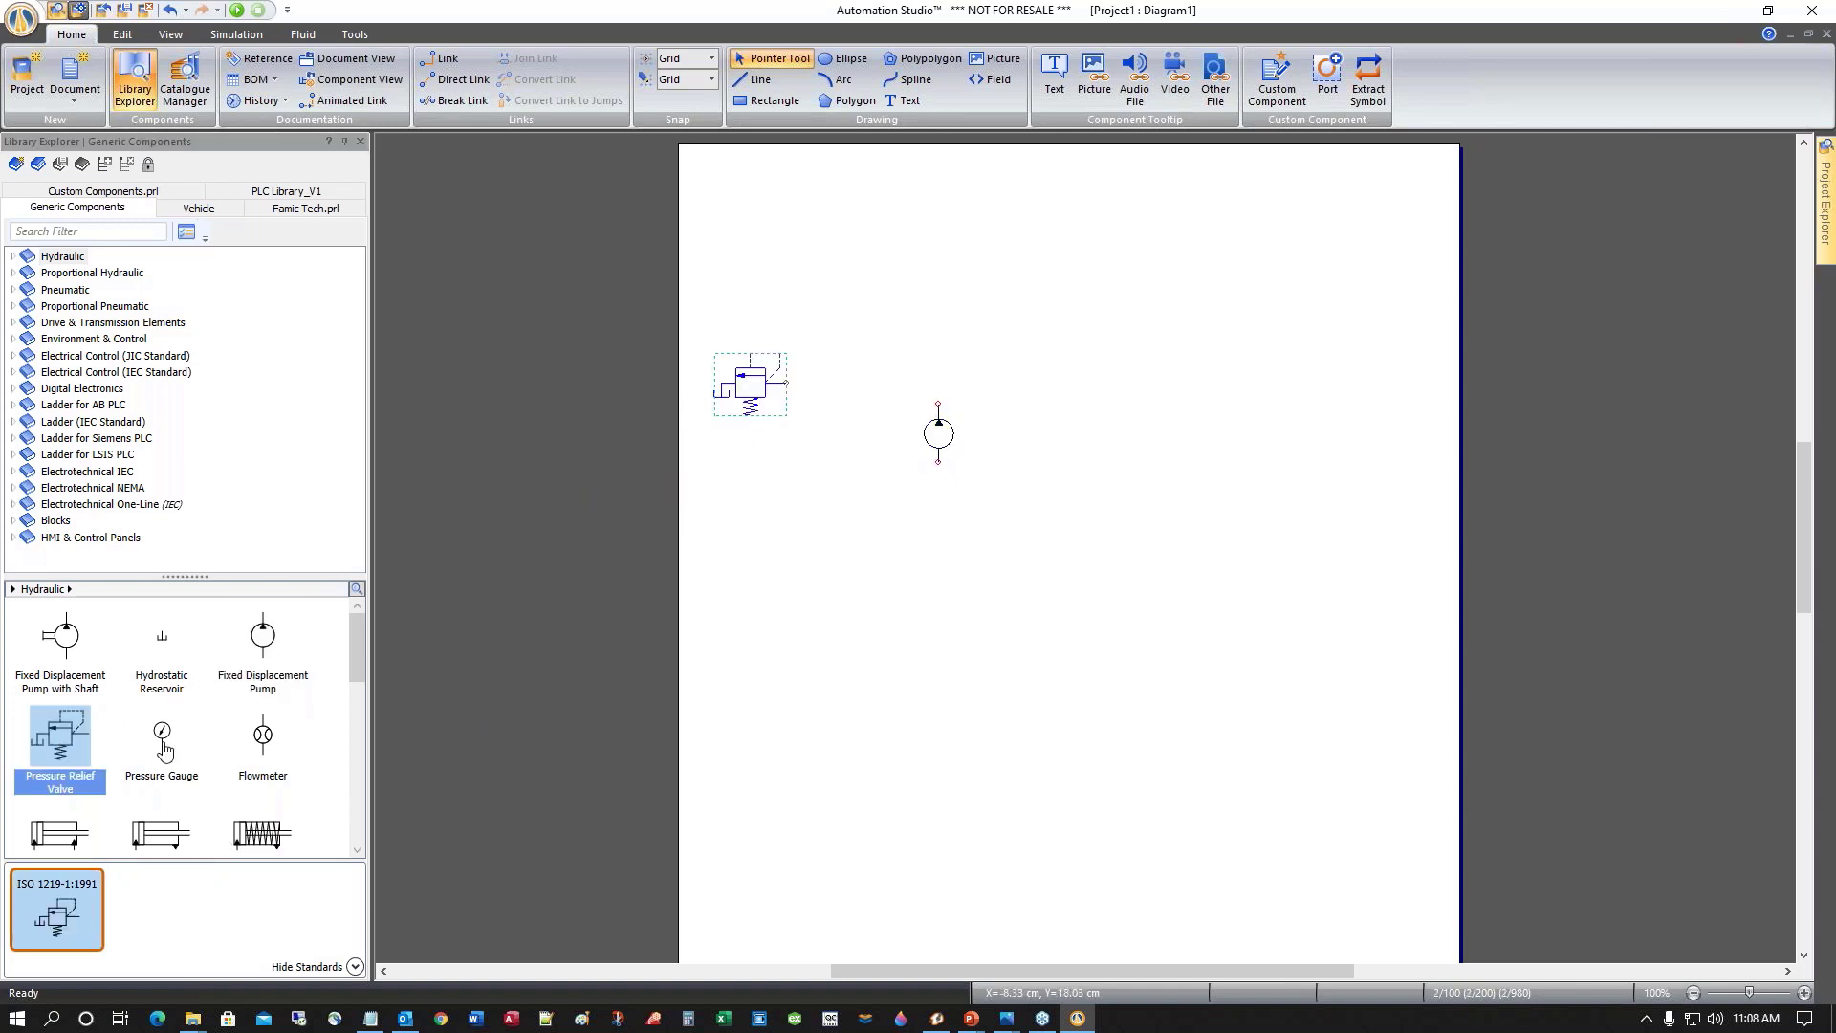
drag(164, 744, 813, 335)
drag(165, 643, 939, 492)
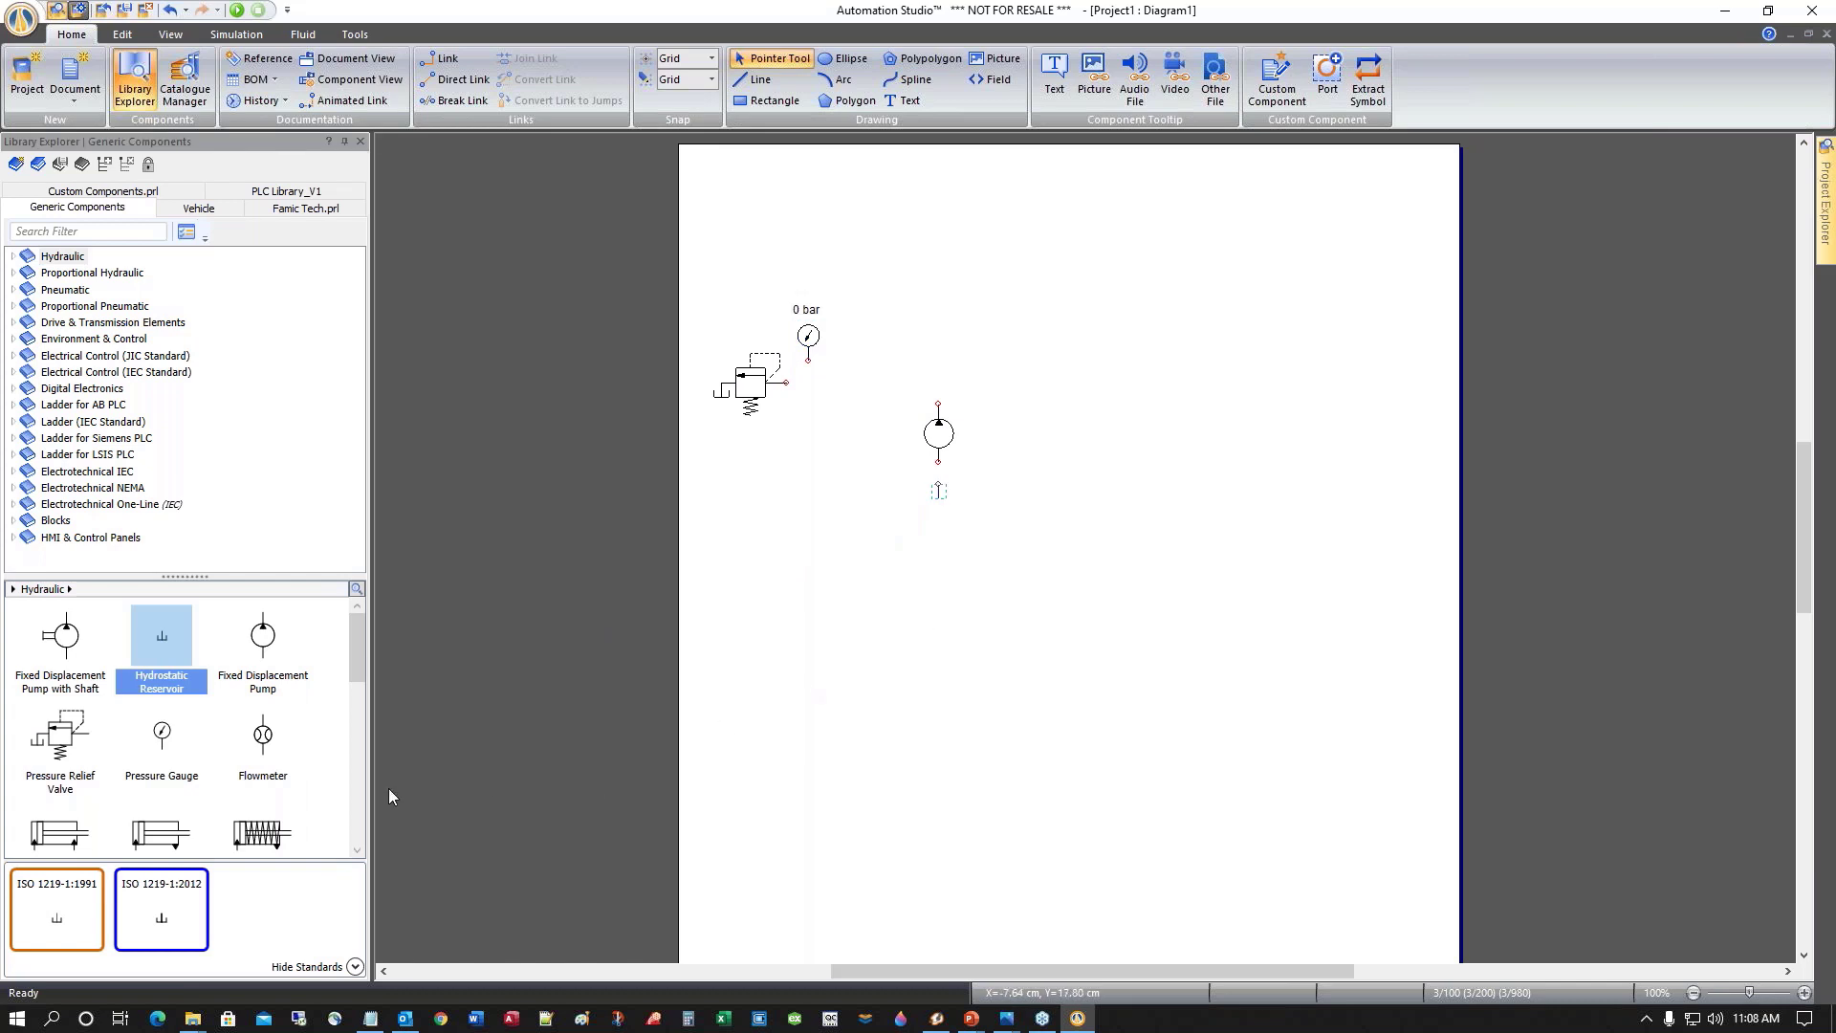
Place a Double-Acting Cylinder near the page's upper edge and a 4/2-Way NO Valve between it and the pump
drag(360, 644, 363, 682)
drag(59, 670, 950, 177)
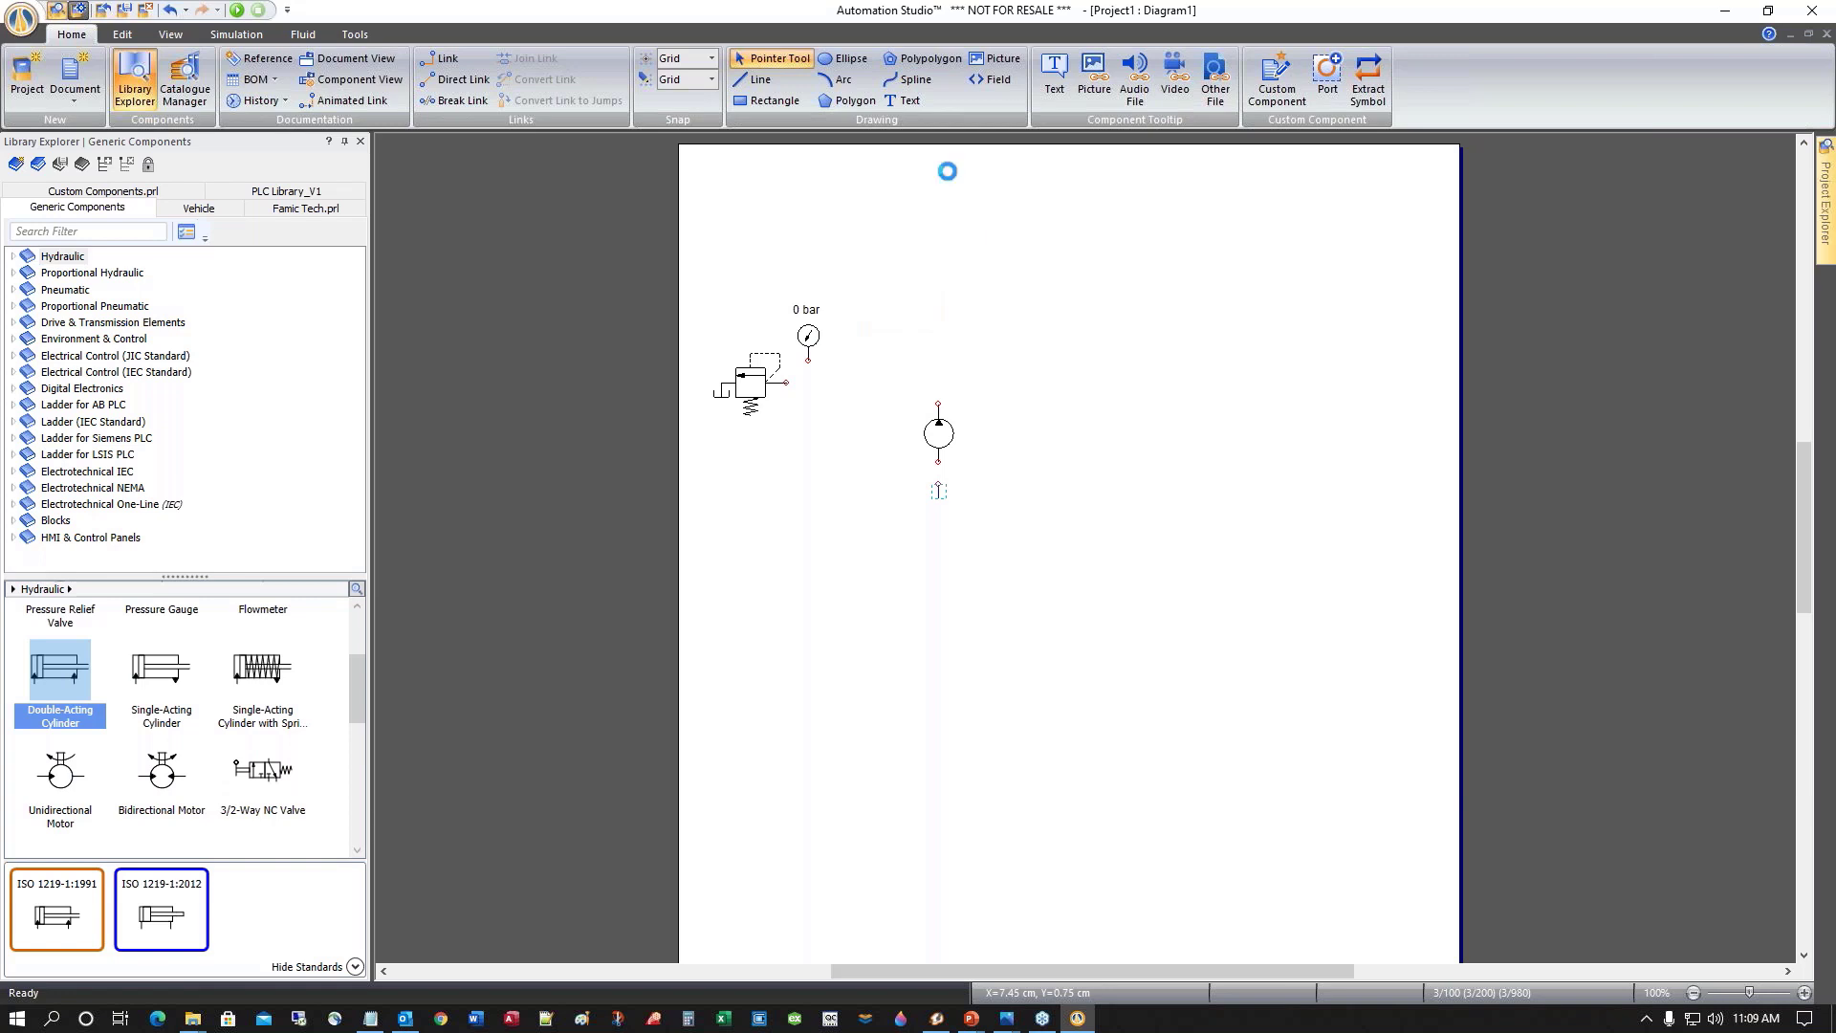
drag(354, 693, 357, 731)
drag(59, 724, 931, 300)
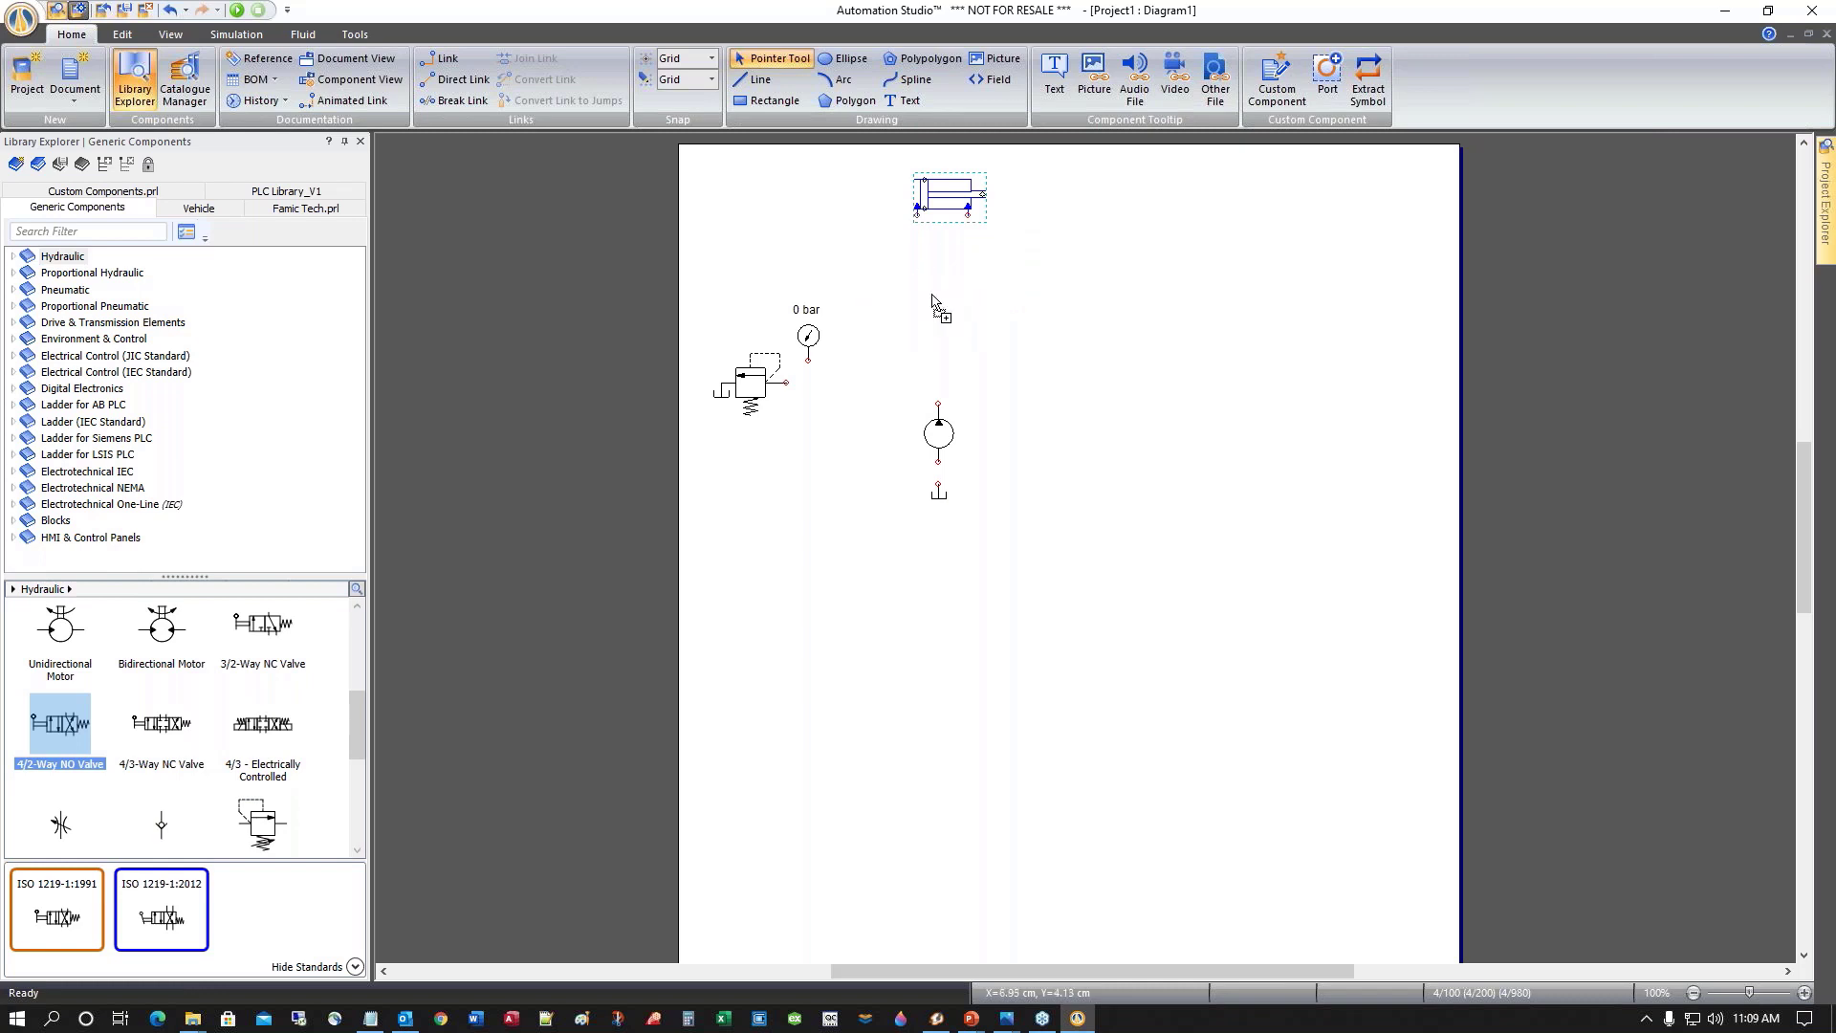
click(956, 566)
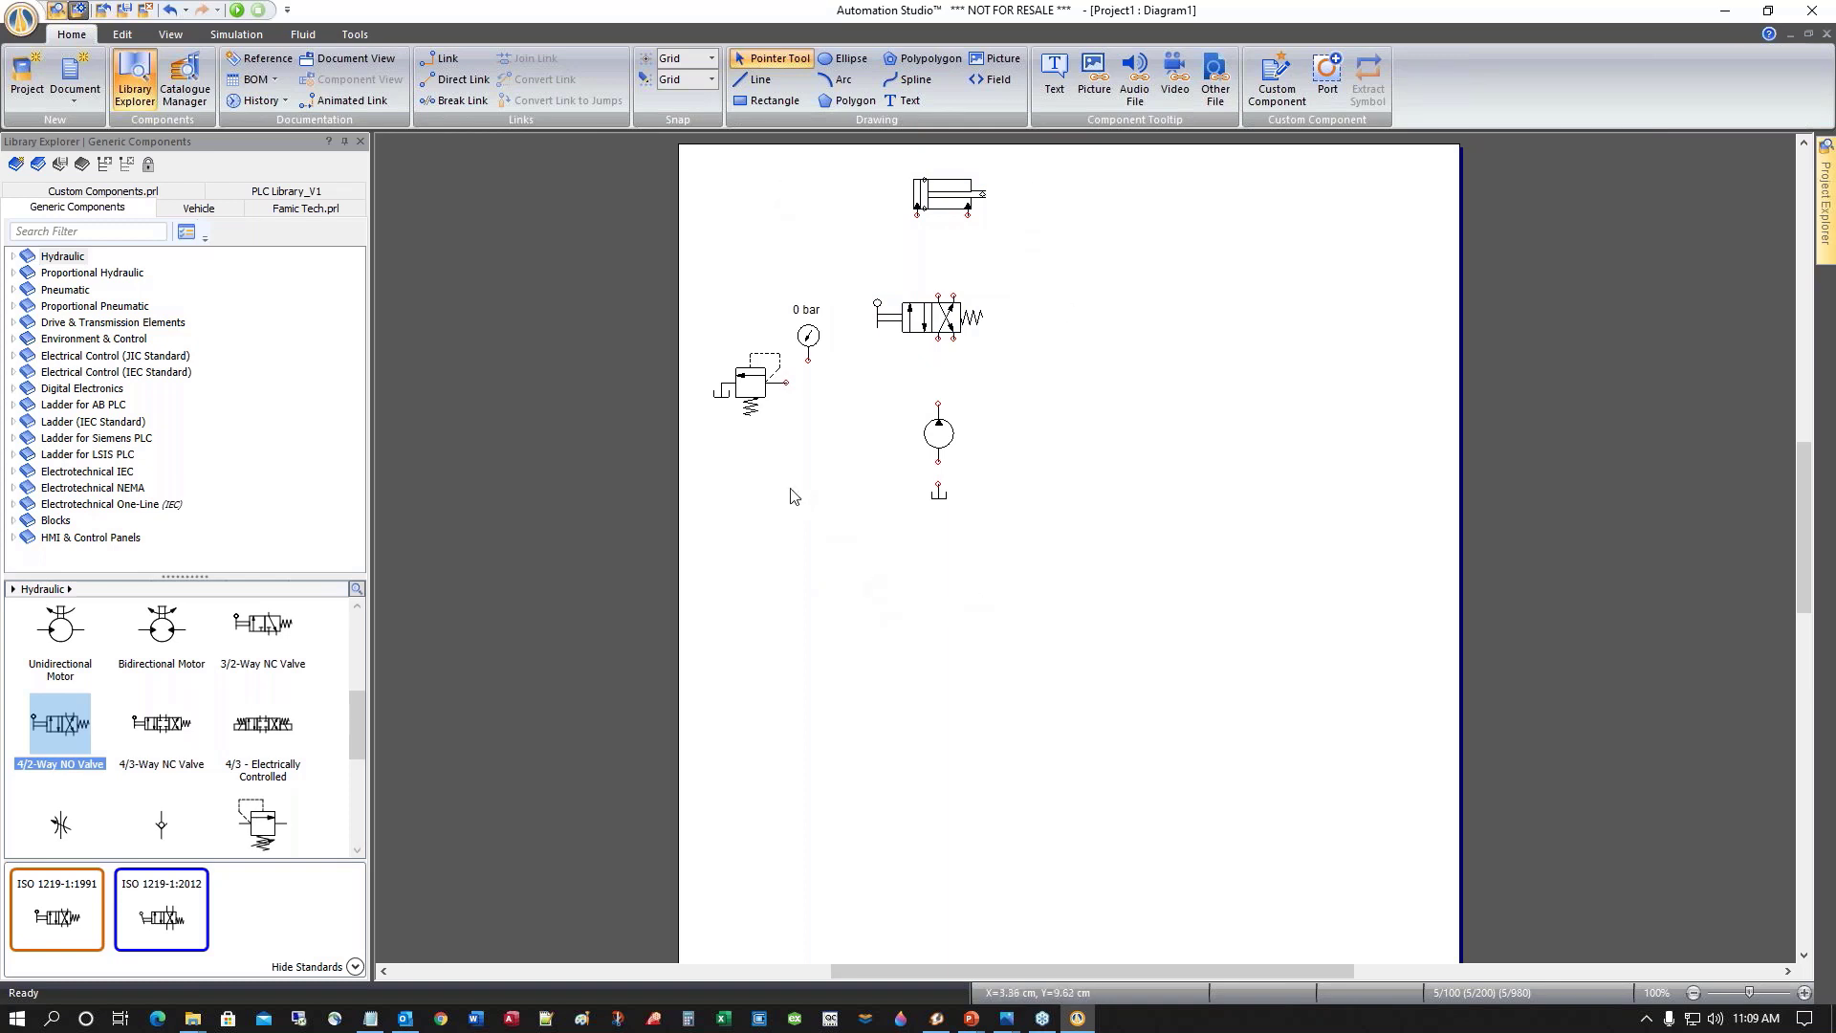
Display the grid on the diagram page
click(171, 34)
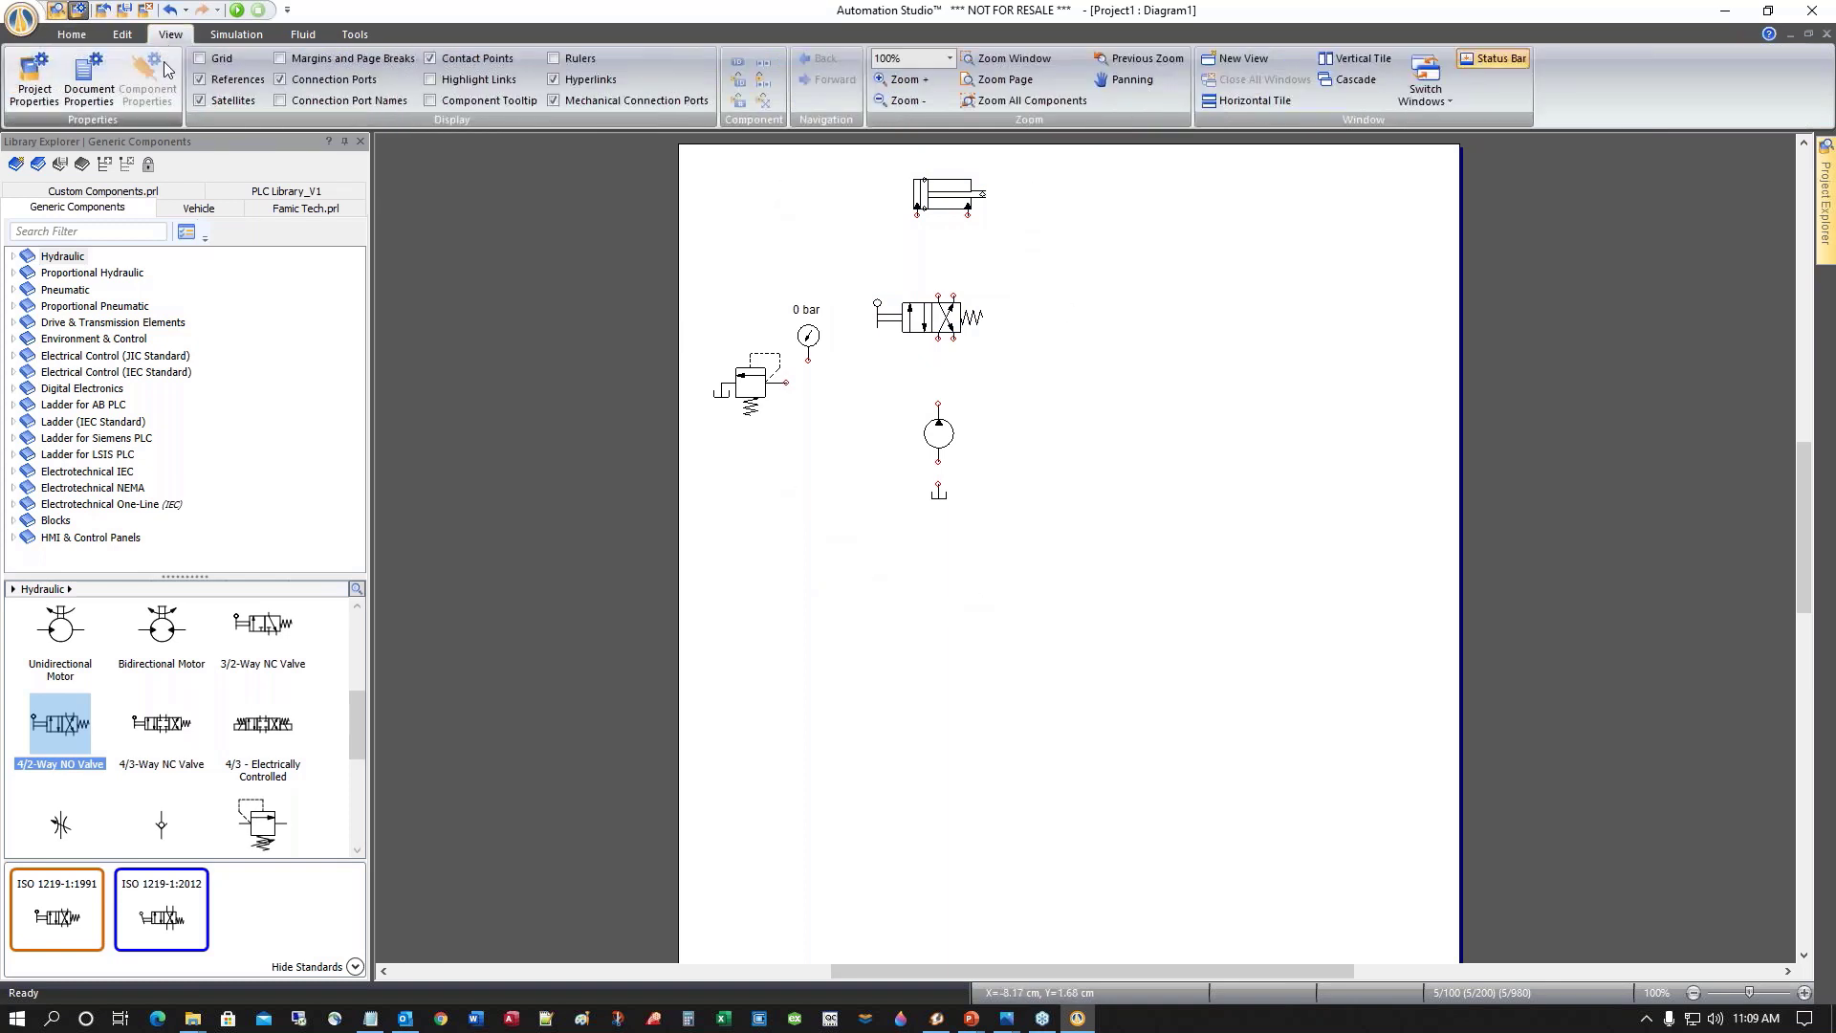
click(201, 59)
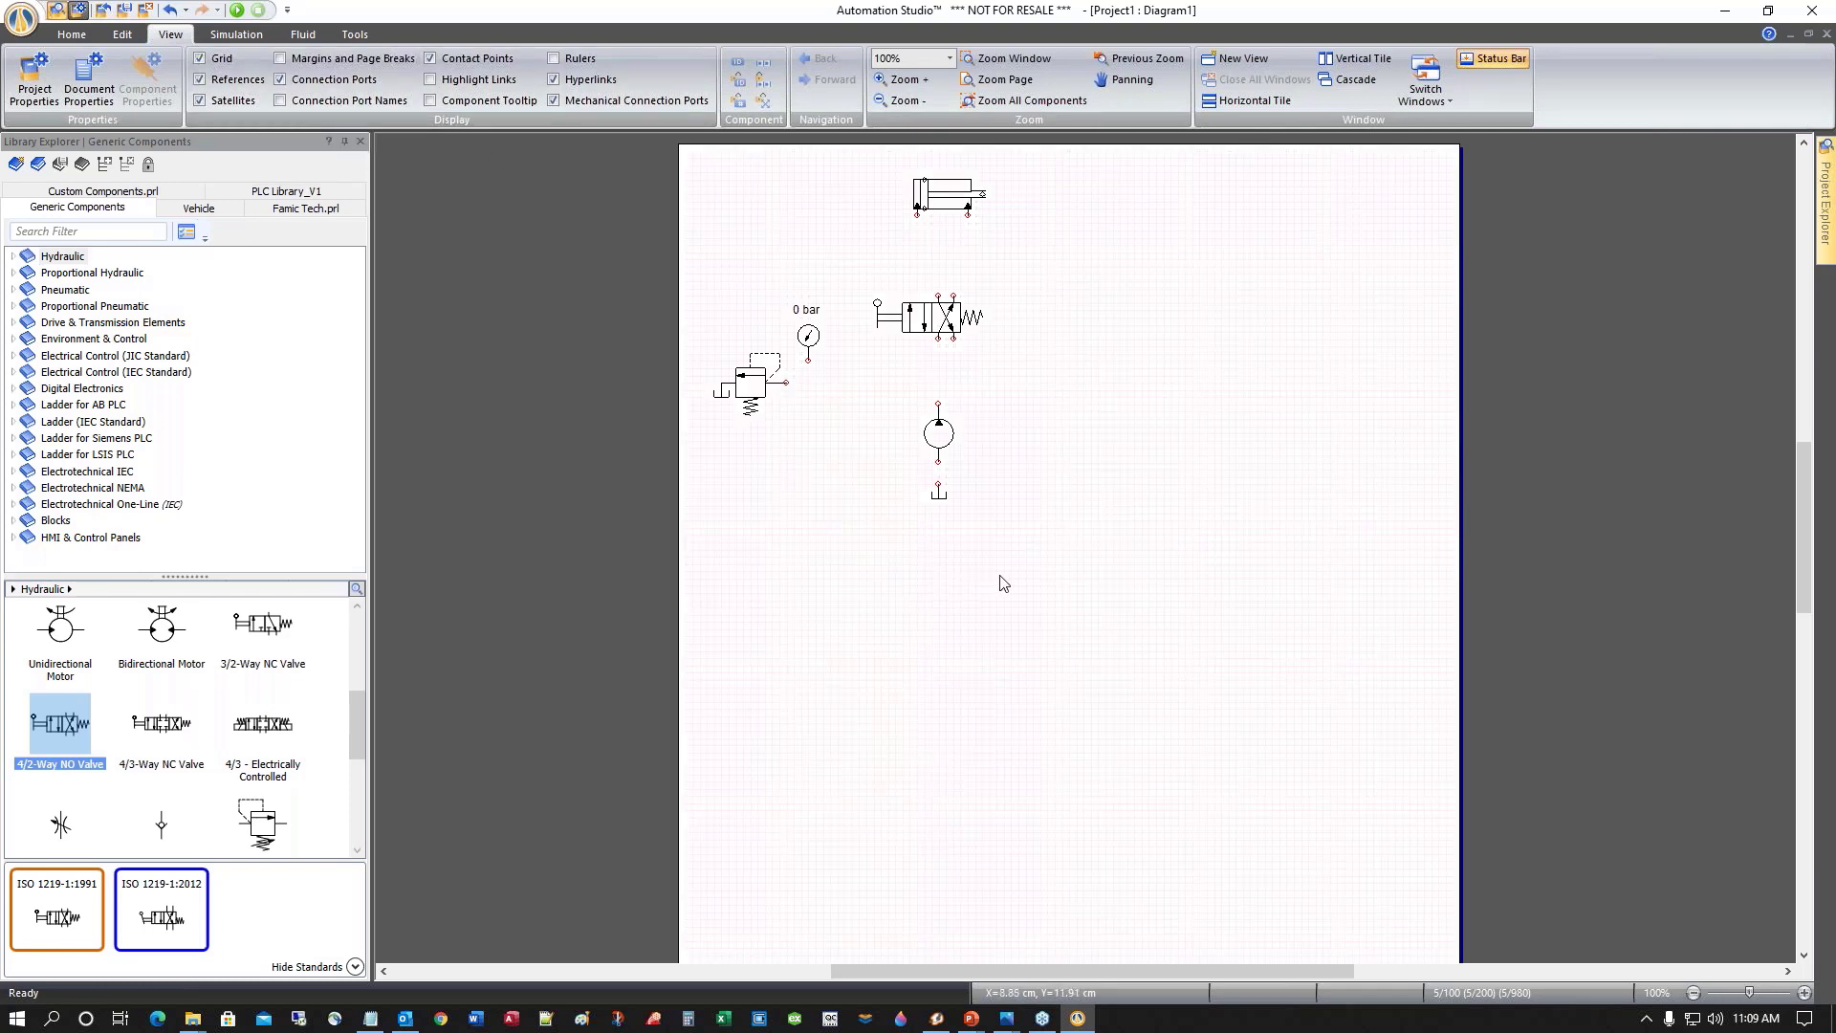
scroll(1001, 585, up, 2)
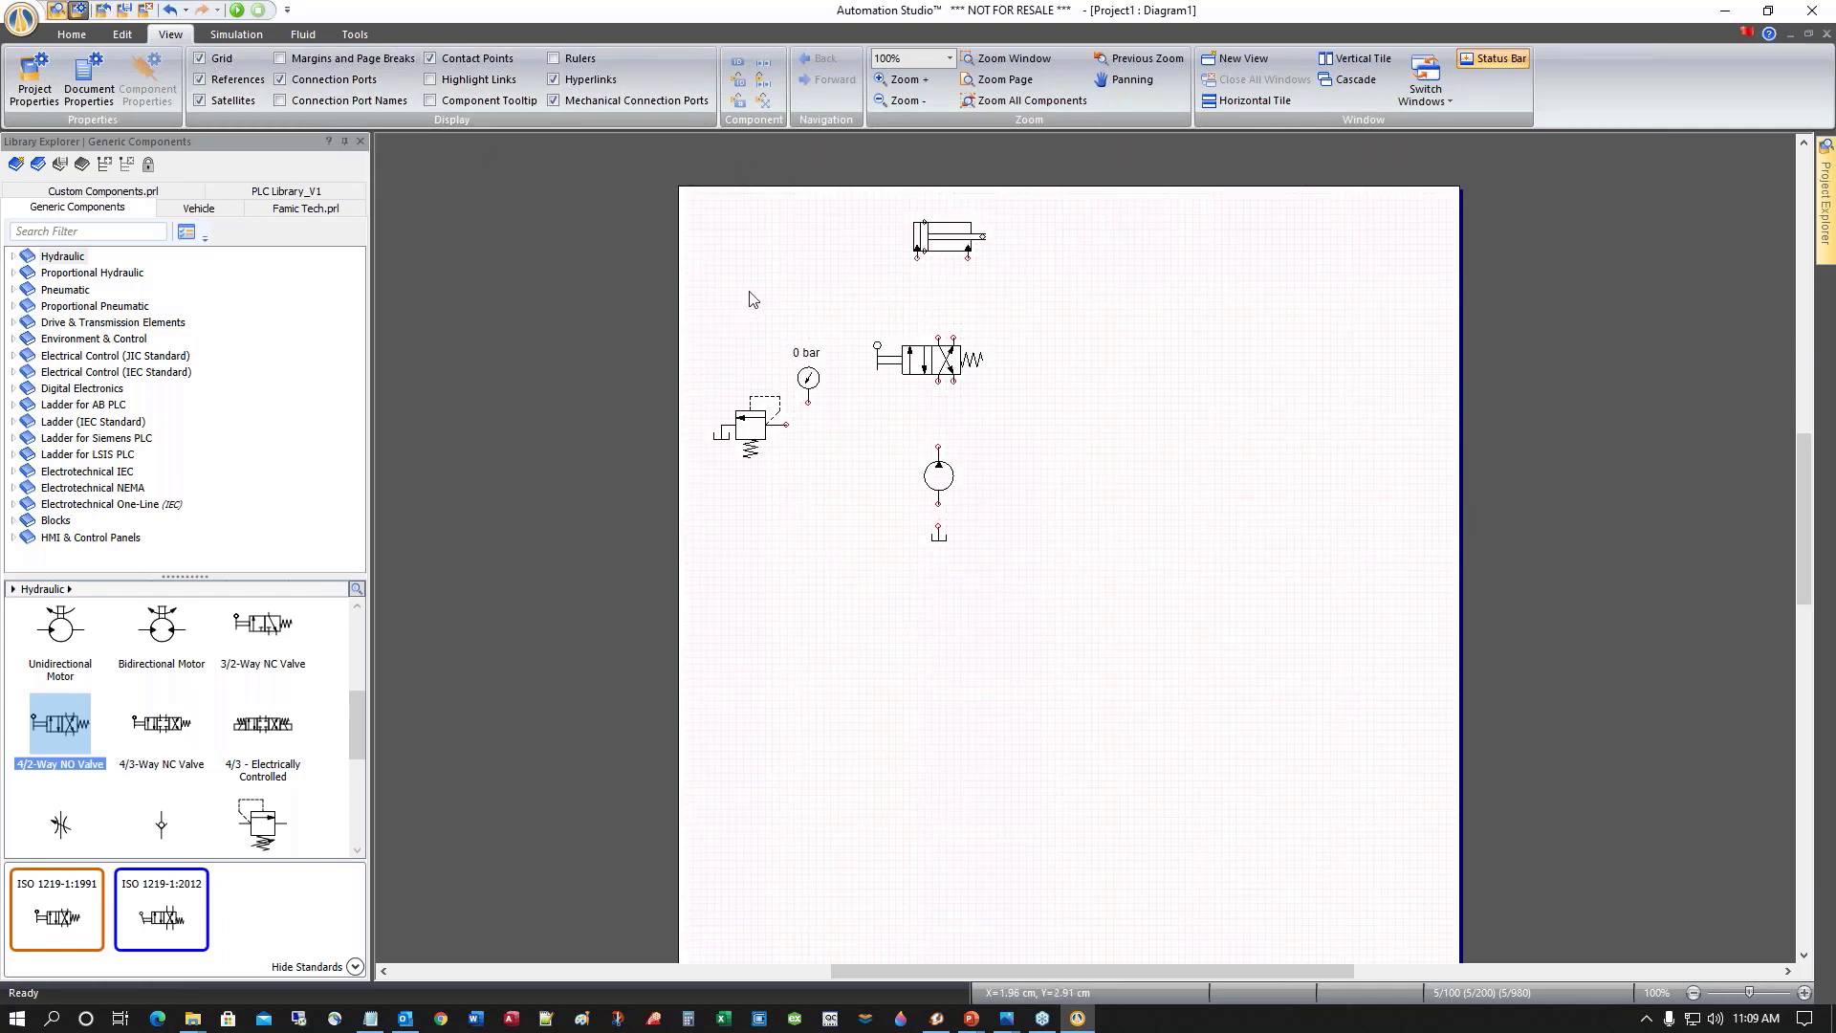
Move the valve, gauge, relief valve, pump and reservoir down together, and shift the cylinder down by the same amount
drag(687, 302, 1104, 705)
drag(933, 373, 933, 416)
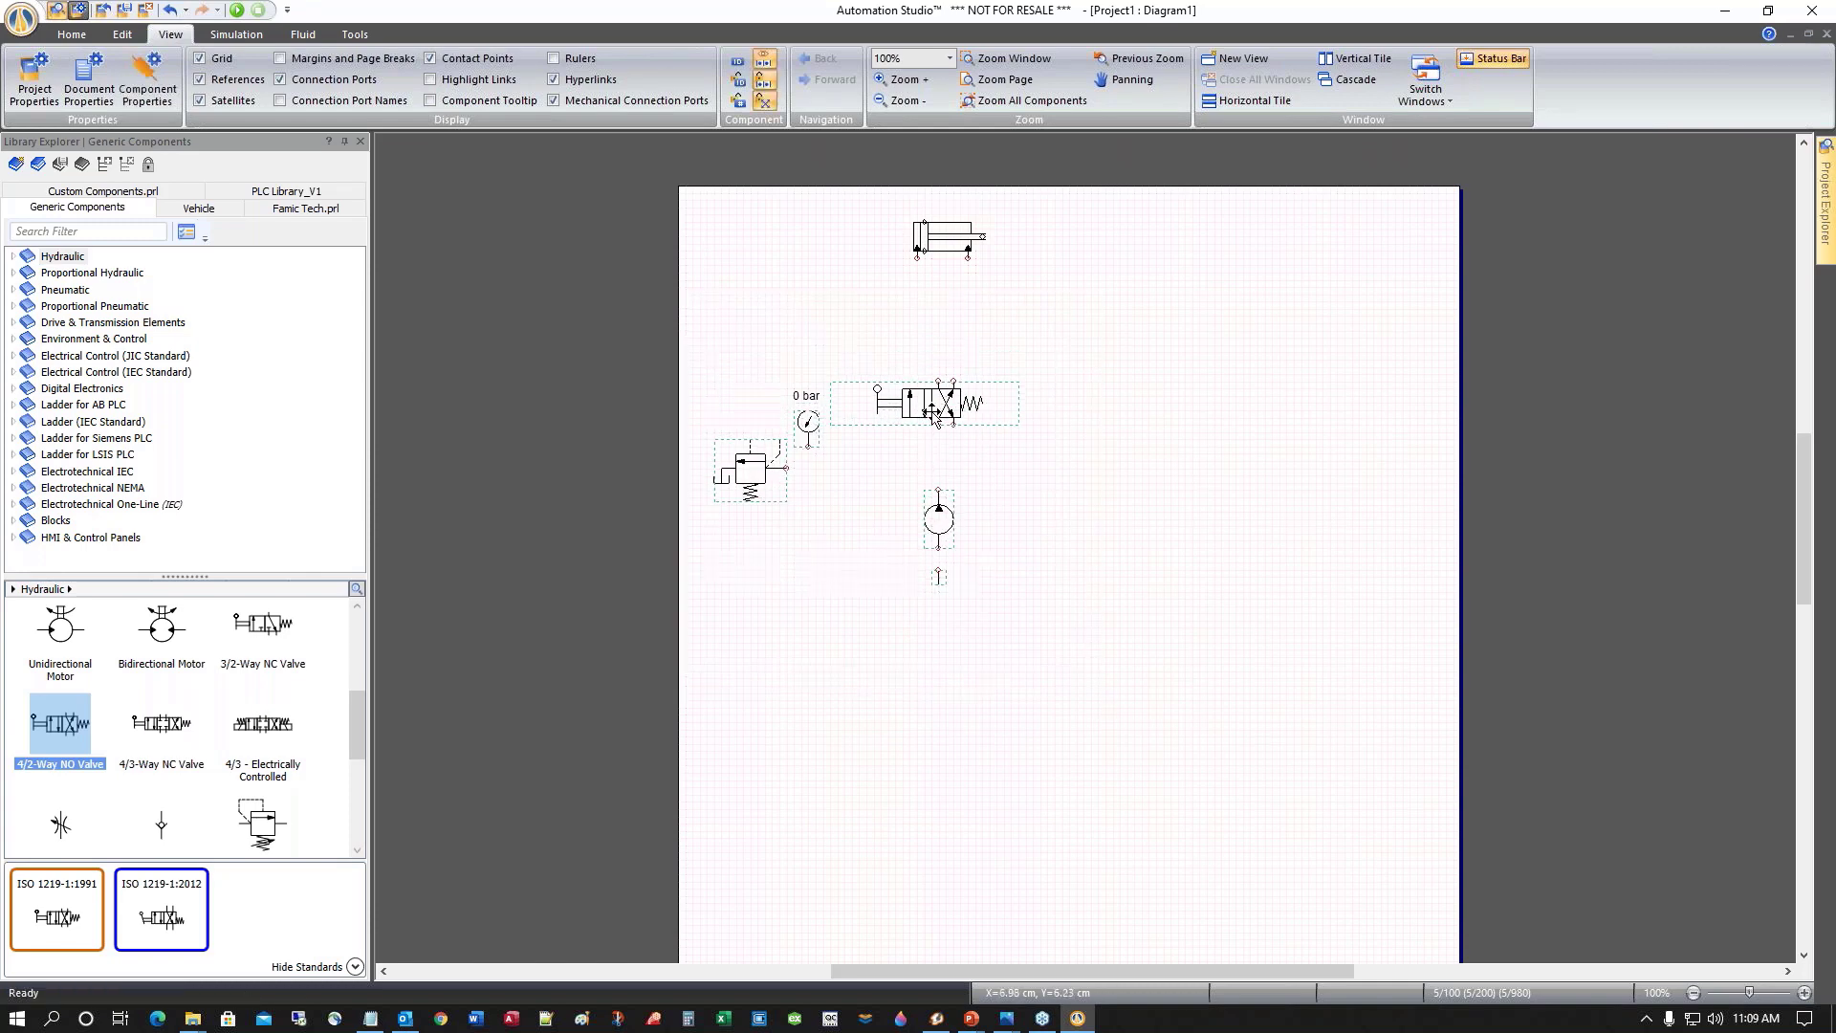
click(1068, 522)
drag(960, 246, 959, 290)
Move the pressure gauge and relief valve together slightly down and away from the pump line
drag(715, 388, 842, 557)
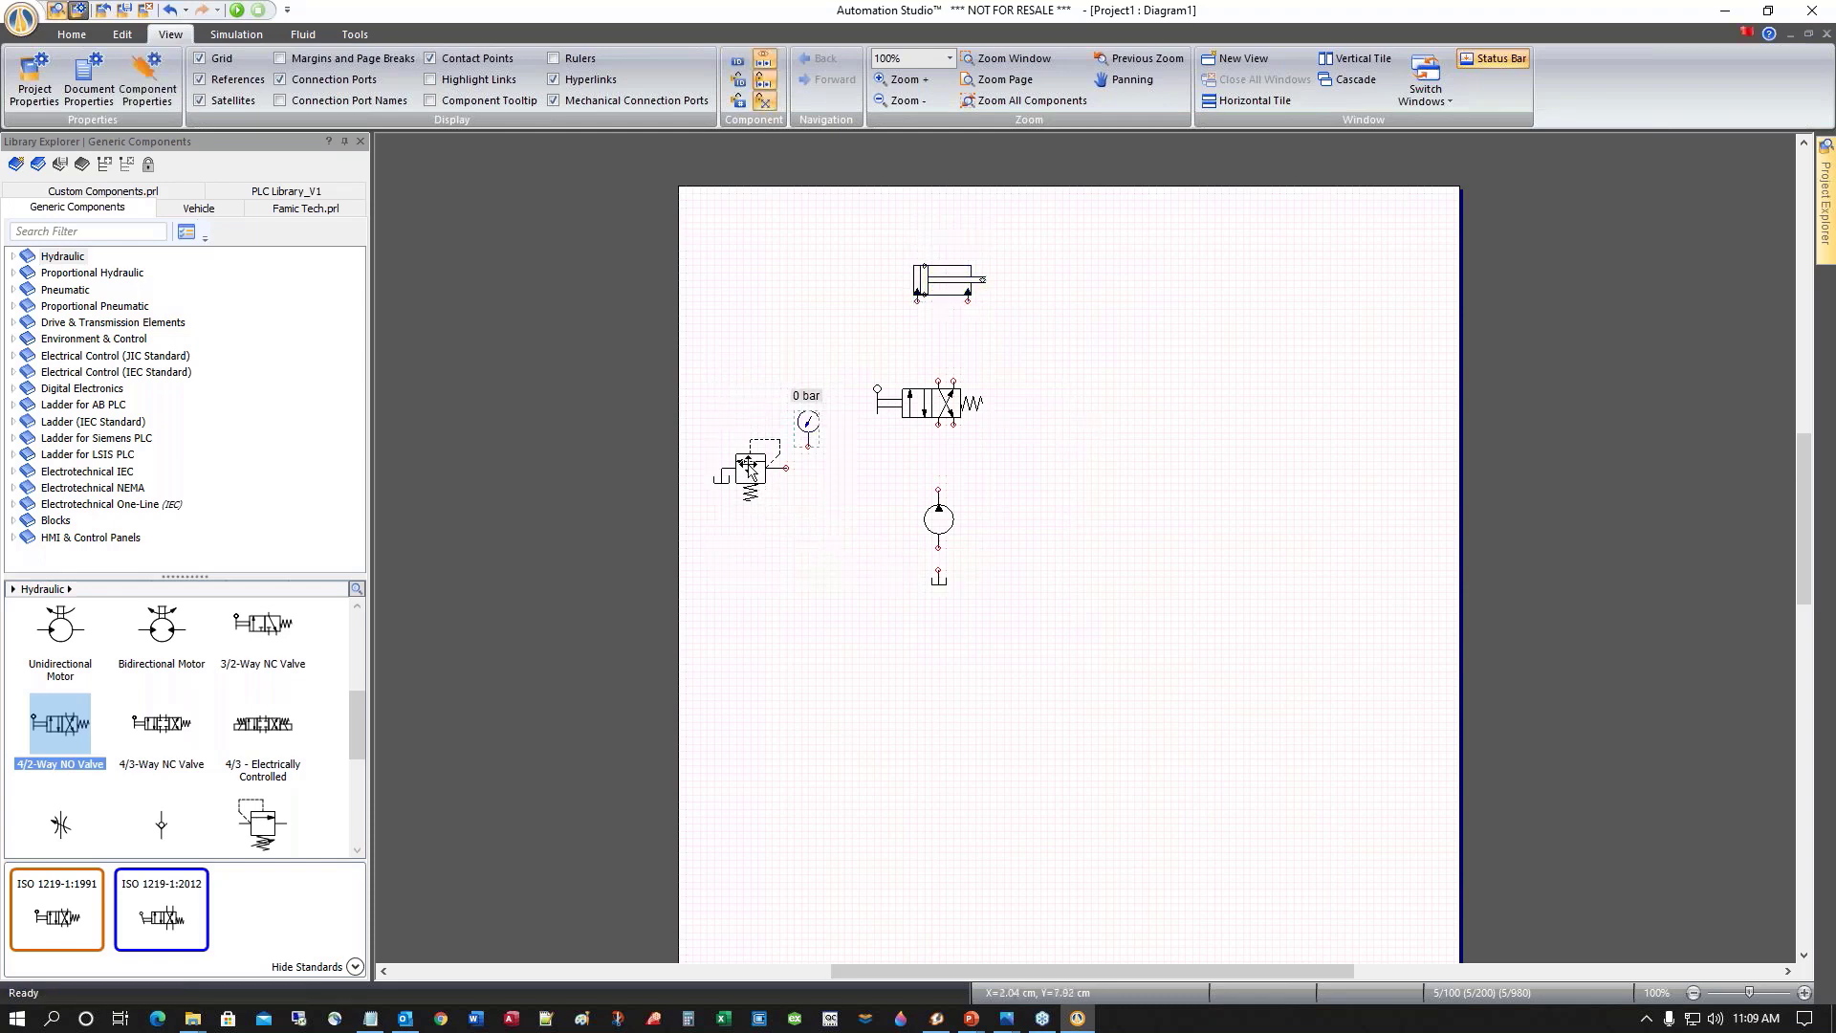
drag(692, 350, 842, 590)
drag(774, 495, 747, 497)
click(1079, 548)
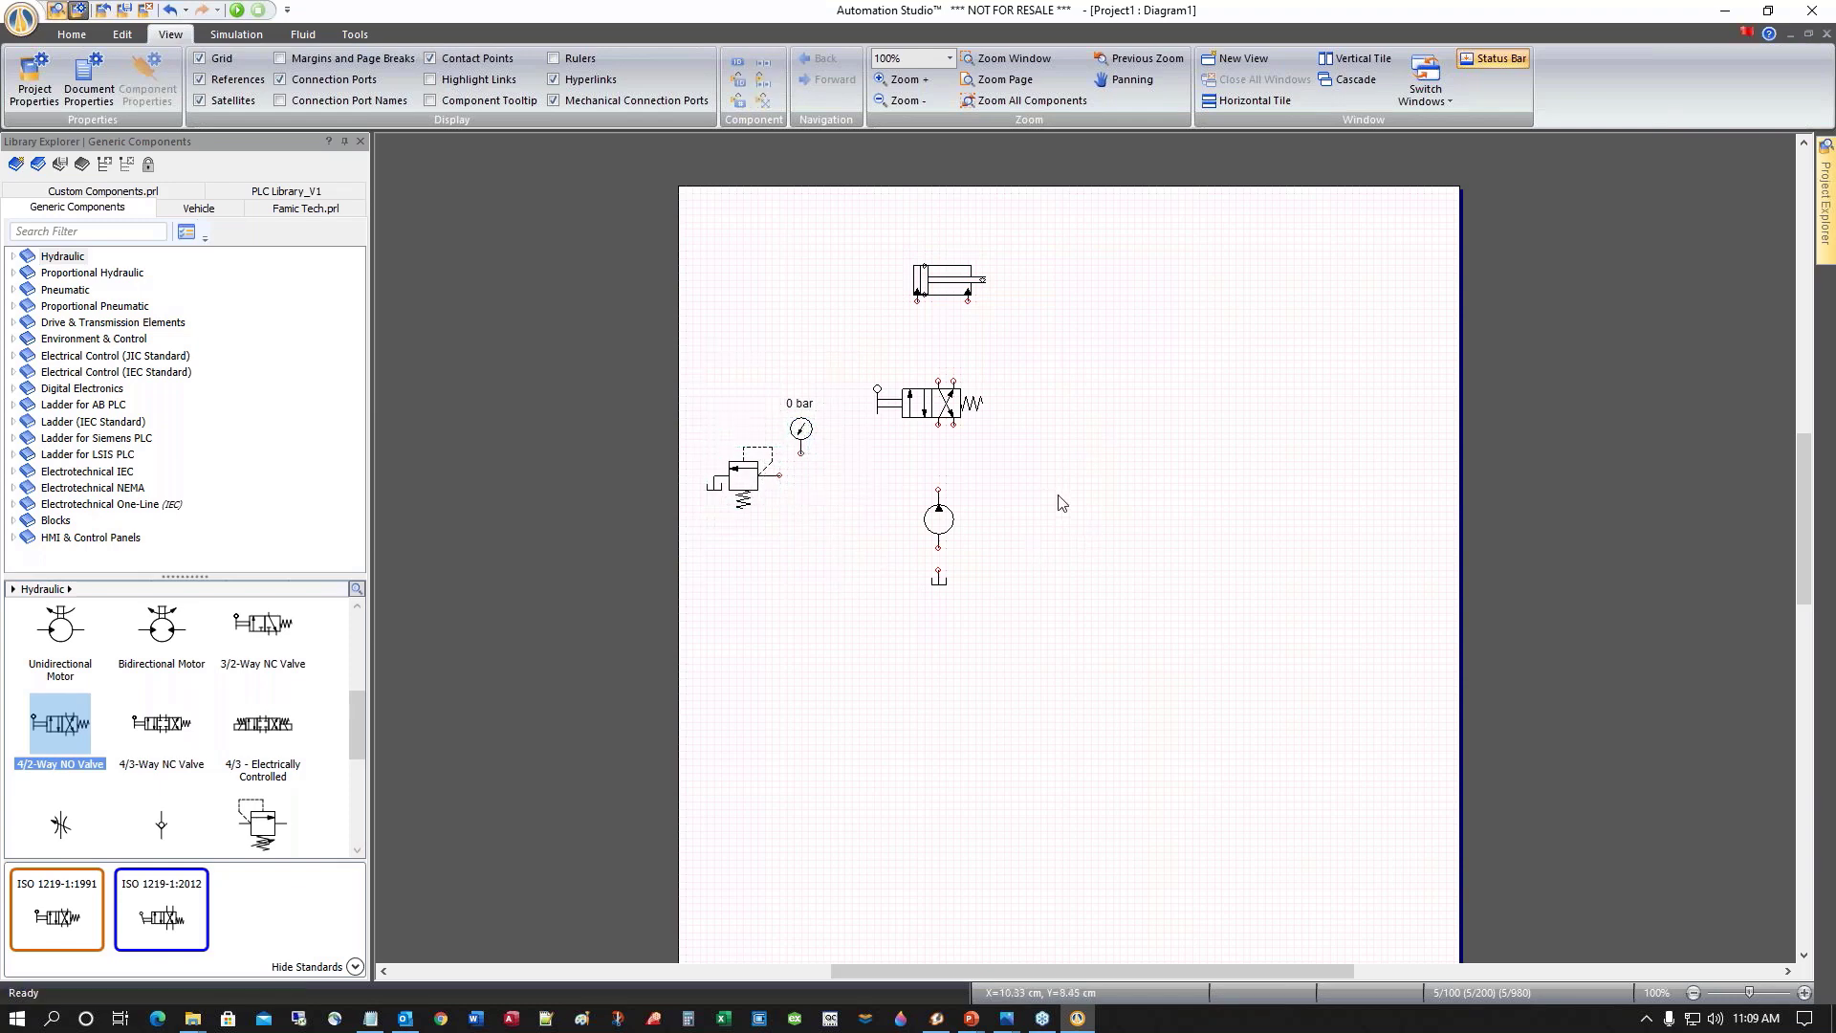
Zoom in and out on the hydraulic circuit, ending at 151%
scroll(1059, 488, up, 3)
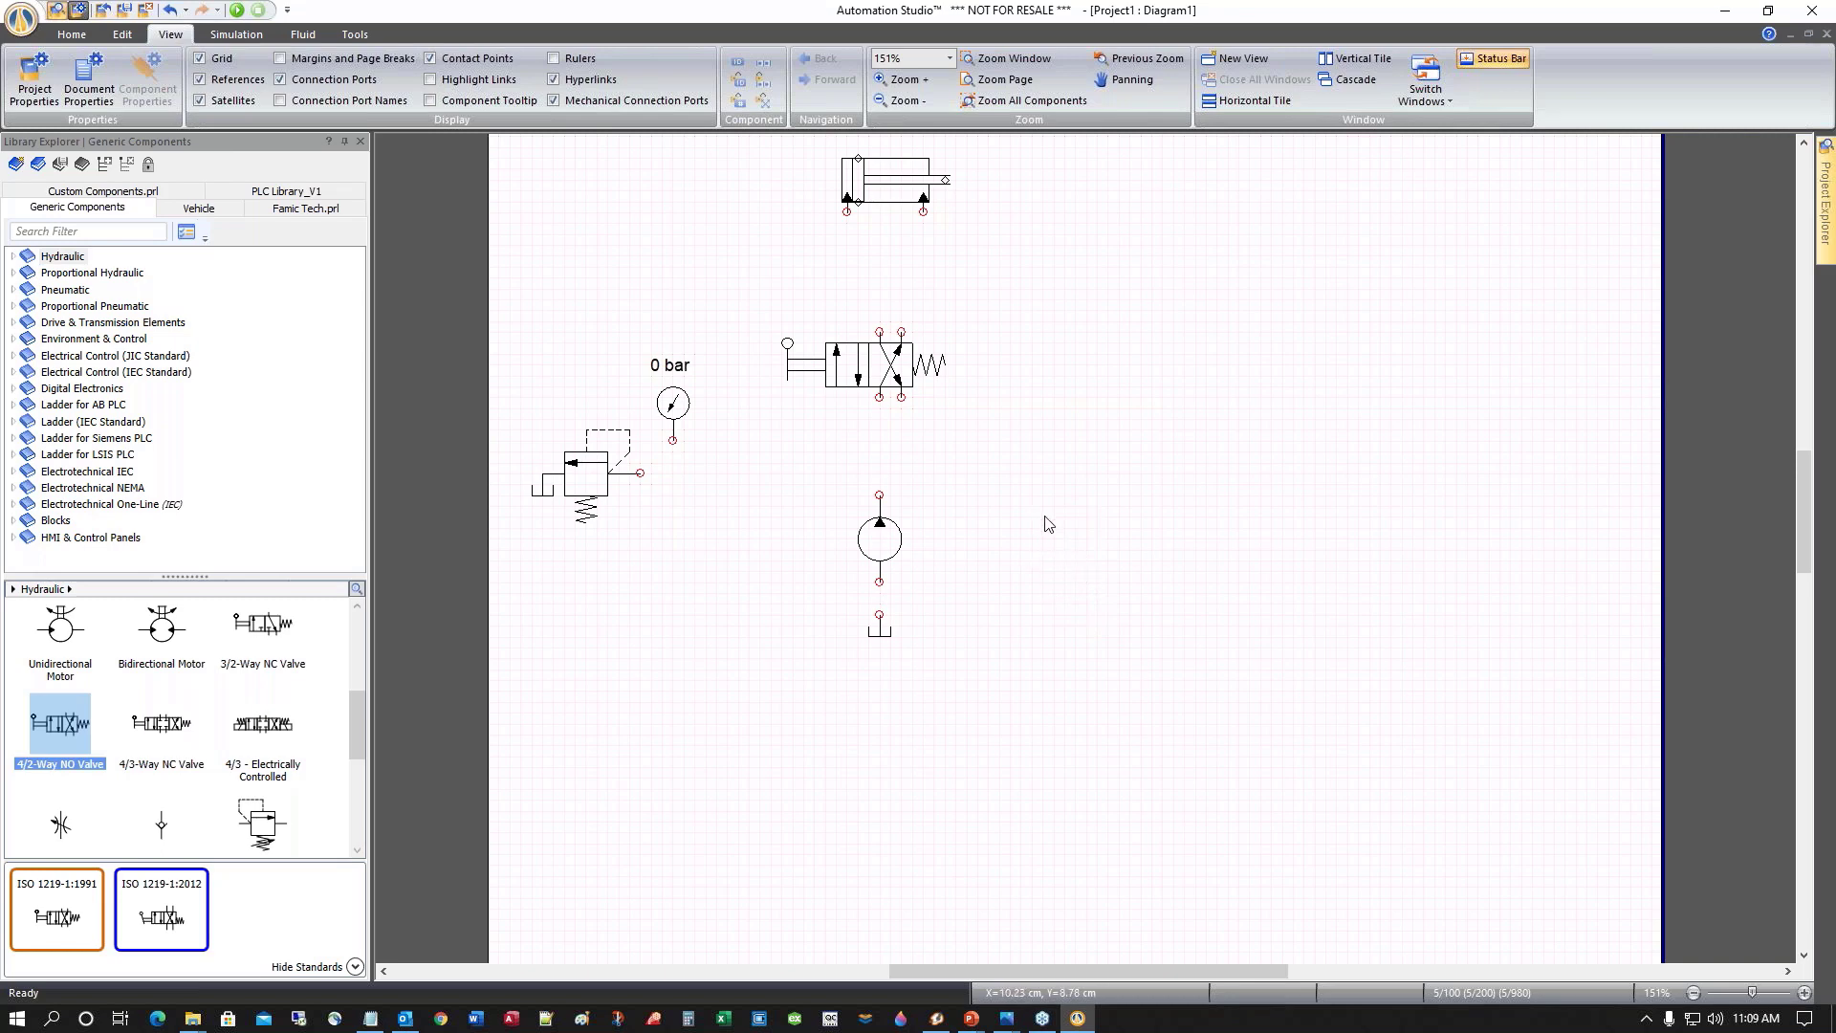
scroll(1049, 524, down, 3)
scroll(1049, 524, up, 3)
scroll(1049, 524, down, 2)
scroll(1049, 524, up, 2)
scroll(1049, 524, down, 2)
scroll(1049, 524, up, 2)
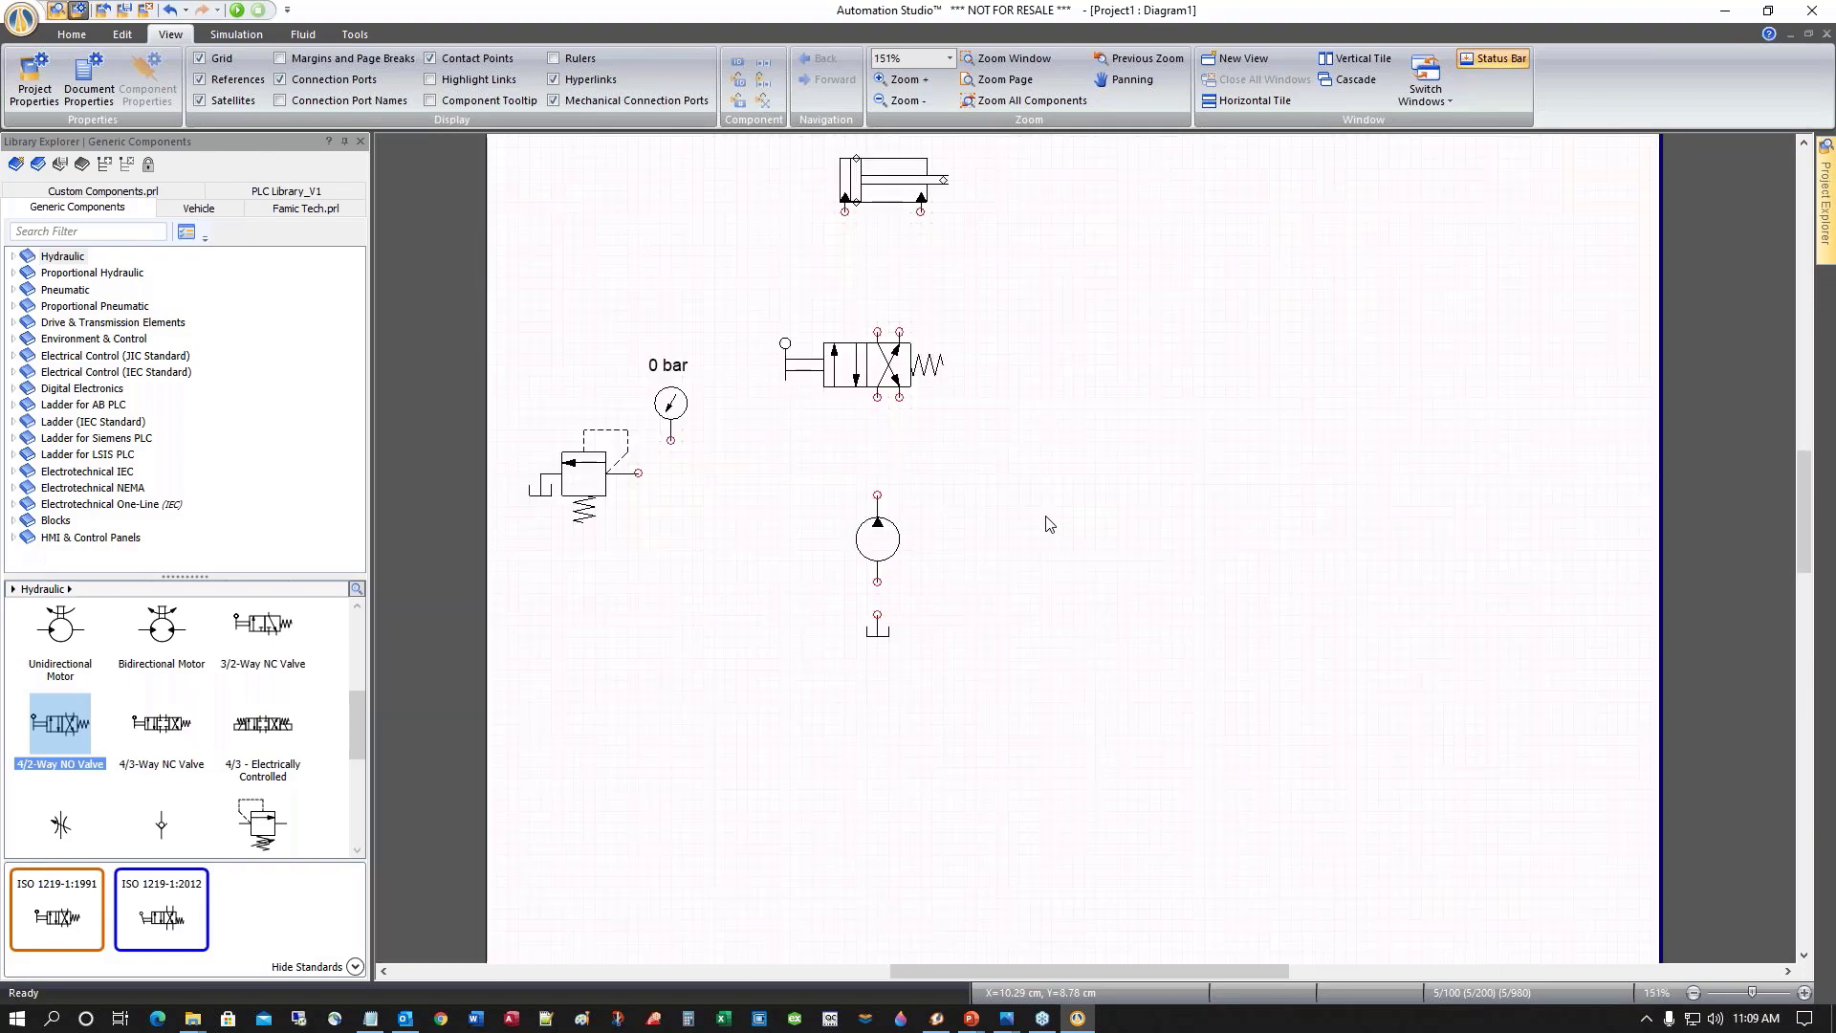
Connect the double-acting cylinder's two ports to the two upper ports of the 4/2-way valve
scroll(1071, 533, up, 1)
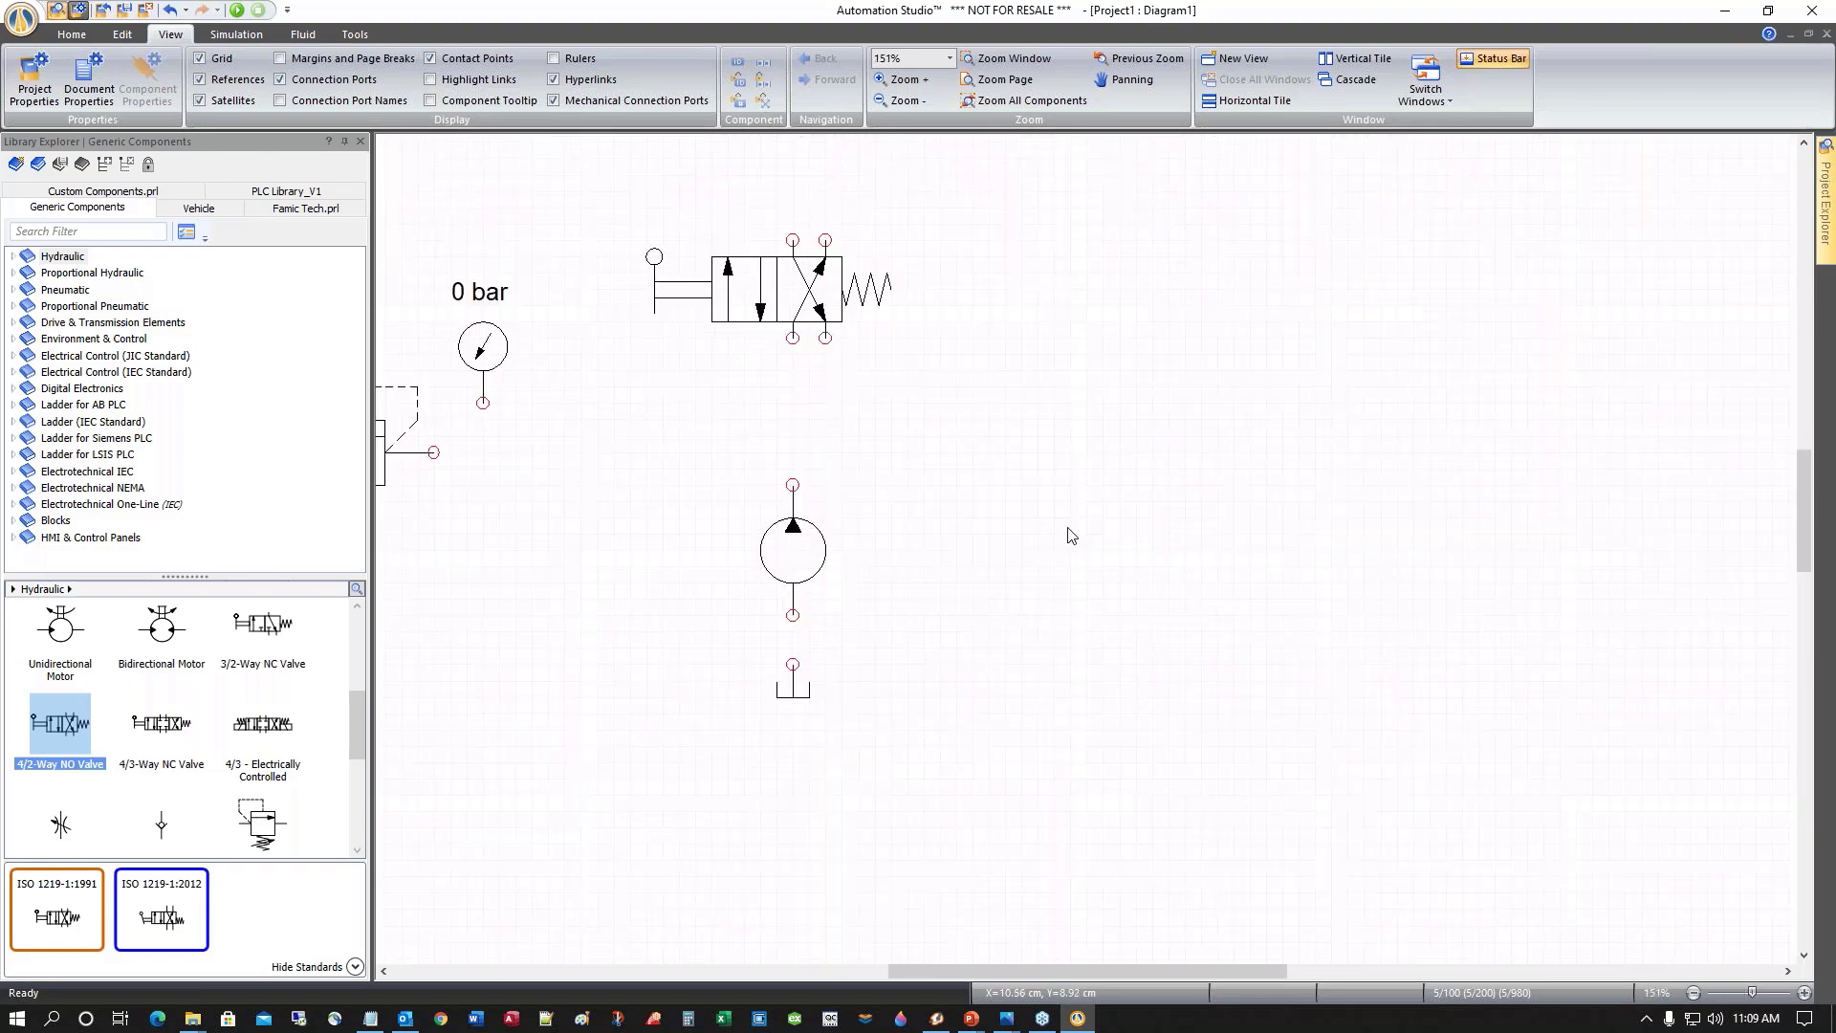
scroll(1071, 534, down, 1)
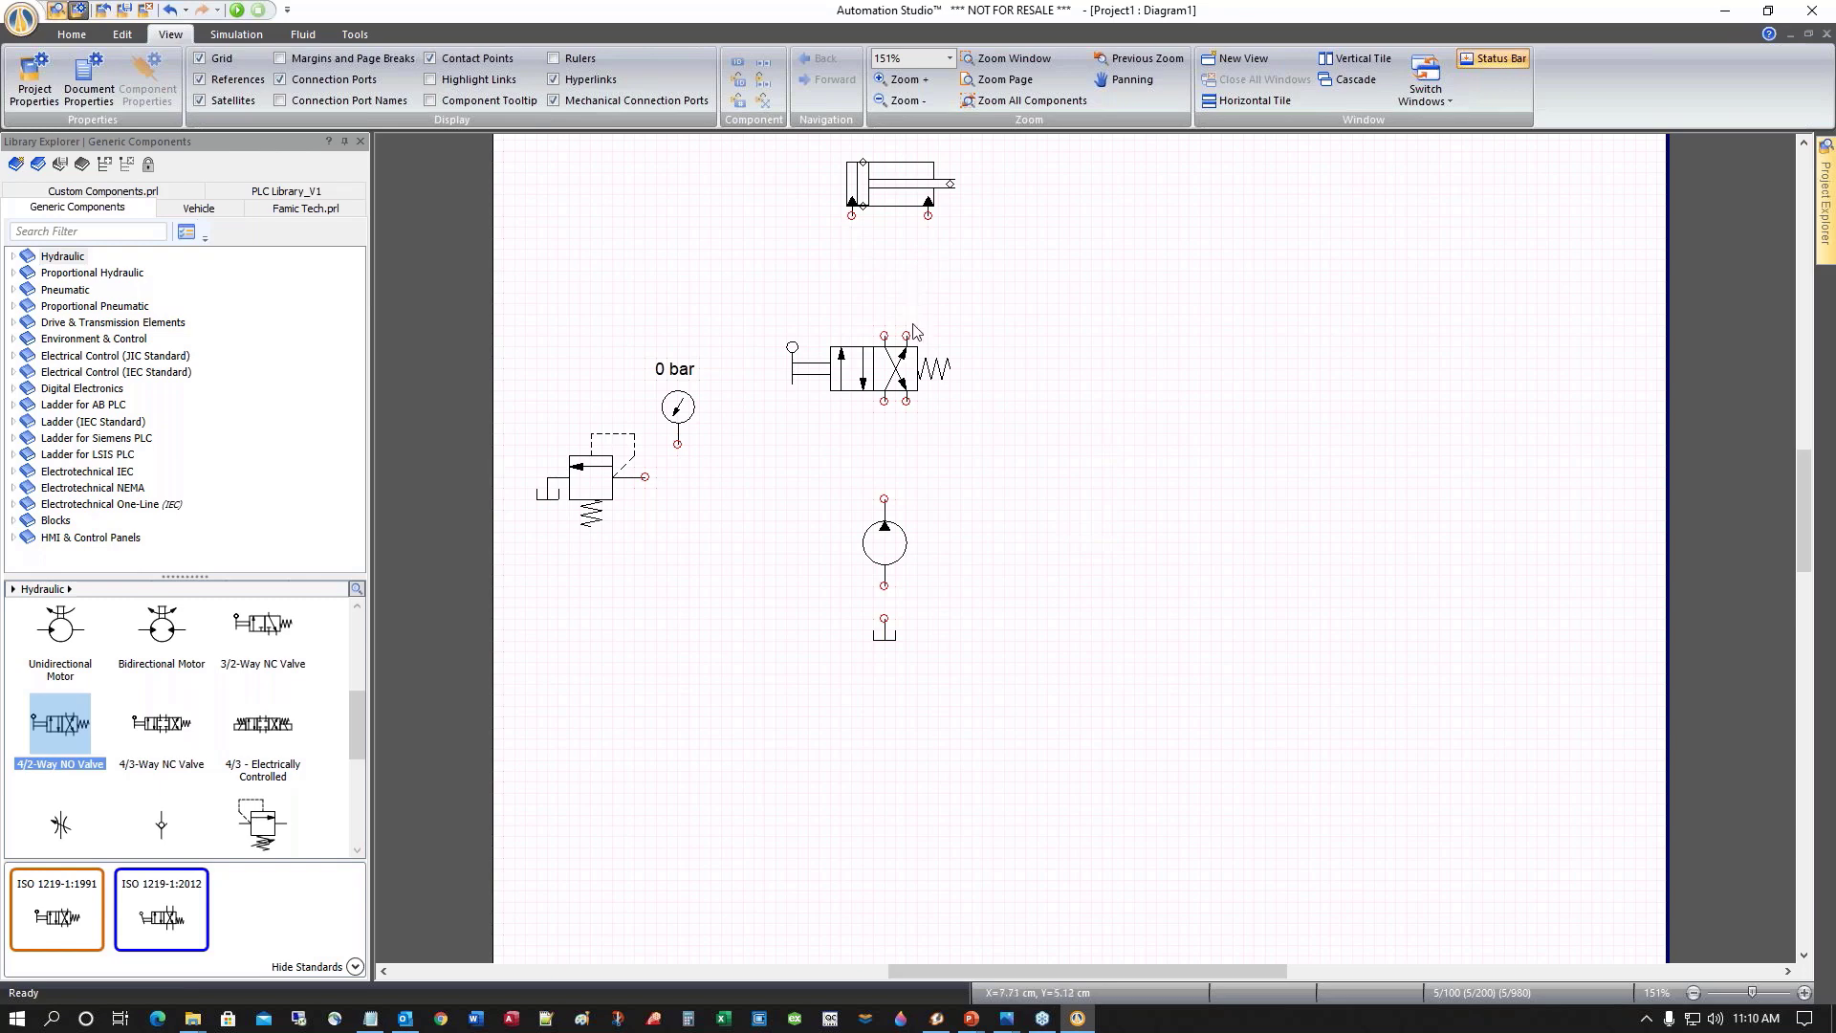
drag(852, 215, 884, 336)
drag(928, 216, 907, 336)
Connect the pump to the 4/2-way valve and the reservoir, and join the relief valve and pressure gauge to the pump's pressure line
drag(884, 400, 888, 494)
drag(886, 616, 884, 585)
drag(647, 477, 885, 474)
drag(677, 444, 678, 476)
Route a return line from the 4/2-way valve's free lower port to the line between the pump and the reservoir
mouse_move(906, 401)
mouse_down()
mouse_move(913, 479)
mouse_move(971, 473)
mouse_move(977, 587)
mouse_move(924, 597)
mouse_move(985, 586)
mouse_up()
right_click(1021, 595)
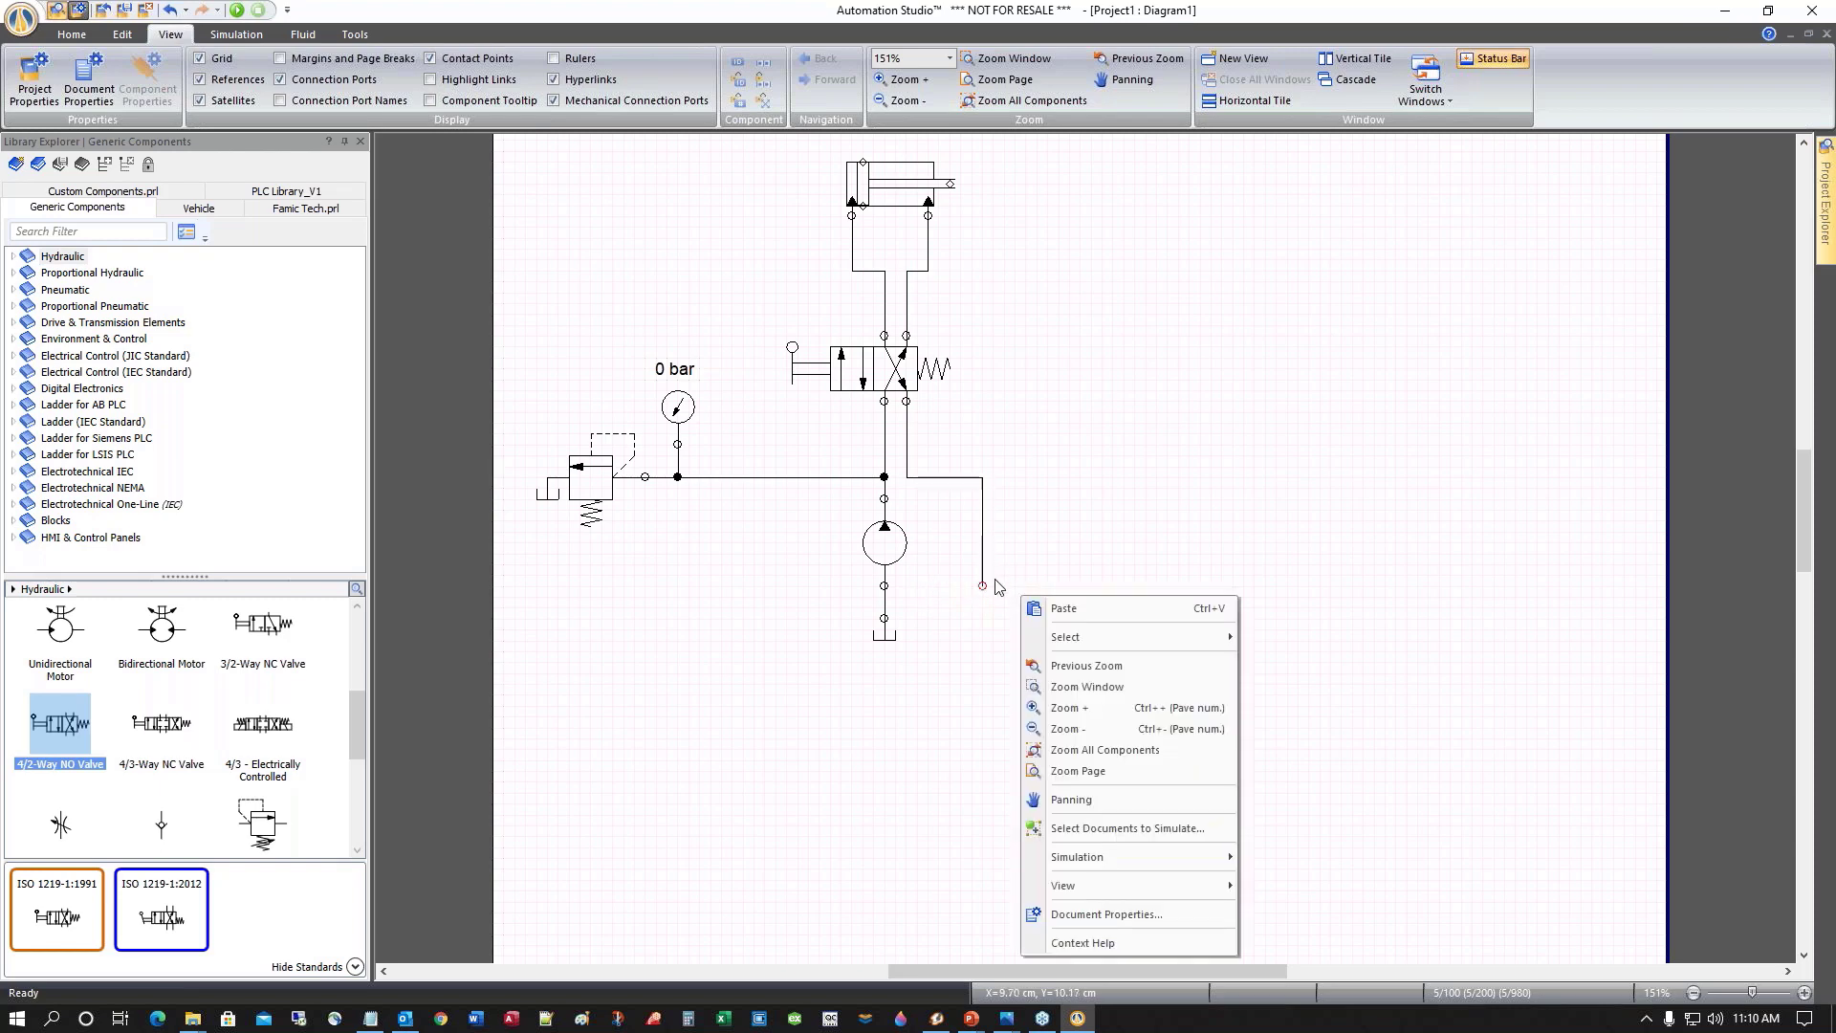
click(982, 608)
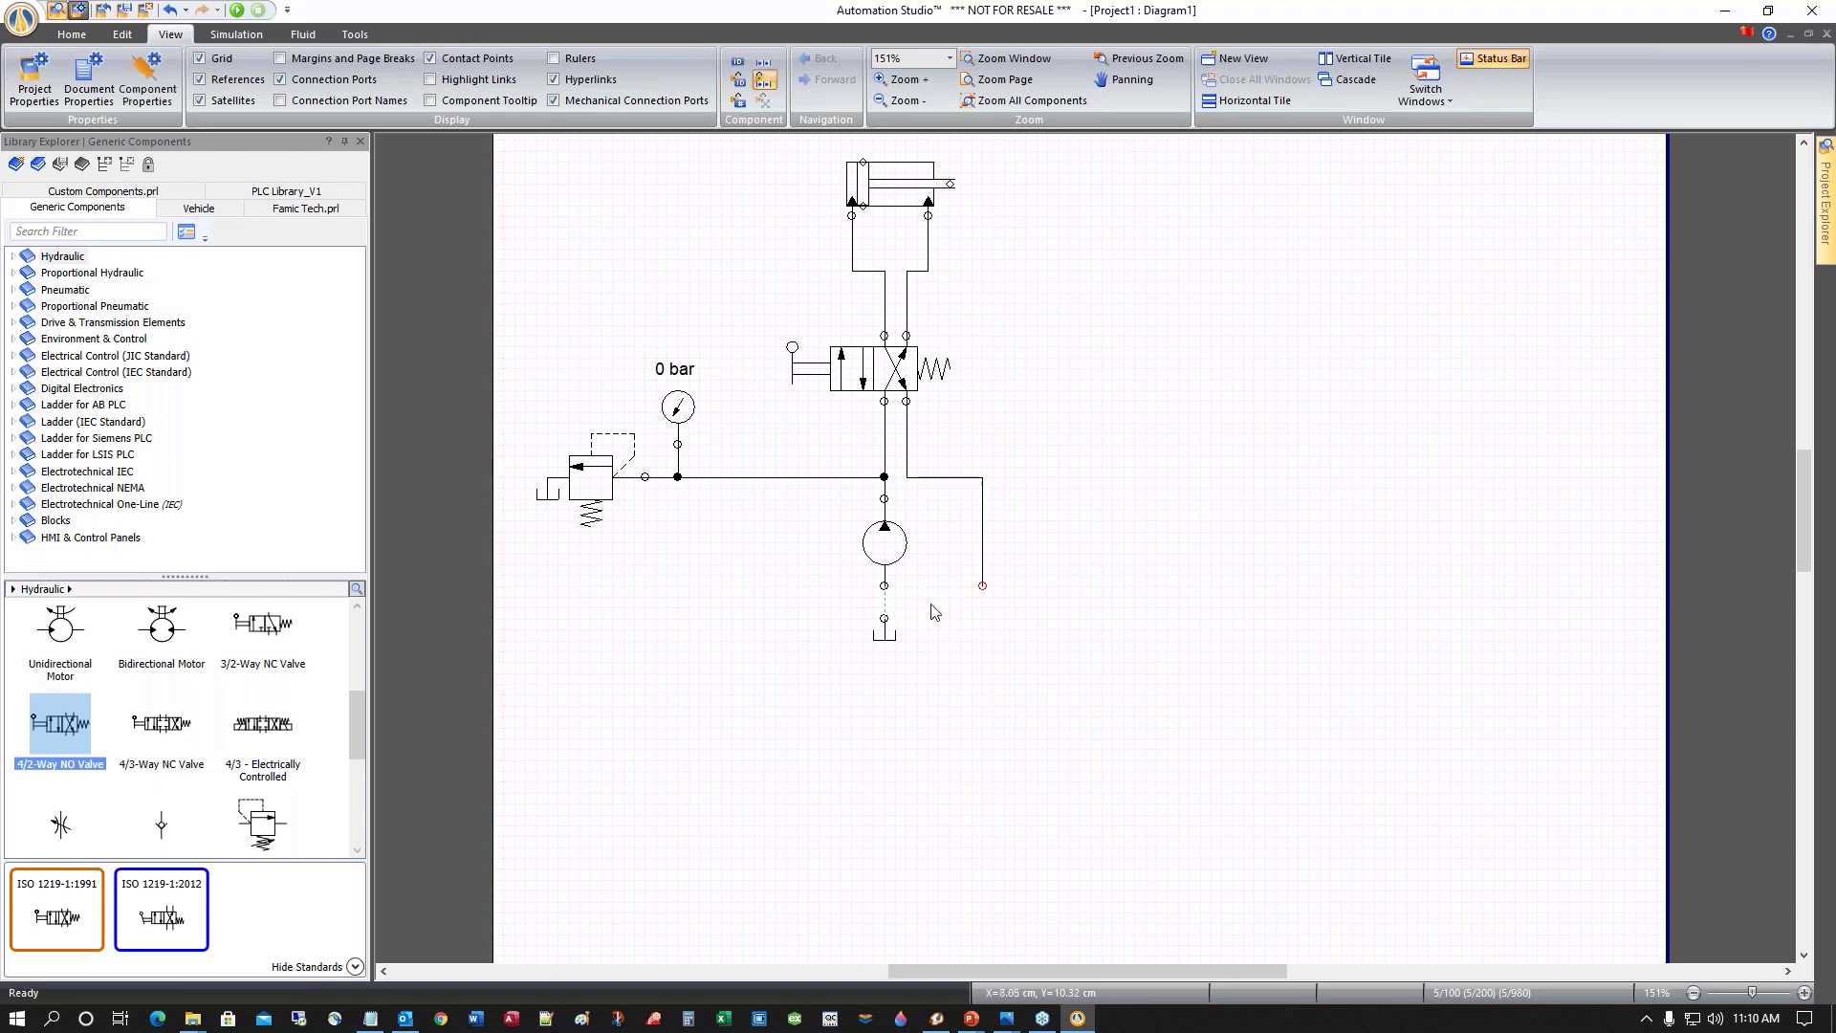
drag(966, 600, 884, 598)
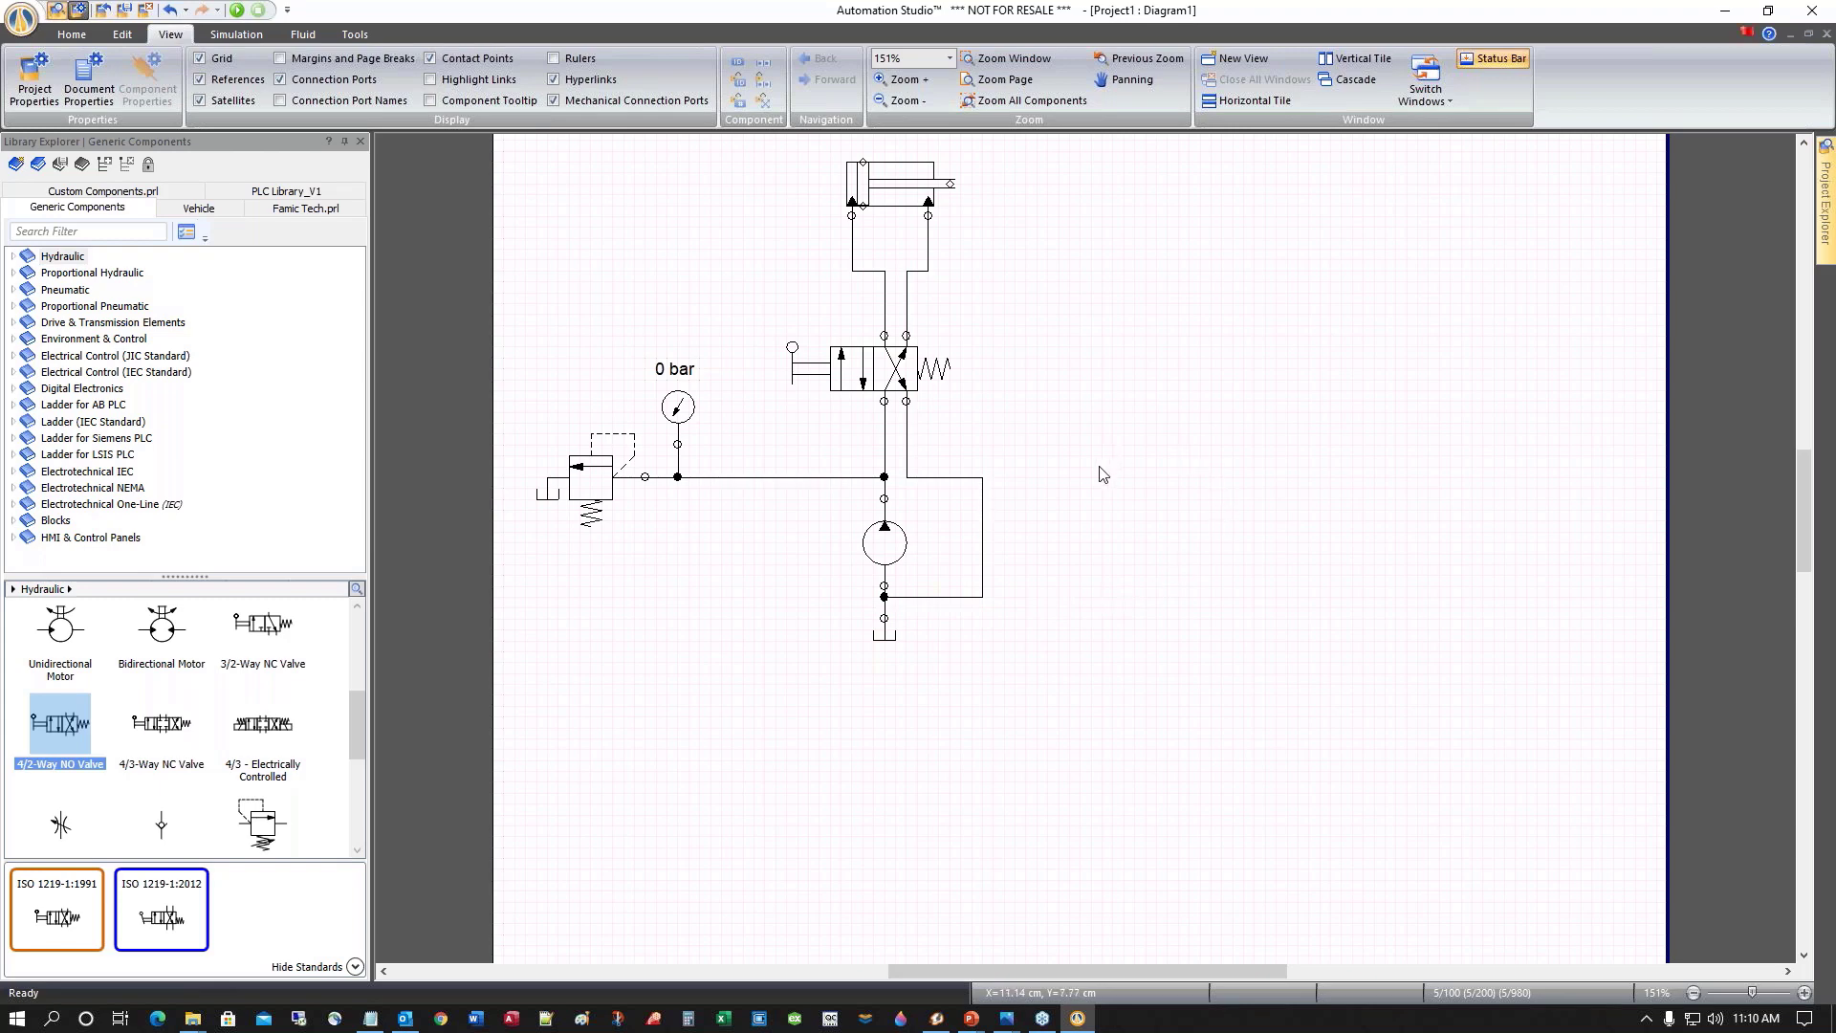
Place a pneumatic Single-Acting Cylinder with Spring Return beside the hydraulic cylinder, at the same height
scroll(1111, 500, up, 2)
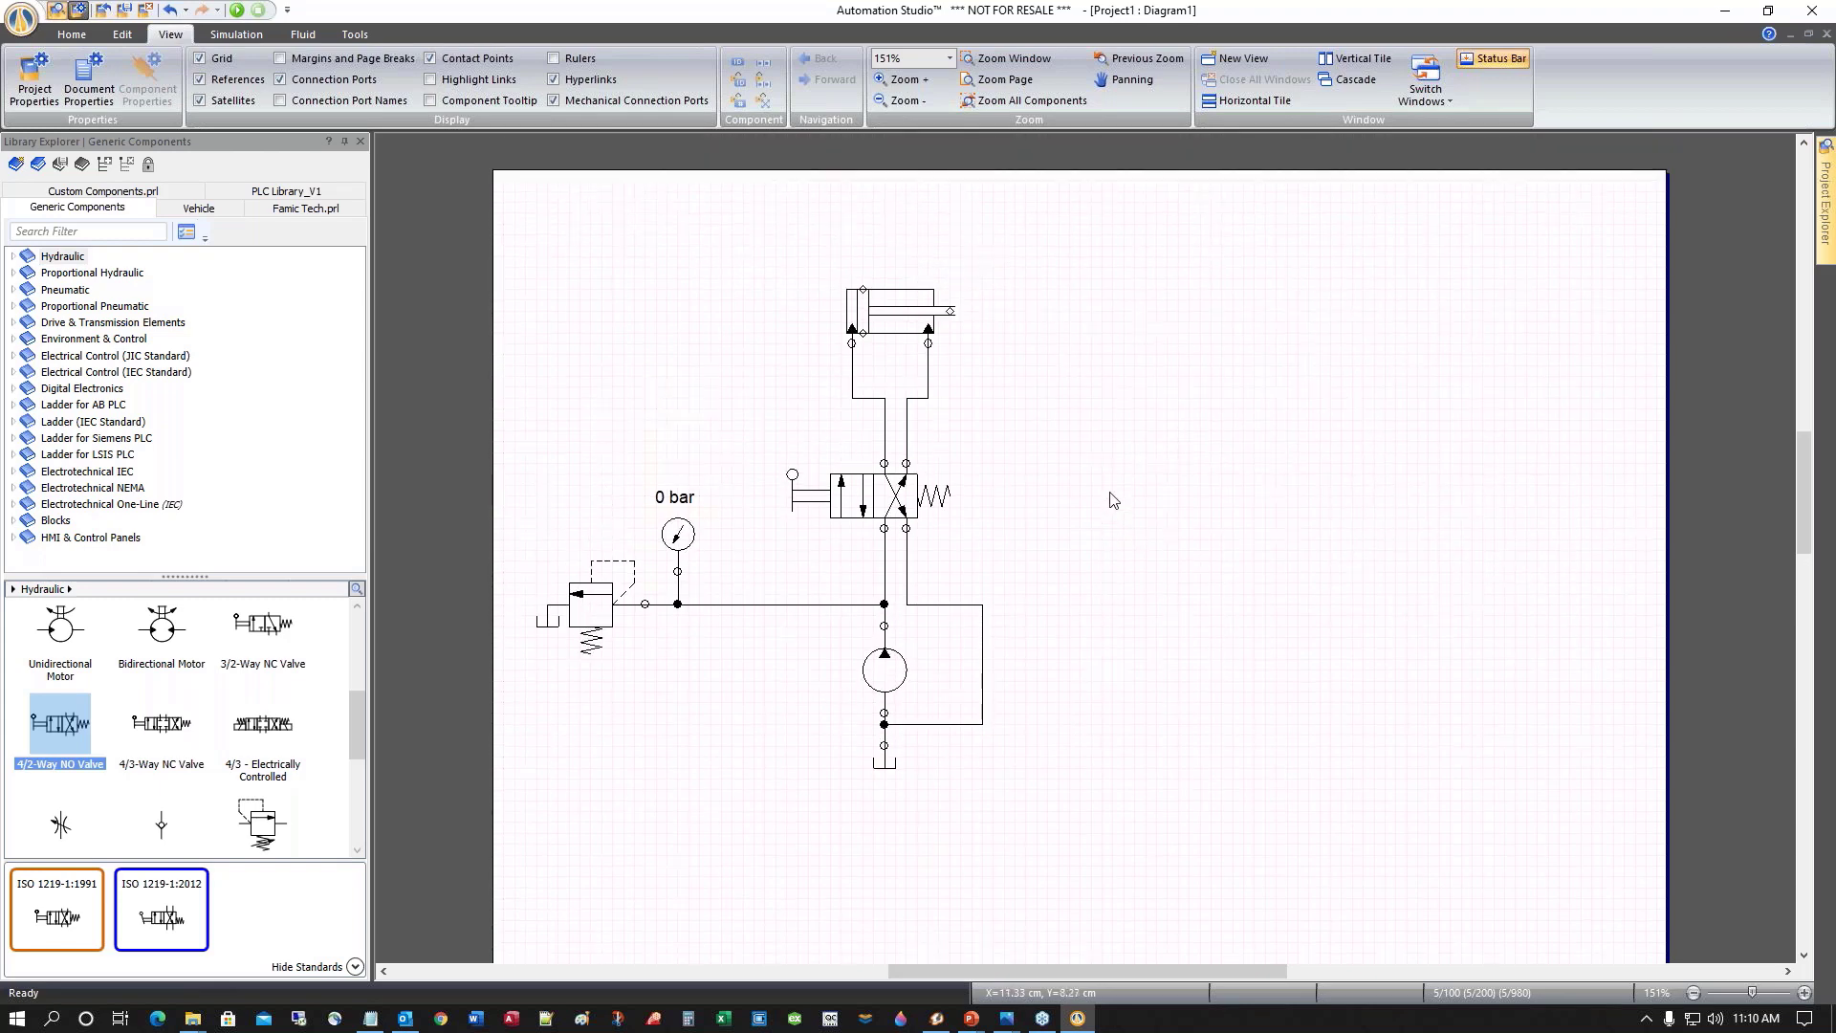
scroll(1110, 489, down, 2)
scroll(1112, 468, up, 5)
scroll(1115, 457, down, 2)
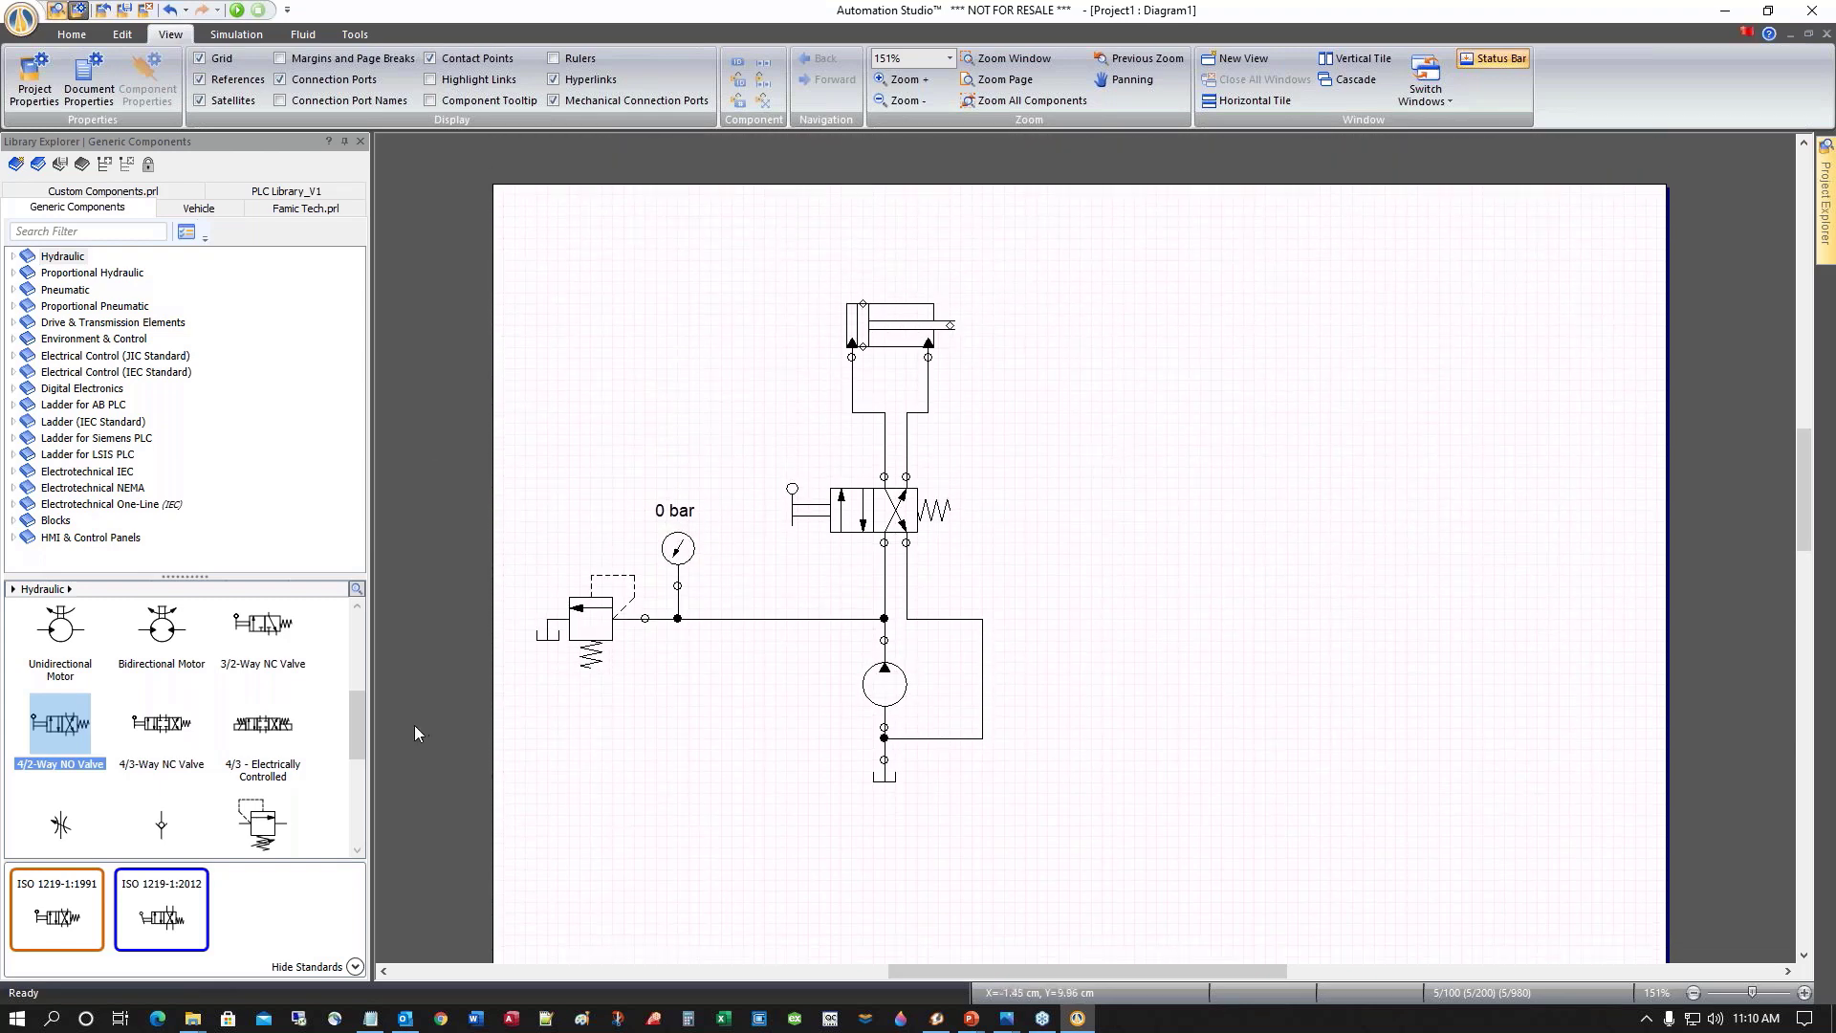
click(65, 289)
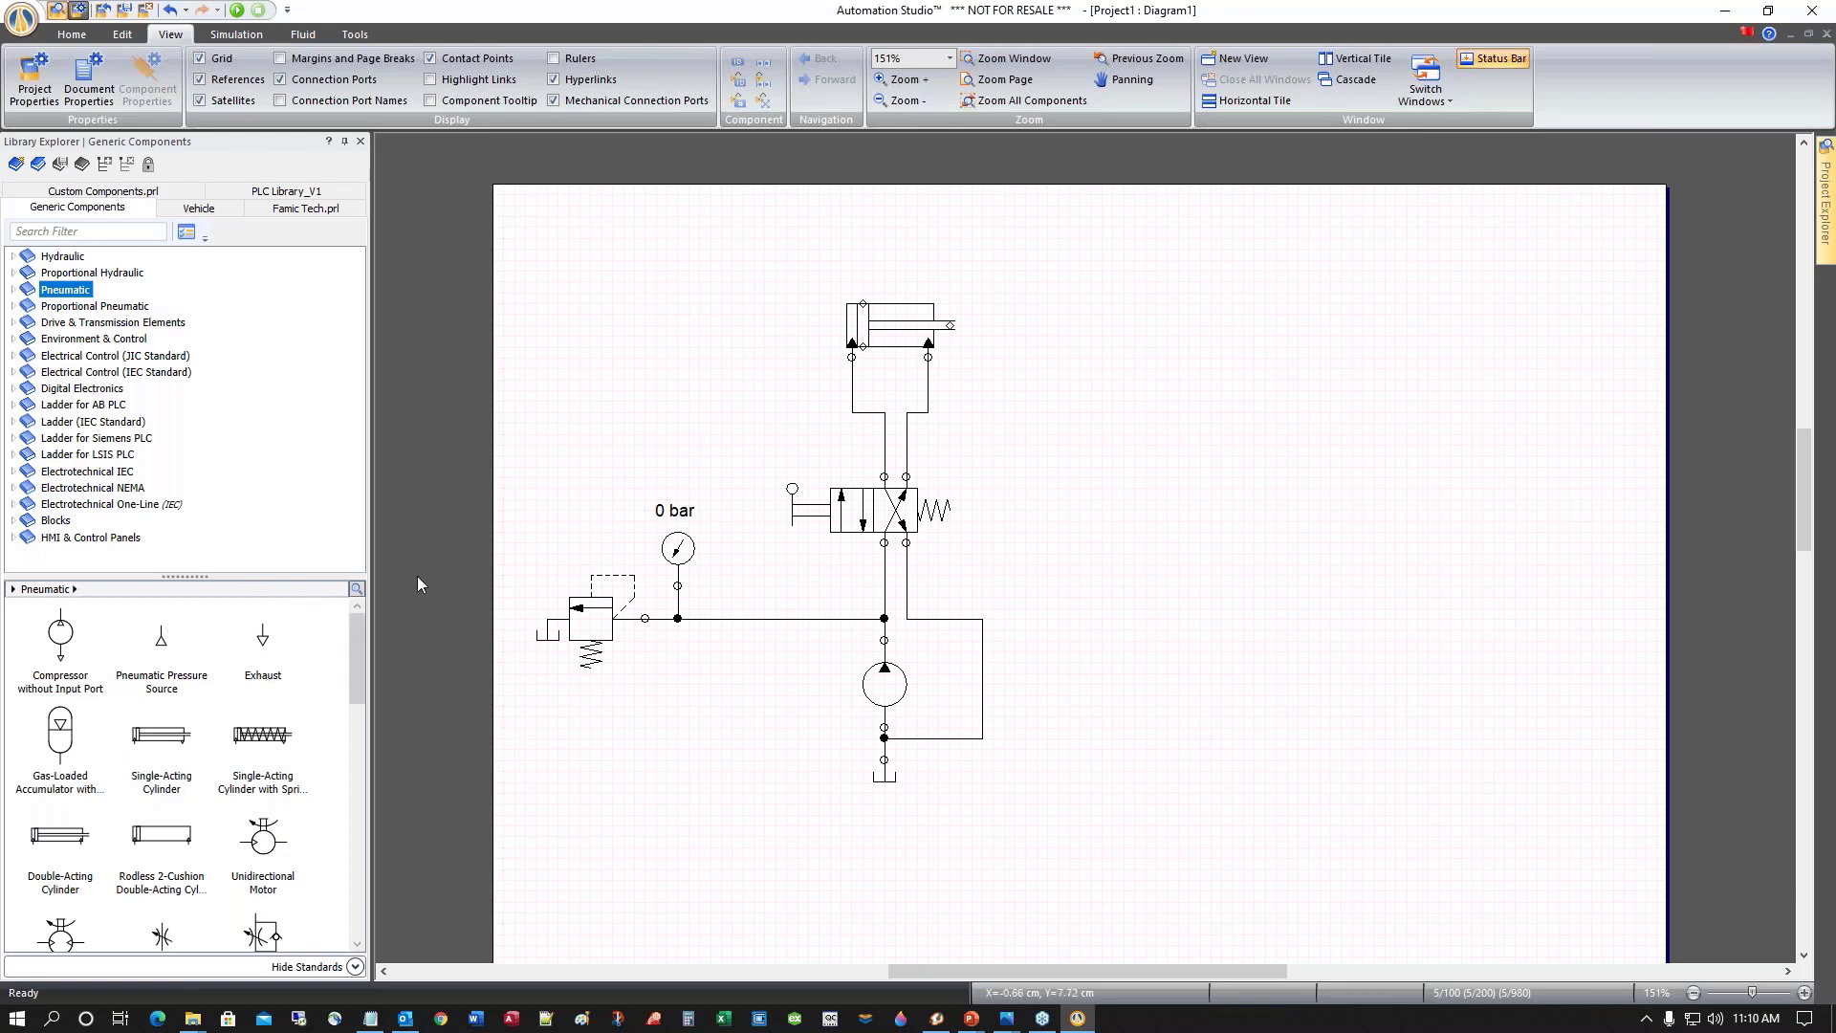
drag(262, 734, 1226, 296)
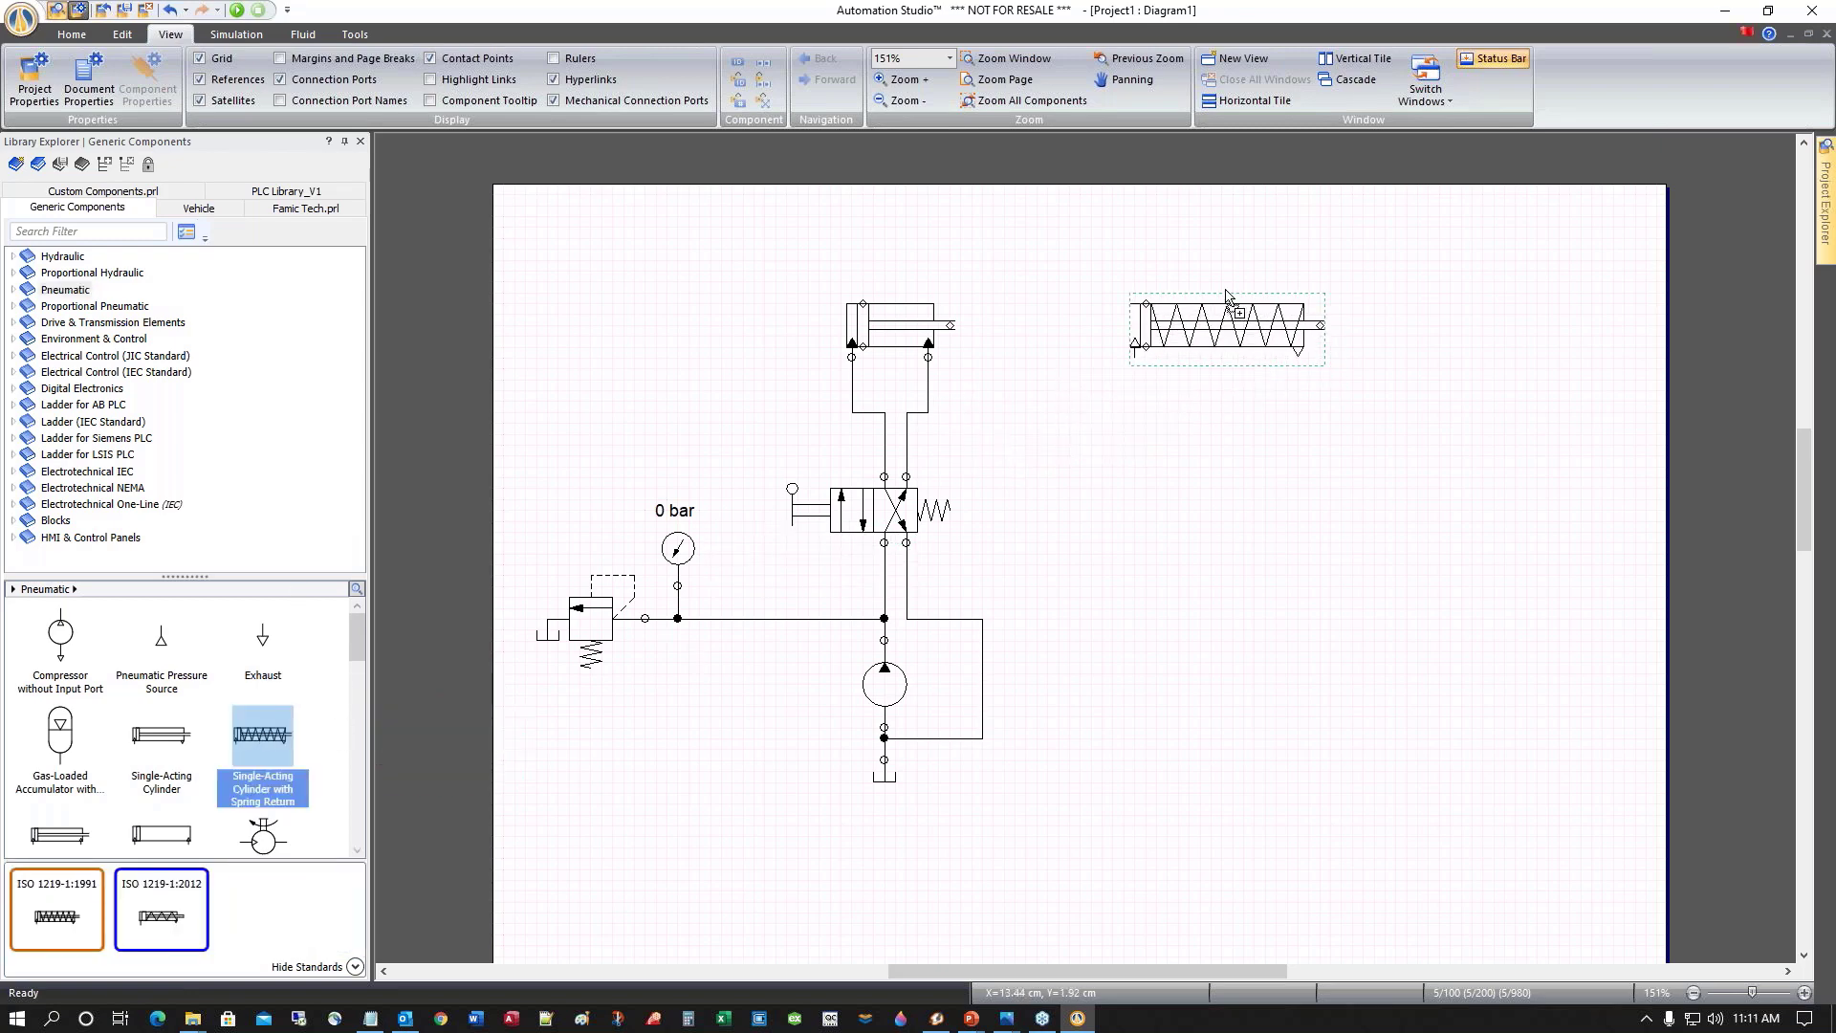
drag(1226, 297, 1228, 294)
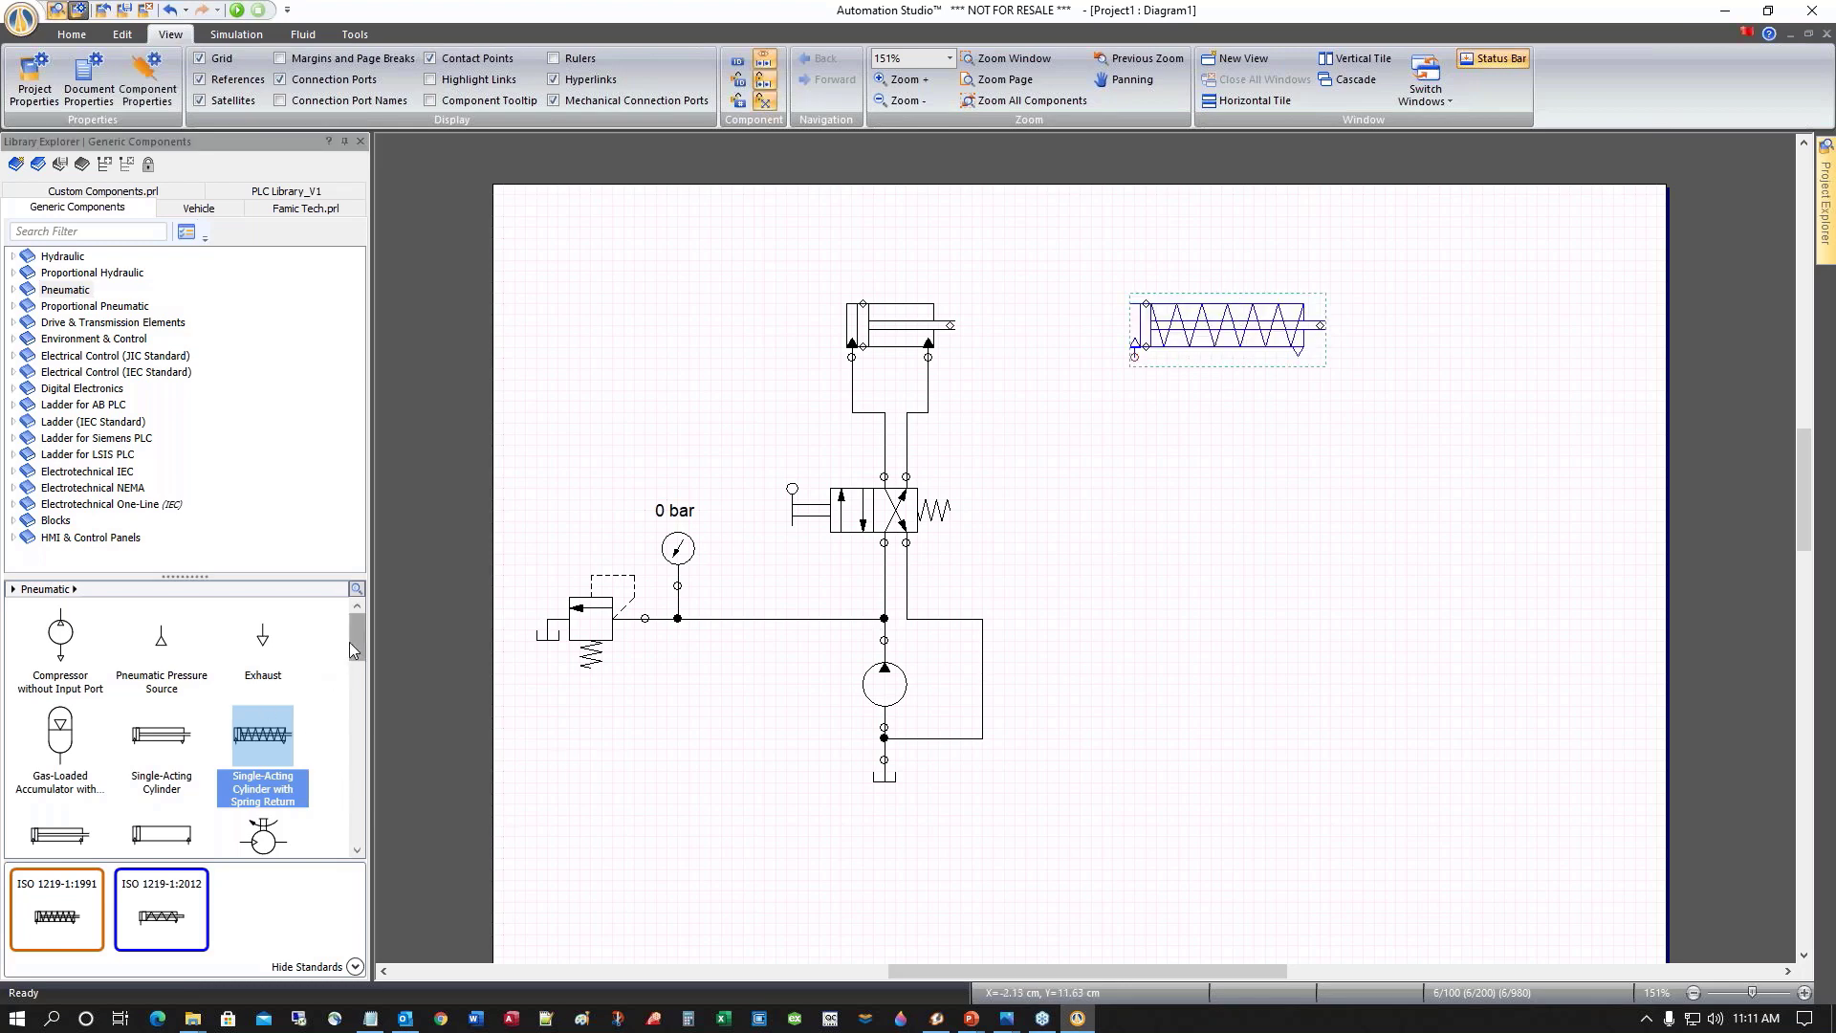
Place a pneumatic, pilot-operated 3/2-Way NC Valve below the spring-return cylinder
drag(362, 651, 365, 725)
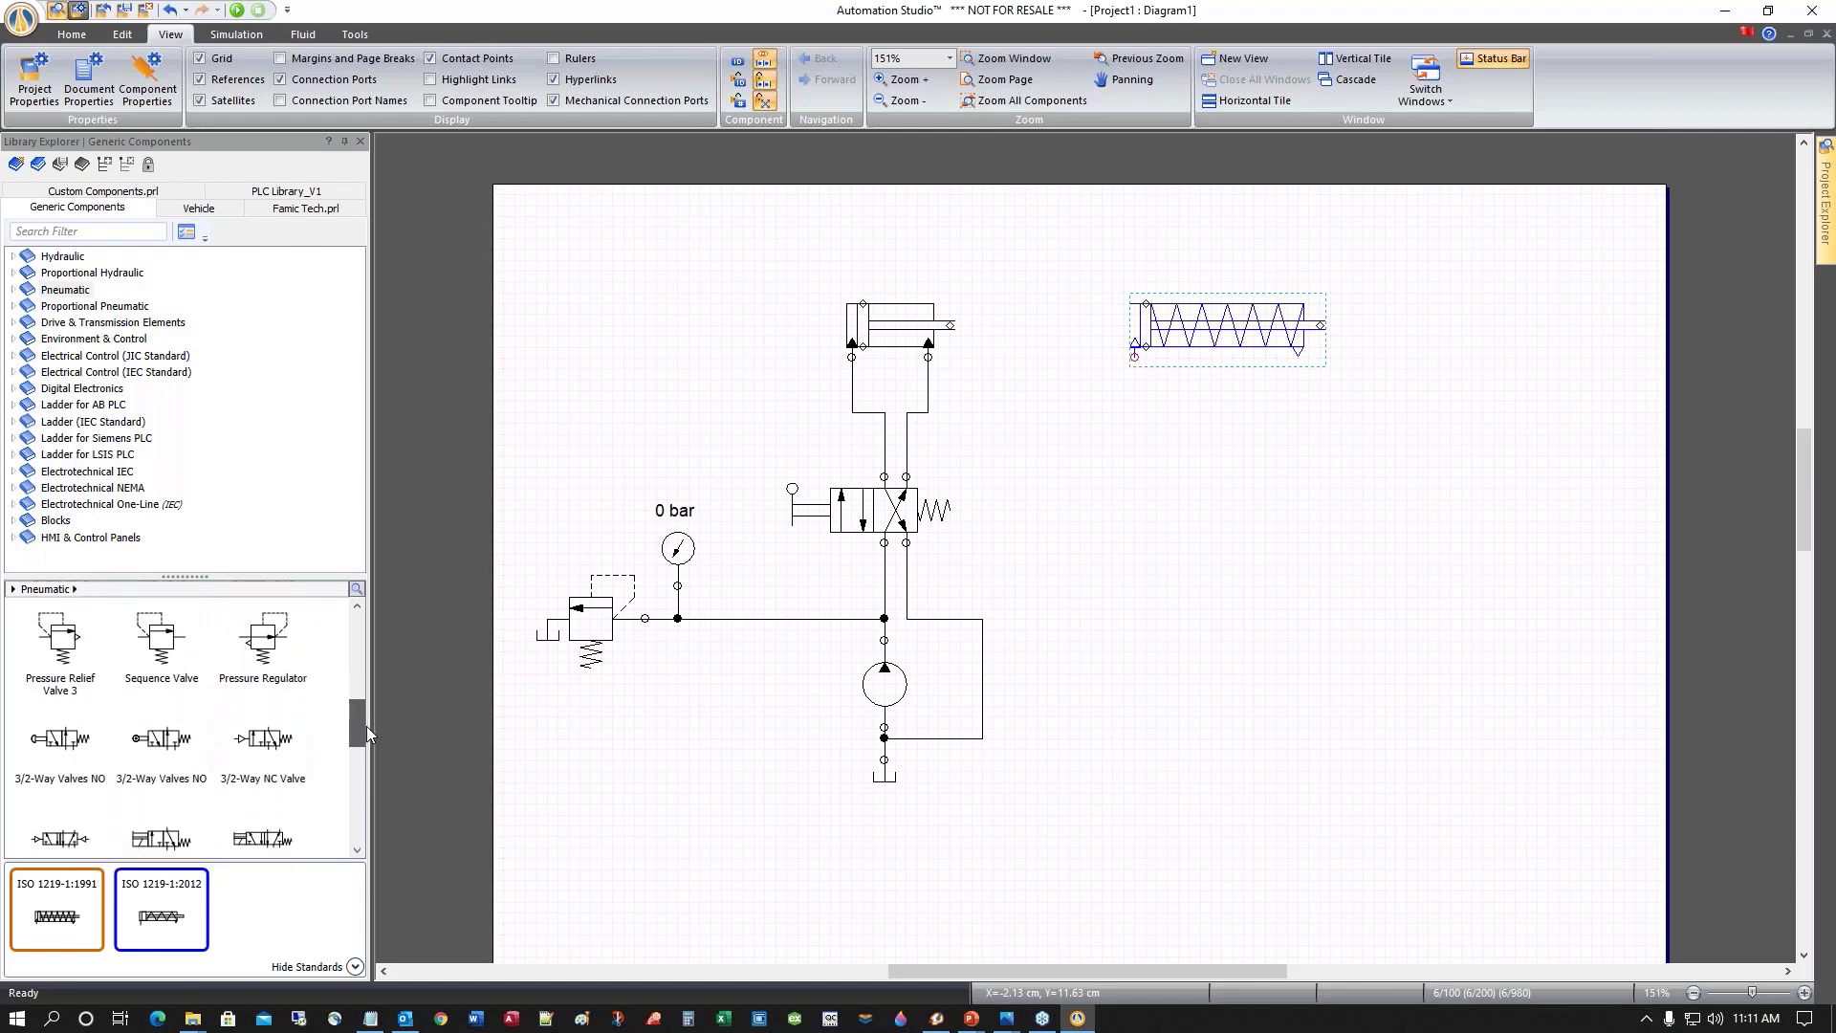
drag(263, 752, 1234, 492)
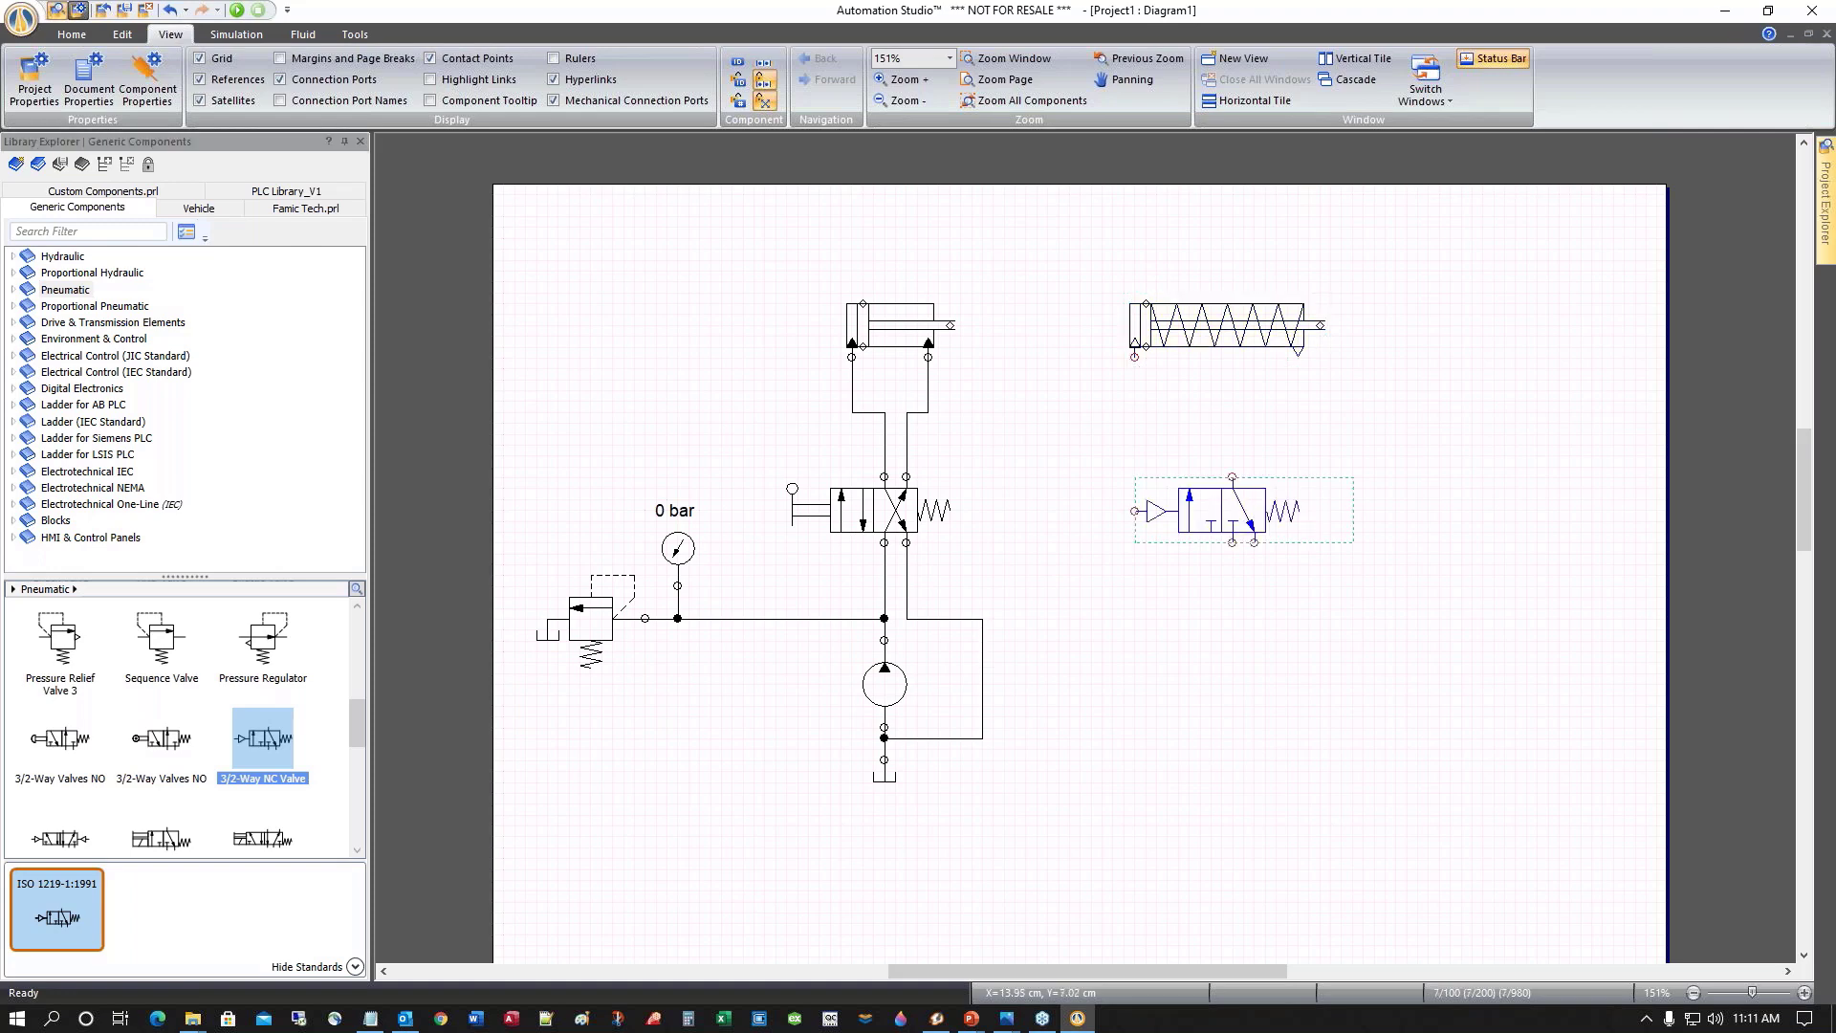
click(1270, 670)
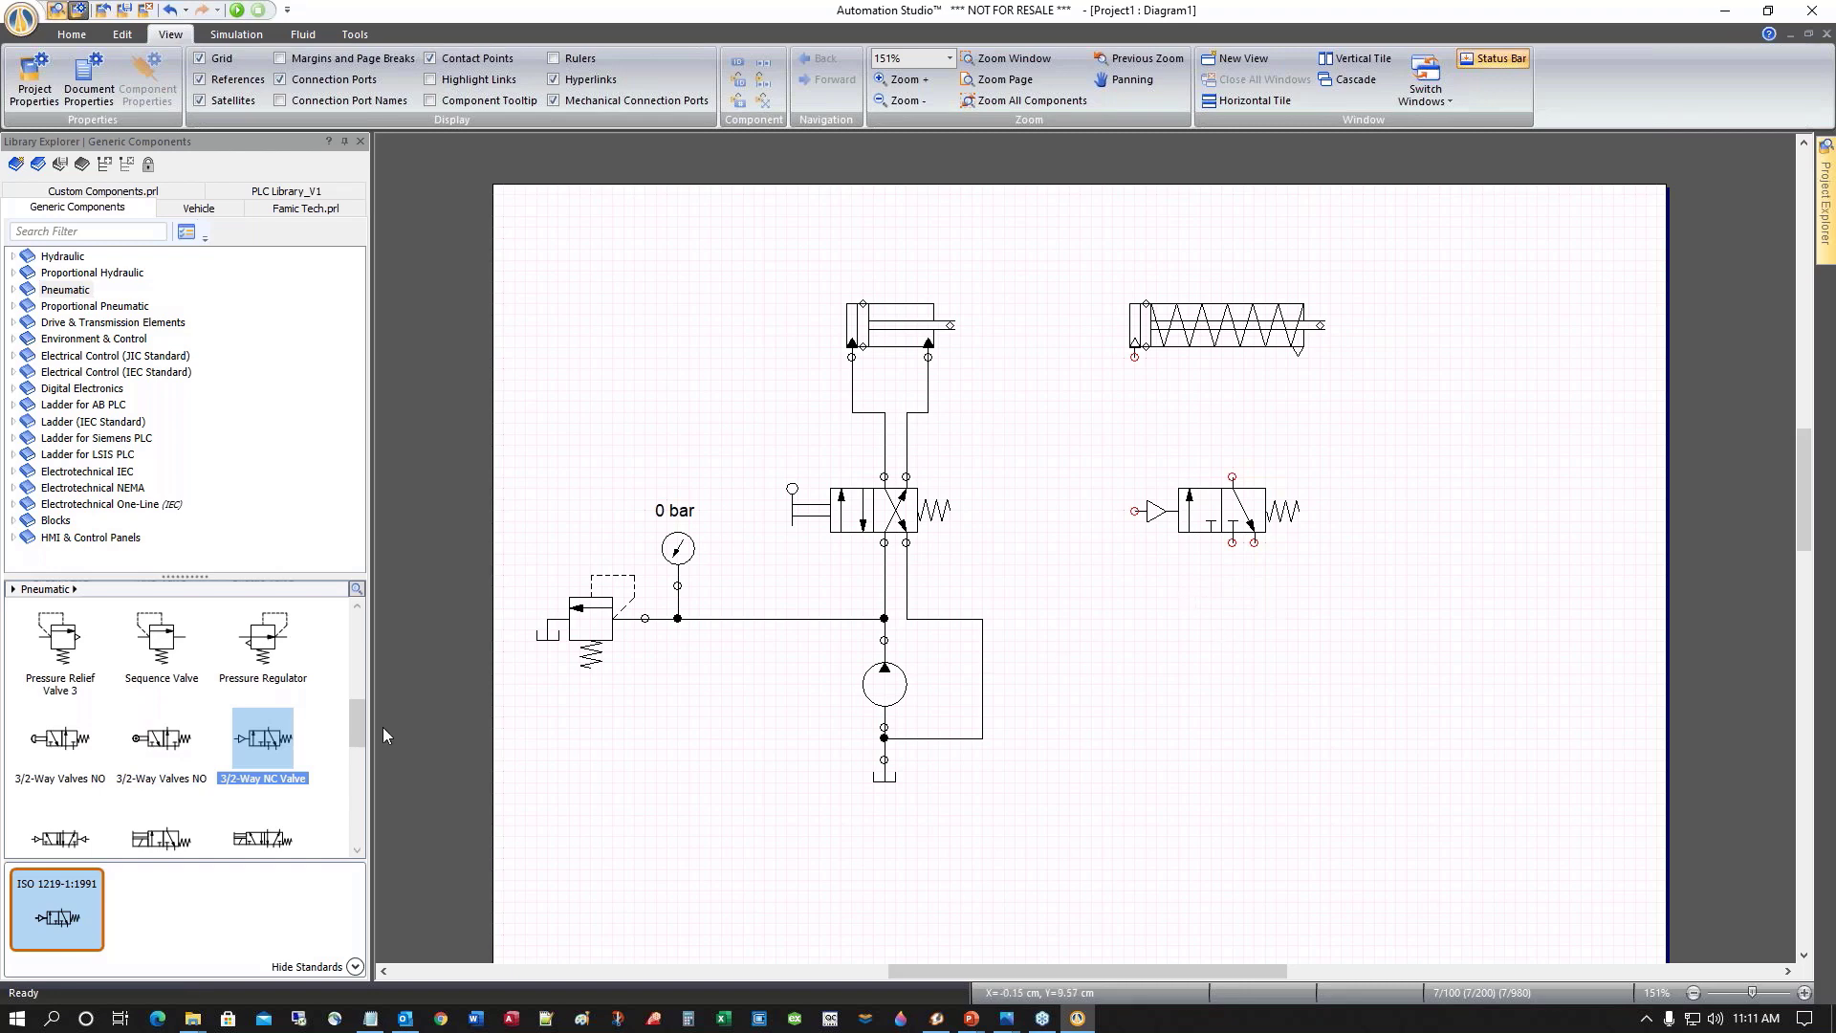
Attach a Pneumatic Pressure Source and an Exhaust to the 3/2-way valve's lower ports, and connect its upper port to the single-acting cylinder
drag(354, 731, 346, 630)
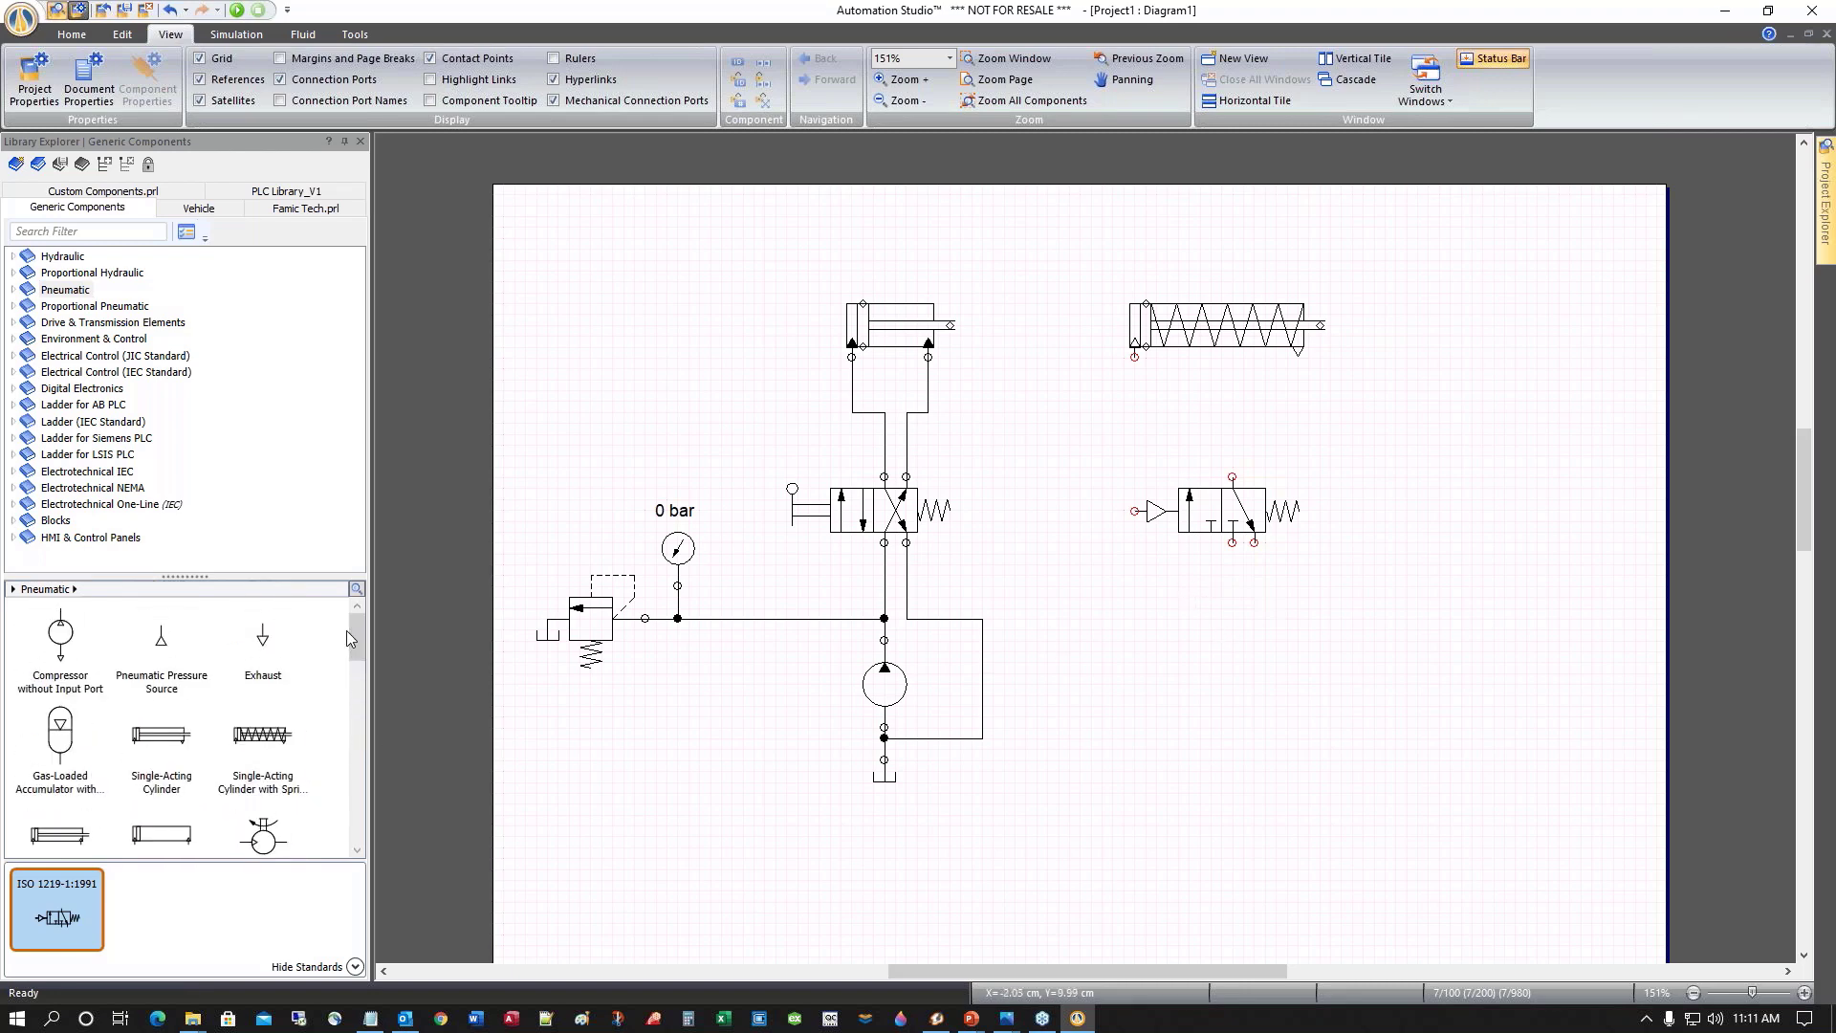
drag(170, 653, 1239, 553)
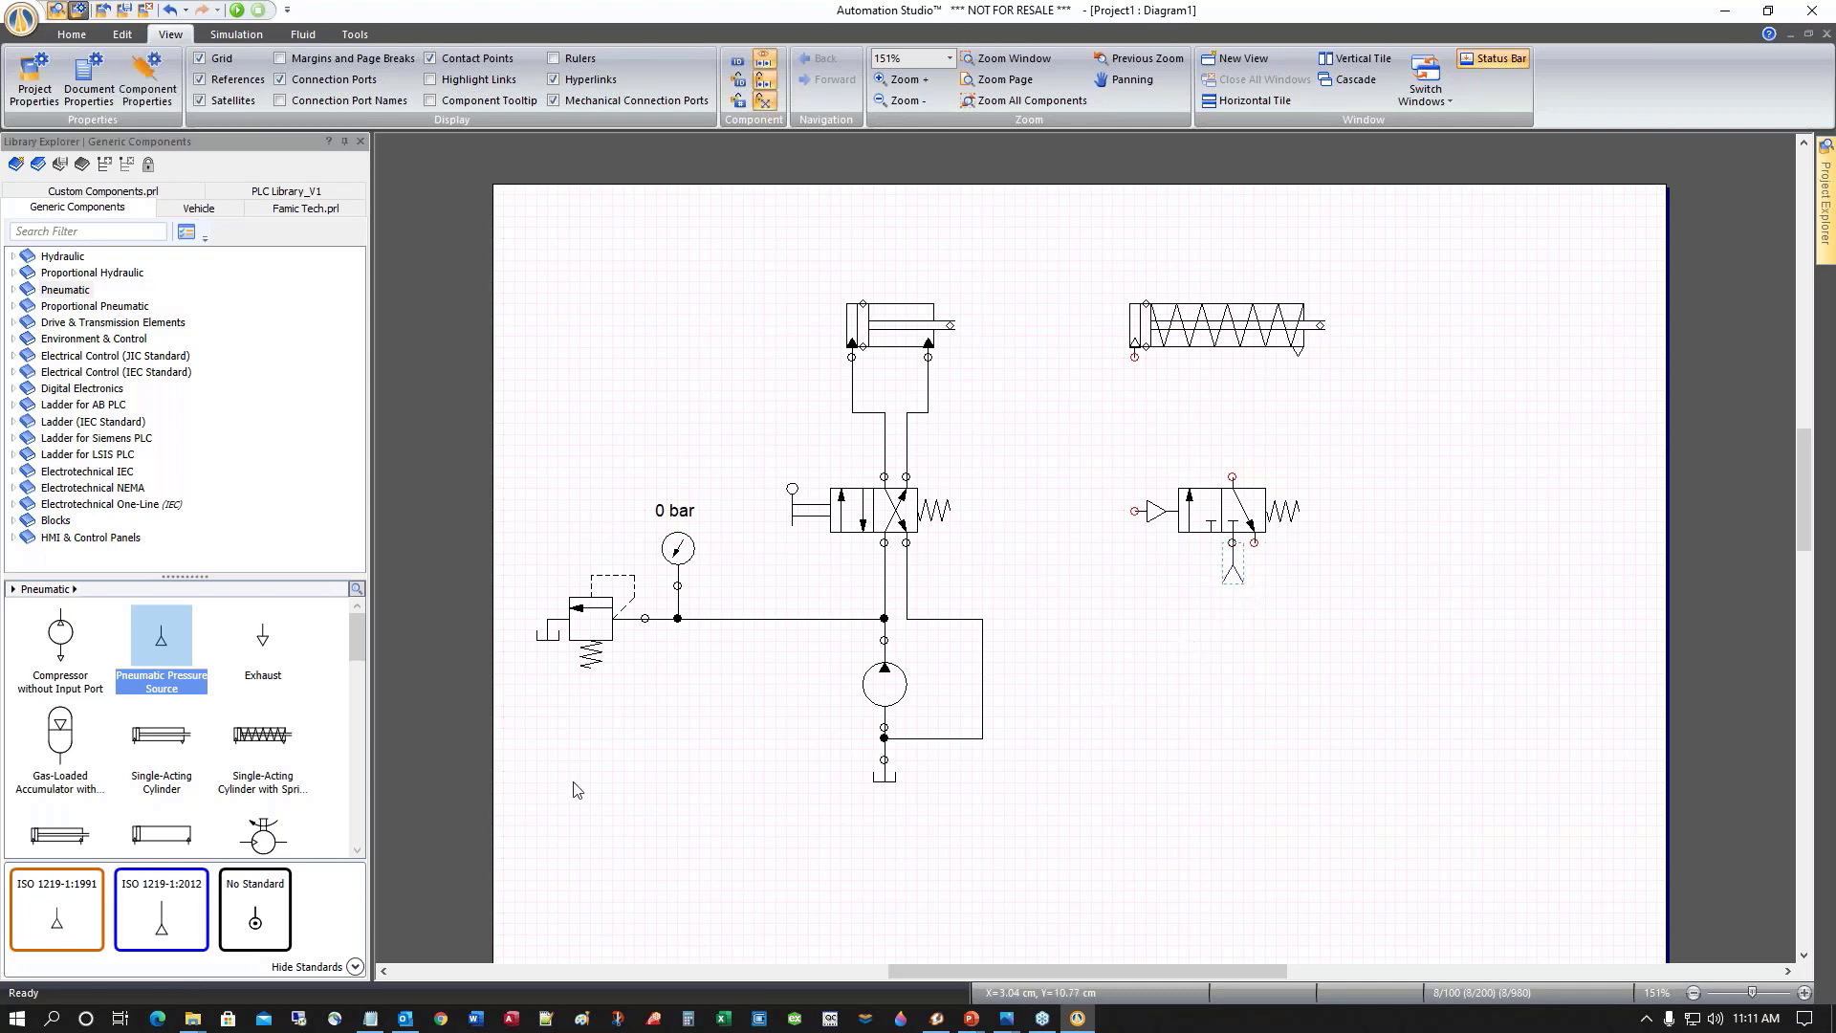
drag(264, 646, 1267, 557)
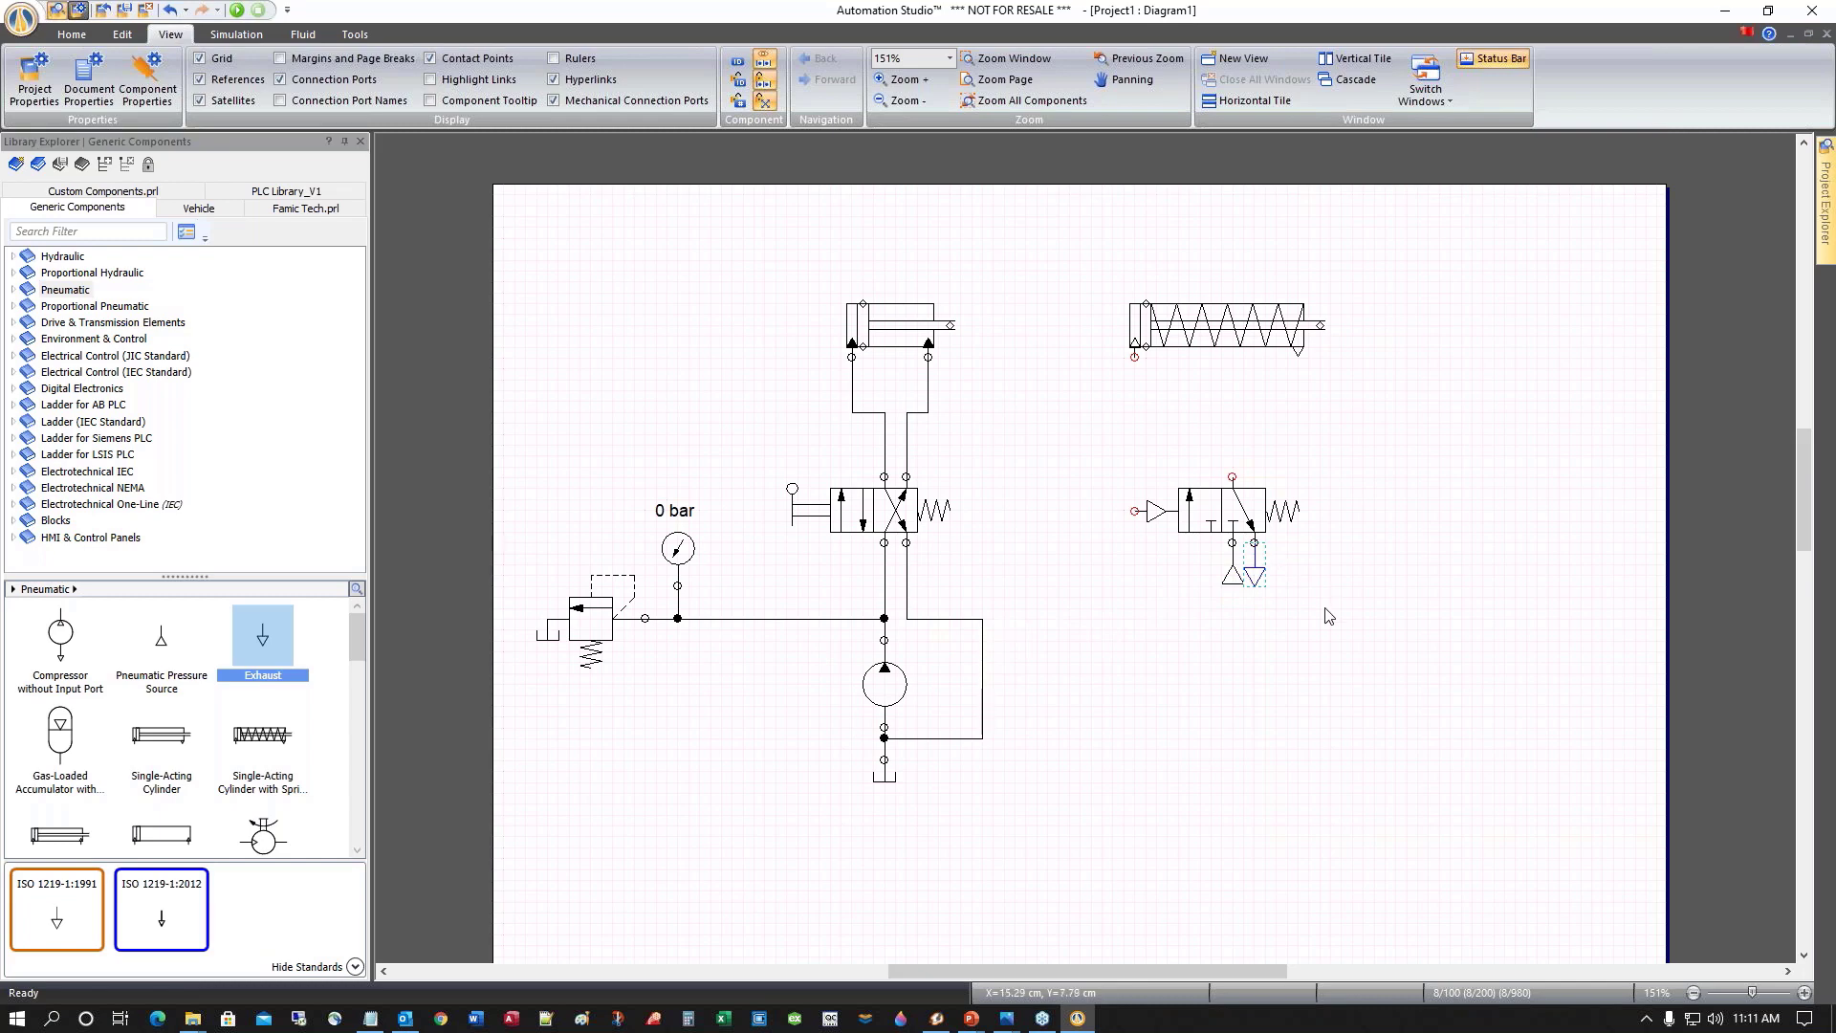
click(1137, 358)
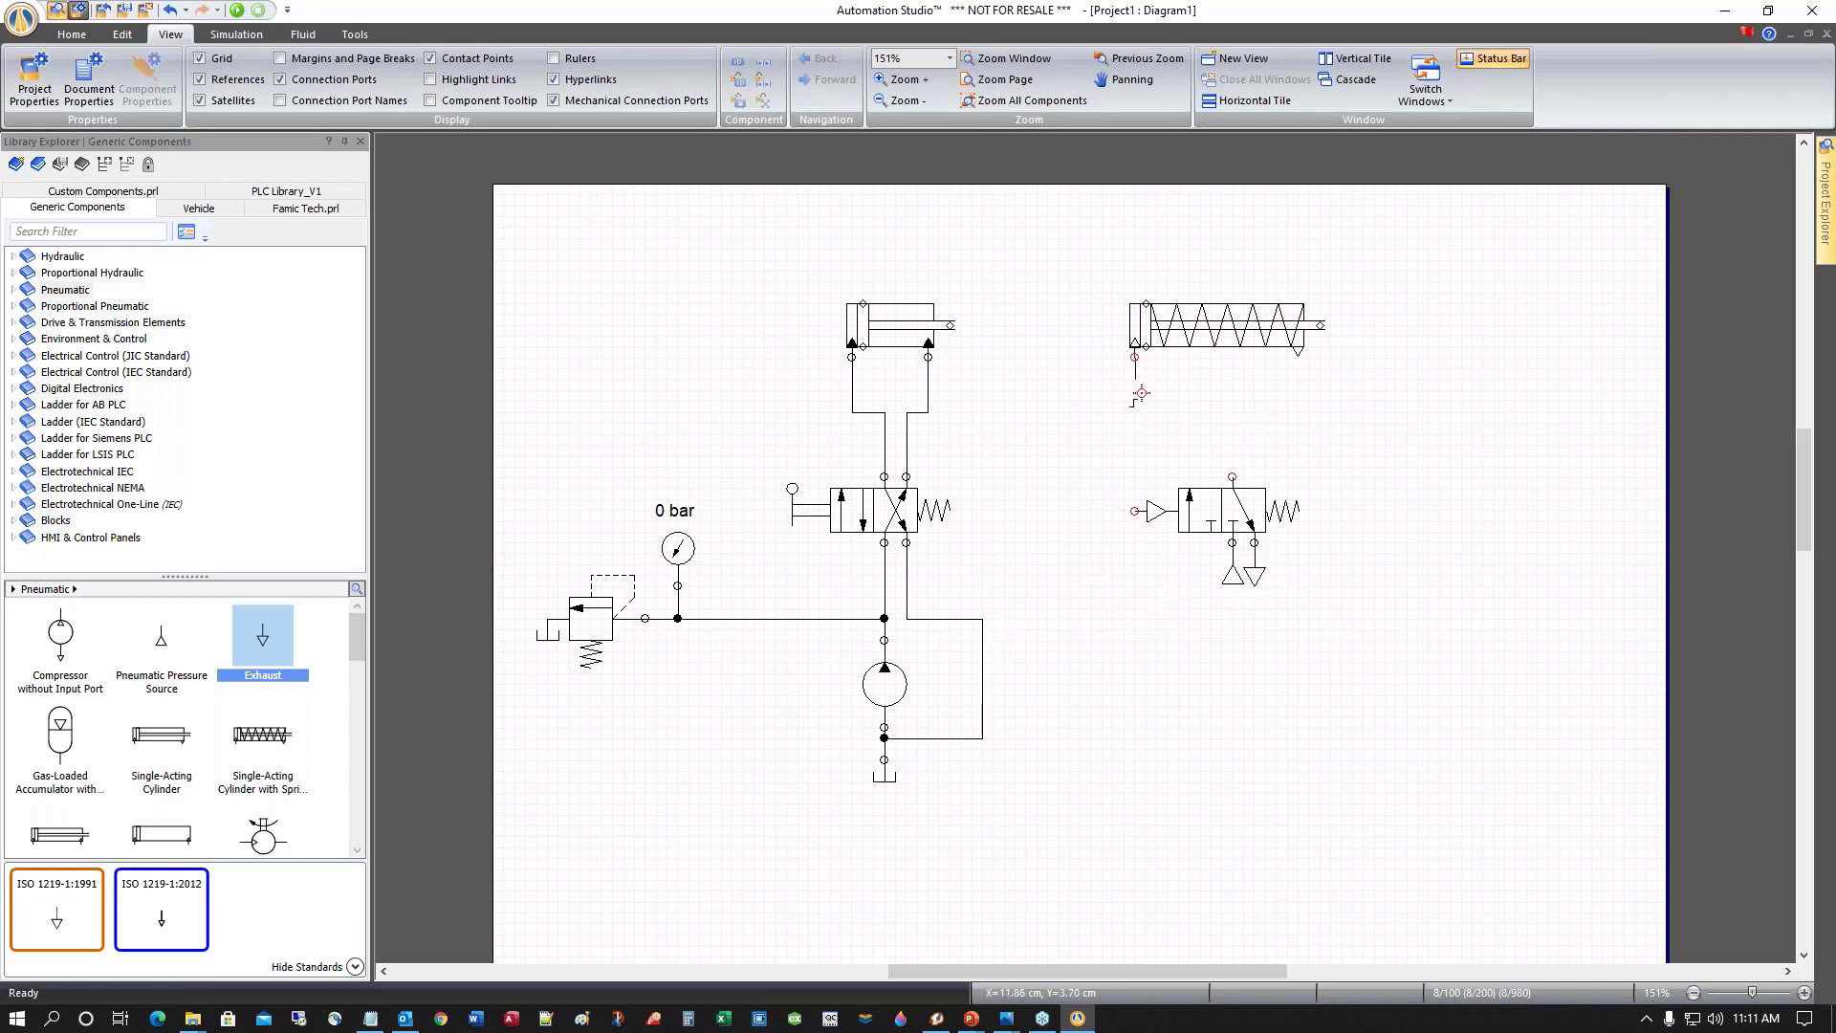
click(1232, 476)
Place a Variable Non-Return Throttle Valve from the pneumatic Flow Control Valves with non-Return Valve category beside the pneumatic circuit
click(12, 290)
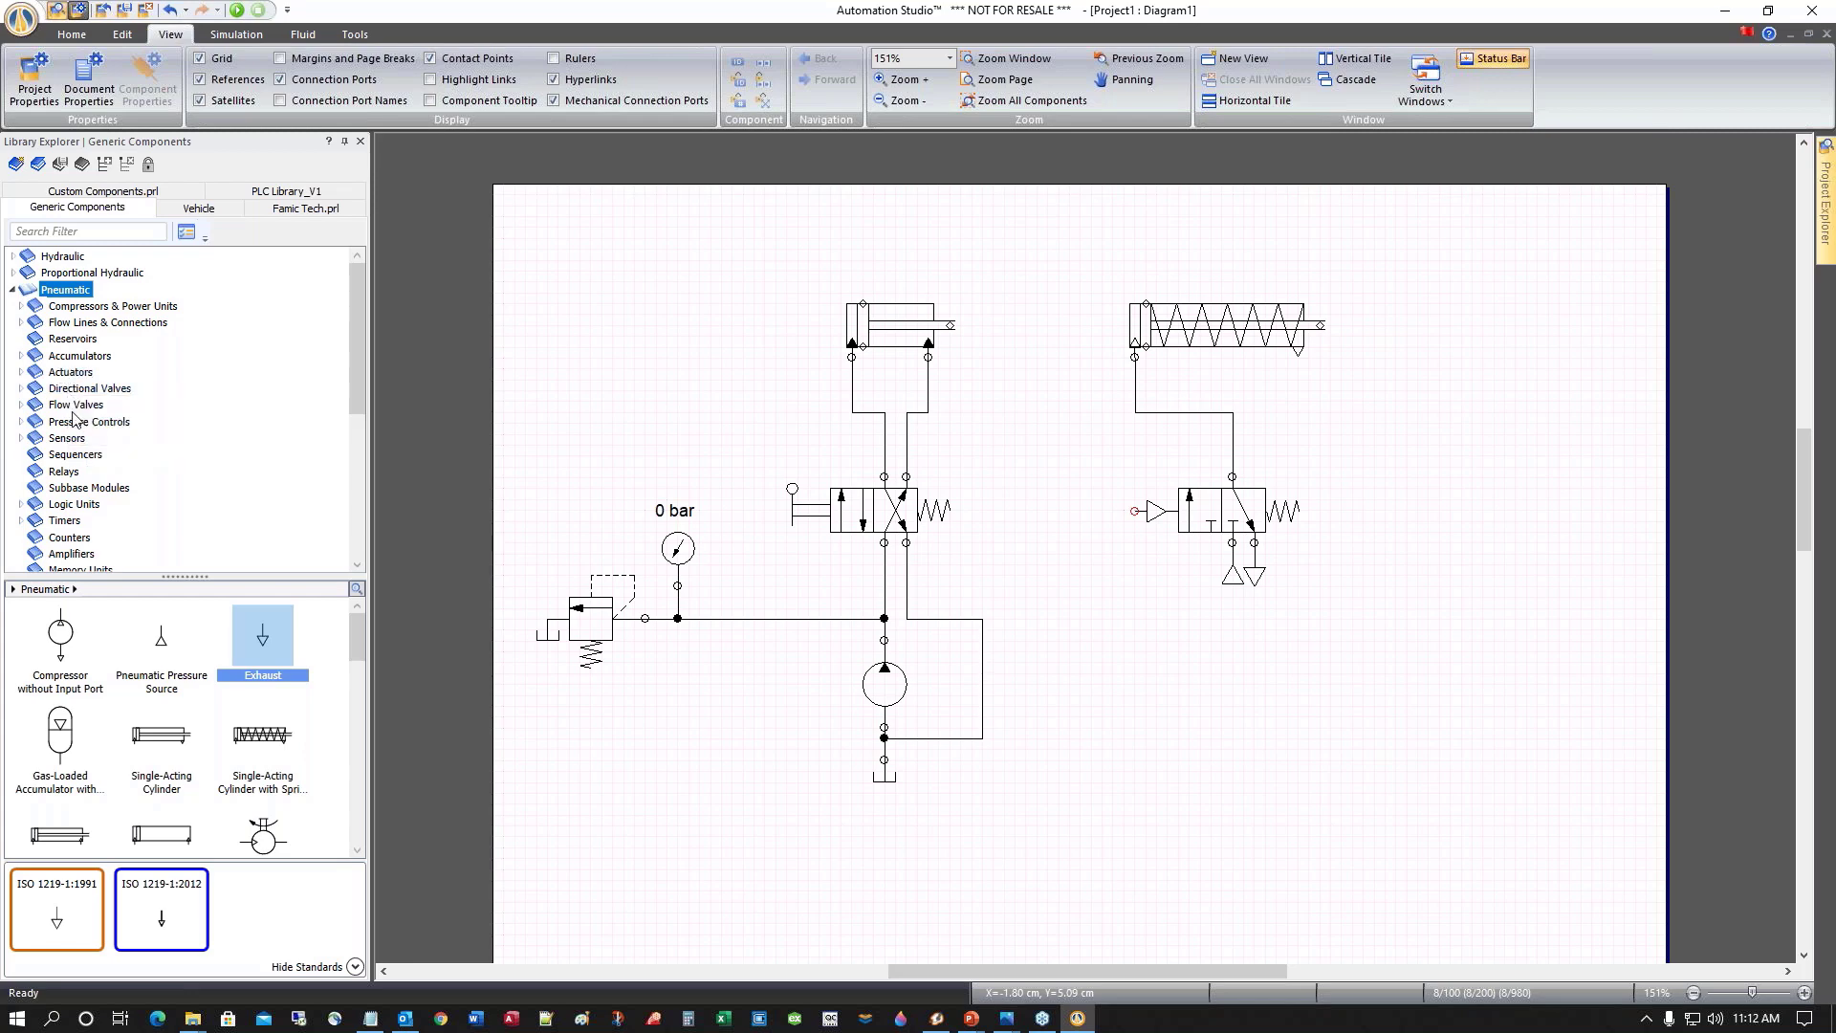
click(93, 326)
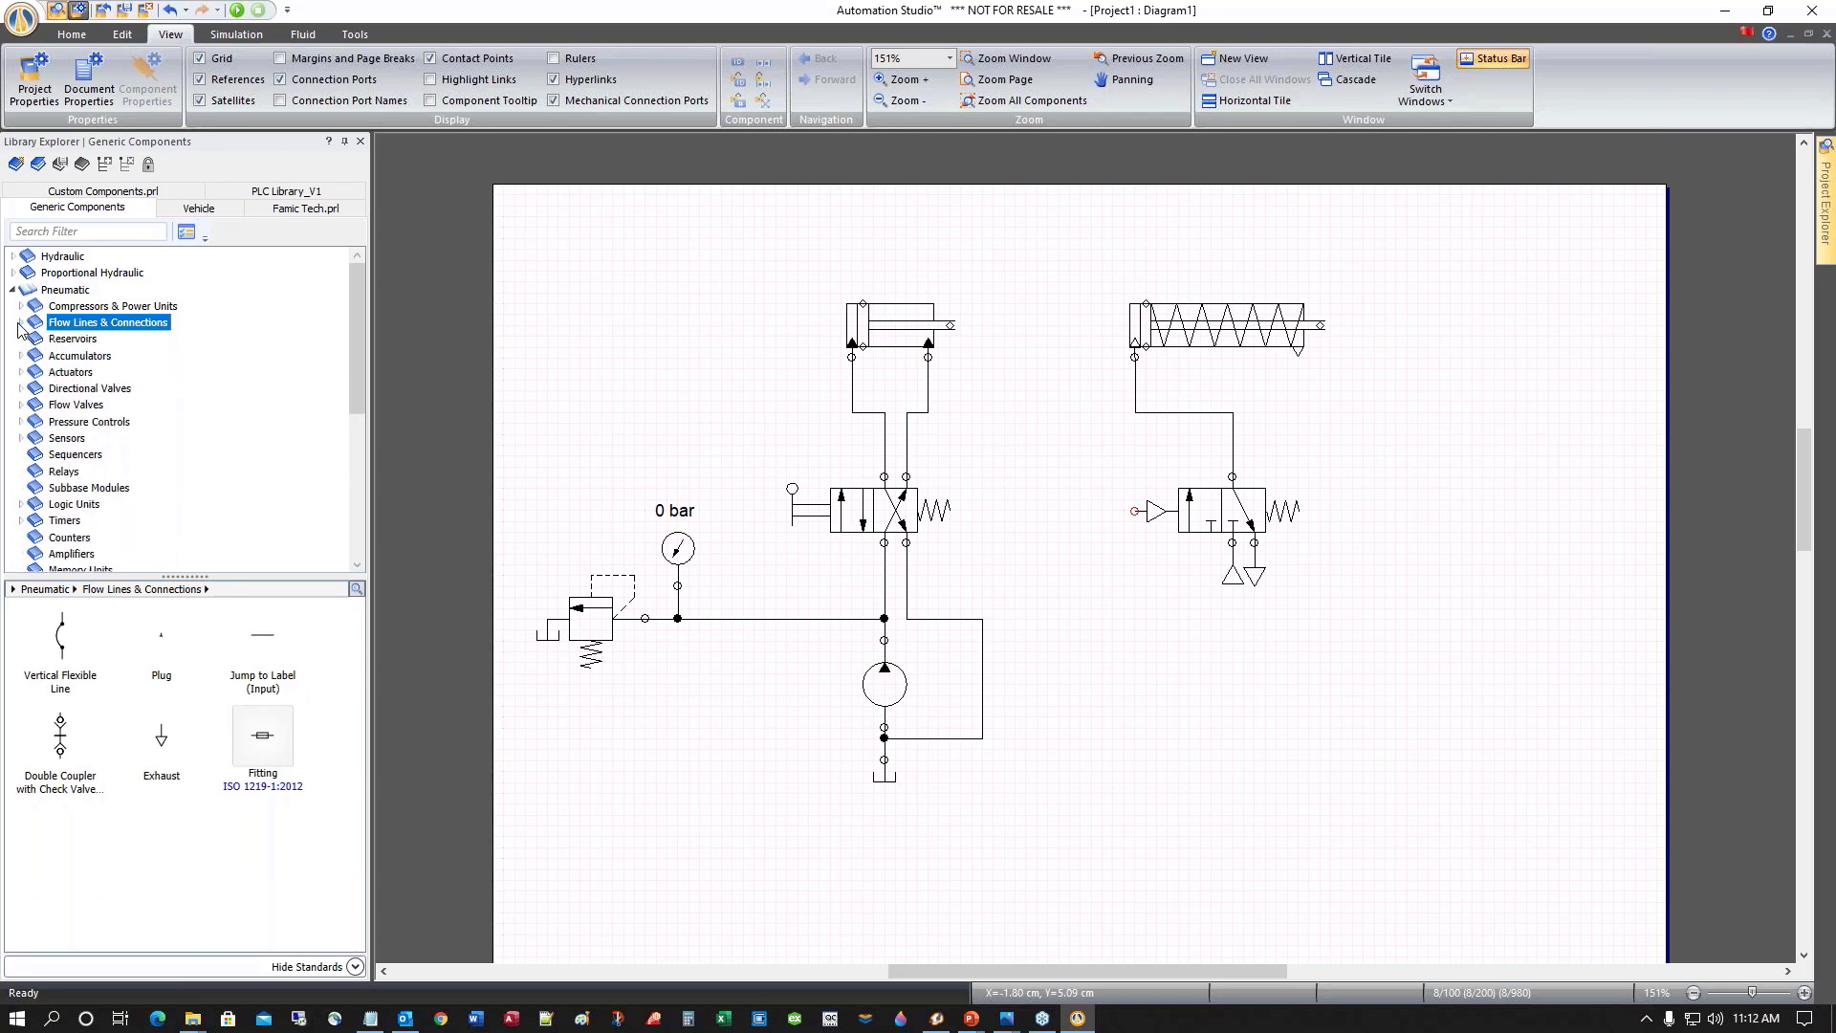
scroll(158, 508, down, 2)
scroll(161, 497, down, 2)
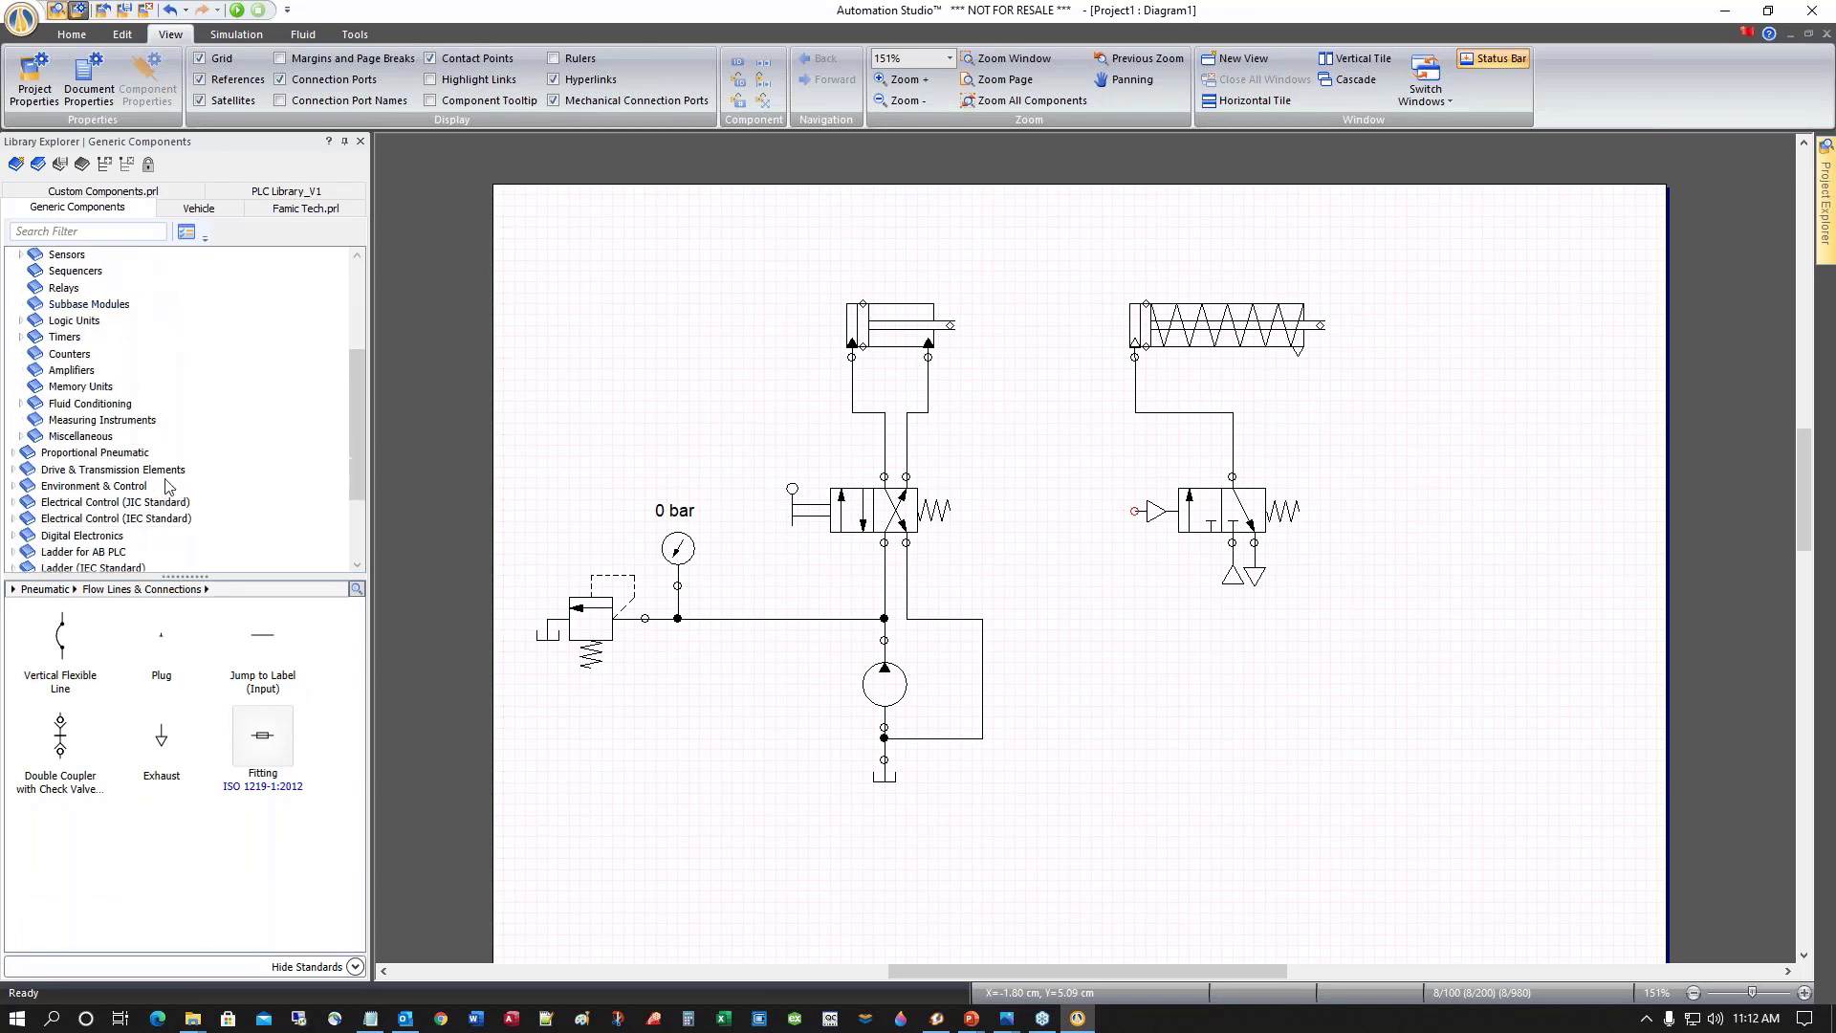
scroll(166, 485, up, 4)
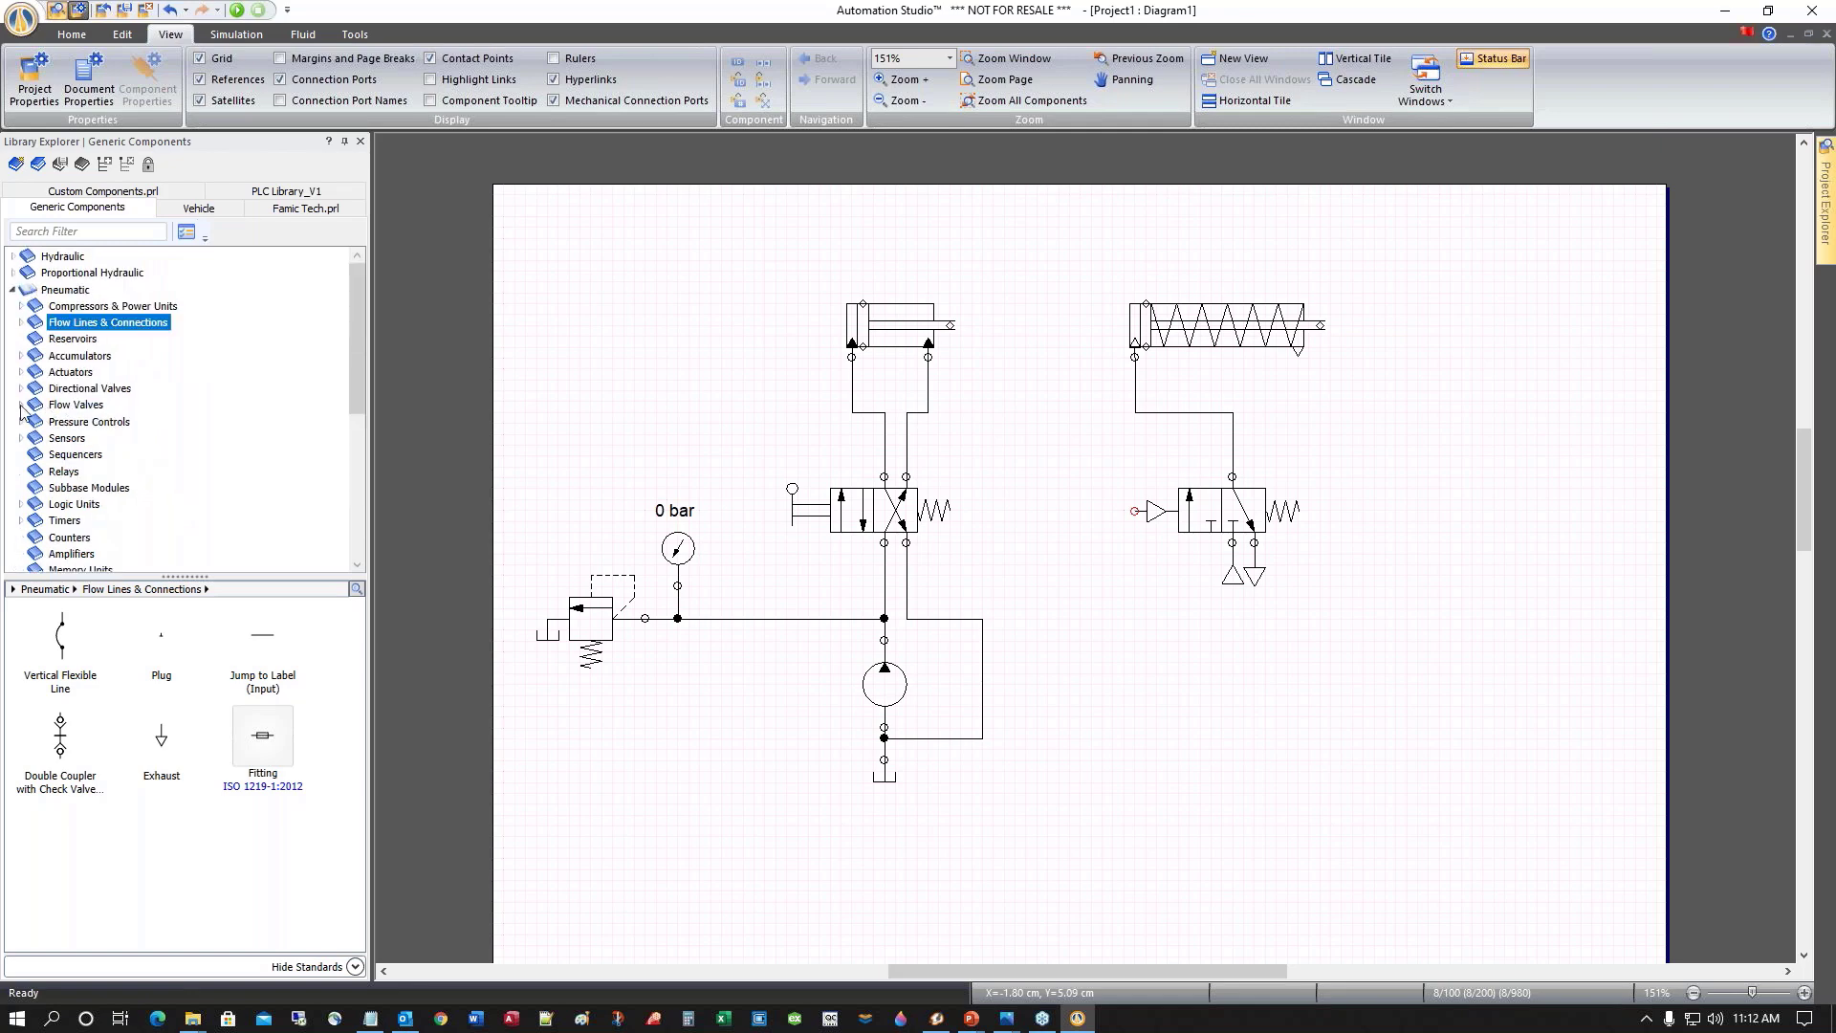
click(20, 404)
click(101, 421)
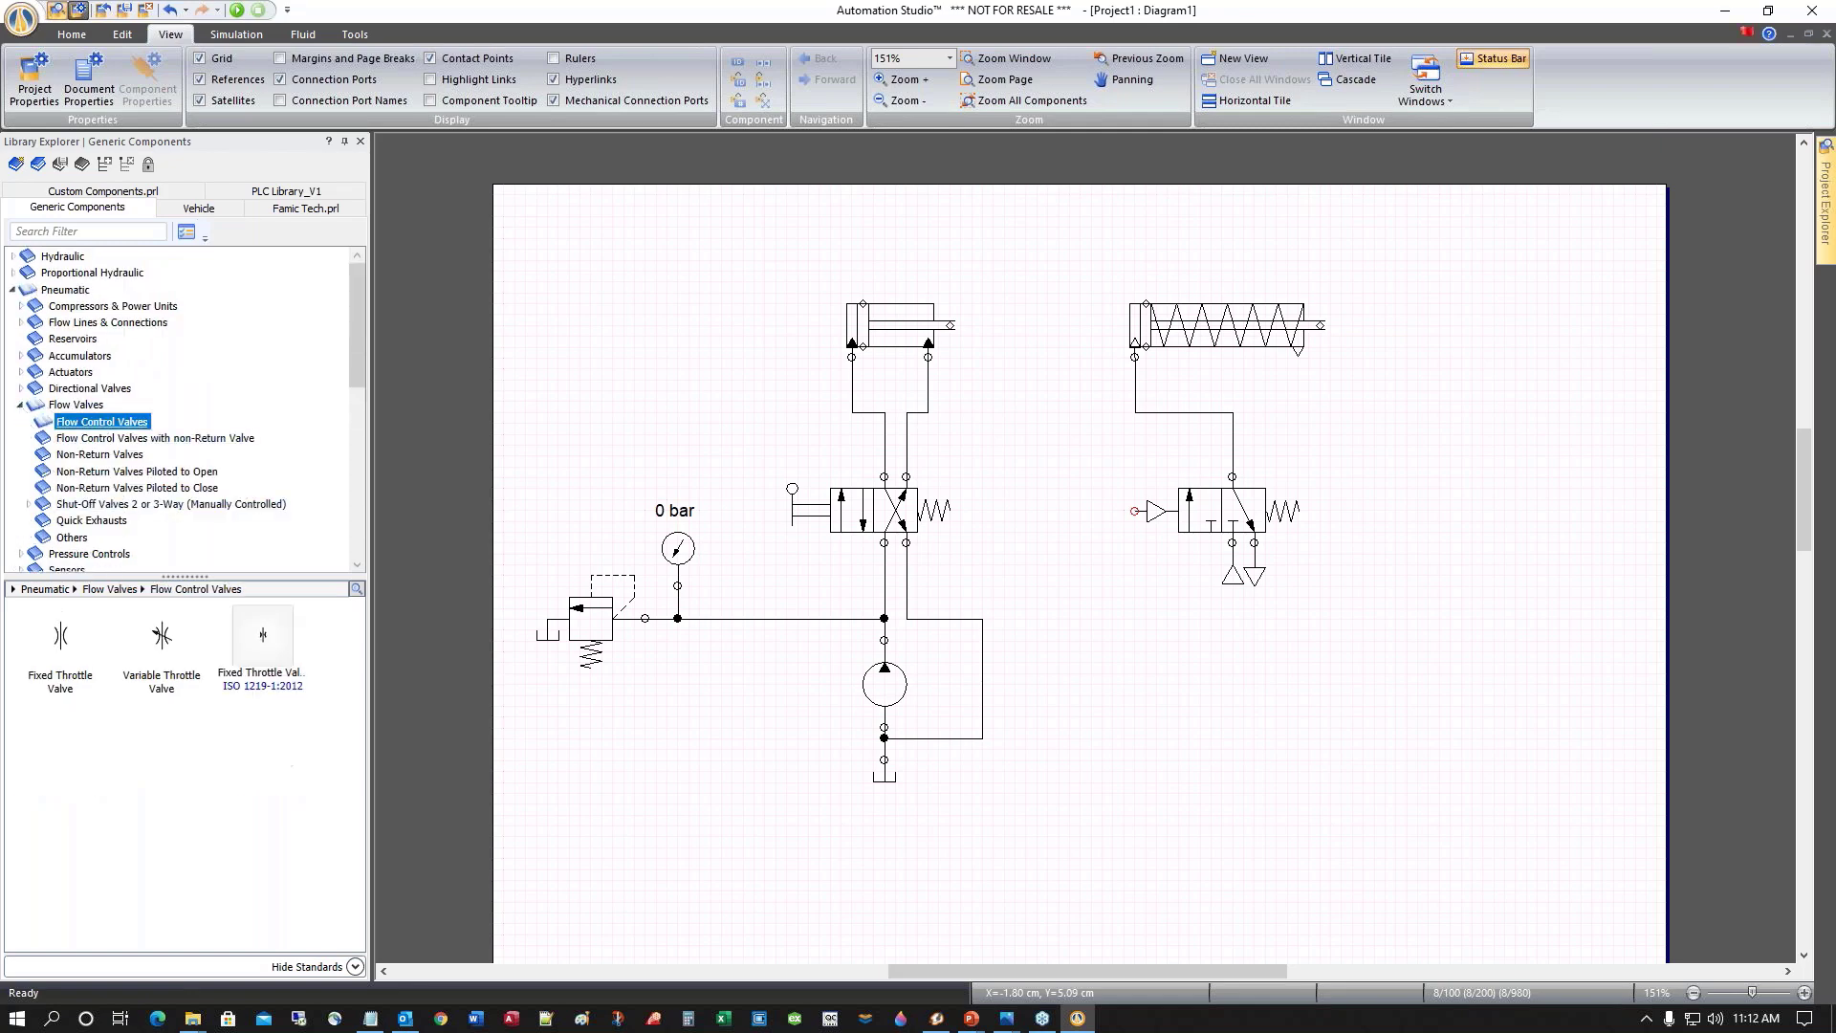
click(155, 439)
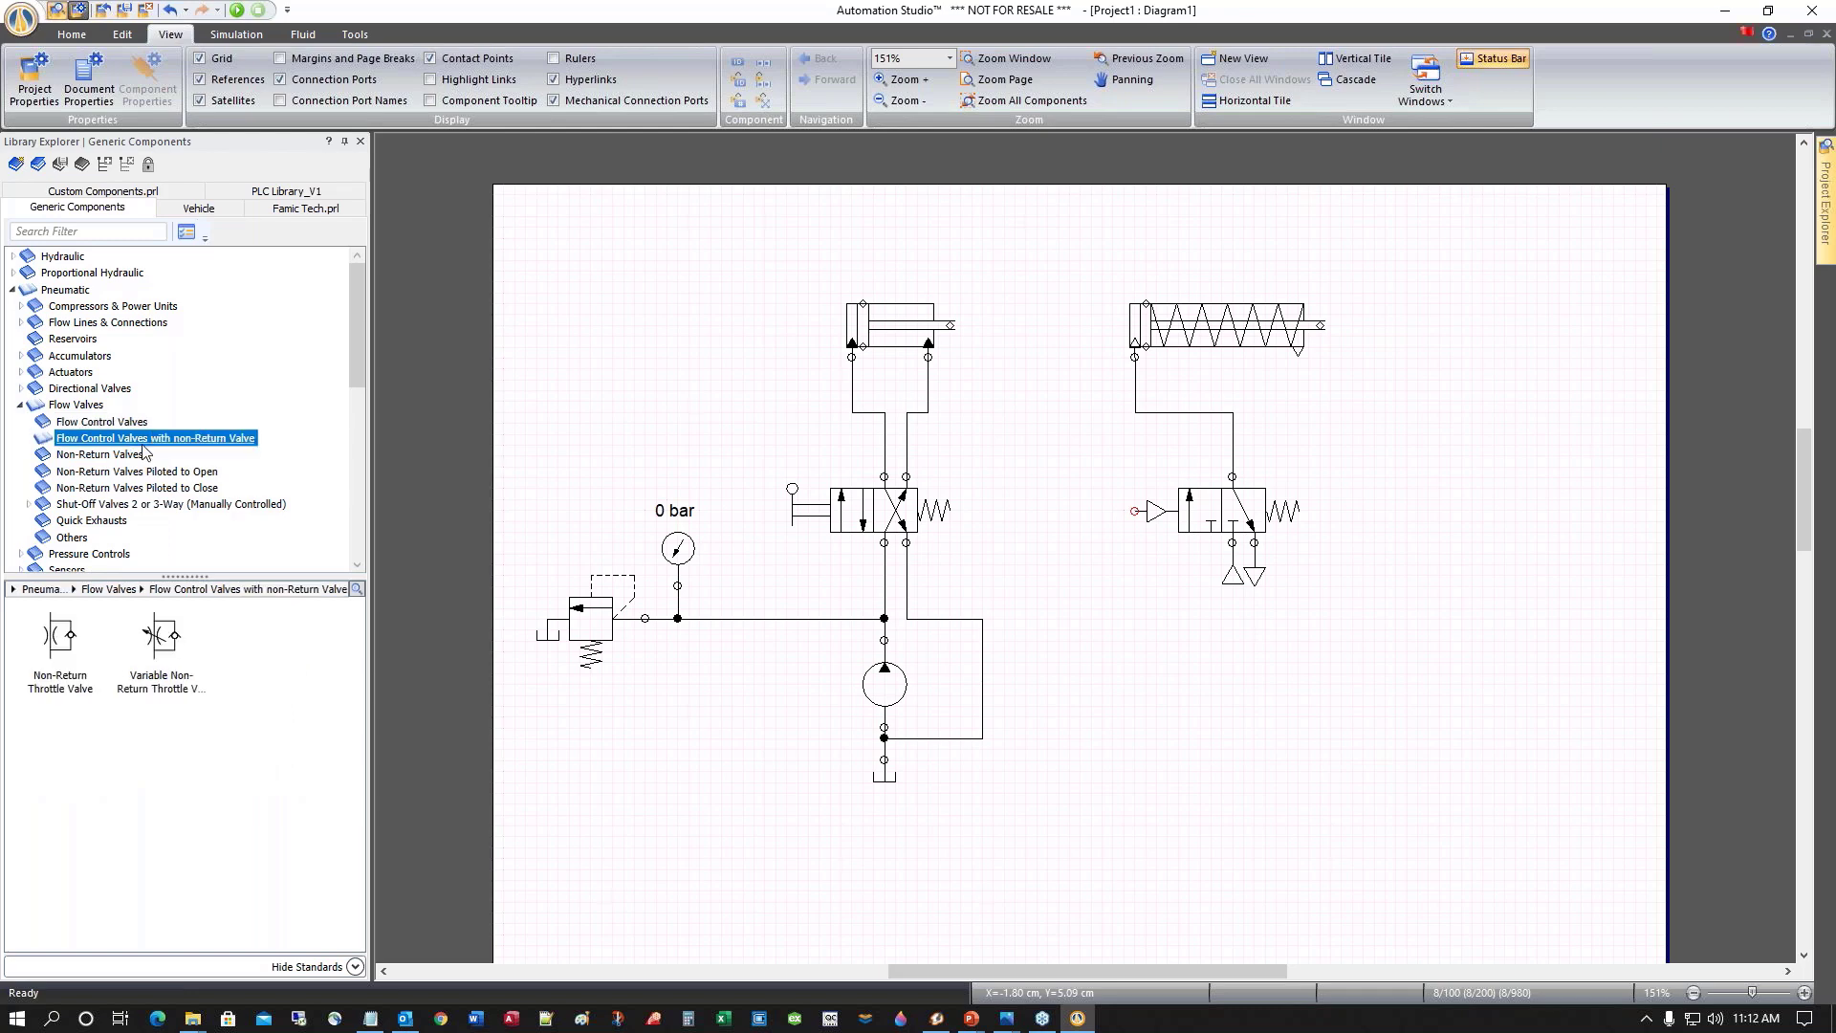
mouse_move(158, 643)
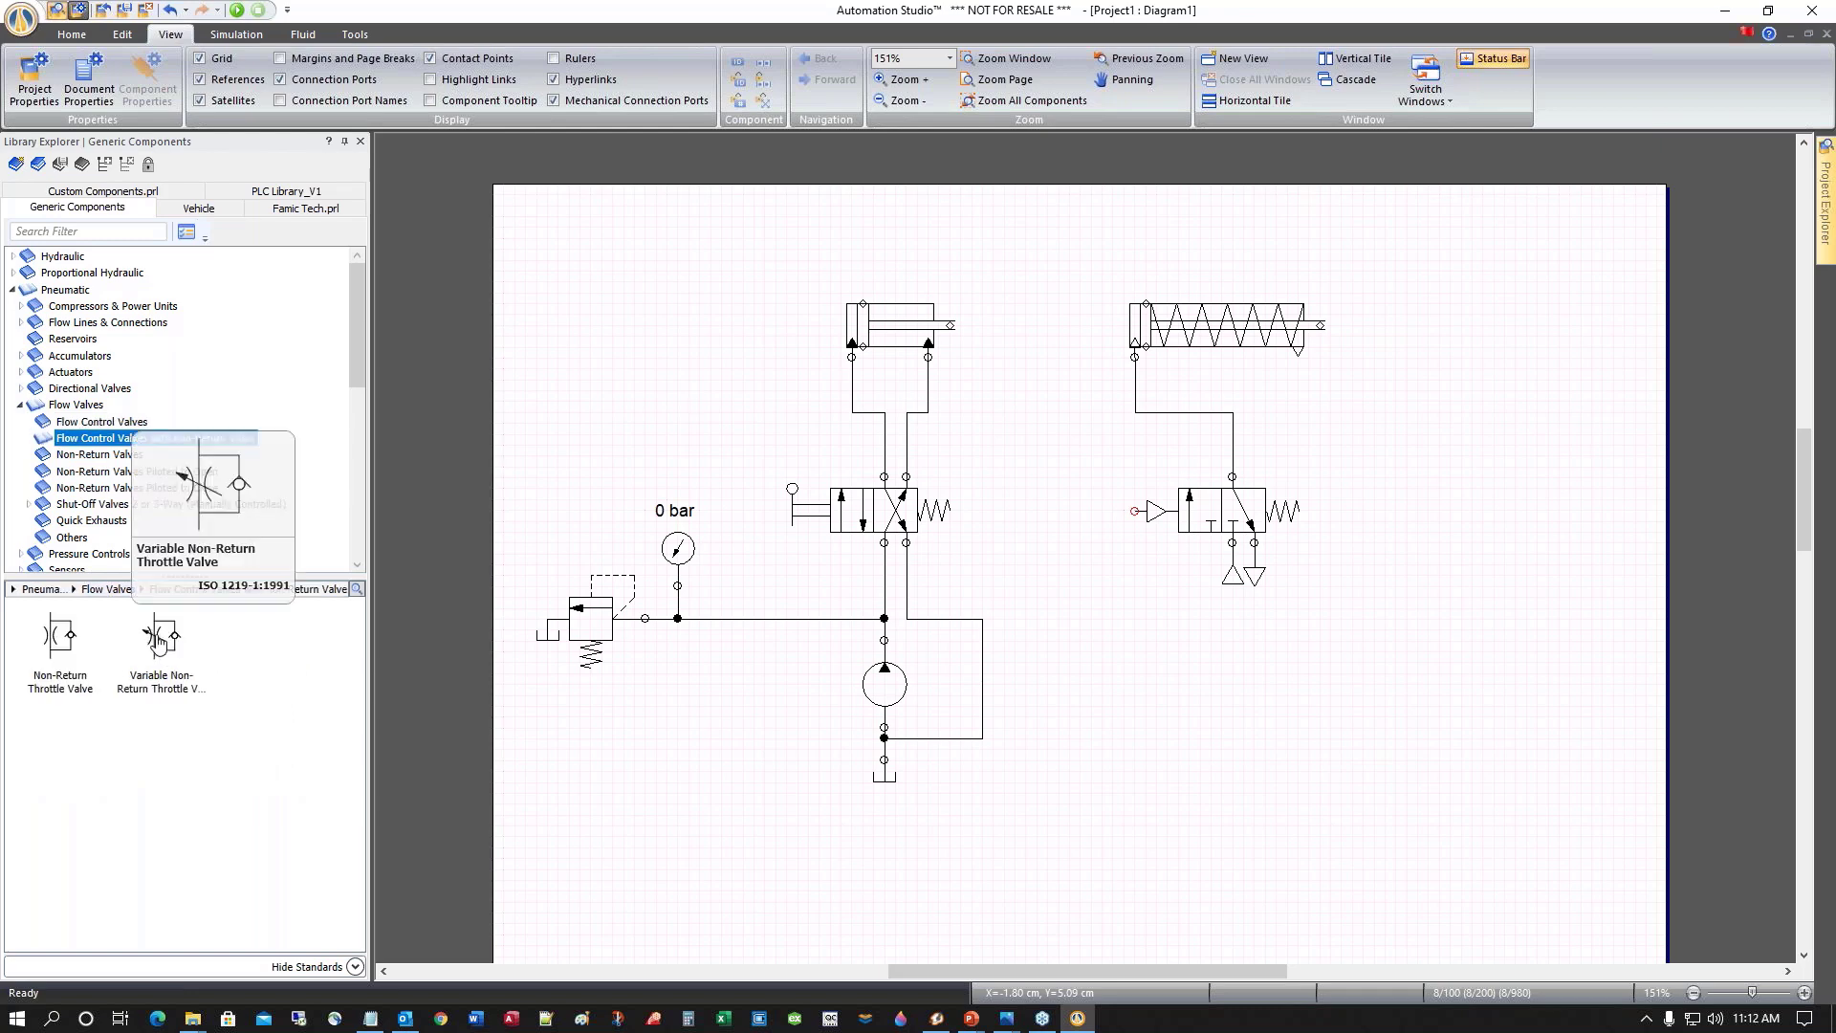
drag(158, 643, 1377, 411)
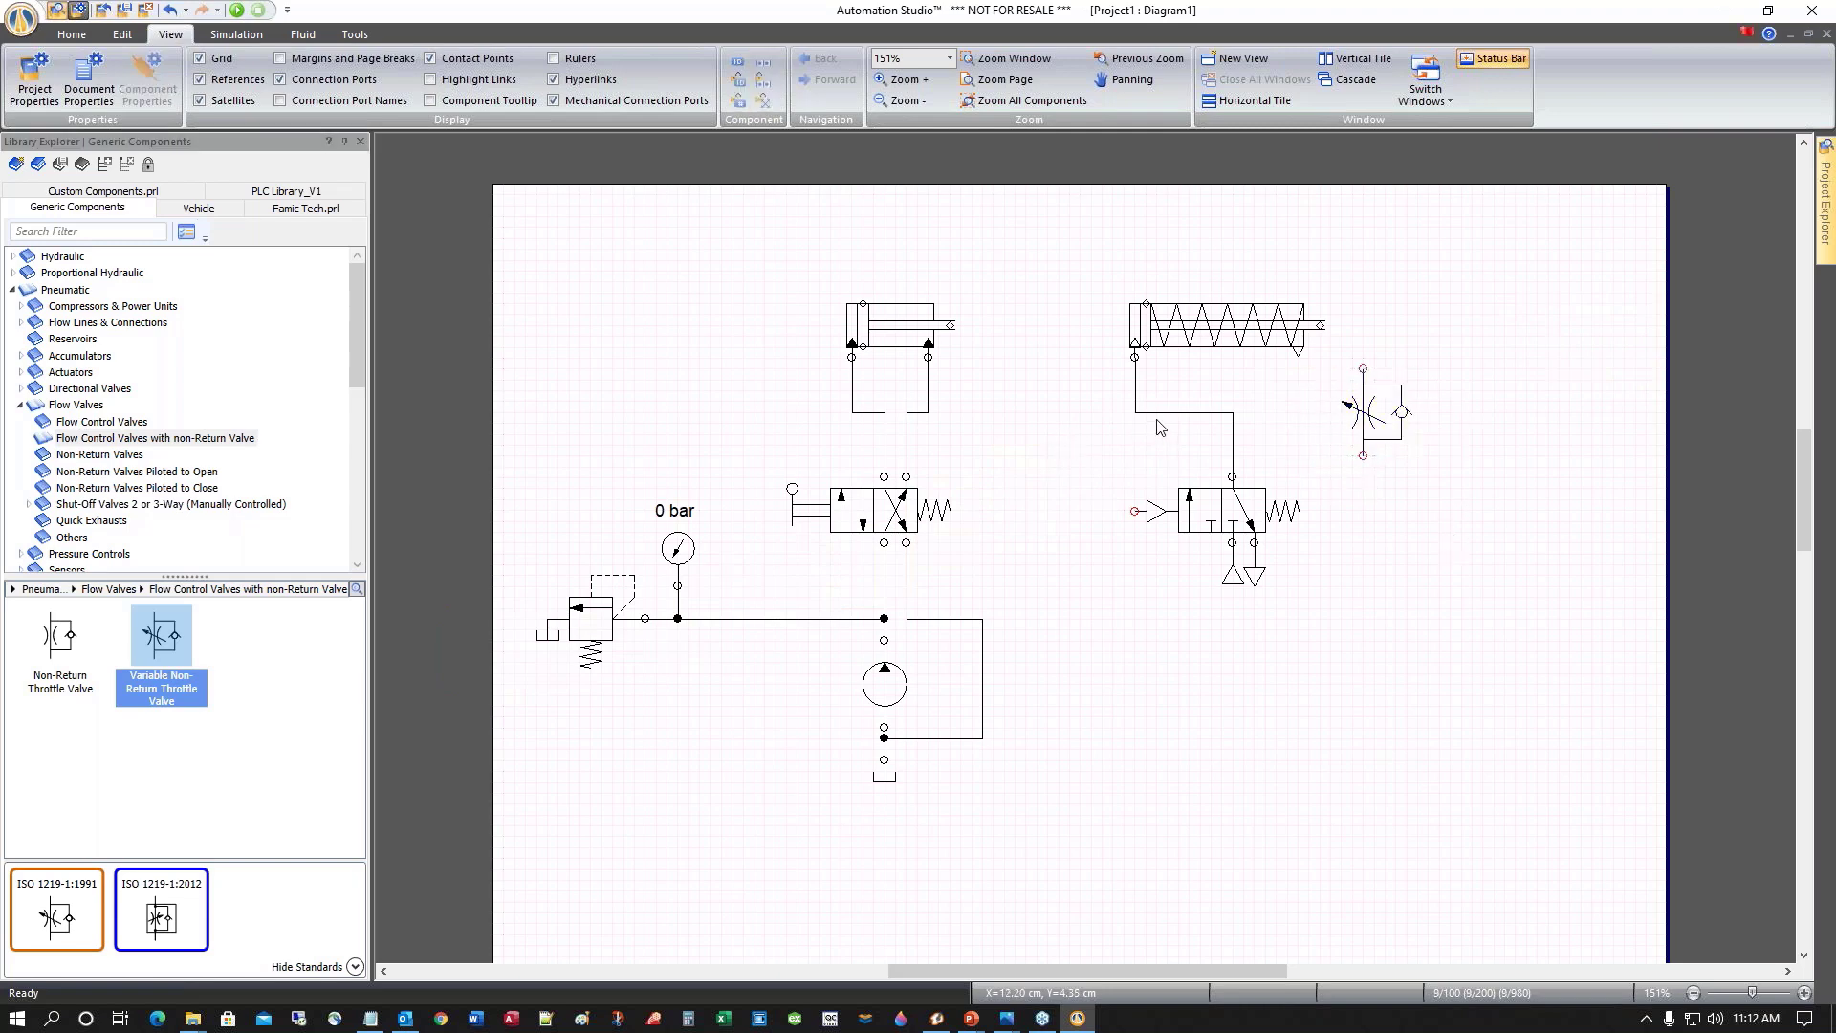
Delete the line between the single-acting cylinder and the 3/2-way valve, and move the valve with its pressure source and exhaust slightly down
click(1157, 412)
key(Delete)
drag(1101, 475, 1351, 617)
drag(1240, 529, 1241, 562)
Move the throttle valve directly above the 3/2-way valve's upper port and connect it between the single-acting cylinder and that port
click(1350, 407)
drag(1373, 427, 1237, 444)
click(1349, 470)
click(1135, 358)
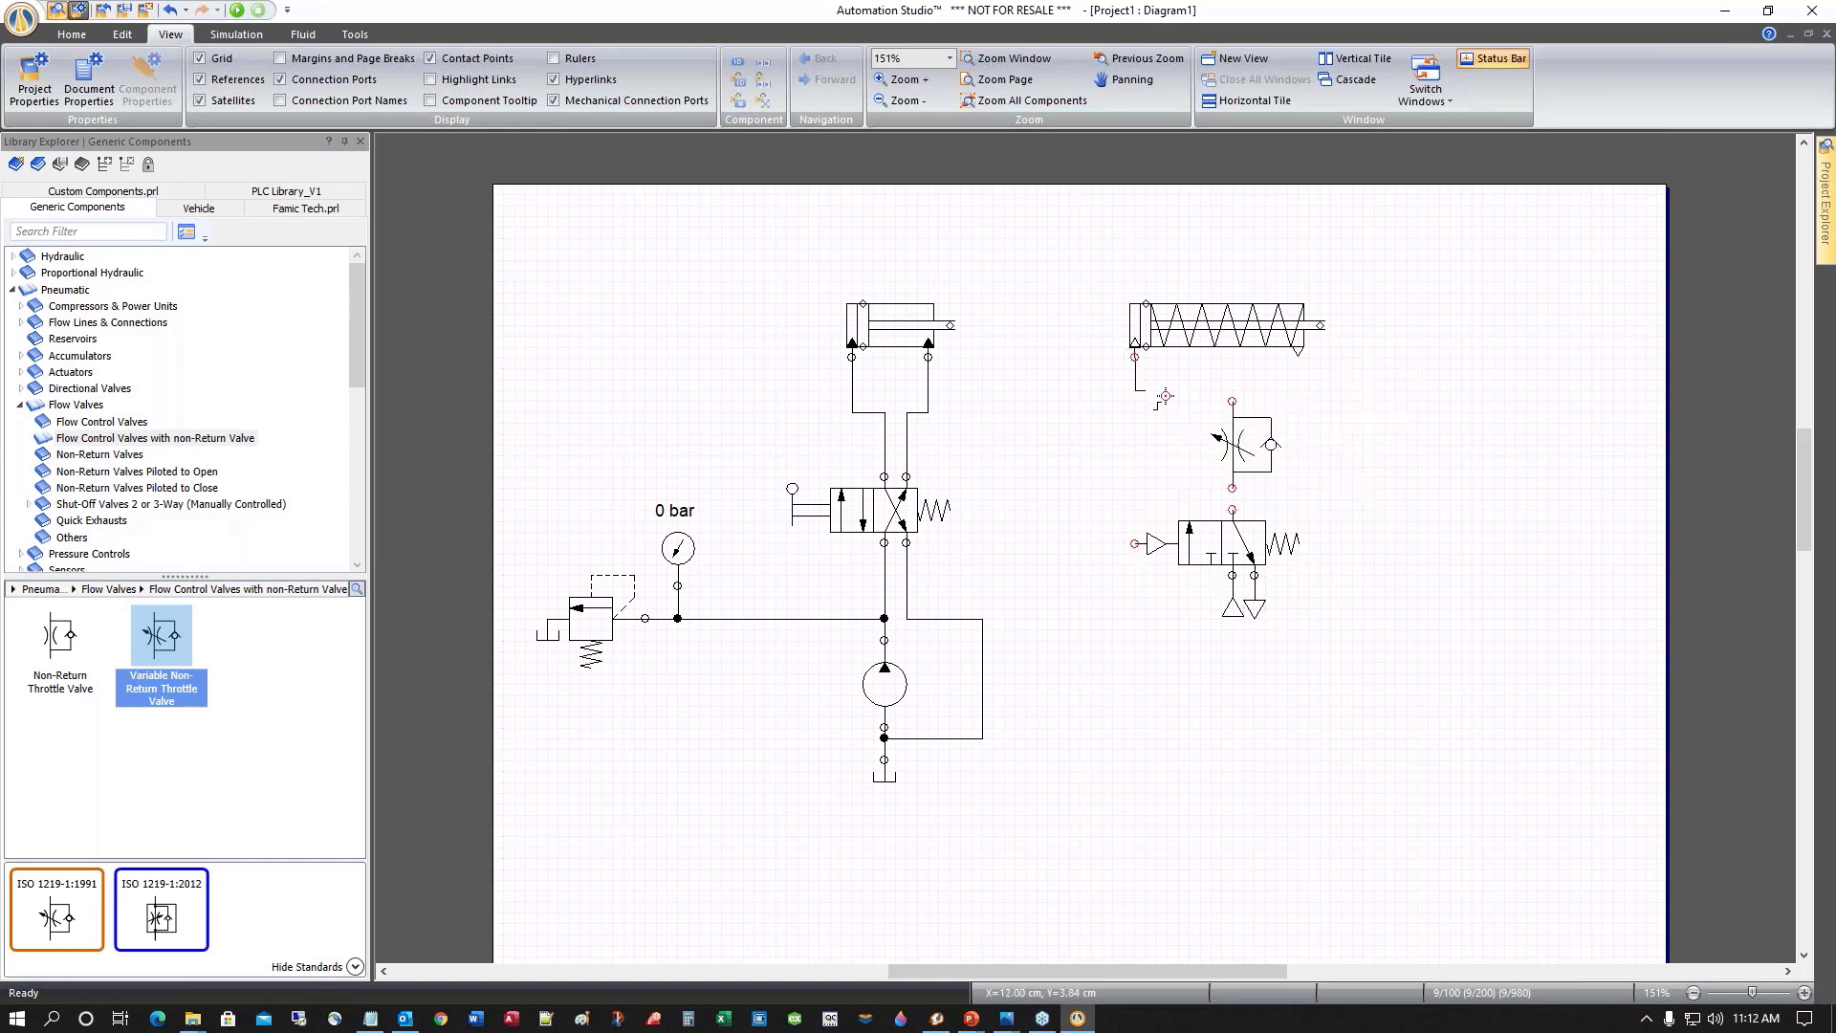
click(1232, 400)
click(1231, 487)
click(1232, 510)
In the builder of the 3/2-way valve's component properties, replace the pneumatic pilot command with Solenoid, DC/AC
double_click(1220, 547)
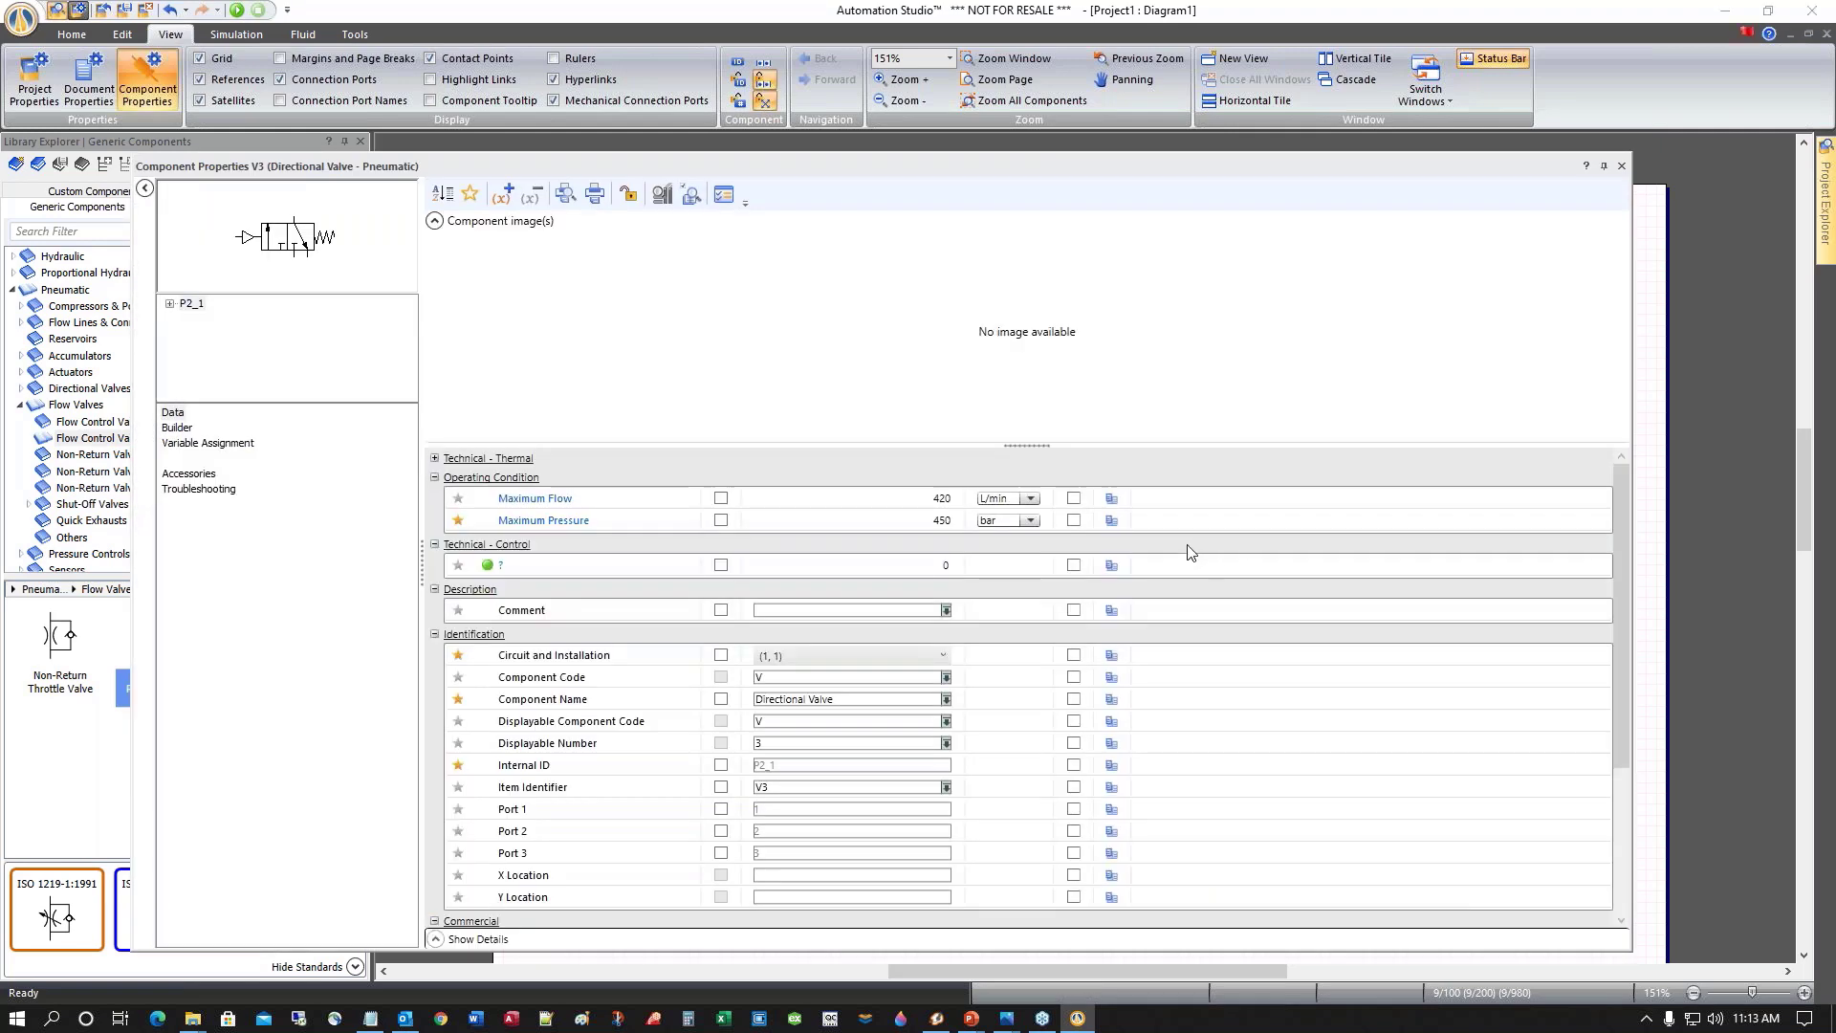
drag(784, 168, 837, 191)
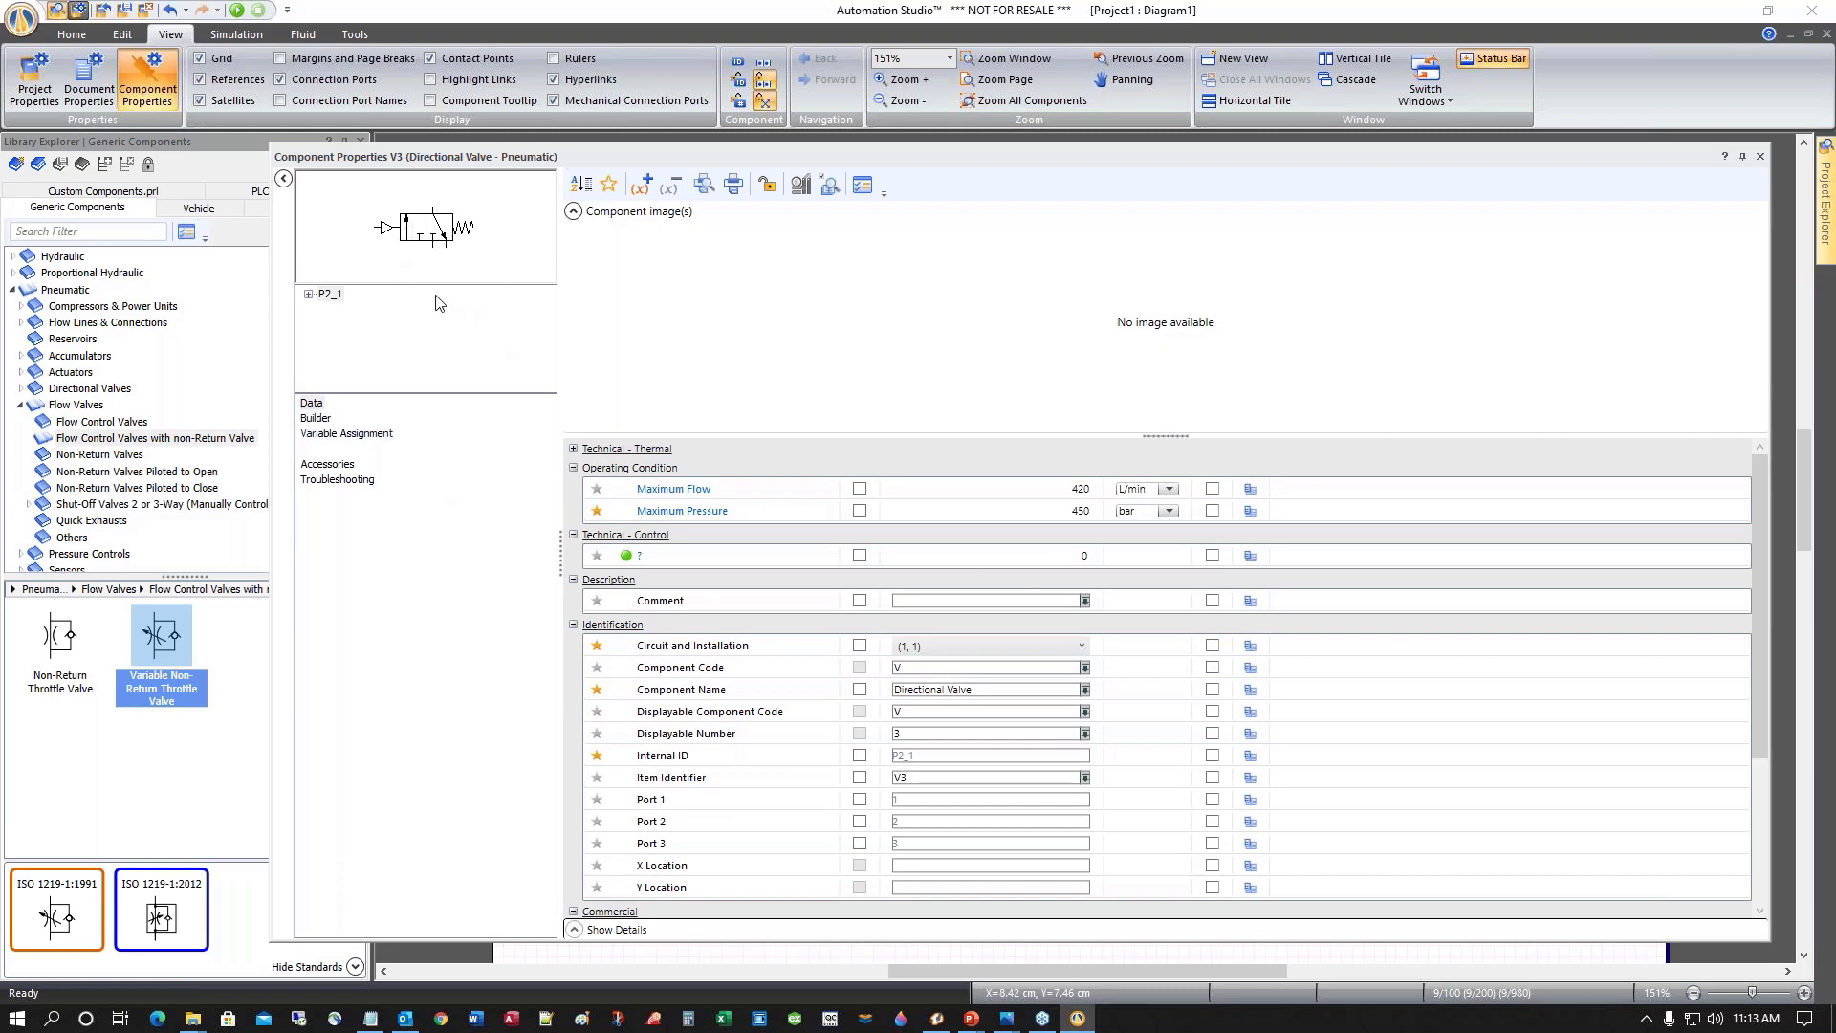
click(310, 404)
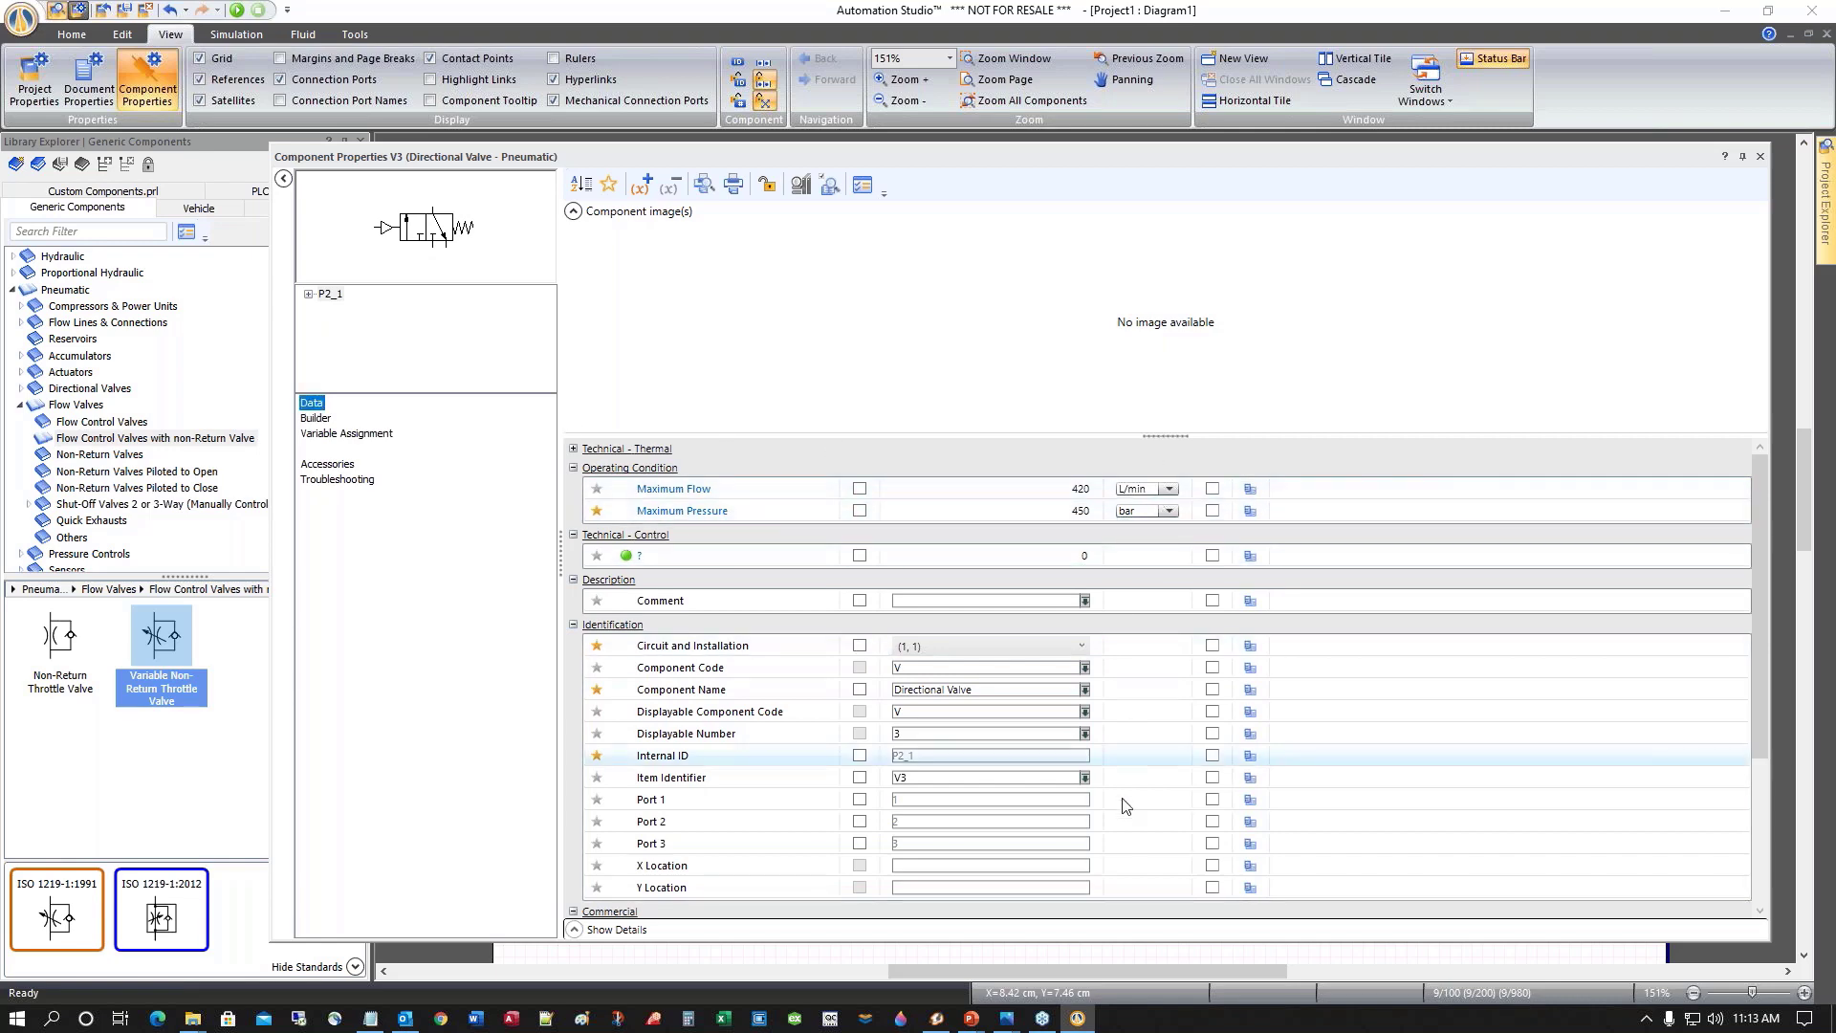
click(319, 420)
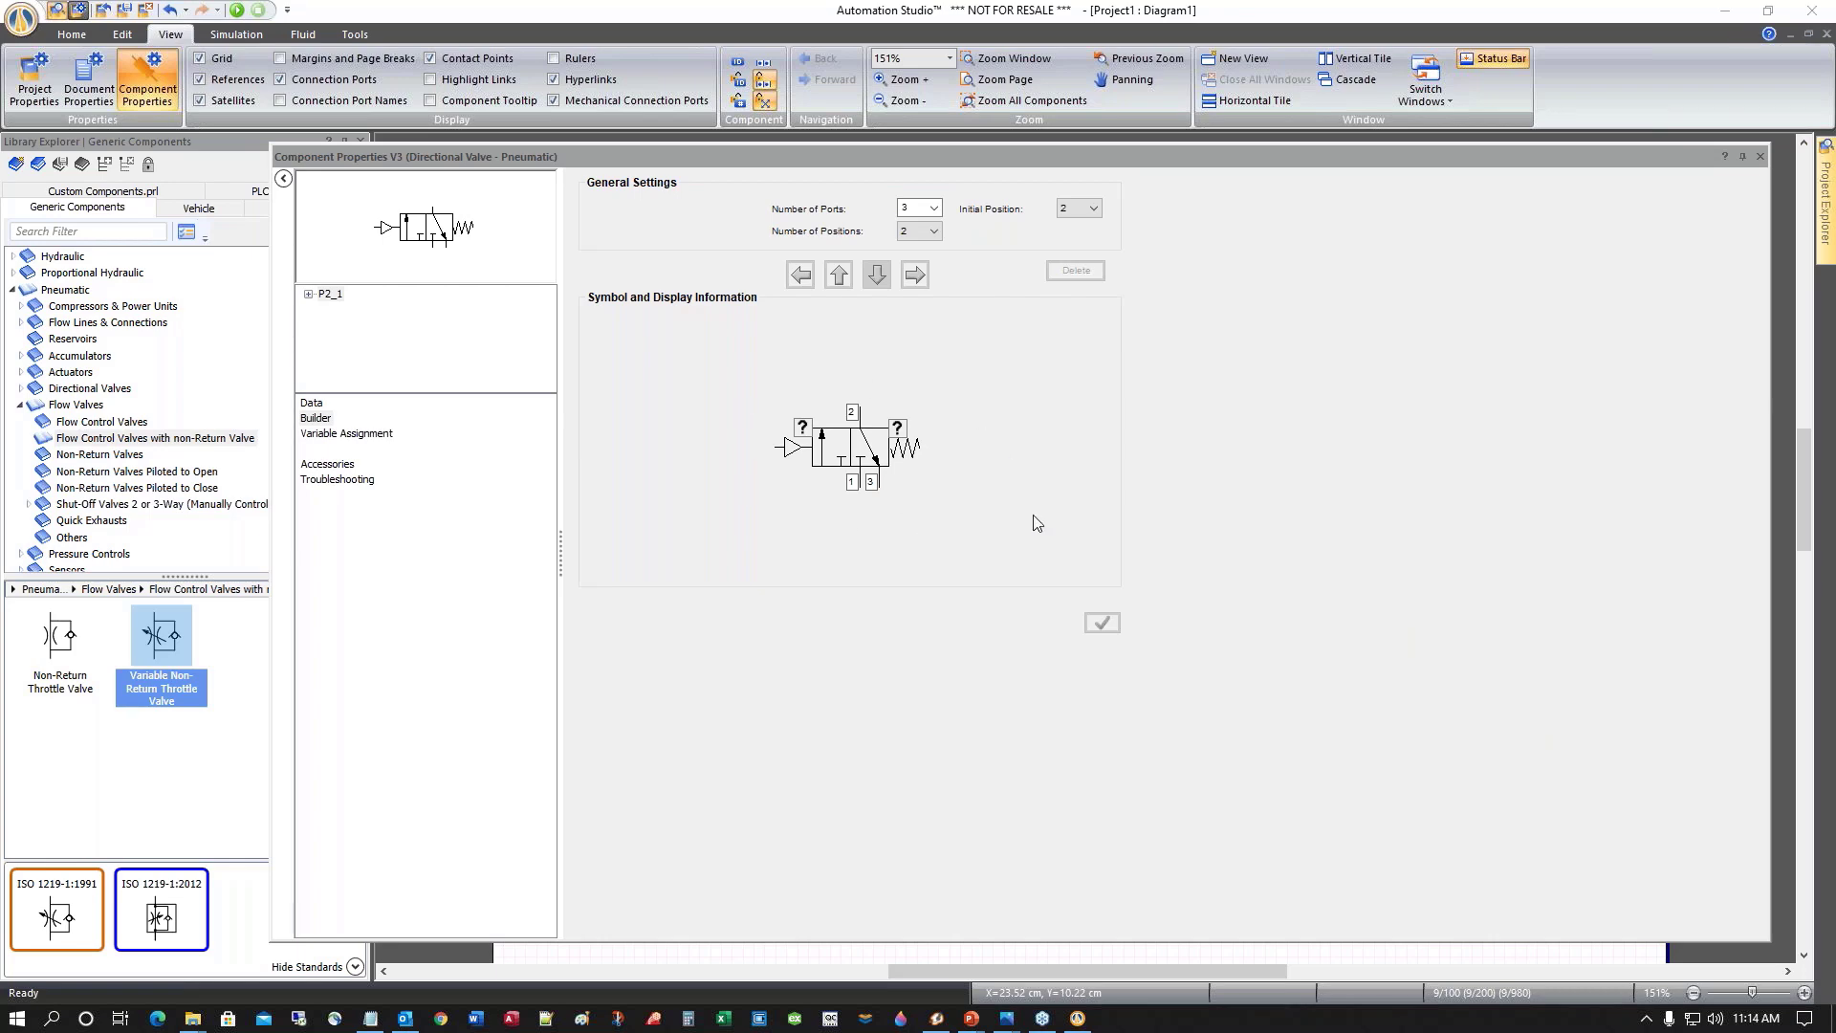
double_click(790, 451)
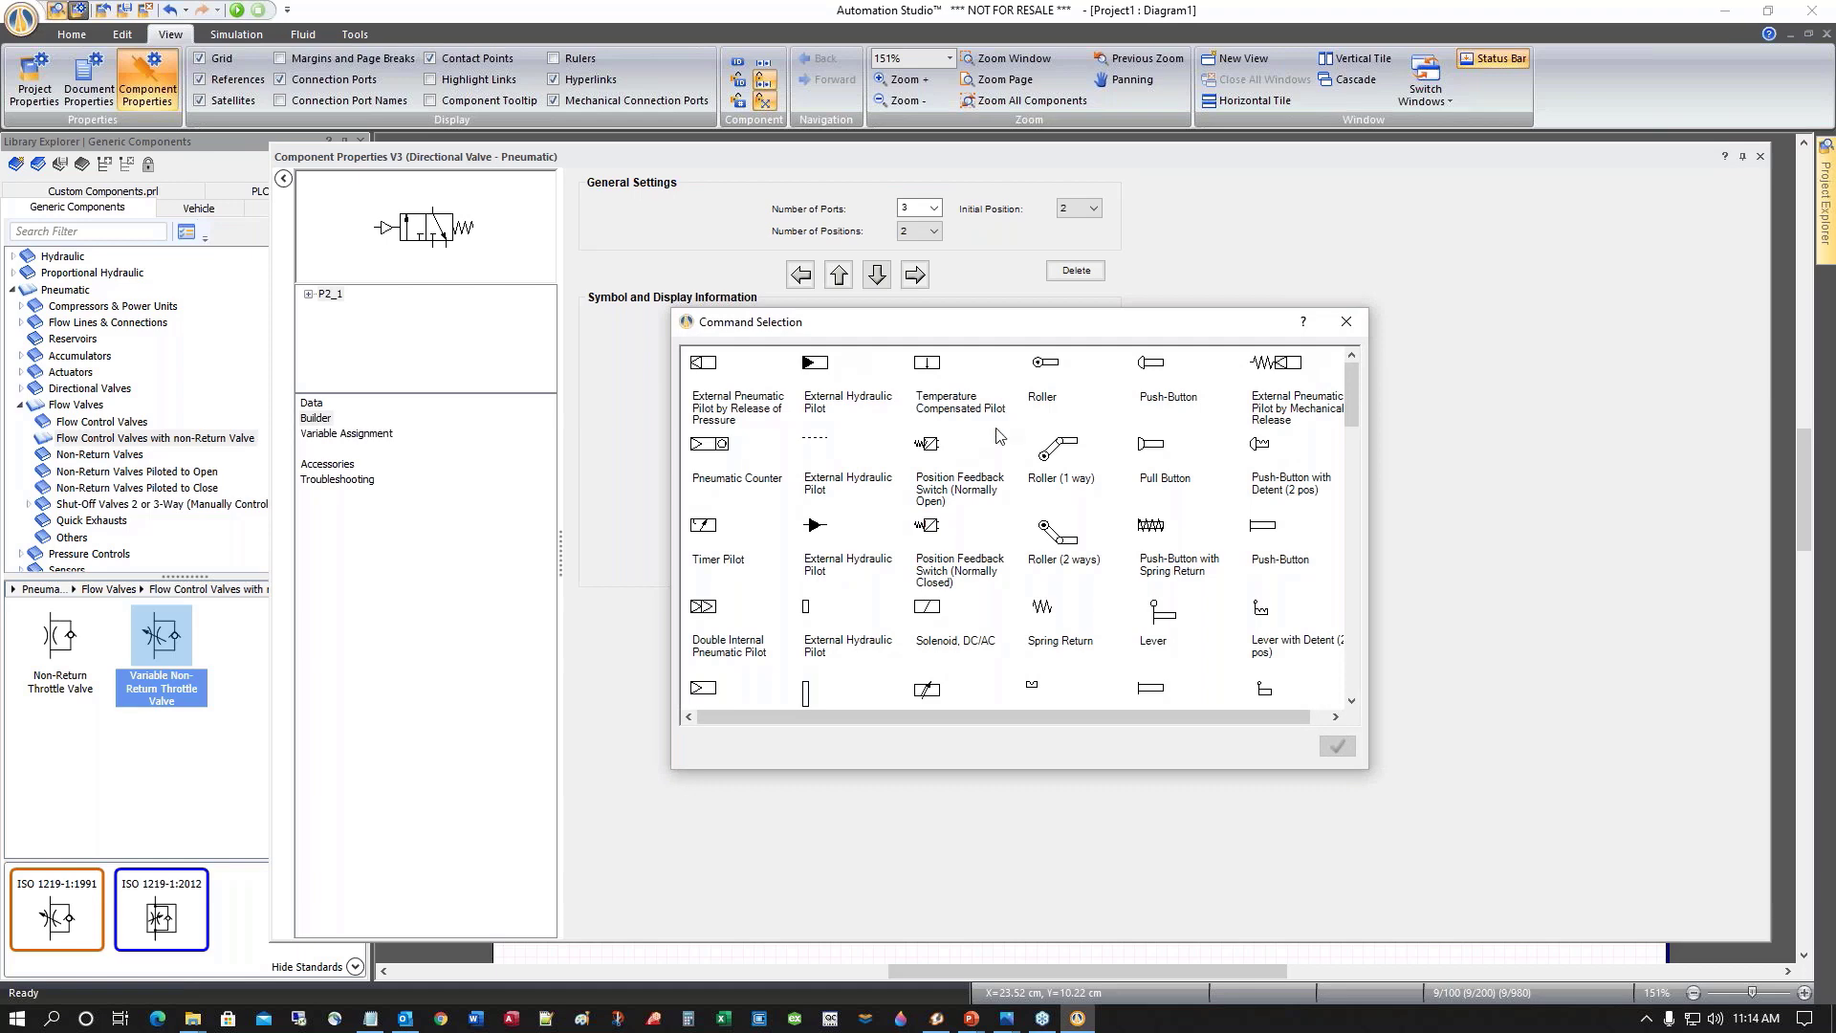
click(932, 615)
double_click(933, 615)
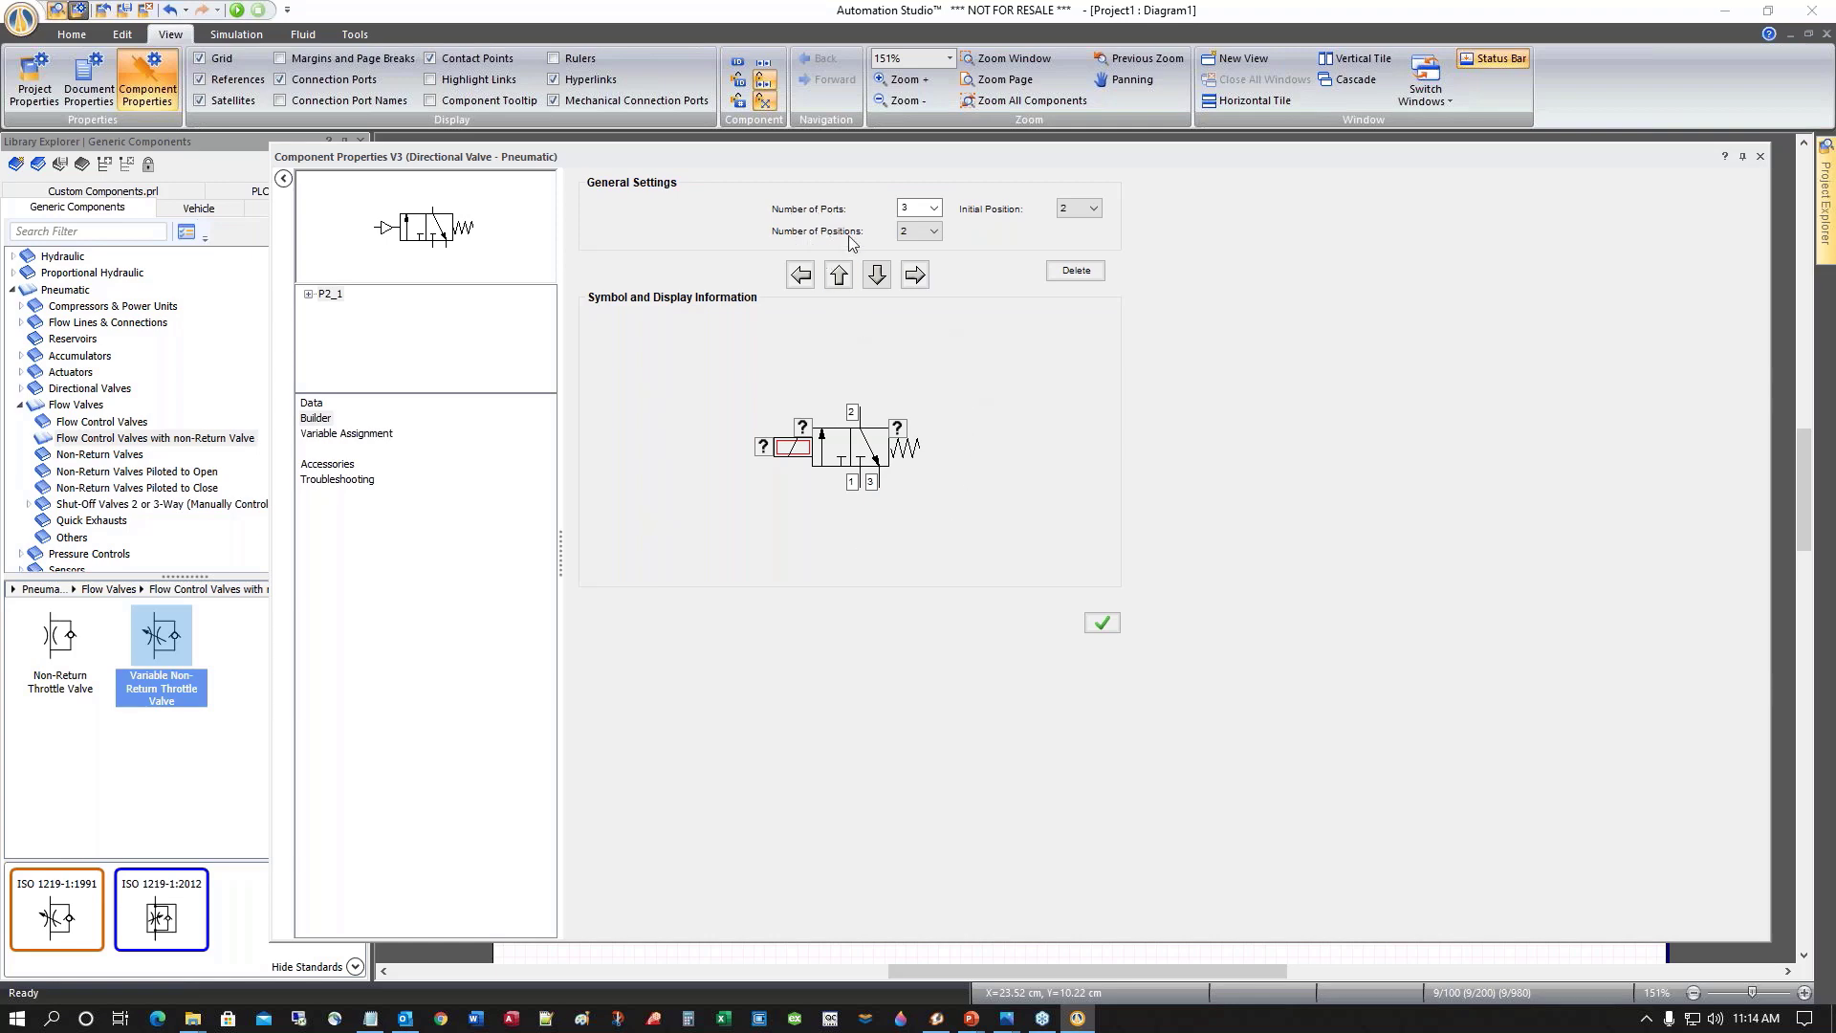
Examine the number-of-ports options and the standard spool choices for both positions of the 3/2-way valve, leaving them as they are
click(935, 209)
click(936, 210)
click(831, 457)
double_click(831, 457)
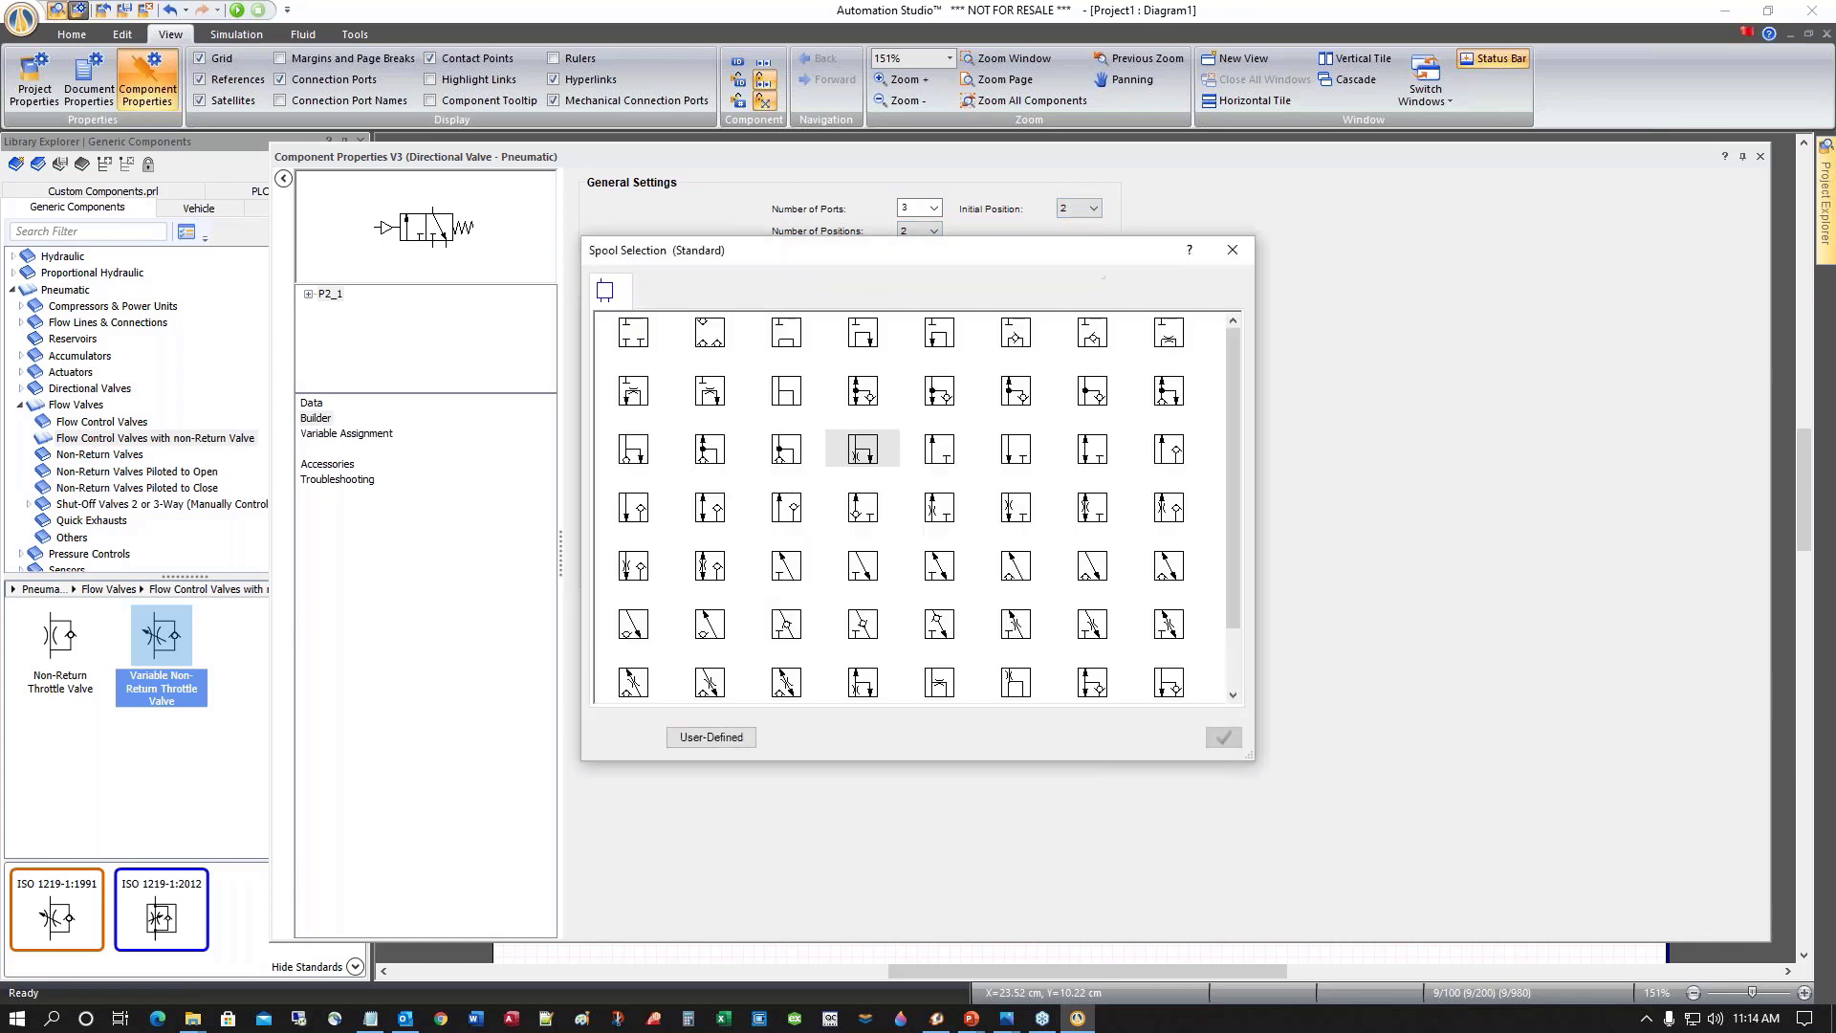
click(1233, 251)
click(873, 455)
double_click(873, 456)
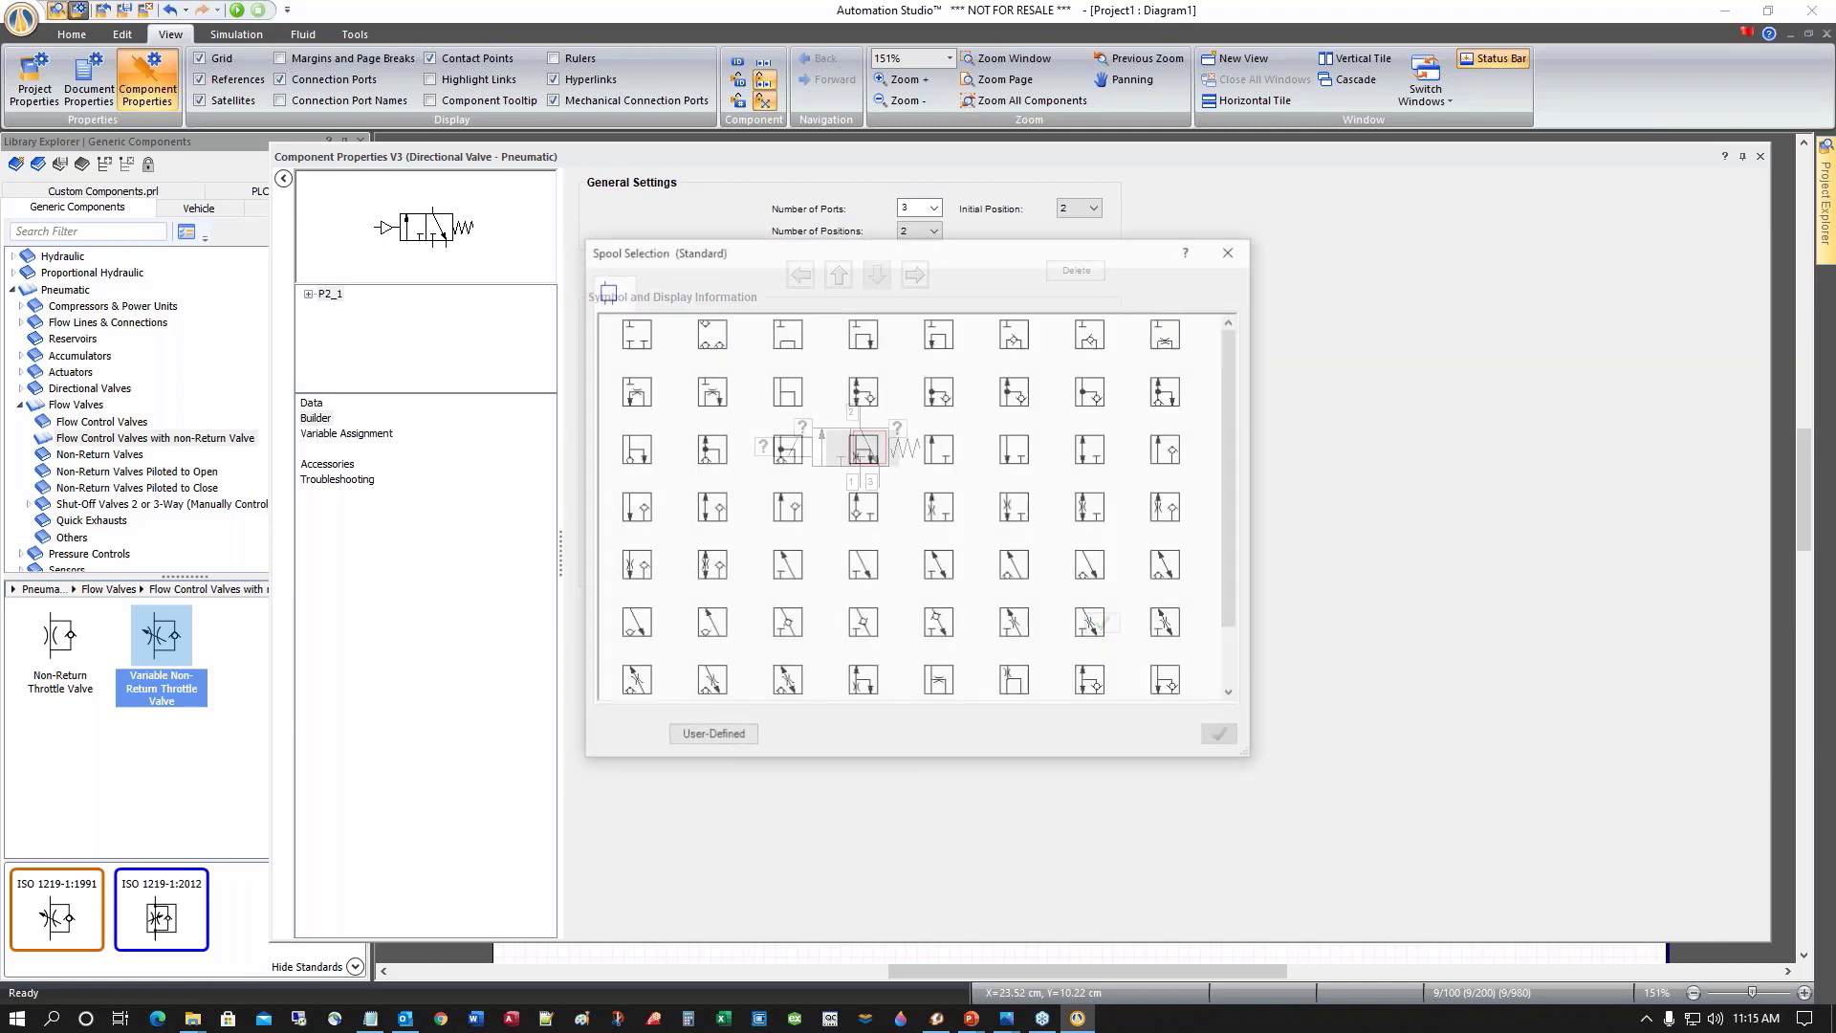
click(1233, 252)
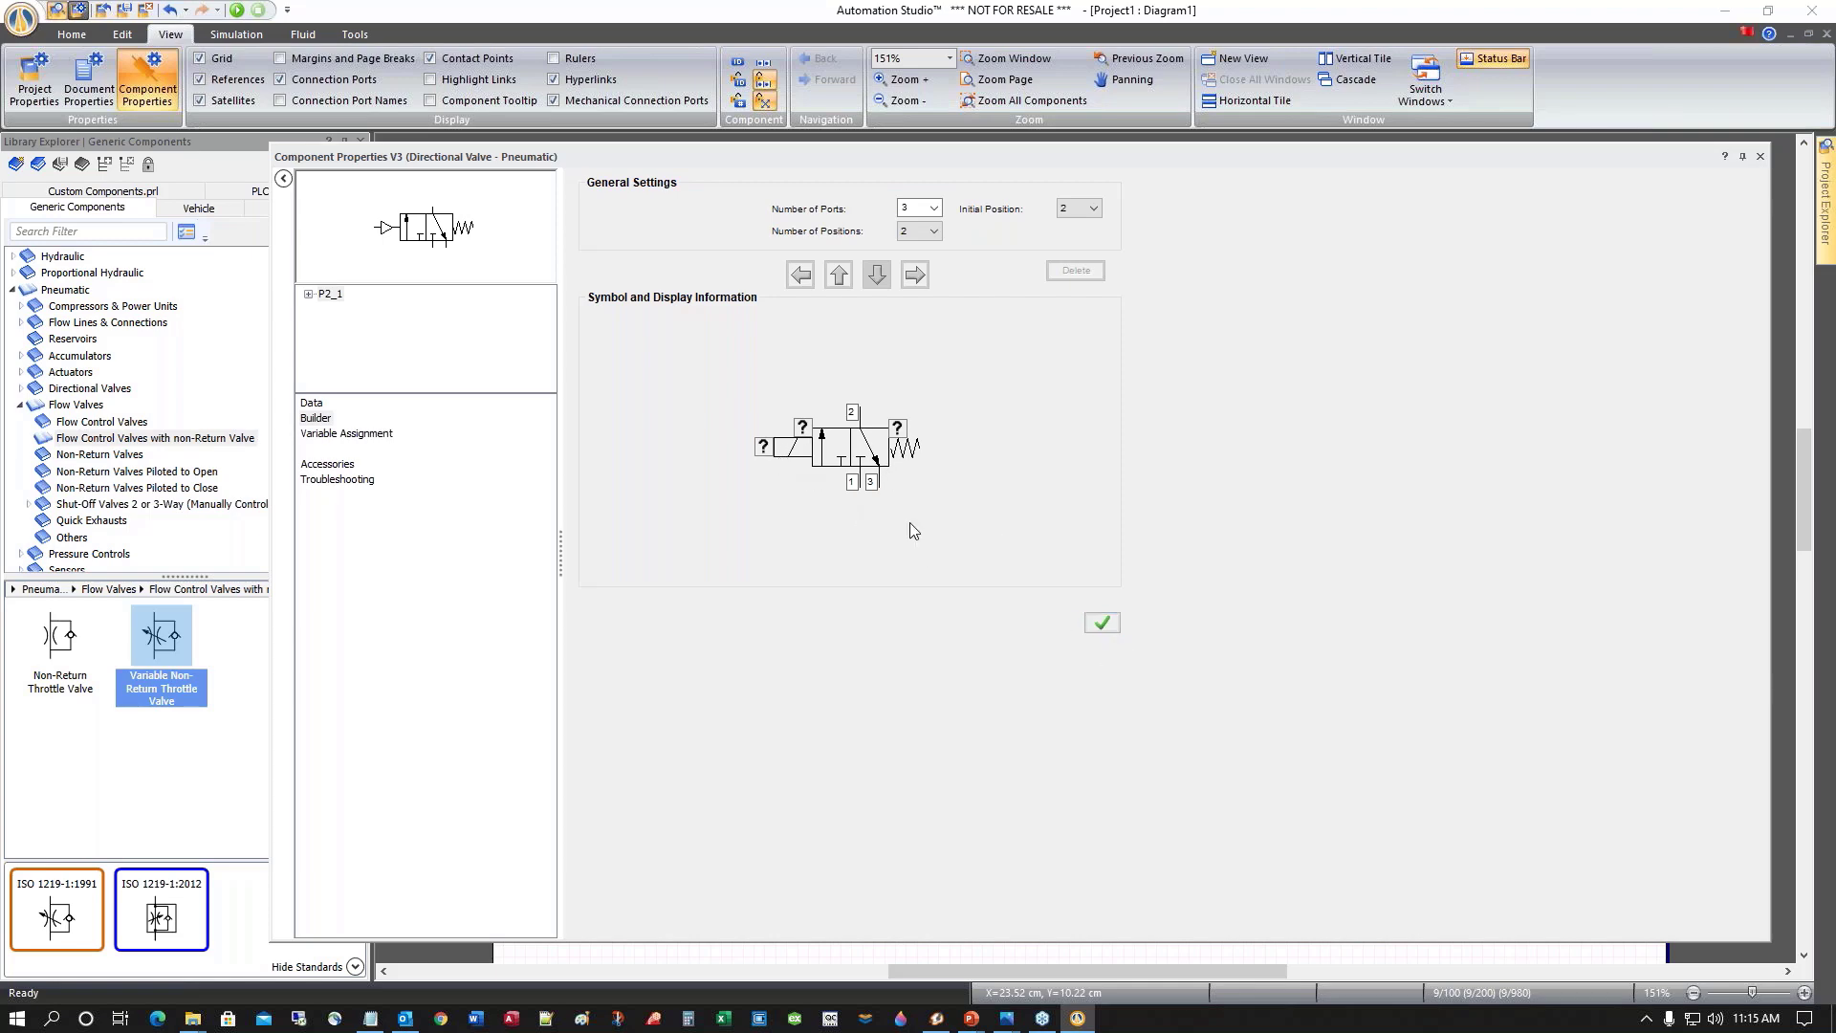
Apply the solenoid command to the pneumatic 3/2-way valve and close its component properties
click(1102, 627)
click(1759, 158)
click(1224, 726)
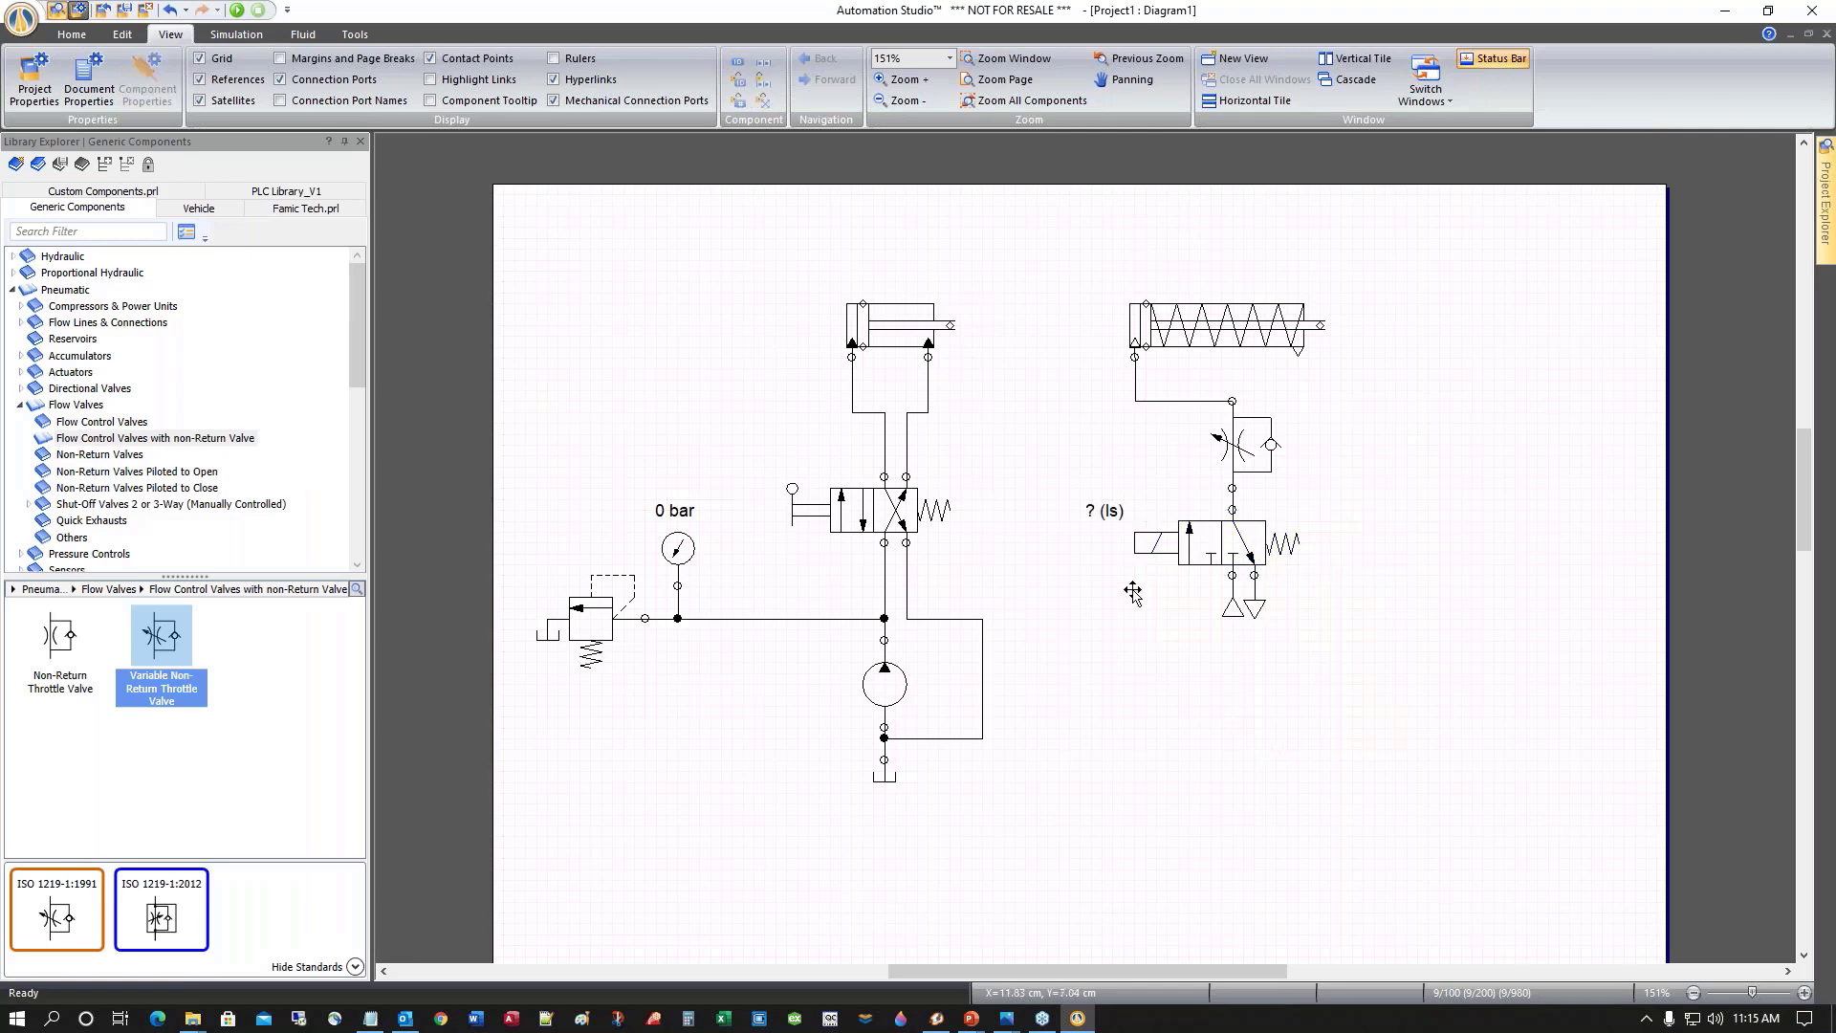
In the hydraulic 4/2-way valve's technical specifications, replace the lever command with Solenoid, DC/AC
double_click(858, 508)
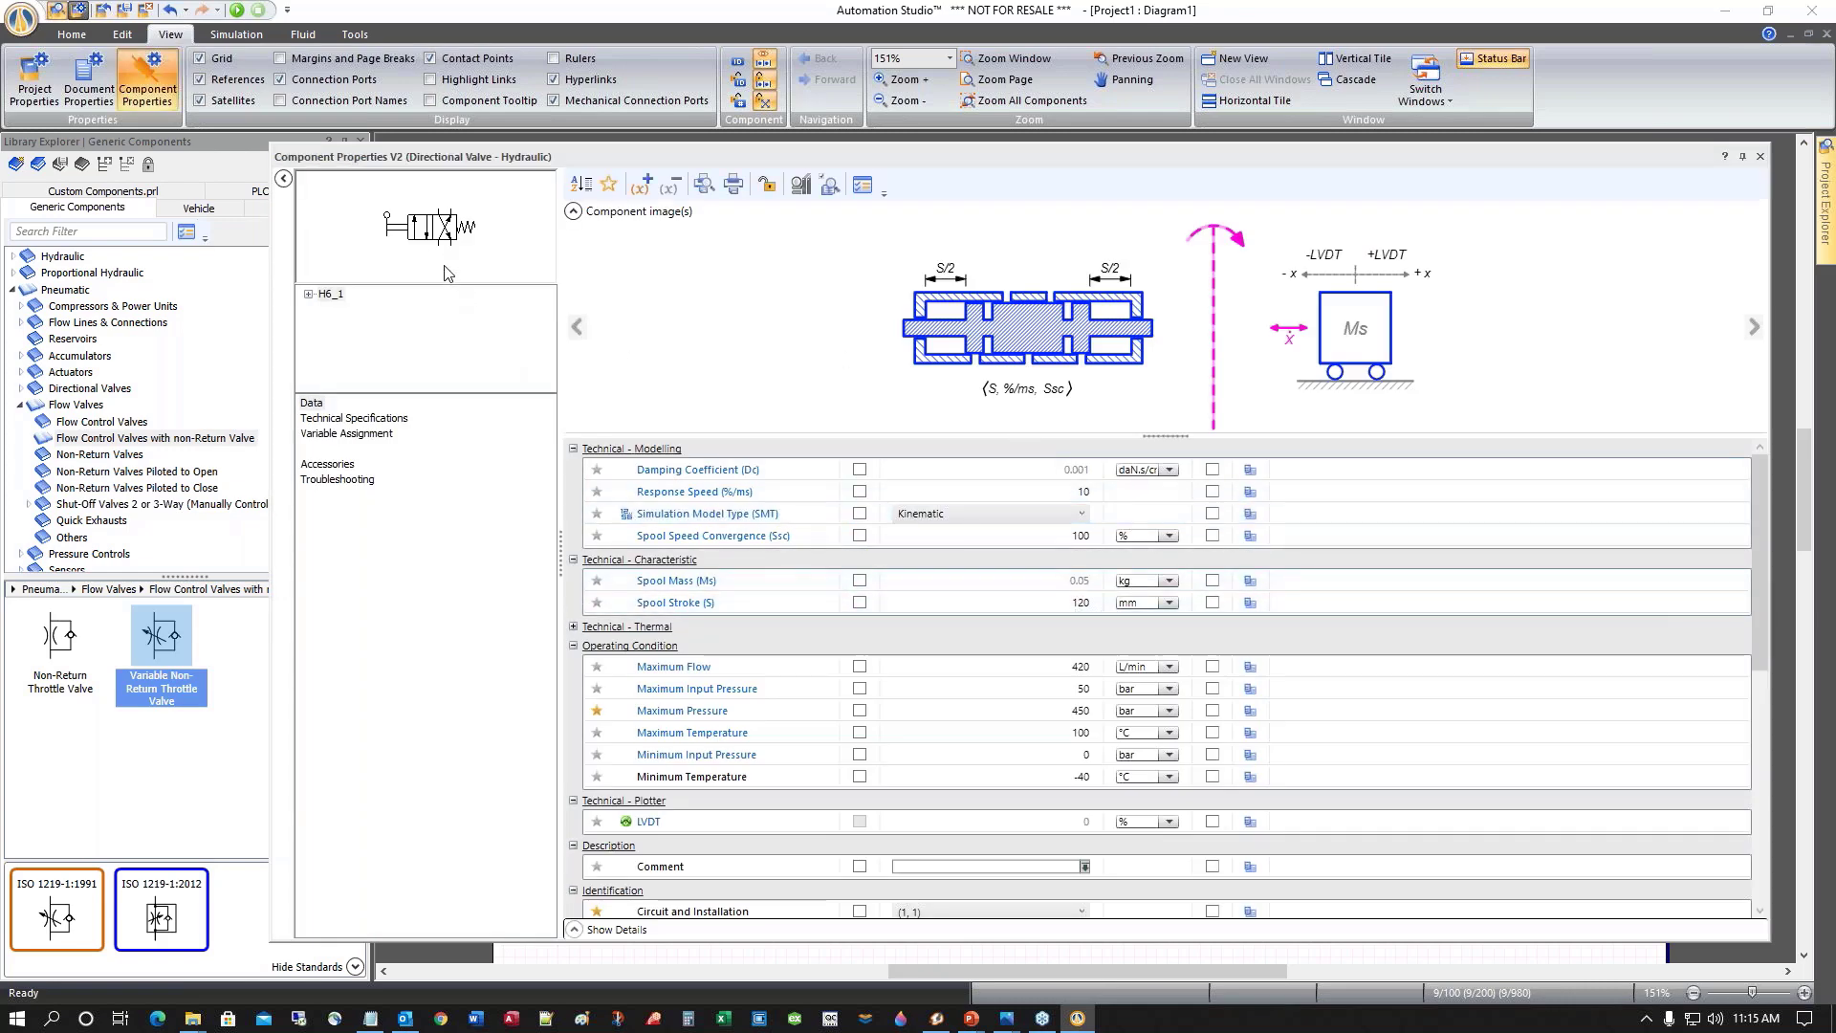
click(351, 419)
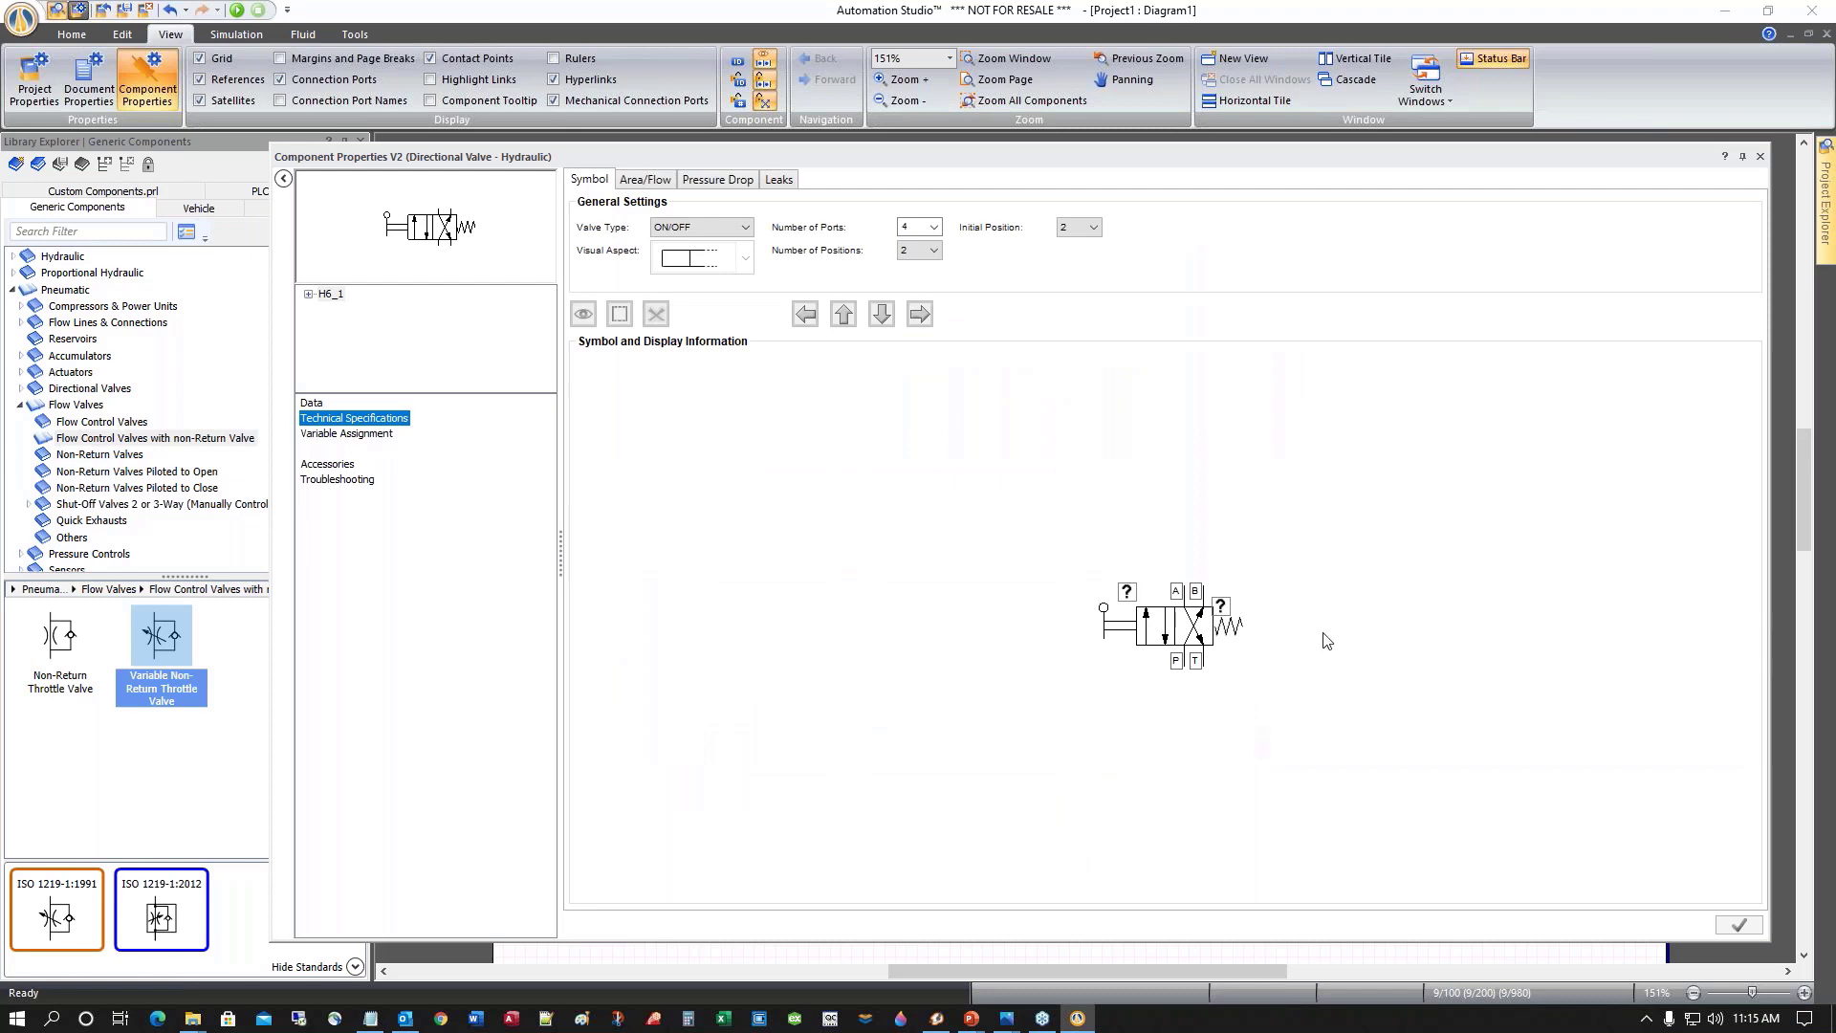
click(1114, 633)
double_click(1114, 633)
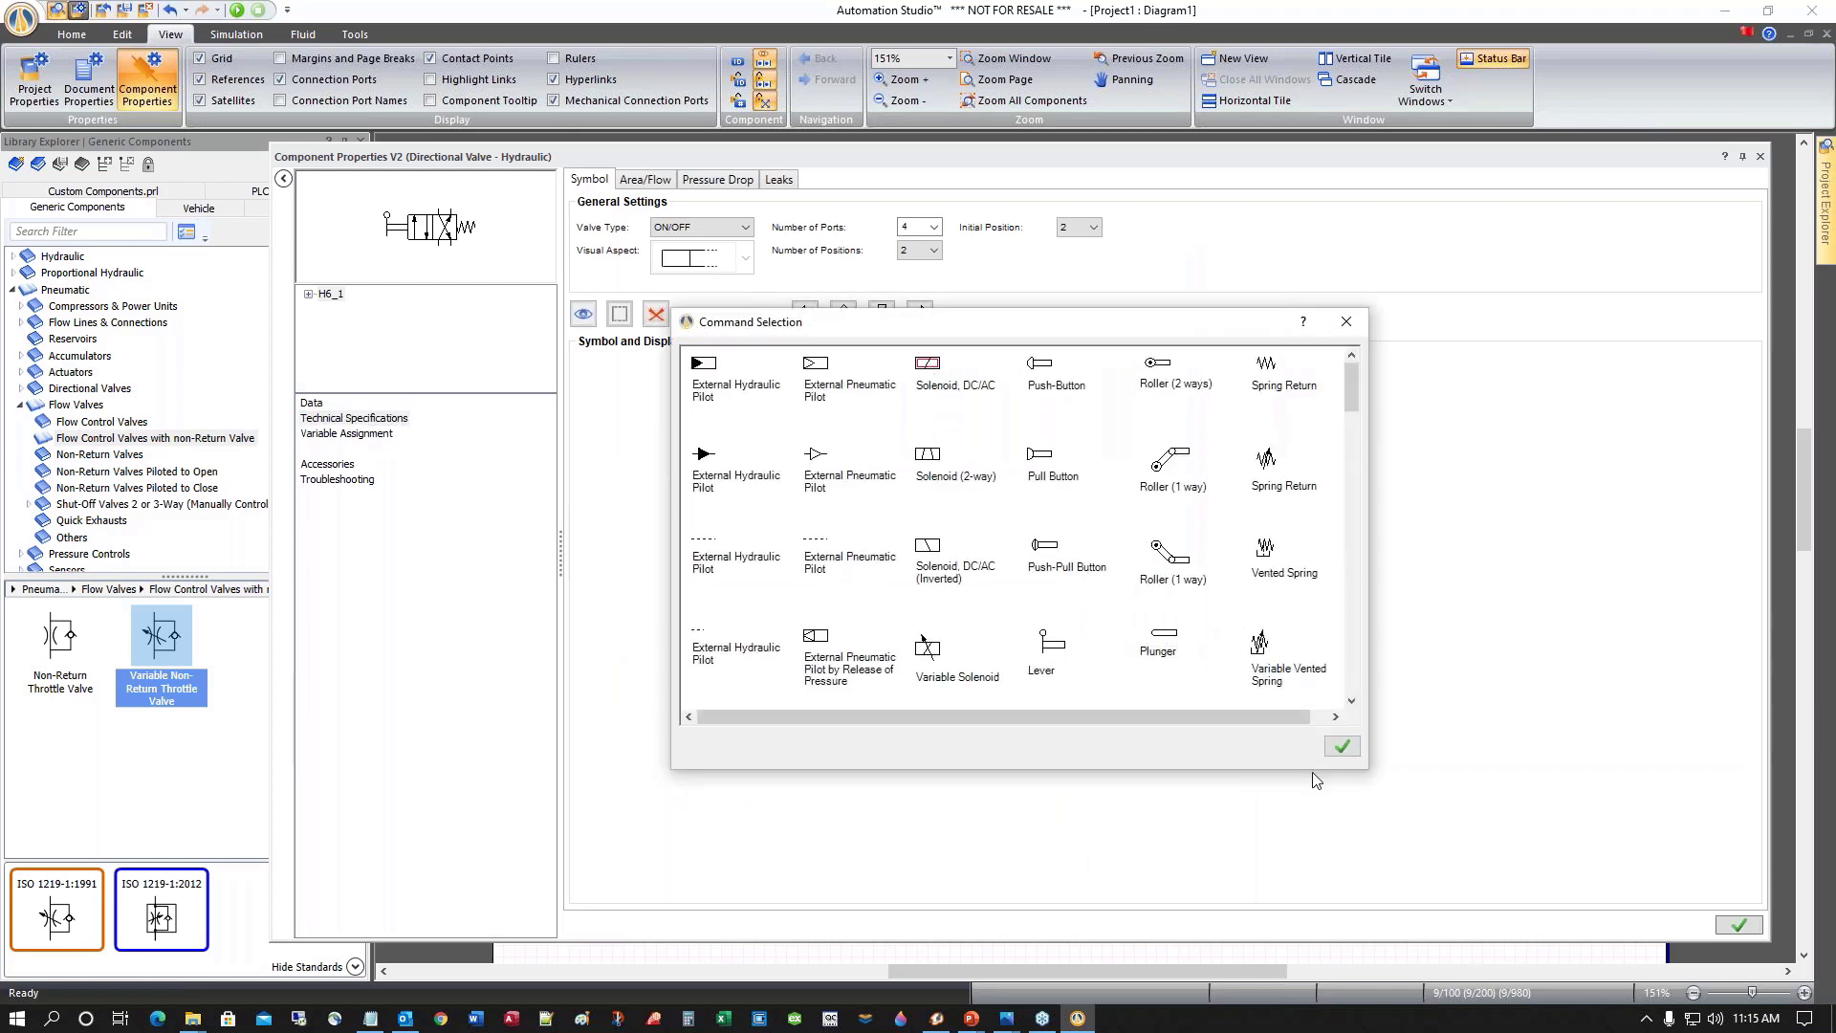
click(1342, 746)
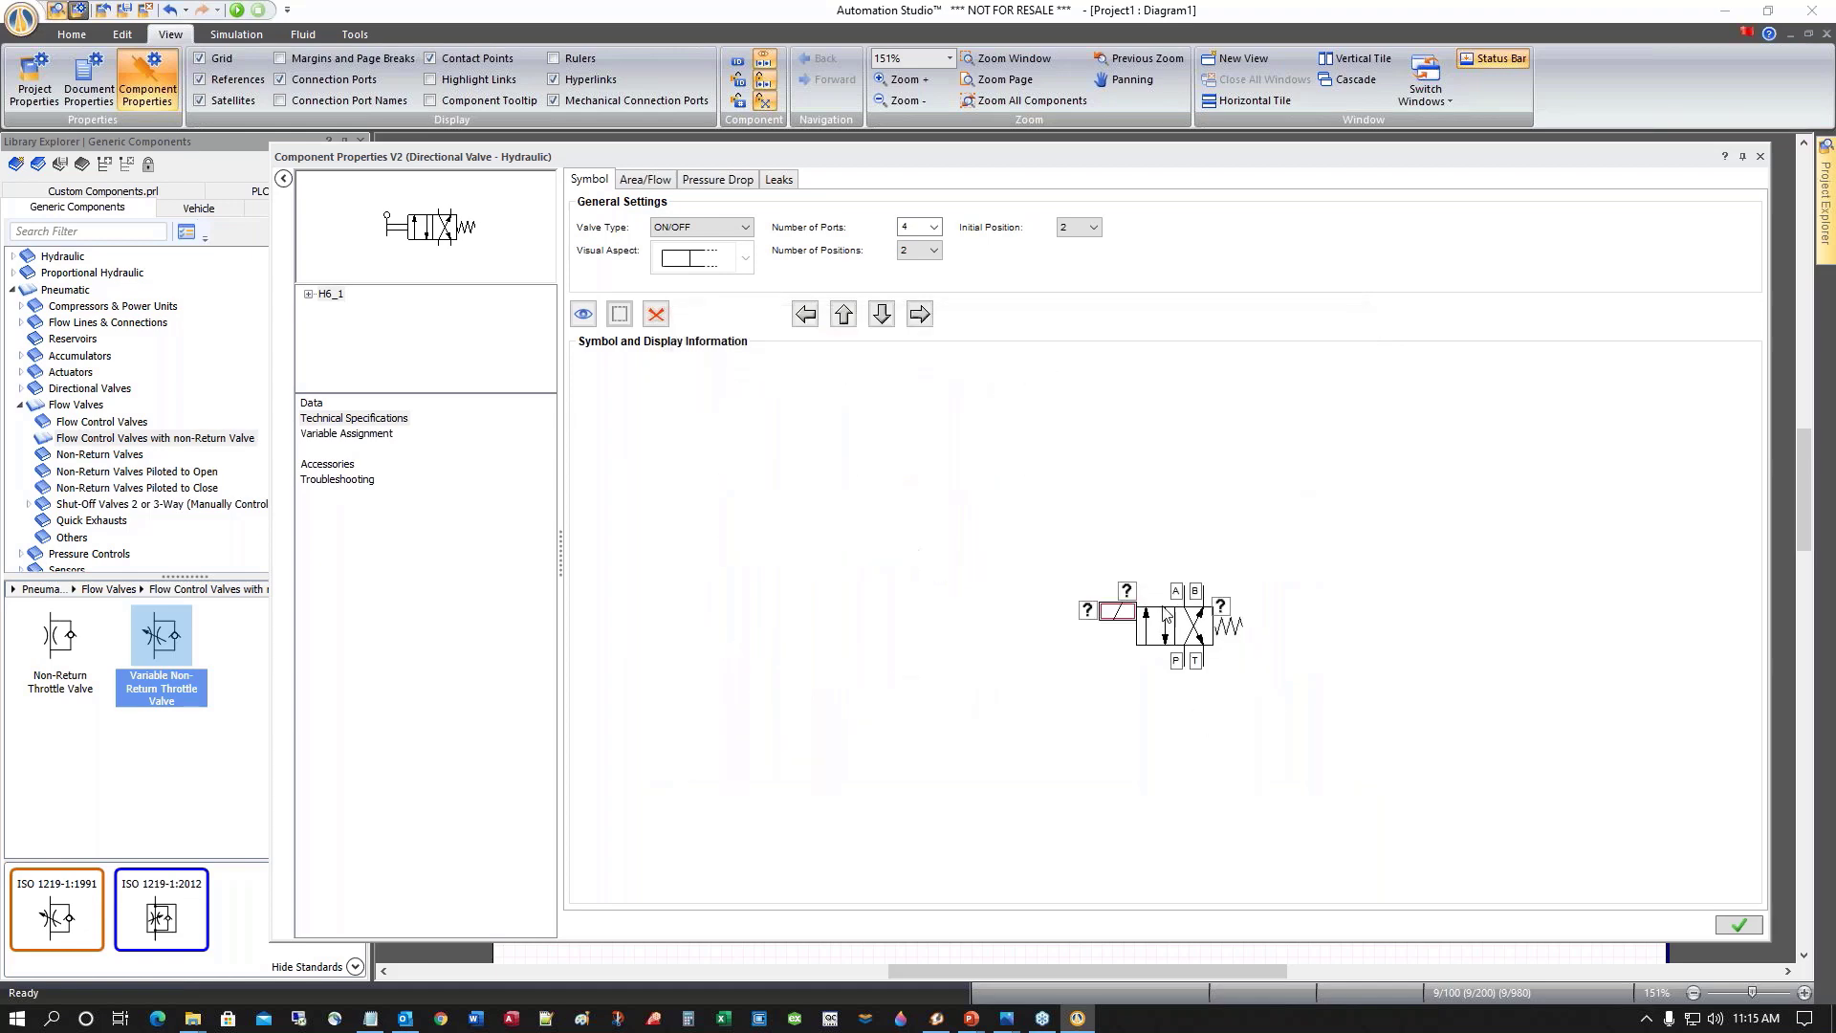
Lower the solenoid to the middle of the 4/2-way valve's side, apply the change and close the component properties
click(882, 315)
click(882, 315)
click(881, 315)
click(882, 316)
click(881, 316)
click(882, 316)
click(882, 316)
click(882, 316)
click(882, 316)
click(1729, 932)
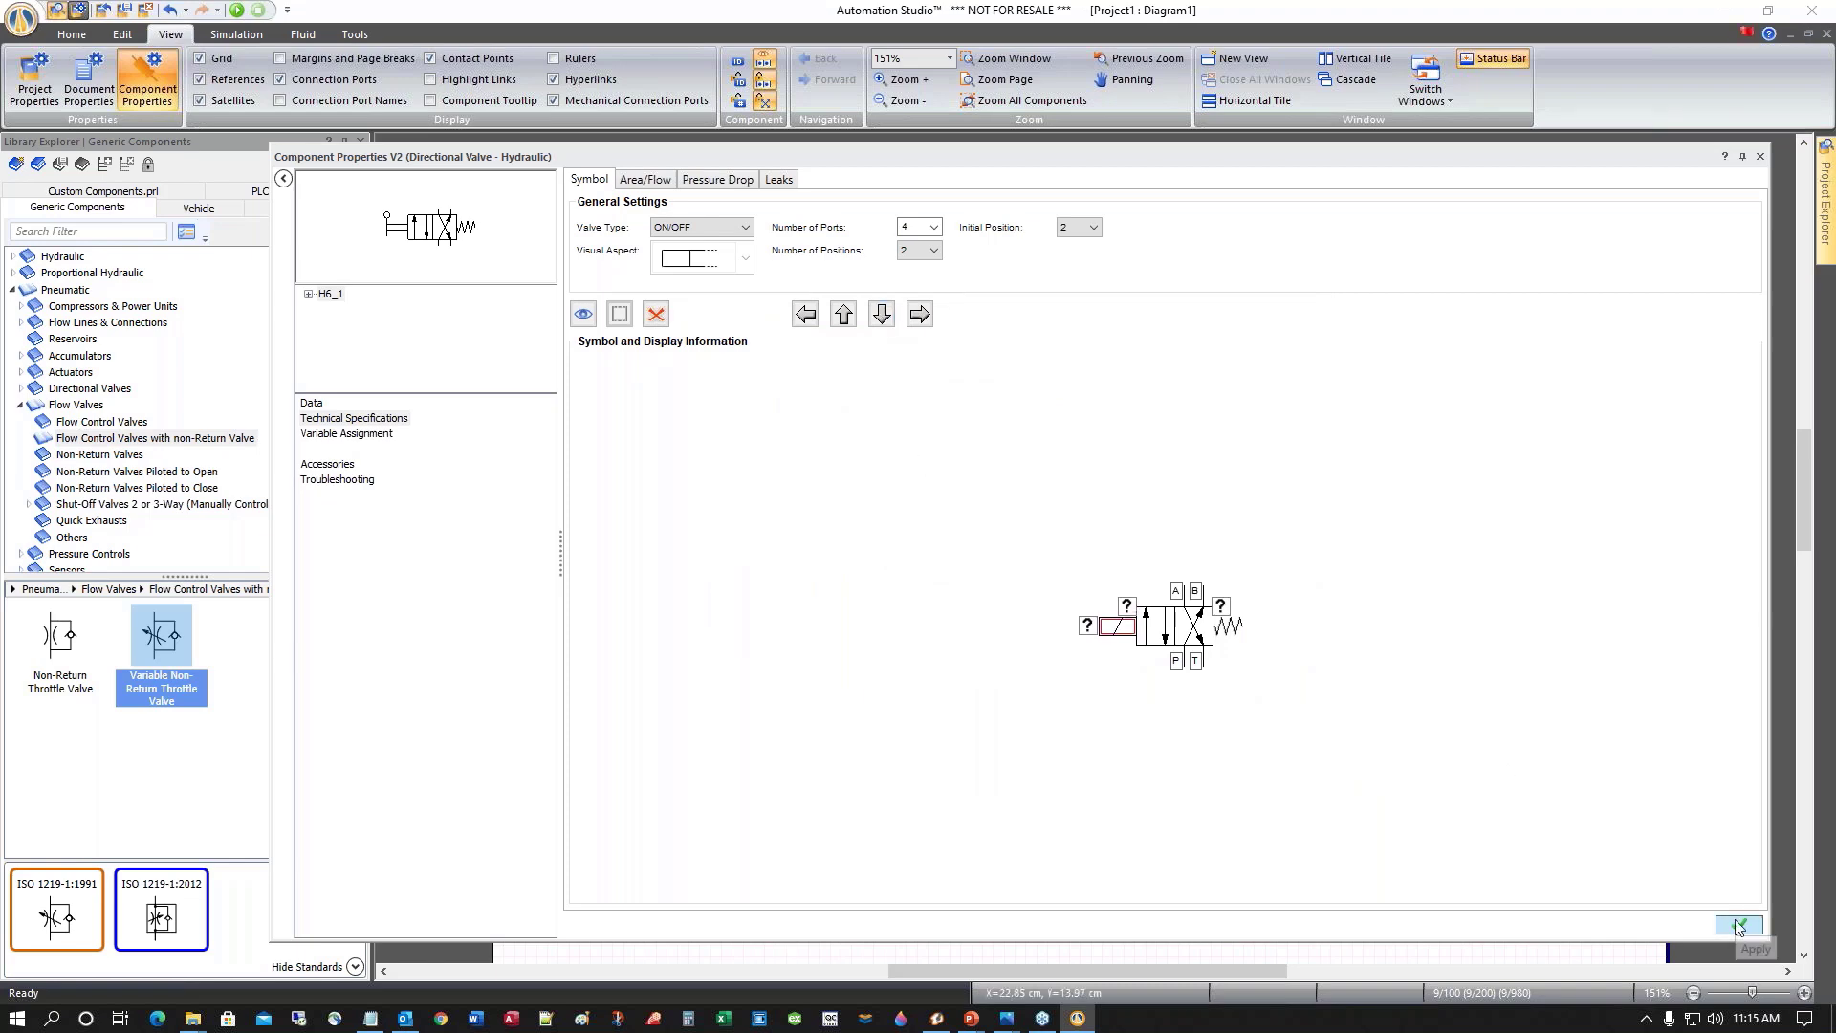
click(1763, 154)
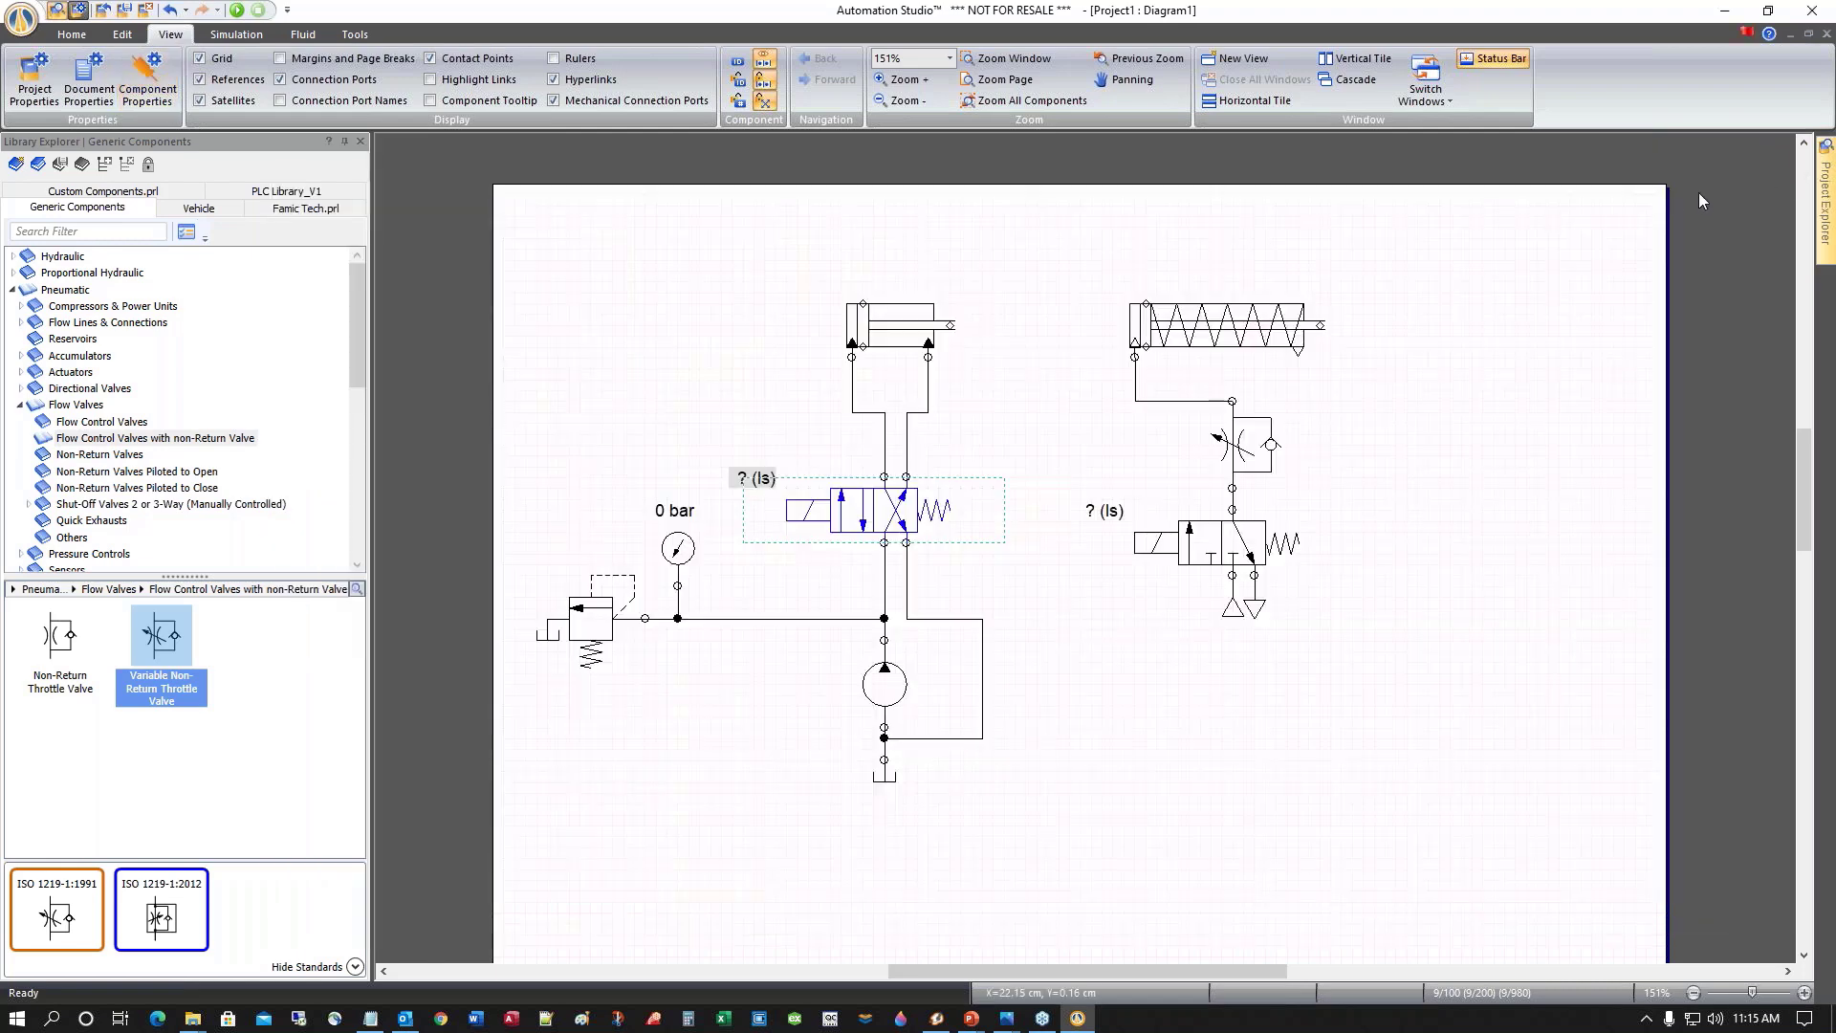
click(1154, 777)
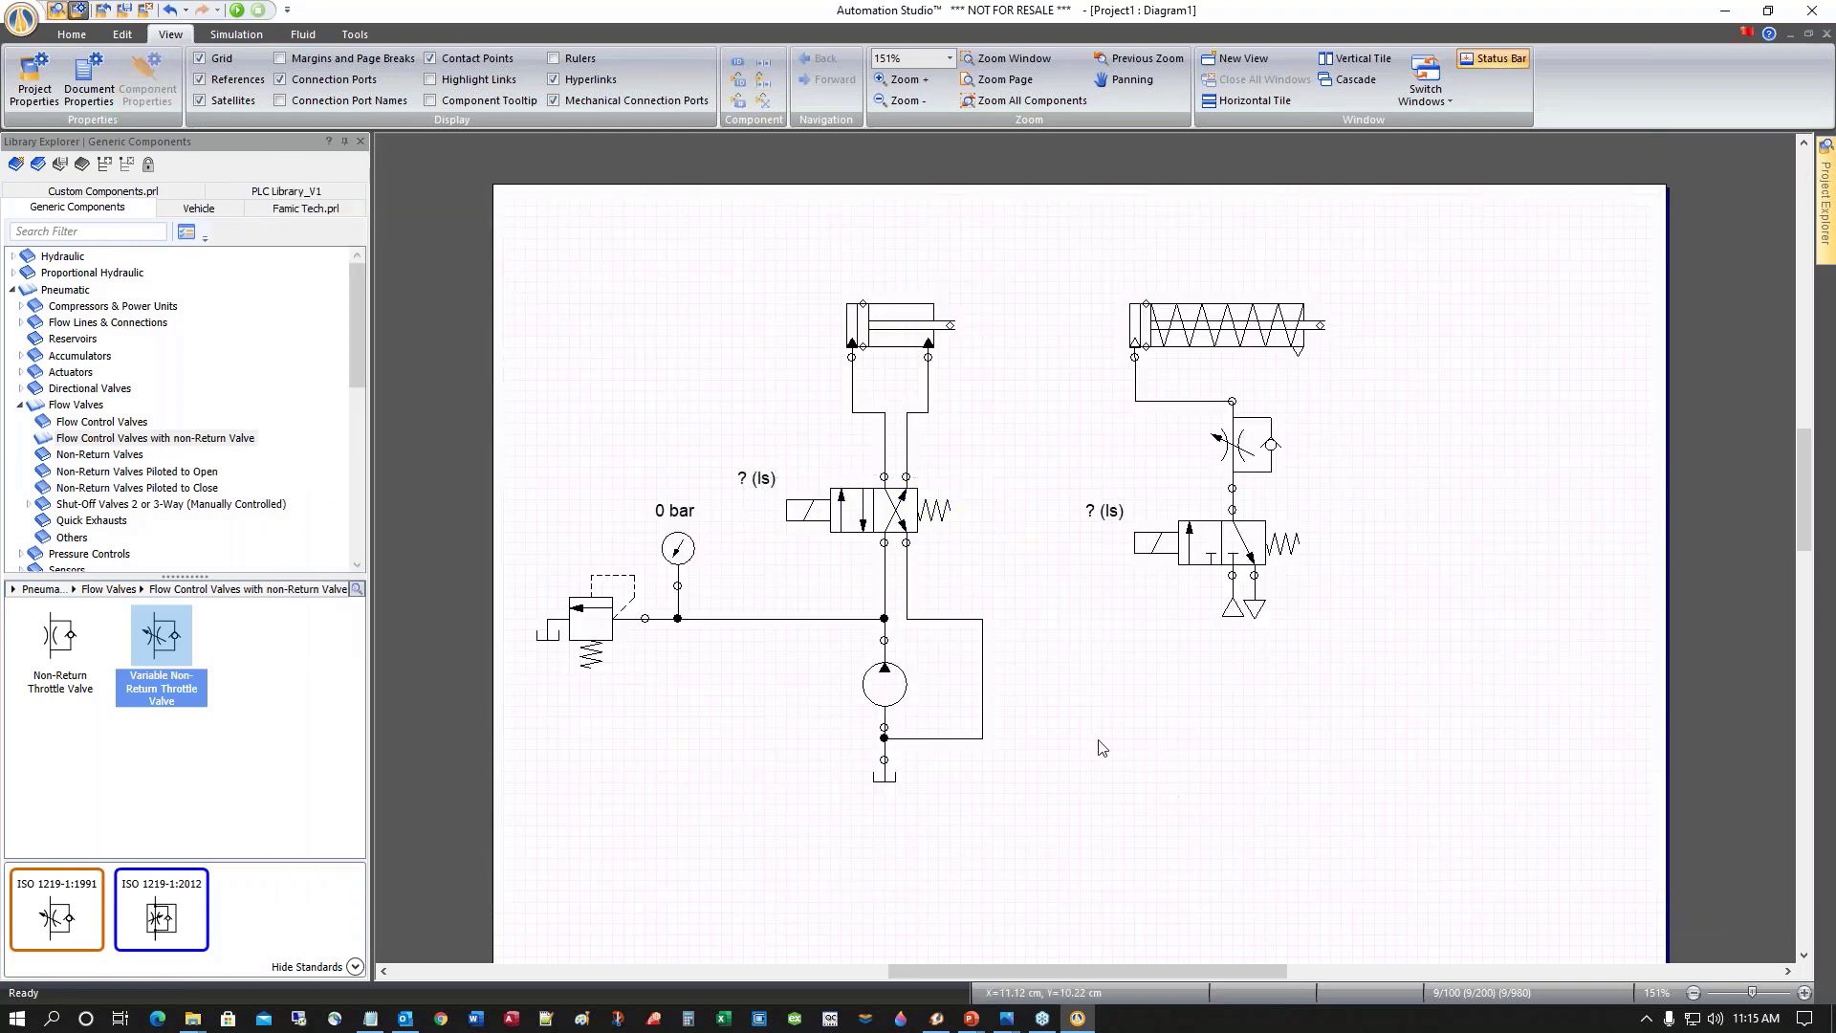
Examine the component library's workshops and the hydraulic categories, including the sensors and pressure valves
scroll(1105, 746, down, 1)
scroll(1107, 745, up, 1)
click(23, 406)
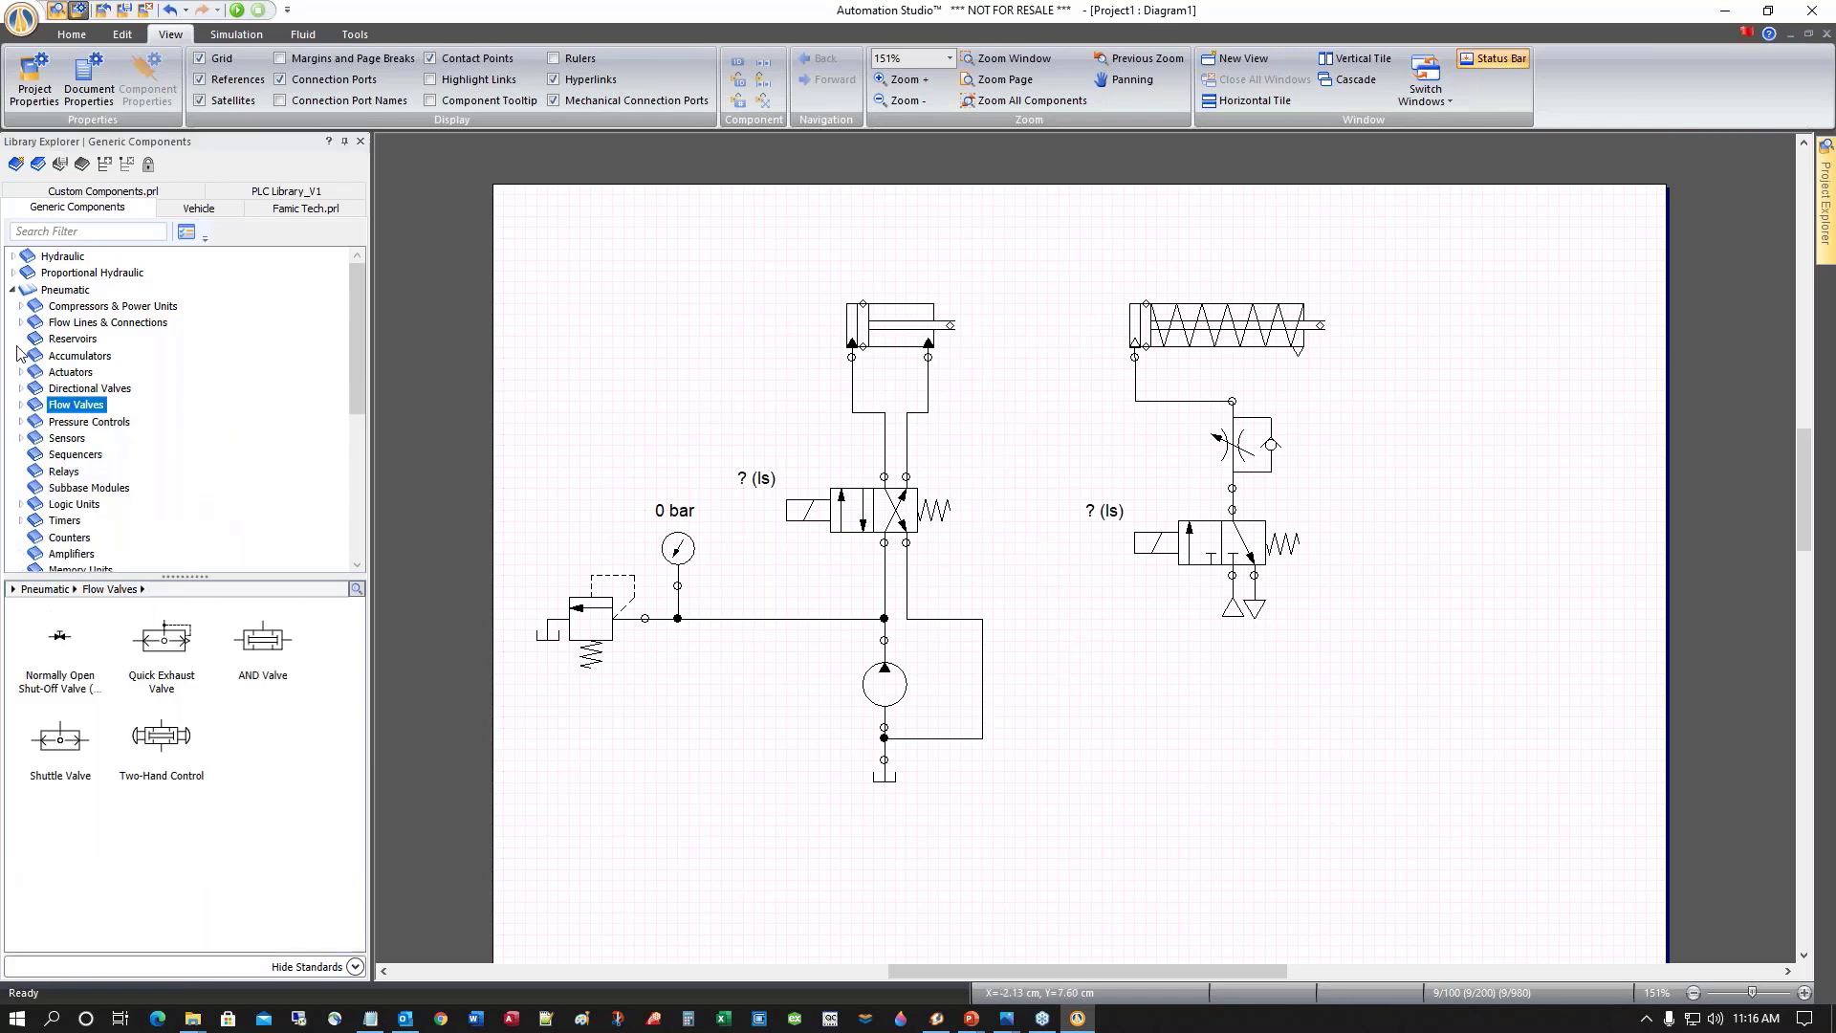
click(12, 291)
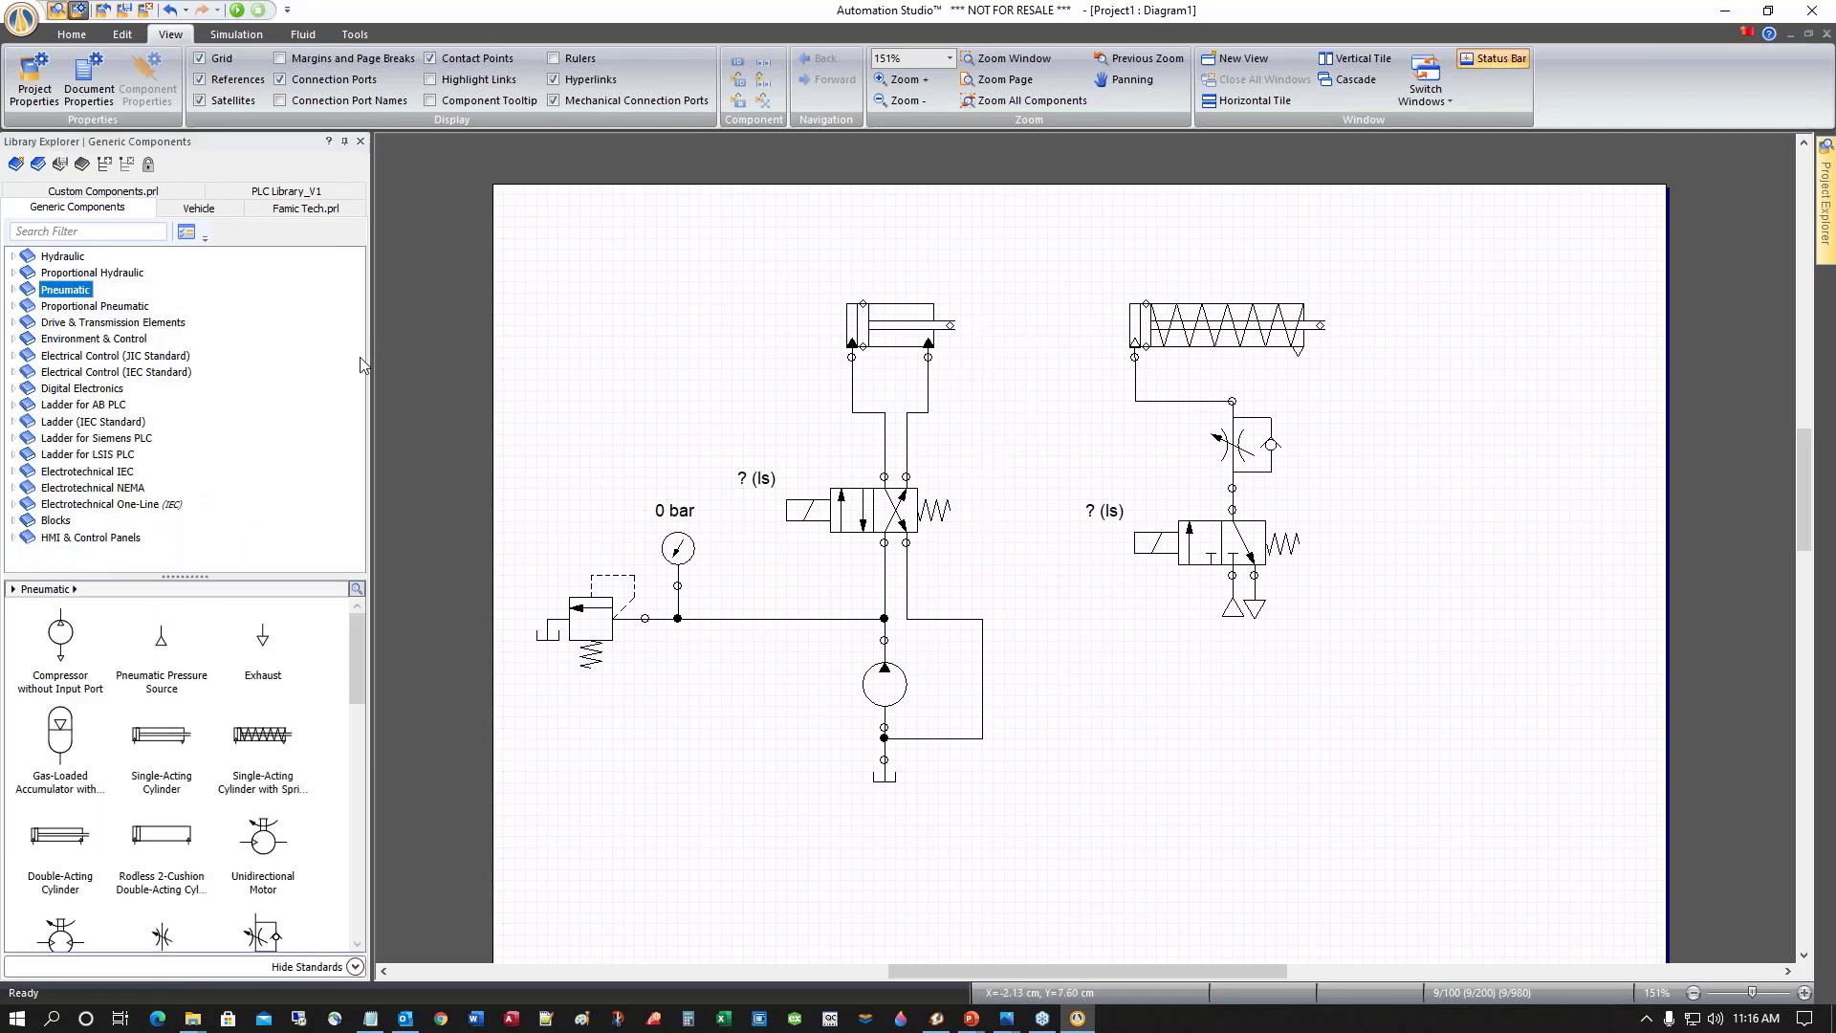
click(50, 257)
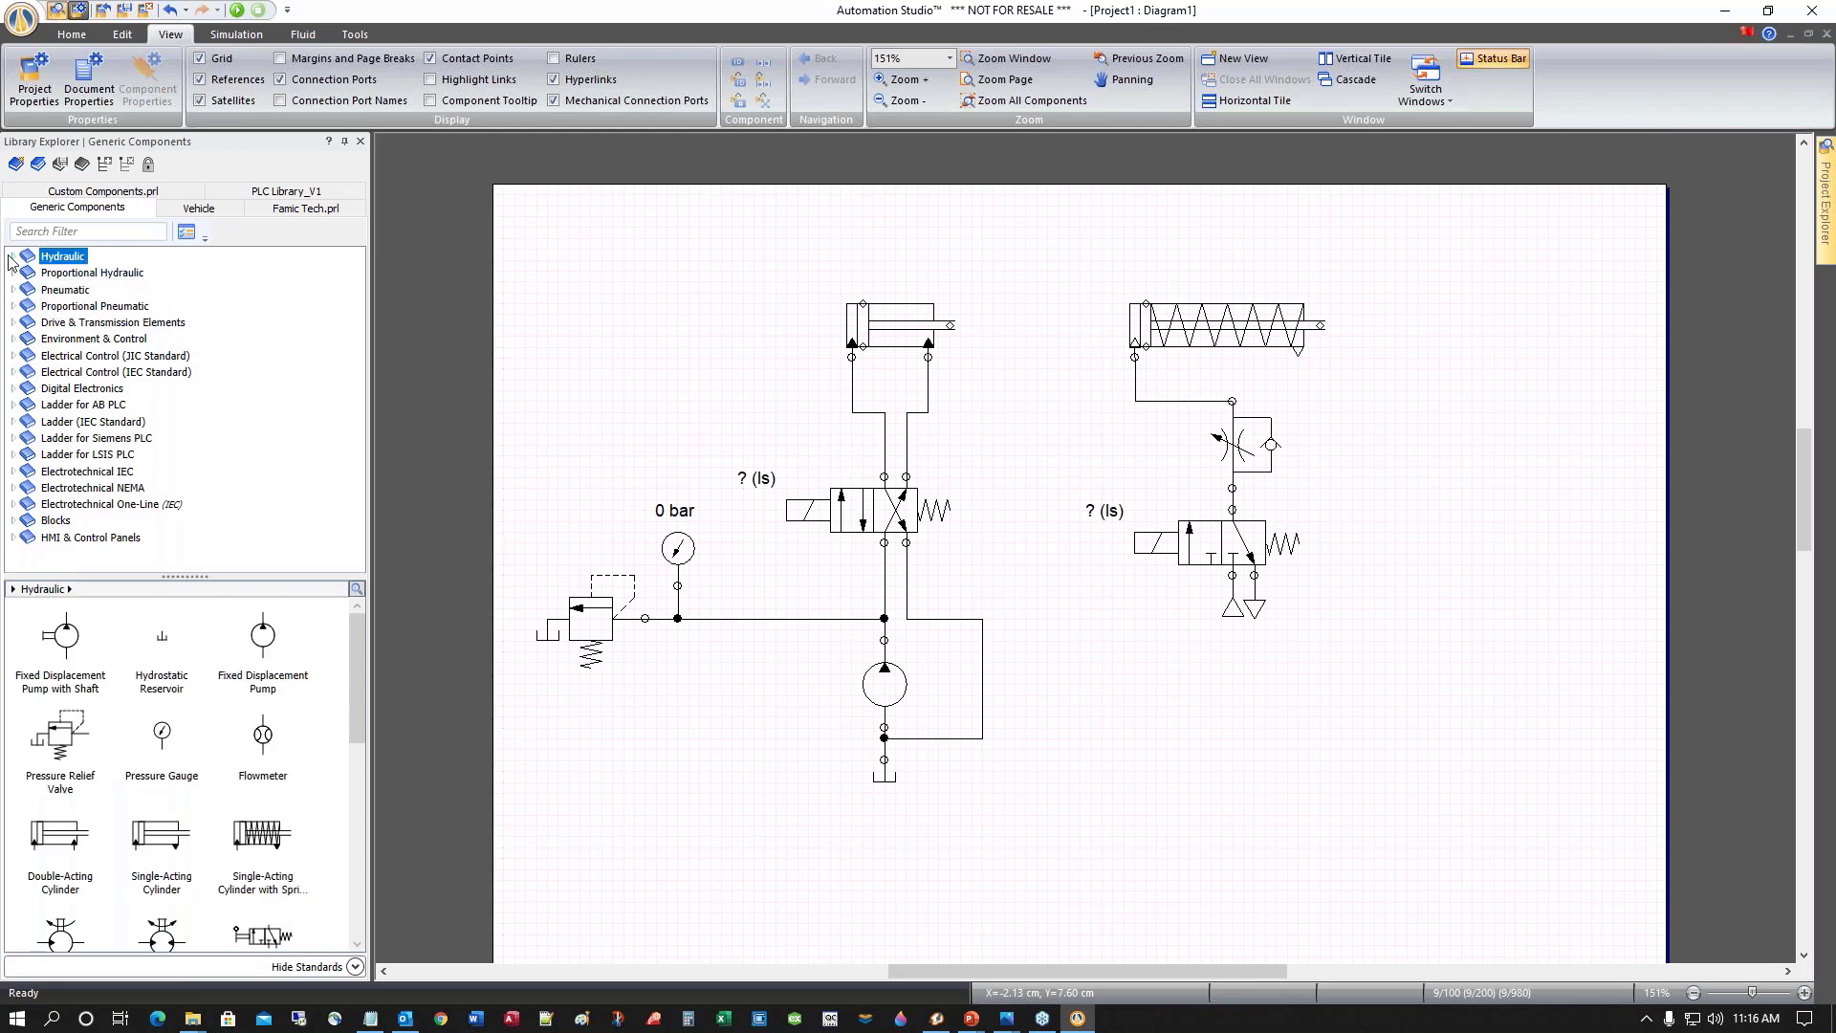
click(13, 257)
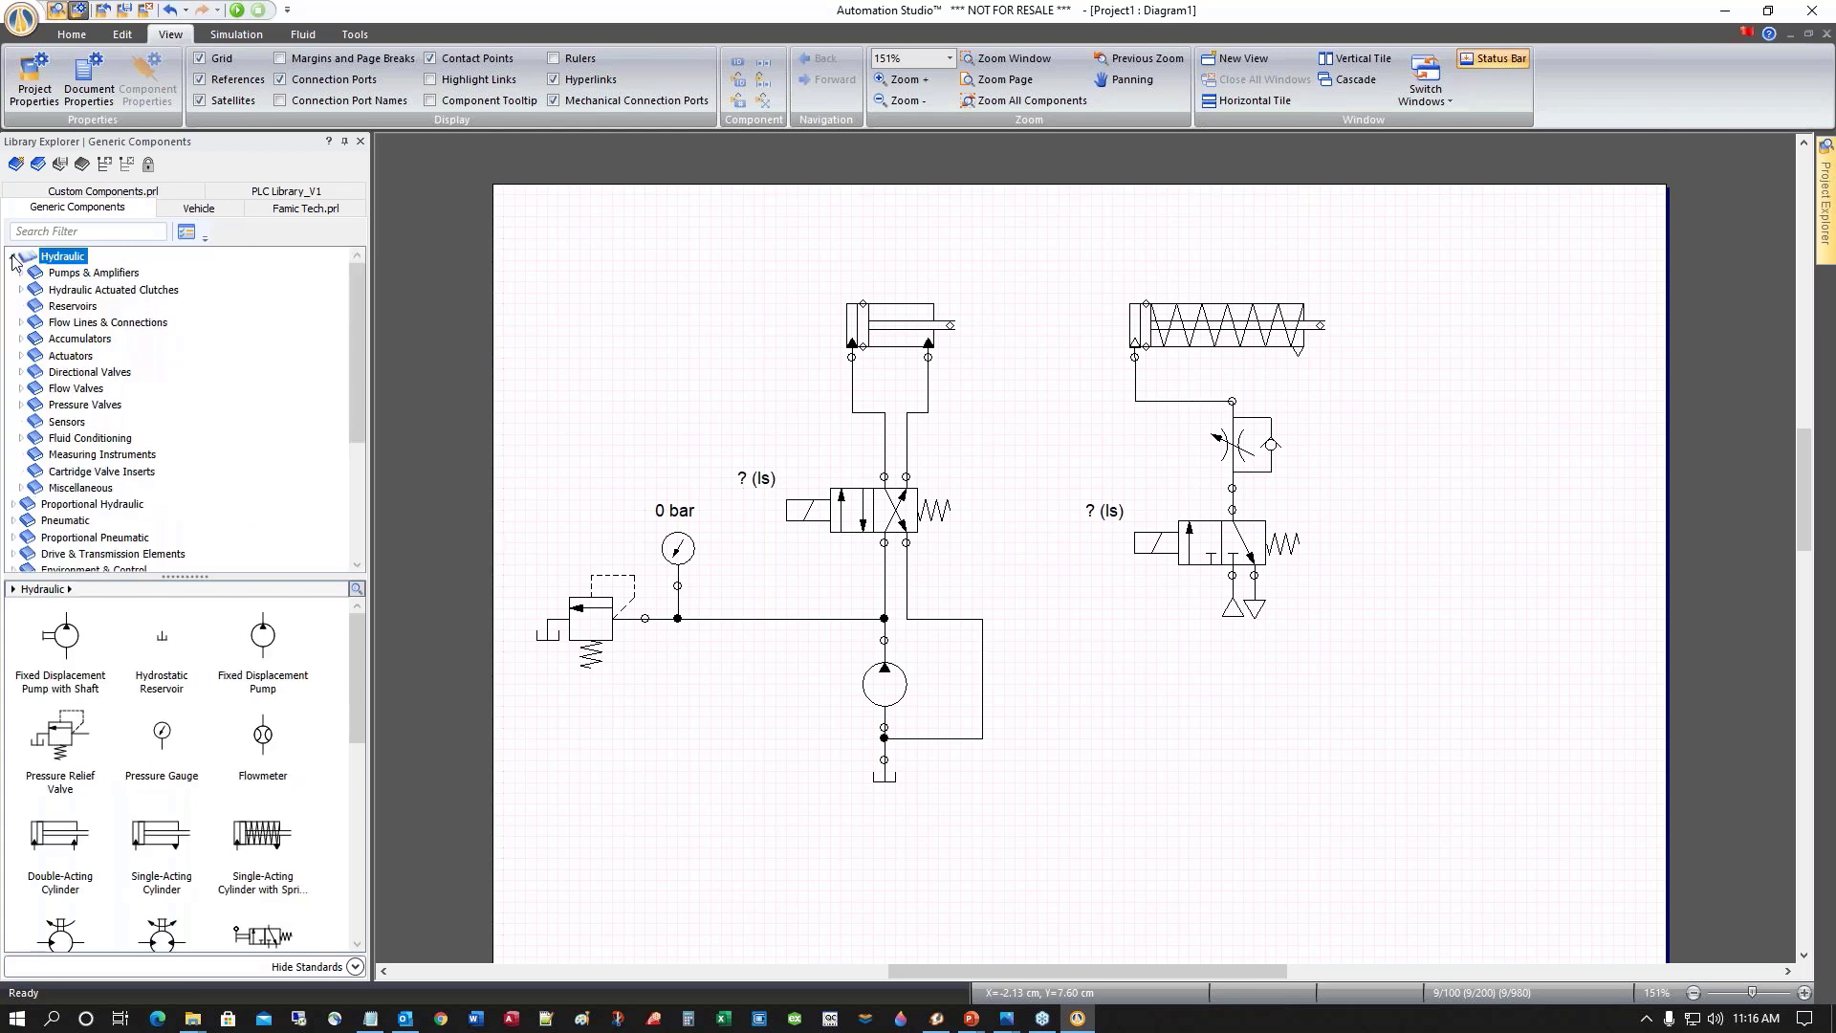
click(12, 258)
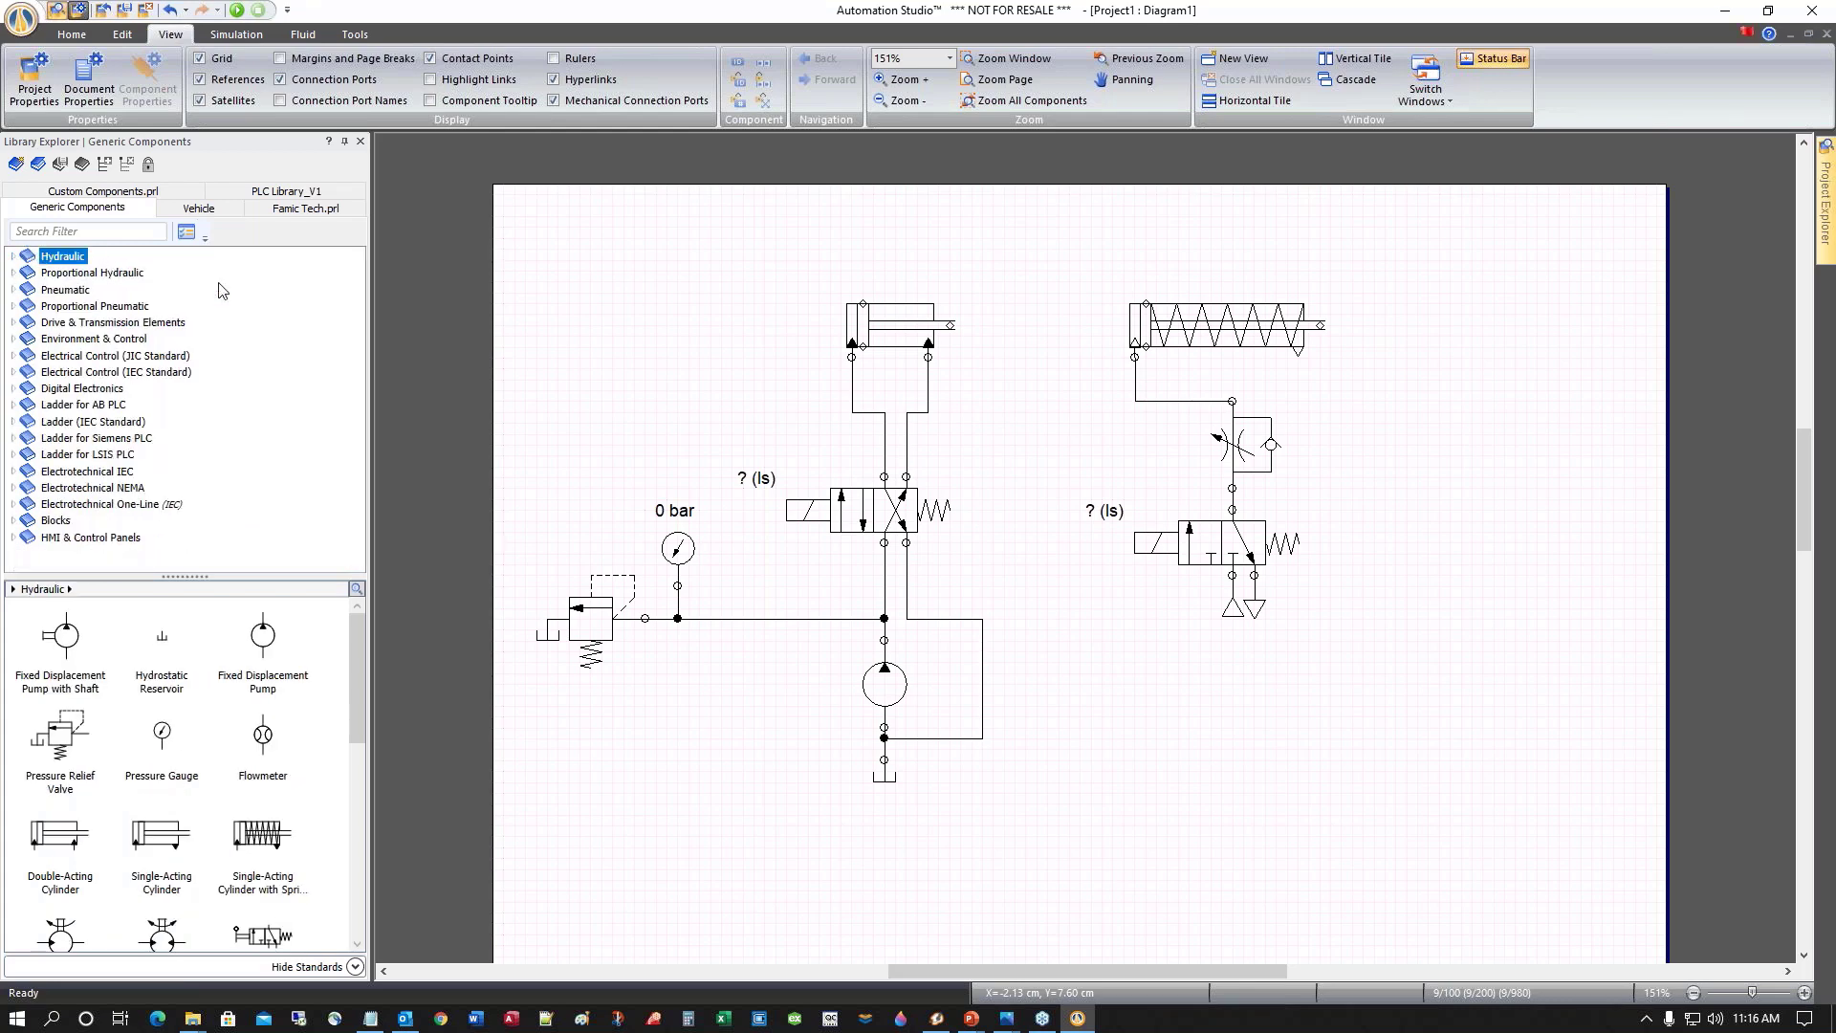
click(14, 257)
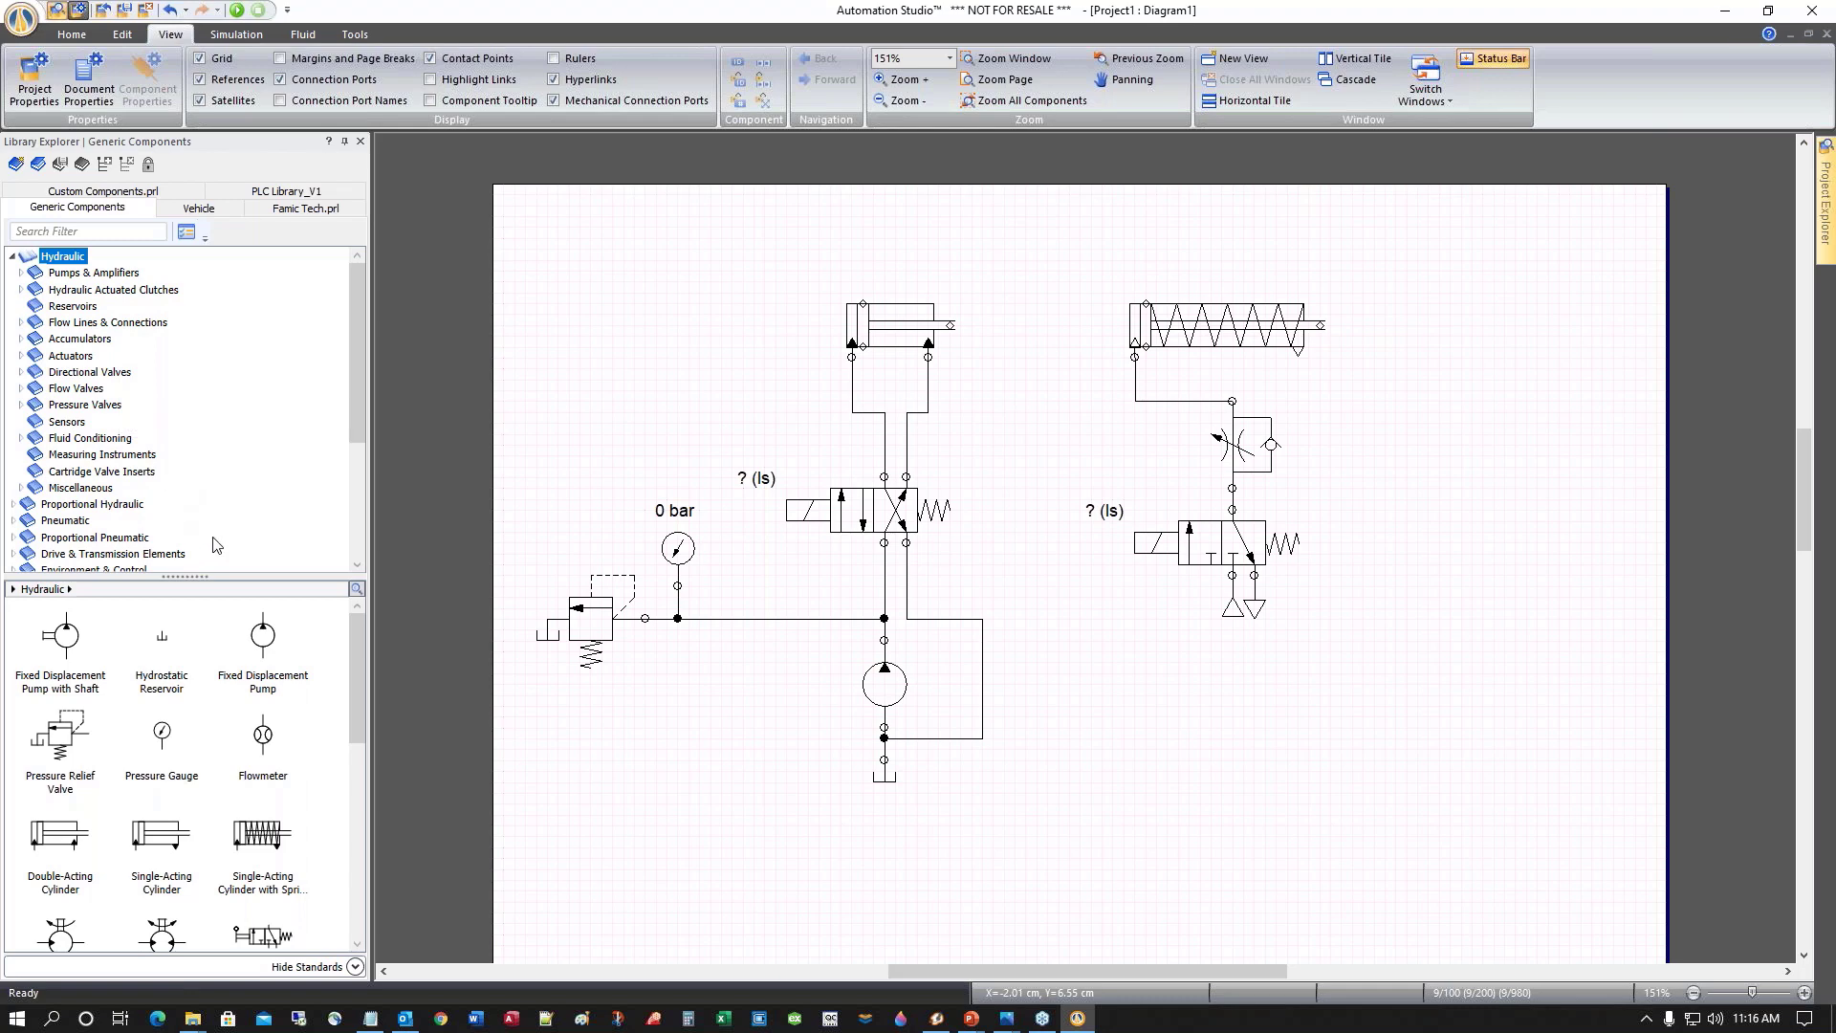
click(65, 422)
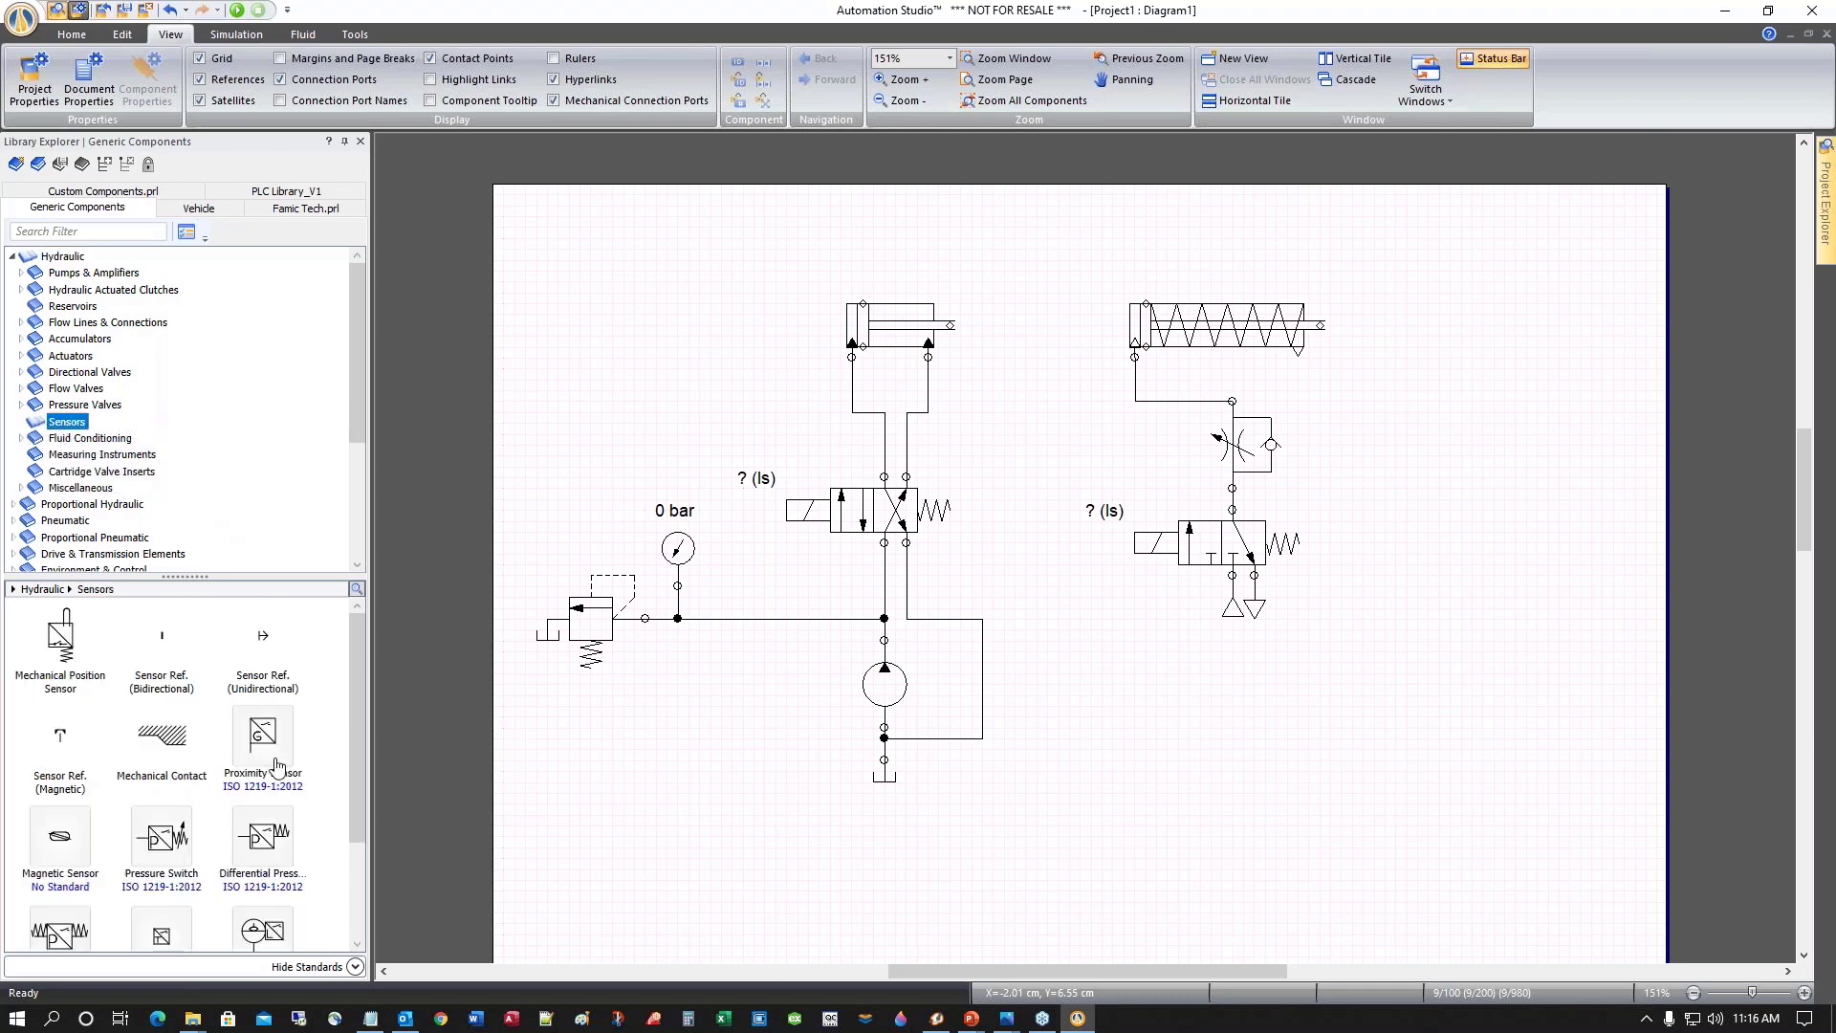
click(21, 405)
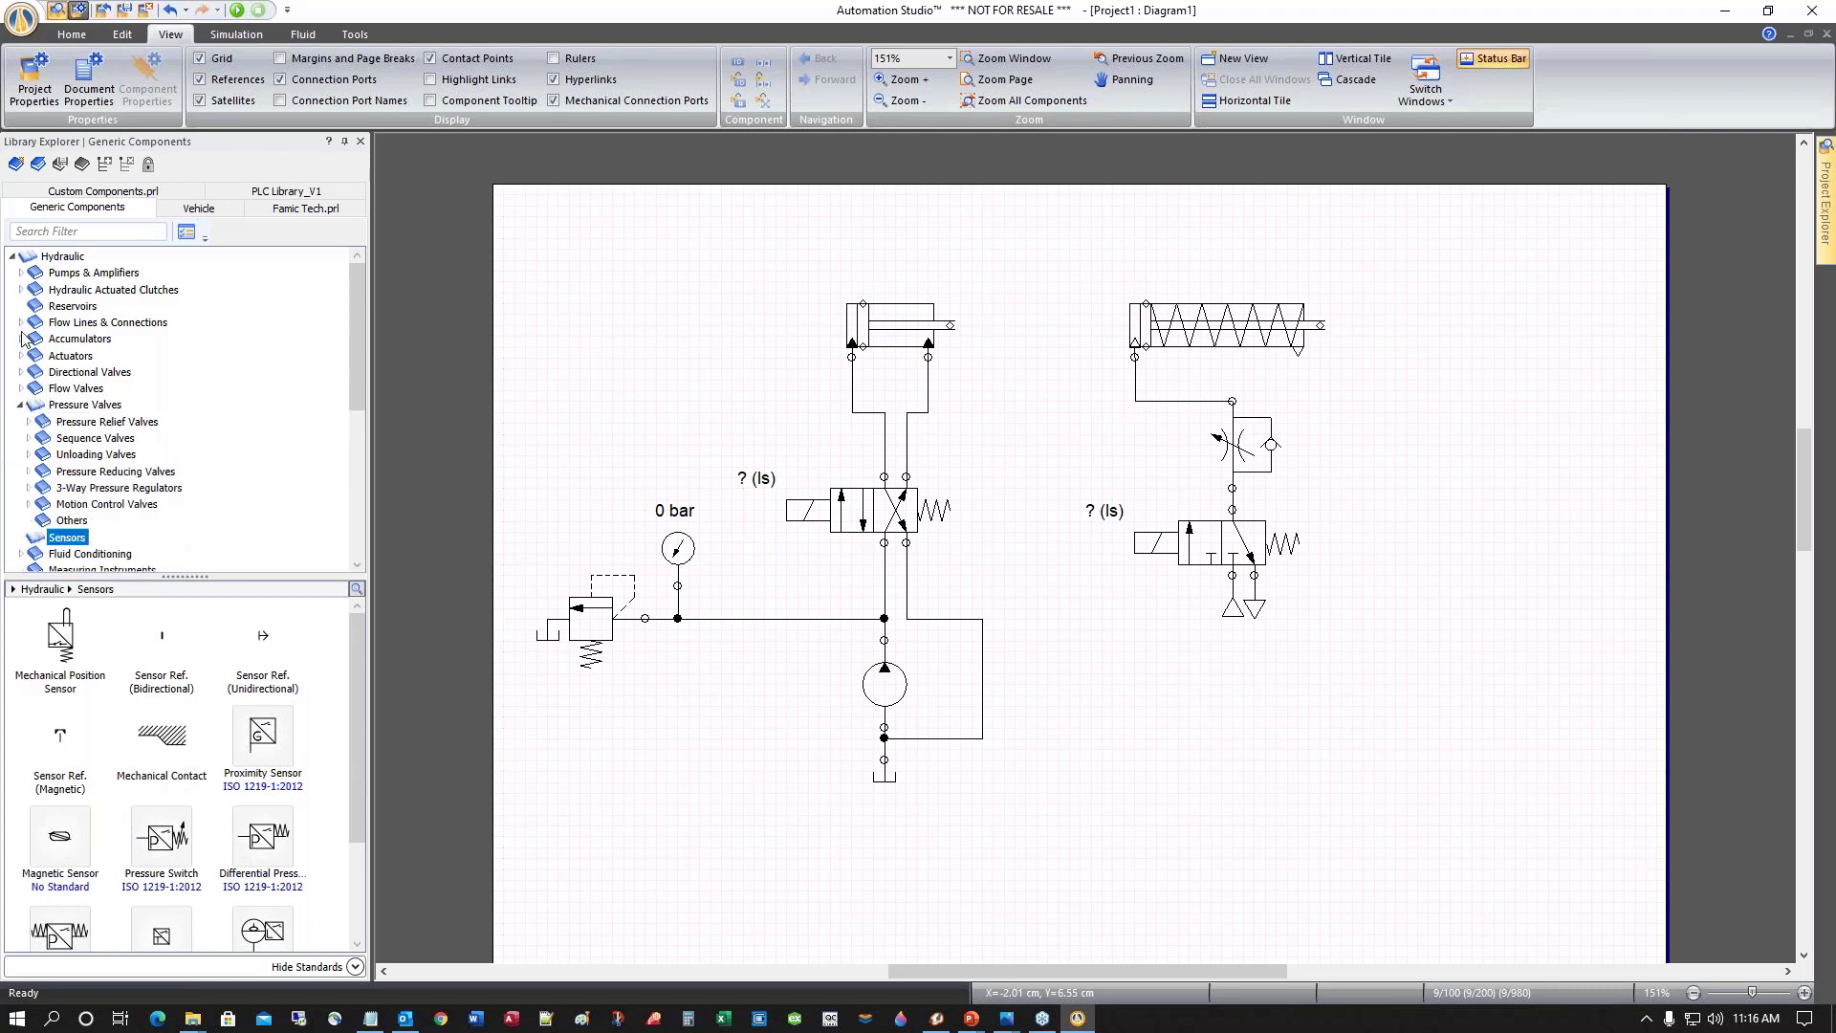
click(11, 257)
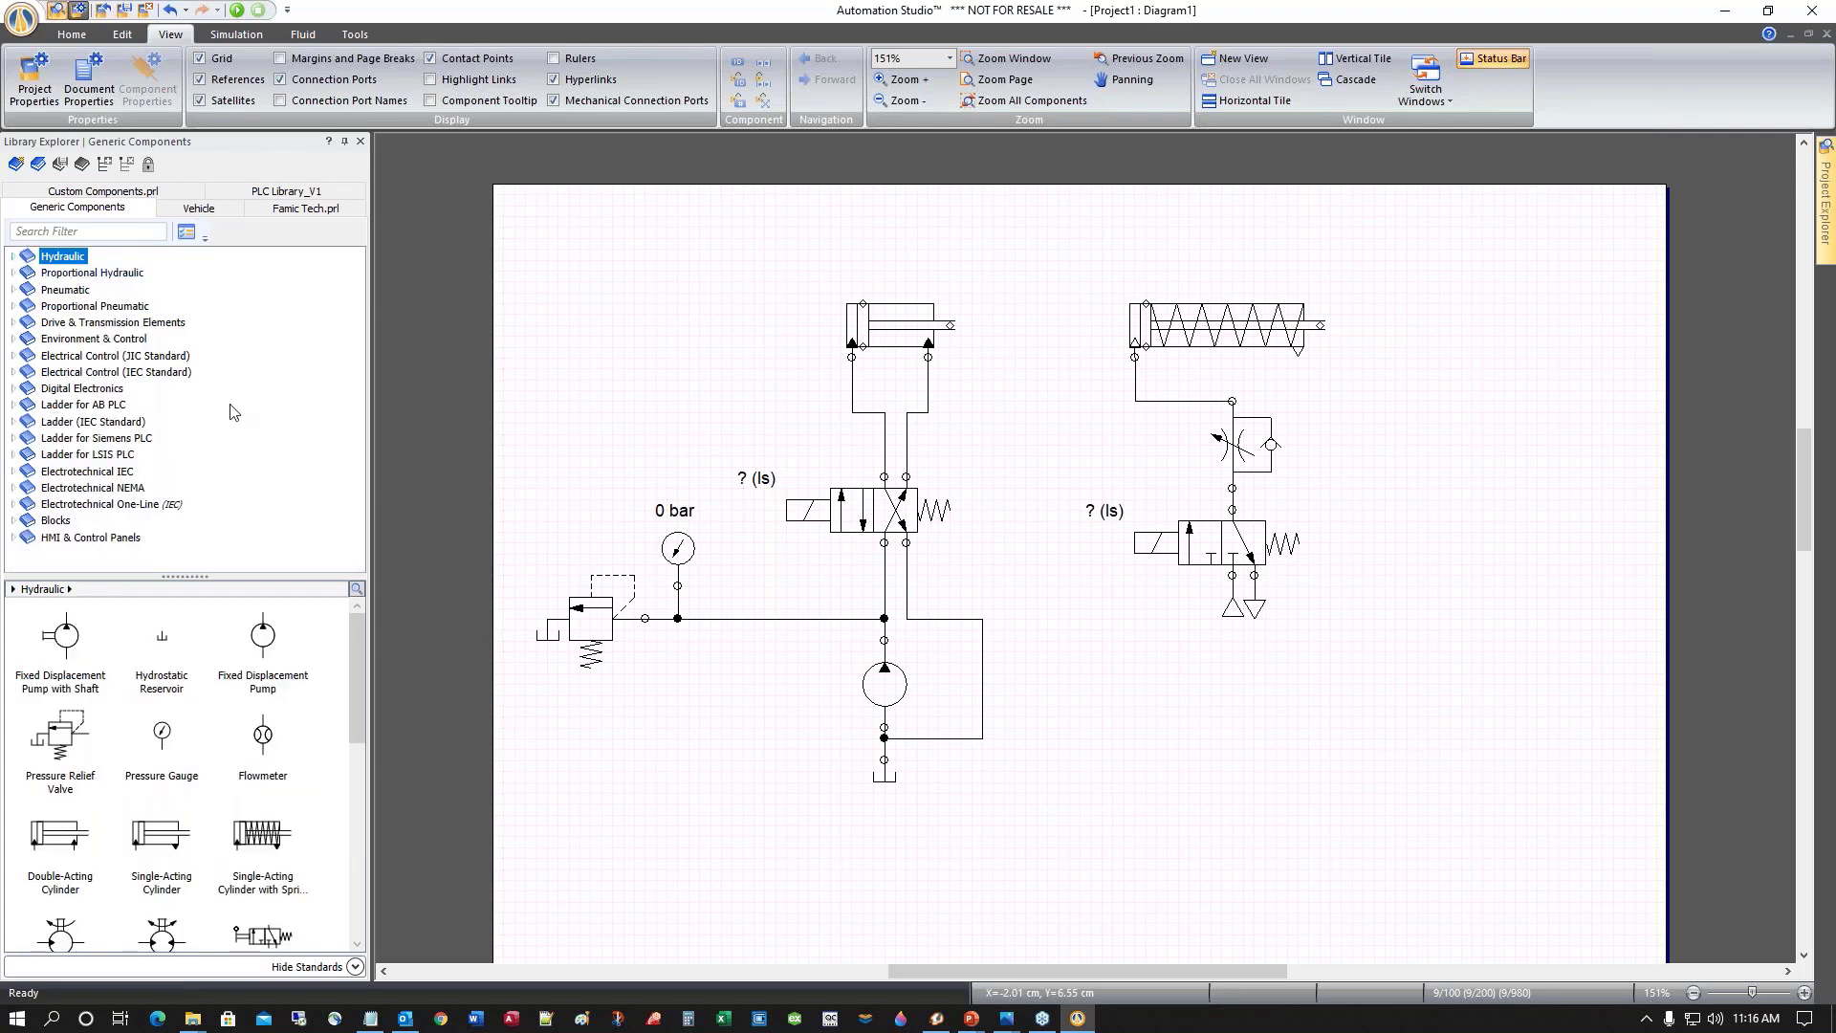
Search the generic library for "prox" and choose the No Standard version of the hydraulic proximity sensor
click(39, 230)
text(prox)
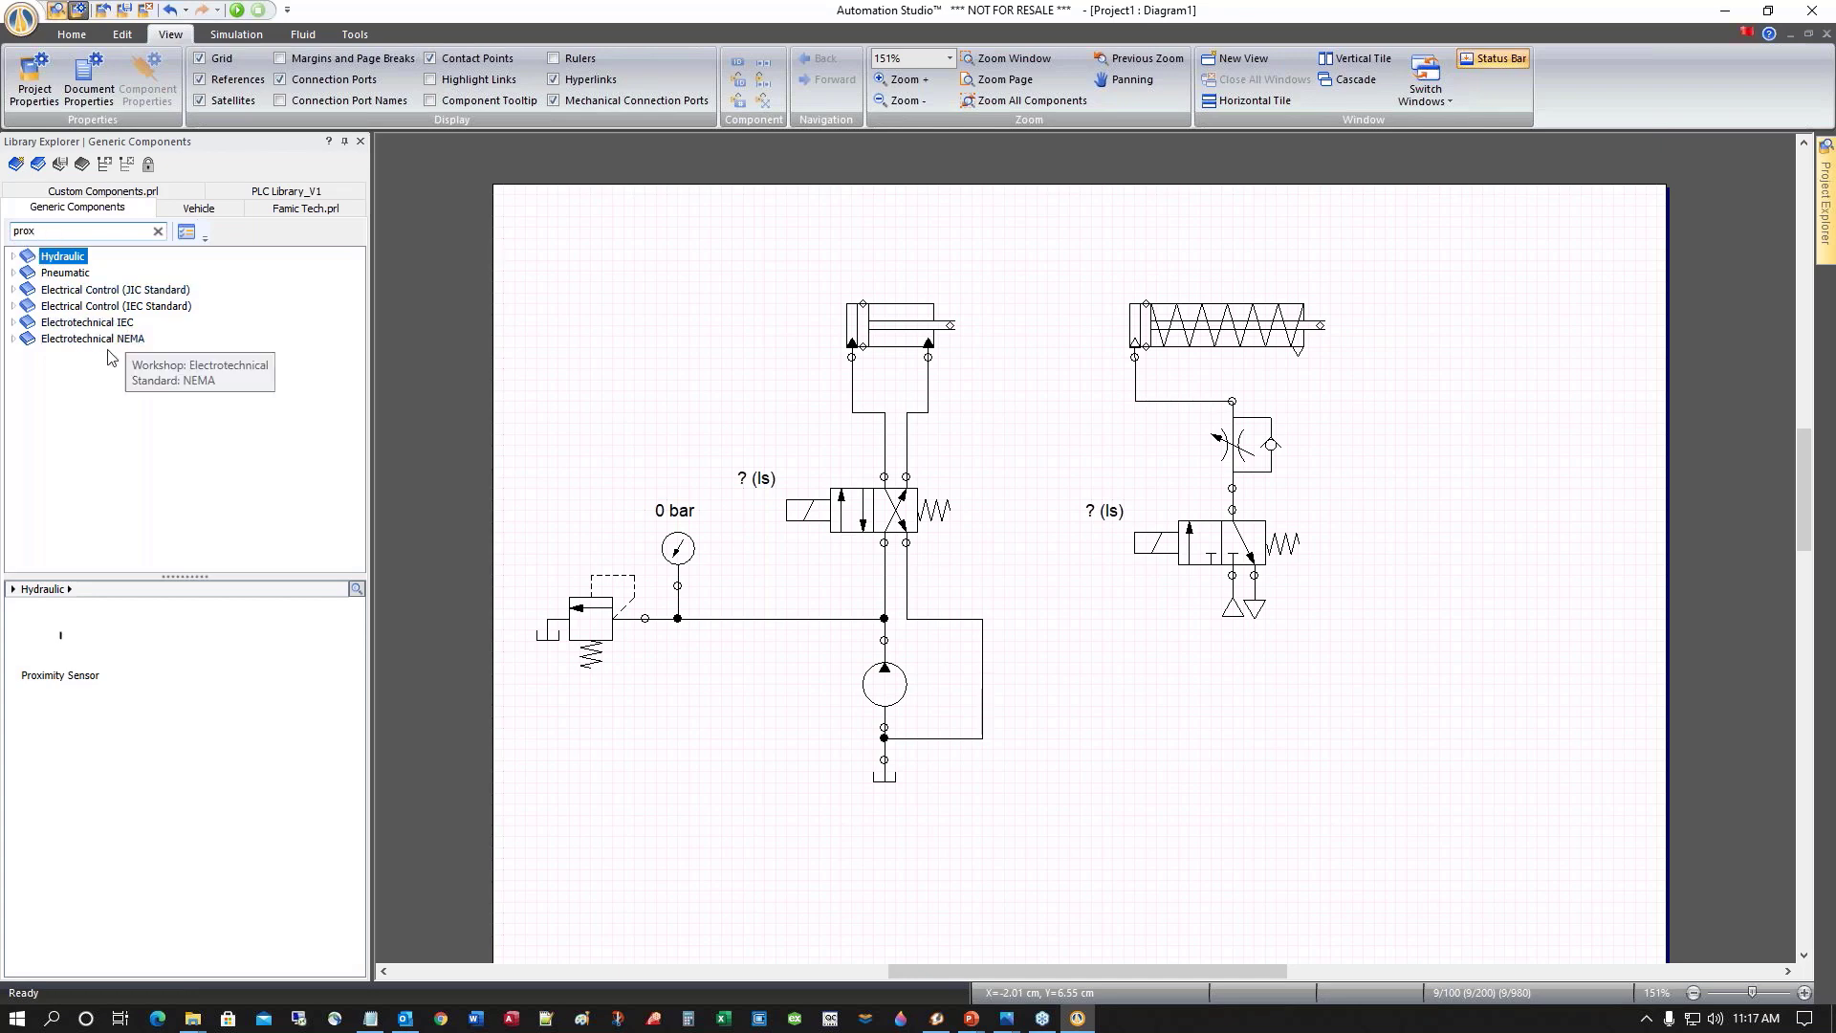
click(12, 258)
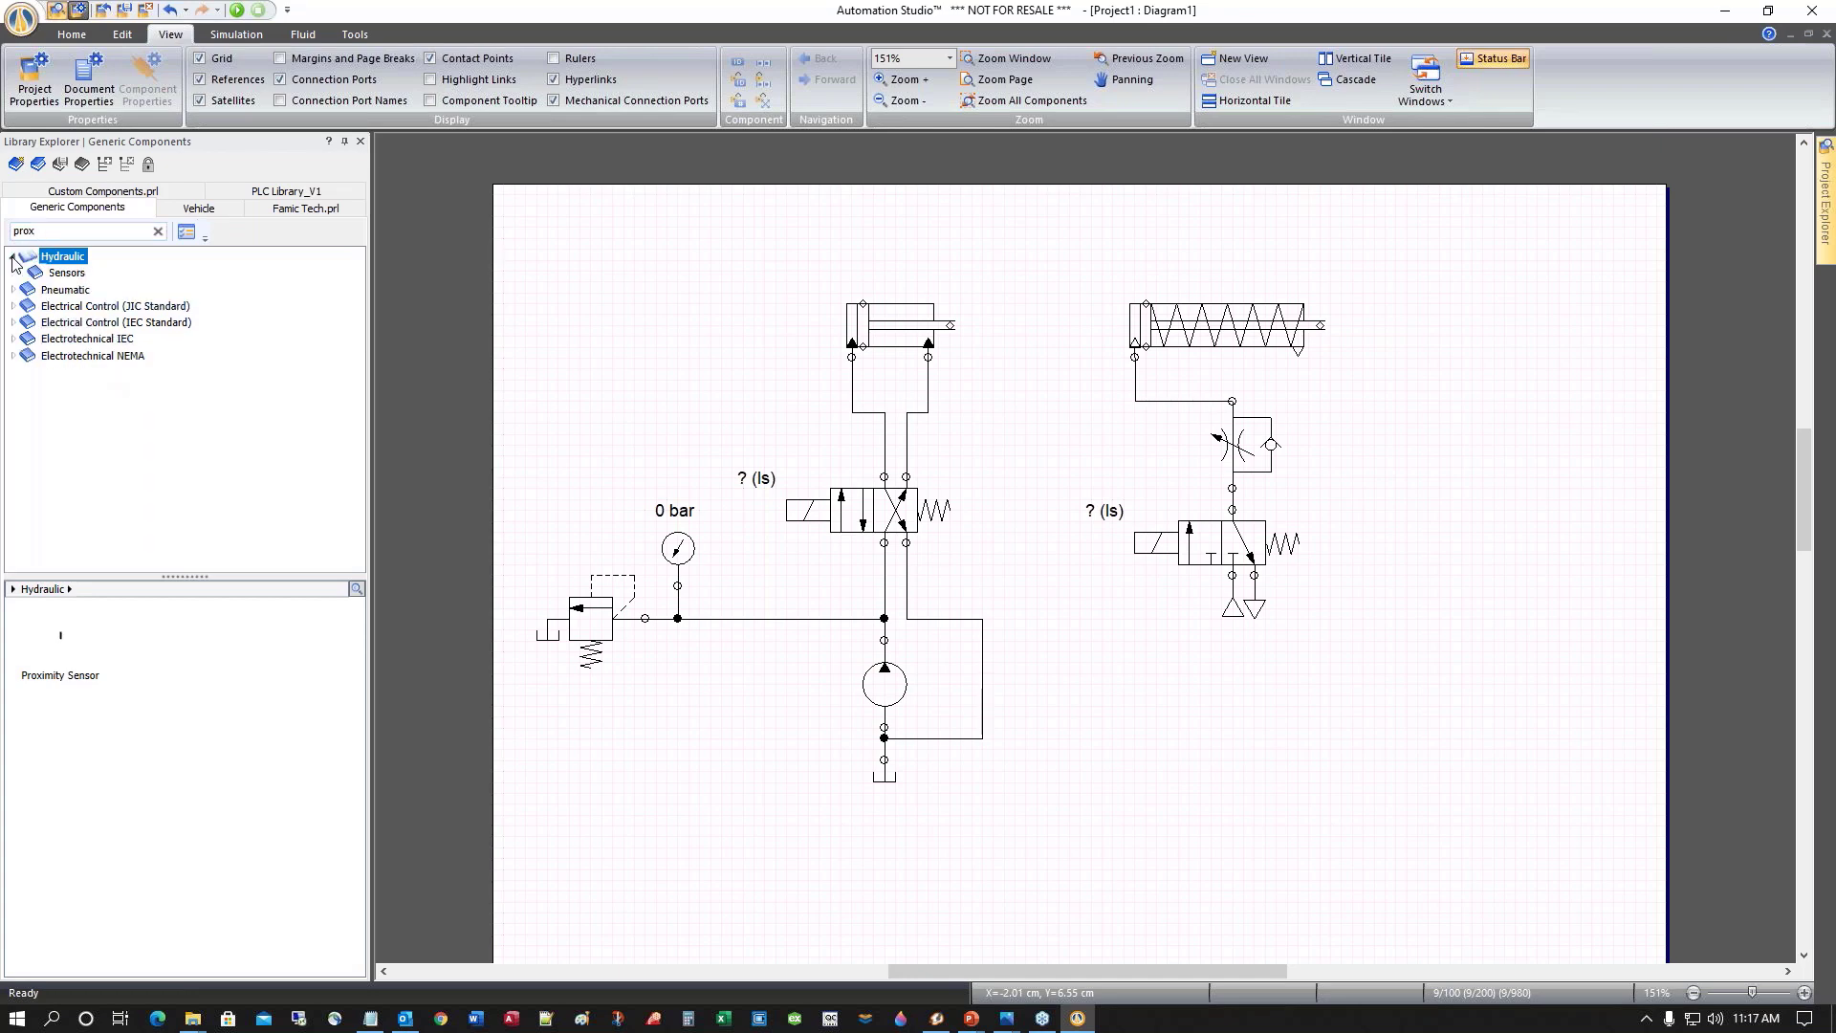
click(63, 275)
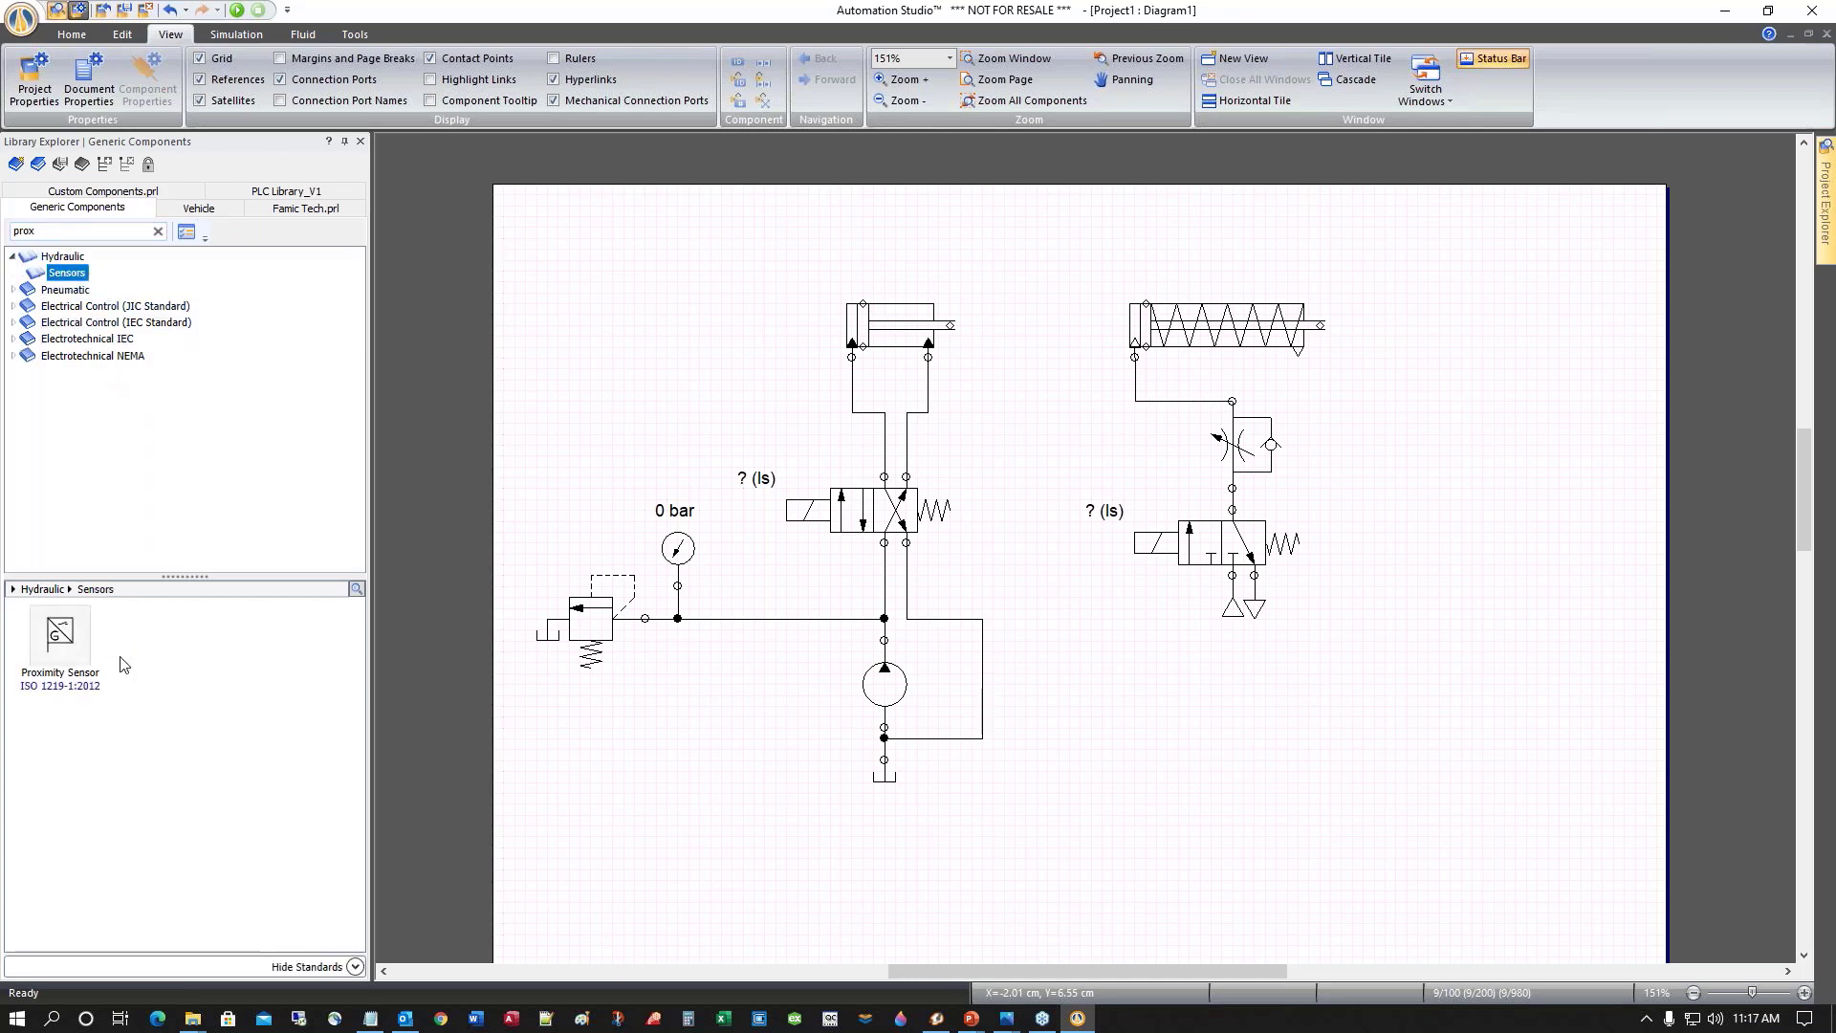
click(60, 638)
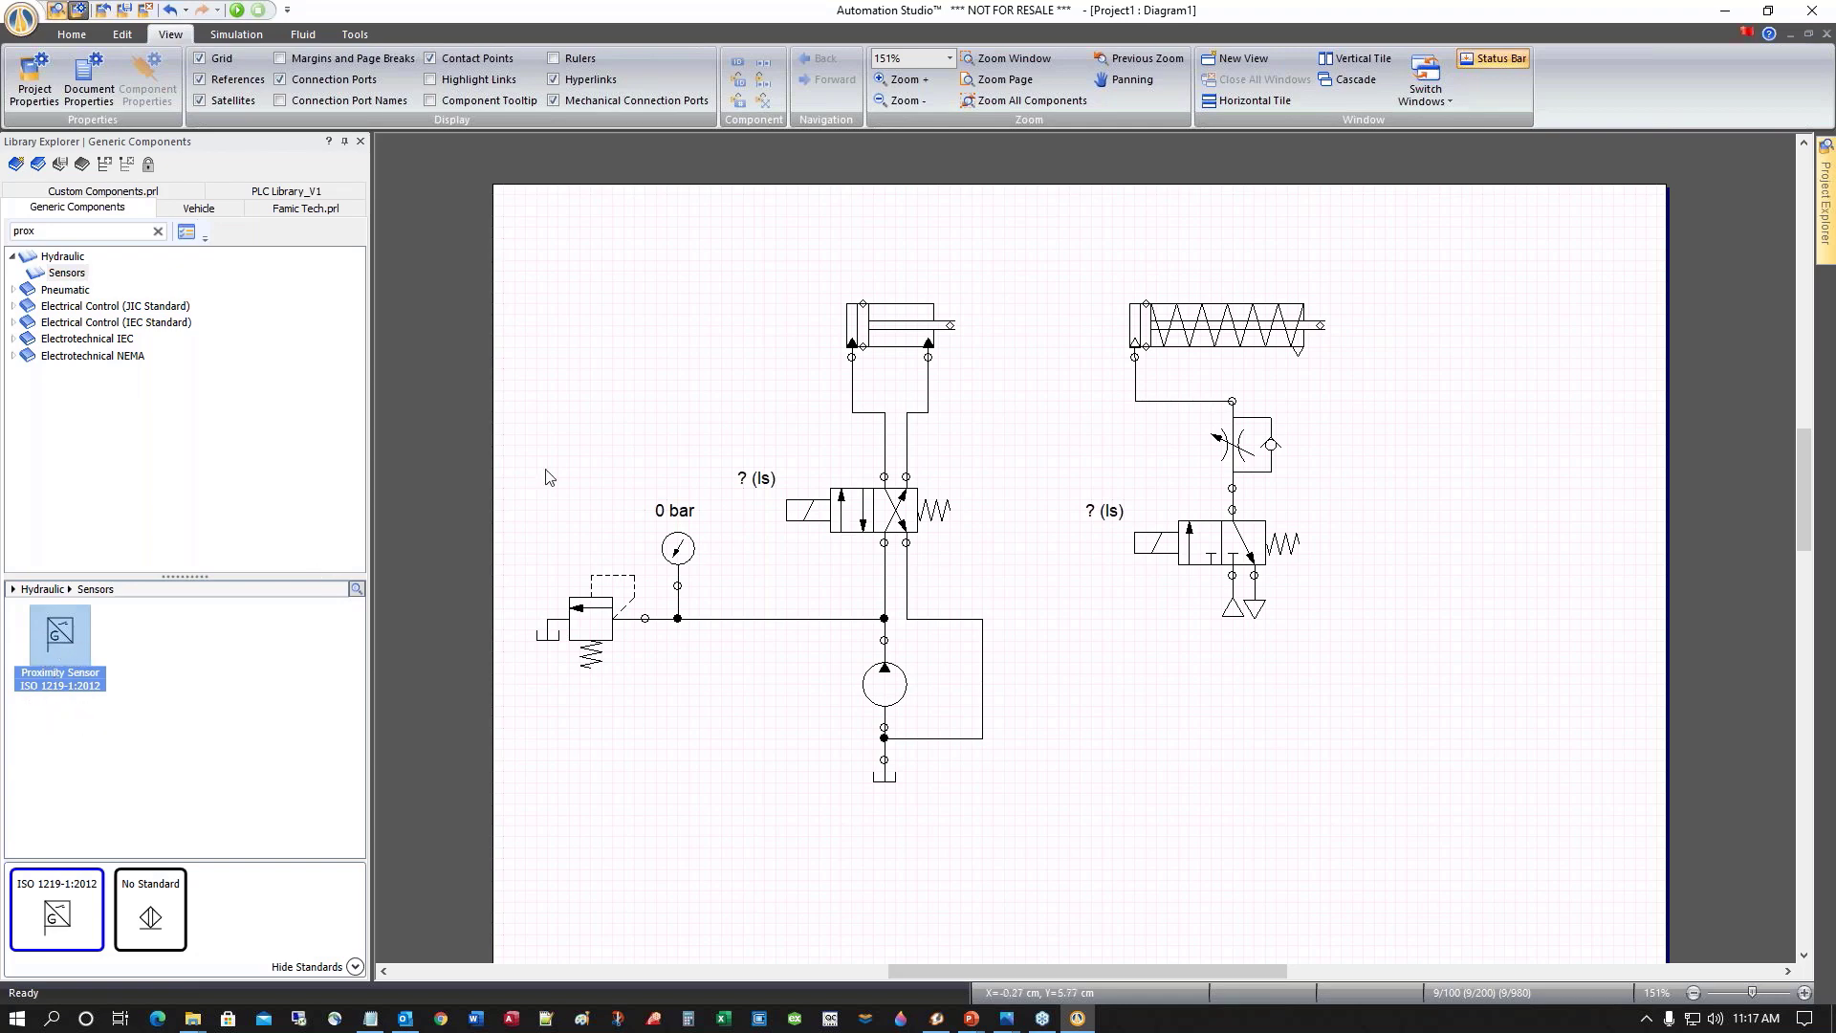
click(151, 923)
Place the proximity sensor with alias a0 above the double-acting cylinder and attach it to the contact point at the retracted piston
drag(152, 923, 869, 230)
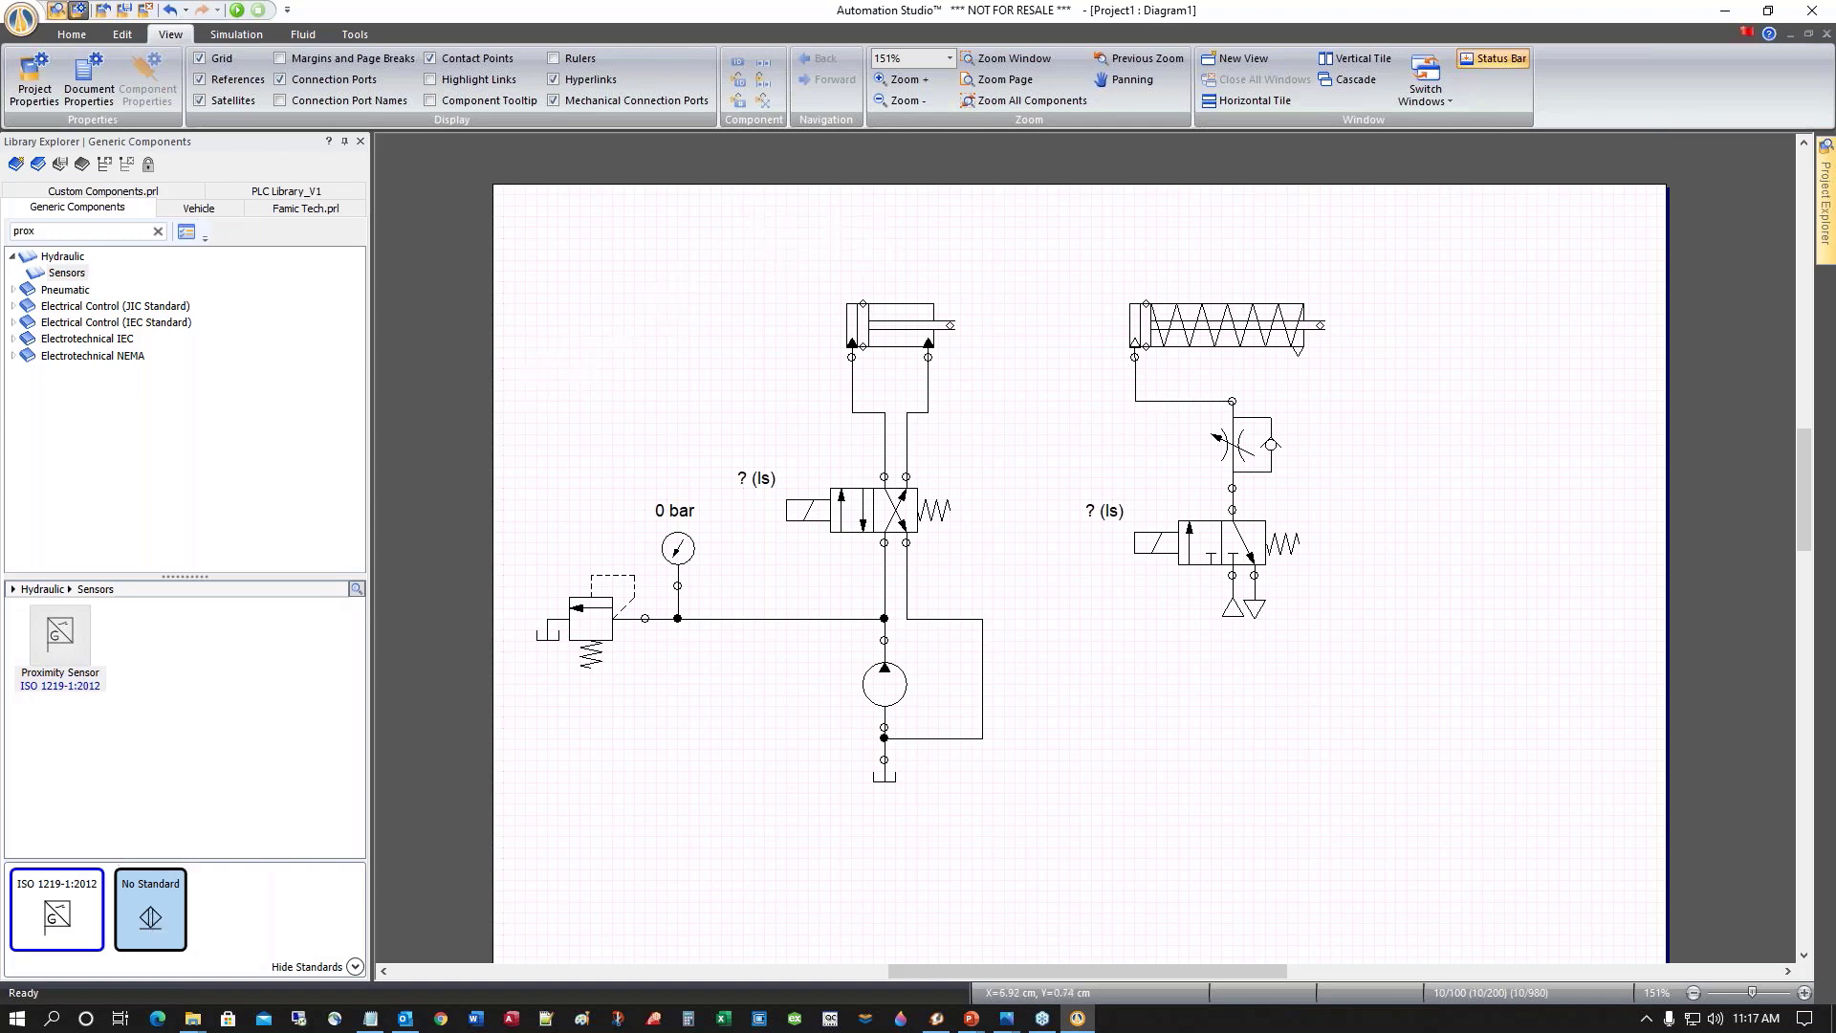
drag(881, 308, 924, 545)
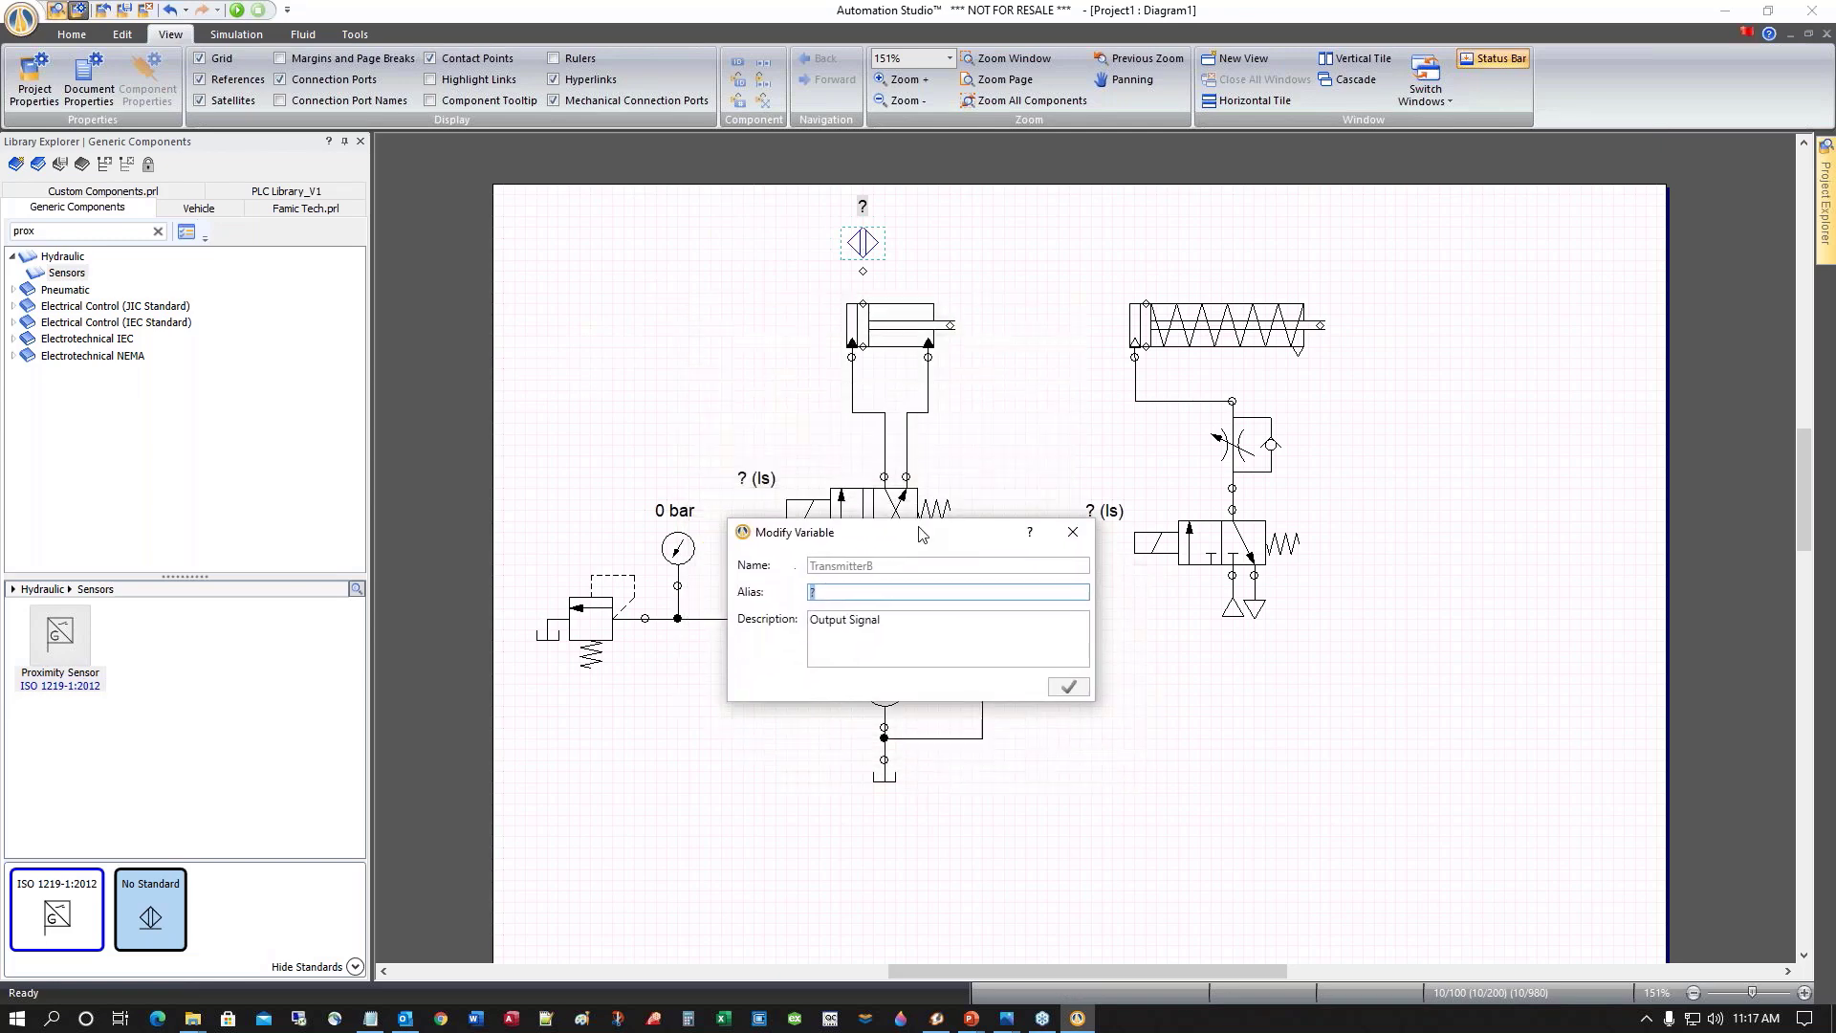
text(a0)
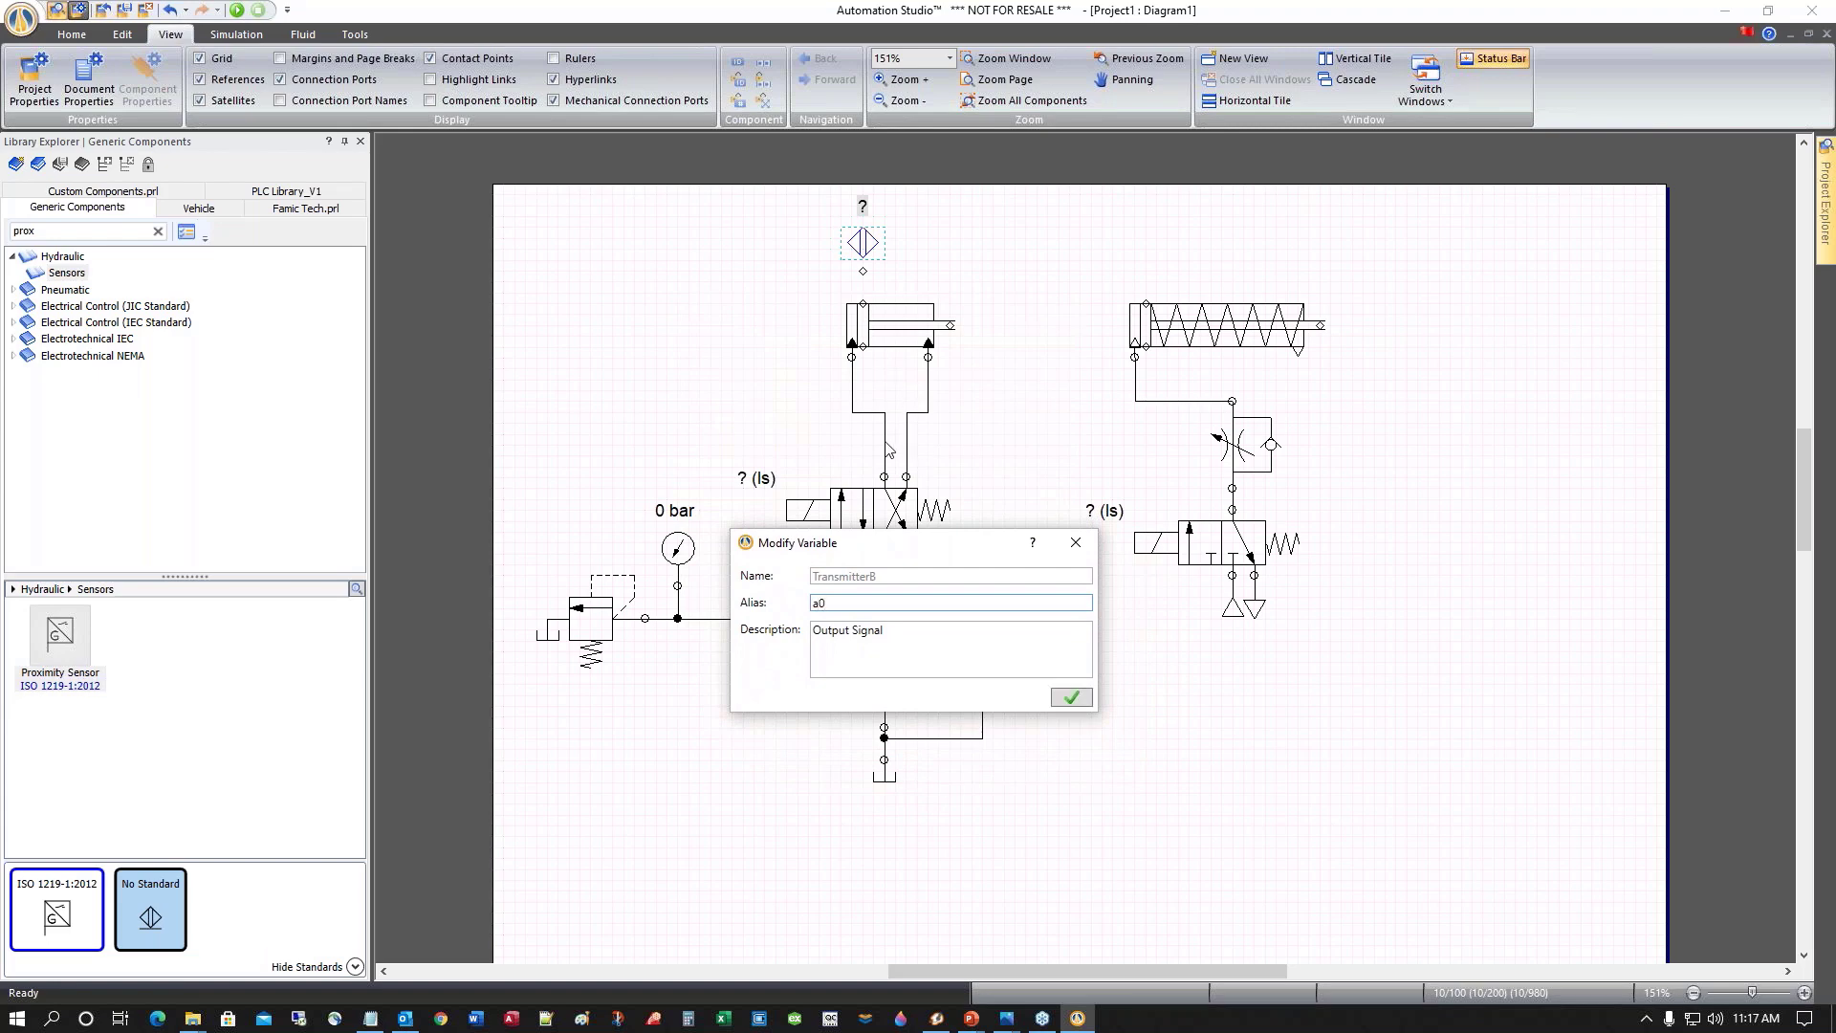
key(Return)
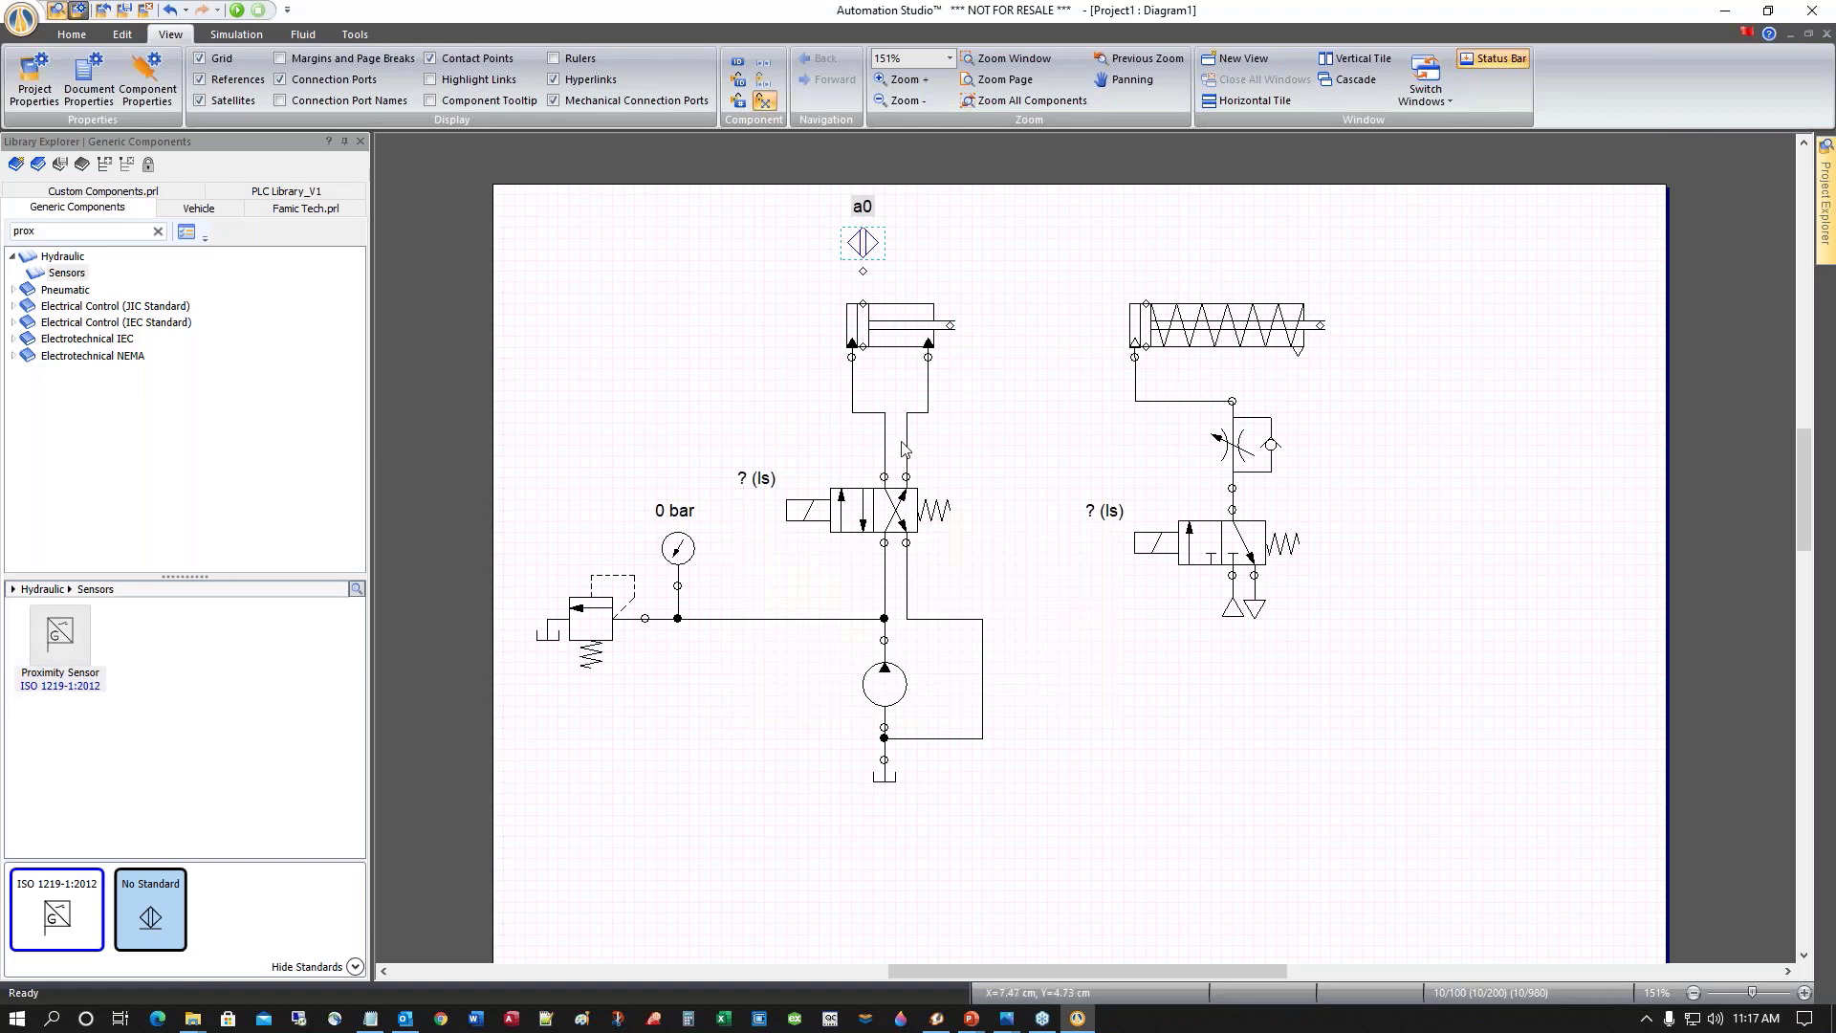
scroll(986, 463, up, 2)
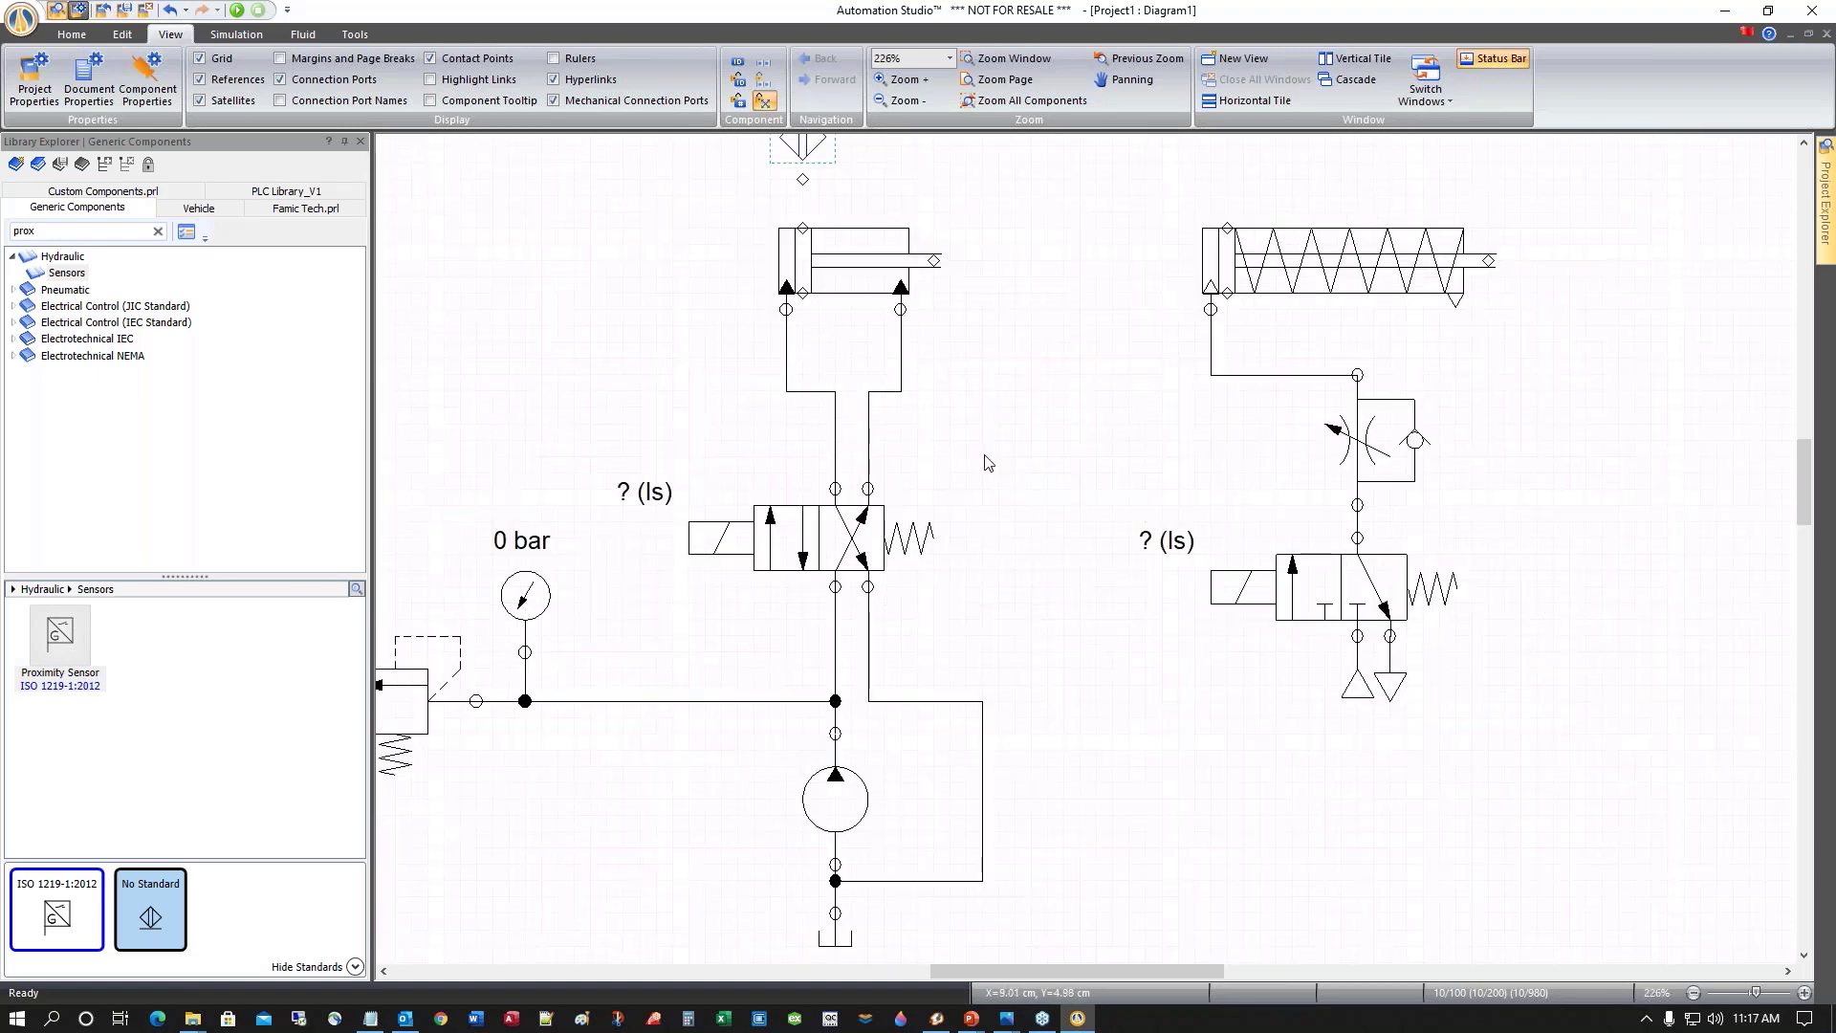
scroll(999, 477, up, 3)
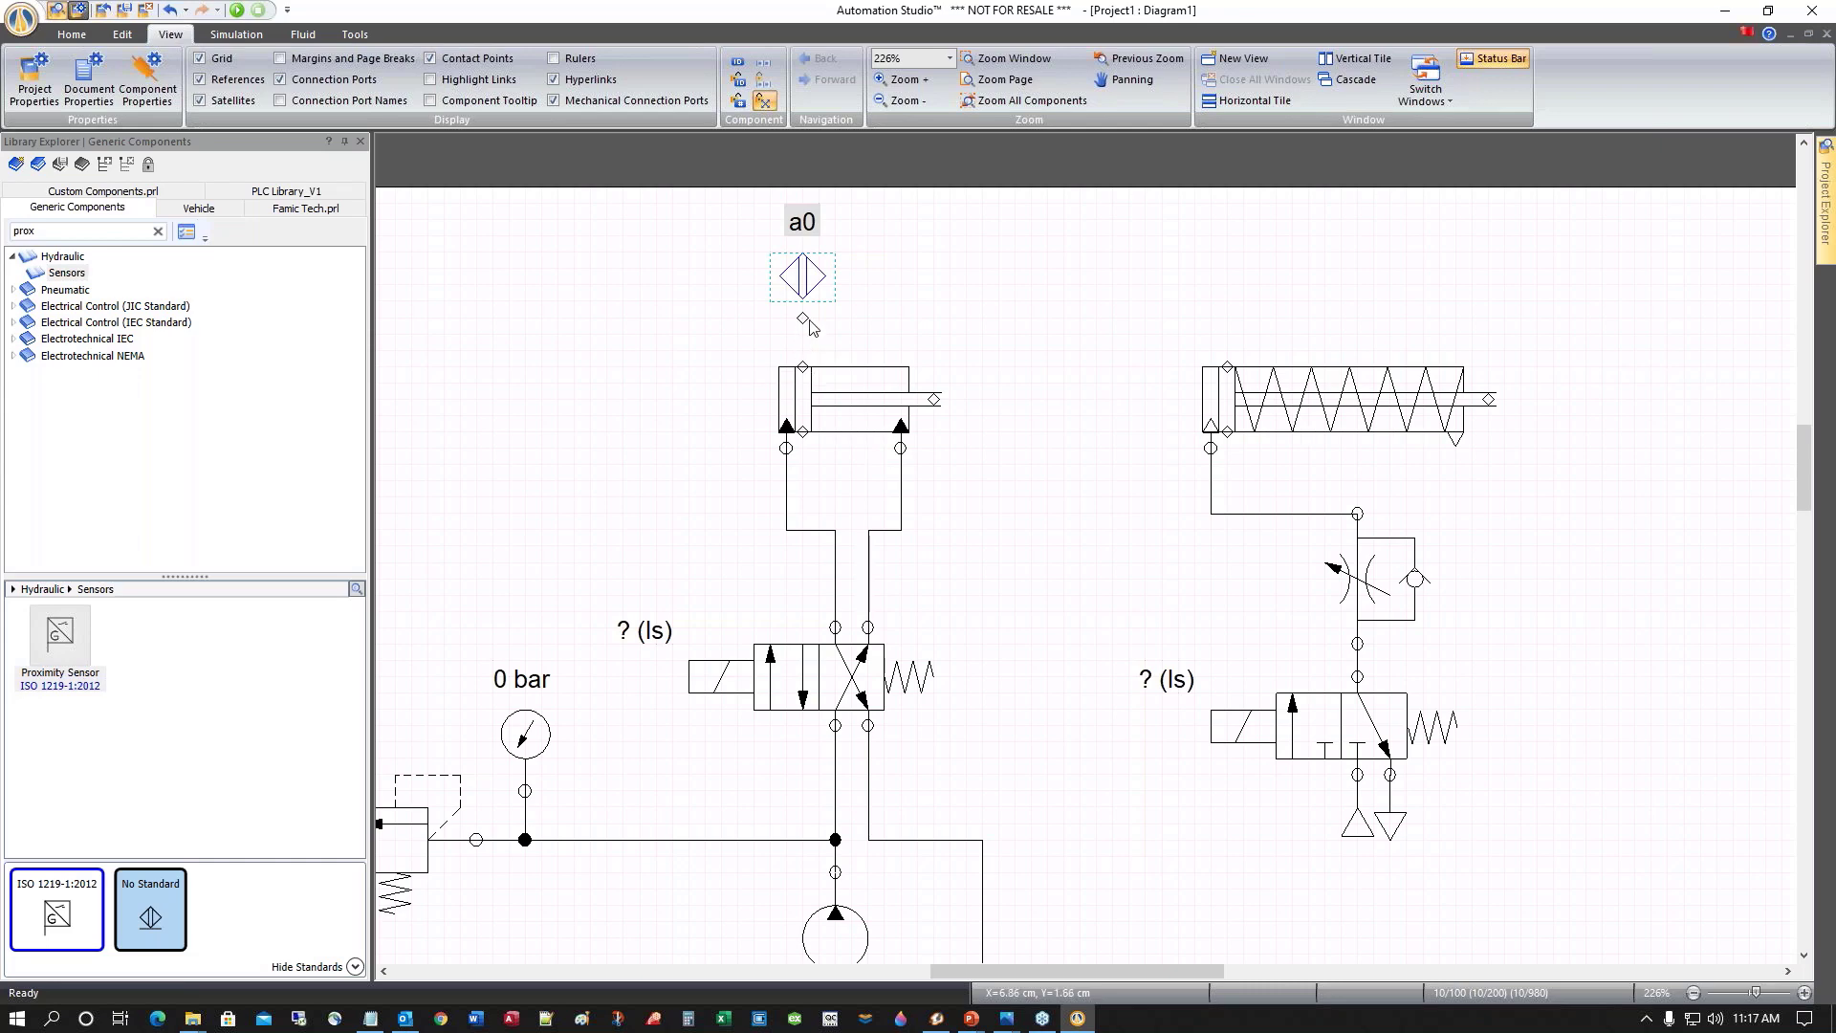
drag(809, 277, 811, 335)
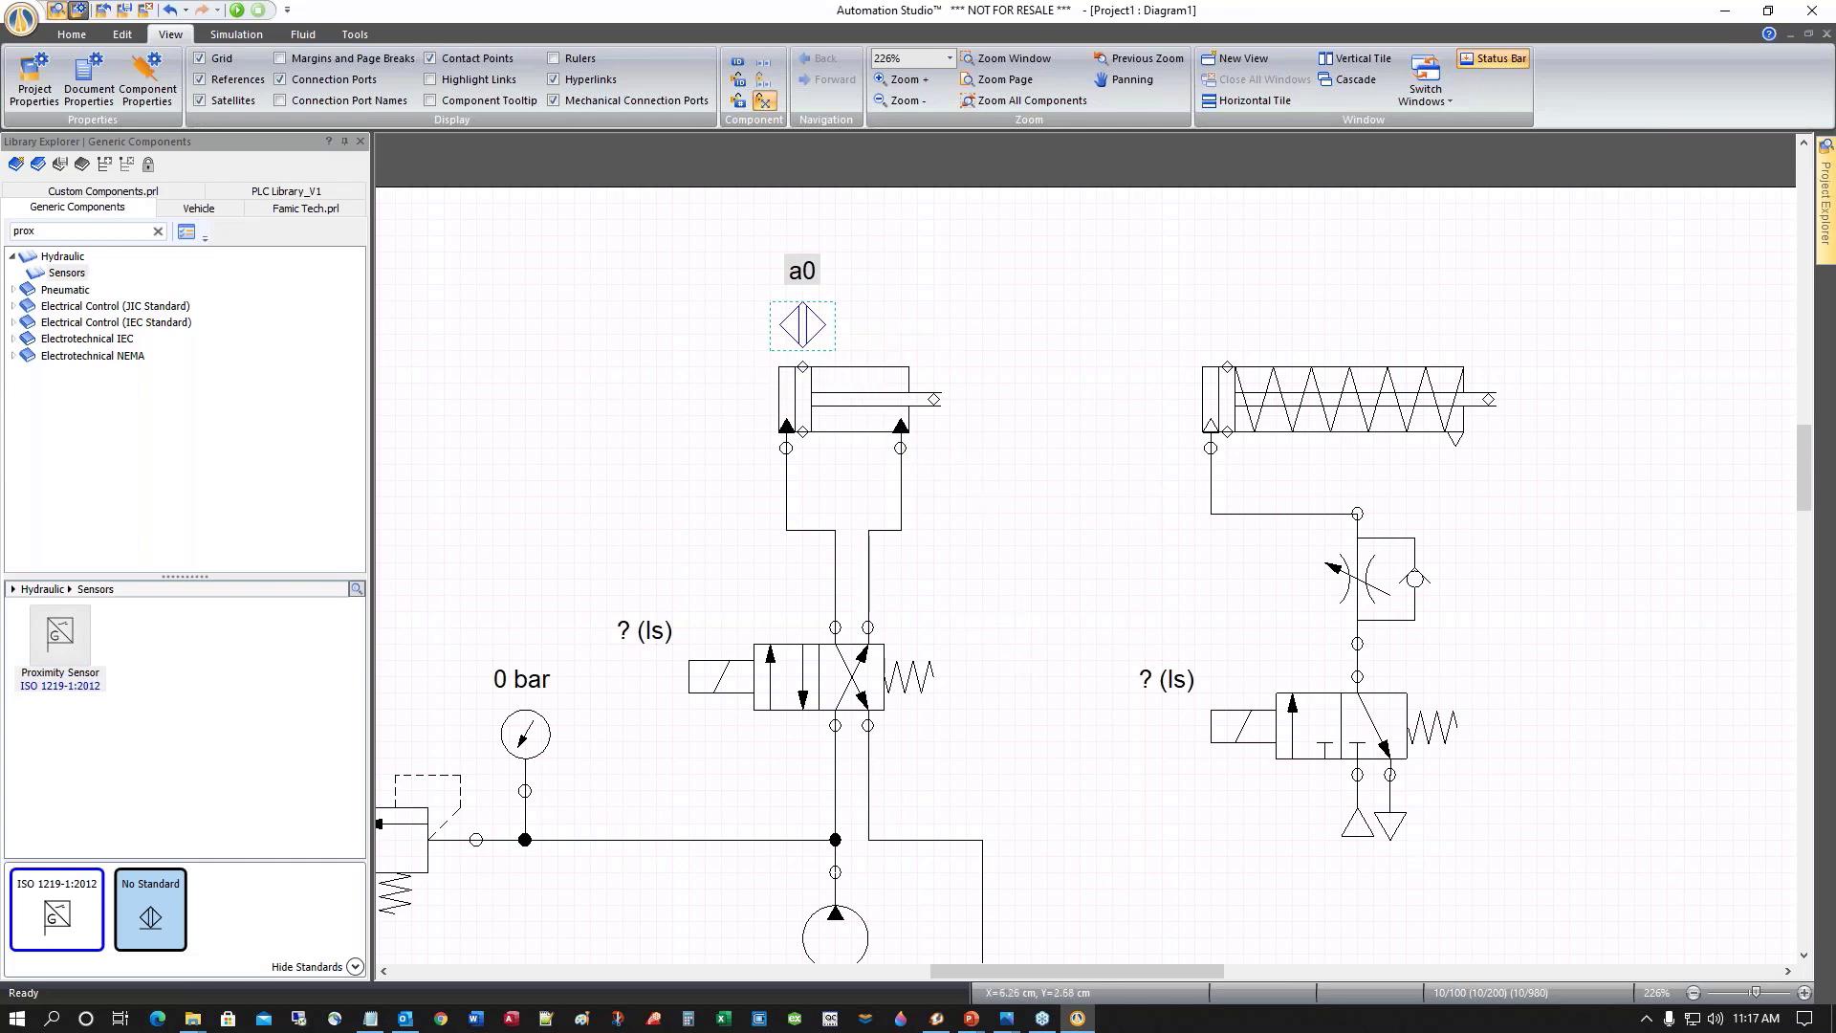
Add a second No Standard proximity sensor with alias a1 above the double-acting cylinder's rod end
drag(150, 916, 974, 270)
text(a1)
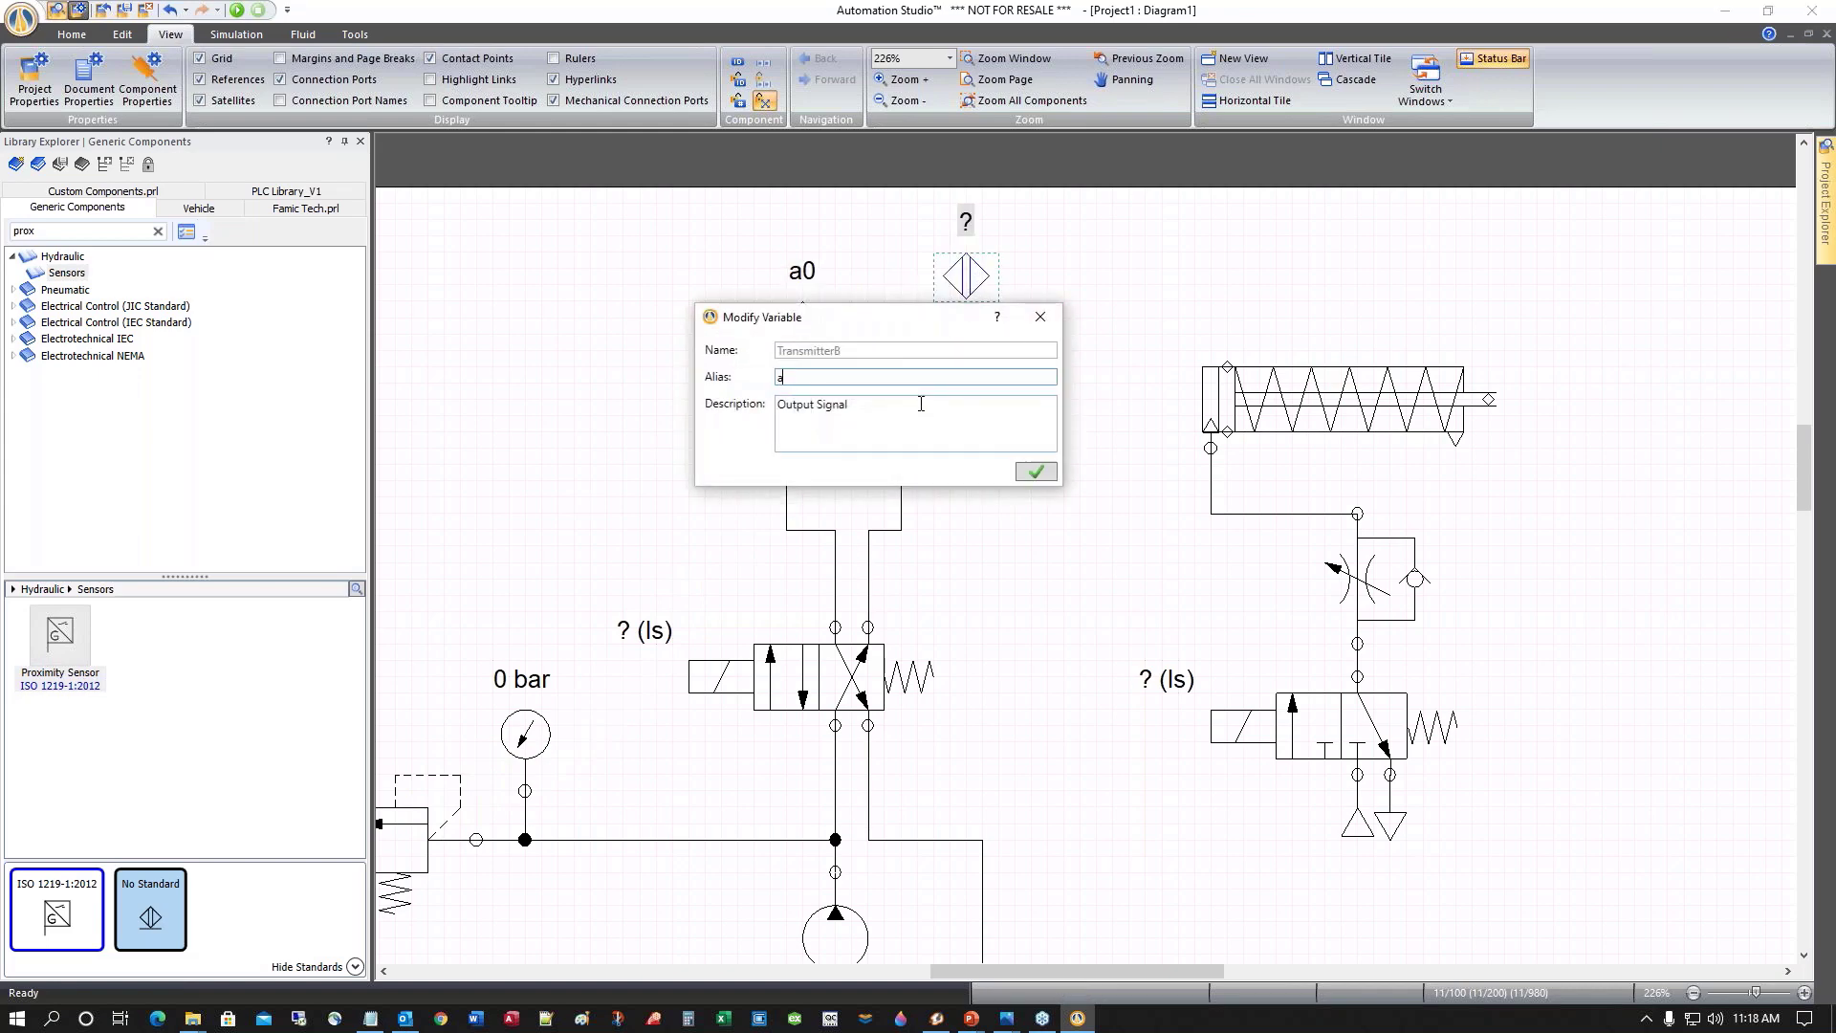
click(1041, 481)
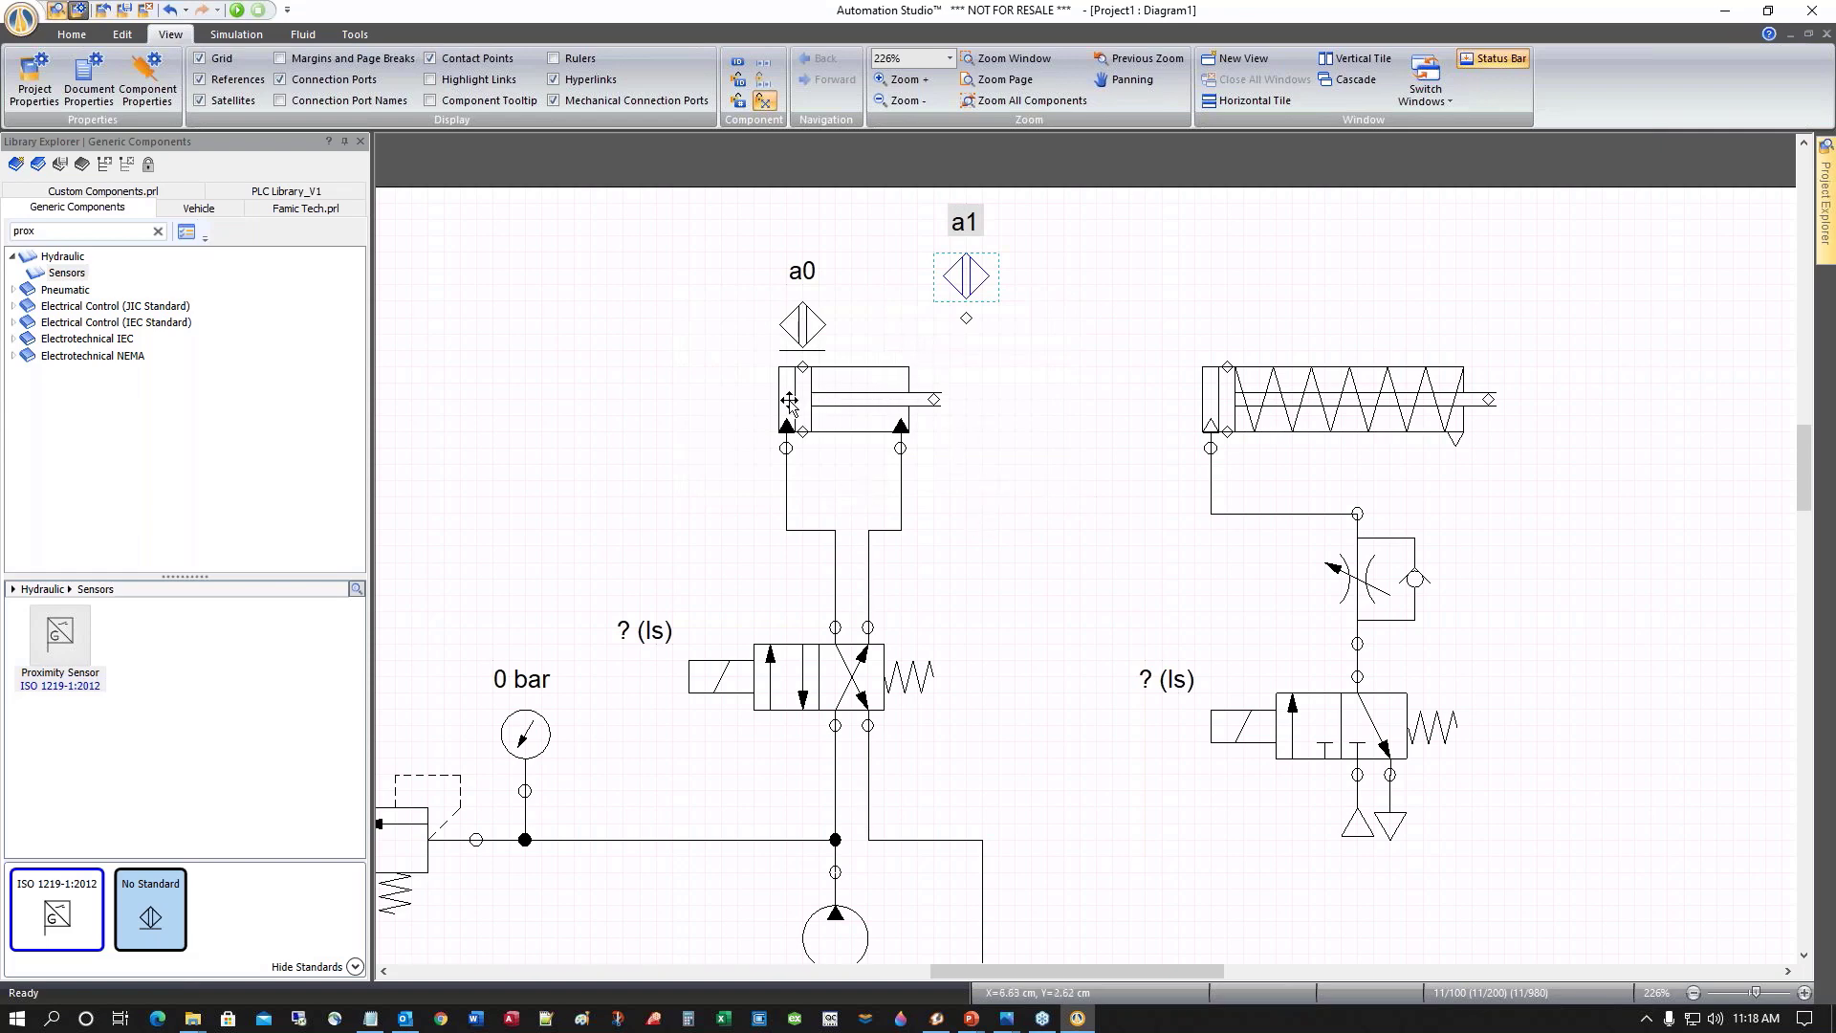
Set the double-acting cylinder's extension to 100 % and attach sensor a1 to the contact point at the extended piston
double_click(789, 397)
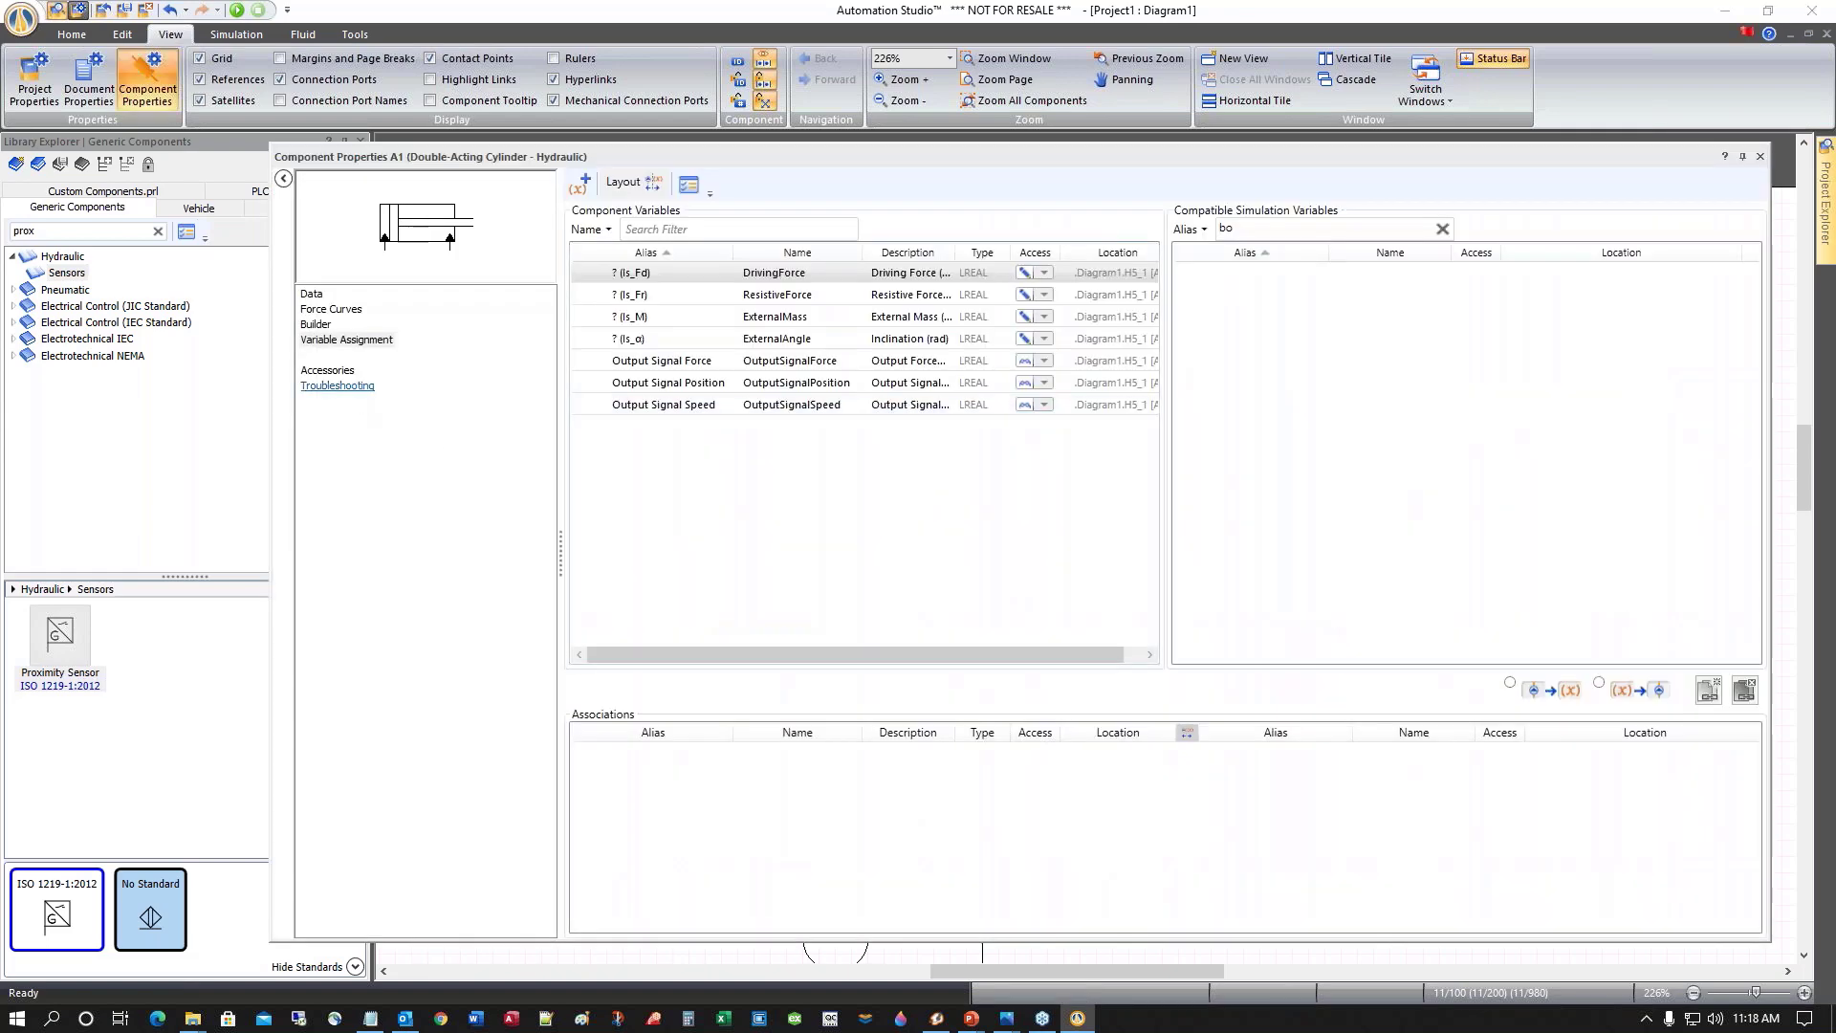
click(316, 297)
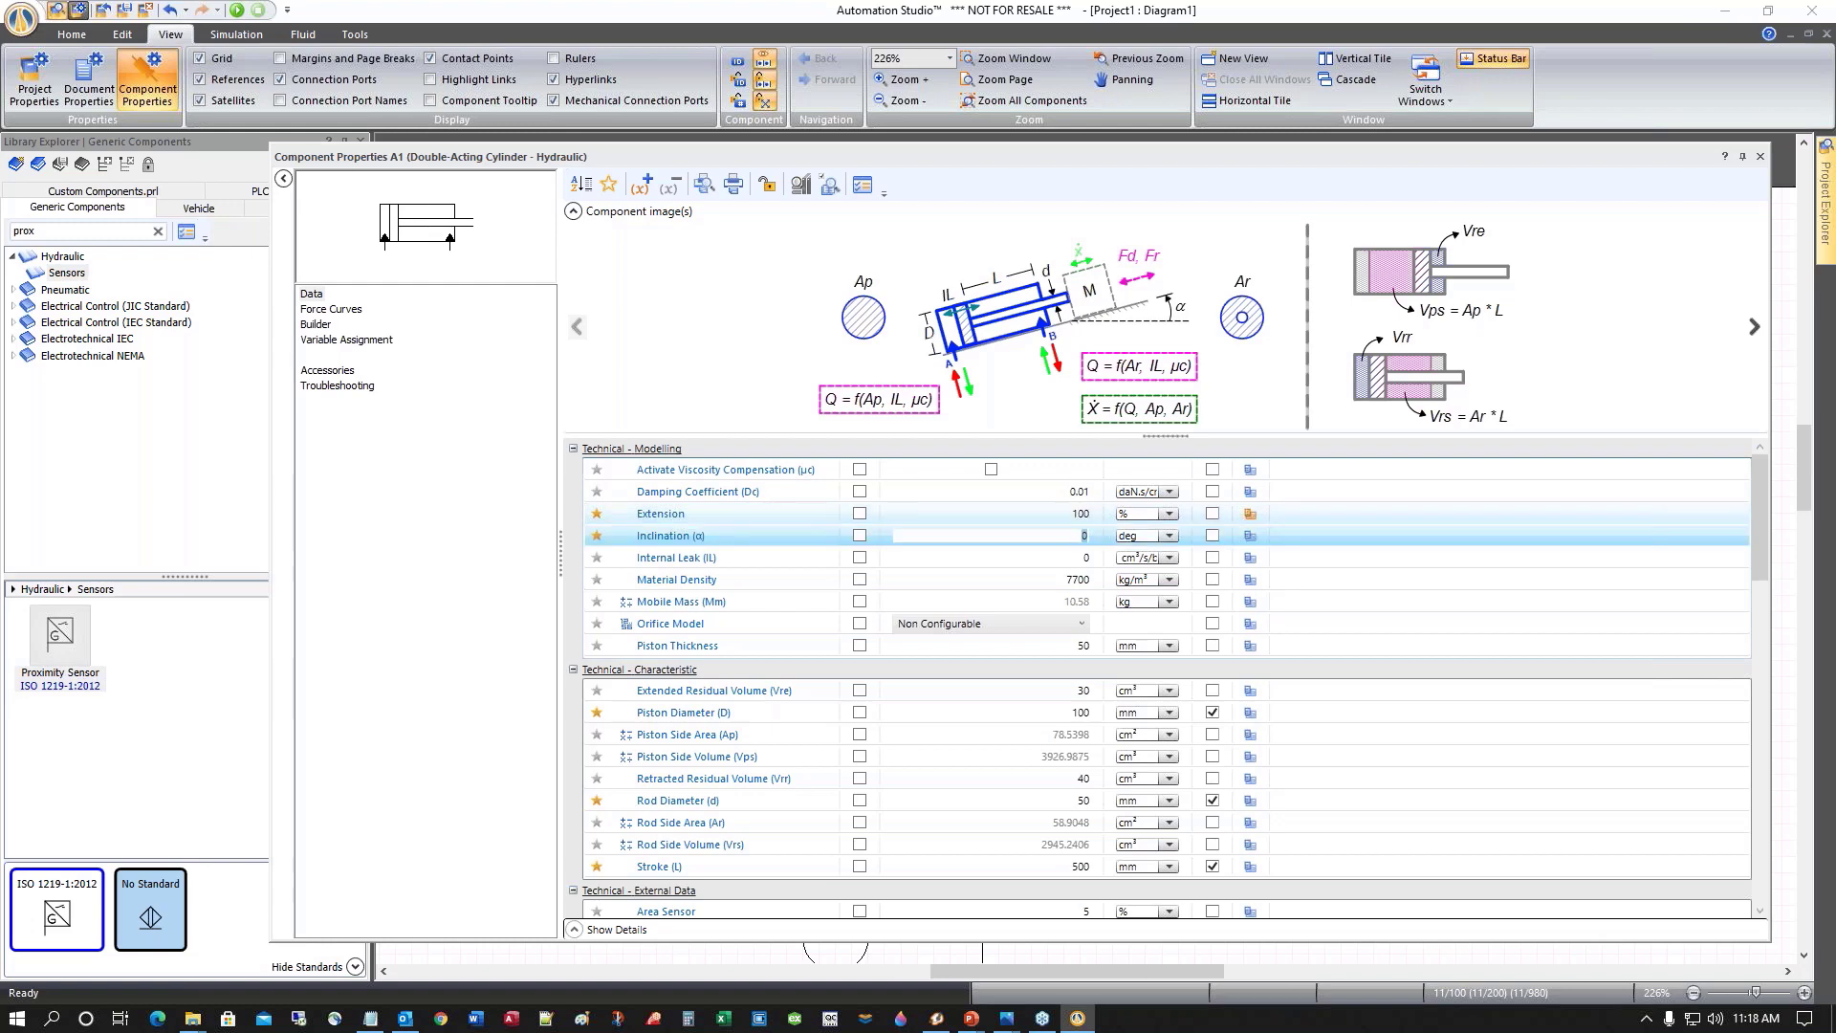
click(1095, 538)
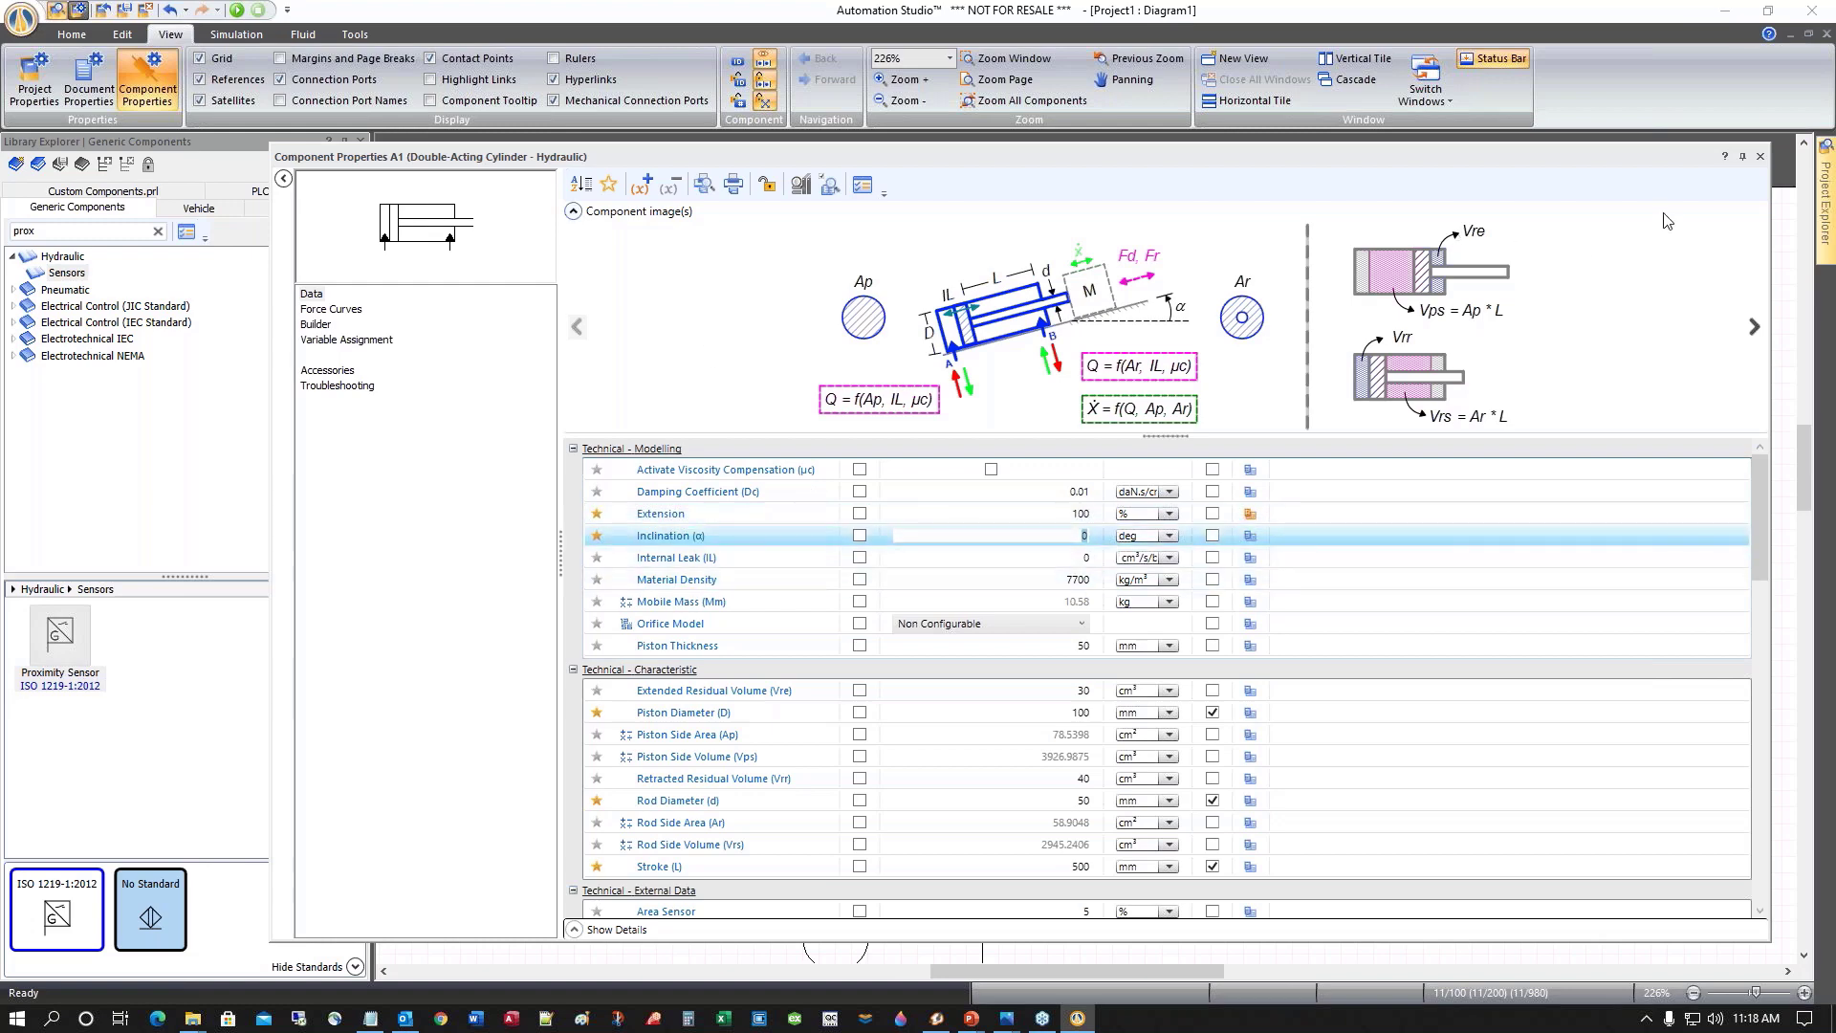
click(1761, 157)
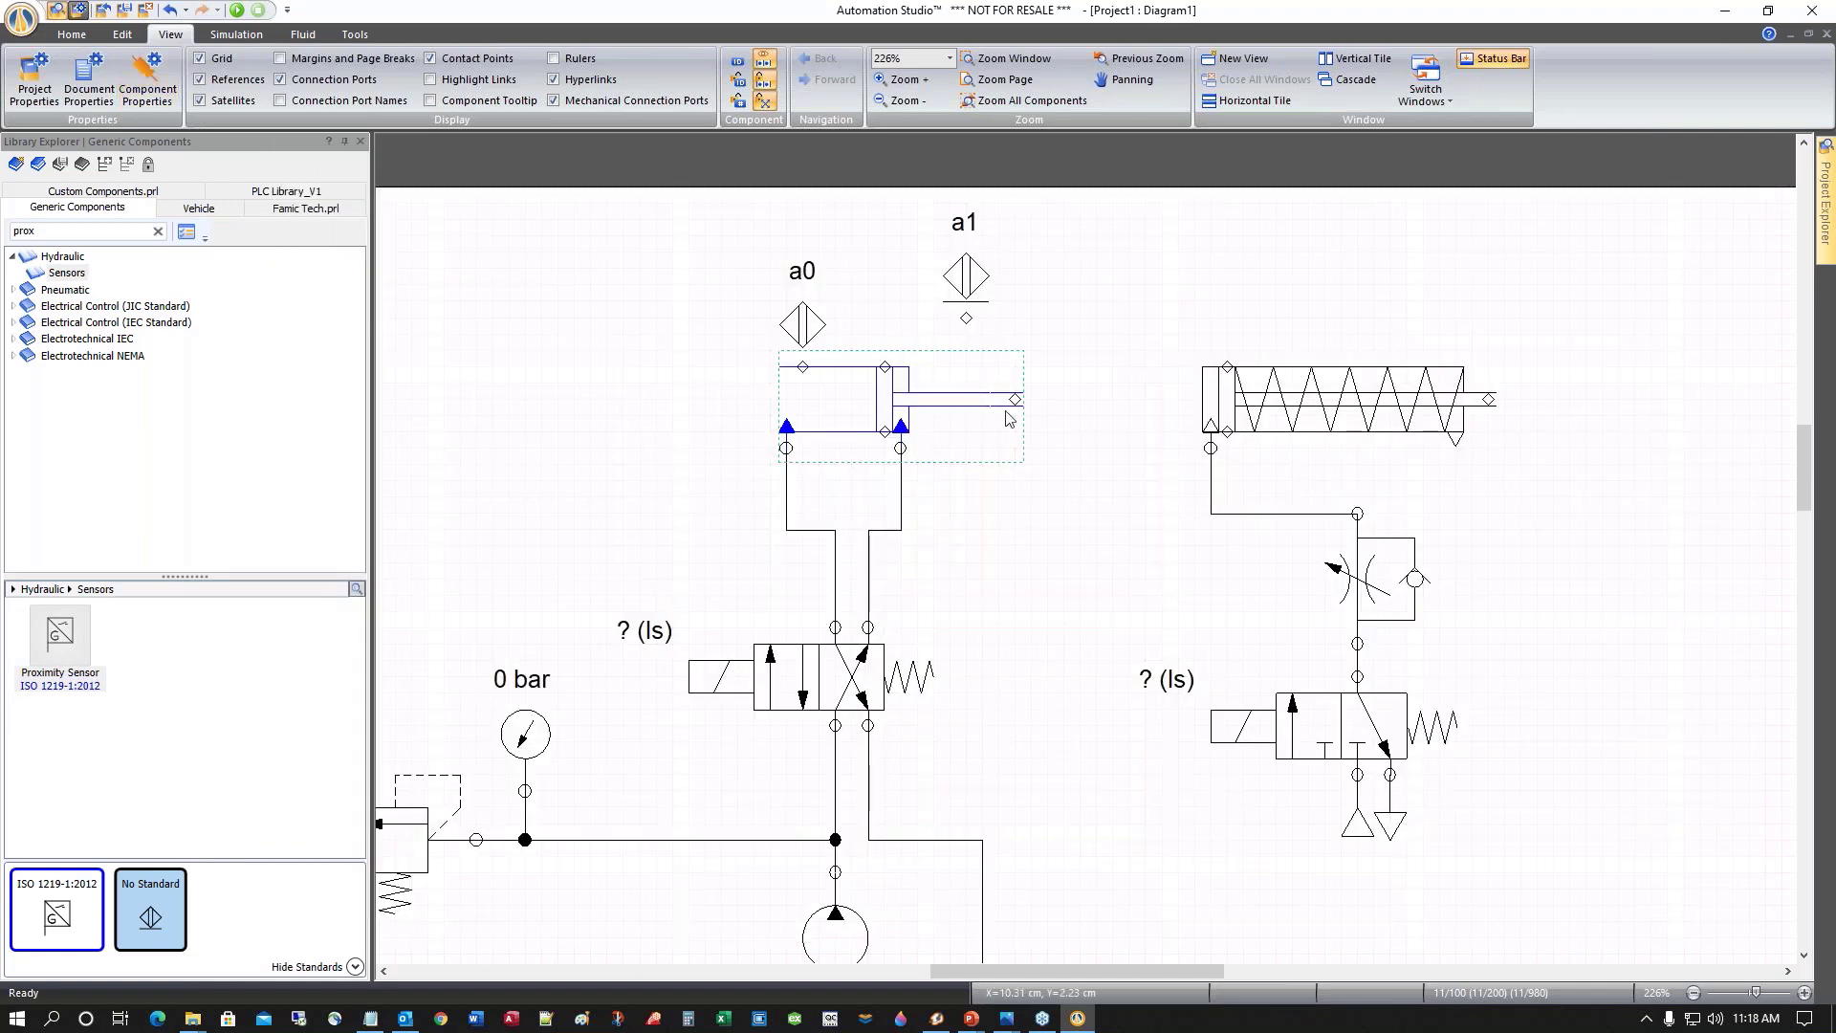
drag(977, 277, 892, 324)
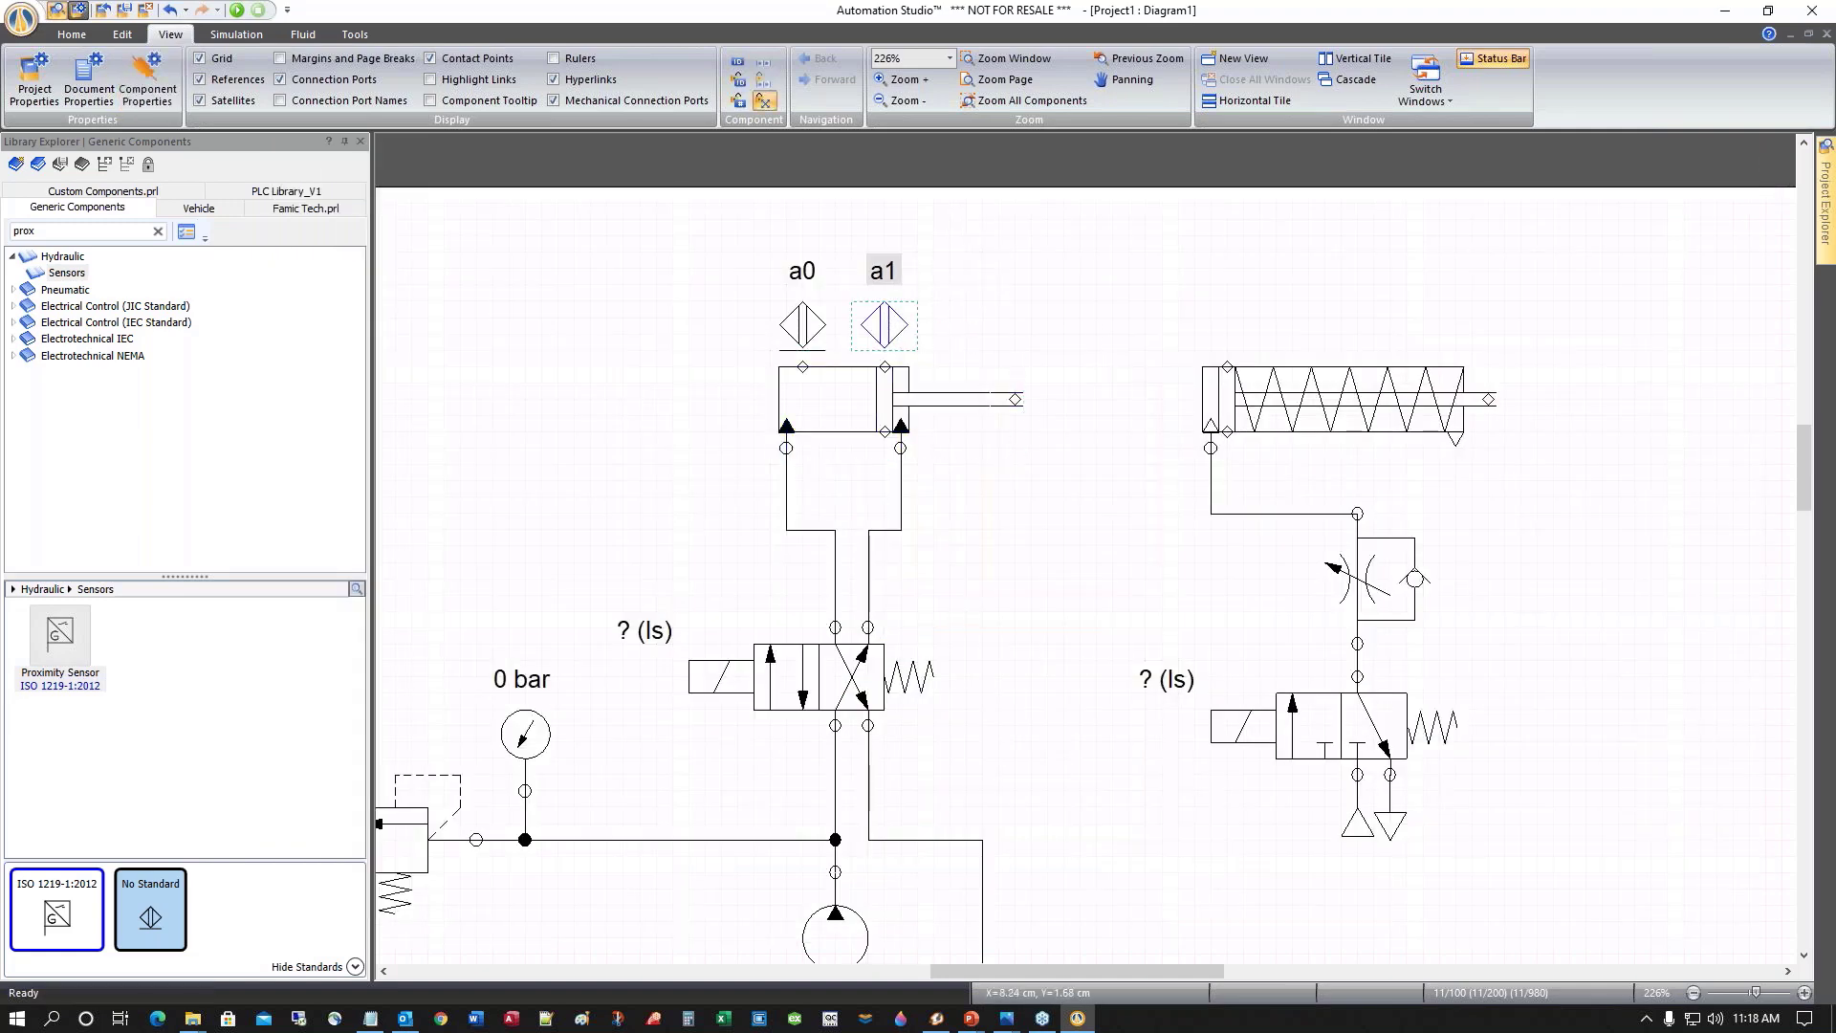
Set the double-acting cylinder's extension back to 0 %
double_click(834, 396)
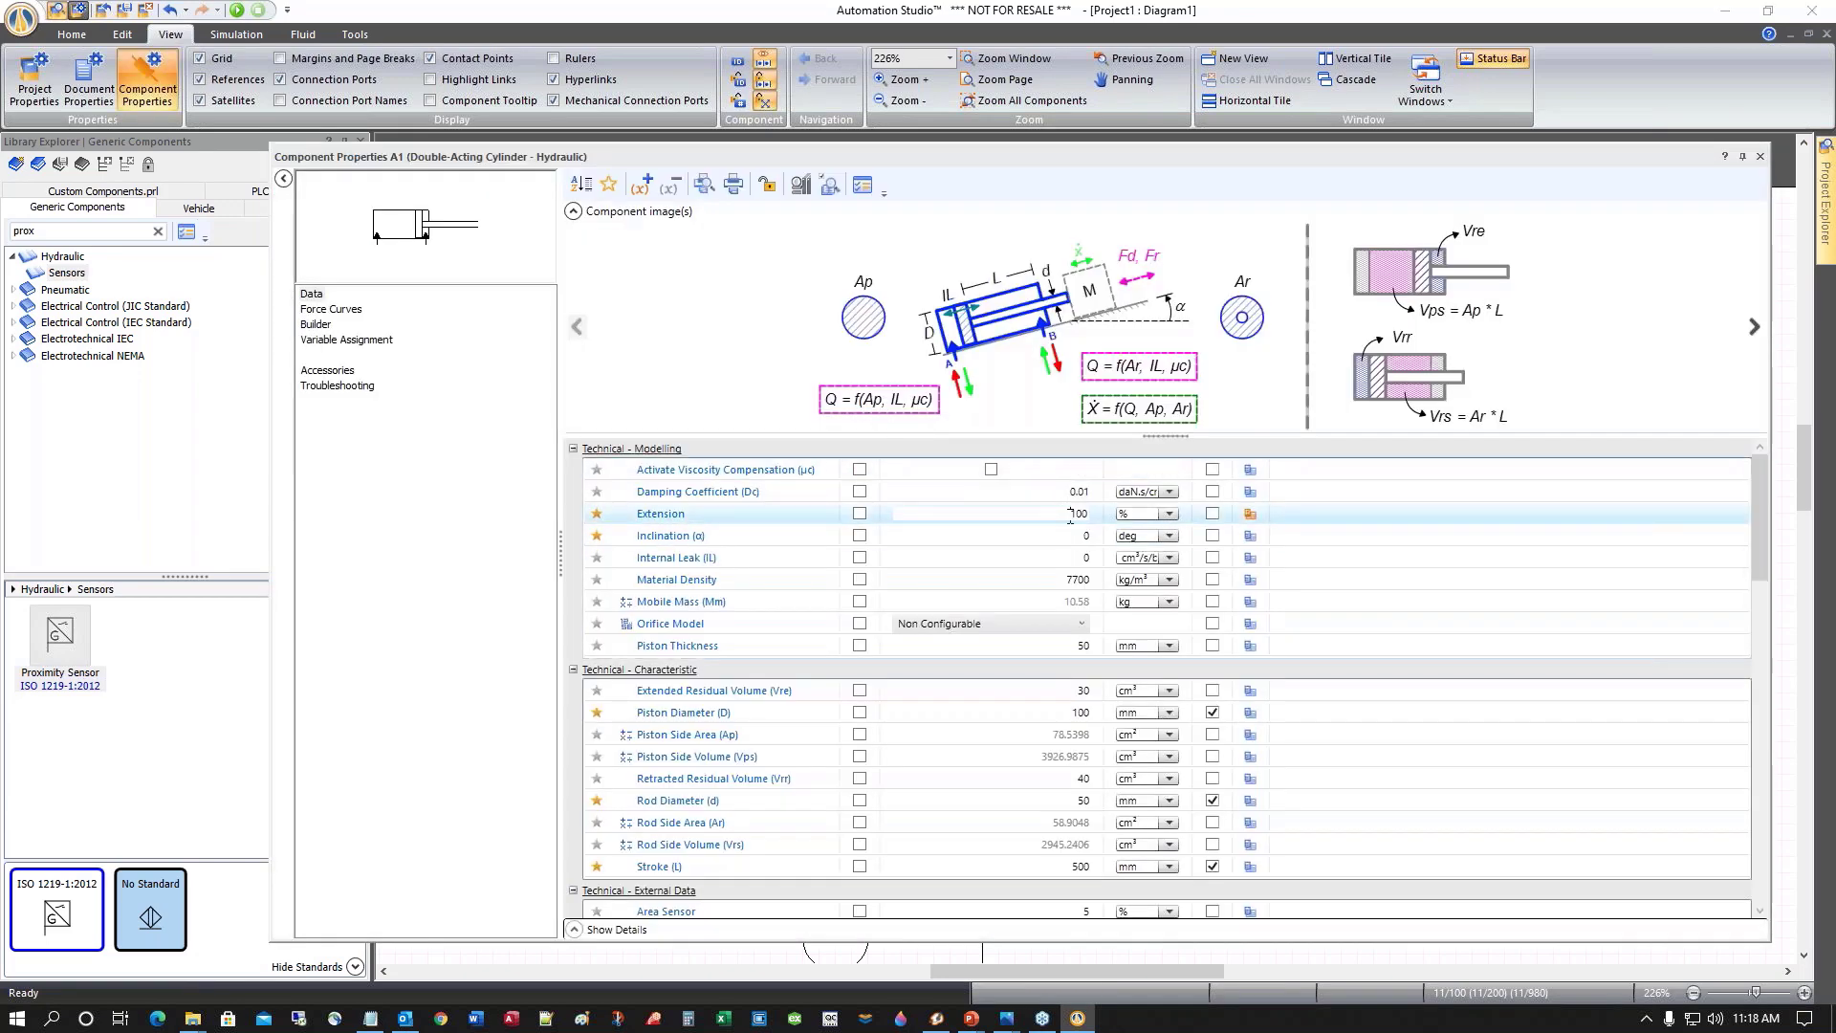
text(0)
key(Return)
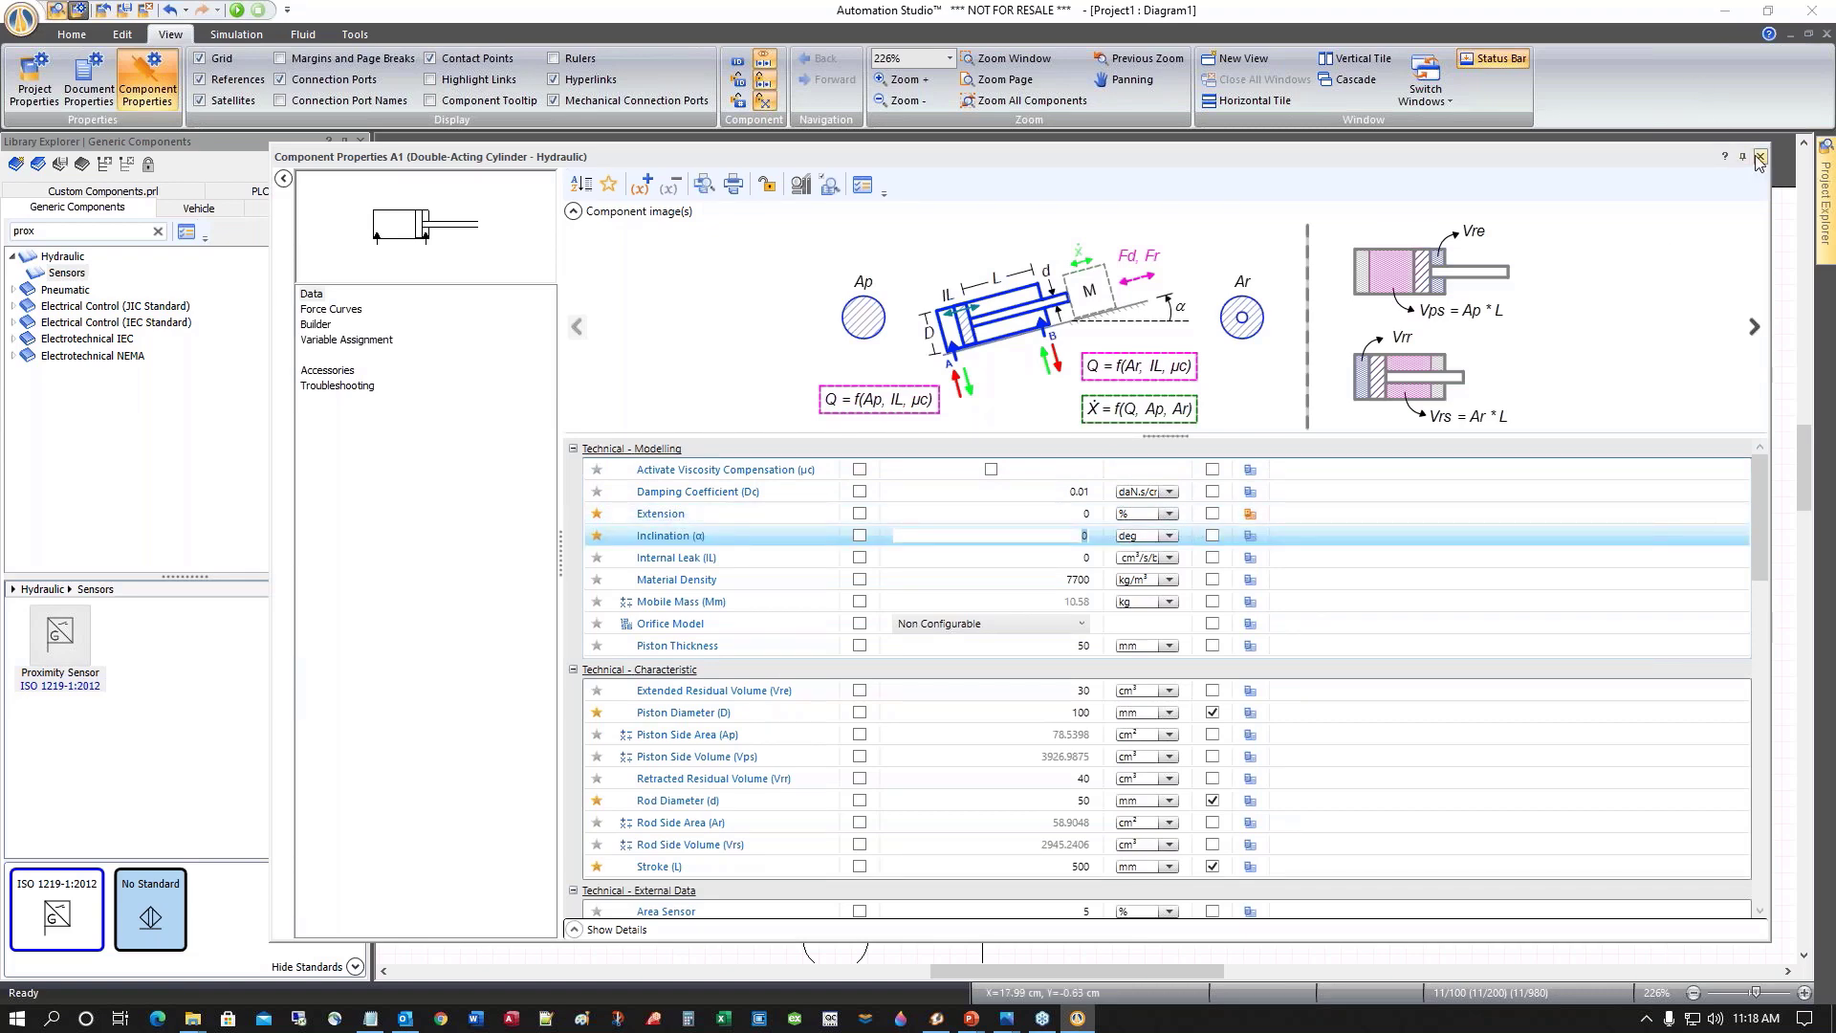
click(1759, 157)
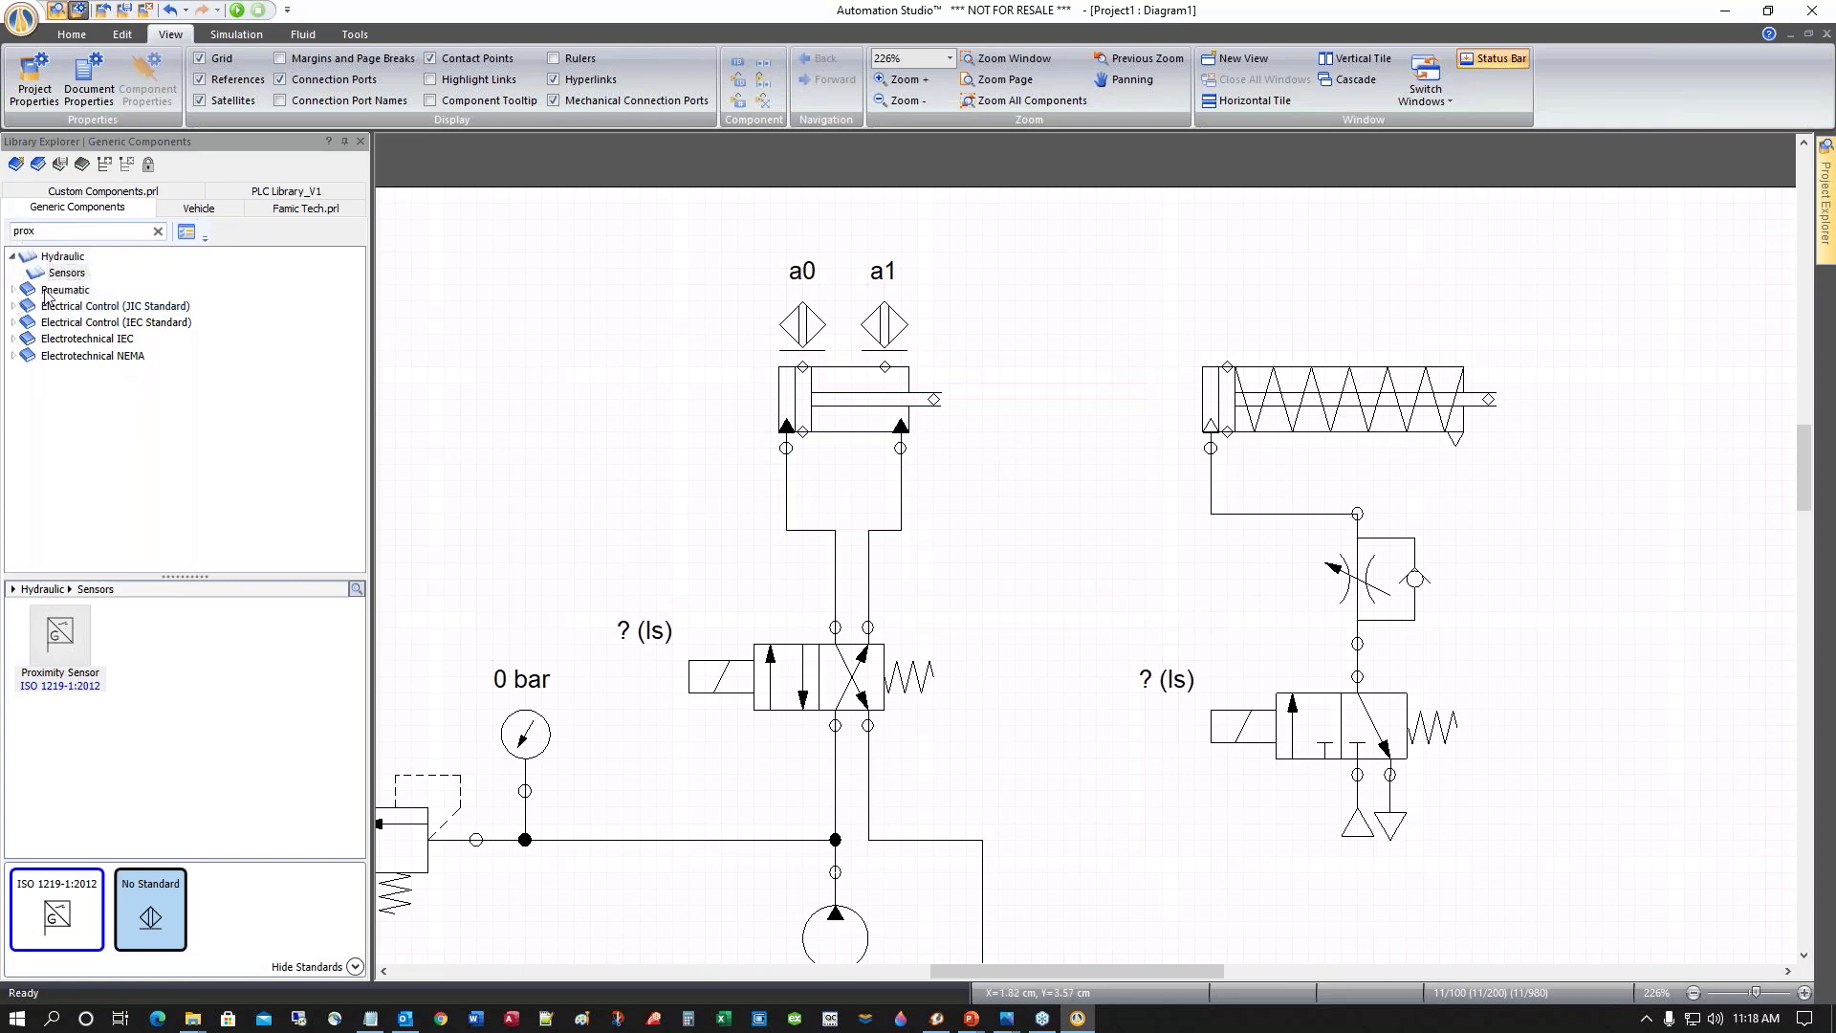
Browse the generic library to the pneumatic proximity sensors and select the Proximity Sensor component
click(13, 291)
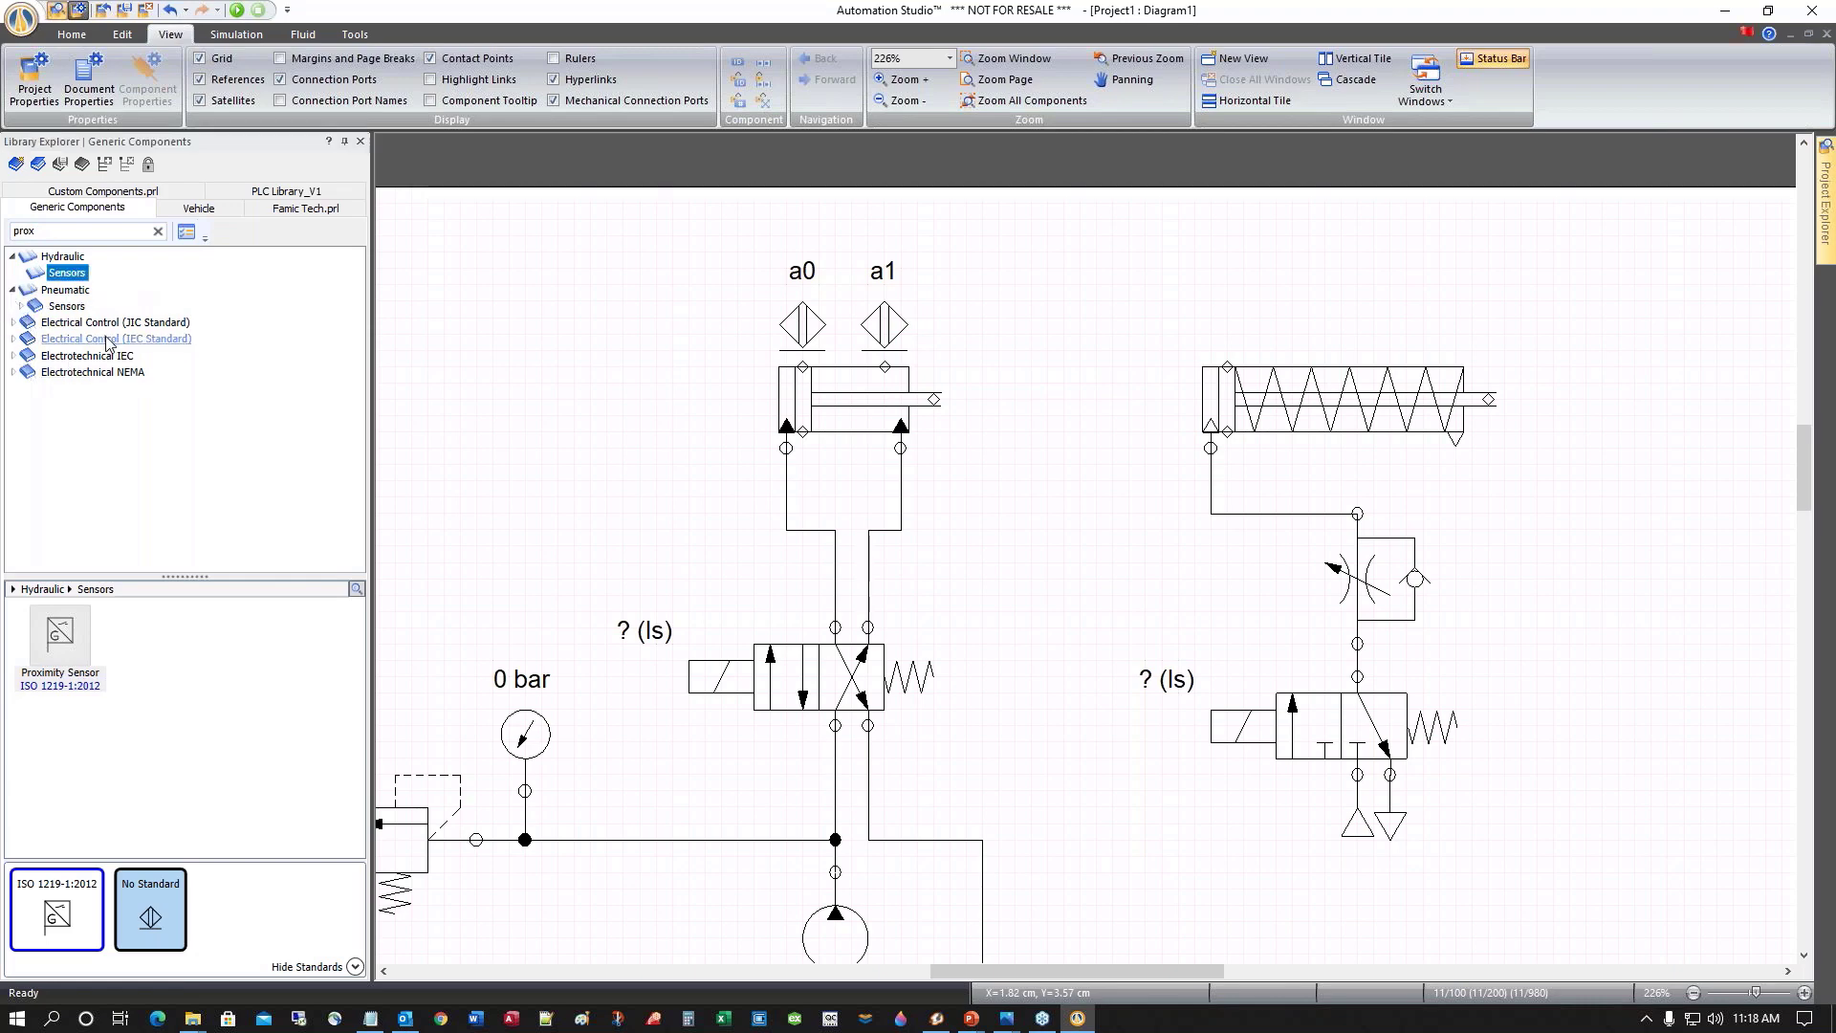
click(20, 306)
click(97, 323)
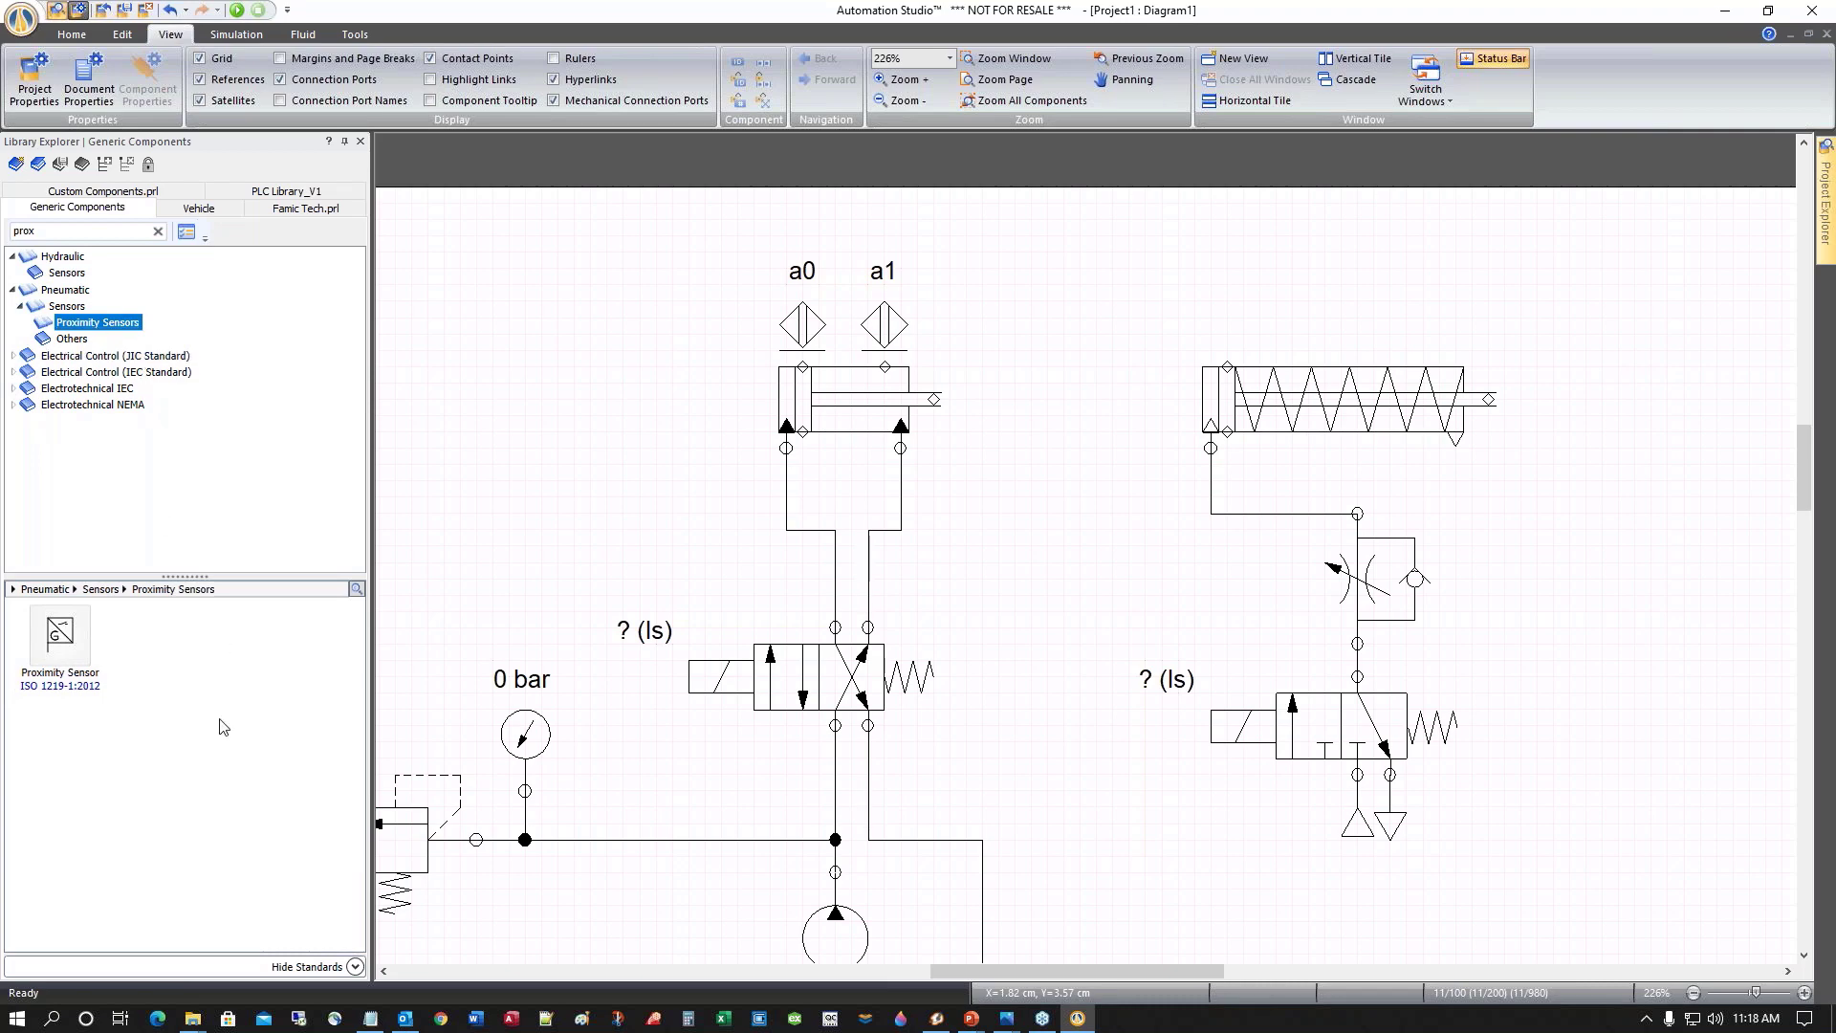
click(69, 648)
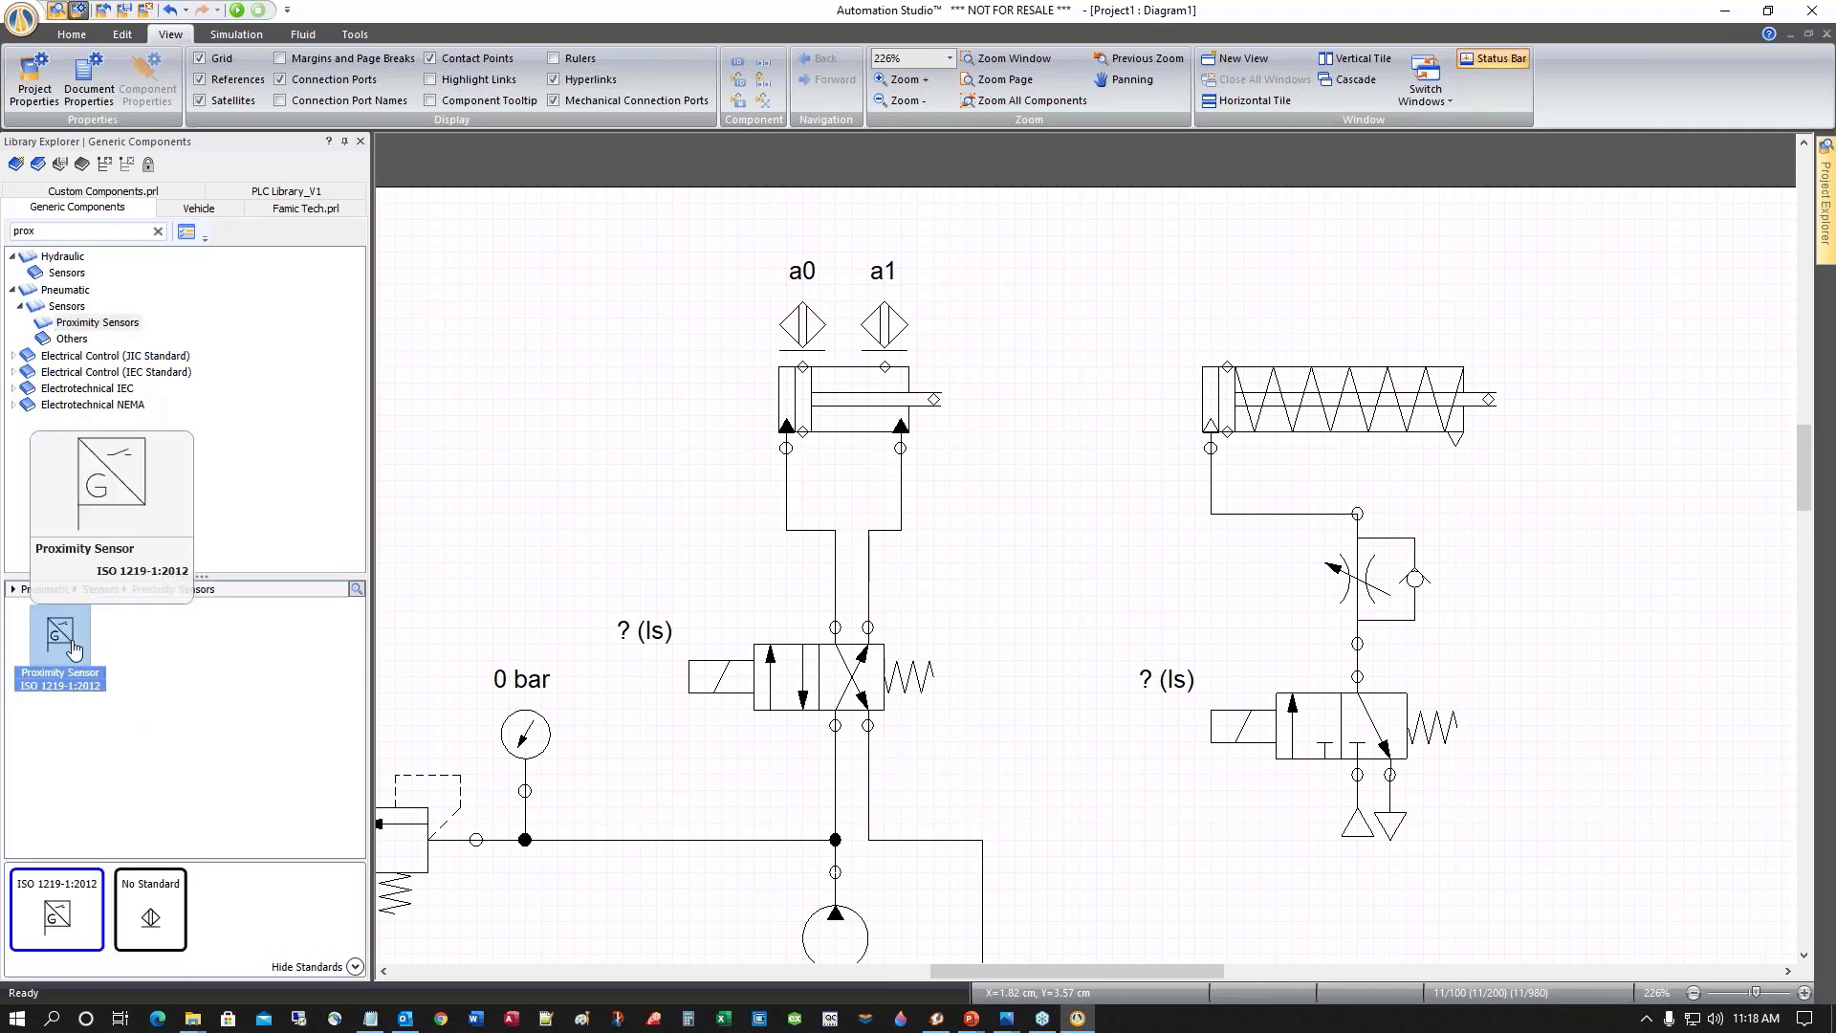
Place a No Standard pneumatic proximity sensor with alias b0 above the single-acting cylinder and attach it to the contact point at the retracted piston
drag(151, 928, 1237, 279)
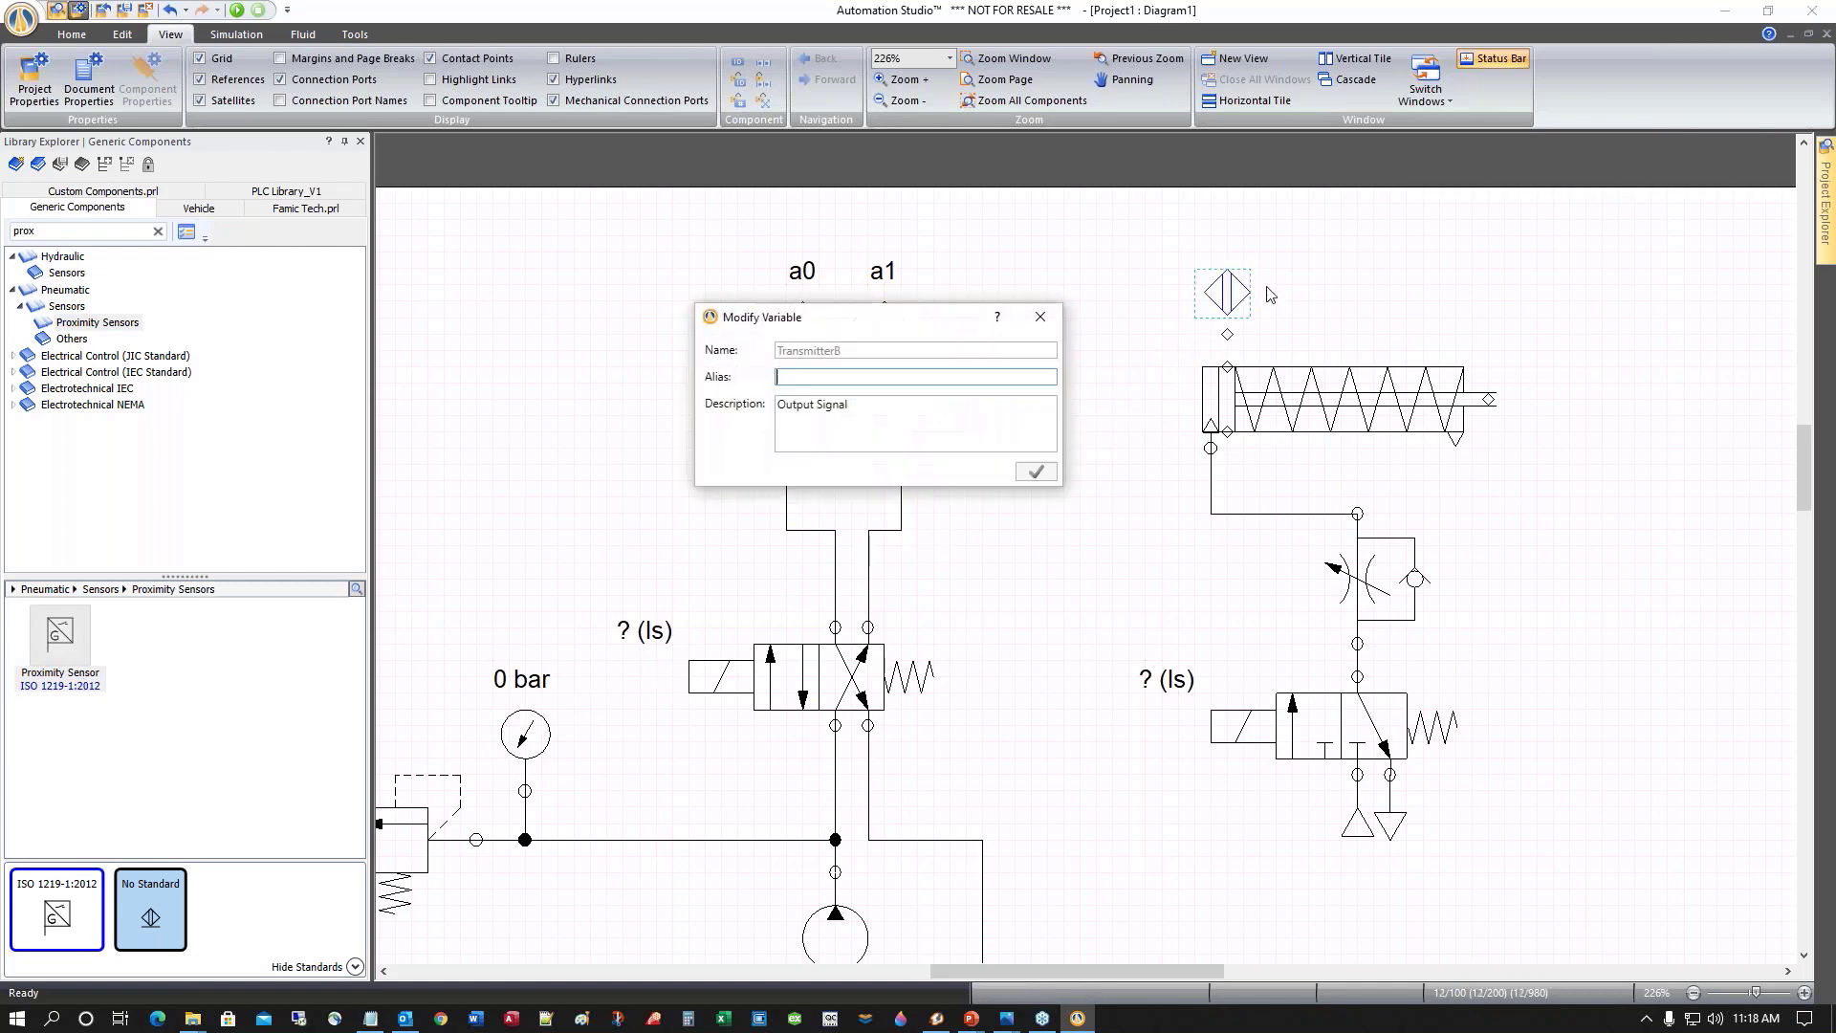
text(b0)
key(Return)
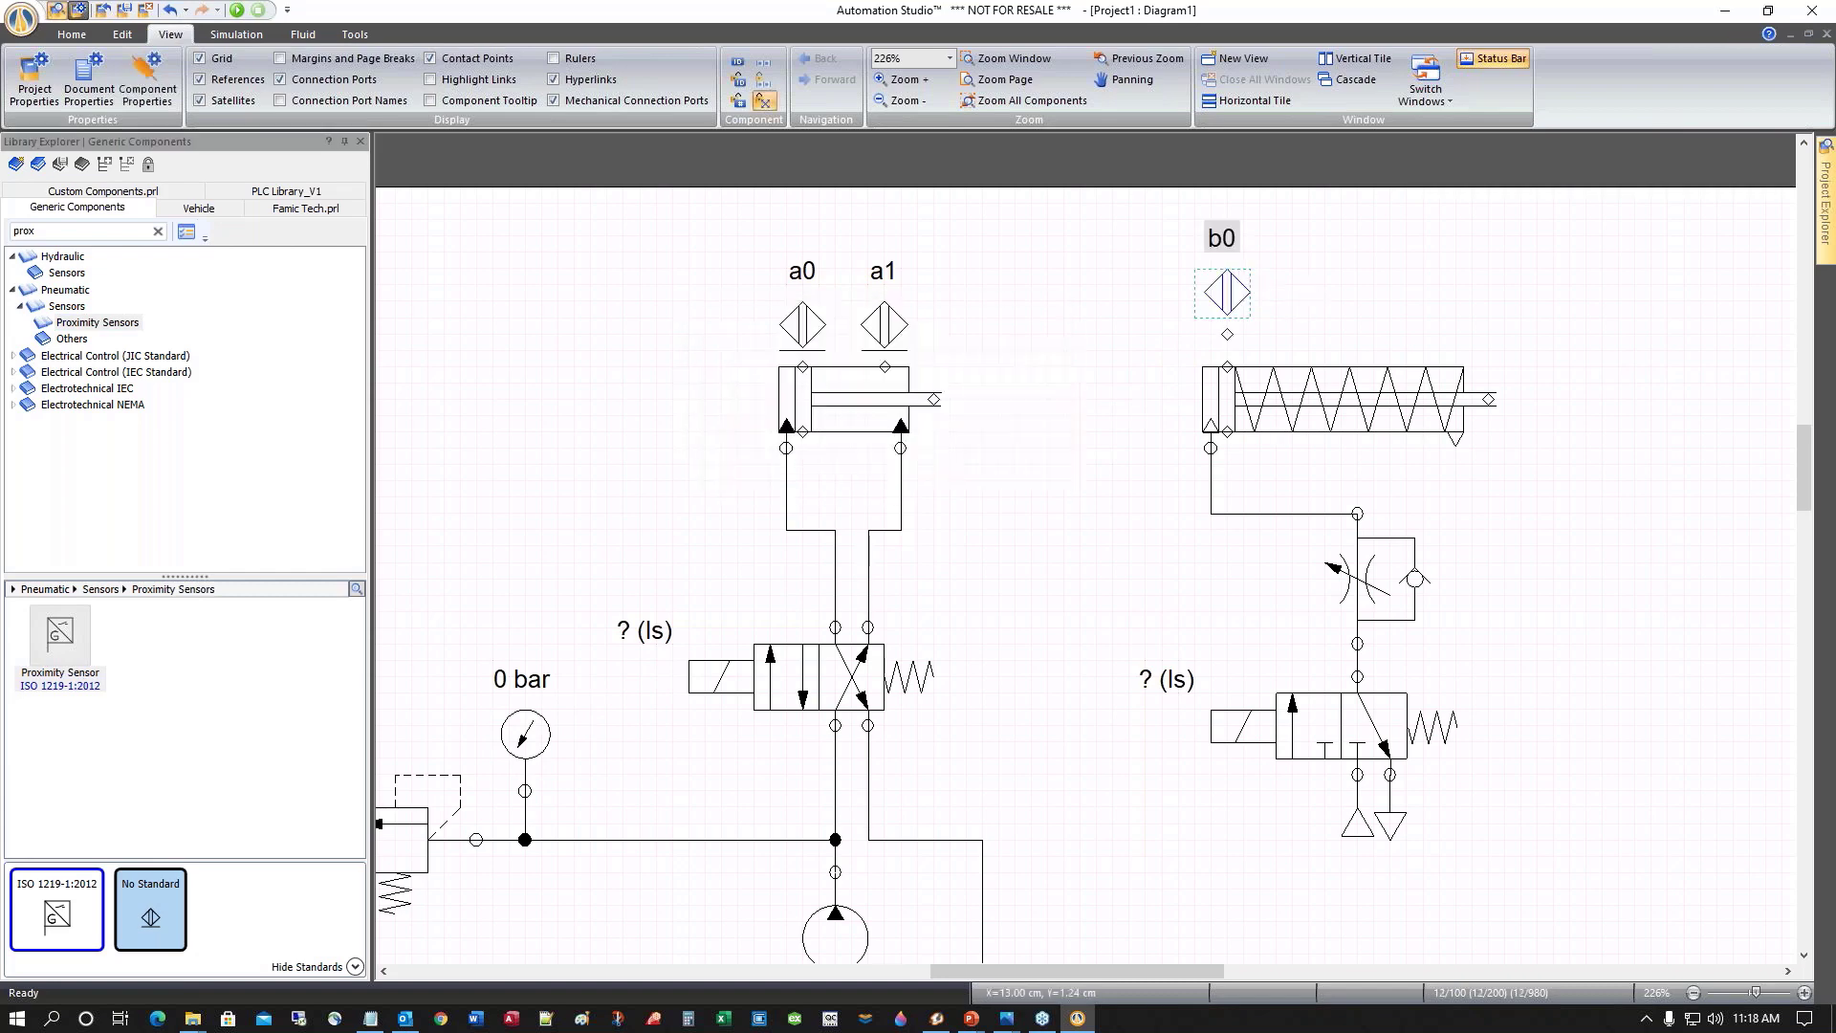
drag(1232, 297, 1231, 328)
Set the single-acting spring-return cylinder's extension to 100 %
double_click(1327, 402)
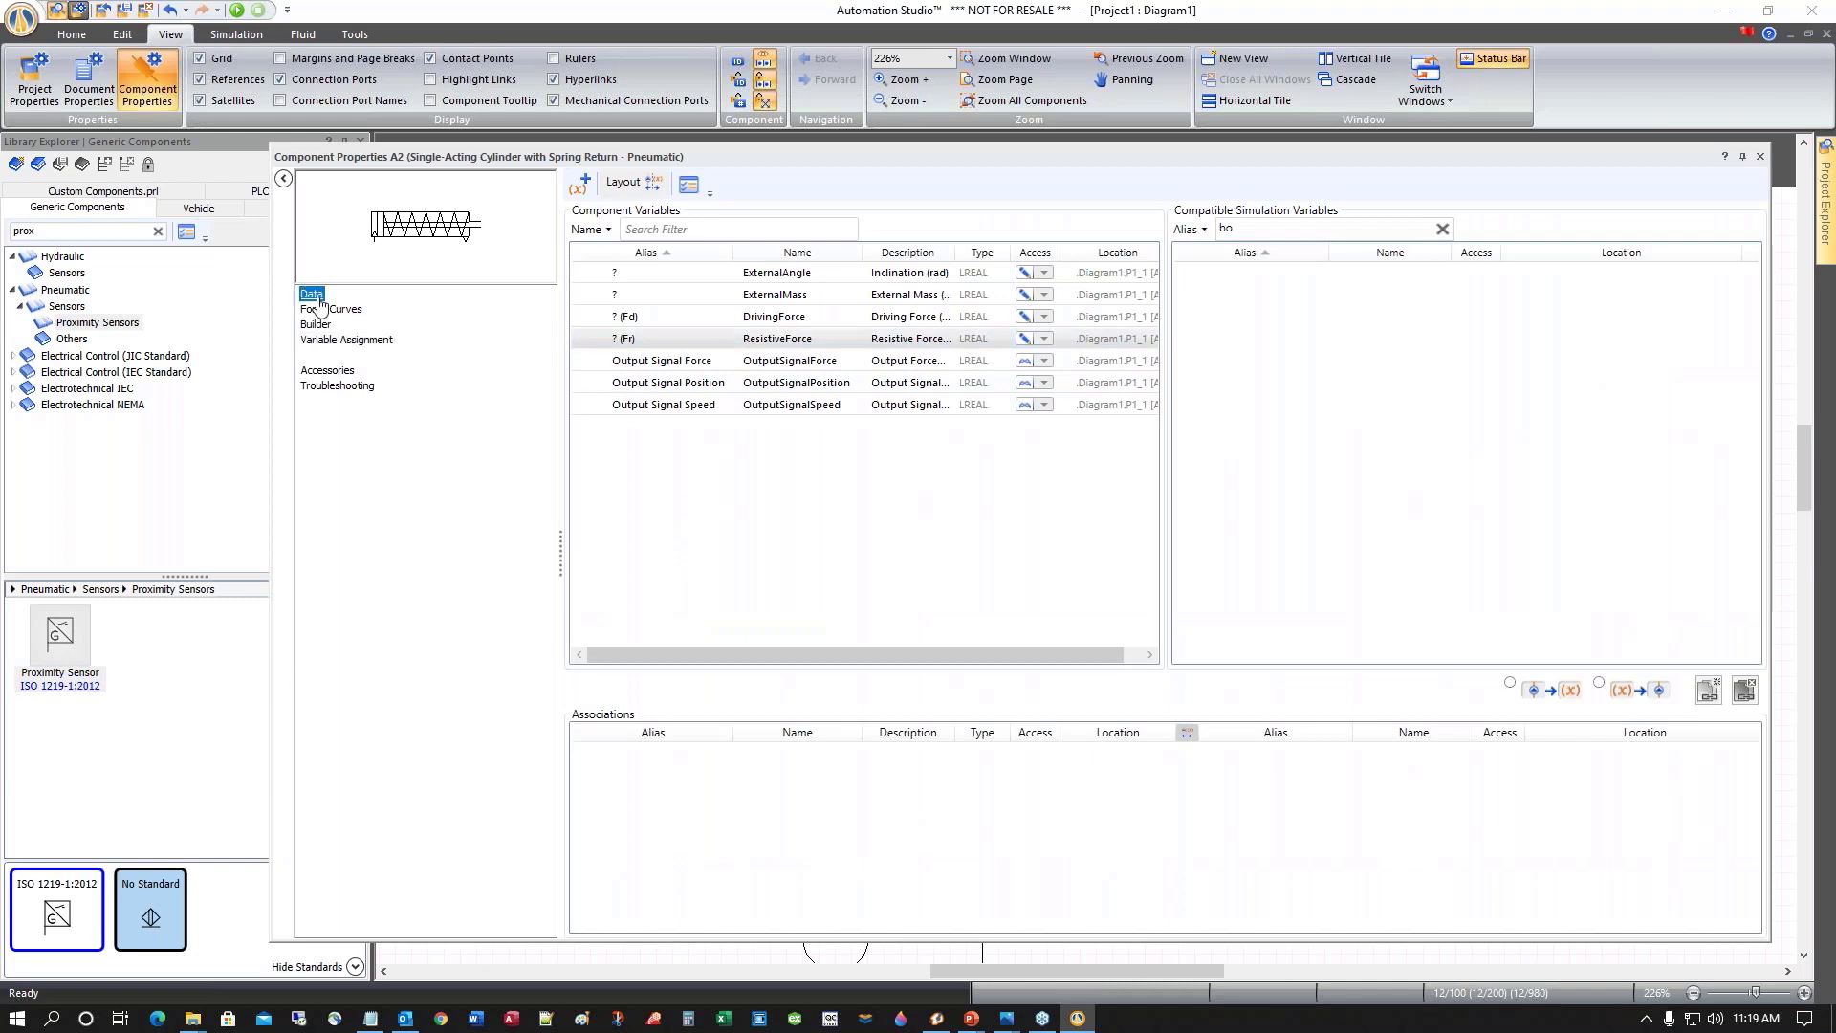
click(311, 294)
click(1075, 491)
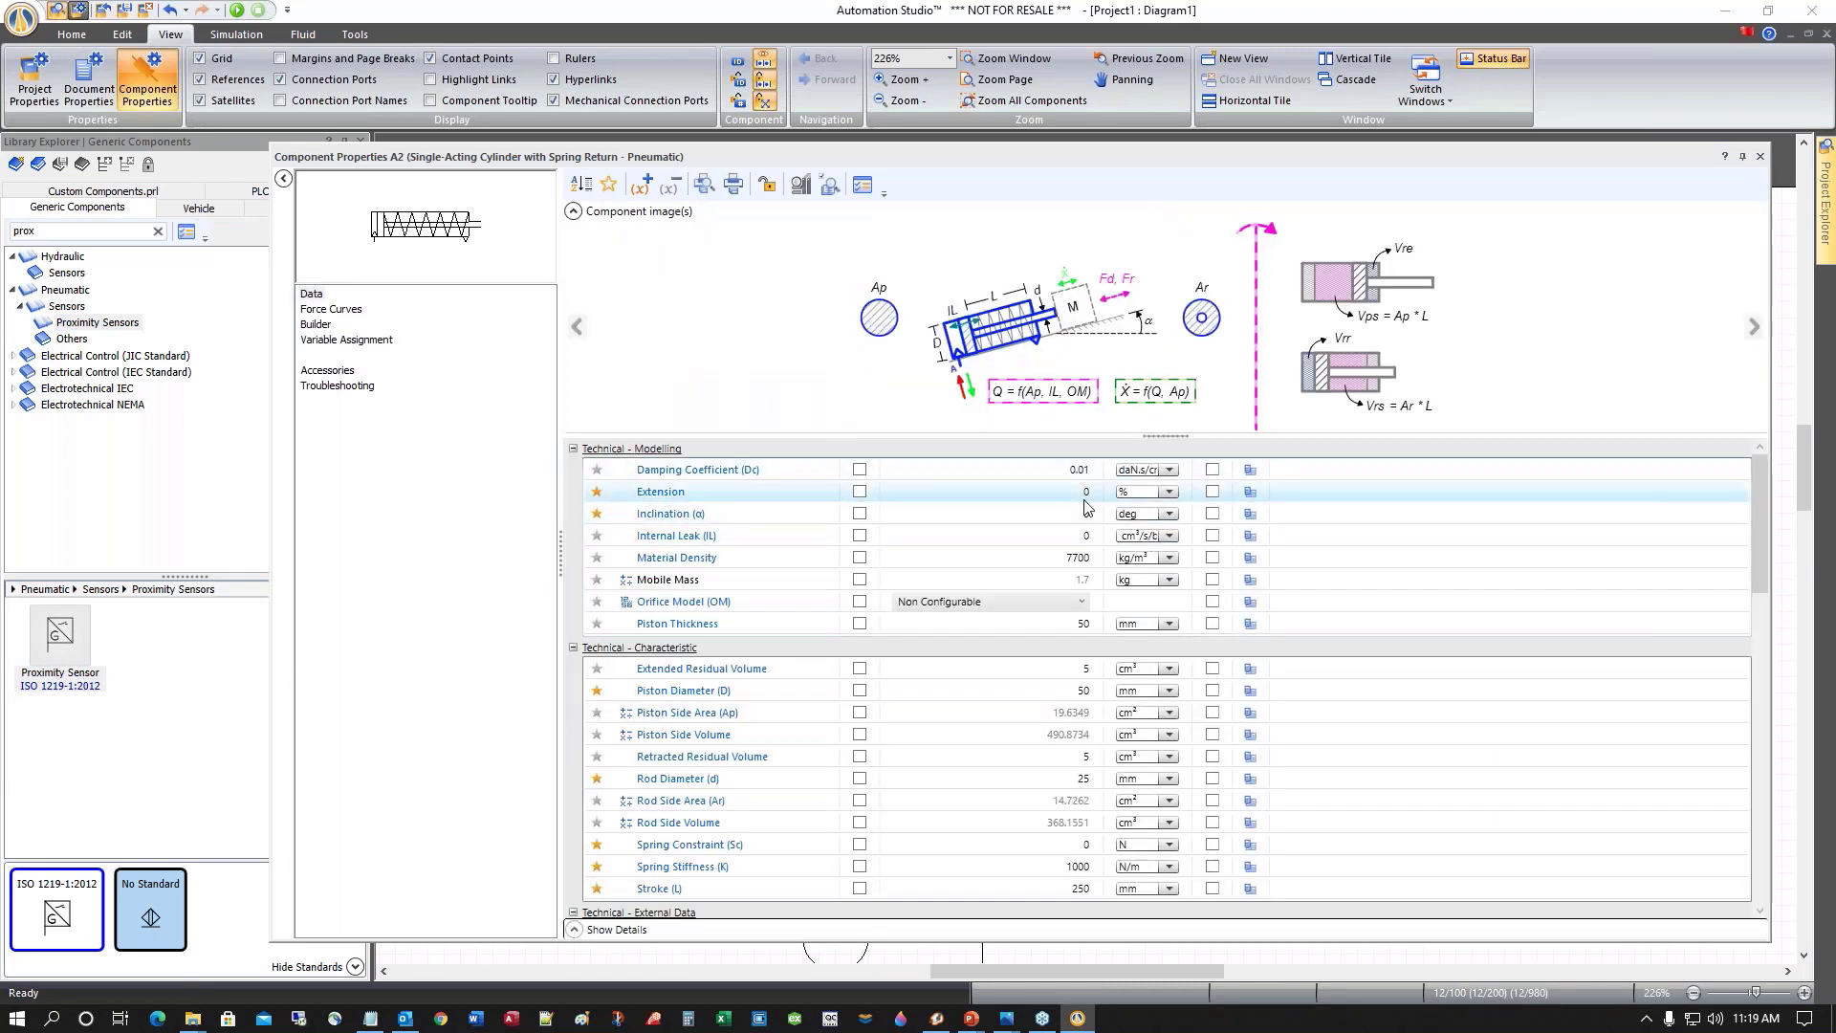
text(1)
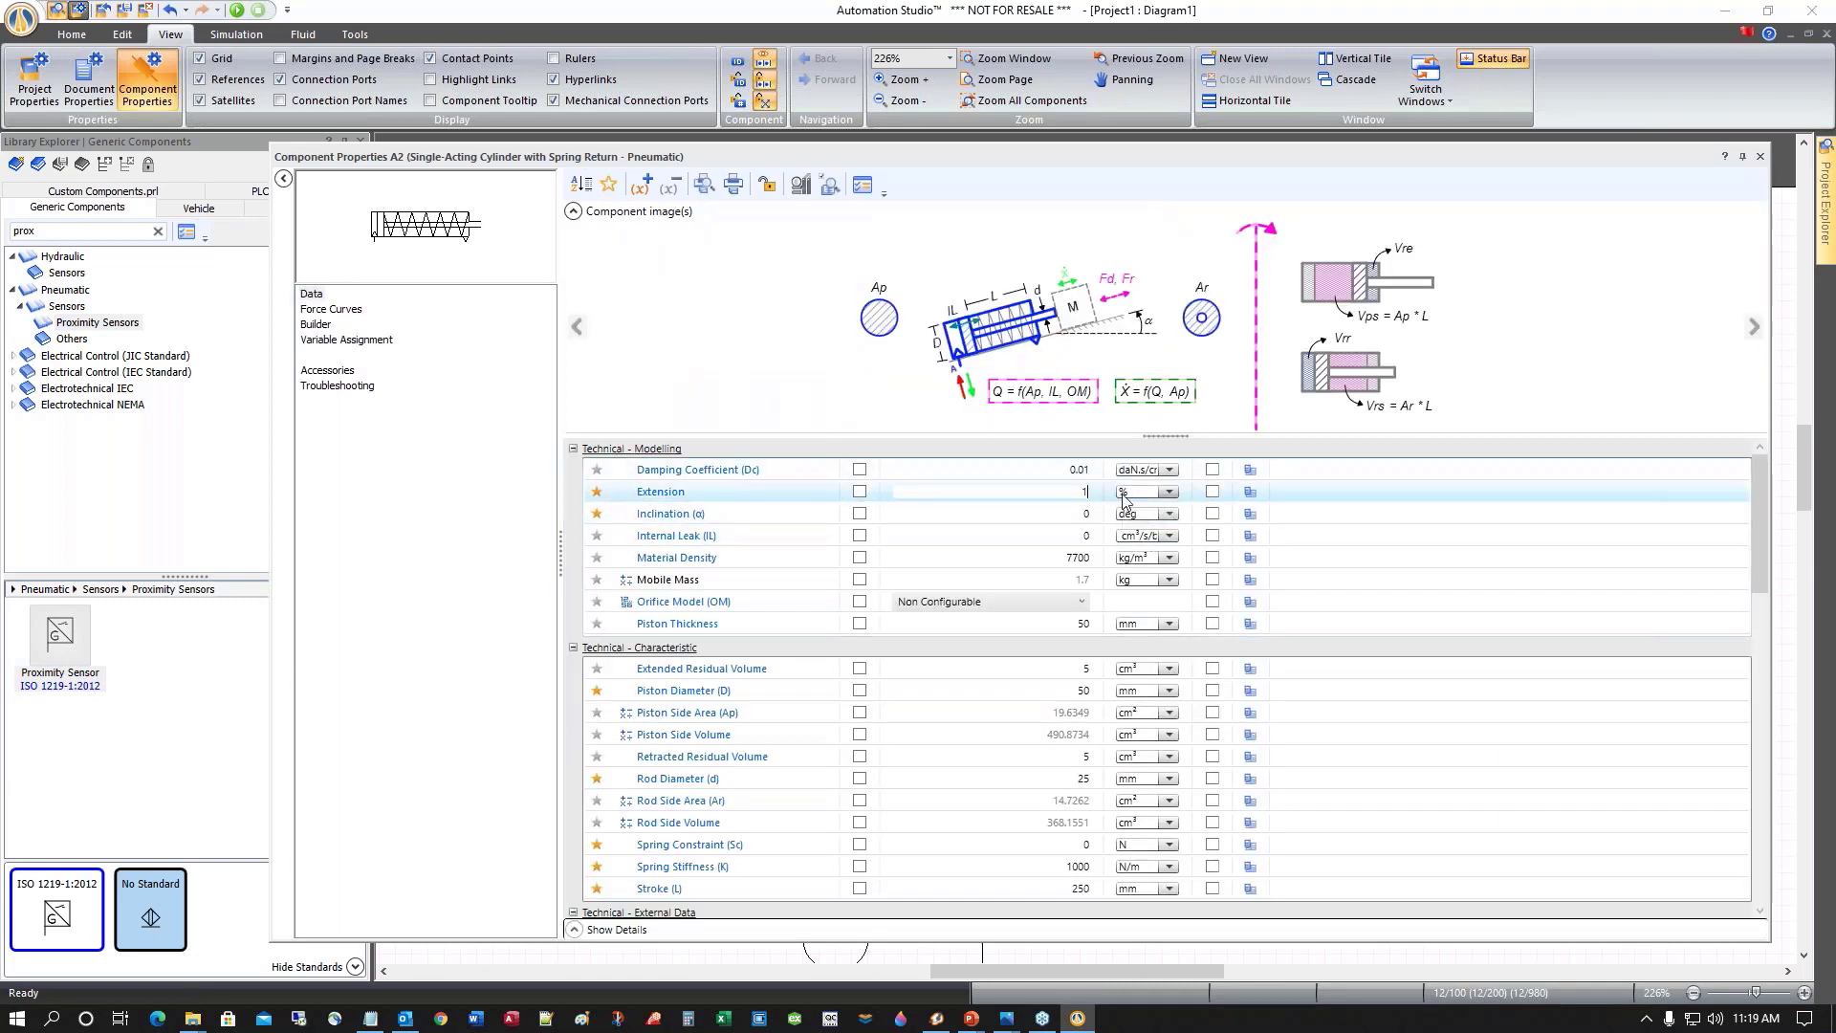
text(00)
key(Return)
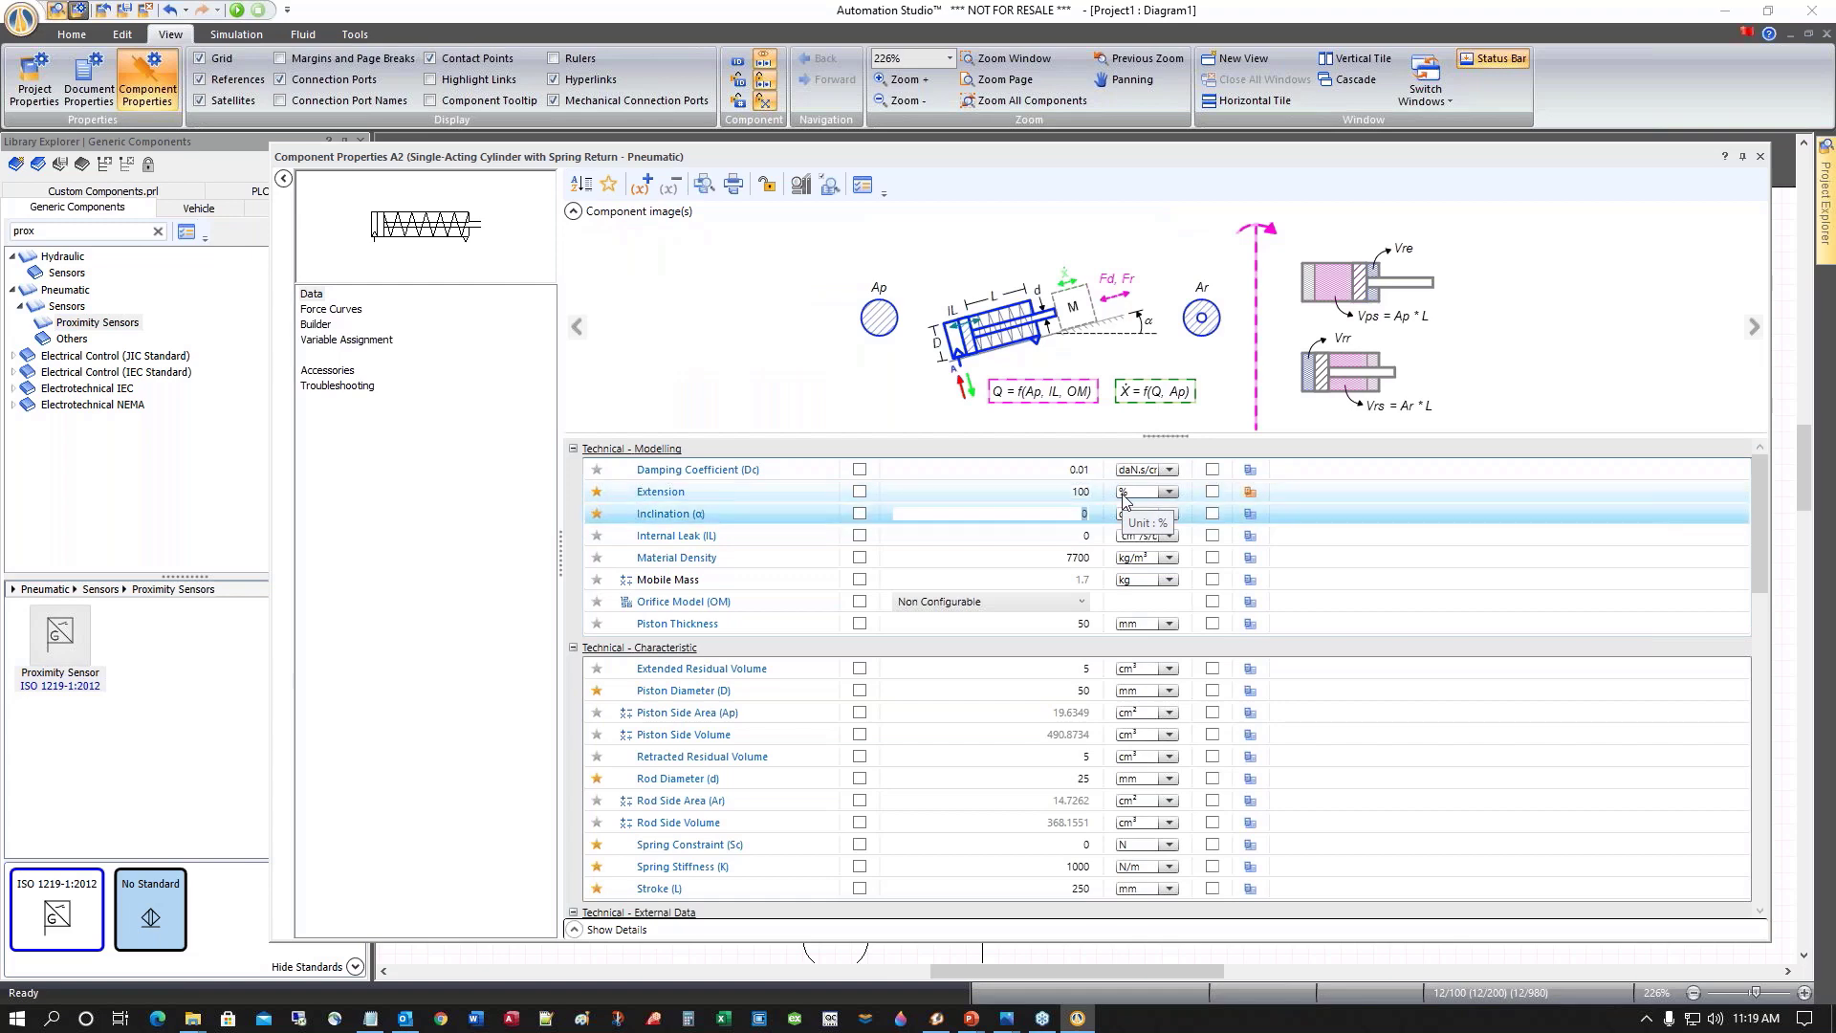
click(1760, 157)
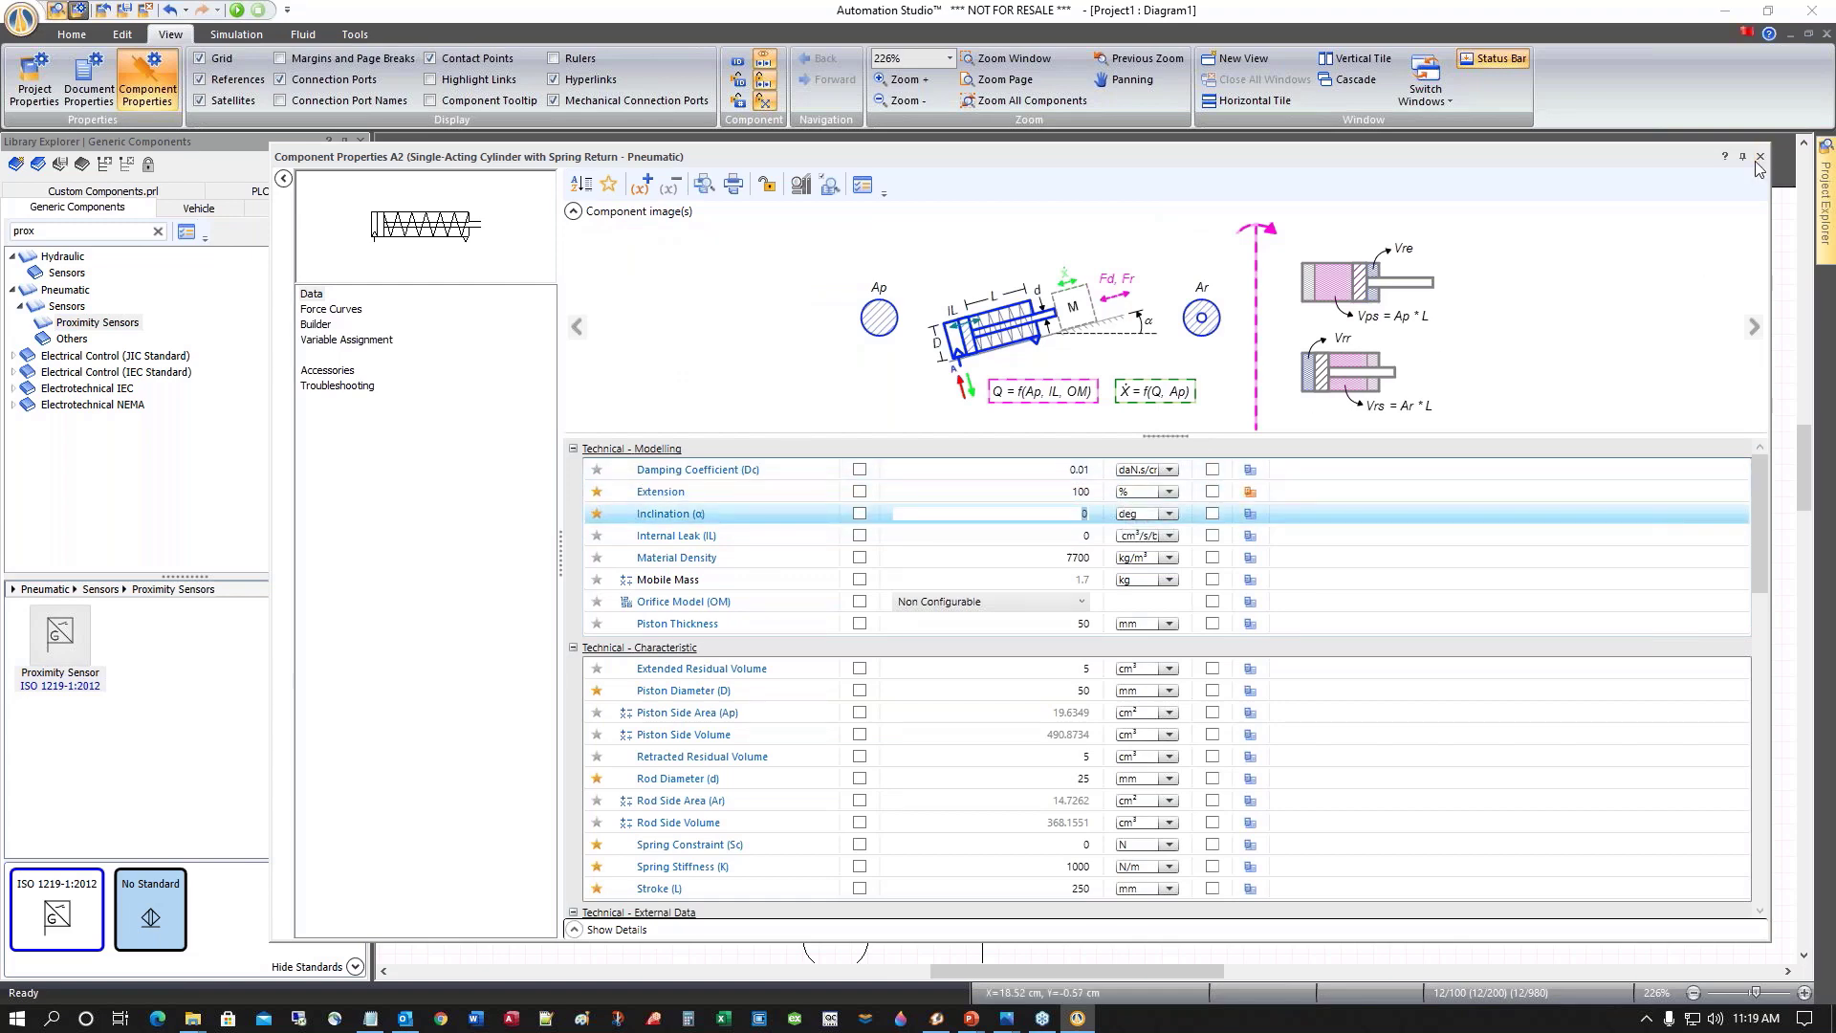
click(1081, 337)
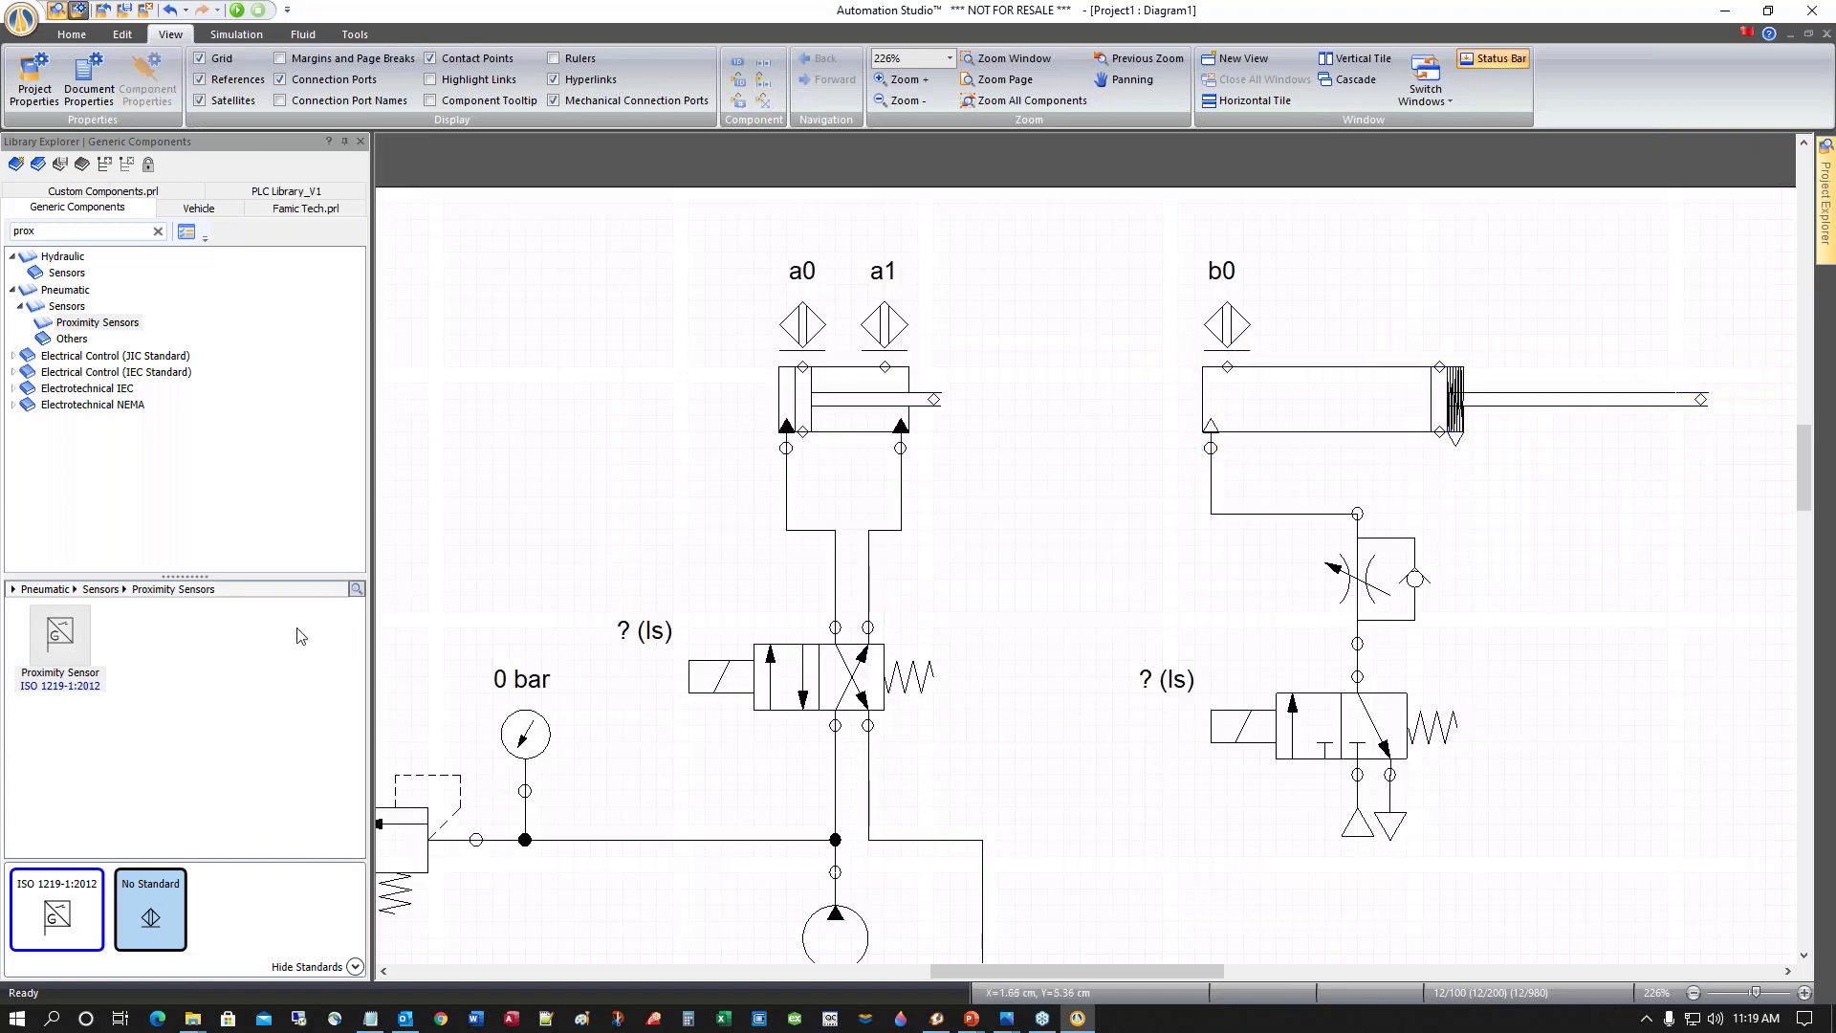
Attach a second No Standard pneumatic proximity sensor with alias b1 to the contact point at the single-acting cylinder's extended piston
drag(153, 920, 1456, 300)
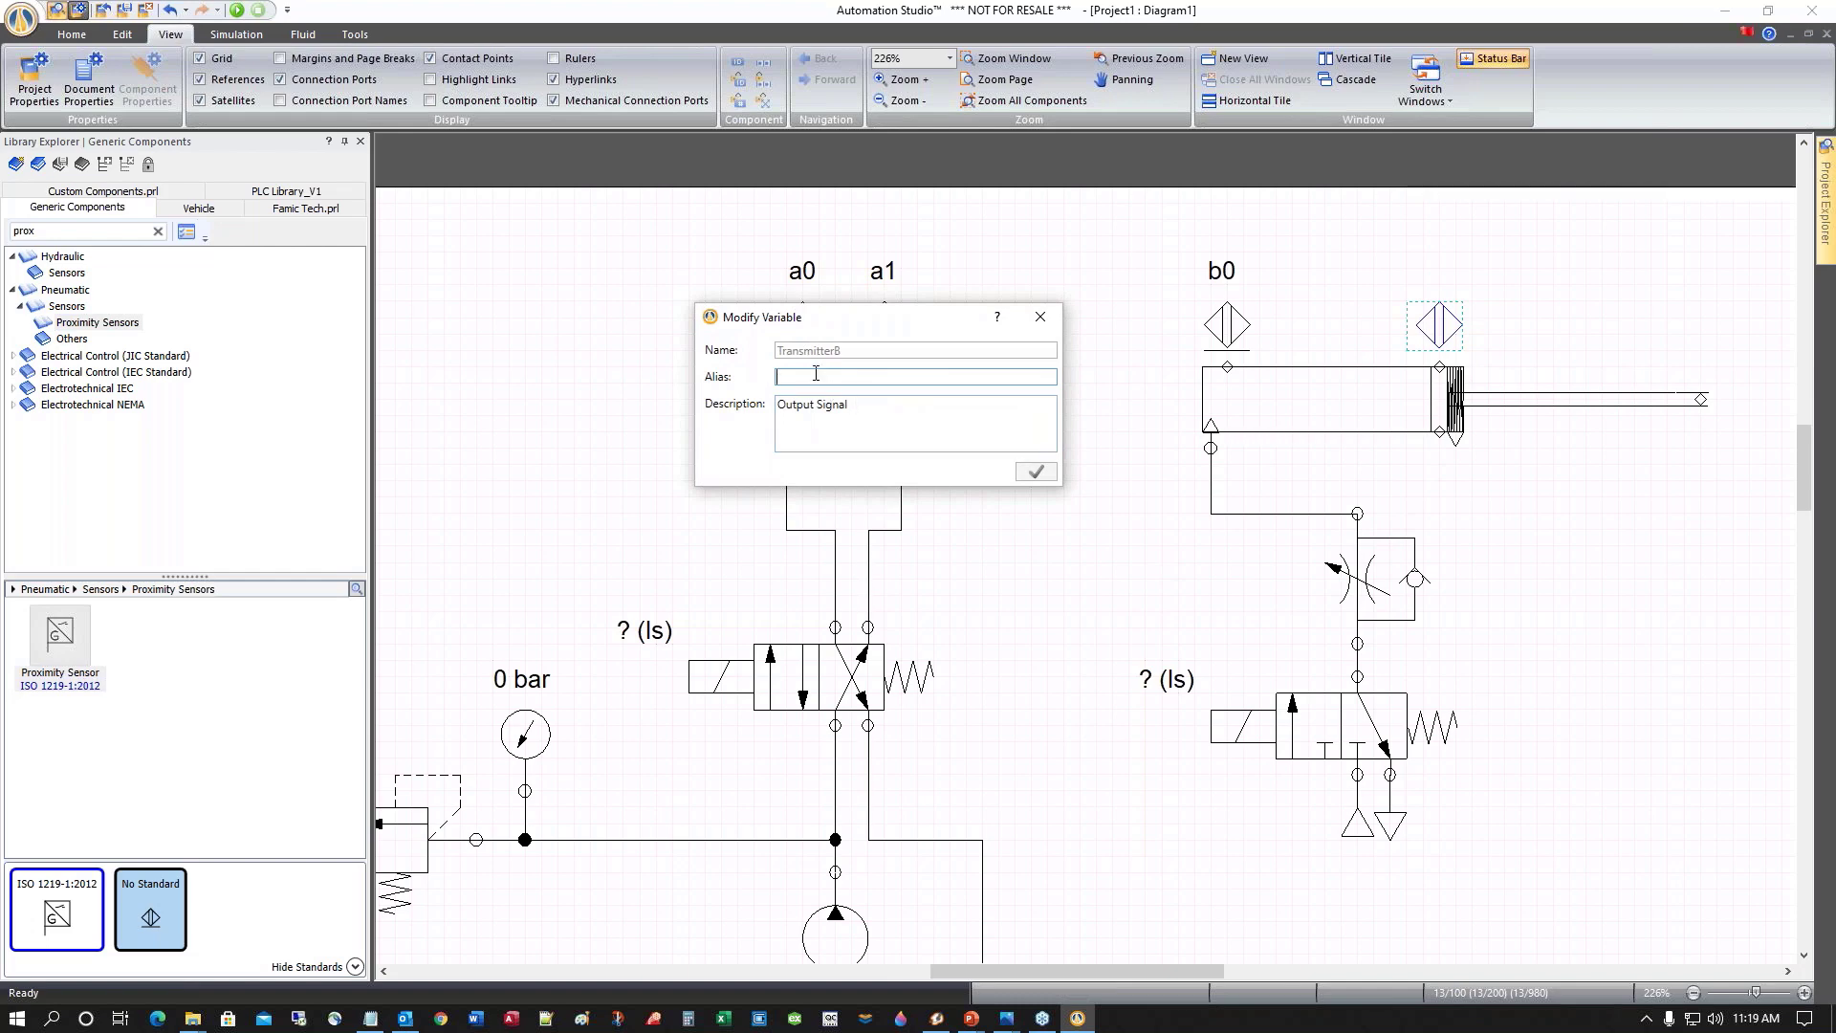
text(b1)
key(Return)
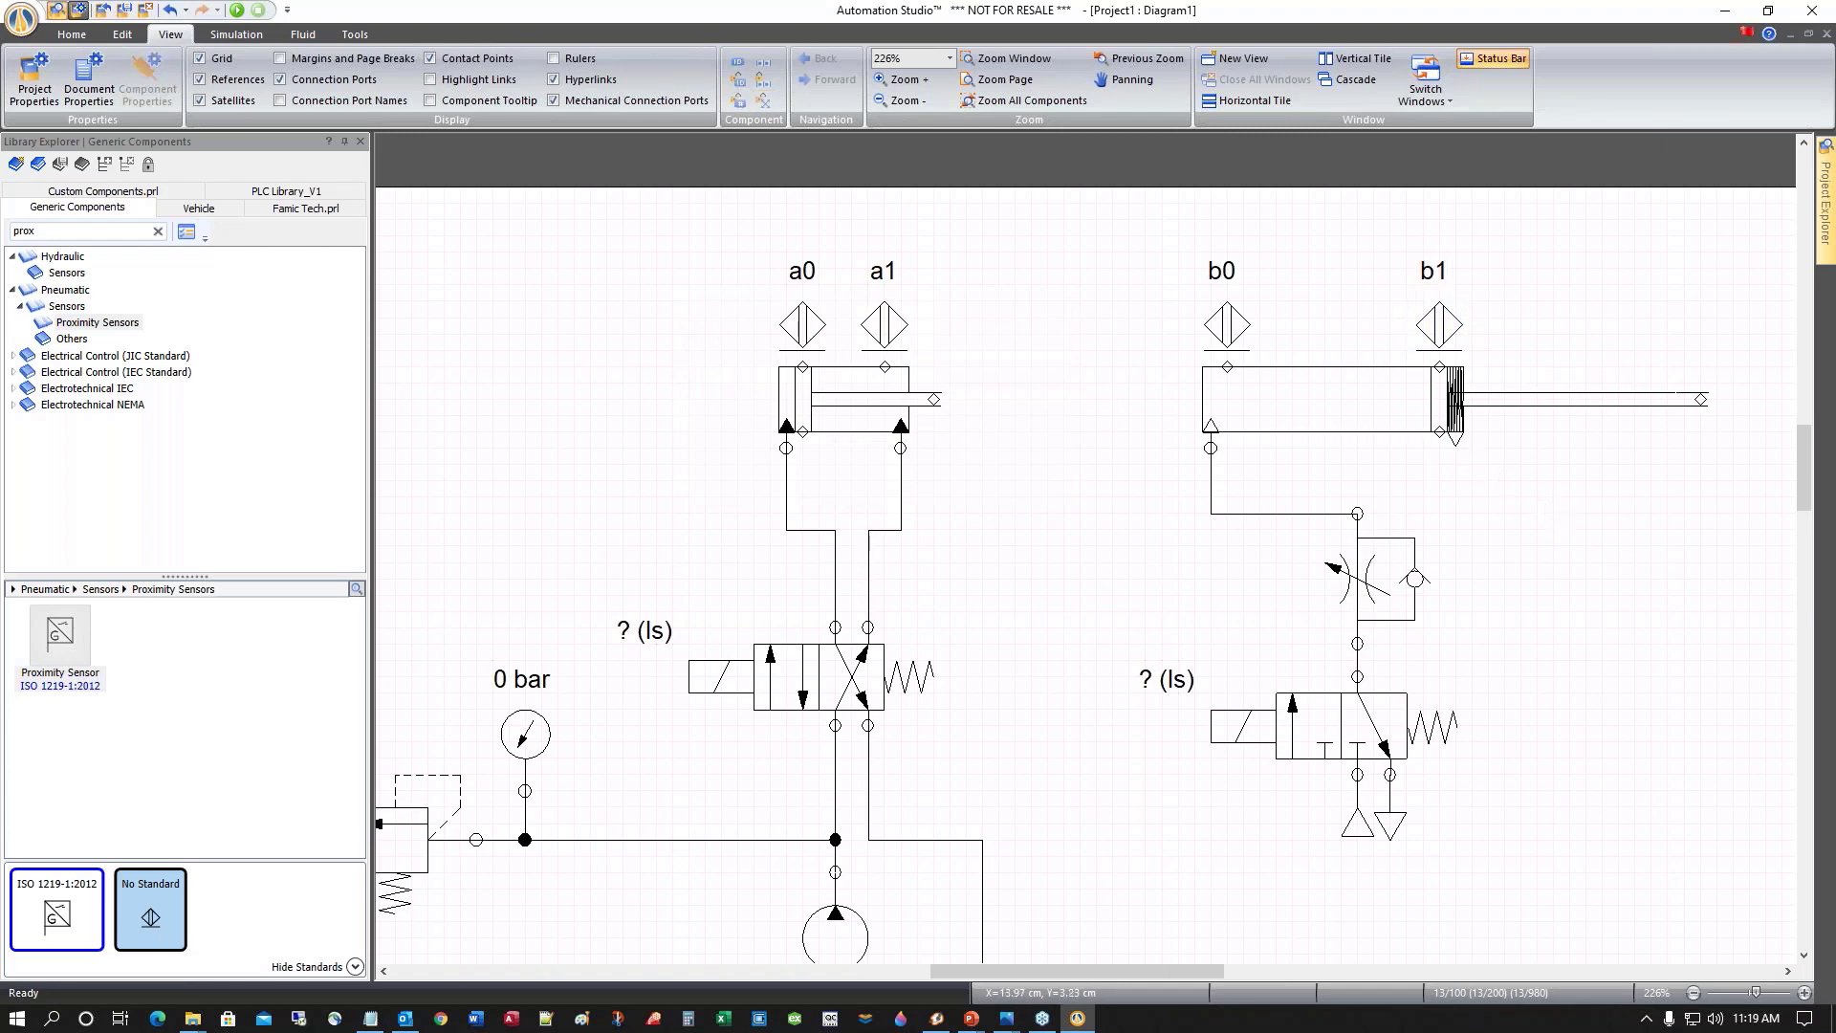
Set the single-acting cylinder's extension back to 0 %
double_click(1311, 380)
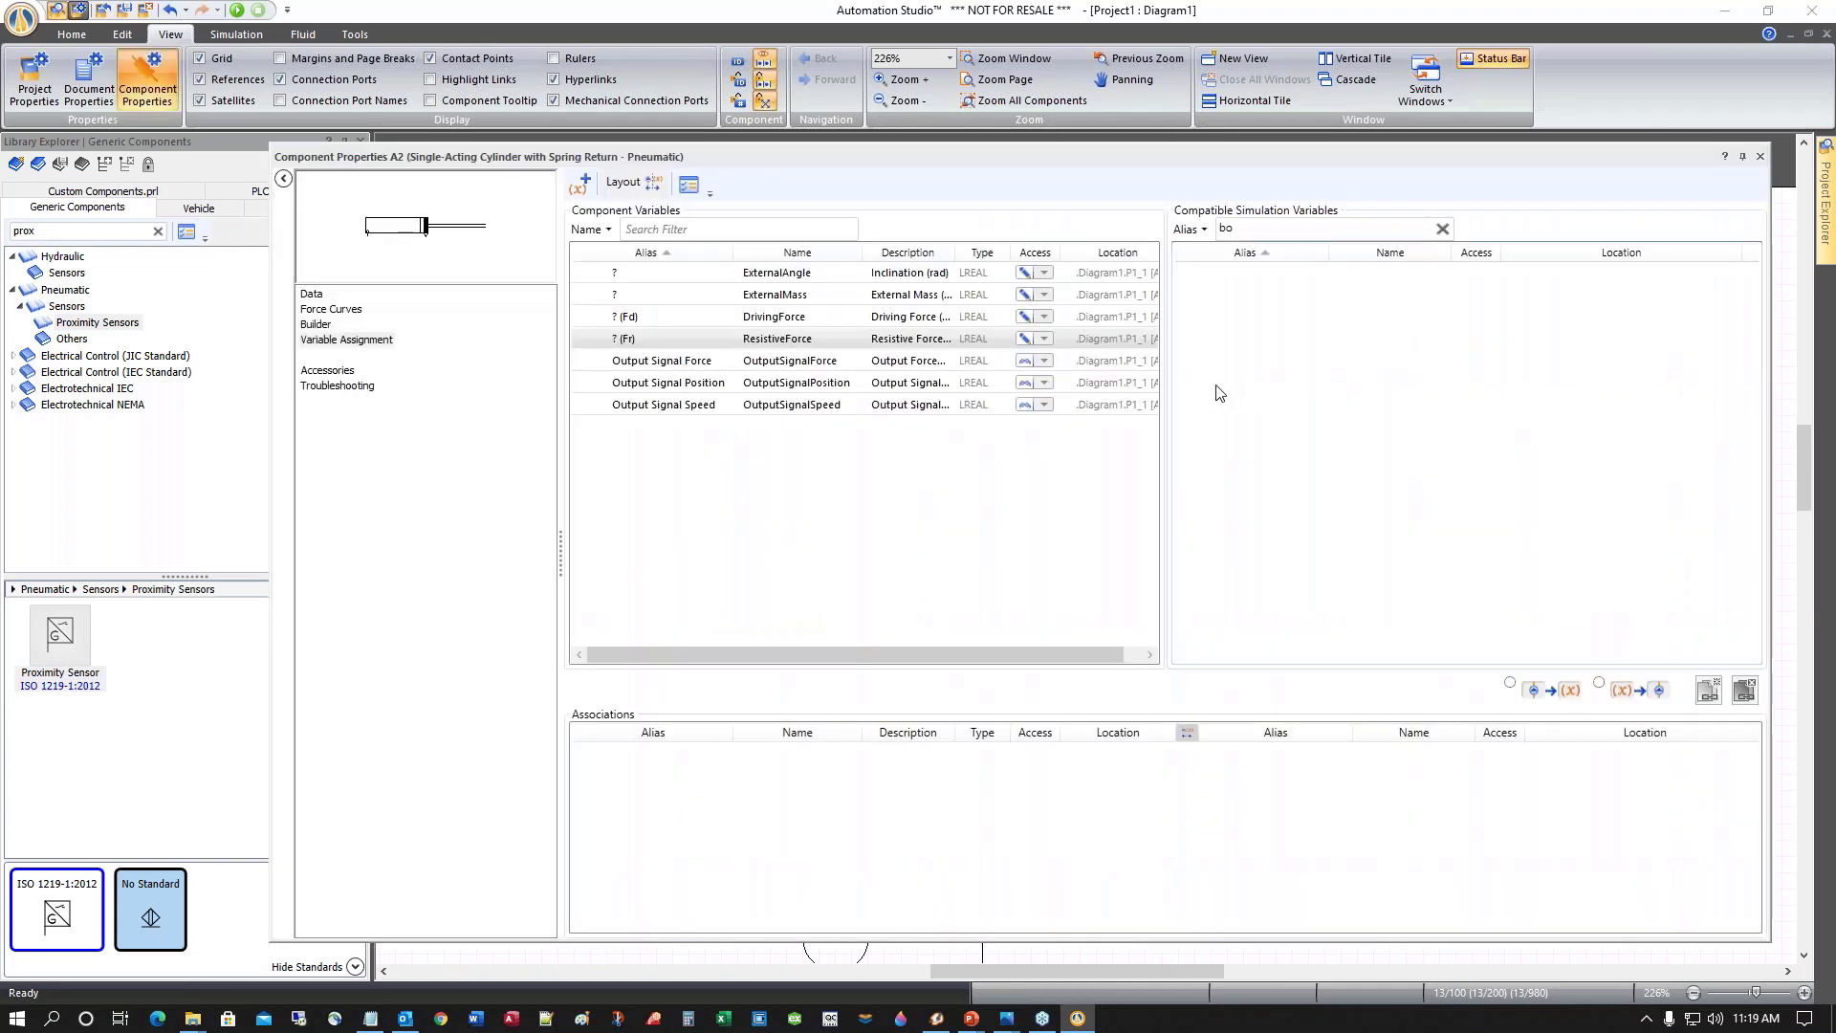
click(315, 297)
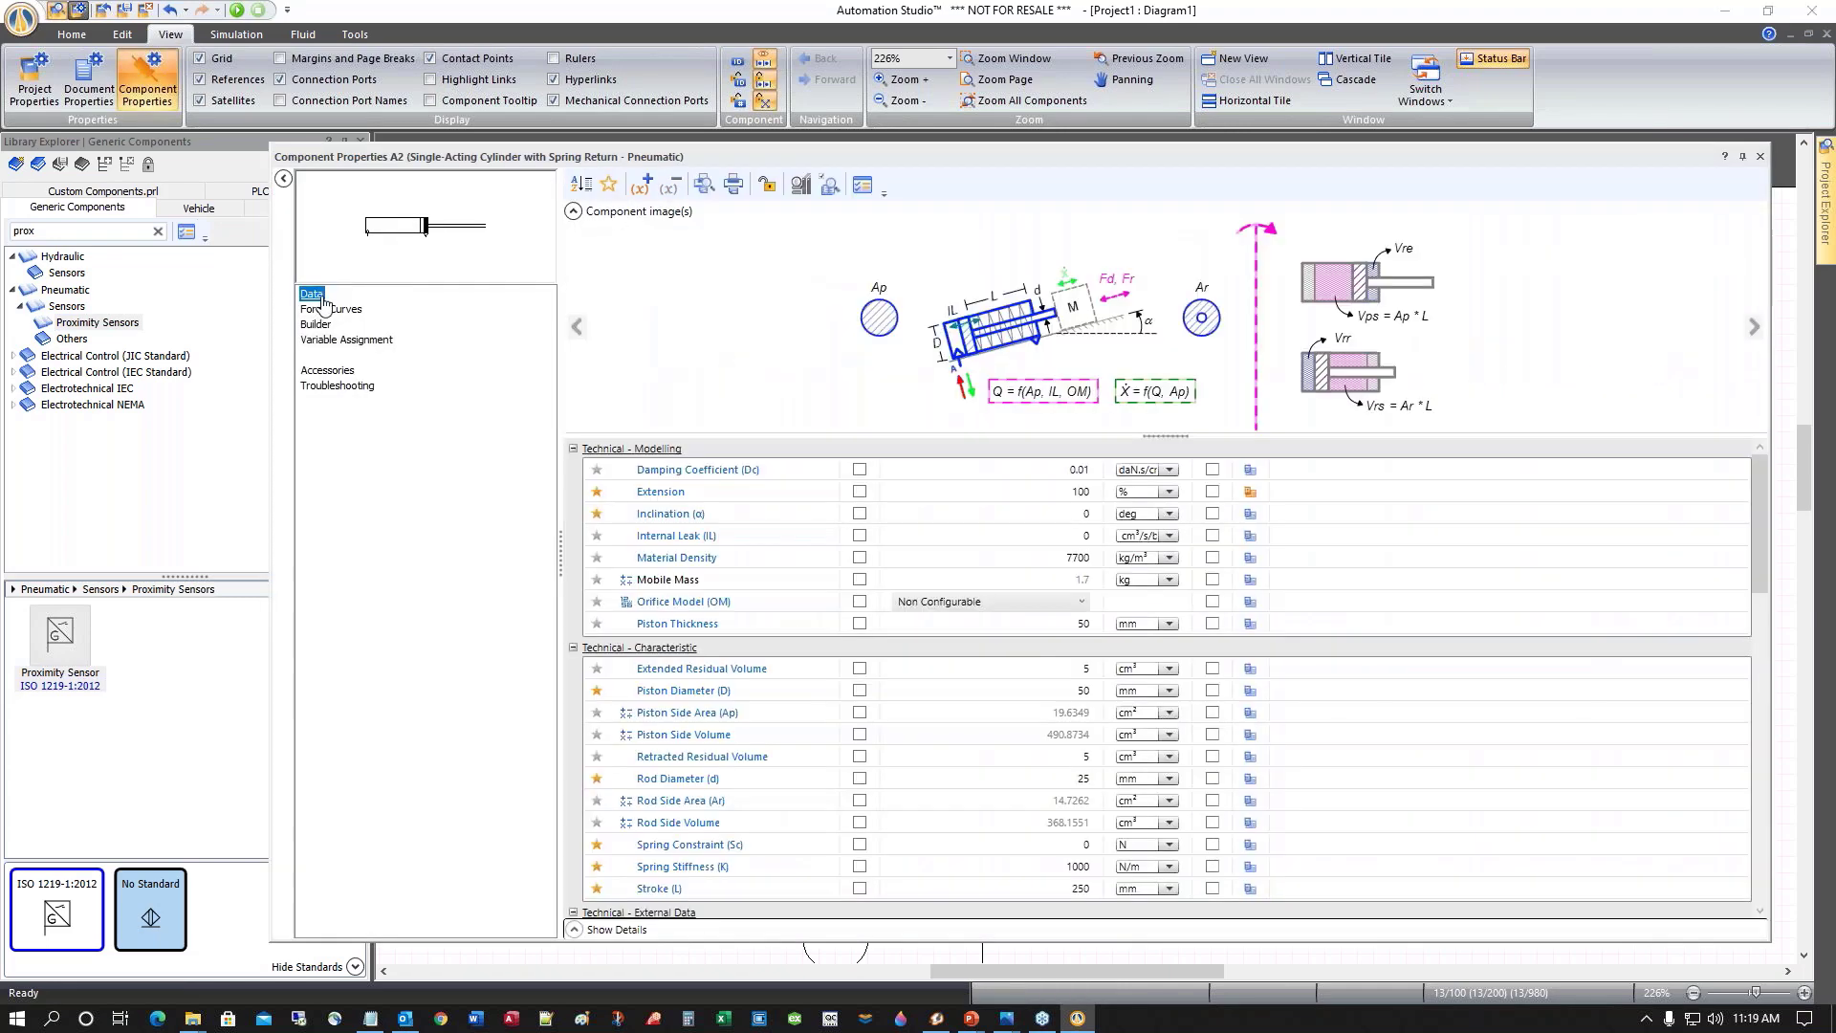
double_click(1080, 491)
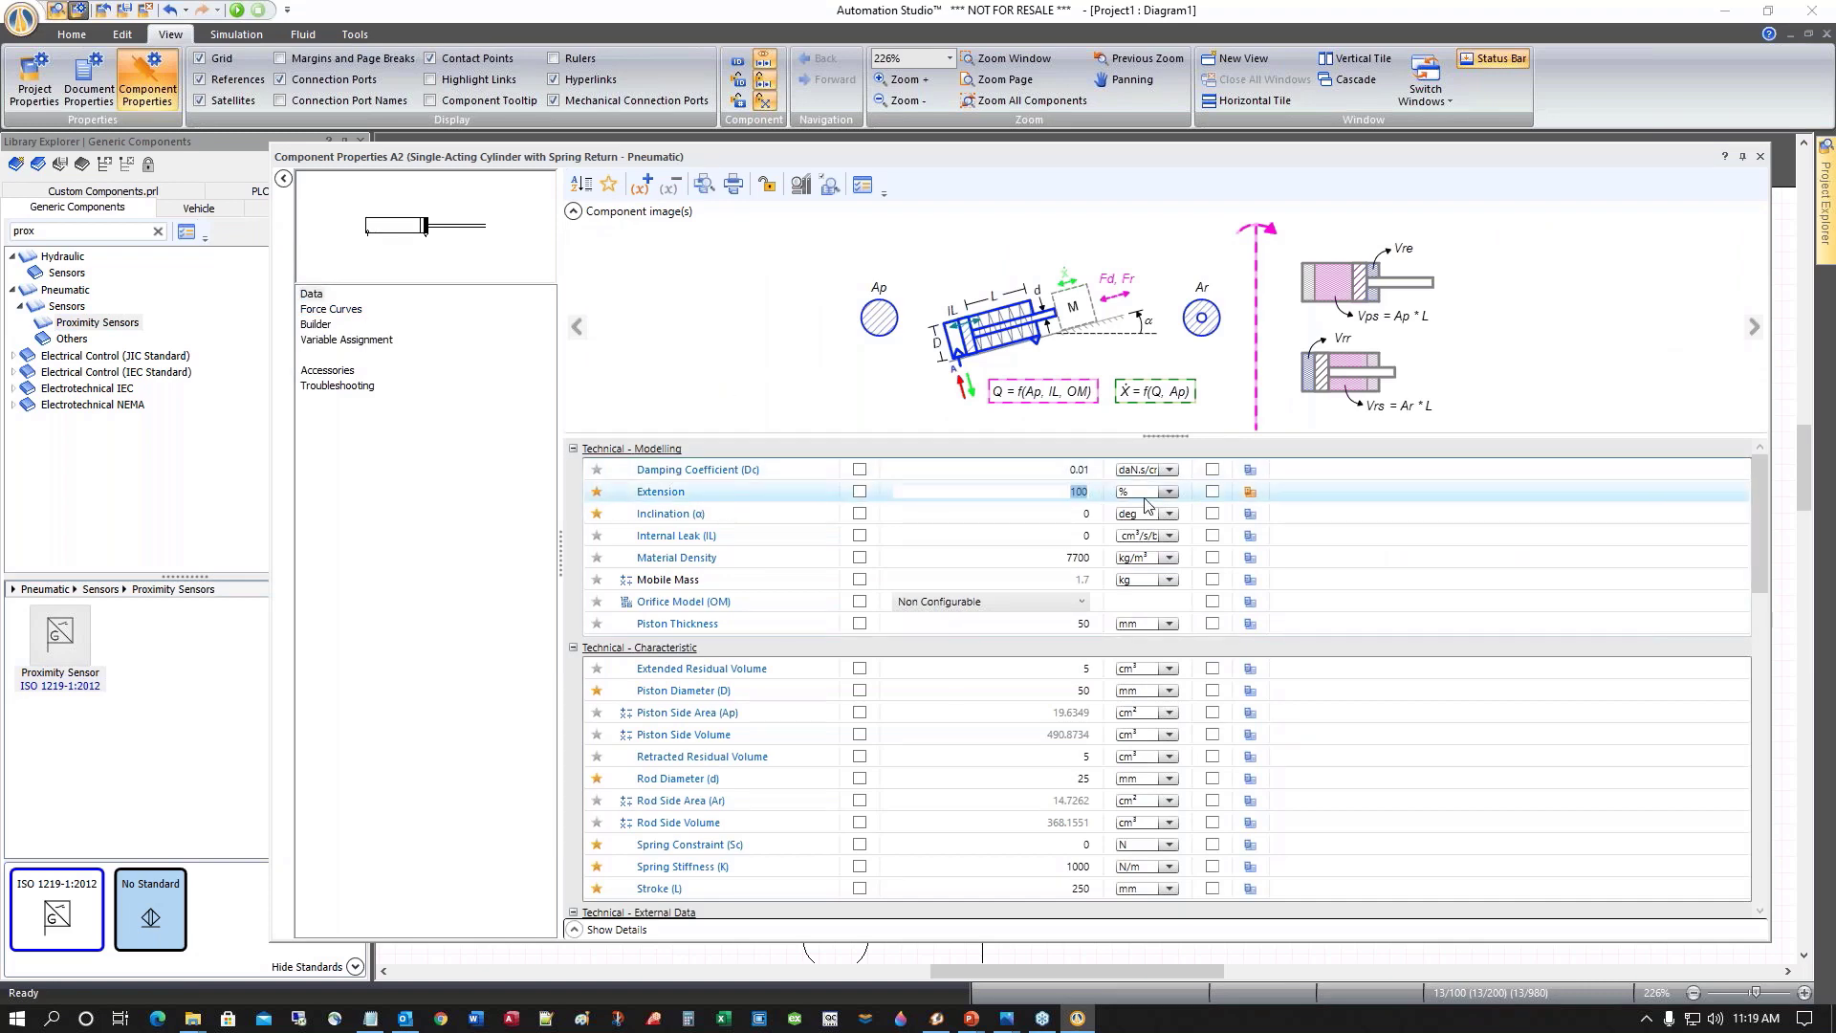
text(0)
key(Return)
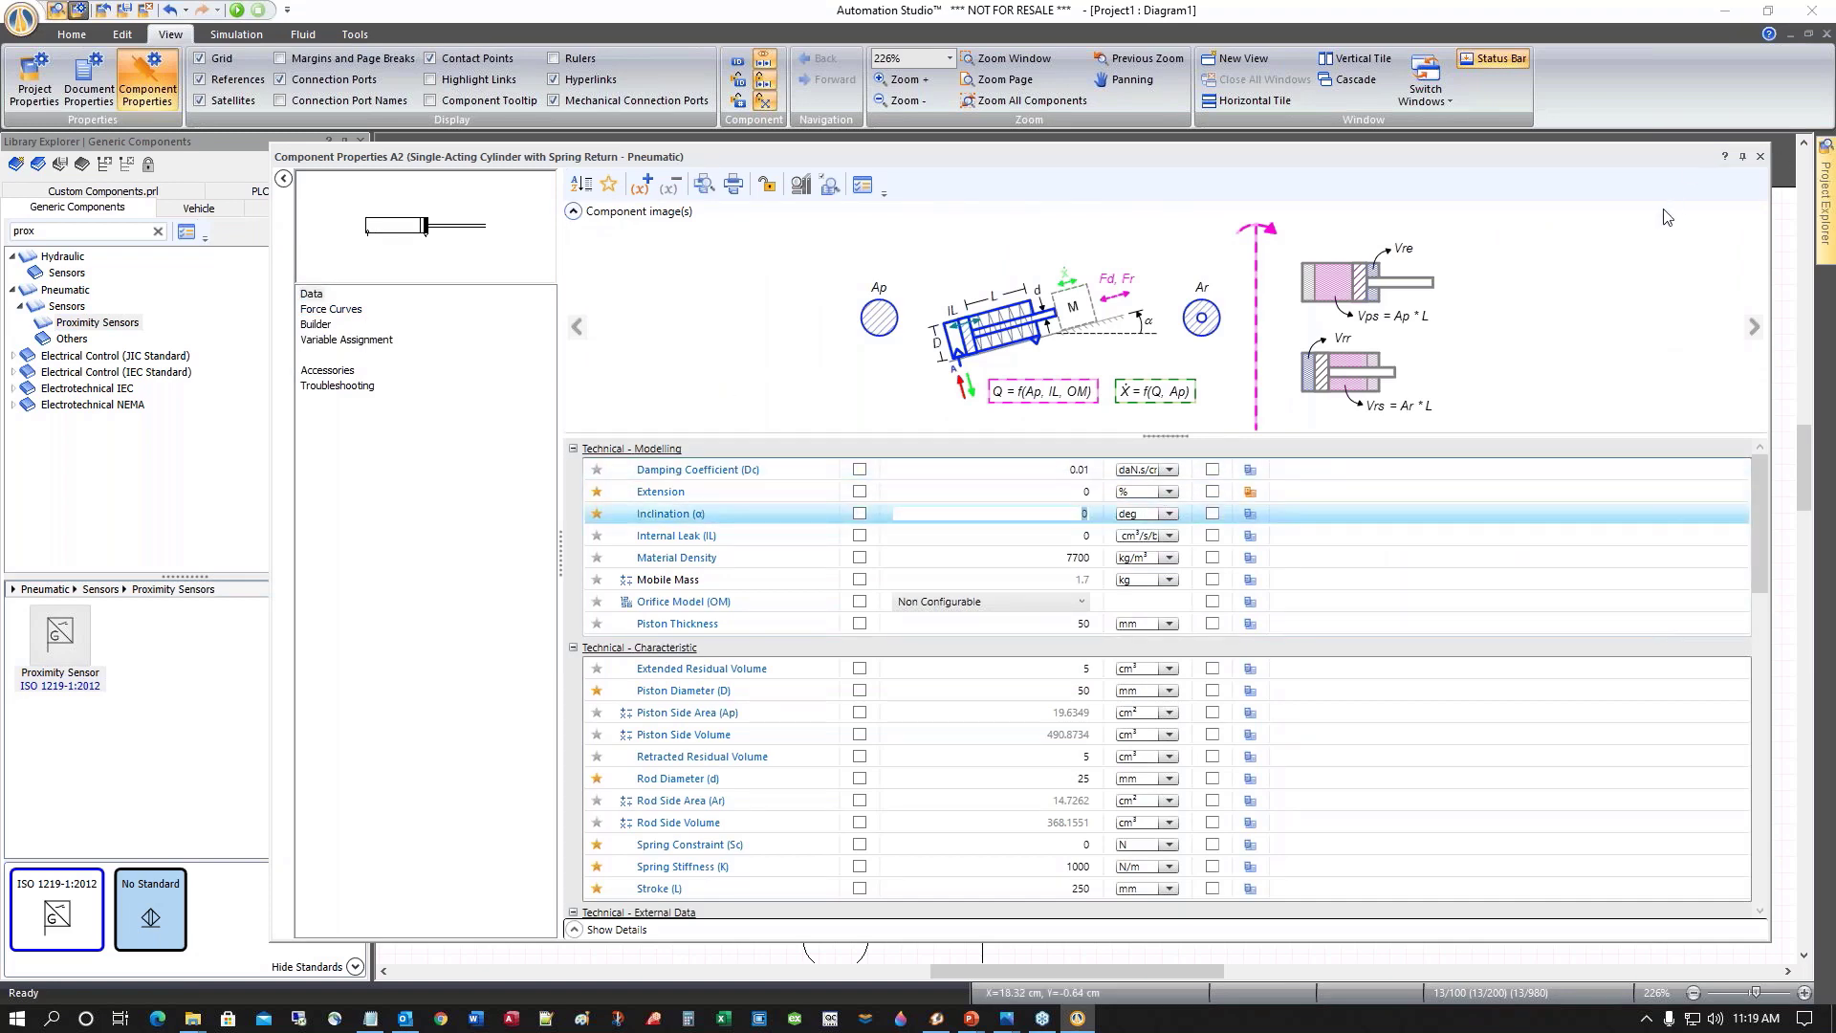
click(1760, 156)
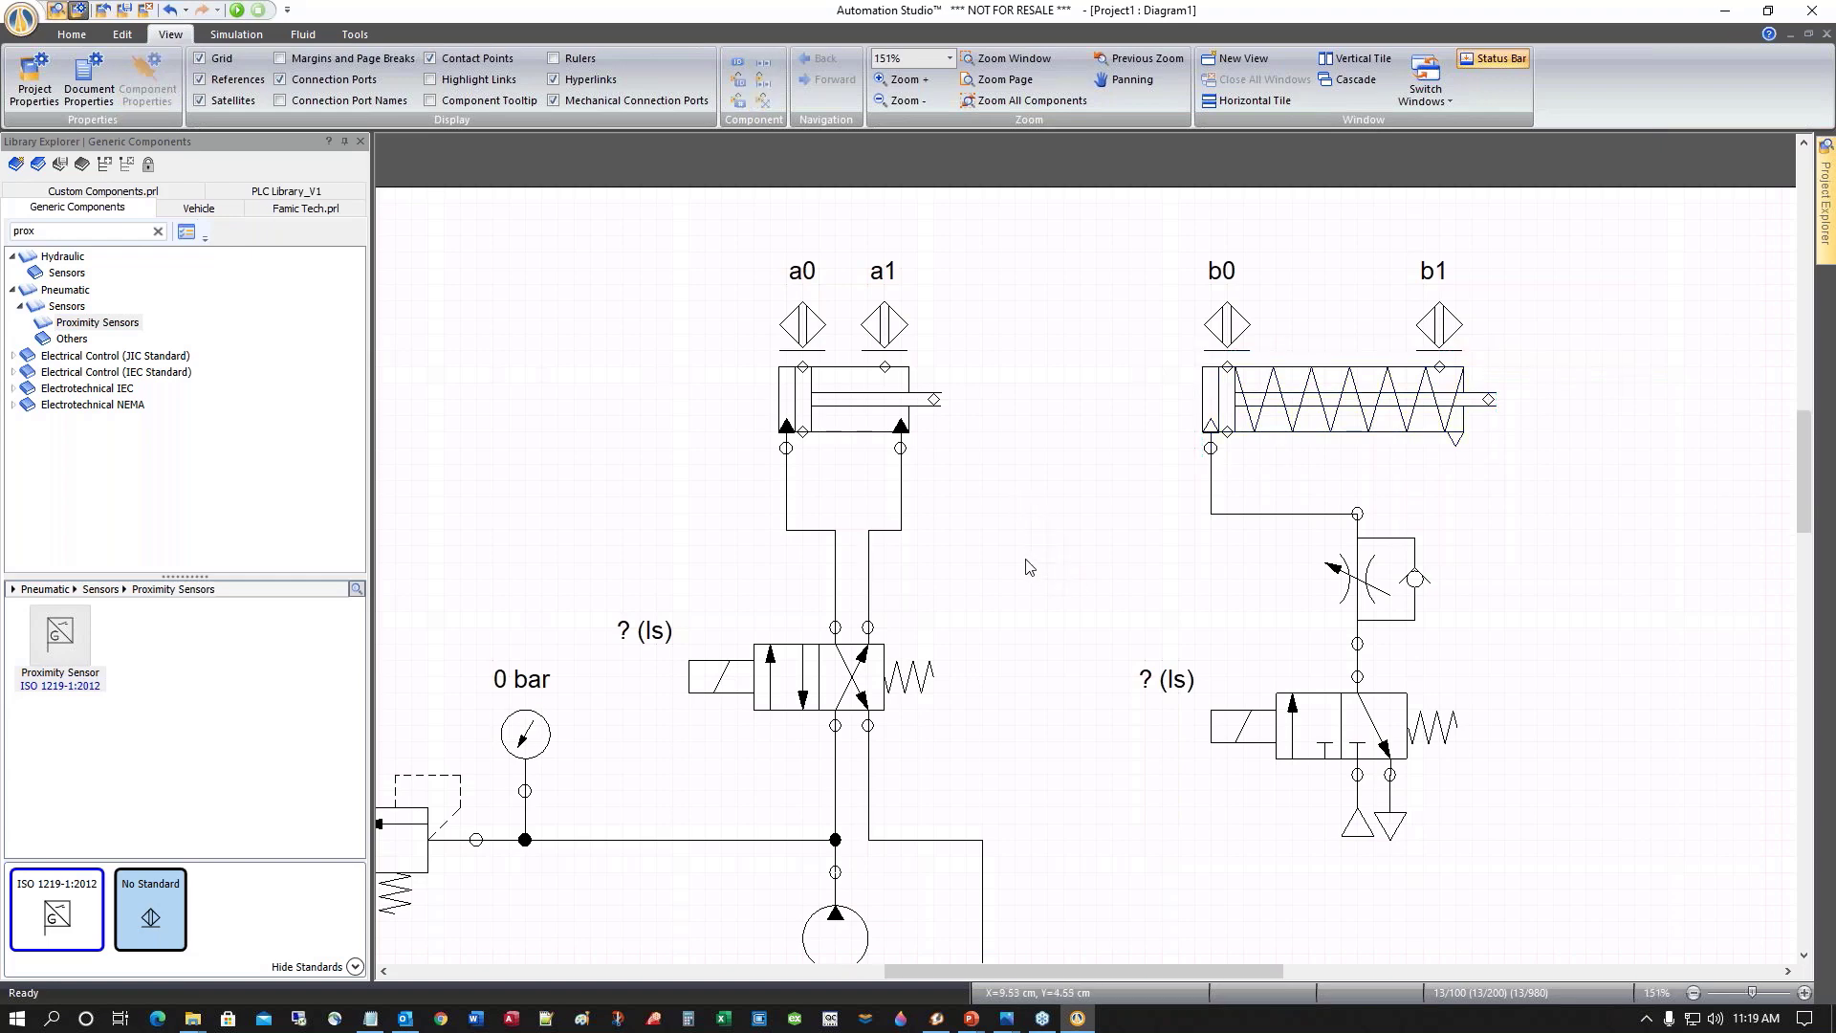
Clear the library search and display the components of the HMI & Control Panels category
scroll(1026, 566, down, 2)
scroll(1024, 555, down, 2)
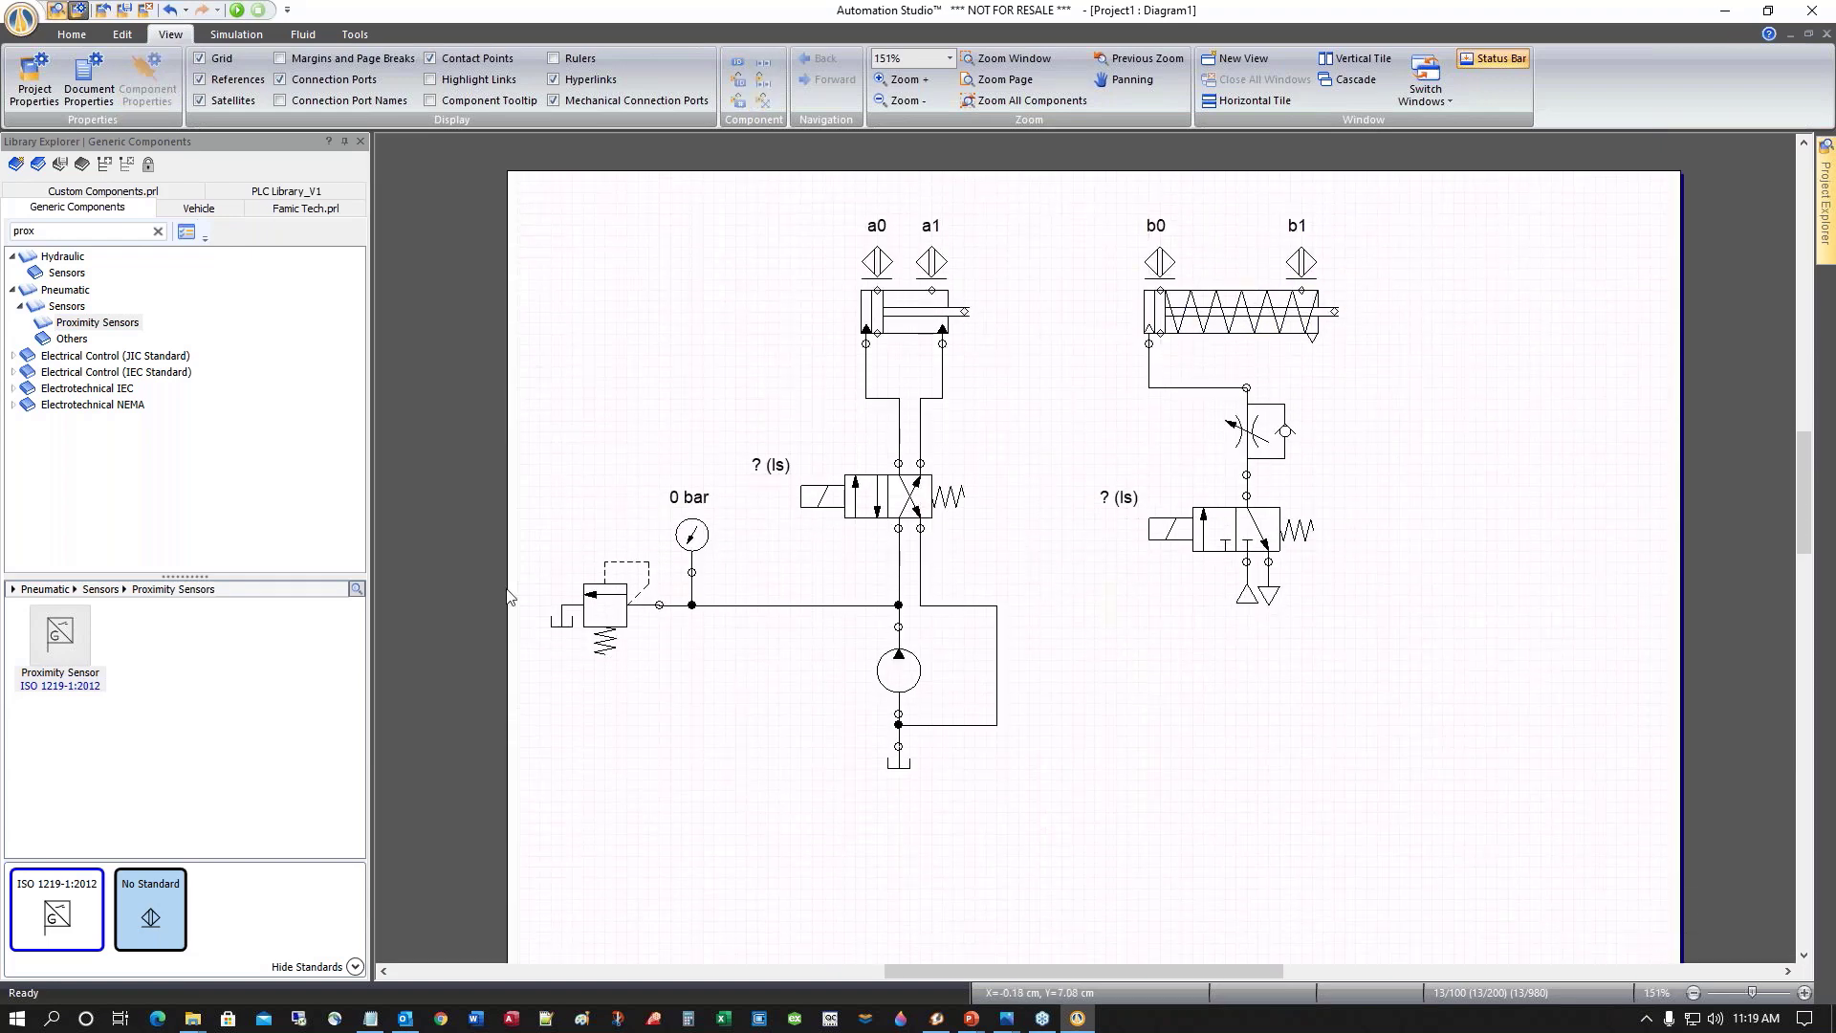
scroll(1206, 653, down, 1)
scroll(1207, 652, down, 3)
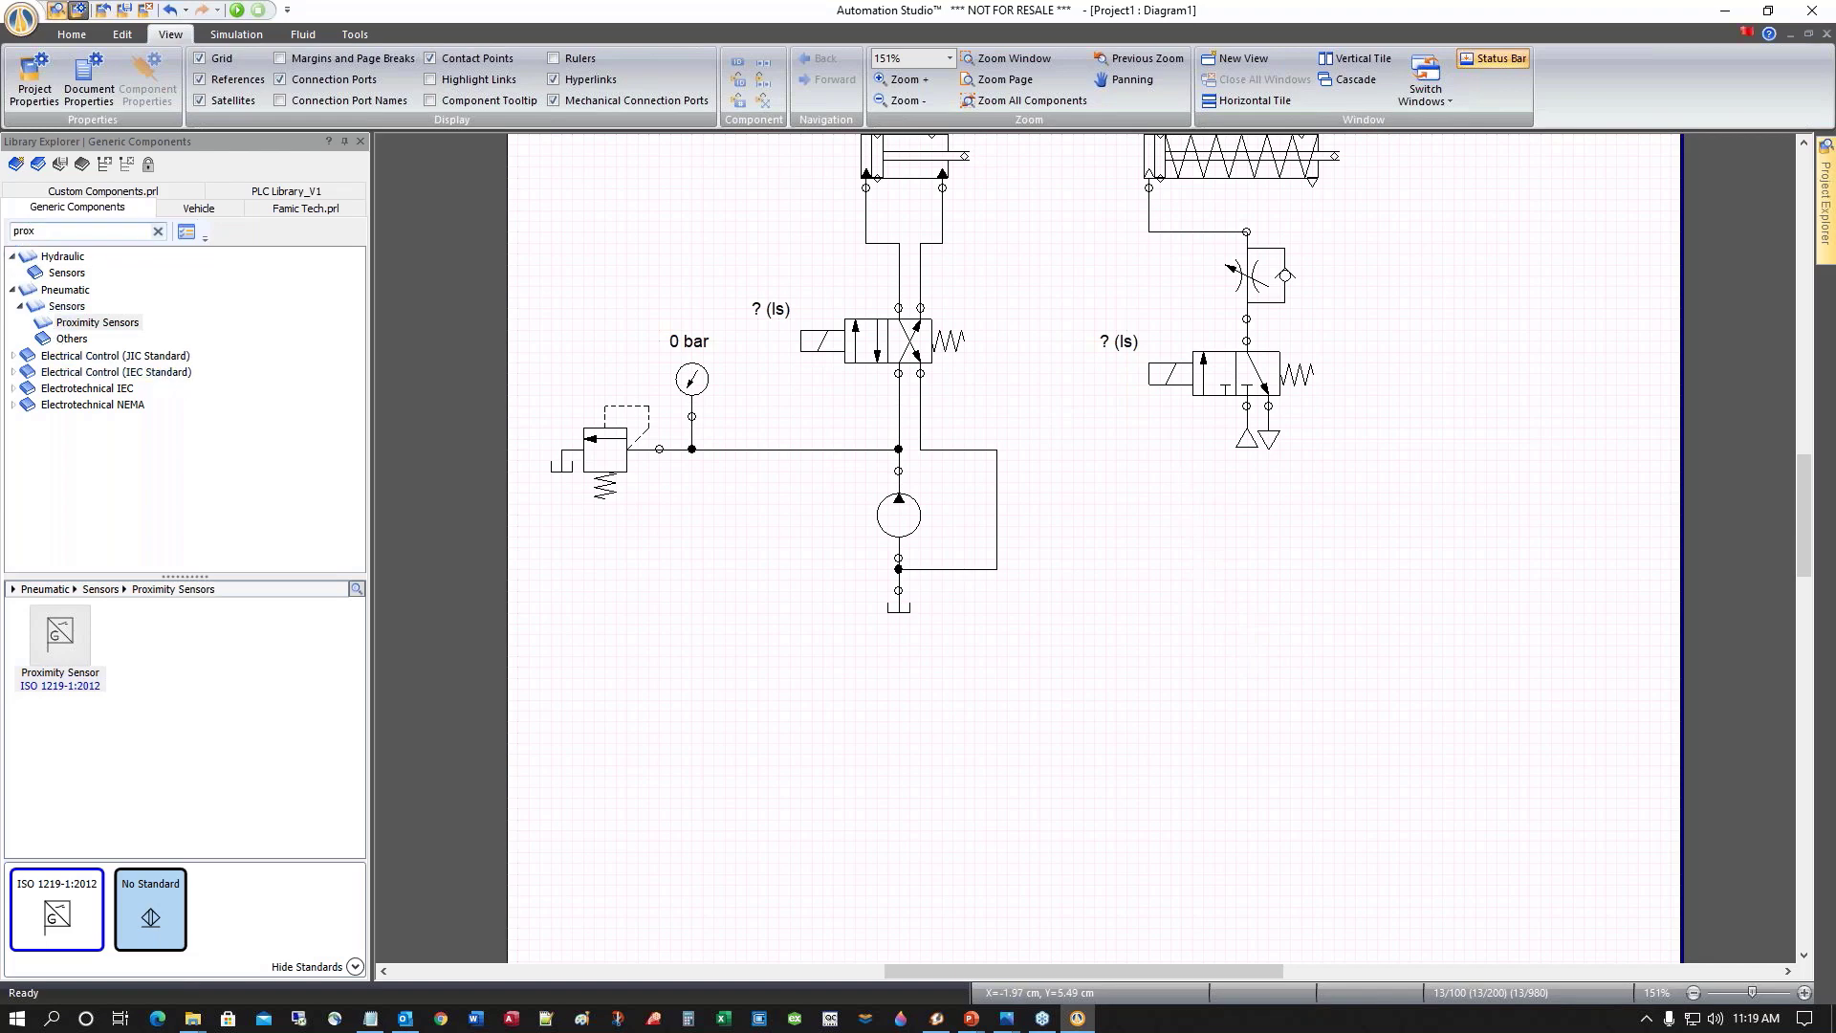
click(159, 233)
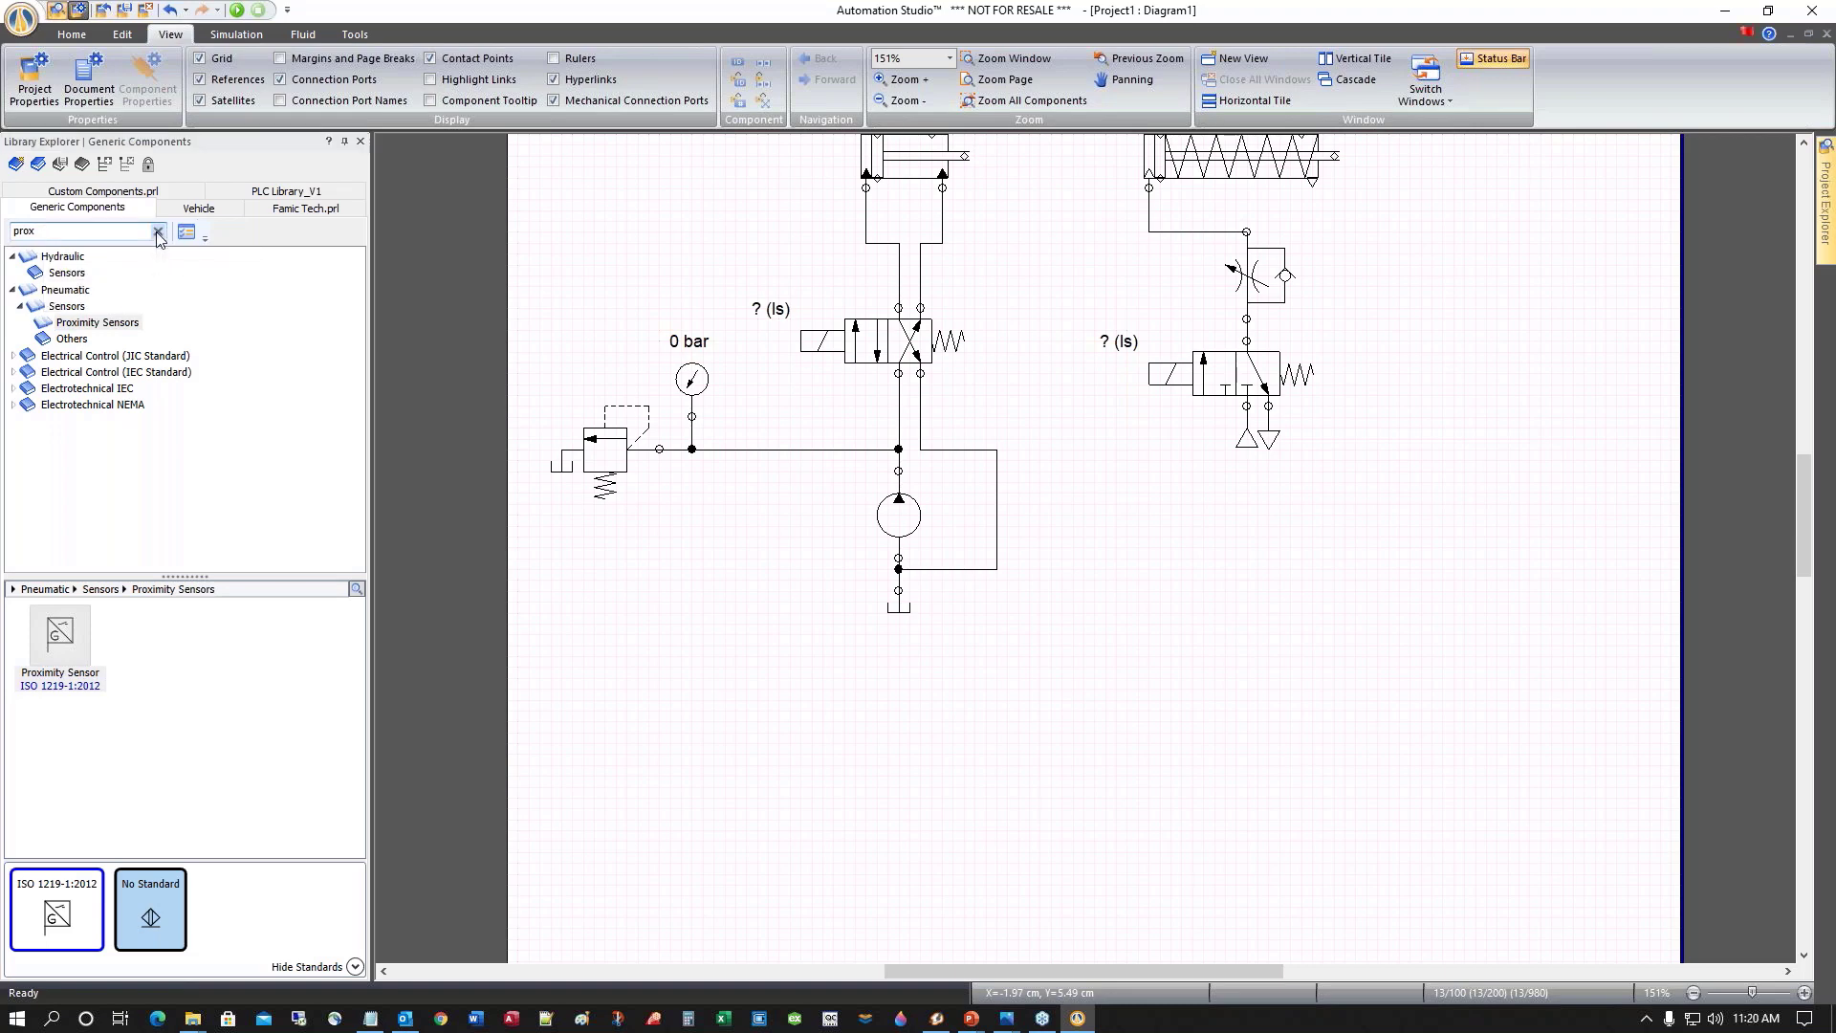
click(13, 257)
click(17, 291)
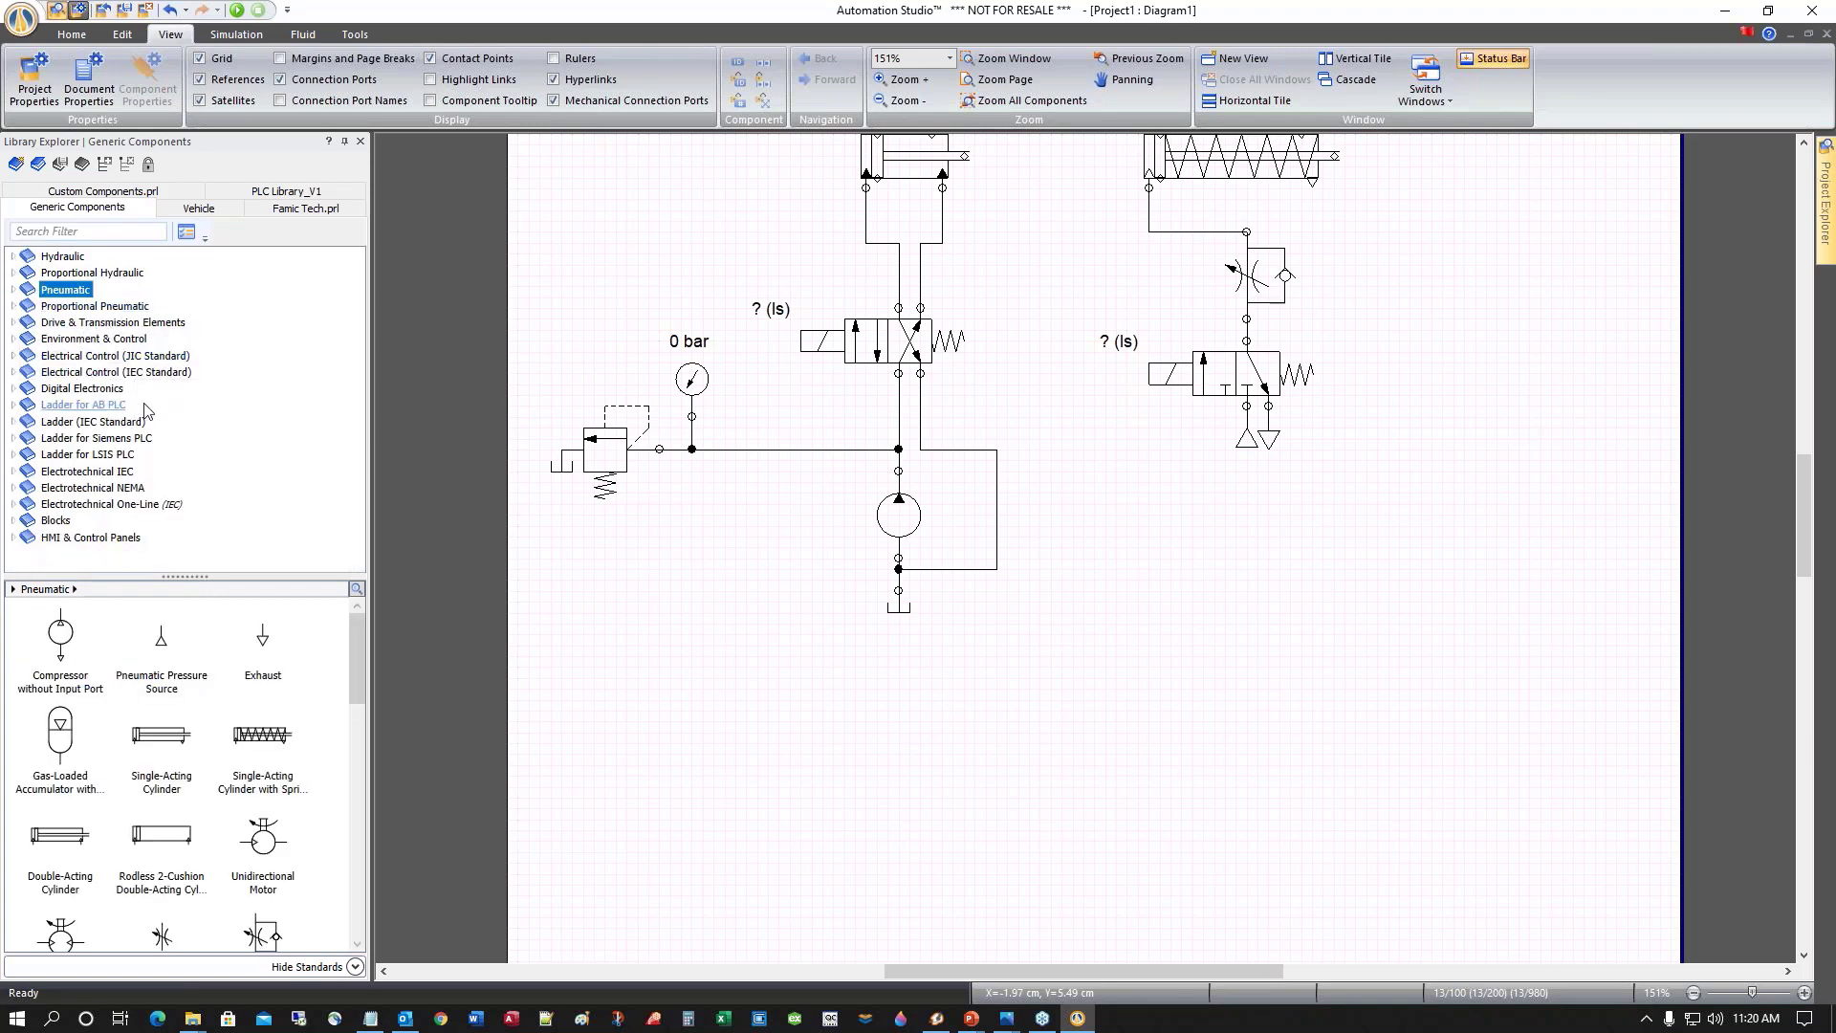
click(12, 356)
drag(362, 379, 358, 479)
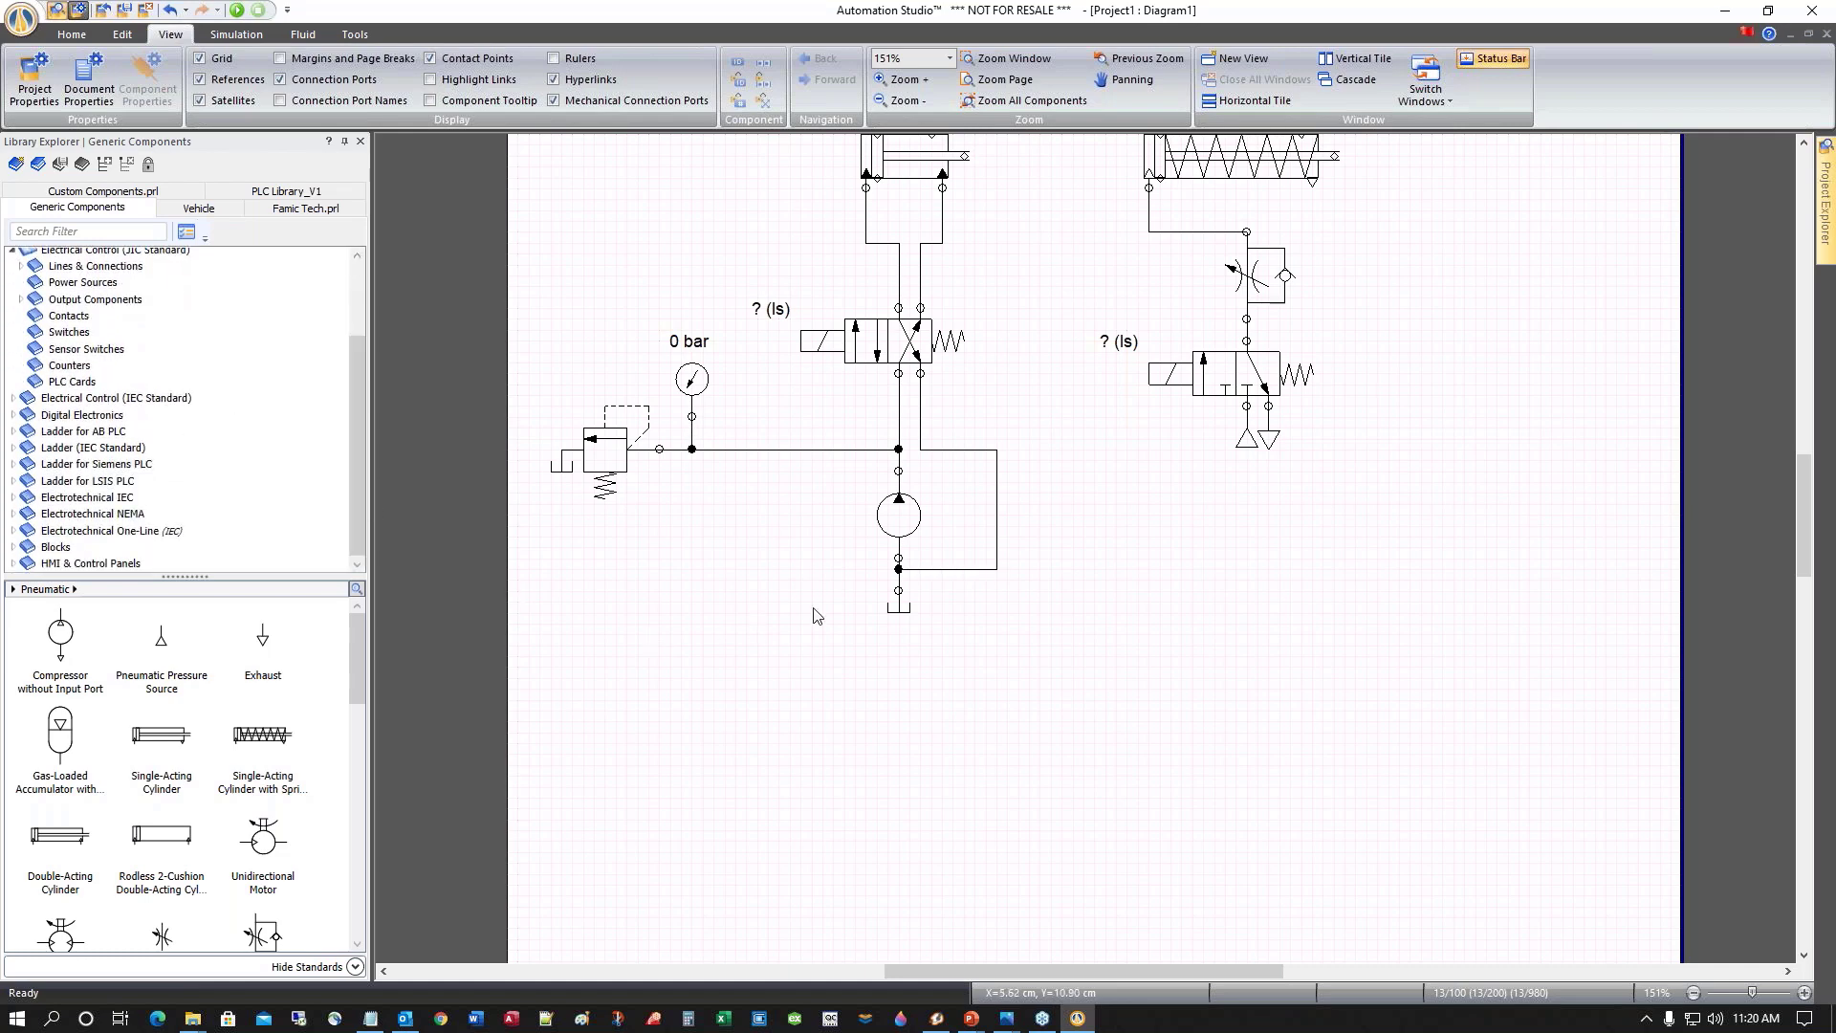
click(87, 565)
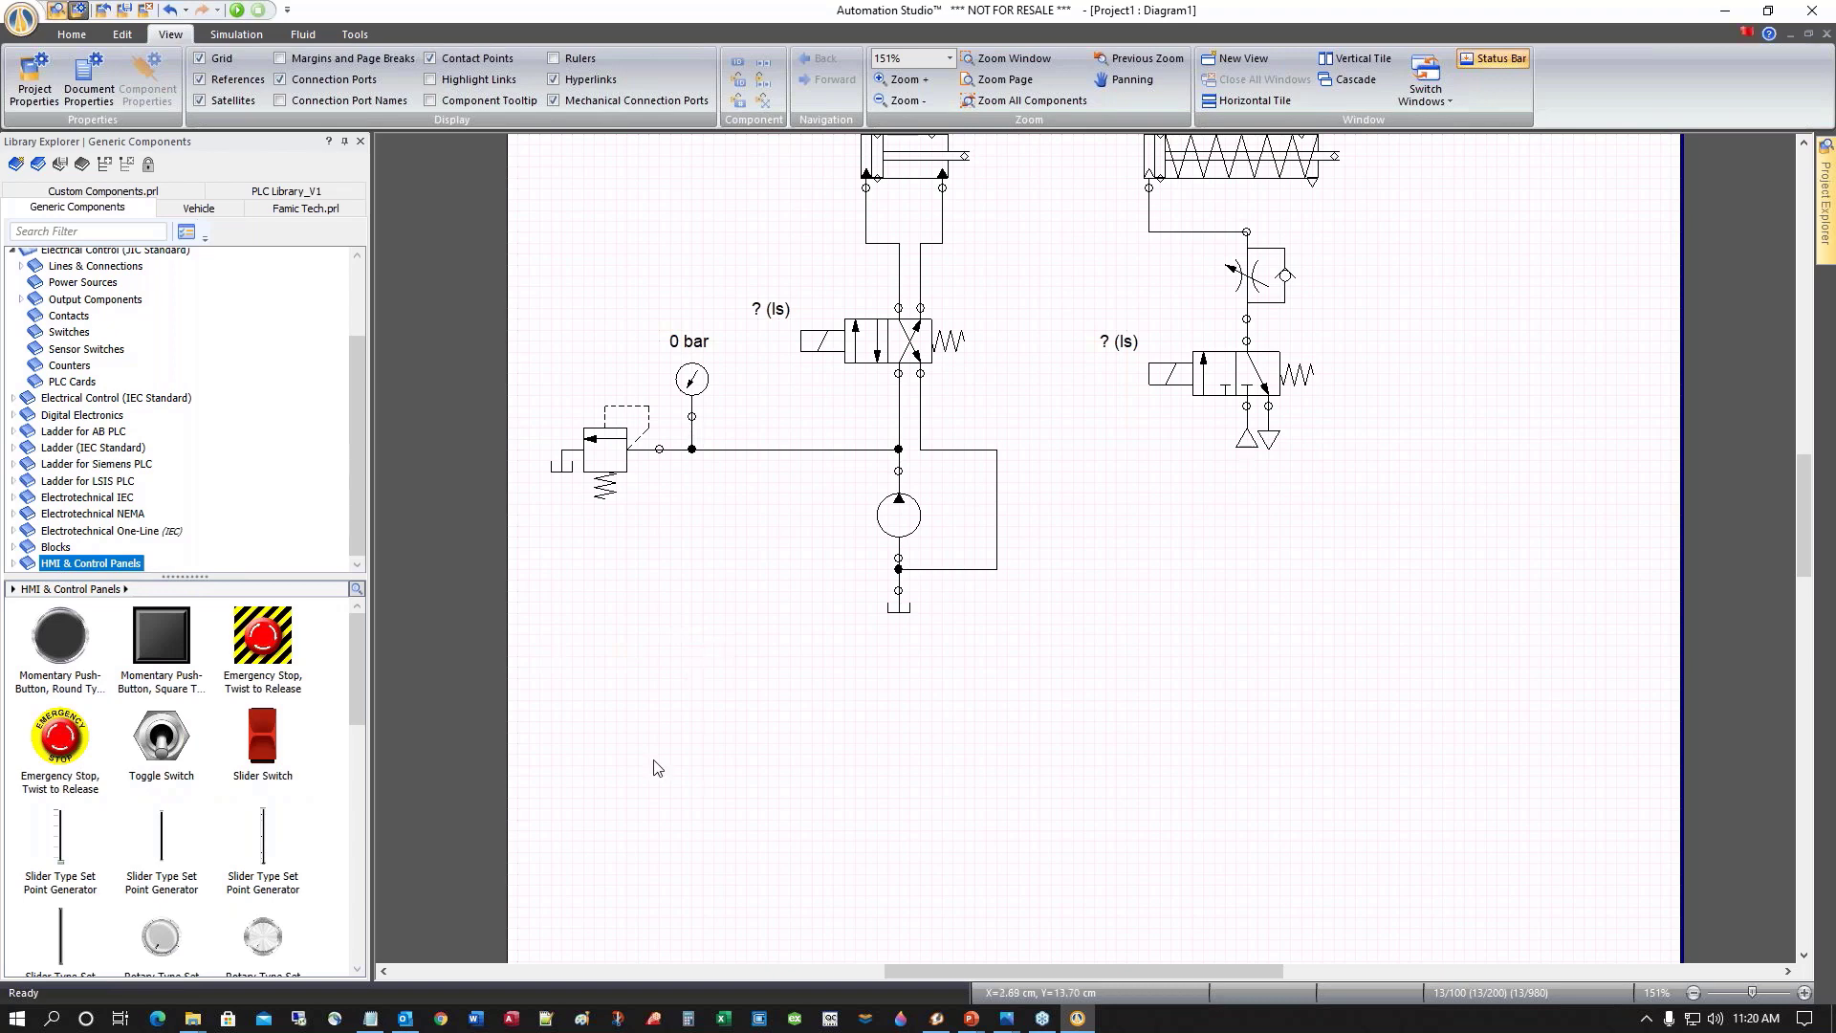
Place a round momentary push-button with alias Start_PB below the hydraulic circuit and move its label over the button
click(56, 647)
drag(55, 650, 768, 694)
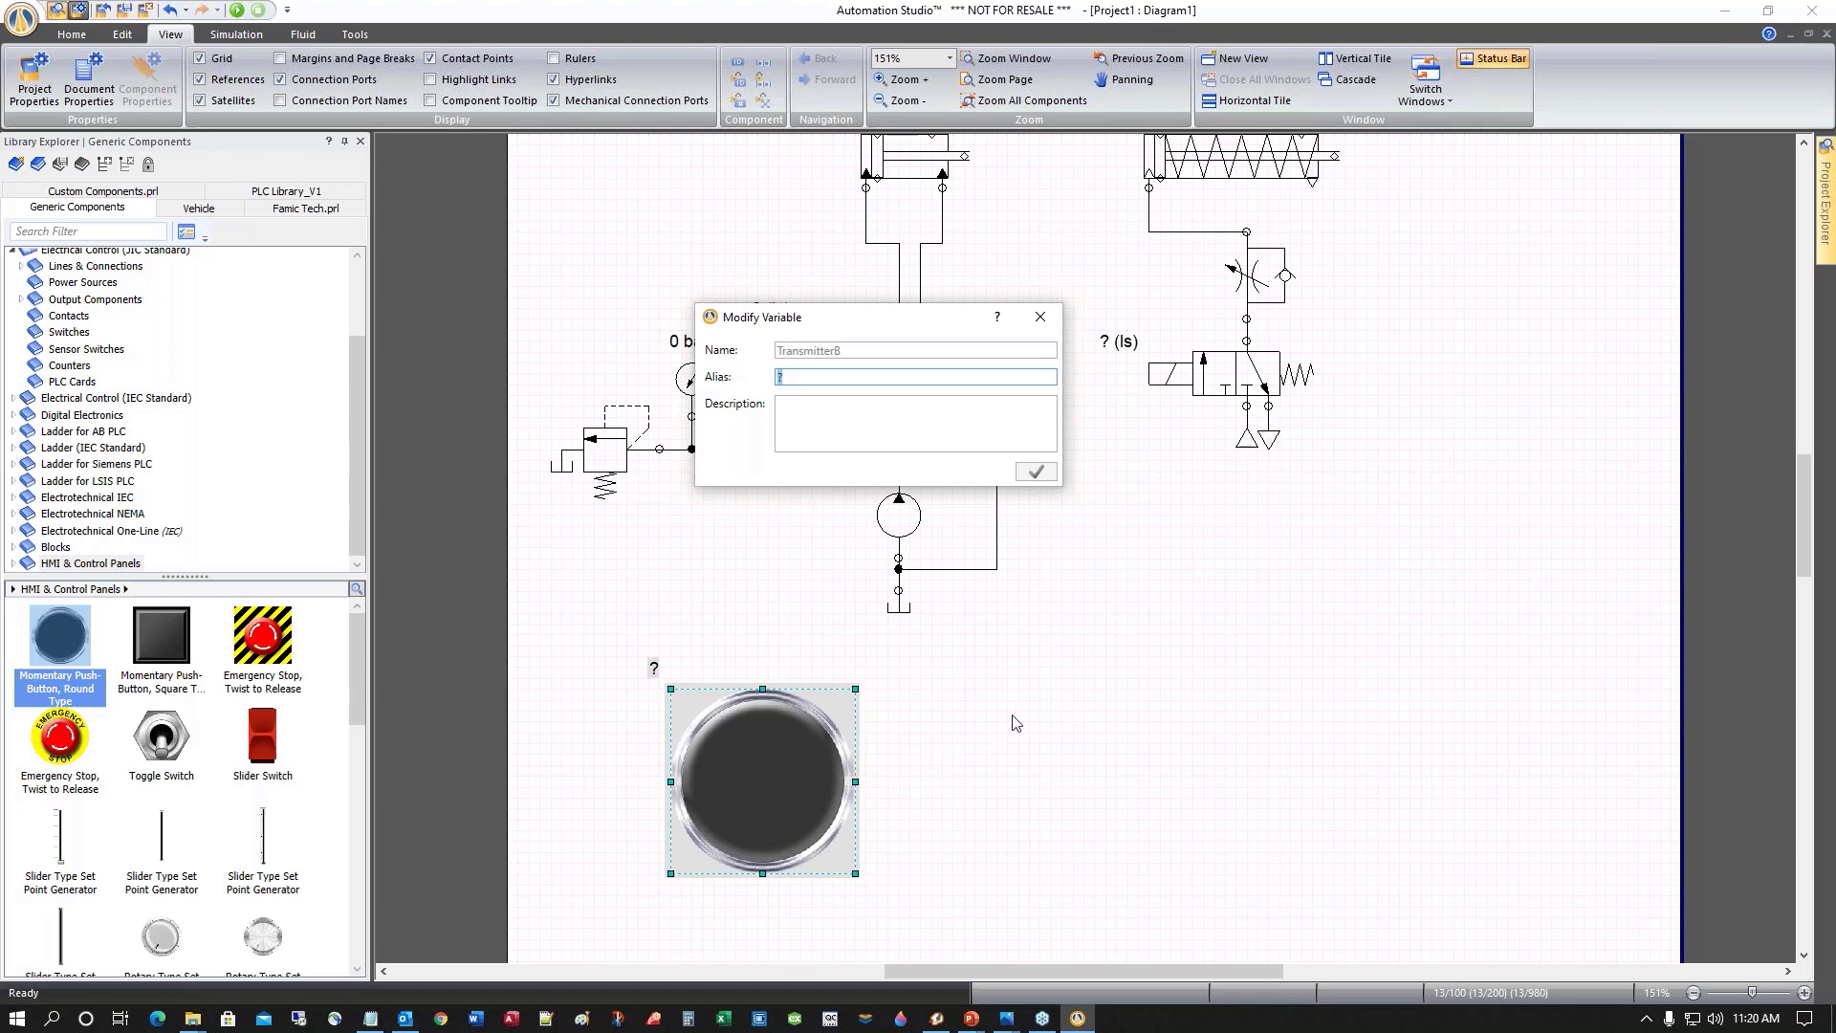
text(Start_PB)
key(Return)
drag(612, 669, 719, 674)
Set the Start_PB push-button's component colour to Blue and shrink the button to roughly a third of its size
double_click(756, 770)
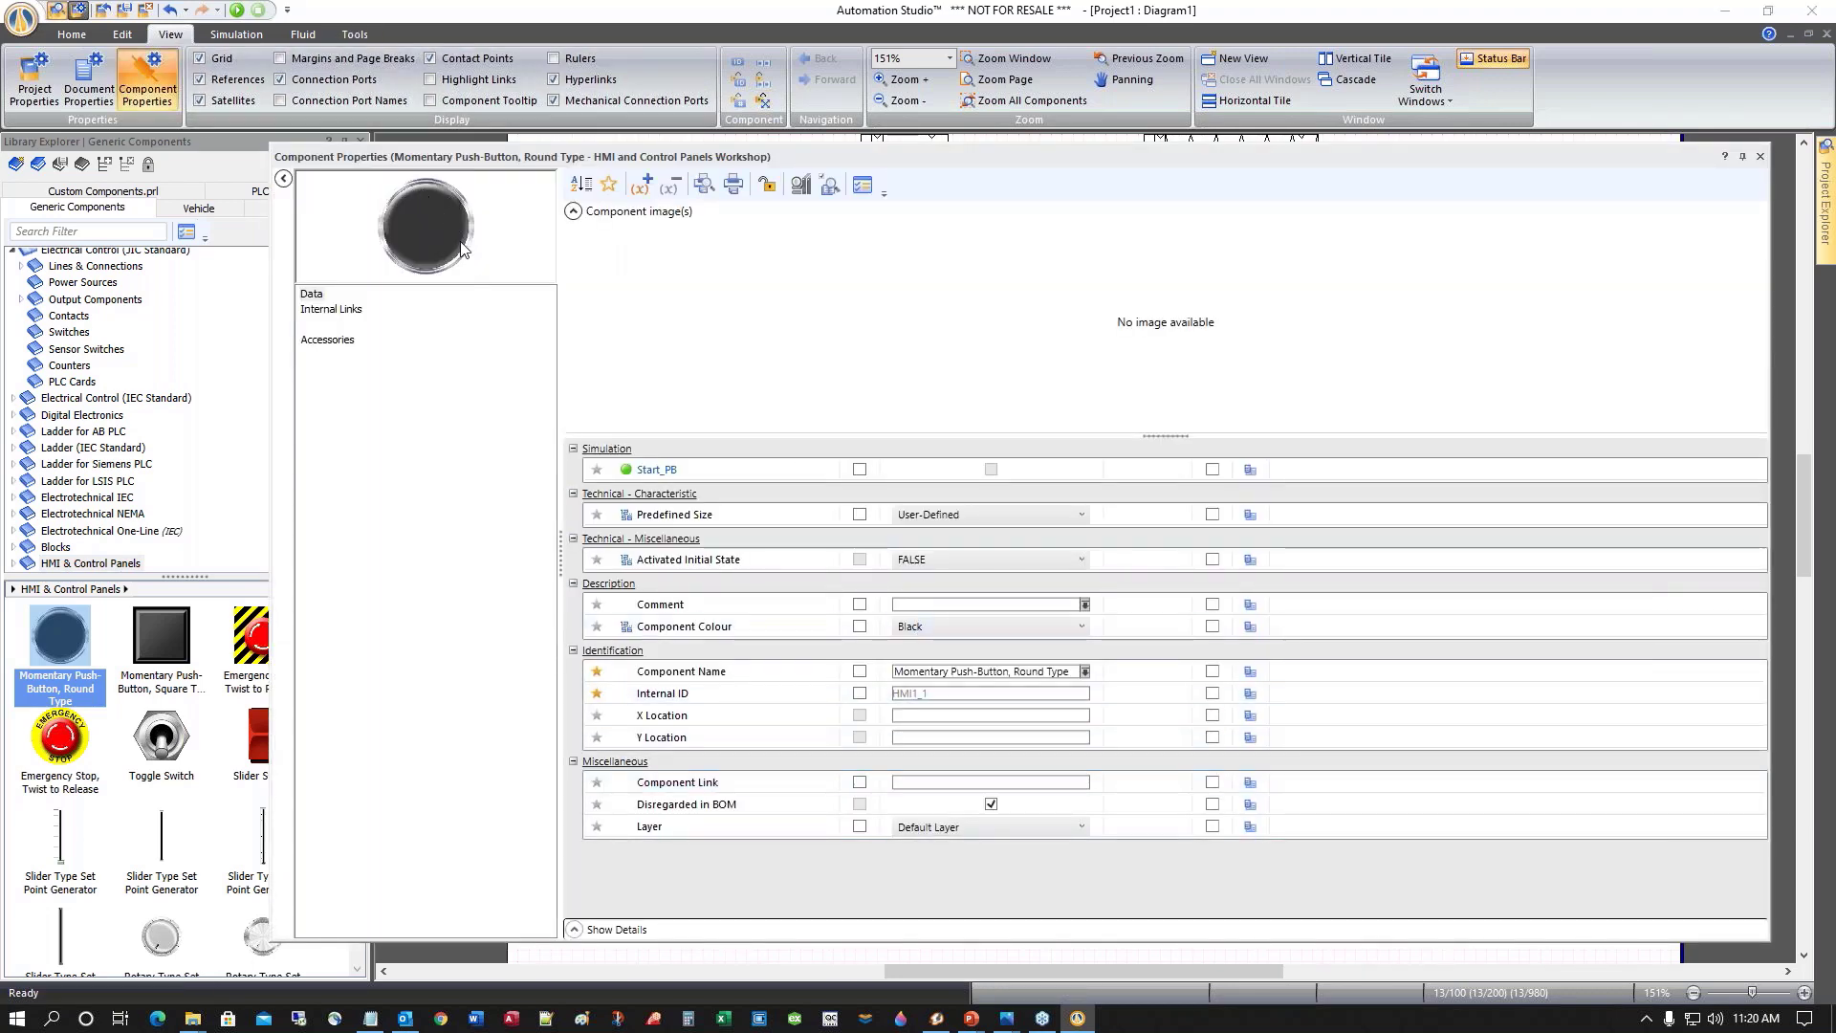
click(1085, 628)
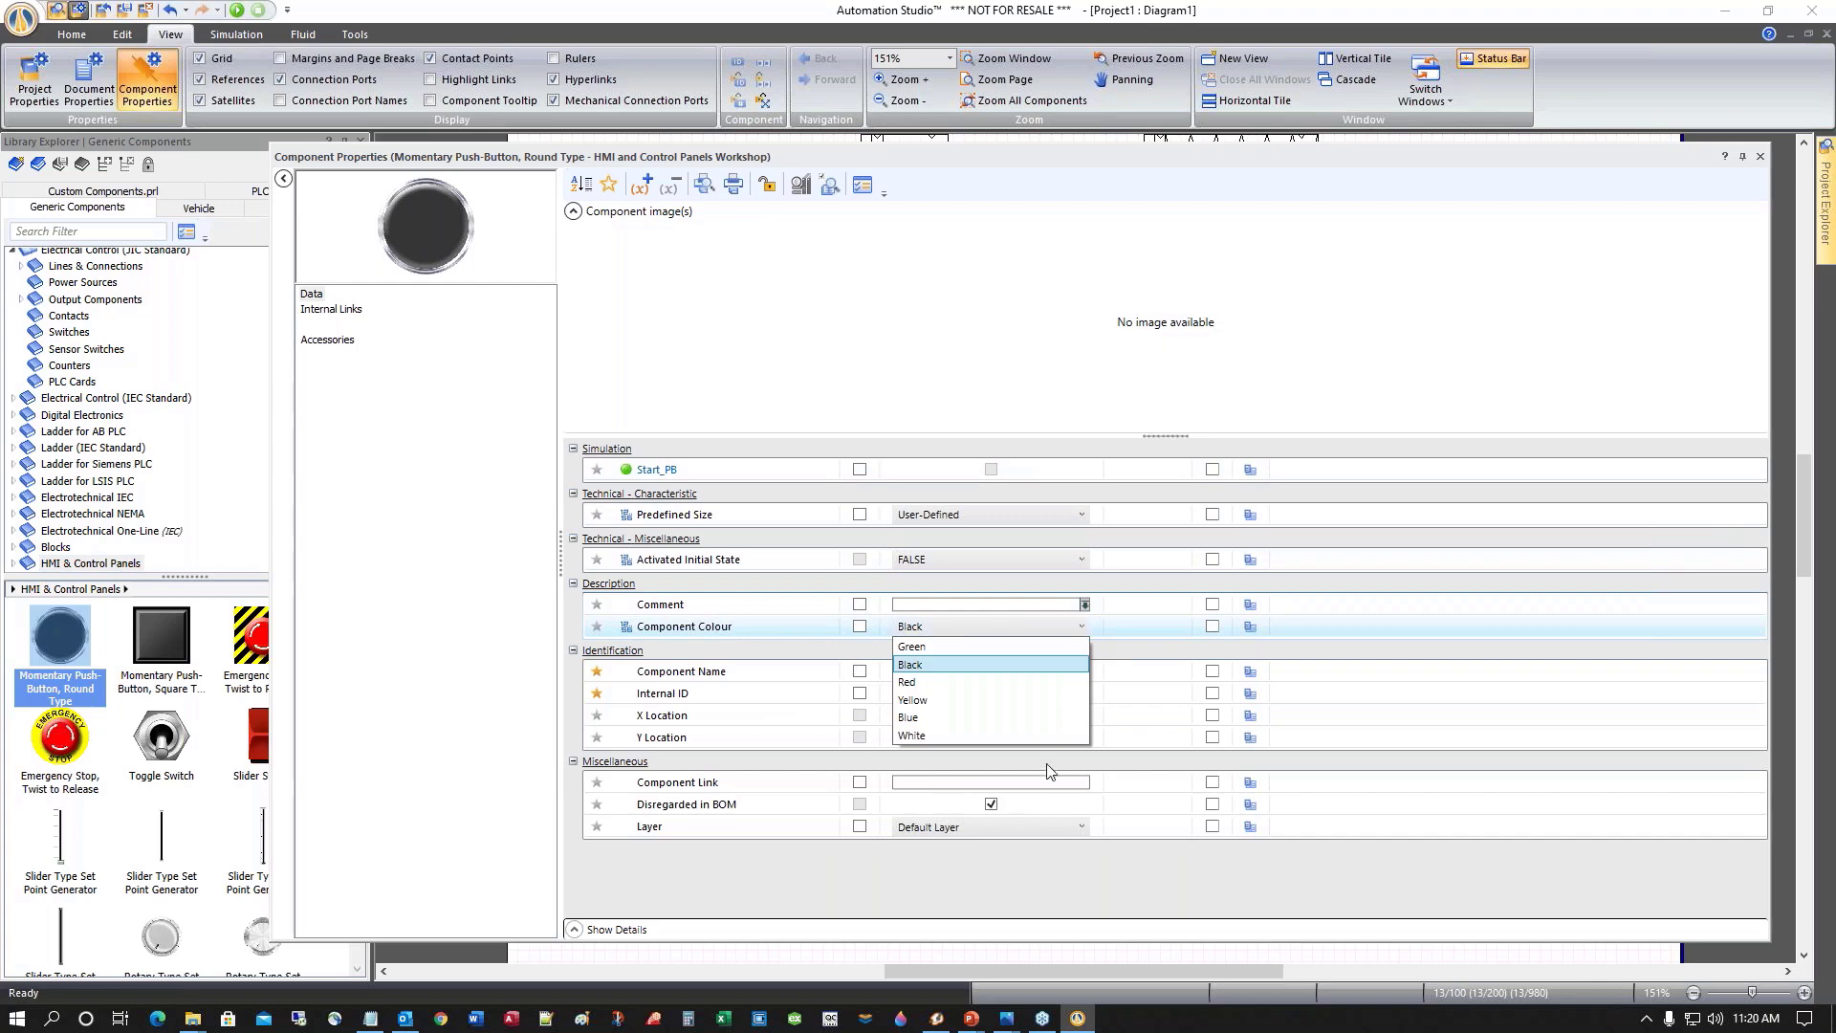
click(921, 718)
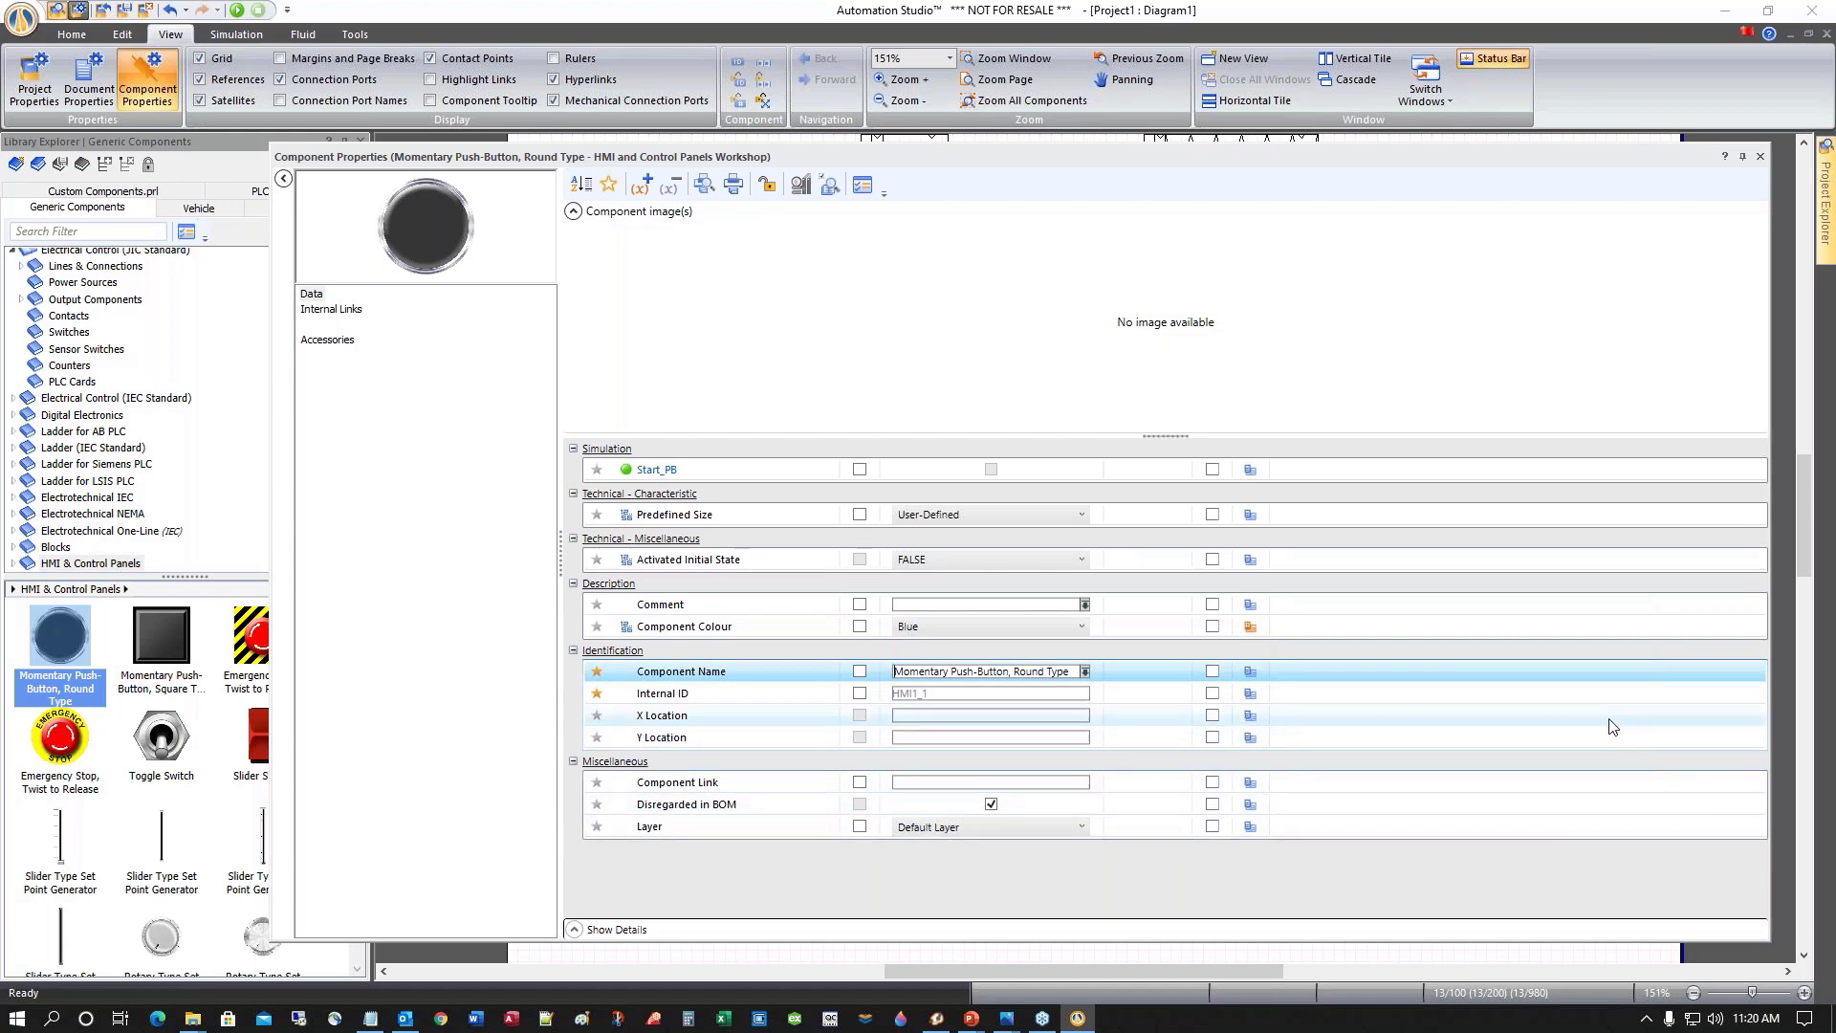
click(1760, 157)
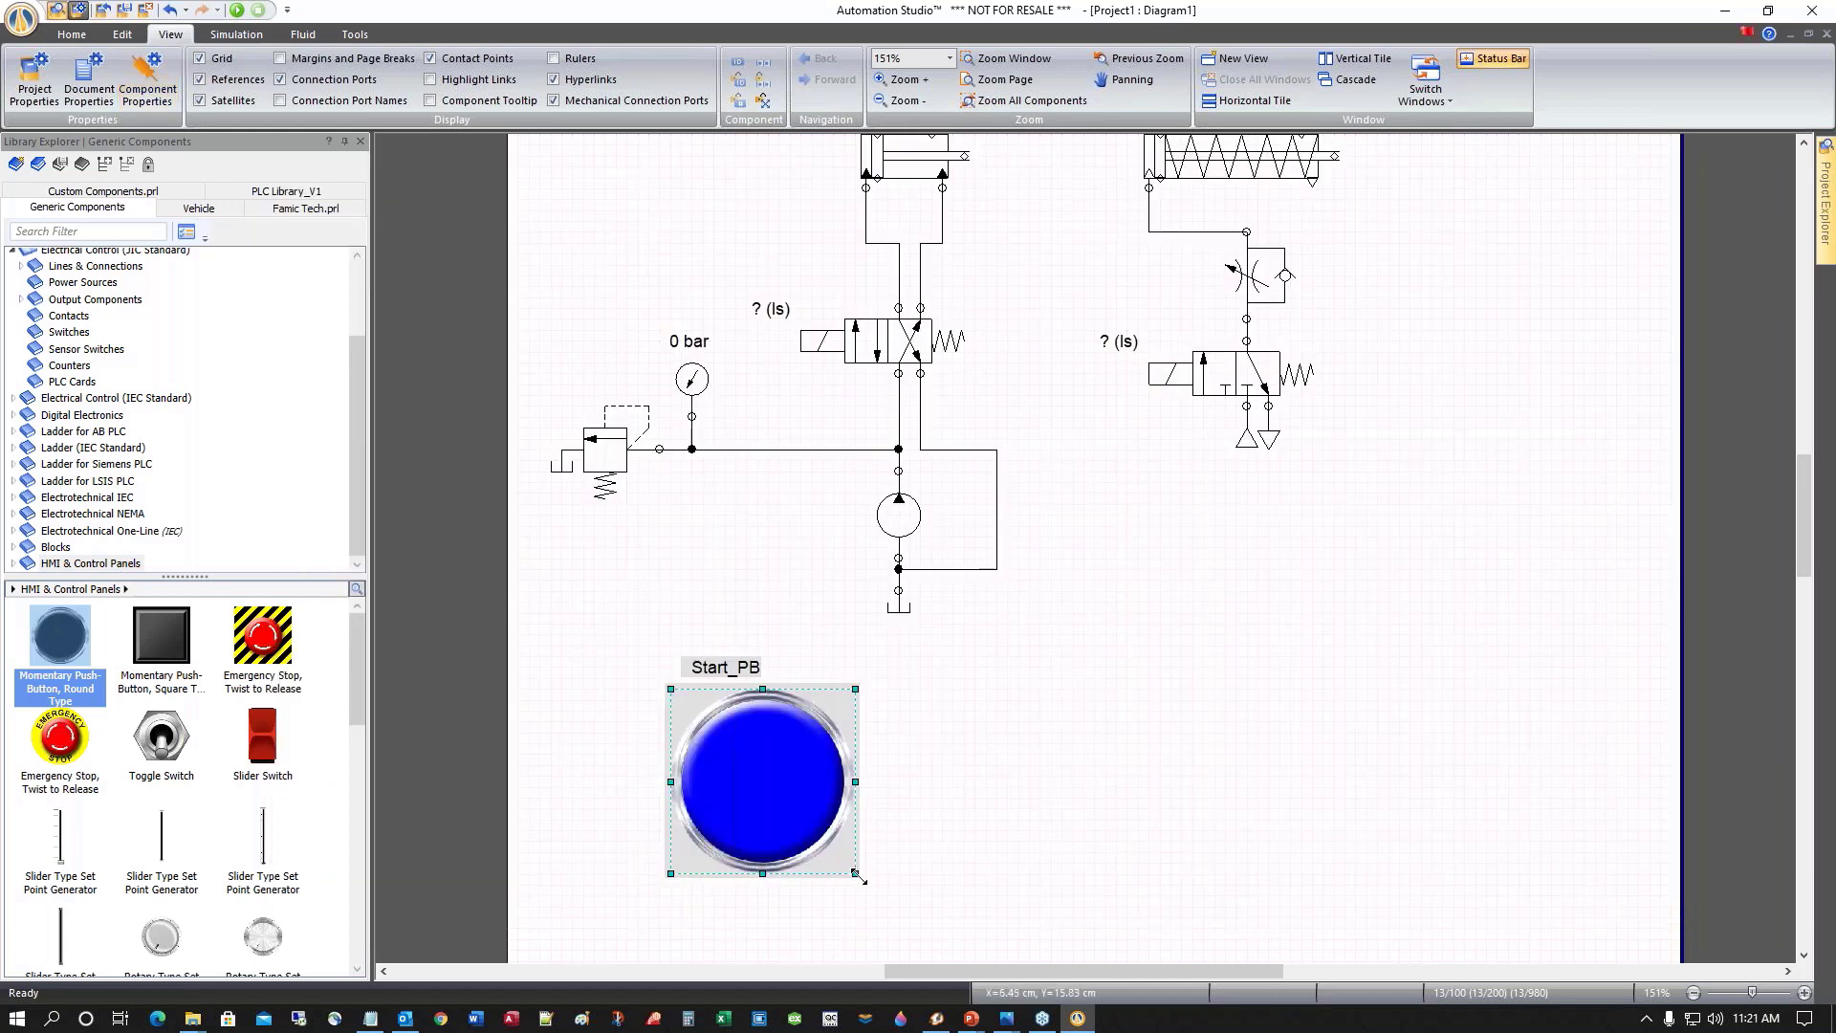
drag(857, 873, 710, 677)
click(797, 777)
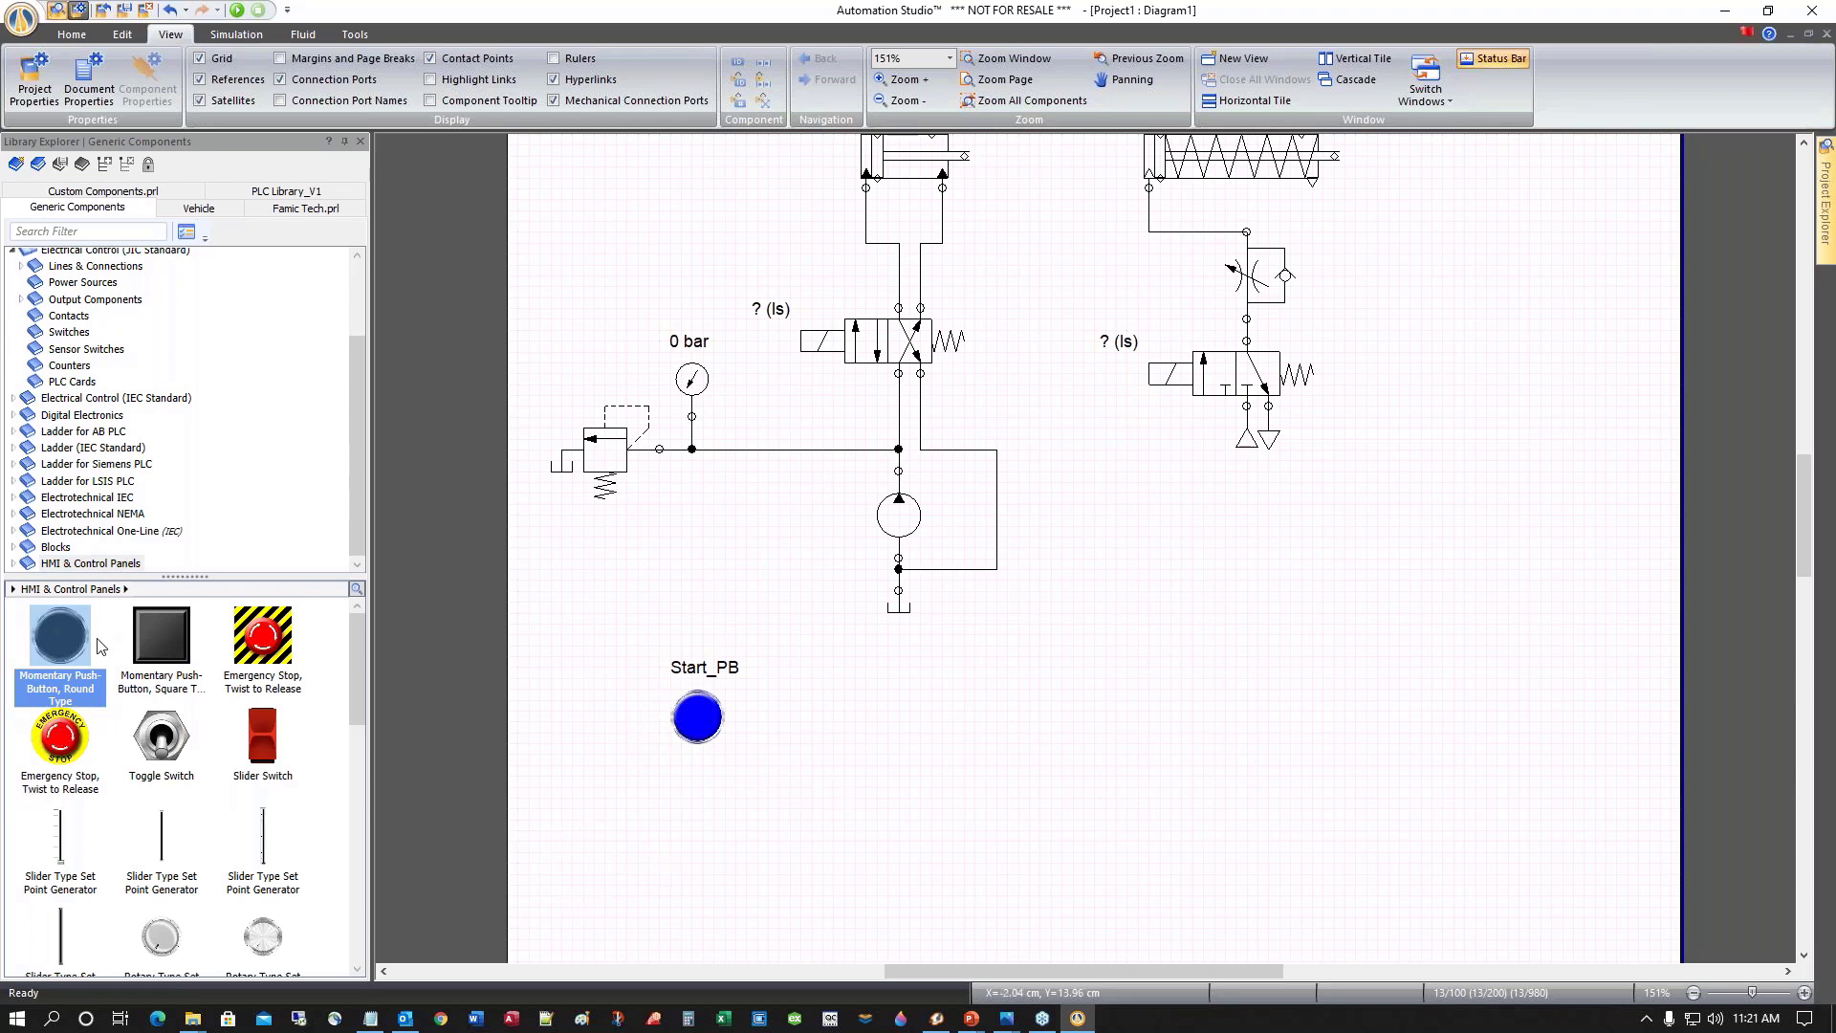
Copy the Start_PB push-button and paste the duplicate directly below the original
click(691, 730)
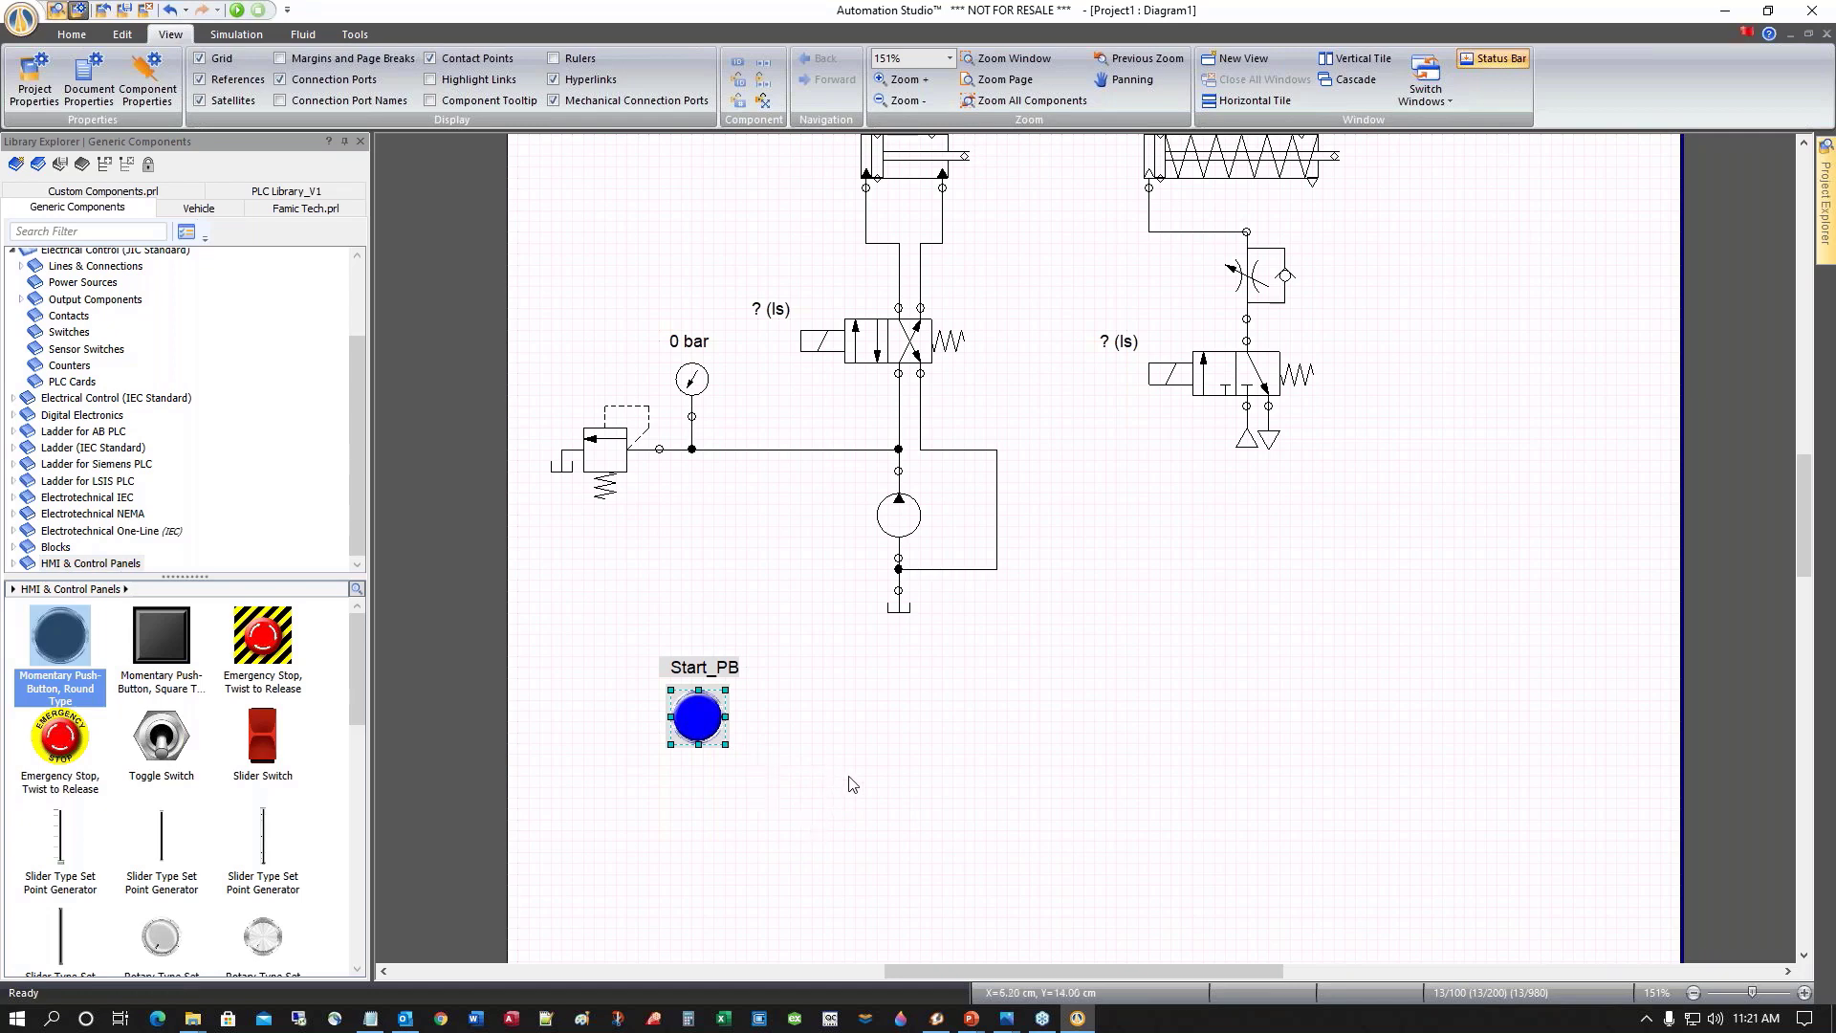
right_click(702, 719)
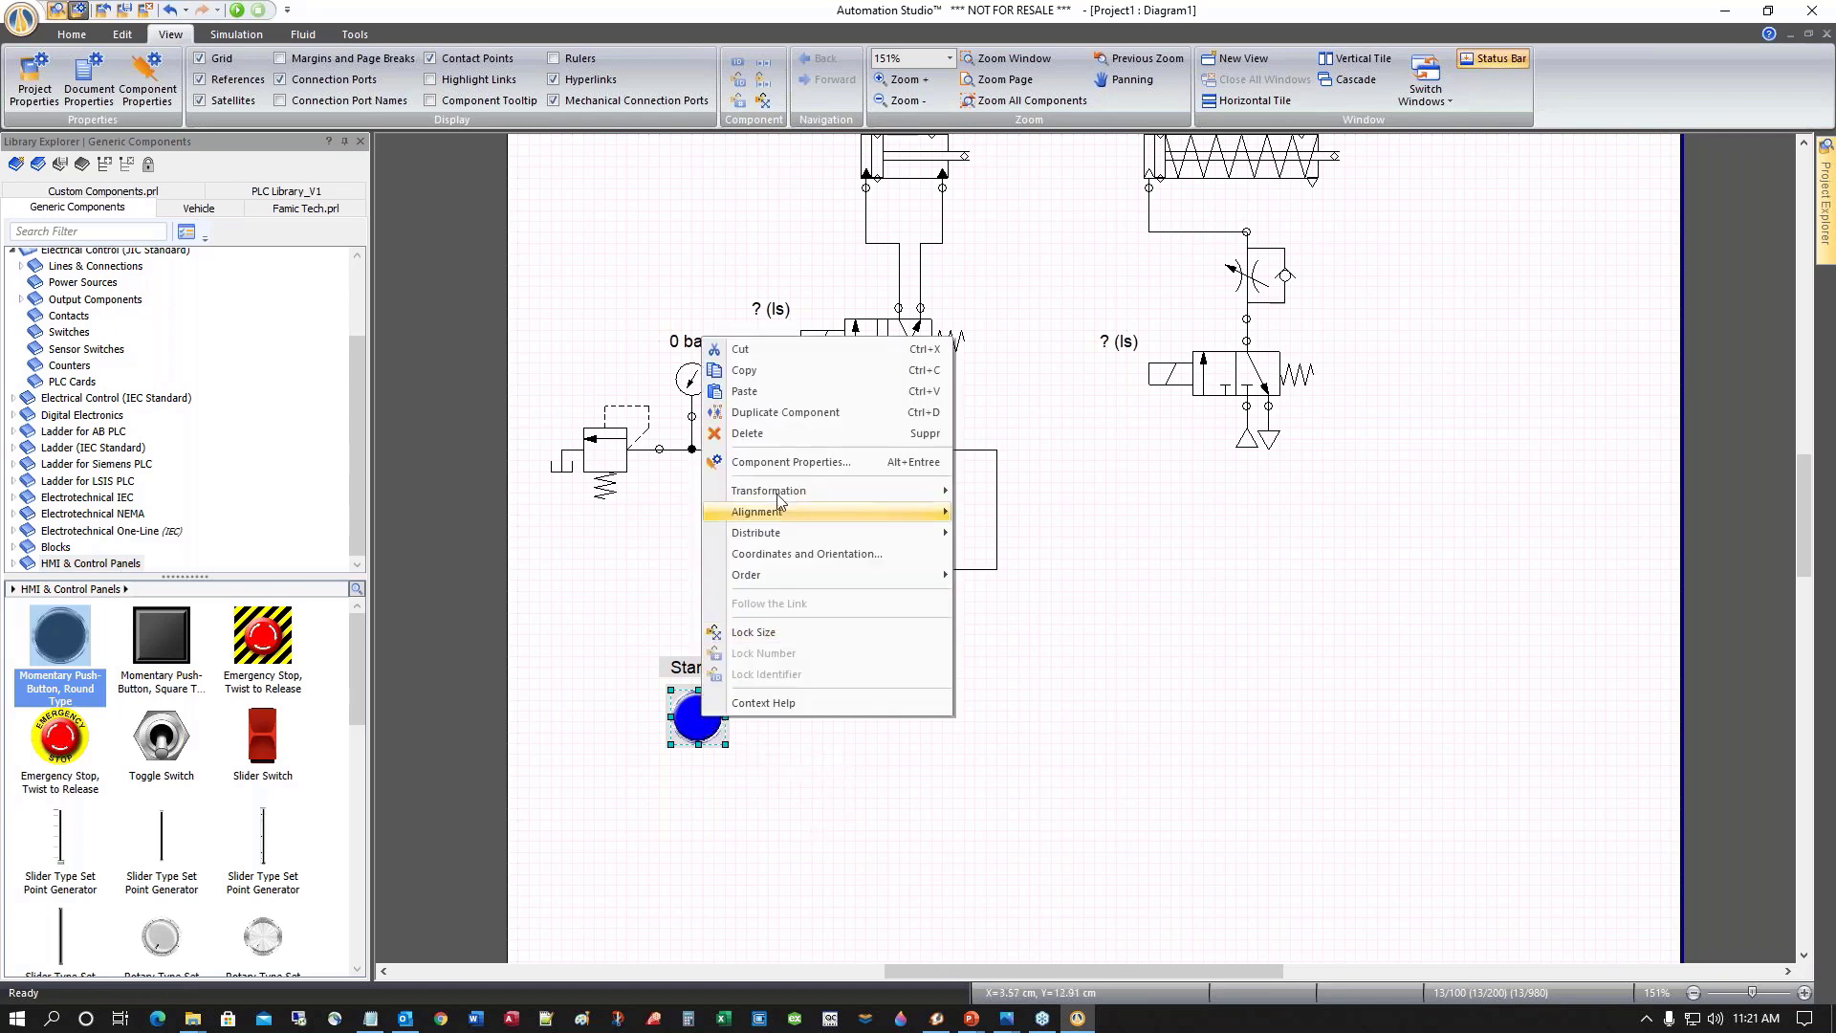
click(745, 371)
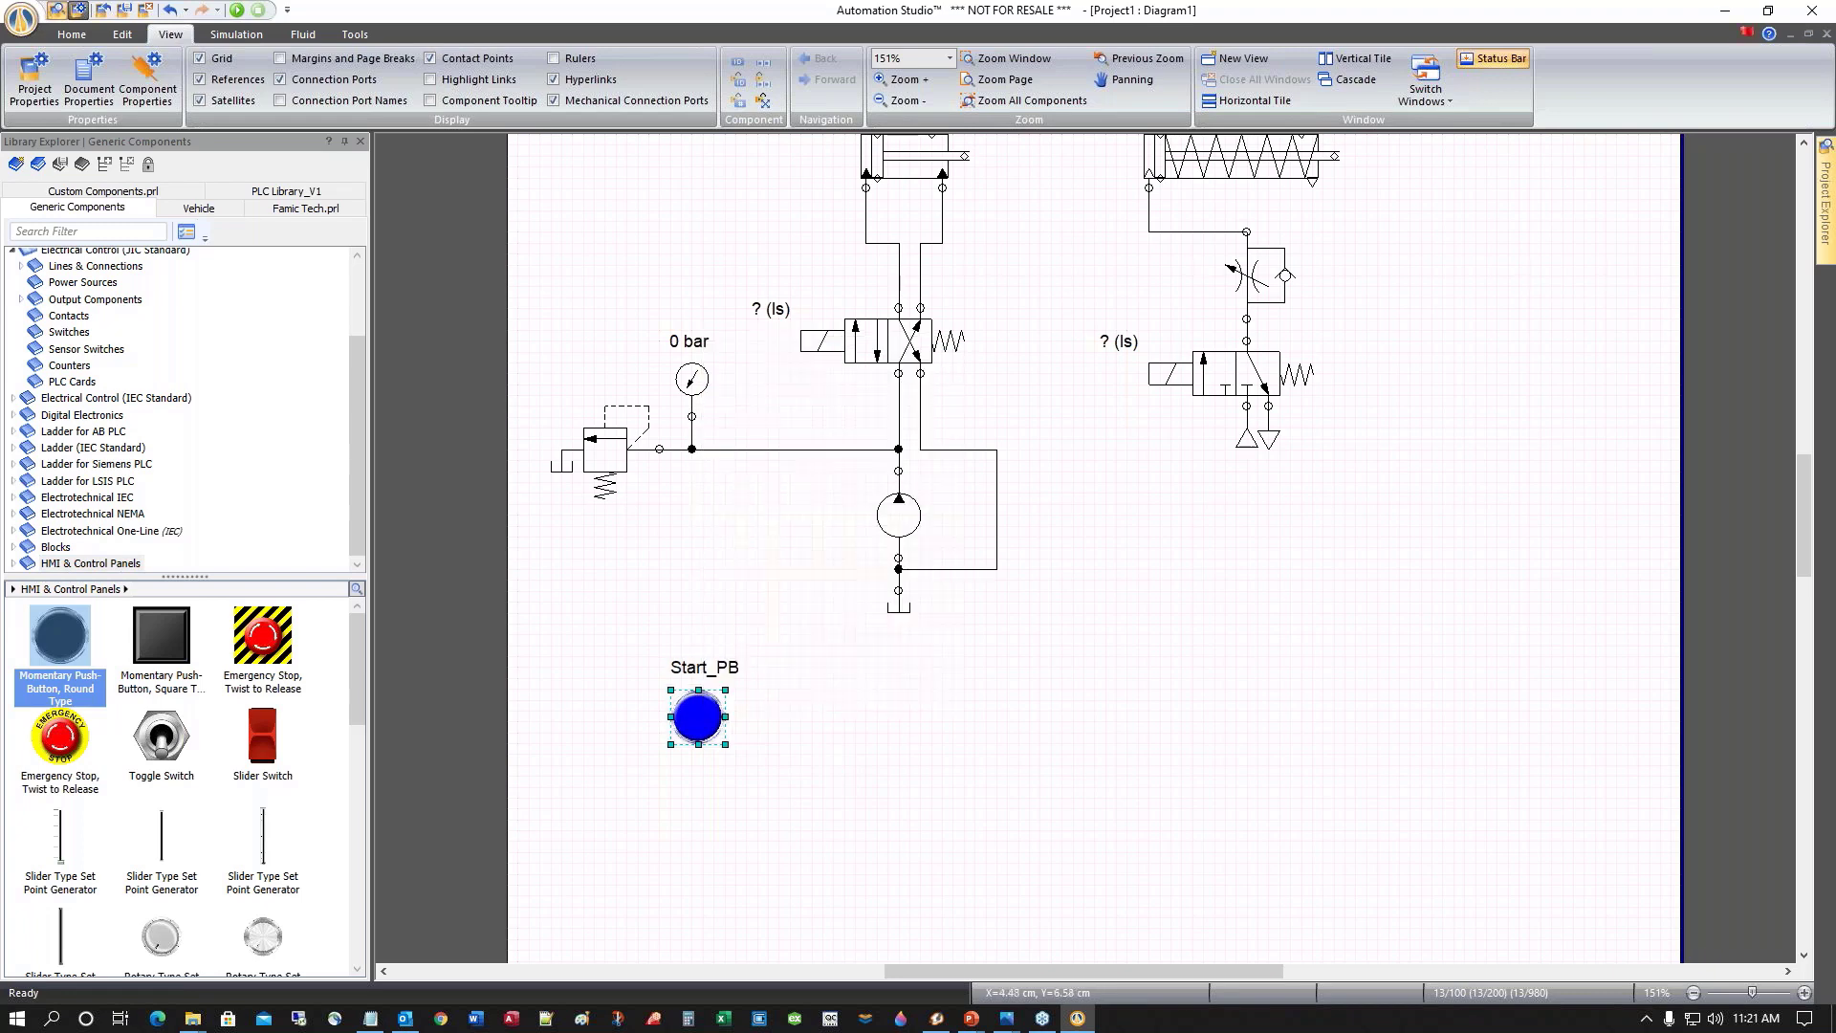
right_click(849, 689)
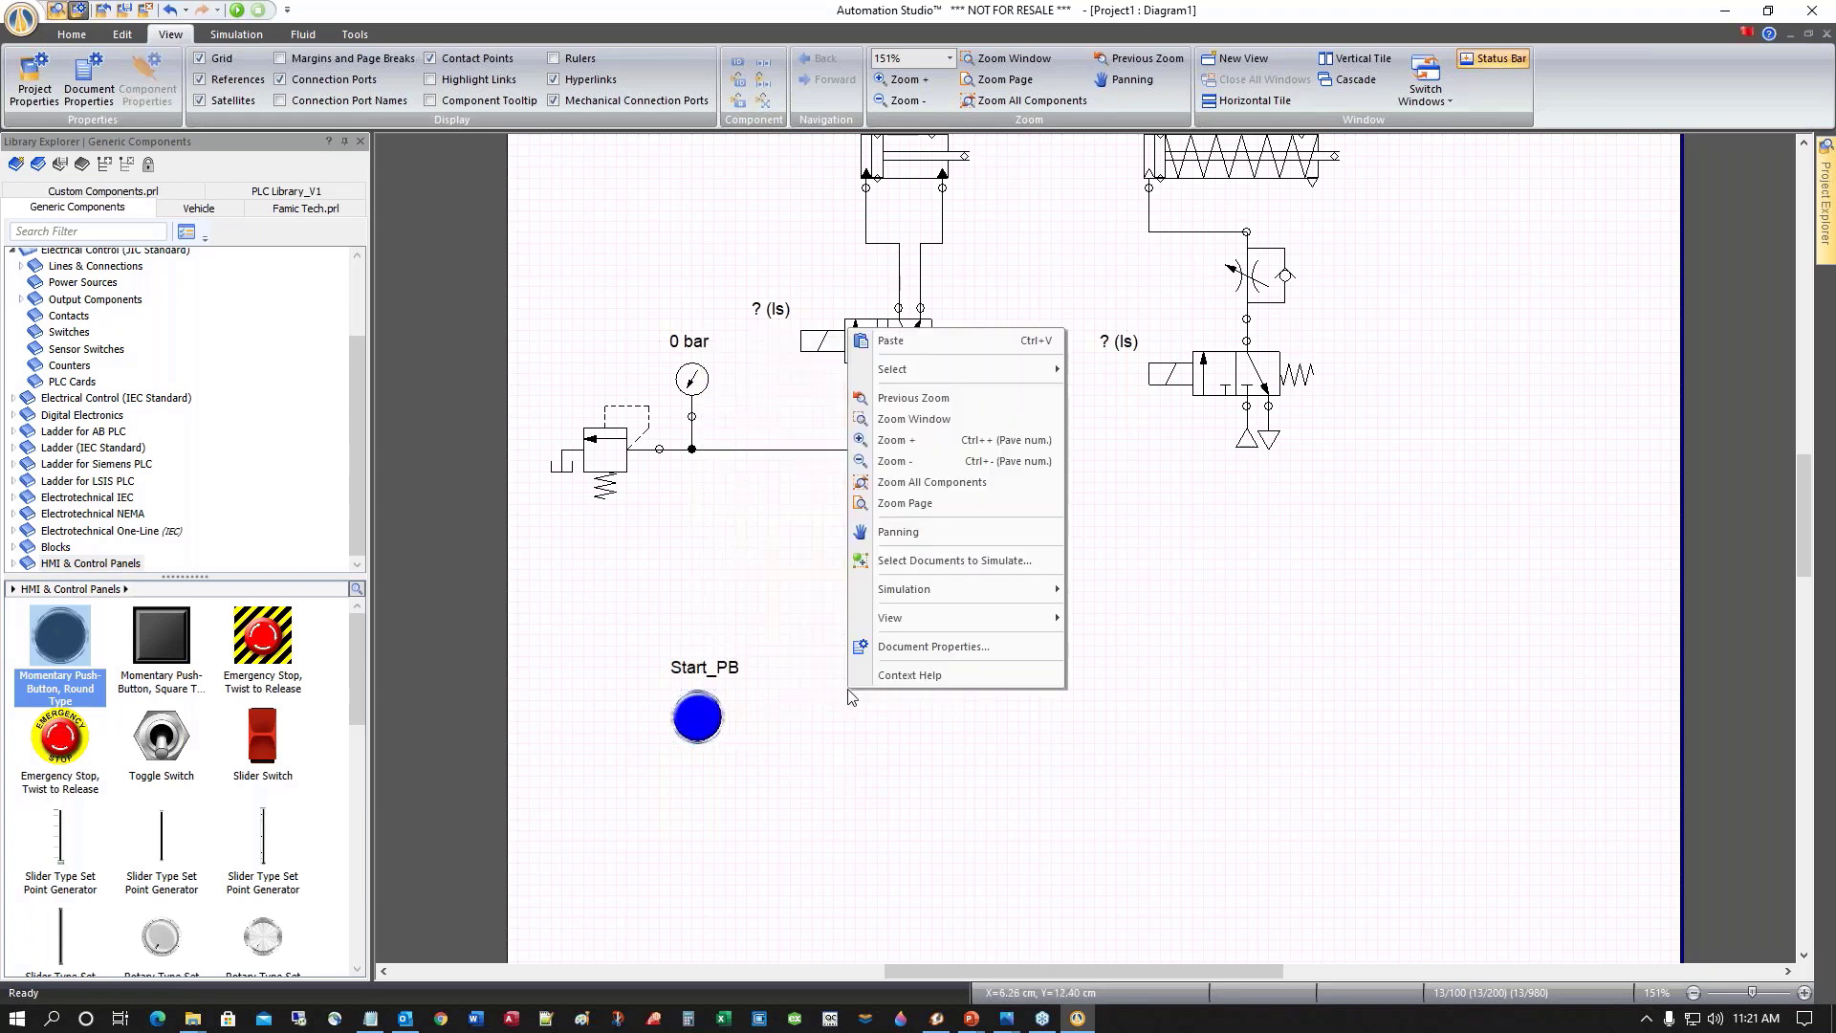
click(892, 342)
drag(889, 368, 693, 811)
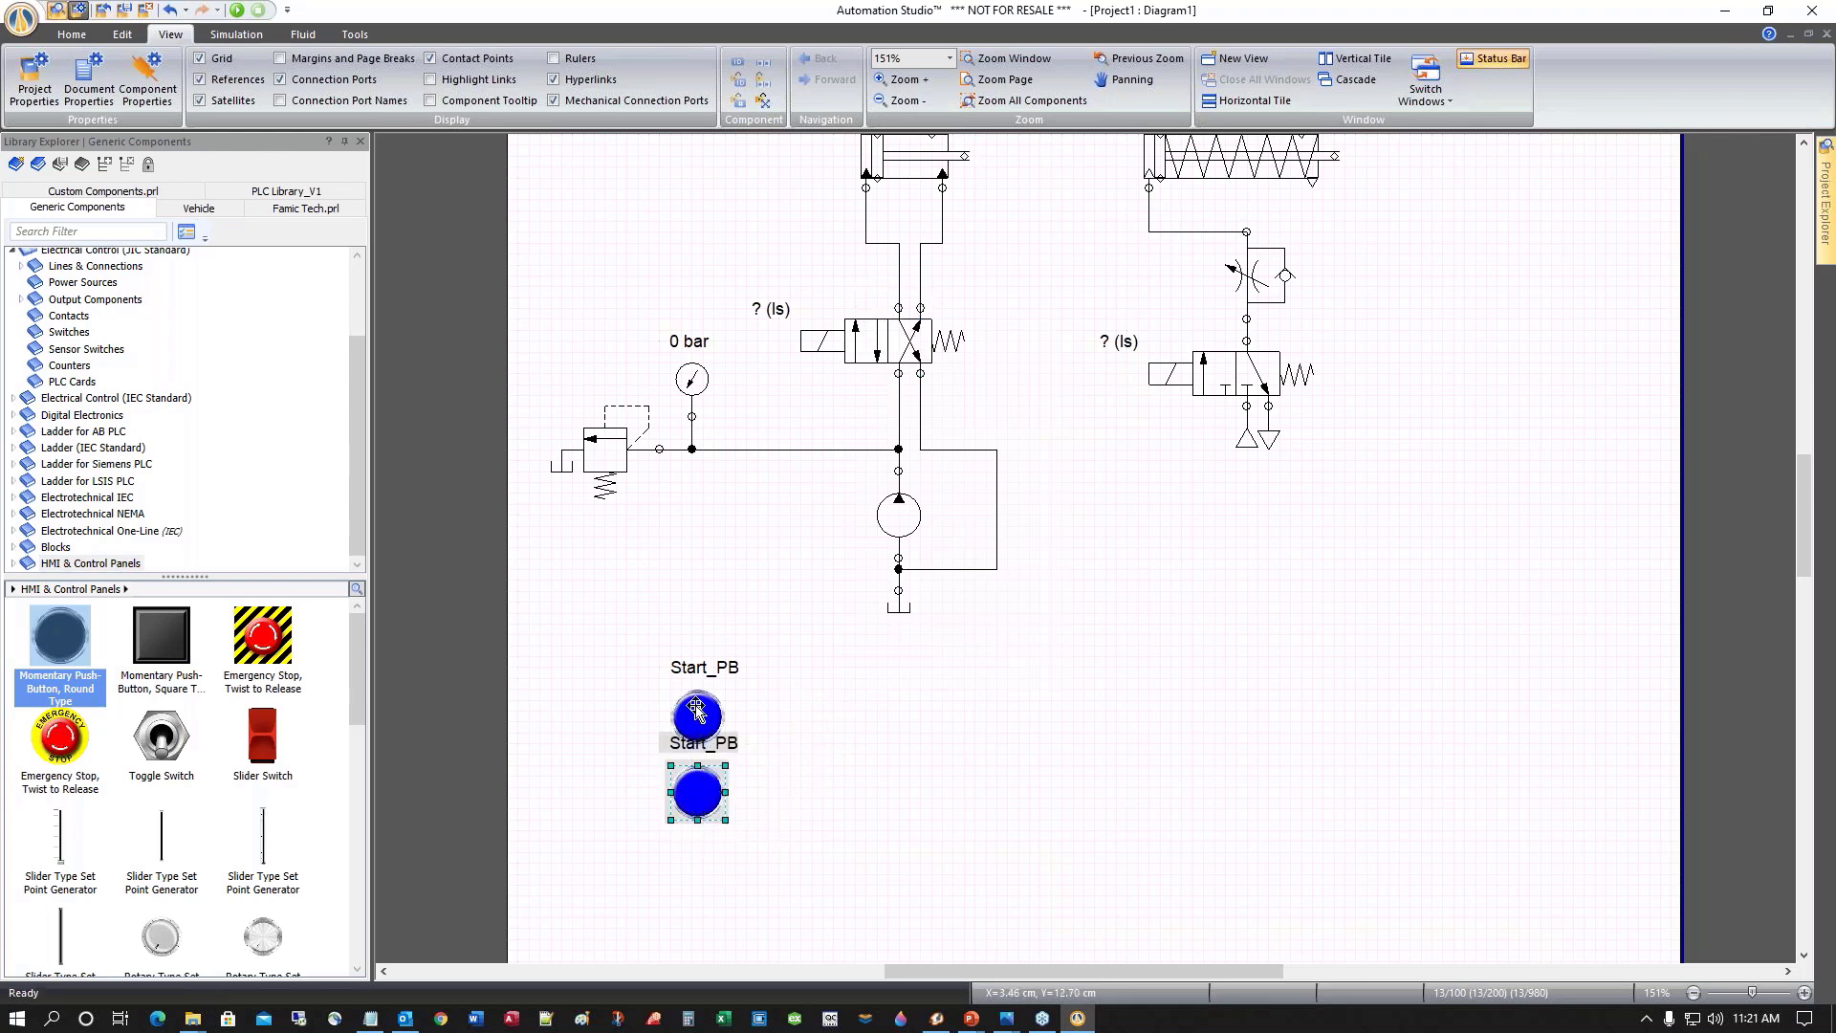
drag(700, 802, 699, 814)
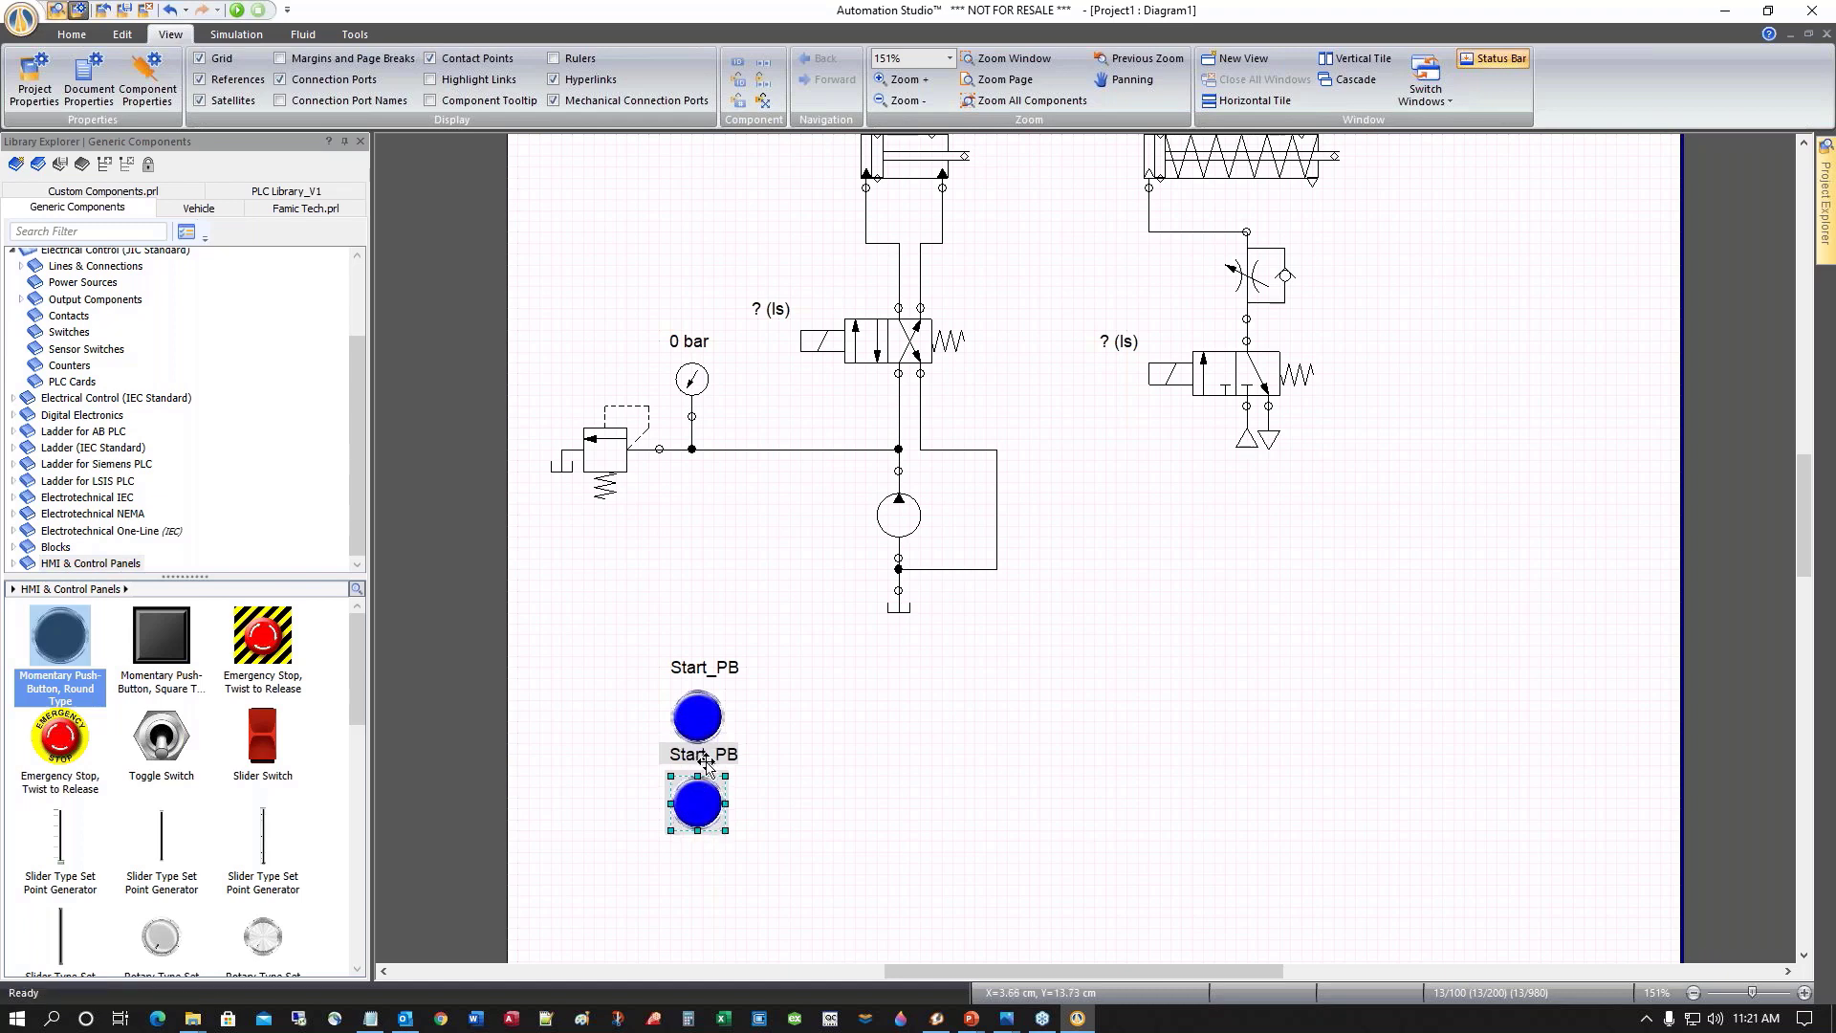
Rename the duplicated push-button's alias to Stop_PB and set its component colour to Red
double_click(693, 814)
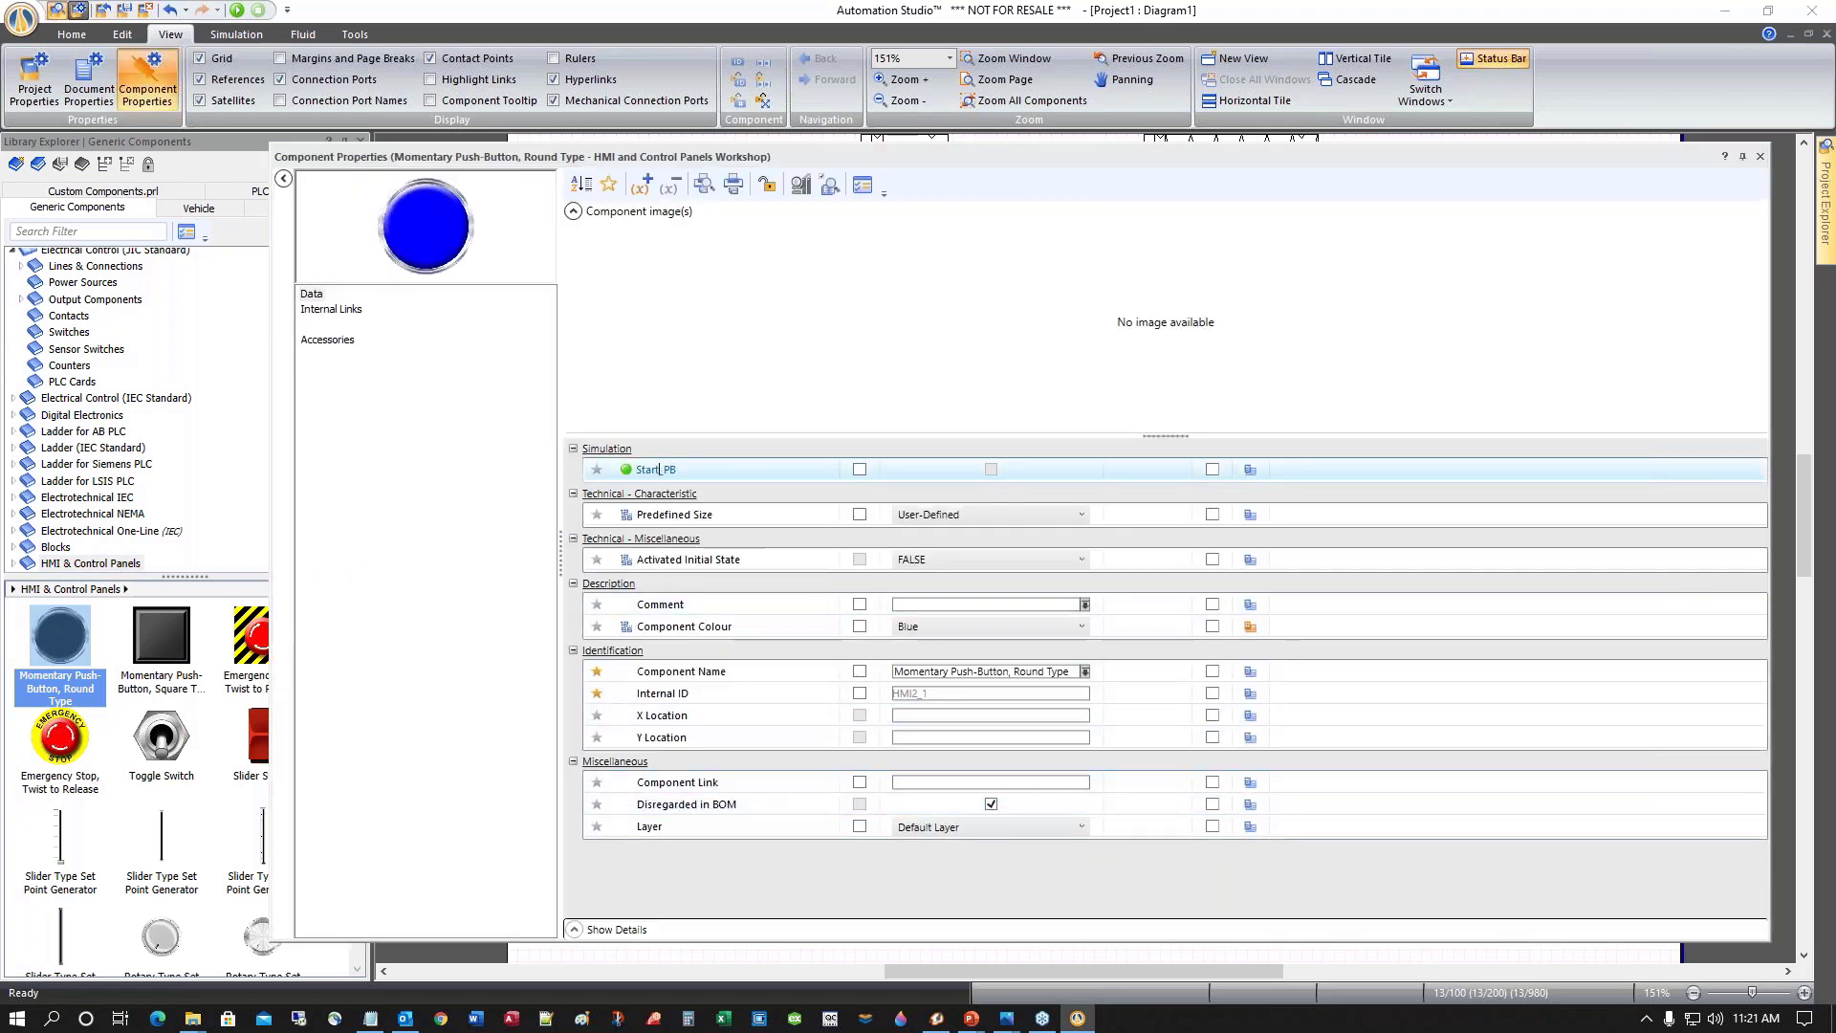
text(Stop)
key(Return)
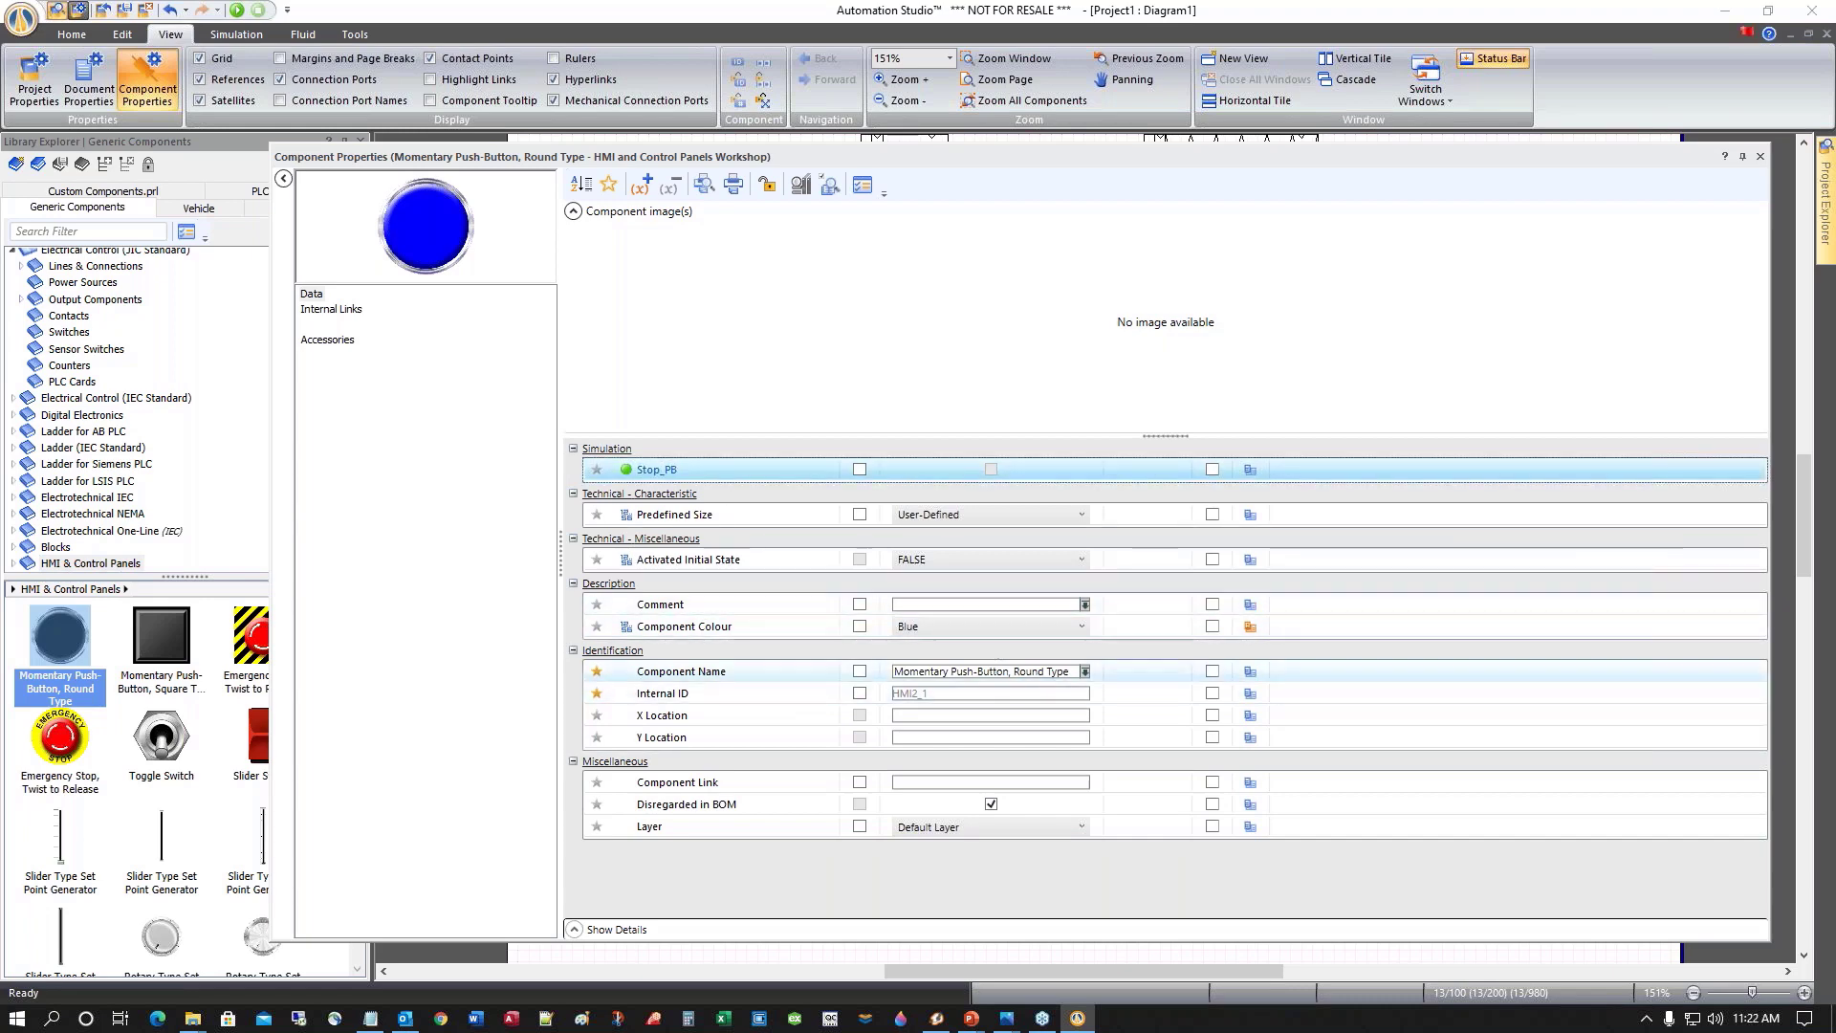
click(1083, 626)
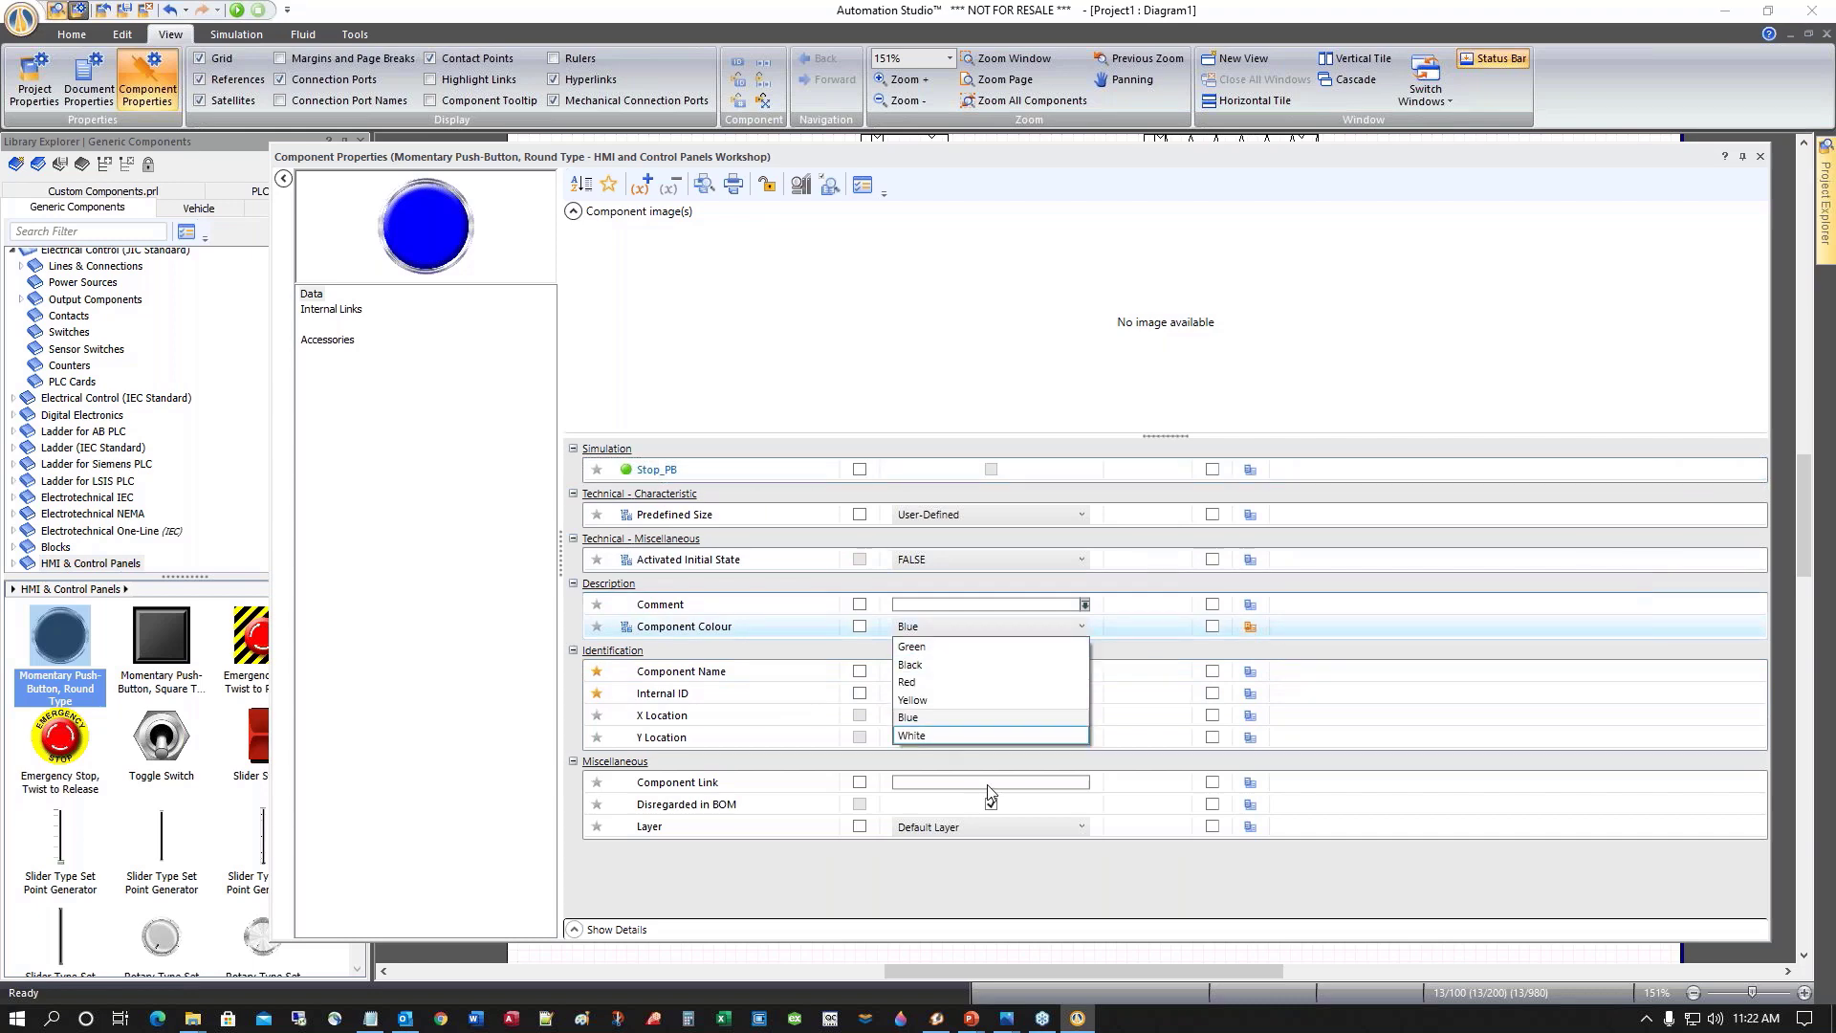
click(915, 682)
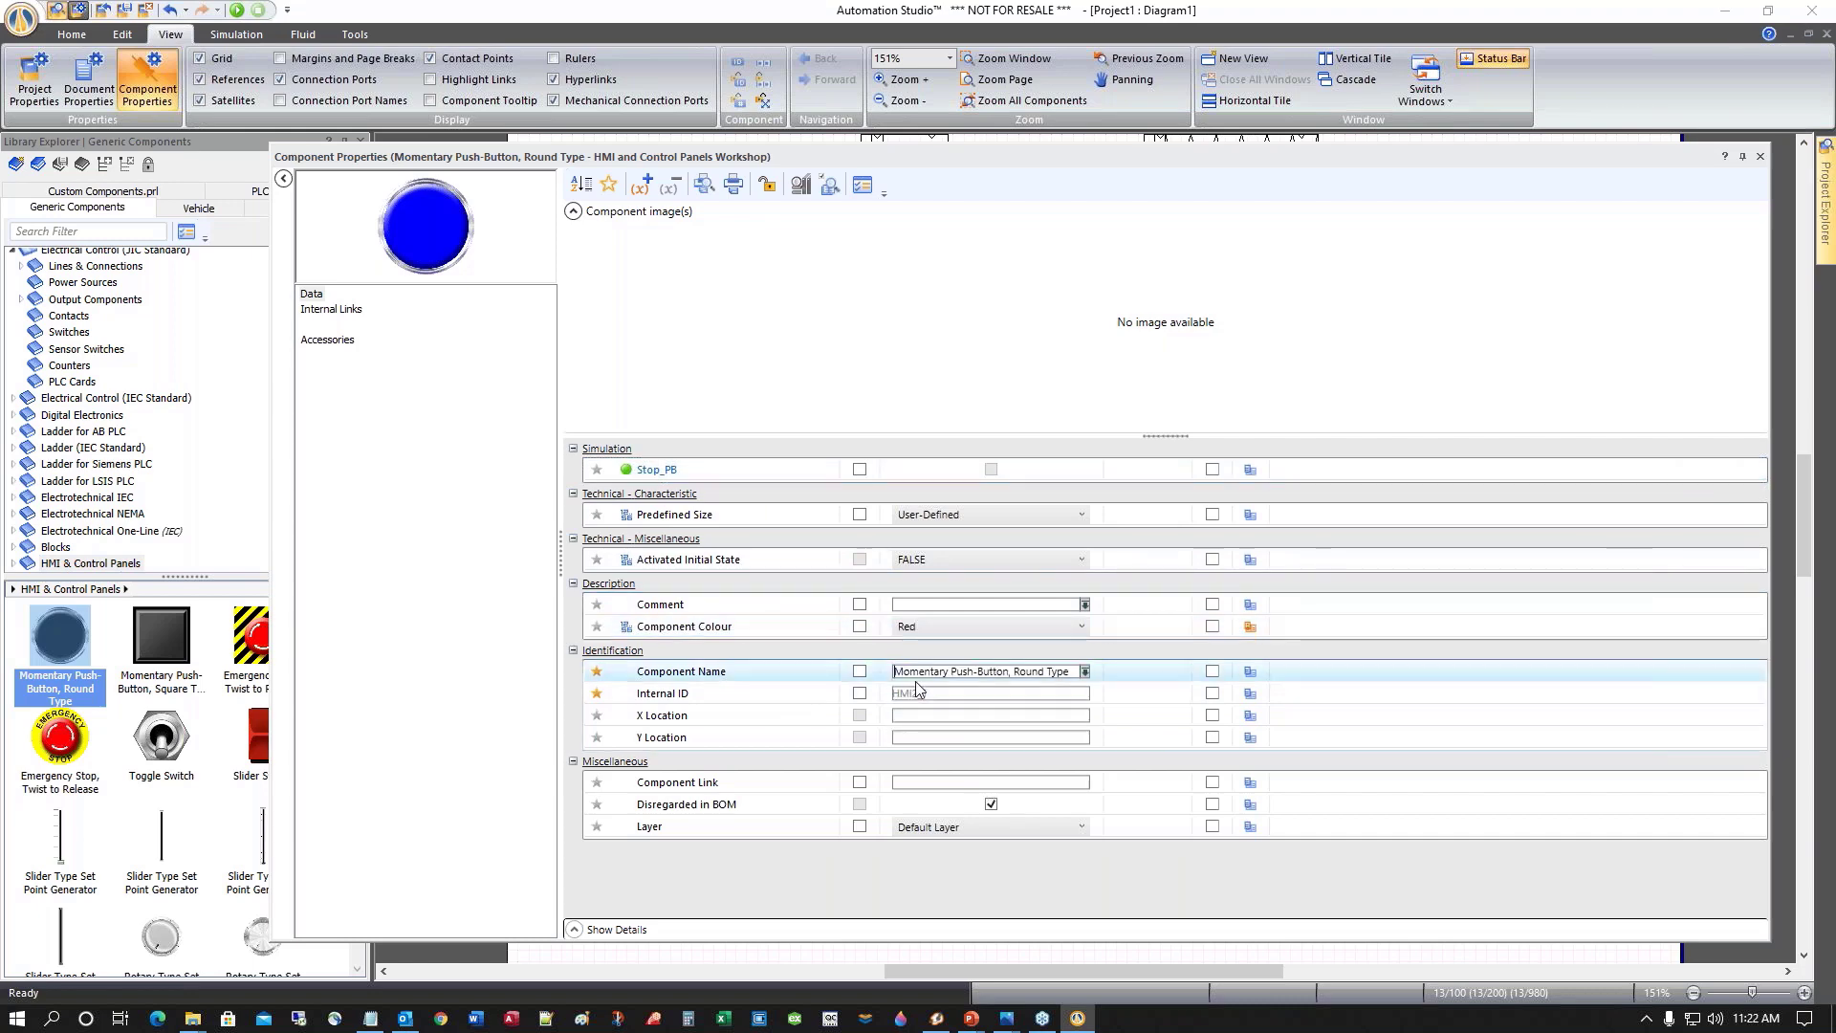
click(1760, 157)
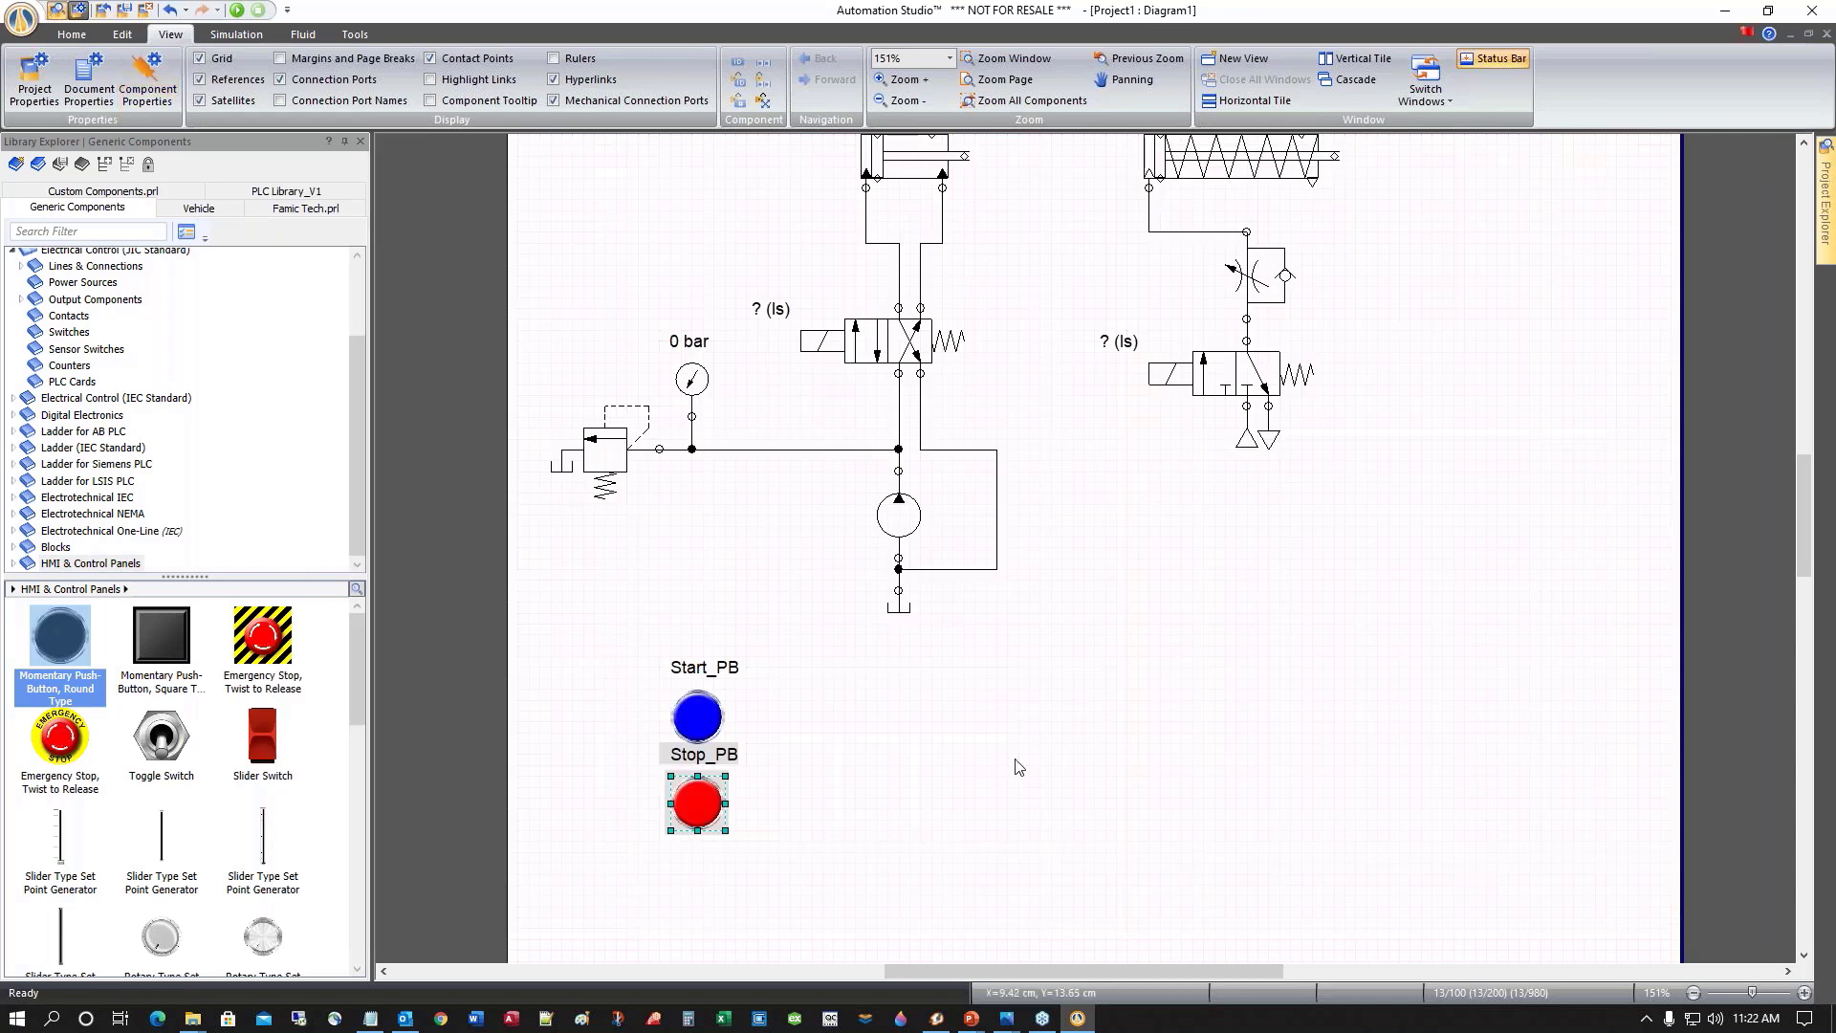
click(924, 832)
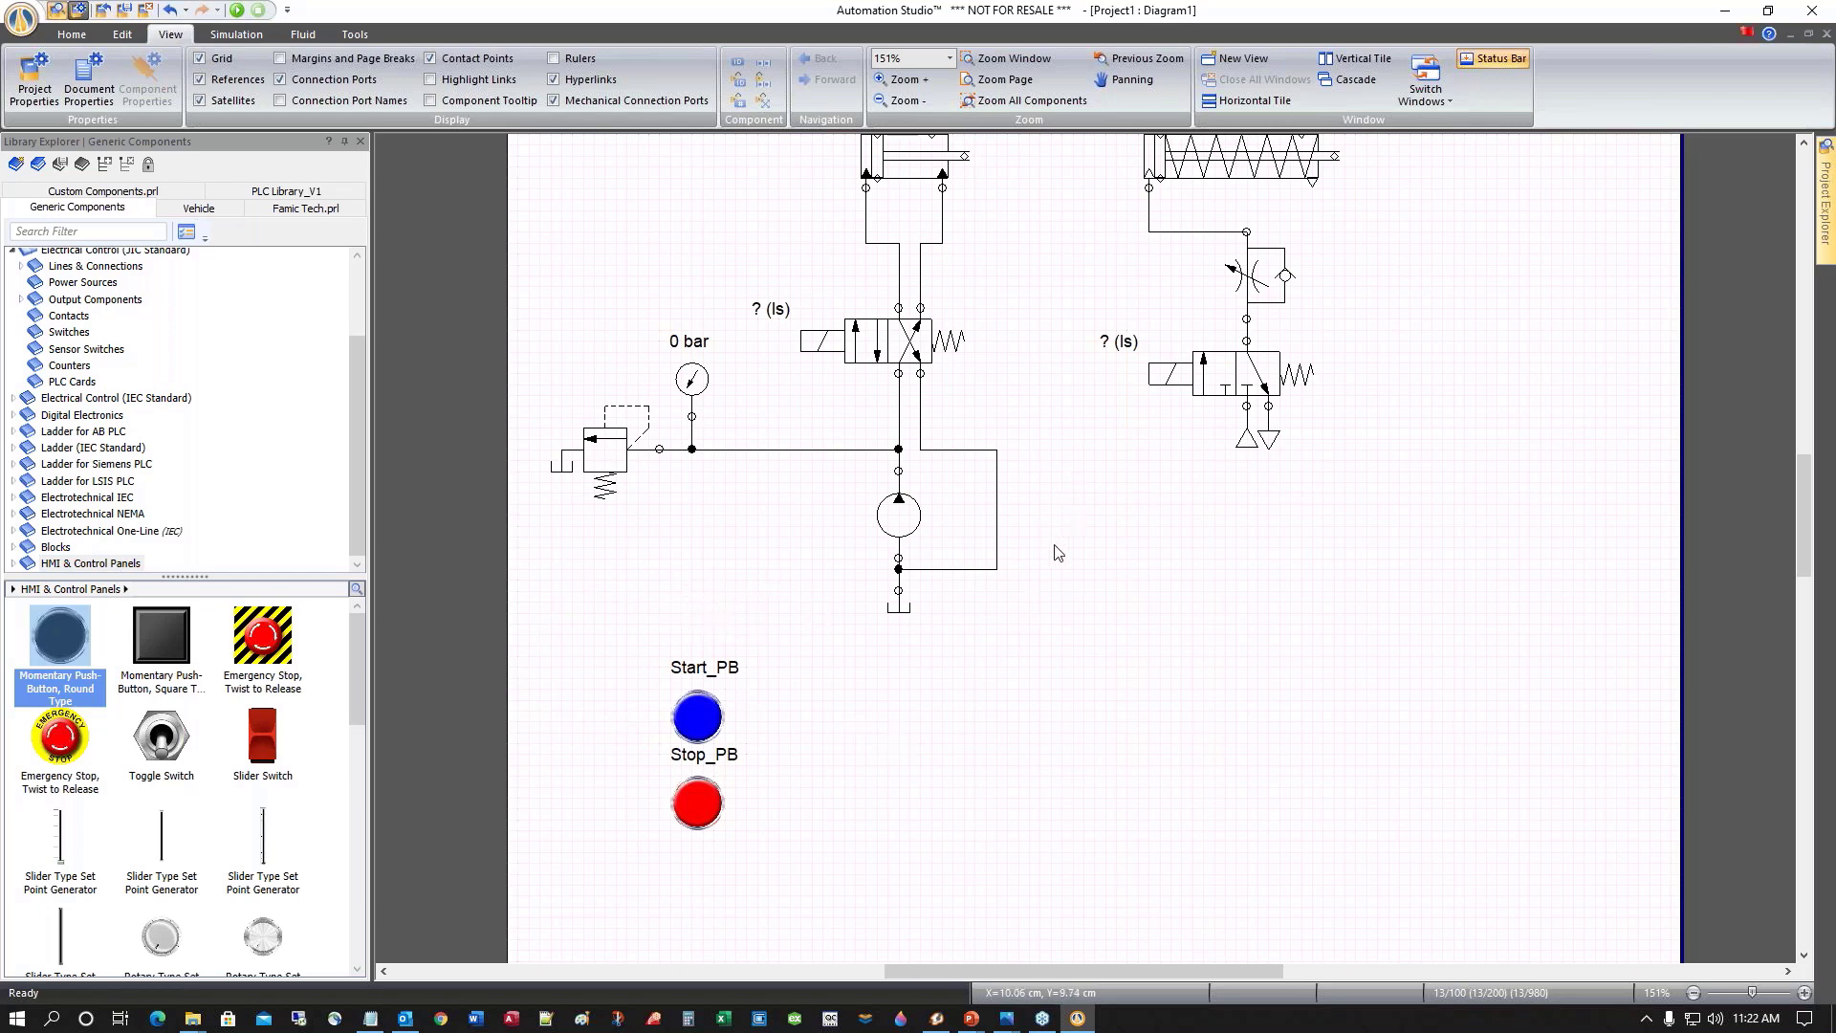
Display the Blinking Lights components under the Signalling Devices of the HMI & Control Panels library
scroll(1056, 553, up, 3)
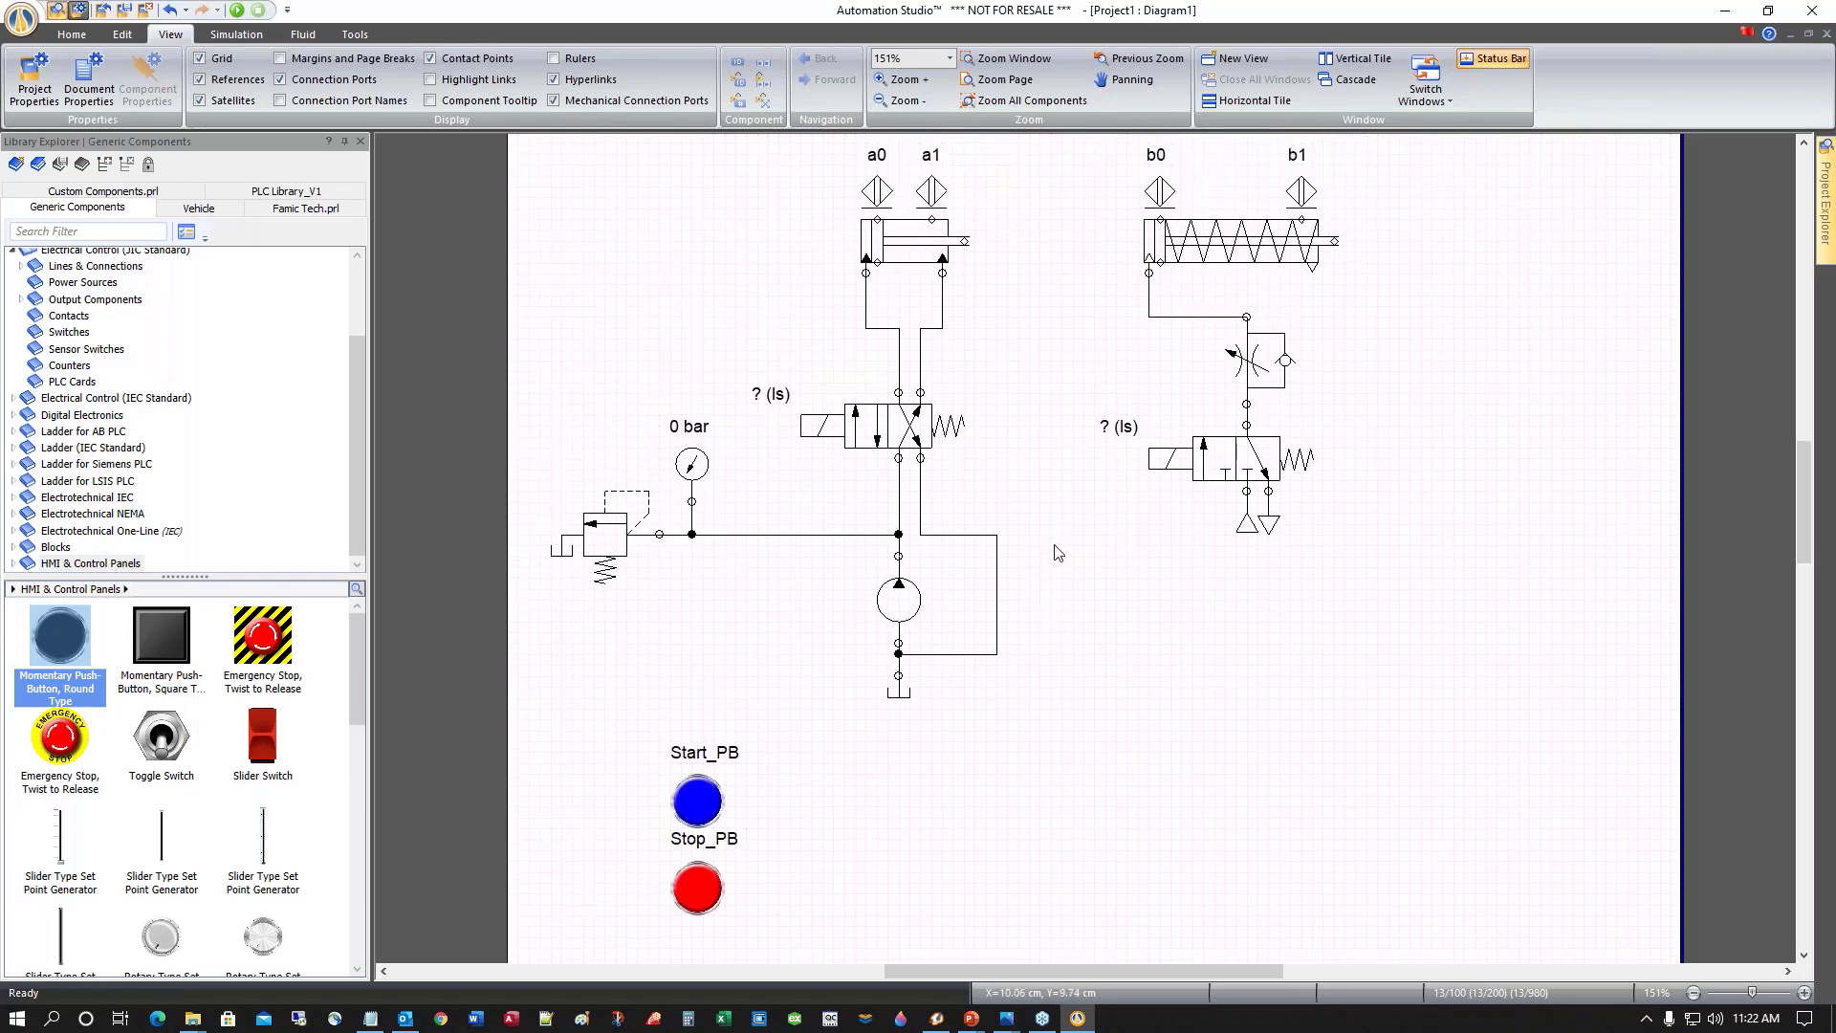
scroll(1057, 552, down, 1)
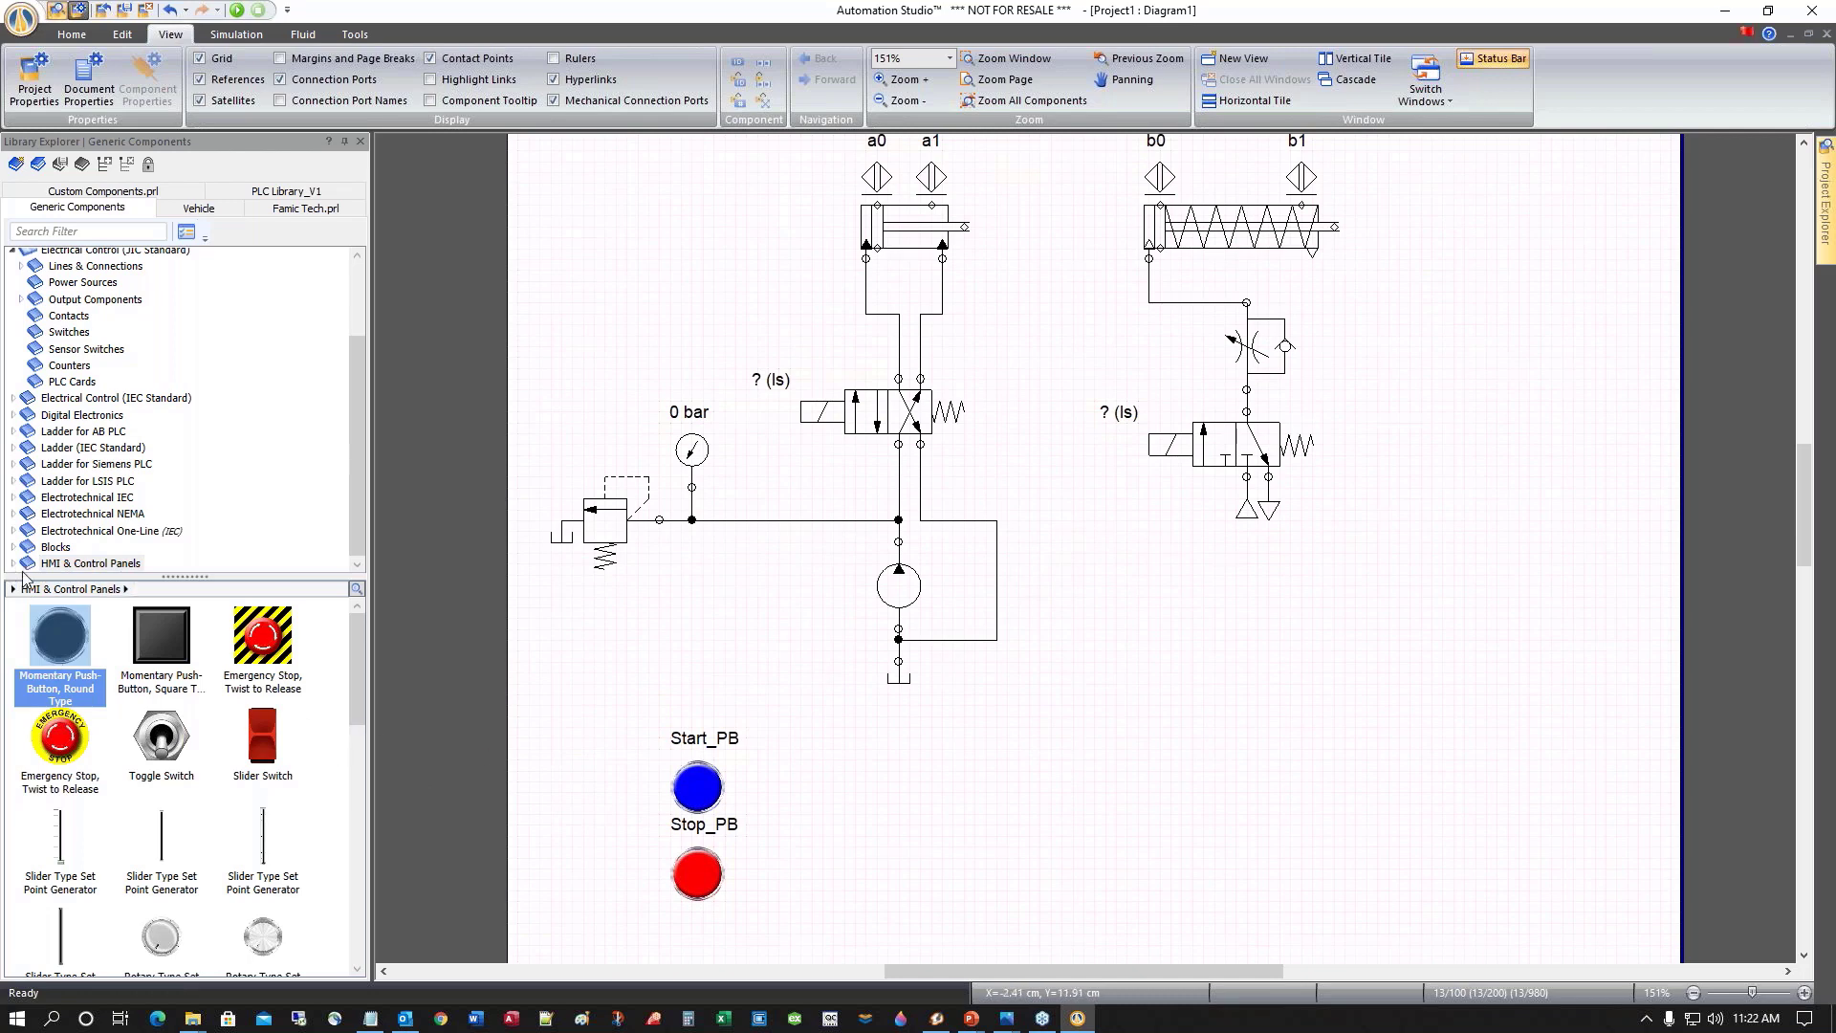
double_click(52, 563)
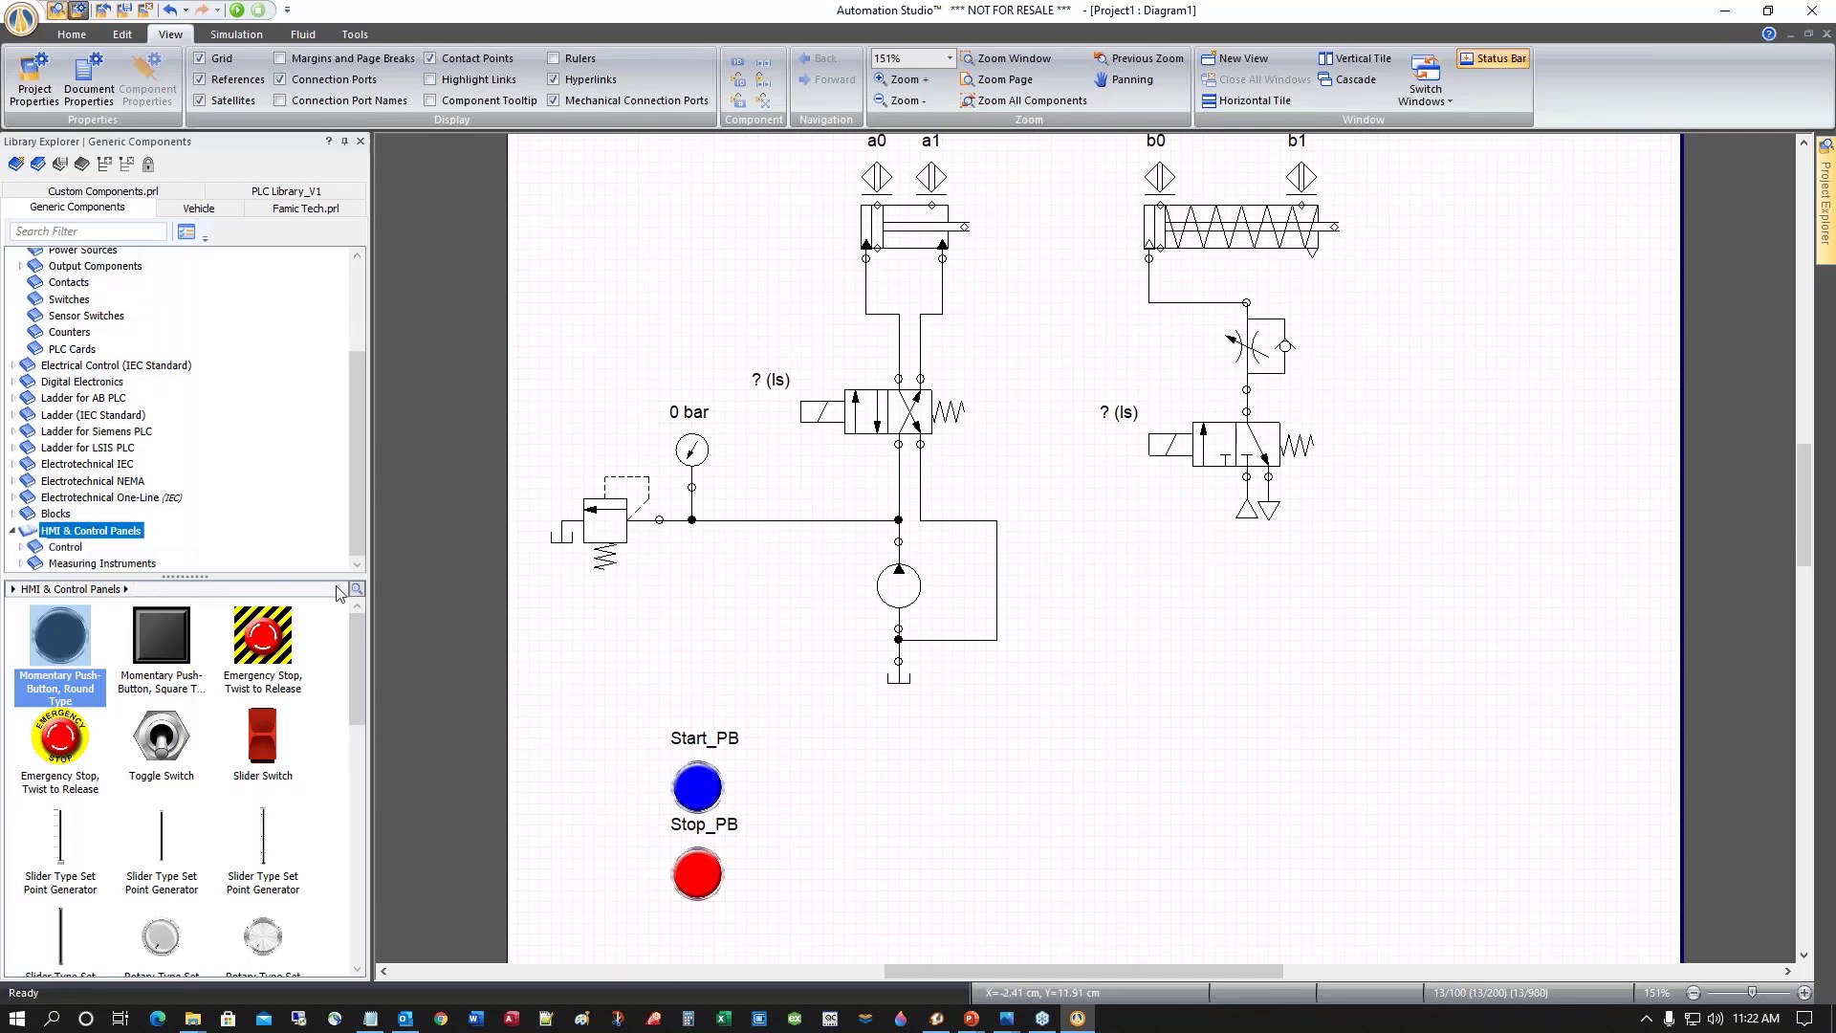
click(20, 547)
click(63, 549)
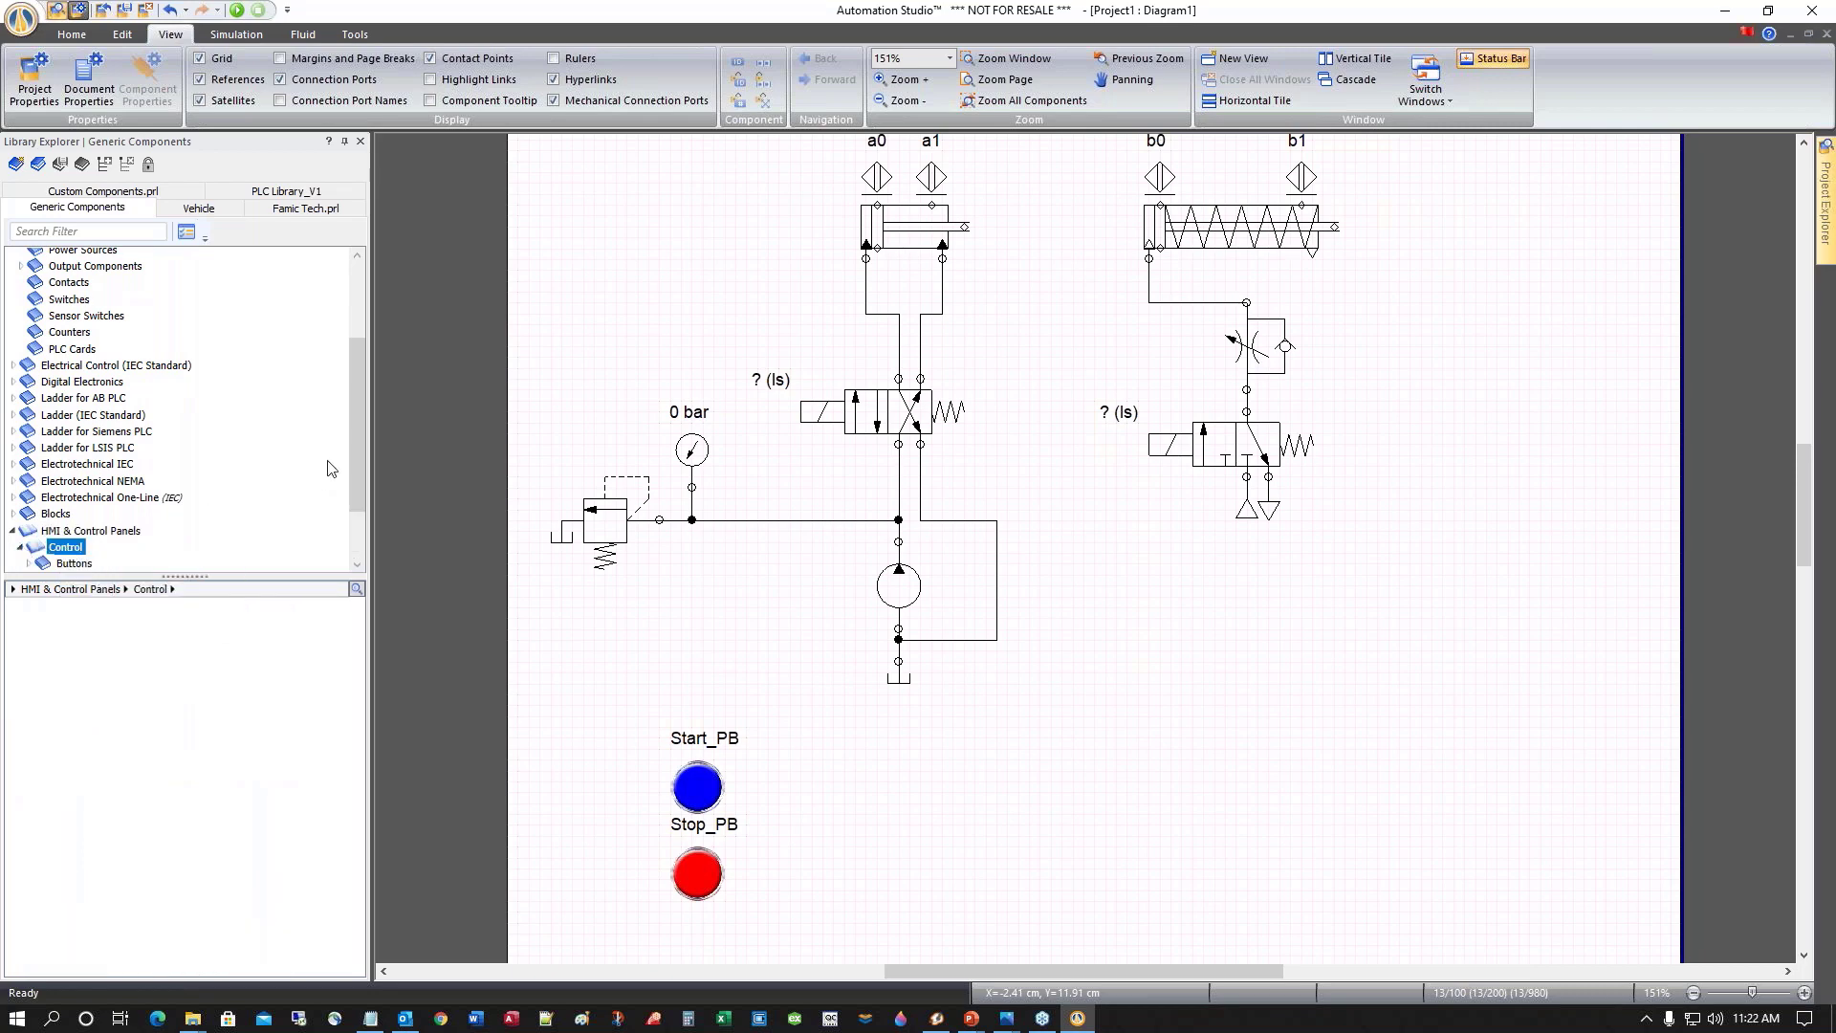
scroll(352, 451, down, 2)
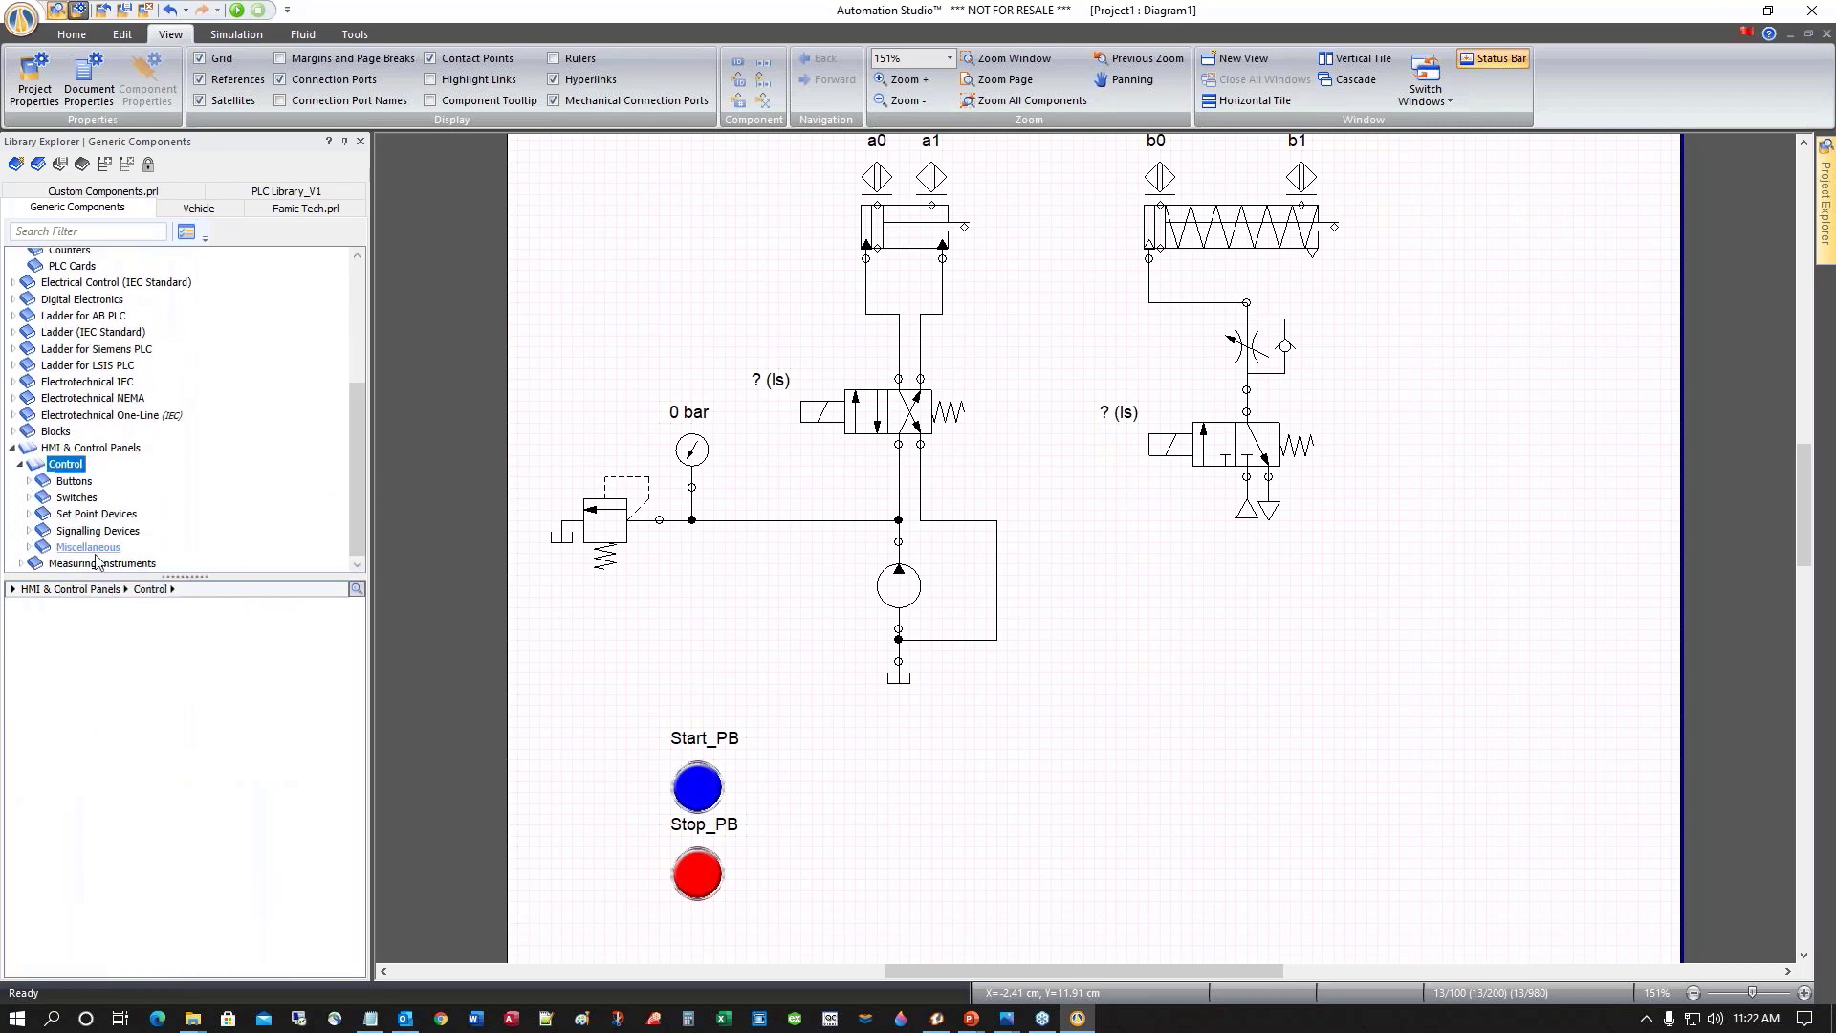
click(30, 533)
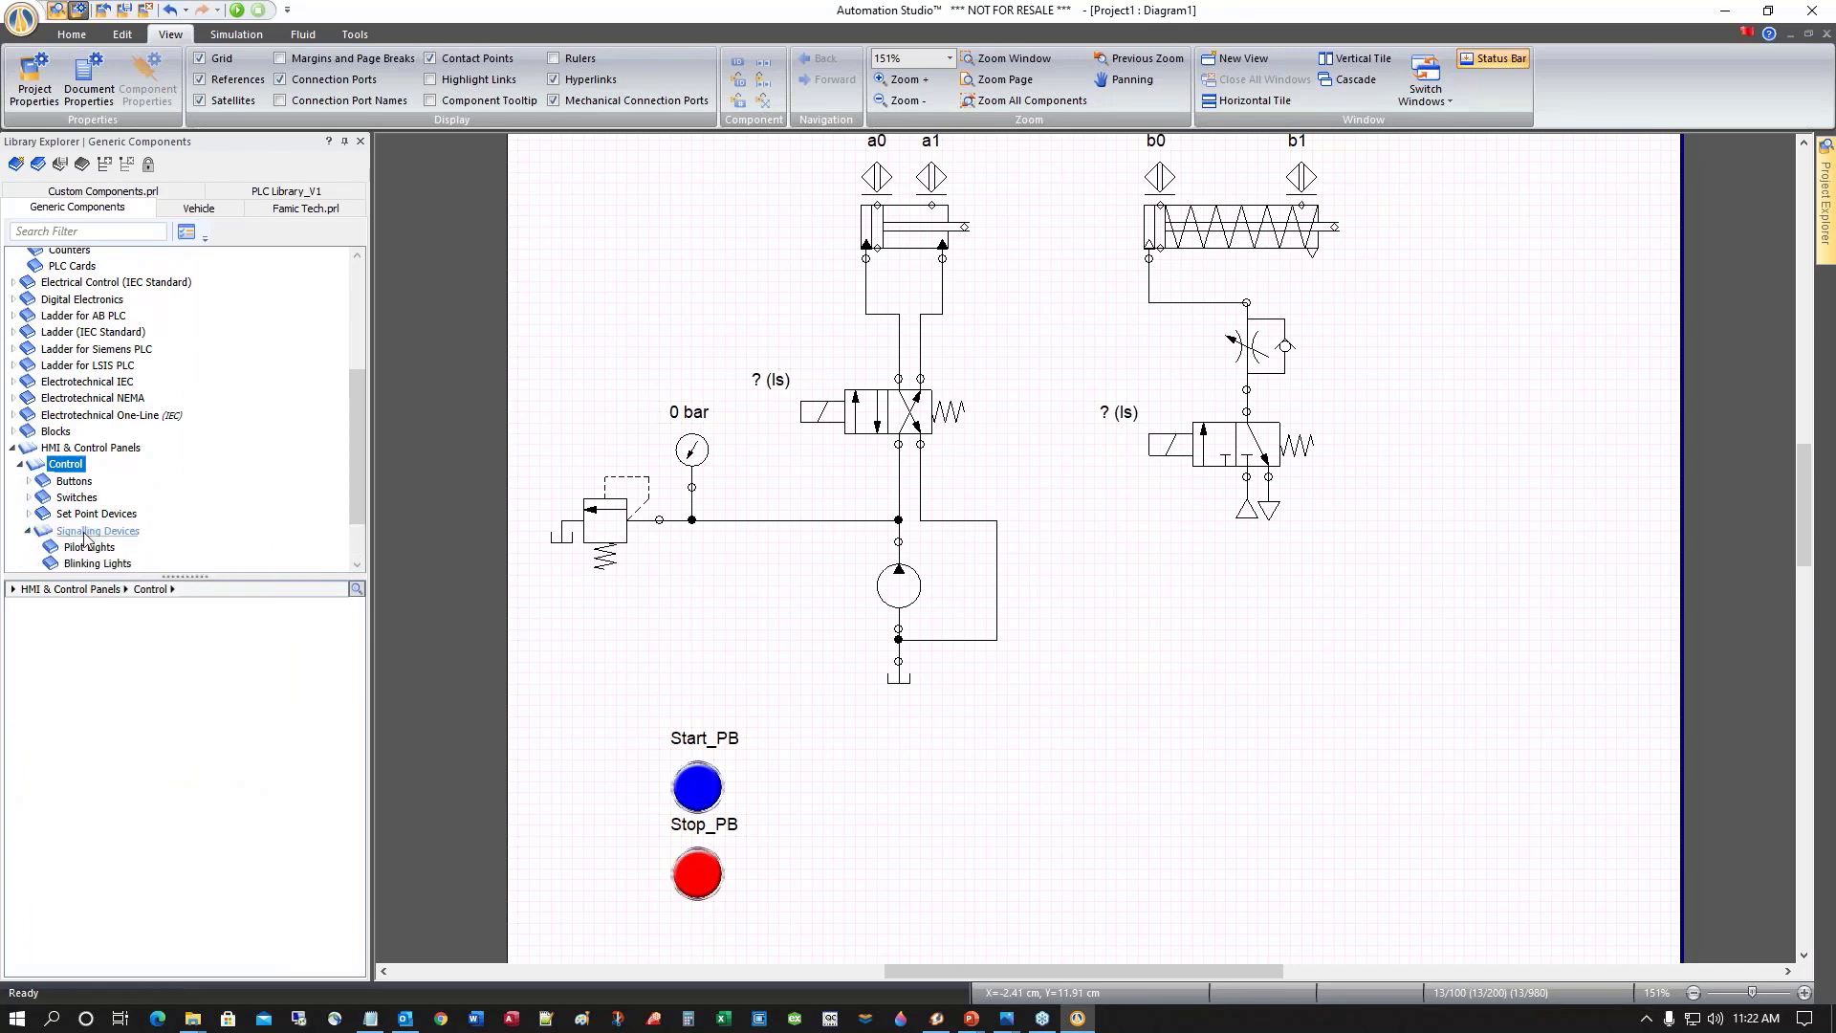
click(89, 565)
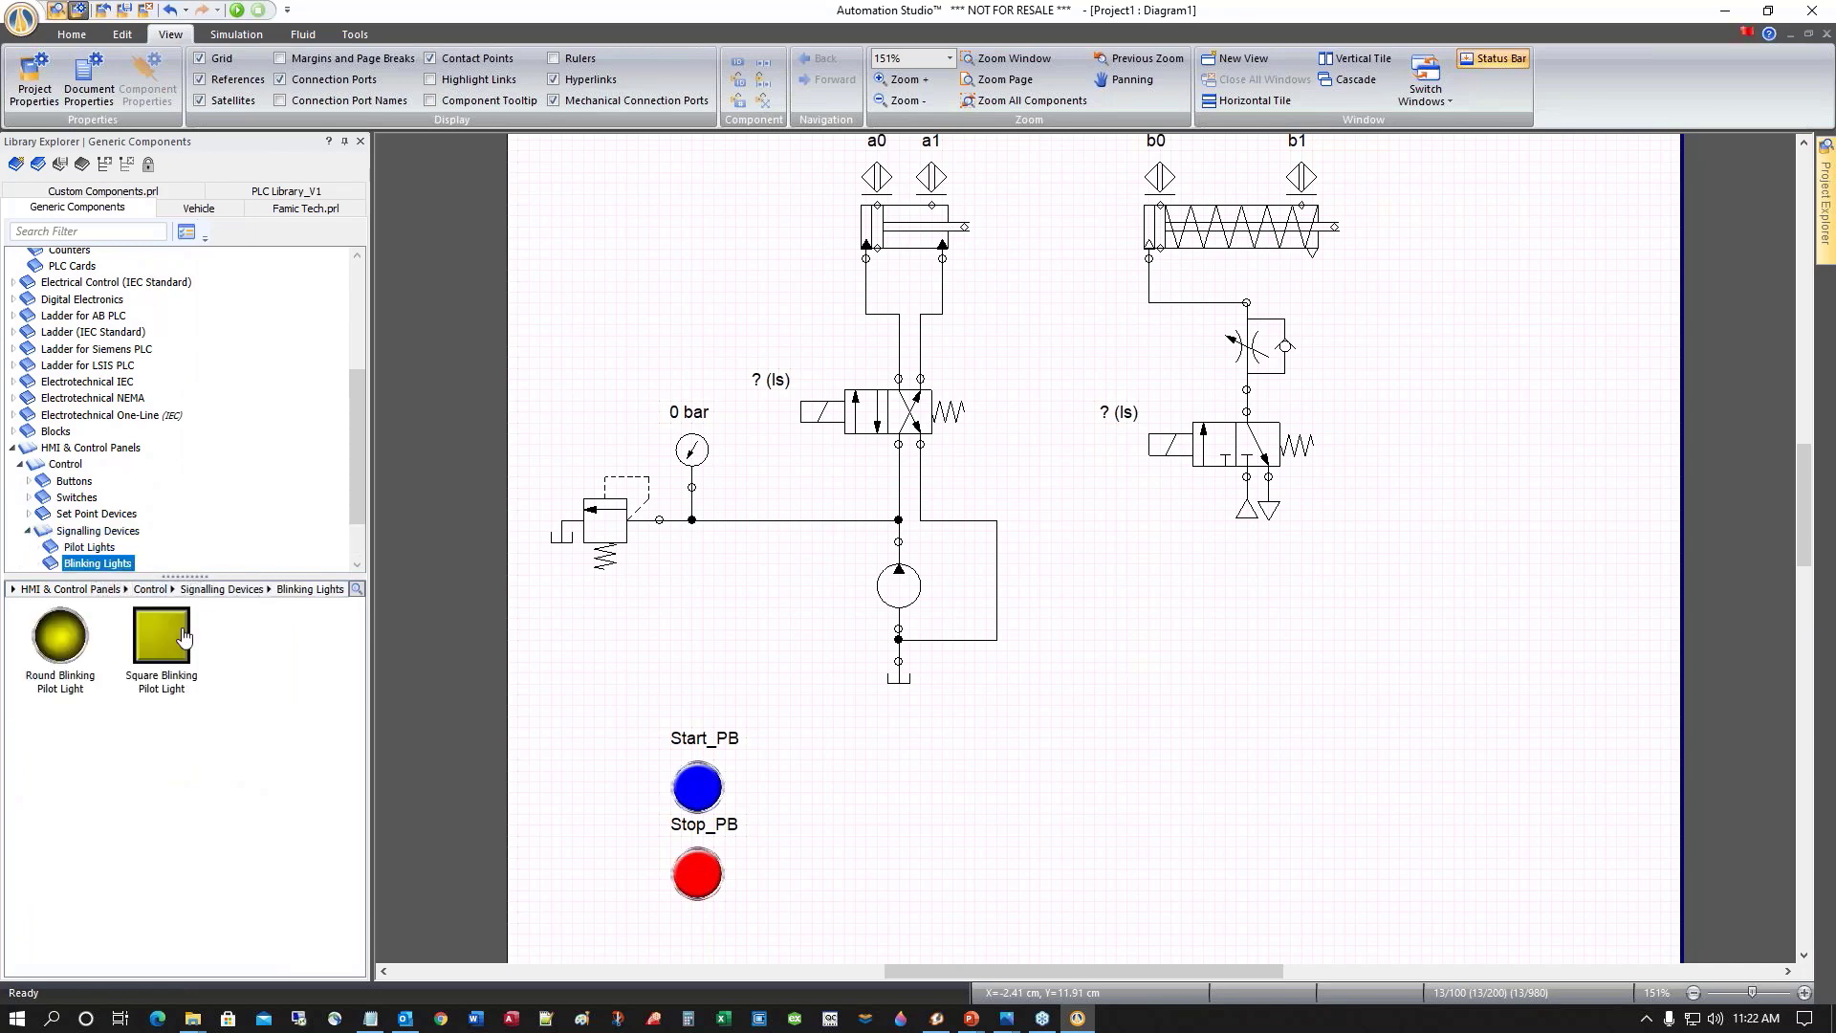
Place a Round Blinking Pilot Light beside the push-buttons and line up its upper edge with Start_PB
click(65, 645)
mouse_move(65, 646)
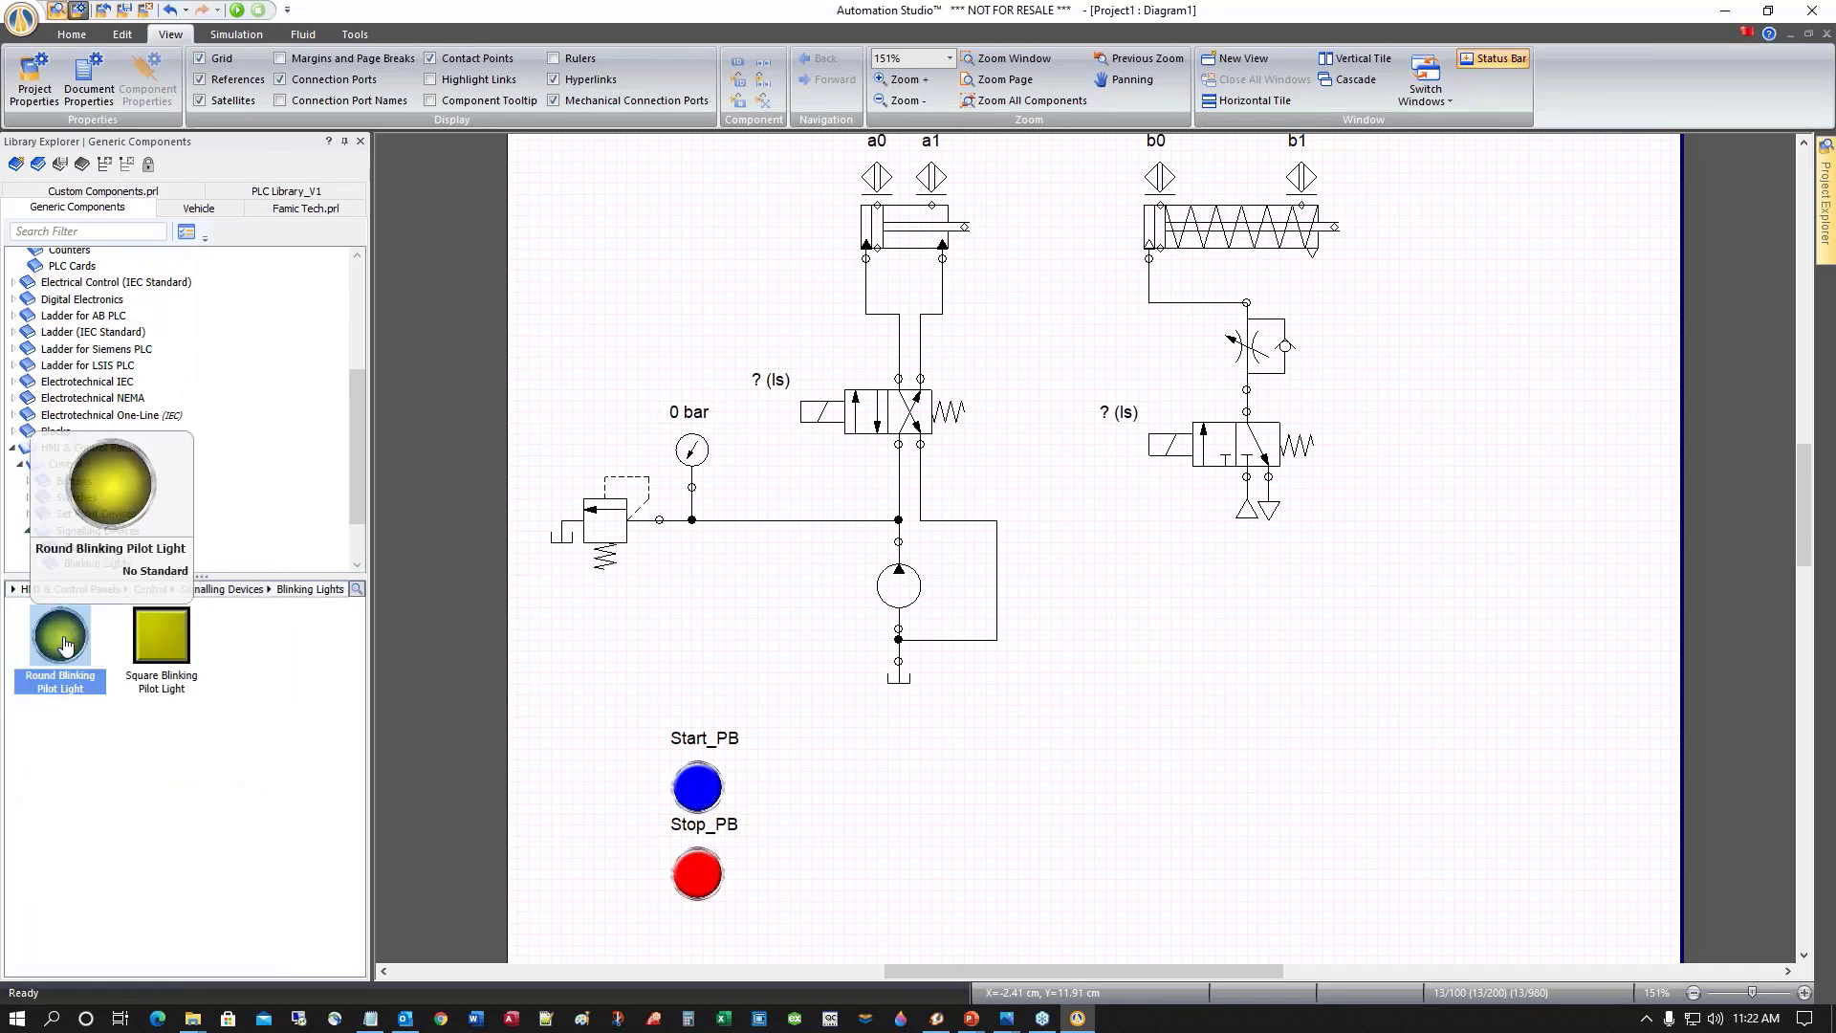
drag(65, 646, 1023, 815)
scroll(1185, 815, down, 3)
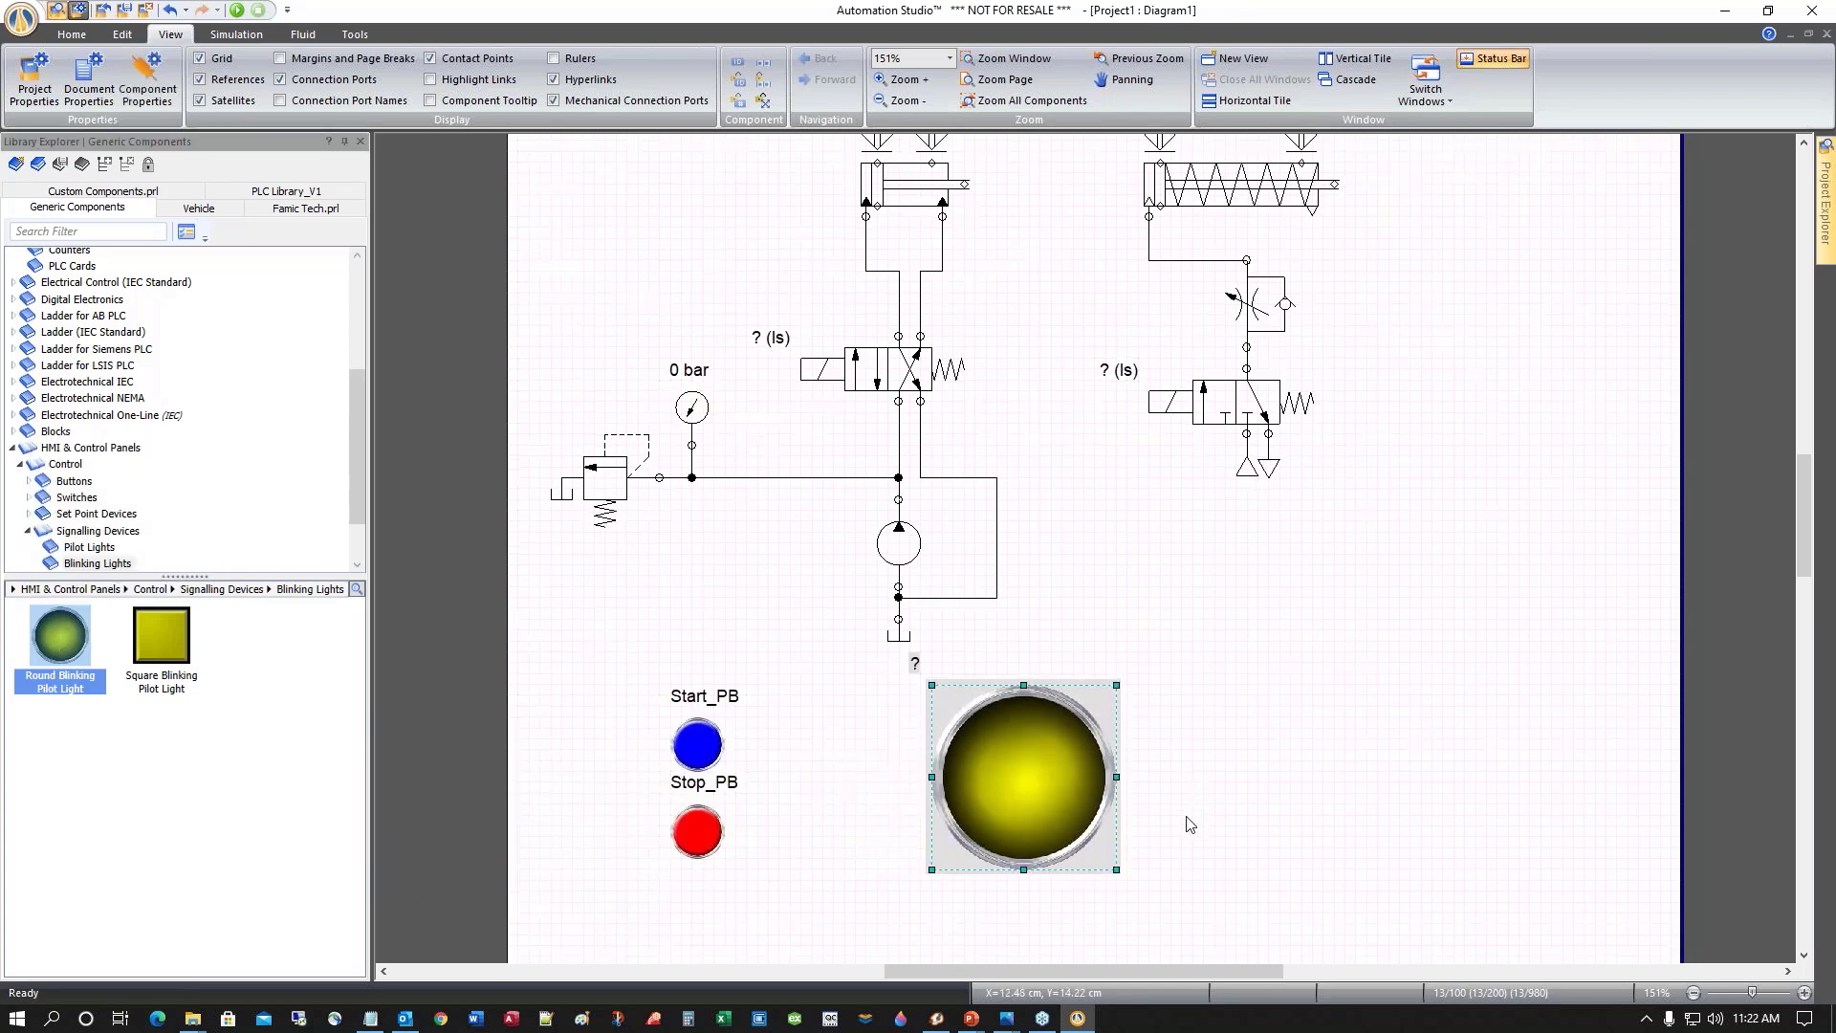
scroll(1186, 814, down, 2)
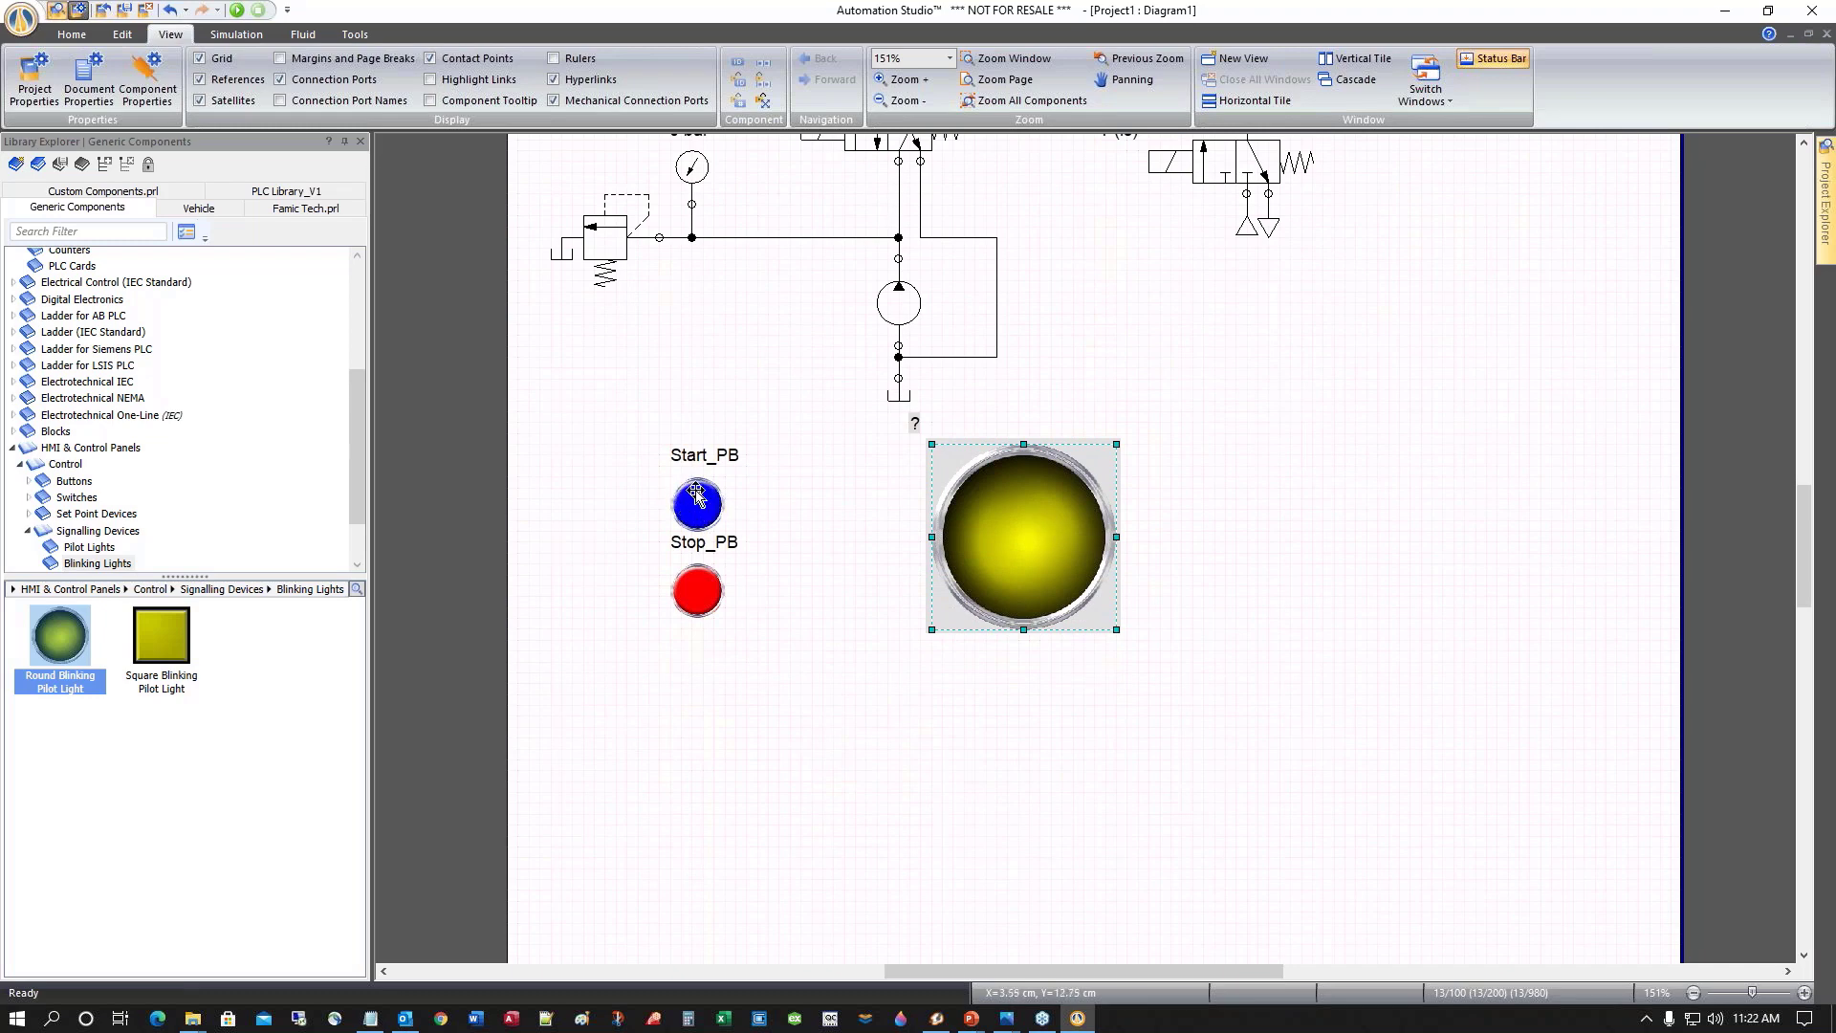
click(1180, 695)
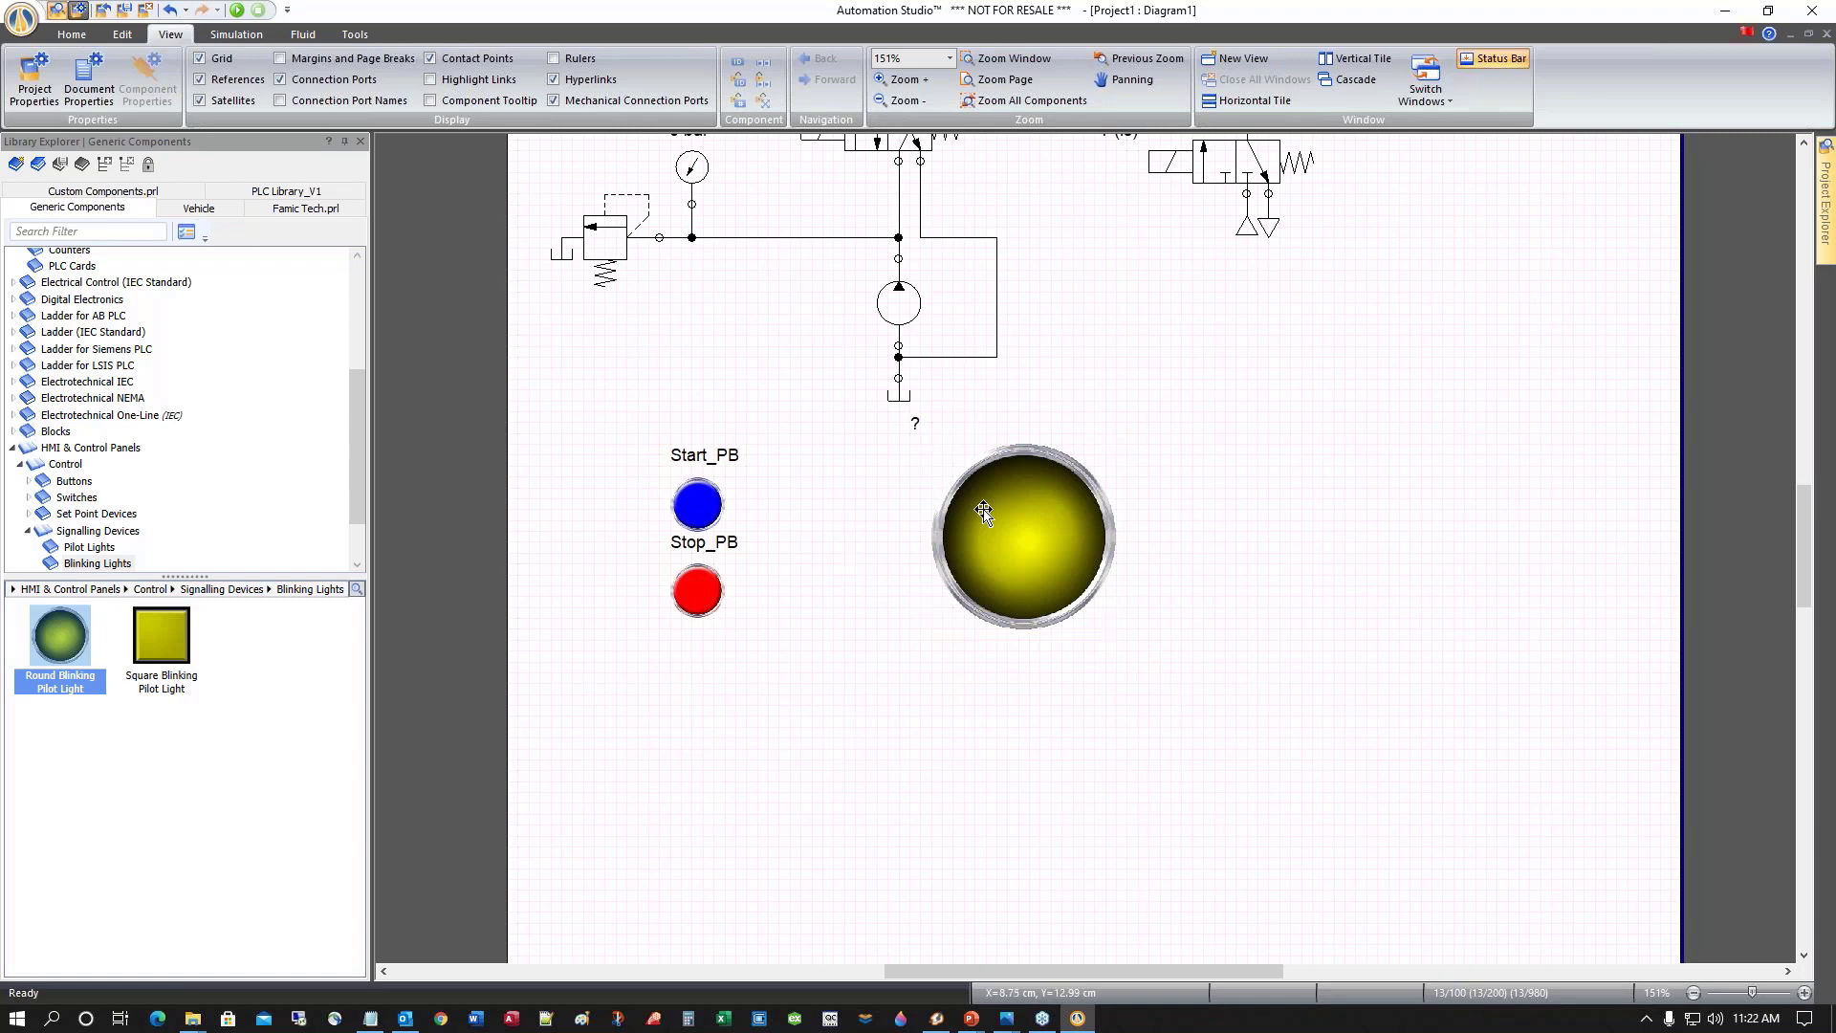
click(983, 514)
drag(943, 567, 879, 600)
mouse_move(1047, 662)
mouse_down()
mouse_move(930, 547)
mouse_move(1049, 662)
mouse_up()
click(1138, 685)
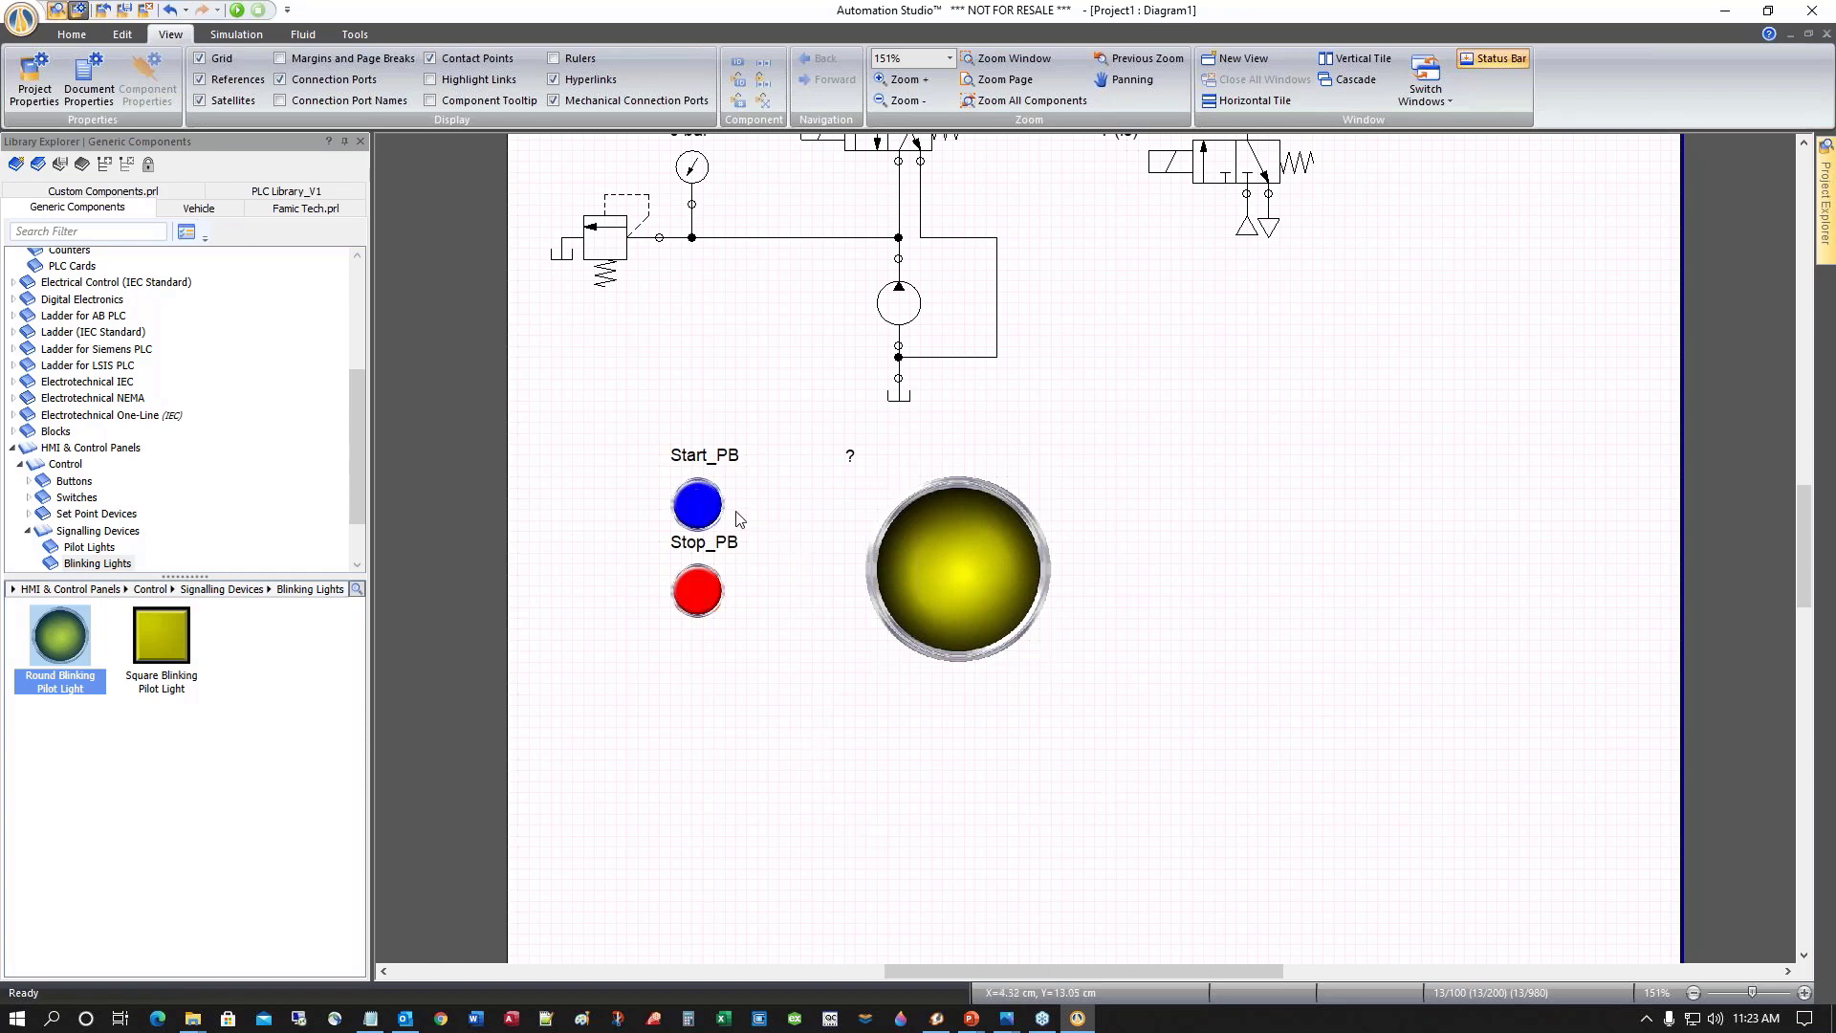
Match the pilot light's width and height to the Start_PB push-button with the Sizing command
click(701, 501)
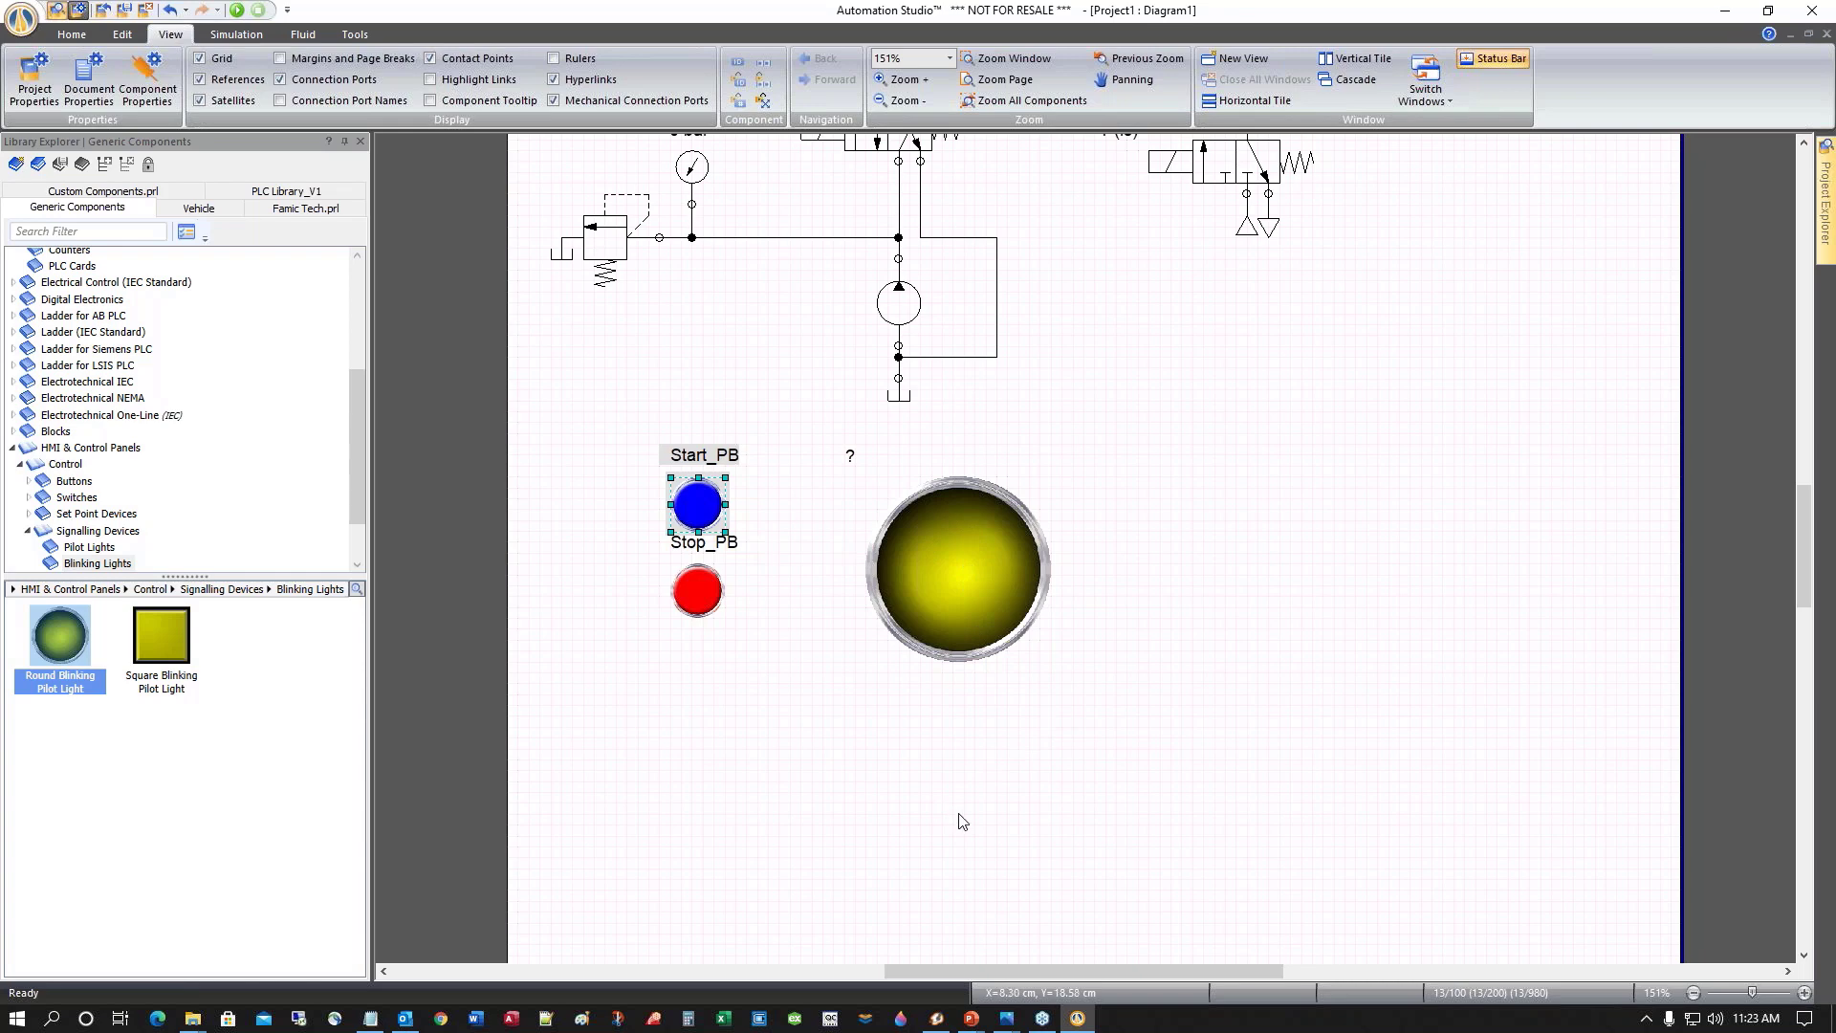
ctrl+click(919, 505)
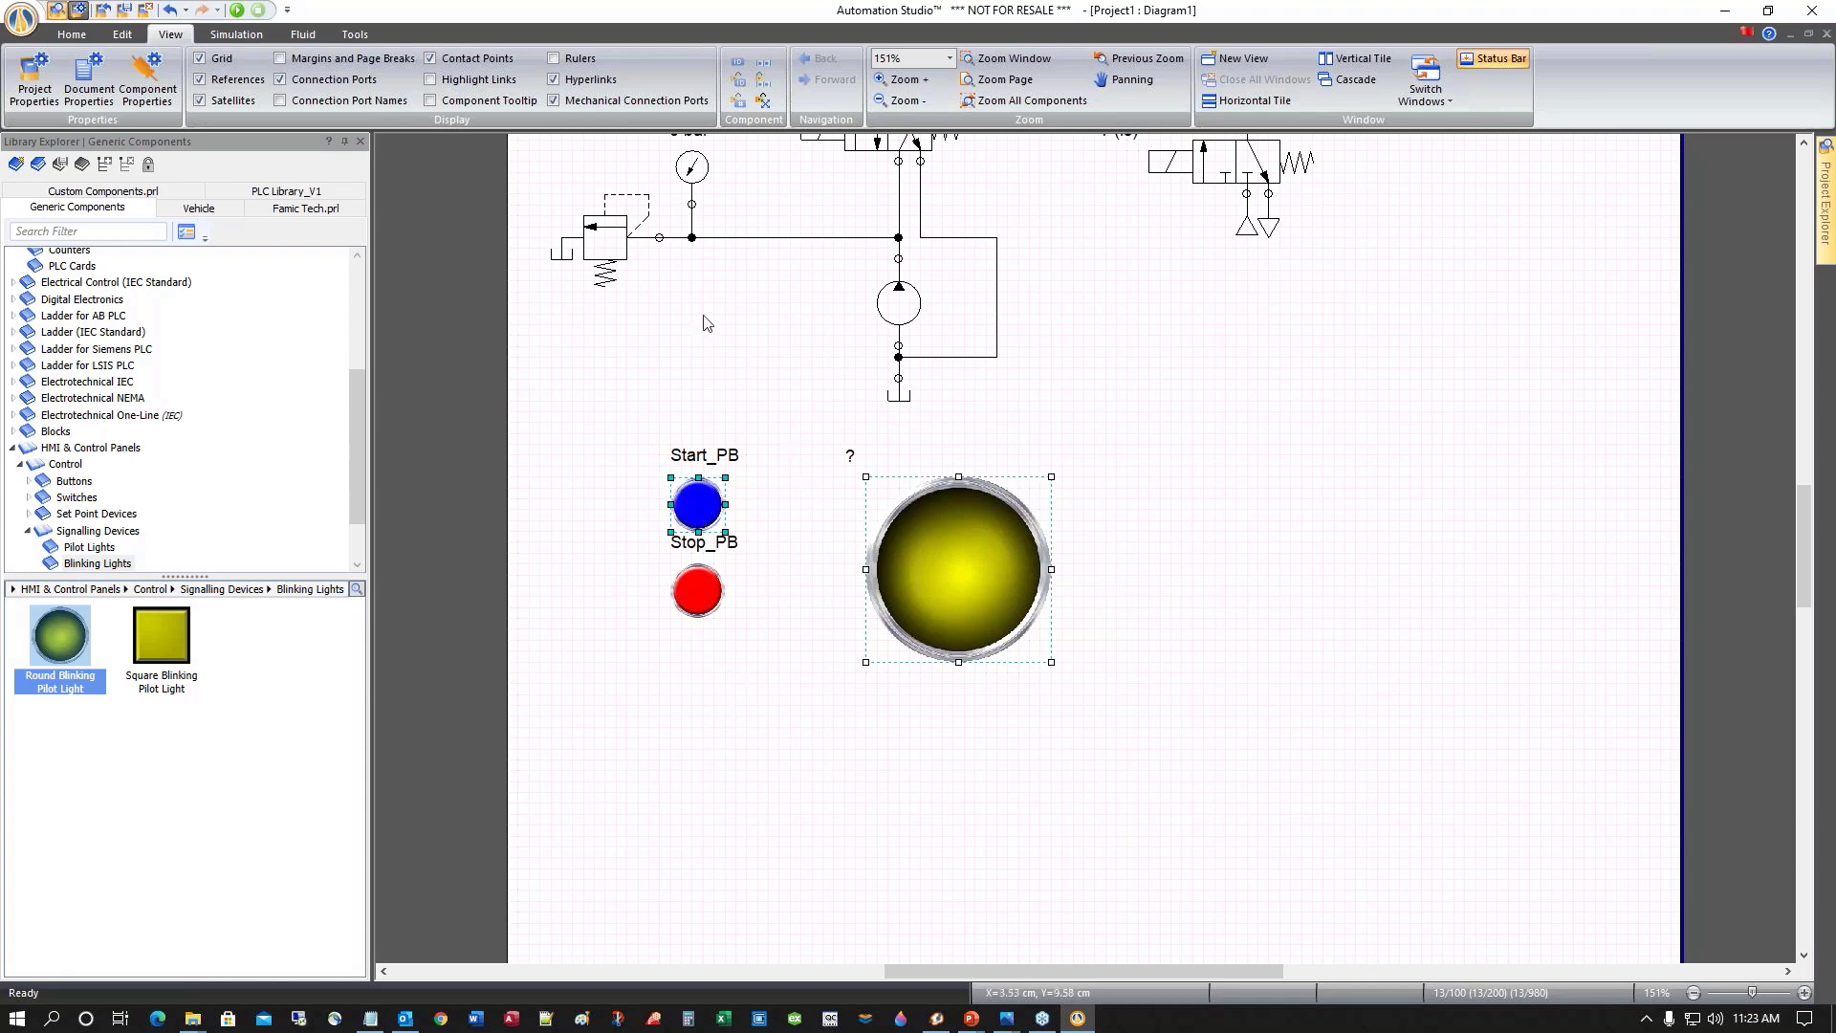
click(123, 35)
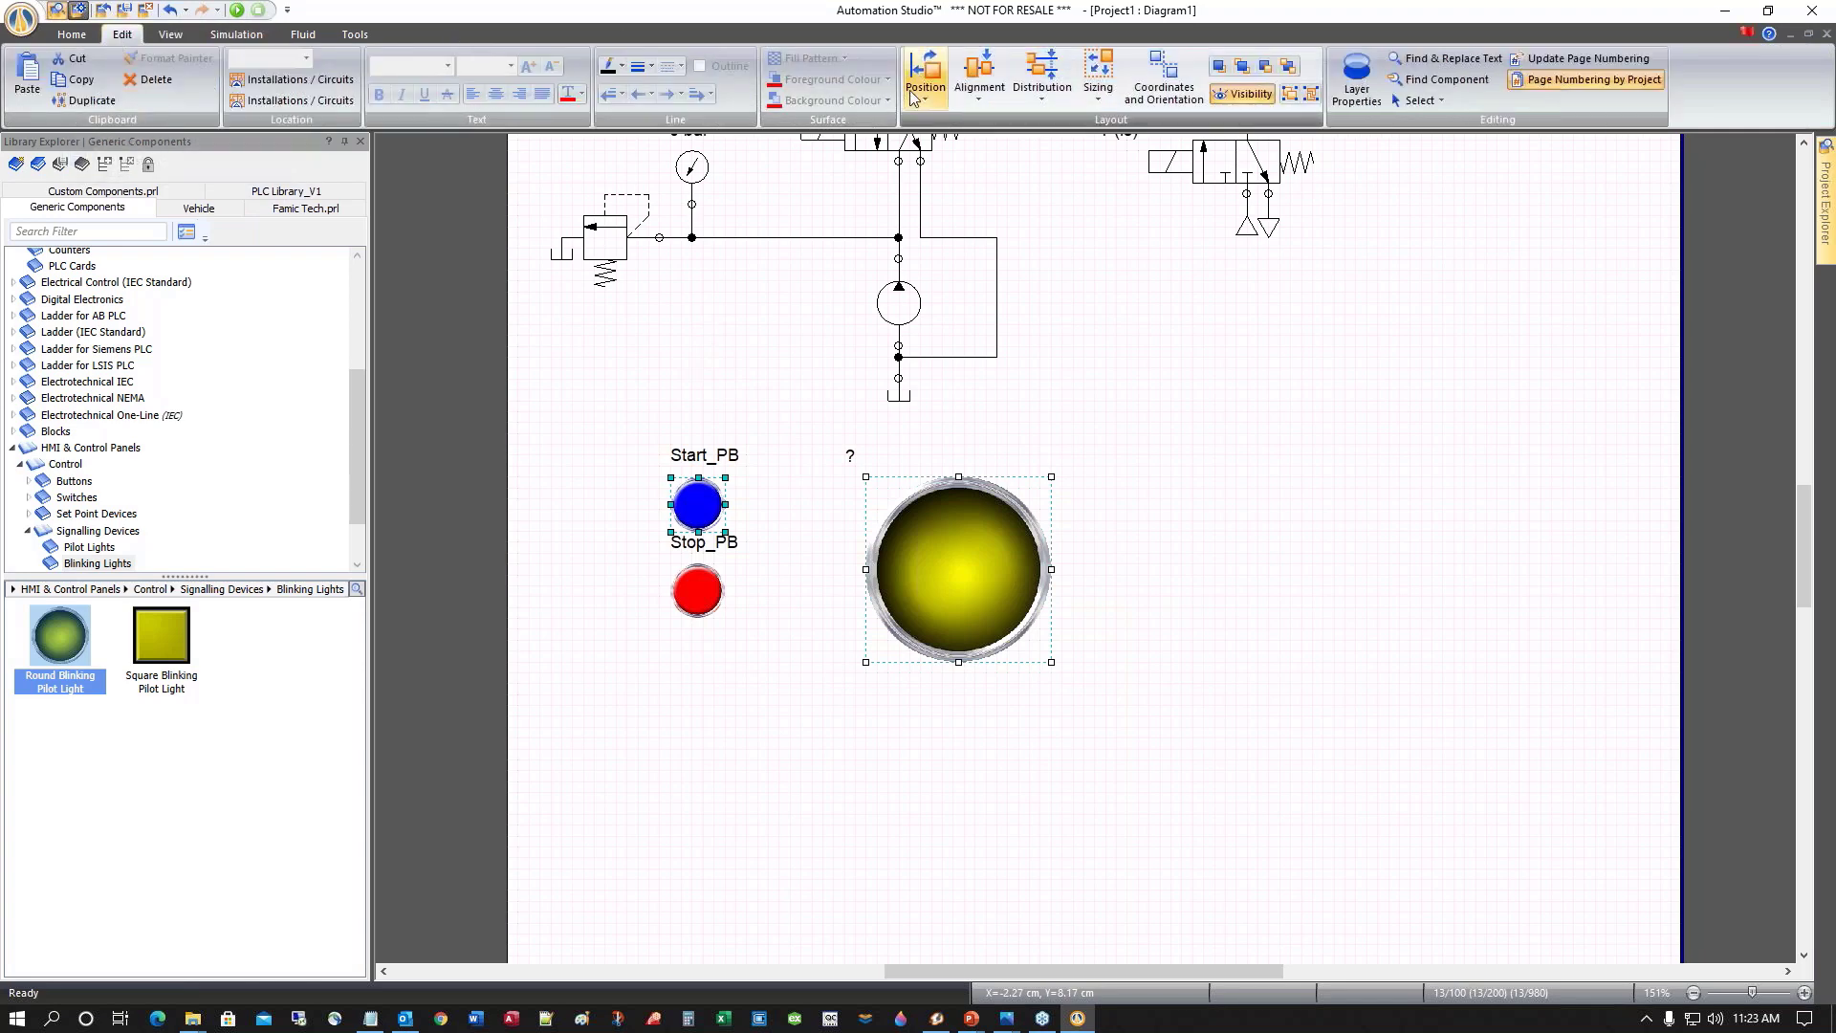
click(1102, 99)
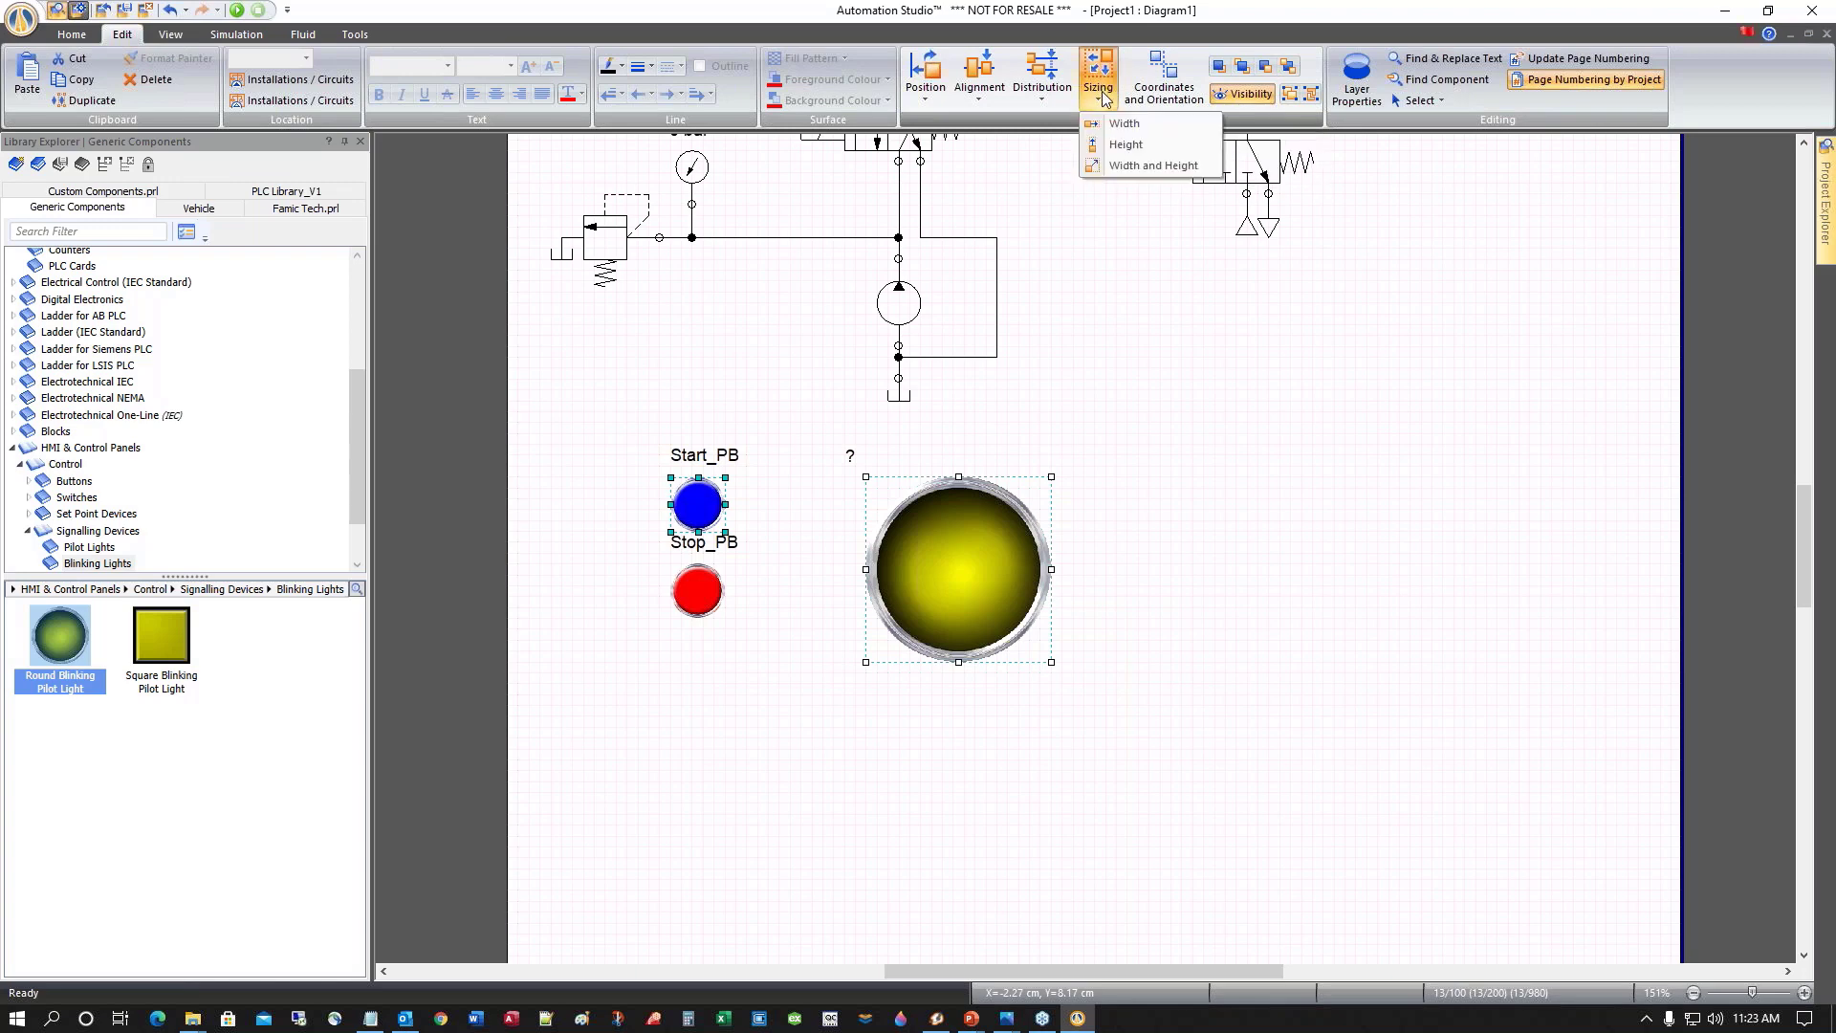
click(1124, 167)
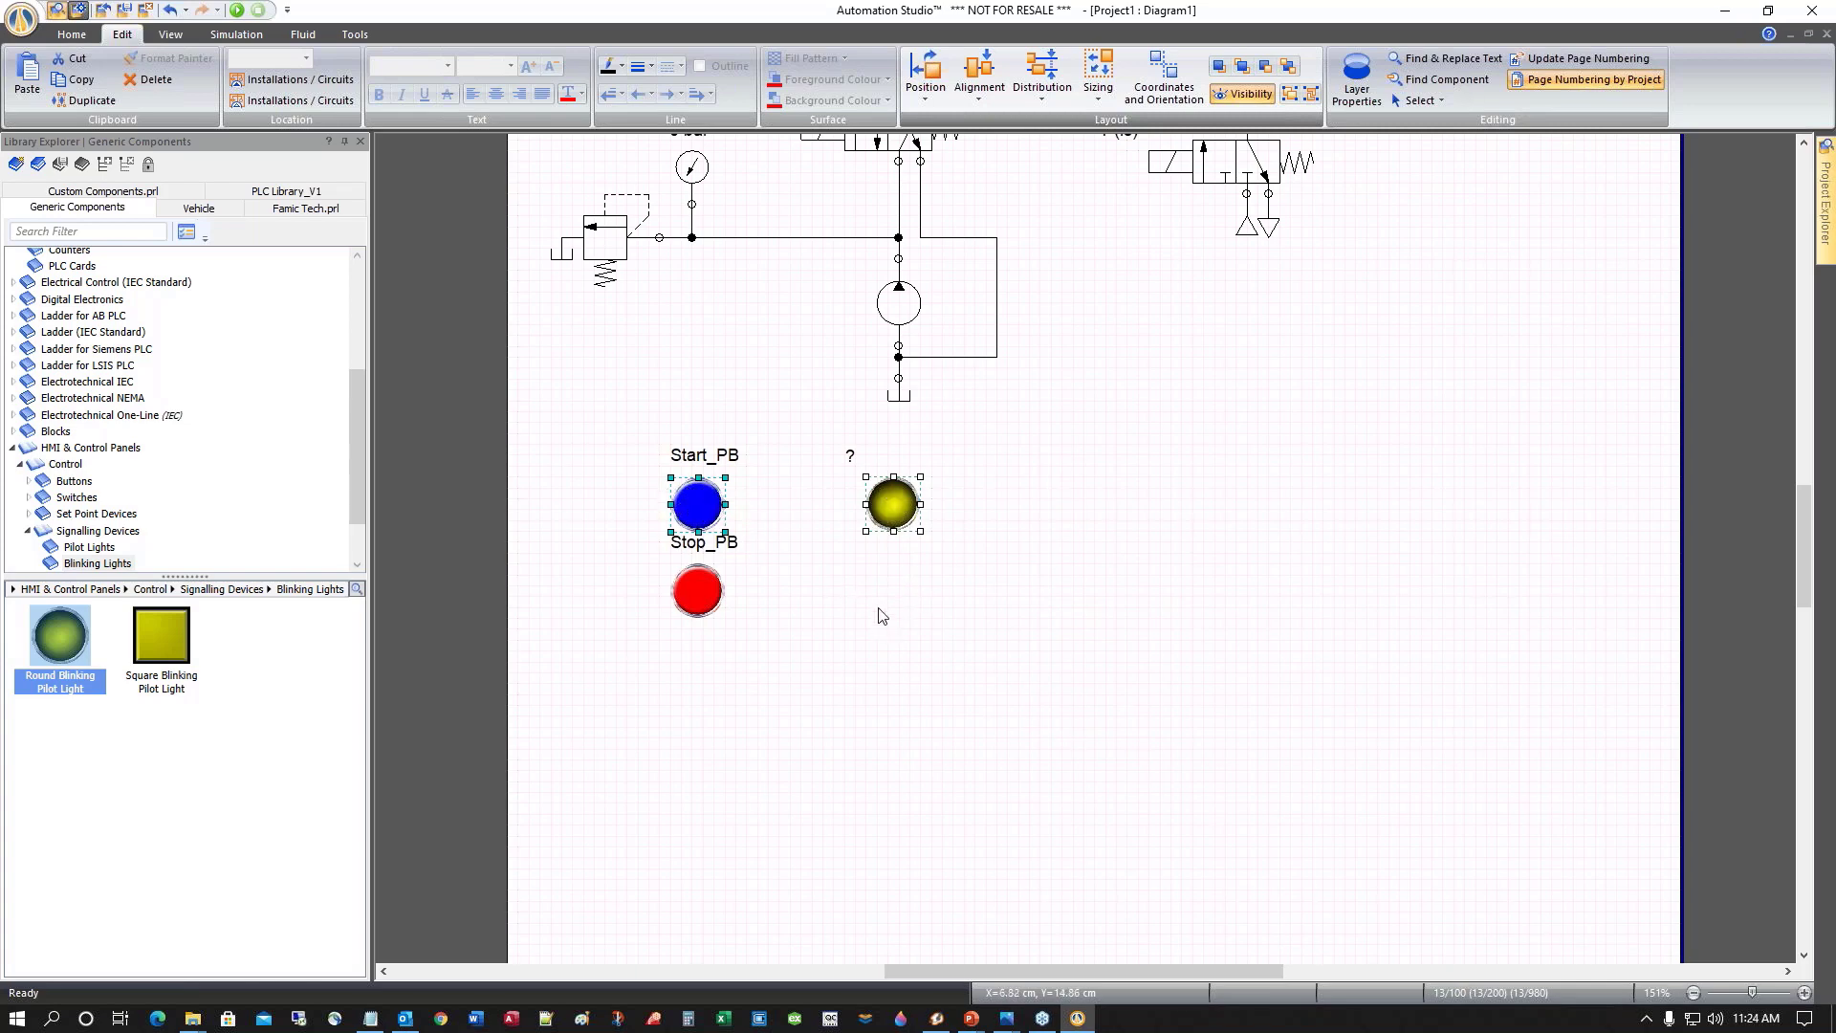
click(817, 593)
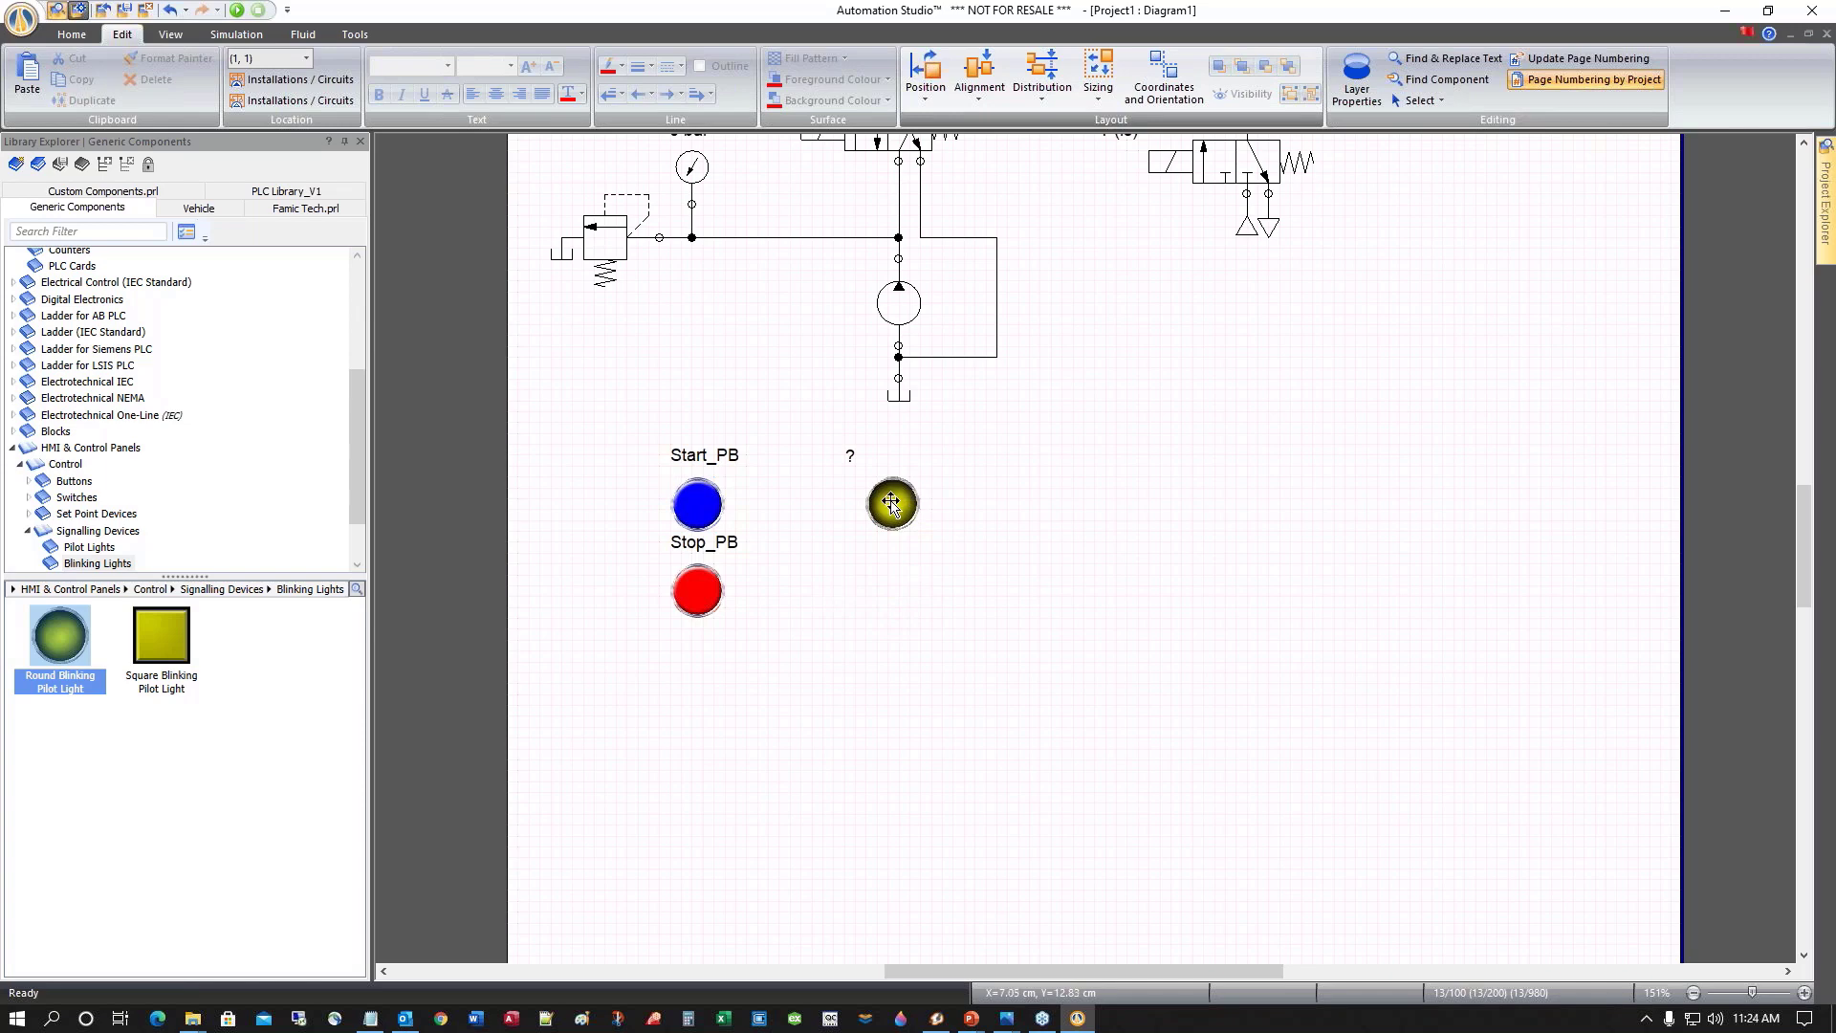
Set the blinking pilot light's component colour to Blue and move the light directly above the Start_PB button
click(891, 504)
right_click(891, 504)
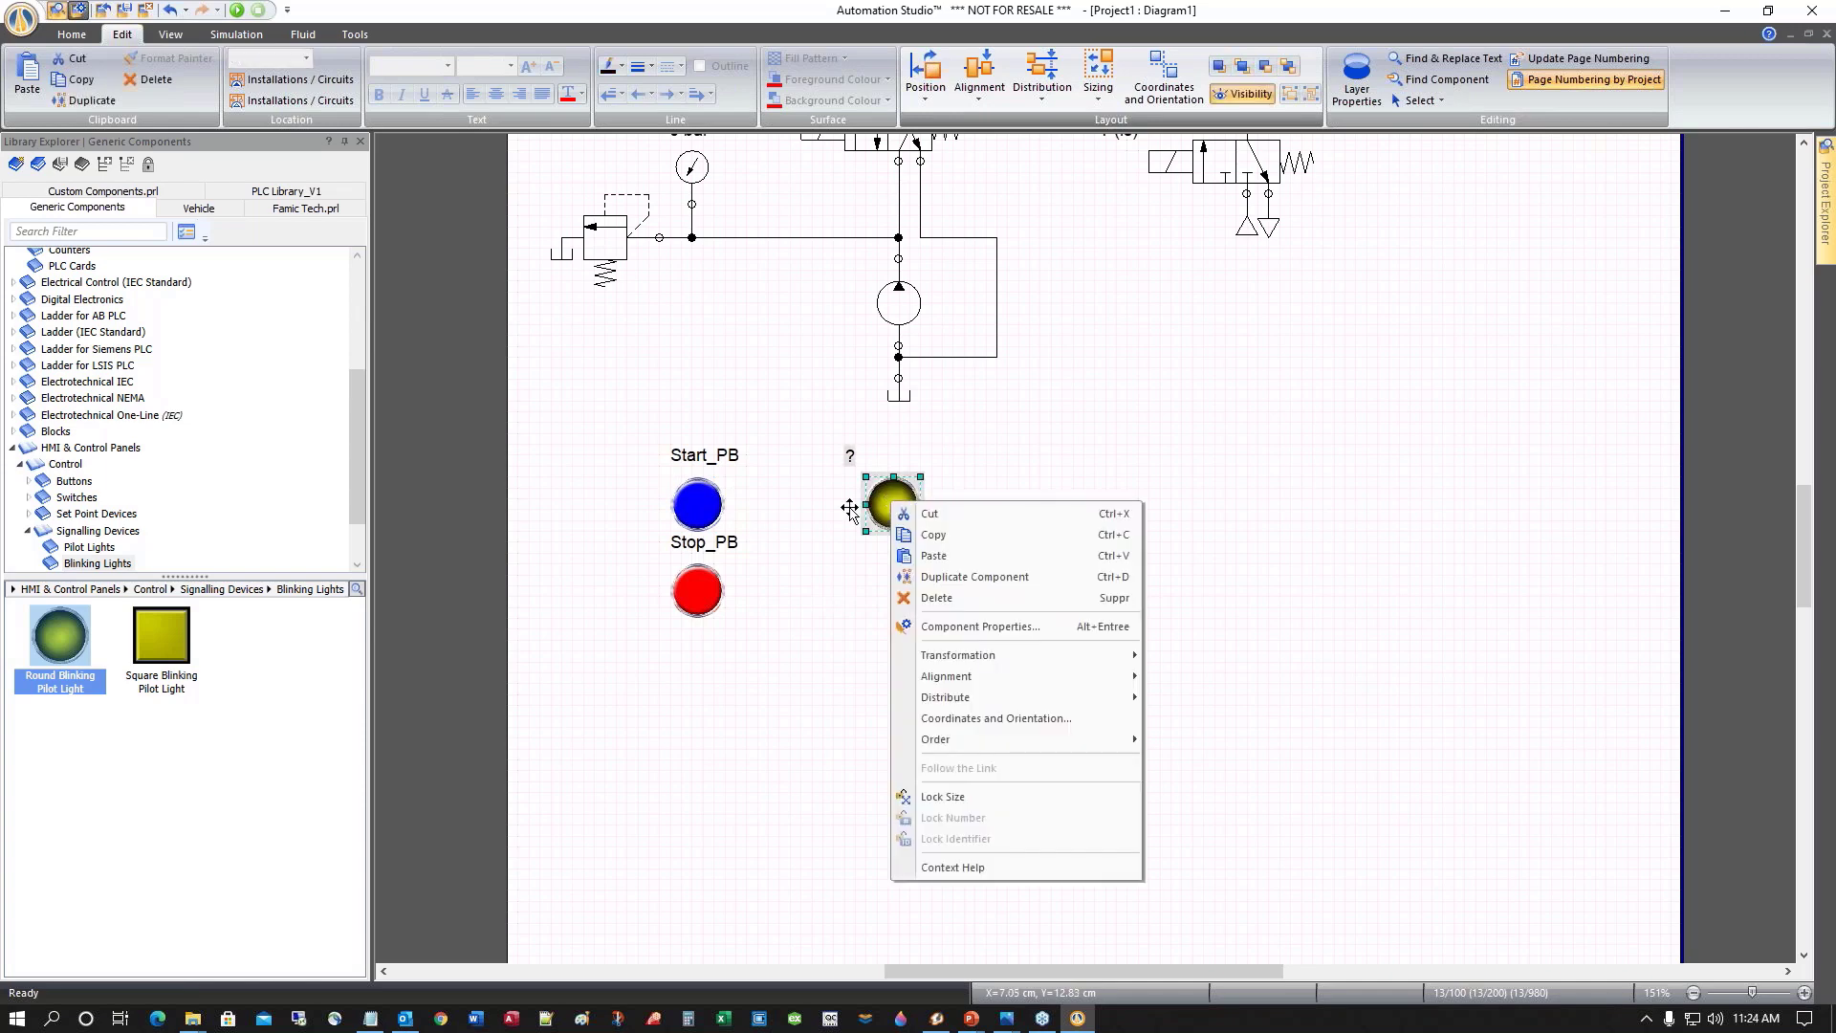
click(981, 627)
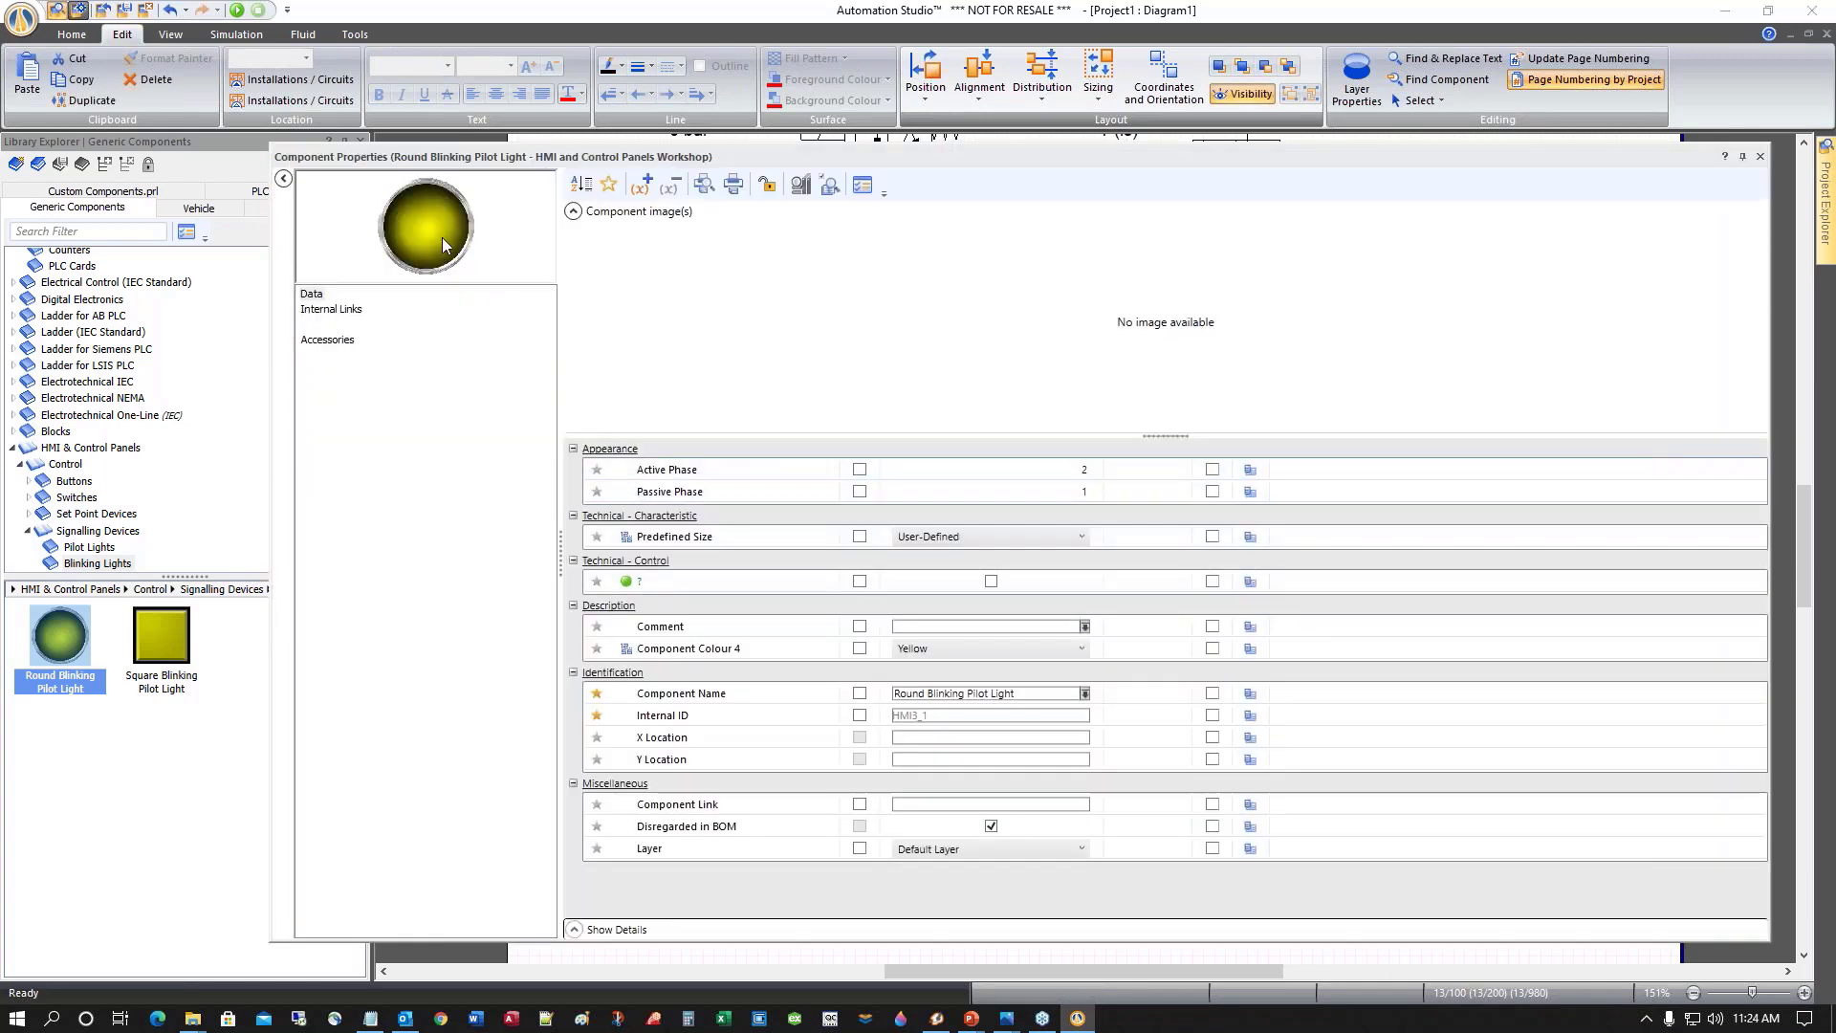
click(1085, 649)
click(922, 726)
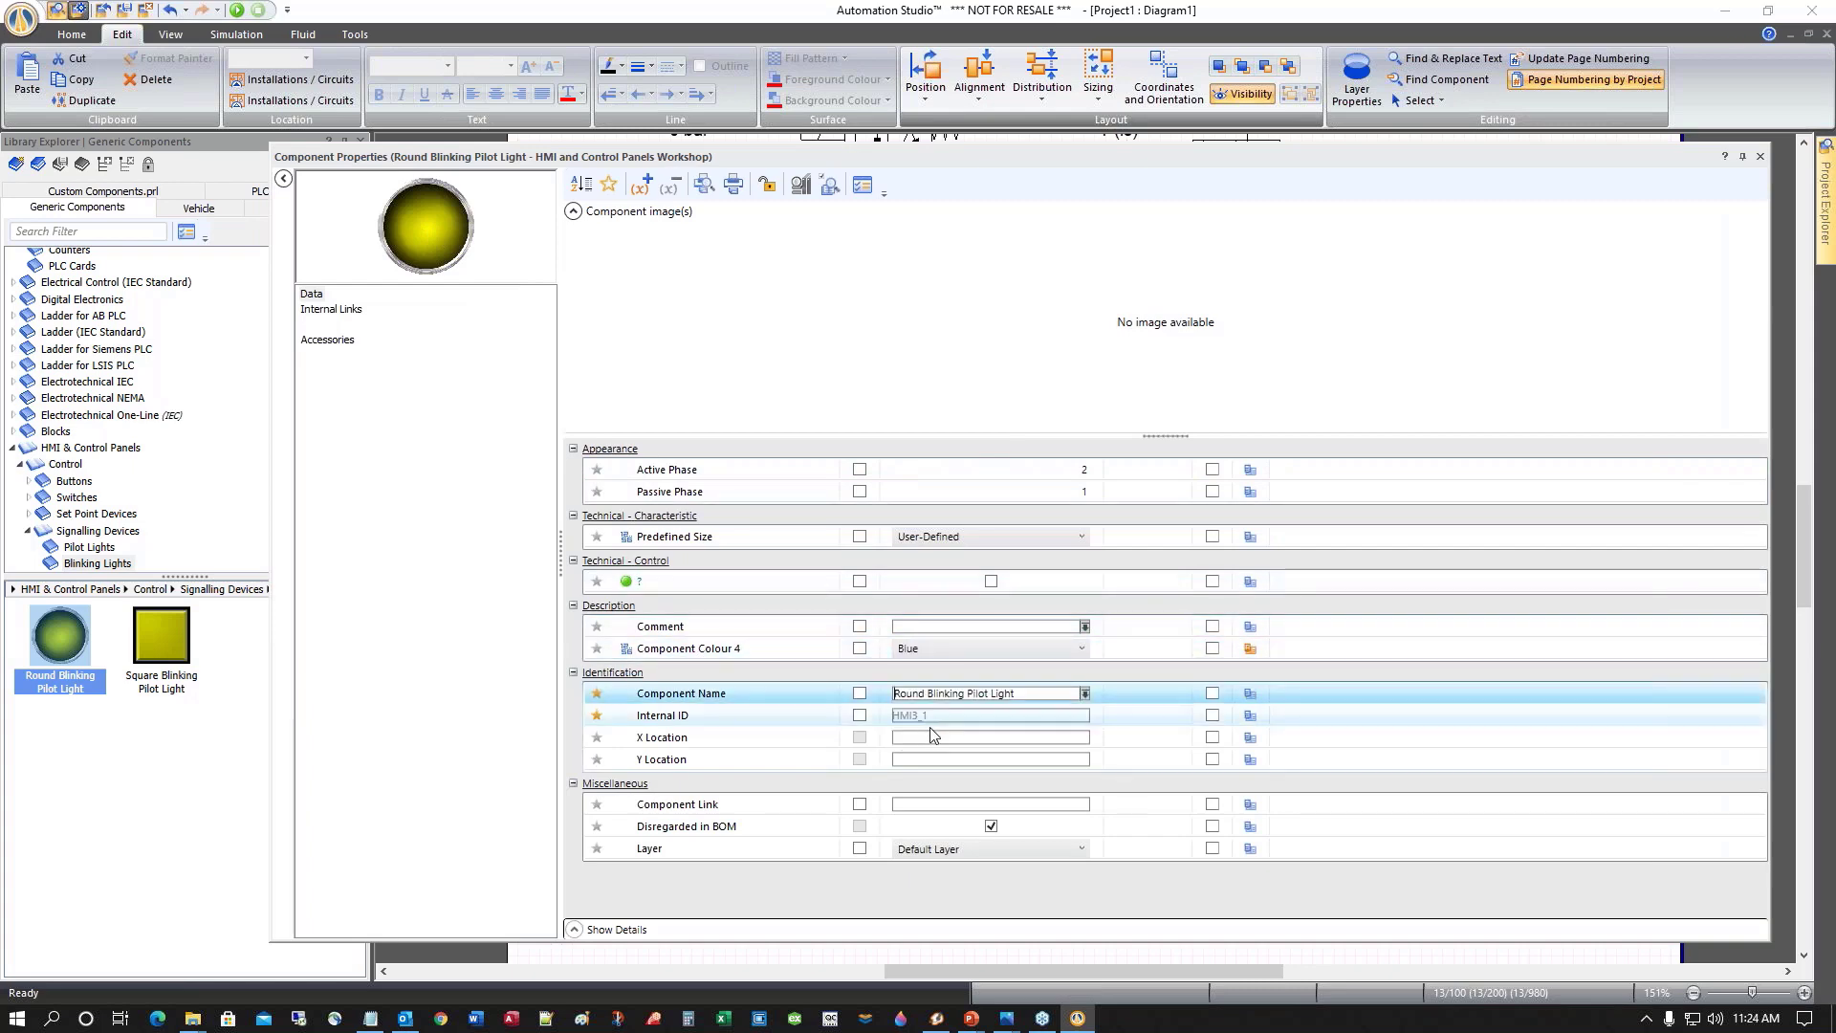
click(1763, 161)
click(1041, 635)
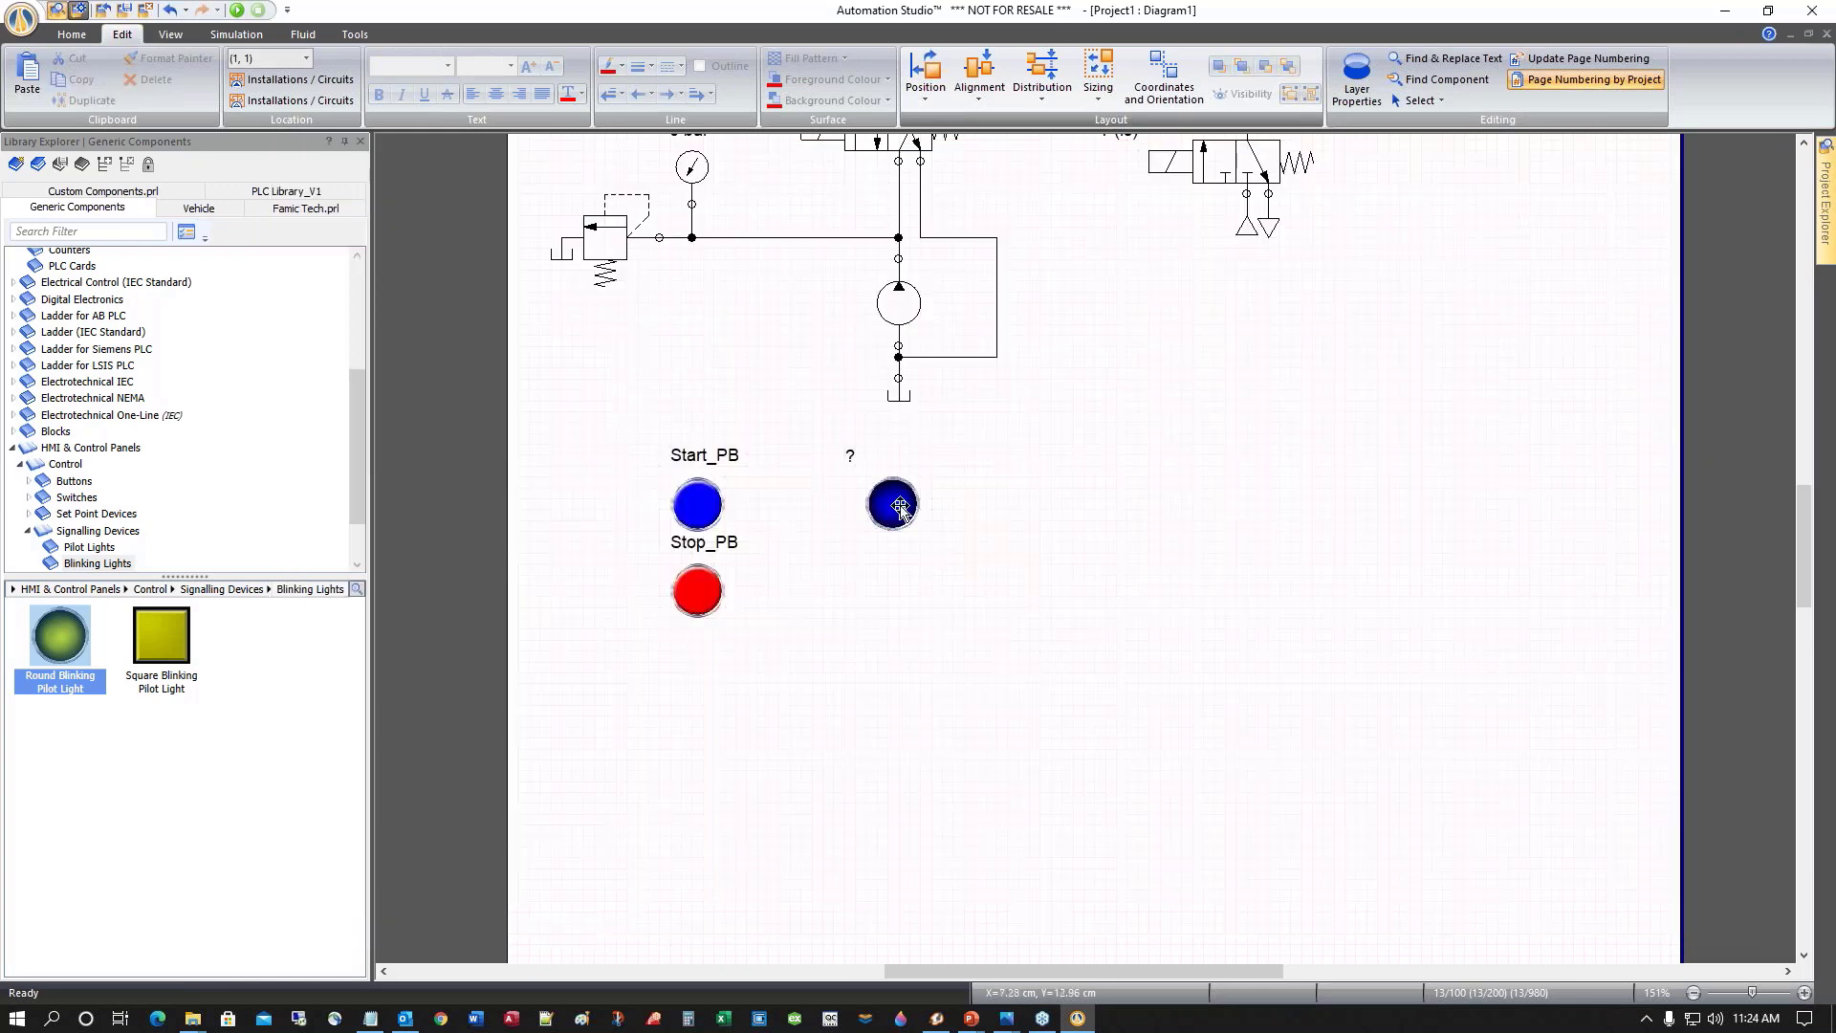
drag(883, 495, 700, 410)
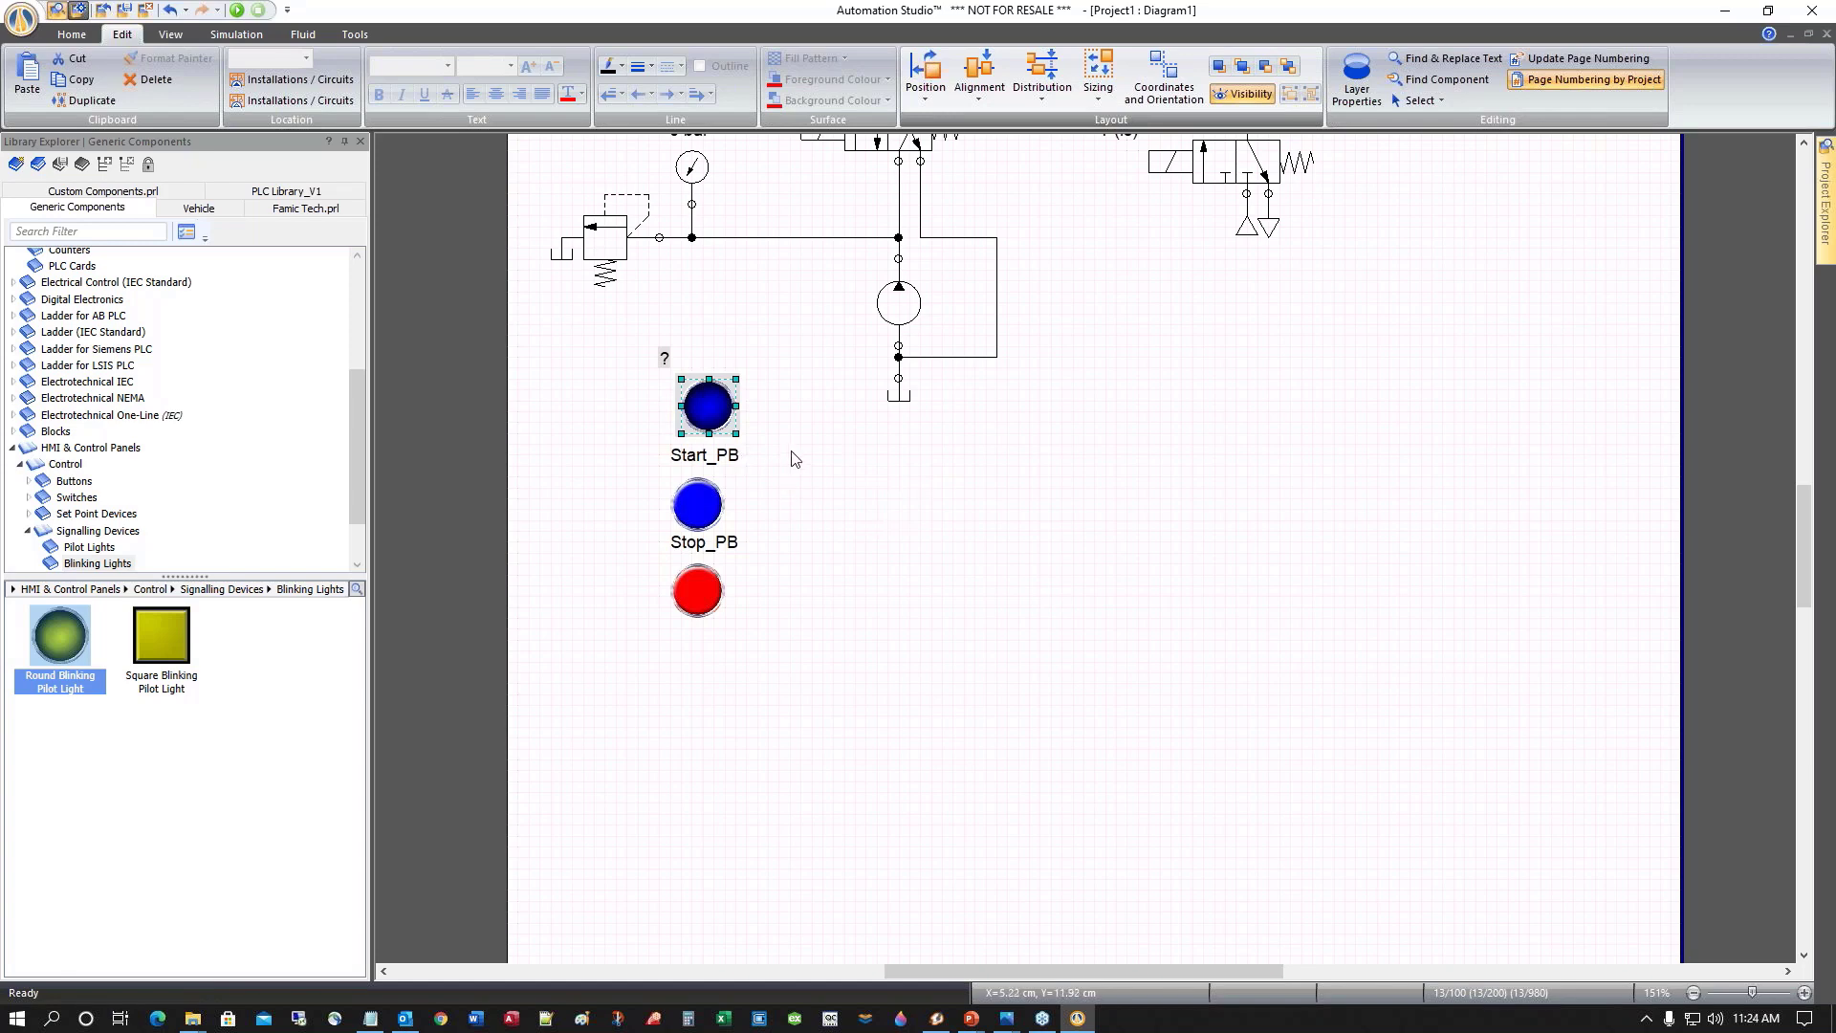
Line up the pilot light and both push-buttons with Align Middle and move the three together slightly down and left
key(Left)
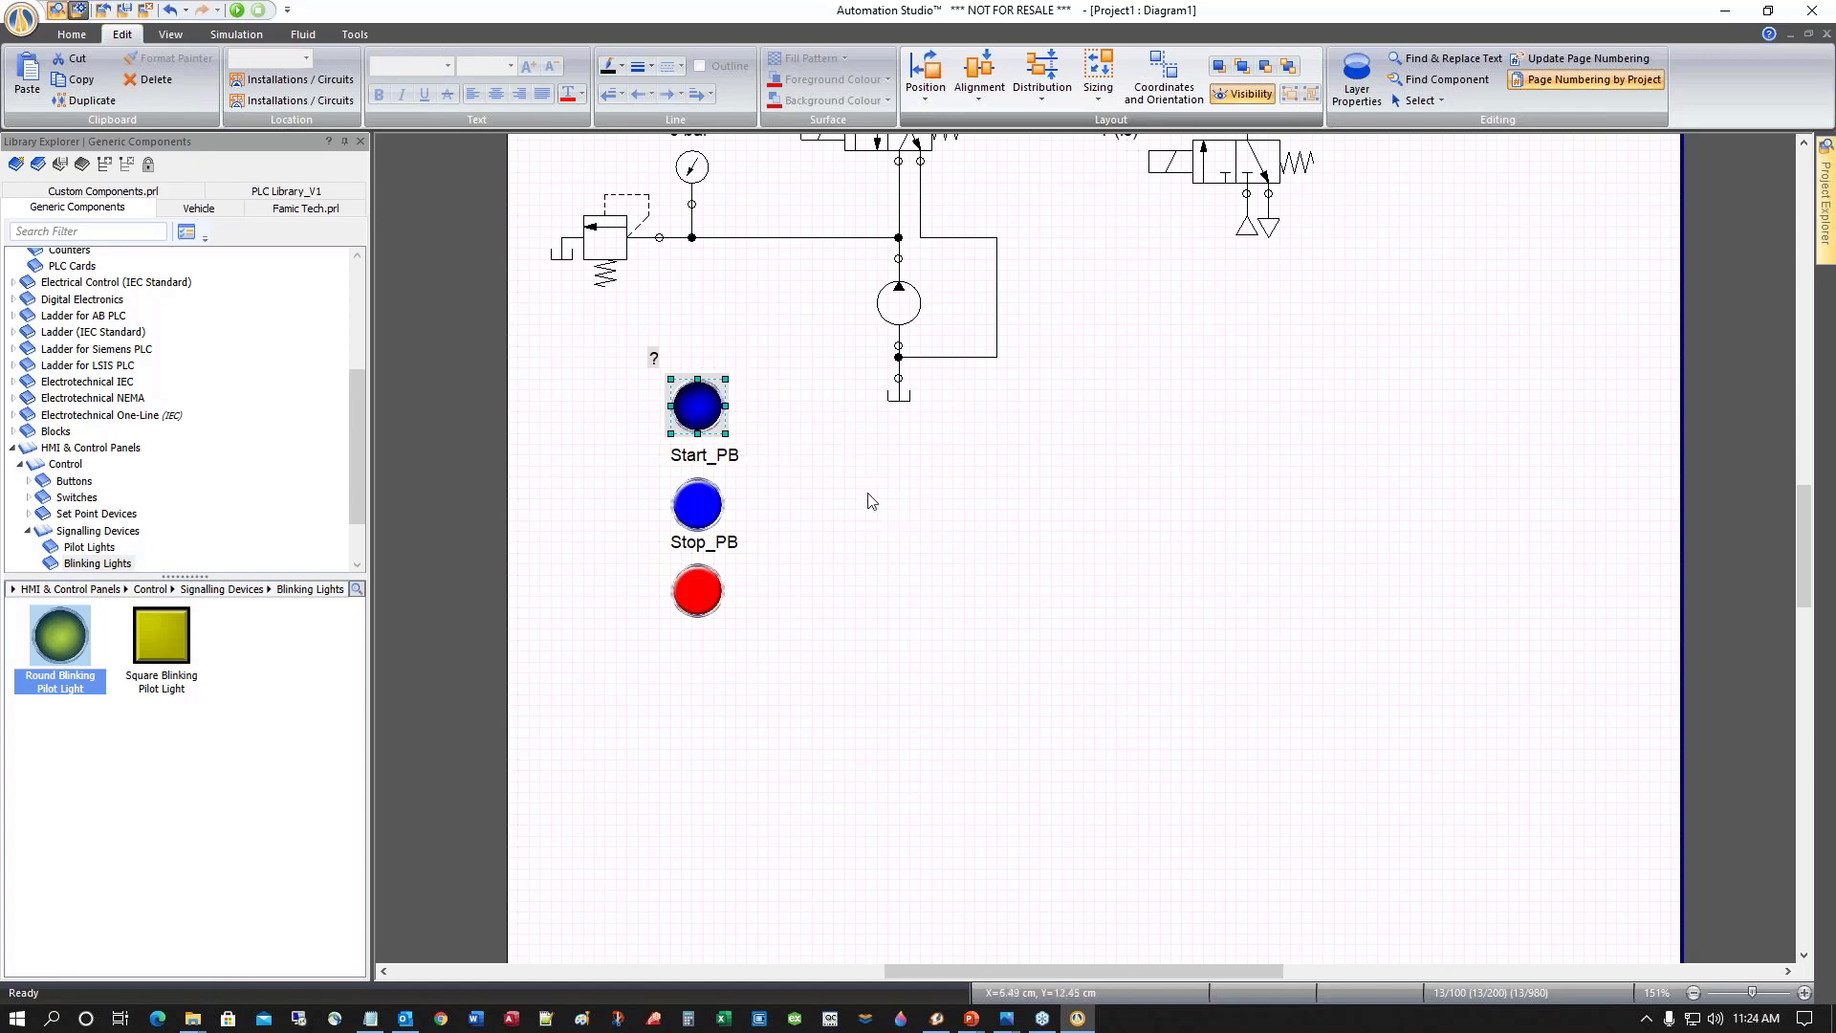
double_click(654, 359)
drag(600, 345, 811, 738)
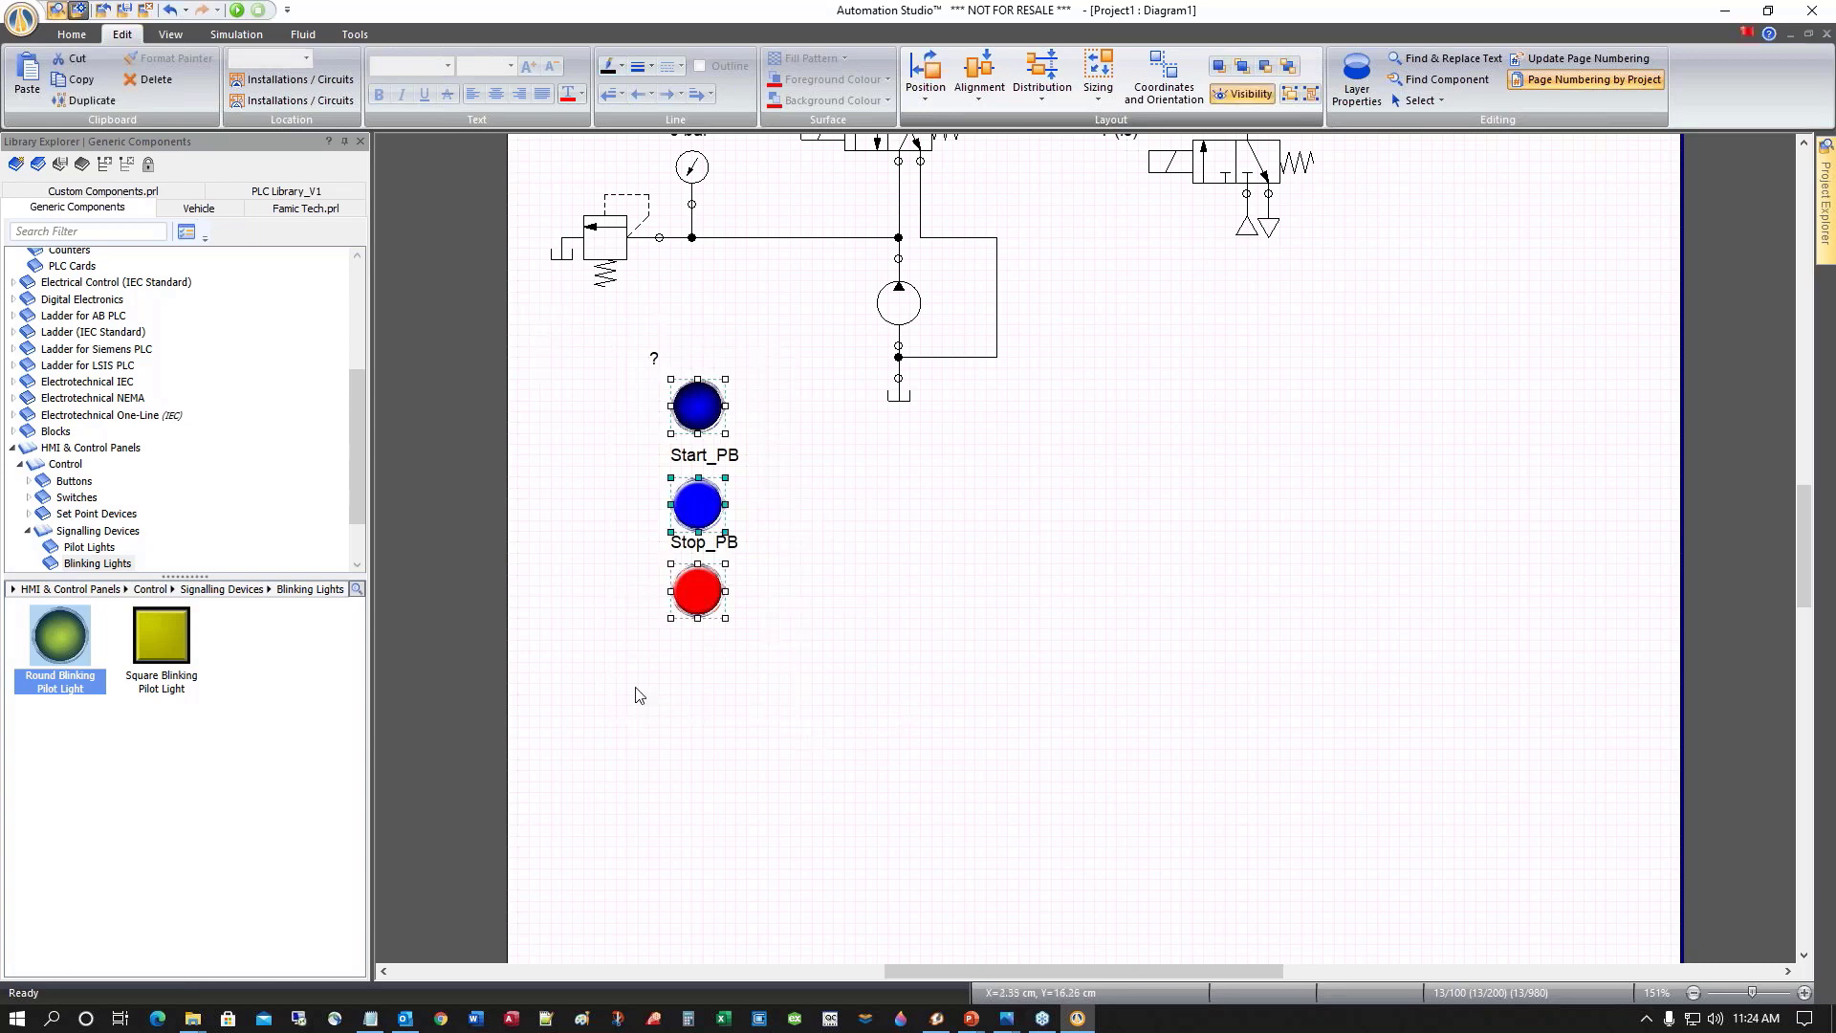
click(979, 100)
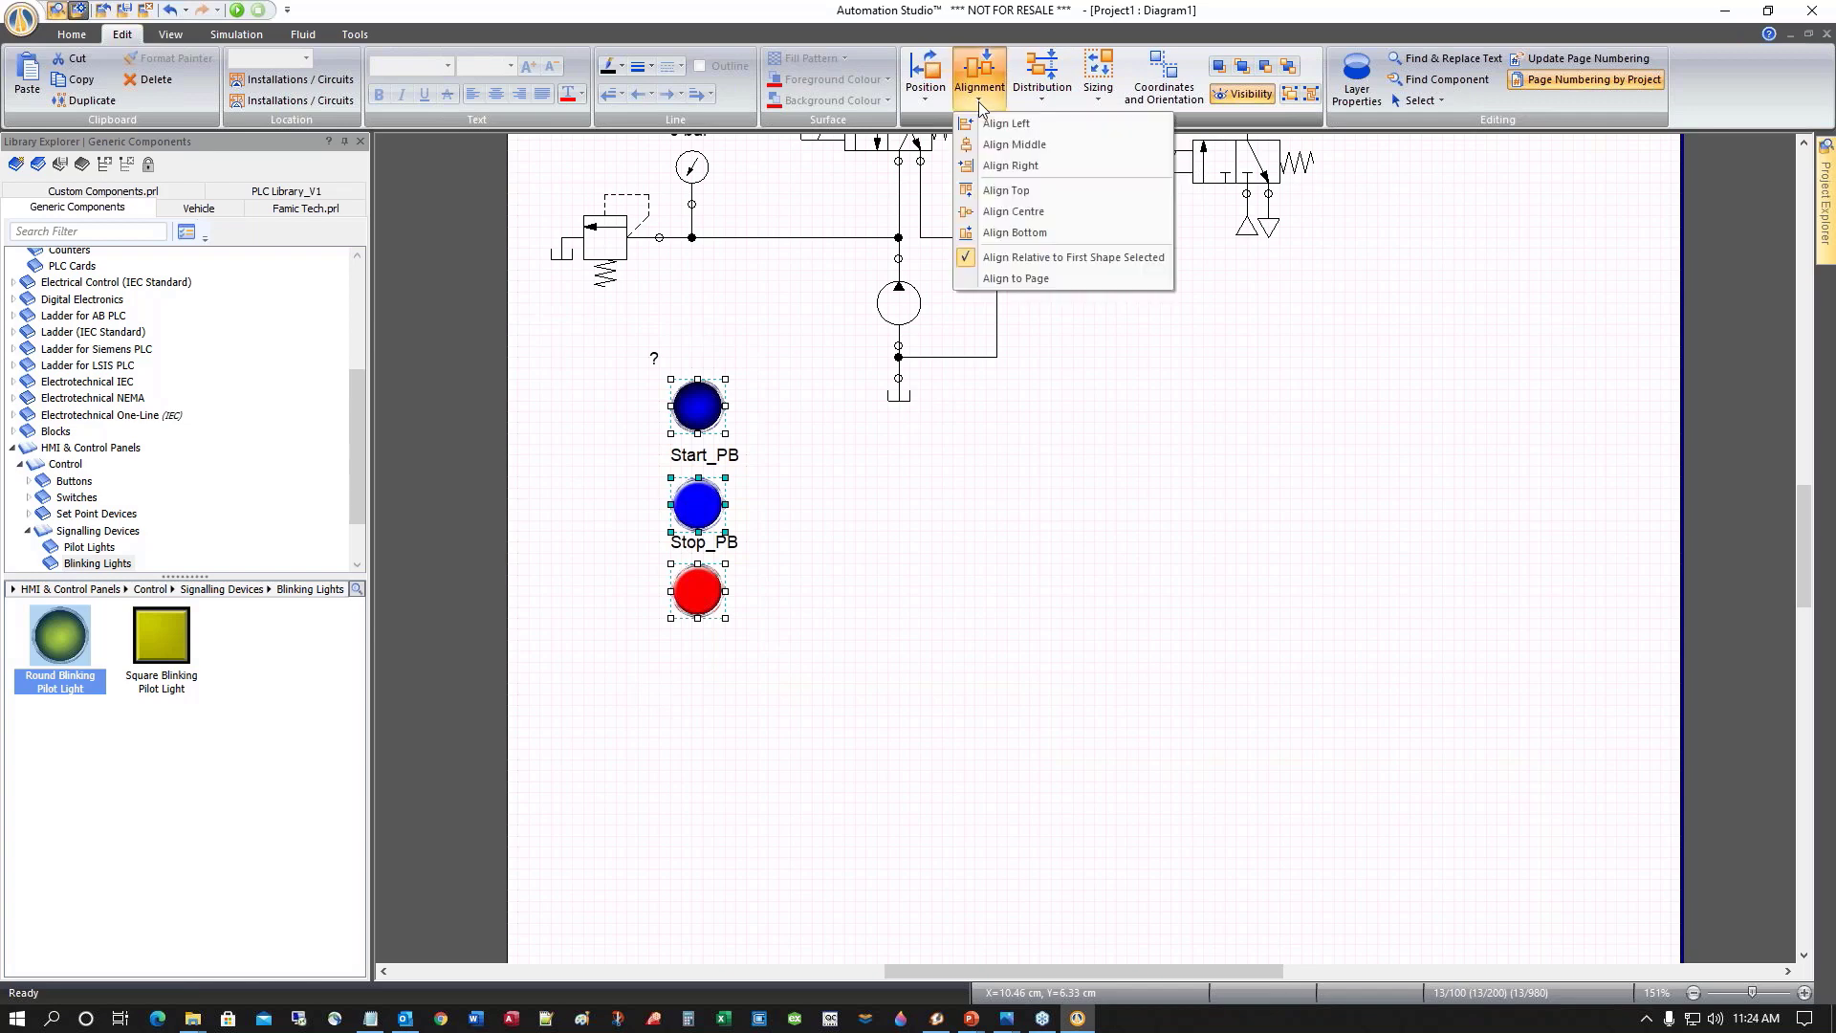
click(1014, 145)
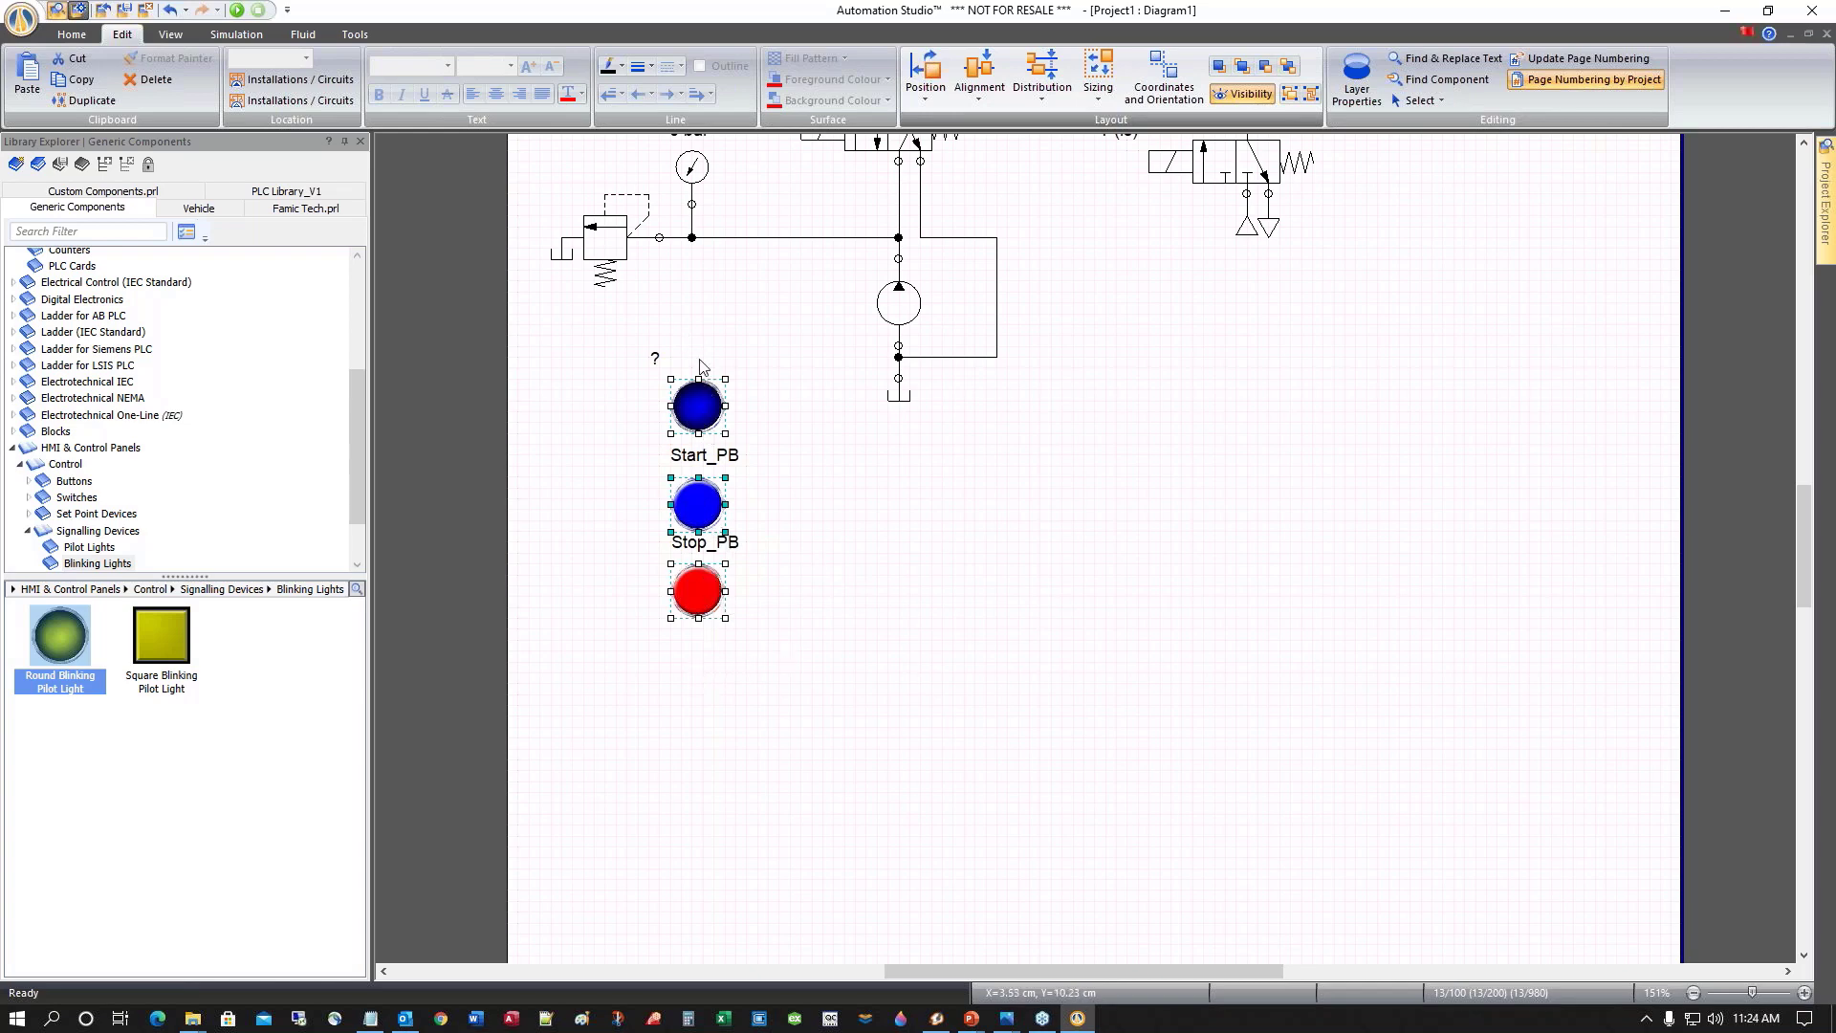
click(854, 610)
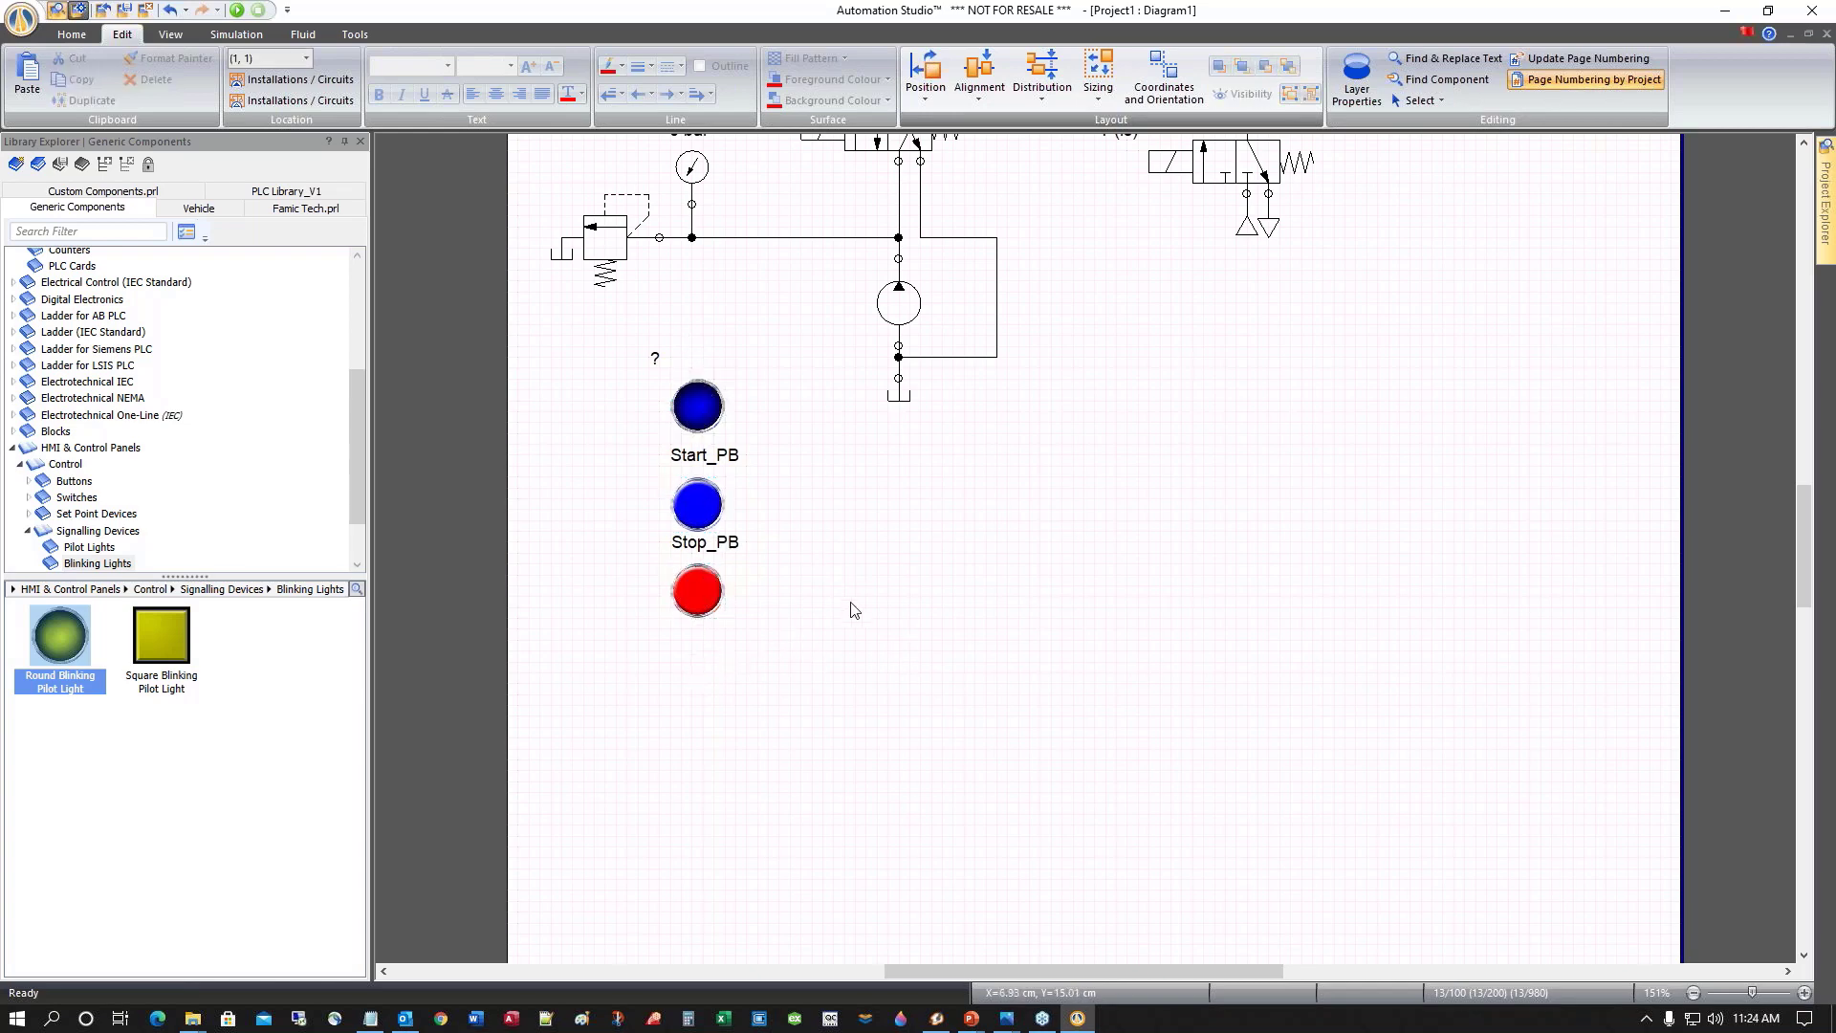
drag(622, 349, 766, 601)
drag(706, 425, 612, 483)
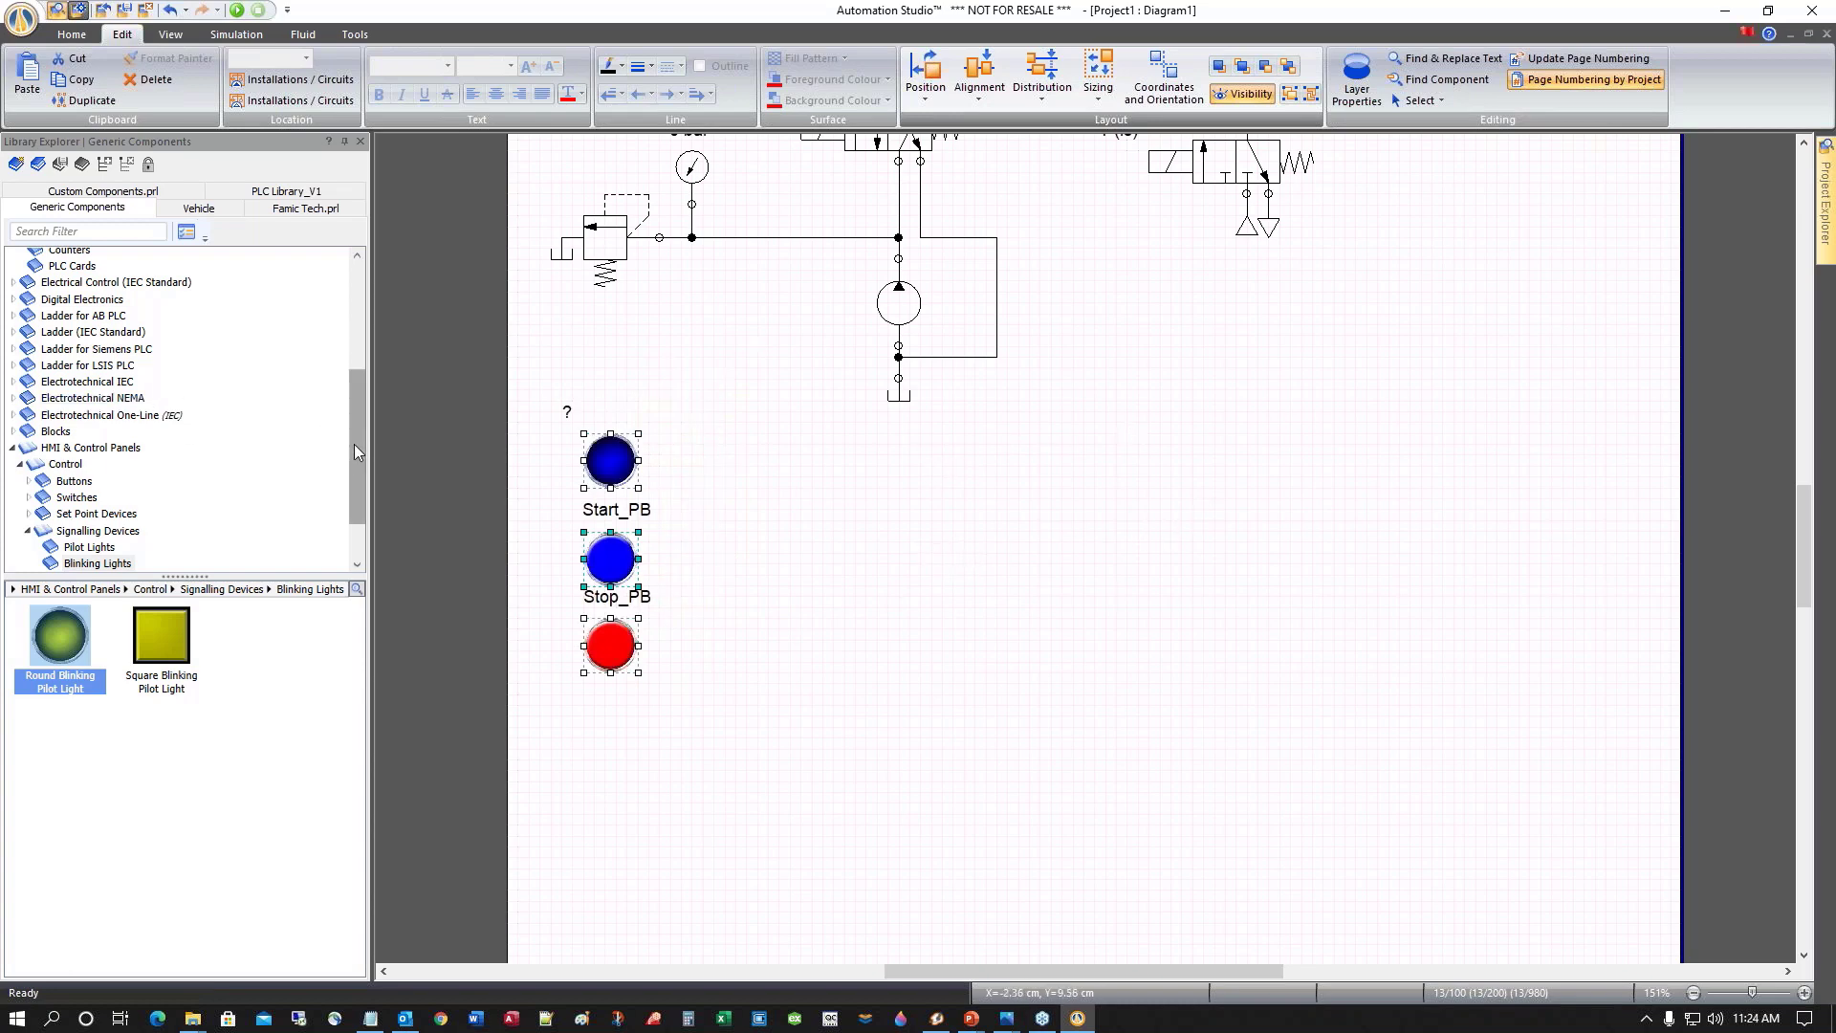
Place a normally open Push-Button Auxil Contact from the Electrical Control (JIC Standard) contacts to the right of the Start_PB push-button
click(63, 453)
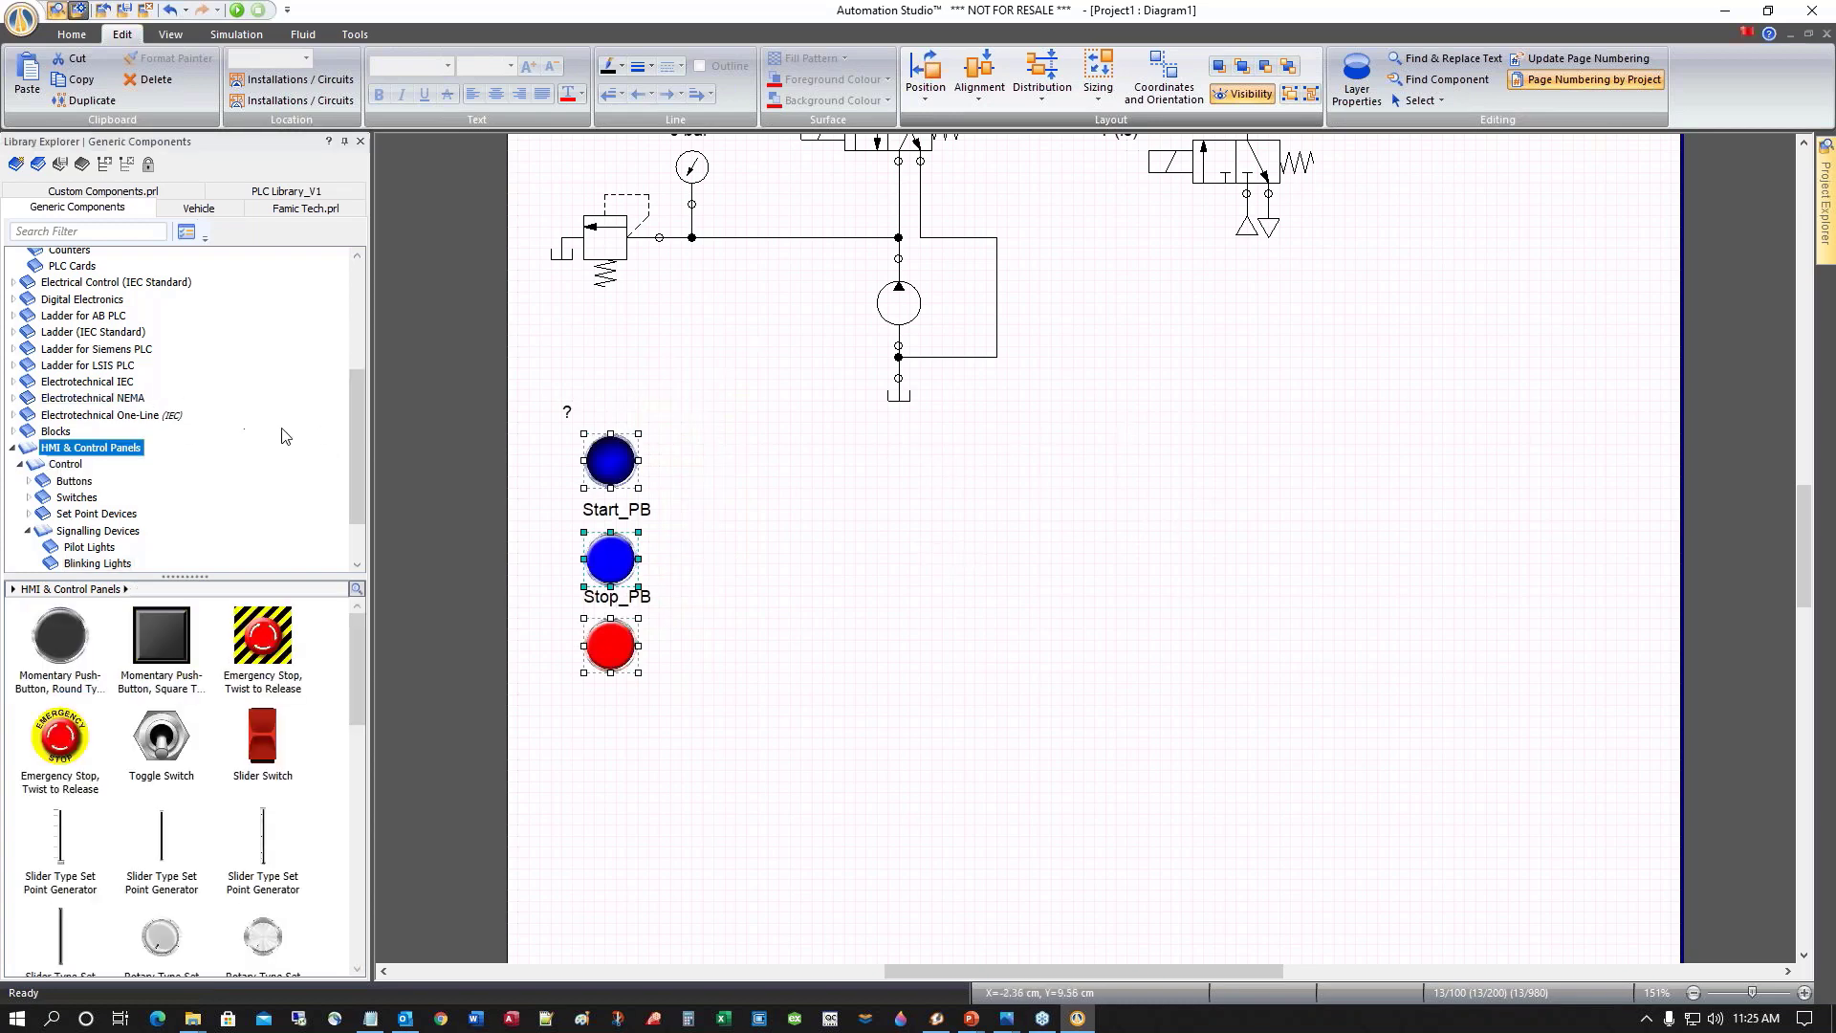
click(13, 450)
drag(353, 463, 355, 337)
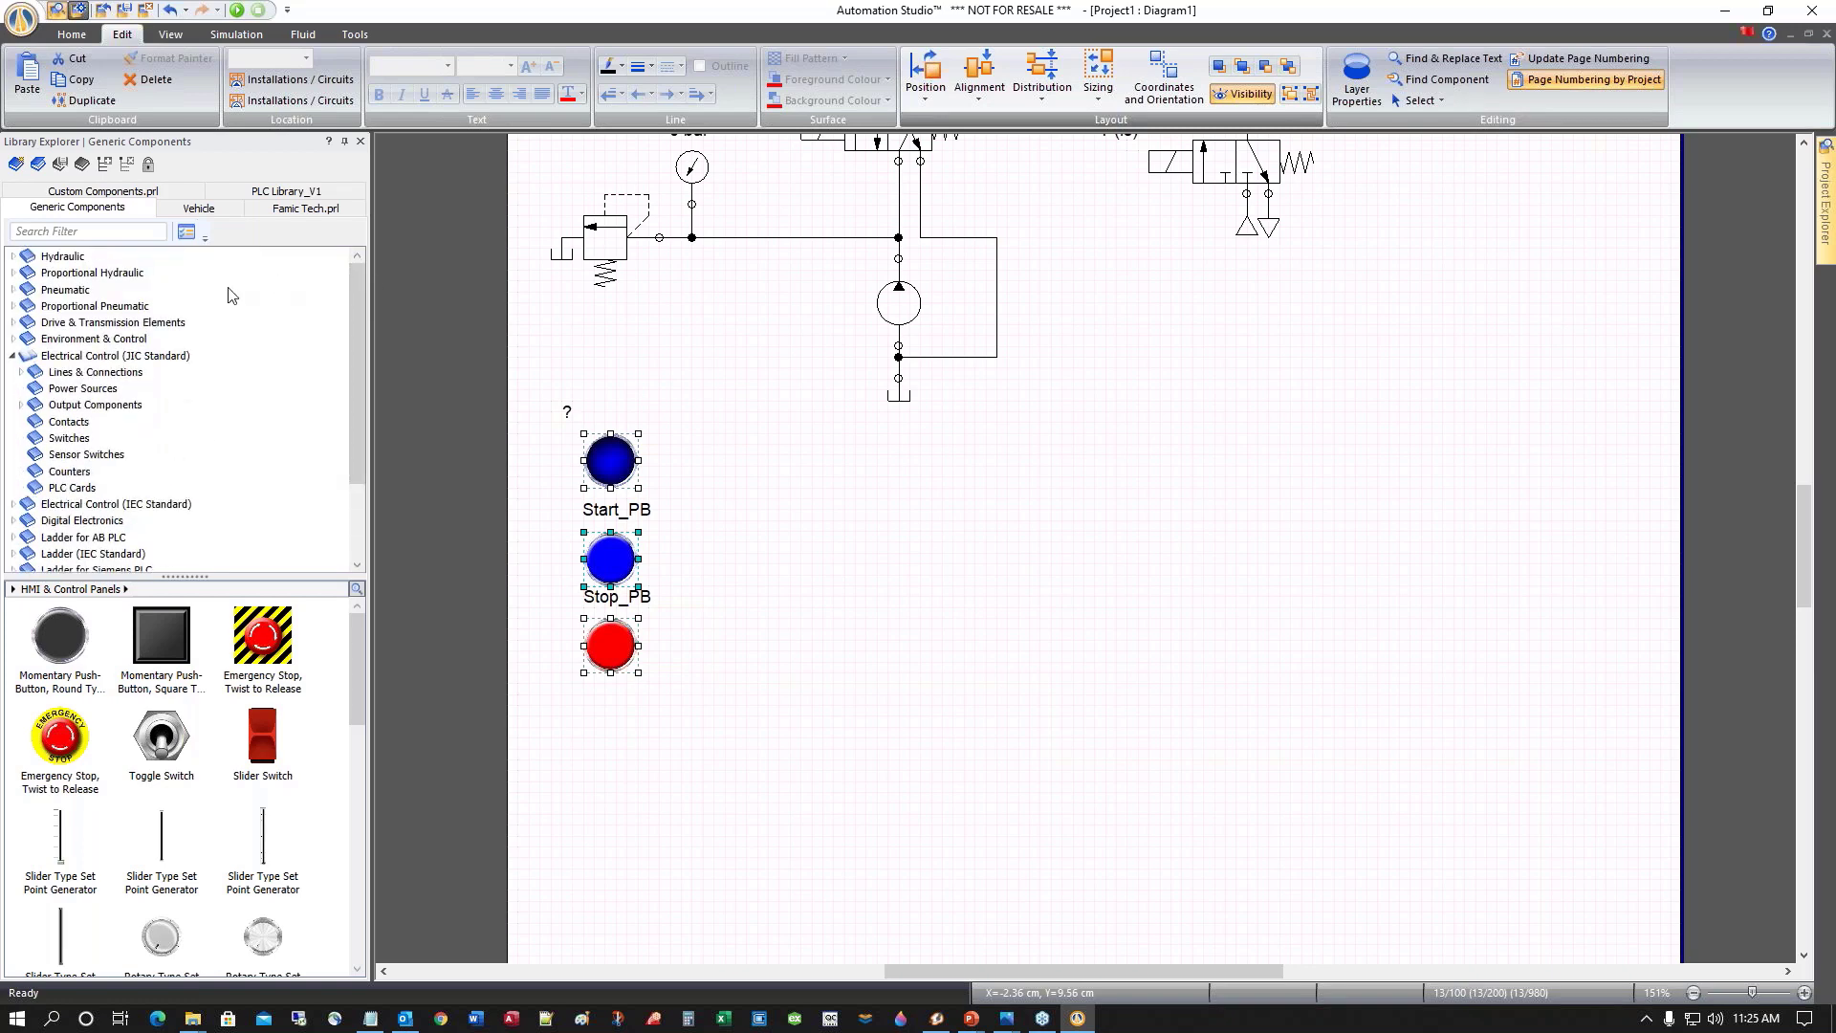
click(69, 355)
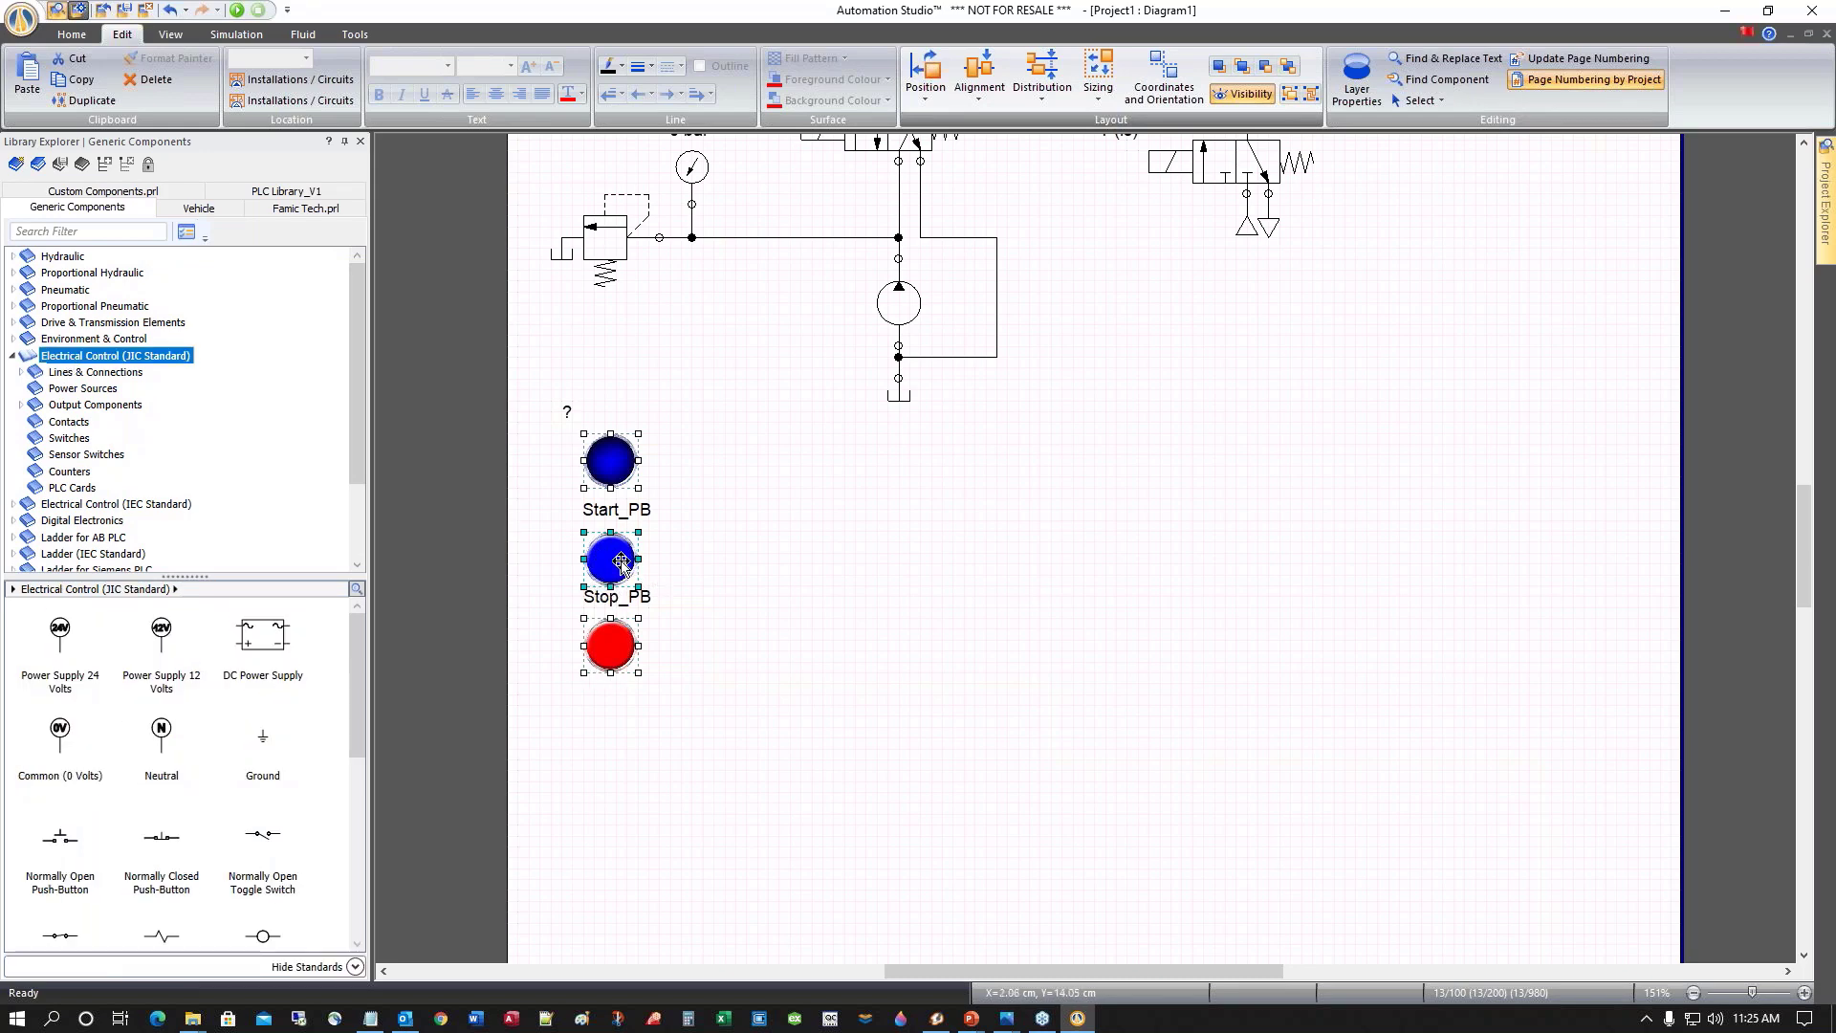
click(72, 424)
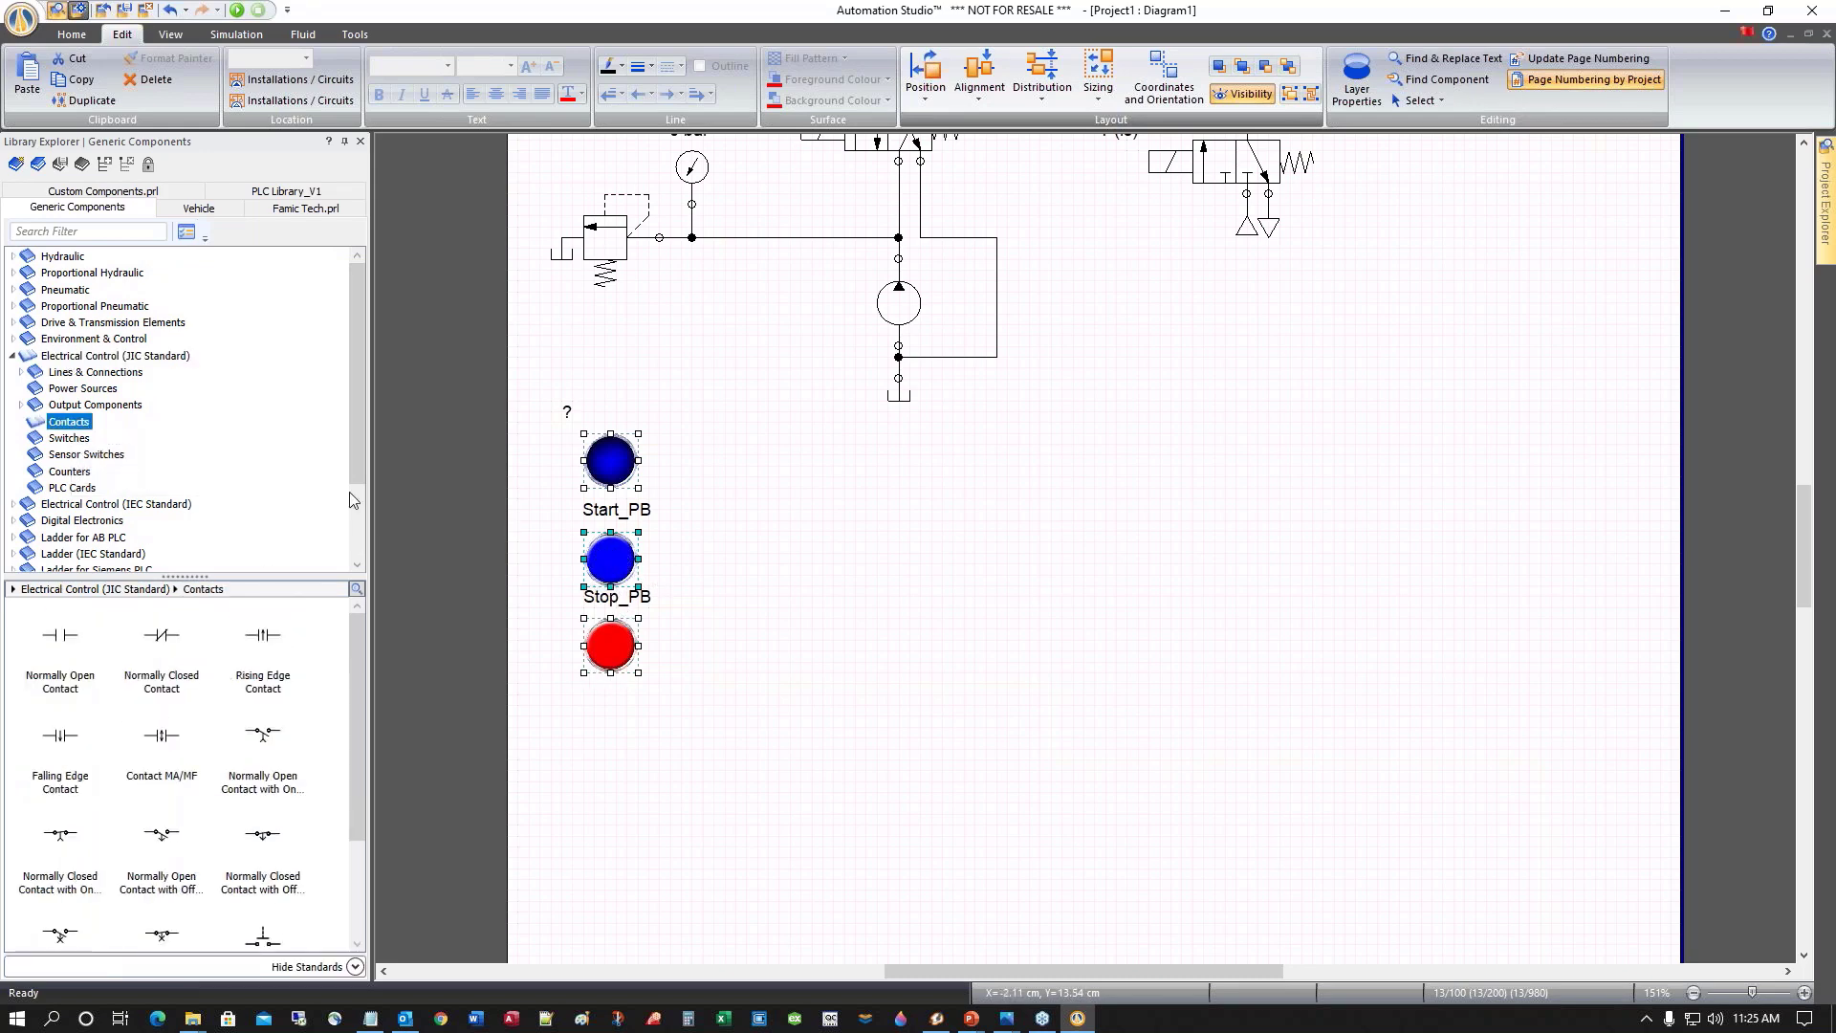
drag(358, 654, 381, 790)
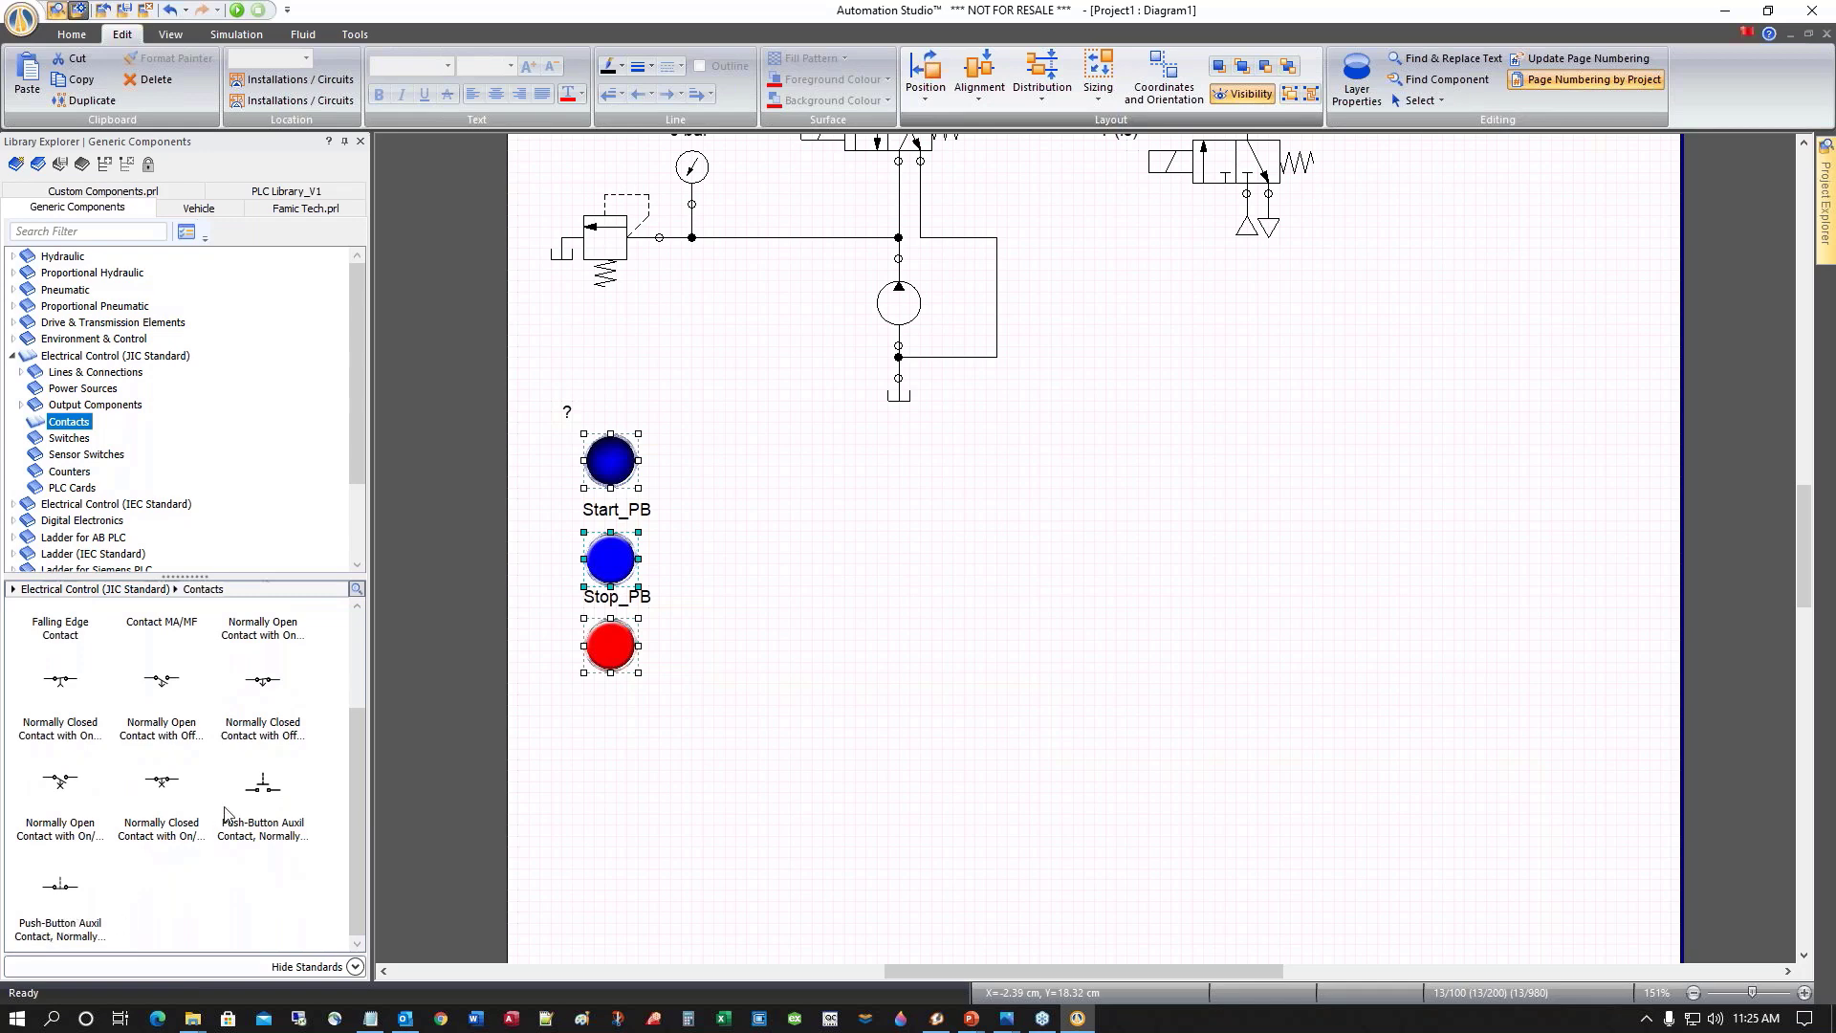
drag(263, 798, 803, 537)
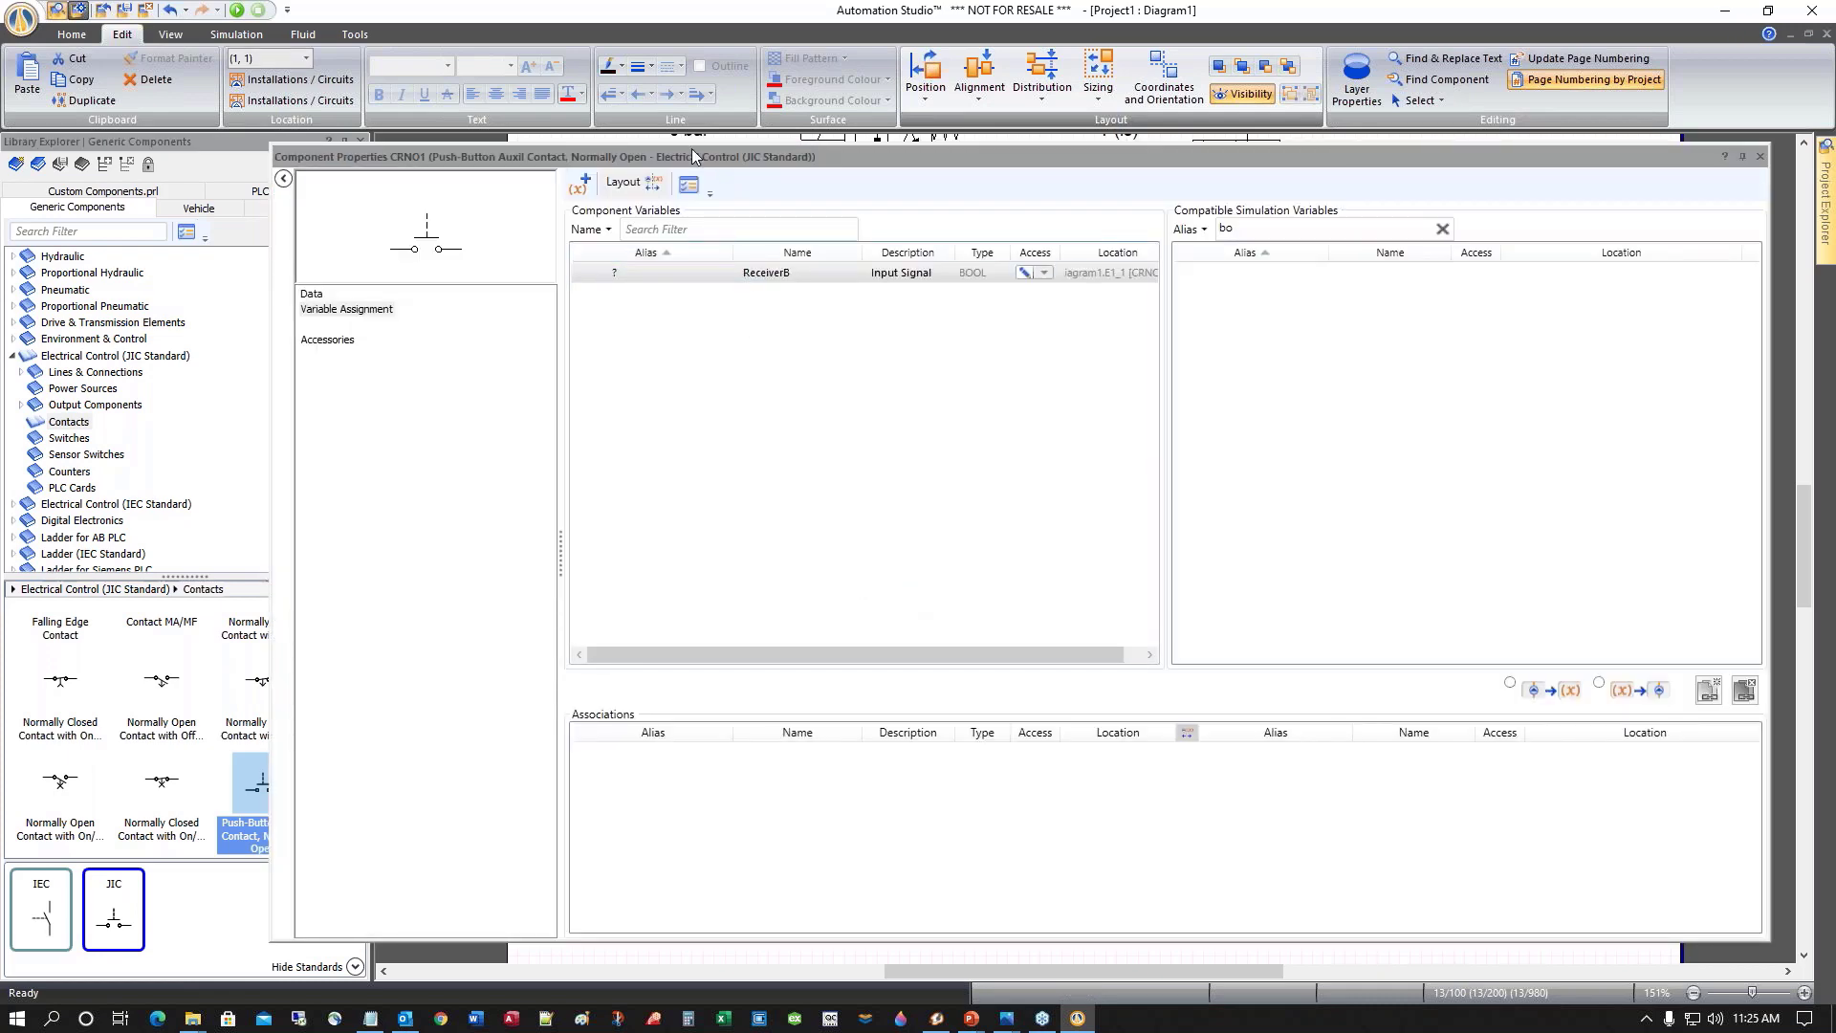
Clear the alias filter in the contact's variable assignment and examine the compatible simulation variables
drag(842, 156, 859, 231)
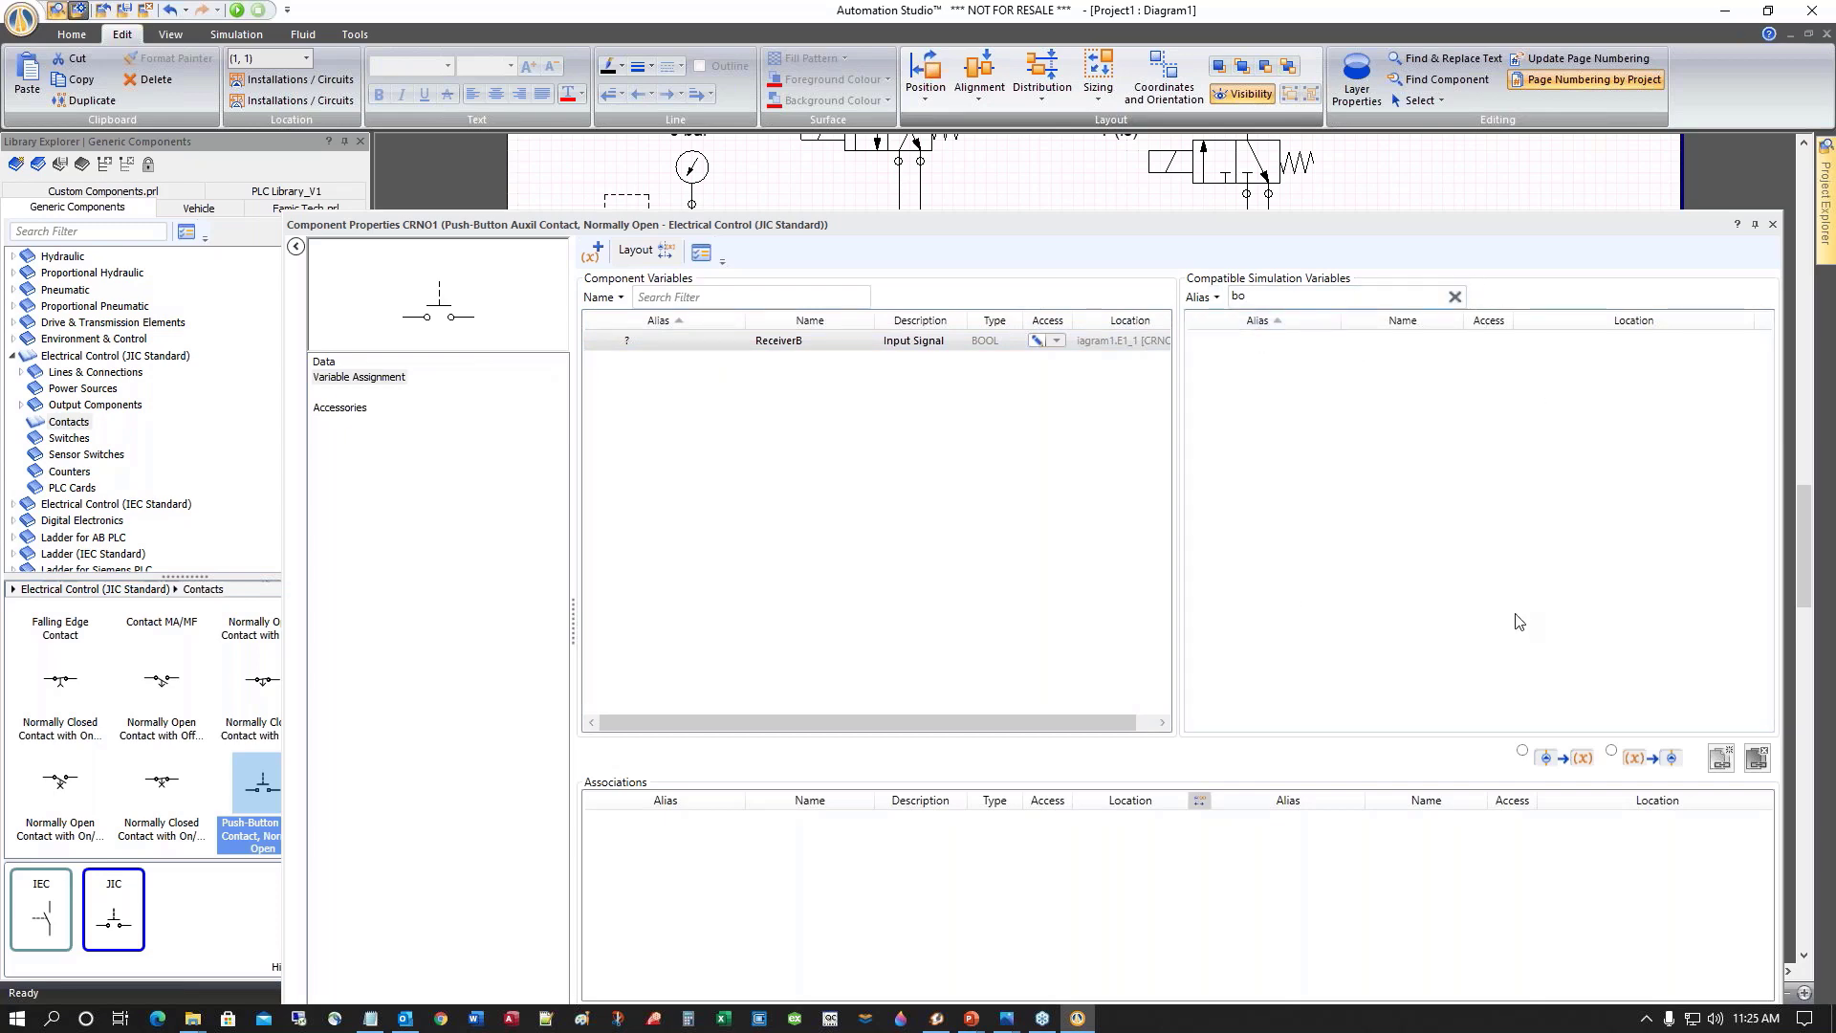
drag(1111, 226, 949, 613)
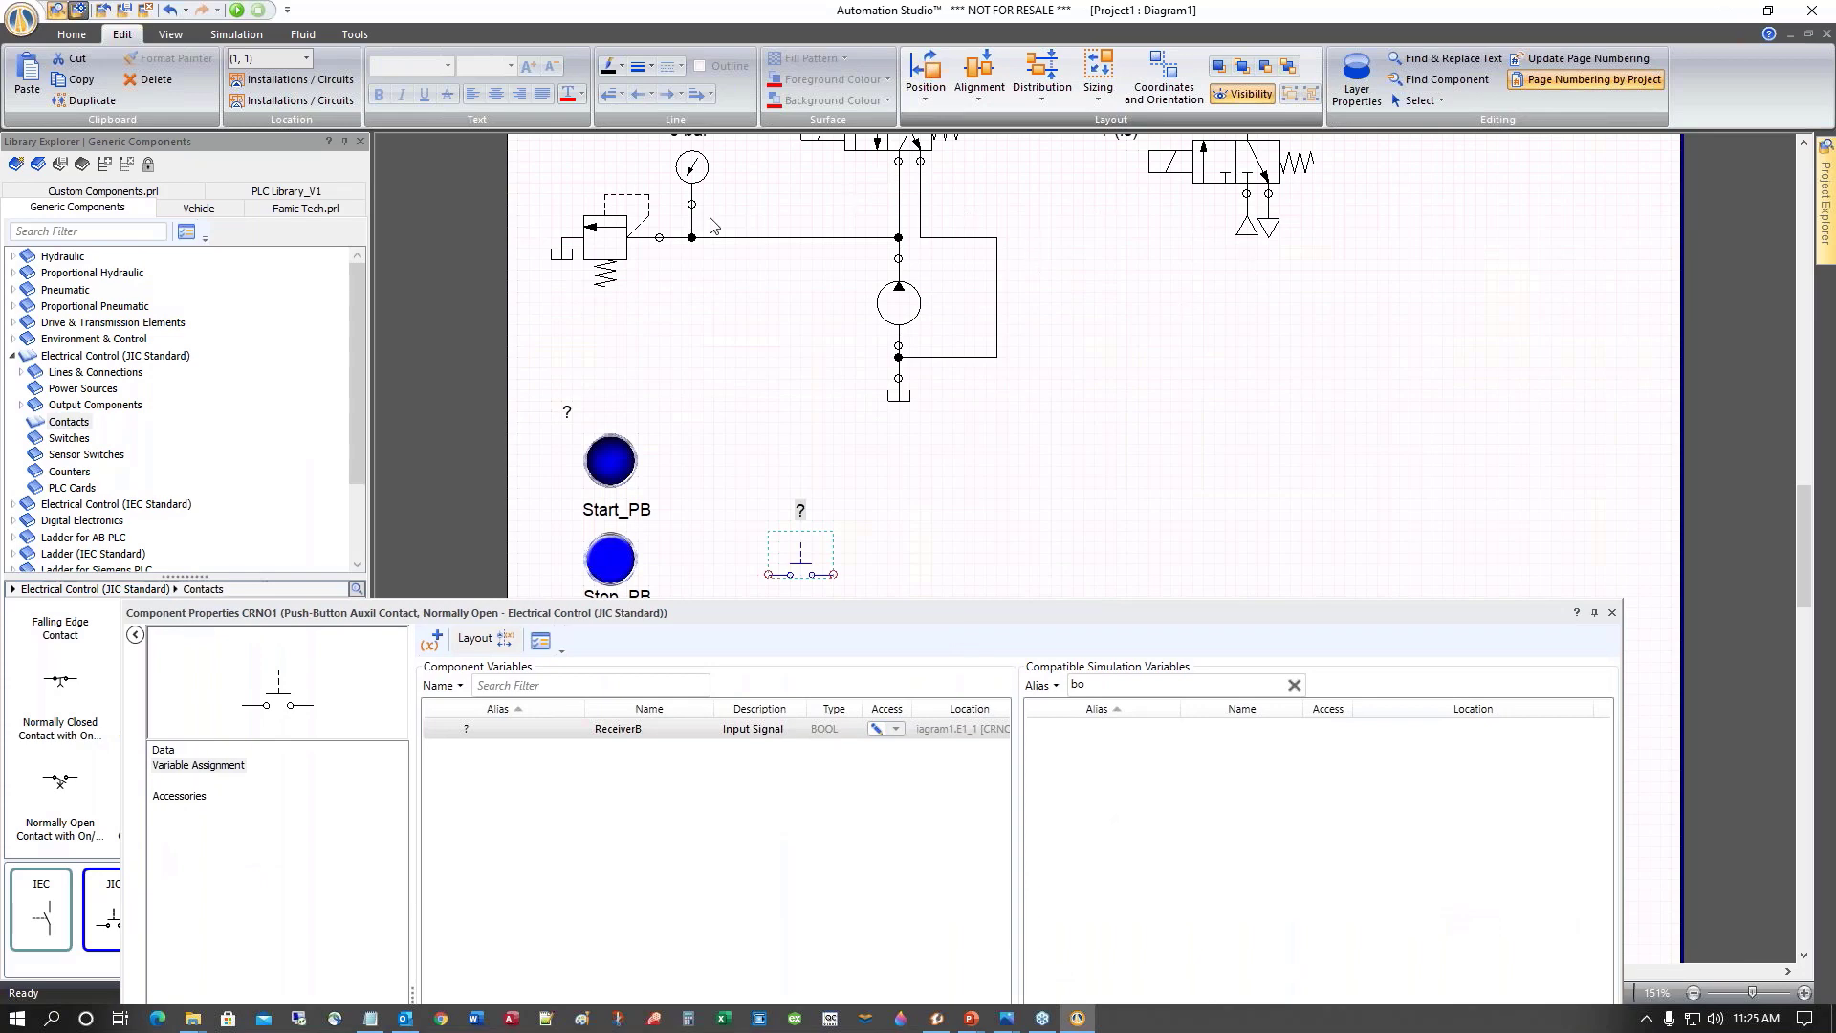
drag(927, 613, 872, 150)
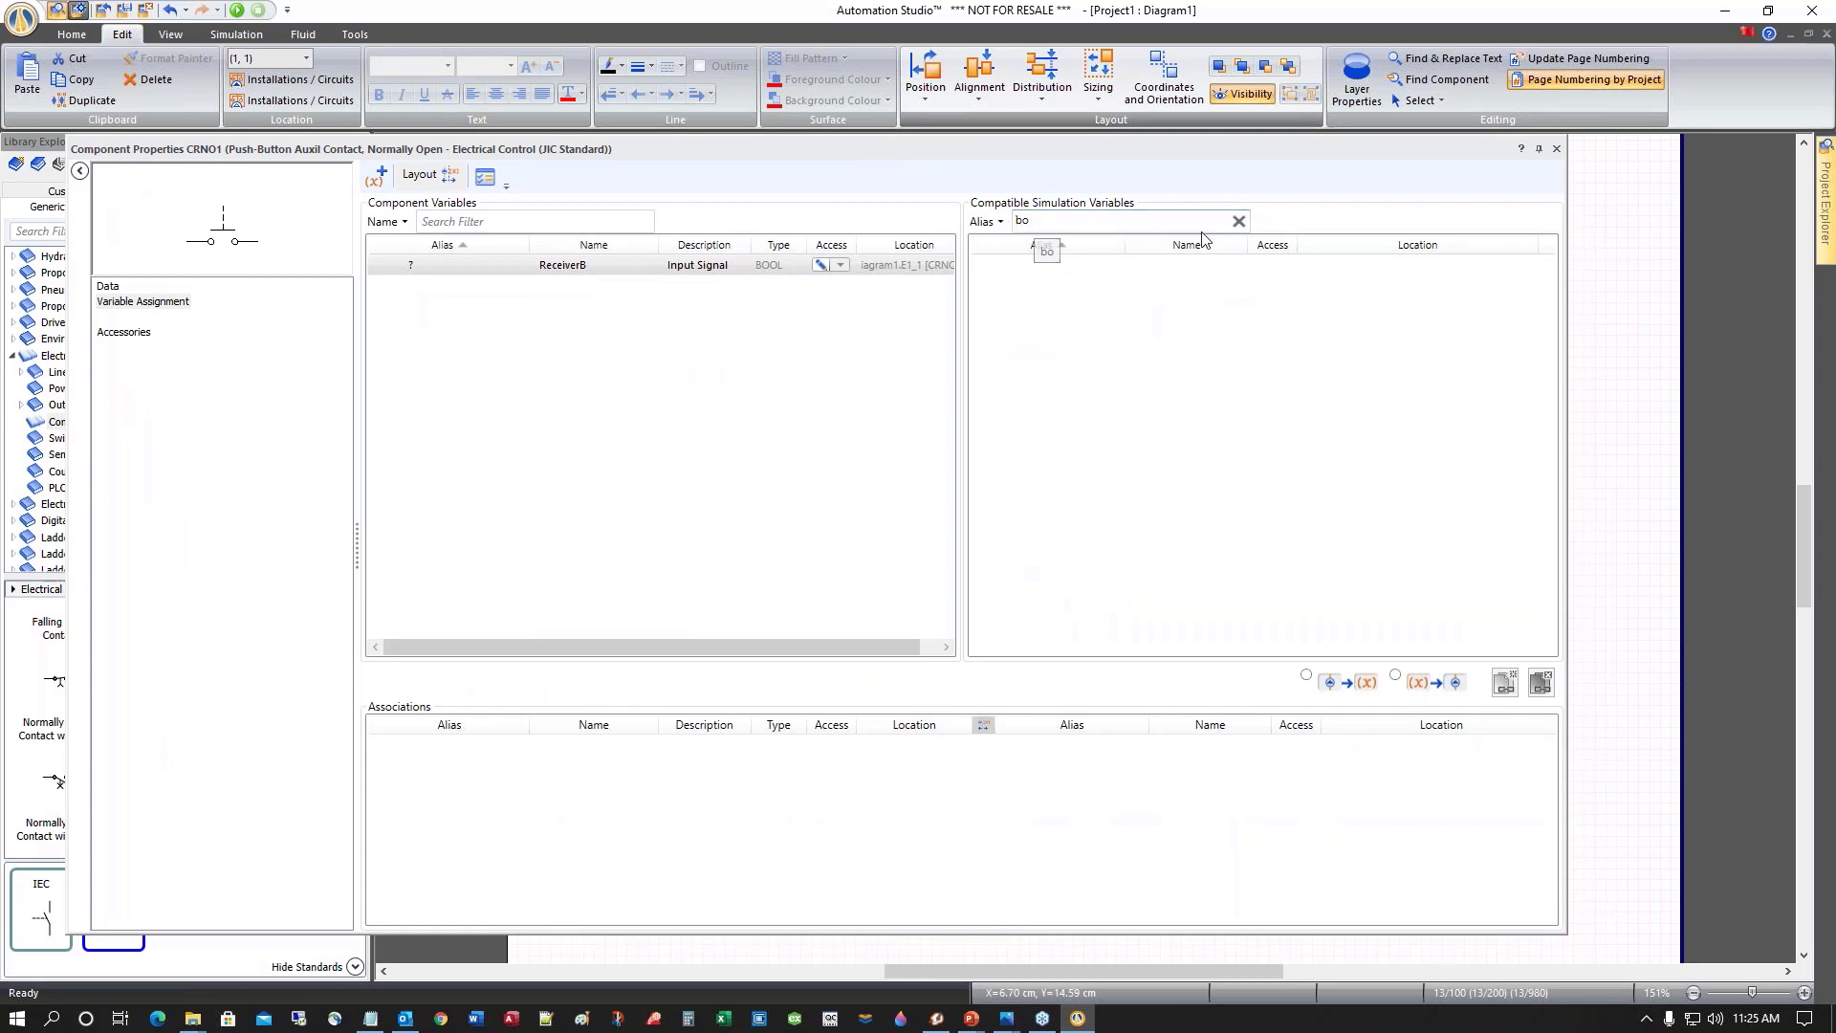
click(1239, 221)
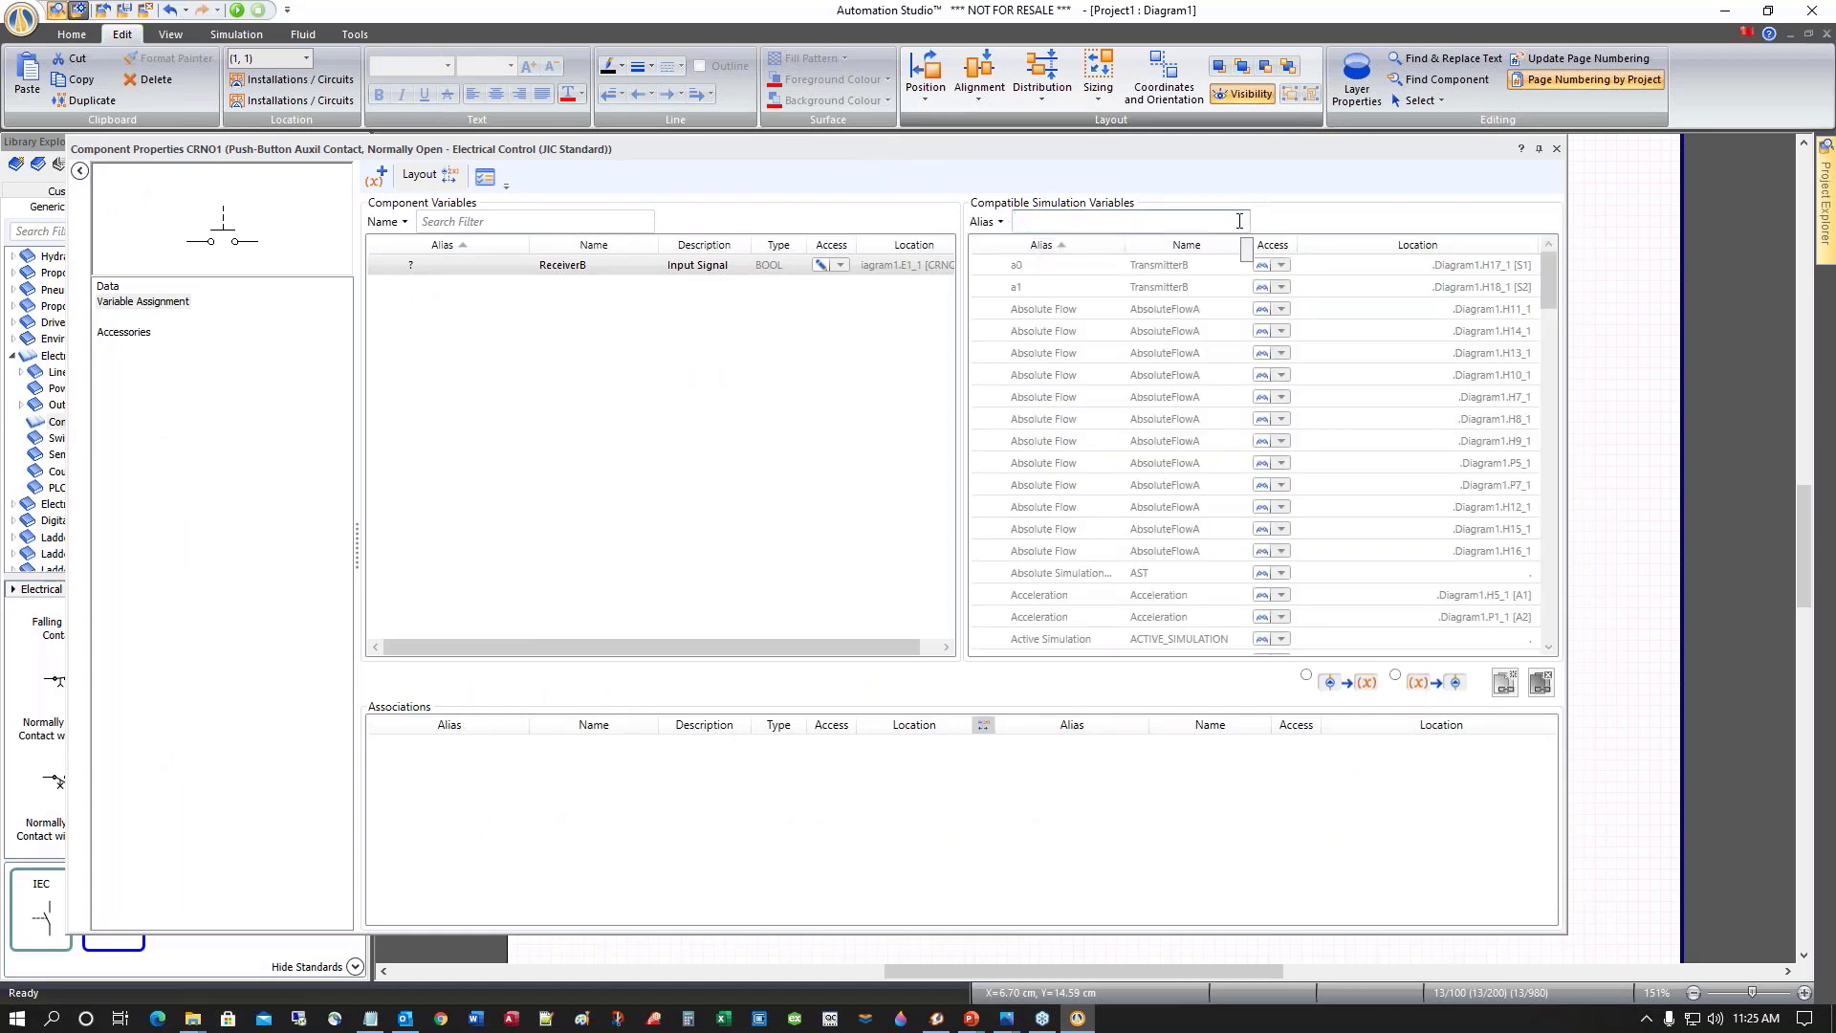
scroll(1160, 312, down, 10)
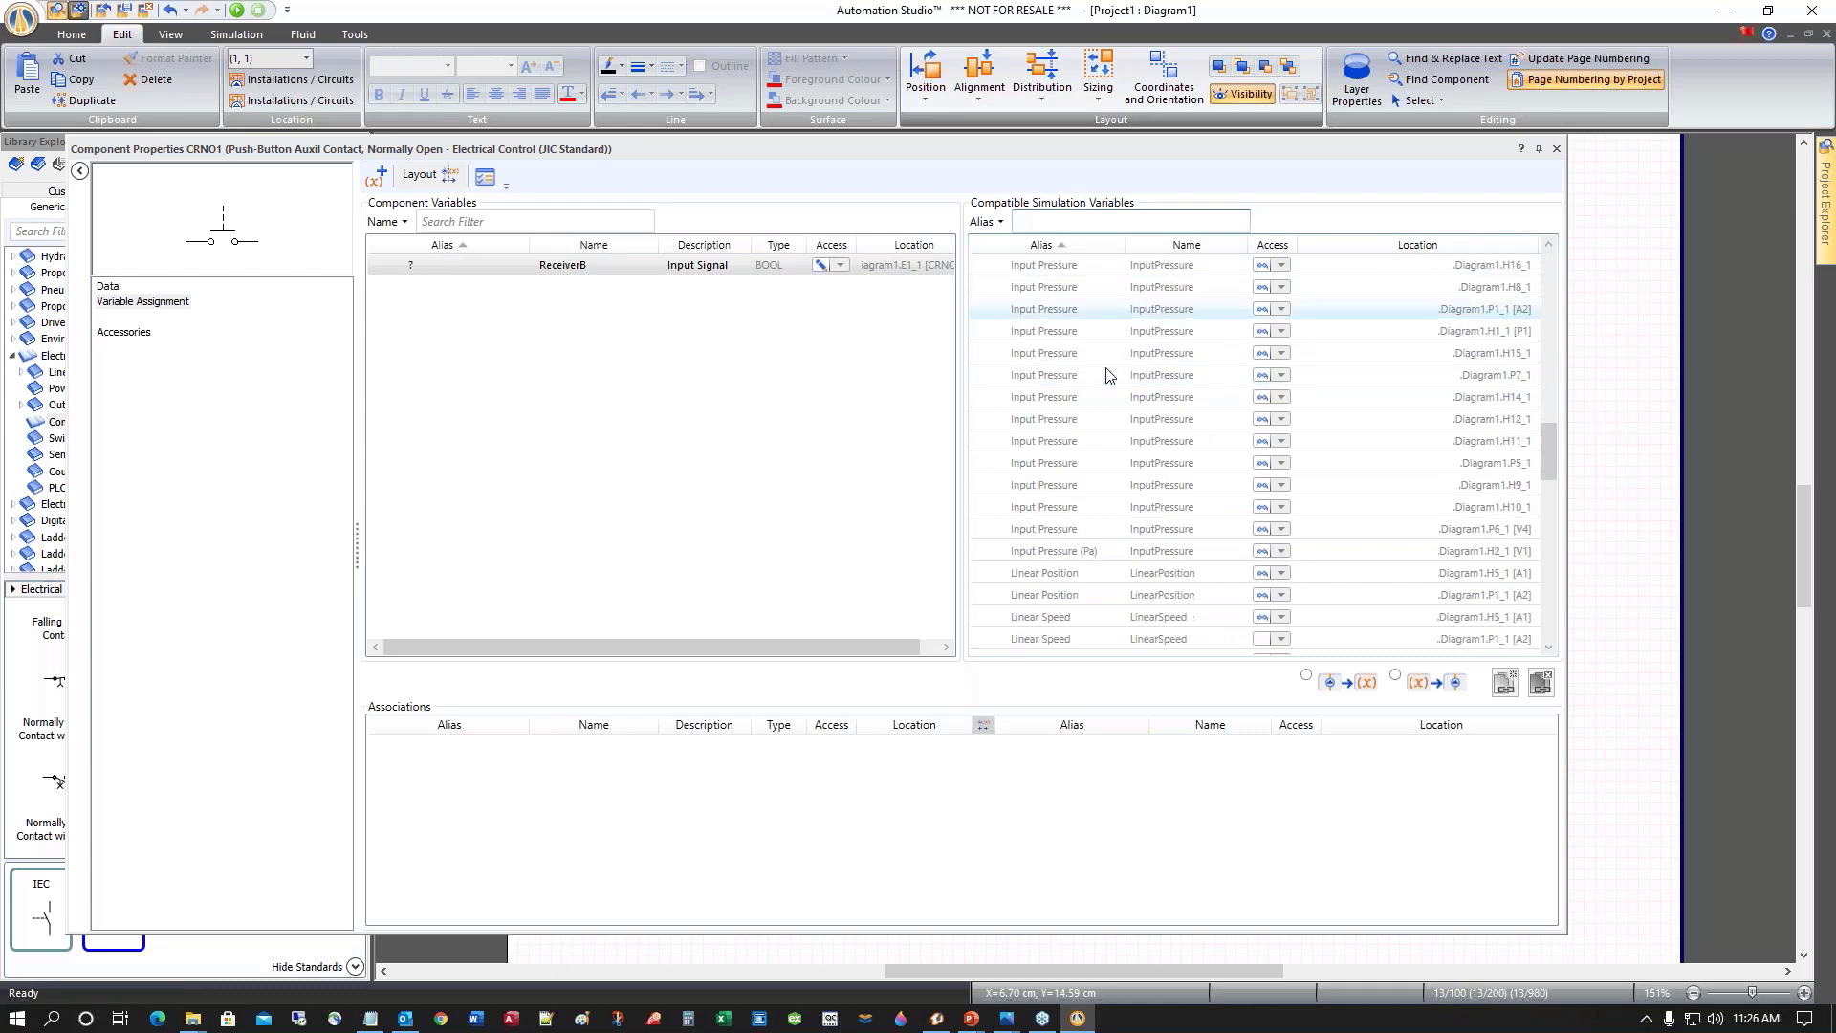
scroll(1107, 374, down, 10)
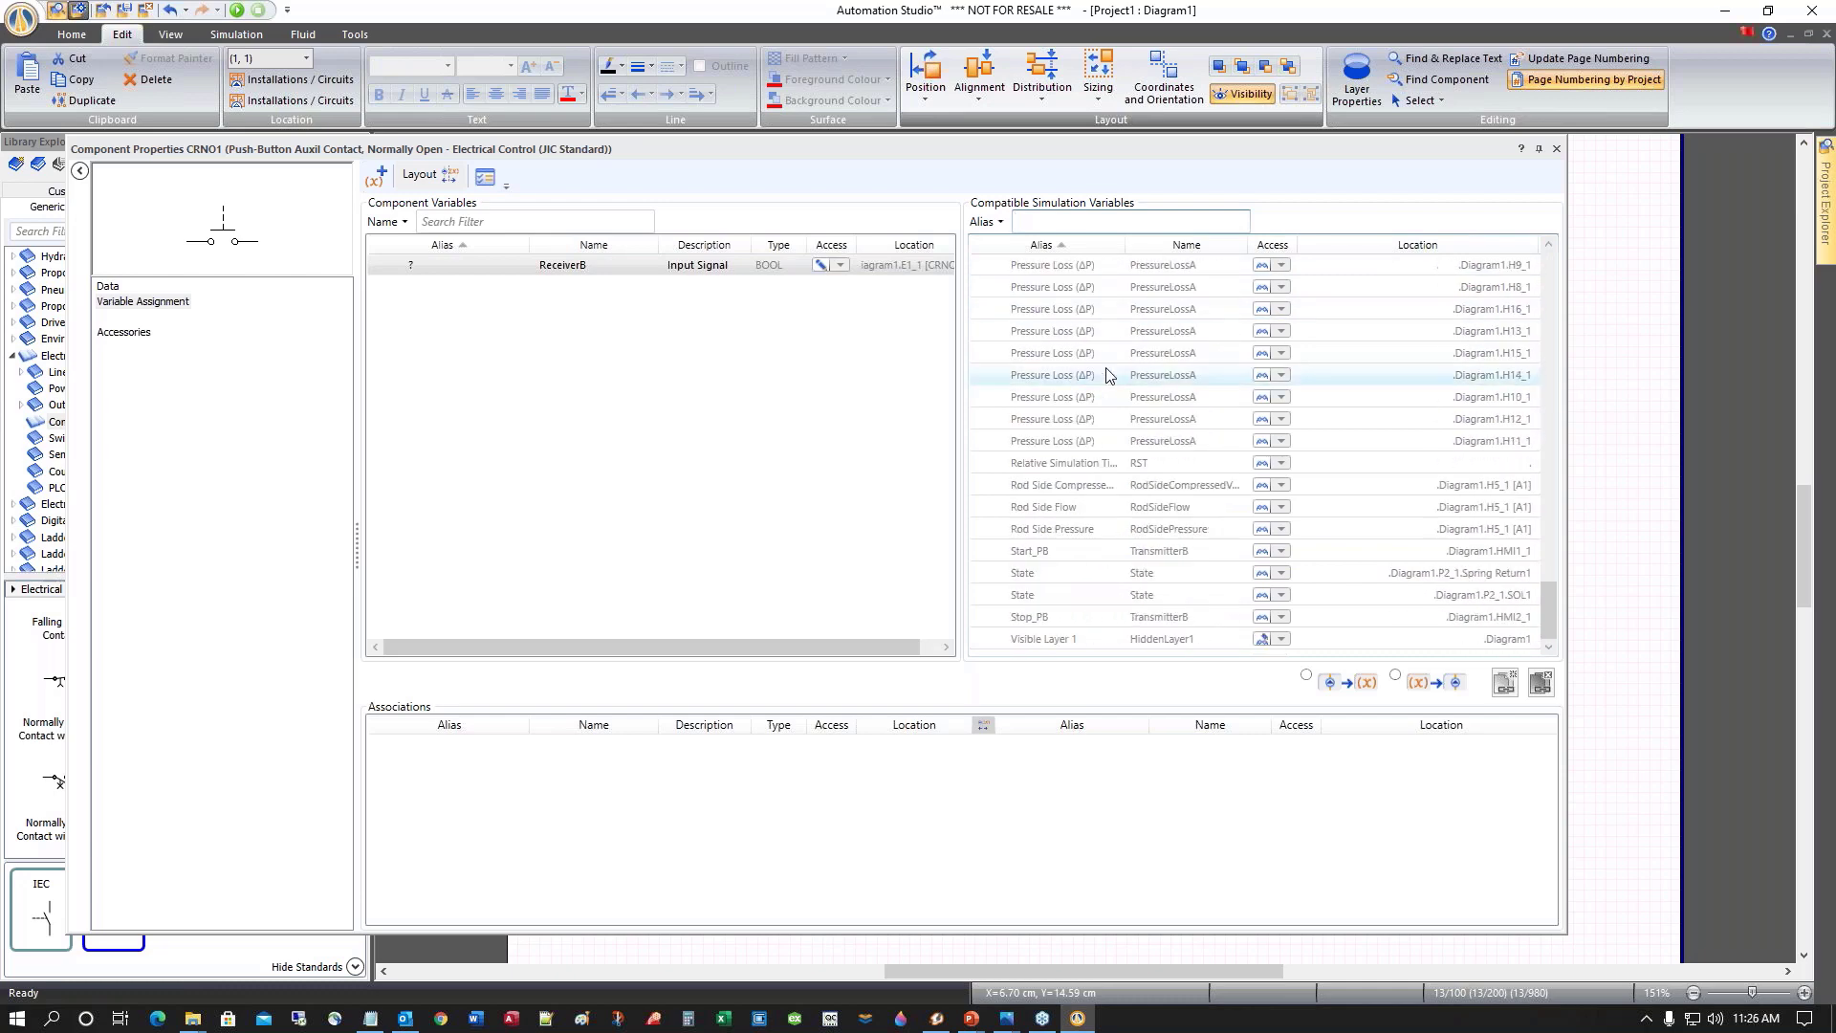
scroll(1107, 383, up, 10)
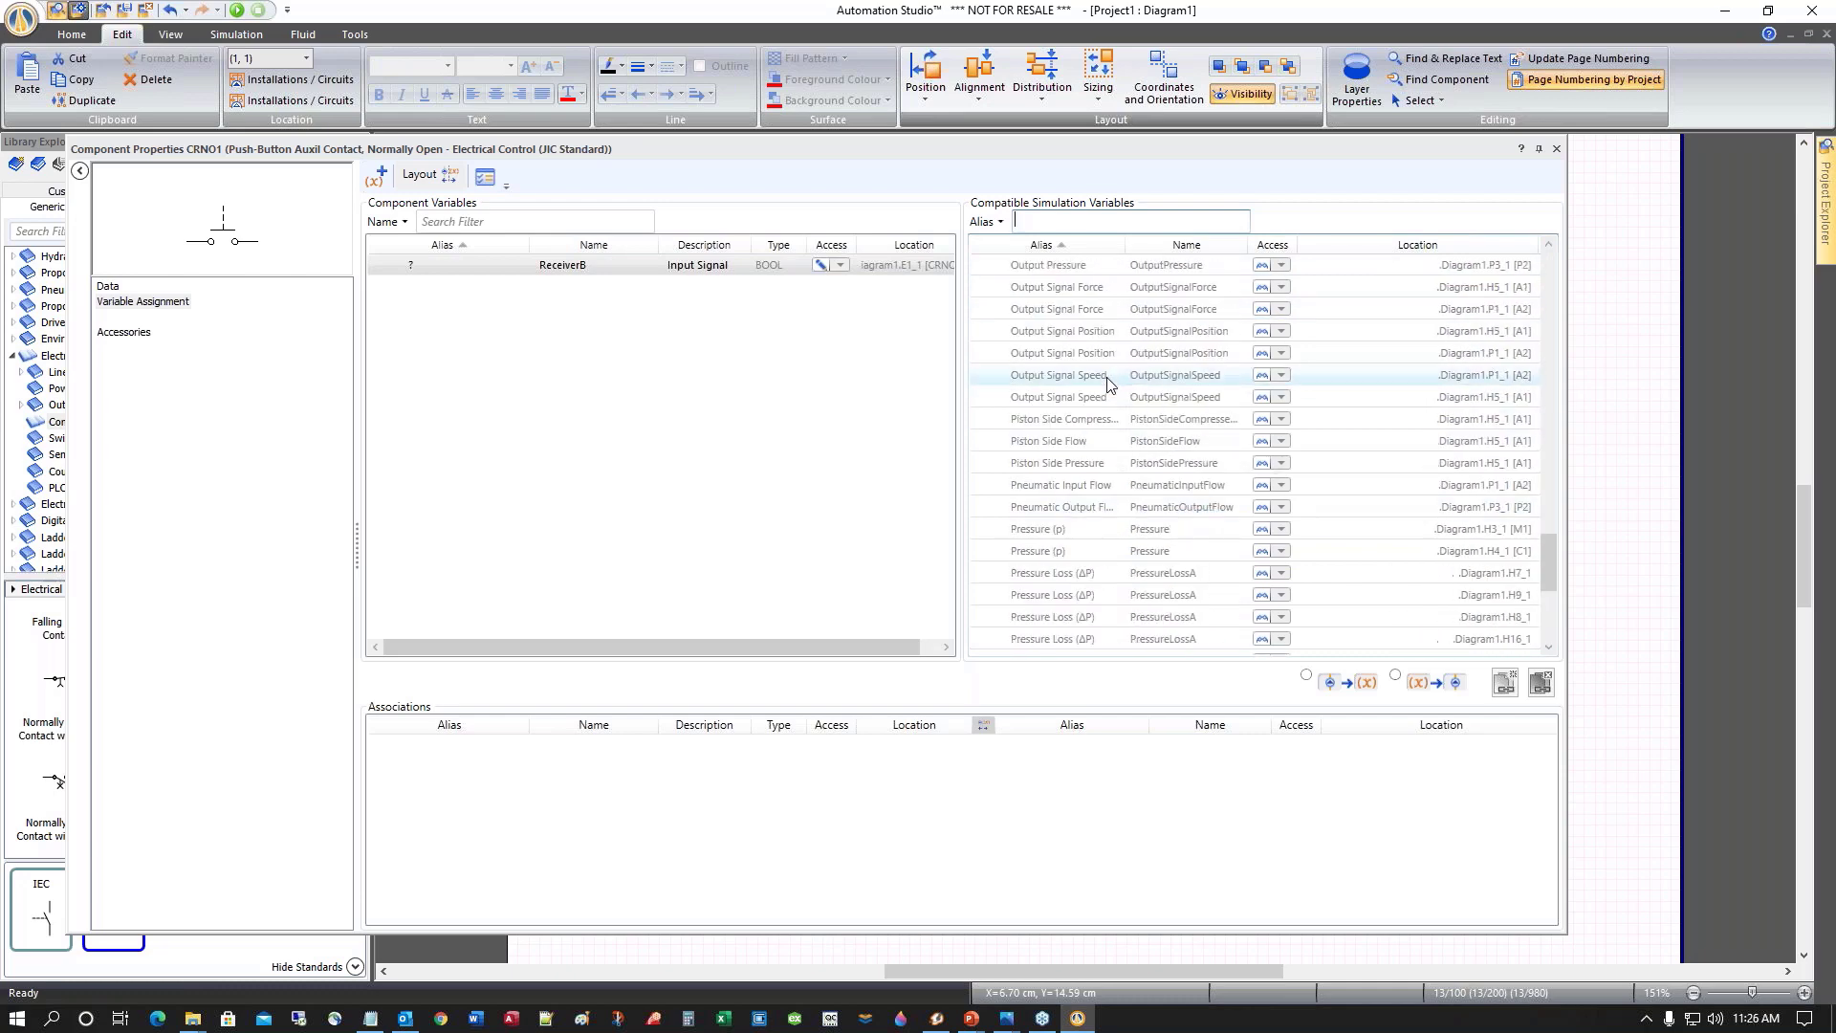
scroll(1108, 384, up, 6)
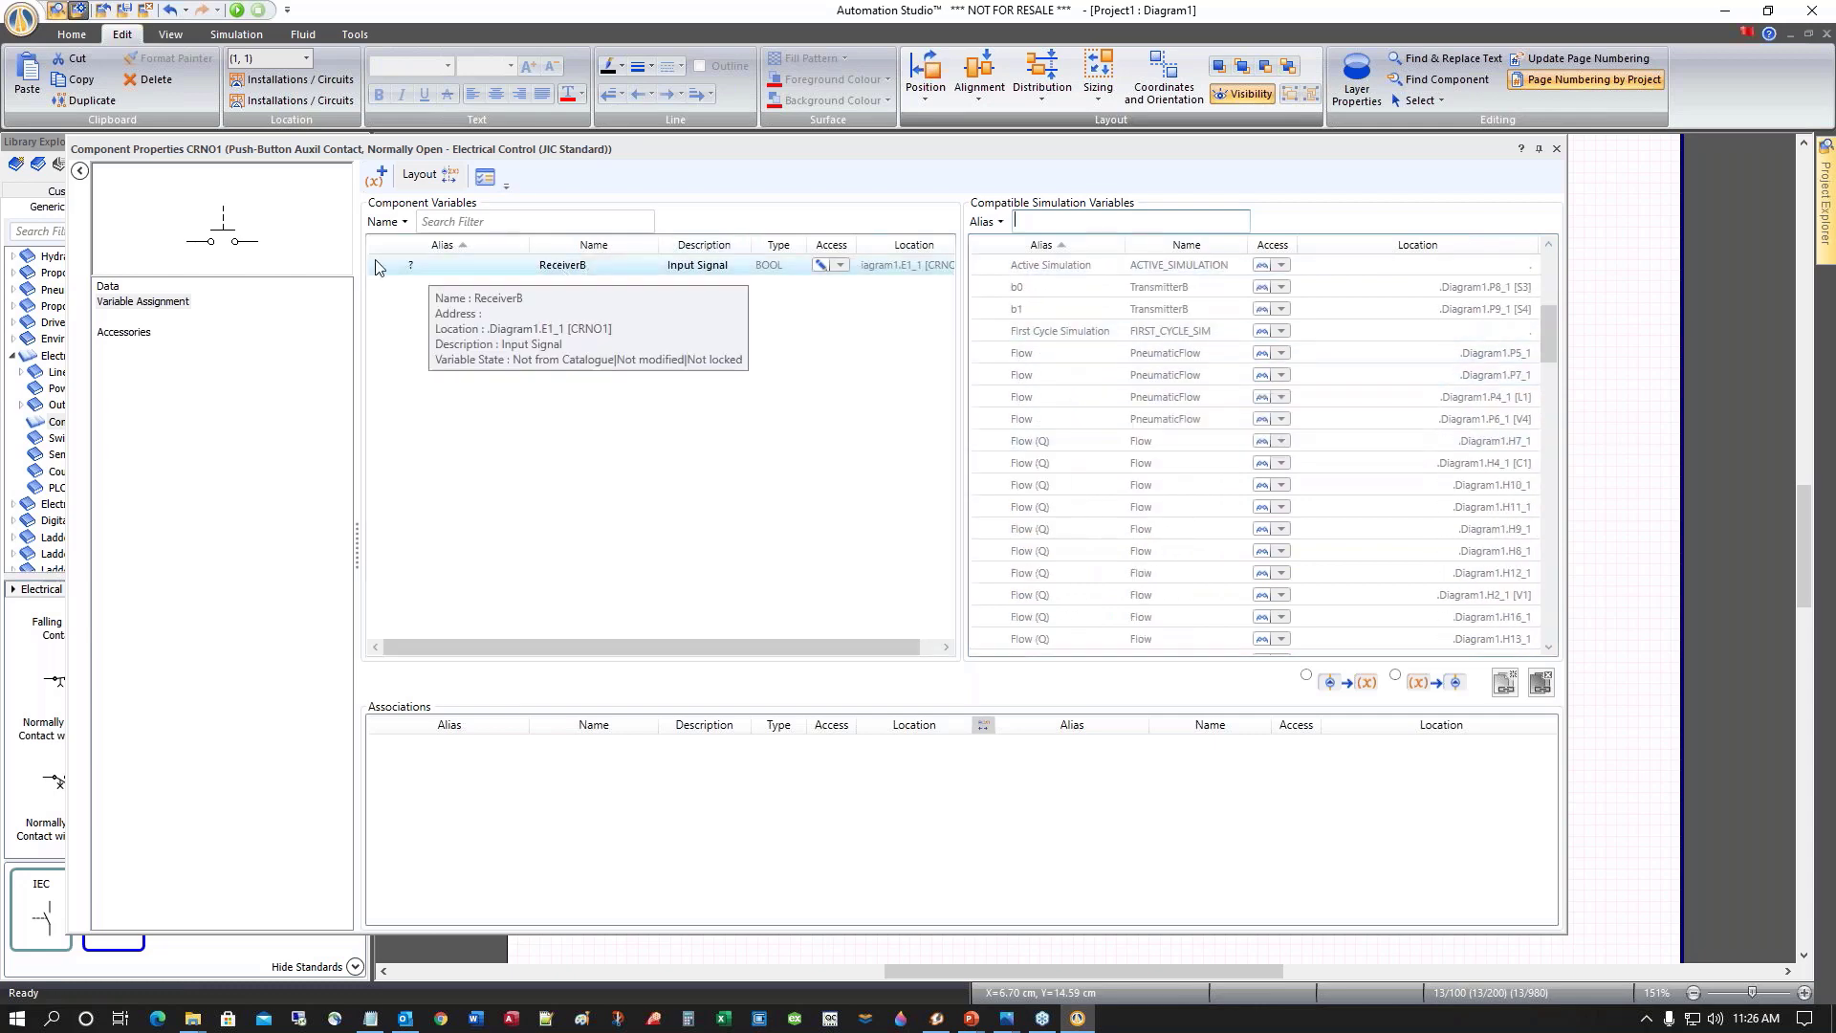
Filter the compatible variables by alias "s" and associate the new auxiliary contact with the Start_PB variable
drag(662, 151, 680, 324)
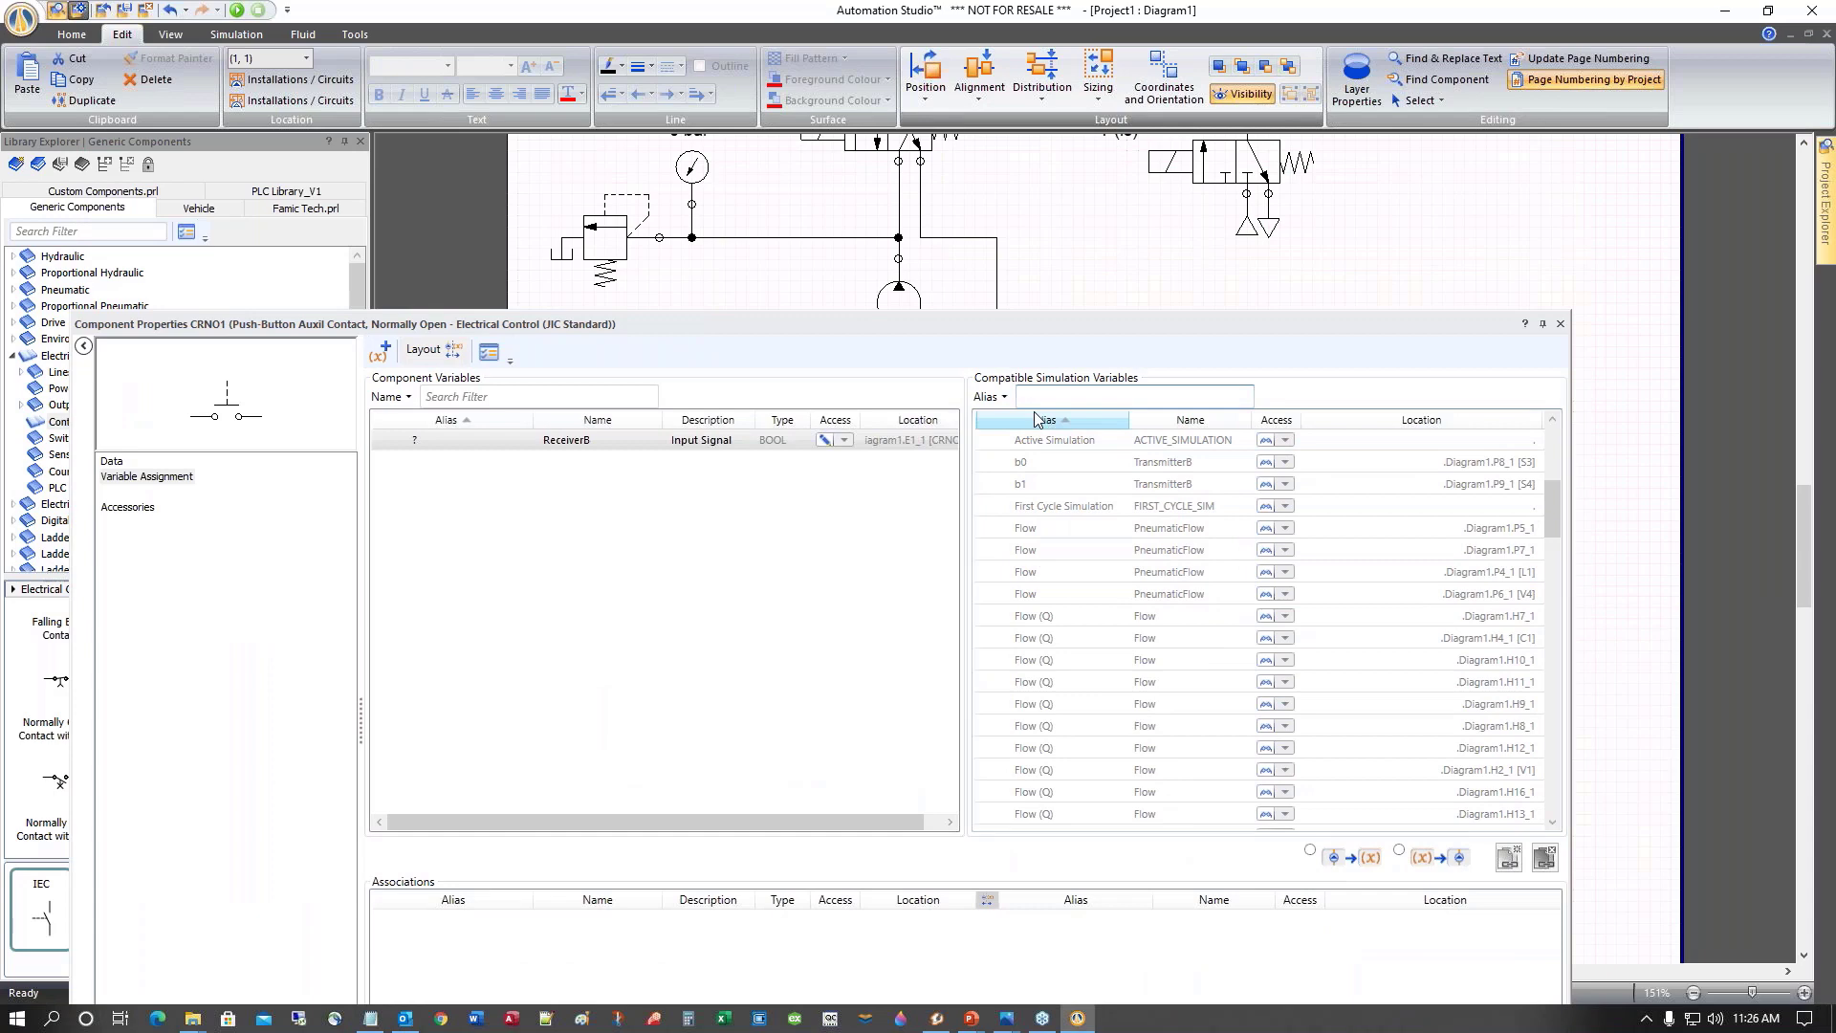
text(s)
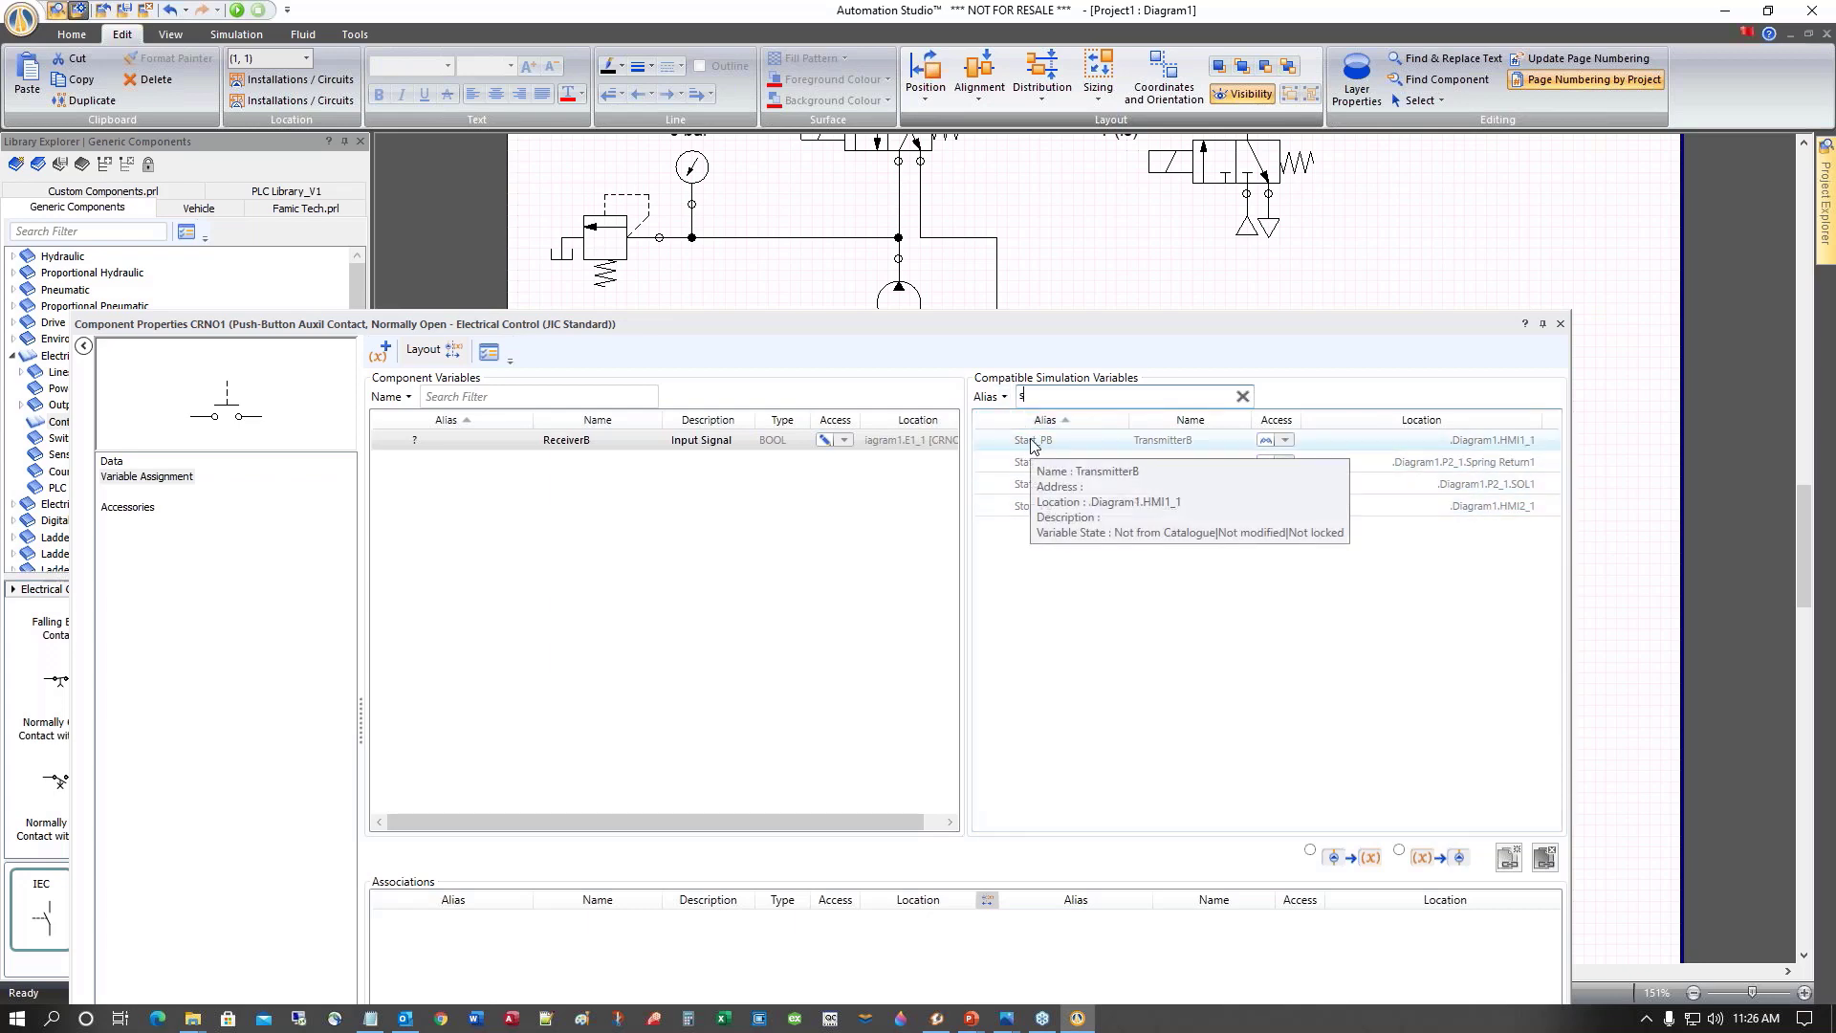
click(1041, 445)
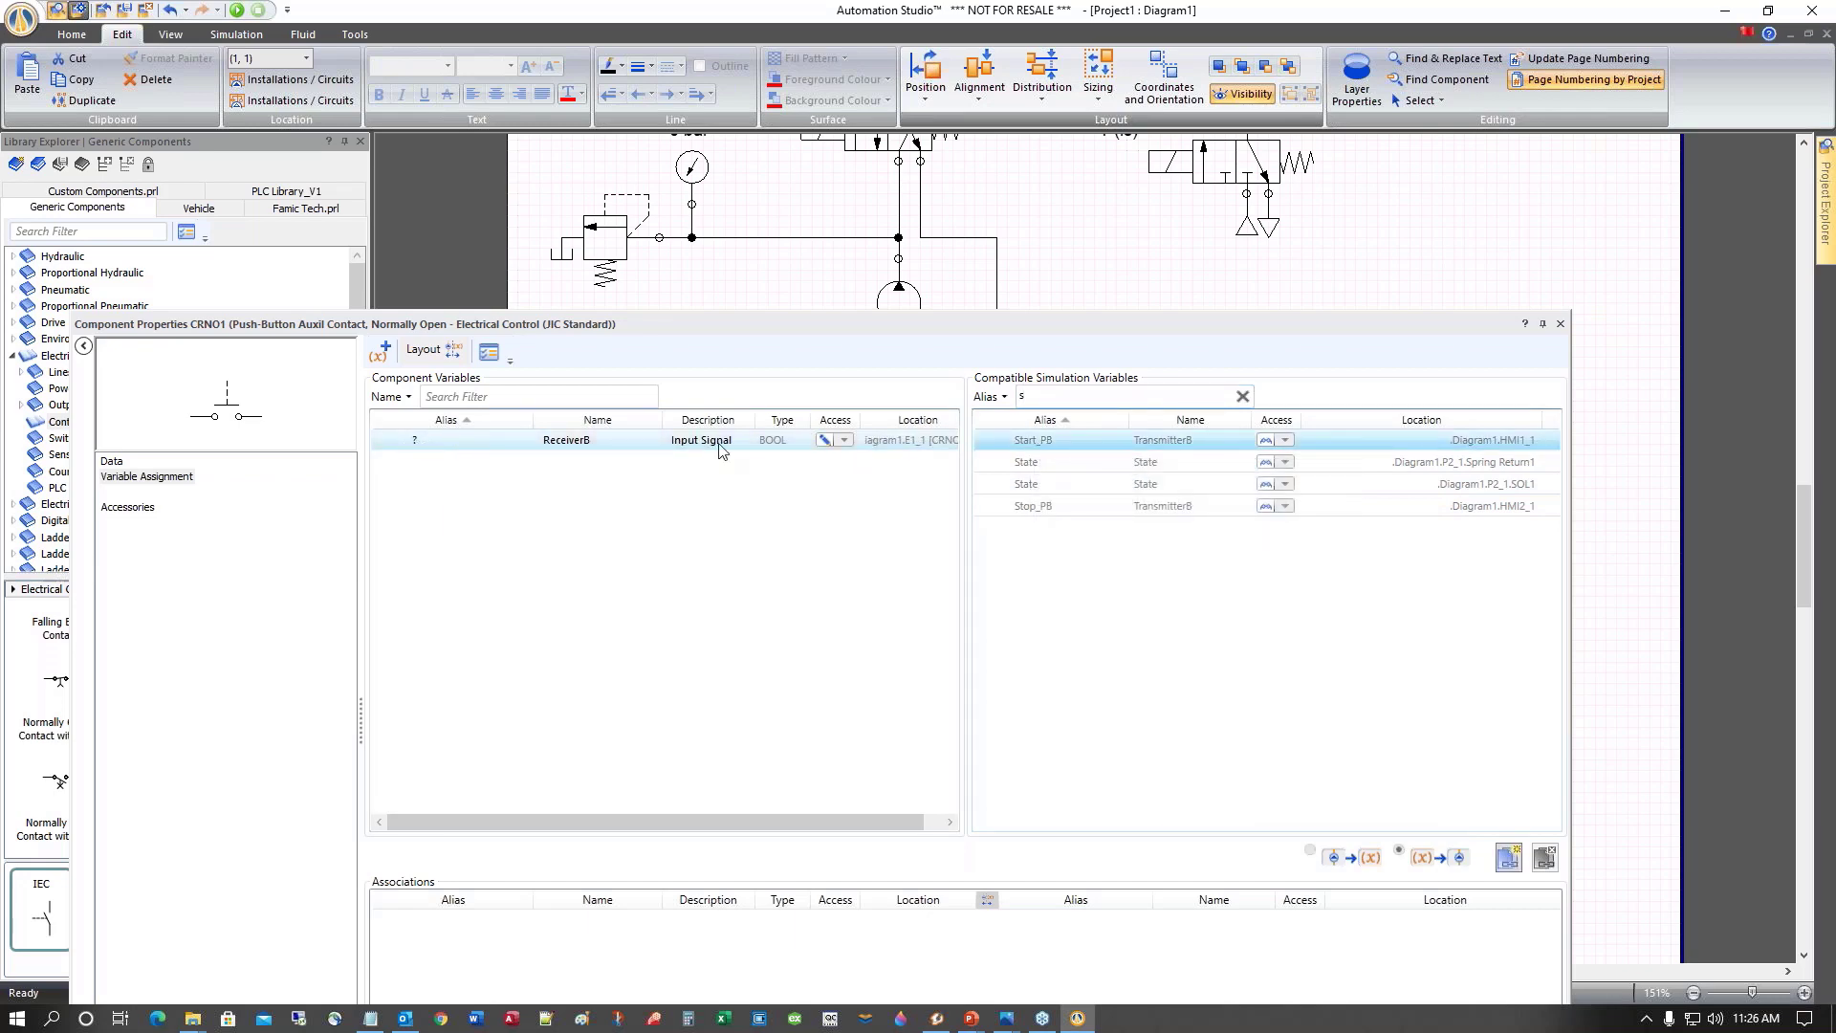
click(1041, 444)
double_click(1067, 448)
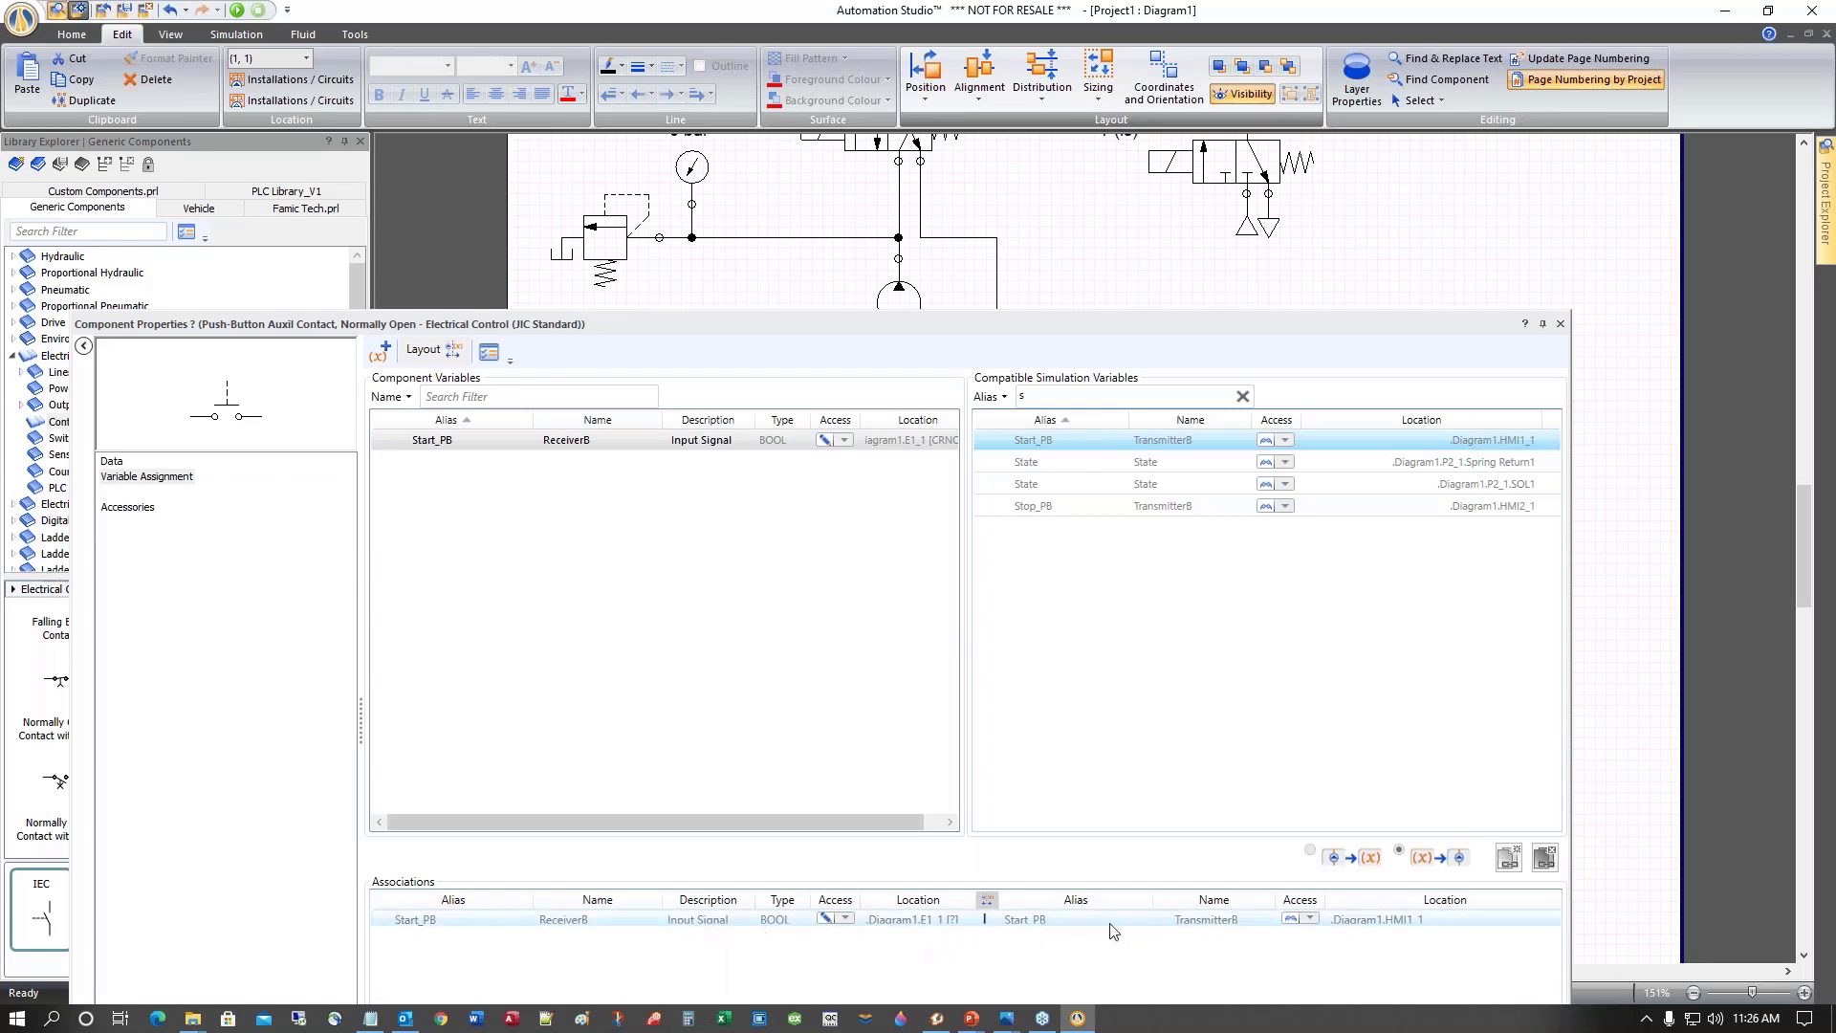
drag(920, 323, 1087, 521)
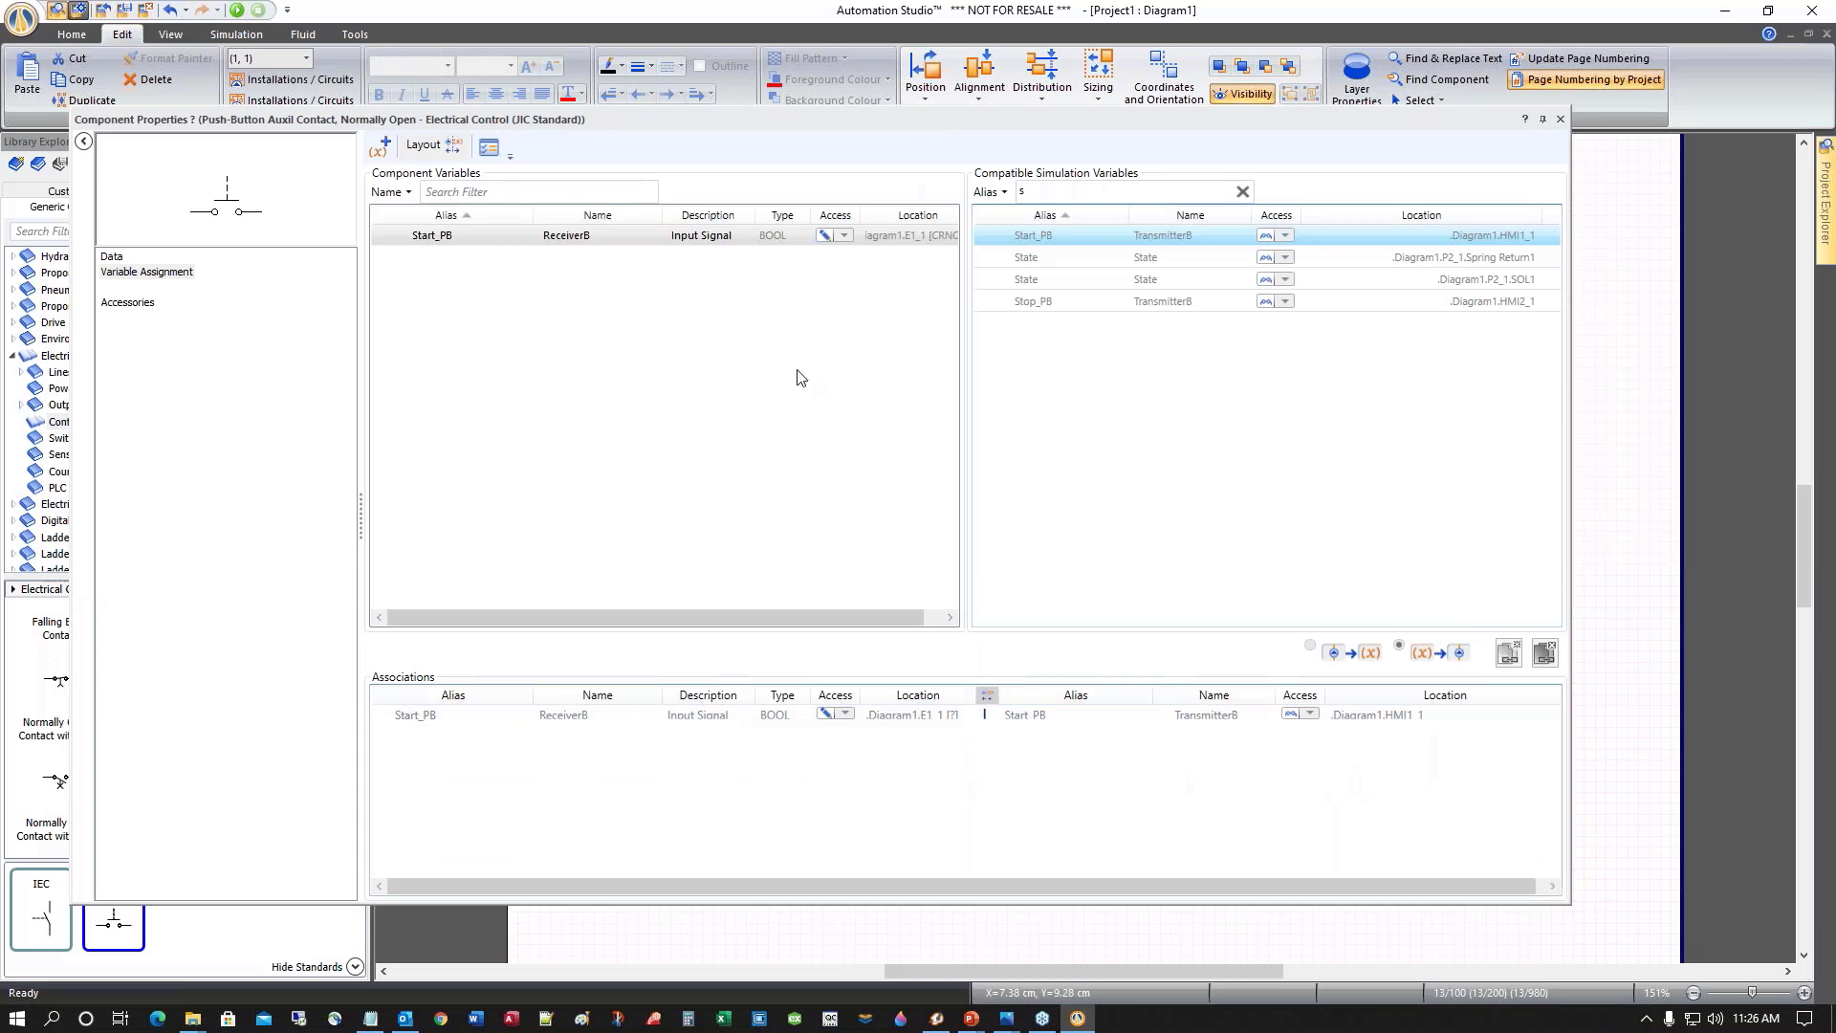
click(1560, 120)
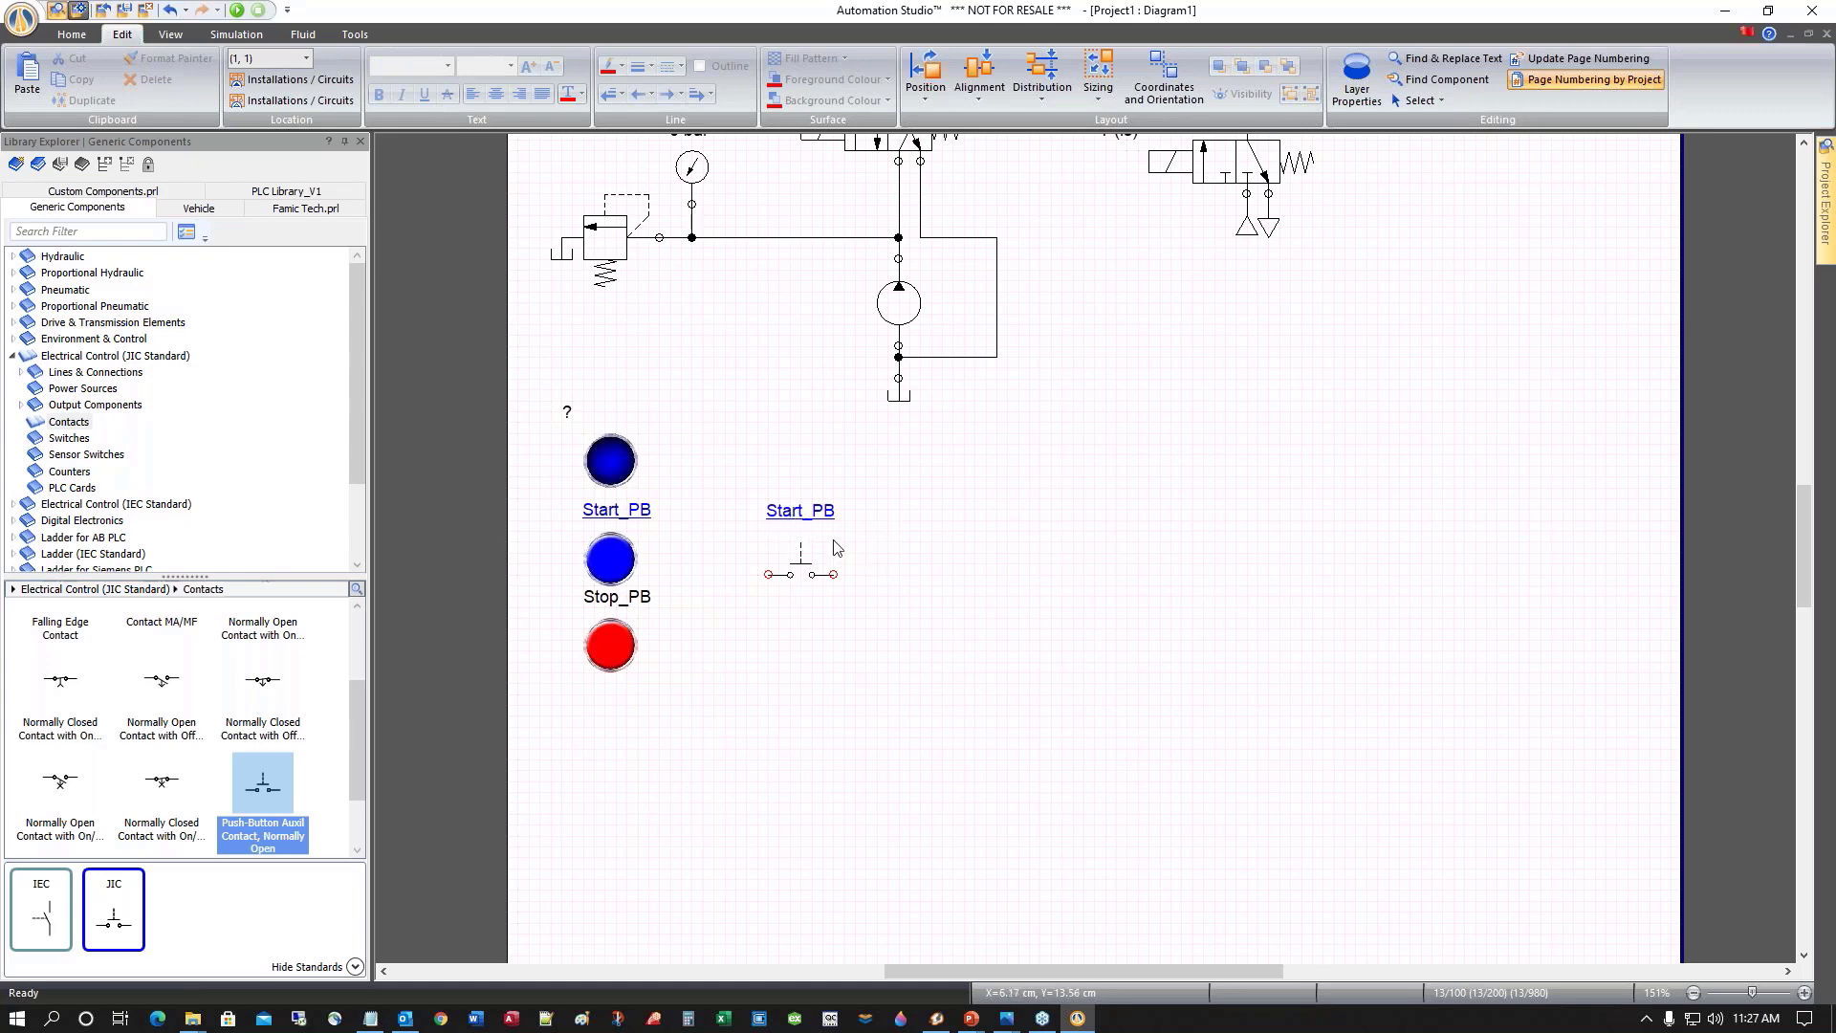
Follow the Start_PB cross-reference links between the auxiliary contact and its push-button
scroll(786, 514, left, 5)
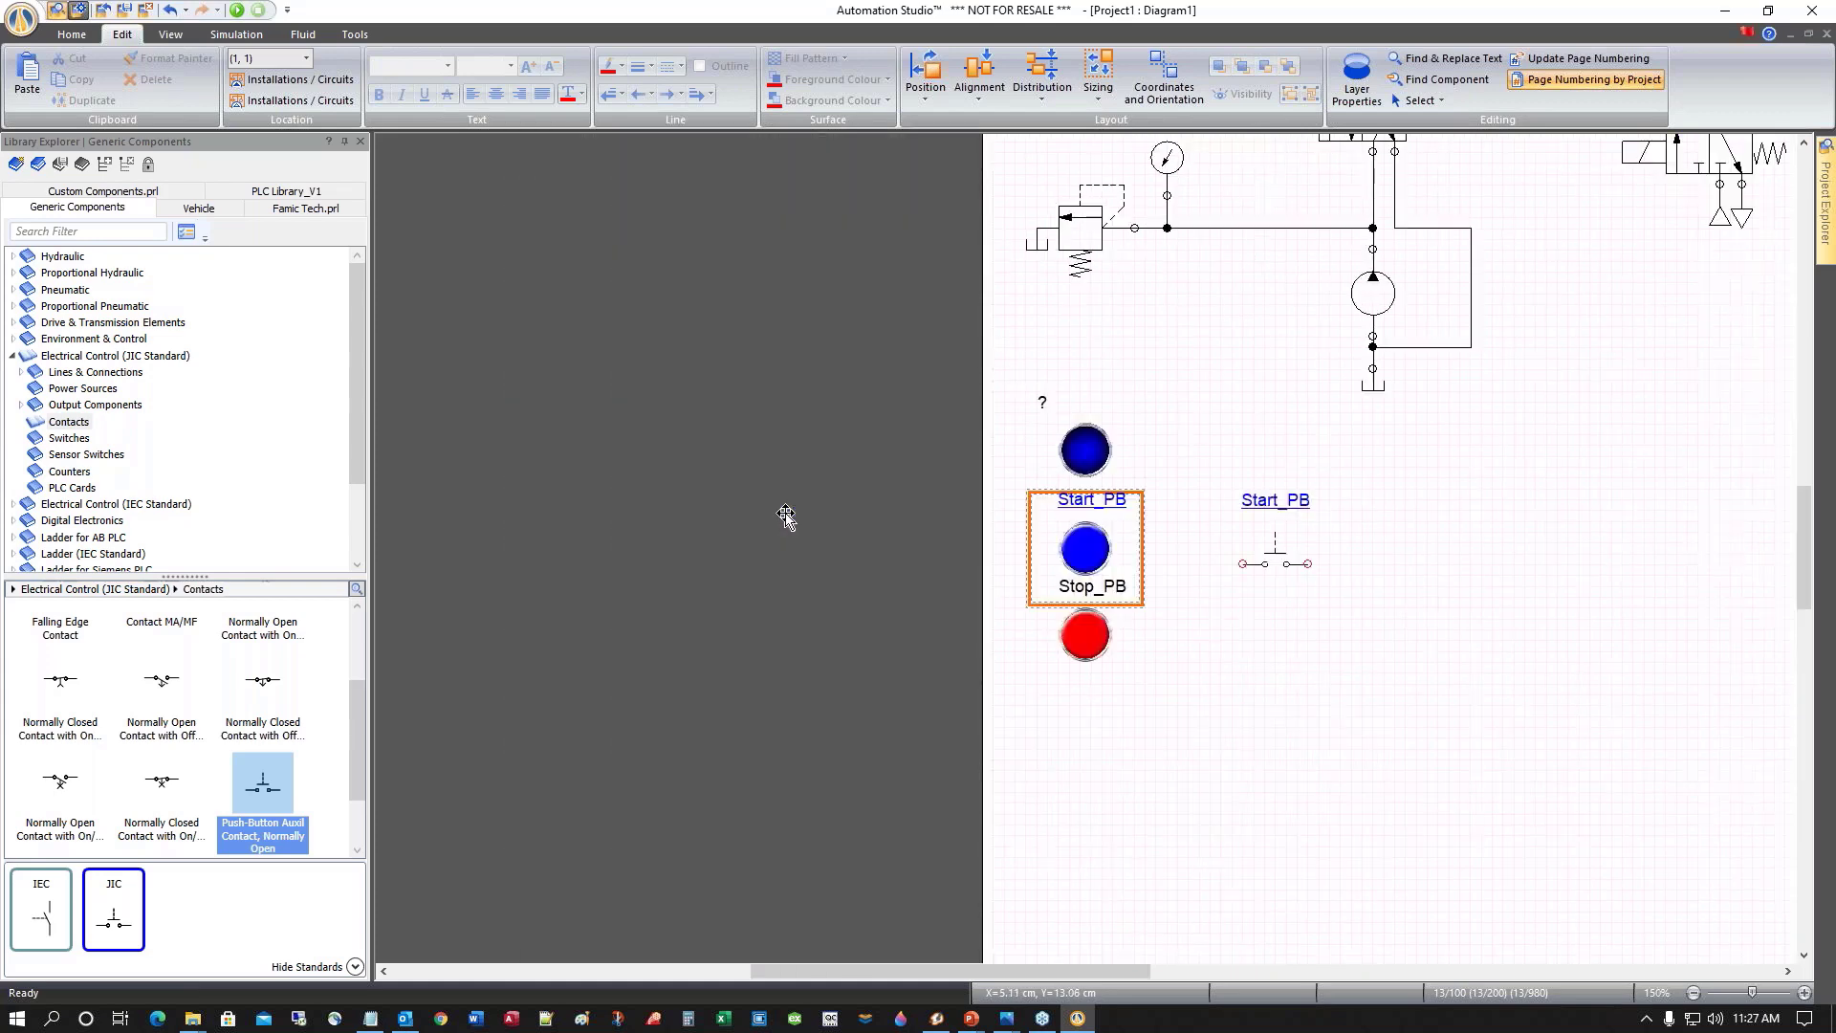
click(1078, 612)
click(1233, 659)
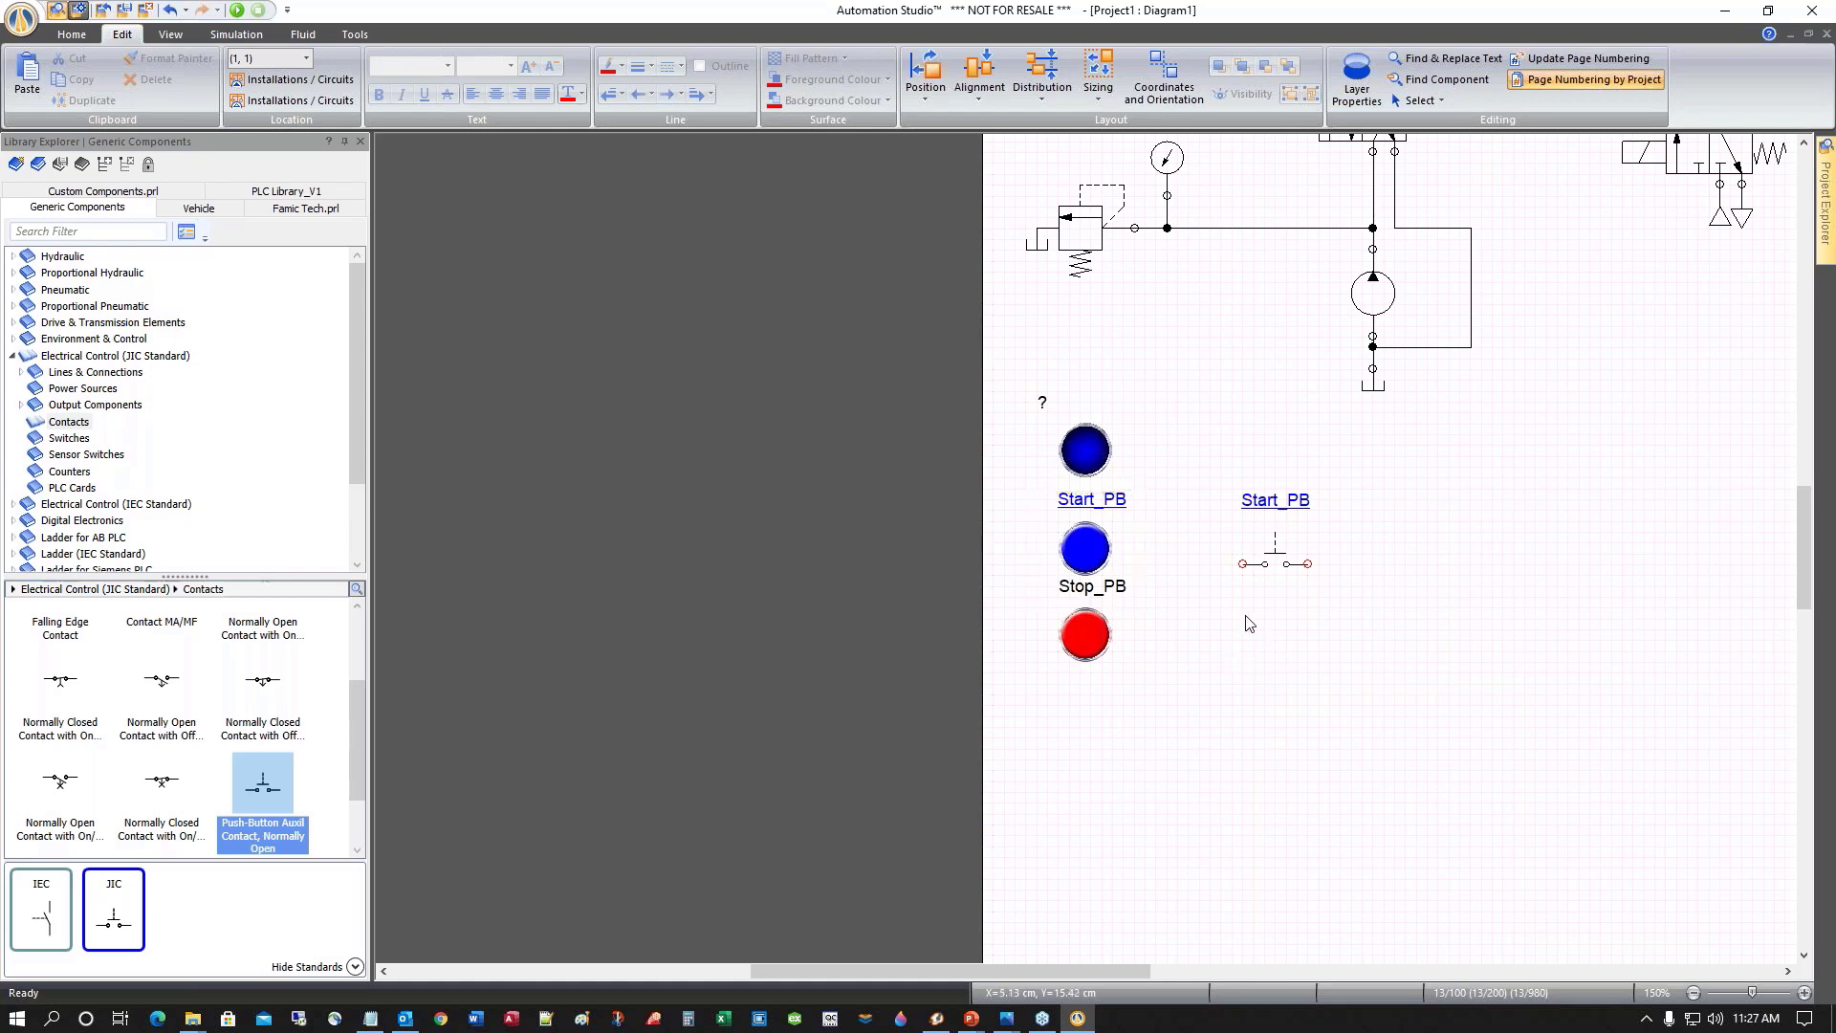
click(1086, 505)
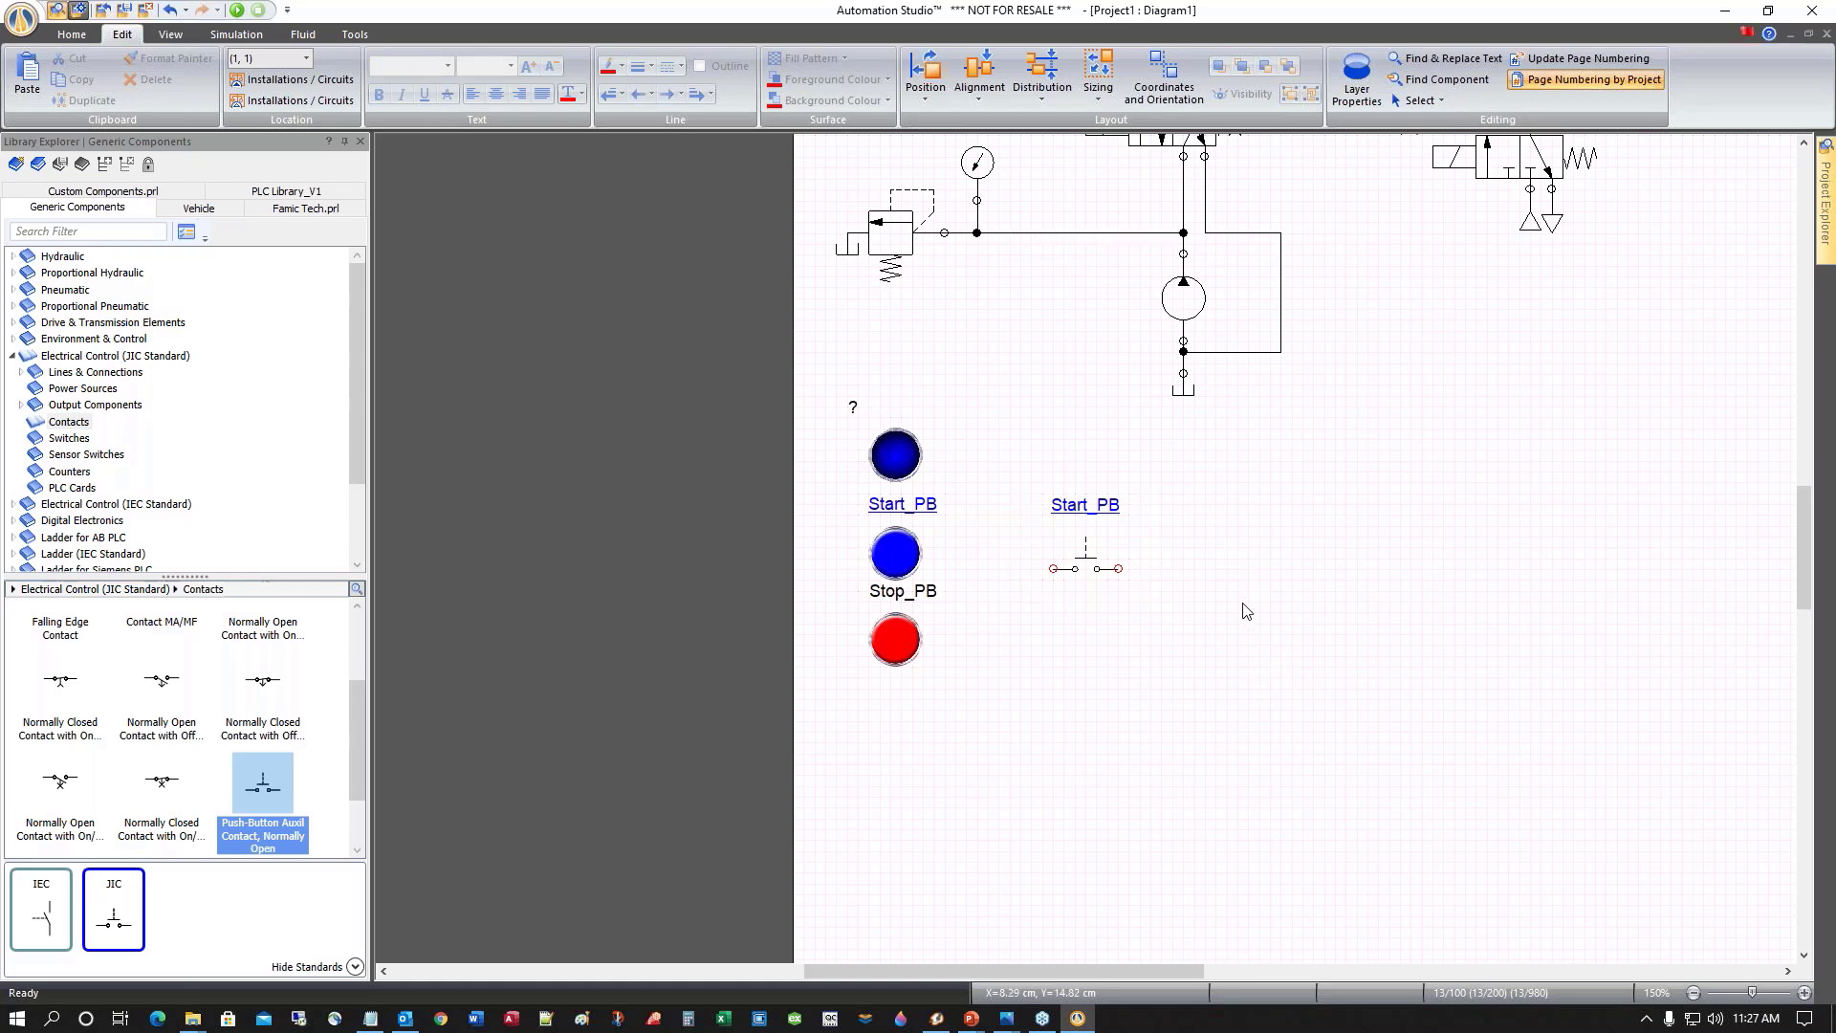
Place a second normally open Push-Button Auxil Contact below the Start_PB contact and associate it with the Stop_PB variable
drag(1081, 571, 1082, 560)
drag(263, 782, 1088, 618)
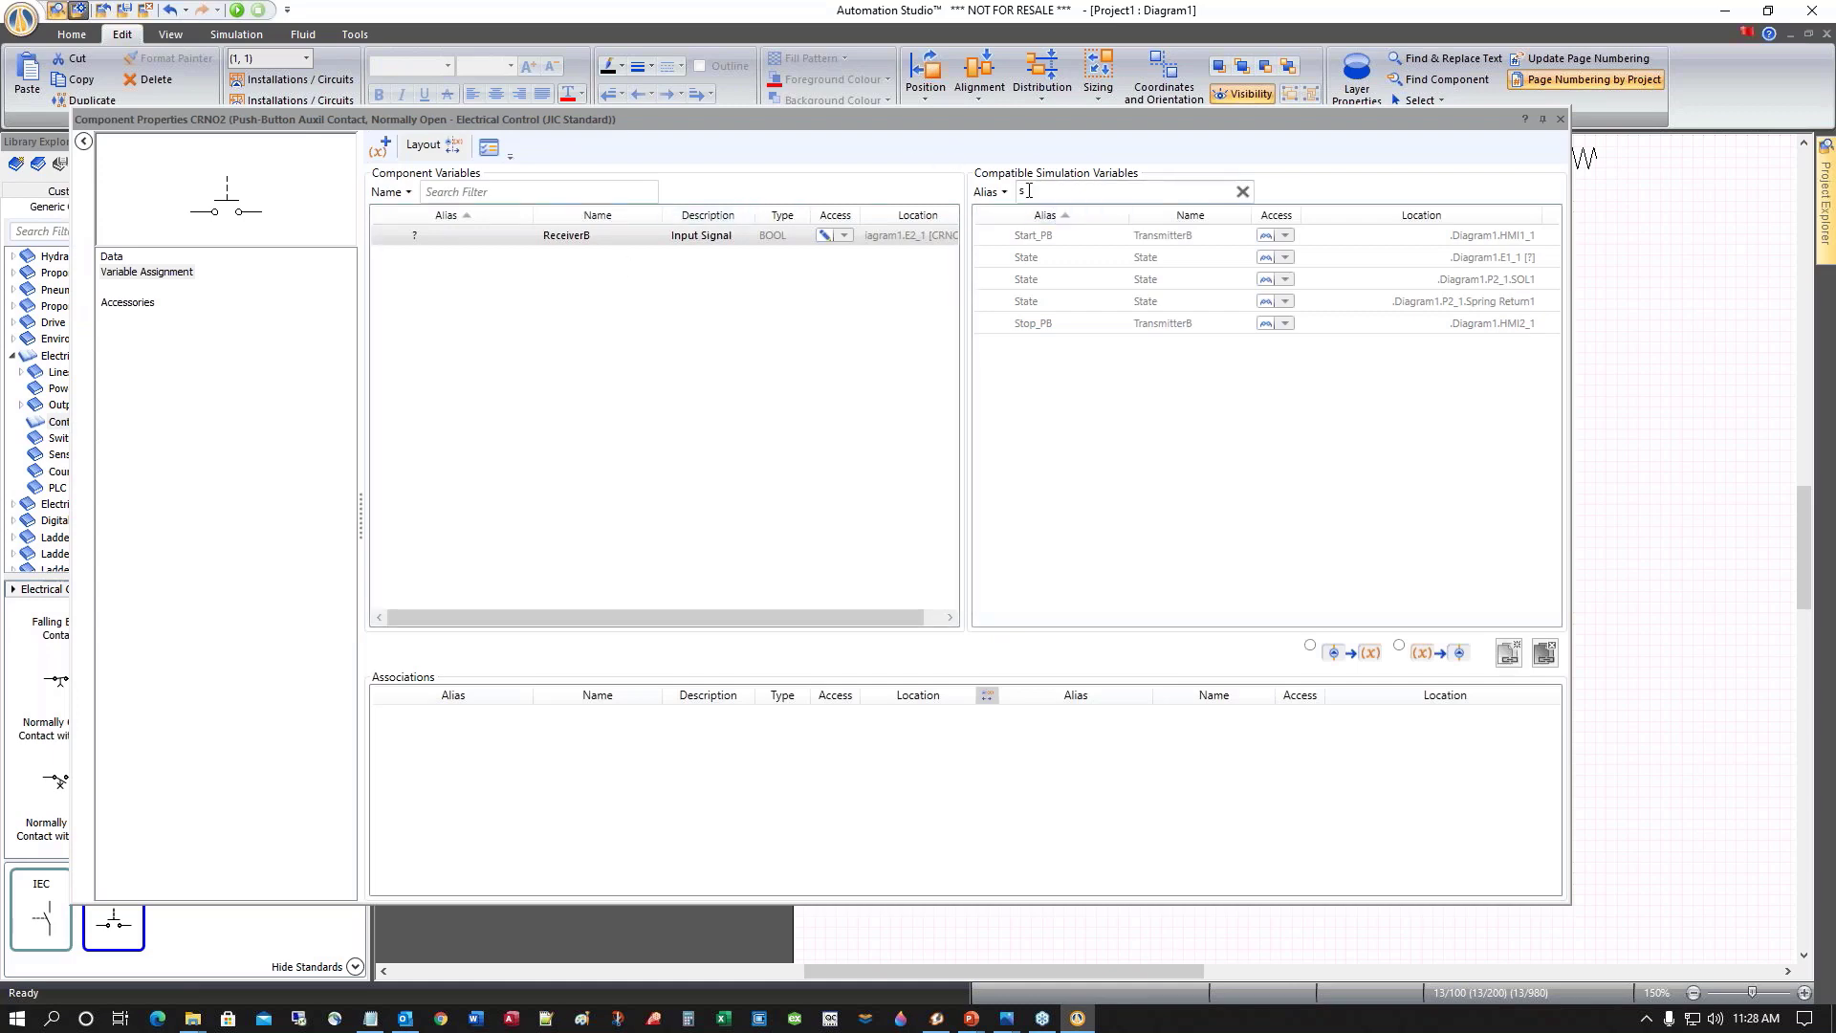
double_click(1029, 325)
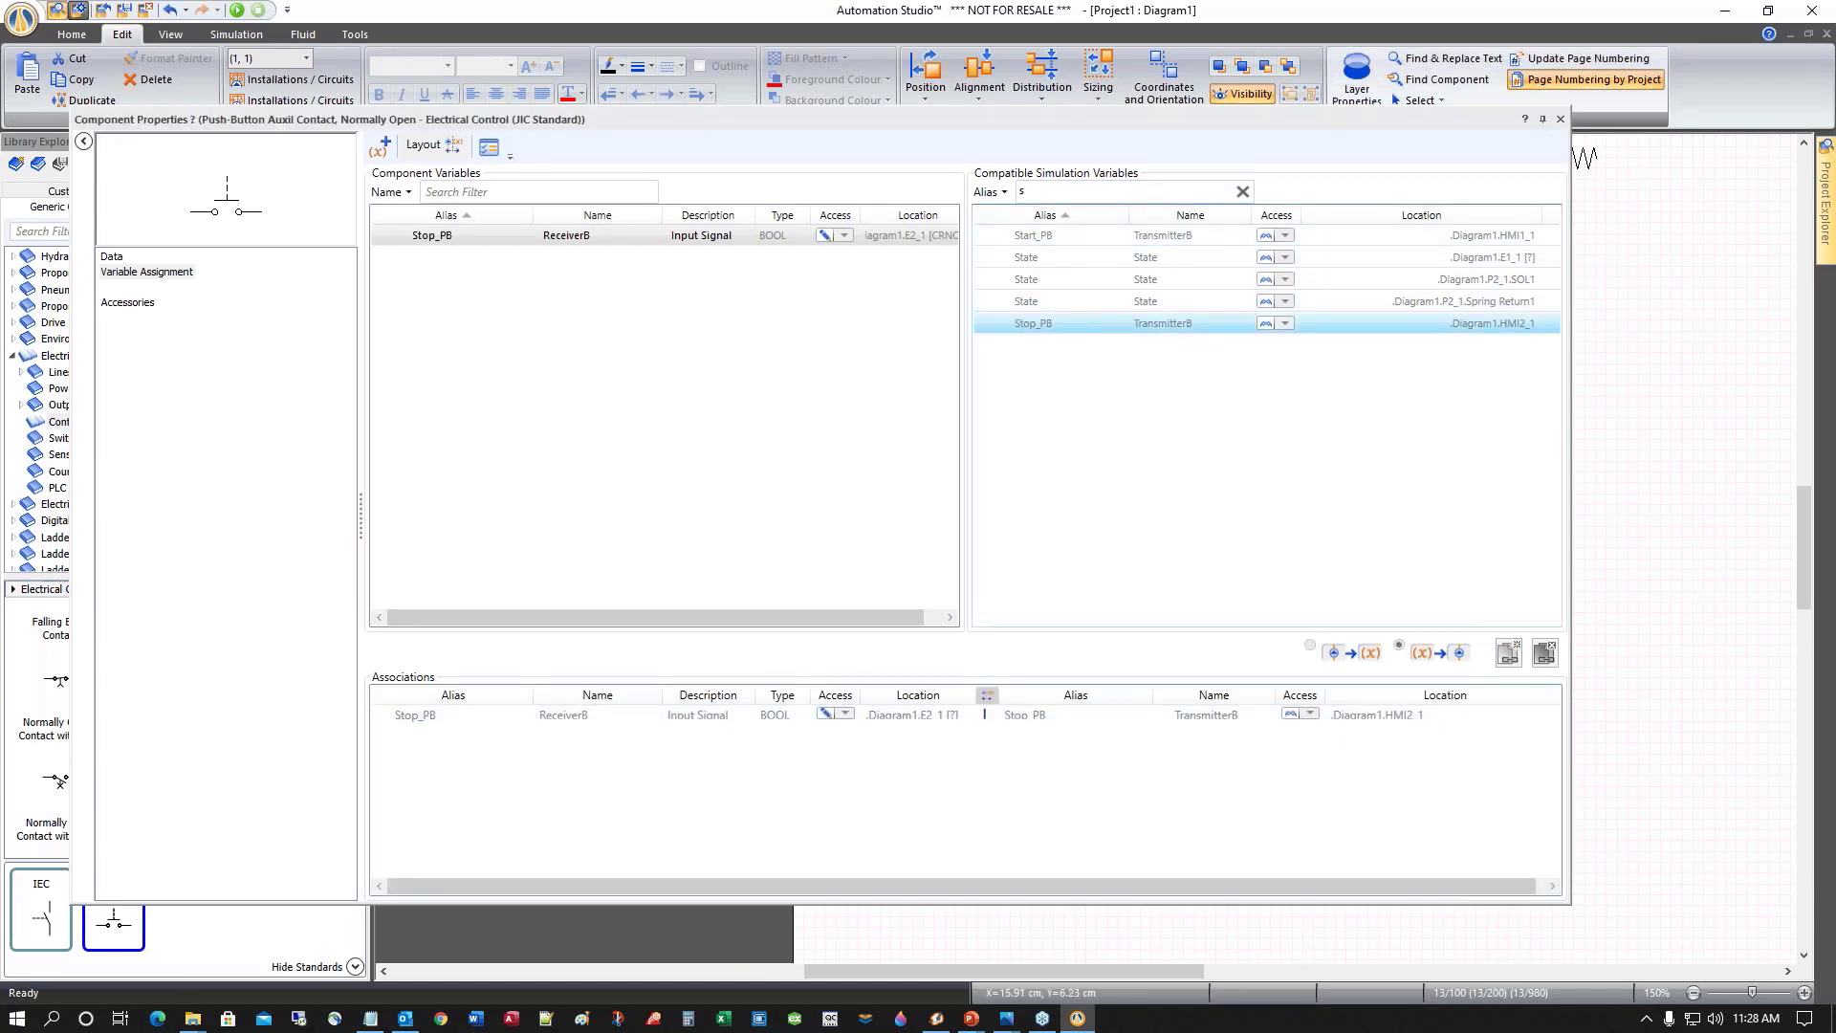
click(1561, 121)
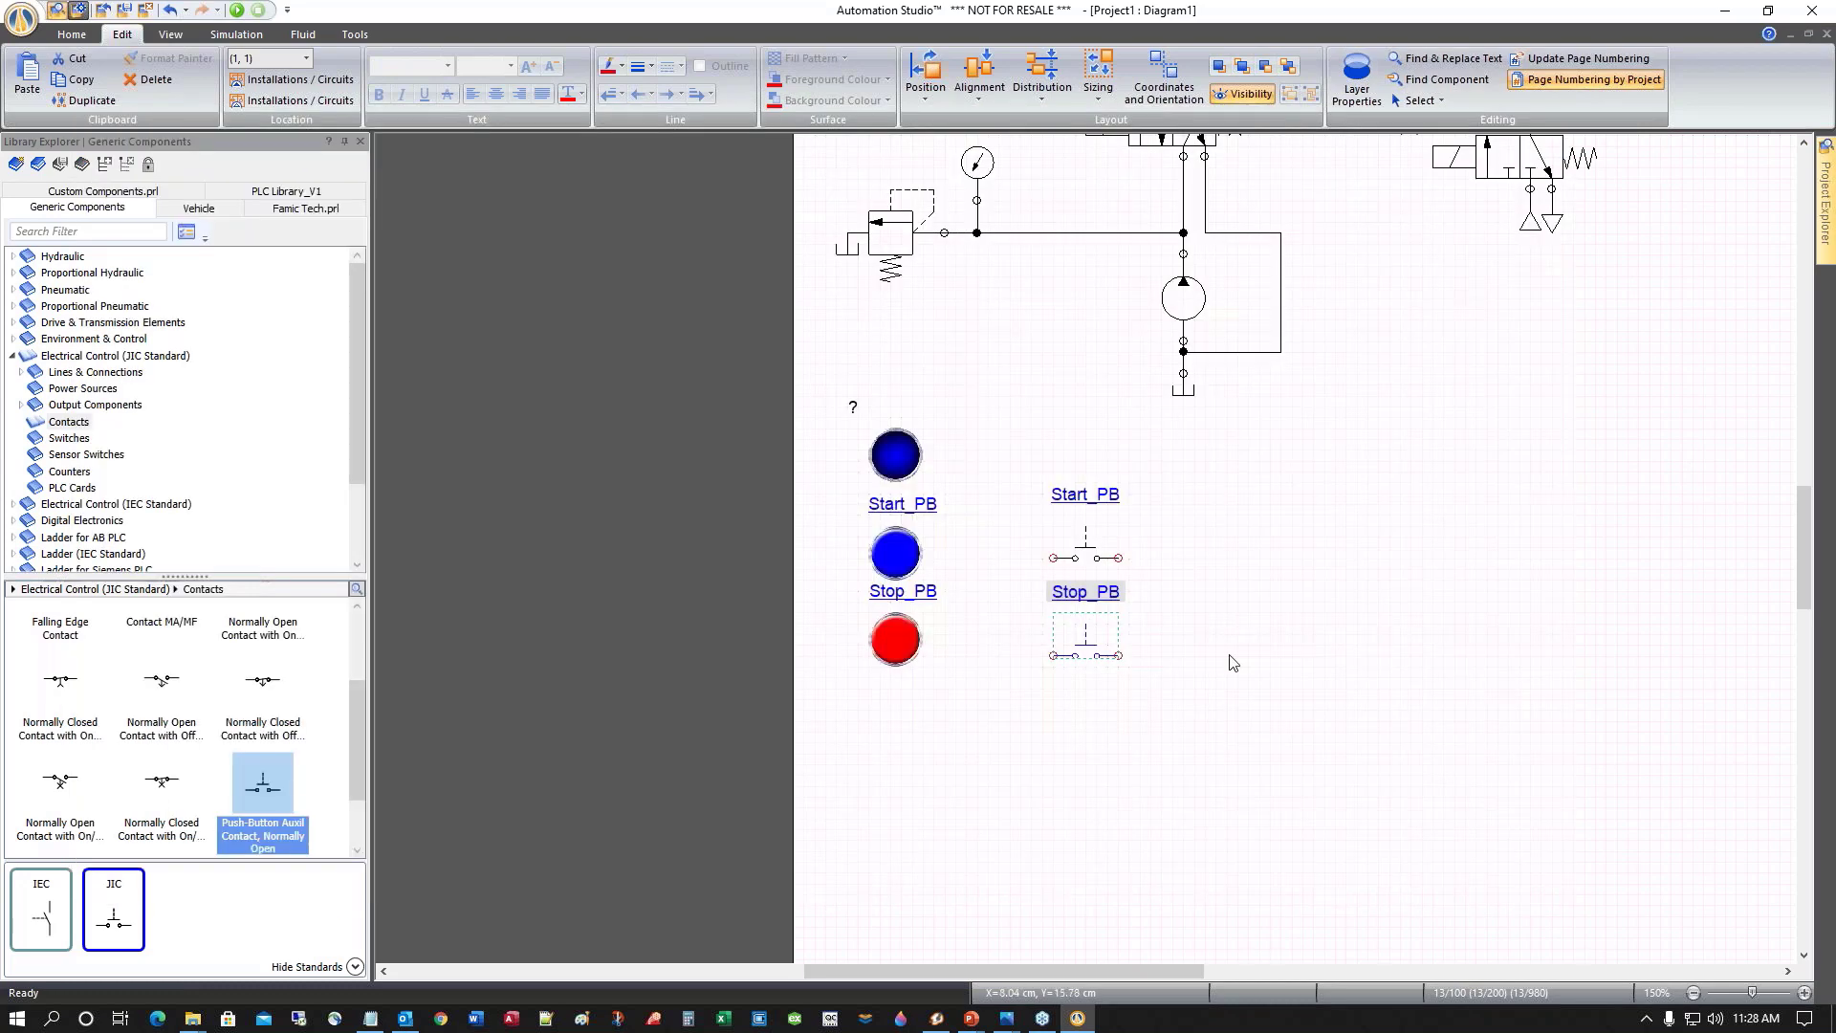
click(1234, 663)
Place a JIC Normally Open Proximity Switch beside the Start_PB auxiliary contact
scroll(1186, 687, up, 3)
scroll(1185, 687, up, 5)
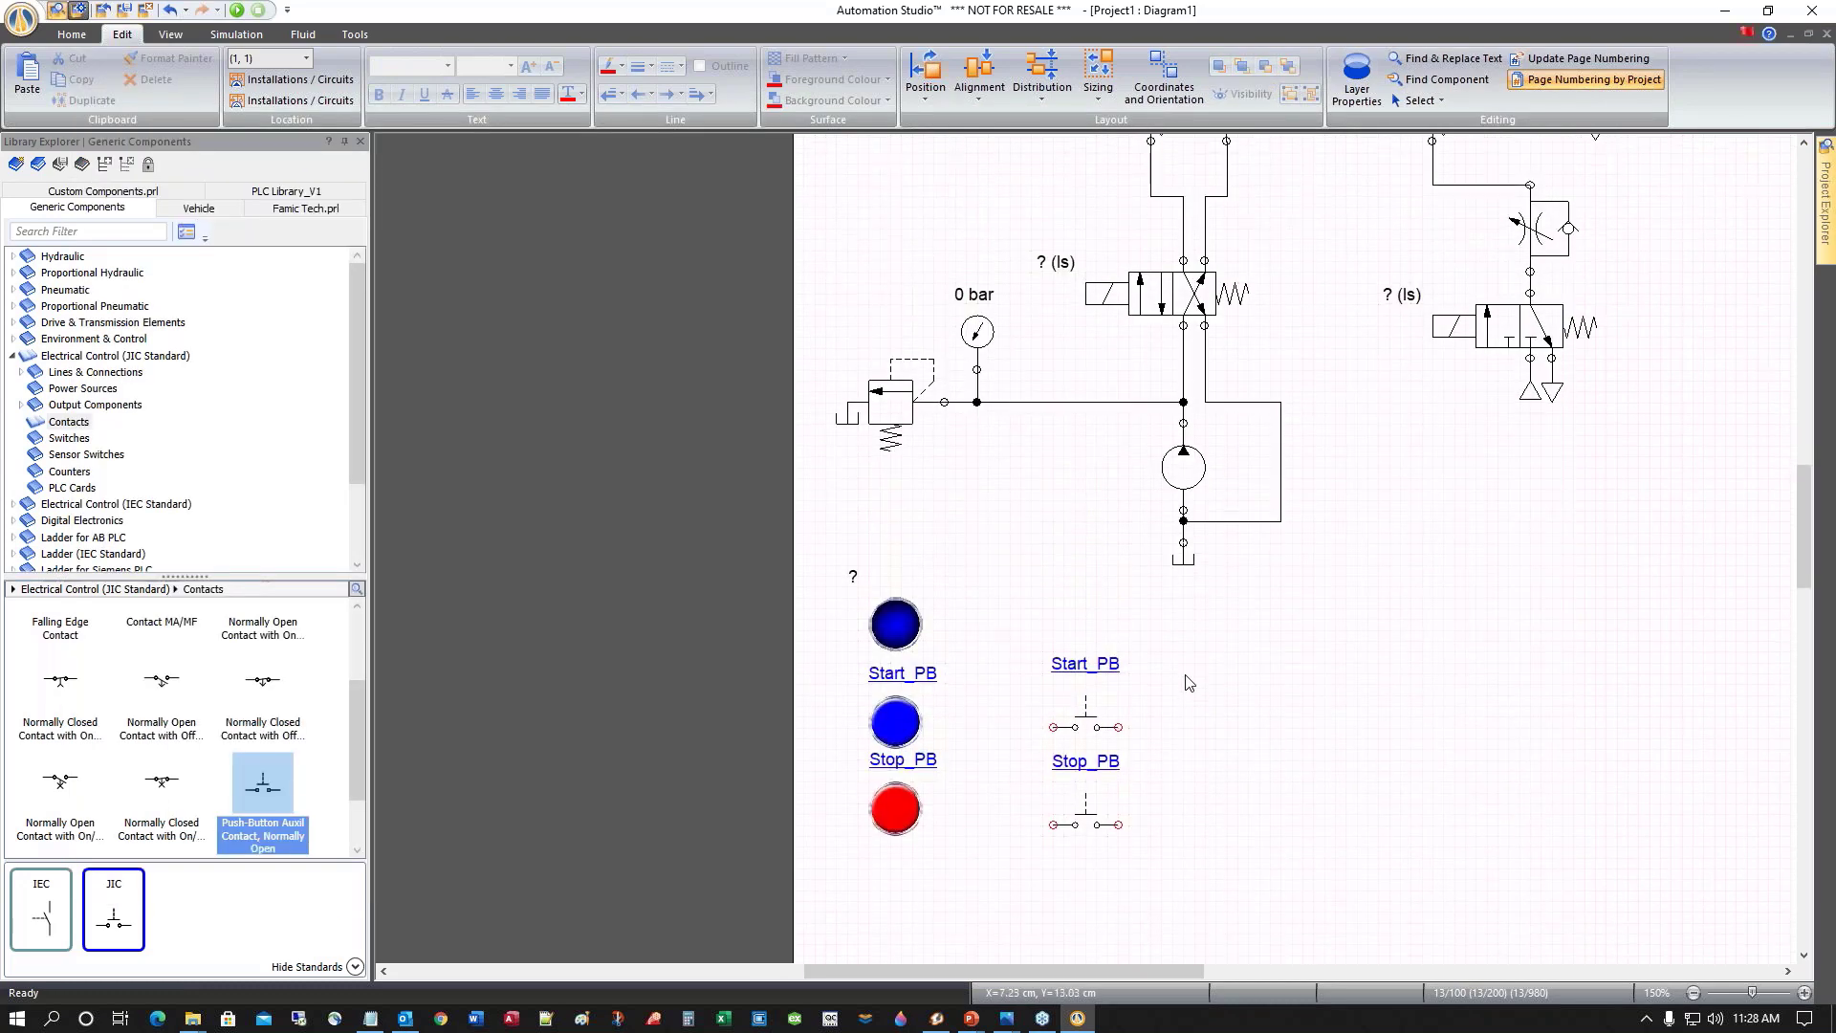
scroll(1035, 644, up, 1)
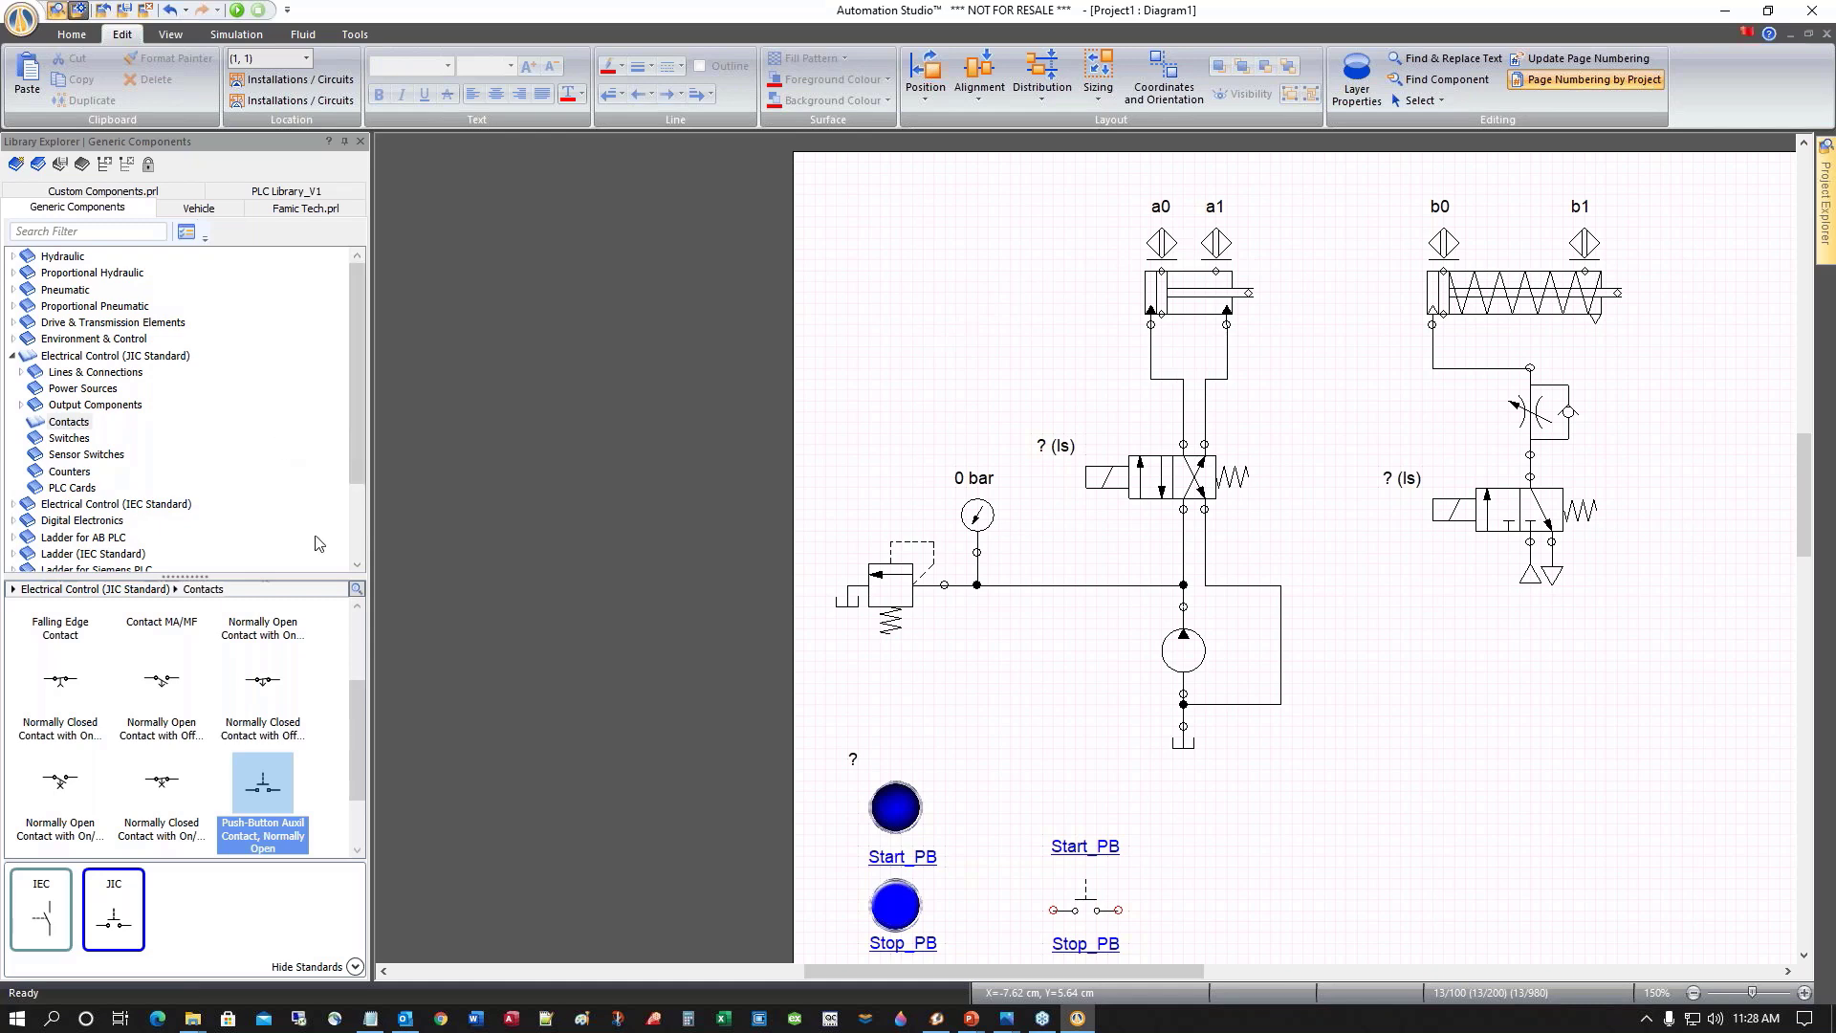
click(69, 422)
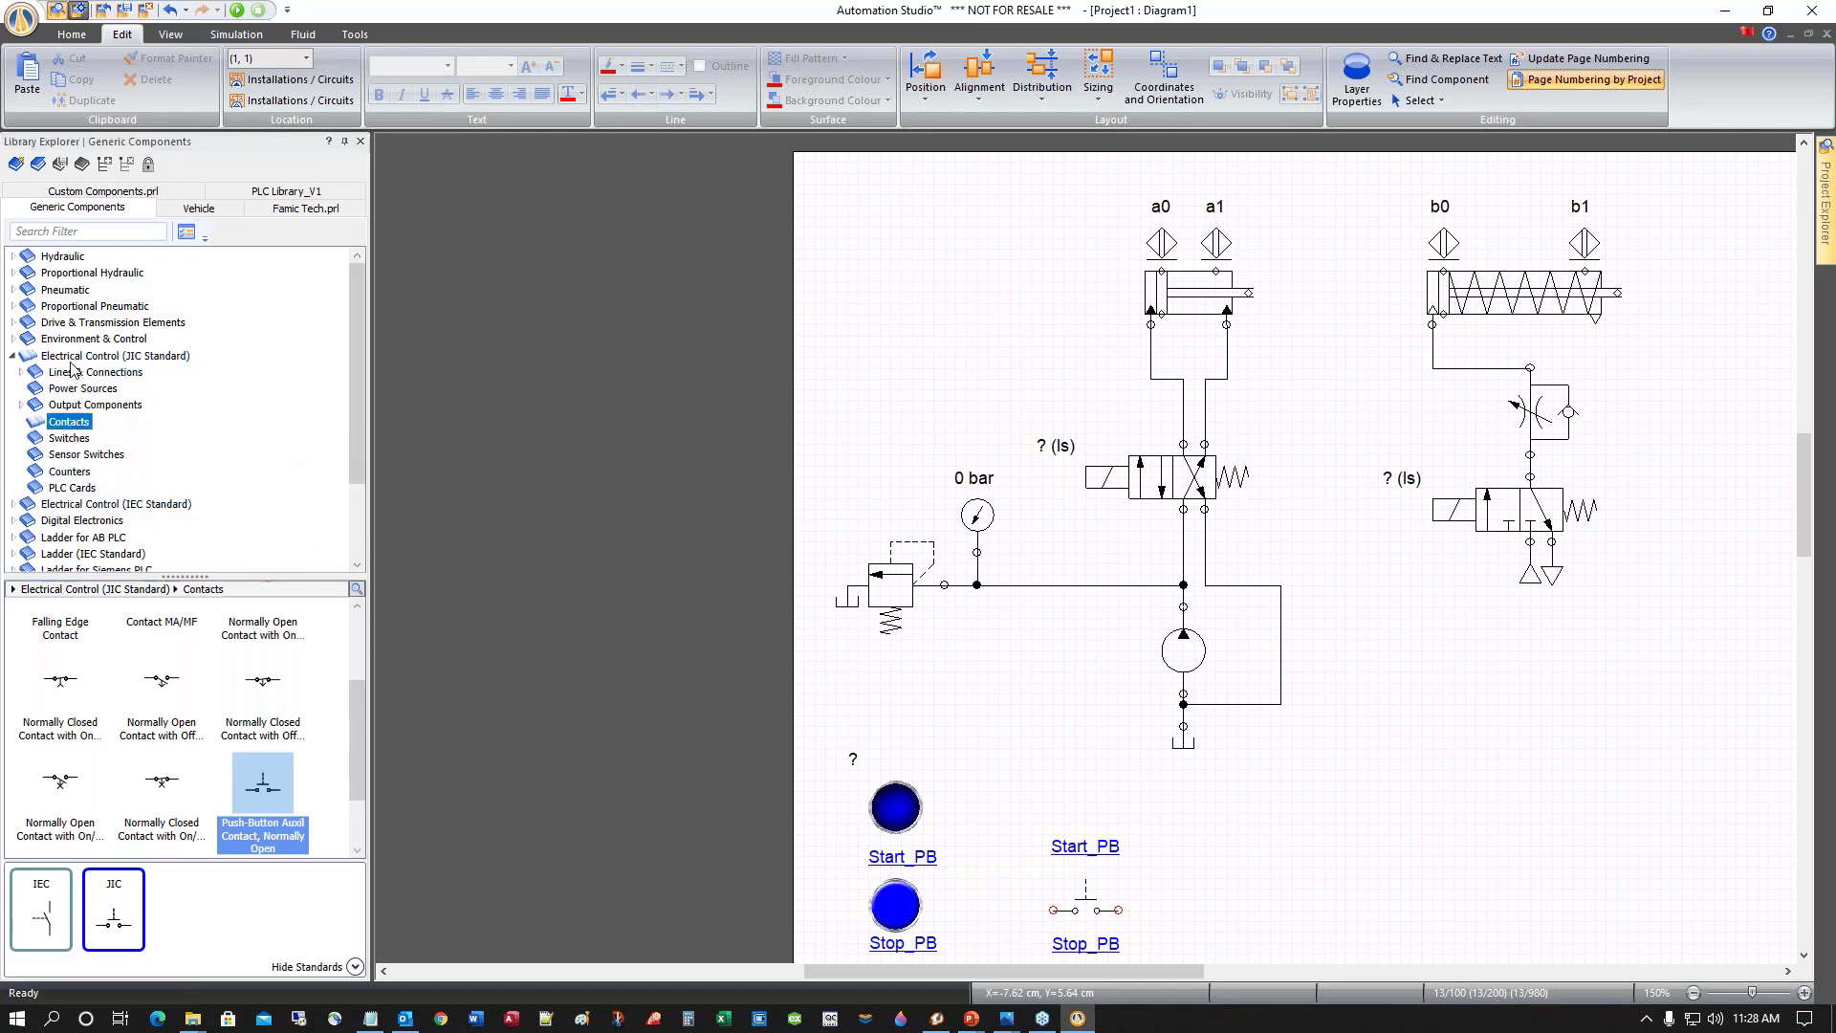
drag(353, 760, 360, 507)
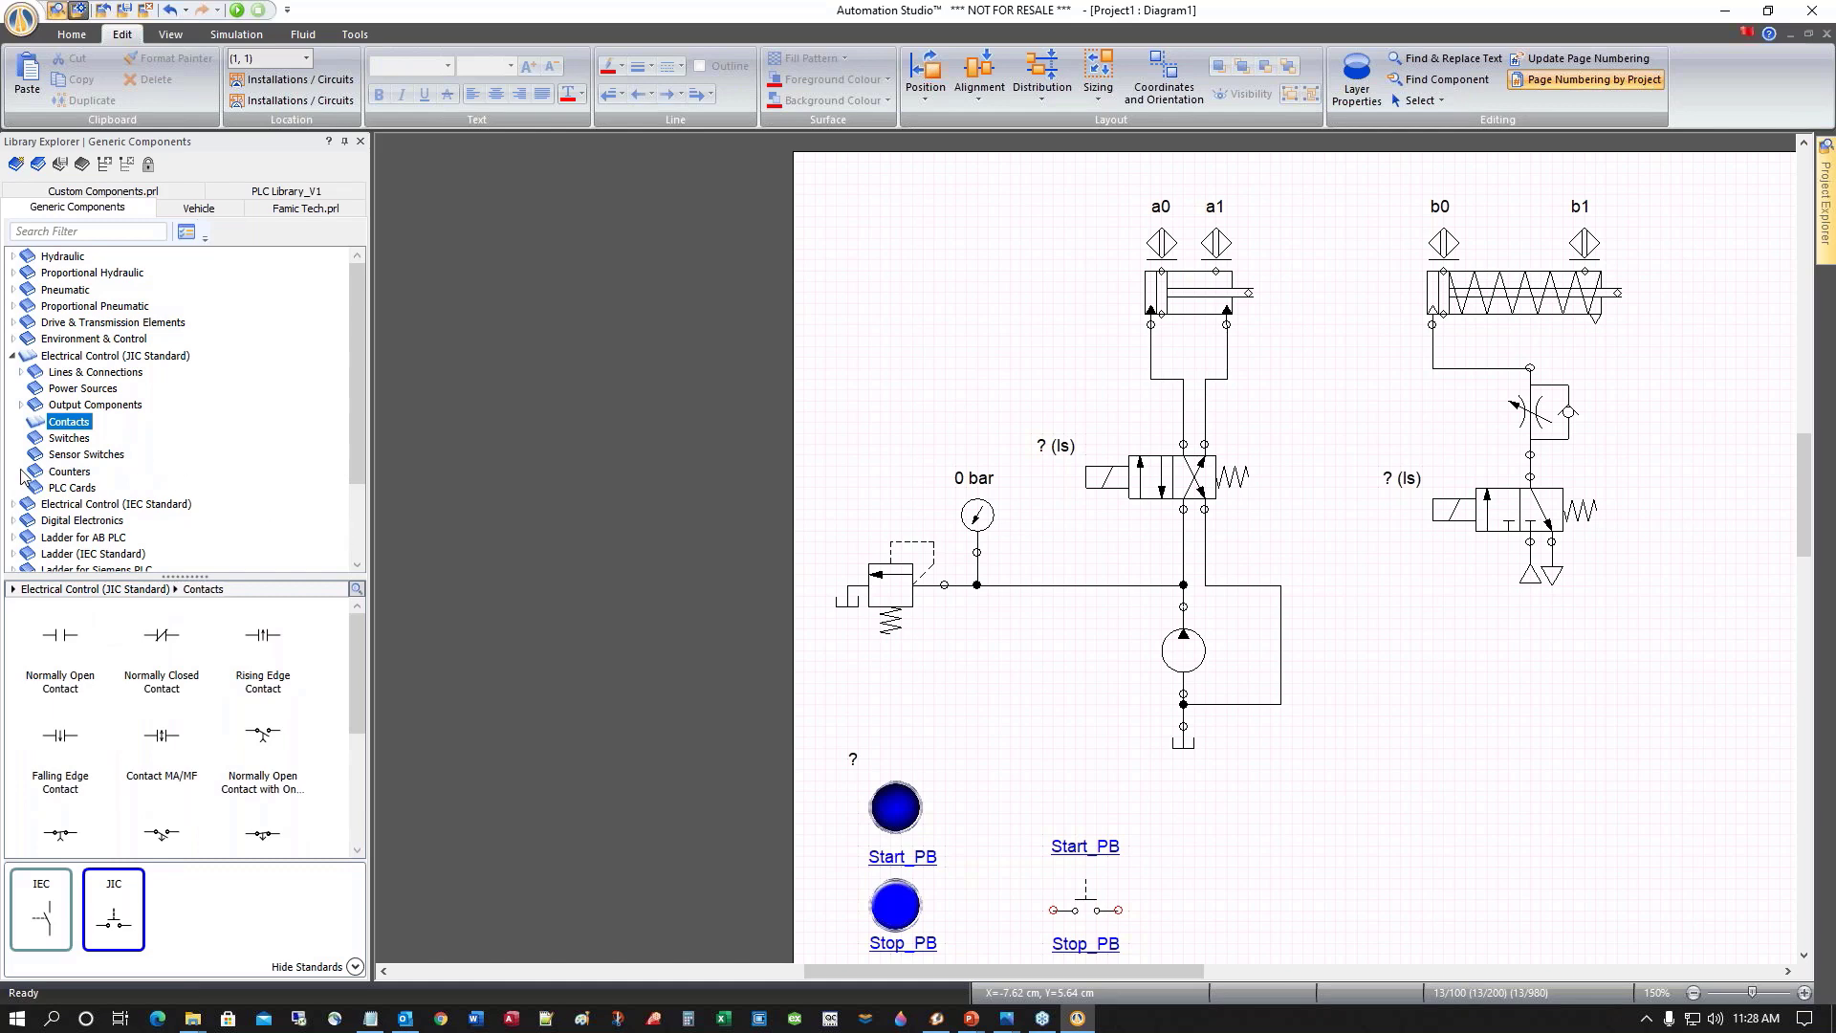
click(76, 455)
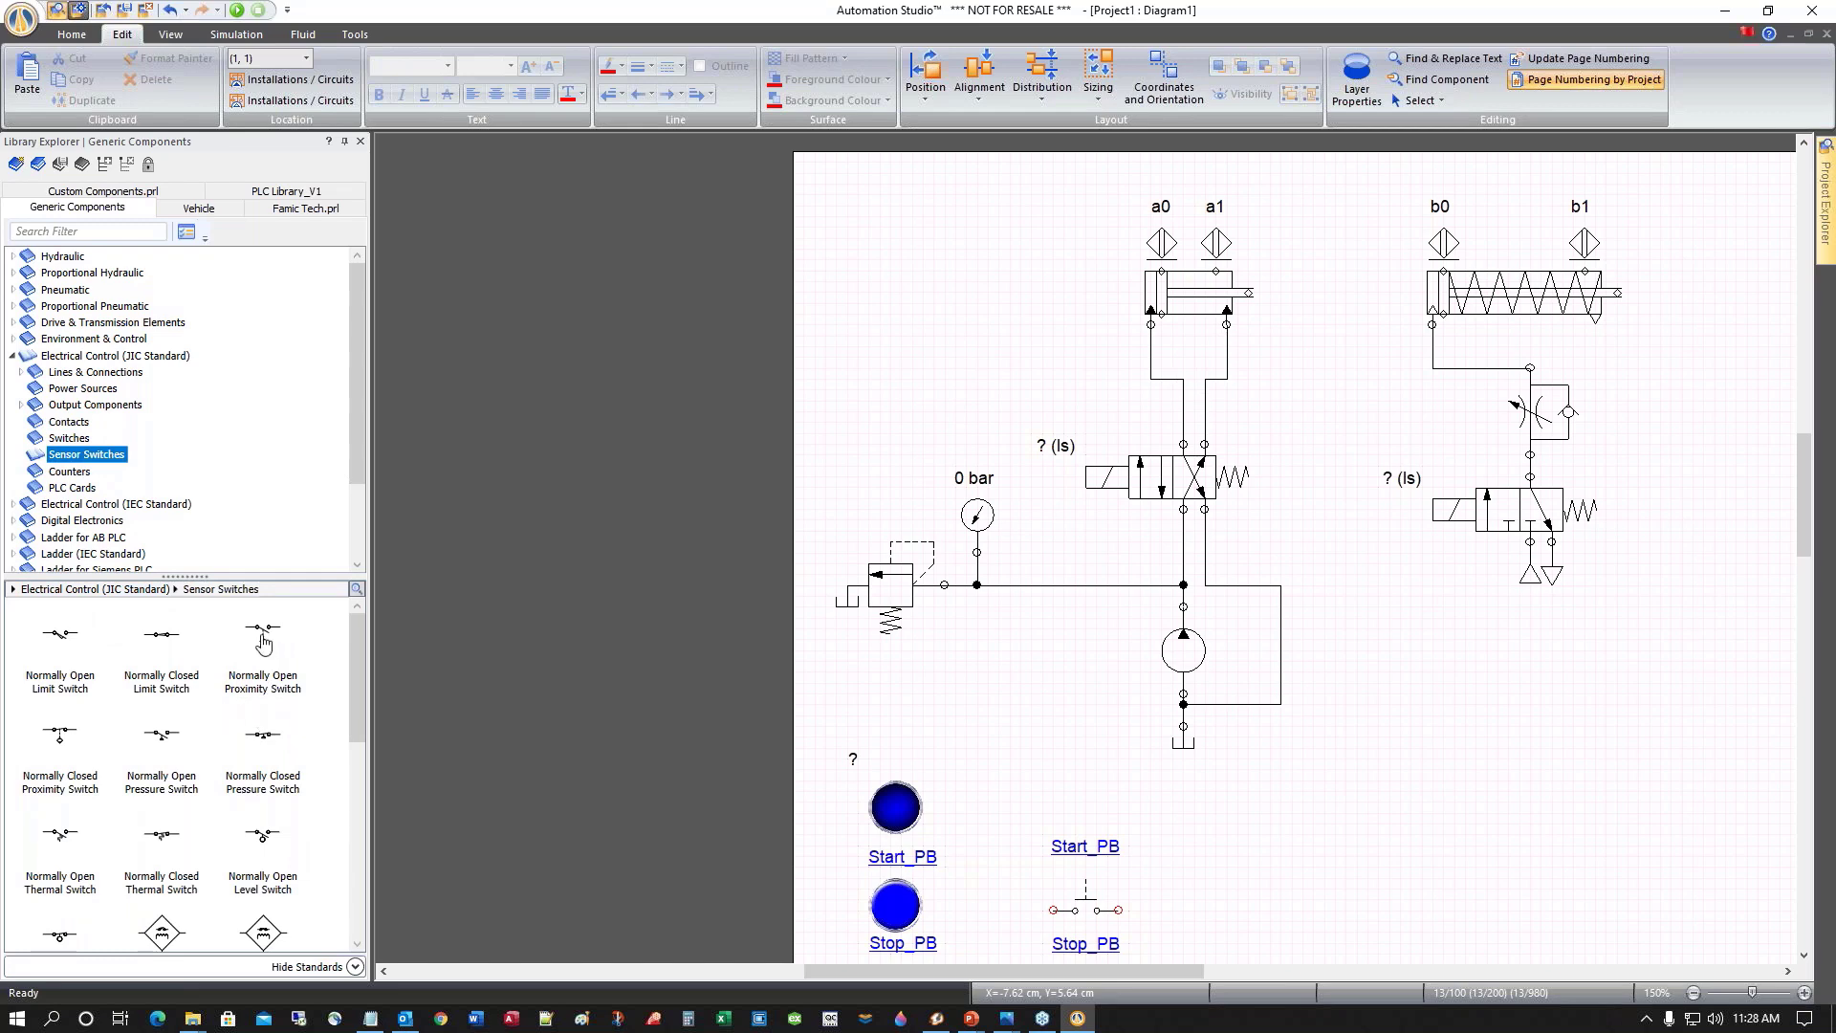
drag(264, 642, 1220, 904)
scroll(1117, 775, down, 3)
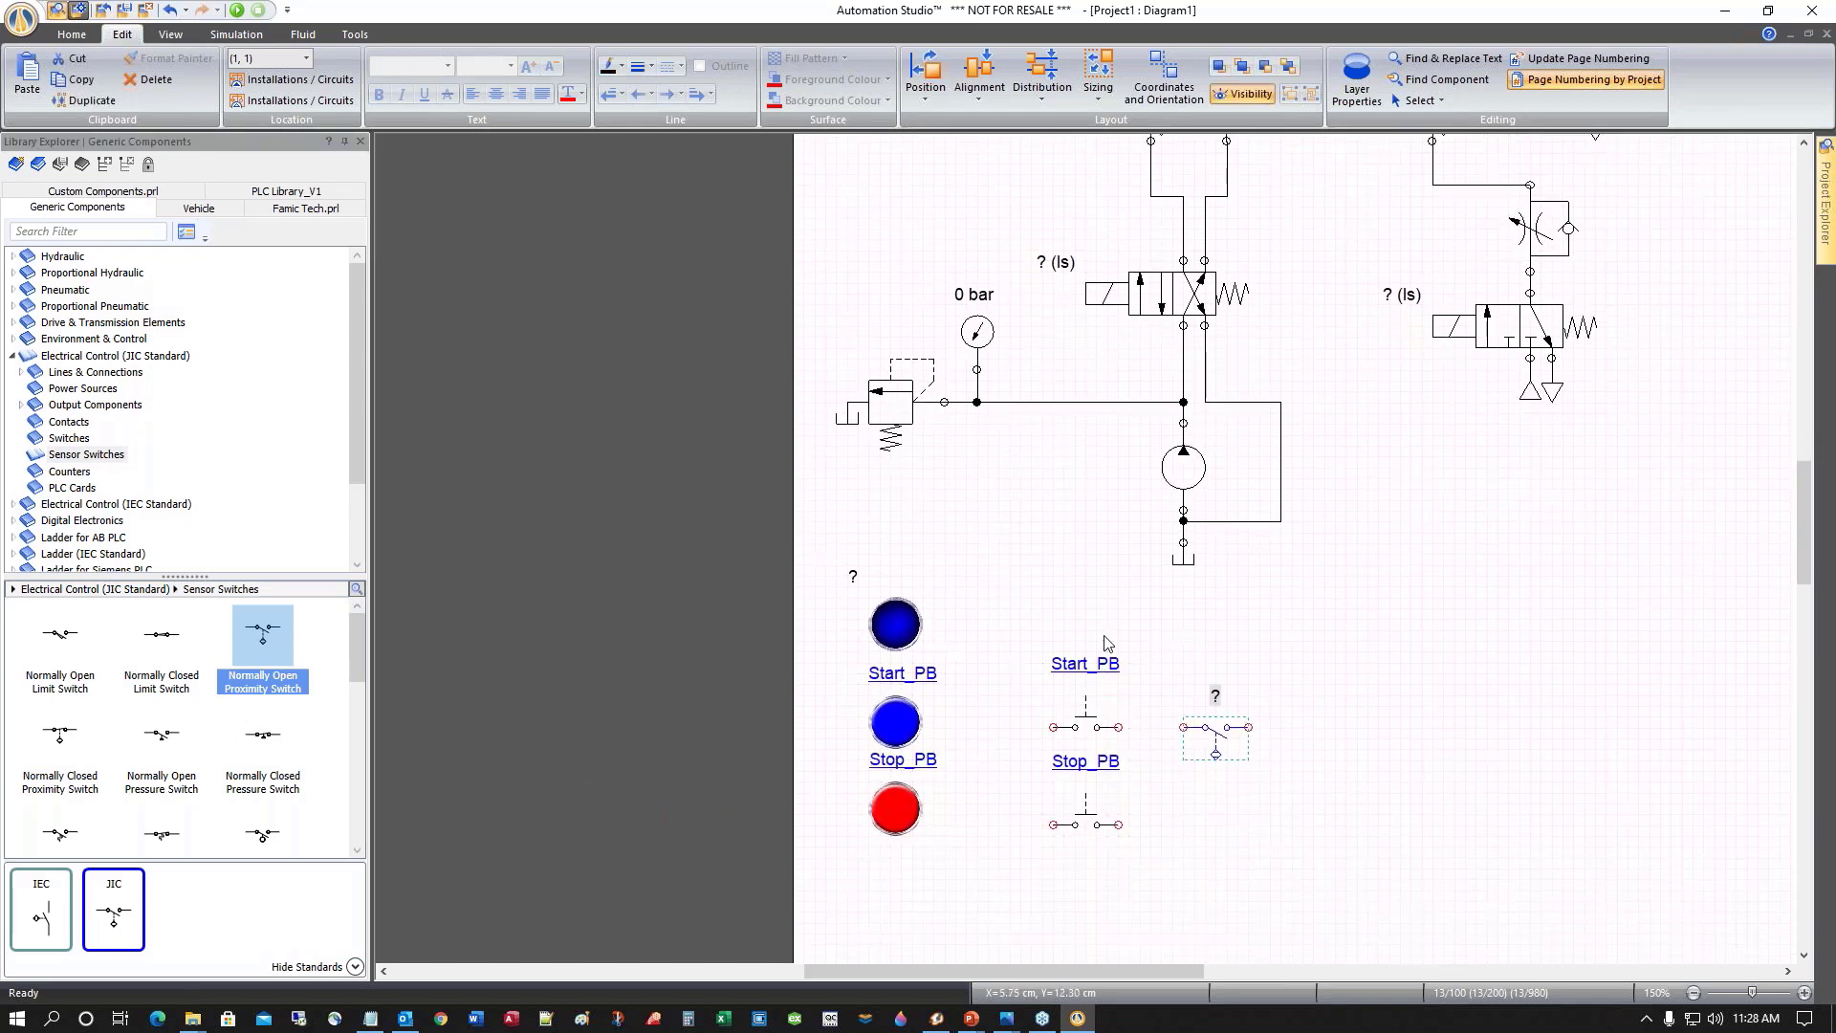
Place a Normally Closed Proximity Switch to the right of the normally open one, in the same row
scroll(1099, 643, up, 3)
drag(60, 735, 1324, 926)
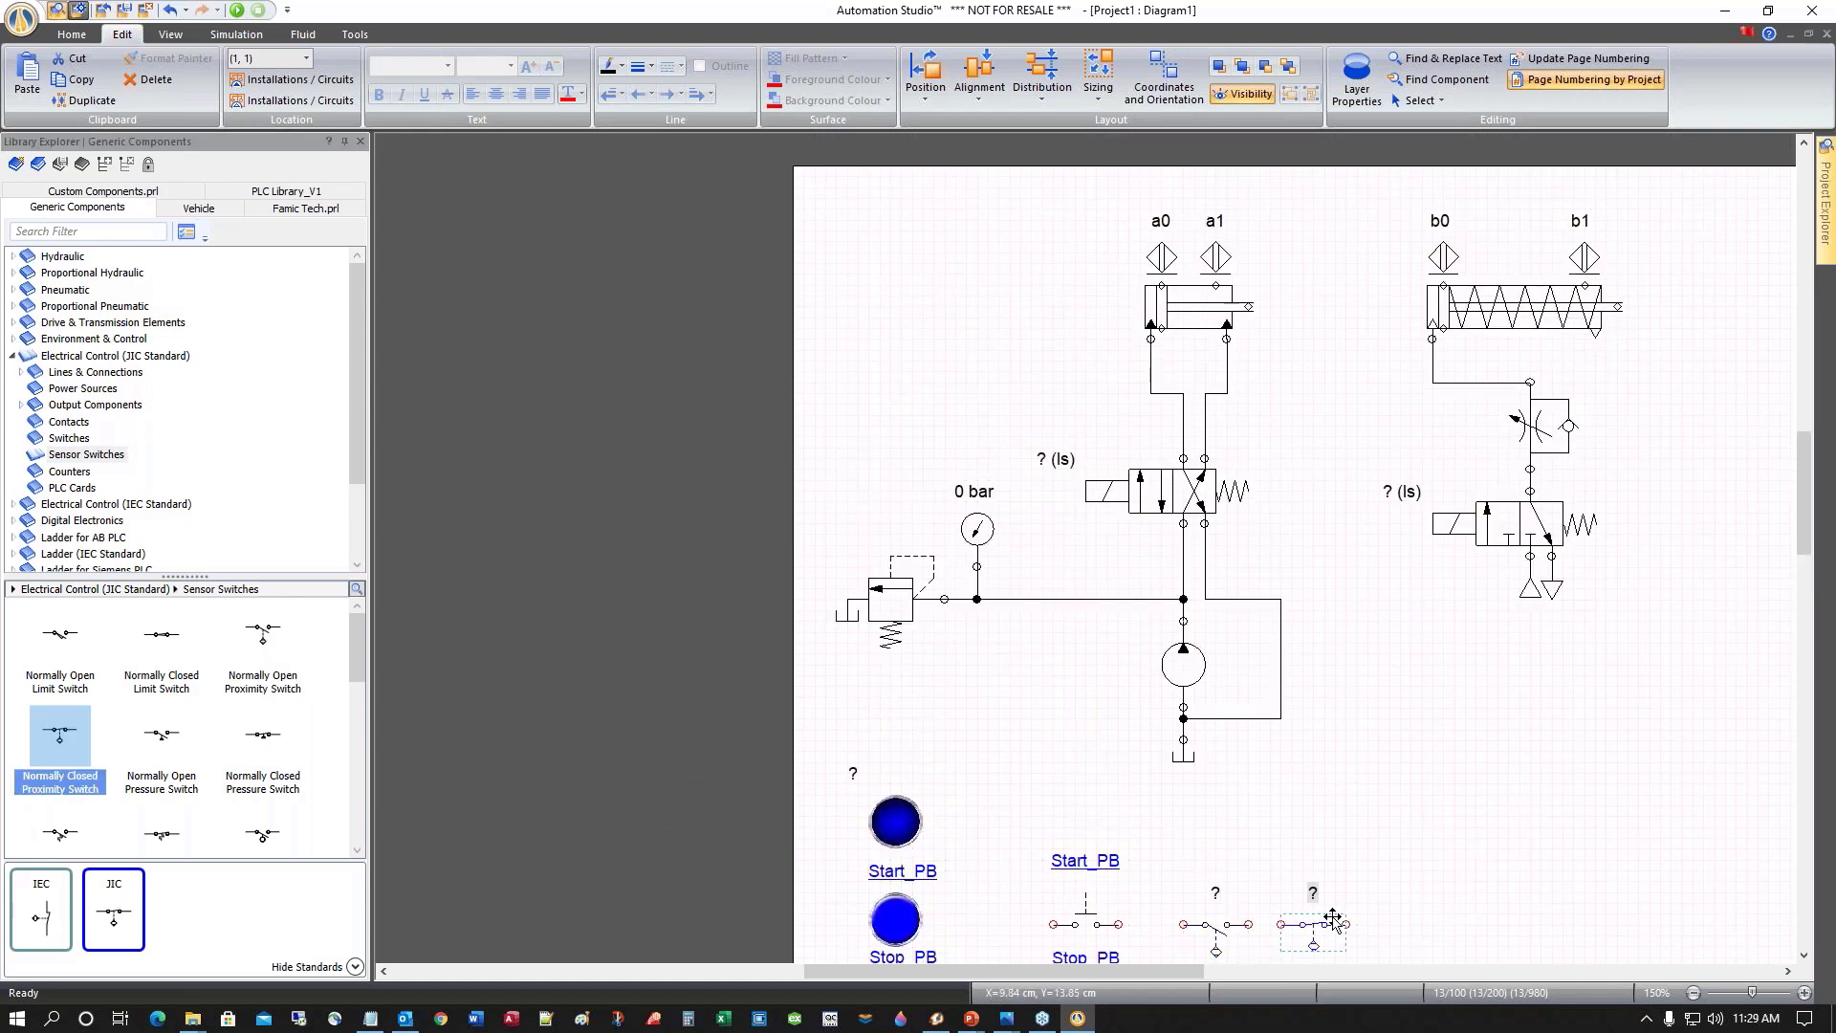
scroll(1365, 868, down, 2)
scroll(1365, 868, down, 2)
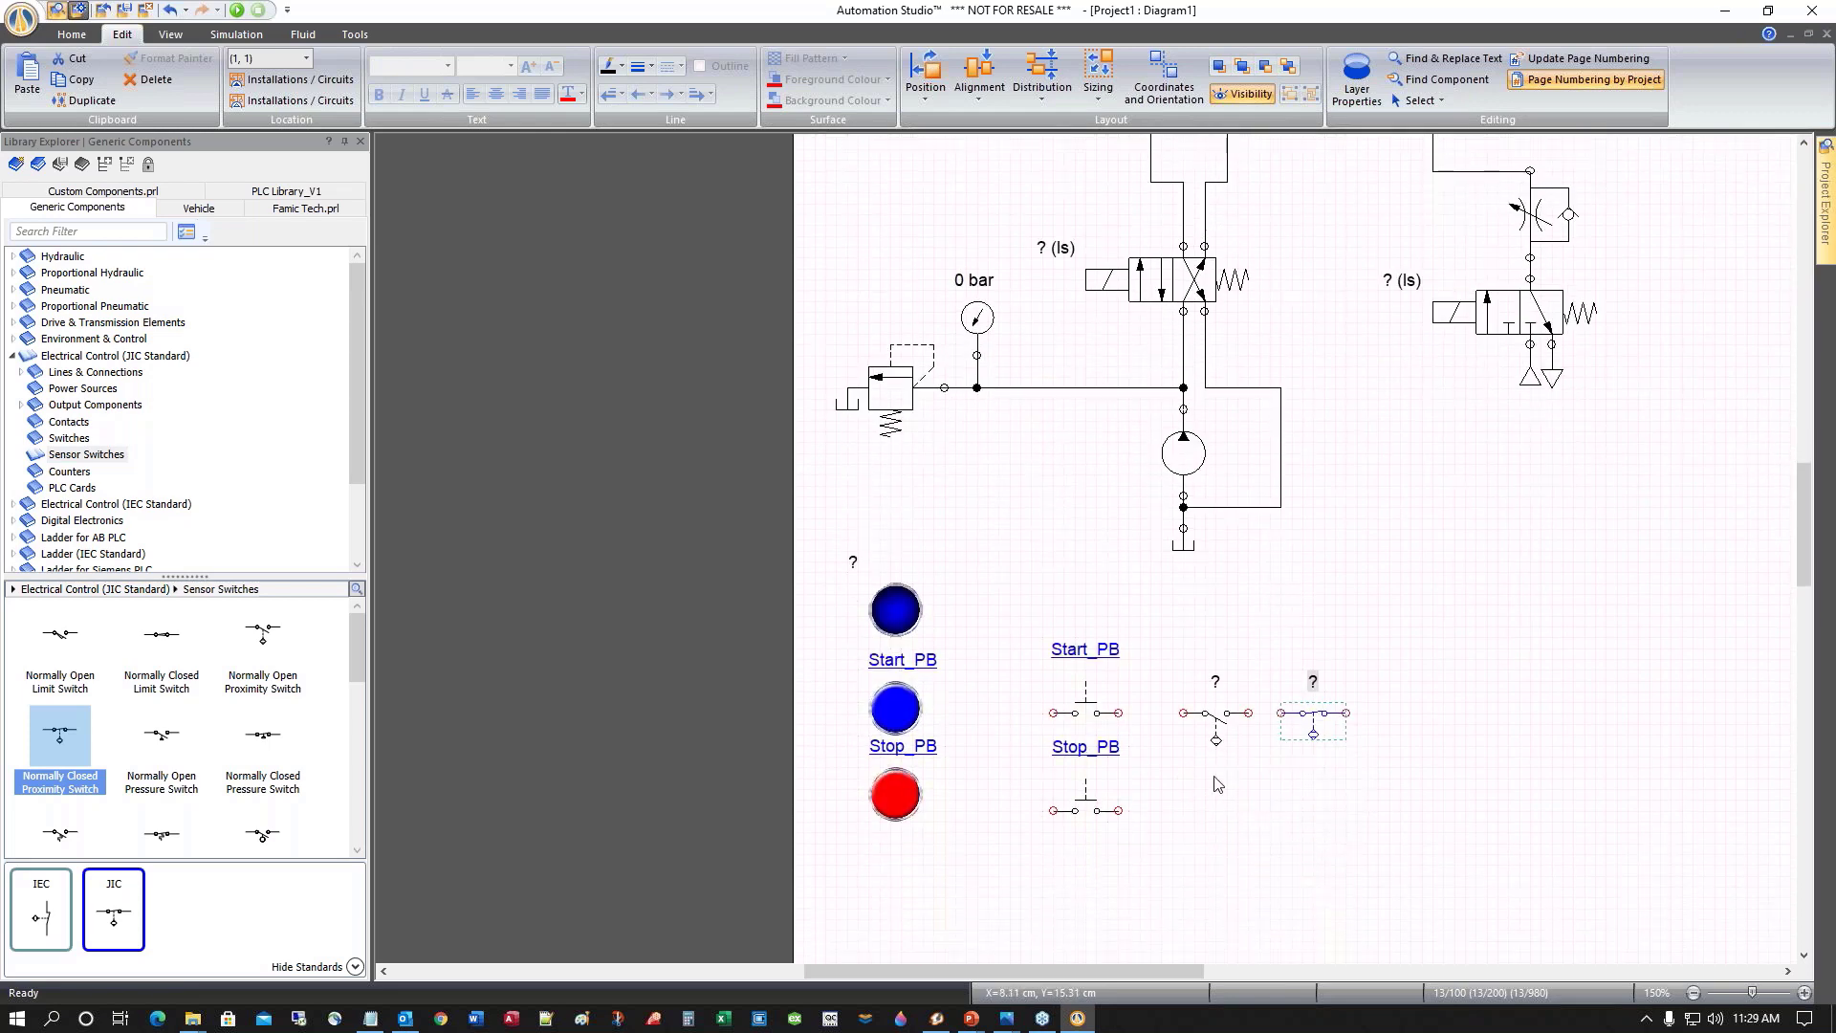
click(1297, 812)
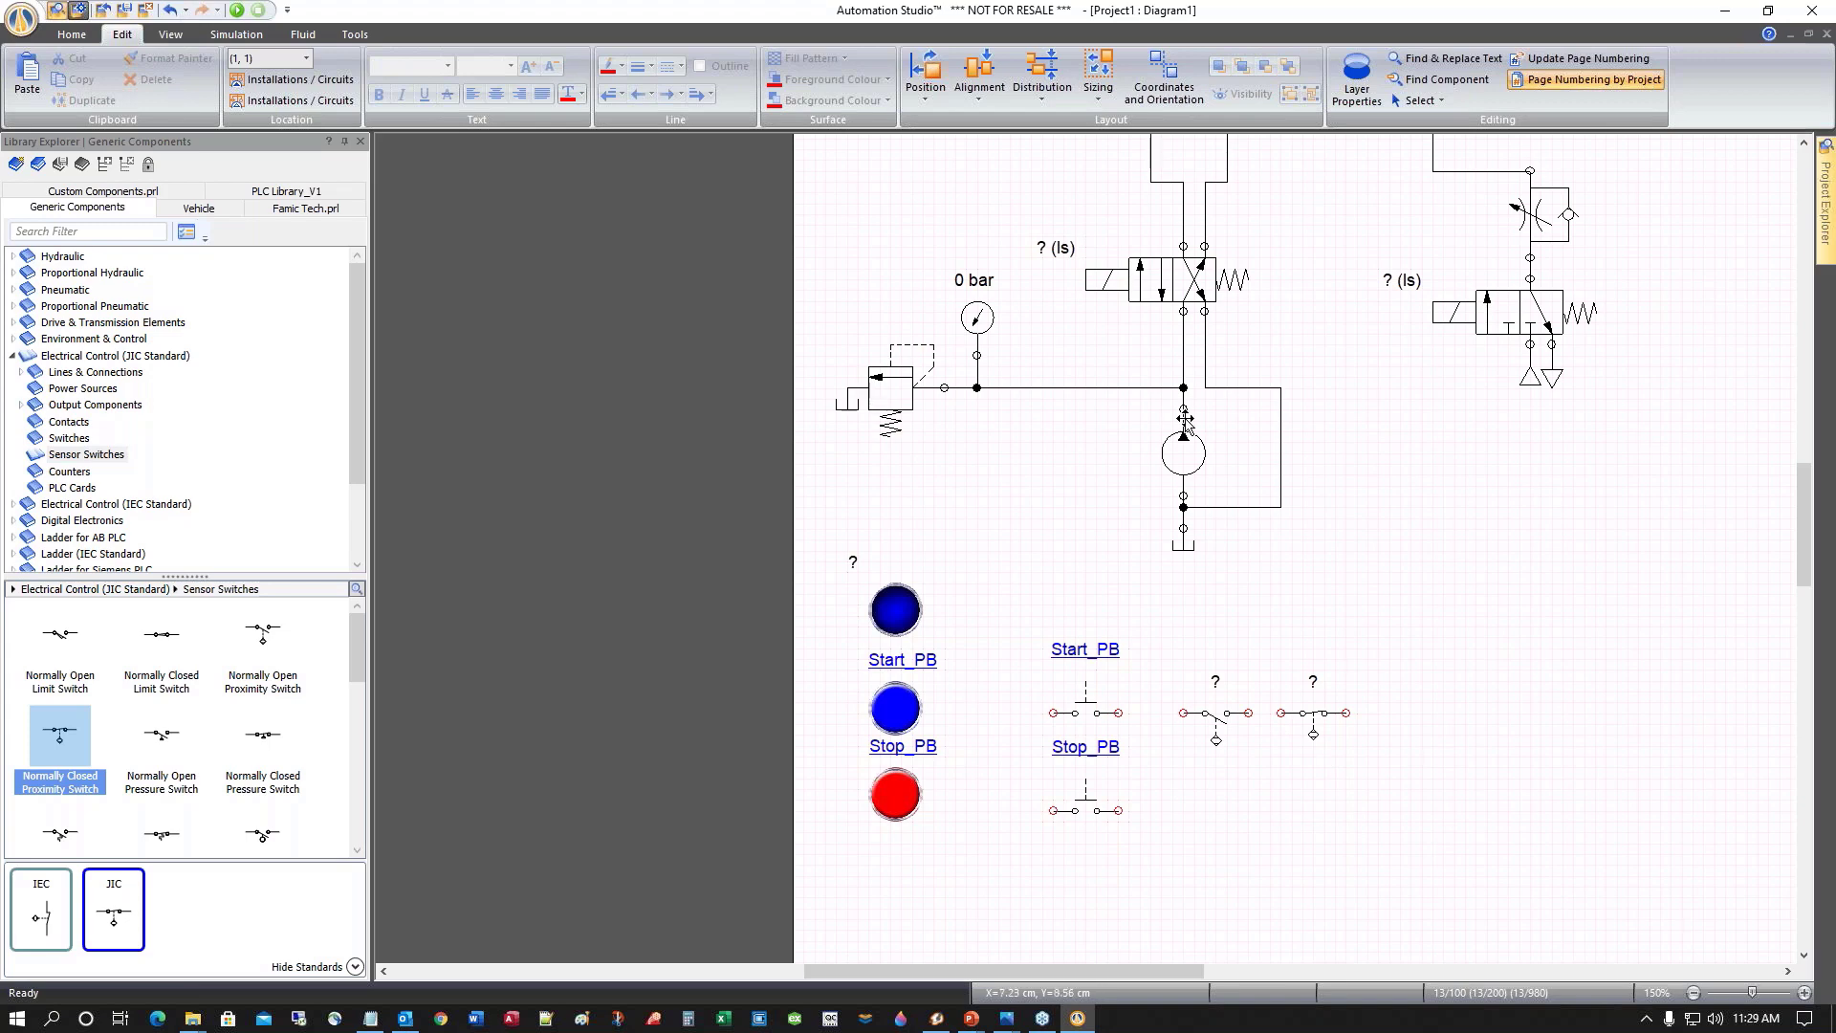
Duplicate the pair of normally open and normally closed proximity switches three times, stacking the copies below the original row
scroll(1520, 741, up, 1)
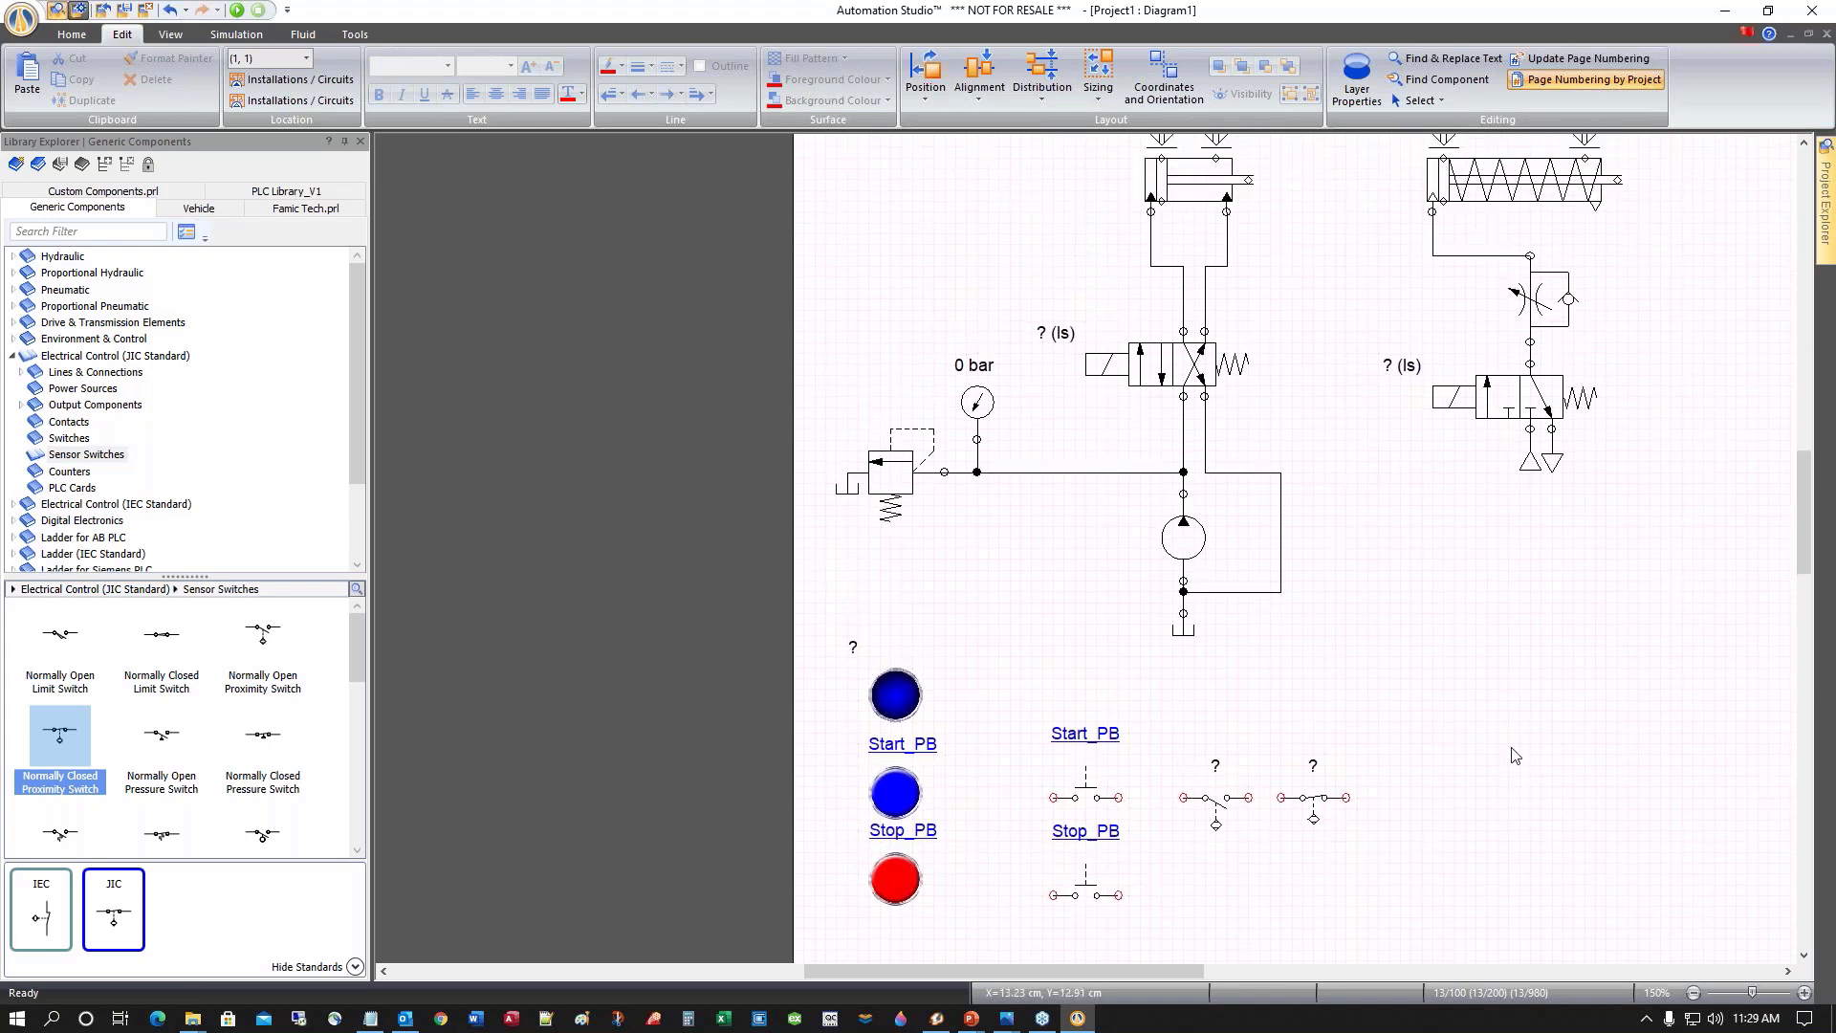
scroll(1463, 748, down, 1)
drag(1299, 674, 1397, 818)
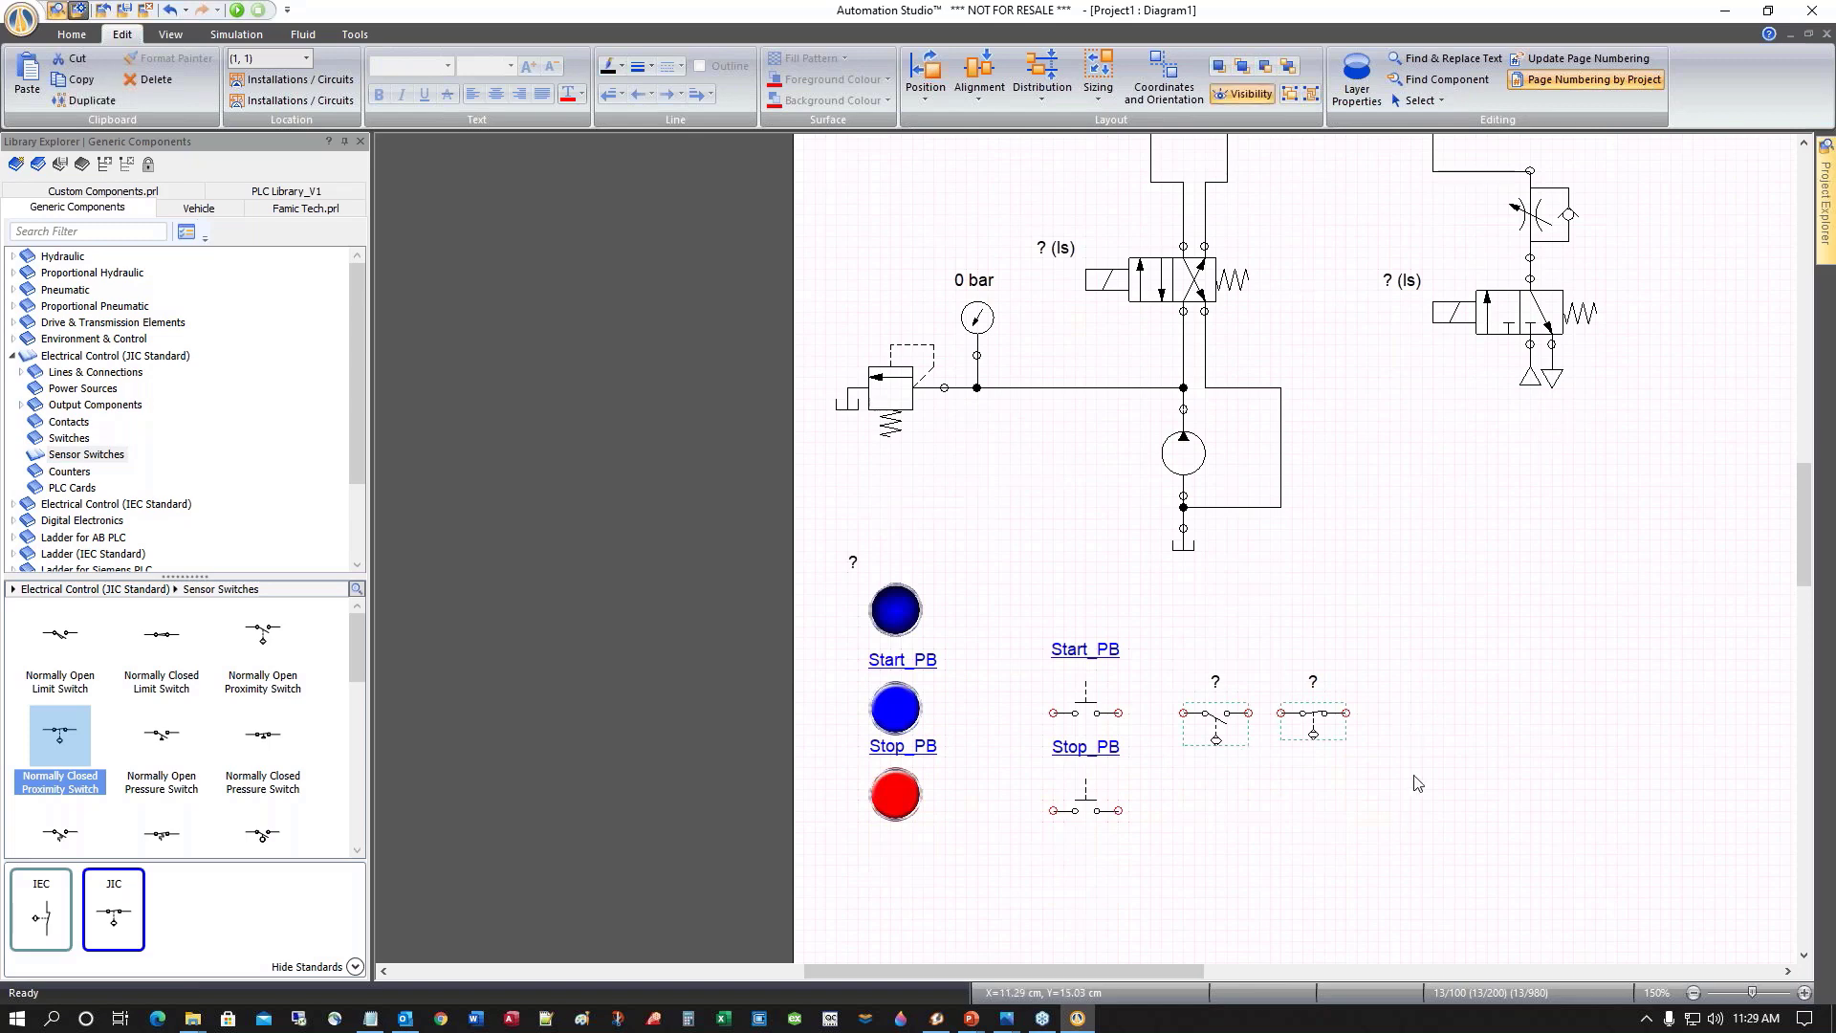
right_click(1307, 722)
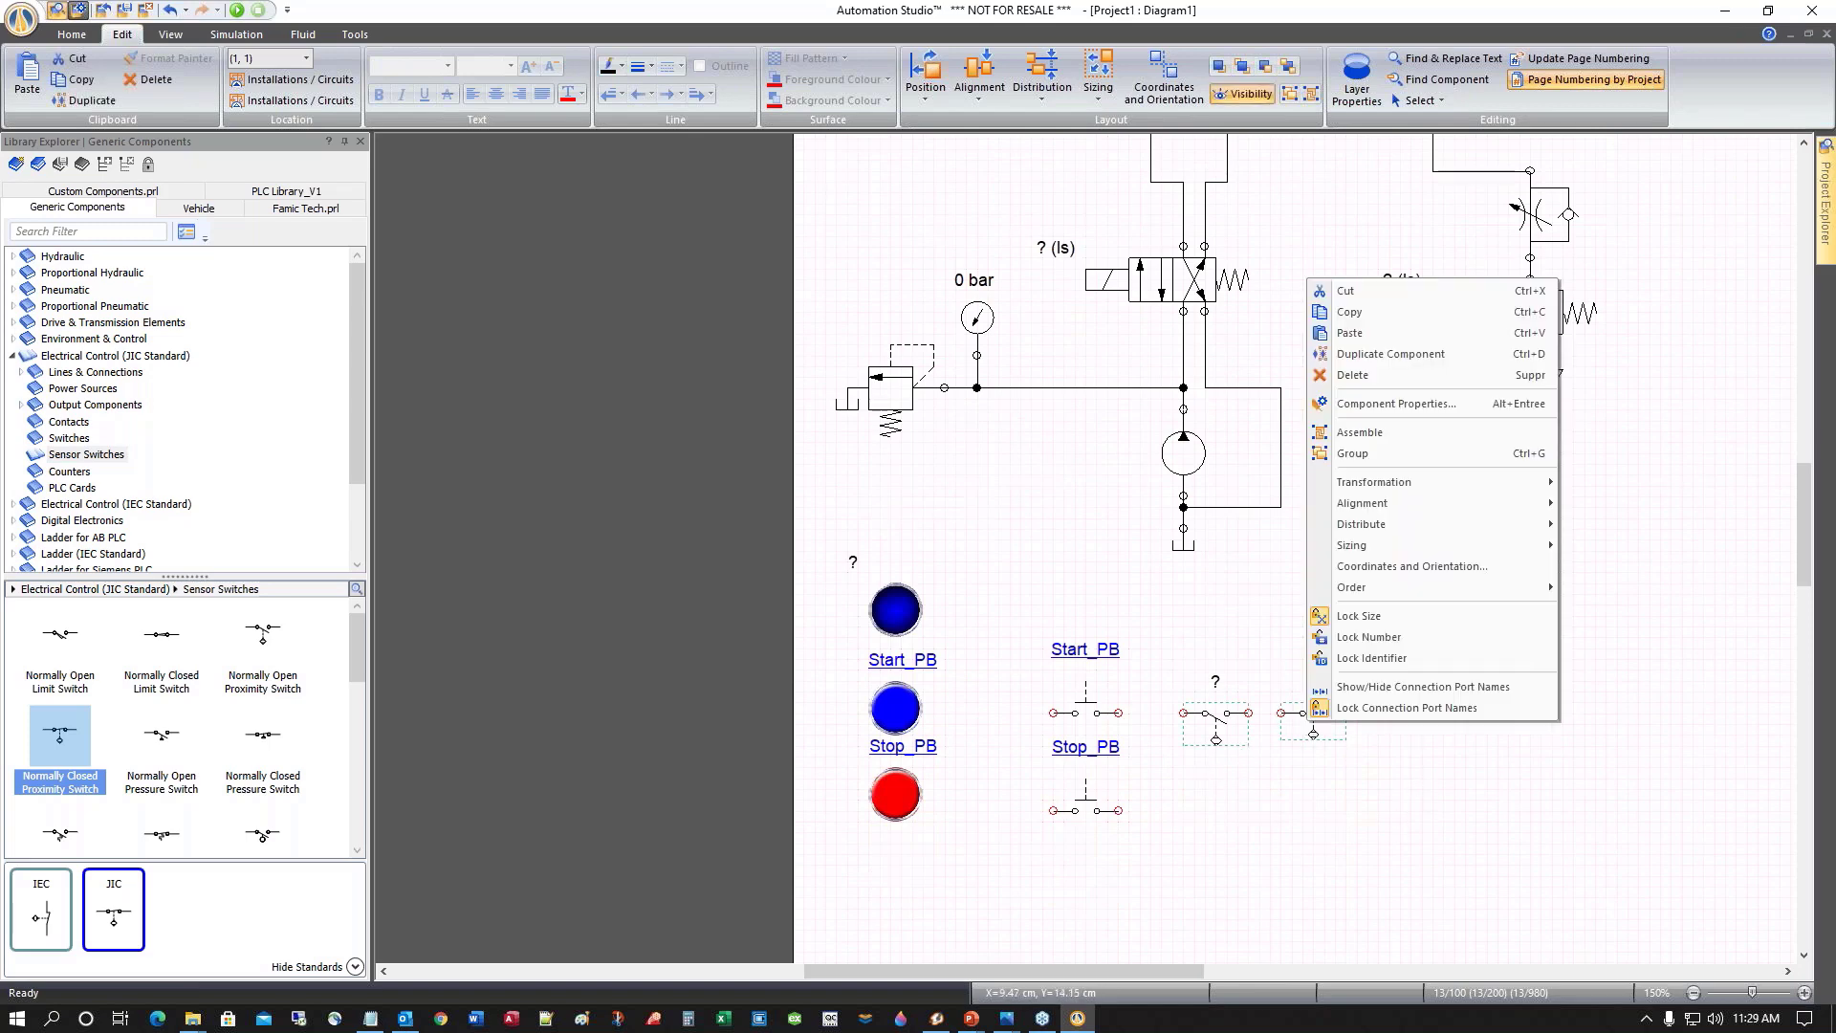
click(1389, 354)
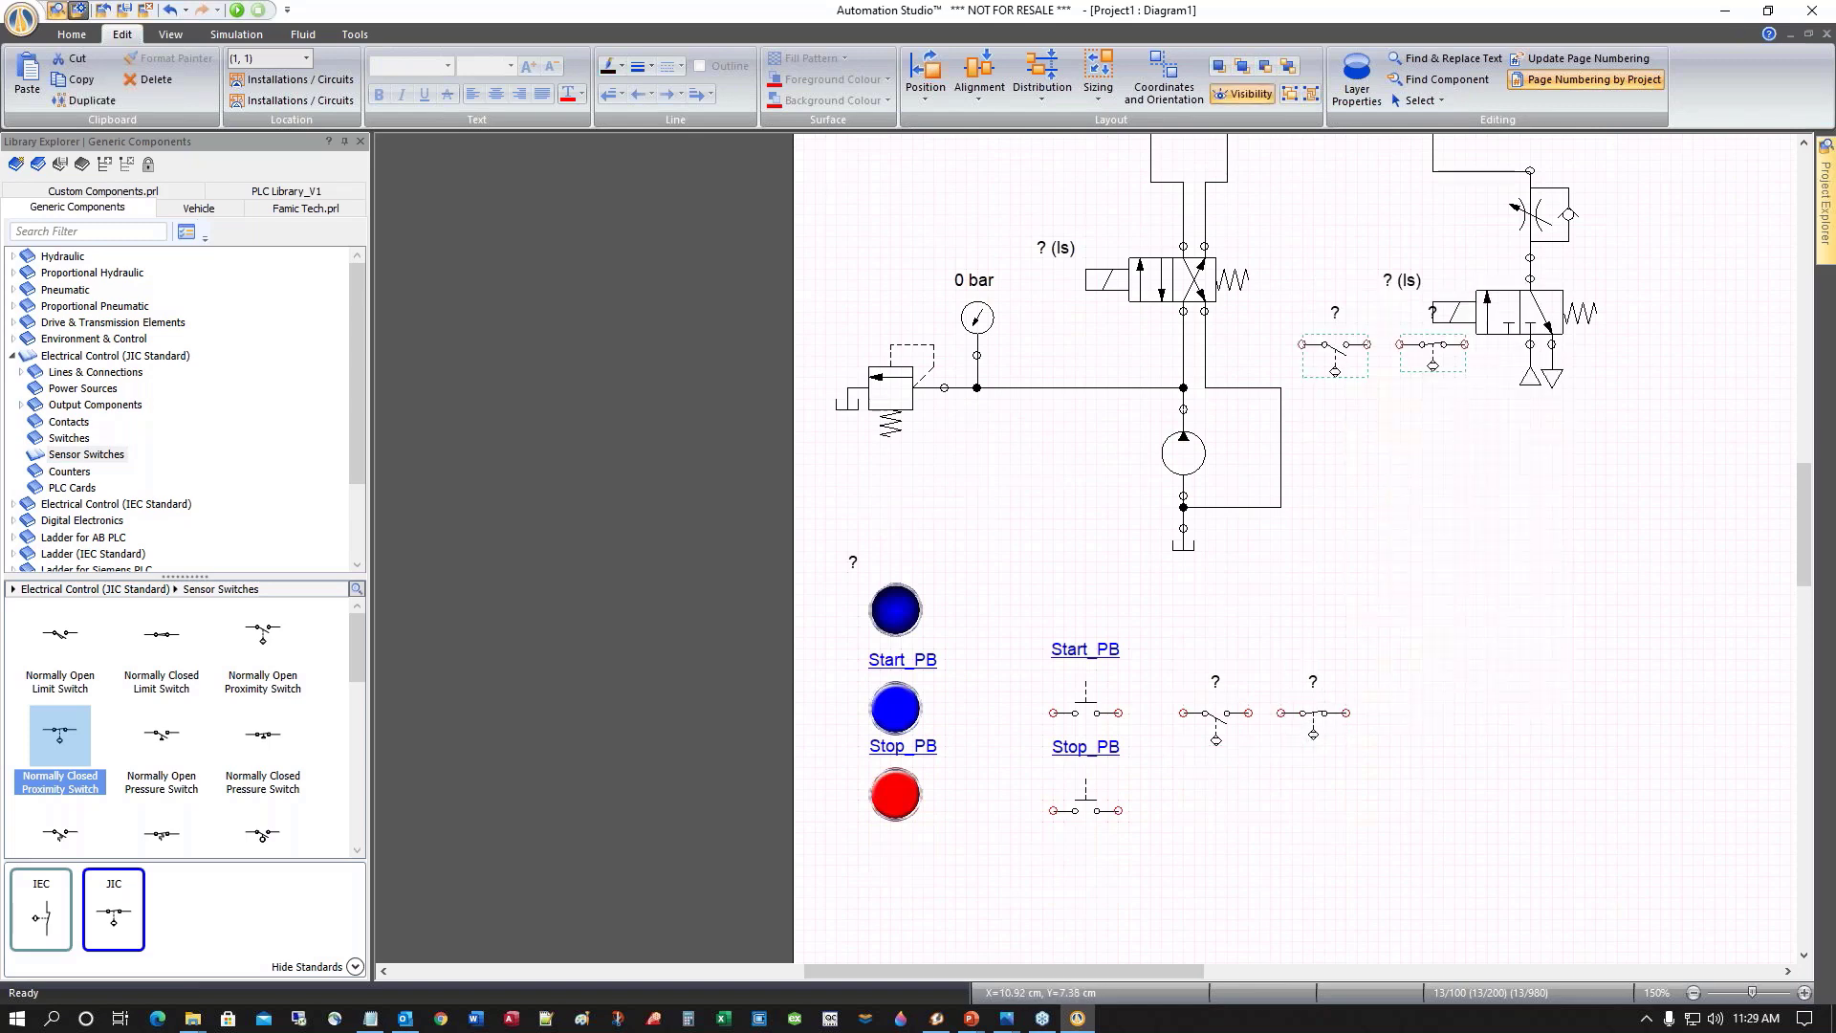
drag(1346, 356, 1234, 785)
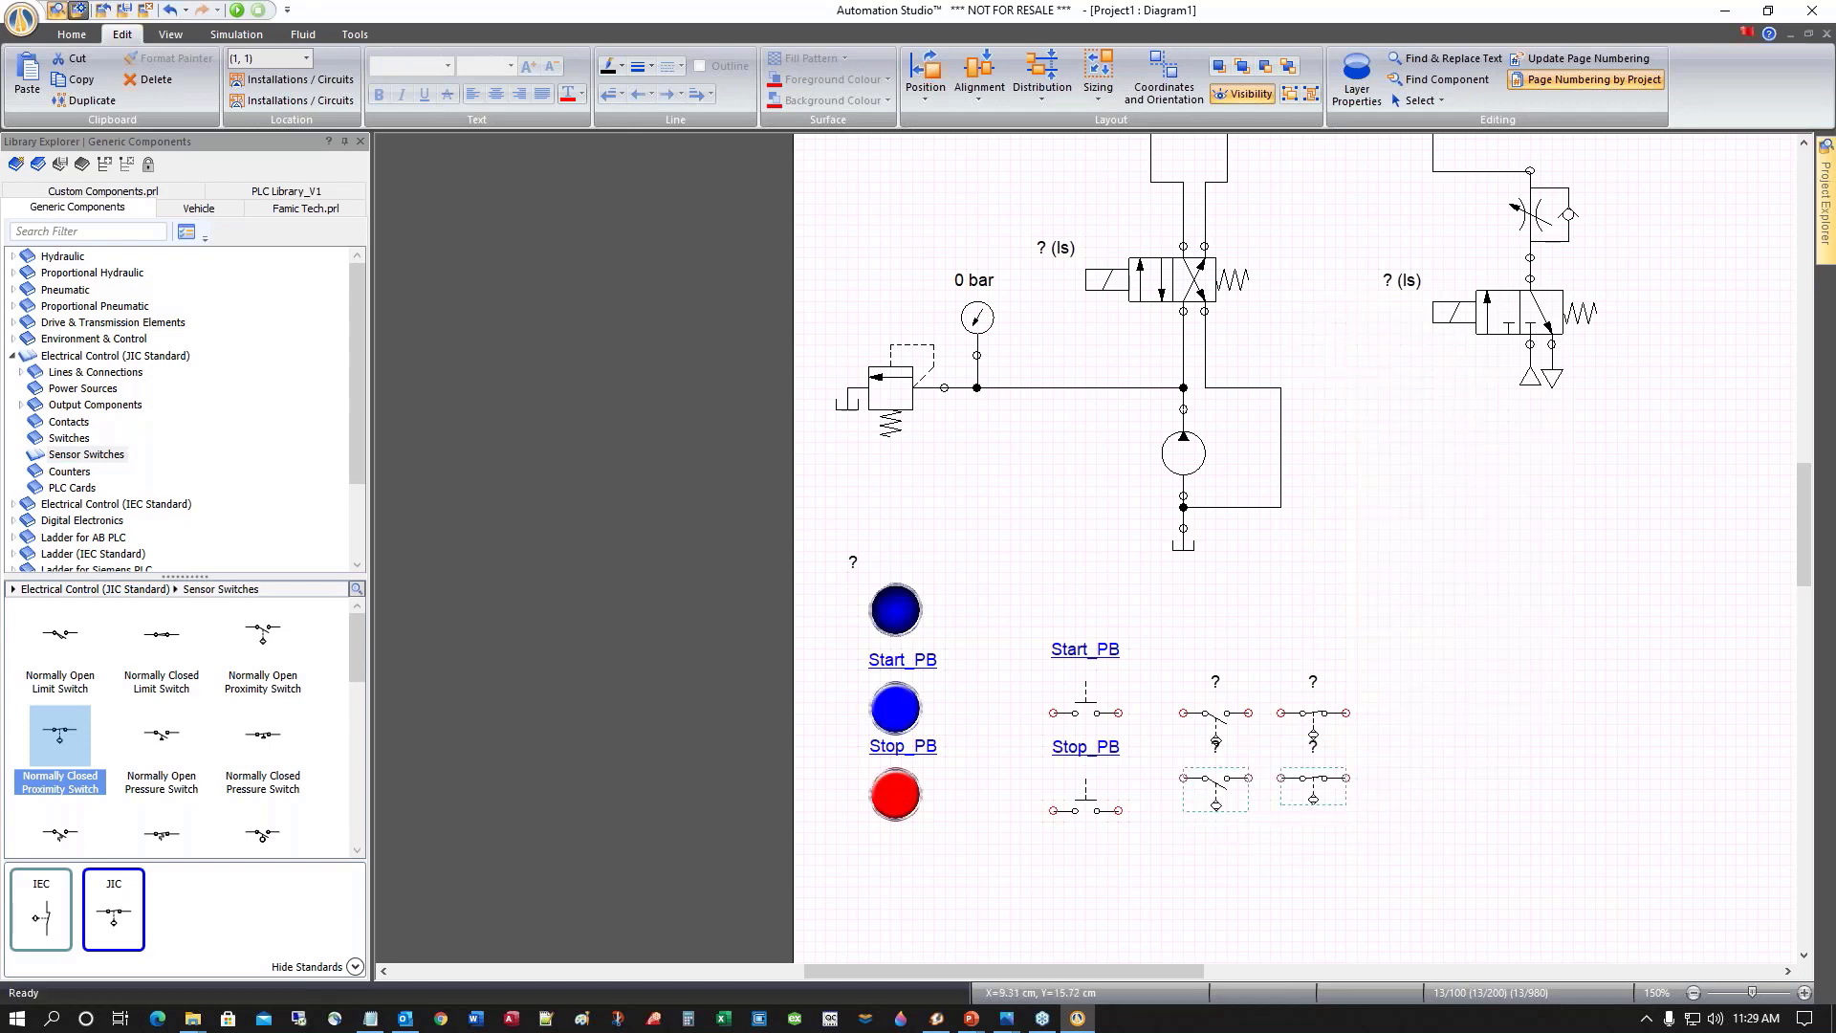
right_click(1323, 798)
click(1410, 432)
drag(1344, 401, 1216, 852)
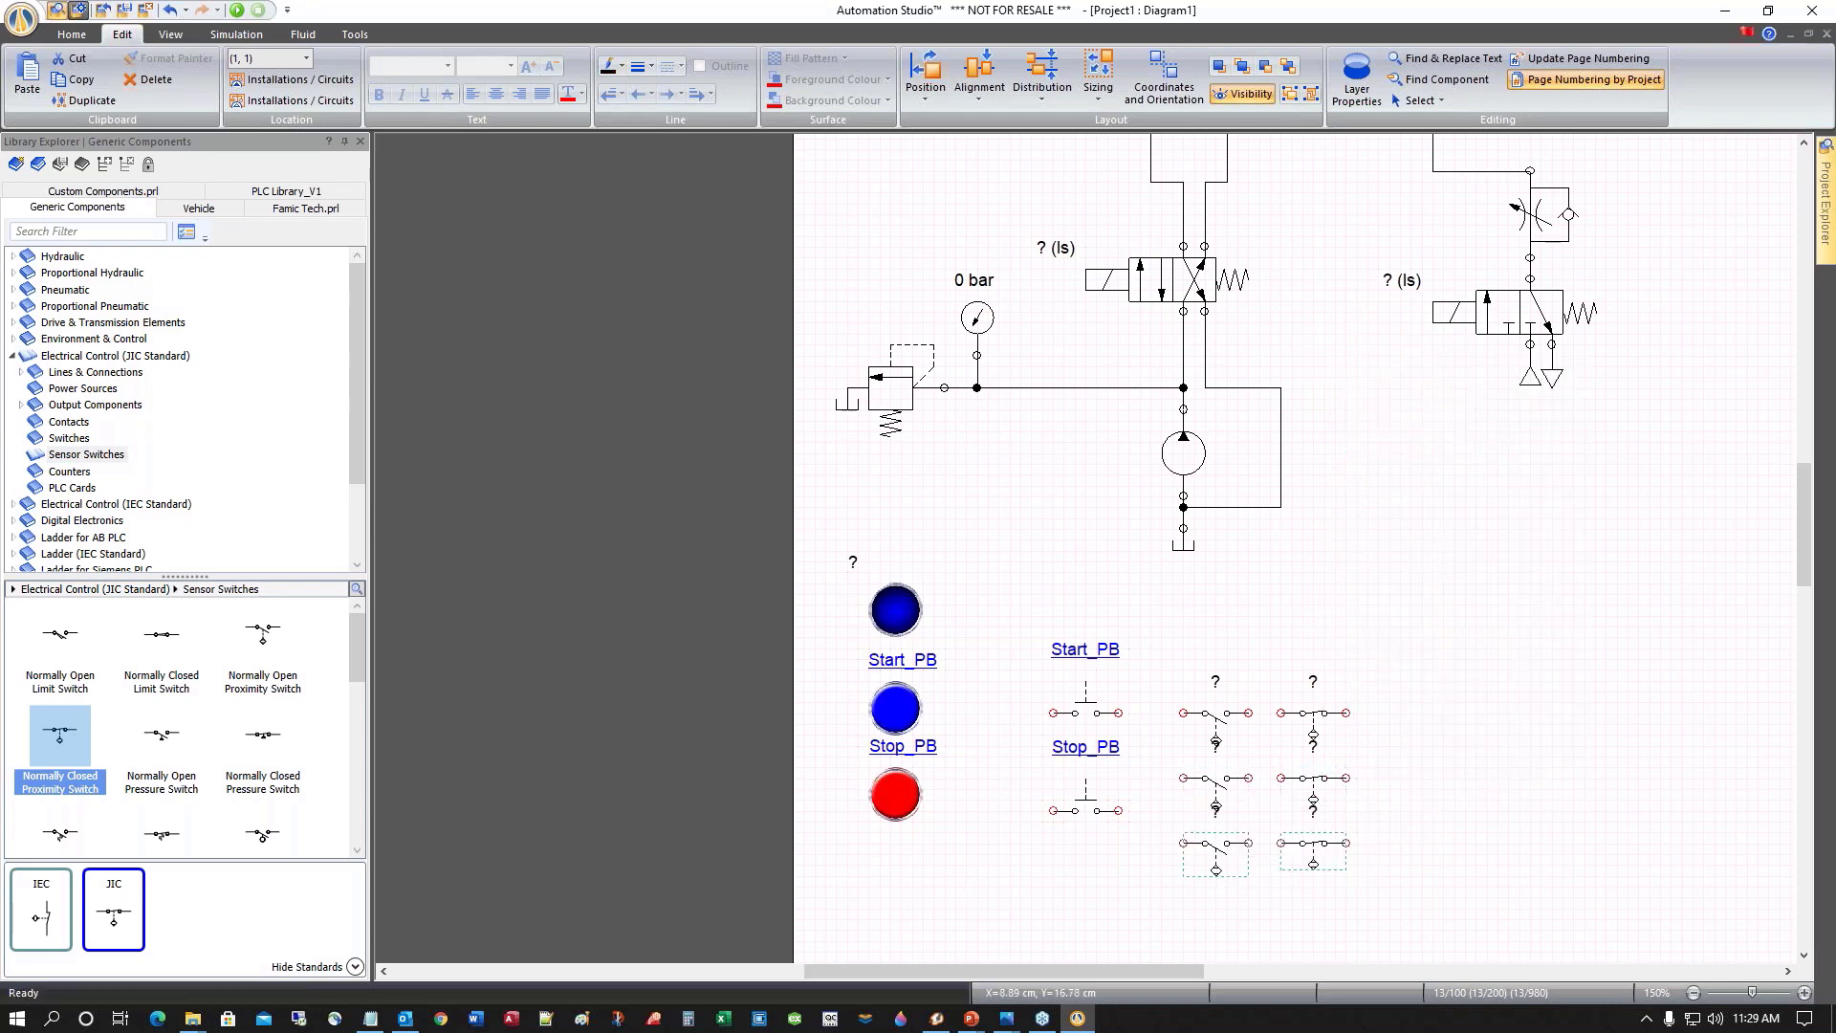
right_click(1310, 858)
click(1397, 493)
drag(1352, 497, 1224, 932)
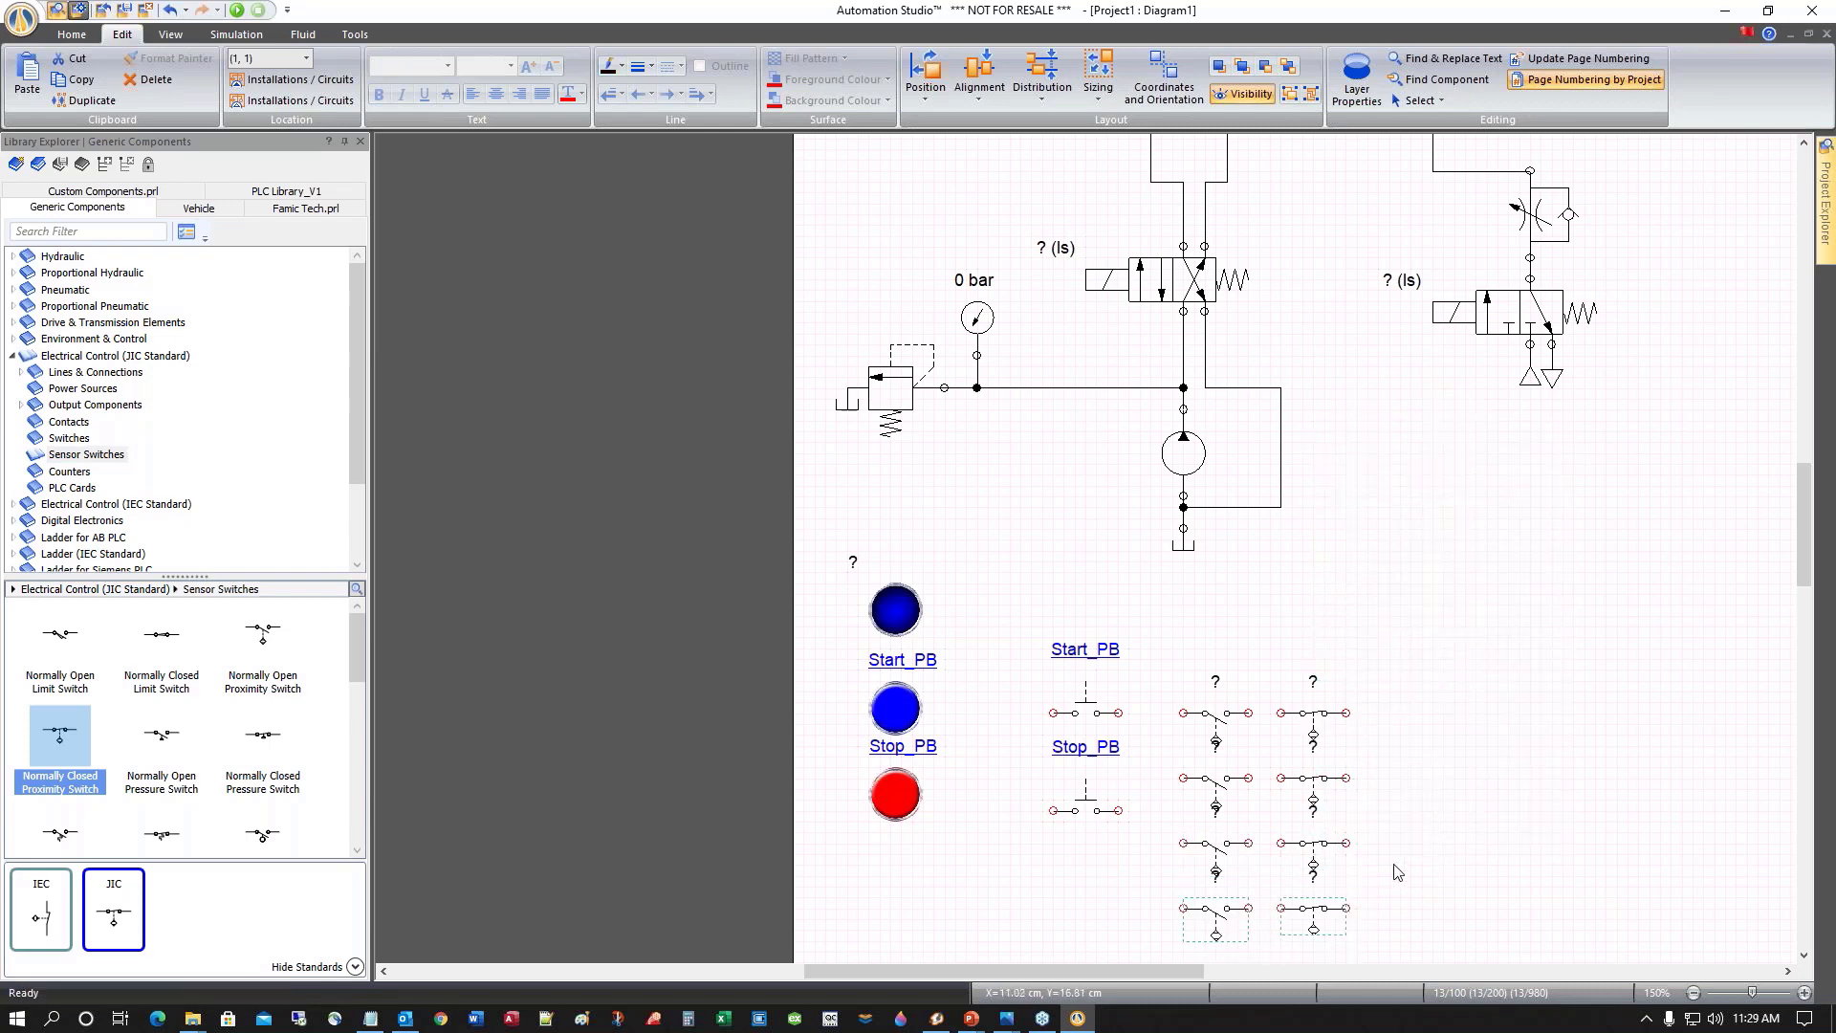
Filter the compatible variables by alias "a" and associate the first-row normally open proximity switch with the a0 sensor variable
scroll(1398, 867, down, 3)
scroll(1406, 851, down, 3)
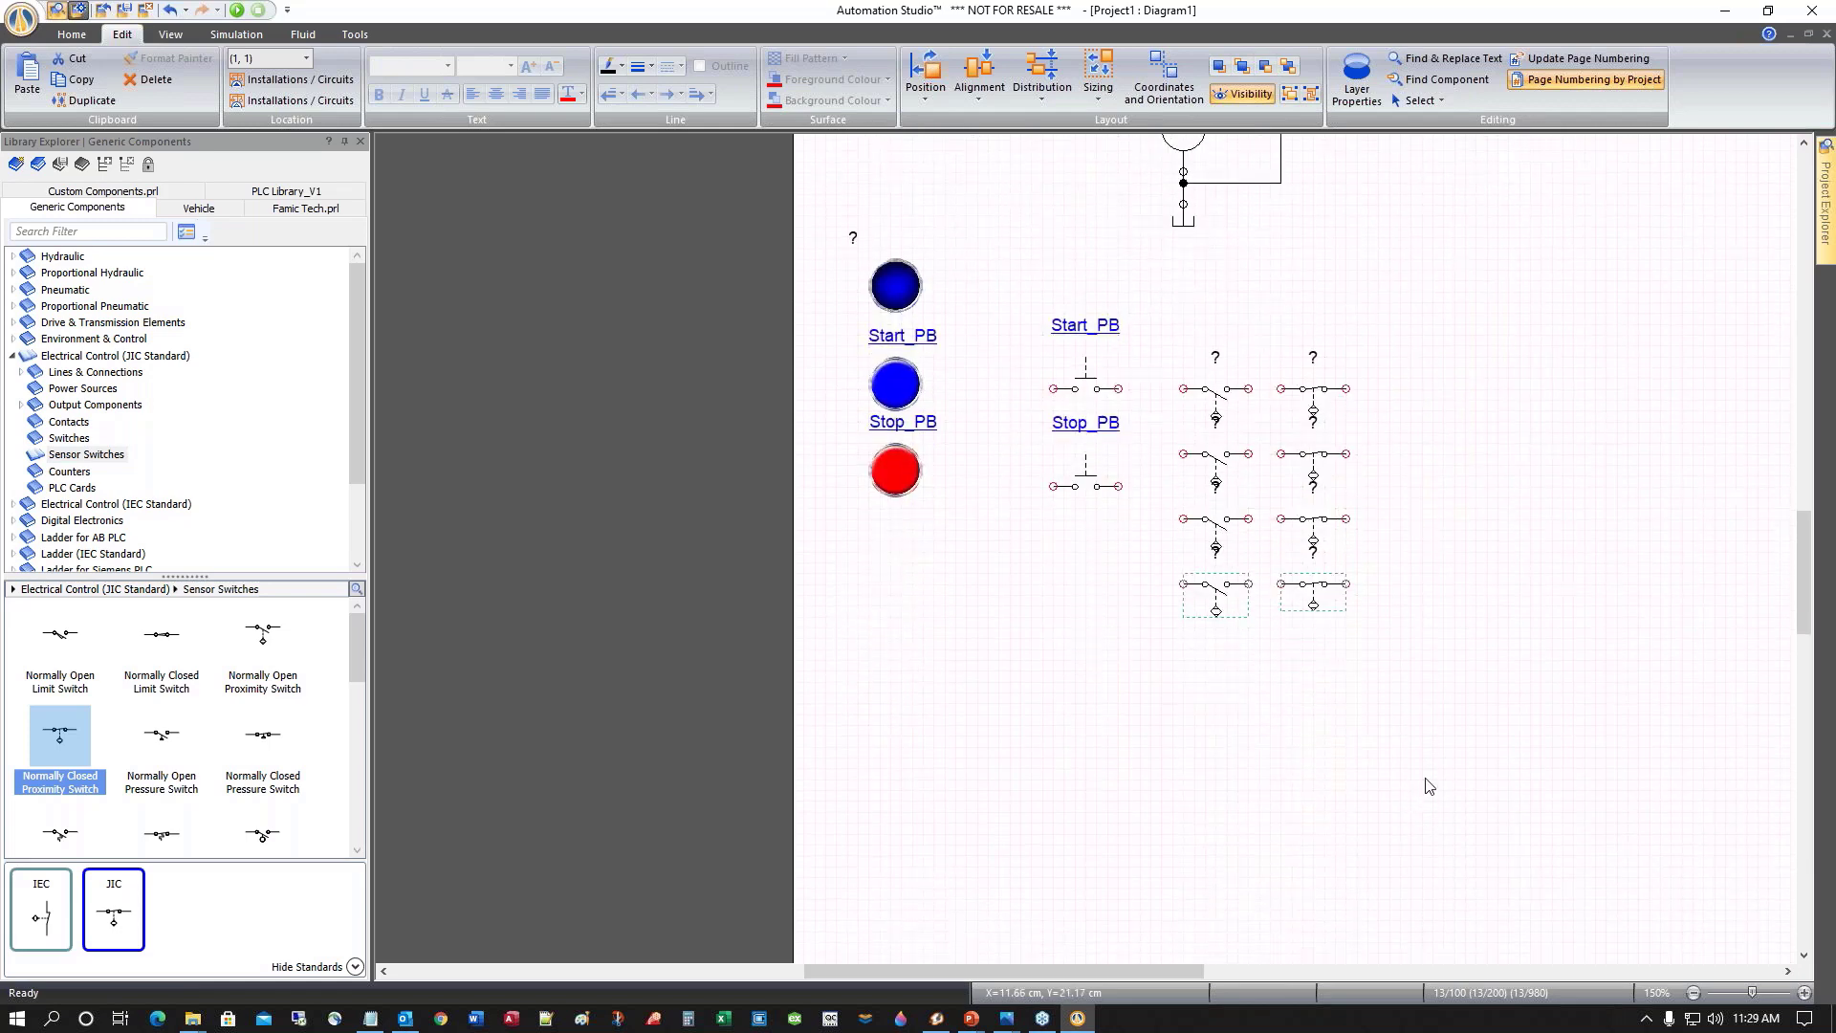
scroll(1460, 671, up, 3)
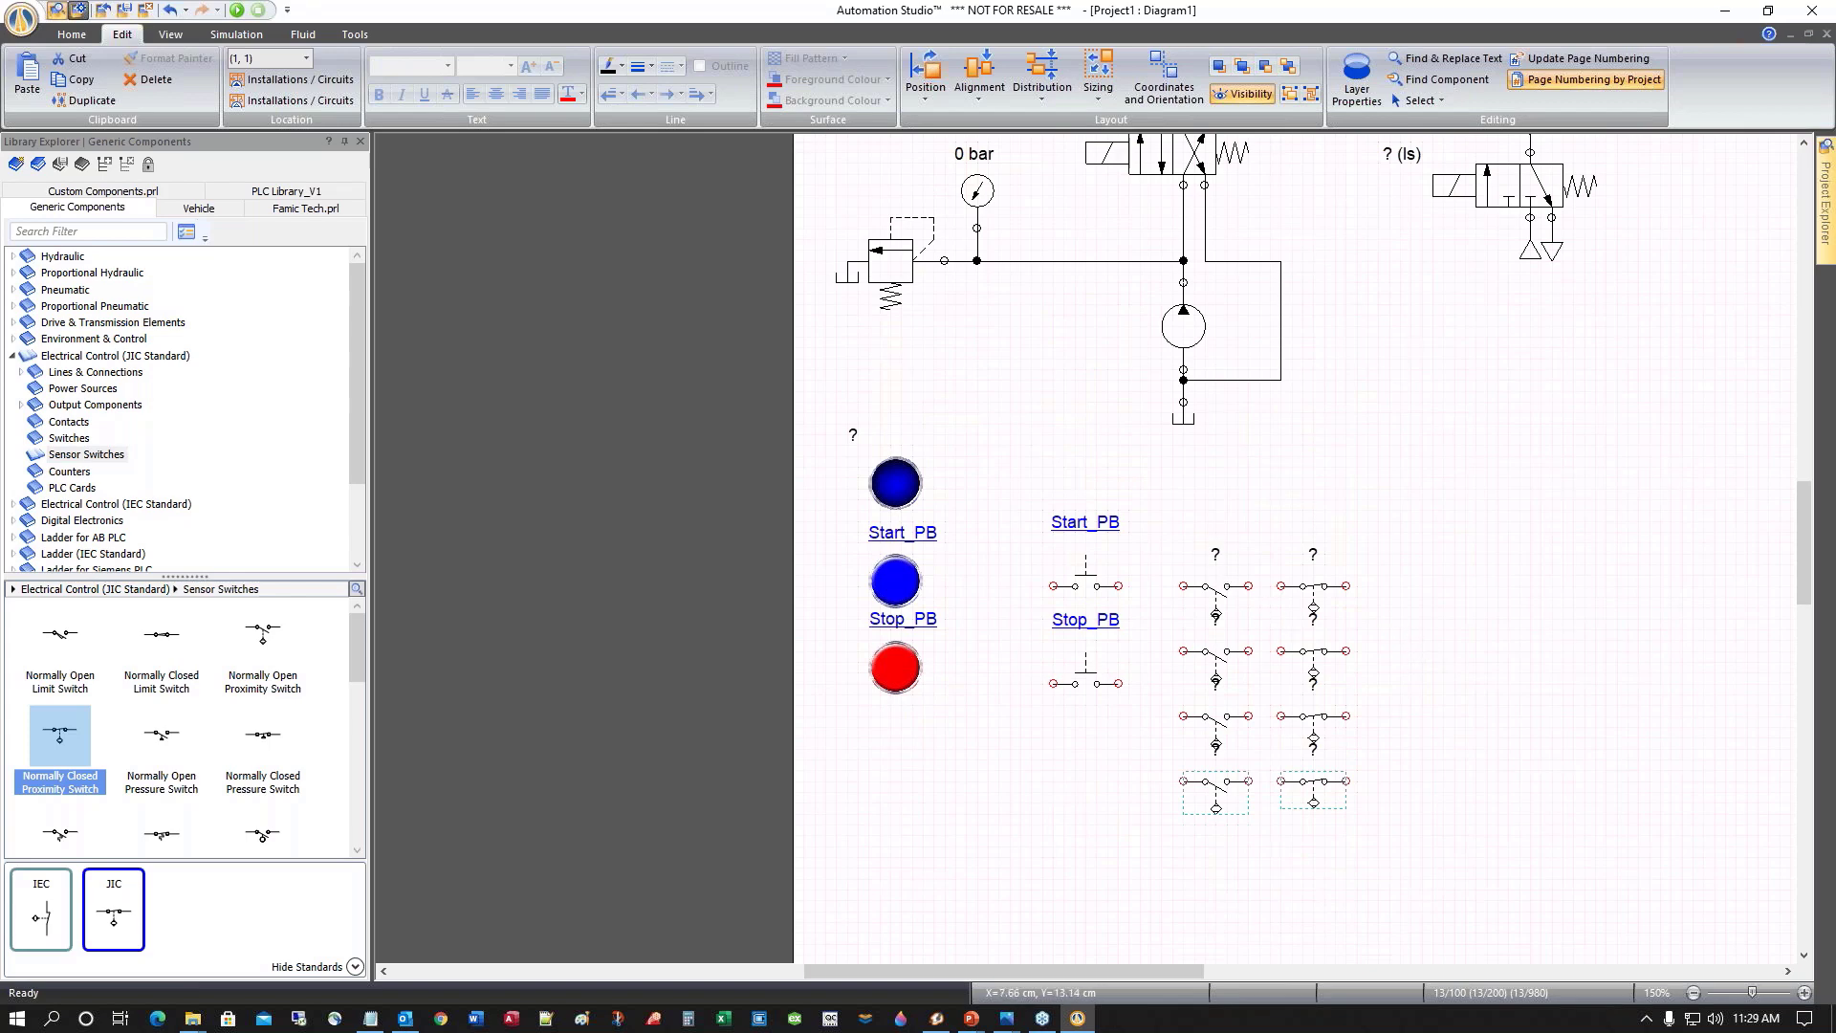
scroll(1341, 517, up, 2)
scroll(1341, 517, up, 3)
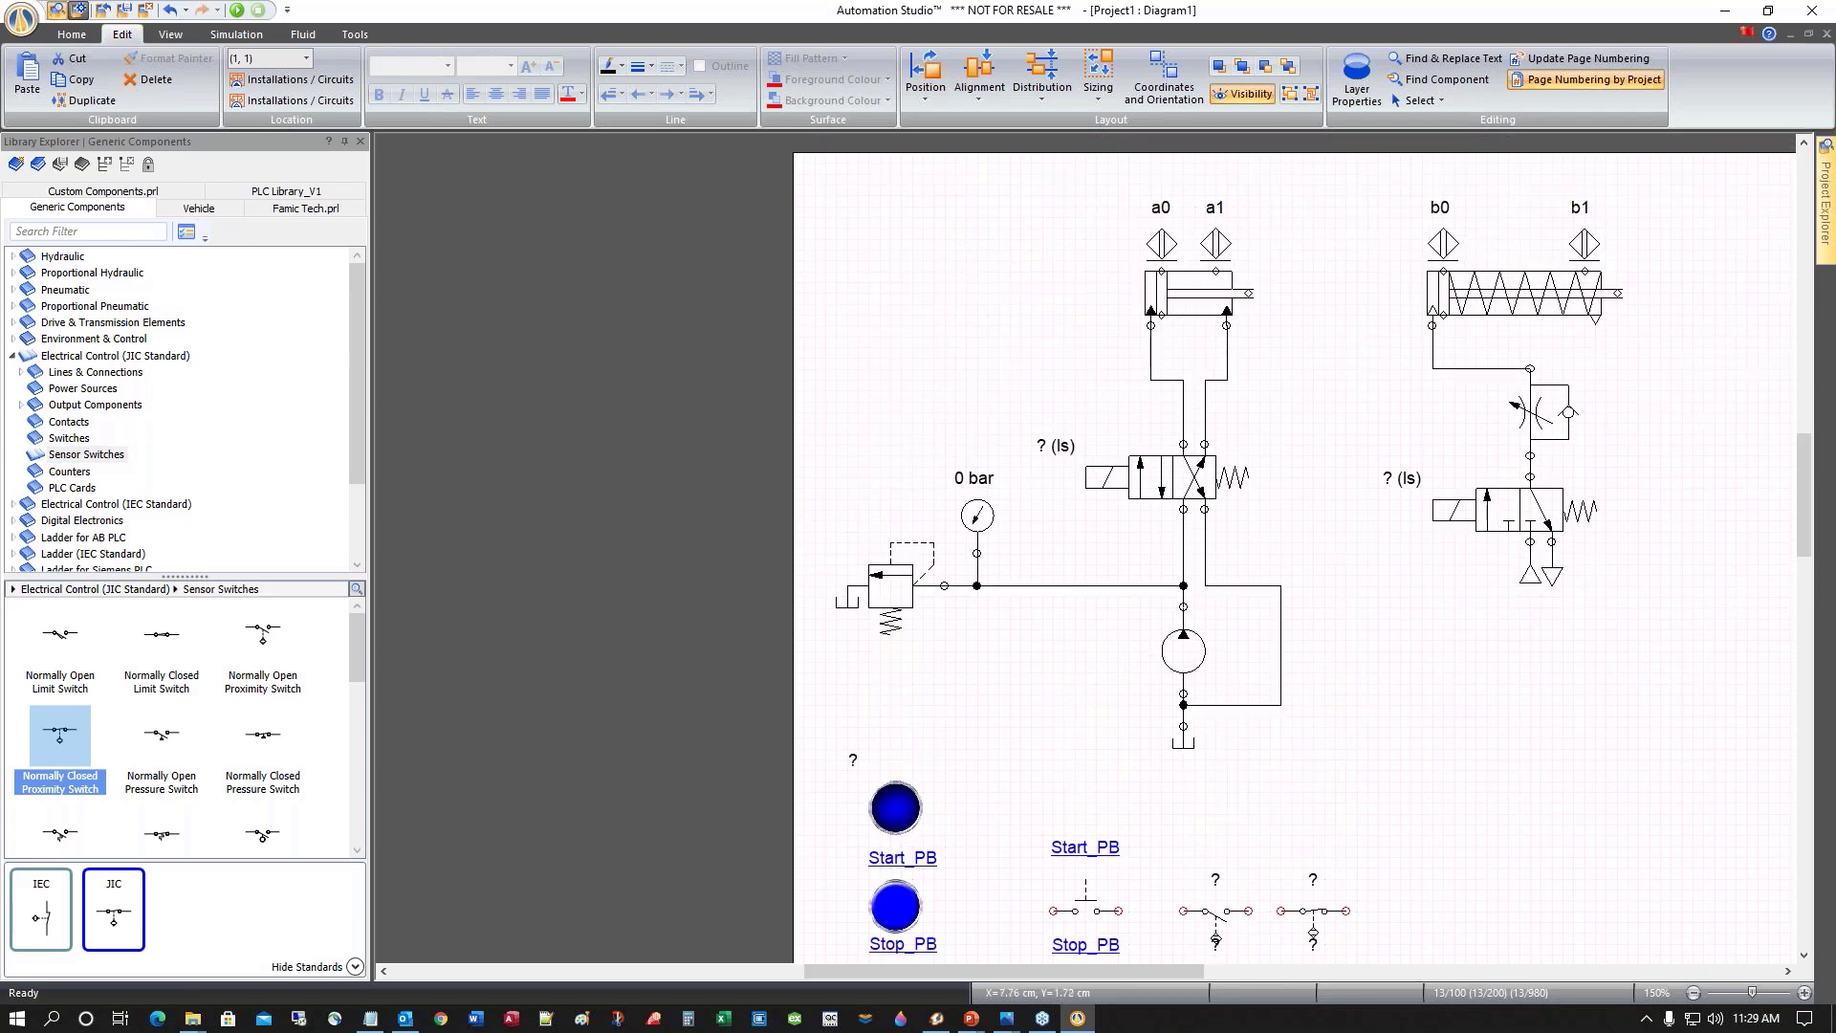
scroll(1381, 748, down, 1)
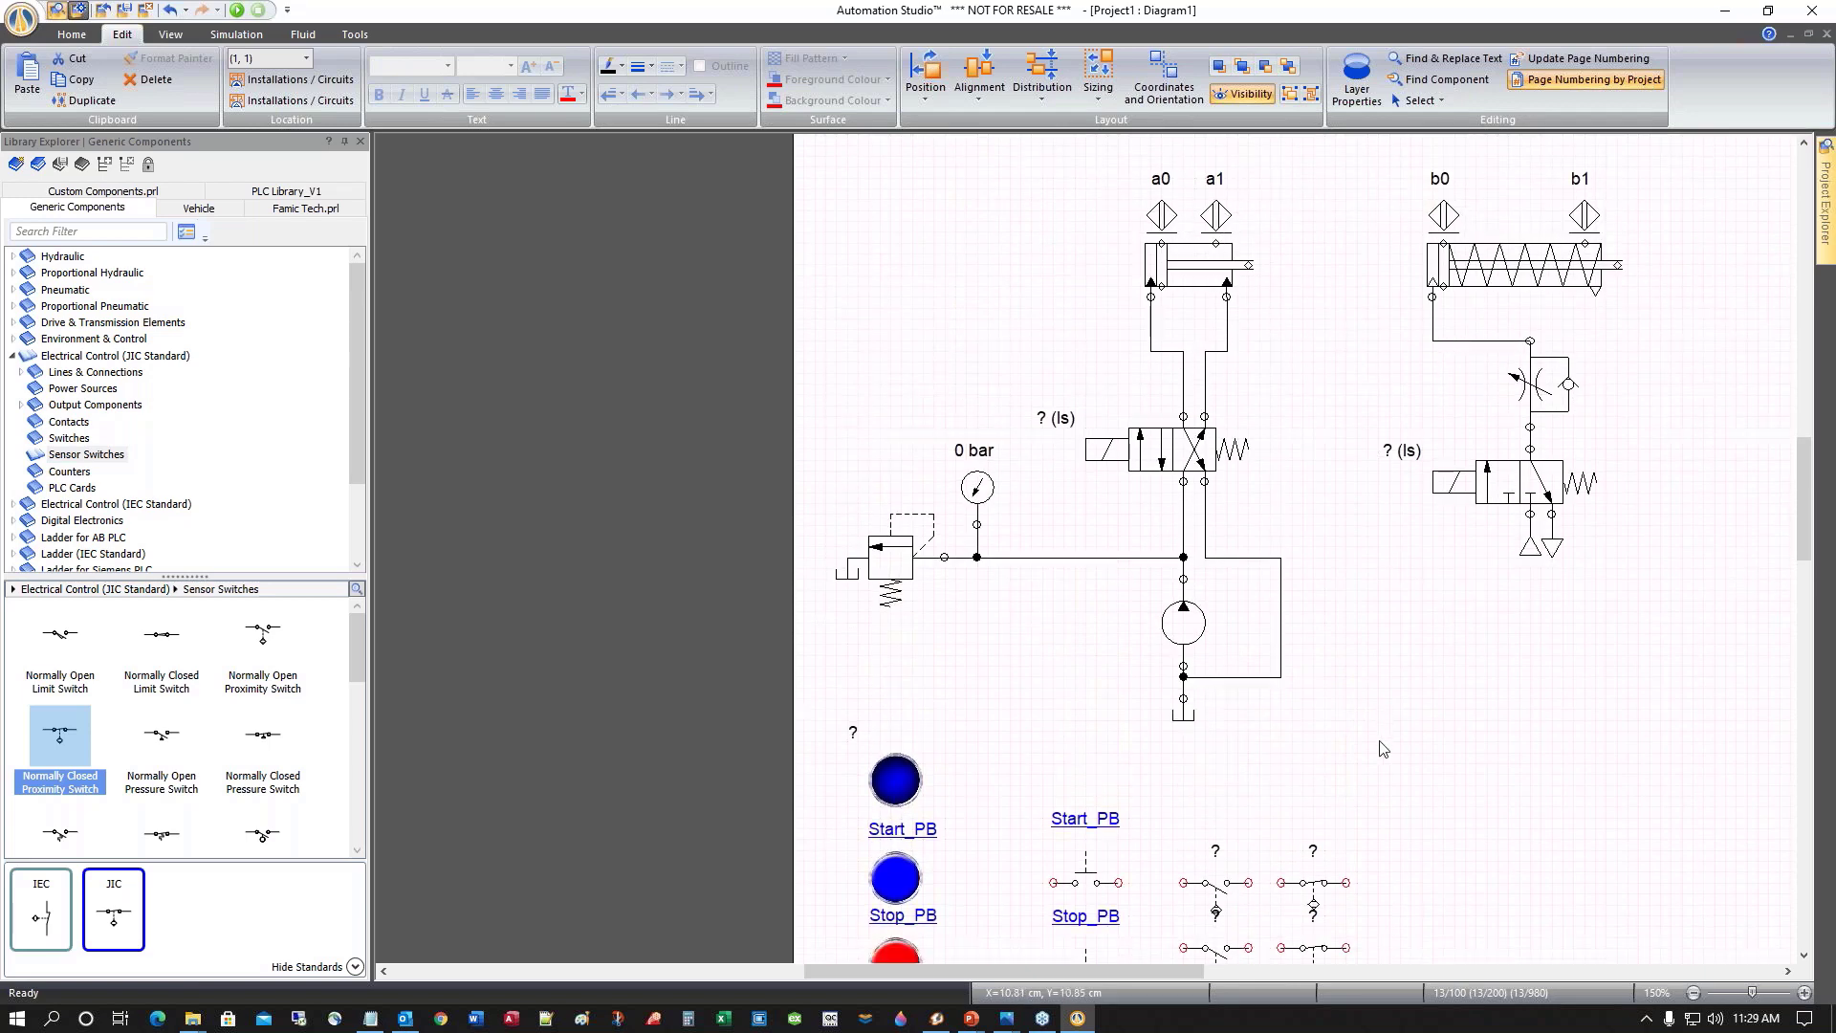
scroll(1387, 741, down, 3)
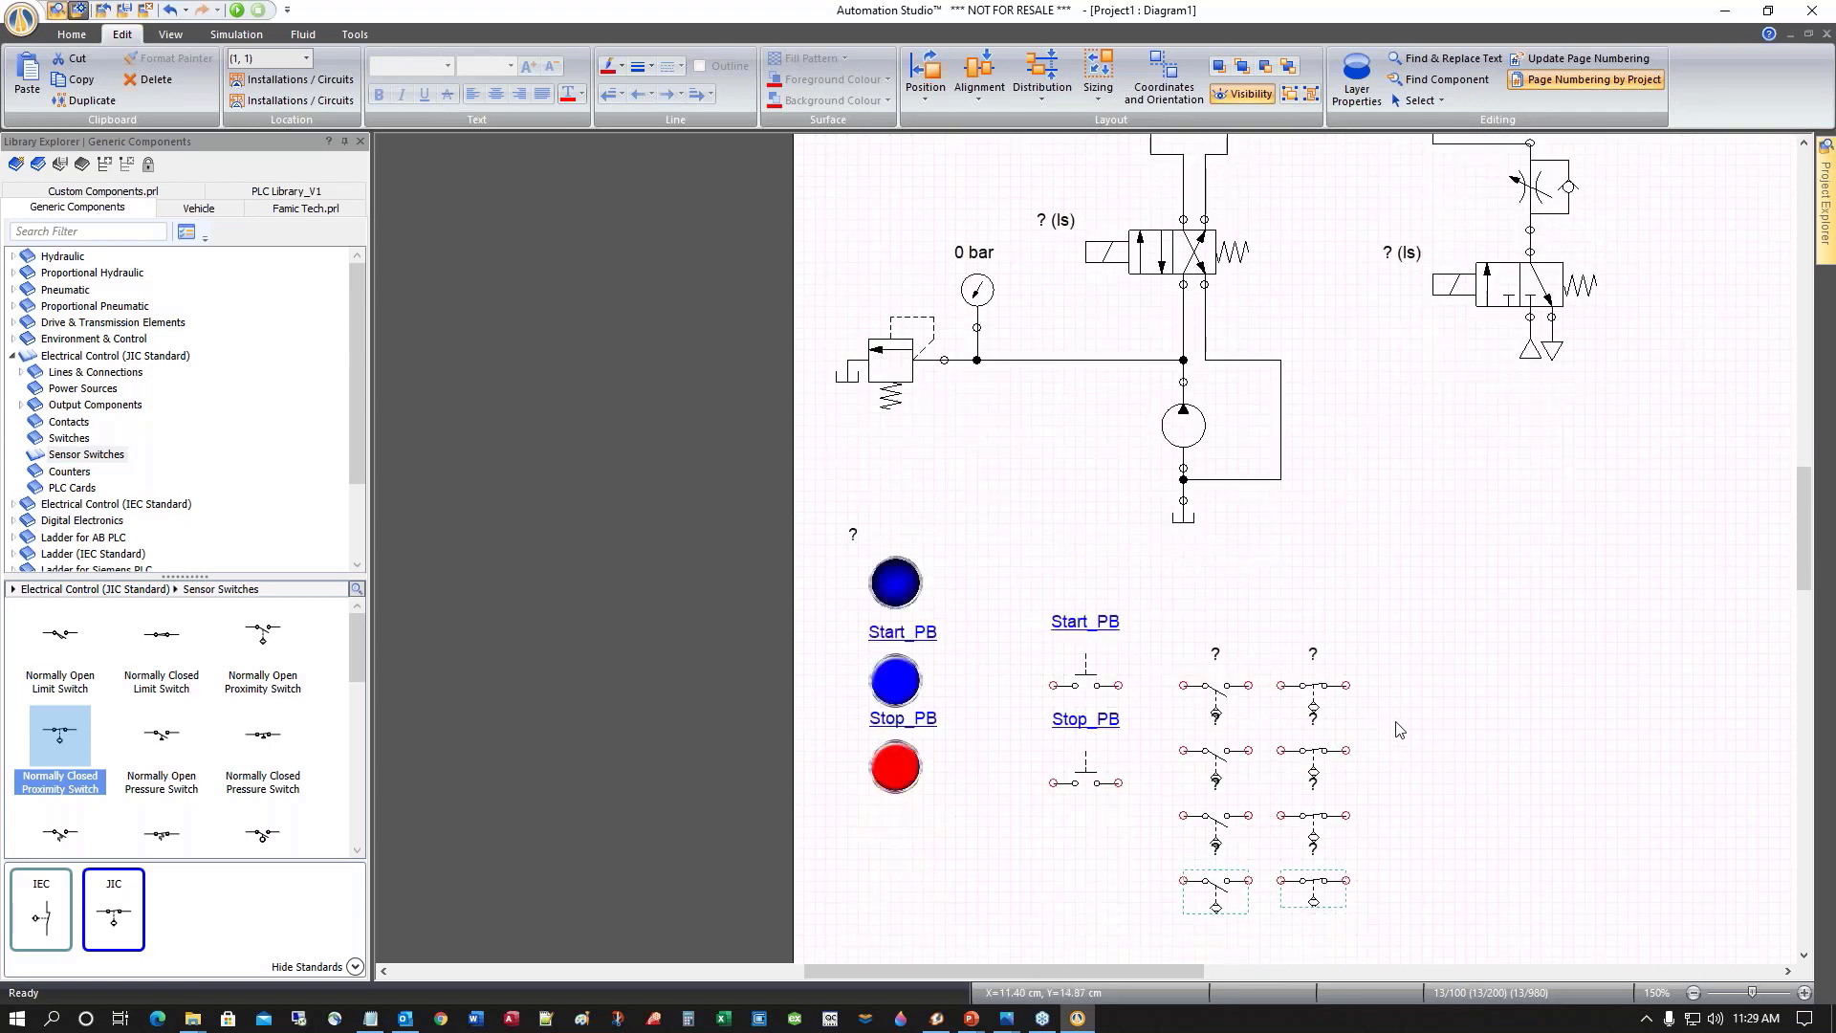
double_click(1210, 651)
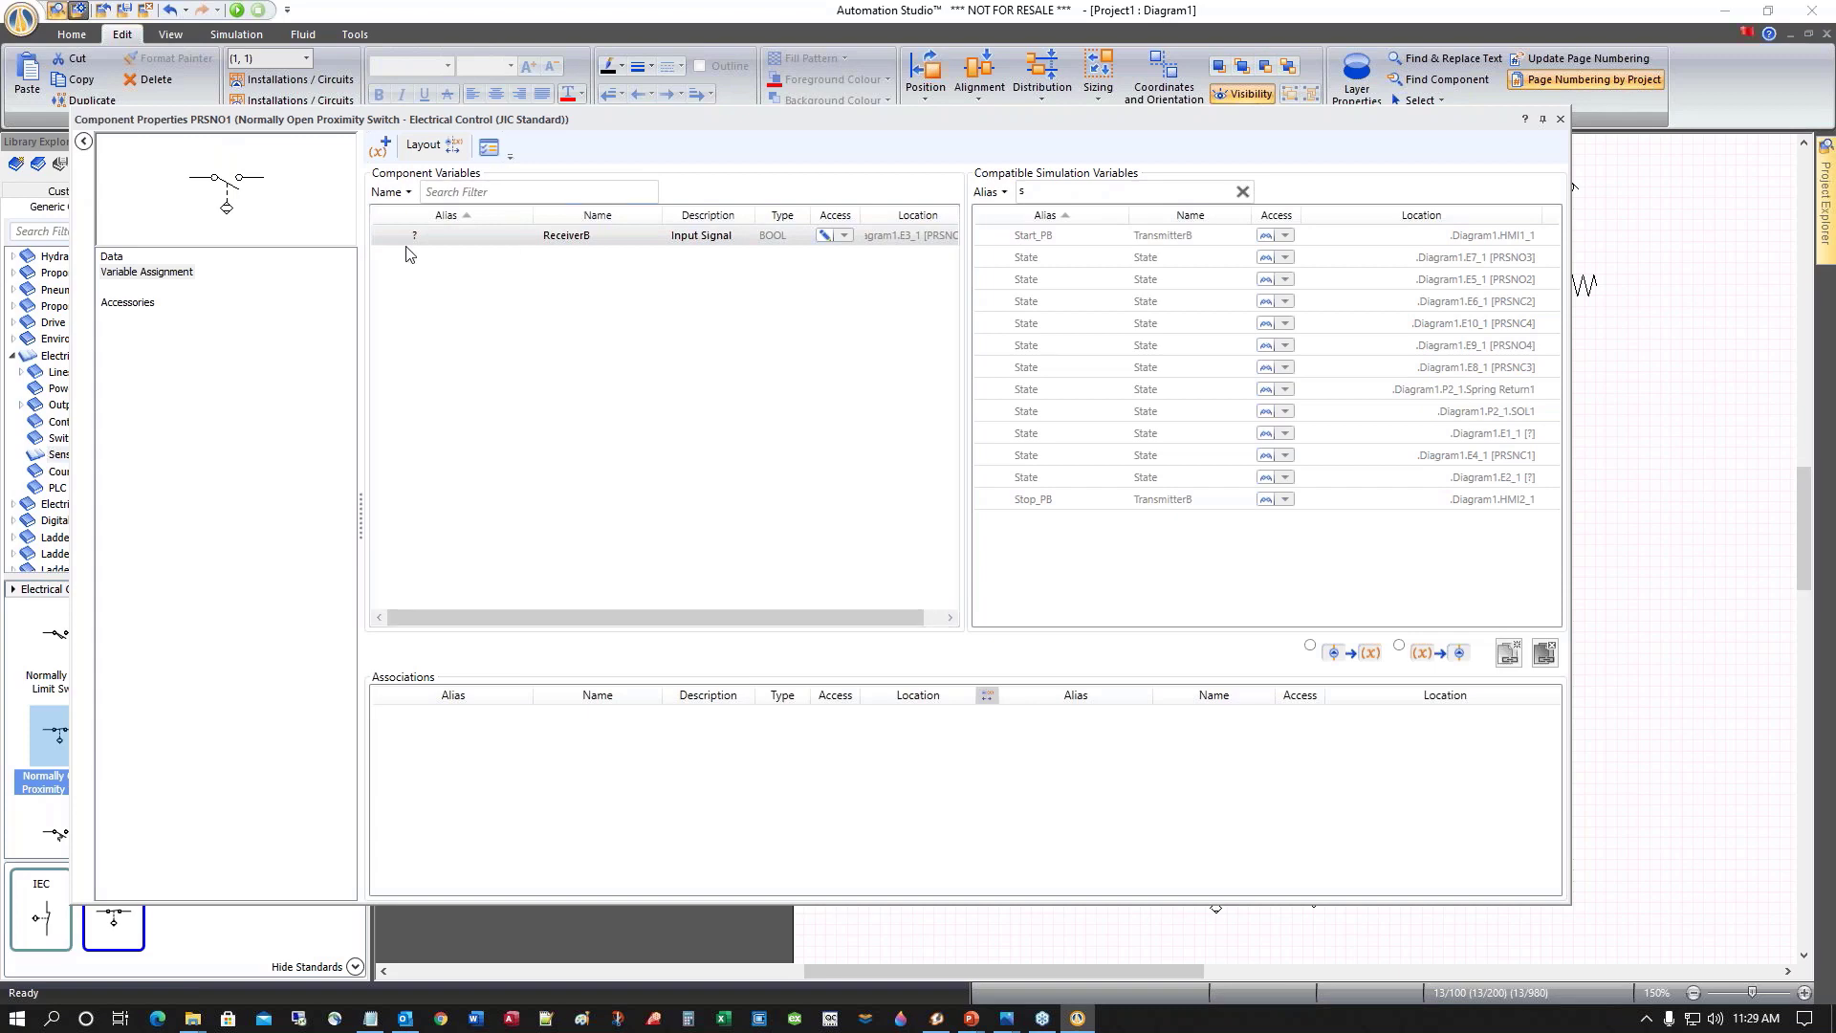
text(a)
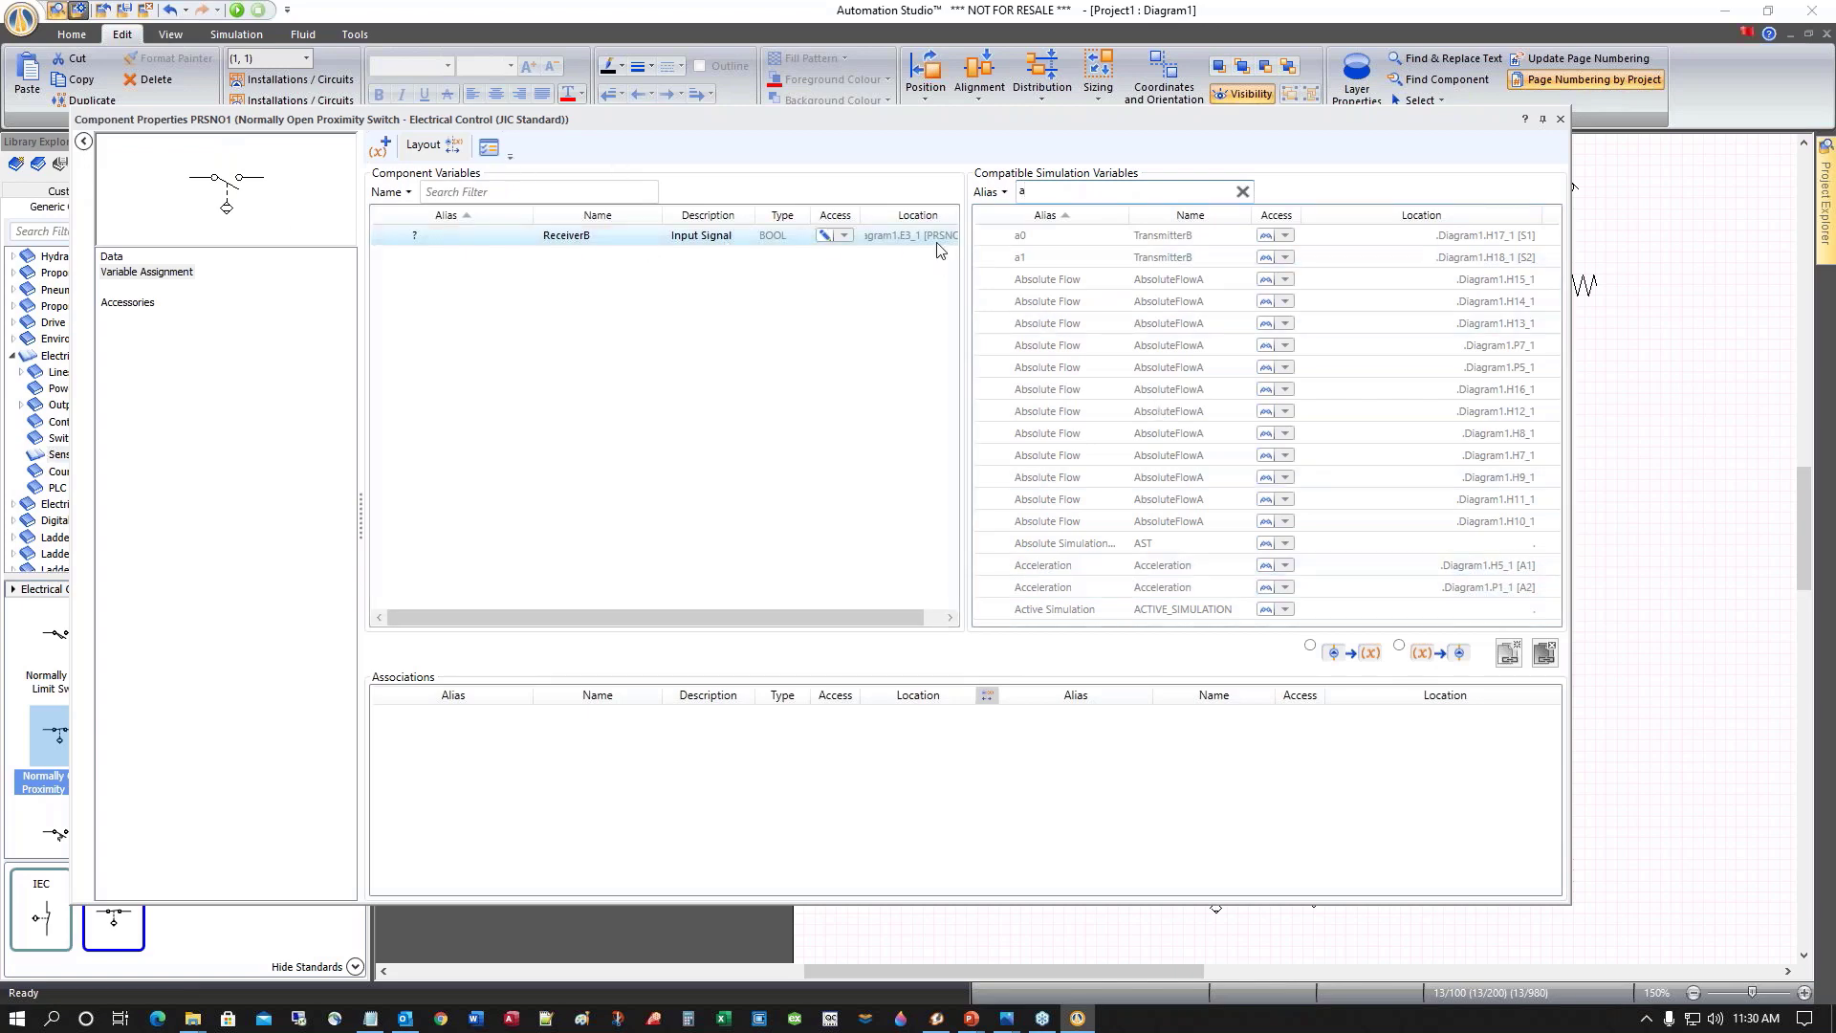
double_click(1024, 239)
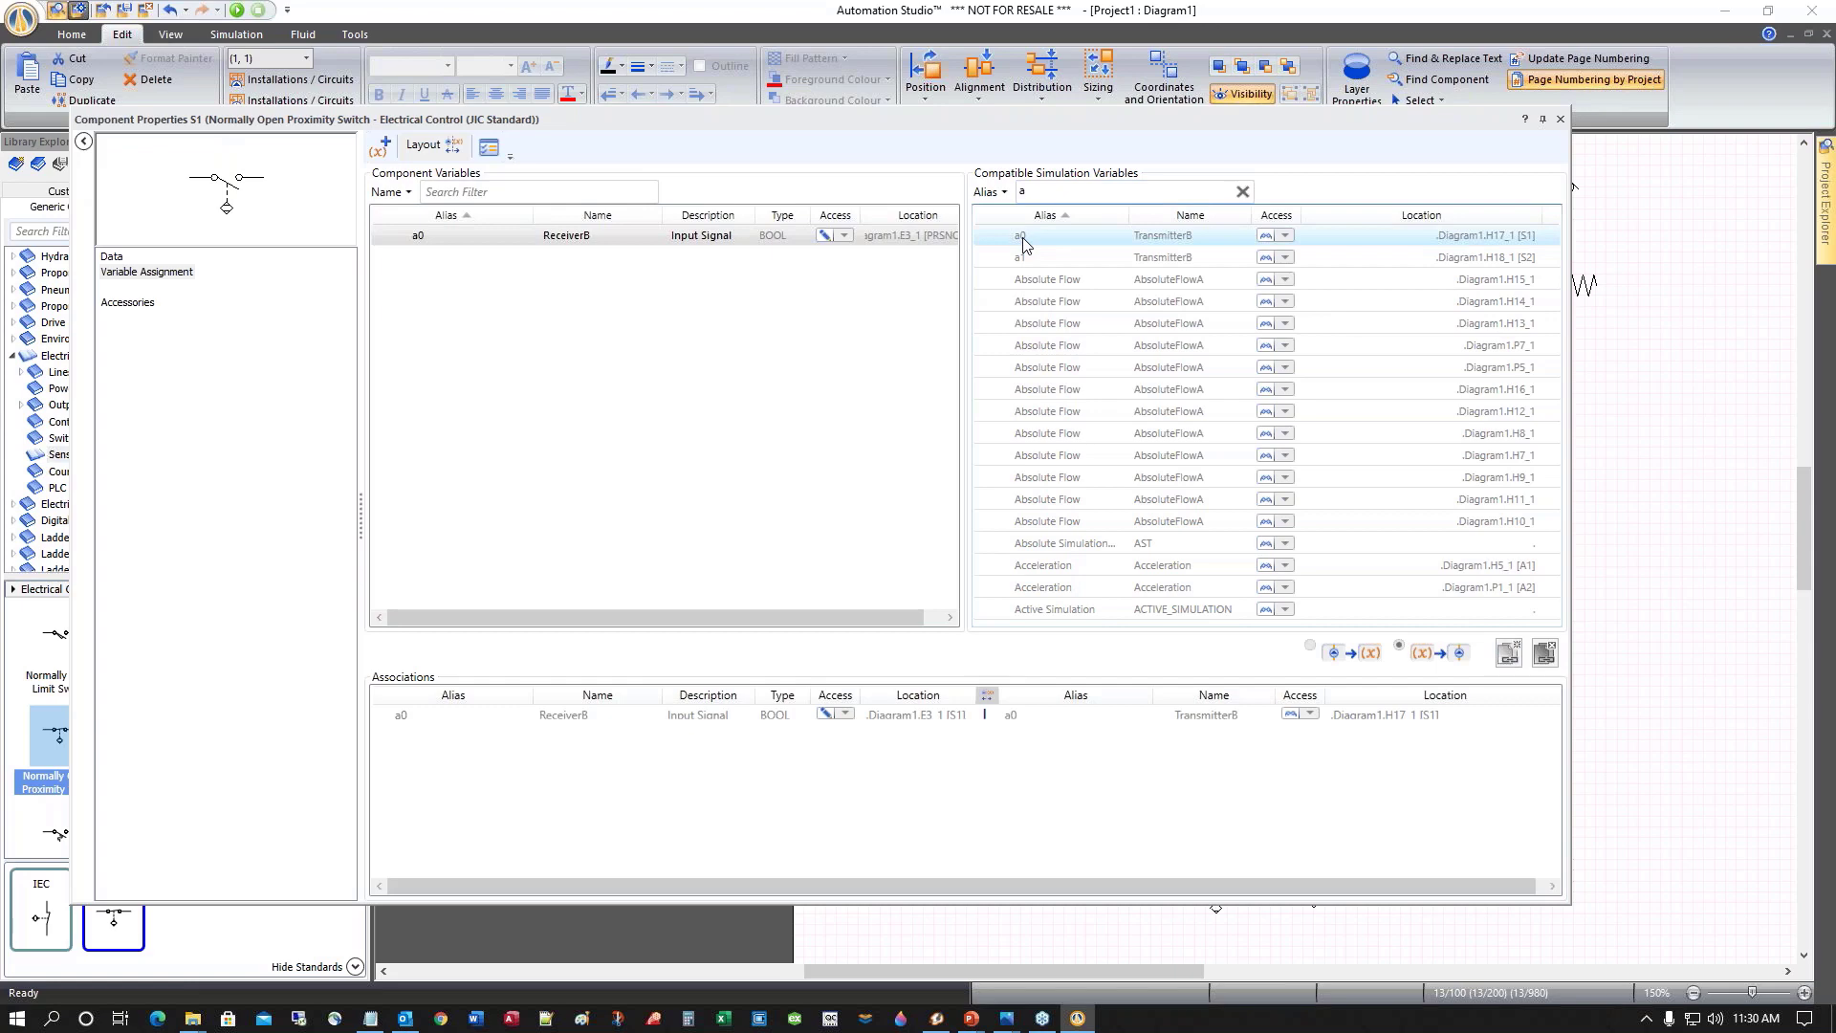
Move the properties window clear of the switches and associate the first-row normally closed proximity switch with a0
drag(818, 129, 406, 7)
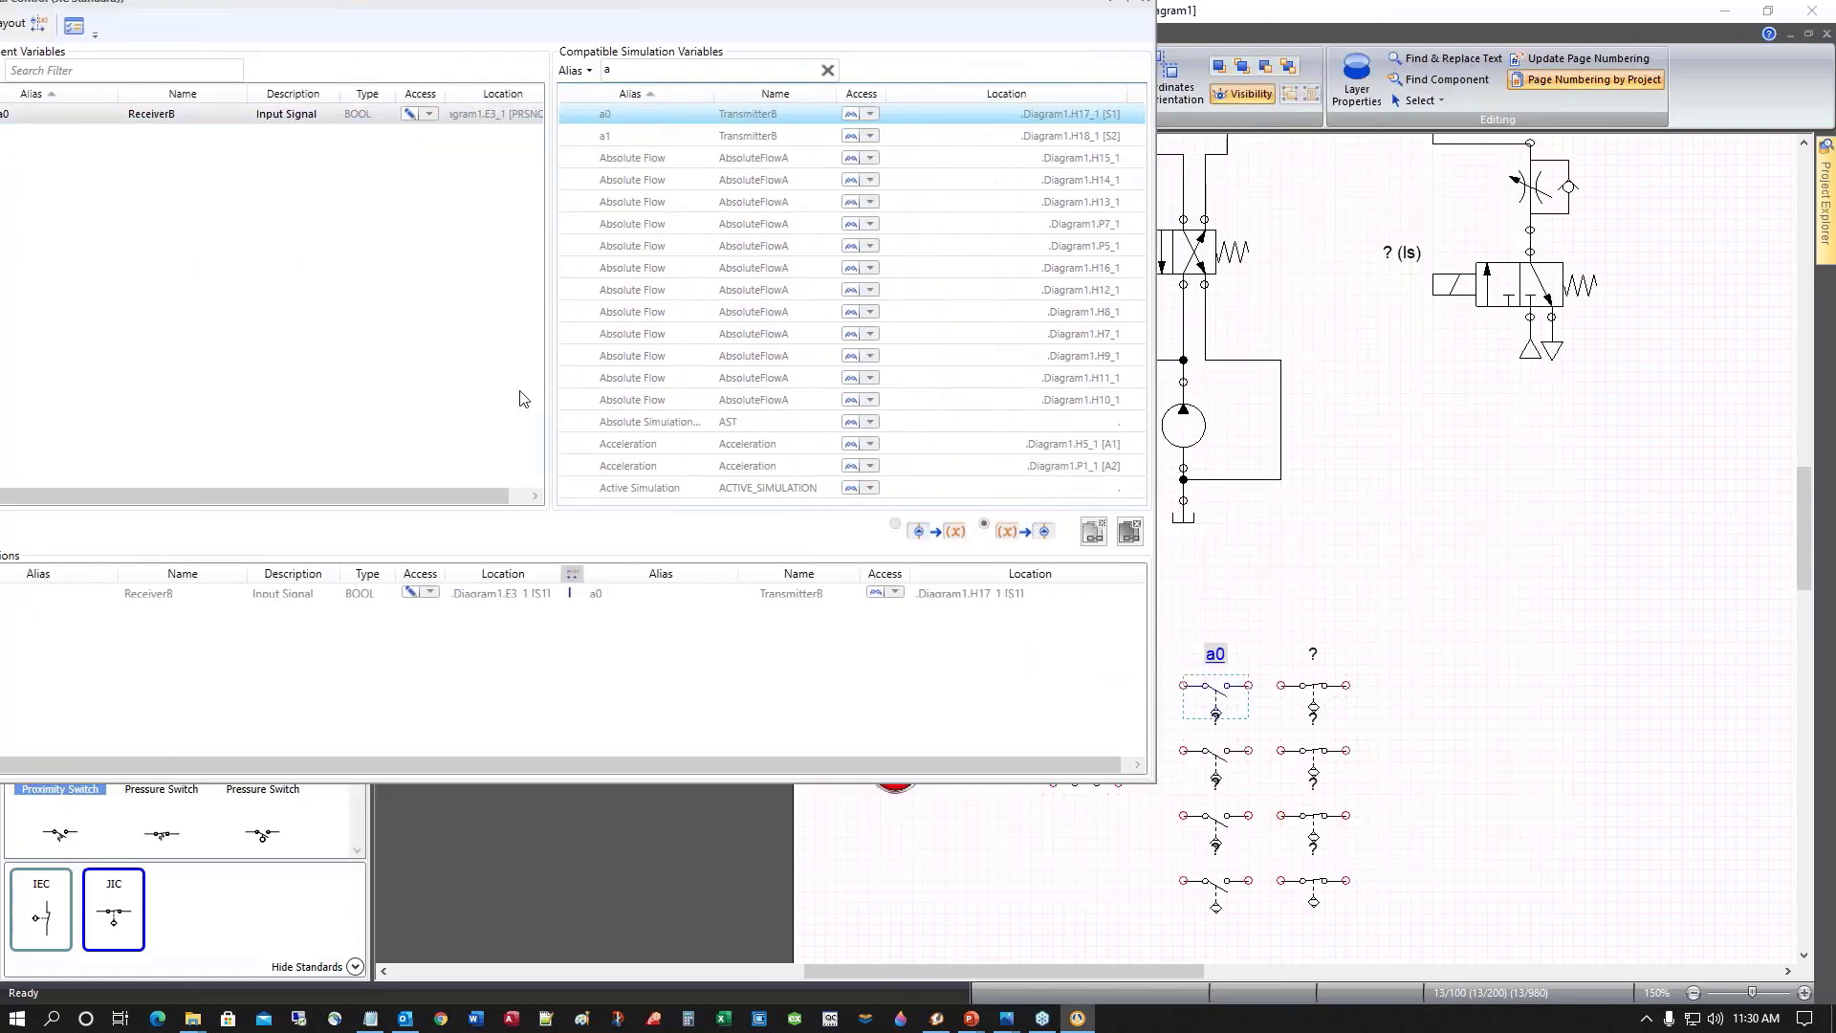
click(1313, 696)
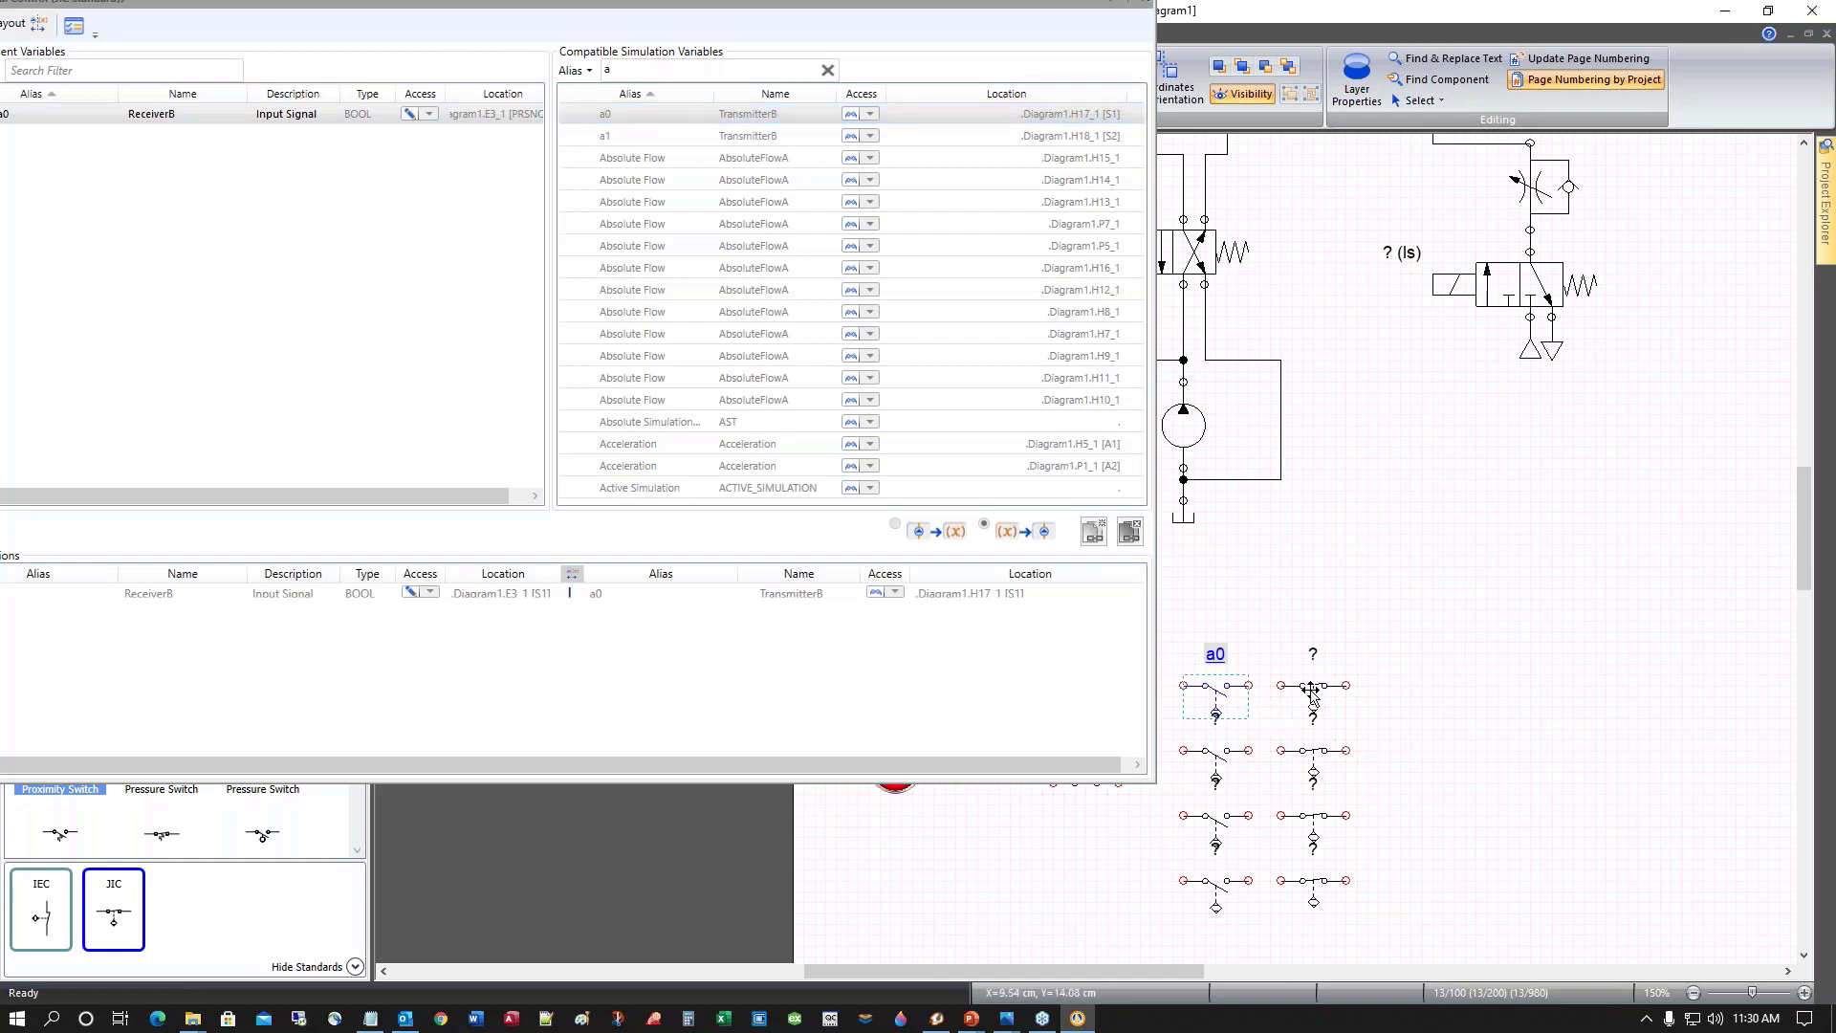
click(604, 116)
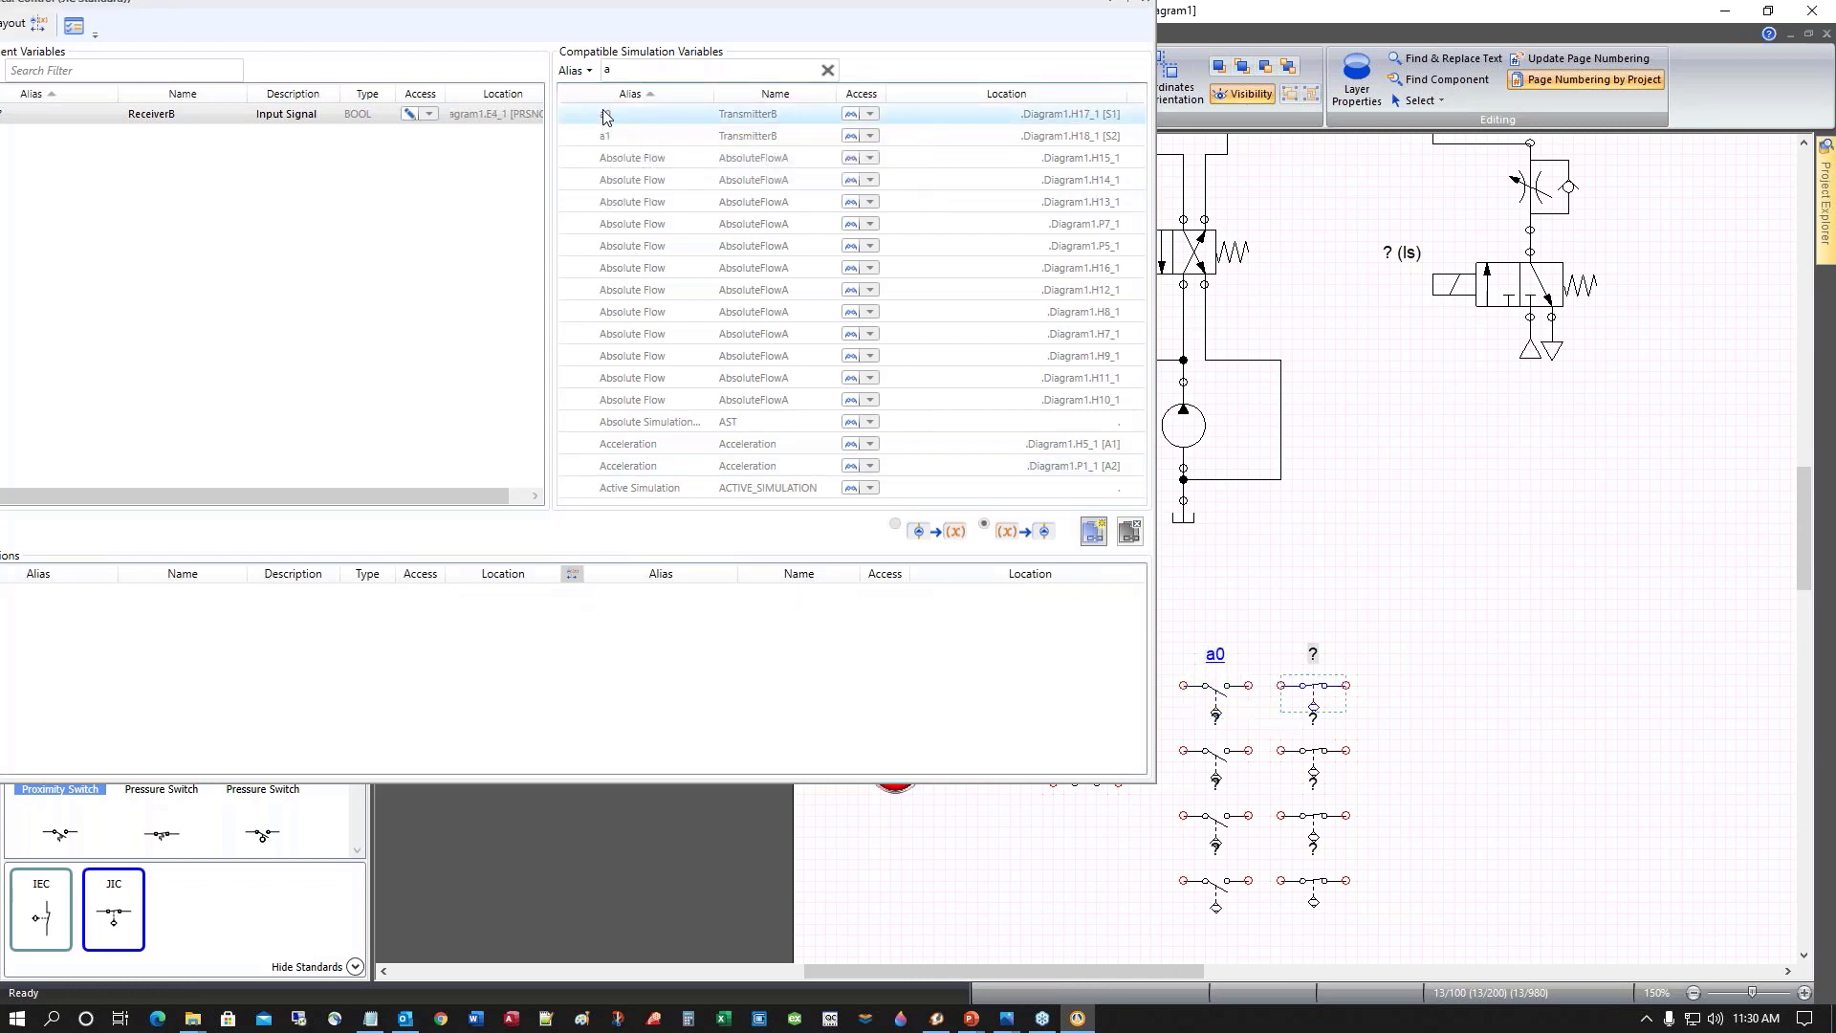
double_click(604, 116)
Associate both the normally open and normally closed proximity switches in the second row with the a1 sensor variable
click(1225, 760)
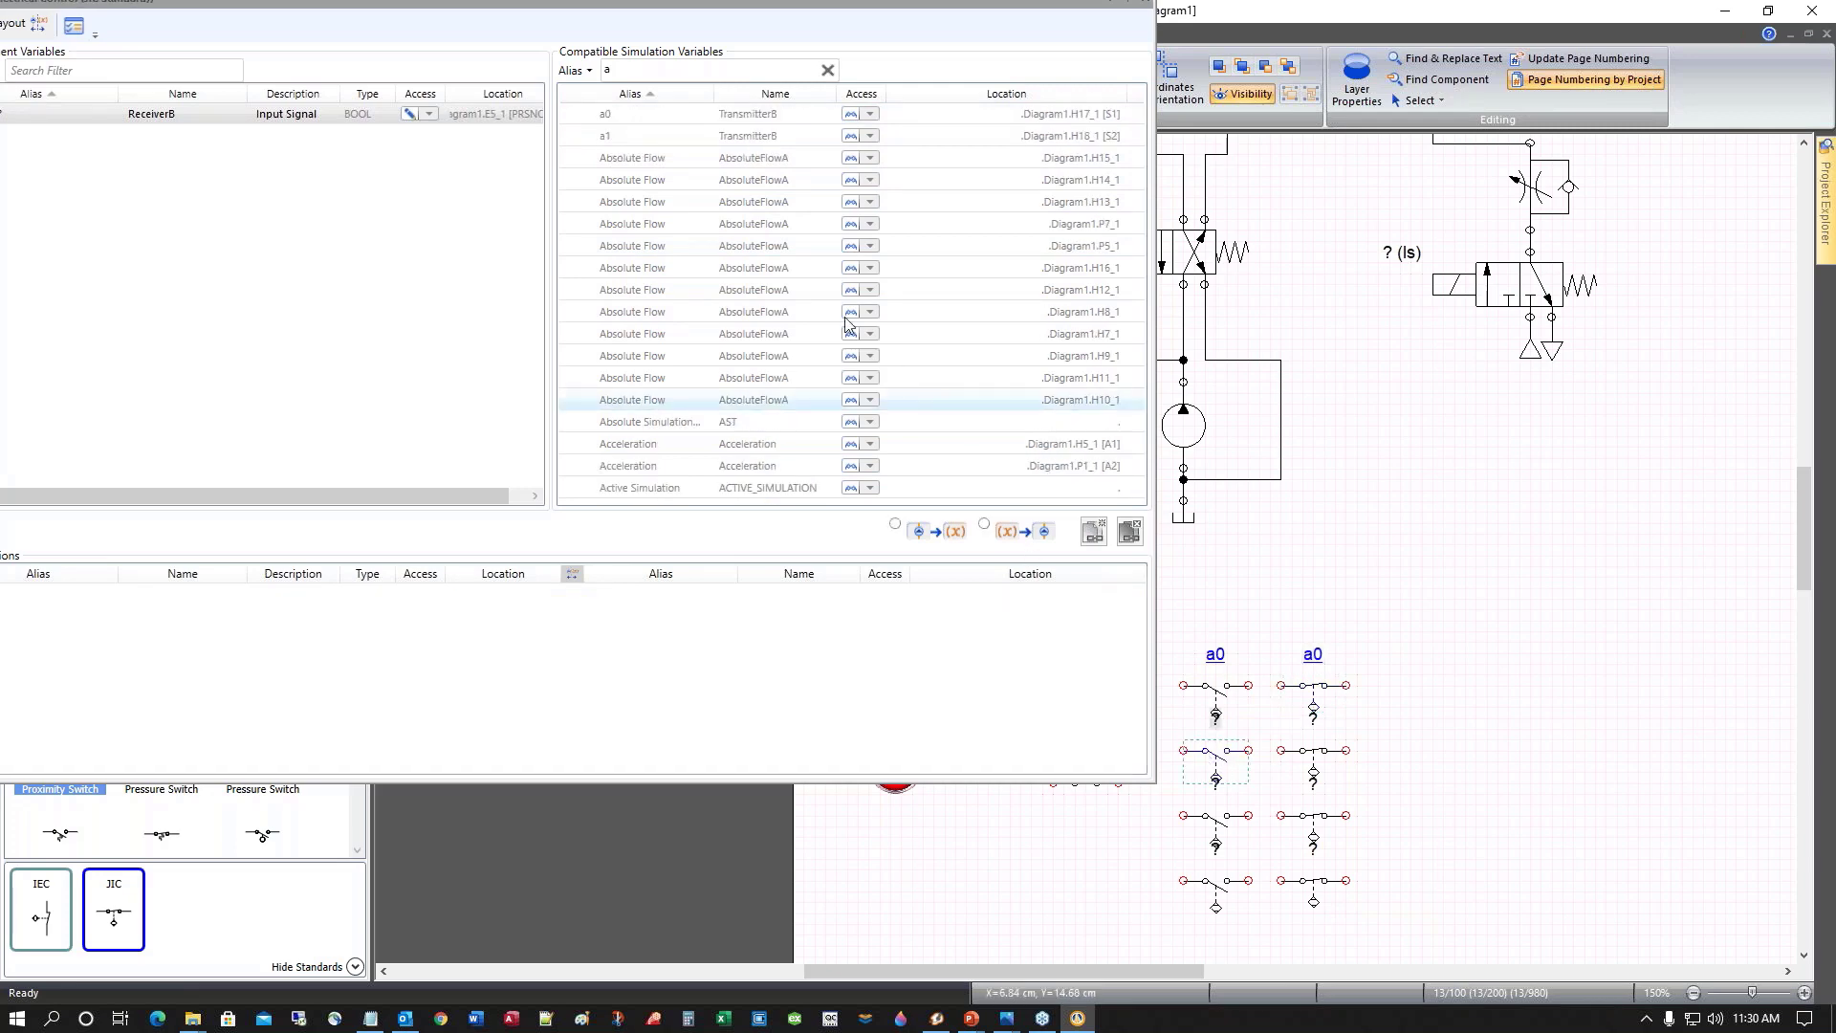
click(605, 139)
double_click(606, 139)
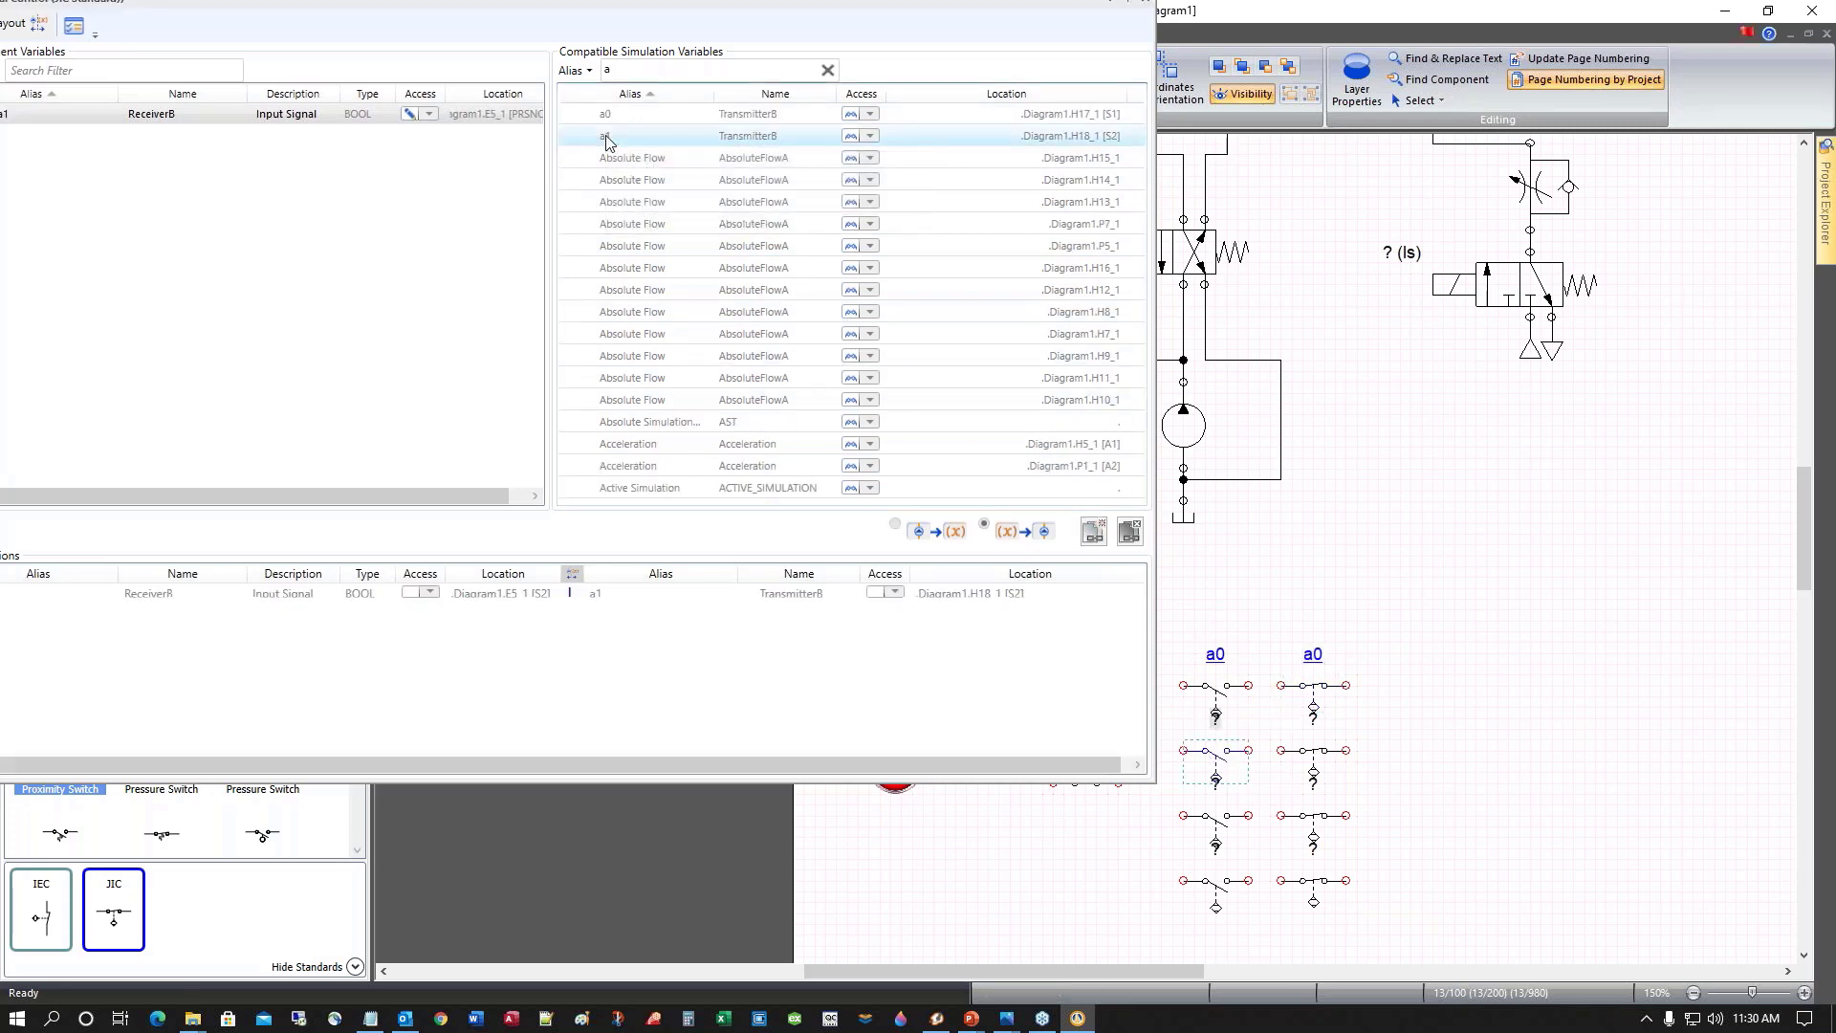
click(1296, 775)
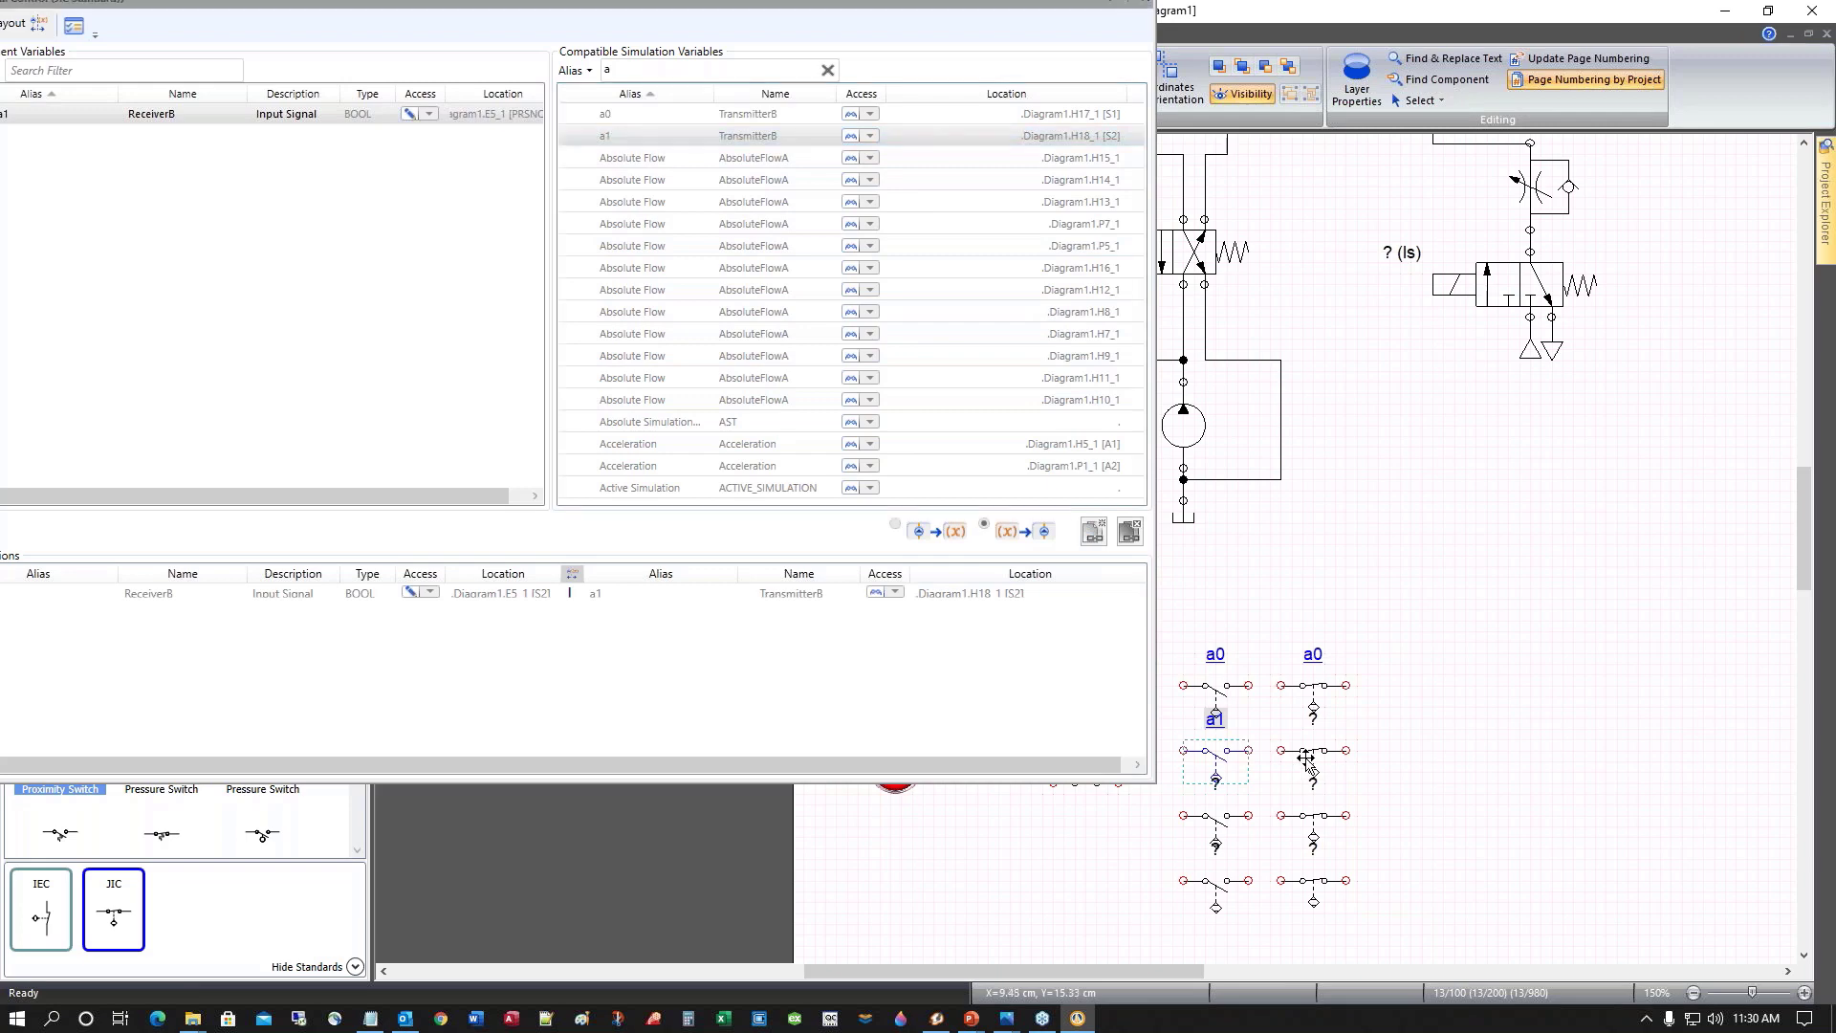
click(599, 140)
double_click(600, 140)
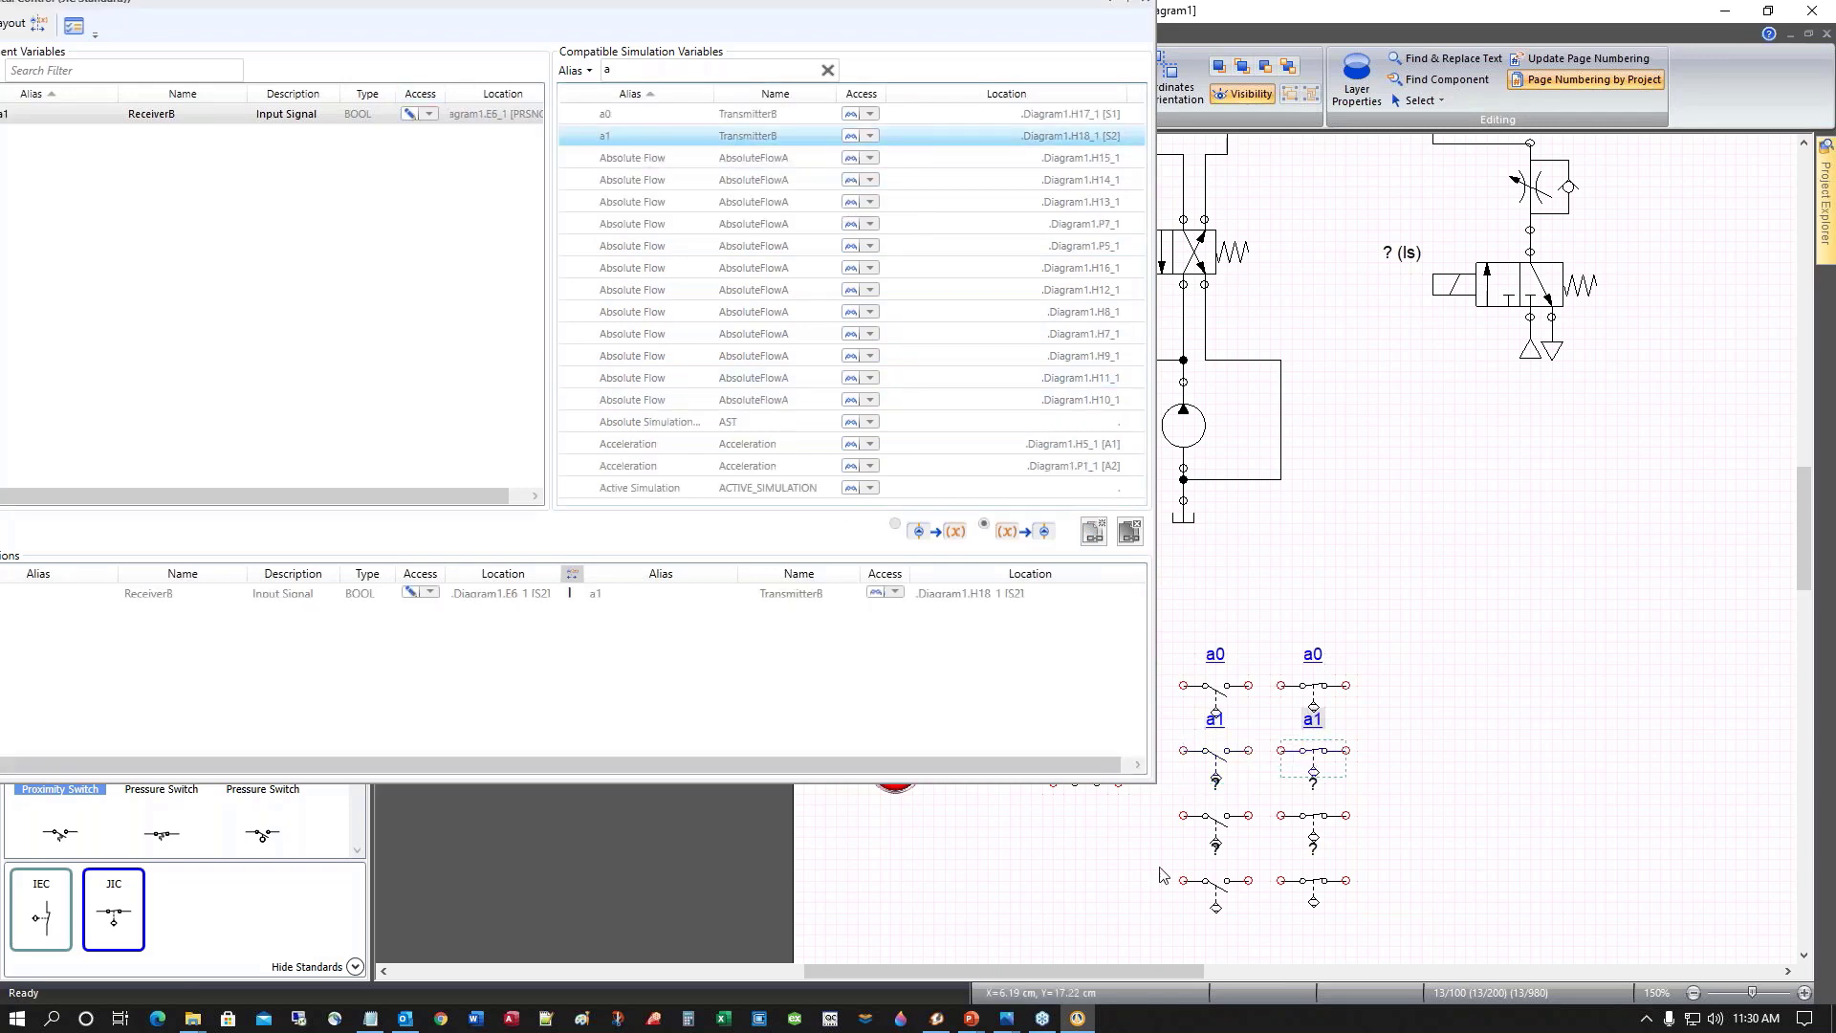
Filter the compatible variables by alias "b" and associate both third-row proximity switches with the b0 sensor variable
click(1220, 828)
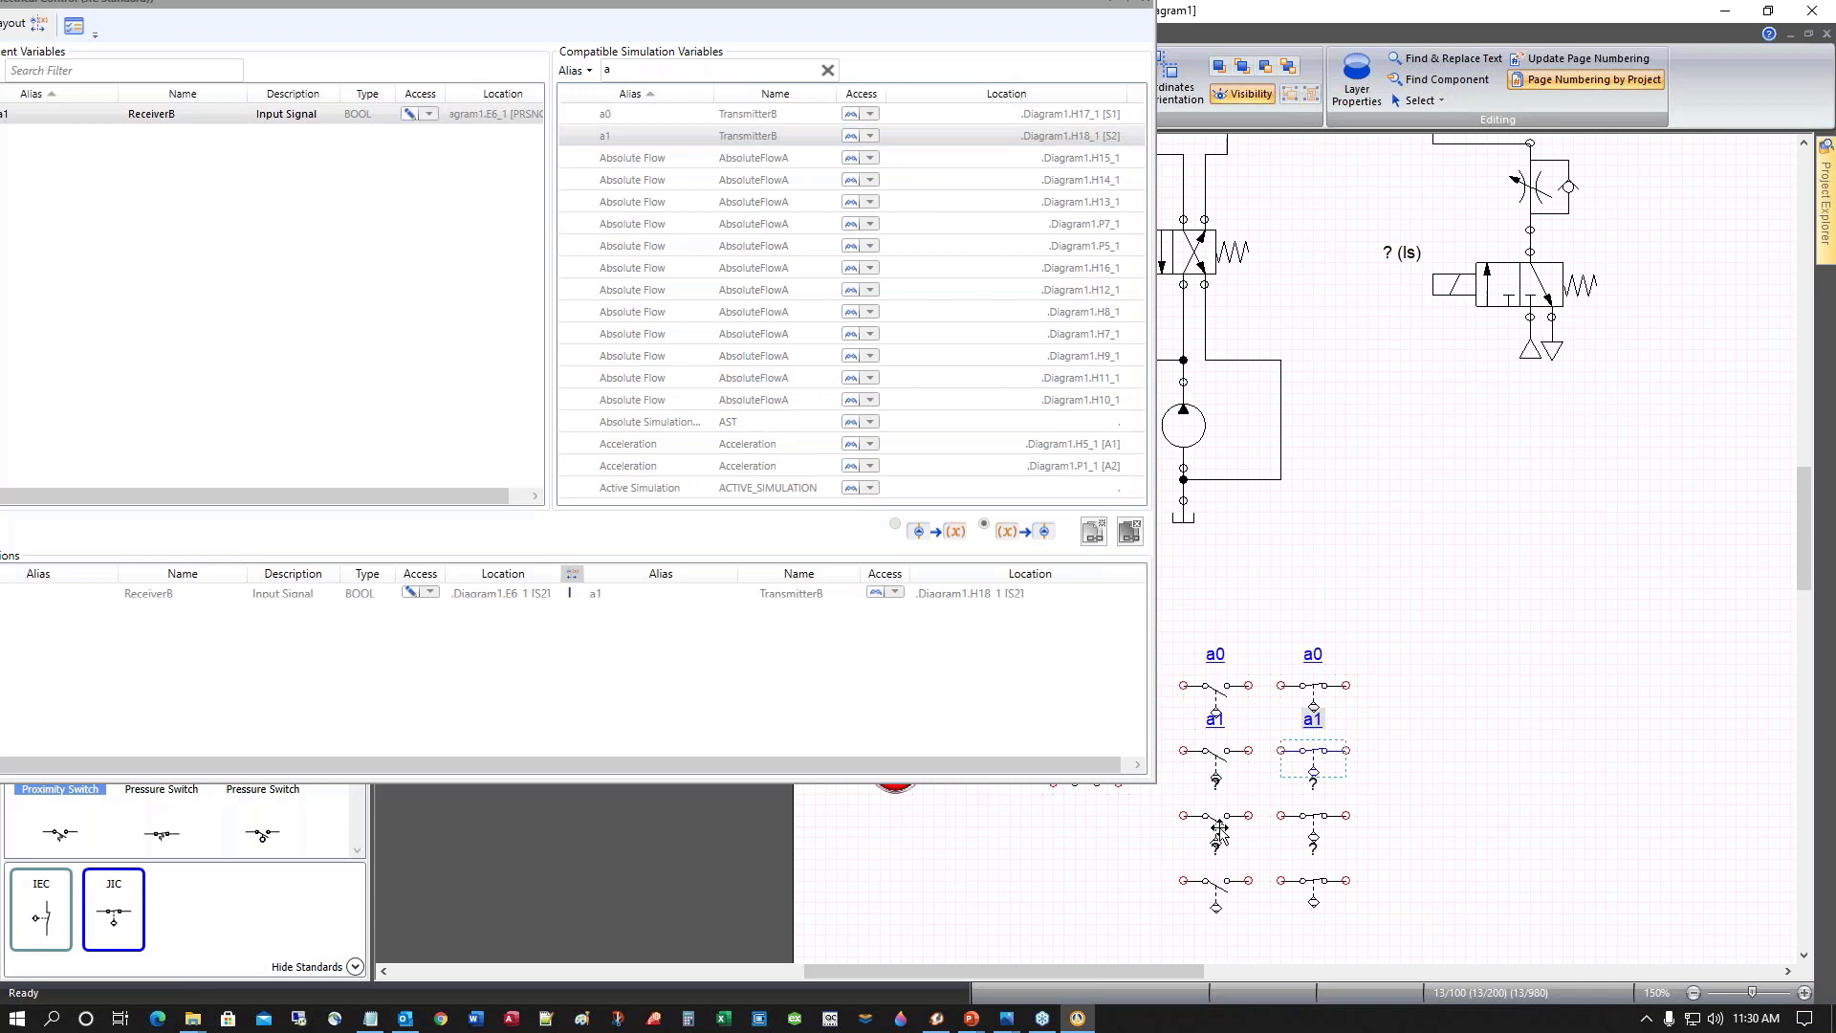
drag(618, 70, 585, 70)
text(b)
double_click(590, 117)
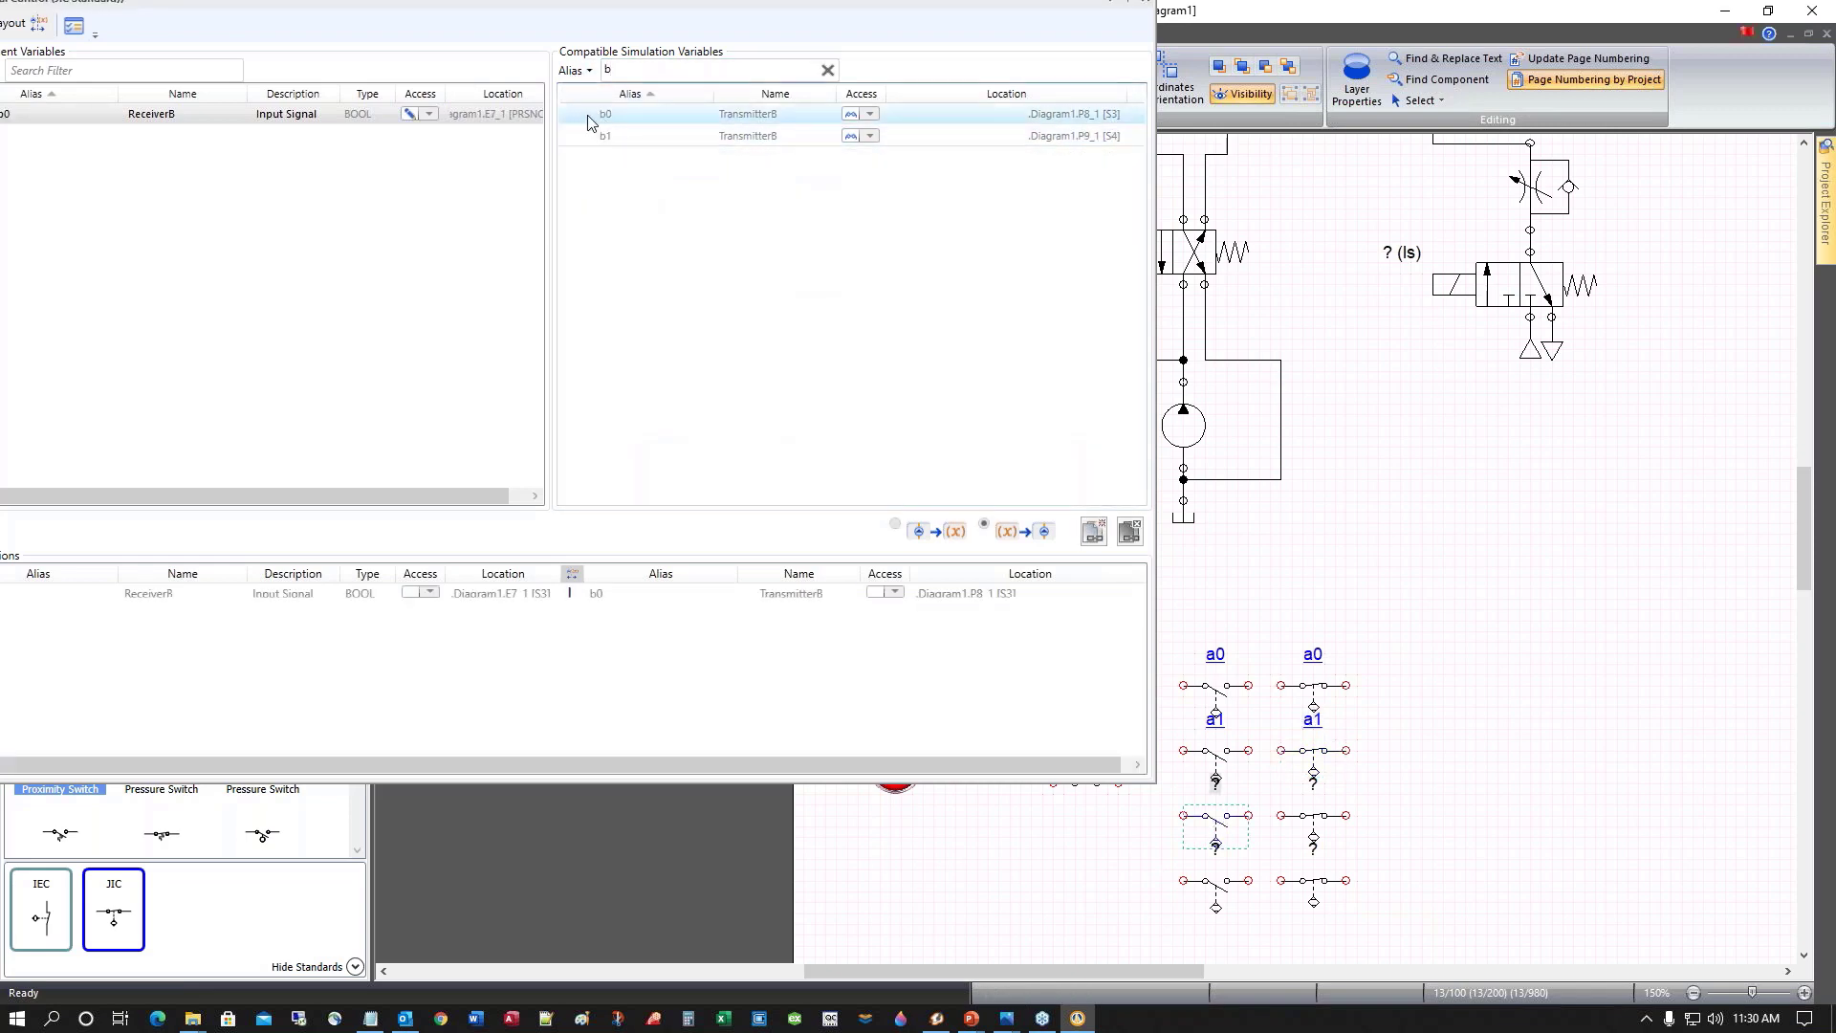
click(1307, 820)
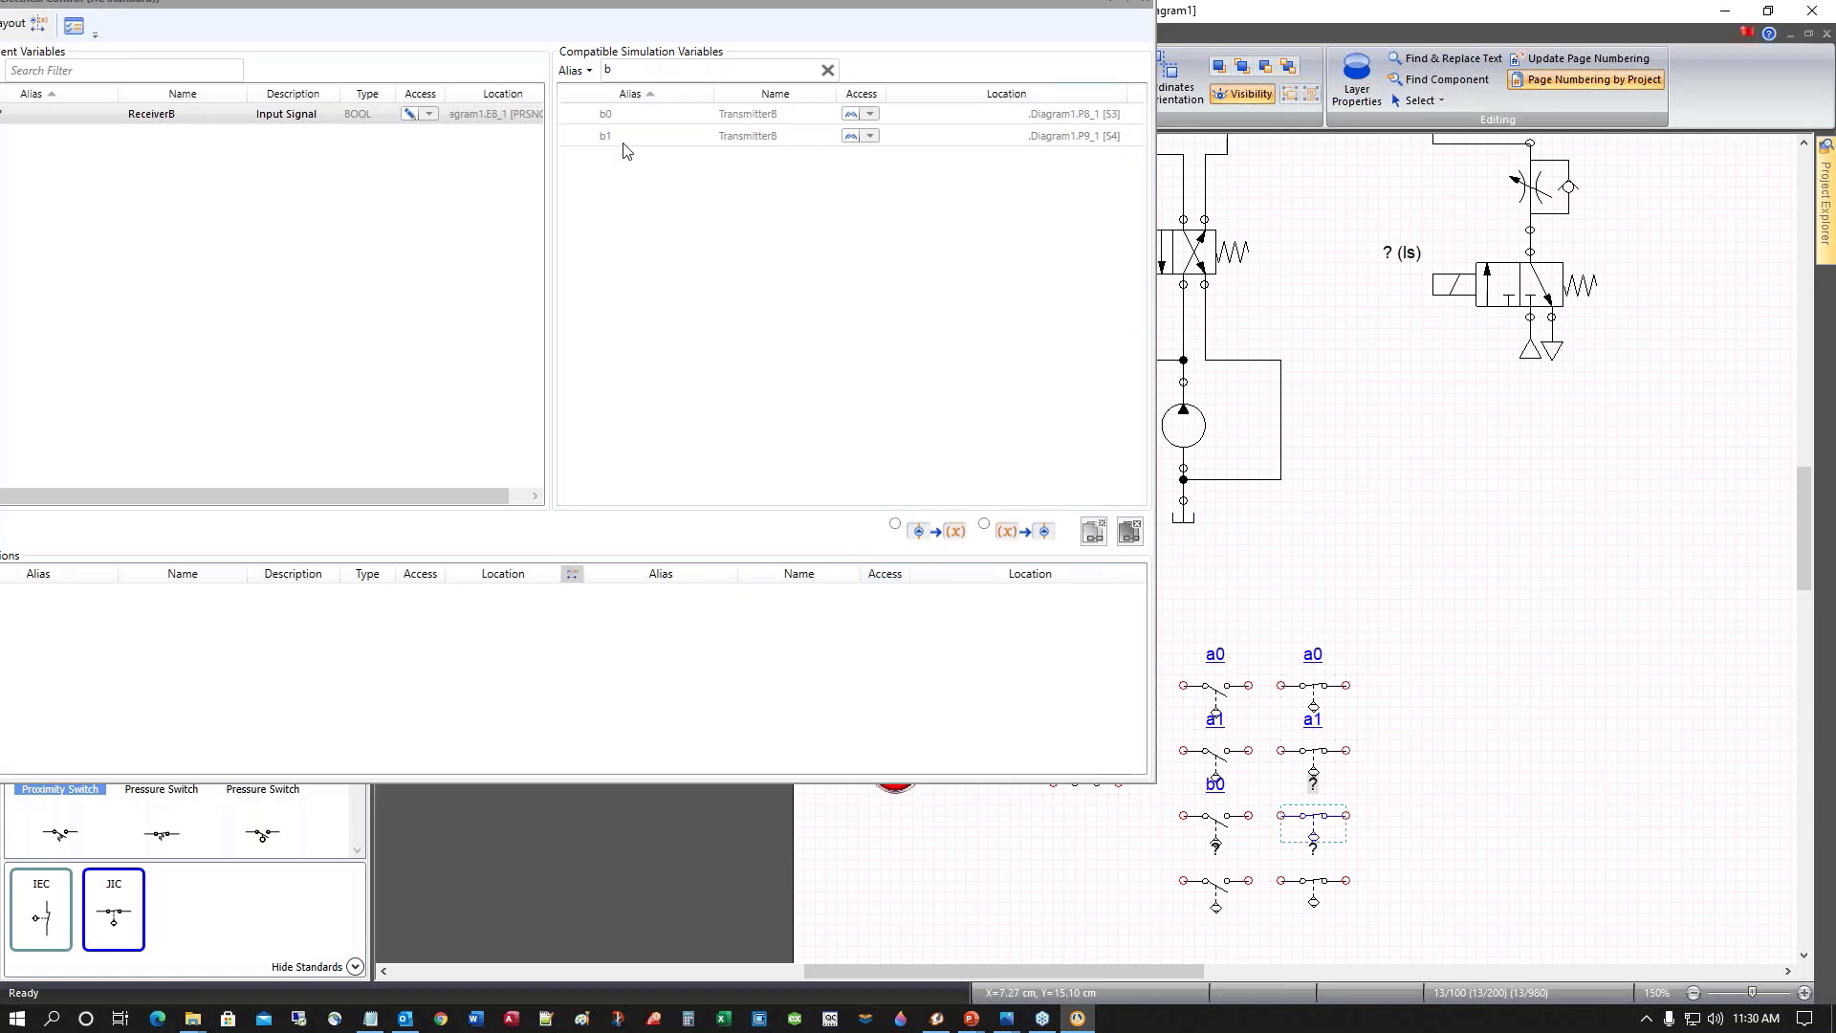
double_click(605, 115)
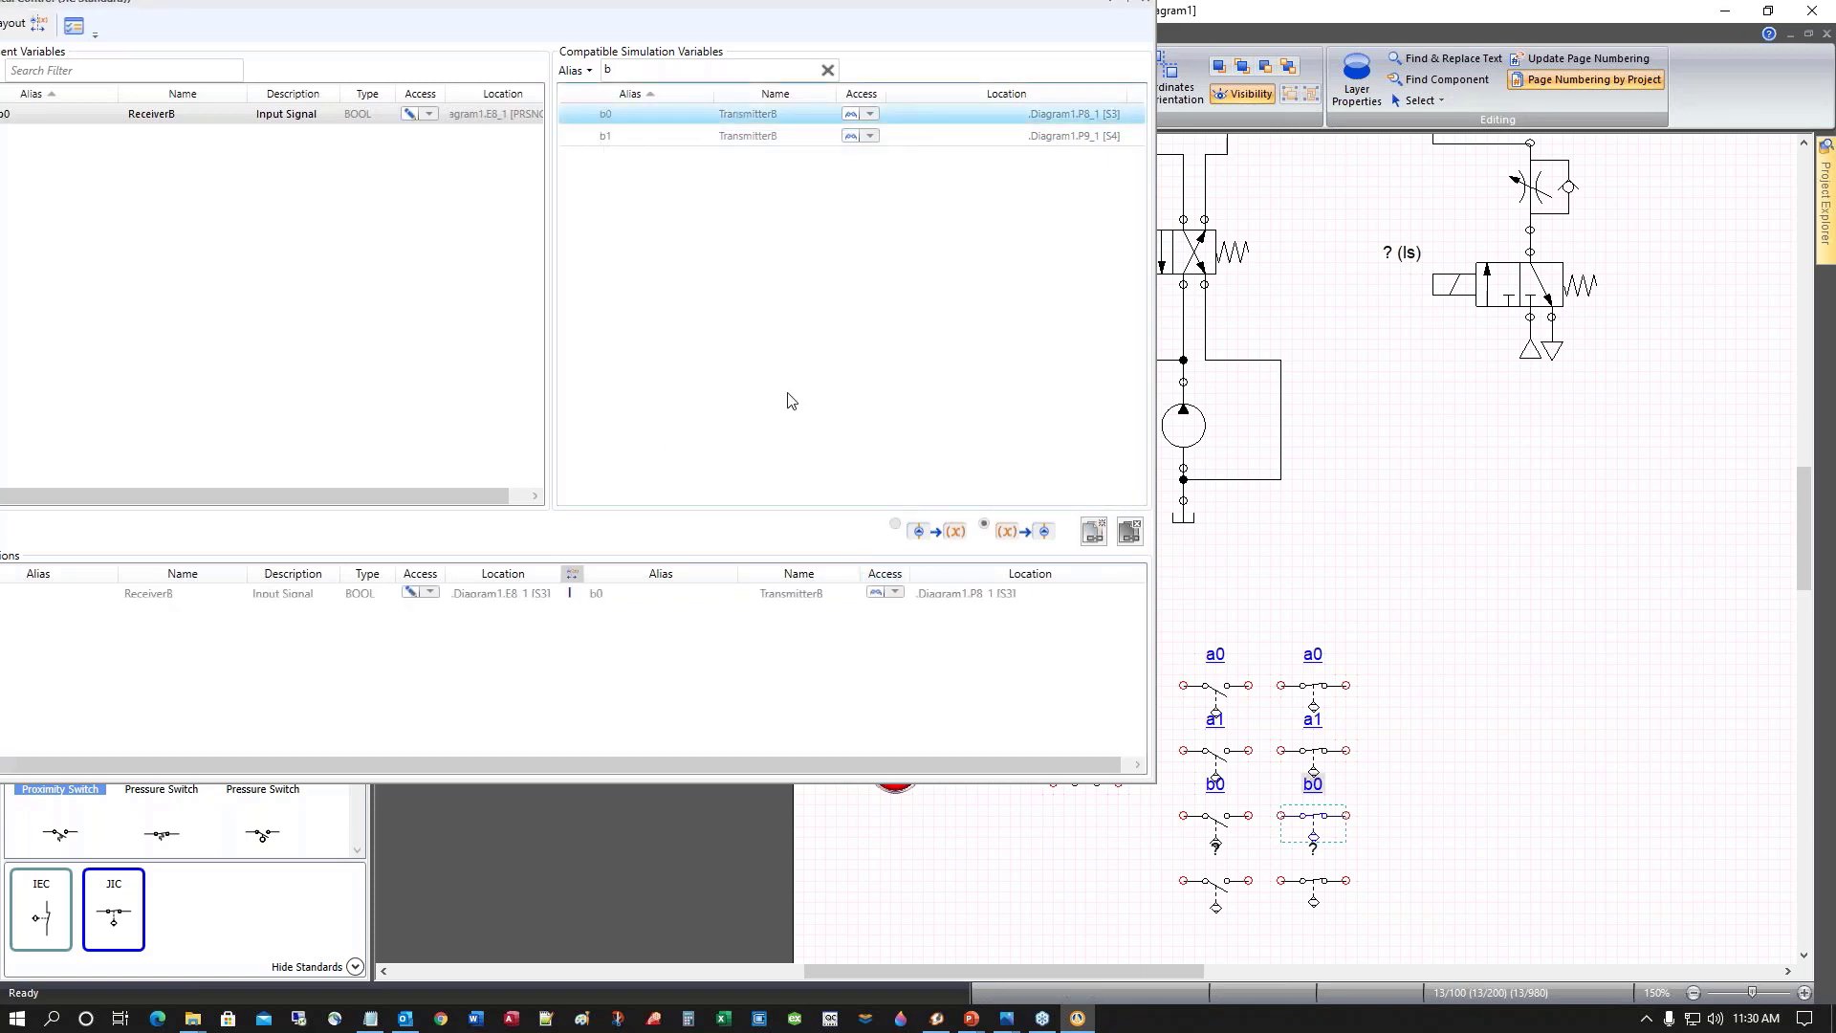
Associate the normally open and normally closed proximity switches in the fourth row with the b1 sensor variable and close the properties window
double_click(605, 136)
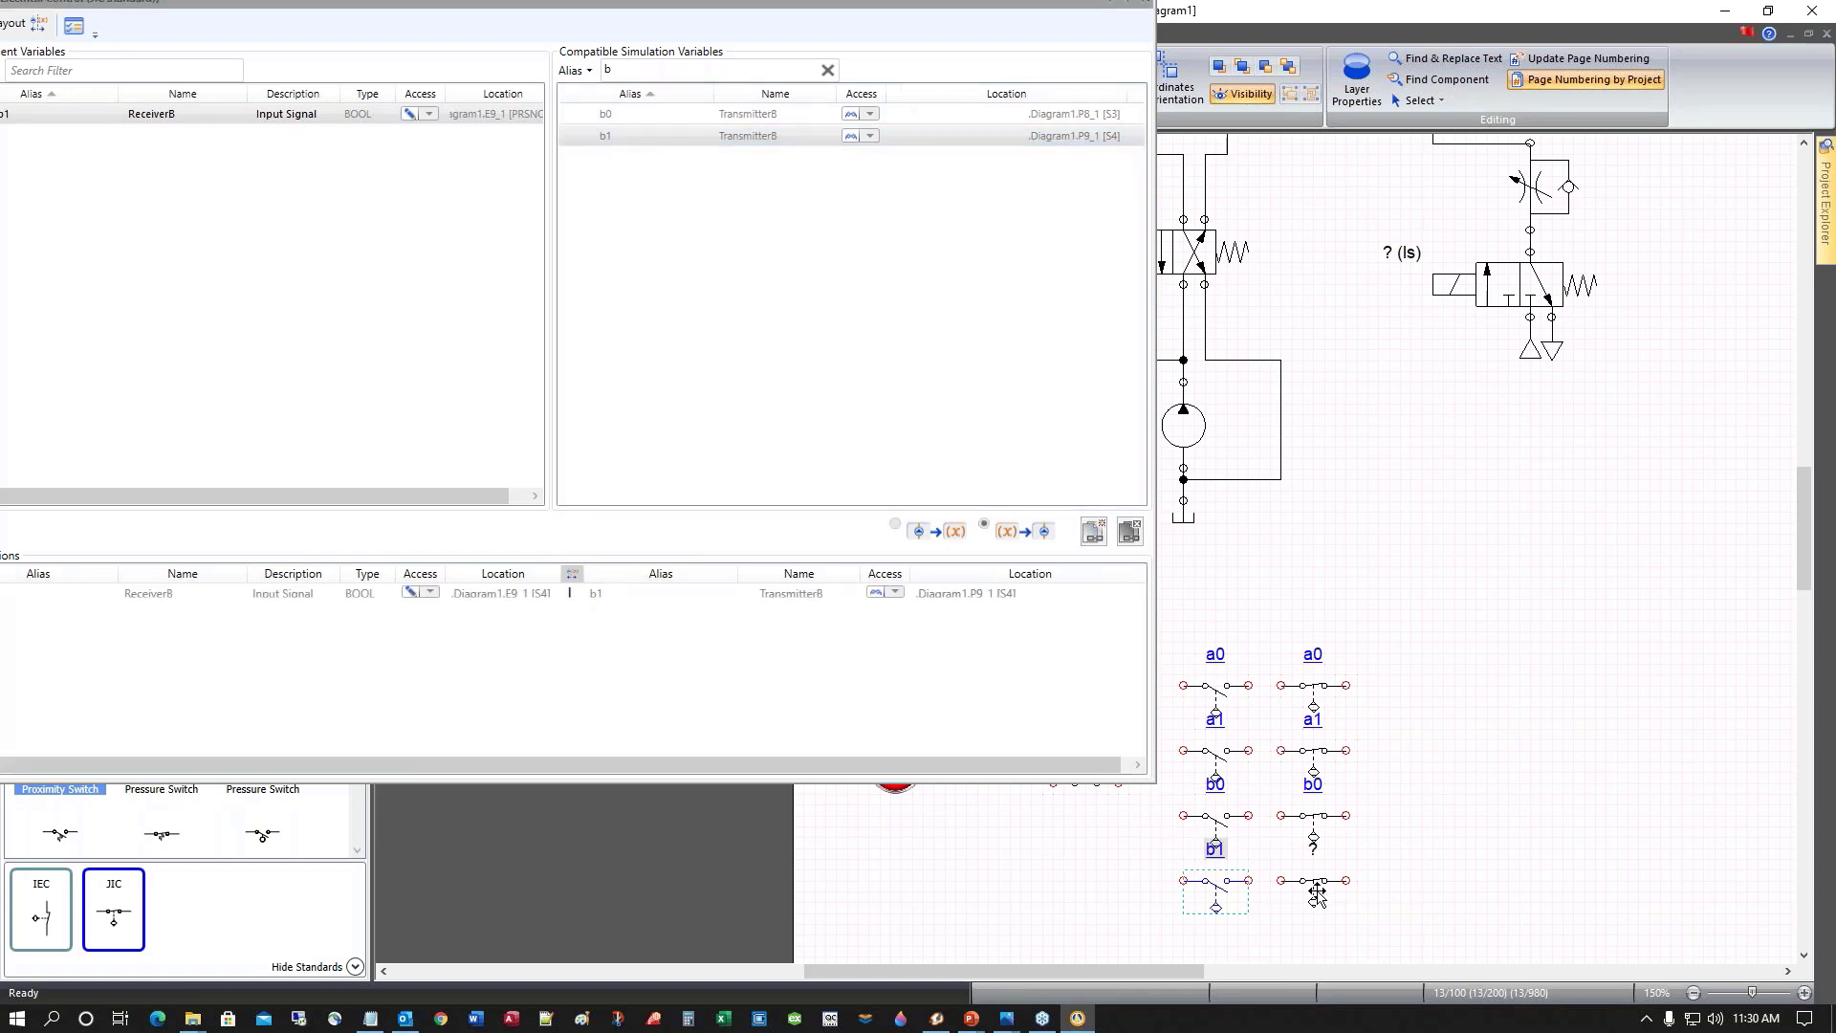
double_click(608, 136)
drag(896, 11, 800, 145)
click(1068, 148)
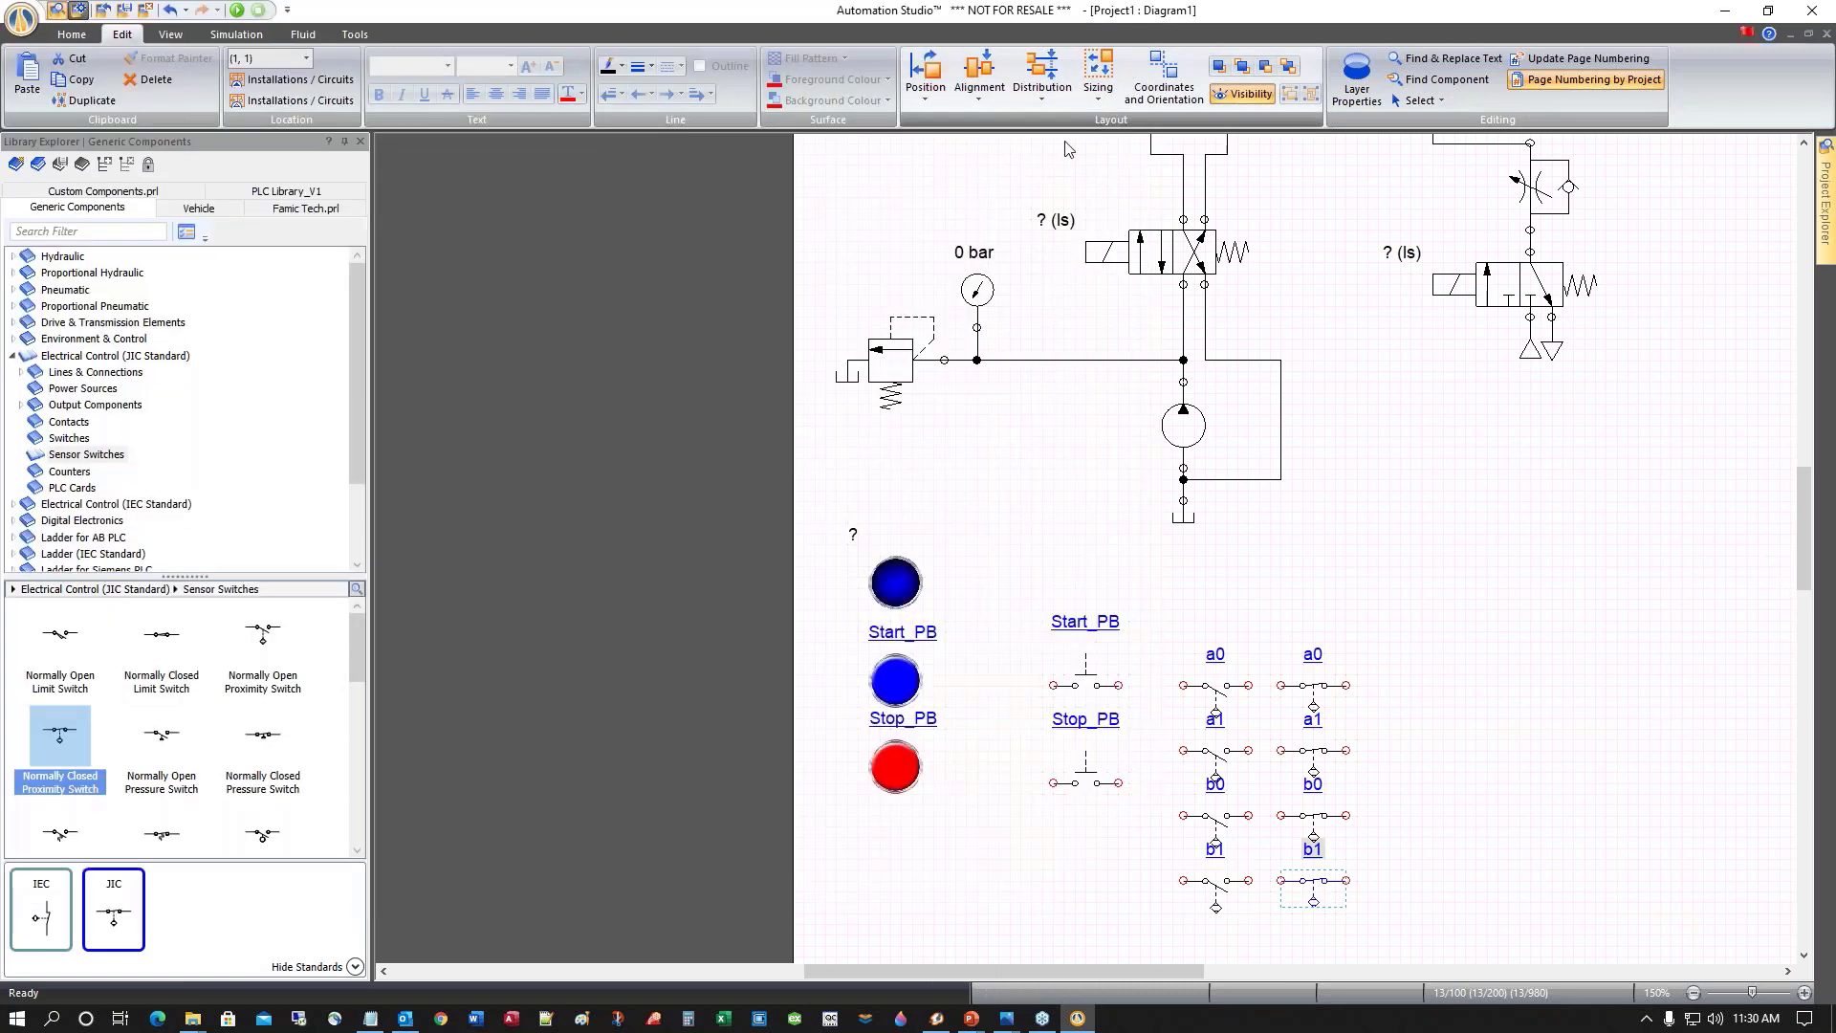
scroll(1449, 841, down, 2)
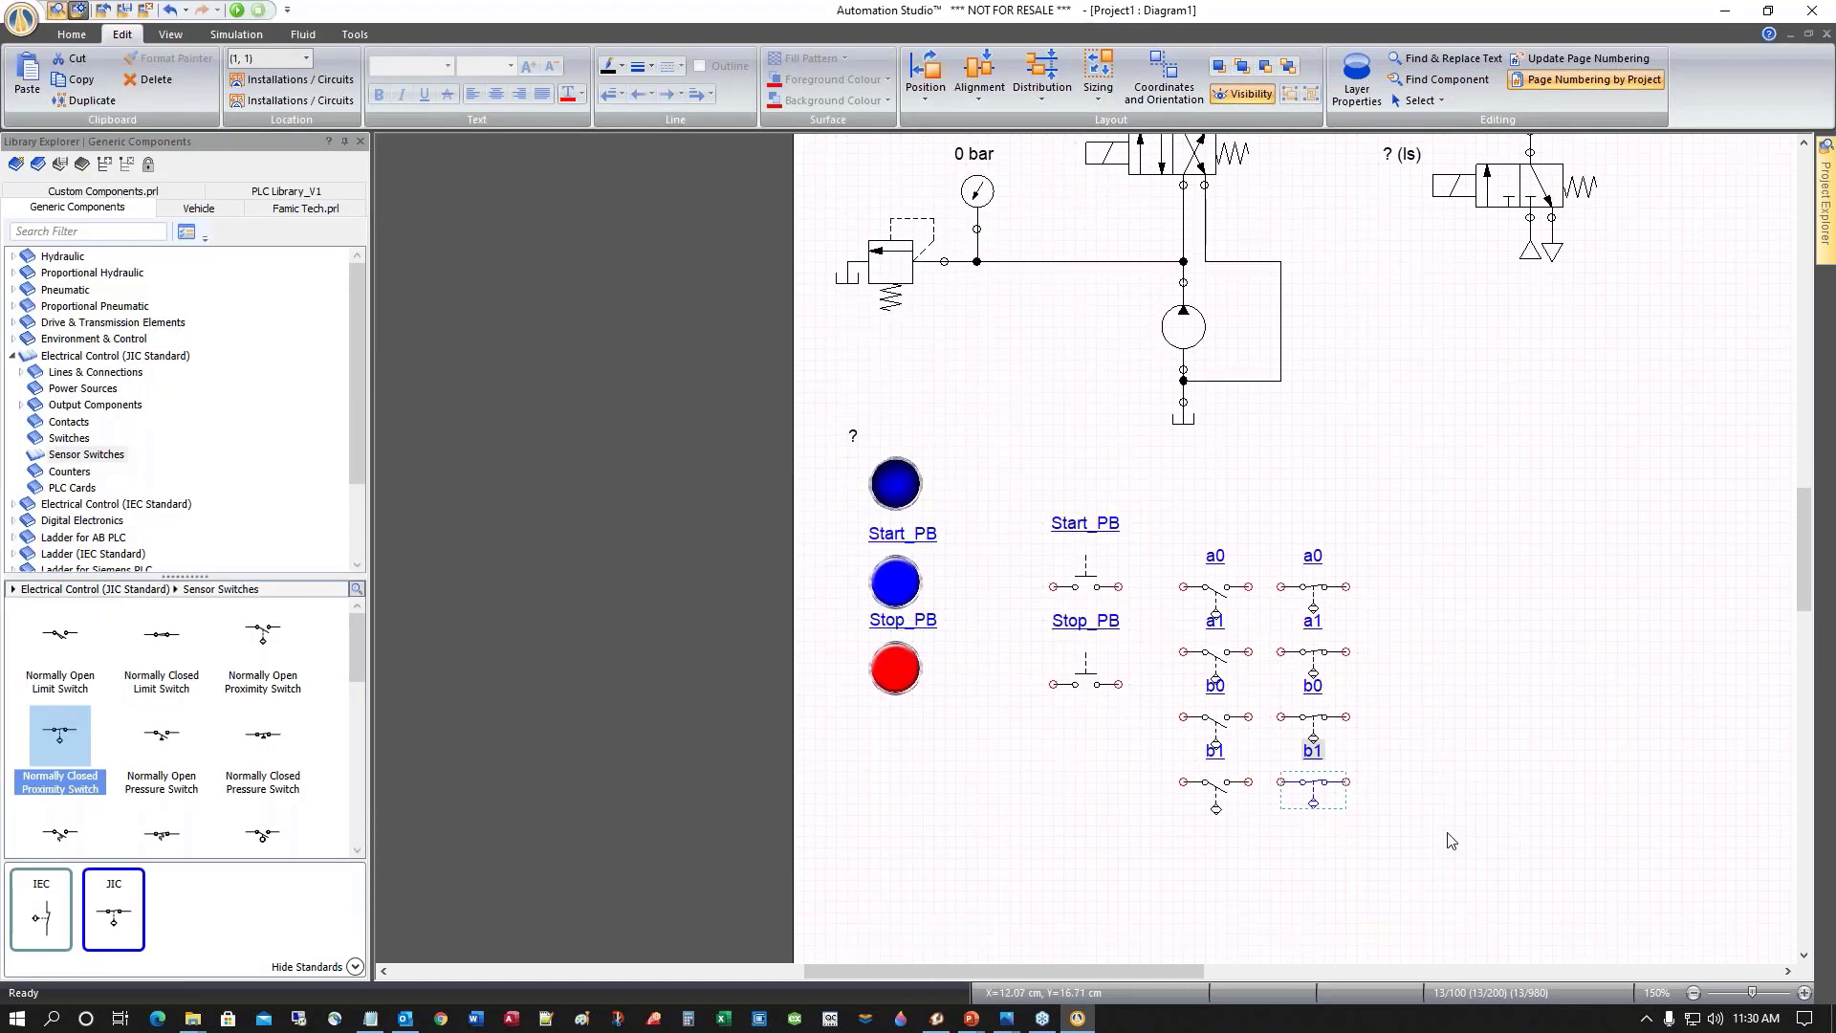
scroll(1447, 838, up, 3)
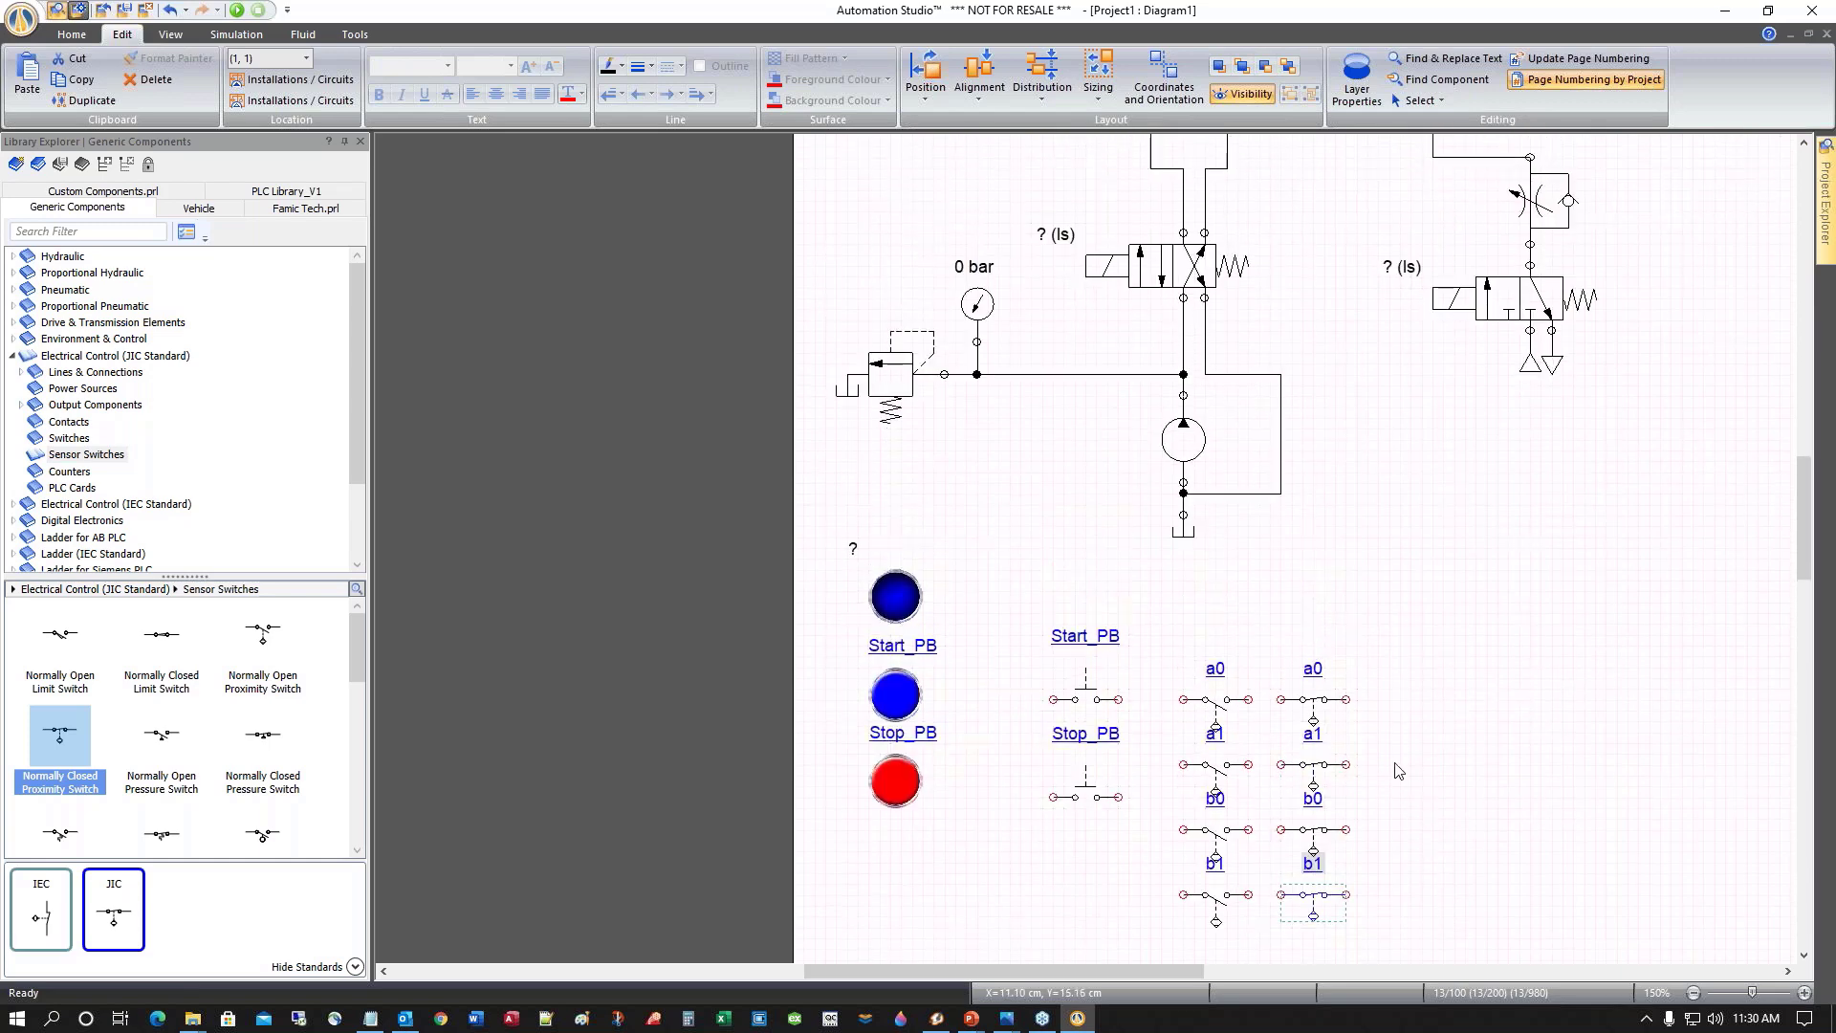
scroll(1274, 503, up, 5)
scroll(1387, 726, down, 5)
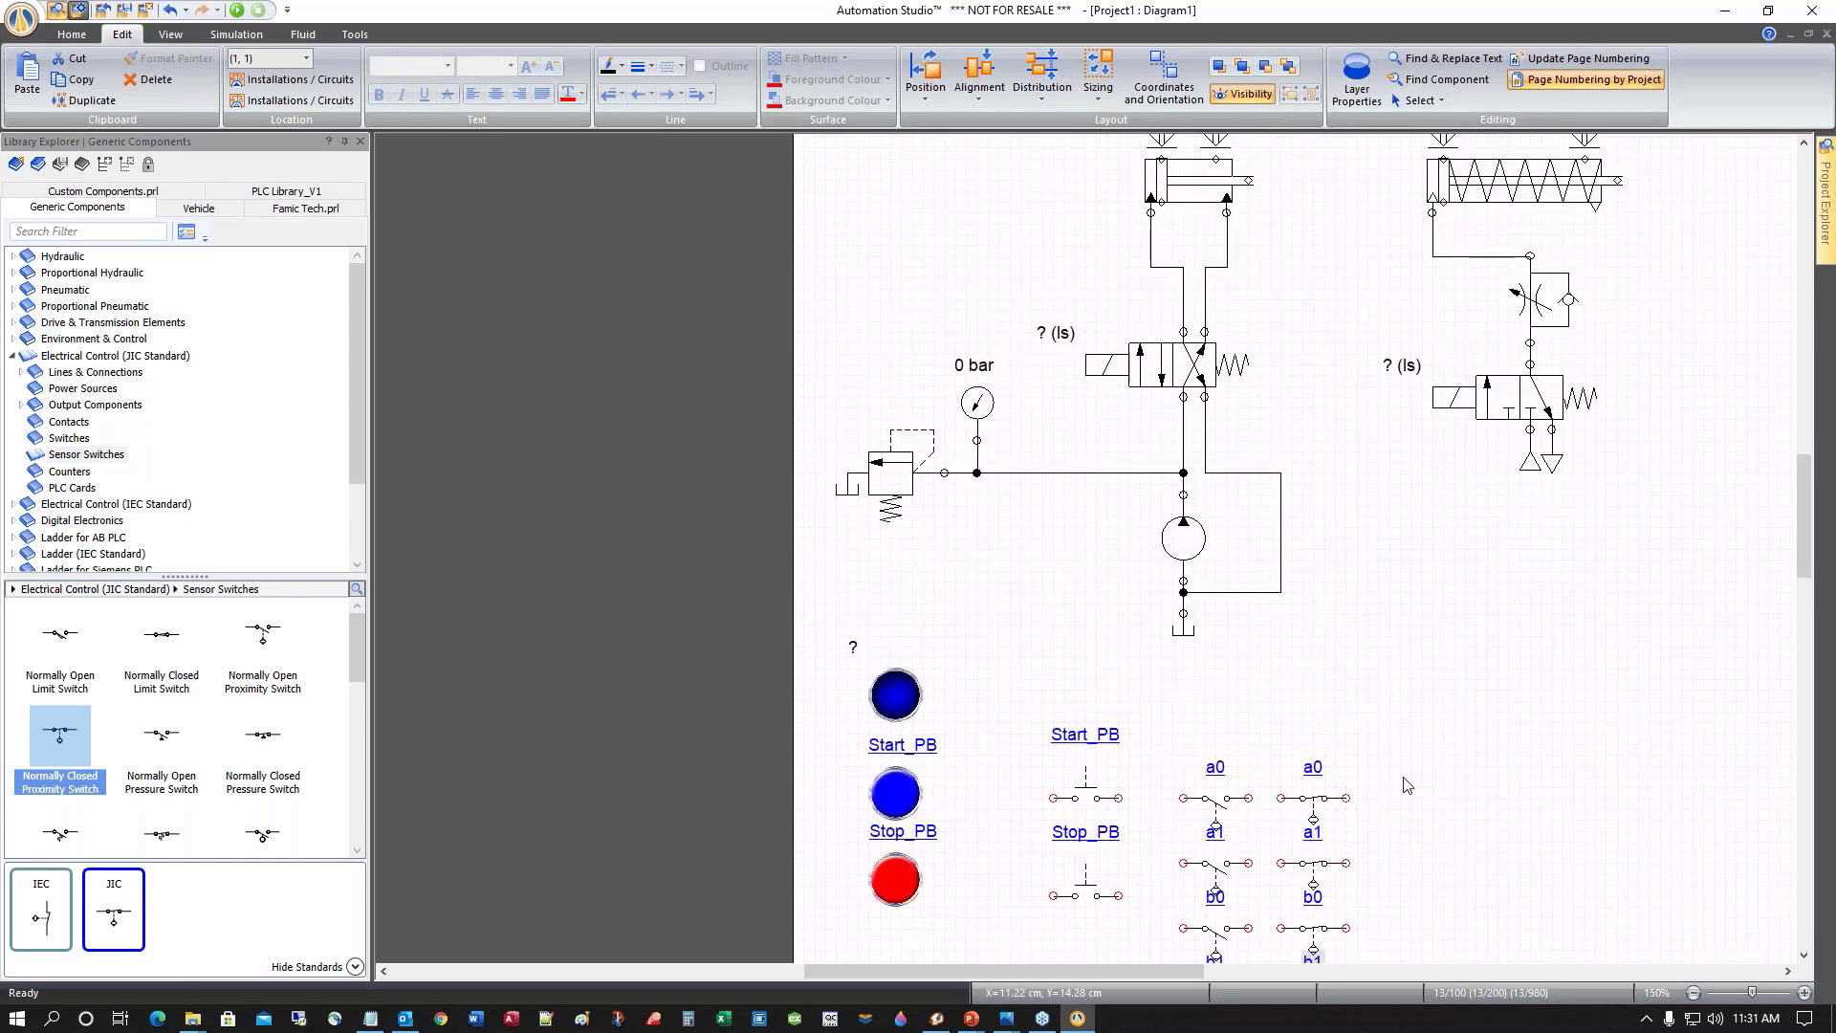
scroll(1320, 573, up, 1)
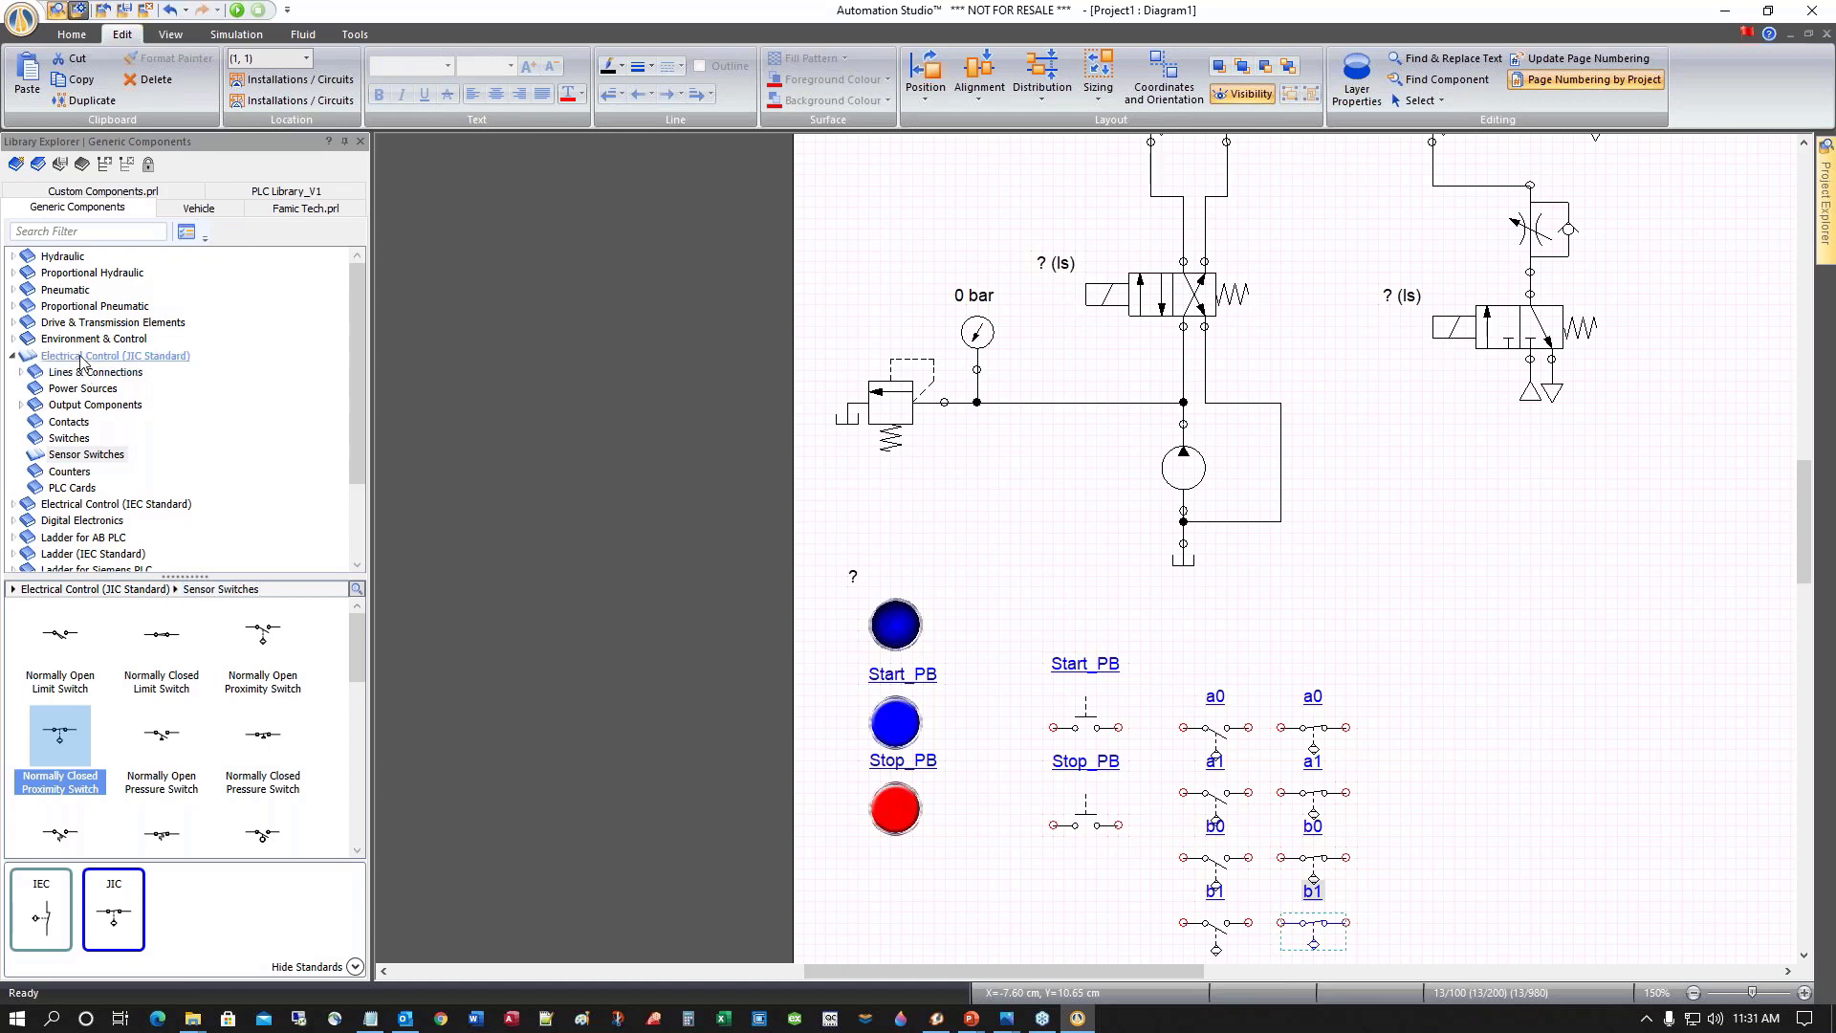
Place a JIC Solenoid, DC/AC beside the first-row normally closed proximity switch and give it the alias Sol_A
click(12, 356)
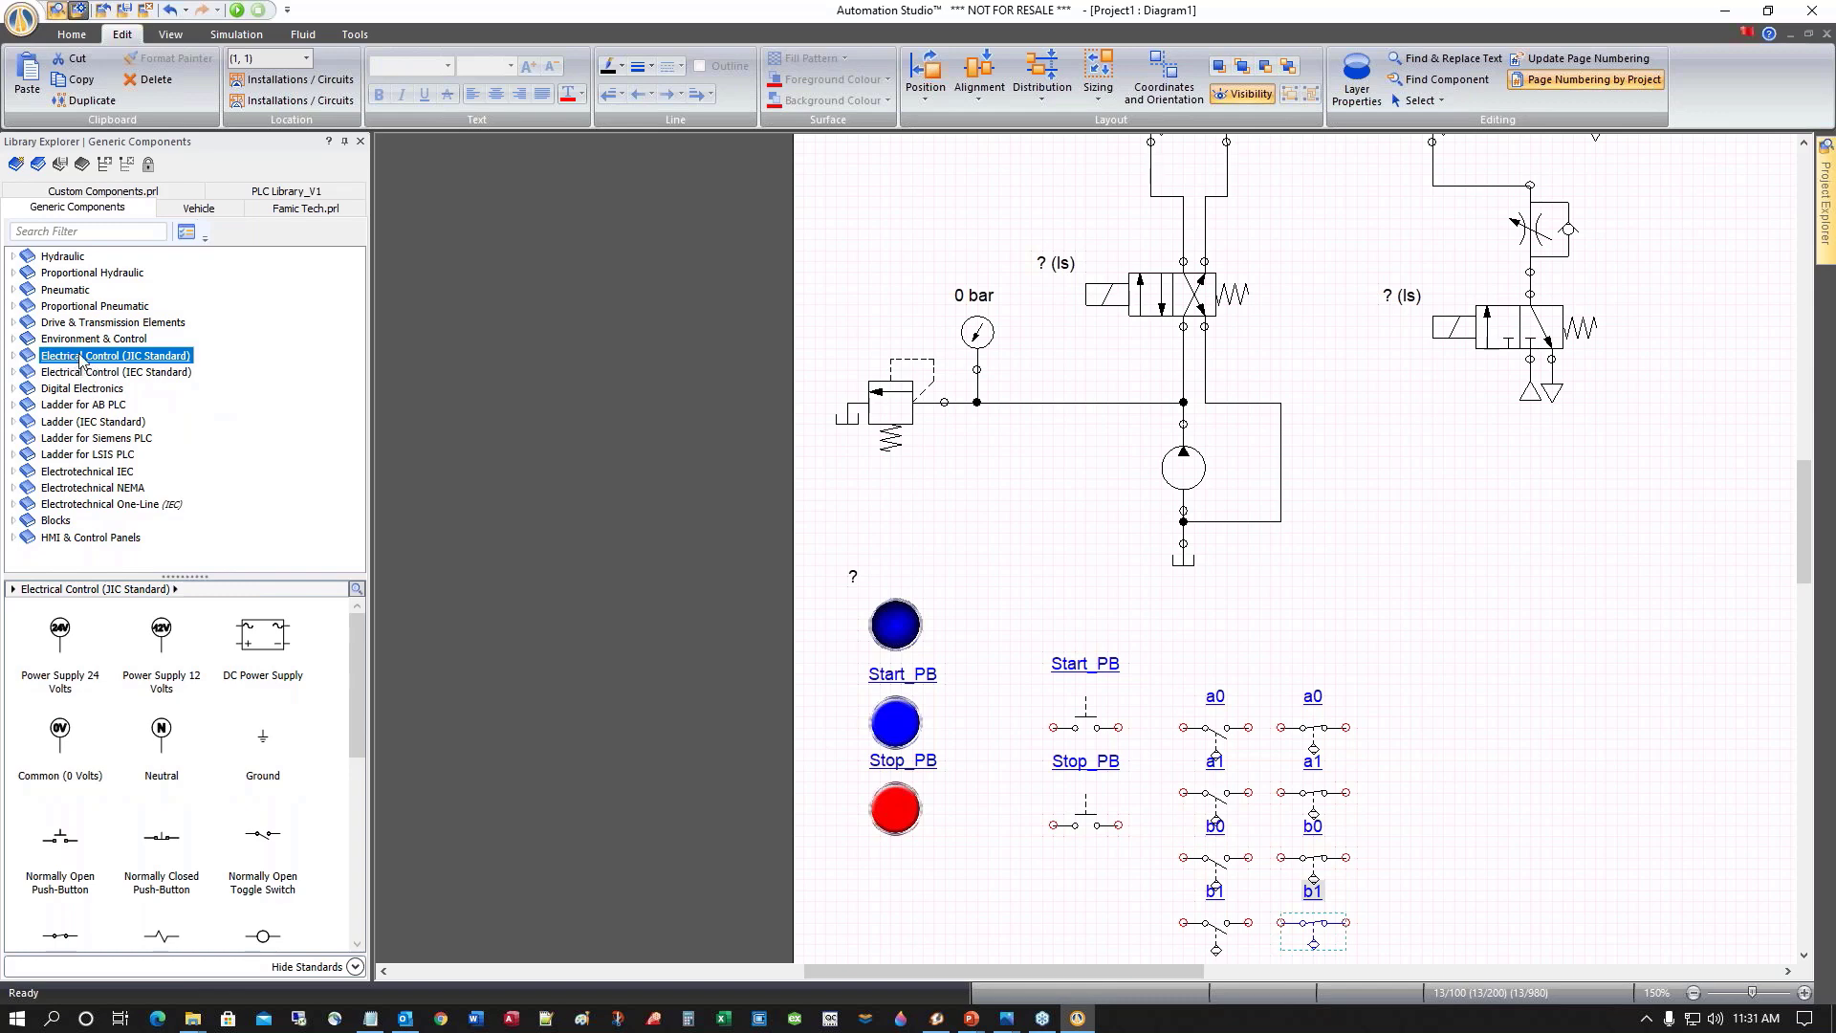
drag(359, 639, 350, 465)
drag(359, 541, 356, 617)
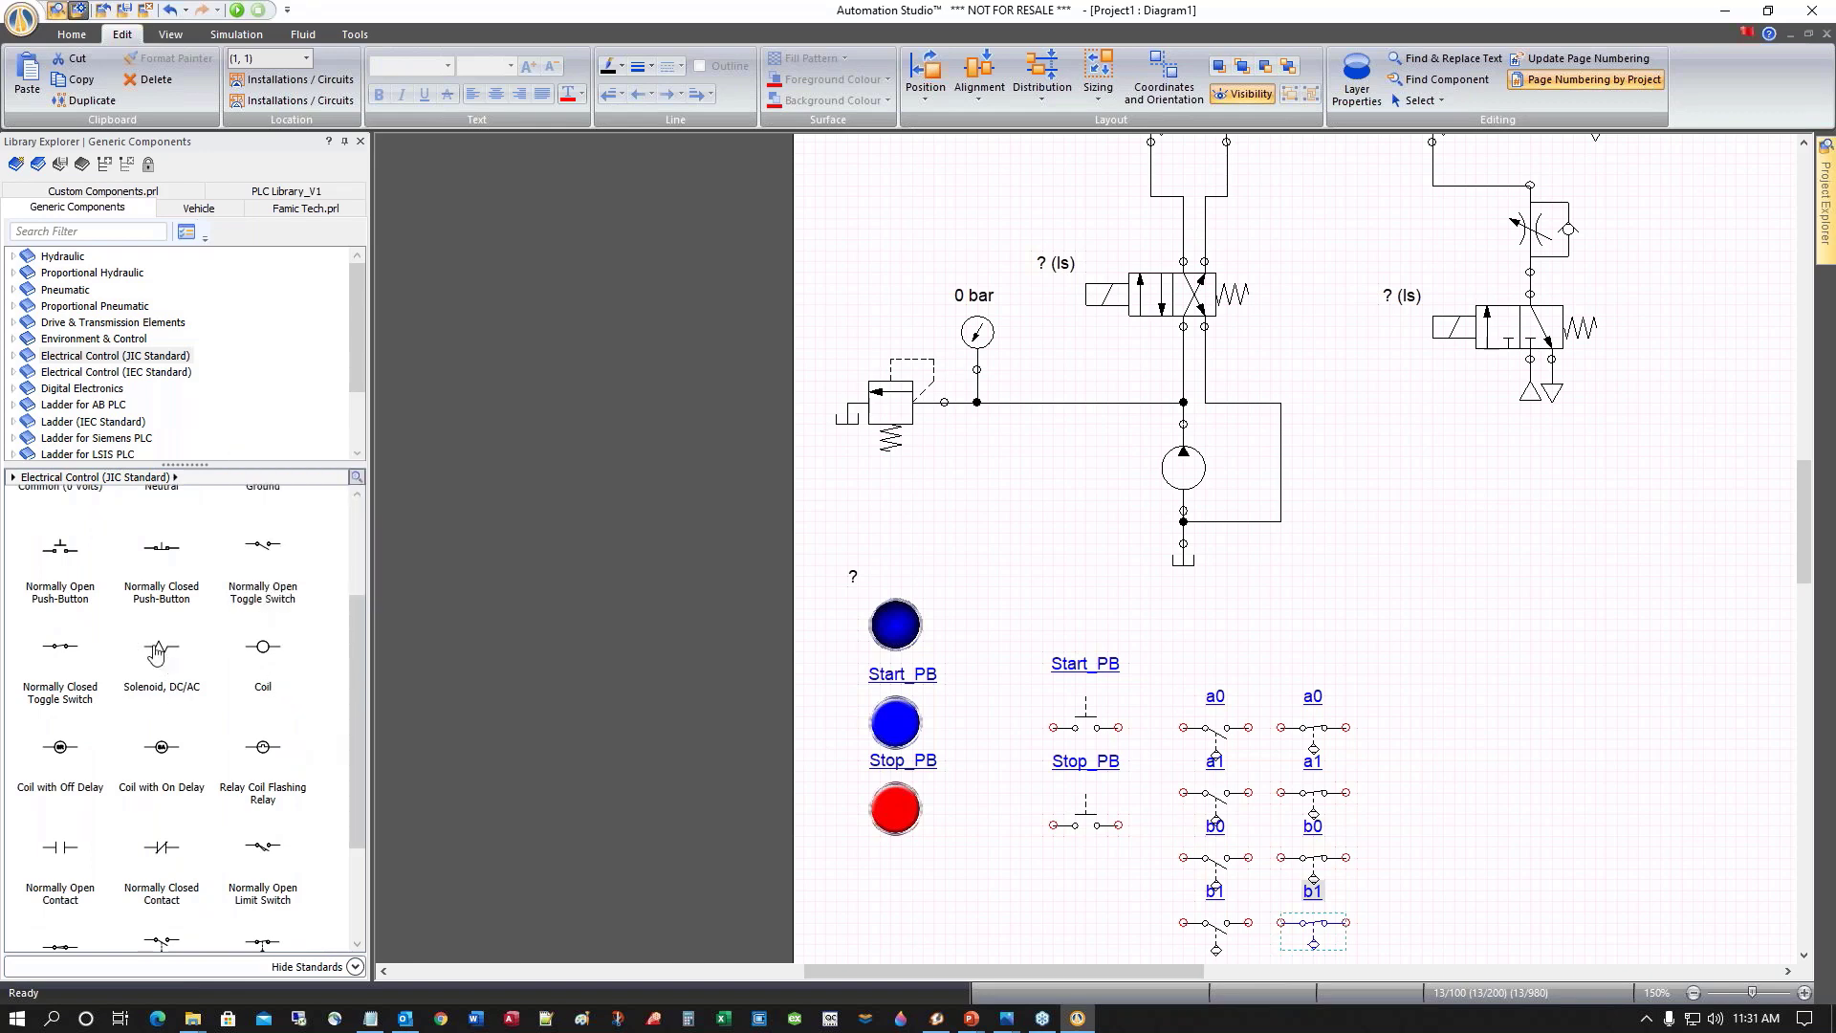
click(67, 357)
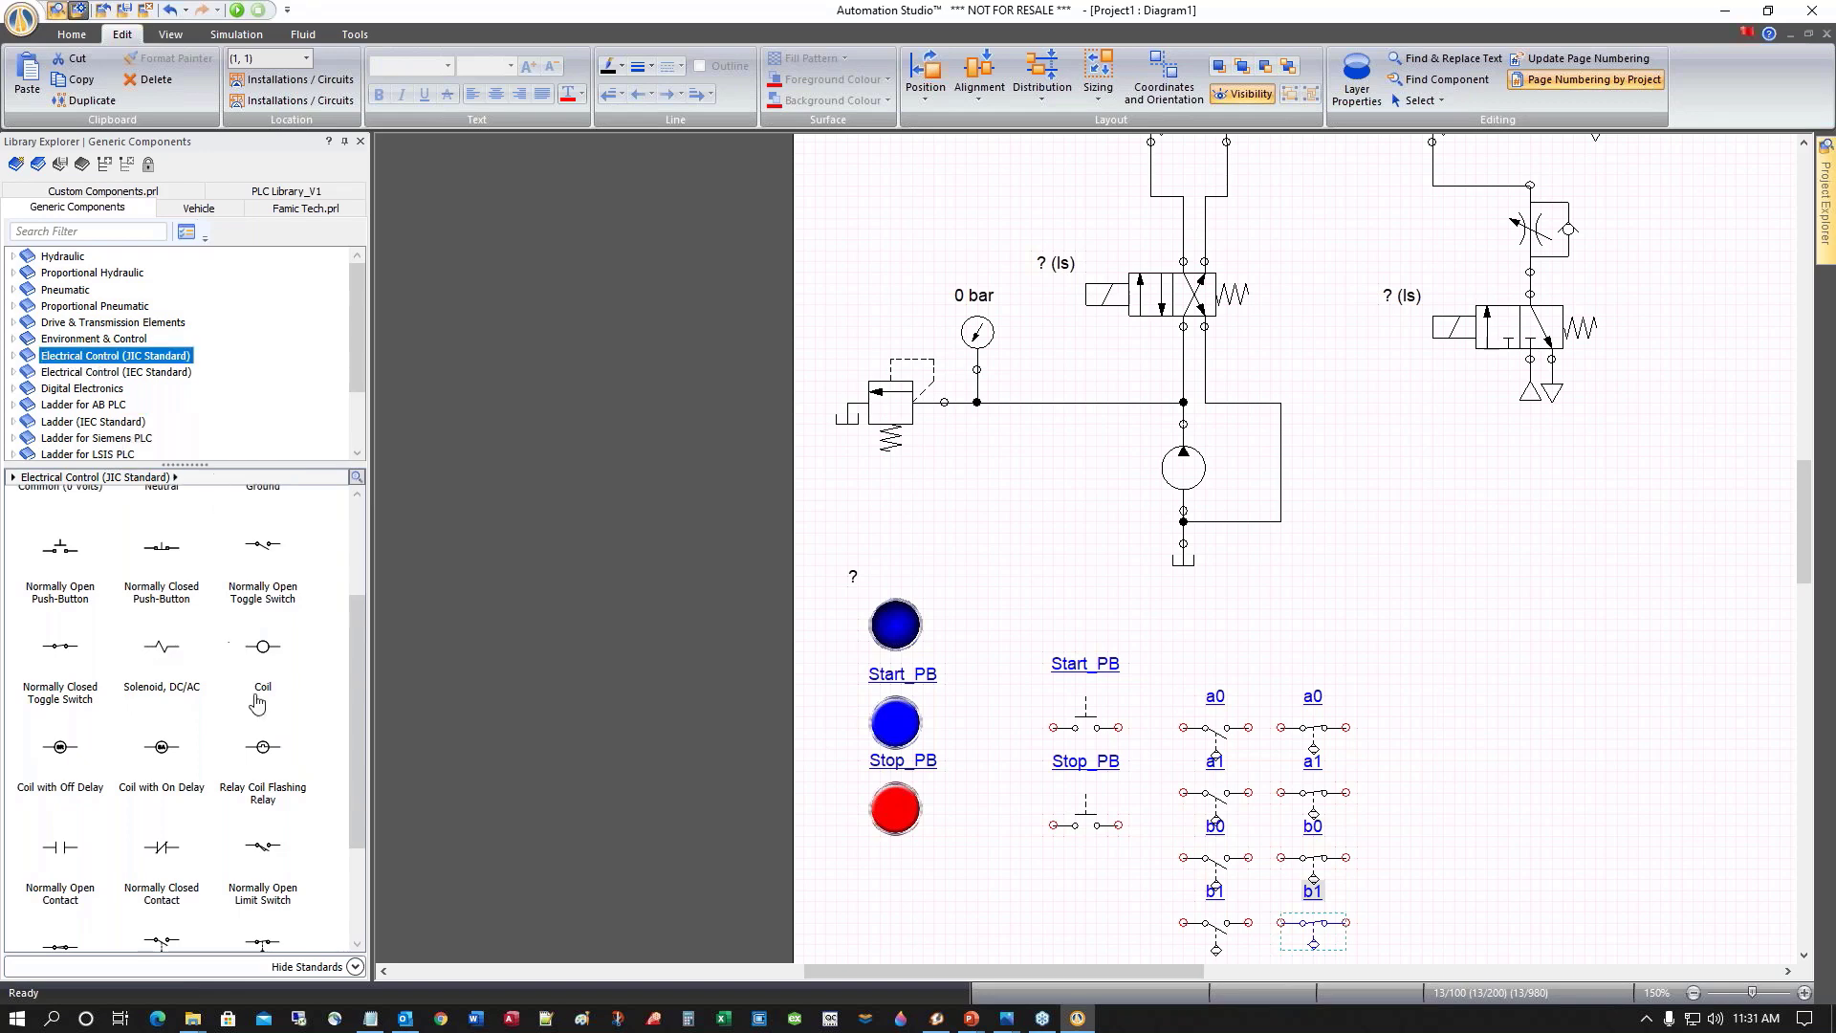
click(167, 654)
drag(164, 656, 1436, 724)
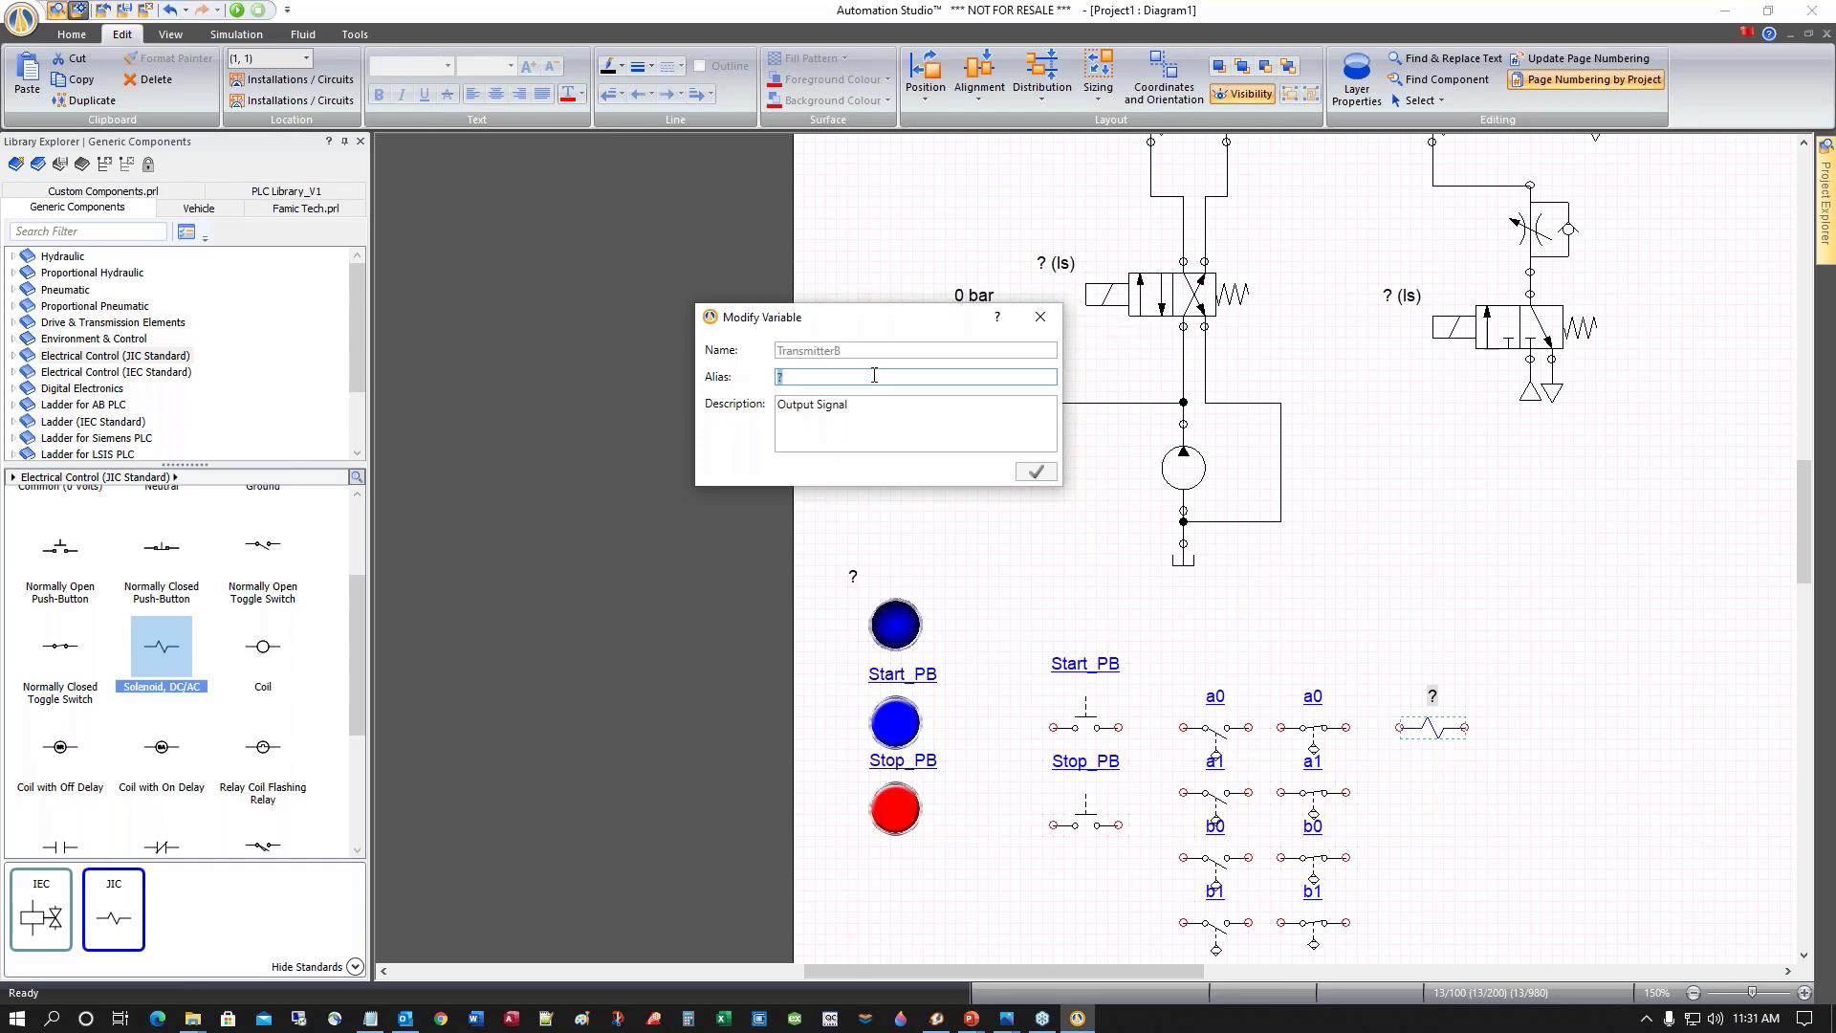
text(Sol_A)
key(Return)
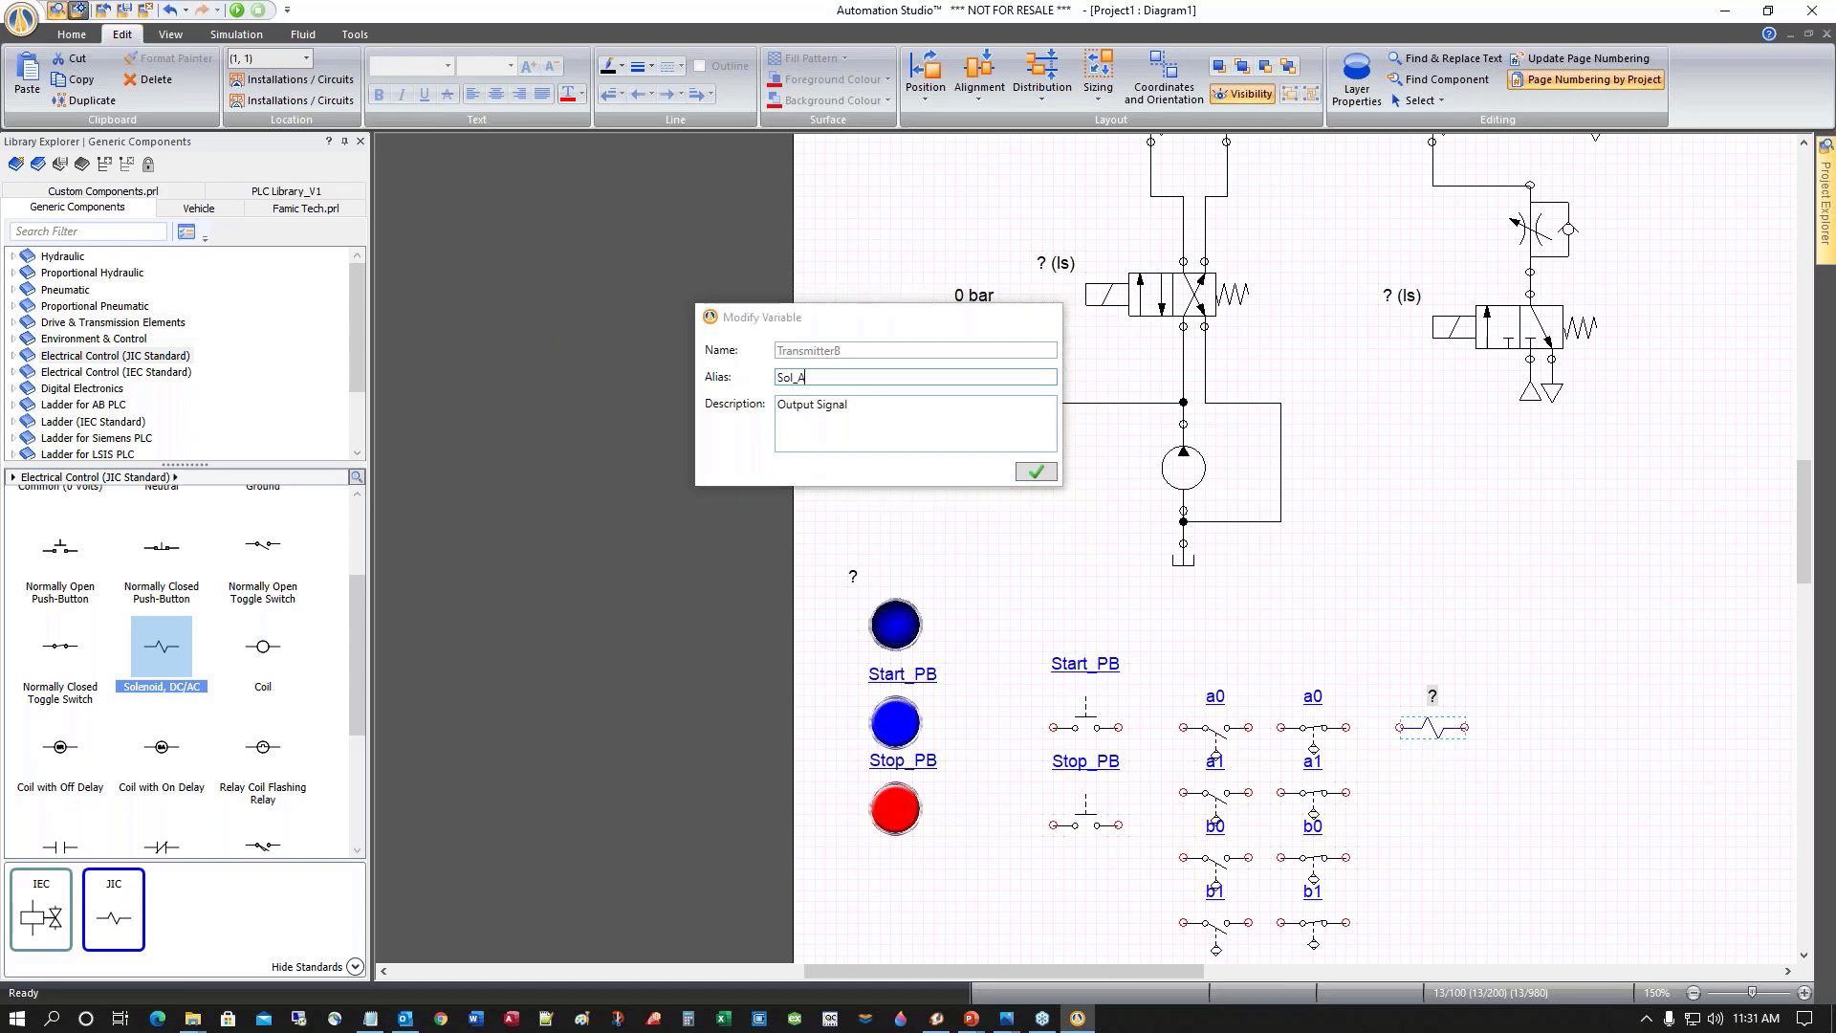
Place a second JIC Solenoid, DC/AC directly below Sol_A and give it the alias Sol_B
drag(163, 650, 1456, 779)
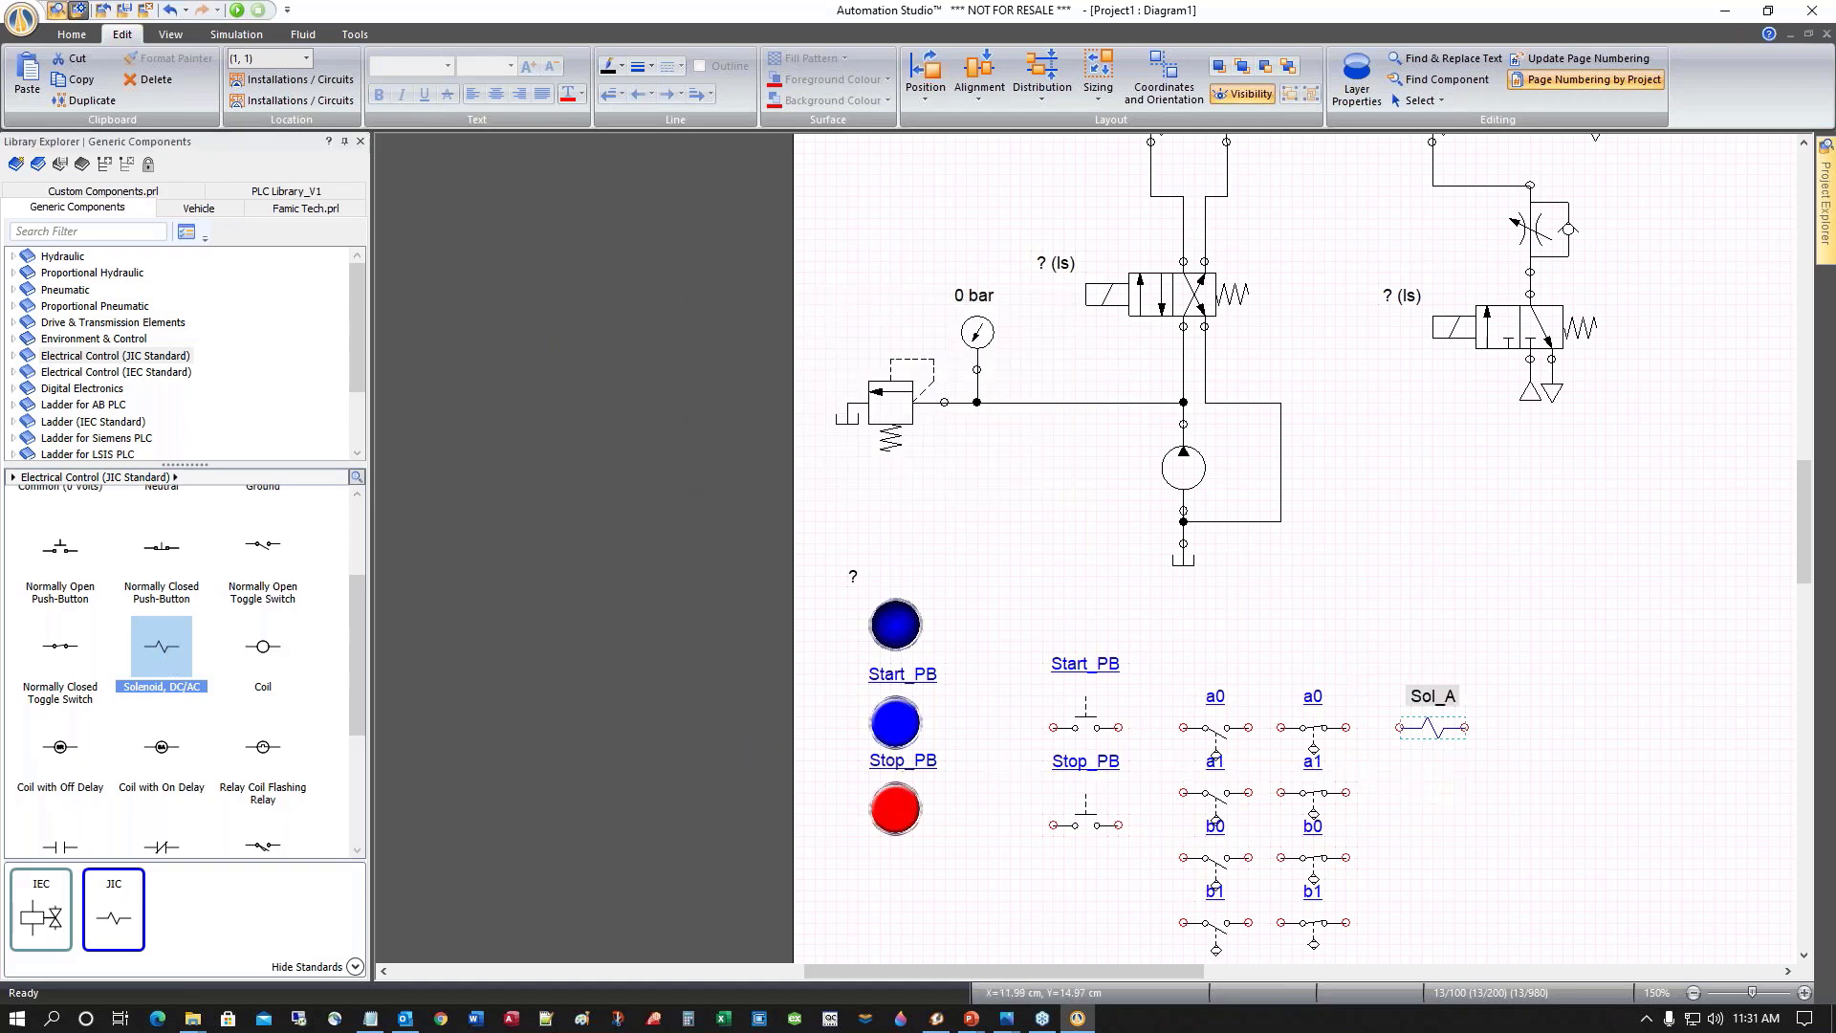
text(Sol_B)
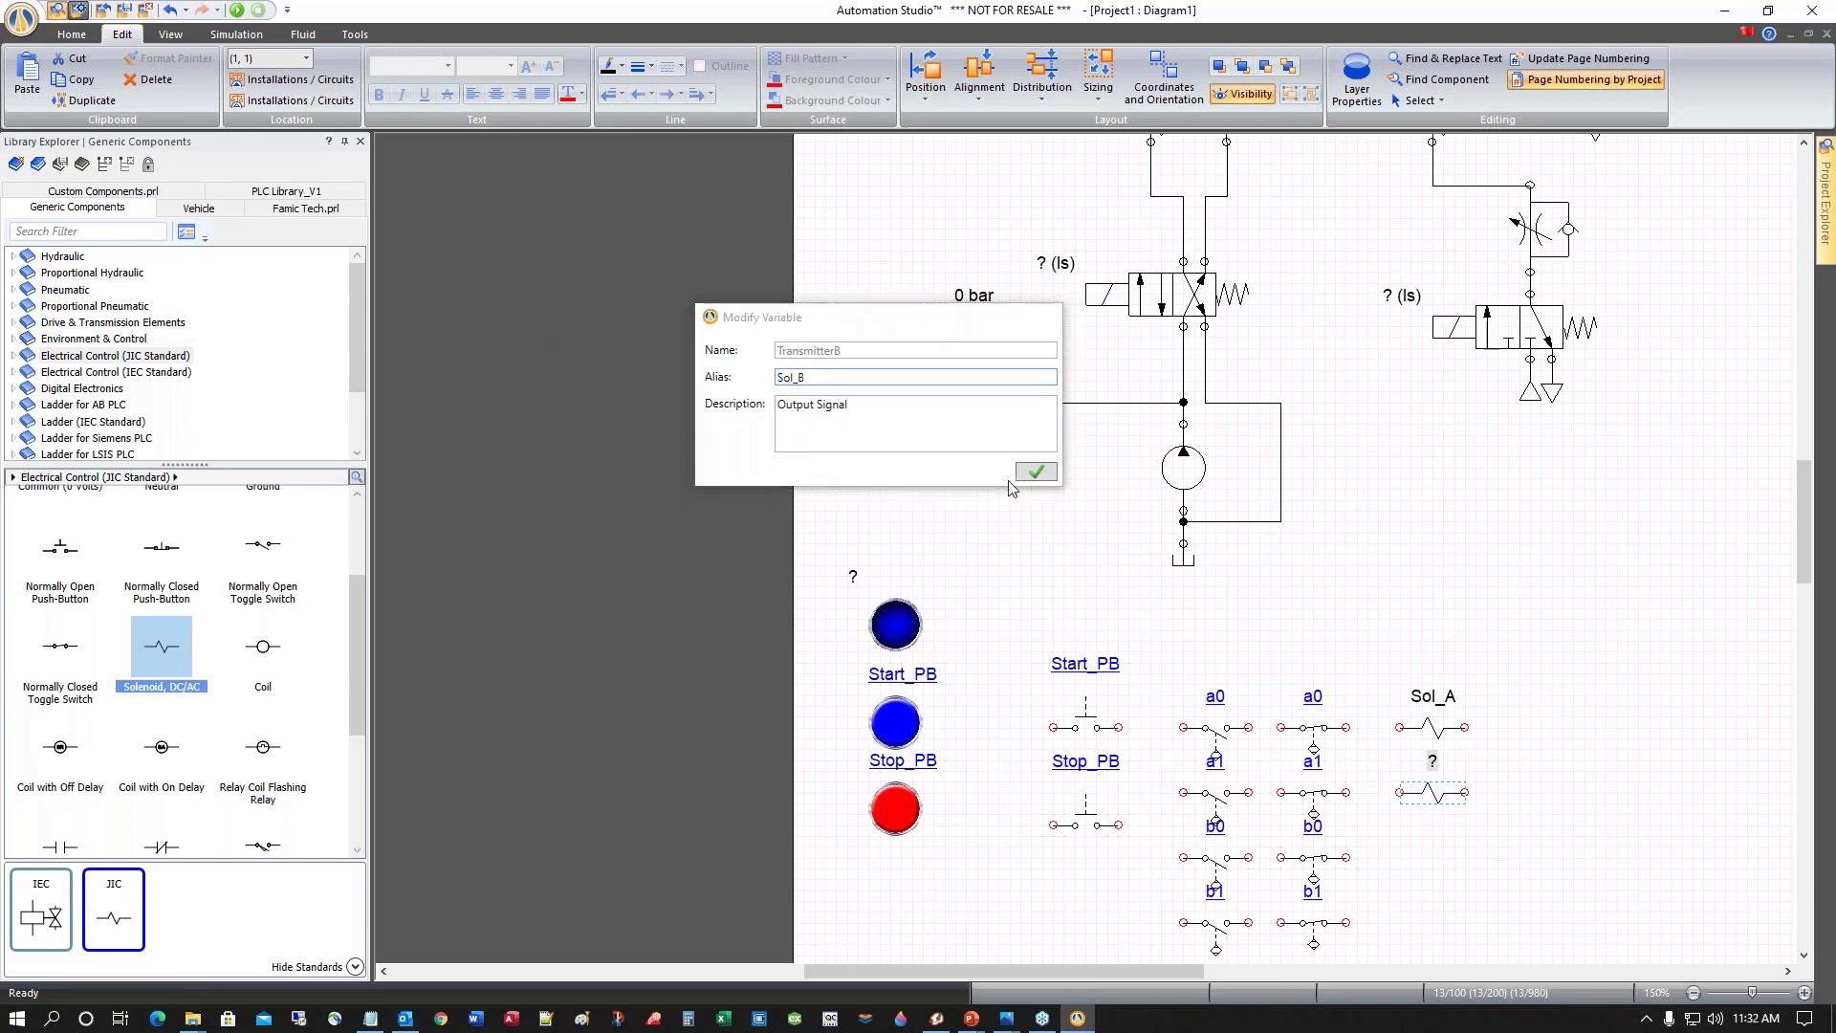
click(1016, 477)
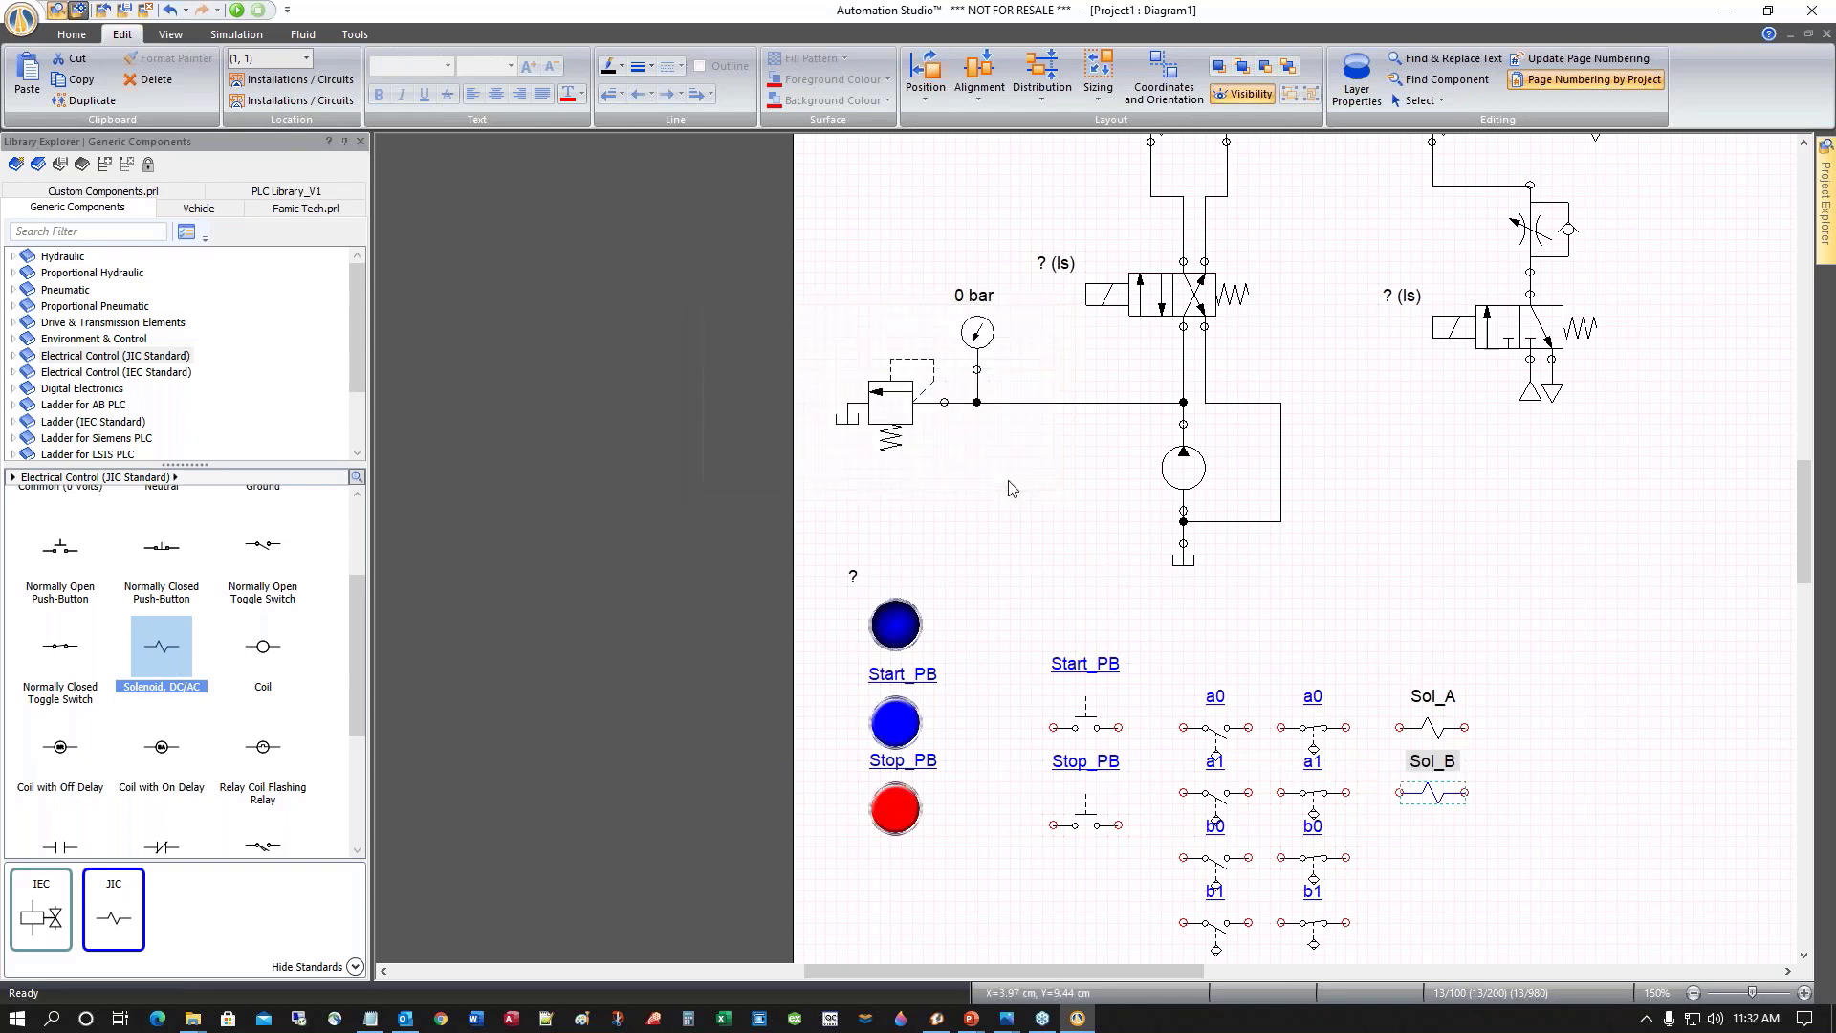
click(1553, 847)
scroll(1557, 861, up, 2)
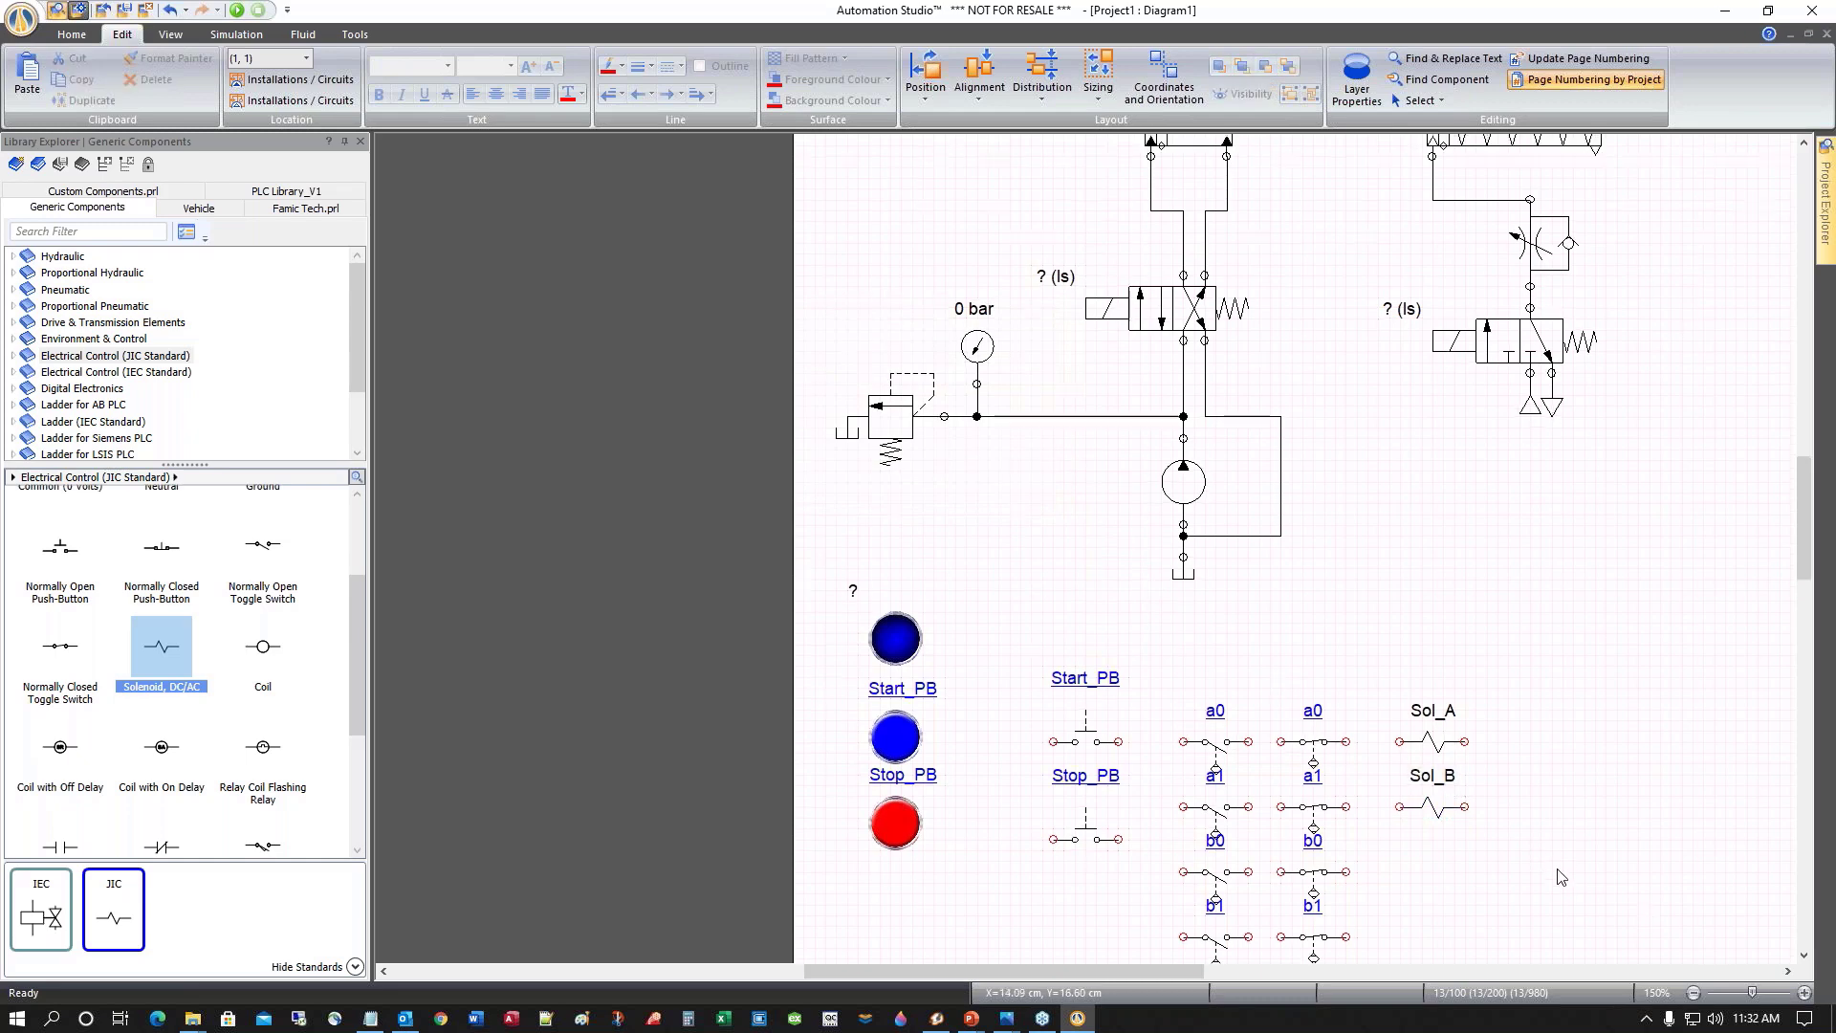
scroll(1560, 877, down, 2)
Open the variable assignment of the hydraulic directional valve's solenoid SOL1 and select its input signal variable
double_click(1149, 309)
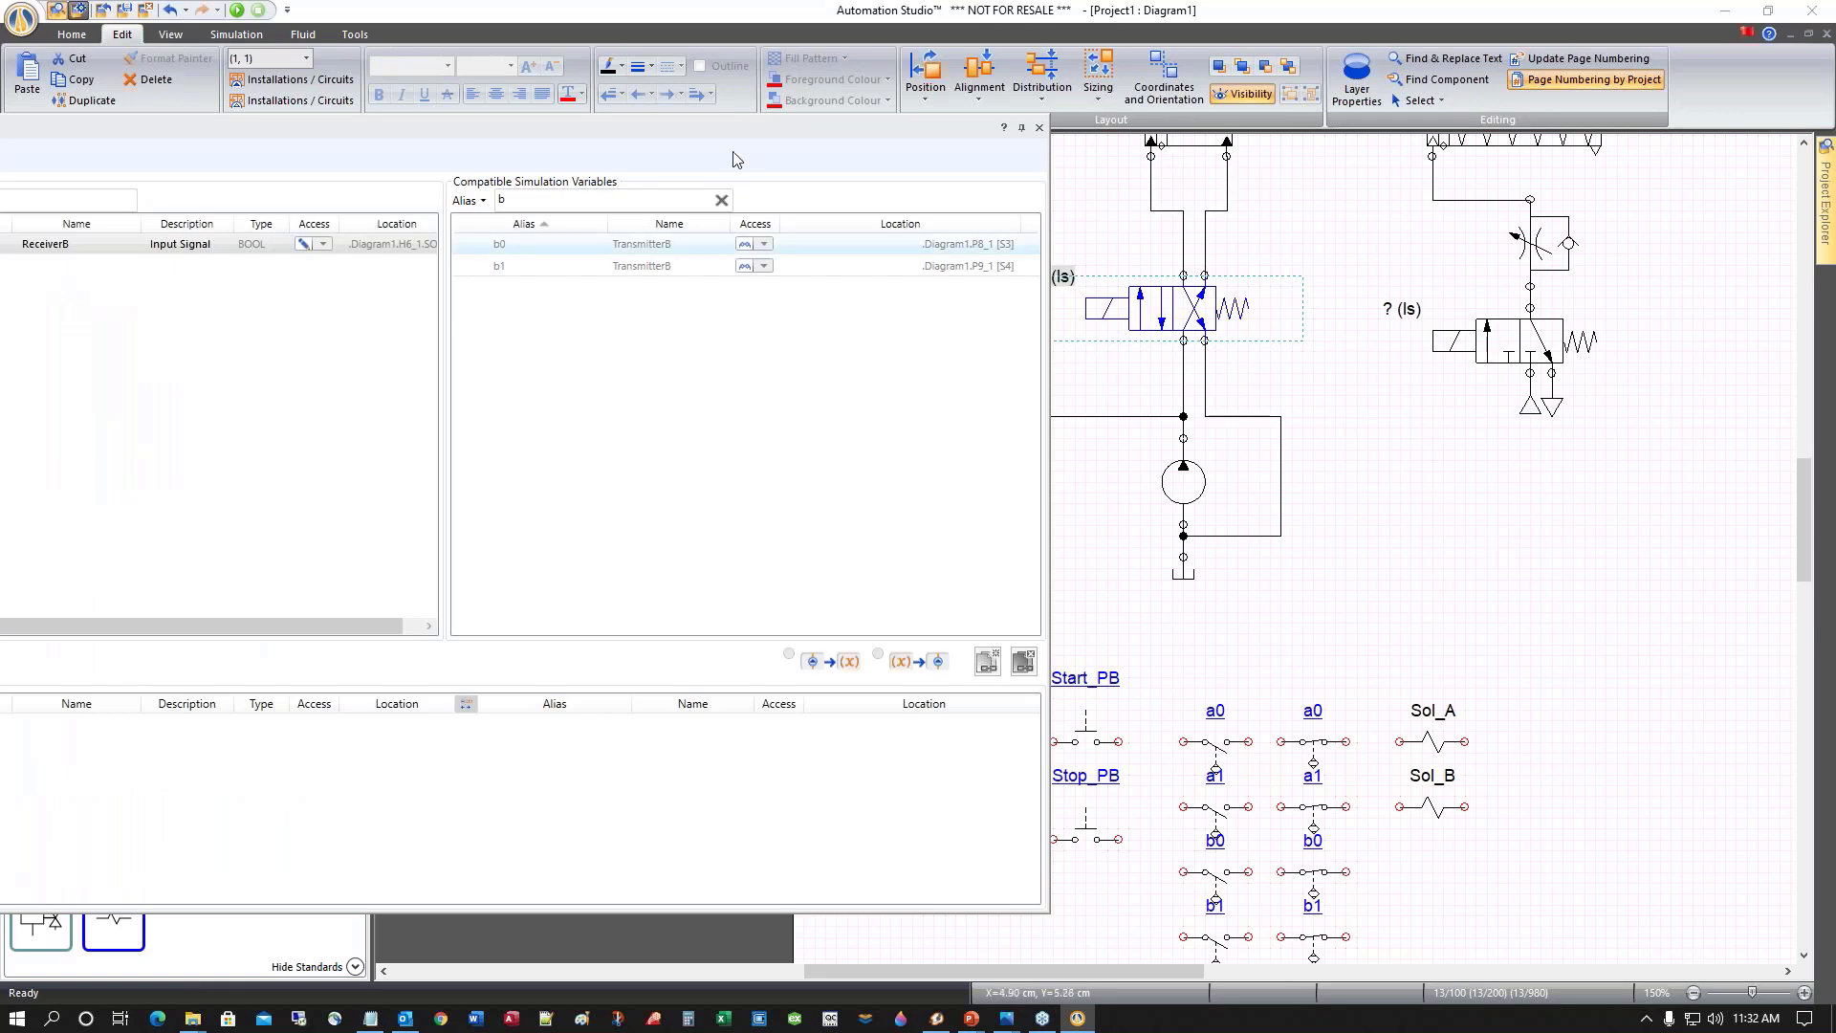
drag(667, 136, 690, 135)
drag(755, 129, 1111, 136)
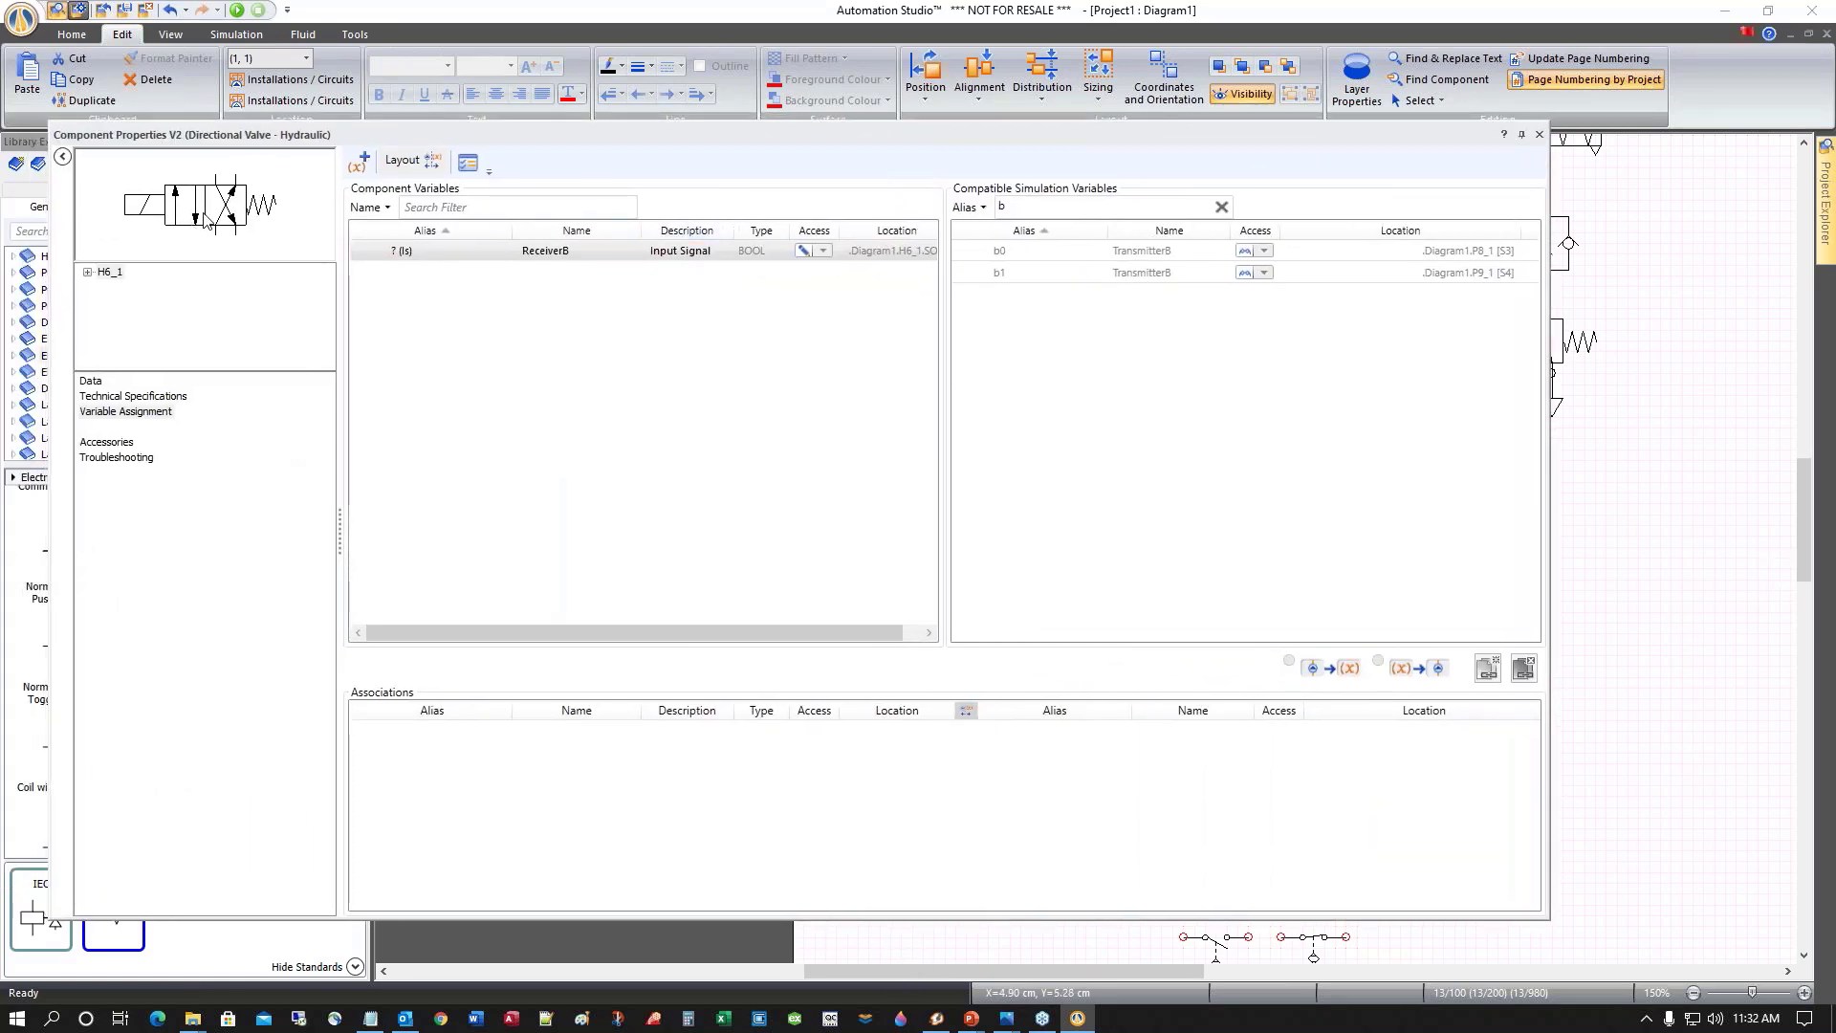
click(140, 211)
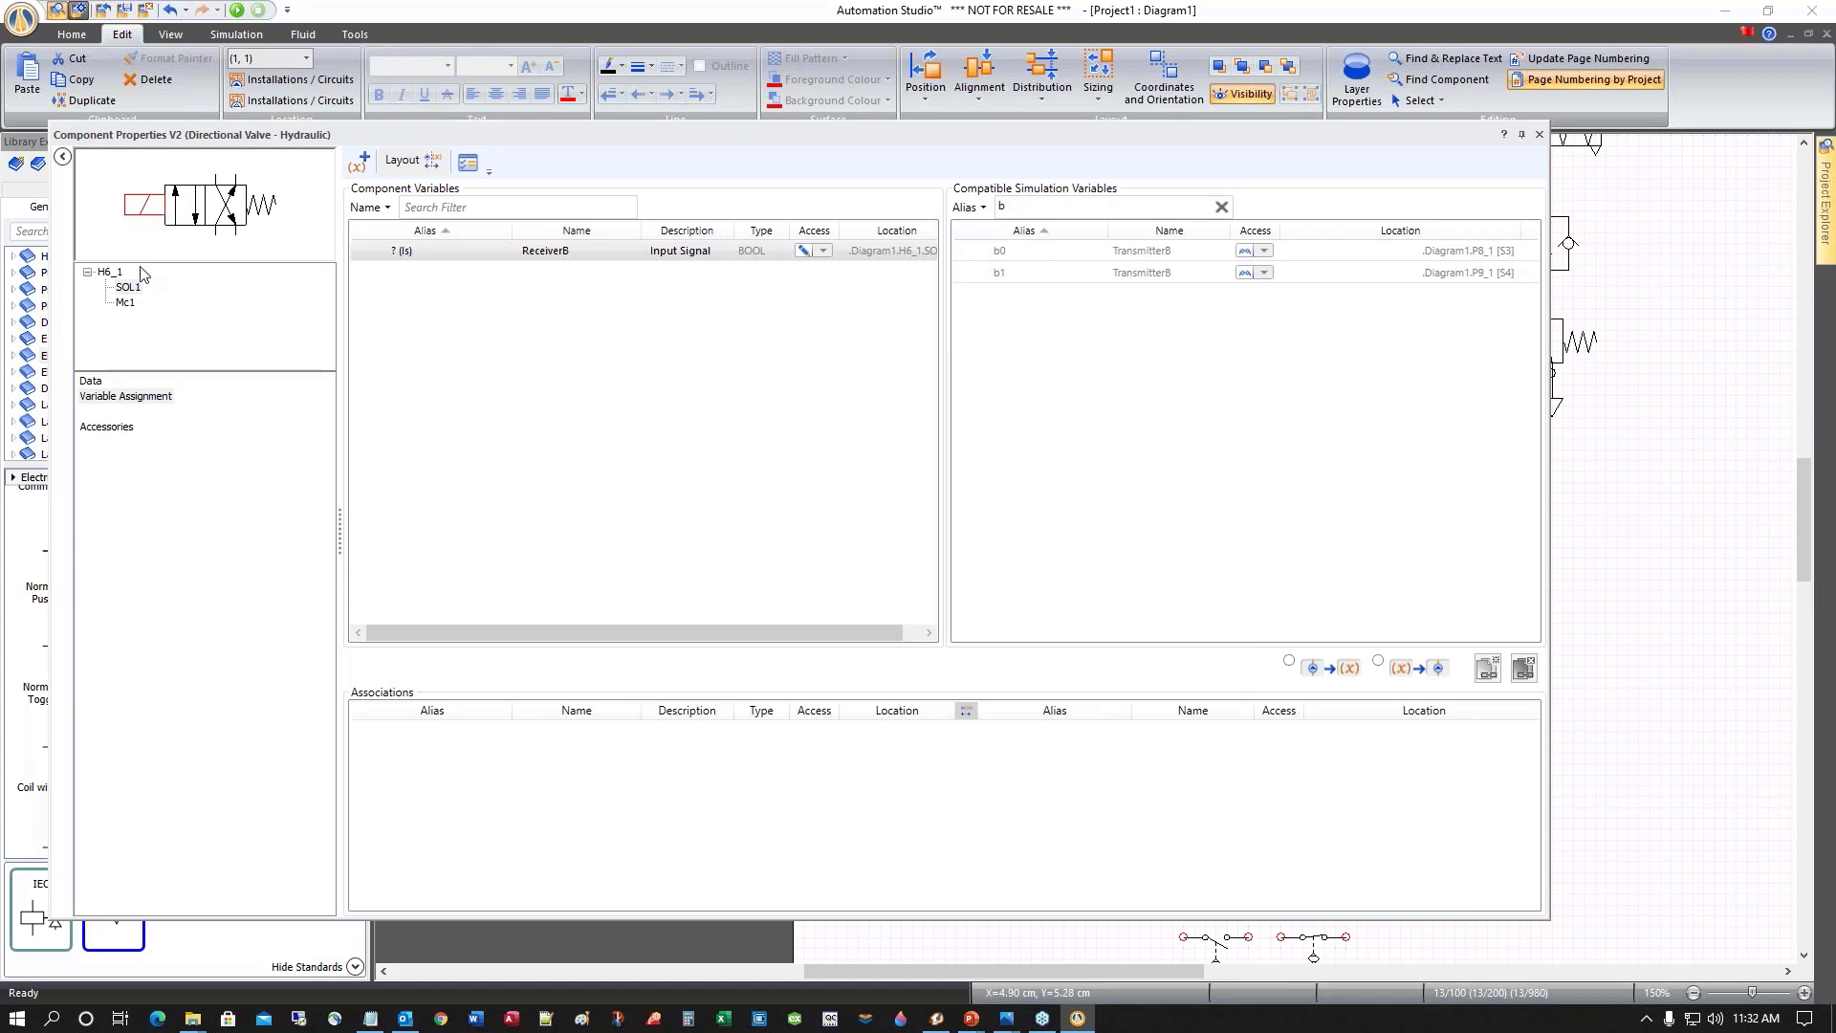
click(129, 396)
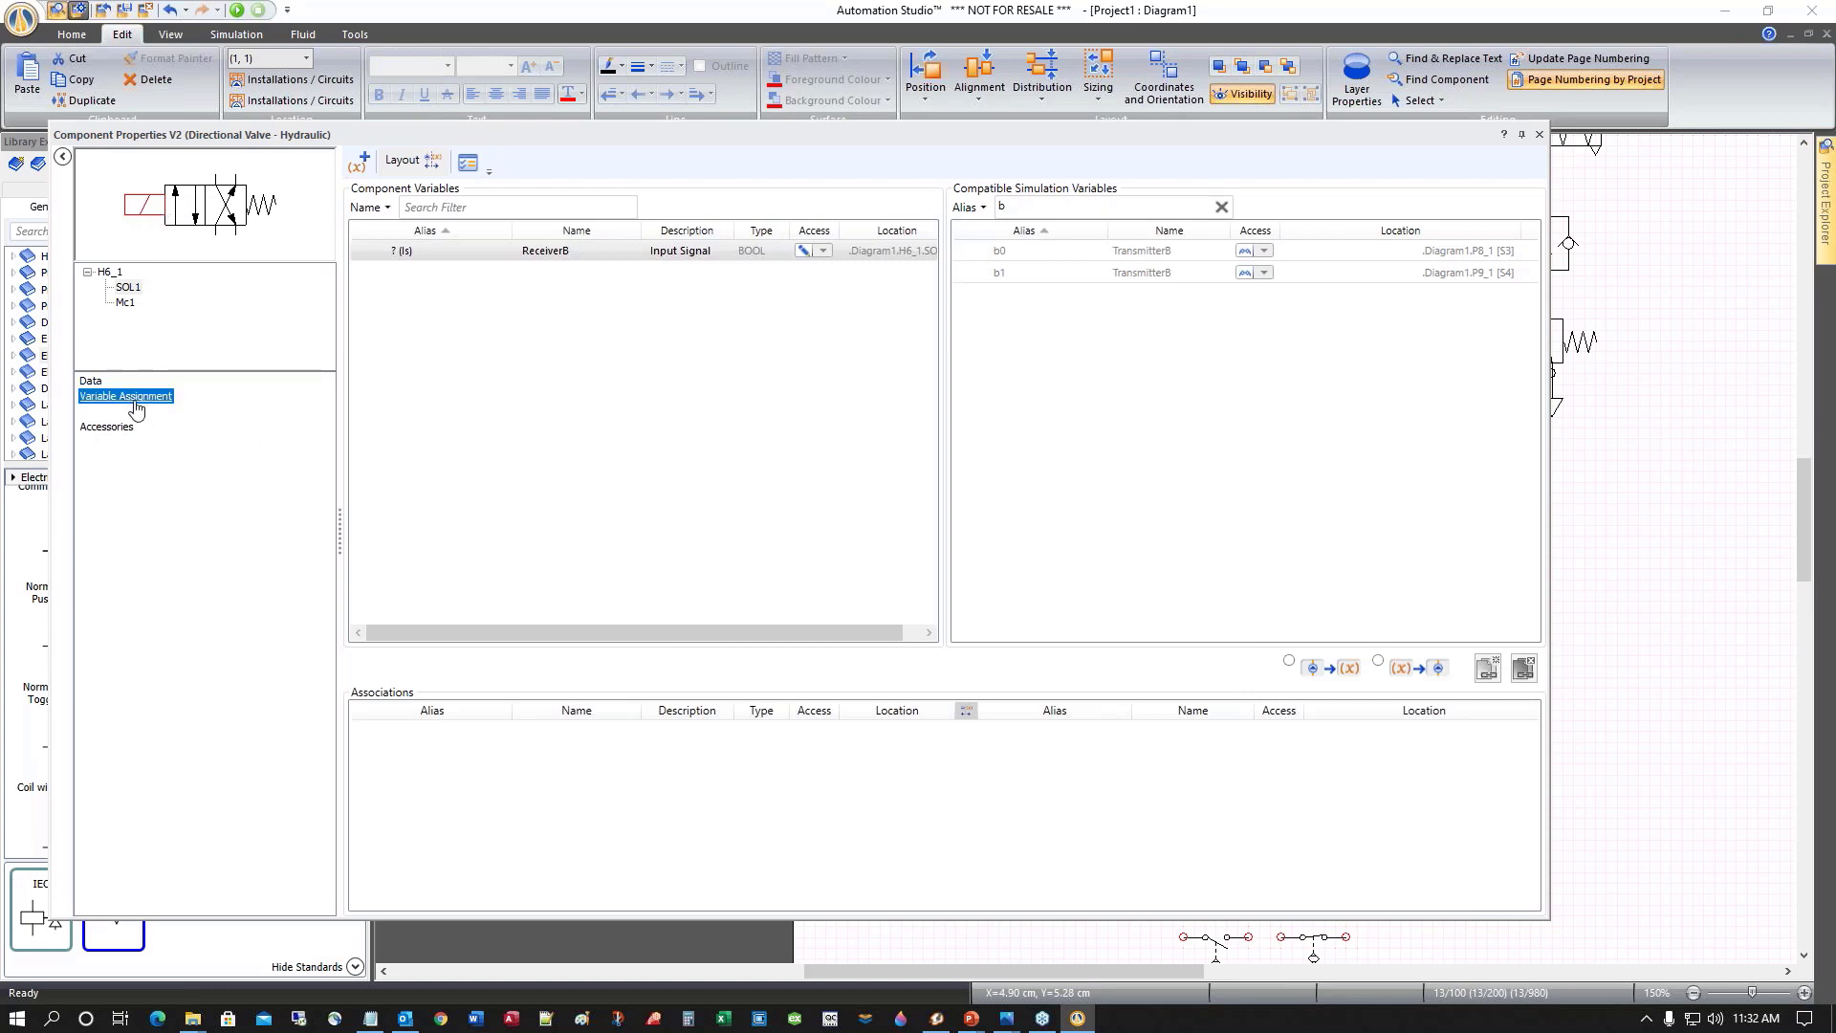
click(393, 255)
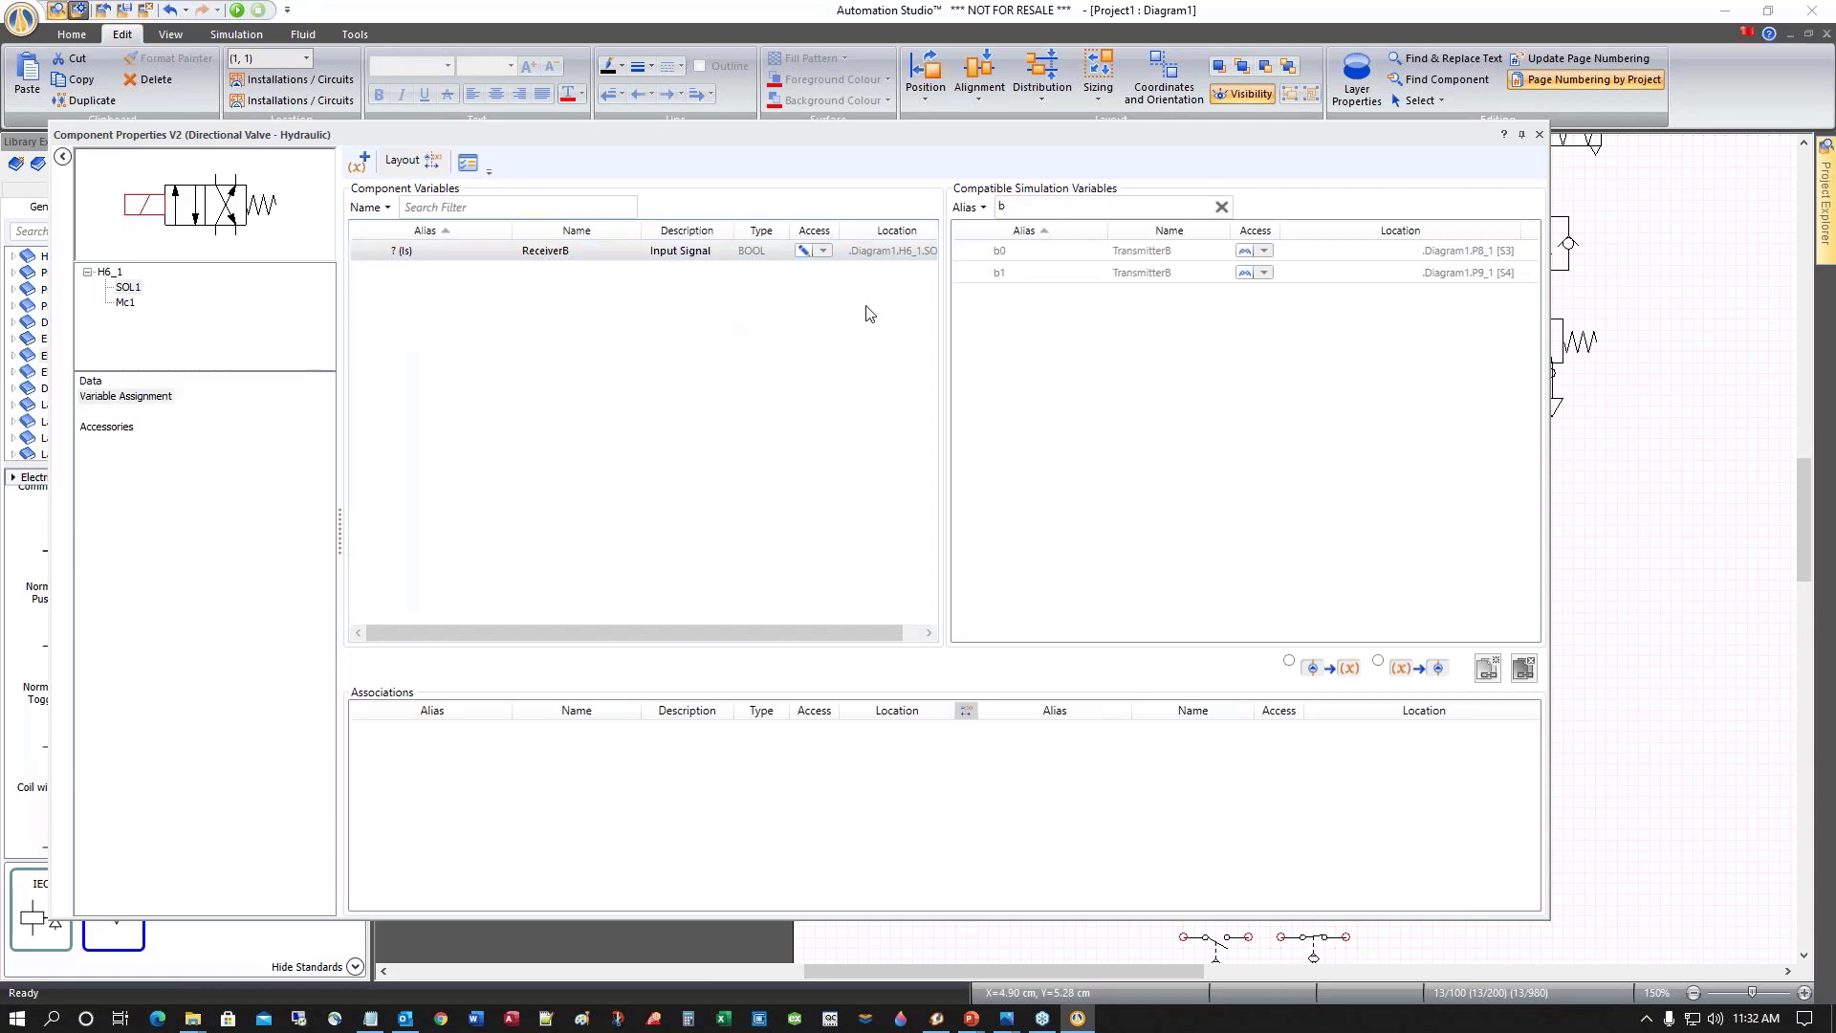
Filter the compatible variables by alias "sol" and associate the hydraulic valve's solenoid with Sol_A
drag(745, 133, 443, 128)
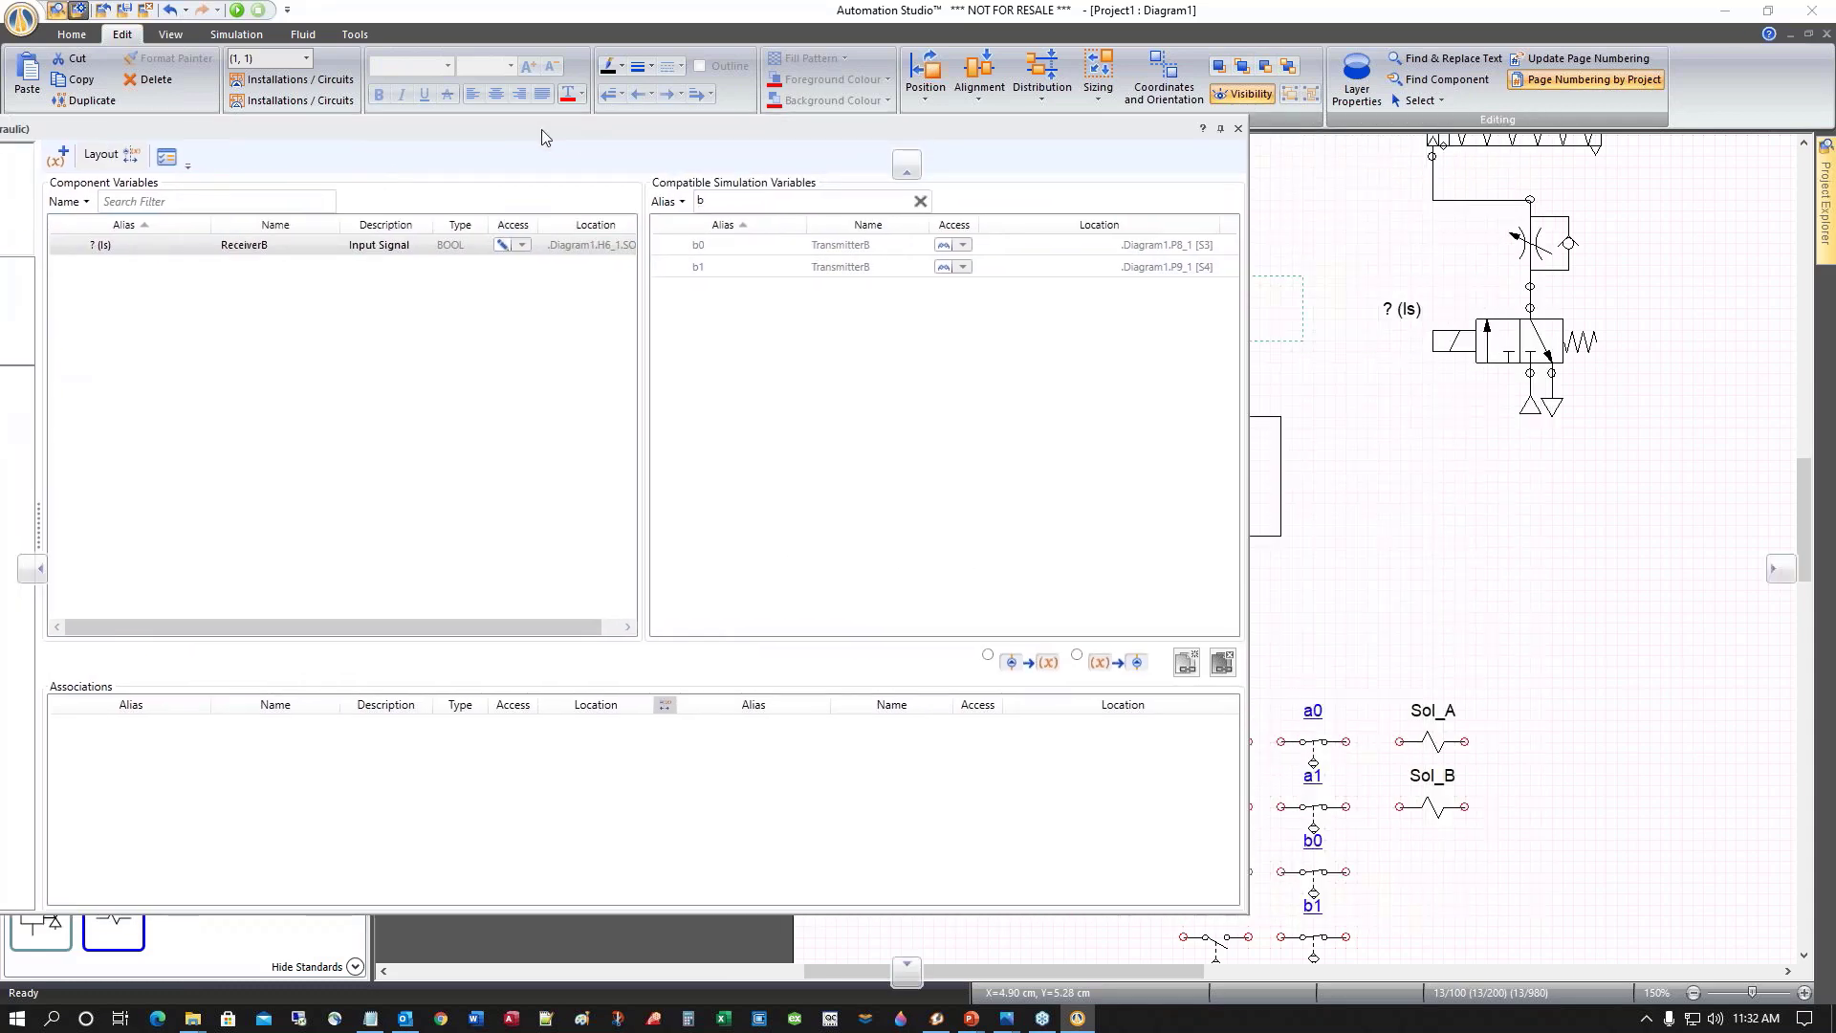
drag(724, 202, 673, 204)
text(sol)
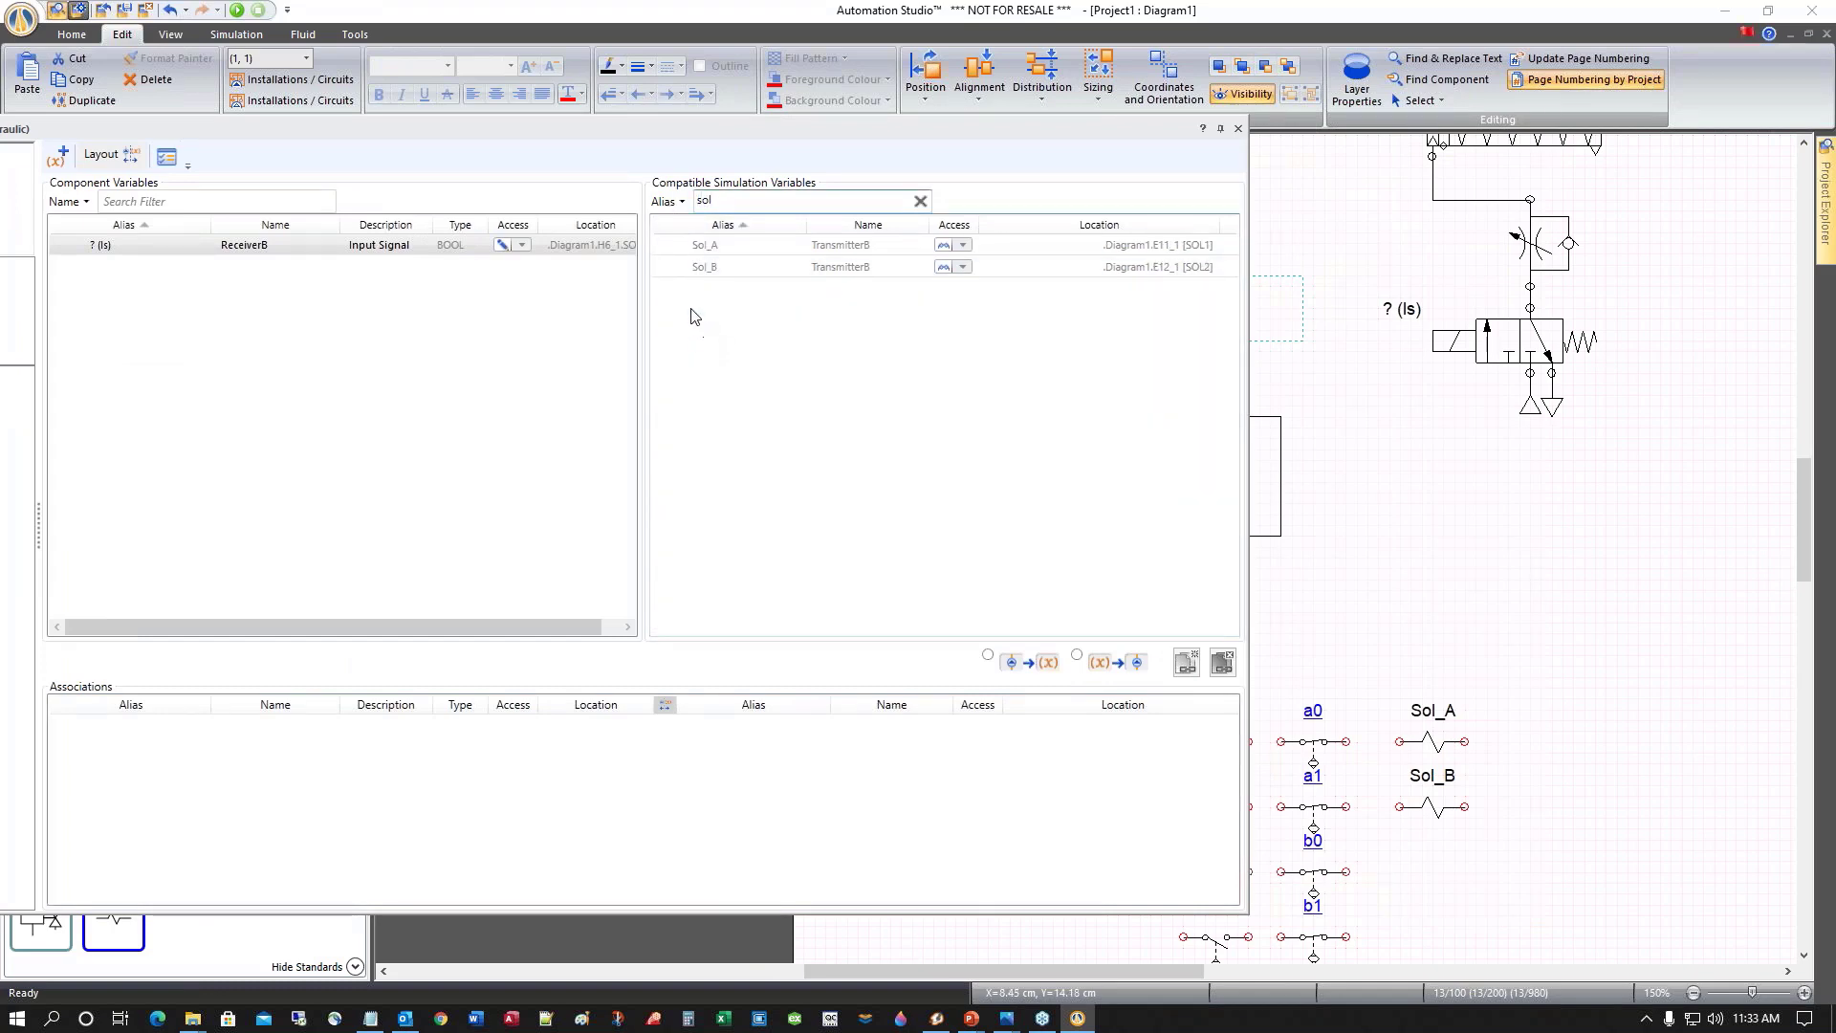
double_click(698, 246)
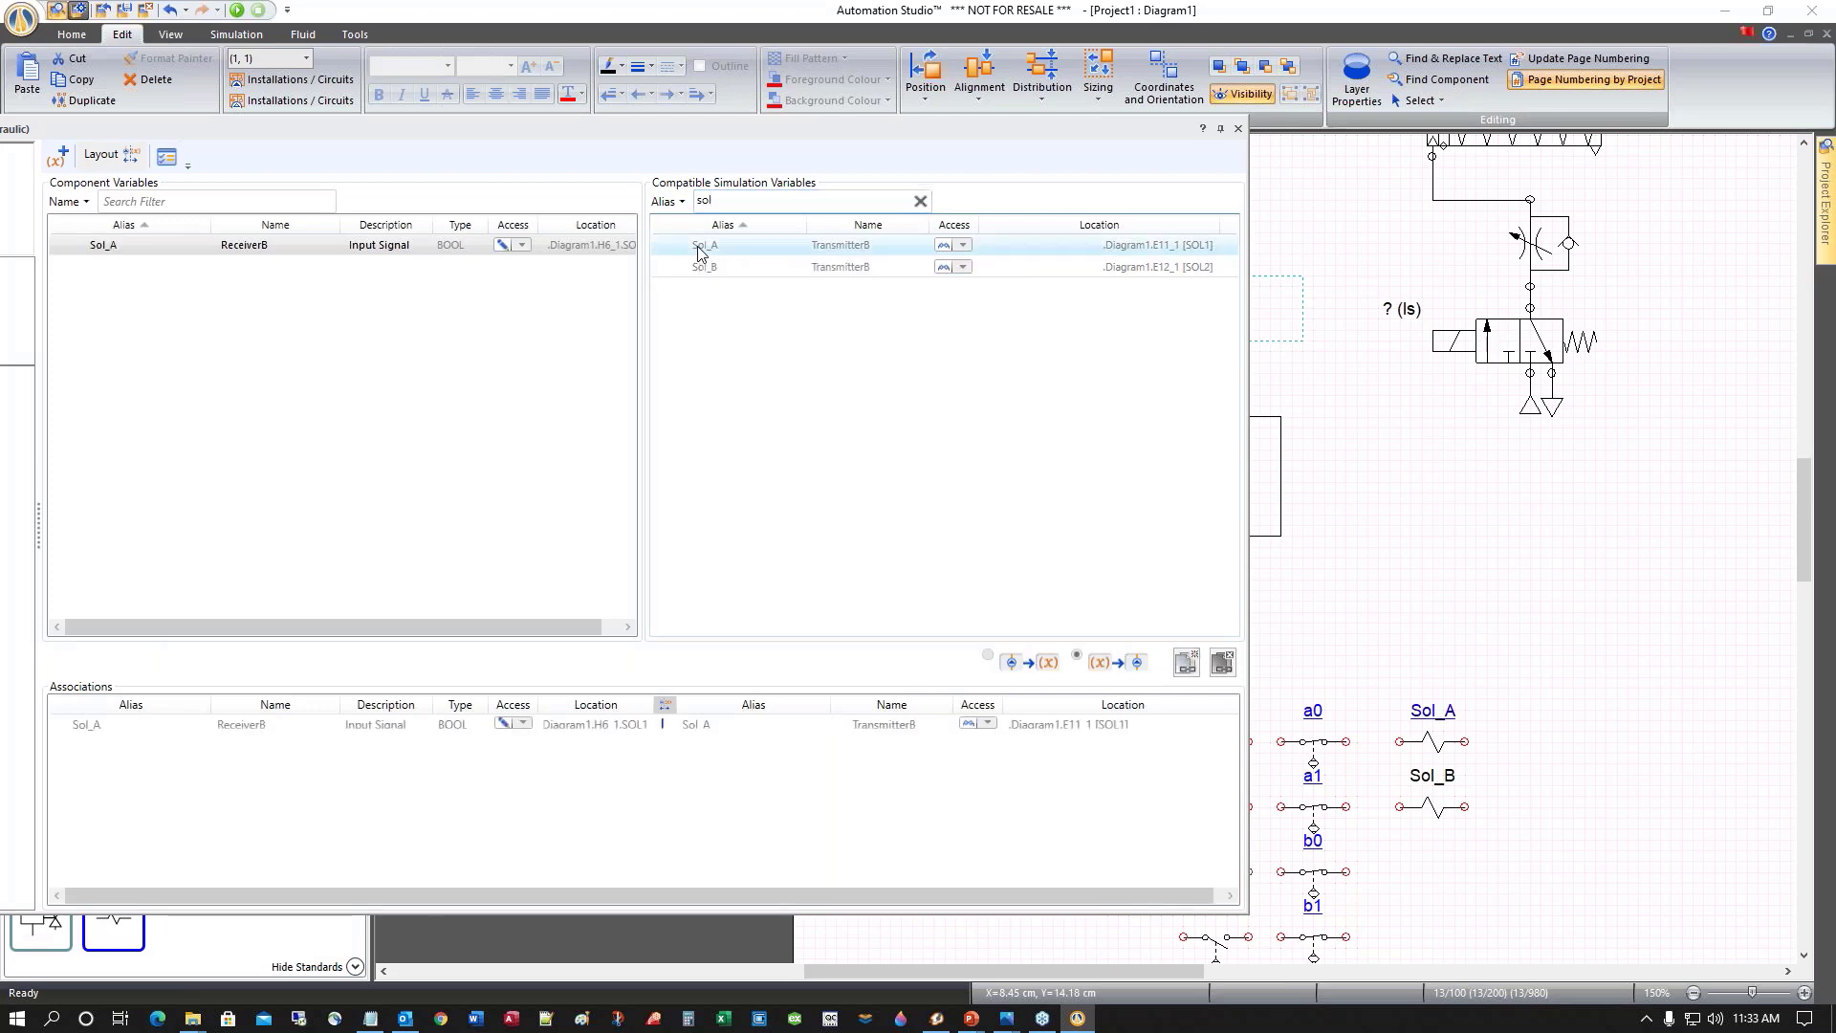
Associate the pneumatic directional valve's solenoid with the Sol_B variable and close the properties window
drag(556, 154, 570, 194)
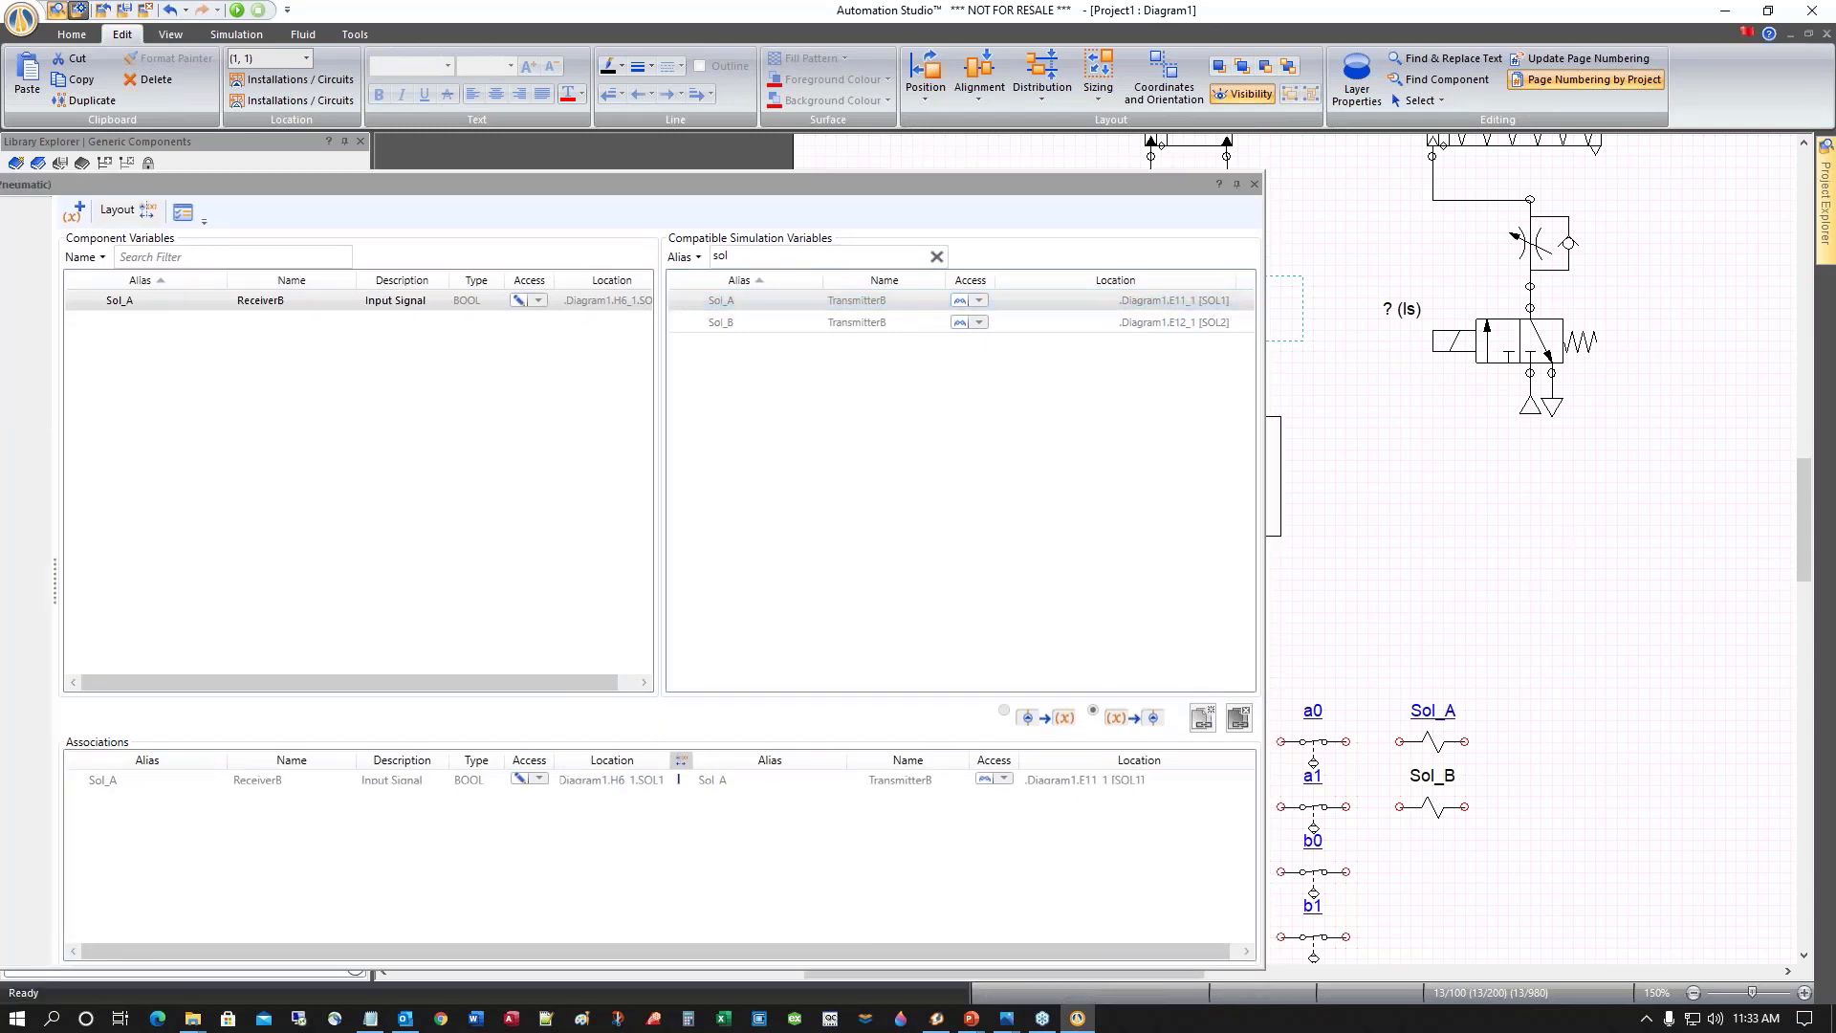
click(1484, 340)
click(680, 188)
drag(683, 196, 871, 176)
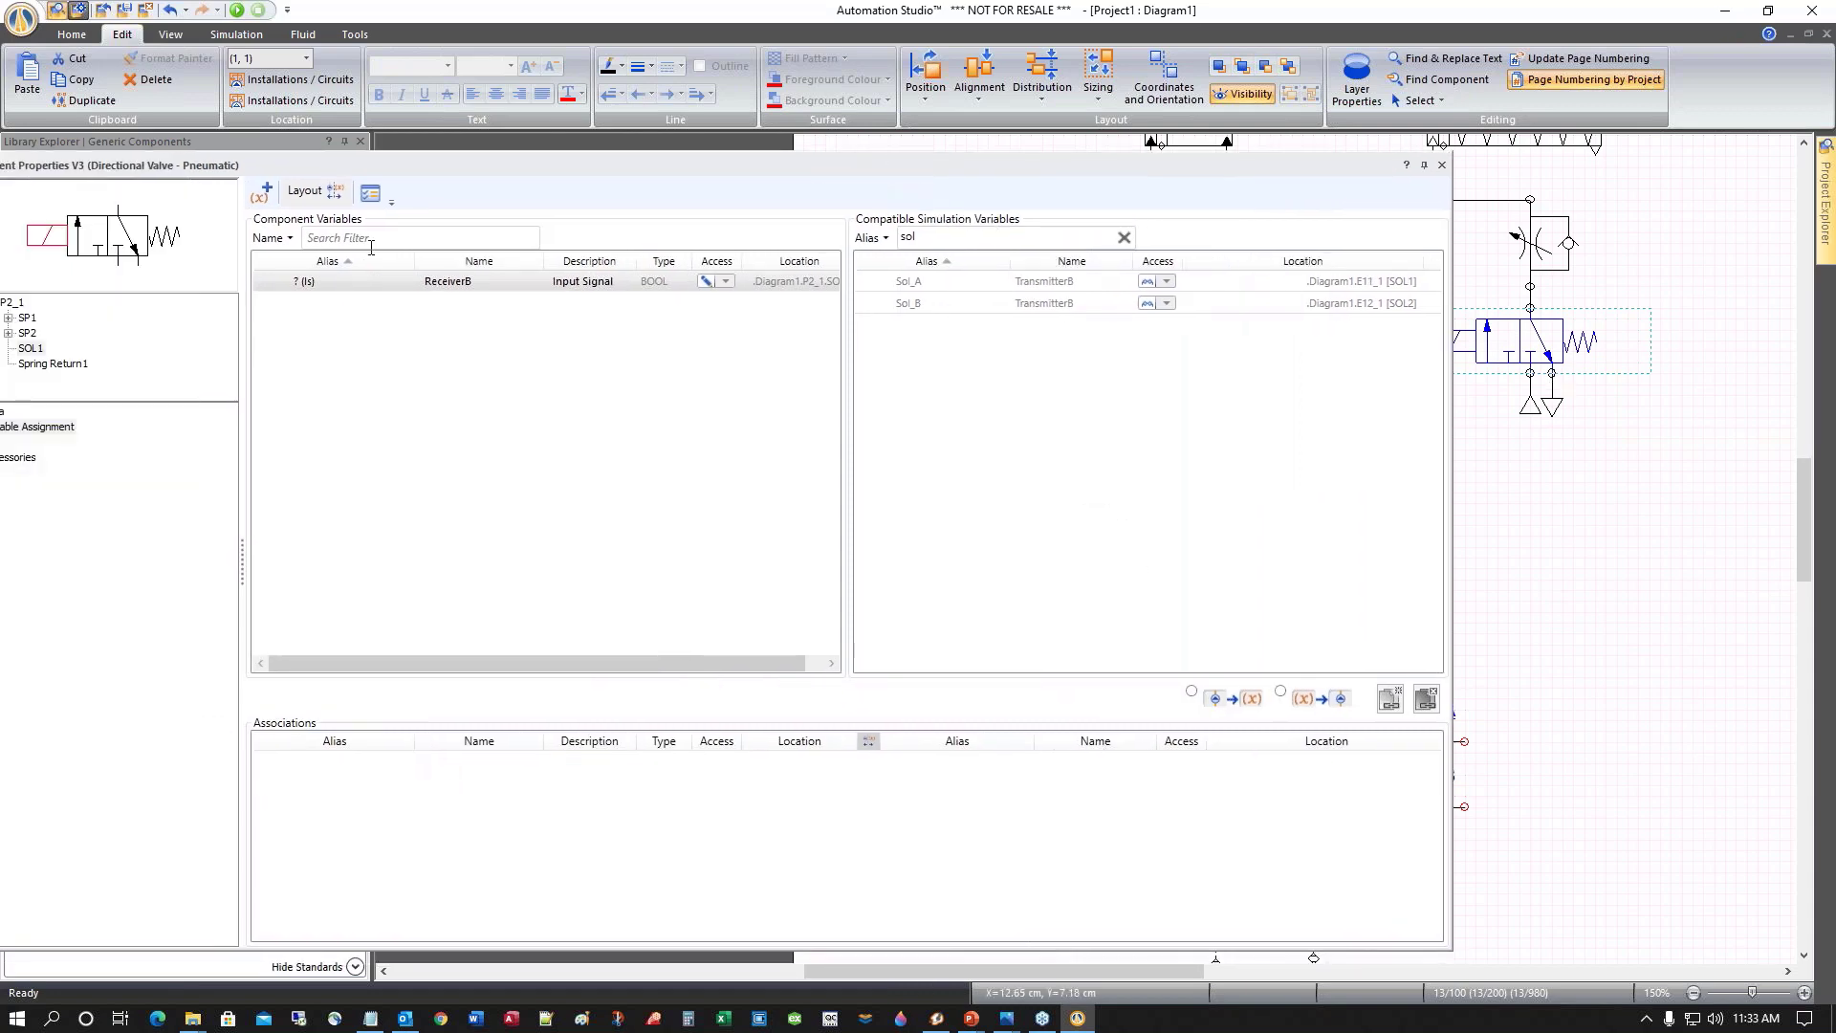
click(43, 427)
double_click(908, 305)
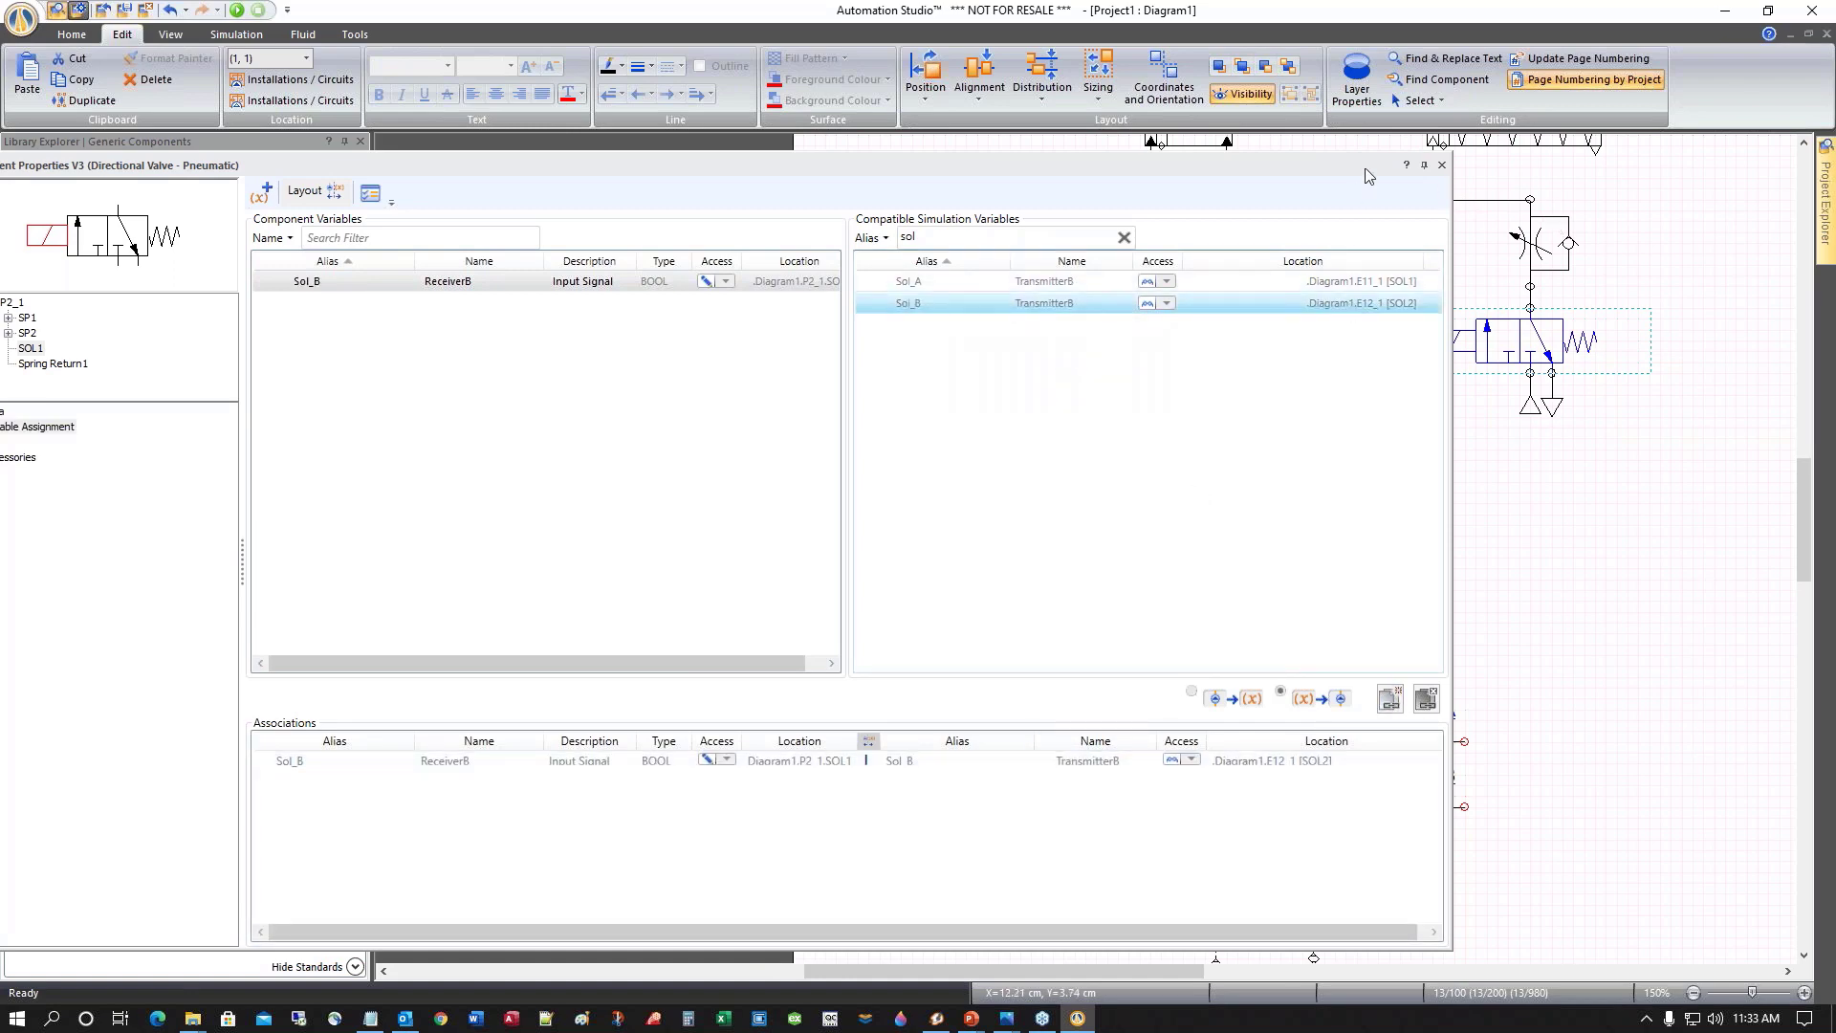
click(1442, 165)
click(1344, 588)
Place a JIC Indicator Light from the signalling devices above the Sol_A solenoid and give it the alias Cycle_ON
scroll(1461, 831, down, 1)
scroll(1461, 831, down, 2)
scroll(1461, 831, up, 1)
scroll(1461, 831, up, 1)
scroll(1455, 831, down, 1)
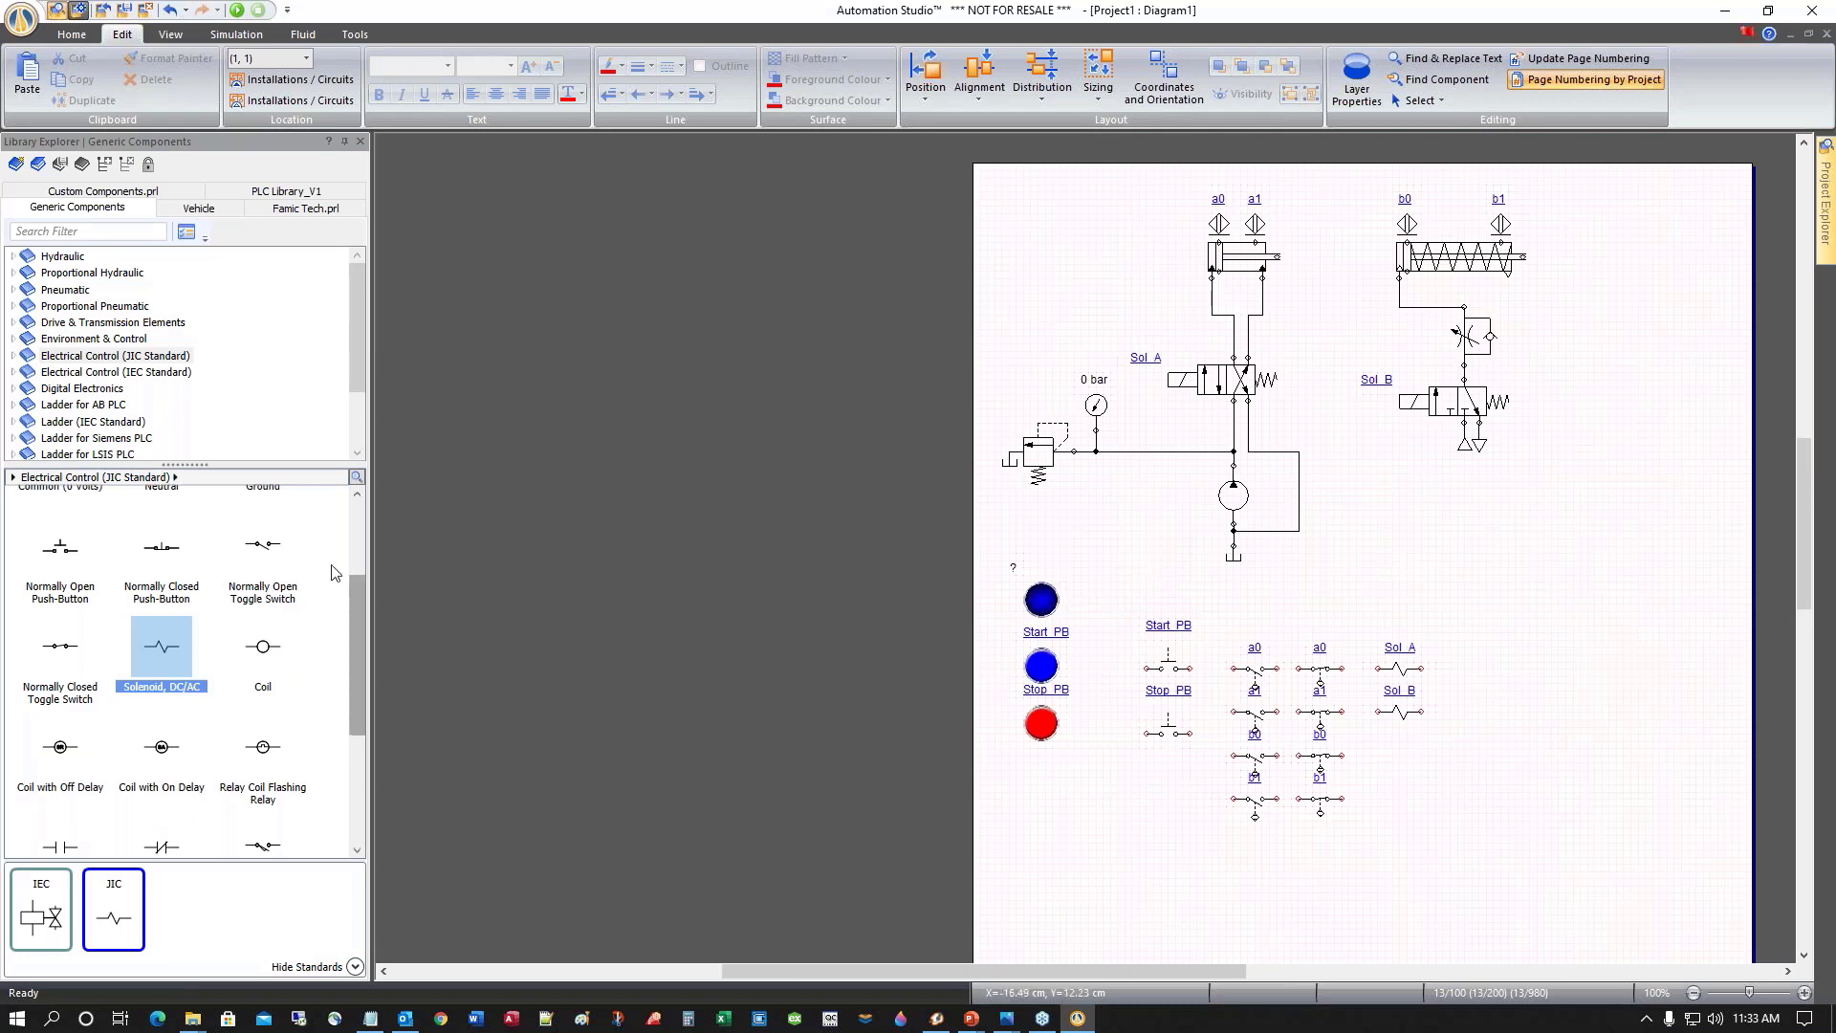
click(14, 357)
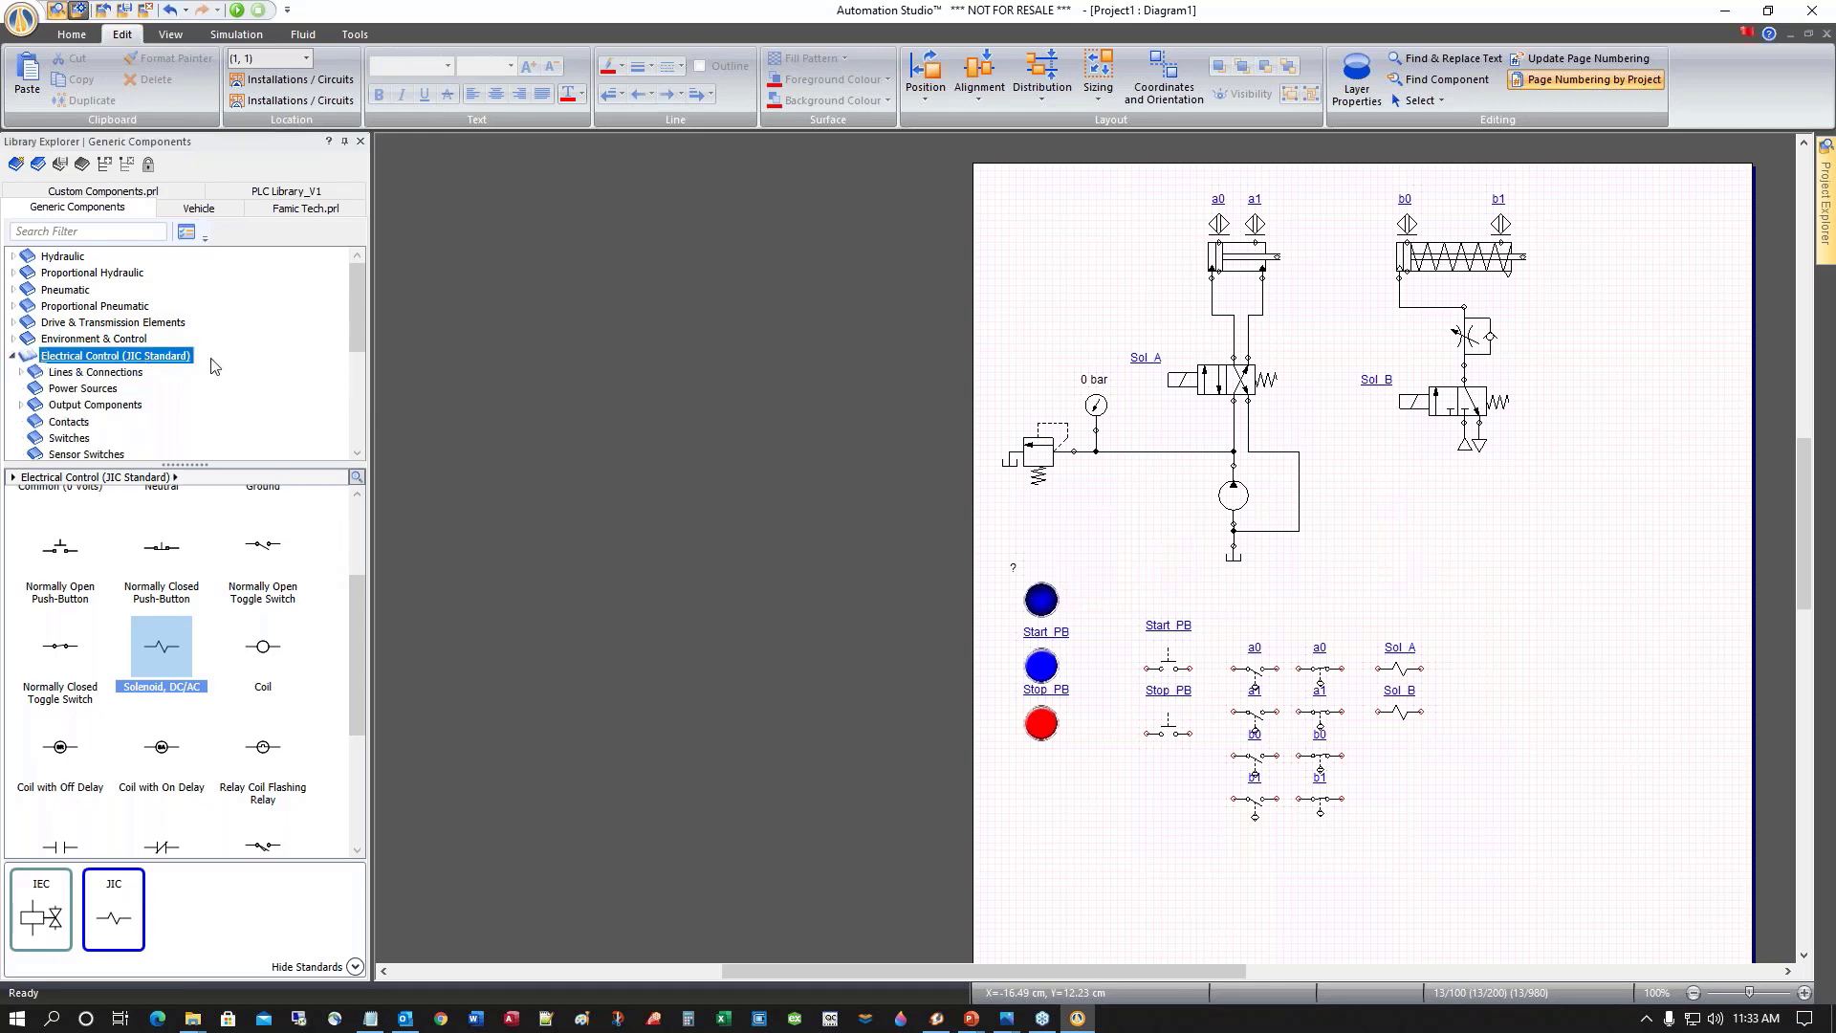
drag(356, 311, 358, 337)
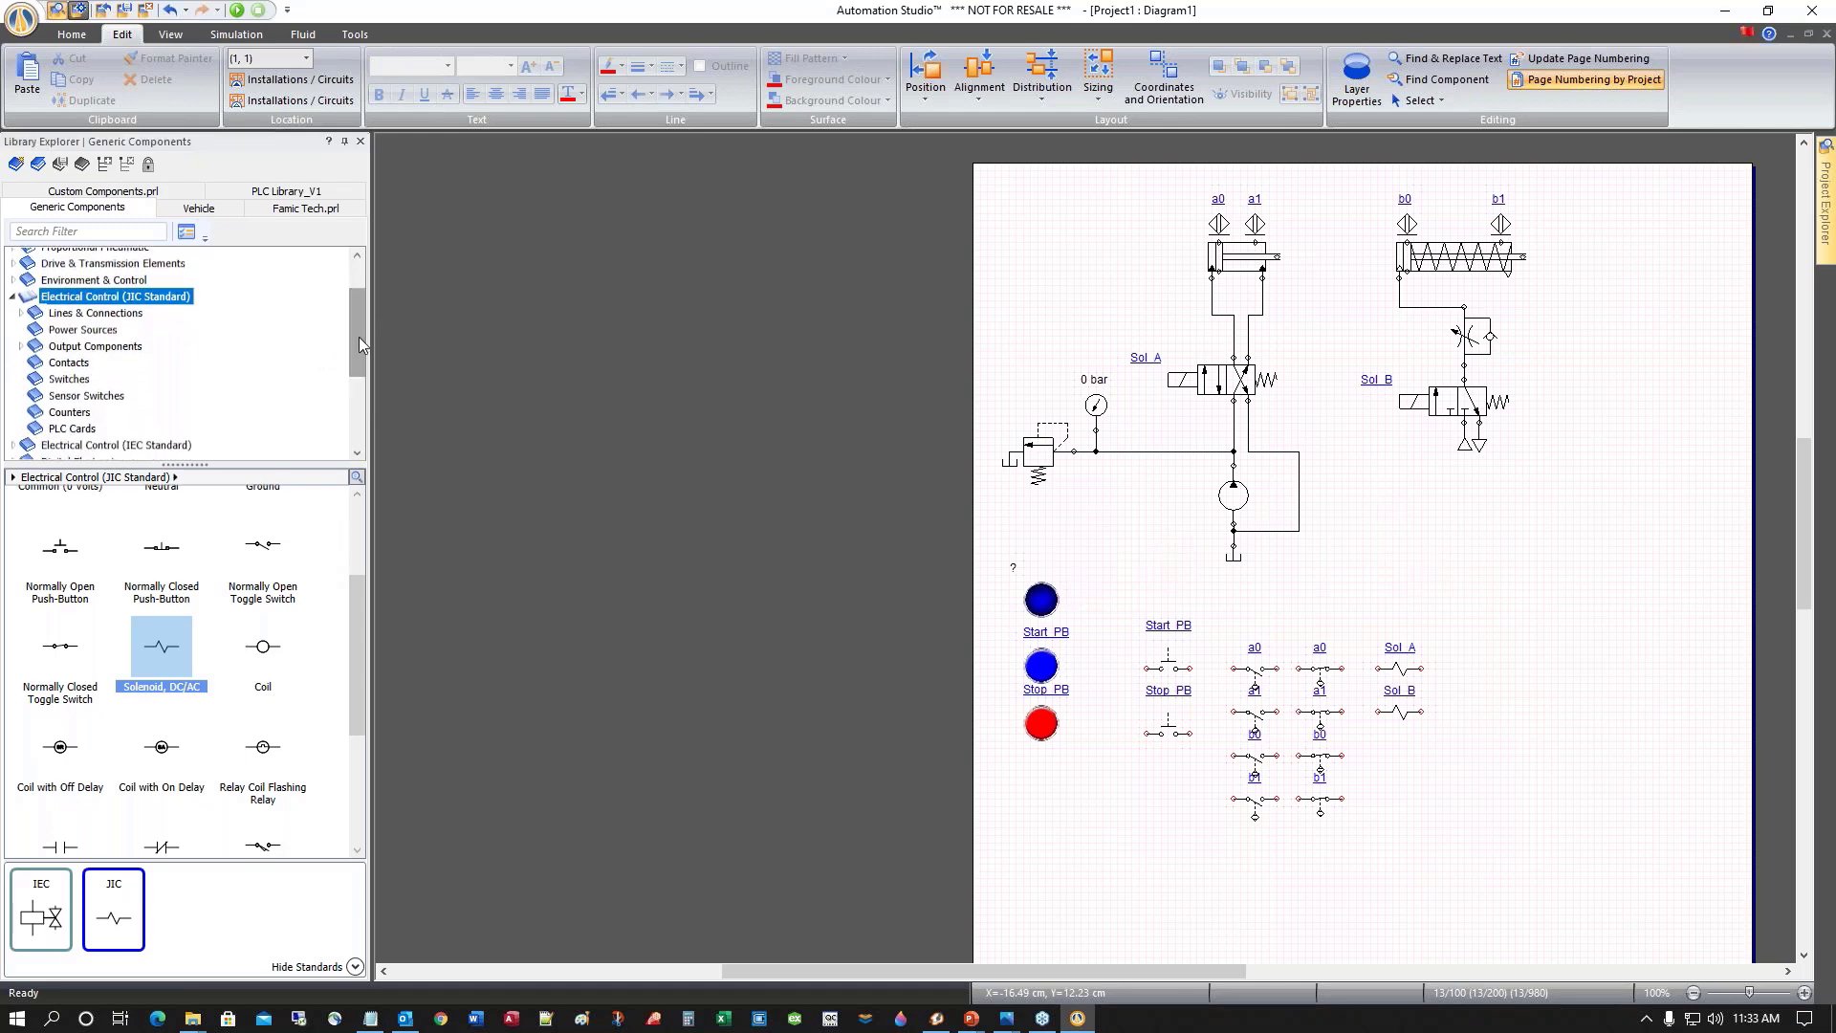
click(20, 346)
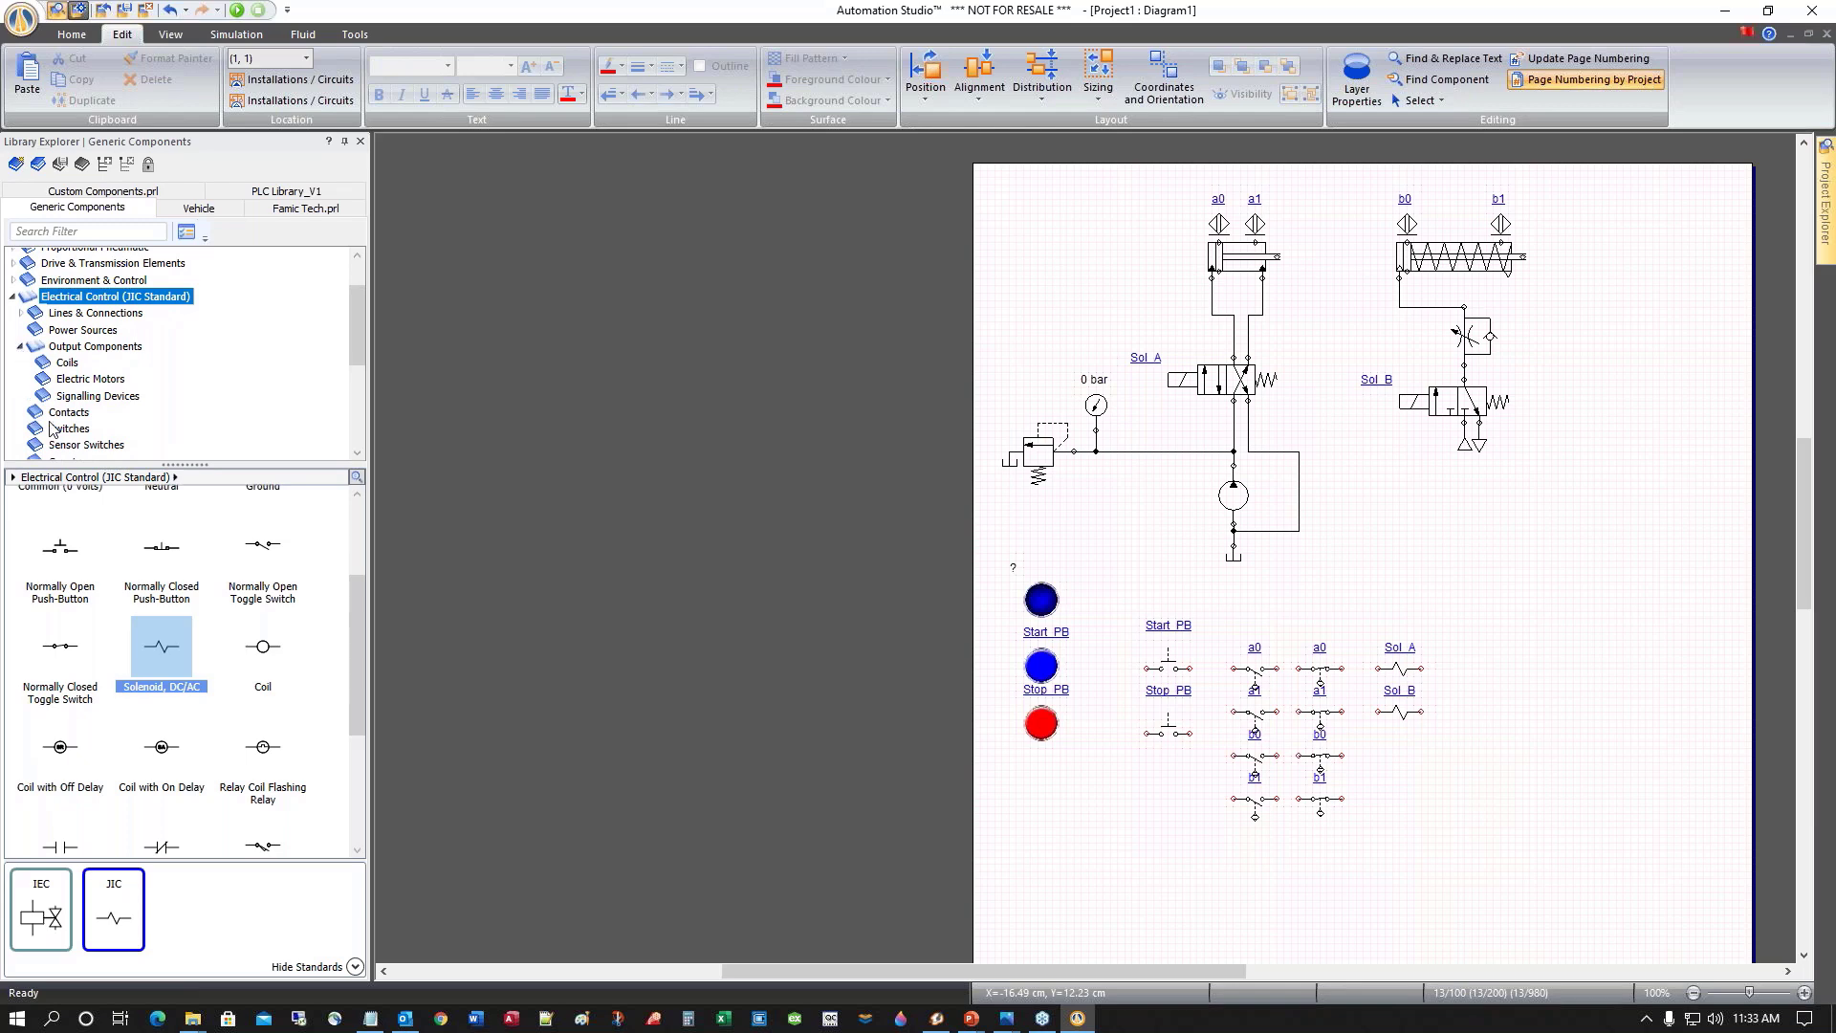
click(95, 395)
click(163, 525)
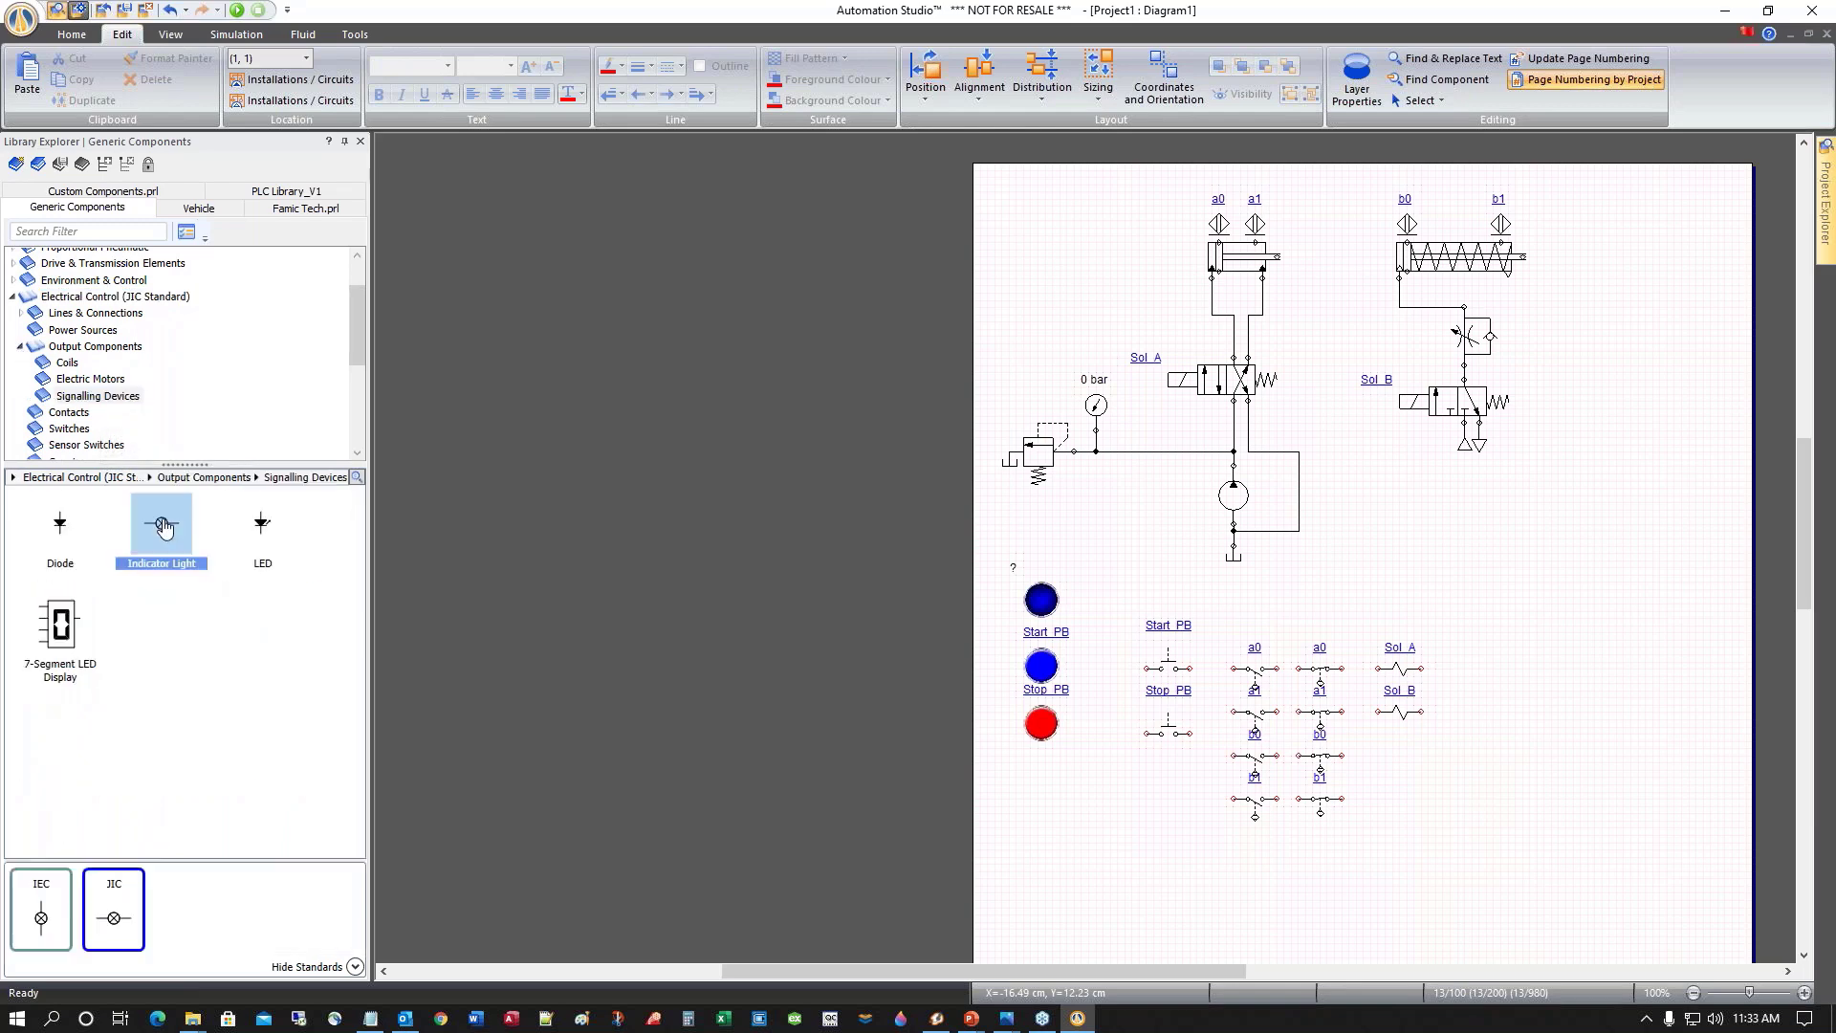
drag(162, 525, 1400, 618)
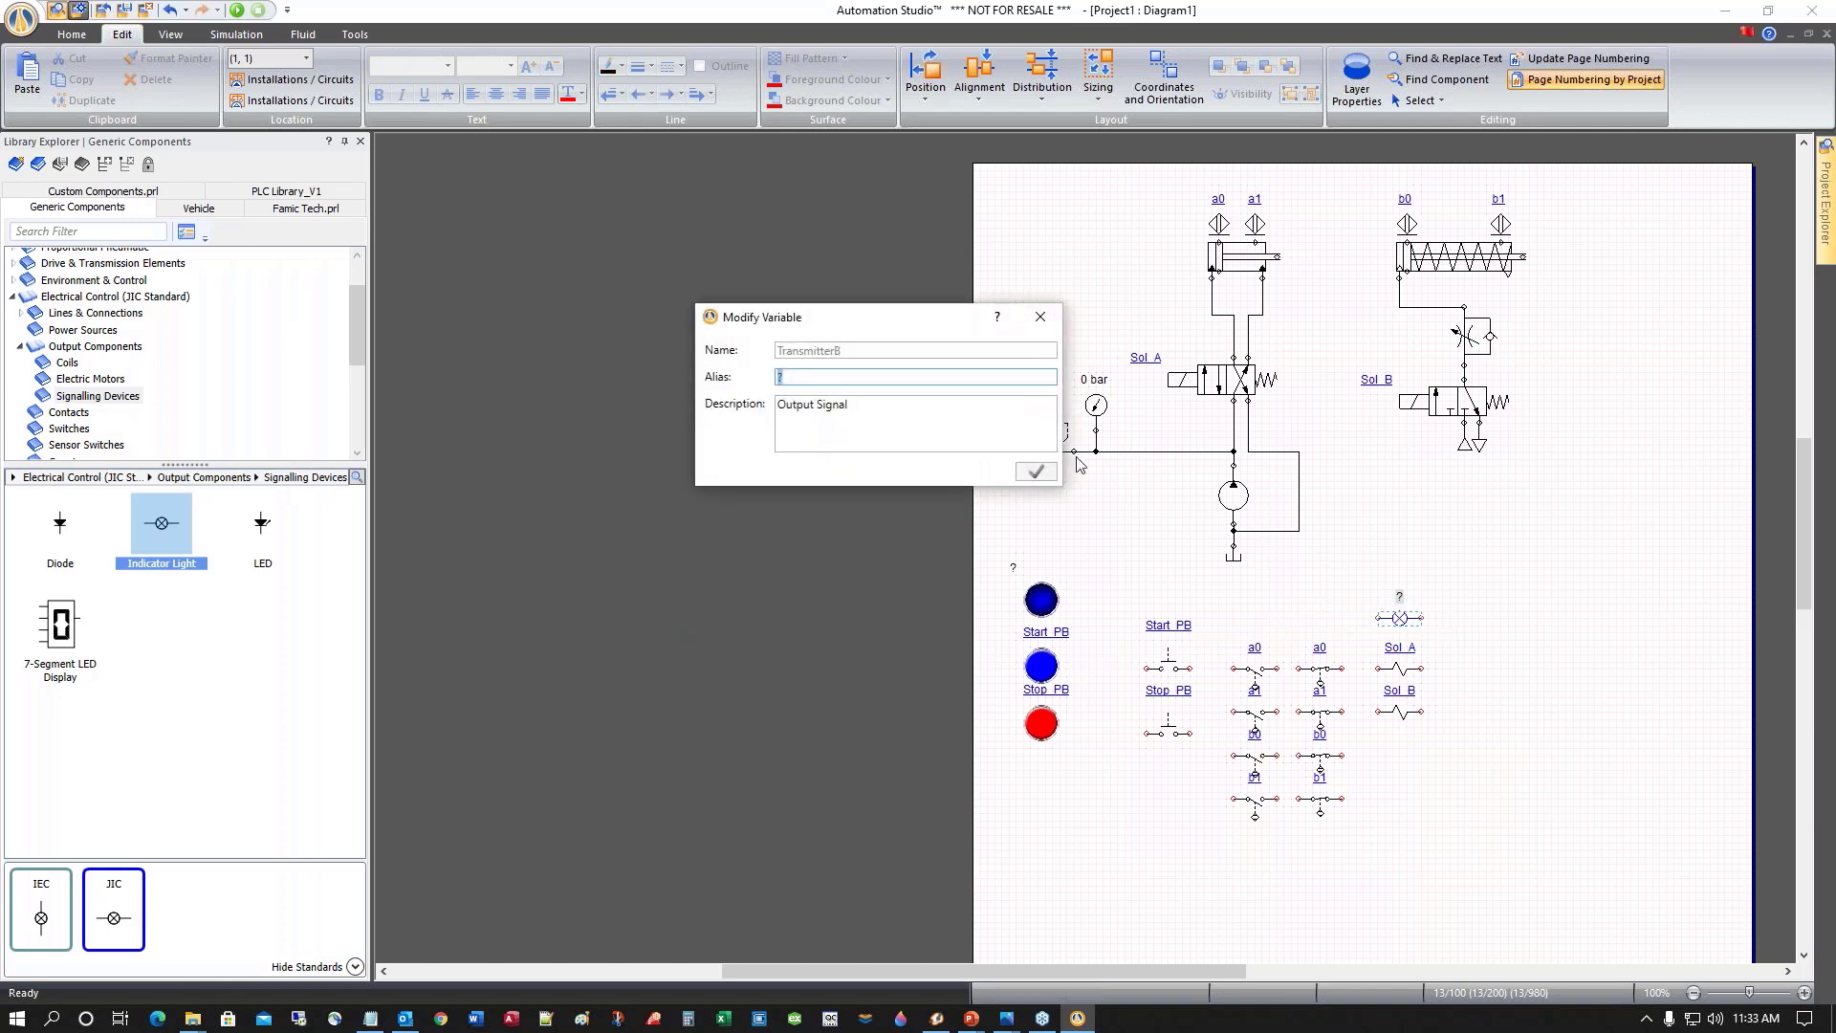
text(Cycle_ON)
click(1031, 473)
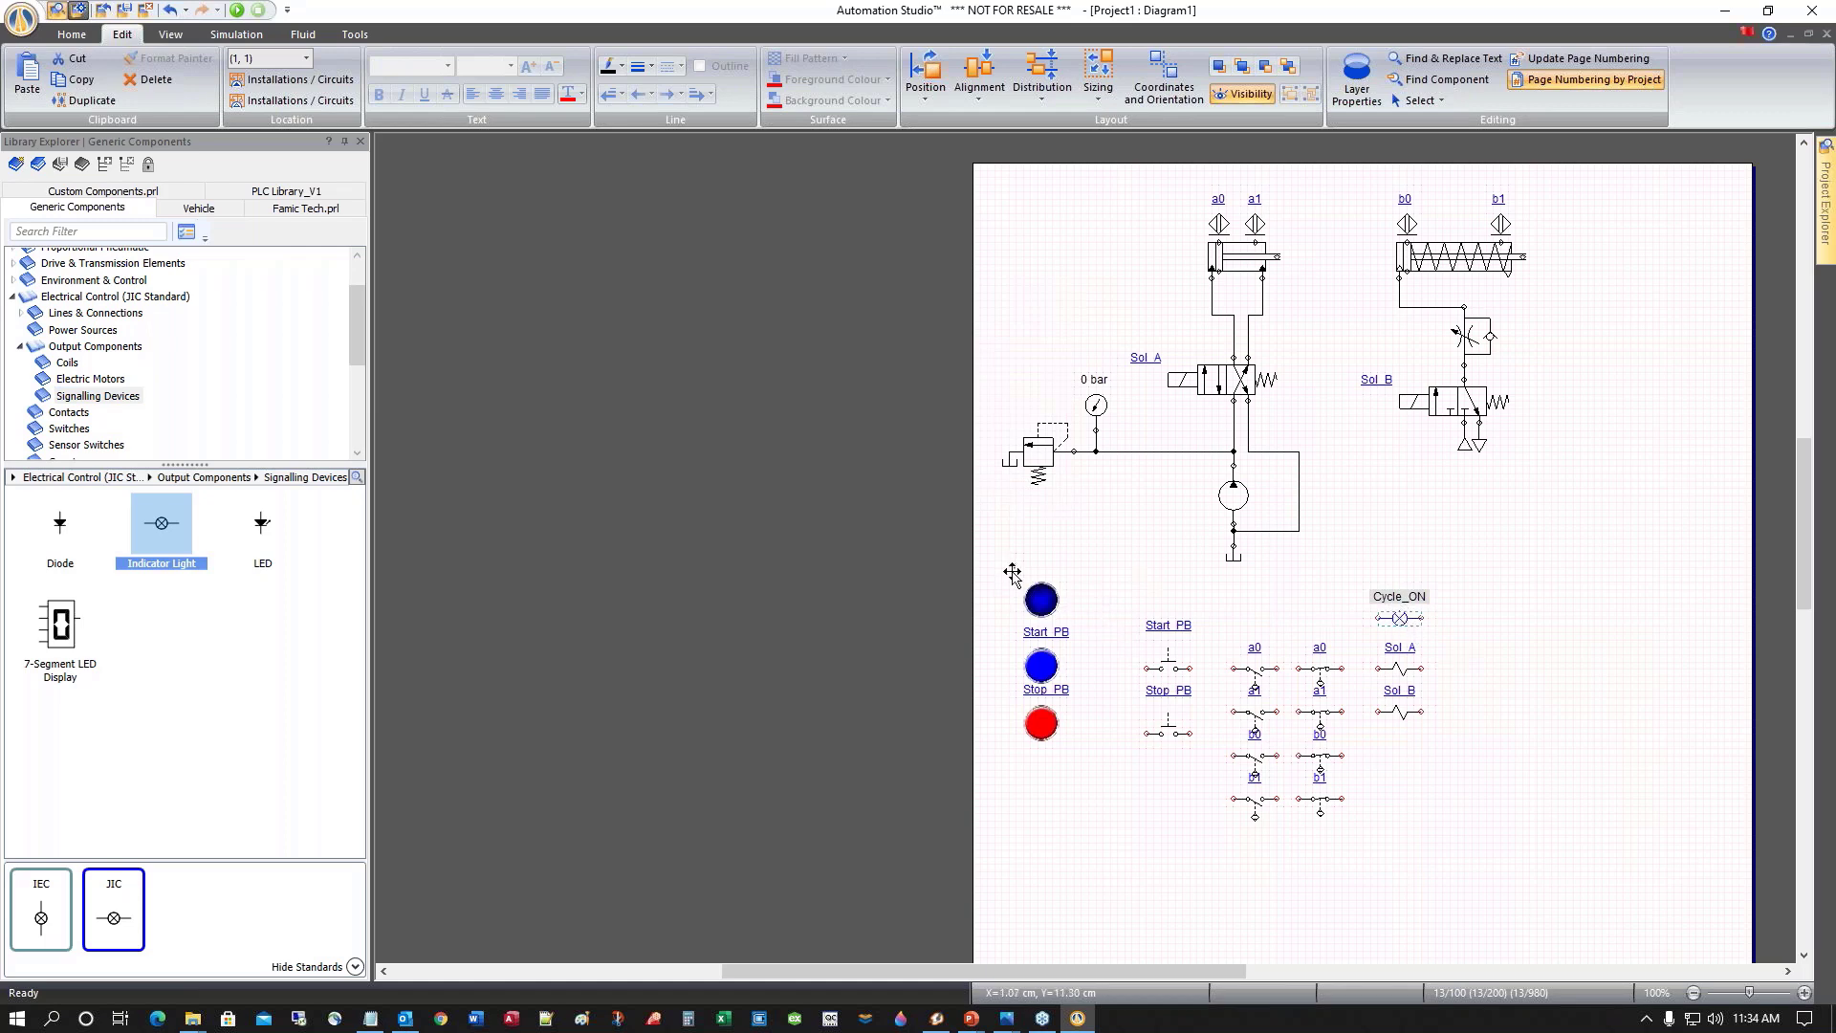
Link the round blinking pilot light to the Cycle_ON simulation variable, filtering the compatible variables by alias "cy", and close its properties
double_click(1040, 600)
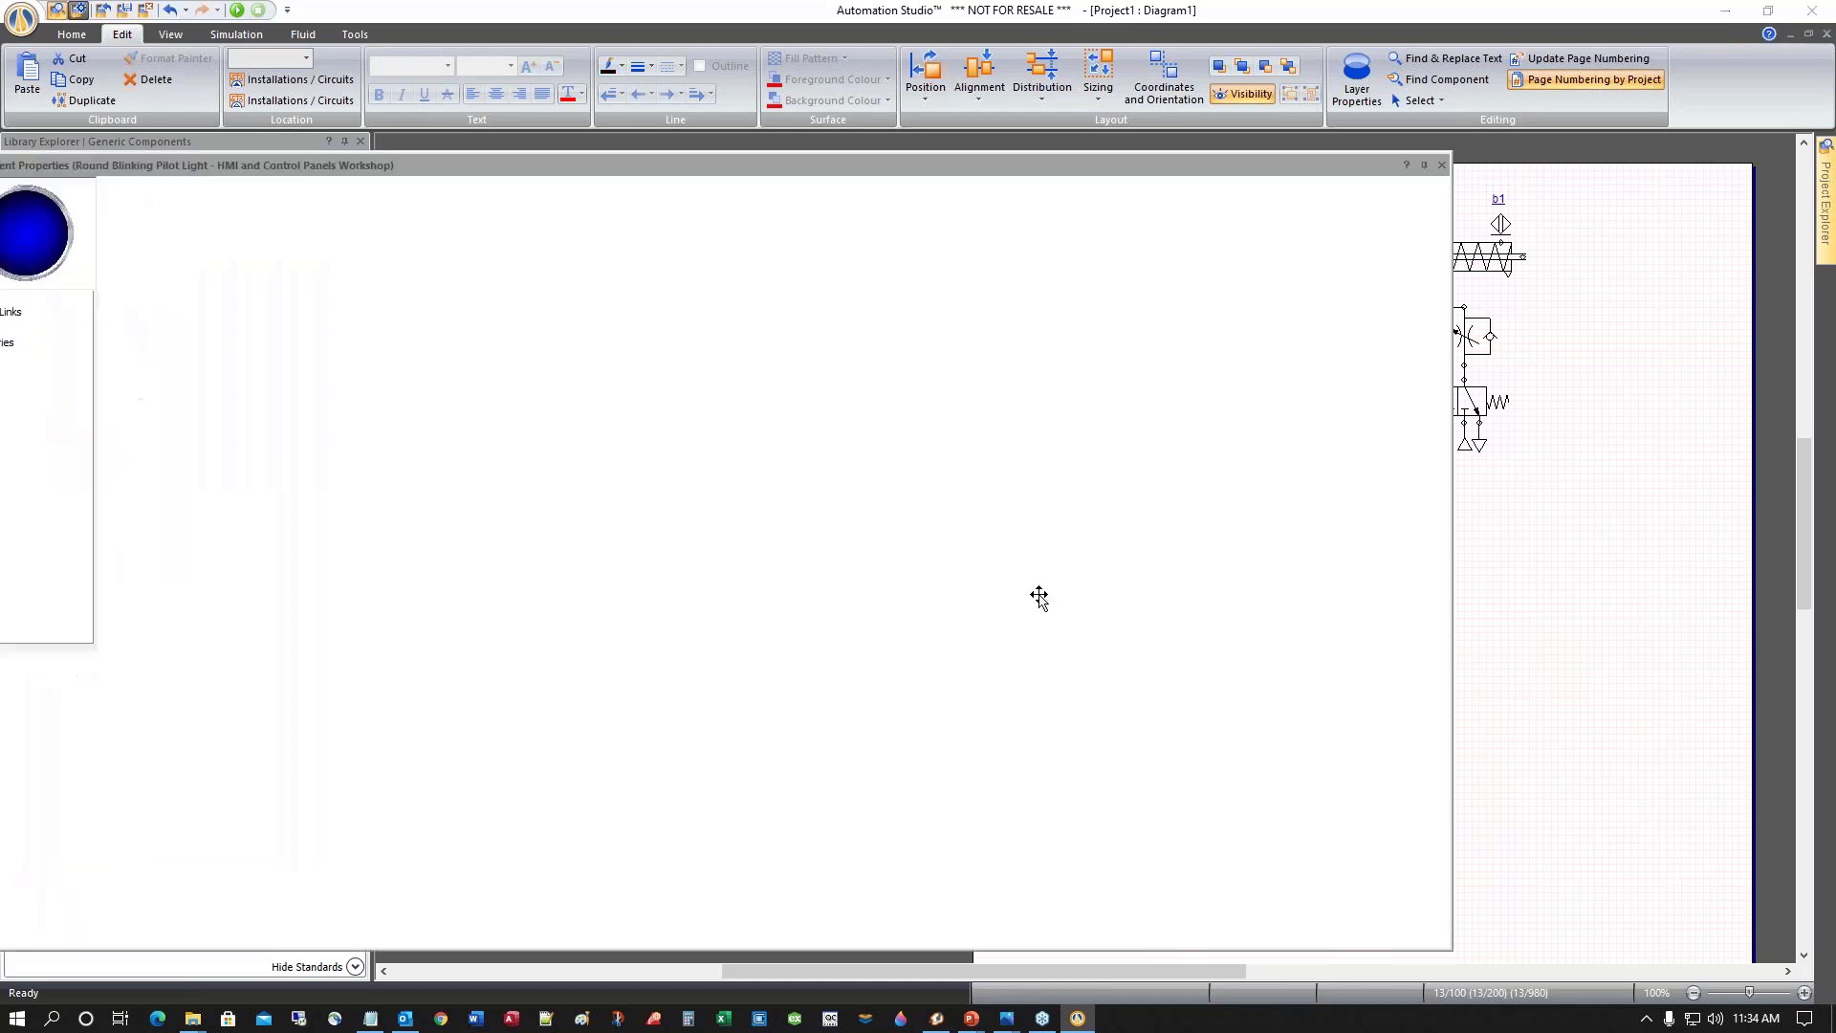
drag(630, 171, 813, 145)
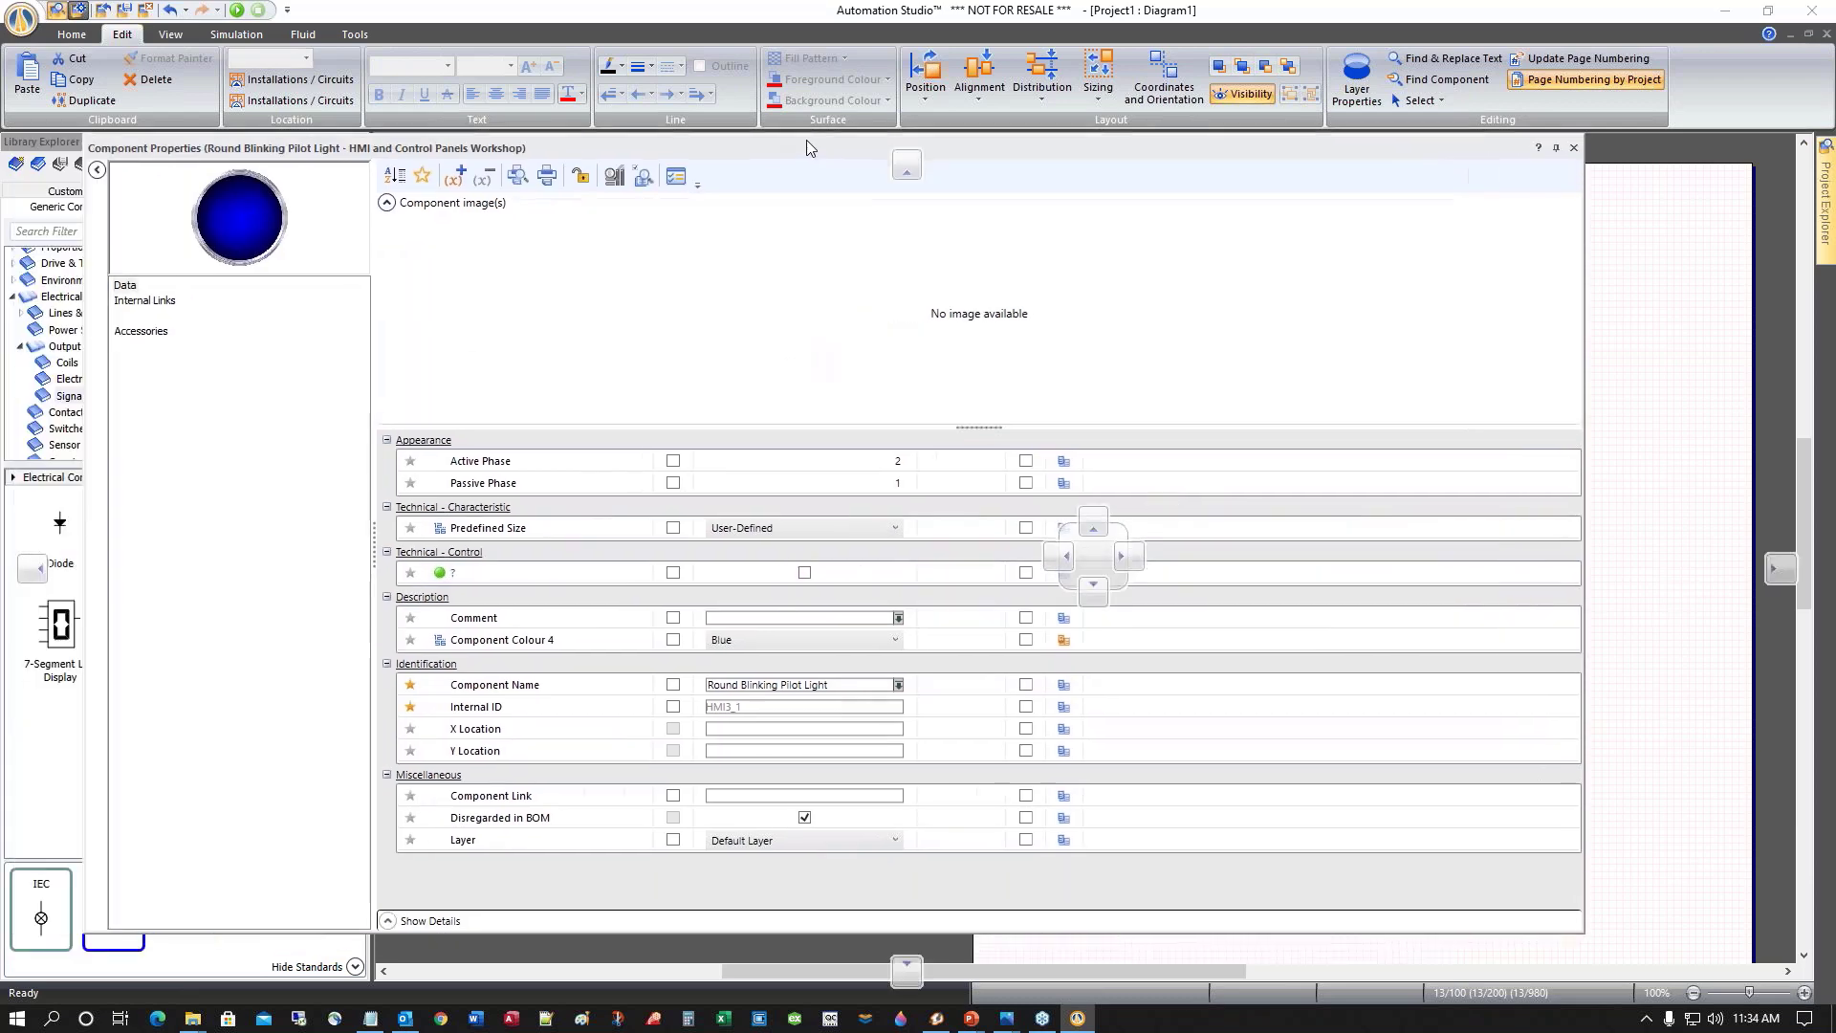
click(215, 294)
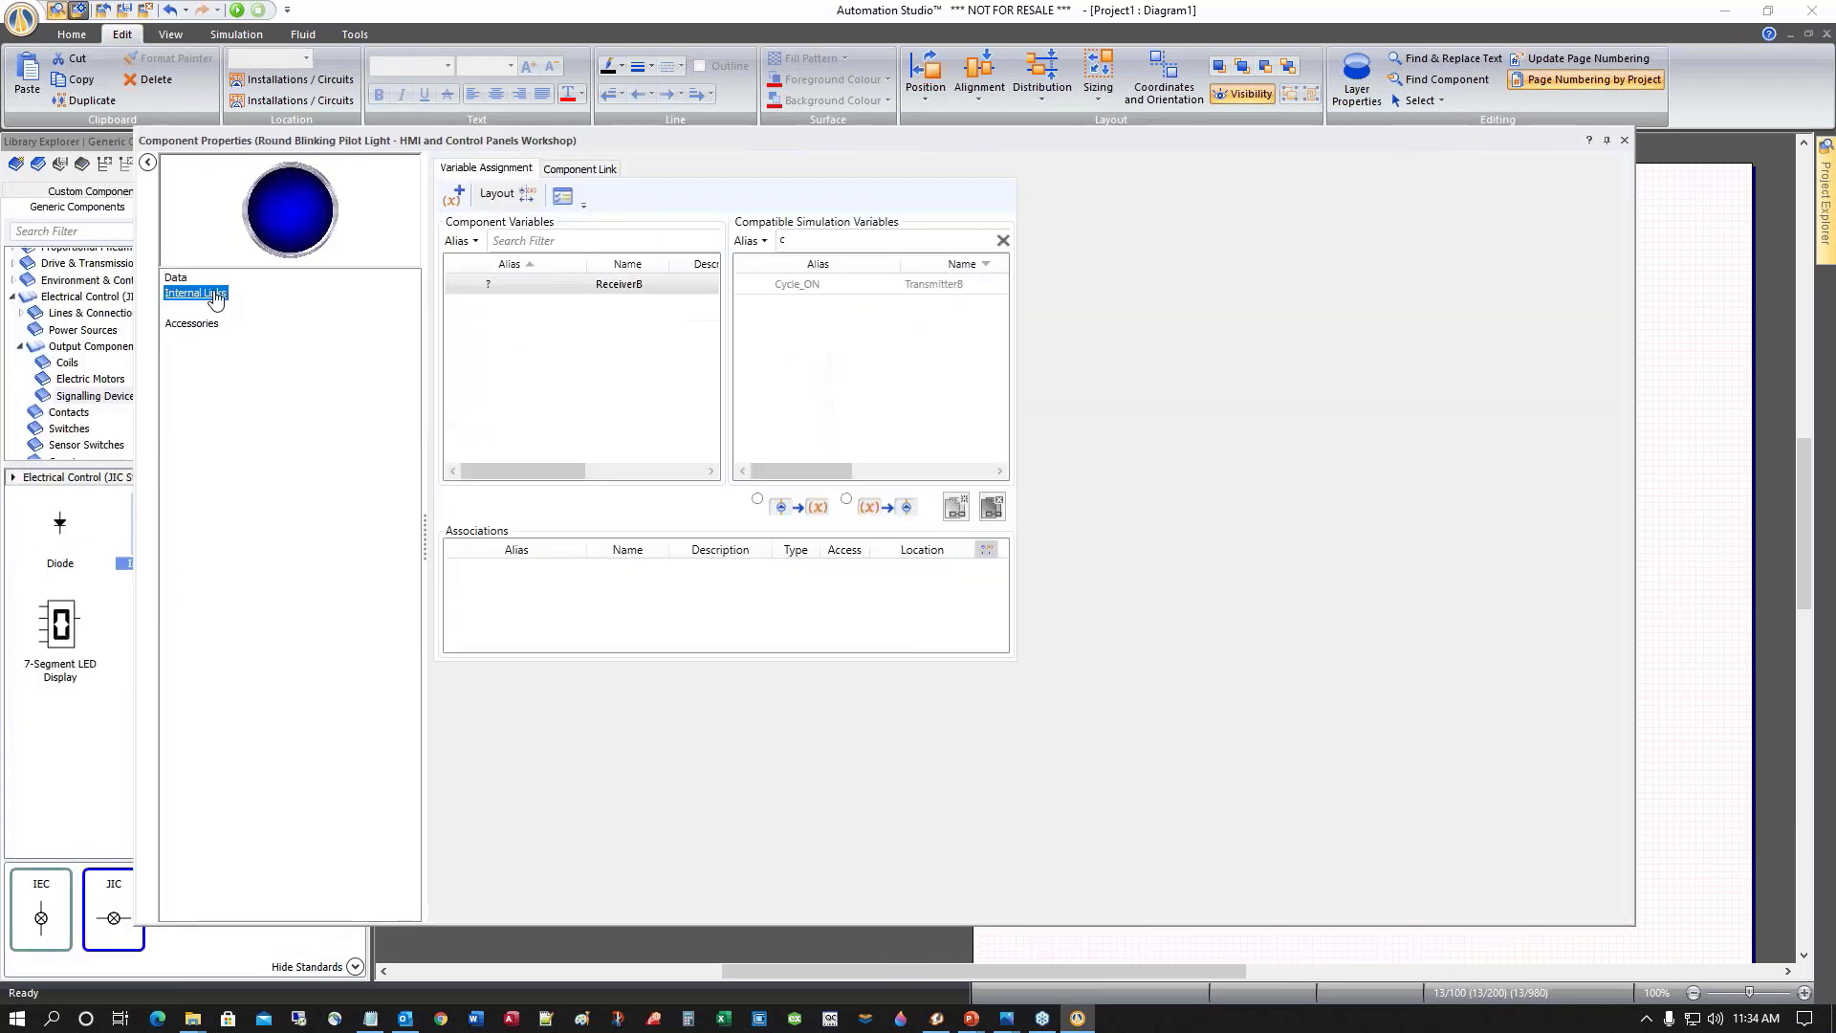
text(c)
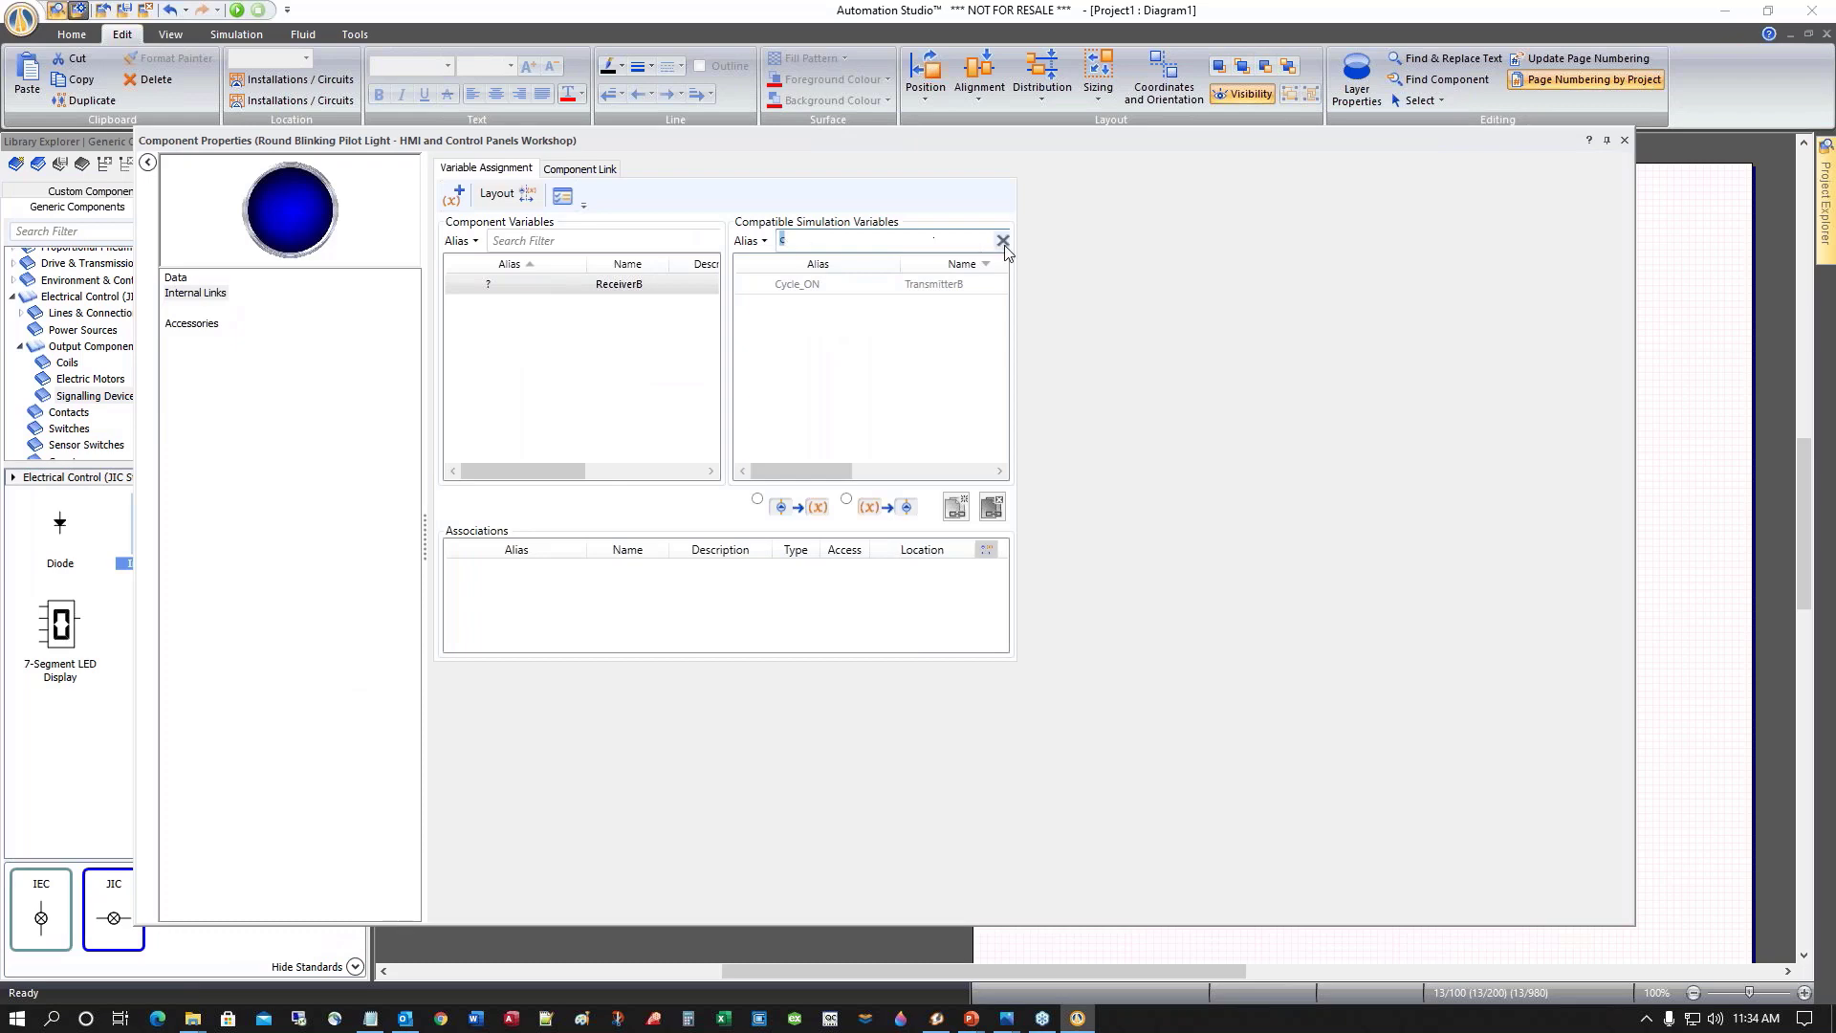
click(1002, 240)
click(791, 234)
text(cy)
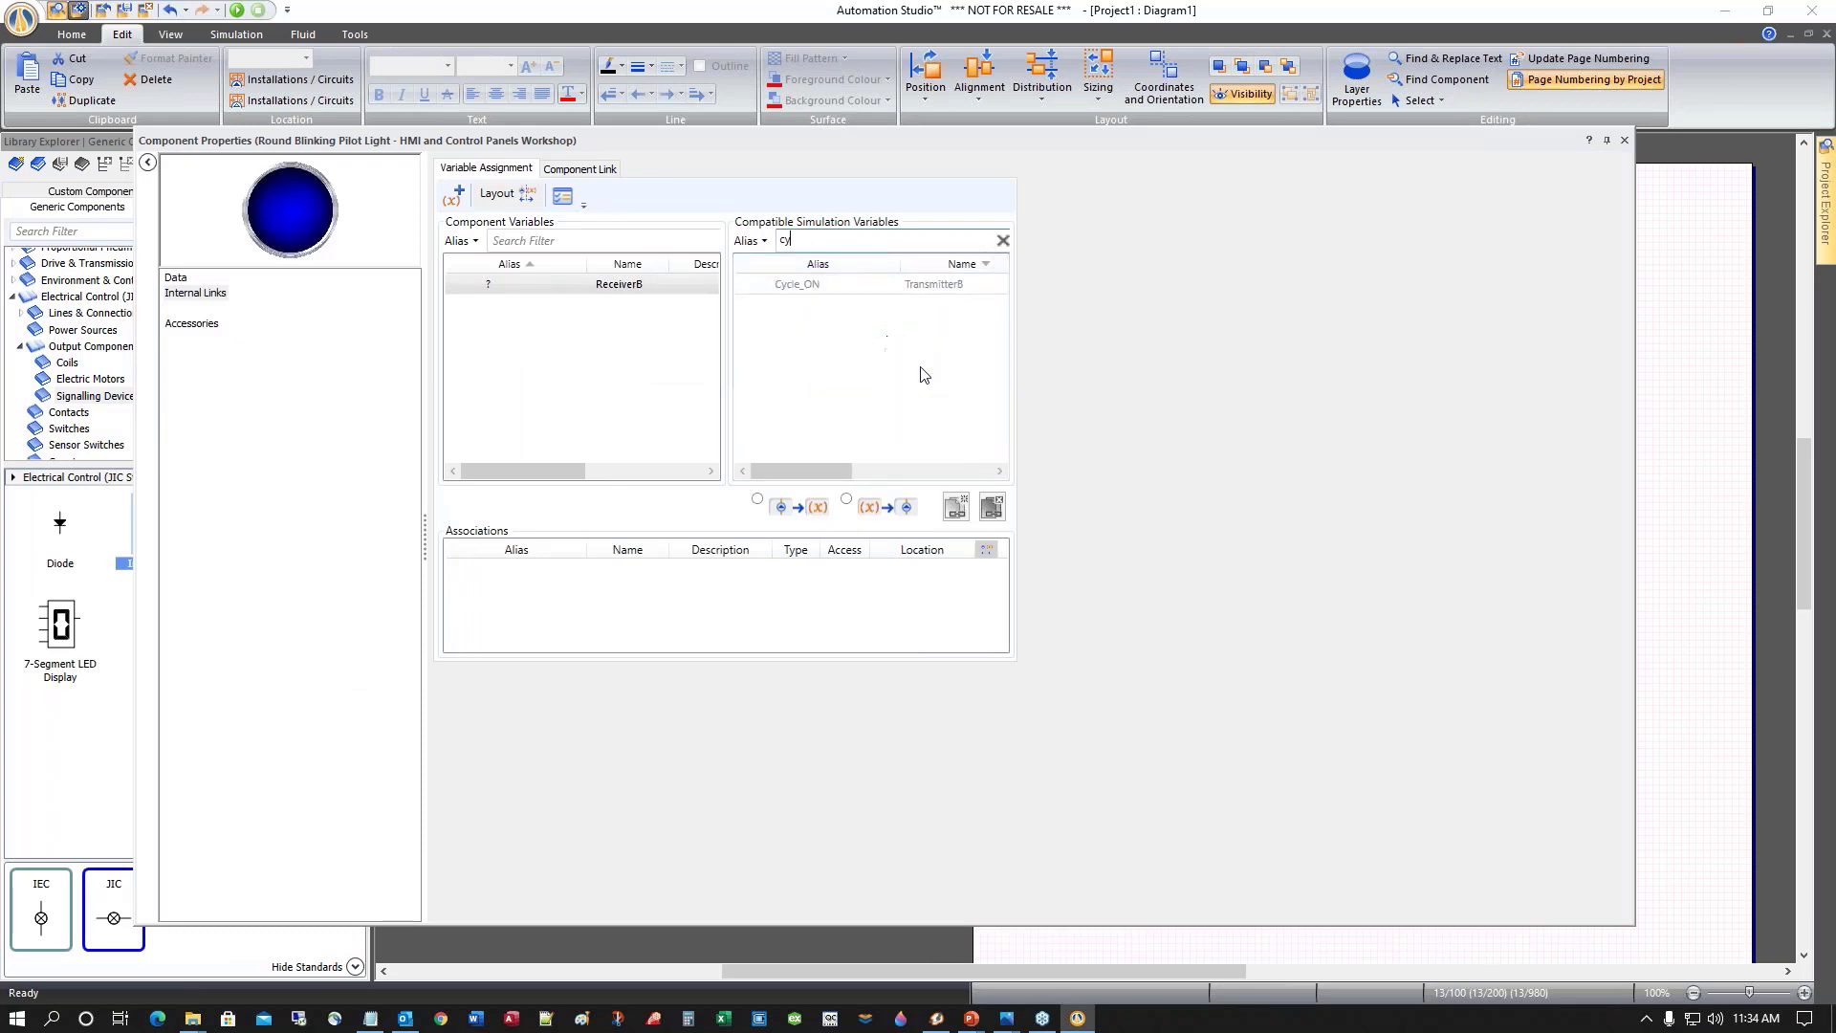
double_click(782, 285)
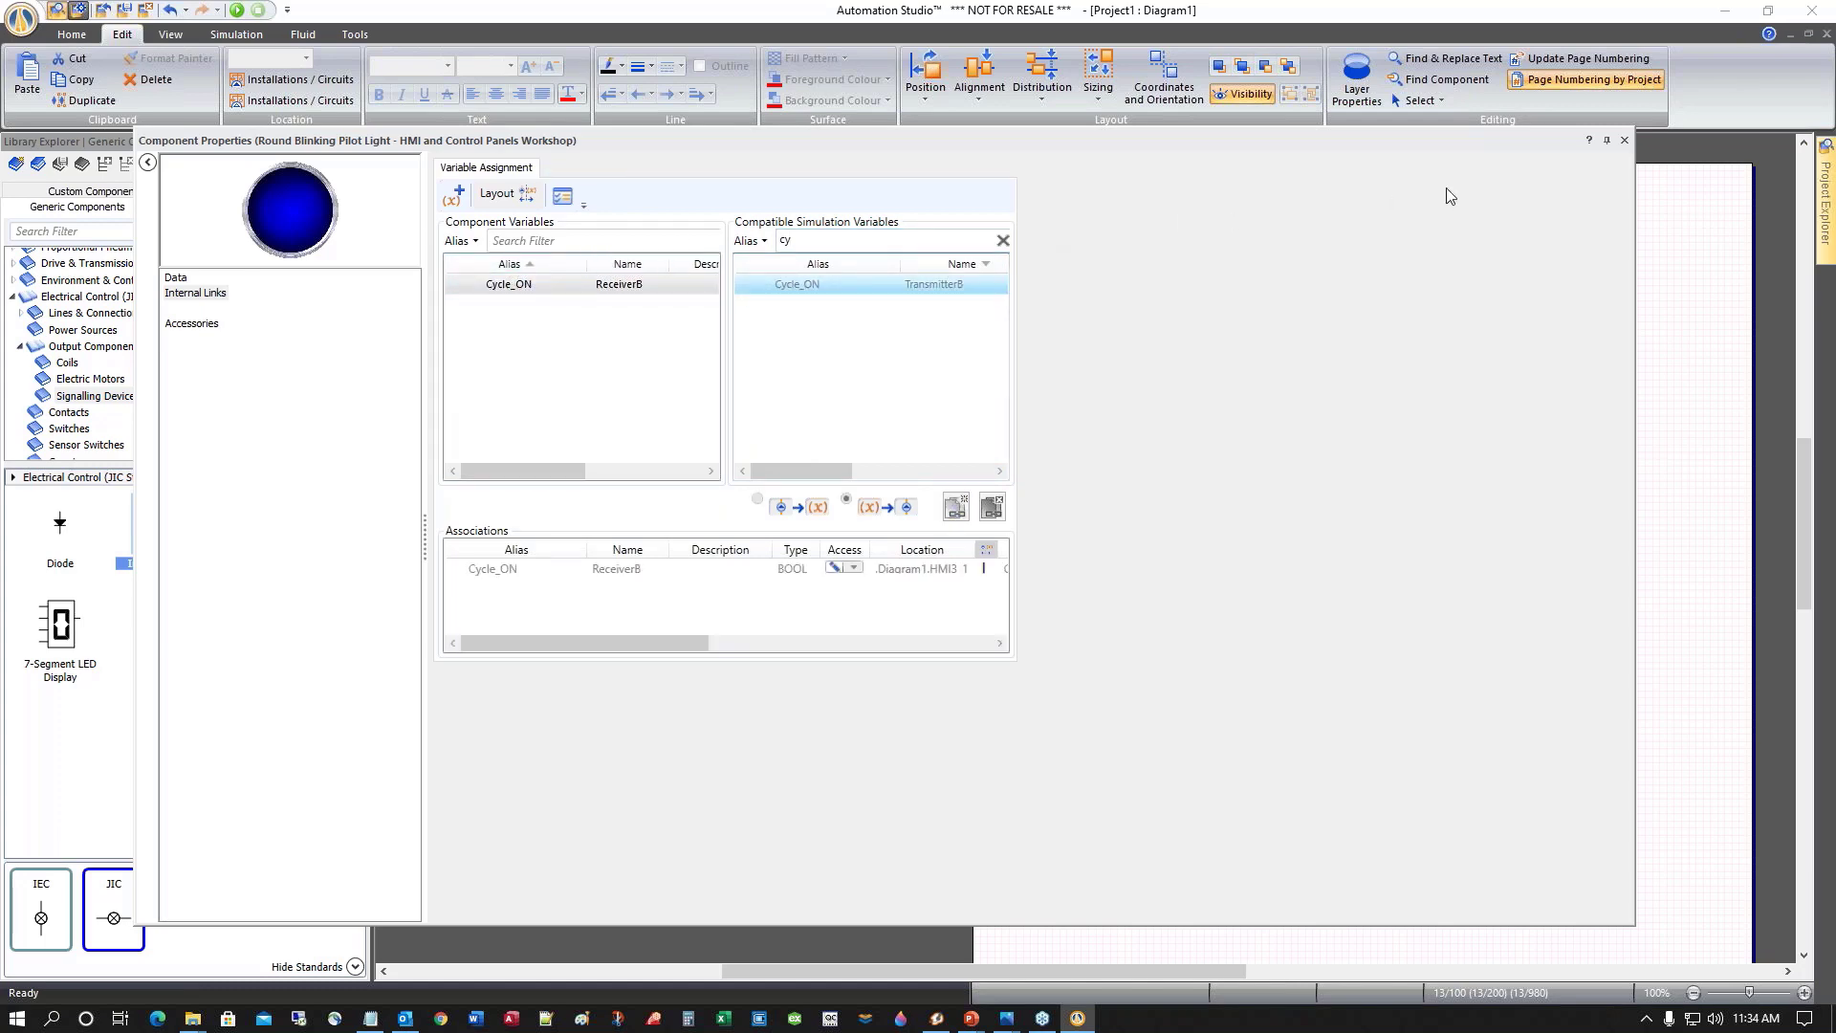
click(1624, 139)
Move the Cycle_ON label so that it sits centred above the blinking pilot light
click(994, 568)
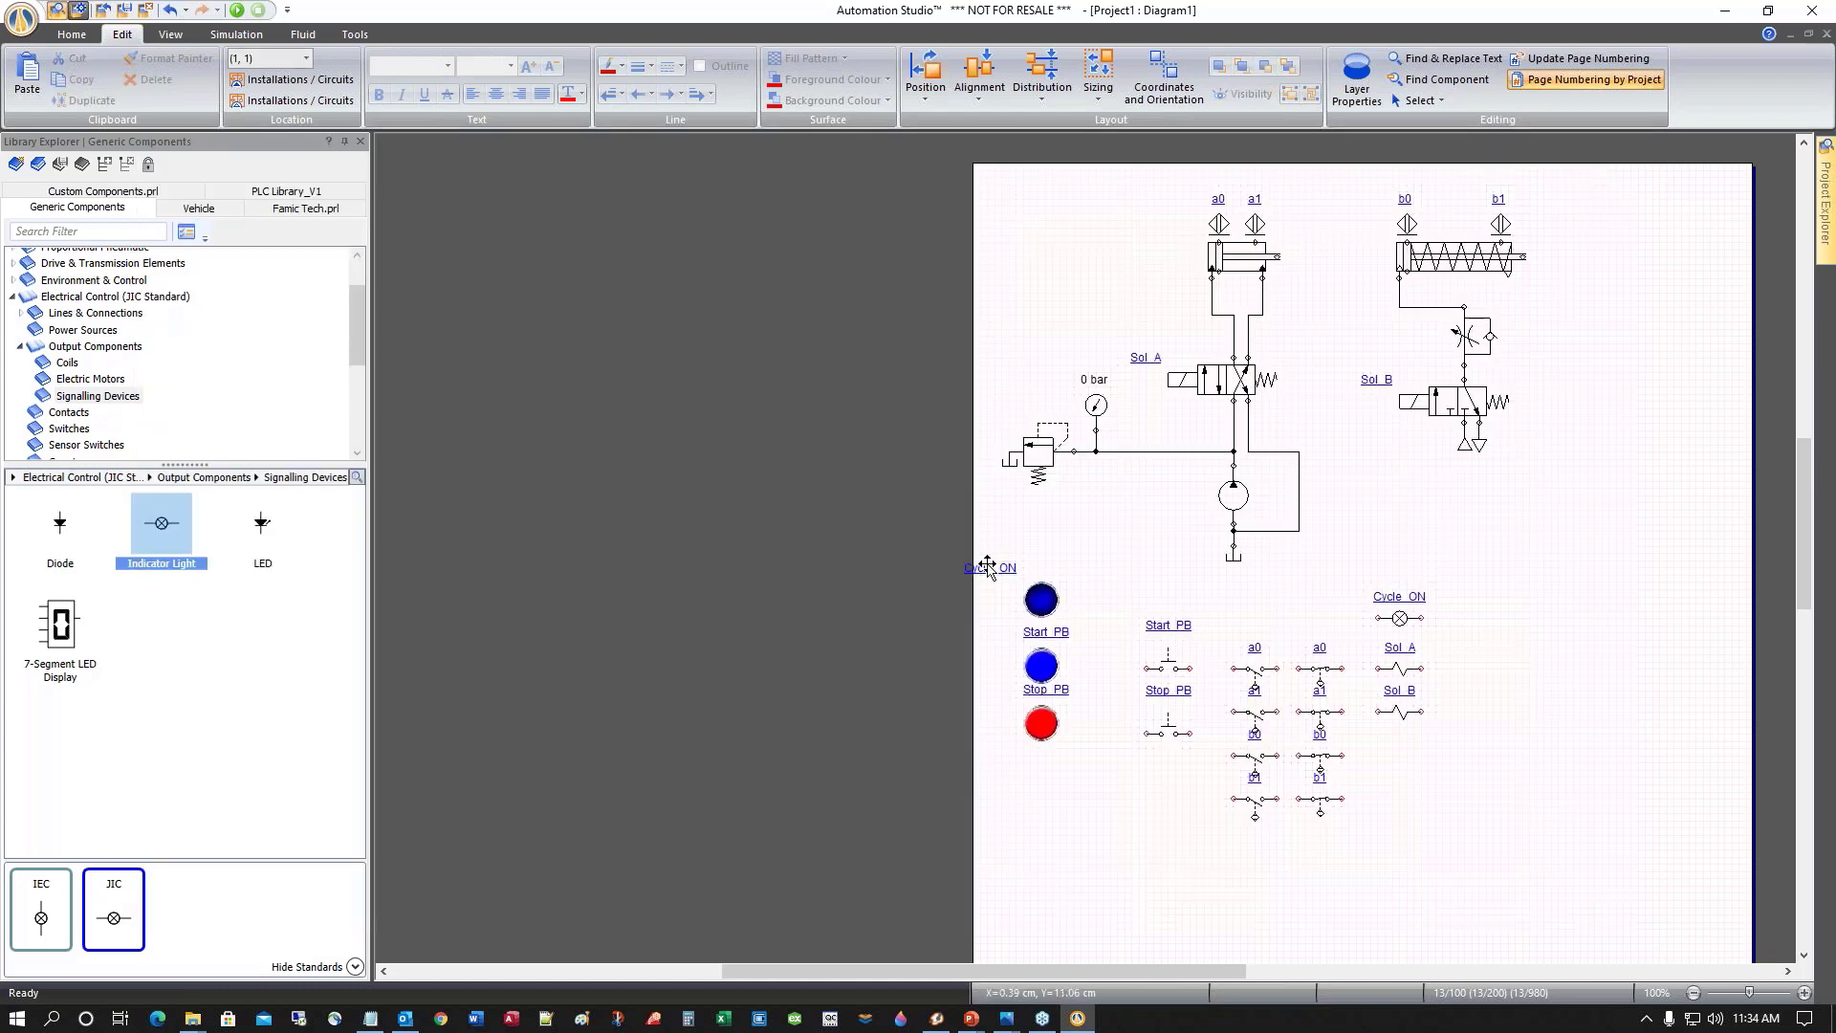
drag(997, 570, 1052, 569)
click(1243, 828)
Place a JIC 24 V power supply and a Common (0 Volts) below the pneumatic circuit, spaced apart for the ladder rungs
click(18, 348)
click(59, 299)
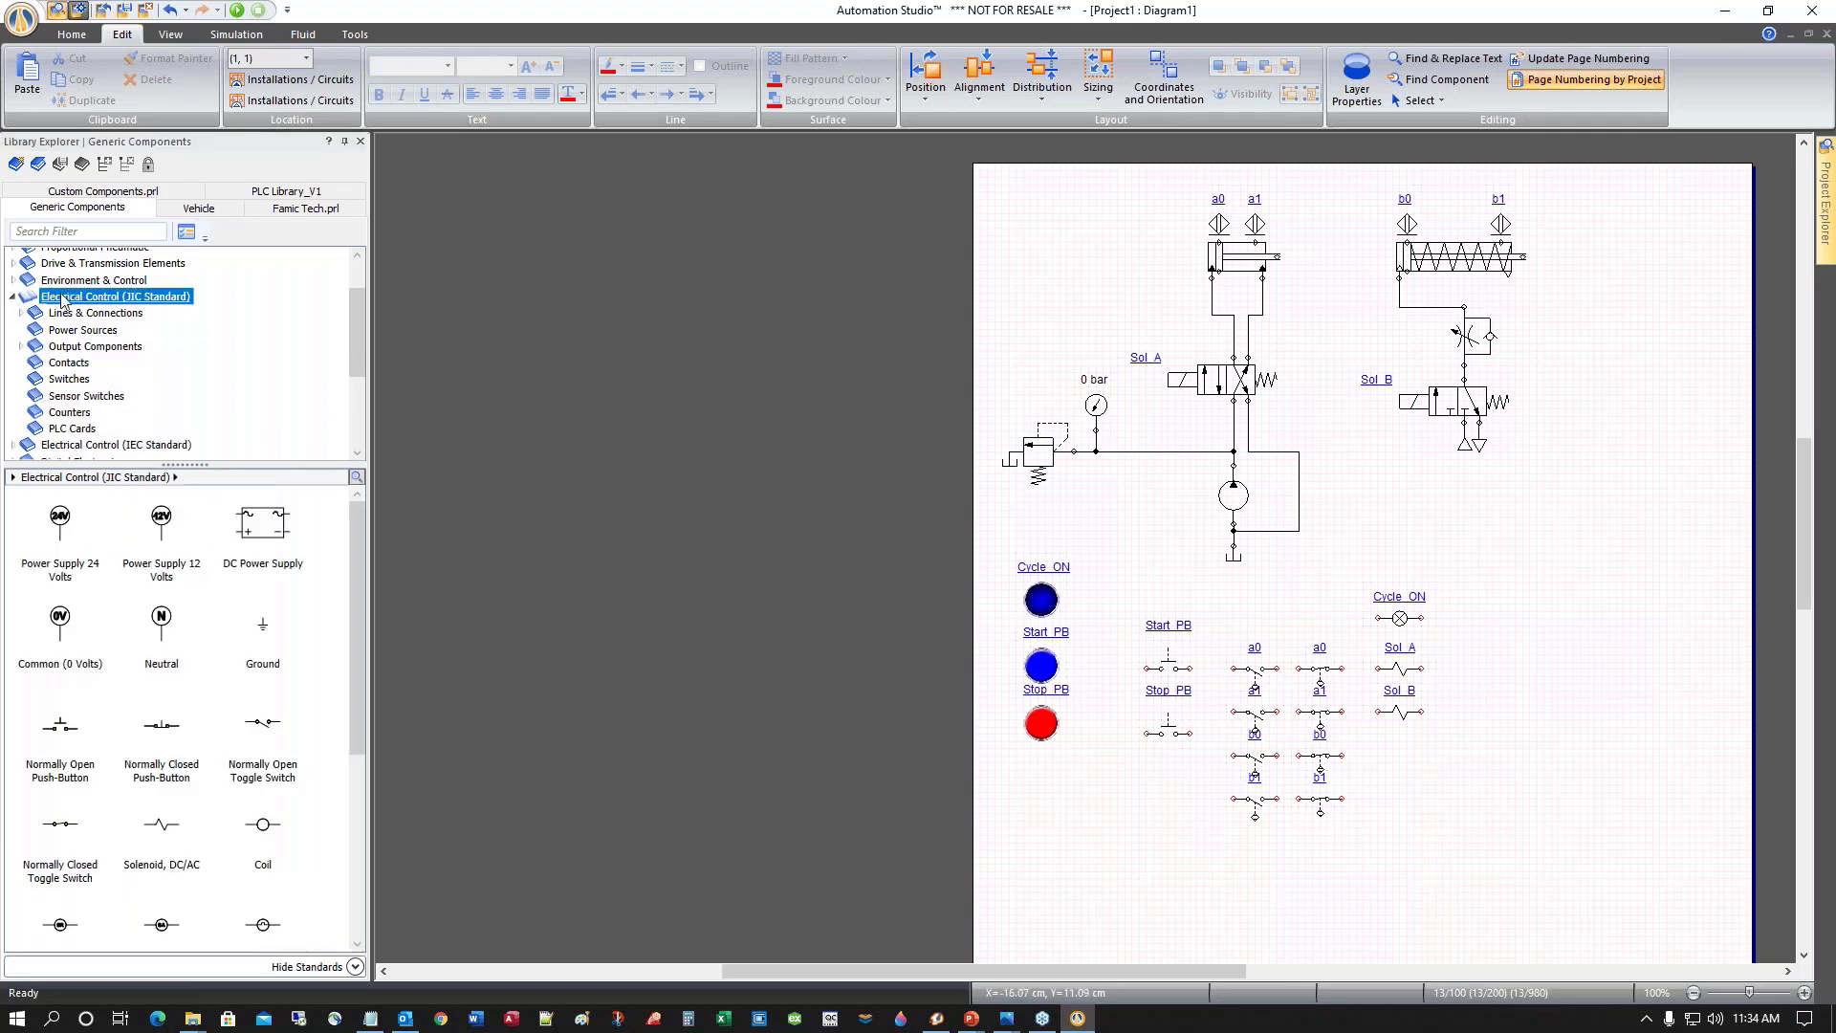
drag(59, 516, 1352, 517)
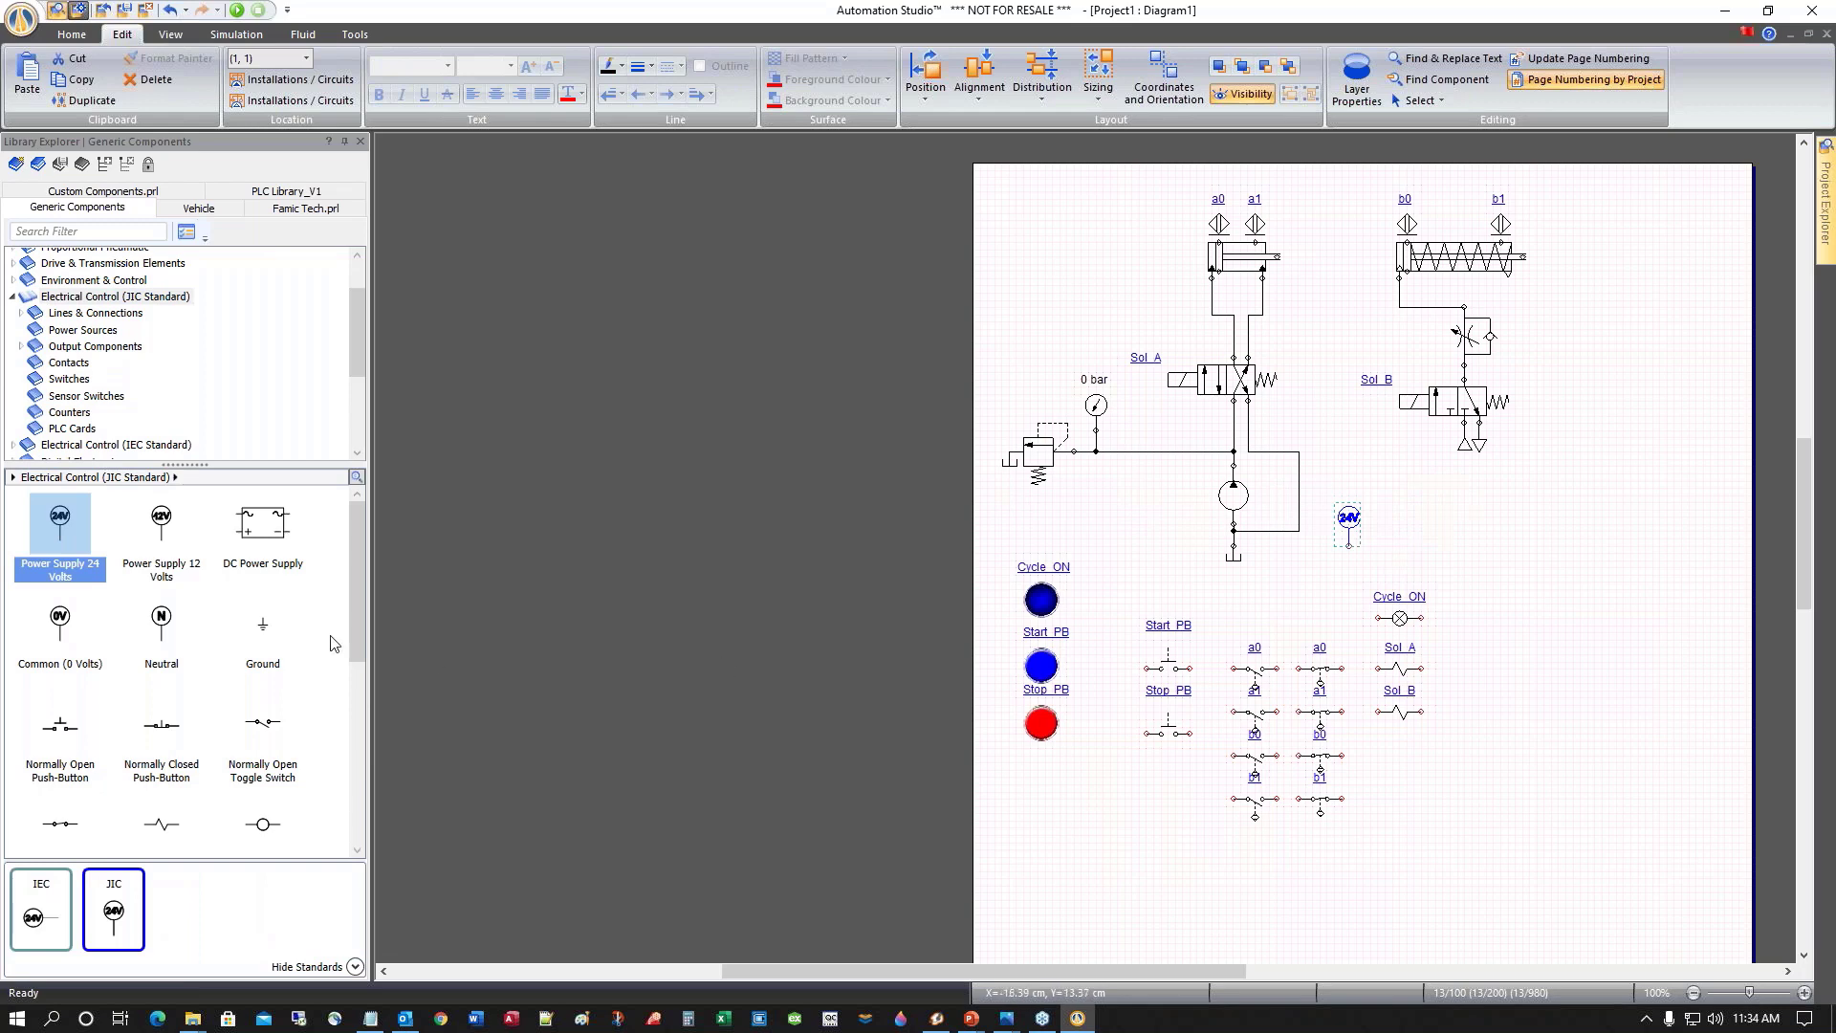
drag(83, 636, 1701, 512)
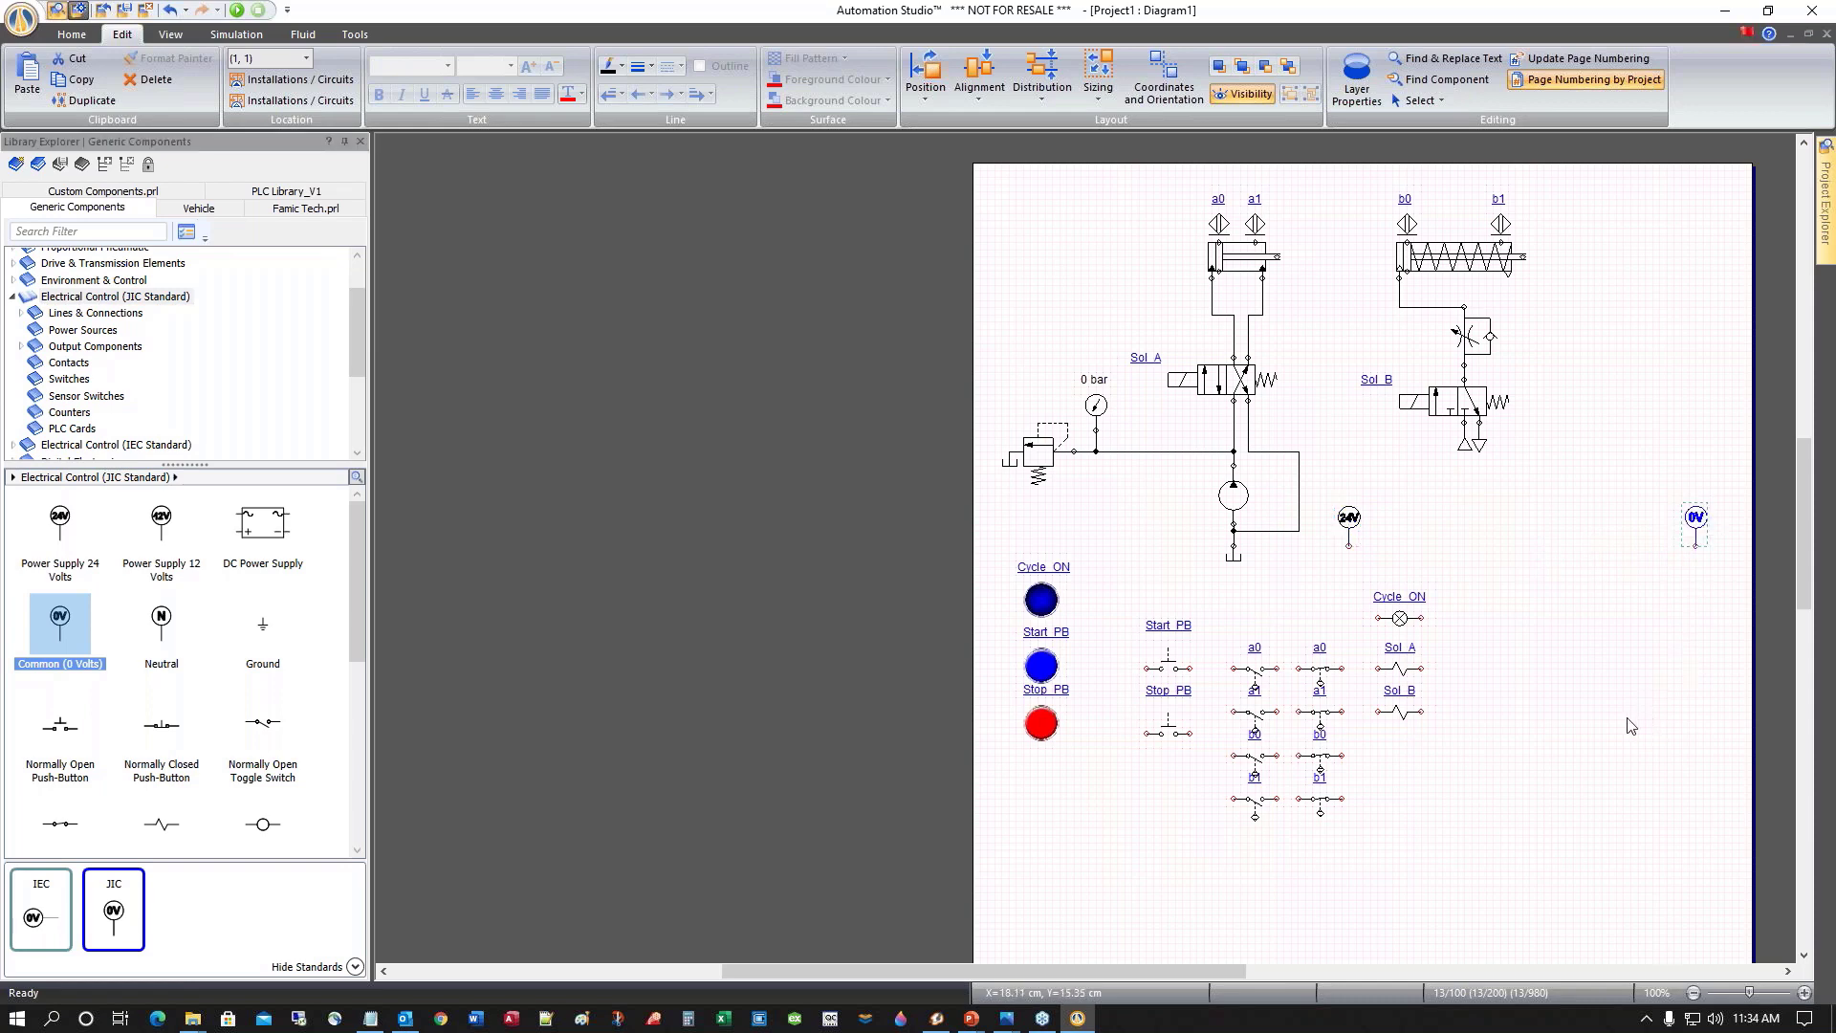
Move all the JIC push-buttons, sensor switches, solenoids and the indicator light together to the free area below the HMI buttons
drag(1124, 578, 1466, 862)
drag(1316, 683, 1178, 837)
scroll(1402, 870, down, 3)
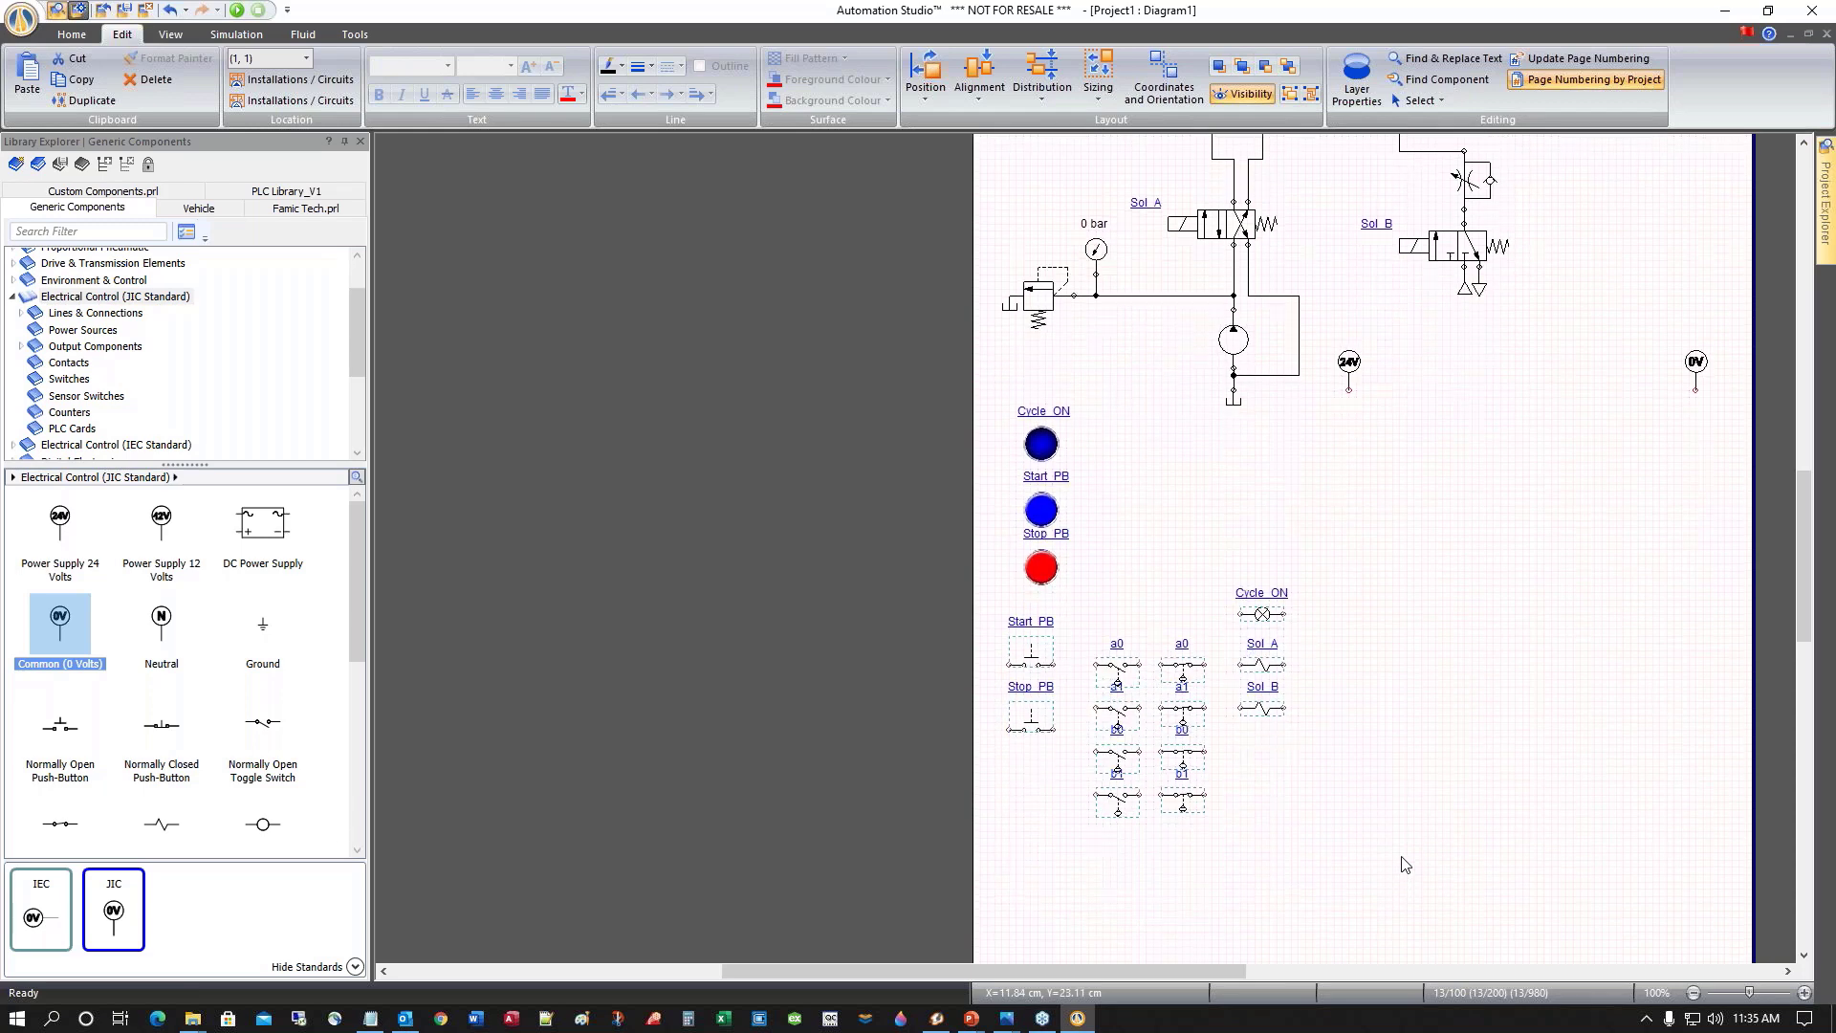
scroll(1405, 866, up, 3)
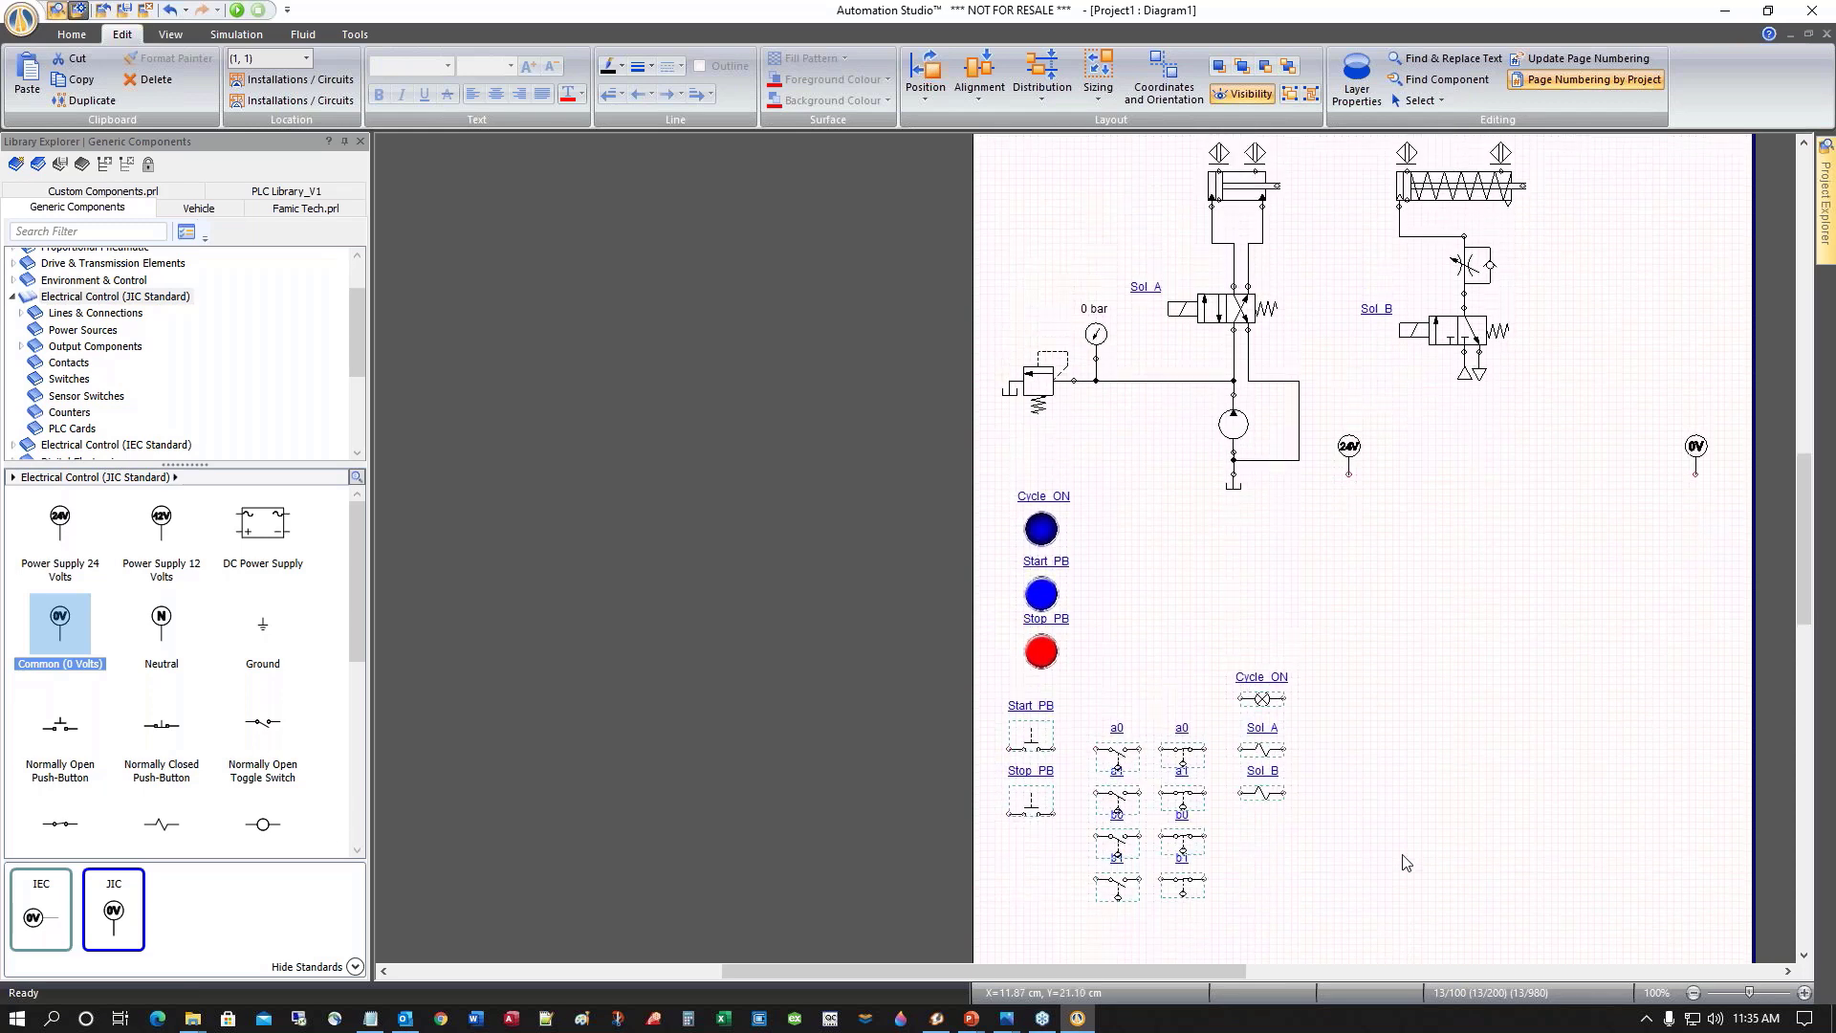
scroll(1405, 849, down, 1)
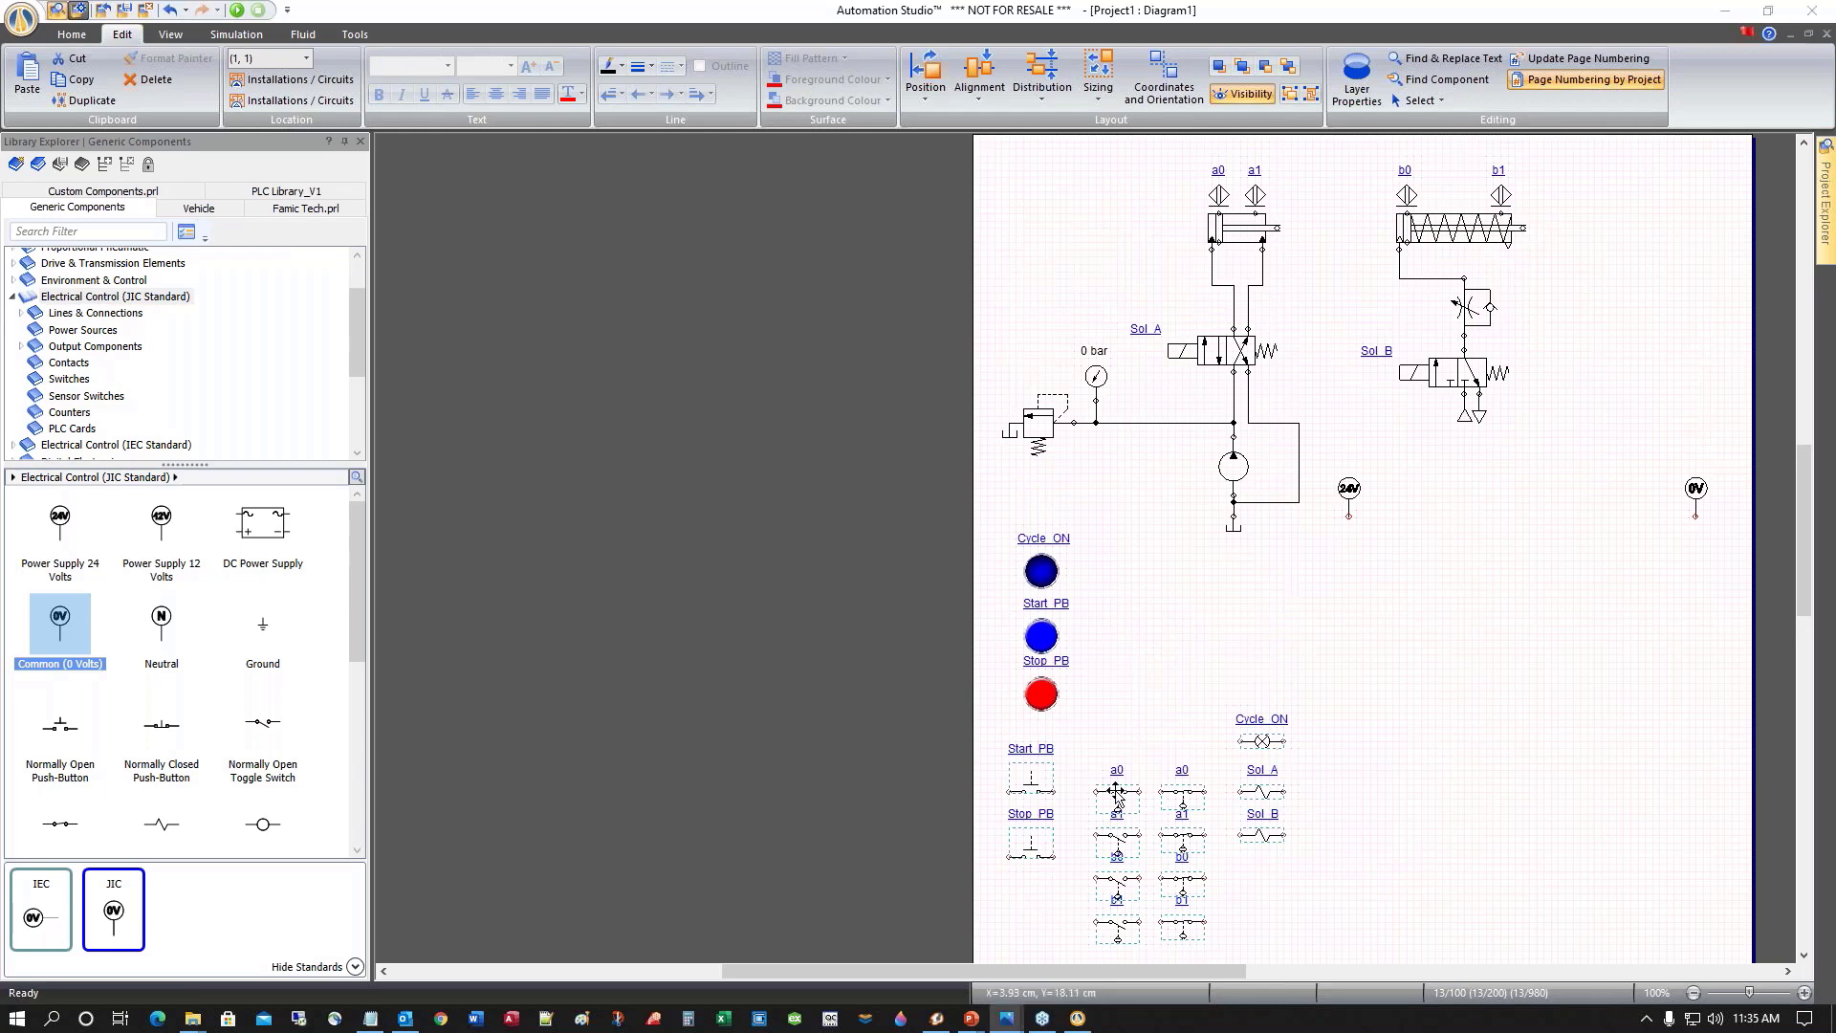
Move the JIC Start_PB push-button just below and beside the 24 V supply as the start of the first rung
drag(1115, 789, 1397, 574)
click(1104, 710)
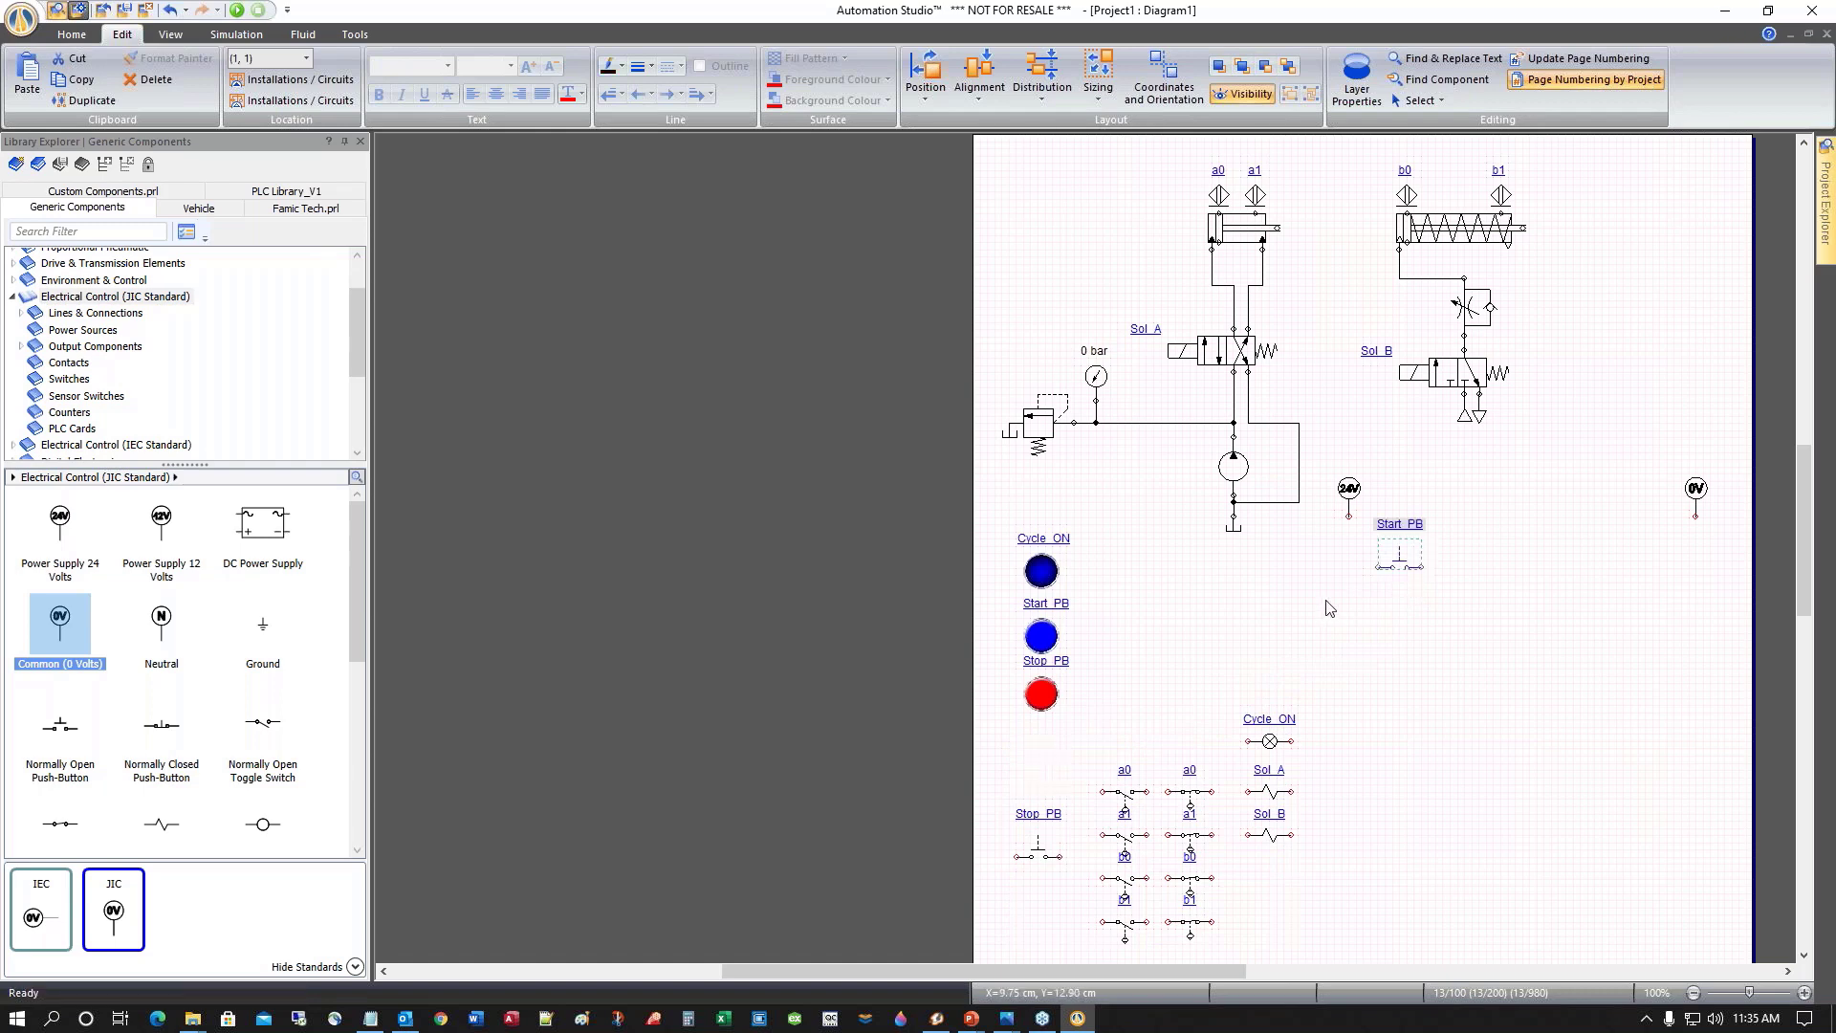
scroll(1324, 612, up, 2)
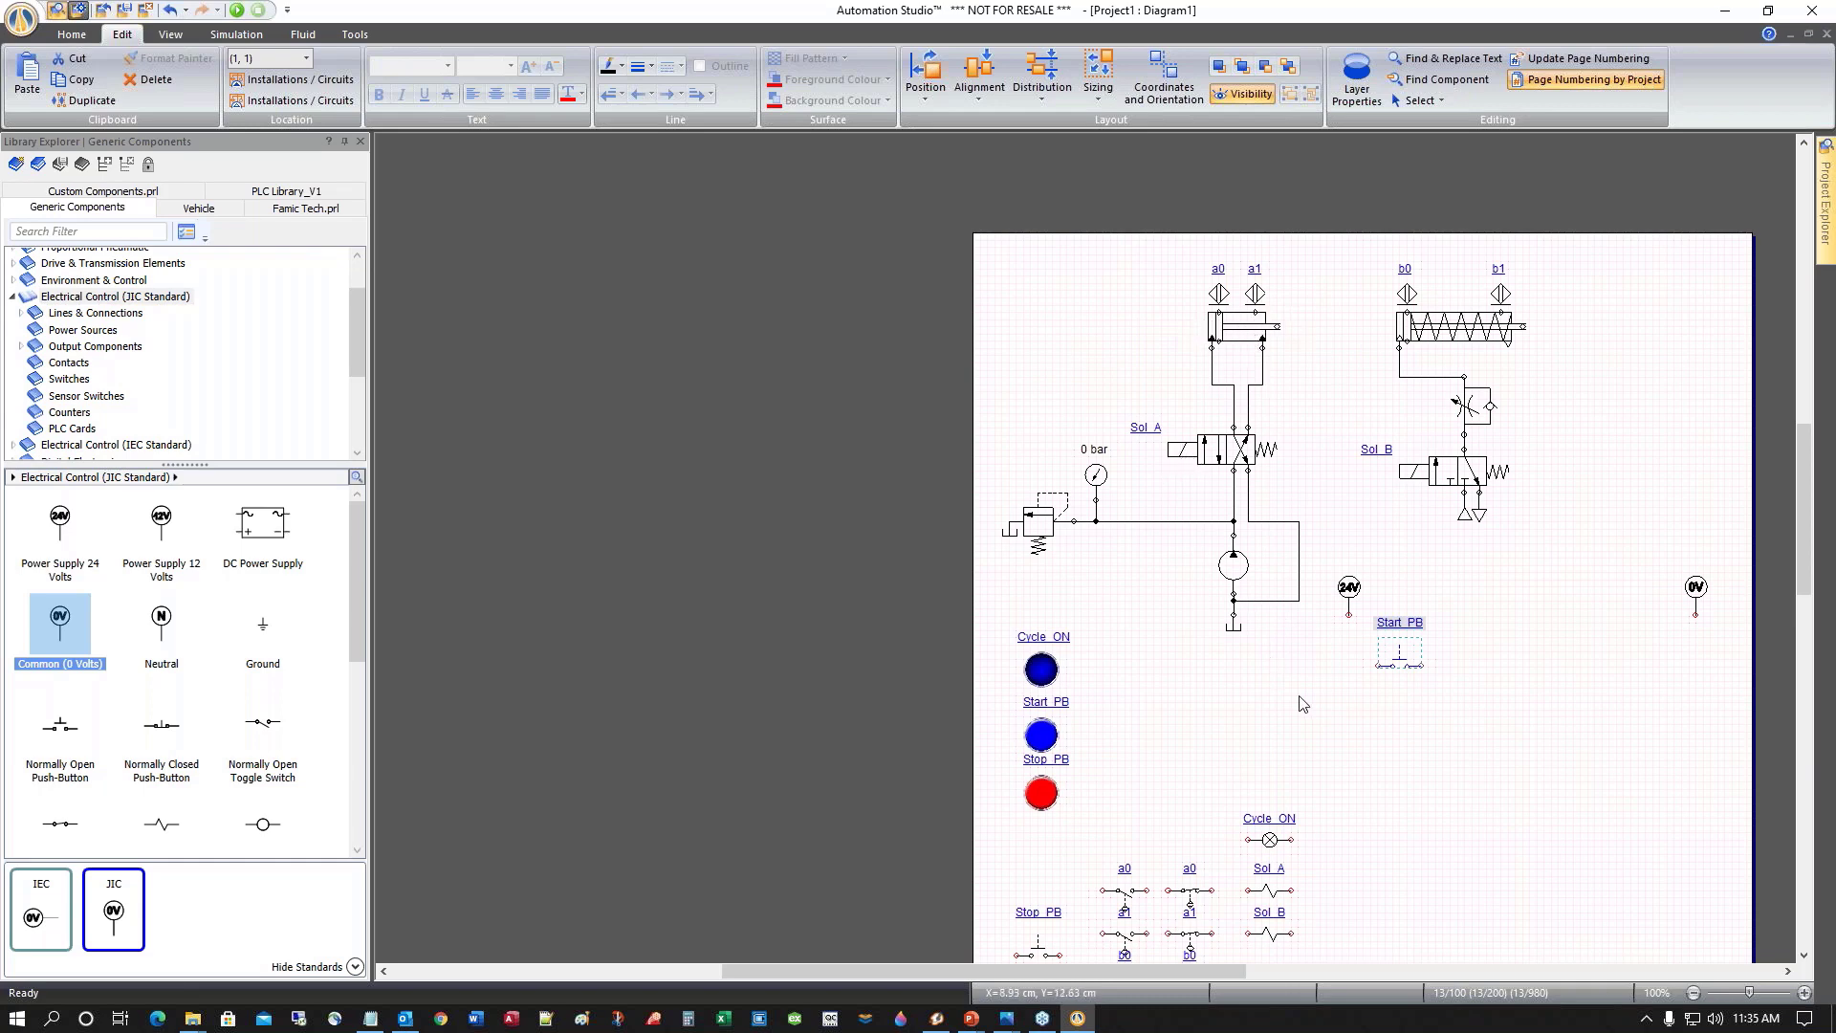
scroll(1275, 708, down, 2)
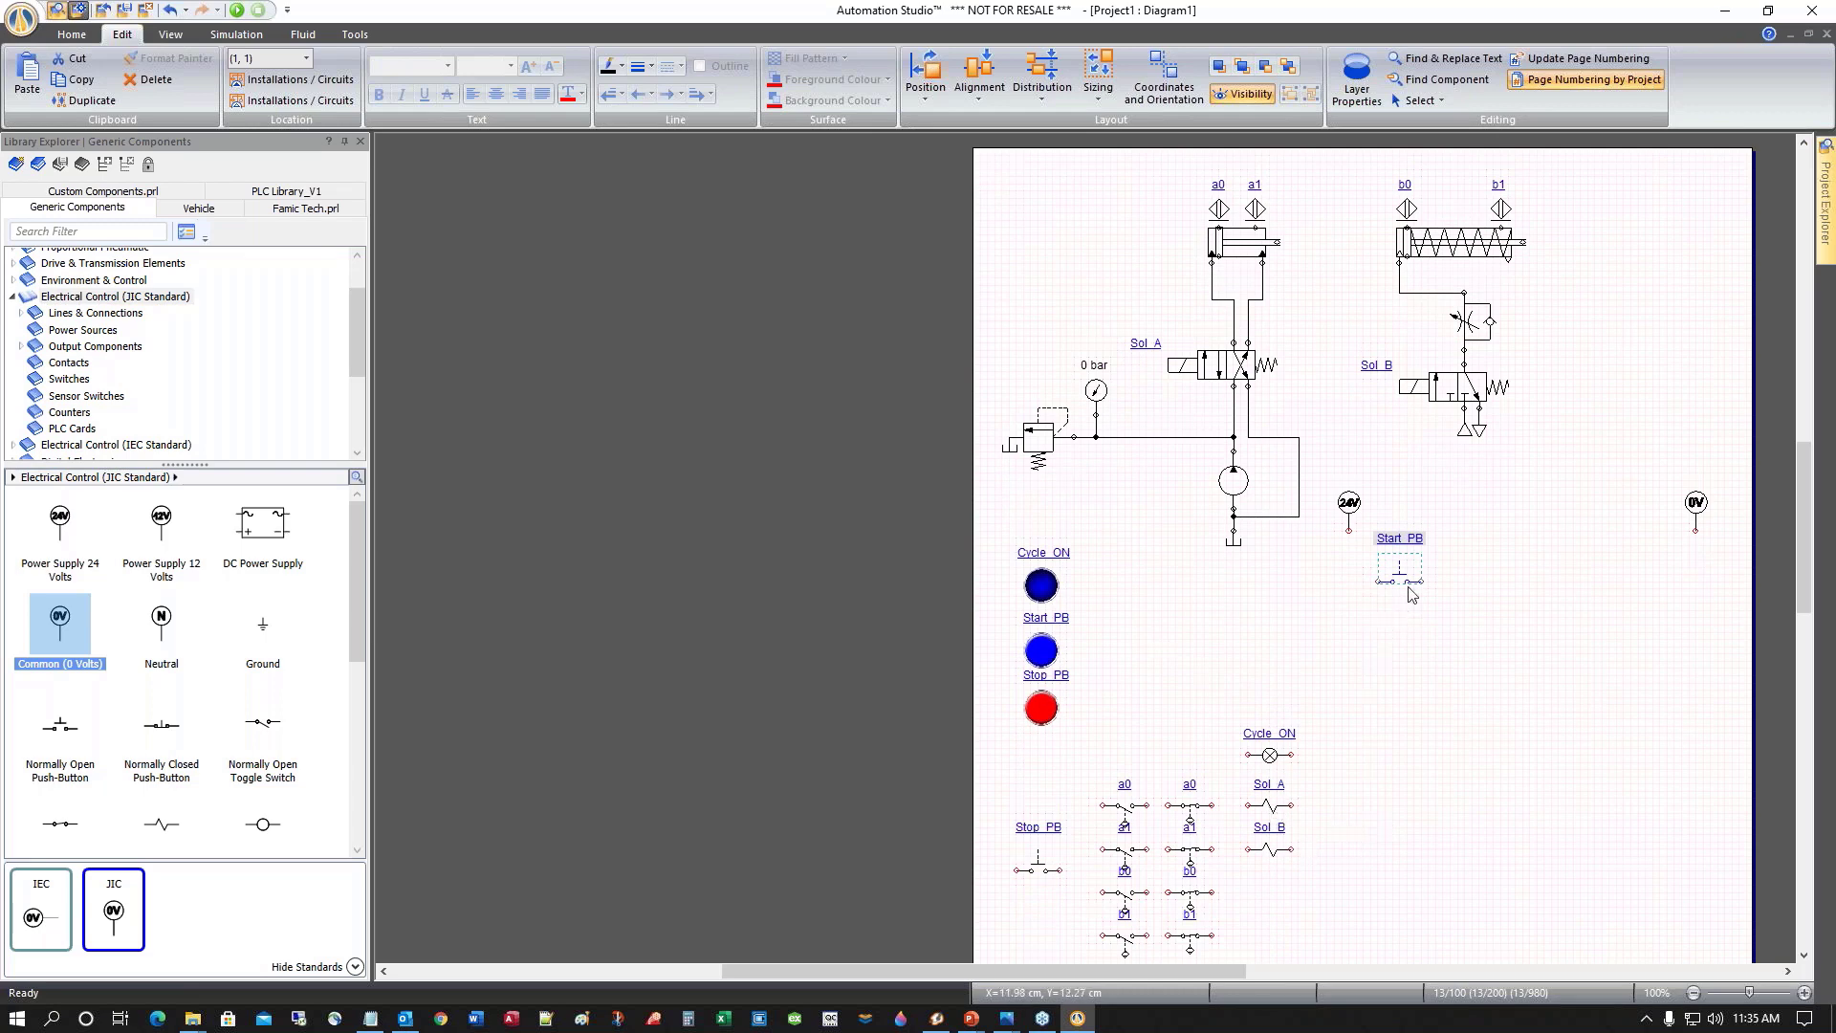
click(1354, 824)
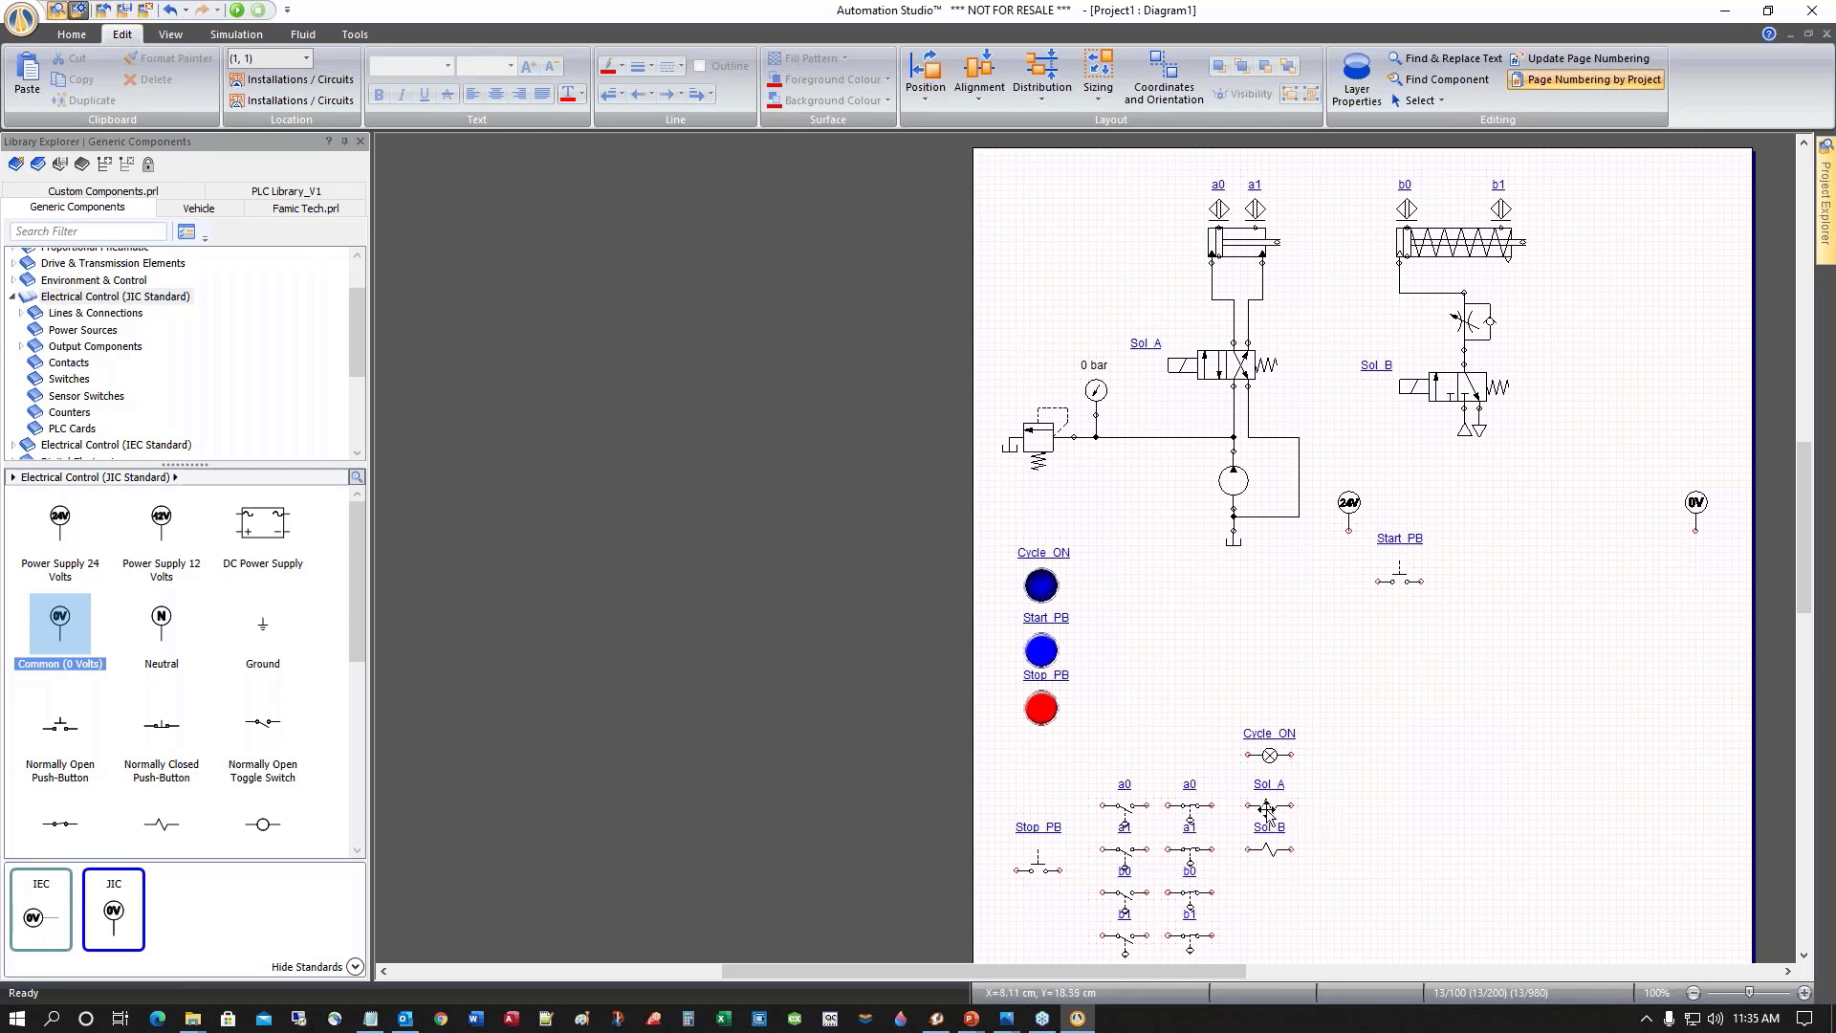
Place the Sol_A solenoid at the end of the Start_PB rung and wire the rung between the 24 V supply and the 0 V common
drag(1269, 809, 1421, 583)
click(1698, 614)
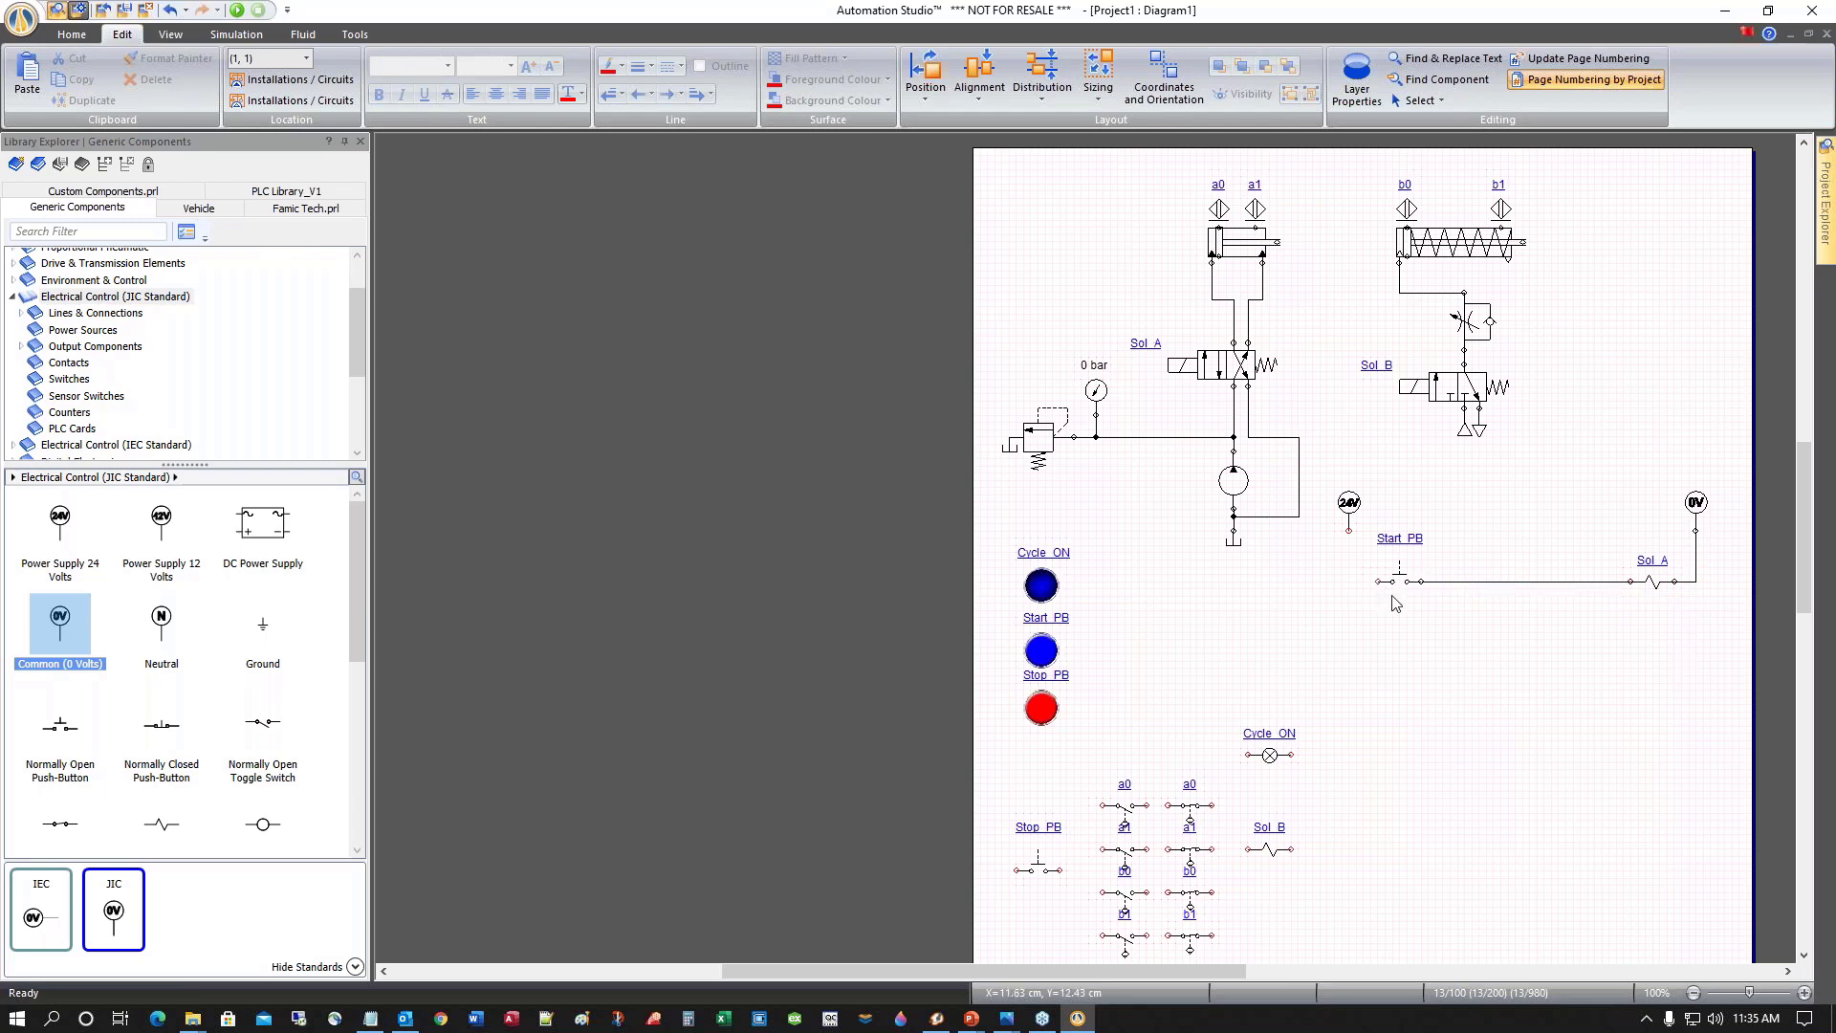
drag(1342, 580, 1346, 539)
scroll(1262, 622, up, 2)
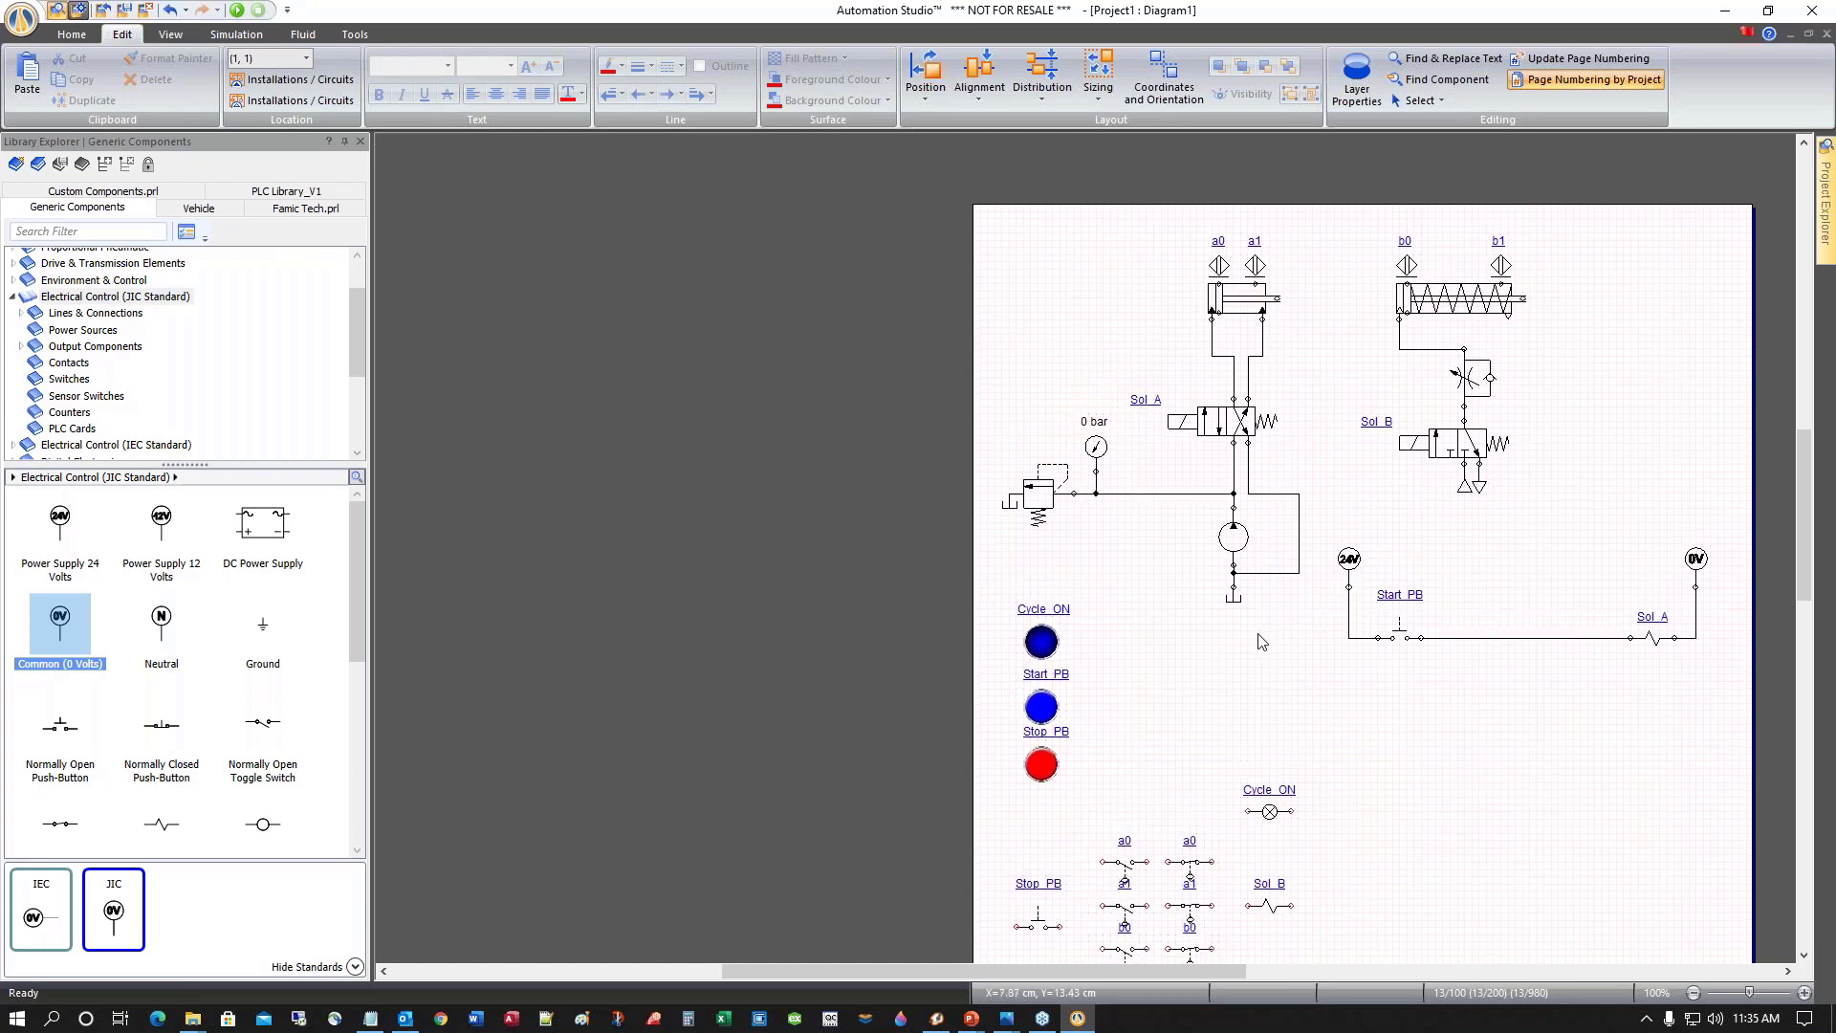
Simulate the circuit, operate the Start_PB button on the HMI panel several times to test the hydraulic cylinder, and stop the simulation
click(236, 10)
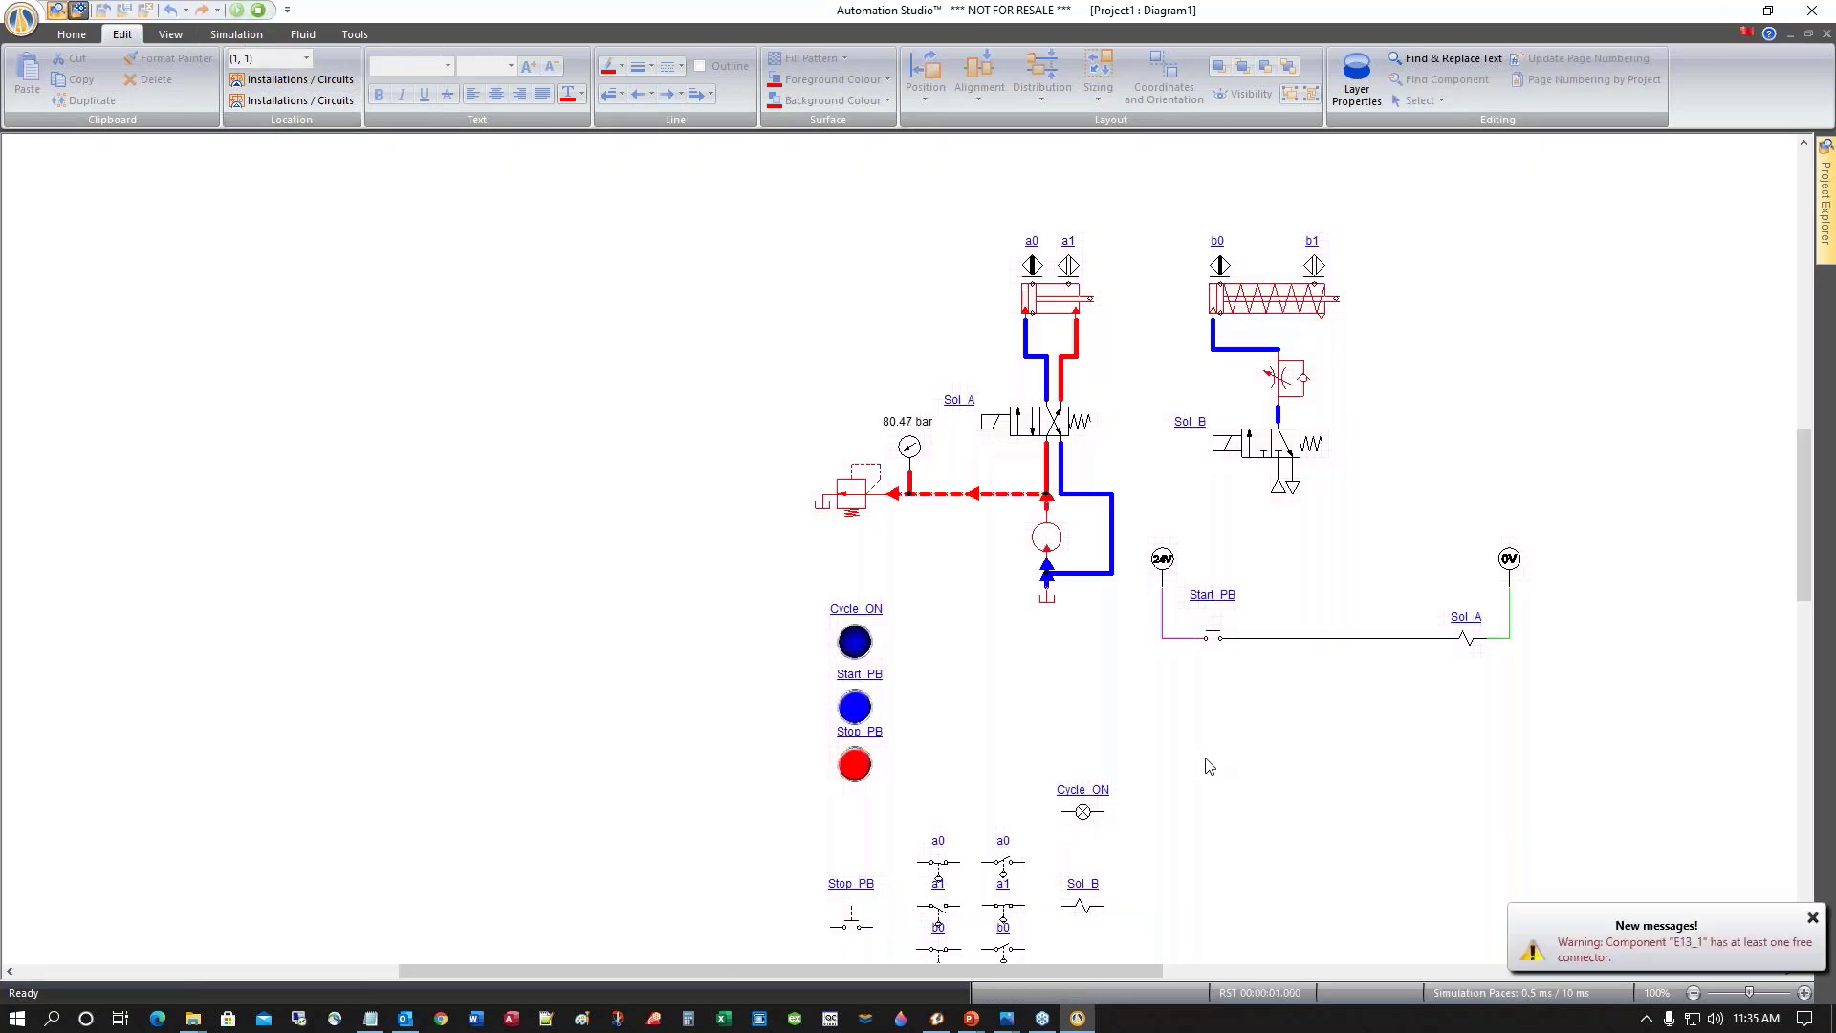
click(857, 719)
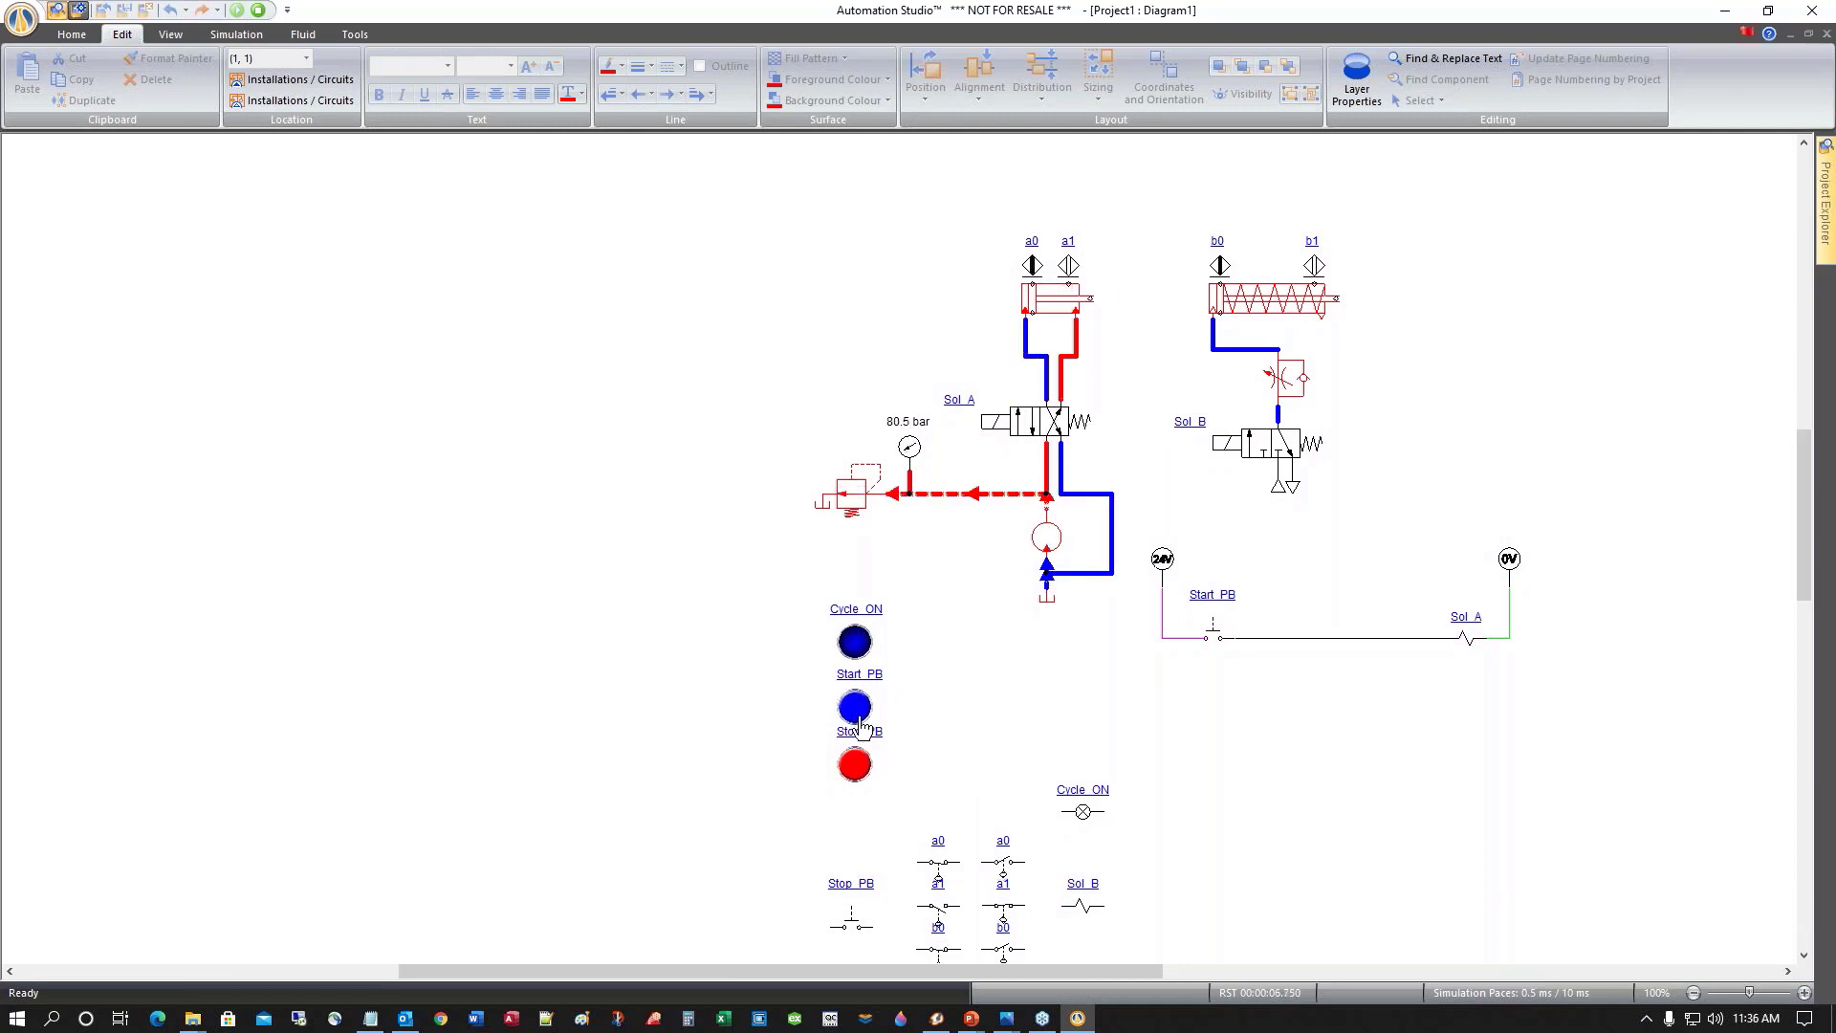
click(859, 713)
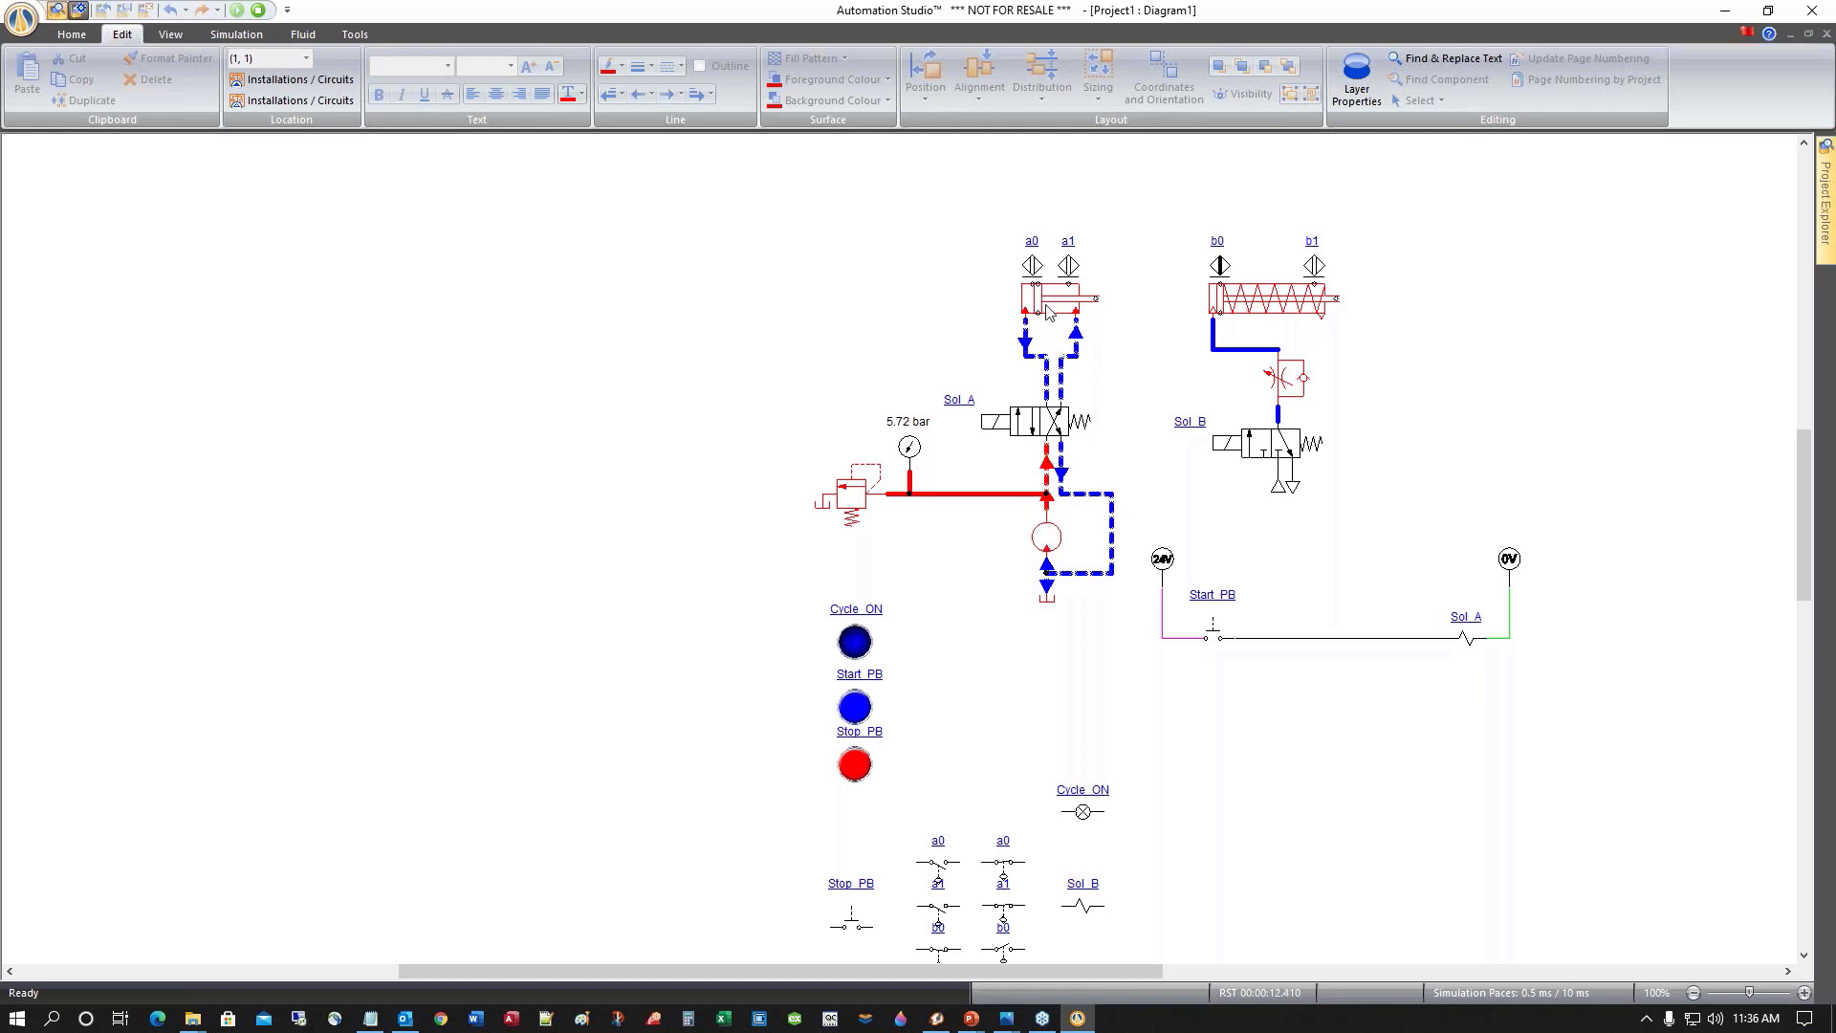
click(861, 722)
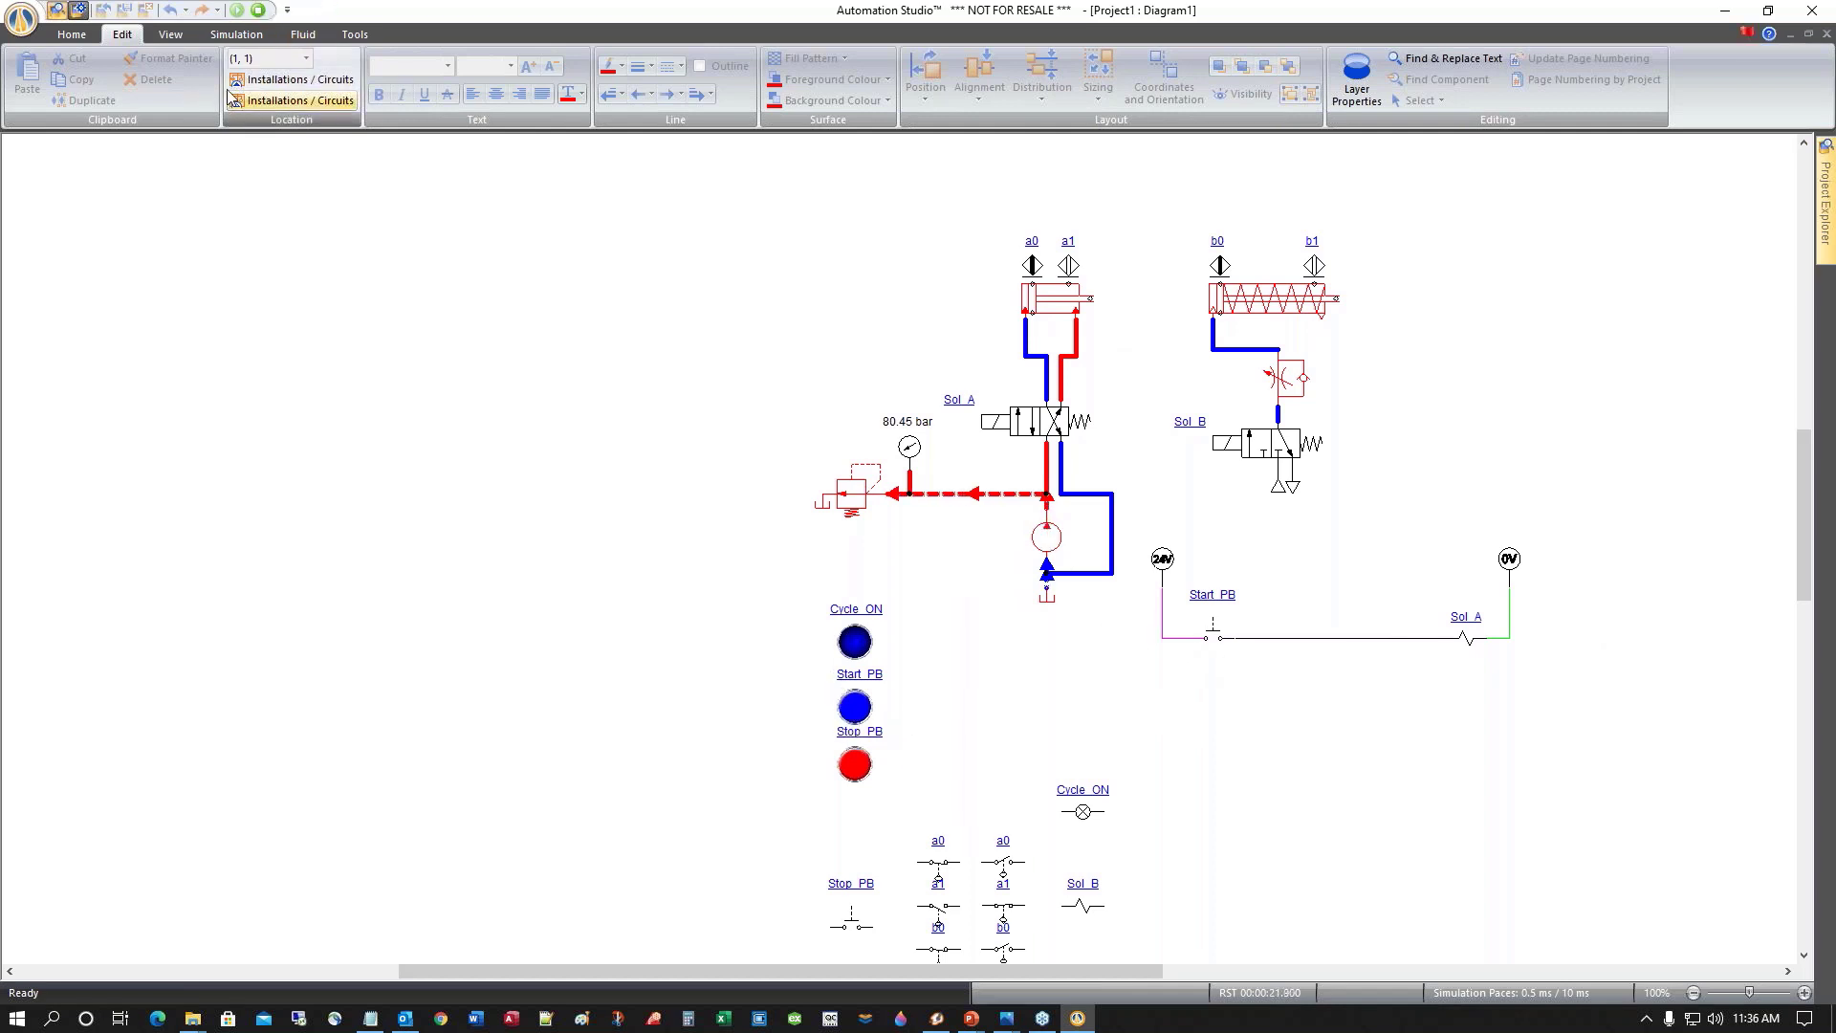
click(269, 11)
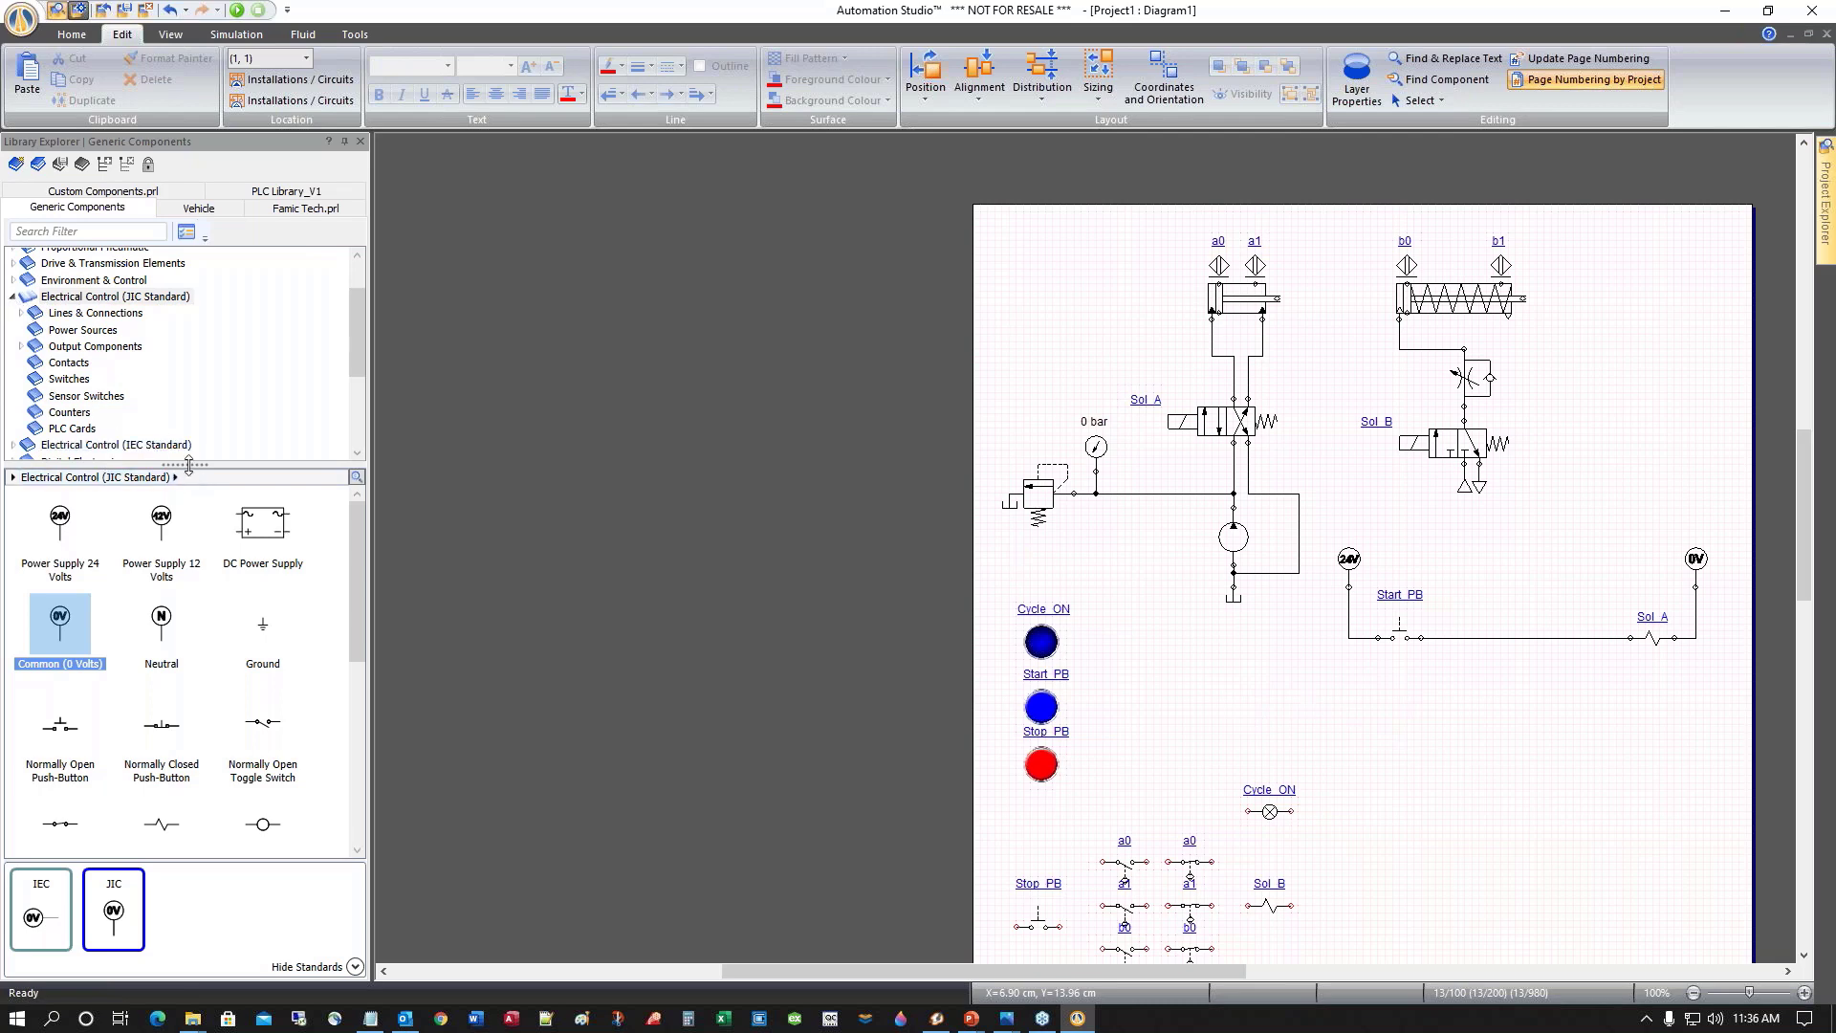
Place a JIC Normally Open Contact directly below the Start_PB push-button and close its properties without assigning a variable
drag(363, 543, 370, 675)
drag(59, 713, 1409, 685)
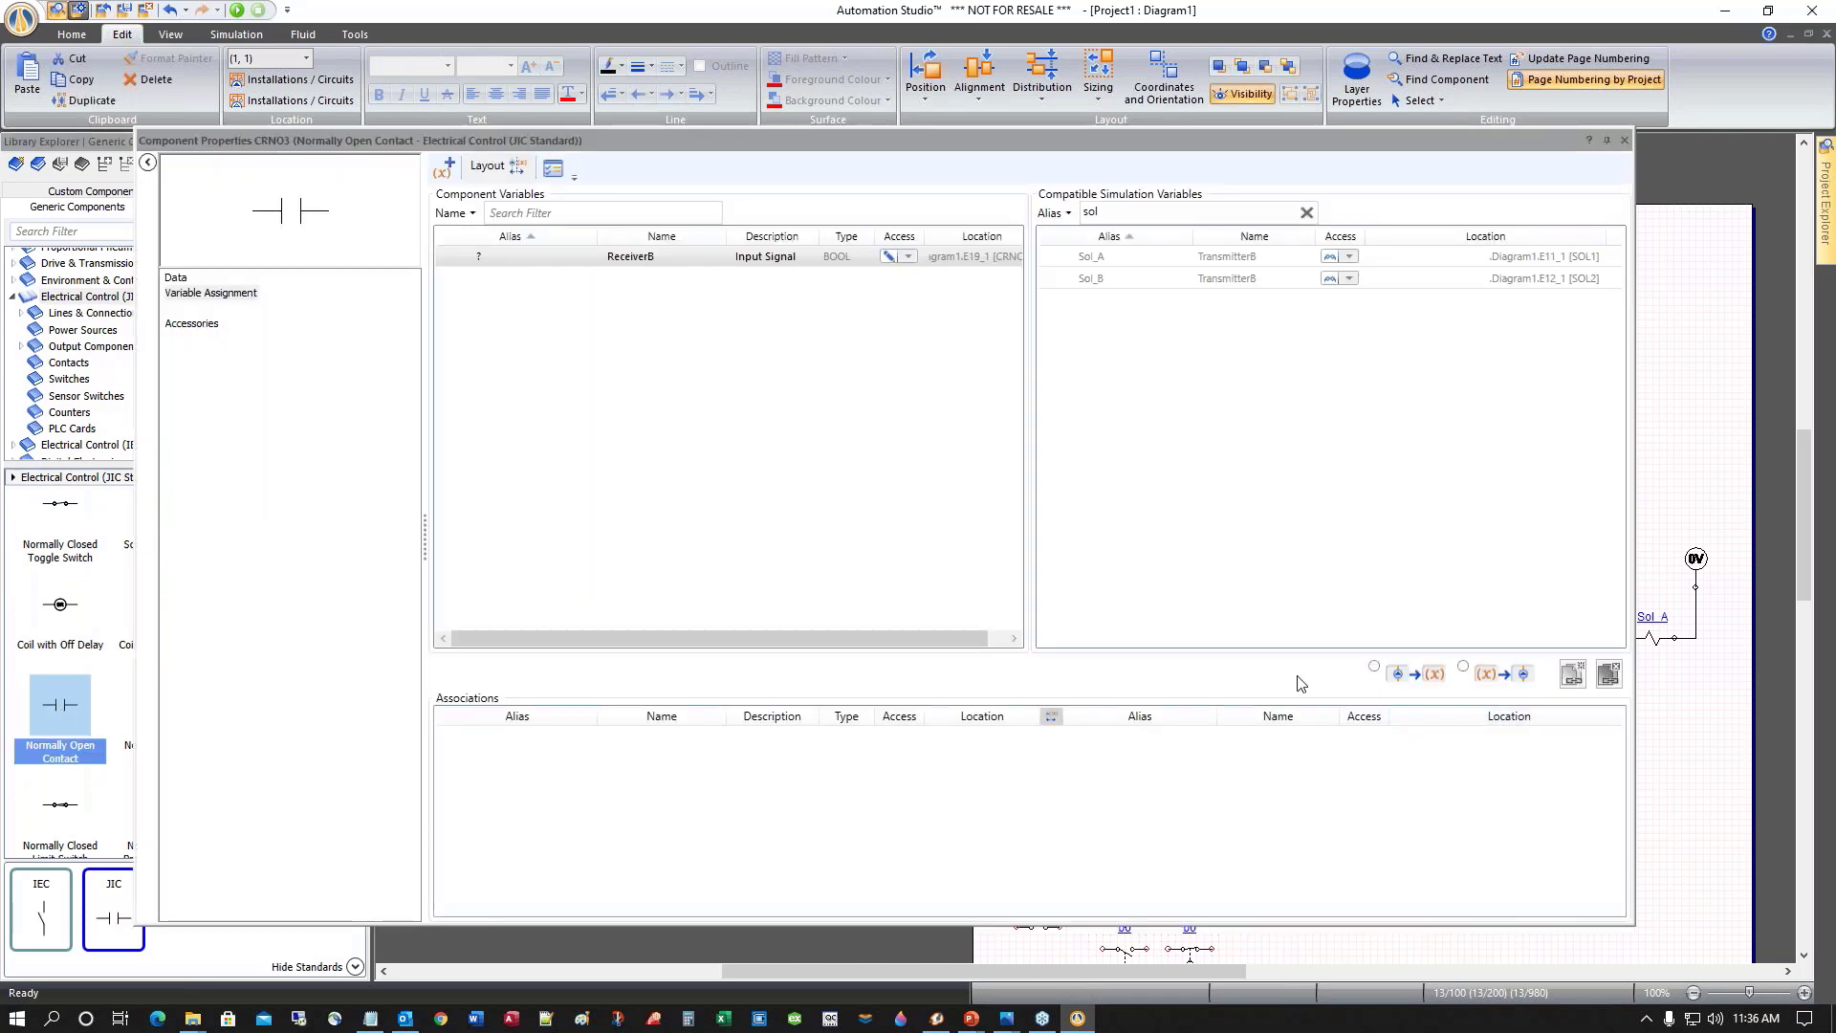
click(1625, 140)
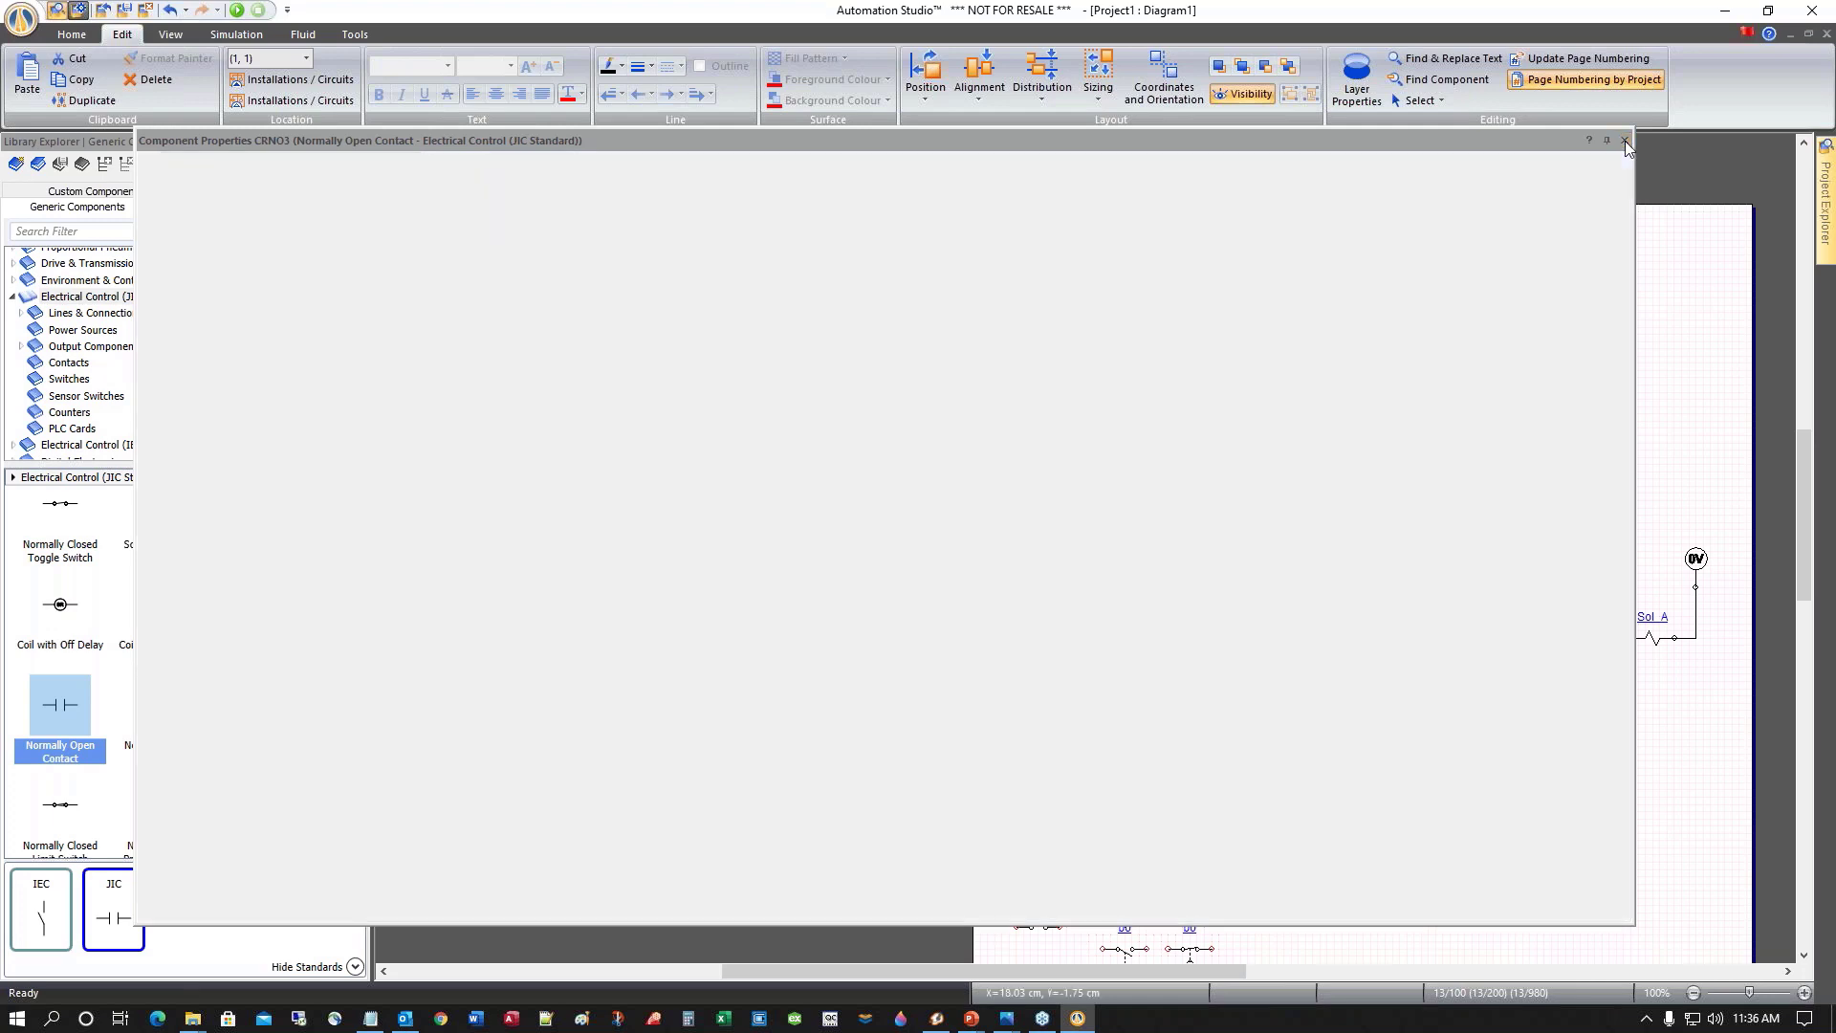
Take the Sol_A solenoid out of the Start_PB rung and move it to the free space below, near the 0 V side
click(1655, 642)
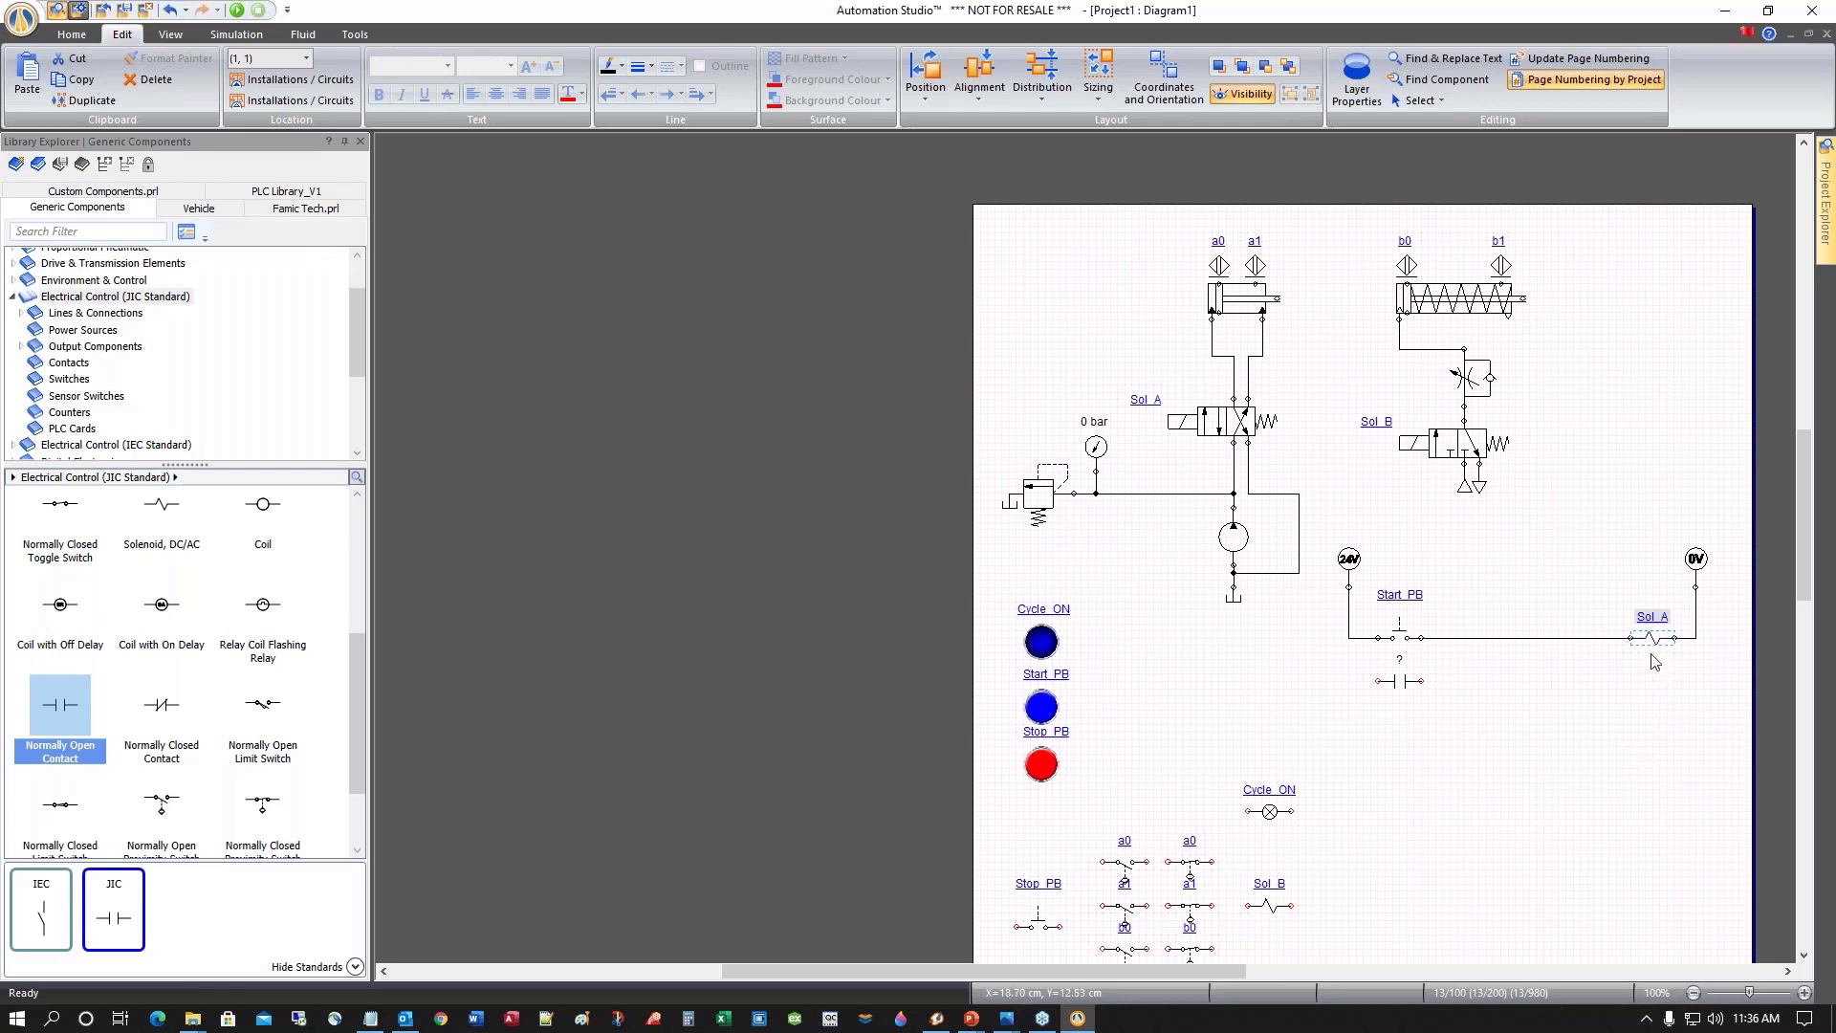
mouse_move(1652, 638)
mouse_down()
mouse_move(1659, 707)
mouse_move(1661, 642)
mouse_up()
click(1654, 638)
click(1654, 644)
drag(1654, 645, 1662, 725)
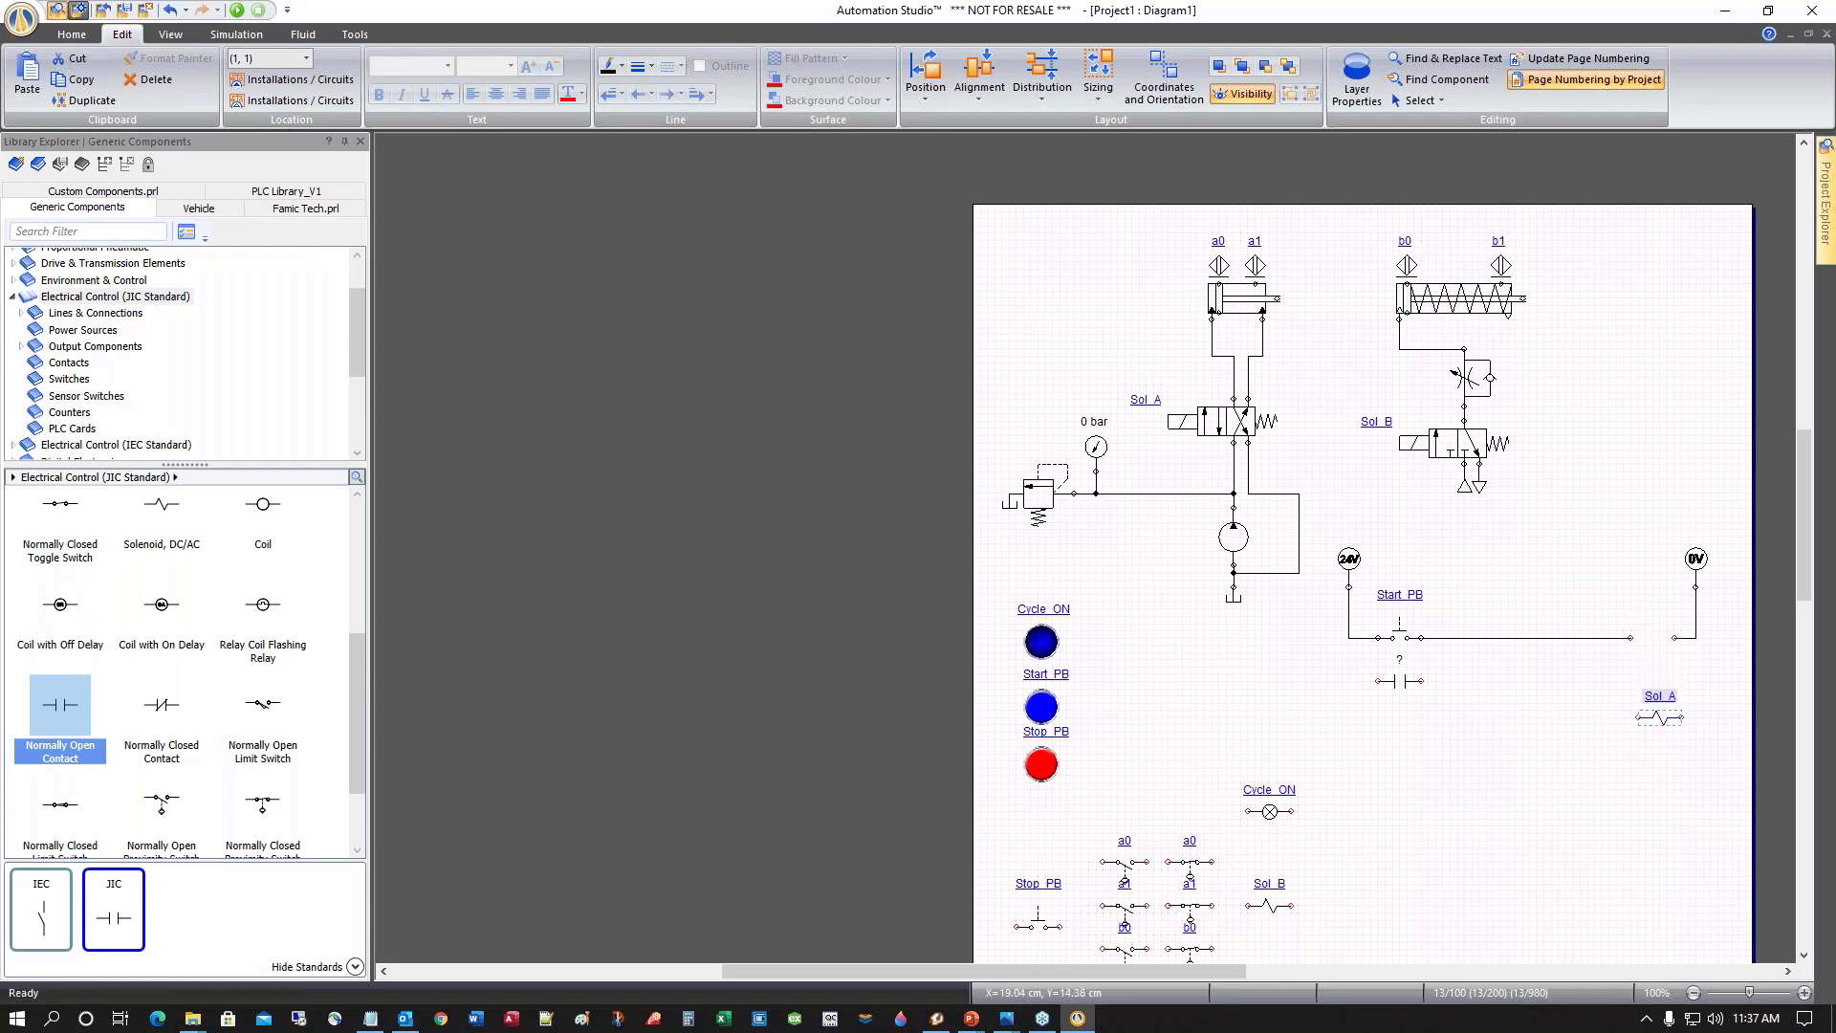
drag(1662, 720, 1662, 792)
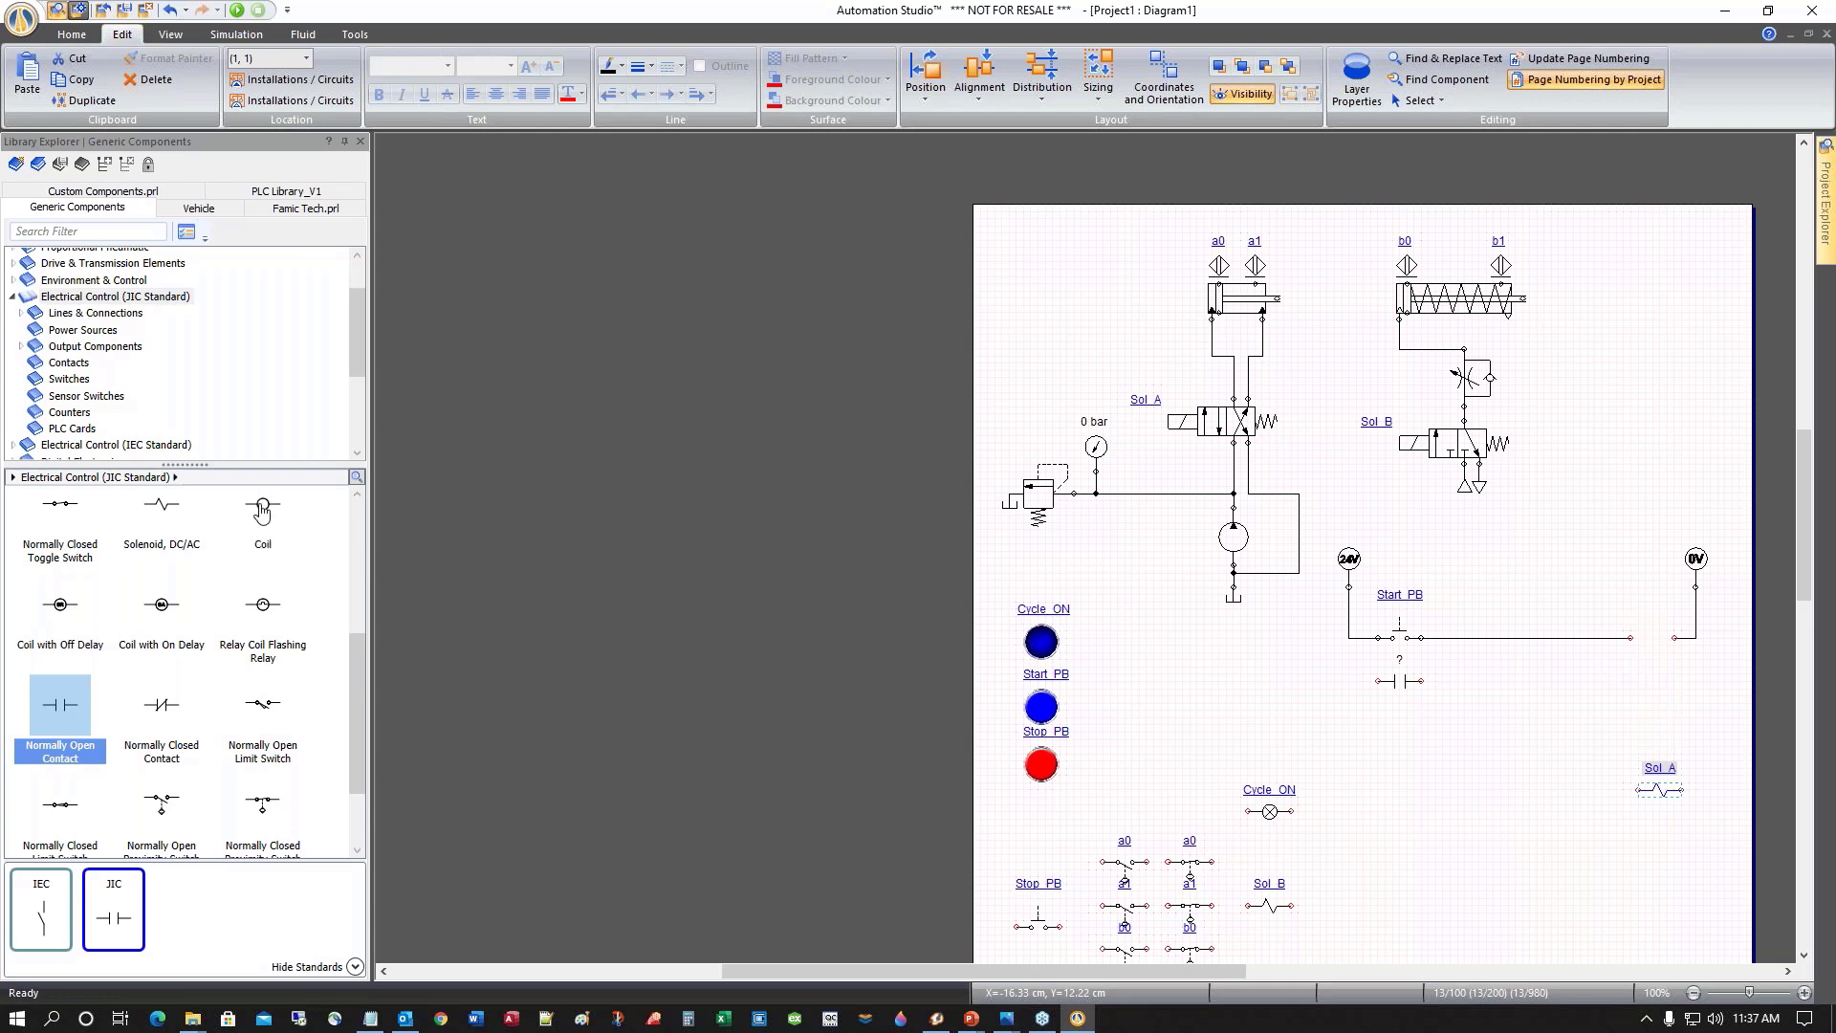
Insert a JIC Coil in the gap left in the Start_PB rung and give it the alias Cycle_ON
drag(262, 515, 1657, 640)
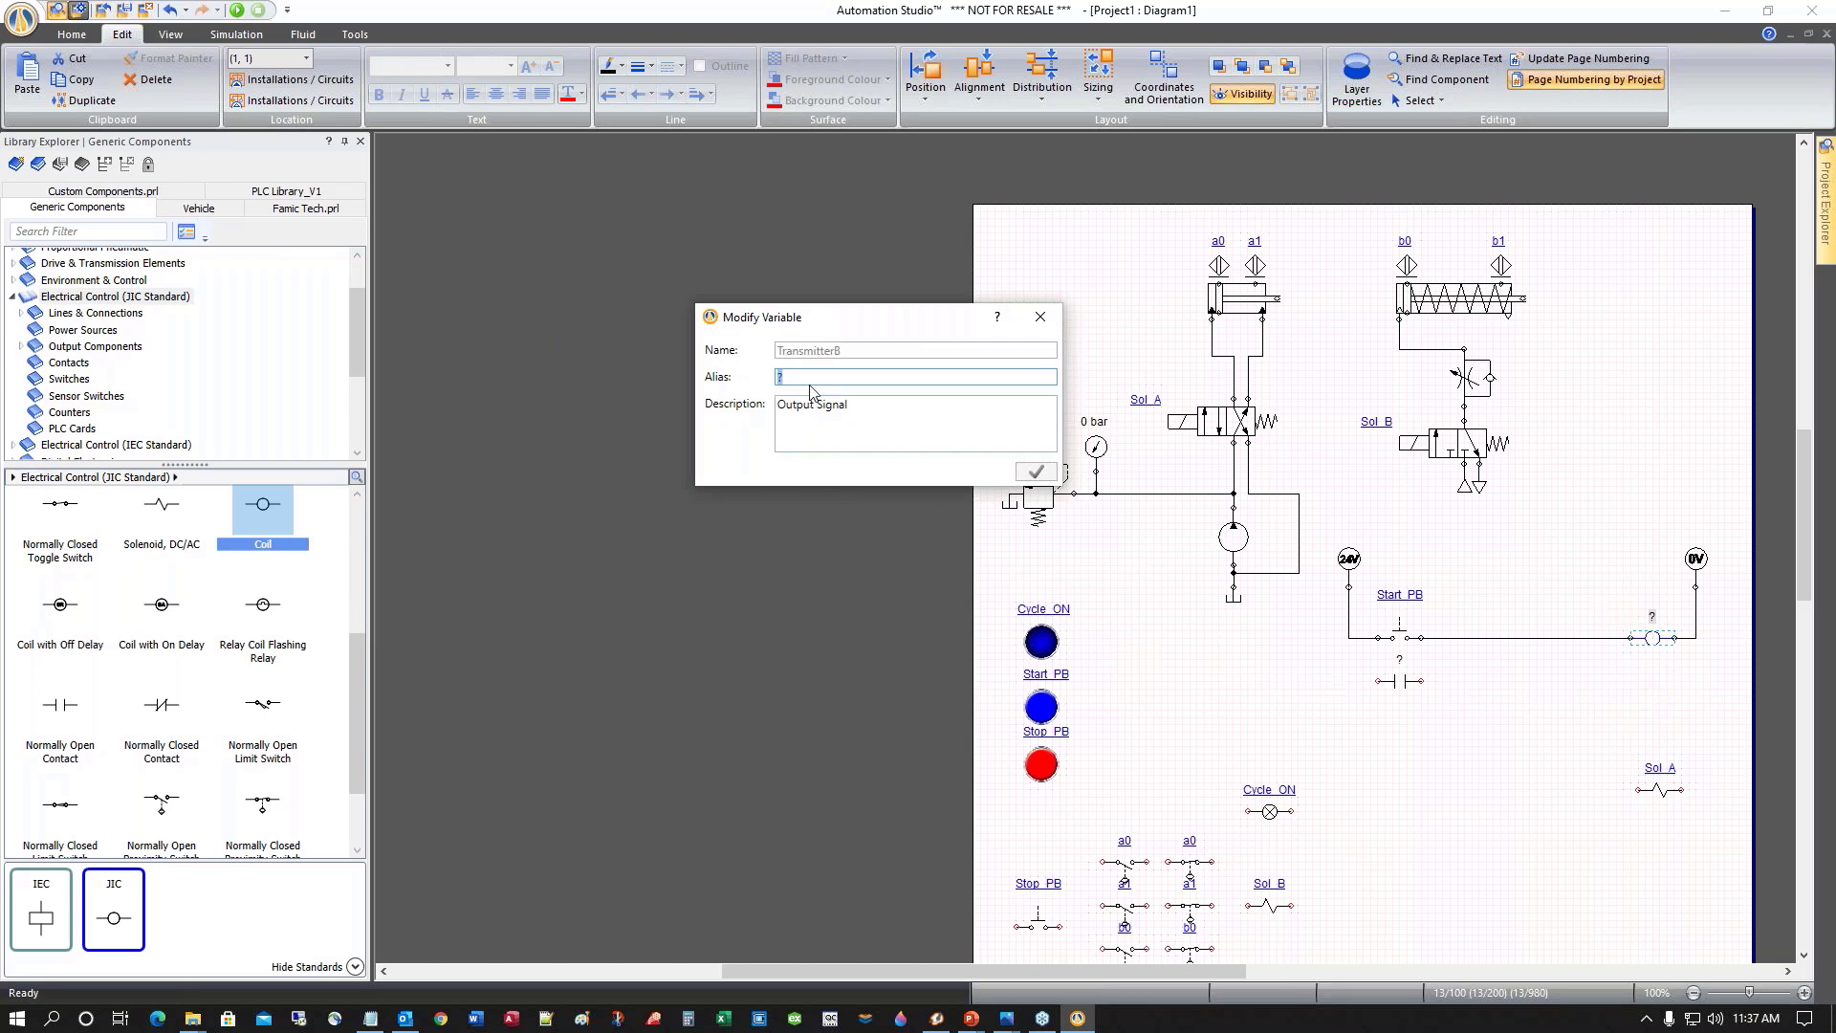
text(Cycle_ON)
key(Return)
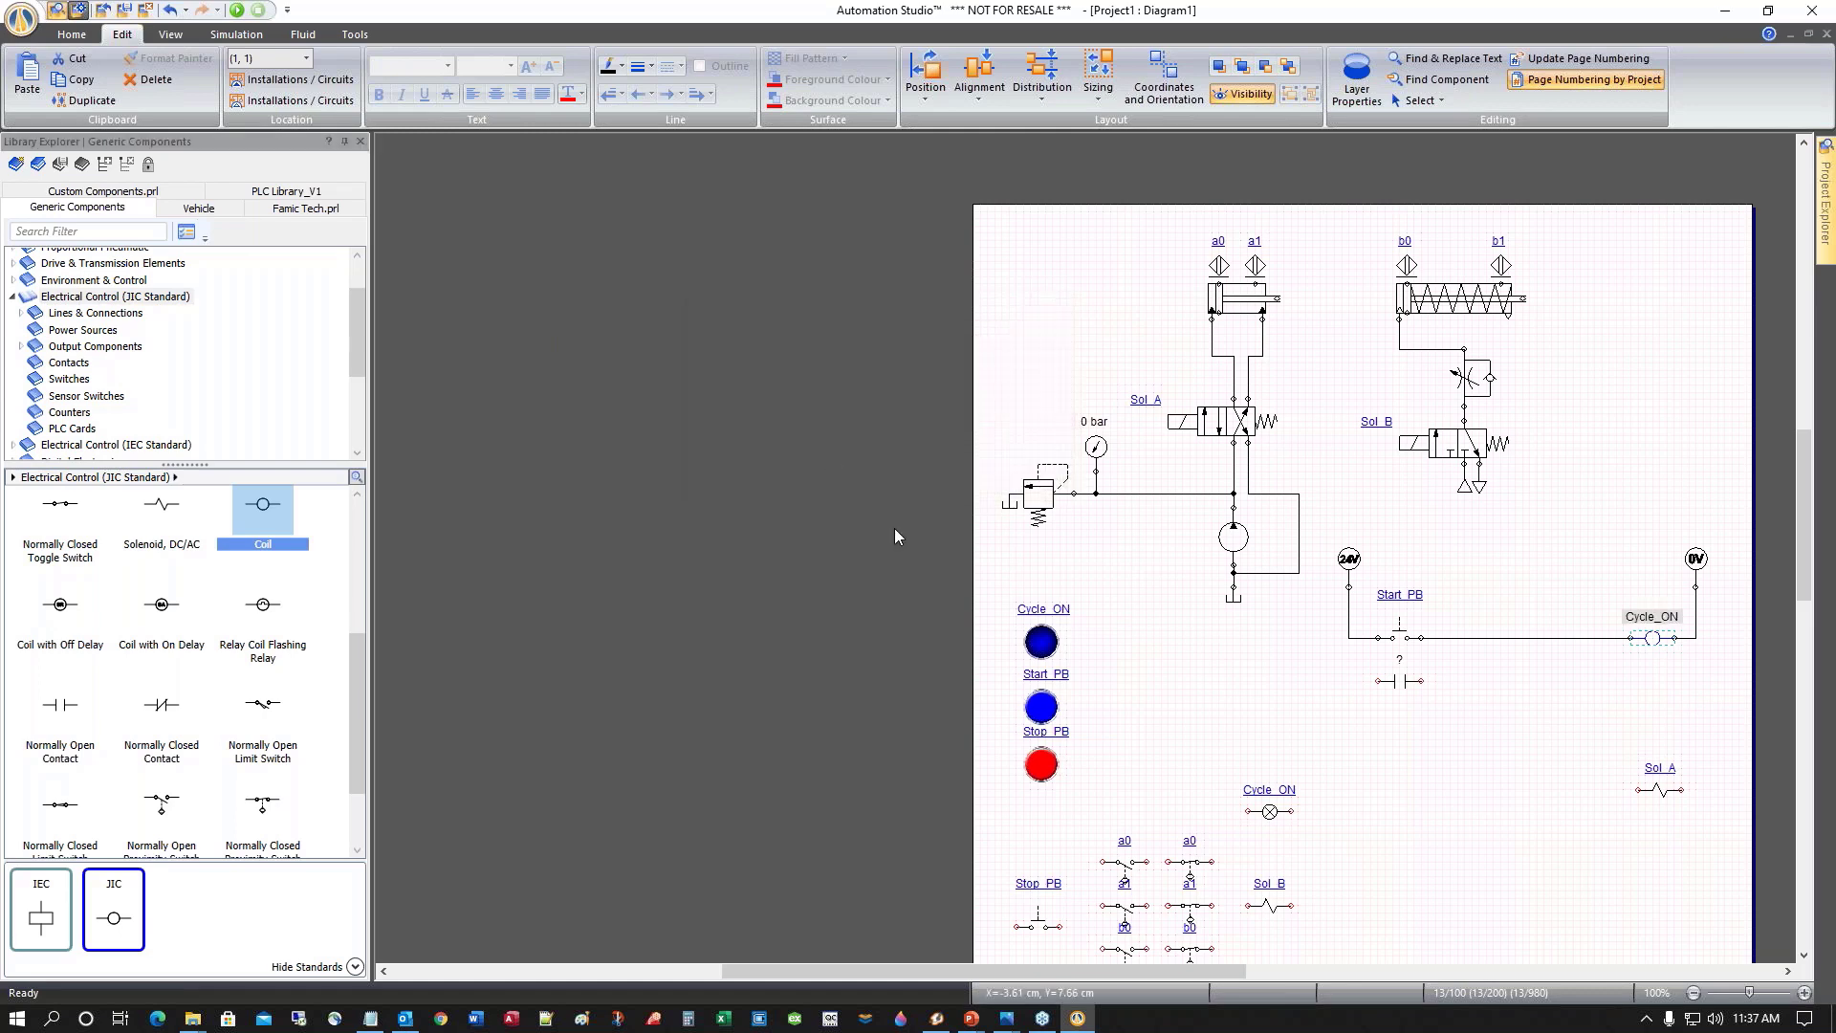
Check the variables compatible with the normally open contact below Start_PB, filtered by alias "c", and close its properties
click(1400, 682)
double_click(1400, 682)
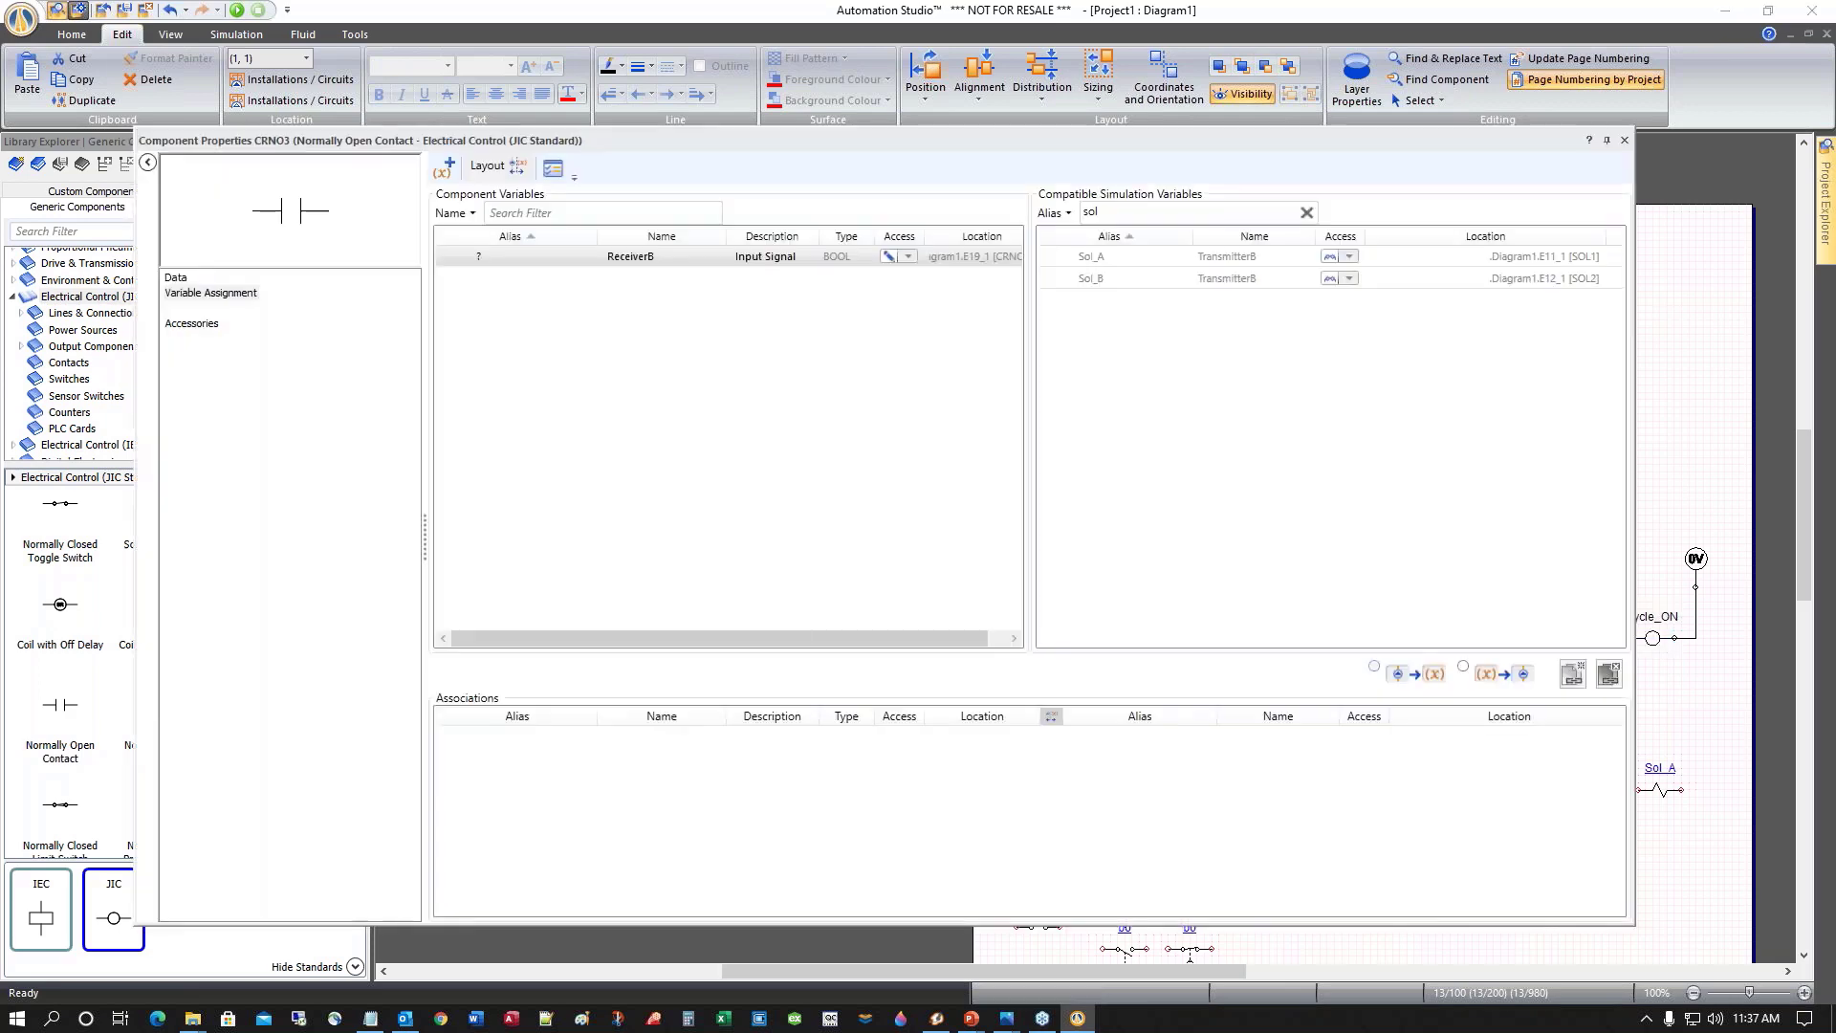
drag(1122, 211, 1050, 212)
text(c)
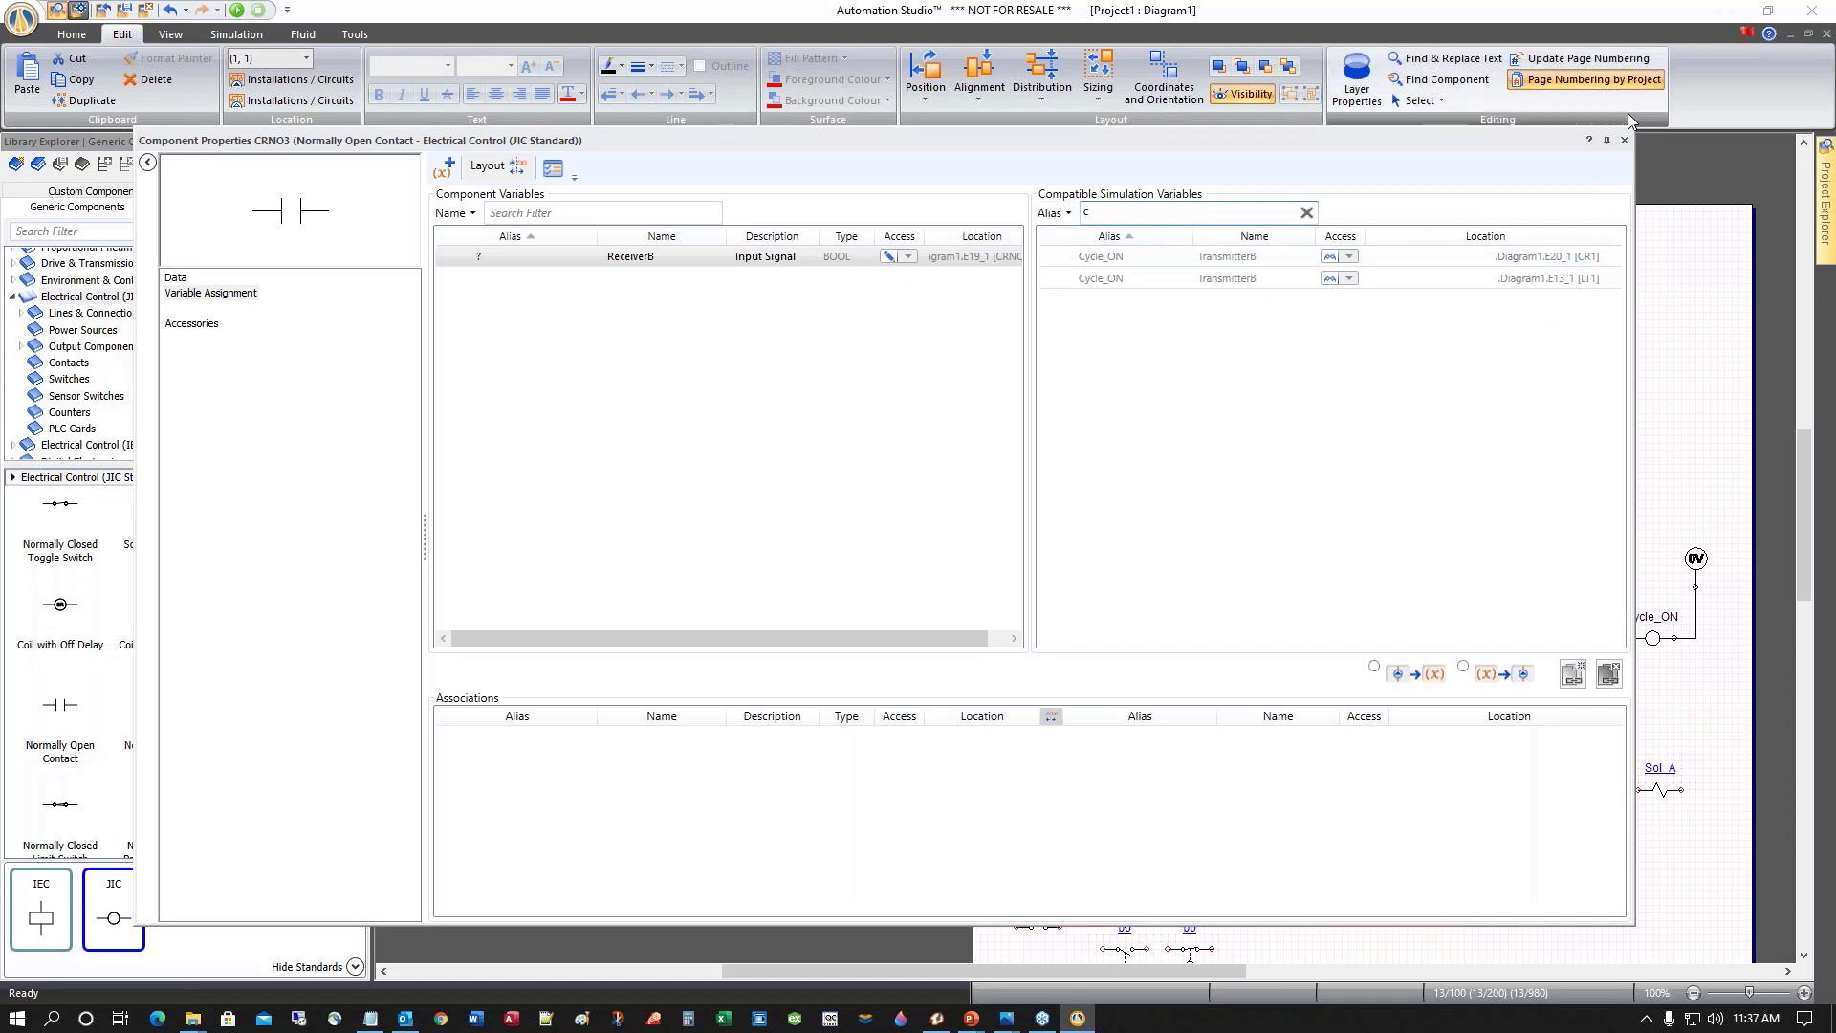
click(1626, 142)
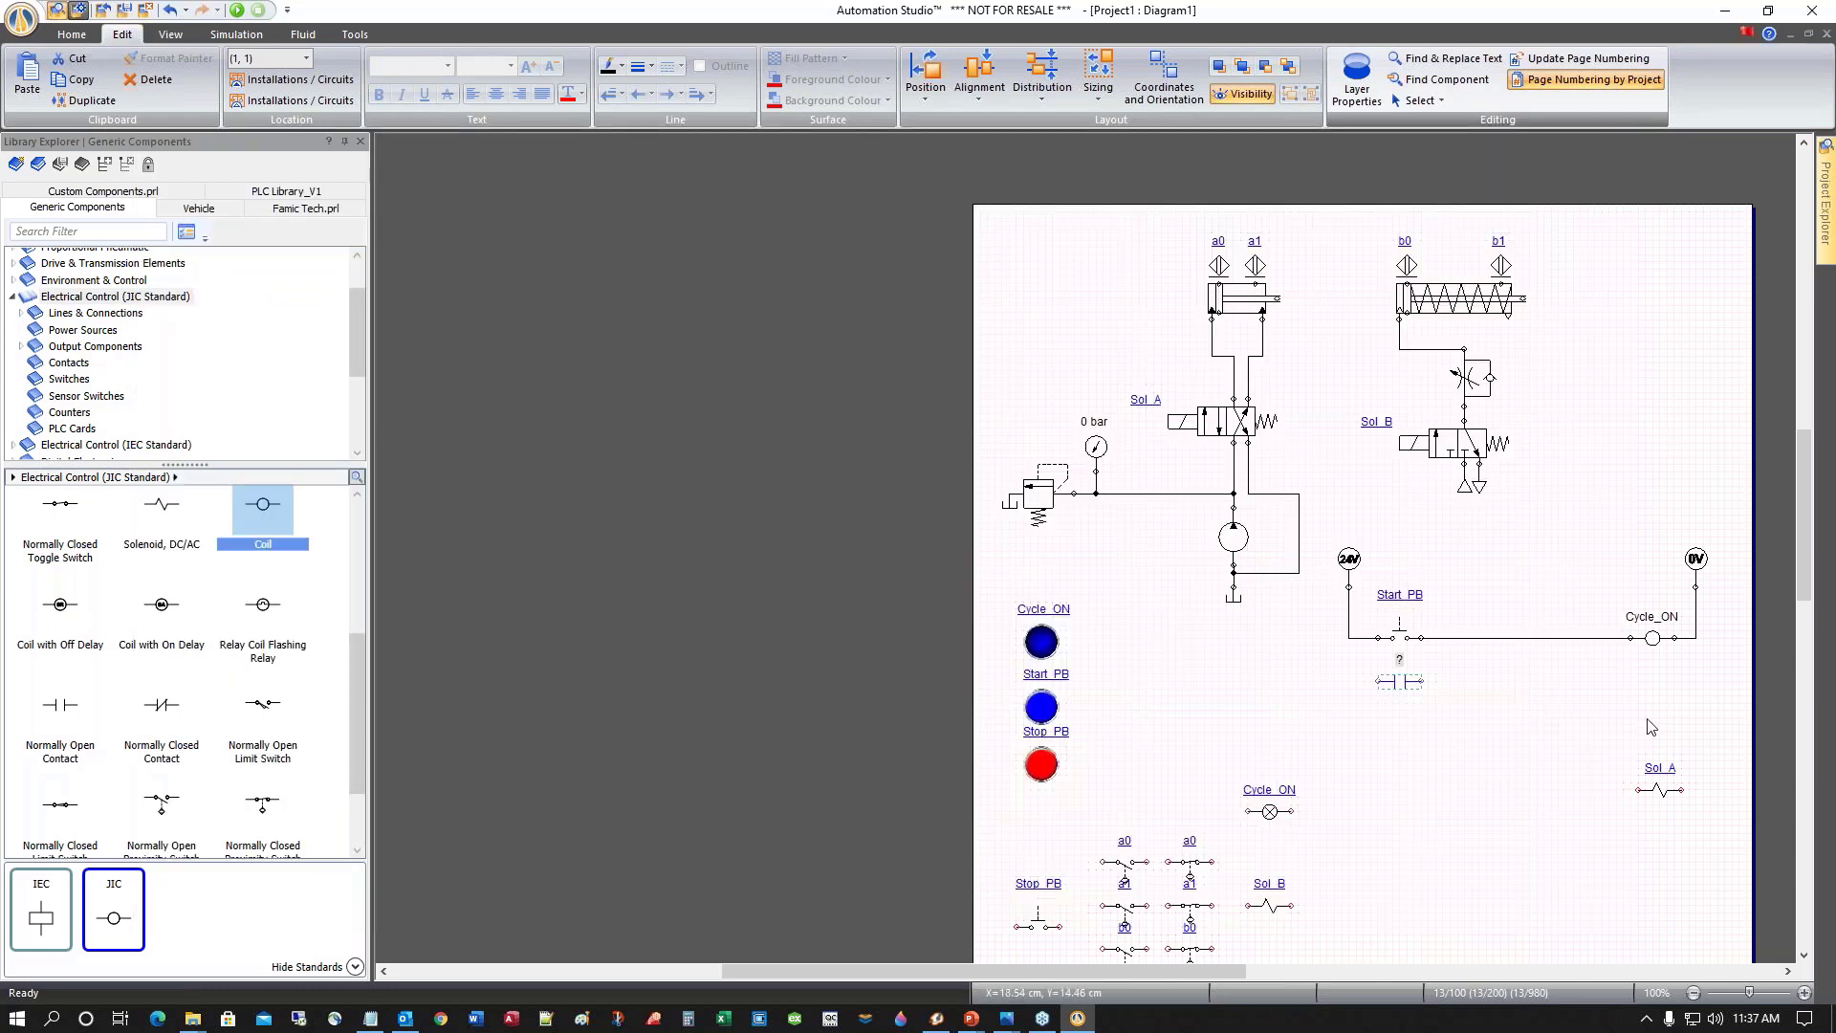
Change the alias of the coil in the Start_PB rung to System_Started and close its properties
double_click(1652, 638)
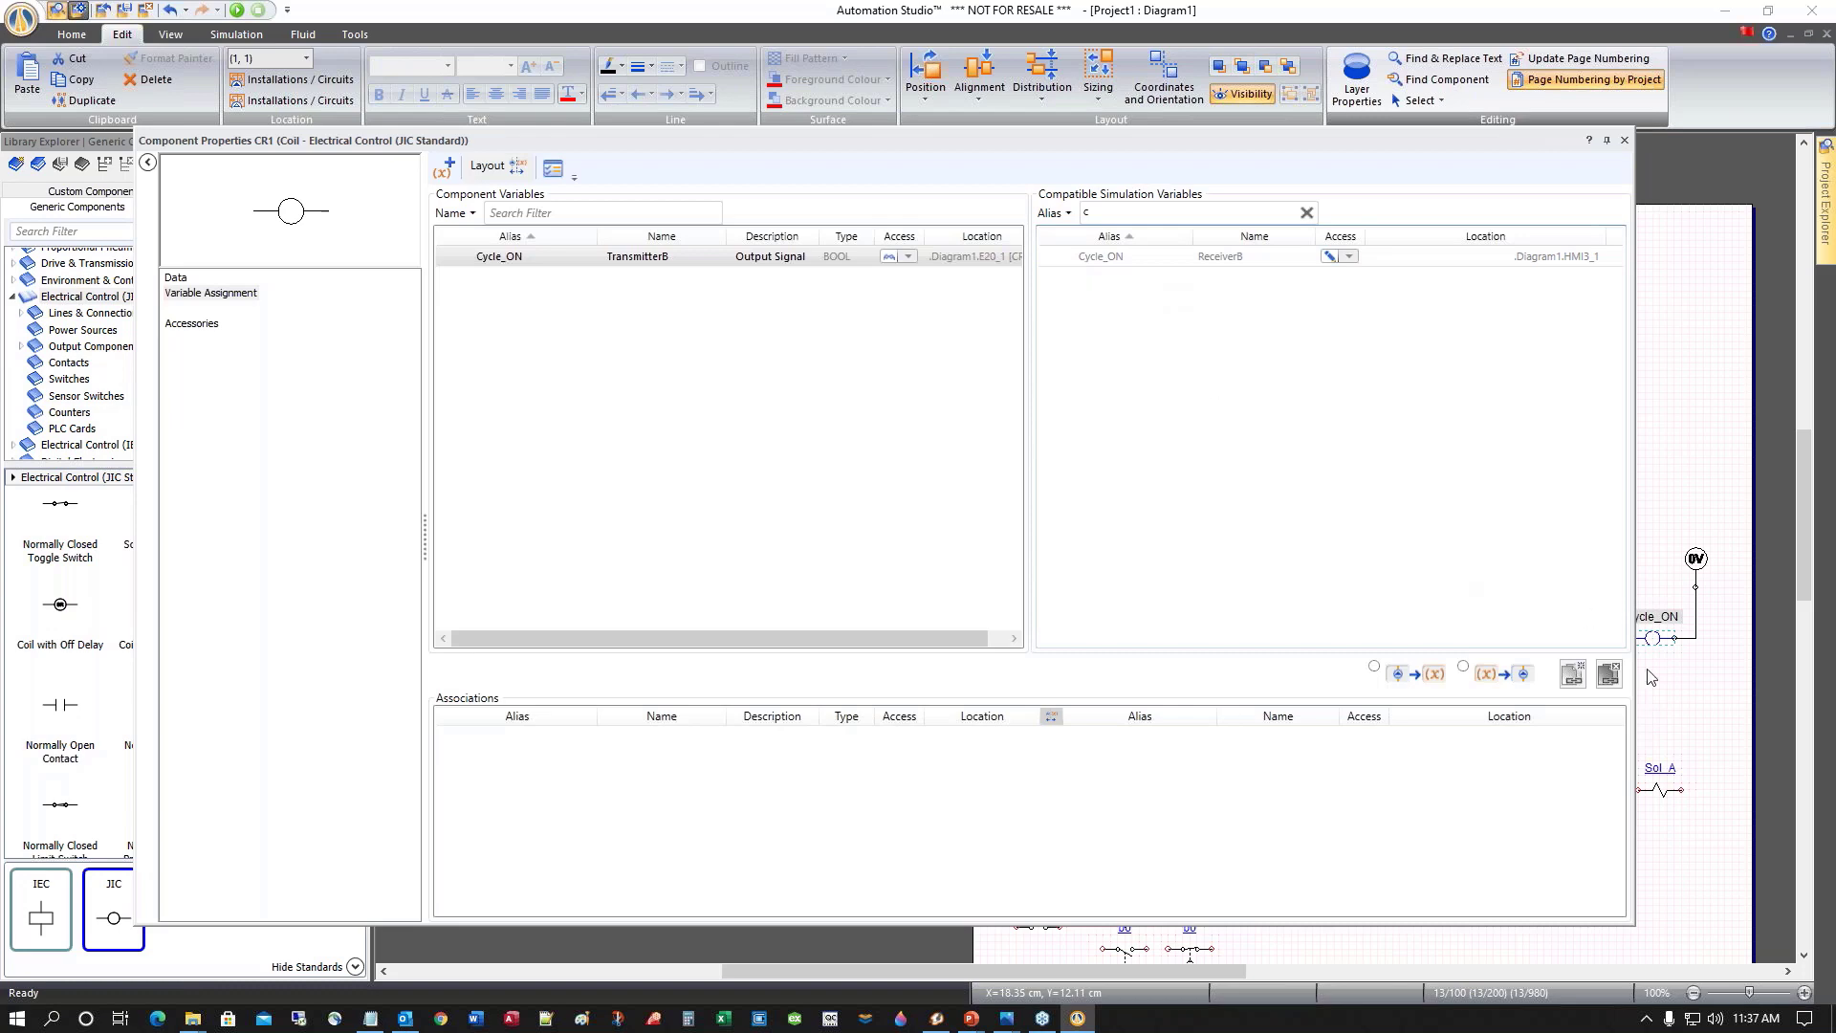
drag(1033, 143, 1137, 250)
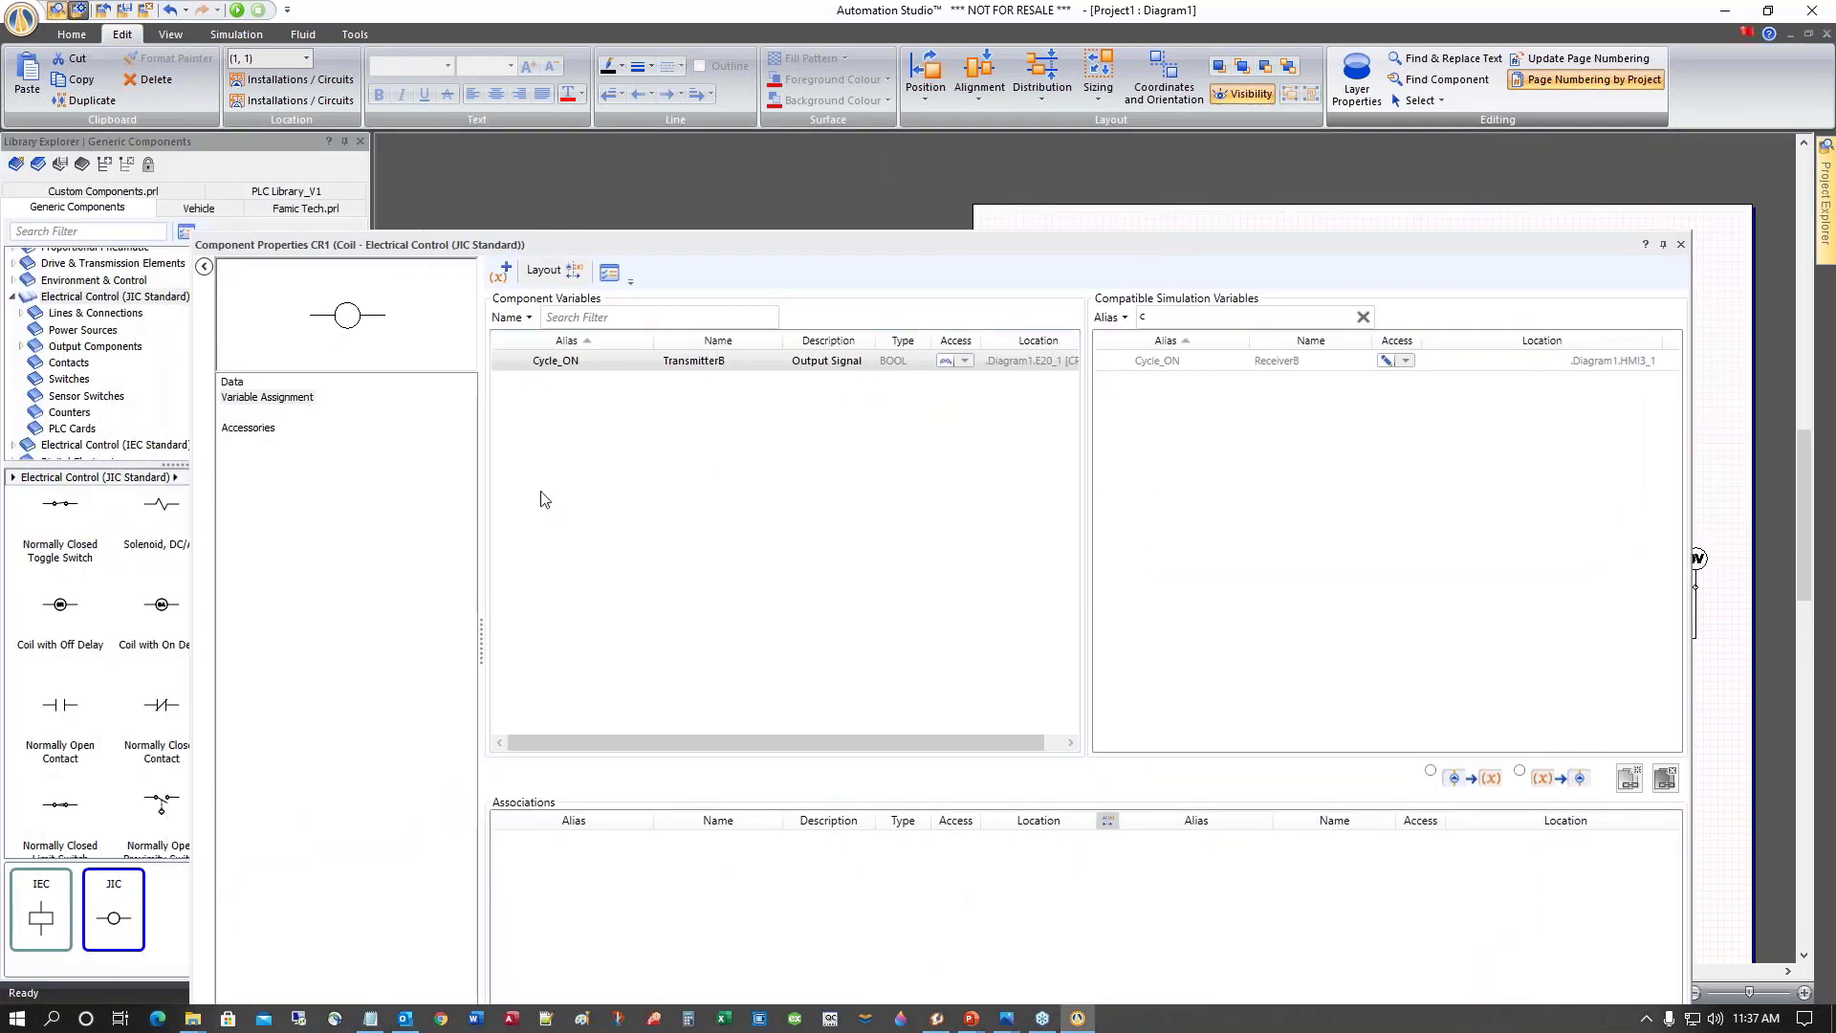
click(237, 384)
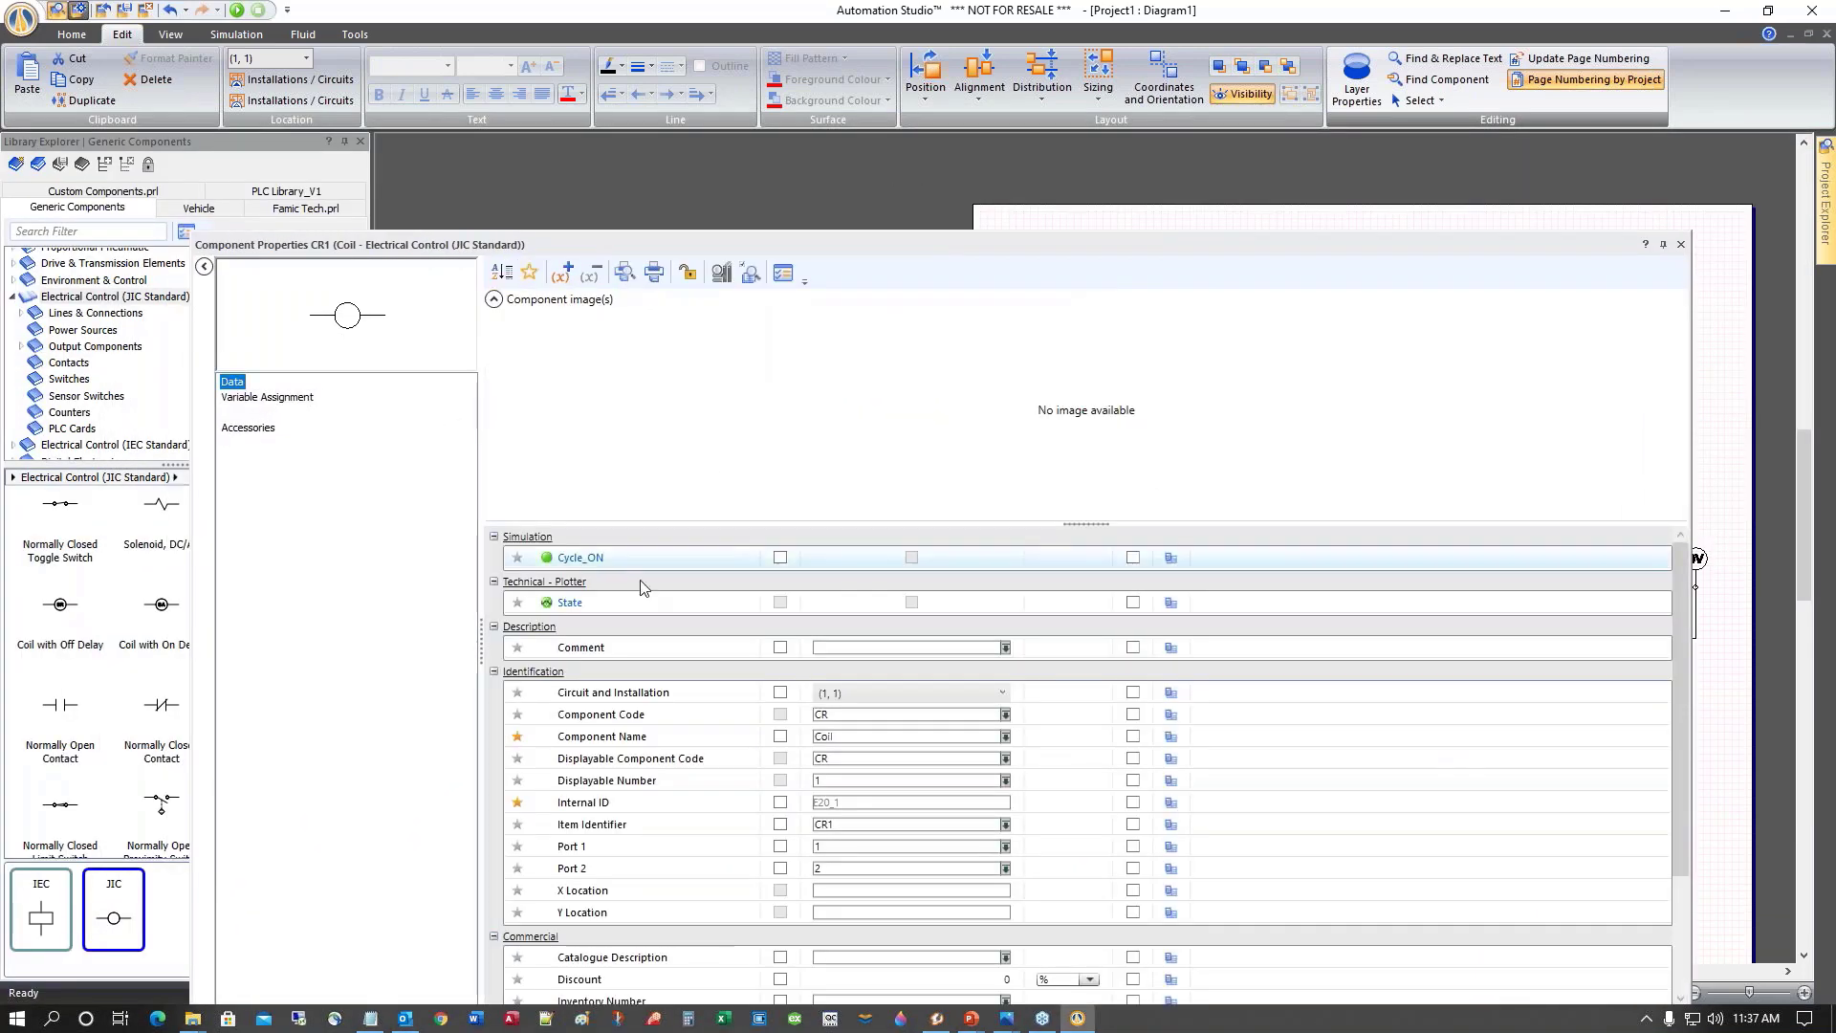
click(564, 558)
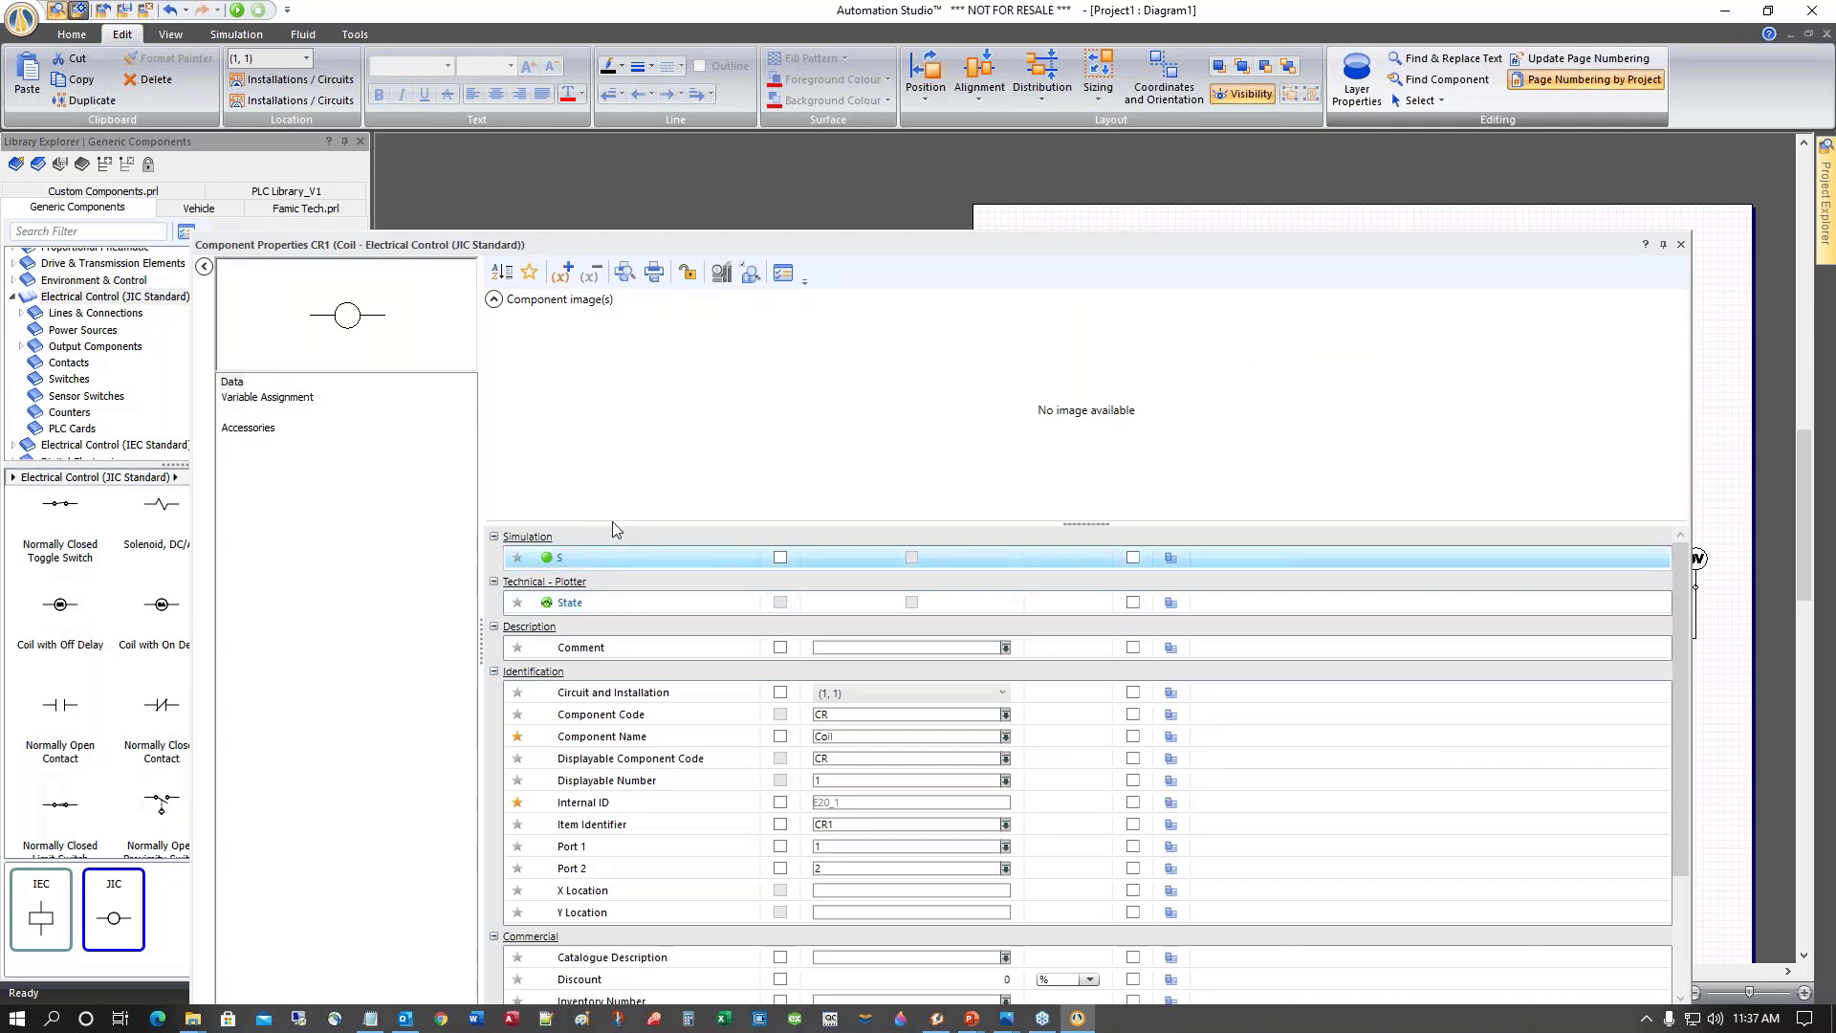
key(BackSpace)
key(Return)
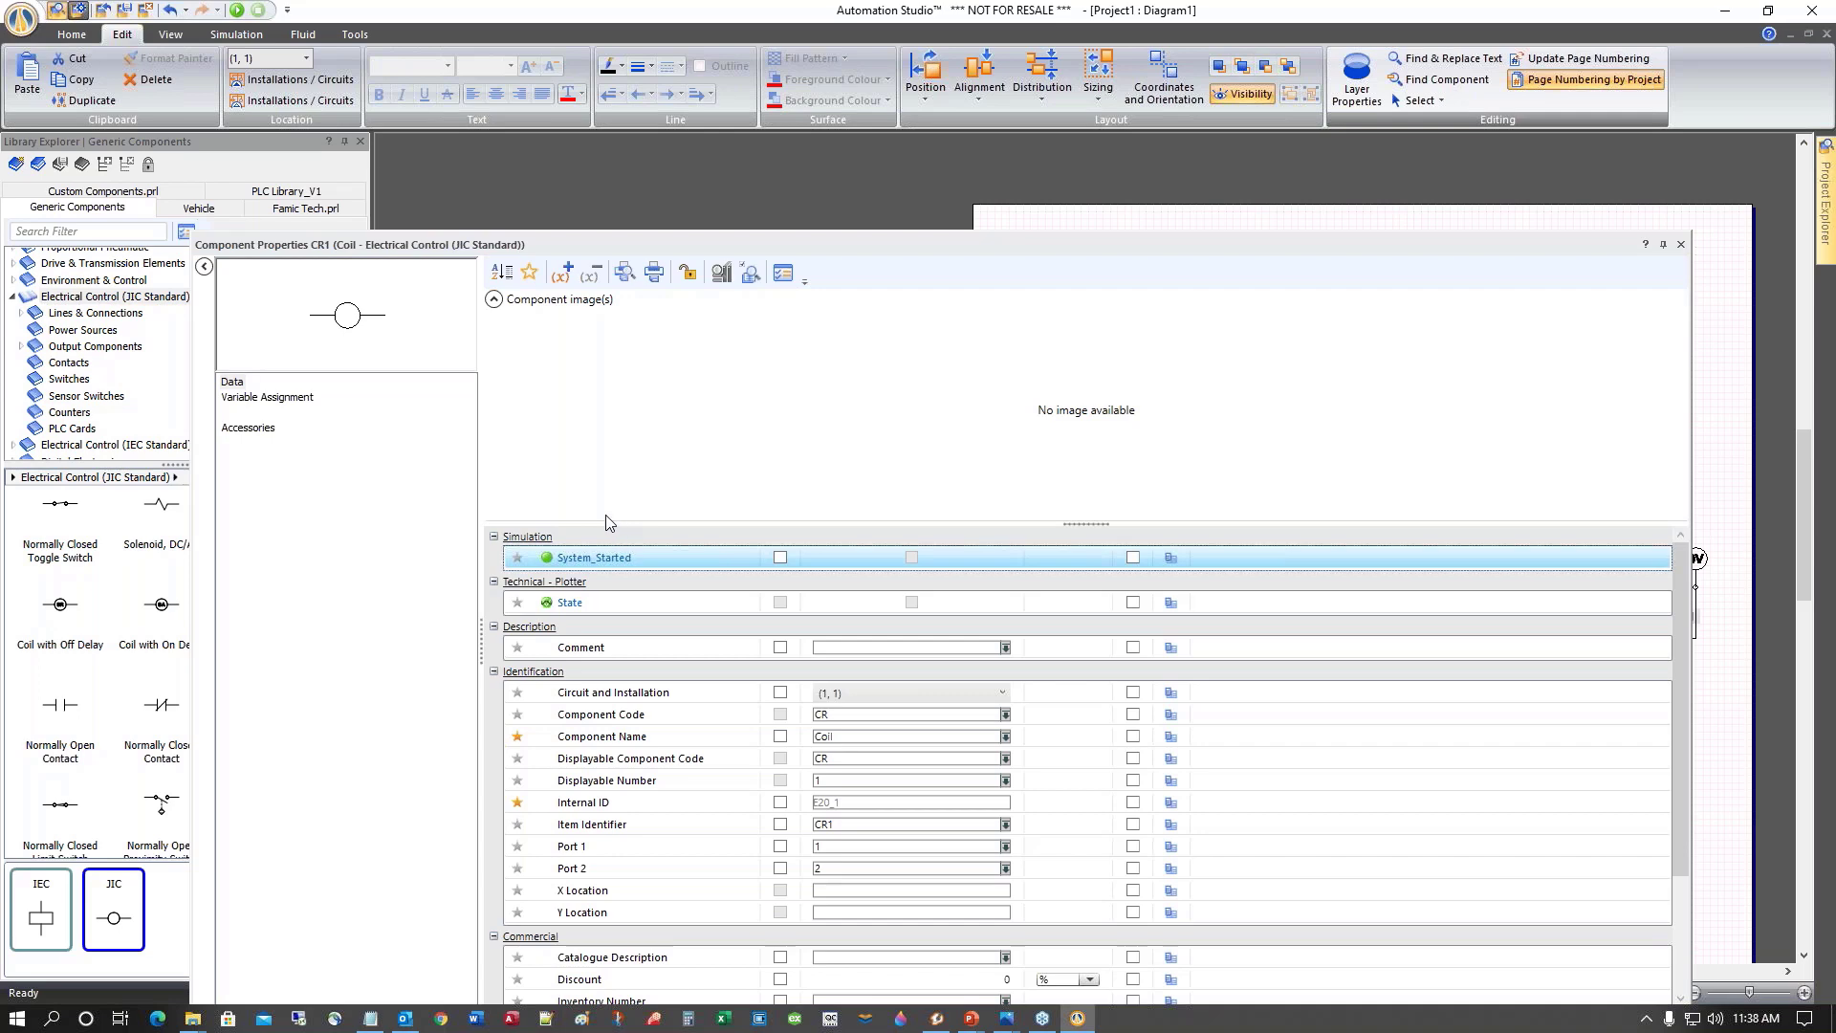
click(1681, 245)
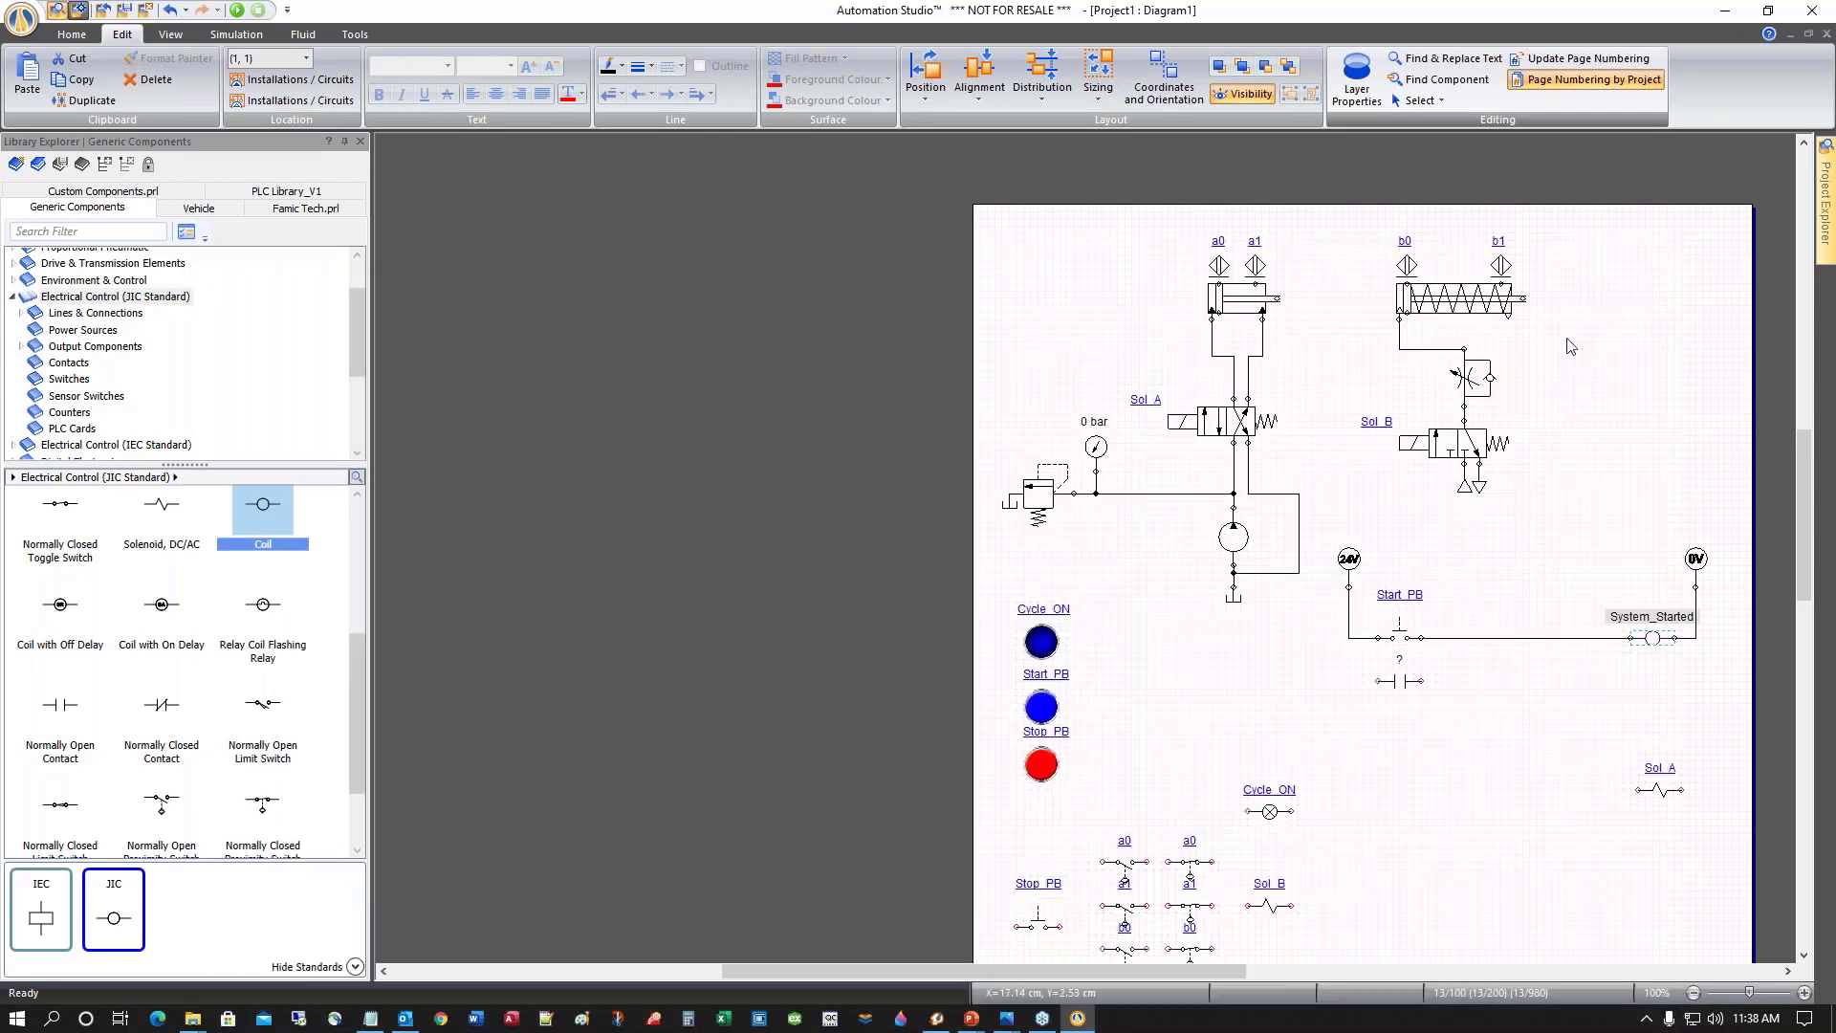
Link the normally open contact below Start_PB to the System_Started variable and wire it in parallel with the push-button
double_click(1402, 681)
click(267, 396)
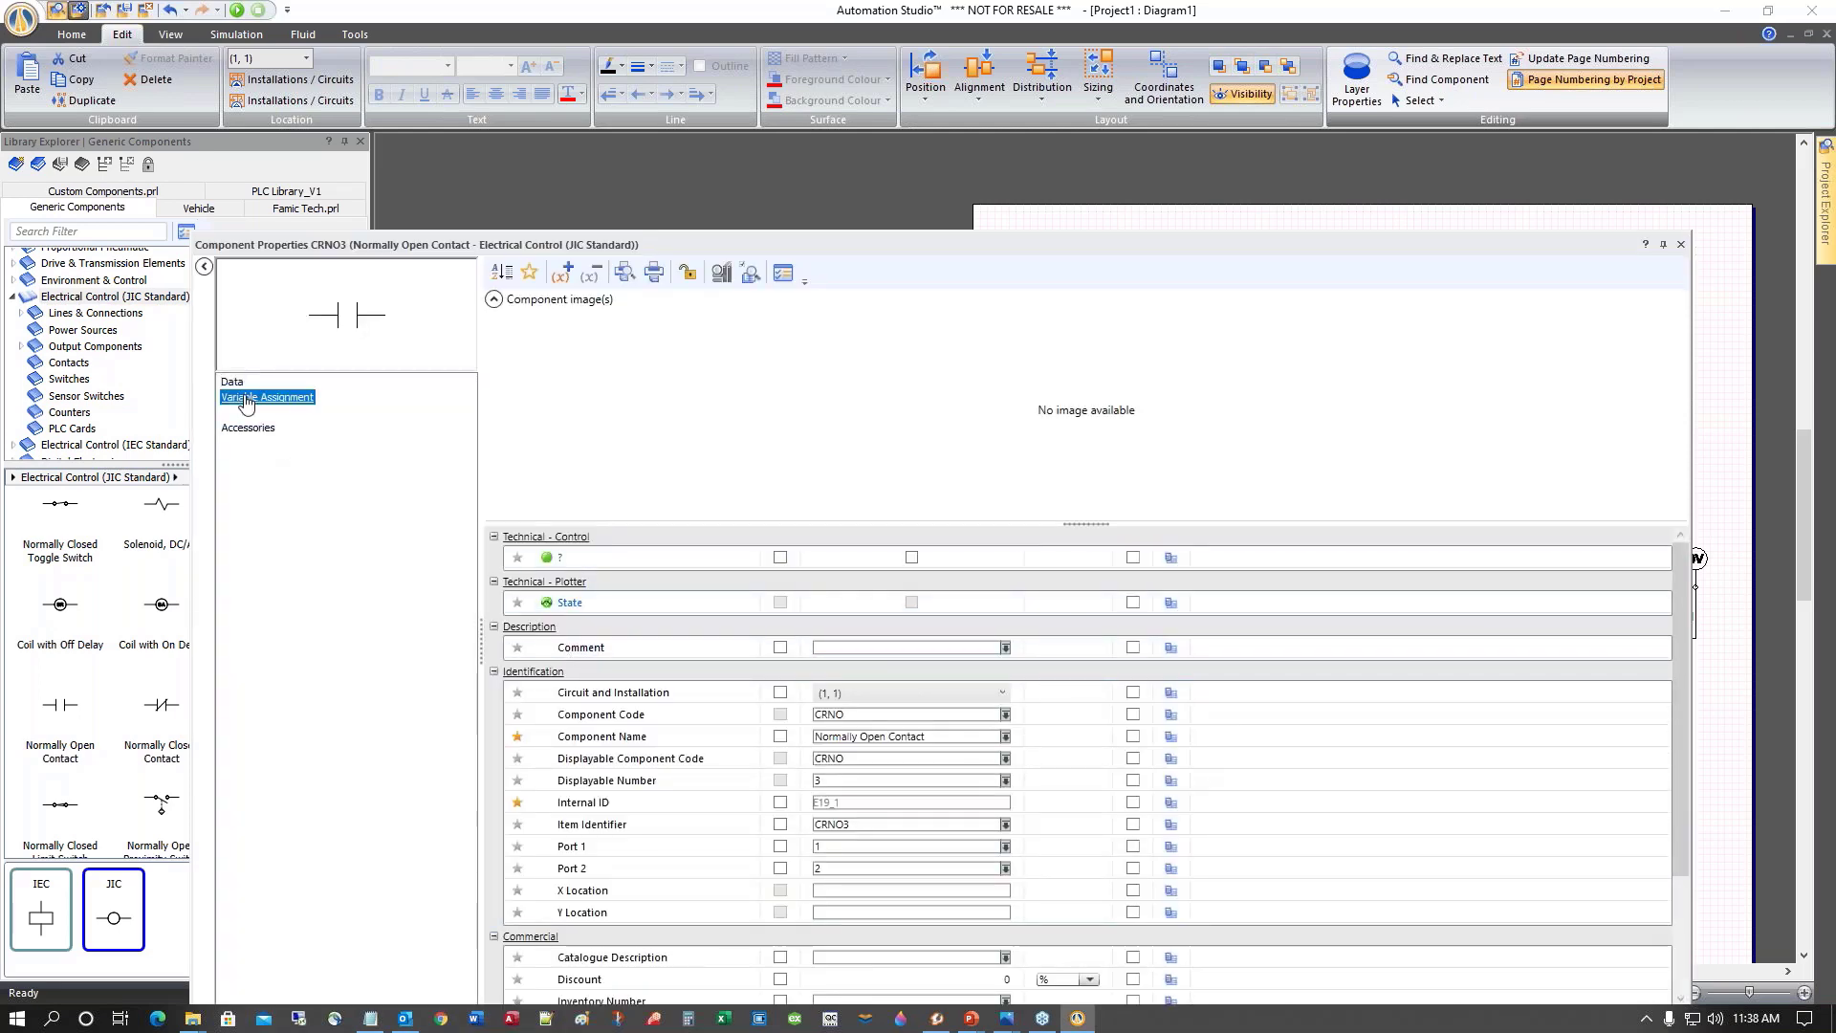
click(1115, 317)
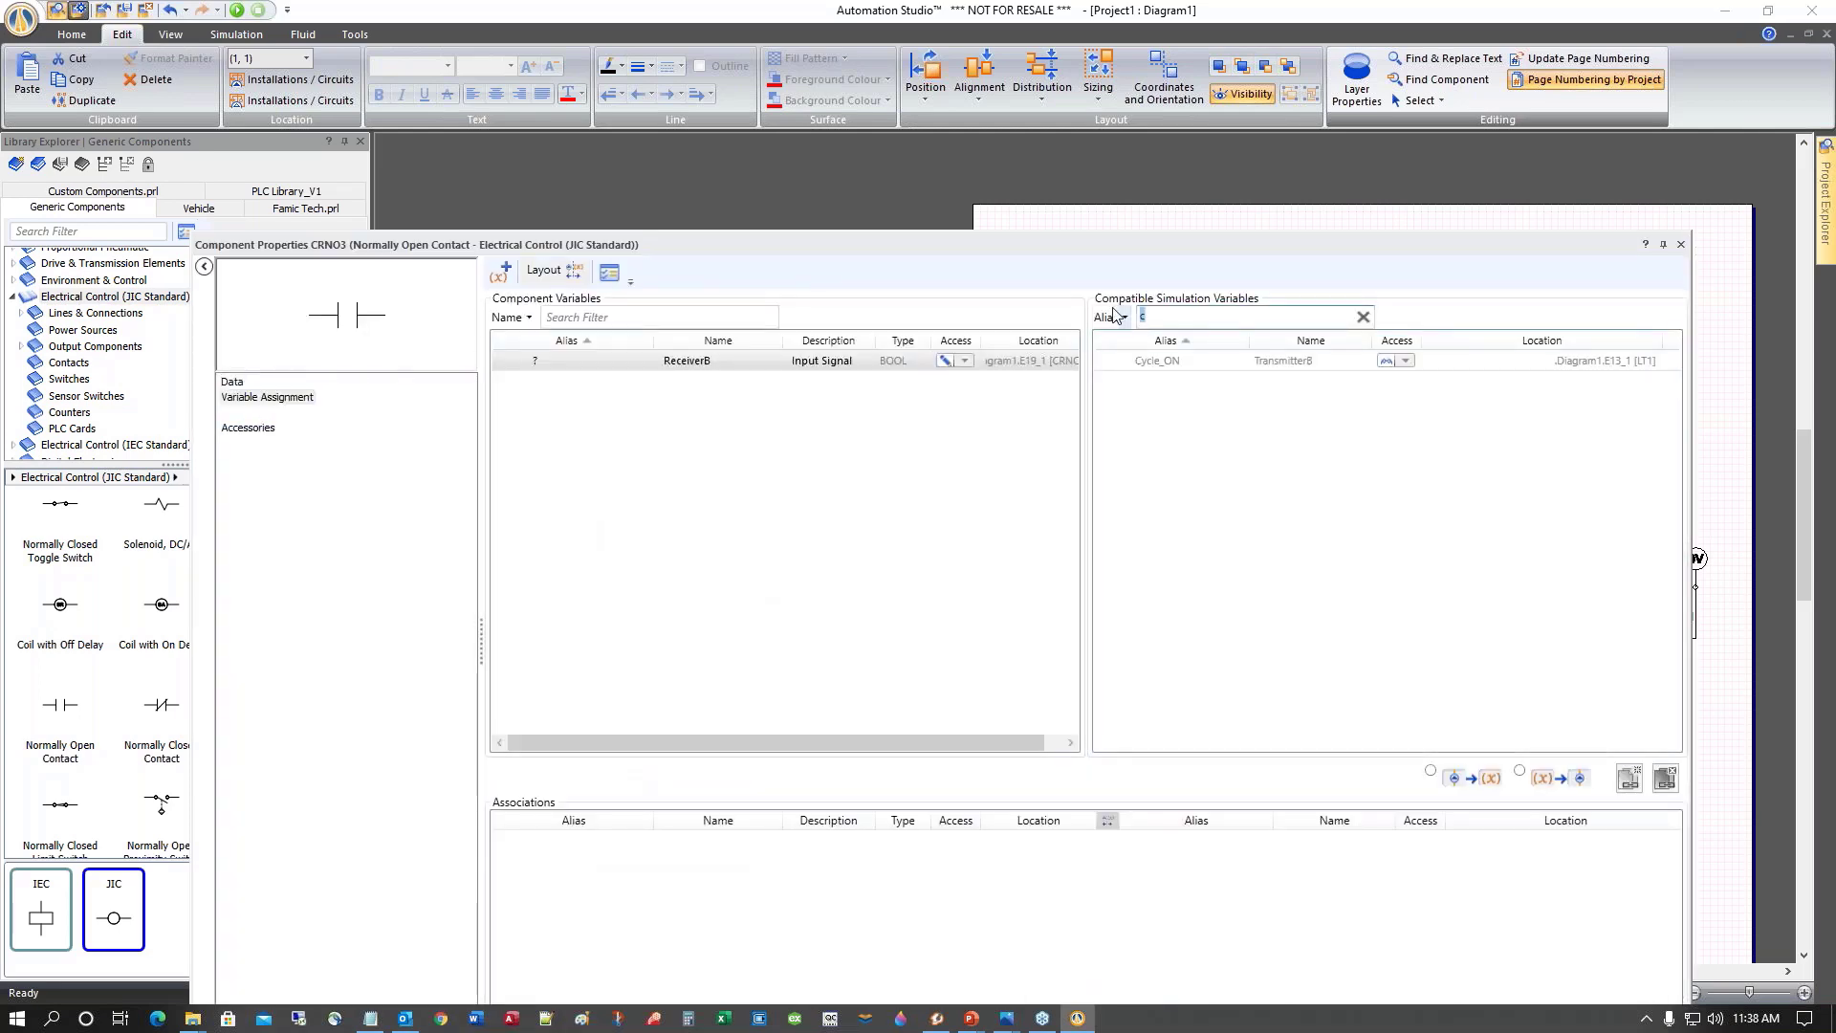
text(sy)
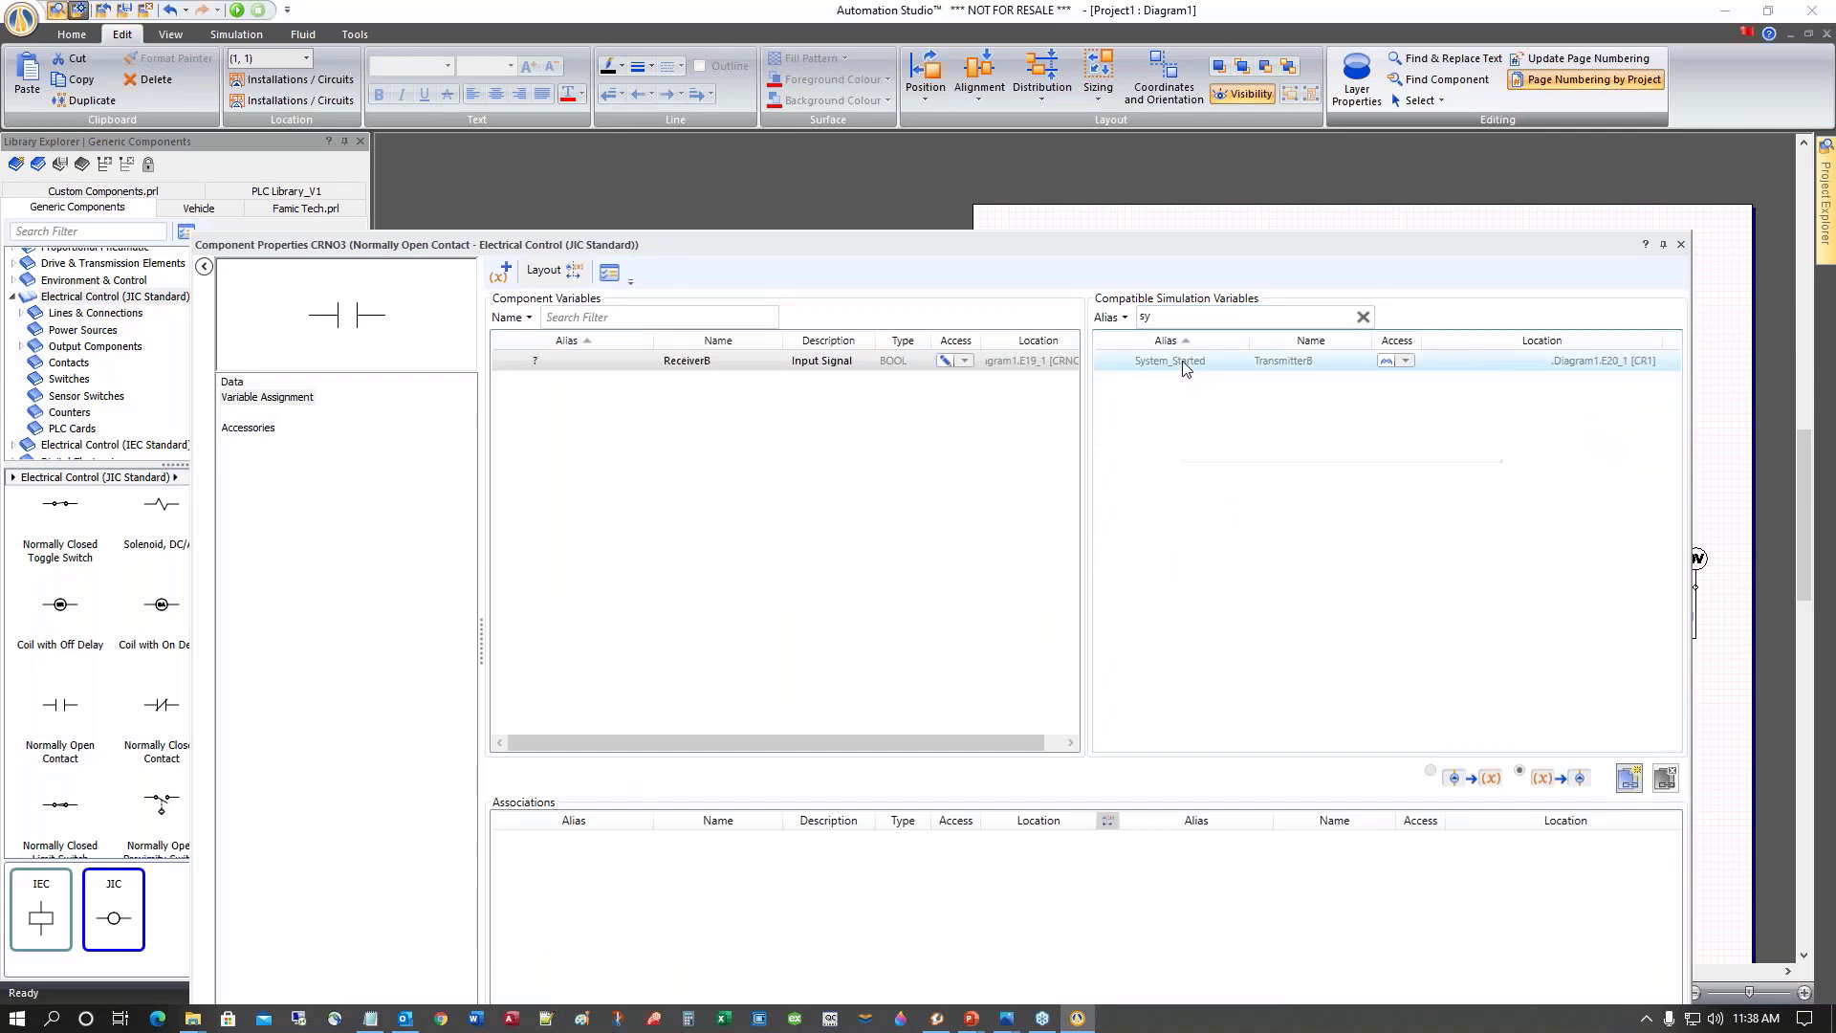
double_click(1182, 360)
click(1681, 245)
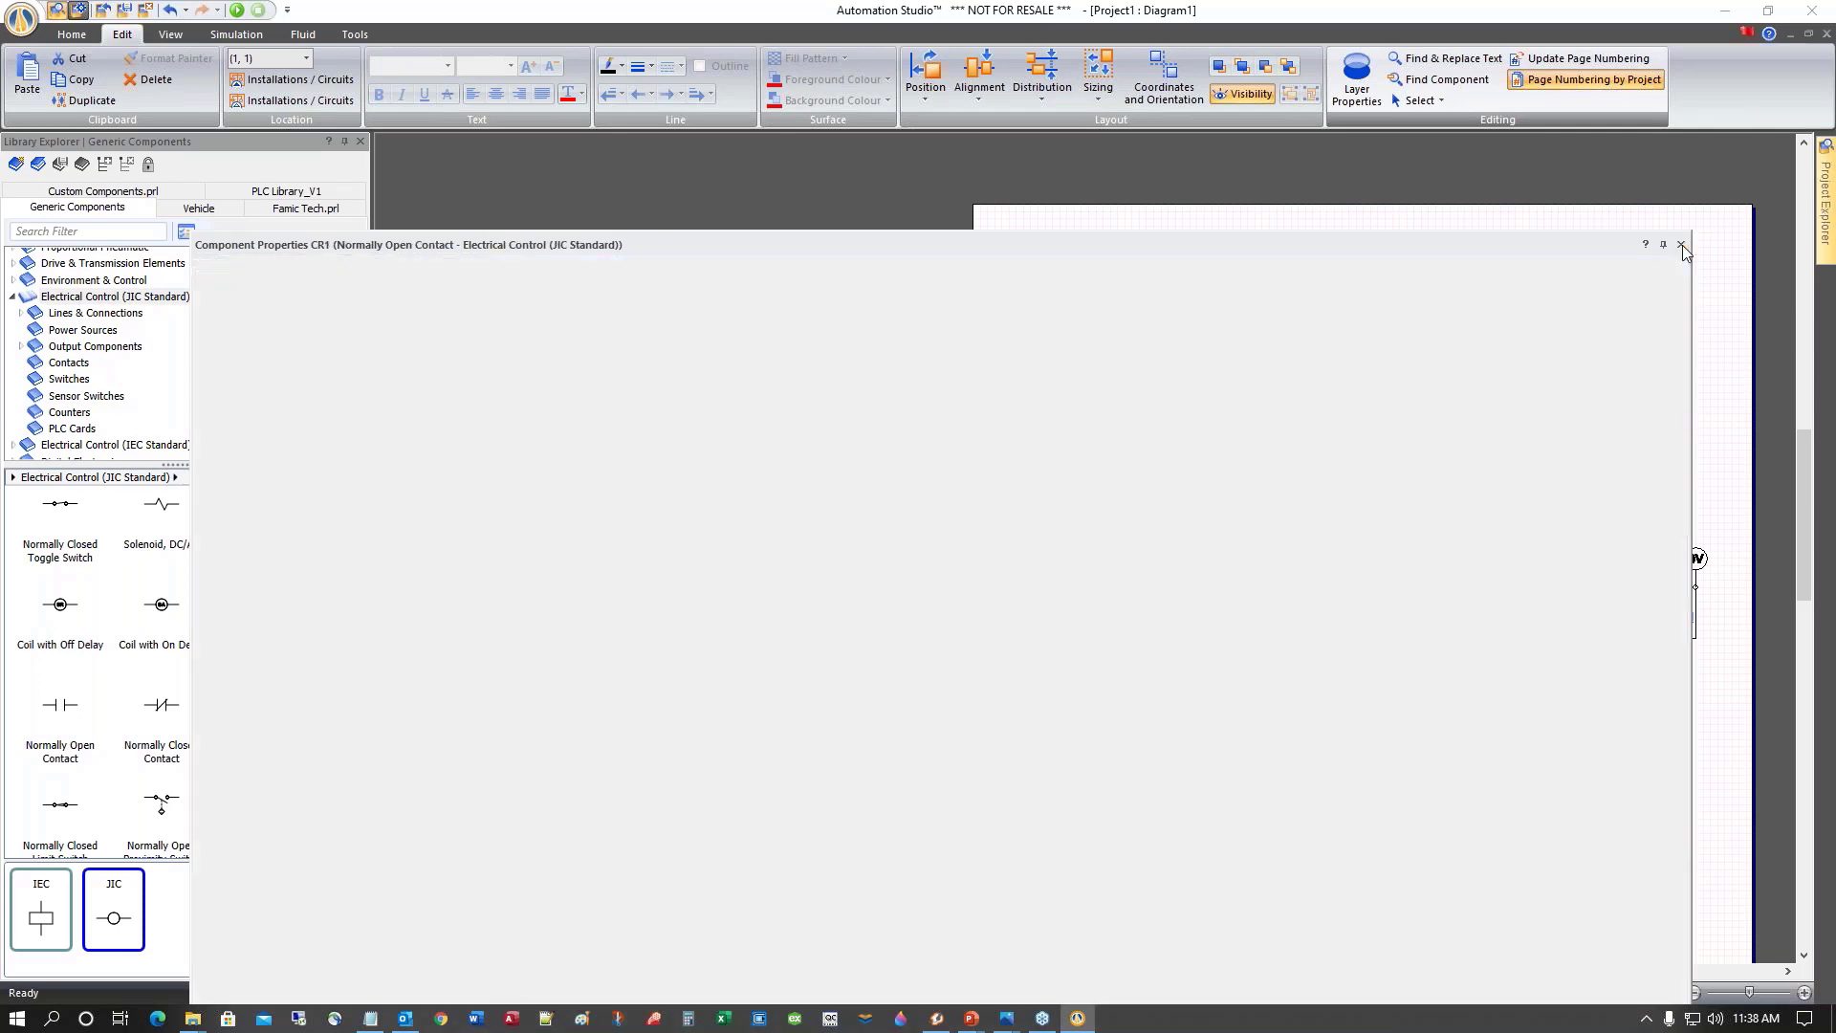
drag(1420, 679, 1449, 633)
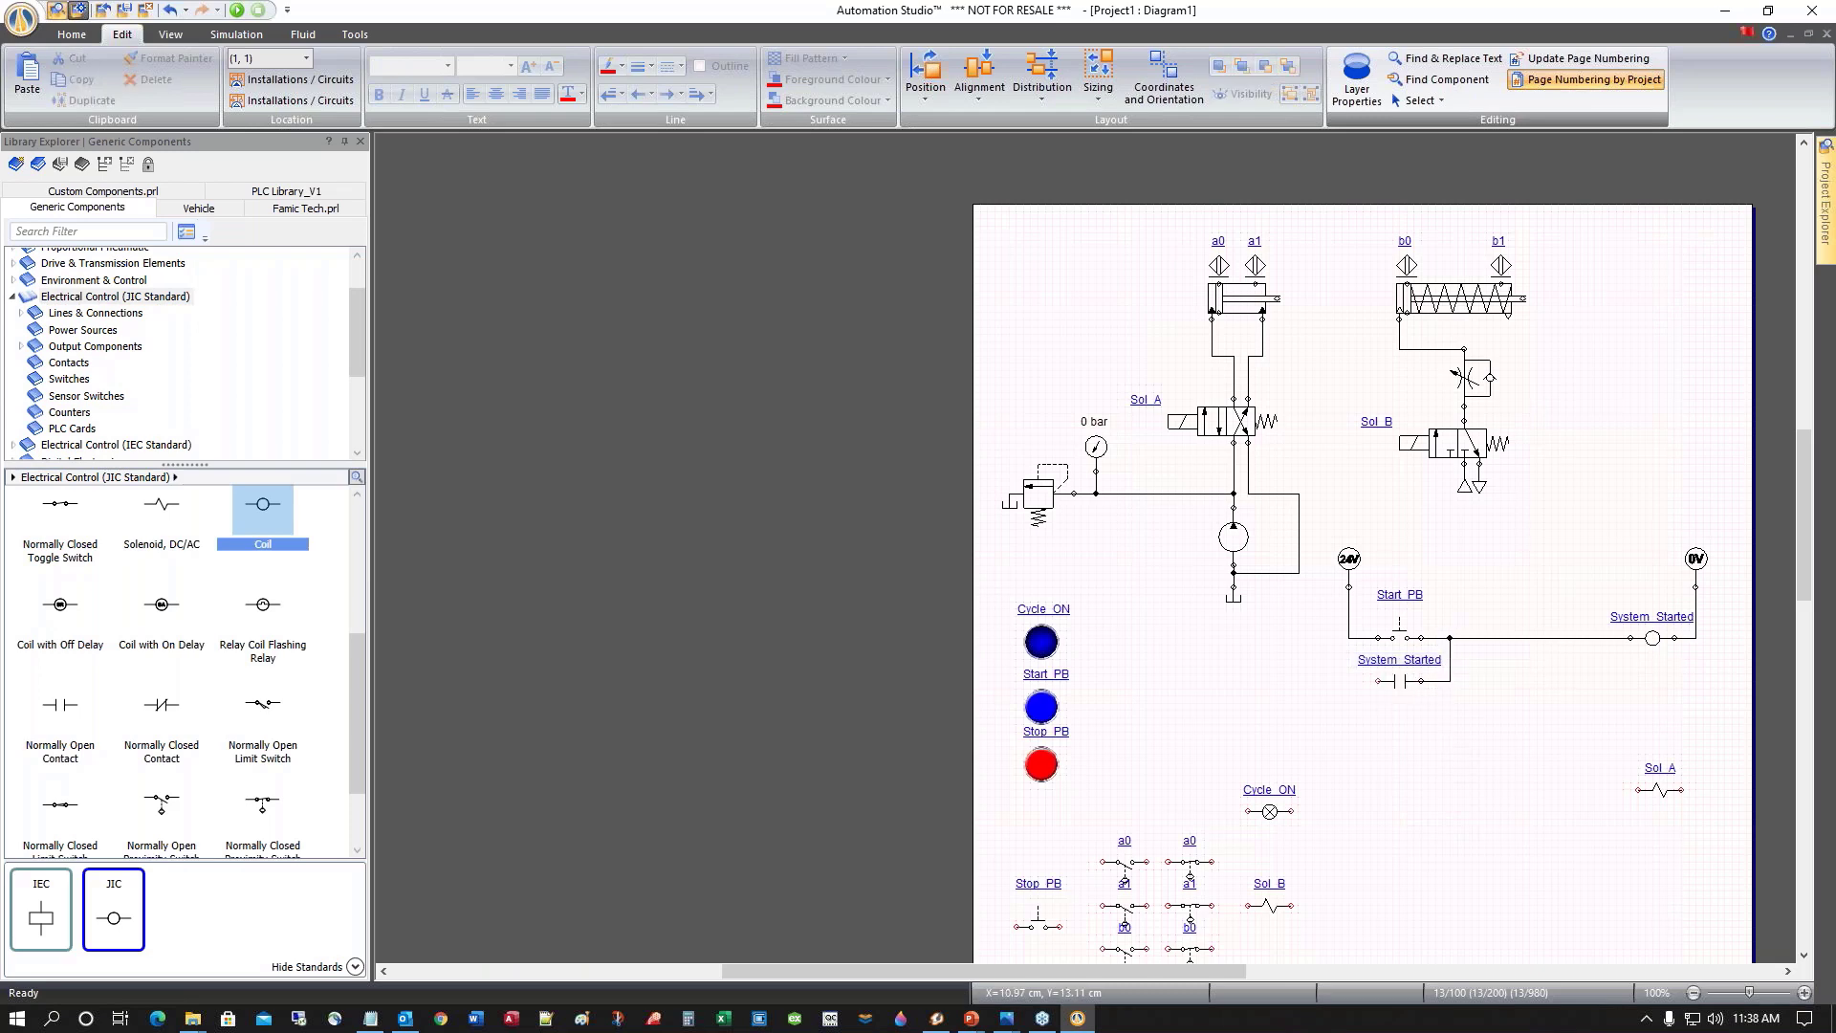
mouse_move(1378, 680)
mouse_down()
mouse_move(1356, 675)
mouse_move(1362, 637)
mouse_up()
Copy the System_Started contact to a new row just below and move the Sol_A solenoid level with the copy
click(1401, 682)
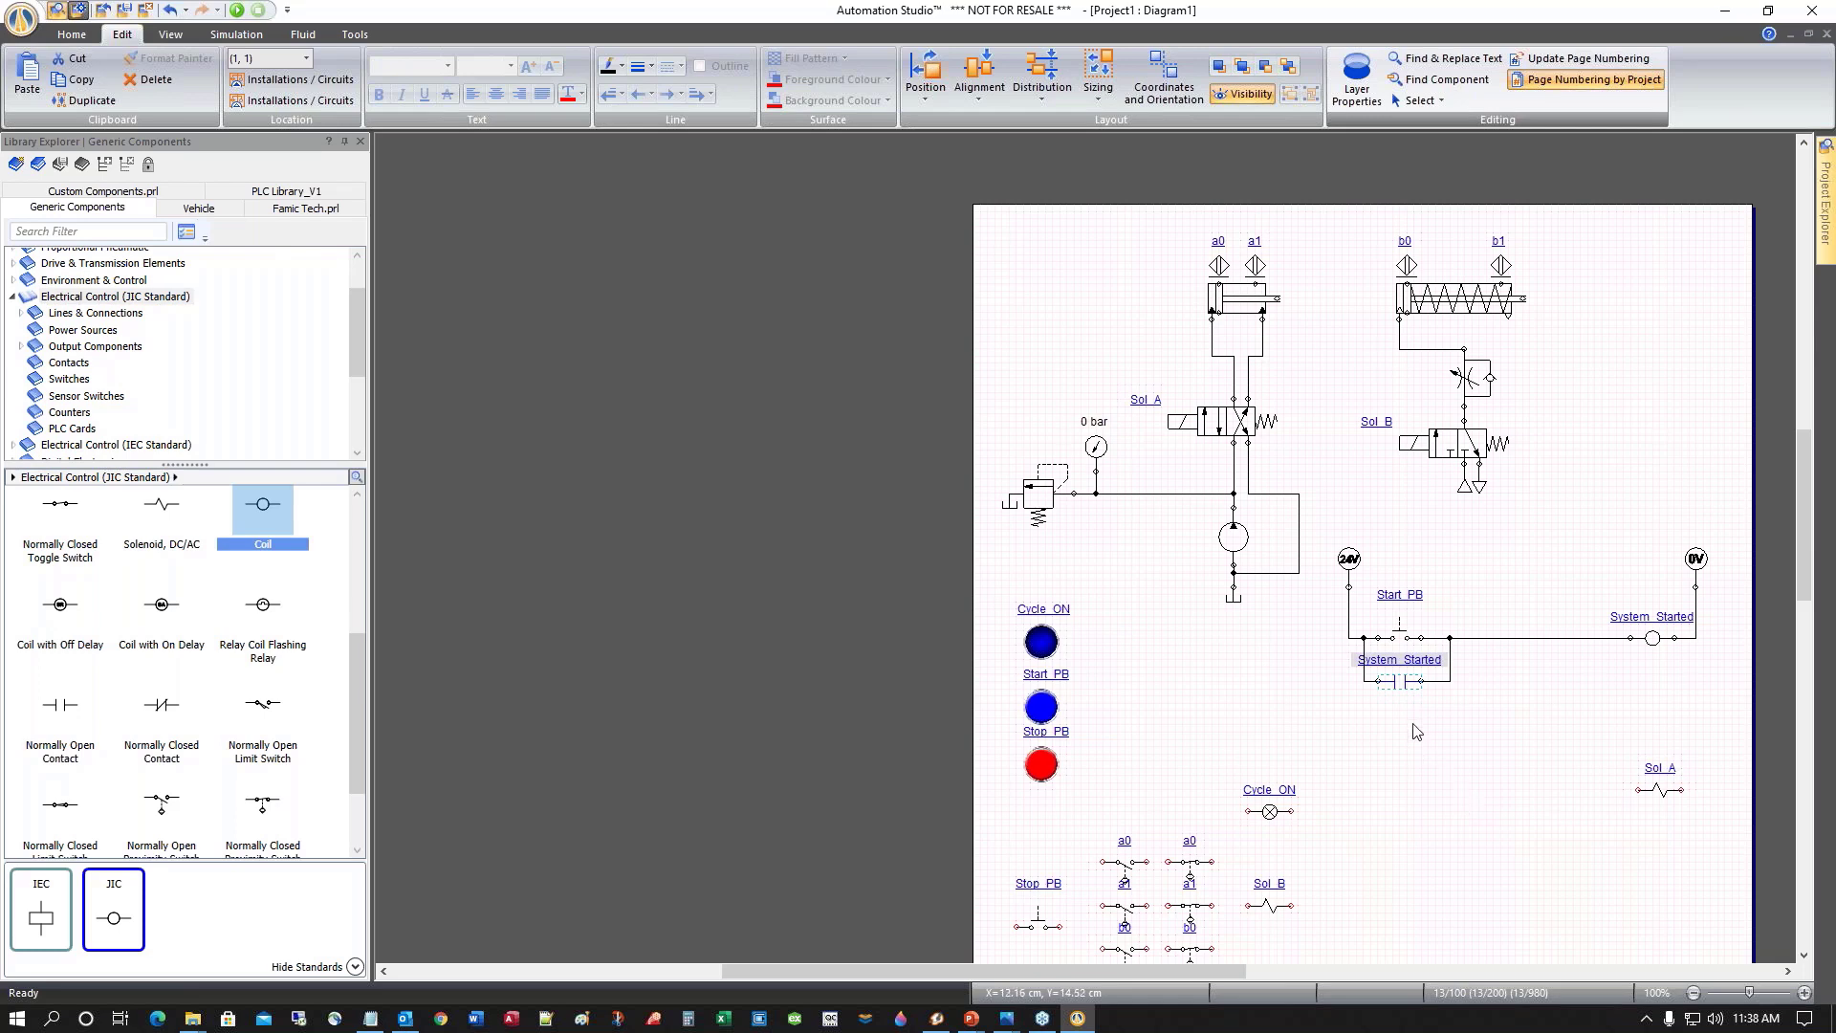
drag(1397, 690, 1398, 733)
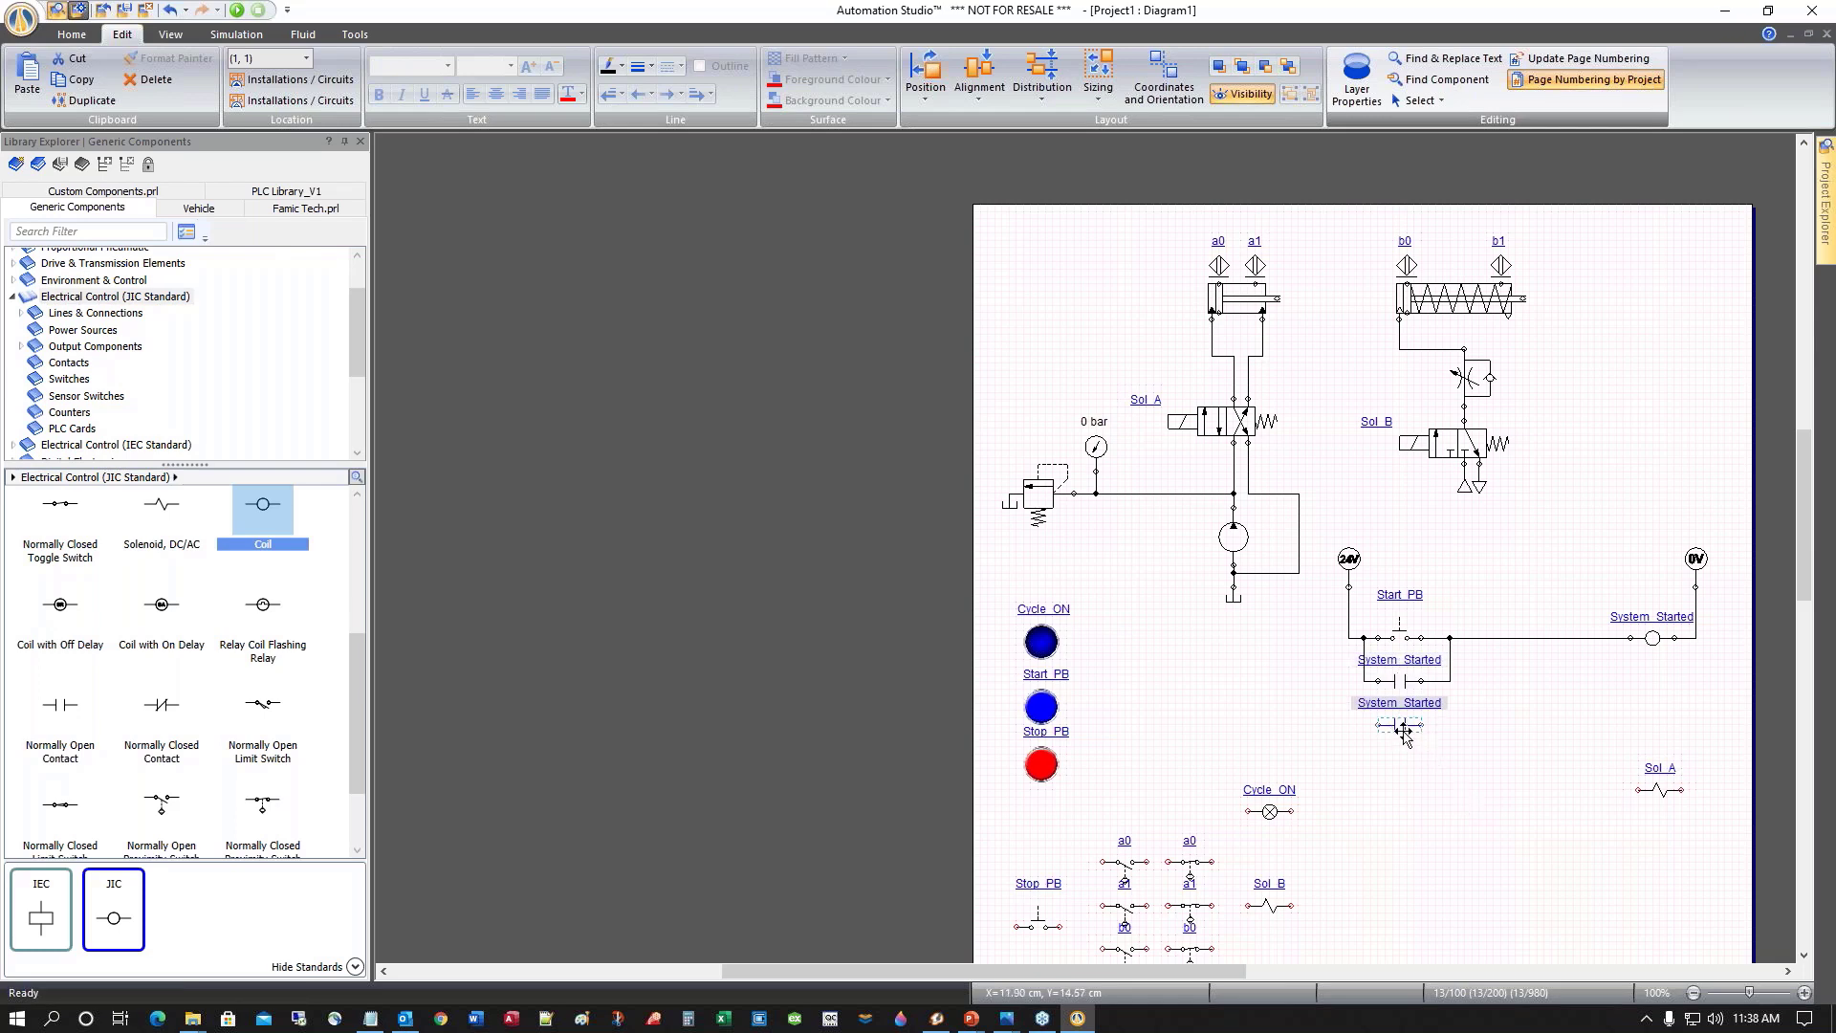
drag(1402, 731, 1410, 755)
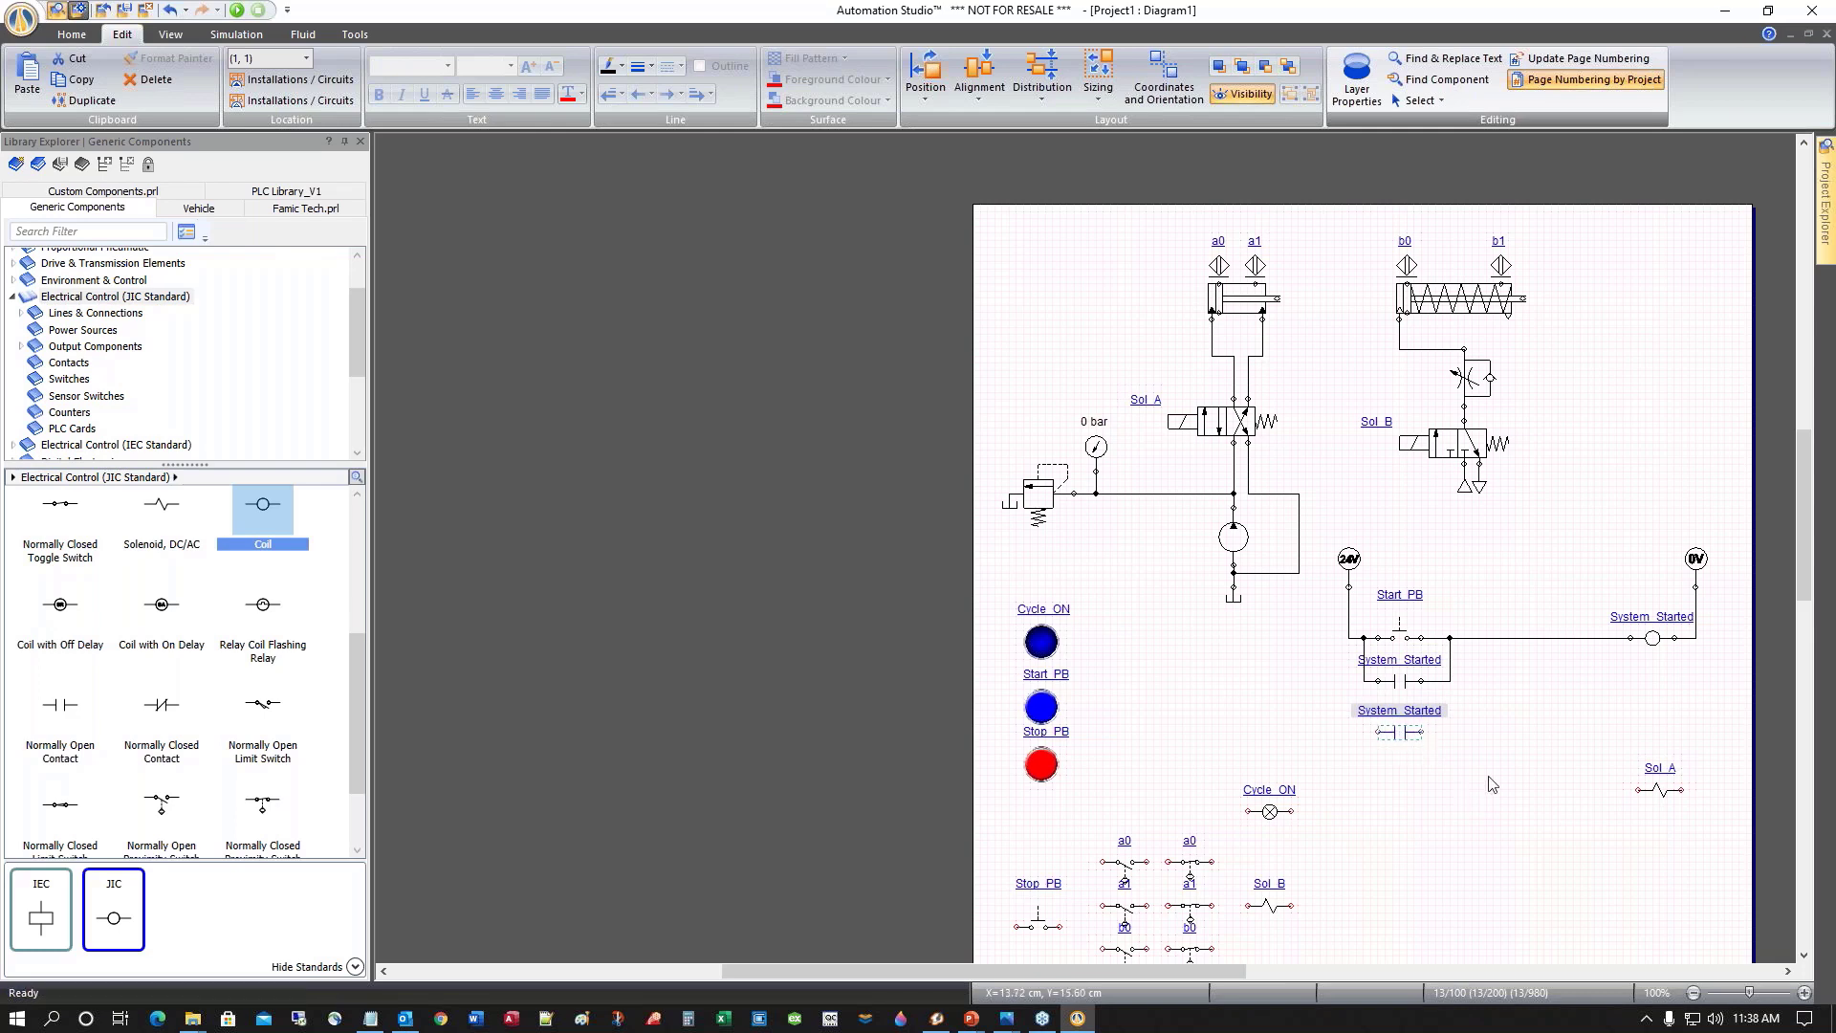
drag(1662, 794, 1661, 739)
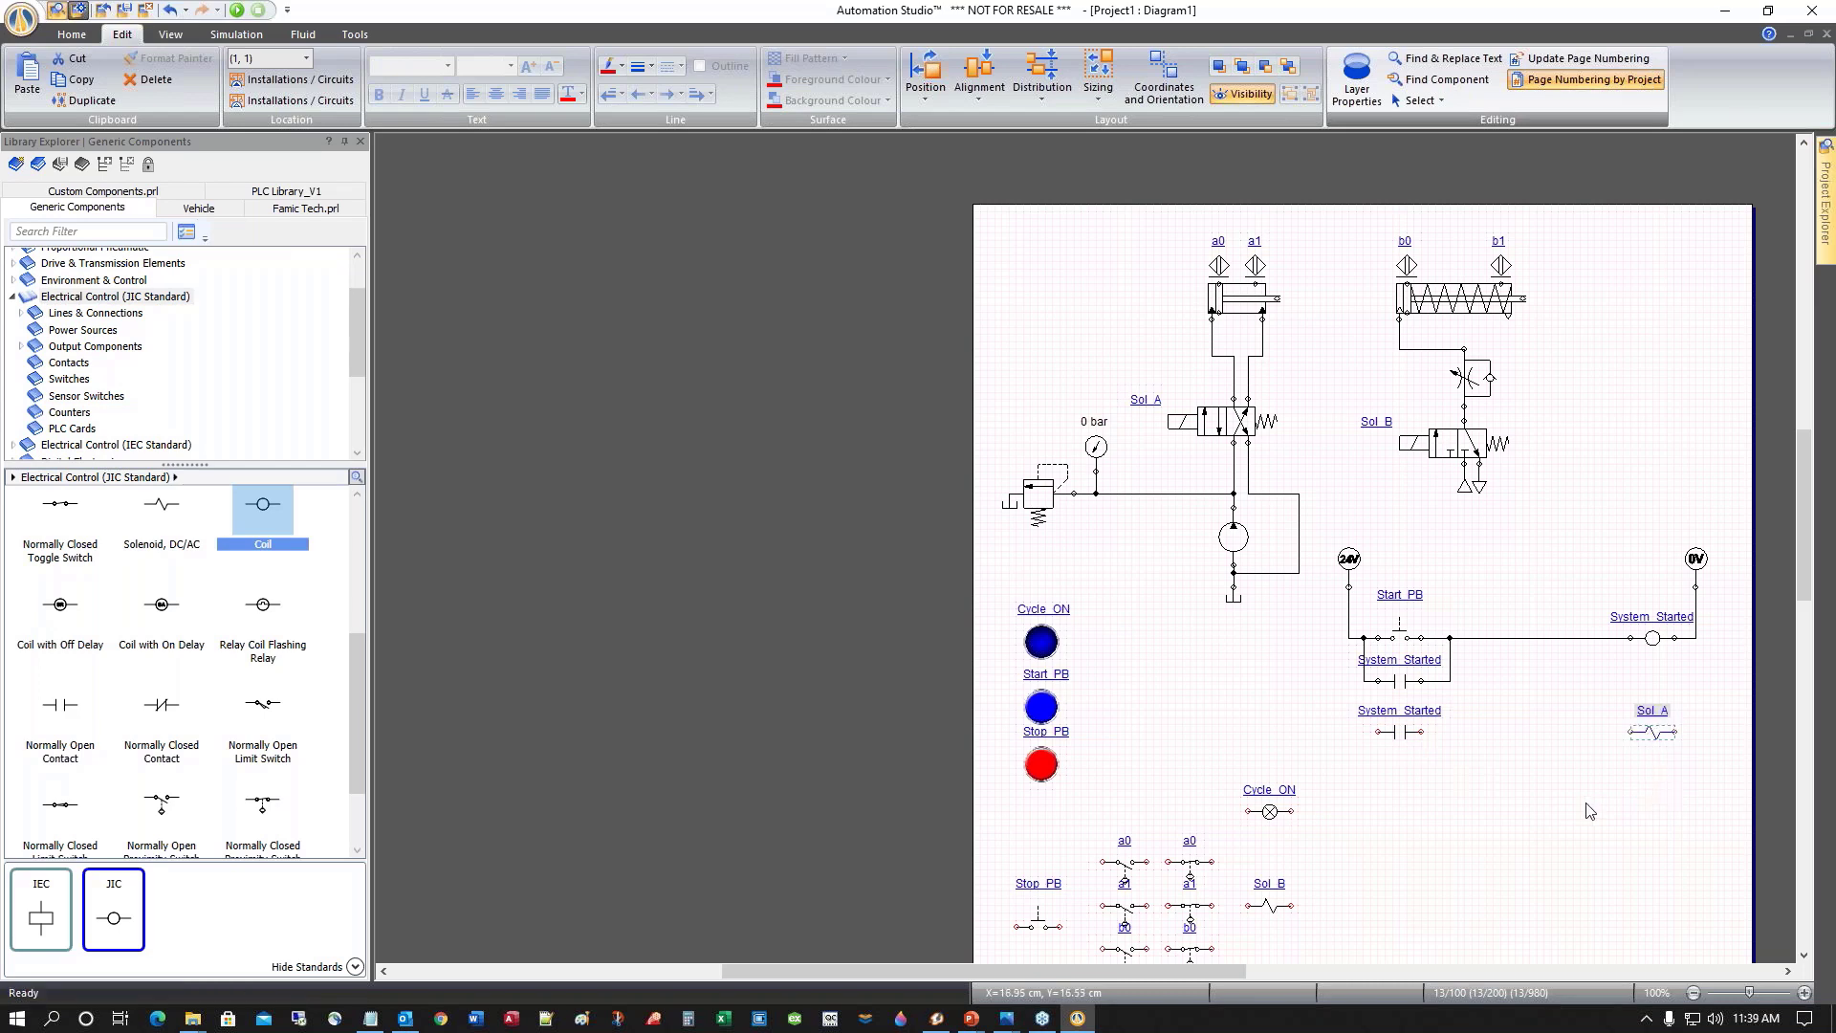
click(1548, 835)
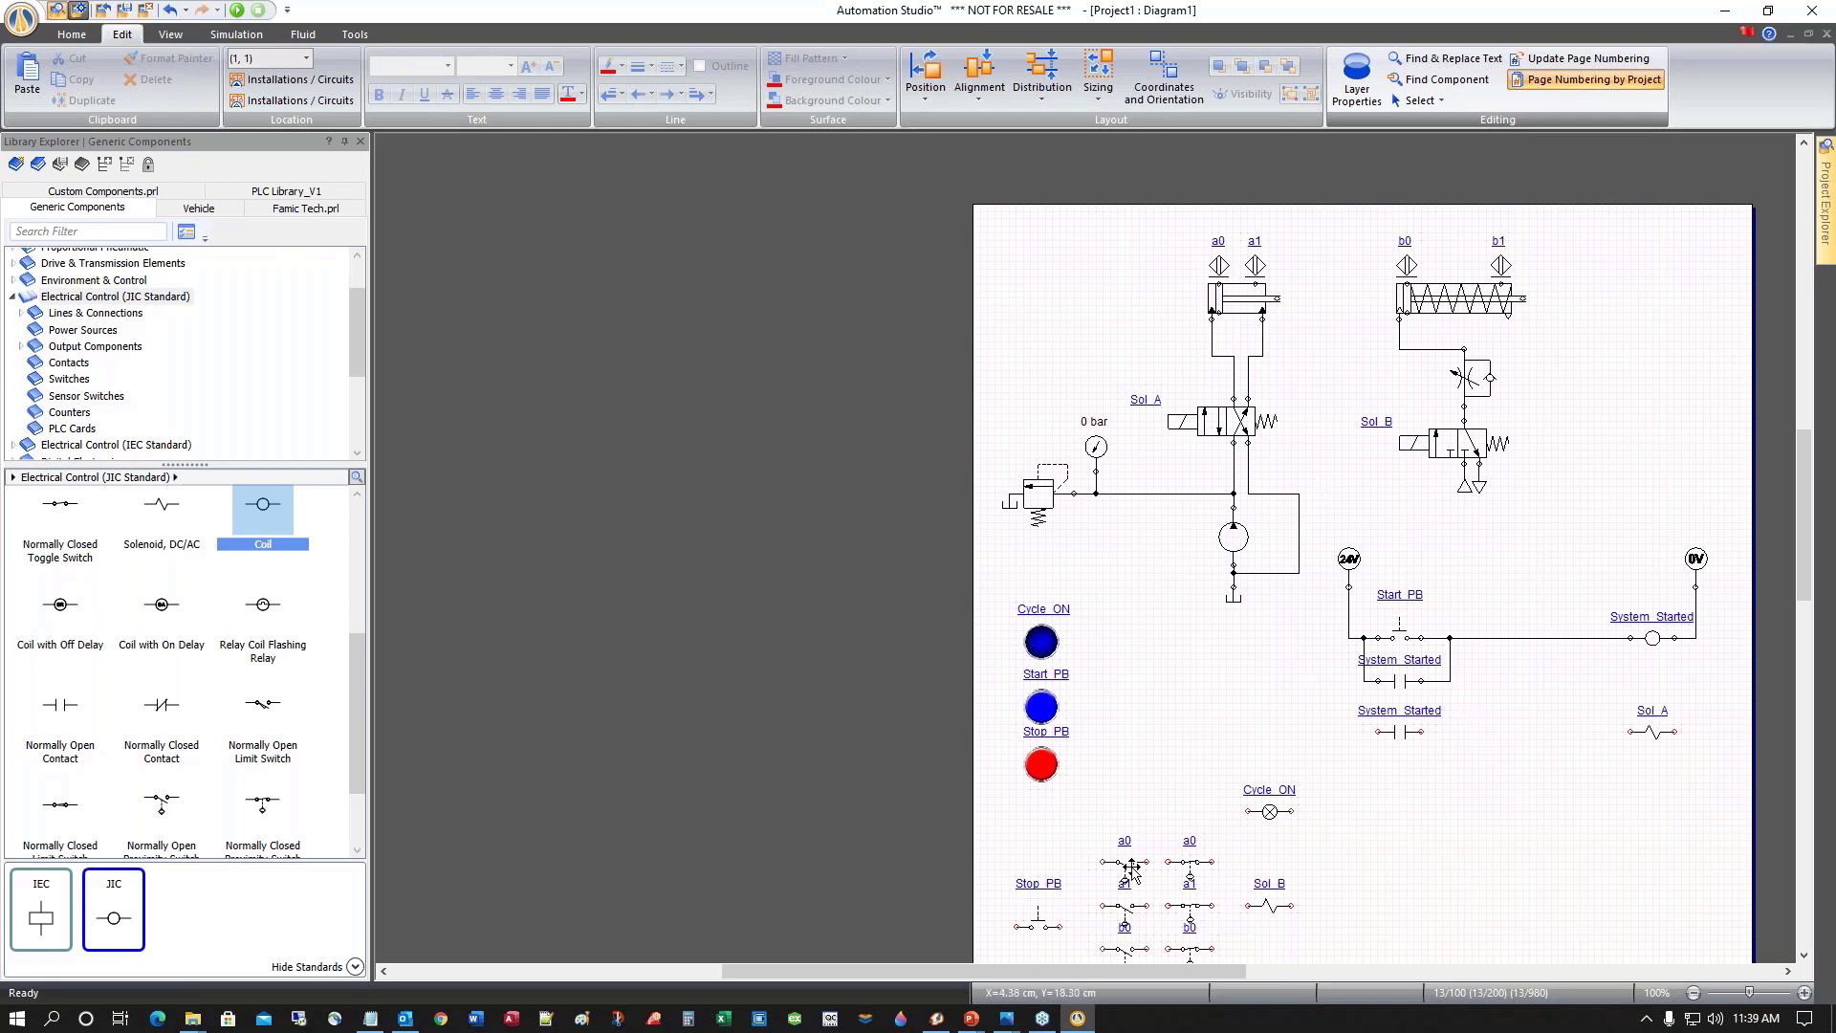
Insert the normally open a0 sensor switch after the lower System_Started contact and wire the Sol_A rung between 24V and 0V
drag(1131, 870, 1476, 741)
click(1384, 841)
drag(1495, 732, 1695, 637)
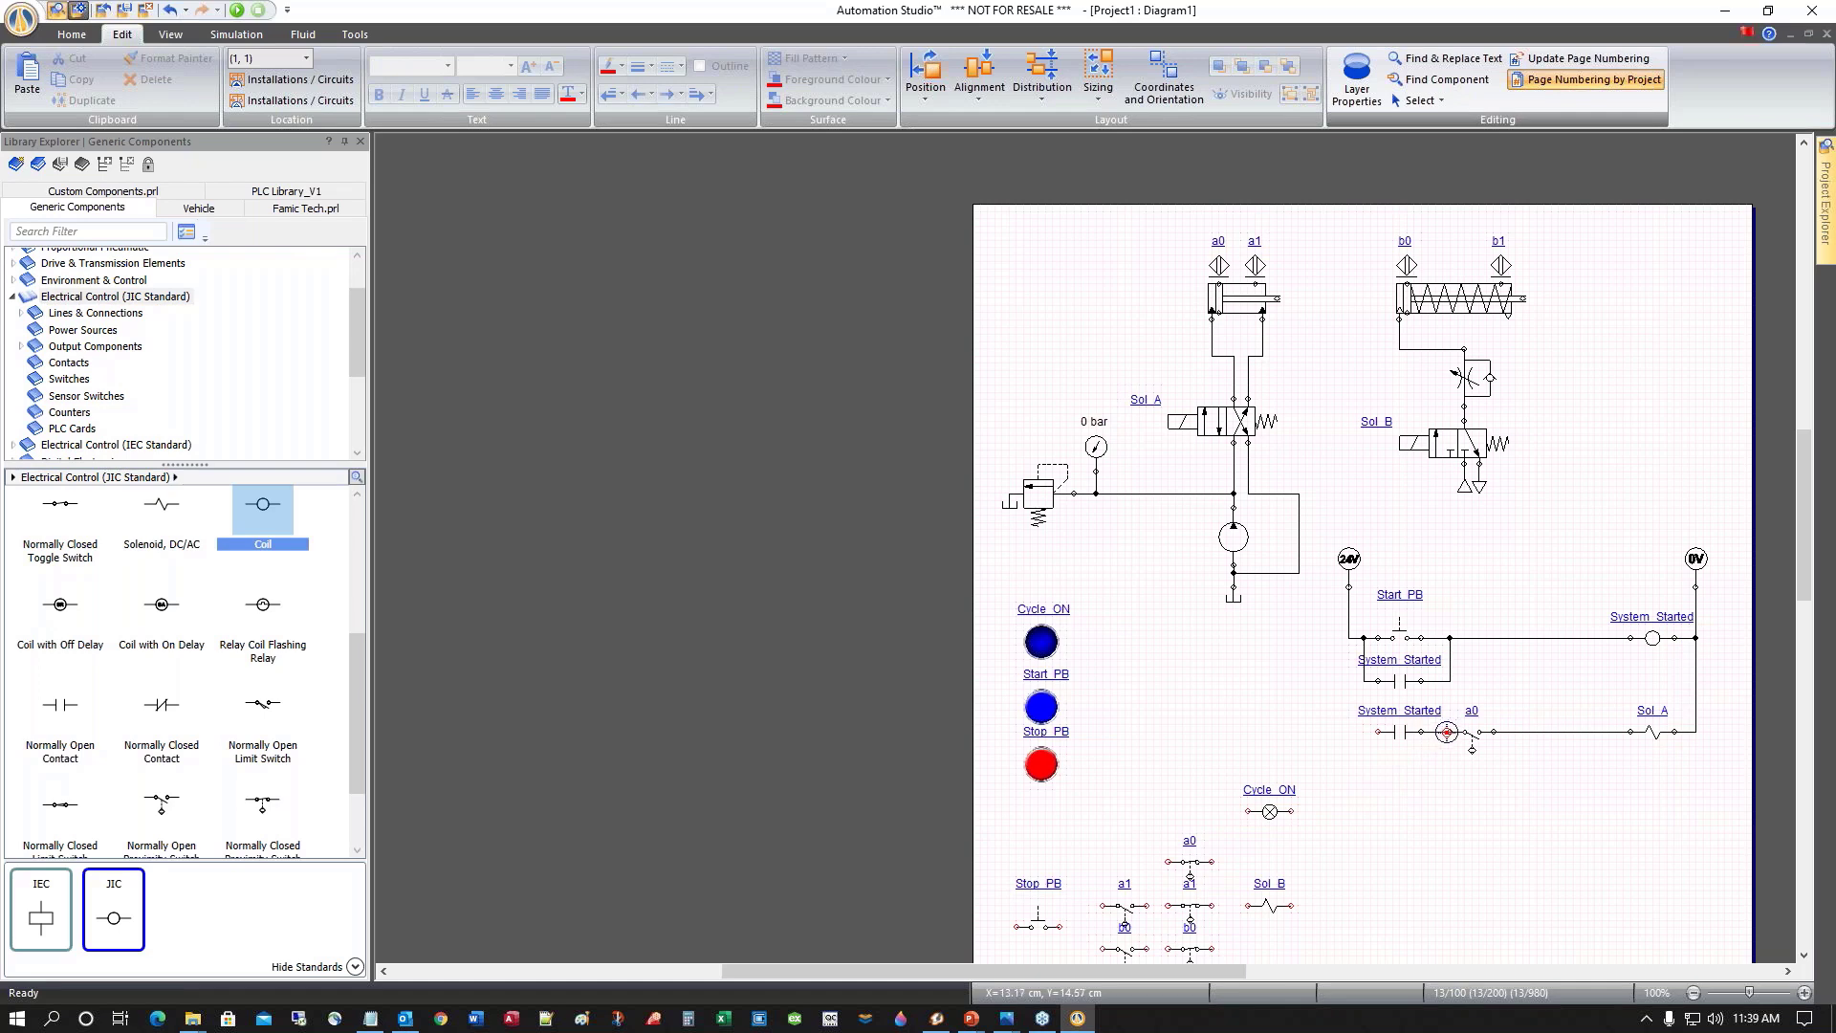
mouse_move(1379, 731)
mouse_down()
mouse_move(1349, 730)
mouse_move(1348, 638)
mouse_up()
Simulate the circuit, activate the Start_PB panel button several times to test Sol_A, and stop the simulation
click(236, 12)
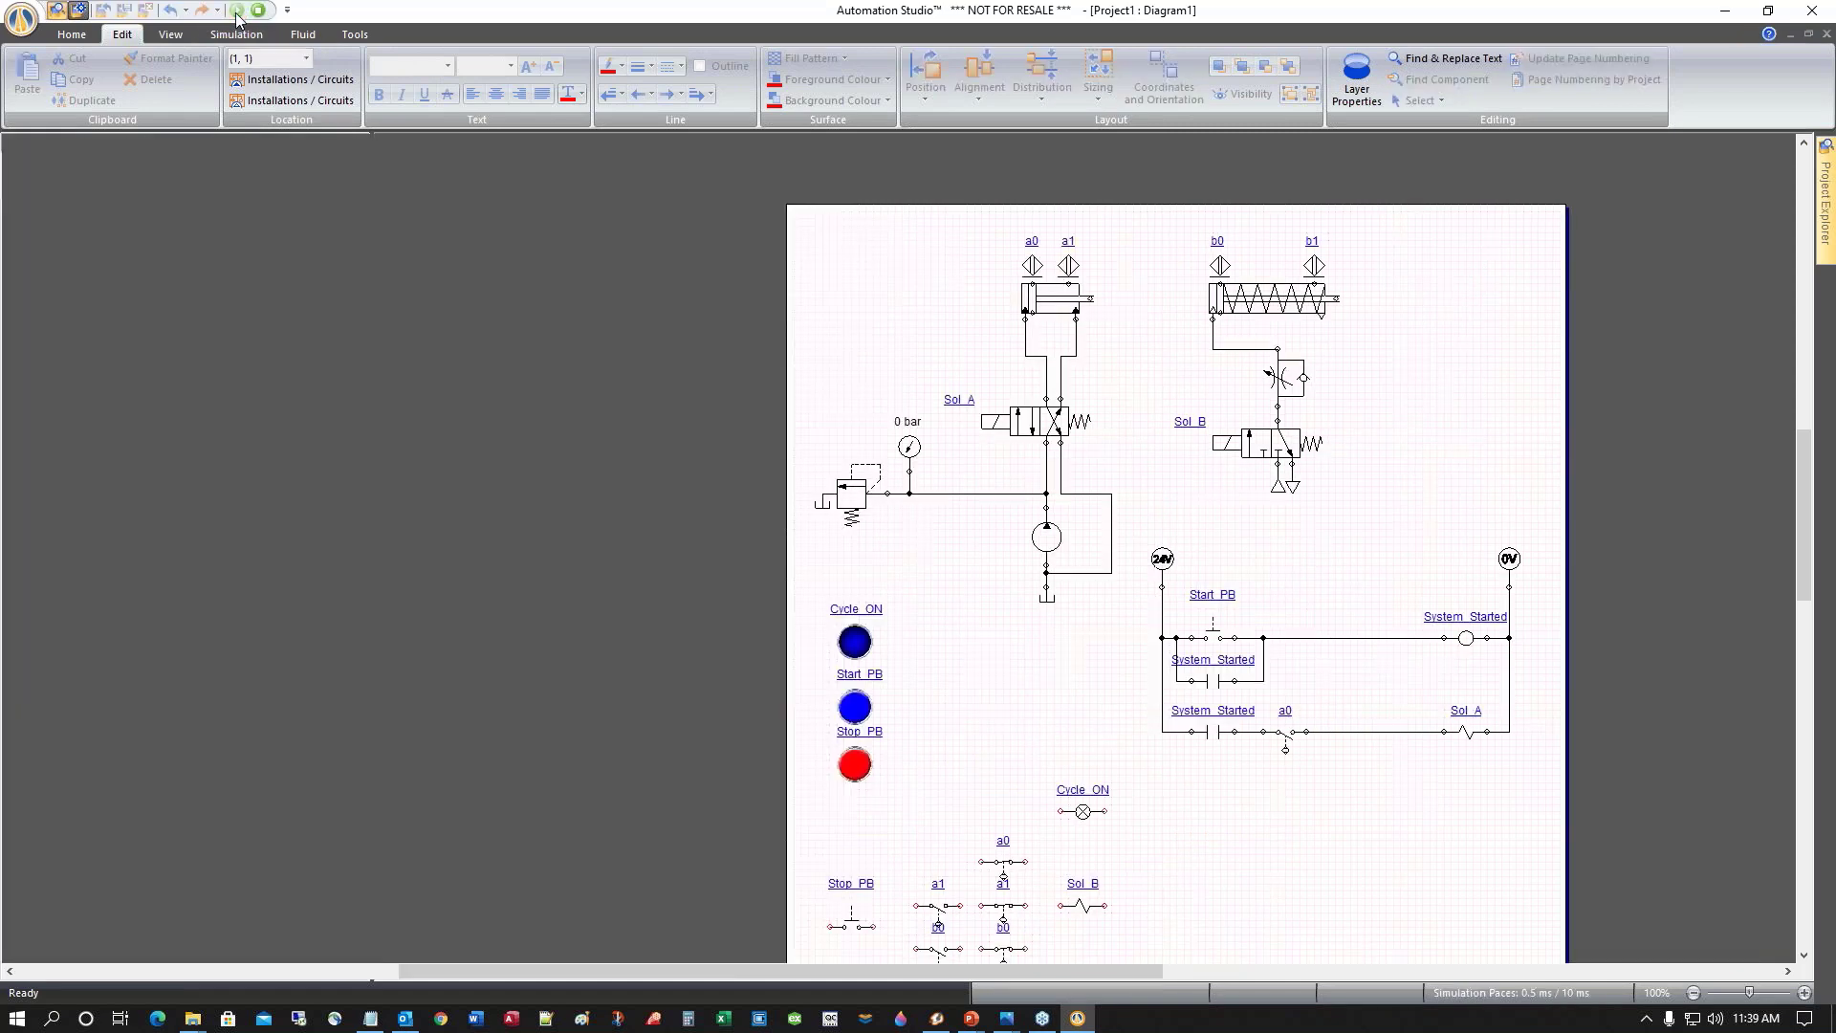
click(853, 708)
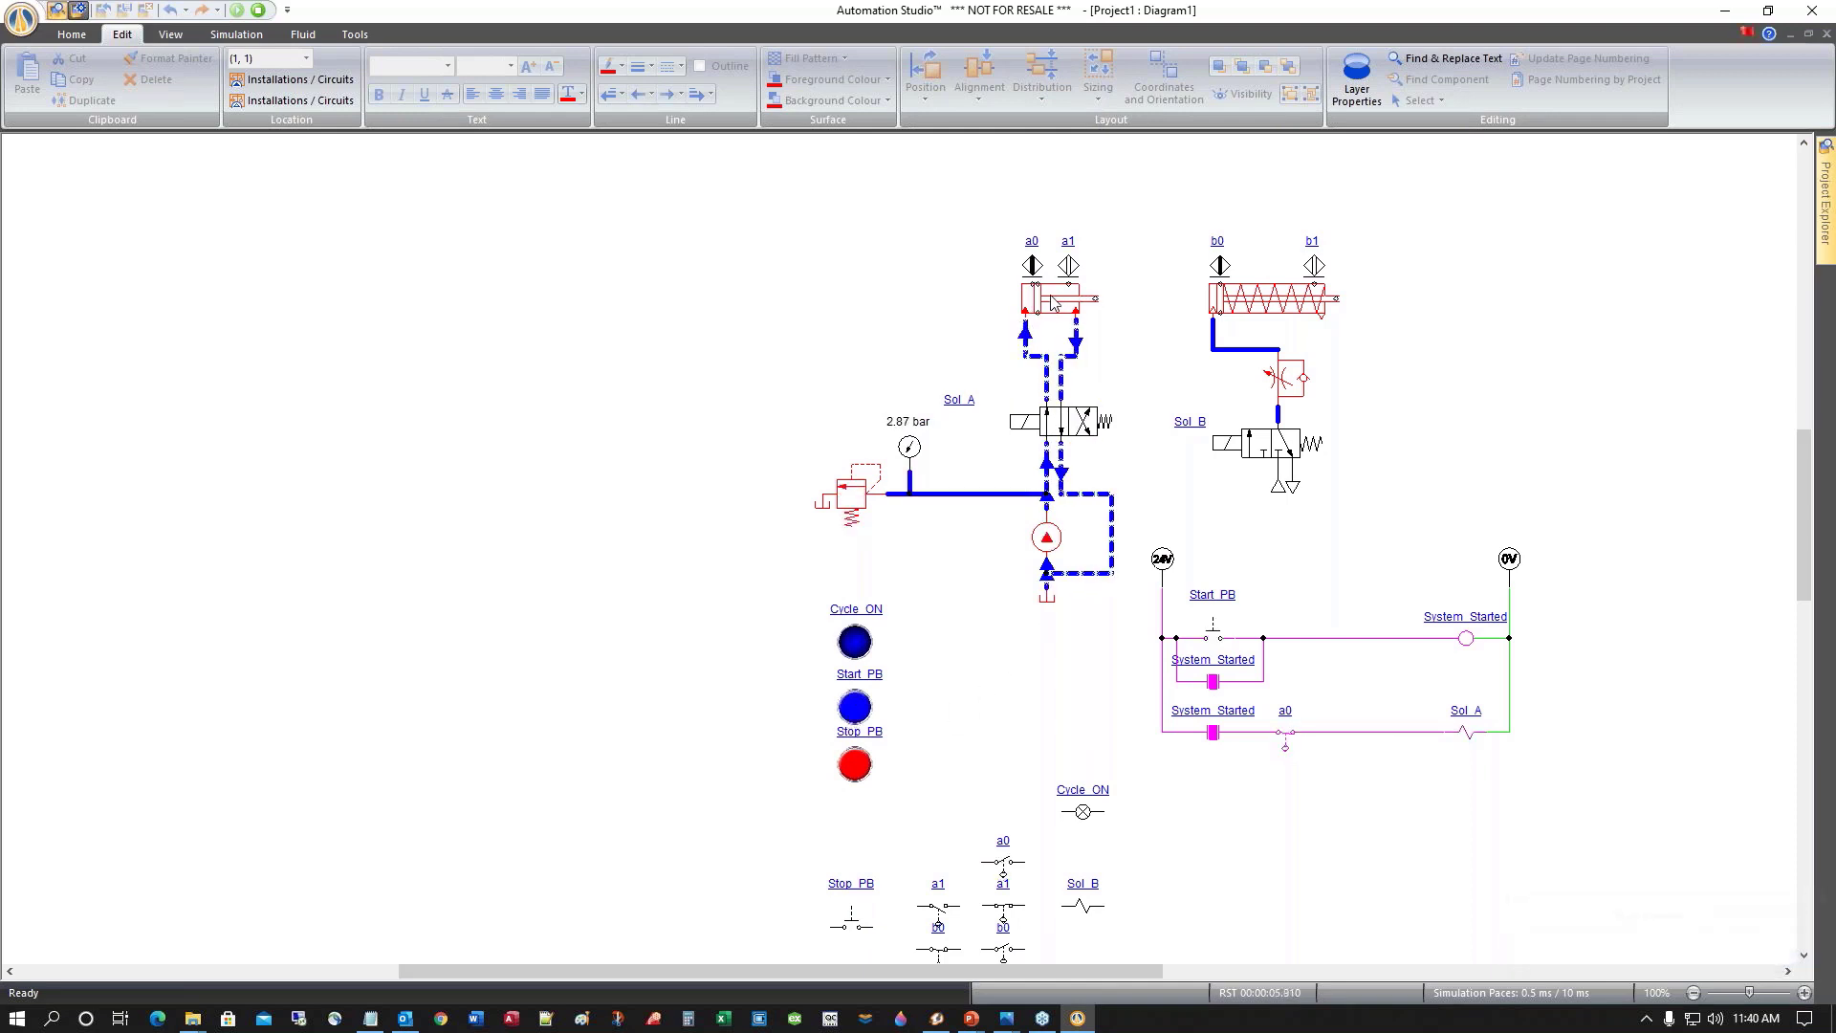
click(864, 716)
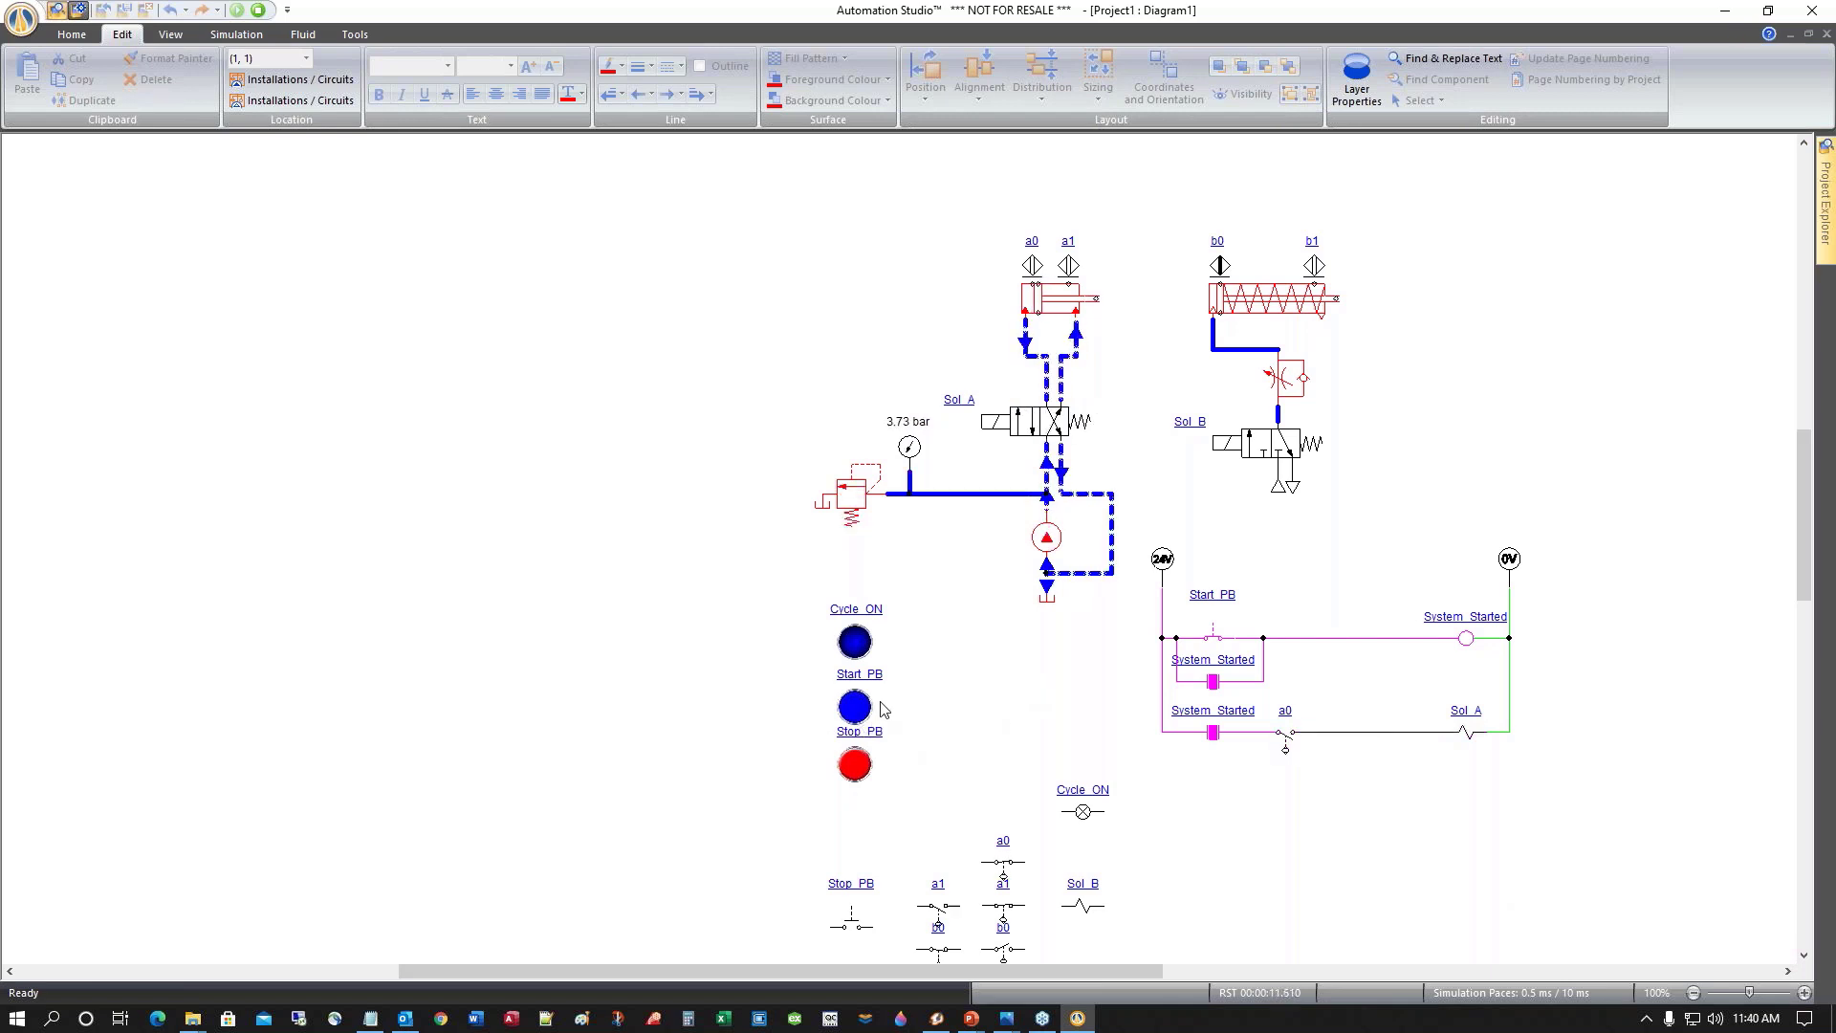
click(849, 717)
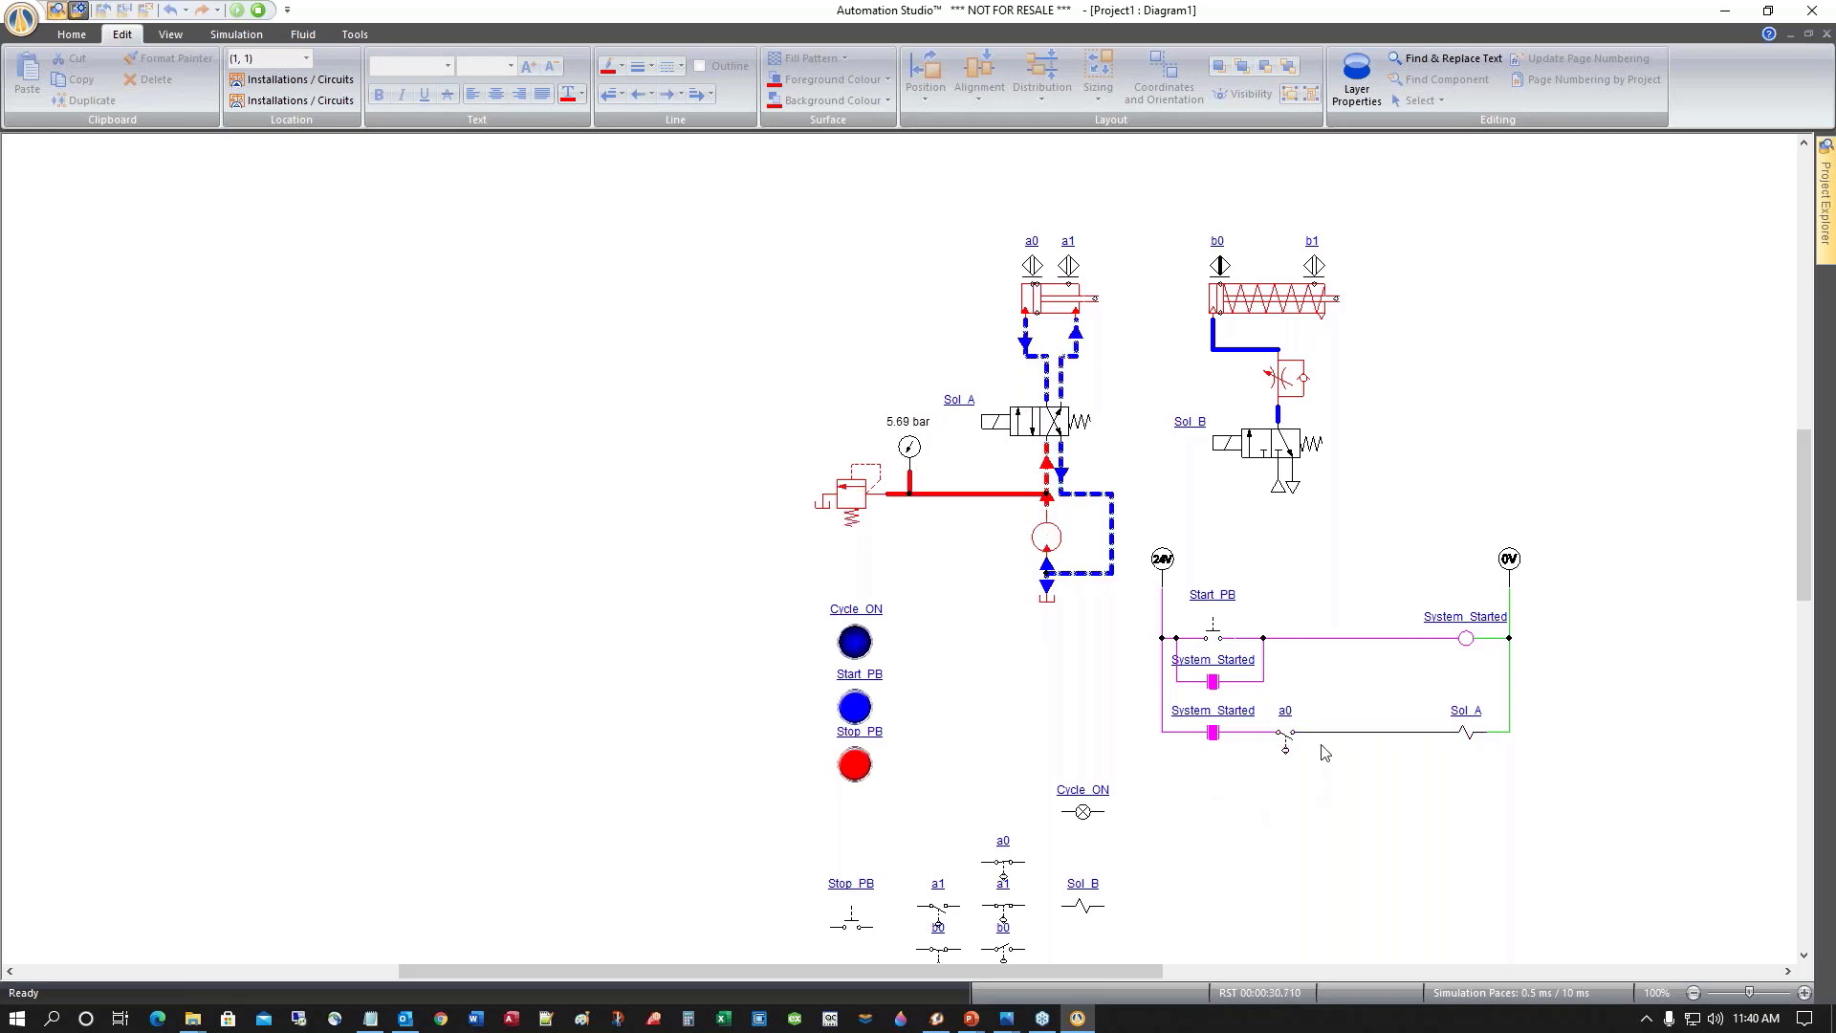
click(257, 11)
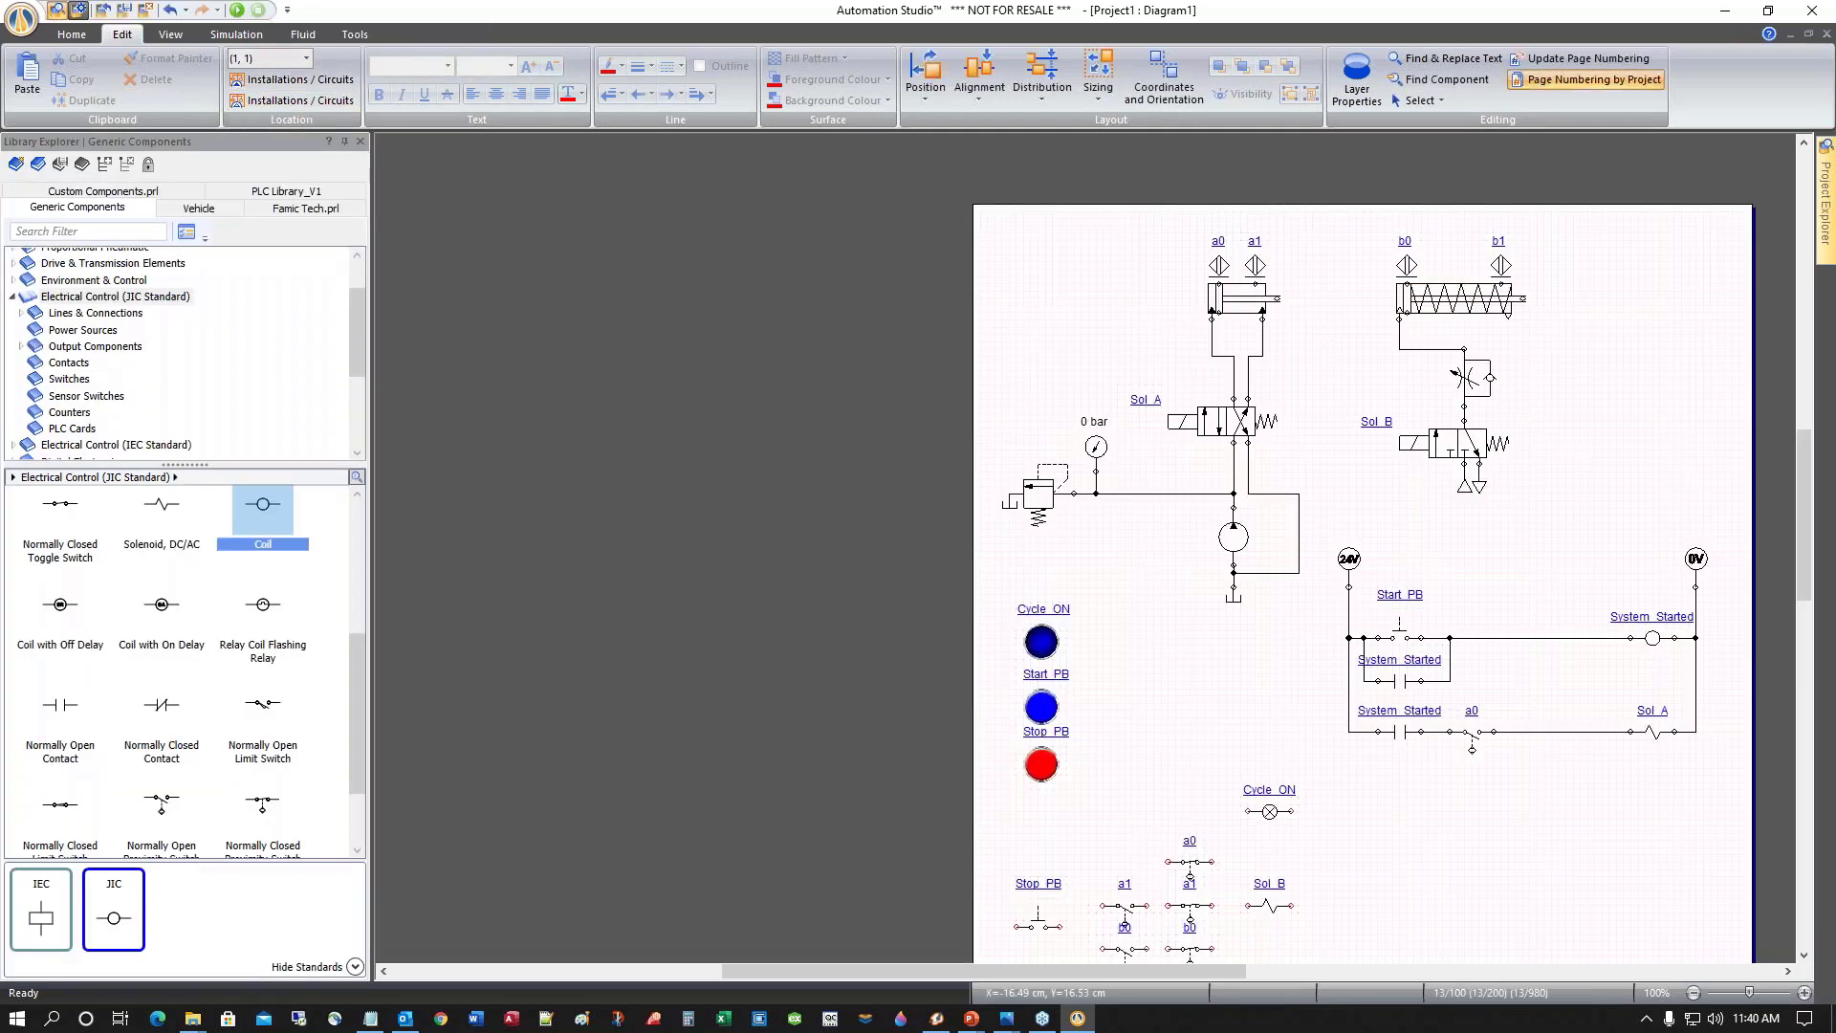
Place a JIC Normally Open Contact below the lower System_Started contact and link it to the Sol_A variable
drag(55, 708, 1405, 781)
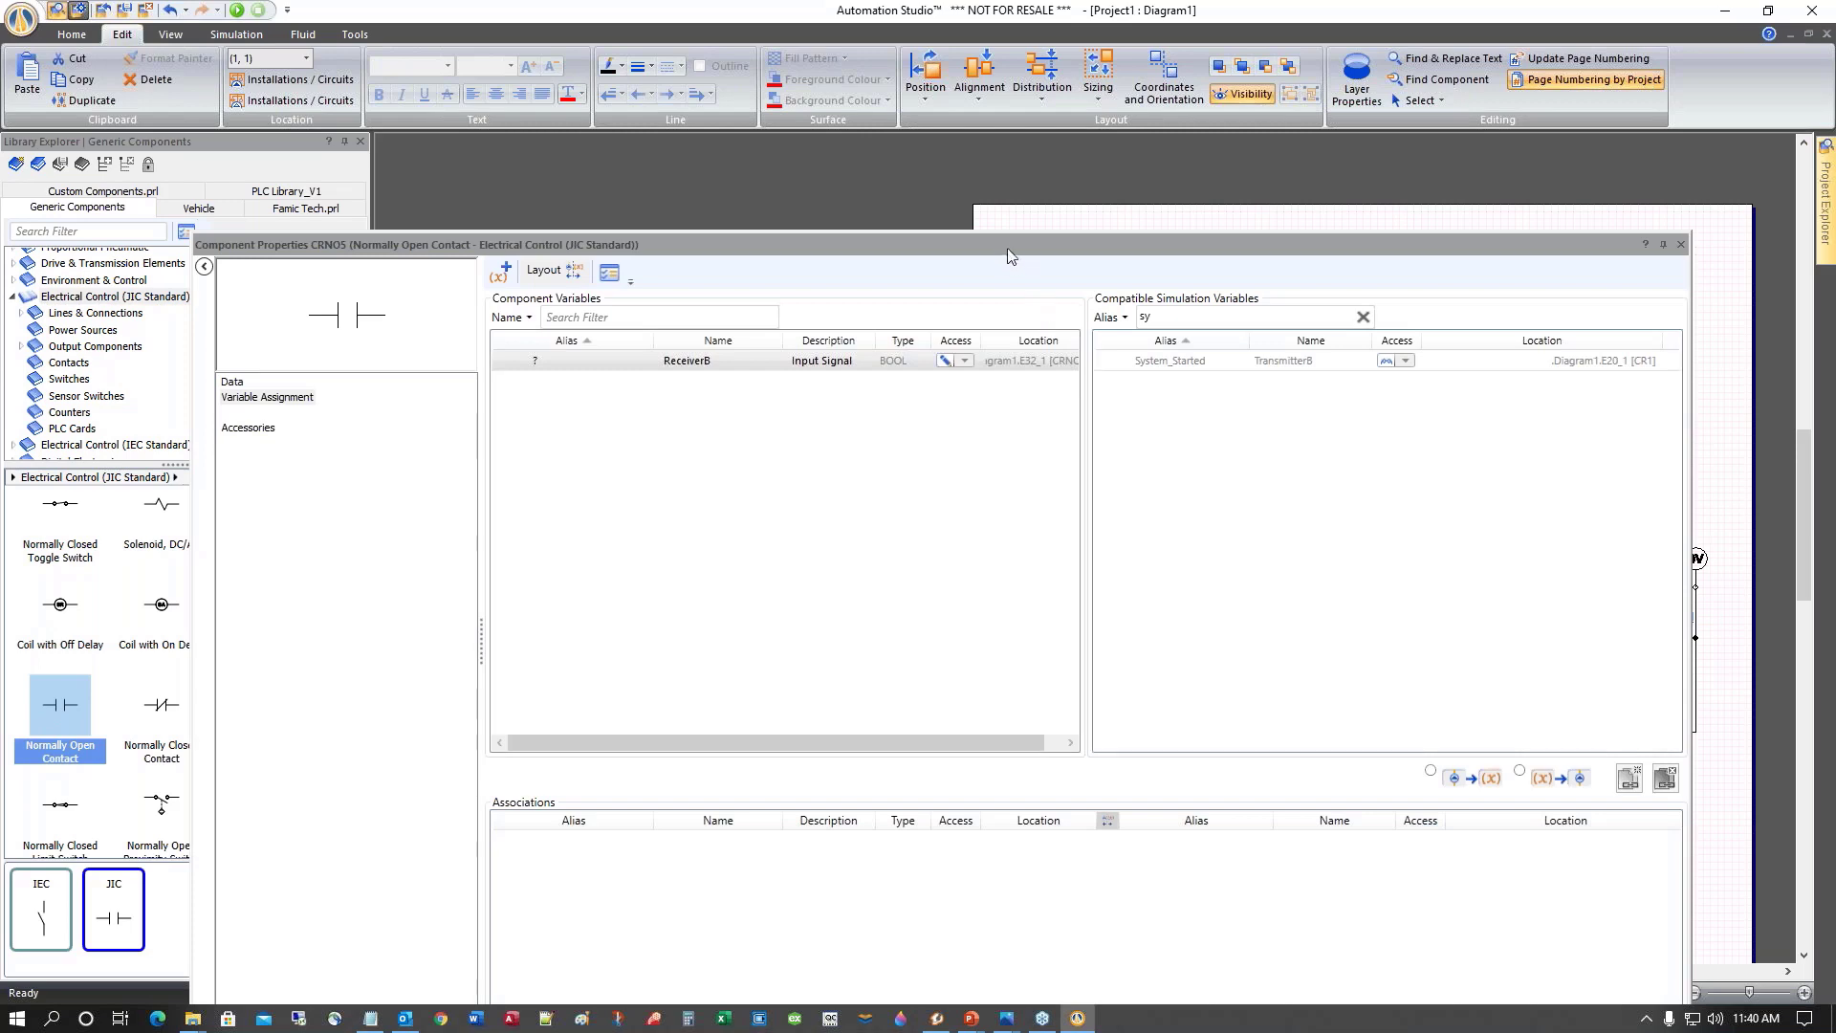
double_click(1001, 244)
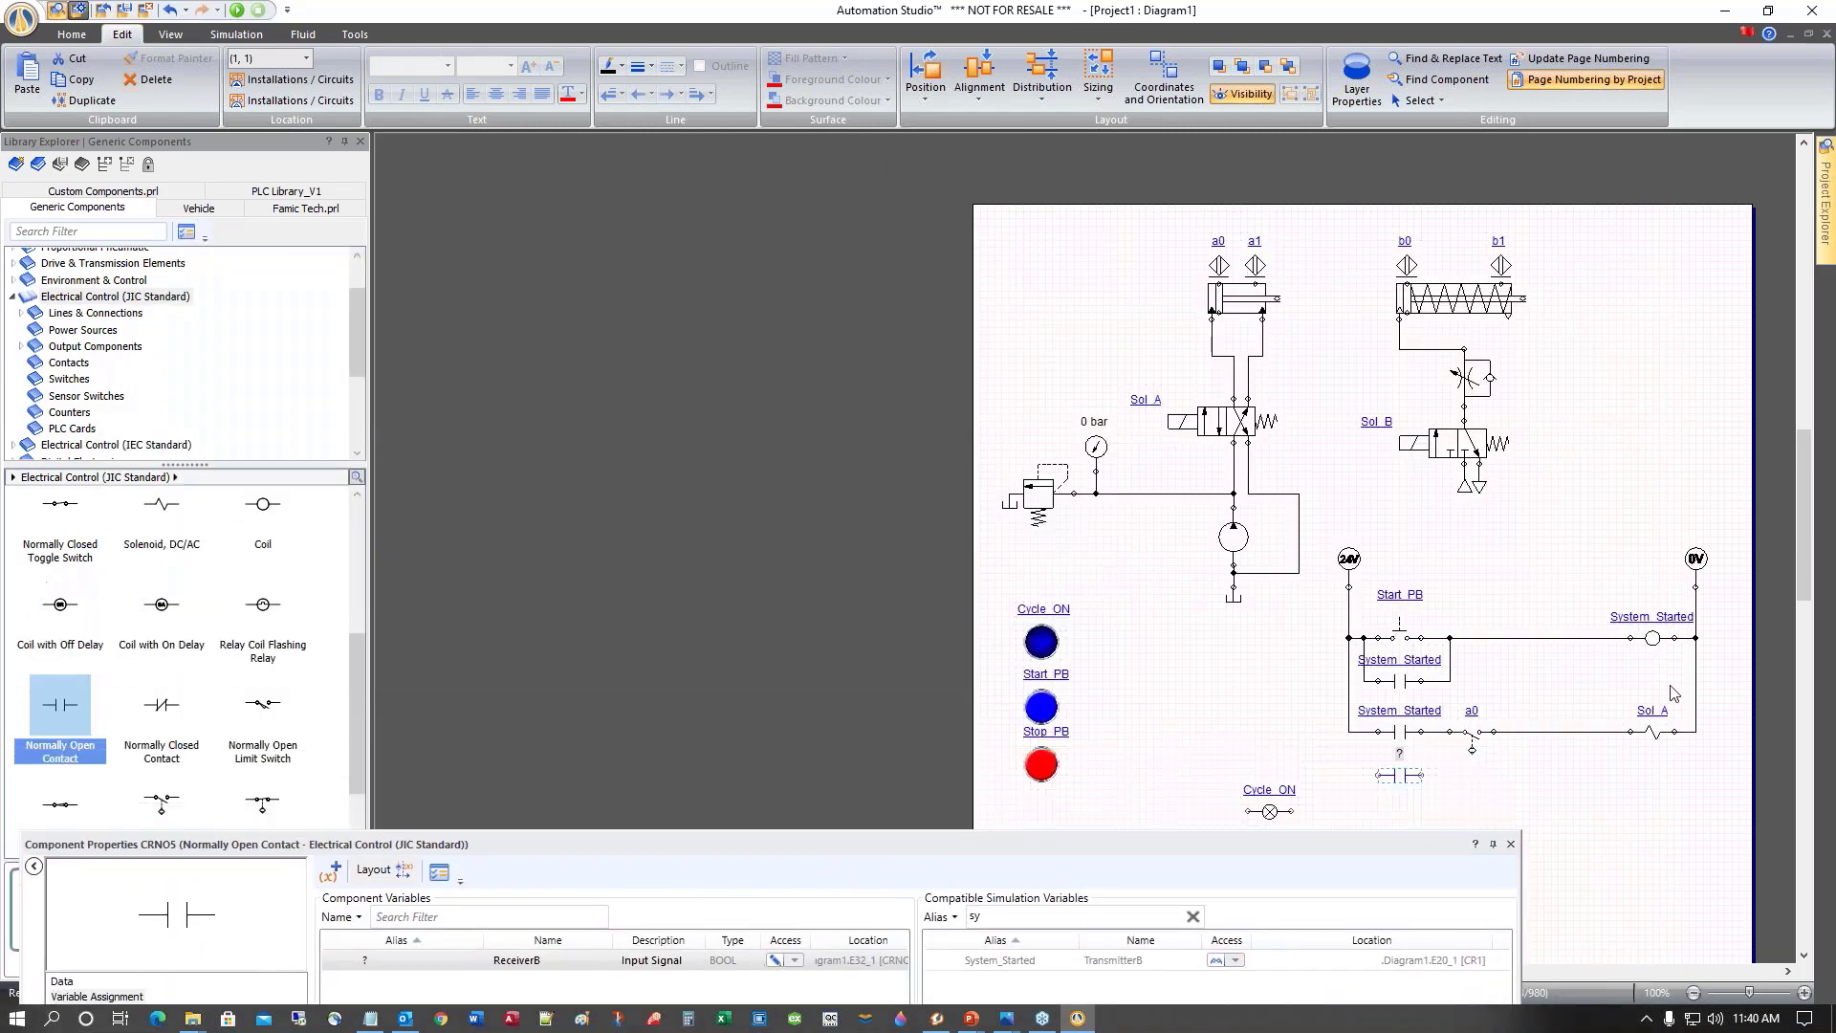
drag(865, 845, 915, 313)
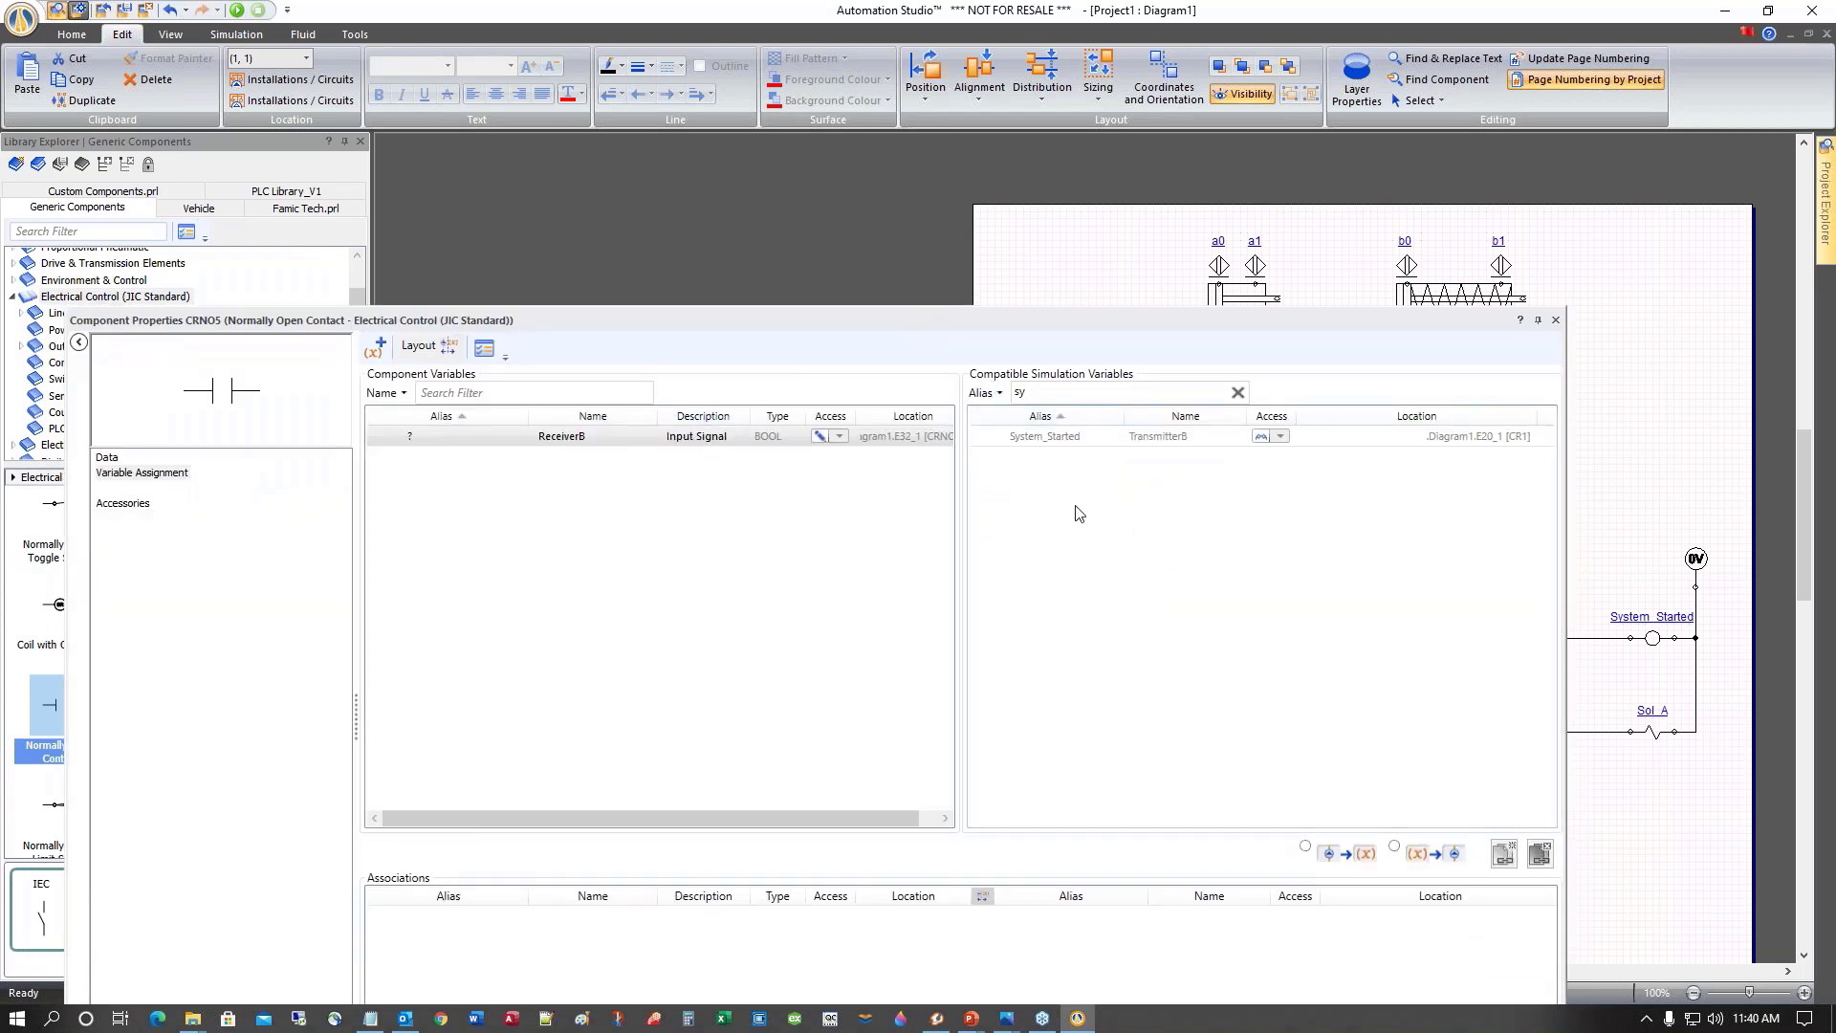
key(BackSpace)
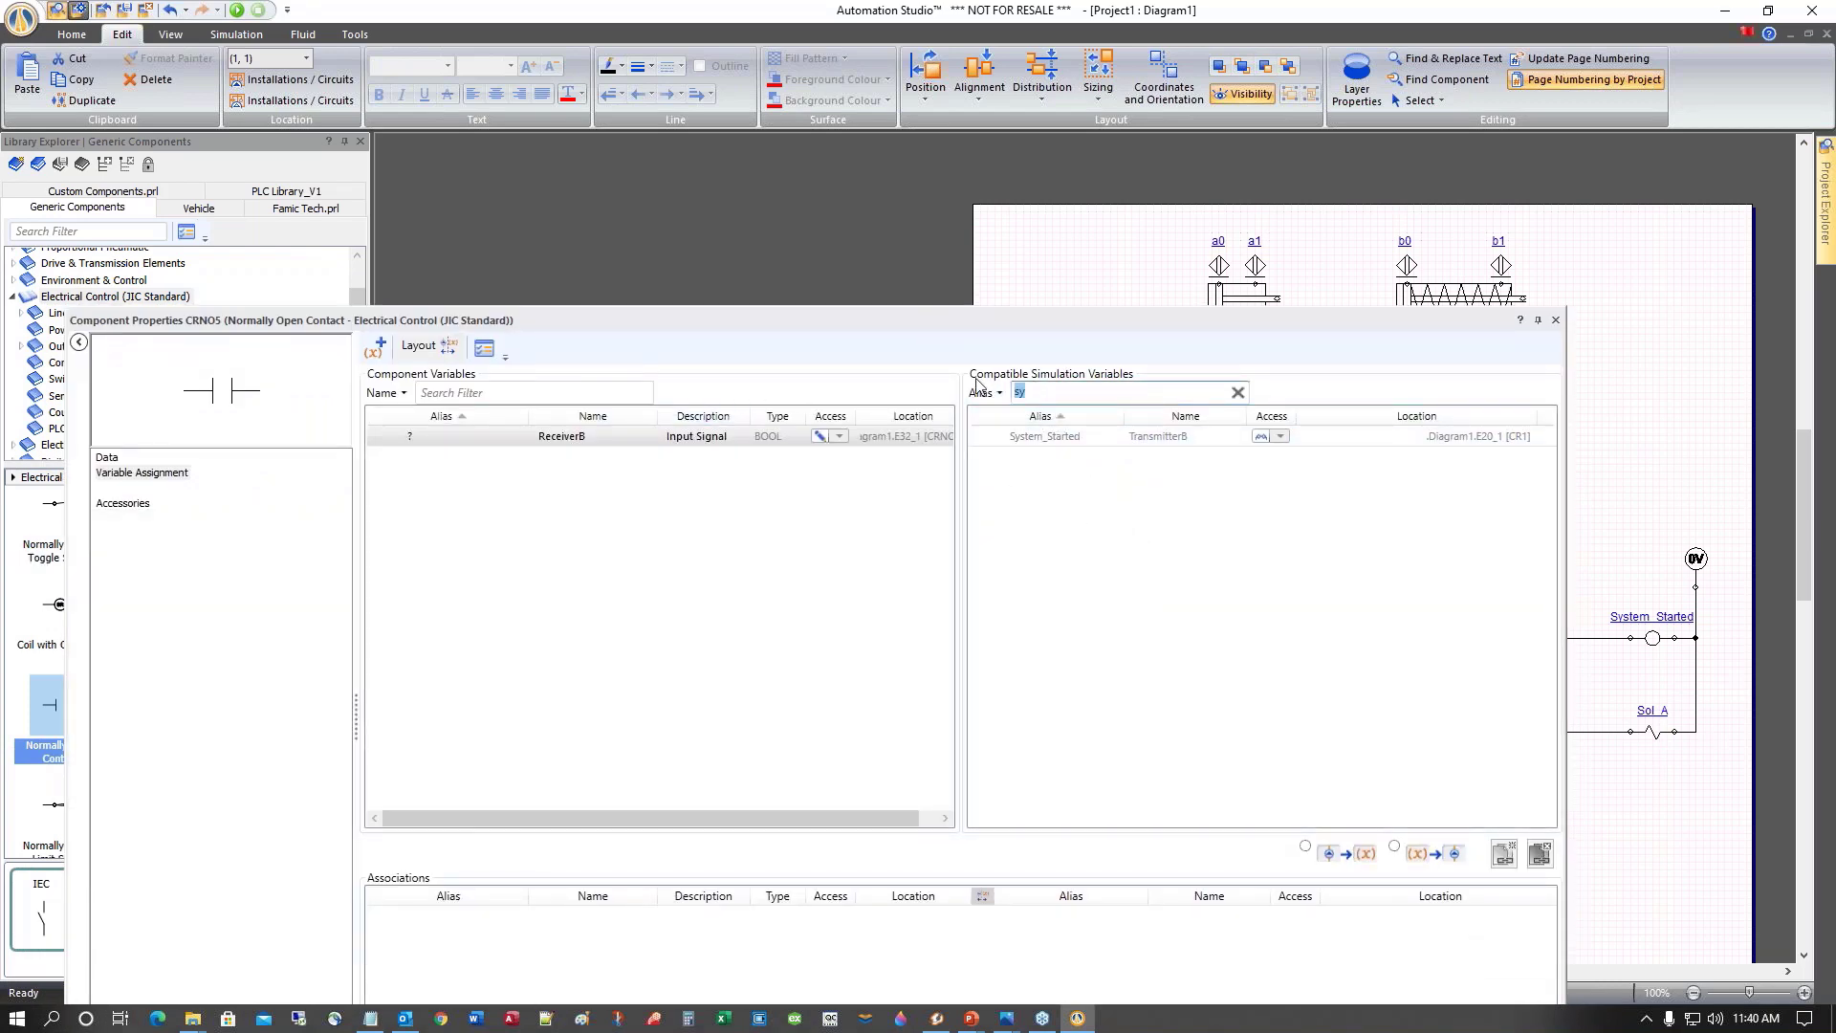
text(o)
double_click(1019, 438)
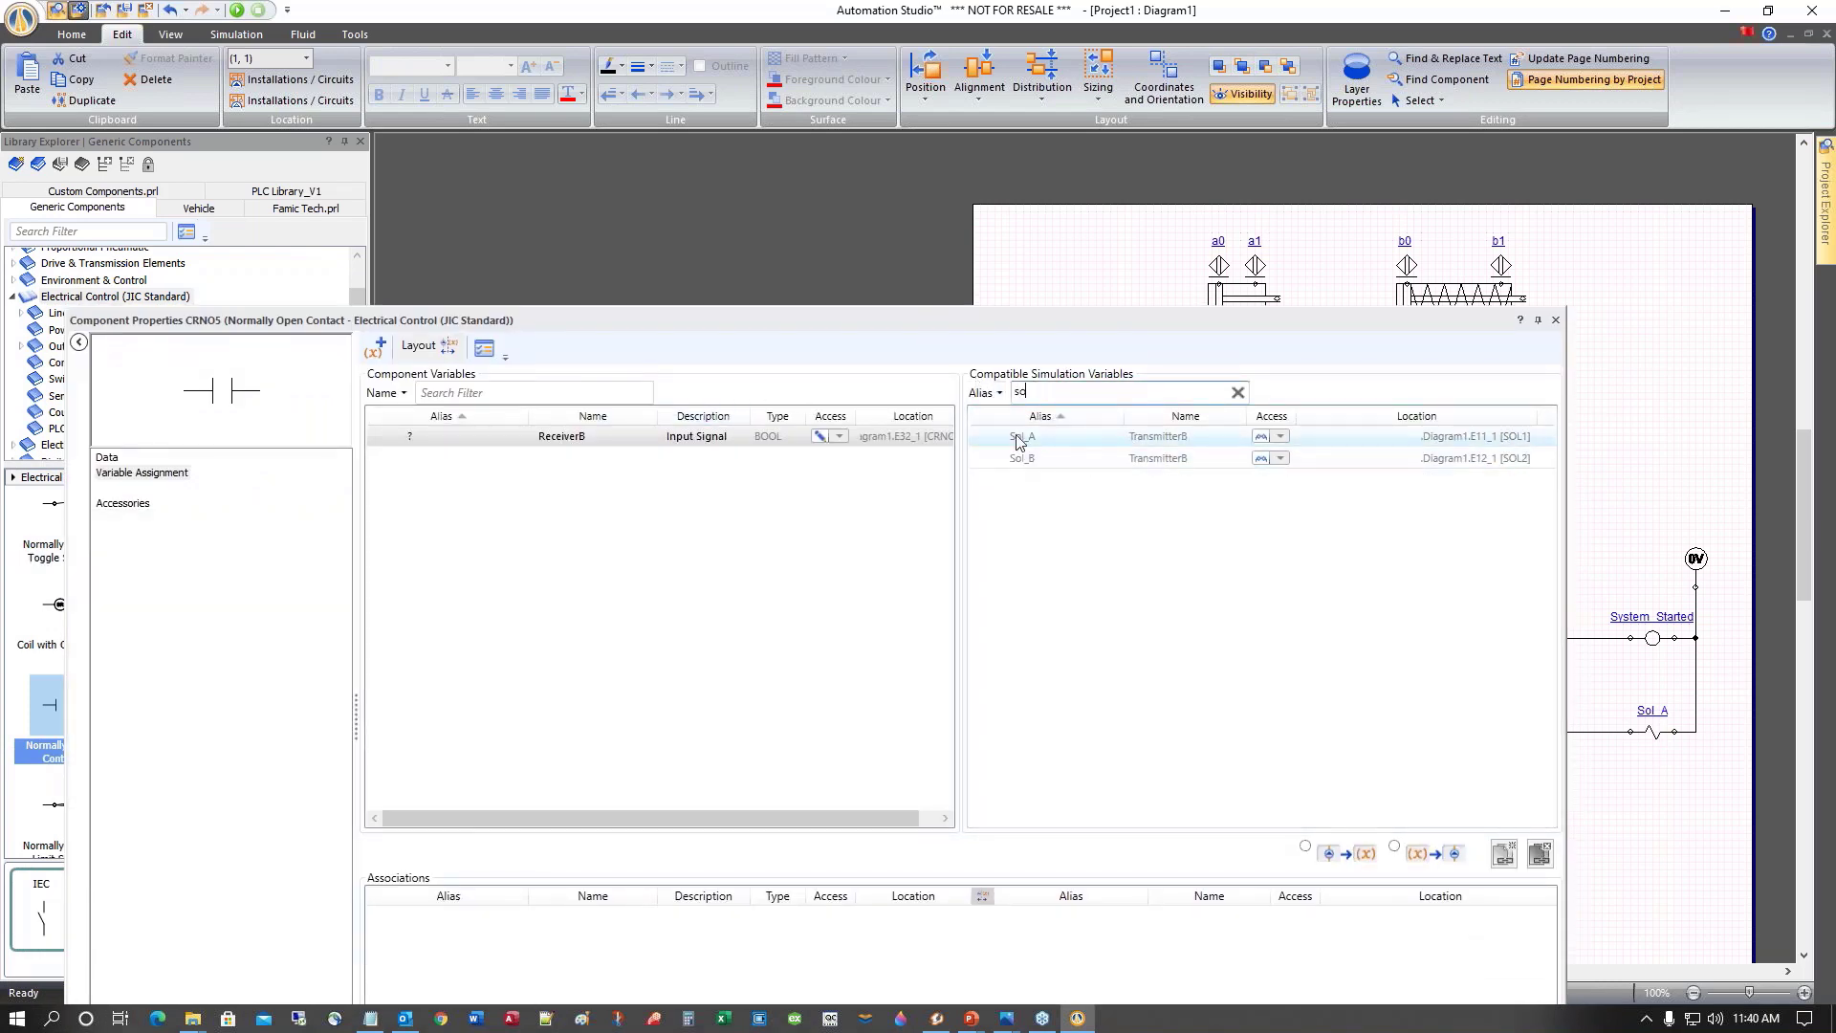
click(1555, 320)
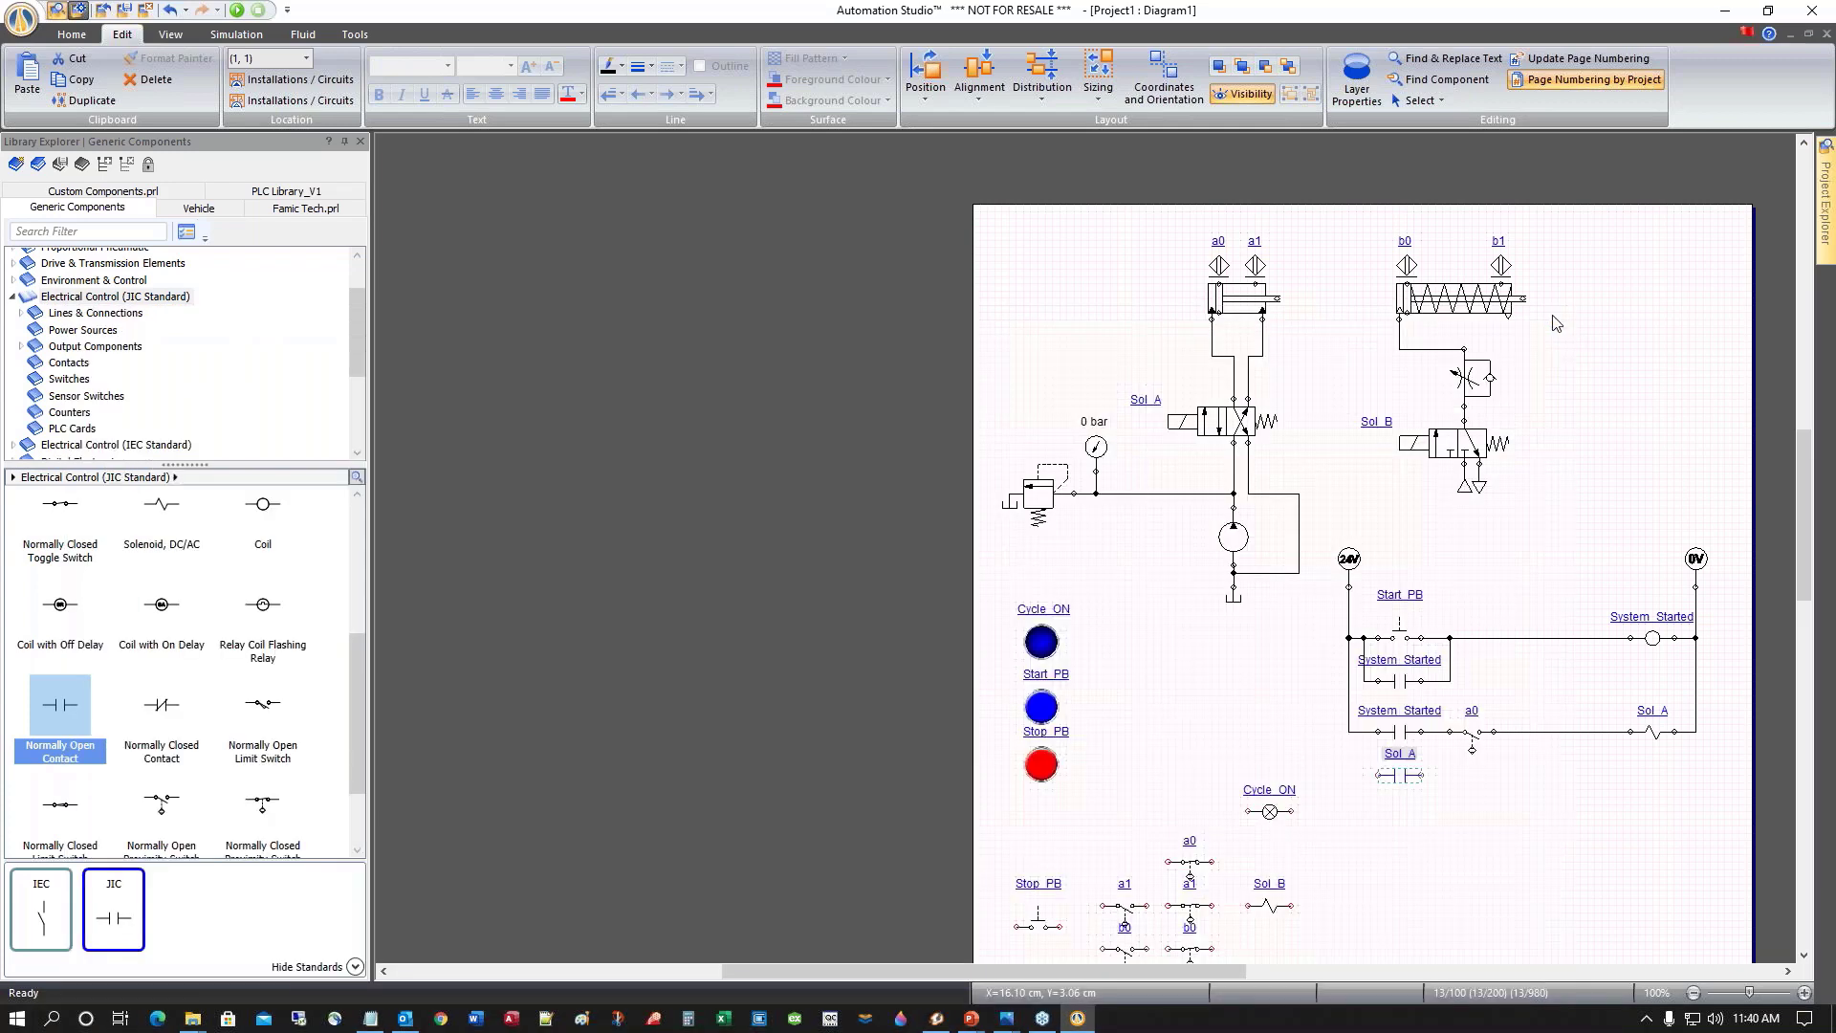
drag(1422, 774, 1516, 737)
click(1516, 729)
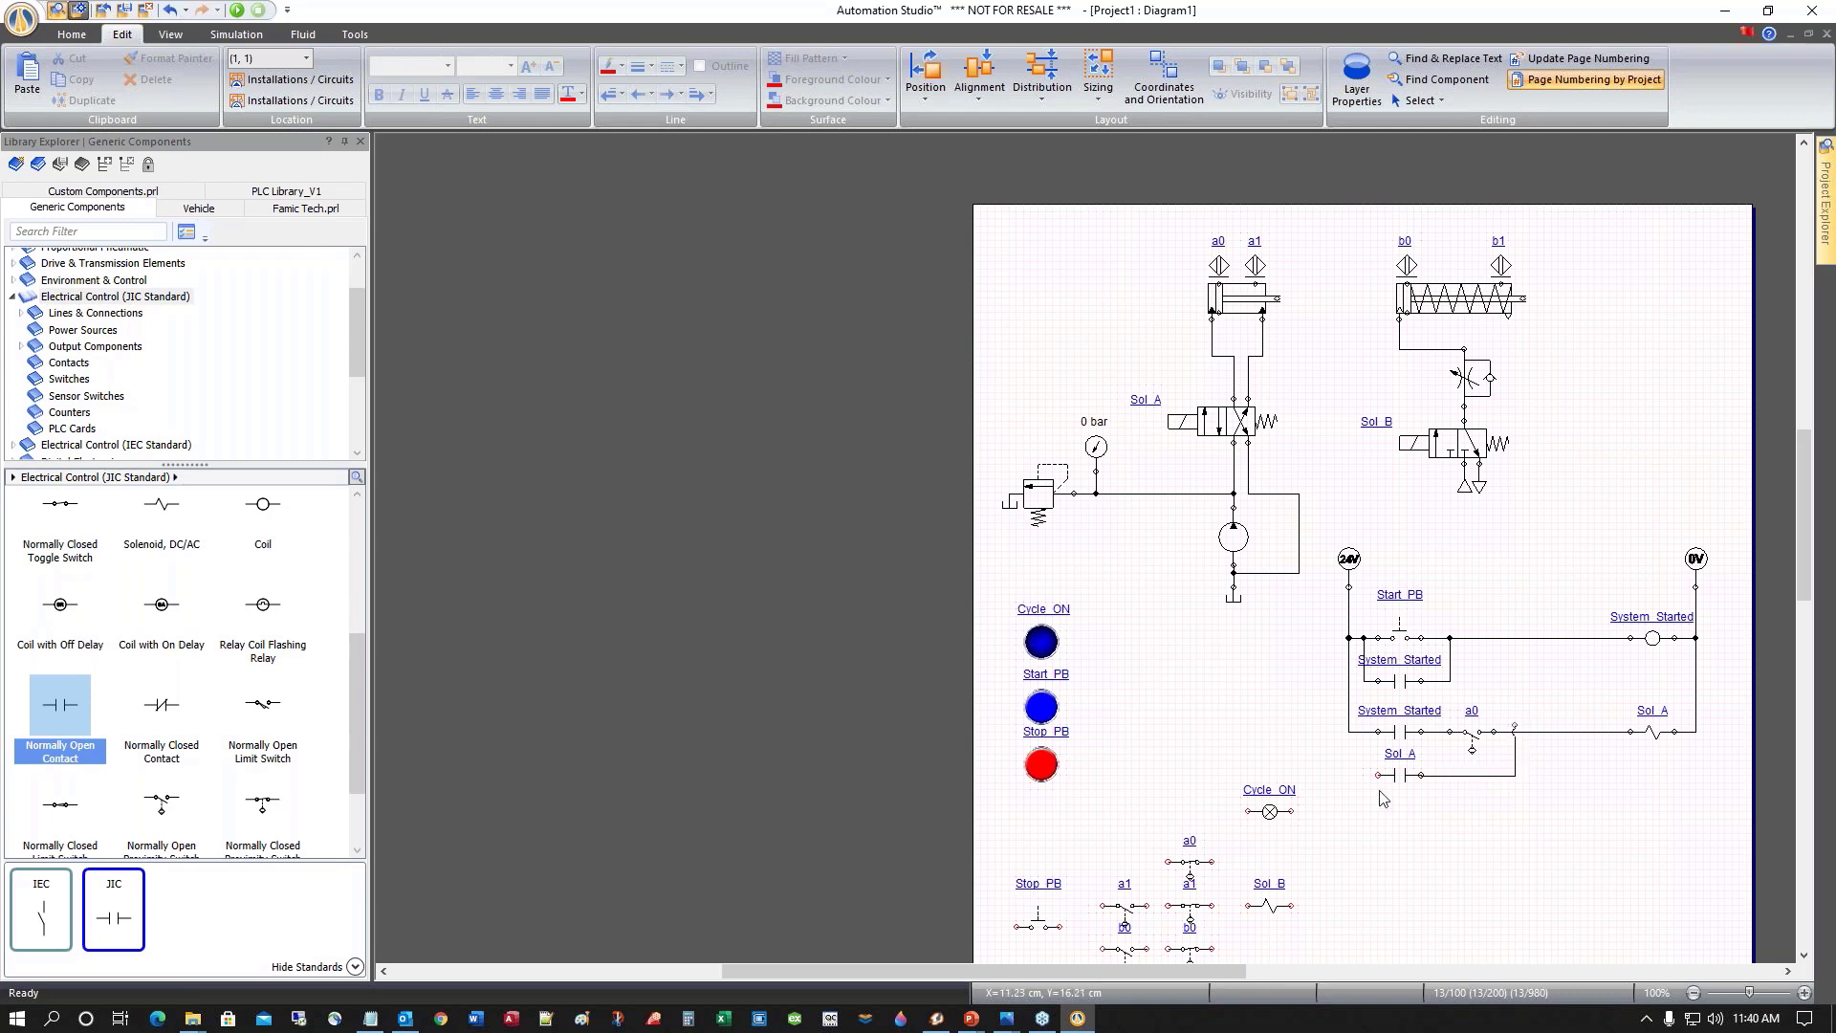
click(1516, 760)
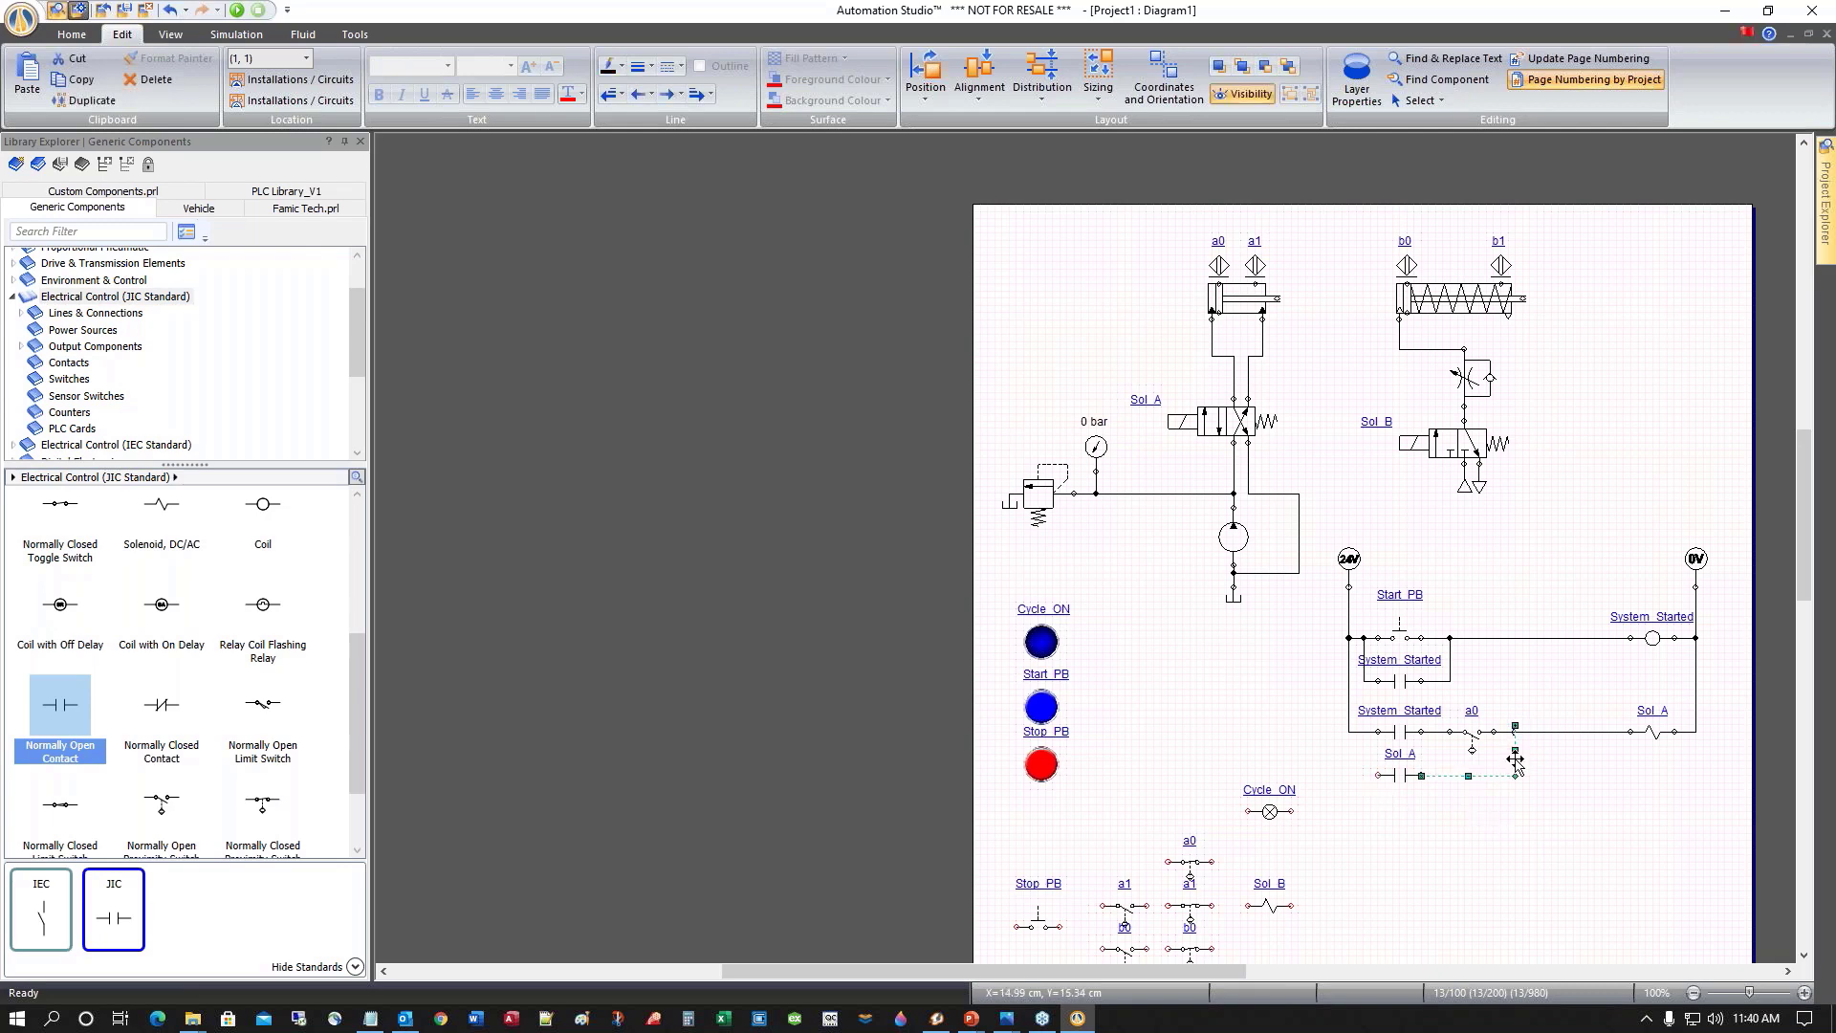
key(Delete)
Wire the output side of the Sol_A contact to the rung between a0 and the Sol_A solenoid
mouse_move(1422, 776)
mouse_down()
mouse_move(1501, 774)
mouse_move(1511, 731)
mouse_up()
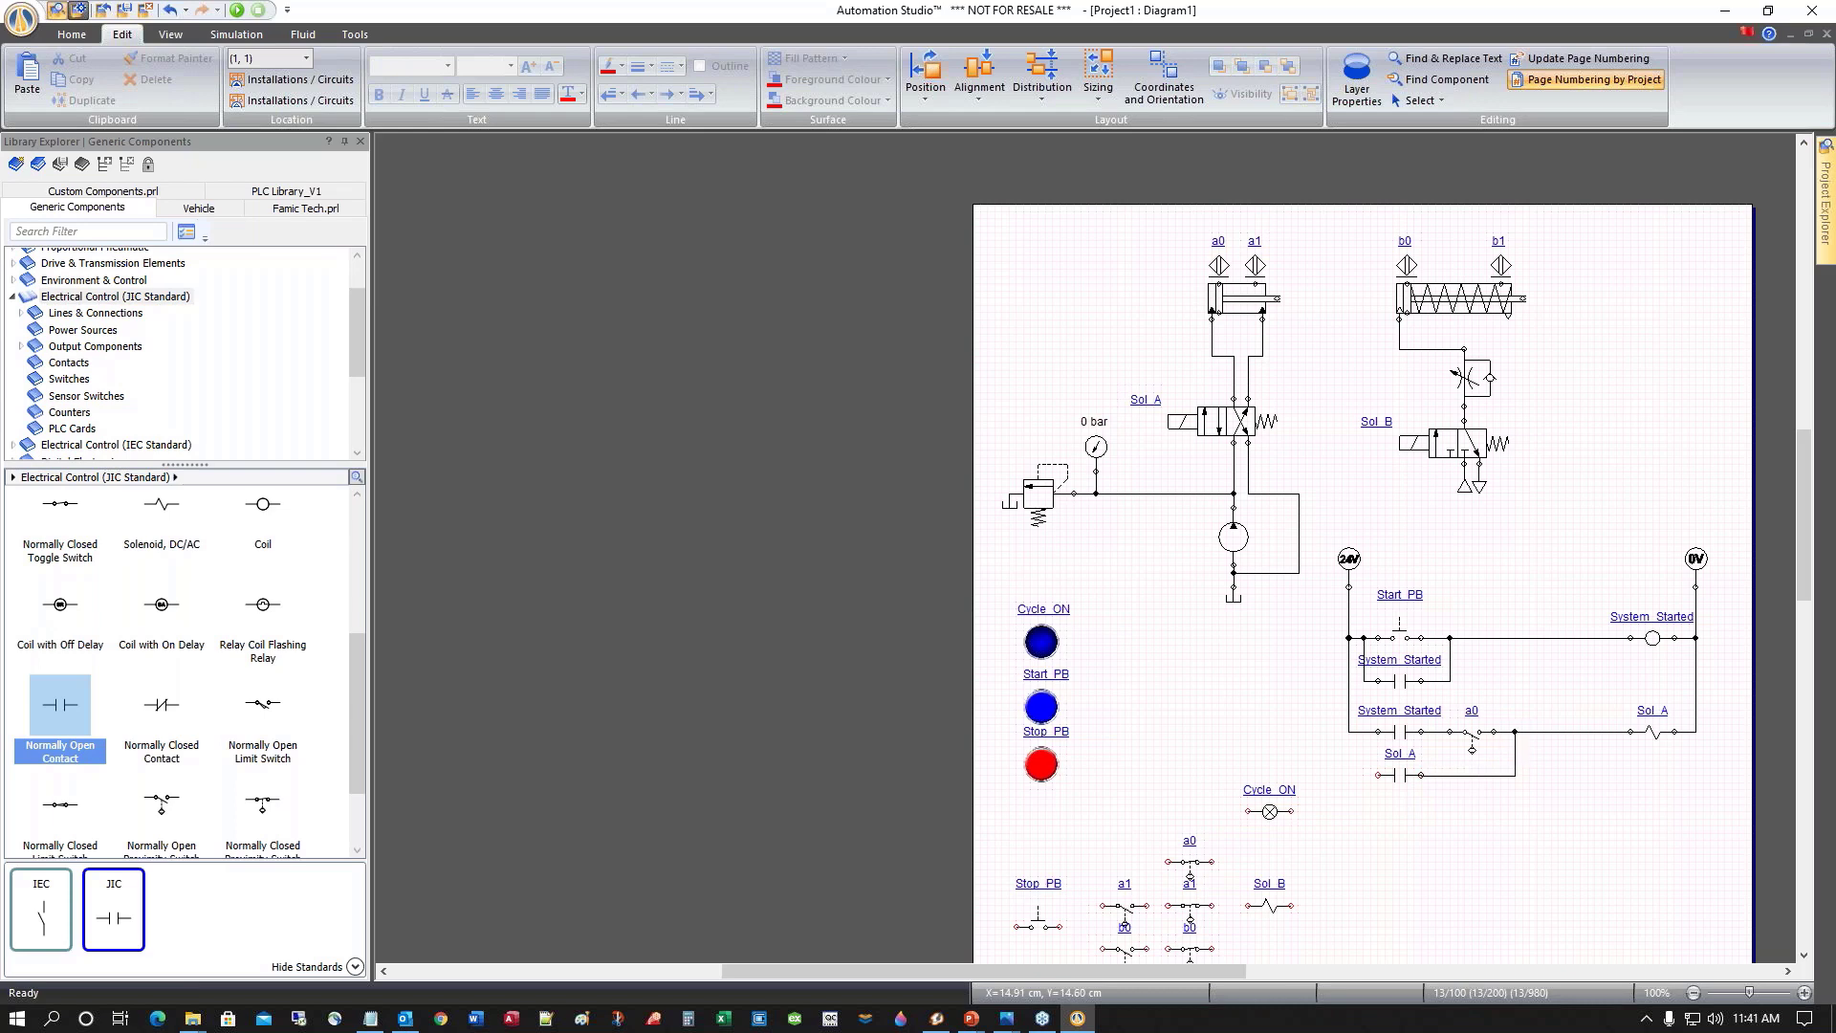
drag(1366, 775, 1353, 772)
right_click(1356, 776)
click(1435, 861)
Shift the Sol_A contact directly beneath a0 and wire its free end to the rung between System_Started and a0
click(1398, 777)
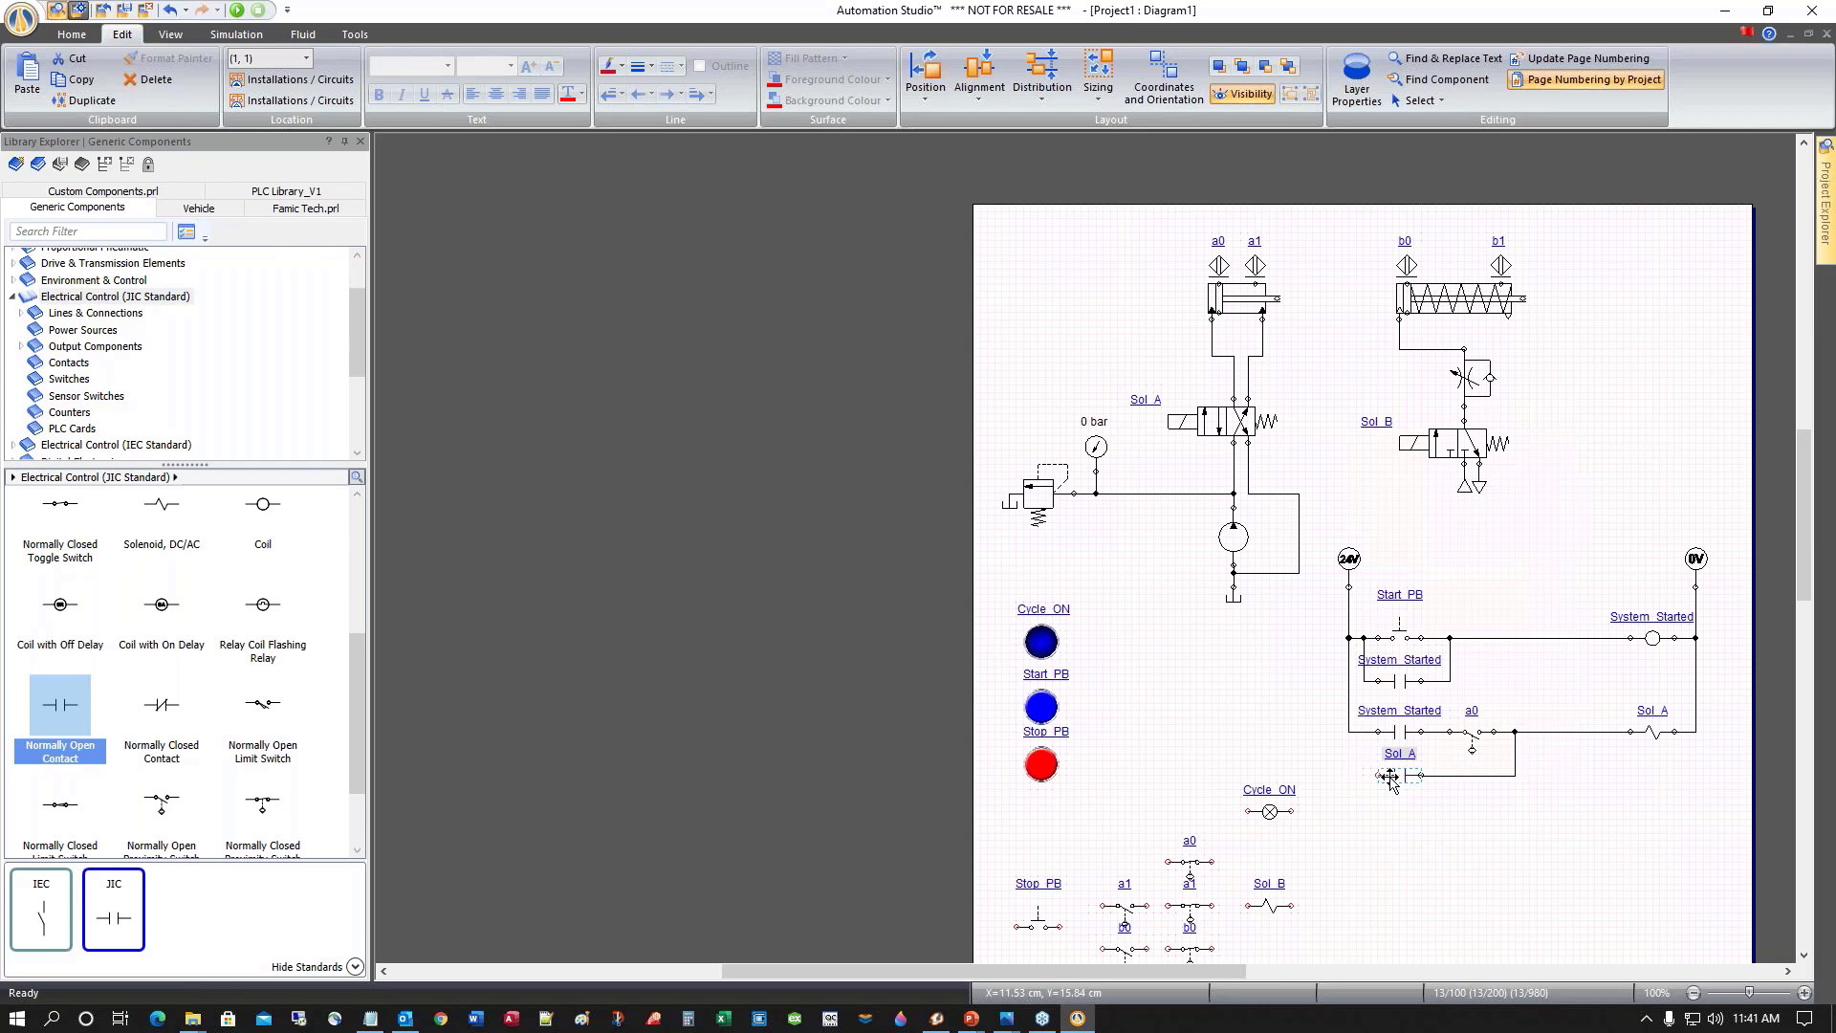
key(Right)
key(Right)
key(Right)
key(Right)
key(Right)
key(Right)
key(Right)
key(Right)
key(Right)
key(Right)
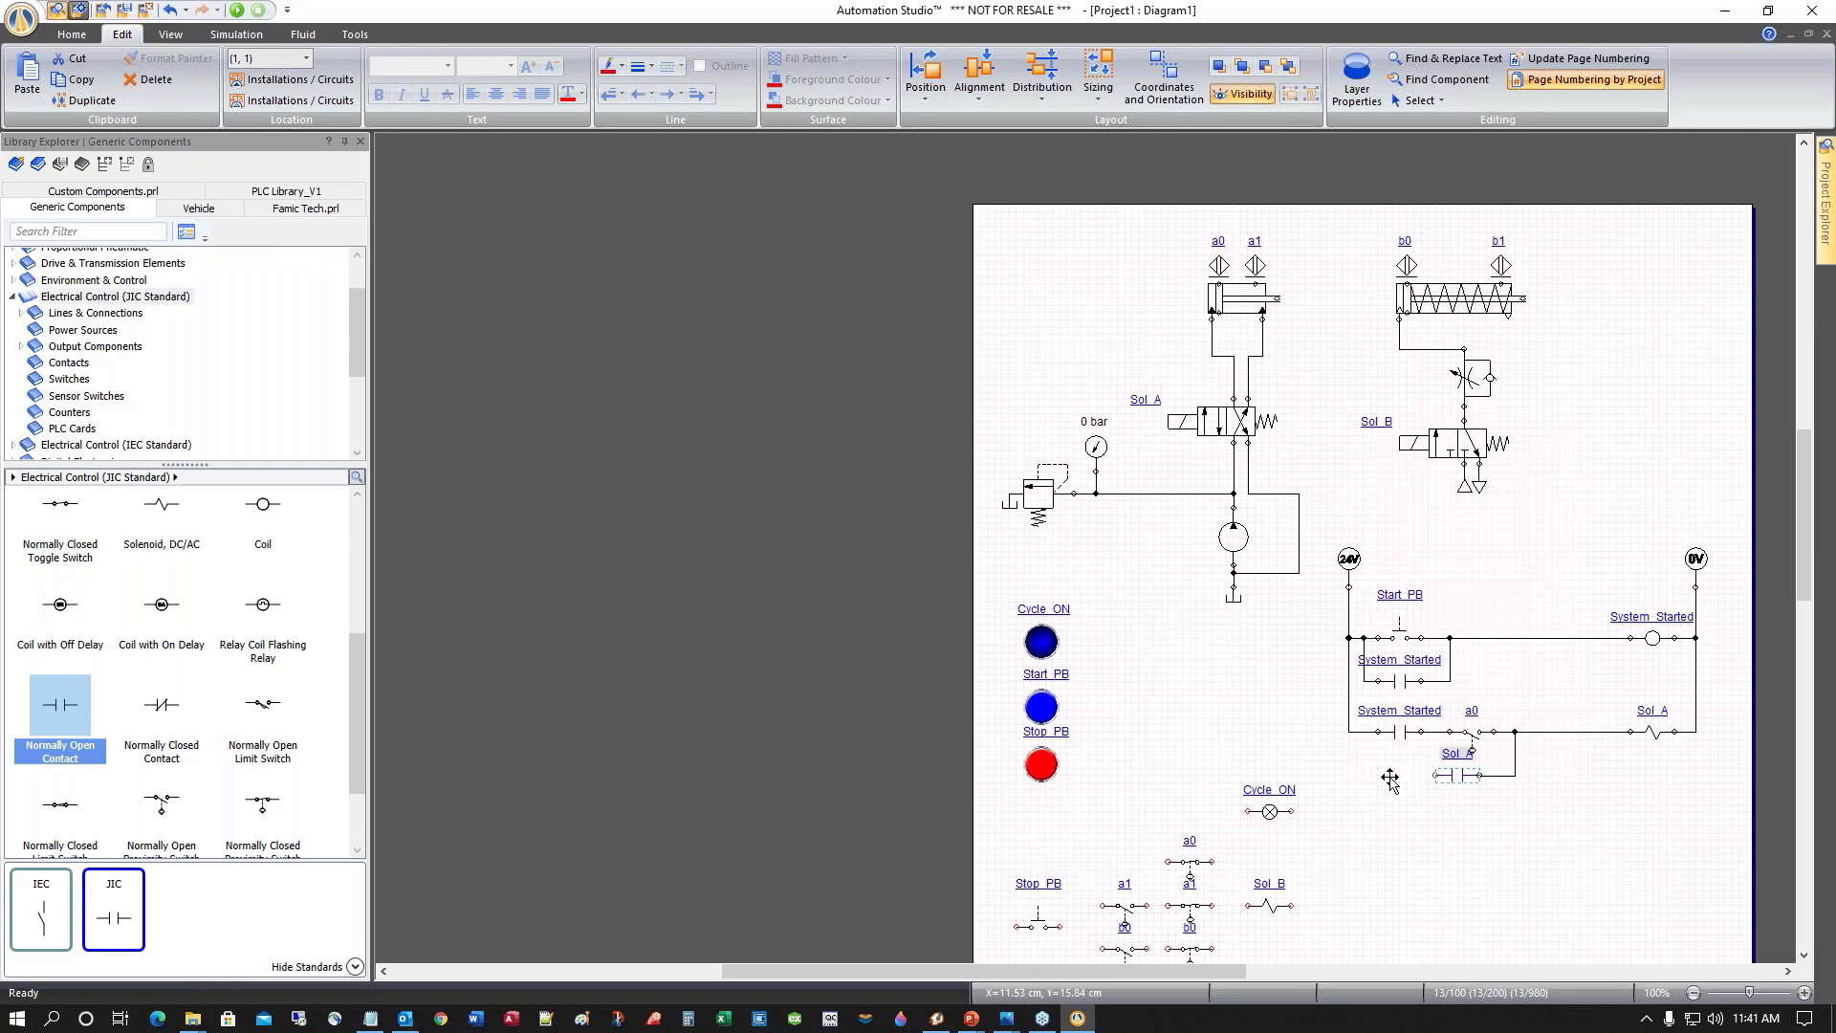
click(1515, 765)
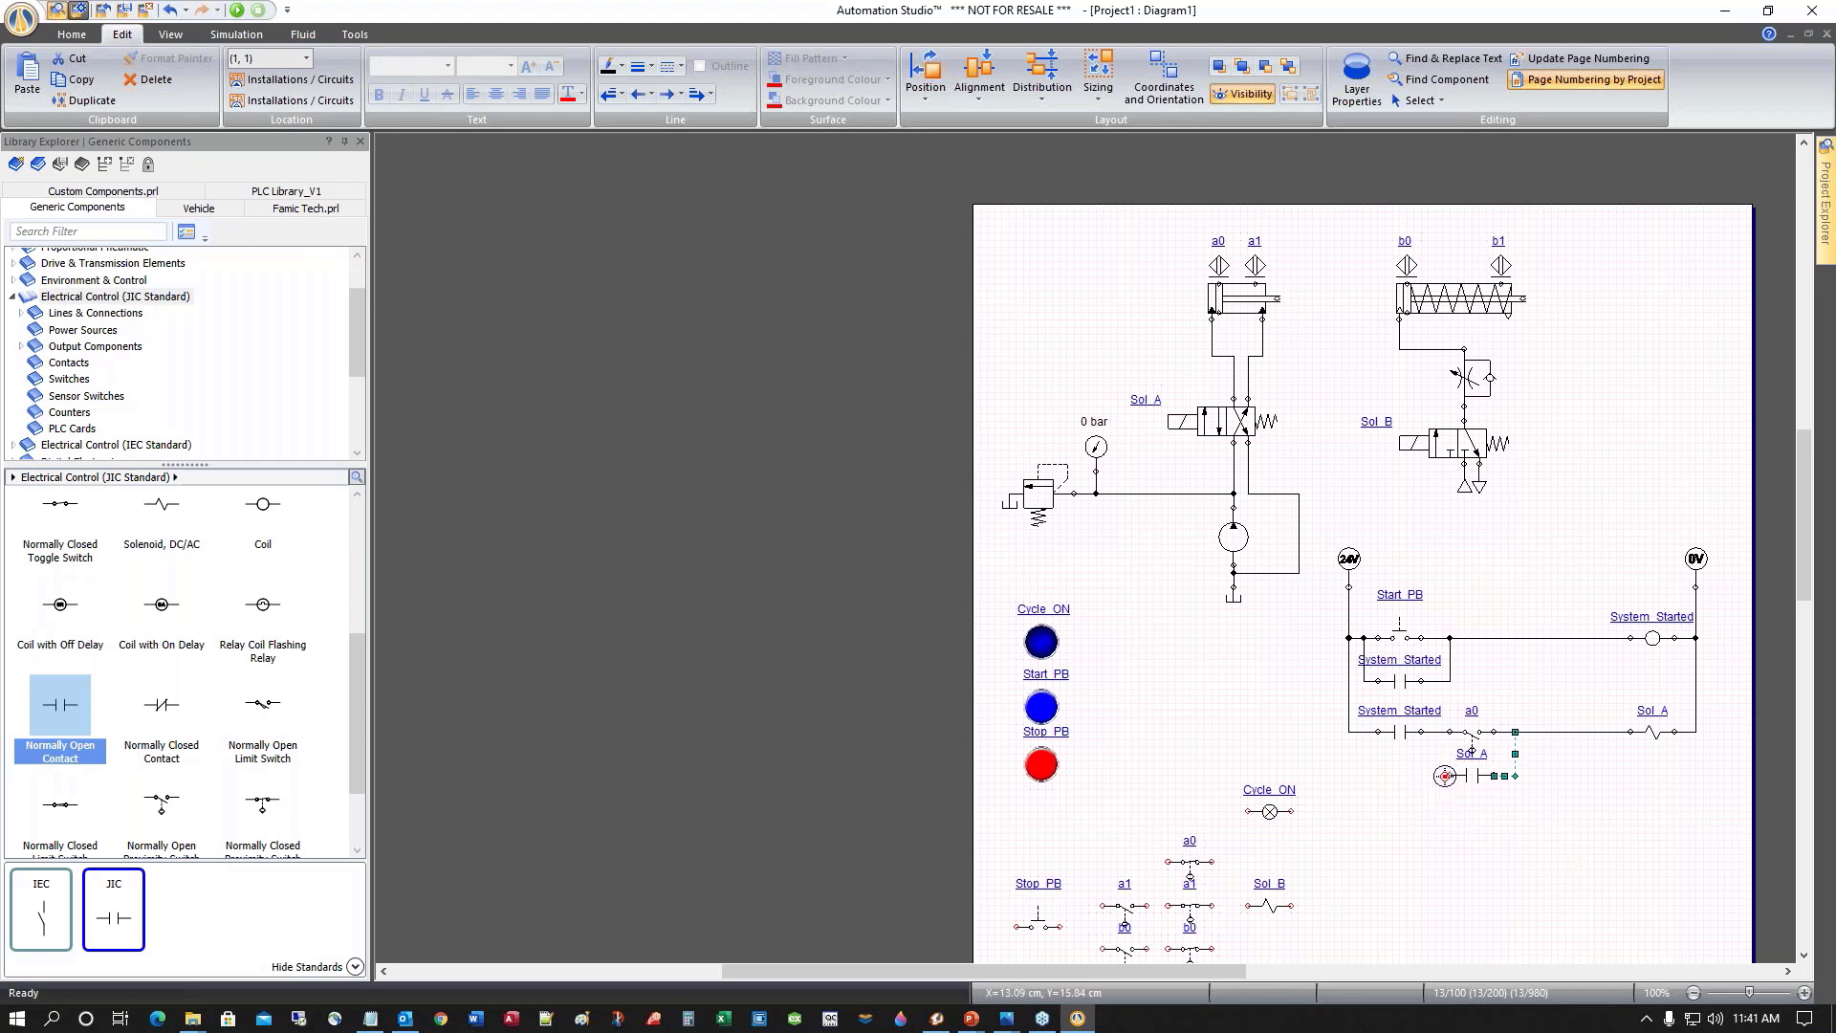
drag(1433, 776, 1435, 733)
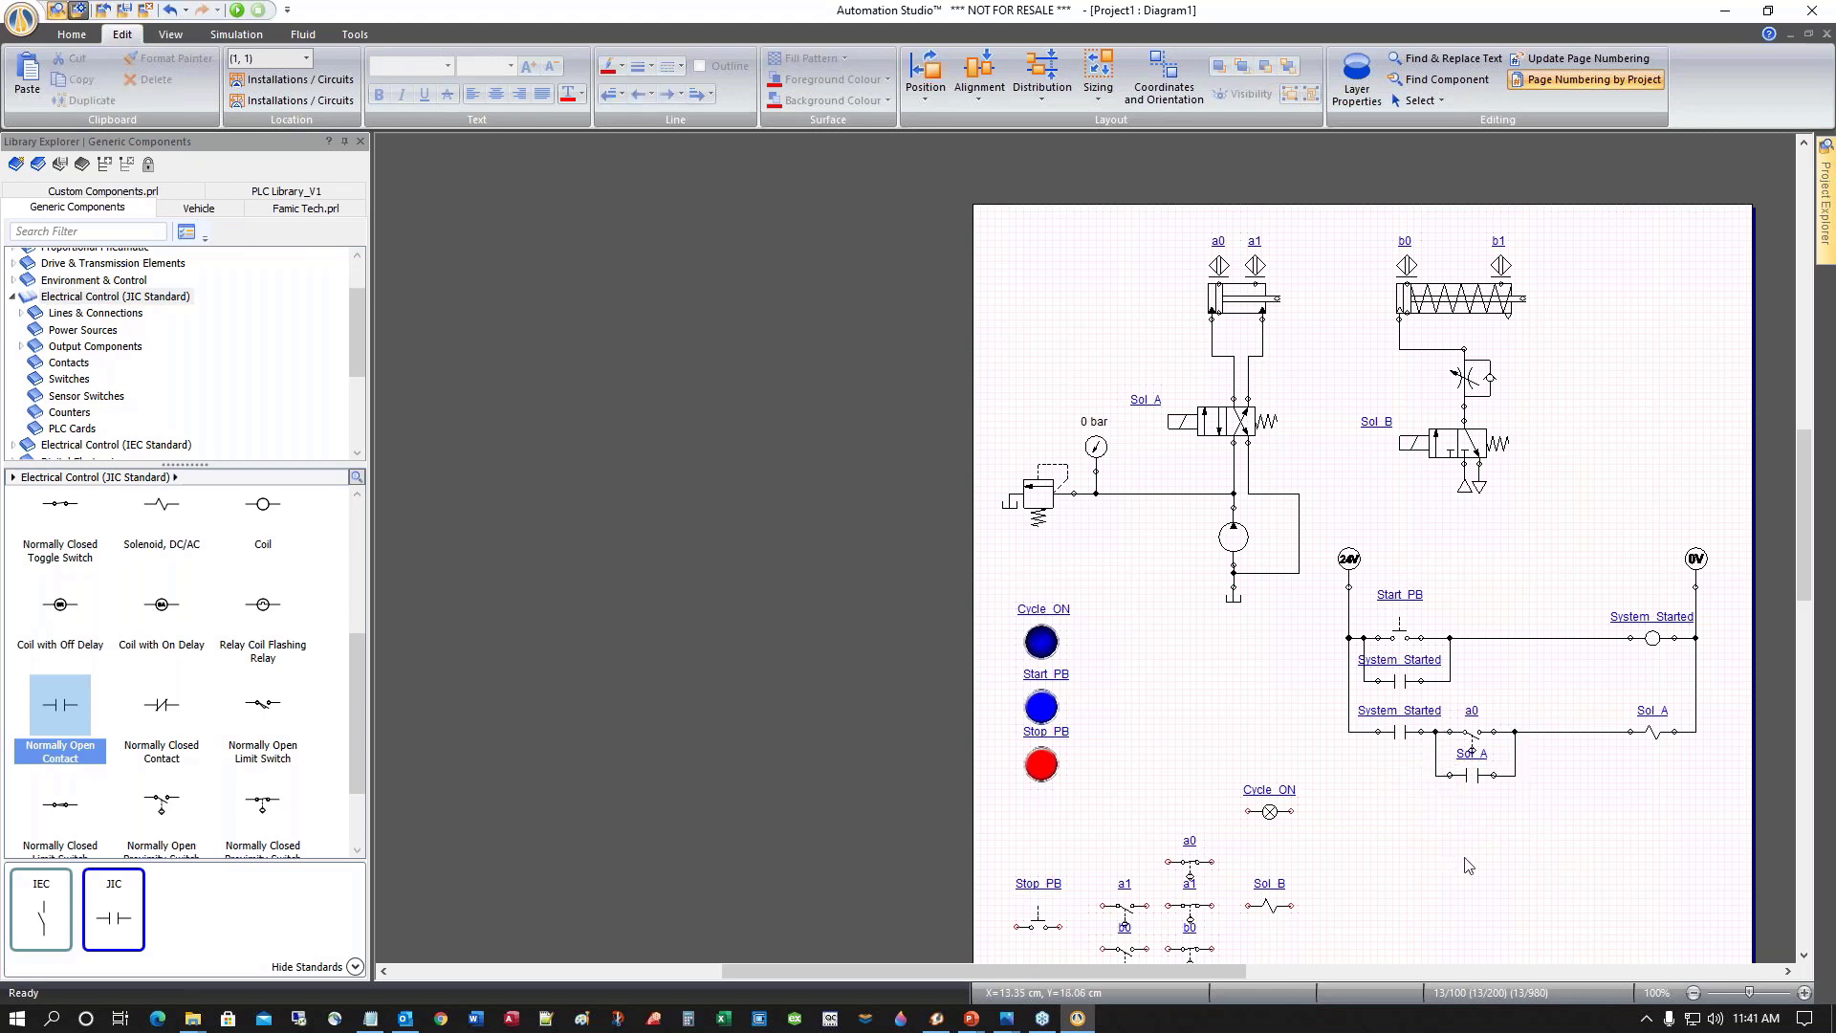
Move the Sol_A contact slightly lower so its label clears the a0 switch, and deselect it
click(1473, 778)
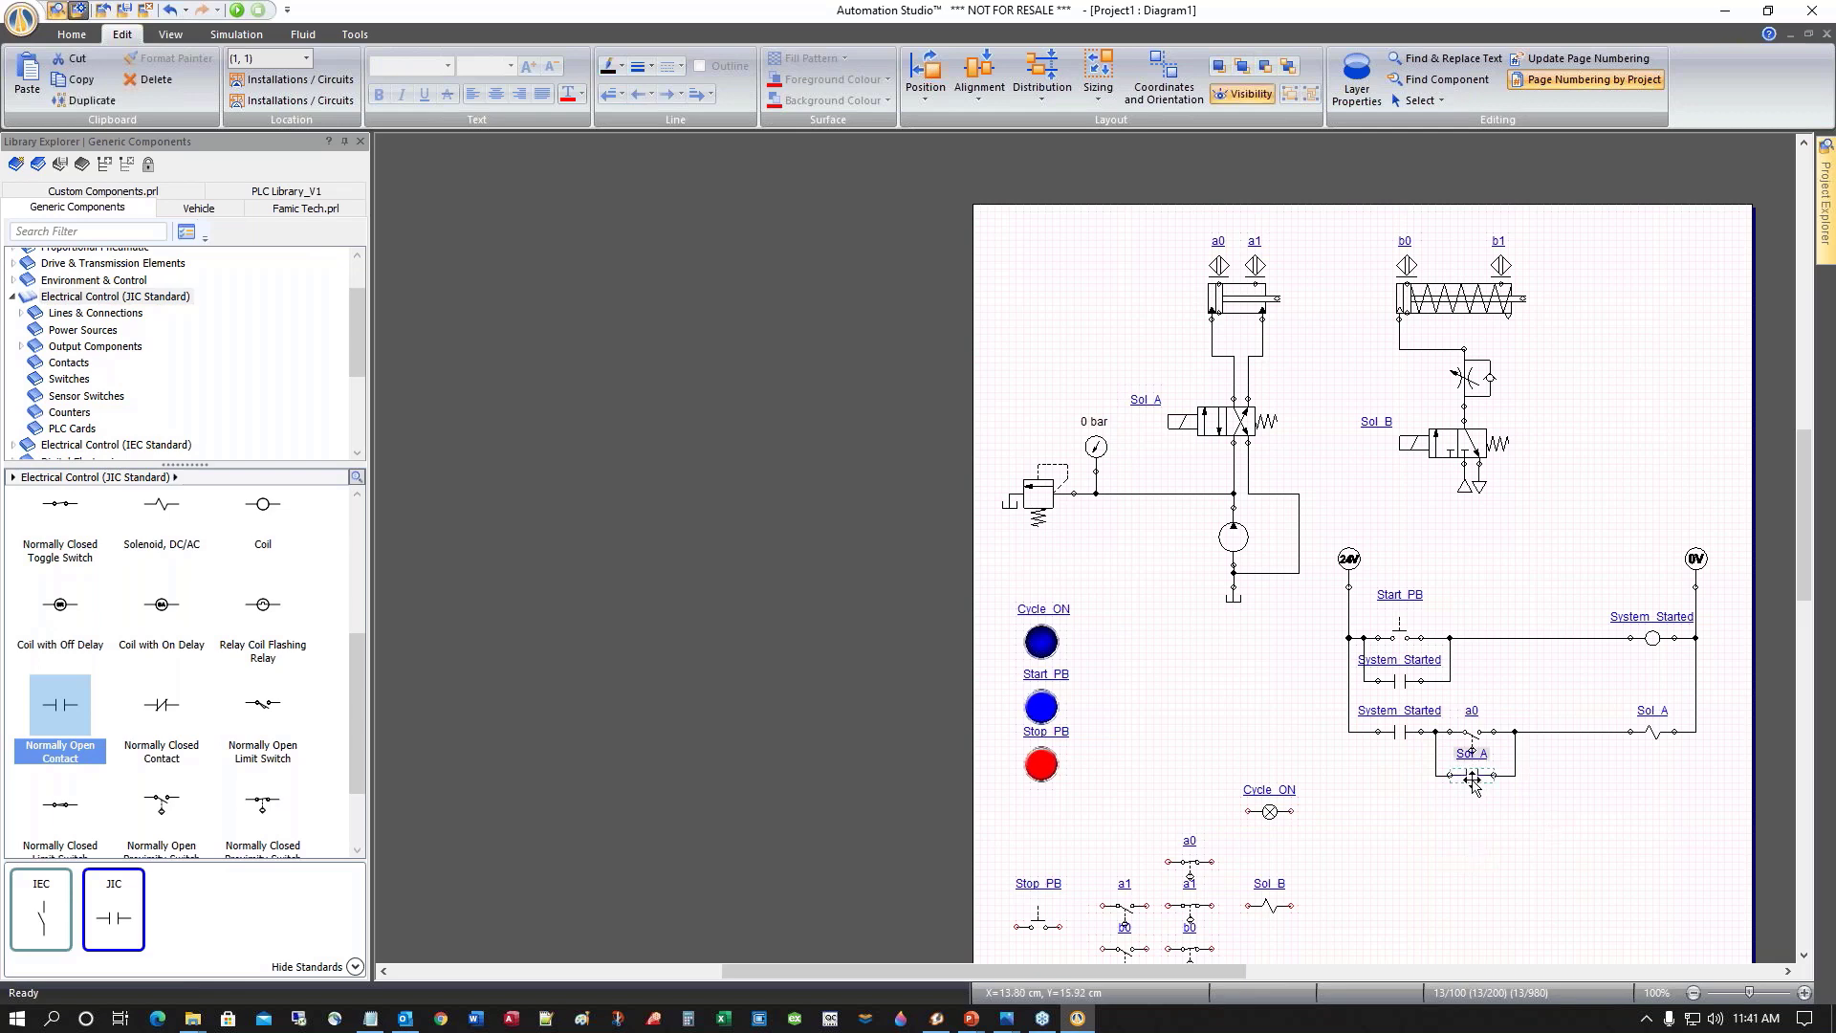
drag(1472, 777, 1473, 786)
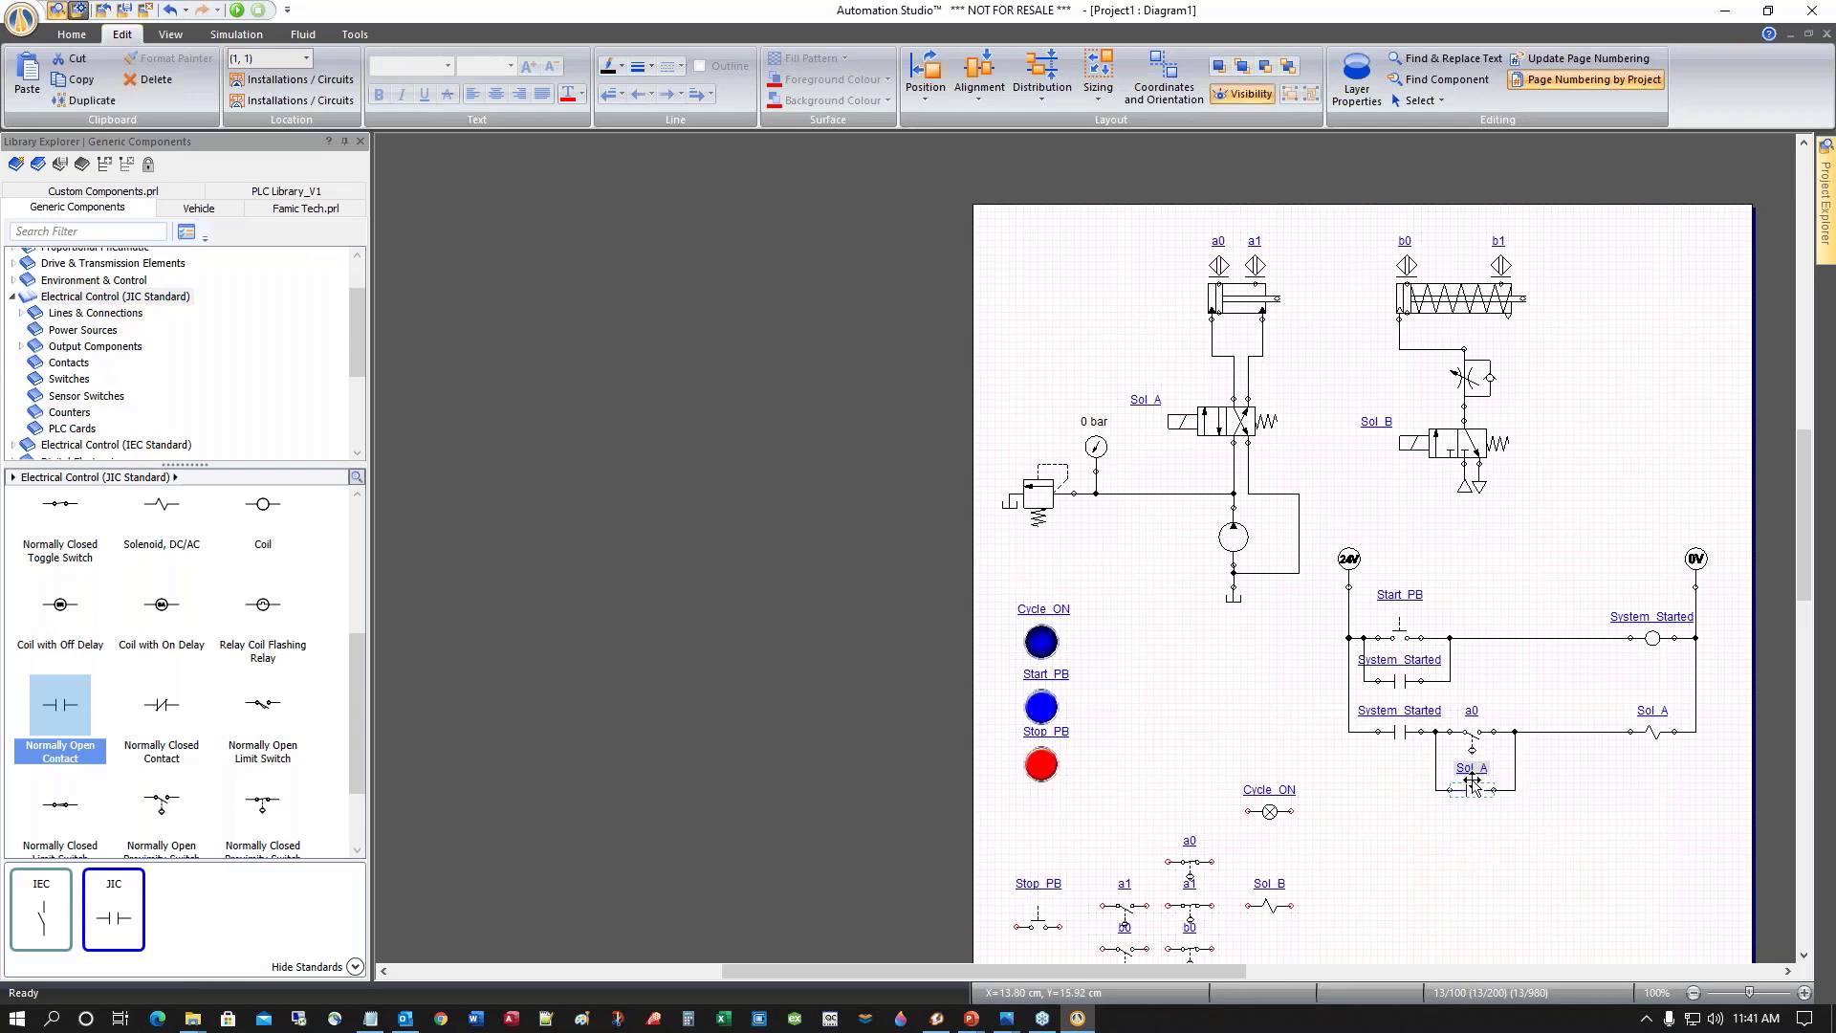
click(1578, 853)
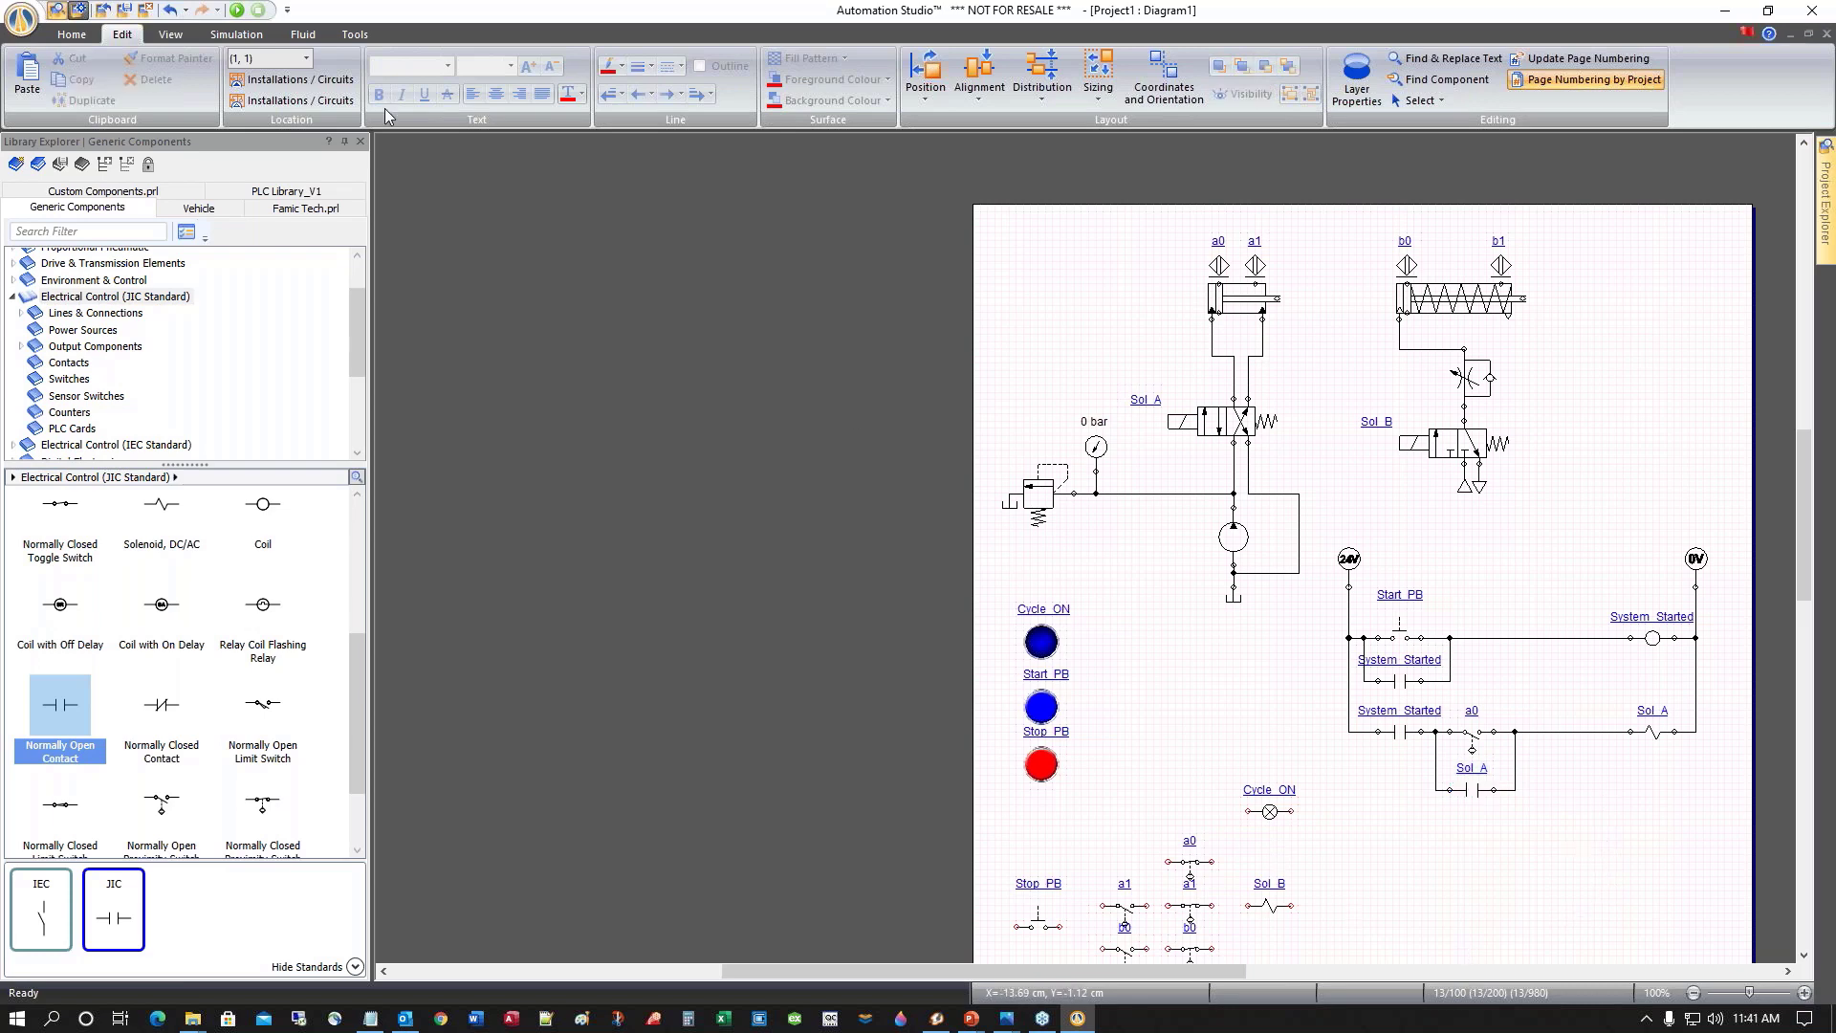
Simulate the circuit, actuate the Start_PB panel button to test the Sol_A rung, and stop the simulation
click(236, 10)
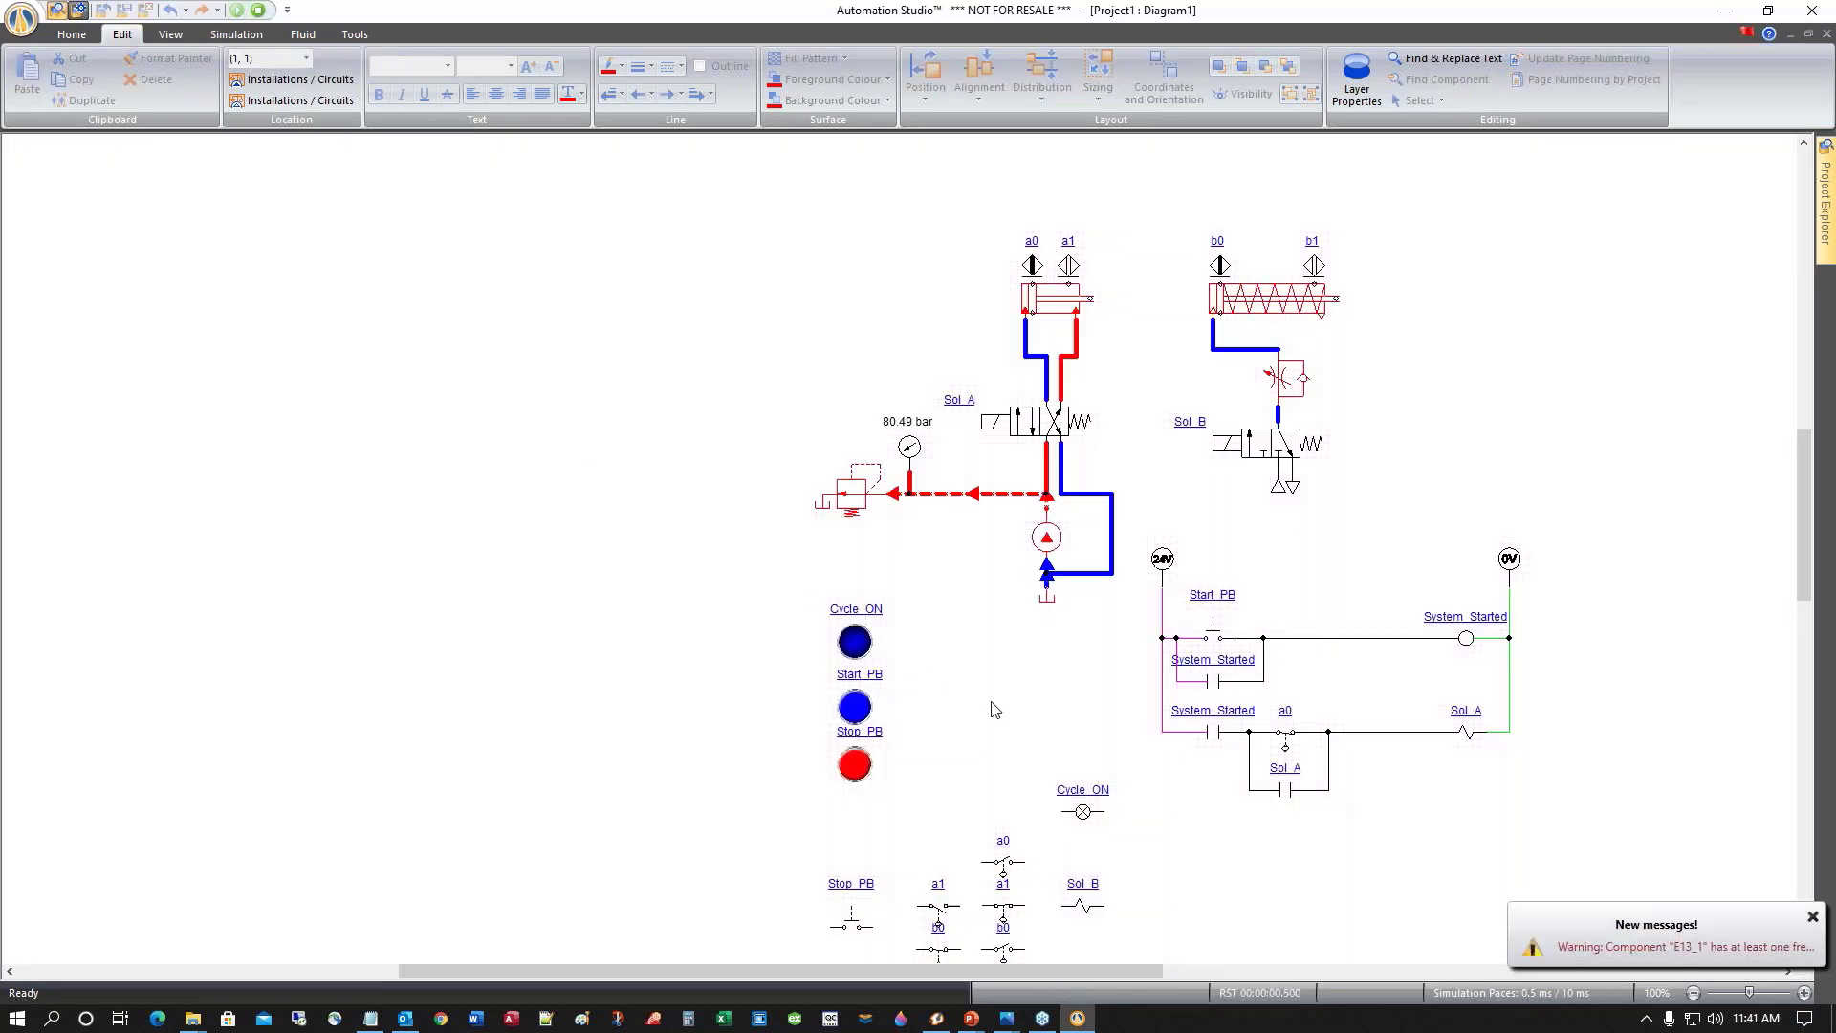
click(854, 709)
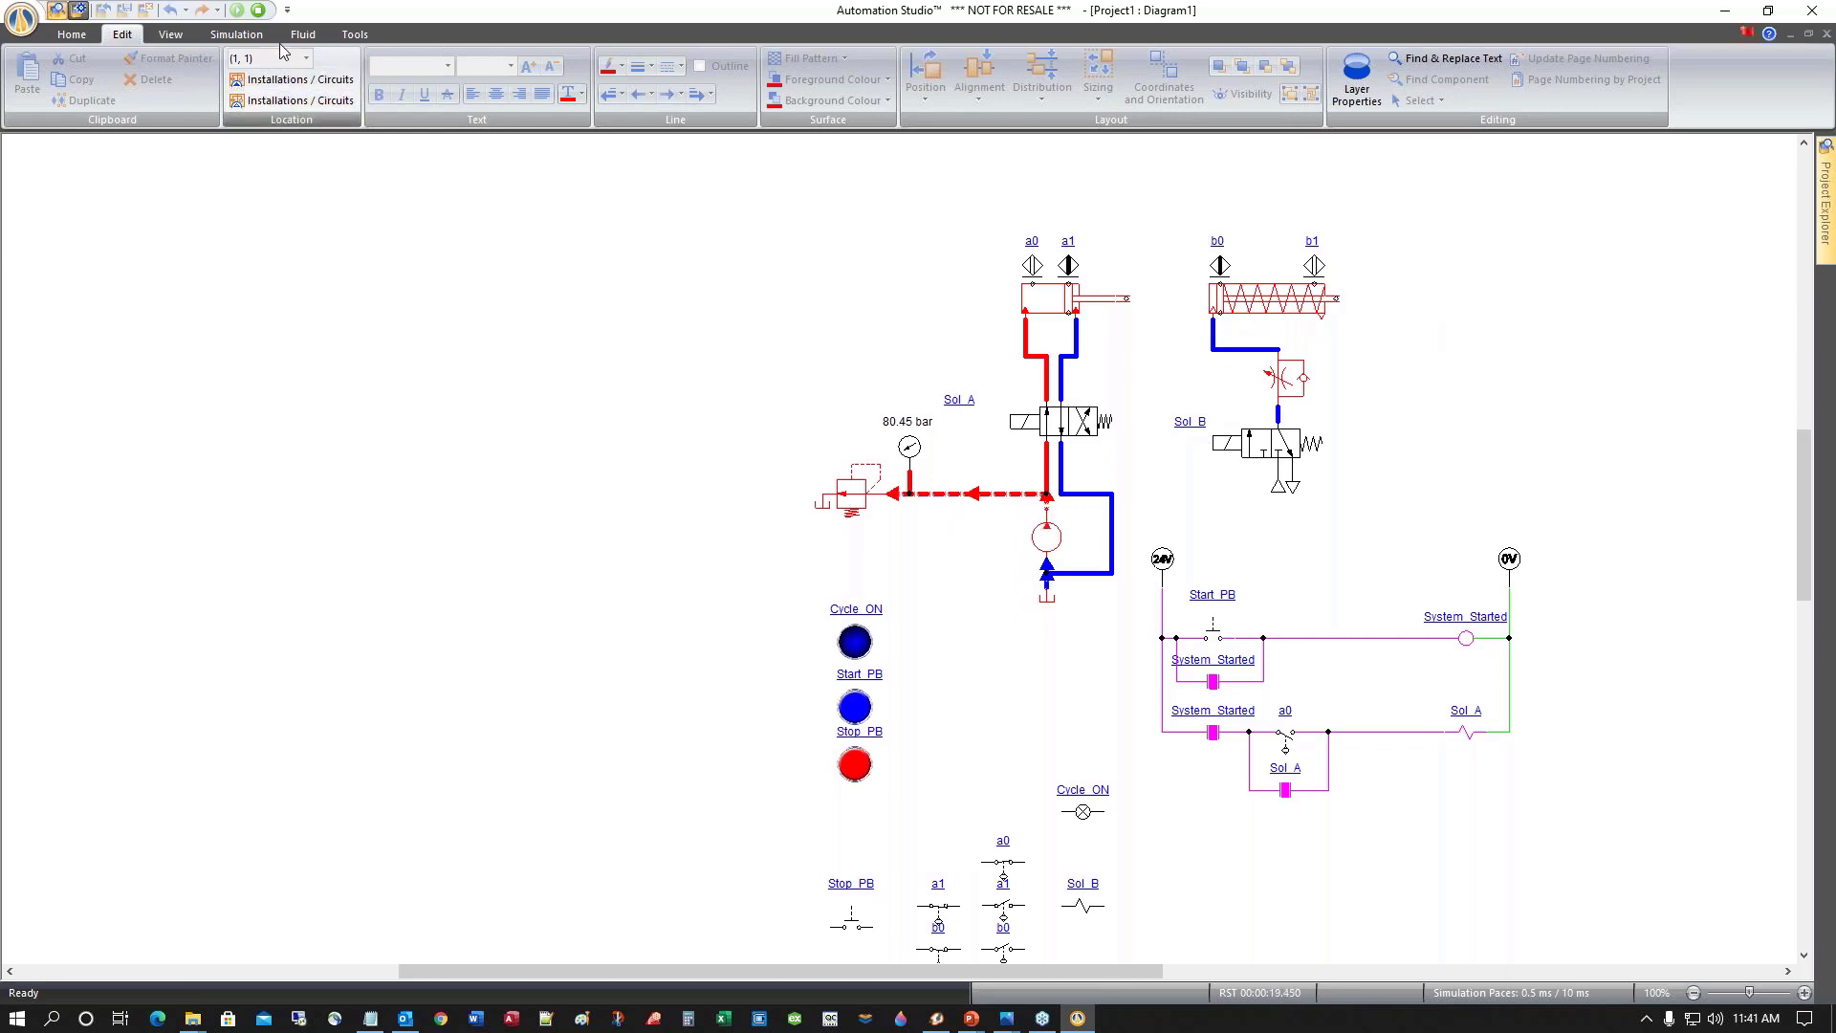
click(259, 11)
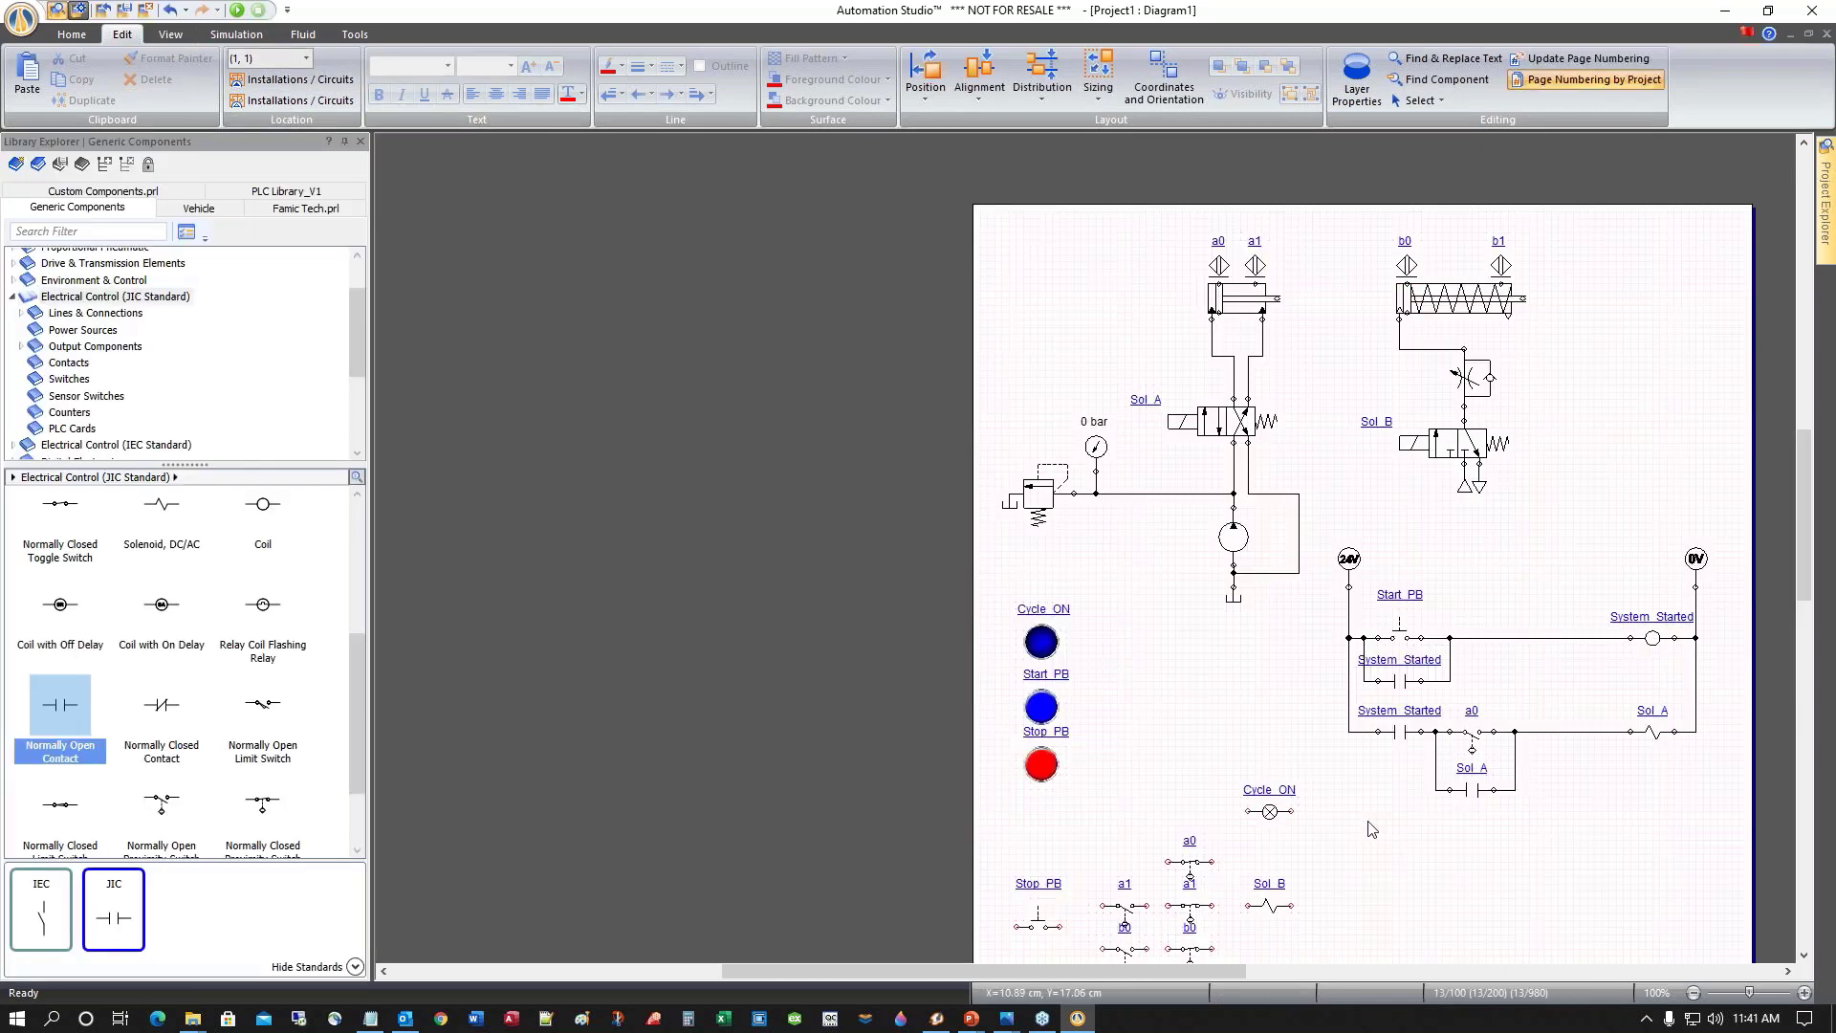
Move the normally open a1 and b0 switches and the Sol_B solenoid into a new rung beneath the Sol_A rung
scroll(1365, 828, down, 3)
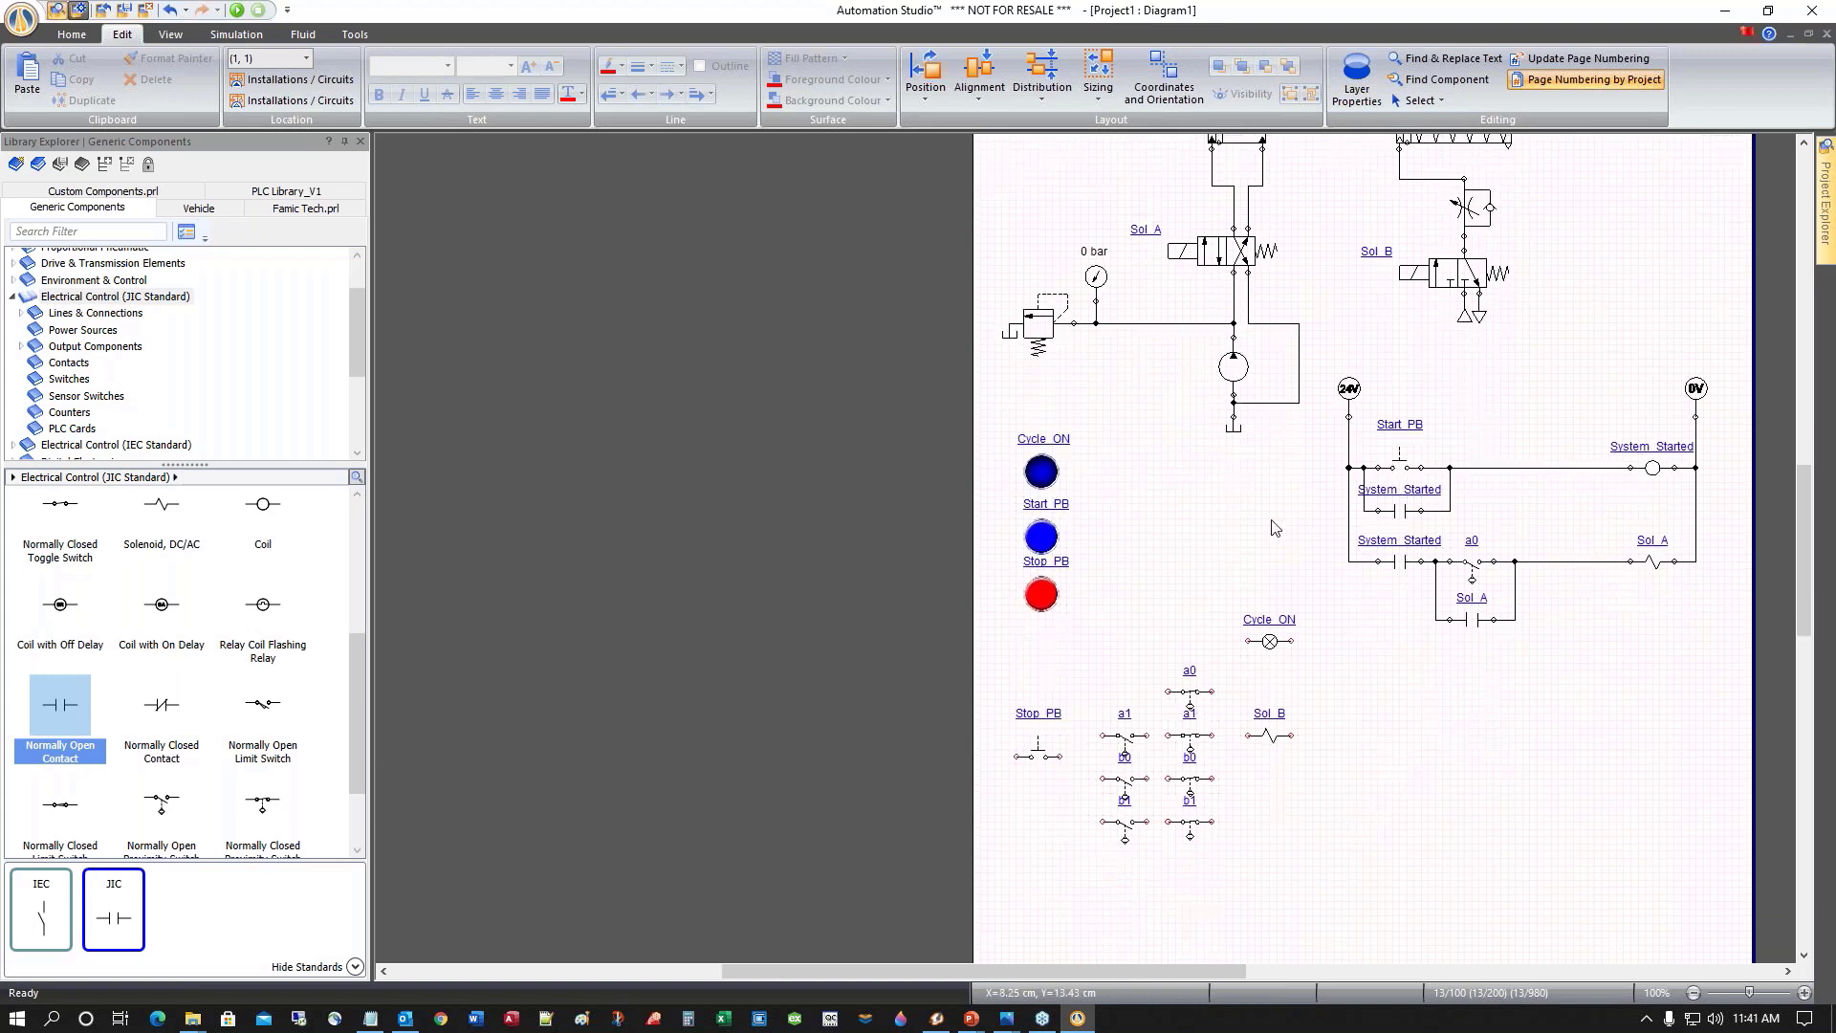
scroll(1275, 527, up, 1)
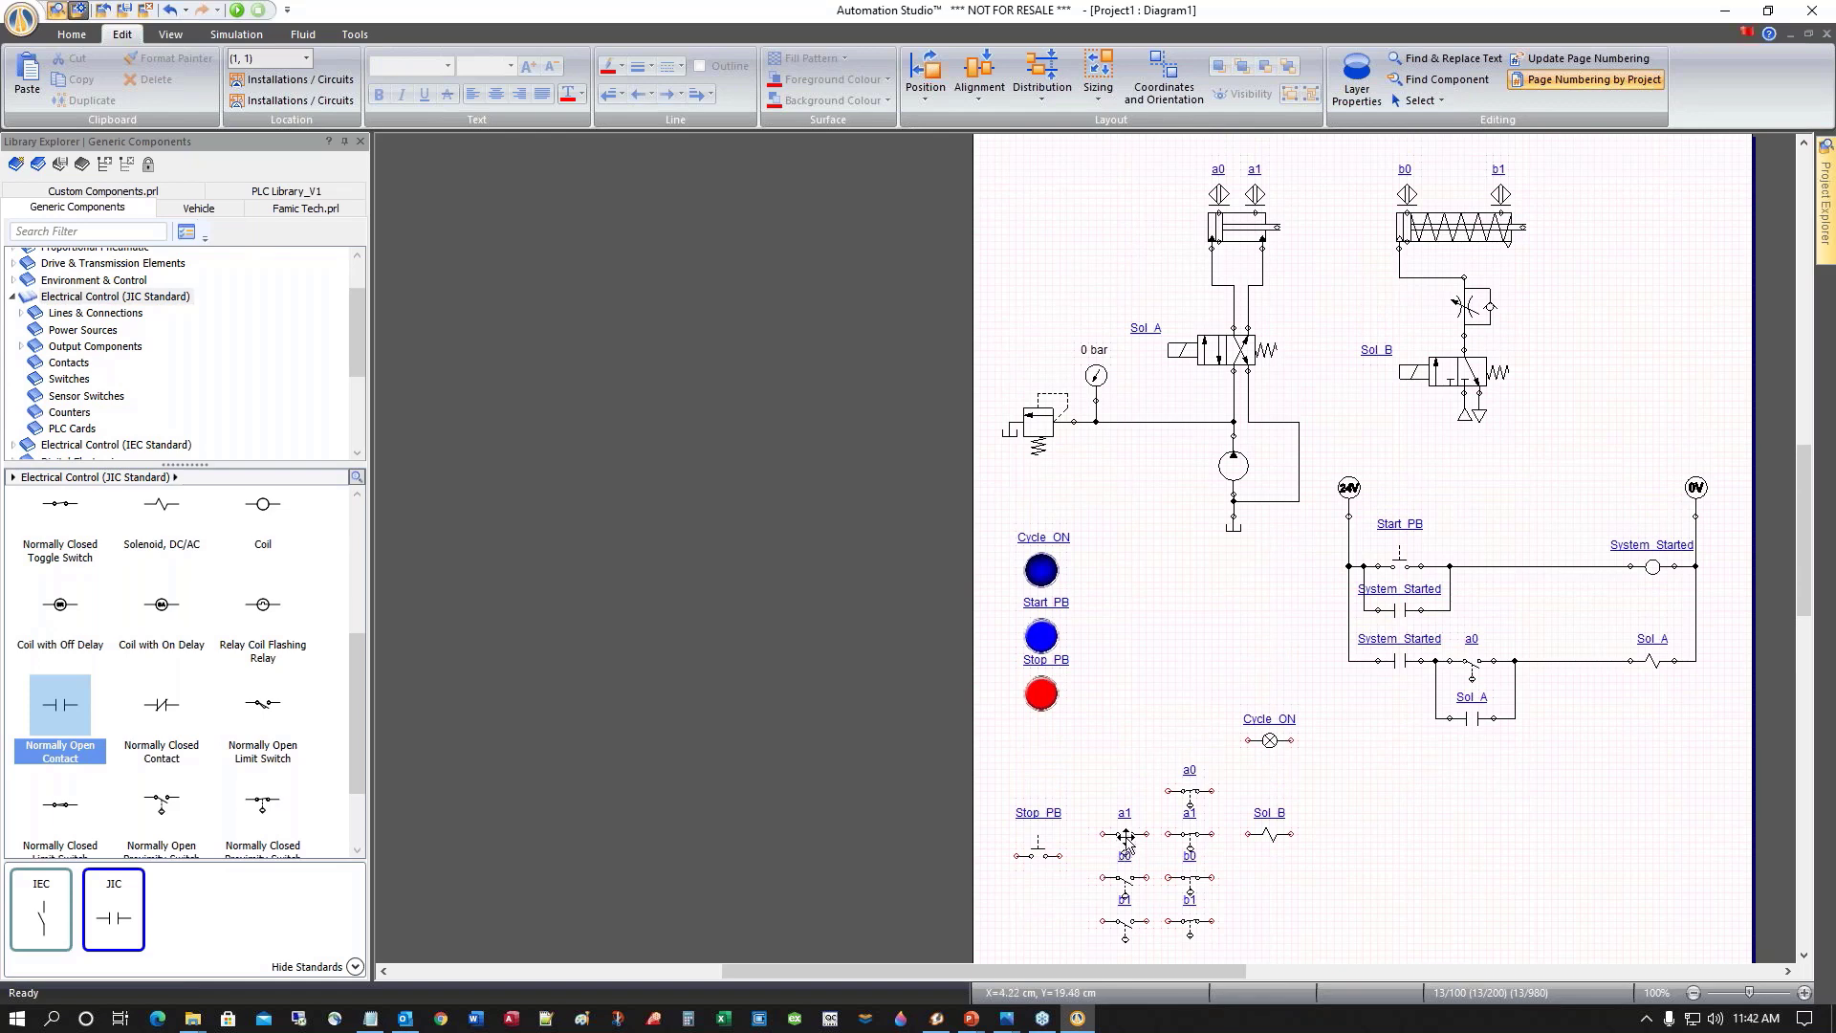
drag(1125, 842, 1477, 780)
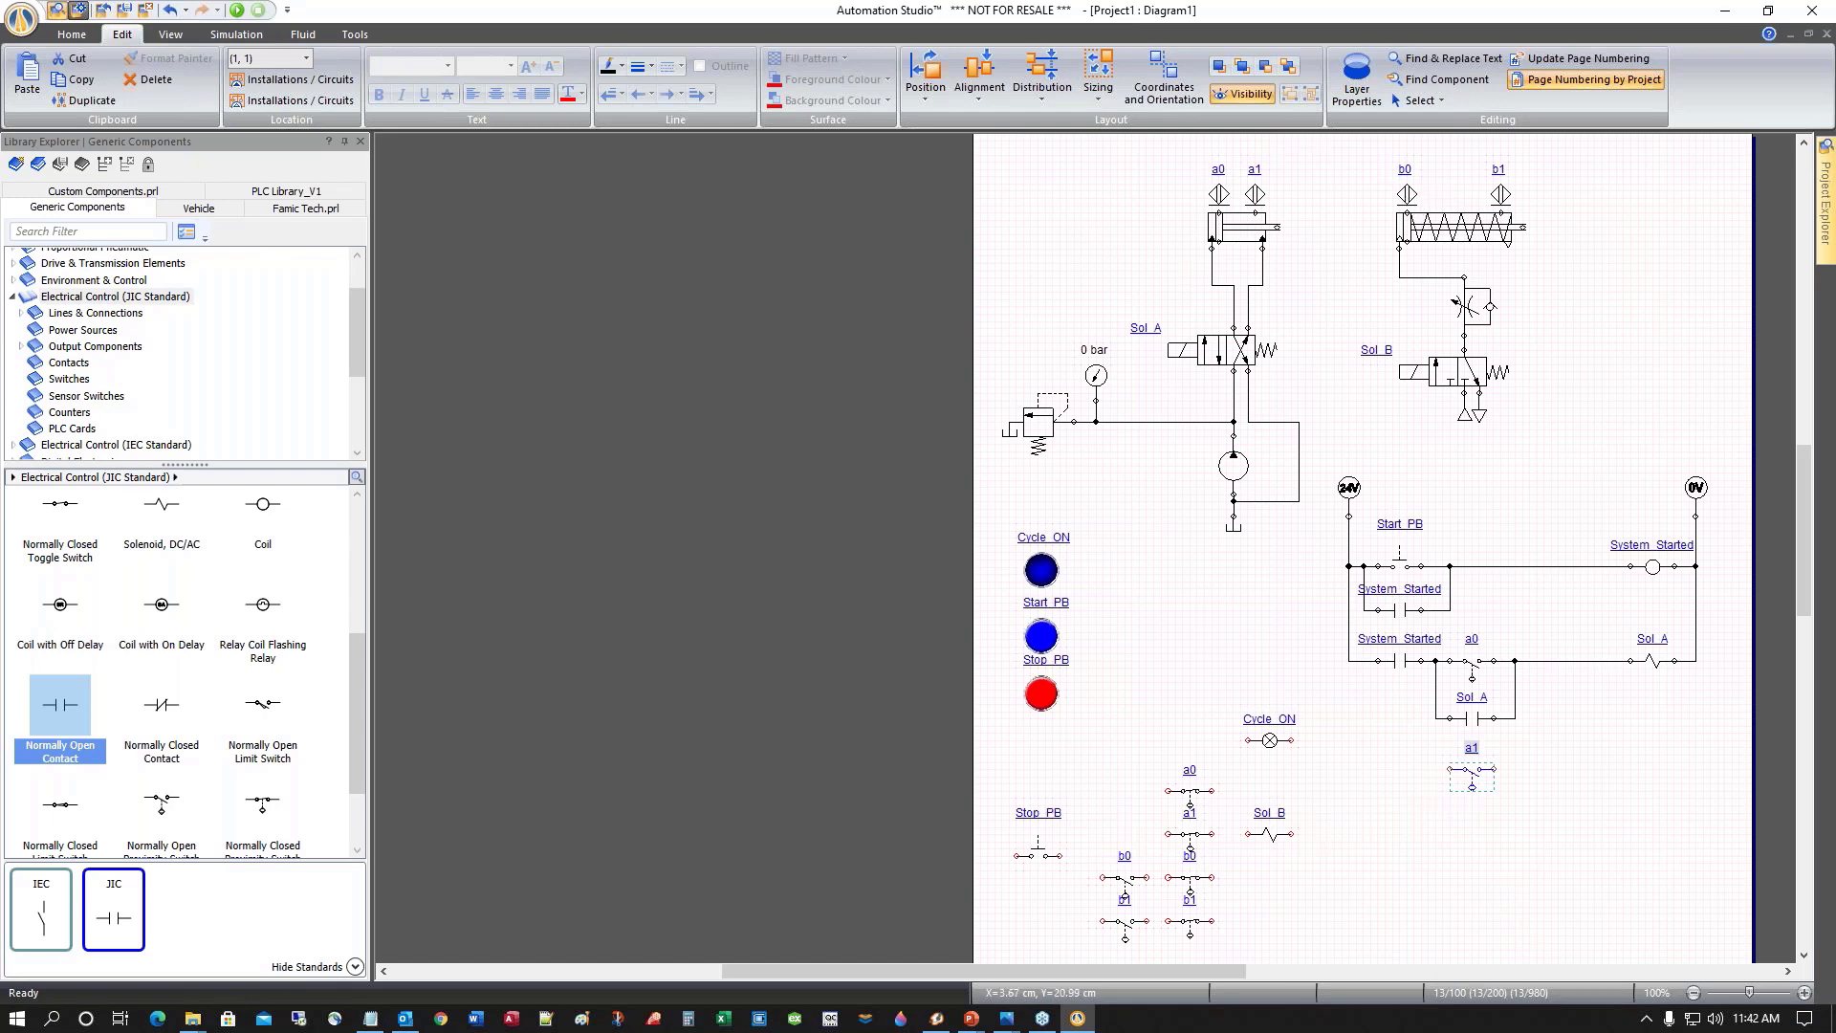
drag(1127, 887, 1540, 781)
drag(1272, 834, 1657, 773)
click(1478, 866)
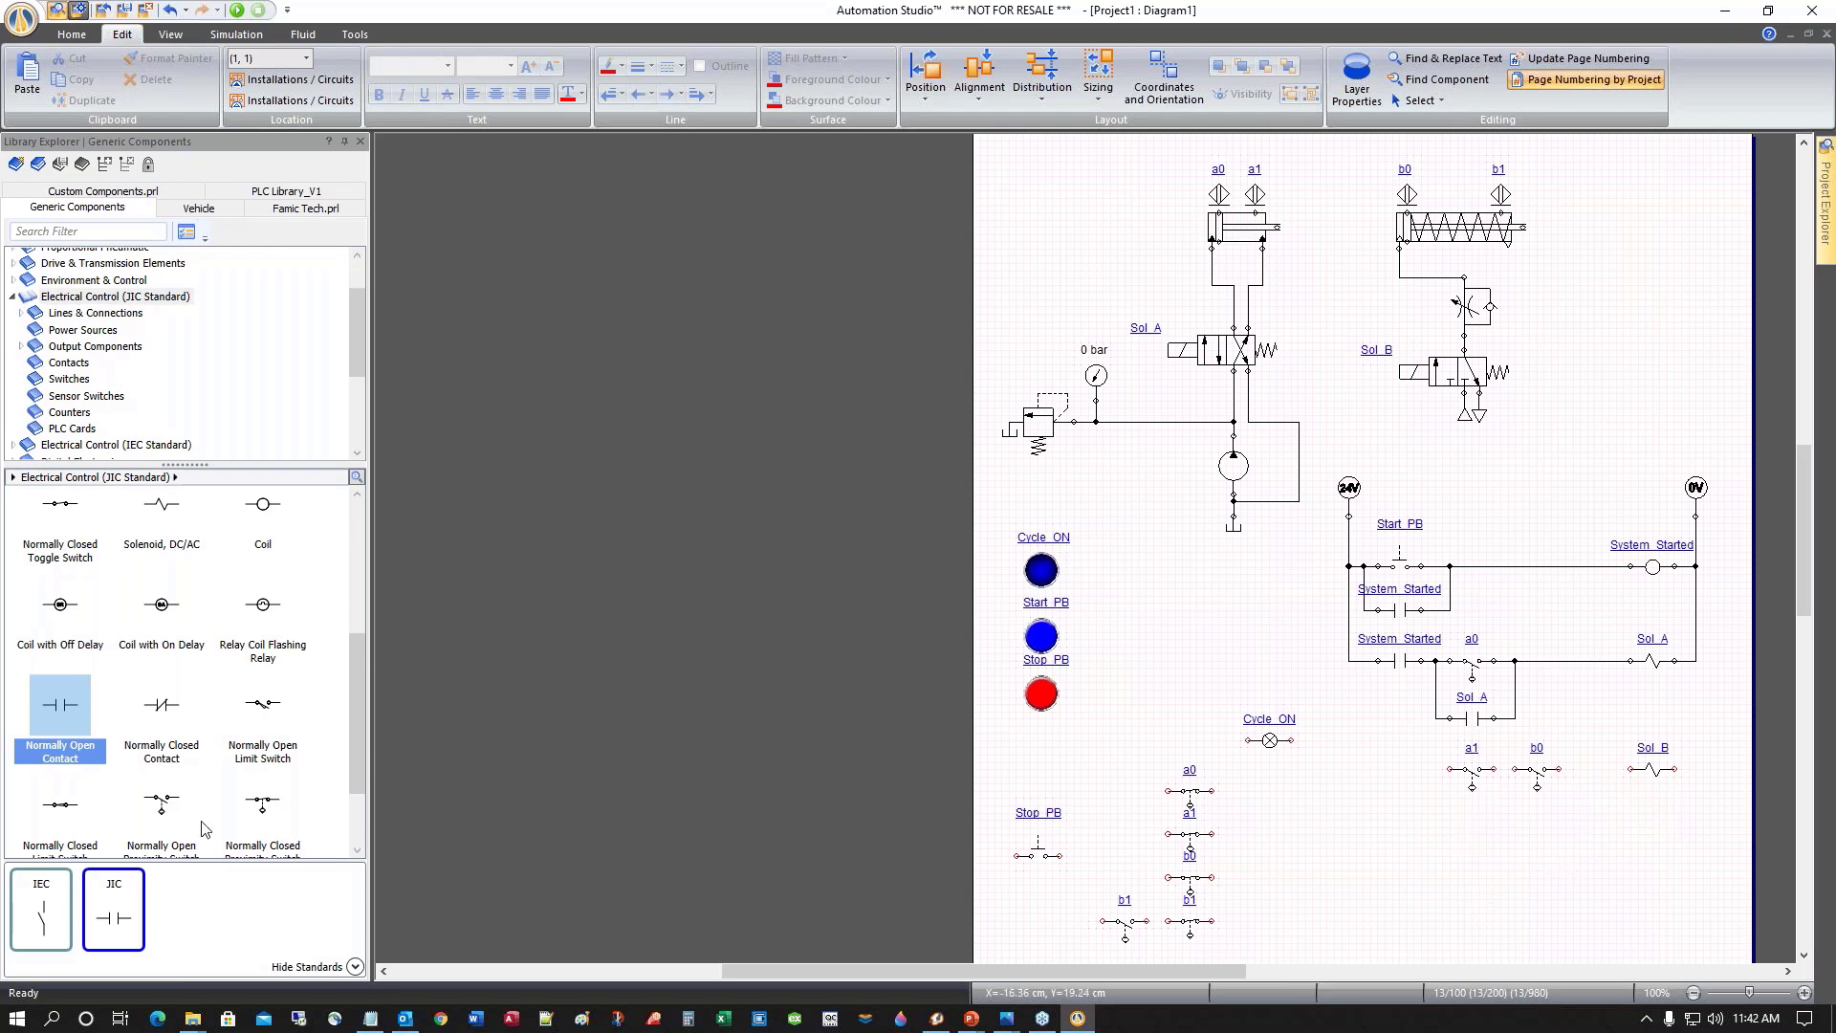
Place a Normally Open Contact beneath the a1 and b0 switches and link it to the Sol_B variable
drag(75, 732, 1508, 820)
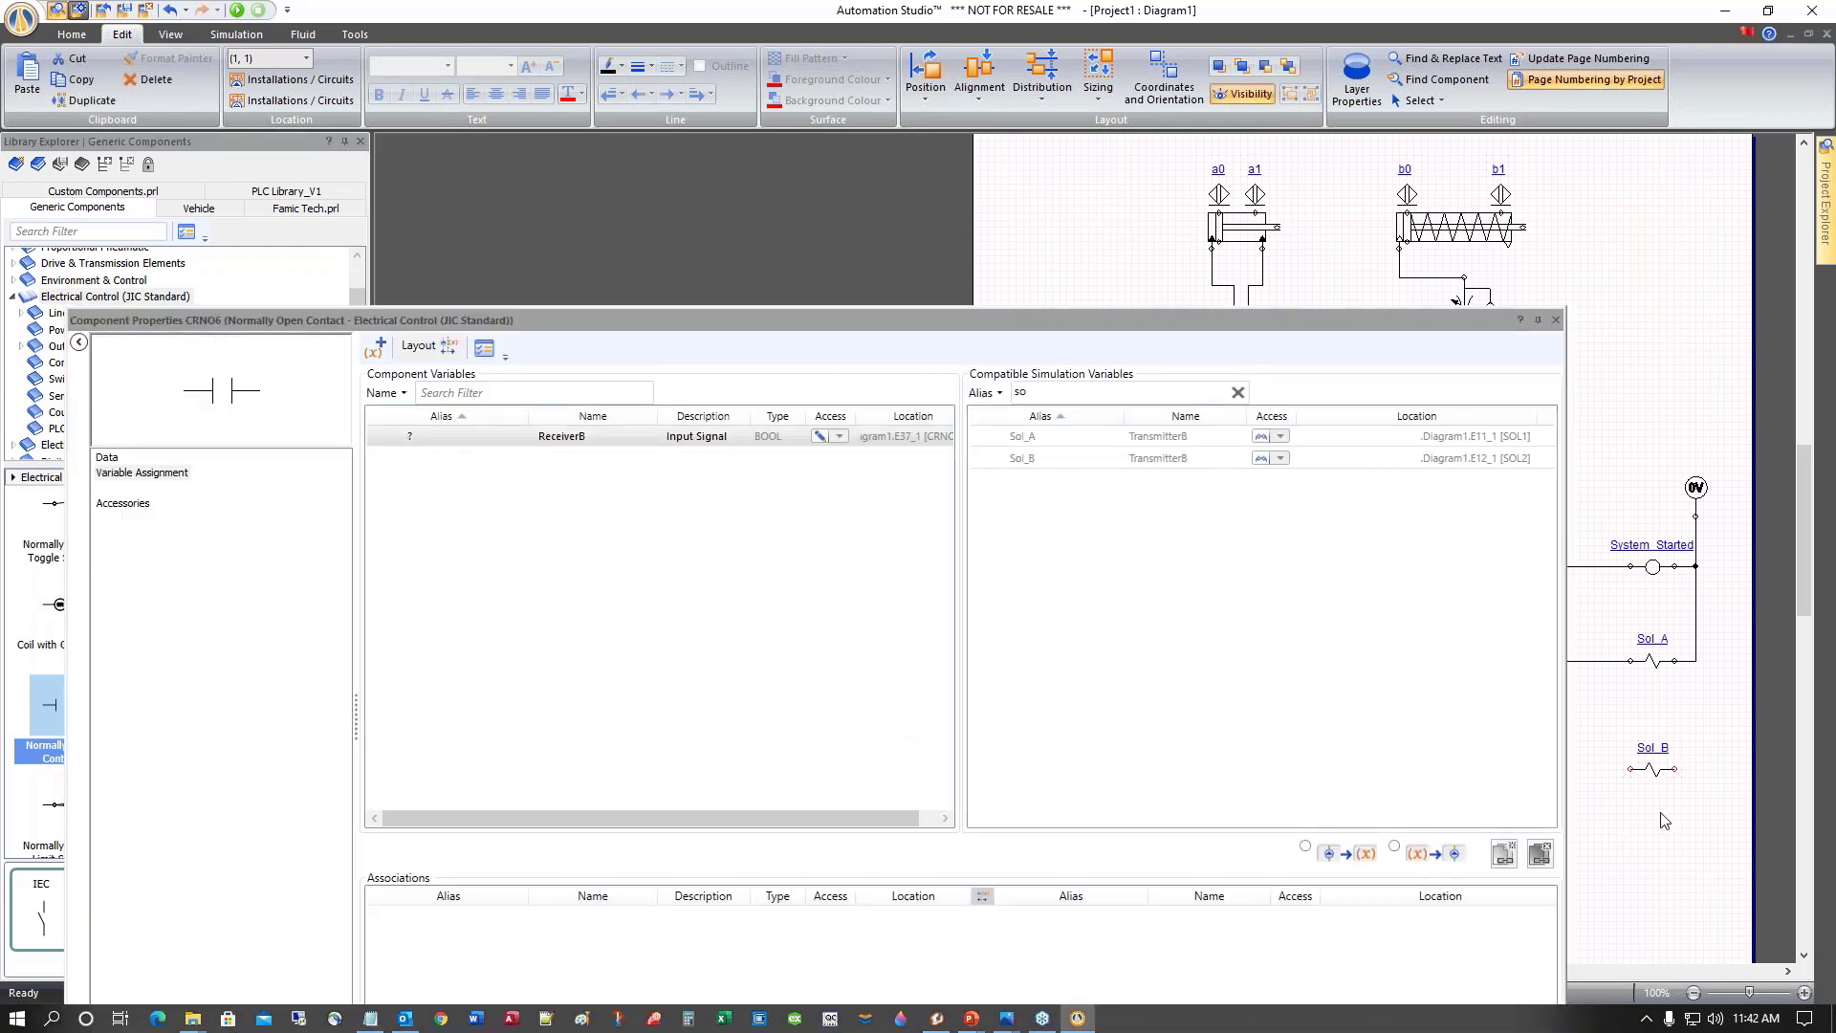
double_click(1024, 459)
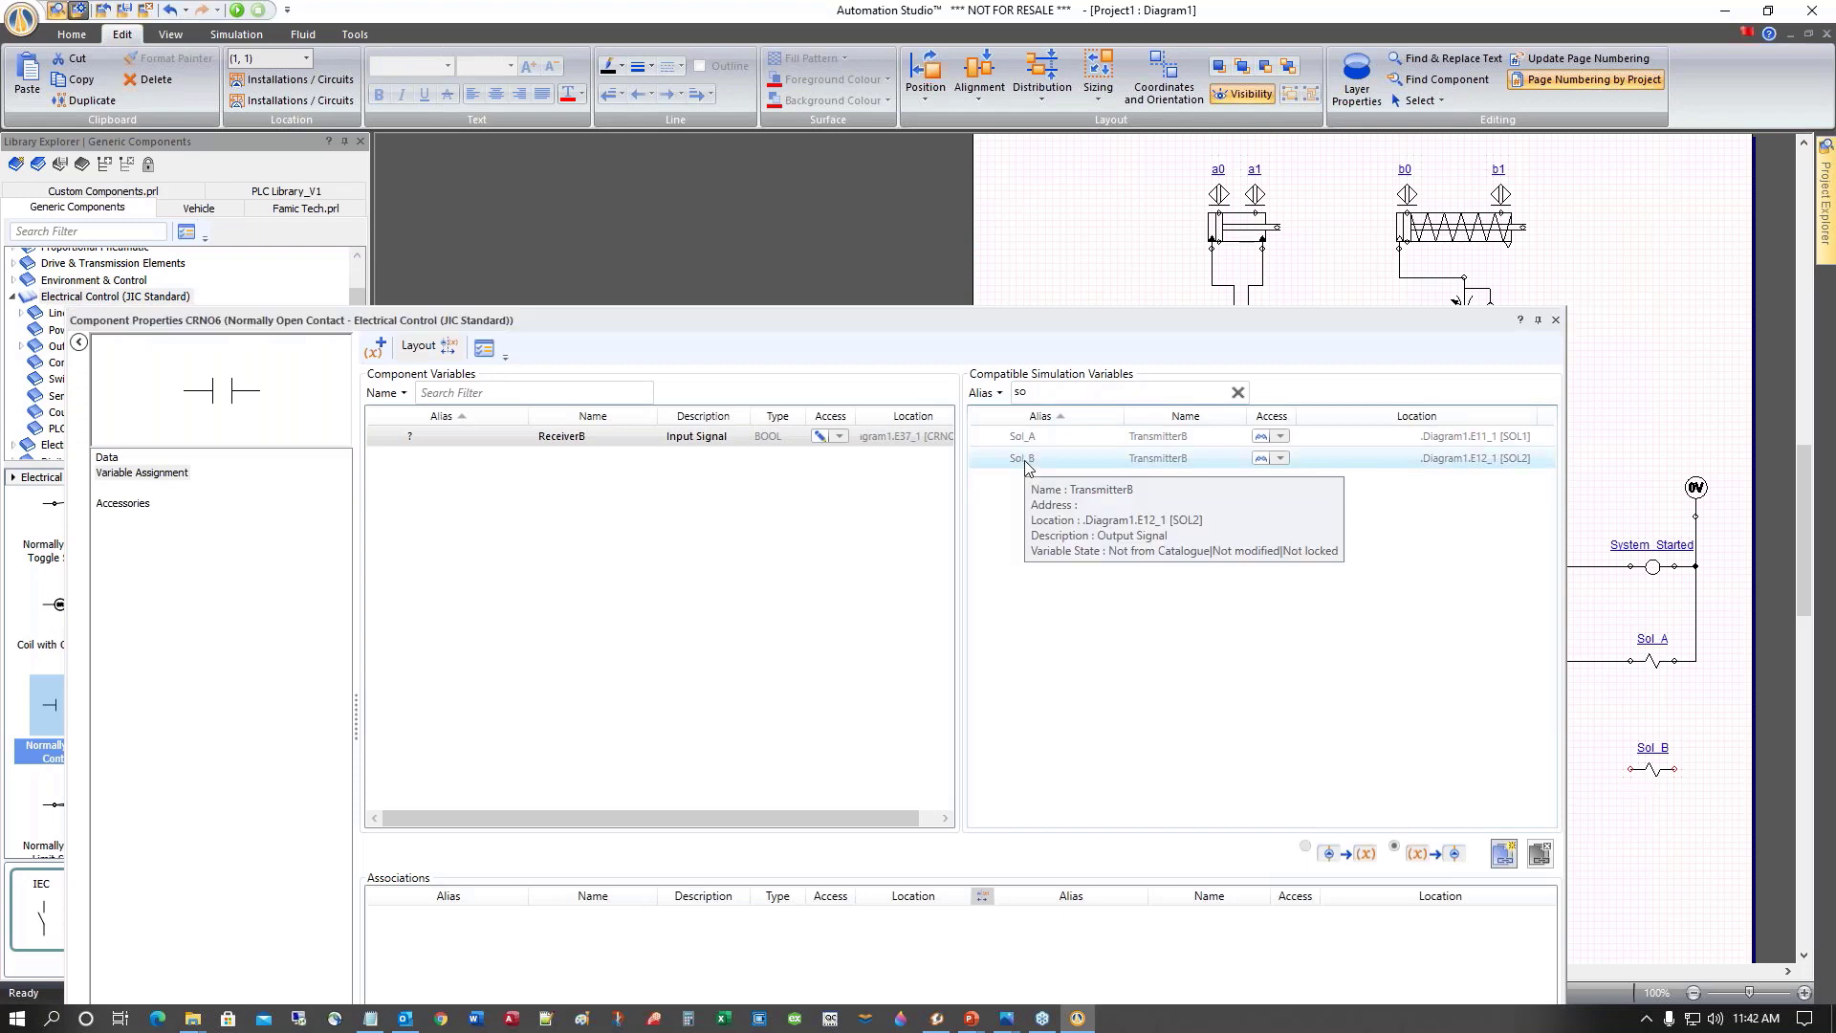
click(1555, 321)
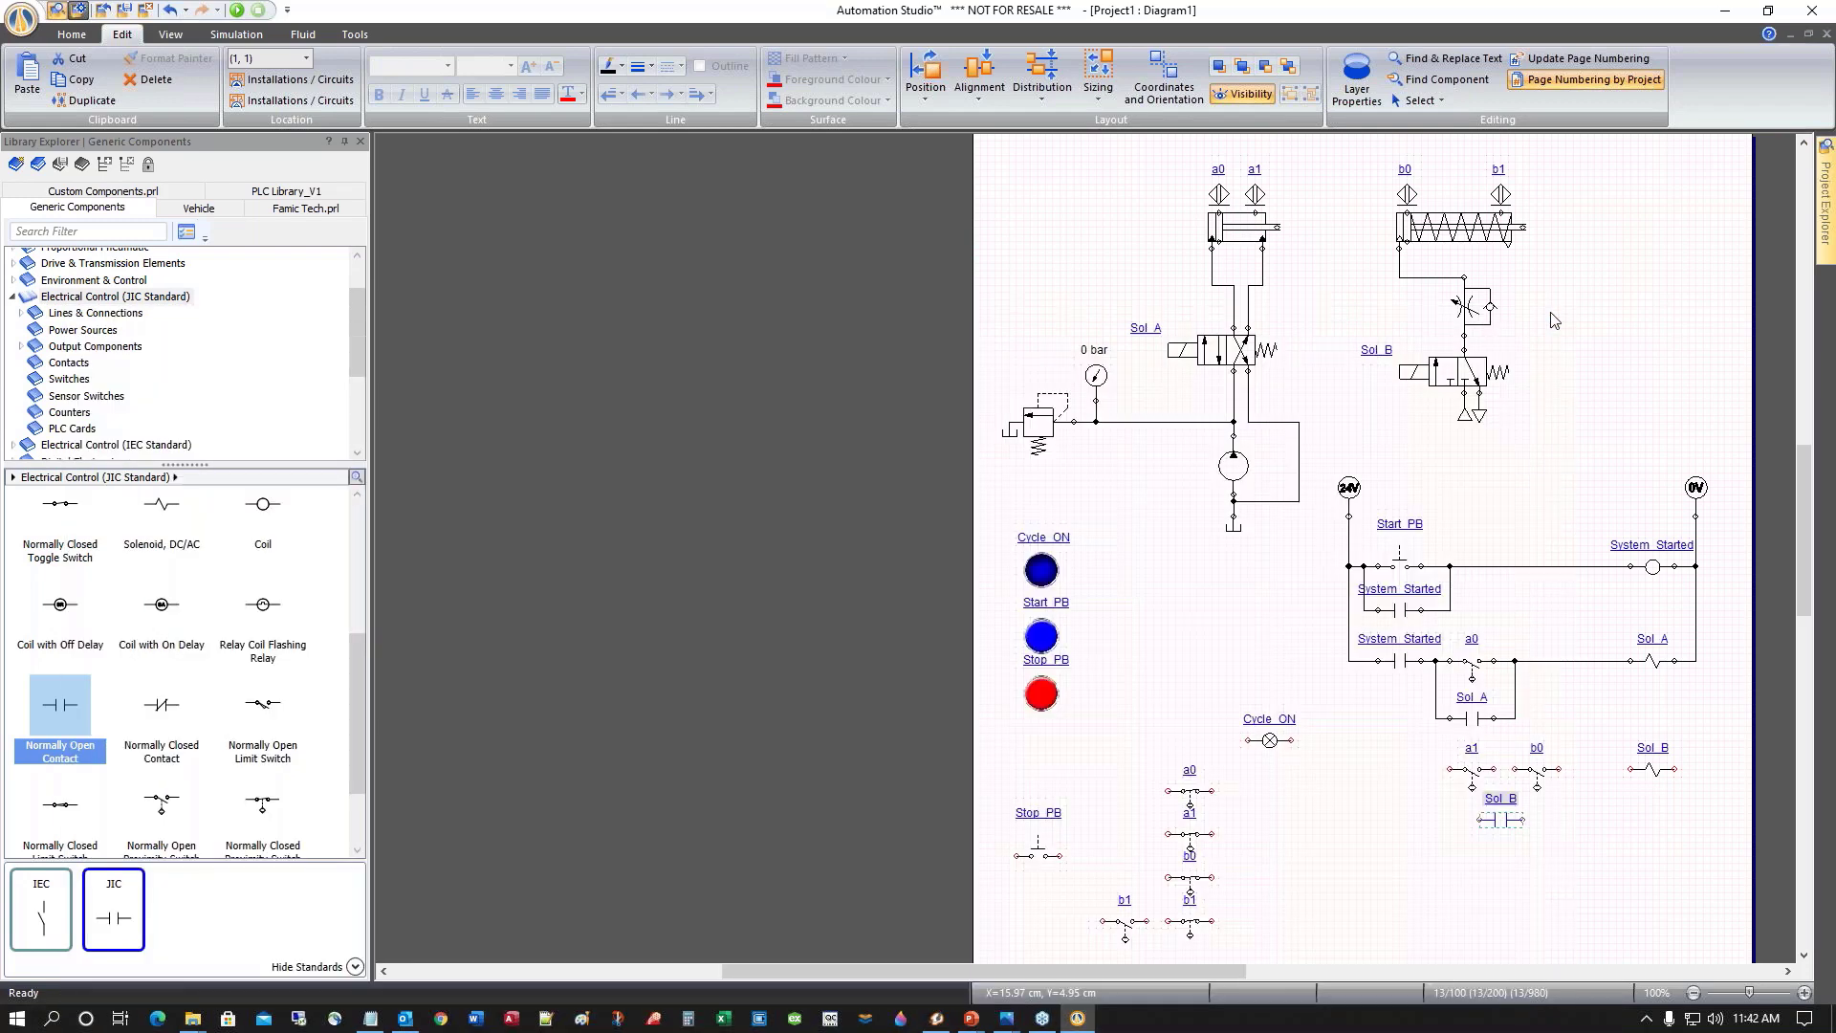
click(1447, 916)
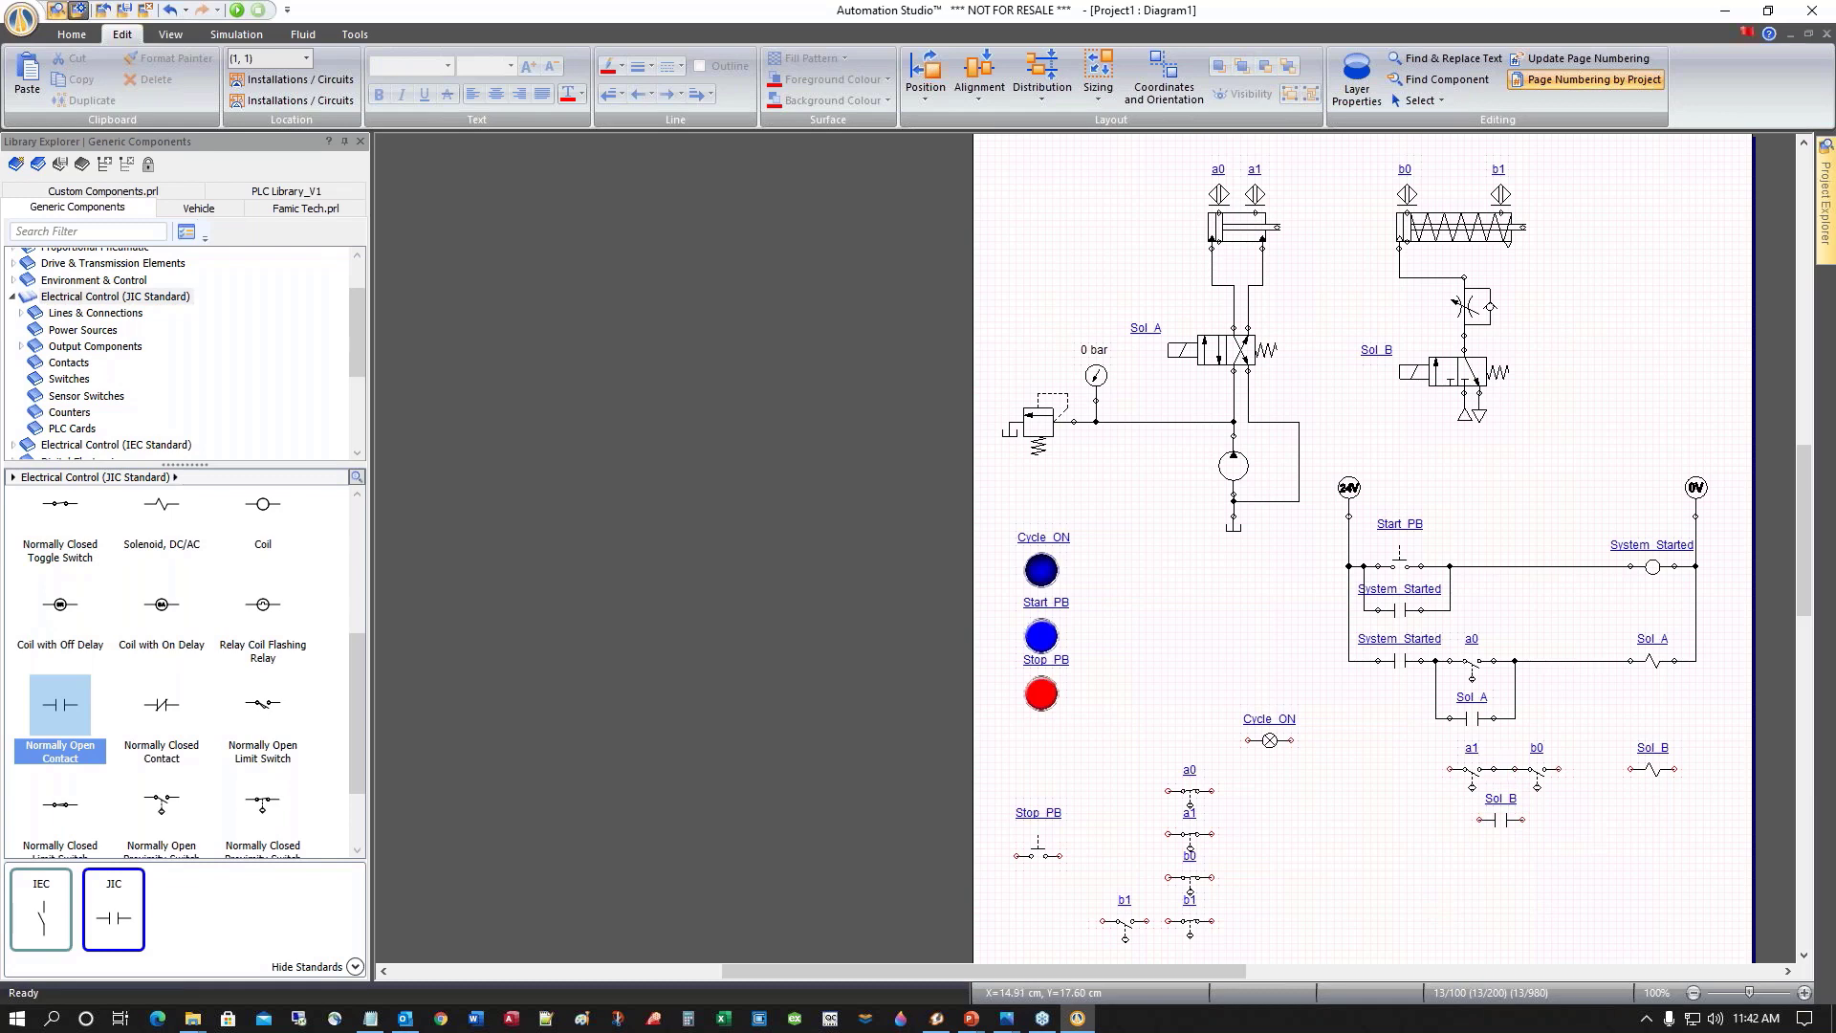
Wire the Sol_B rung between the System_Started branch and the 0V line, with the Sol_B contact in parallel across a1 and b0
drag(1558, 769, 1695, 667)
drag(1431, 765, 1436, 714)
mouse_move(1522, 818)
mouse_down()
mouse_move(1573, 820)
mouse_move(1573, 768)
mouse_up()
drag(1451, 823, 1438, 772)
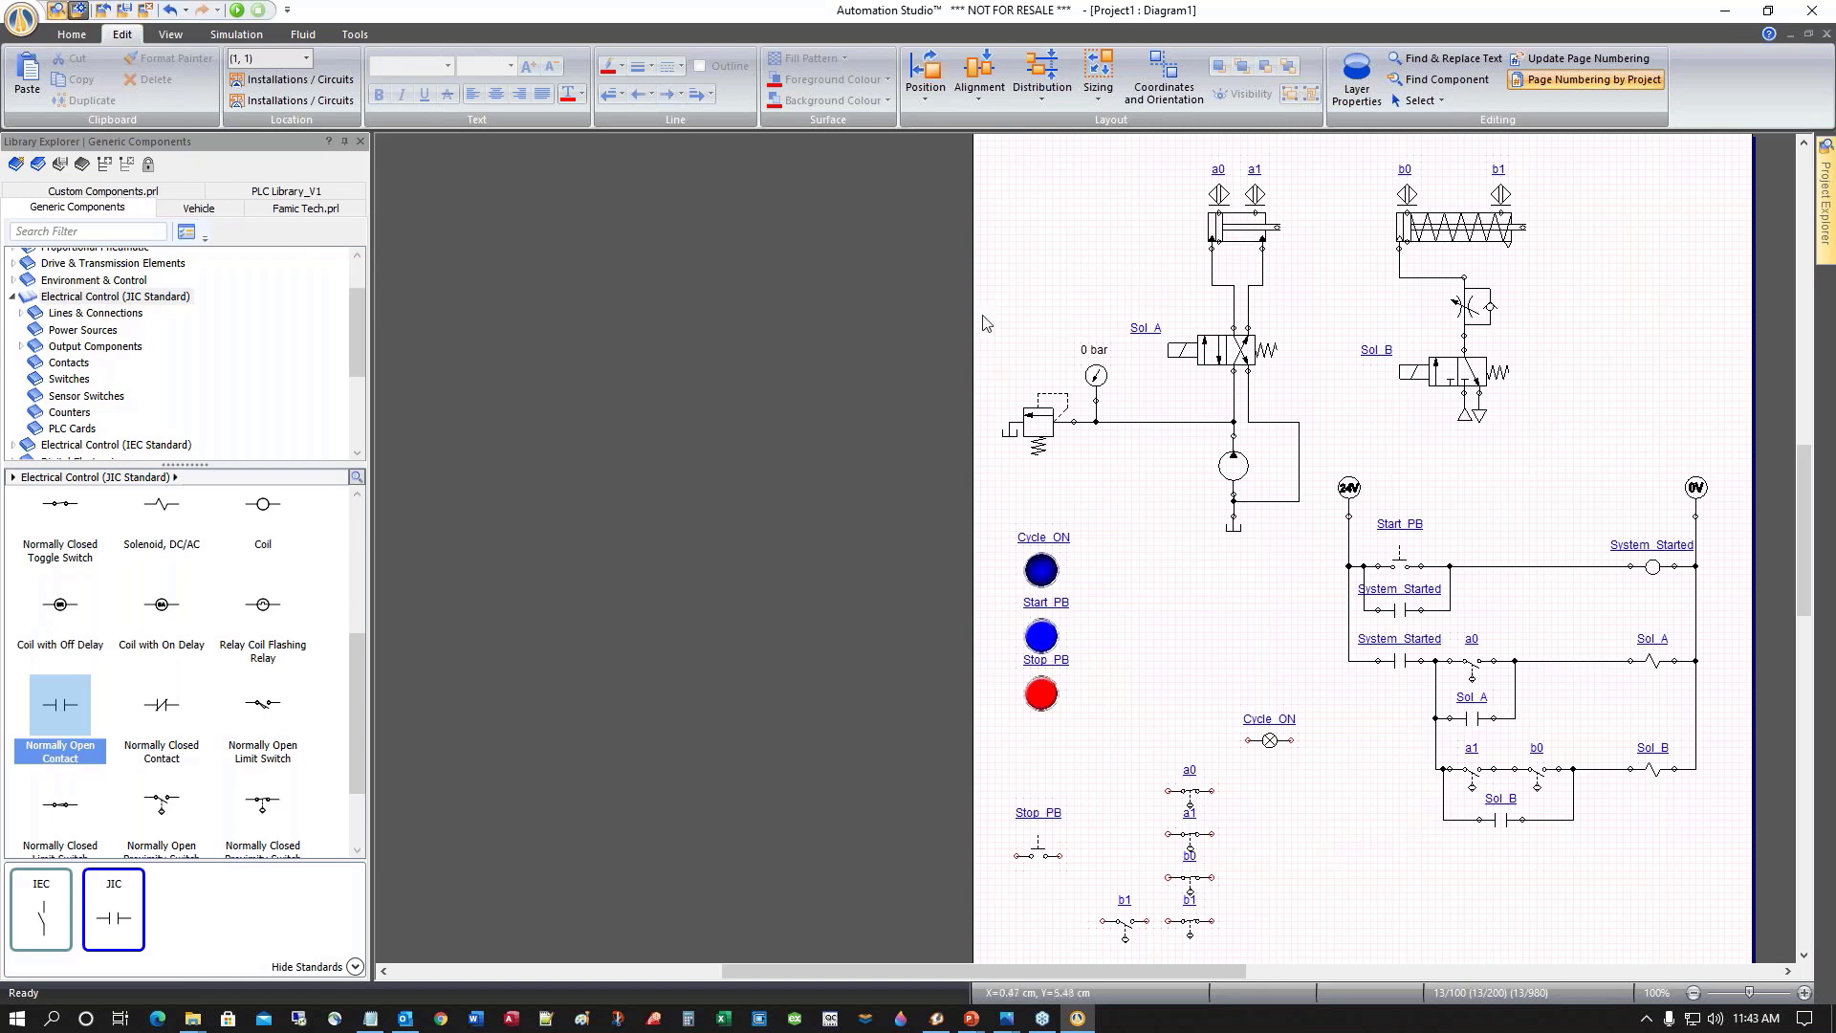
Simulate the circuit from Start_PB, set the cylinder B flow control's internal diameter to about 3.78 mm, and stop the simulation
click(235, 11)
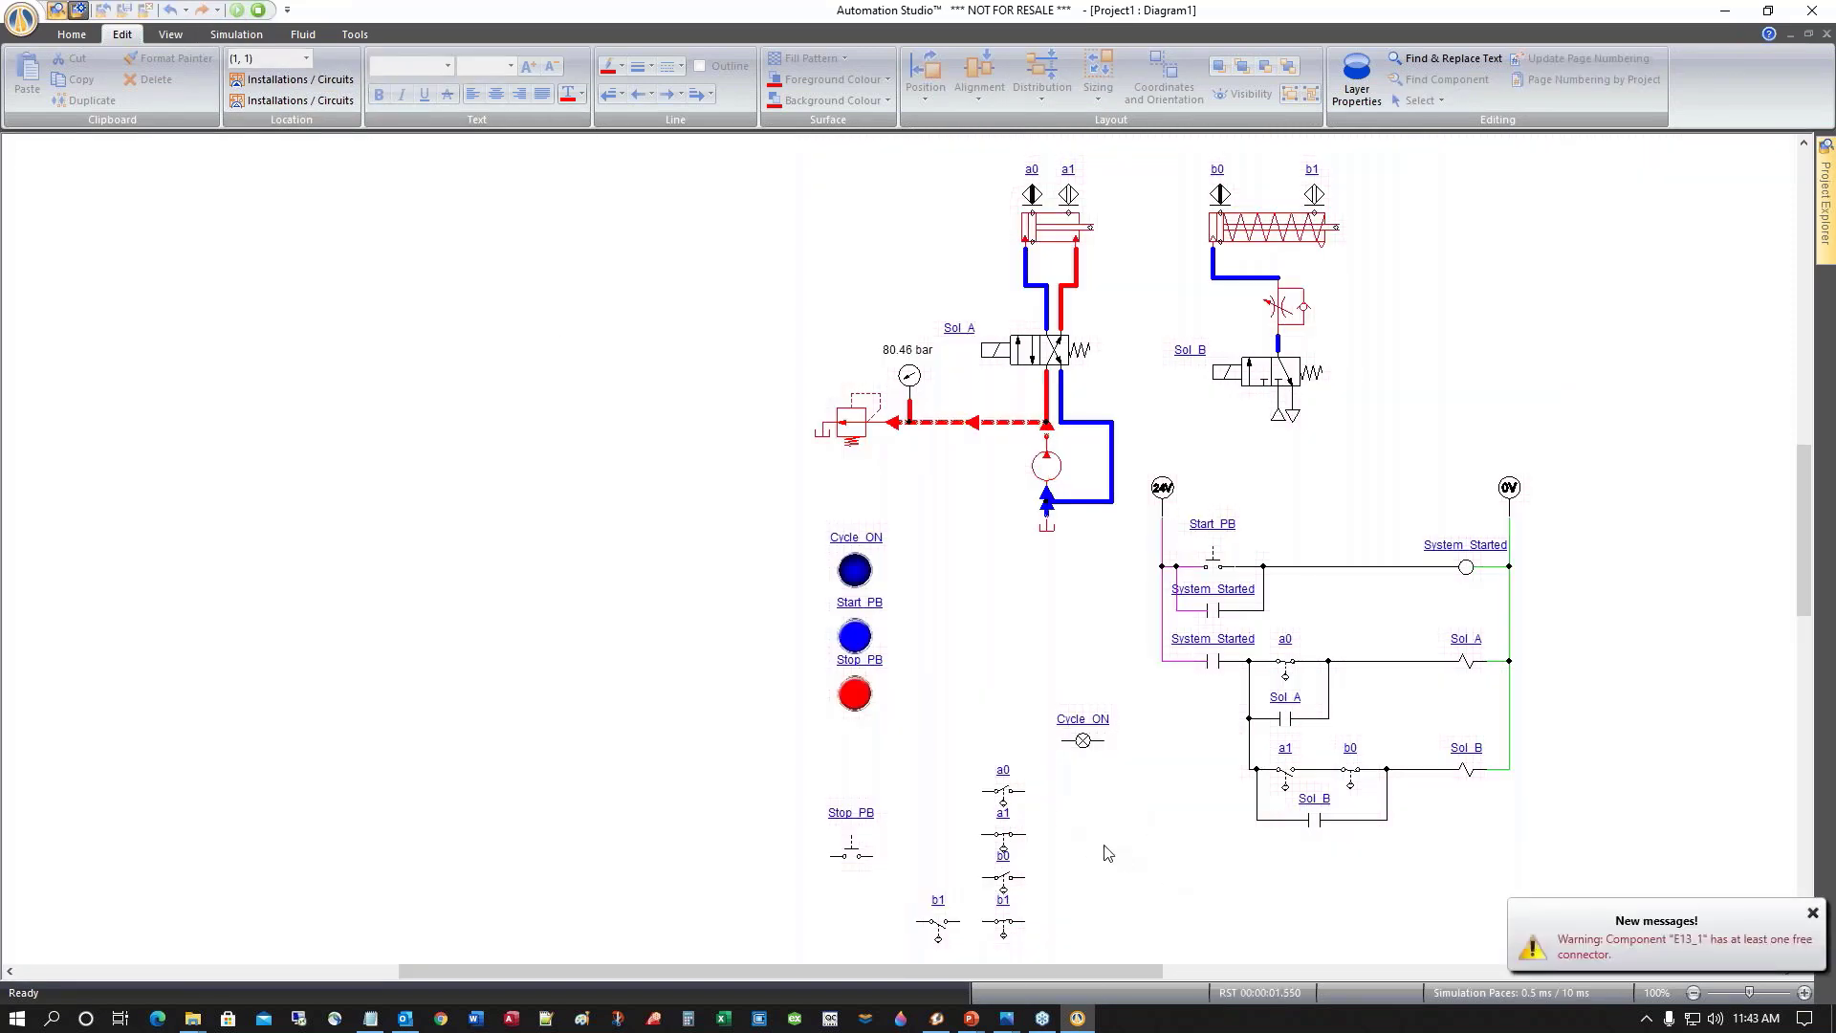
click(856, 640)
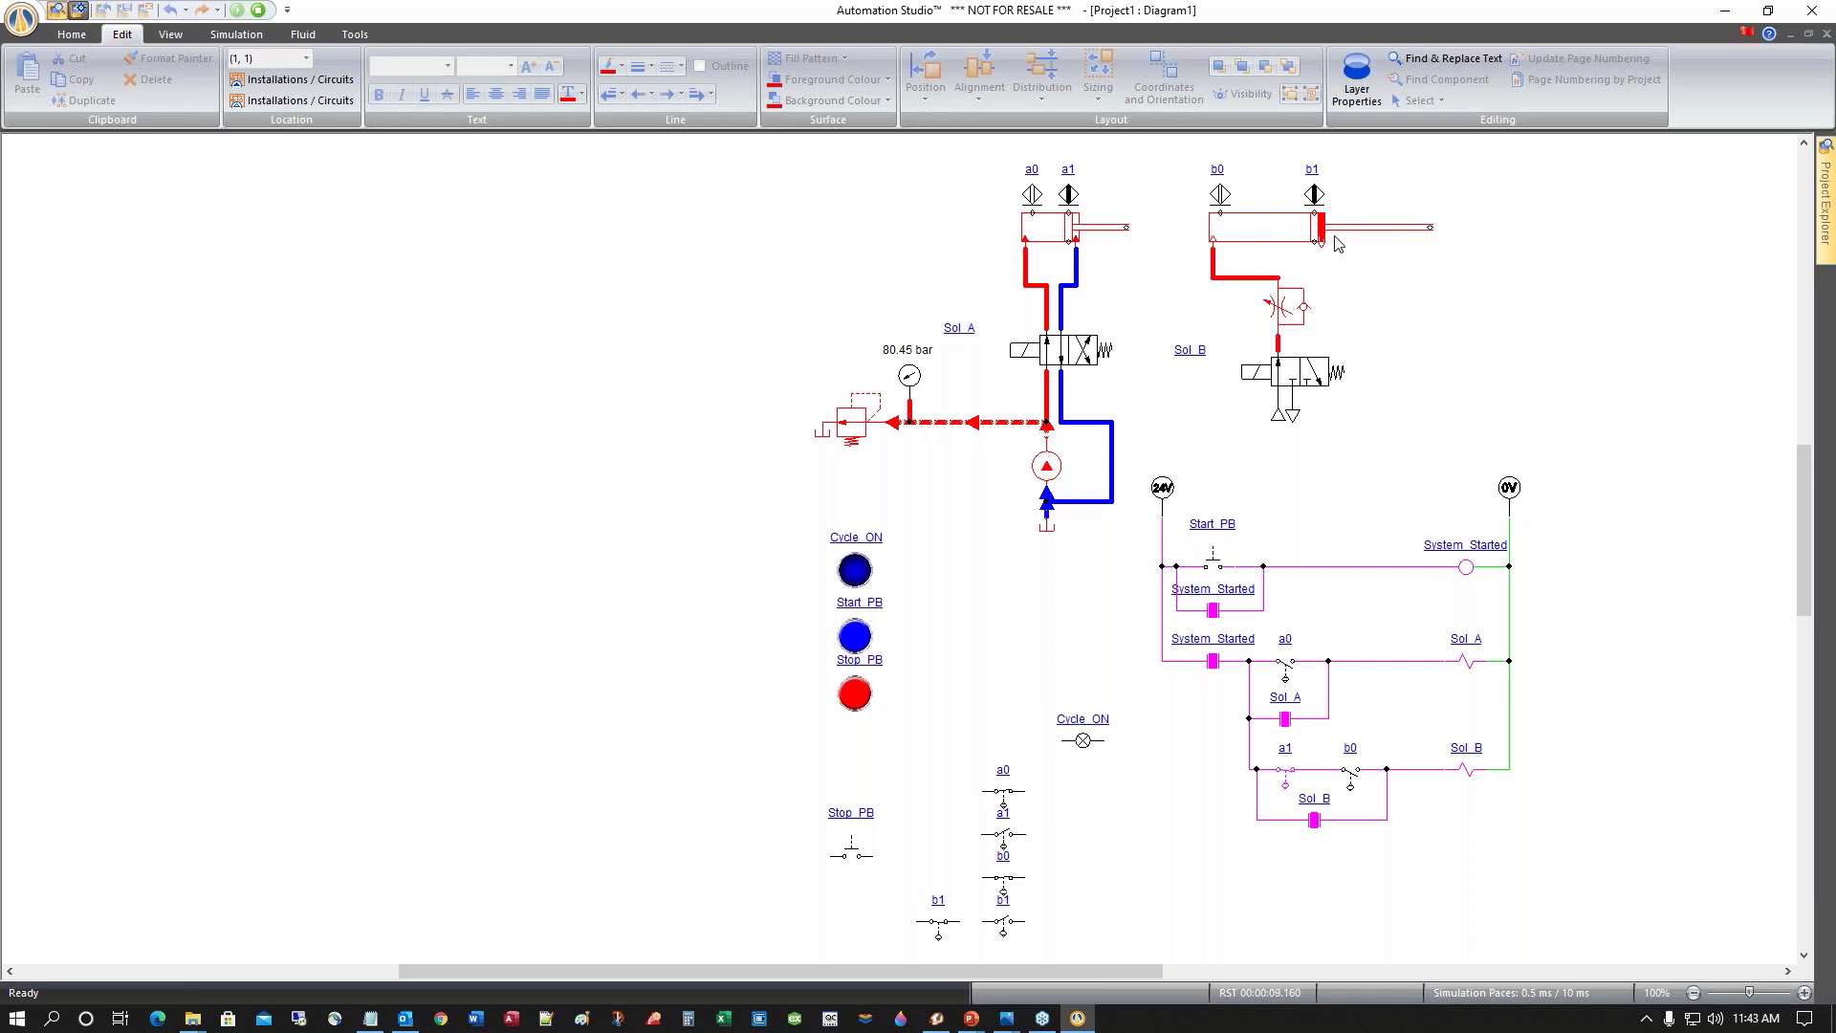
click(1285, 315)
drag(1375, 324, 1470, 339)
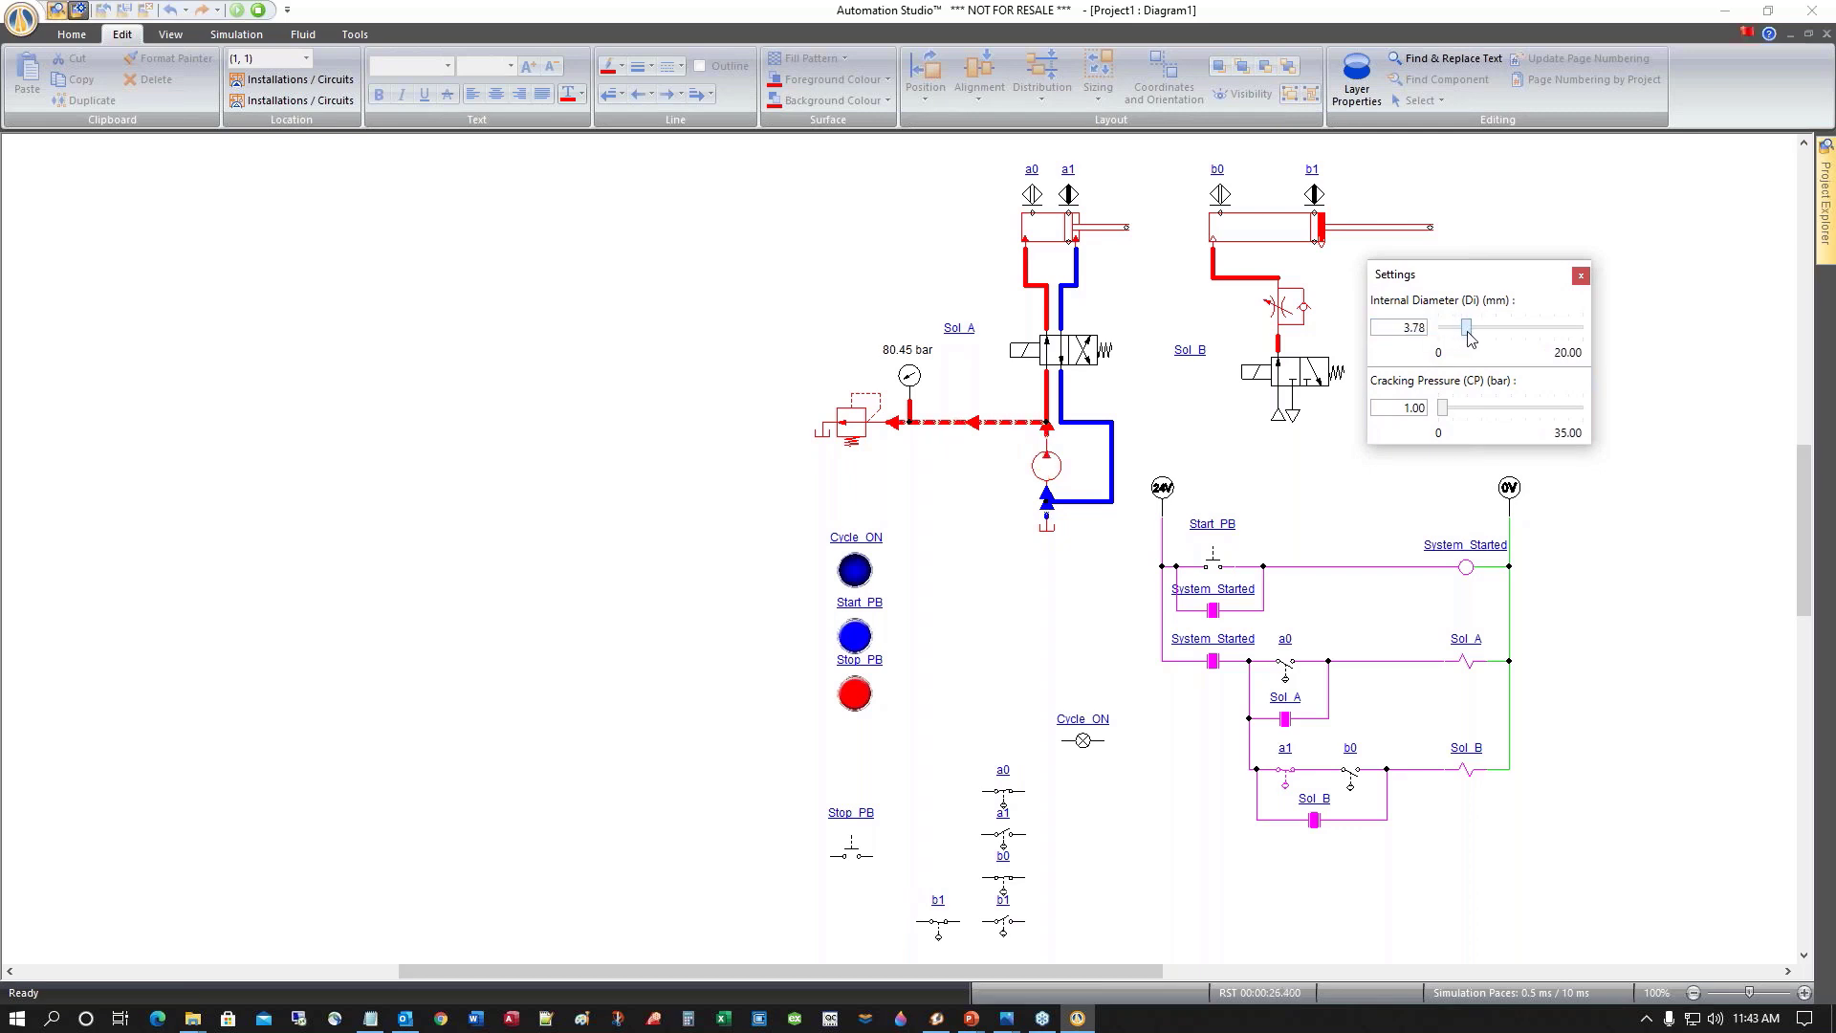
click(1580, 277)
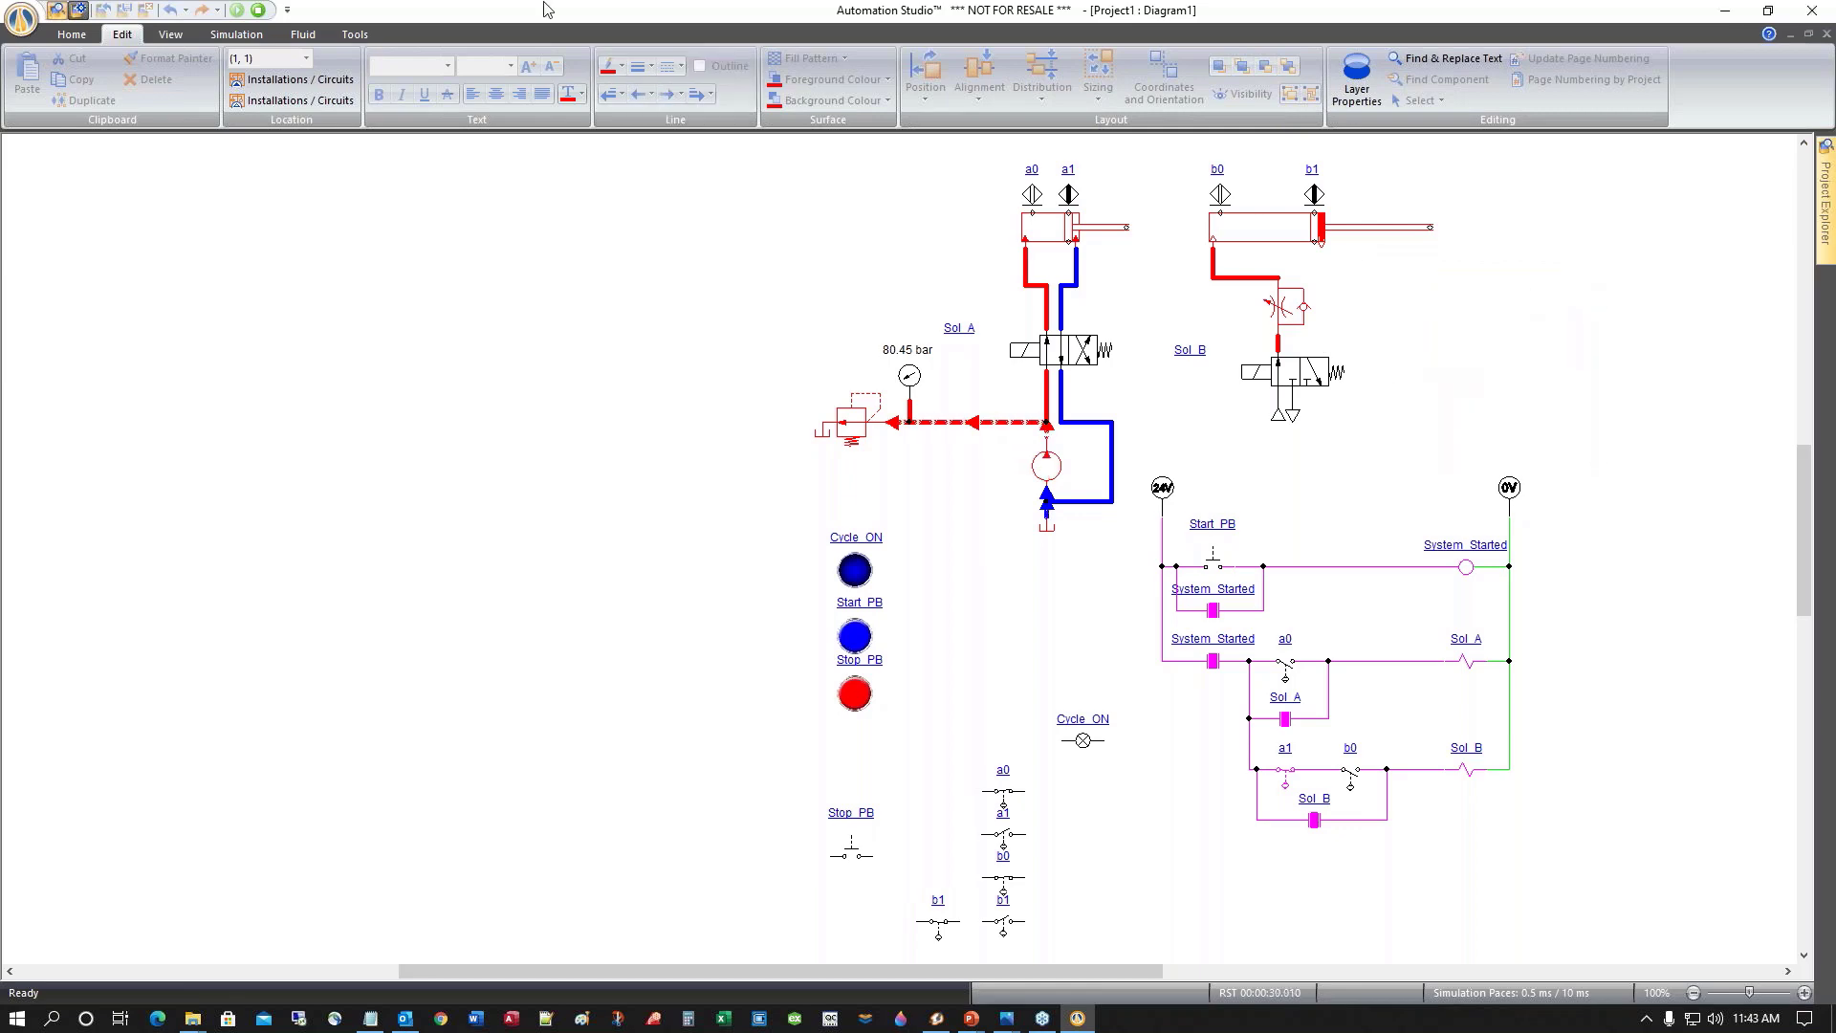
click(258, 11)
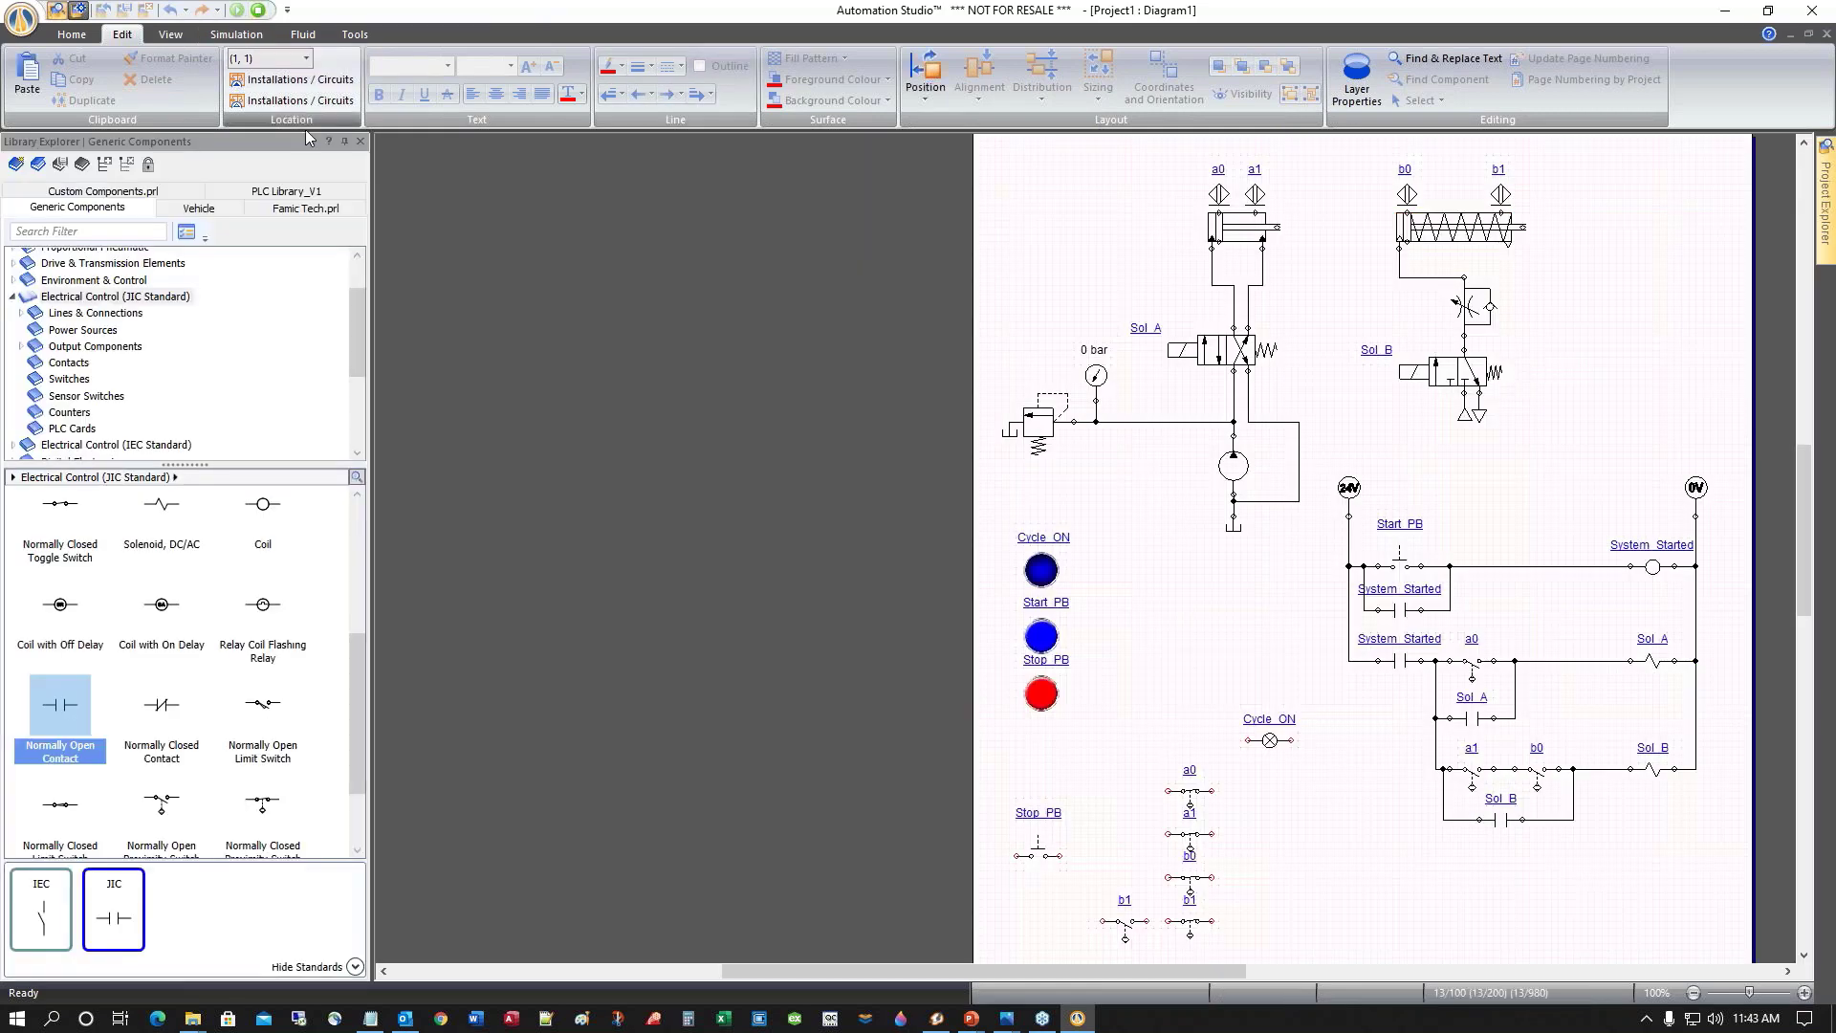
Rerun the simulation with Start_PB actuated to check the cylinder A and B sequence, and stop it
click(237, 9)
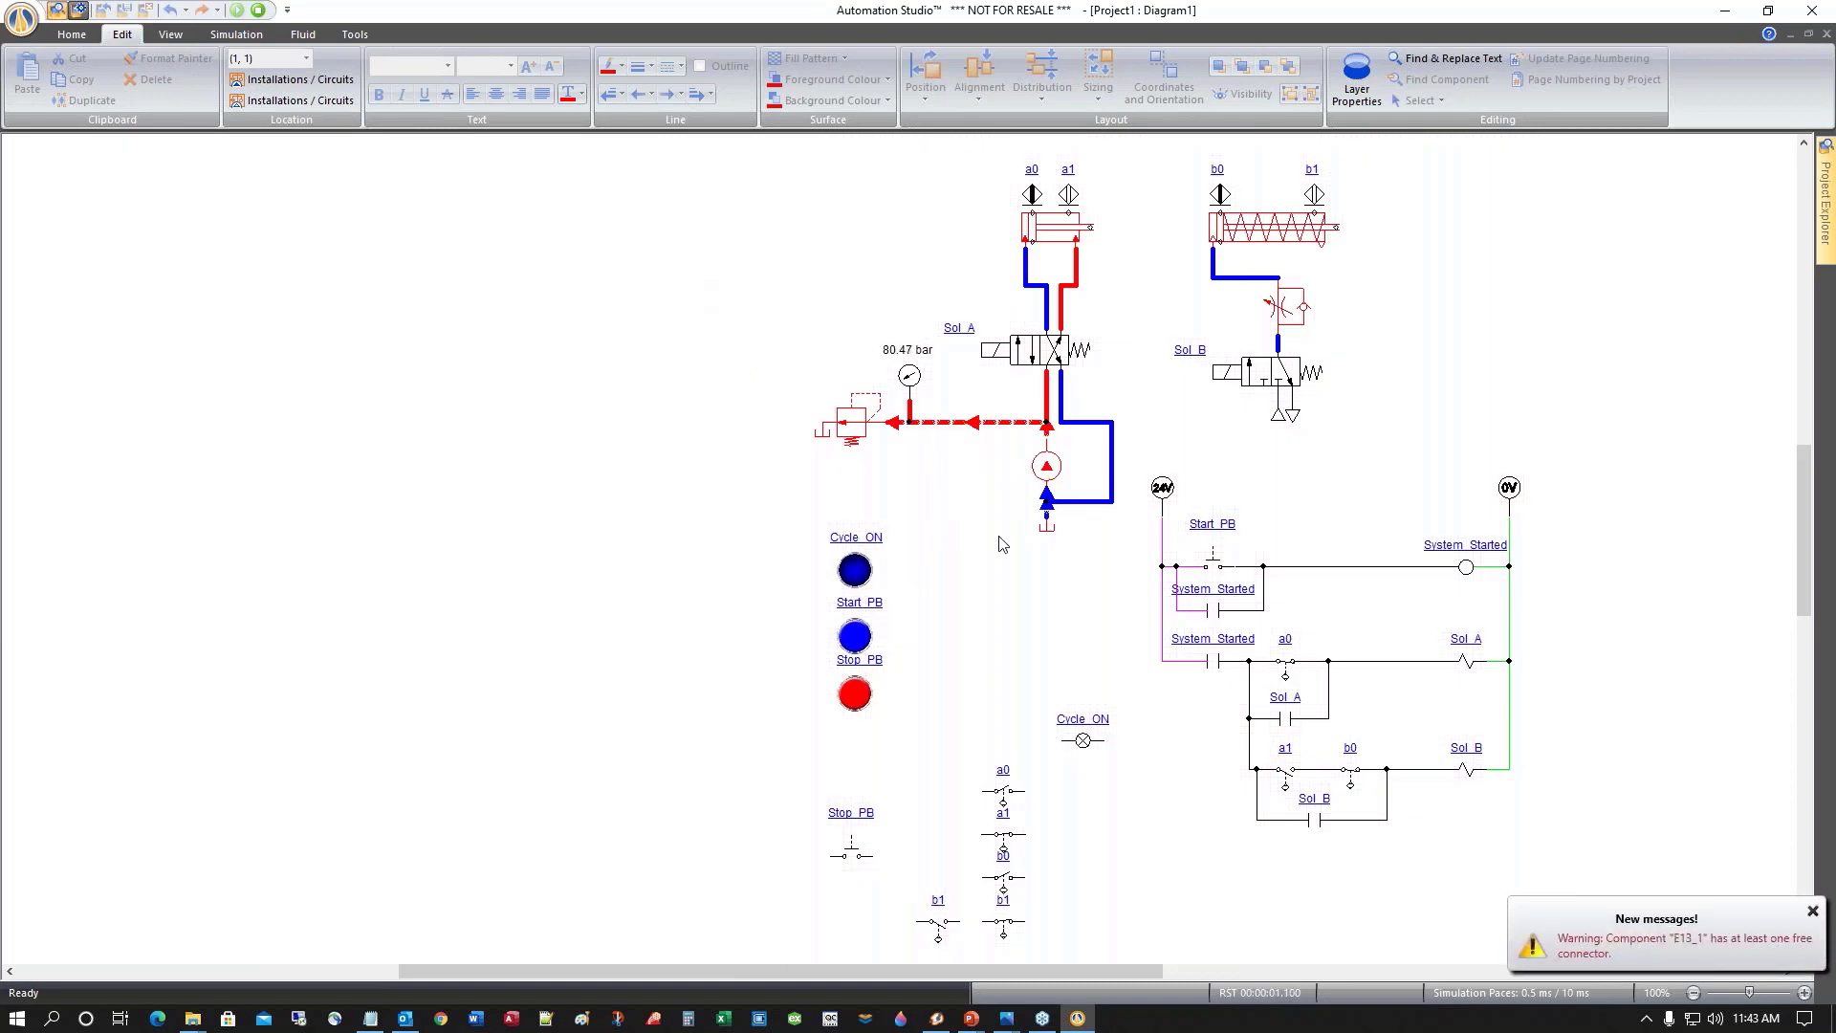
click(855, 636)
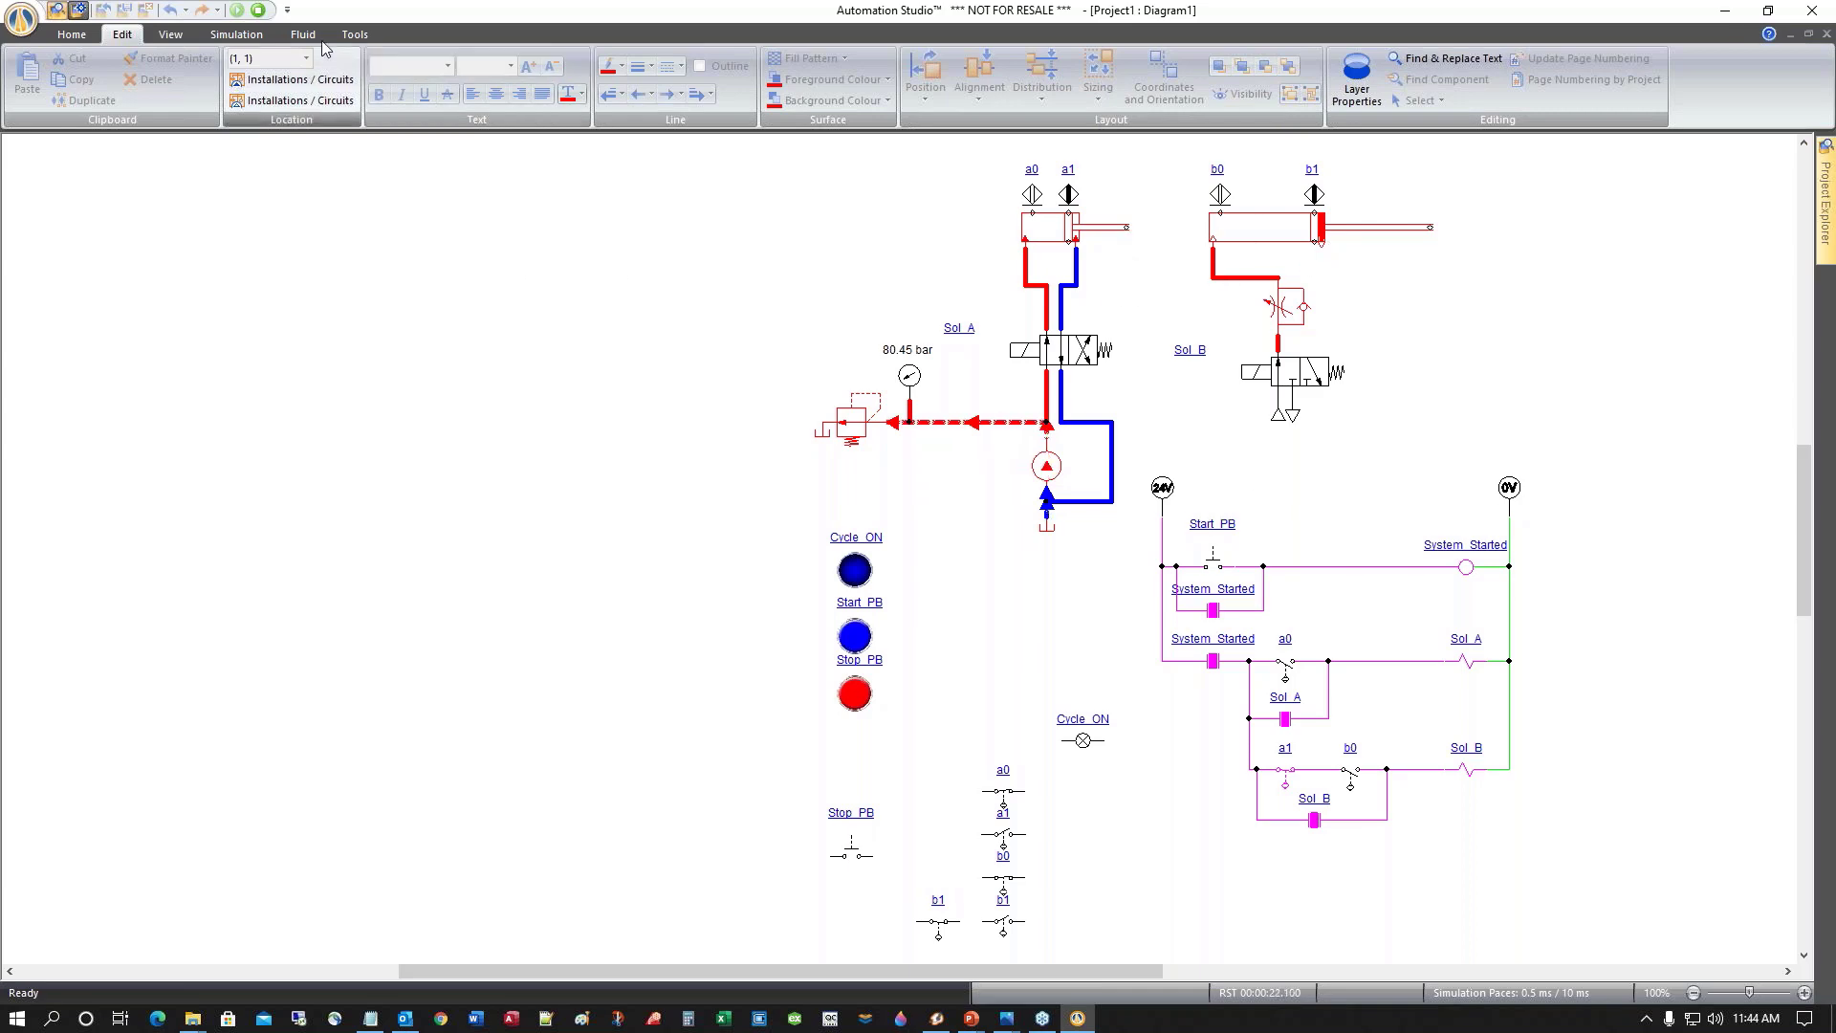
click(259, 10)
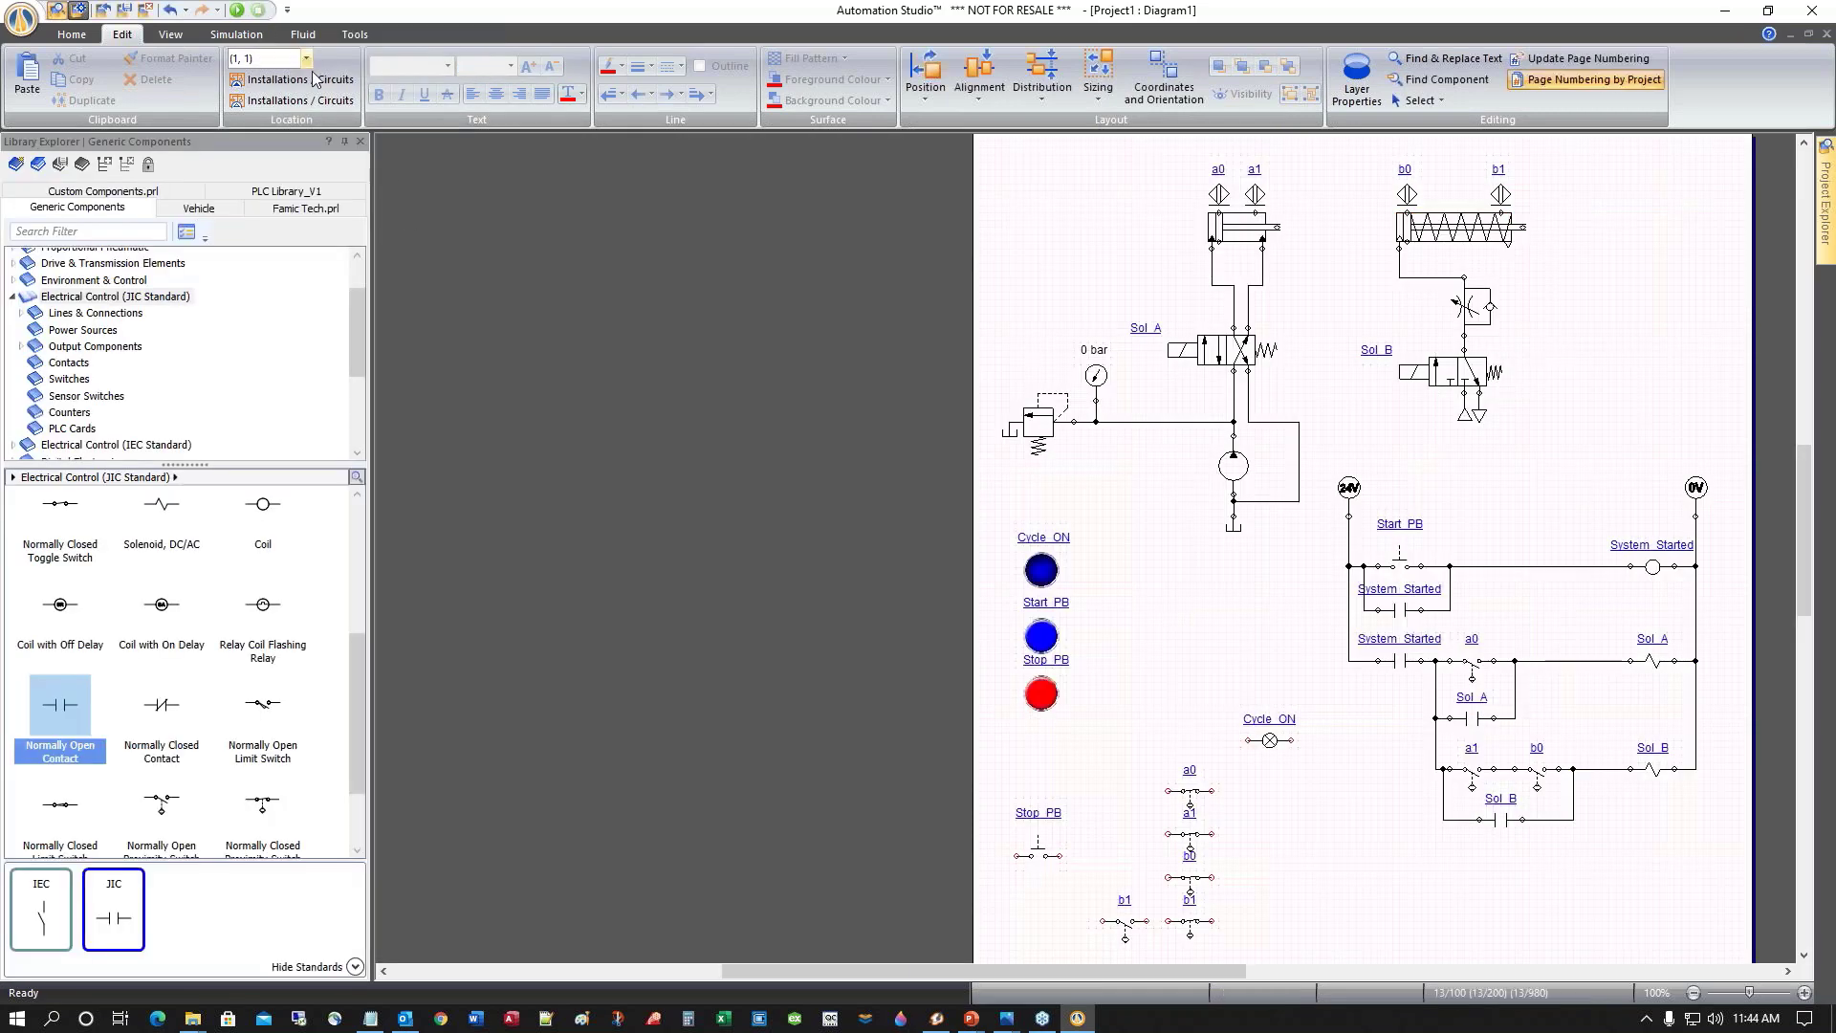
Place a Coil with On Delay from the JIC output coils beneath the Sol_B solenoid
click(63, 298)
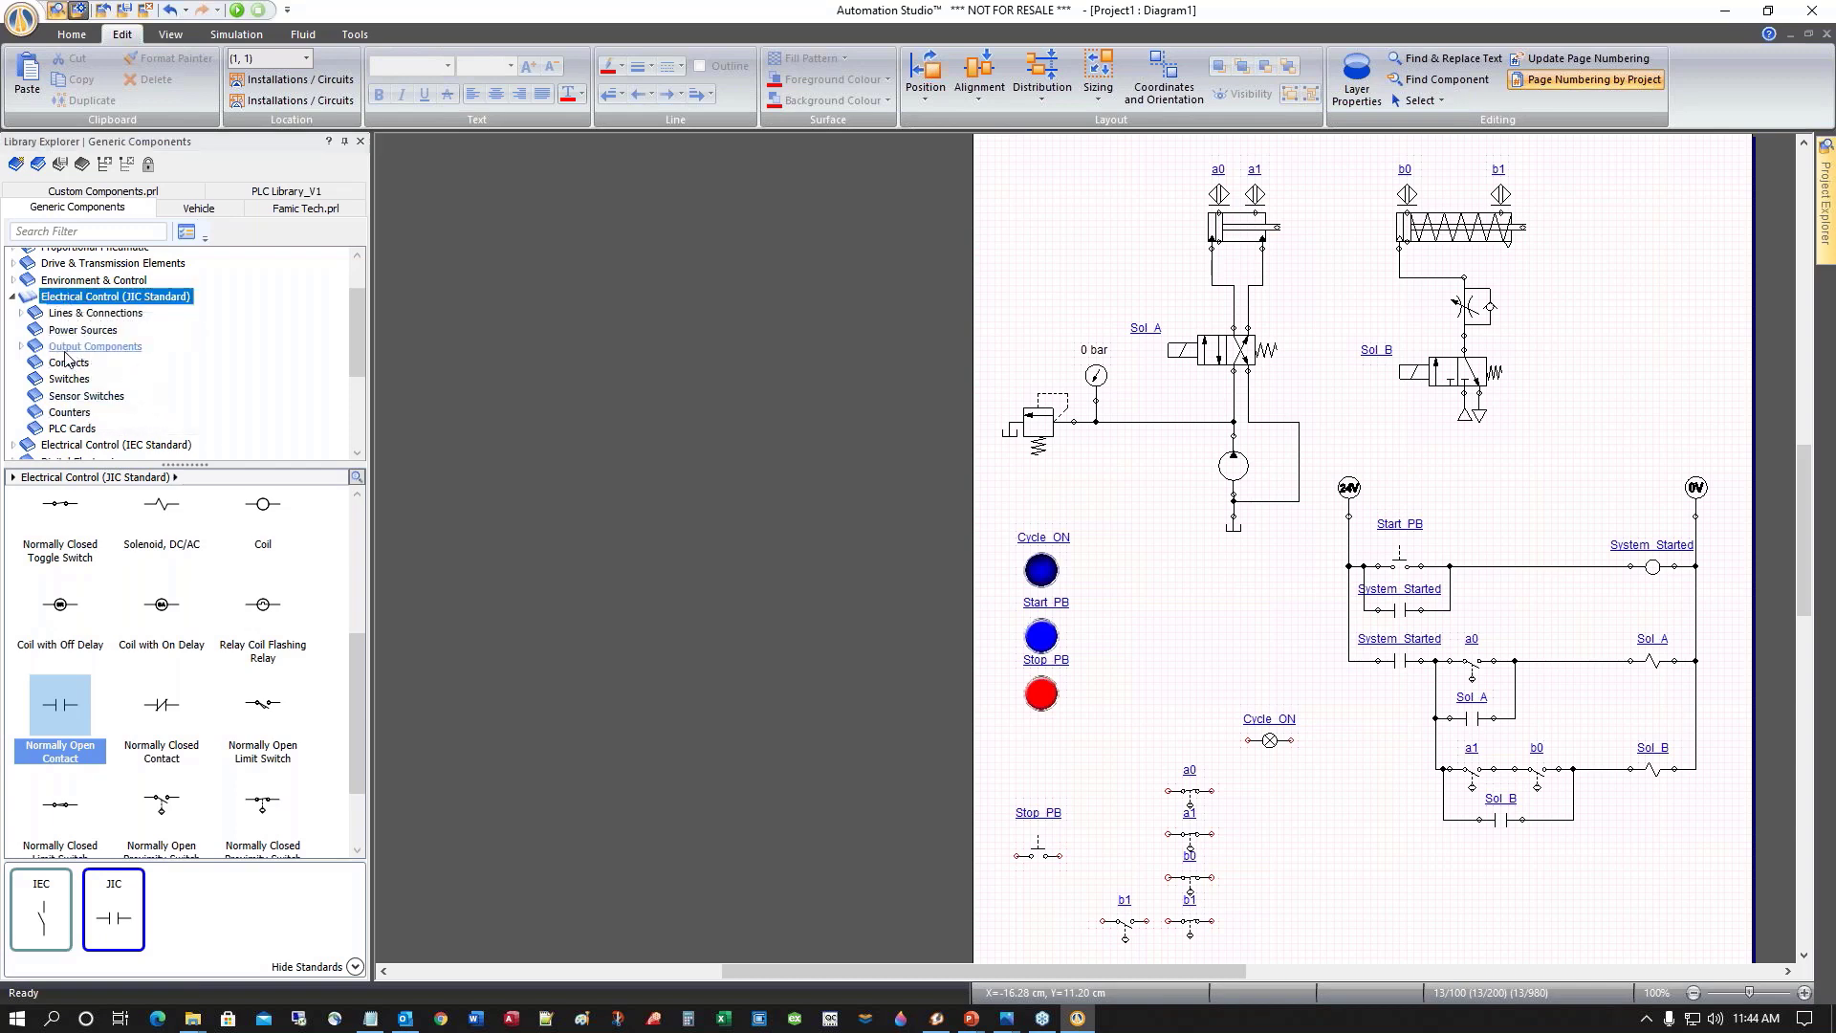
click(19, 347)
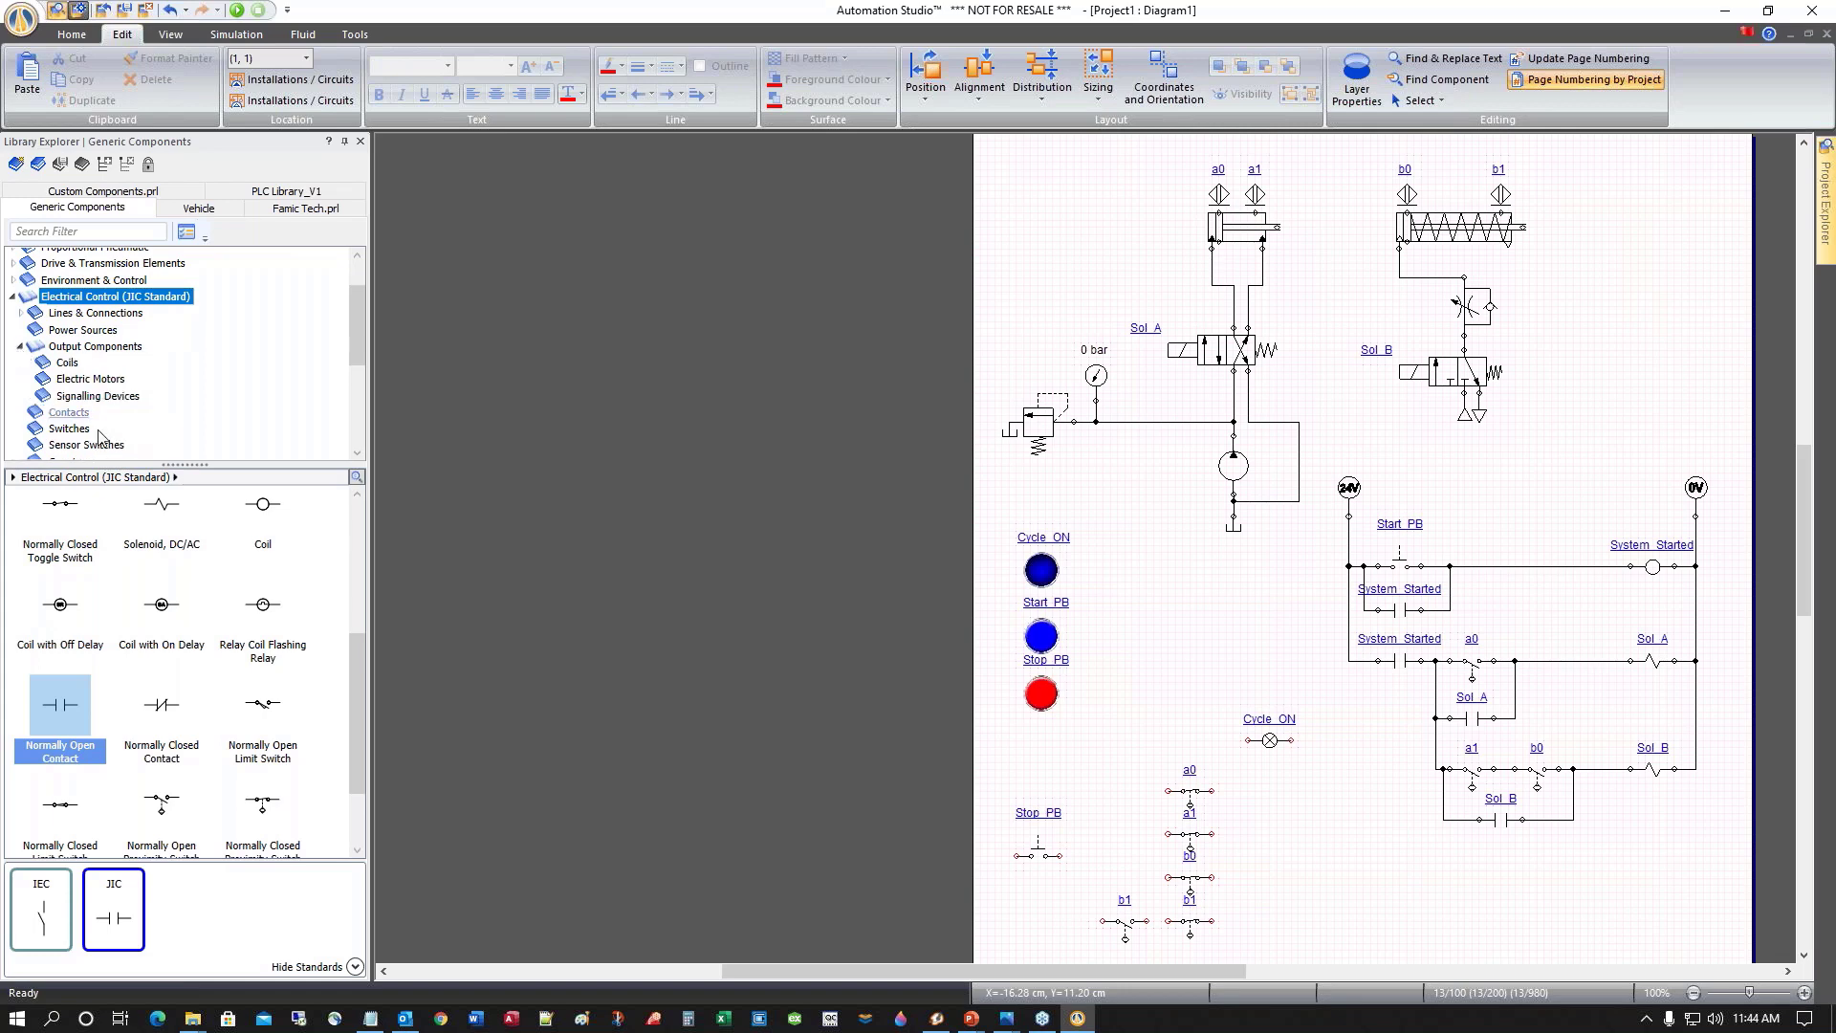
click(67, 362)
click(263, 529)
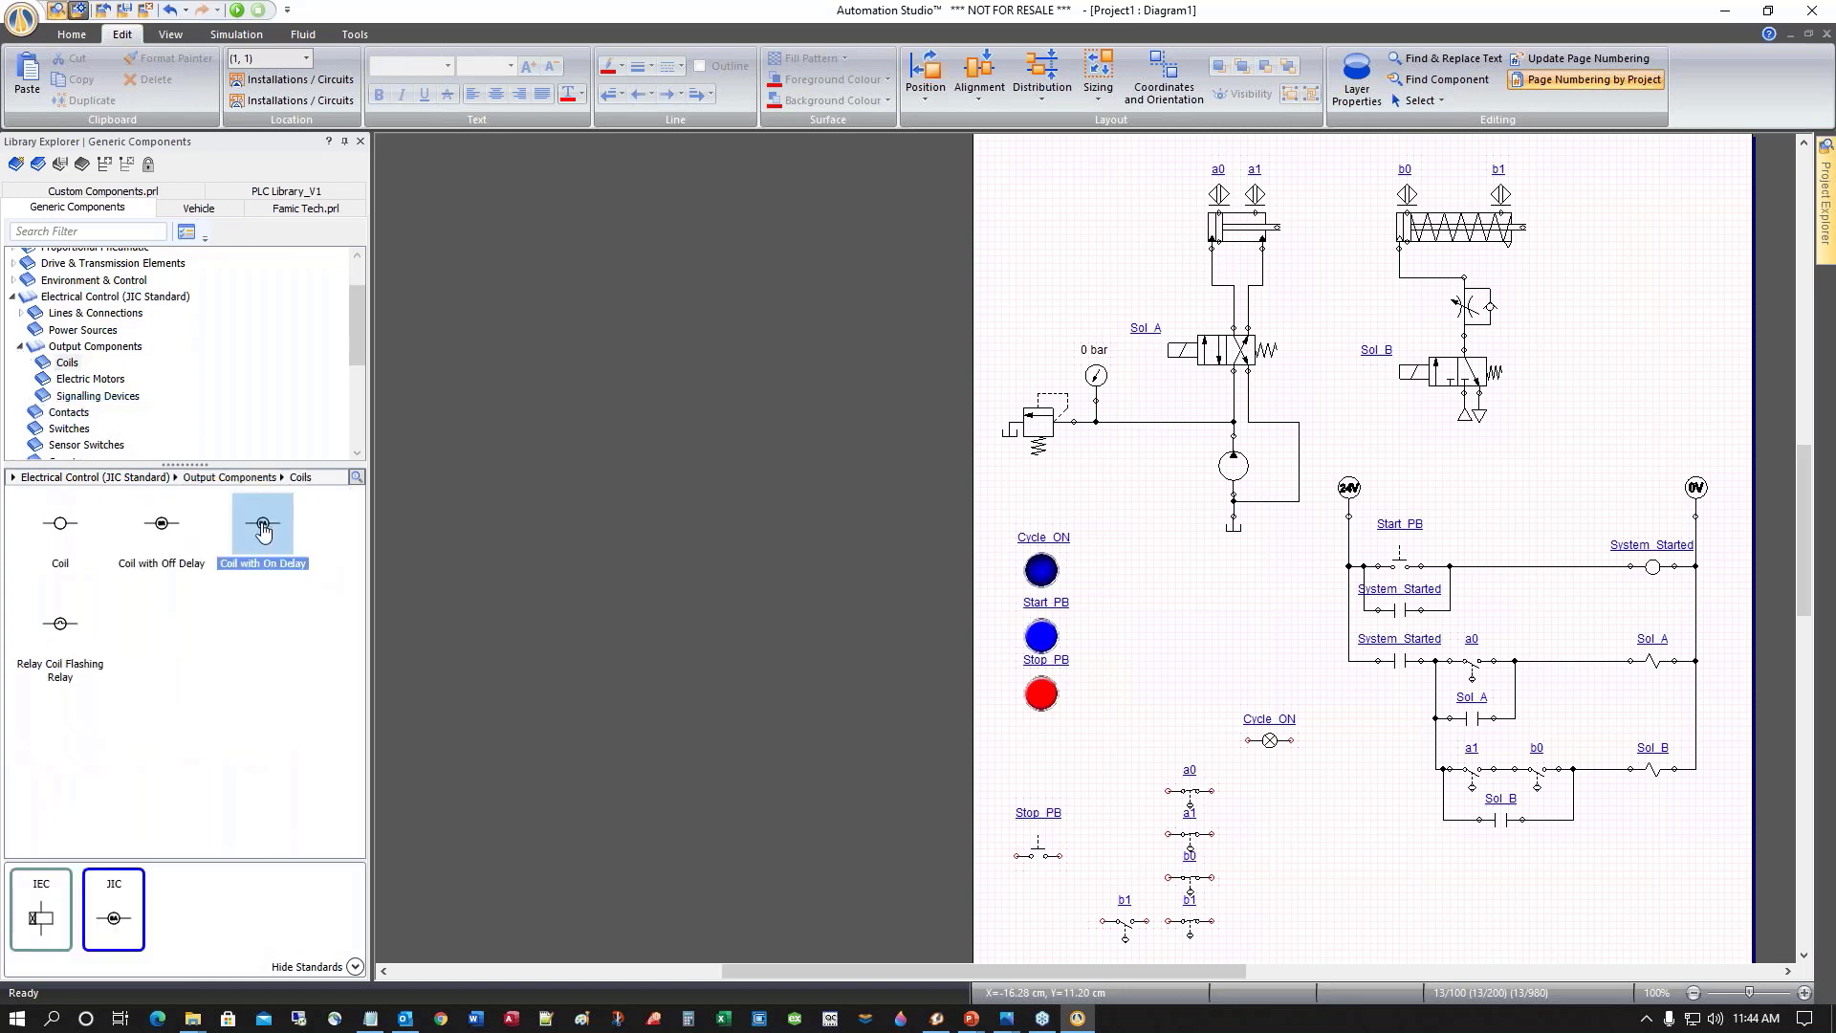
drag(263, 533, 1657, 828)
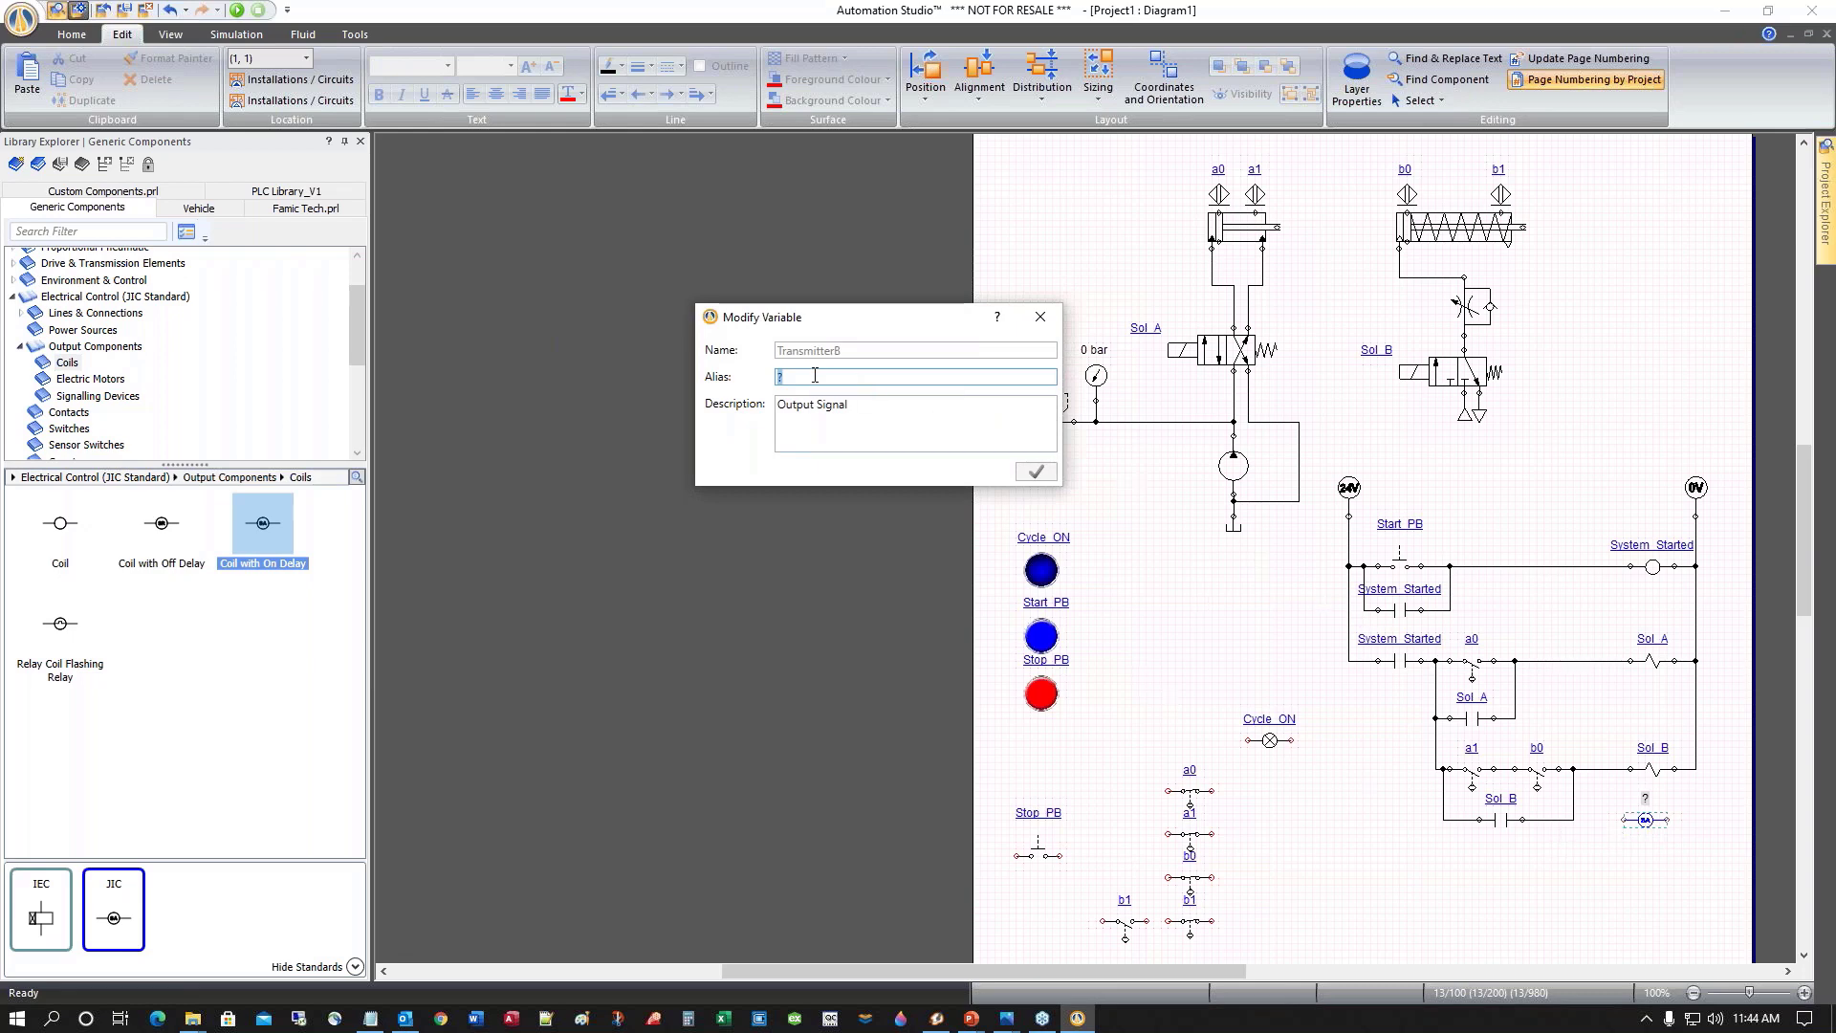
Set the on-delay coil's alias to Delay_3sec and shift the coil slightly right to sit under Sol_B
text(Delay_3sec)
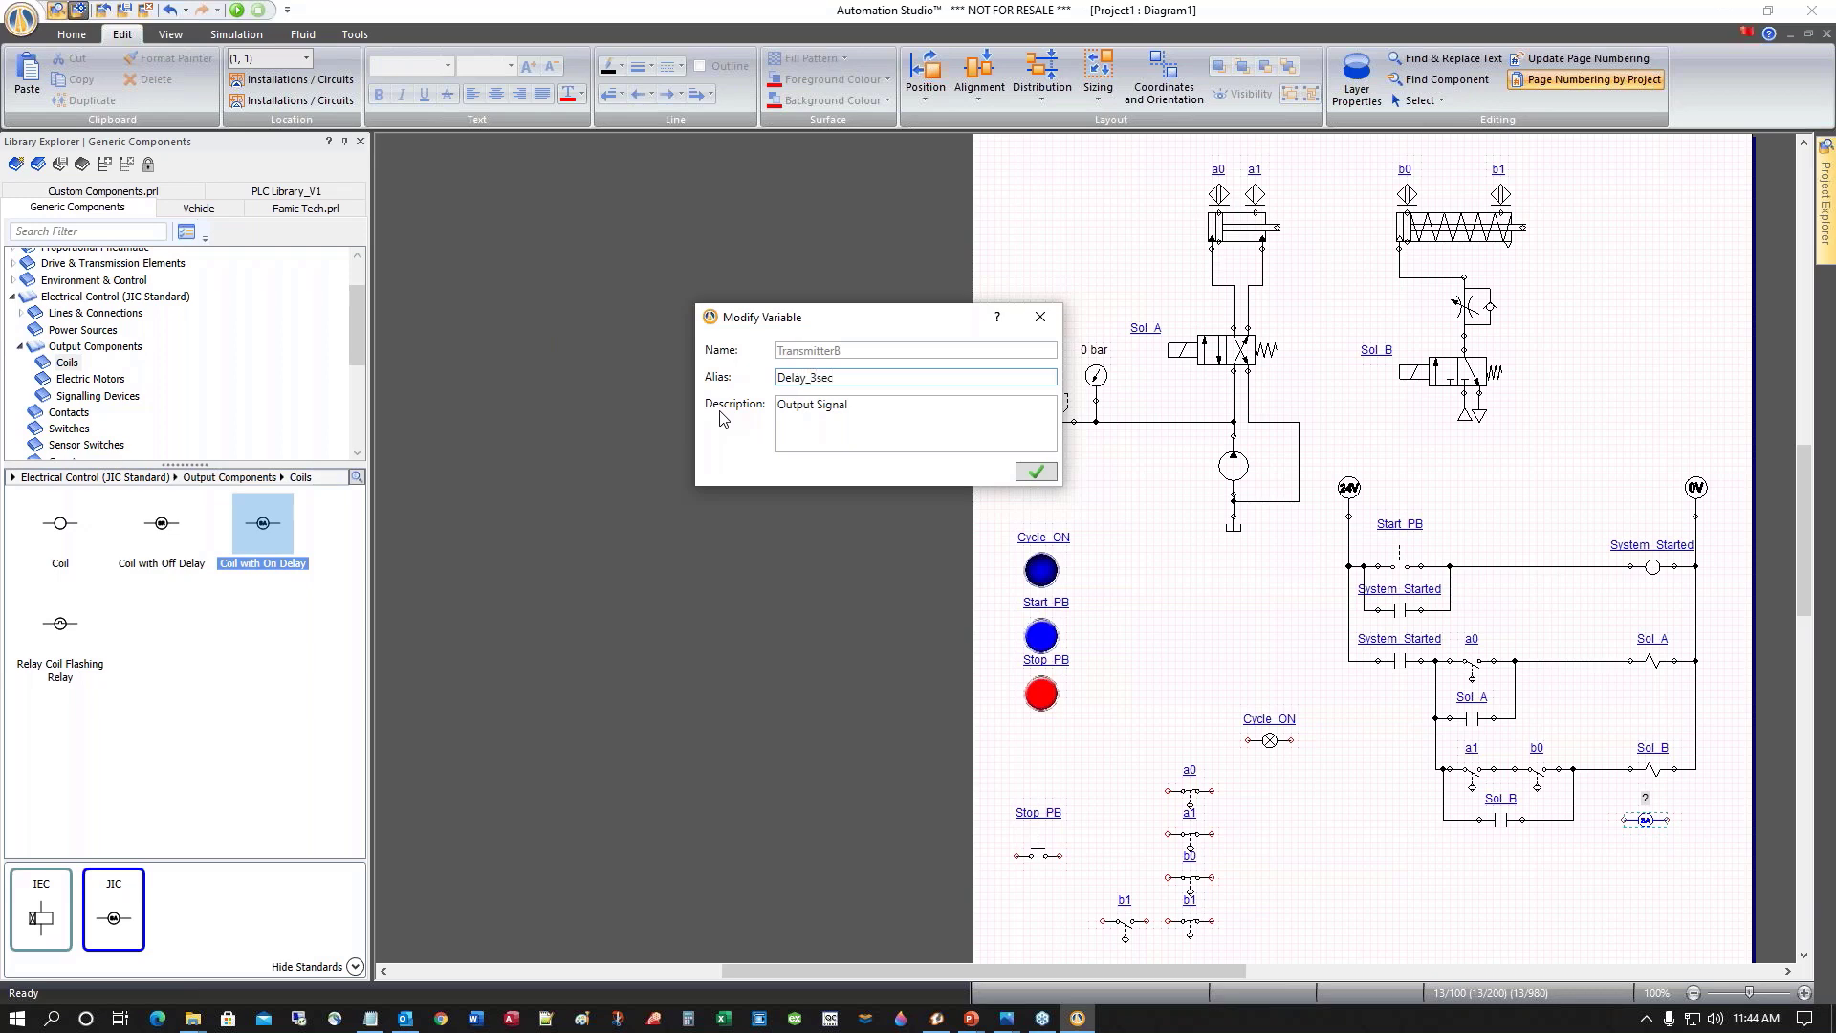
key(Return)
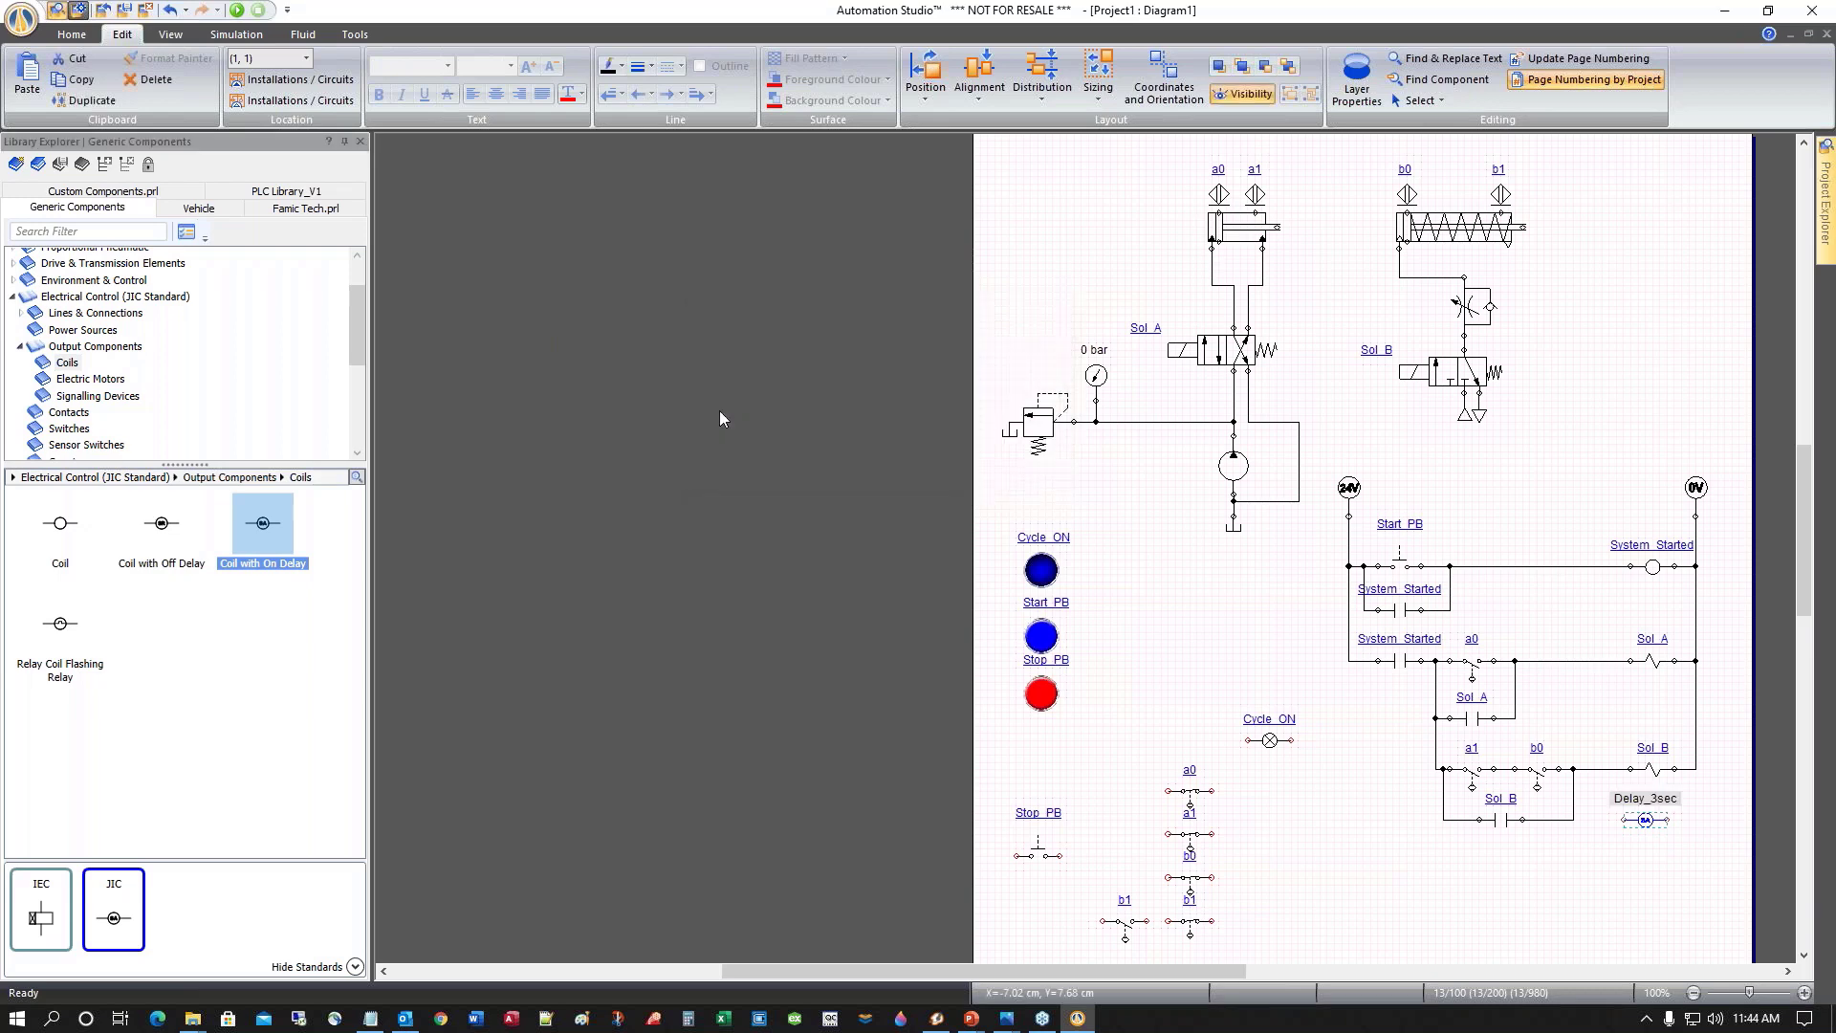
drag(1645, 819, 1661, 821)
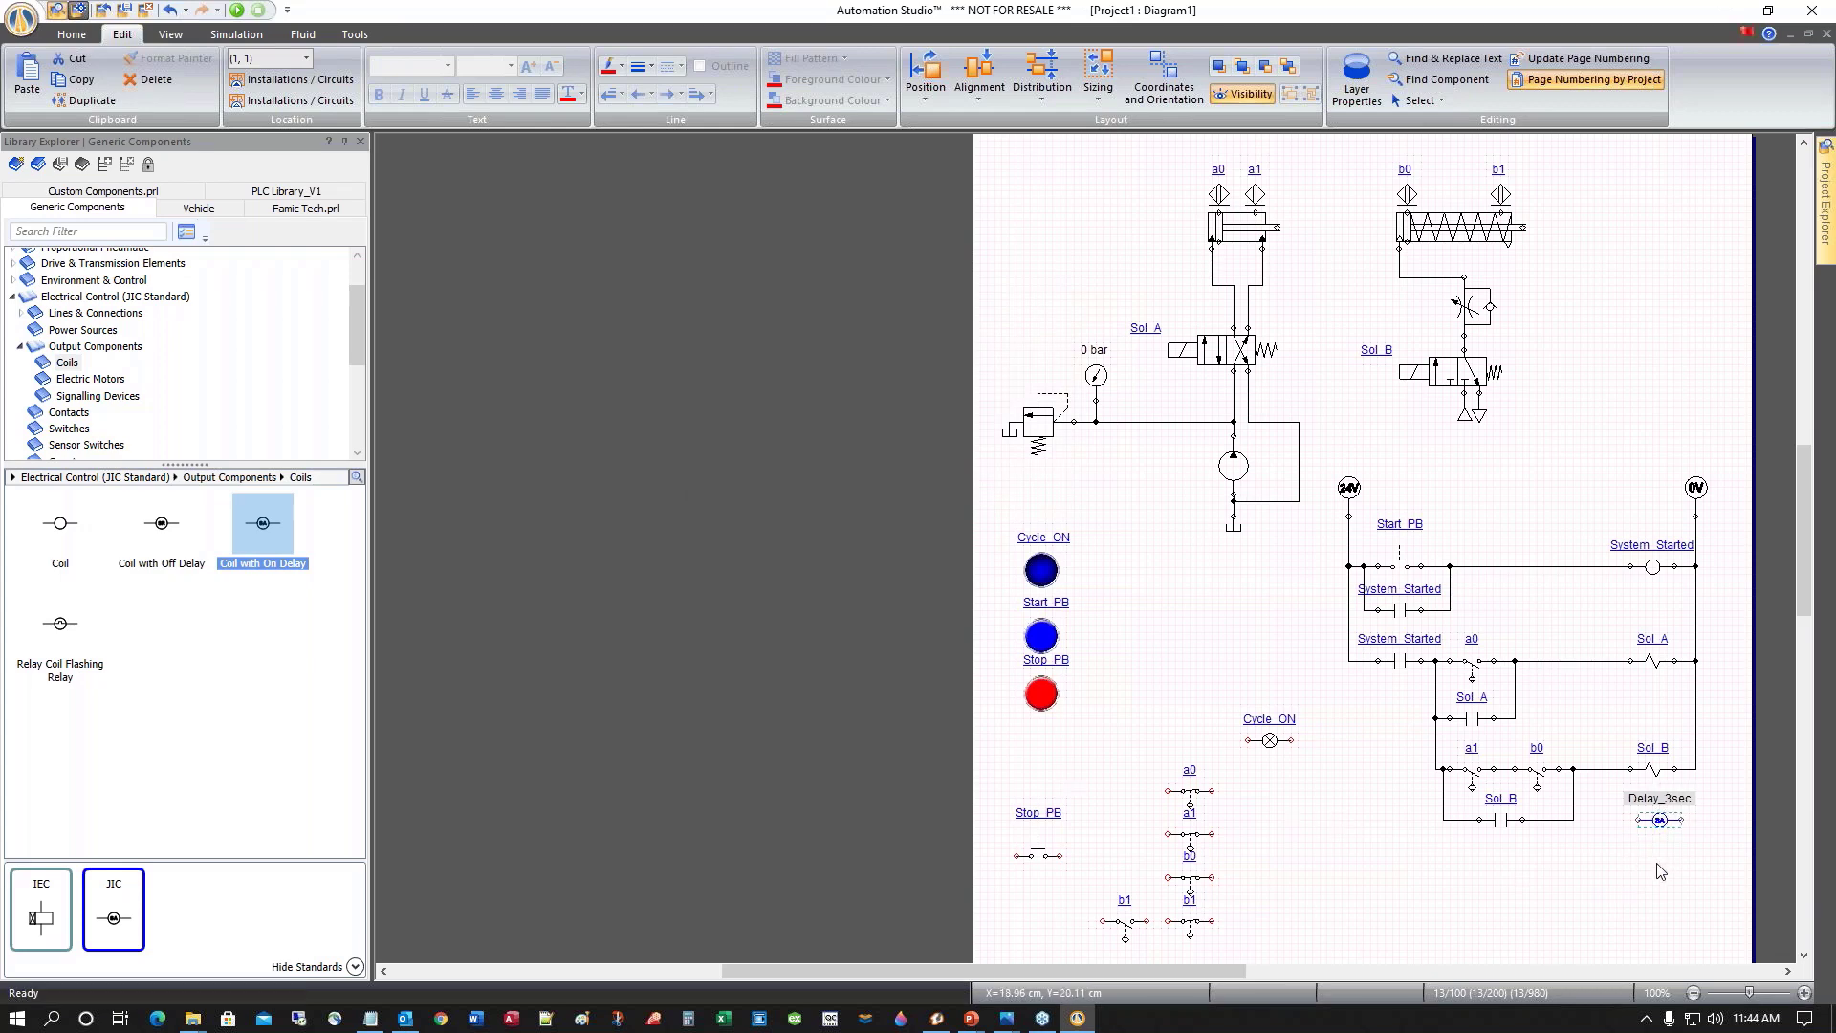
click(1661, 872)
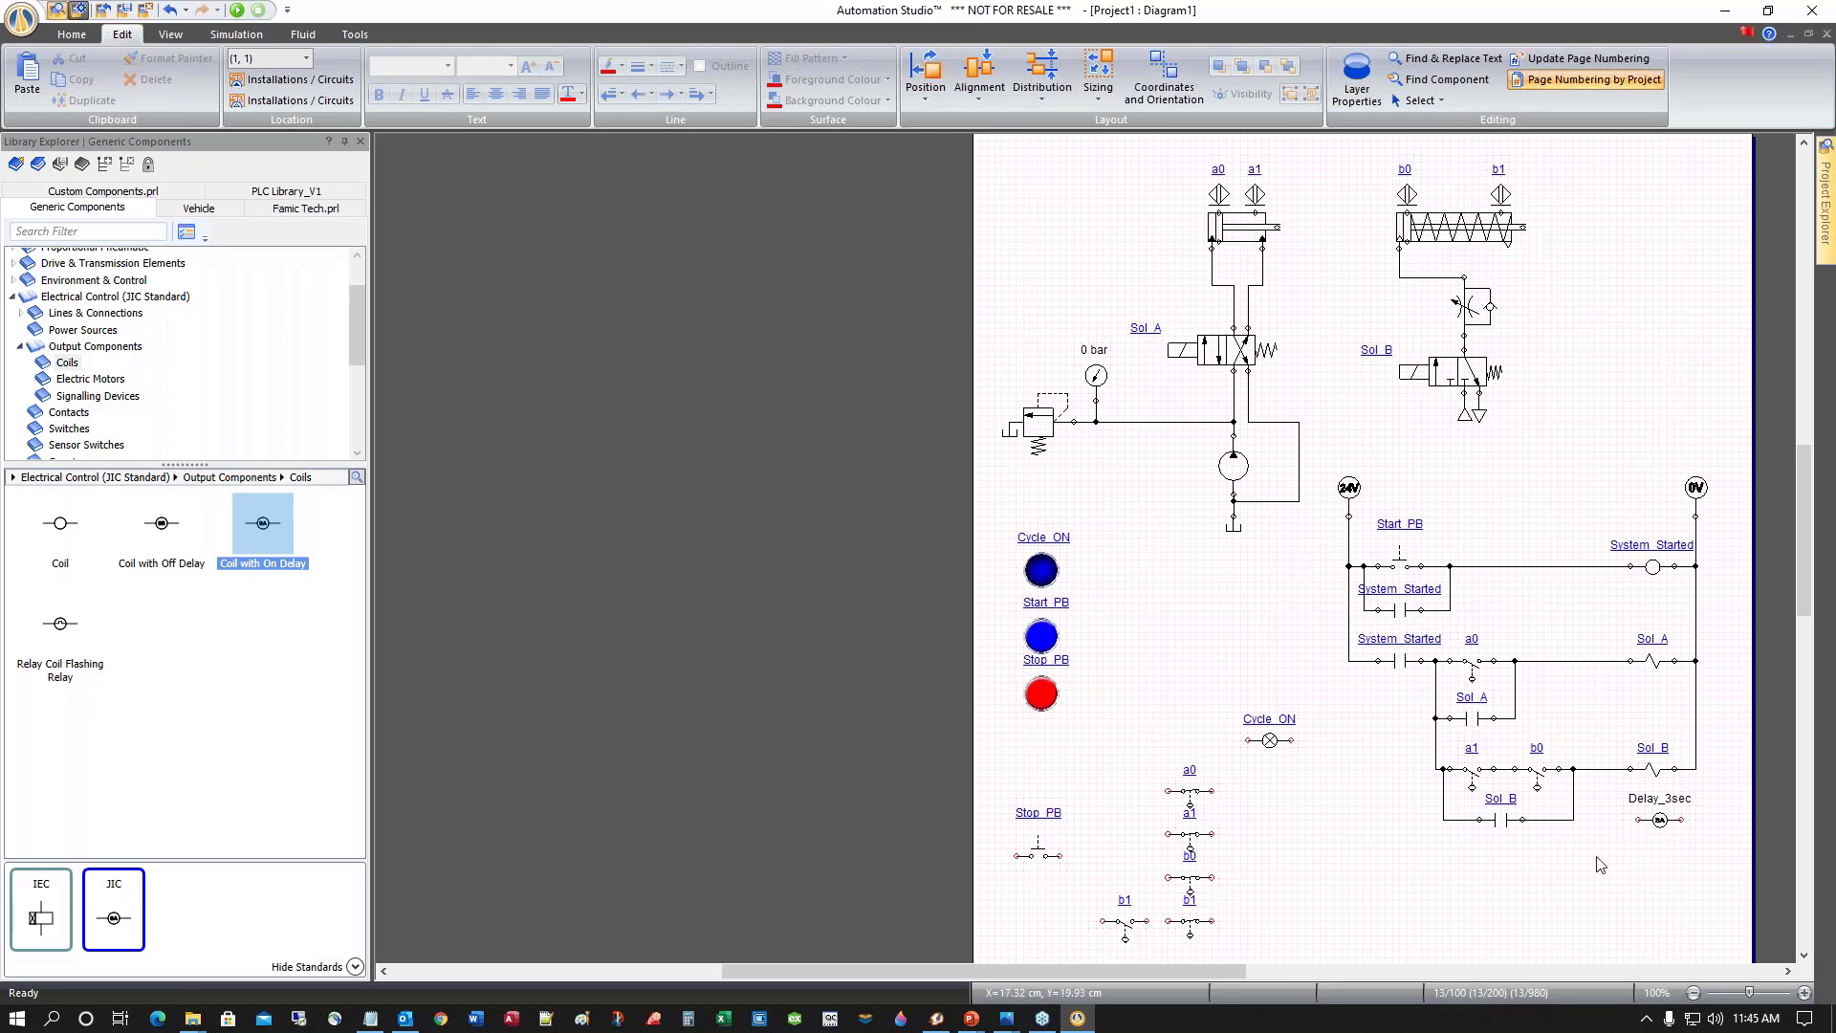
Move the normally open b1 switch from the spare components to the area beside the Delay_3sec coil
drag(1128, 933, 1608, 864)
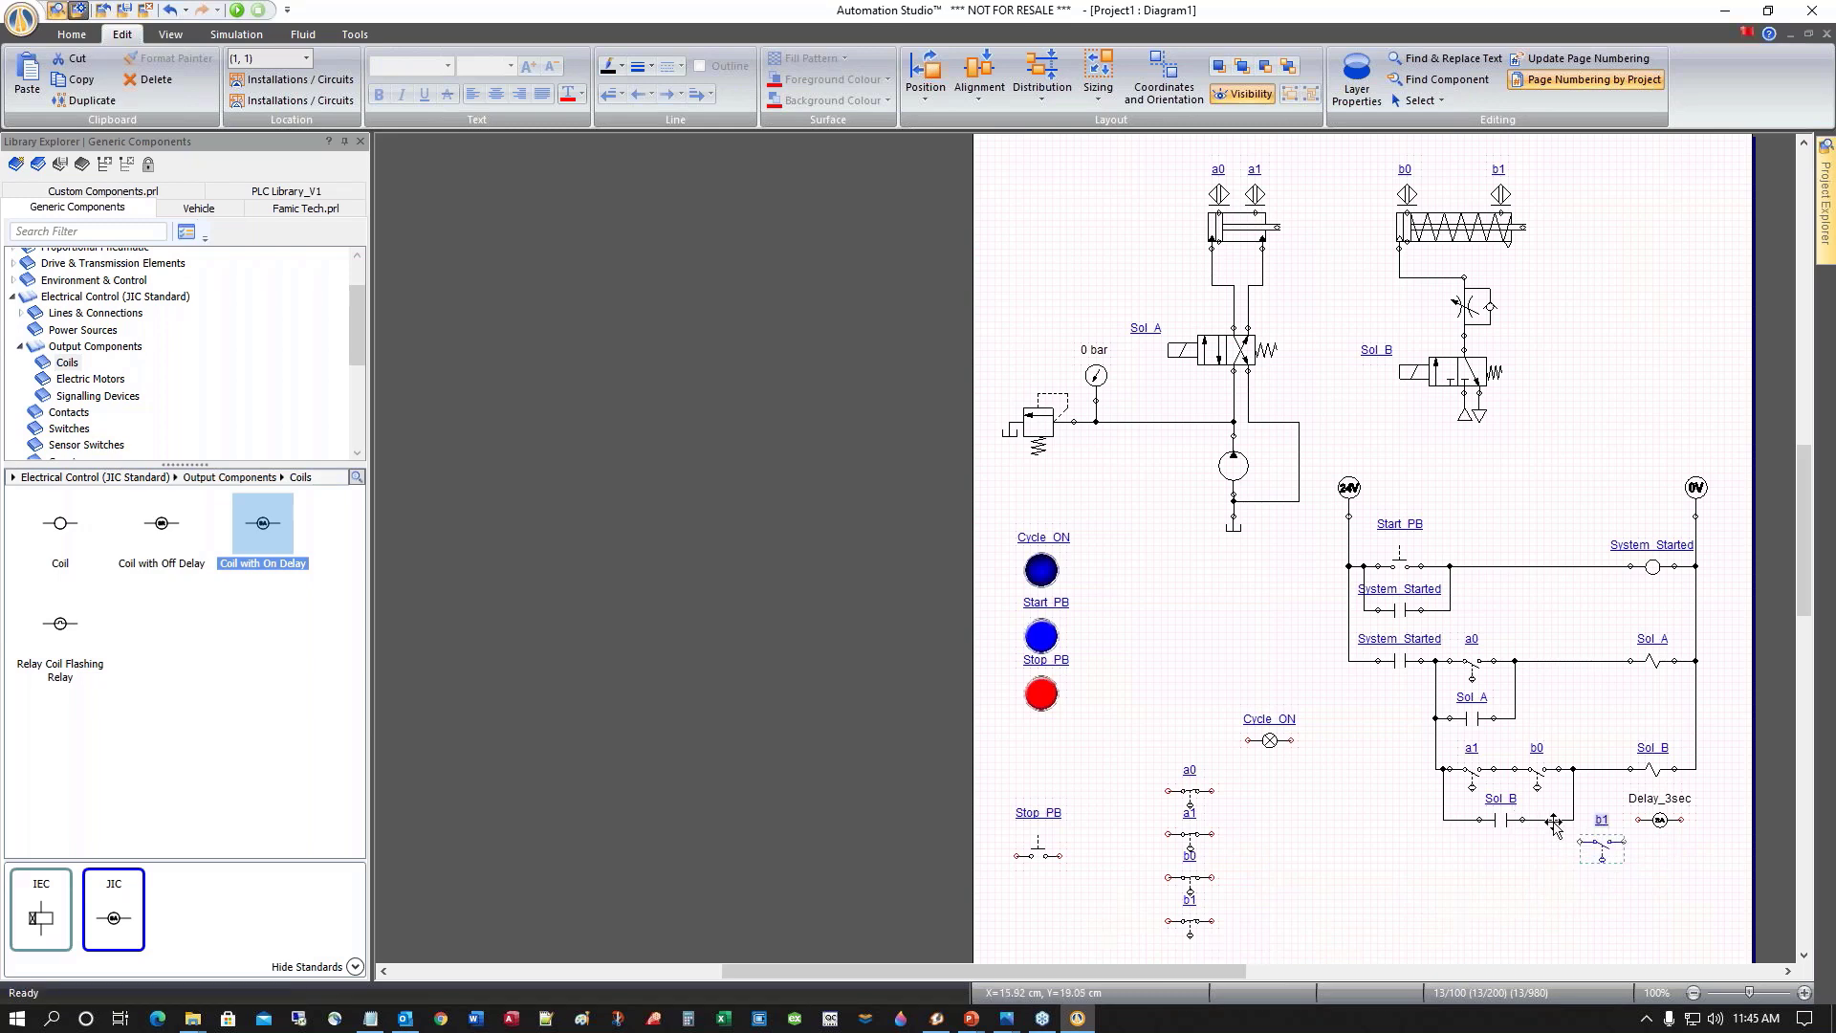
click(1654, 822)
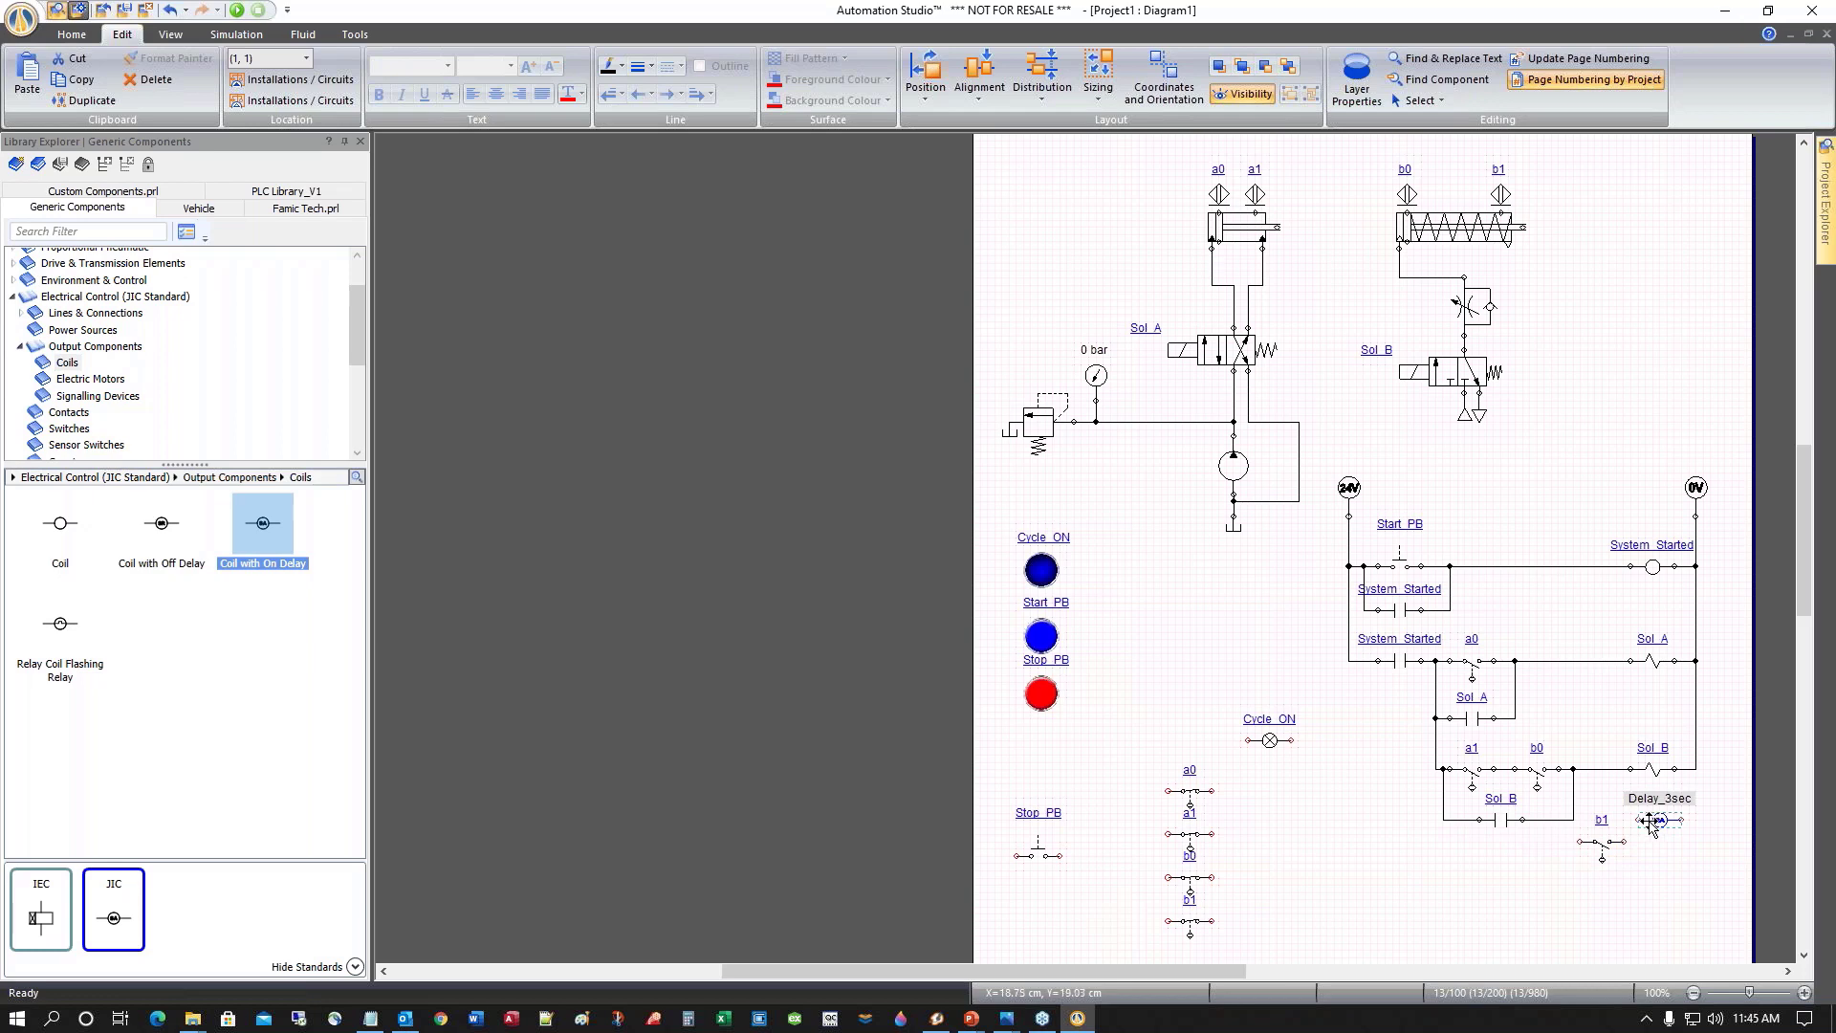
click(1630, 865)
Shift the 0V line together with the rung output coils to the right to widen the ladder
drag(1568, 430, 1685, 560)
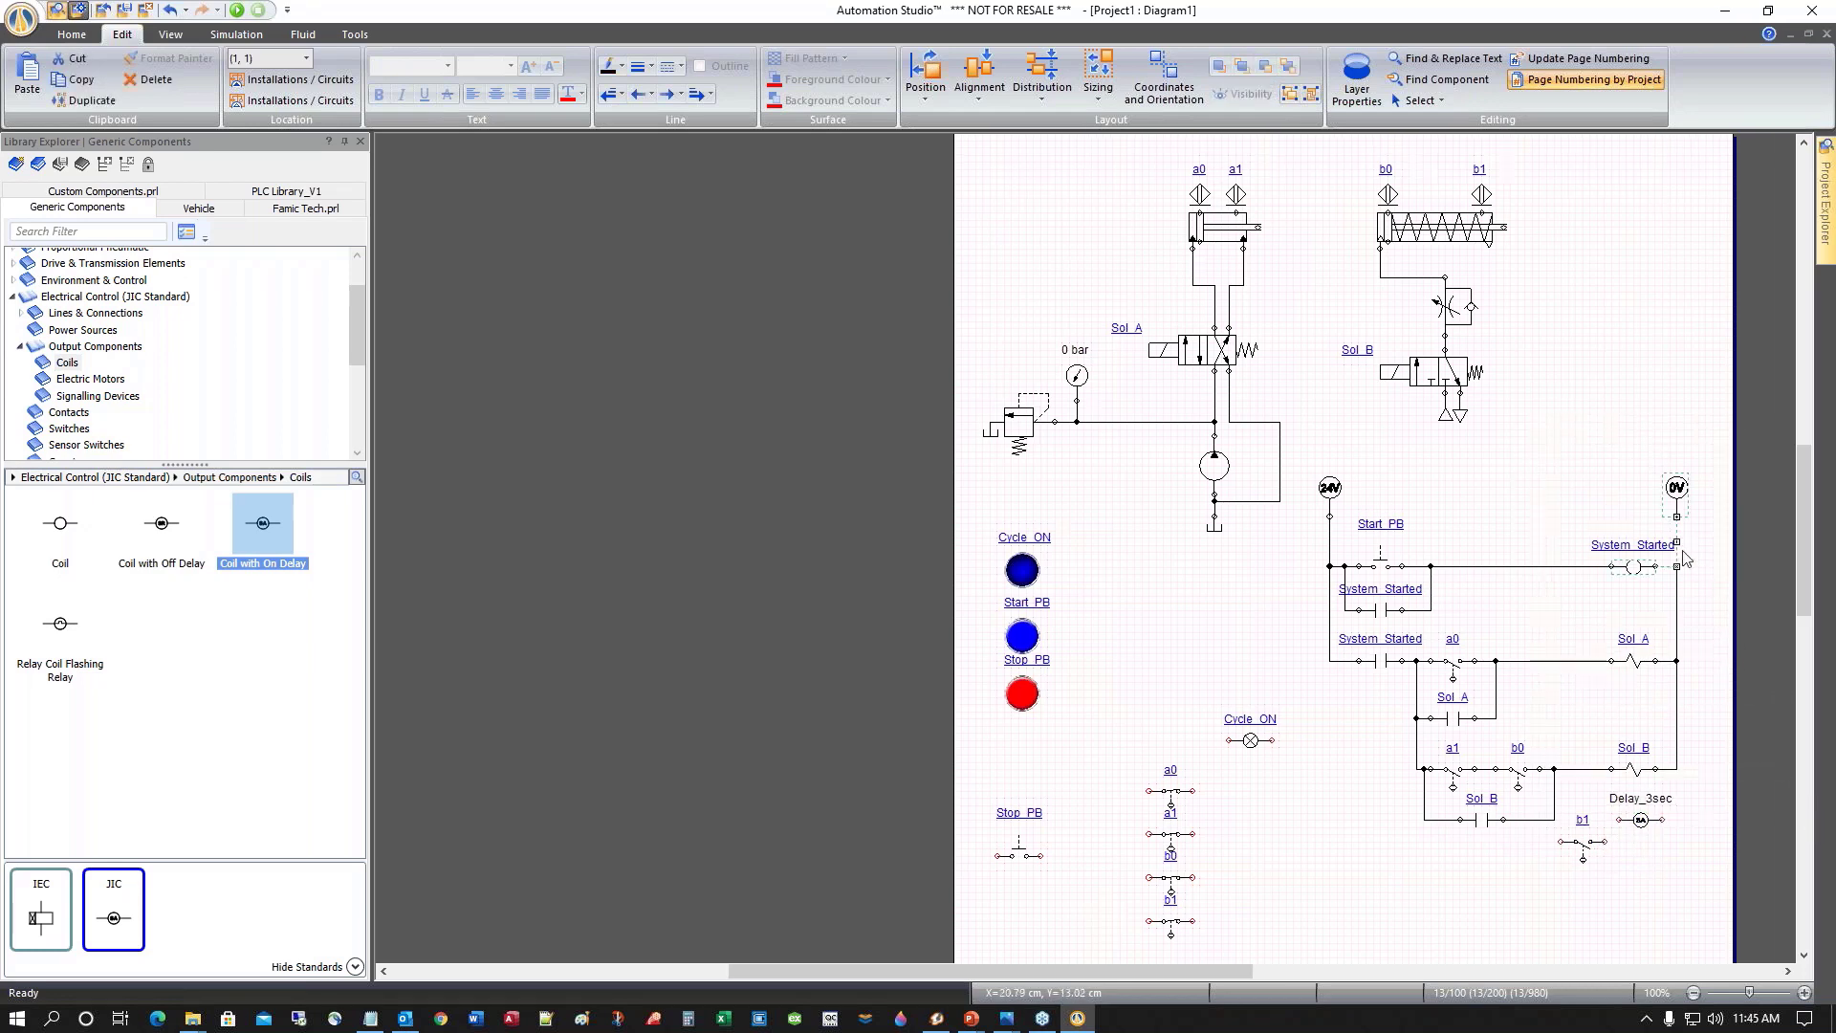
drag(1578, 442, 1819, 836)
key(Right)
key(Right)
key(Right)
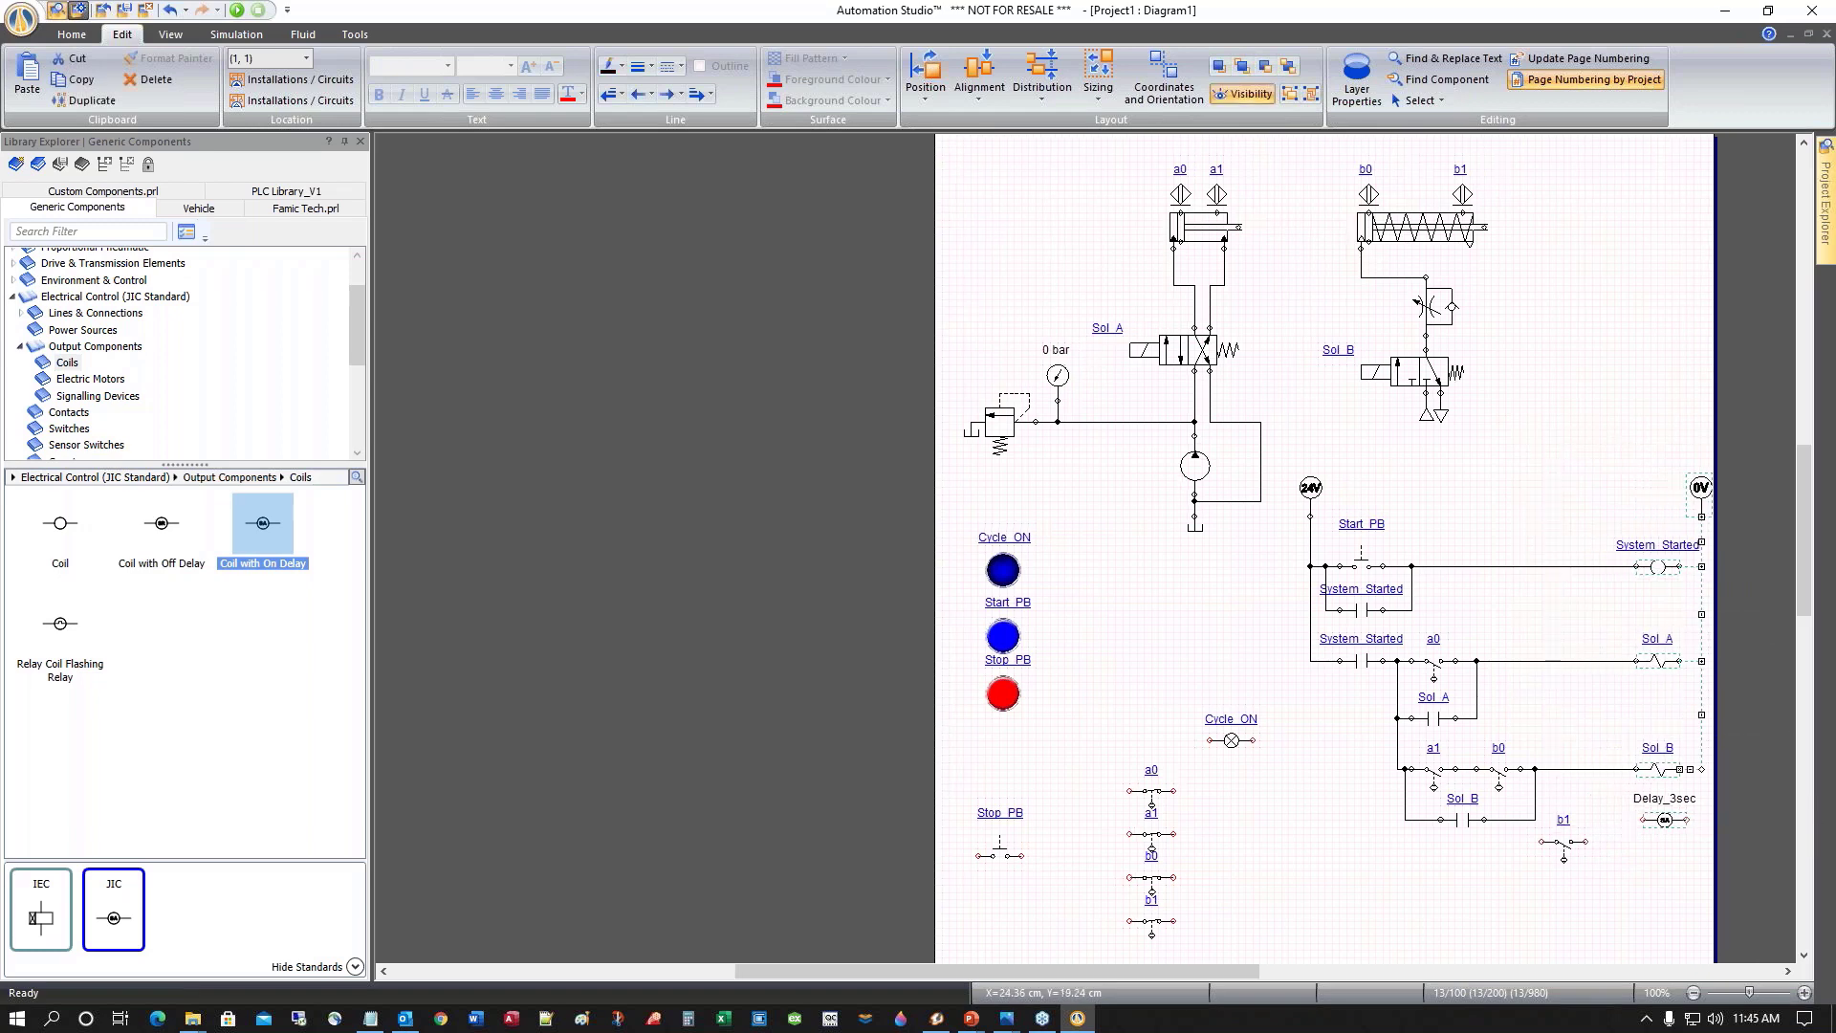
Align the b1 switch with the Delay_3sec coil and wire them in series between the Sol_B branch and the 0V line
click(1567, 845)
drag(1569, 845, 1587, 823)
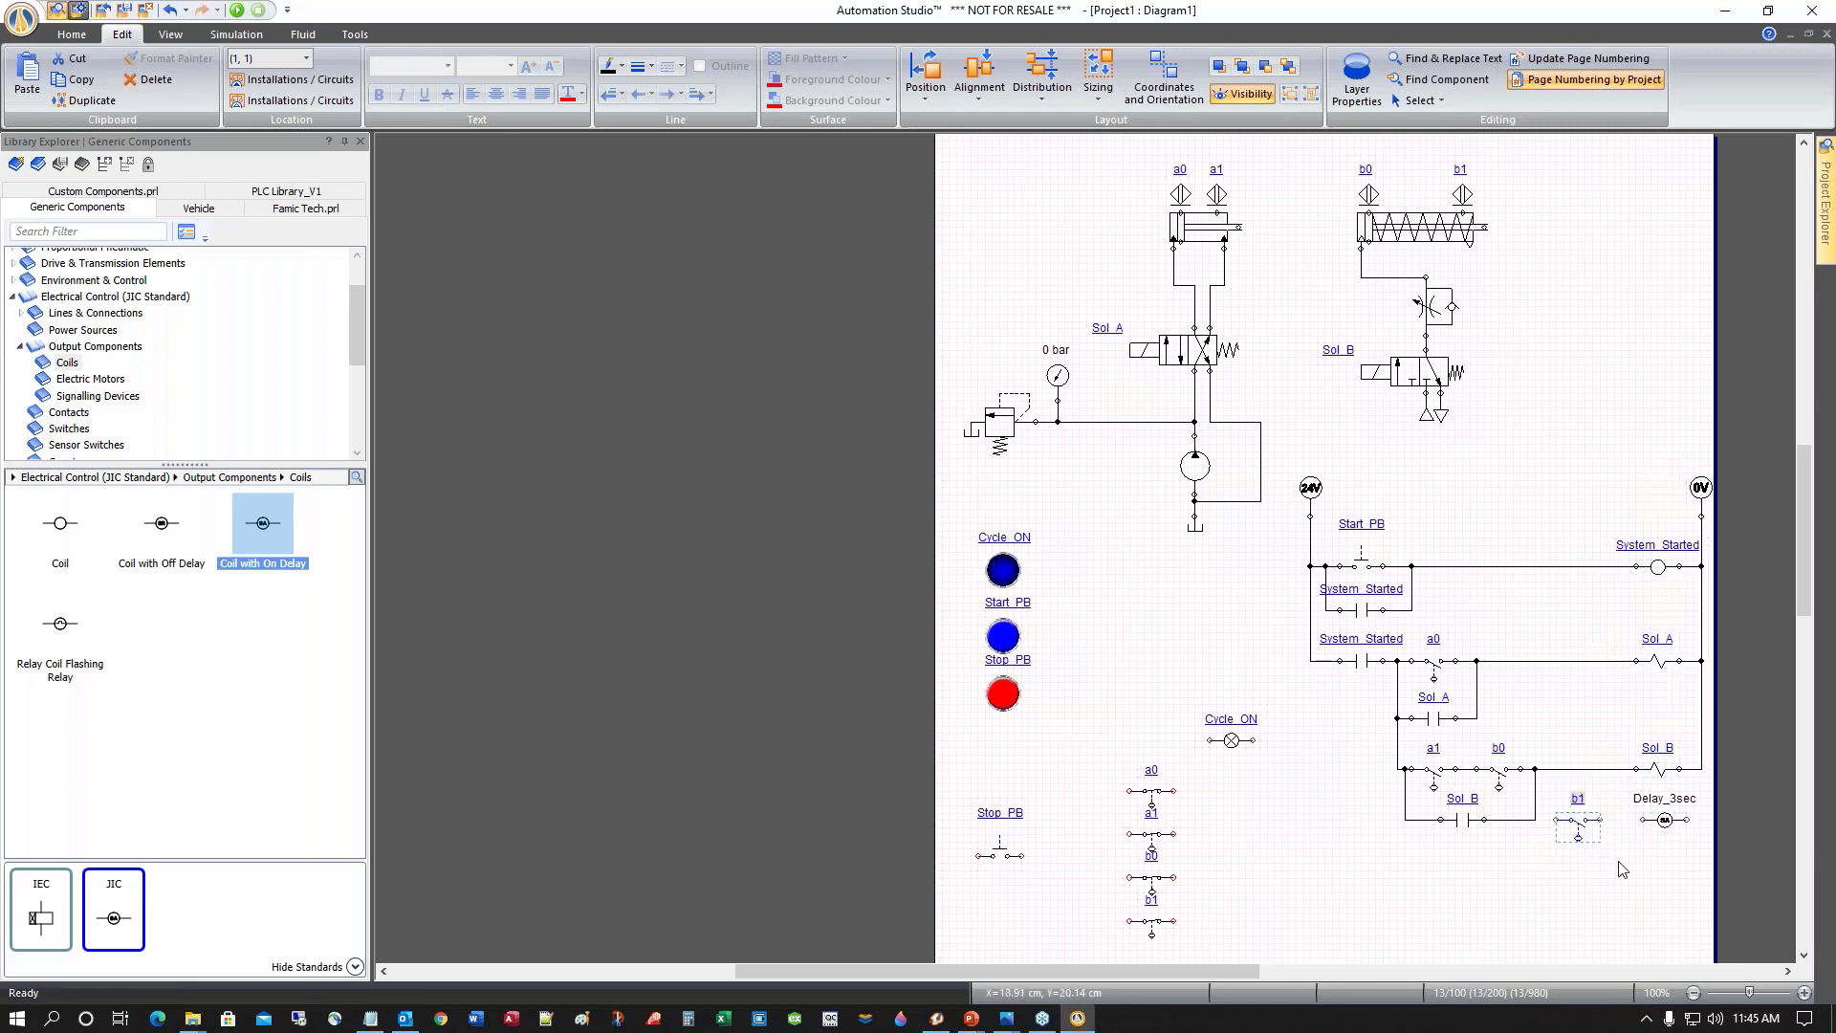
click(1628, 870)
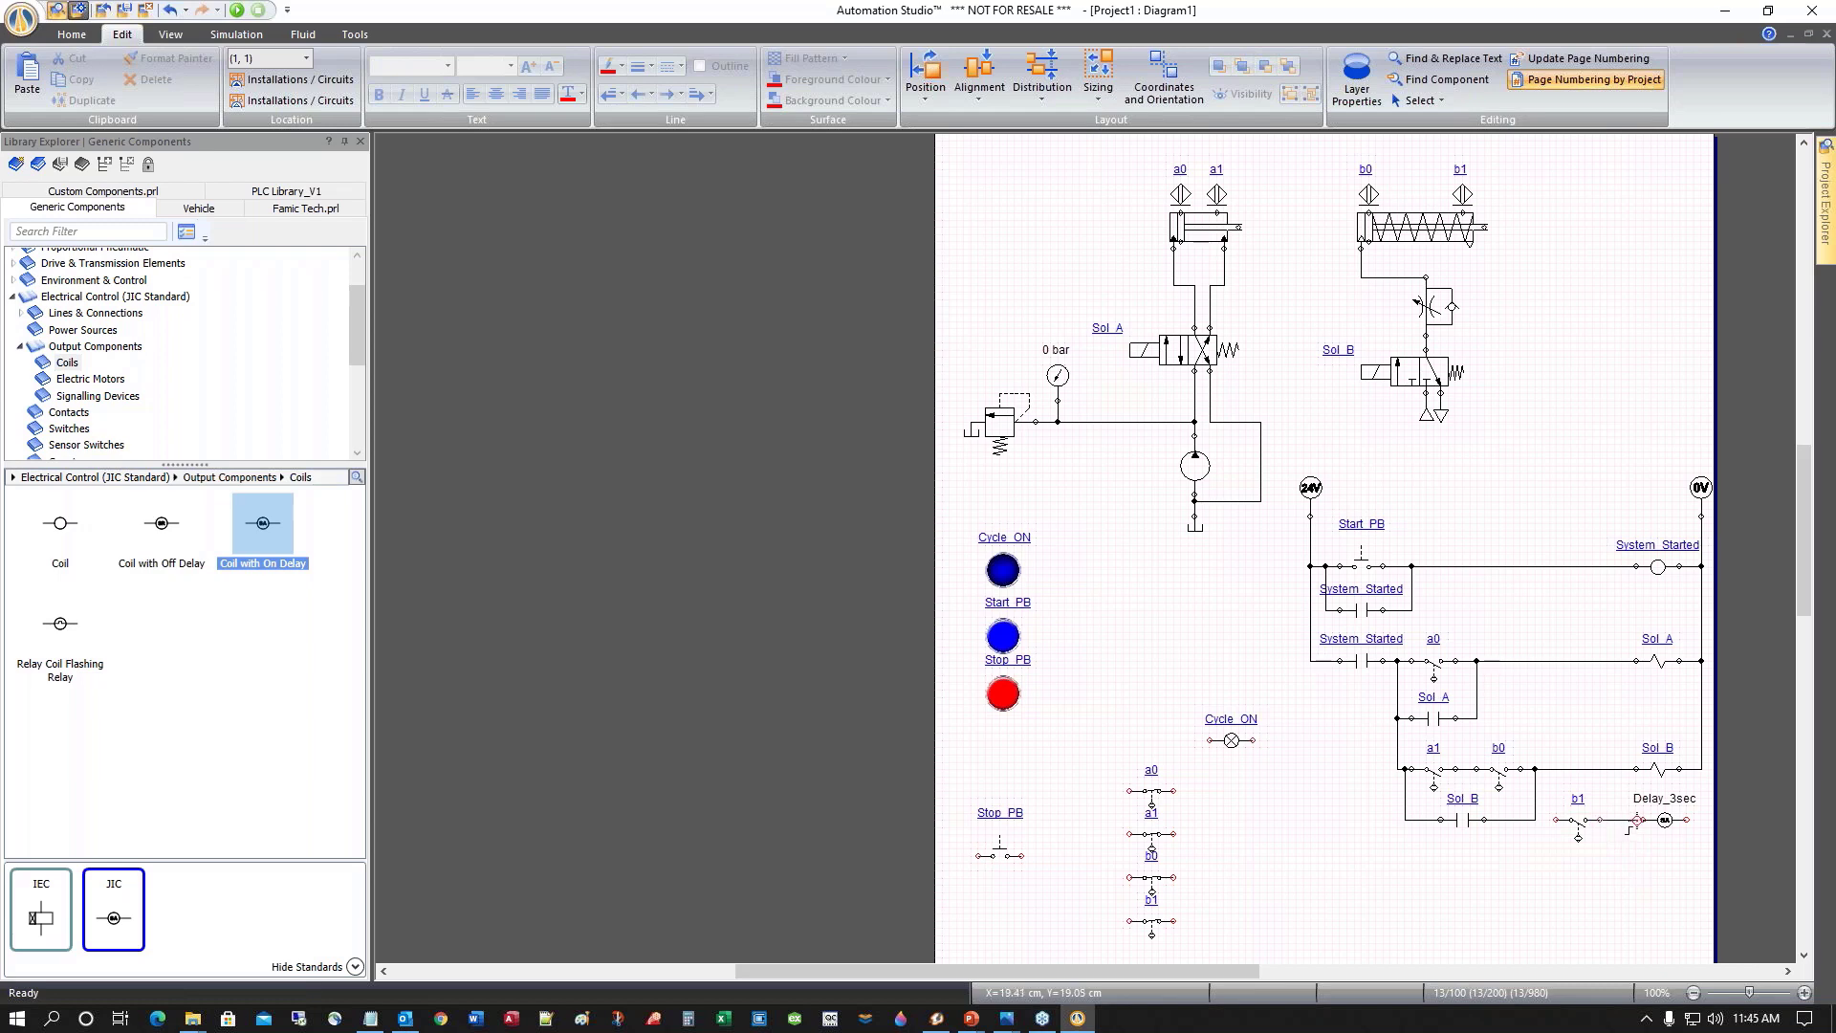
drag(1555, 820, 1527, 829)
Insert a normally closed contact from the JIC library into the Sol_A rung between the a0 switch and Sol_A
click(84, 299)
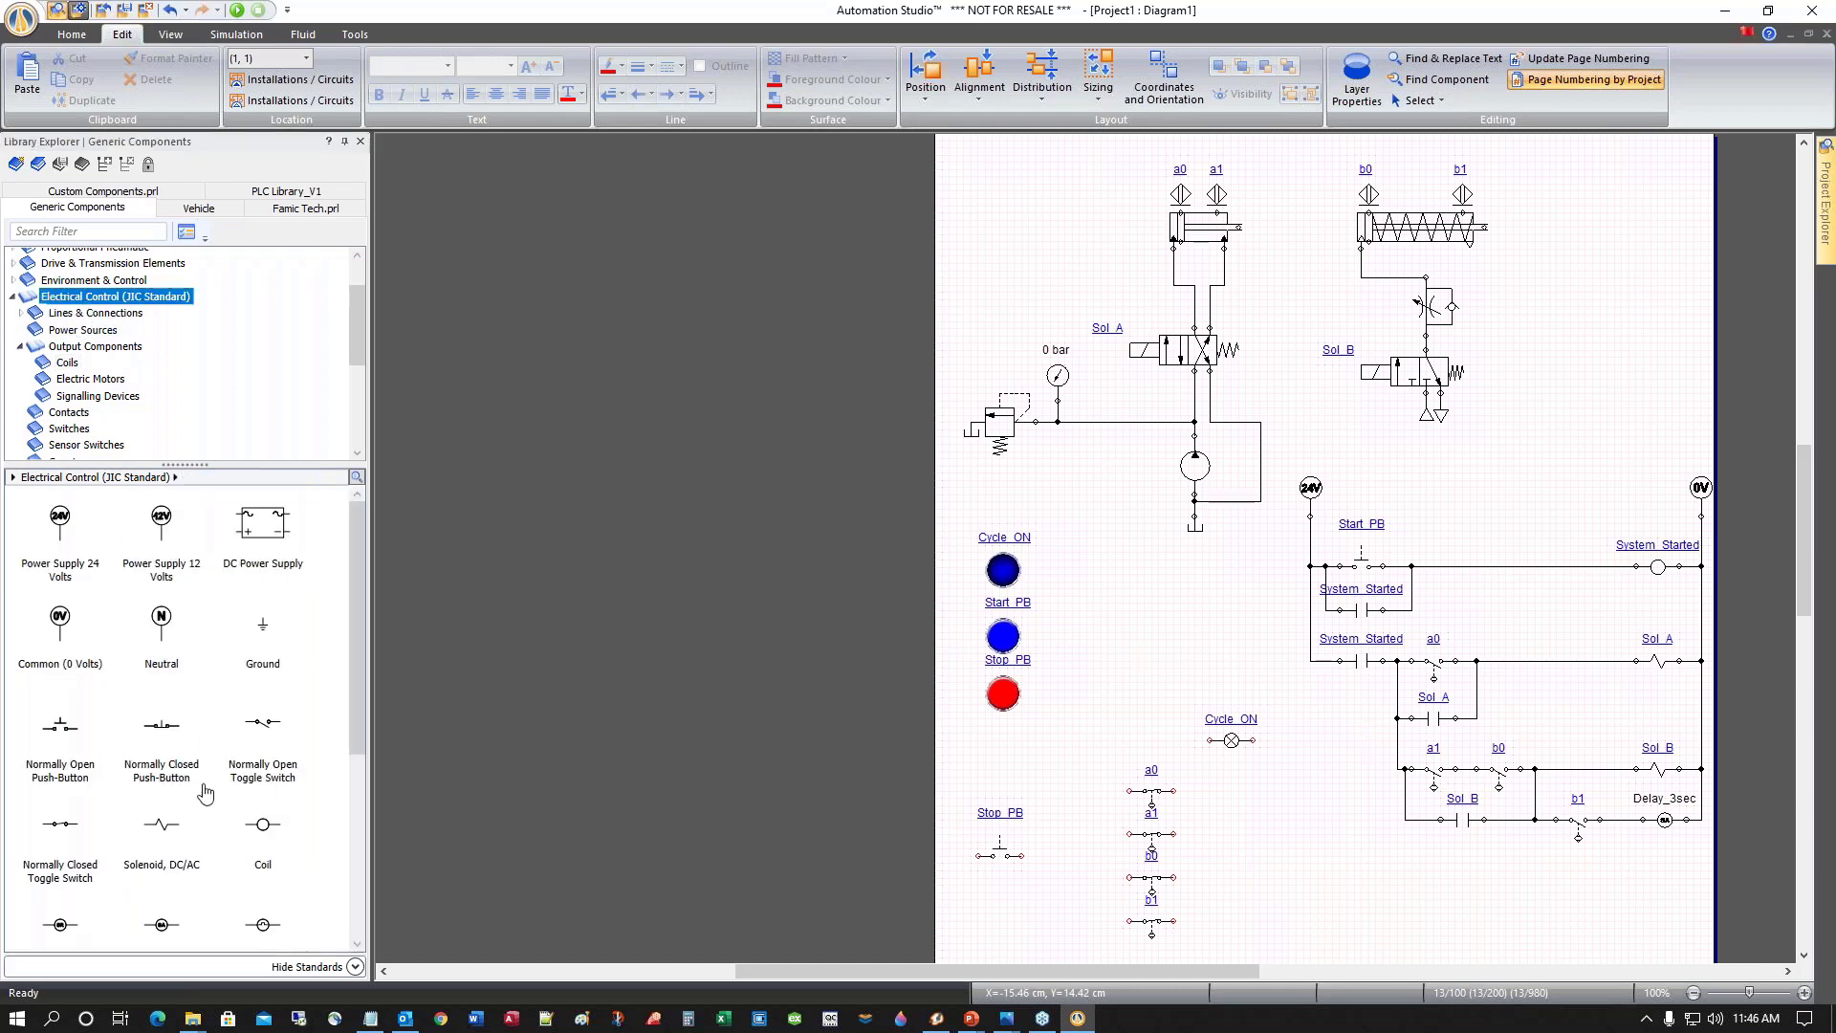
drag(358, 708, 363, 791)
click(162, 874)
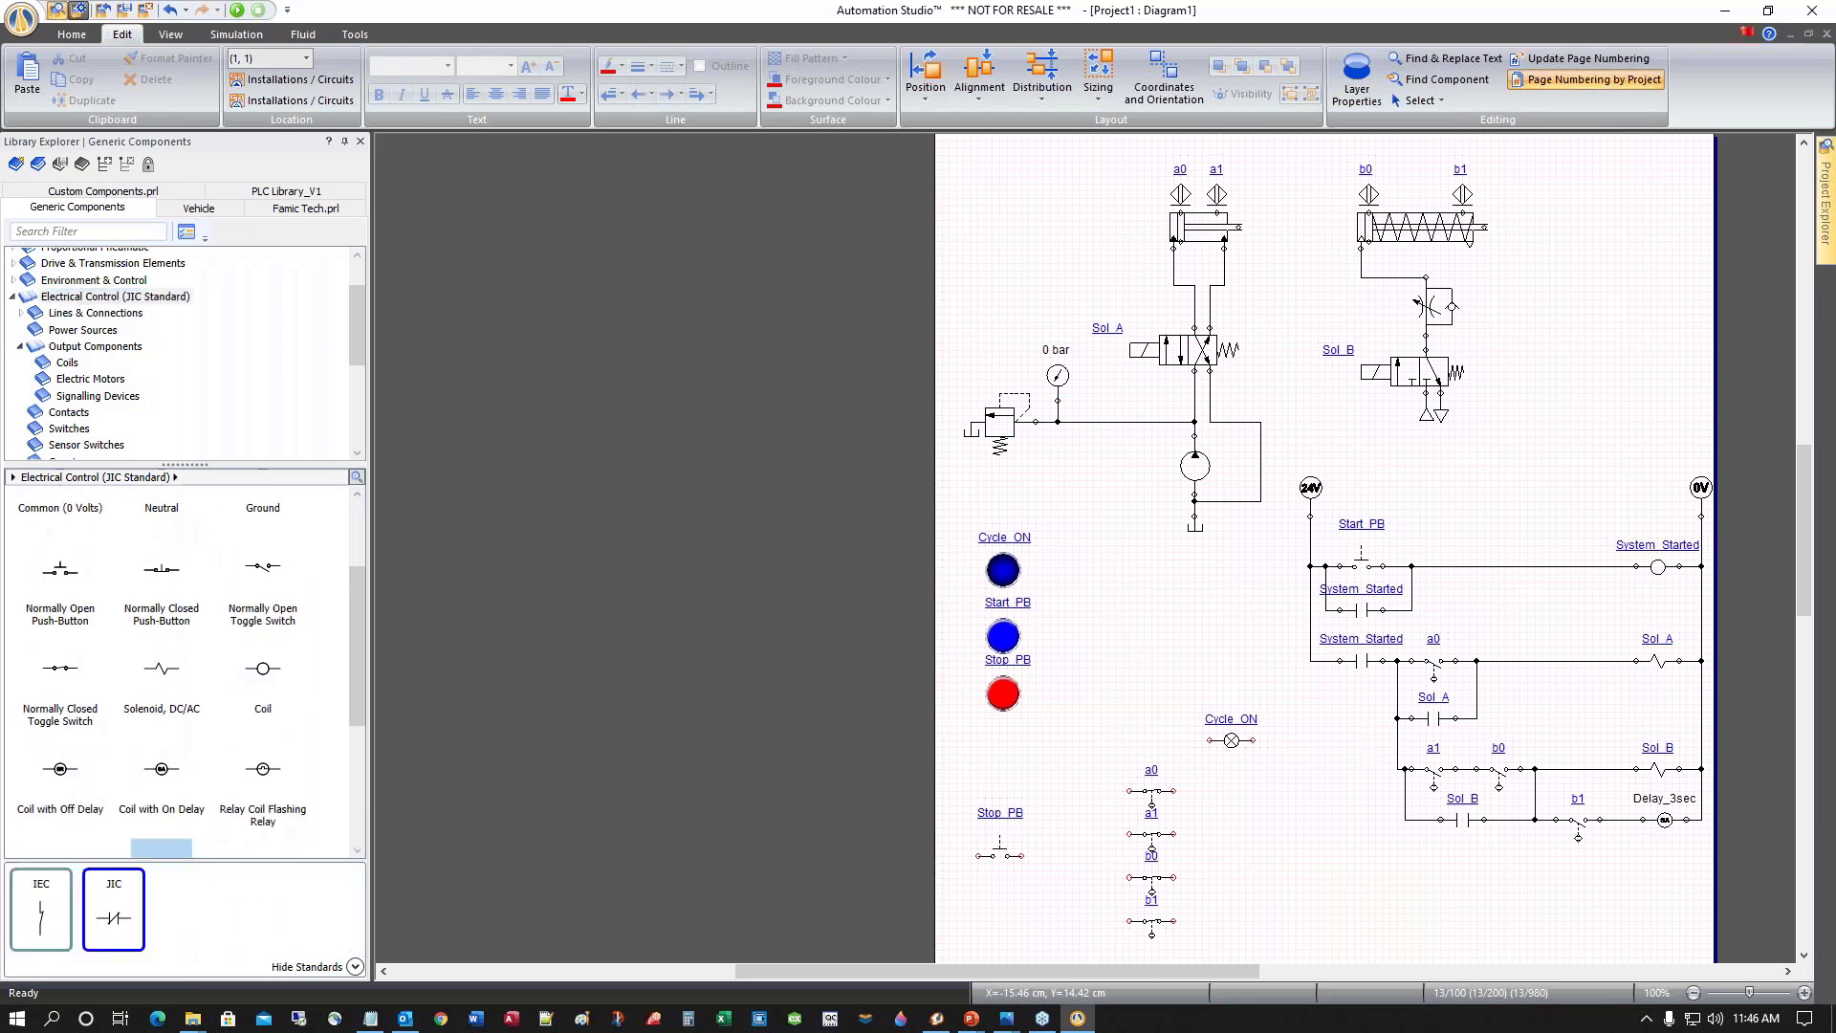
drag(358, 700, 358, 770)
drag(164, 713, 1545, 662)
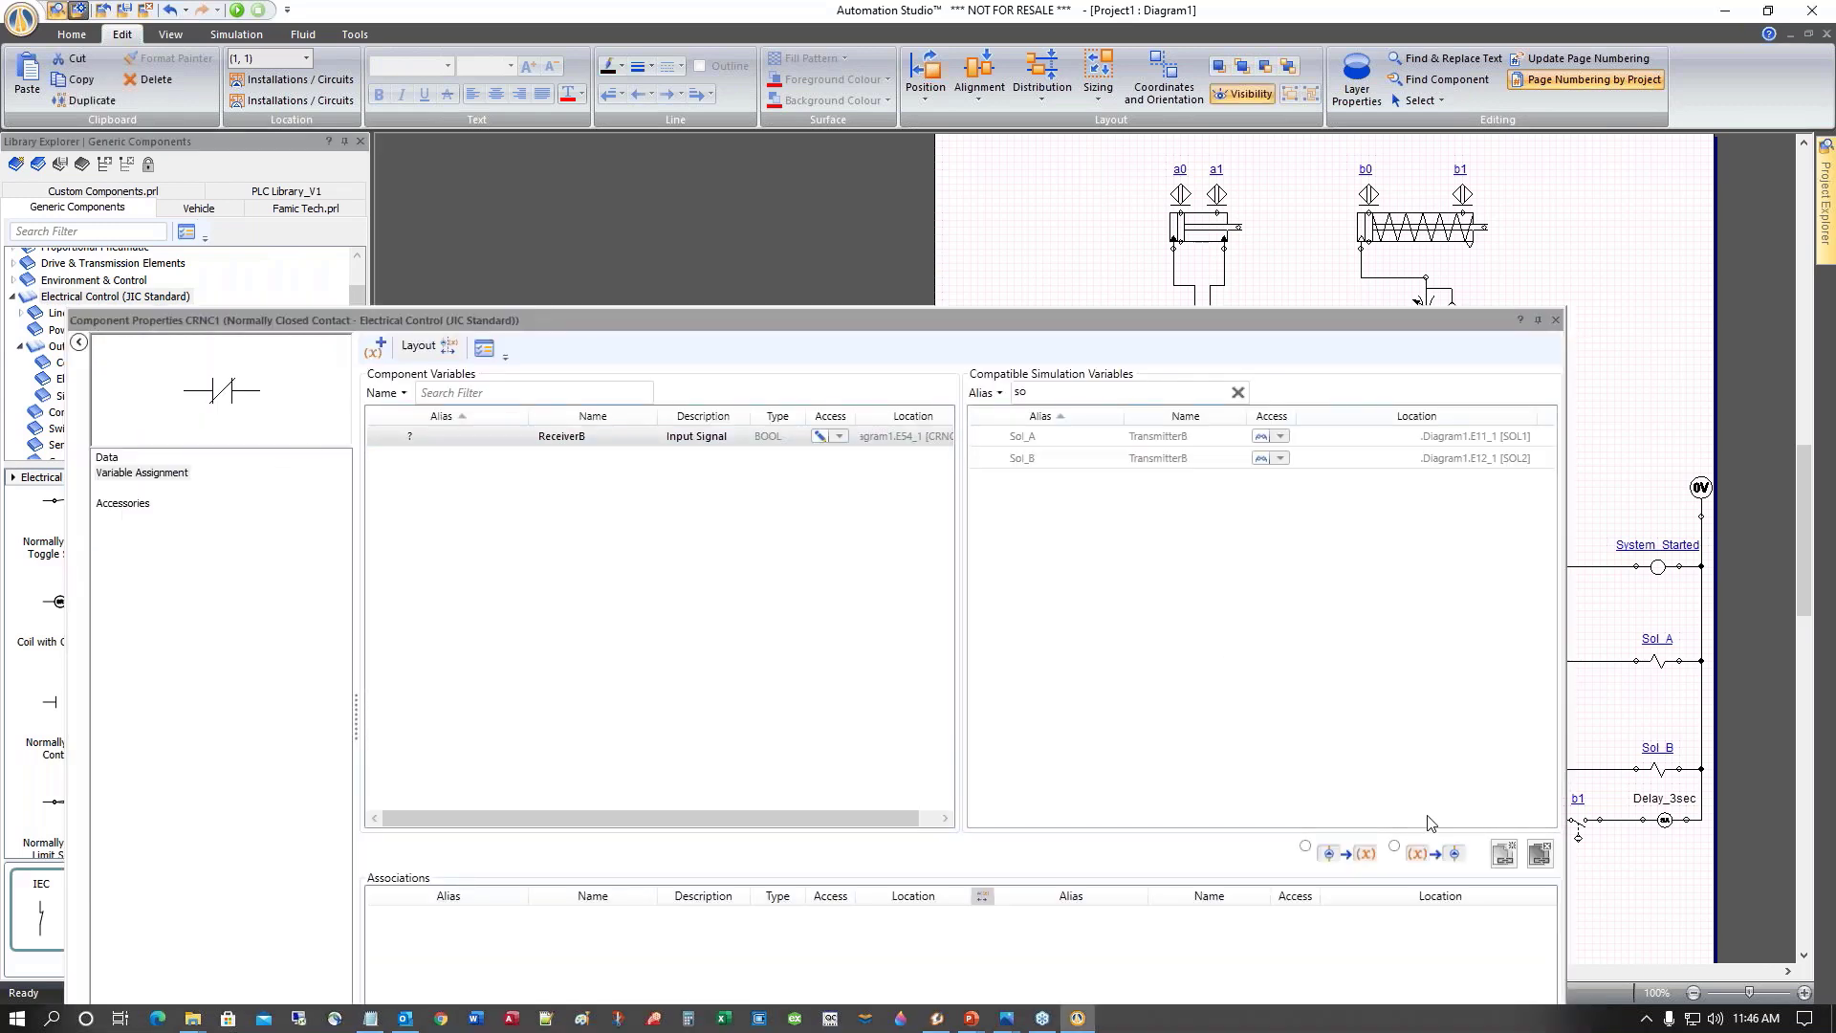
Link the new normally closed contact to Delay_3sec and copy it into the Sol_B rung ahead of Sol_B
double_click(1020, 392)
text(d)
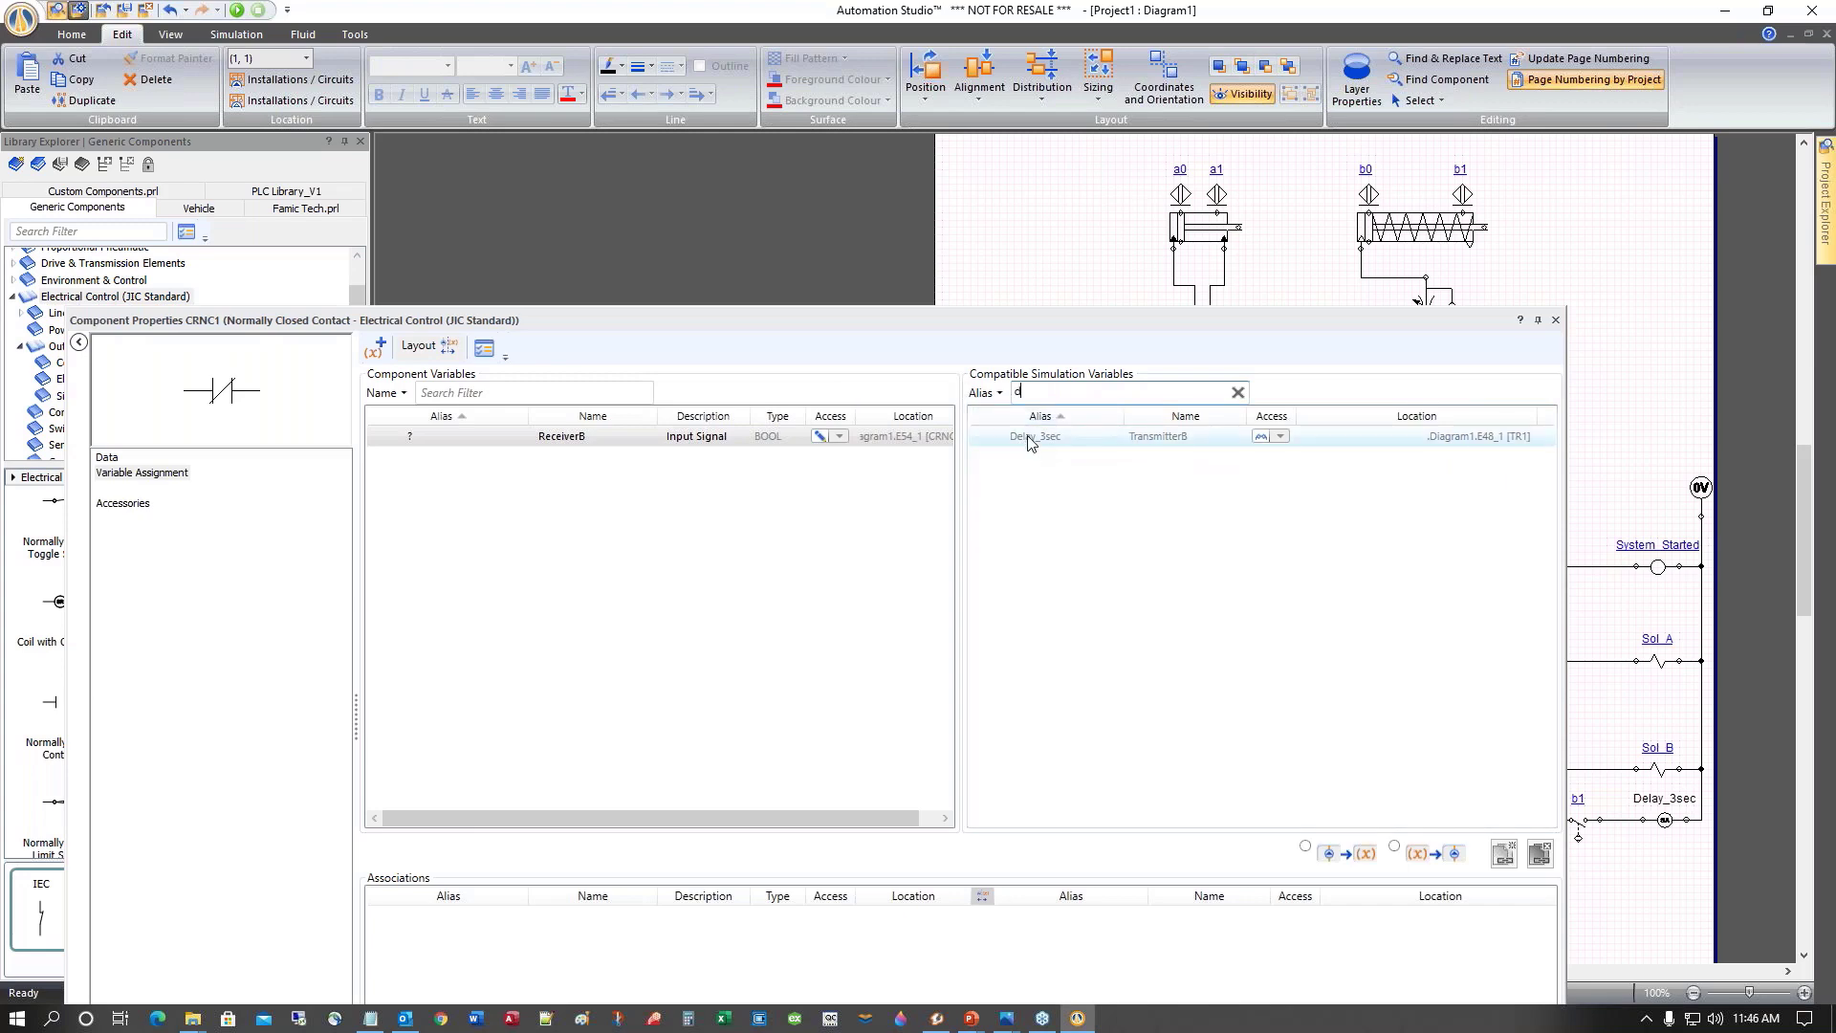
double_click(1030, 437)
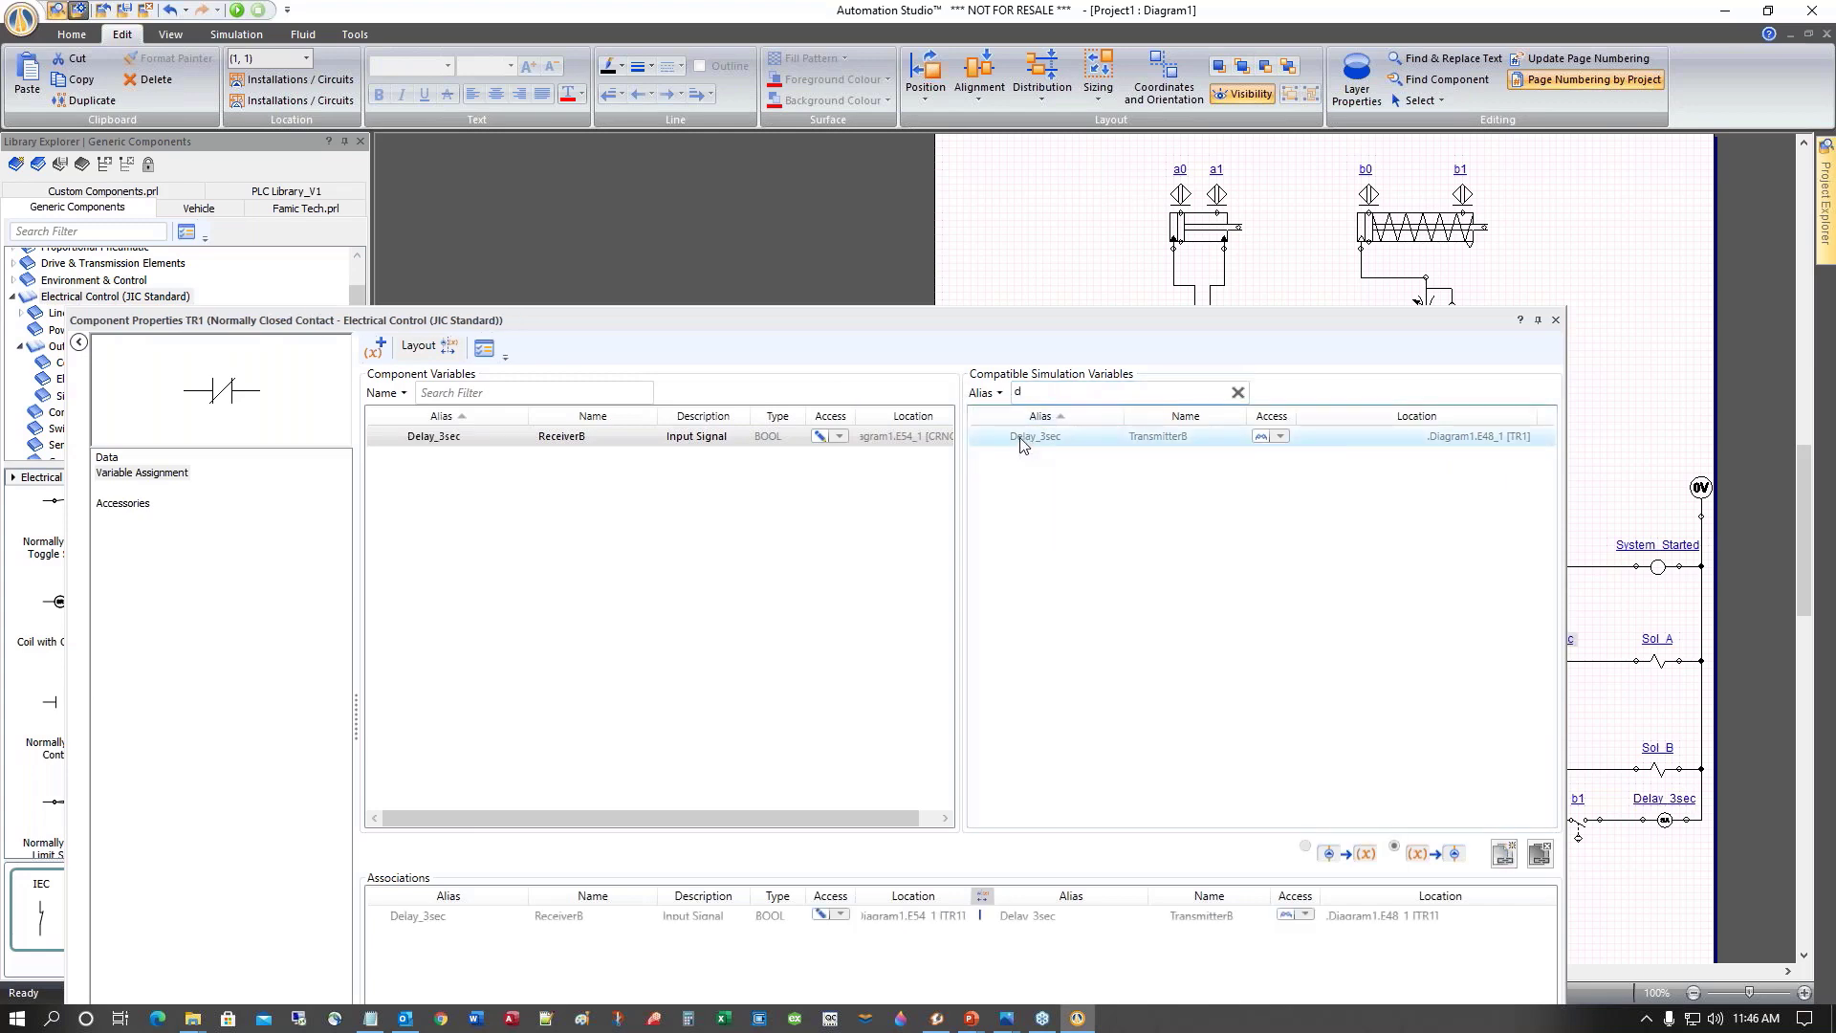
click(1556, 319)
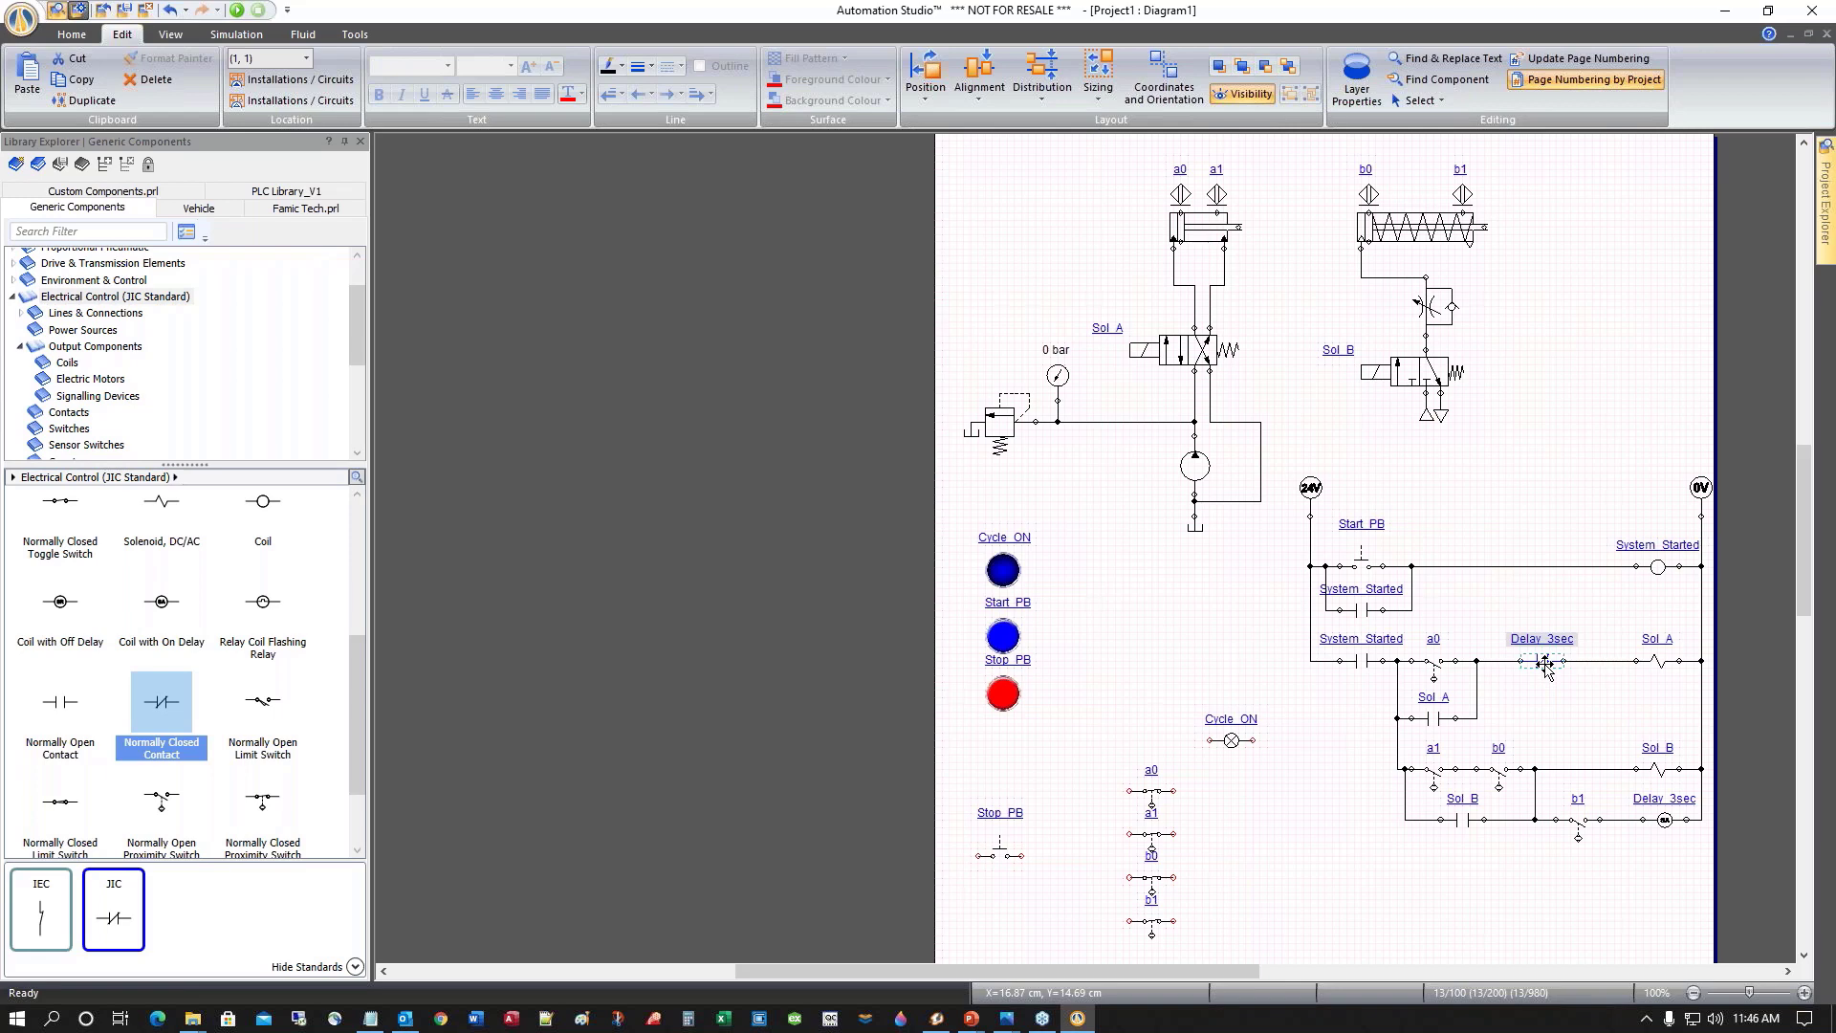
drag(1546, 662, 1586, 775)
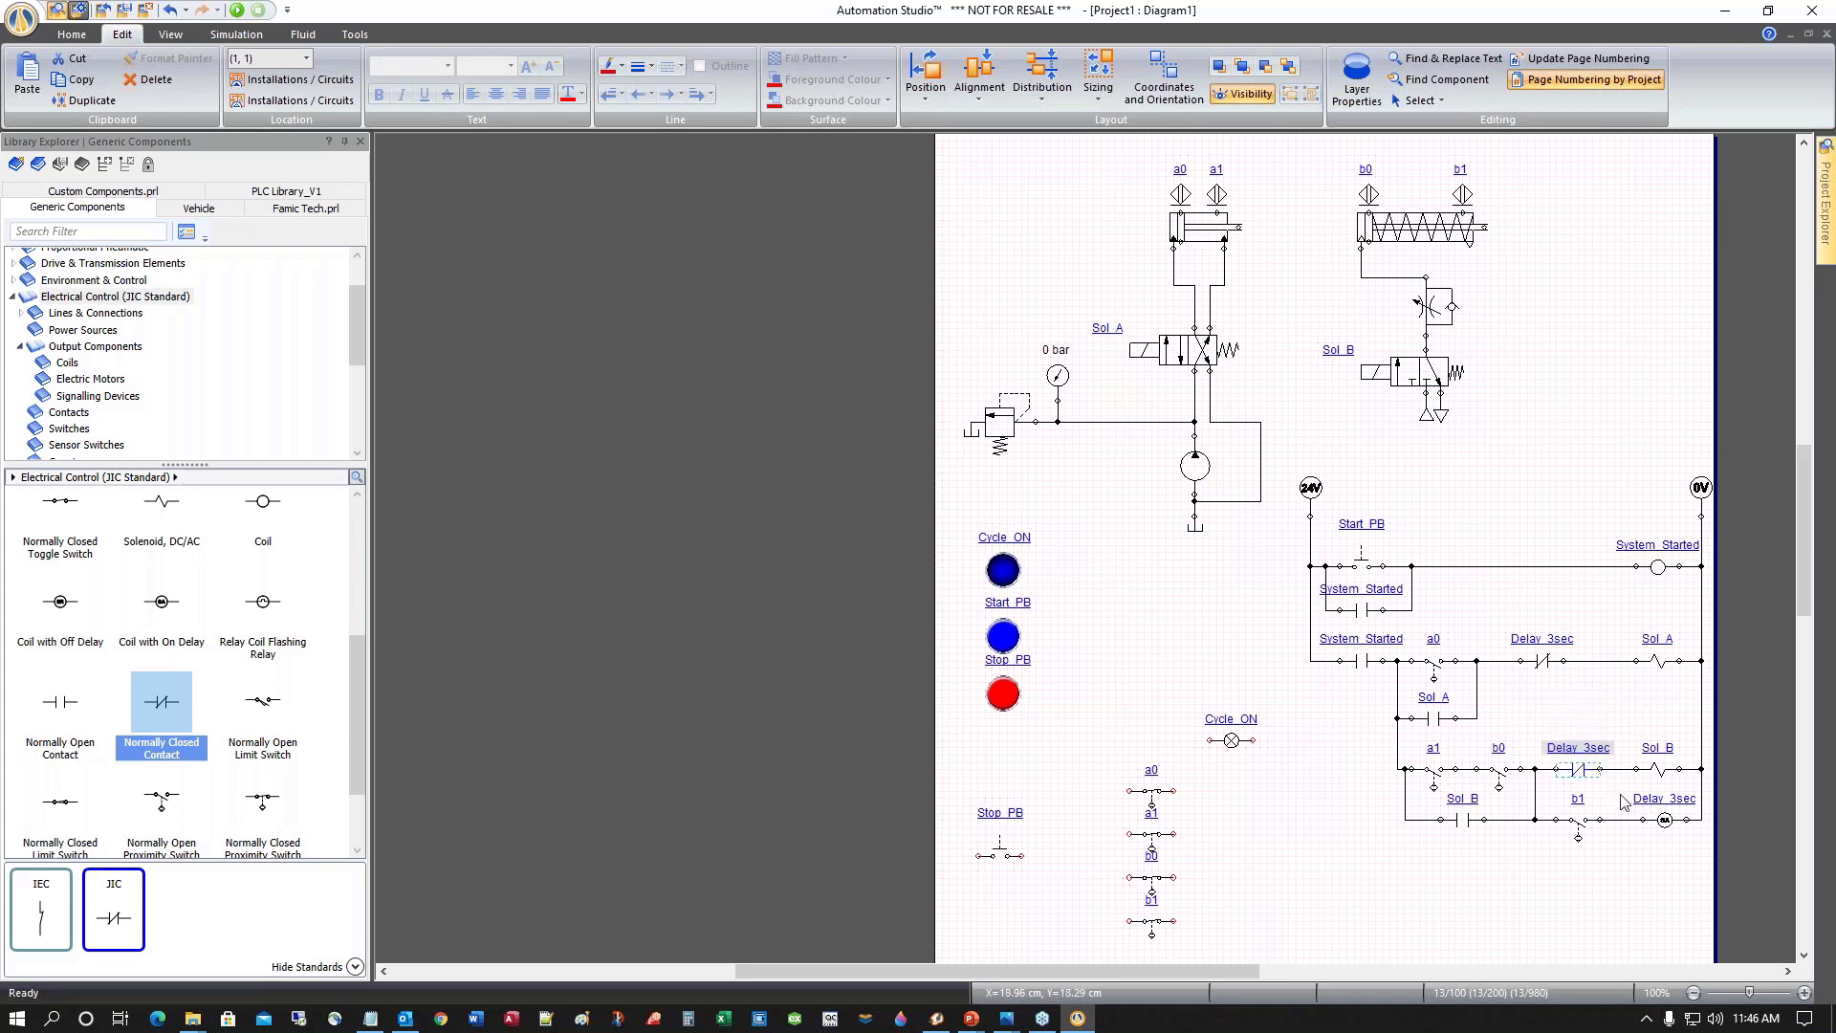
click(1657, 880)
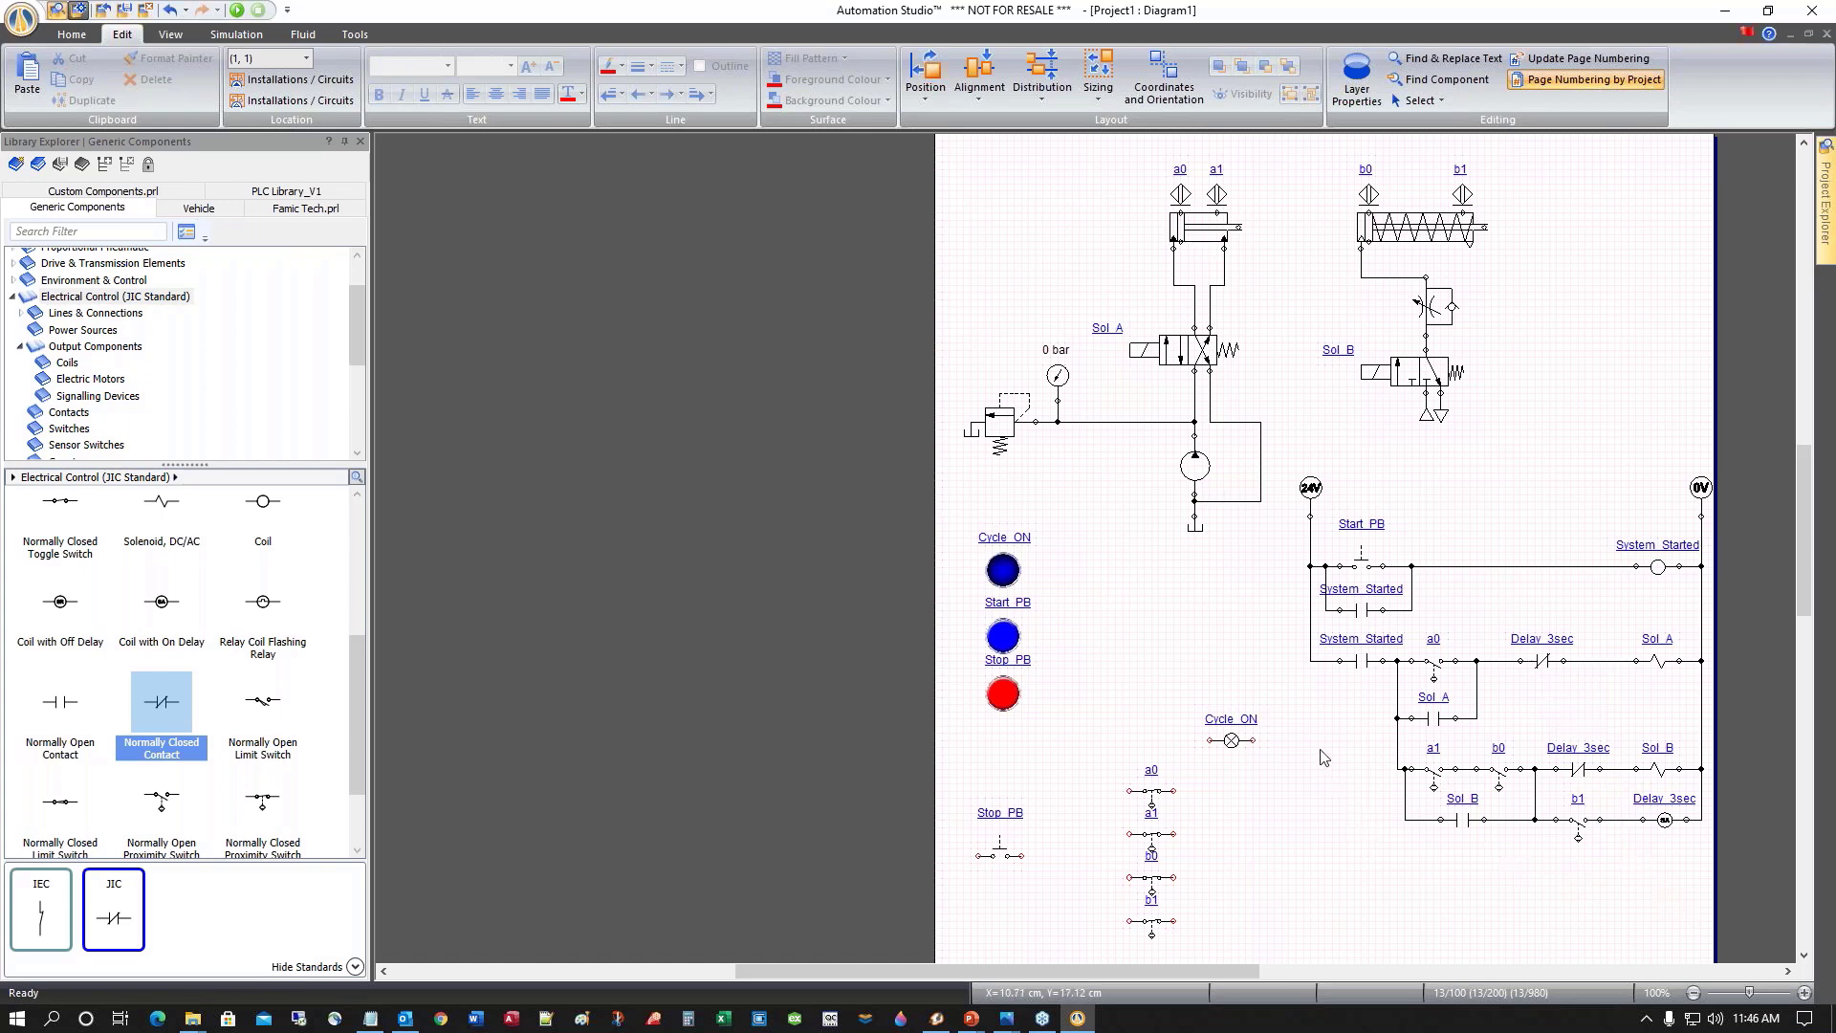
Run the simulation, start the cycle with Start_PB to check the cylinder sequence, and stop the simulation
click(236, 10)
click(815, 634)
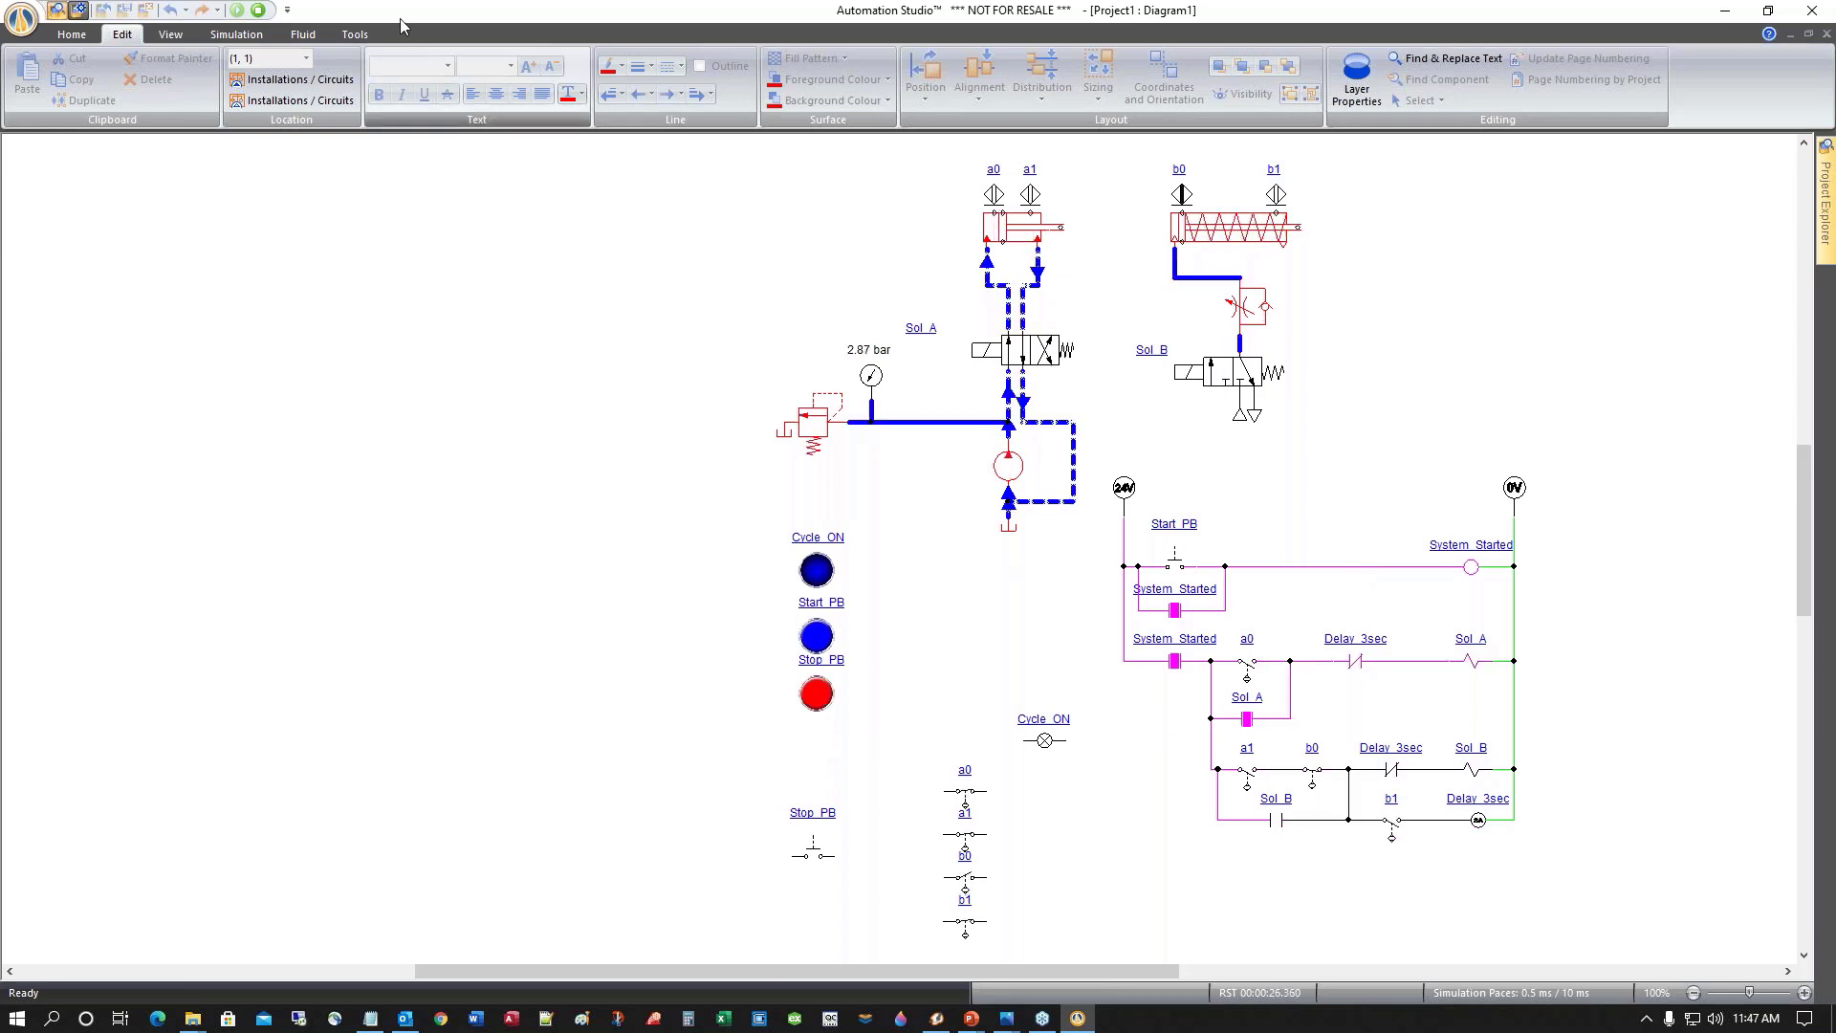
click(258, 10)
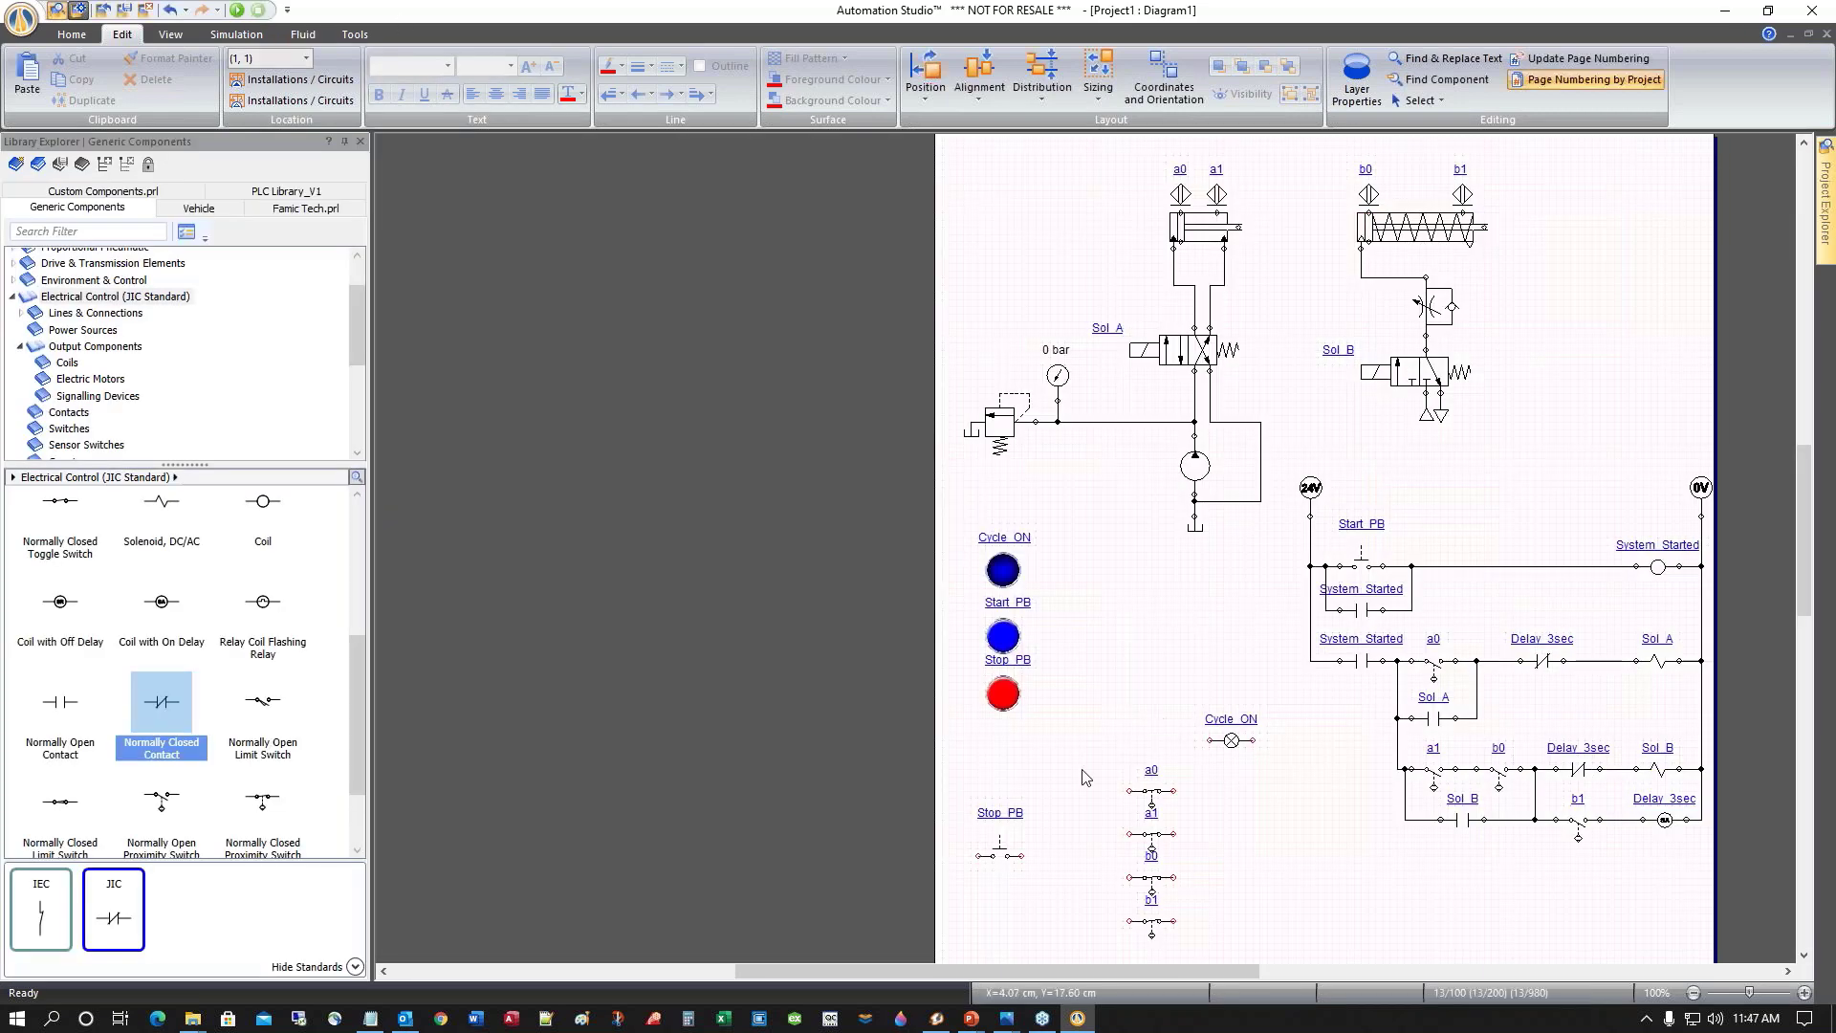
Move the spare Stop_PB push-button contact into the ladder, below the Sol_B holding contact
scroll(1261, 852, down, 3)
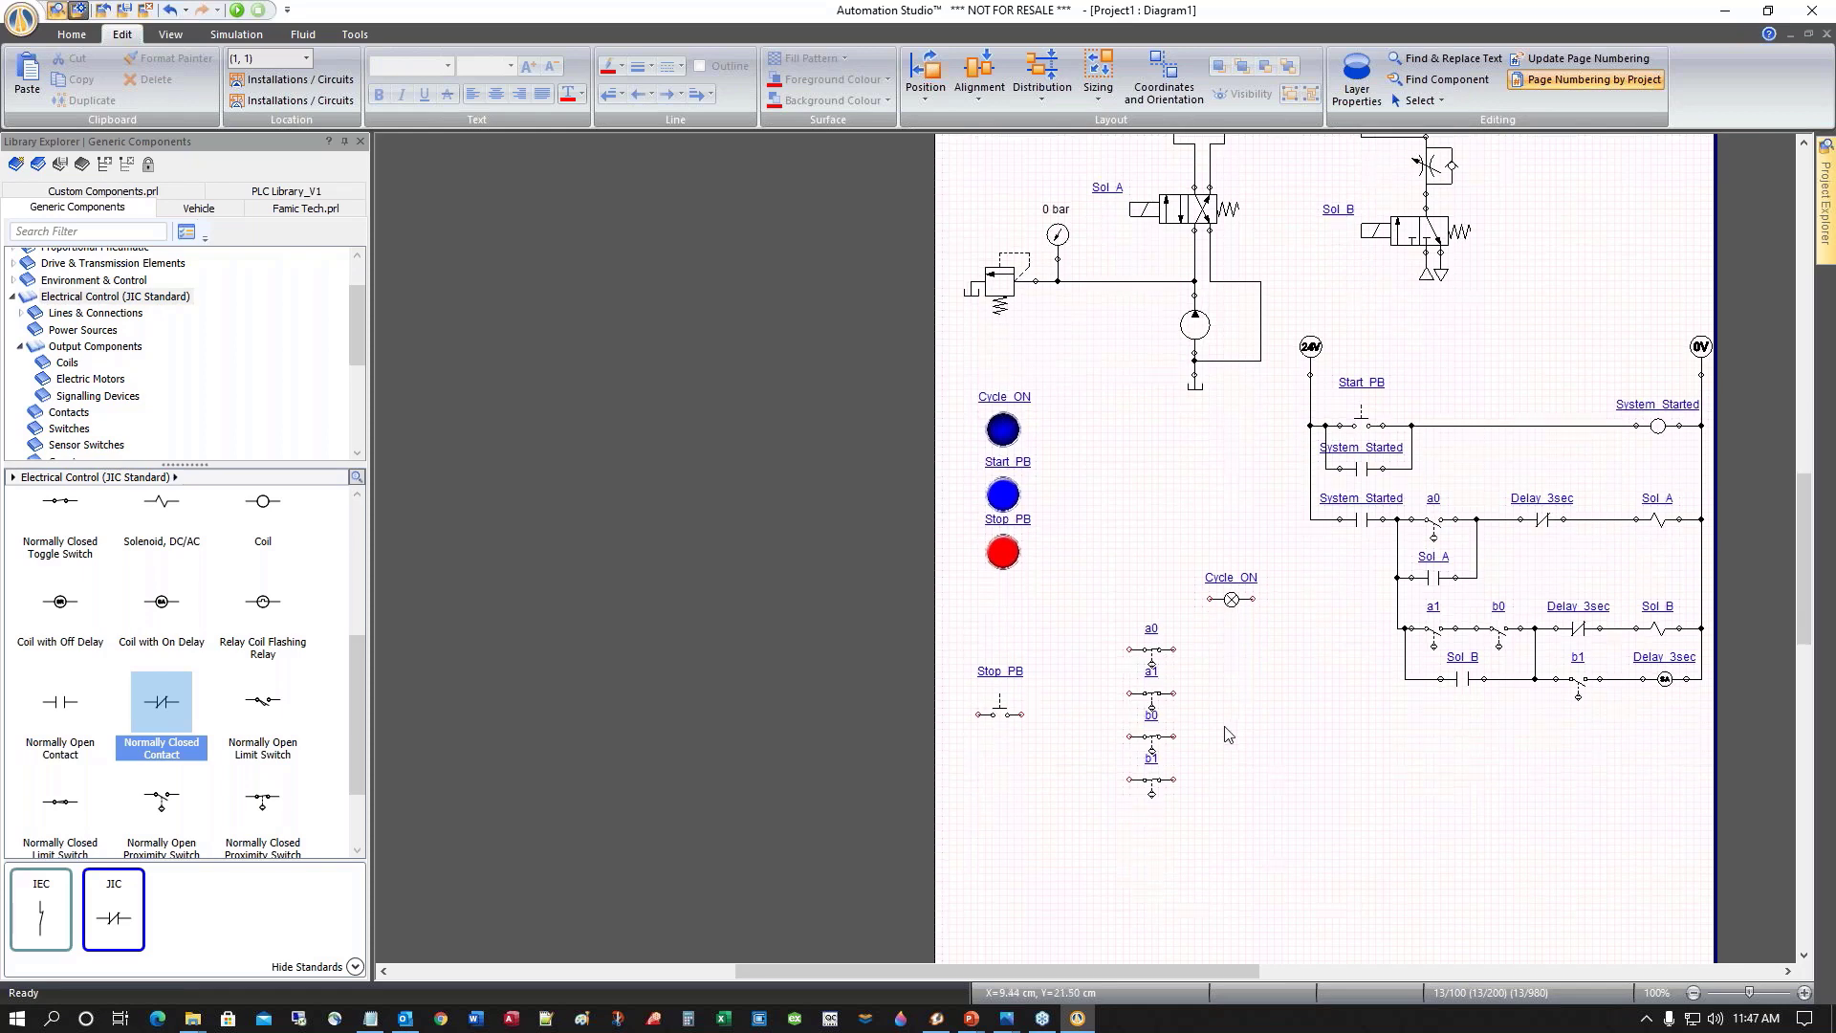
click(1000, 717)
drag(1001, 719, 1433, 756)
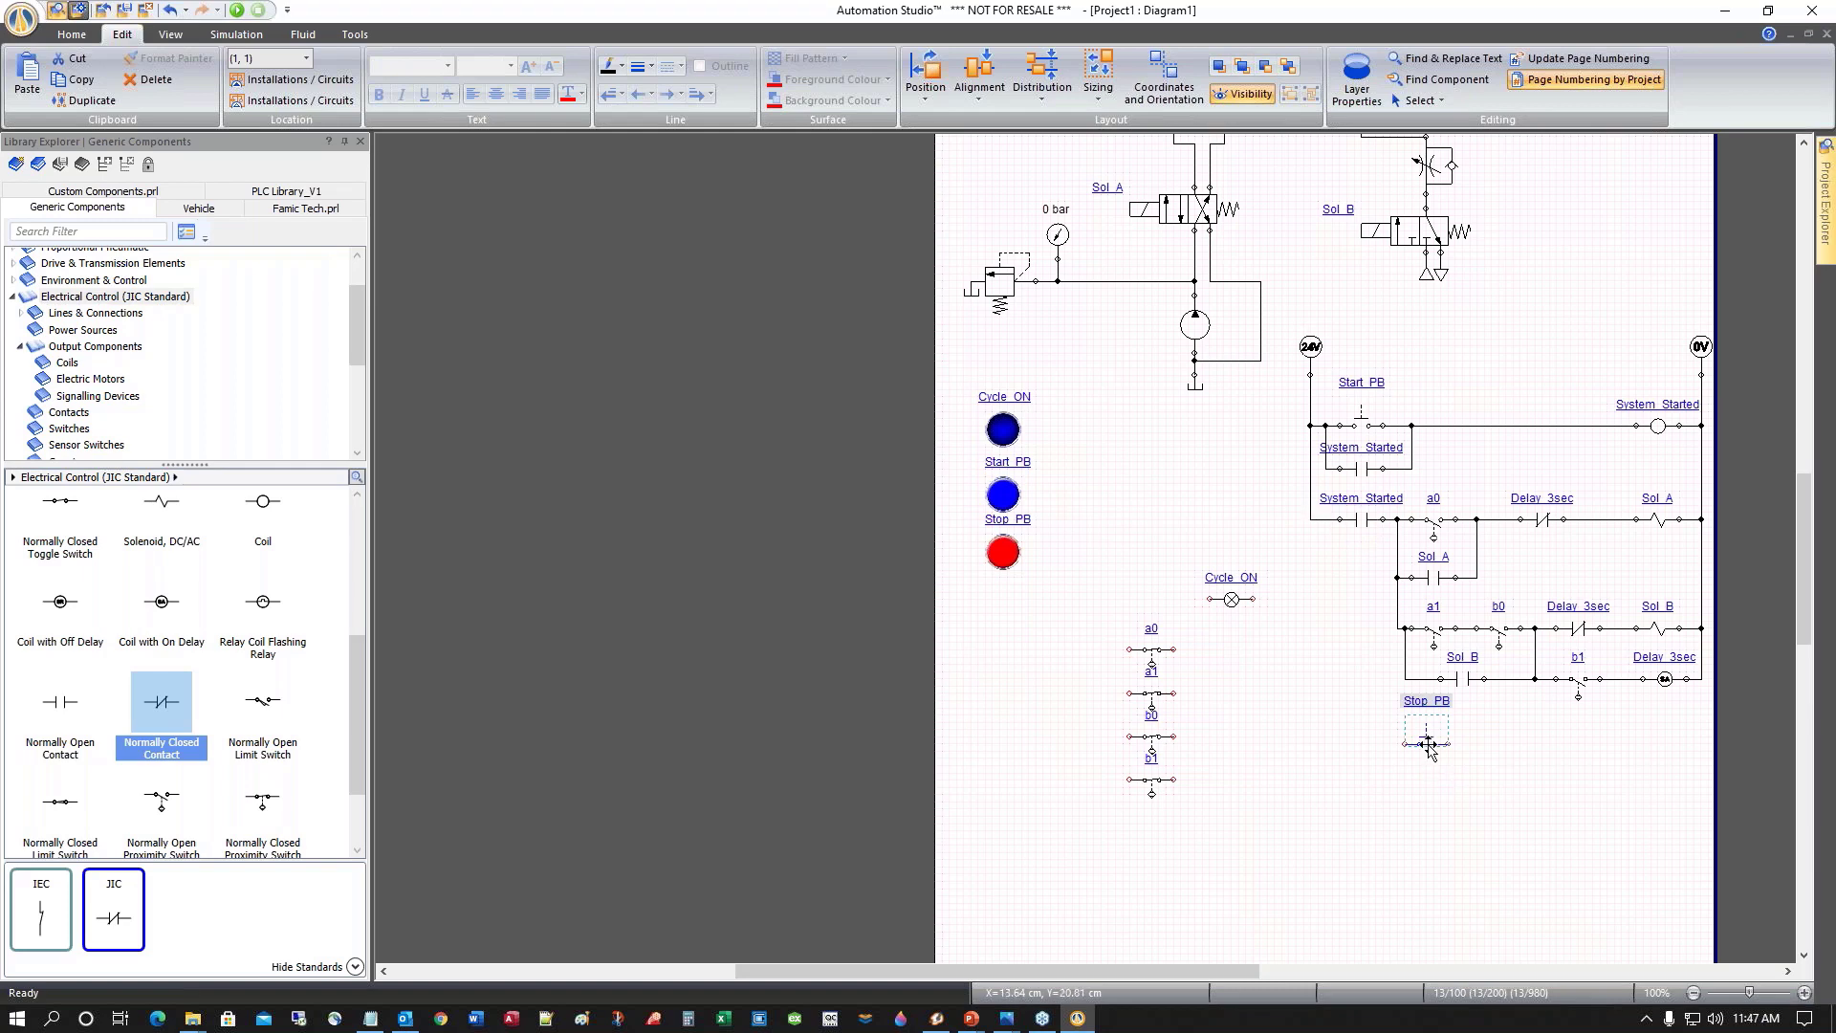
drag(1428, 746, 1447, 758)
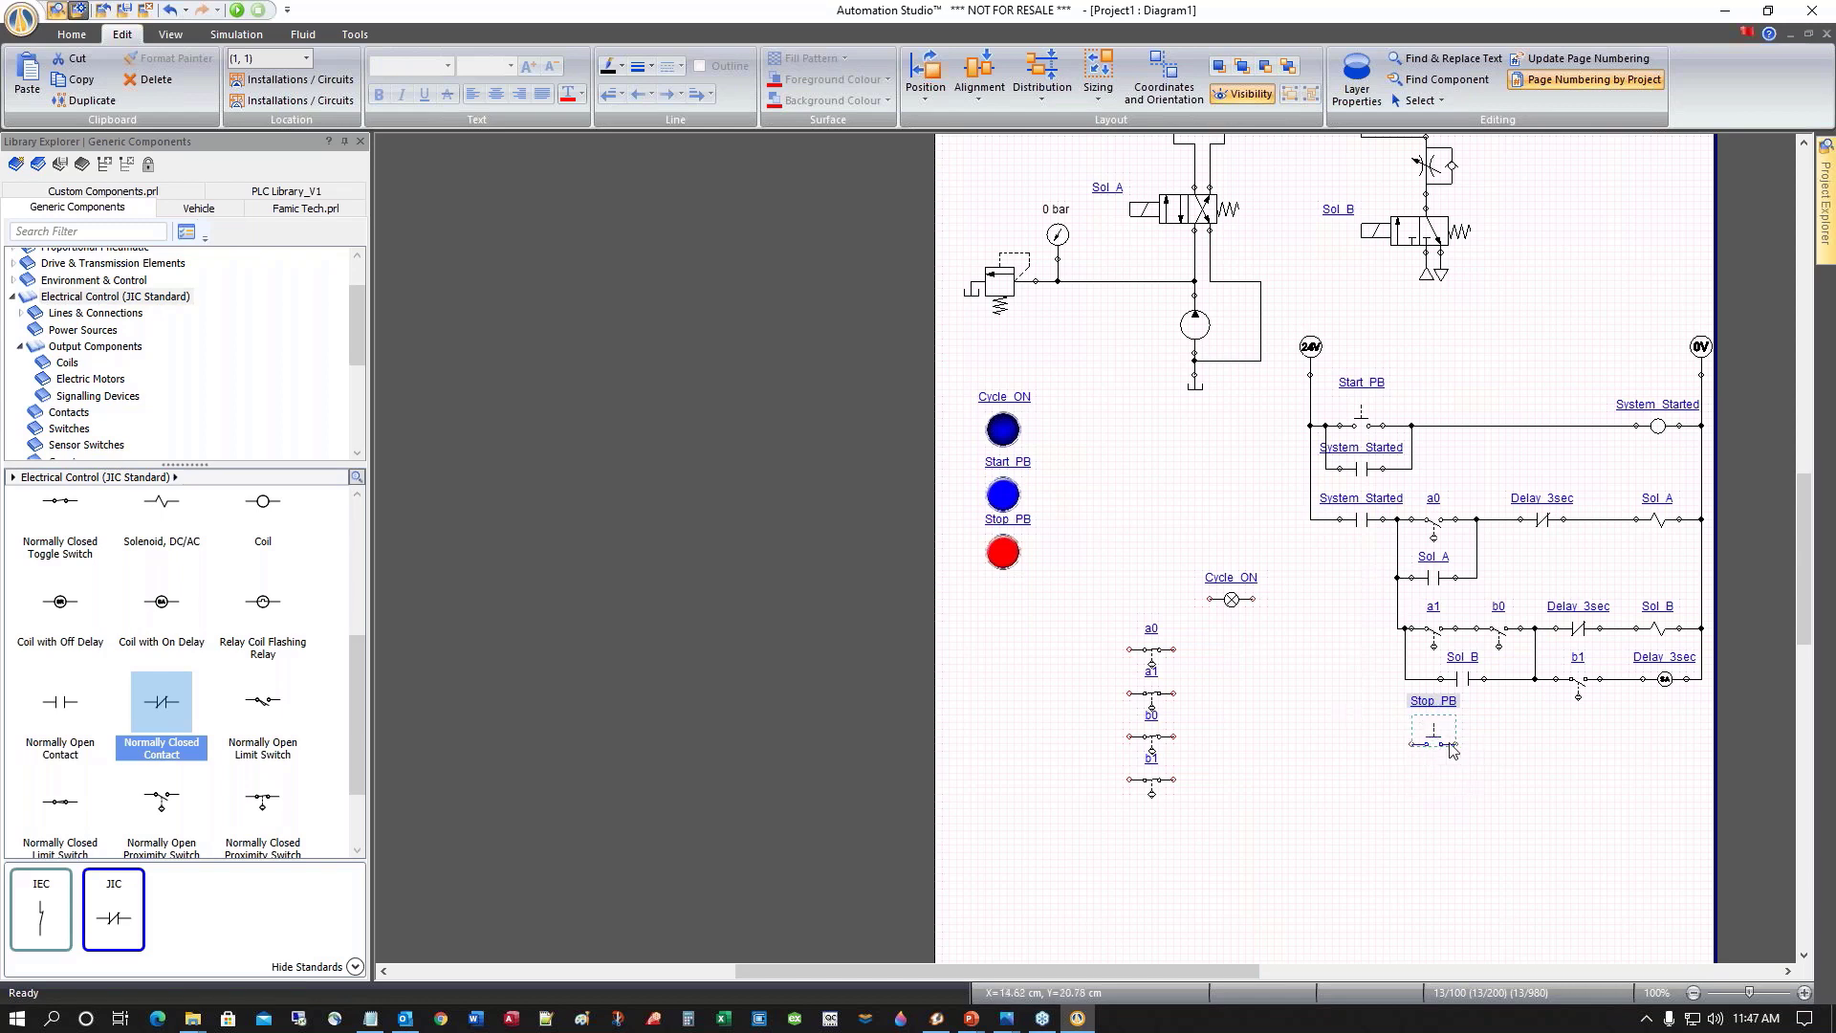
Place a coil below the Delay_3sec coil, in line with the Stop_PB contact, and set its alias to Stop_Request
scroll(1330, 698, up, 2)
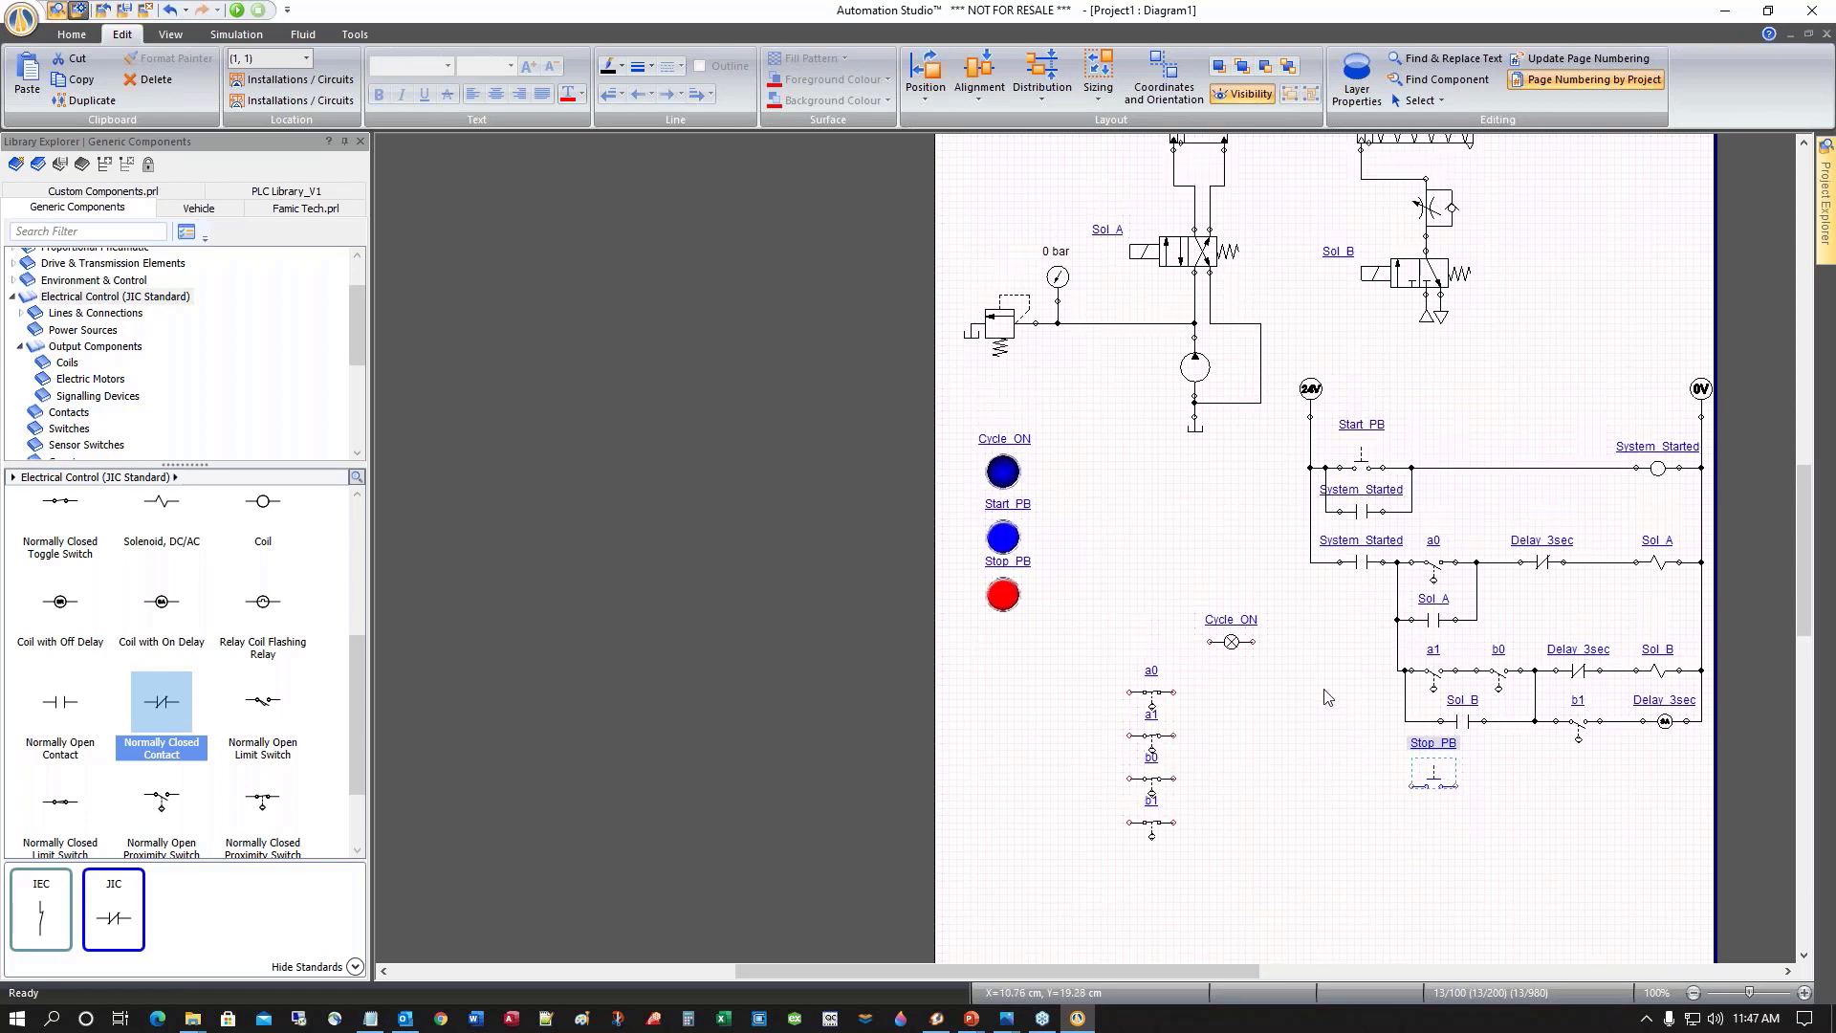
scroll(1301, 693, up, 1)
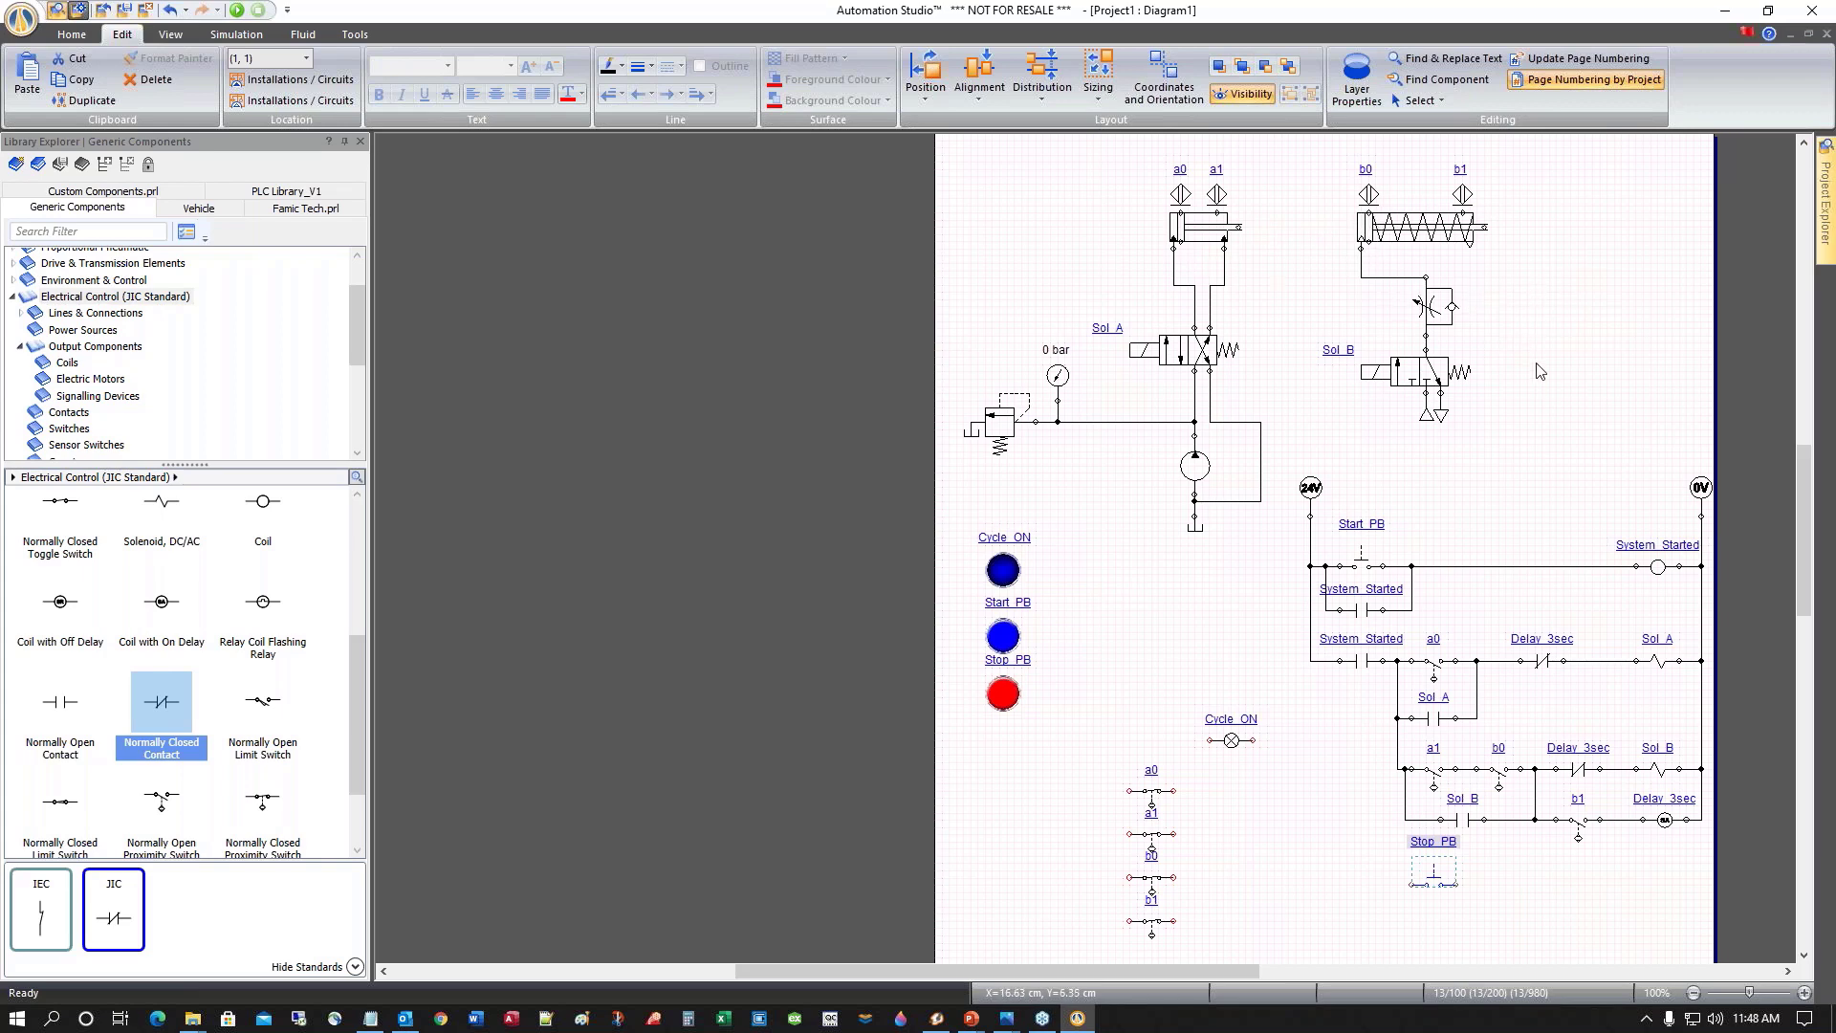
scroll(1318, 812, down, 2)
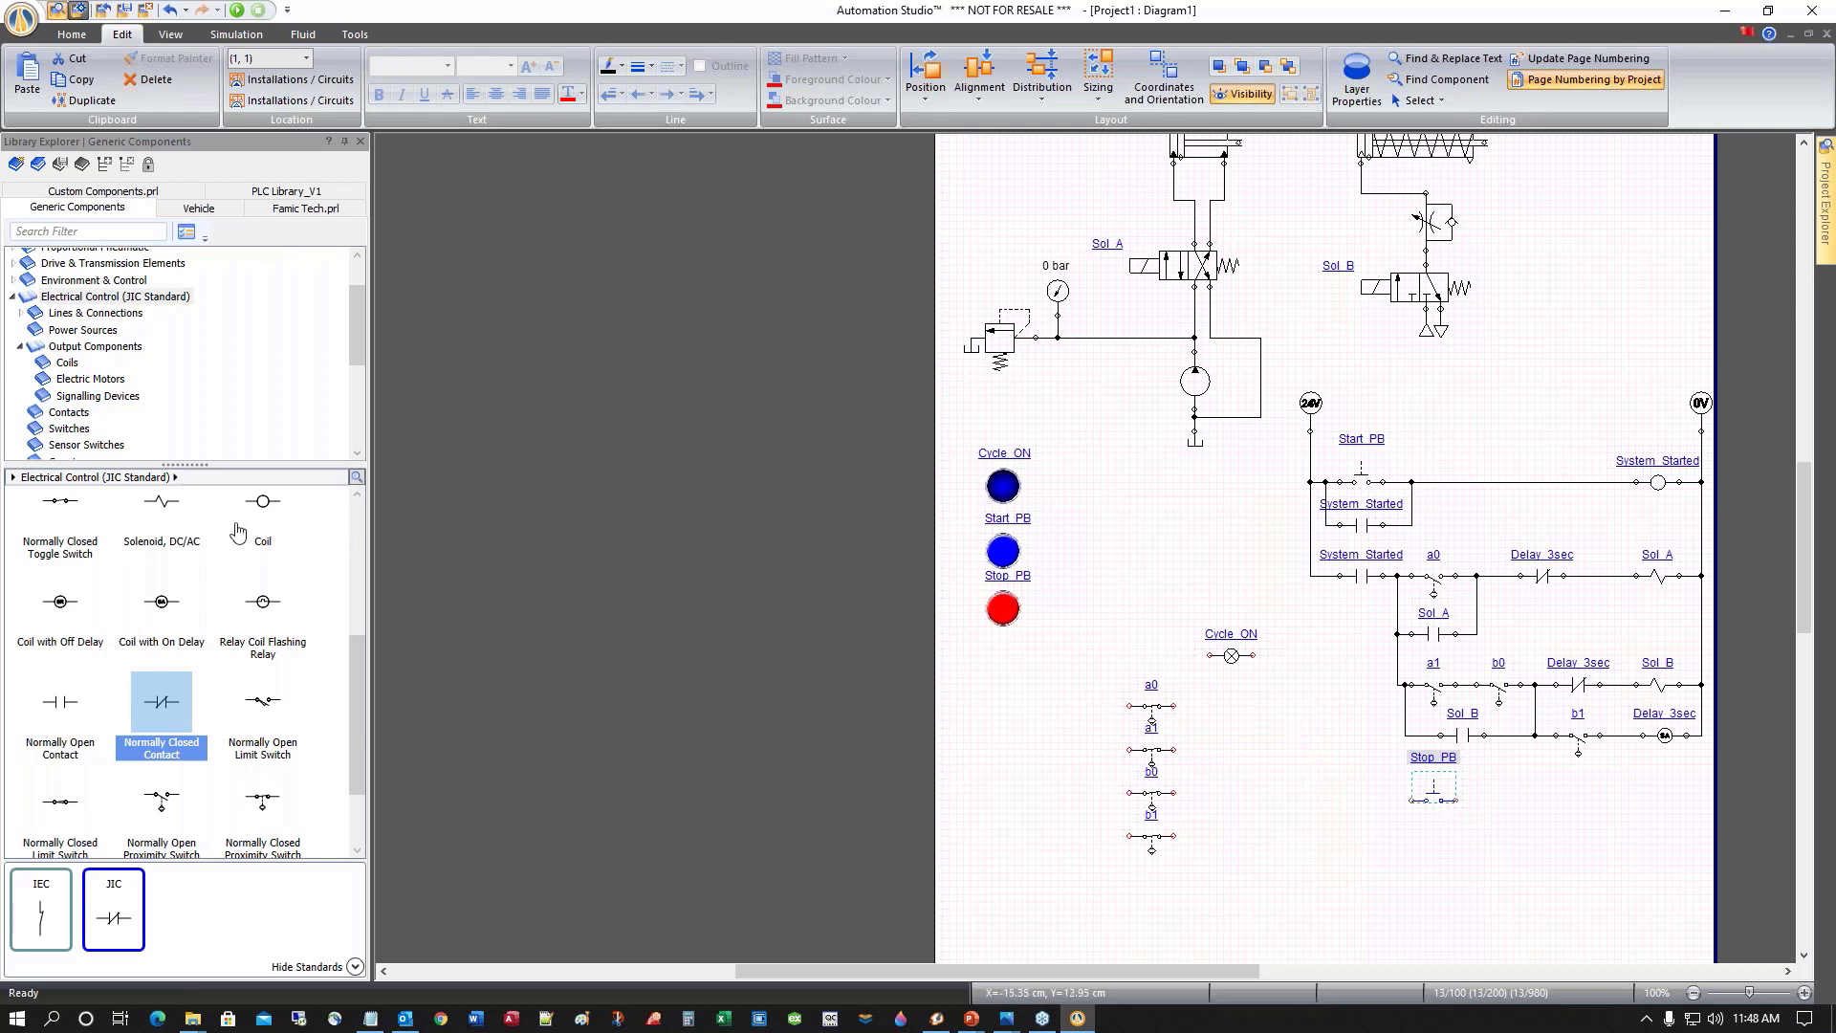
drag(263, 511, 1673, 807)
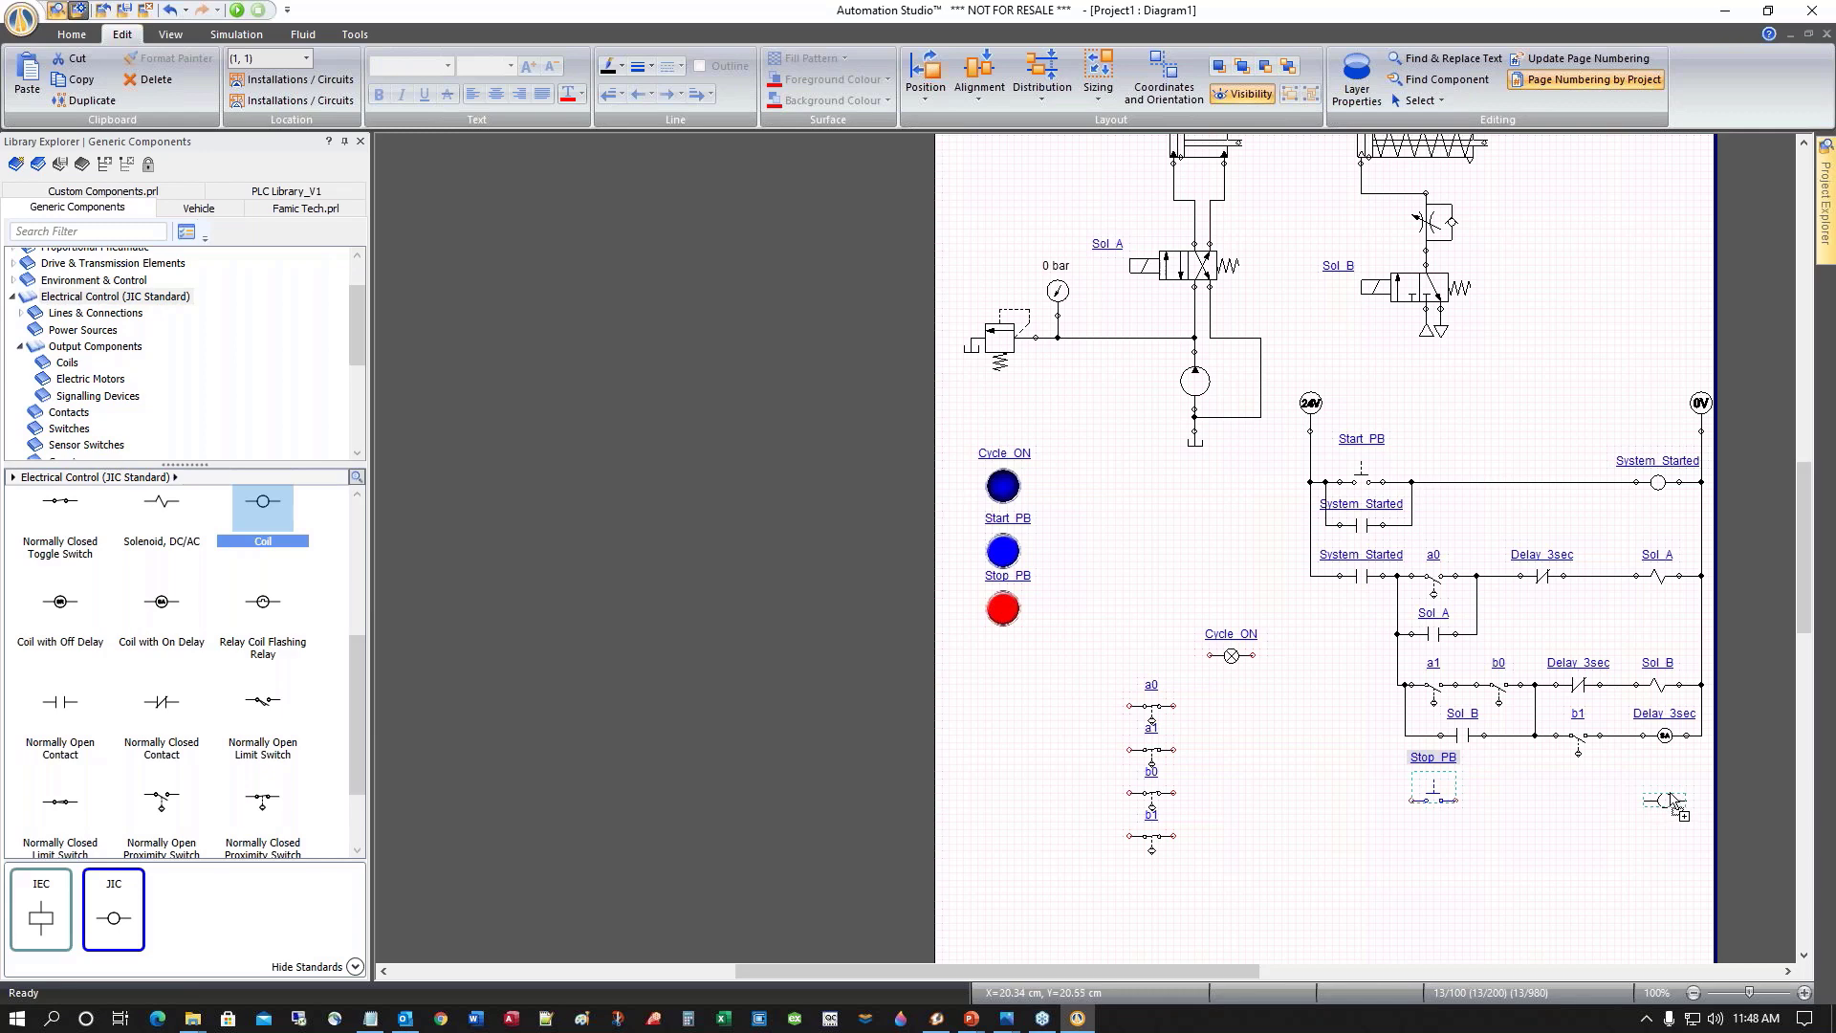
drag(1671, 796, 1673, 801)
text(Stop_Request)
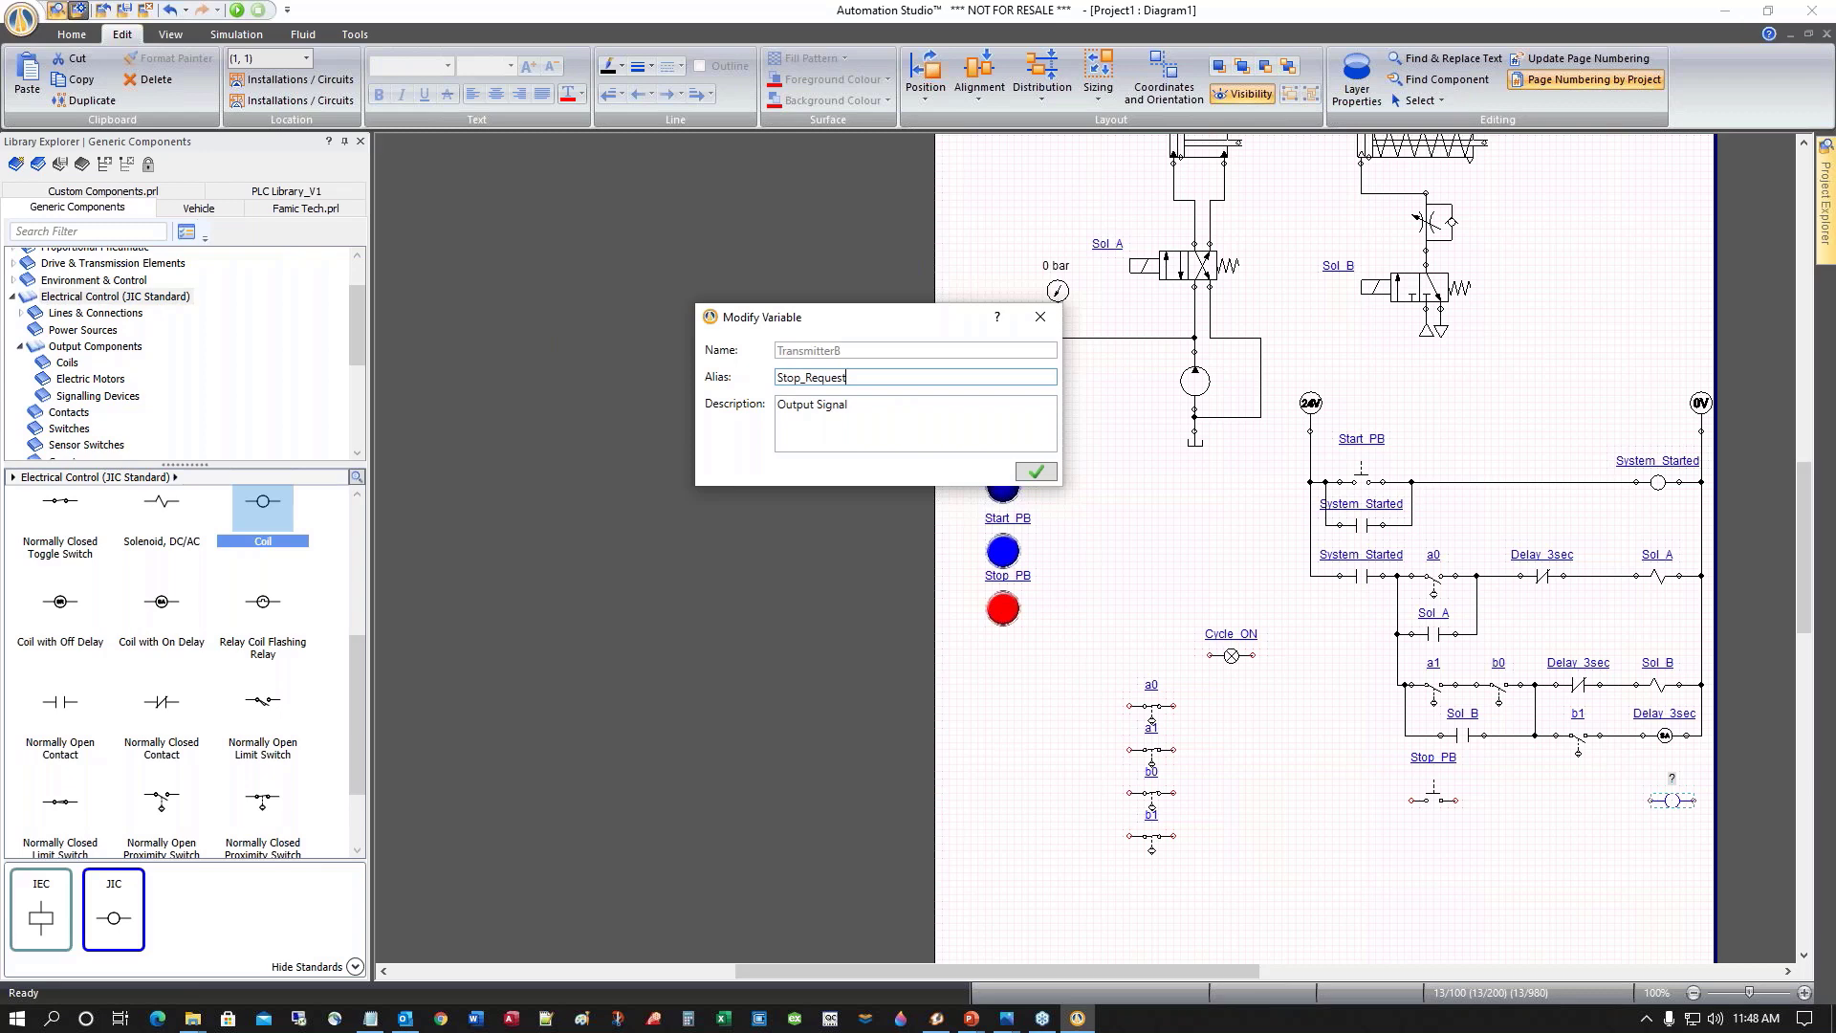
key(Return)
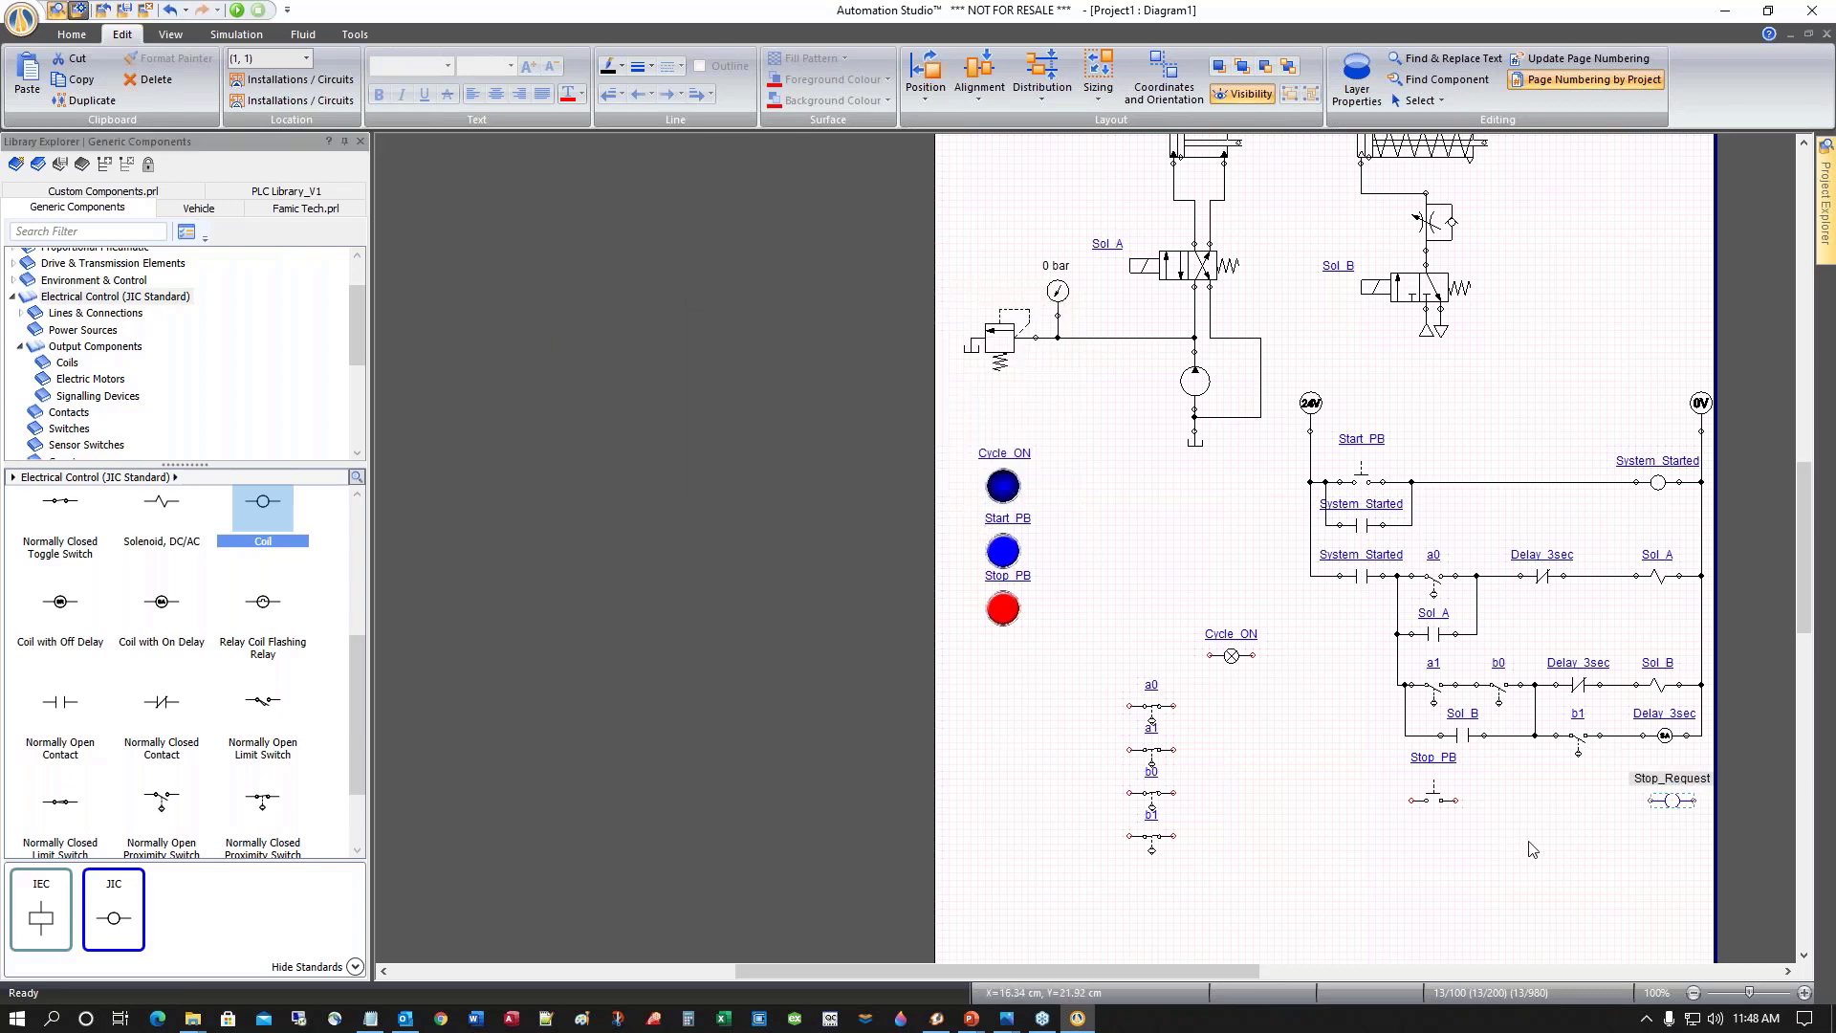
Place a normally open contact below the Stop_PB contact and link it to Stop_Request
drag(61, 703, 1445, 840)
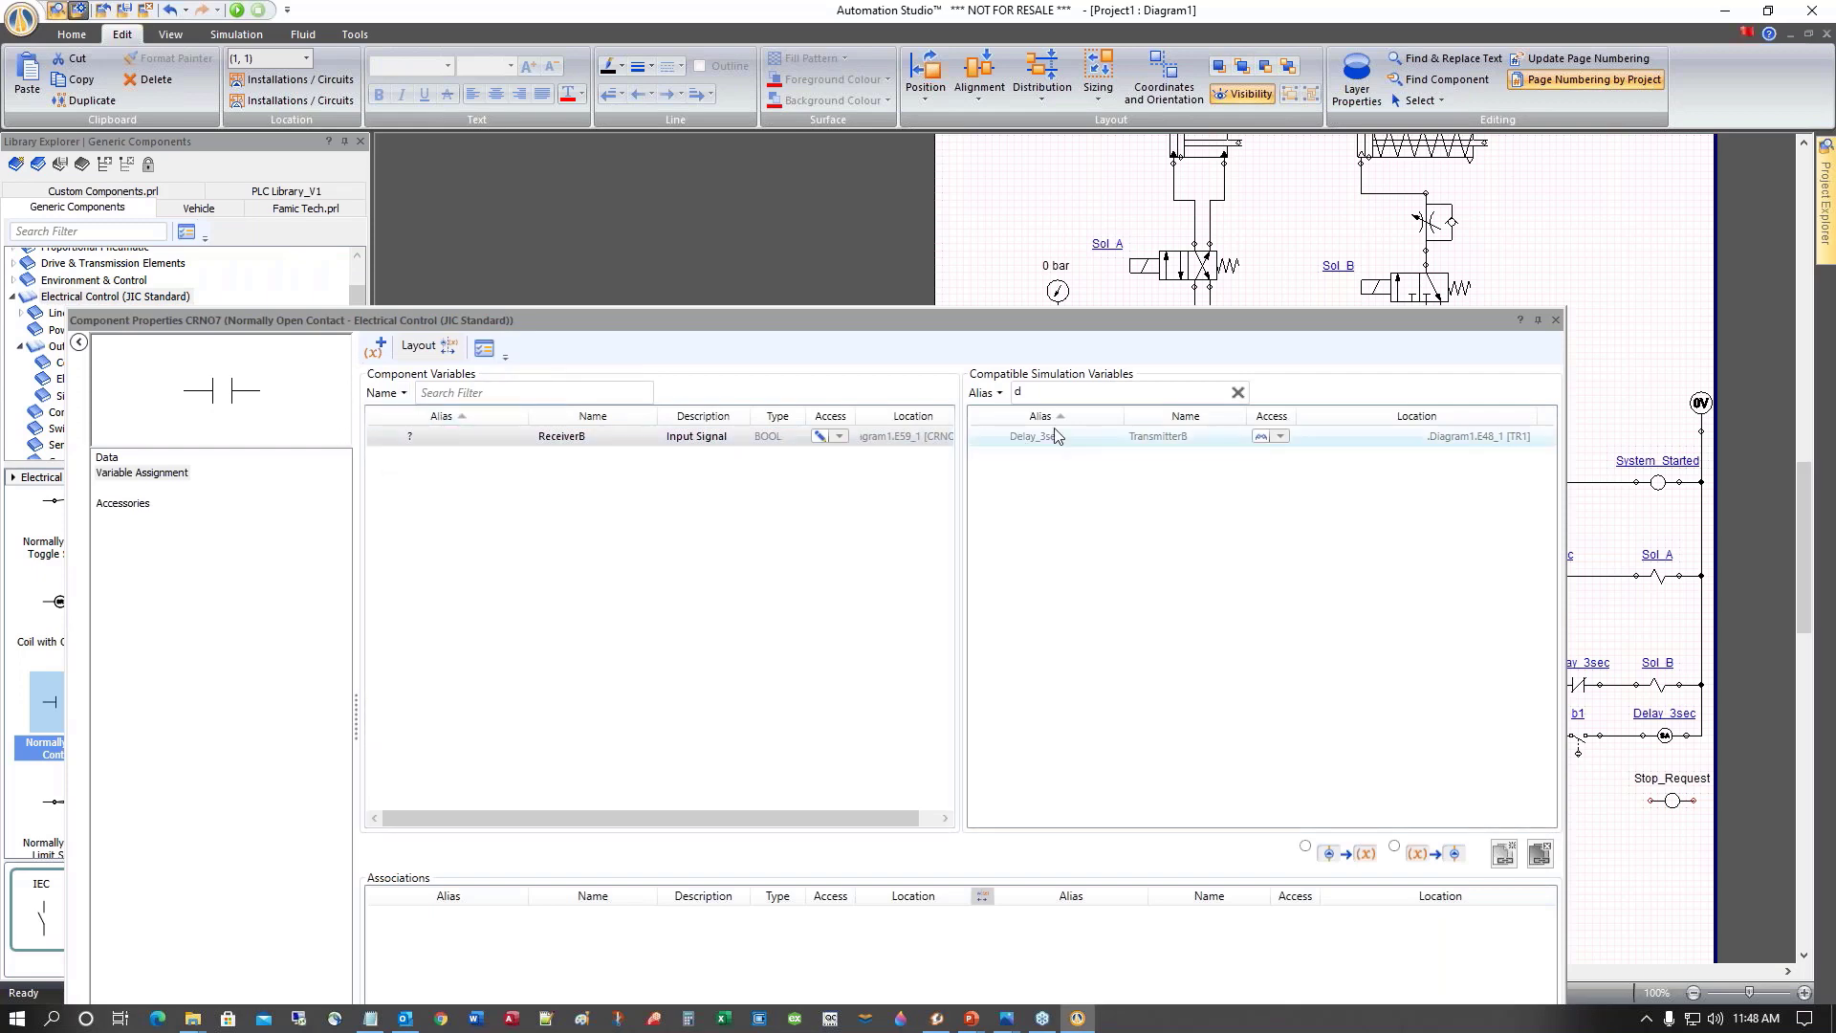
click(1050, 394)
text(st)
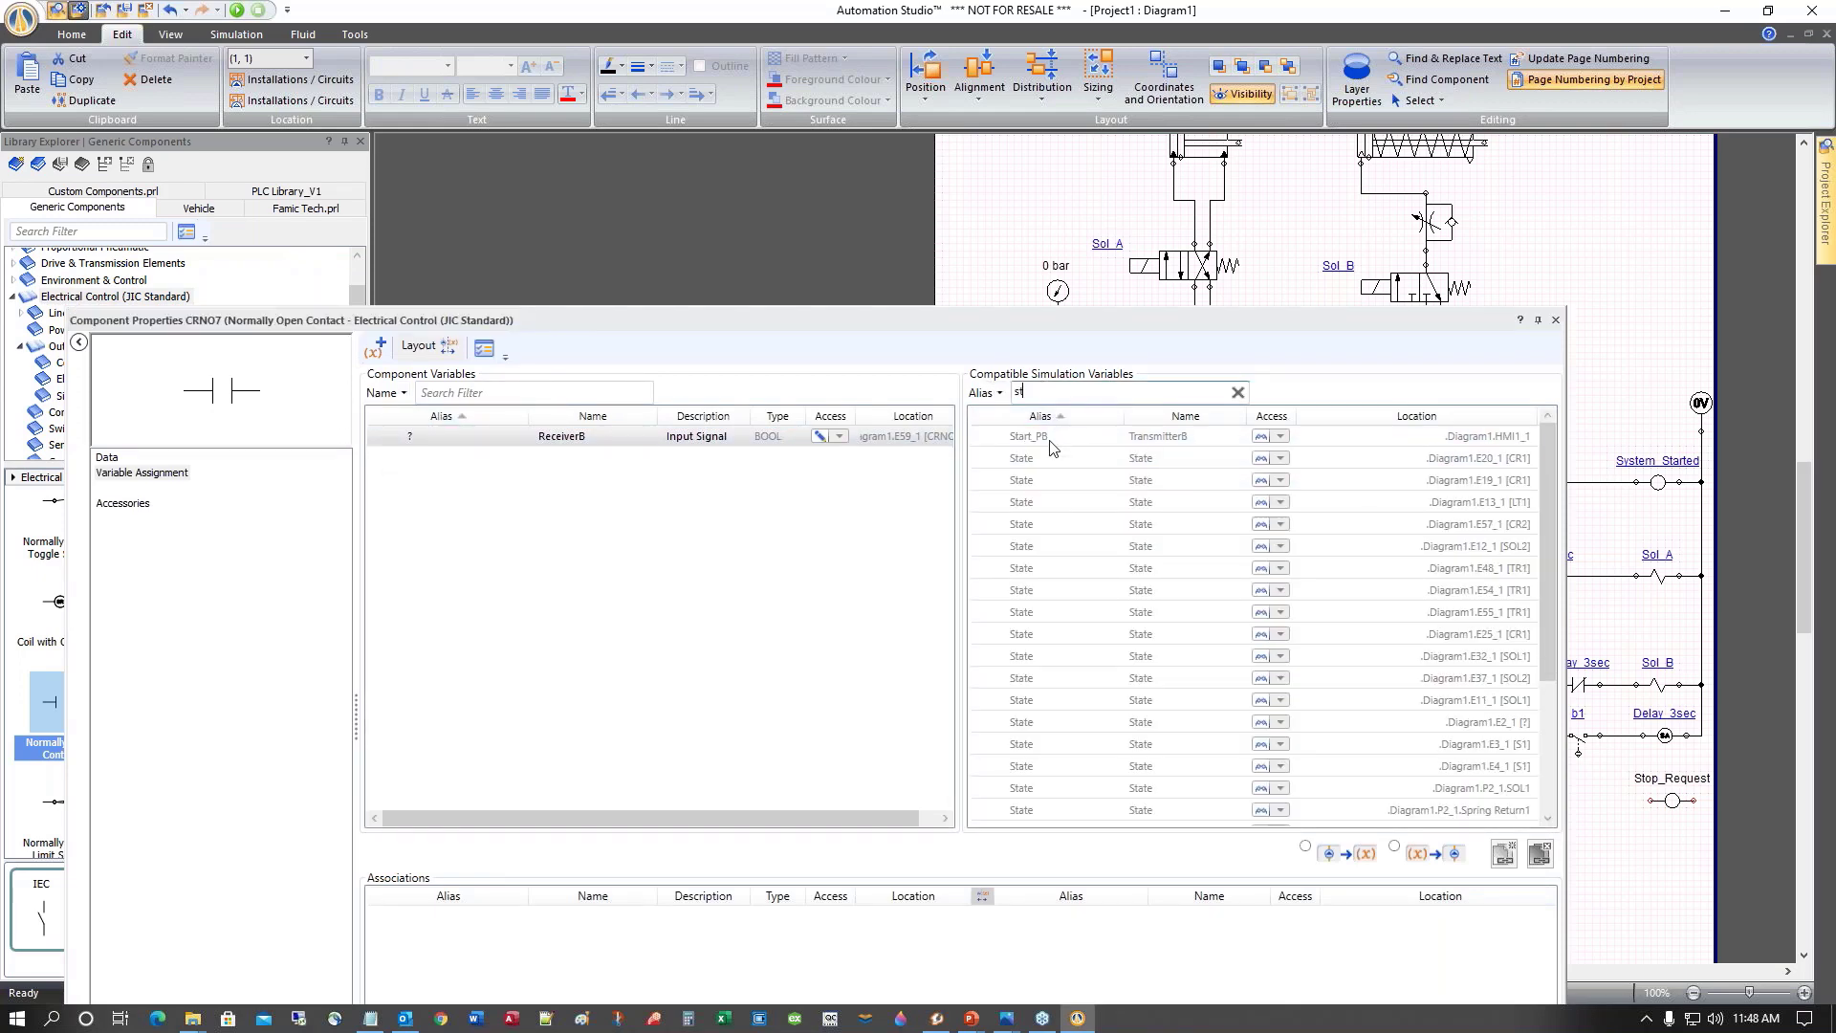
text(o)
double_click(1050, 460)
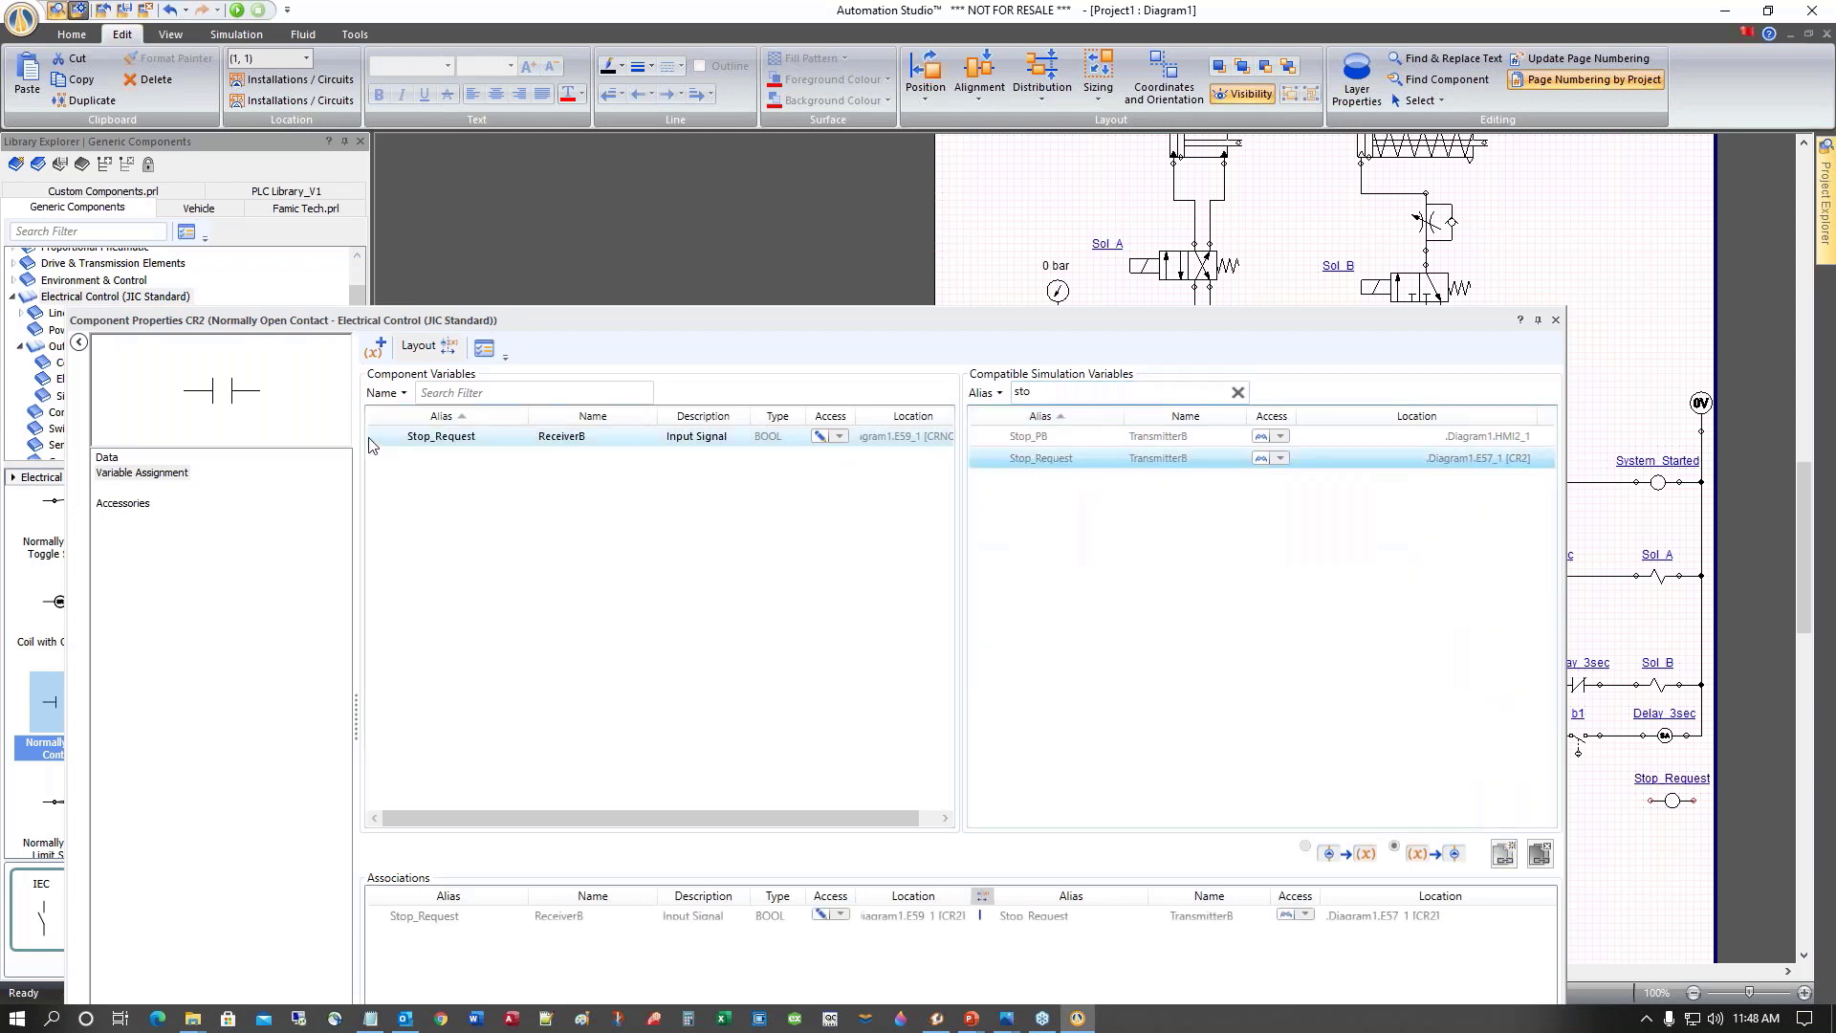
click(1556, 321)
Wire Stop_PB in series with the Stop_Request coil between the supply branch and the 0V line, with the Stop_Request contact in parallel with Stop_PB
drag(1459, 802, 1637, 803)
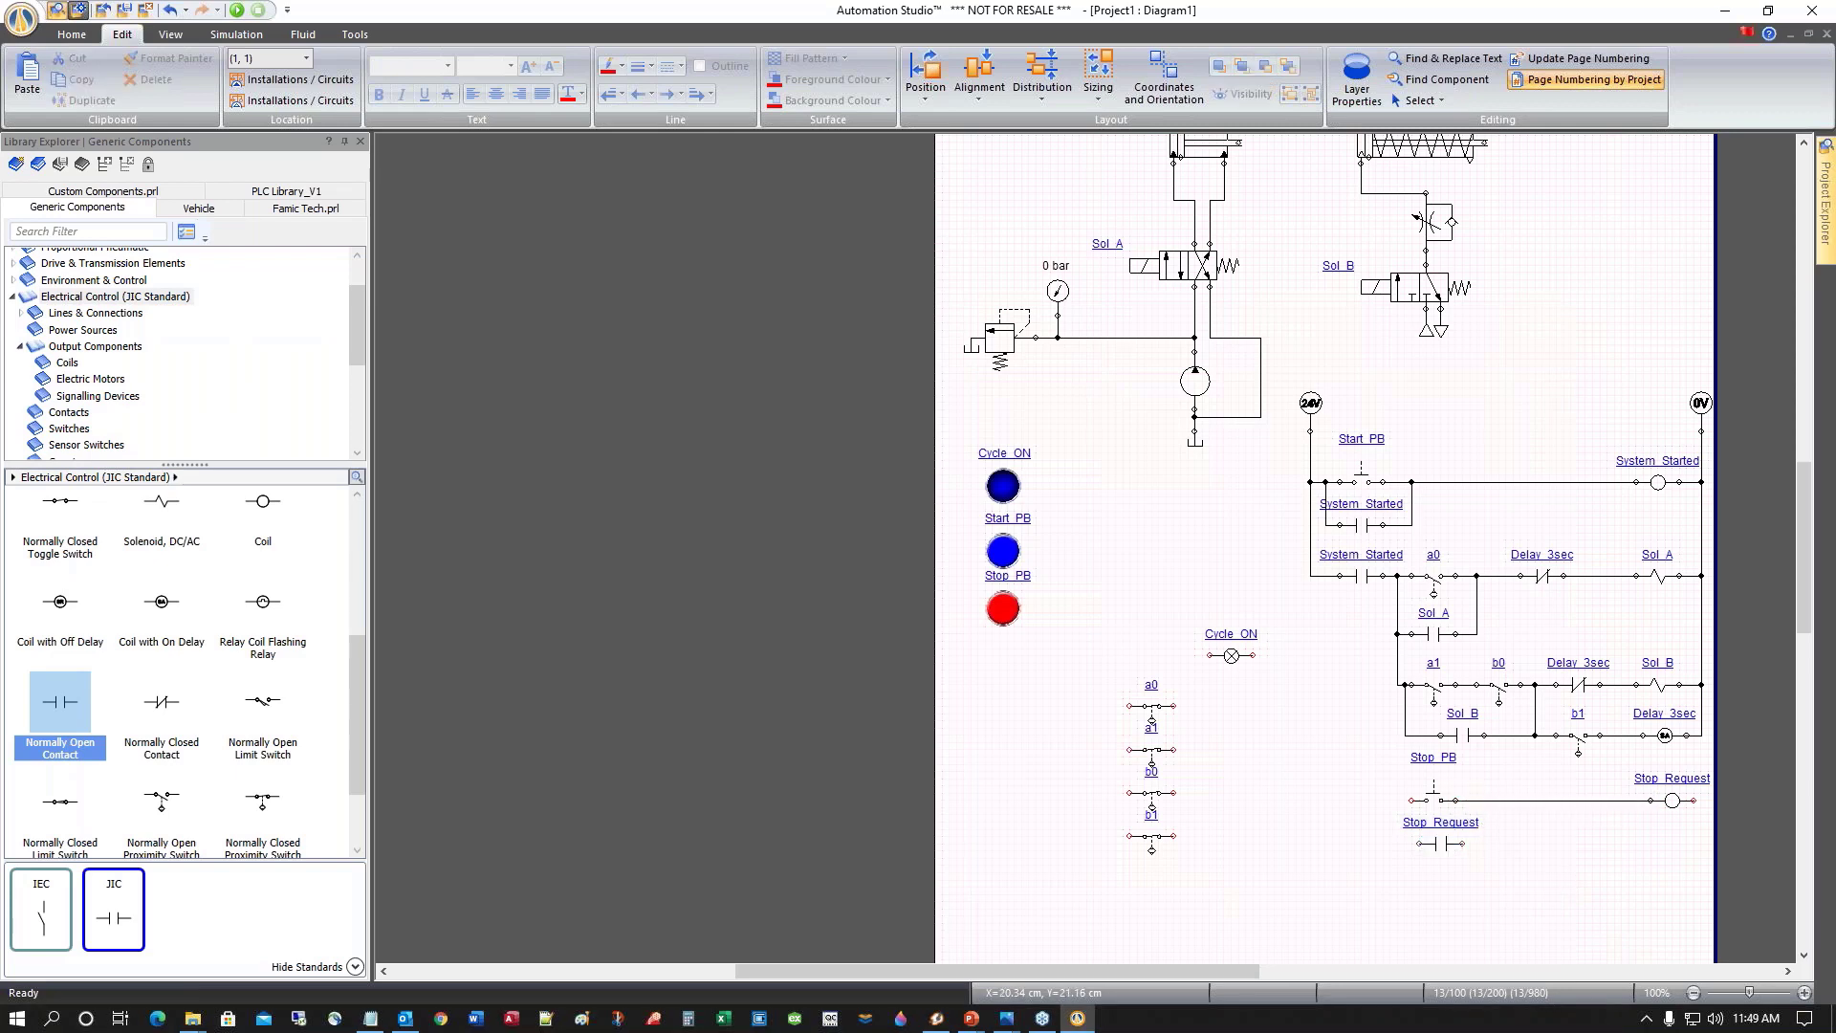
drag(1695, 800, 1698, 743)
drag(1391, 754, 1397, 682)
mouse_move(1482, 837)
mouse_down()
mouse_move(1488, 799)
mouse_move(1399, 828)
mouse_move(1404, 799)
mouse_up()
Copy the Stop_Request contact and the a0 and b0 switches side by side into a new row below the Stop_Request holding contact
click(1444, 843)
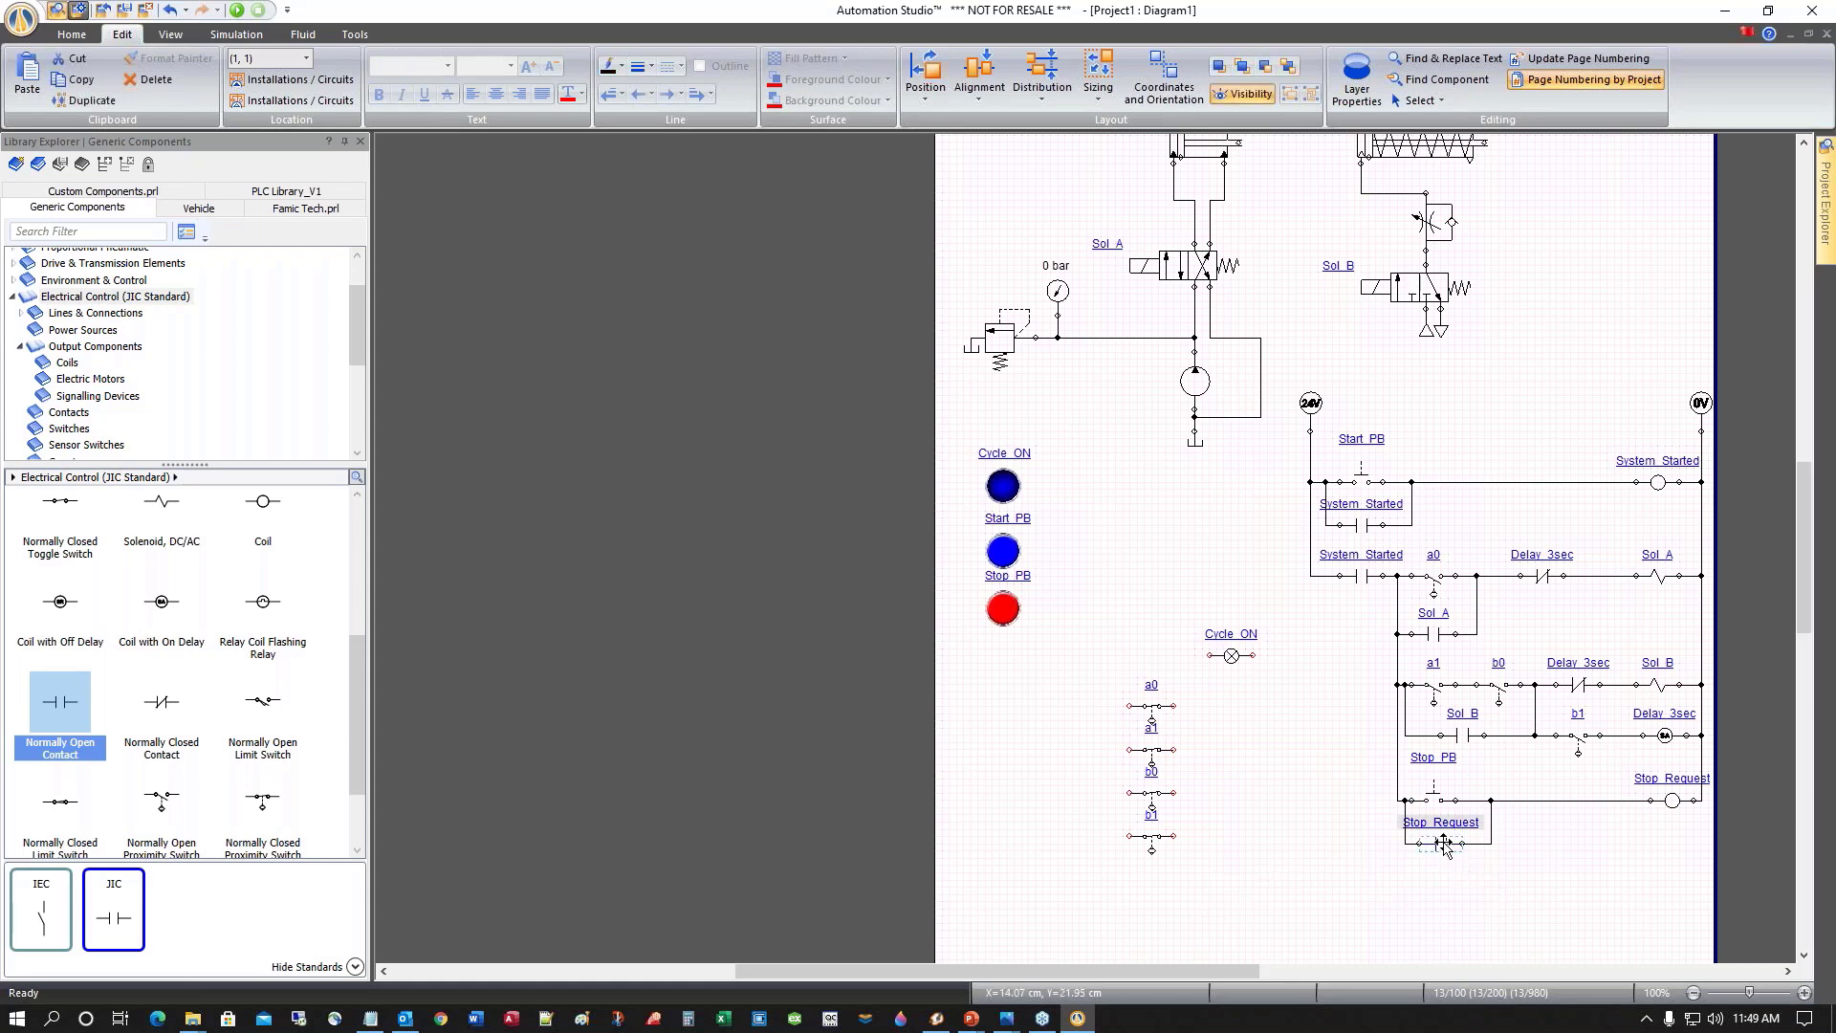
drag(1444, 843, 1426, 894)
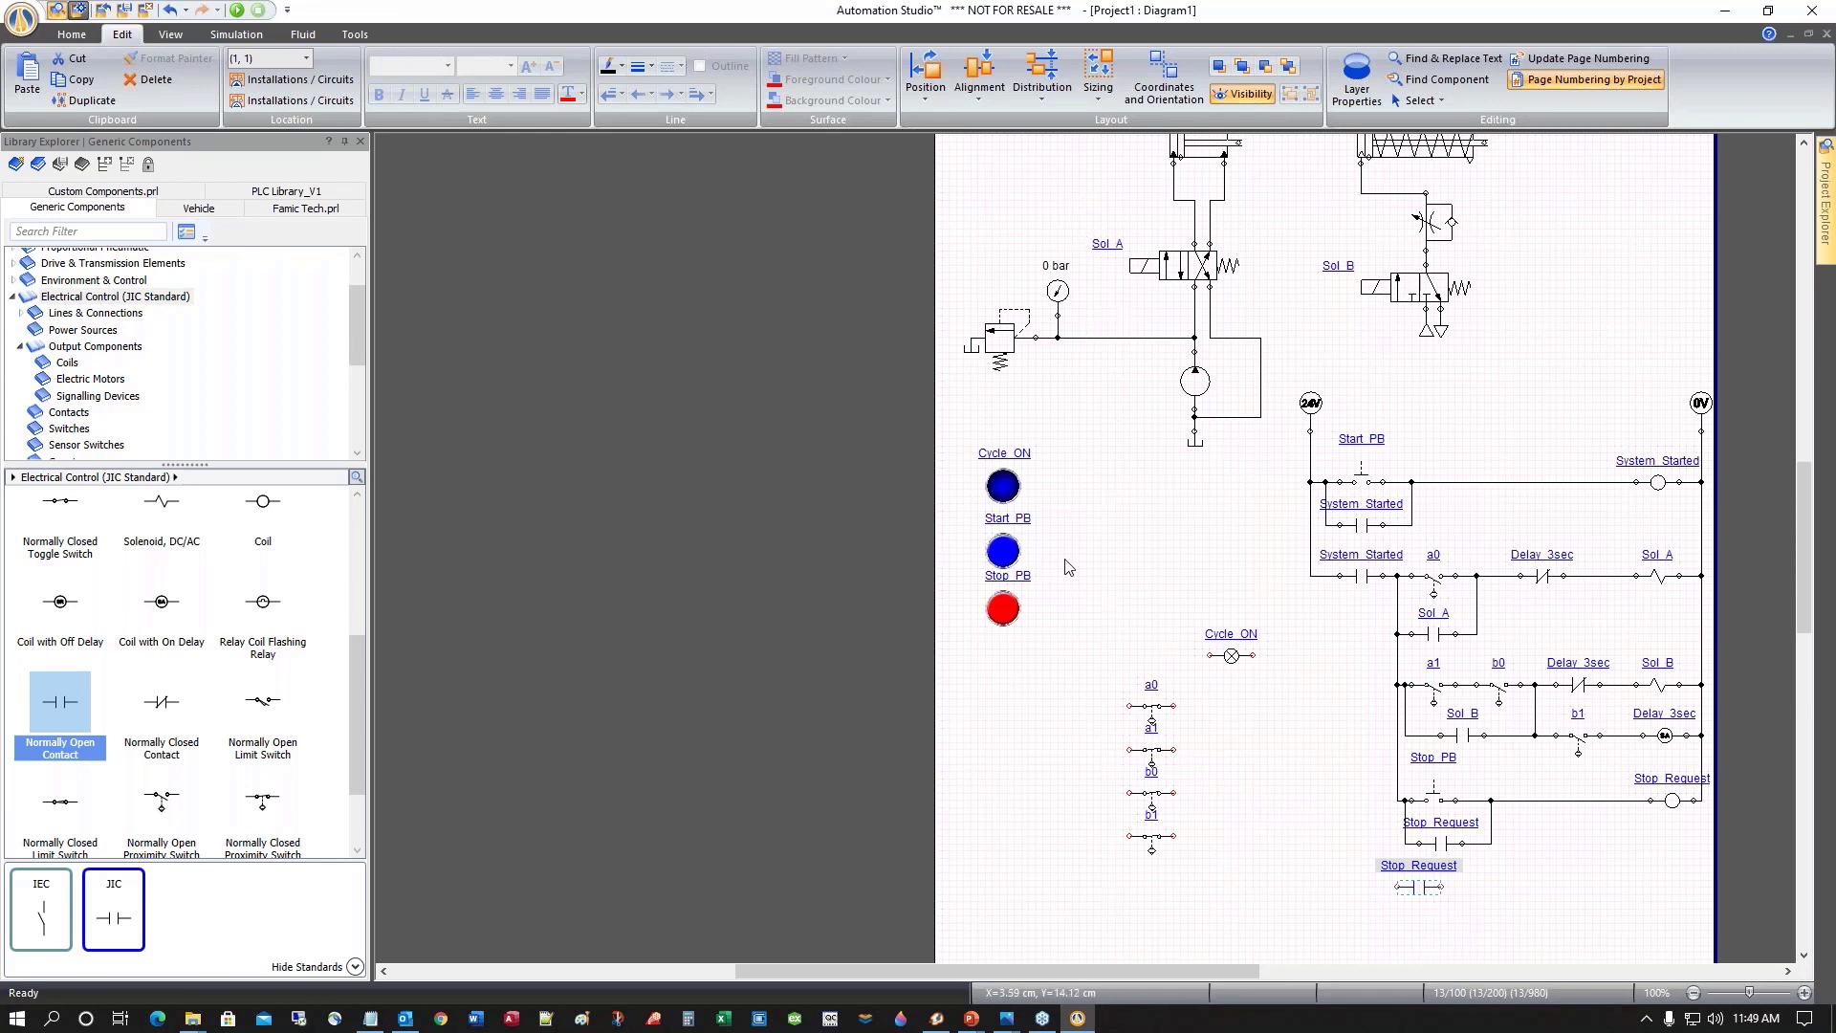
scroll(1069, 566, up, 2)
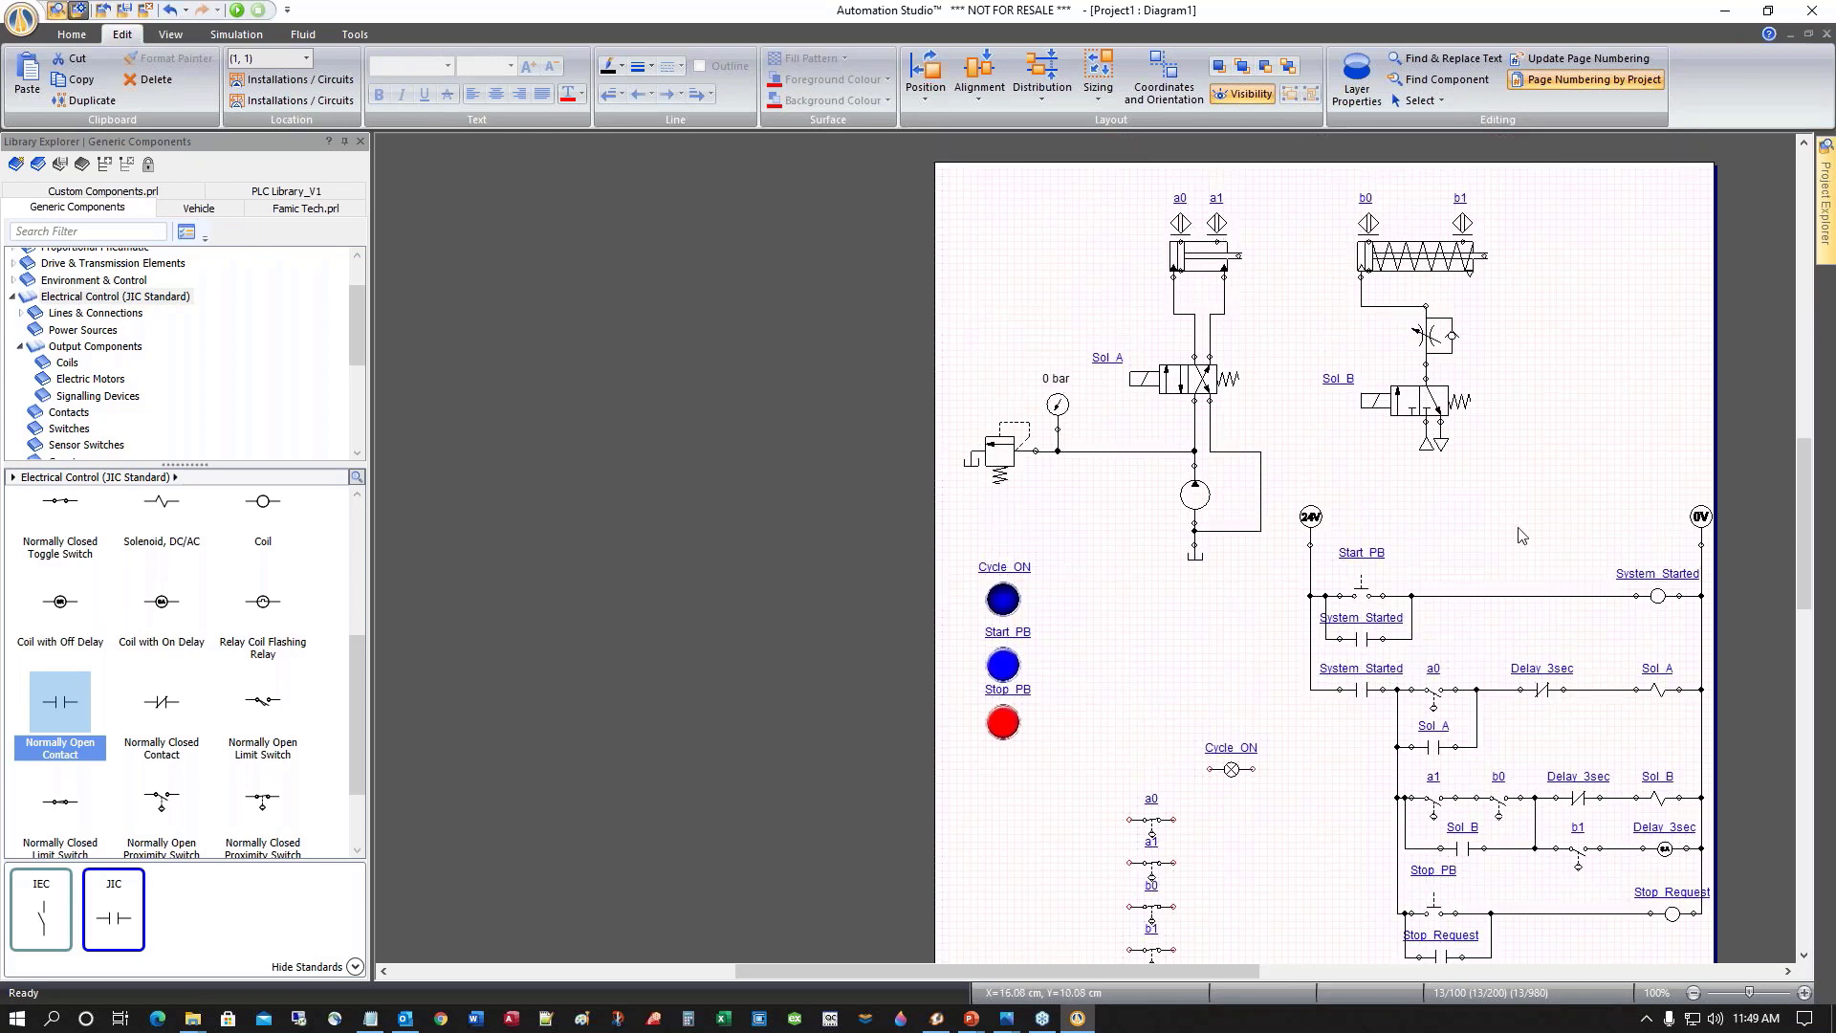
scroll(1478, 528, down, 4)
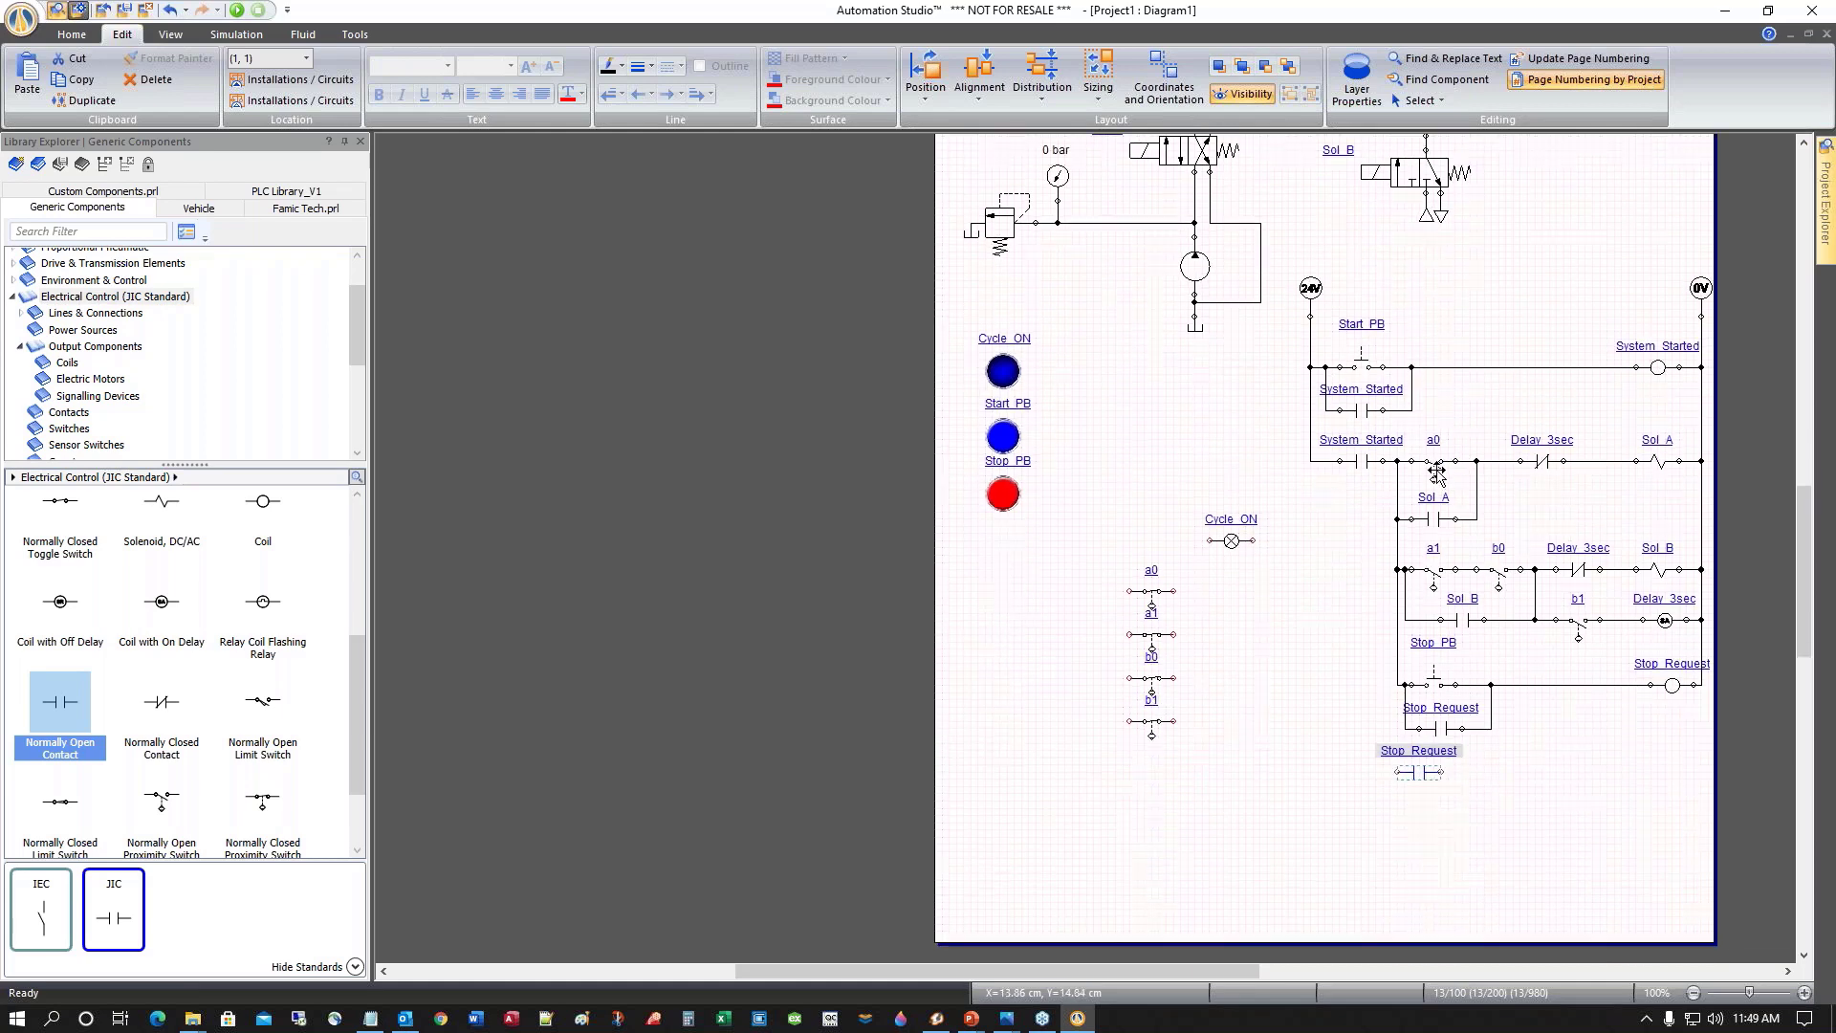
click(1437, 470)
drag(1438, 470, 1494, 783)
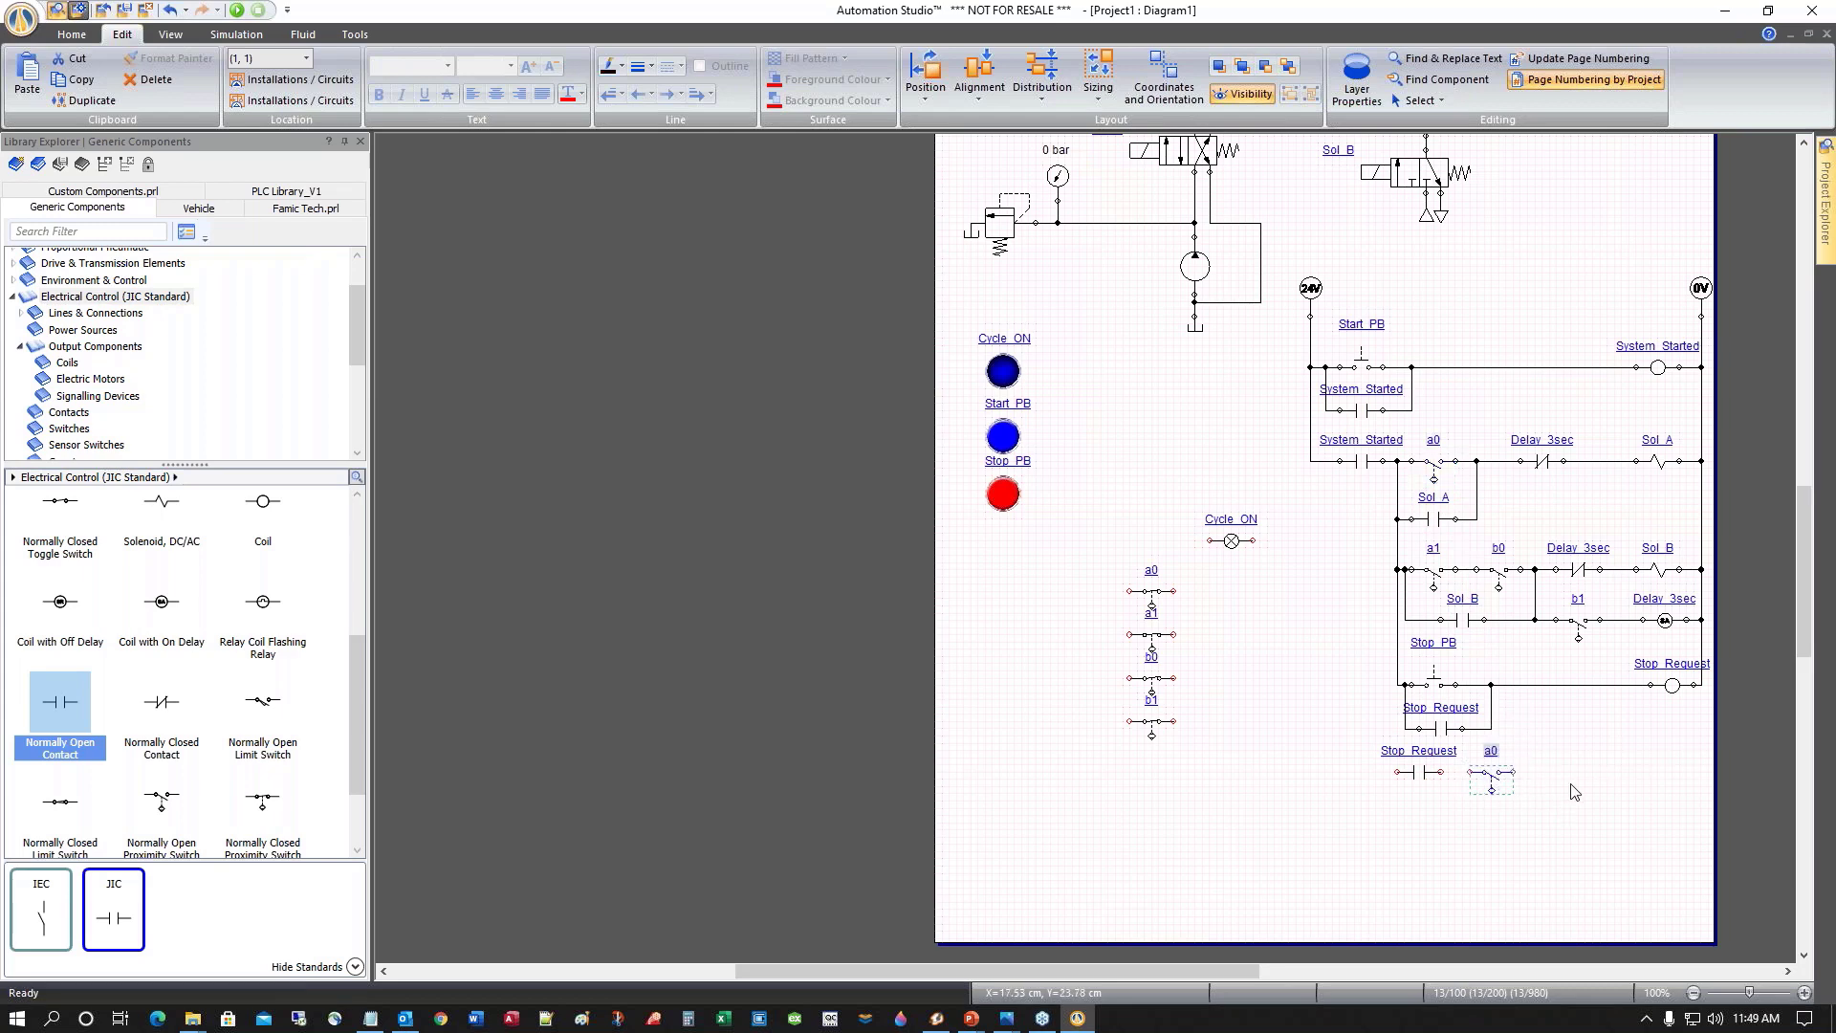
click(1501, 574)
drag(1502, 574, 1559, 780)
click(1521, 845)
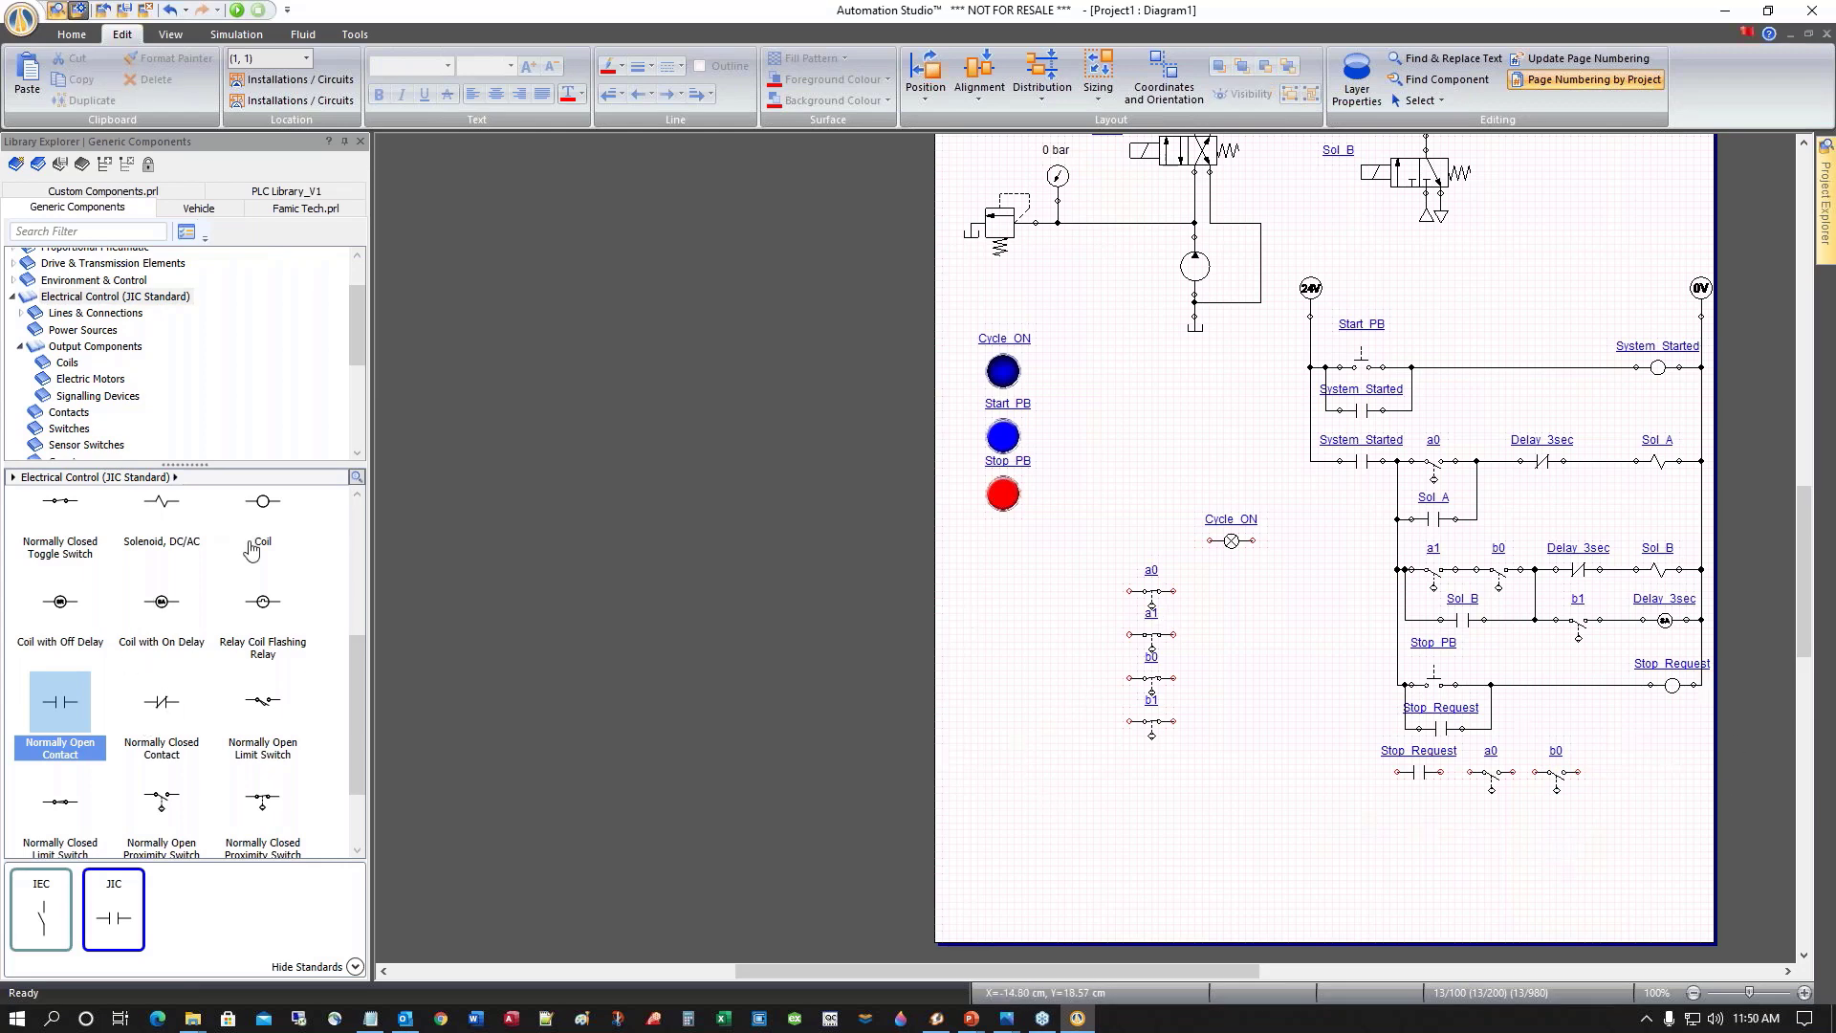
Place a coil at the end of the new row, below the Stop_Request coil, and set its alias to Stop
drag(269, 499, 1671, 772)
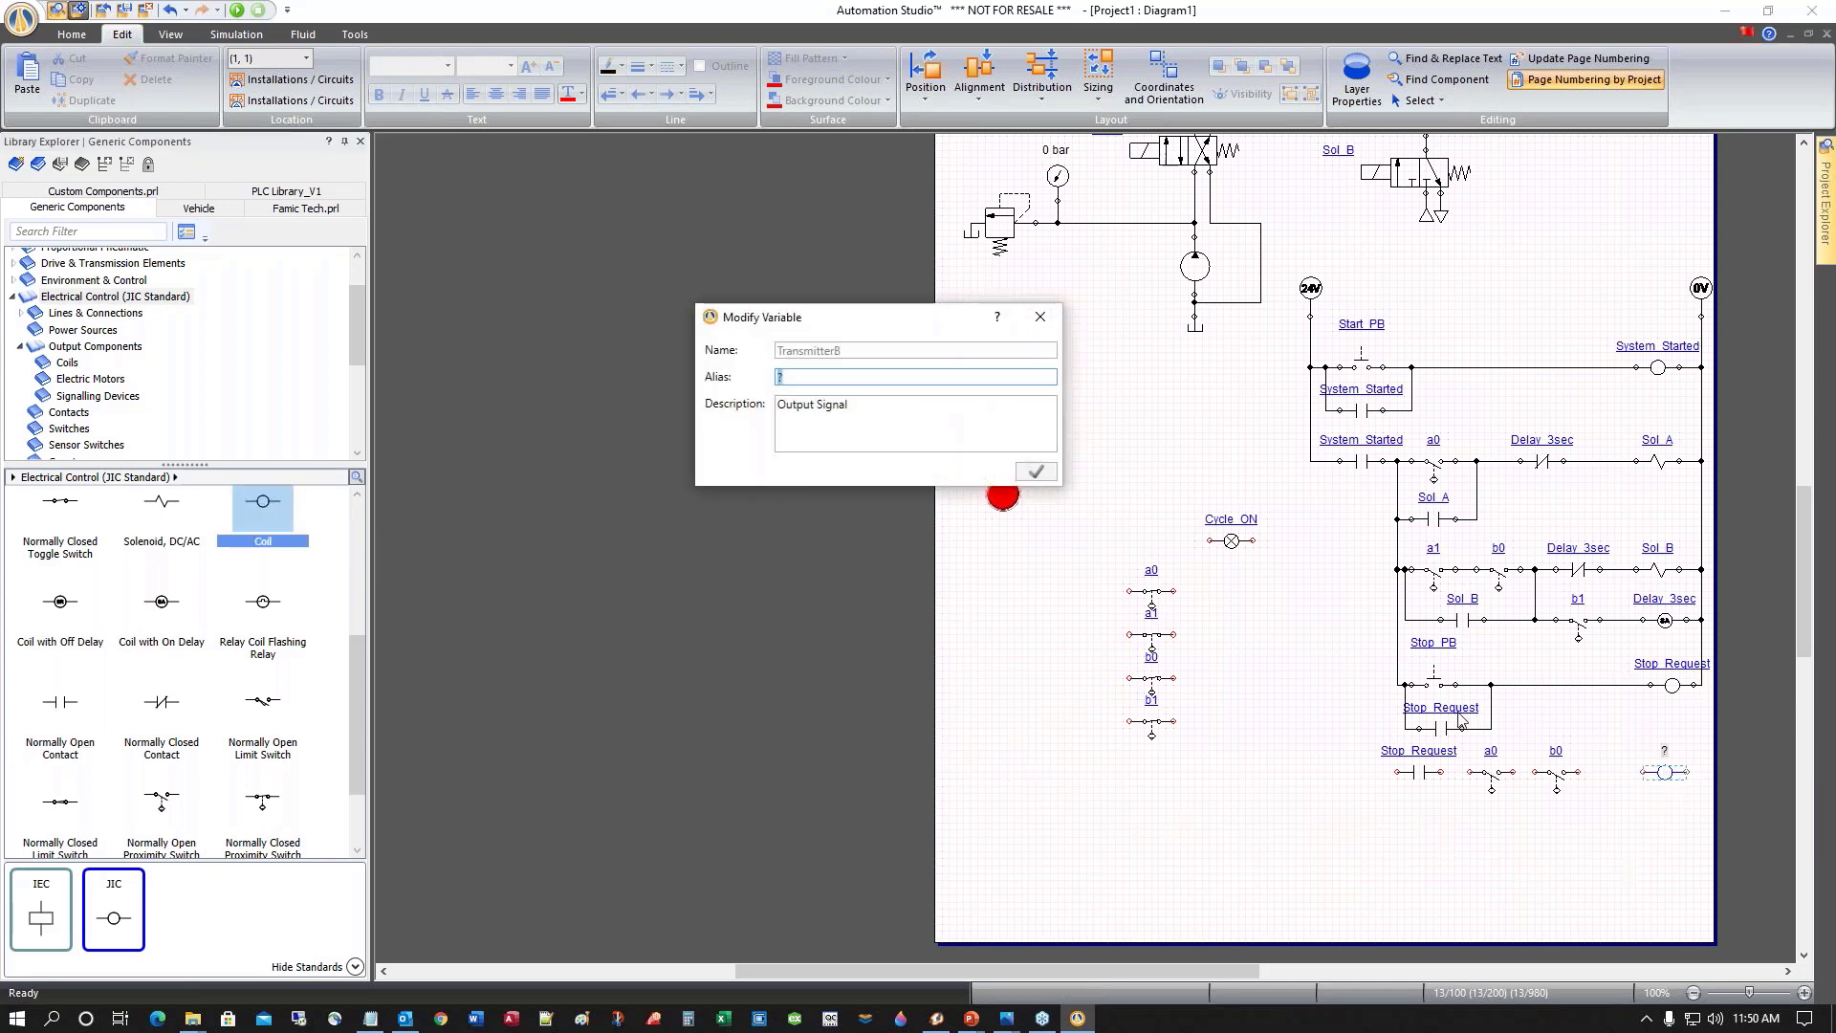
text(Stop)
key(Return)
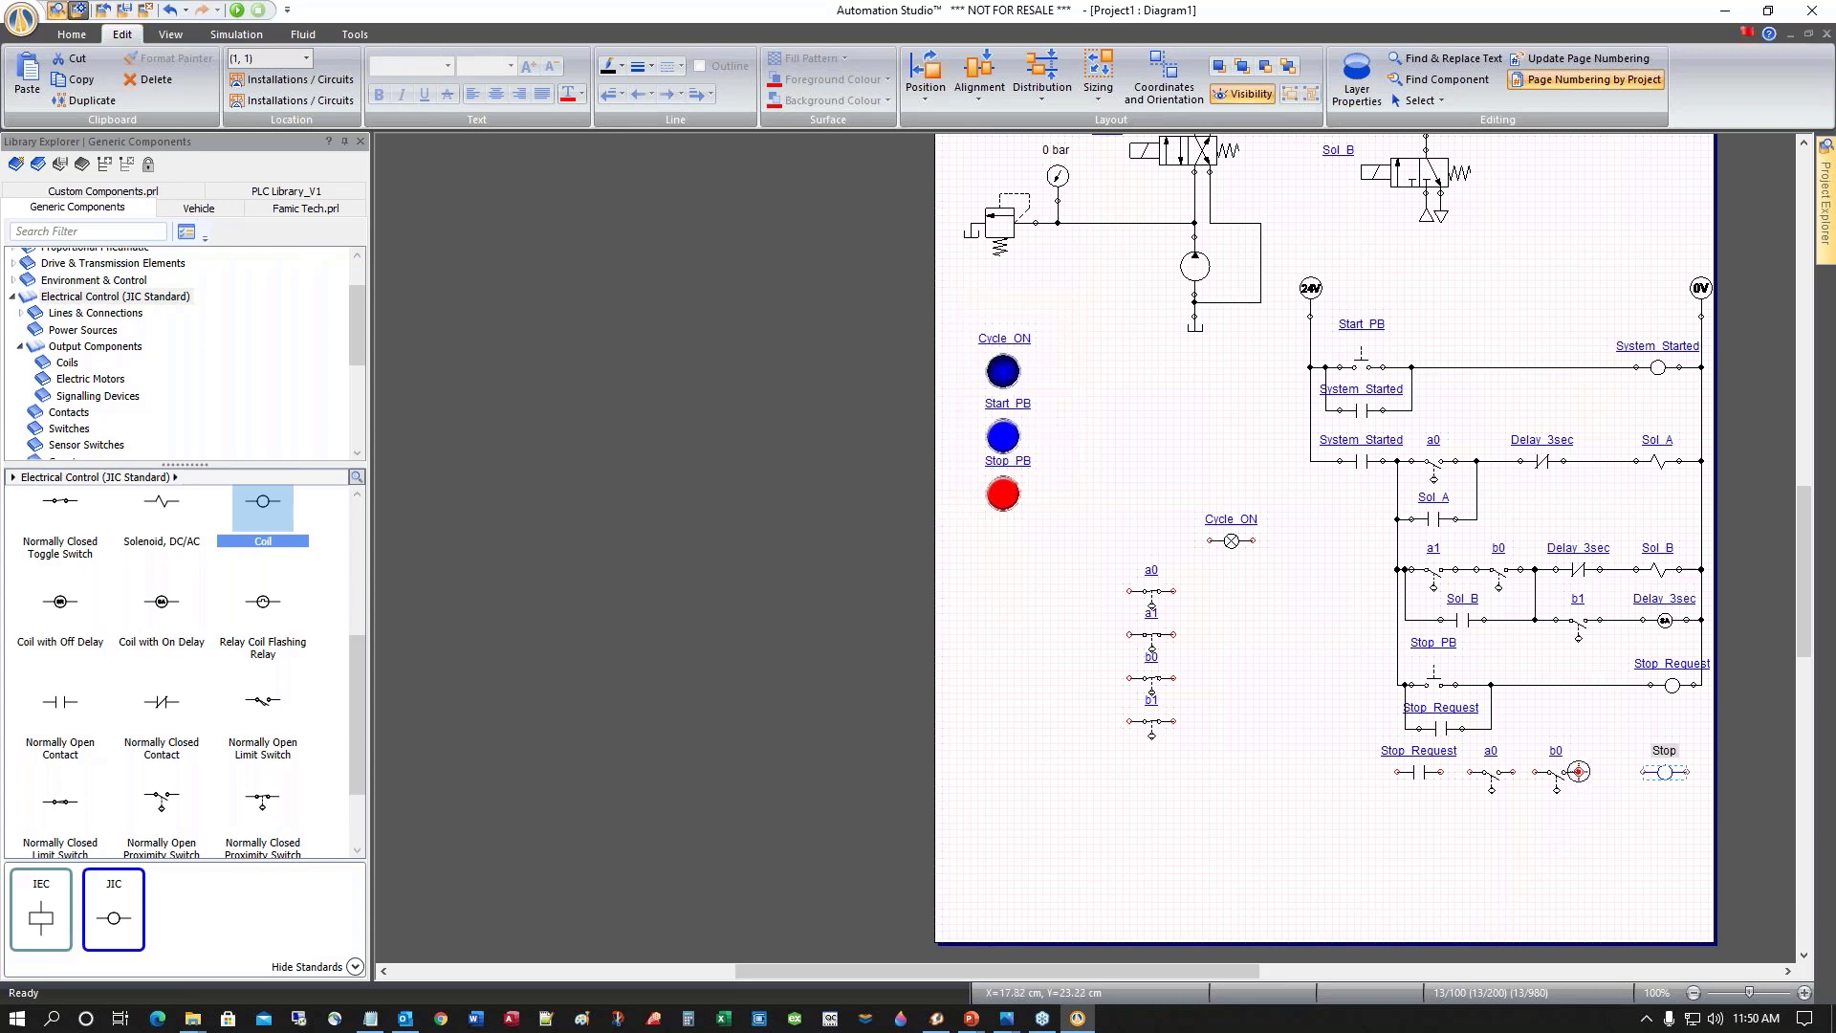
Wire the Stop_Request contact, a0, b0 and the Stop coil in series between the supply branch and the 0V line
drag(1642, 772, 1578, 771)
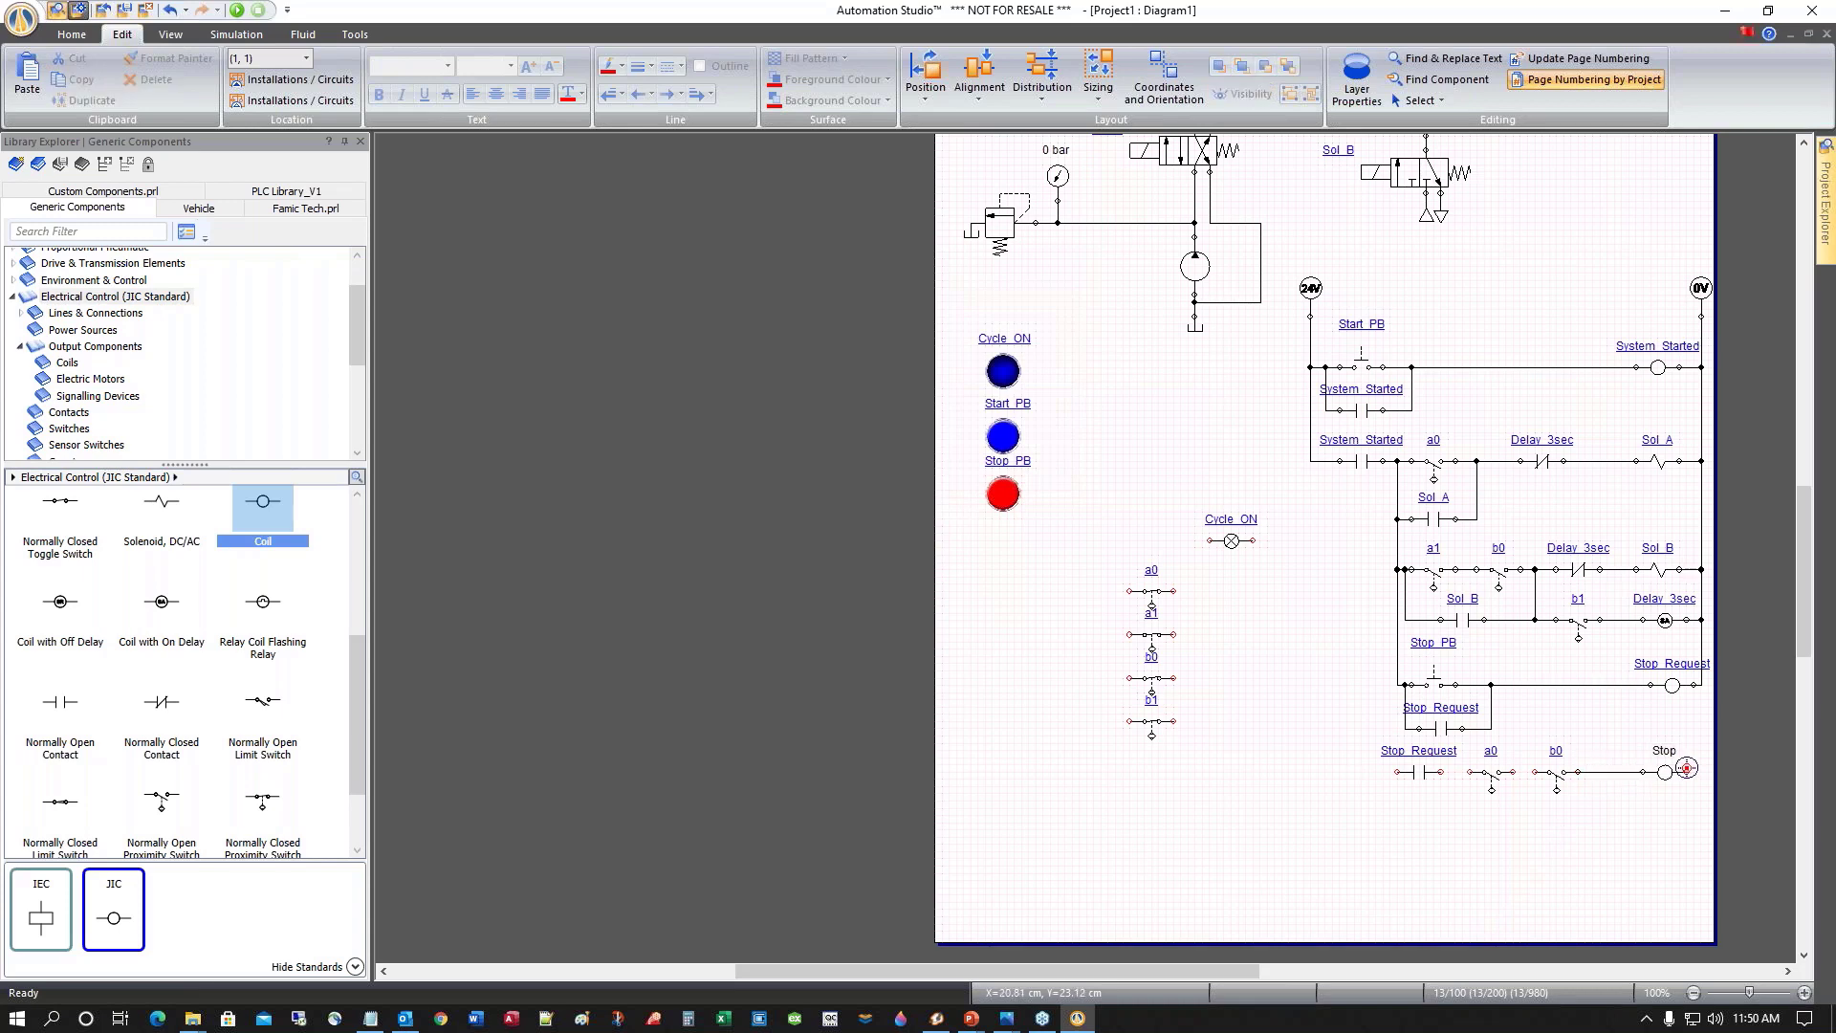
drag(1689, 768, 1699, 690)
drag(1440, 772, 1535, 772)
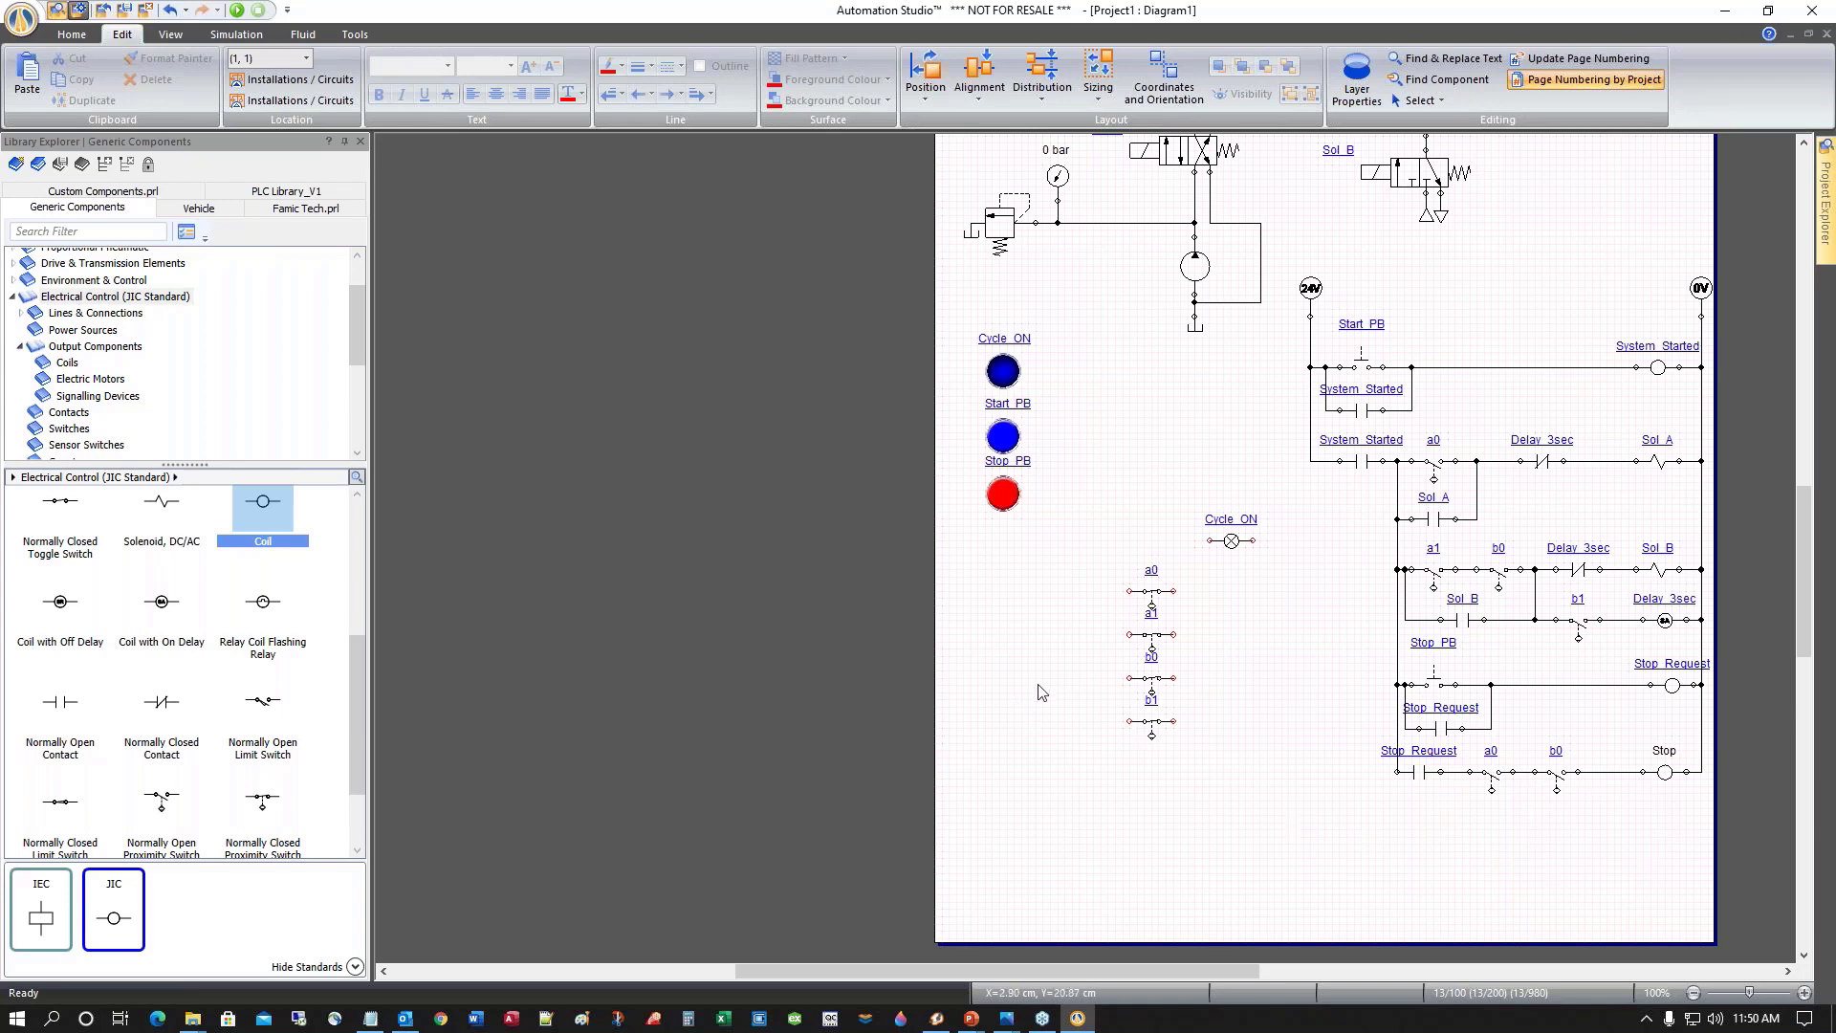
Insert a normally closed contact between Start_PB and the System_Started coil and link it to the Stop variable
drag(162, 706, 1481, 367)
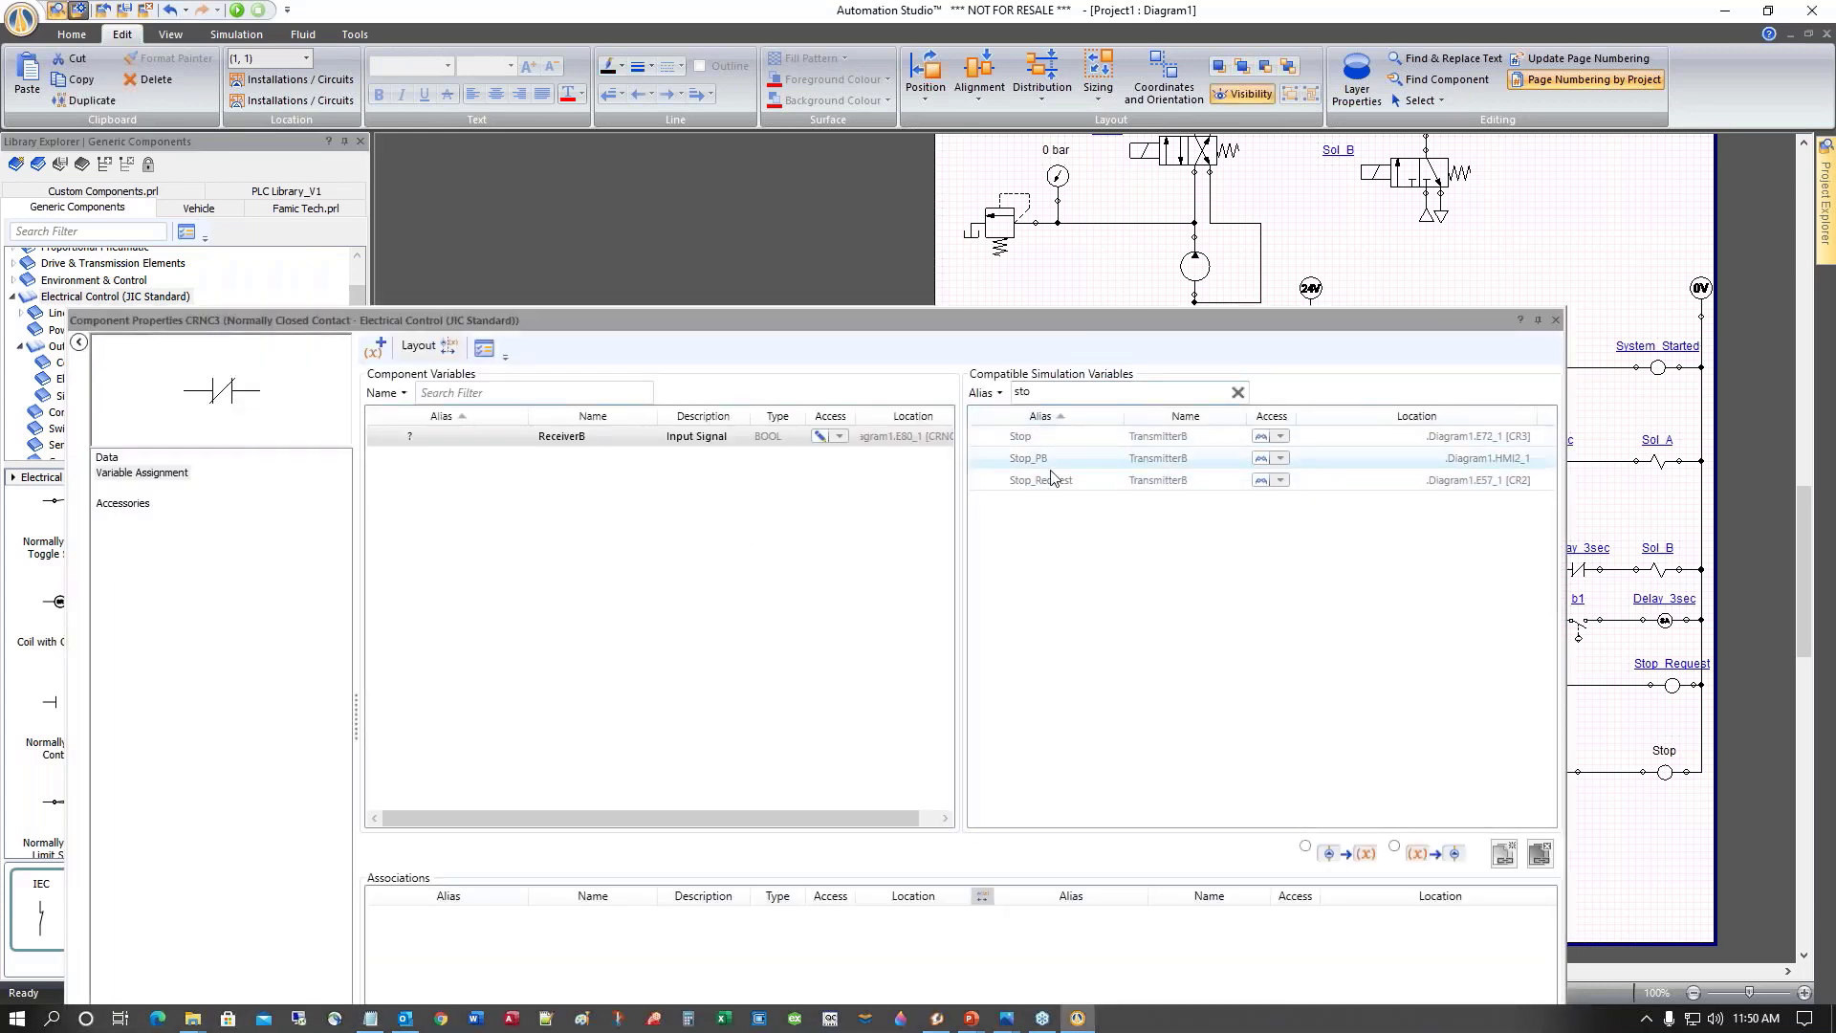
double_click(1020, 437)
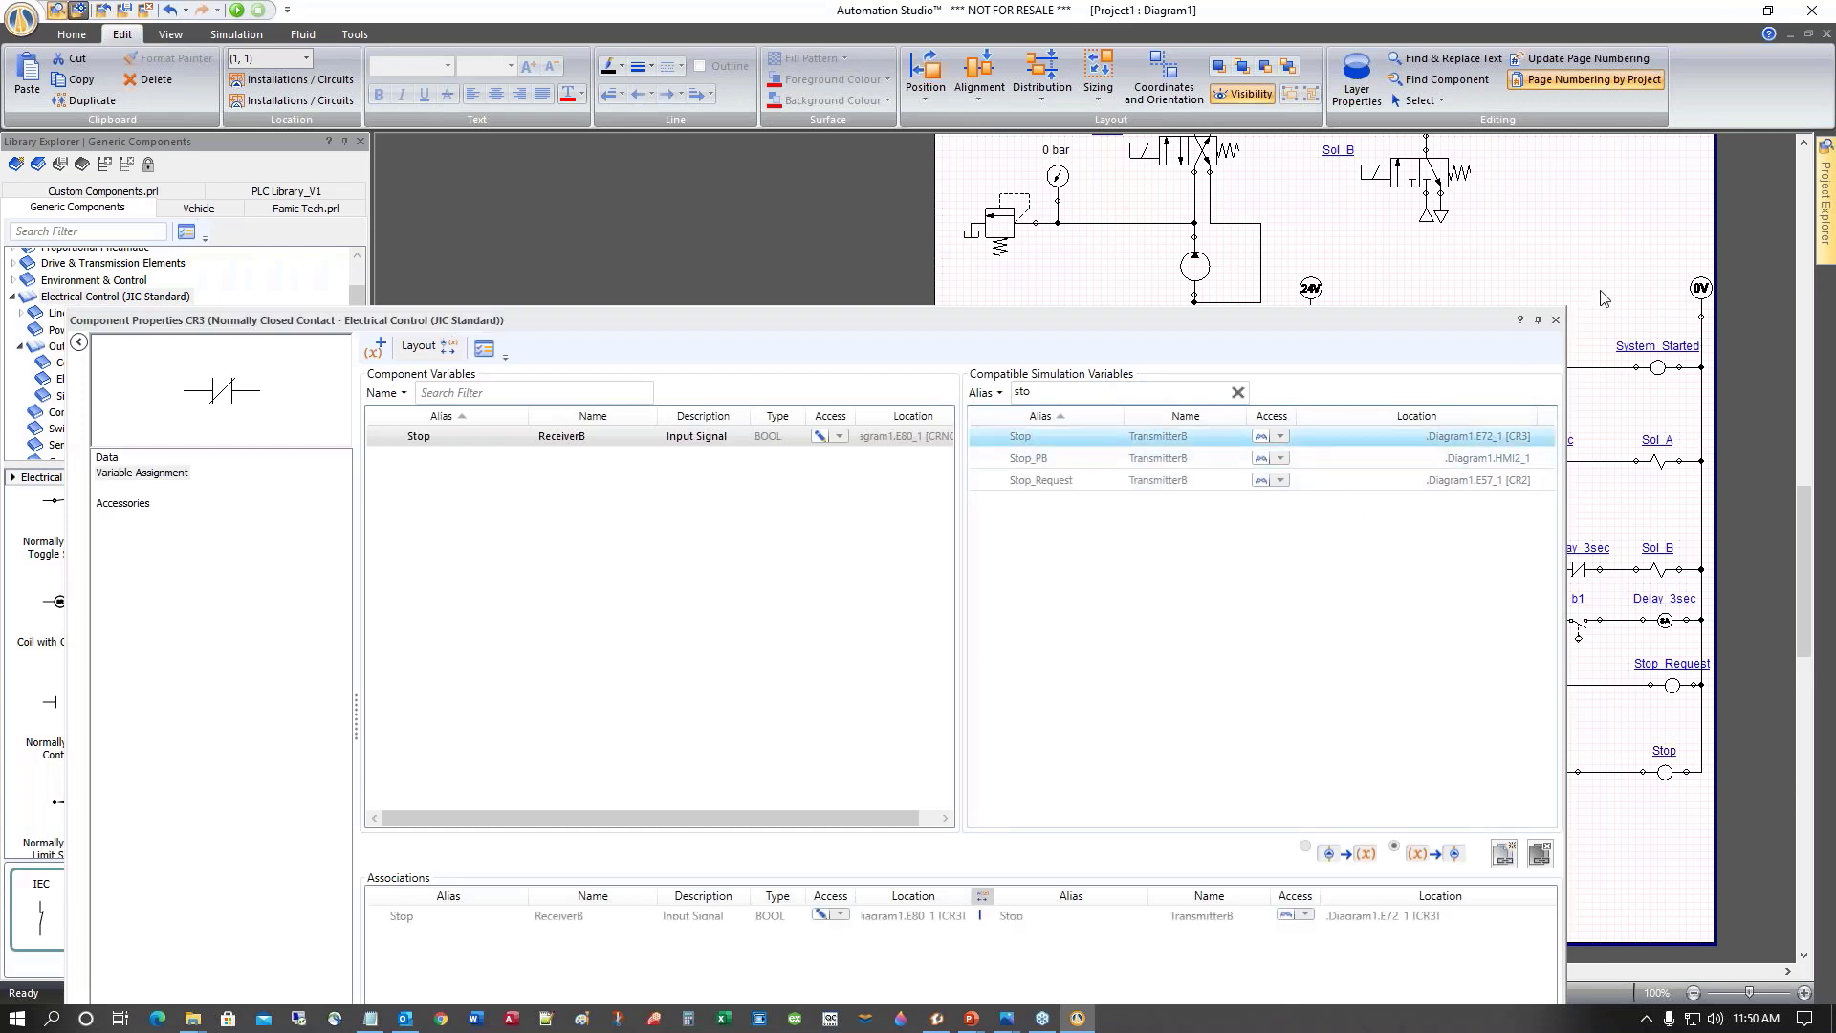
click(1557, 320)
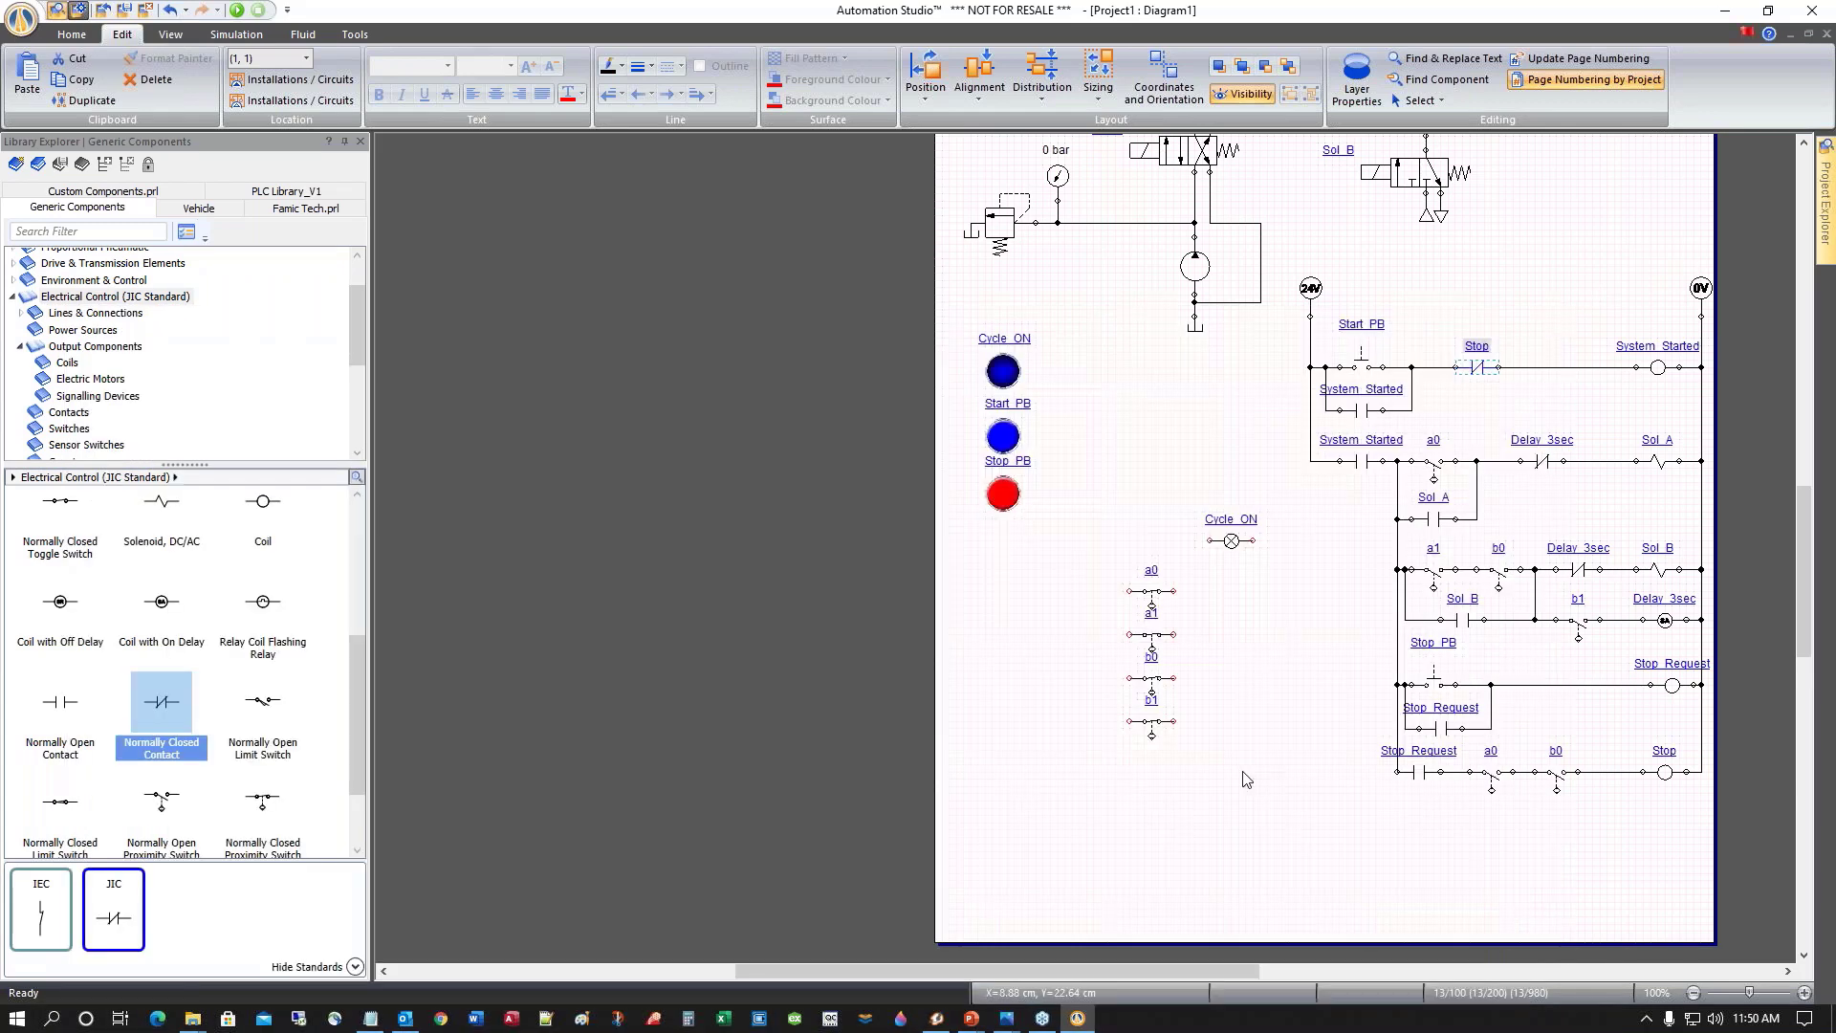
click(1229, 719)
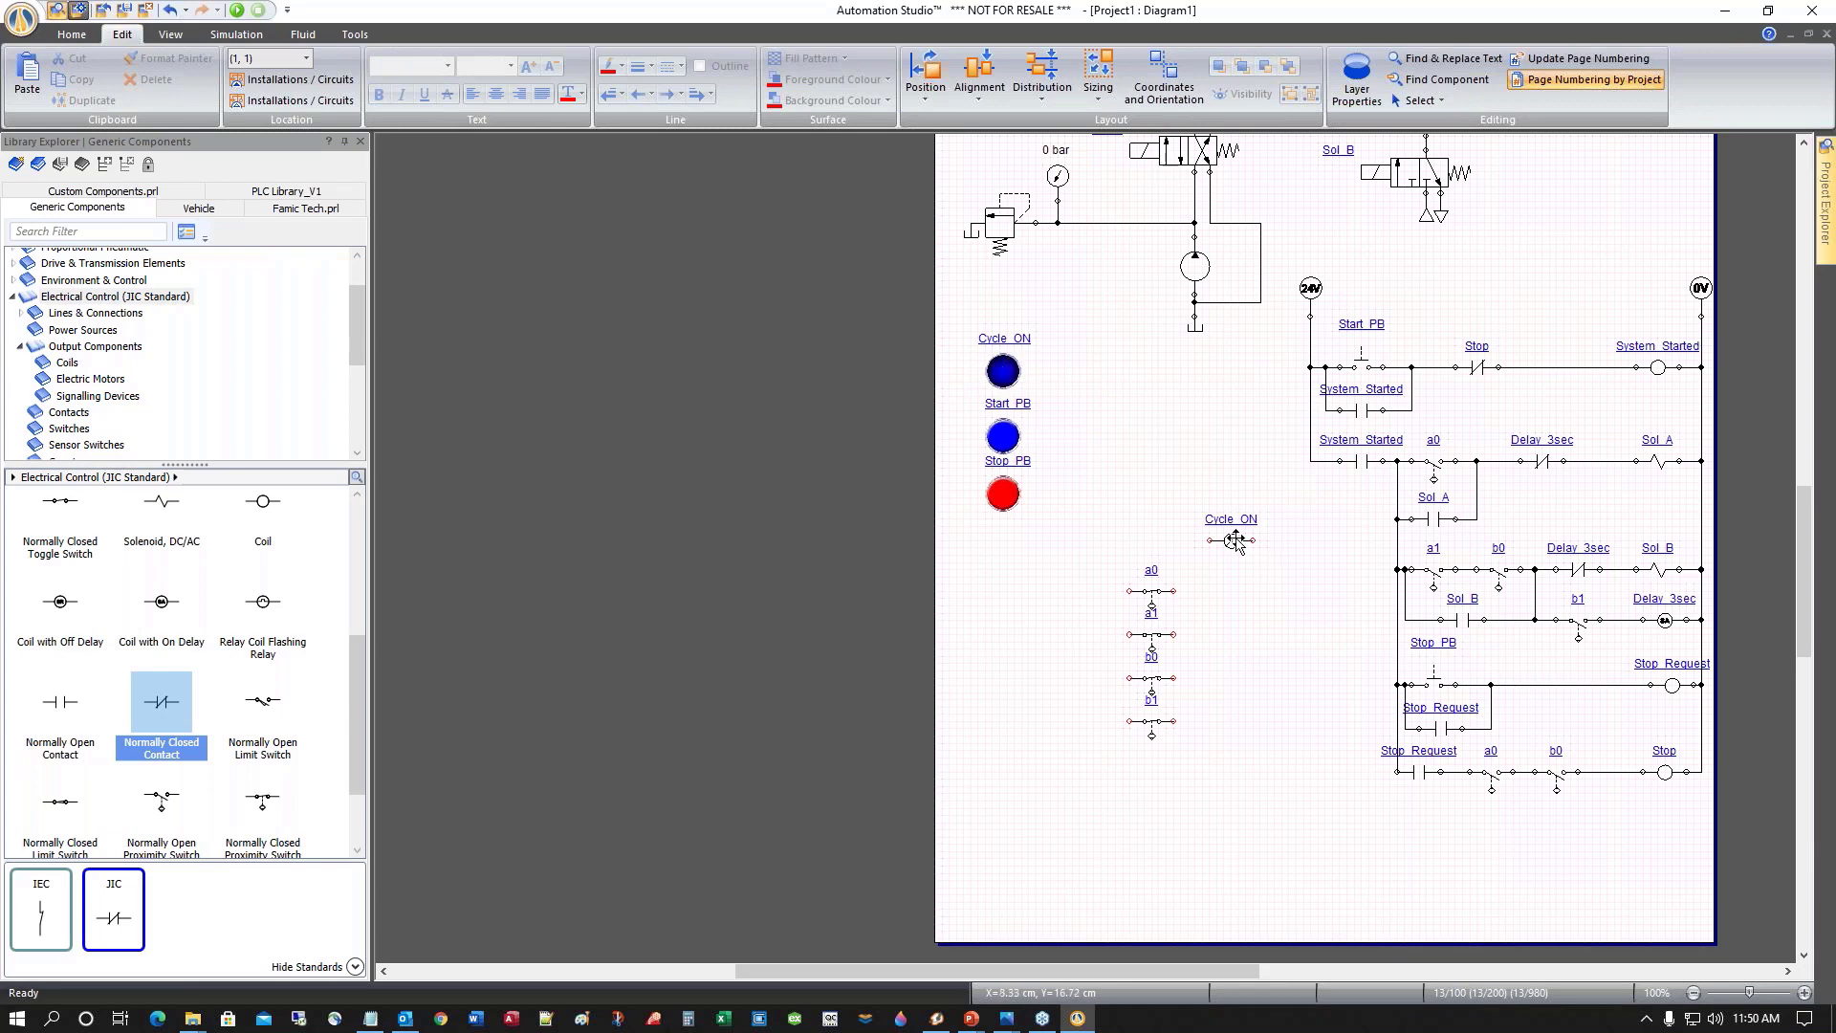
Move the Cycle_ON lamp below the Stop coil and wire it between the supply branch and the 0V line
drag(1234, 545, 1673, 832)
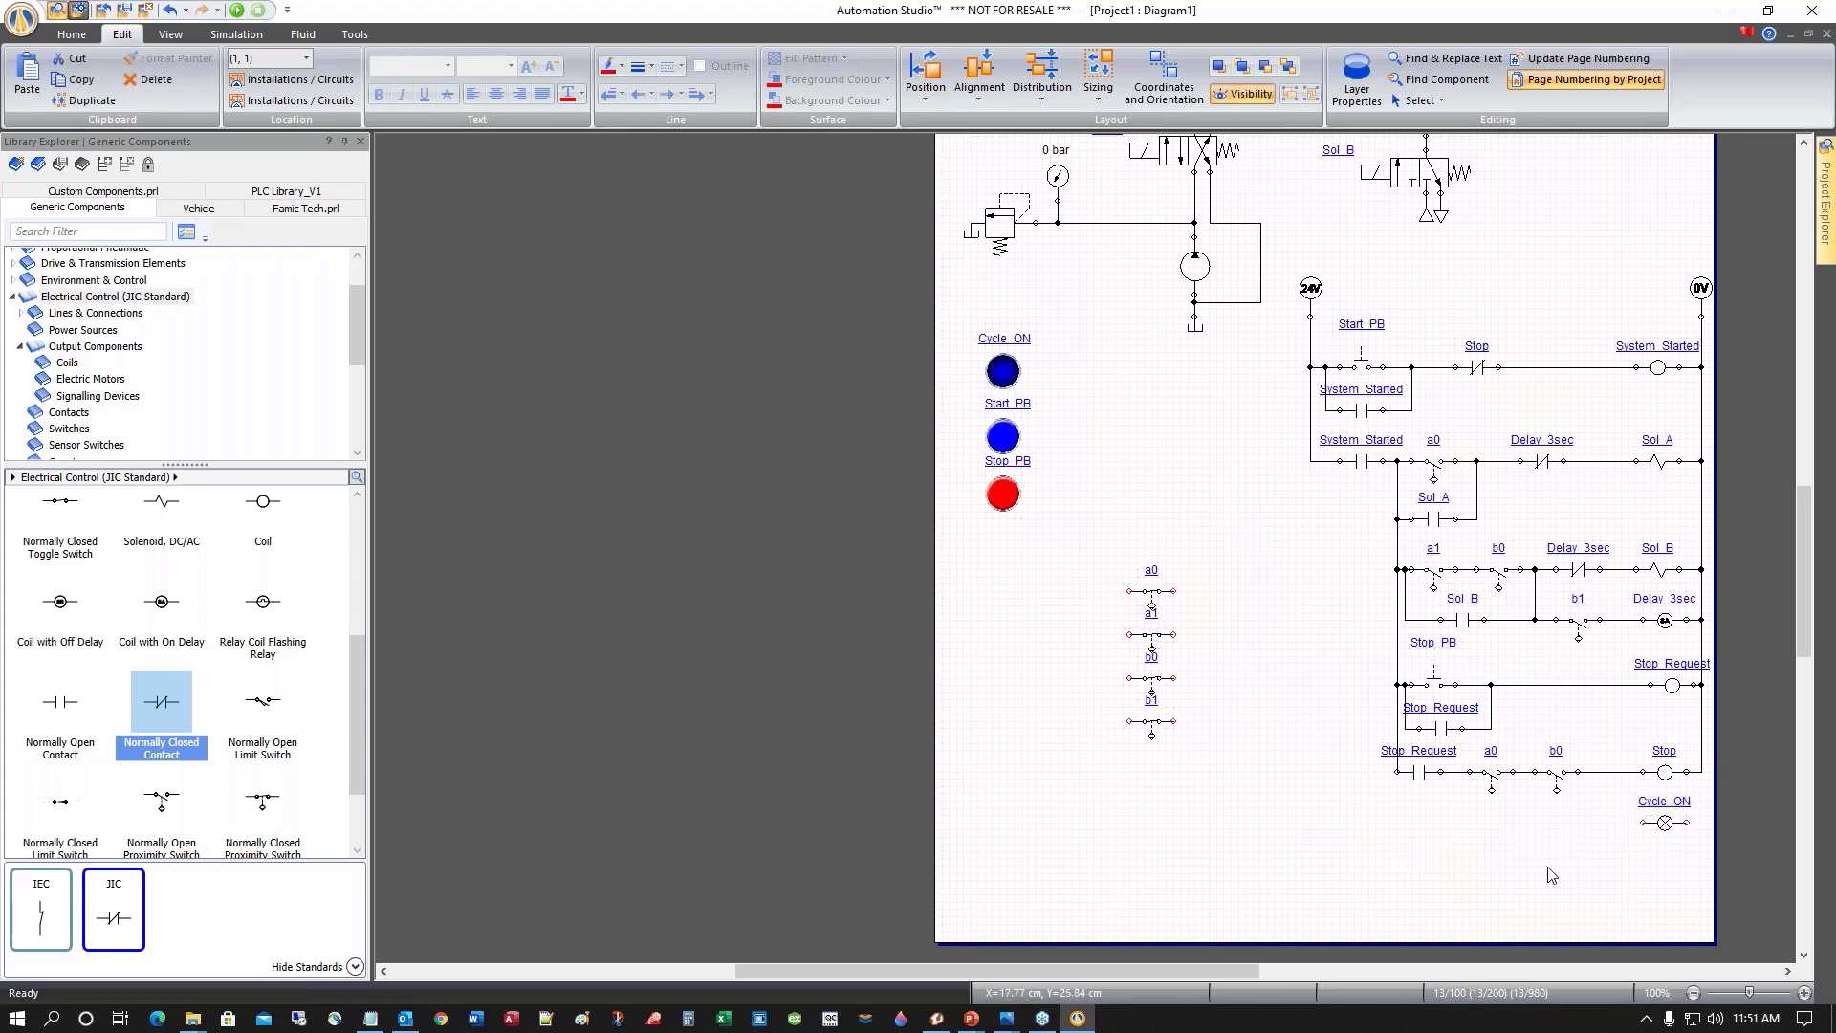
drag(1688, 823, 1397, 773)
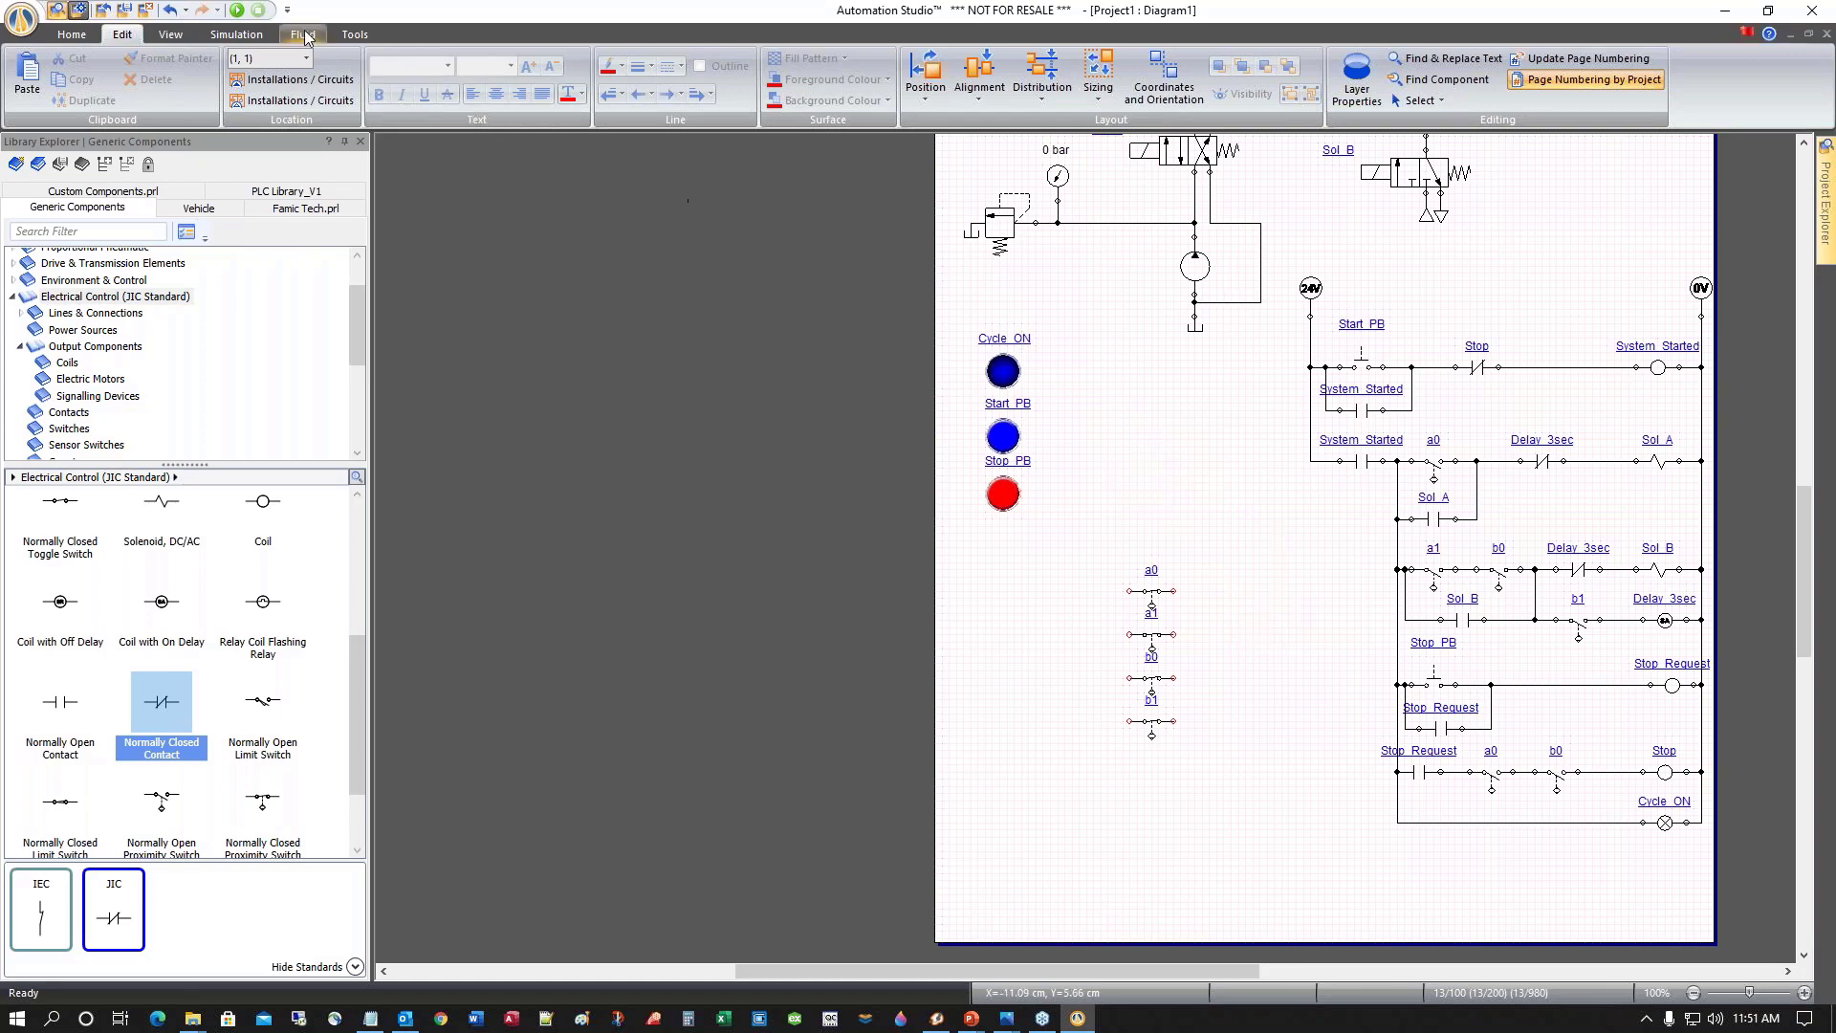
Run the simulation, start the cycle with Start_PB, and request a stop with Stop_PB while the cylinders are cycling
click(236, 10)
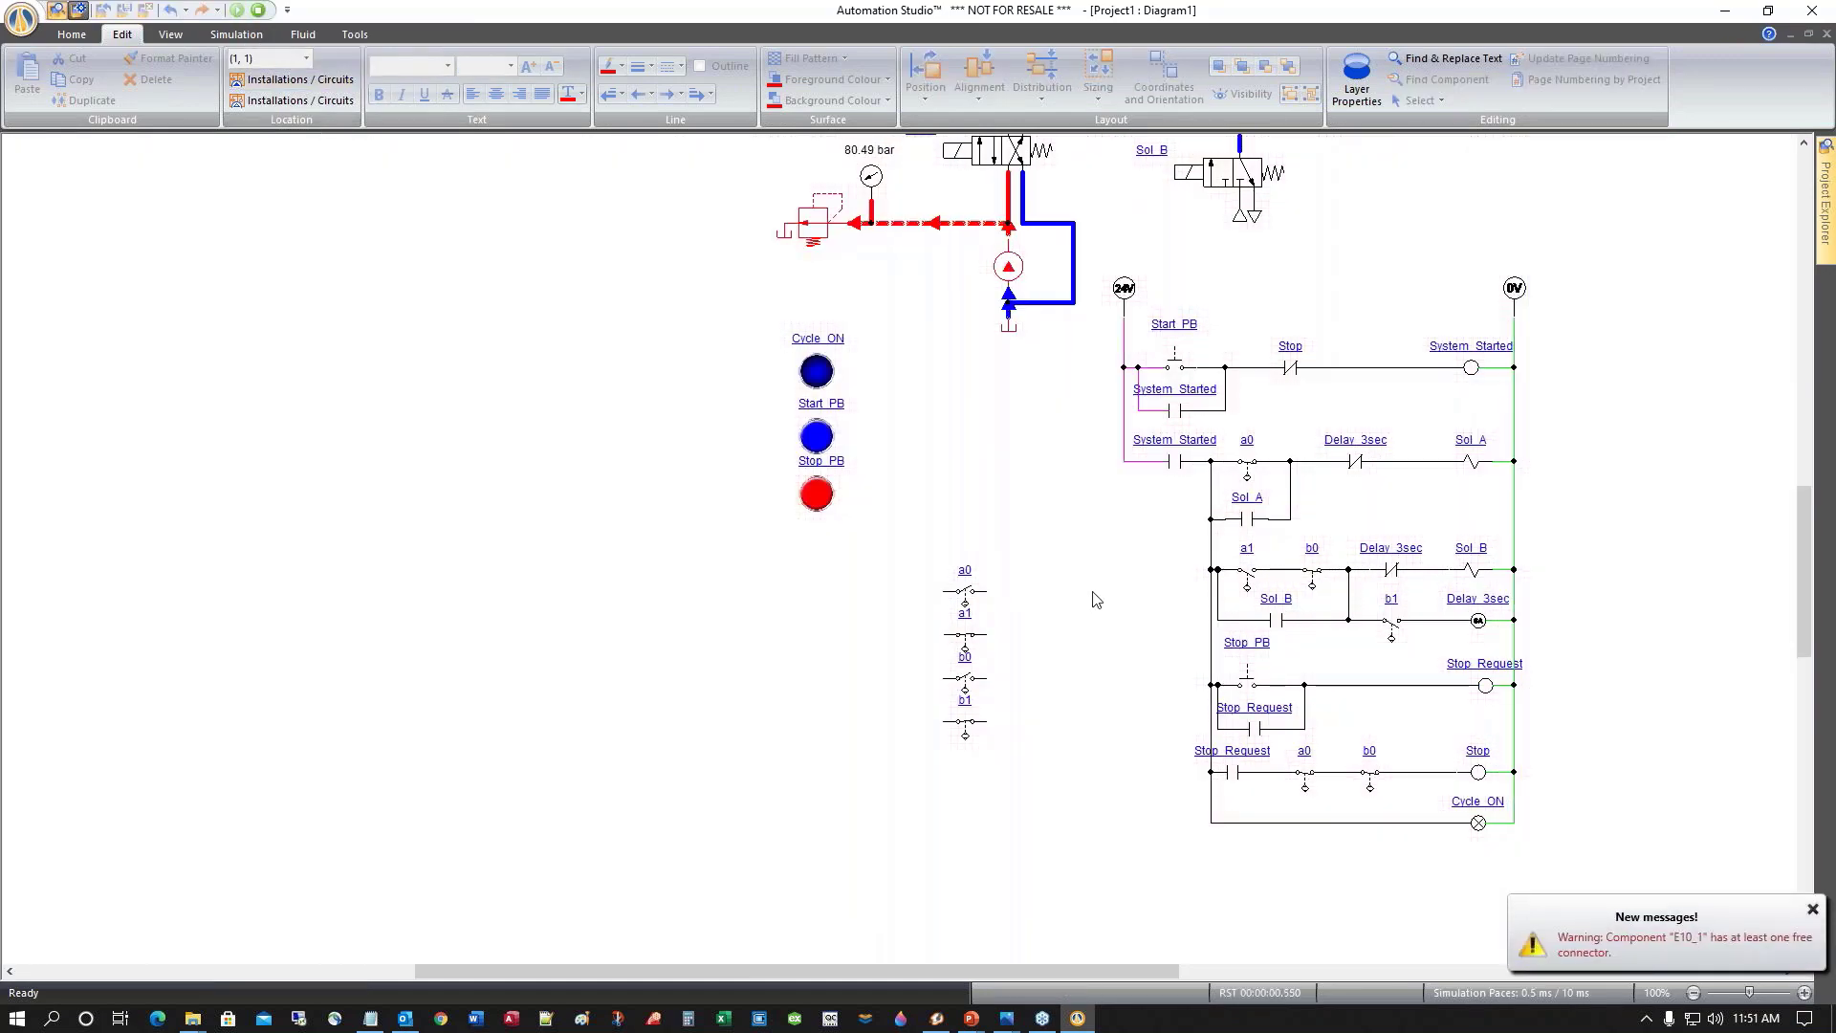
scroll(1058, 525, up, 3)
scroll(1061, 531, down, 1)
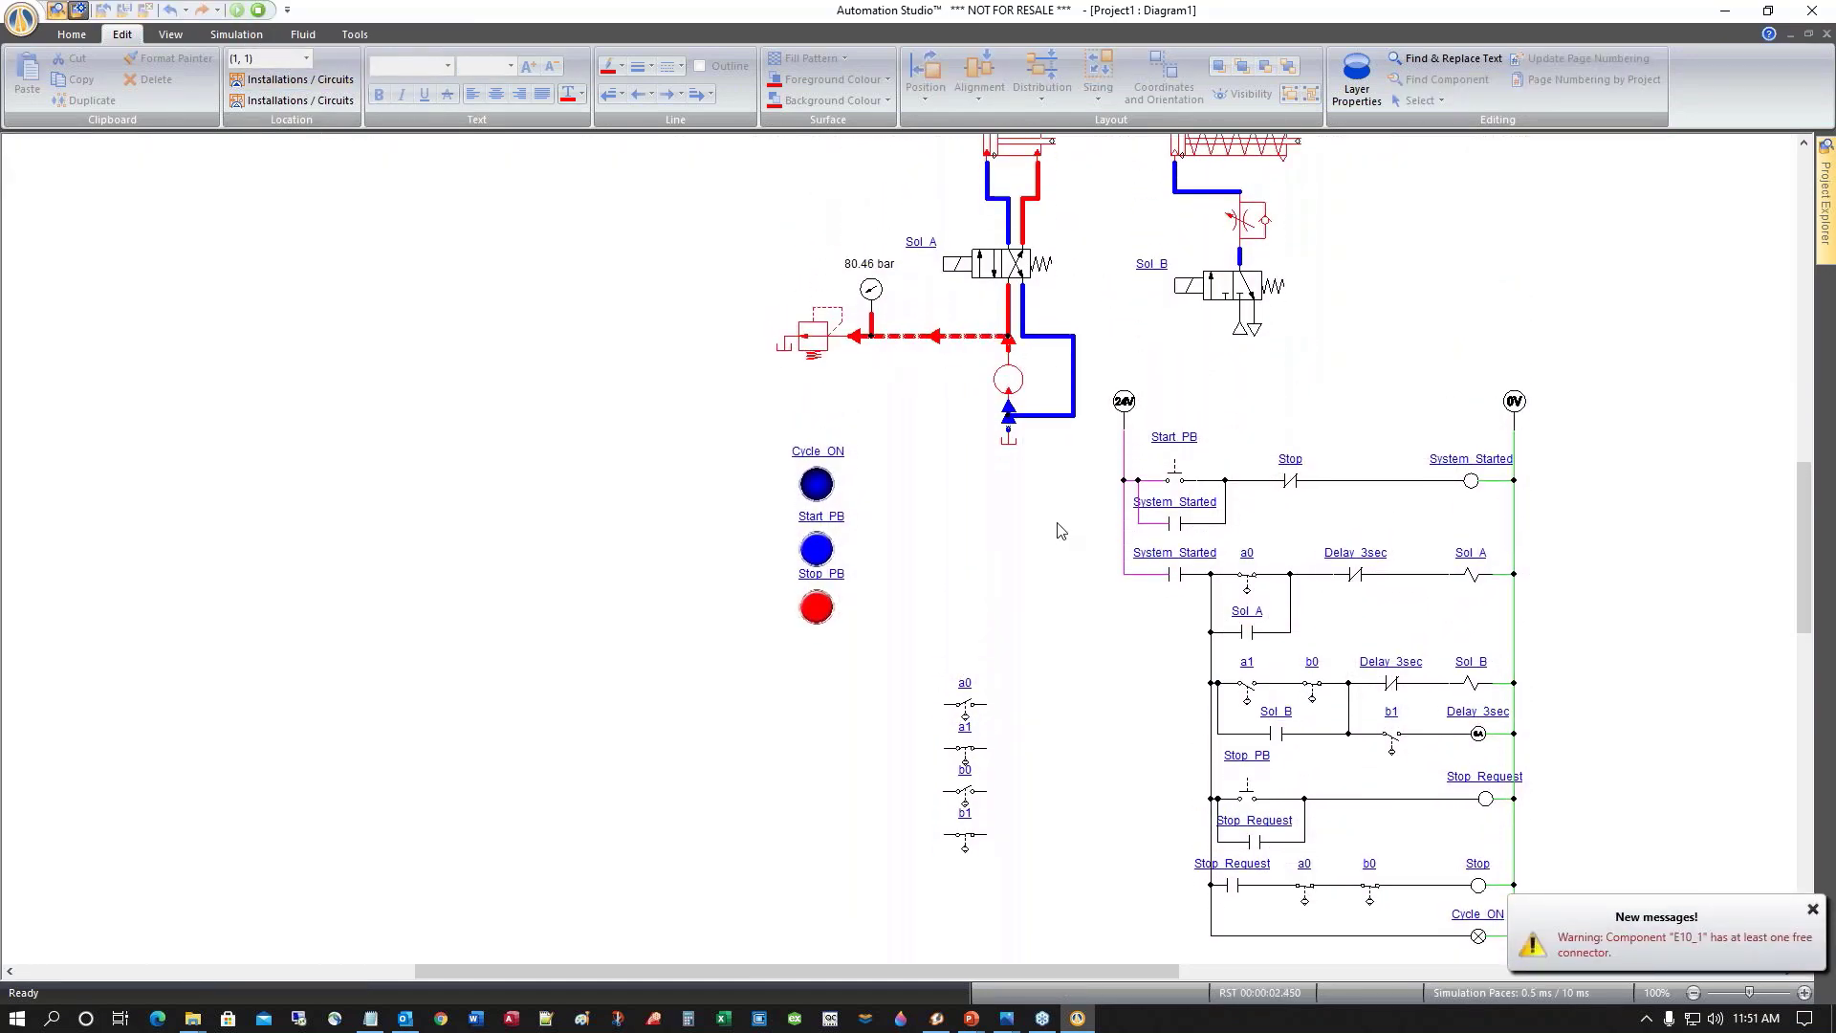
click(812, 553)
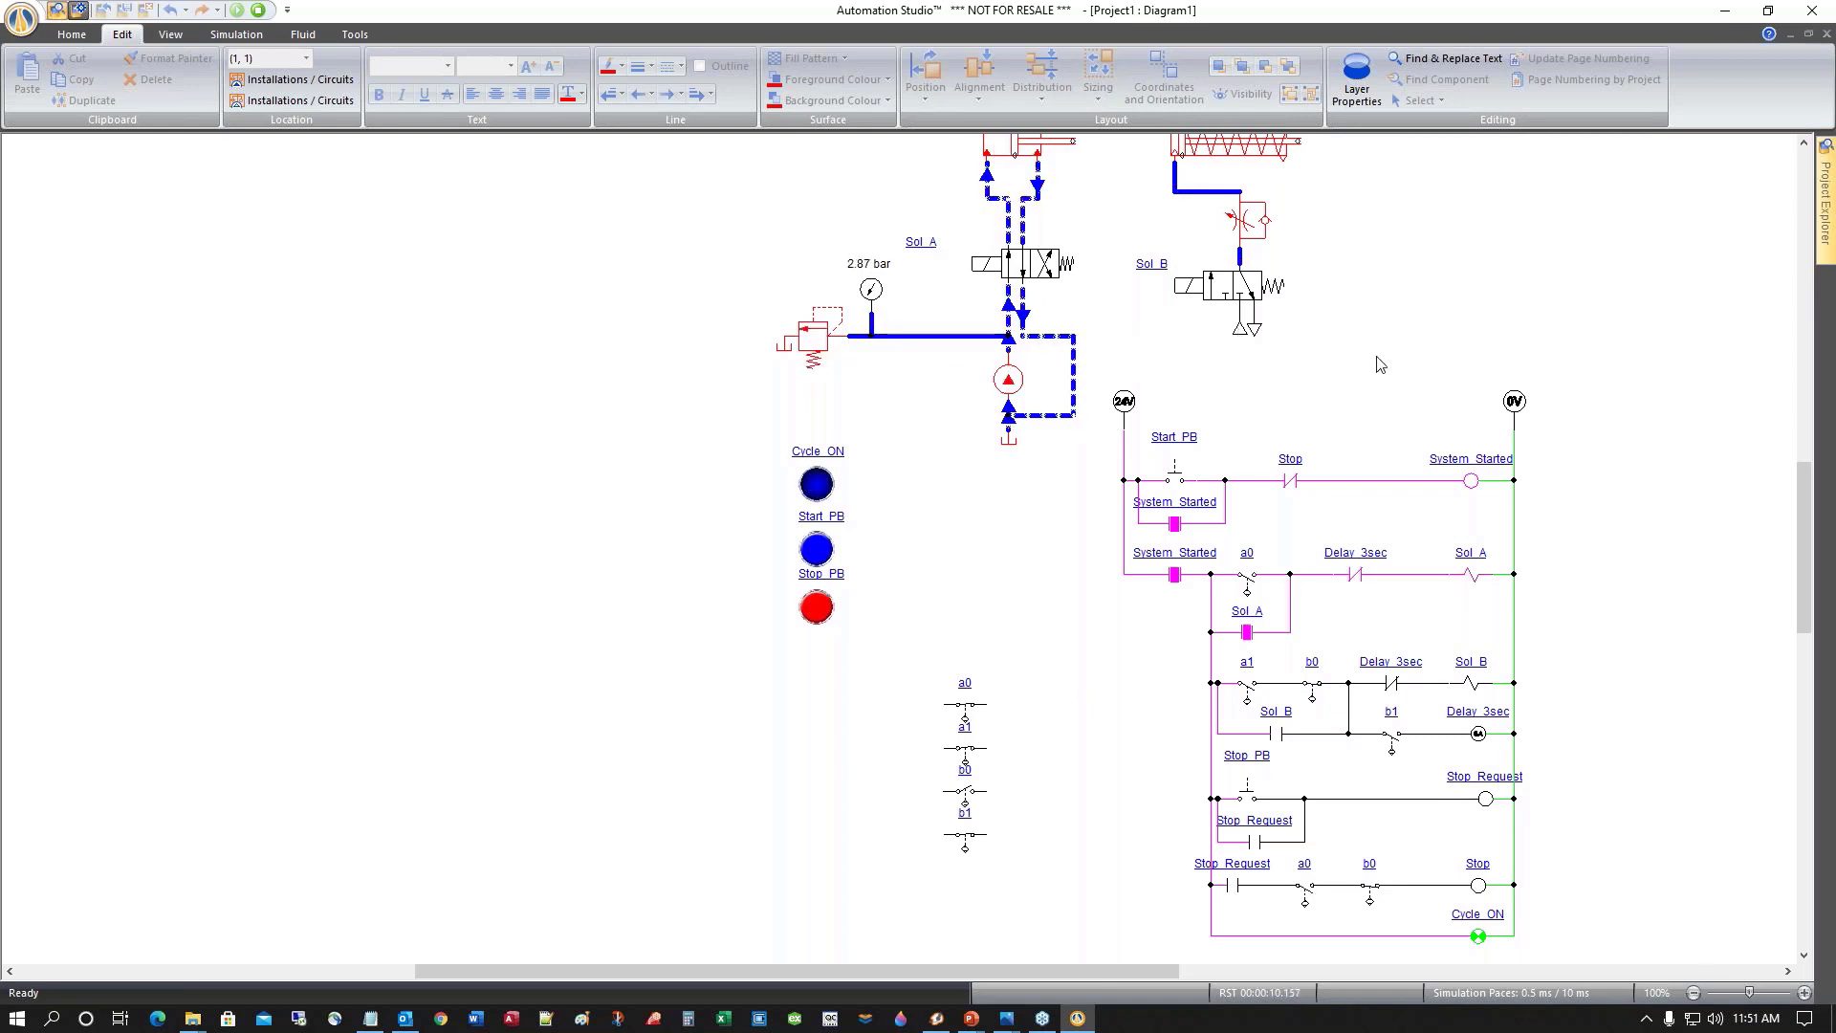
scroll(1319, 353, up, 1)
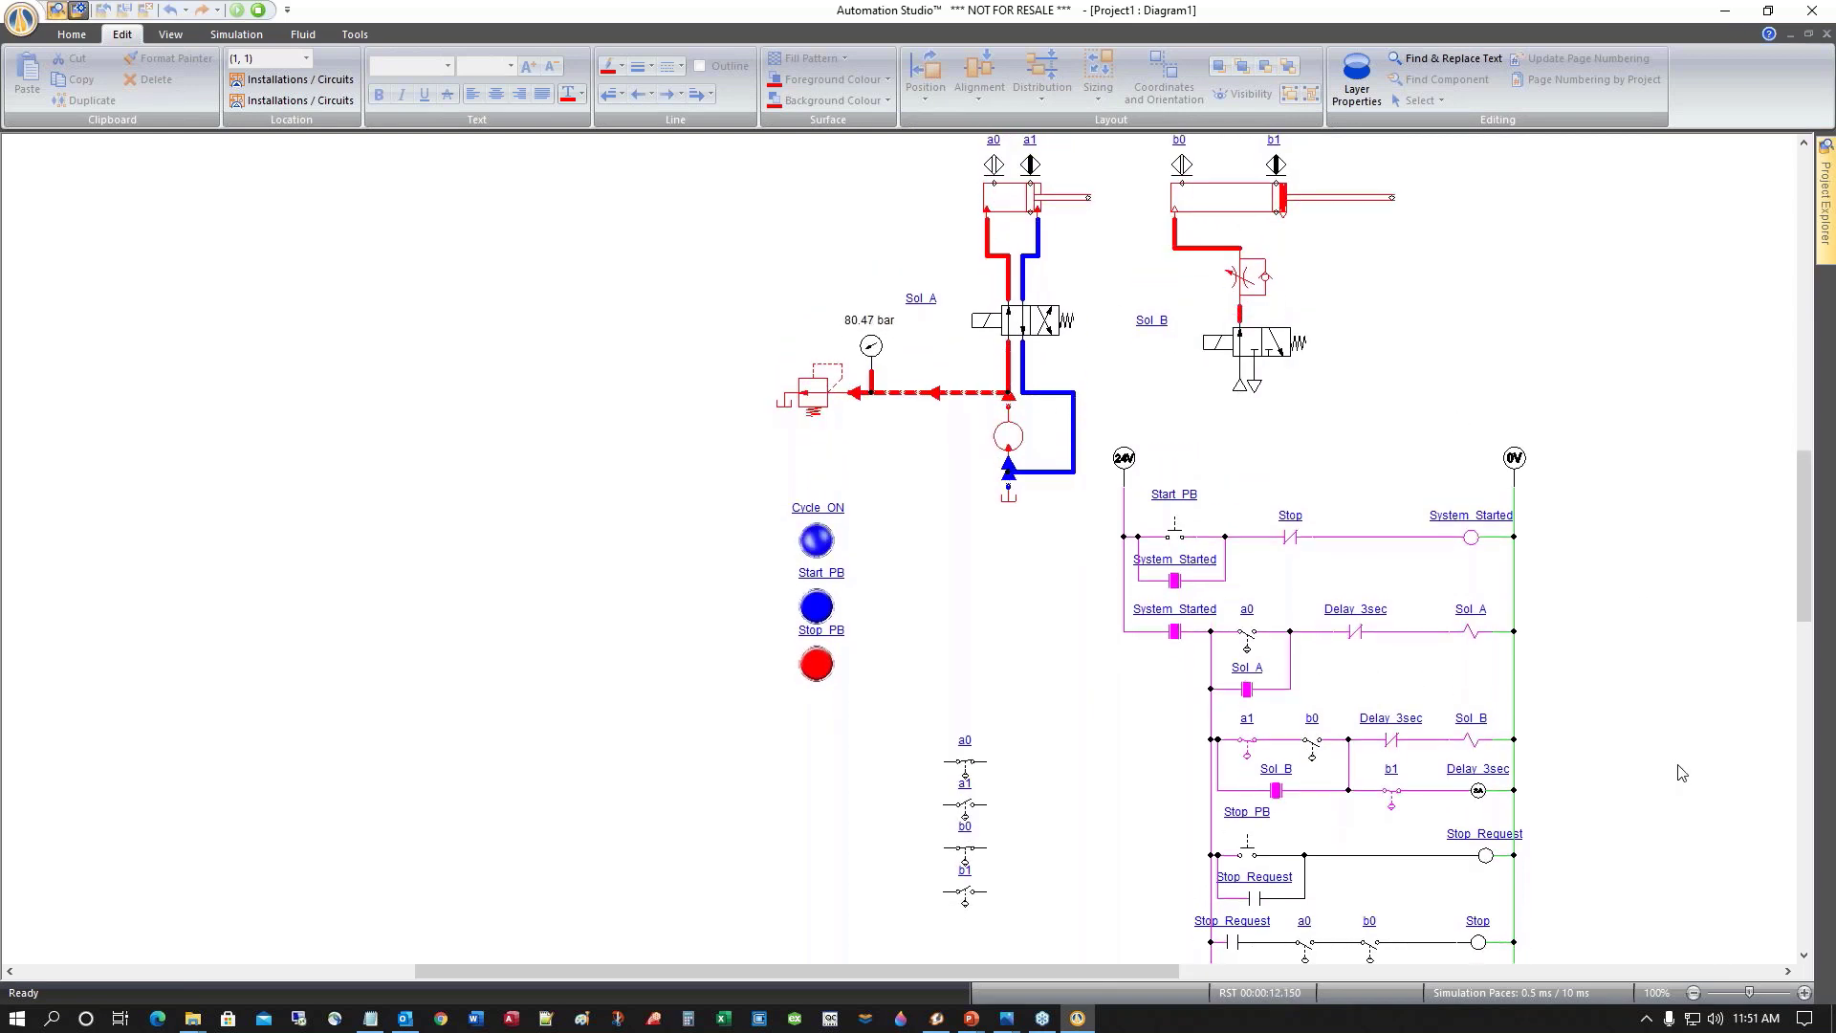
scroll(1681, 773, down, 1)
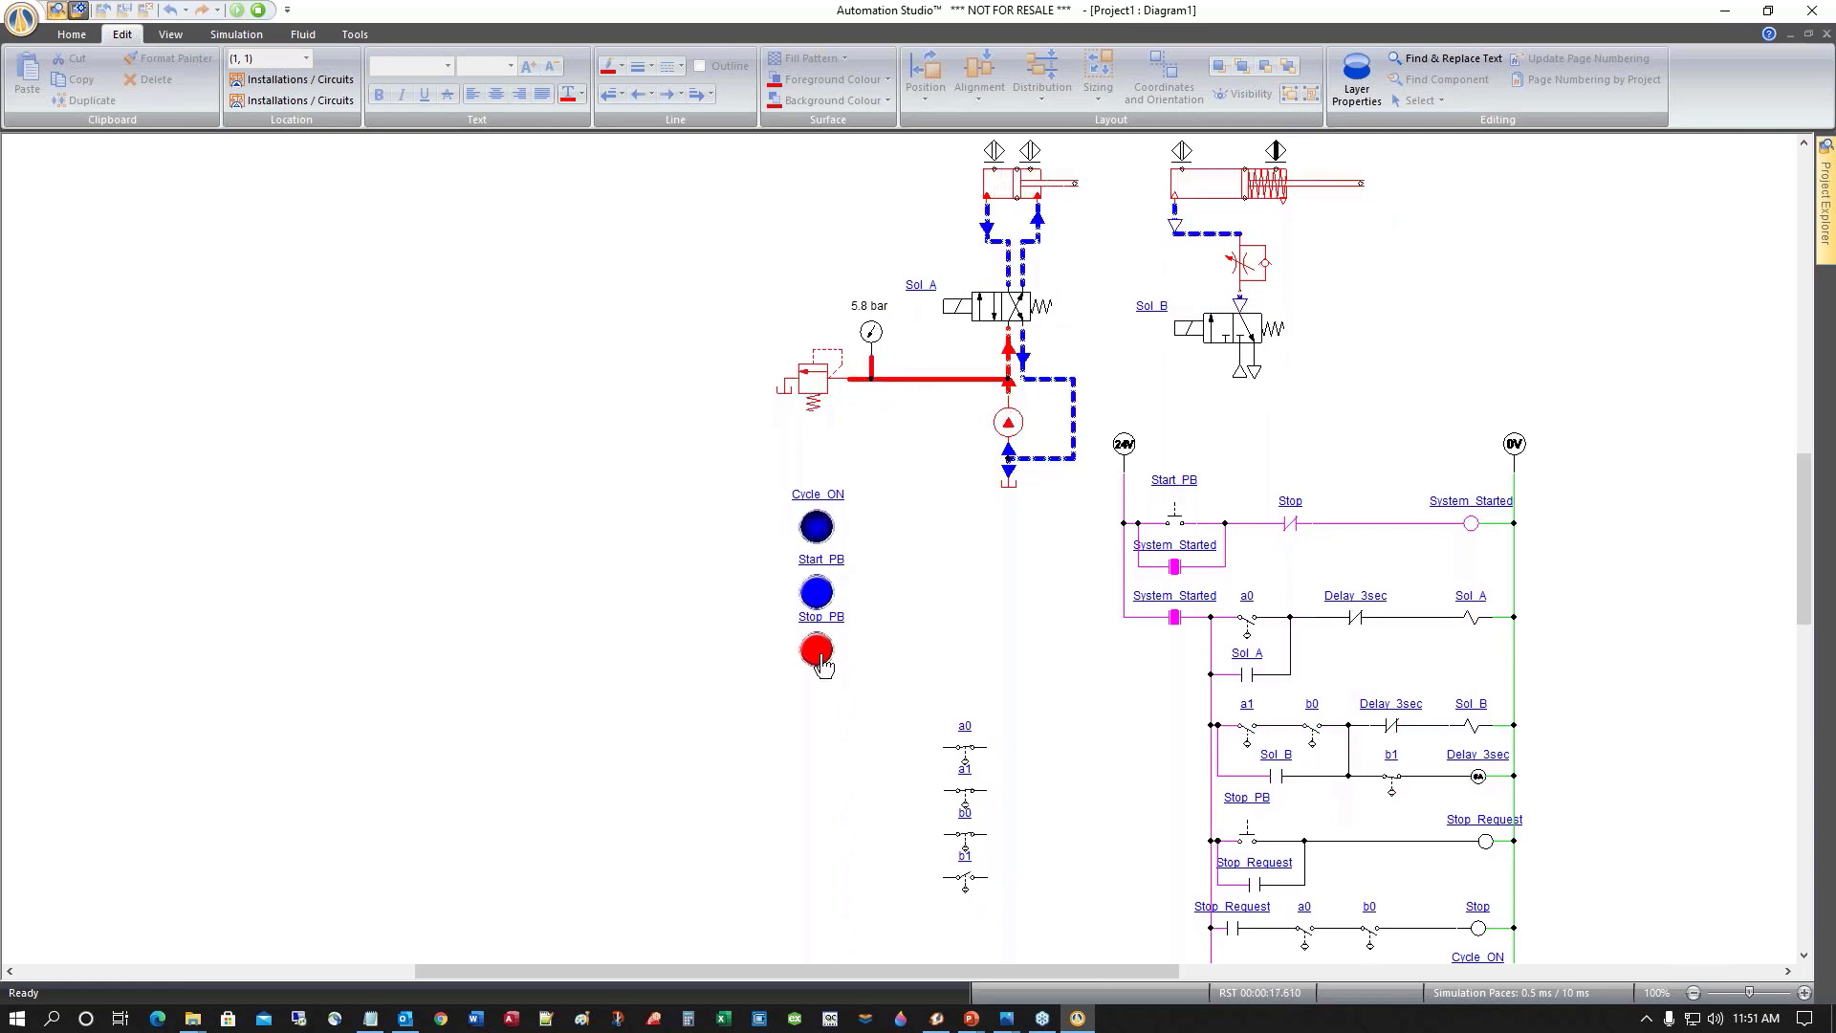
click(819, 655)
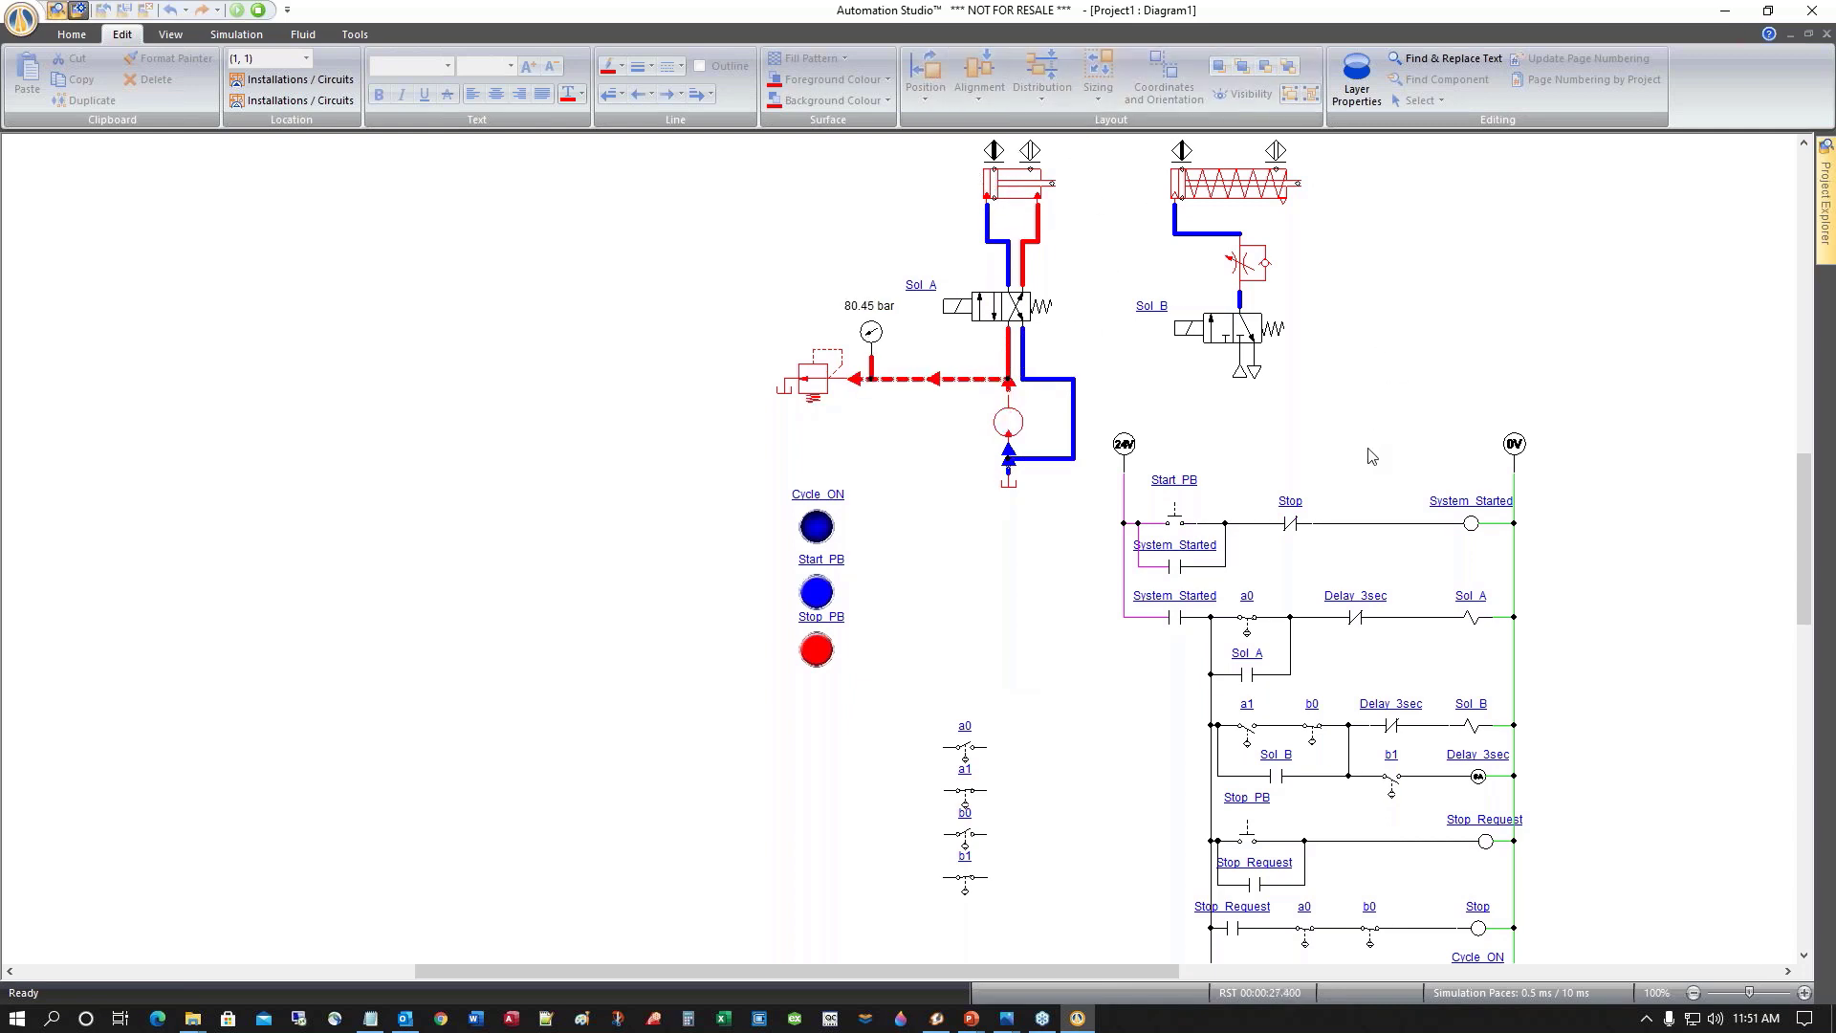
Examine the ladder rungs, control buttons and hydraulic circuit with the simulation still running
scroll(1372, 421, down, 3)
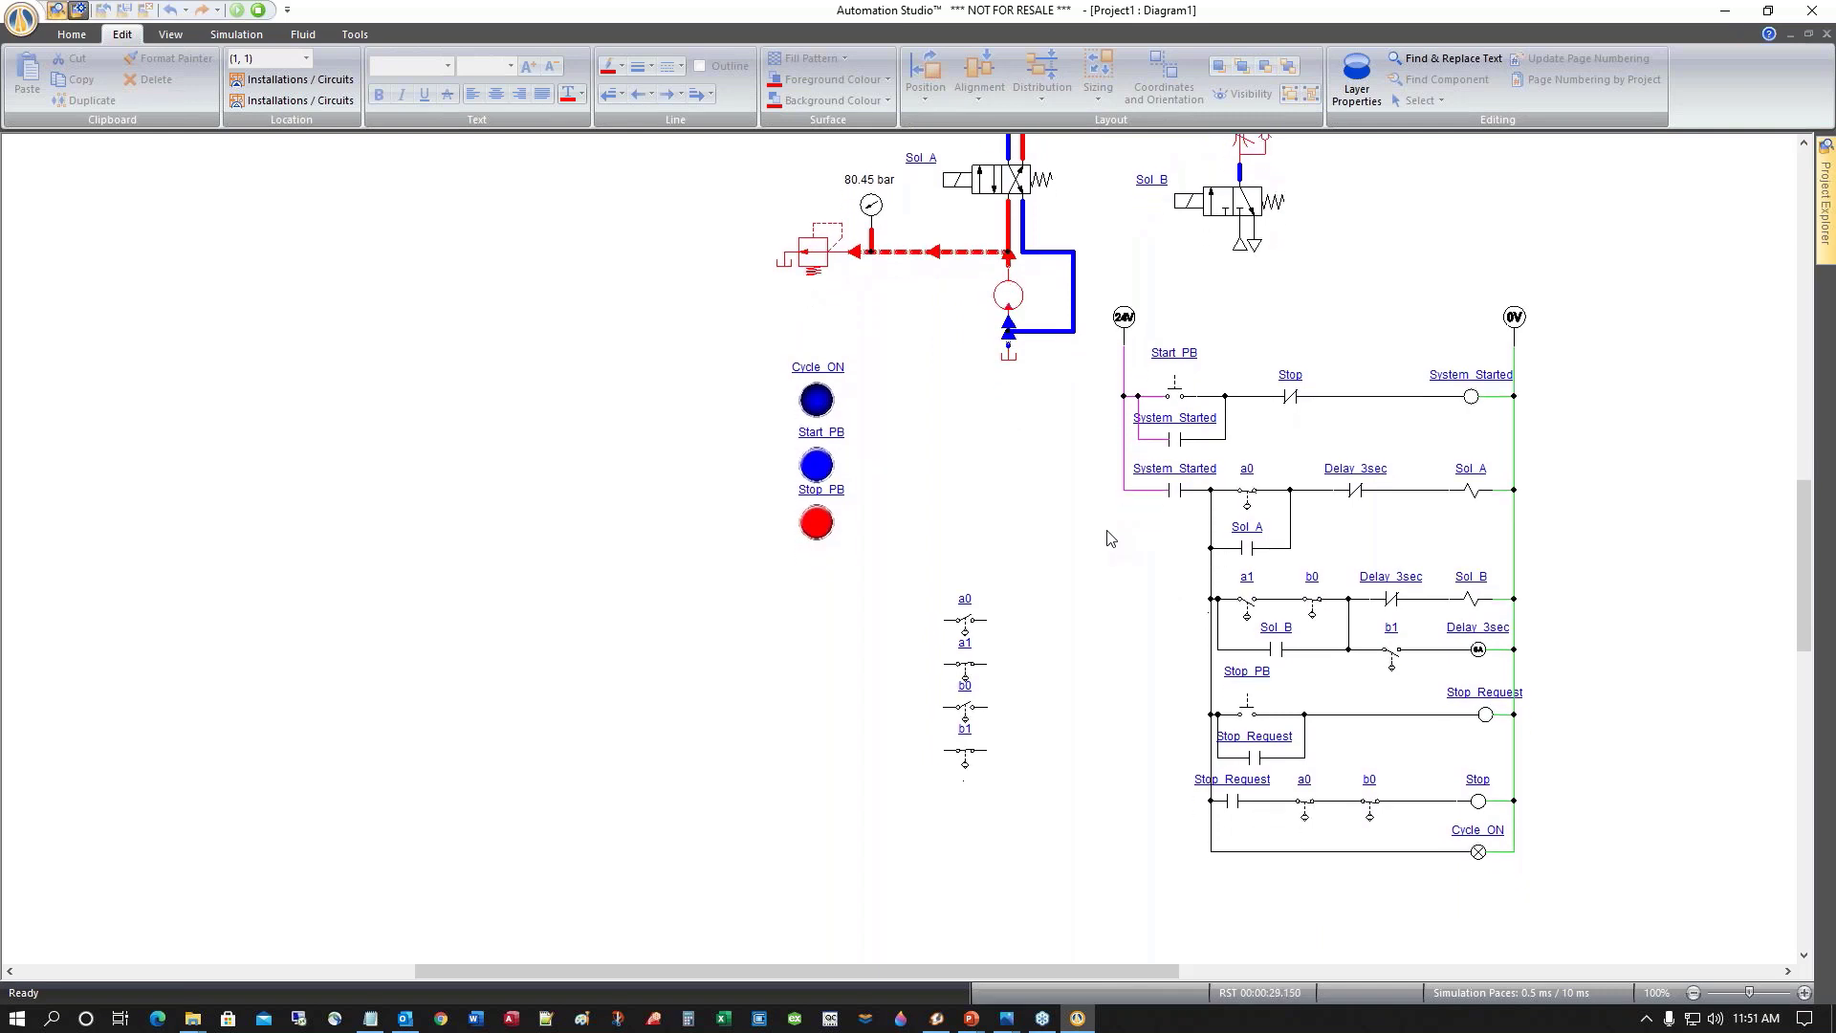
scroll(1109, 538, down, 1)
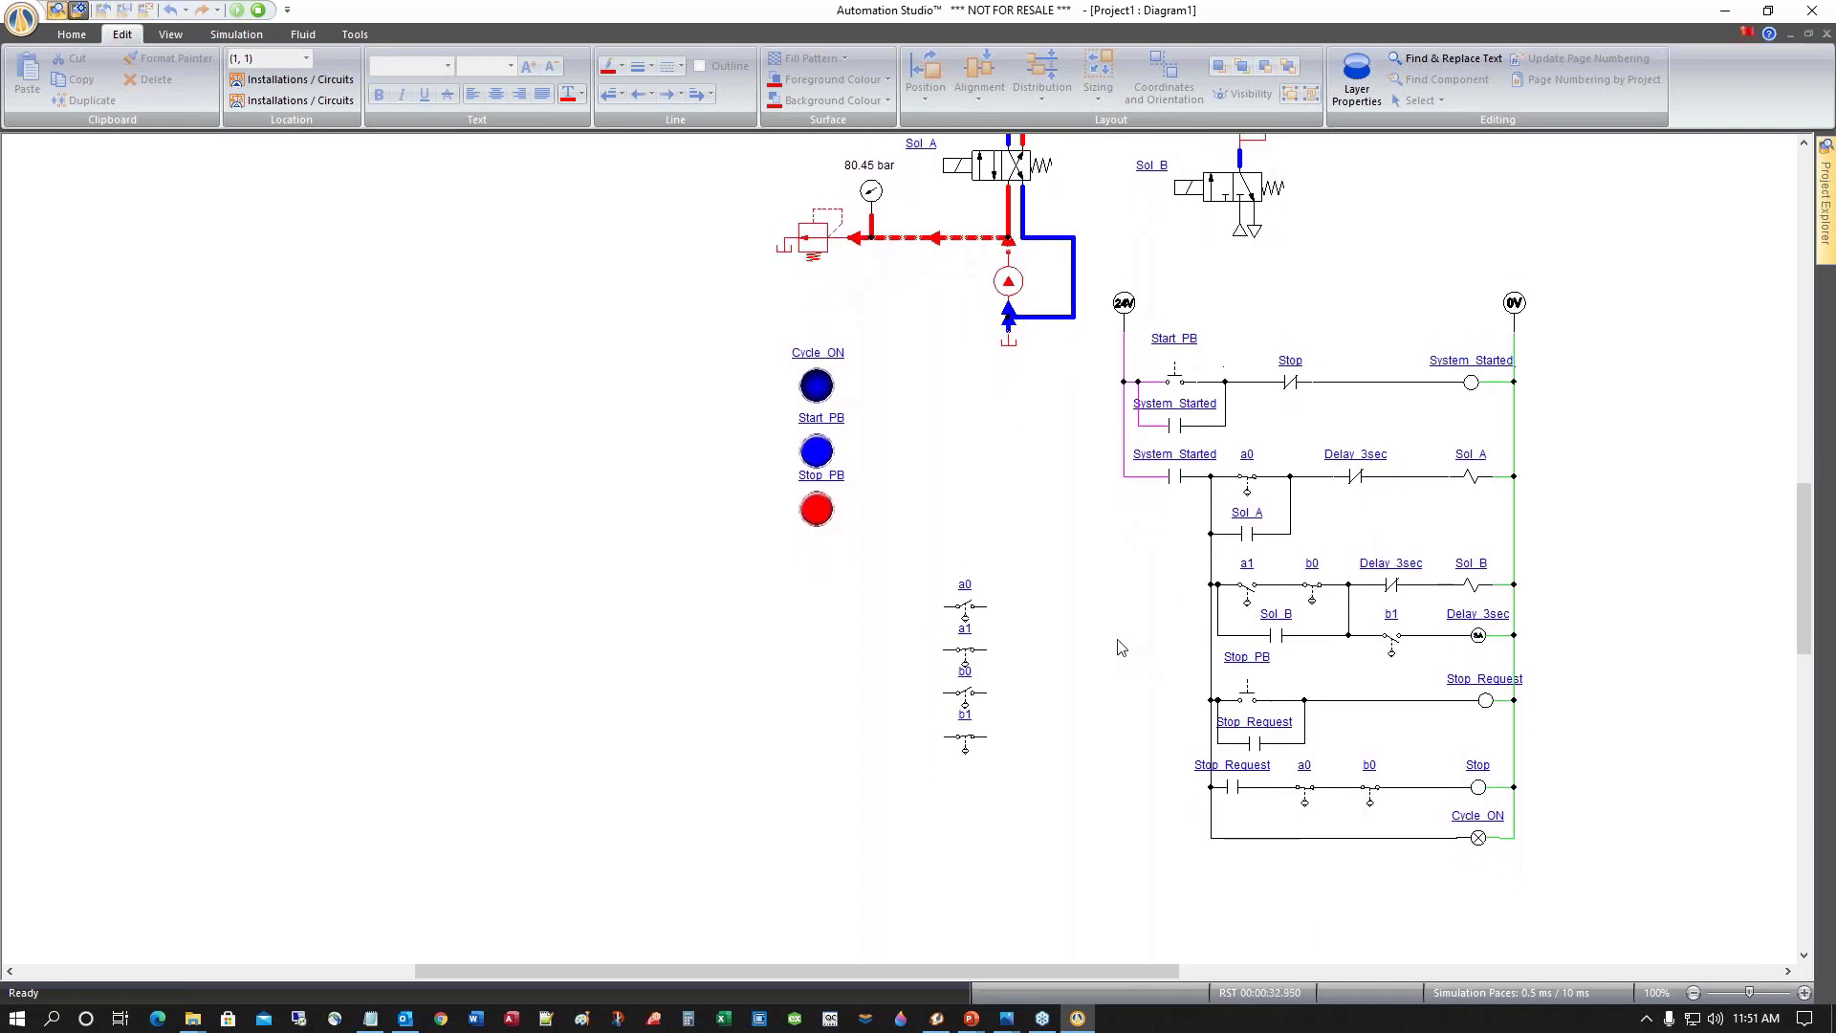
scroll(1121, 648, up, 2)
scroll(1121, 647, down, 3)
scroll(1121, 648, up, 5)
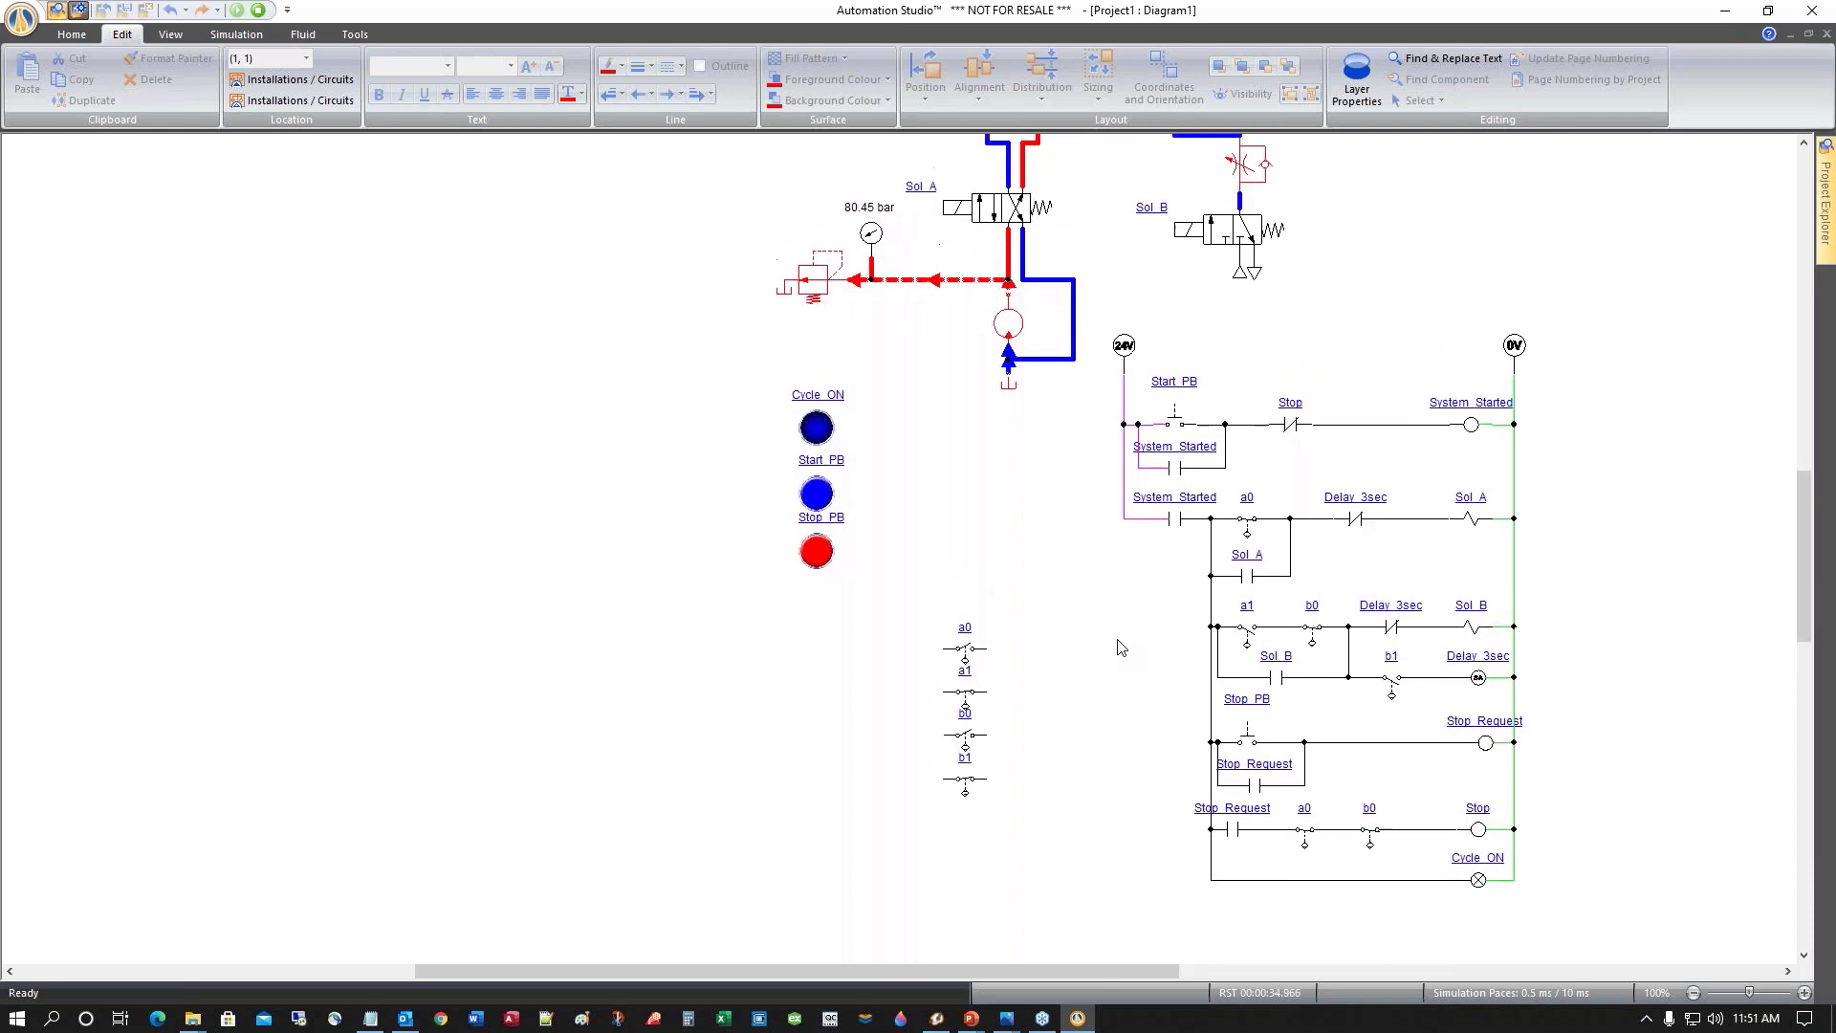
scroll(1121, 647, down, 3)
scroll(1121, 648, up, 4)
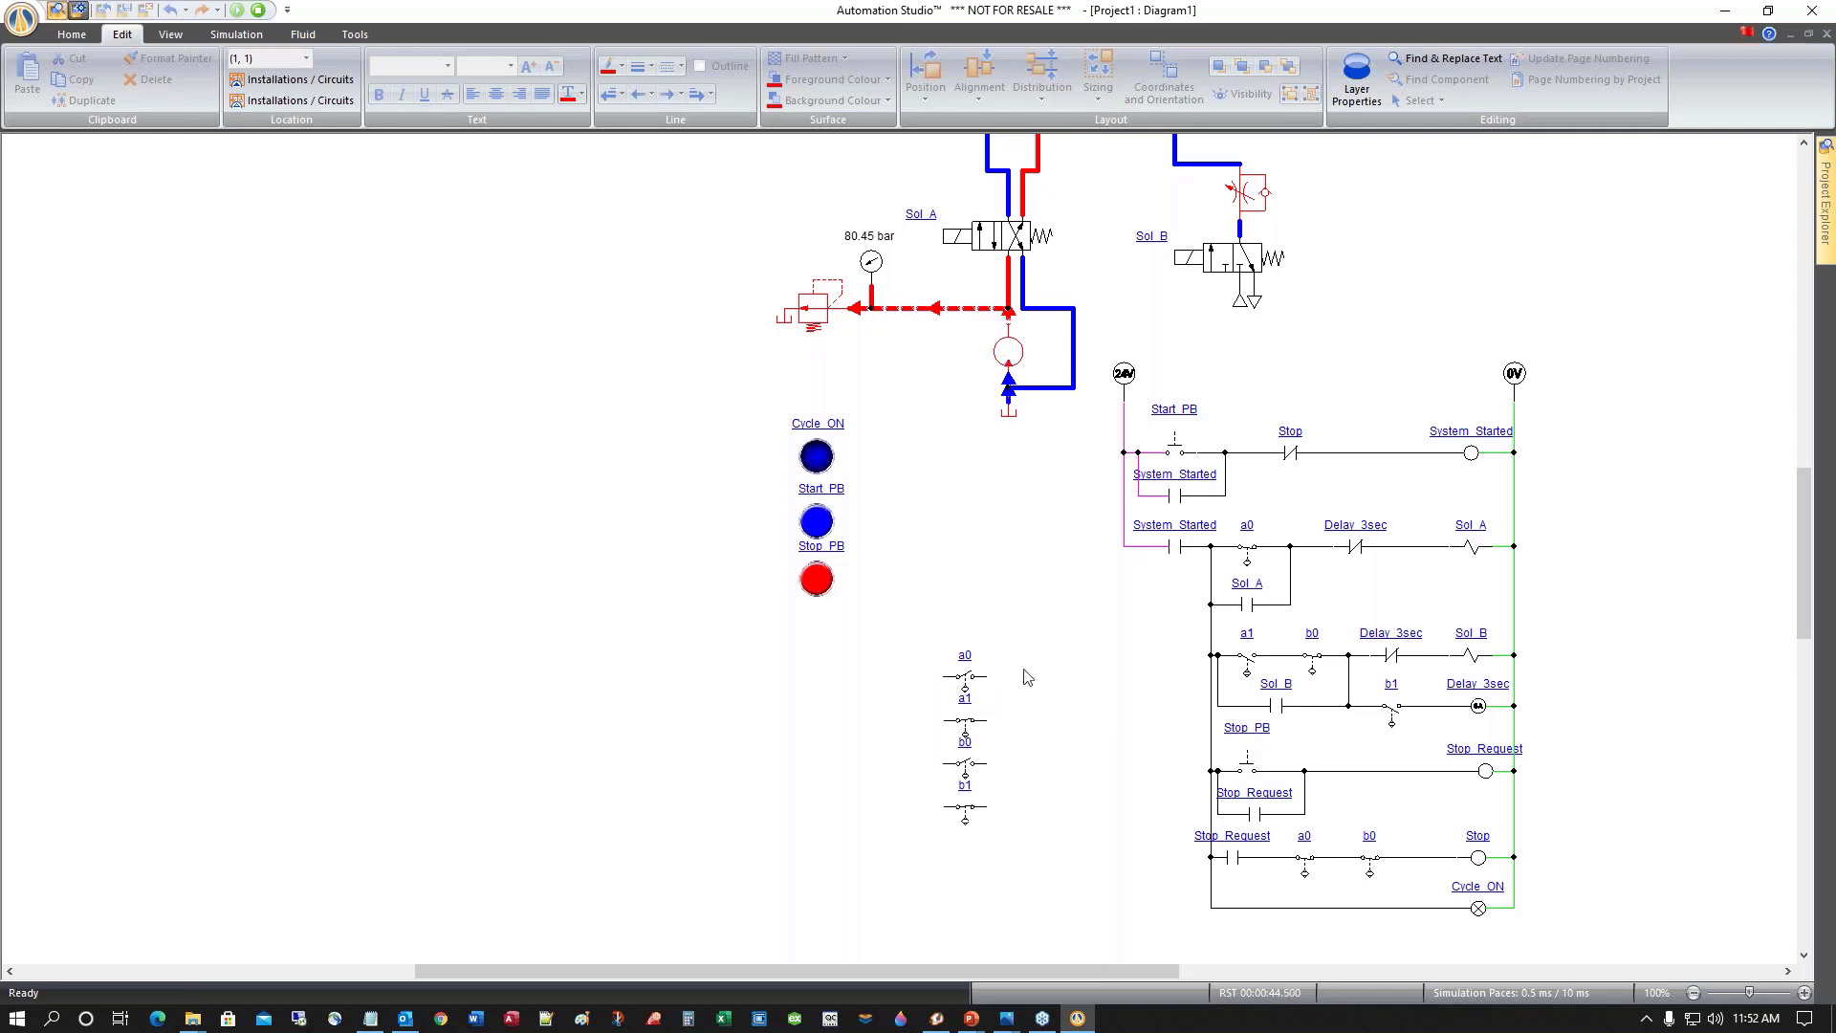
scroll(1033, 568, down, 1)
scroll(1041, 570, up, 2)
scroll(1041, 570, down, 1)
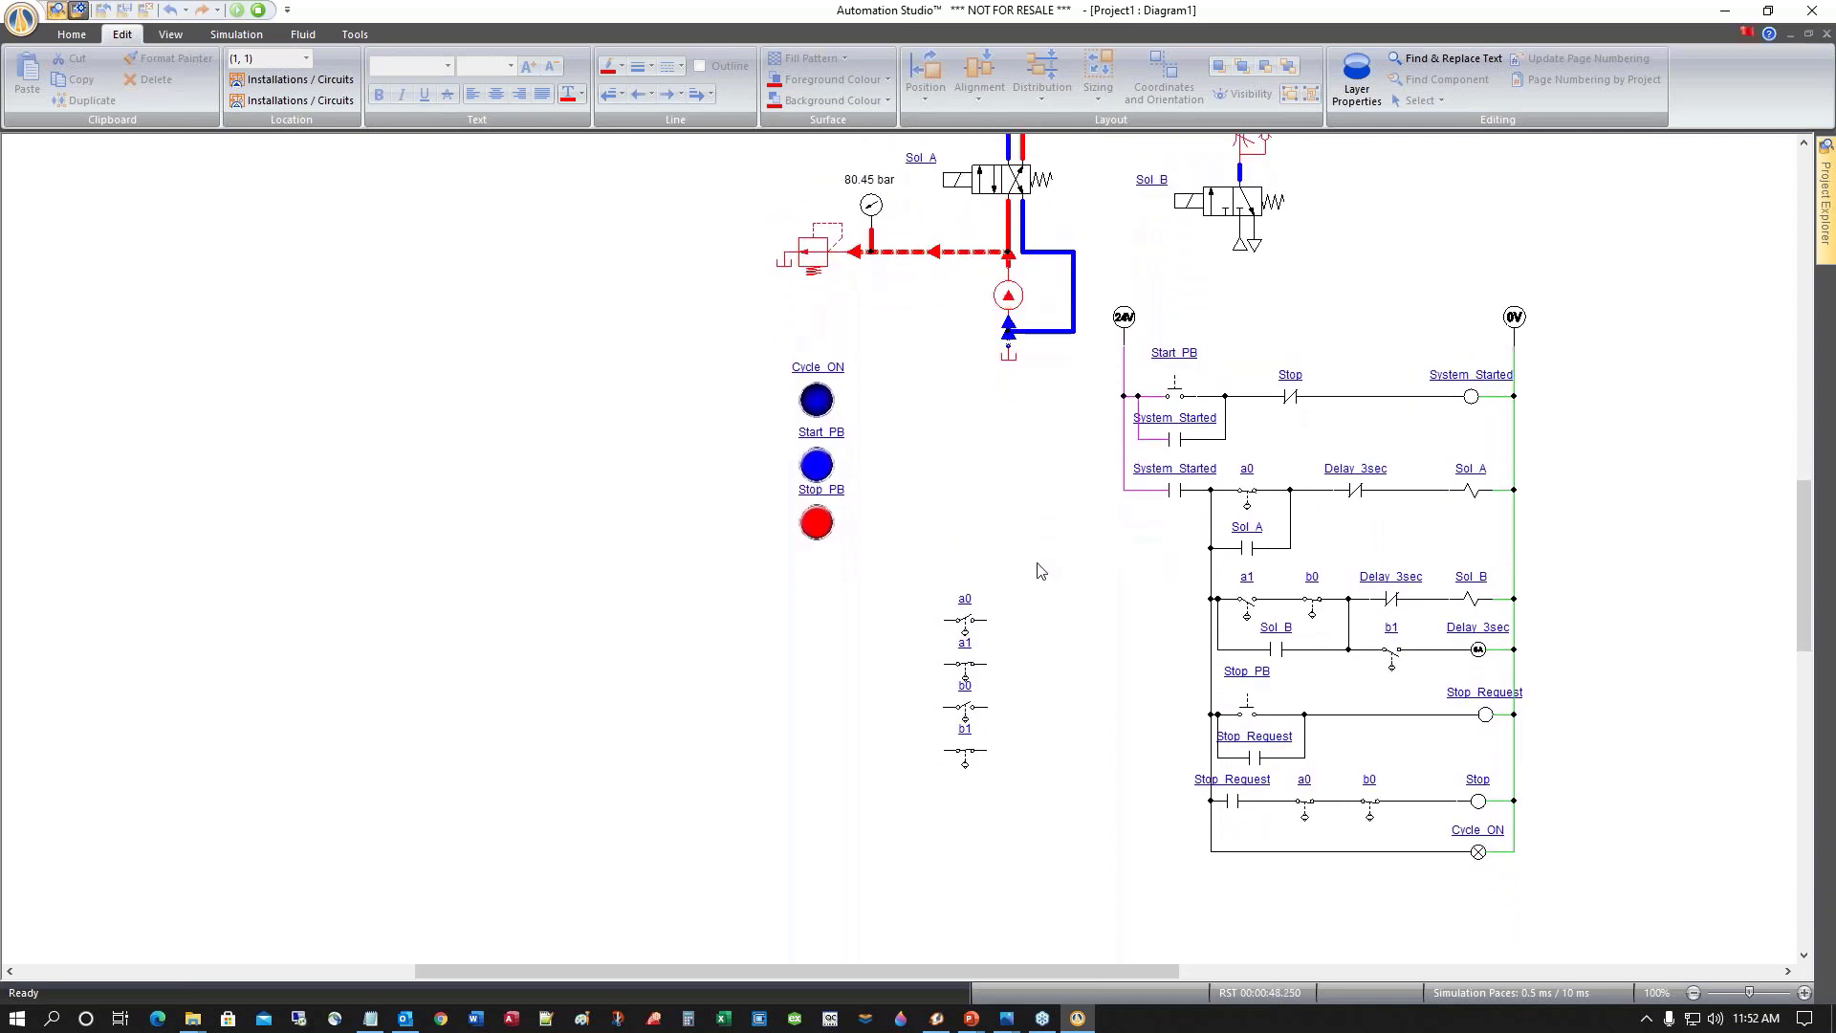
scroll(1040, 570, up, 1)
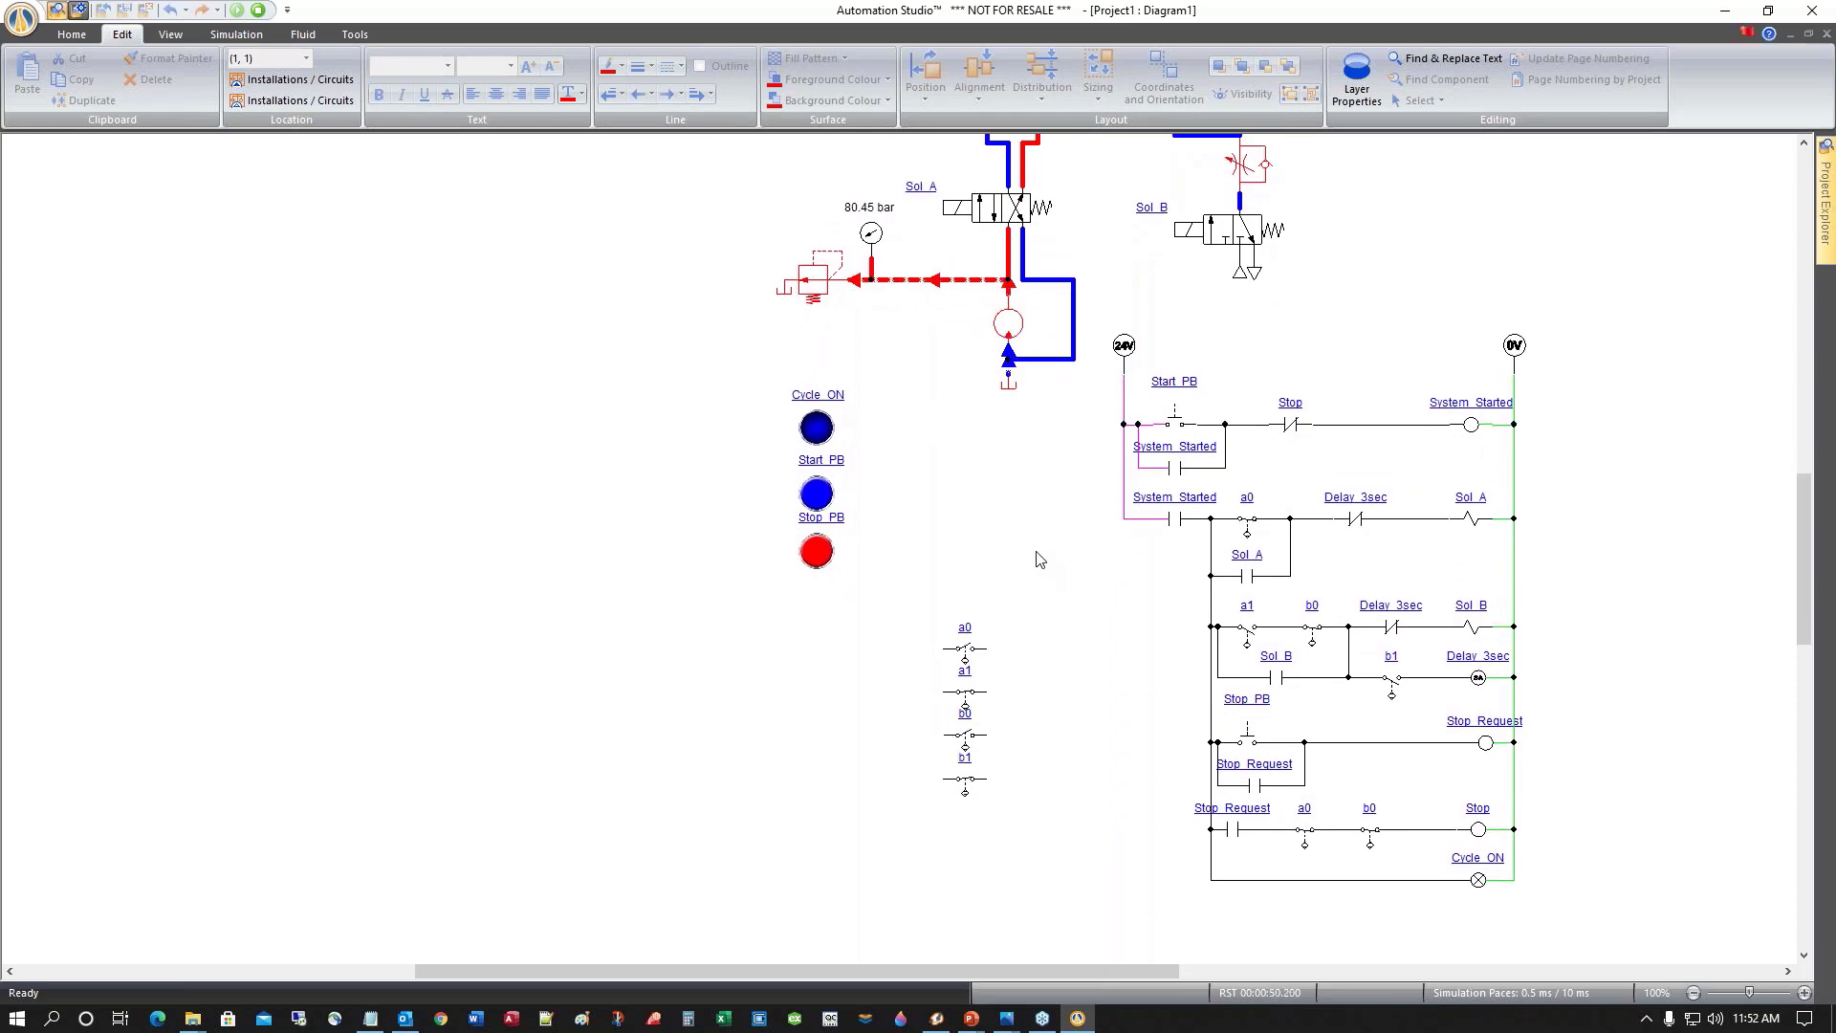
Stop the simulation and delete the four unconnected spare switches a0, a1, b0 and b1 beside the ladder
click(258, 12)
drag(1209, 971, 1316, 972)
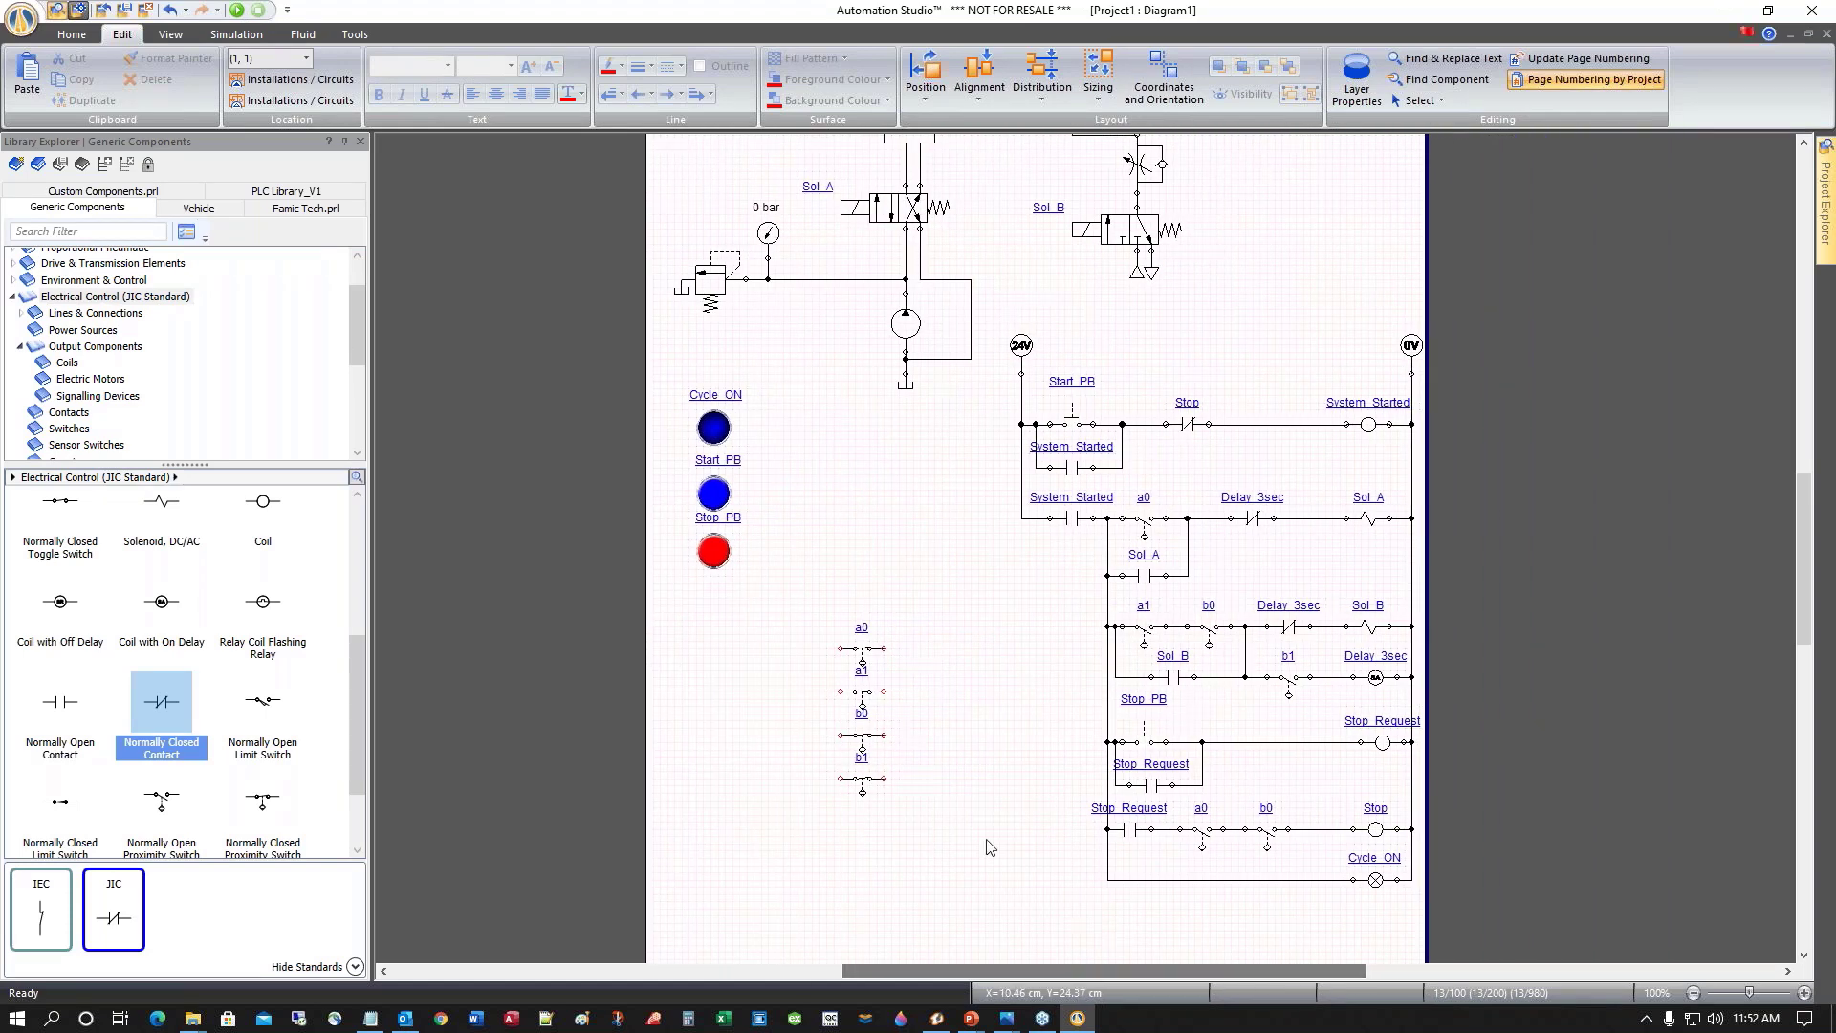
drag(803, 606, 942, 854)
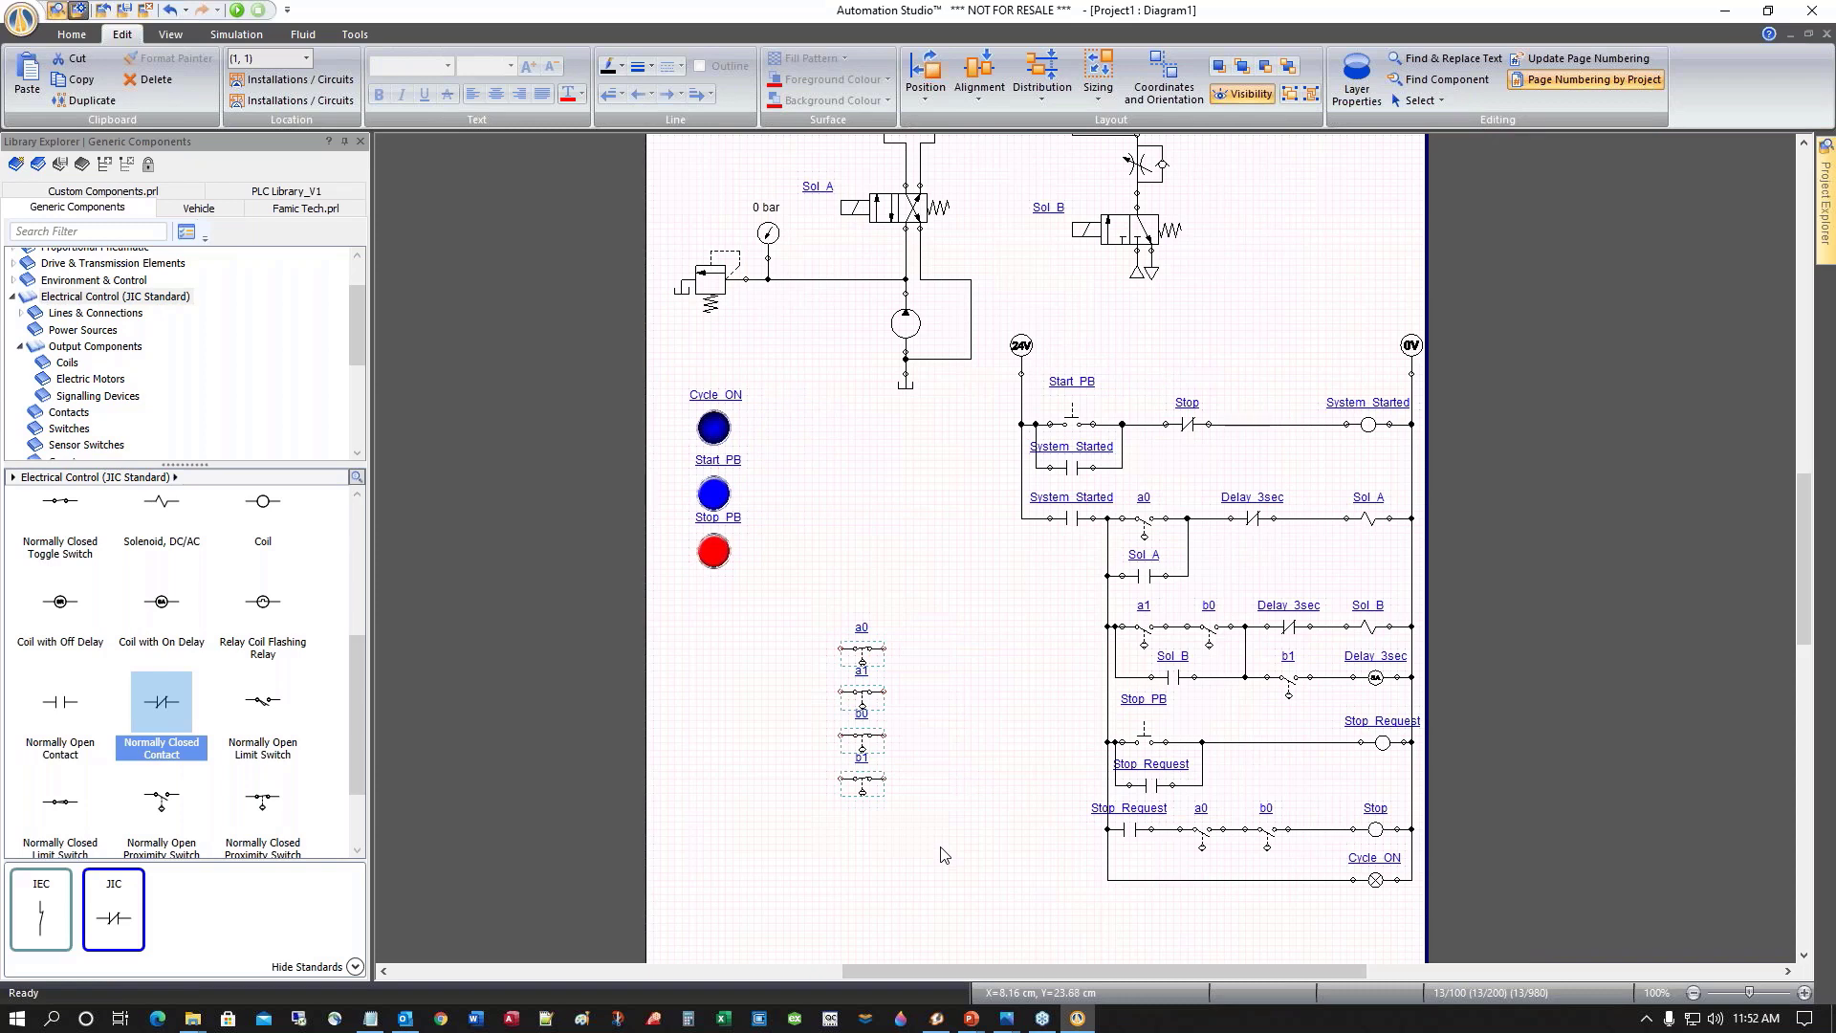
key(Delete)
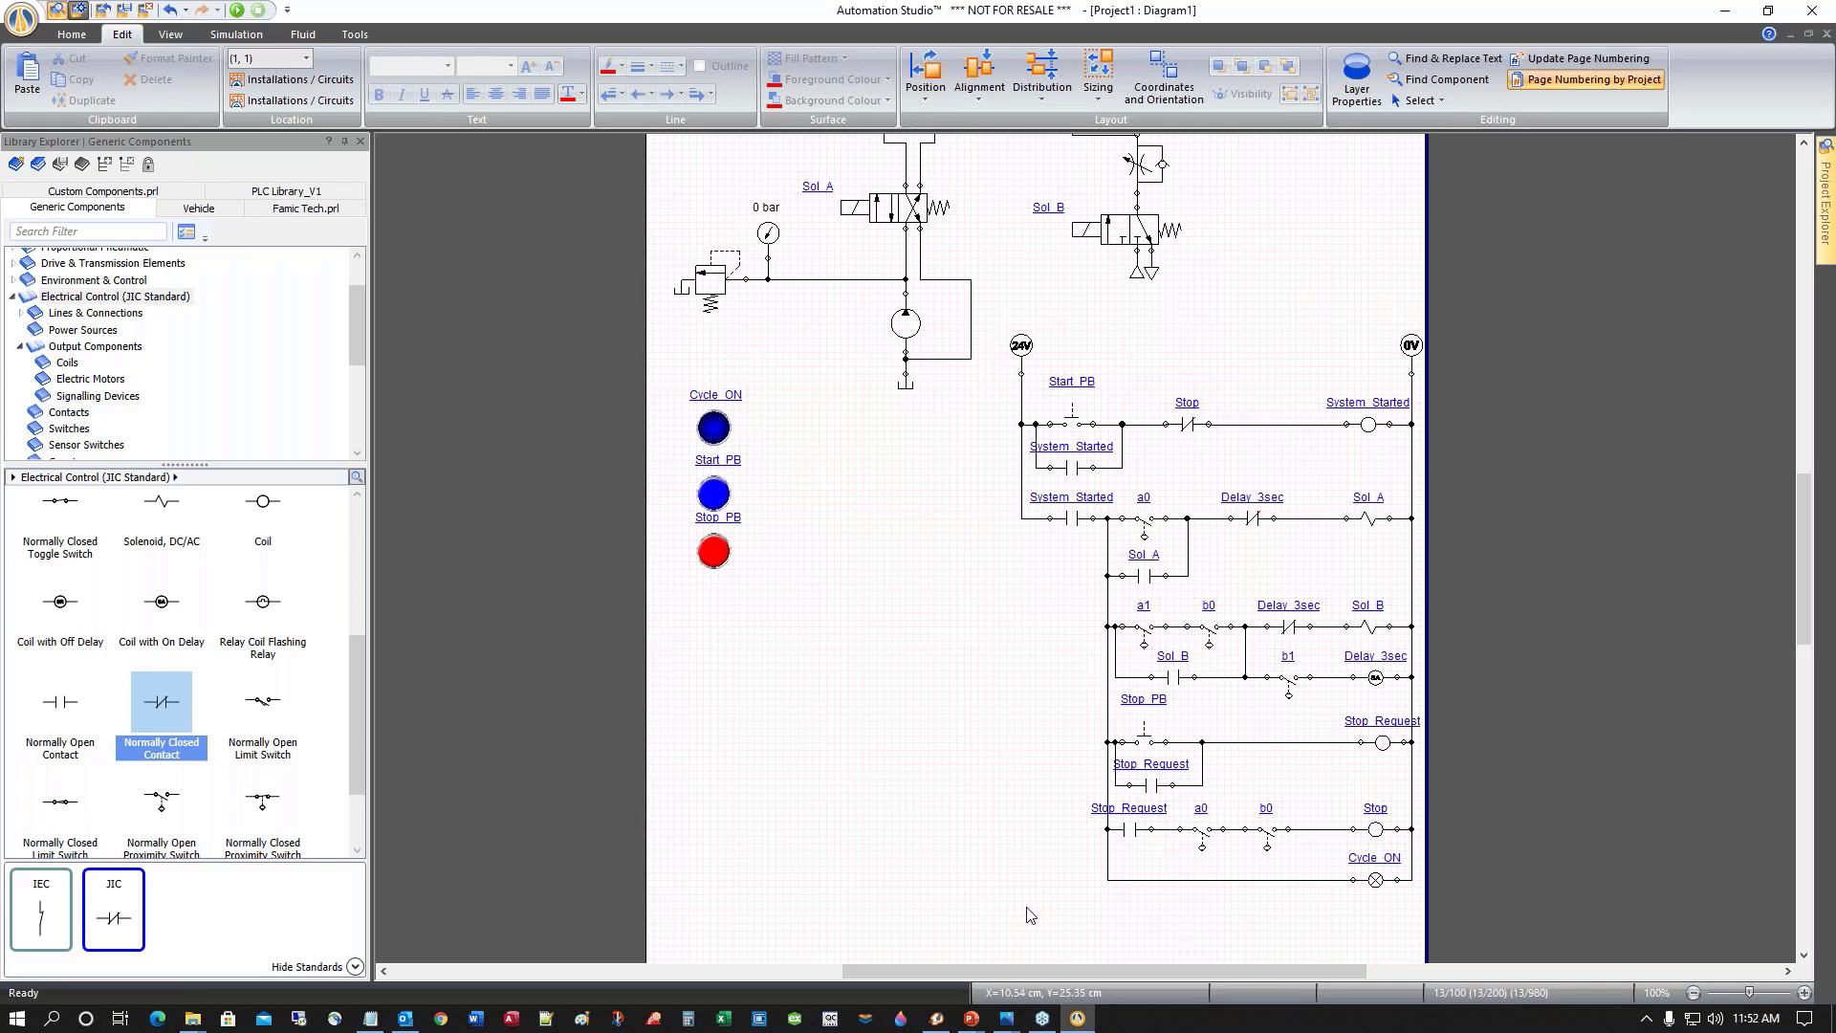
Move the whole relay ladder, including the 24V and 0V sources, slightly down and to the left on the page
drag(991, 317, 1450, 927)
mouse_move(1077, 457)
mouse_down()
mouse_move(974, 499)
mouse_move(1063, 482)
mouse_move(1076, 461)
mouse_up()
drag(984, 306, 1467, 922)
drag(1136, 529, 1086, 586)
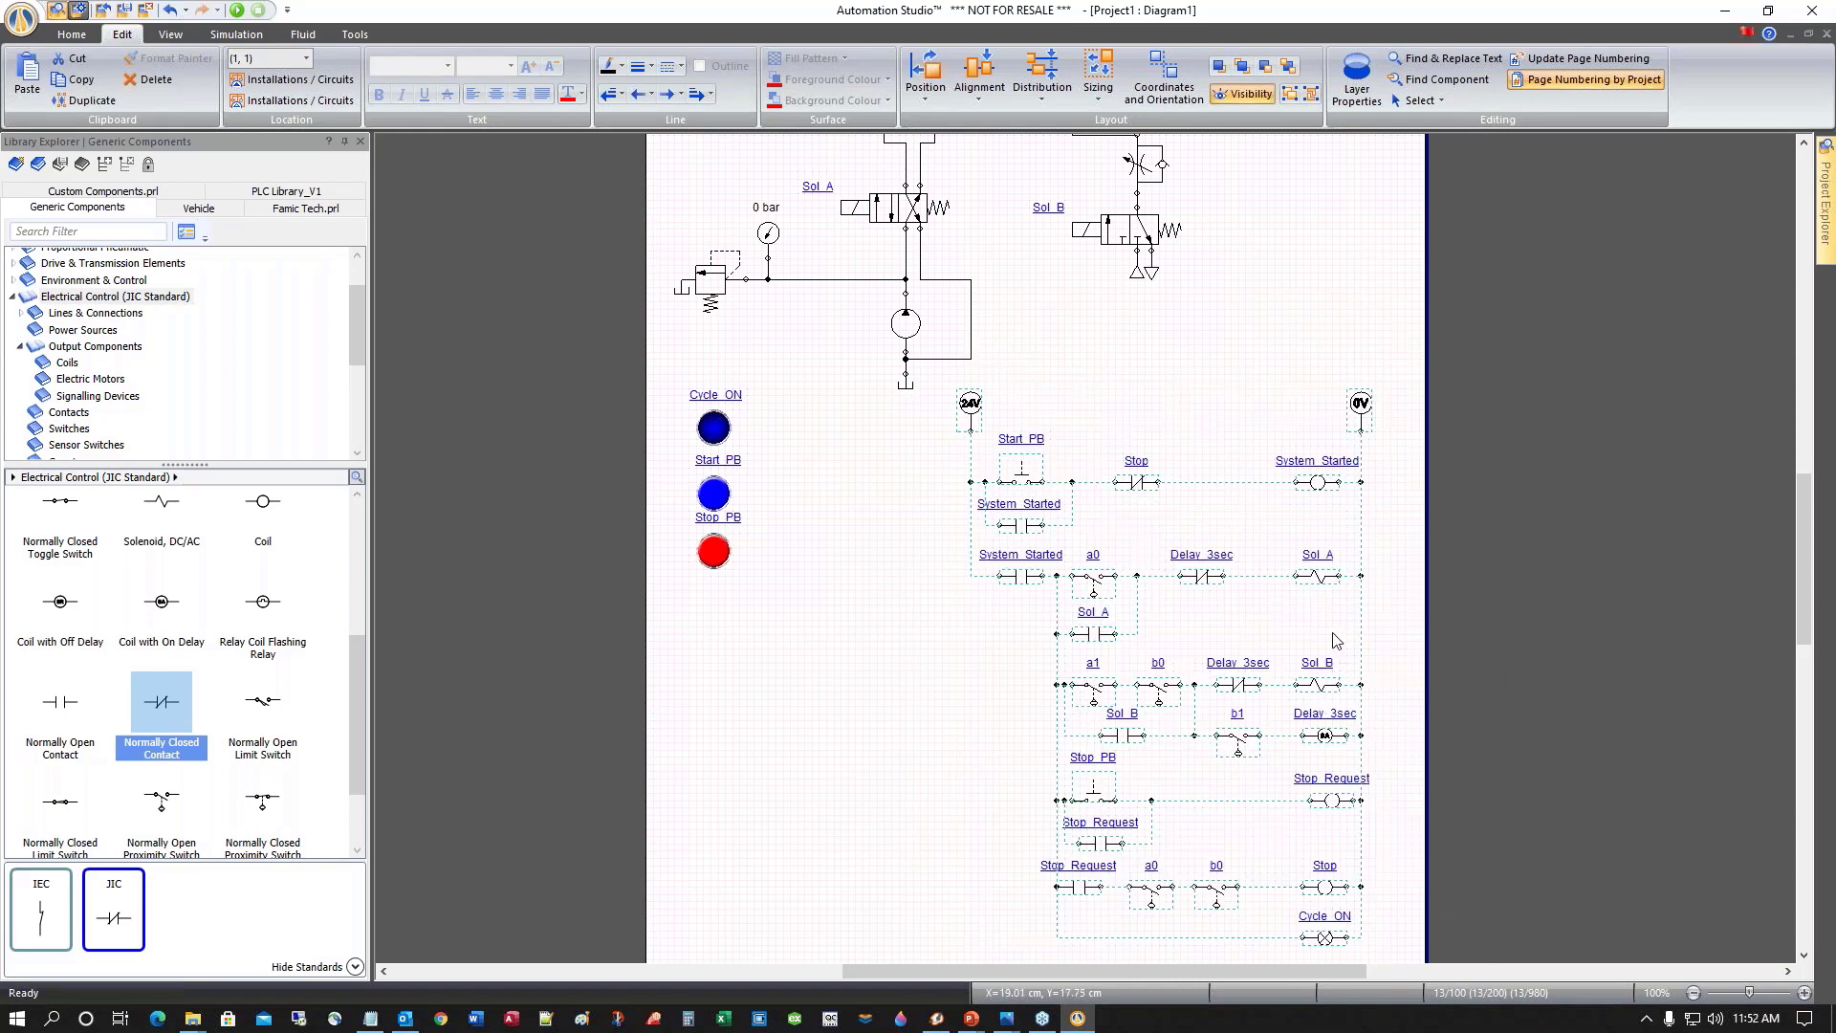
scroll(1368, 631, down, 3)
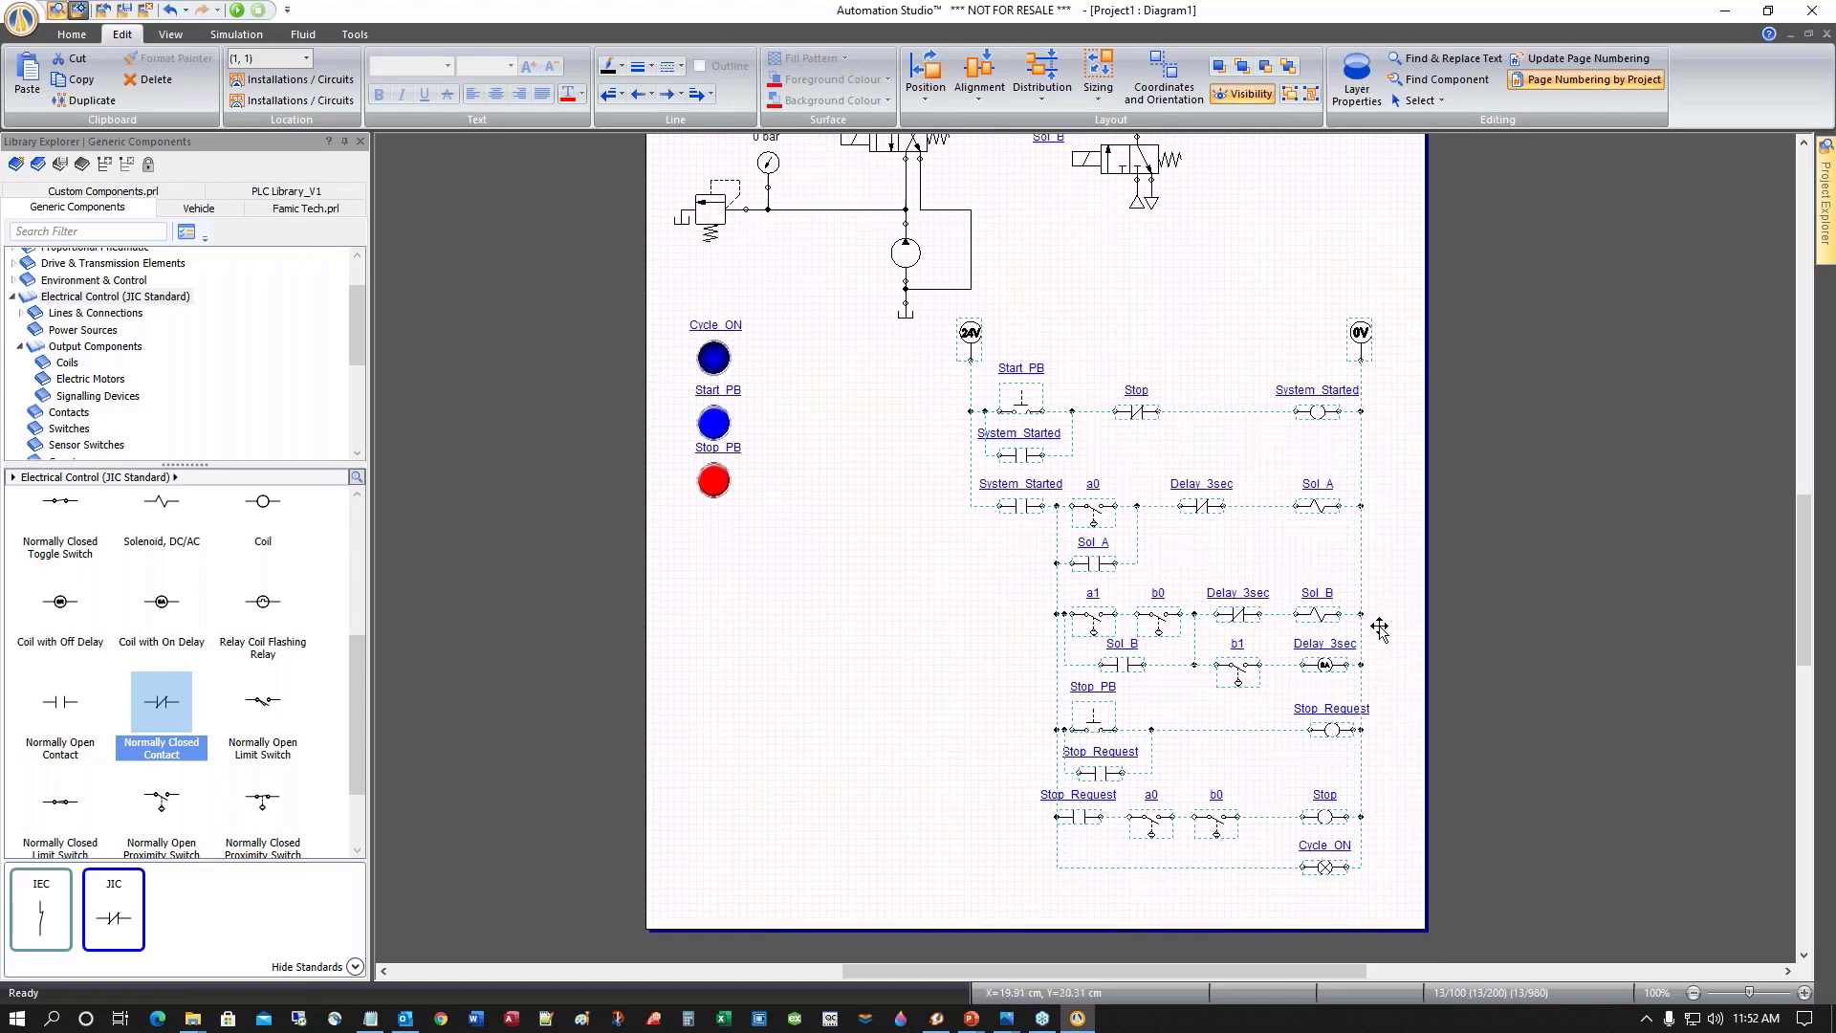
click(1404, 689)
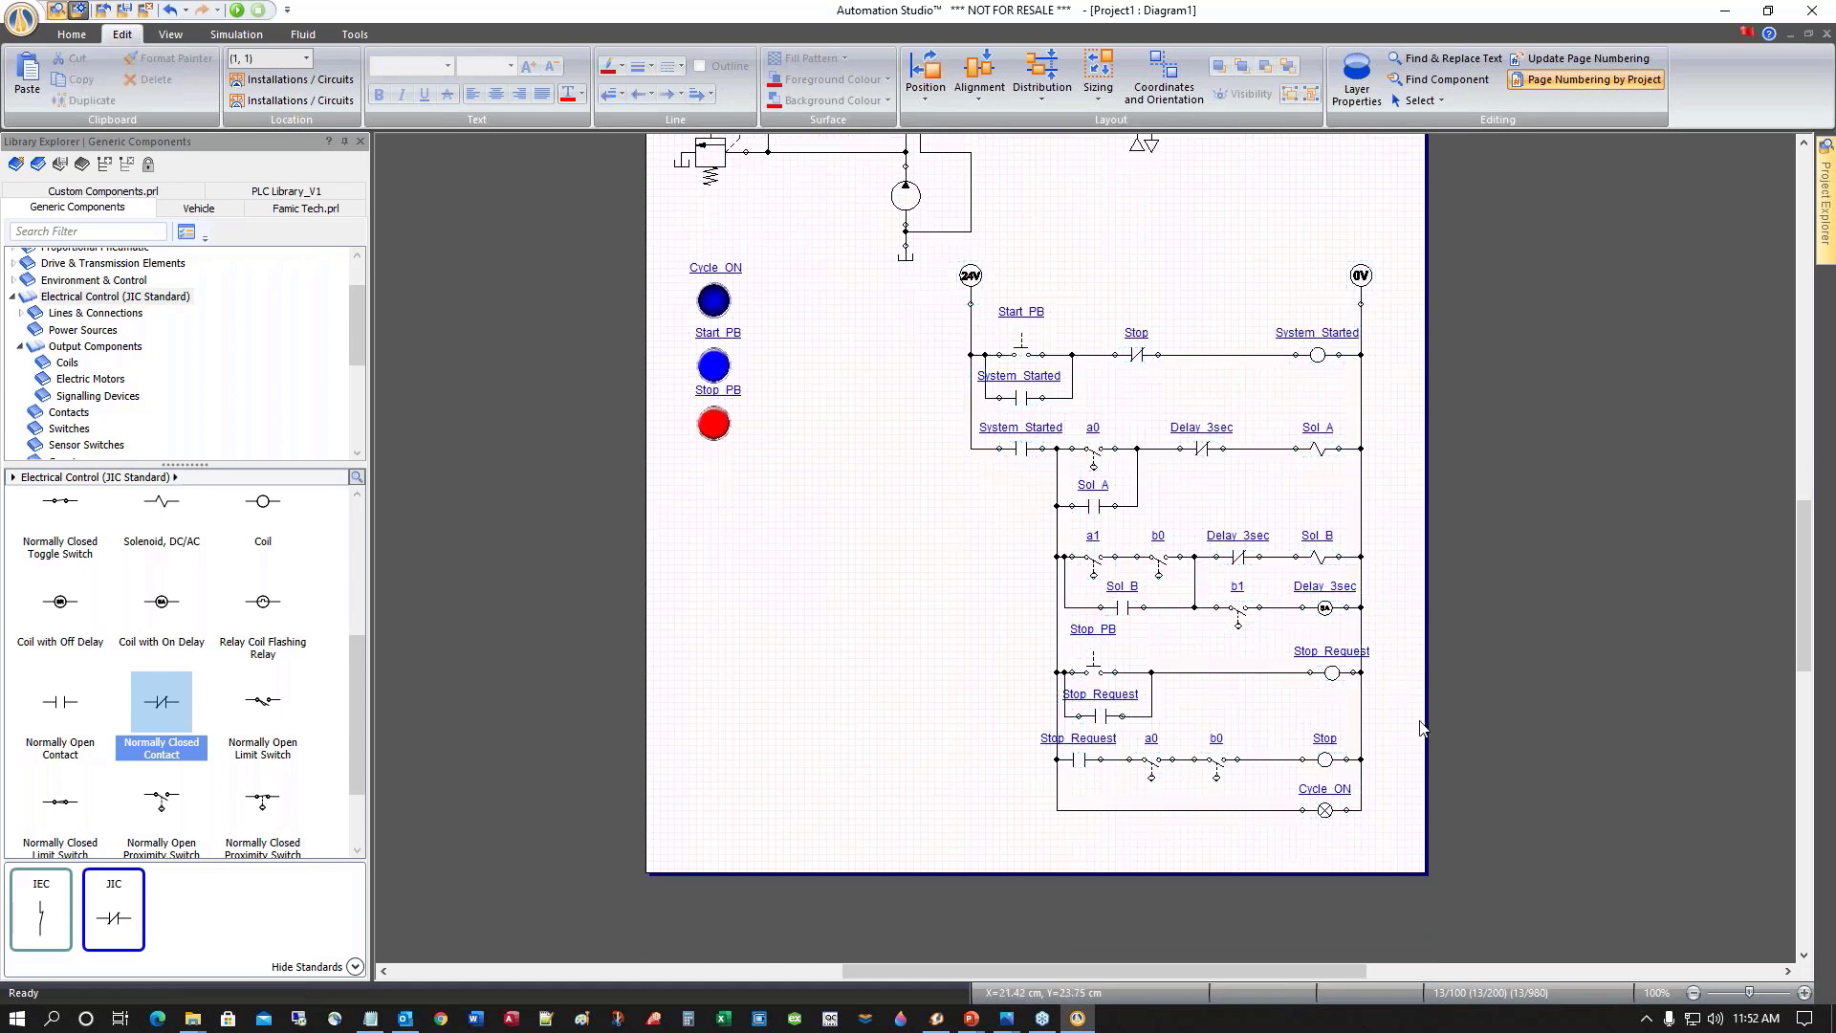
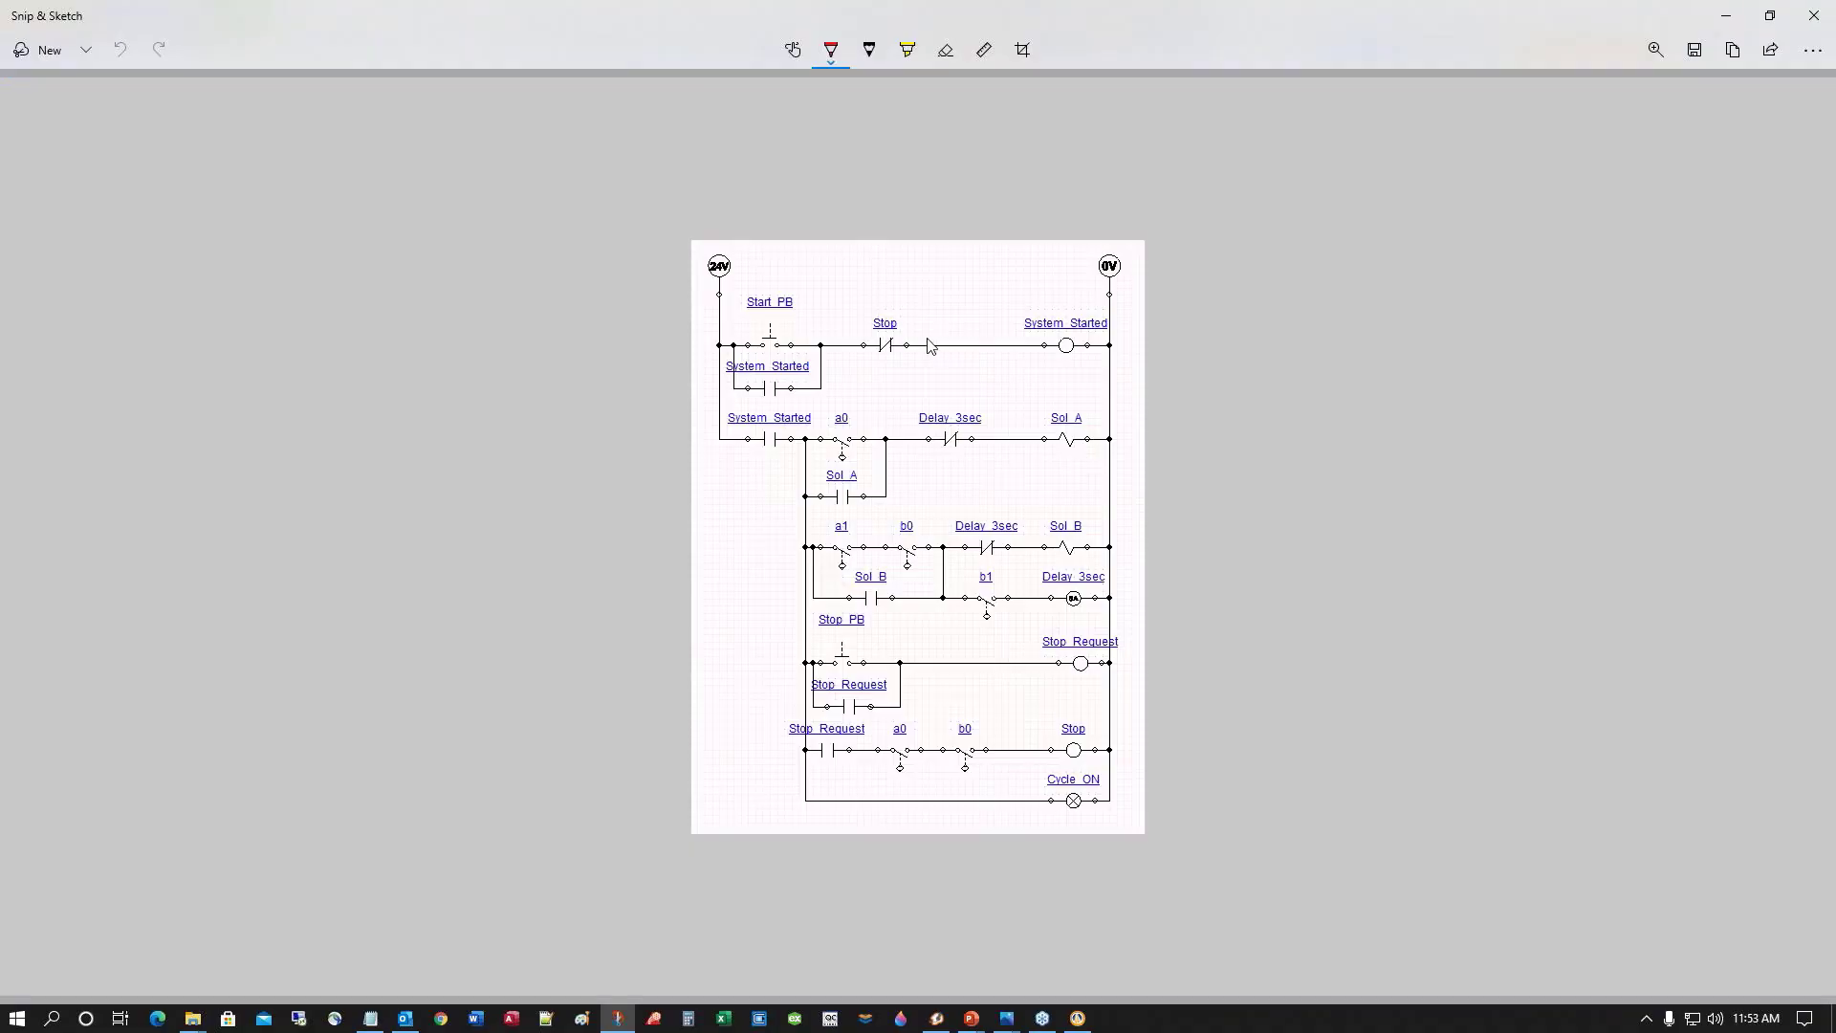
Save the ladder screenshot in Snip & Sketch as Relay_Logic.jpg in the Webinar_Fall_2020 subfolder Web1_EN
click(1695, 52)
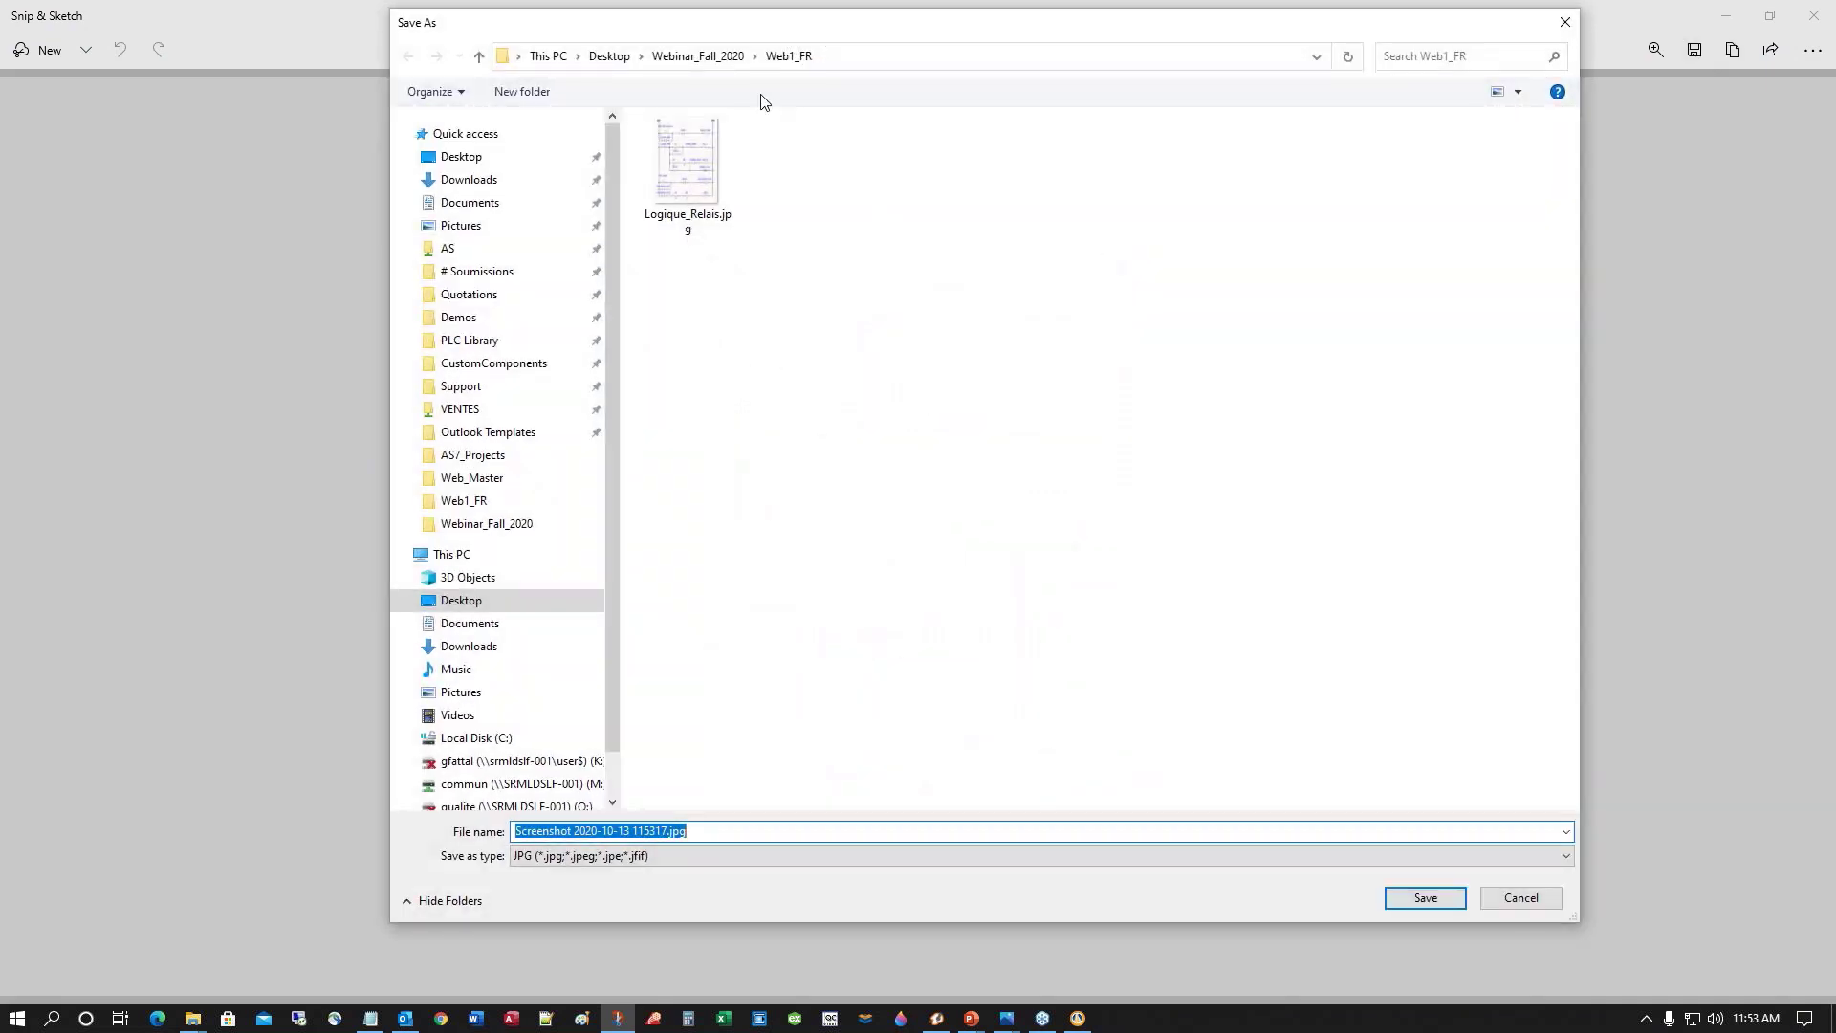
click(698, 56)
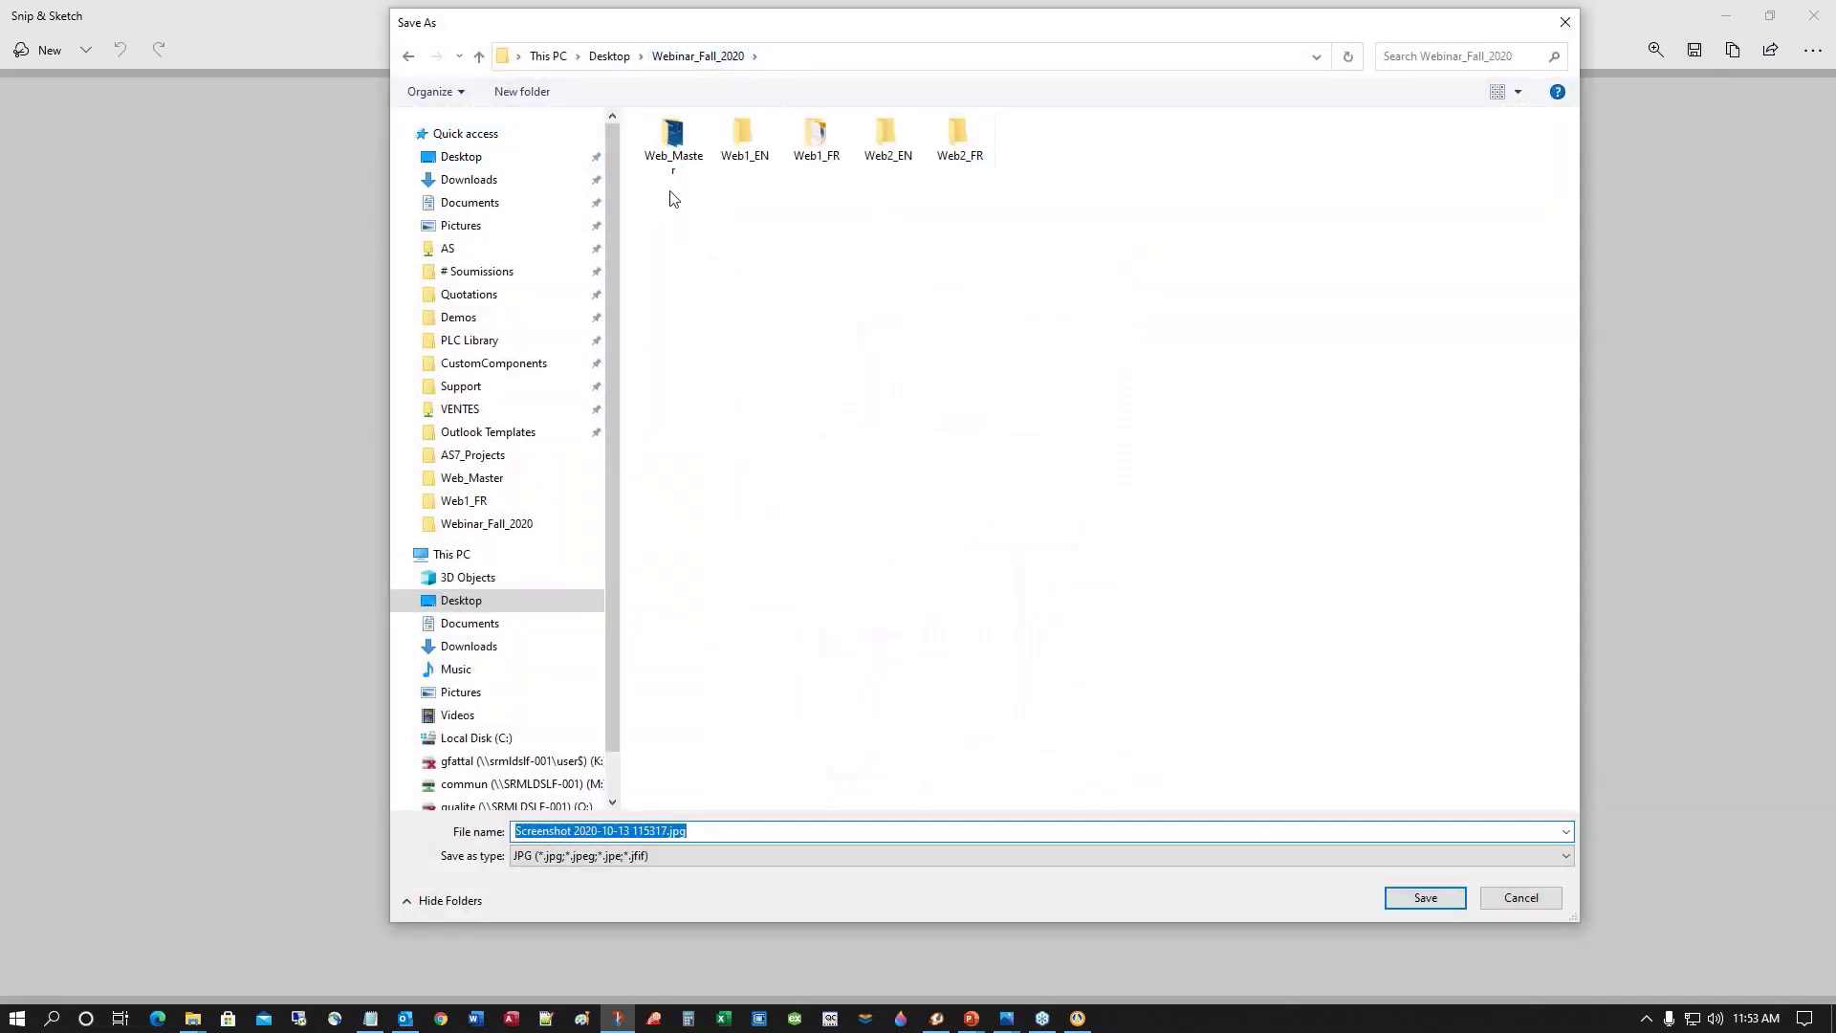
double_click(731, 132)
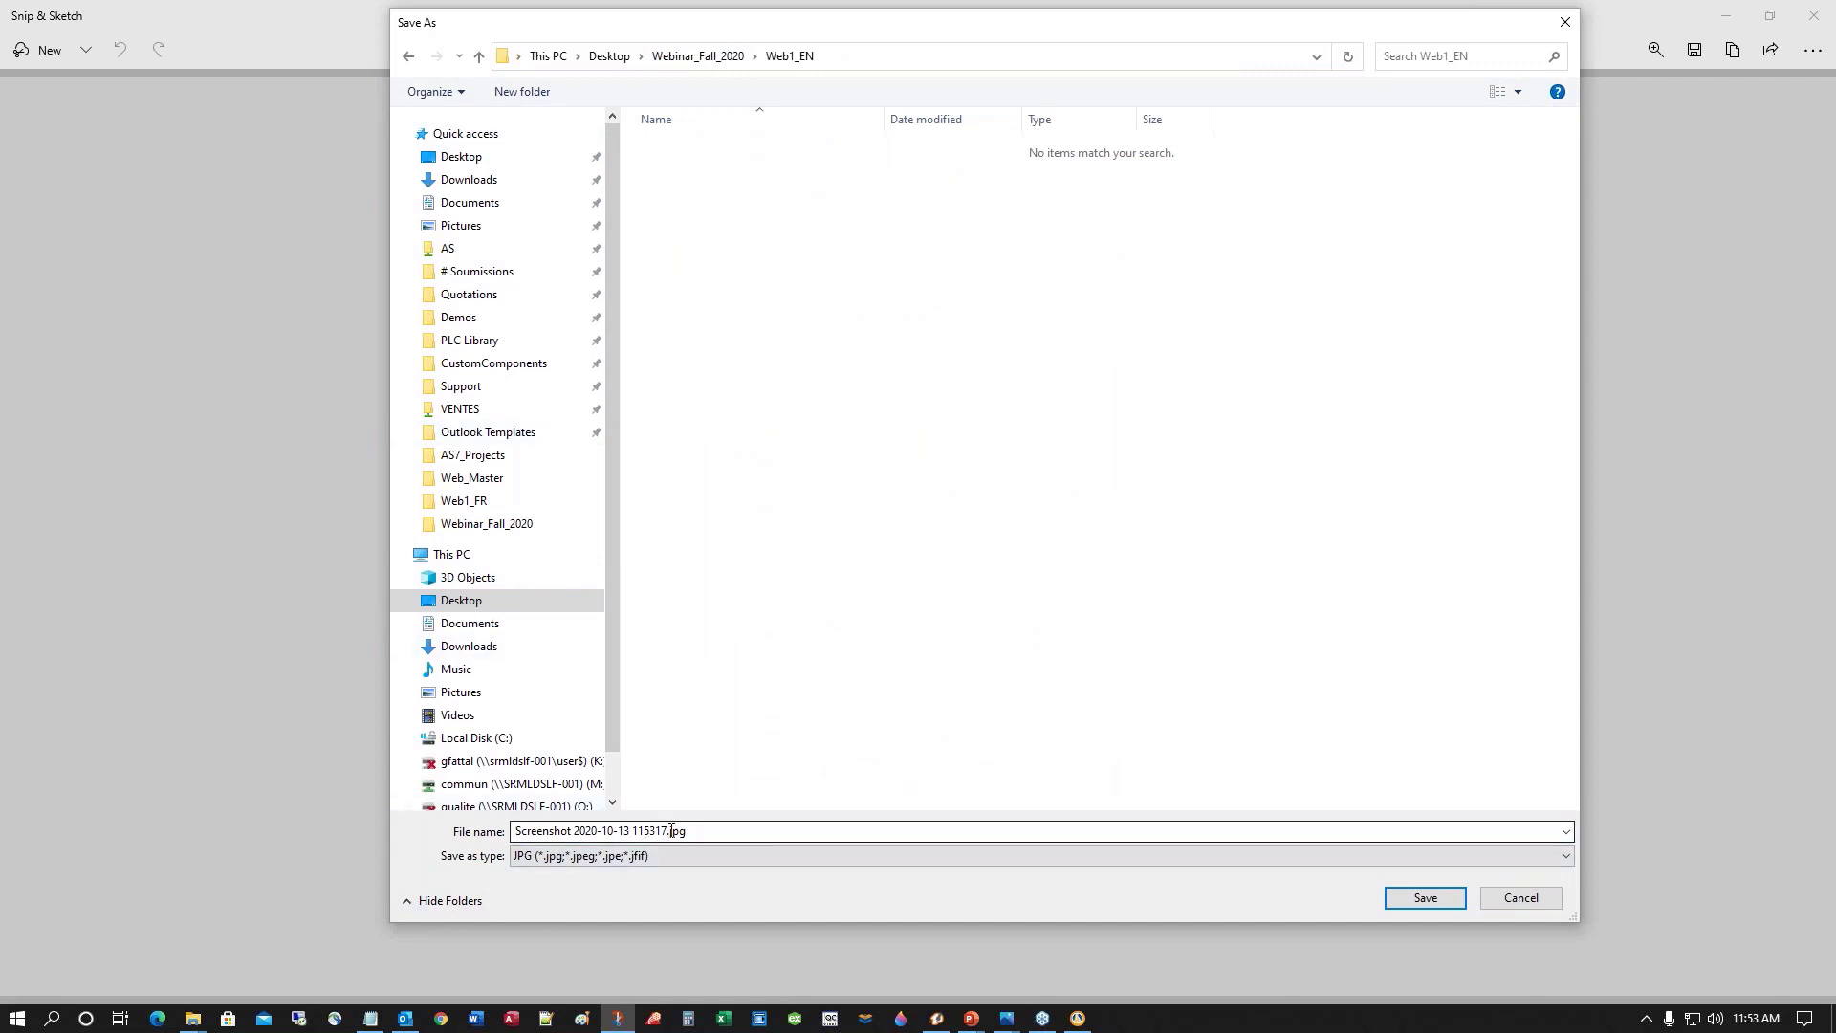
click(669, 830)
drag(669, 830, 428, 810)
text(Relay_Logic)
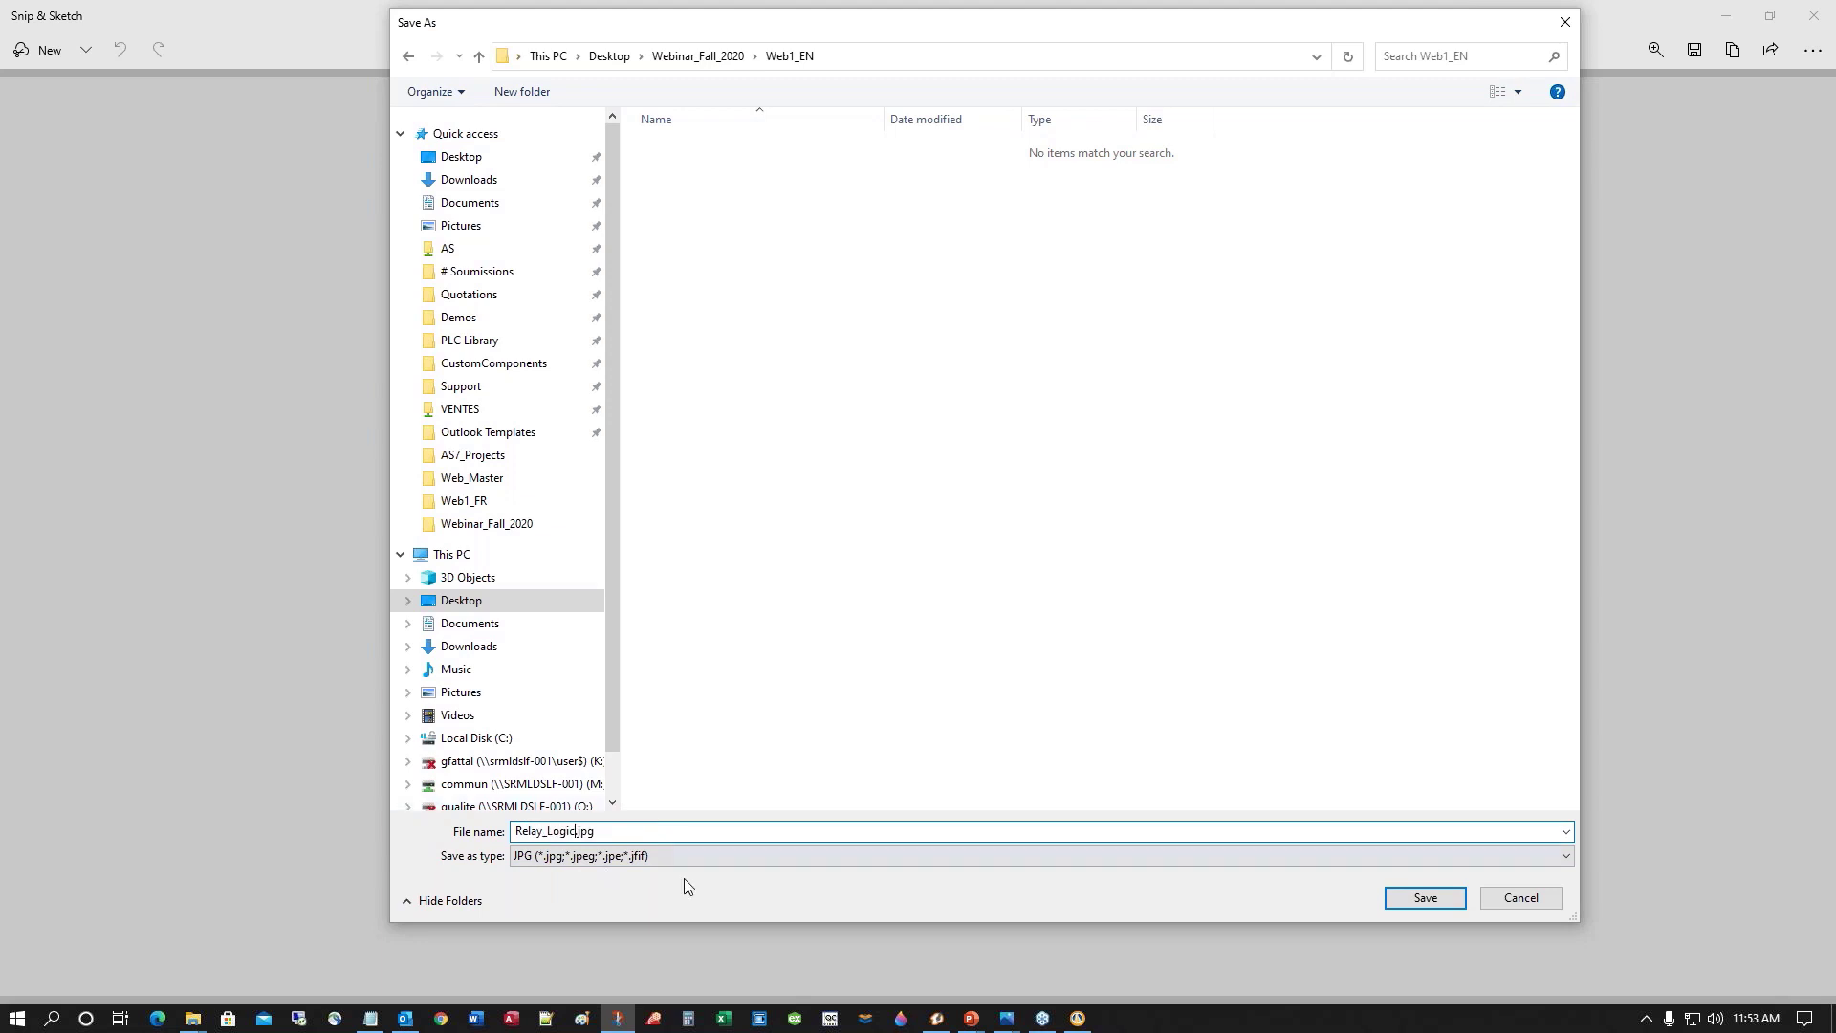
click(1426, 898)
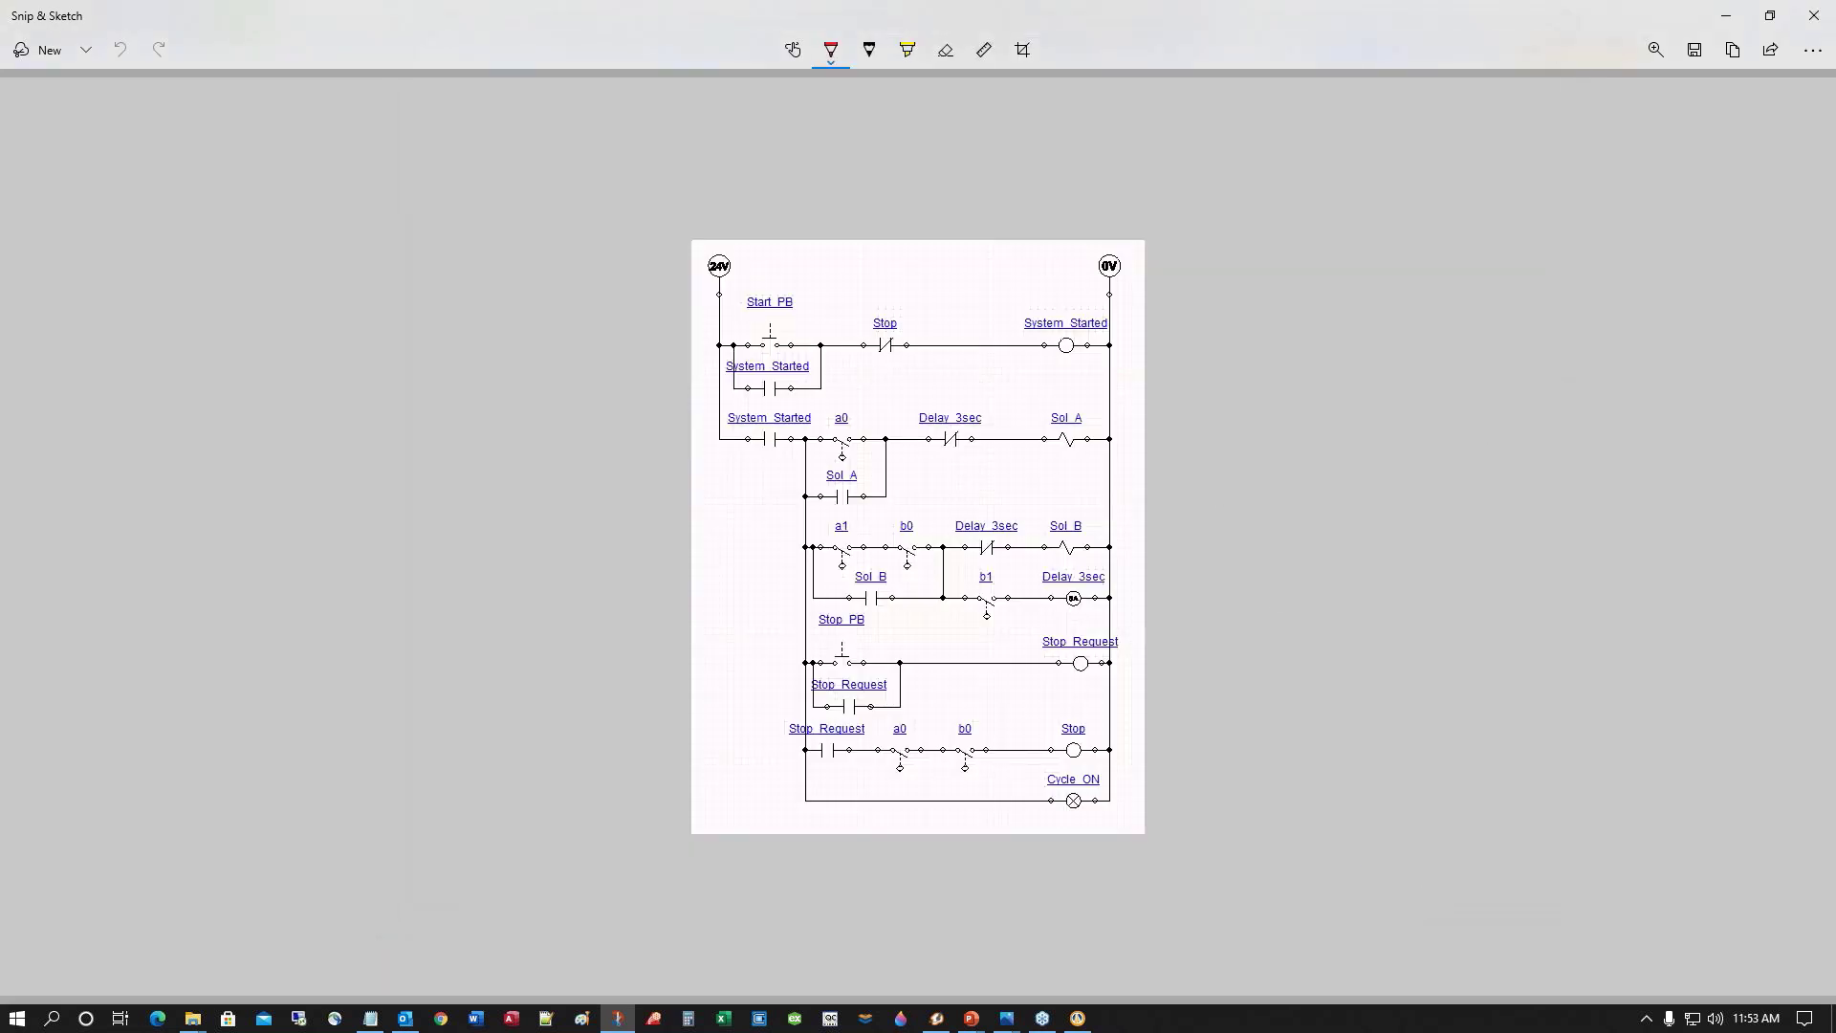
Arrange Snip & Sketch and Automation Studio side by side, with the ladder screenshot narrow and the diagram wide
click(1770, 21)
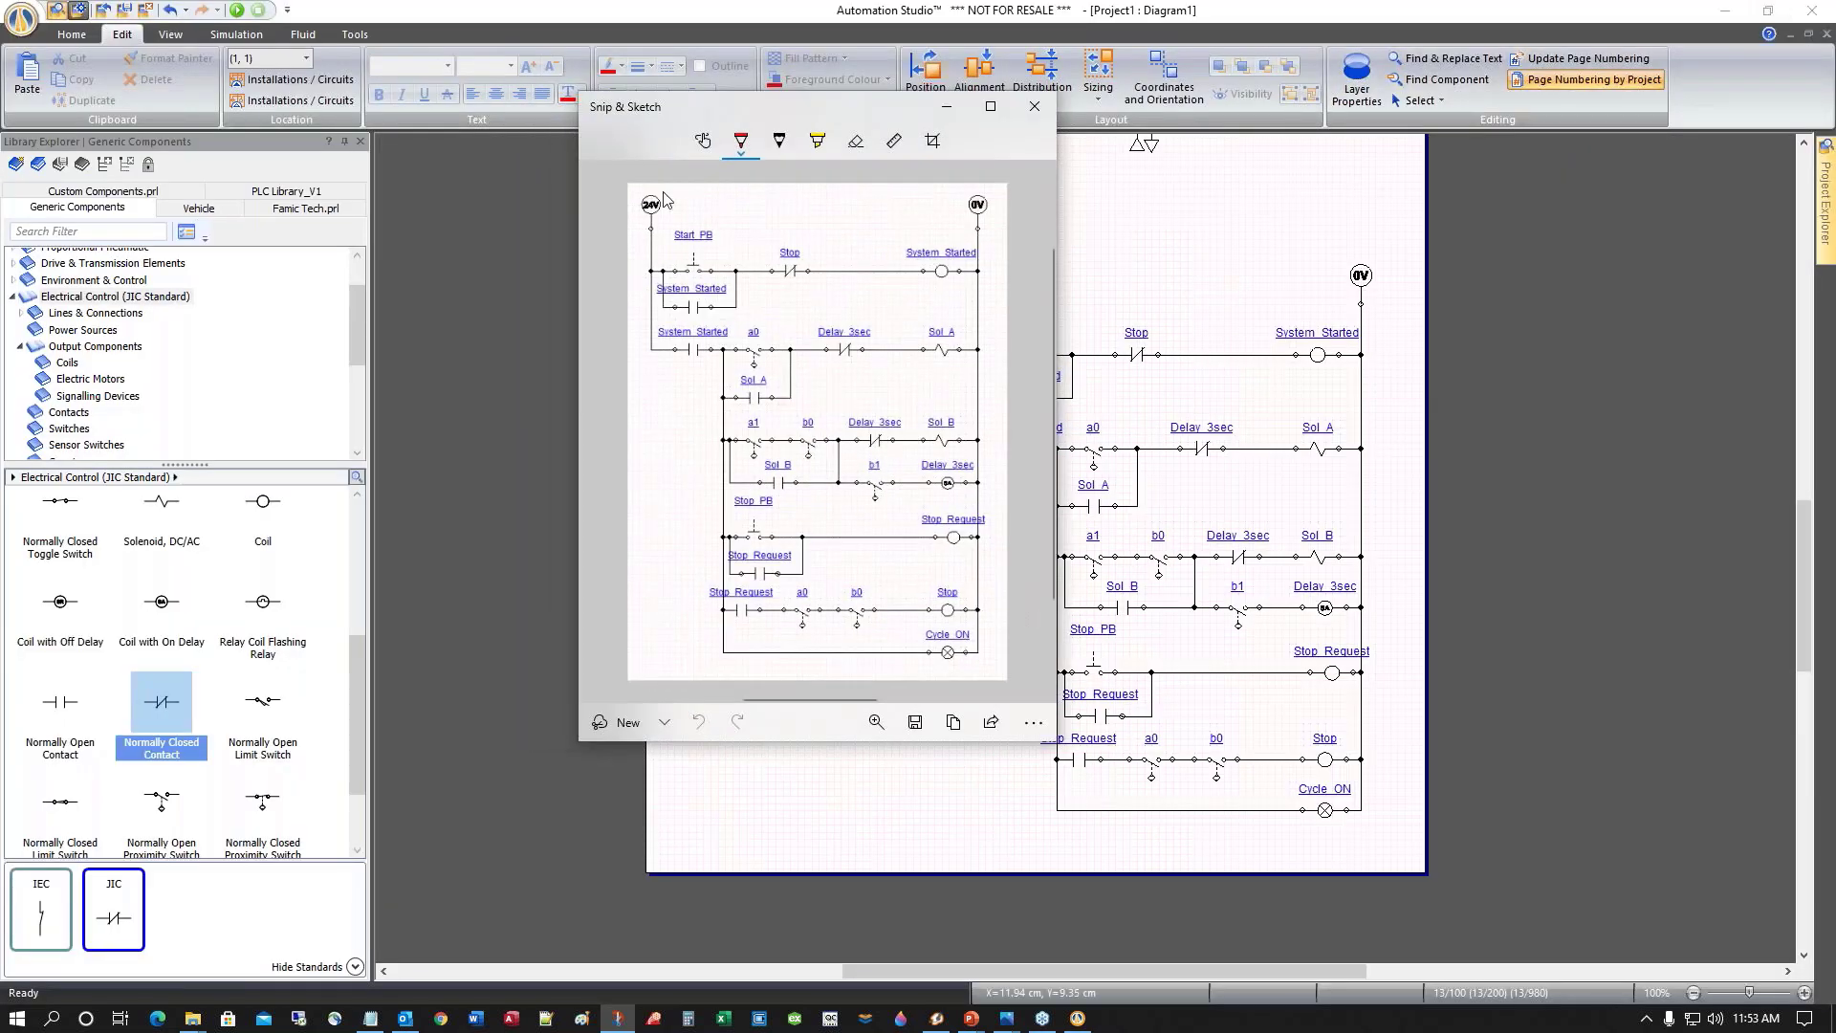
mouse_move(819, 111)
mouse_down()
mouse_move(785, 137)
mouse_move(520, 197)
mouse_move(2, 283)
mouse_up()
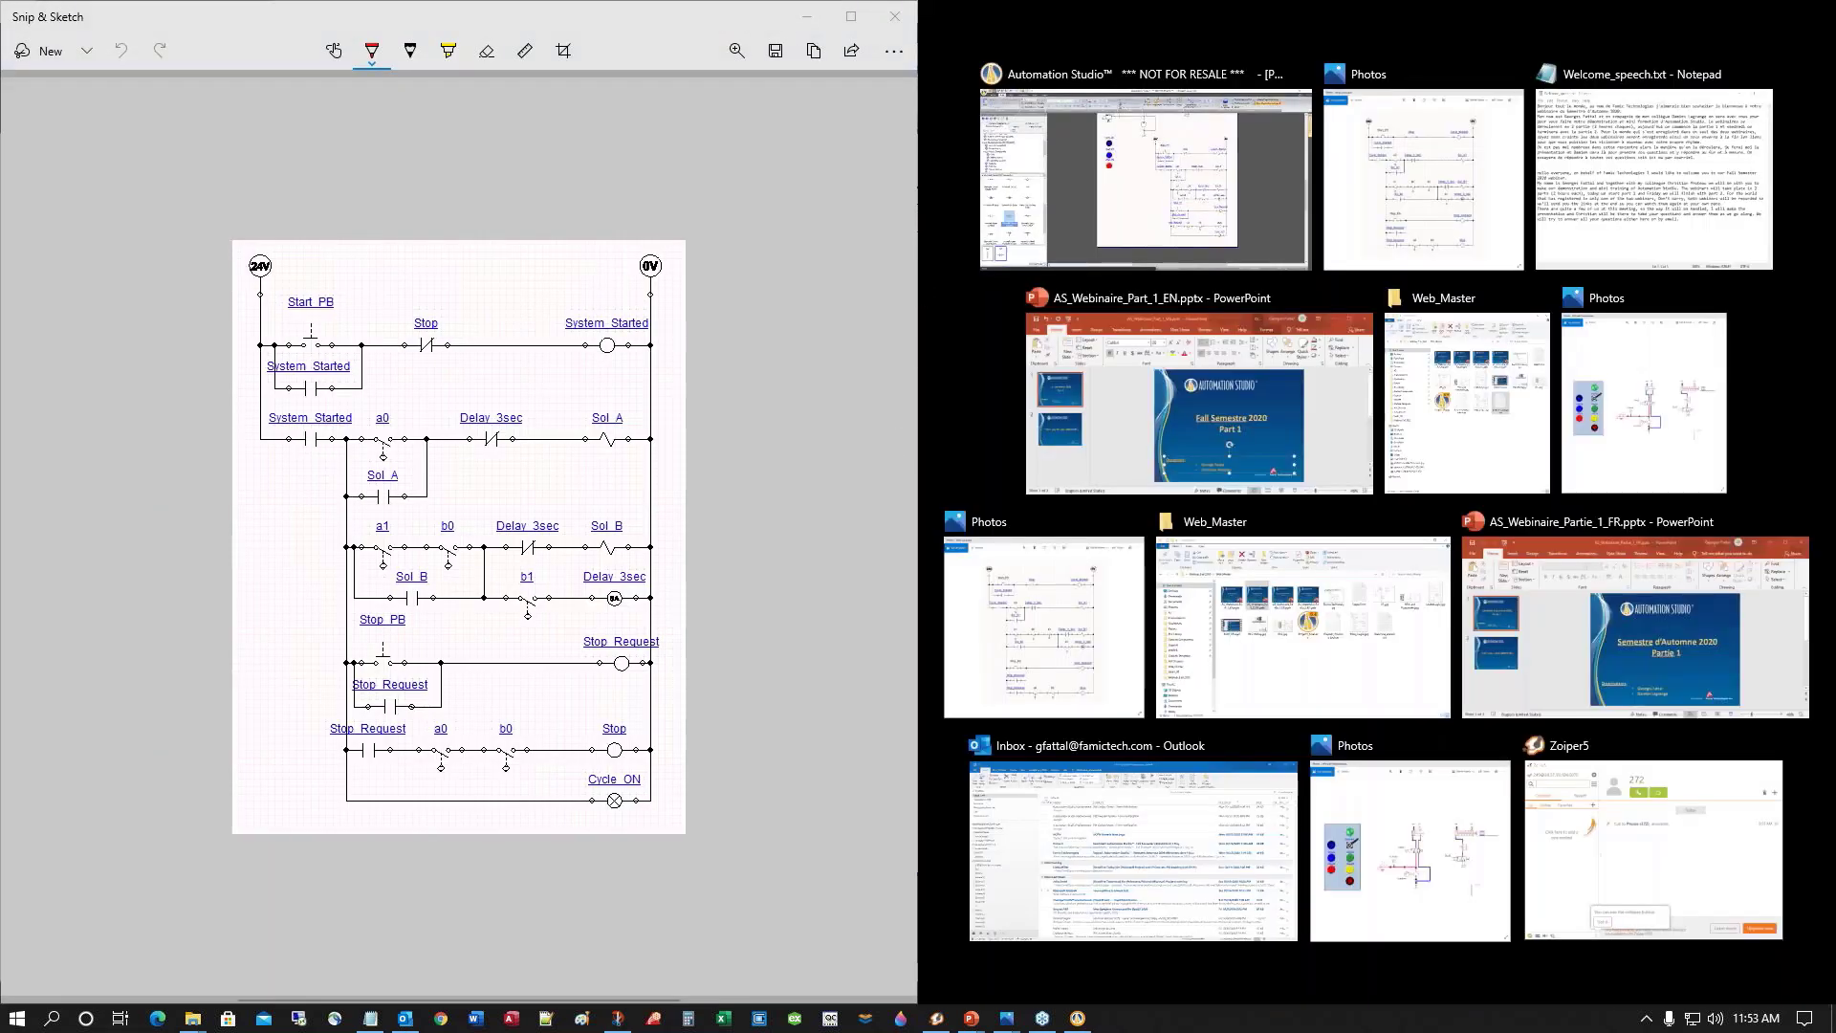
click(1145, 177)
drag(918, 412, 365, 410)
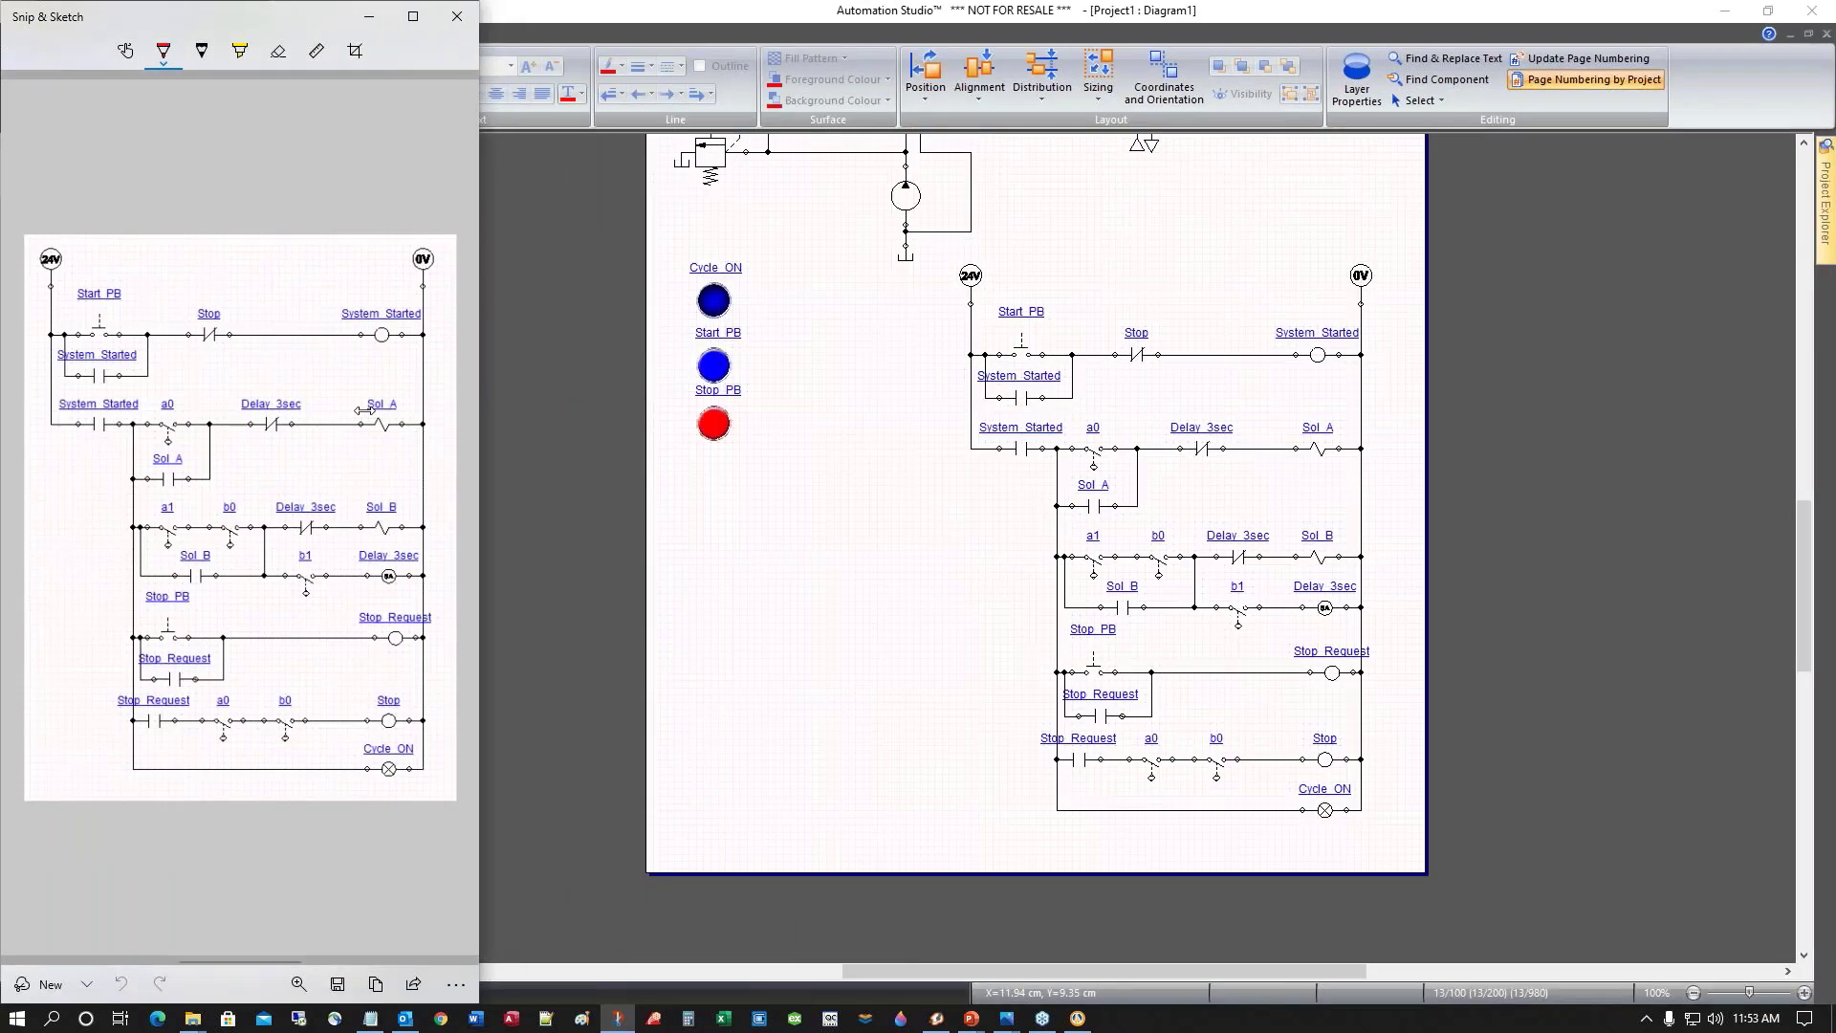
click(672, 21)
mouse_move(673, 21)
mouse_down()
mouse_move(705, 26)
mouse_move(1013, 305)
mouse_move(1781, 472)
mouse_move(1835, 427)
mouse_up()
drag(853, 316, 671, 243)
Detach the 24V and 0V sources from the ladder and place them side by side near the Cycle_ON panel light
scroll(1093, 631, up, 5)
scroll(1097, 628, down, 3)
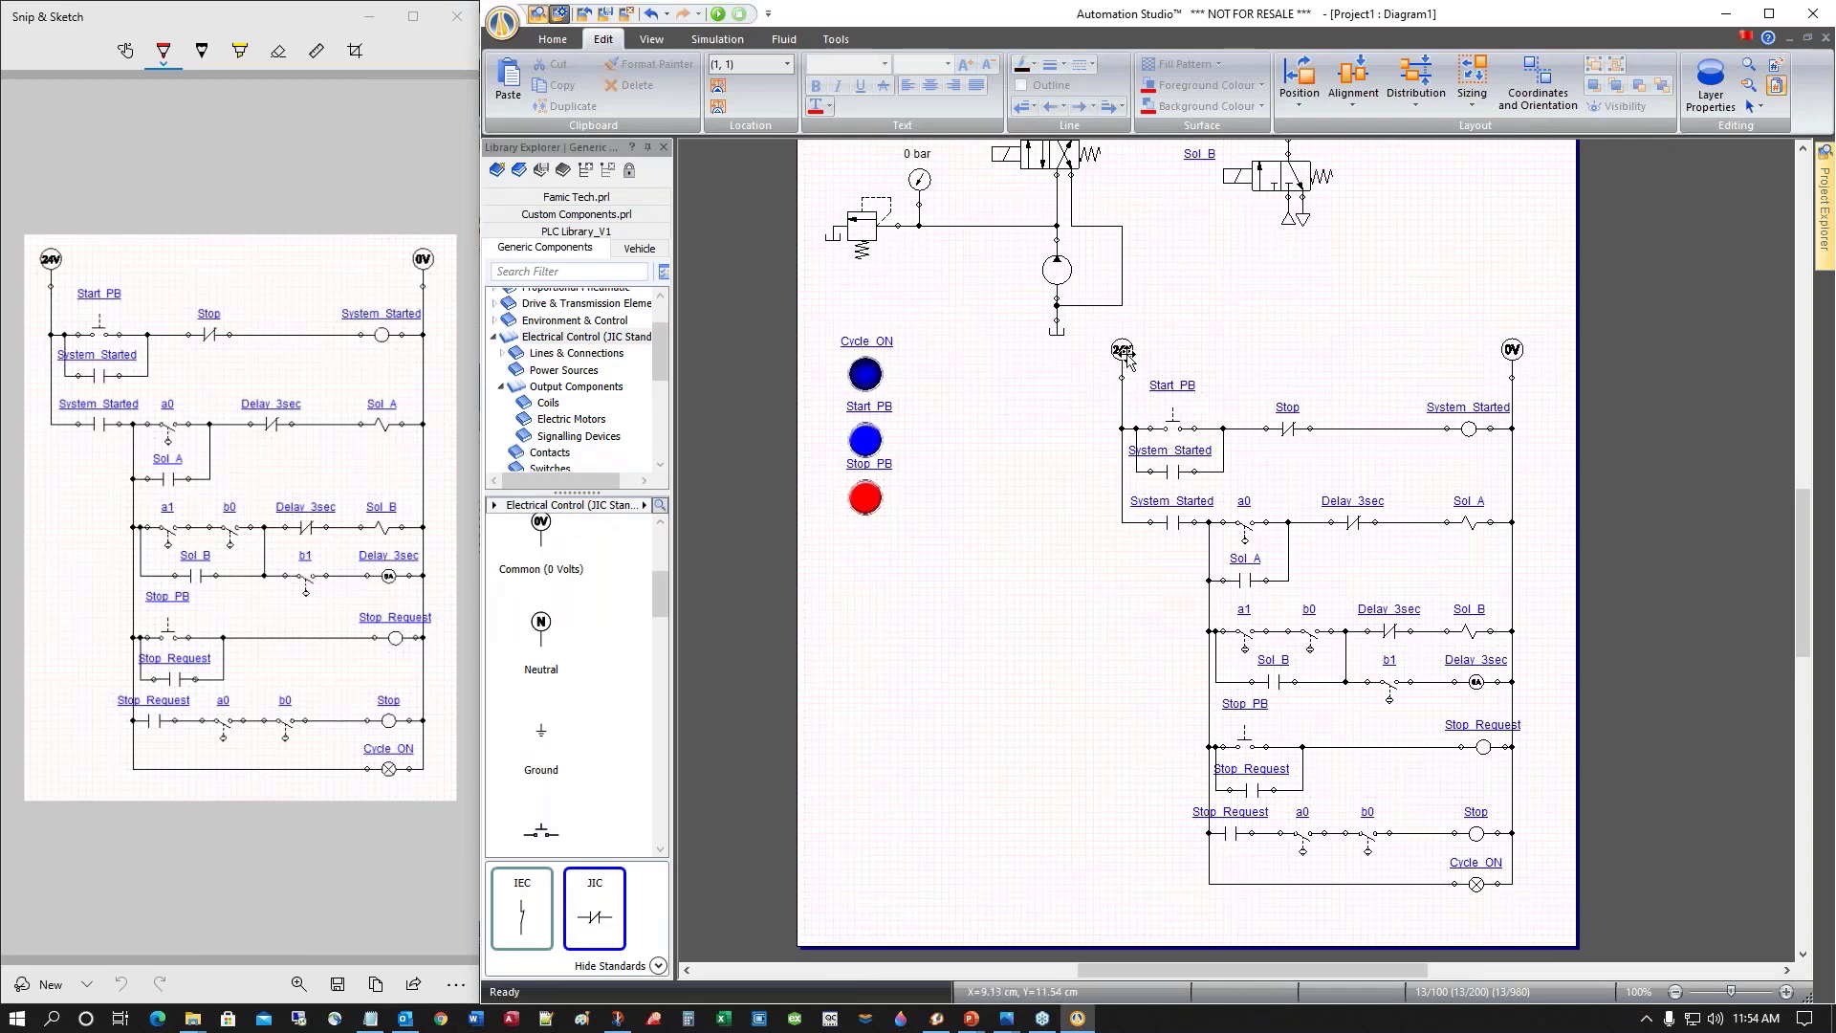
click(1123, 352)
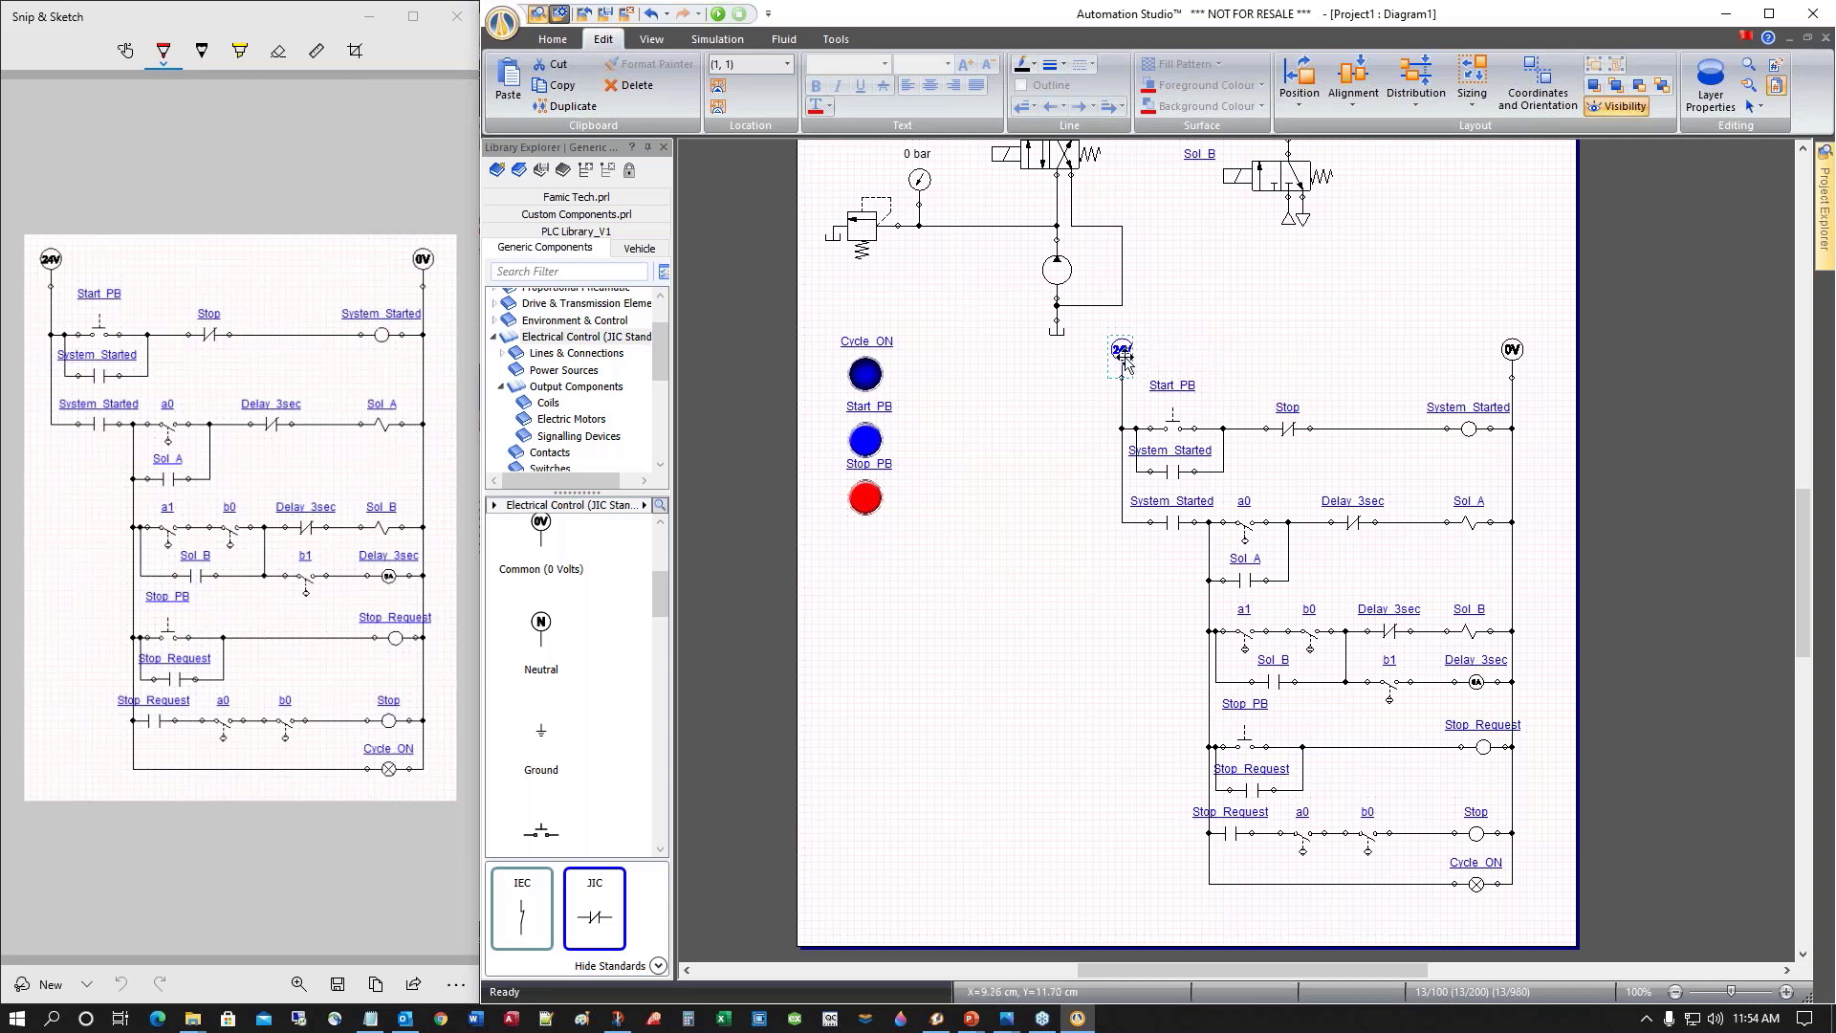
drag(1121, 352, 956, 375)
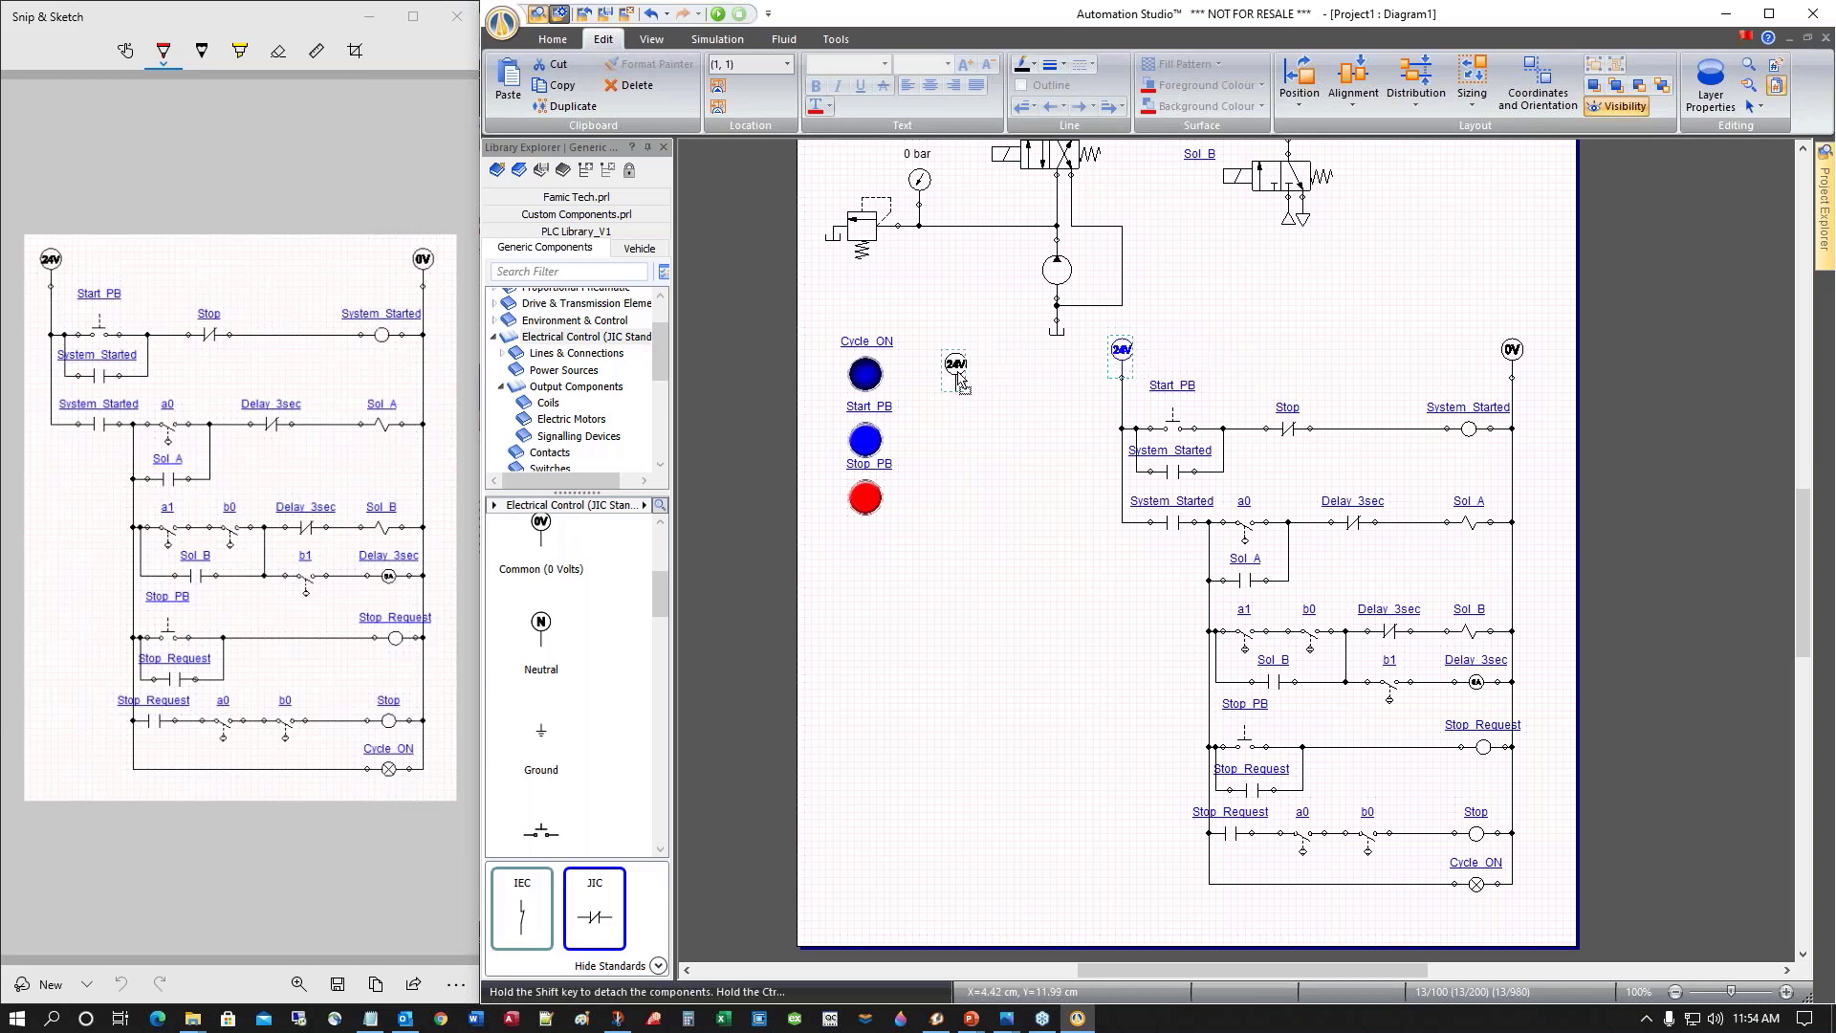
drag(1514, 352, 1027, 379)
Detach the Start_PB and Stop_PB pushbutton contacts from the ladder and stack them below the 24V source
click(1172, 426)
drag(1172, 426, 956, 478)
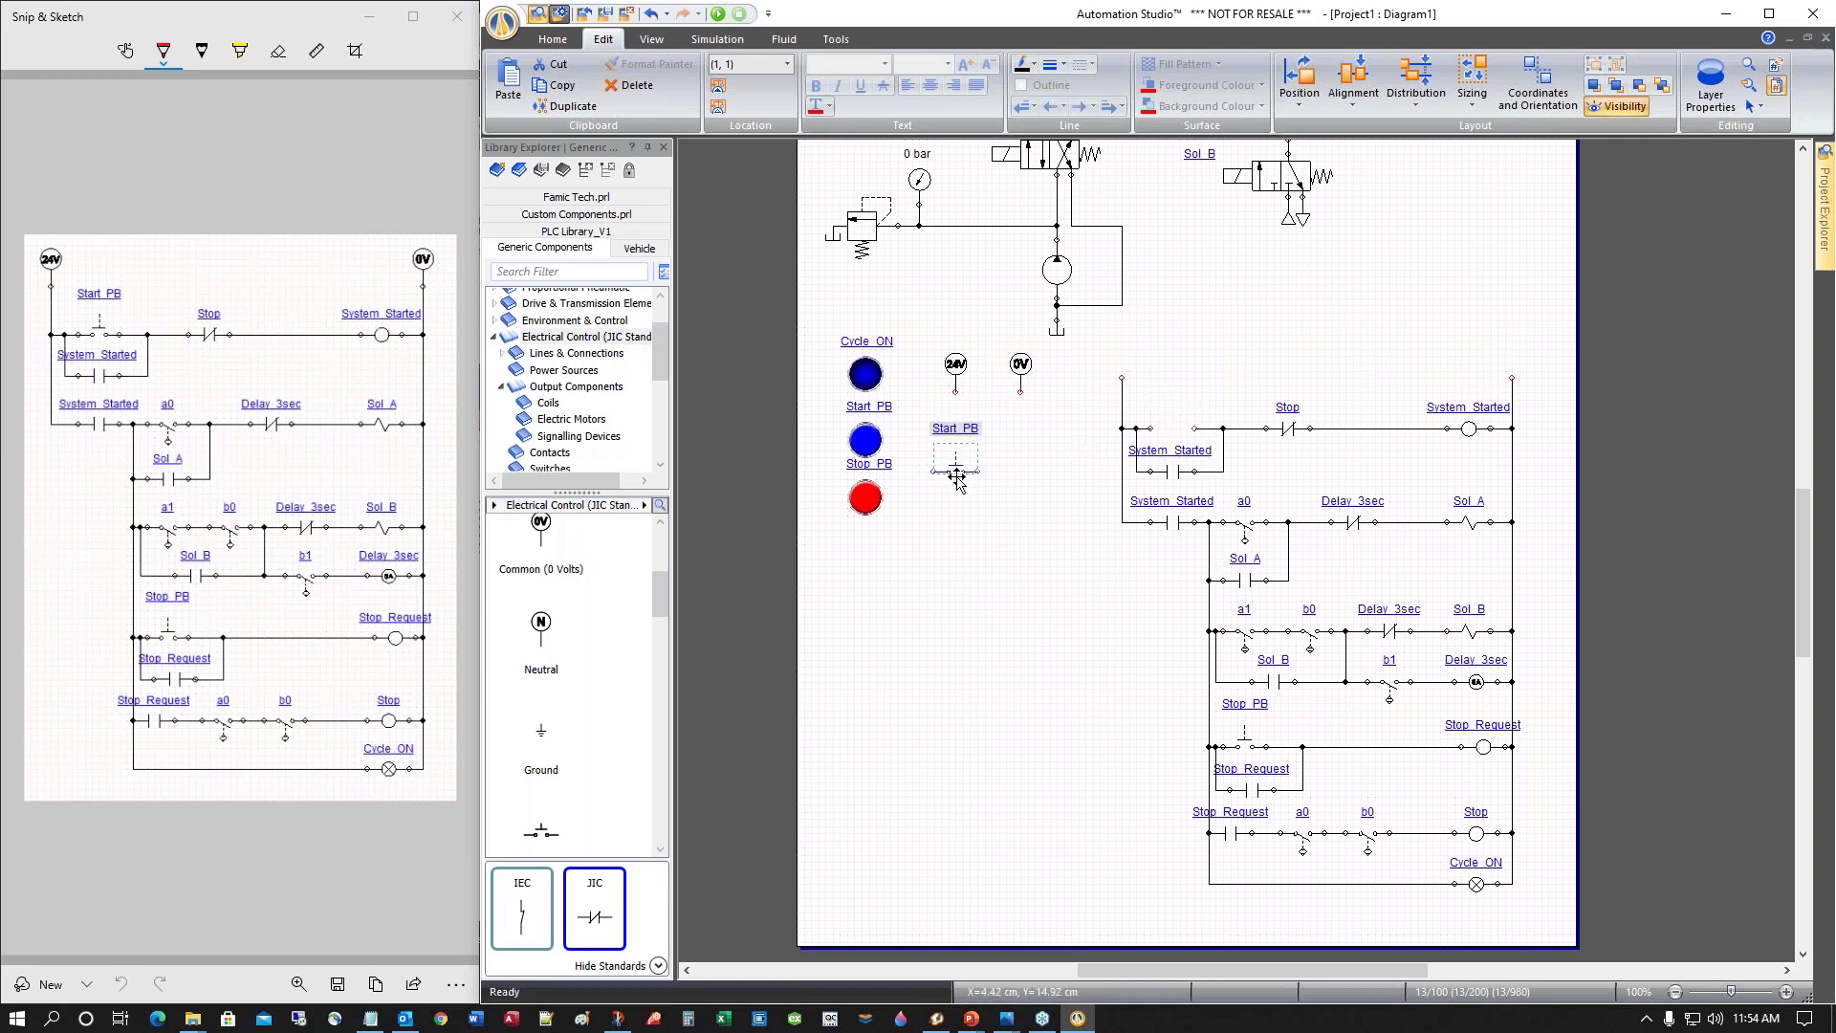
click(1244, 738)
drag(1243, 739, 956, 519)
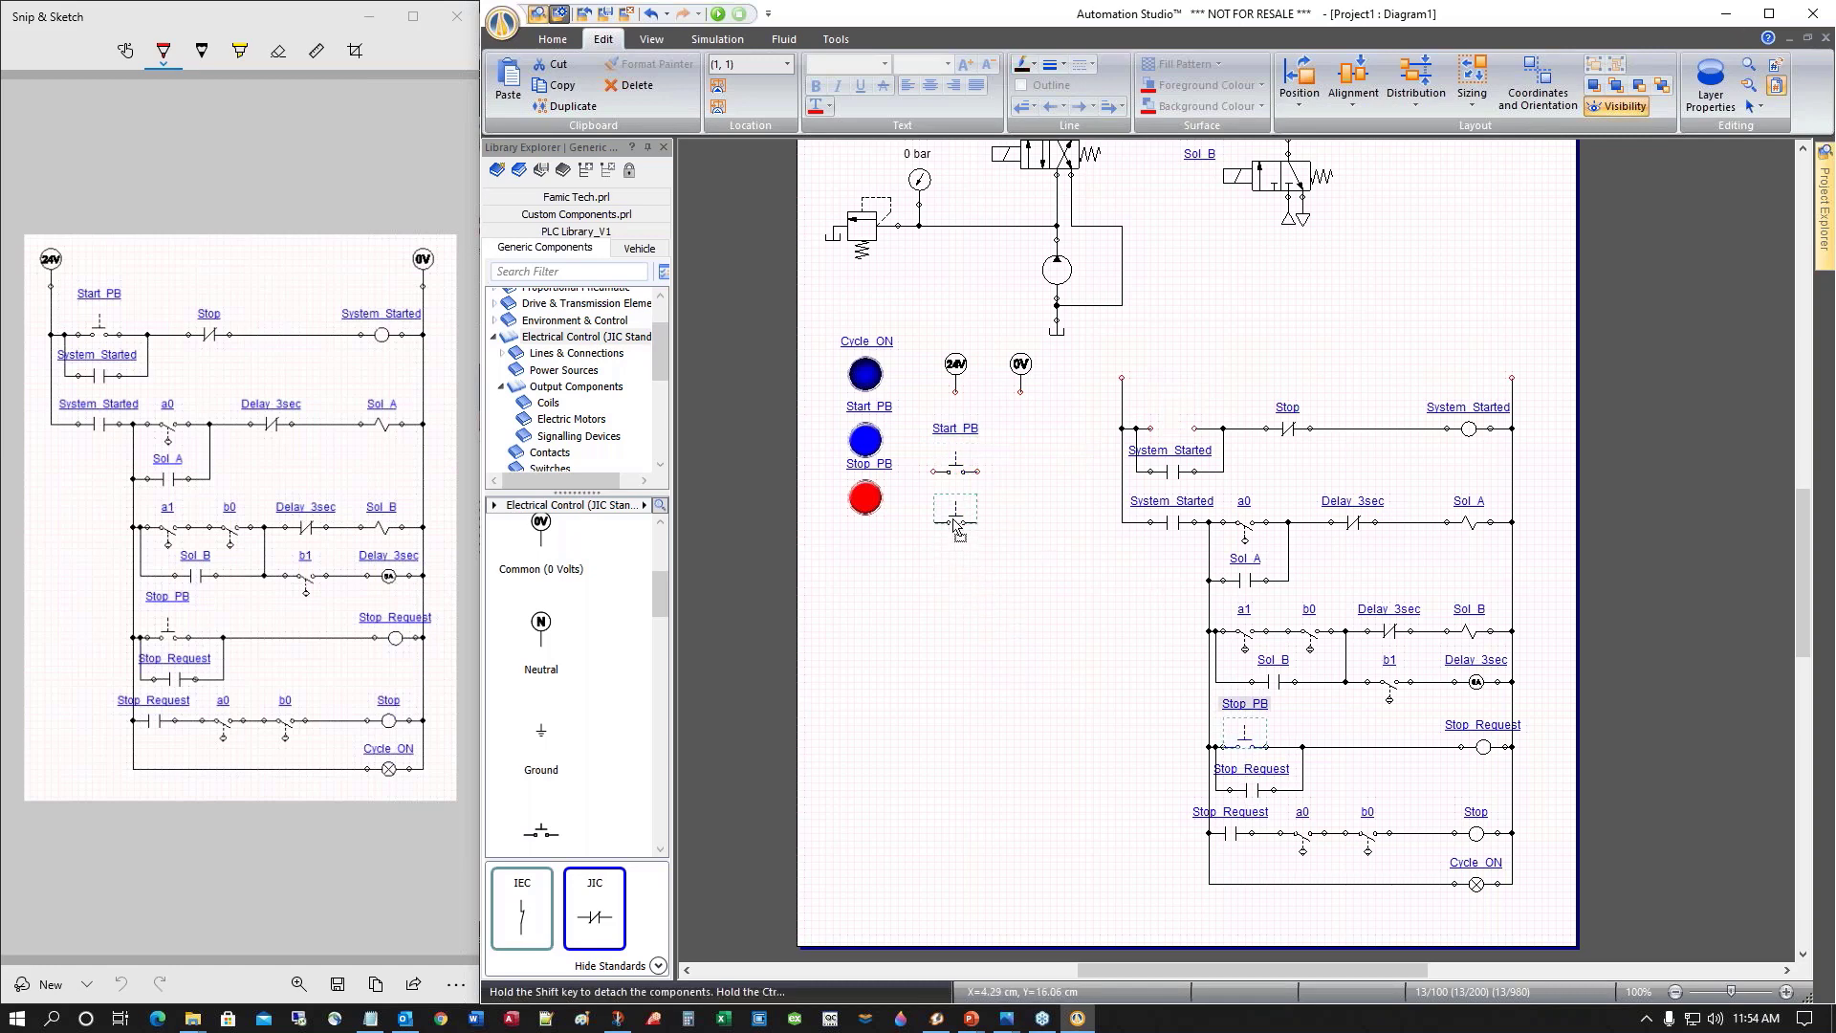
click(955, 533)
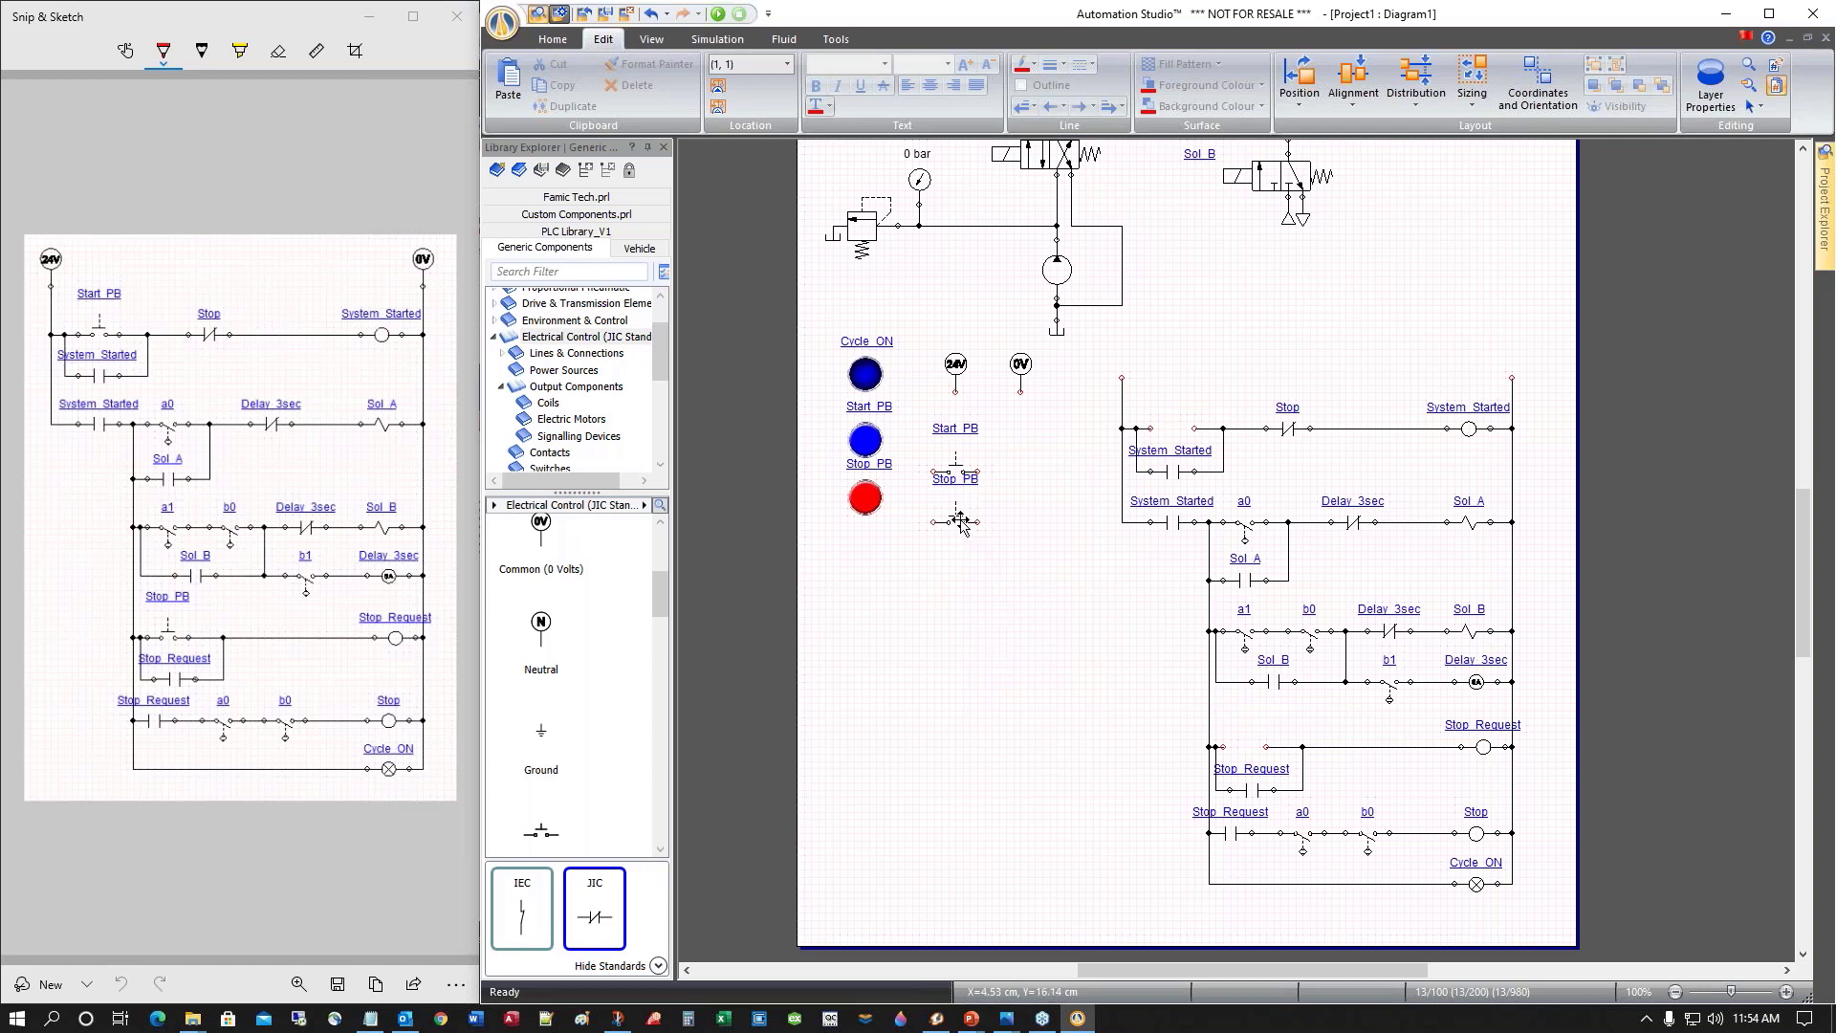
drag(957, 530, 956, 538)
click(1037, 599)
Detach one each of switches a0, a1, b0 and b1 from the ladder and stack them in order below Stop_PB
drag(1250, 521, 961, 593)
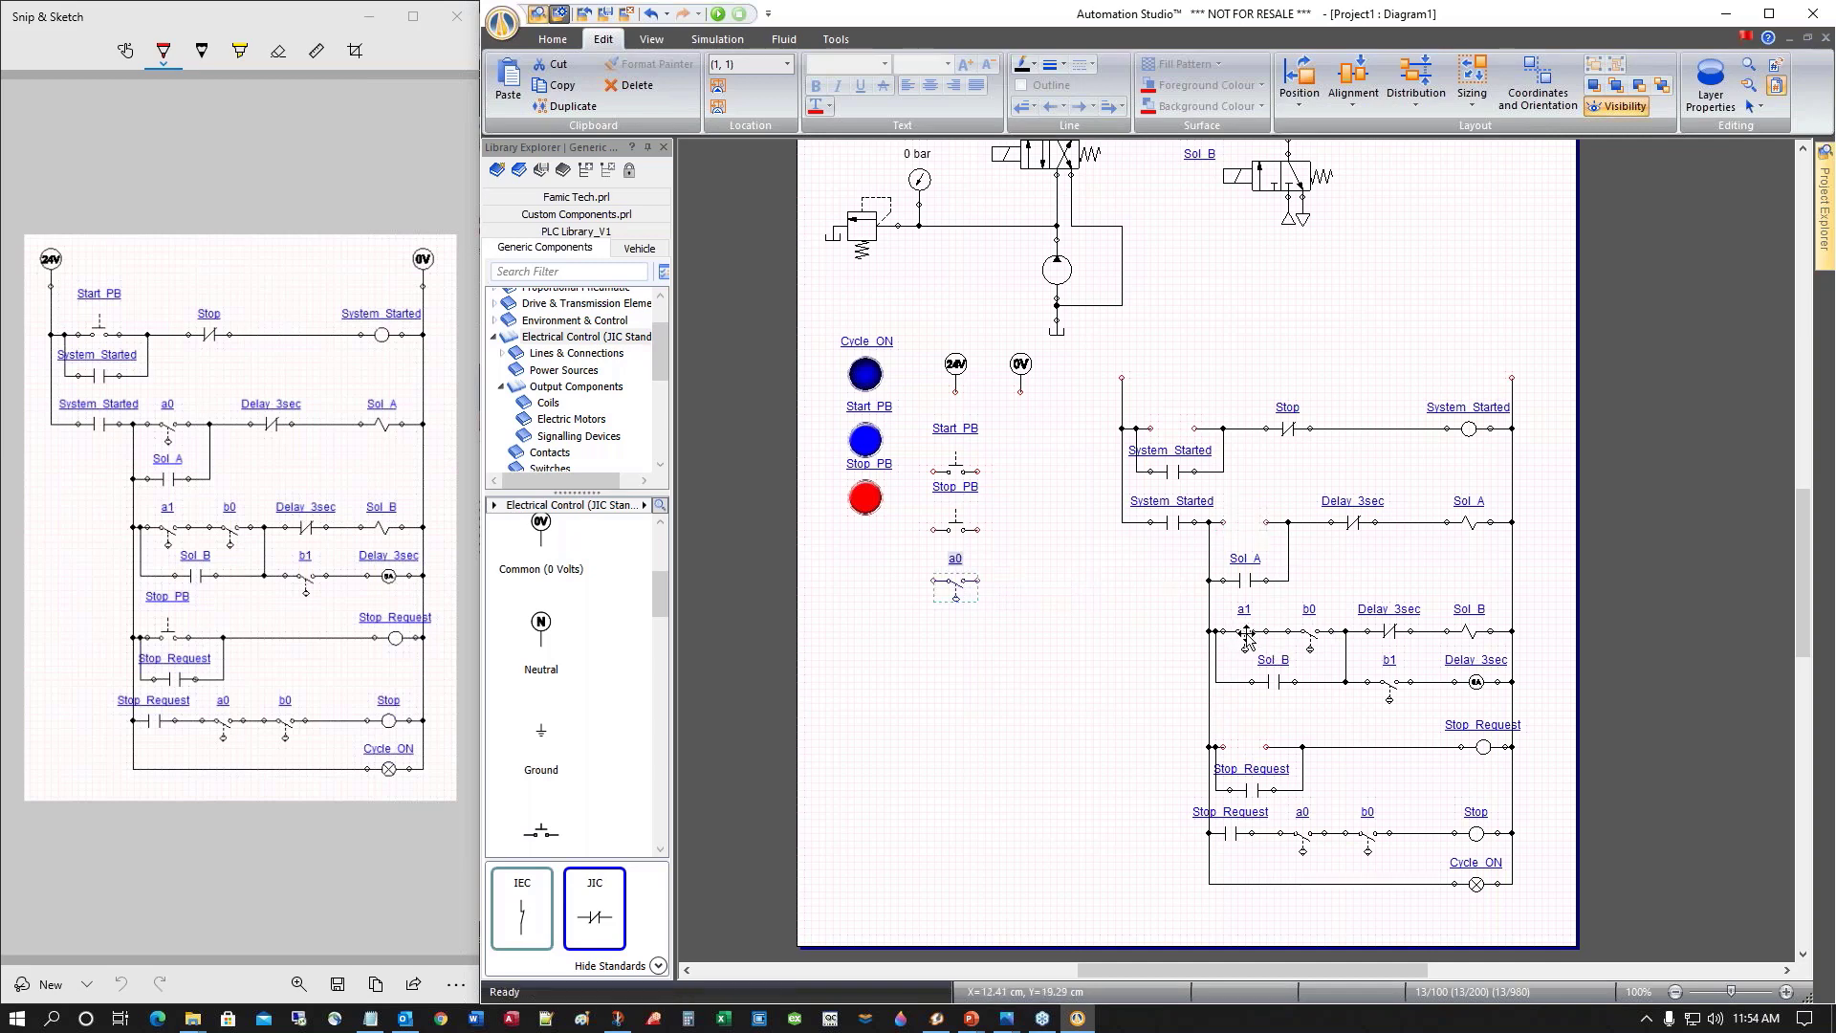
drag(1248, 636, 966, 648)
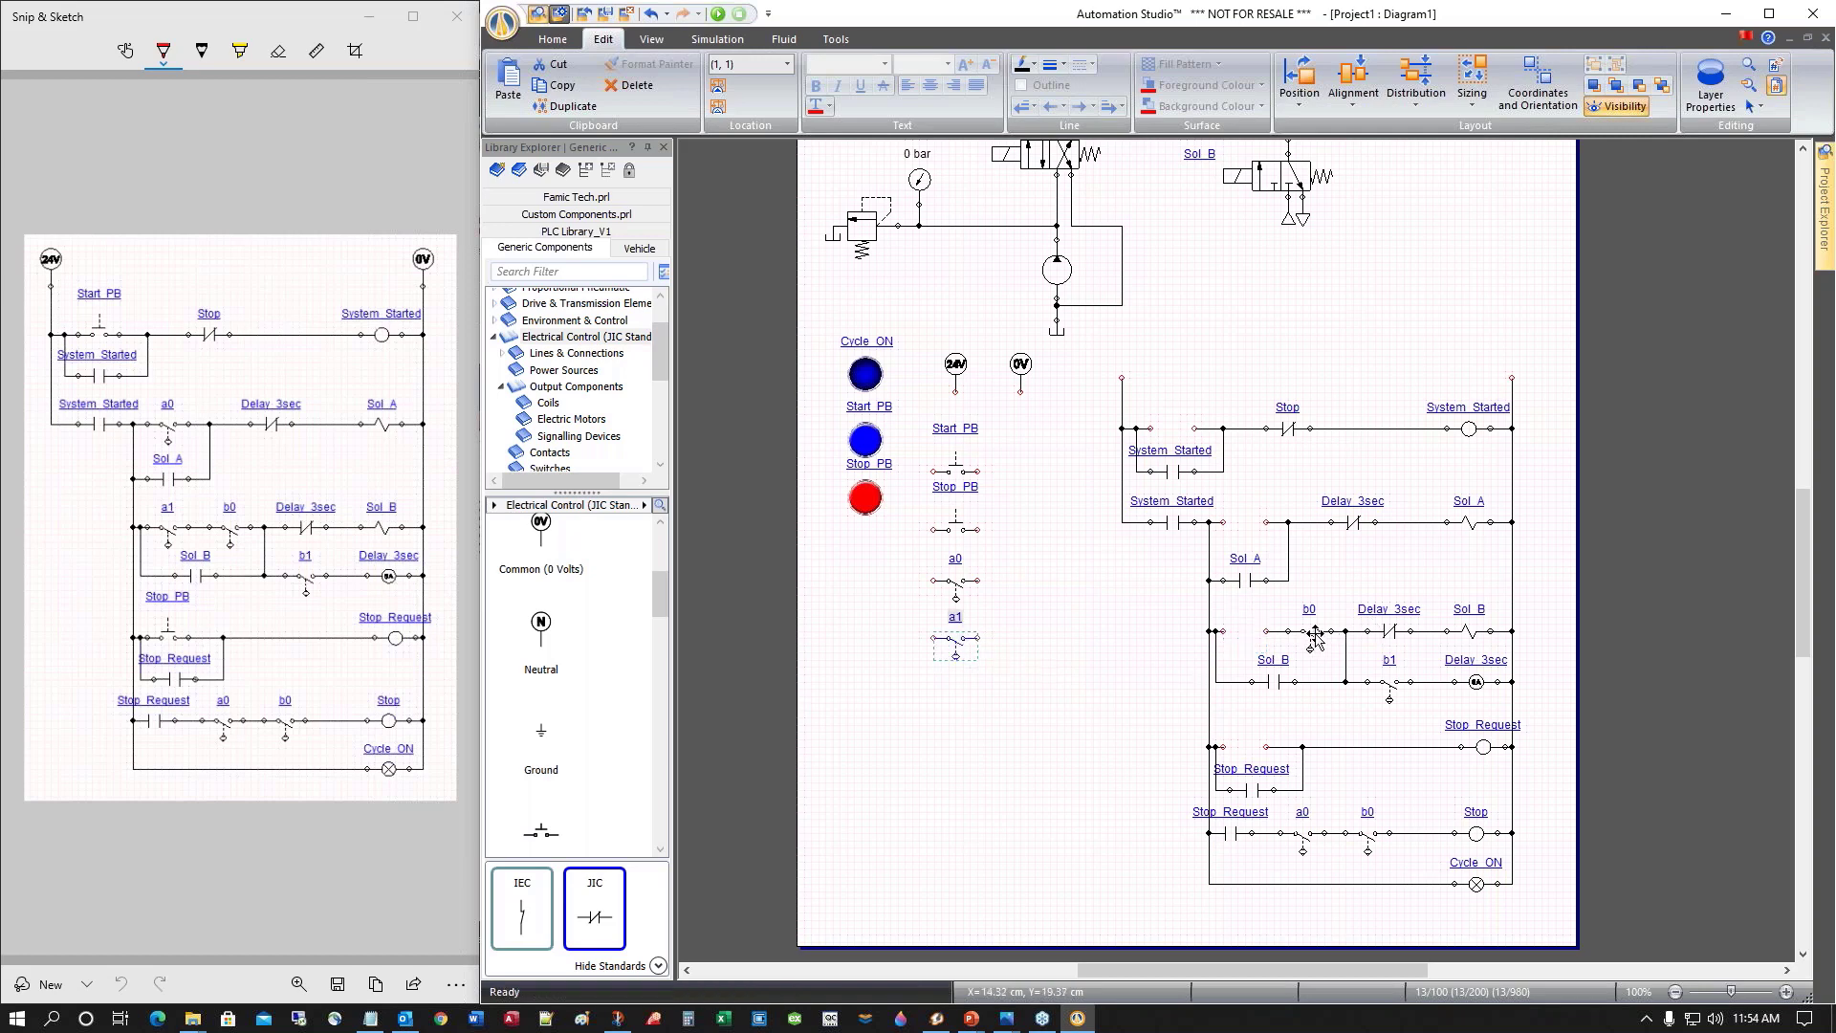
drag(1315, 636, 968, 701)
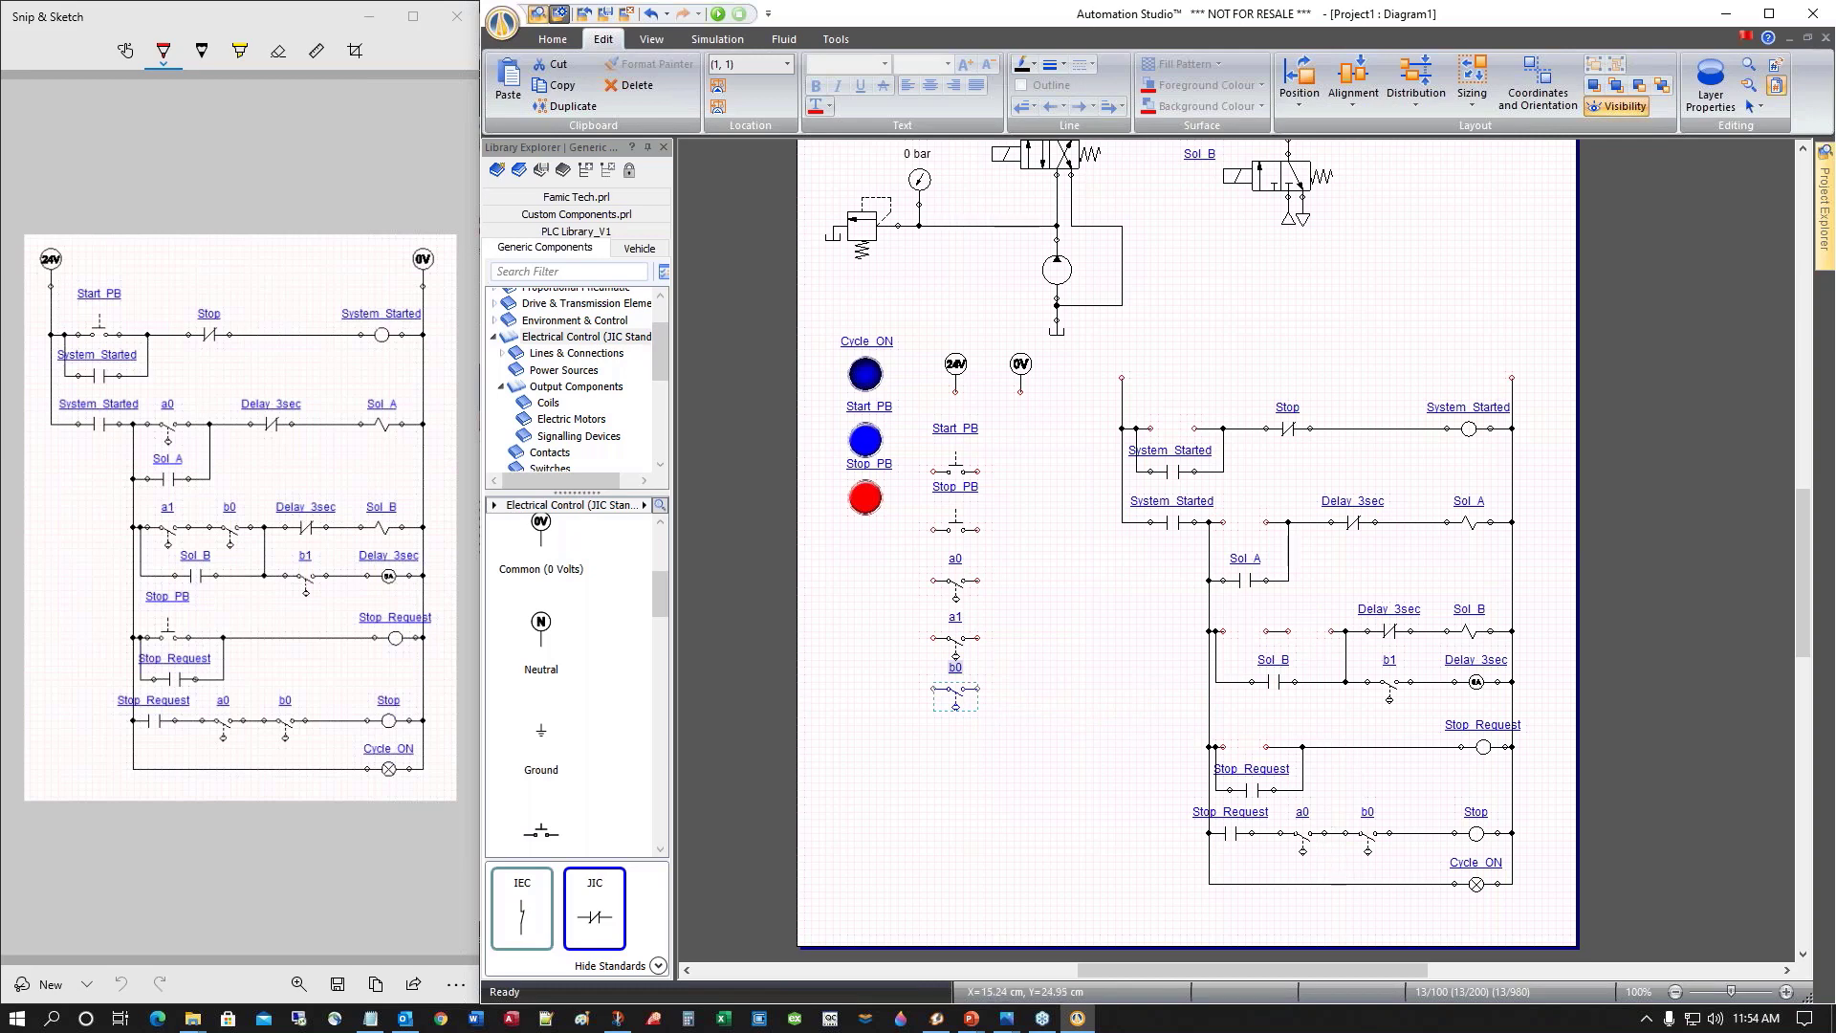
drag(1392, 681, 959, 749)
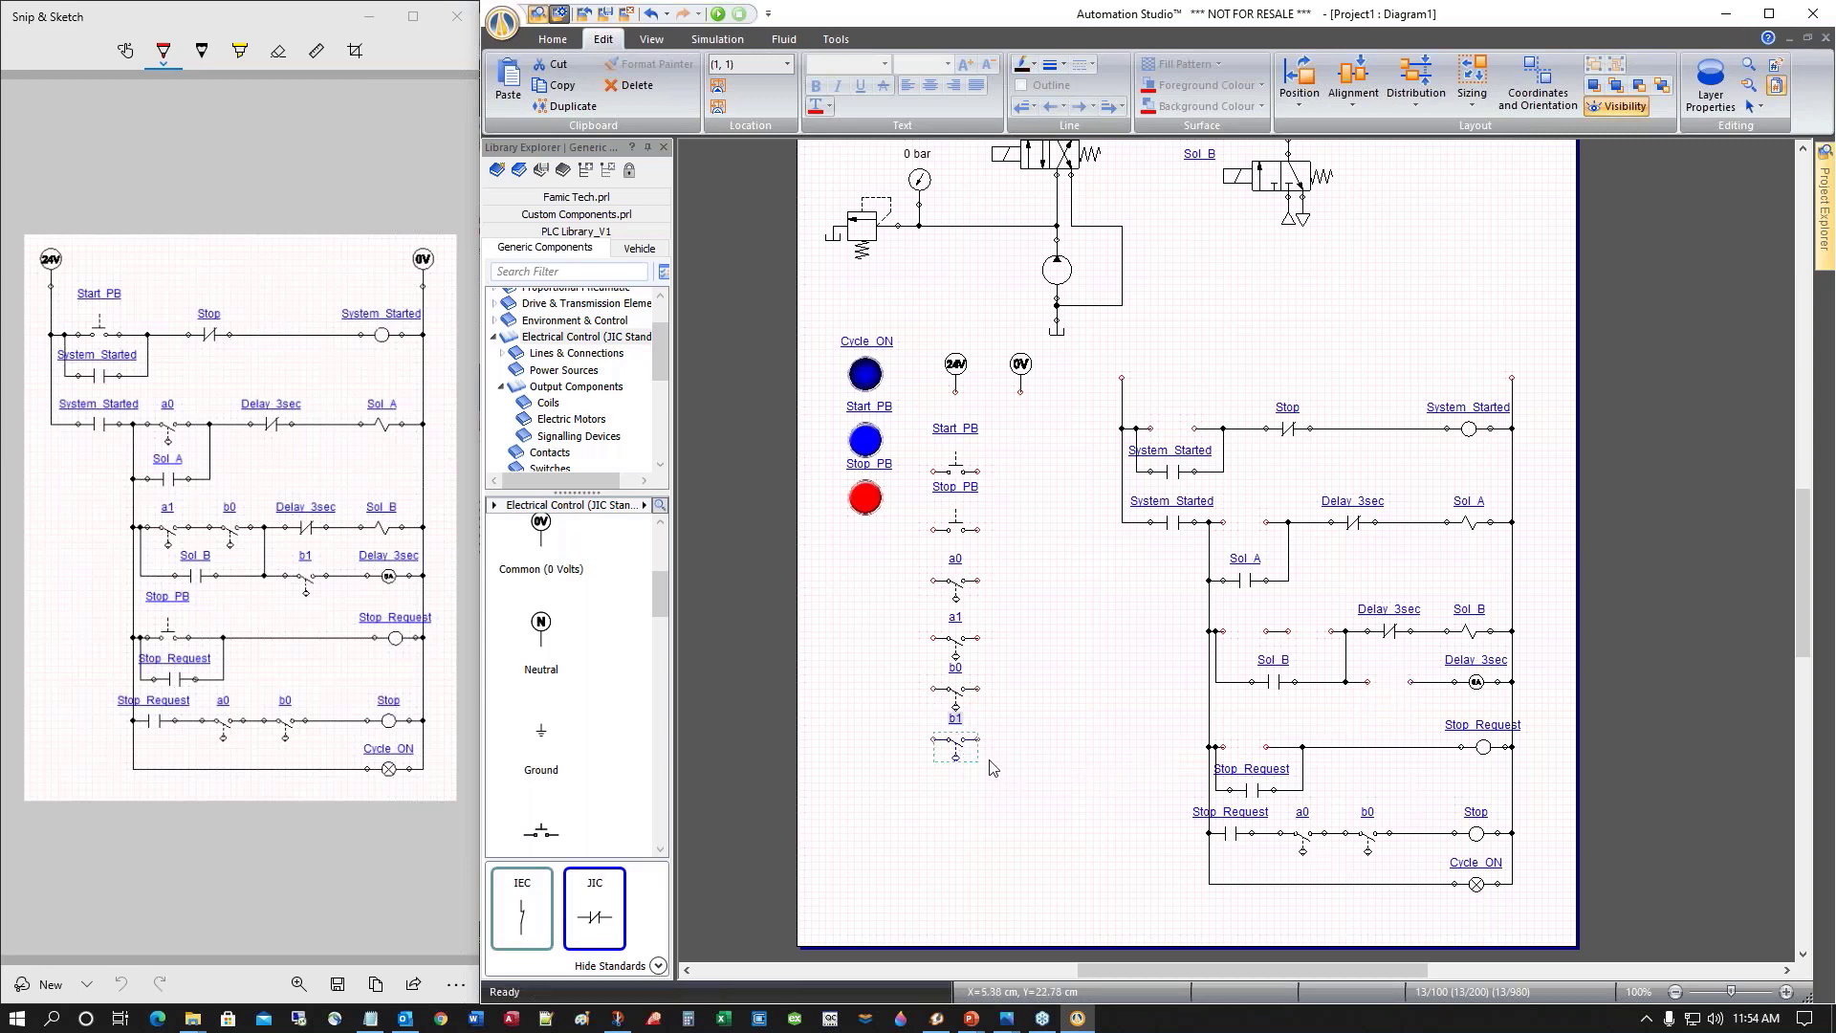
drag(957, 750, 957, 756)
click(1086, 761)
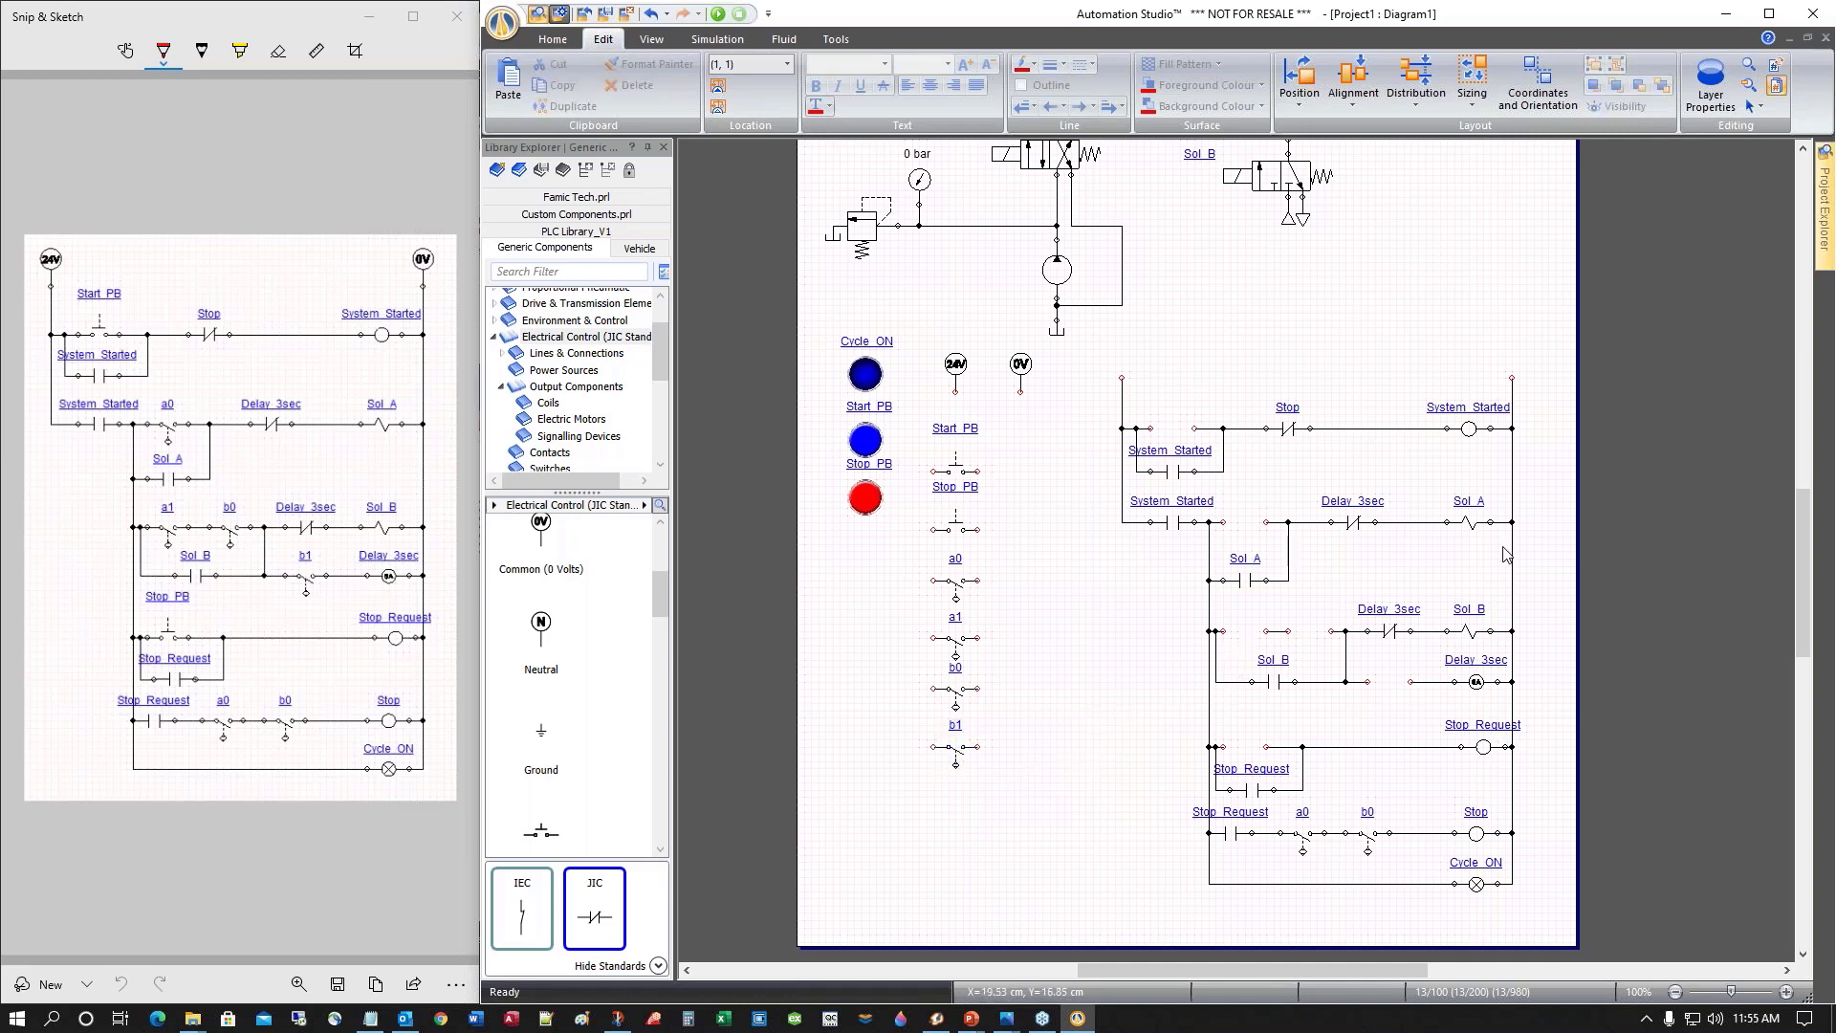
Detach the Cycle_ON lamp and the Sol_A and Sol_B solenoids from the ladder and stack them beside the a0, a1 and b0 switches
click(1472, 522)
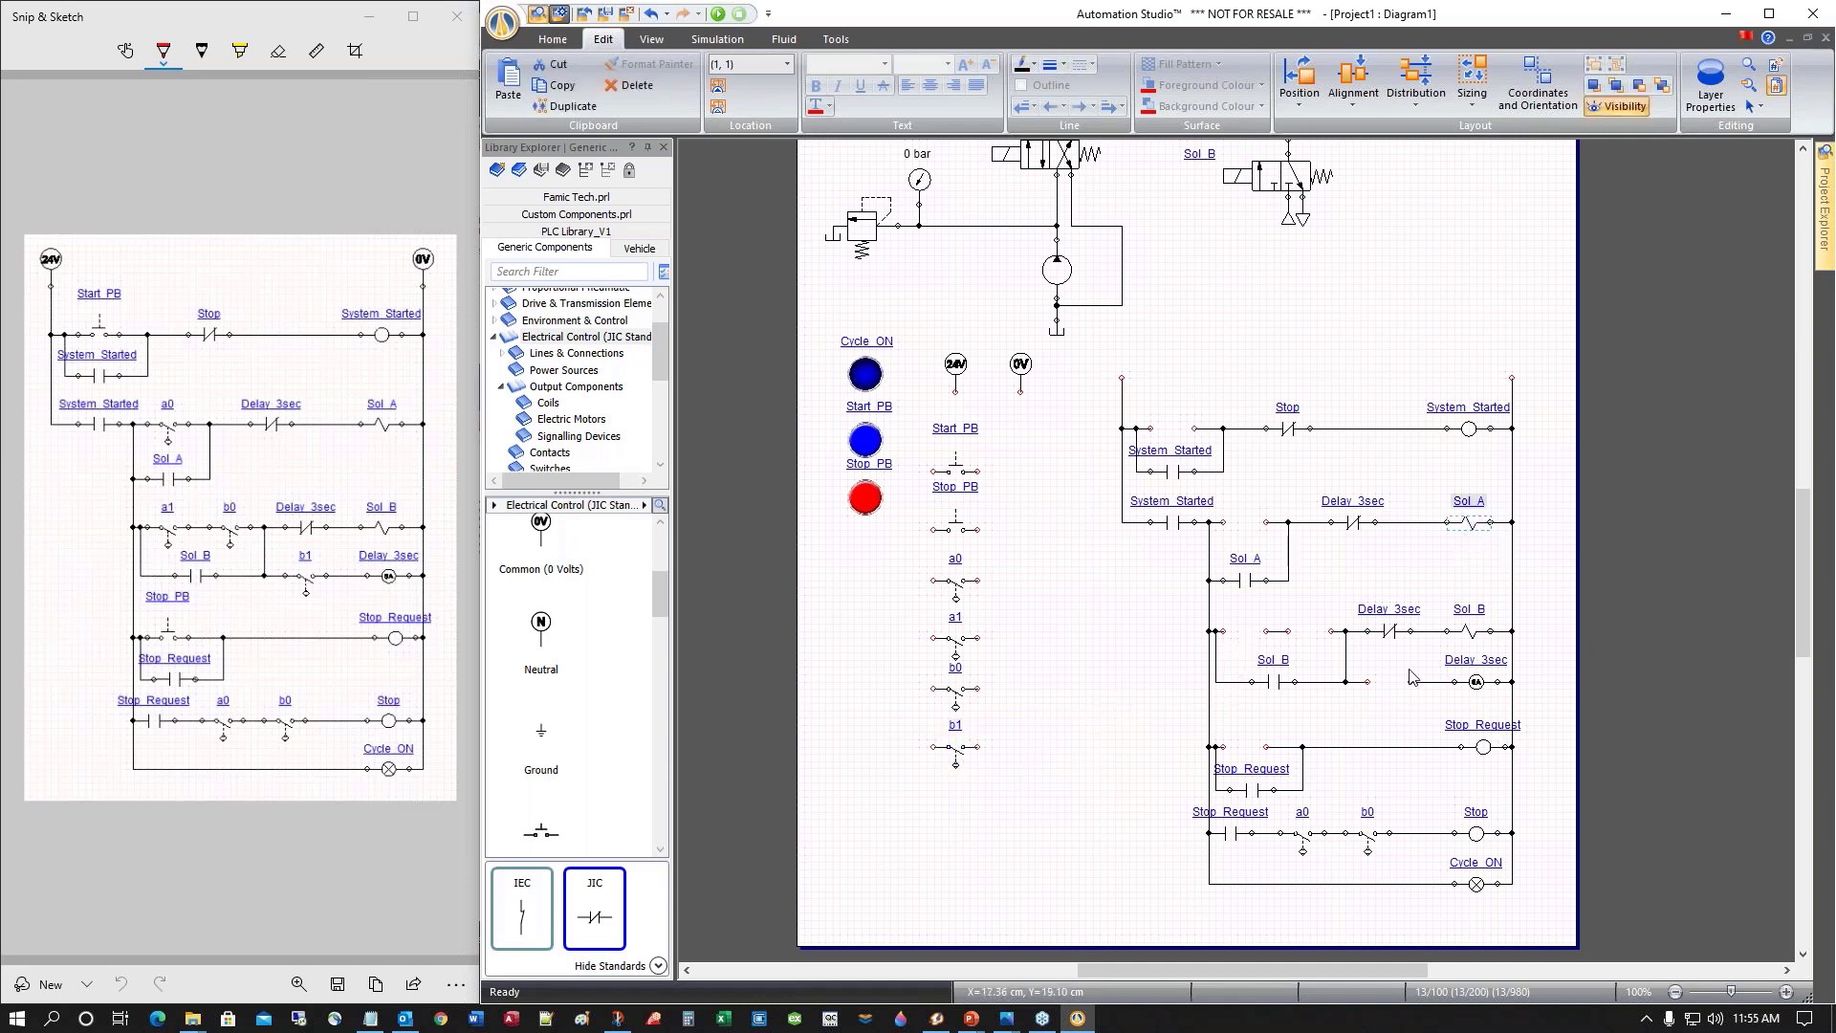
click(1479, 884)
drag(1475, 882, 1087, 580)
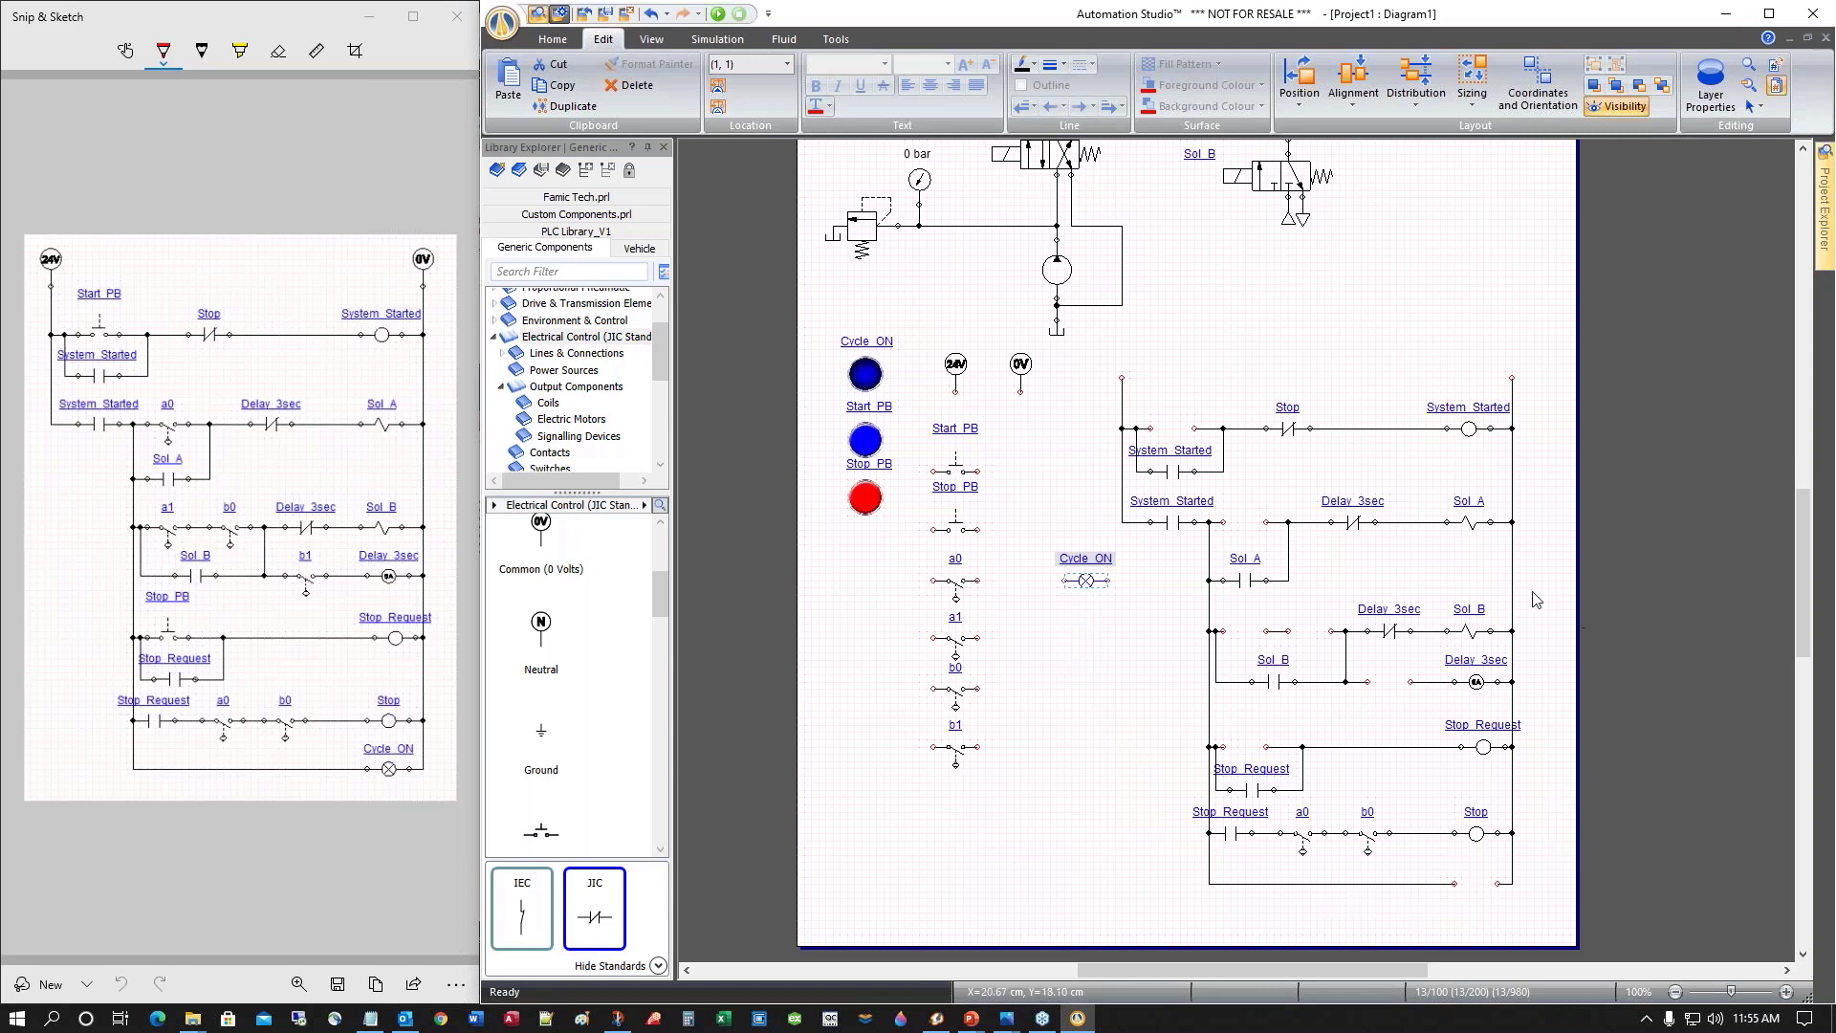
drag(1469, 524, 1095, 645)
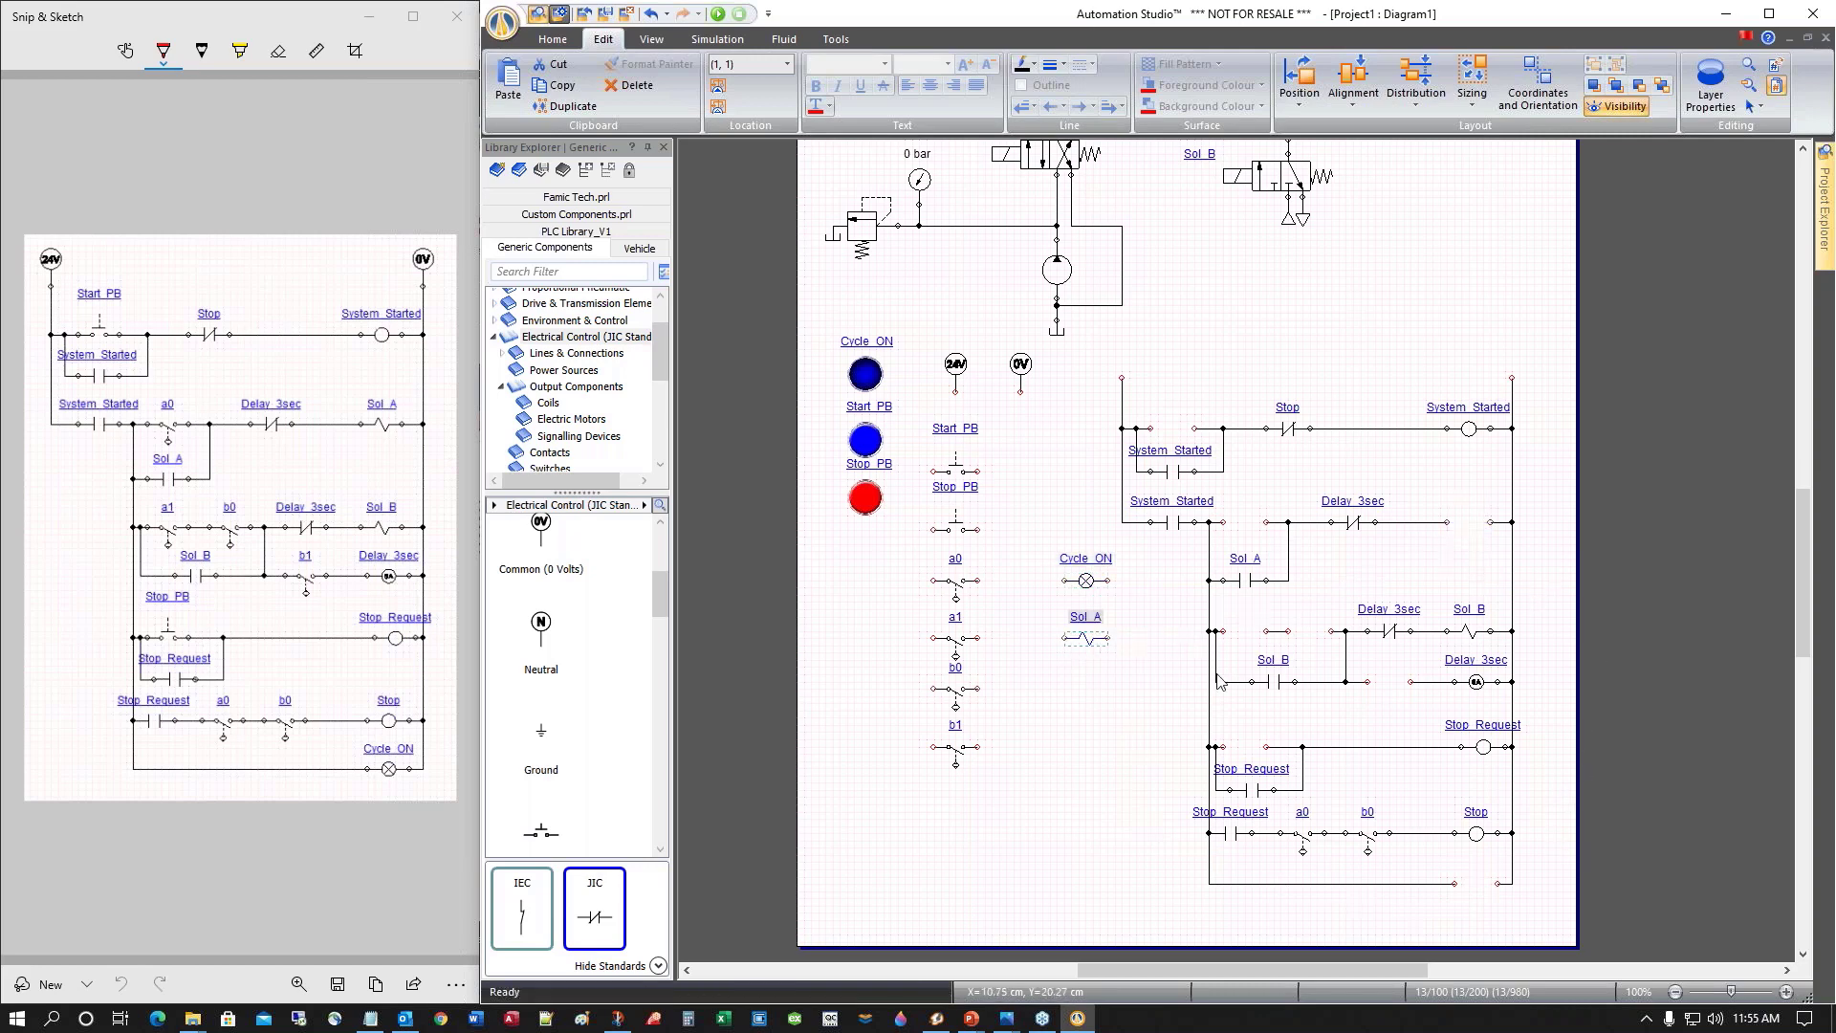
click(1469, 630)
drag(1468, 630, 1088, 690)
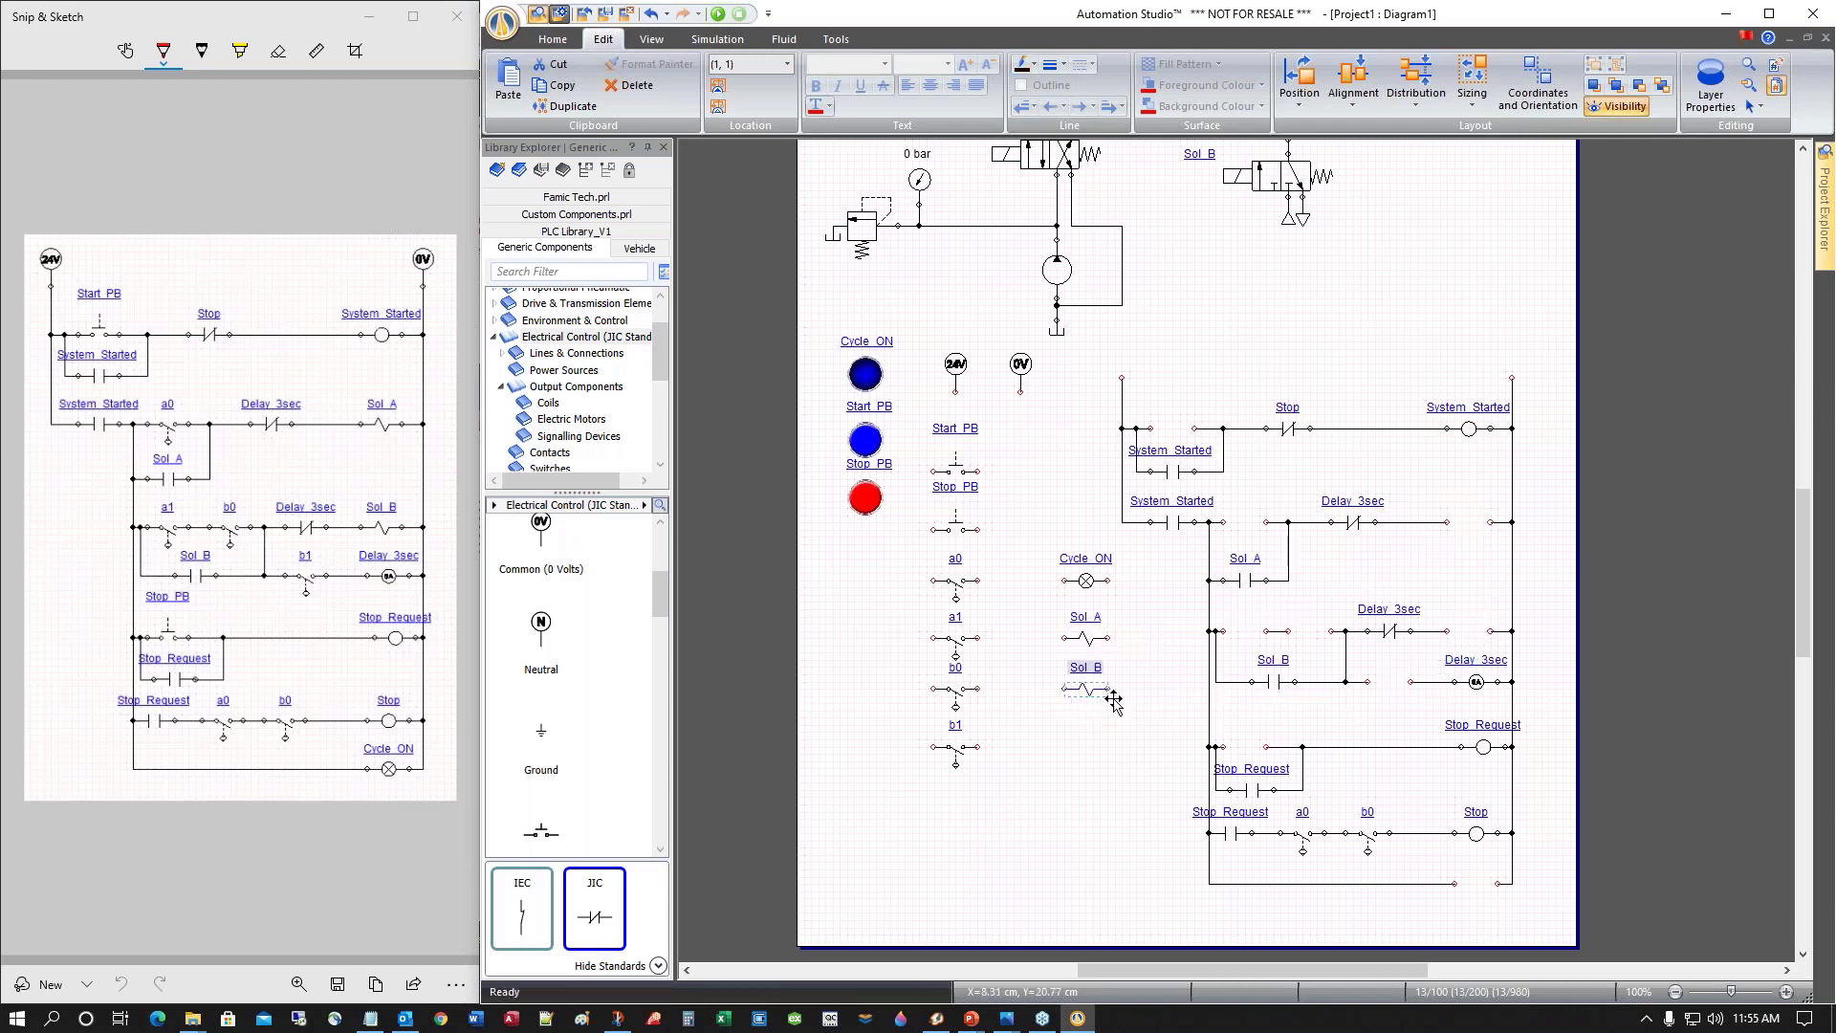
click(1143, 775)
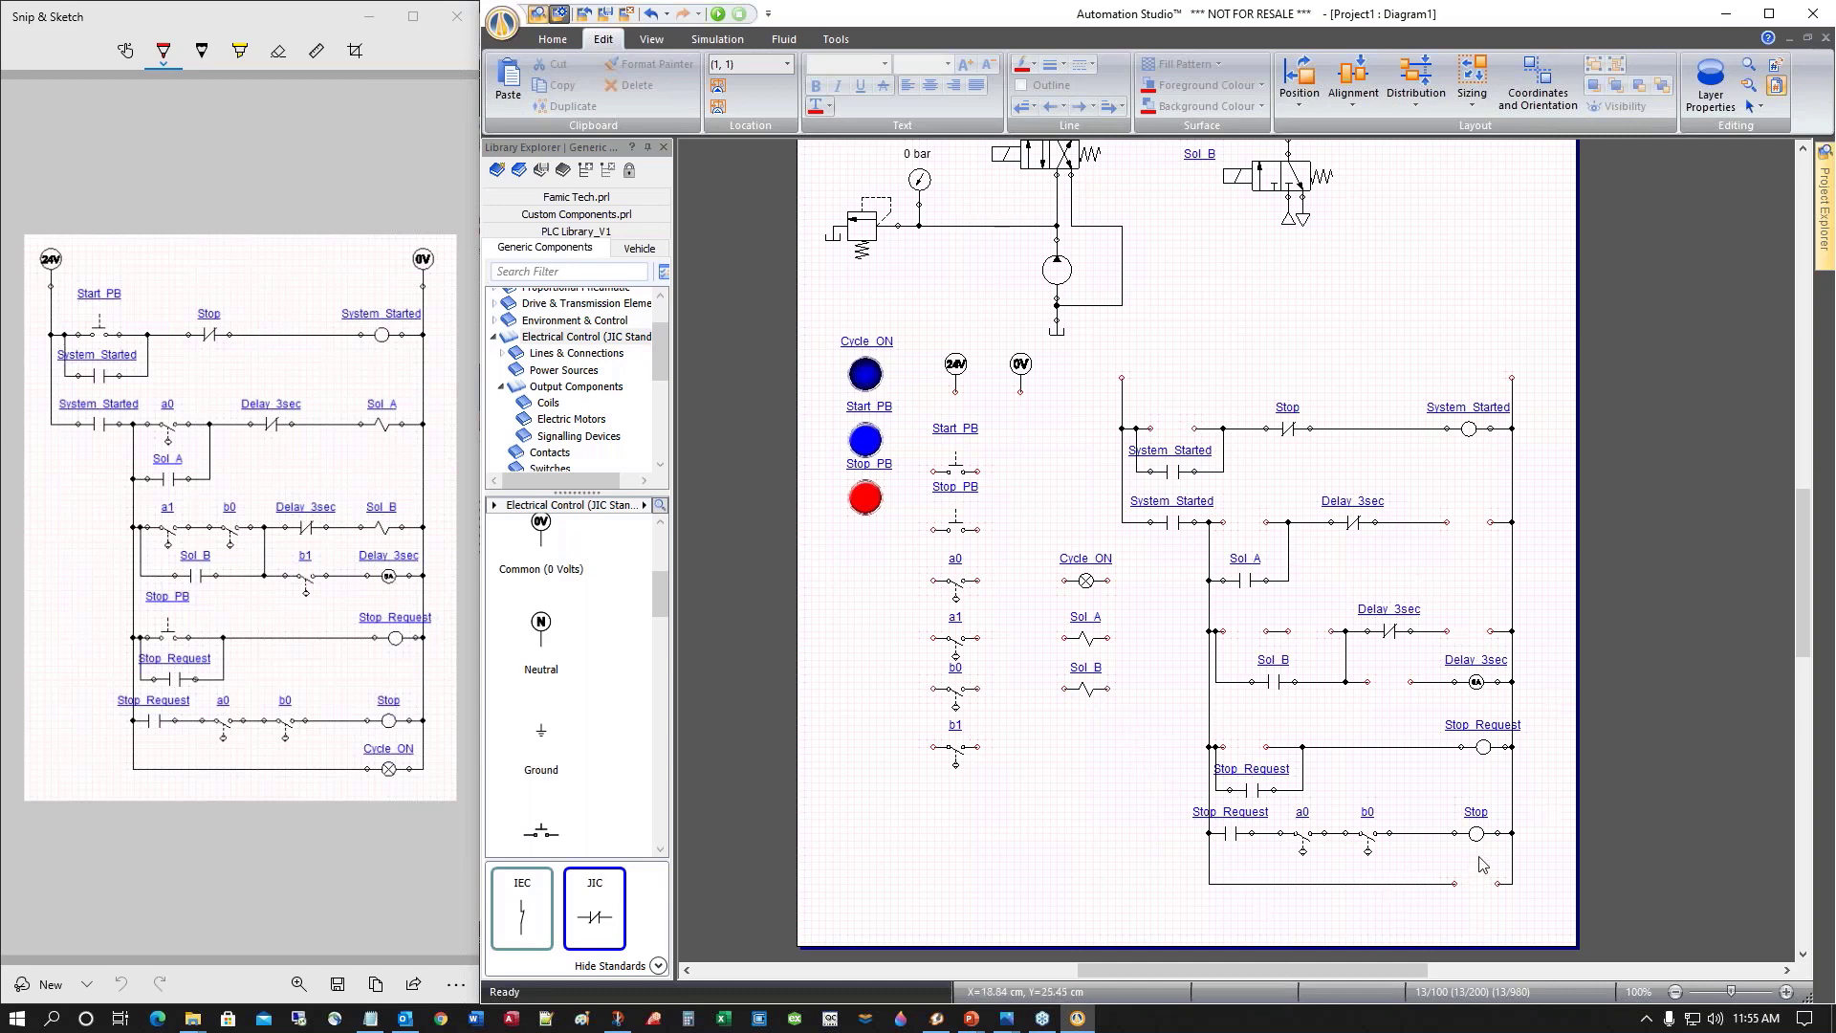
Delete the rest of the relay ladder and move the Cycle_ON, Sol_A and Sol_B column closer to the switches
drag(1107, 357, 1691, 909)
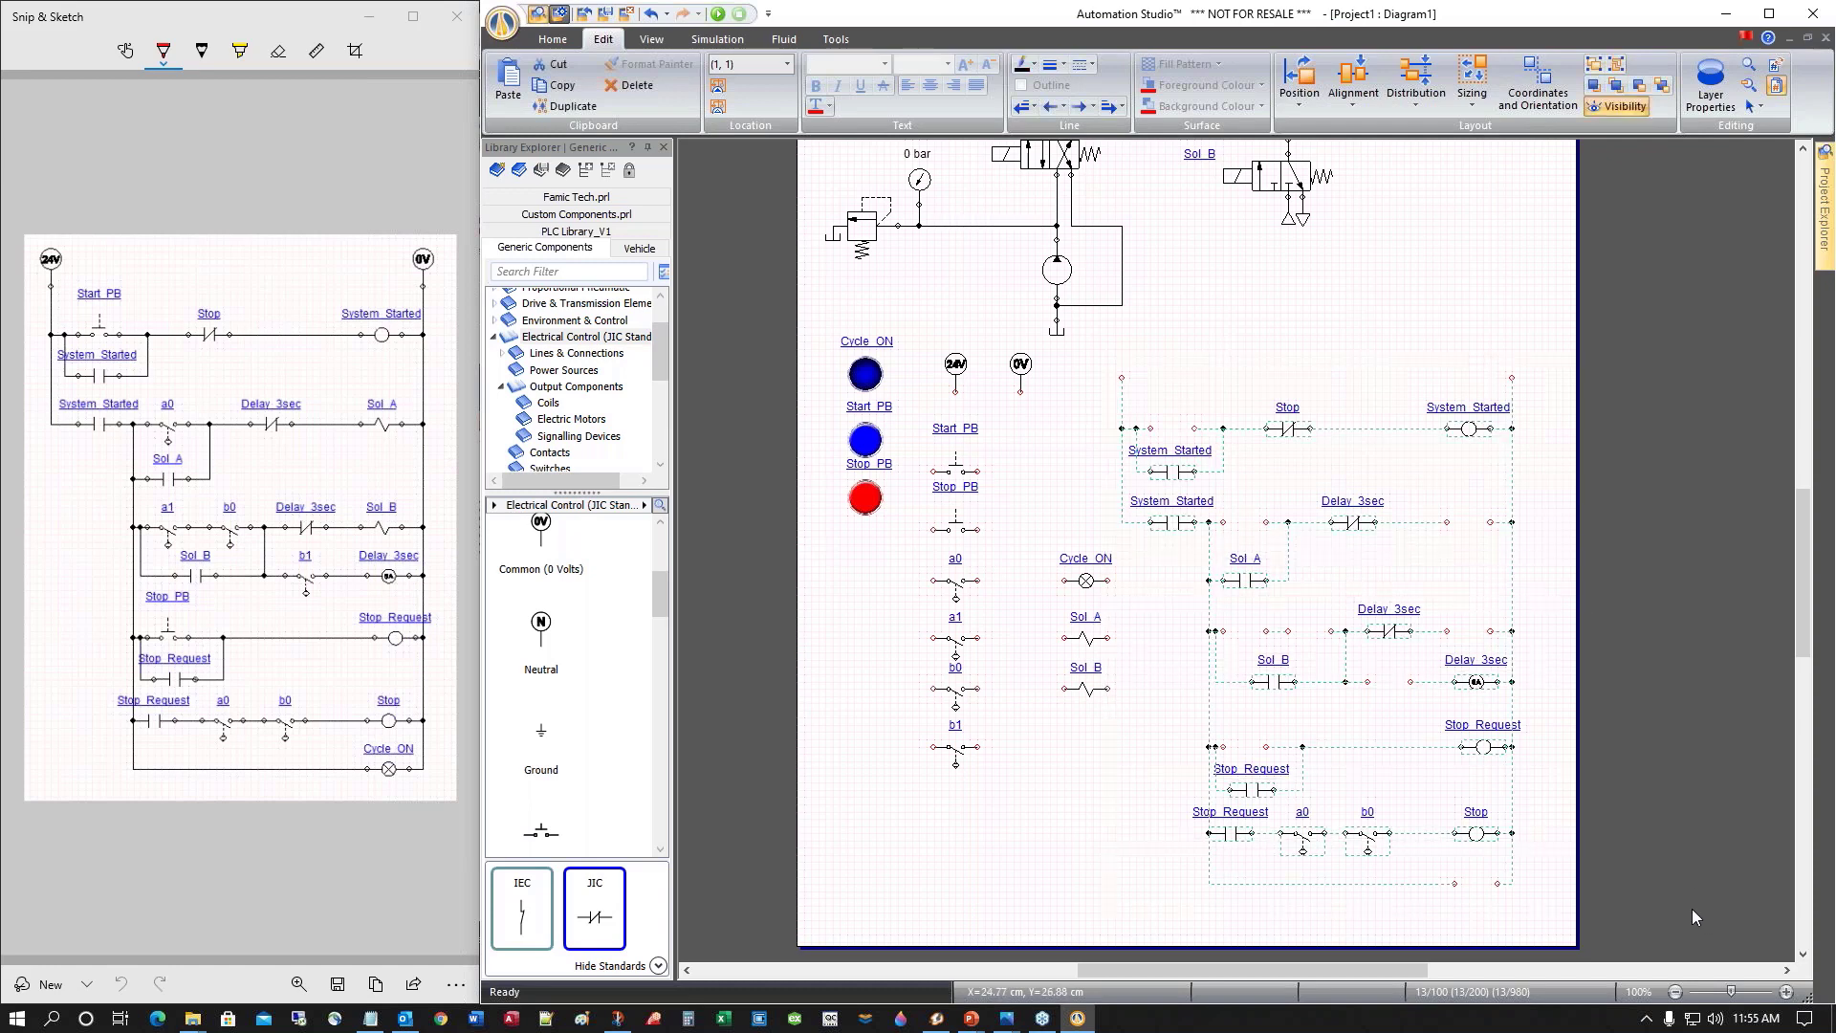
key(Delete)
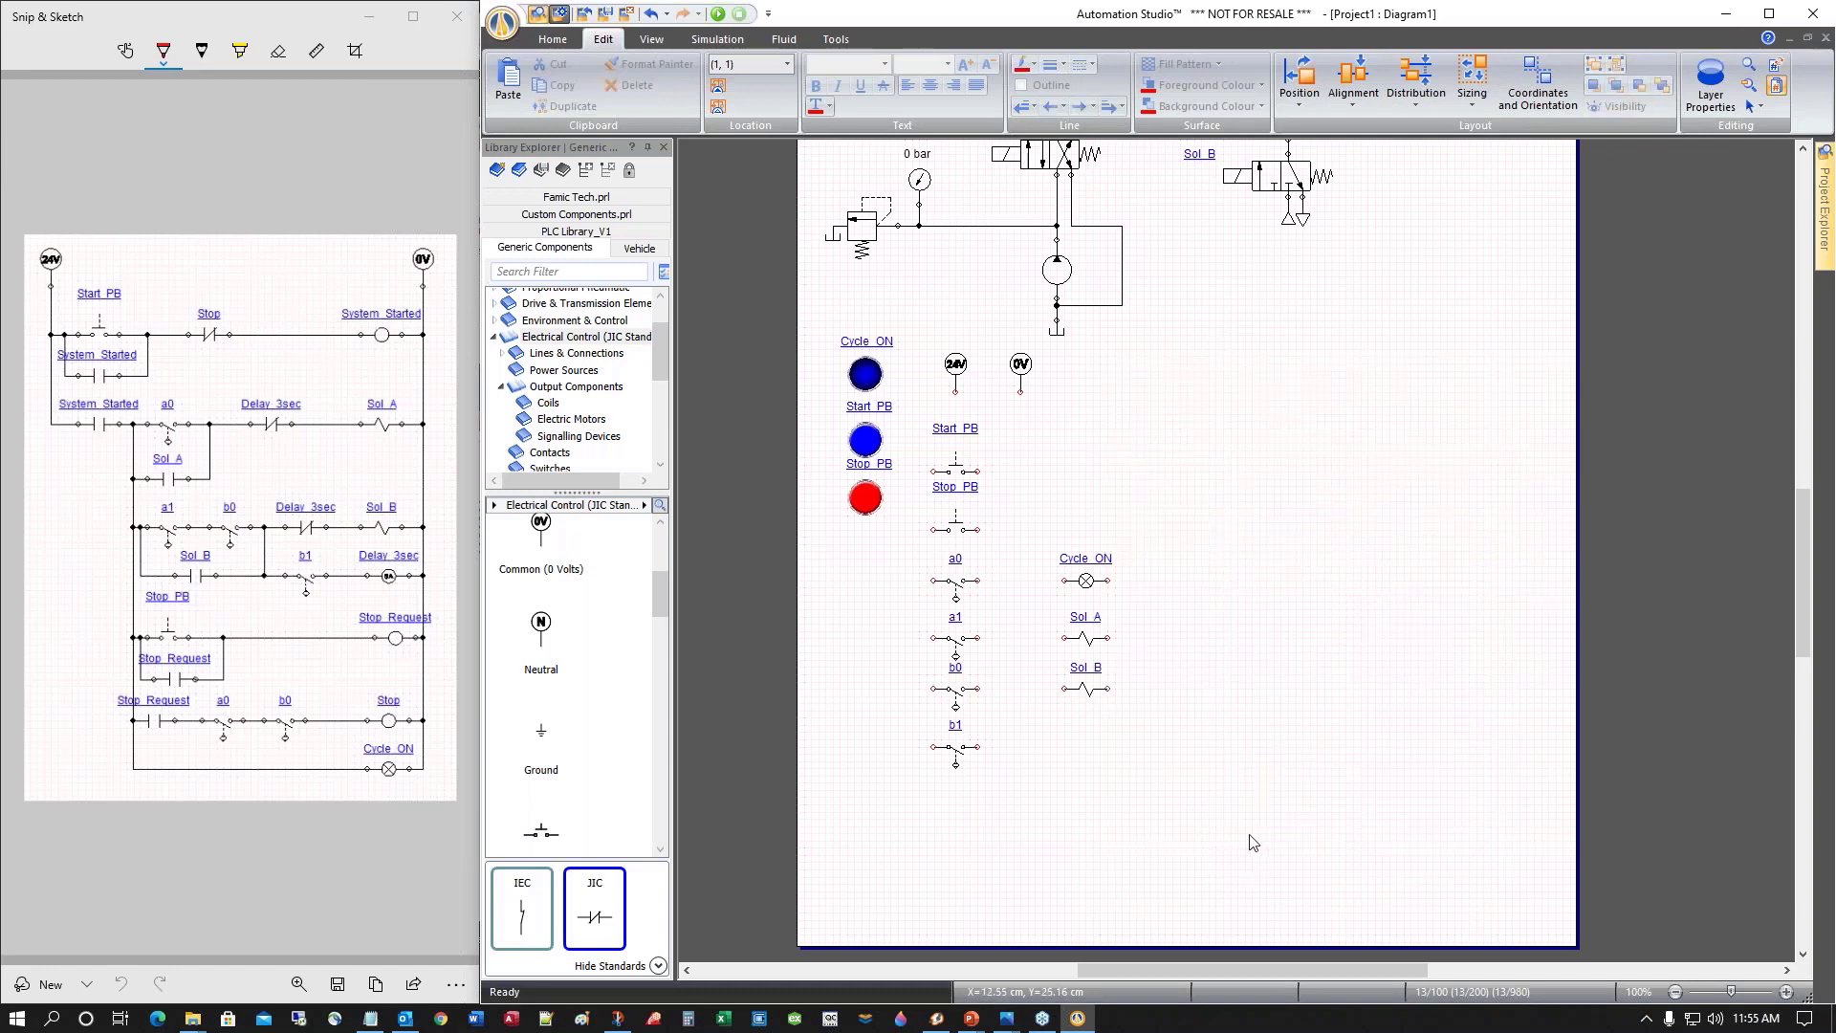
drag(1029, 532, 1151, 773)
drag(1081, 582, 1051, 594)
scroll(1176, 673, up, 1)
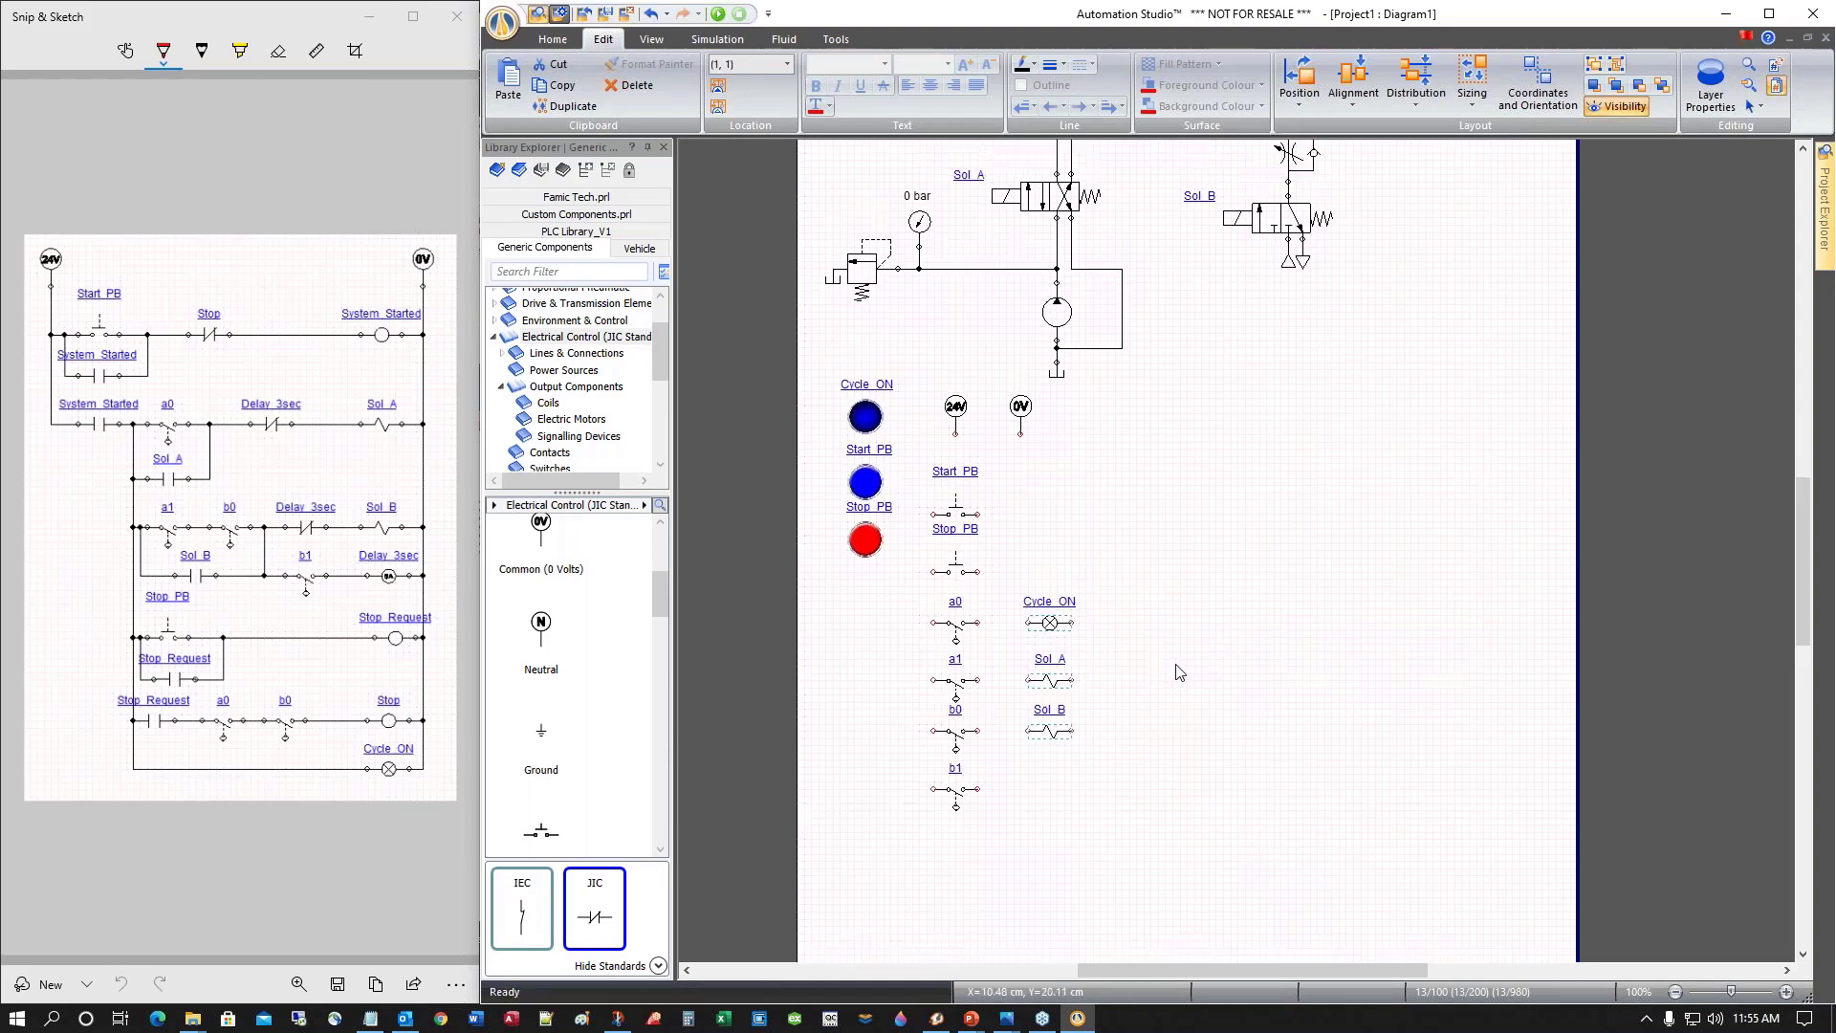
scroll(1177, 672, up, 3)
scroll(1187, 662, down, 4)
scroll(1187, 662, down, 2)
scroll(1187, 660, up, 5)
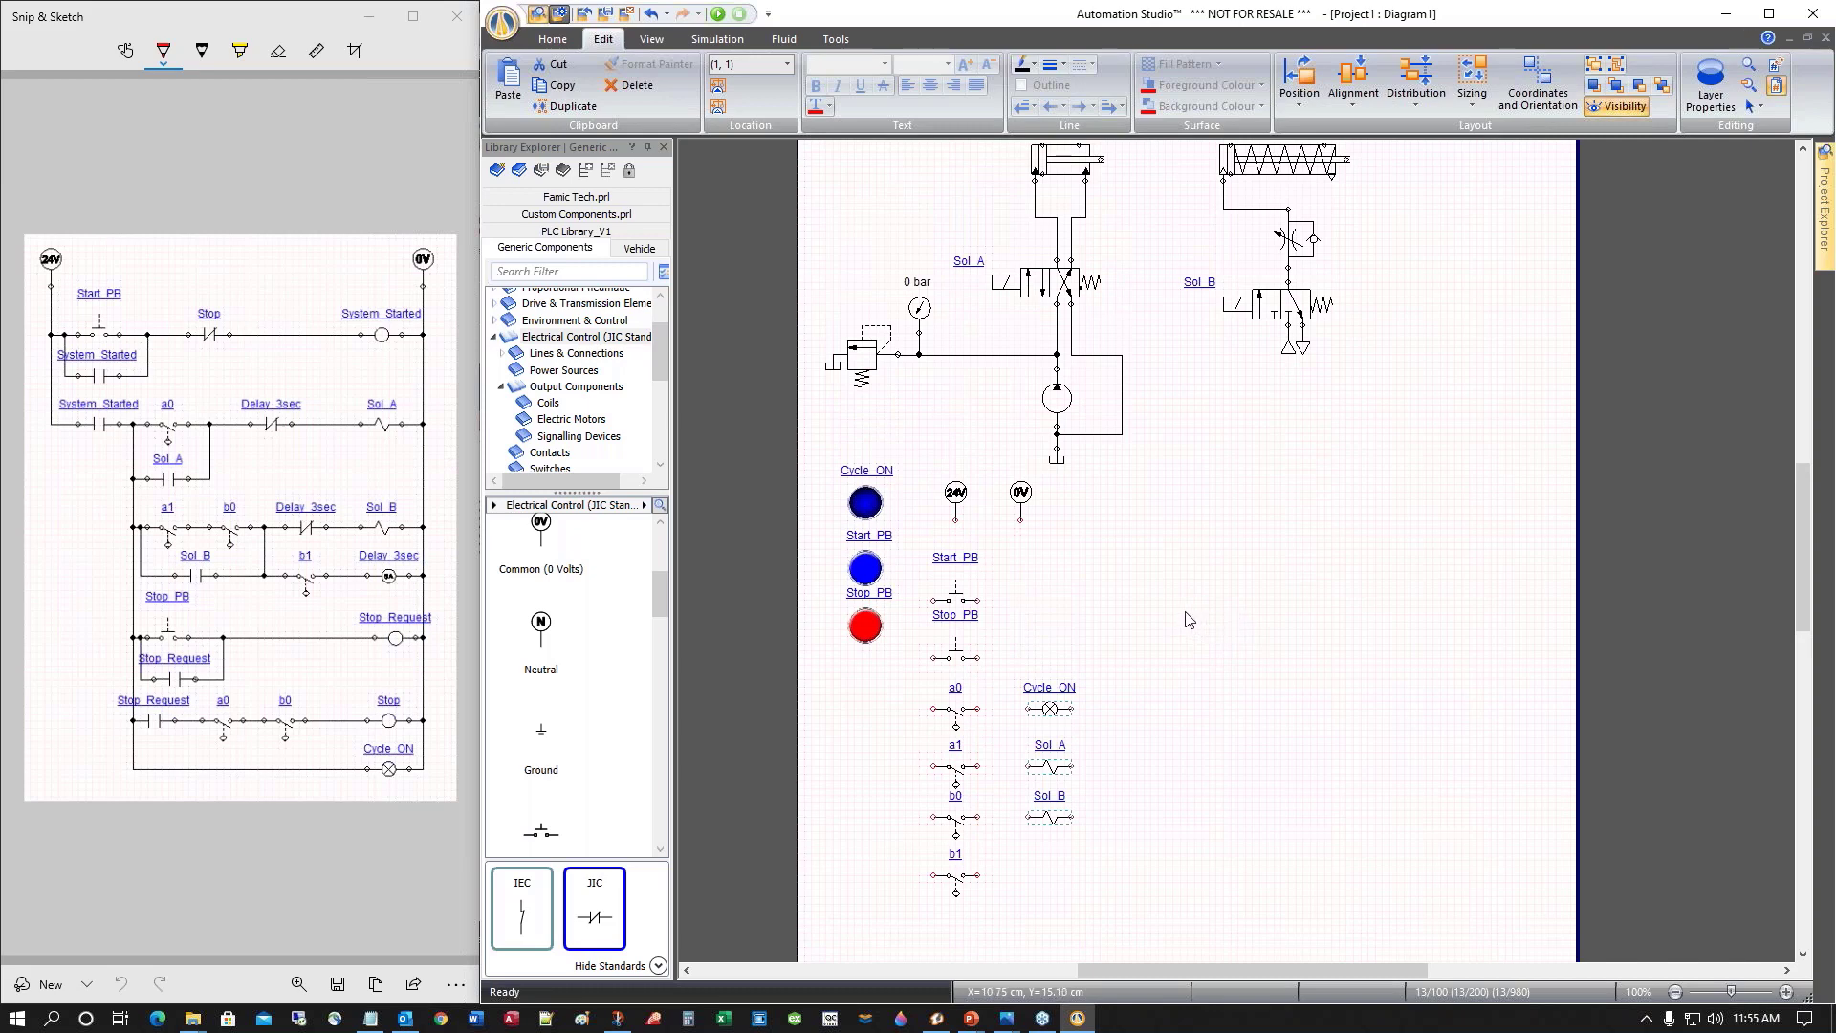
scroll(1183, 622, down, 3)
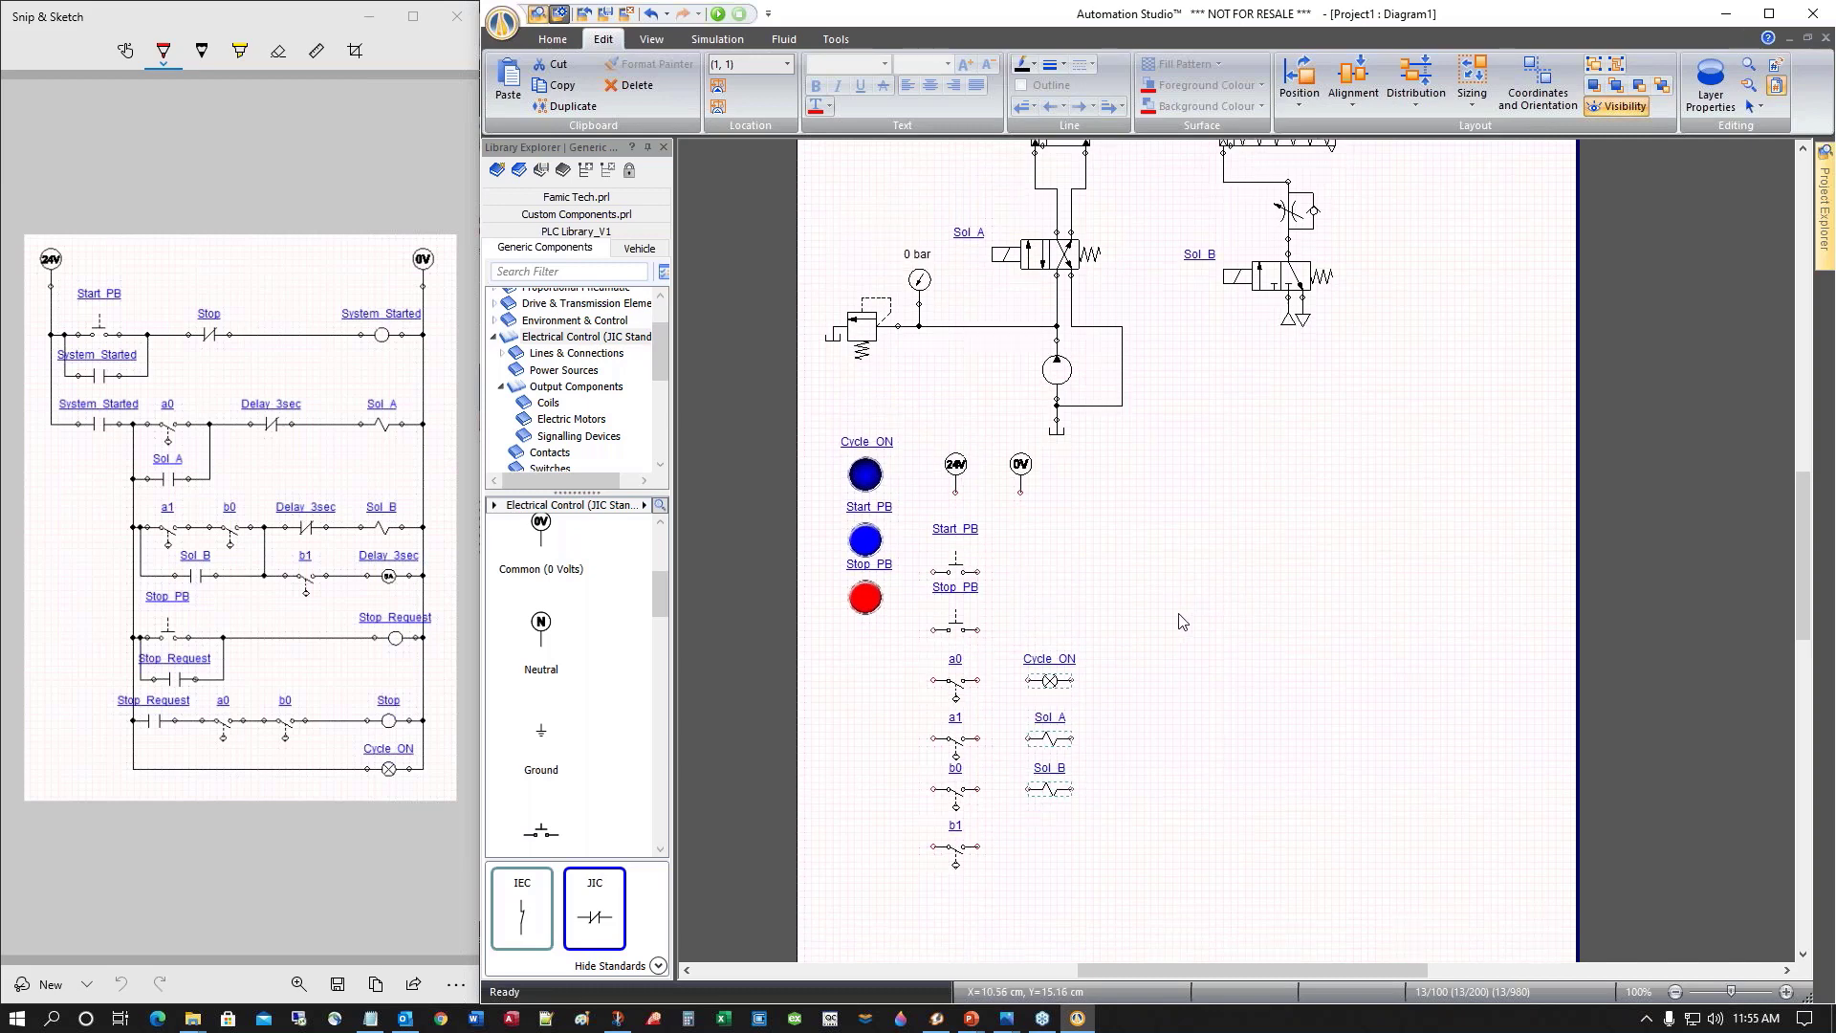
scroll(1228, 631, down, 3)
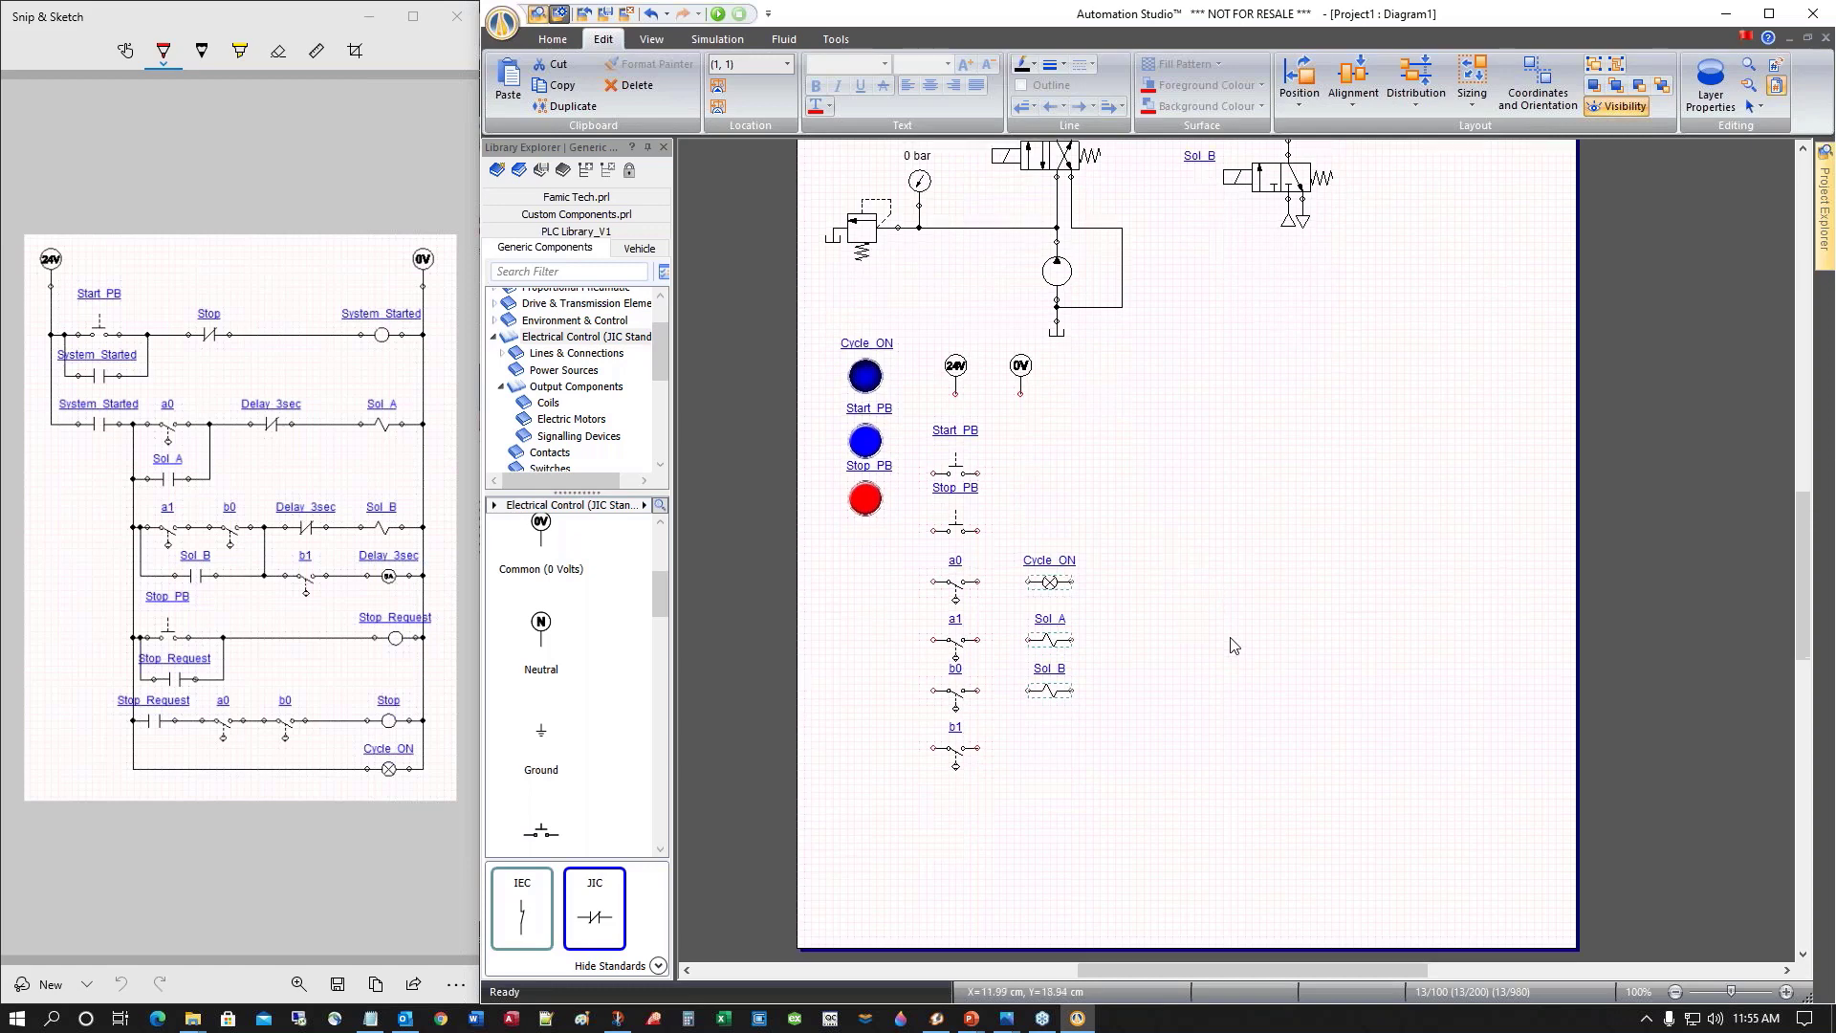
scroll(1228, 616, up, 5)
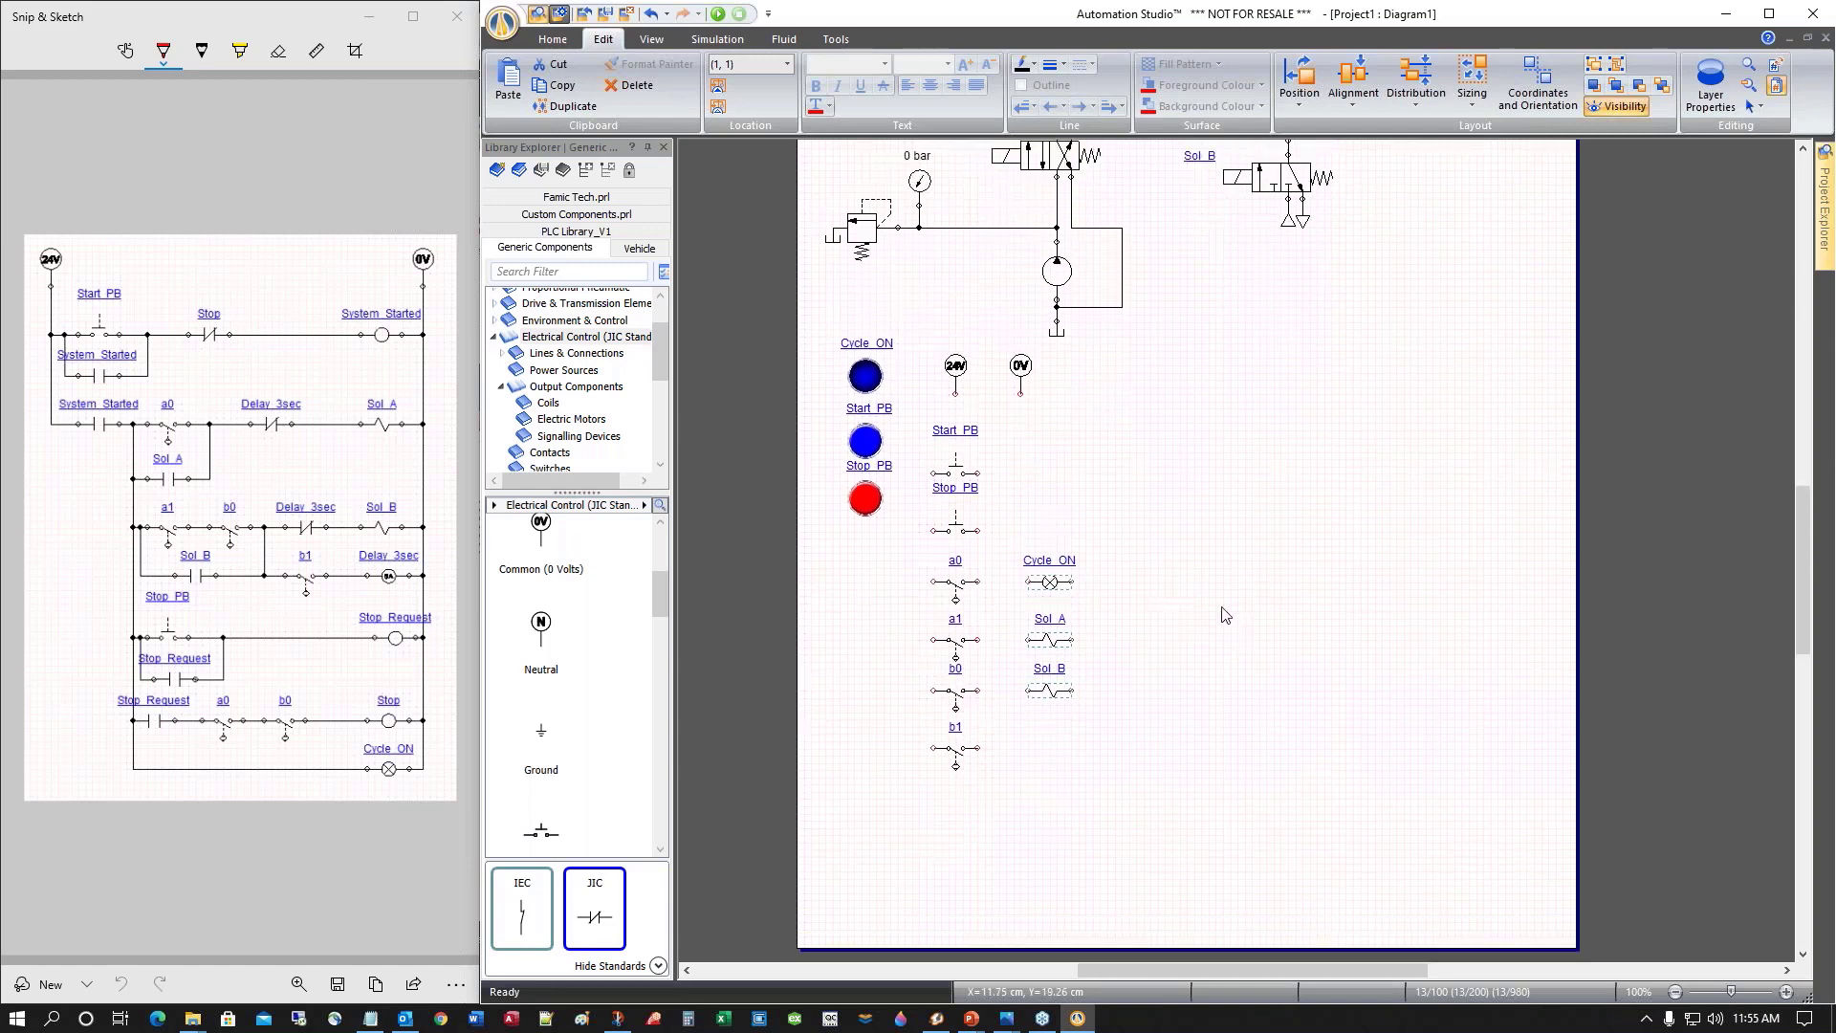
right_click(1204, 557)
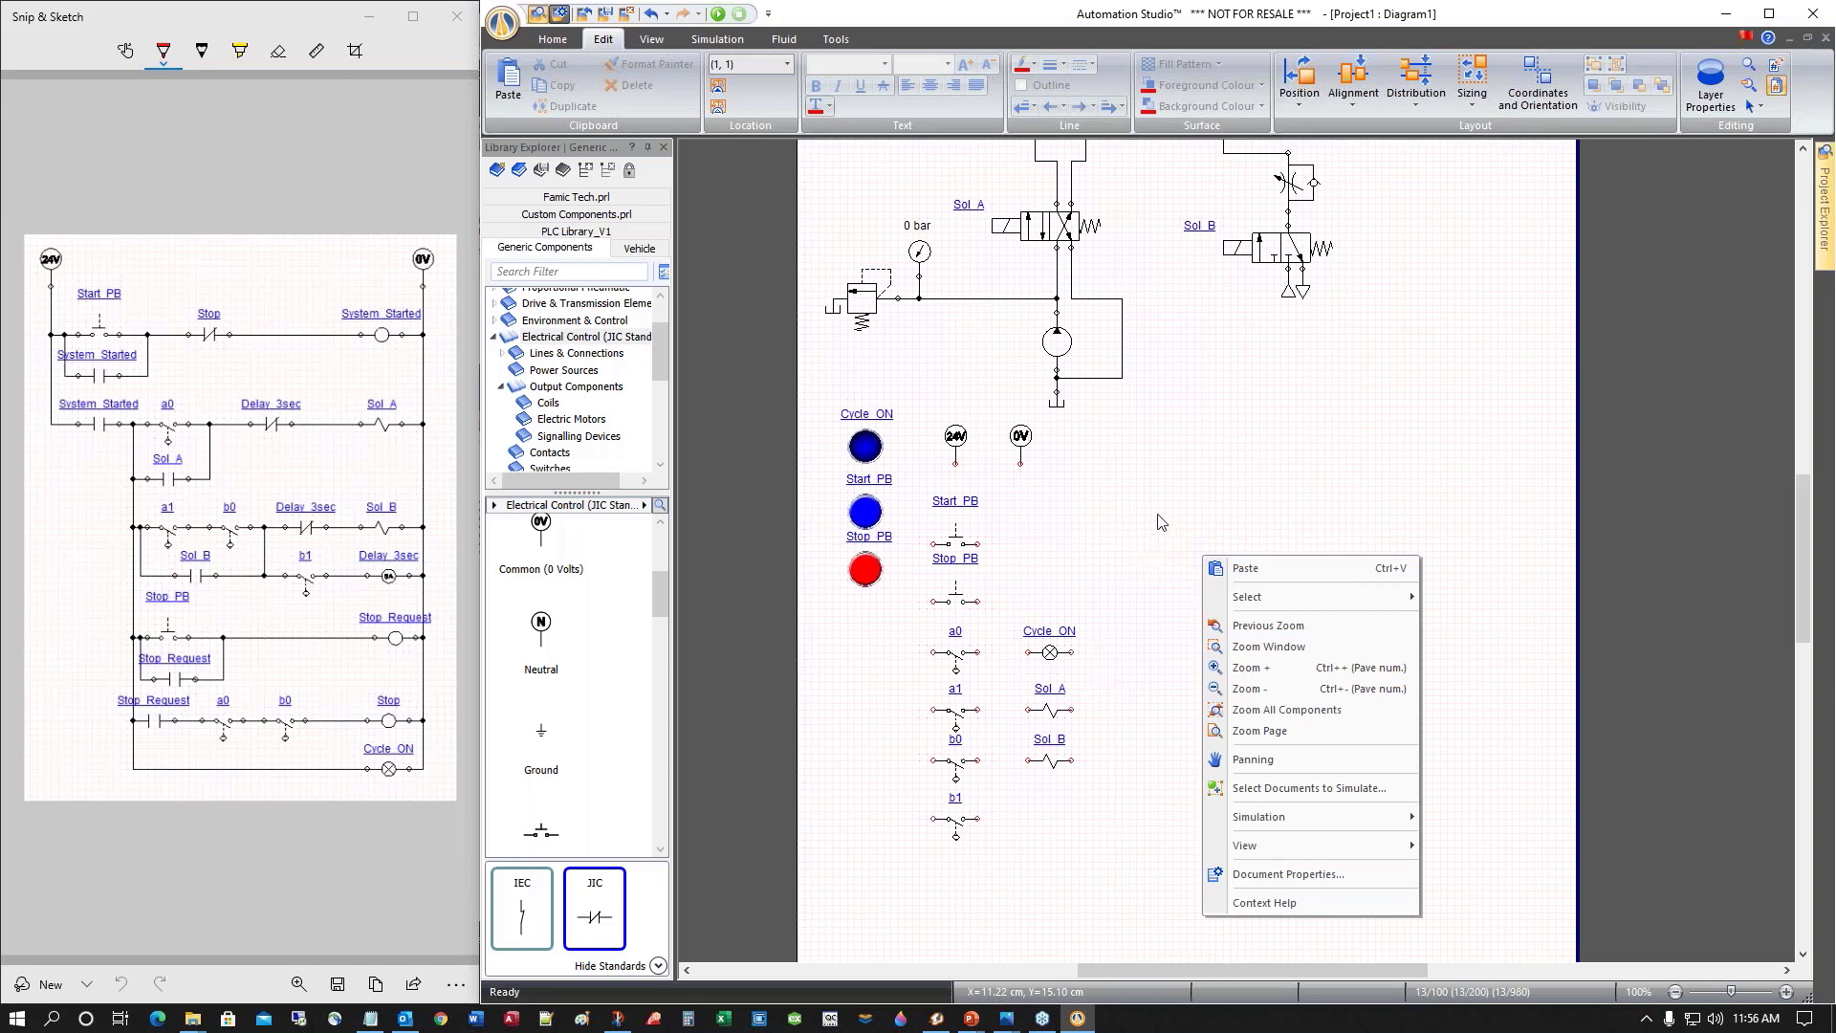
click(1157, 553)
scroll(1161, 554, up, 5)
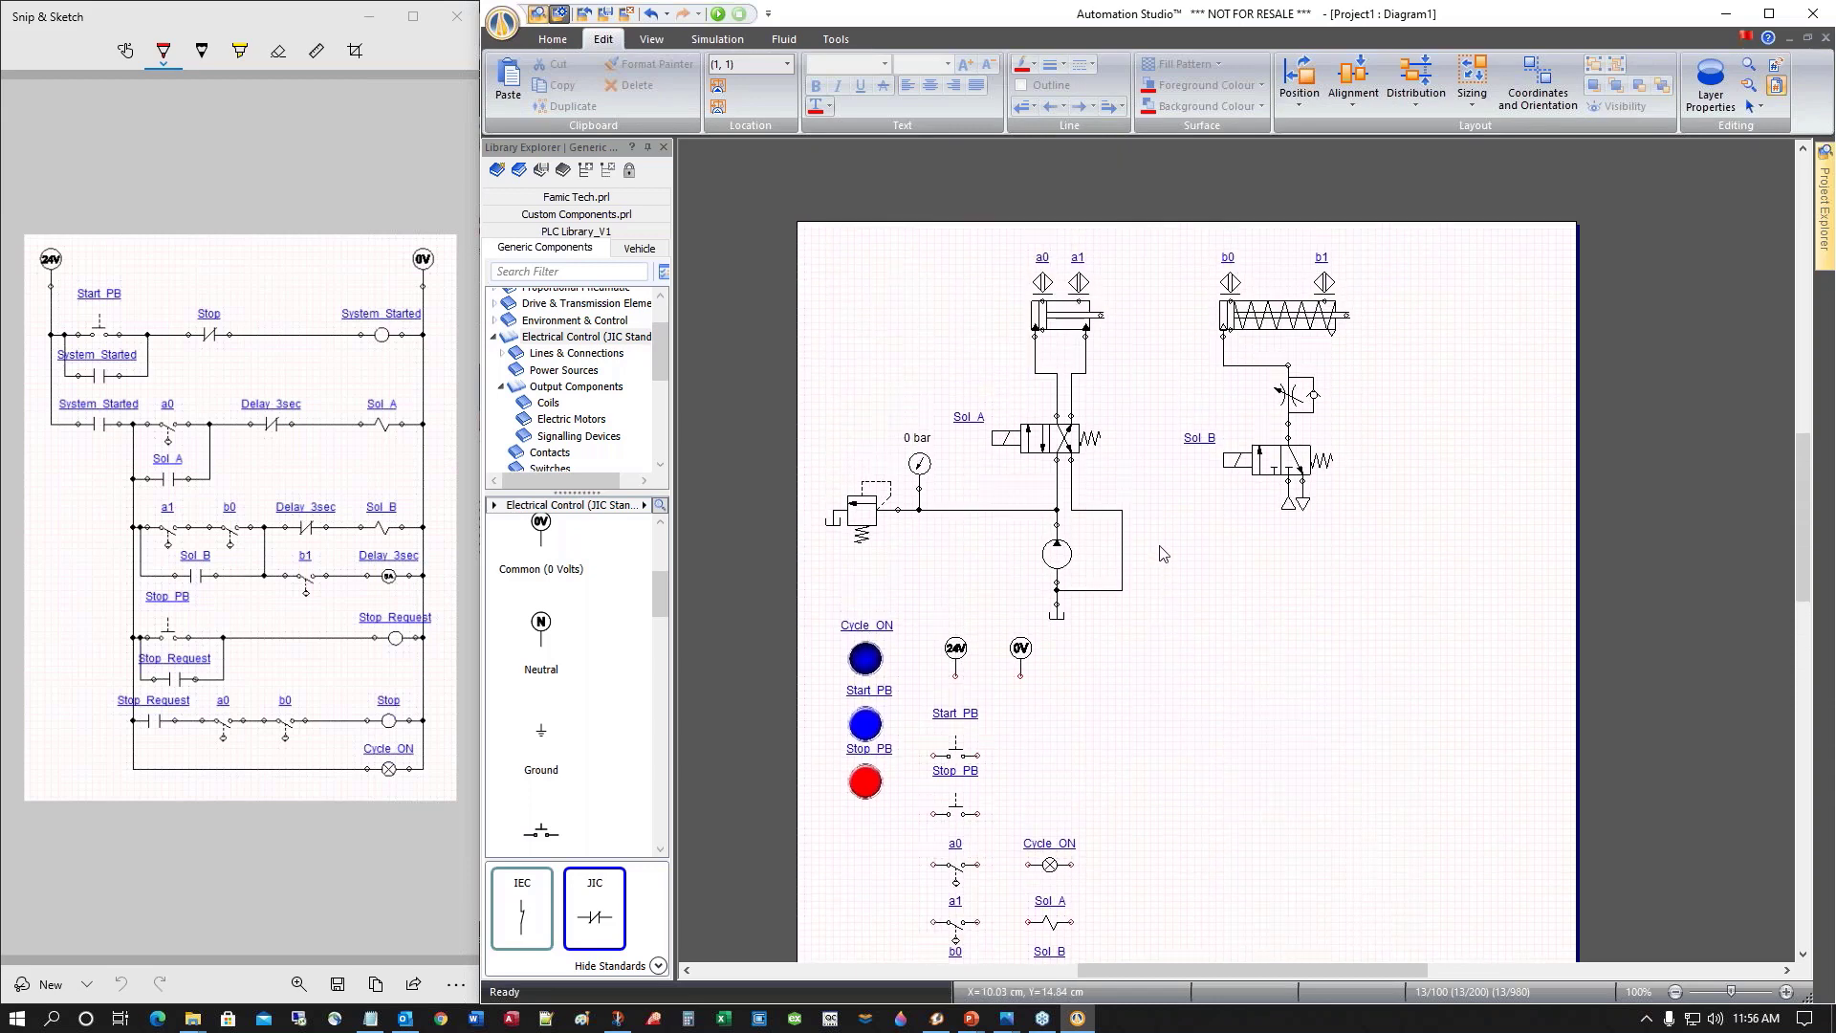
scroll(1162, 554, down, 3)
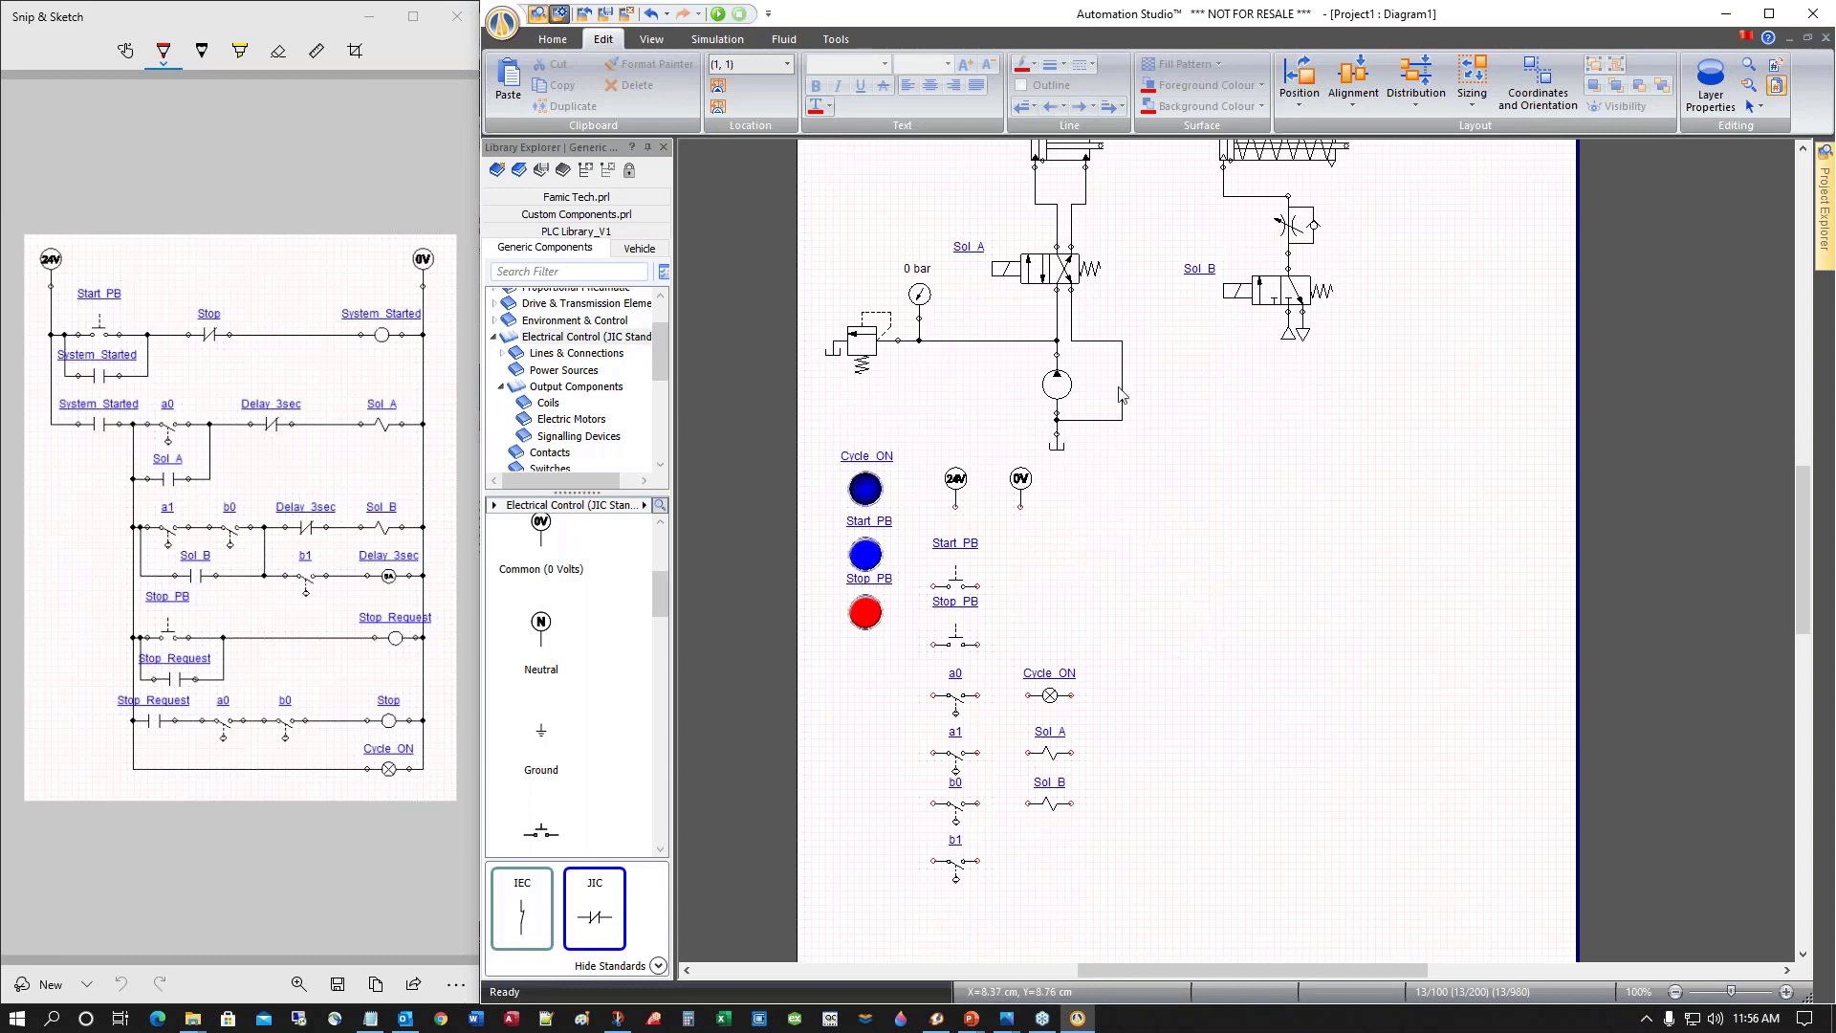
Set the diagram's component and drawing scale to 50% in the document properties and close them
right_click(1179, 573)
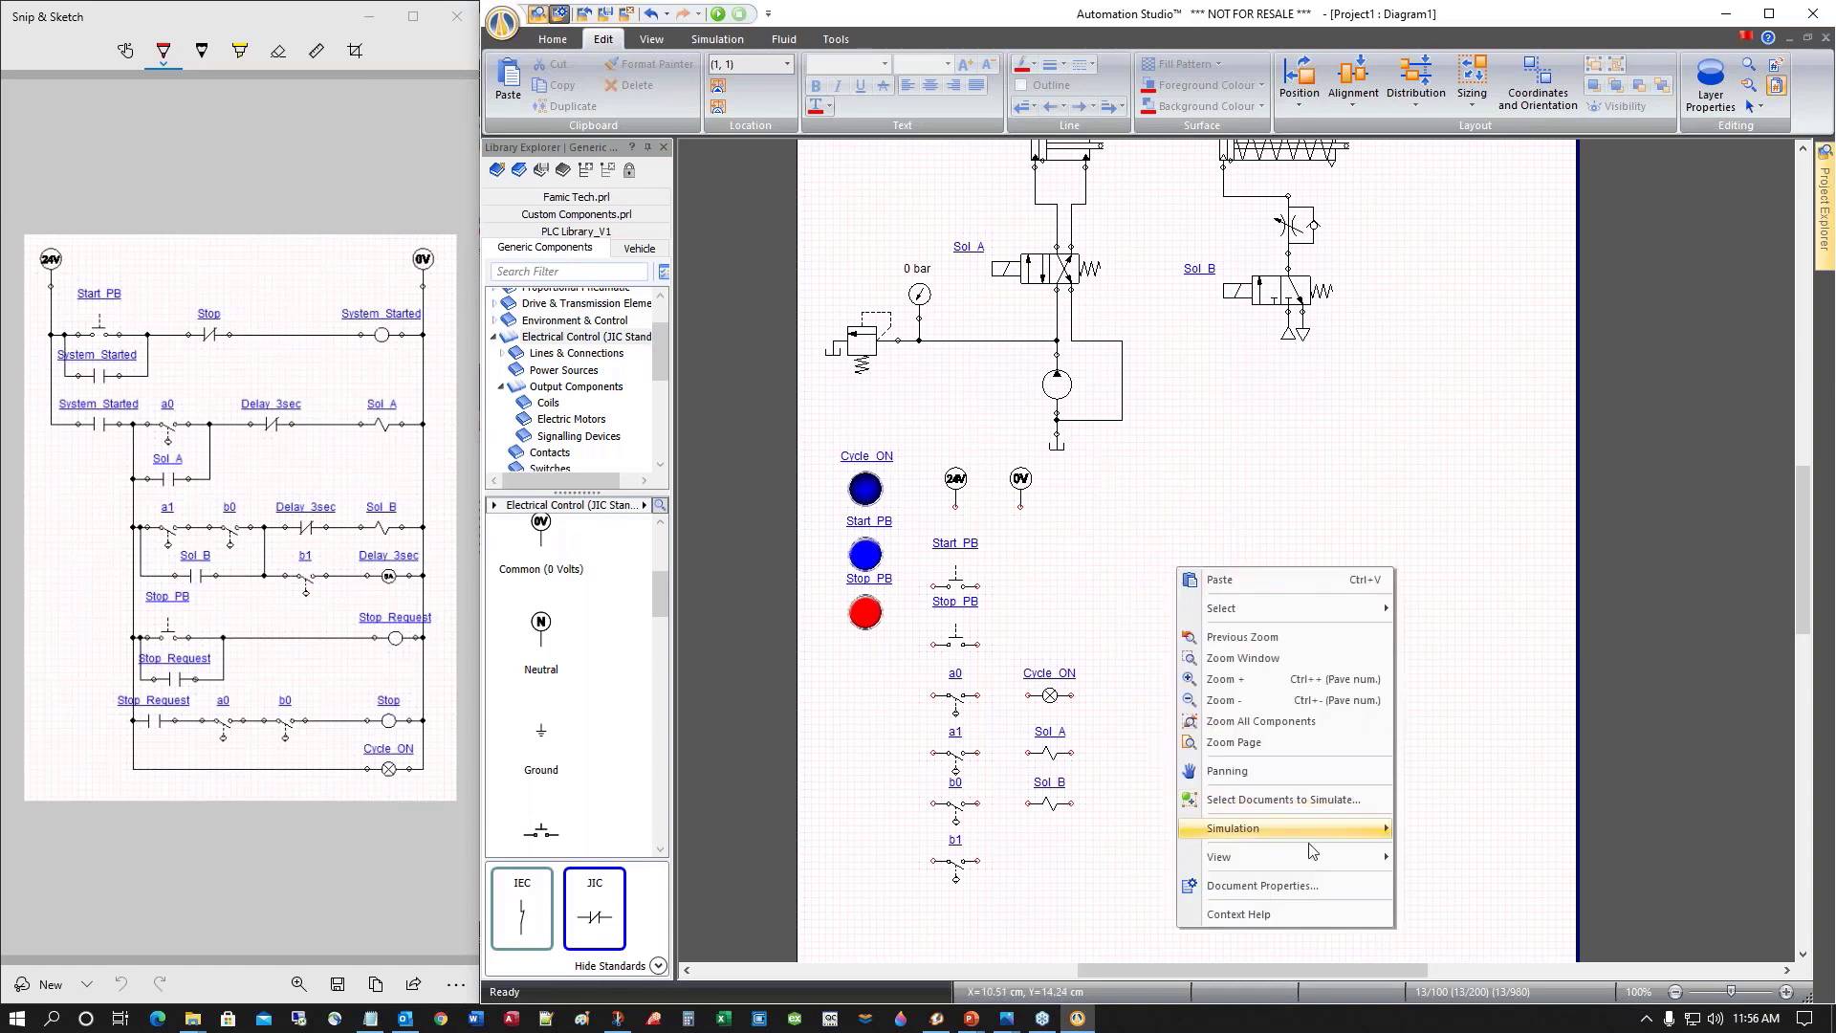
click(1290, 887)
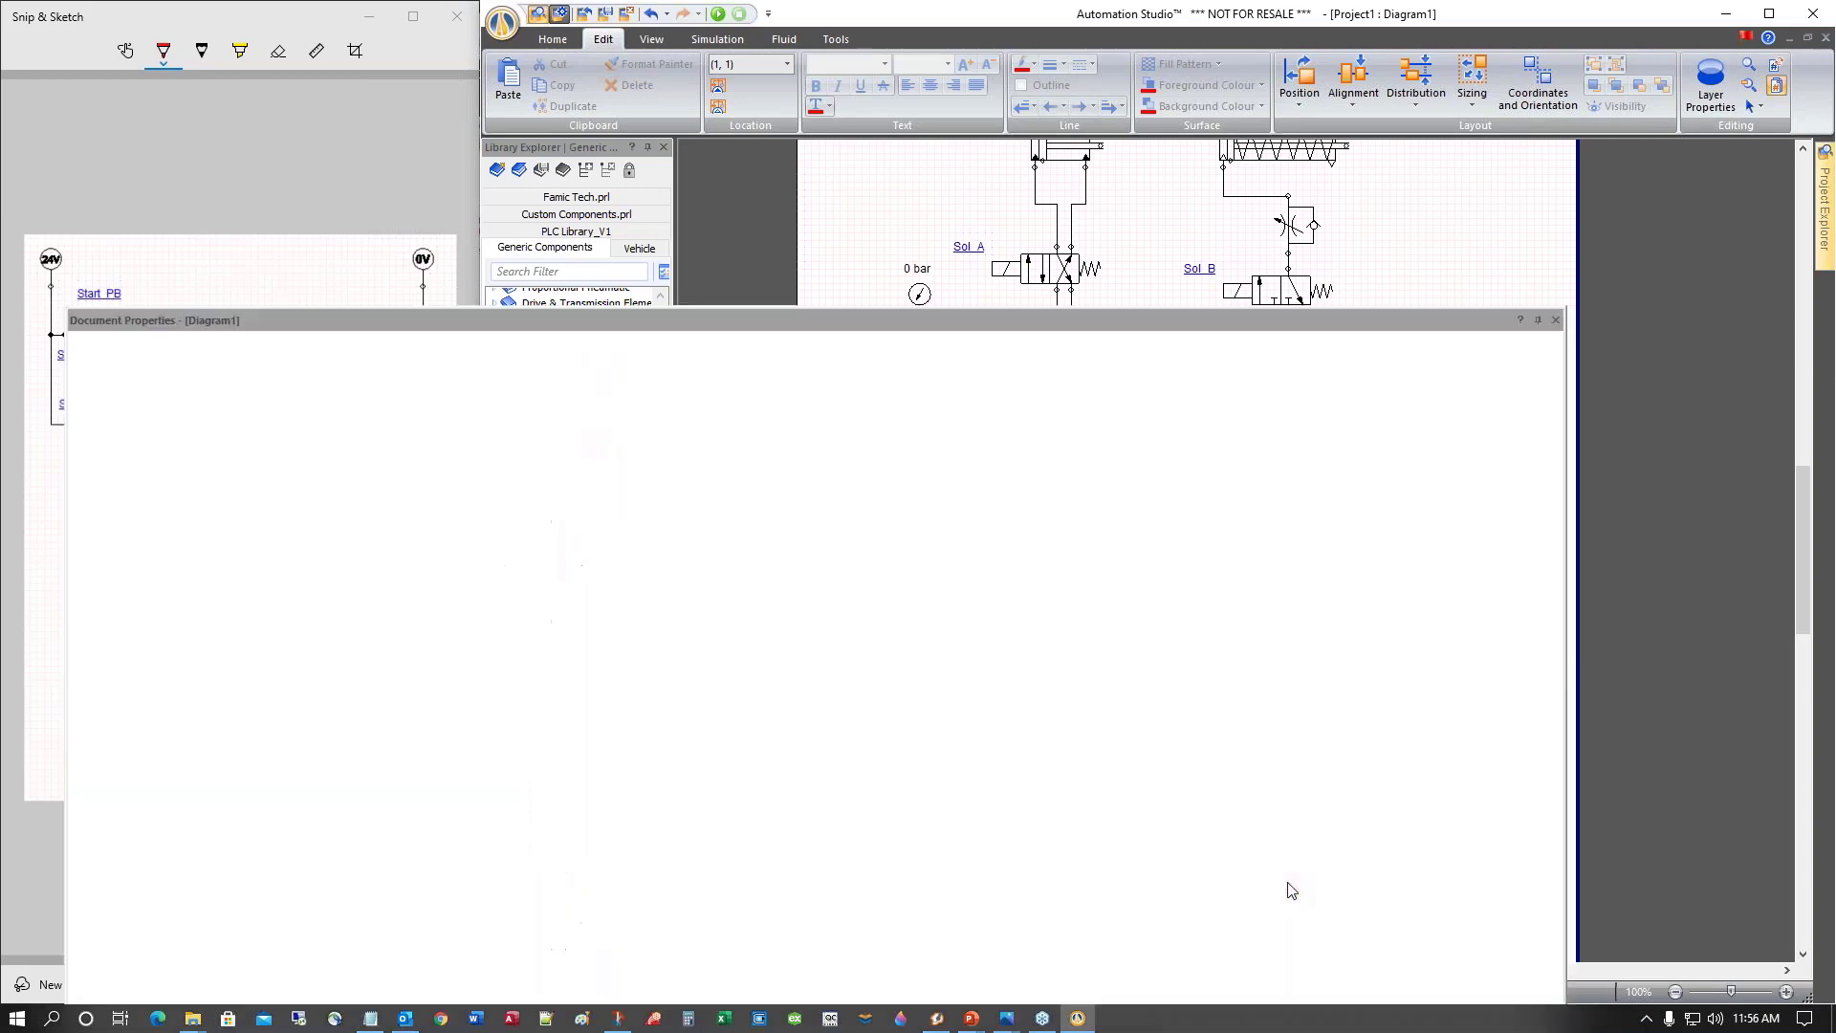
scroll(971, 633, down, 3)
scroll(971, 633, down, 5)
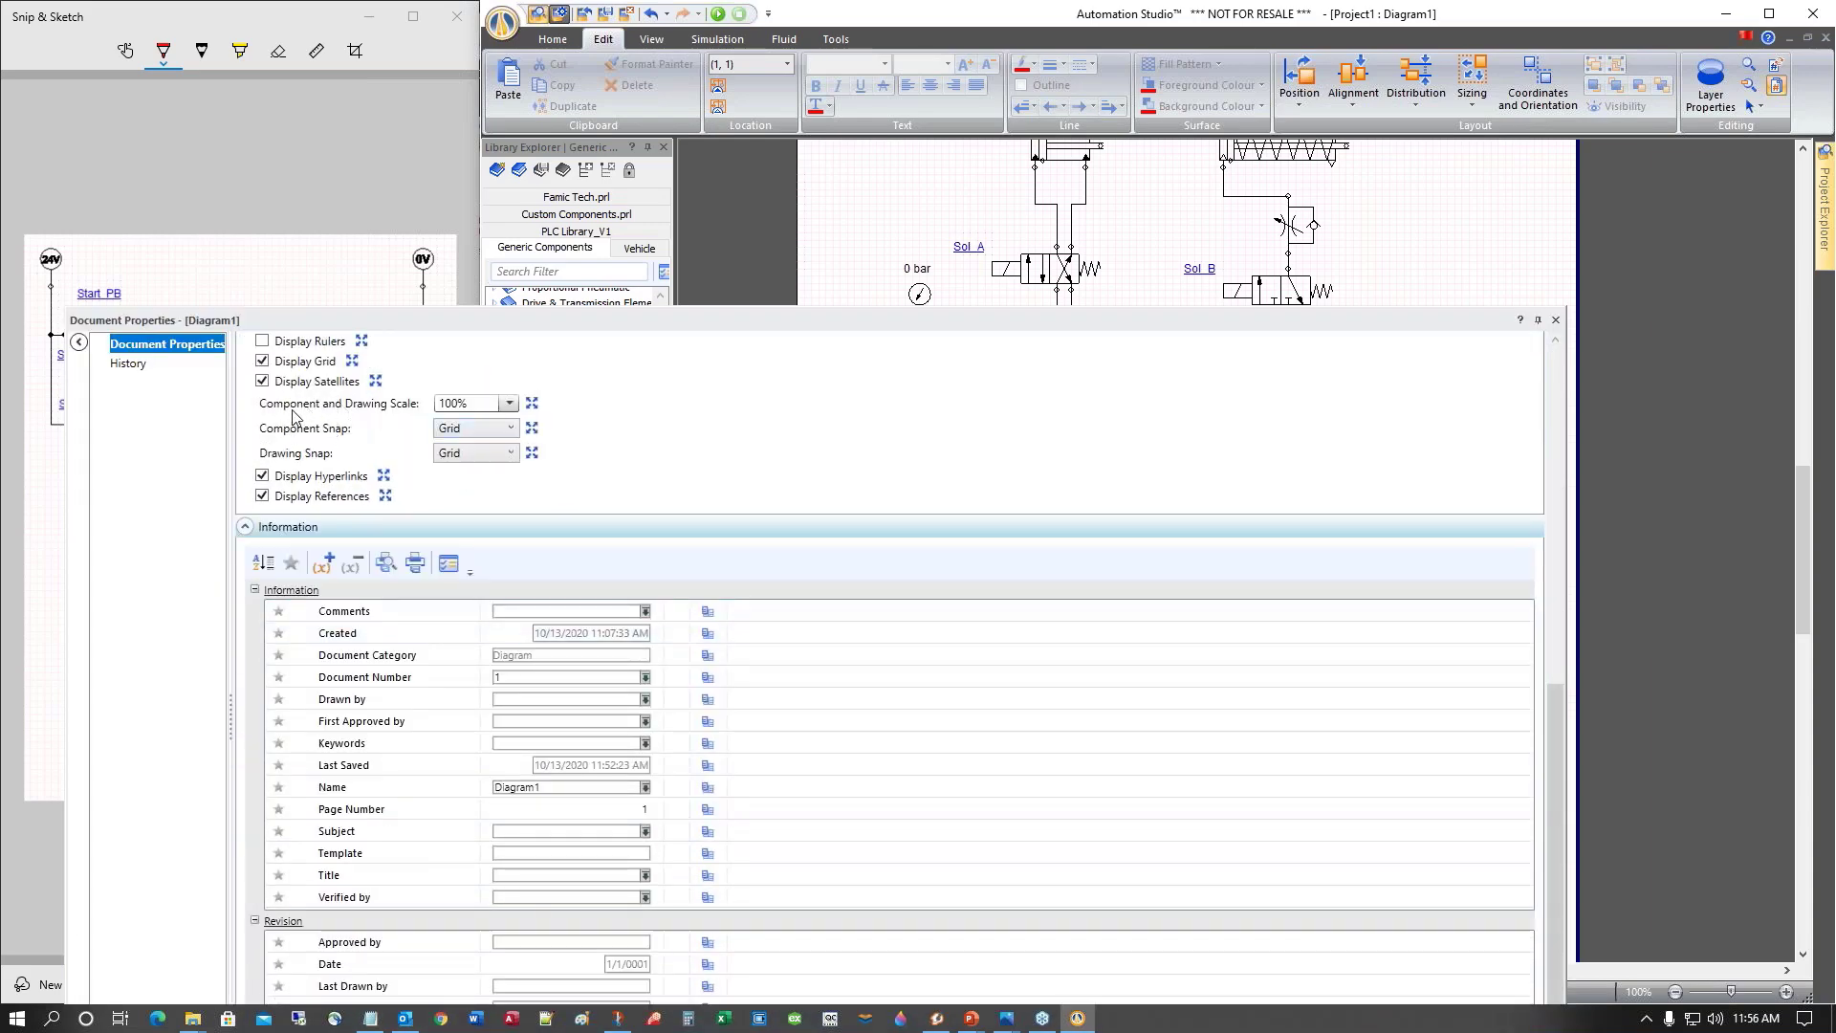
click(509, 403)
click(454, 446)
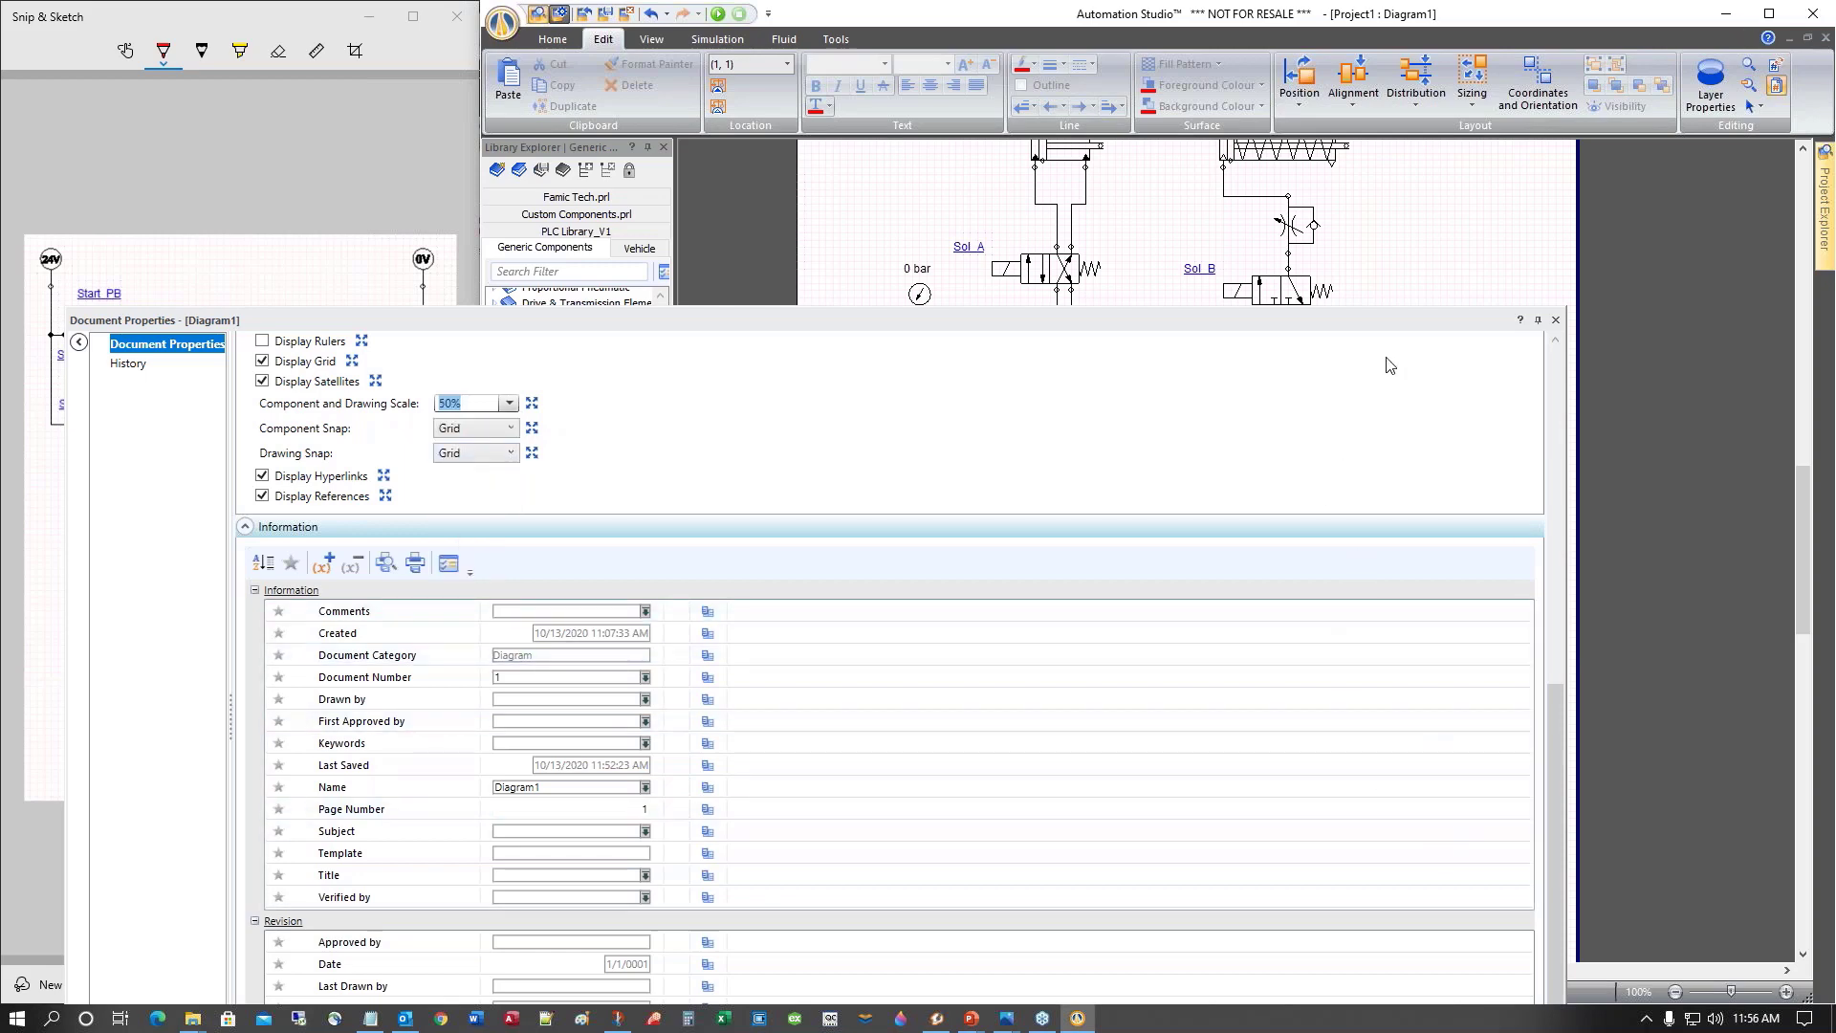
drag(1236, 323, 1208, 118)
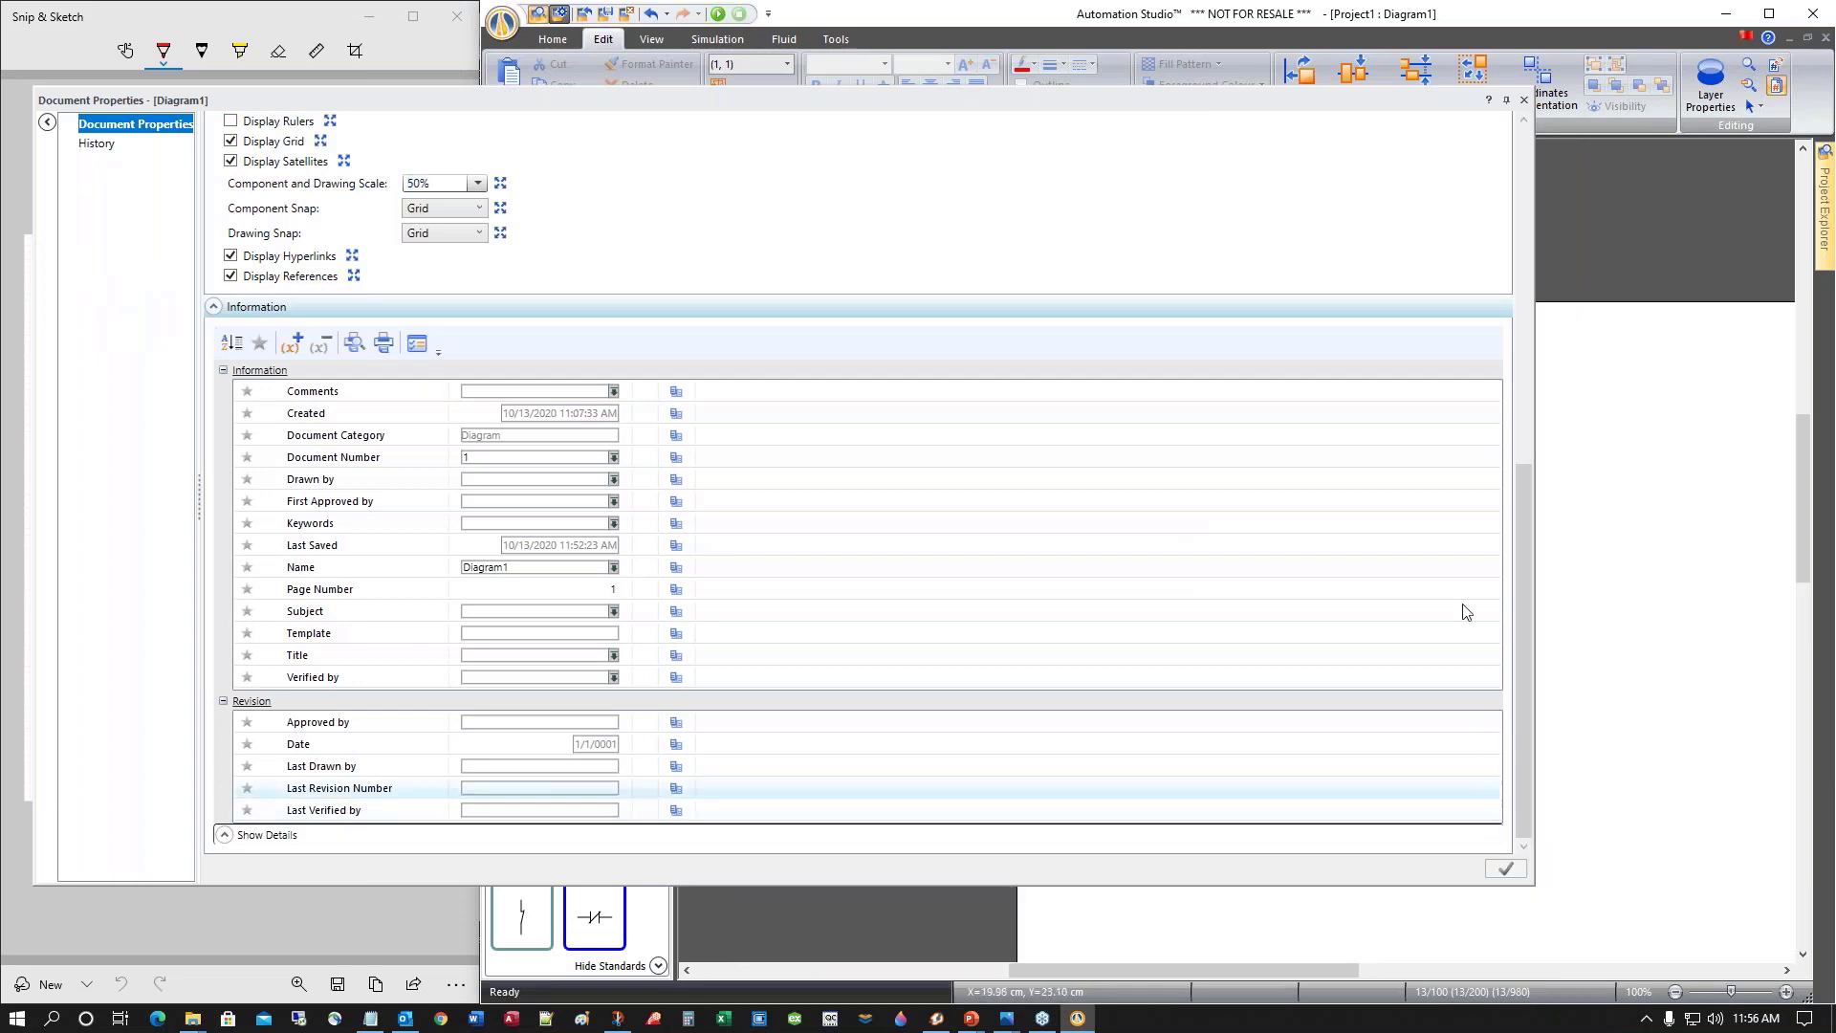
click(1524, 99)
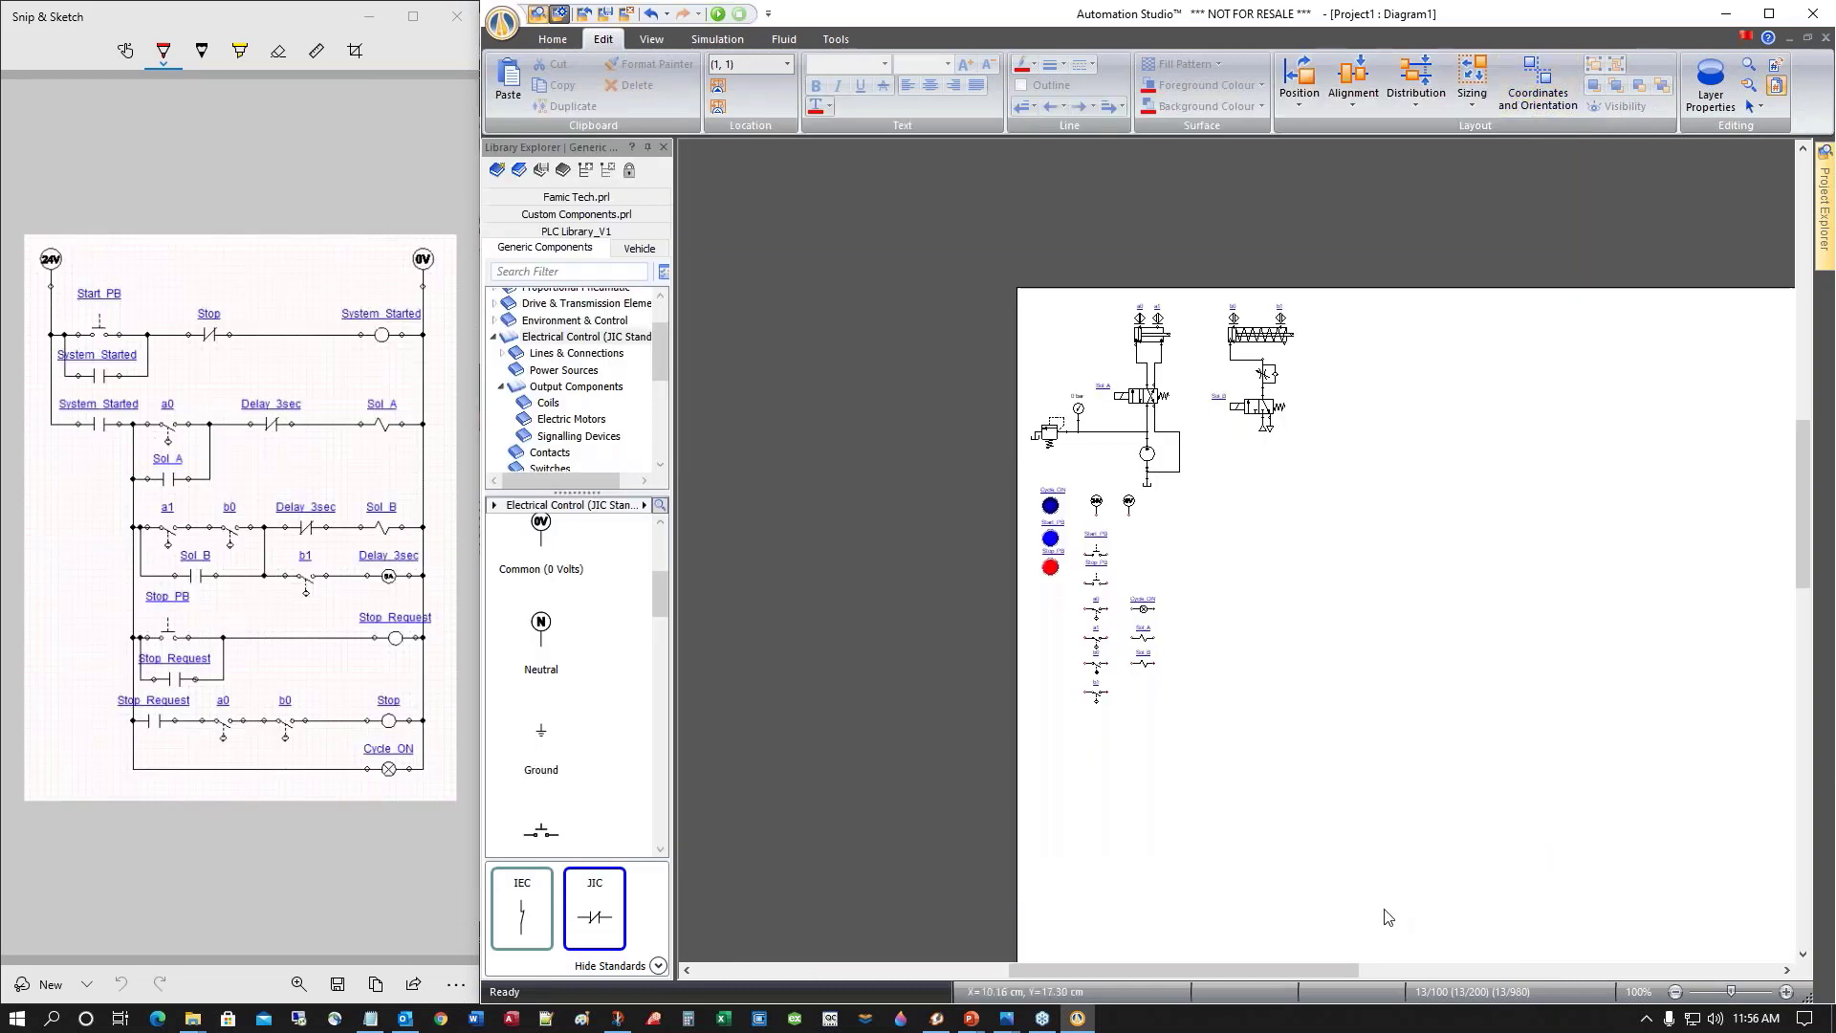
drag(1260, 972, 1335, 972)
scroll(1160, 810, down, 3)
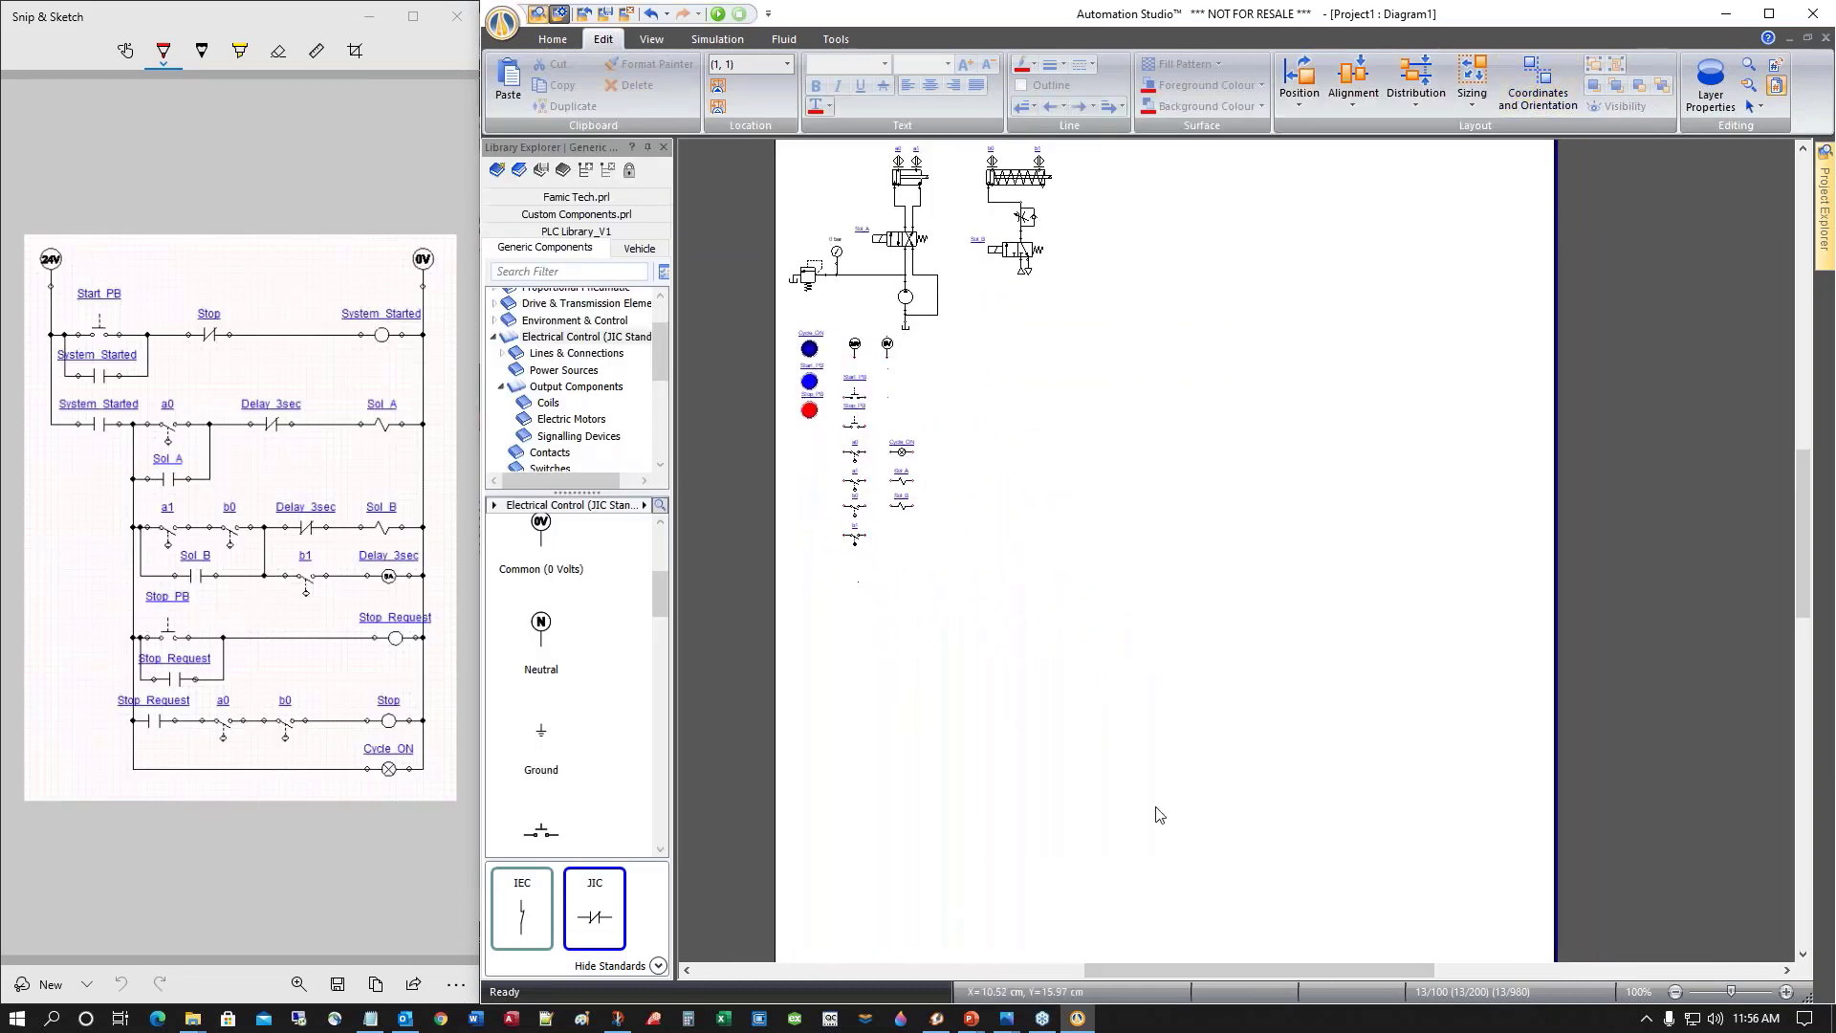
scroll(1160, 810, up, 5)
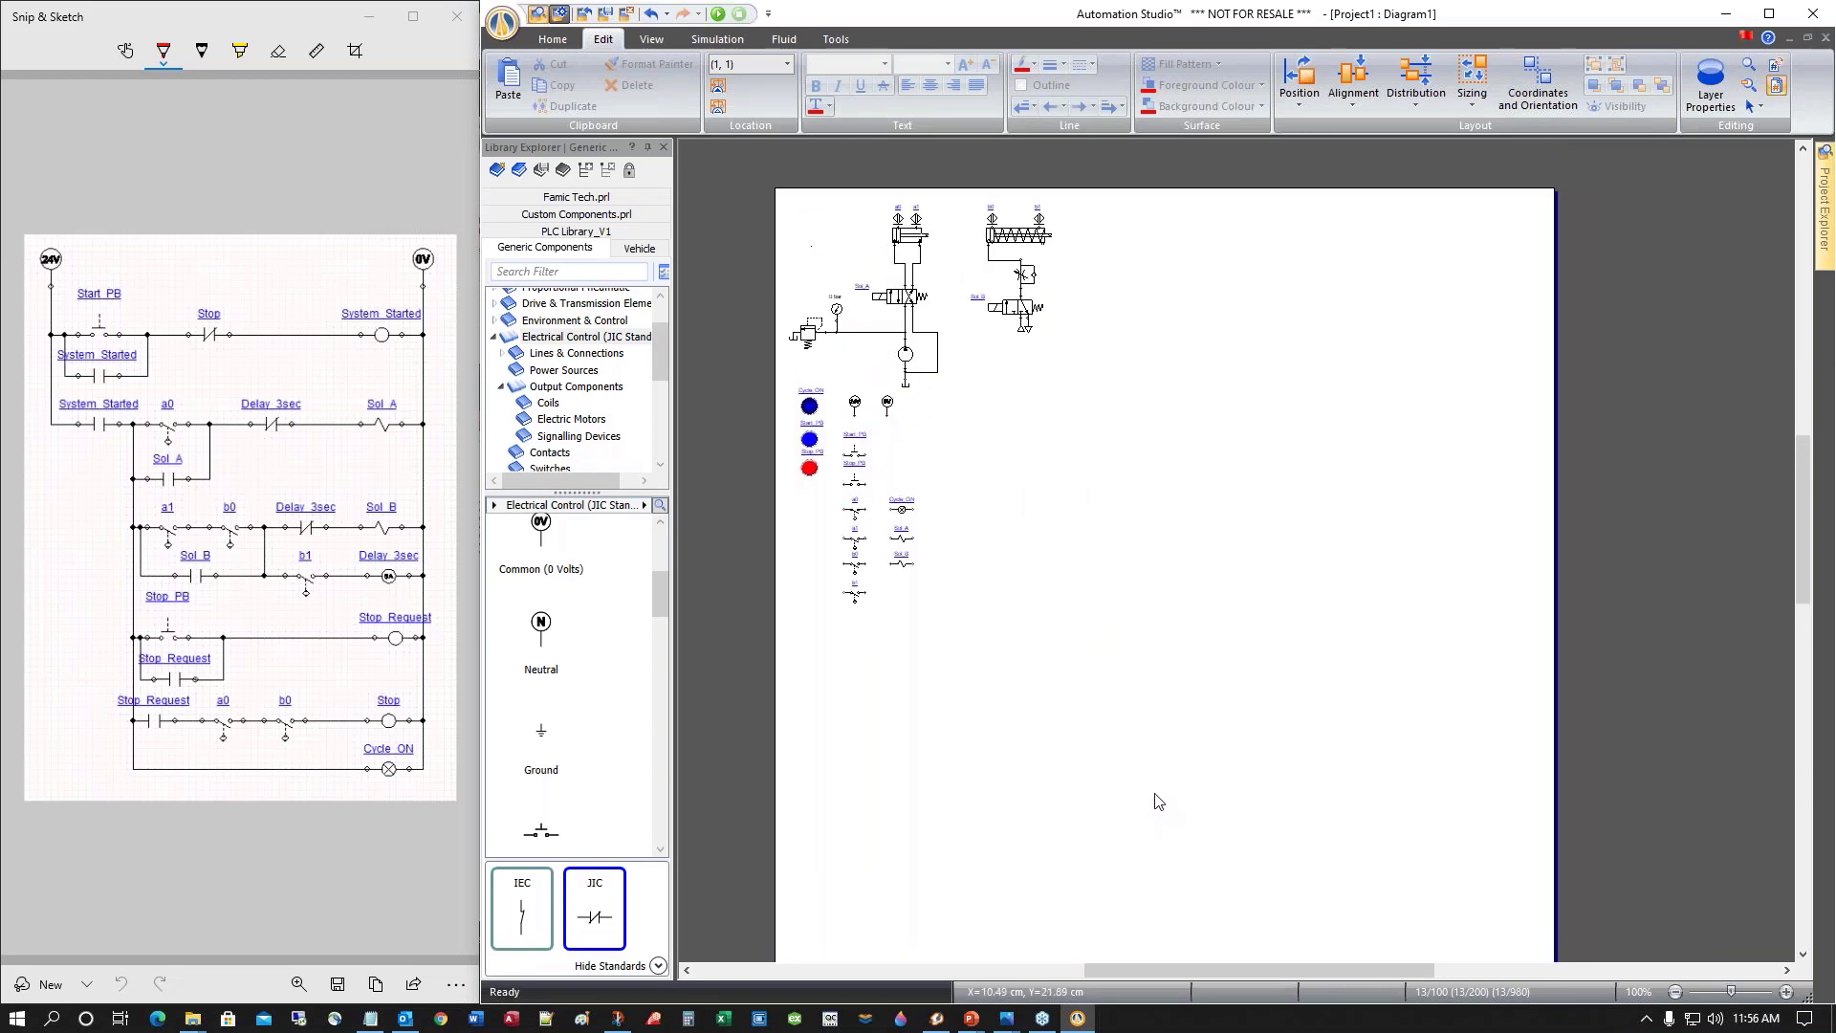
scroll(1159, 802, down, 1)
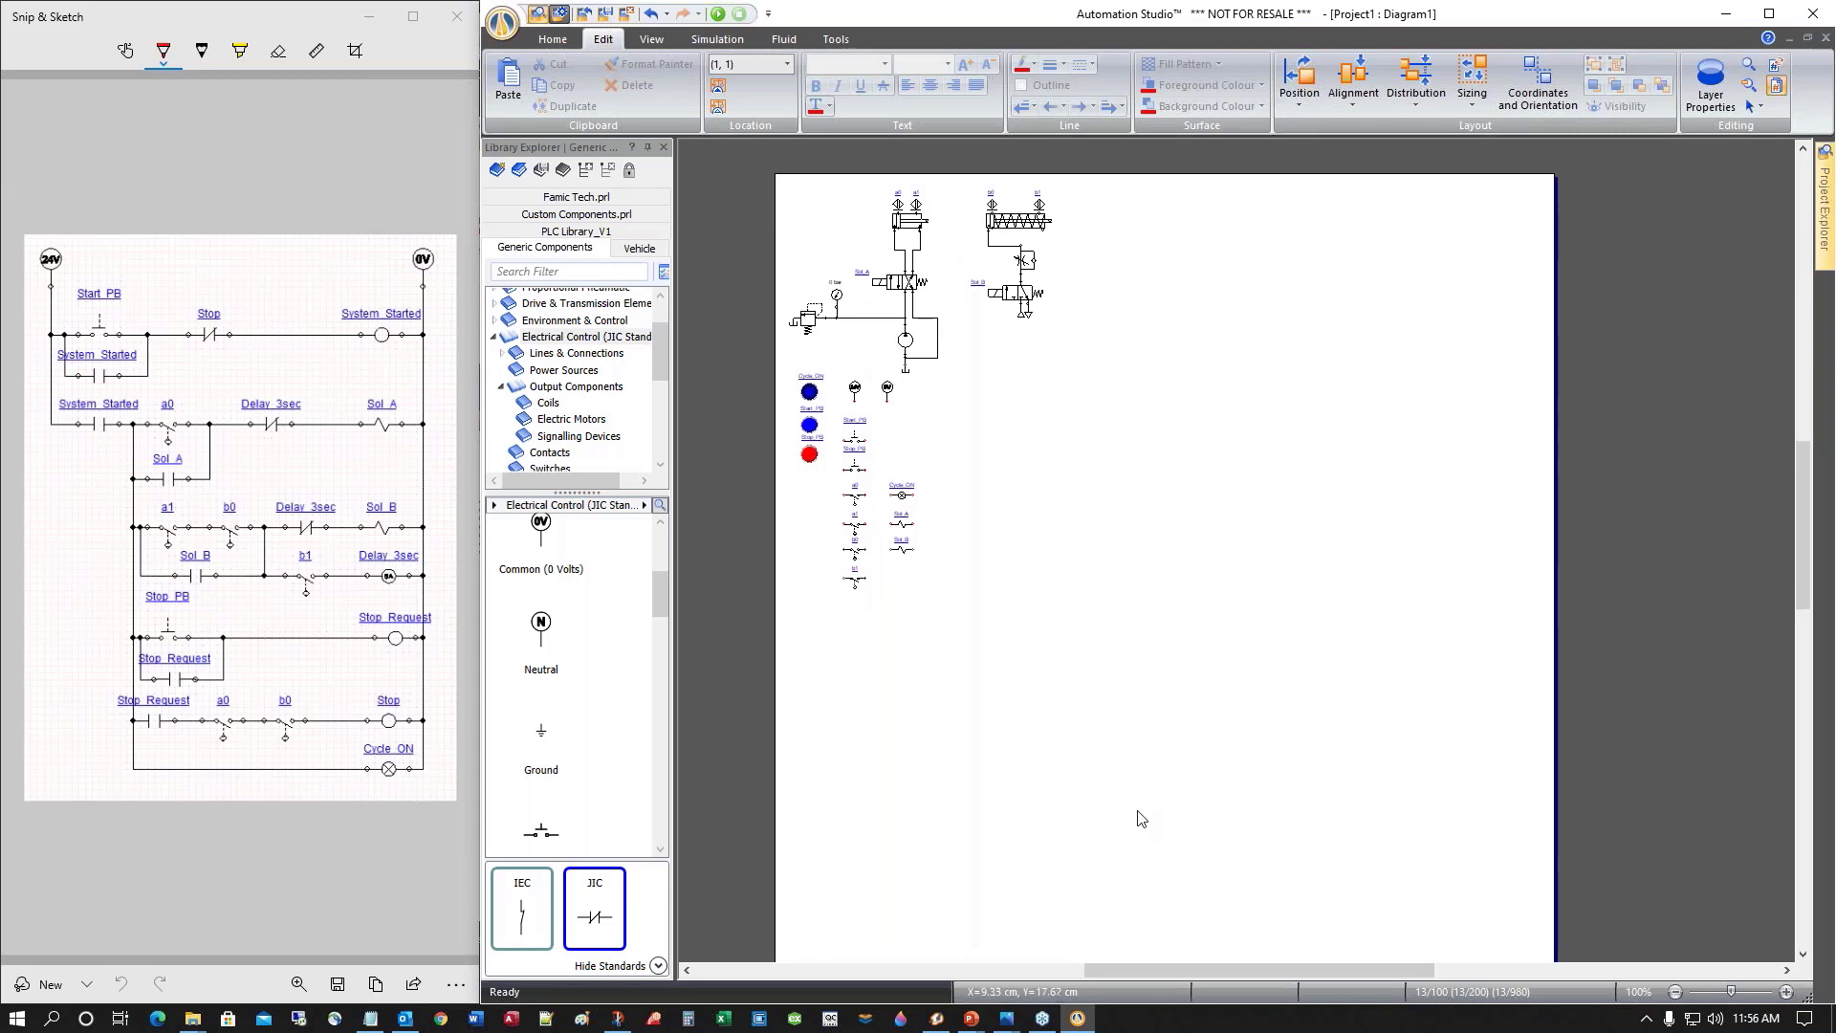
Place the CompactLogix_L18ER_FP_PLC component from the AB-Rockwell FluidPower PLC library on the blank page area beside the switches
click(578, 232)
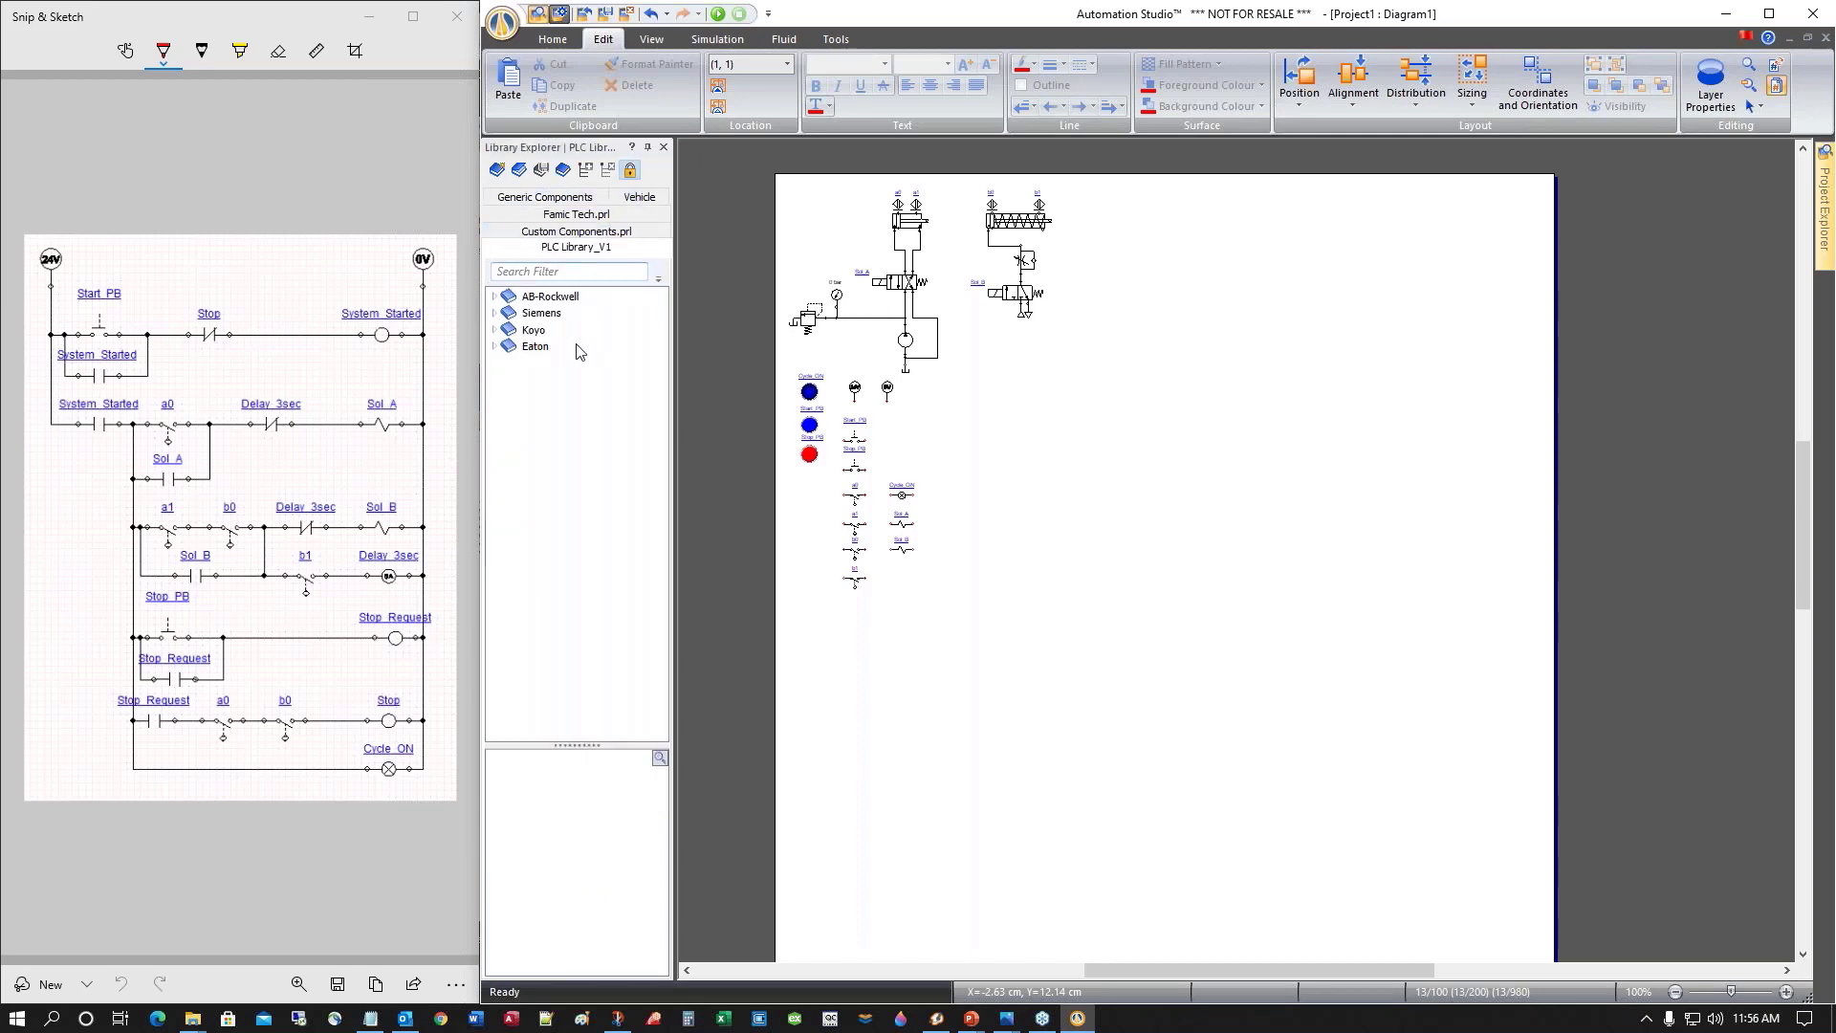
click(494, 297)
double_click(564, 313)
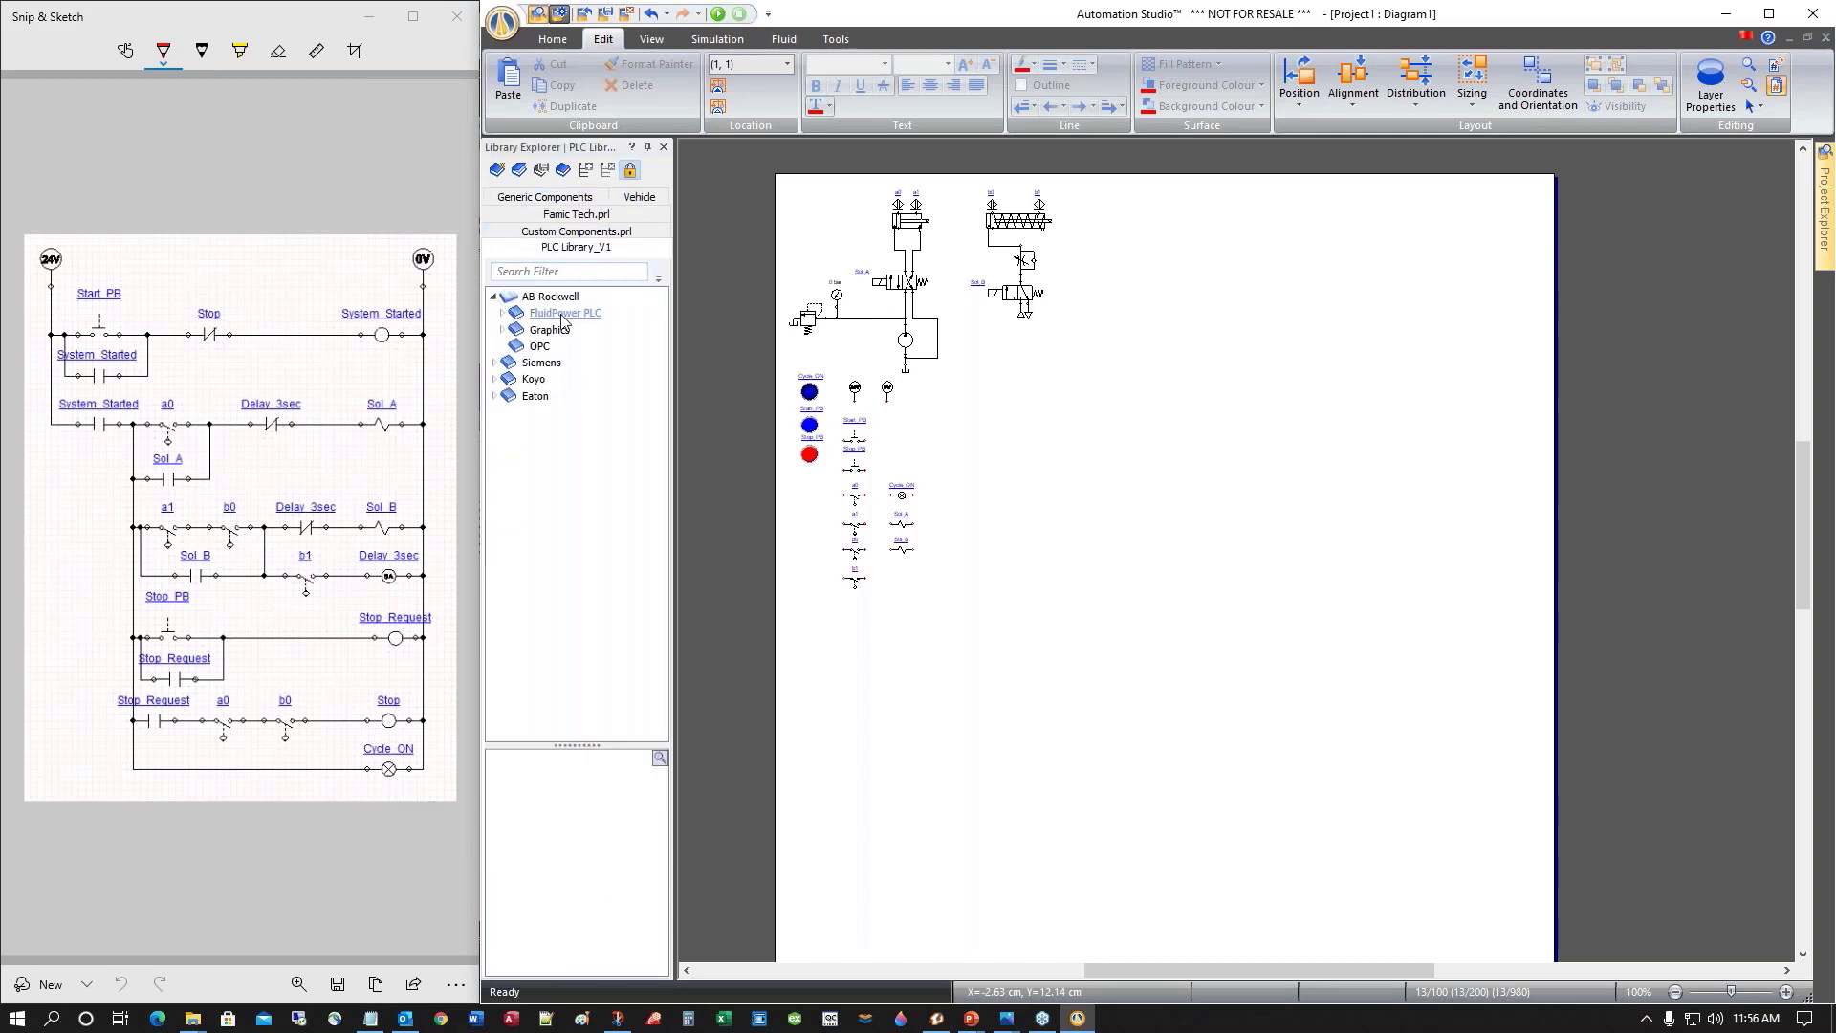
drag(597, 790, 1121, 493)
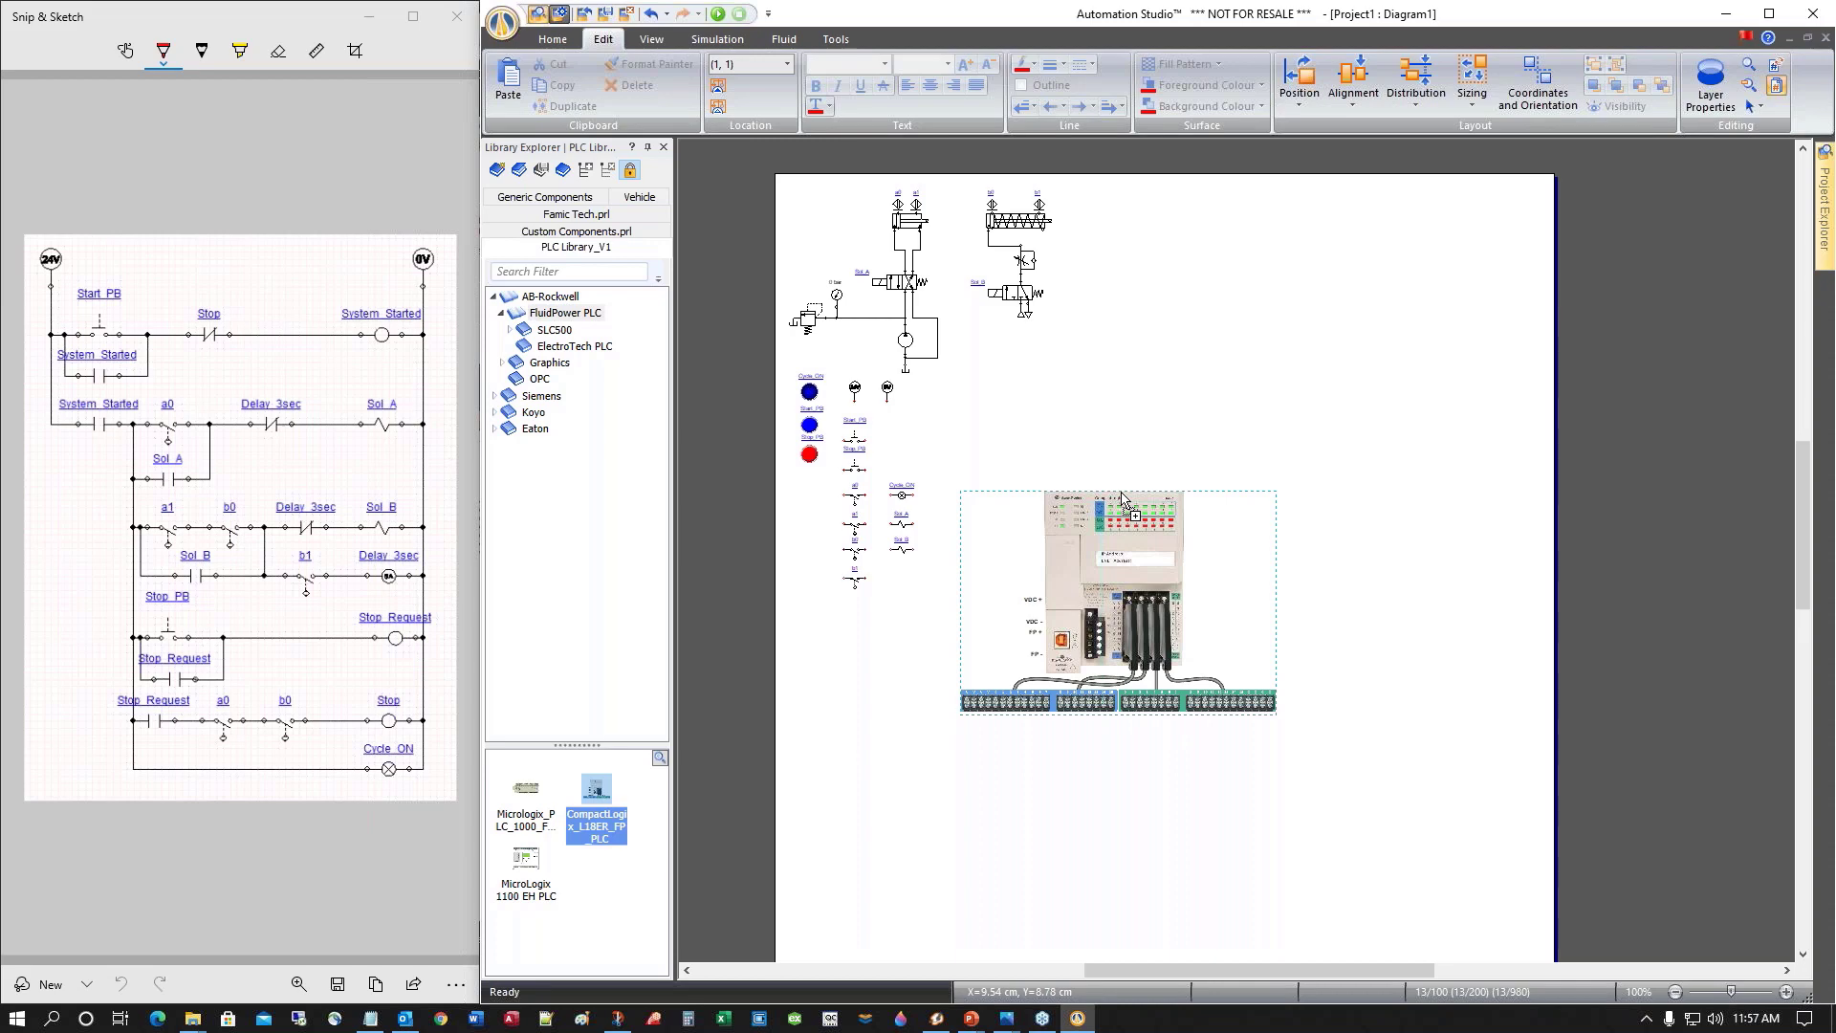
drag(1121, 493, 1119, 493)
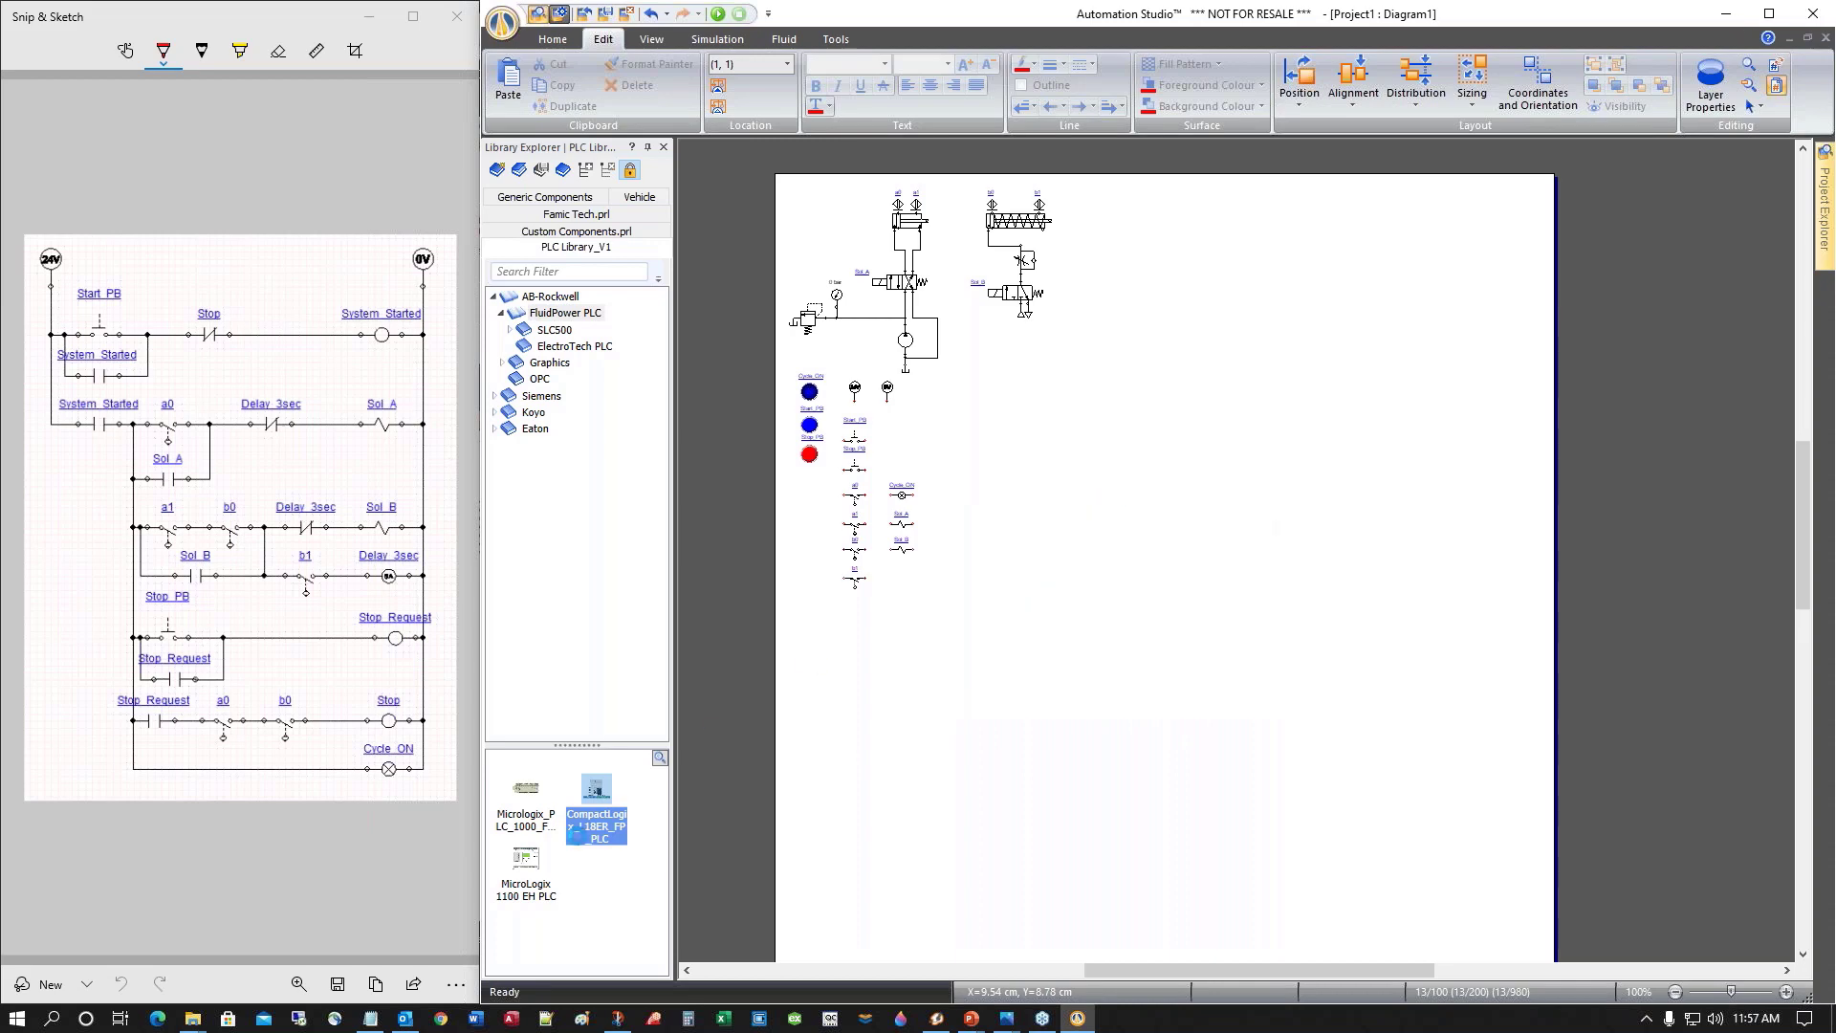
click(1016, 817)
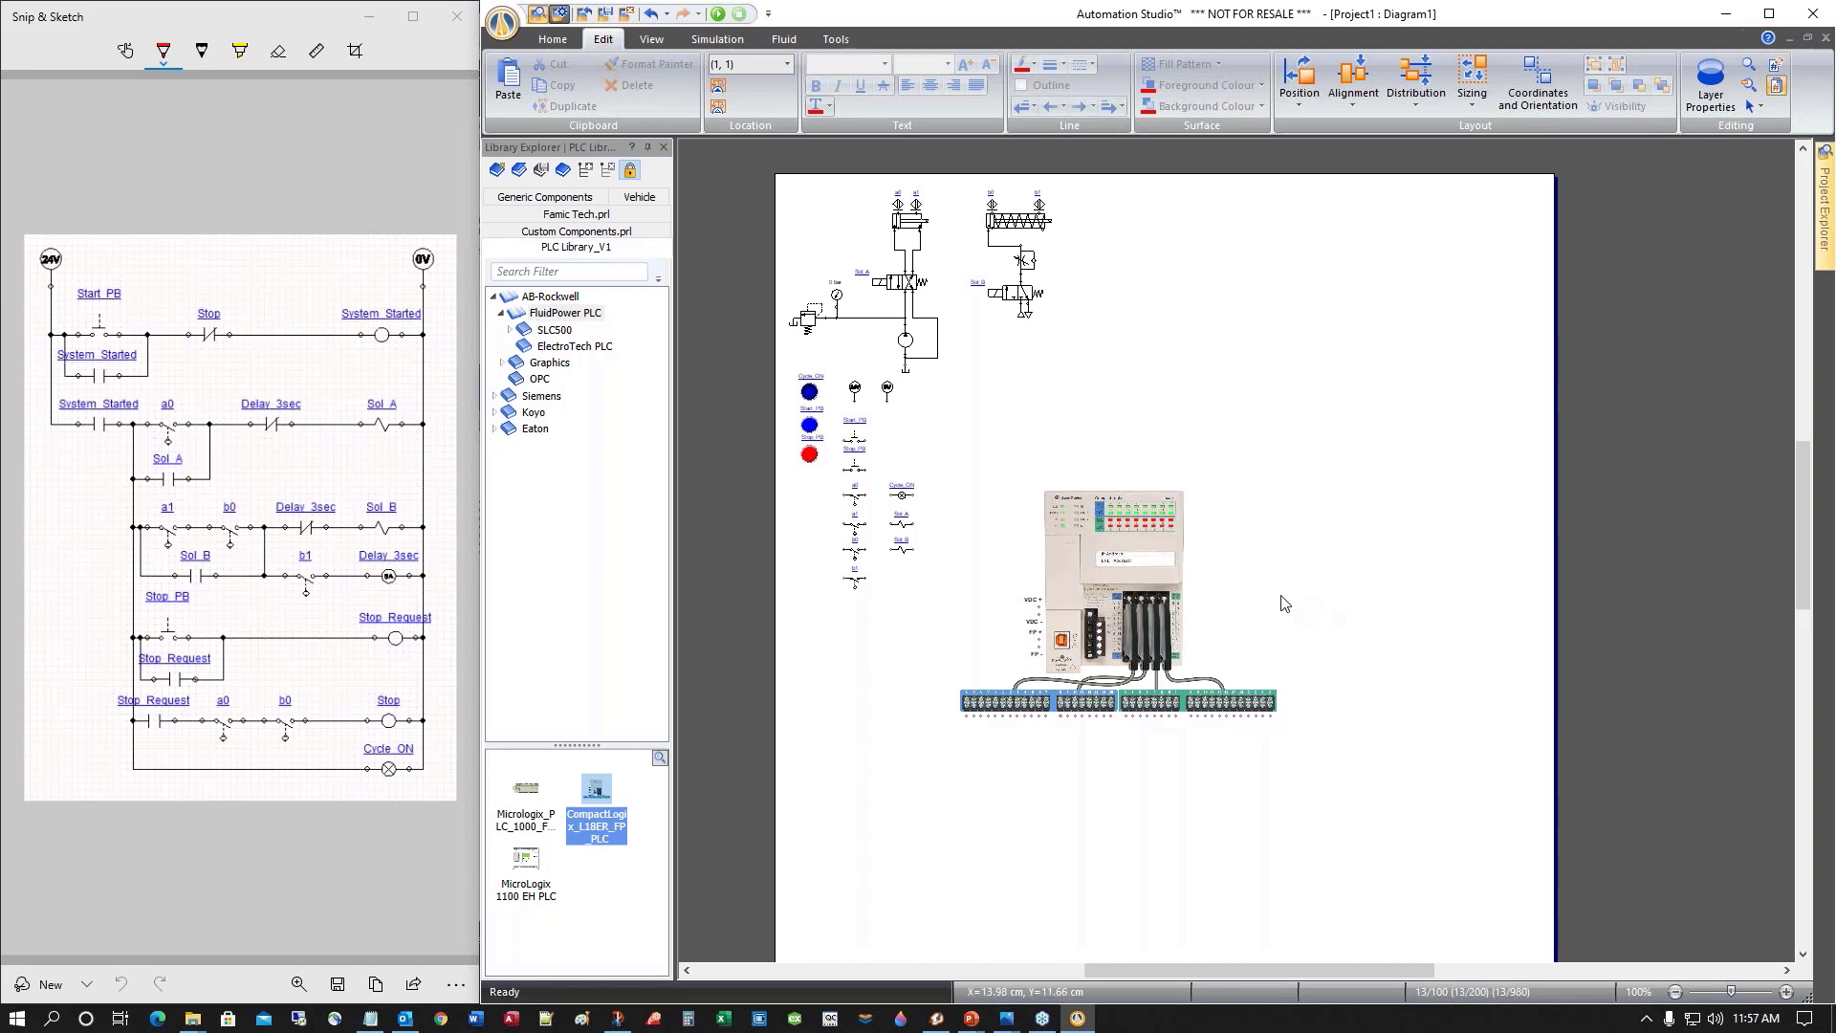
Move the CompactLogix PLC up the page and closer to the switch and solenoid symbols
scroll(1145, 583, up, 3)
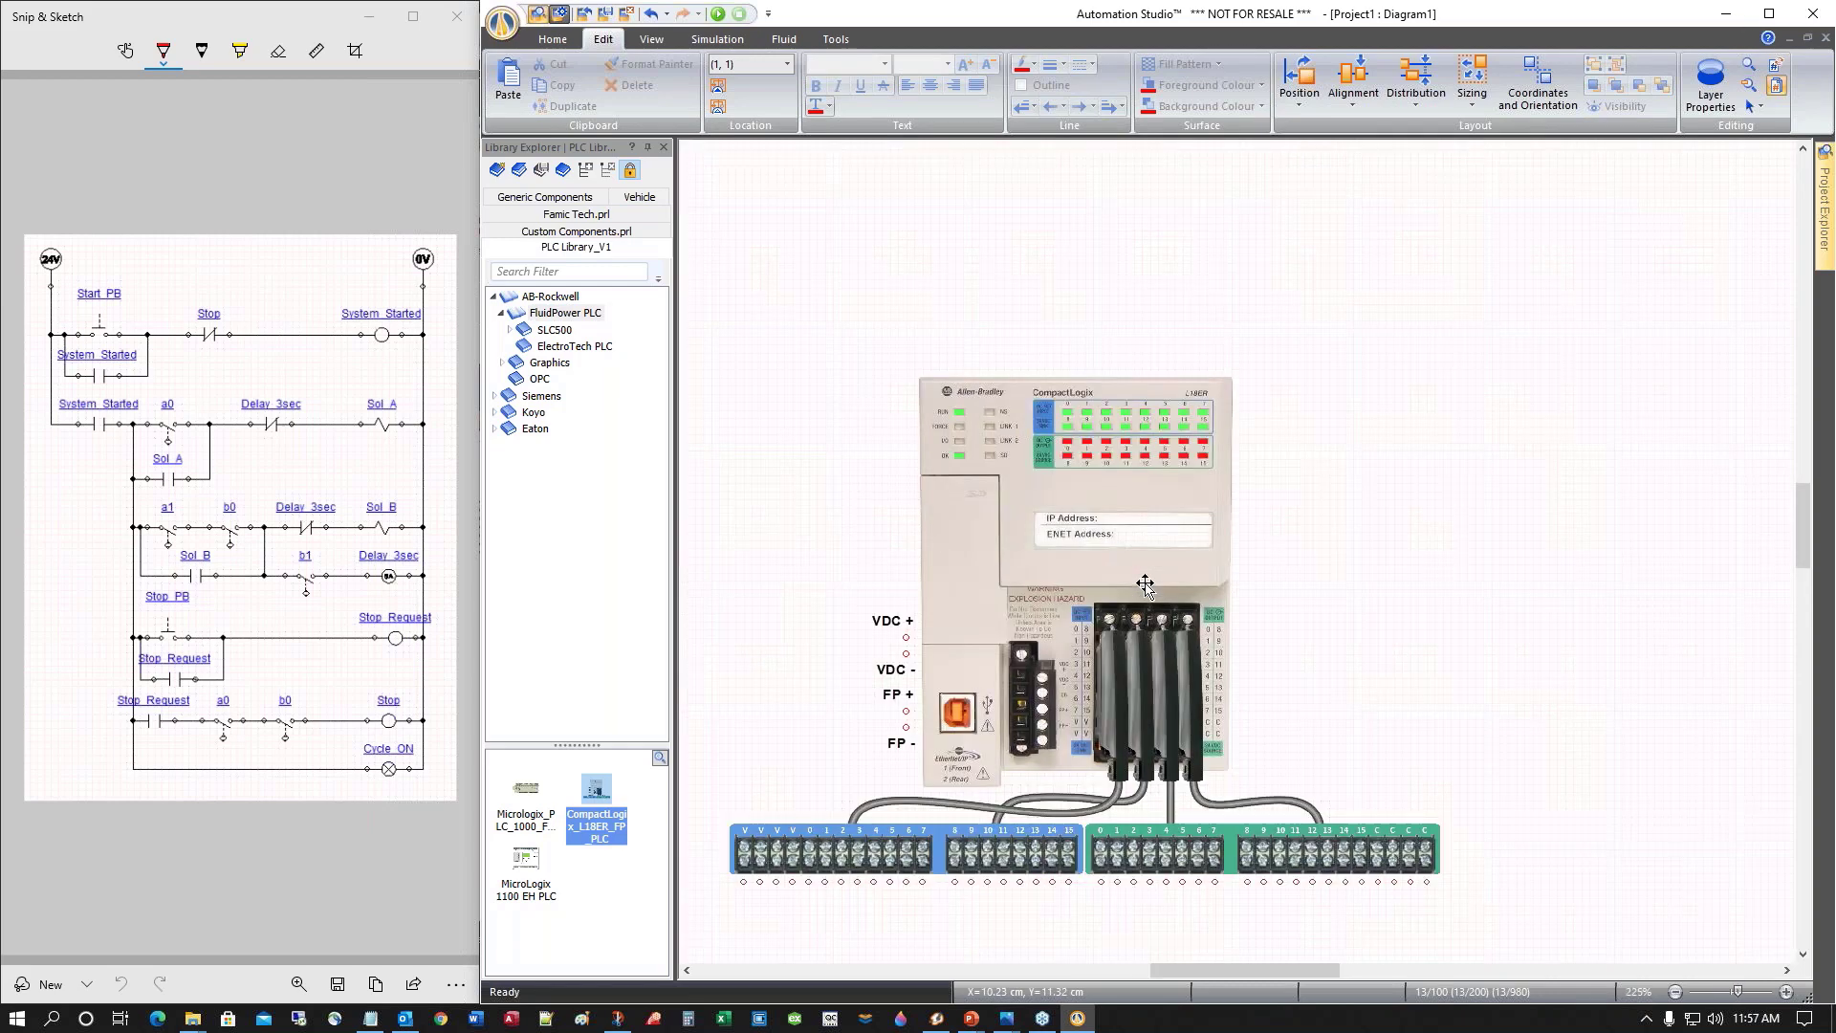
scroll(1145, 584, down, 2)
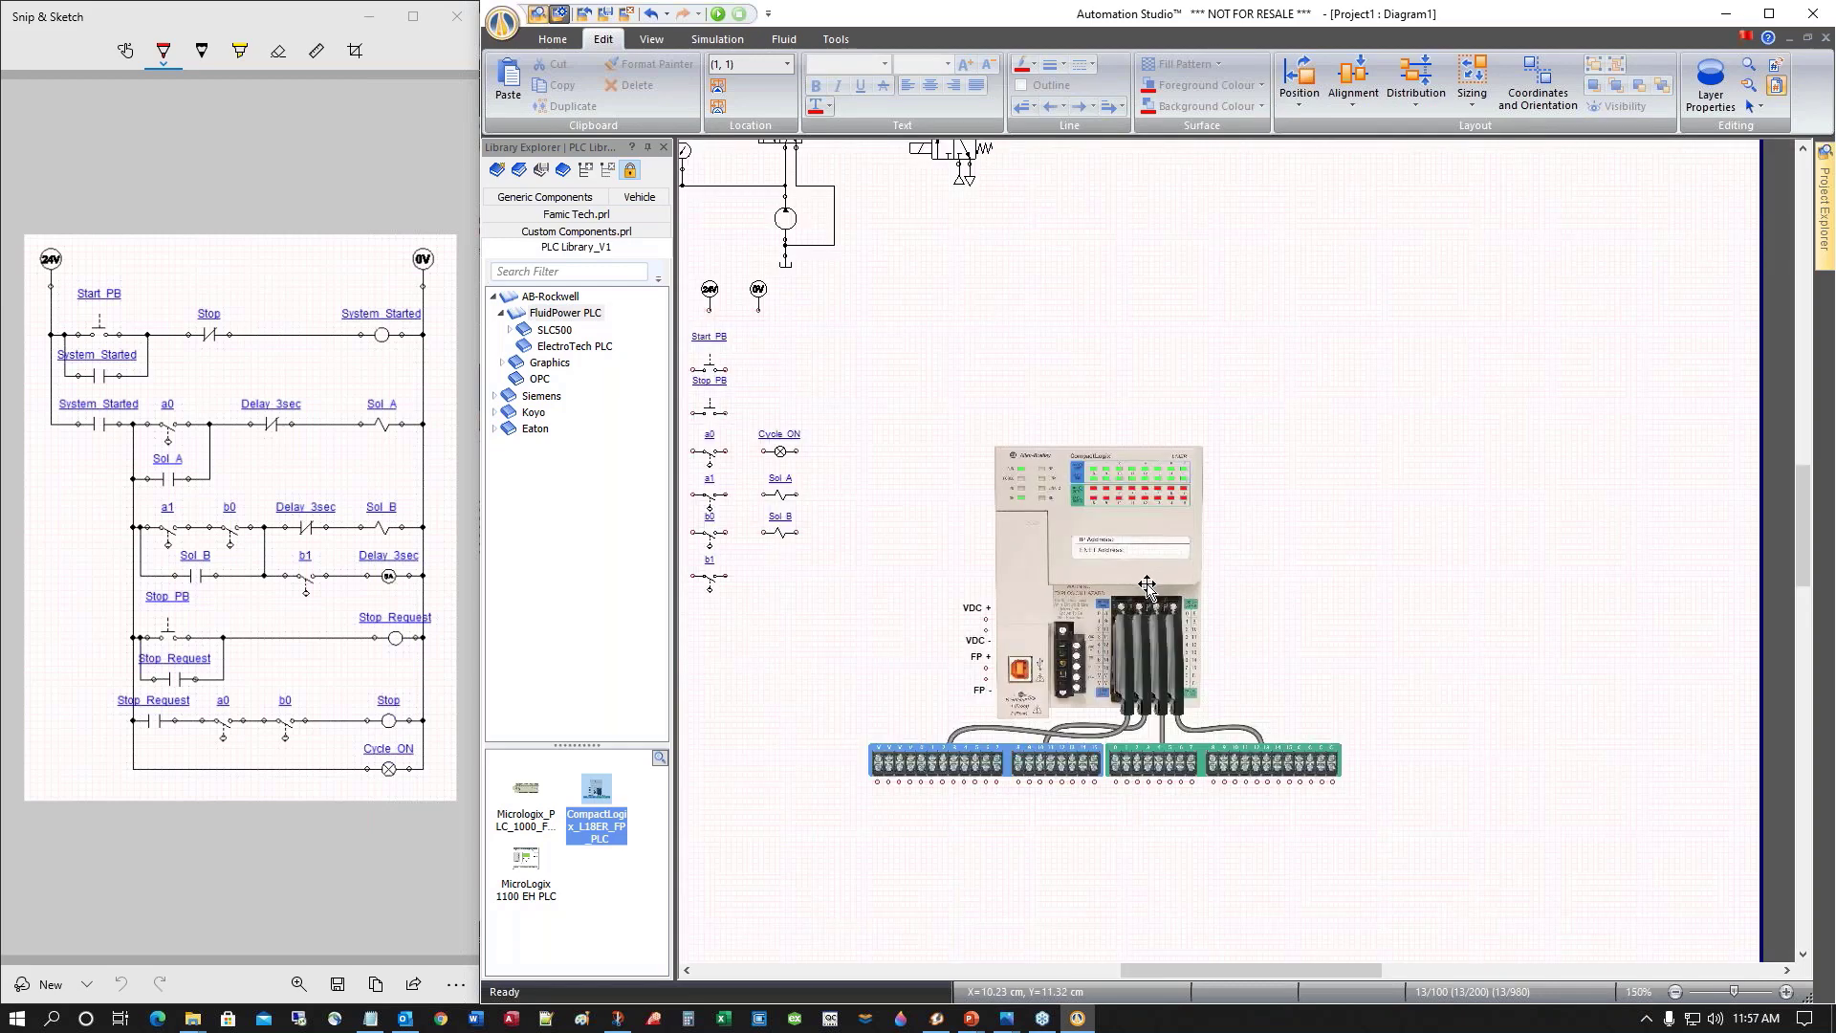
drag(1165, 560, 1084, 450)
click(1044, 762)
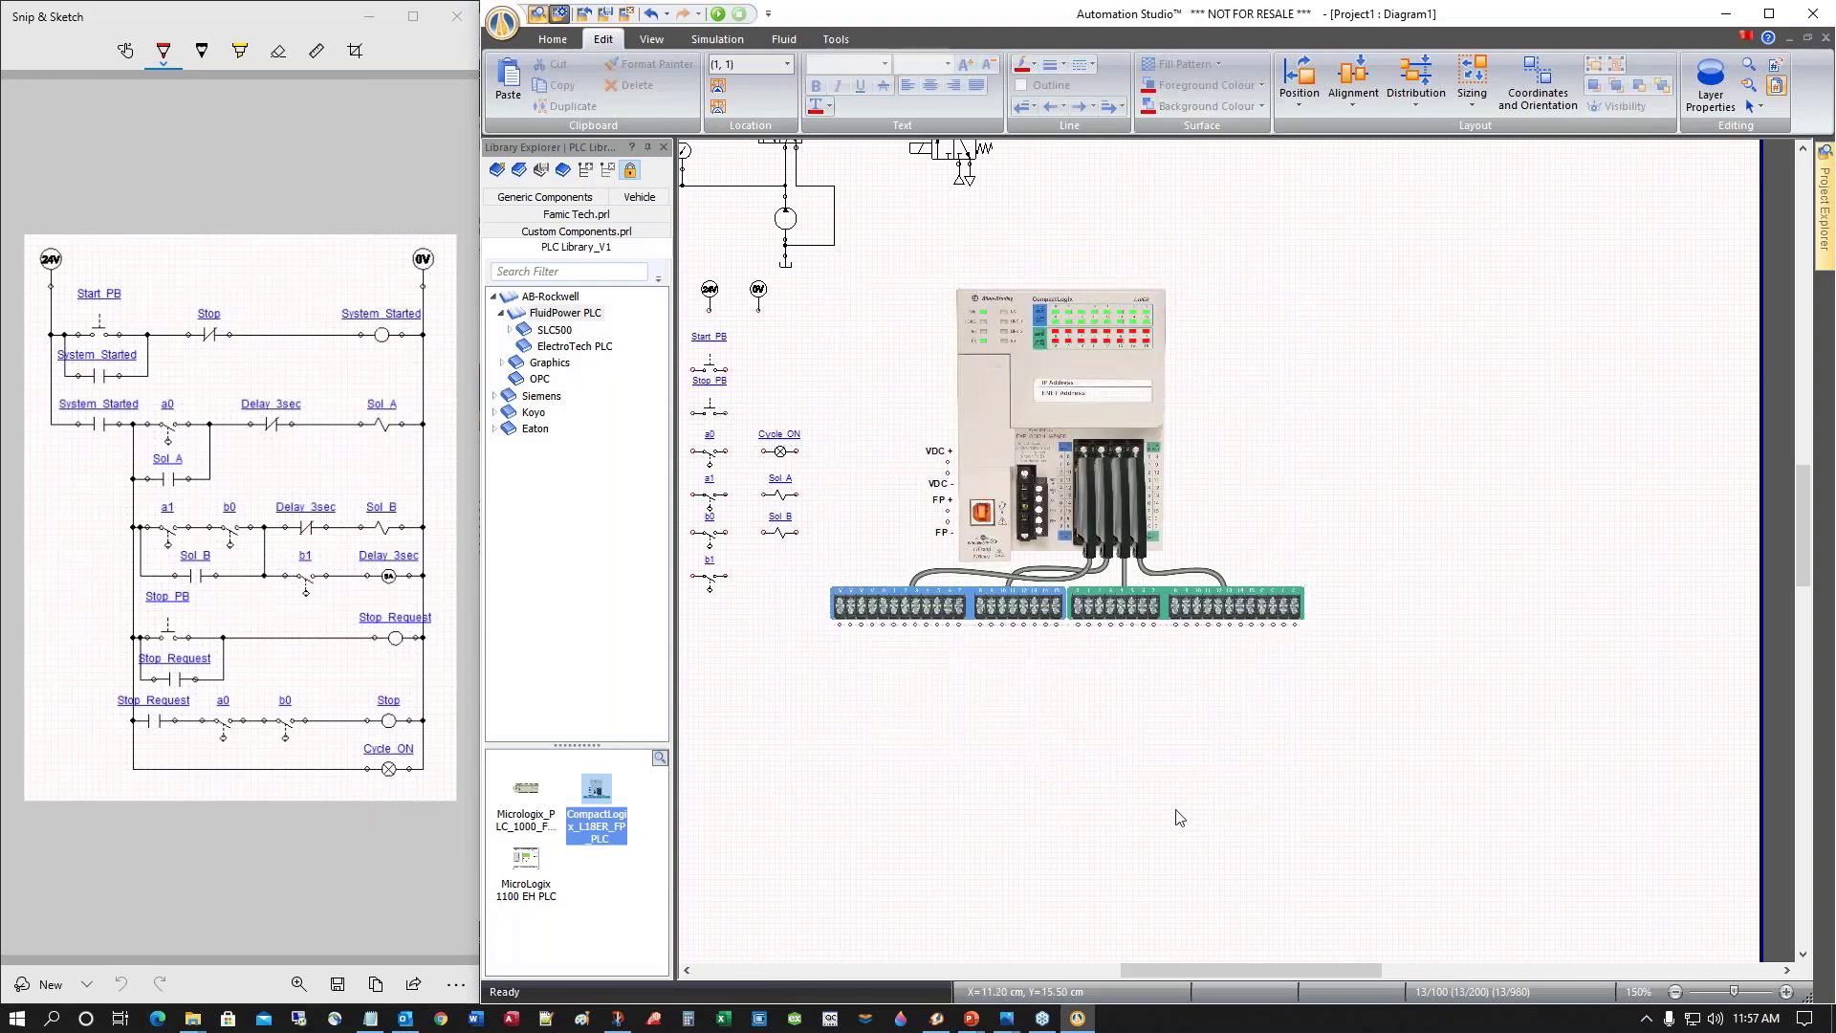
Move the 24V and 0V sources, switches, lamp and solenoids together to the free area below the PLC
scroll(1080, 779, down, 3)
scroll(1081, 778, up, 2)
scroll(1081, 778, down, 2)
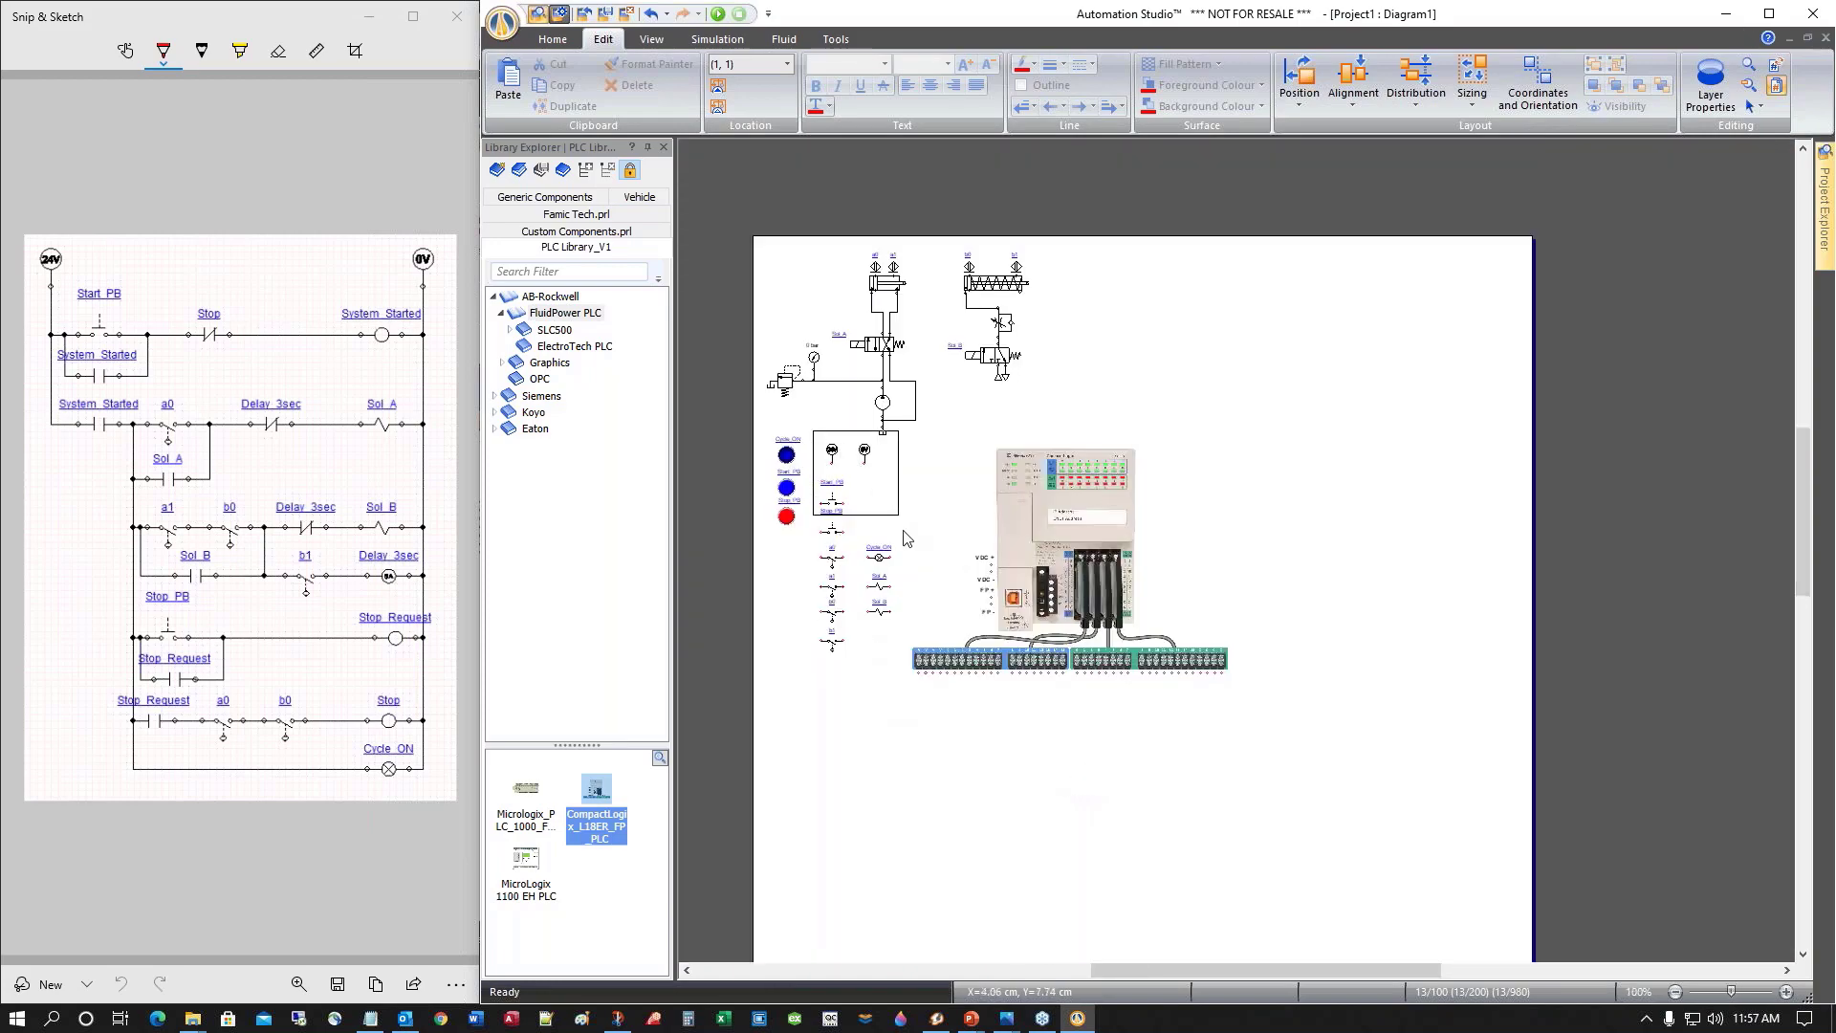
click(833, 501)
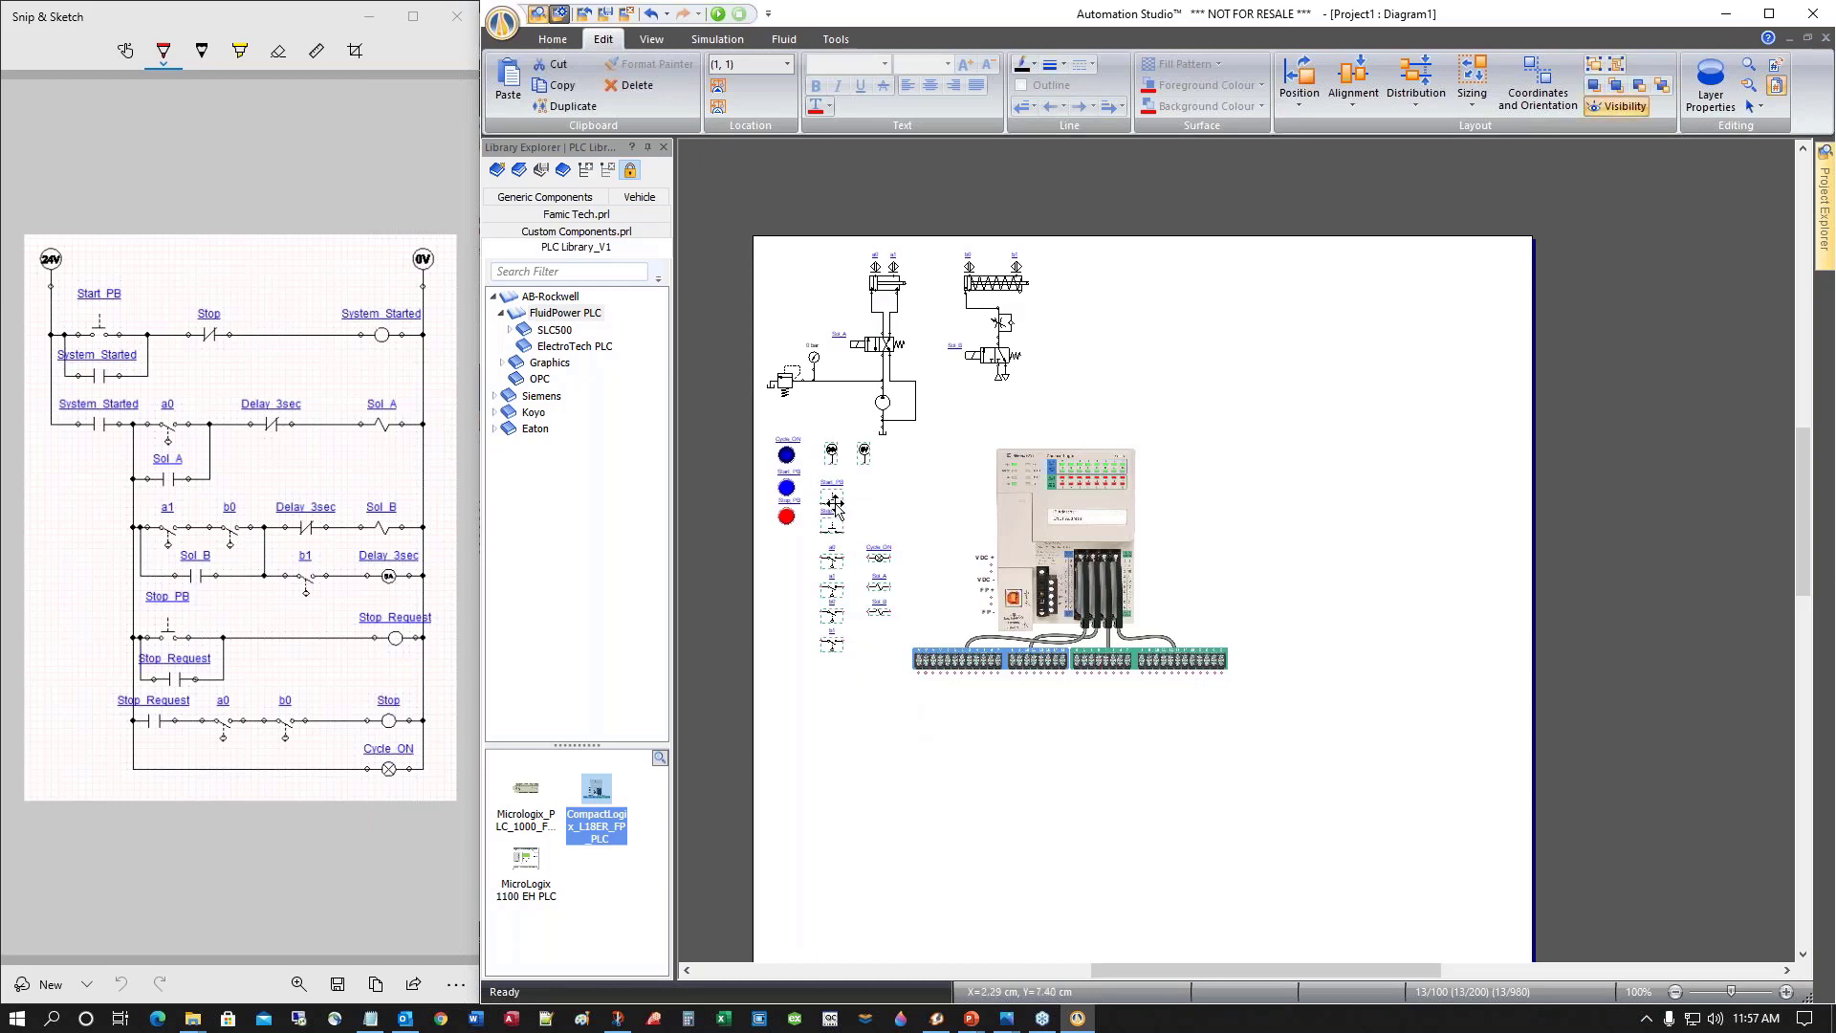
drag(833, 500, 801, 782)
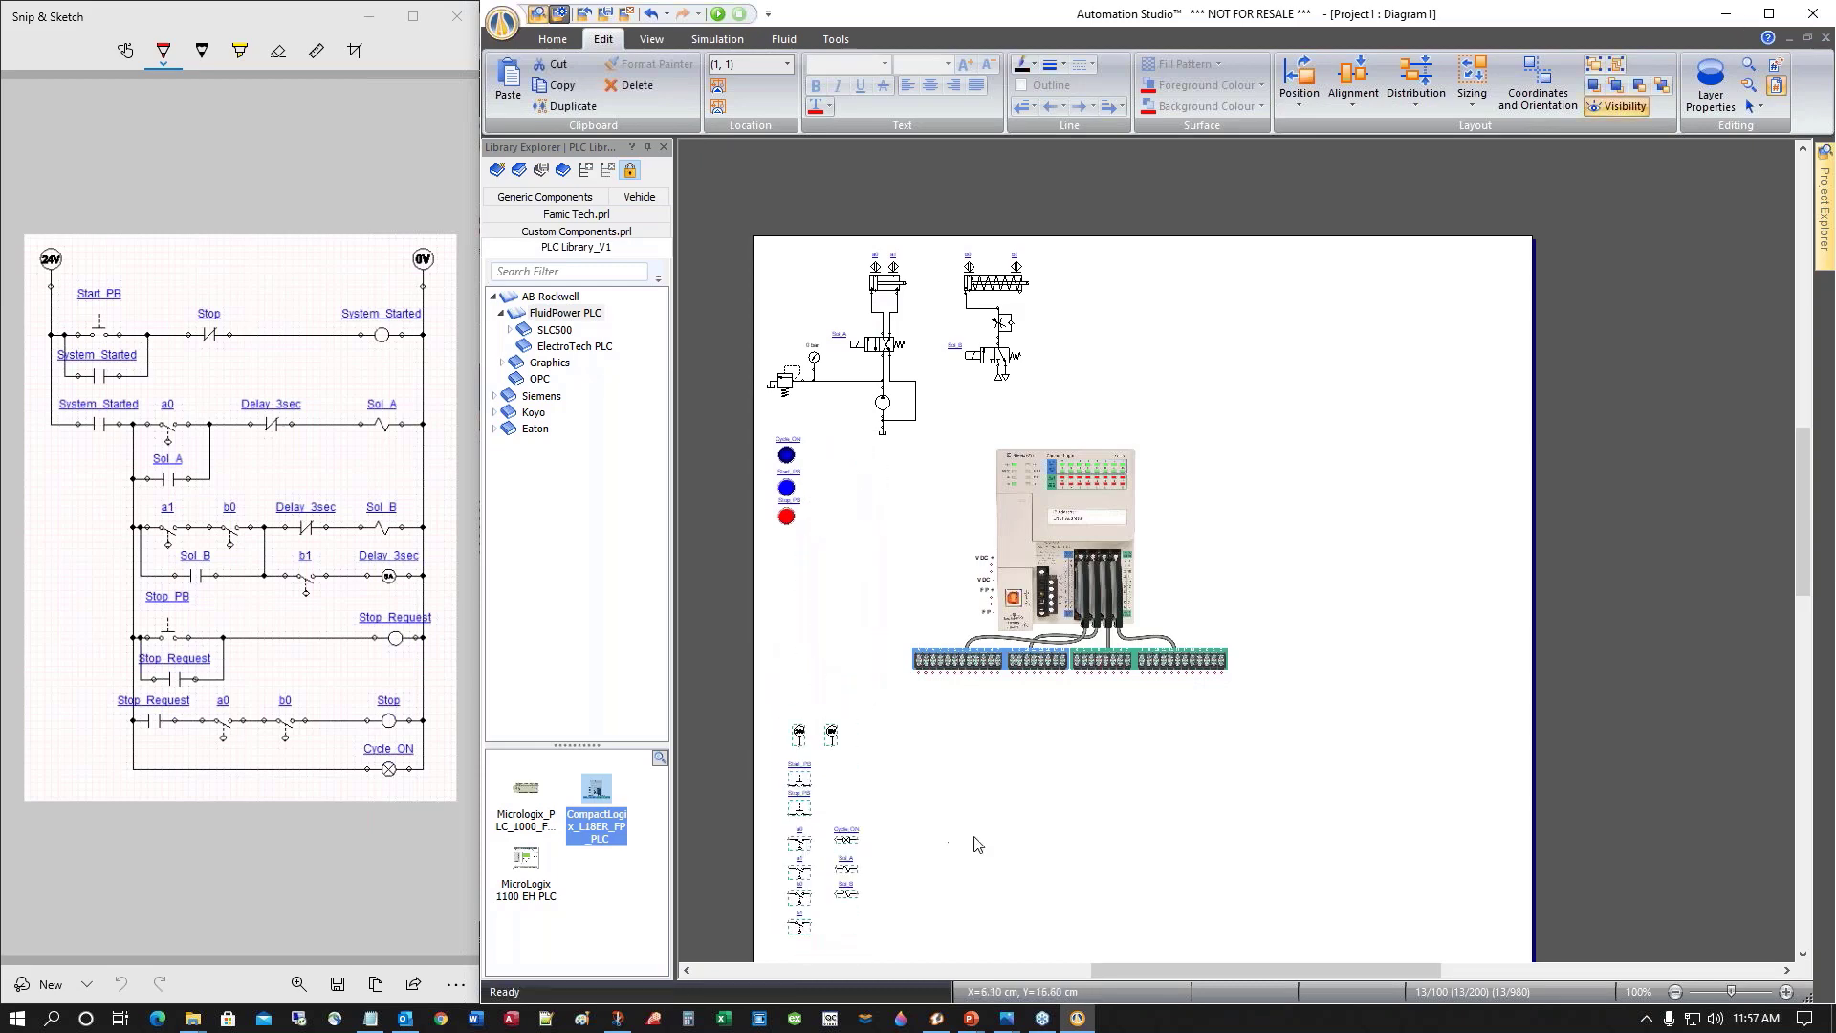
Move the 24V and 0V sources beside the PLC's power terminals and wire the 24V source to VDC +
mouse_move(769, 696)
mouse_down()
mouse_move(872, 764)
mouse_move(877, 528)
mouse_up()
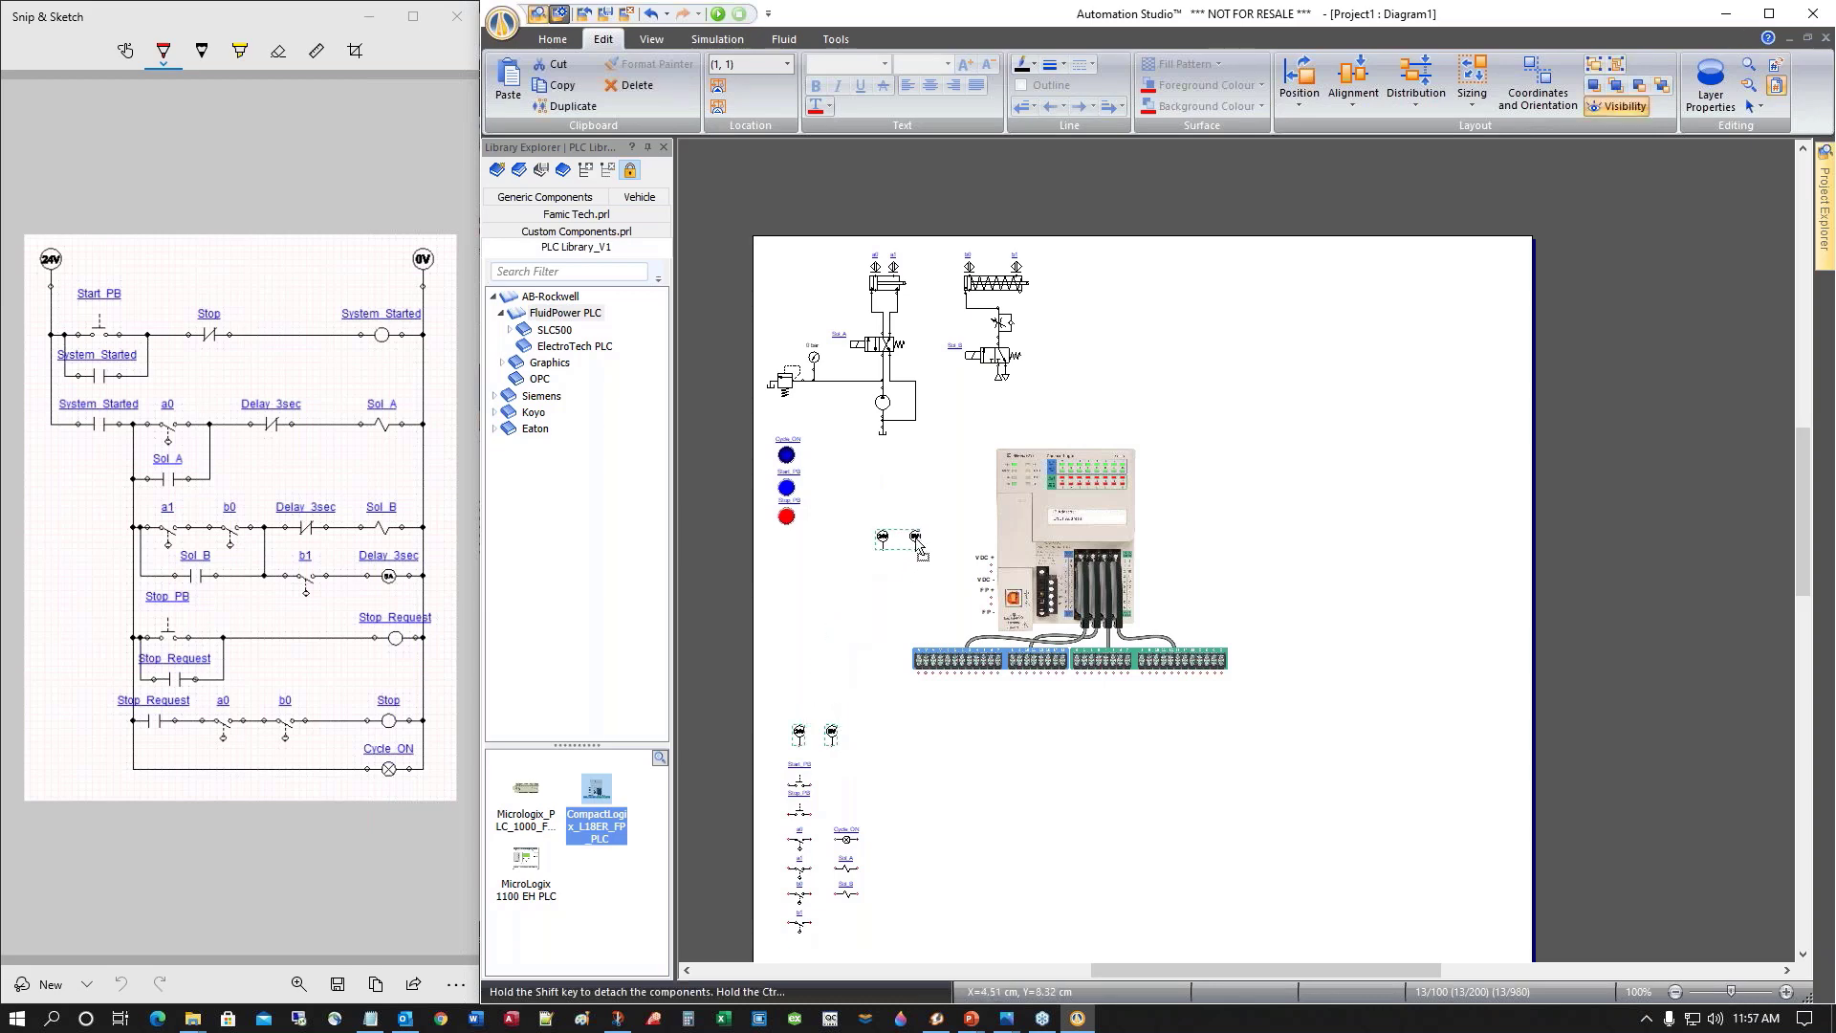
scroll(1071, 722, up, 4)
scroll(1071, 722, up, 2)
drag(1188, 964, 1142, 968)
scroll(989, 796, up, 4)
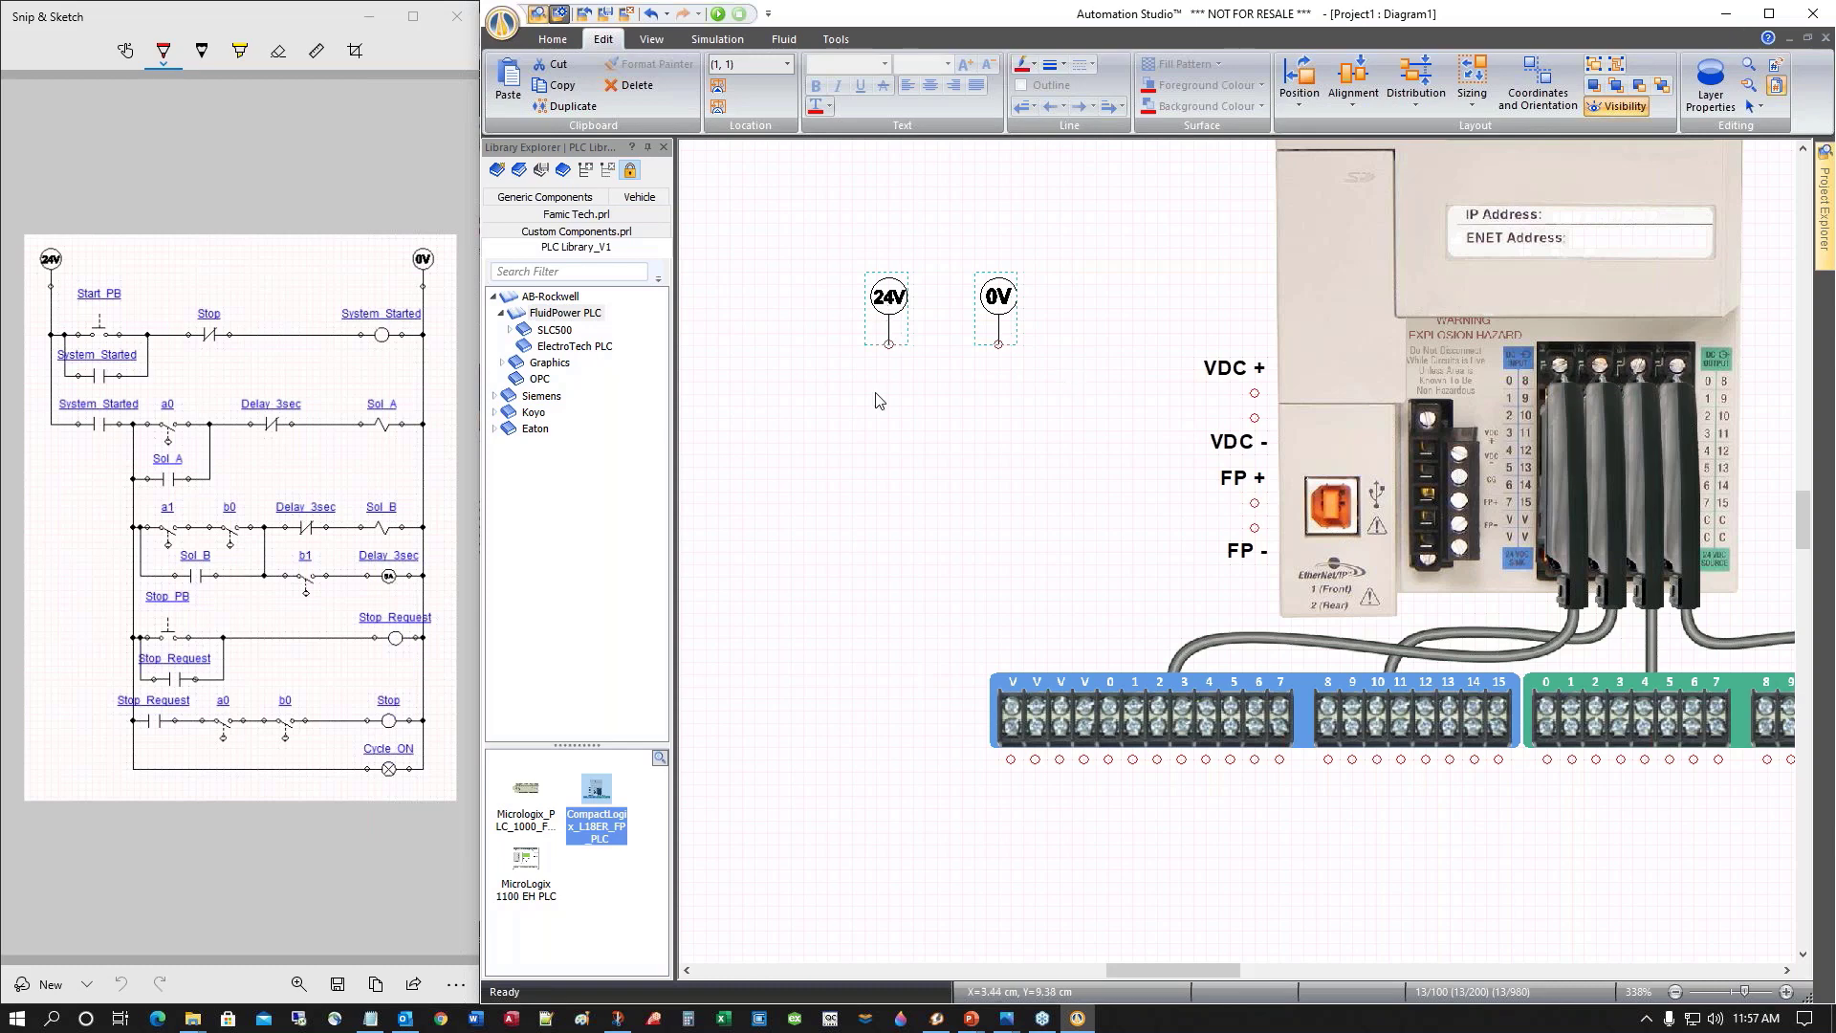
drag(891, 352, 878, 401)
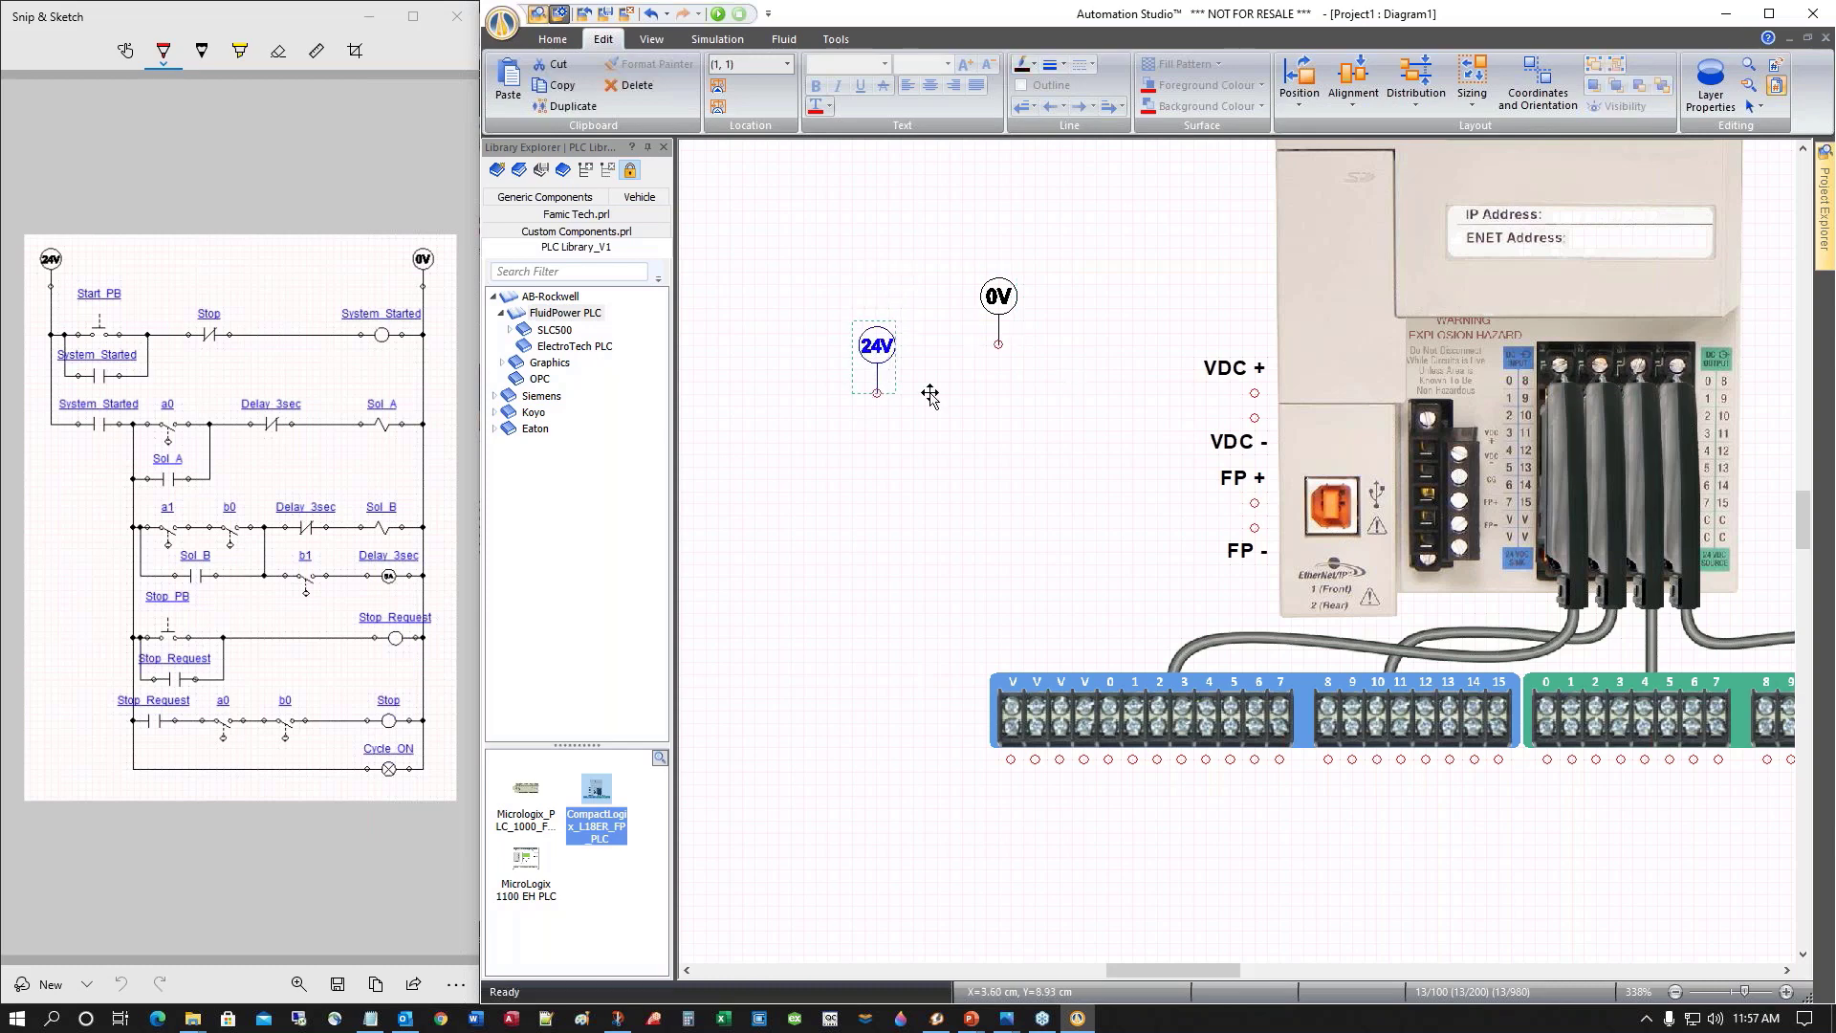
drag(1255, 393, 877, 393)
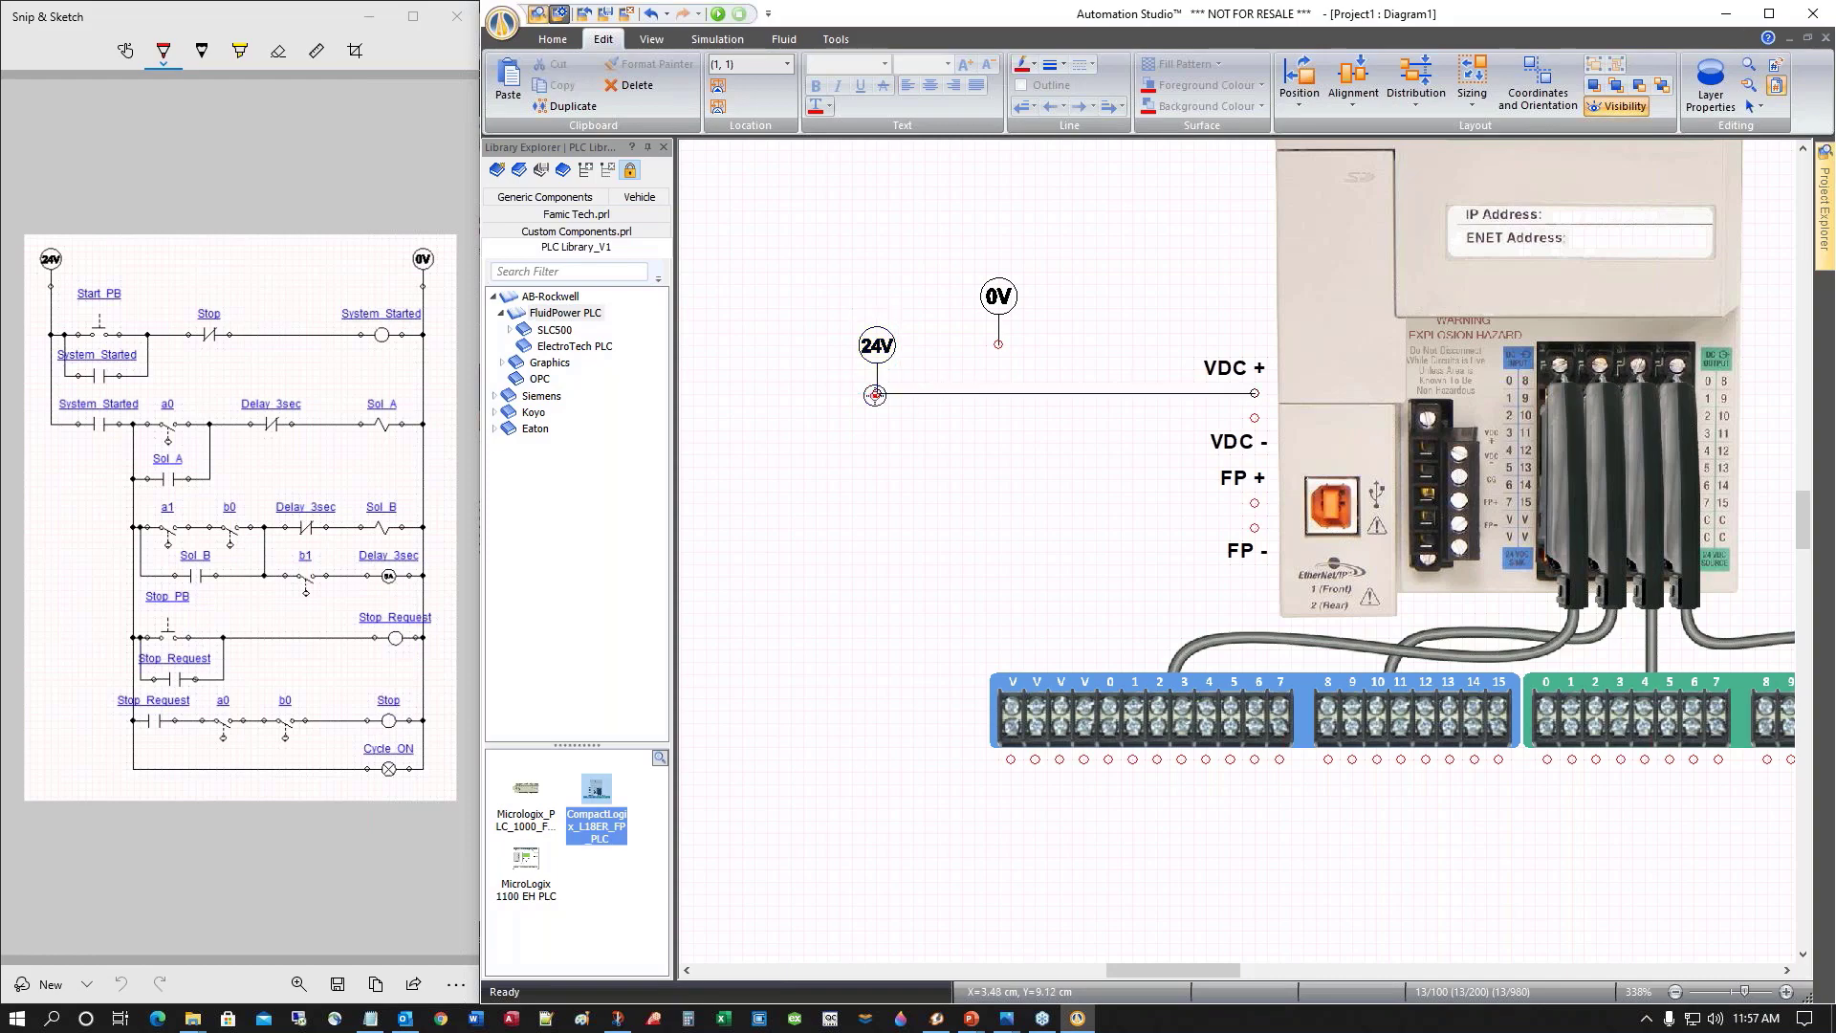
drag(1339, 268, 1099, 412)
key(Escape)
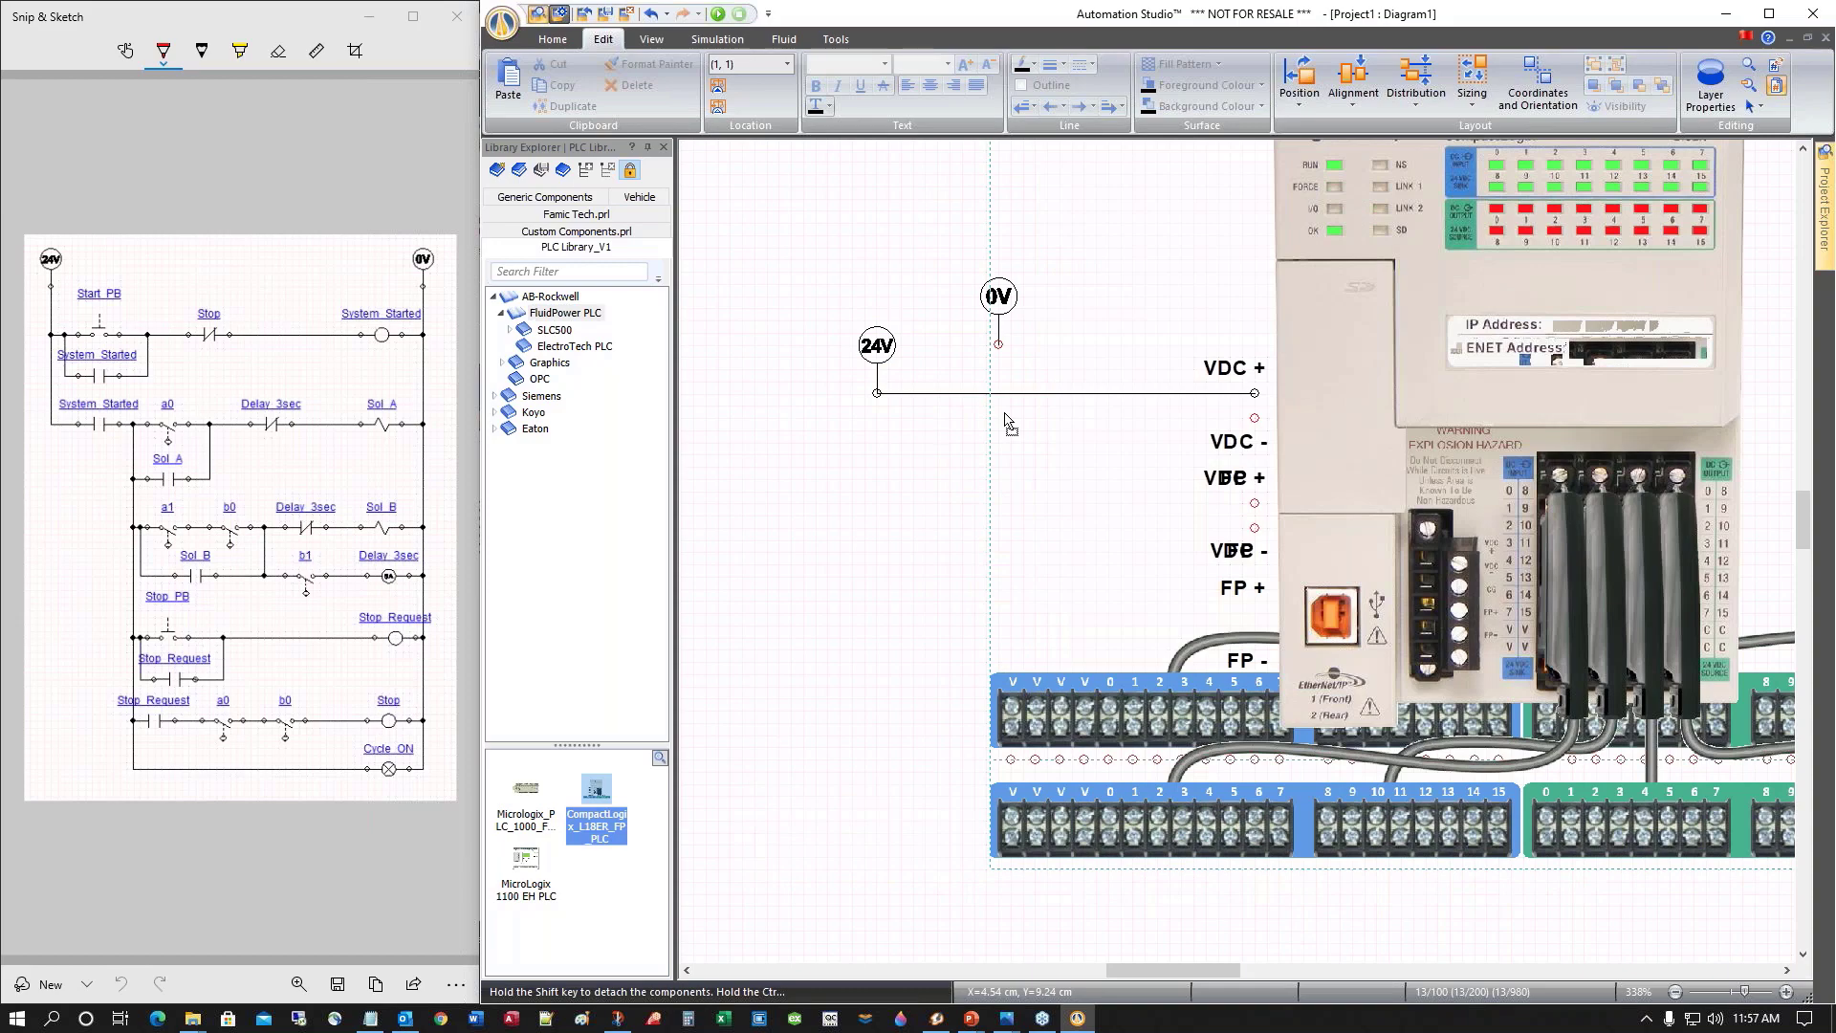
key(Escape)
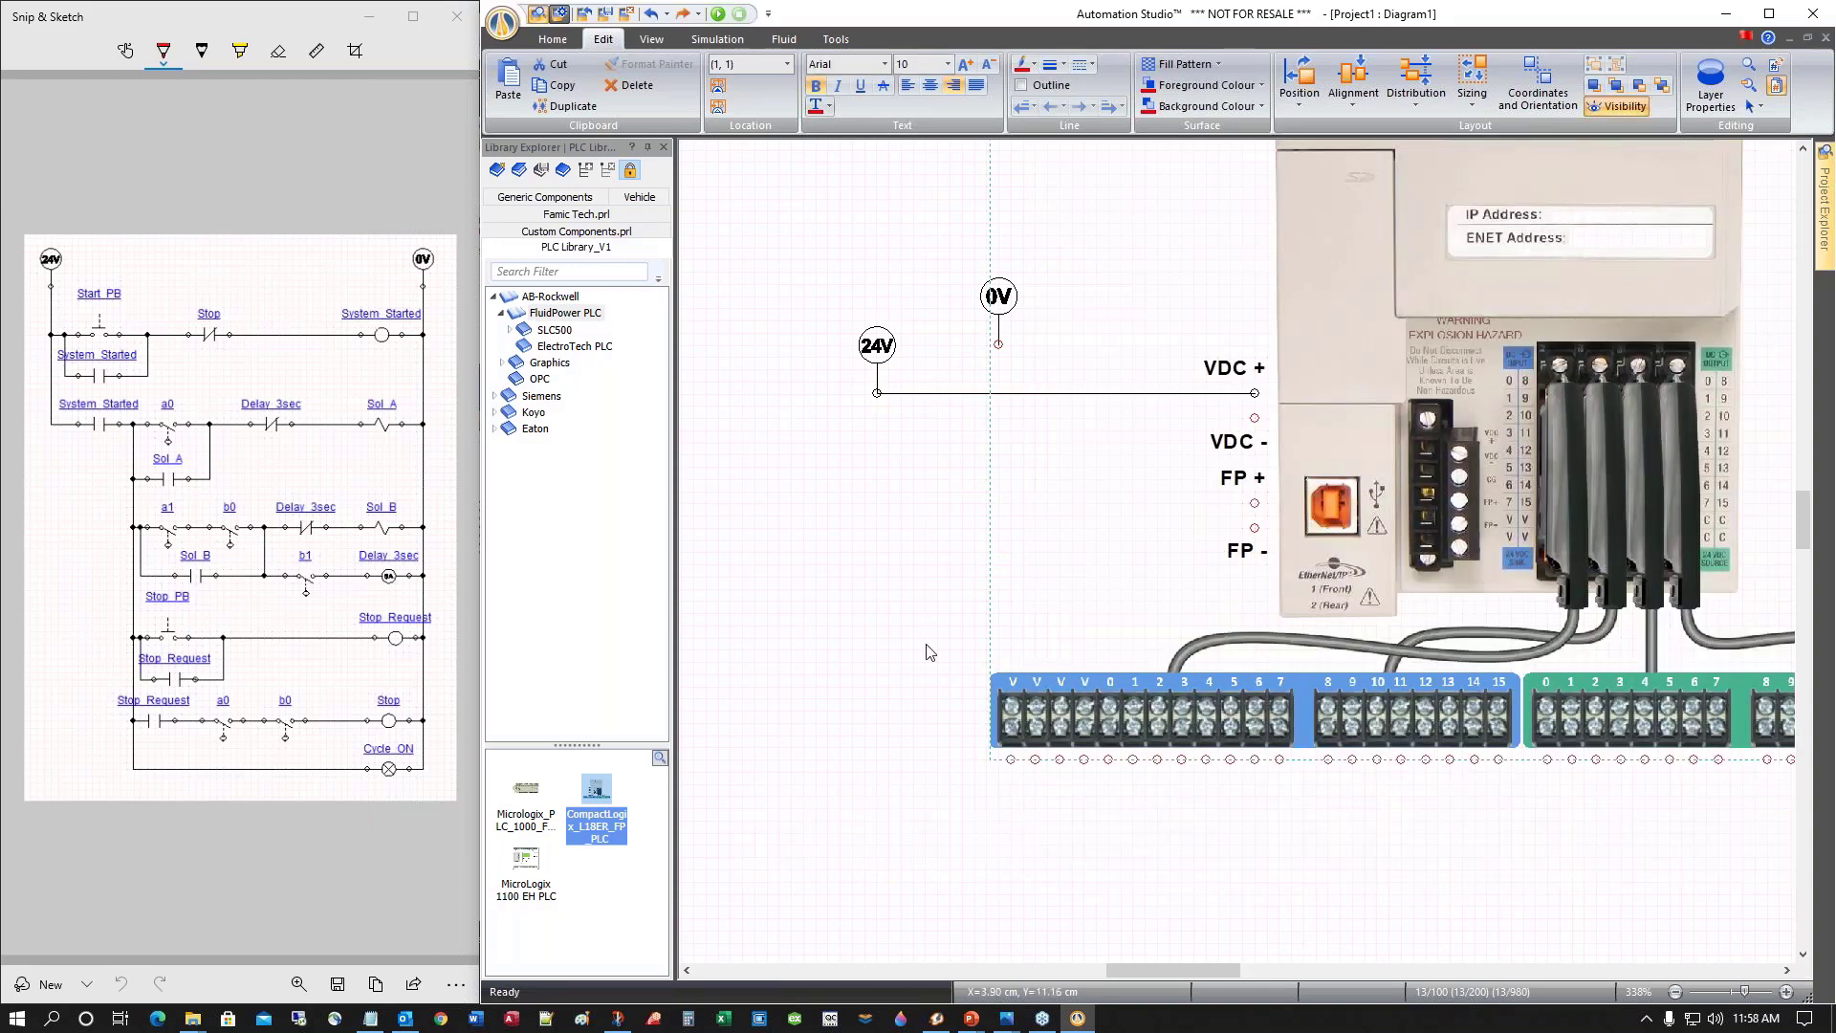
click(925, 652)
Move the 0V source to the far side of the 24V source and wire it to VDC -
click(999, 294)
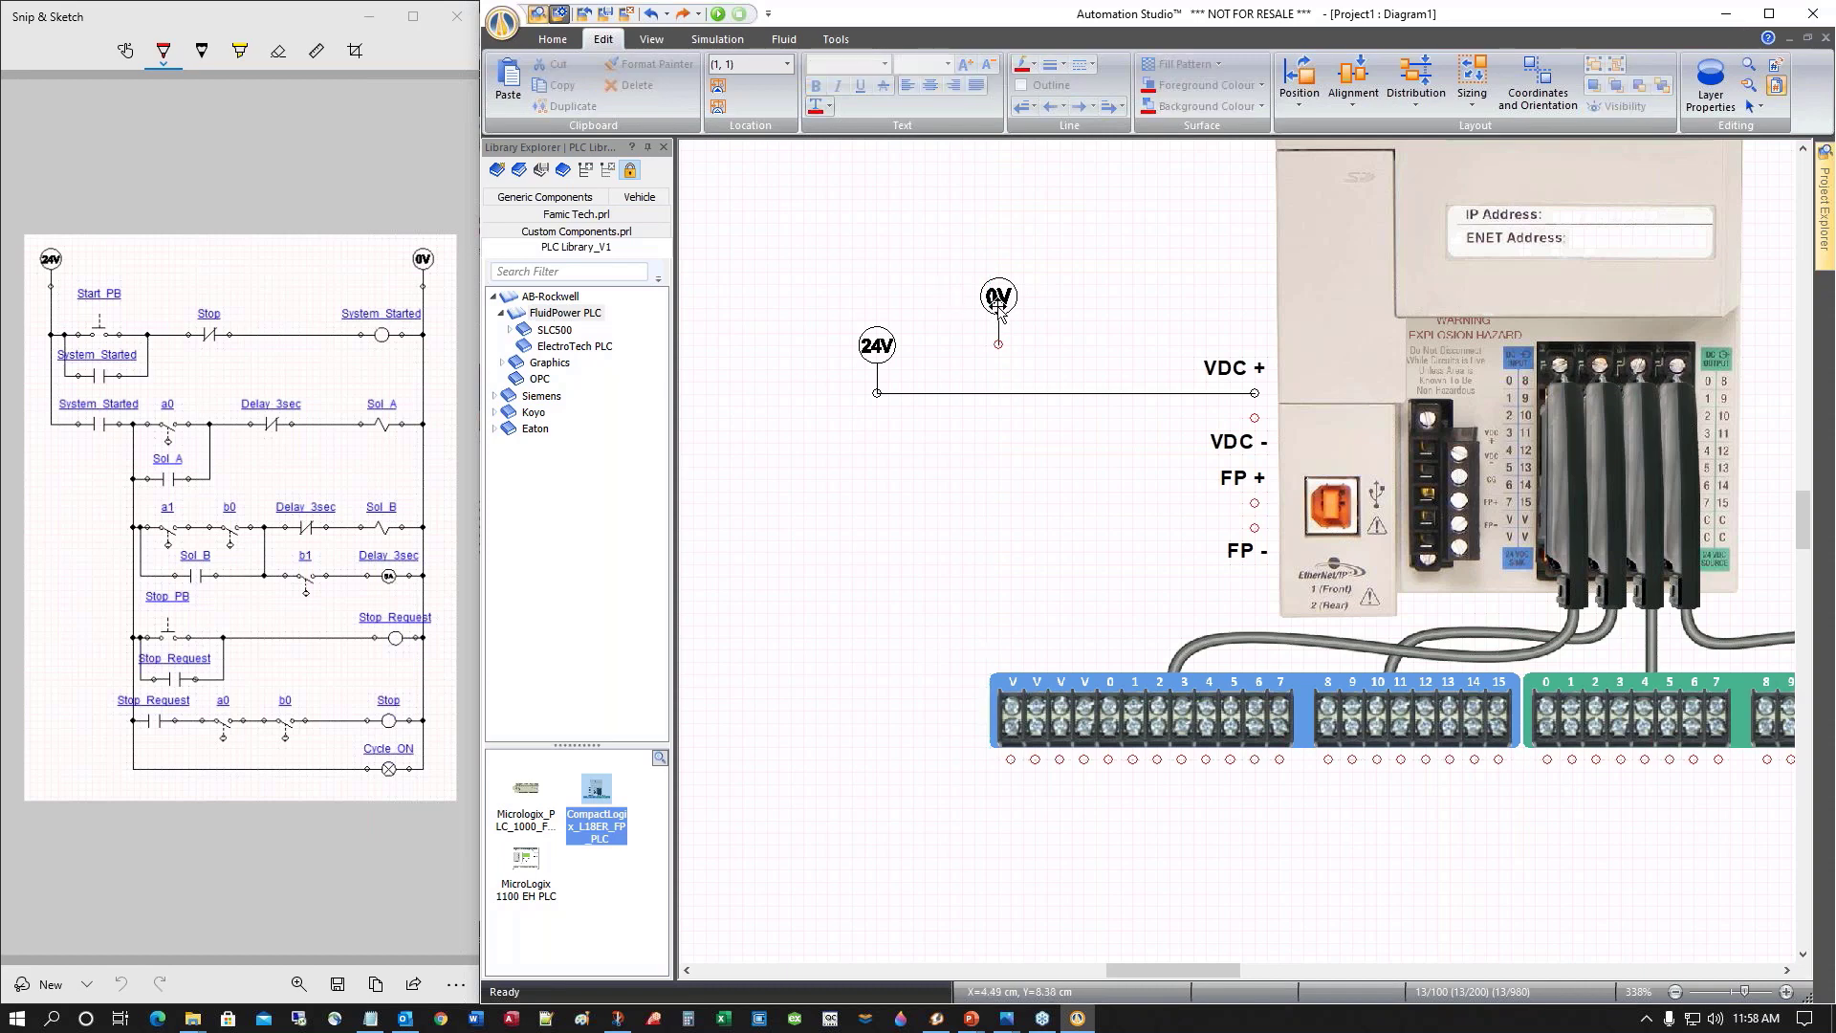
click(962, 337)
drag(990, 307, 744, 387)
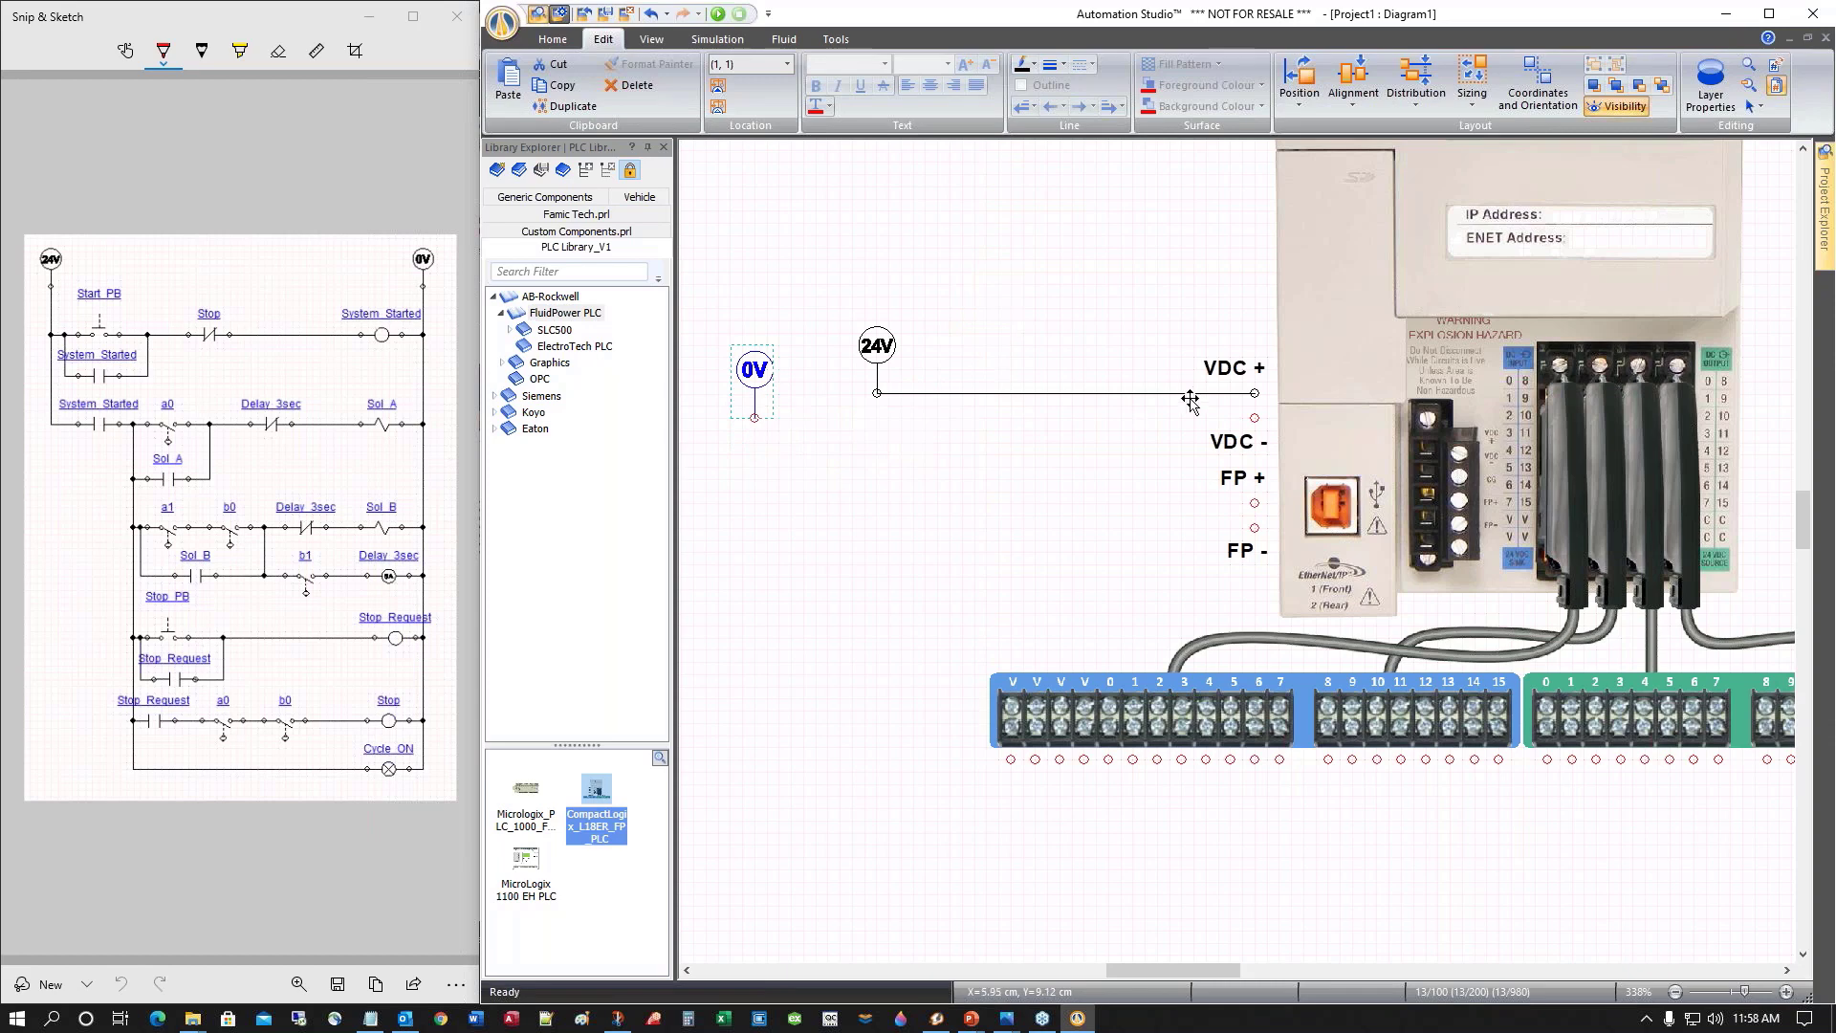
drag(1256, 419, 754, 417)
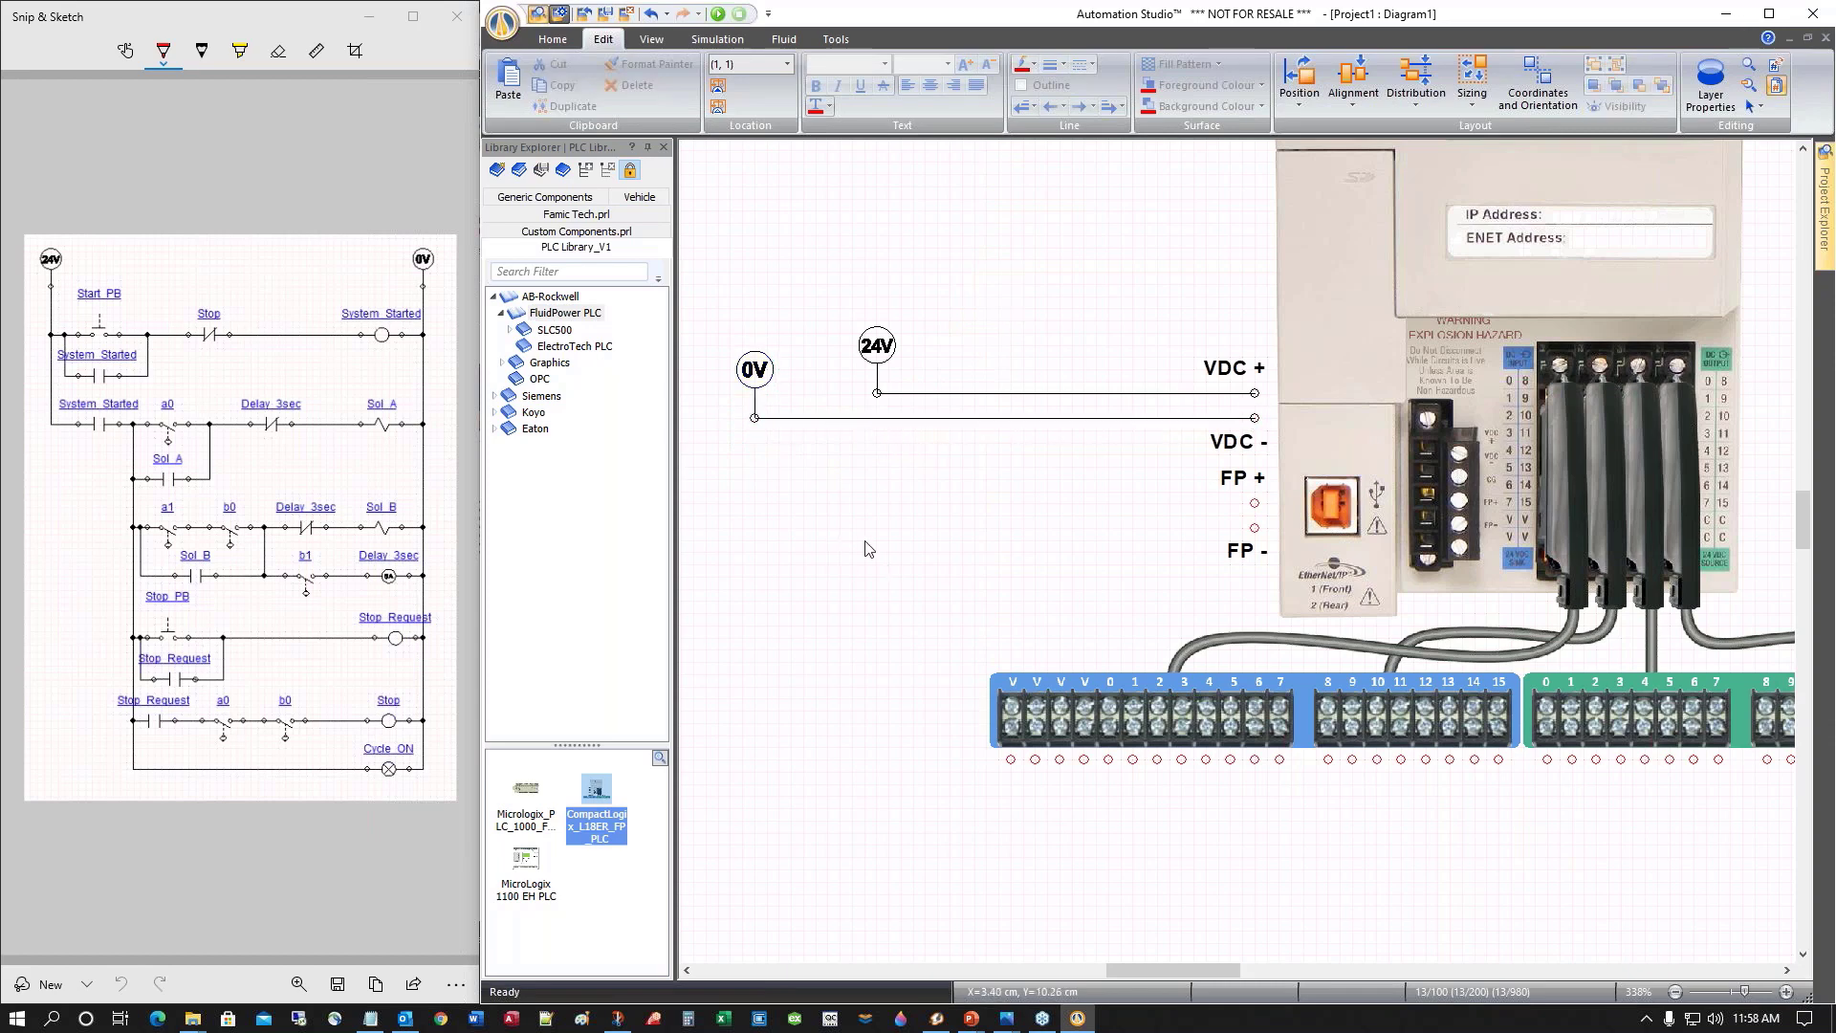
Nudge the wired 24V and 0V sources together farther away from the PLC
drag(717, 304, 959, 526)
key(Left)
key(Left)
key(Left)
key(Left)
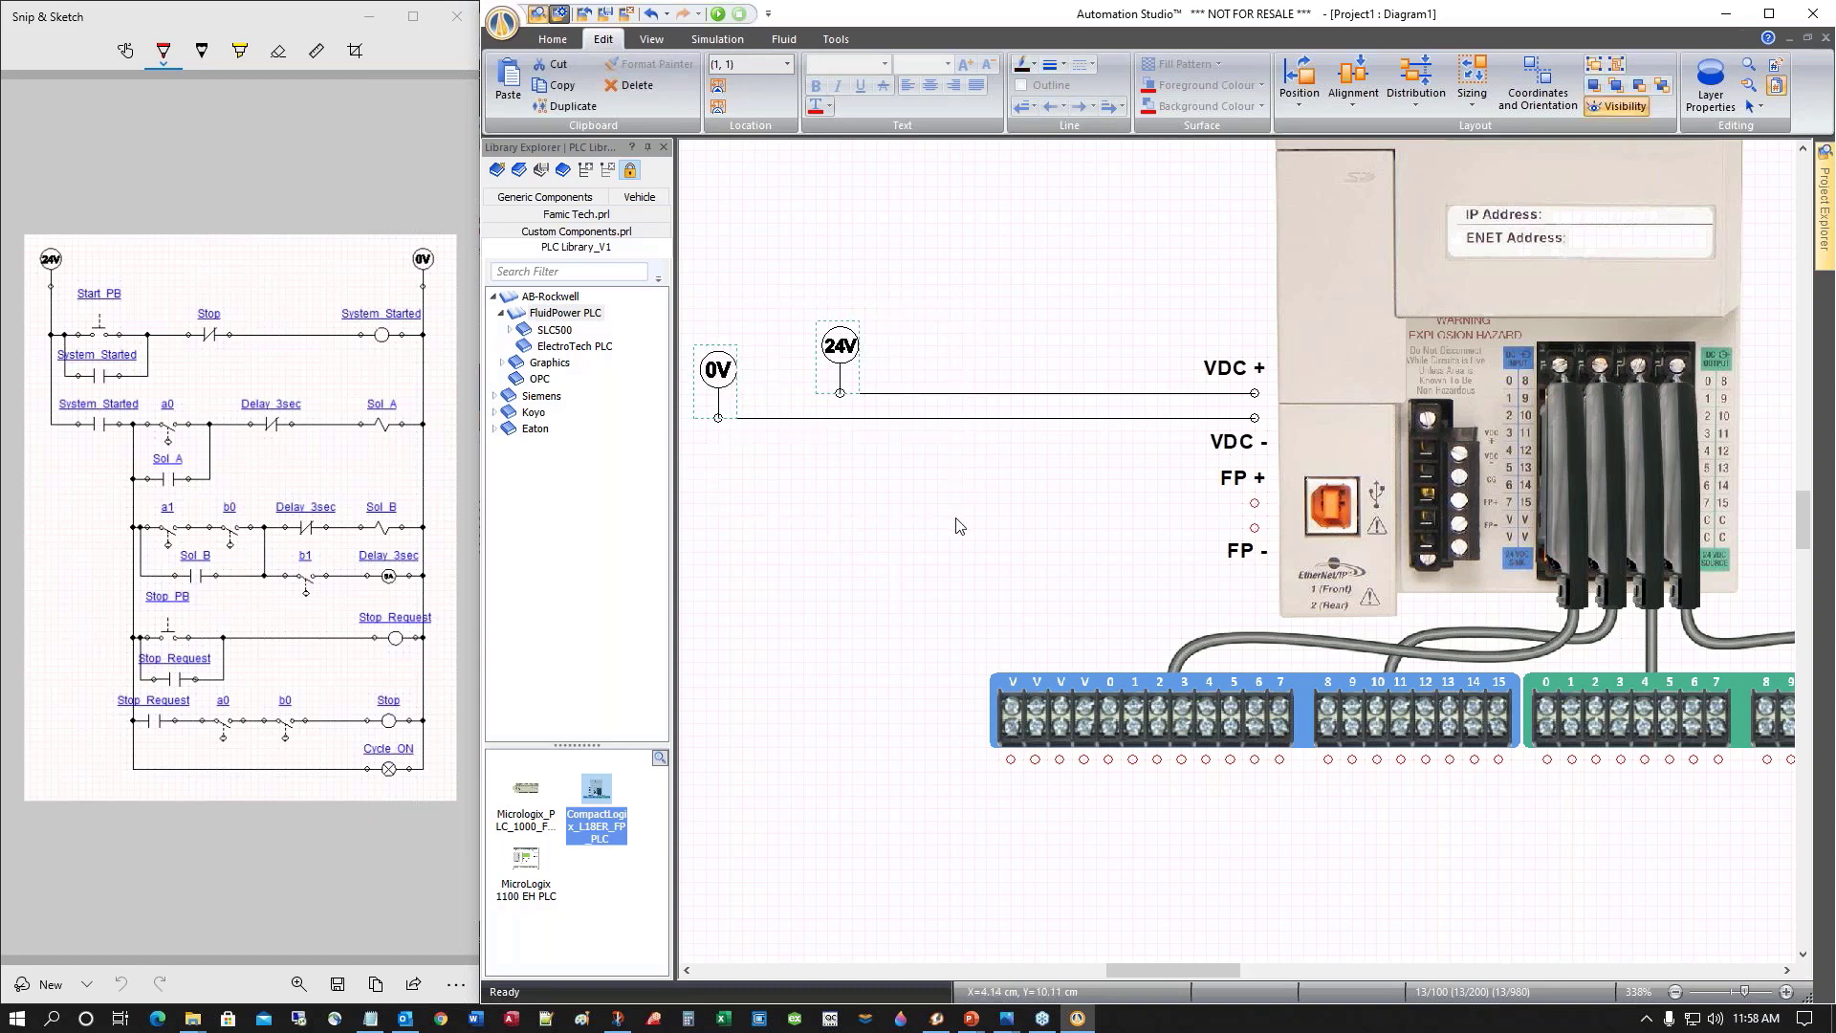
key(Left)
key(Left)
key(Left)
key(Left)
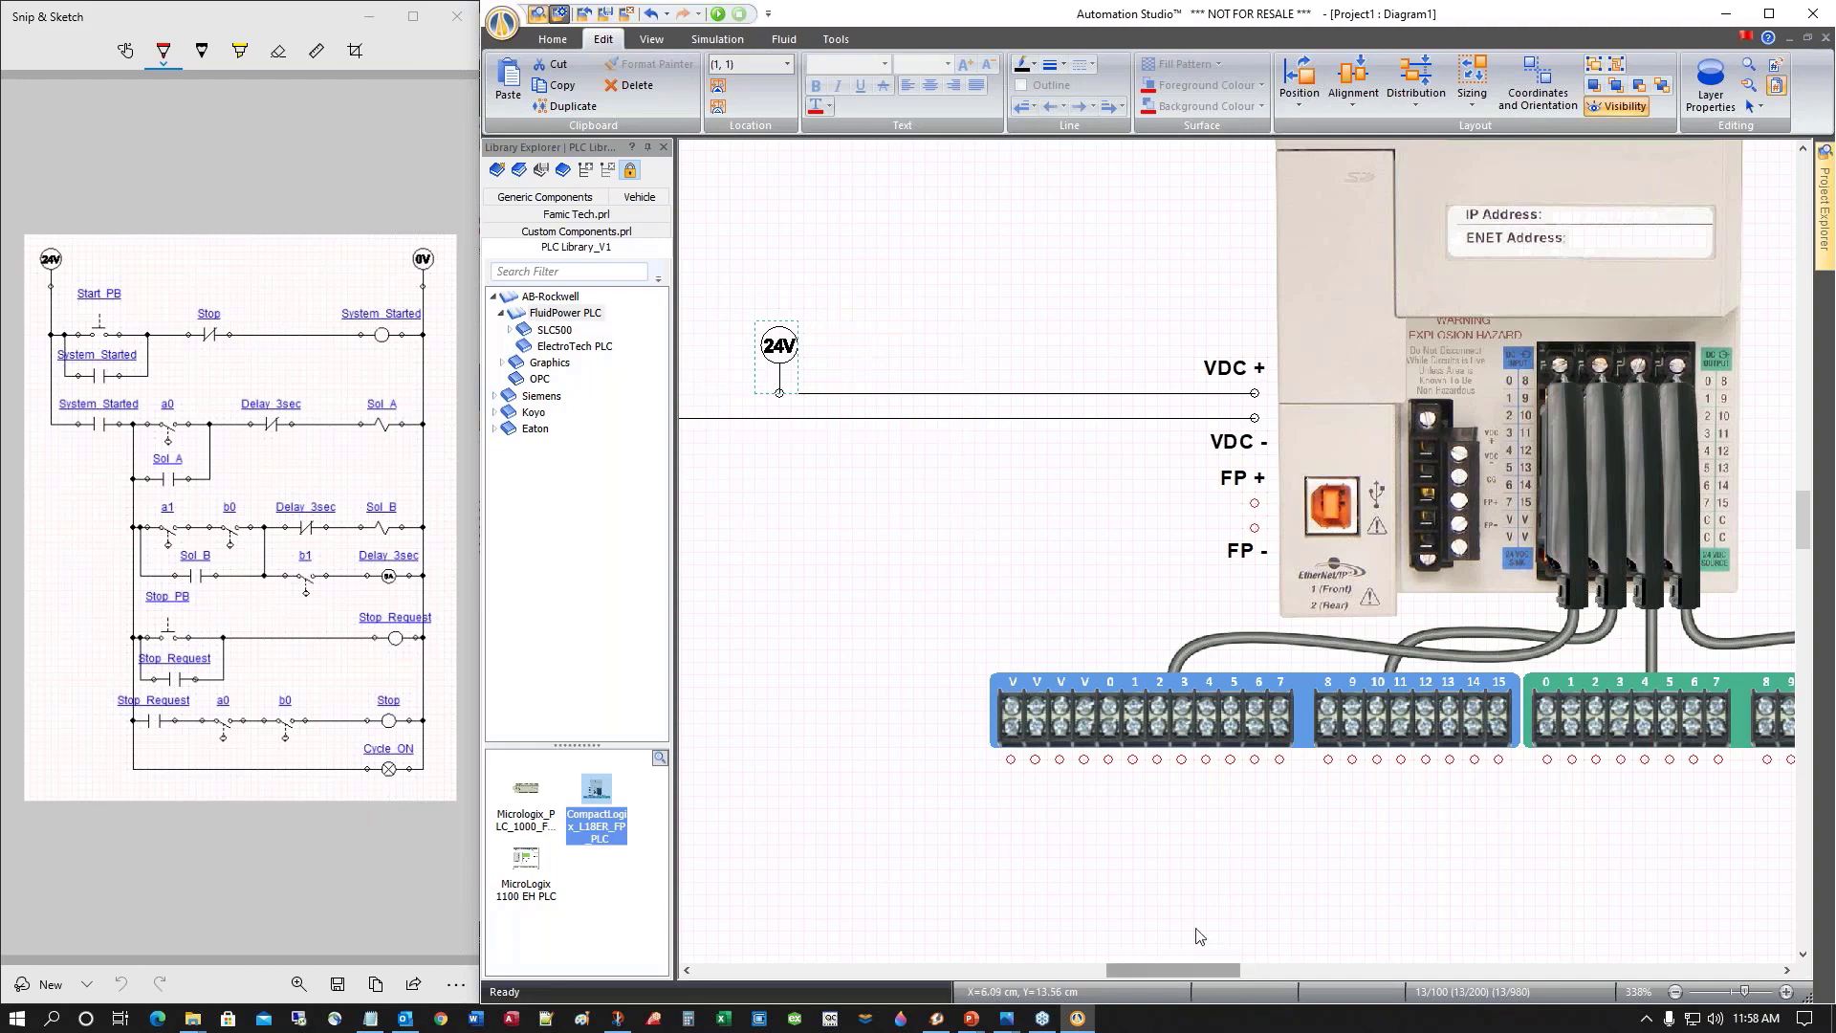
Move the Start_PB, Stop_PB, a0, a1, b0 and b1 switches as a group to just below the PLC's input terminals
scroll(1211, 888, down, 2)
scroll(1214, 894, down, 4)
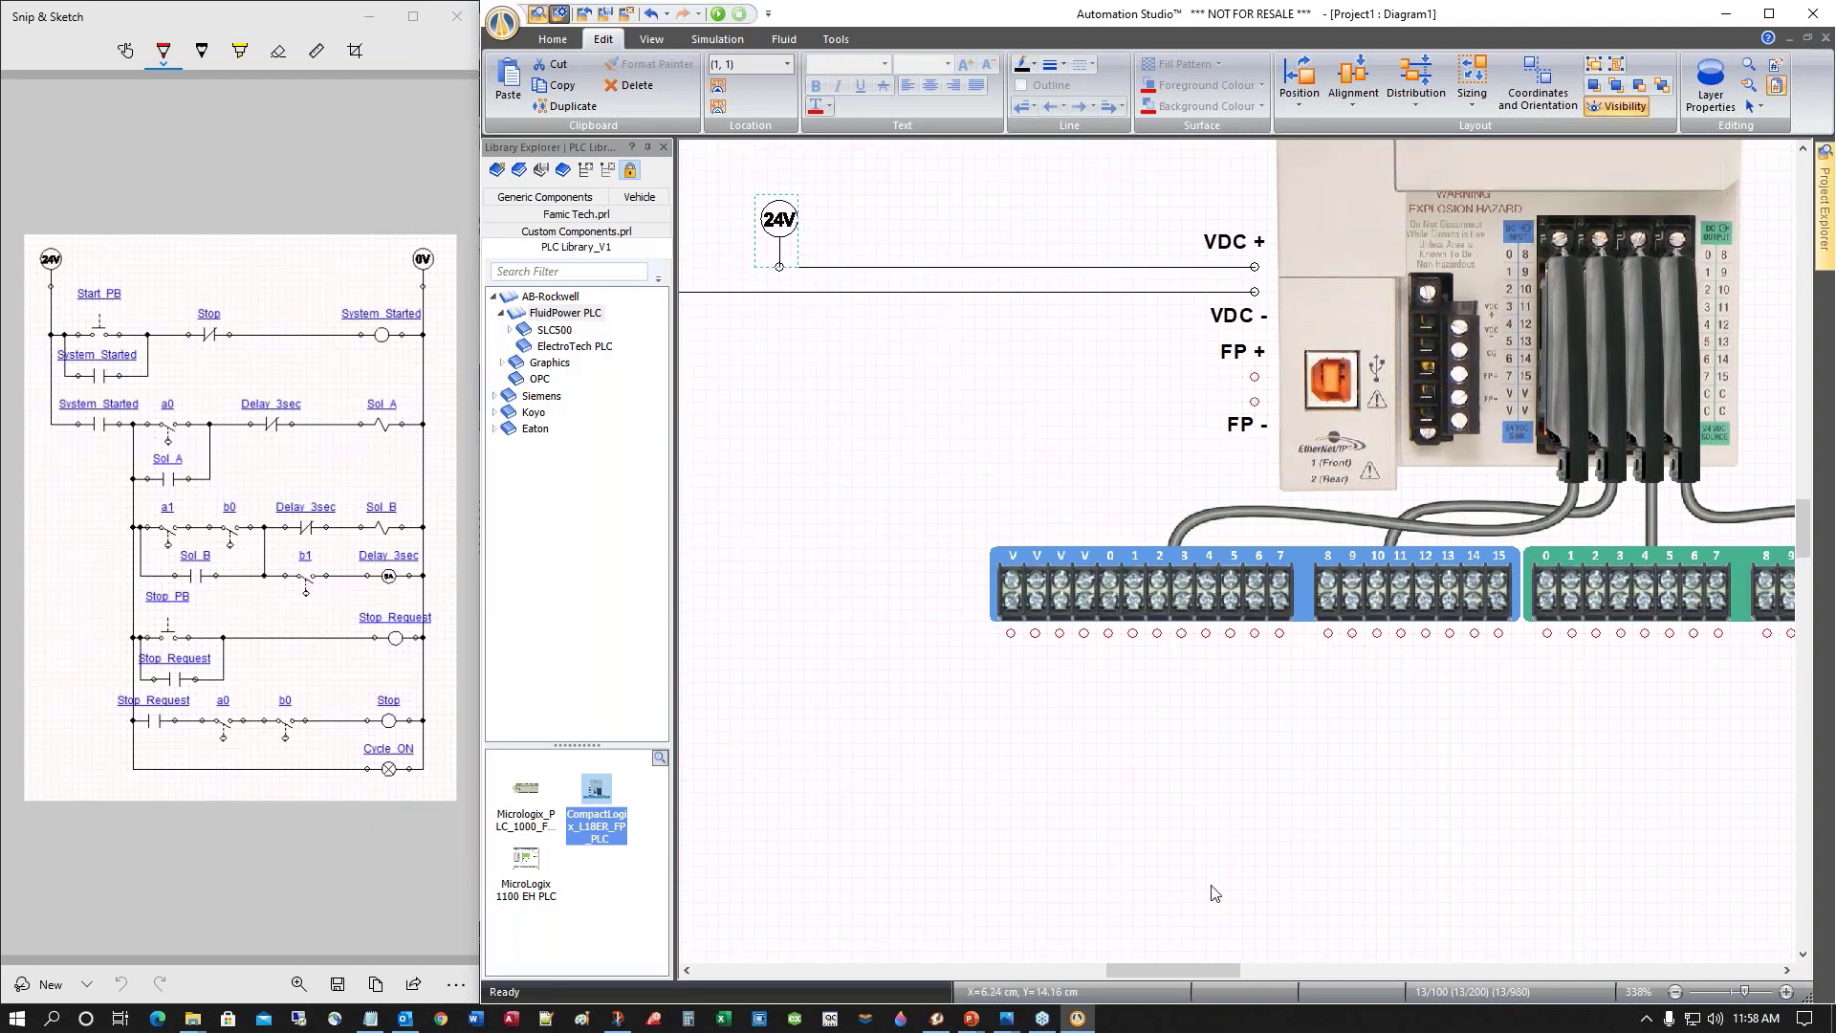
scroll(1200, 926, down, 2)
scroll(1210, 861, down, 4)
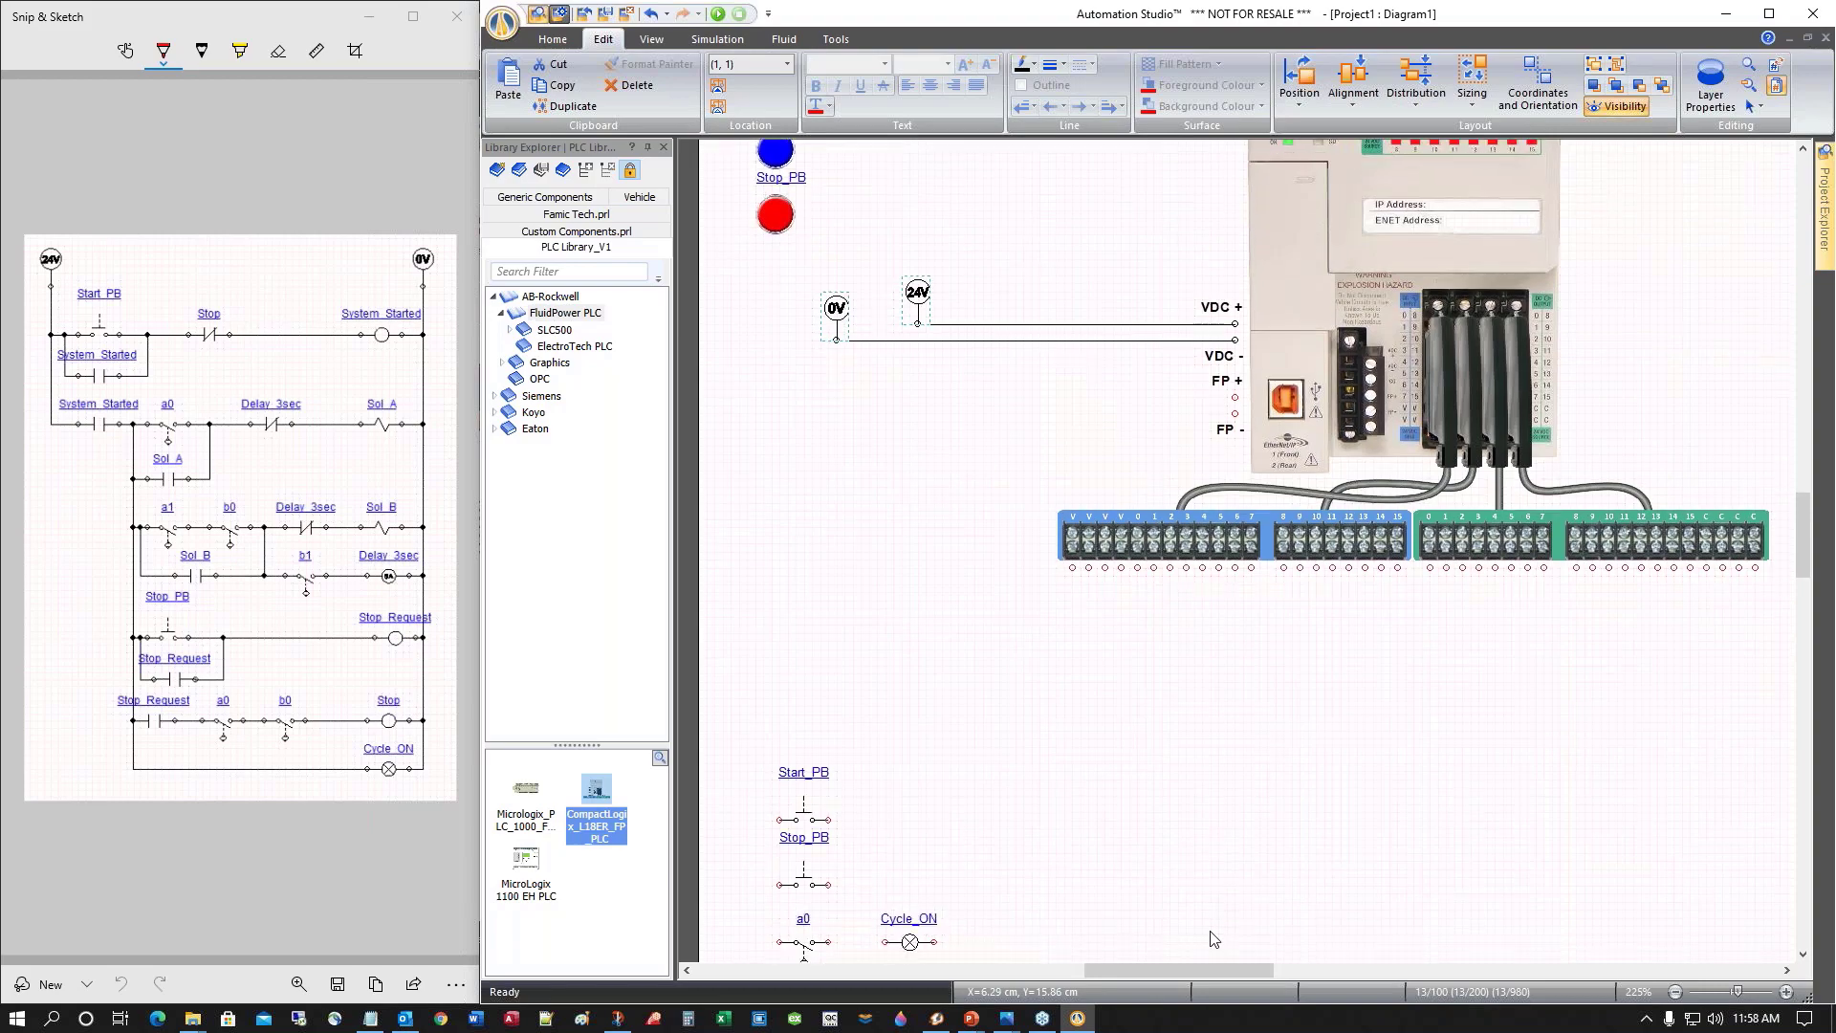
scroll(1213, 811, down, 3)
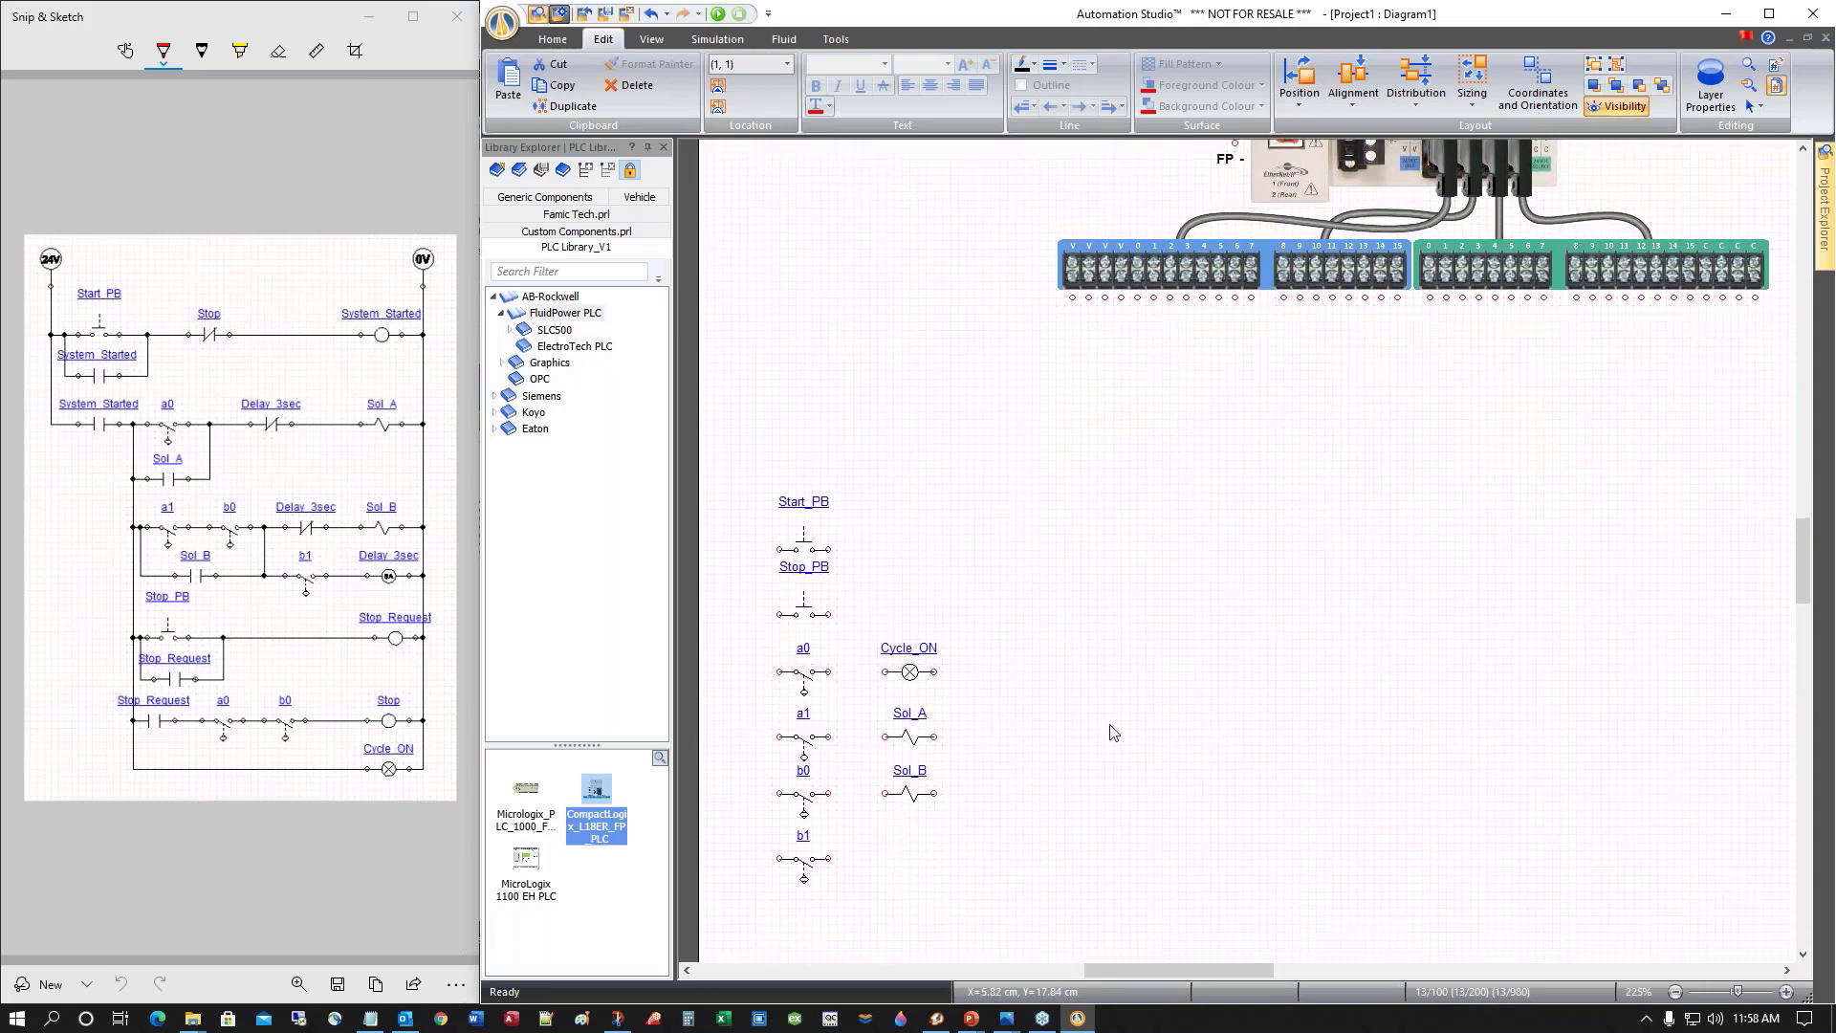
drag(828, 484, 857, 956)
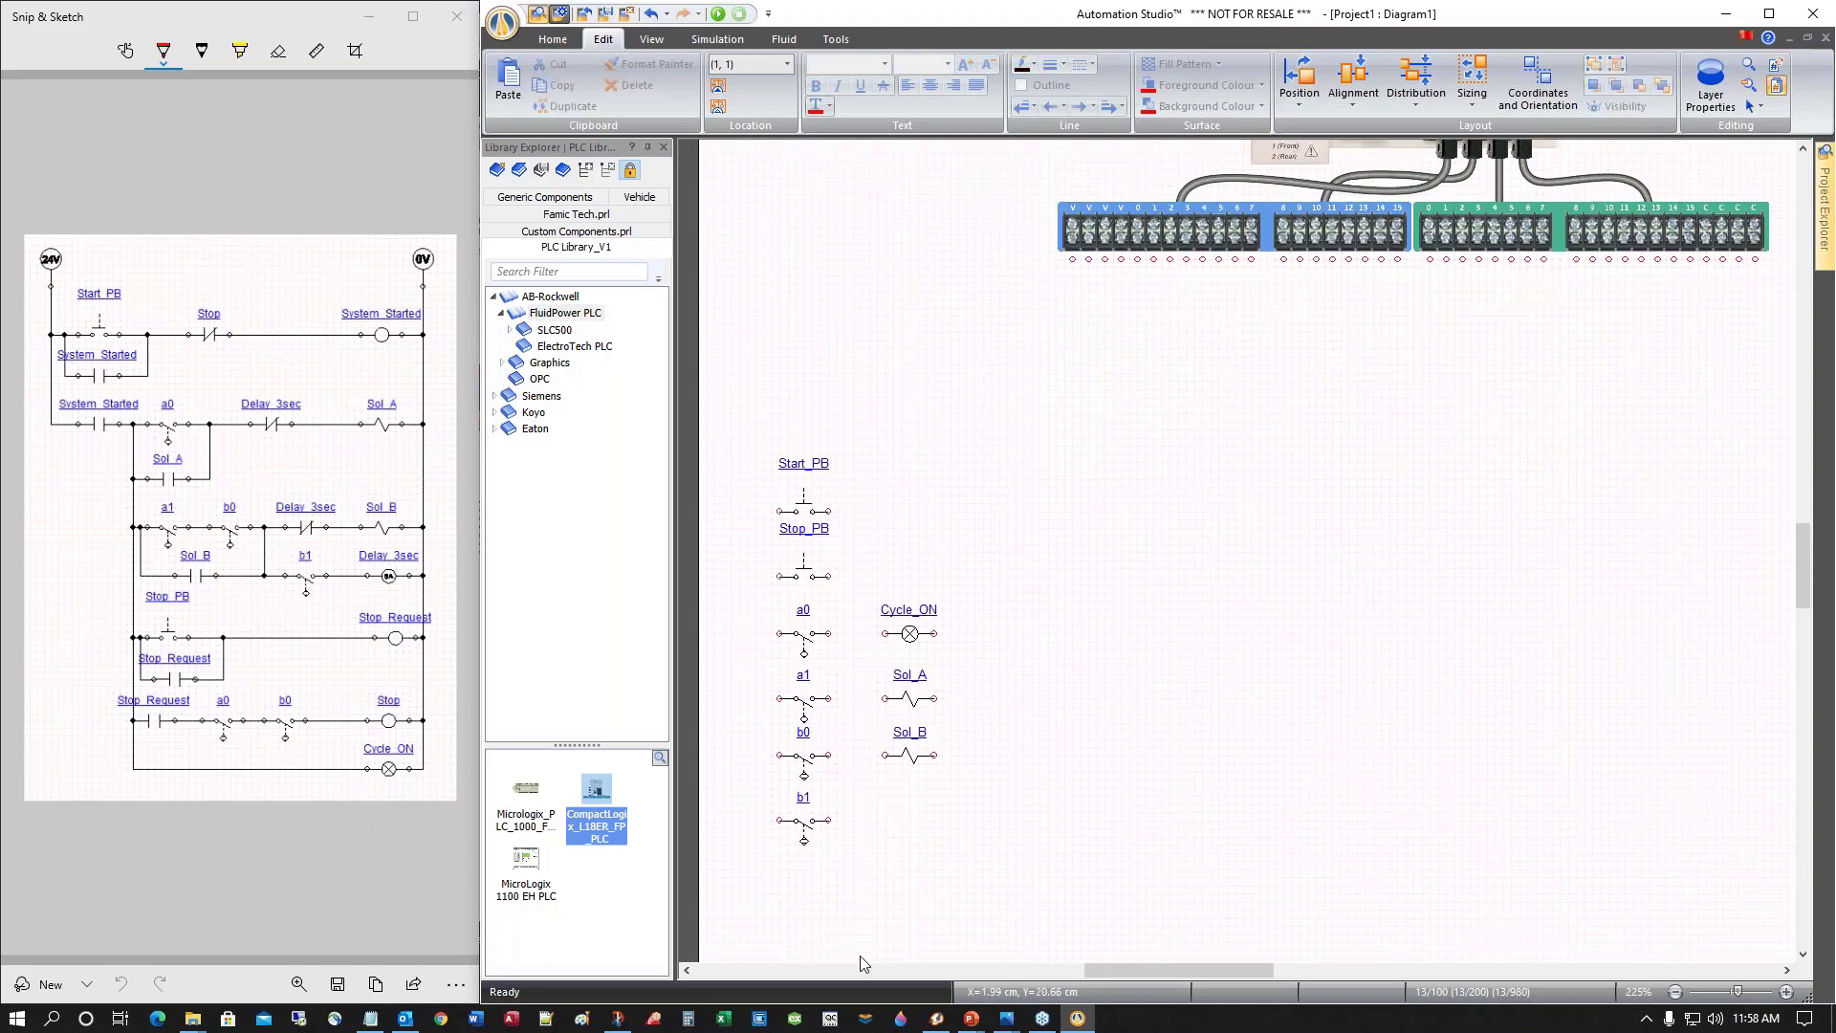
drag(841, 609, 1042, 418)
scroll(1171, 738, up, 2)
scroll(1182, 741, up, 2)
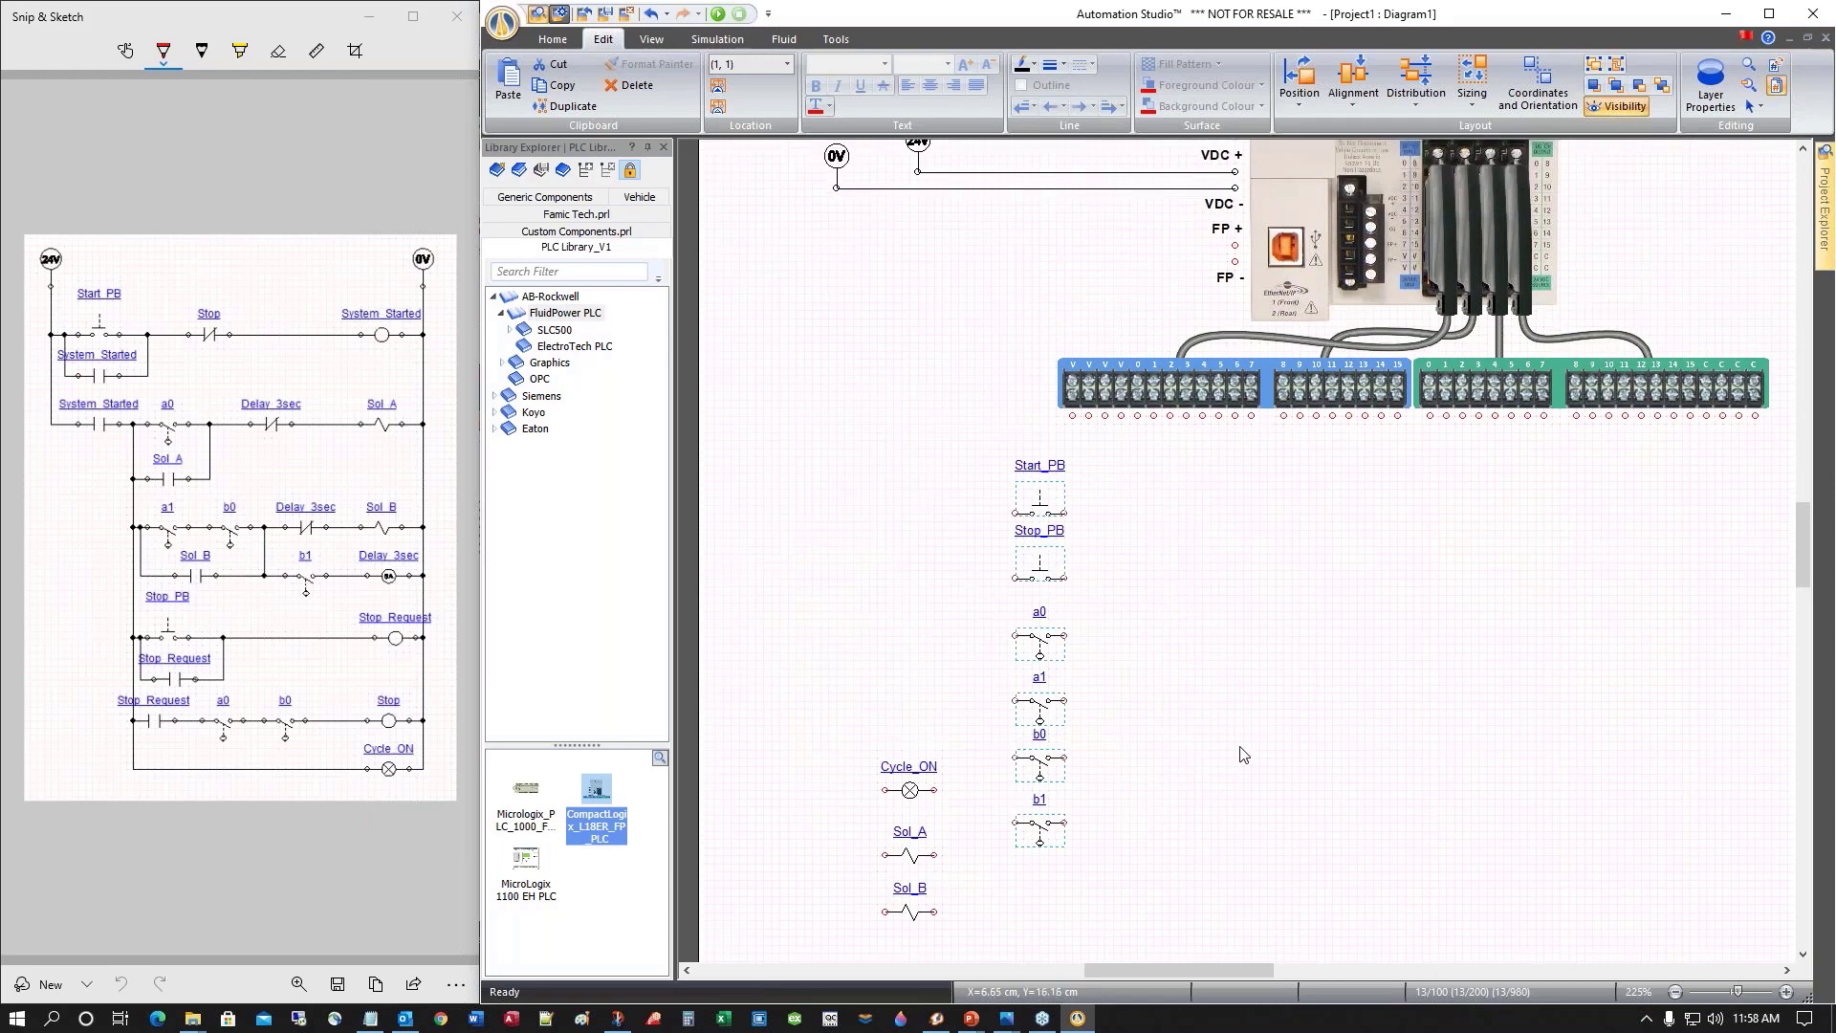
scroll(1243, 754, up, 1)
scroll(1243, 754, up, 3)
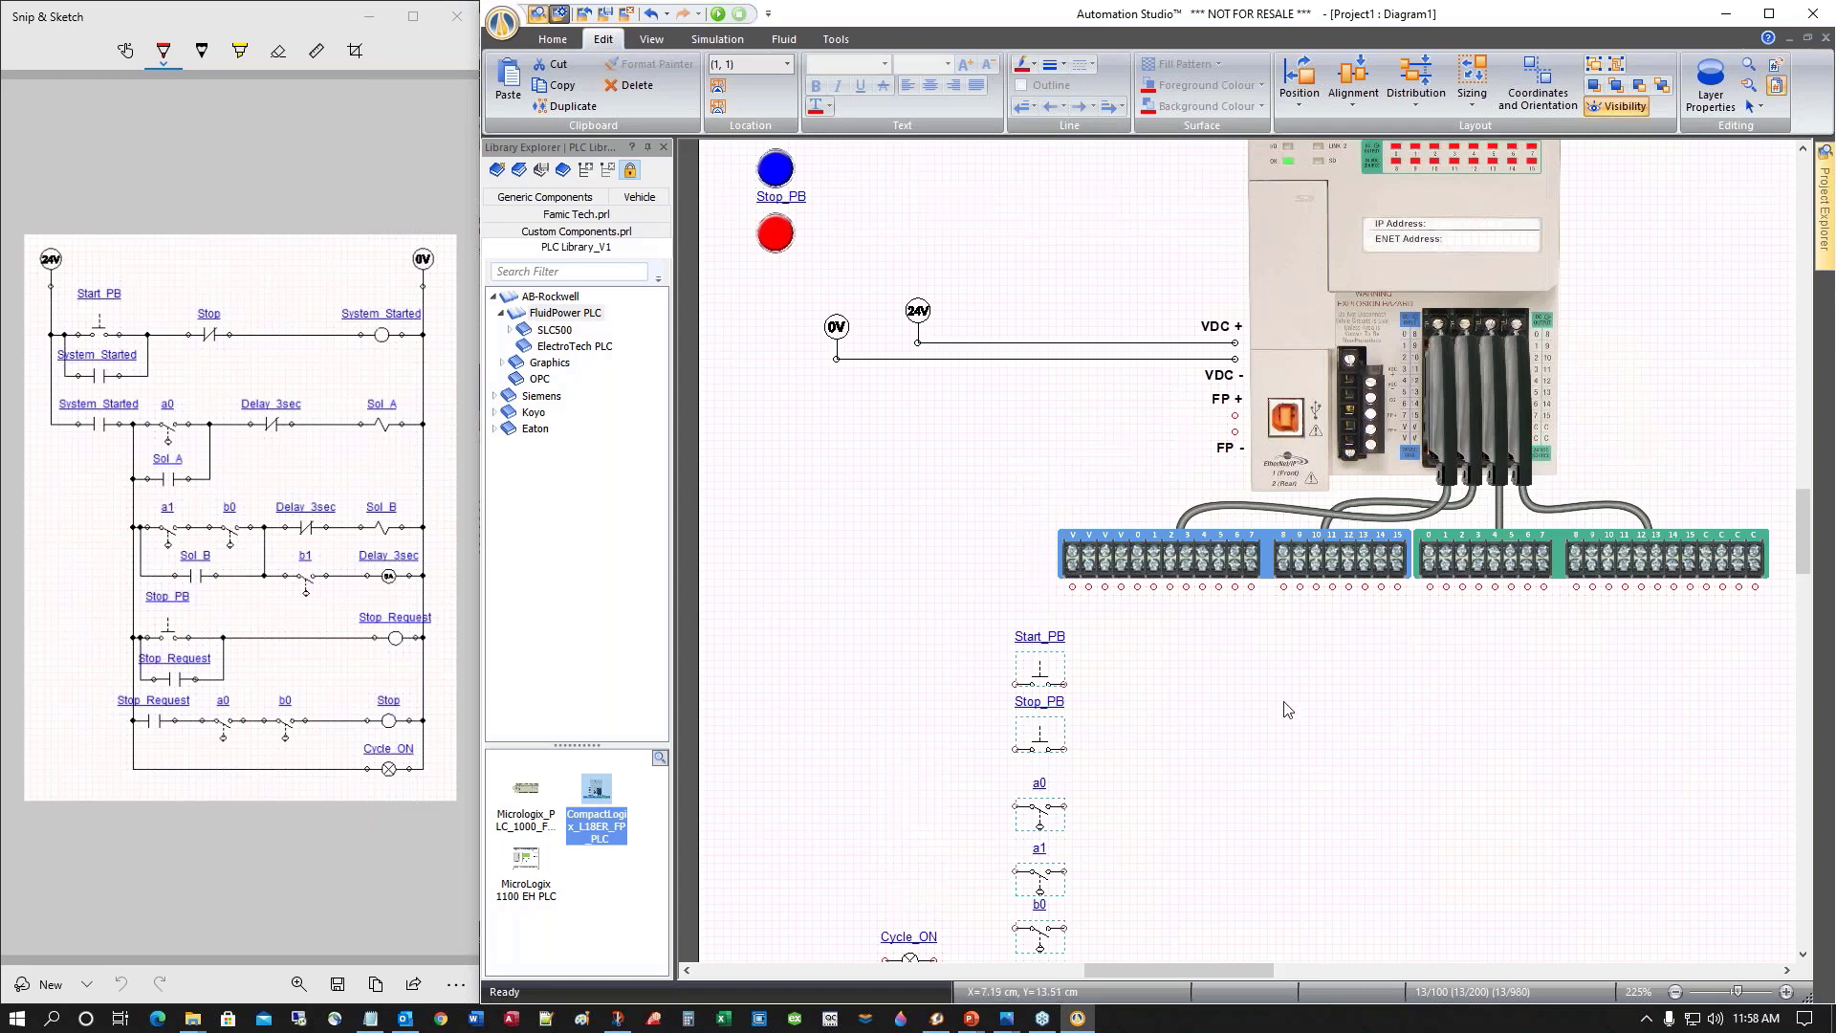
click(1329, 699)
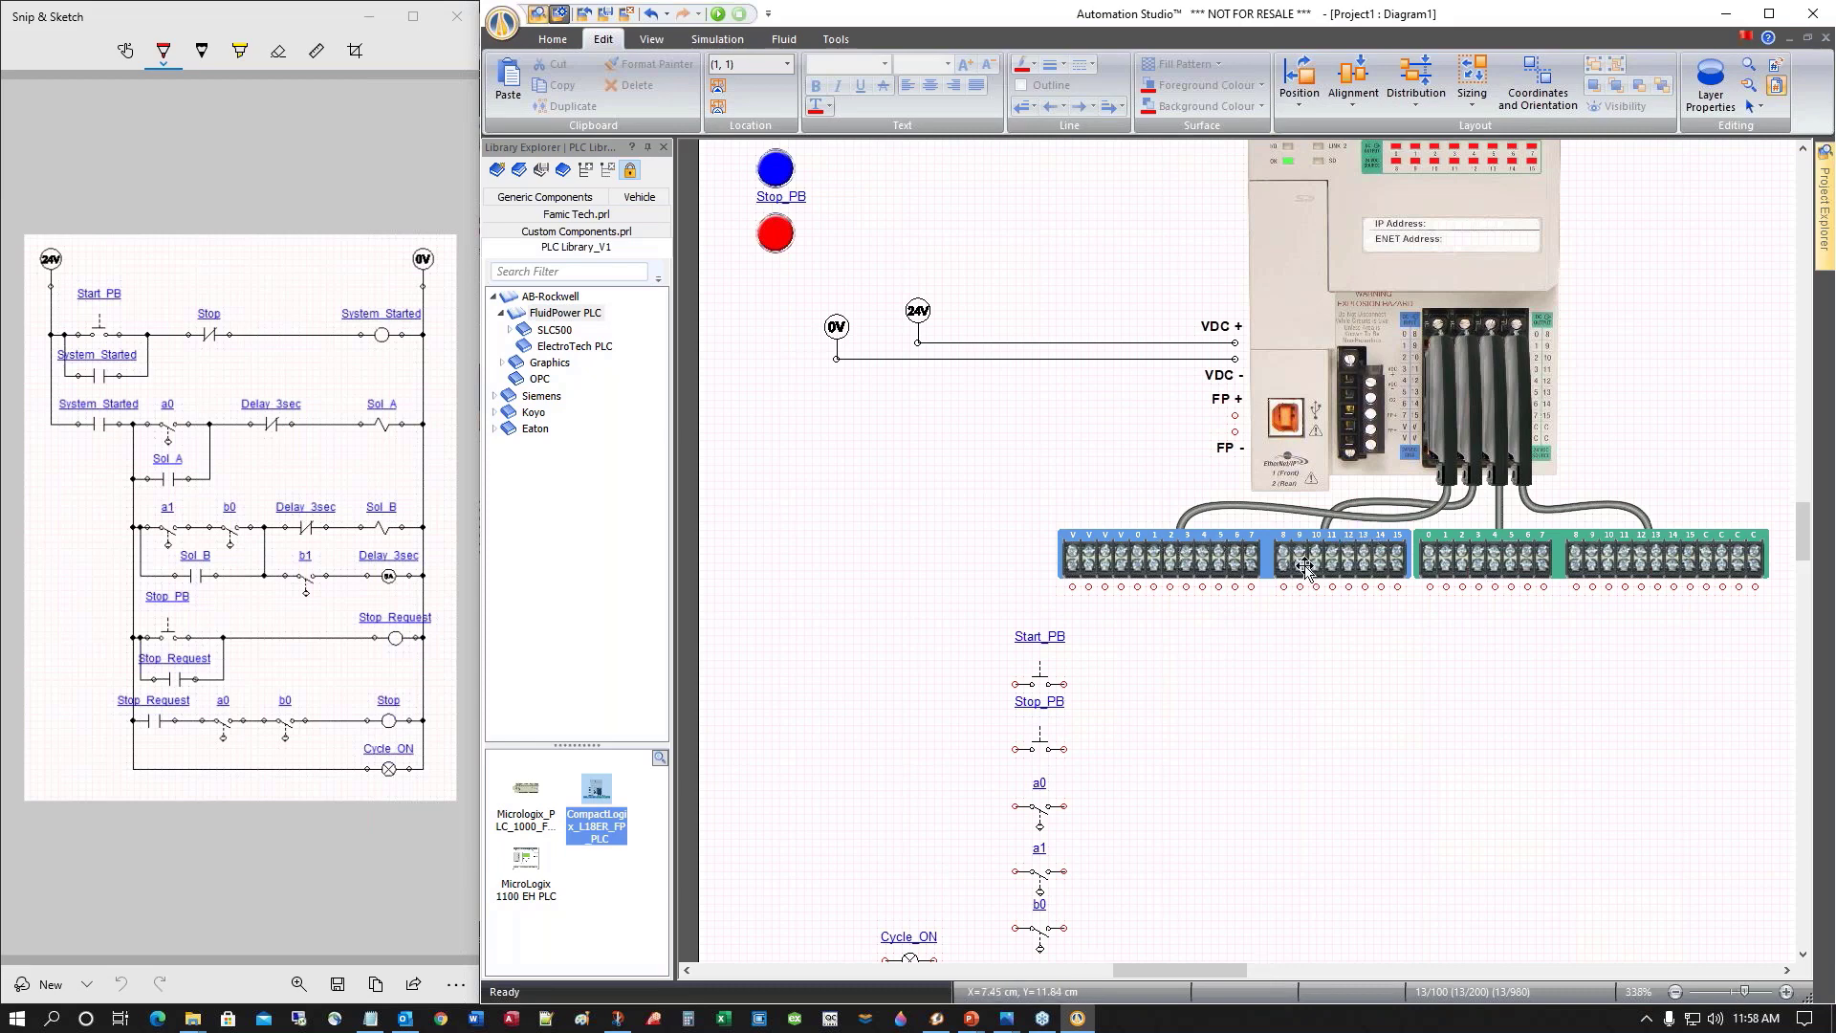
Wire the Start_PB, Stop_PB and a0 switches to PLC input terminals 0, 1 and 2
scroll(1305, 567, up, 3)
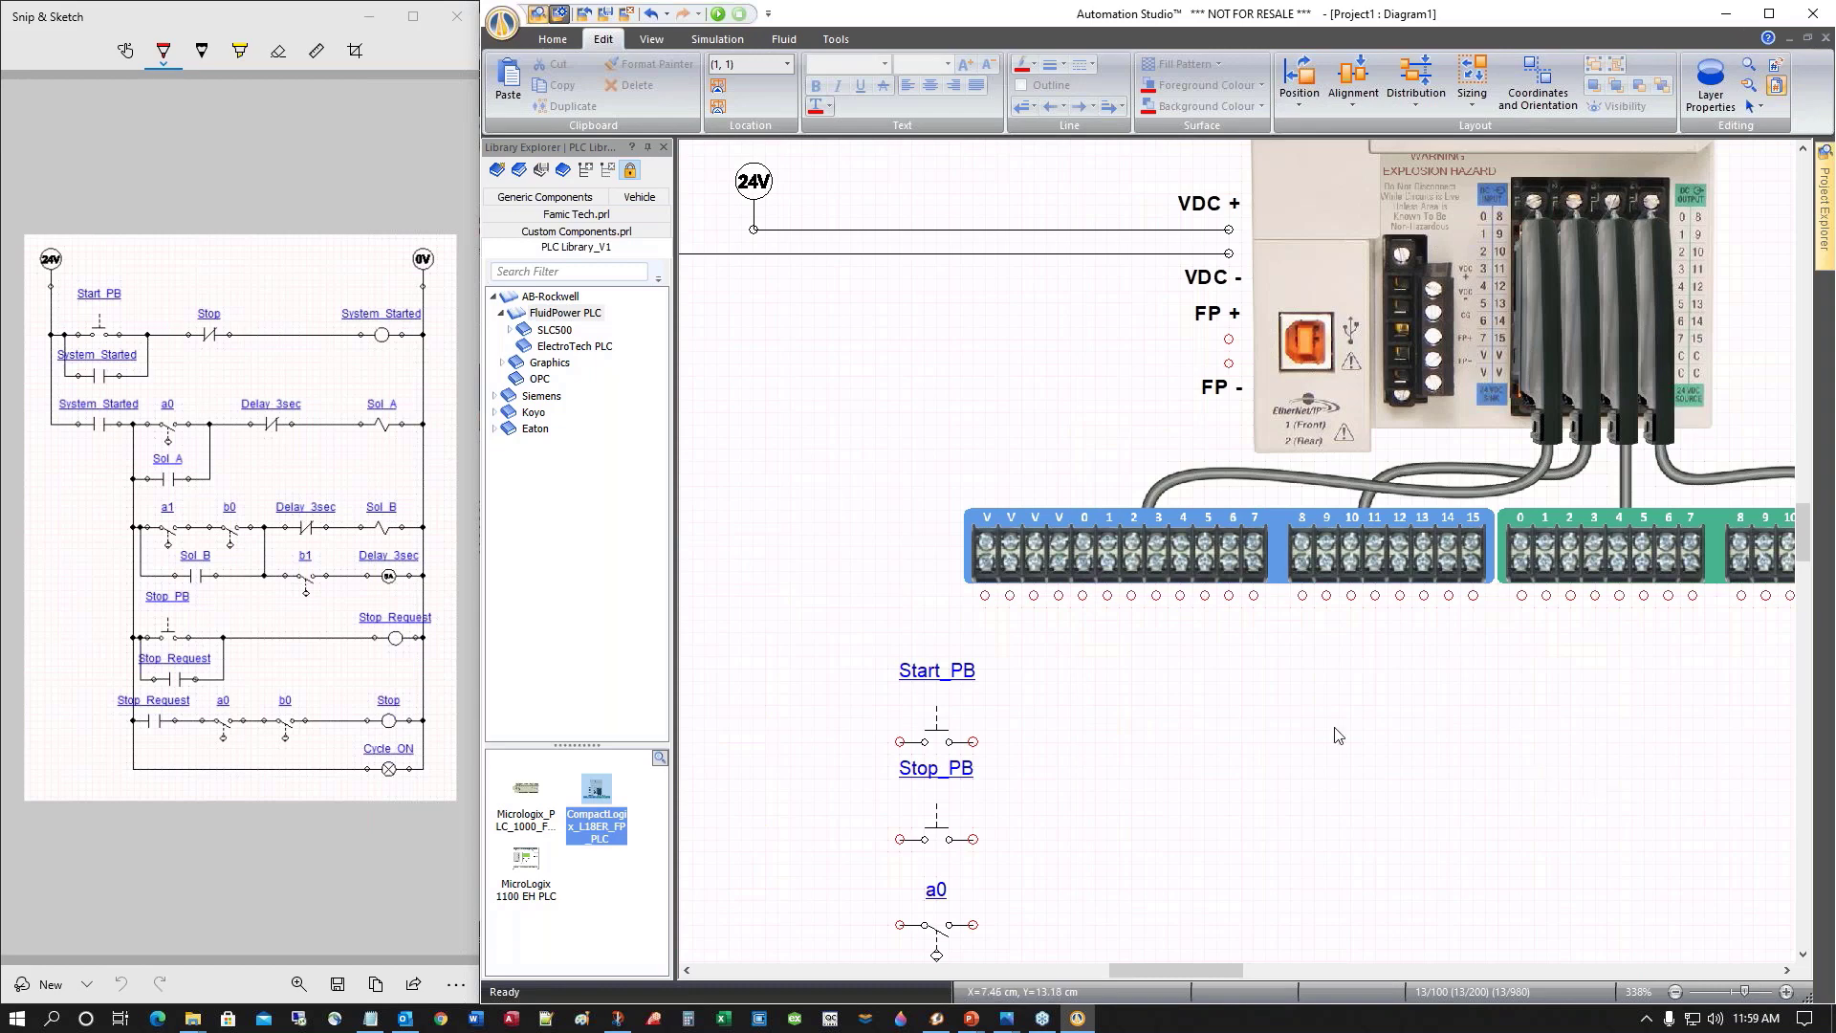
scroll(1337, 732, down, 2)
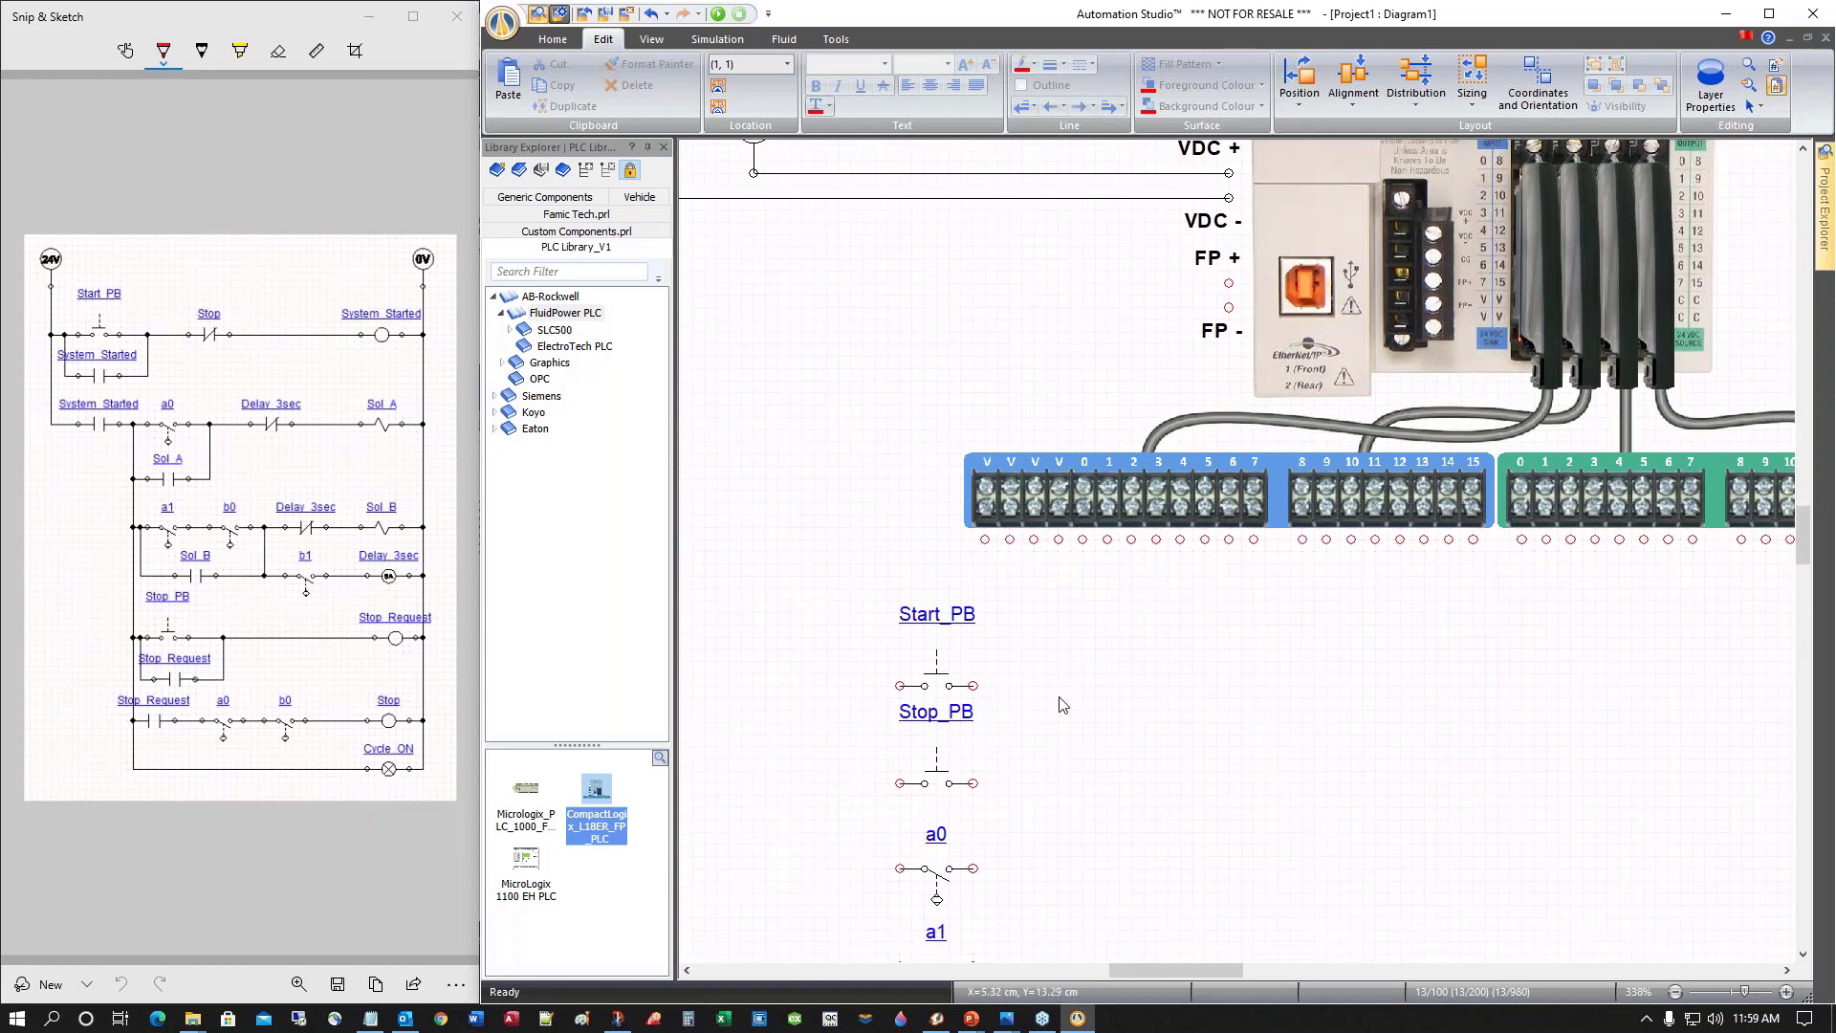
drag(972, 686, 1083, 538)
mouse_move(973, 783)
mouse_down()
mouse_move(1122, 663)
mouse_move(1107, 539)
mouse_up()
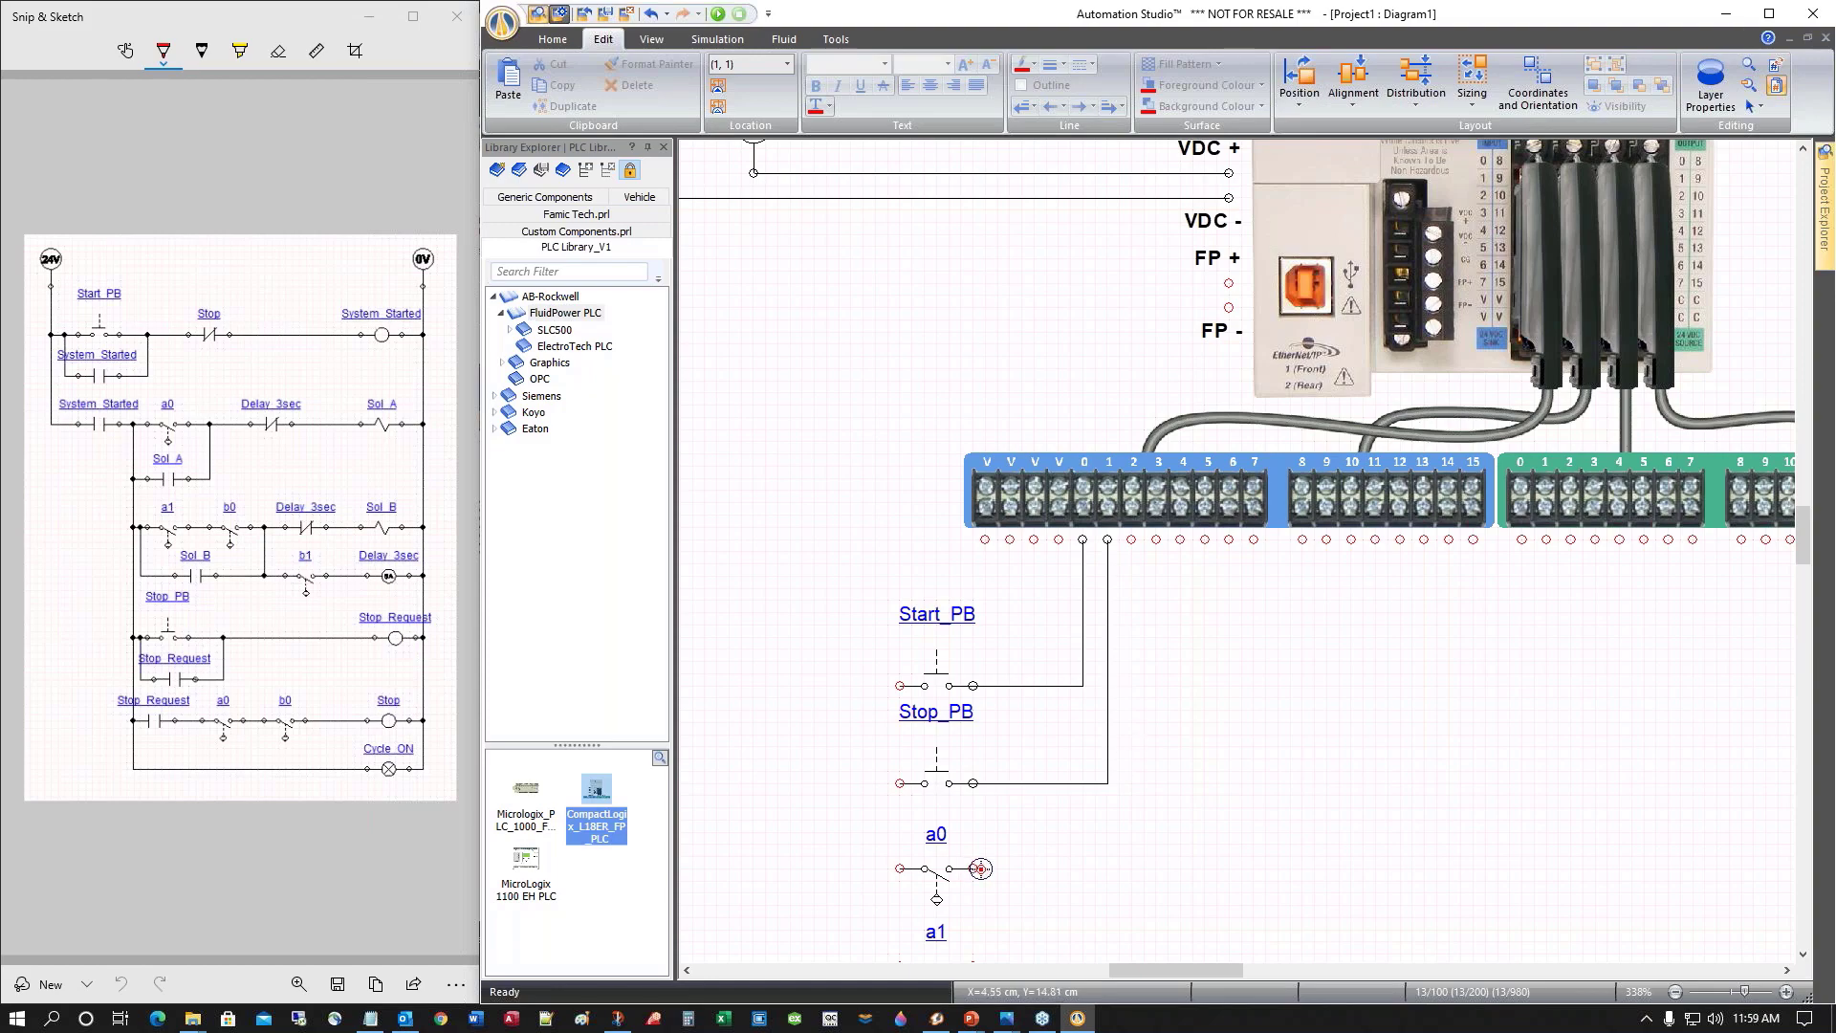
mouse_move(980, 869)
mouse_down()
mouse_move(1133, 713)
mouse_move(1131, 539)
mouse_up()
Wire the a1, b0 and b1 switches to PLC input terminals 3, 4 and 5
scroll(1171, 647, down, 3)
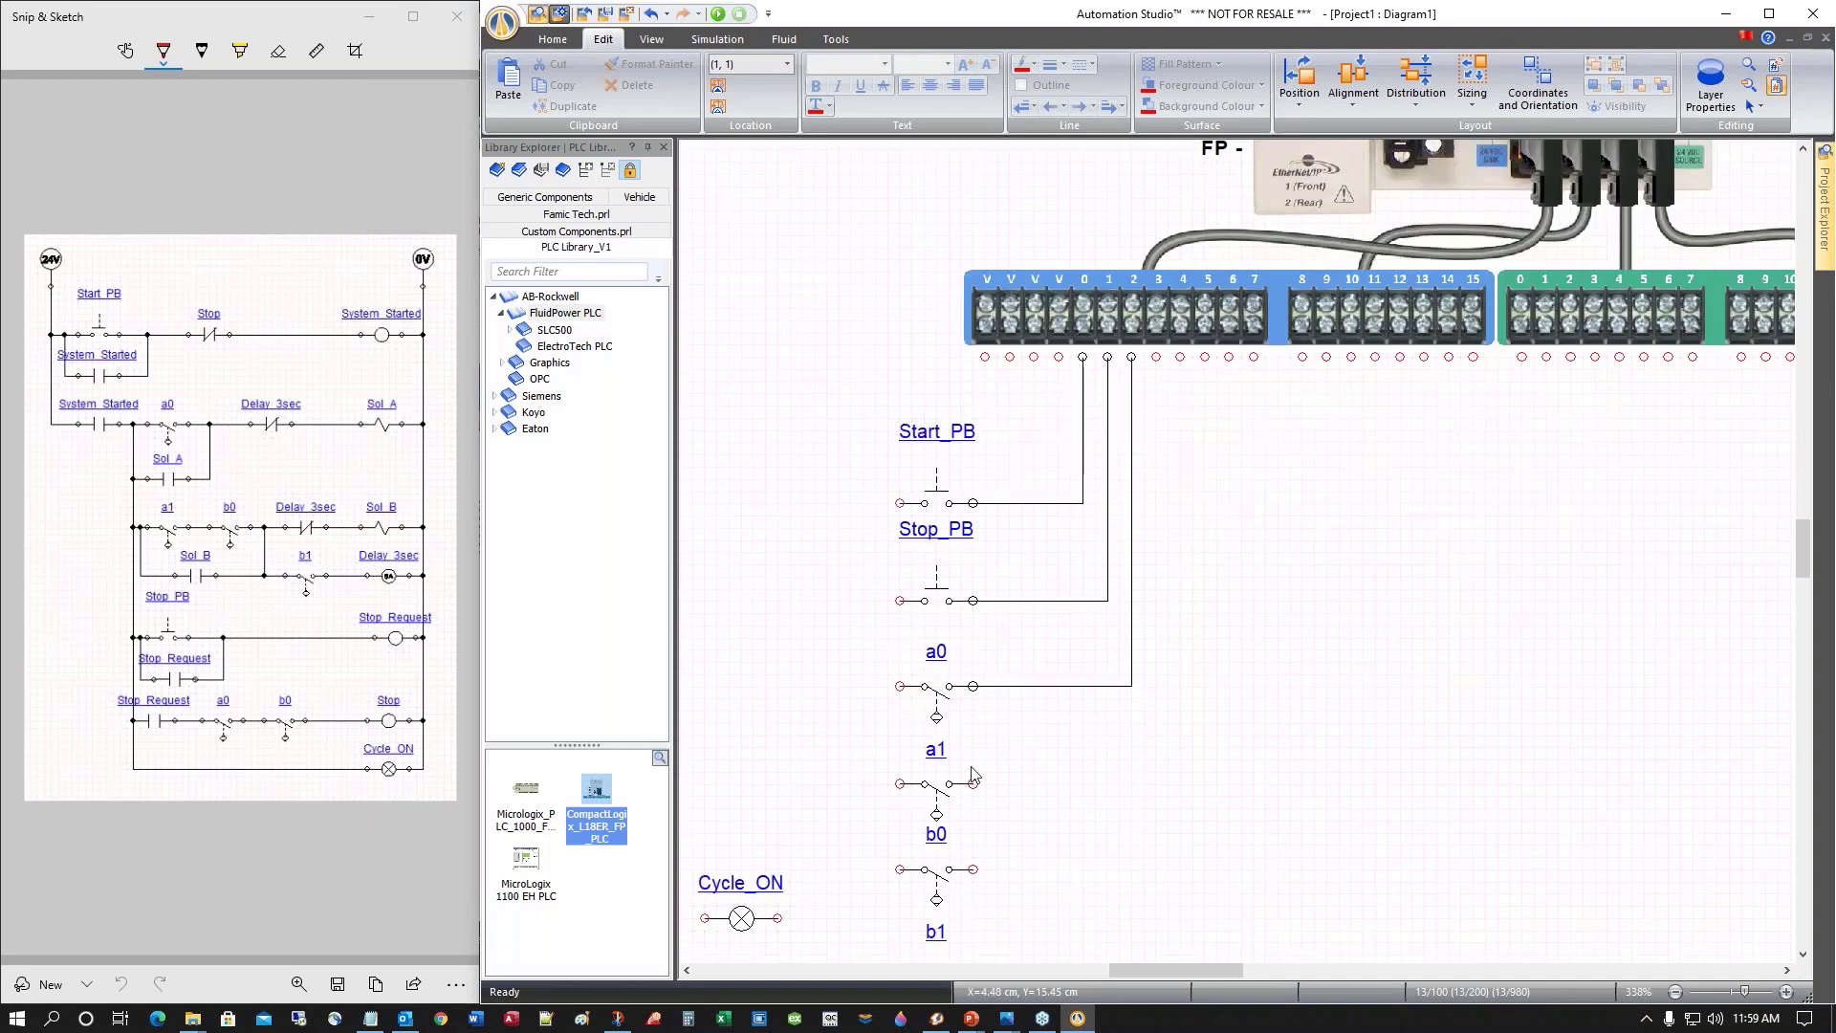
mouse_move(973, 783)
mouse_down()
mouse_move(1178, 730)
mouse_move(1175, 356)
mouse_move(1158, 359)
mouse_up()
mouse_move(972, 869)
mouse_down()
mouse_move(1058, 872)
mouse_move(1225, 469)
mouse_move(1180, 356)
mouse_up()
scroll(1247, 699, down, 1)
mouse_move(973, 896)
mouse_down()
mouse_move(1178, 873)
mouse_move(1205, 273)
mouse_up()
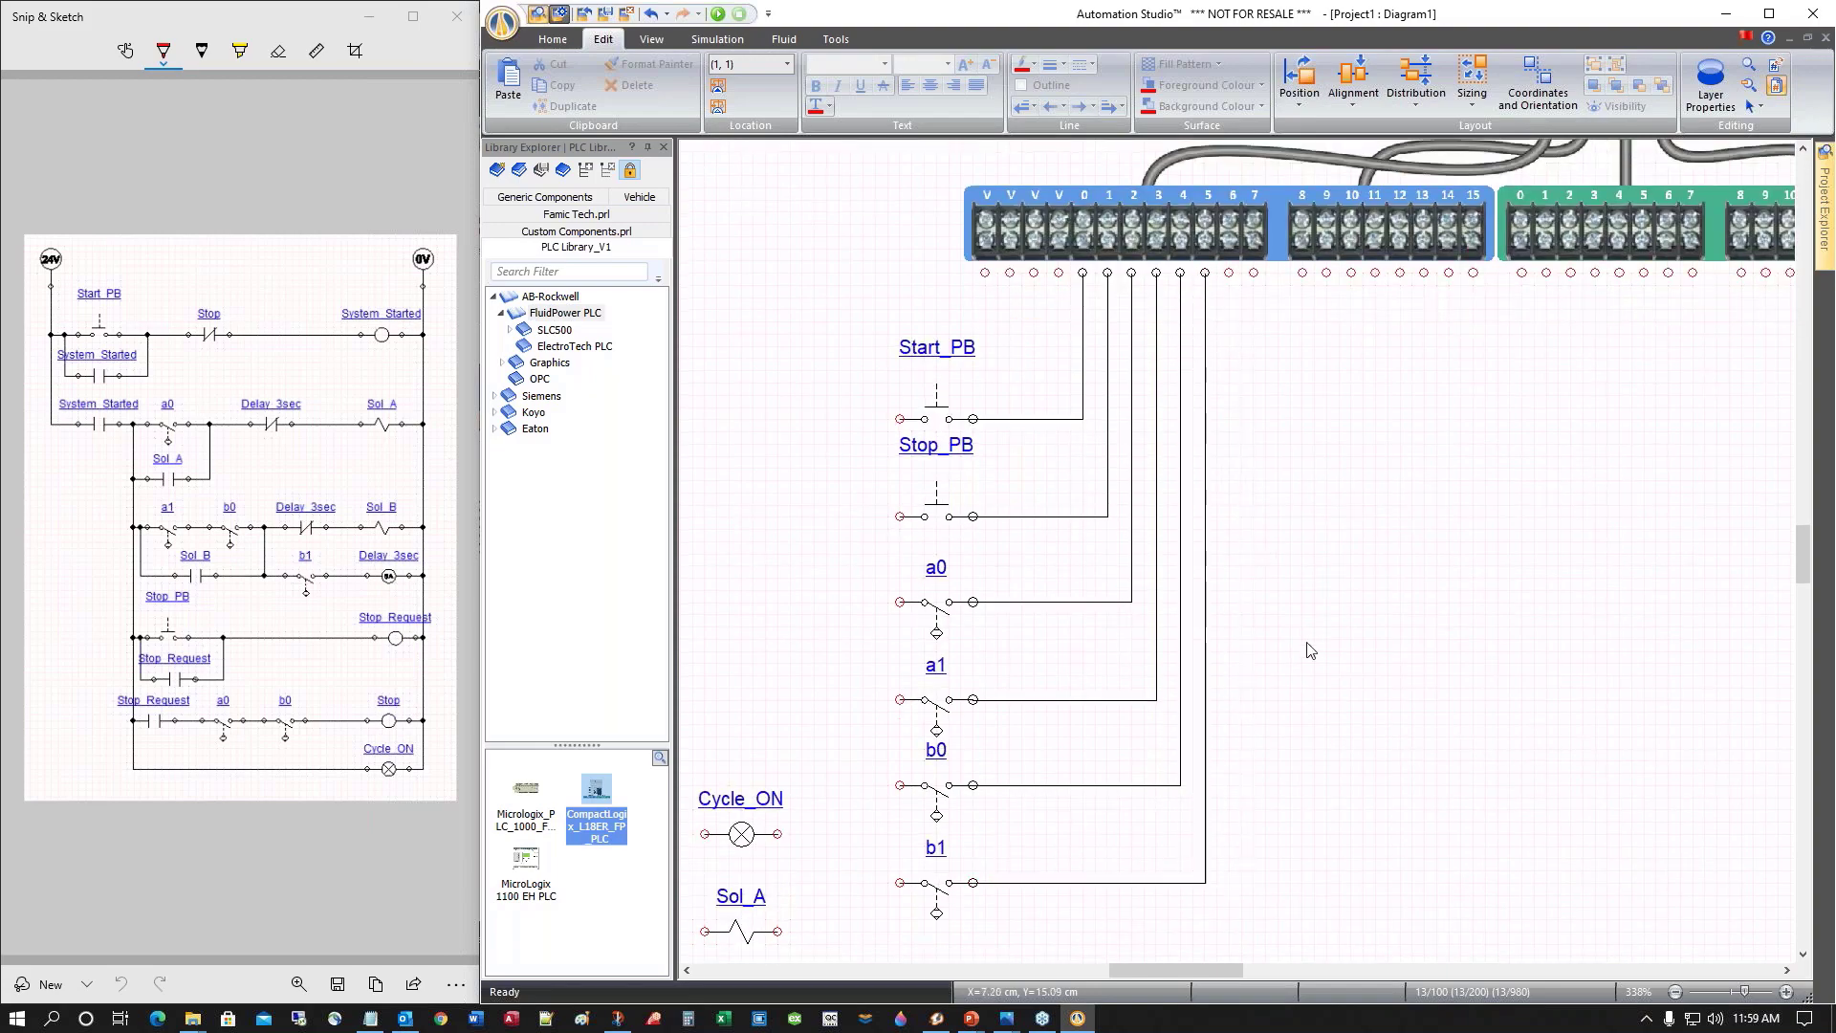
drag(1168, 971, 1138, 971)
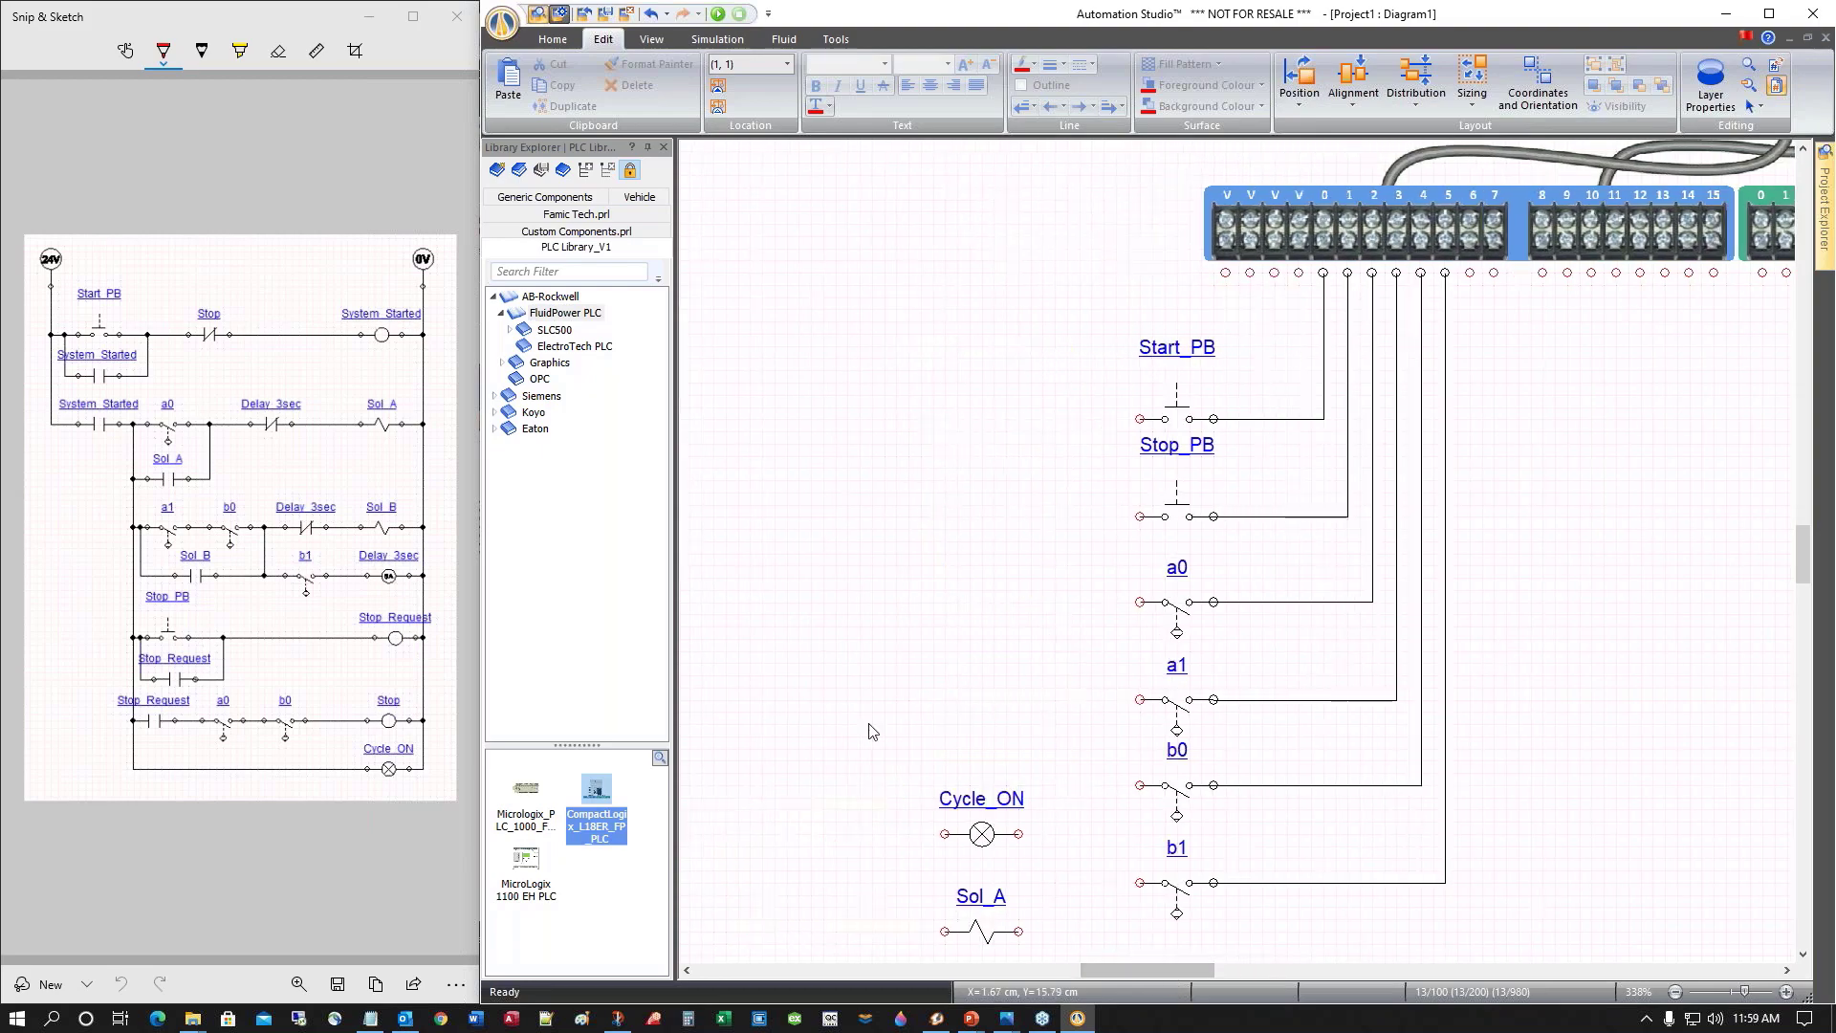
Move the Cycle_ON lamp and the Sol_A and Sol_B solenoids as a group to just below the PLC's output terminals
scroll(1033, 725, down, 2)
drag(1064, 916, 1739, 250)
drag(1195, 972, 1258, 976)
scroll(1186, 459, up, 2)
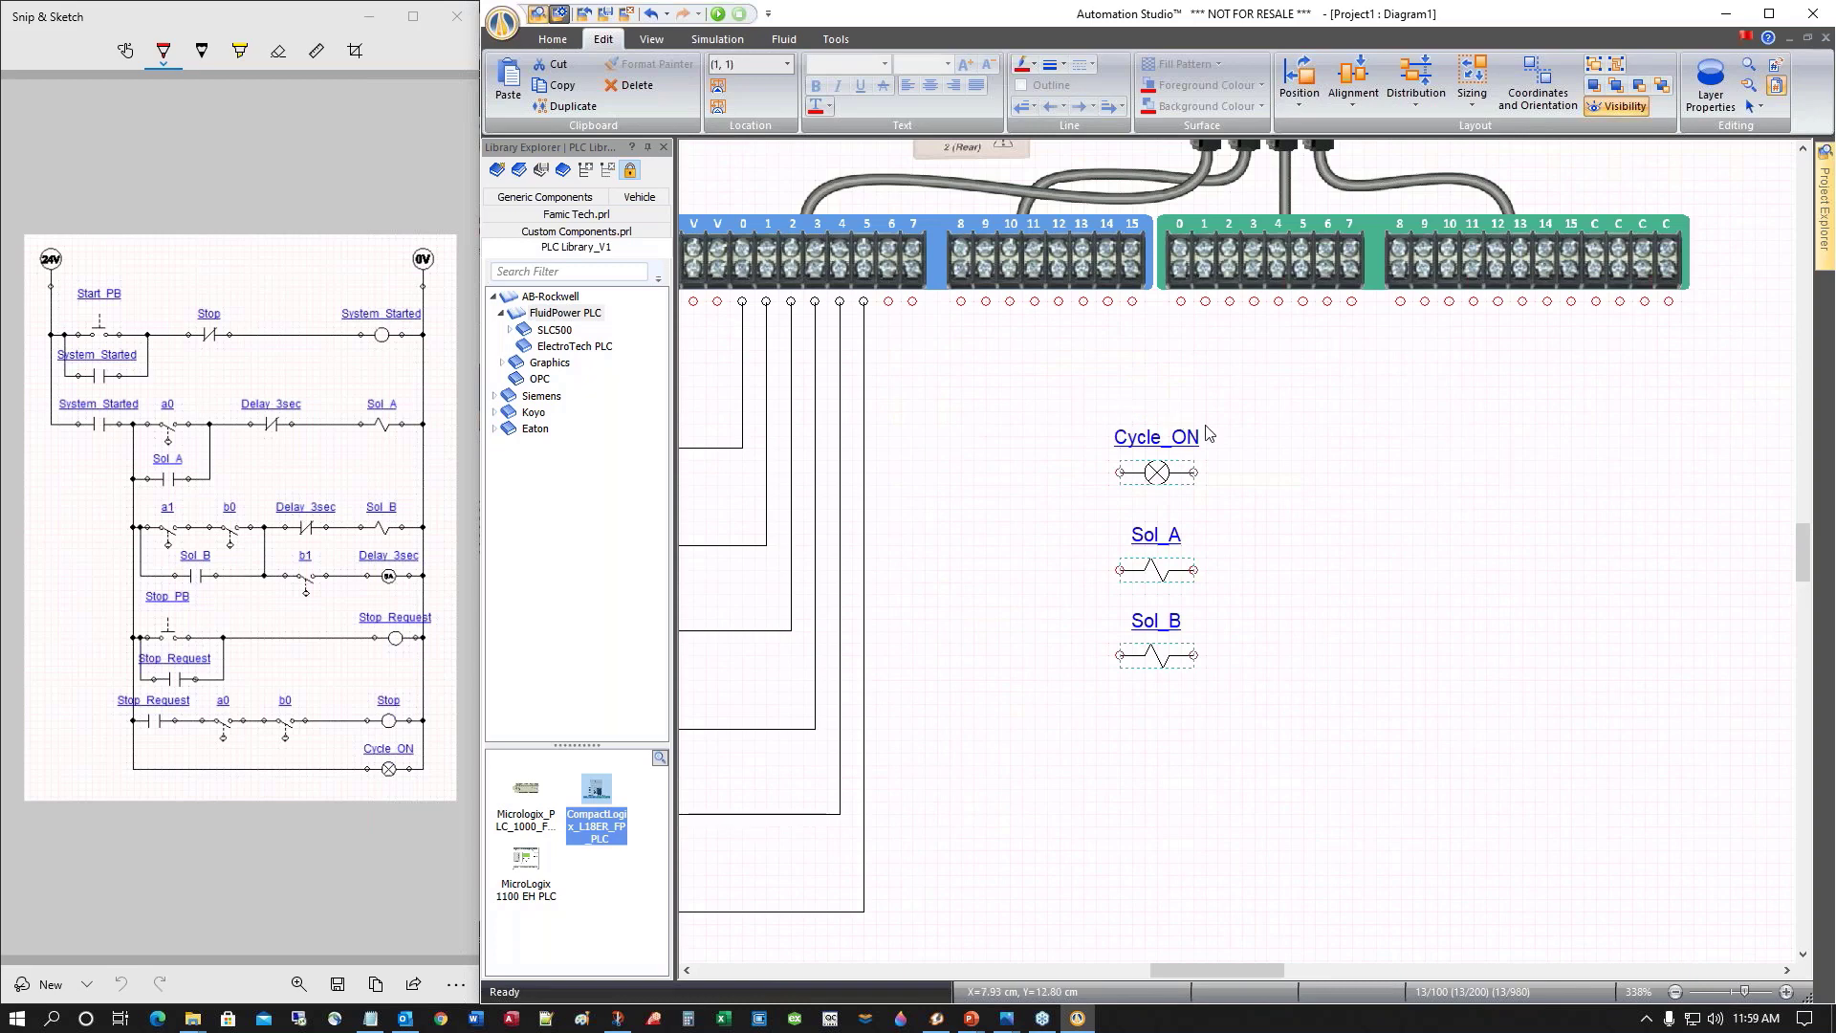
drag(1163, 480, 1457, 432)
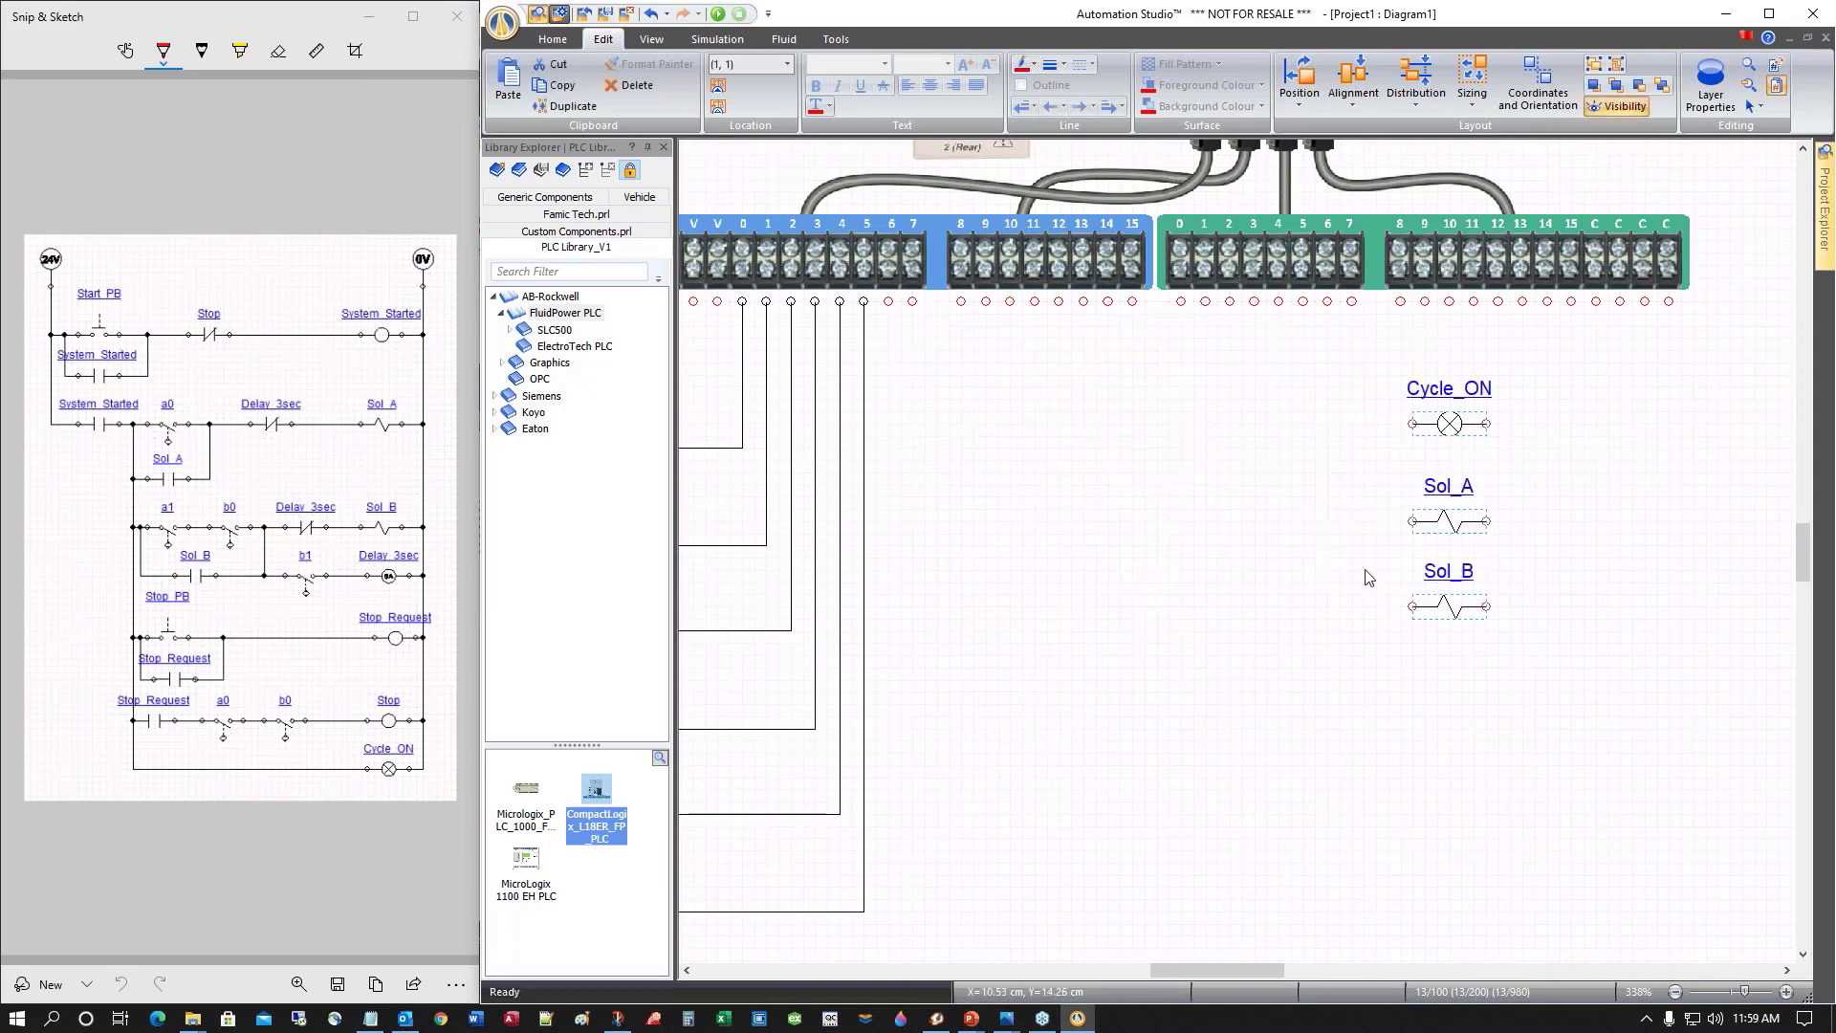
click(1197, 687)
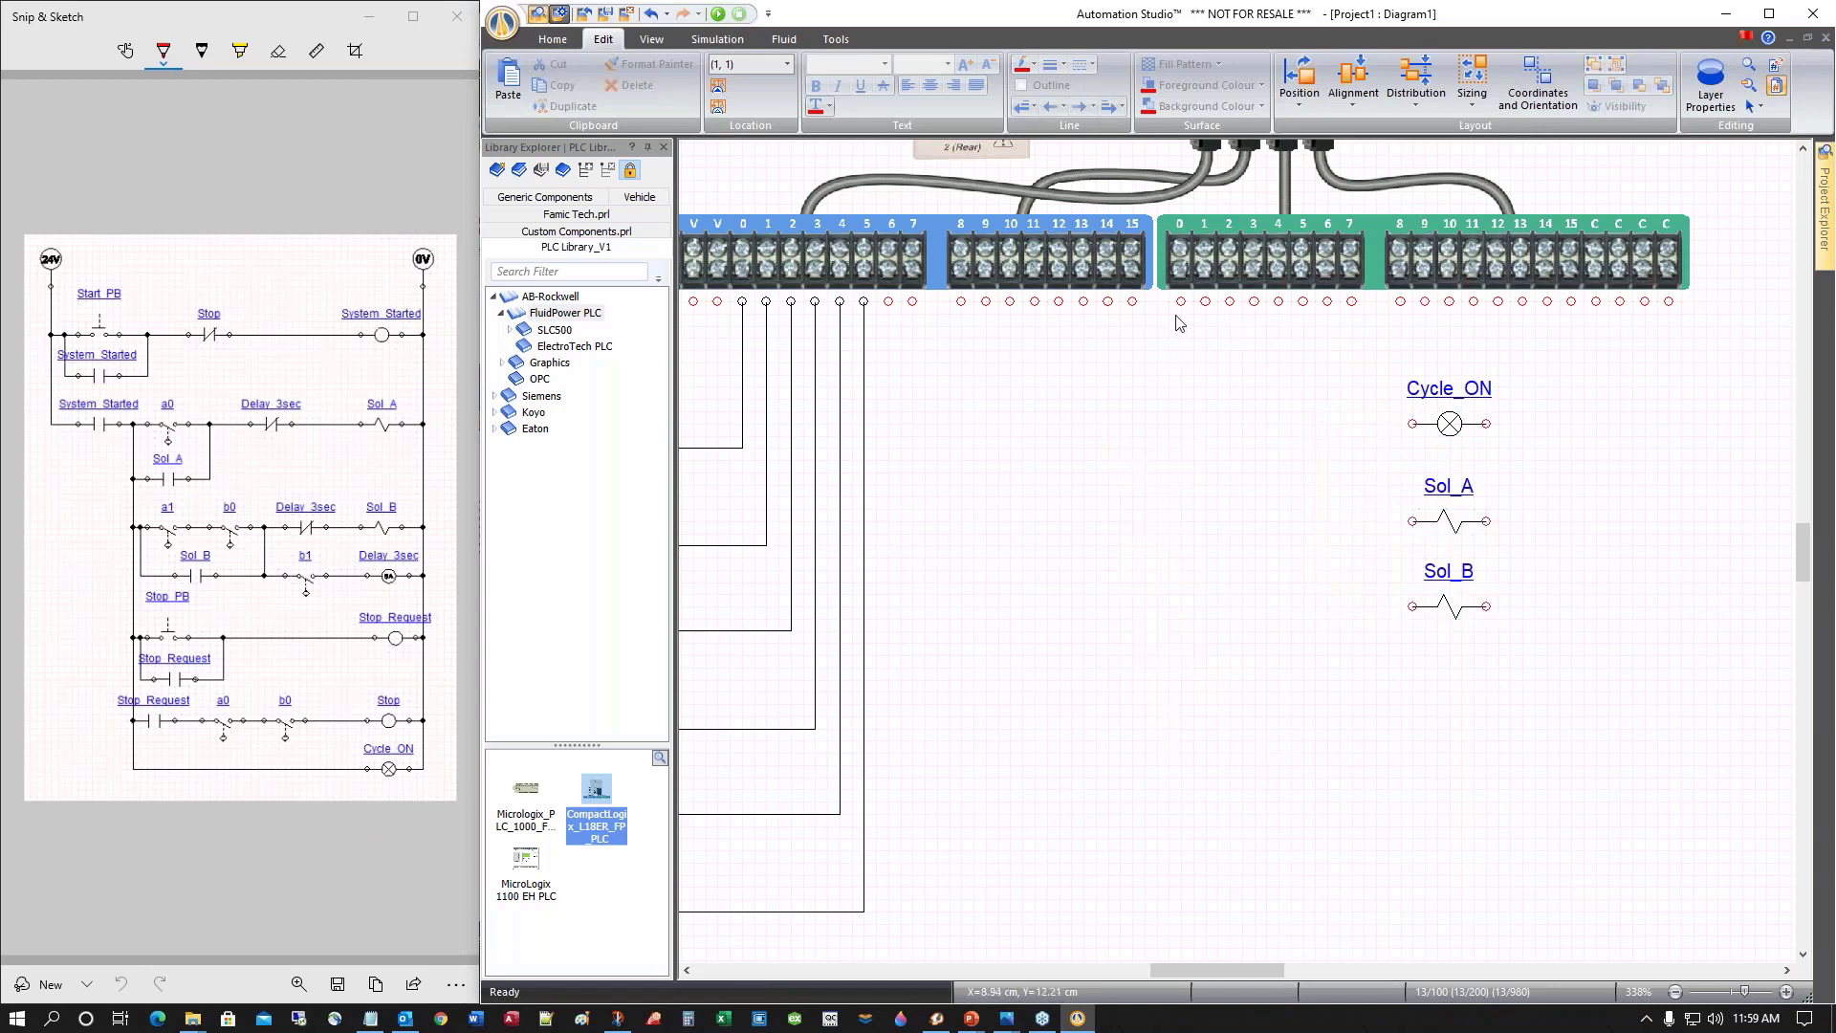
Wire Cycle_ON, Sol_A and Sol_B to PLC output terminals 0, 1 and 2
mouse_move(1181, 302)
mouse_down()
mouse_move(1184, 430)
mouse_move(1412, 423)
mouse_up()
mouse_move(1412, 521)
mouse_down()
mouse_move(1258, 514)
mouse_move(1205, 302)
mouse_up()
drag(1412, 605, 1230, 304)
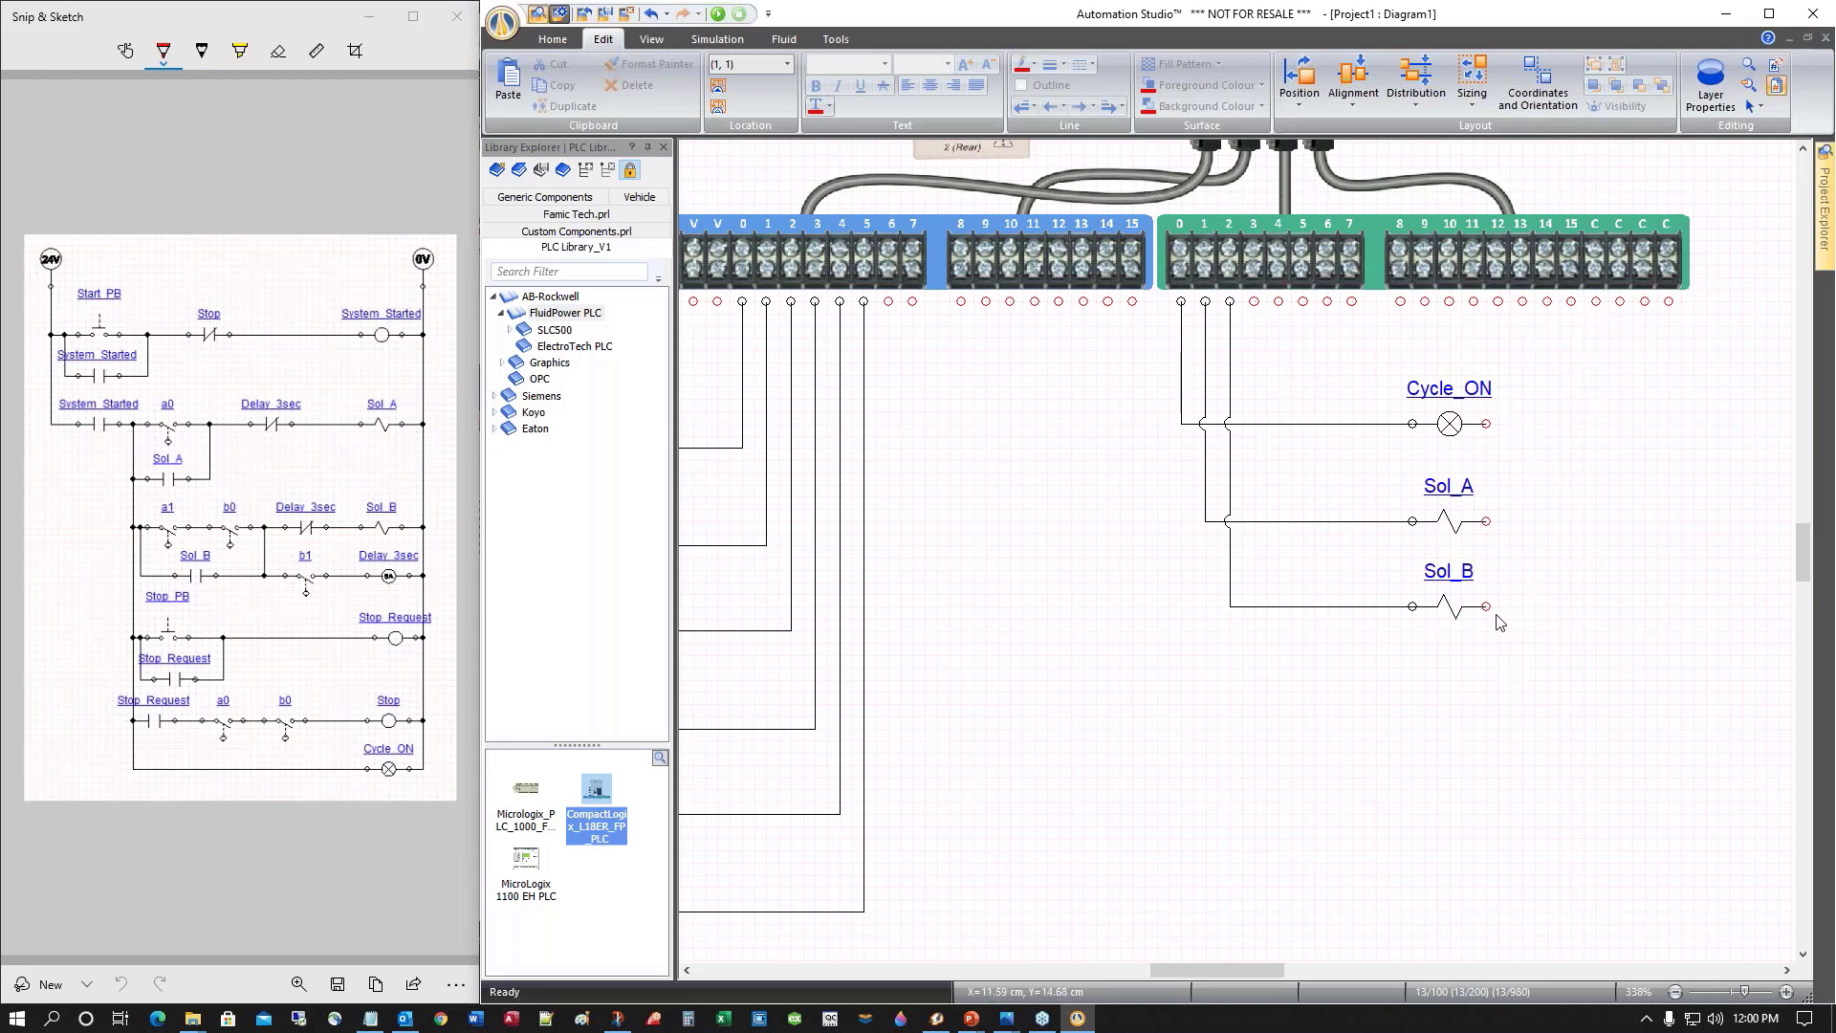
Wire the free ends of Sol_B, Cycle_ON and Sol_A to a shared line on the output module's first common terminal C
drag(1486, 603, 1596, 300)
drag(1486, 424, 1596, 424)
drag(1486, 521, 1596, 521)
Wire the free end of the b1 switch up to the 24V supply line
drag(1272, 968, 1195, 966)
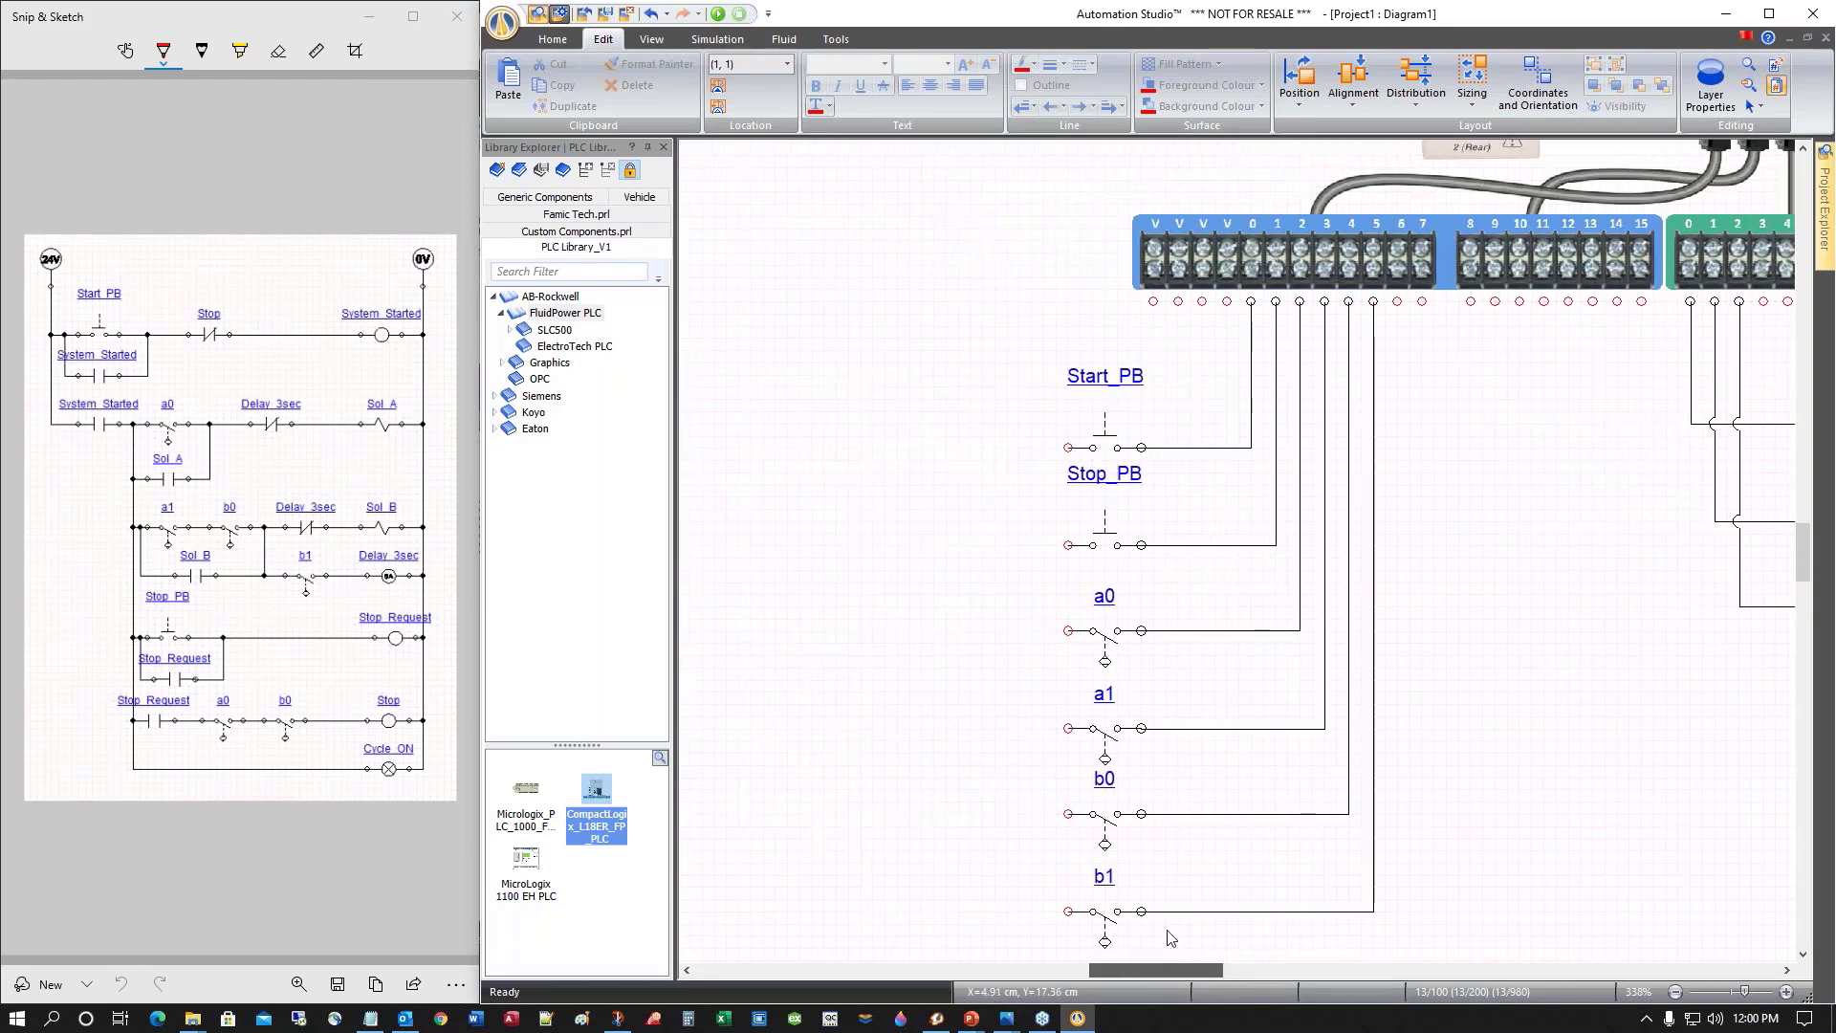
scroll(916, 765, down, 3)
ctrl+scroll(896, 741, down, 3)
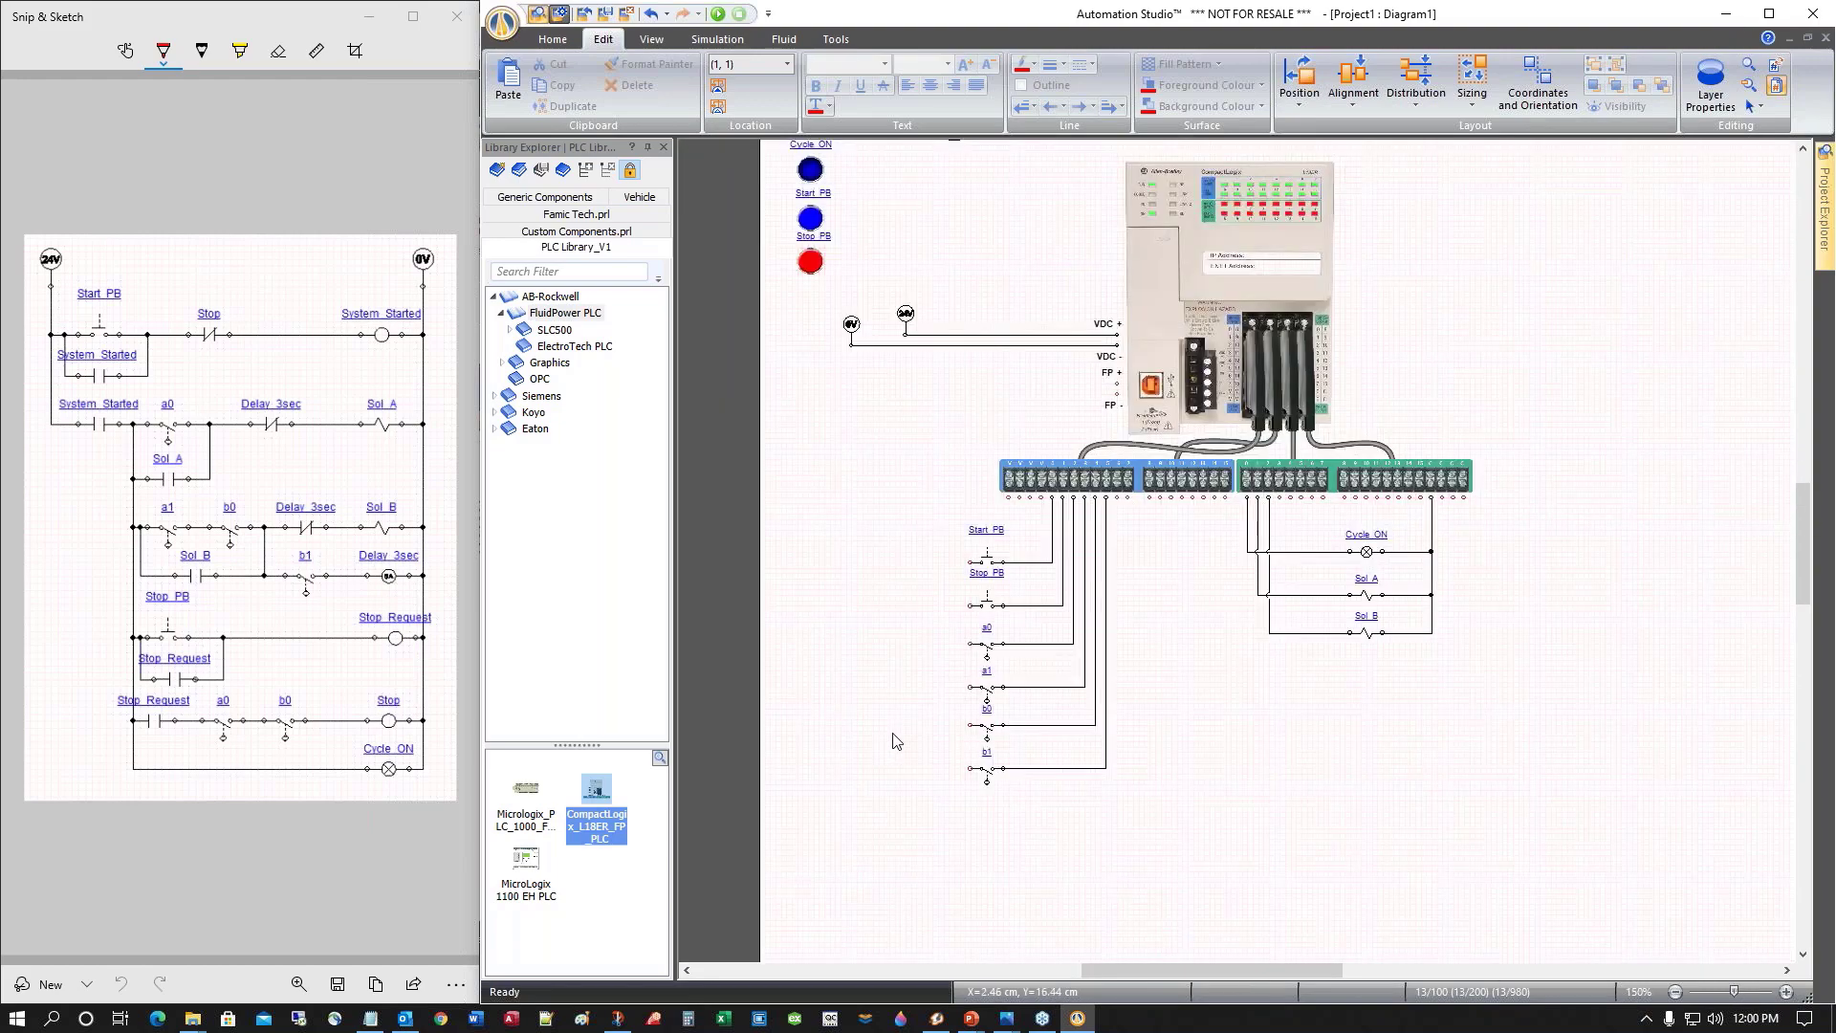
ctrl+scroll(894, 738, up, 2)
ctrl+scroll(894, 741, down, 2)
drag(924, 756, 904, 335)
Connect the free ends of Start_PB, Stop_PB, a0, a1 and b0 to the vertical 24V line that feeds b1
scroll(929, 616, down, 1)
scroll(928, 617, up, 3)
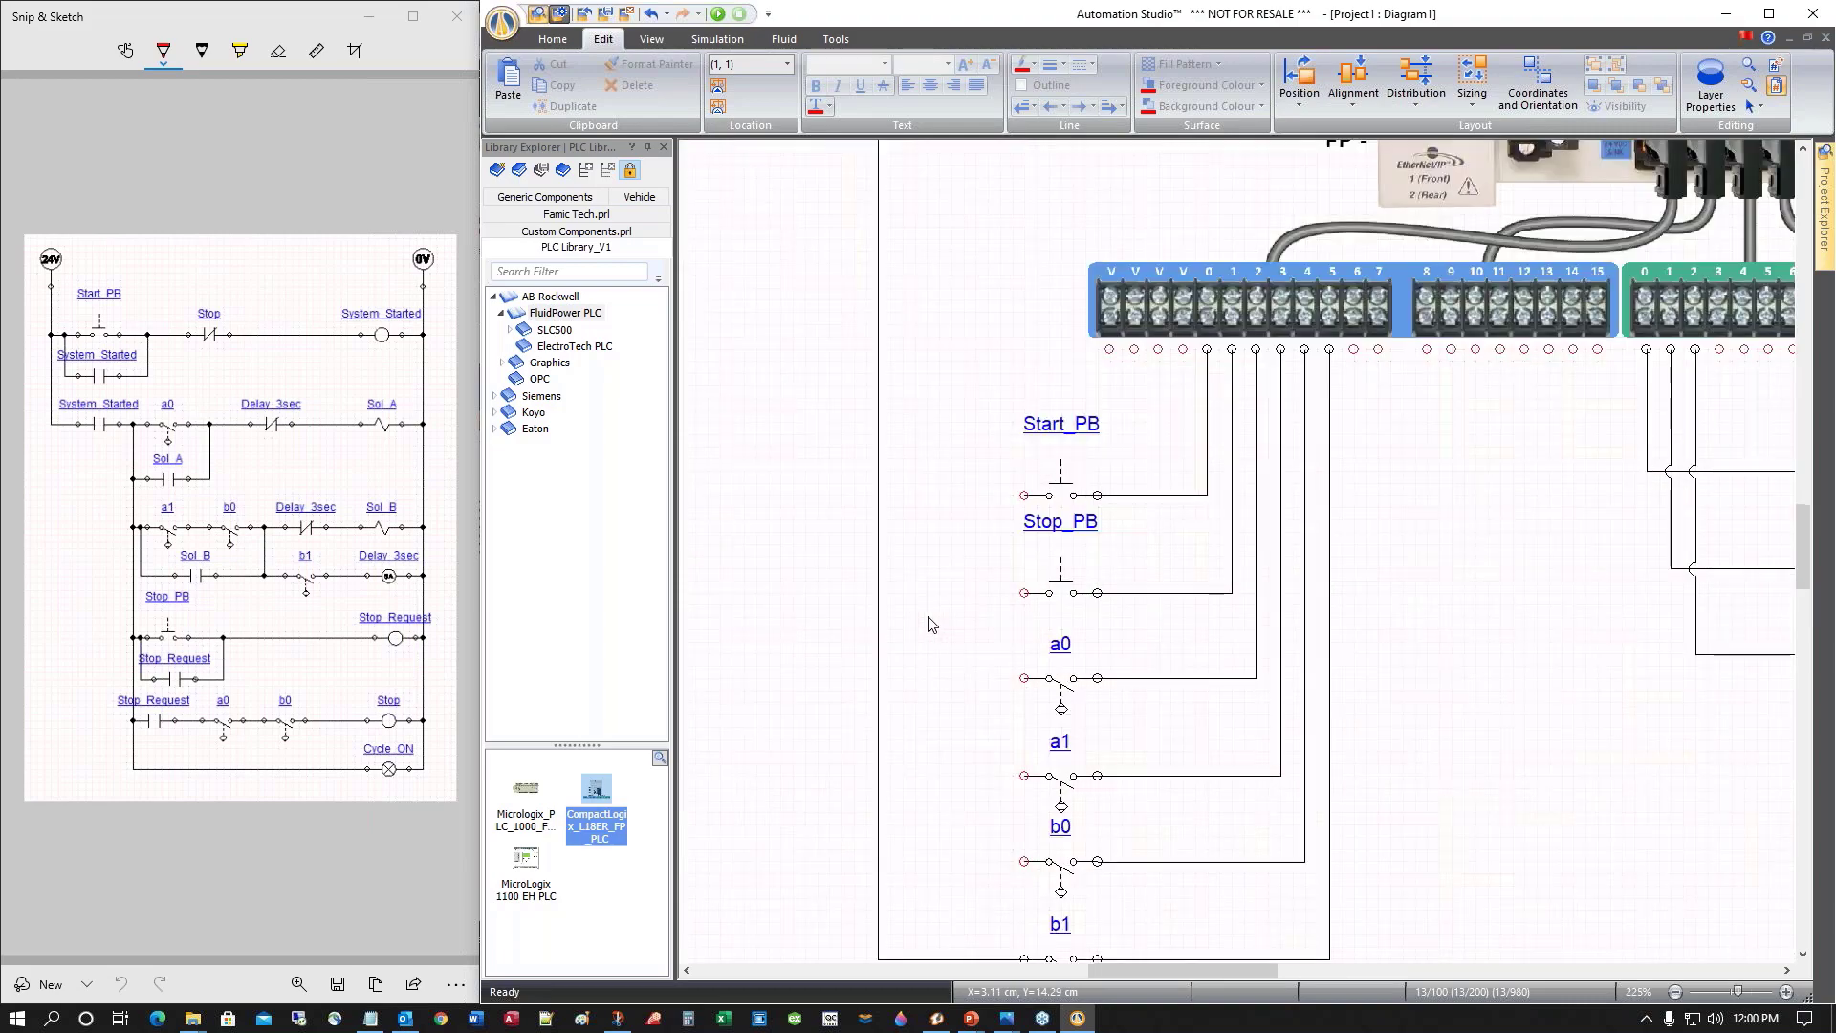
scroll(929, 624, down, 1)
scroll(929, 623, up, 2)
scroll(928, 620, up, 5)
scroll(923, 508, down, 4)
scroll(924, 515, down, 3)
drag(1020, 344, 877, 344)
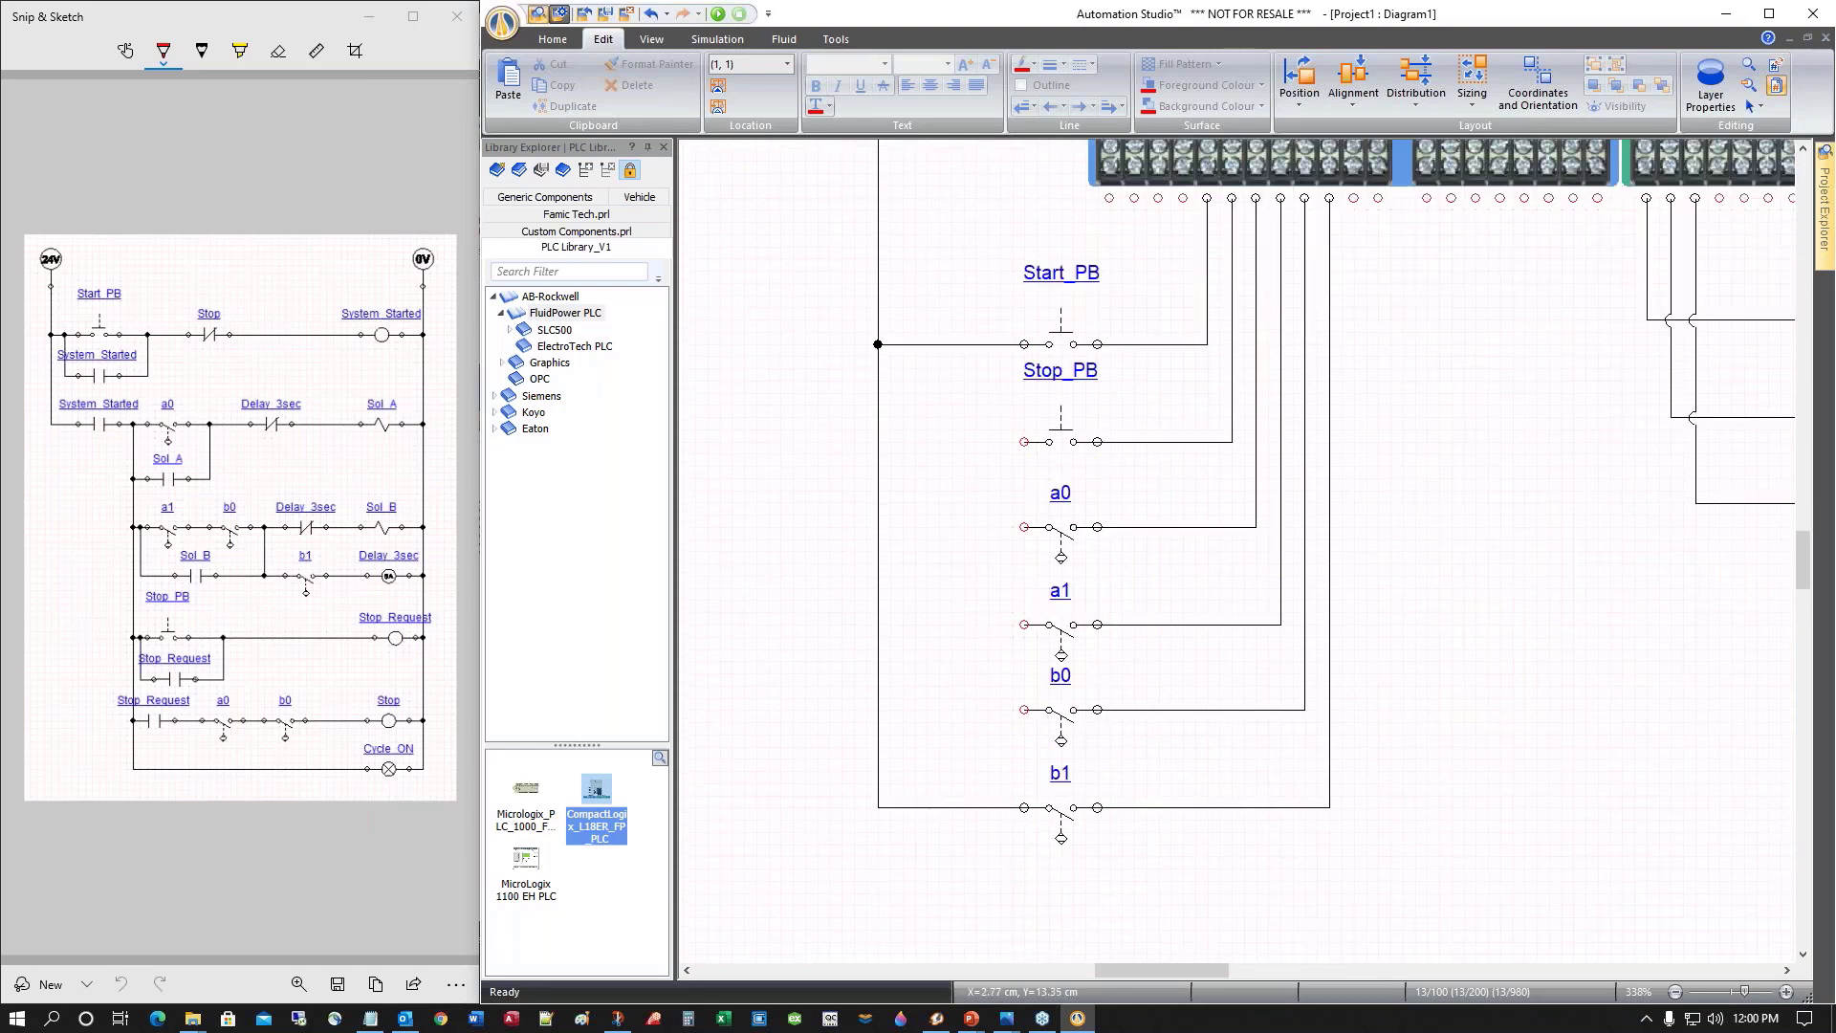
drag(1028, 442, 878, 442)
drag(1024, 527, 878, 527)
drag(1026, 627, 889, 617)
drag(1024, 710, 874, 712)
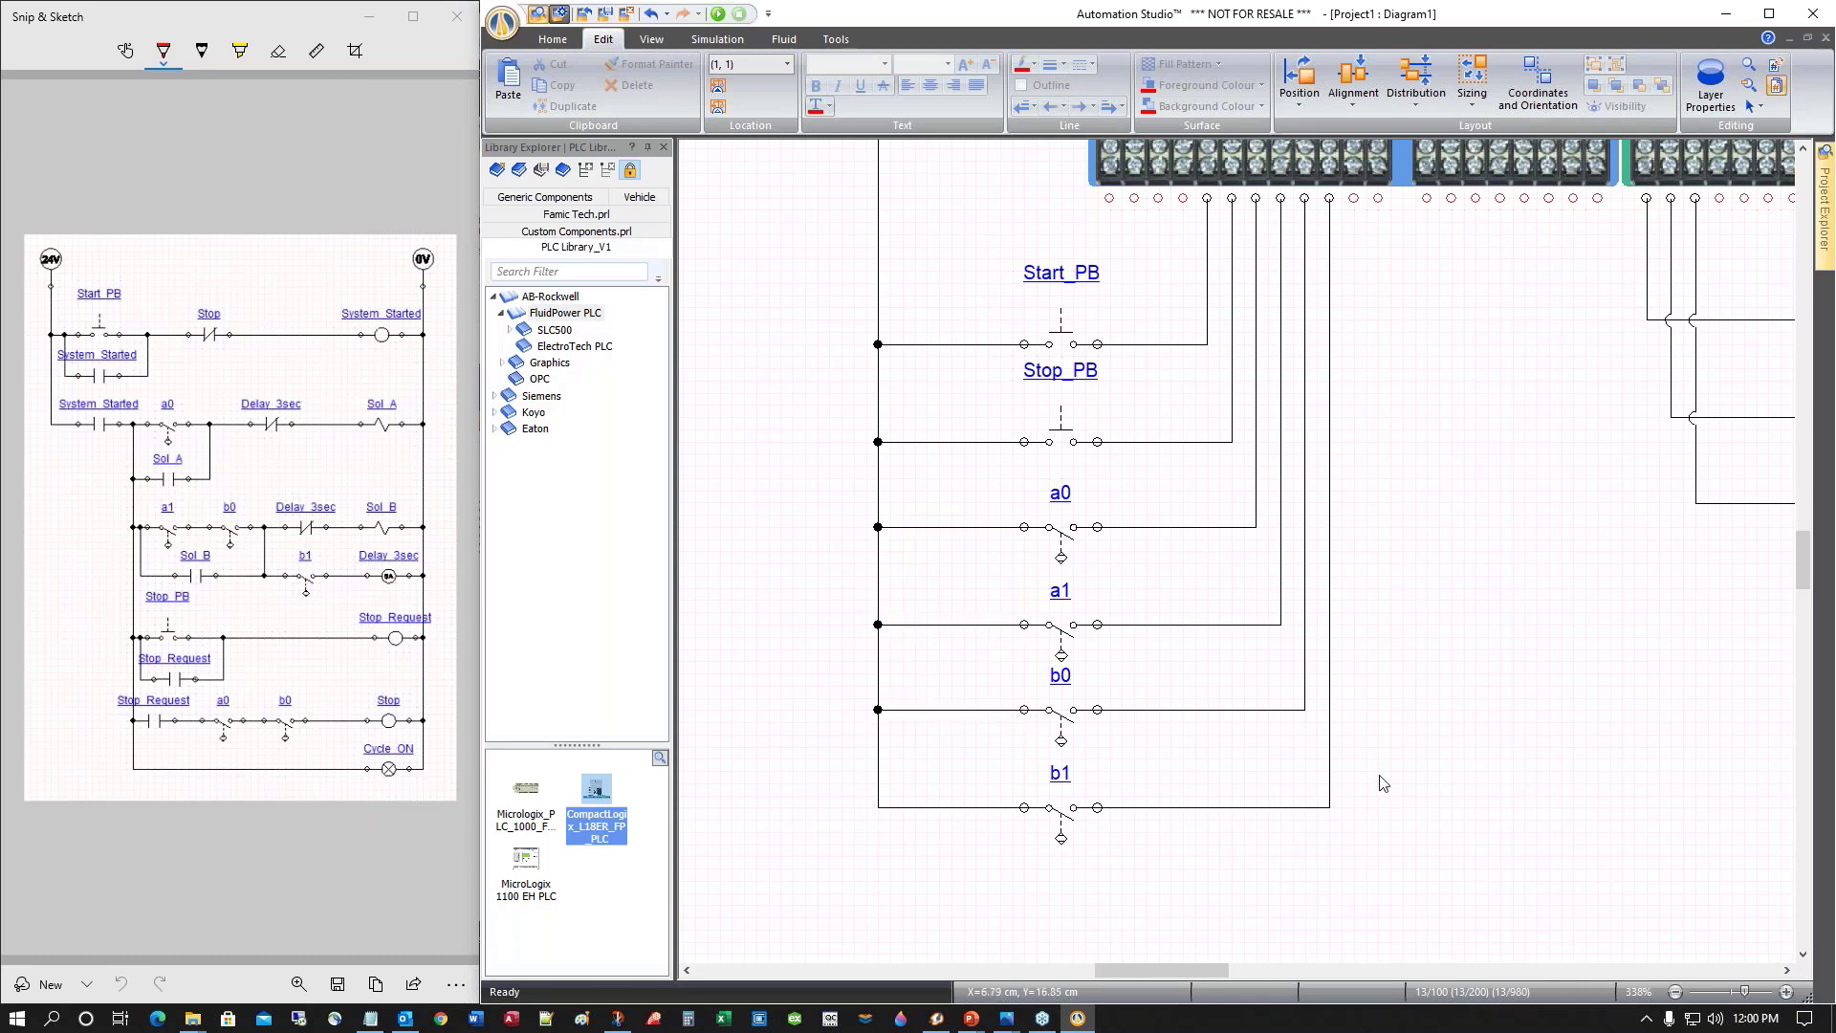
Inspect the finished wiring and review the CompactLogix PLC's BI and BO variables in its component properties
scroll(1380, 776, down, 4)
scroll(1380, 775, up, 2)
drag(1244, 972, 1355, 975)
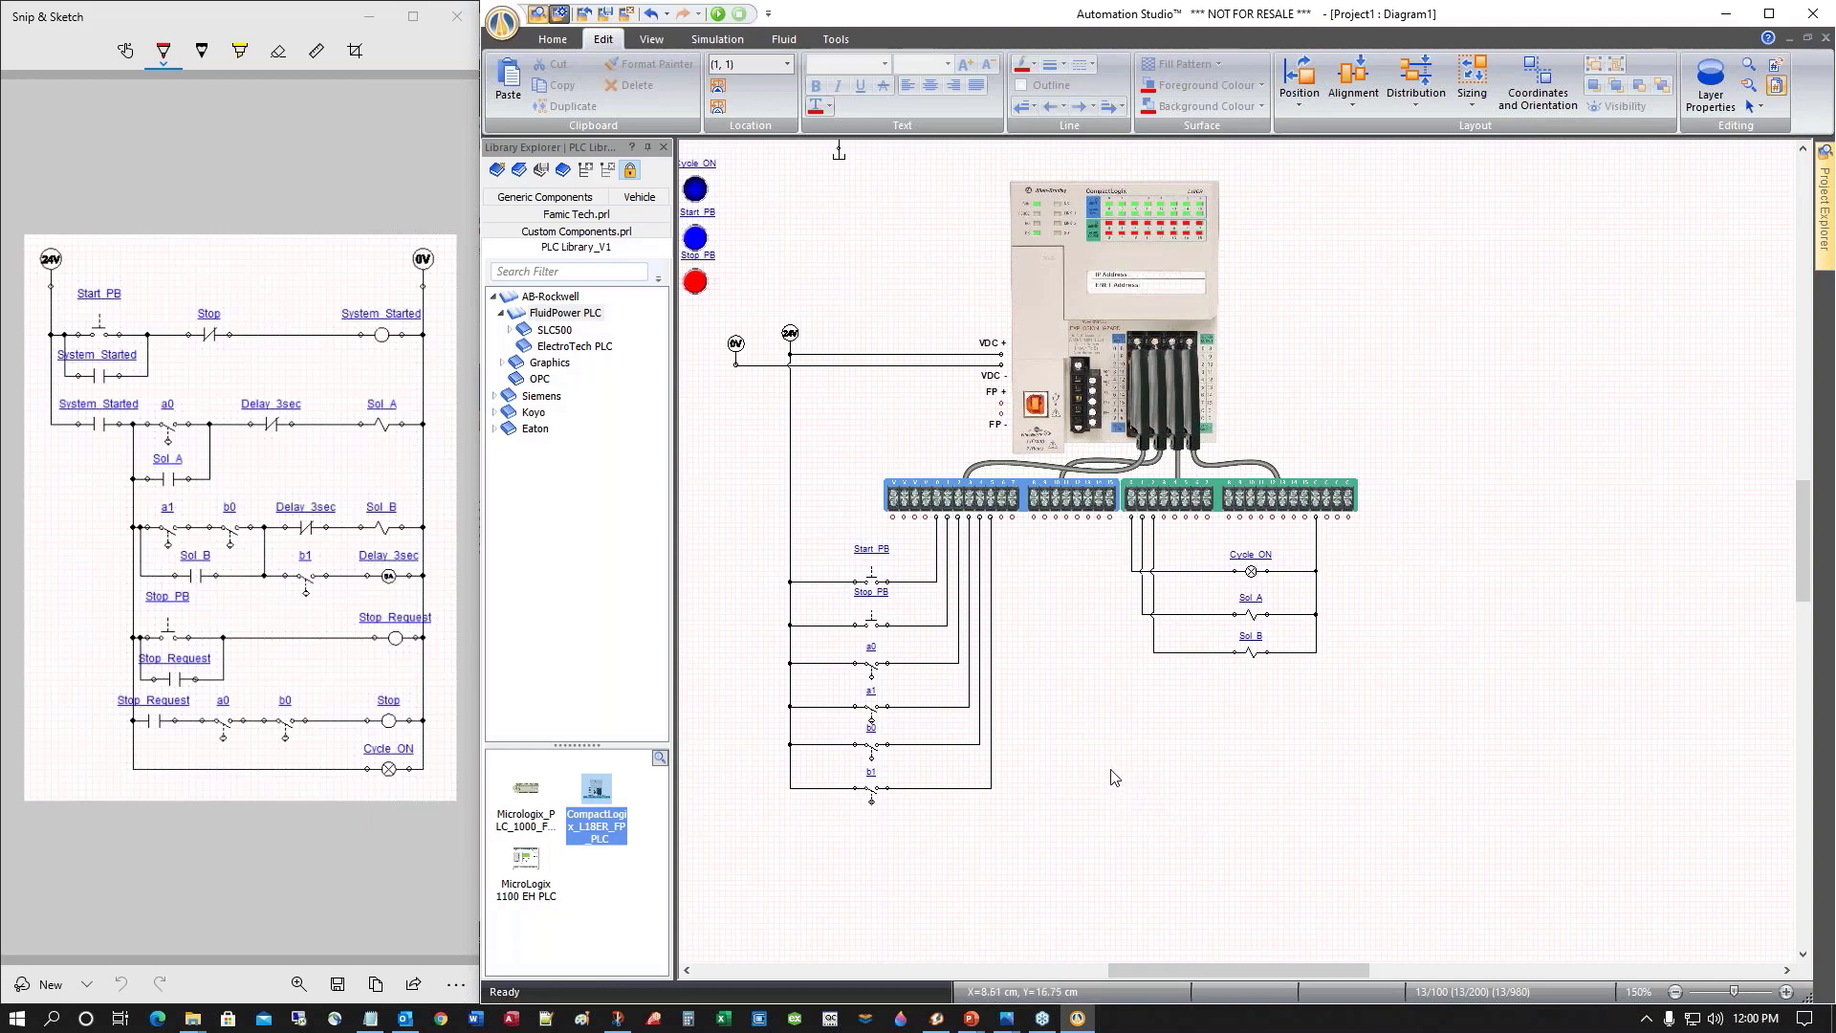
scroll(1114, 776, up, 1)
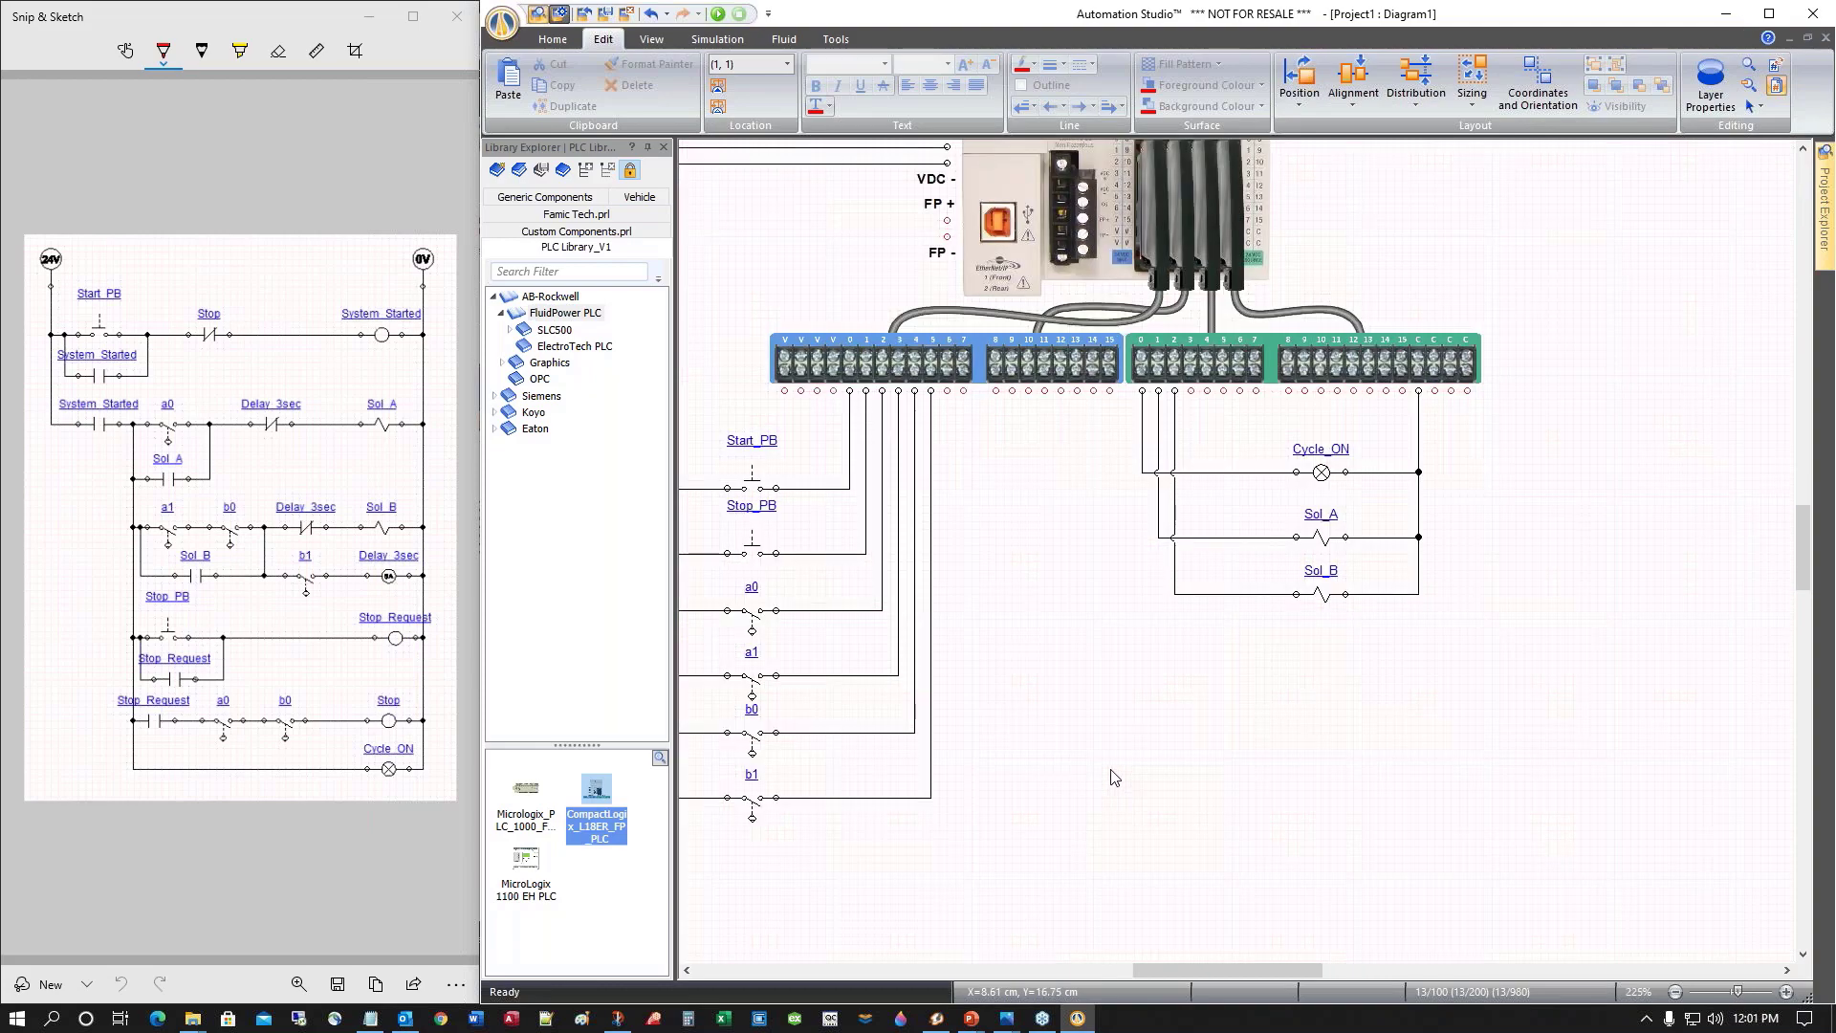
scroll(1114, 776, up, 3)
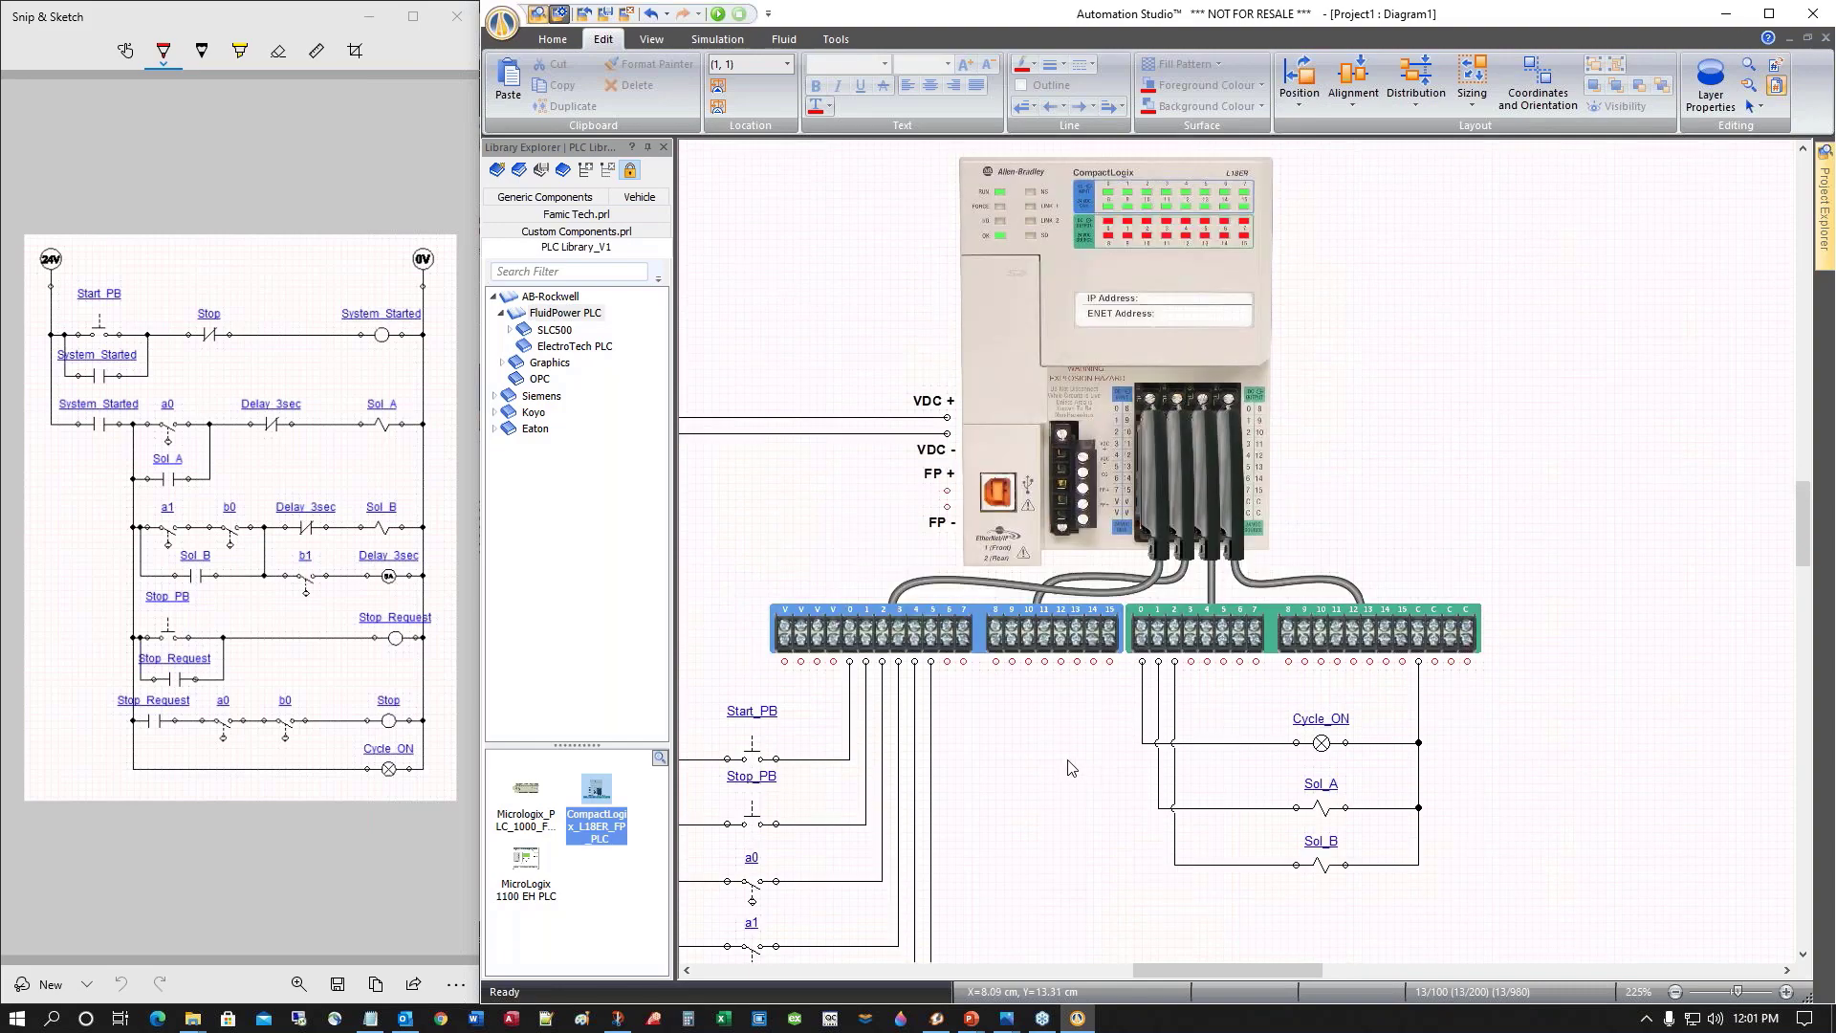
double_click(1026, 336)
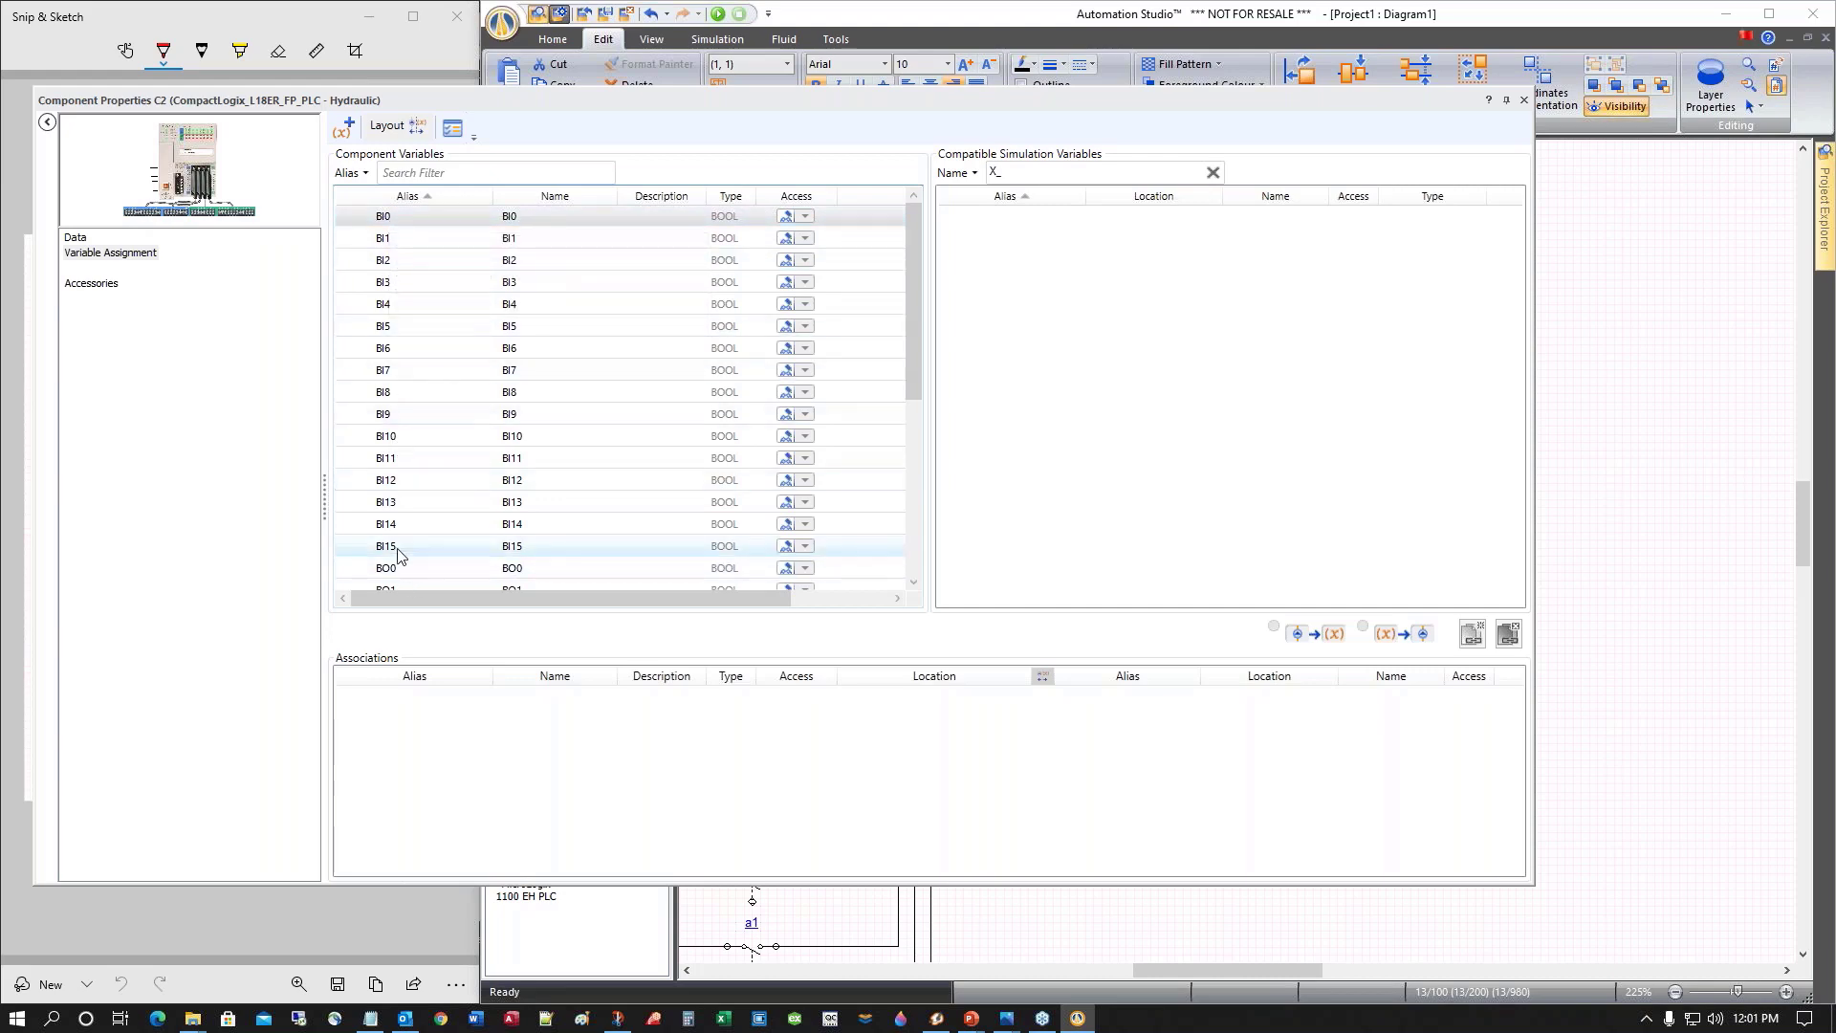
scroll(428, 559, down, 5)
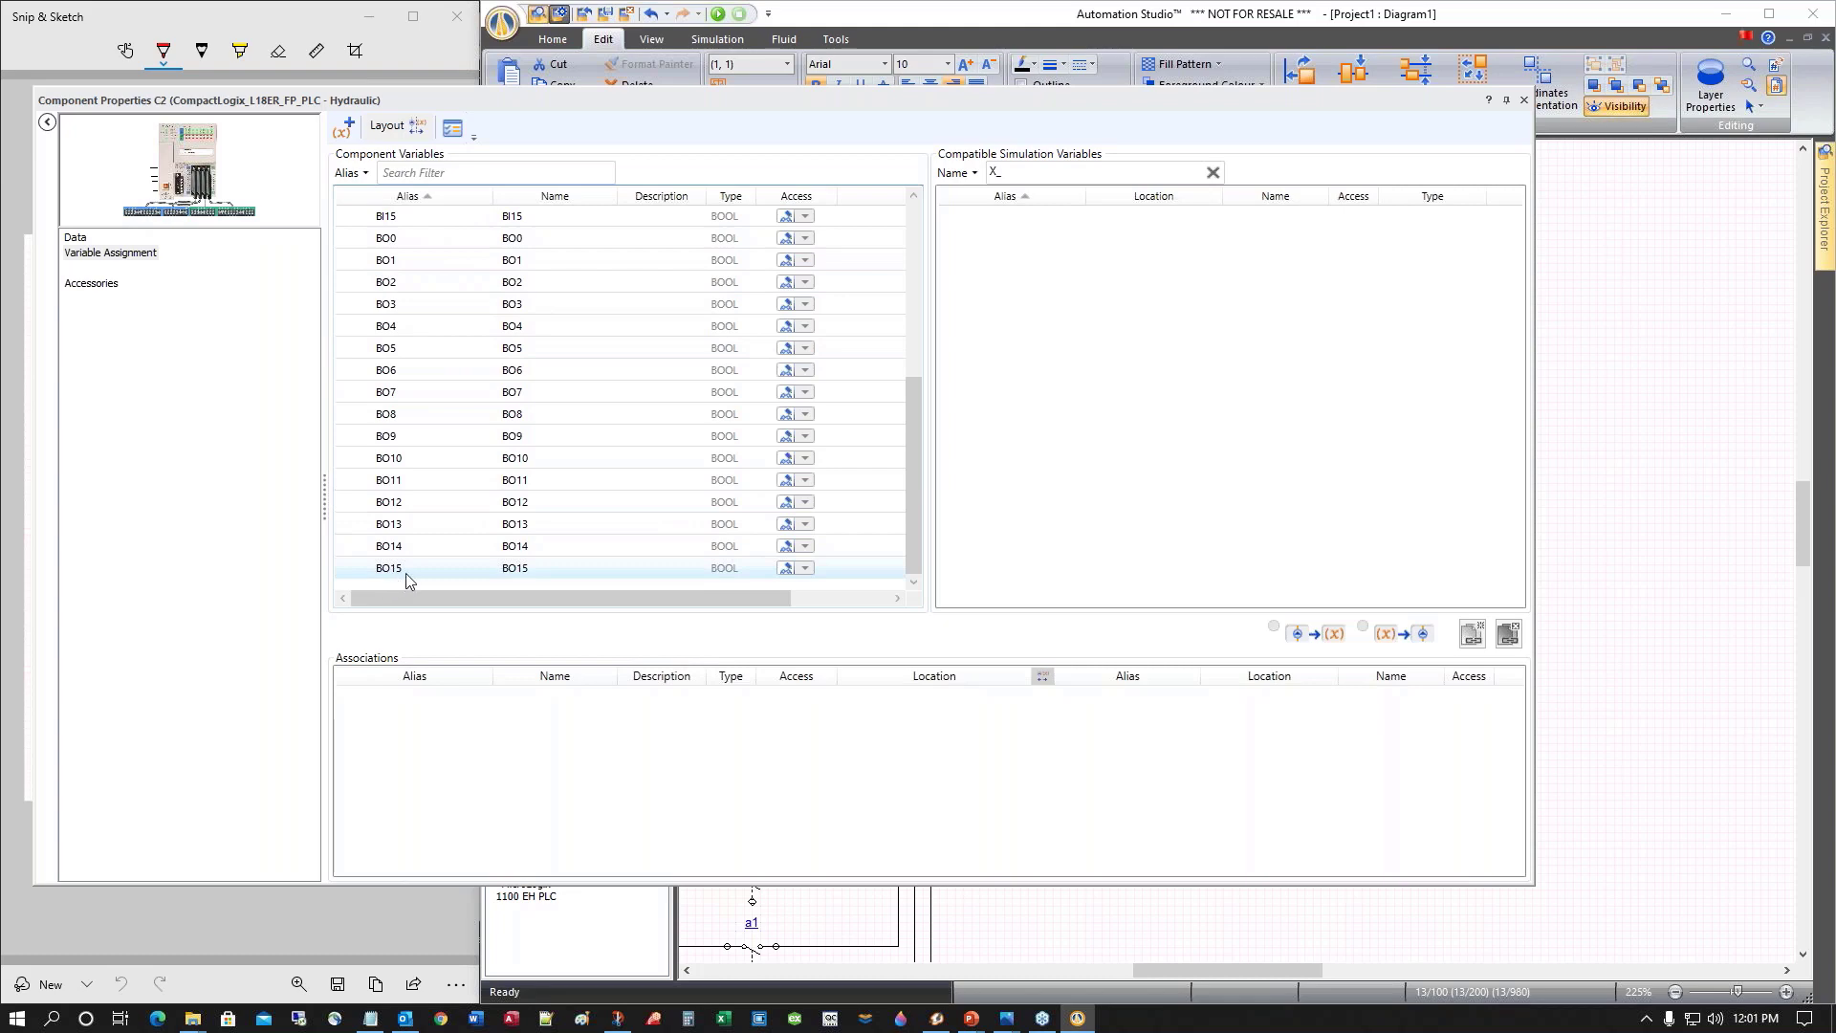
click(1524, 100)
Place a Rung component from the Ladder for AB PLC library beside the PLC and stretch it downward to more than twice its height
drag(1201, 968, 1271, 971)
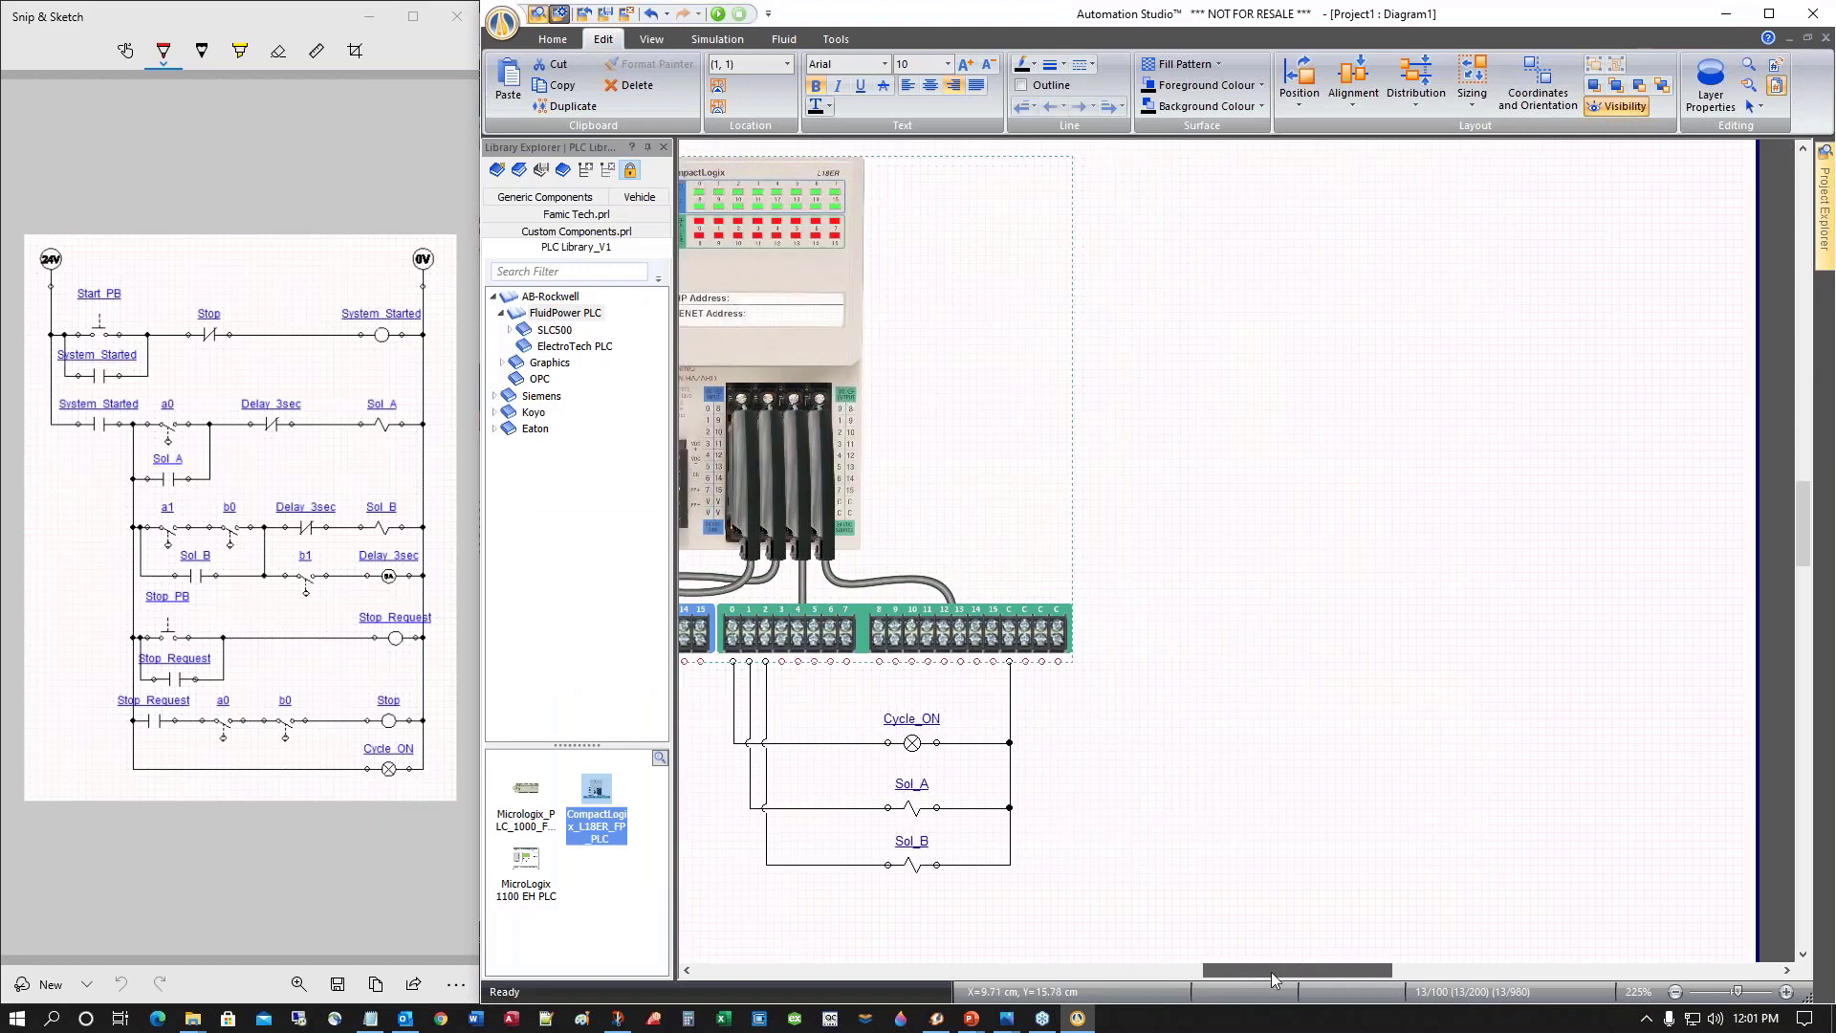
click(1128, 886)
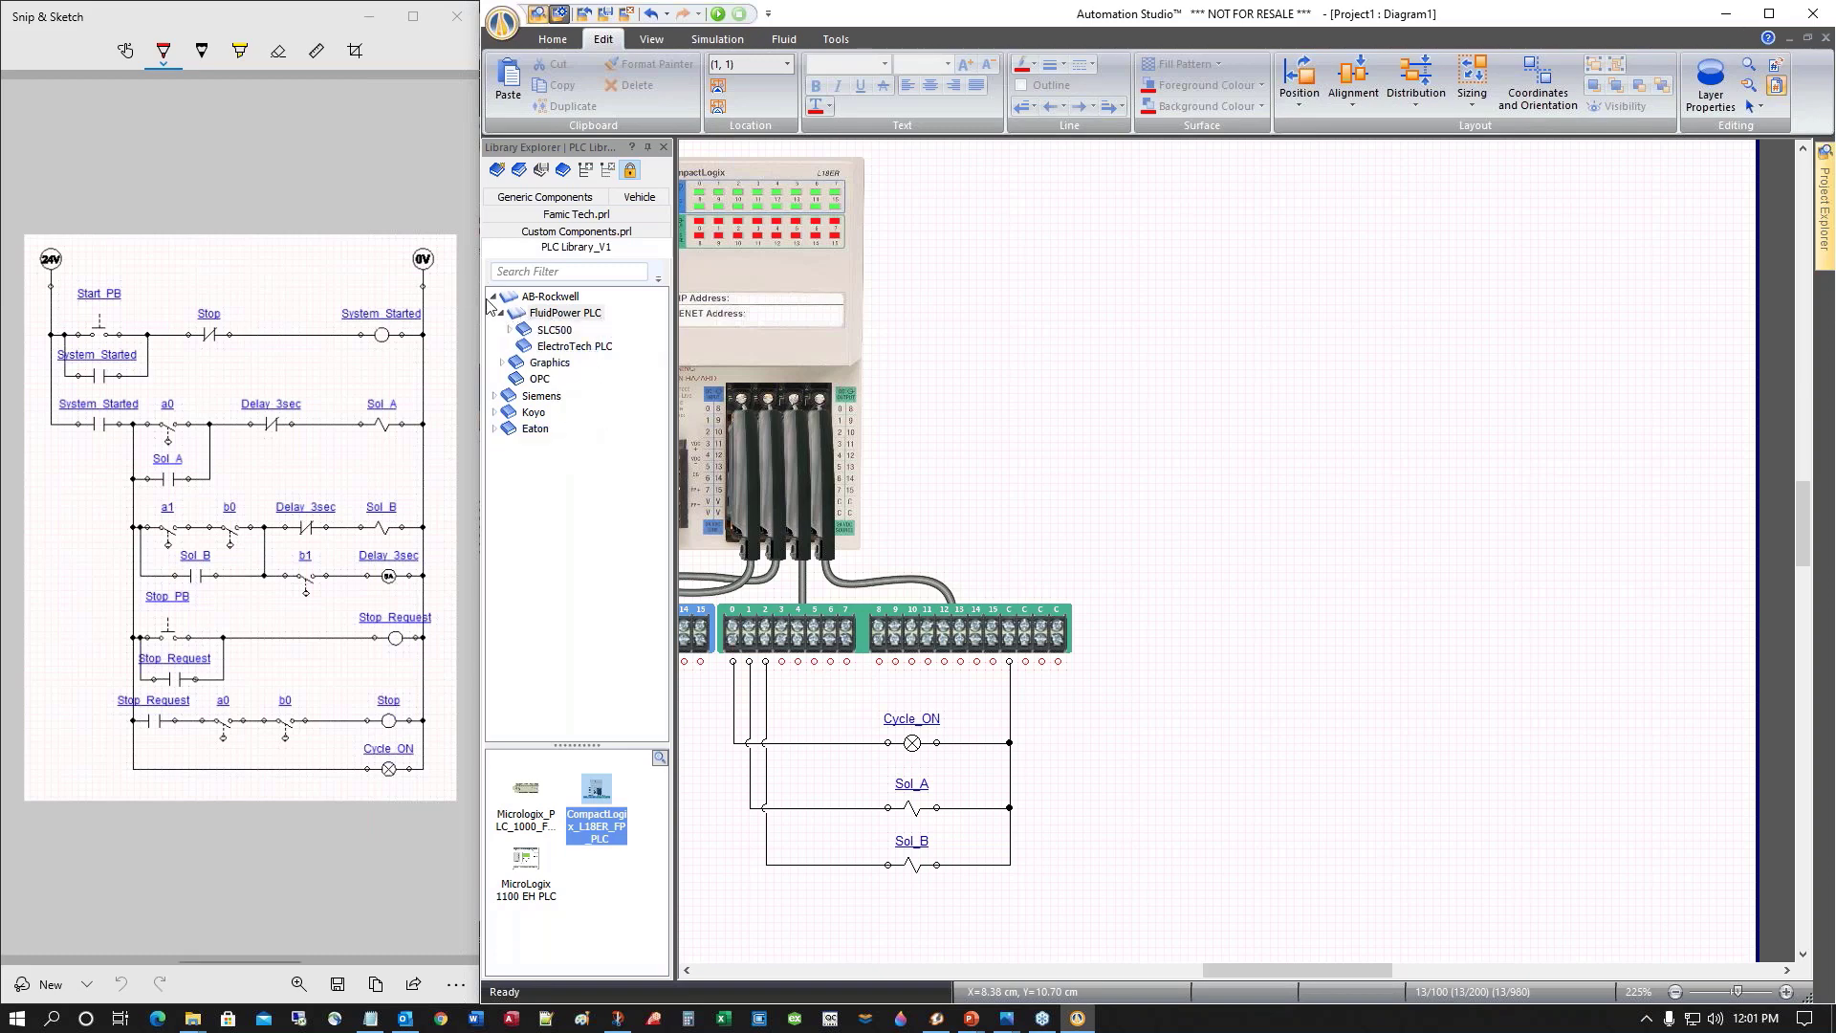
click(541, 196)
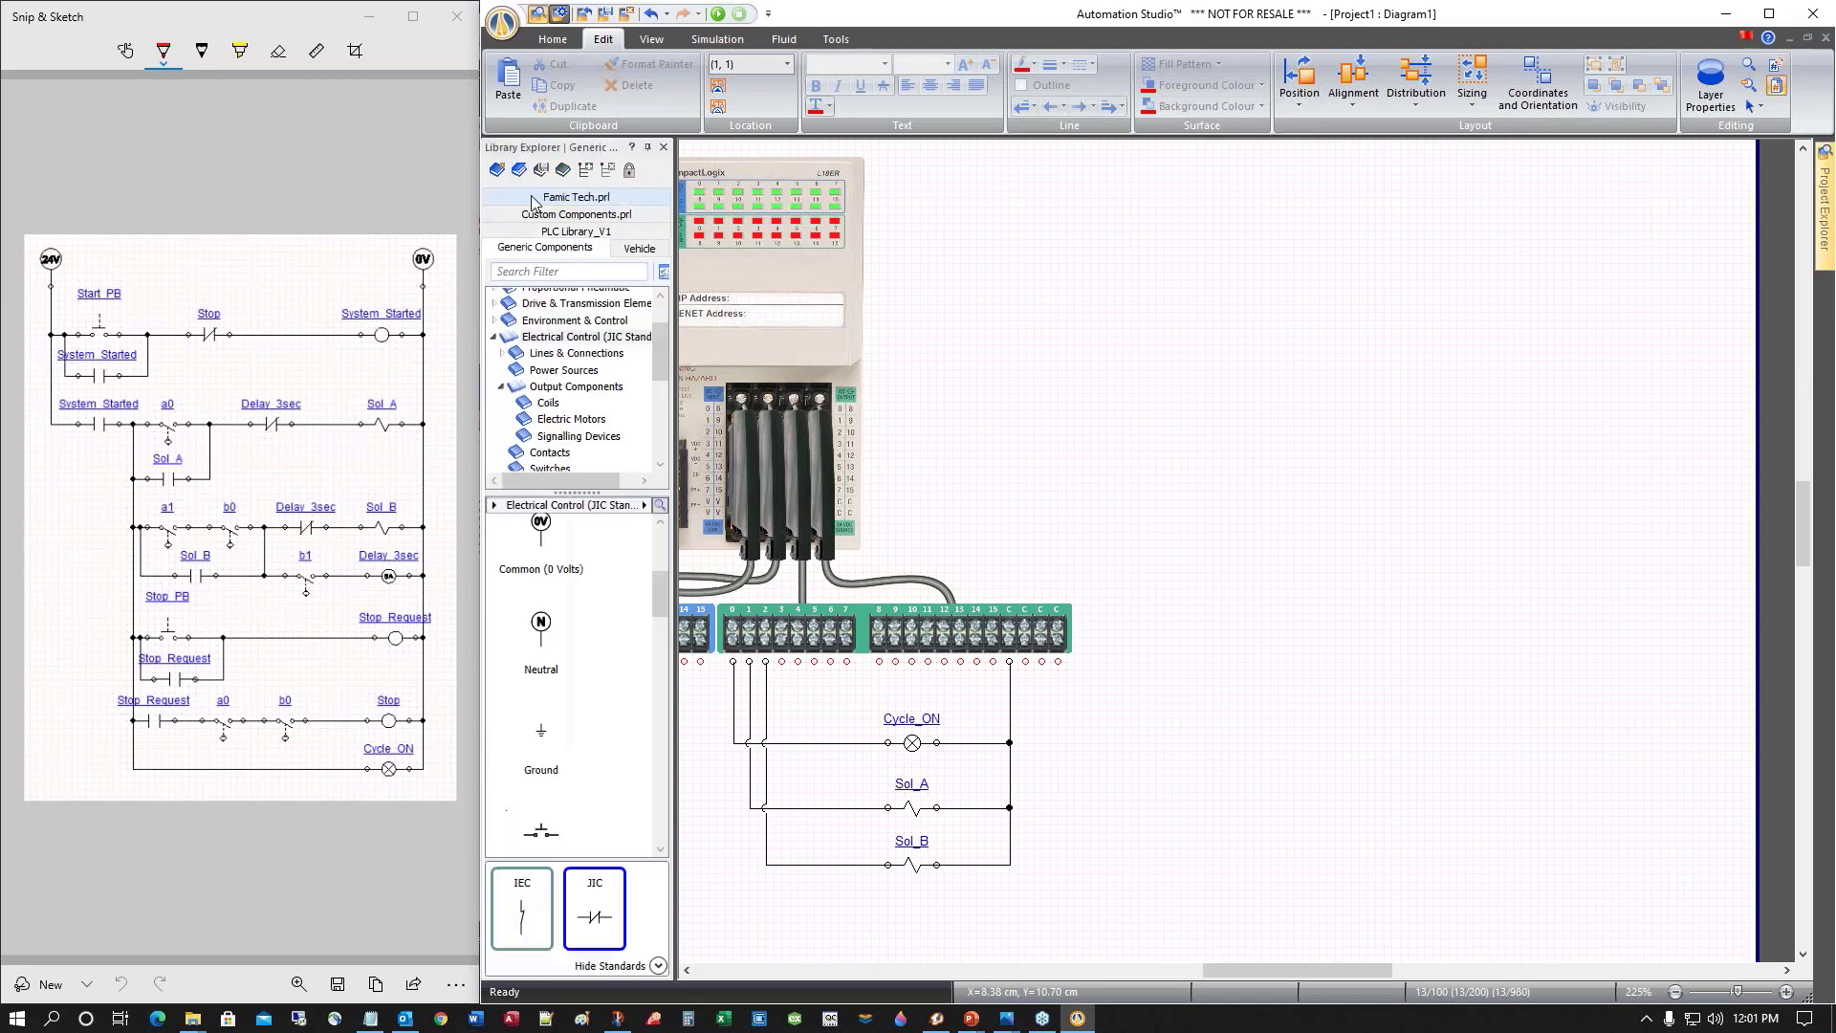
scroll(657, 361, up, 2)
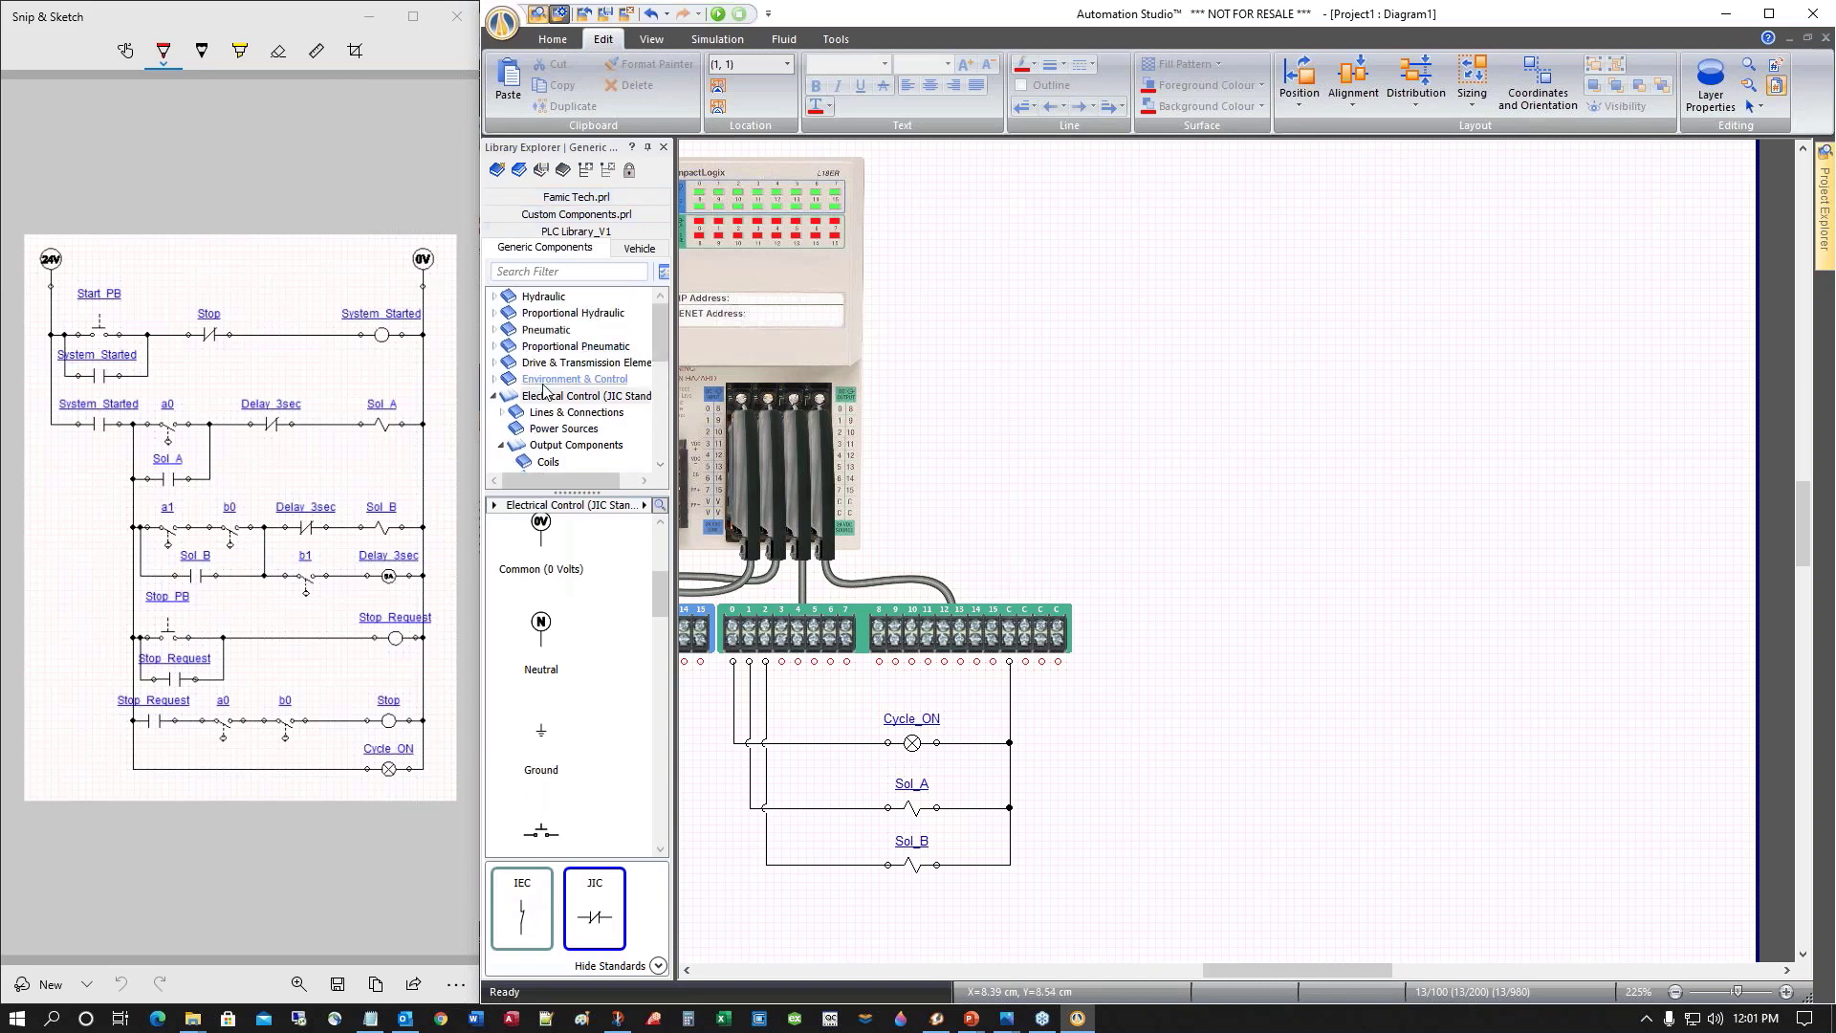
click(495, 398)
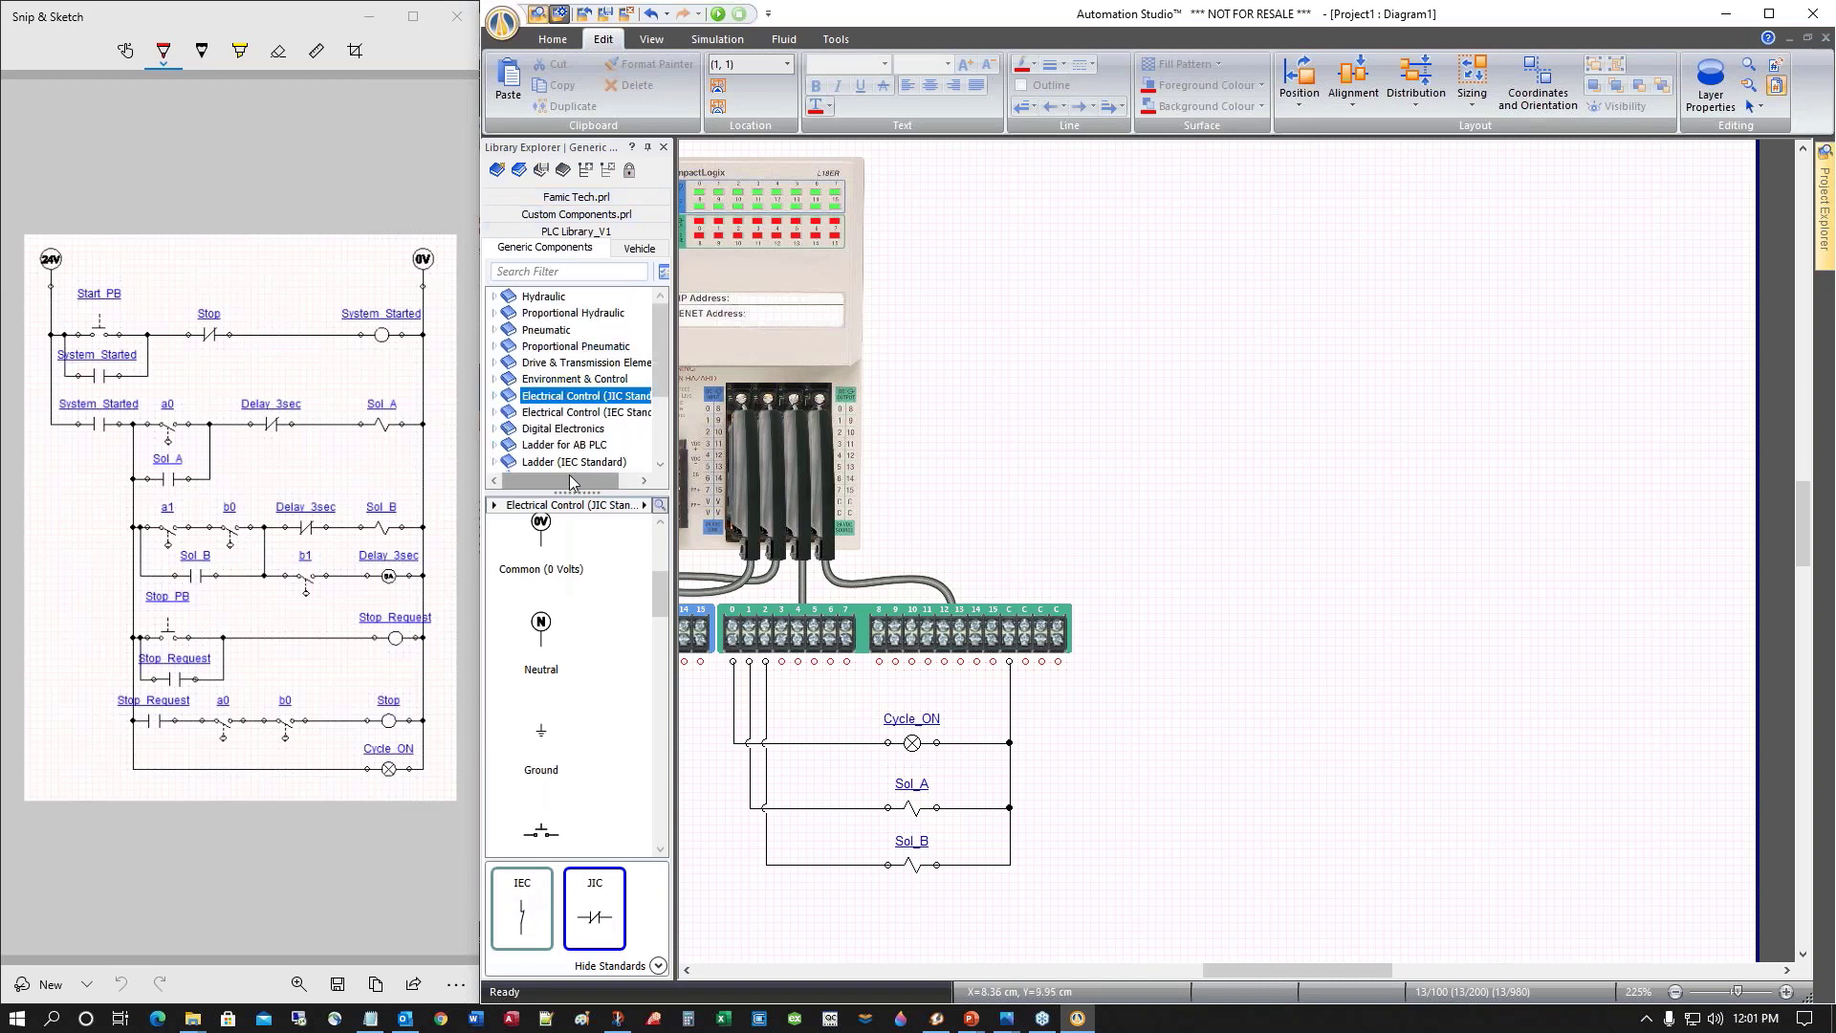
click(564, 444)
drag(517, 558, 1396, 182)
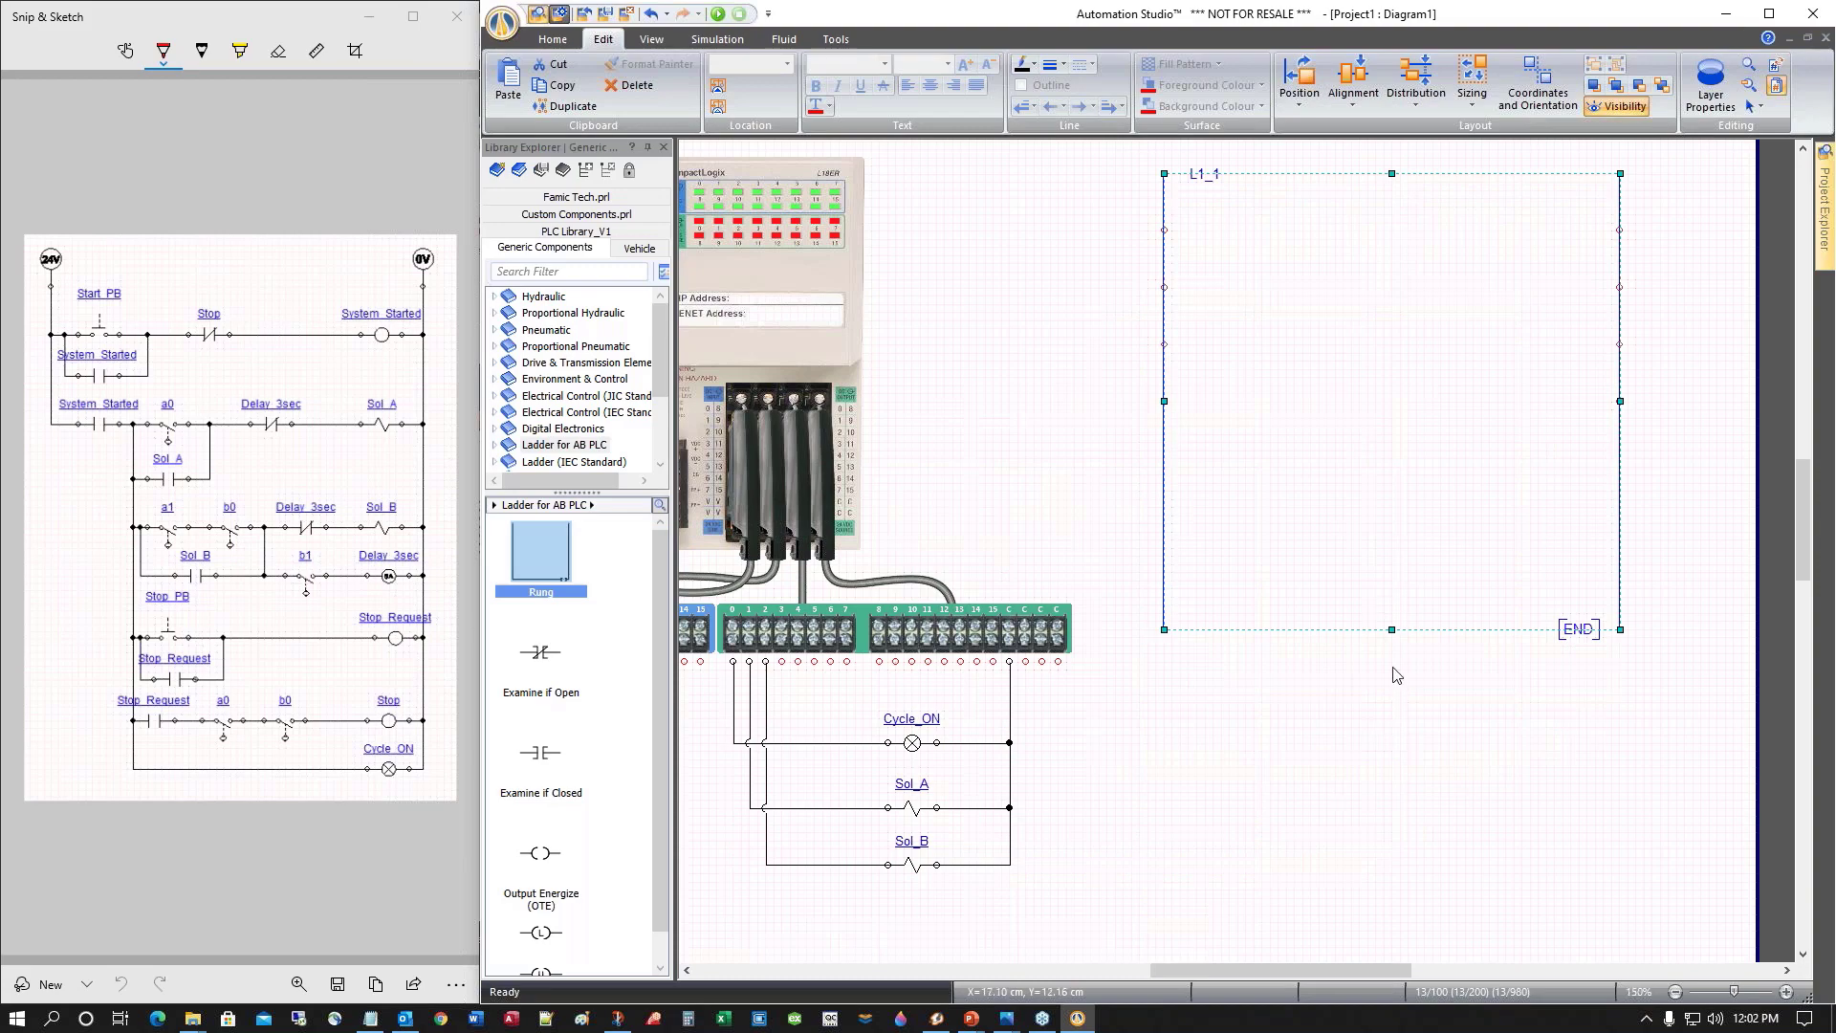
scroll(1396, 675, down, 4)
drag(1393, 650, 1391, 918)
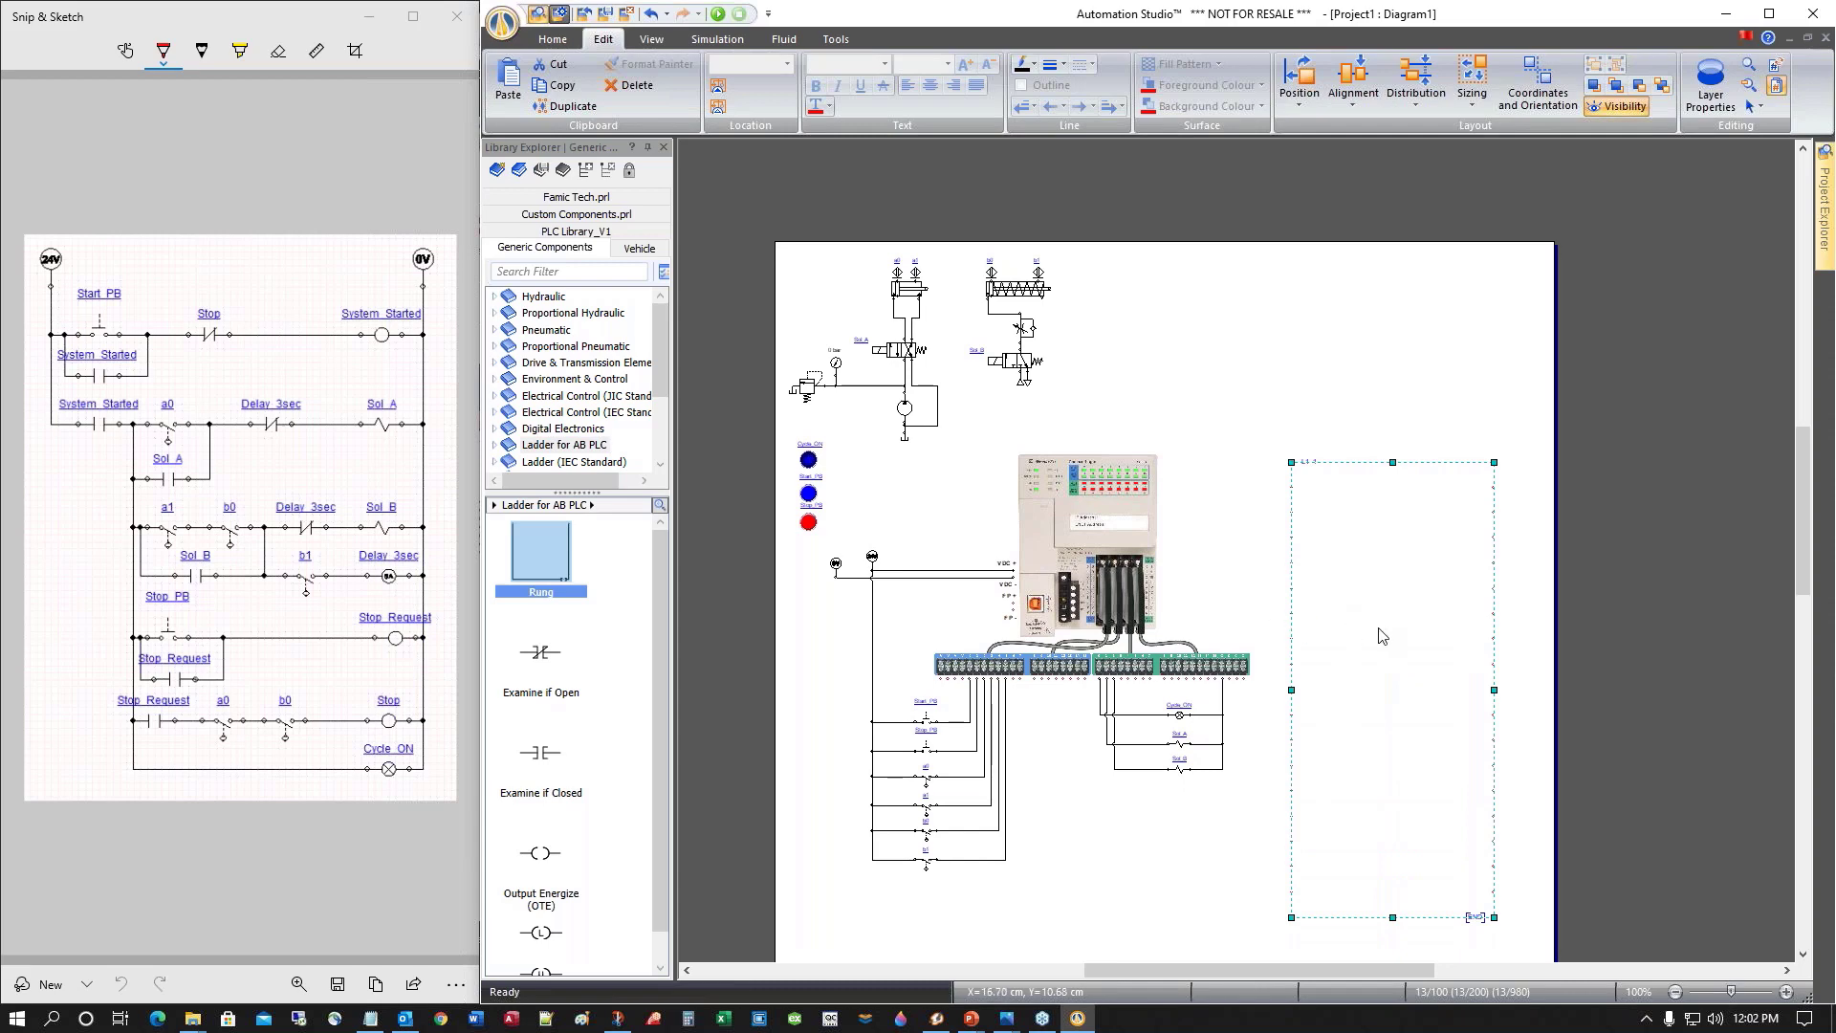
Place an Examine if Closed contact at the start of the ladder's first rung
scroll(1382, 636, up, 2)
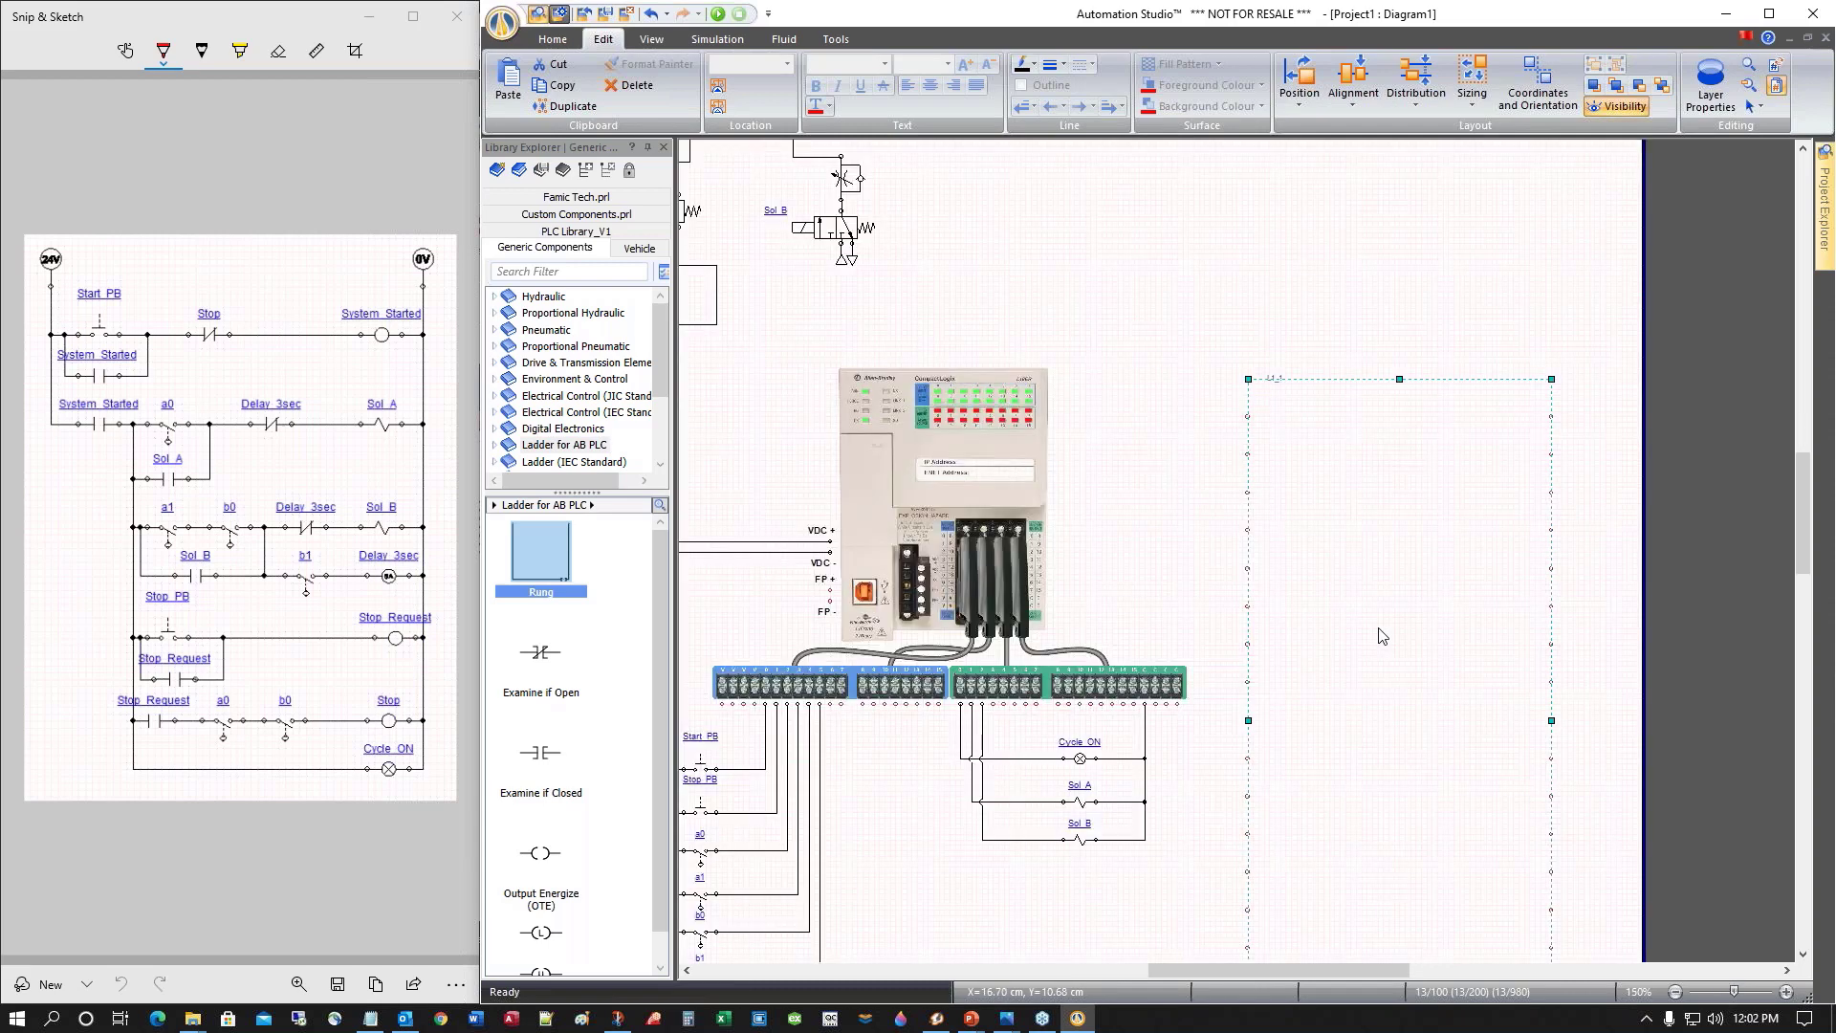
scroll(1383, 636, up, 1)
drag(1319, 970, 1239, 973)
scroll(1158, 887, down, 3)
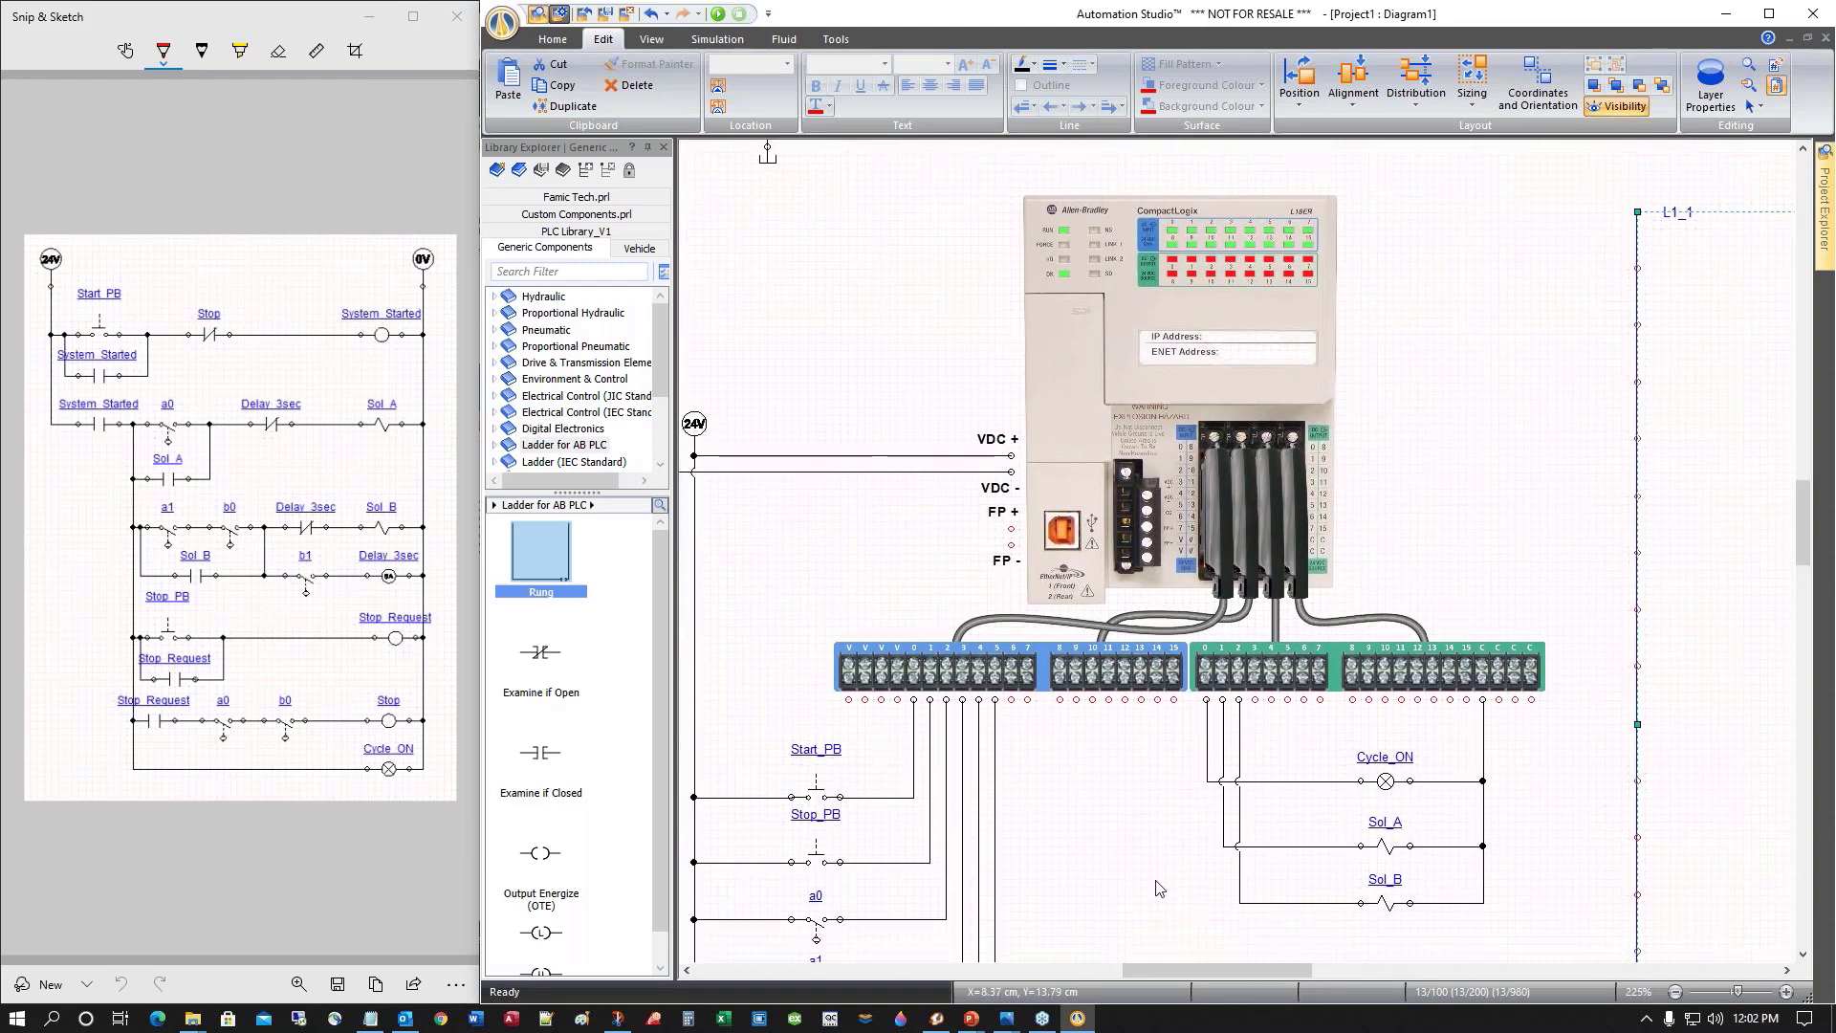
scroll(1158, 888, down, 1)
scroll(1158, 885, up, 1)
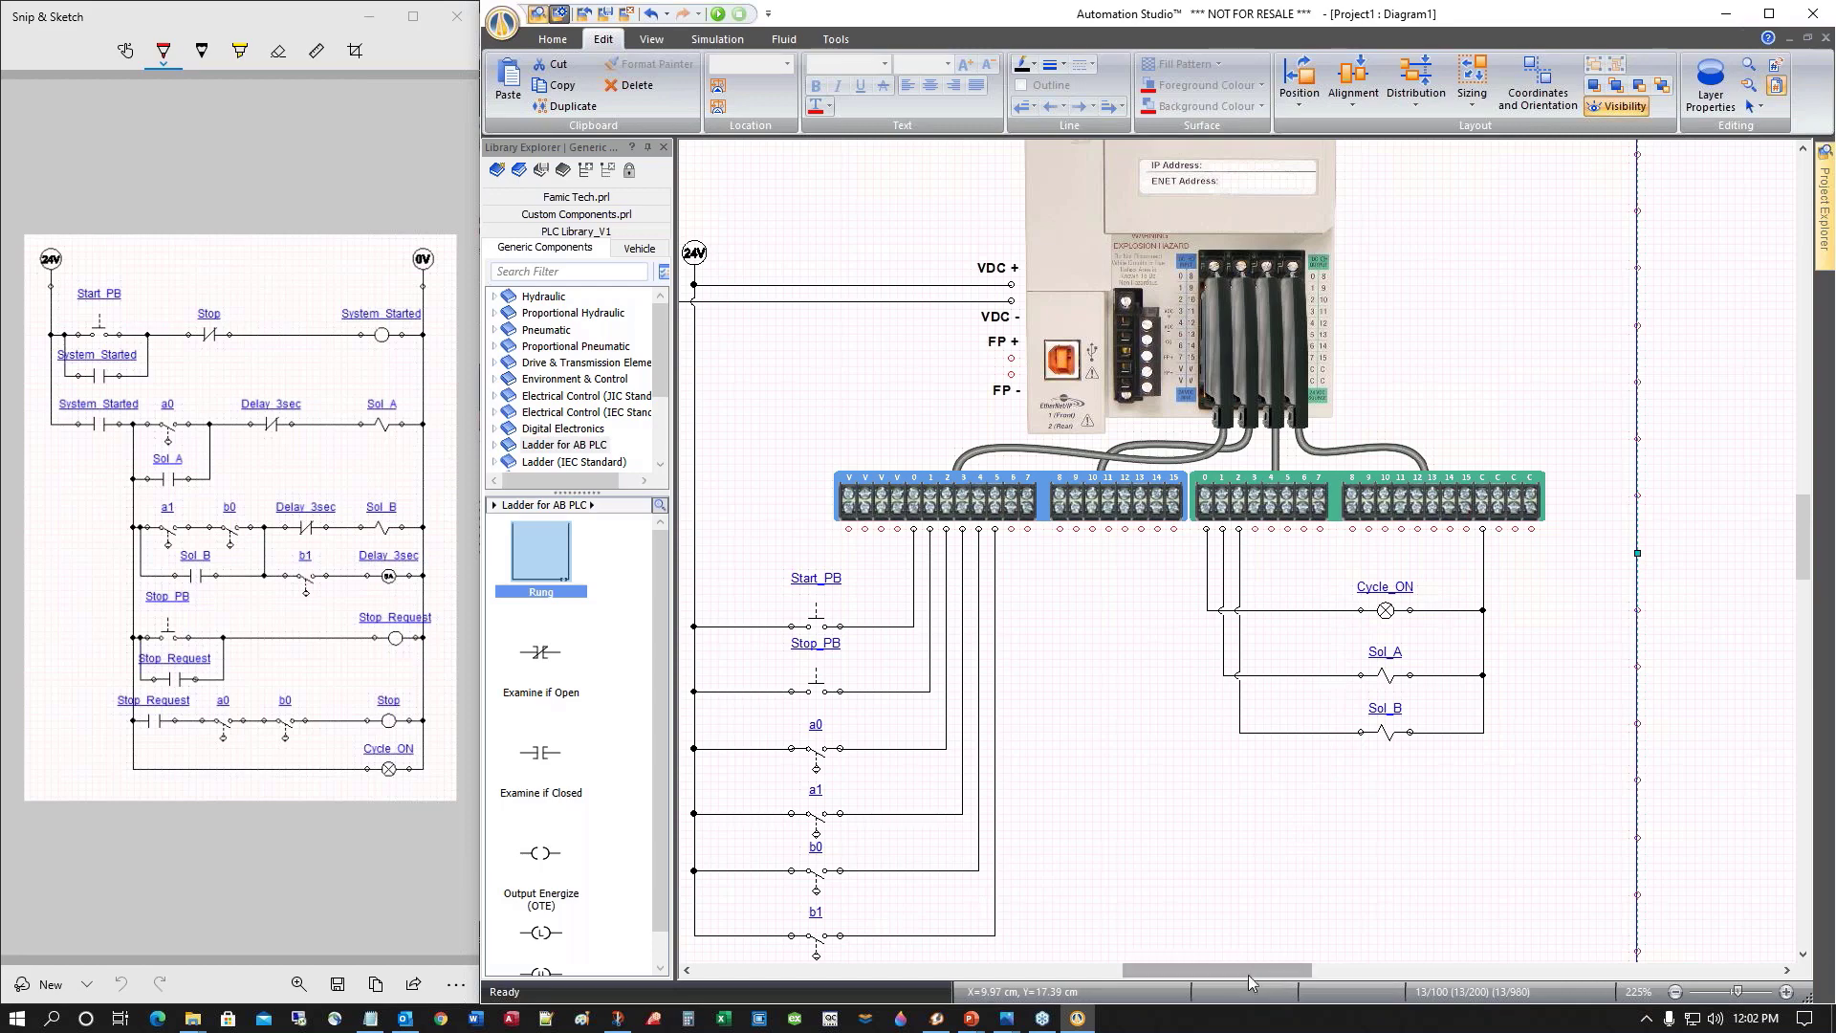
drag(1250, 968, 1341, 967)
scroll(1256, 876, up, 4)
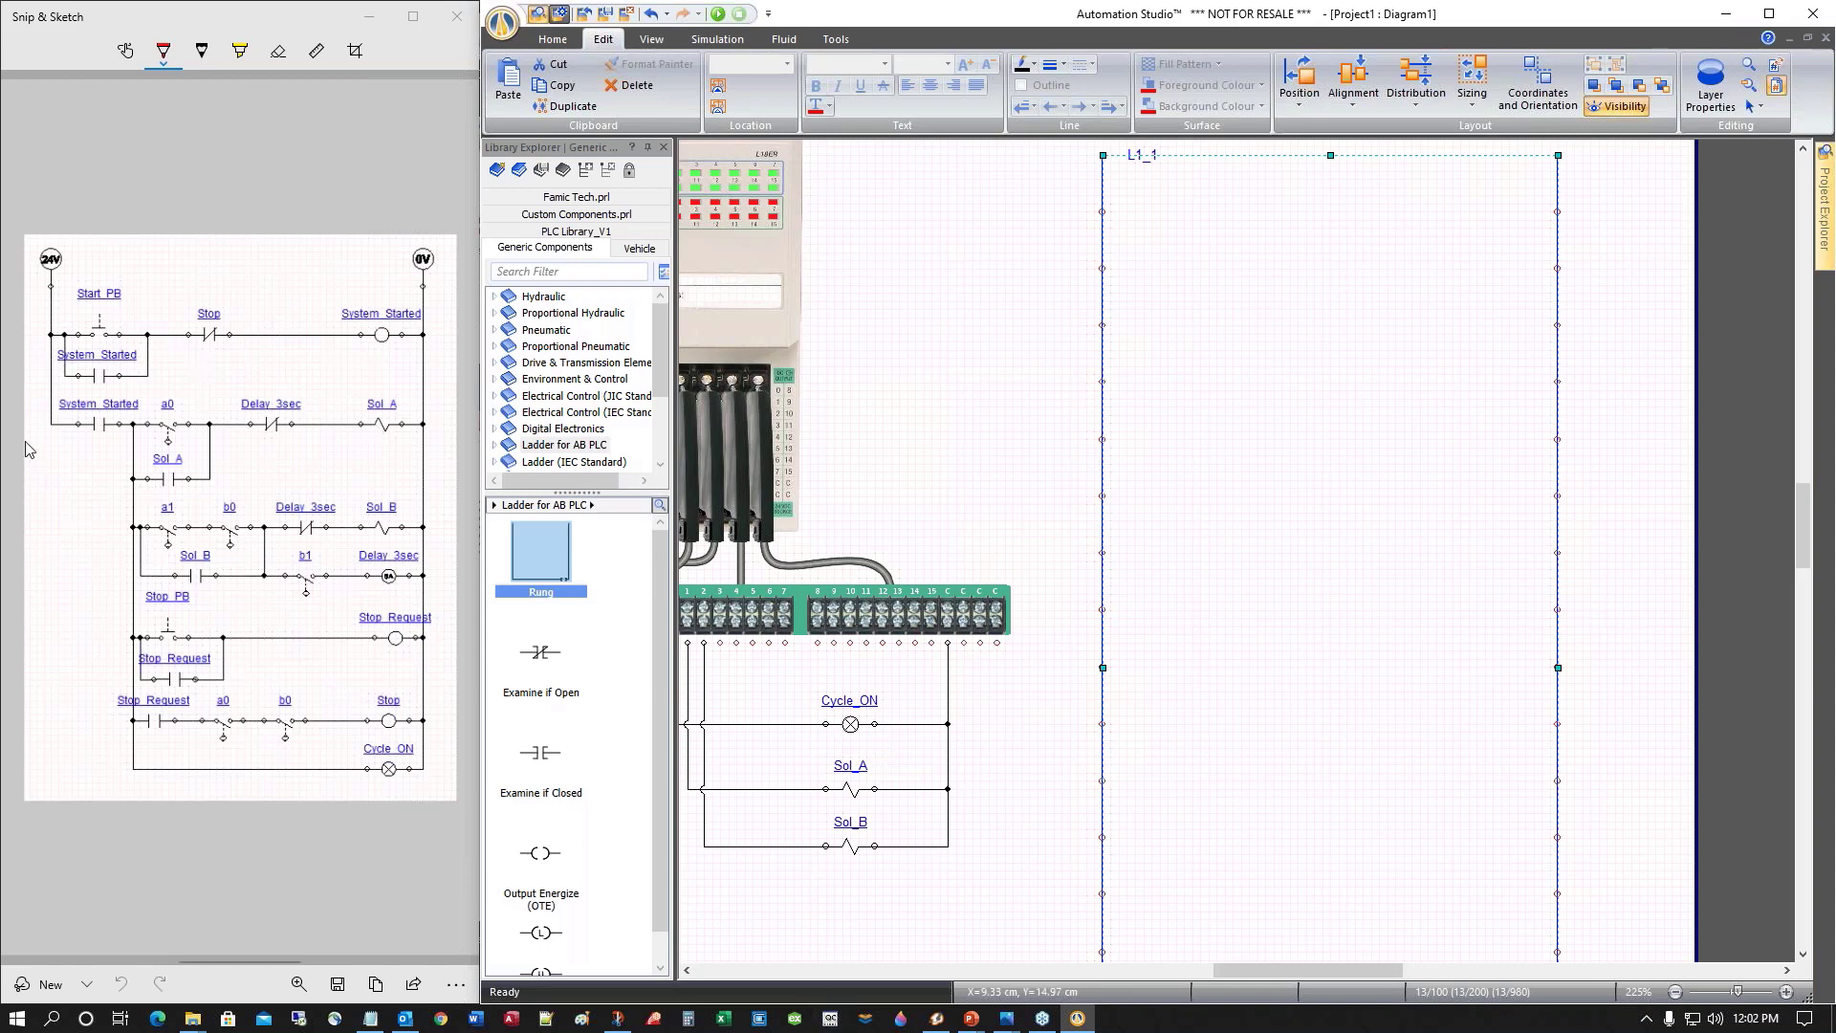
drag(541, 755, 1138, 209)
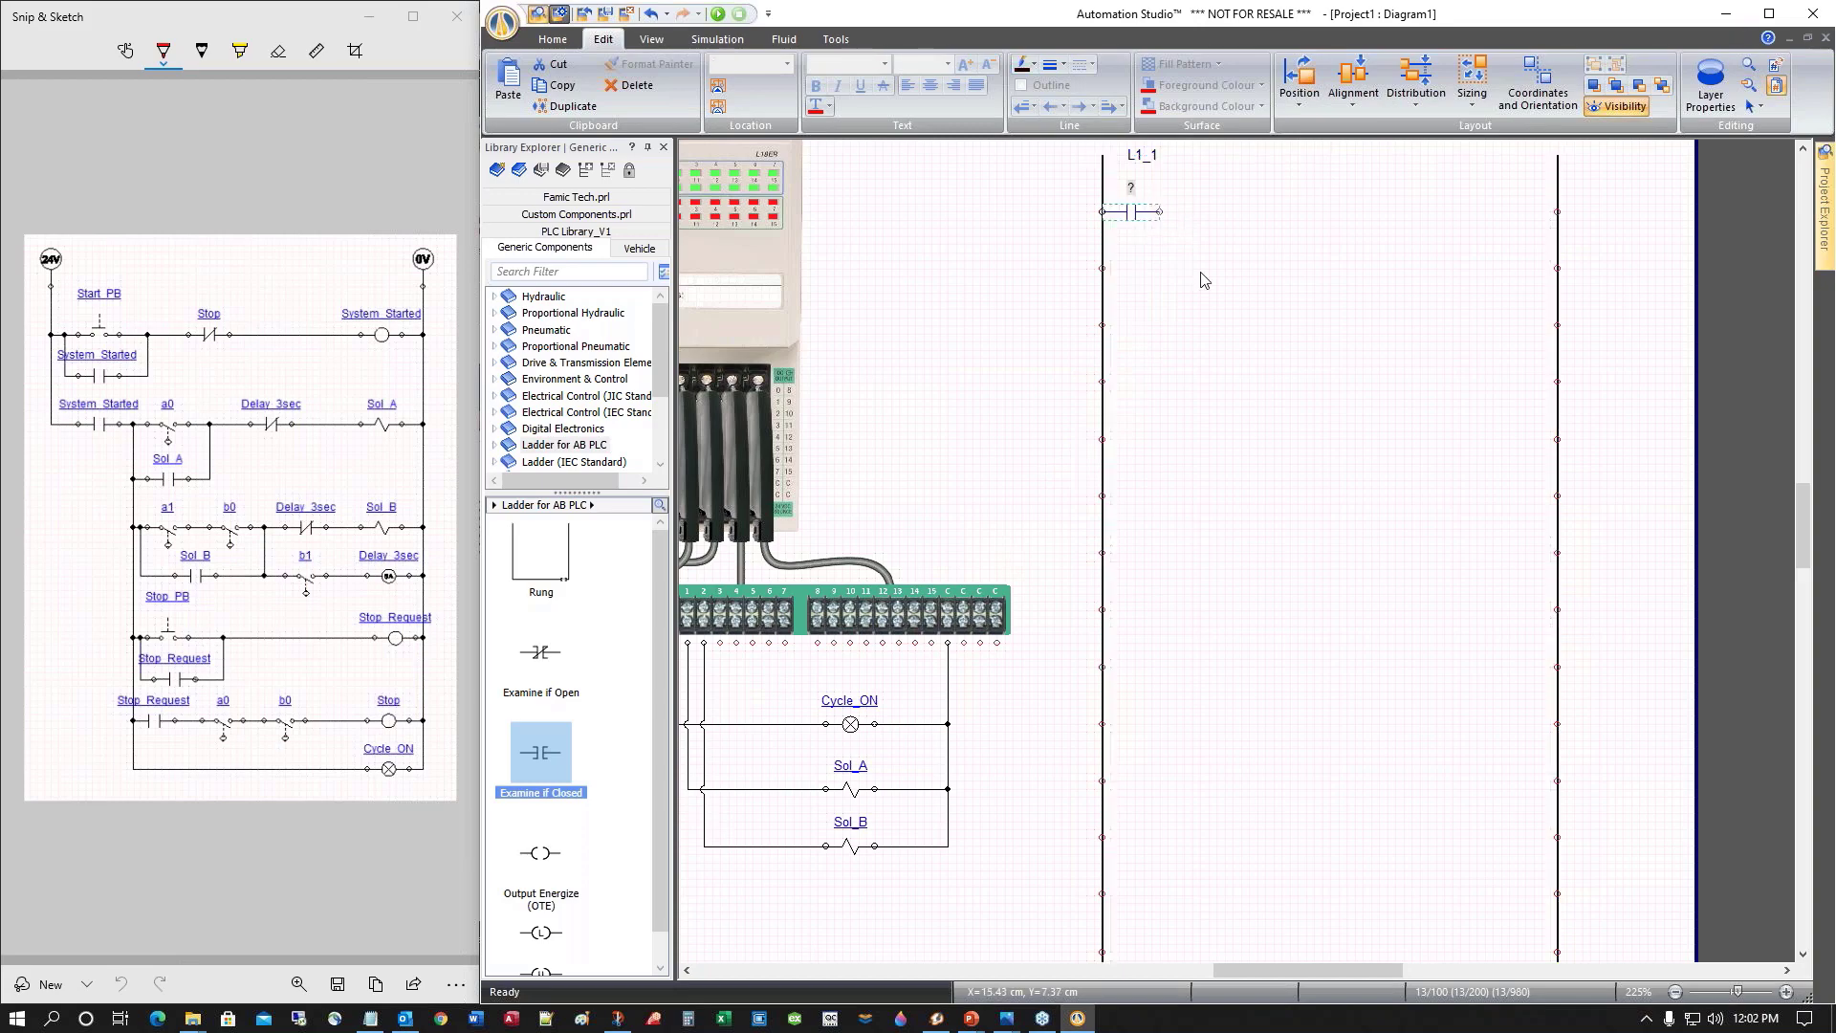
Associate the Examine if Closed contact with the PLC input variable BI0, filtering the compatible variables by alias "bi"
drag(1278, 971, 1220, 970)
double_click(1223, 211)
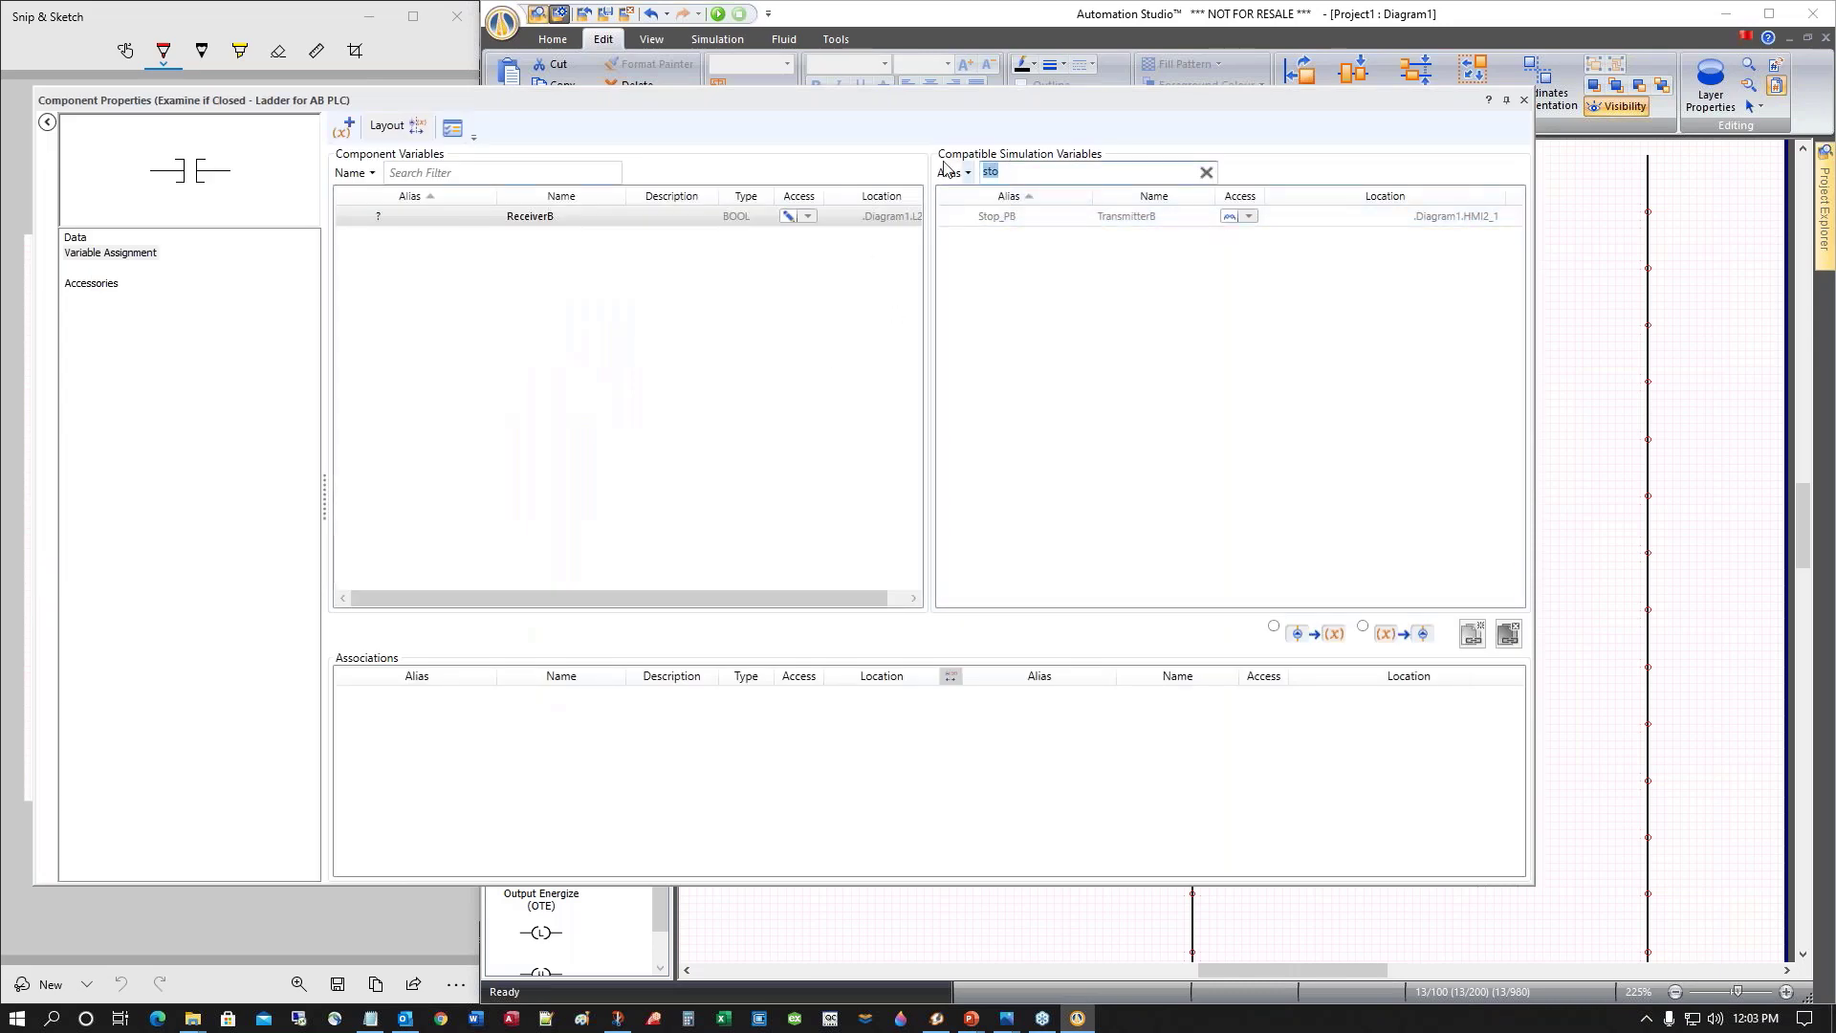
text(b)
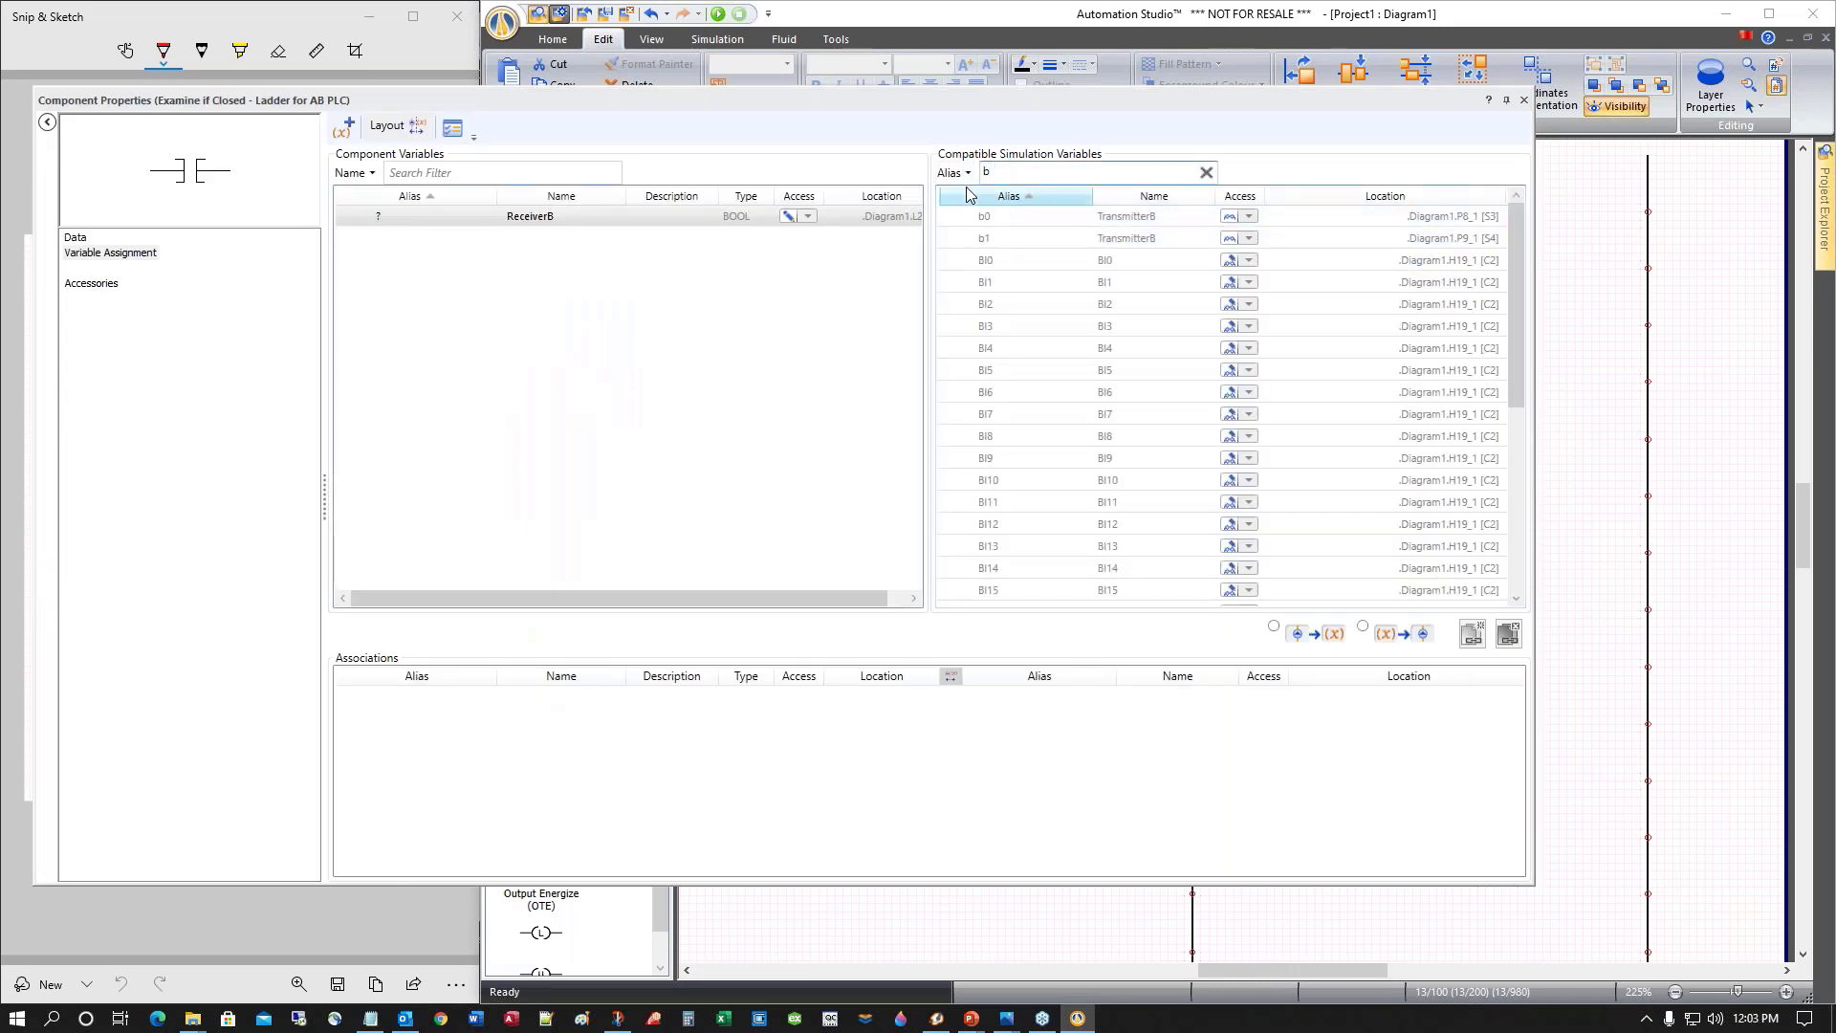
text(i)
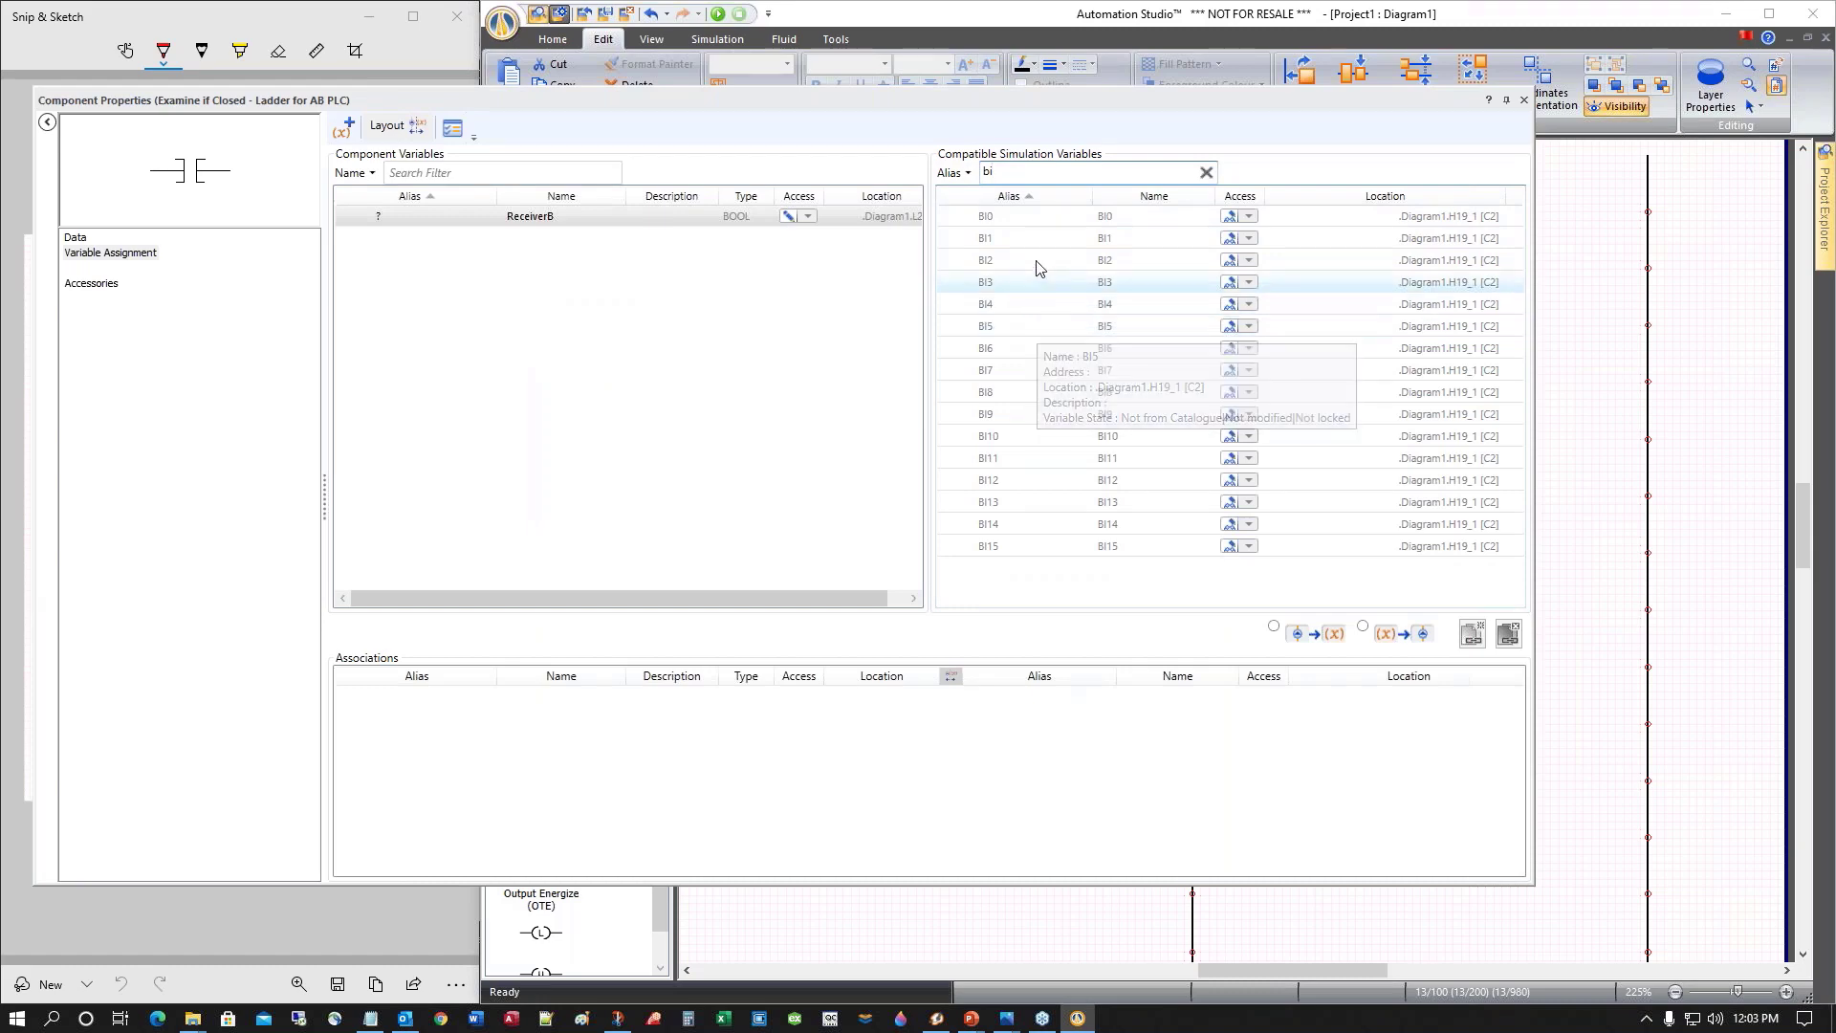
double_click(992, 219)
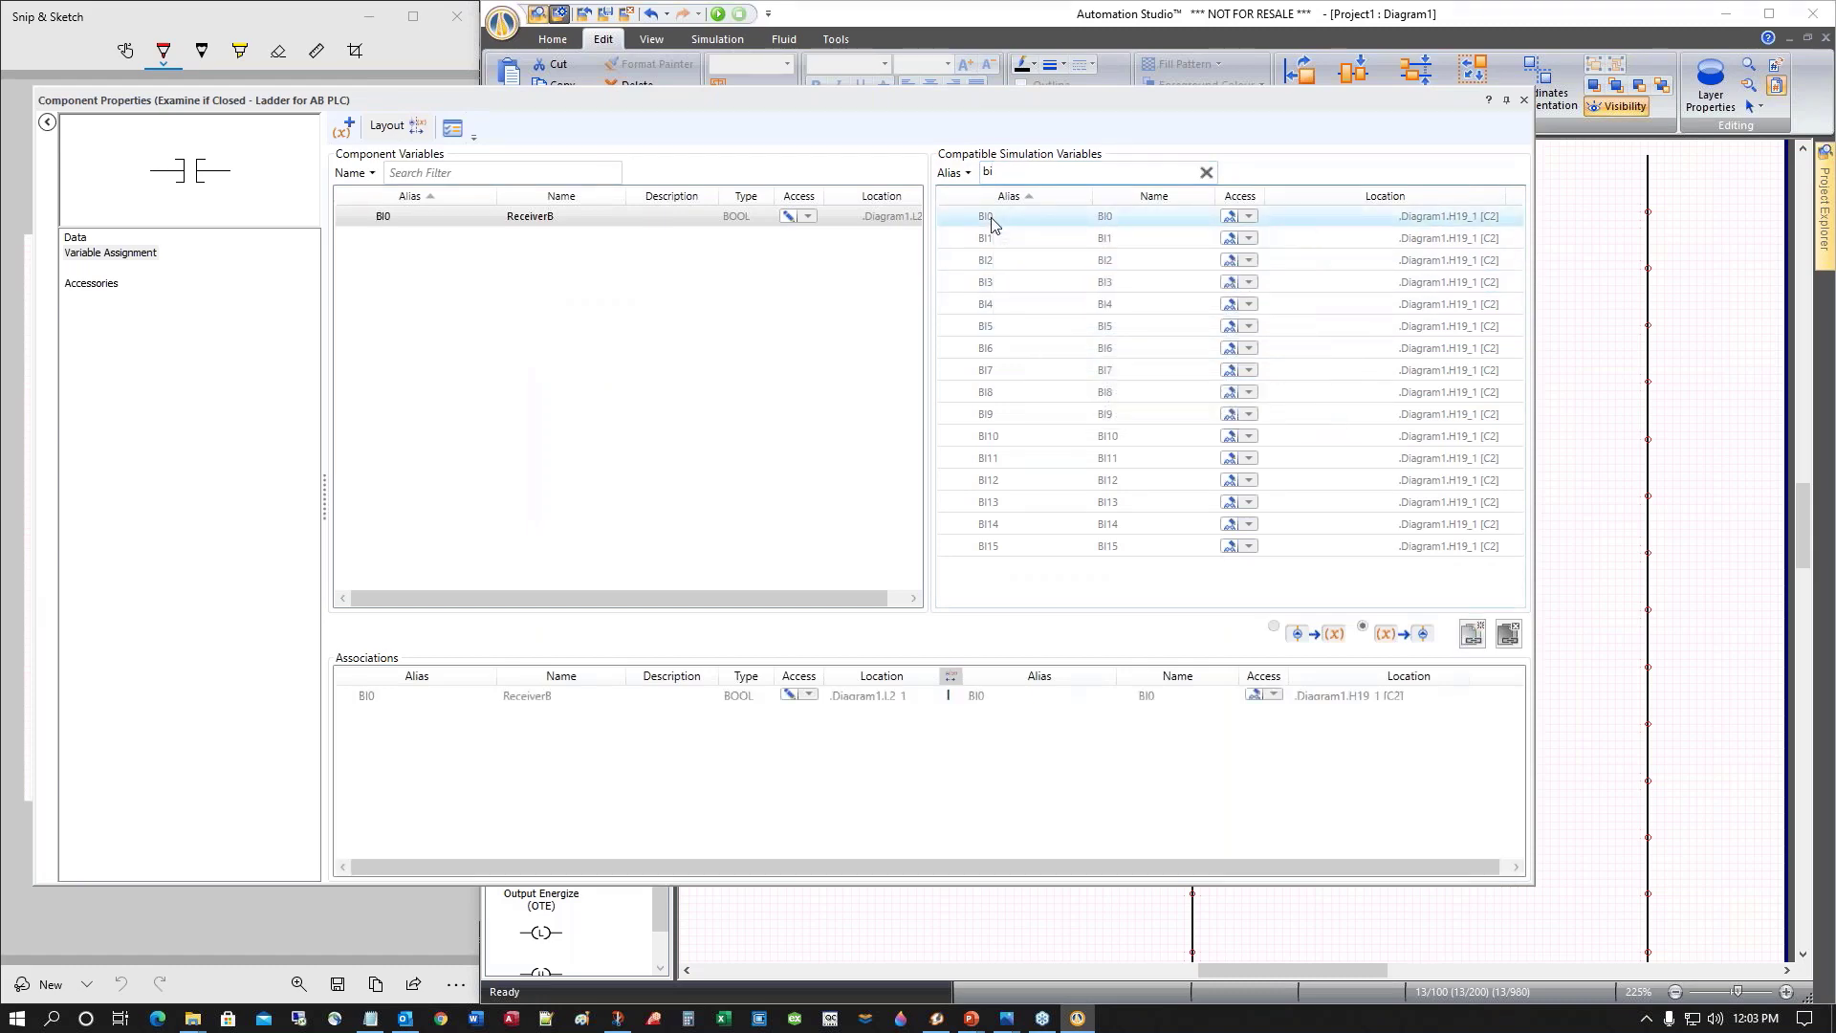
click(1524, 103)
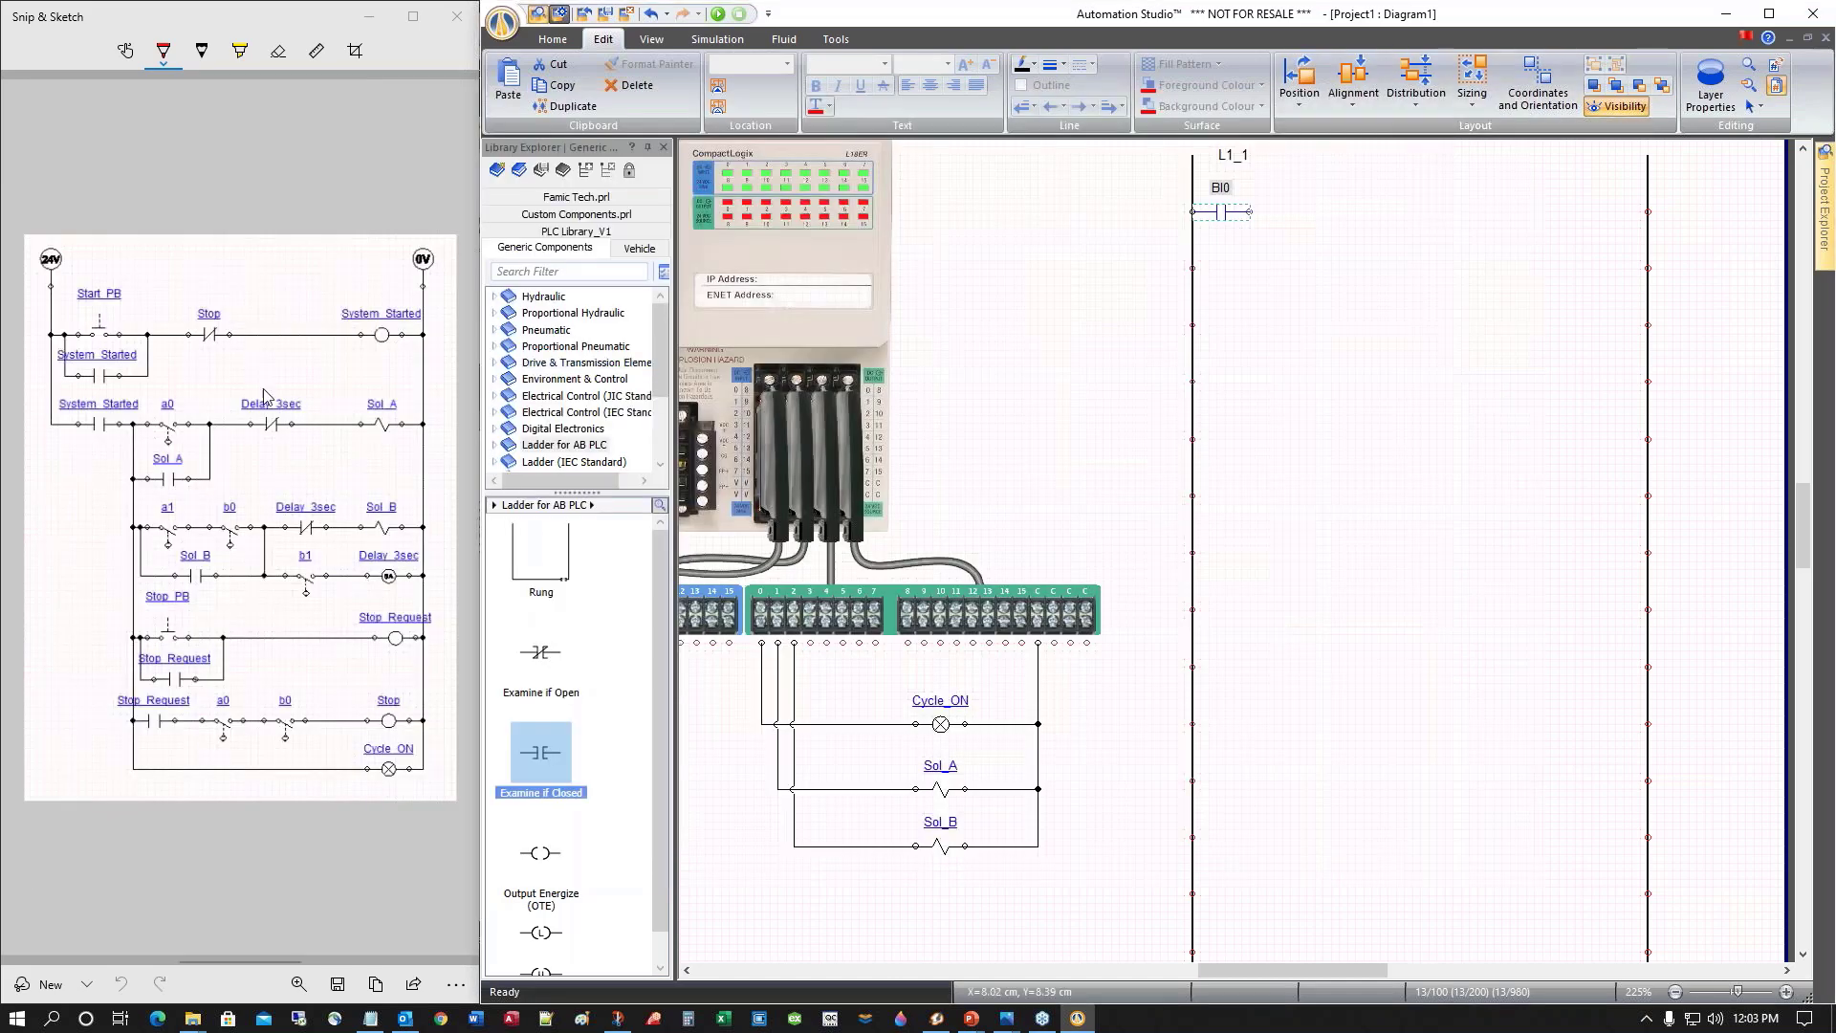
Place an Output Energize (OTE) coil at the end of the first rung with the alias BO0
drag(541, 861, 1616, 211)
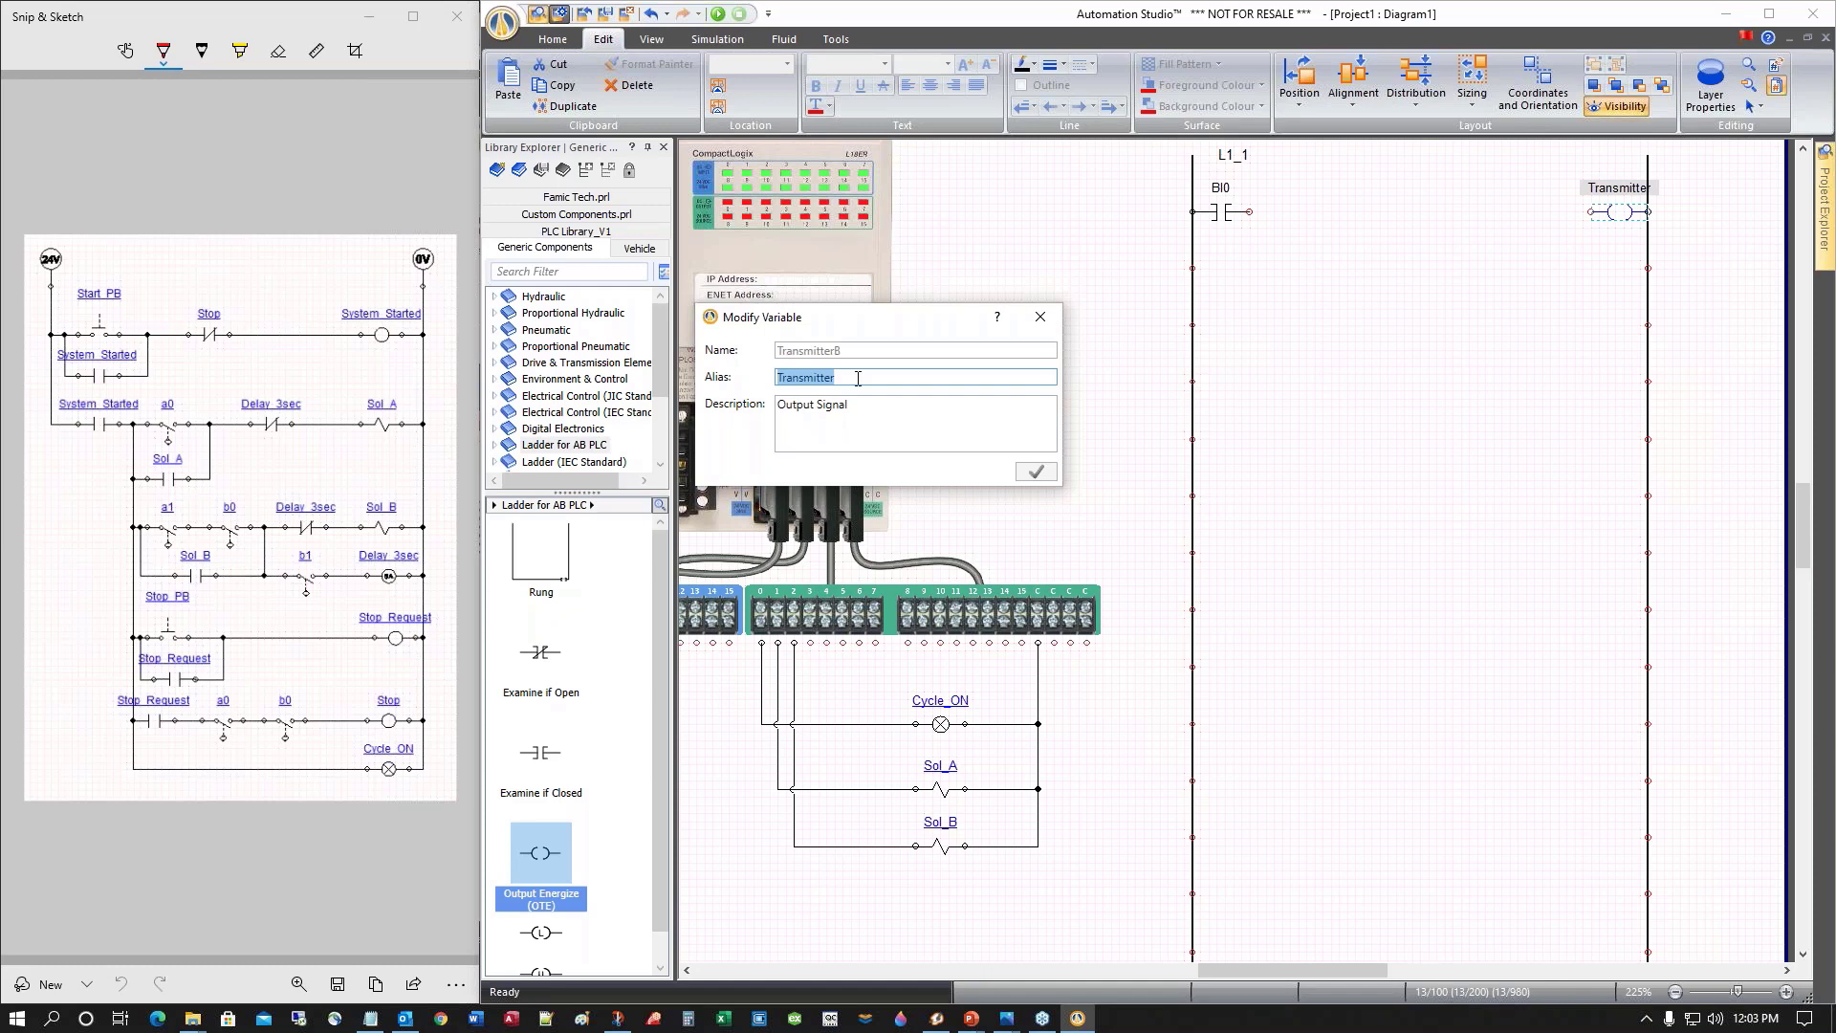
text(B)
key(Return)
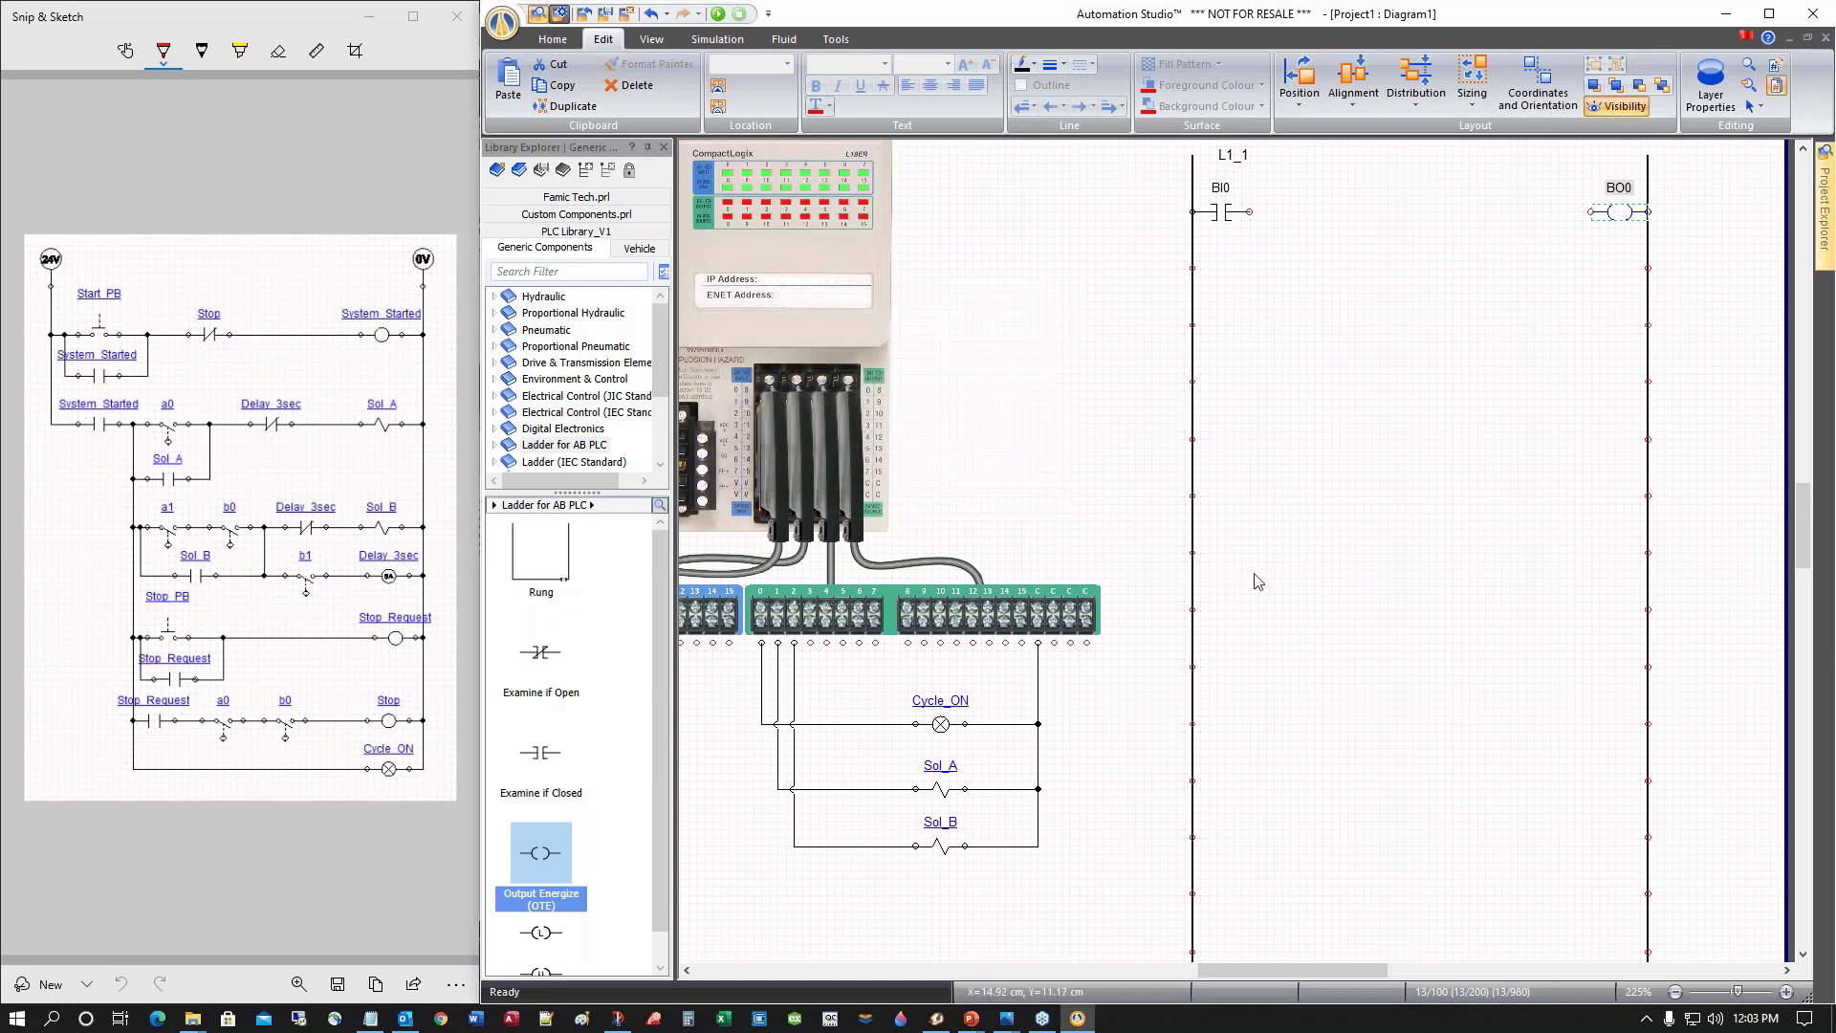
Associate the first rung's Output Energize coil with the PLC output variable BO0, filtering the compatible variables by alias "bo"
double_click(1613, 212)
click(1014, 175)
key(BackSpace)
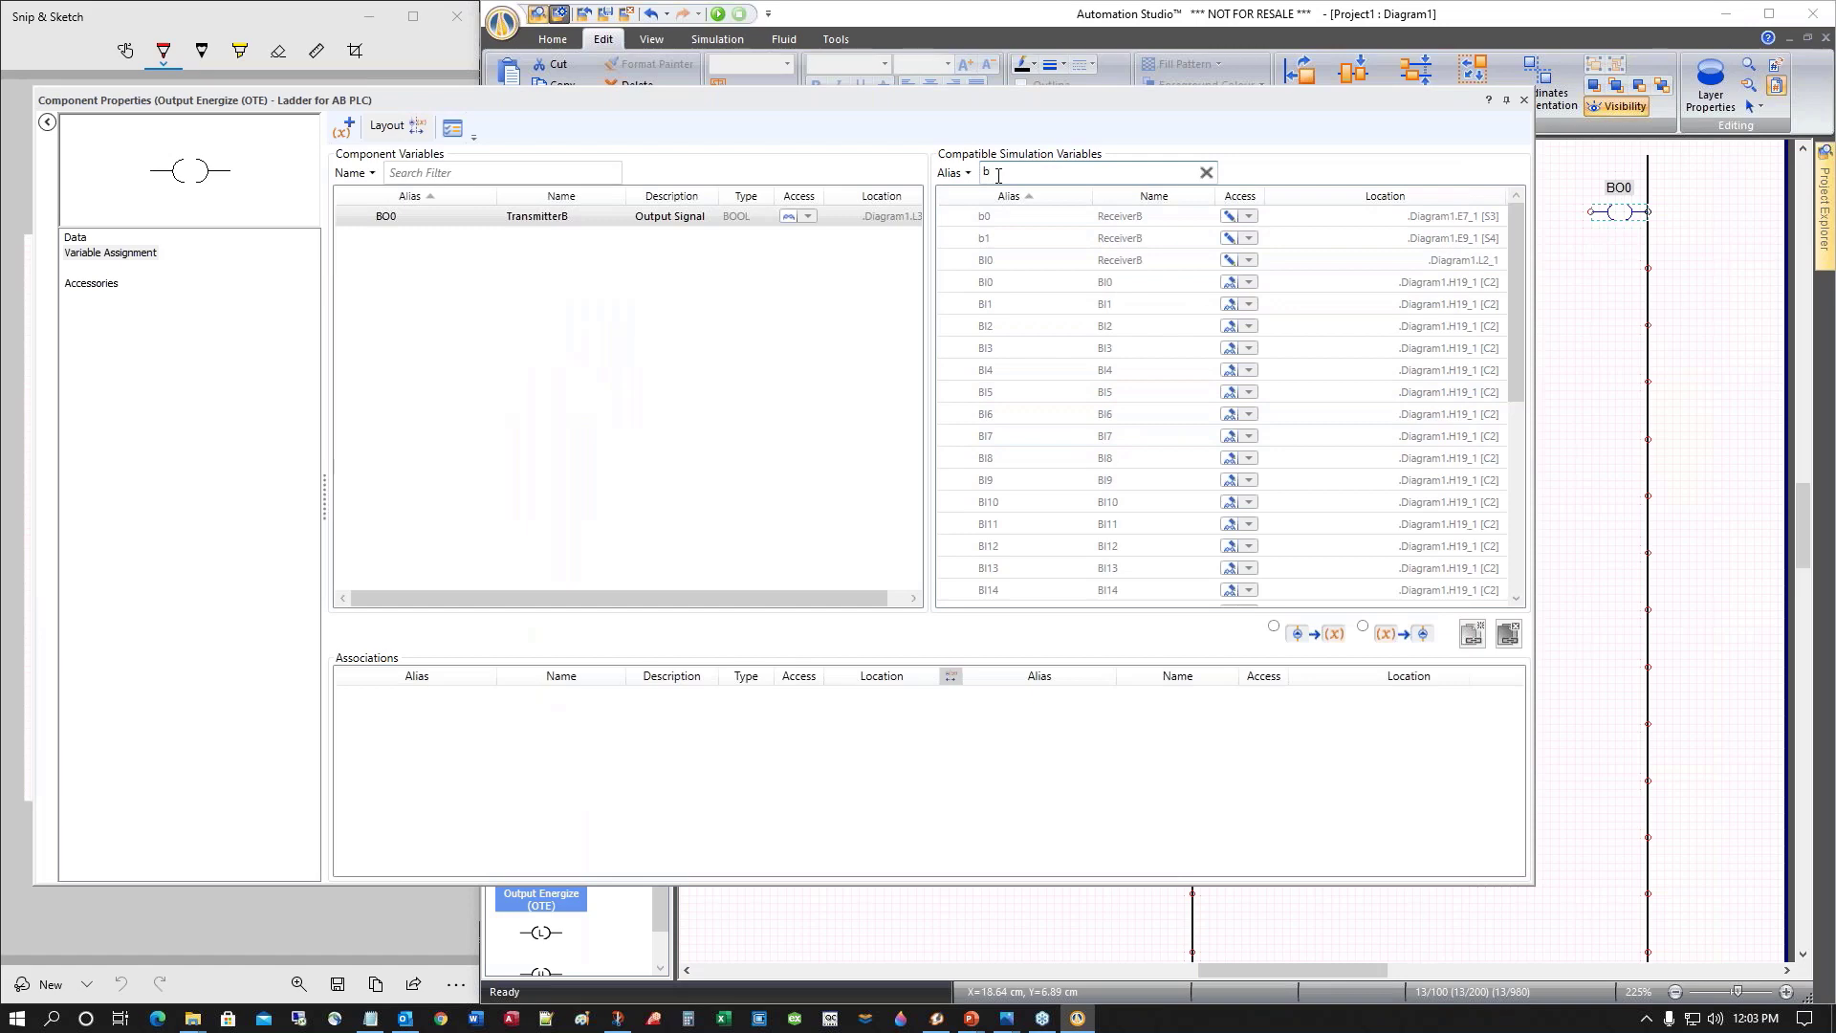
text(o)
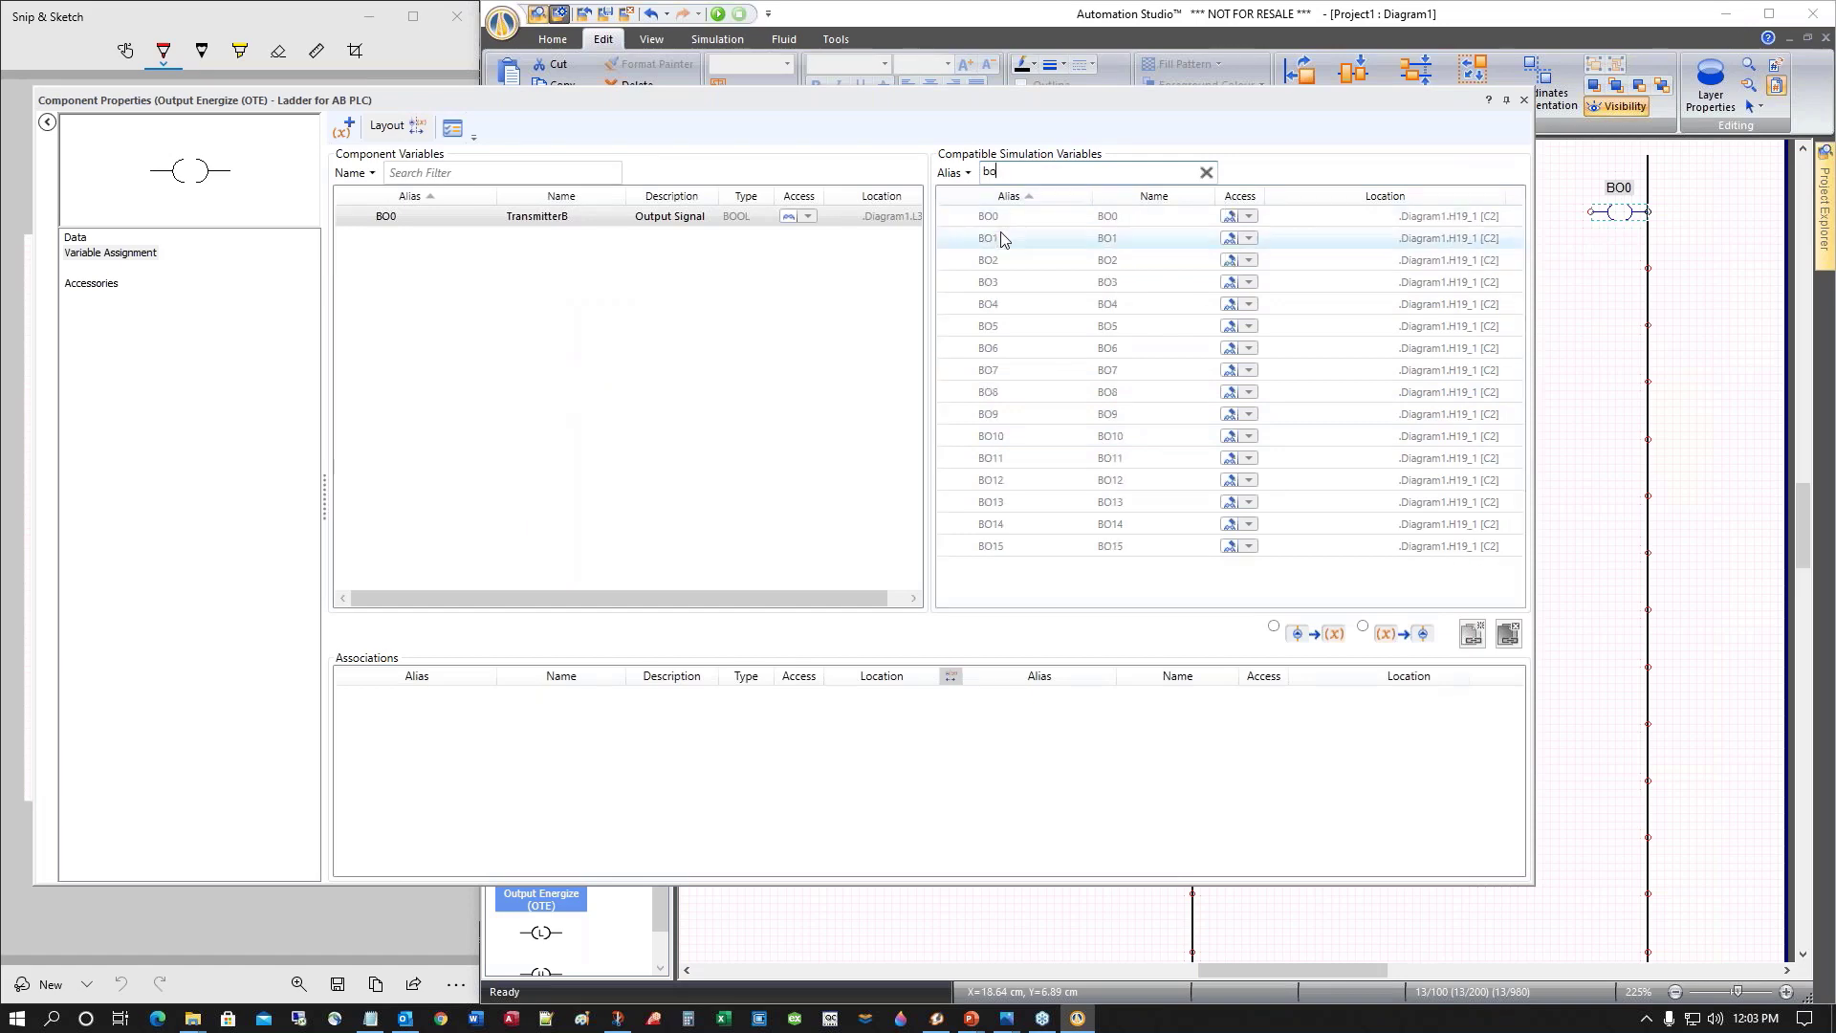
double_click(990, 218)
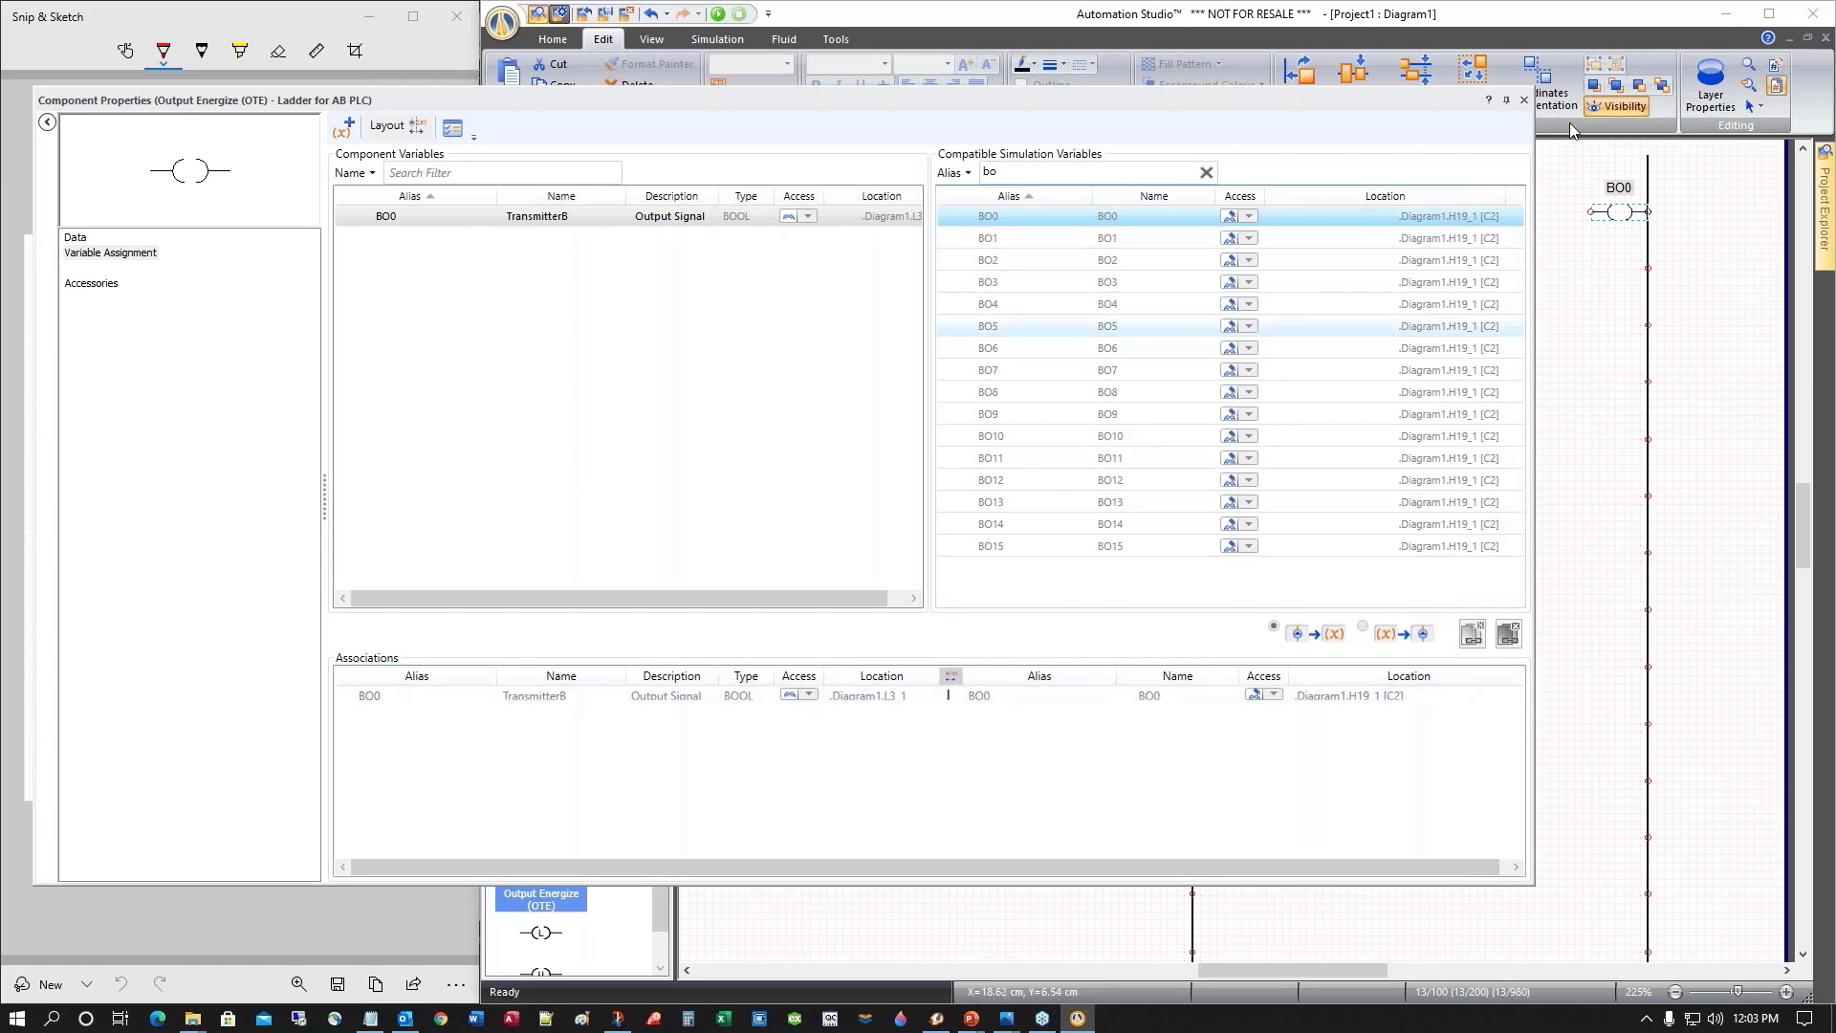
click(1524, 99)
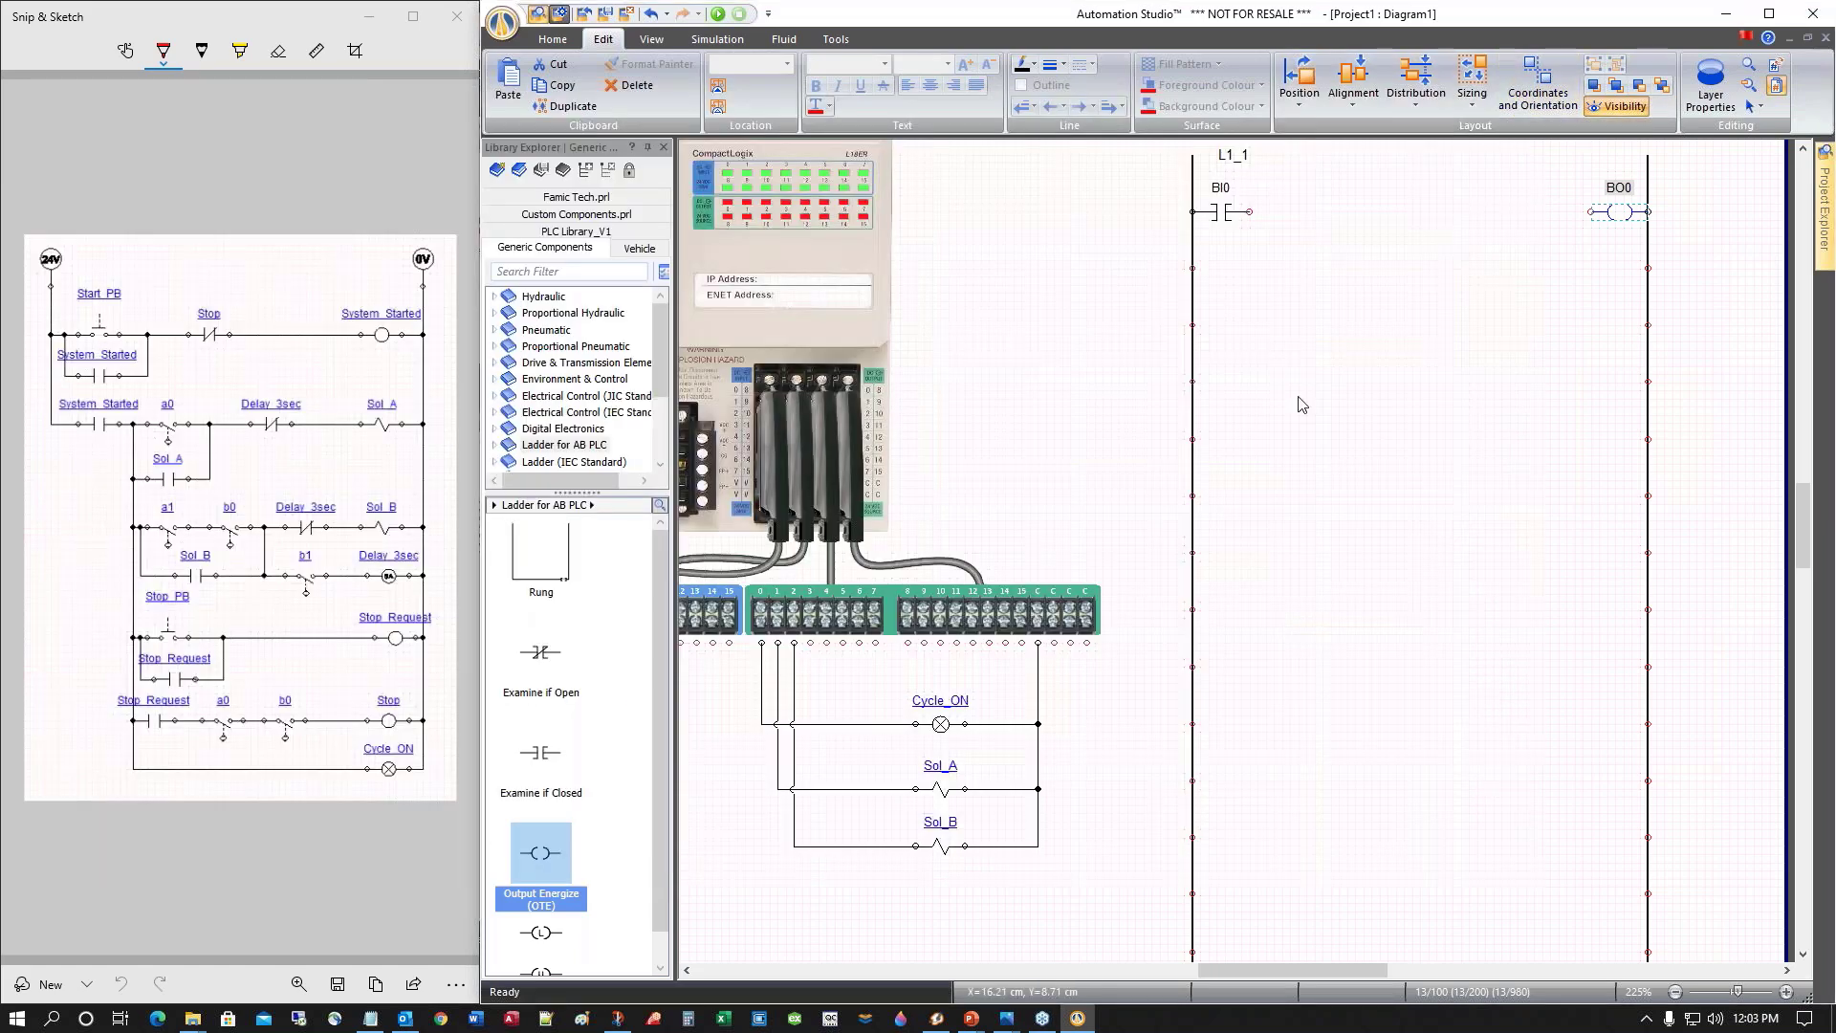
Add an Examine if Closed contact associated with PLC output BO0 below BI0, and wire the first rung with it as a parallel branch
drag(540, 753, 1231, 271)
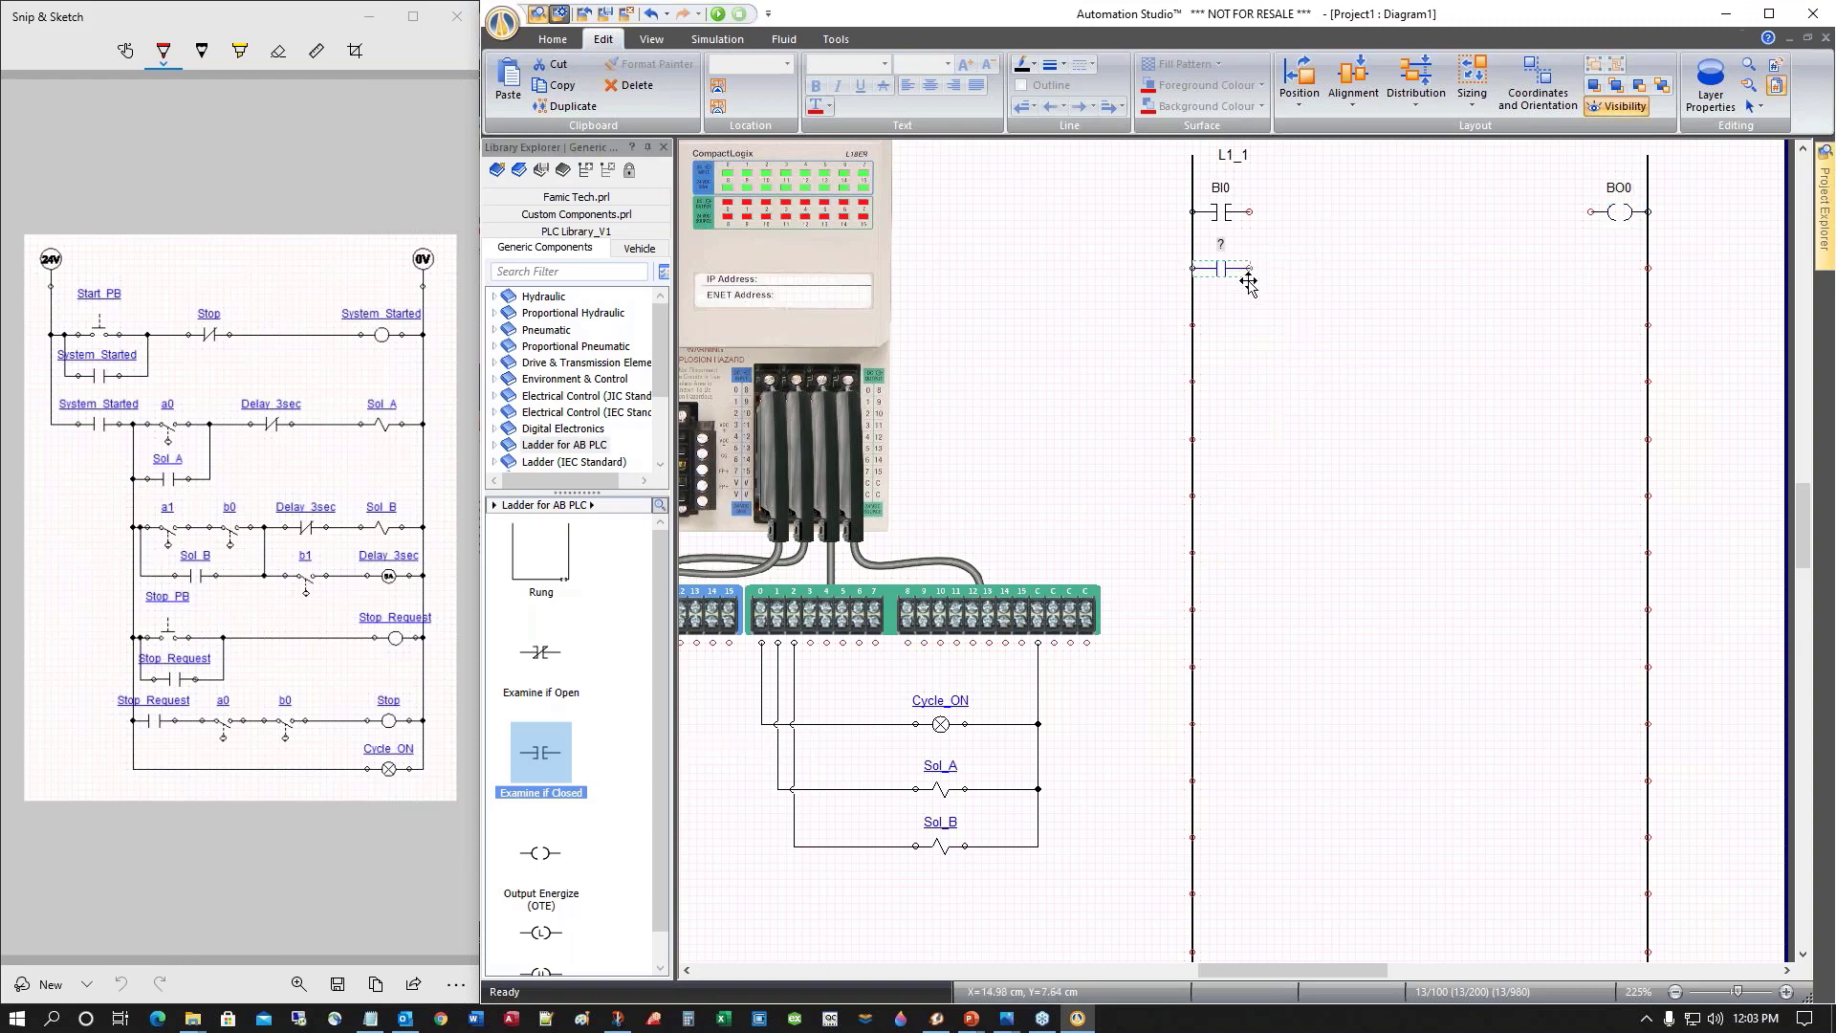
double_click(997, 240)
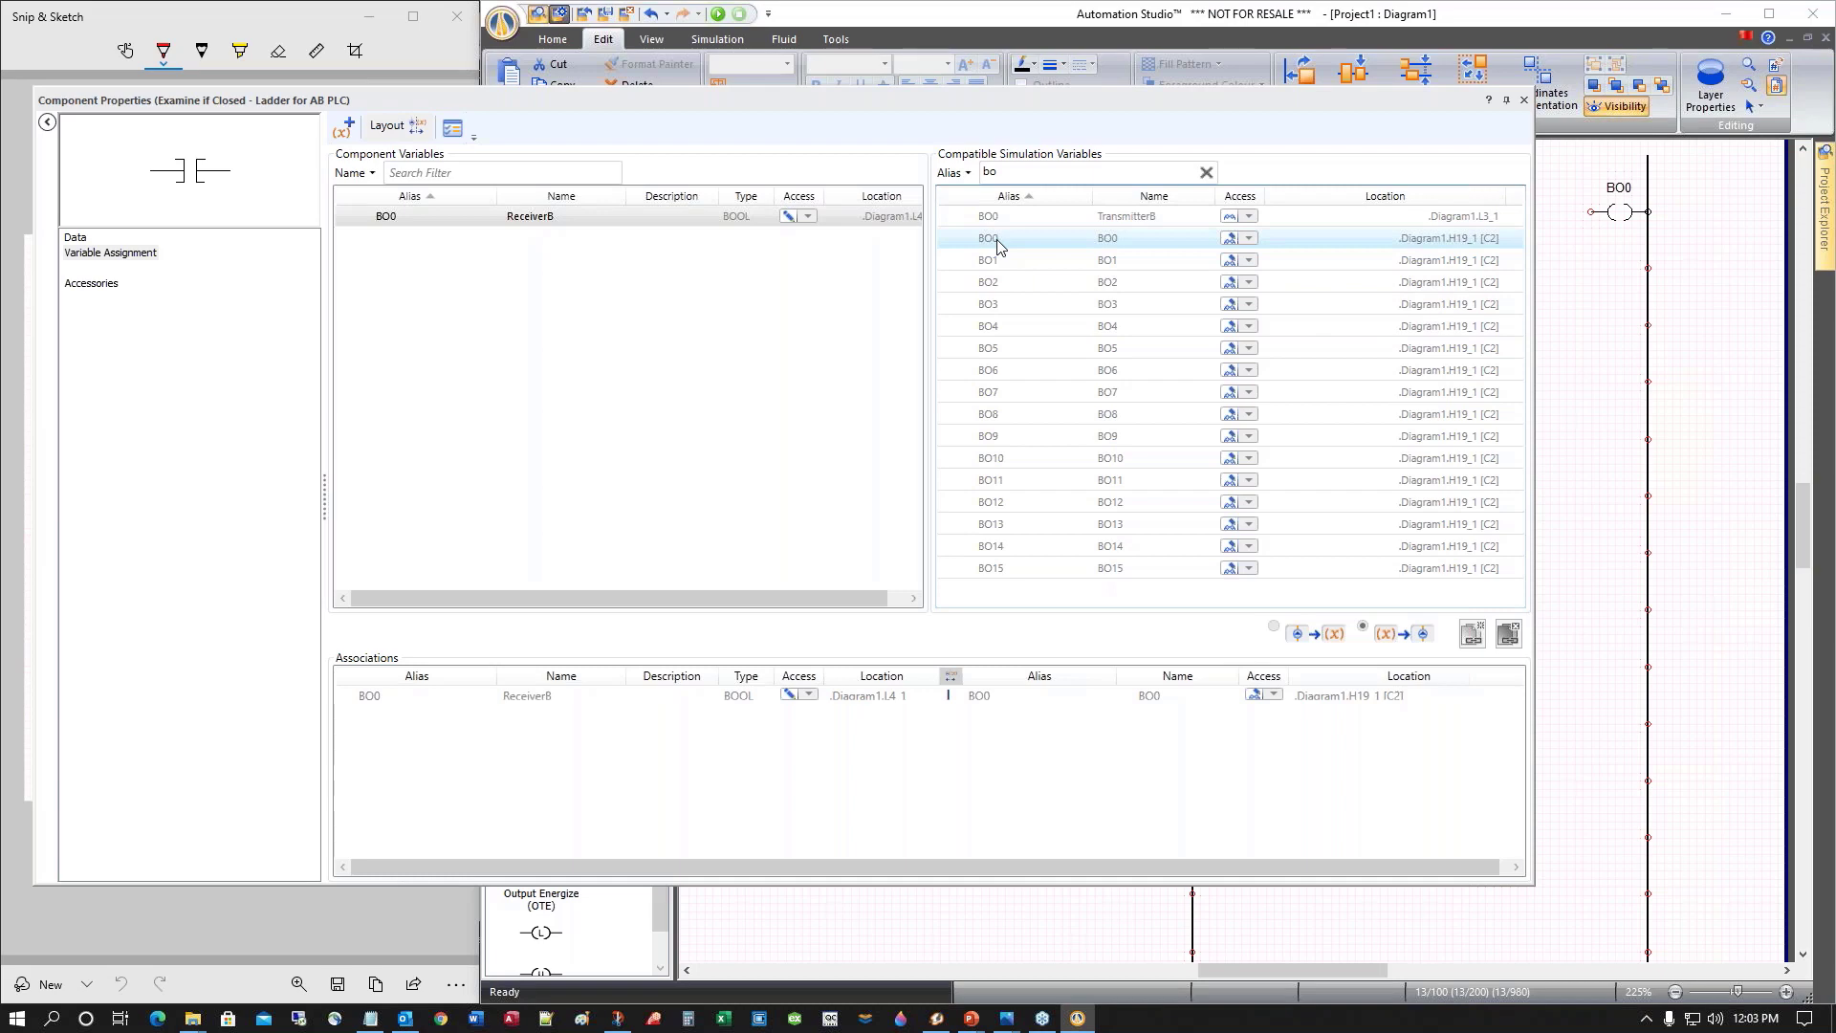
click(1524, 101)
drag(1252, 213, 1591, 212)
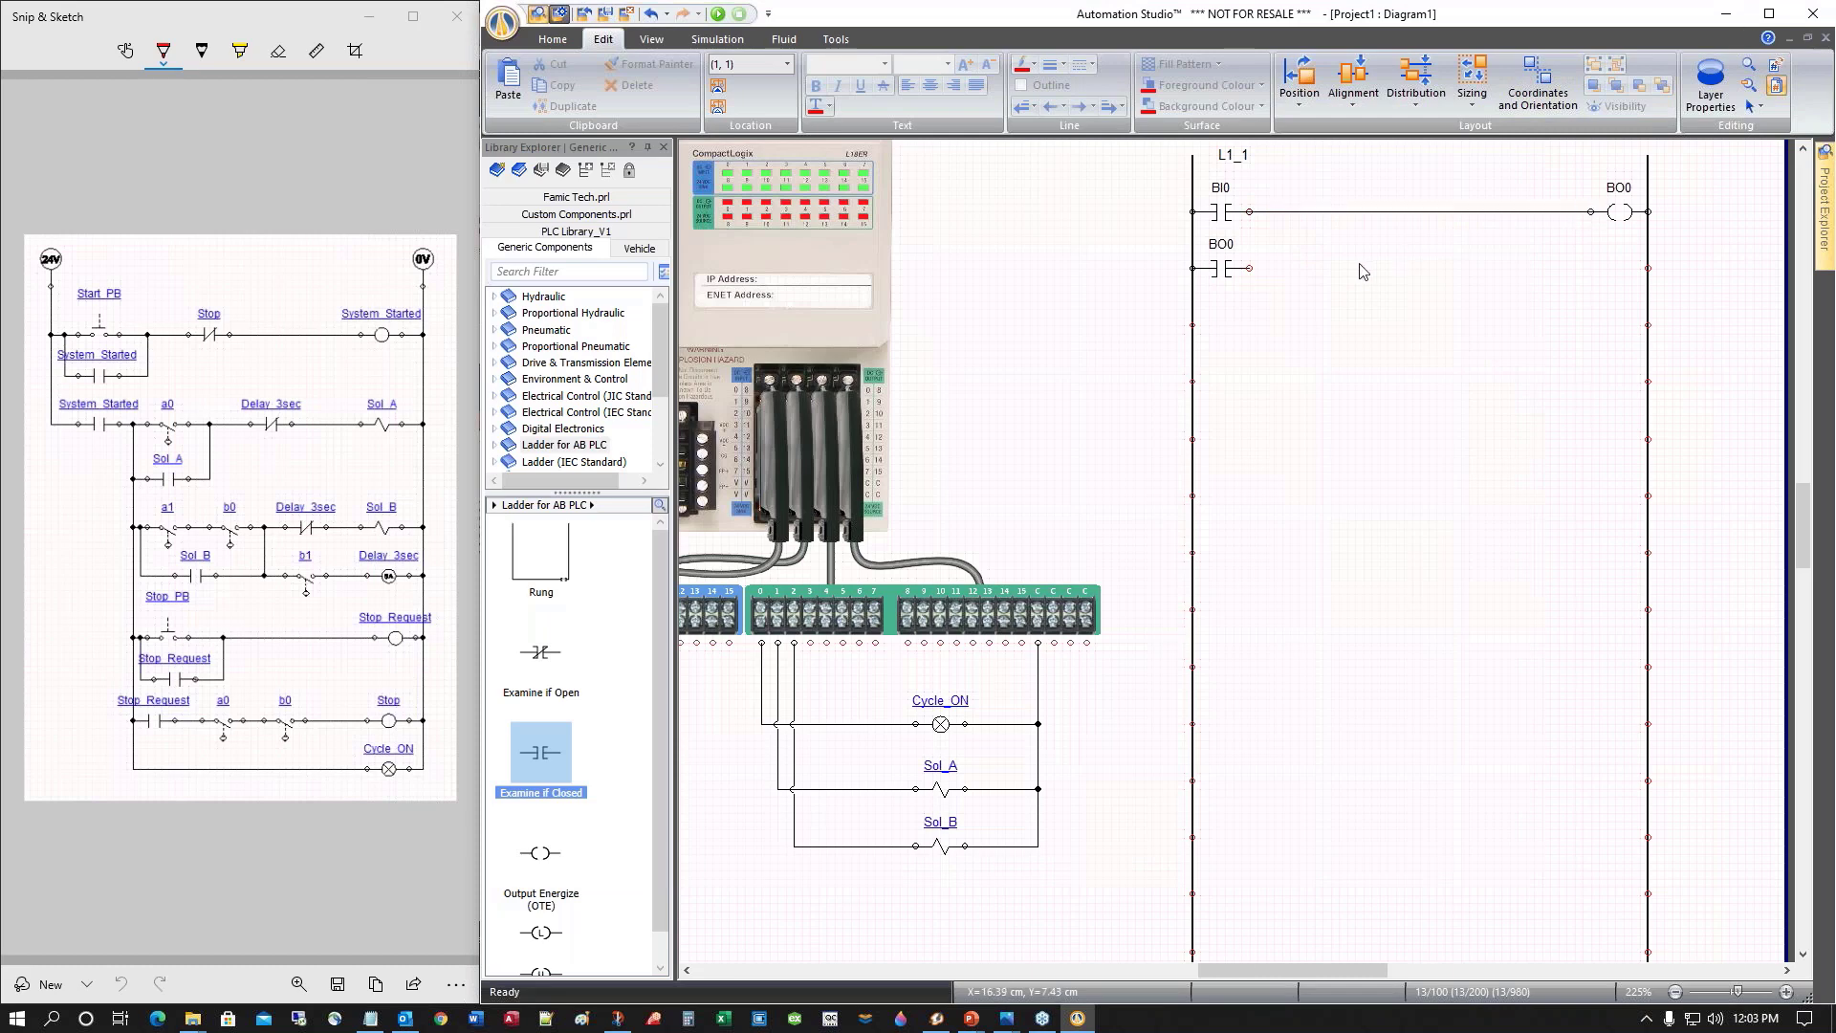
mouse_move(1250, 267)
mouse_down()
mouse_move(1293, 239)
mouse_move(1290, 211)
mouse_up()
Start the second rung with a copy of the BO0 contact, followed by an Examine if Closed contact associated with PLC input BI2
click(1225, 272)
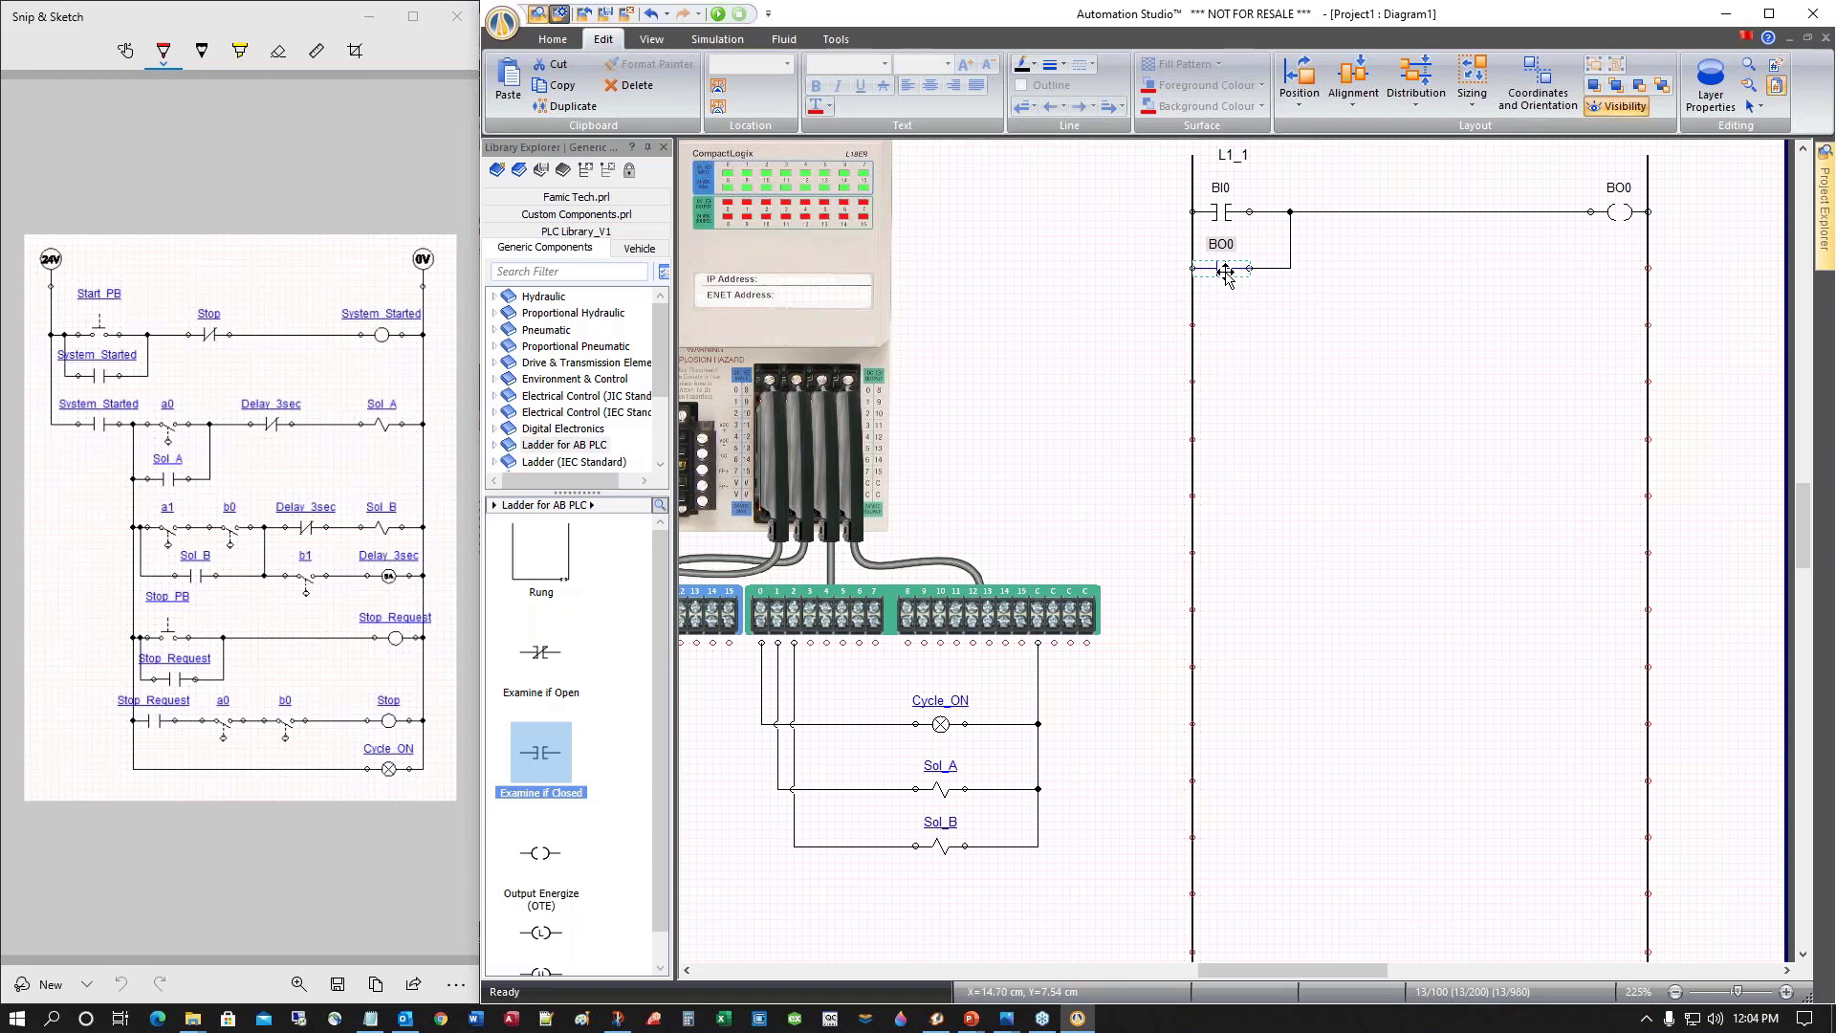
drag(1225, 273, 1246, 327)
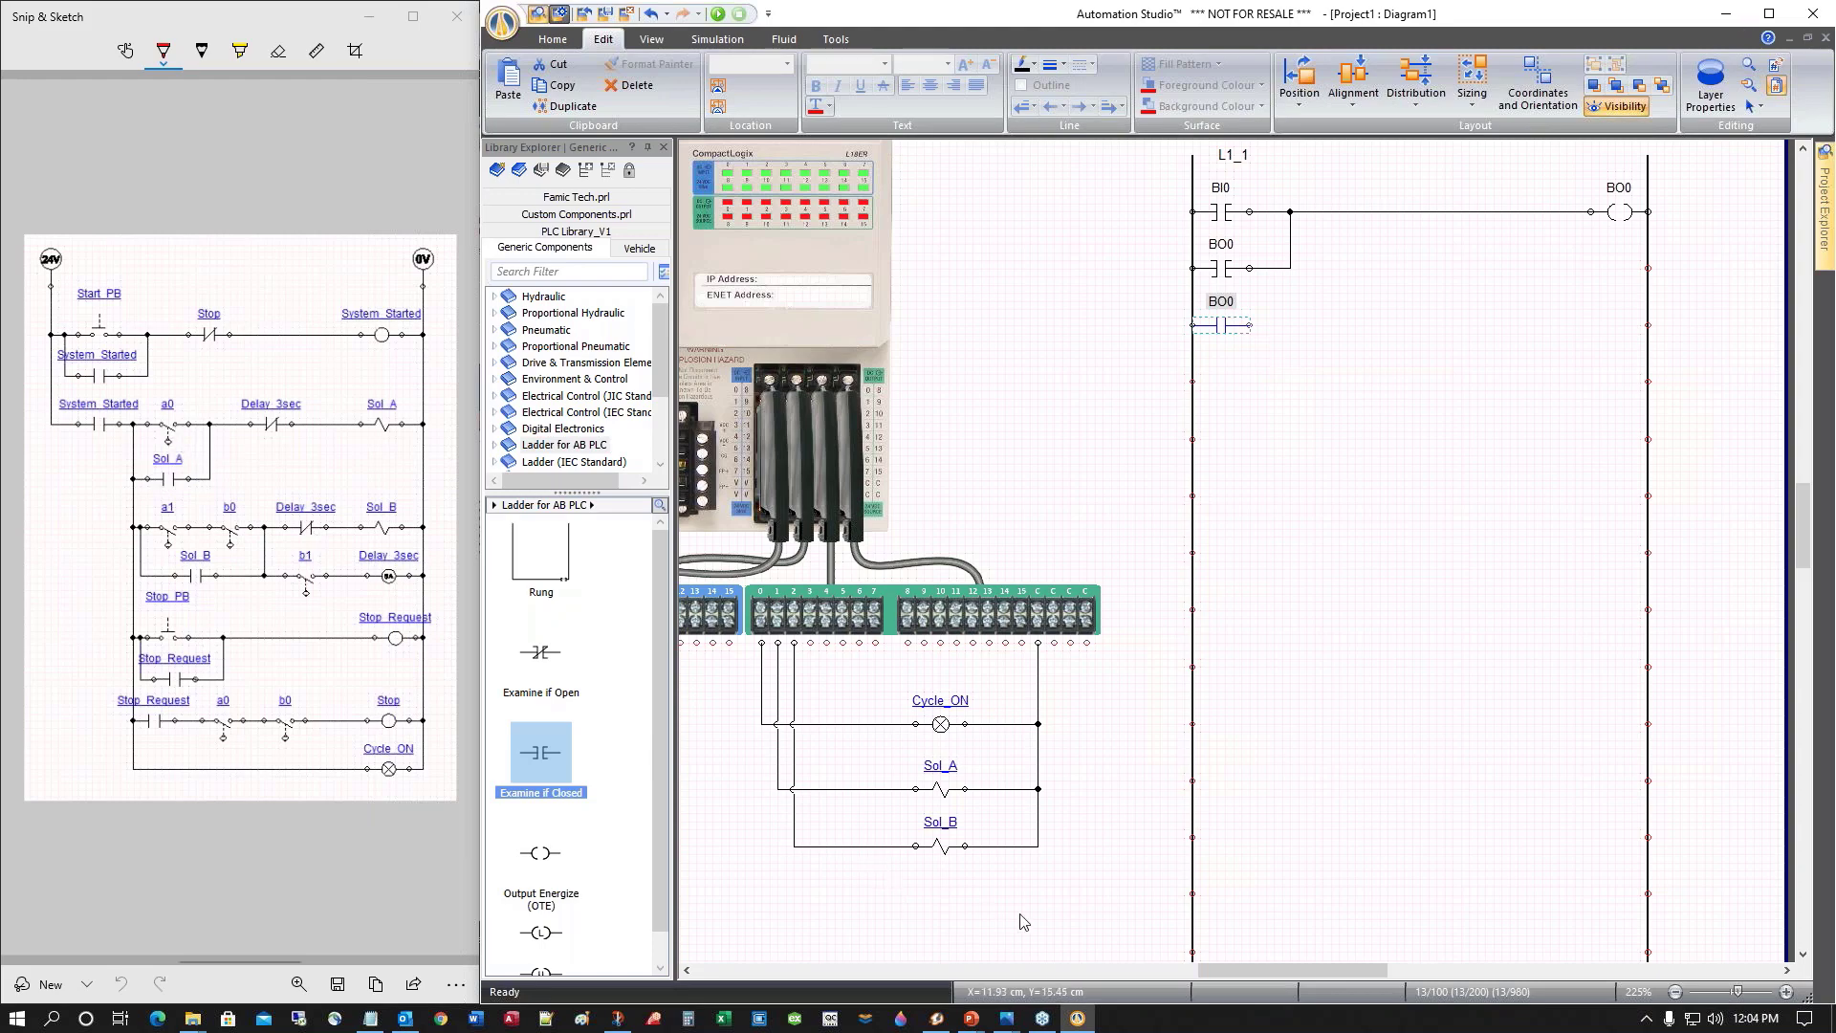
drag(1250, 970, 1156, 970)
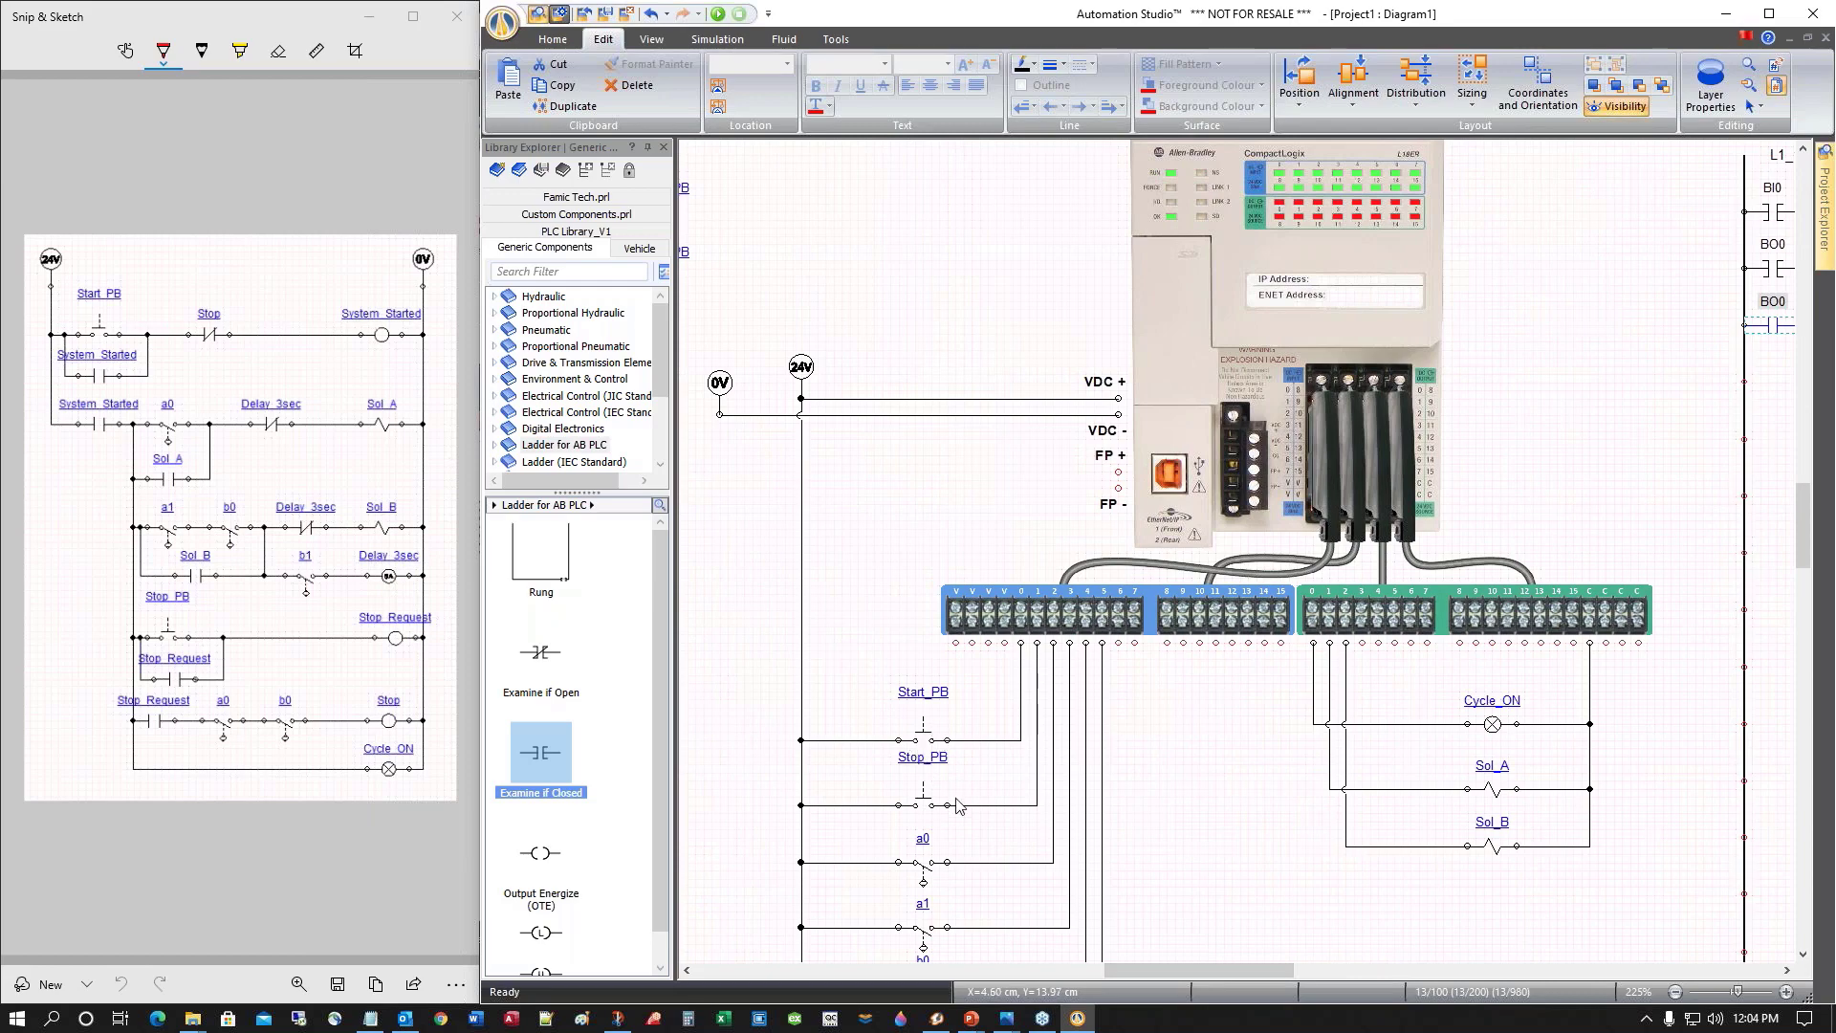
drag(1144, 968, 1231, 969)
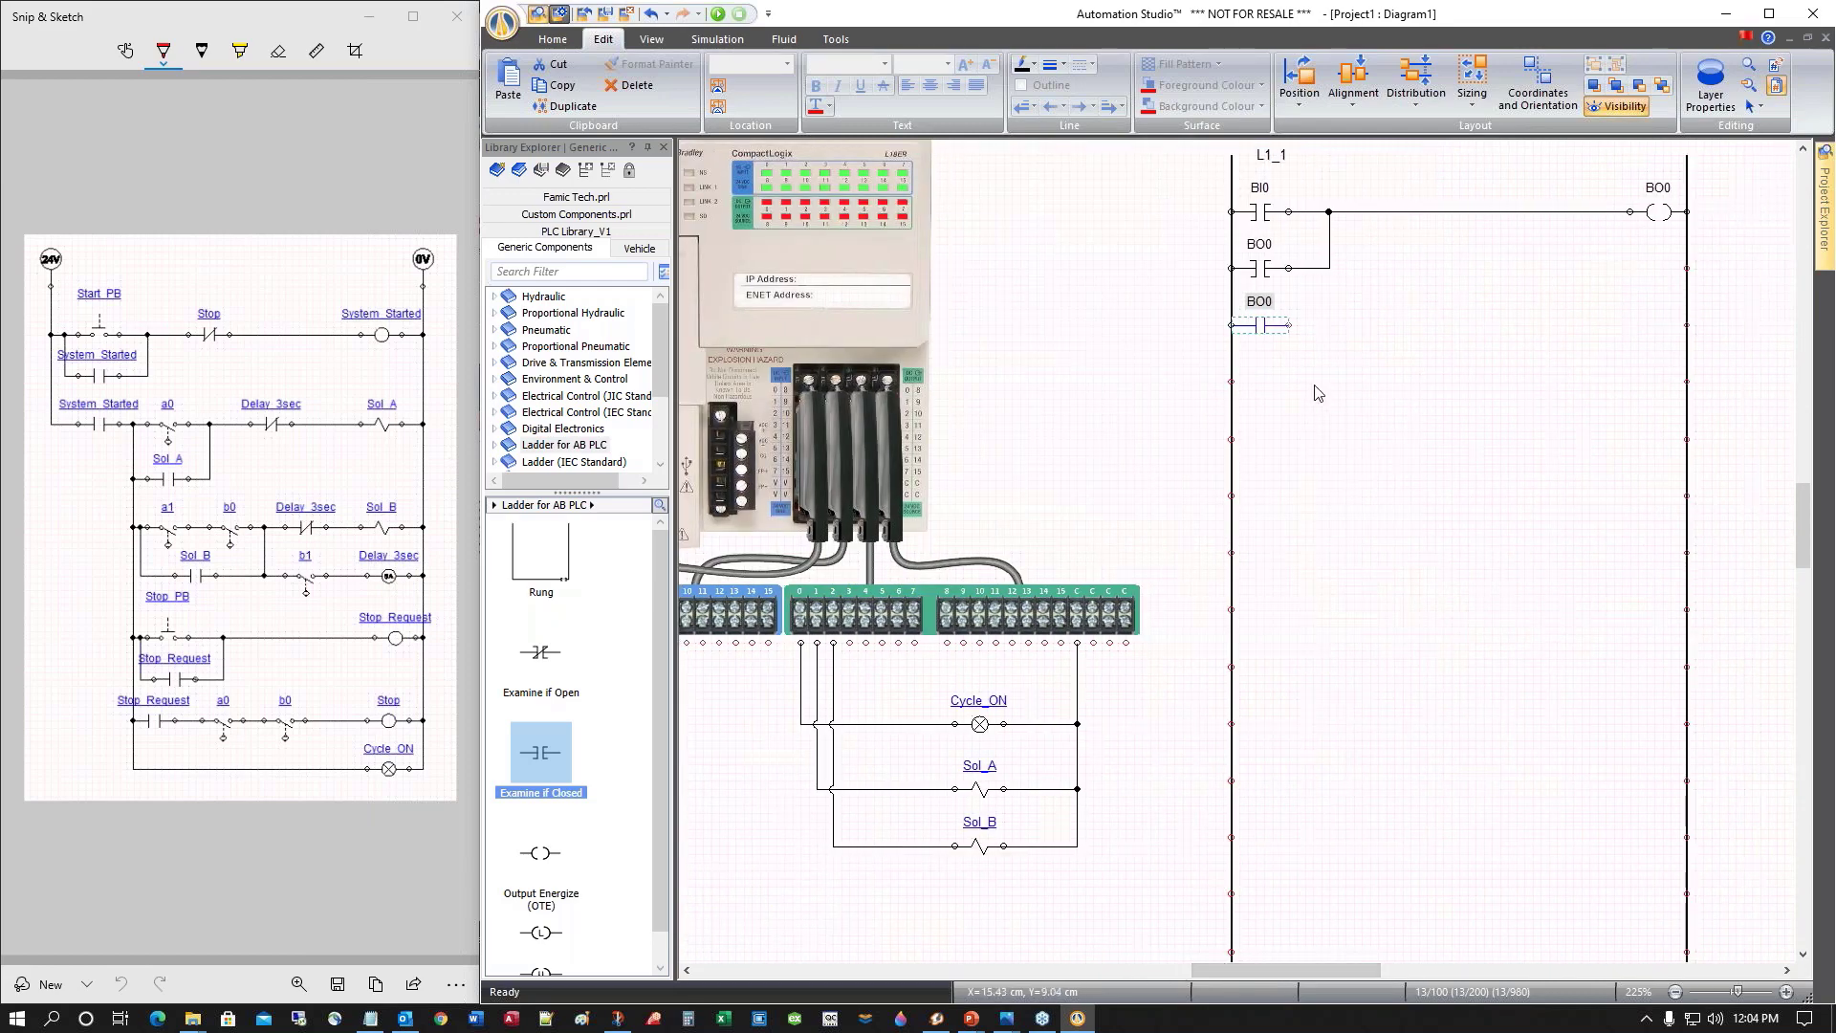
drag(541, 754, 1338, 329)
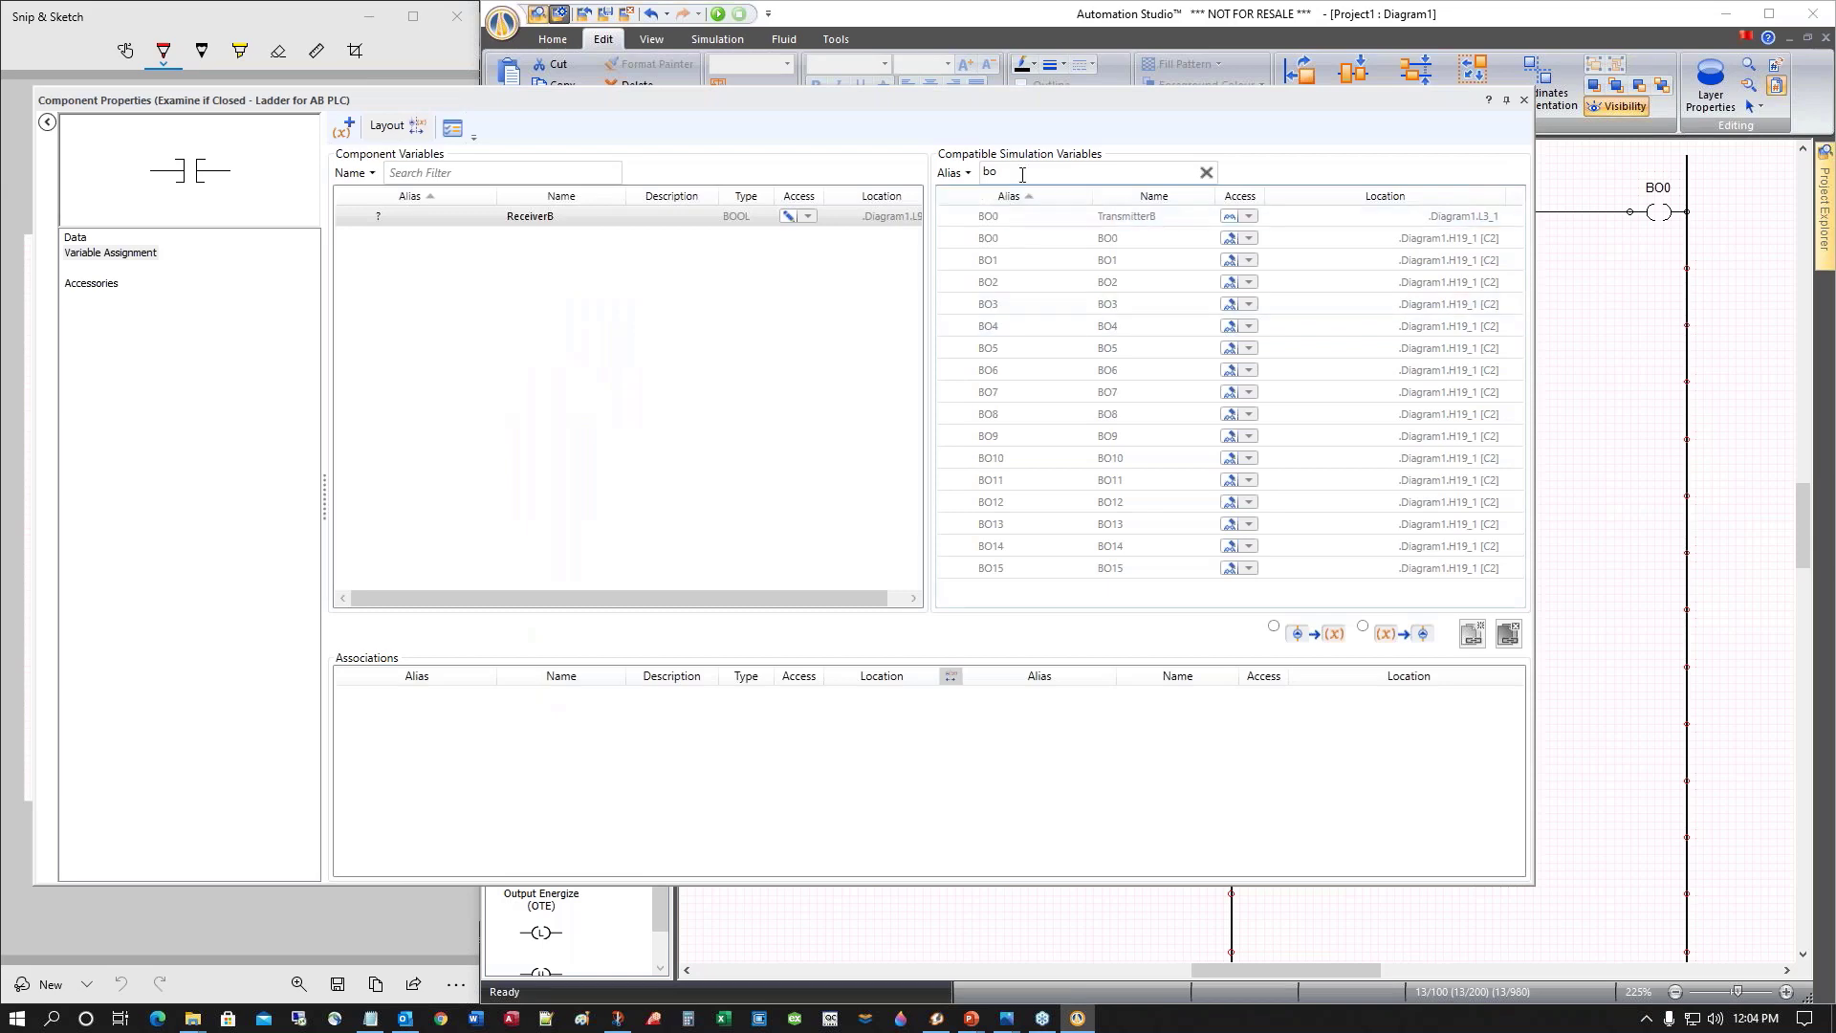
key(BackSpace)
text(i)
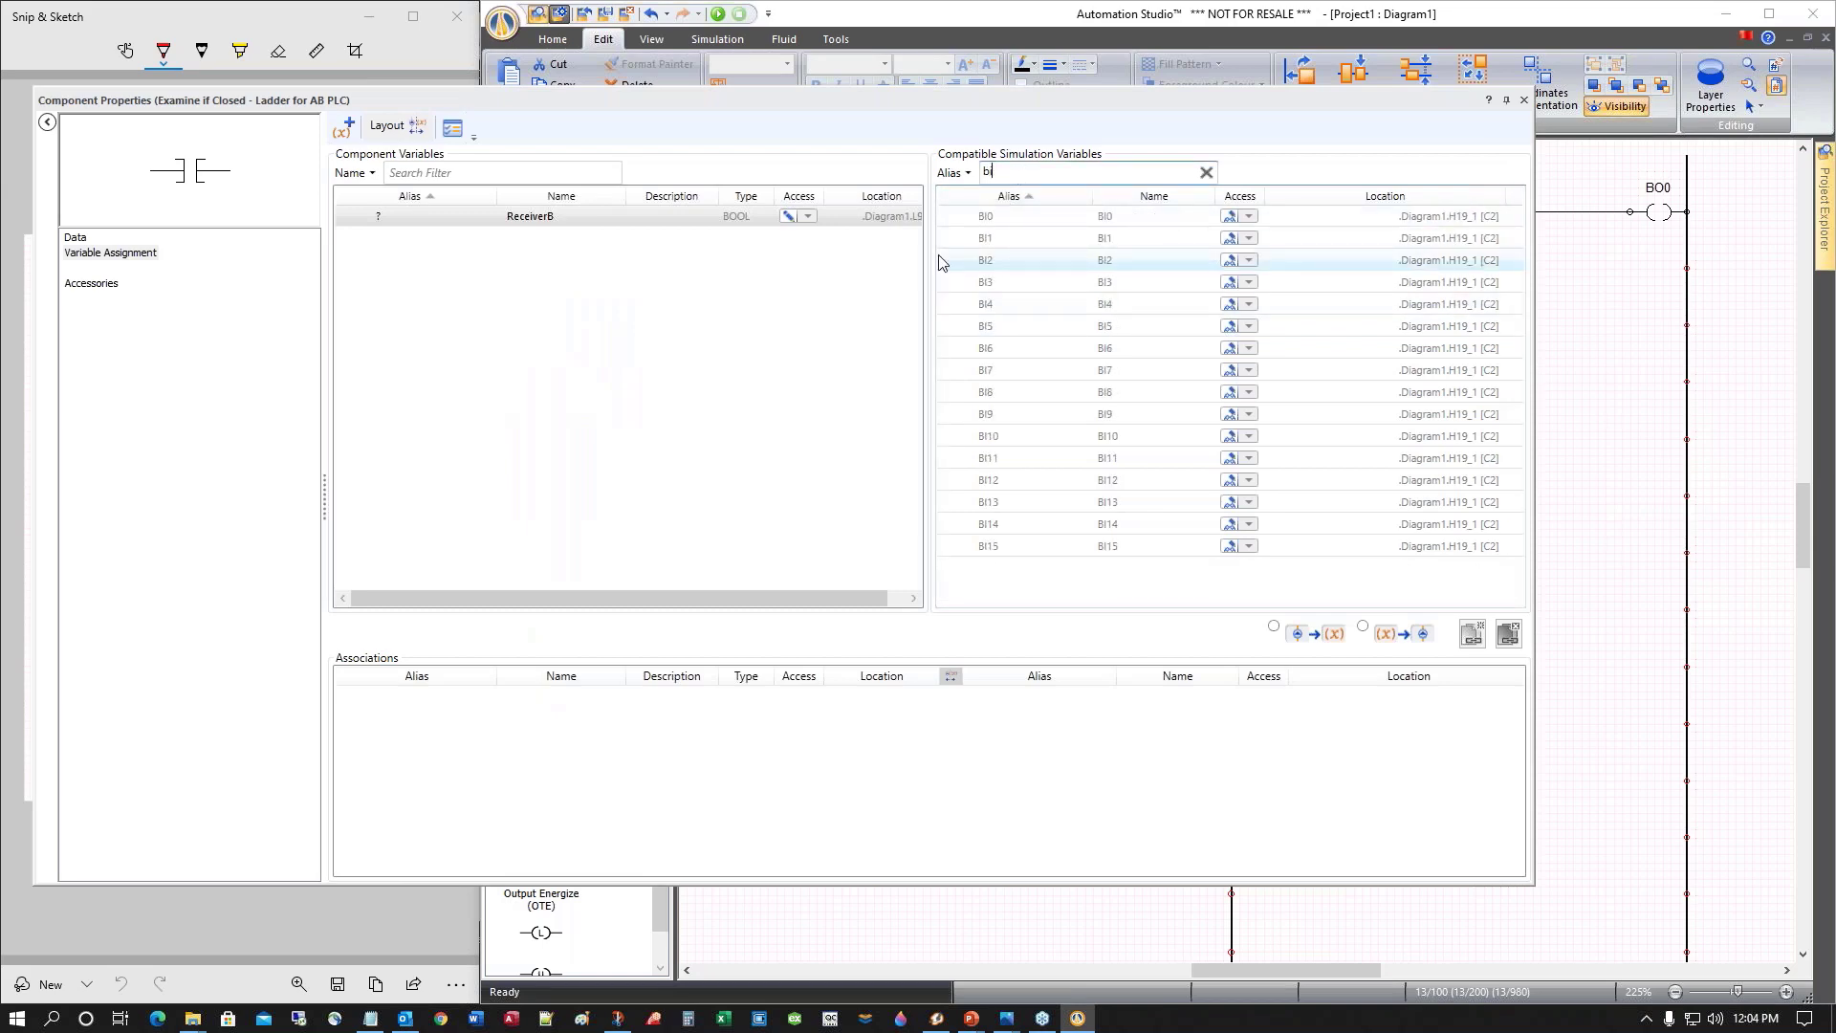
double_click(986, 261)
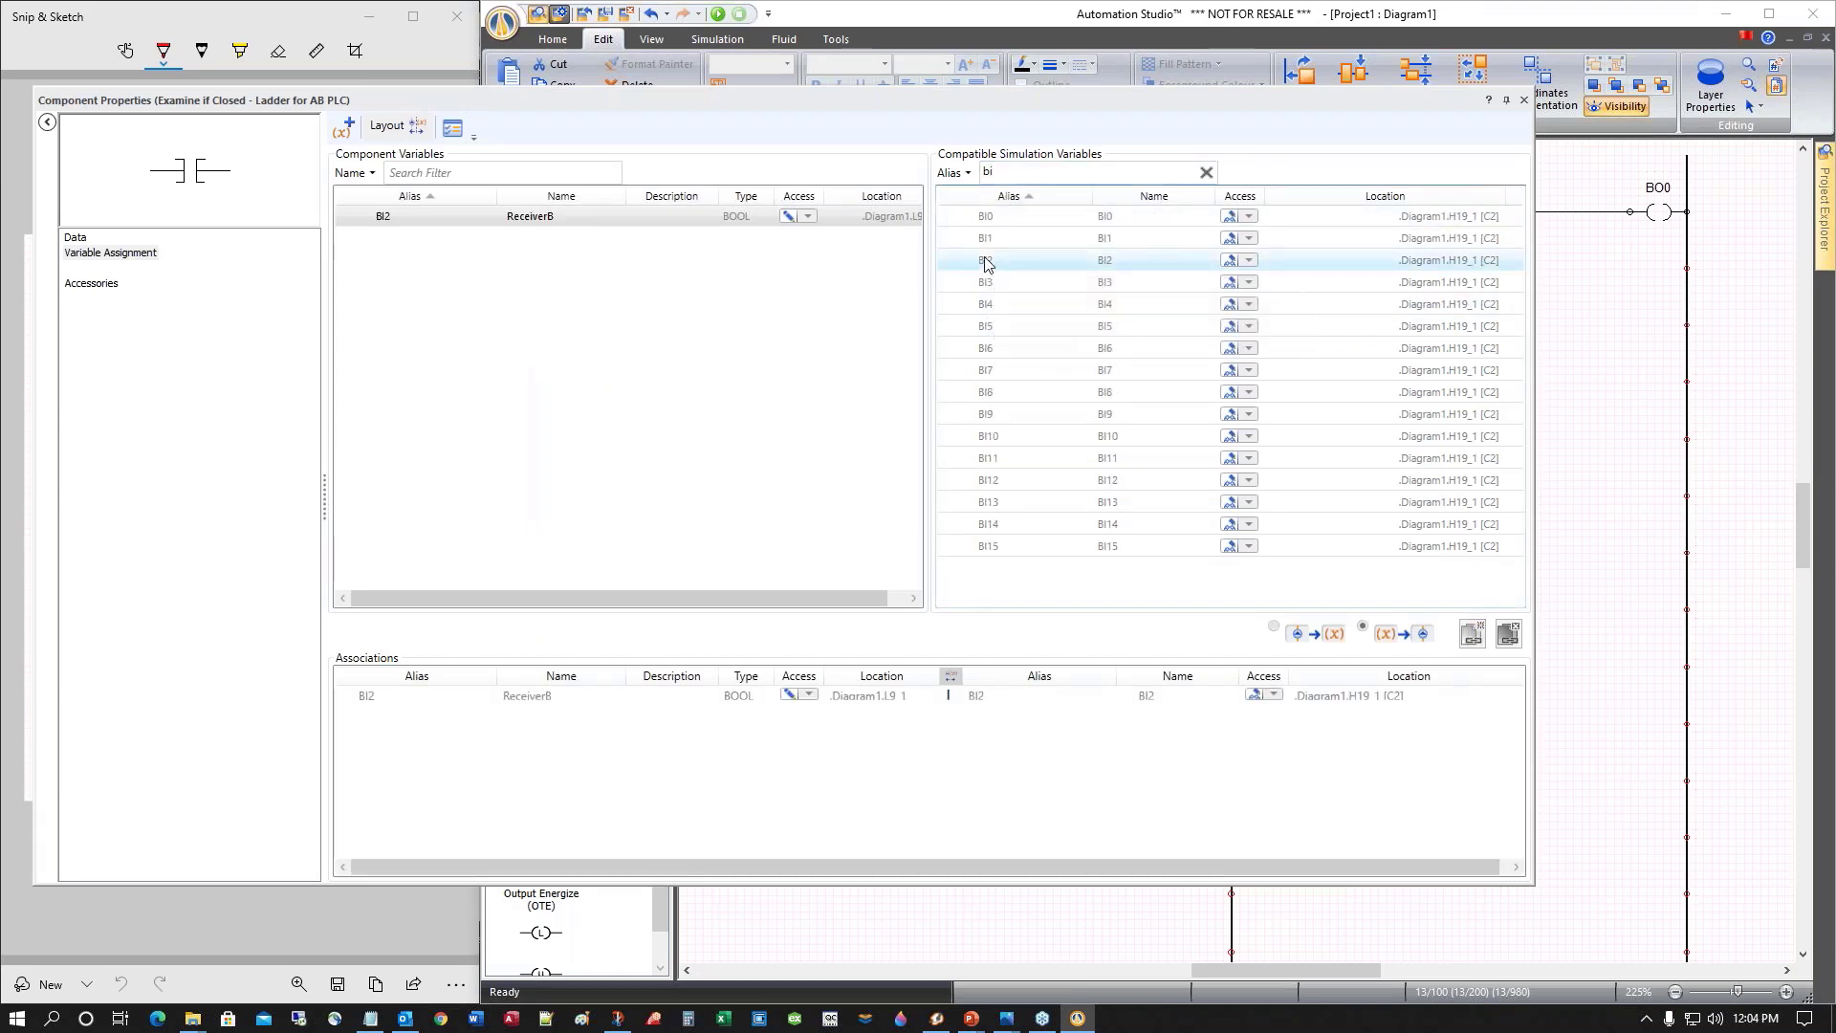
click(1524, 101)
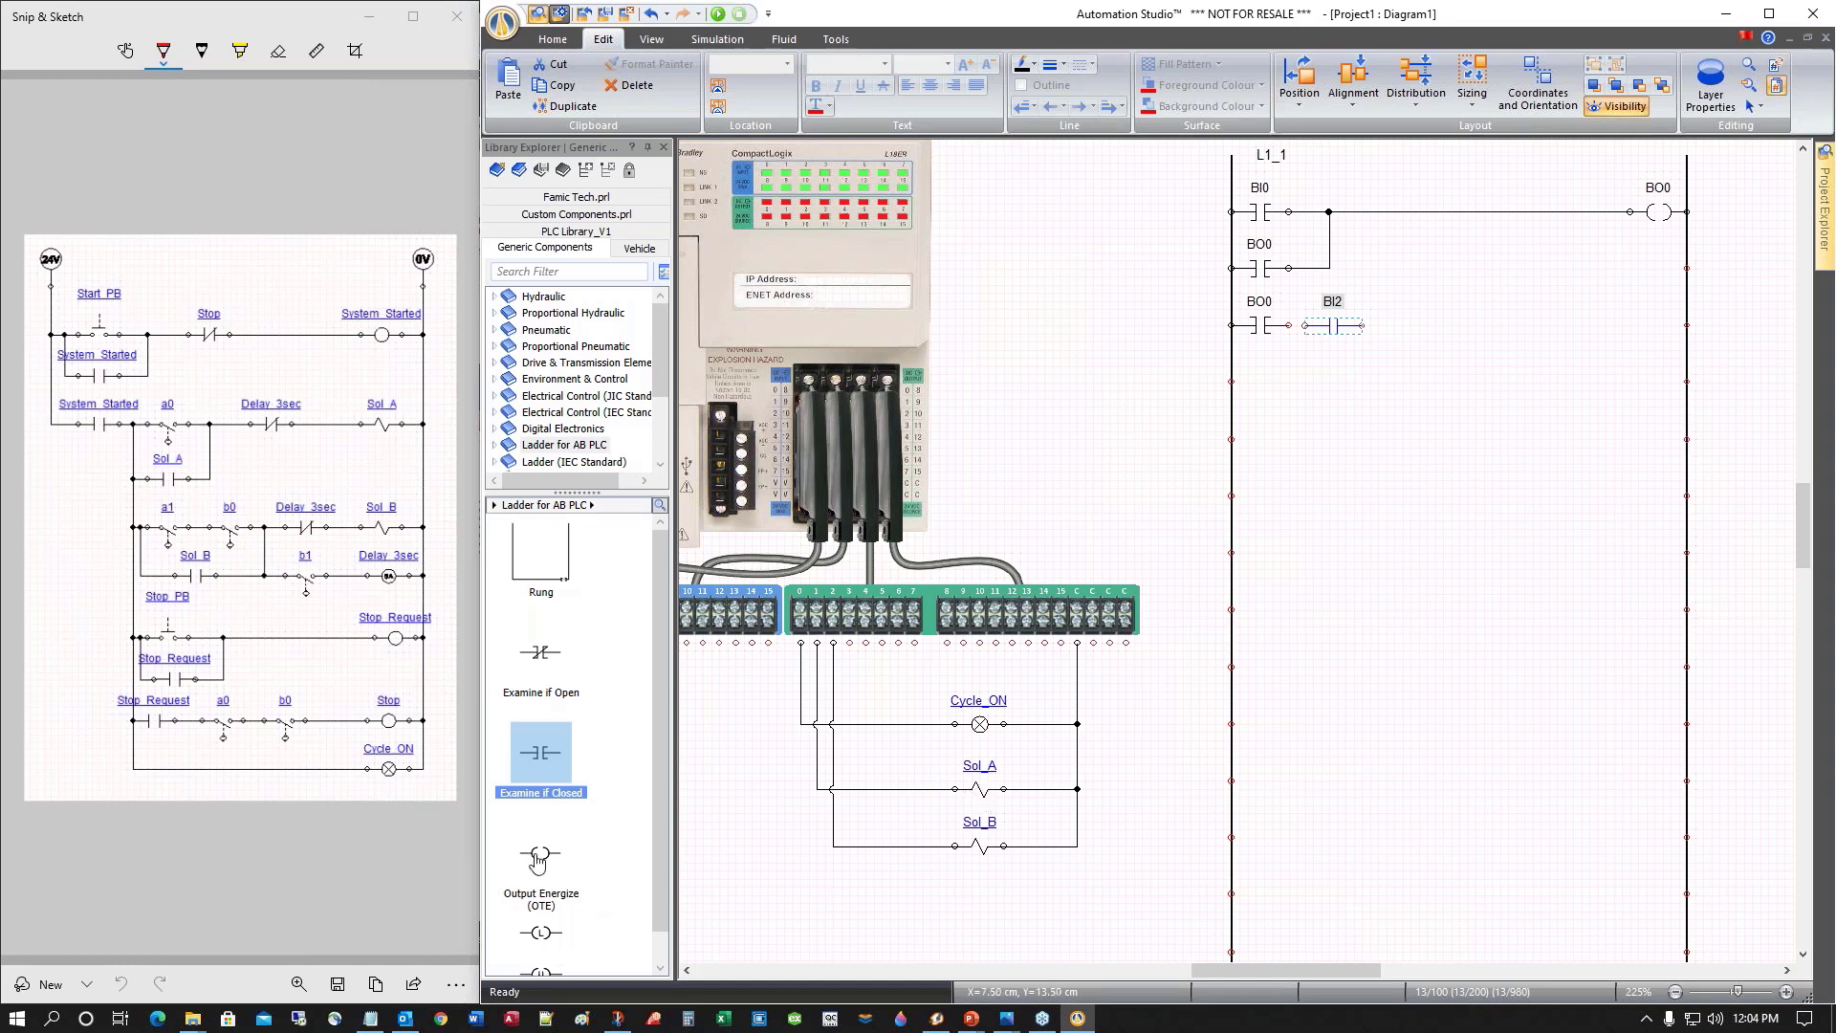
Place an Output Energize (OTE) coil at the end of the second rung with the alias BO1
drag(540, 860, 1657, 325)
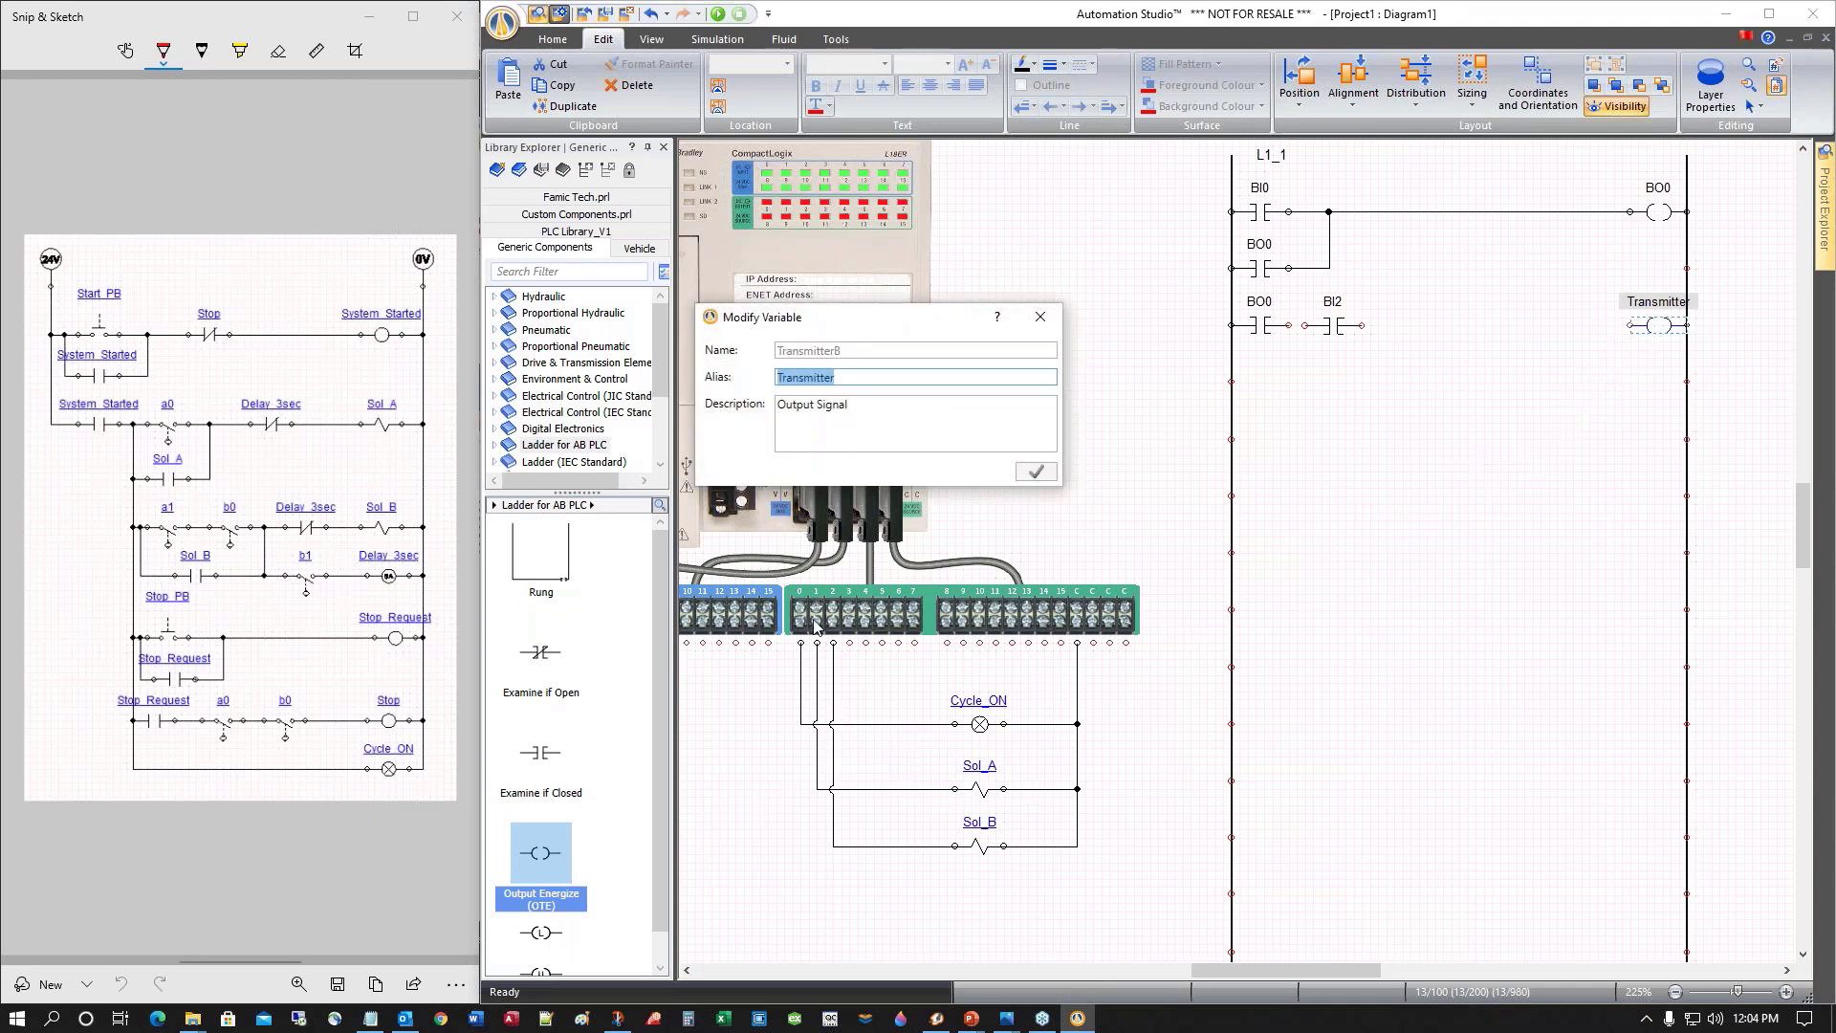
text(BO1)
key(Return)
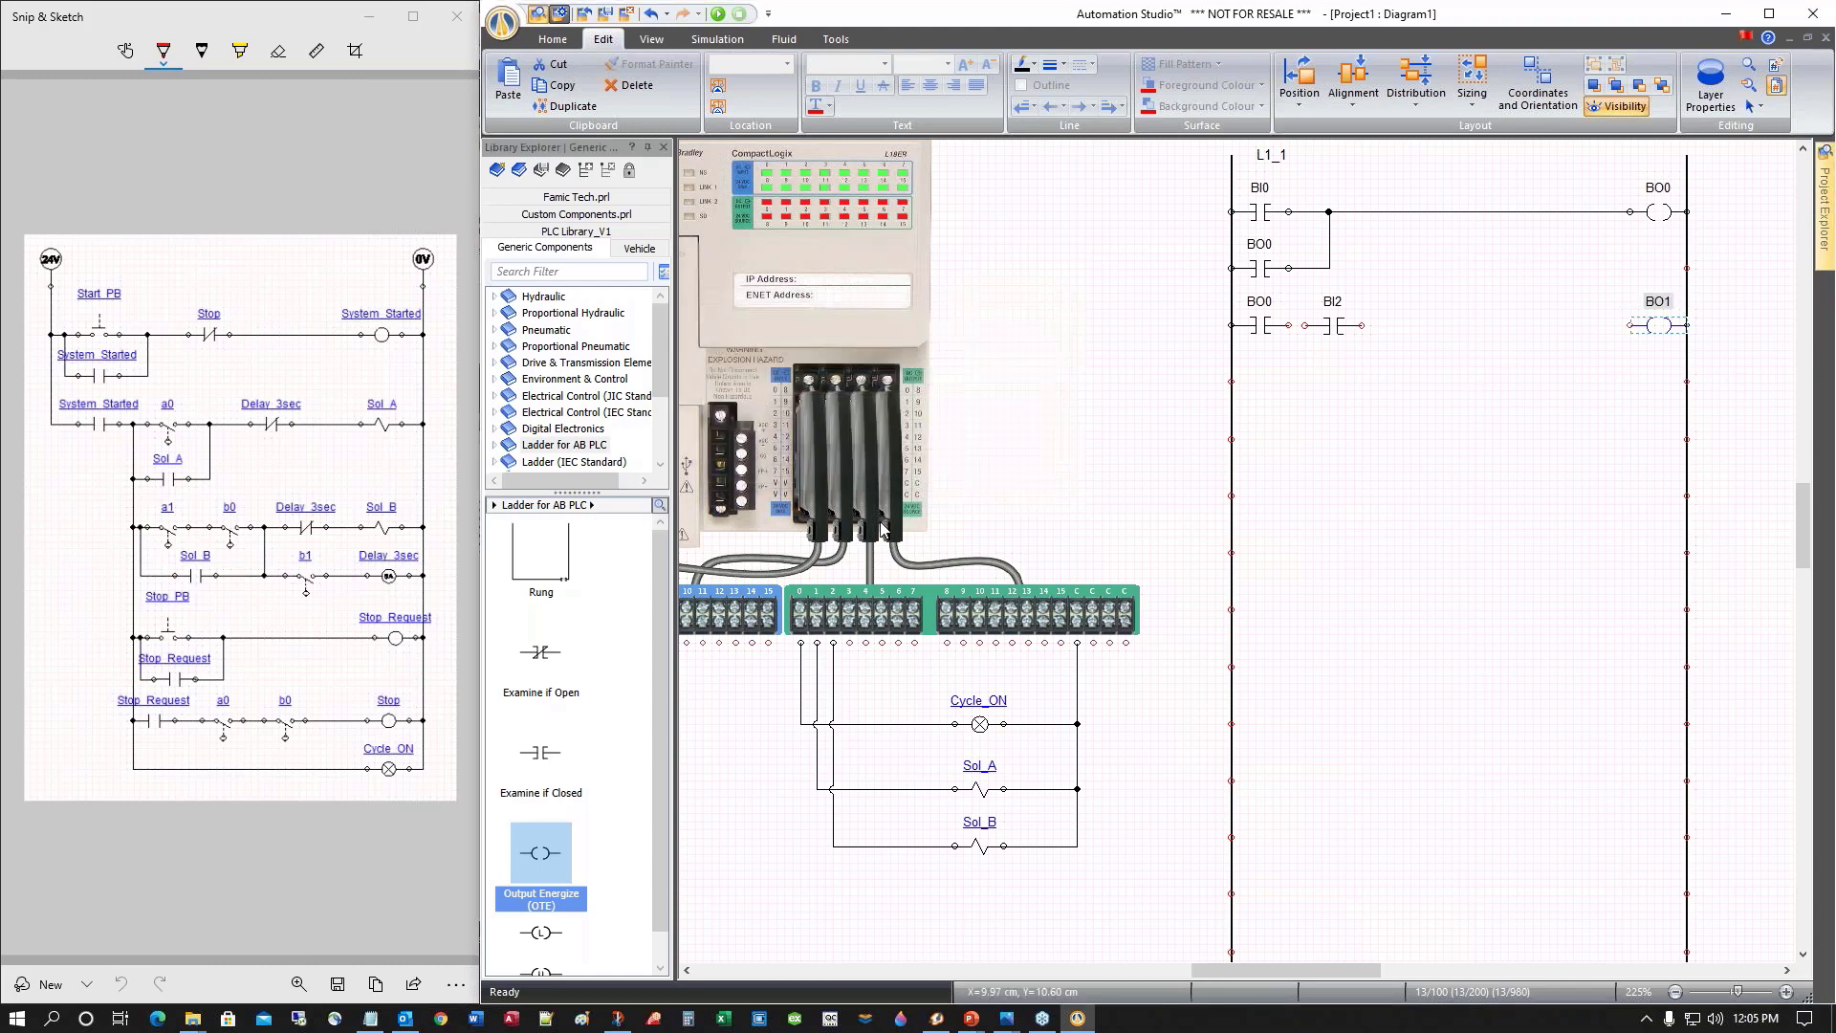
Associate the second rung's Output Energize coil with the PLC output variable BO1, filtering the compatible variables by alias "bo"
double_click(1647, 311)
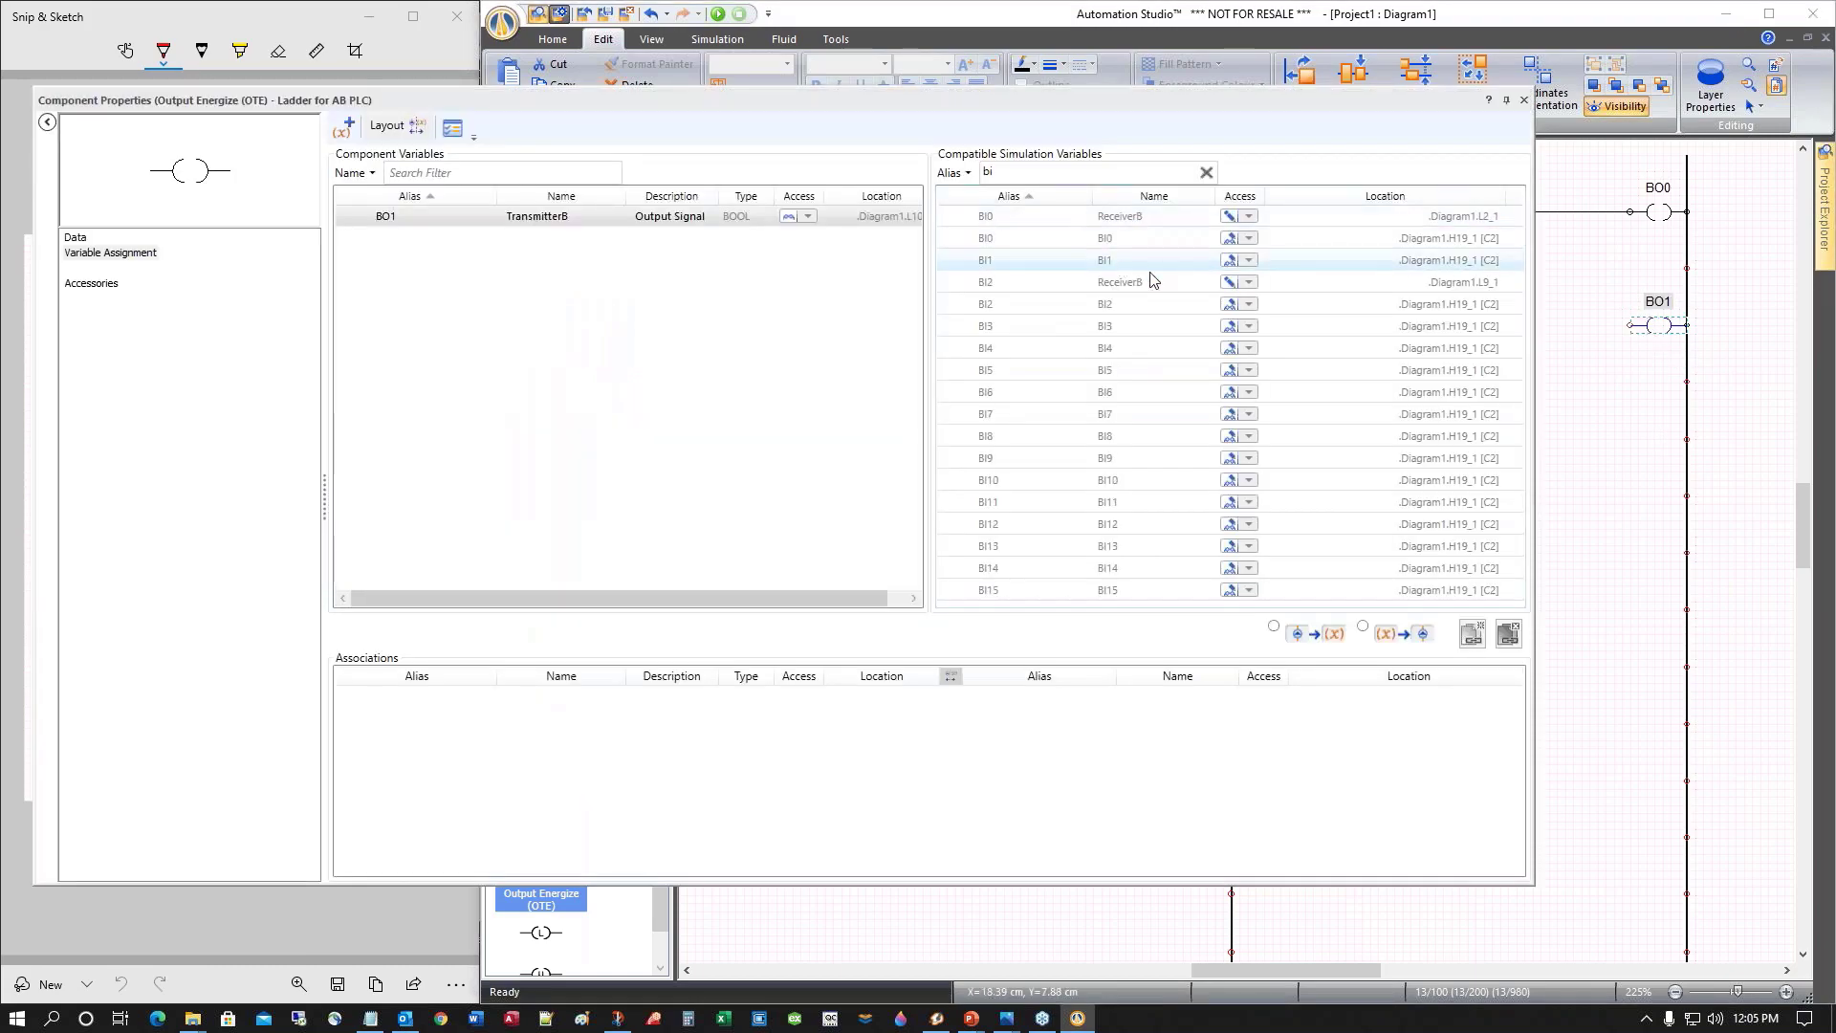
click(1025, 178)
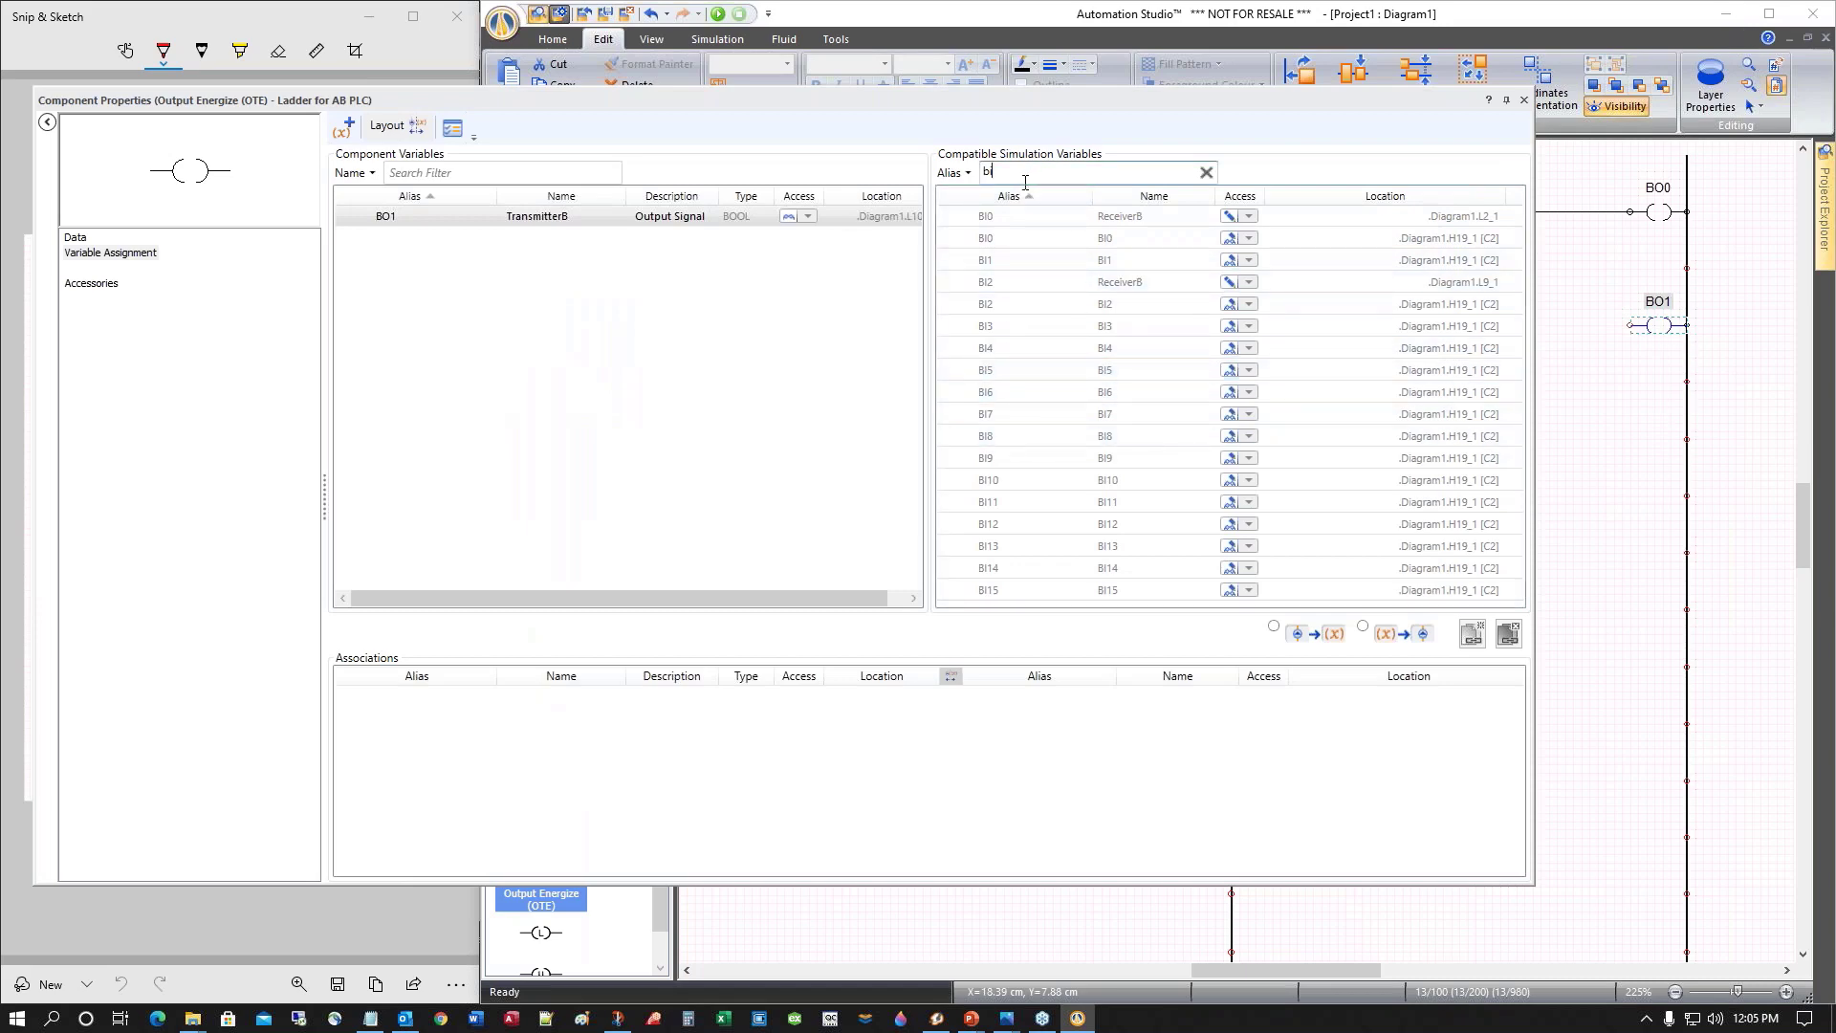
key(BackSpace)
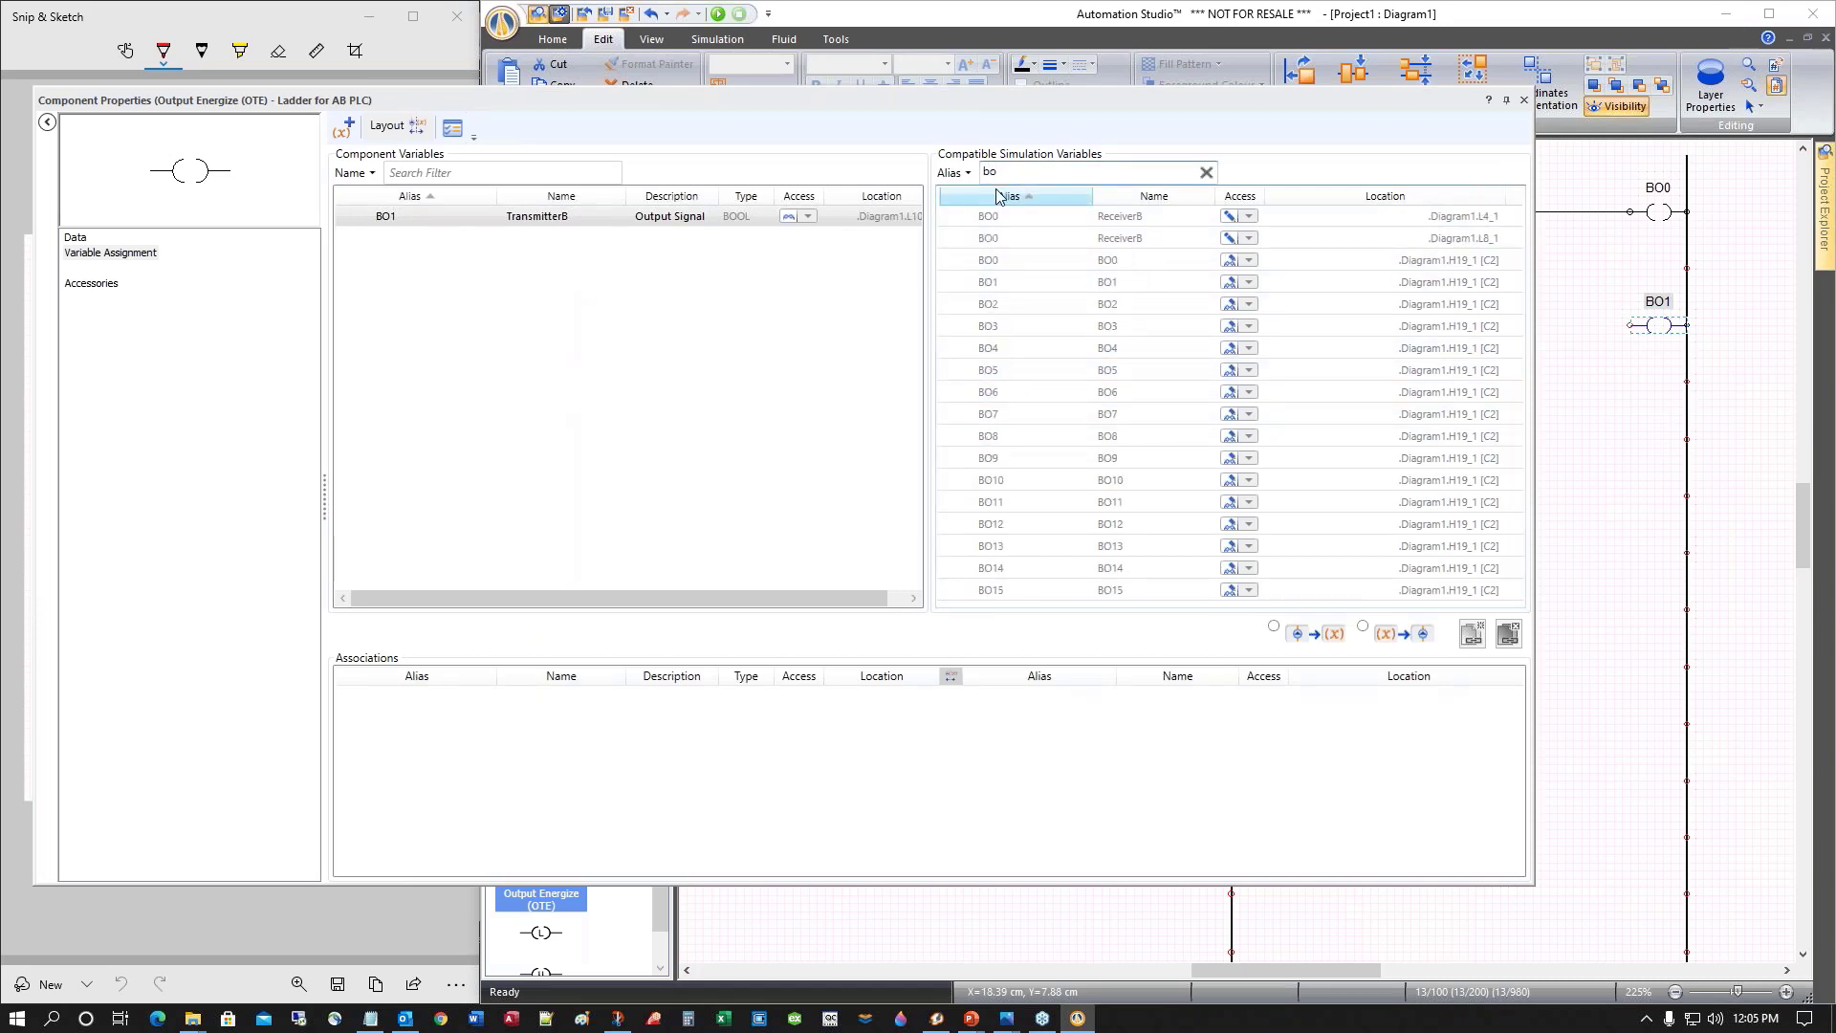
text(o)
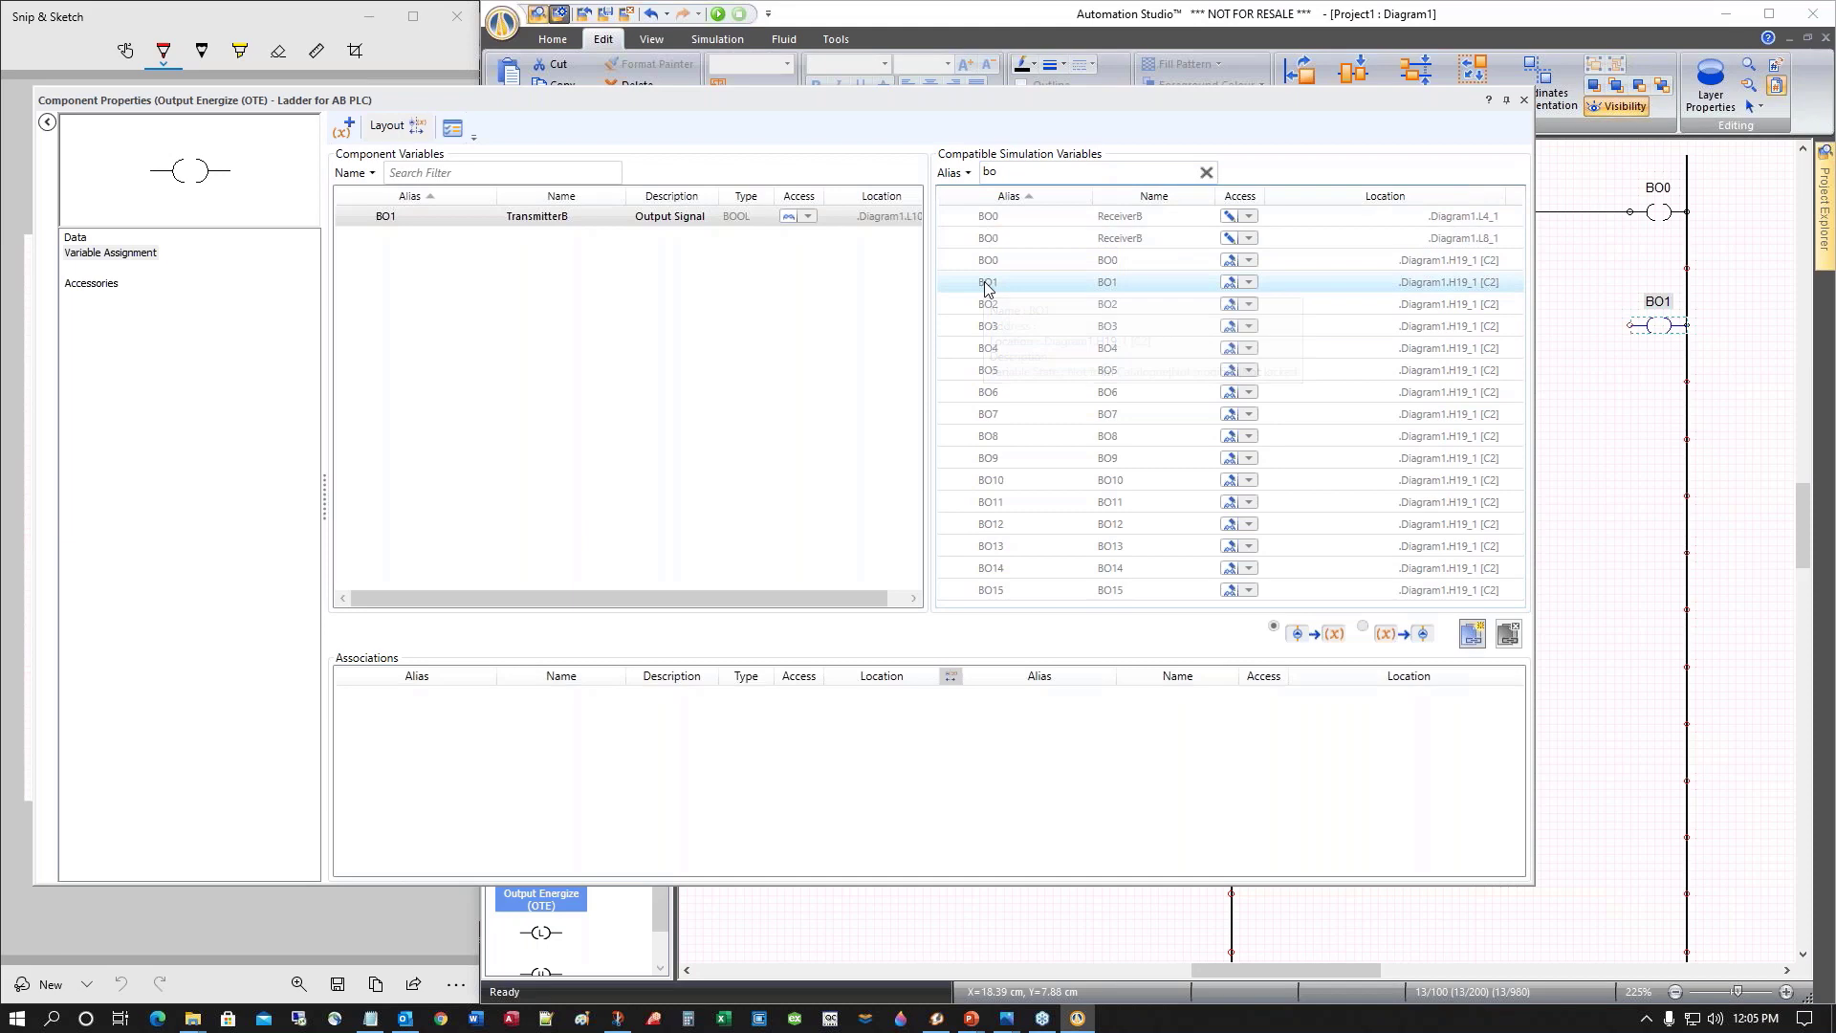
double_click(985, 285)
click(1523, 100)
Wire the second rung through to its coil and add an Examine if Closed contact associated with PLC output BO1 as a parallel branch
drag(1362, 326, 1631, 326)
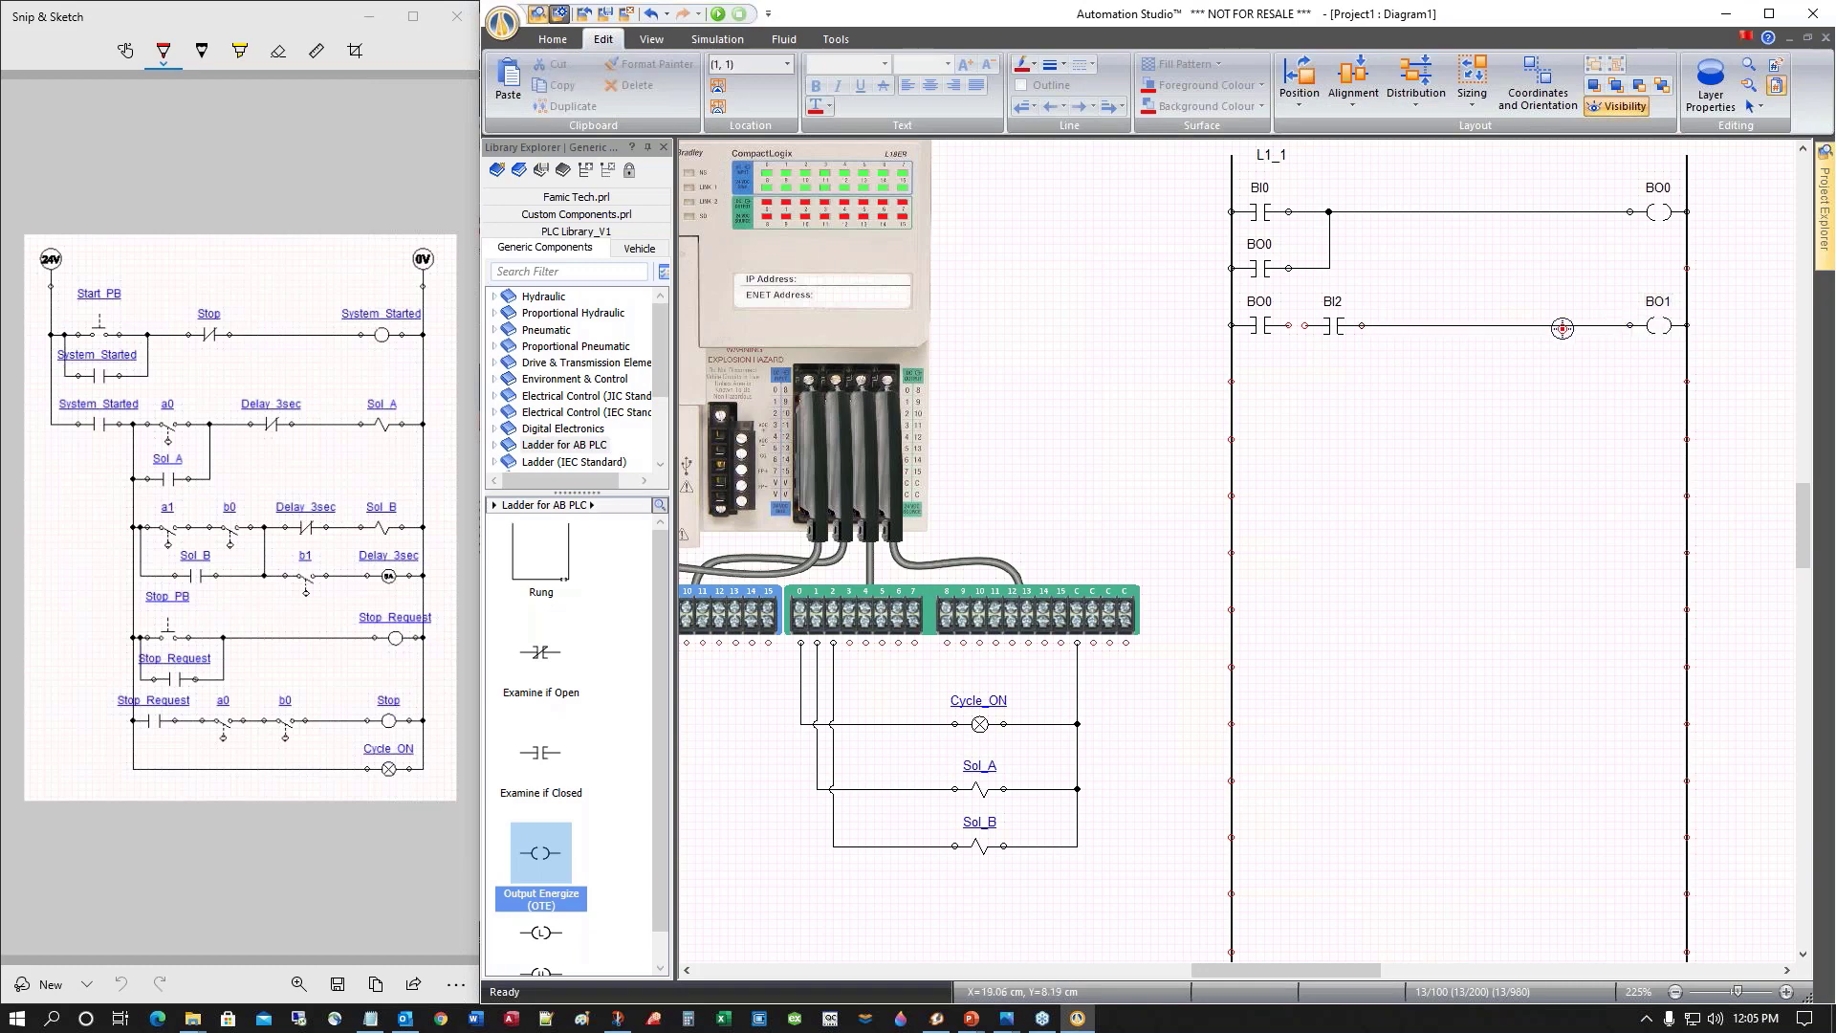
drag(1288, 325, 1297, 325)
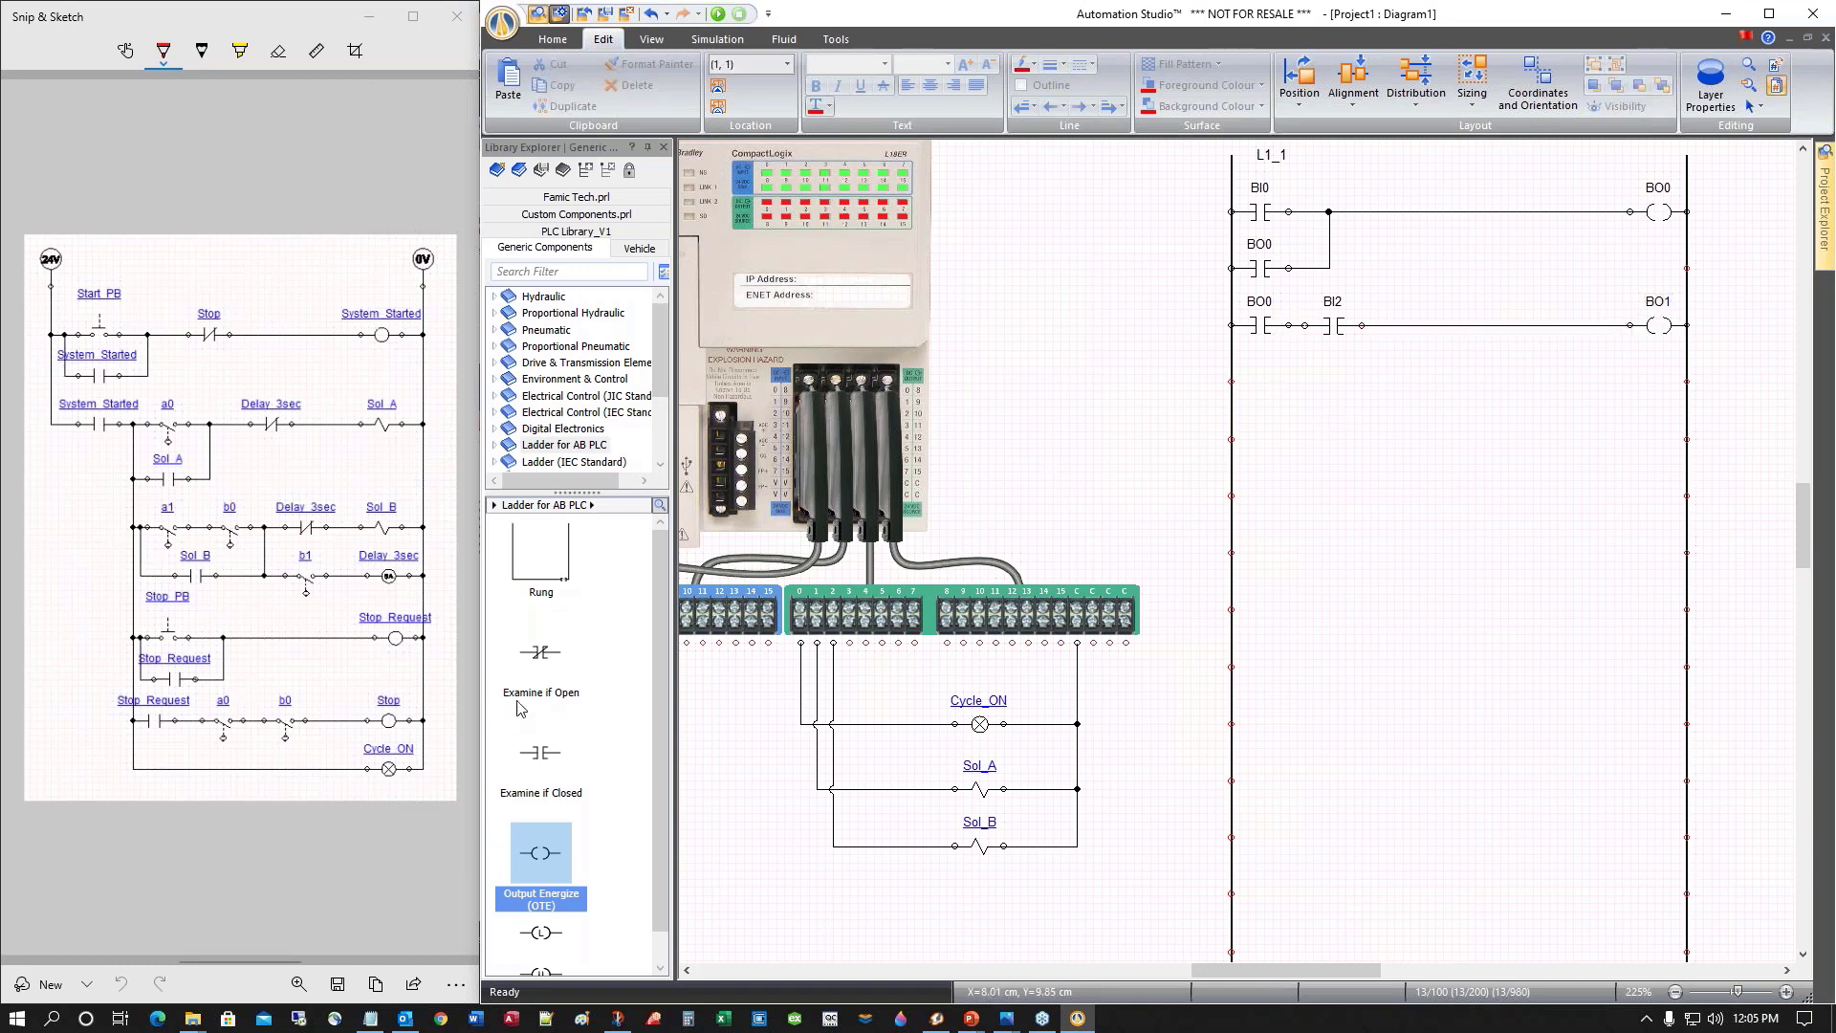
drag(546, 762, 1260, 383)
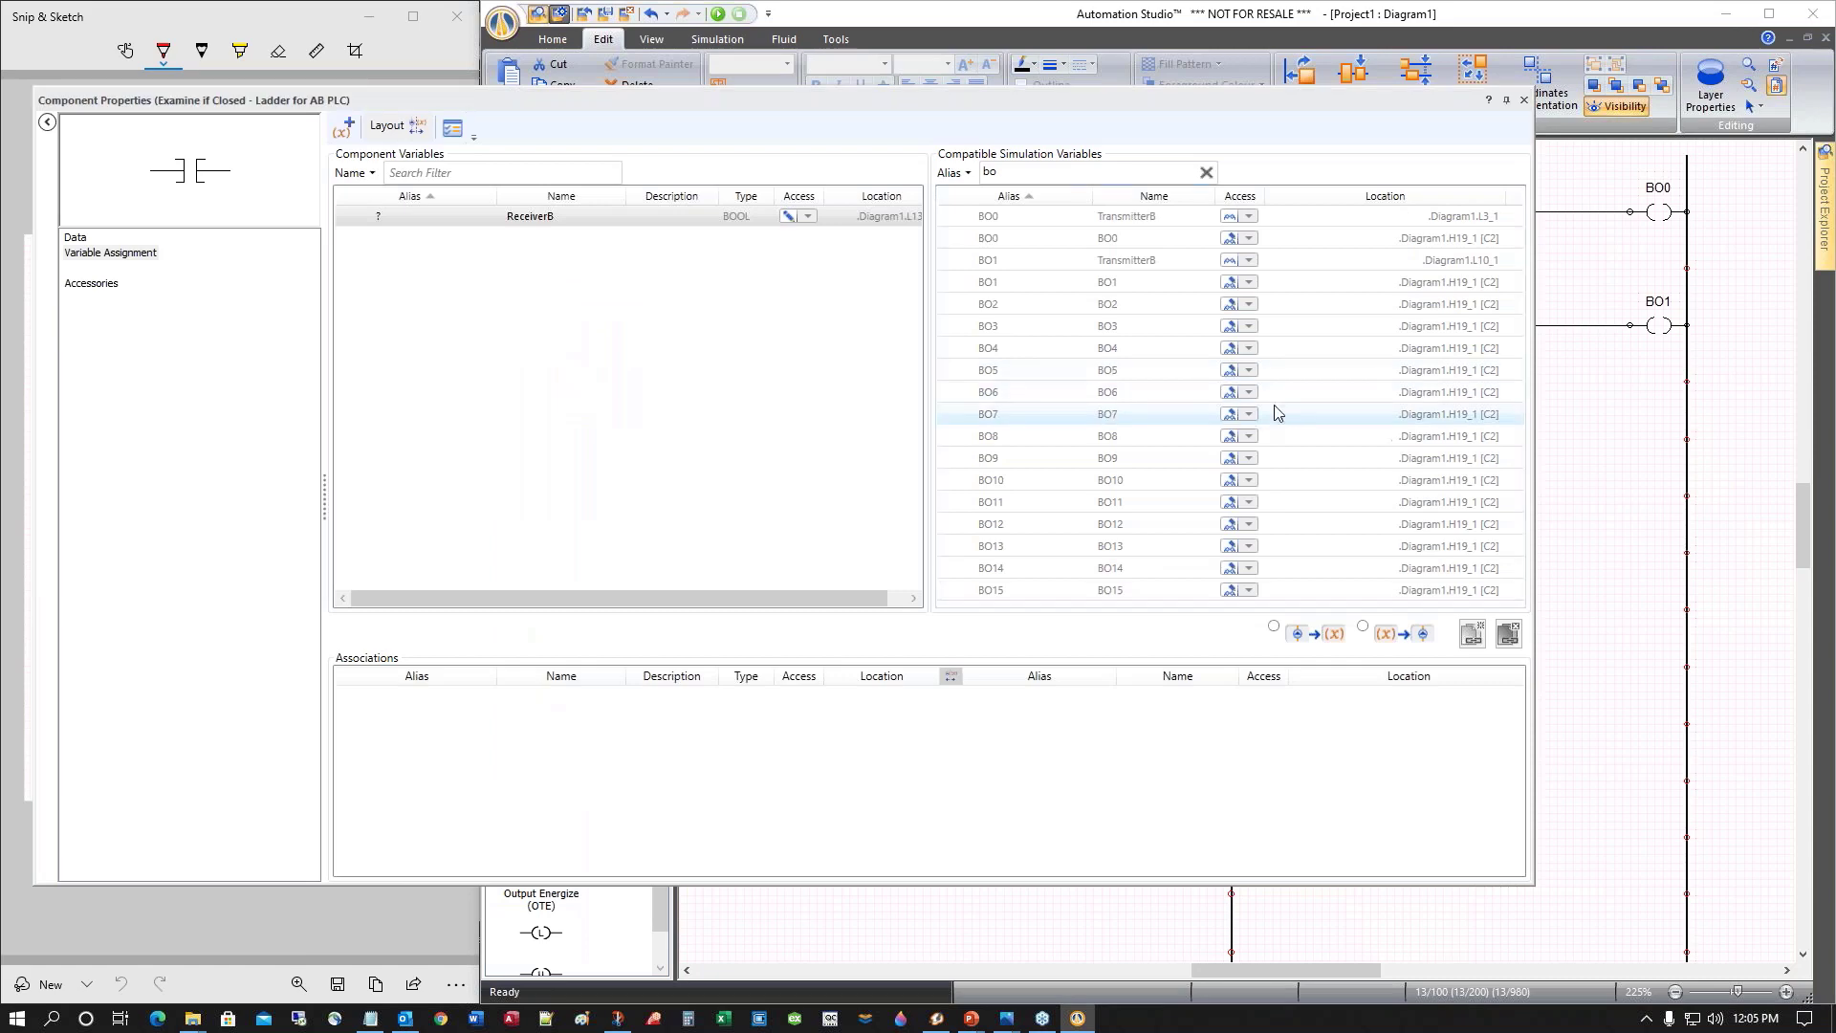
double_click(982, 292)
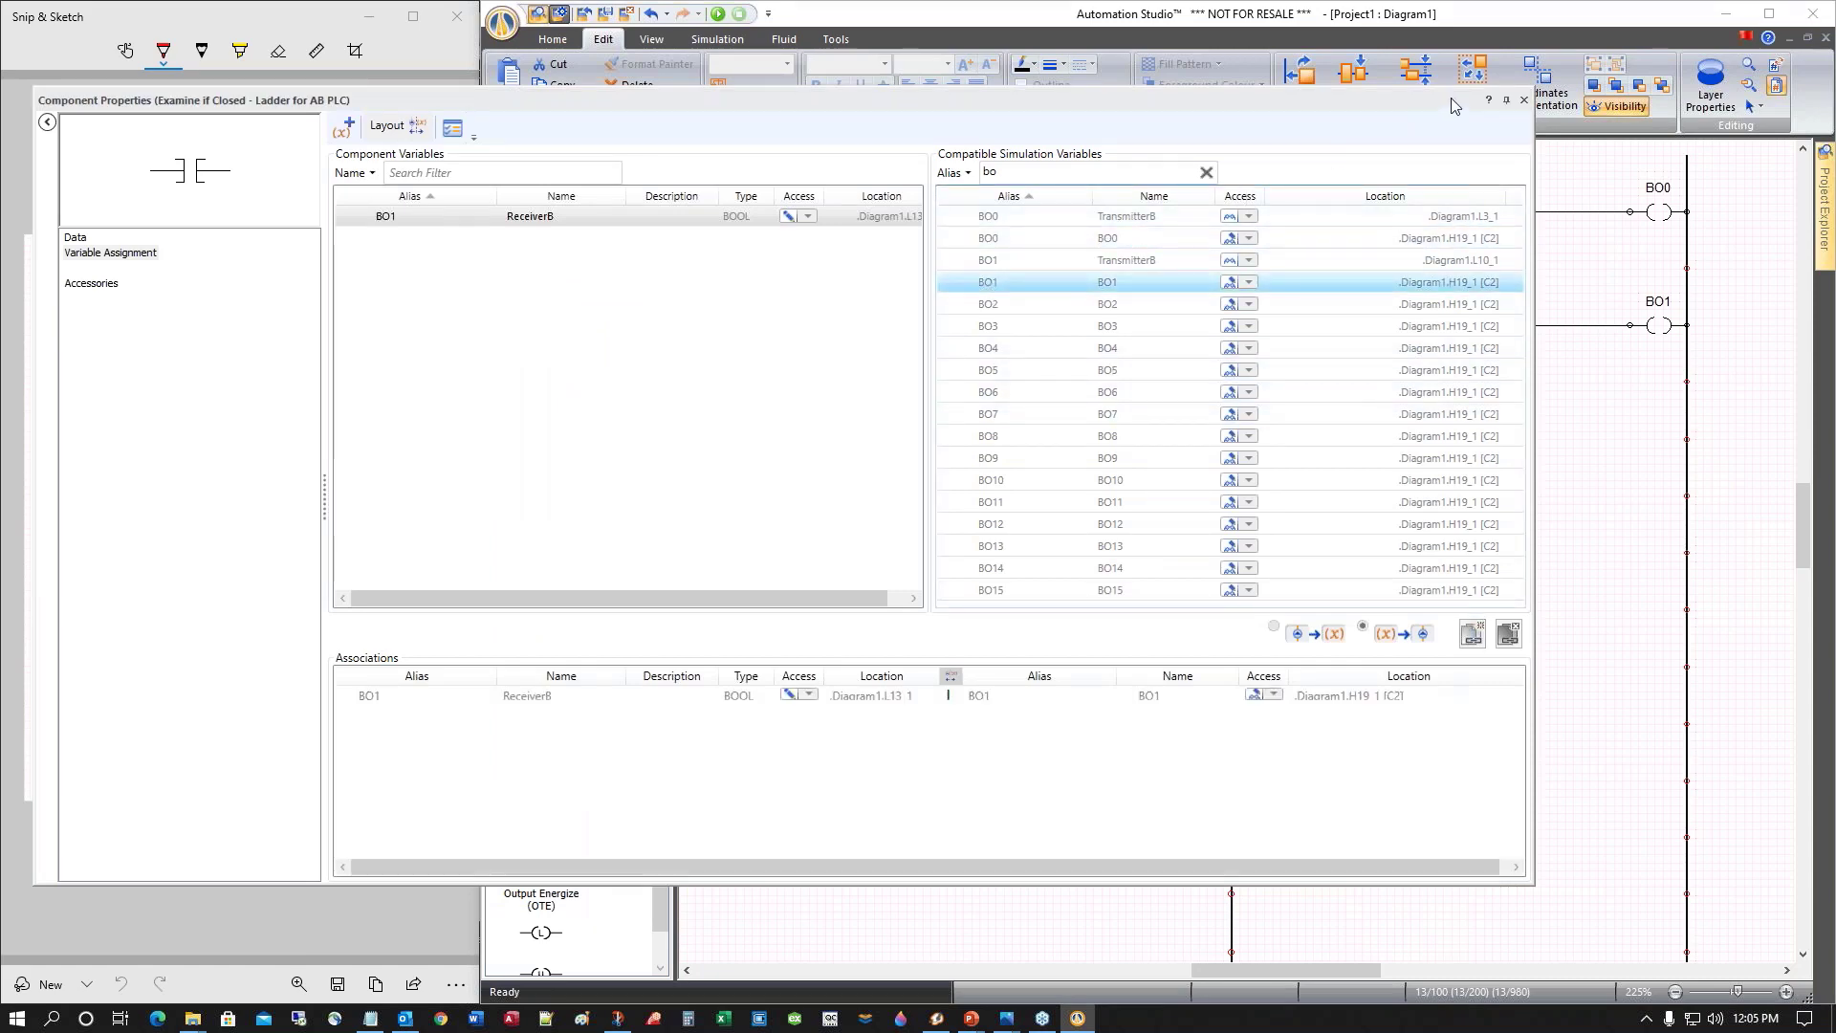
click(1524, 100)
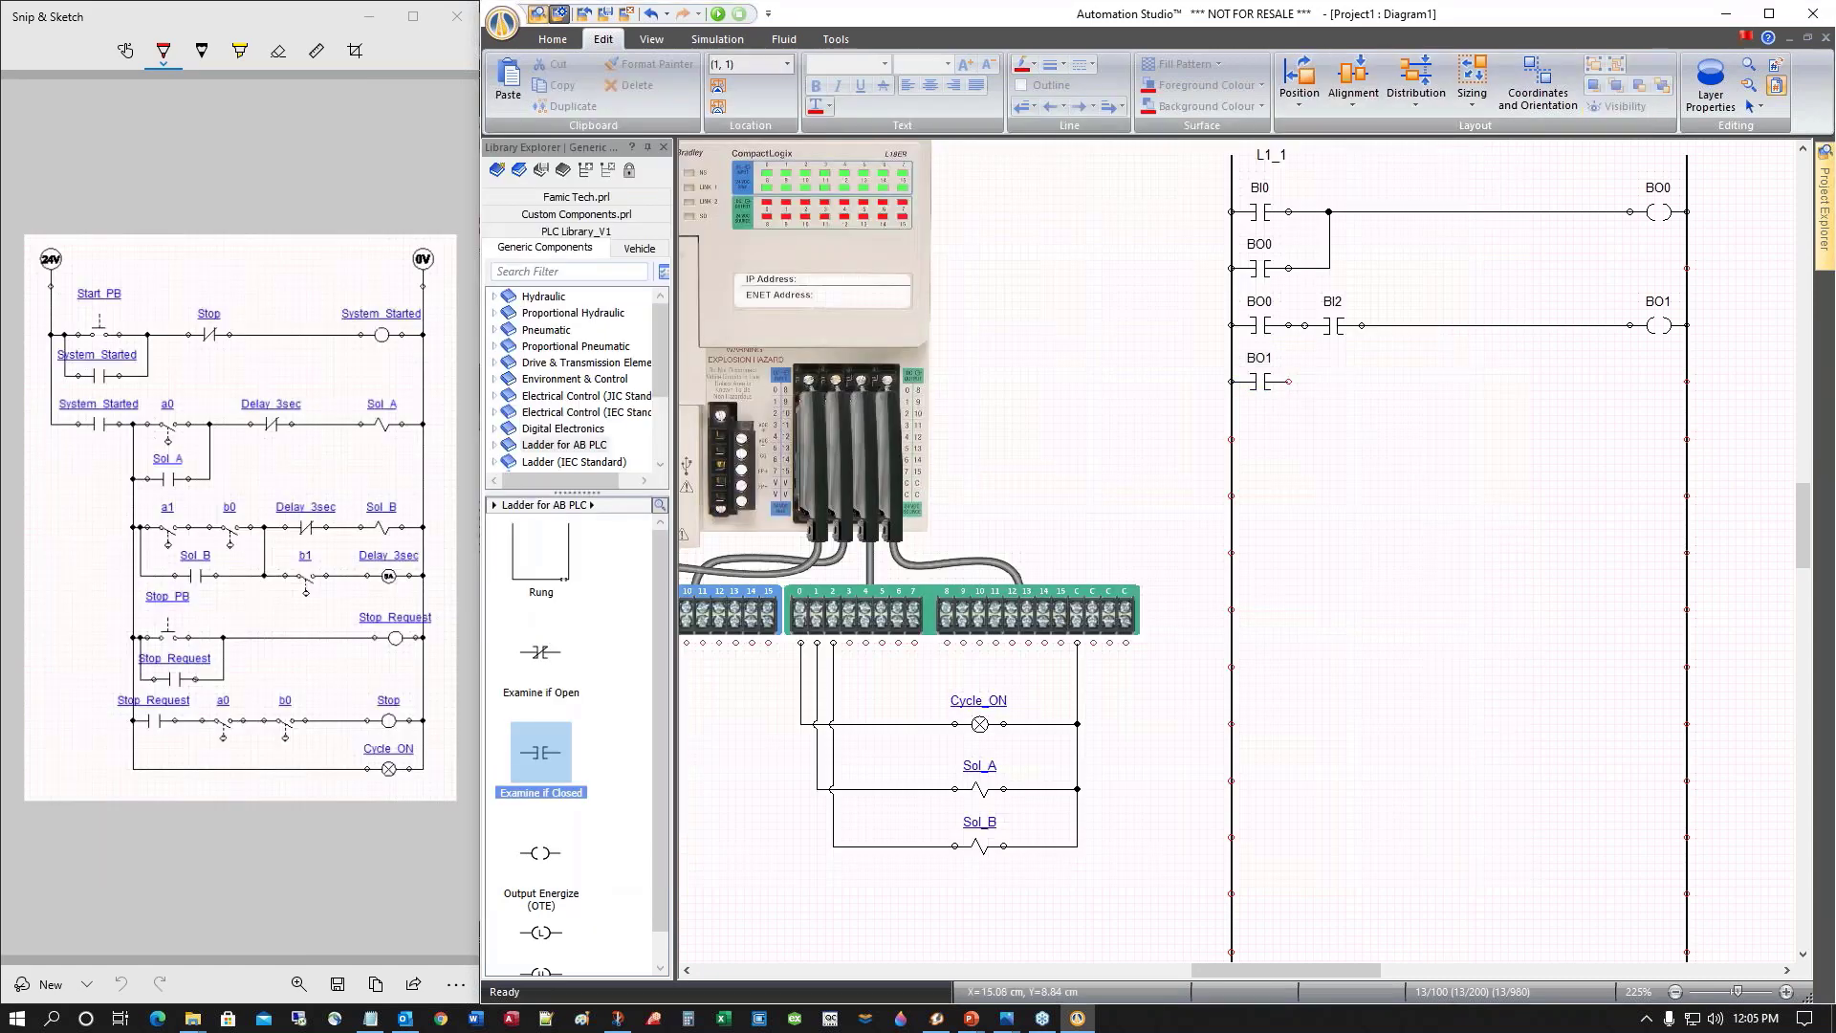
mouse_move(1291, 383)
mouse_down()
mouse_move(1361, 383)
mouse_move(1394, 326)
mouse_up()
Place an Examine if Closed contact for the third rung, set in from the rail, and associate it with the PLC input variable BI3
drag(1253, 968, 1159, 964)
scroll(981, 590, down, 3)
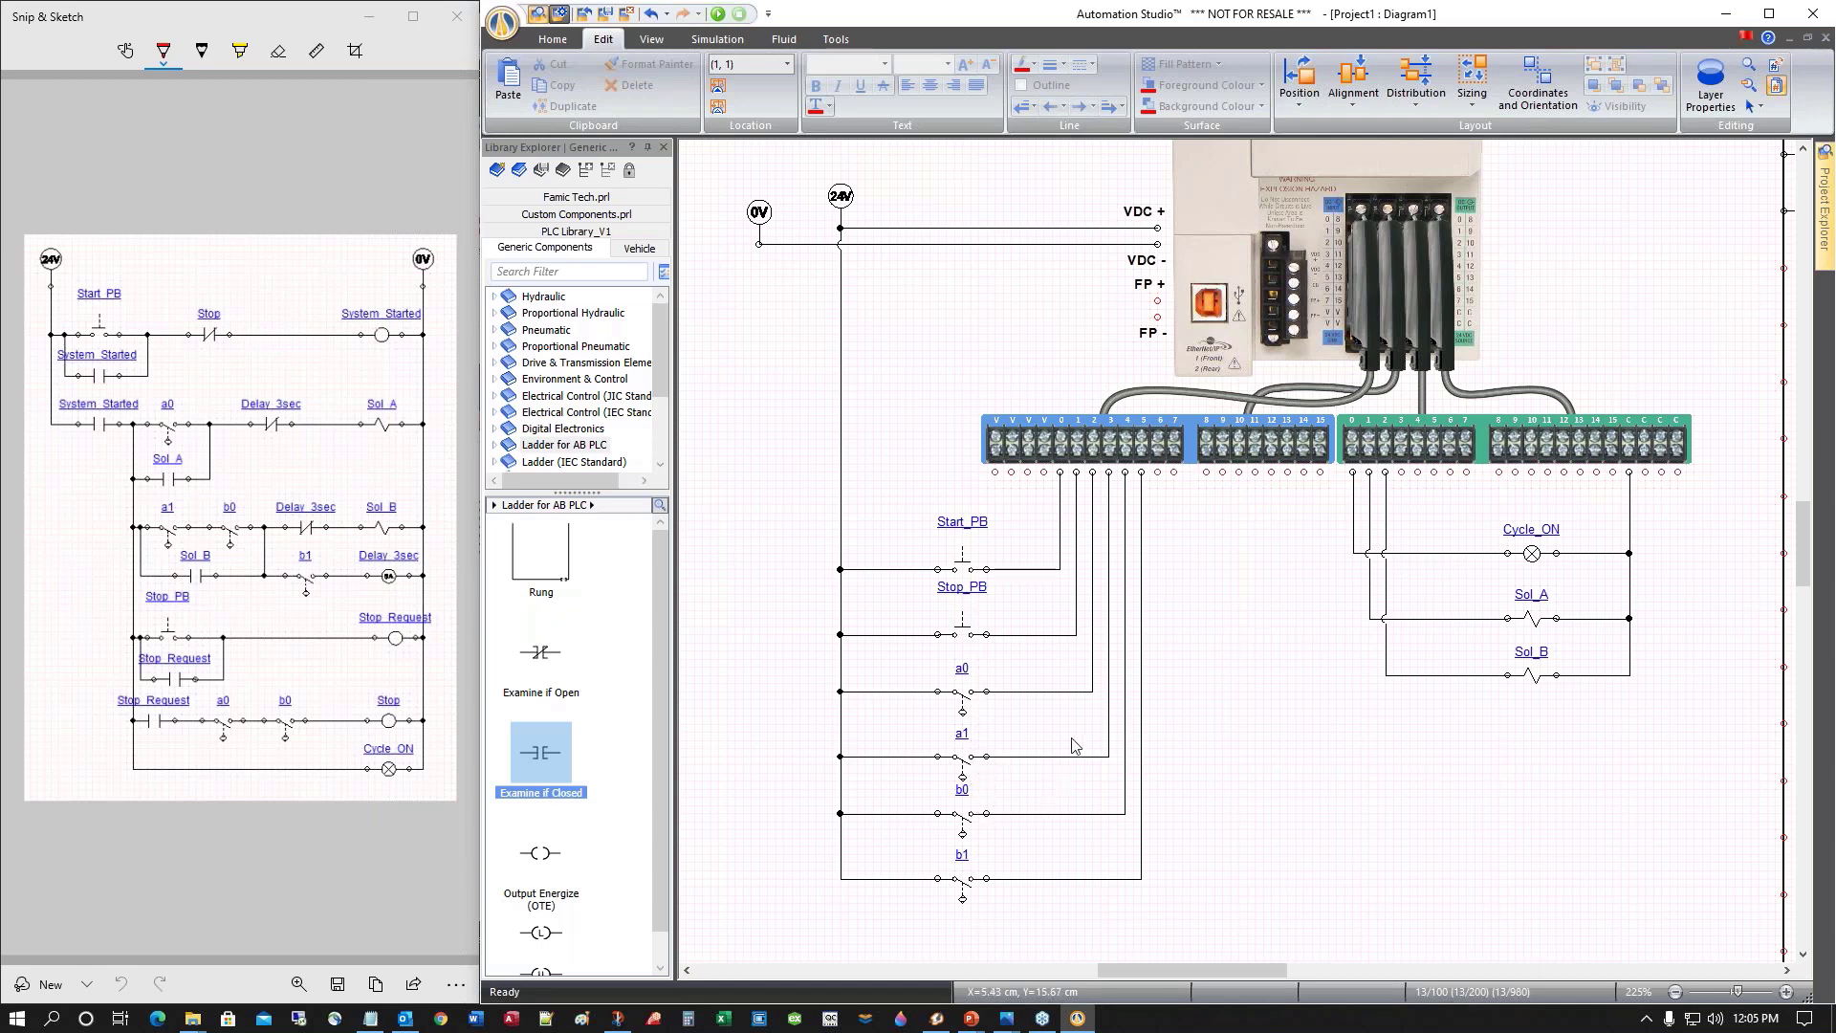
drag(1136, 970, 1250, 969)
drag(551, 755, 1234, 271)
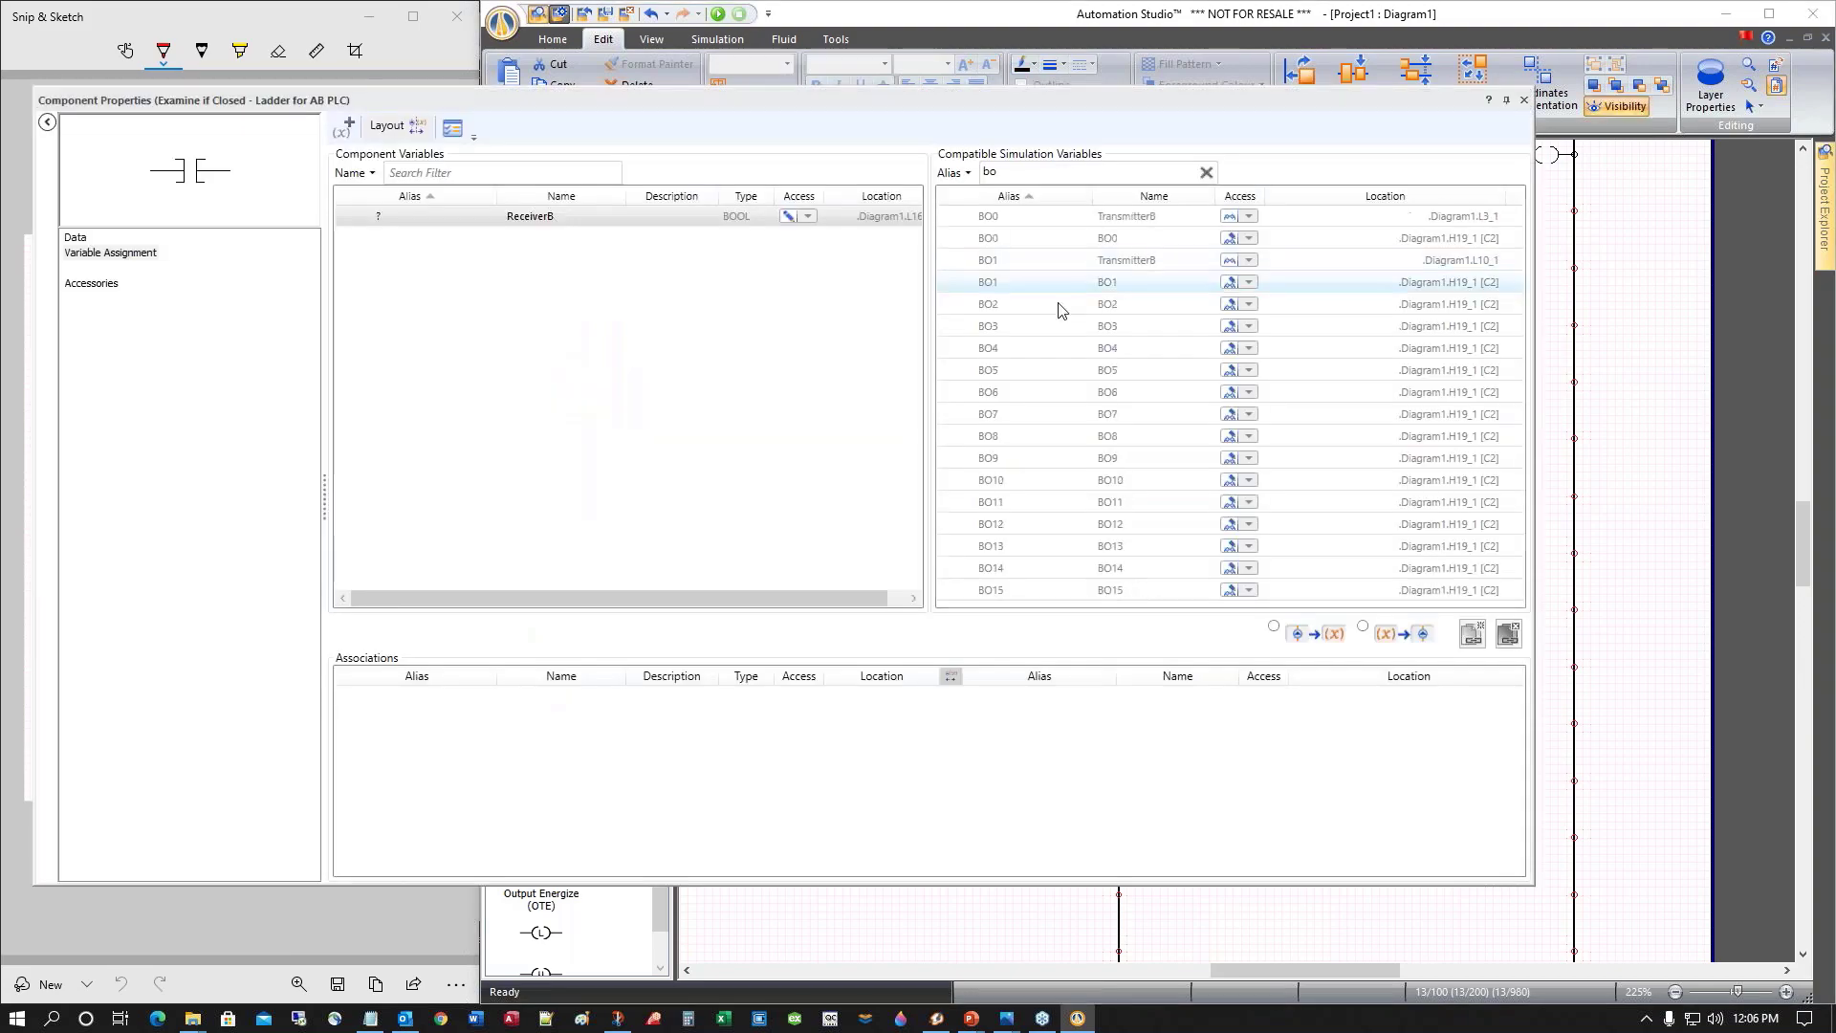
key(BackSpace)
text(i)
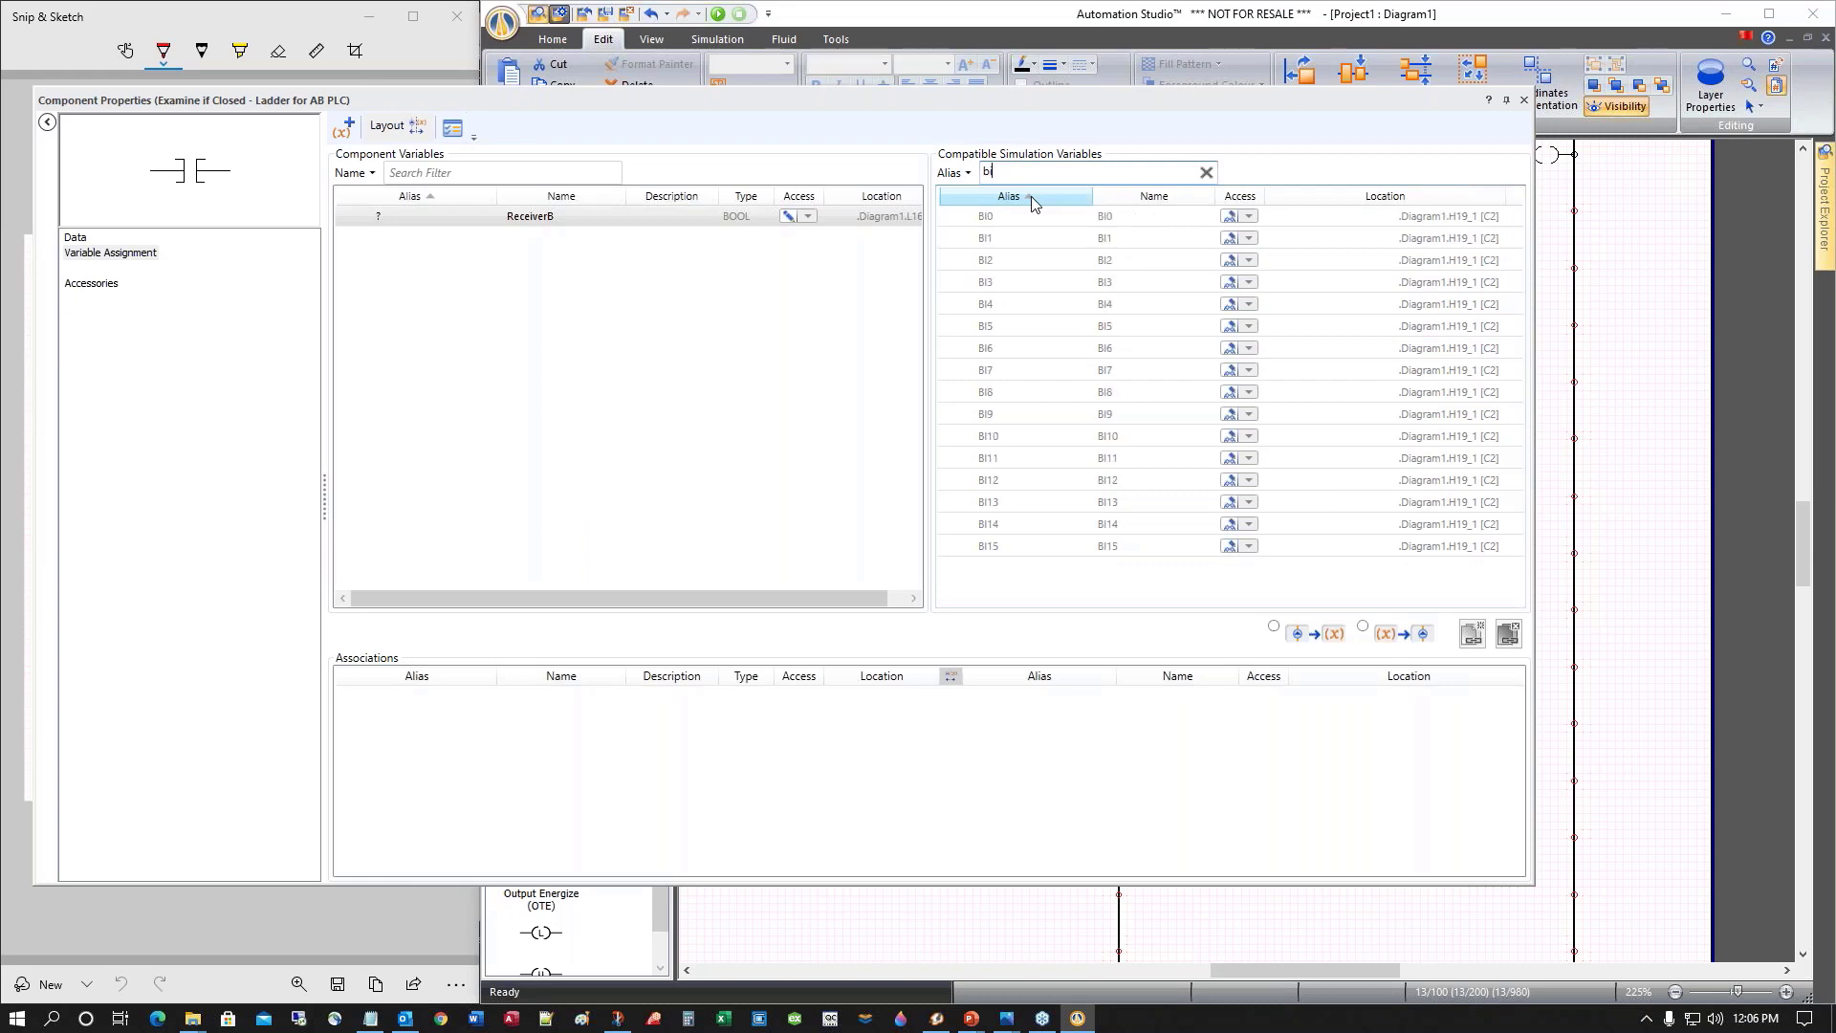
click(993, 284)
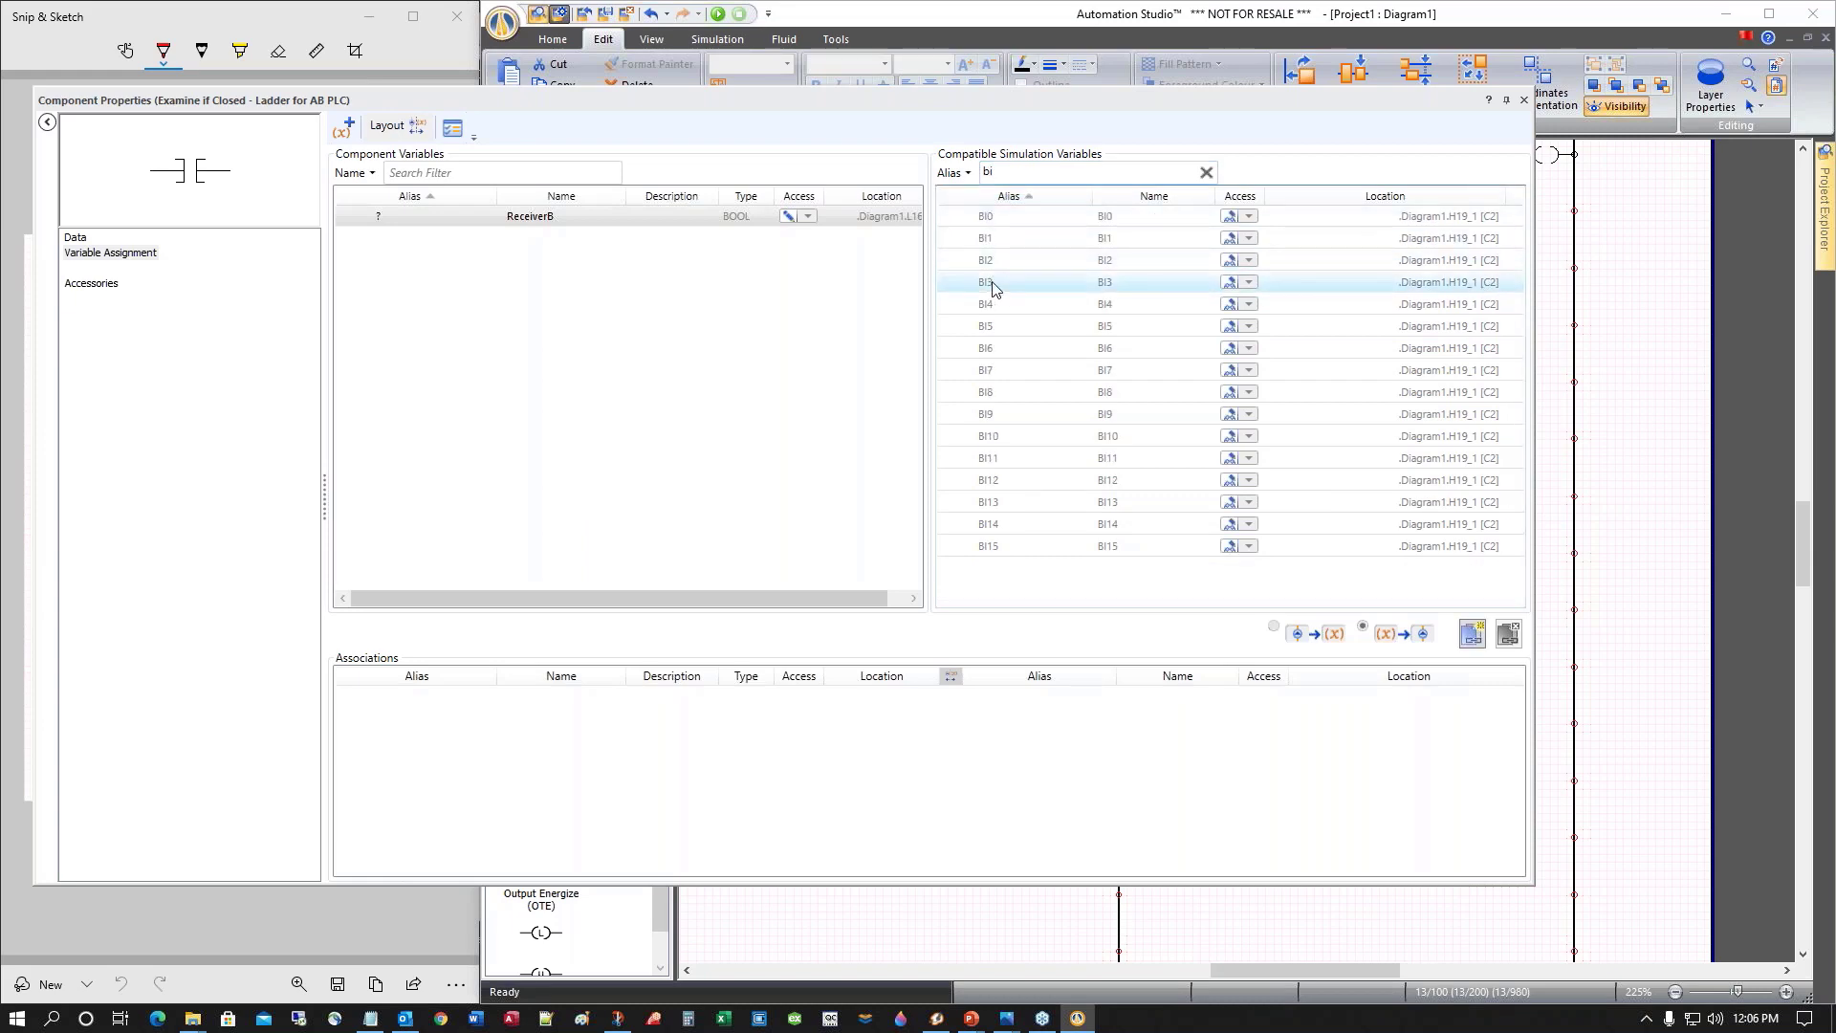
double_click(993, 284)
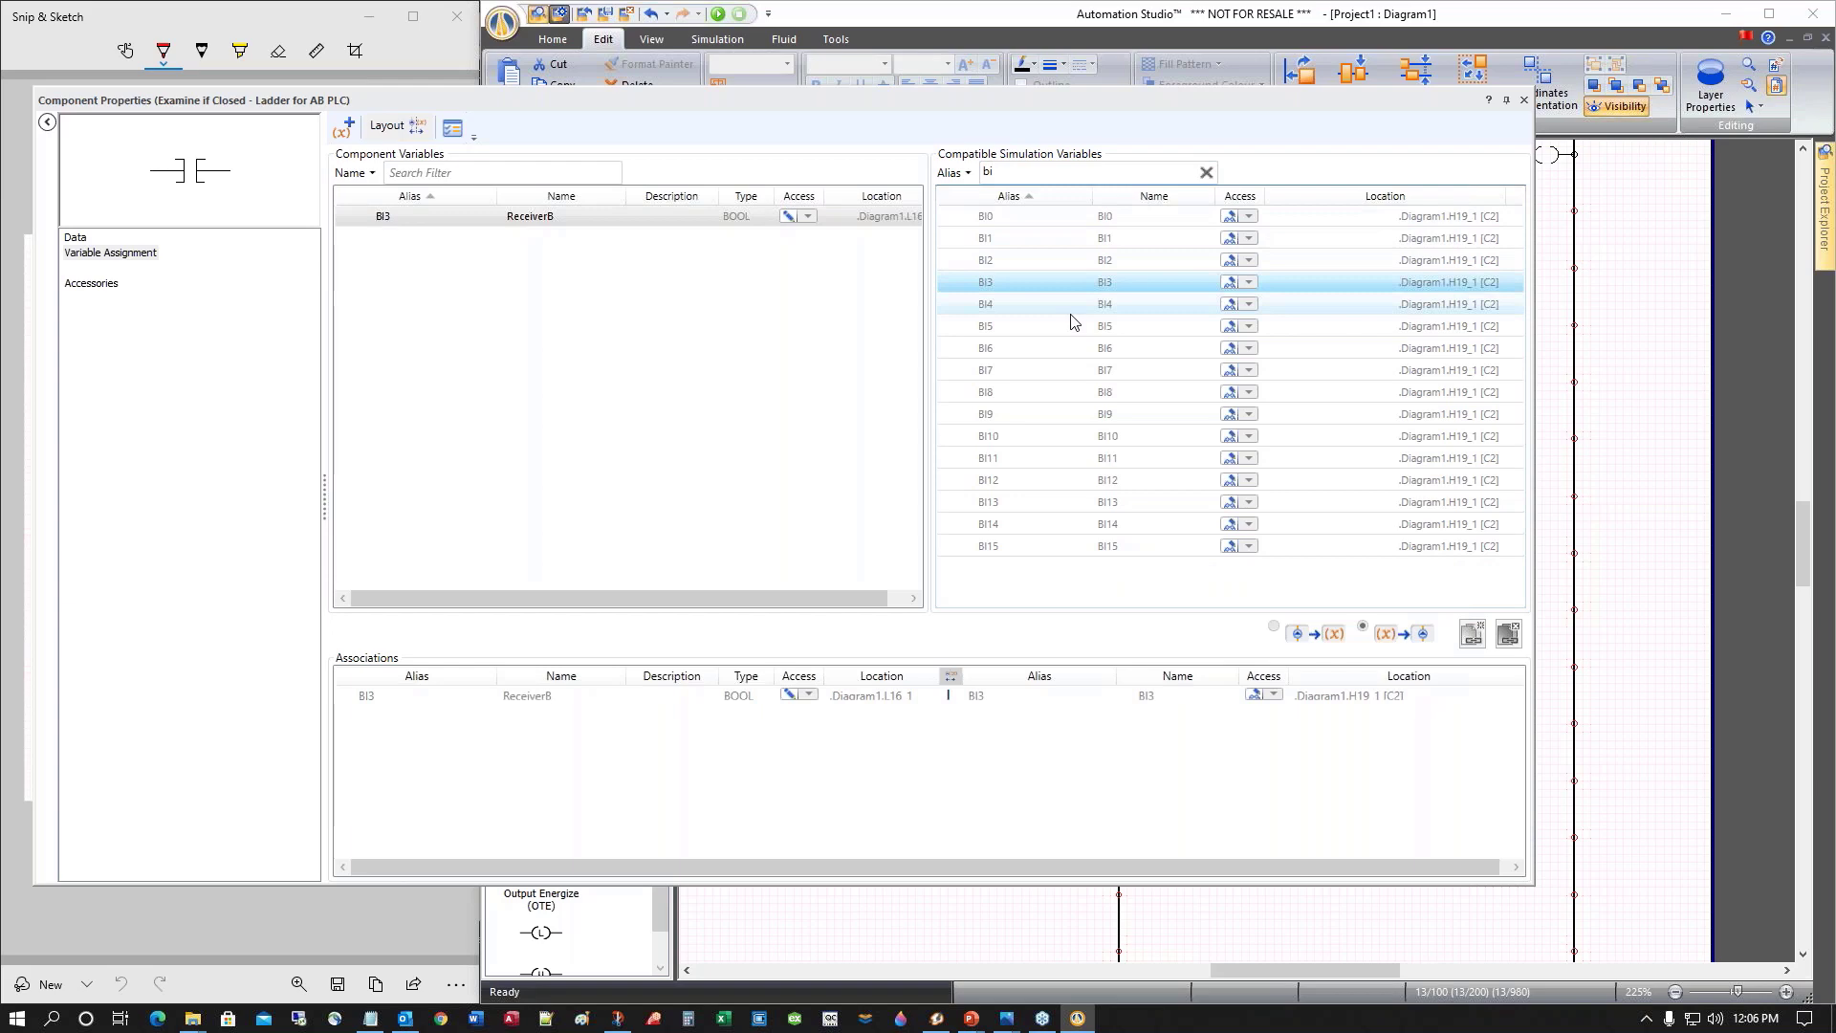
click(1527, 100)
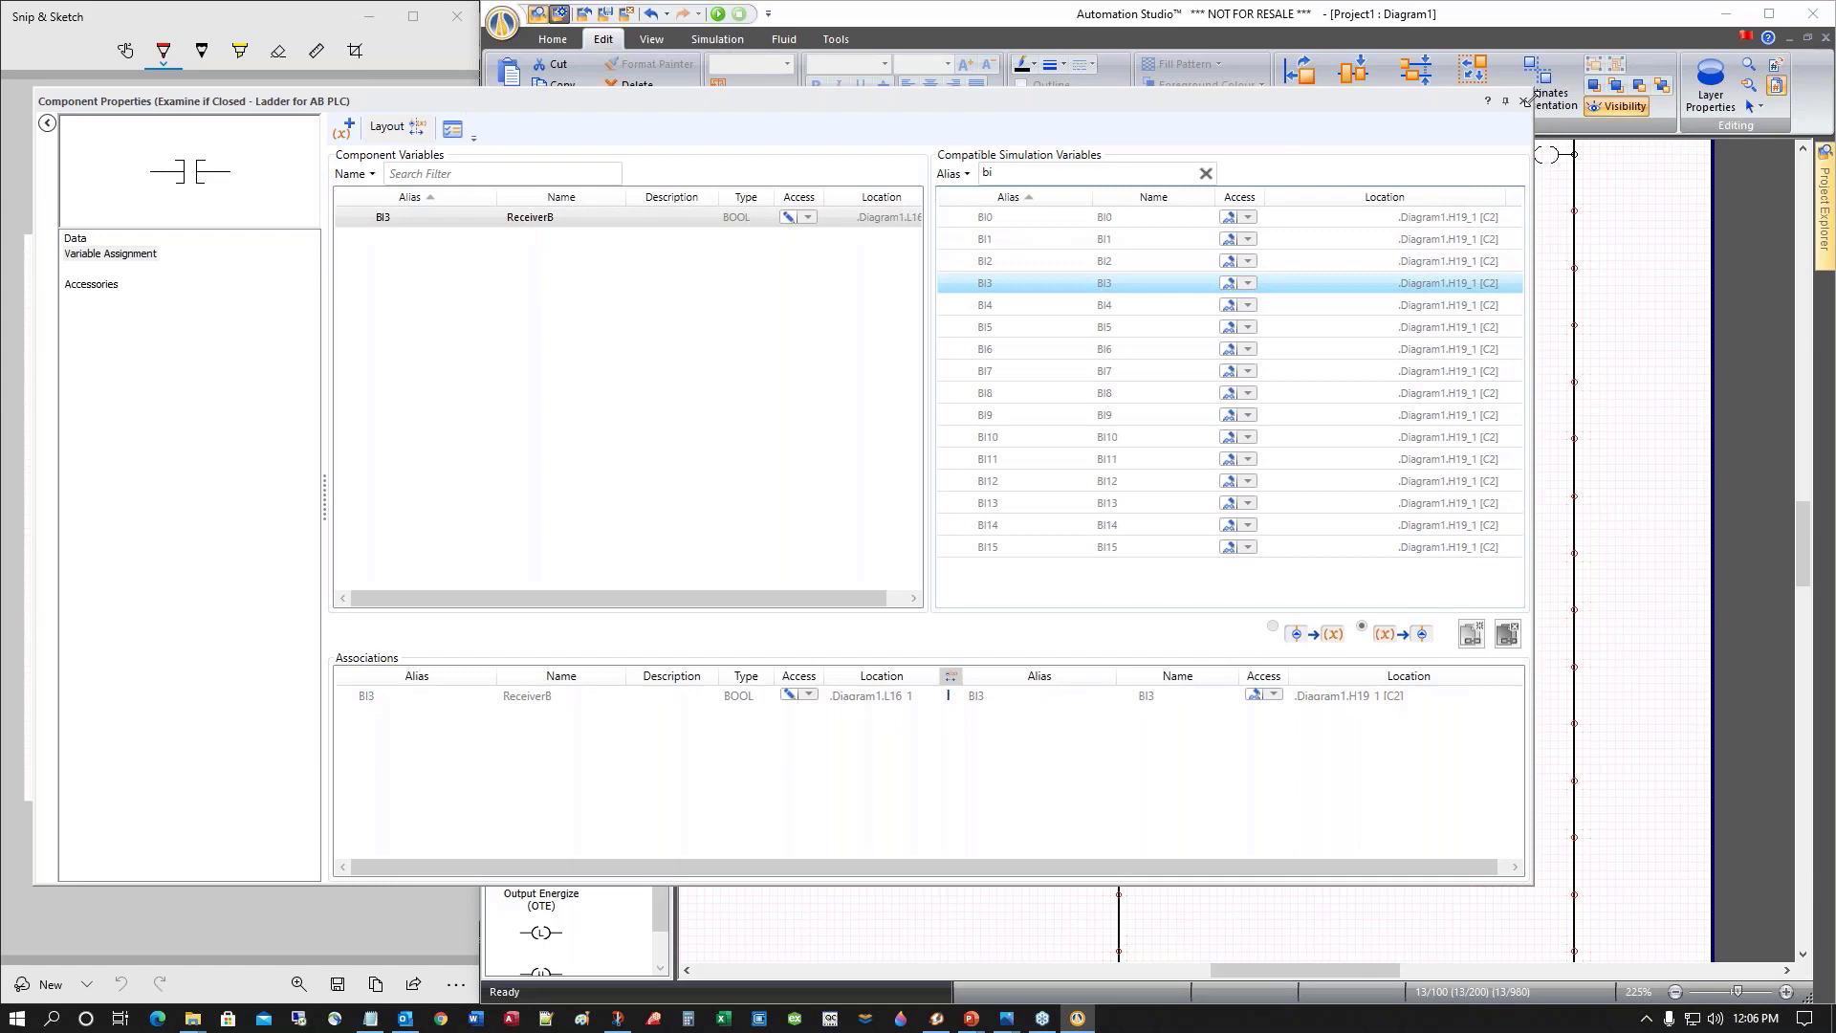
click(1527, 100)
Place another Examine if Closed contact after BI3 on the third rung and associate it with the PLC input variable BI4
drag(545, 756, 1327, 270)
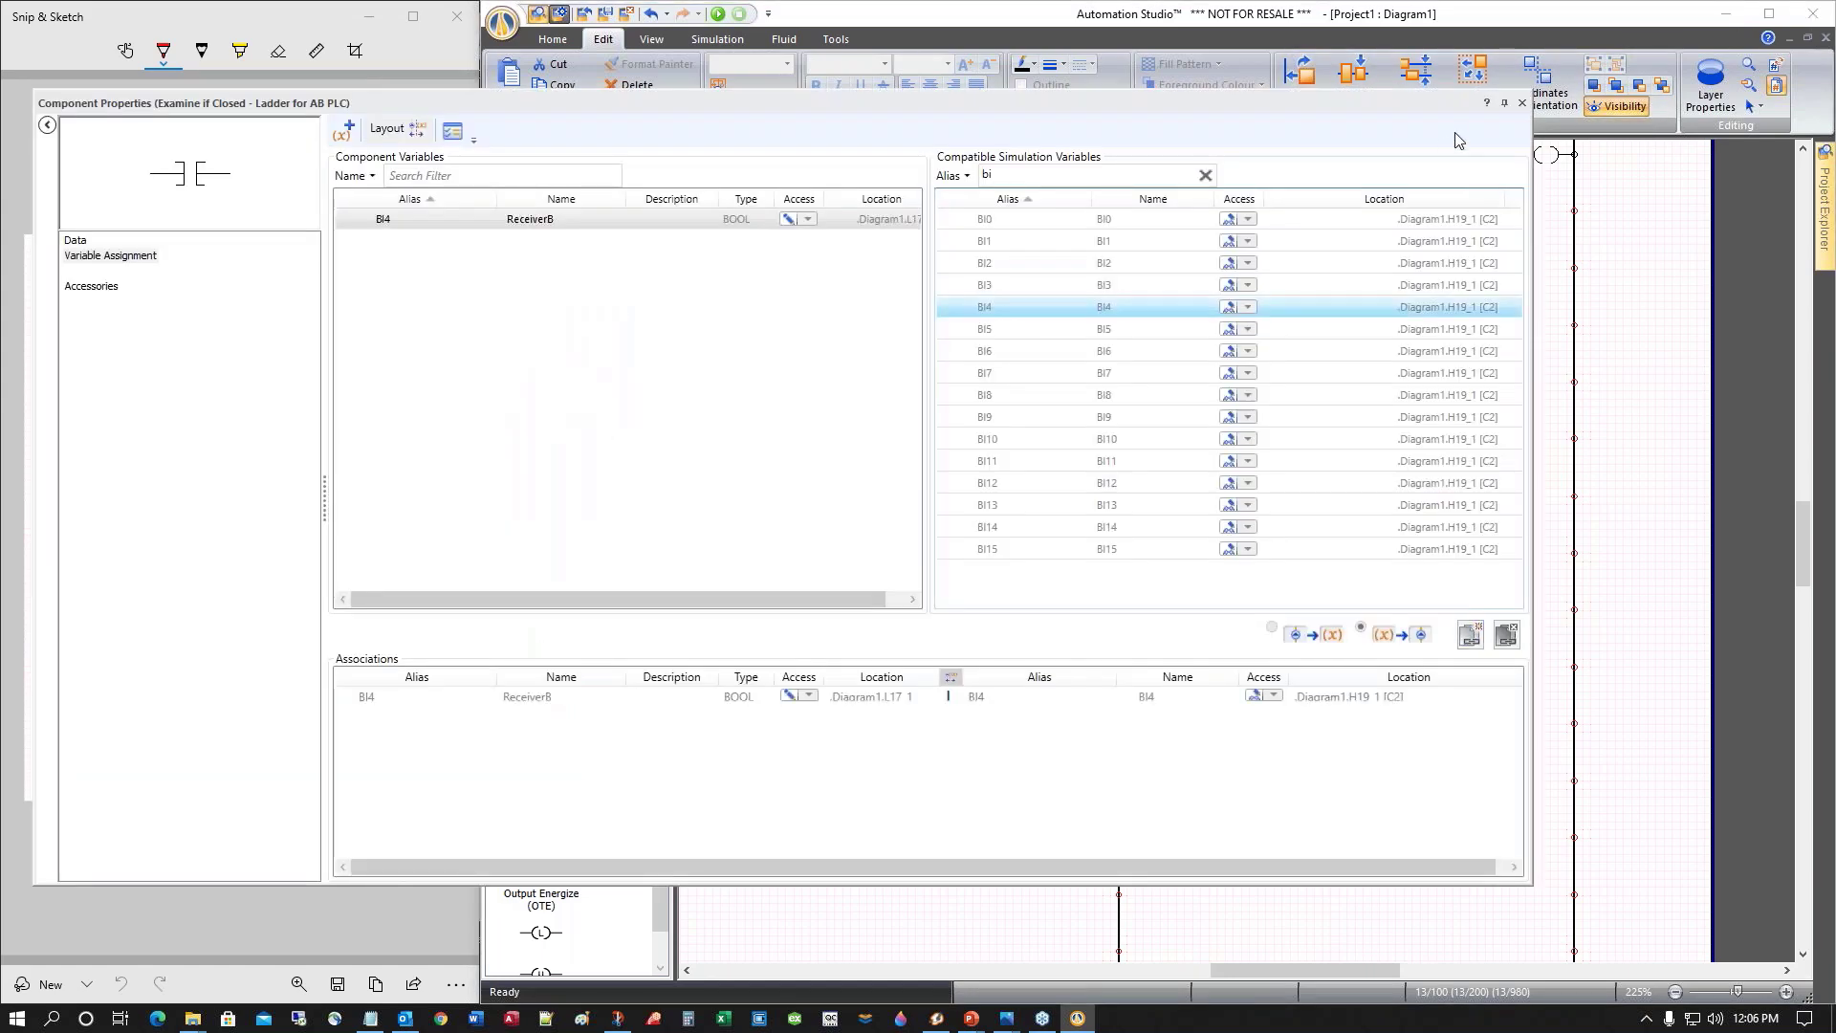
click(1523, 103)
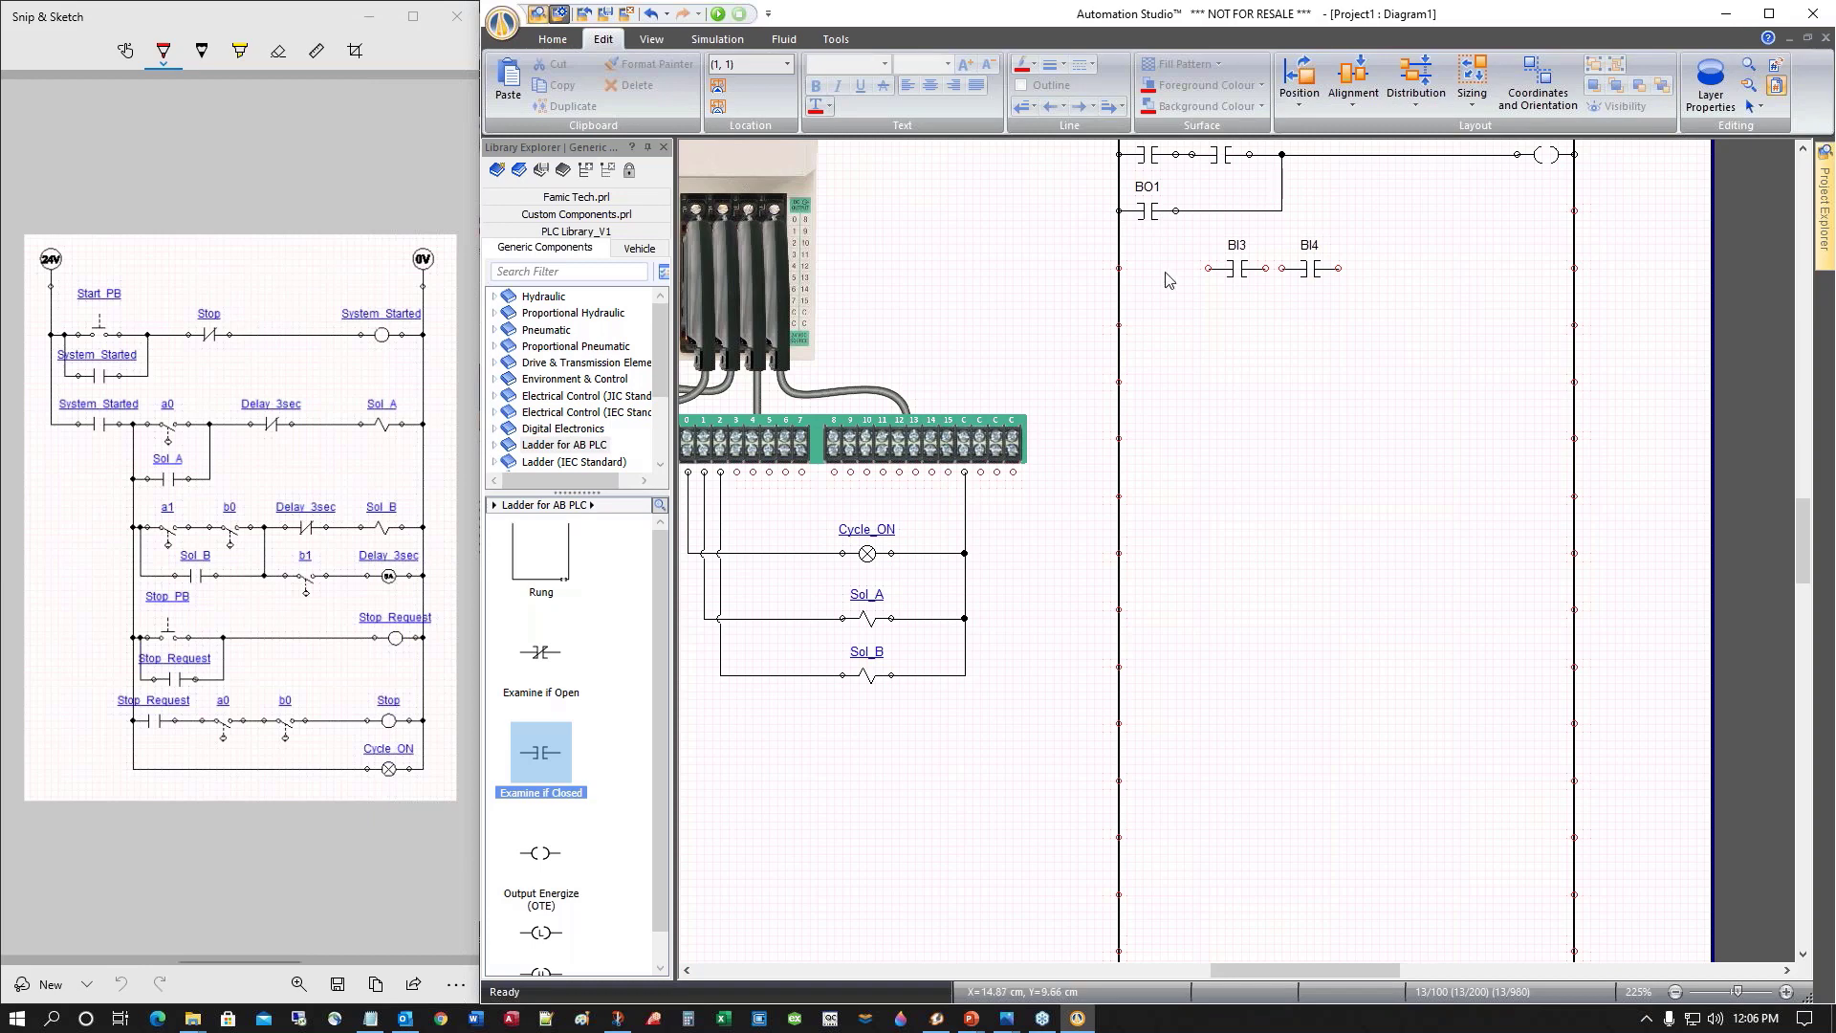
Copy the first rung's BO0 contact to the start of the third rung, just ahead of BI3
scroll(1164, 280, up, 1)
click(1148, 225)
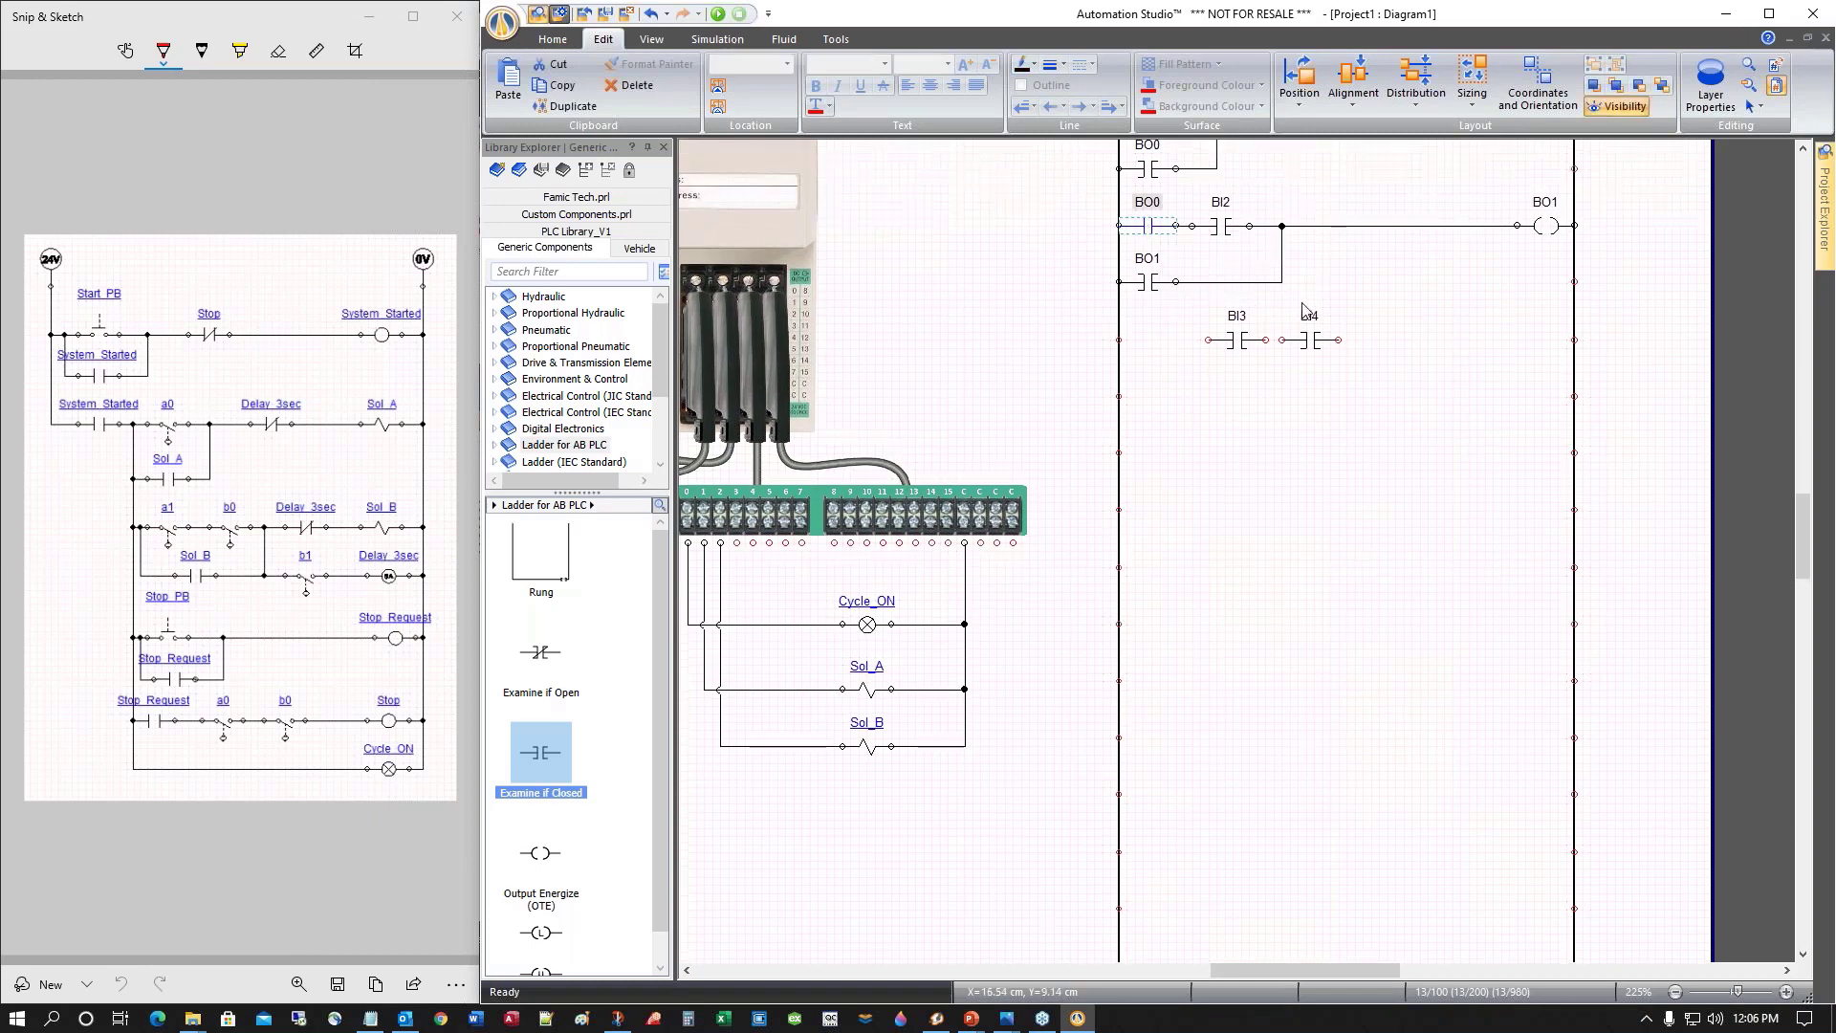
scroll(1302, 308, up, 2)
click(1153, 270)
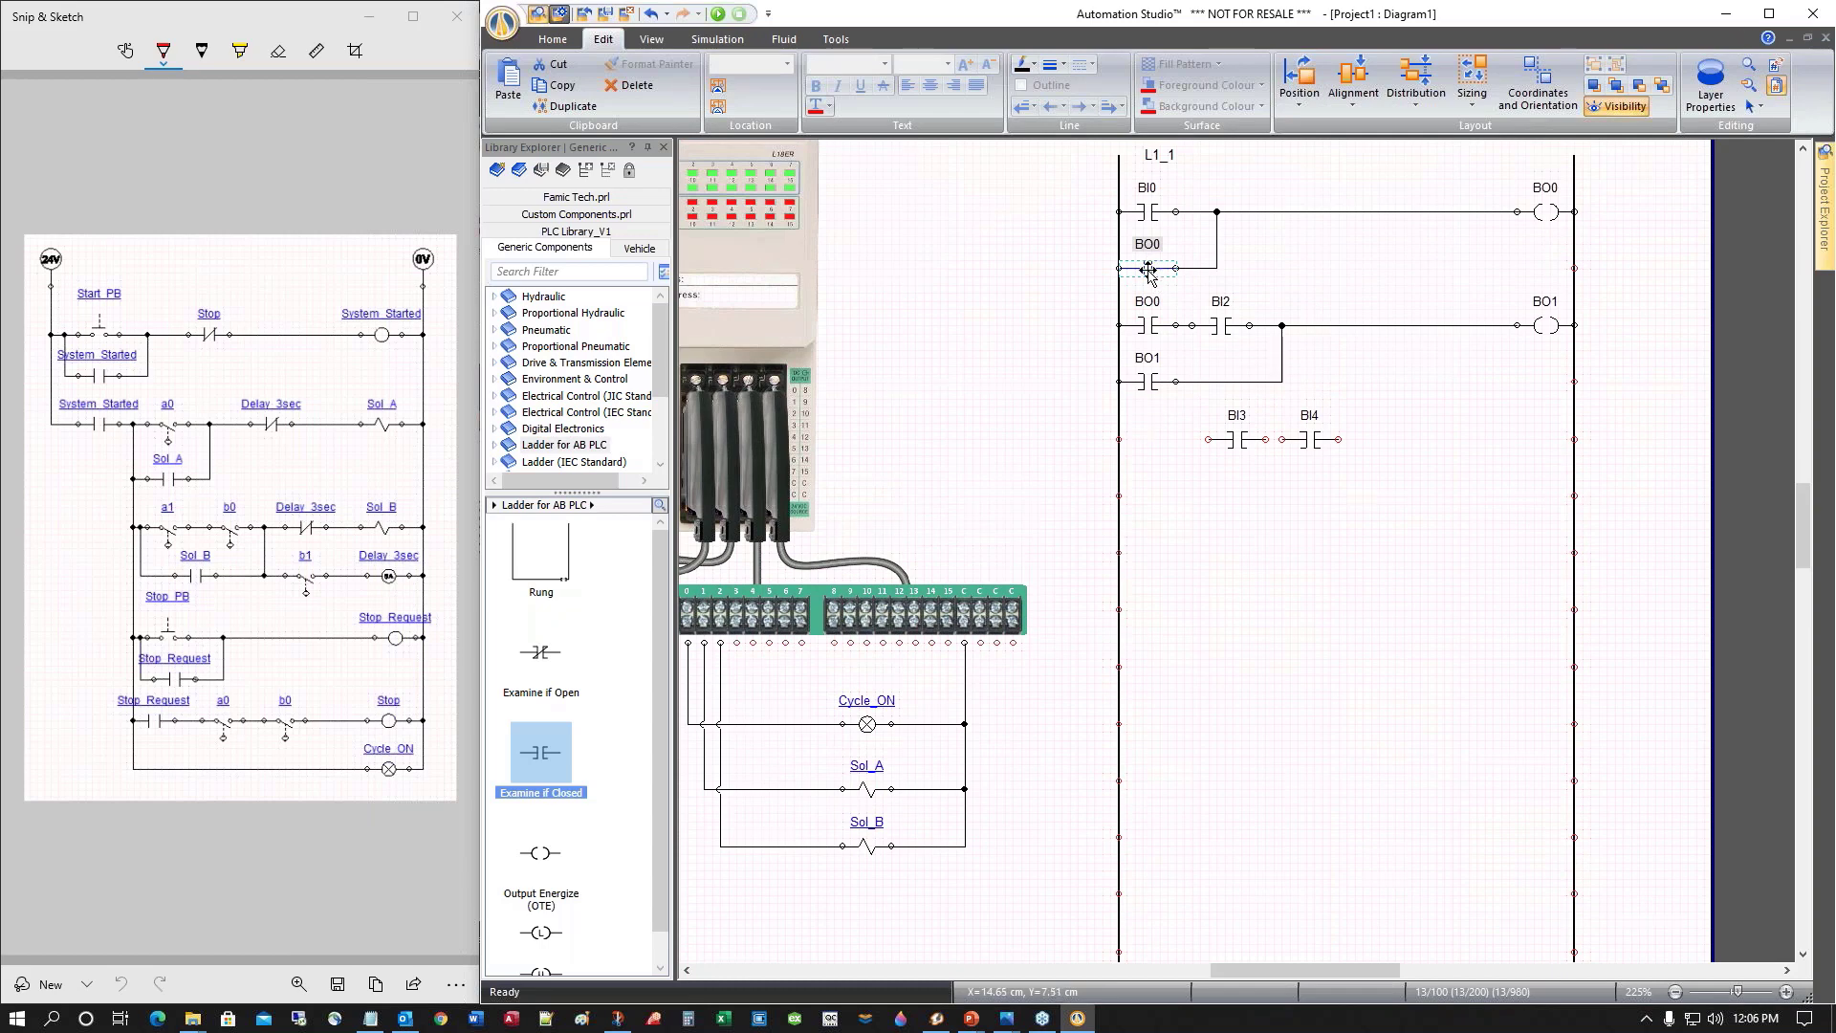
drag(1150, 273, 1164, 441)
click(1243, 531)
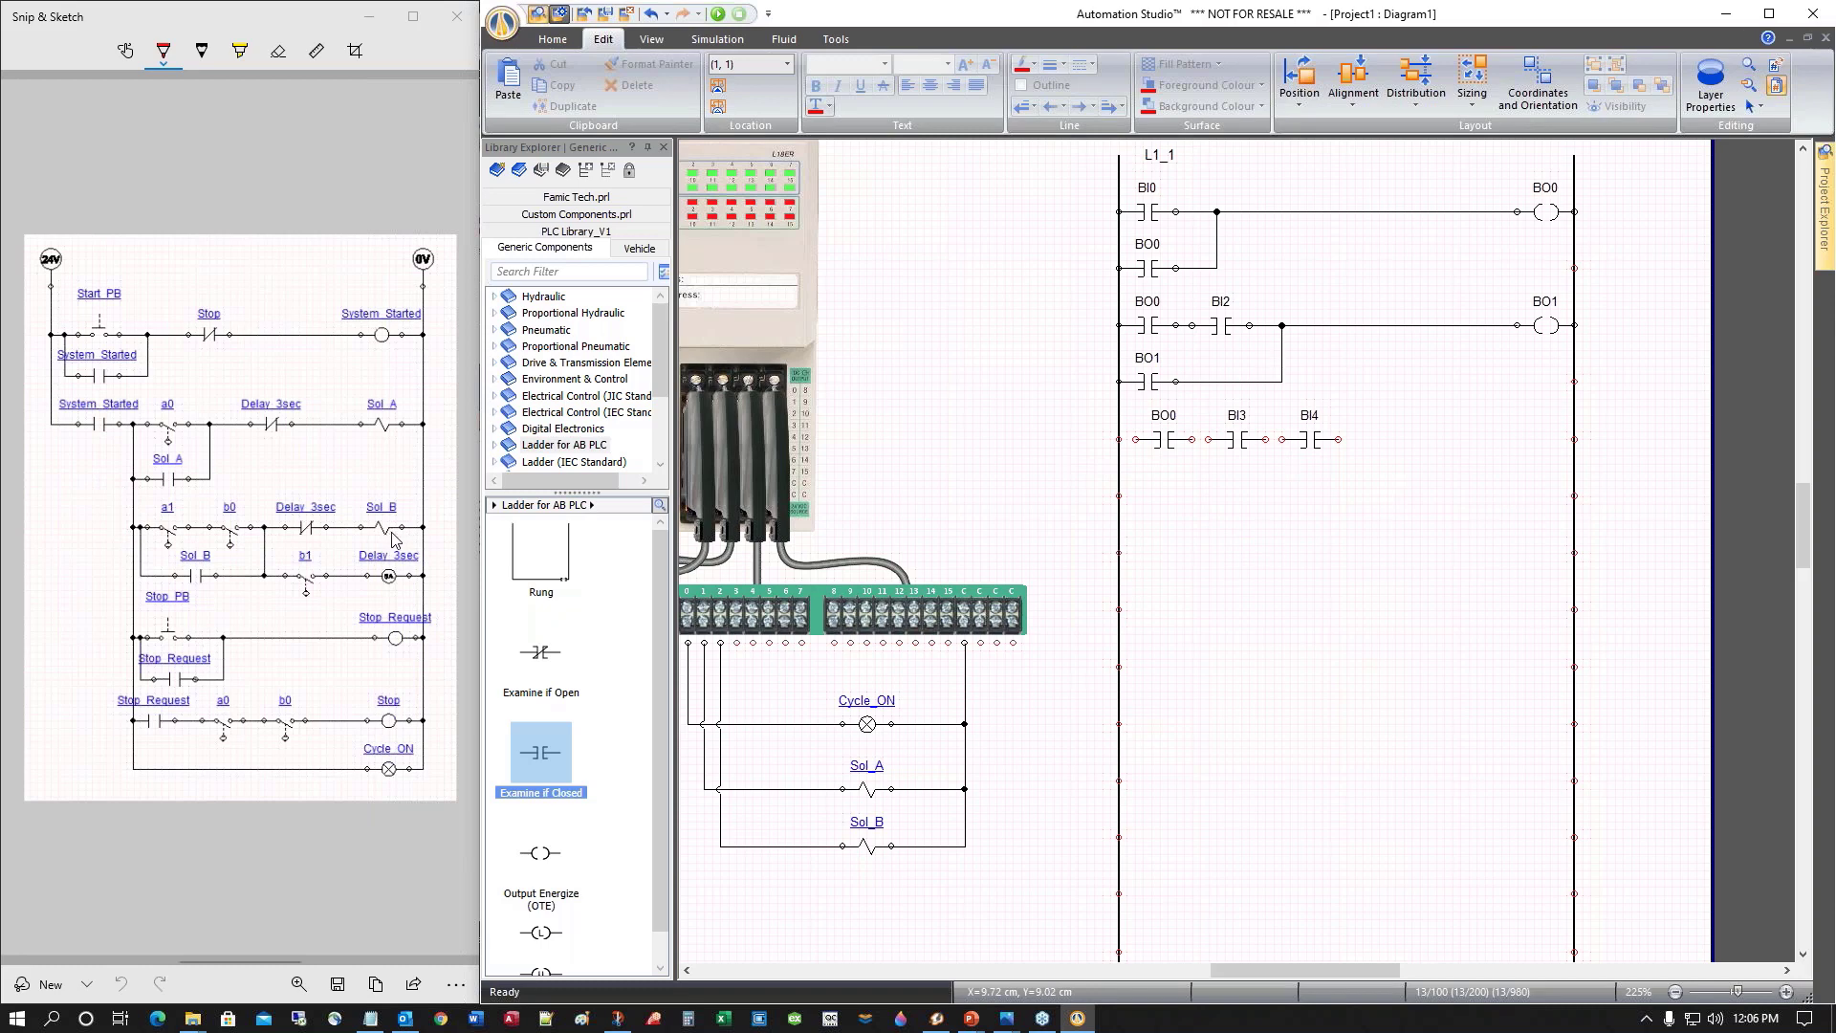
Place an Output Energize coil with alias BO2 at the end of the third rung and wire the rung through to it
drag(532, 851, 1544, 440)
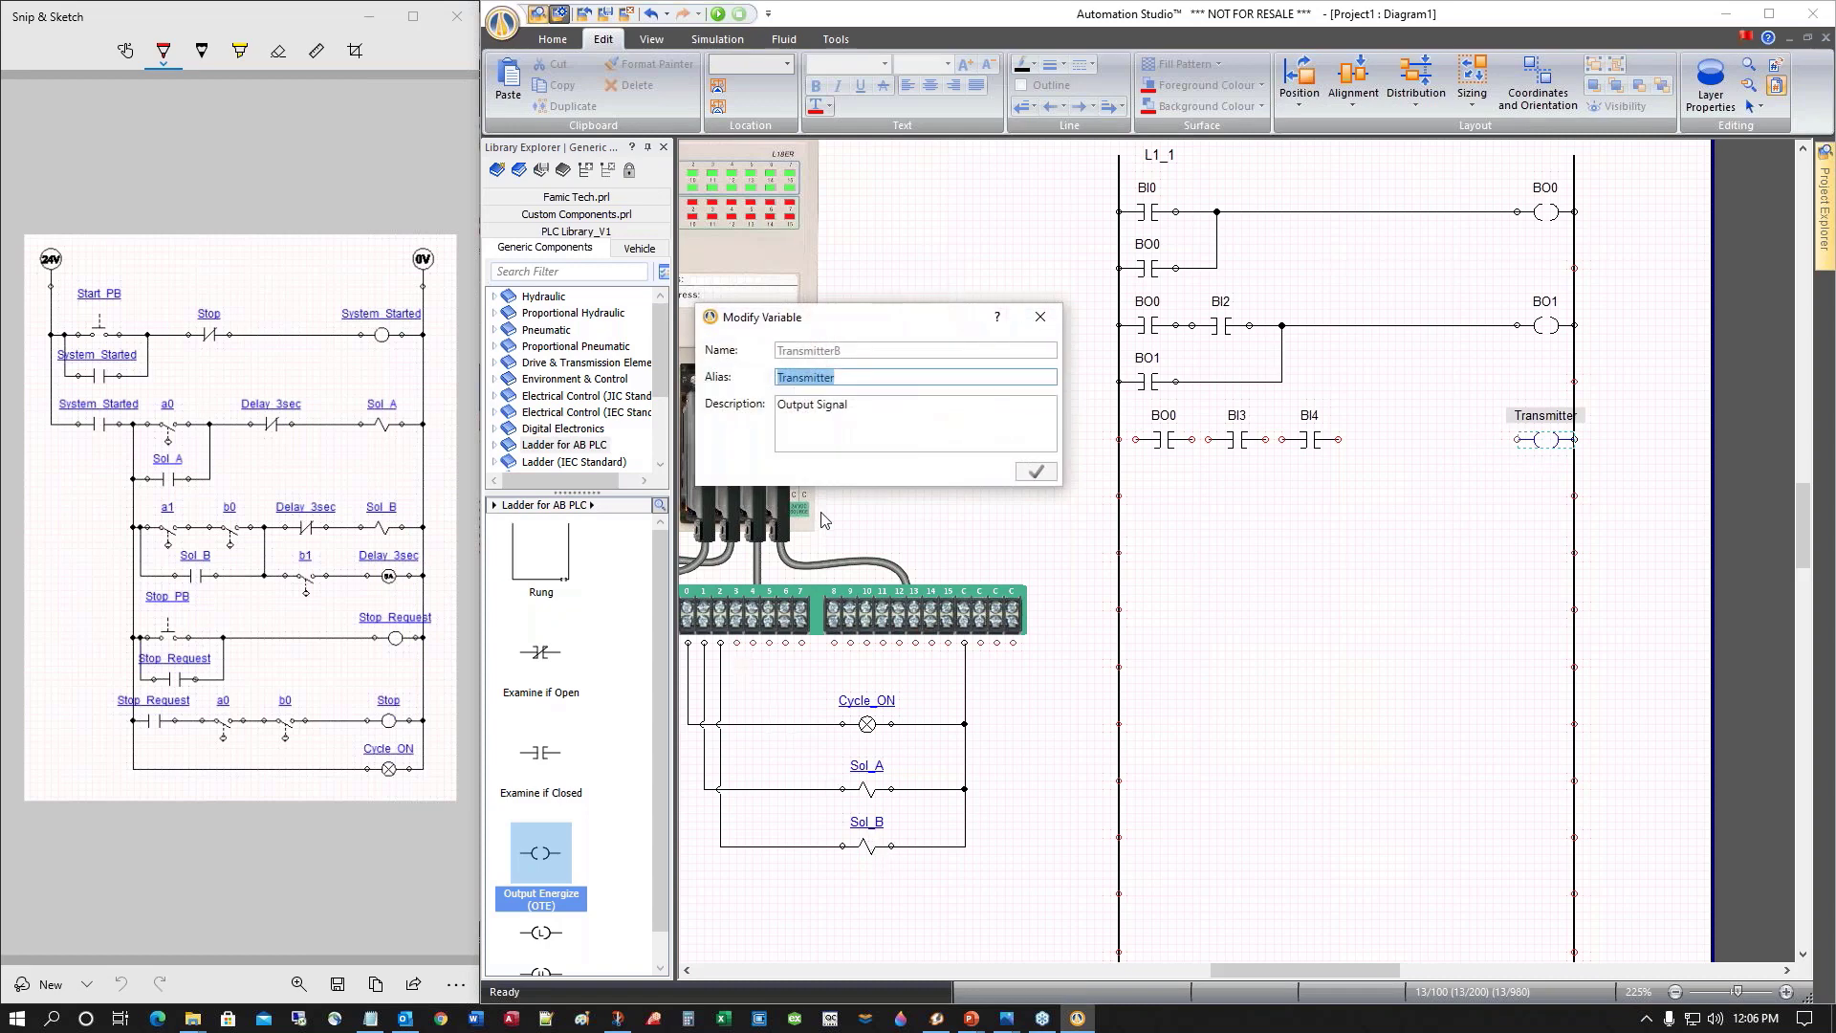
text(BO2)
key(Return)
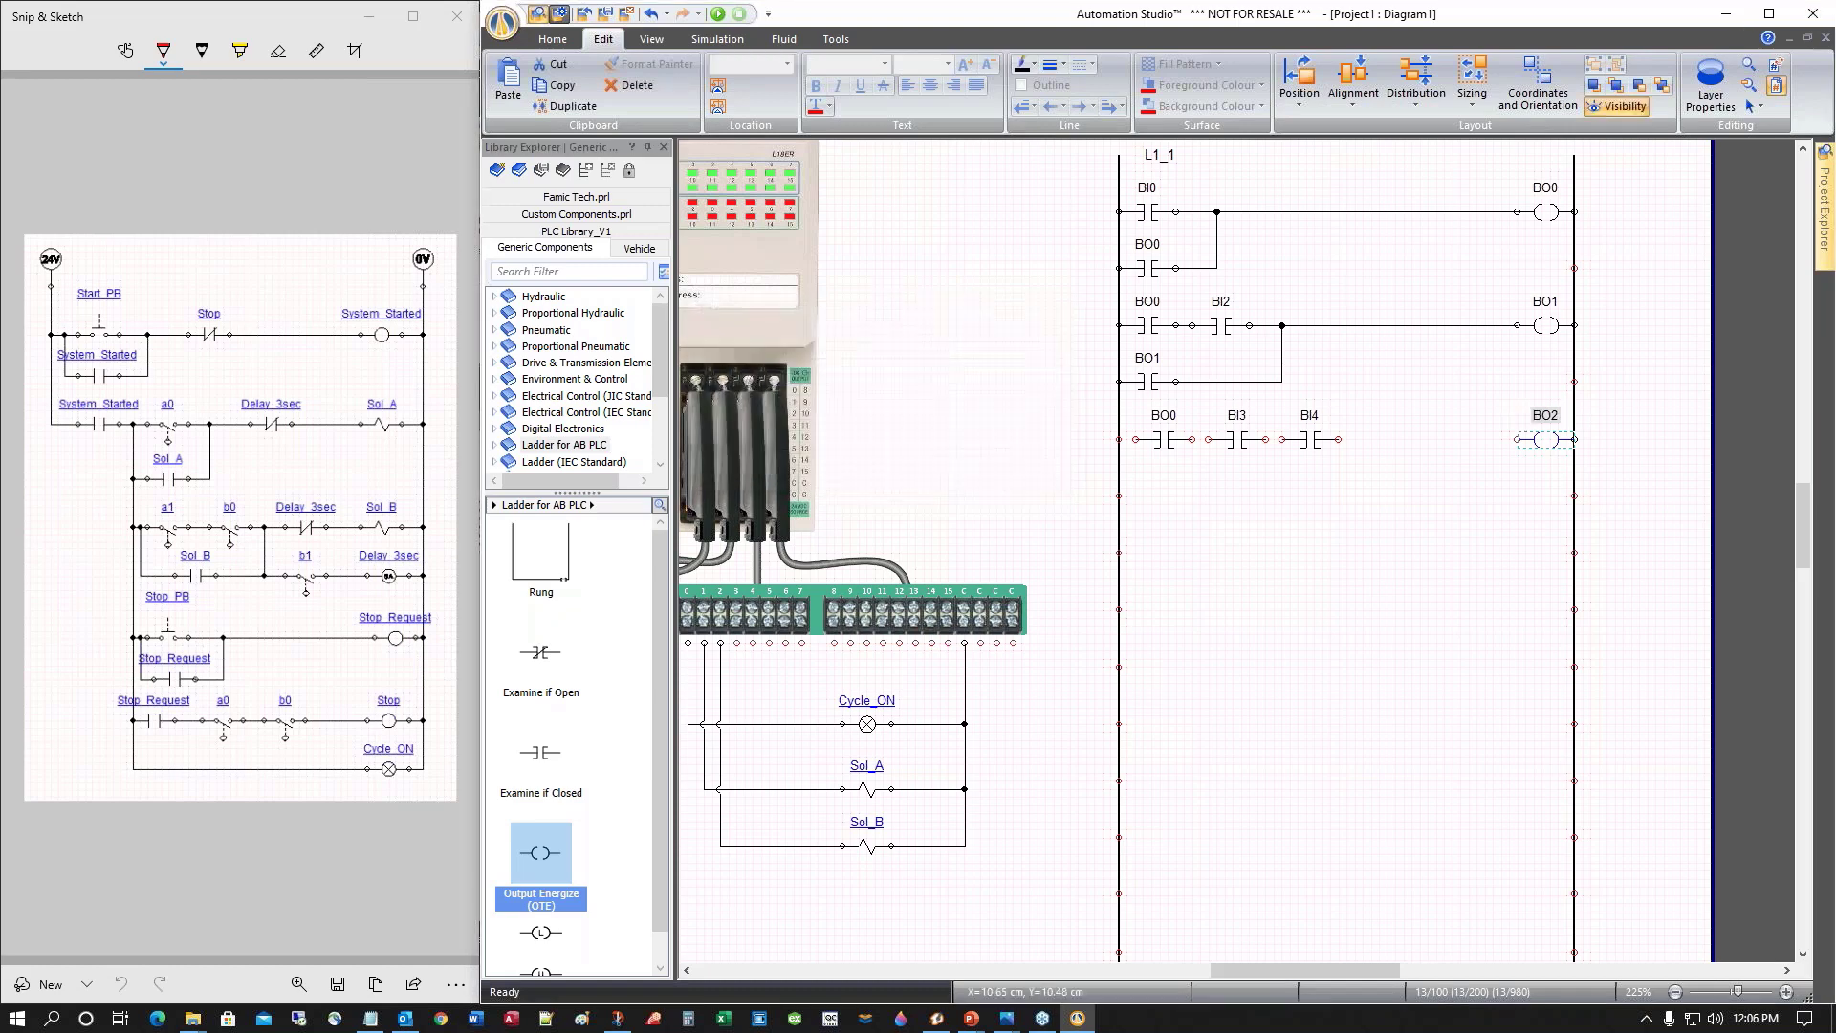
drag(1338, 439, 1518, 439)
drag(1265, 439, 1207, 439)
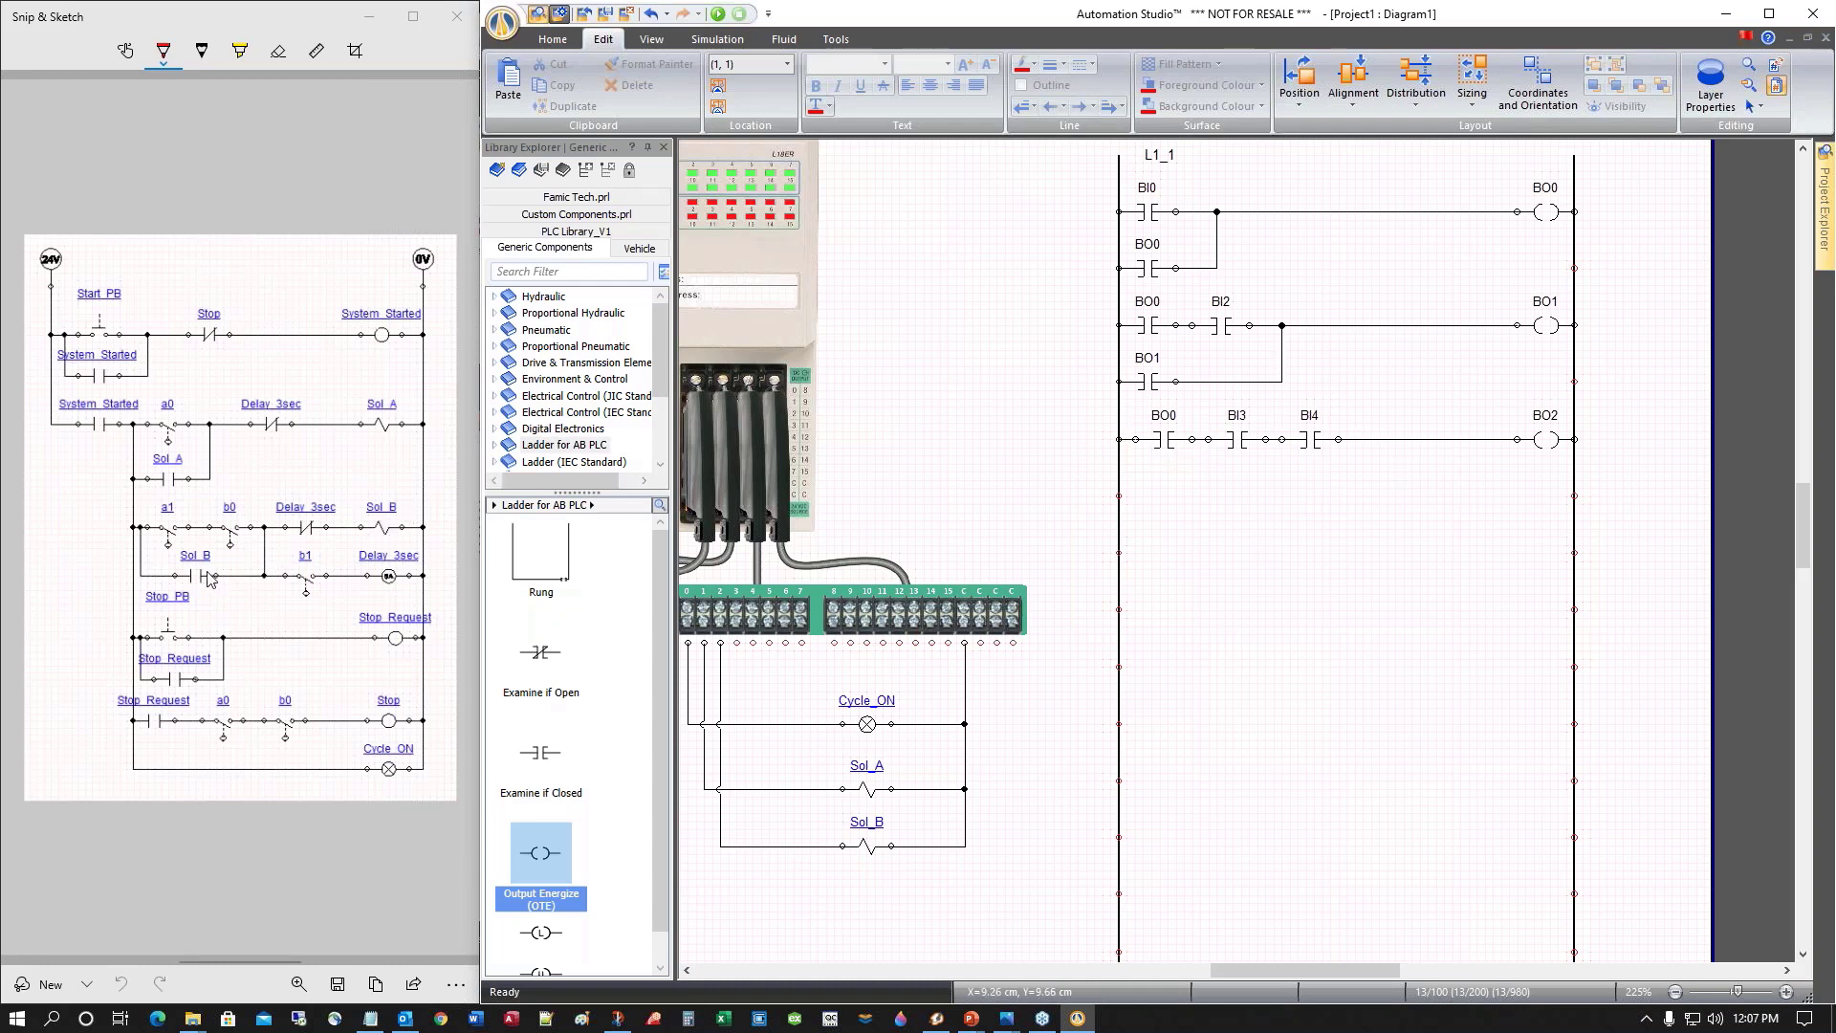
Add an Examine if Closed contact associated with PLC output BO2 below the third rung and wire it as a parallel branch joining after BI4
drag(537, 760, 1163, 497)
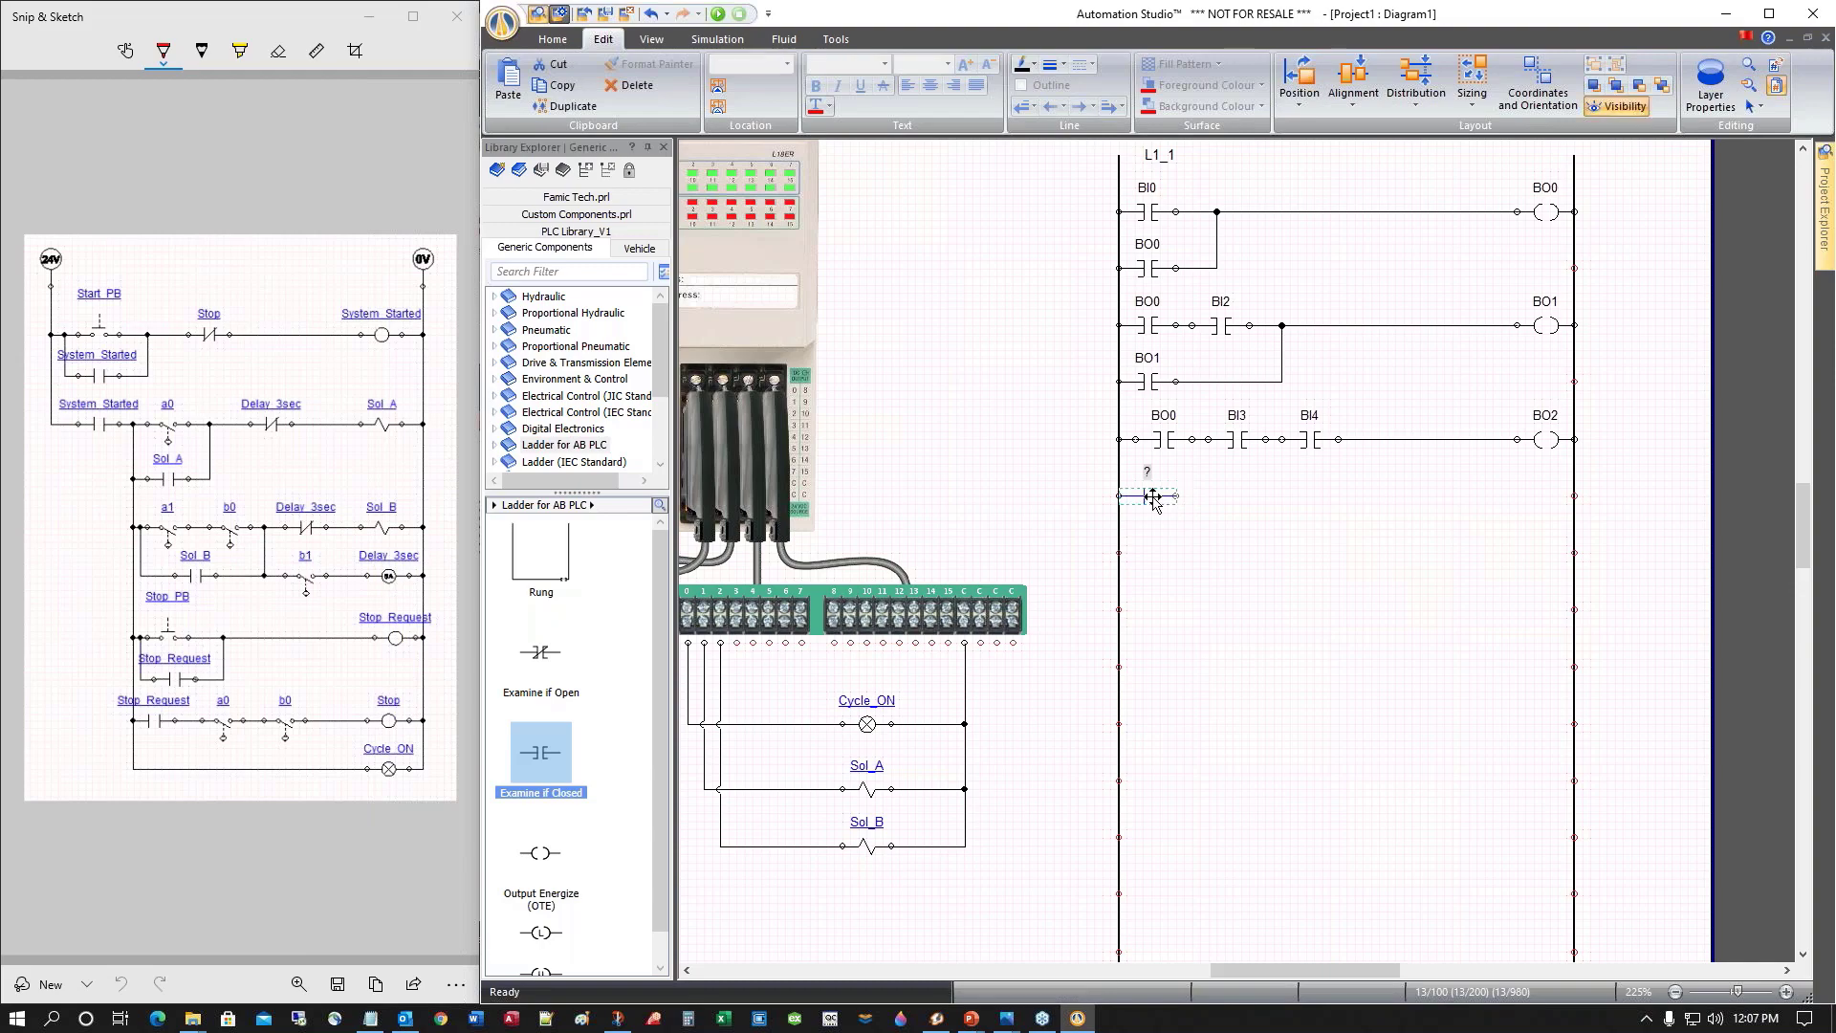
text(bo)
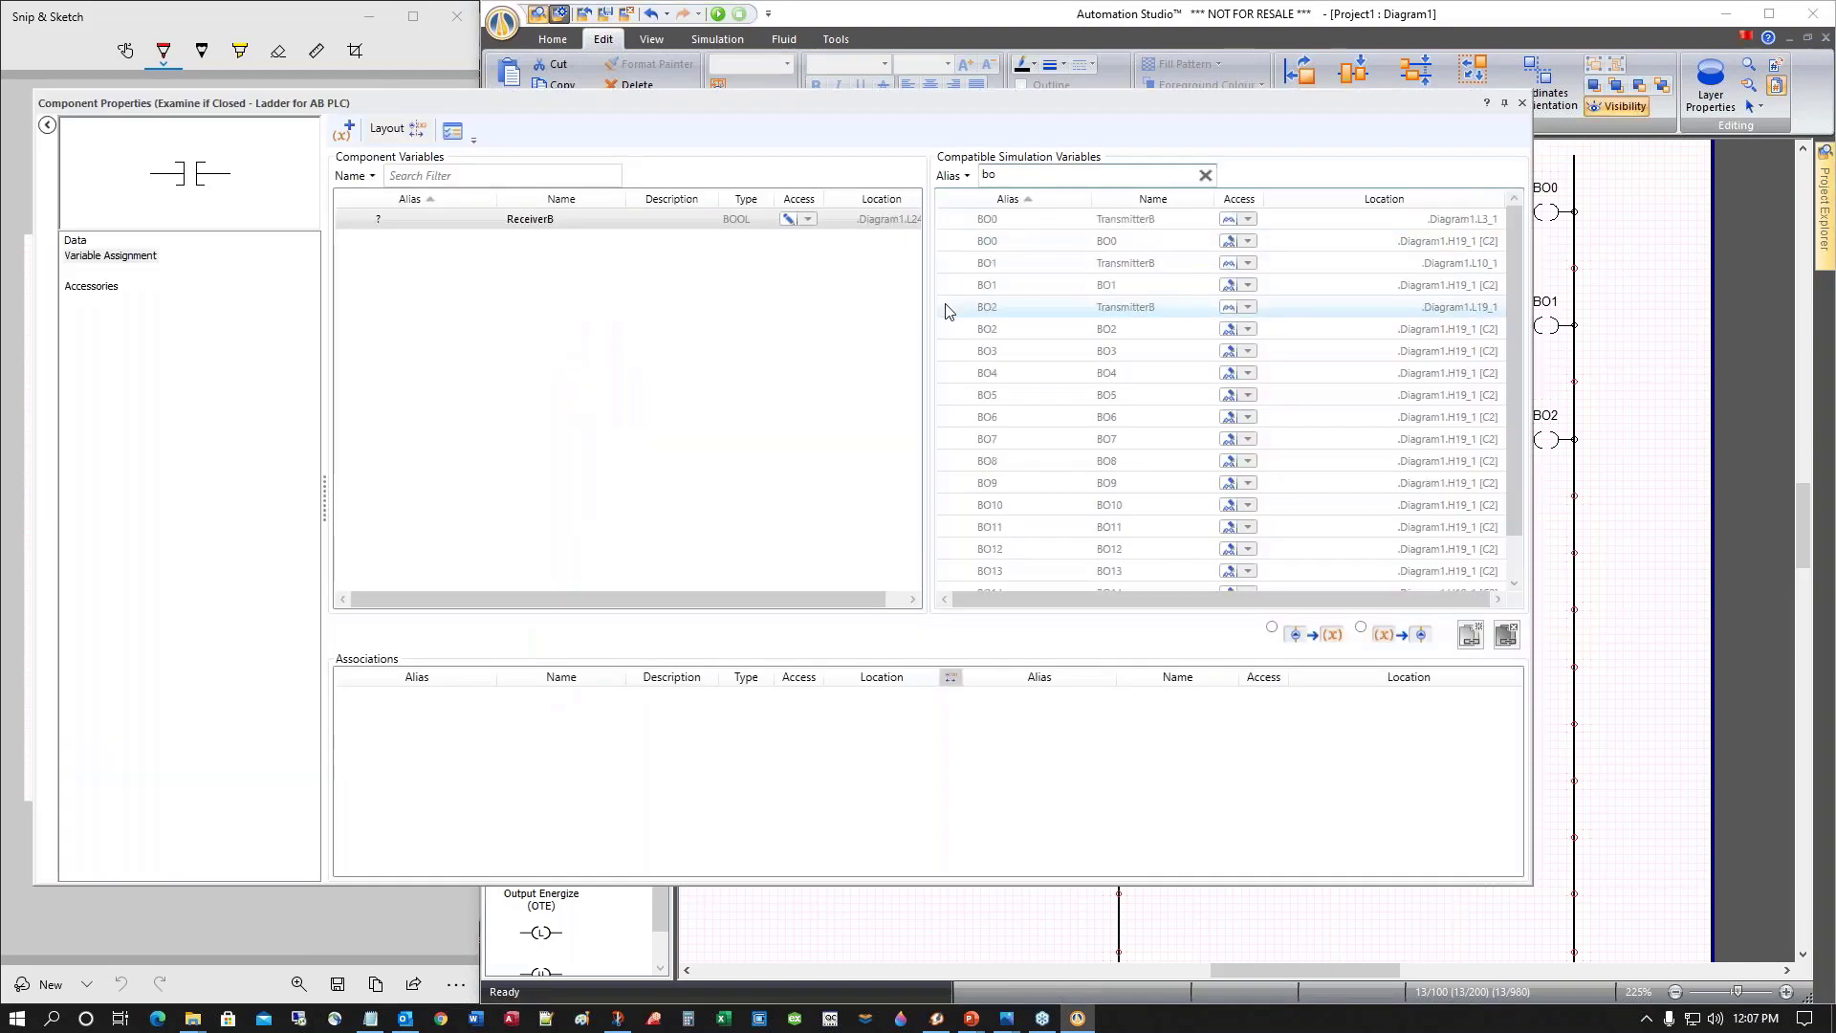
text(2)
click(999, 250)
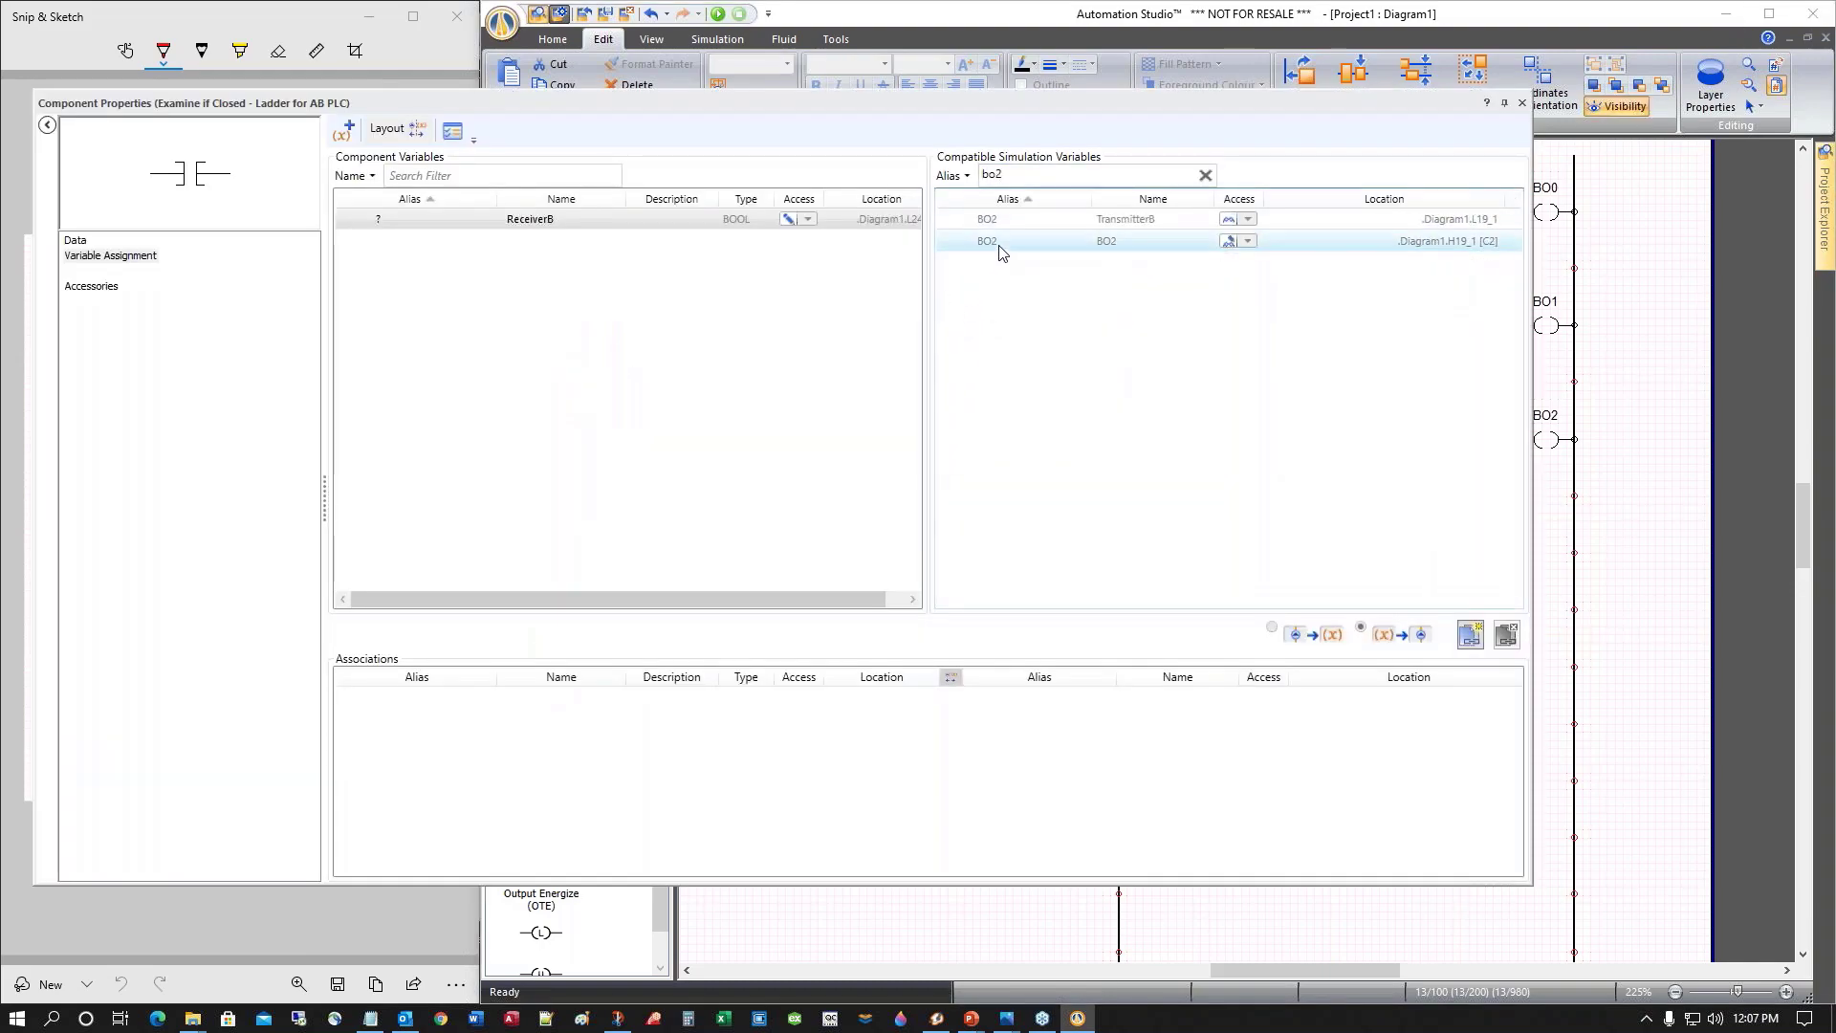
double_click(1000, 251)
click(1524, 104)
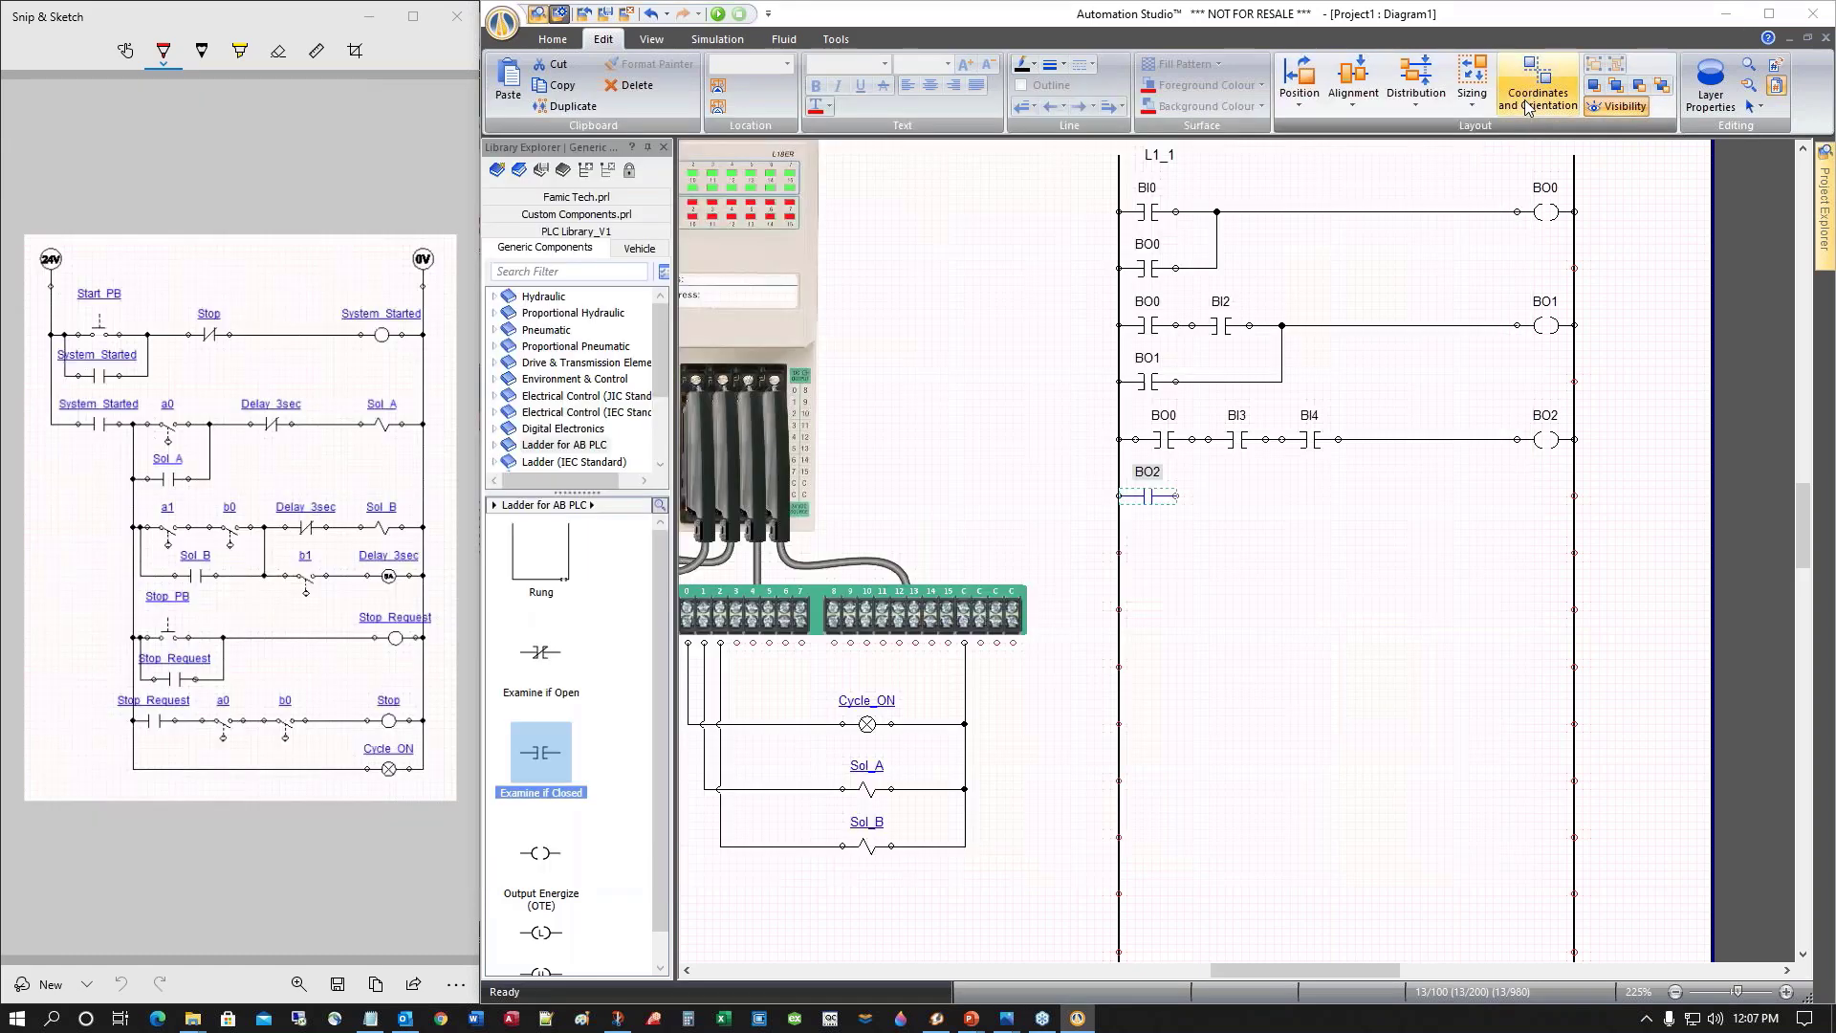
click(1201, 507)
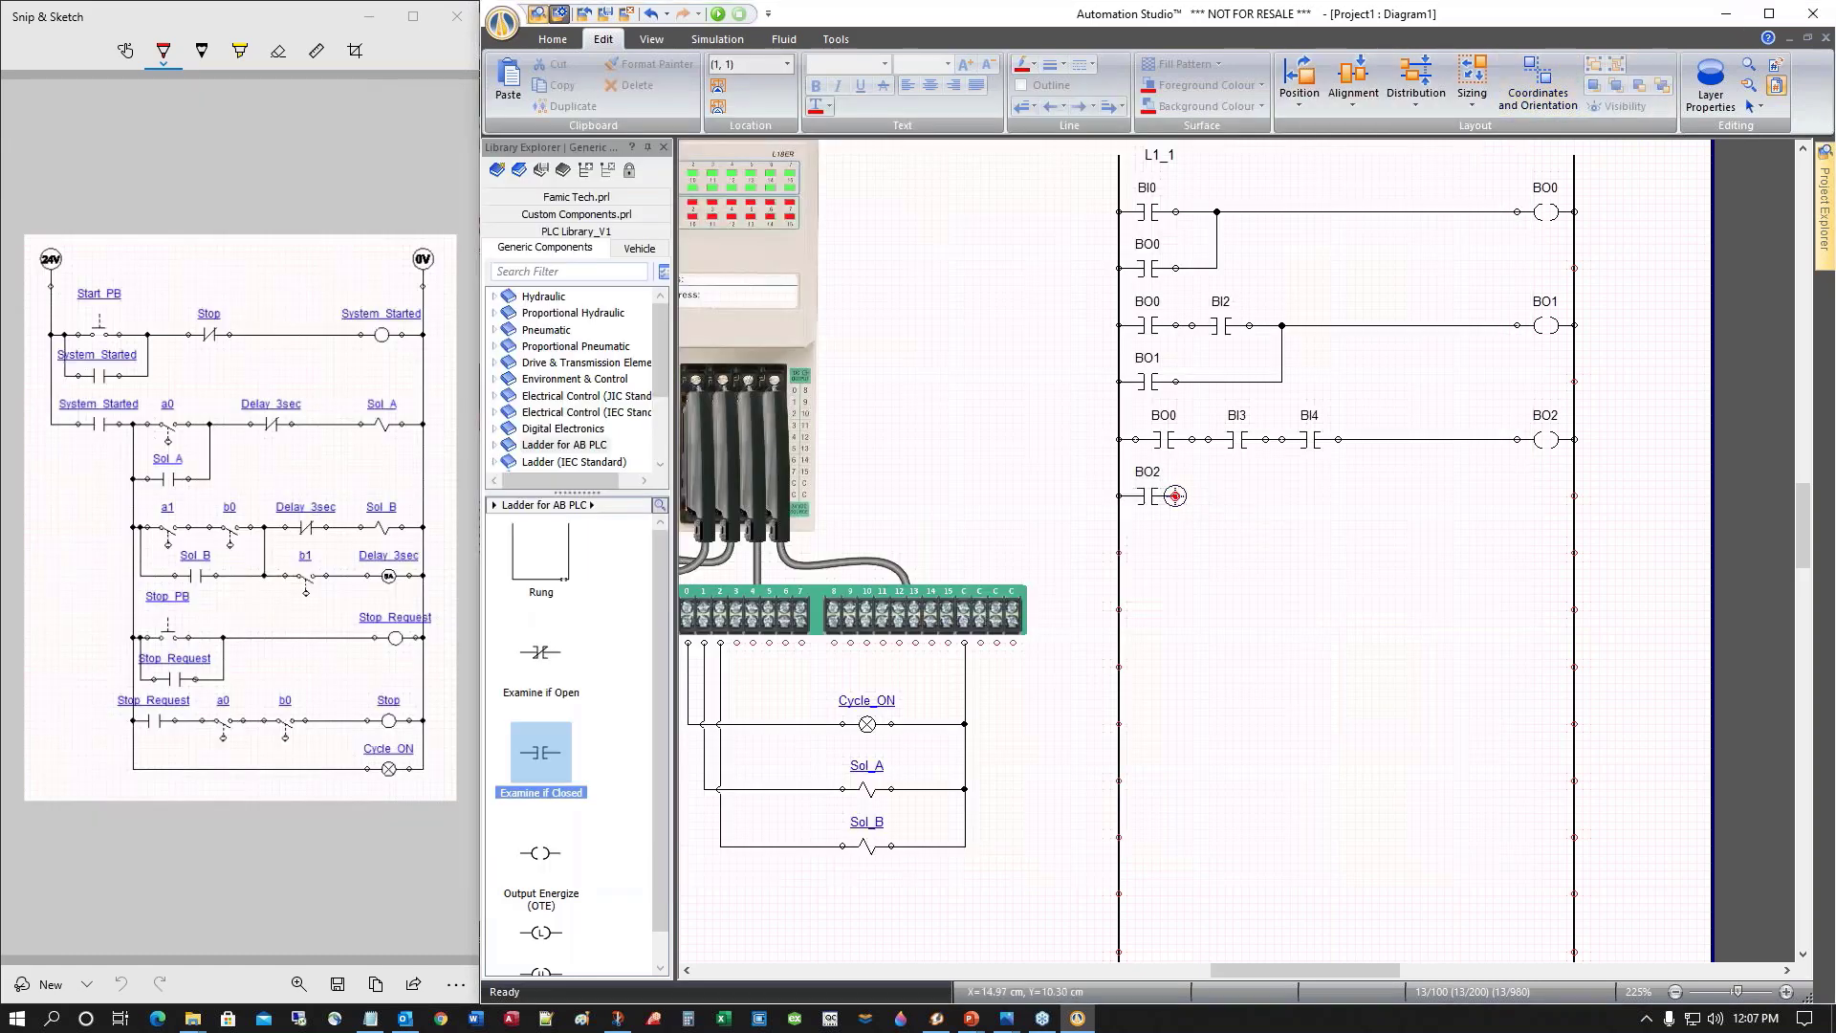
drag(1360, 439, 1176, 496)
click(1148, 498)
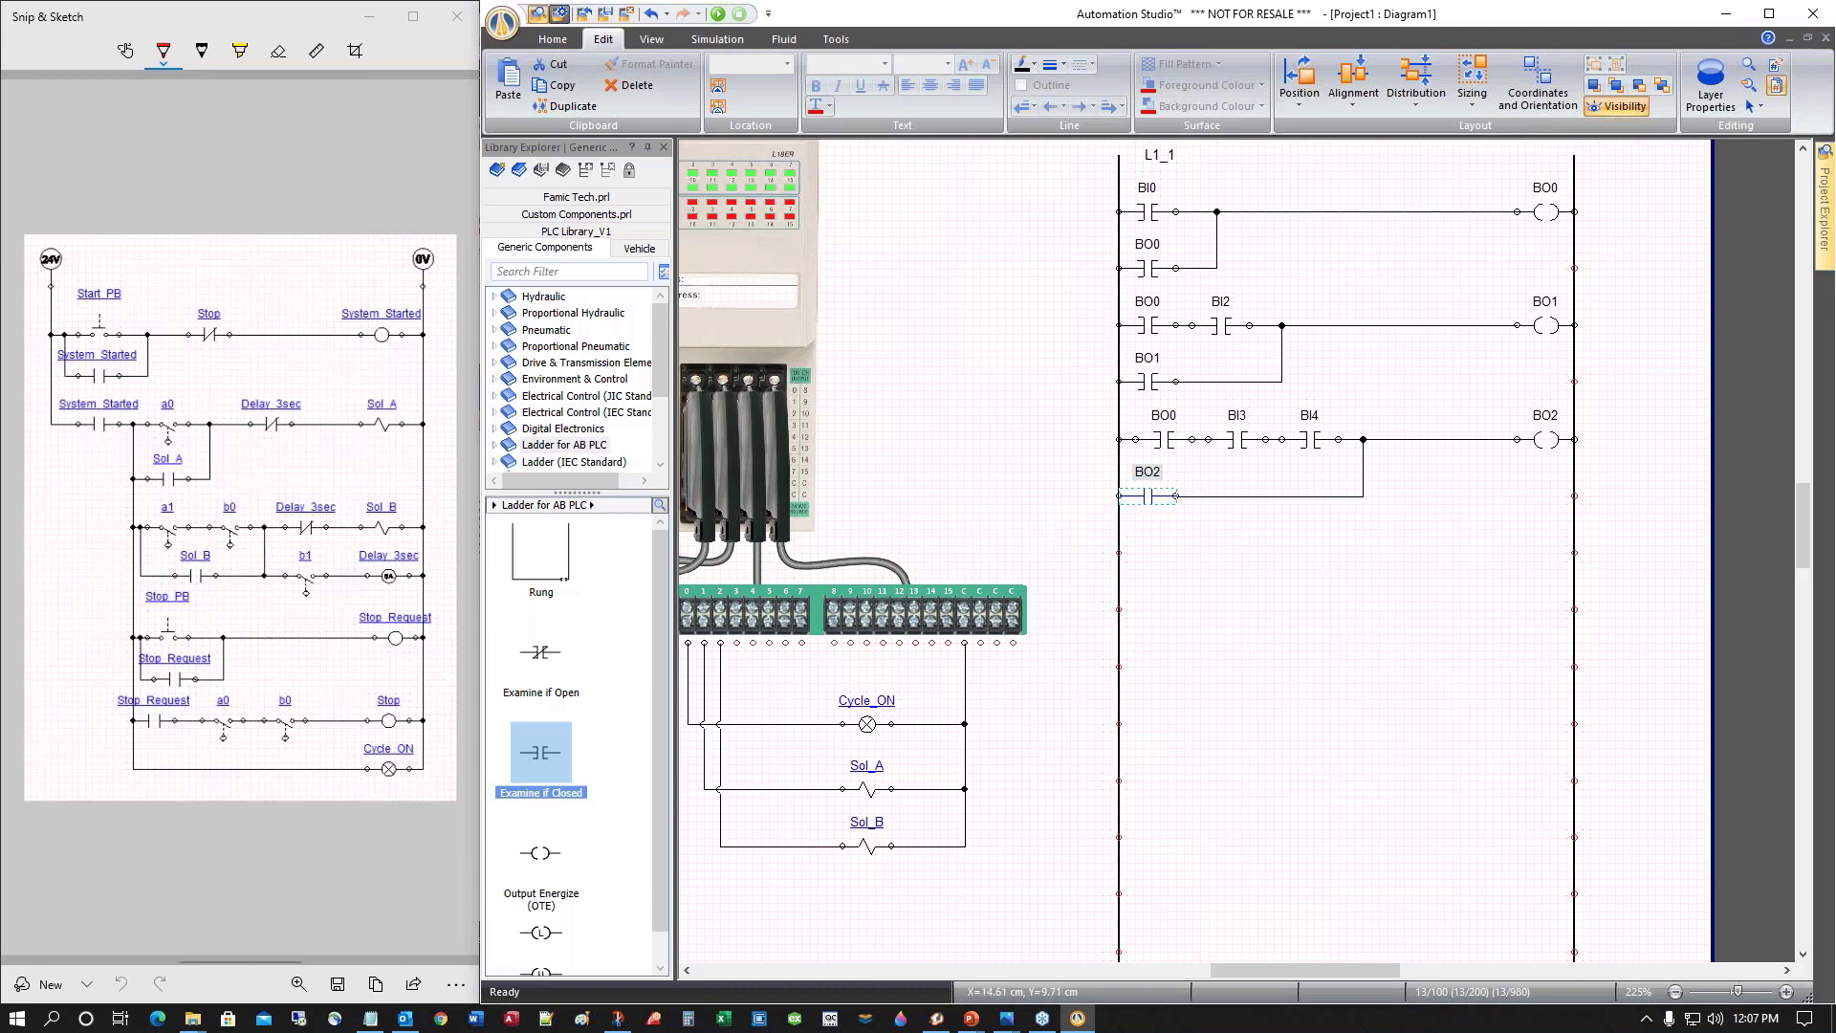
Start the fourth rung with copies of the BO0 and BO2 contacts placed in series
click(1156, 440)
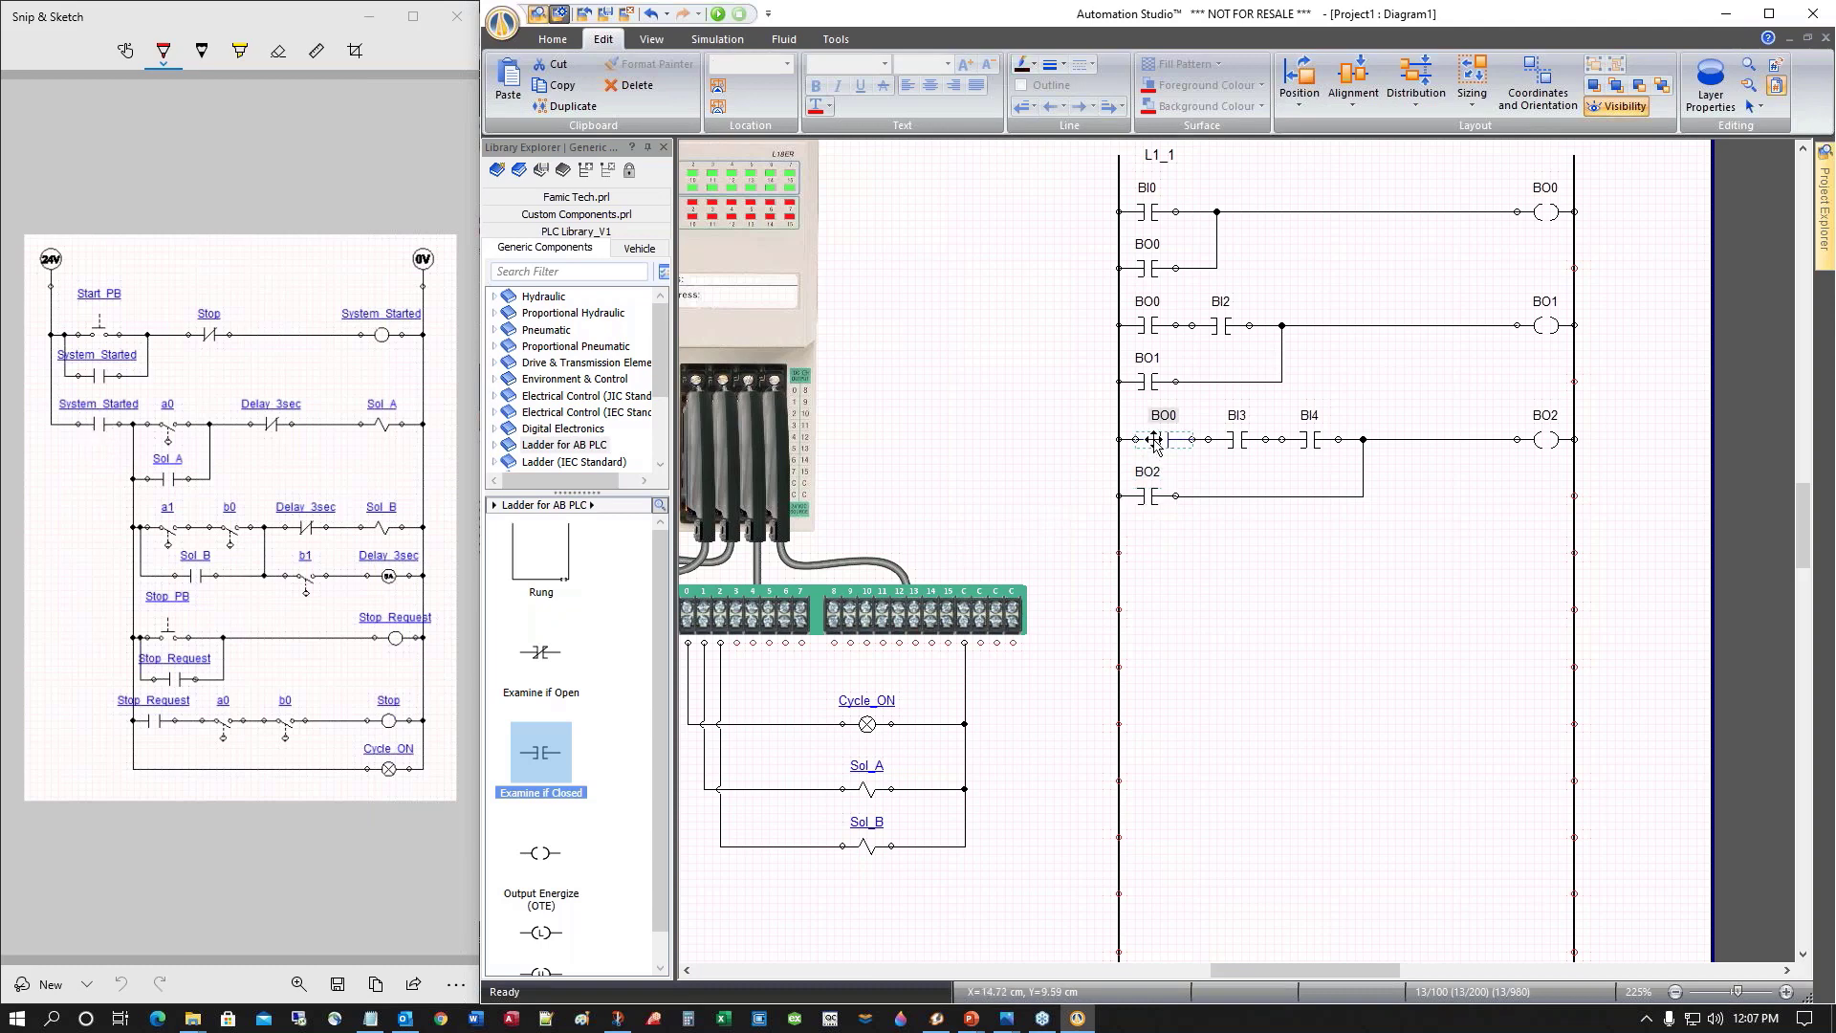
mouse_move(1155, 440)
mouse_down()
mouse_move(1189, 553)
mouse_move(1168, 566)
mouse_move(1162, 455)
mouse_up()
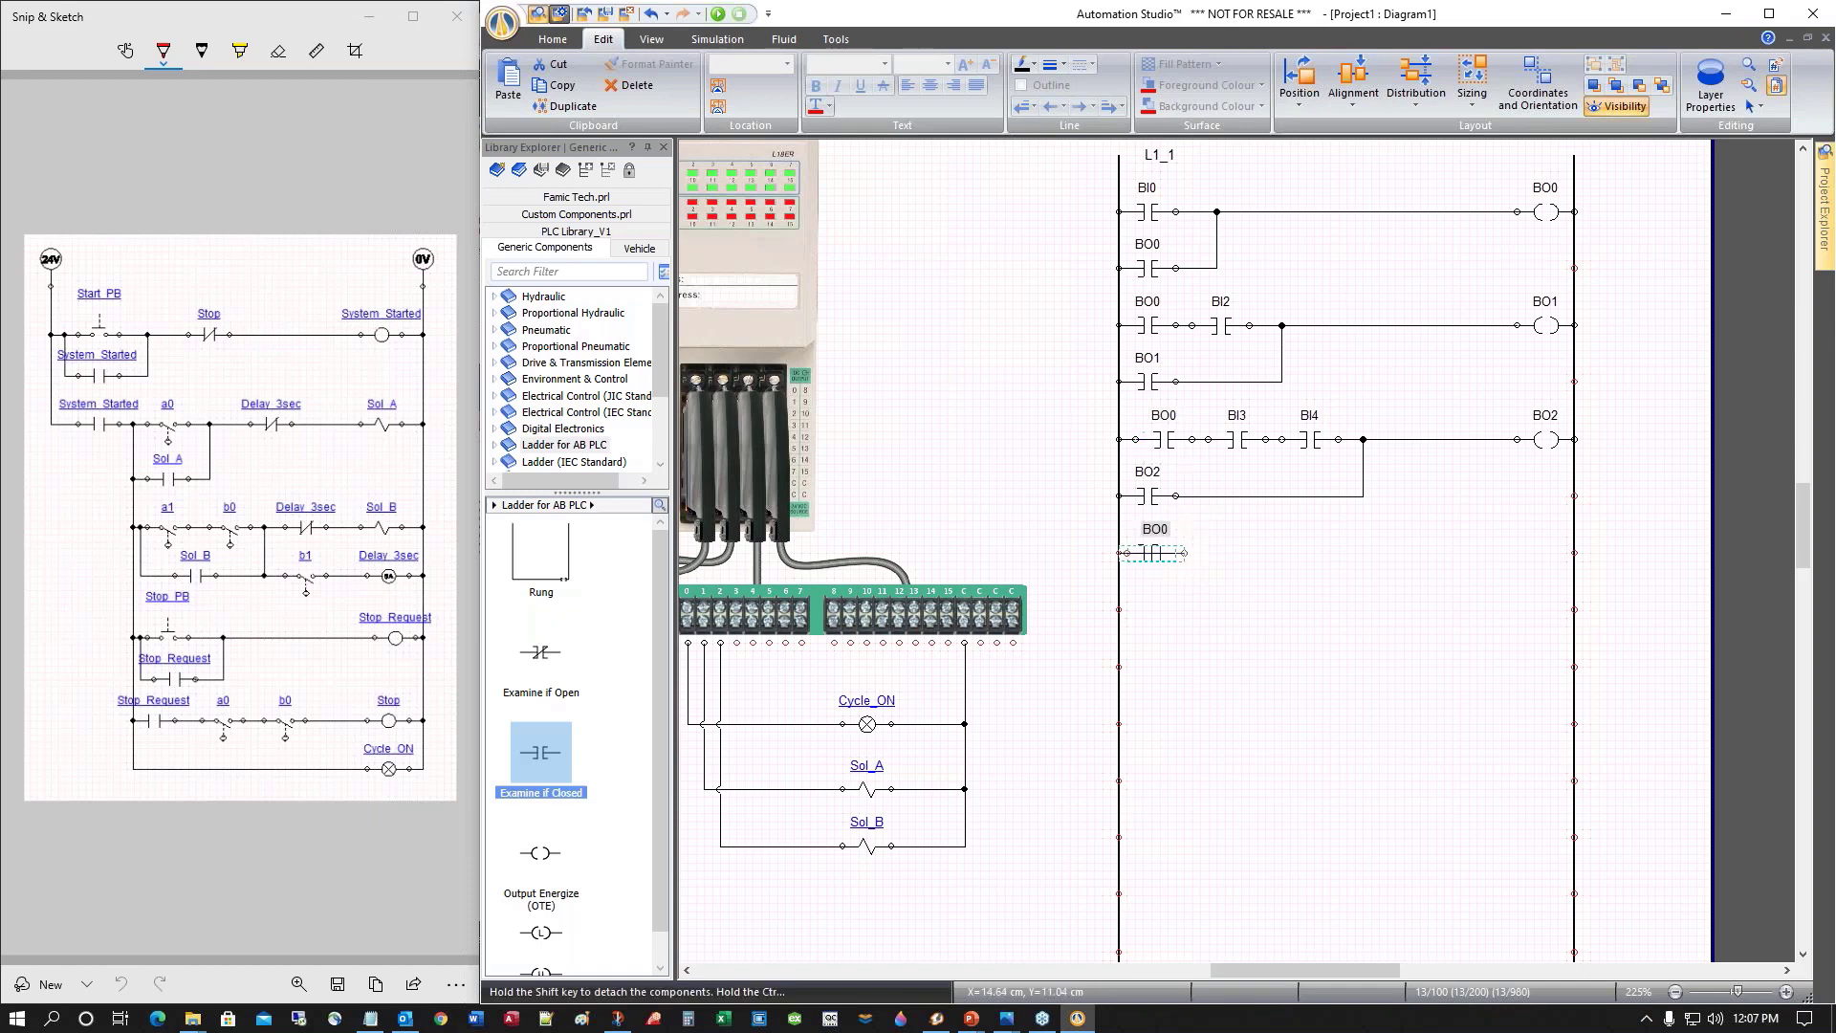
click(1229, 607)
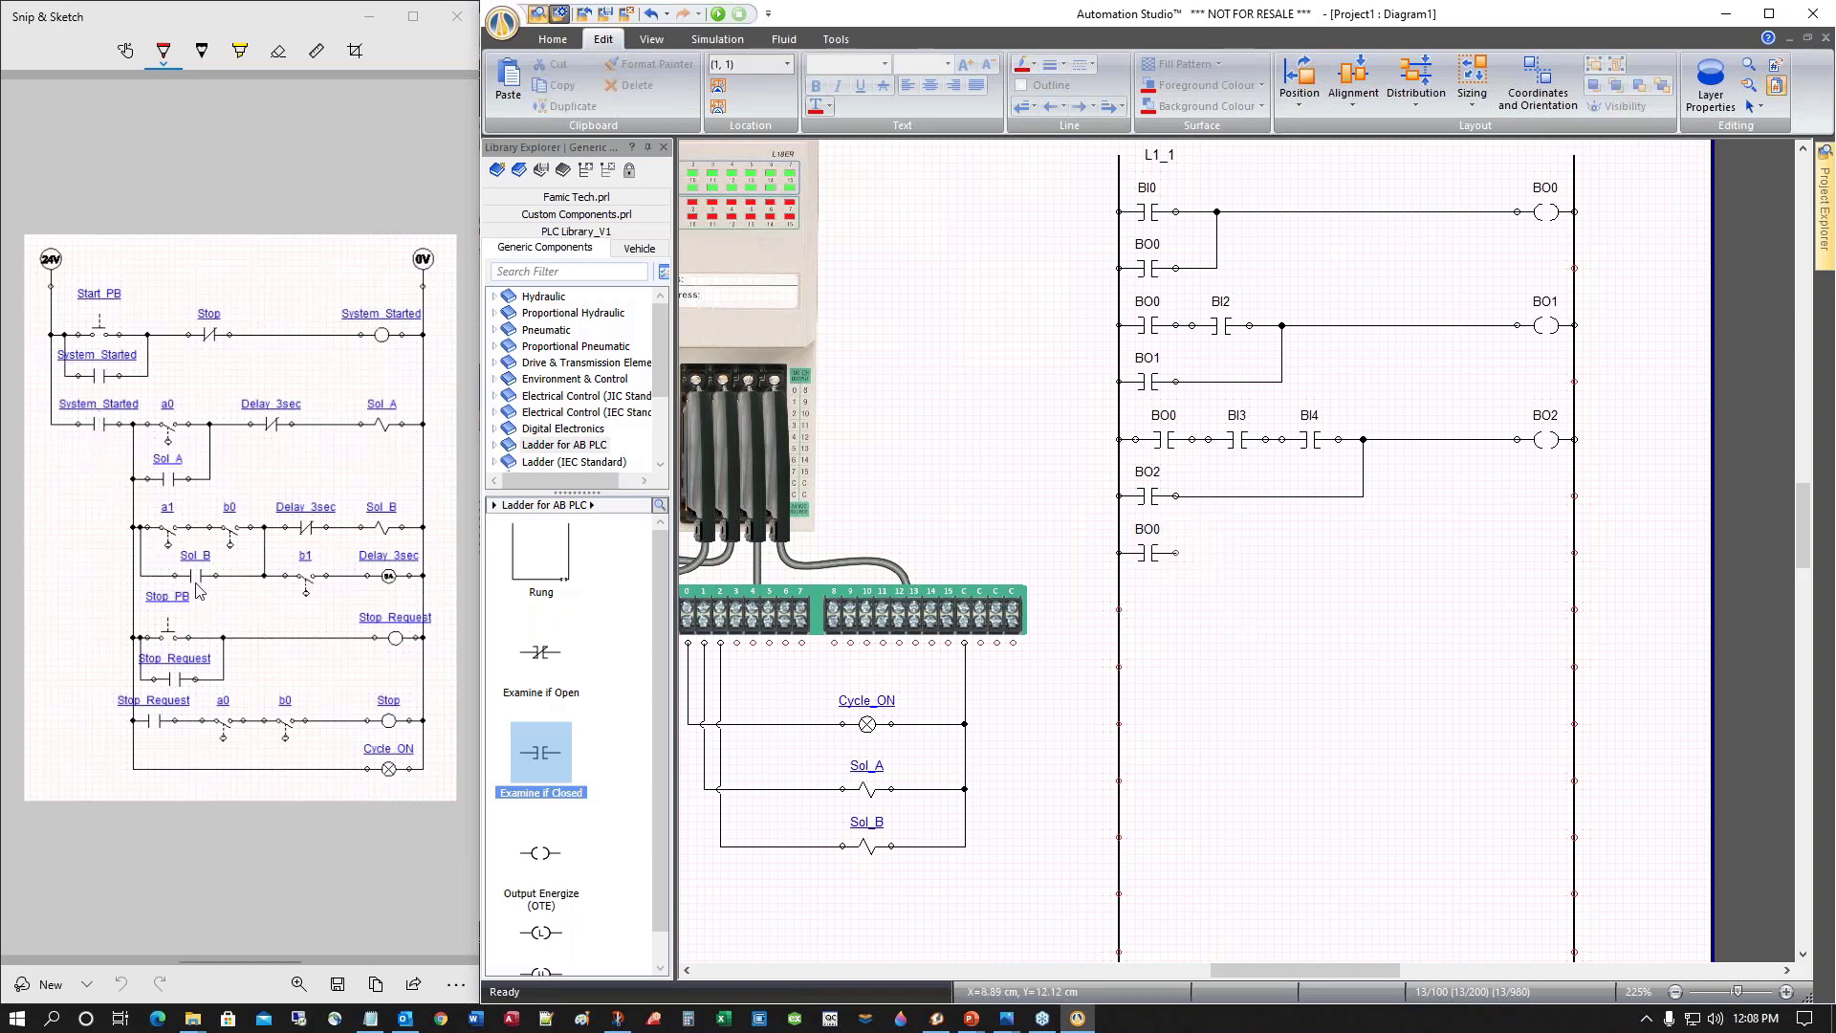
click(1153, 499)
ctrl+drag(1155, 502, 1204, 554)
click(1098, 658)
Check which PLC input limit switch b1 is wired to and place an Examine if Closed contact associated with BI5 after BO2 on the fourth rung
drag(1254, 961, 1138, 977)
scroll(1117, 585, down, 3)
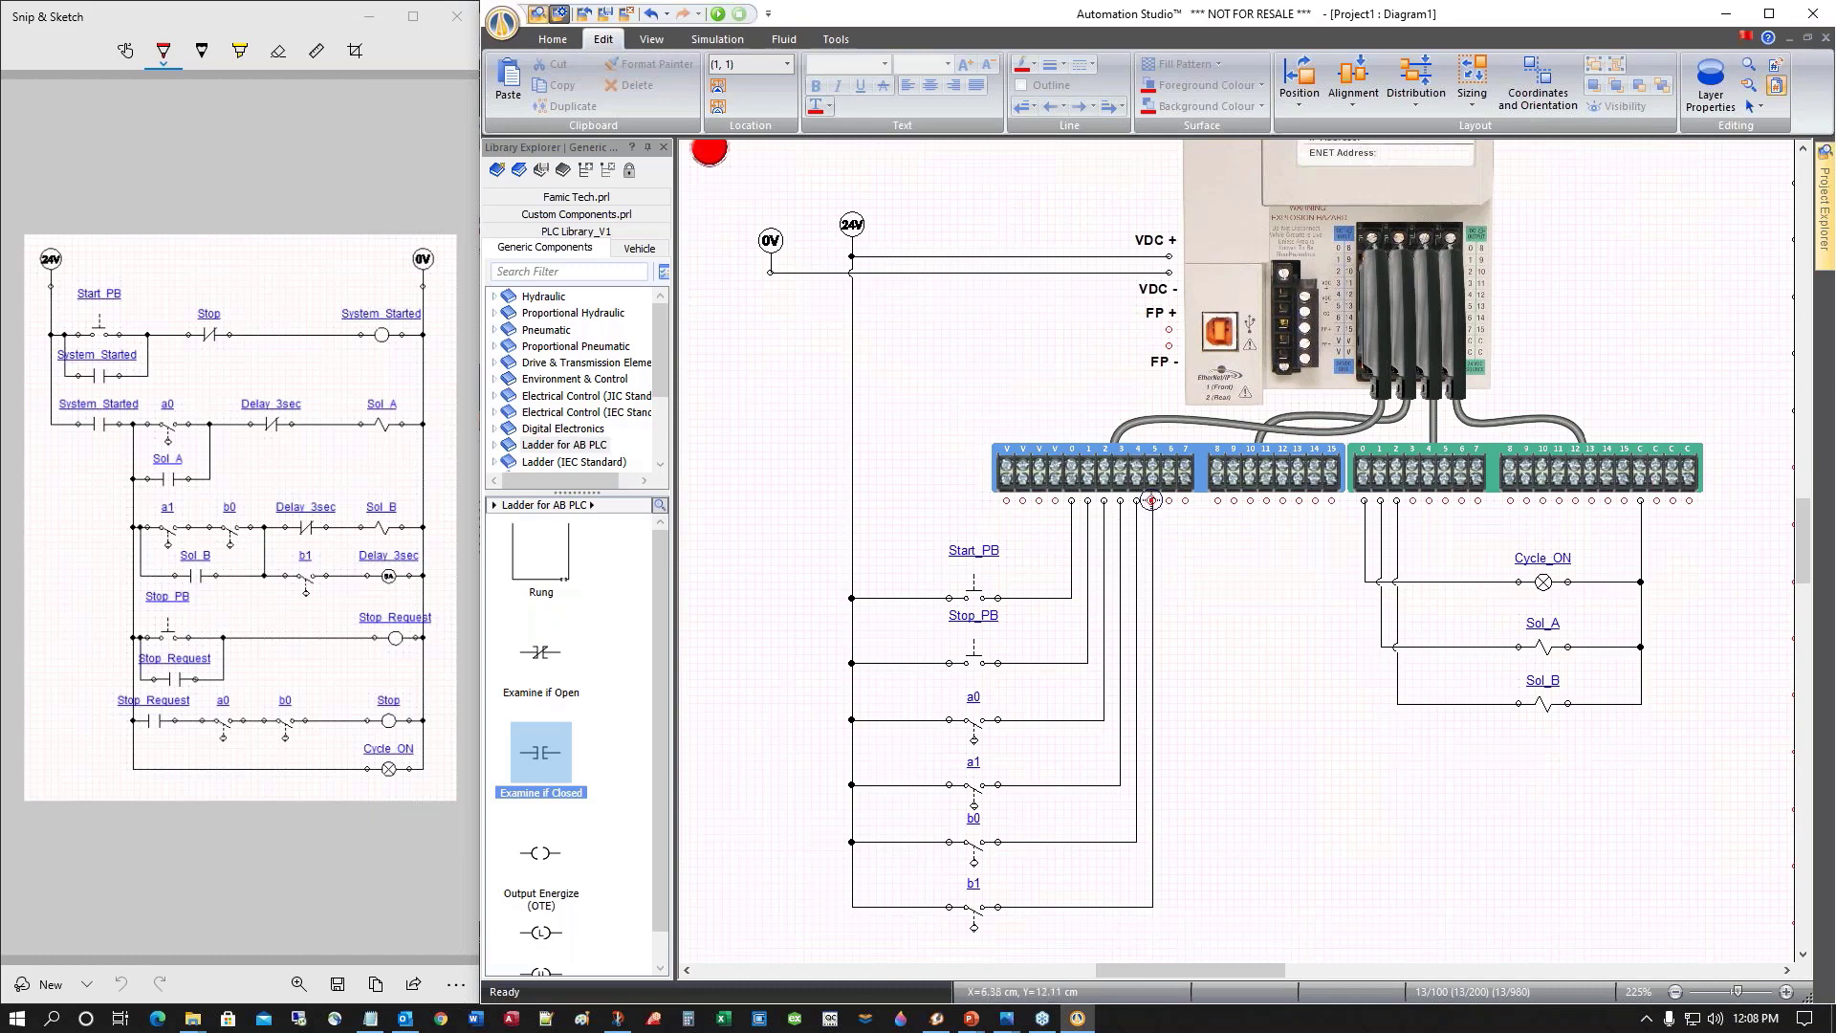
drag(1135, 969, 1266, 966)
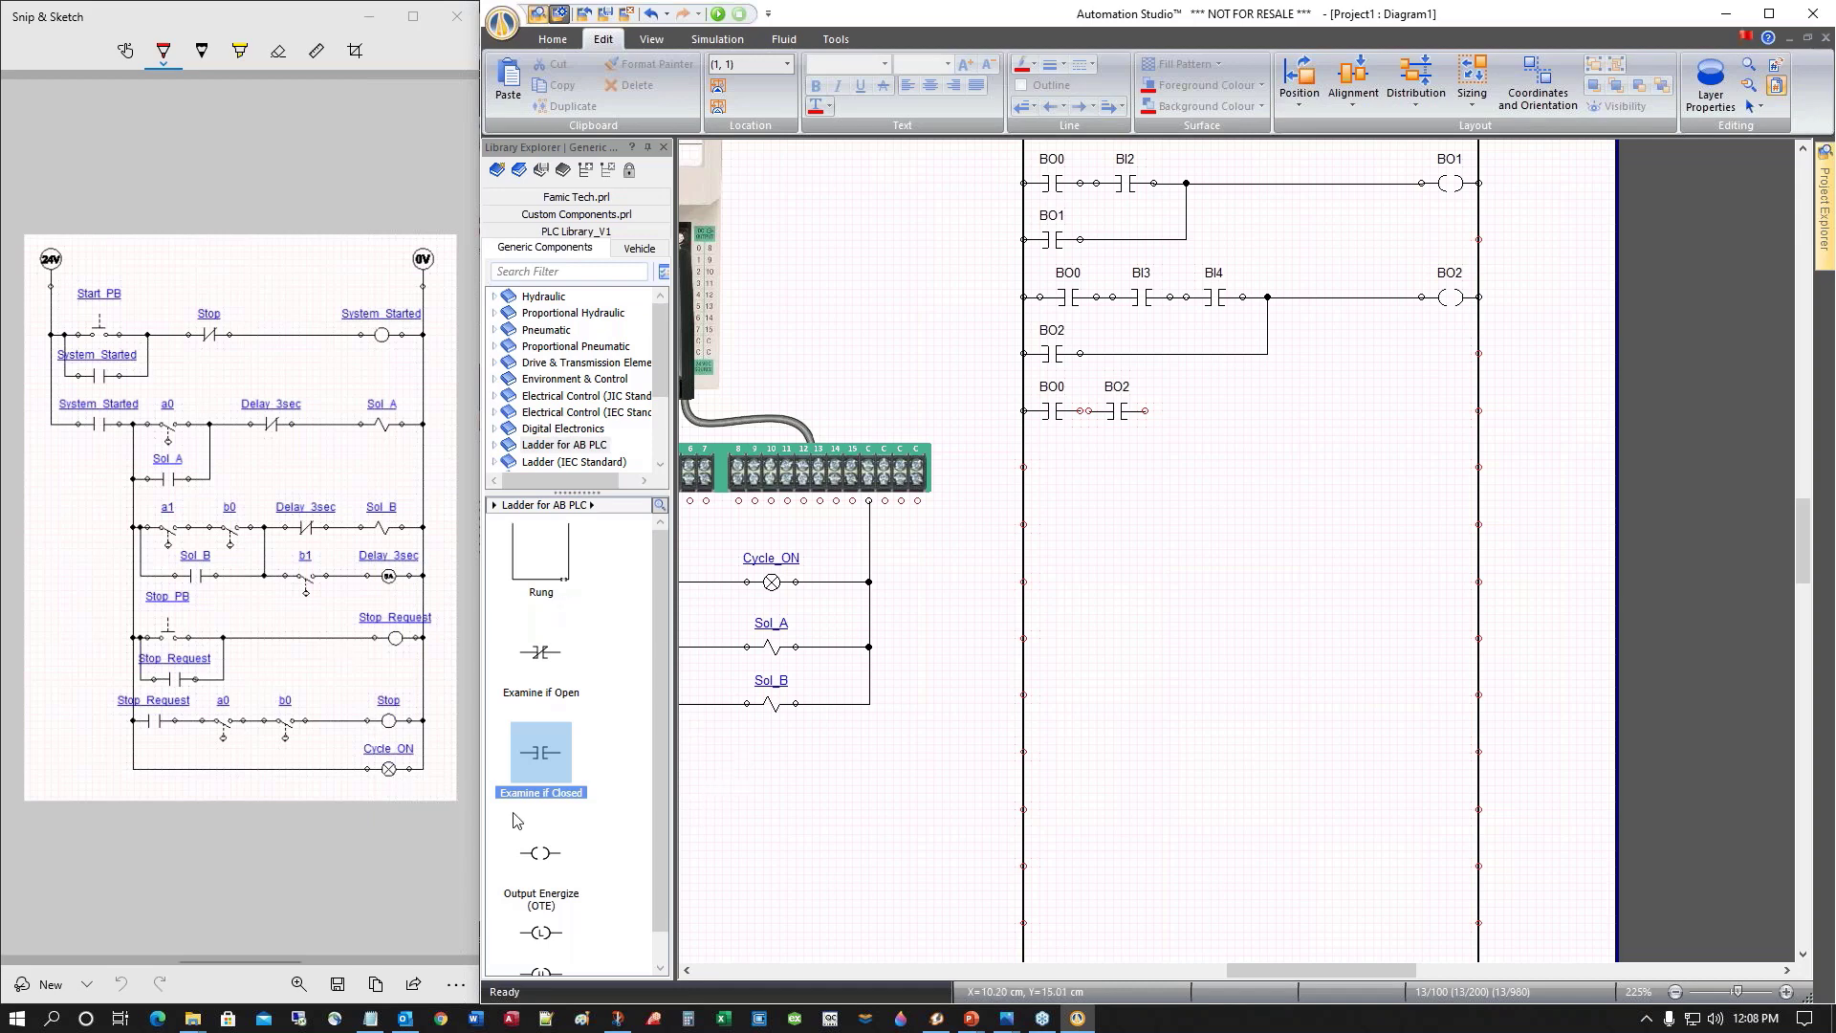
drag(541, 753, 1205, 430)
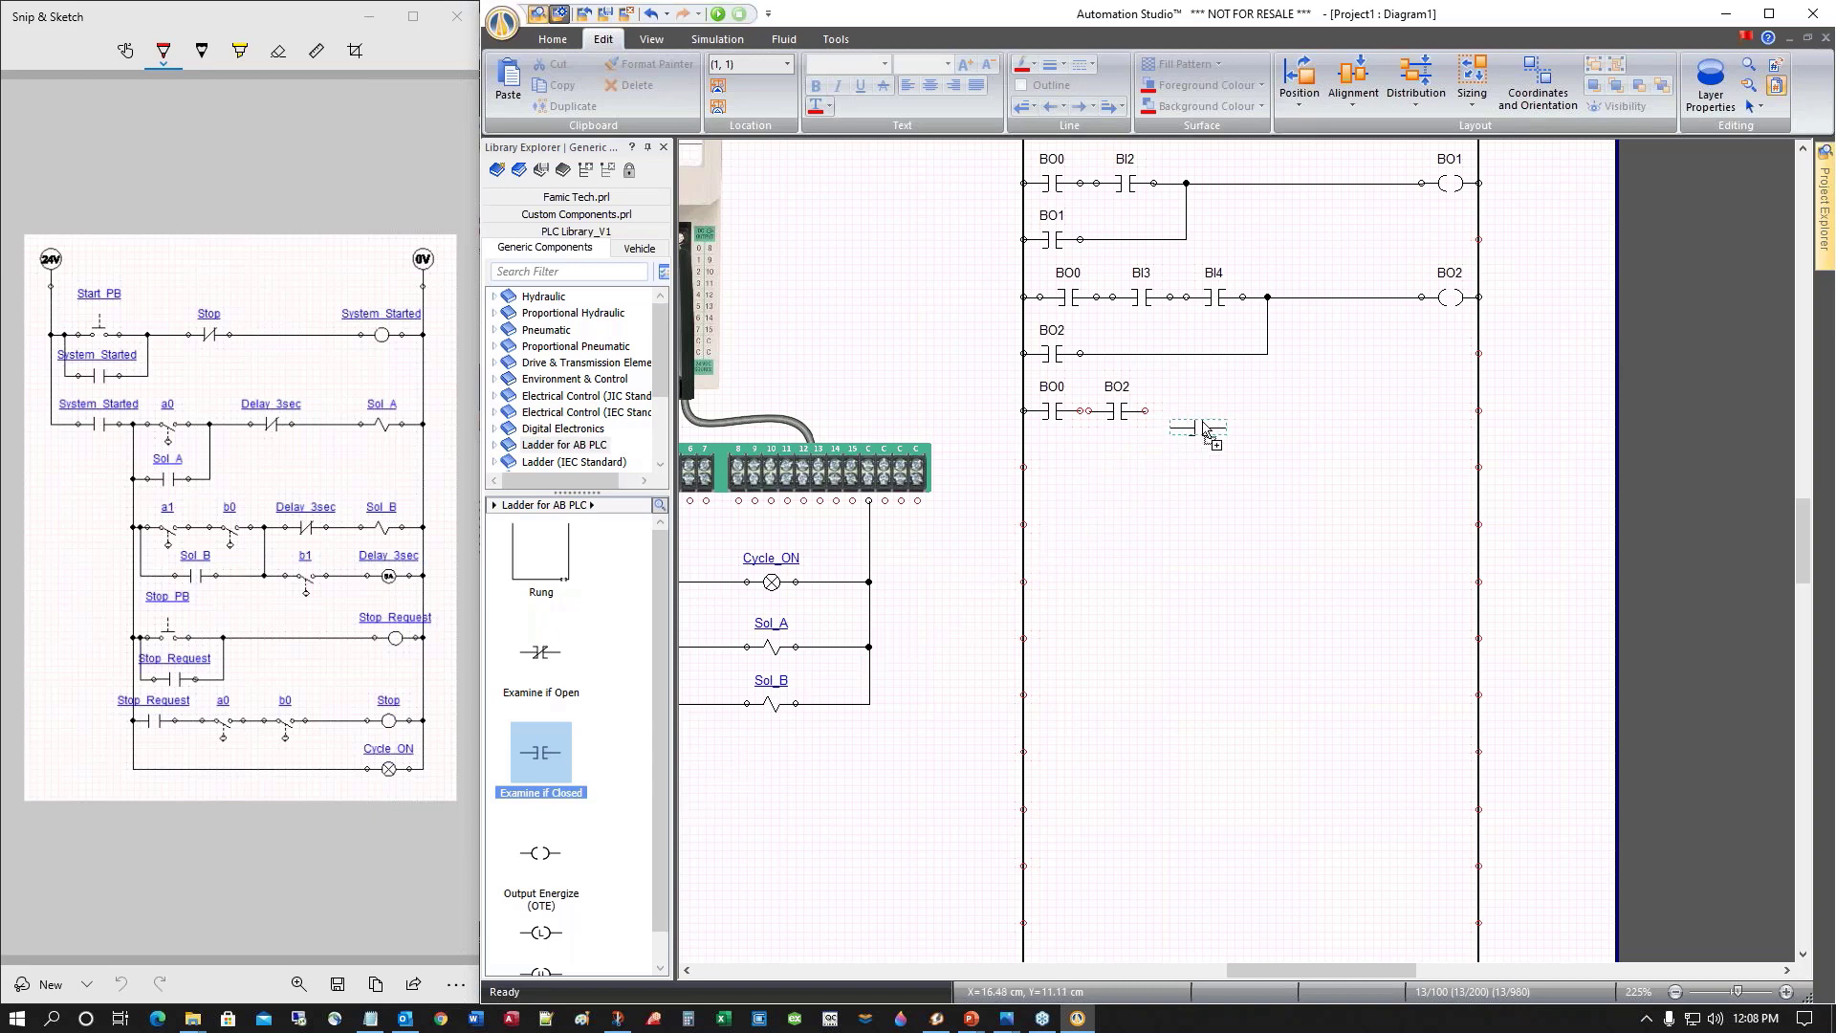
drag(1205, 430, 1198, 415)
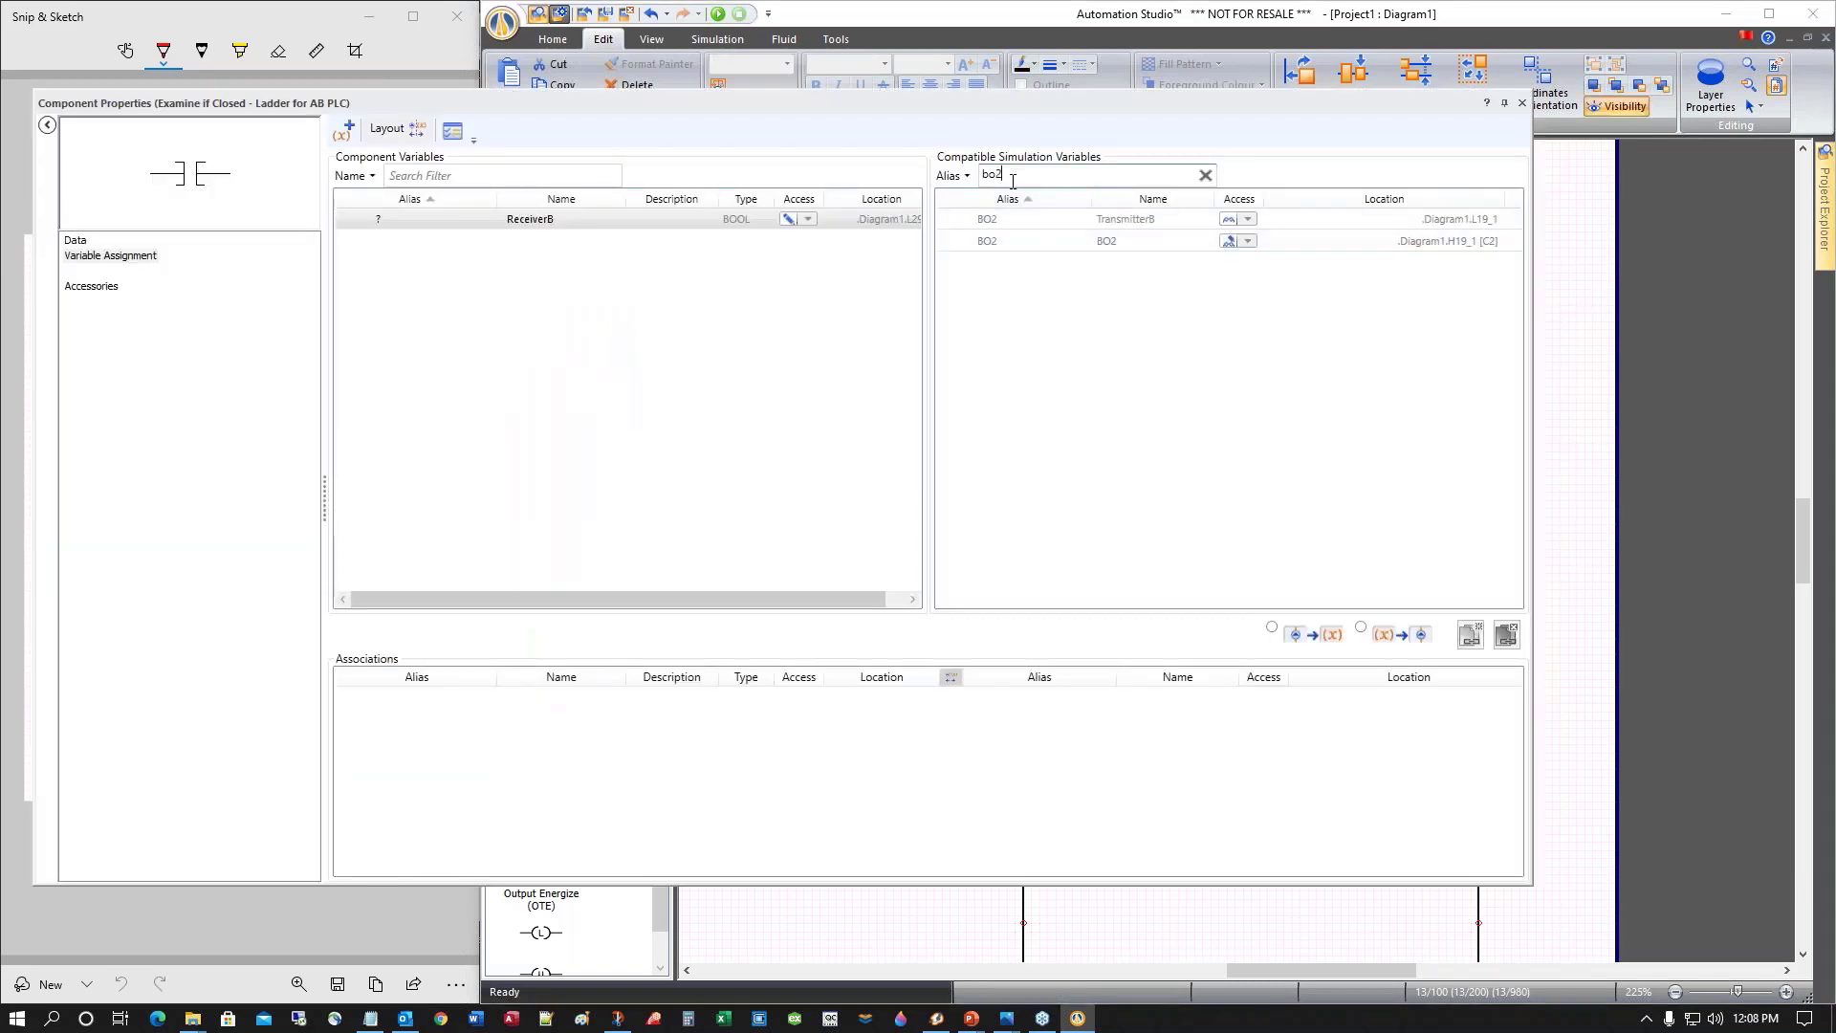
key(BackSpace)
key(BackSpace)
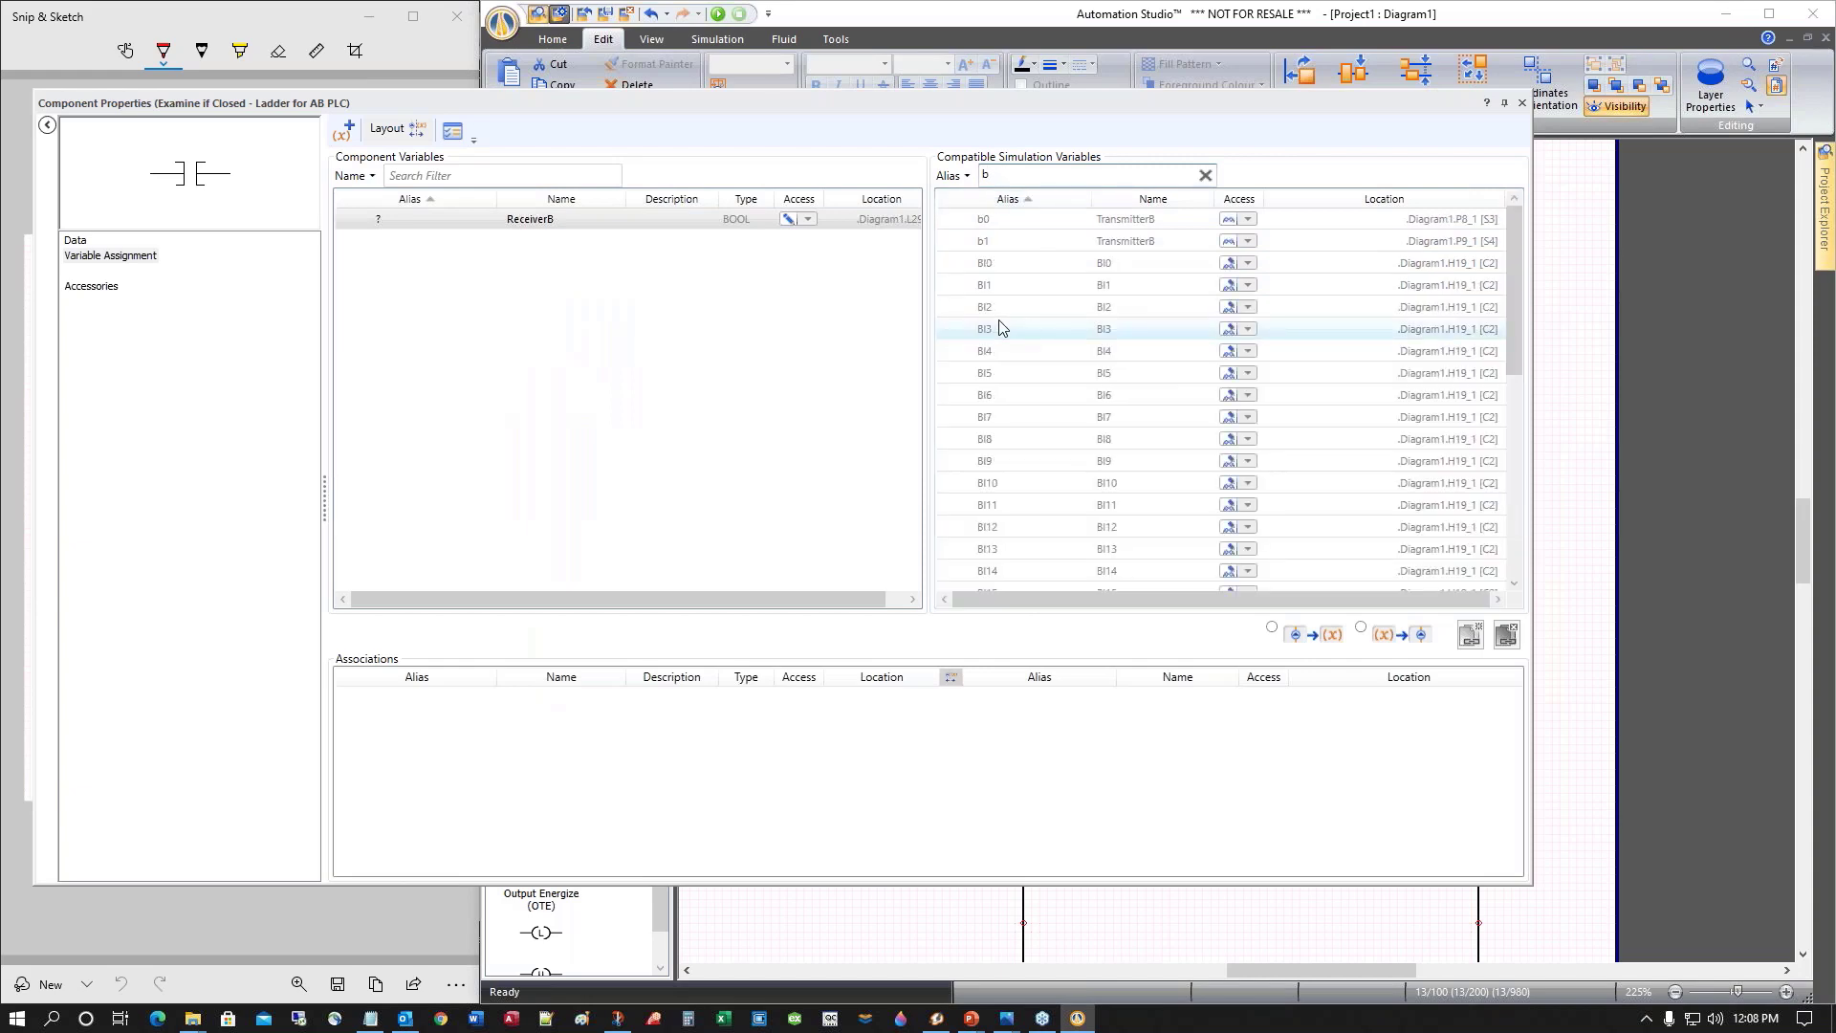
text(i)
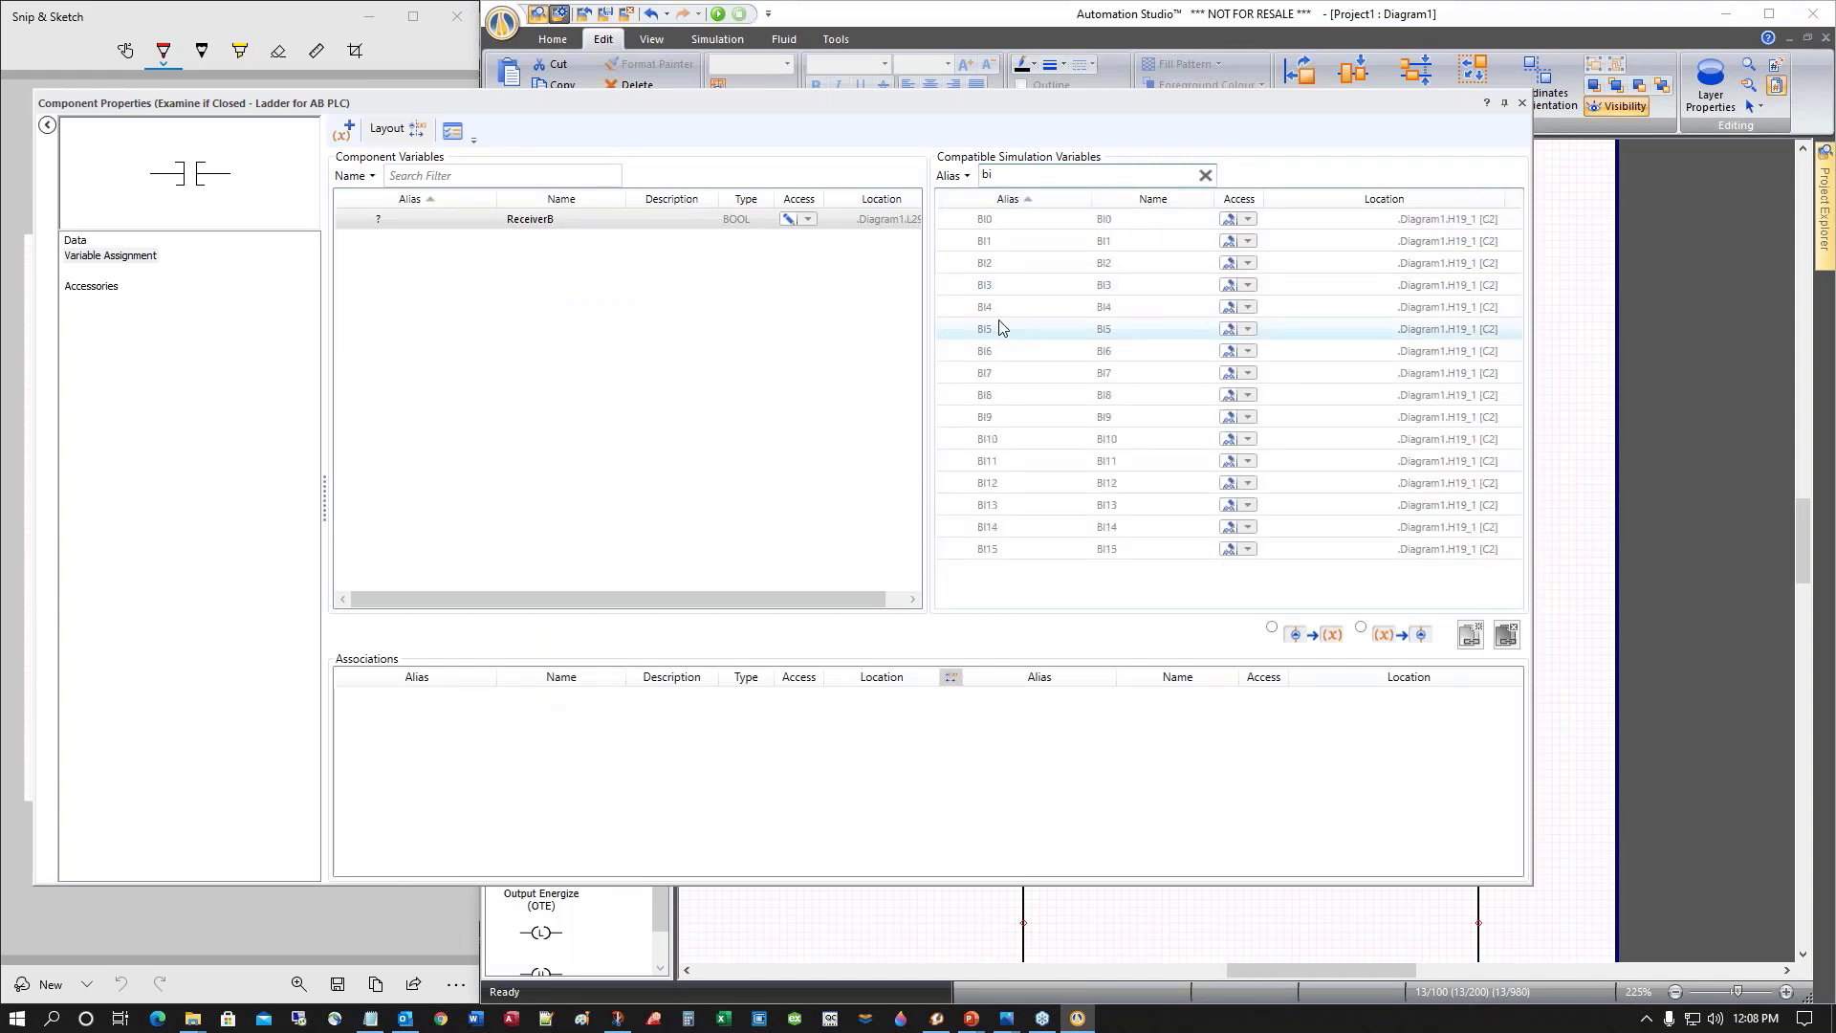
double_click(985, 329)
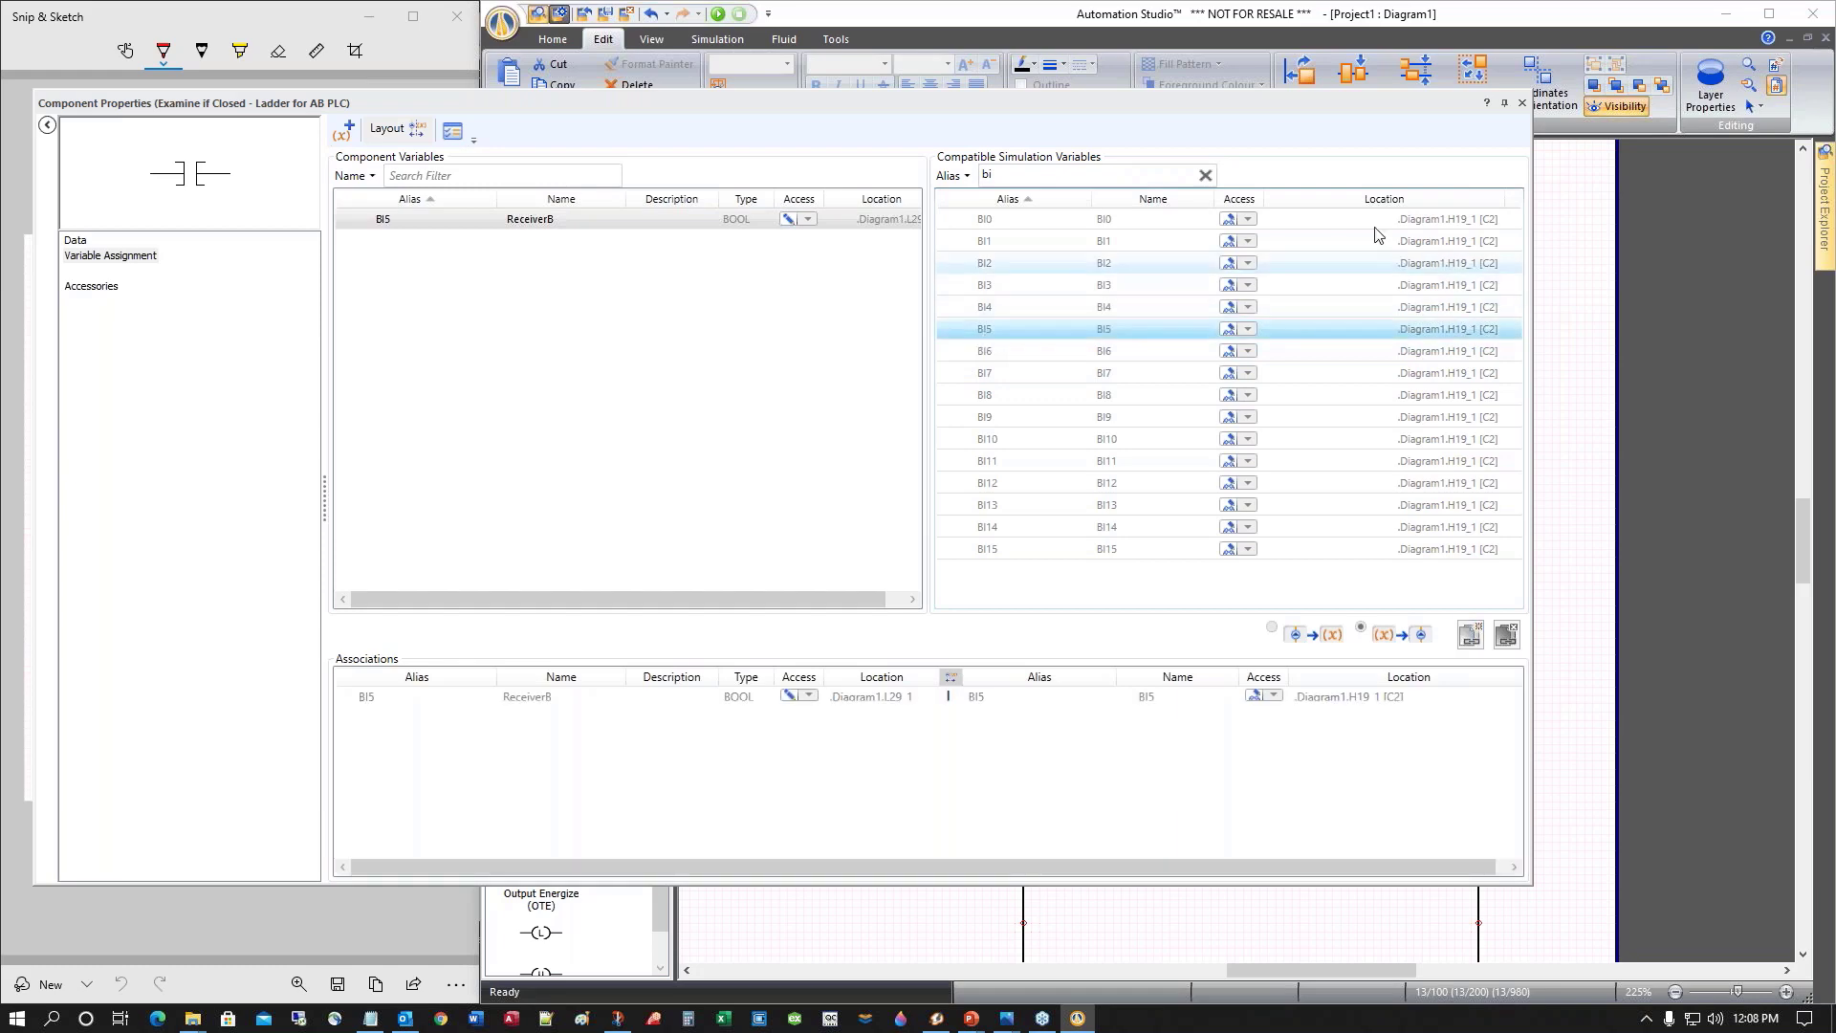
click(1521, 103)
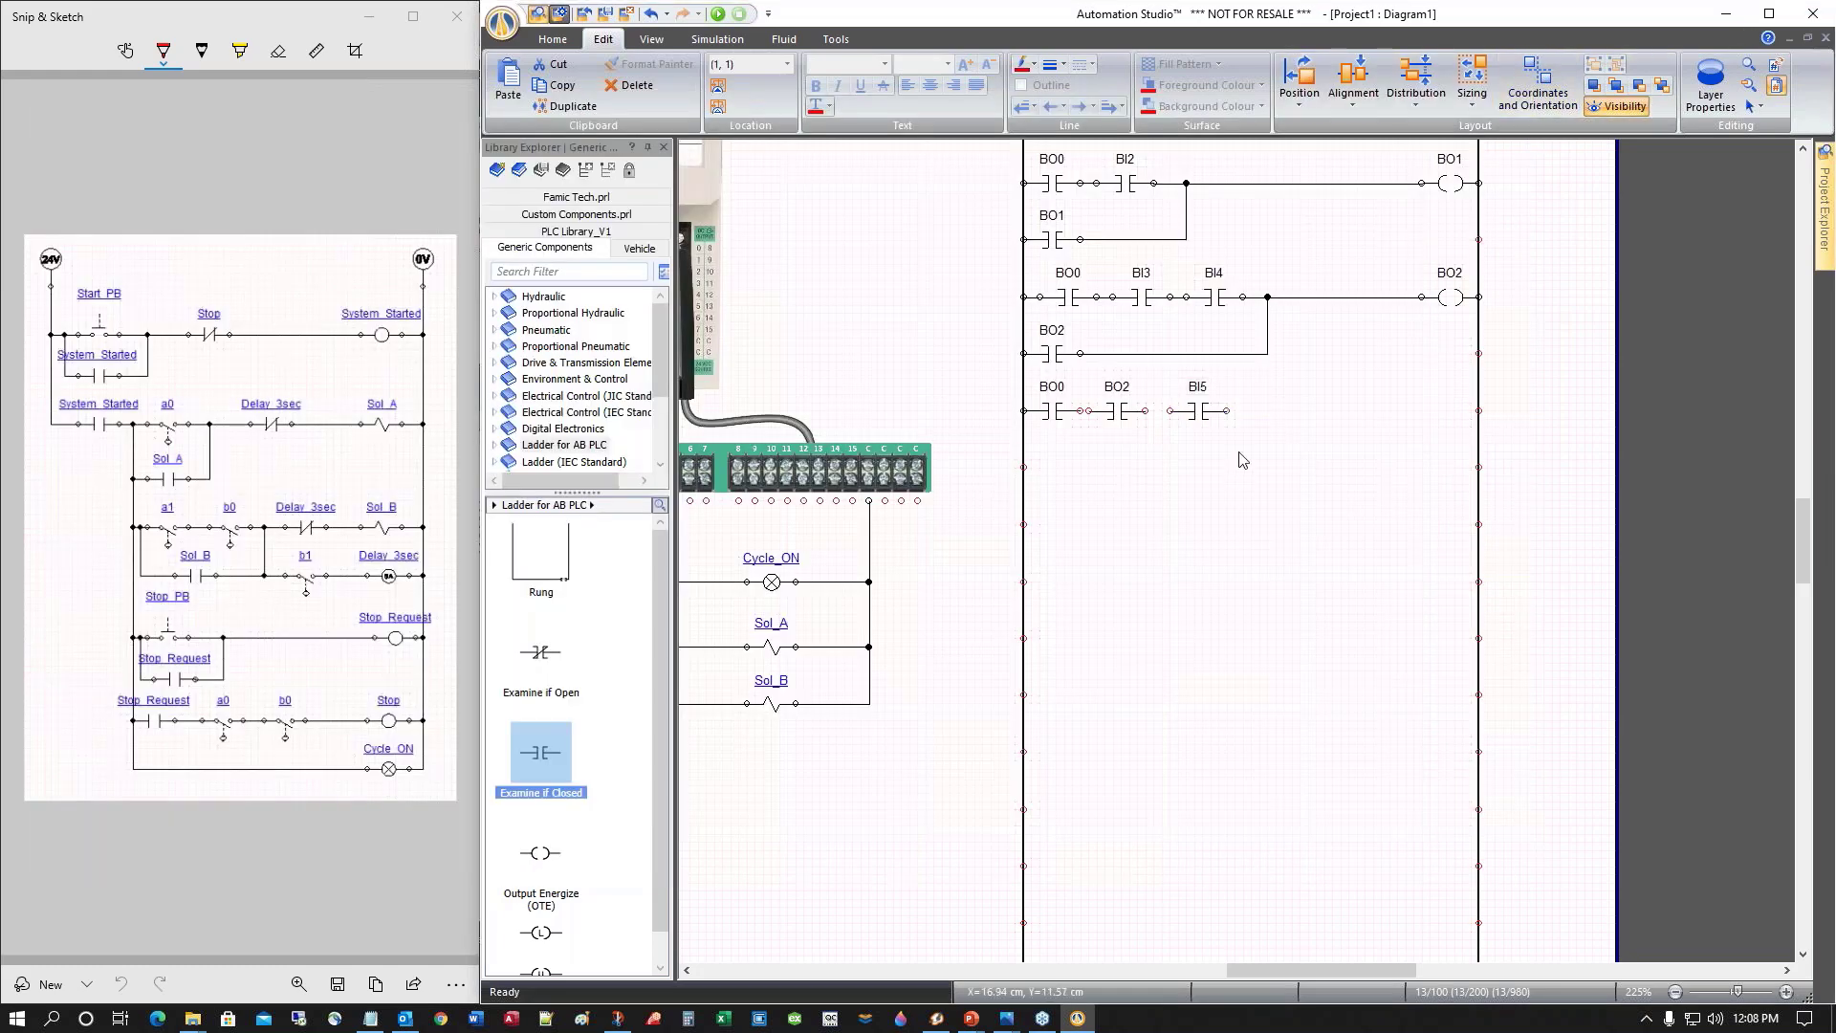
Place a Timer ON-Delay (TON) at the end of the fourth rung and wire the BO0, BO2 and BI5 contacts to it
drag(1271, 969, 1226, 968)
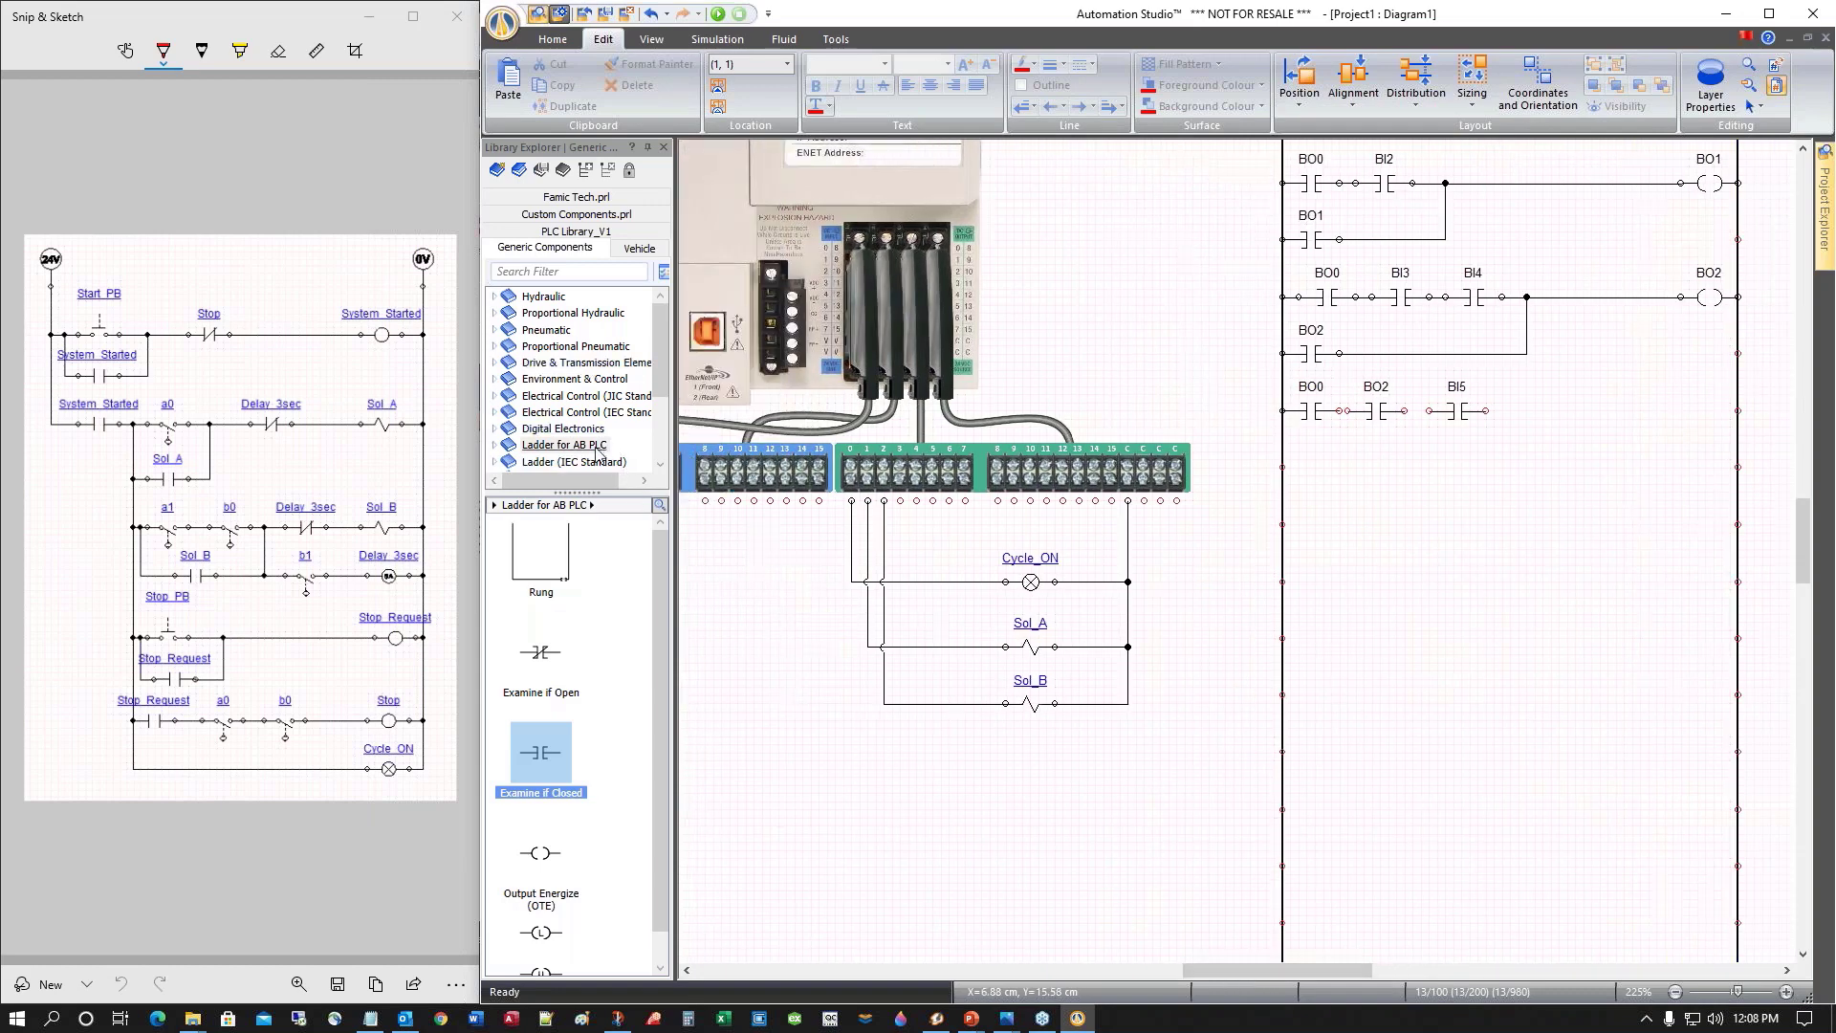
double_click(564, 445)
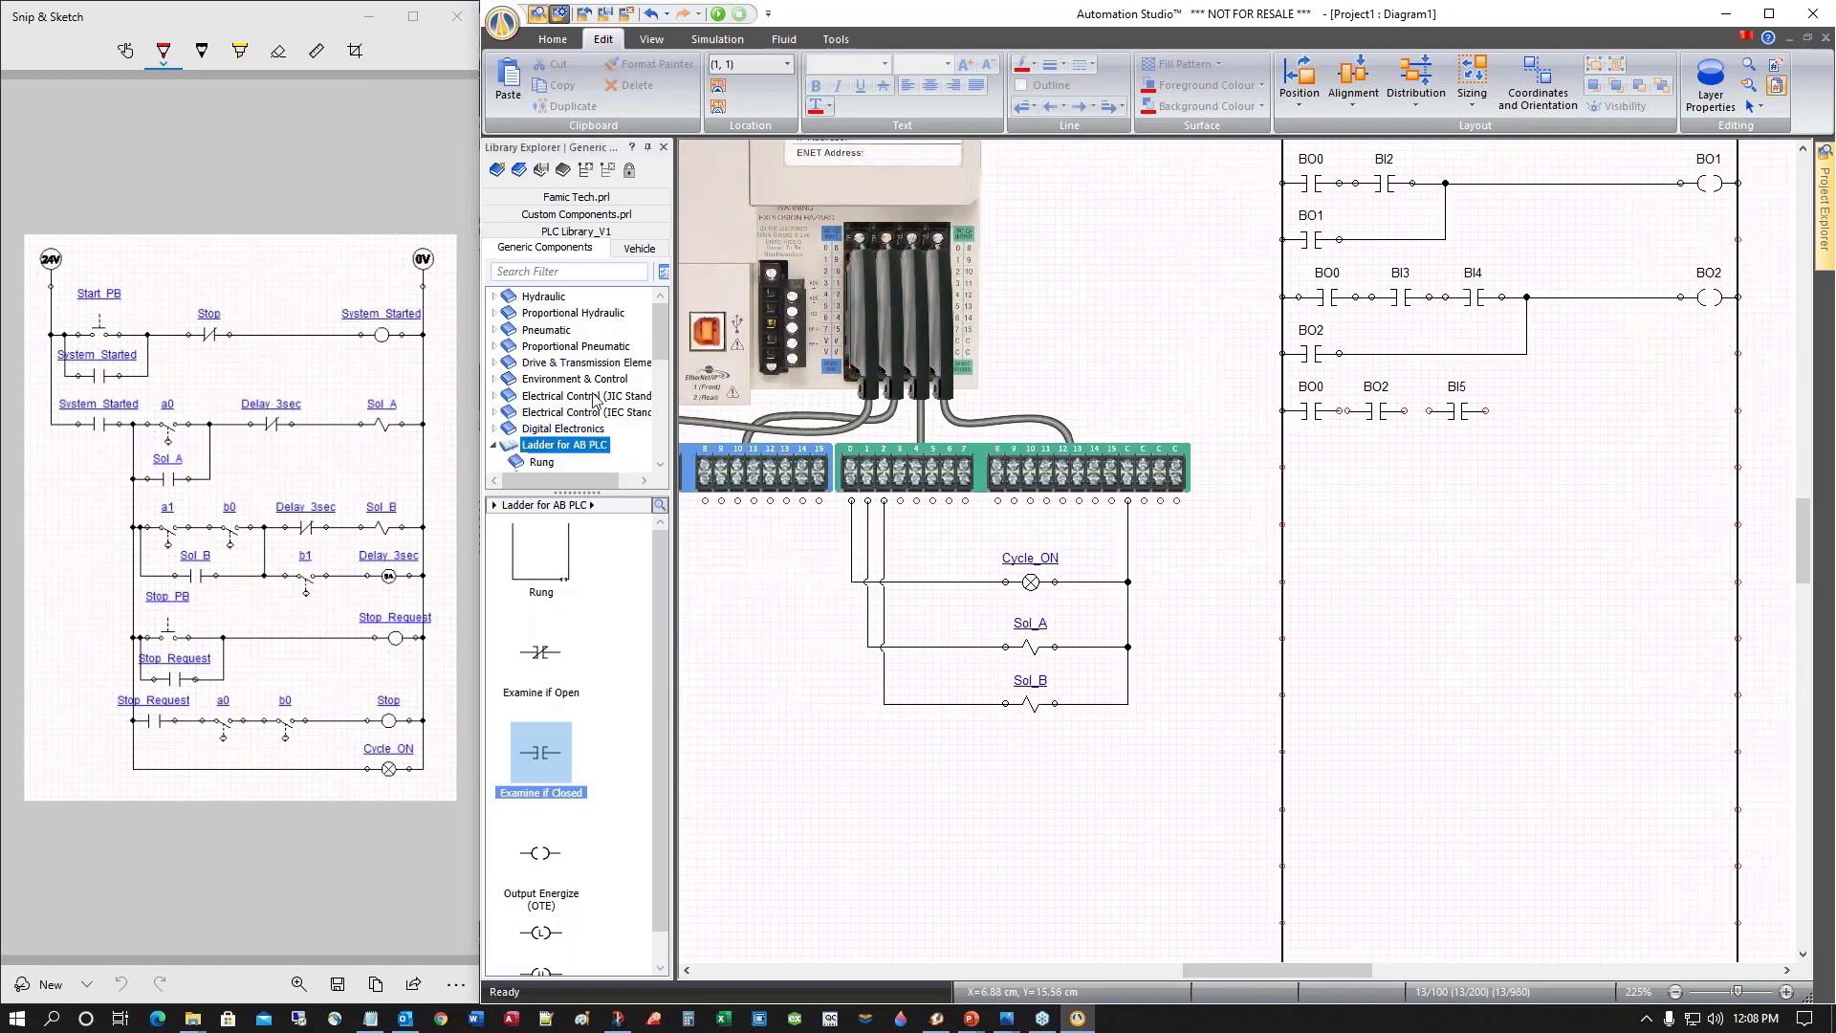
drag(661, 341, 671, 390)
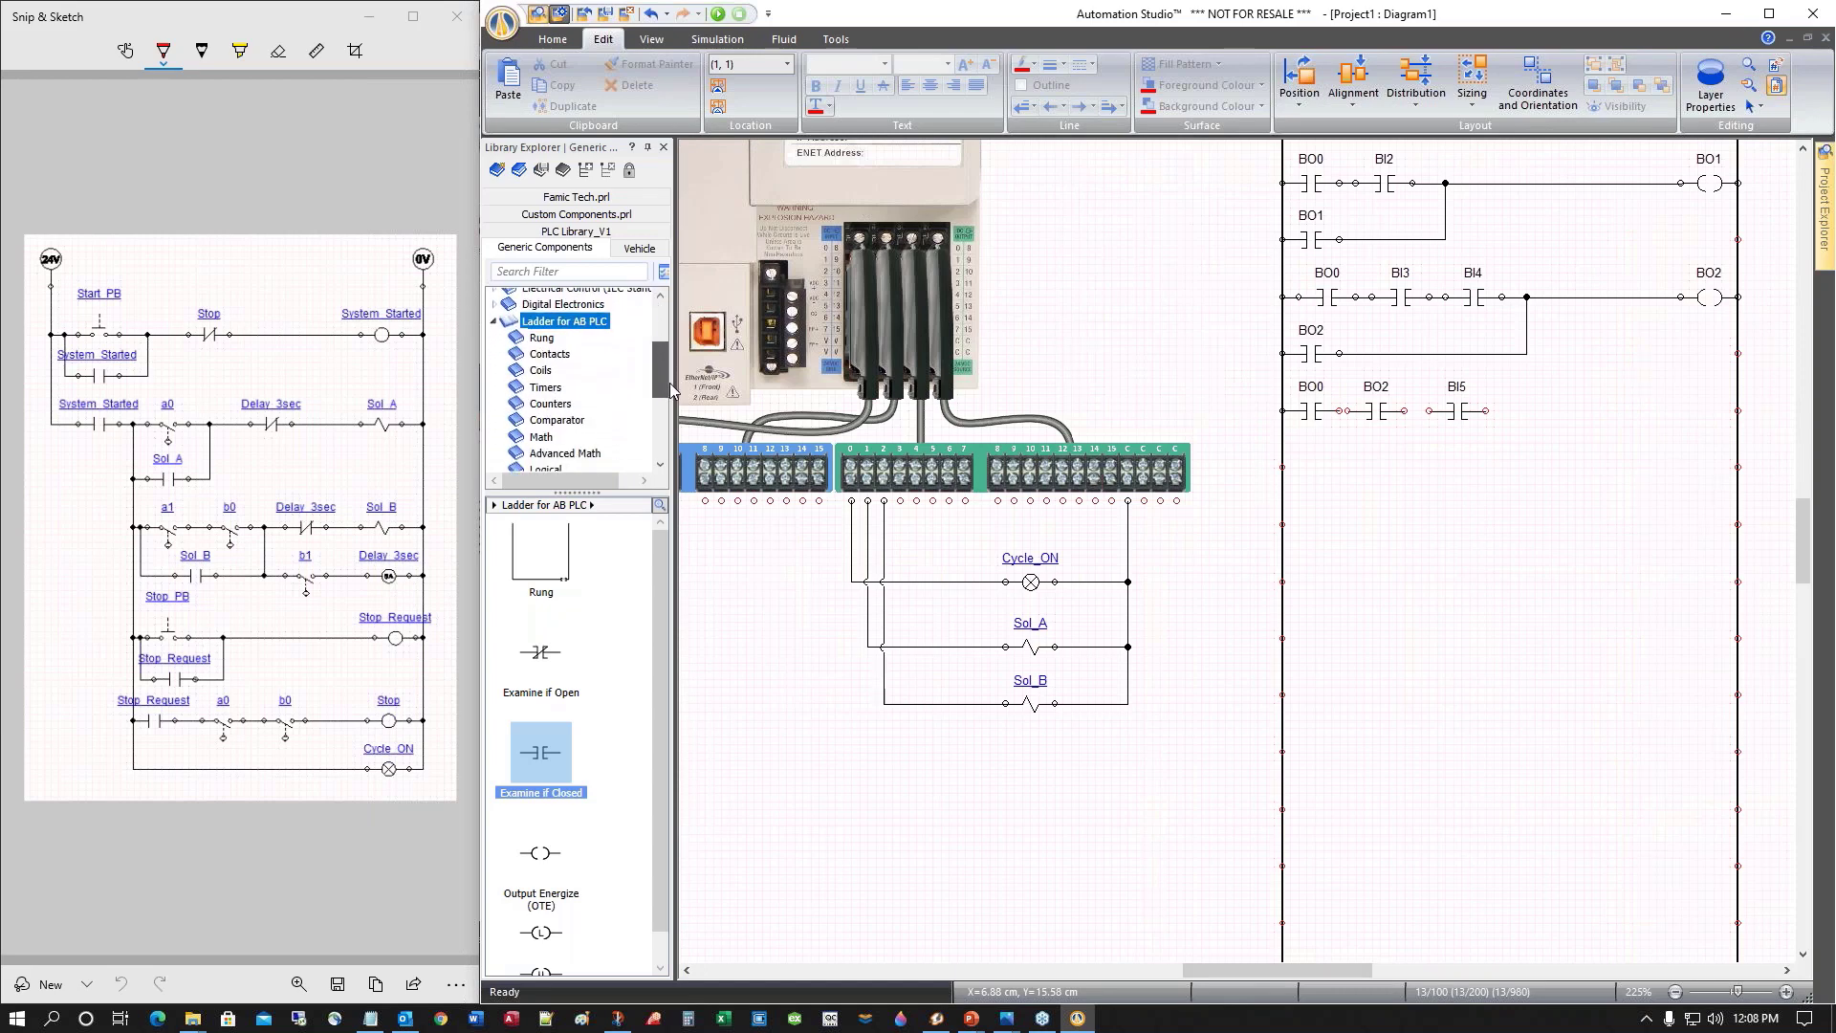
click(545, 359)
drag(540, 552, 1470, 464)
click(1525, 546)
drag(1485, 411, 1517, 411)
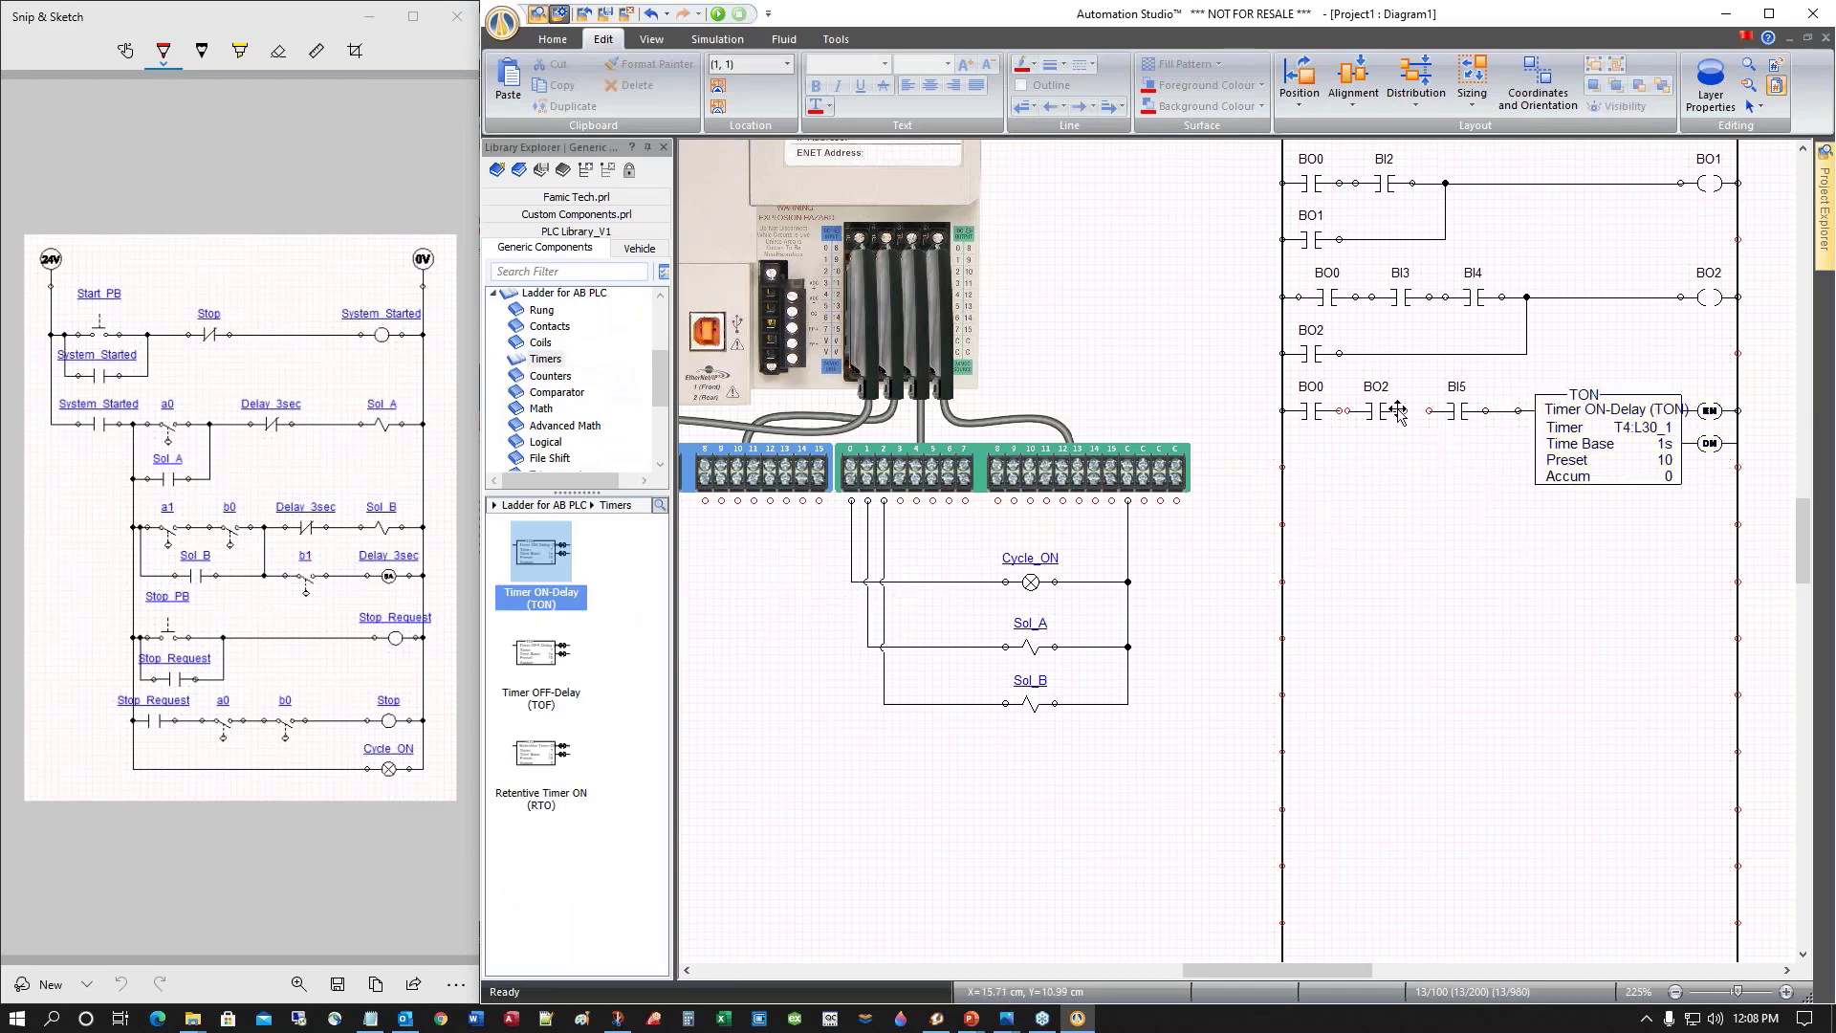
drag(1403, 410, 1358, 411)
Set the TON timer's preset value (PRE) to 3
double_click(1601, 445)
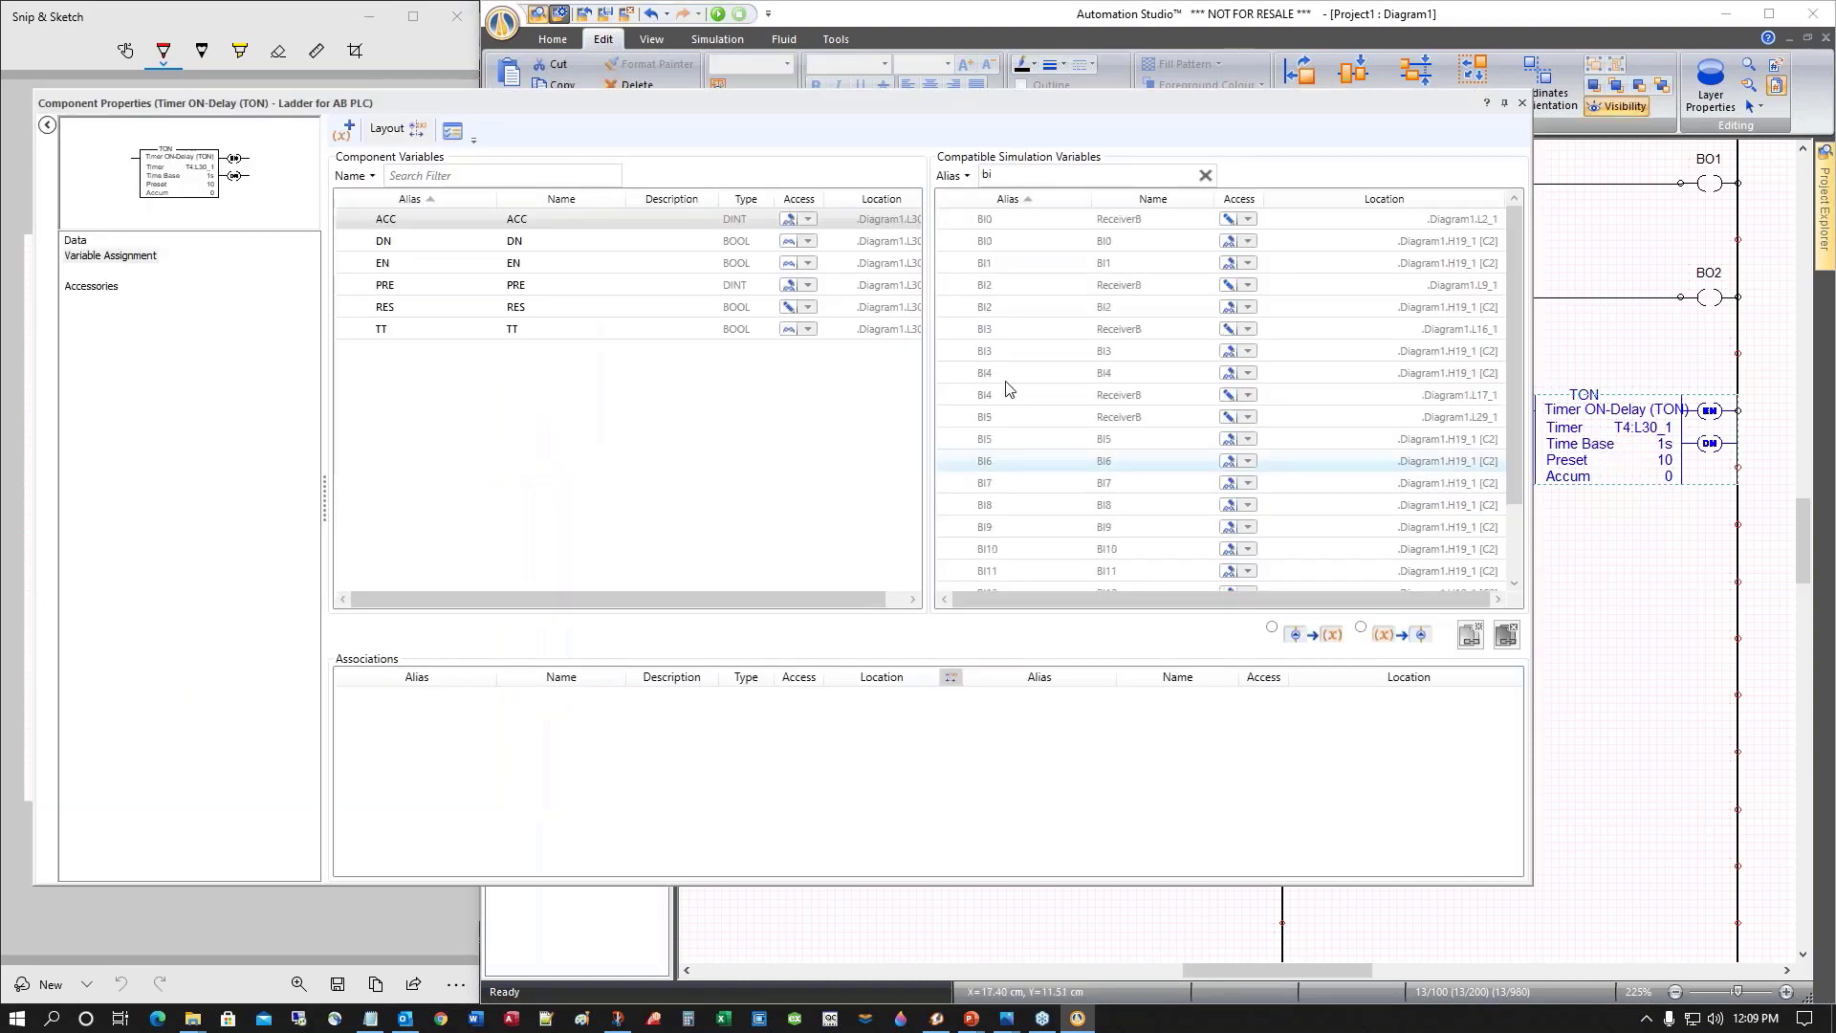
click(79, 243)
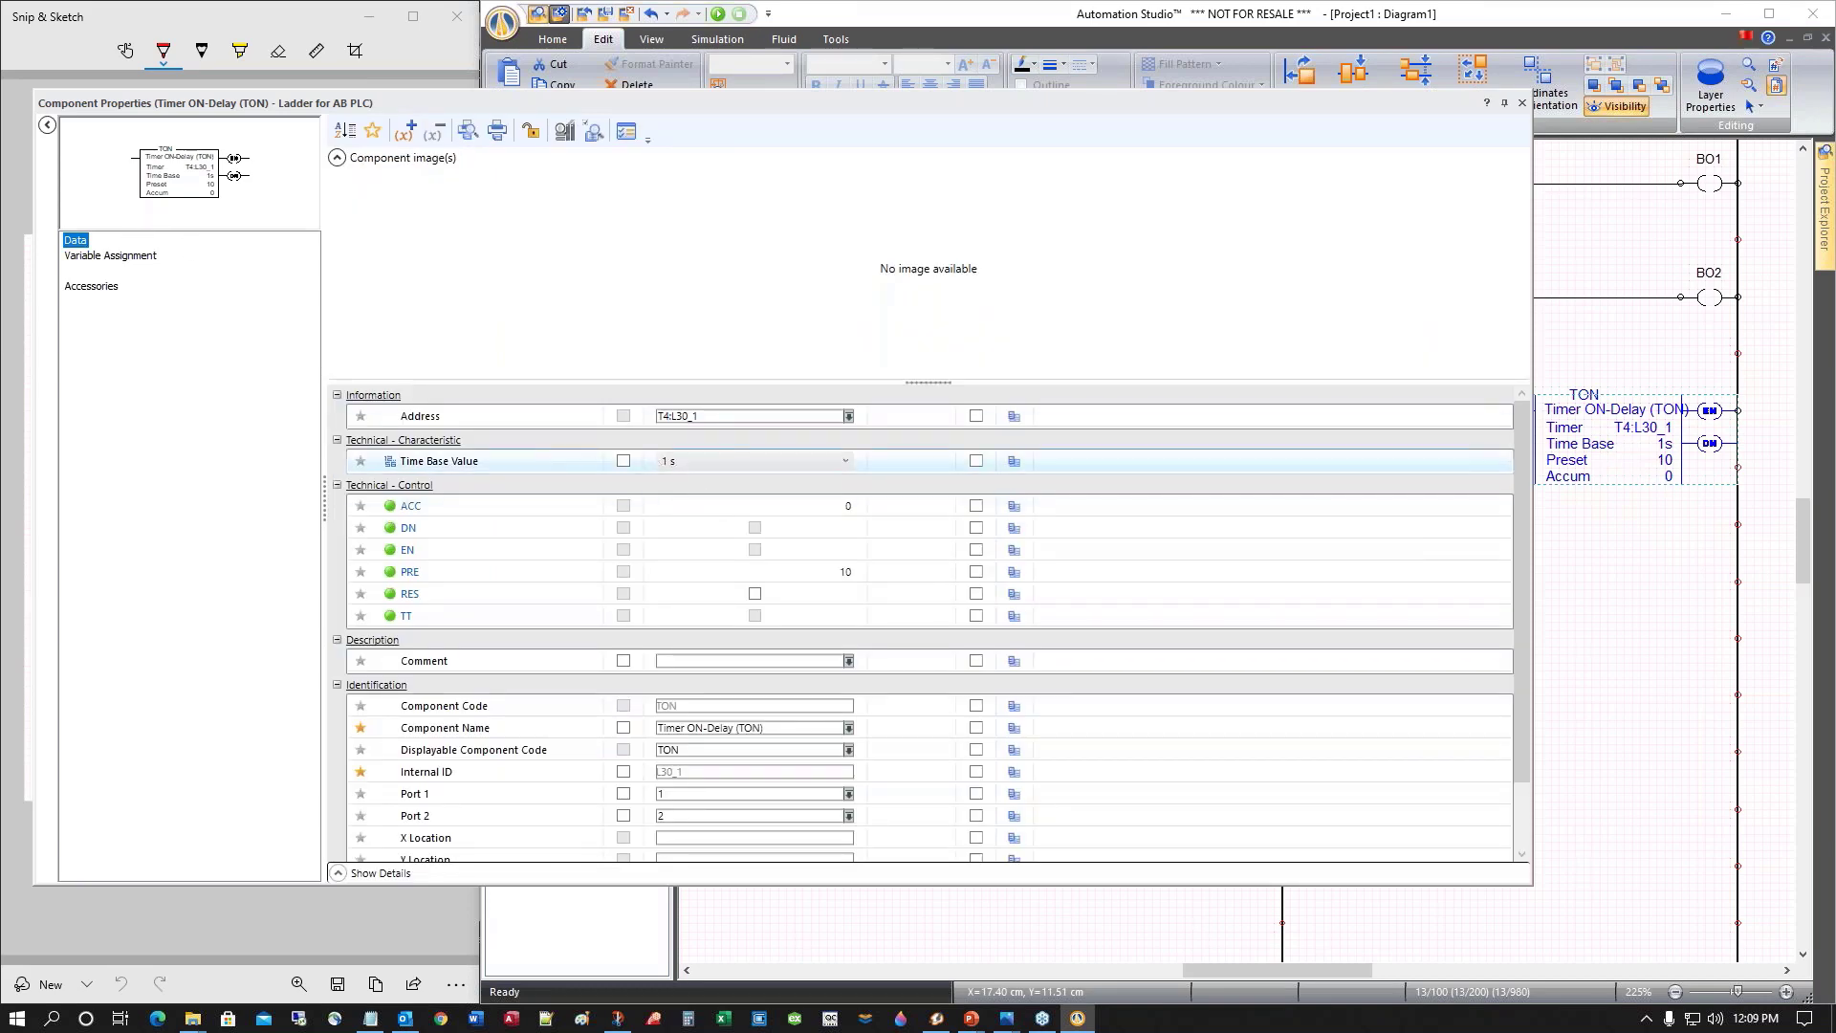
click(840, 572)
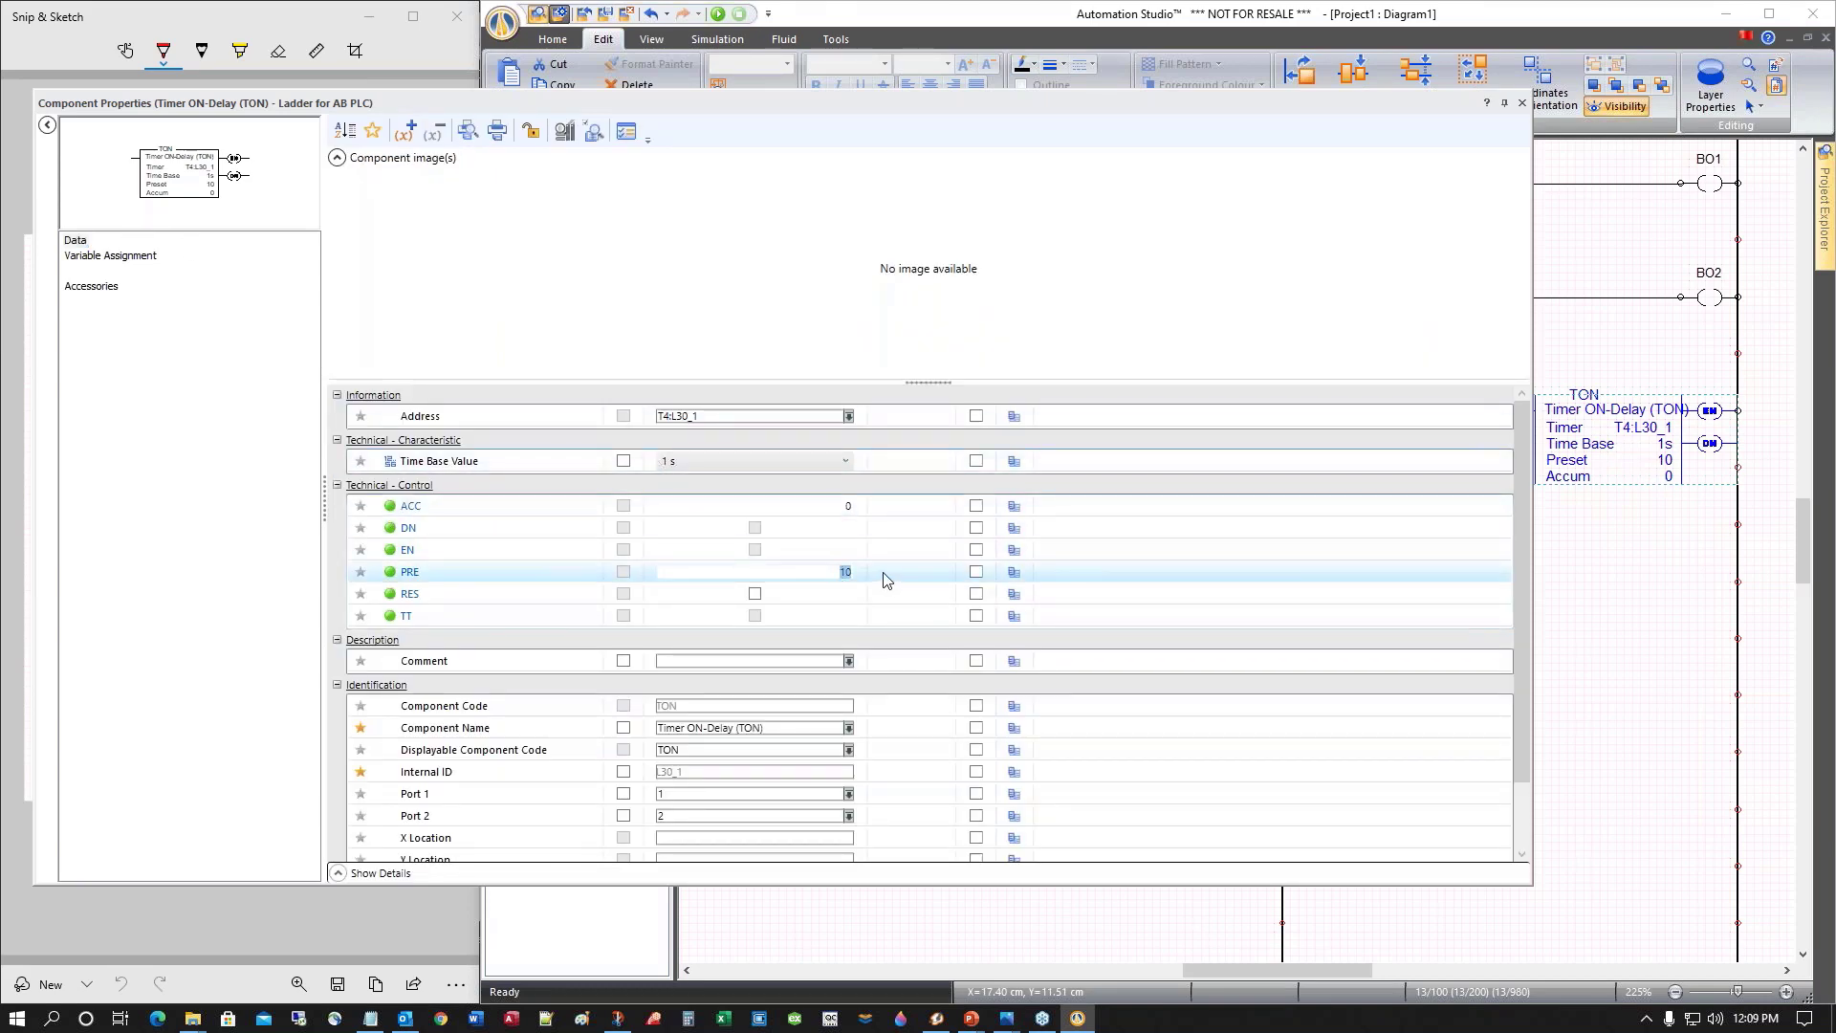
text(3)
key(Return)
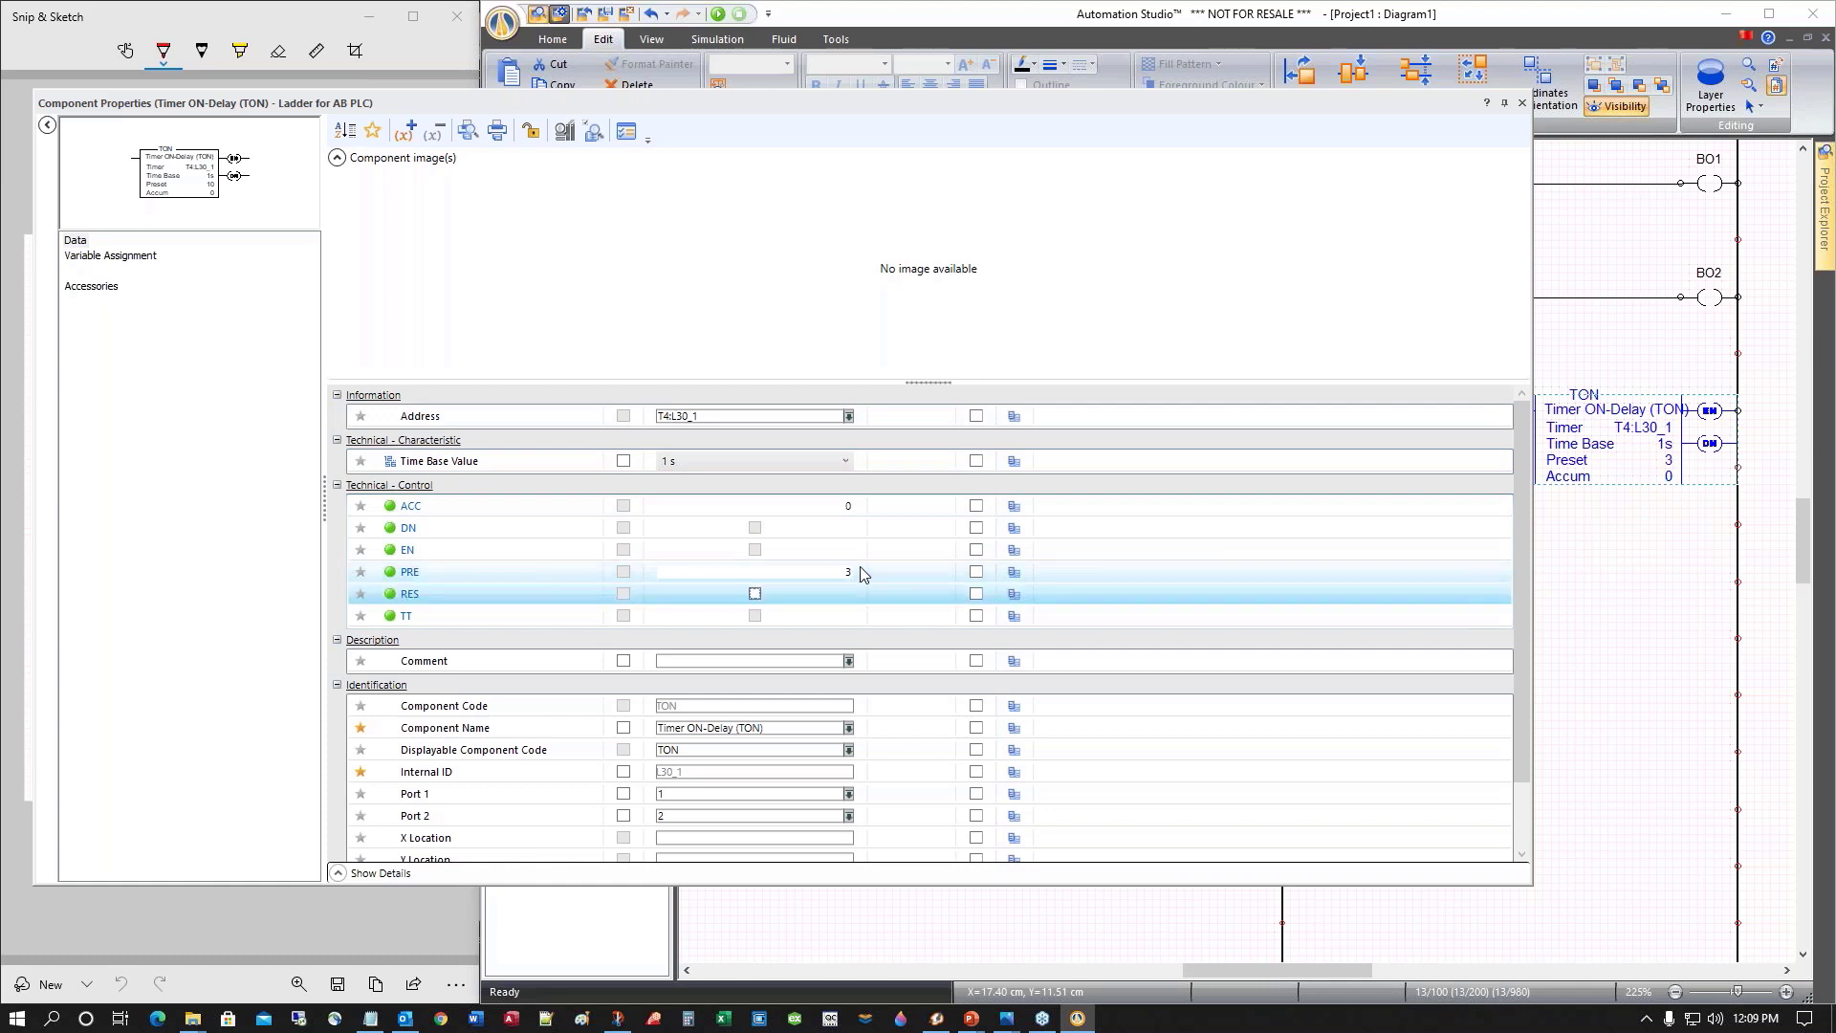
click(1524, 105)
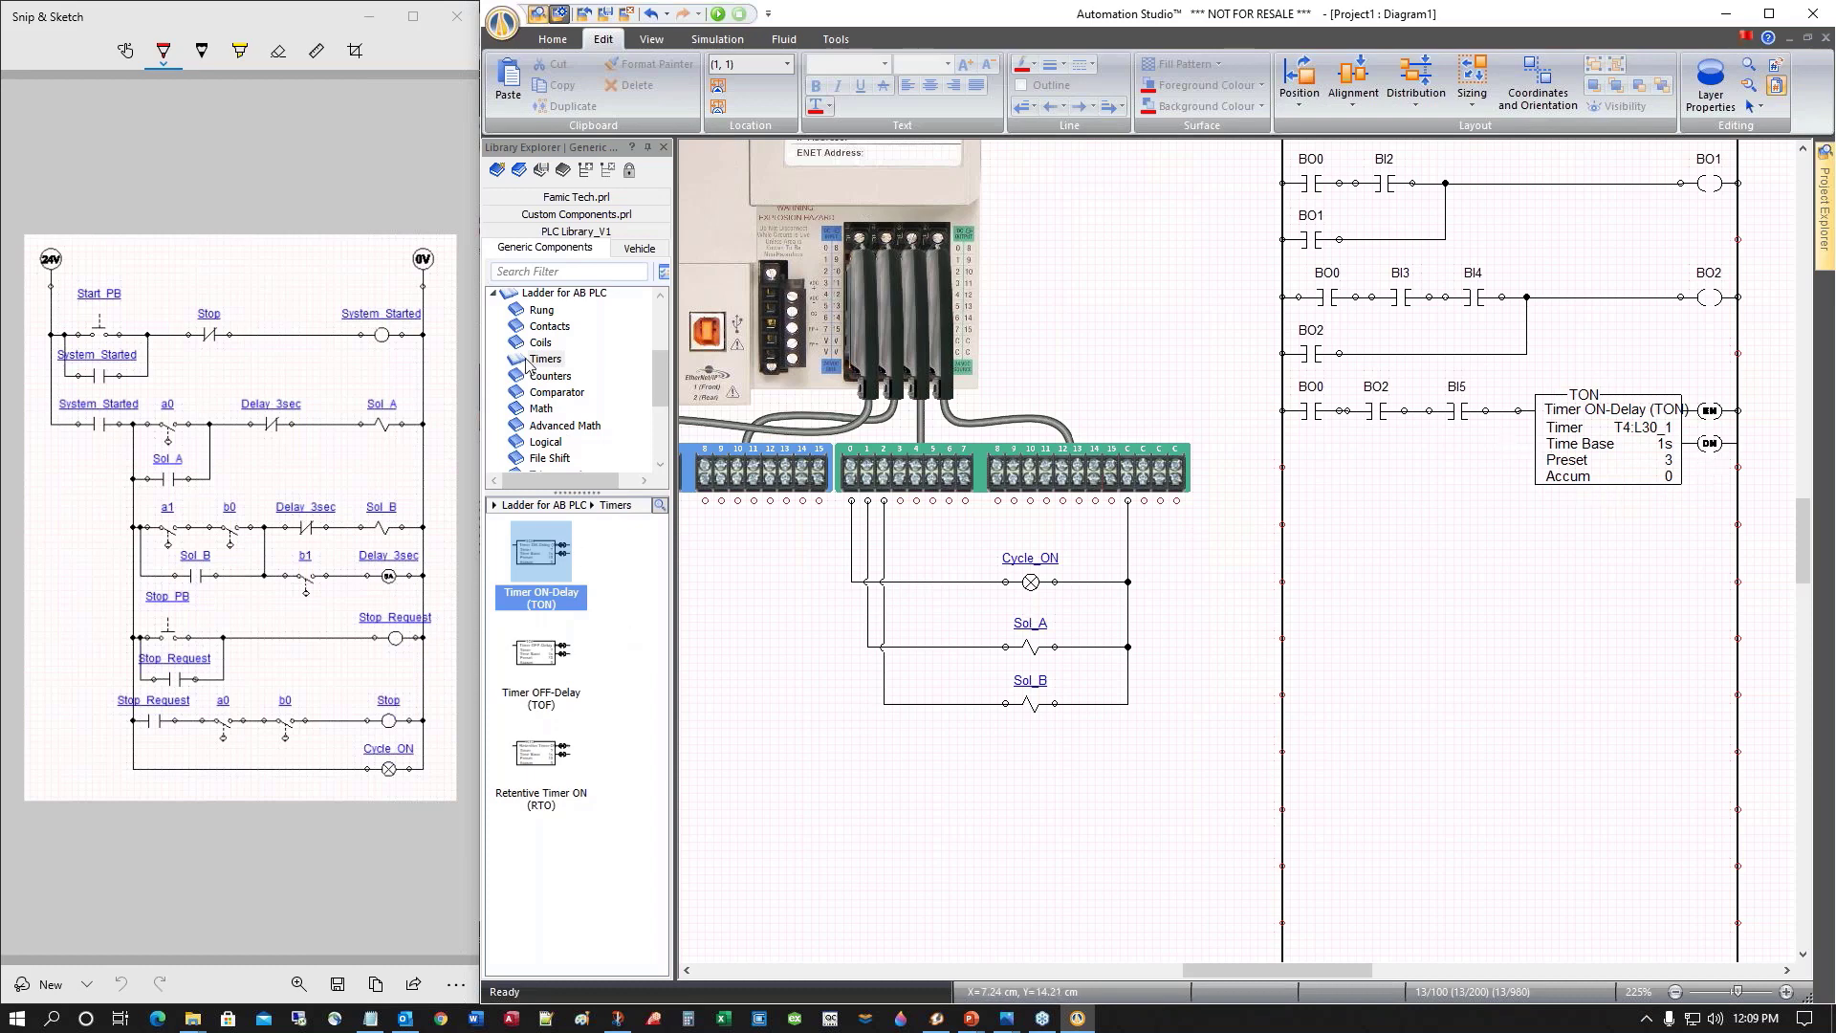
Place an Examine if Open contact before the BO1 coil on the second rung and associate it with the timer's DN variable
drag(661, 386, 661, 377)
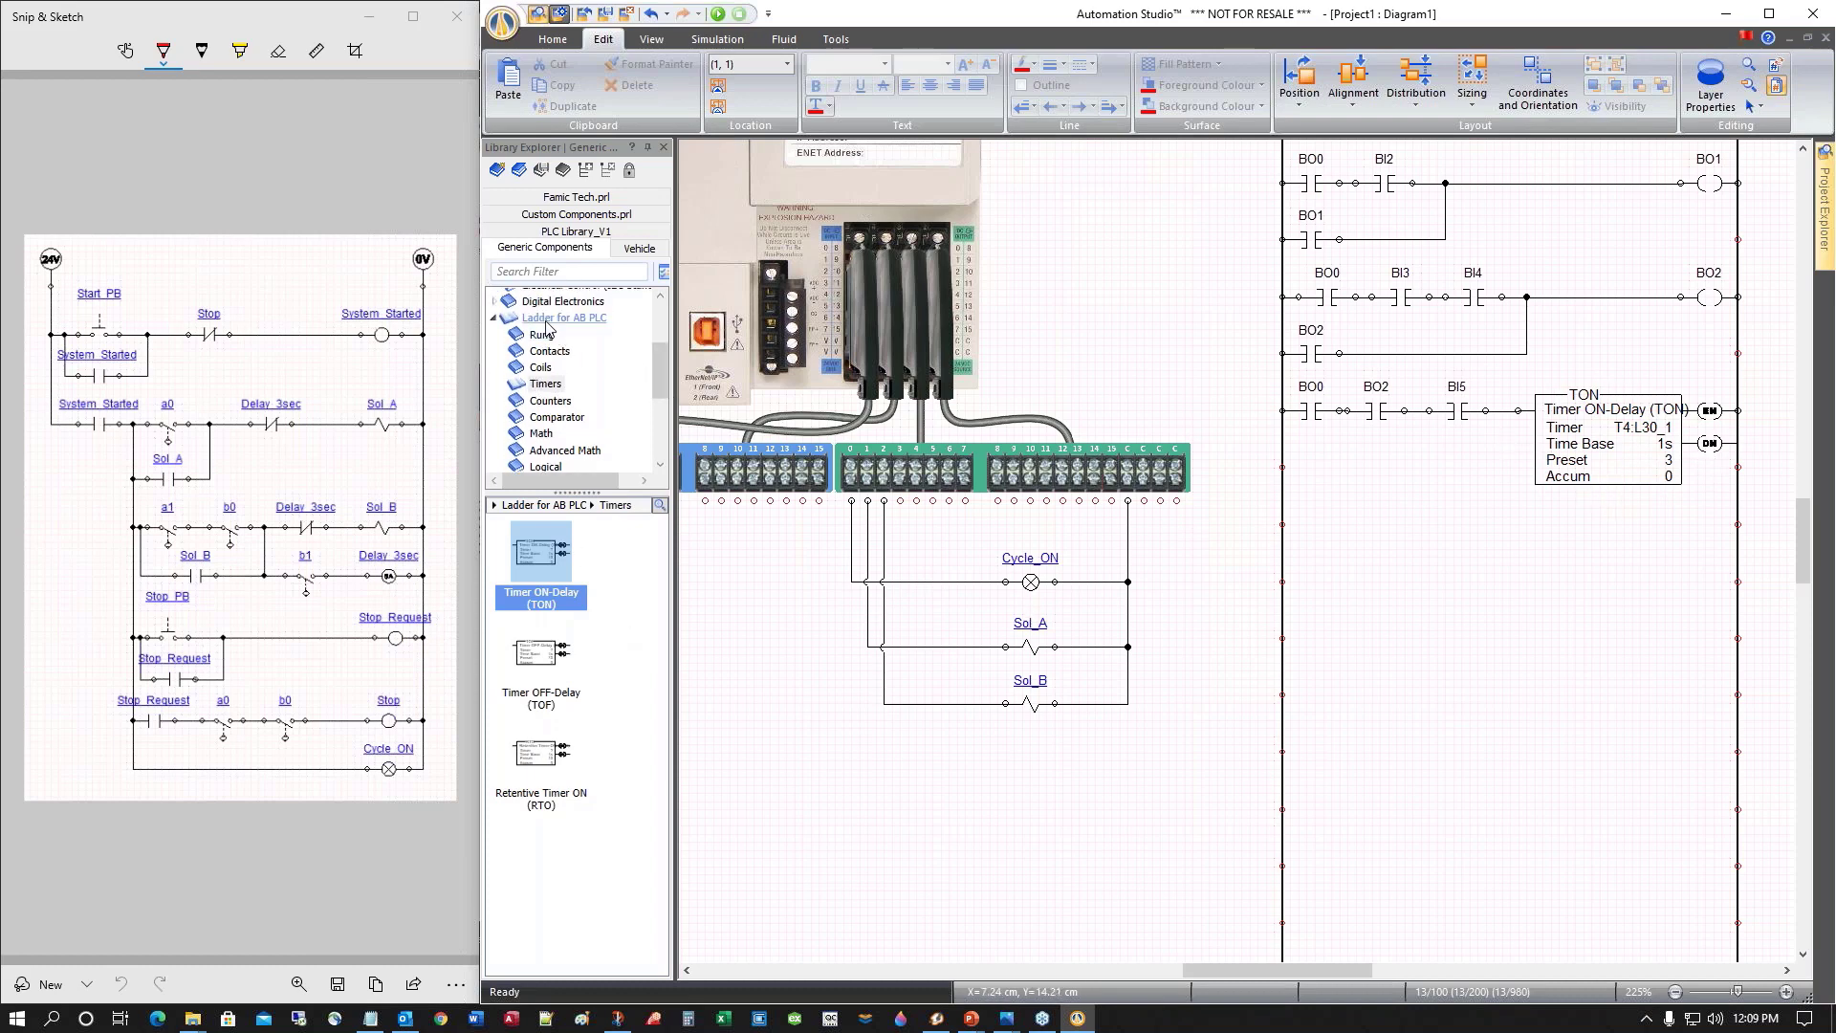
double_click(547, 322)
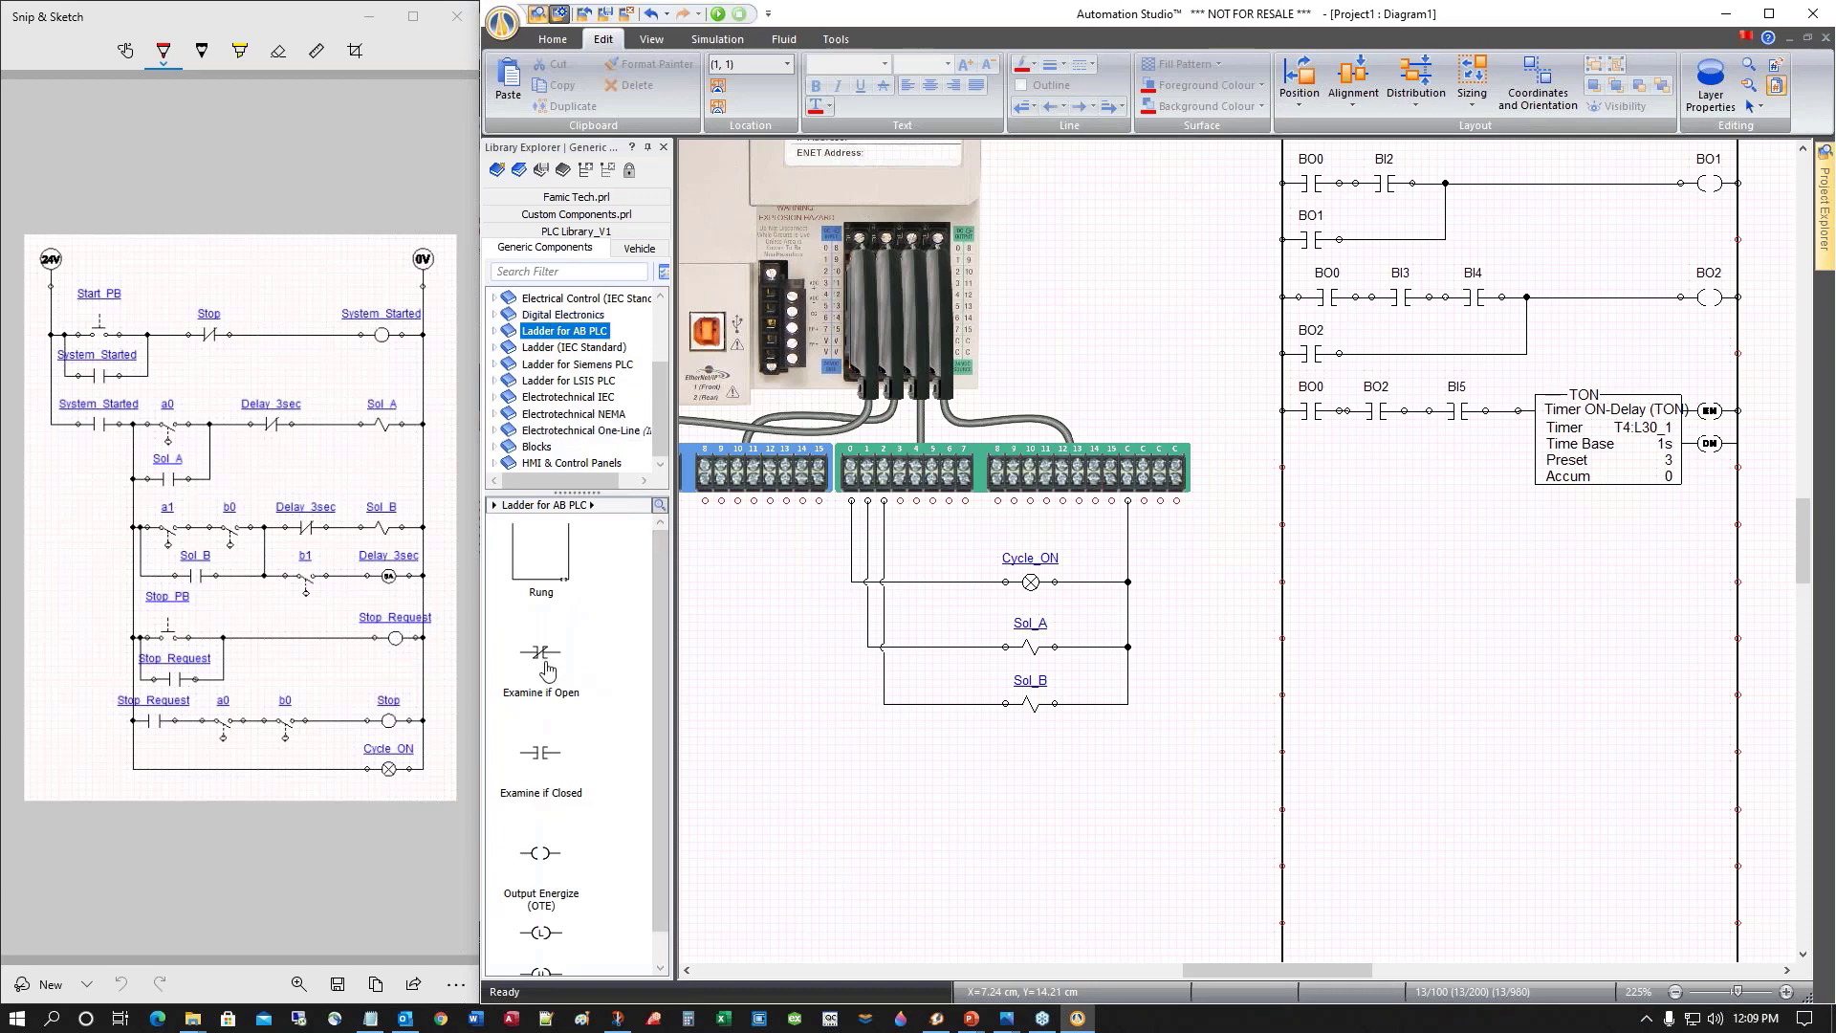
drag(541, 658, 1575, 218)
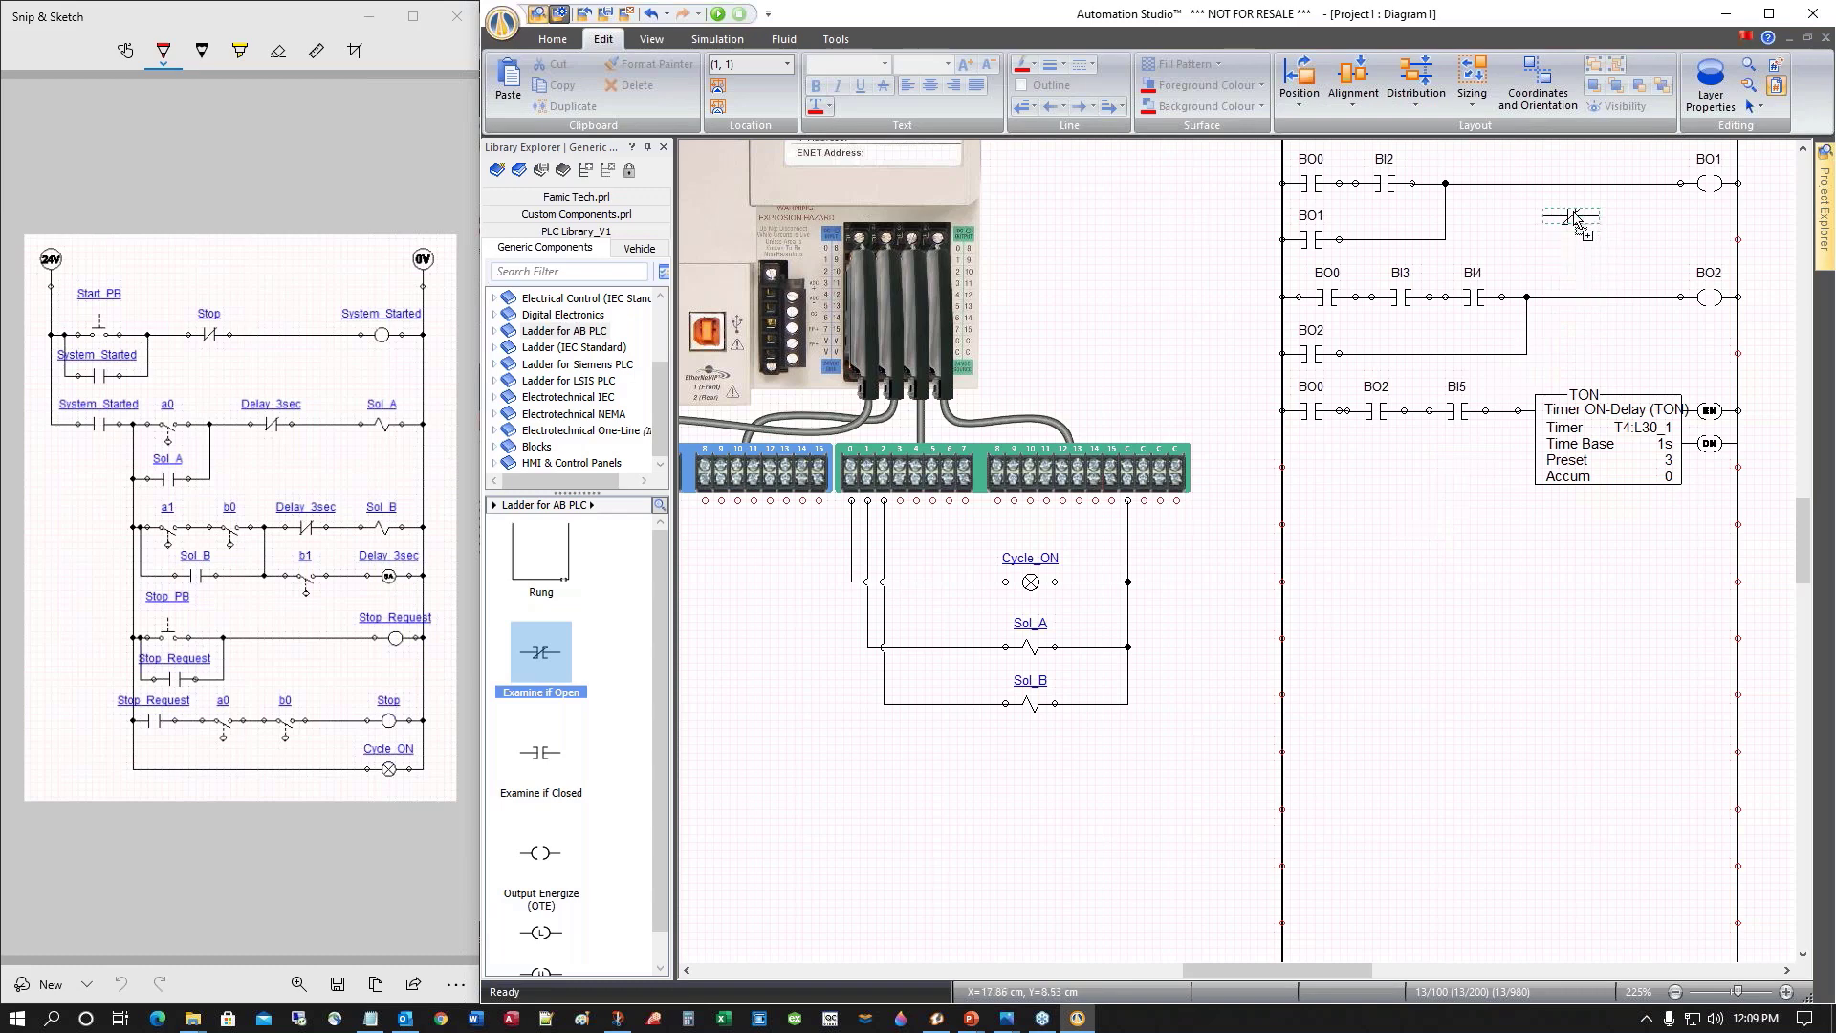
mouse_move(1575, 218)
mouse_down()
mouse_move(1077, 572)
mouse_move(351, 497)
mouse_move(278, 412)
mouse_move(328, 533)
mouse_move(335, 492)
mouse_move(290, 430)
mouse_move(369, 411)
mouse_move(401, 521)
mouse_move(392, 426)
mouse_move(421, 511)
mouse_move(1178, 408)
mouse_move(1392, 334)
mouse_move(1530, 254)
mouse_move(1526, 189)
mouse_up()
double_click(1524, 189)
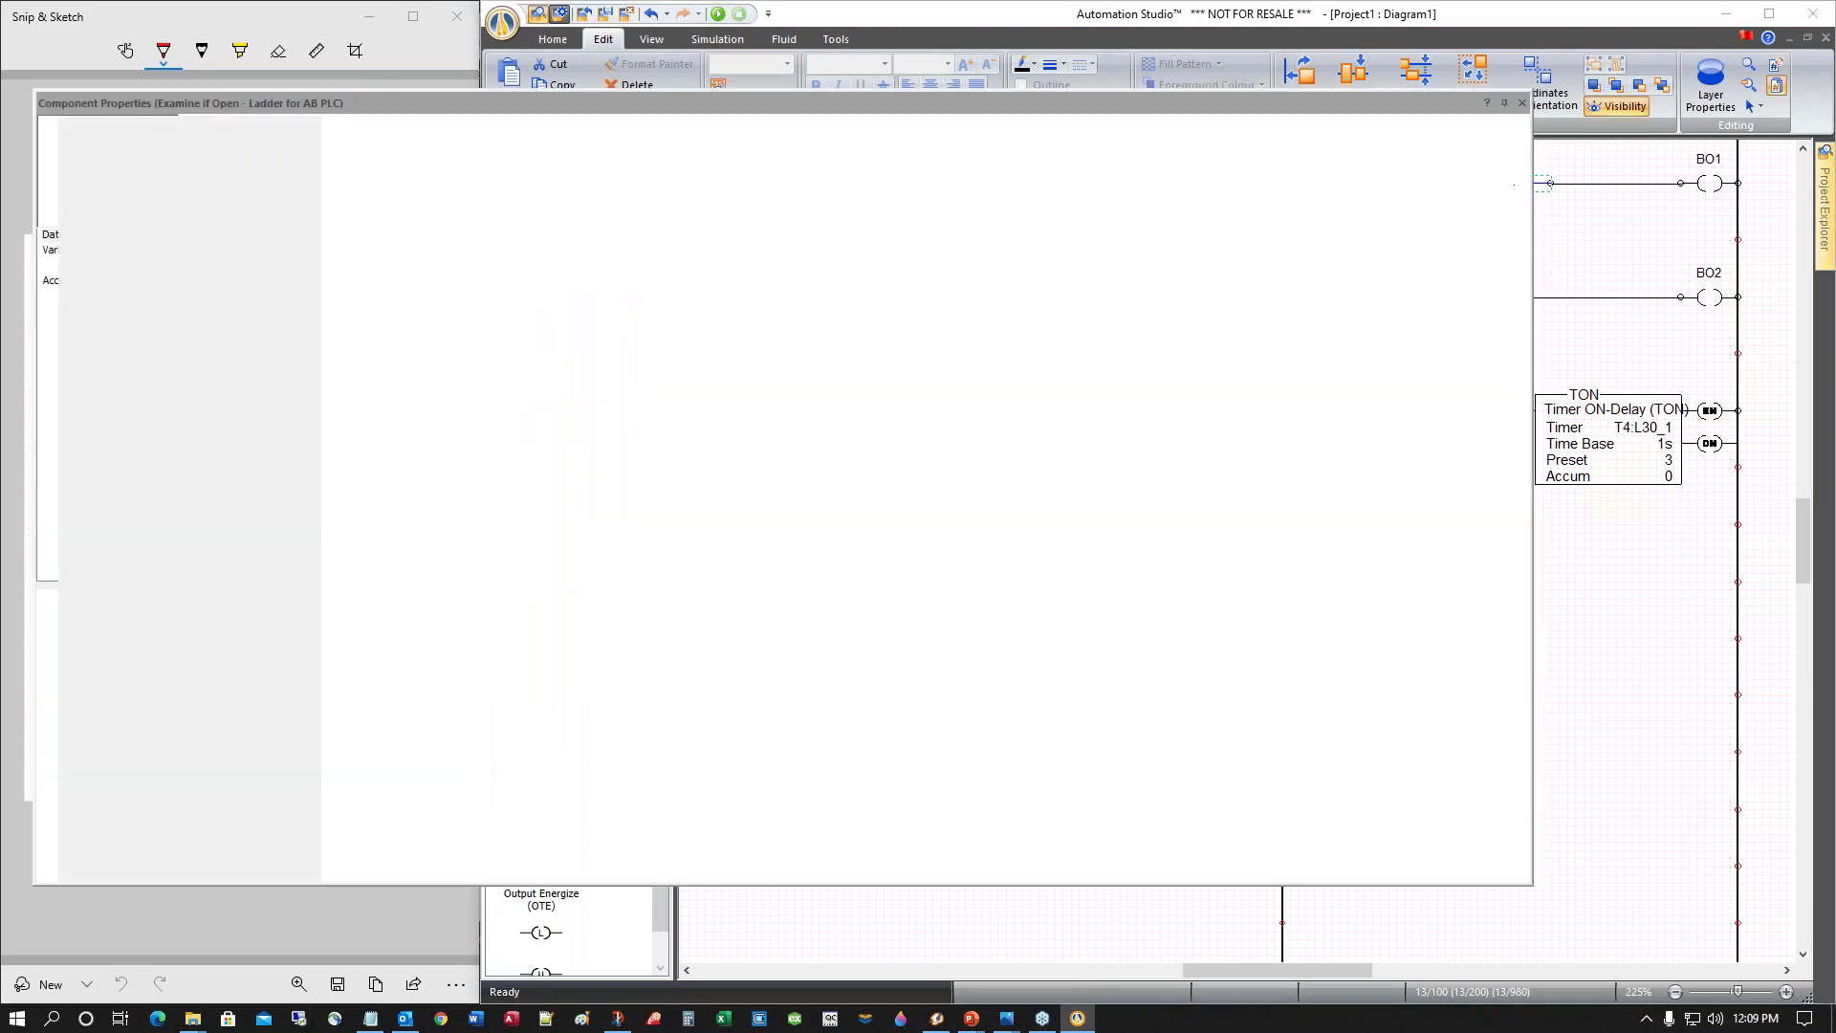
click(110, 257)
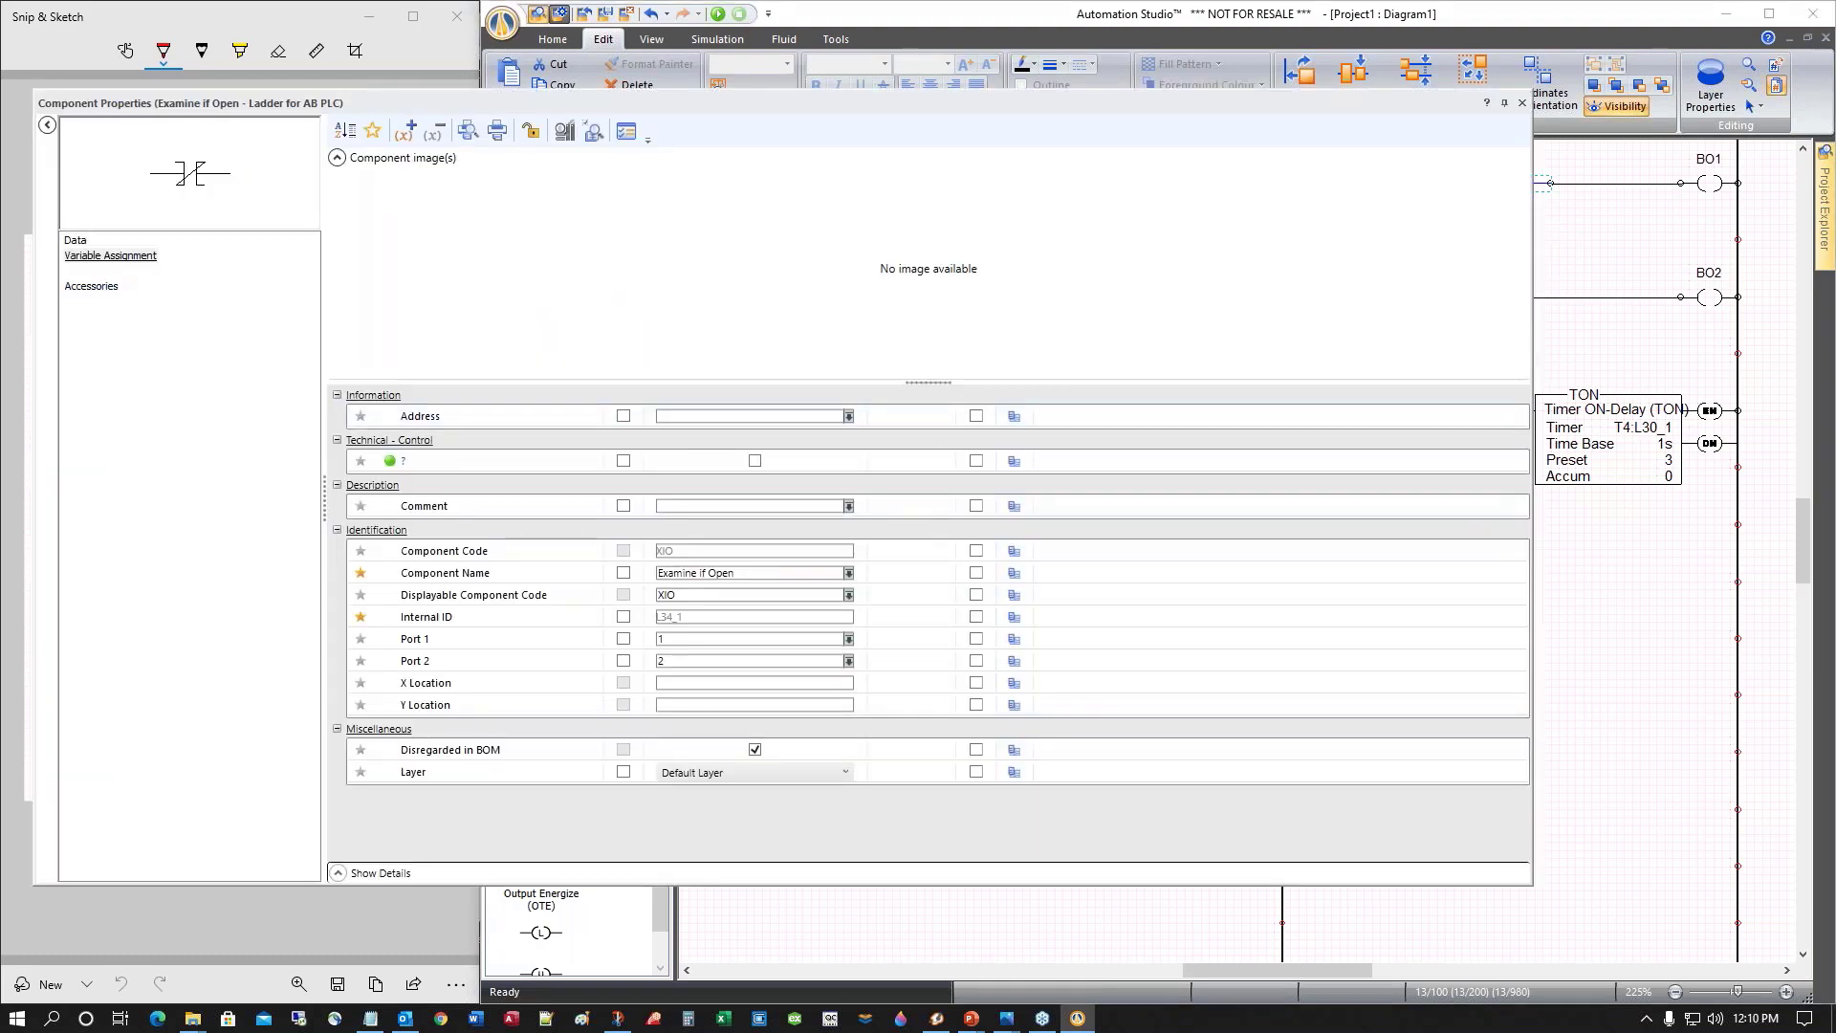
drag(1027, 175, 973, 178)
text(d)
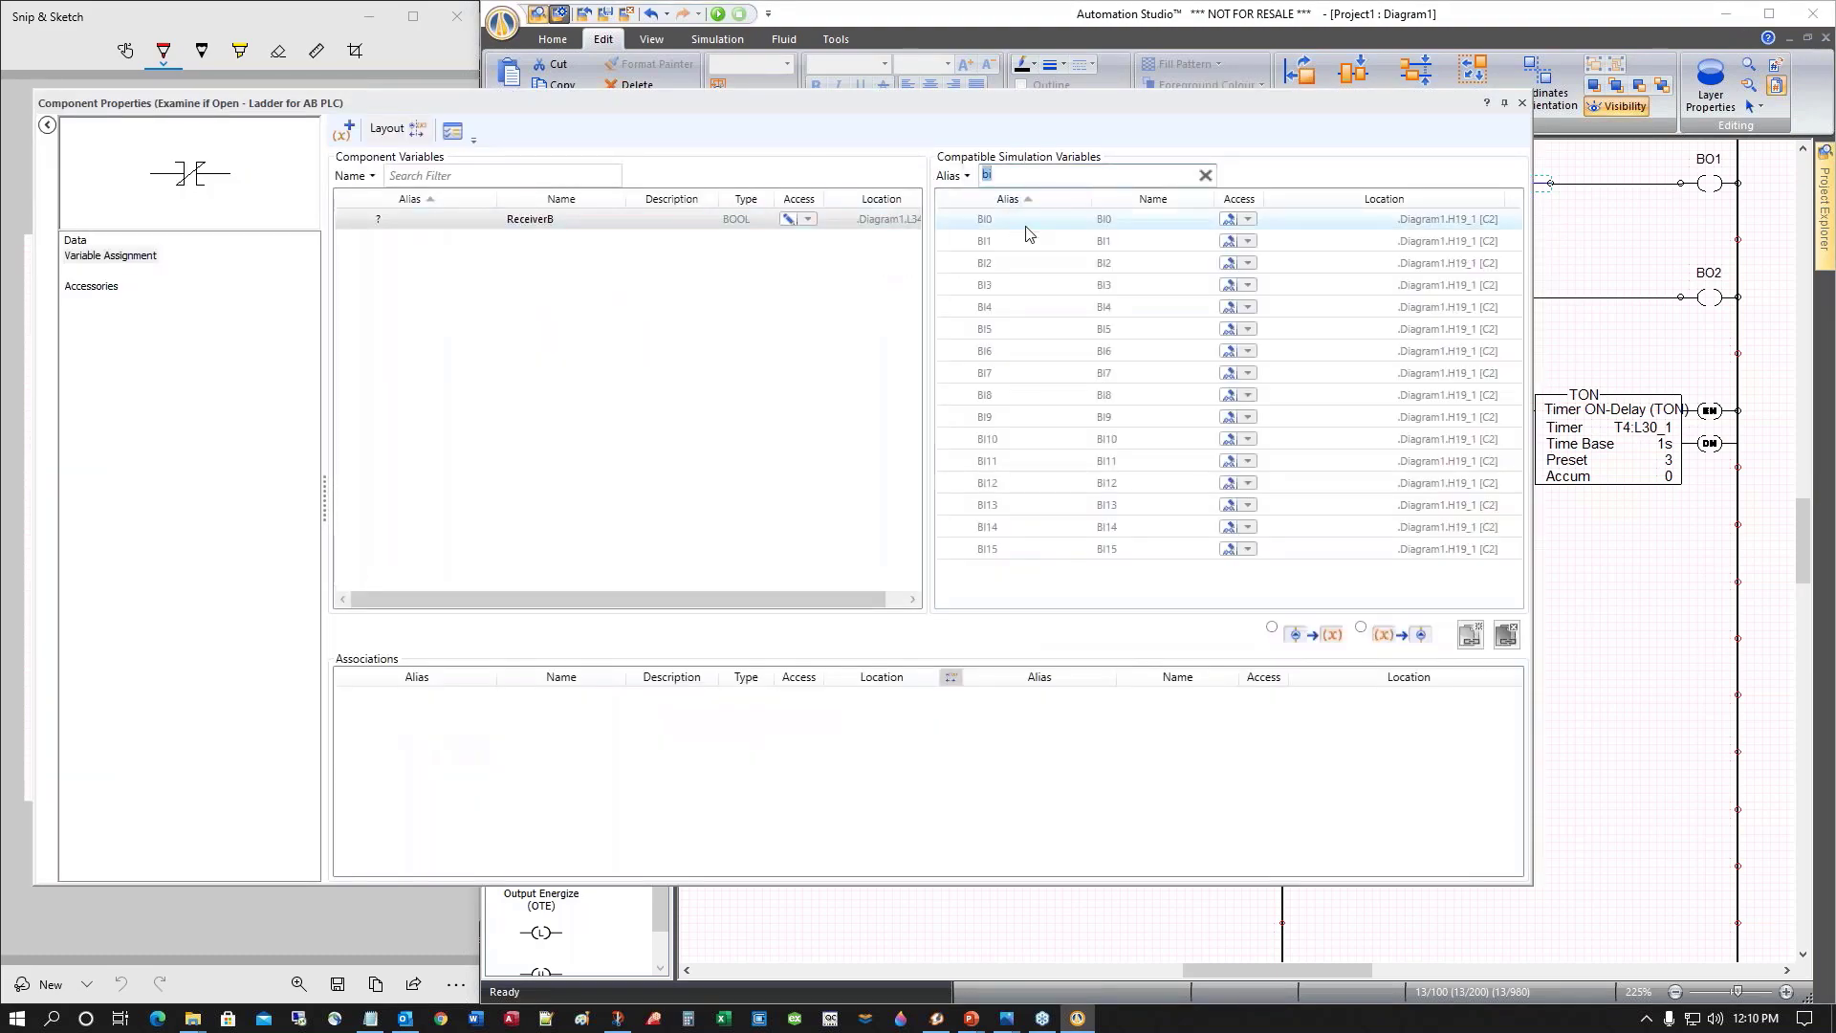
text(n)
double_click(994, 220)
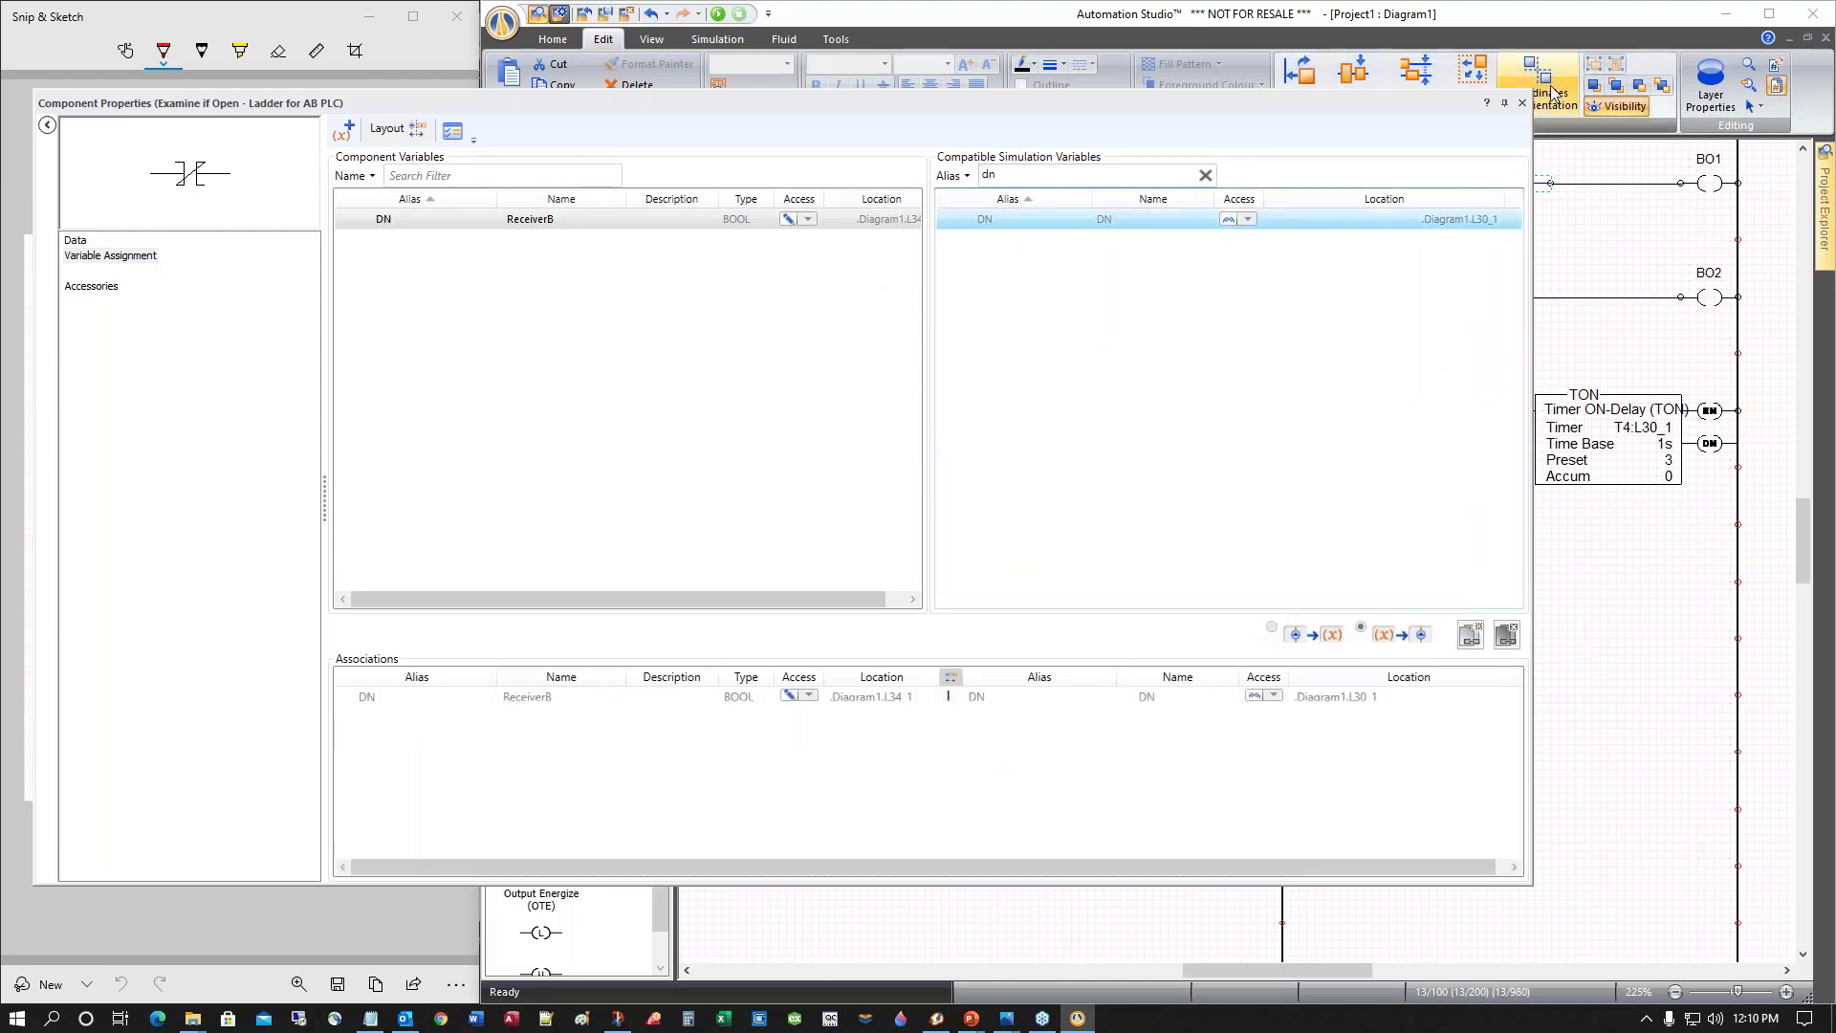
click(1522, 102)
Copy the DN contact onto the third rung, between the branch junction and the BO2 coil
click(1583, 240)
drag(1524, 186, 1586, 304)
click(1618, 368)
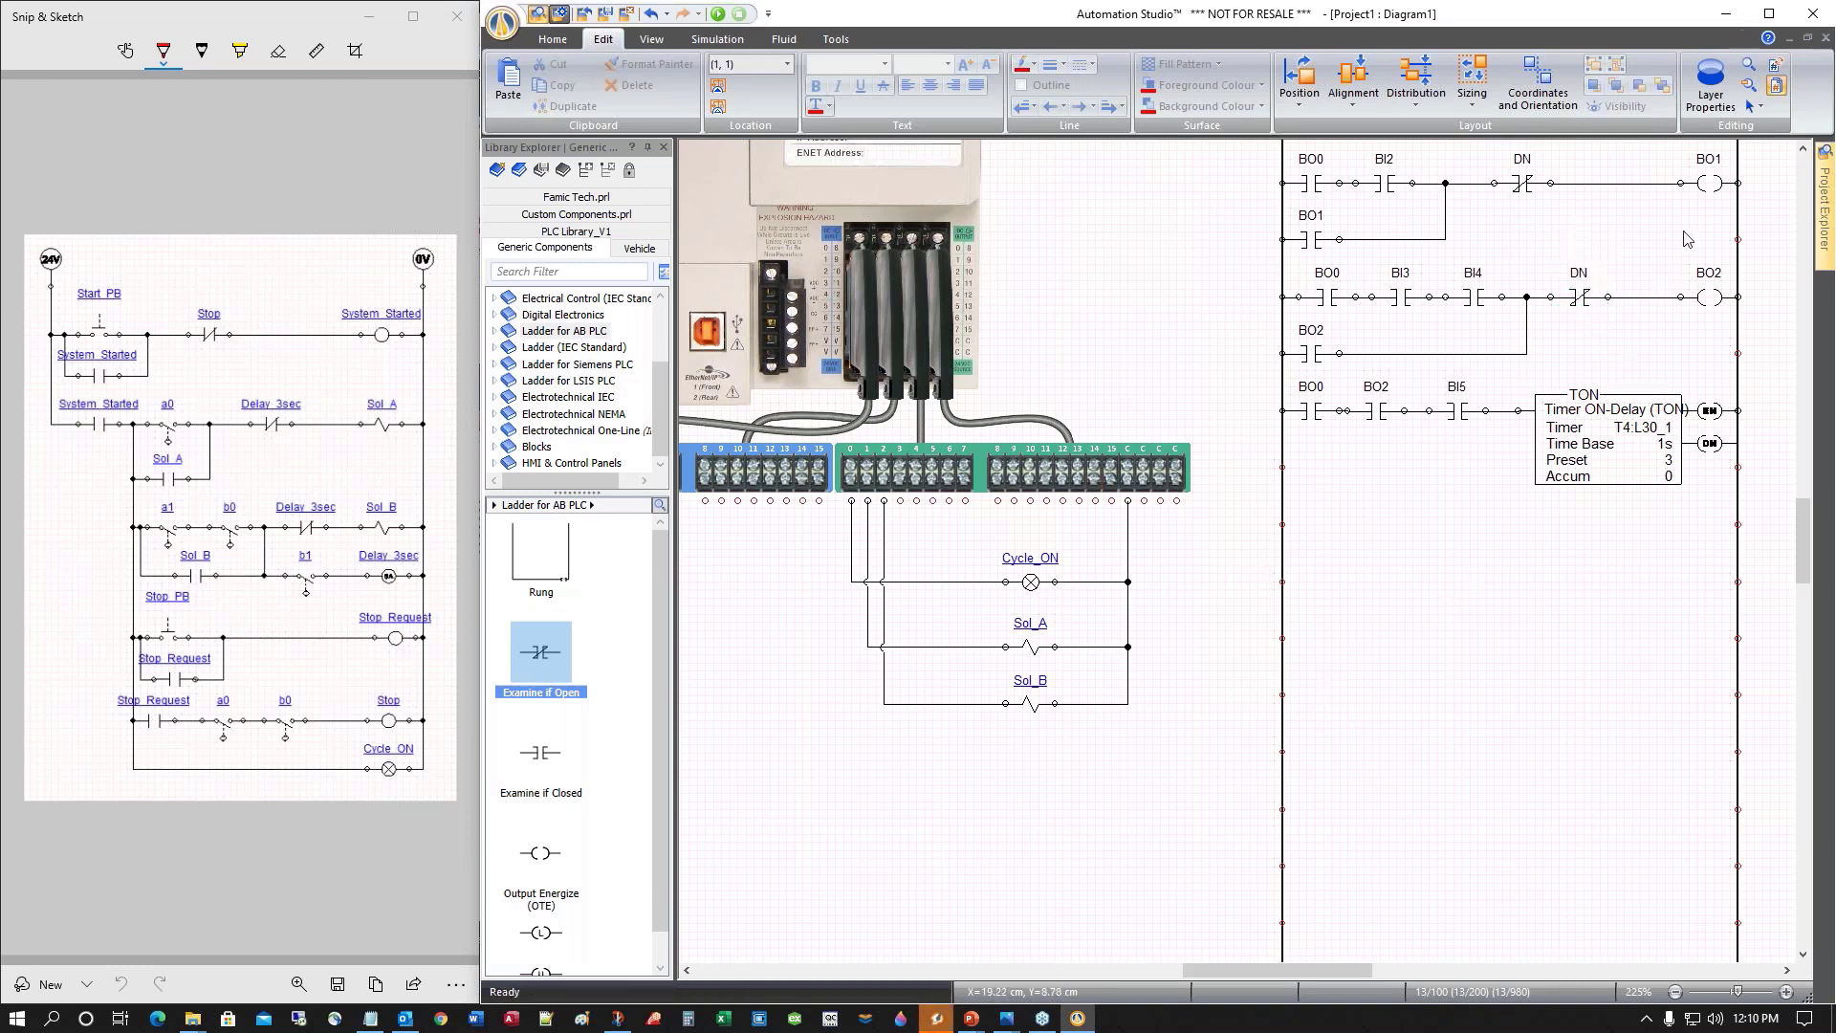
Check which PLC input Stop_PB is wired to and place an Examine if Closed contact at the start of the fifth rung
scroll(1434, 669, up, 3)
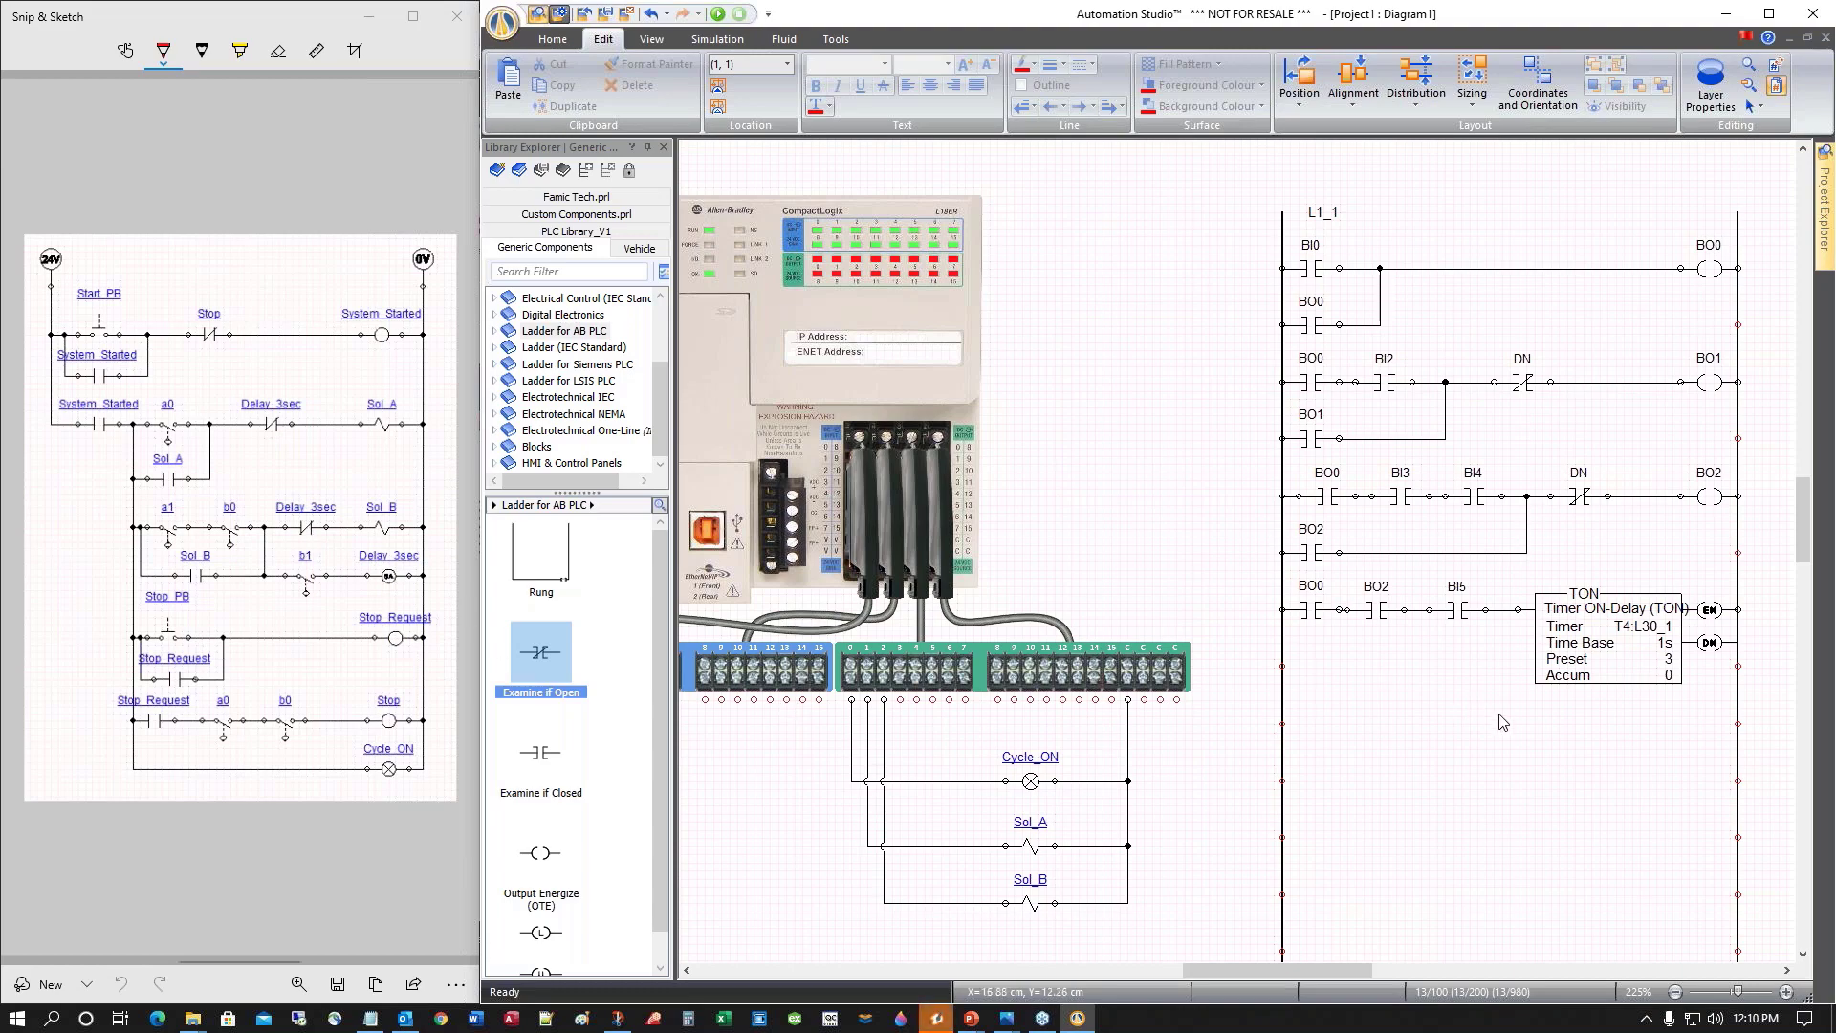
scroll(1476, 719, down, 3)
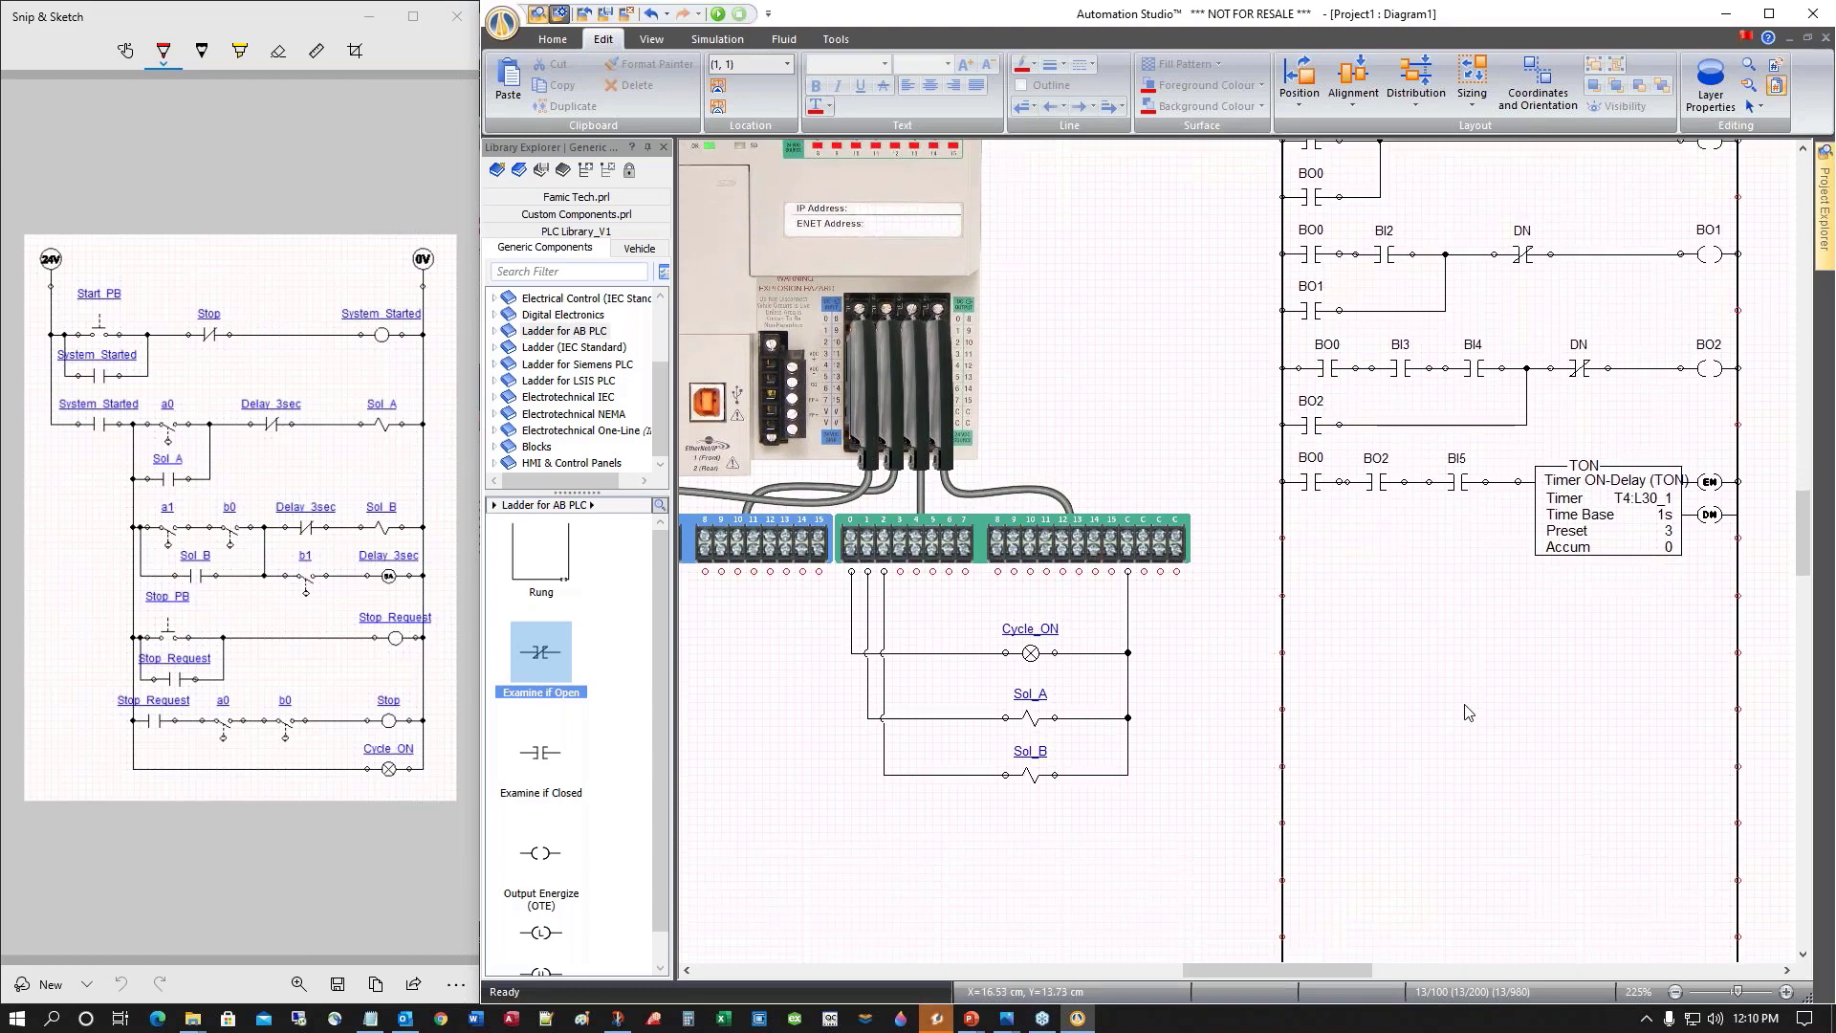
drag(1322, 970, 1200, 970)
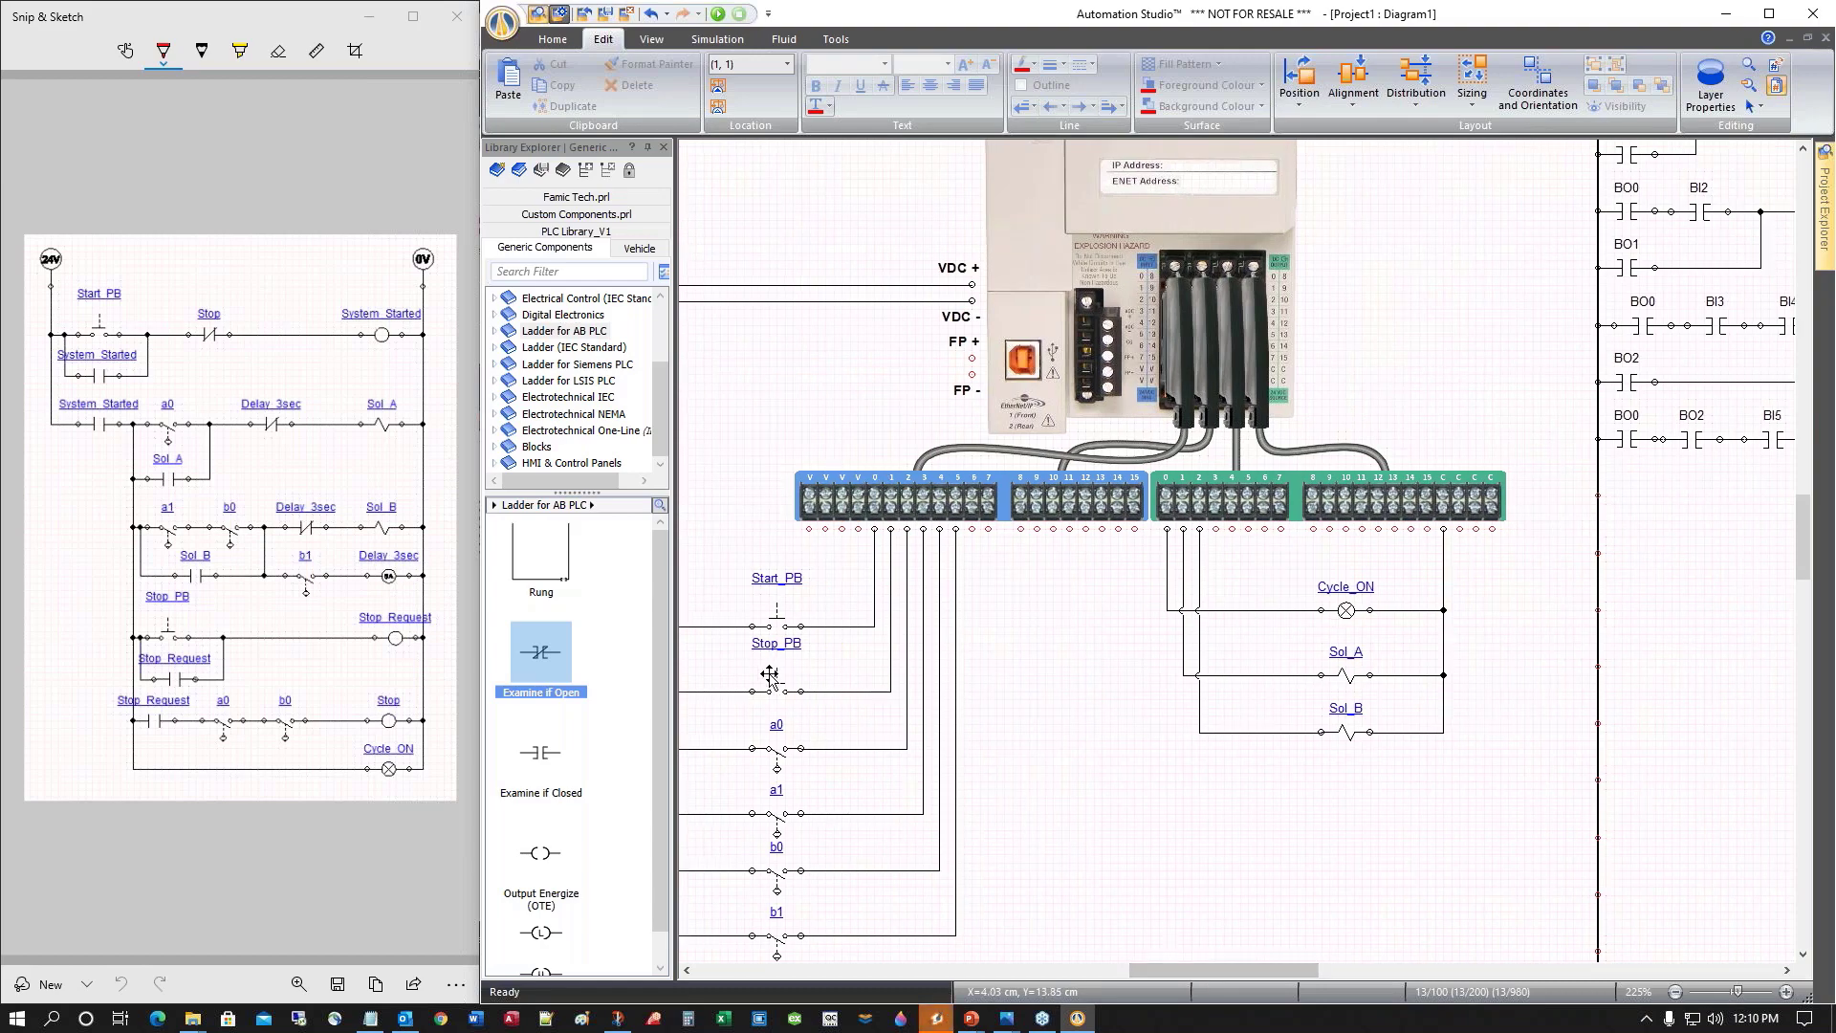
drag(1168, 967, 1245, 968)
drag(542, 763, 1184, 554)
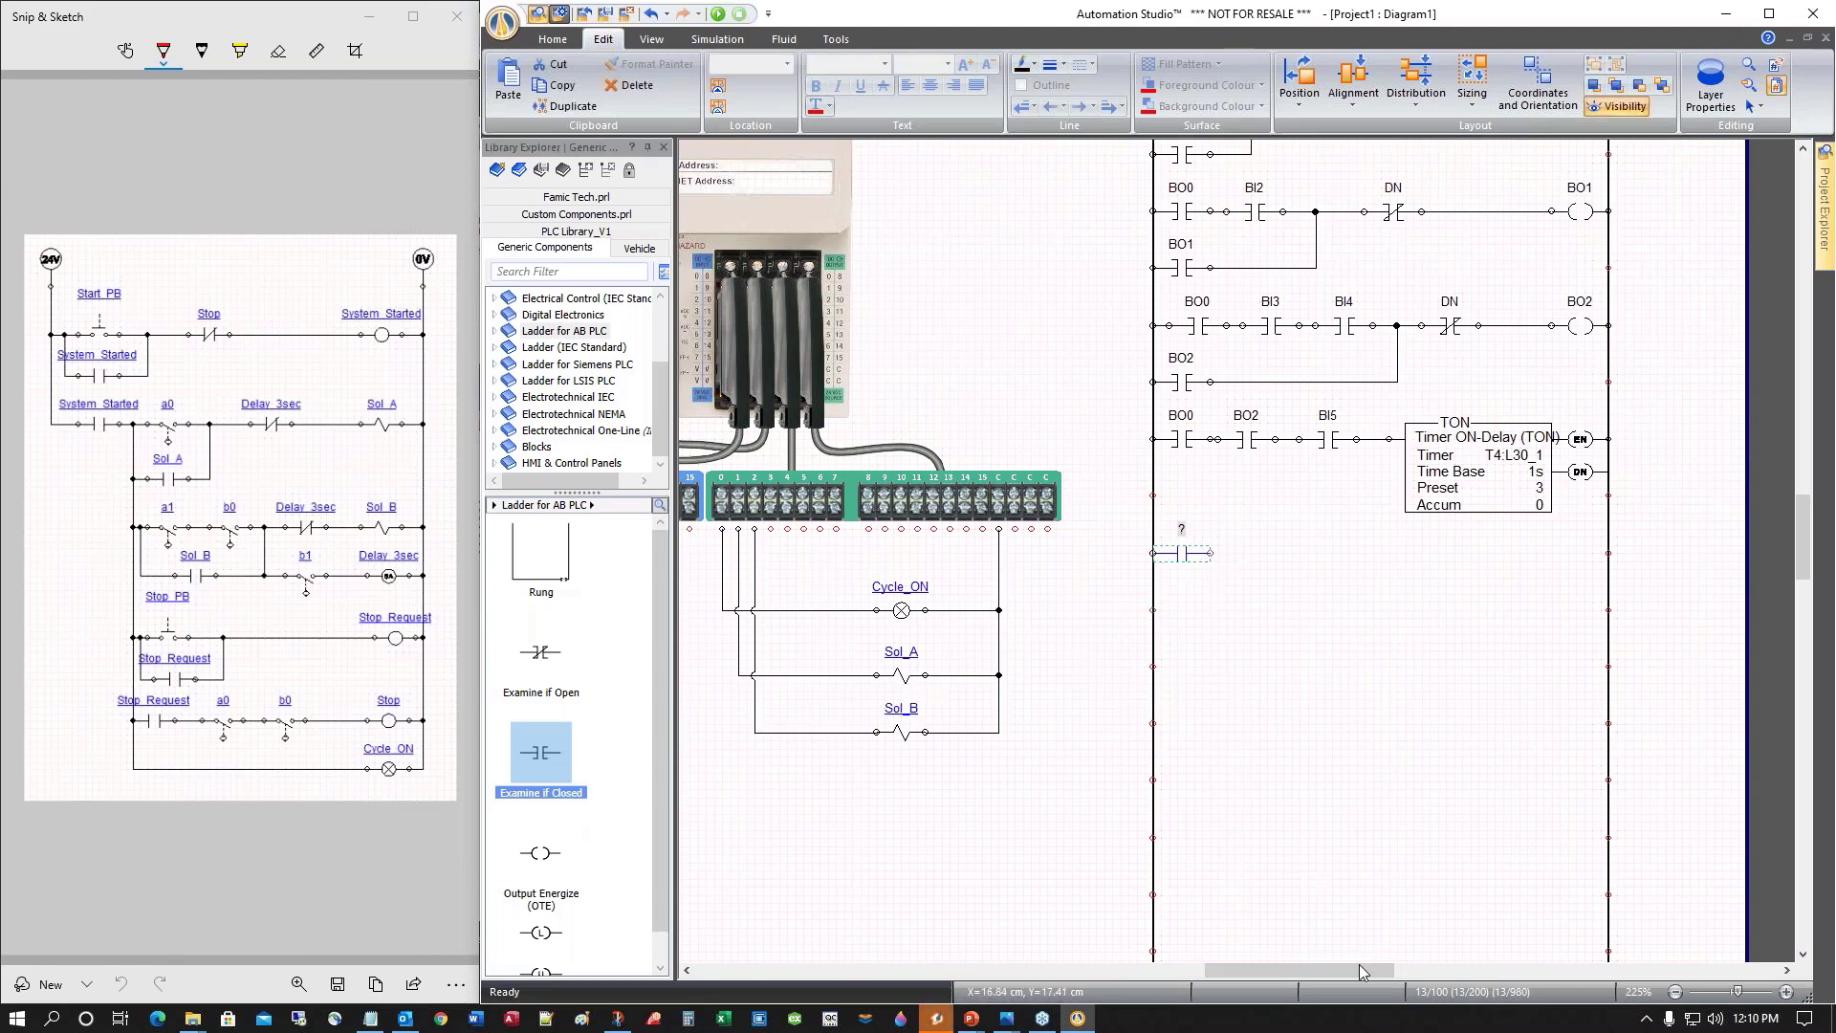
drag(1362, 972, 1312, 966)
scroll(1121, 778, up, 3)
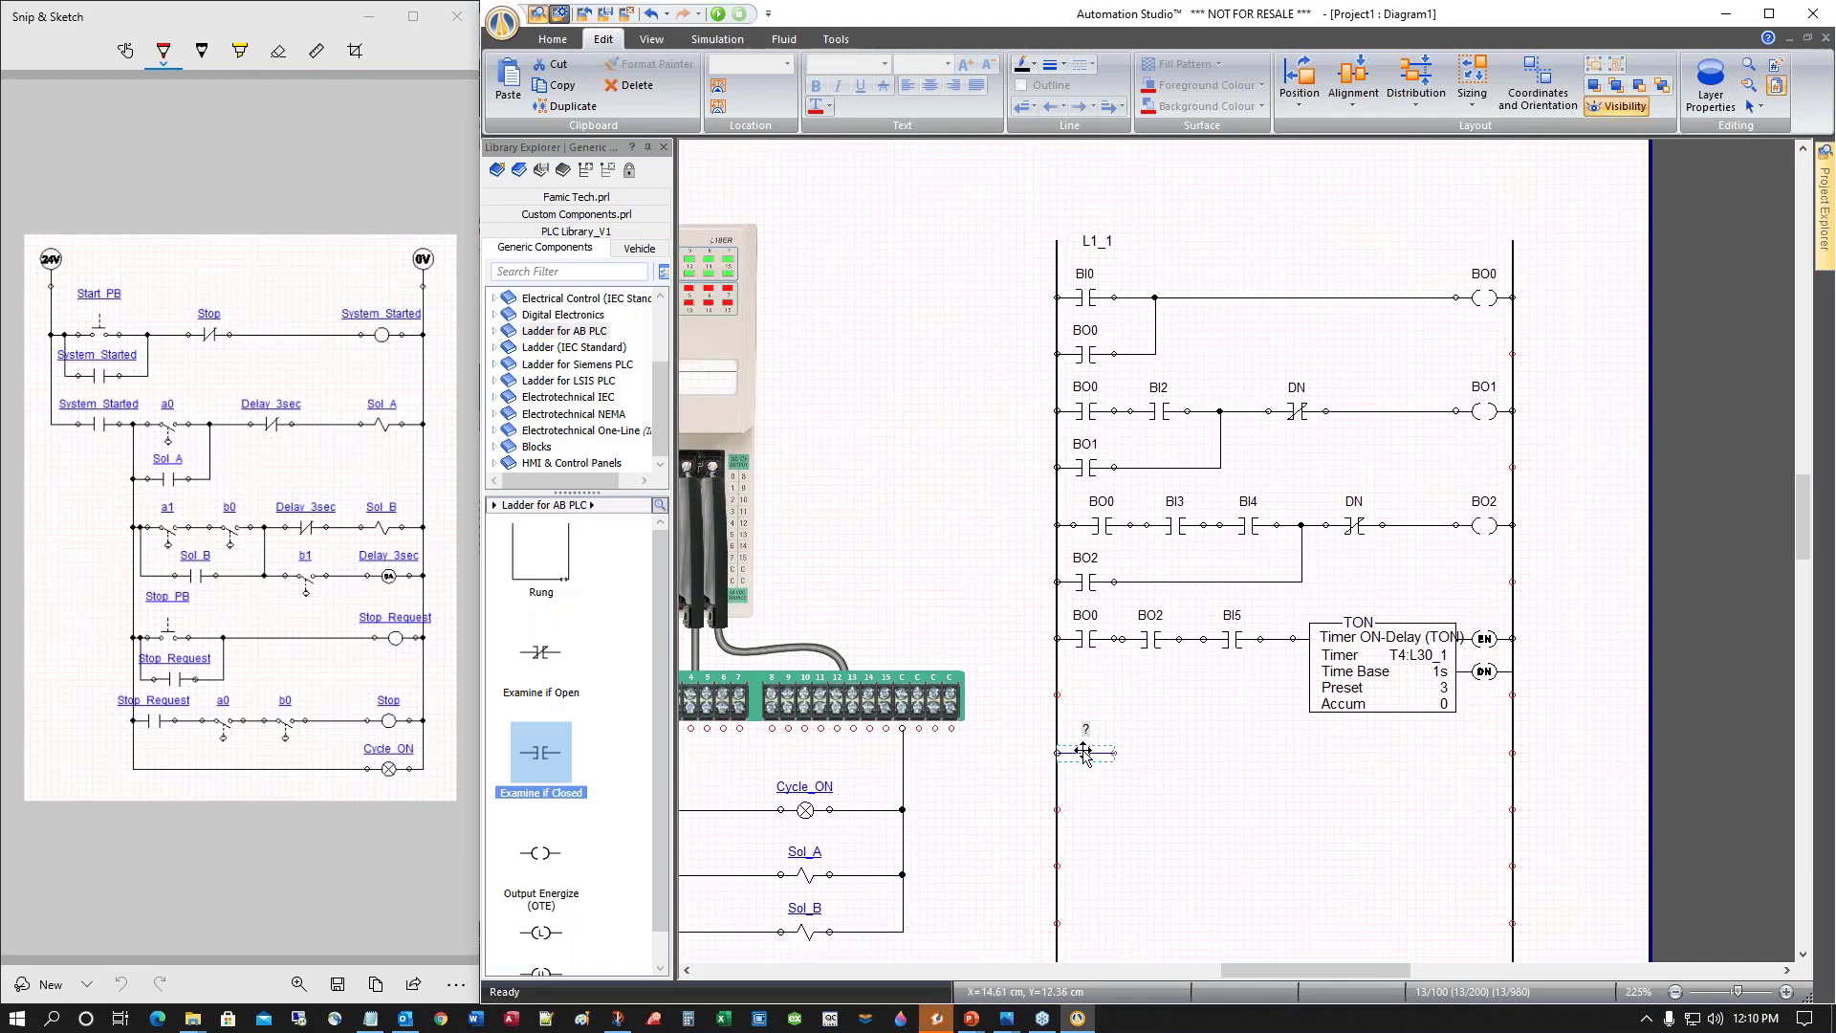
Associate the fifth rung's new contact with the PLC input variable BI1
double_click(1084, 753)
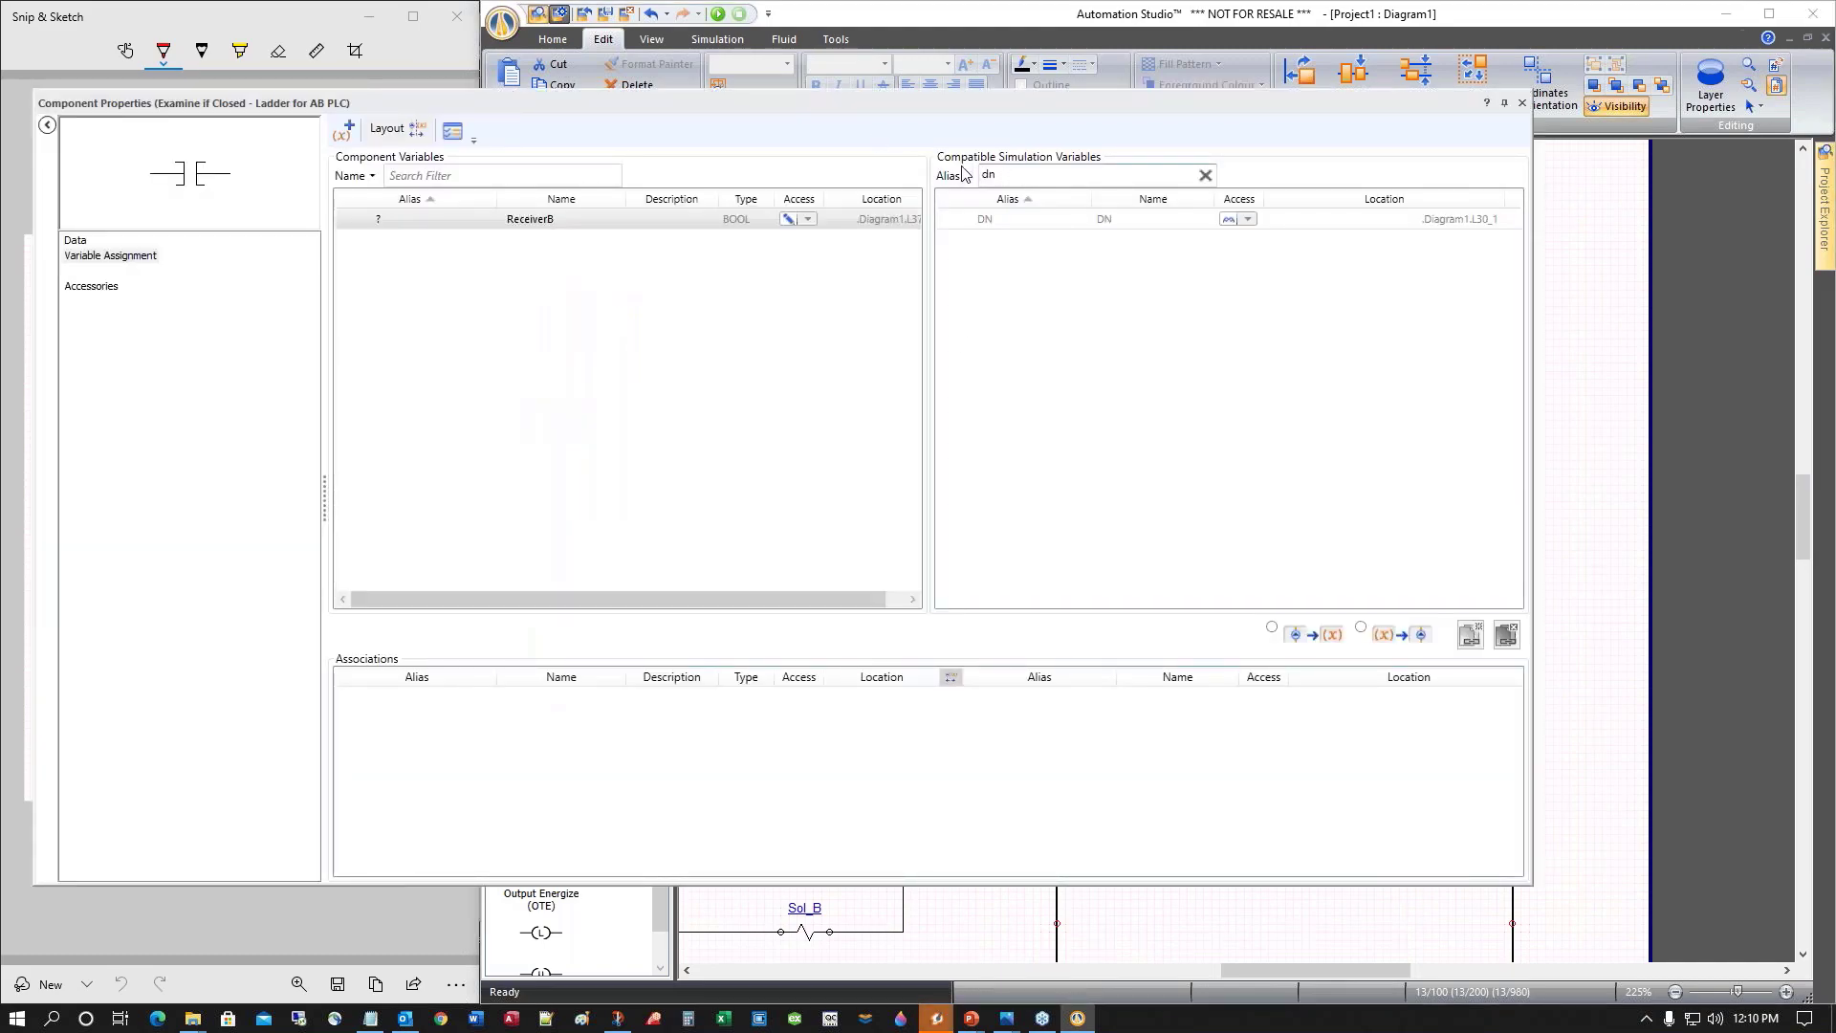
double_click(966, 176)
text(bi)
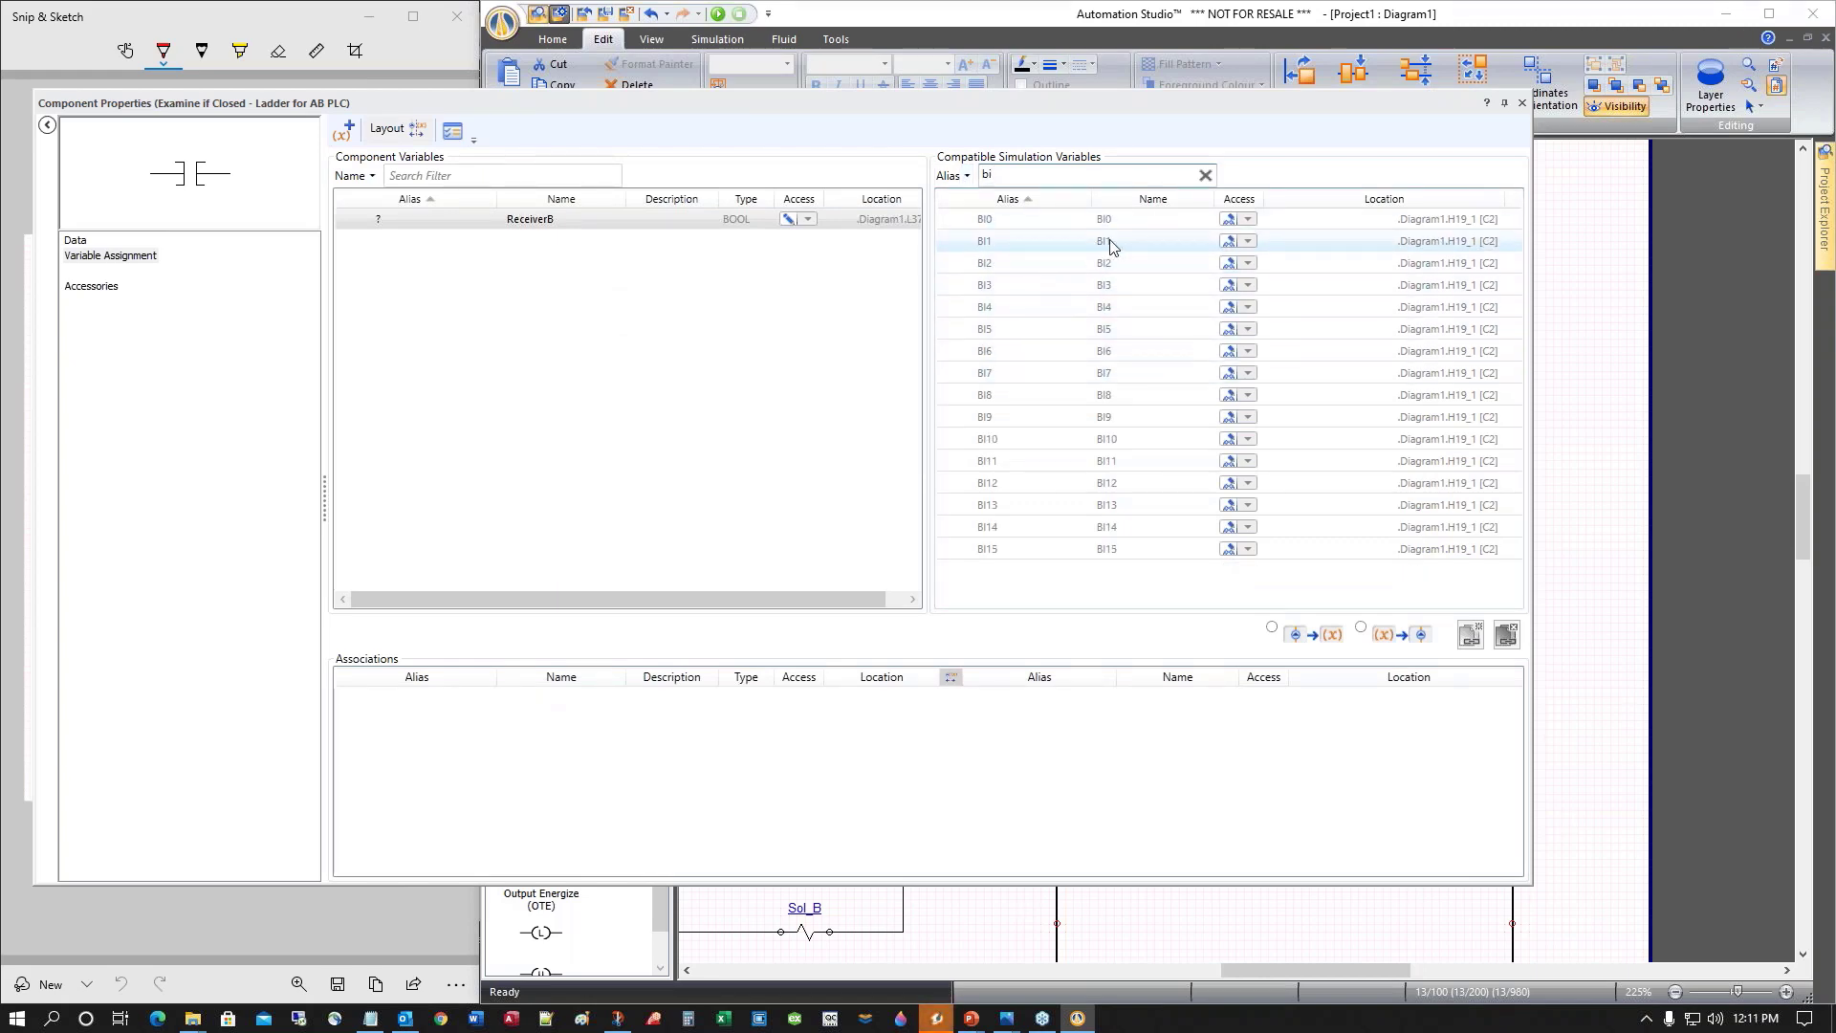
click(1109, 245)
double_click(1113, 246)
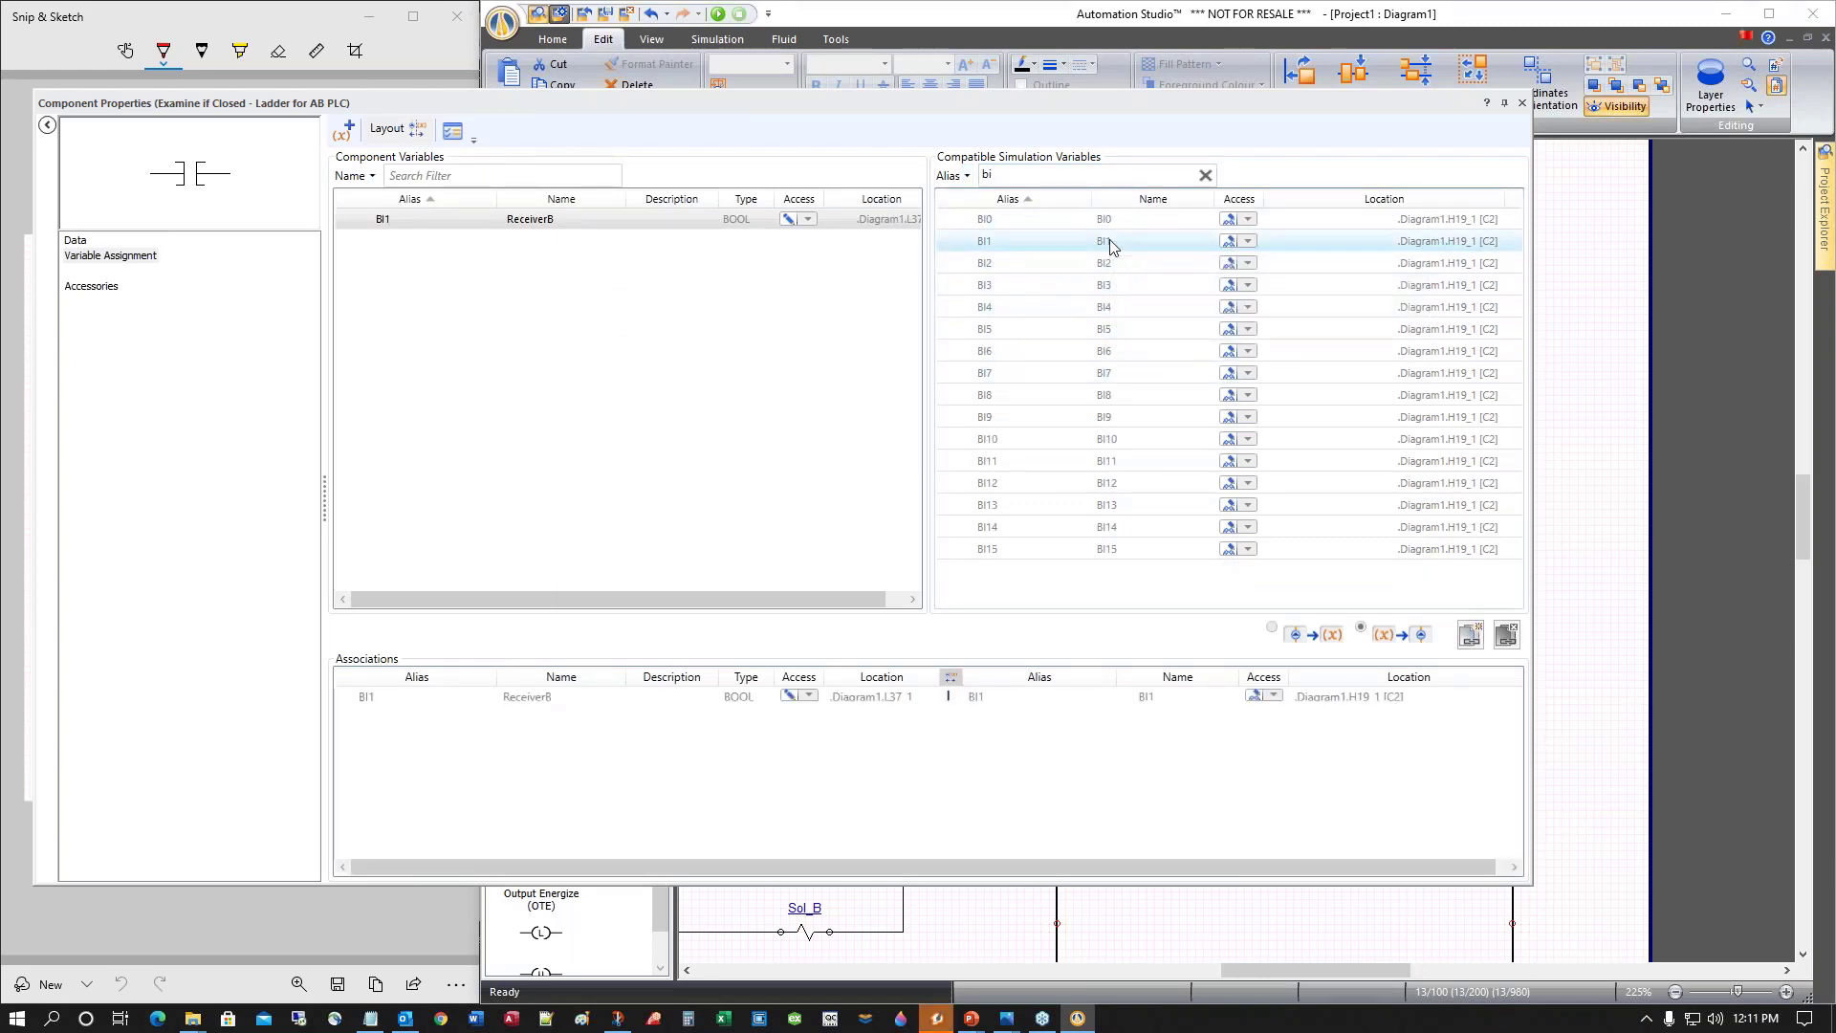
click(1524, 105)
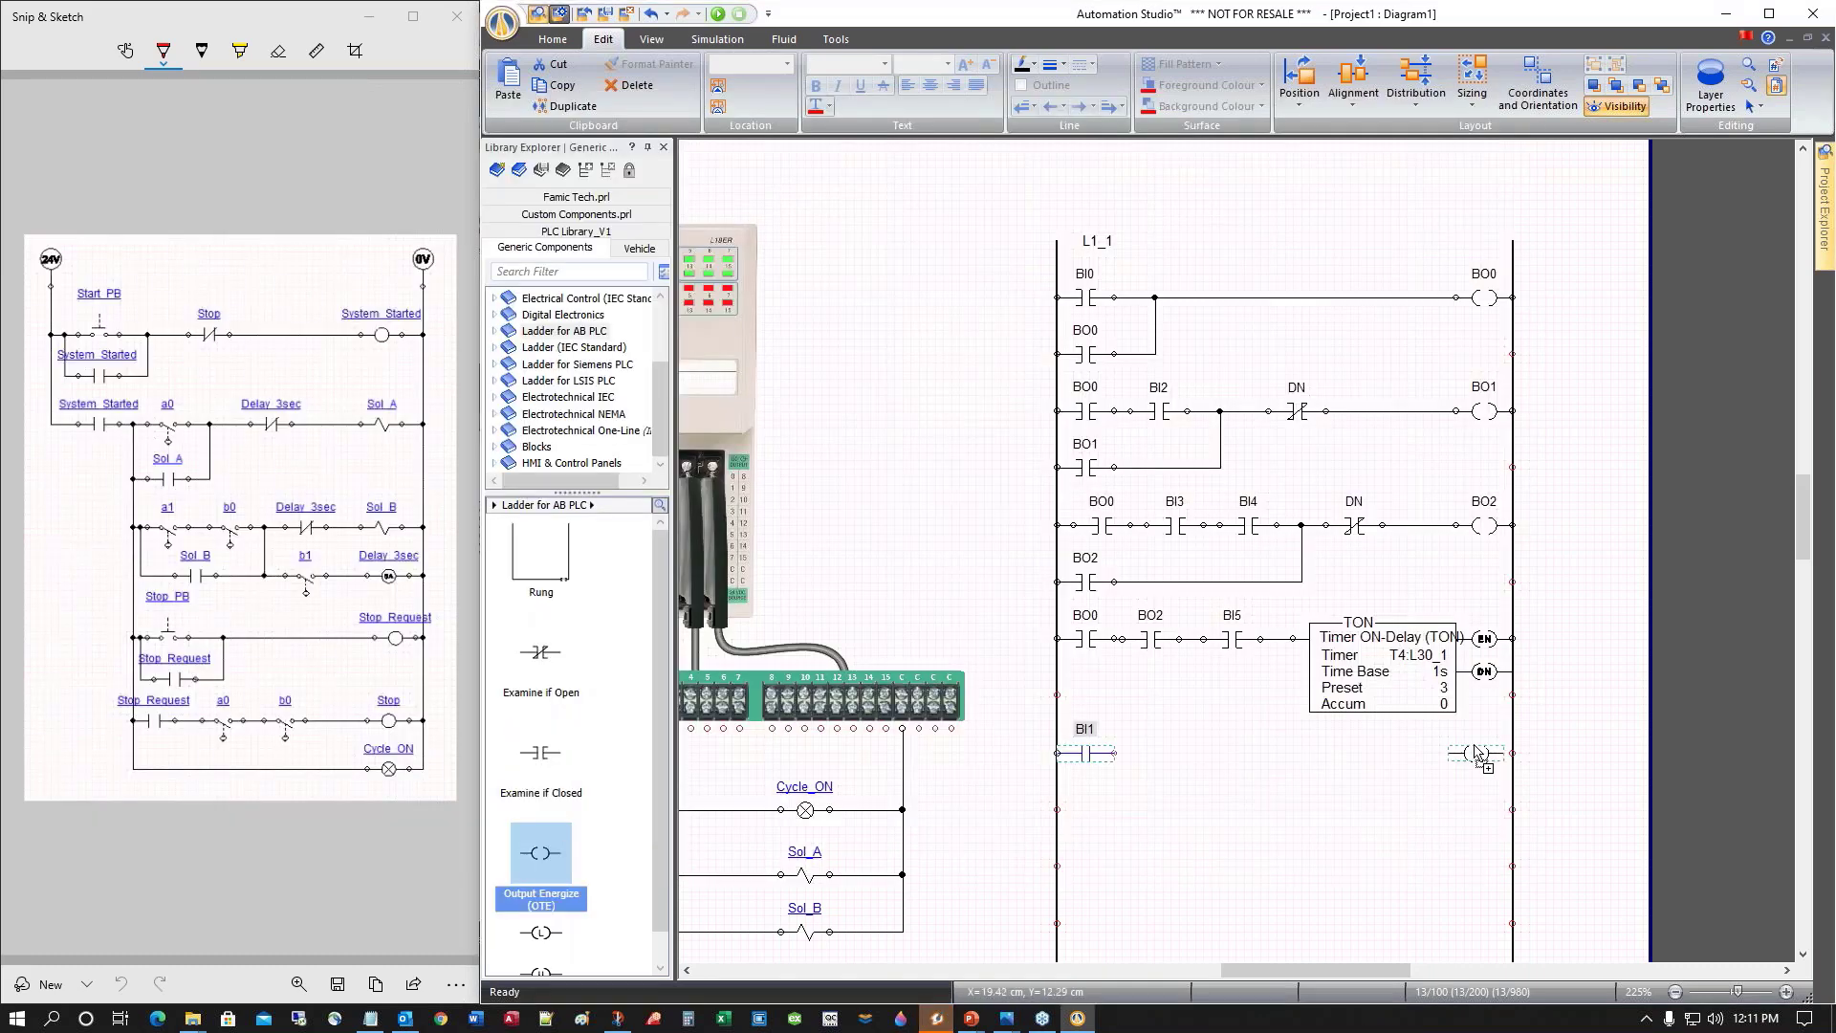
End the fifth rung with an Output Energize (OTE) coil with the alias Stop_Request, and wire the BI1 contact to it
click(1456, 793)
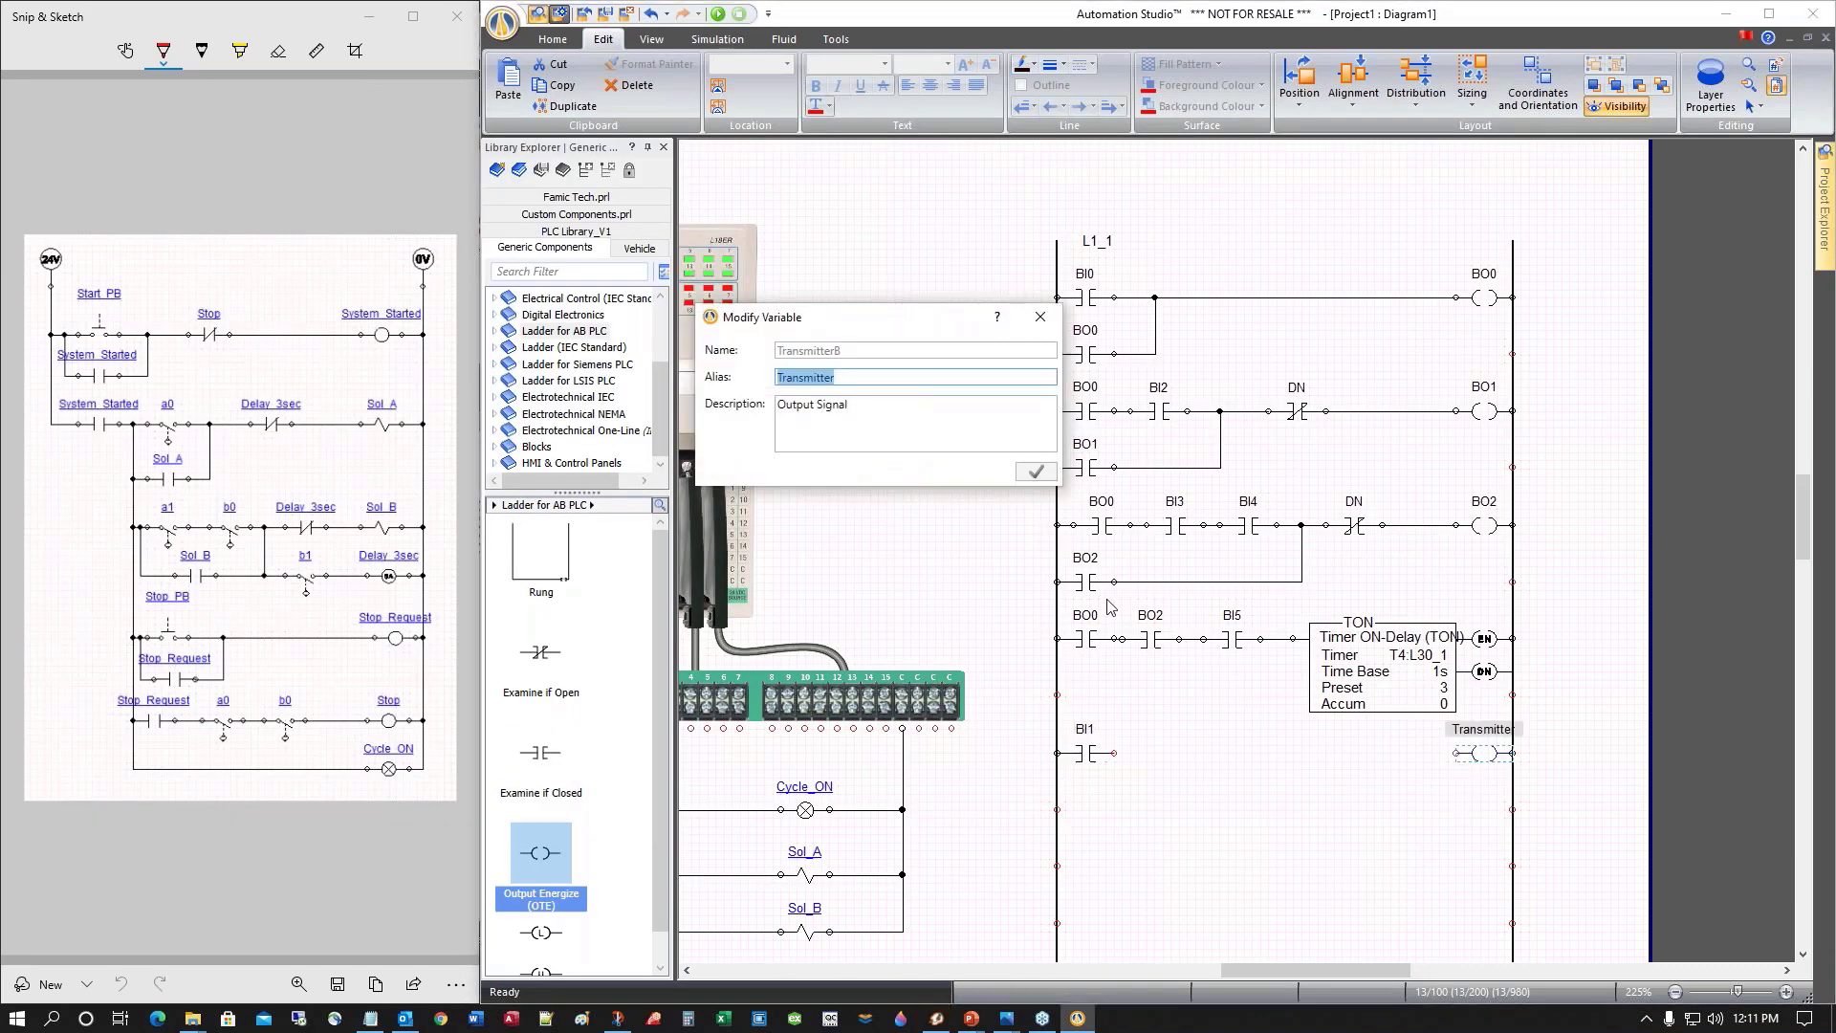
text(Stop_Request)
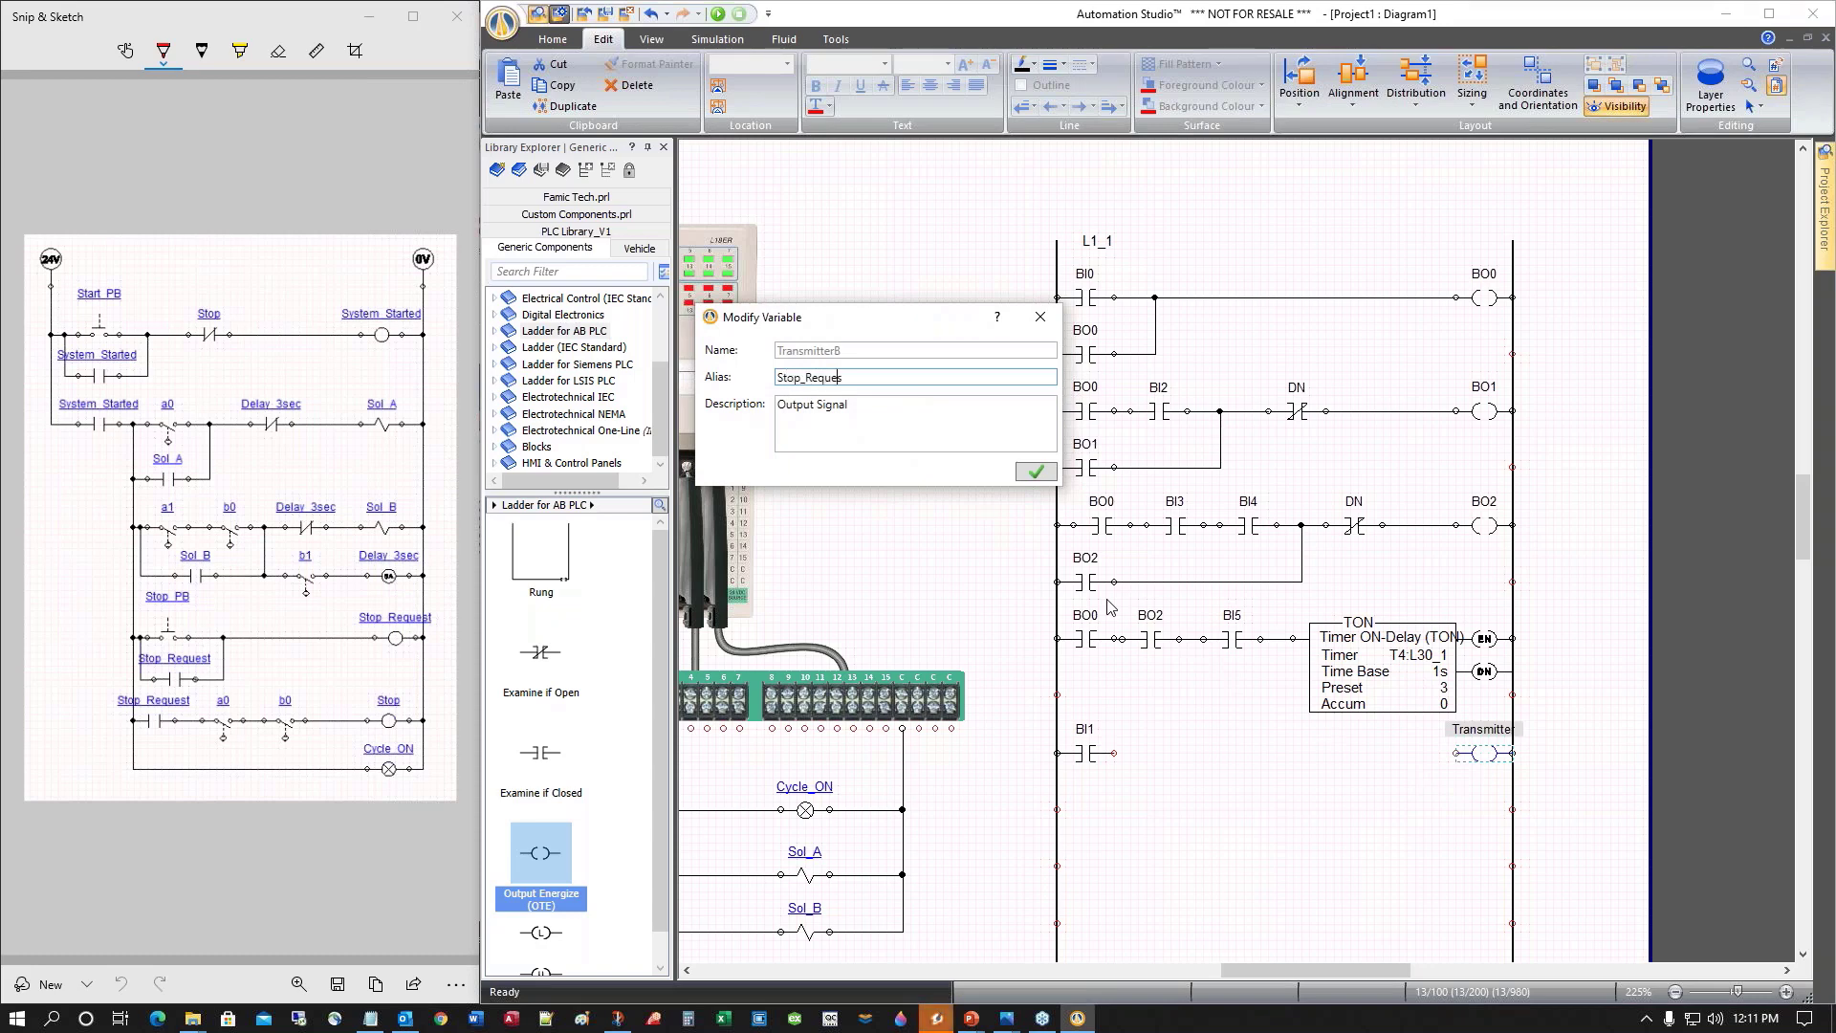
click(1036, 472)
drag(1114, 754, 1454, 753)
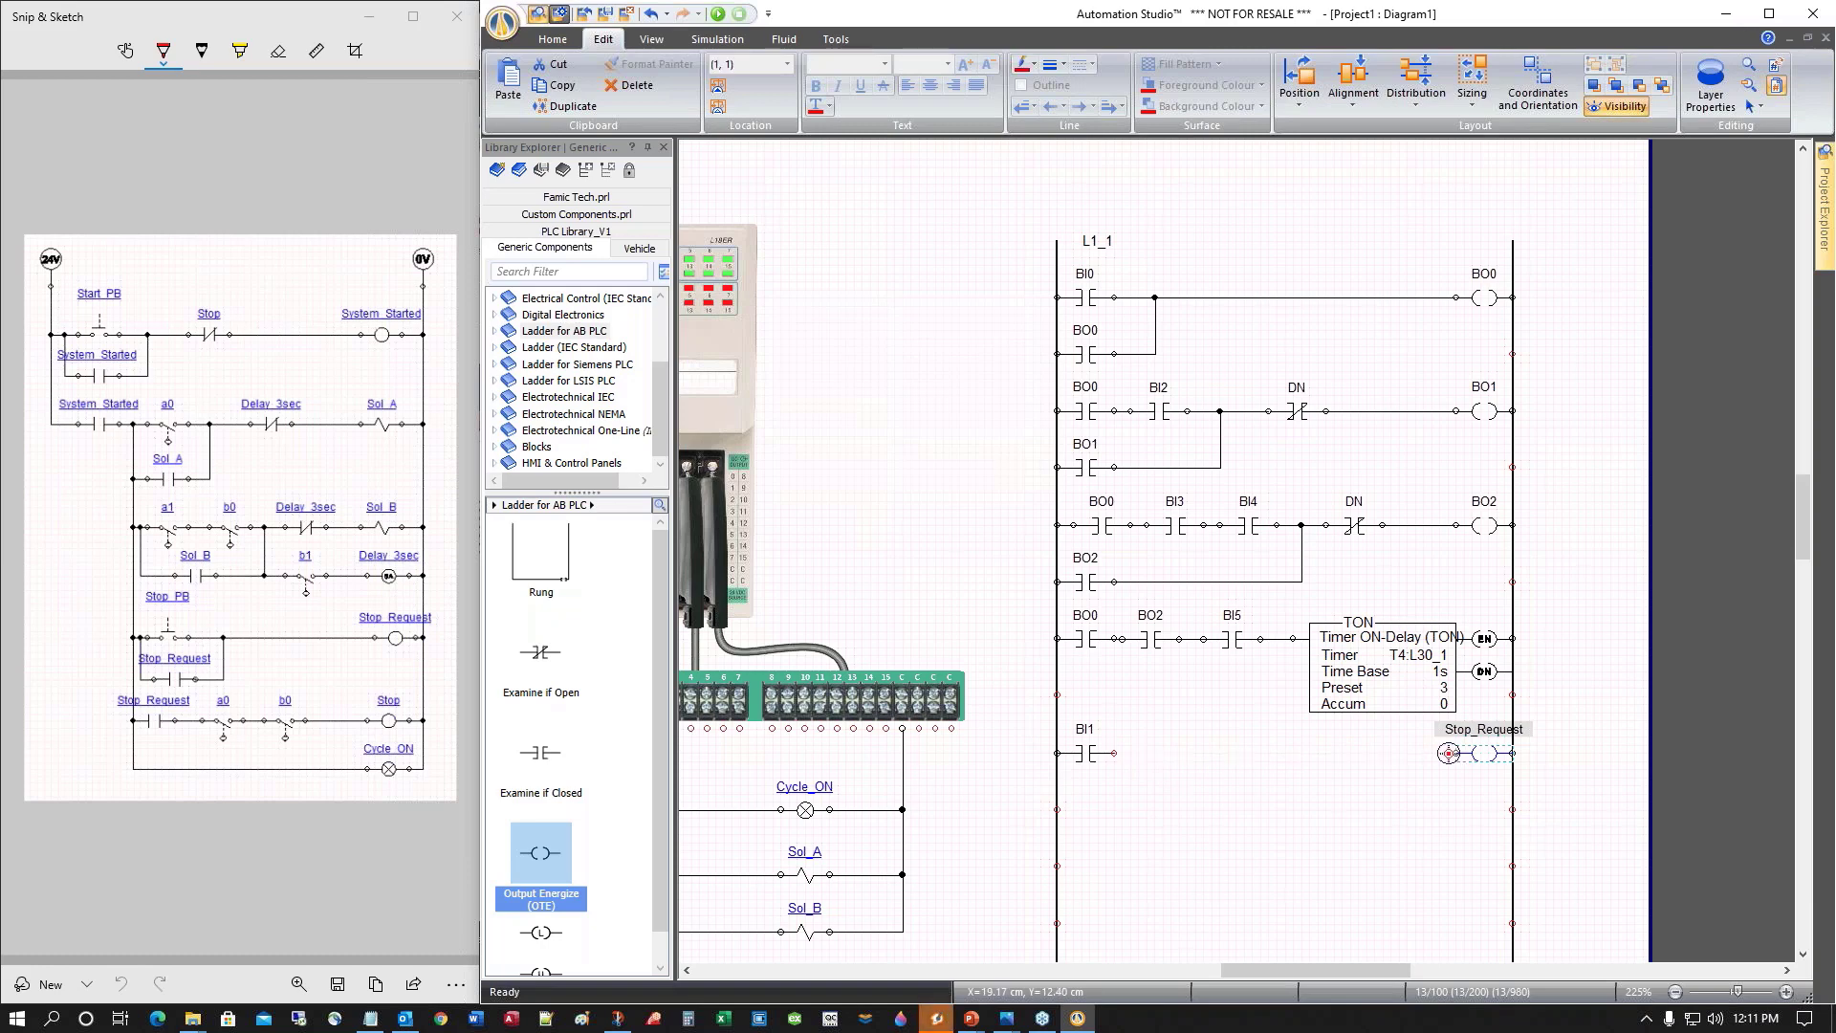
Place an Examine if Closed contact below BI1 and associate it with the Stop_Request variable
drag(546, 749, 1095, 811)
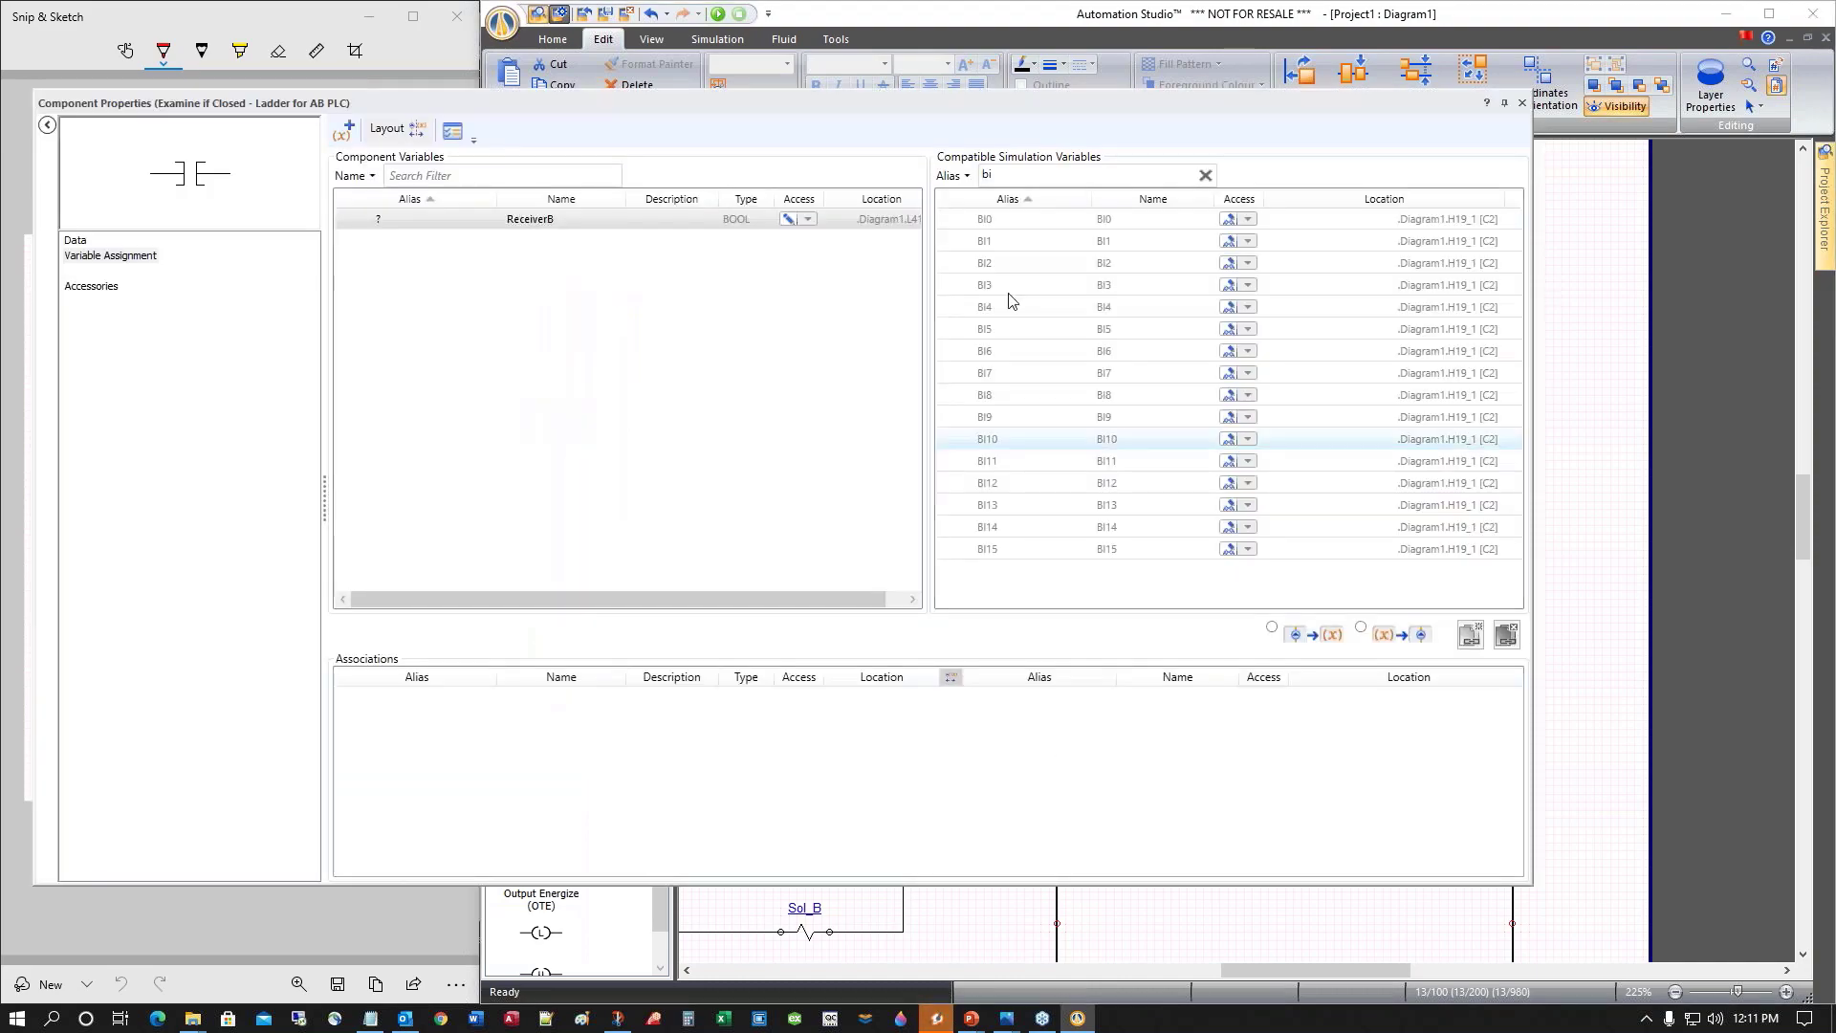
text(sto)
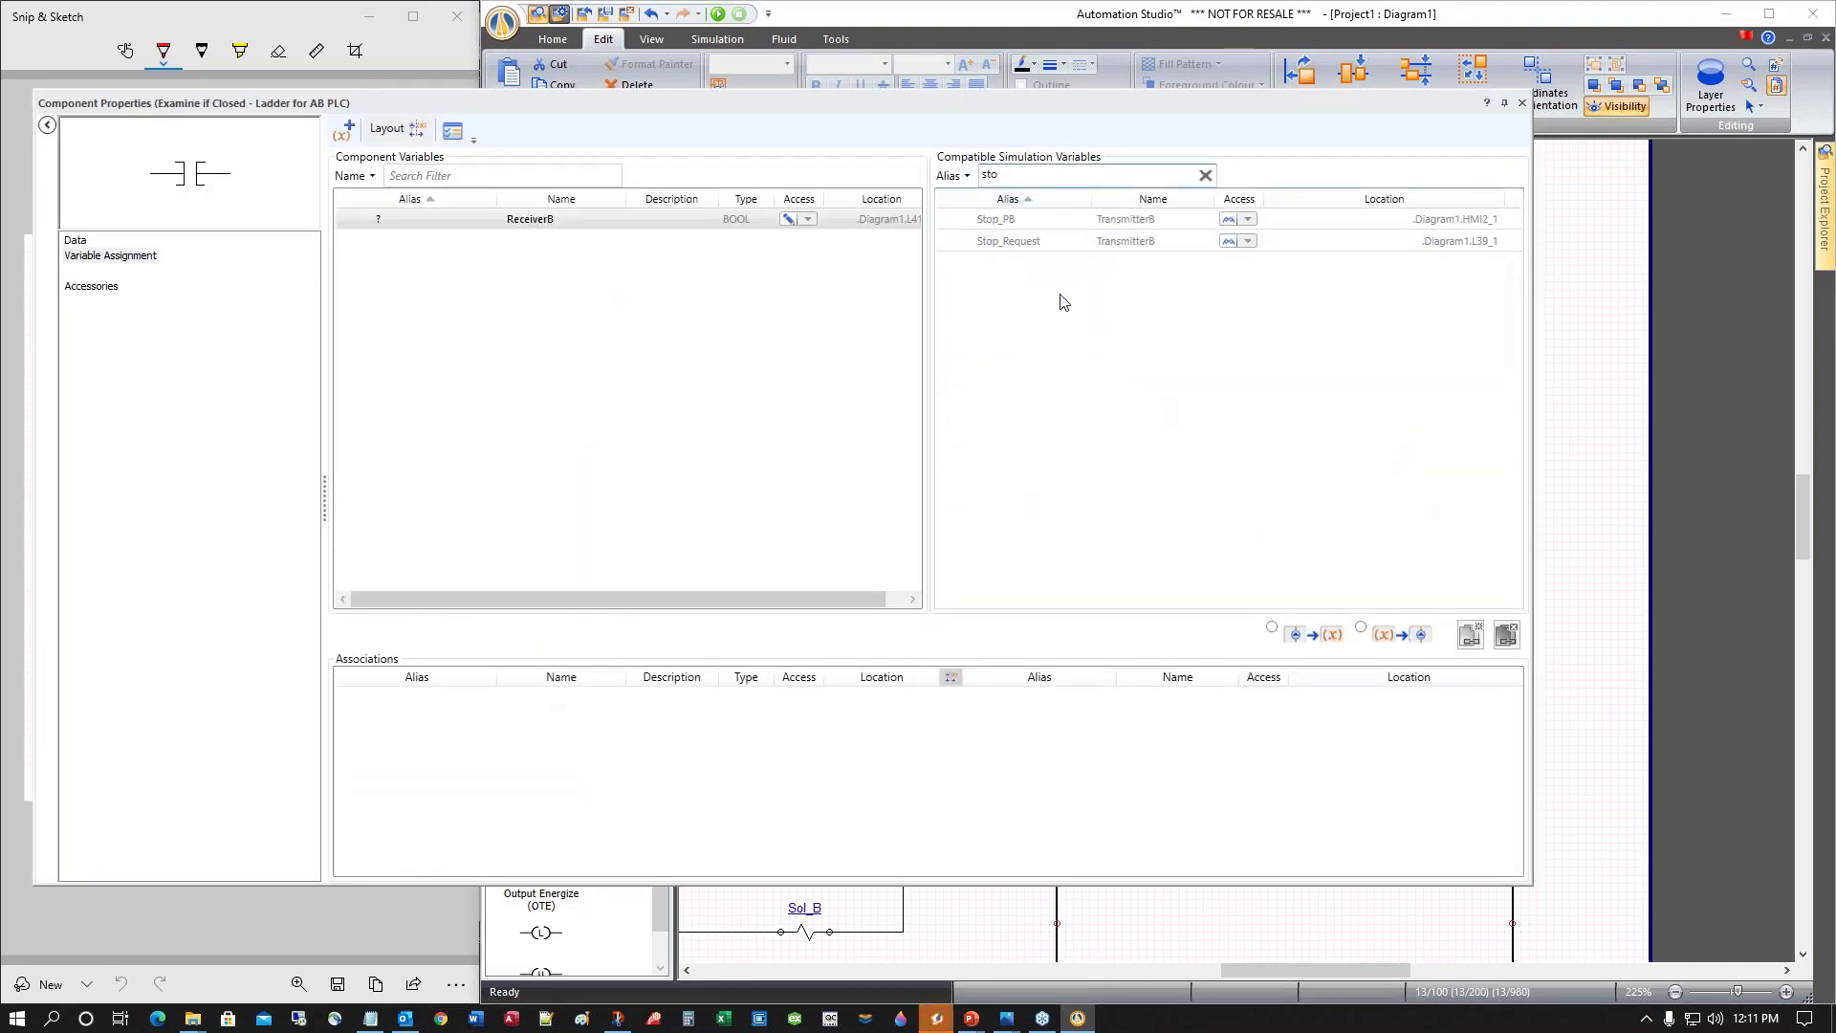
double_click(1009, 243)
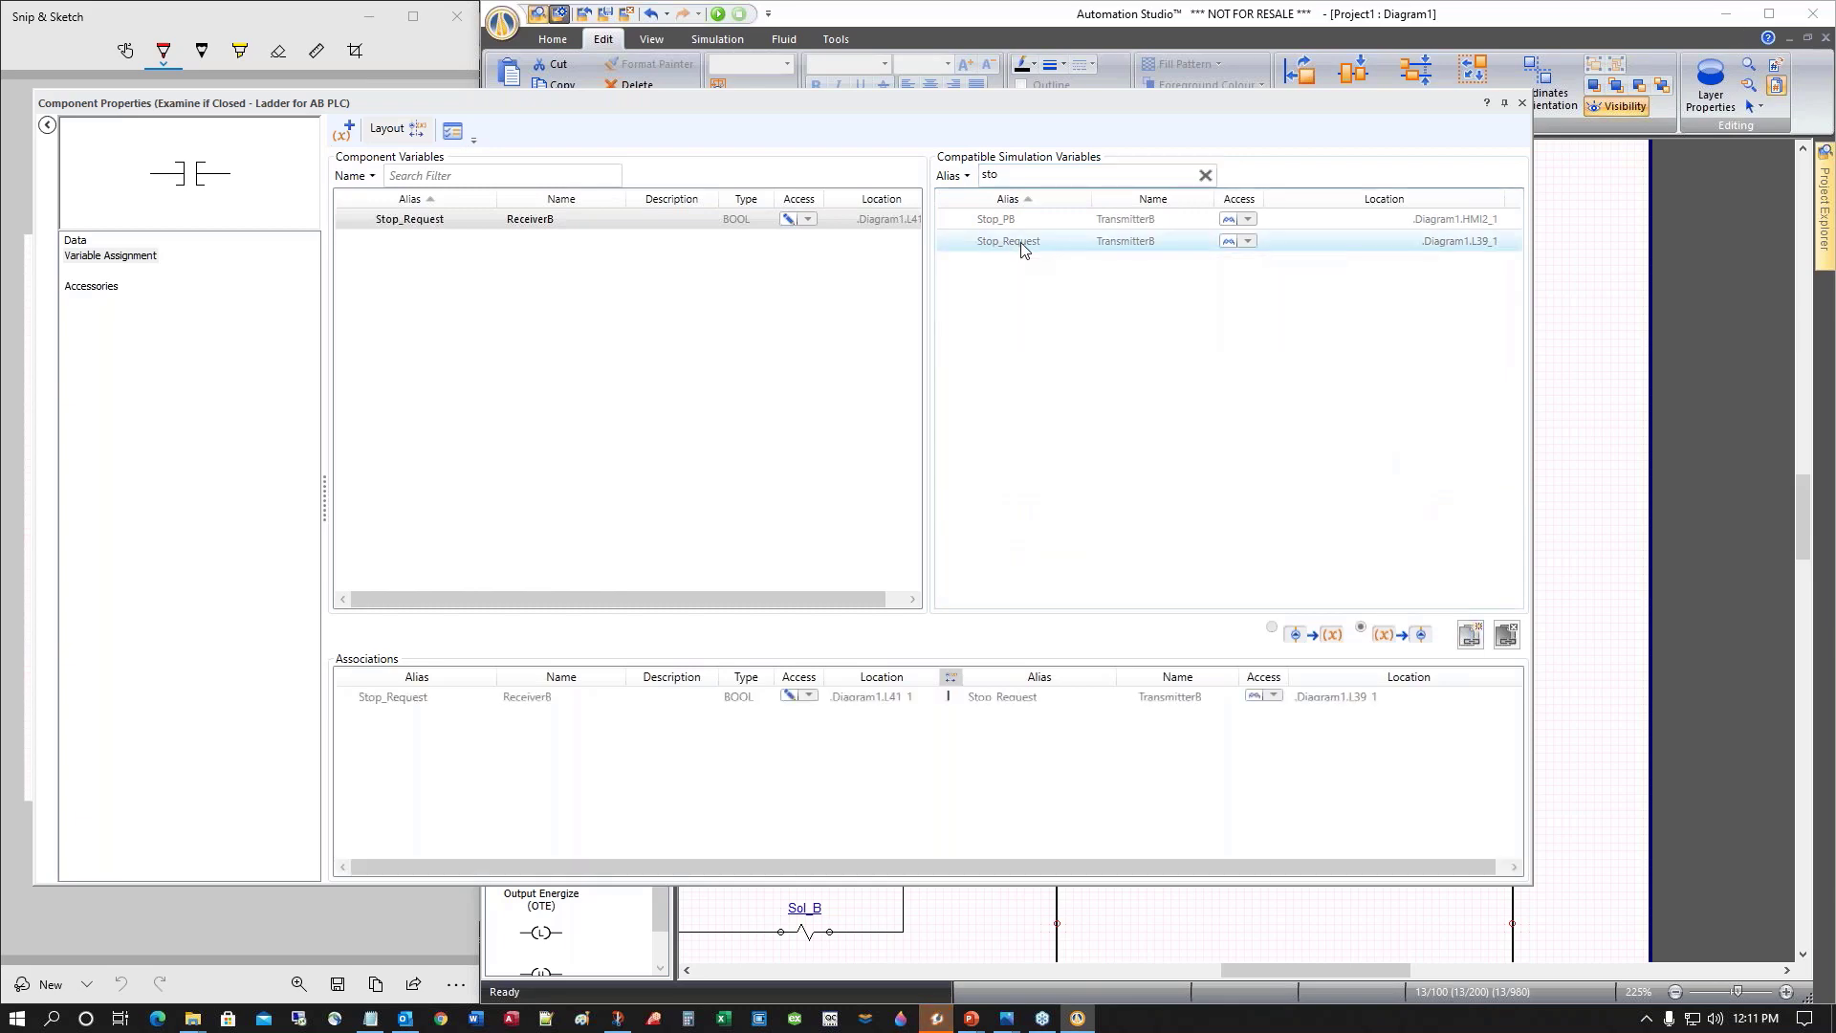
click(1523, 103)
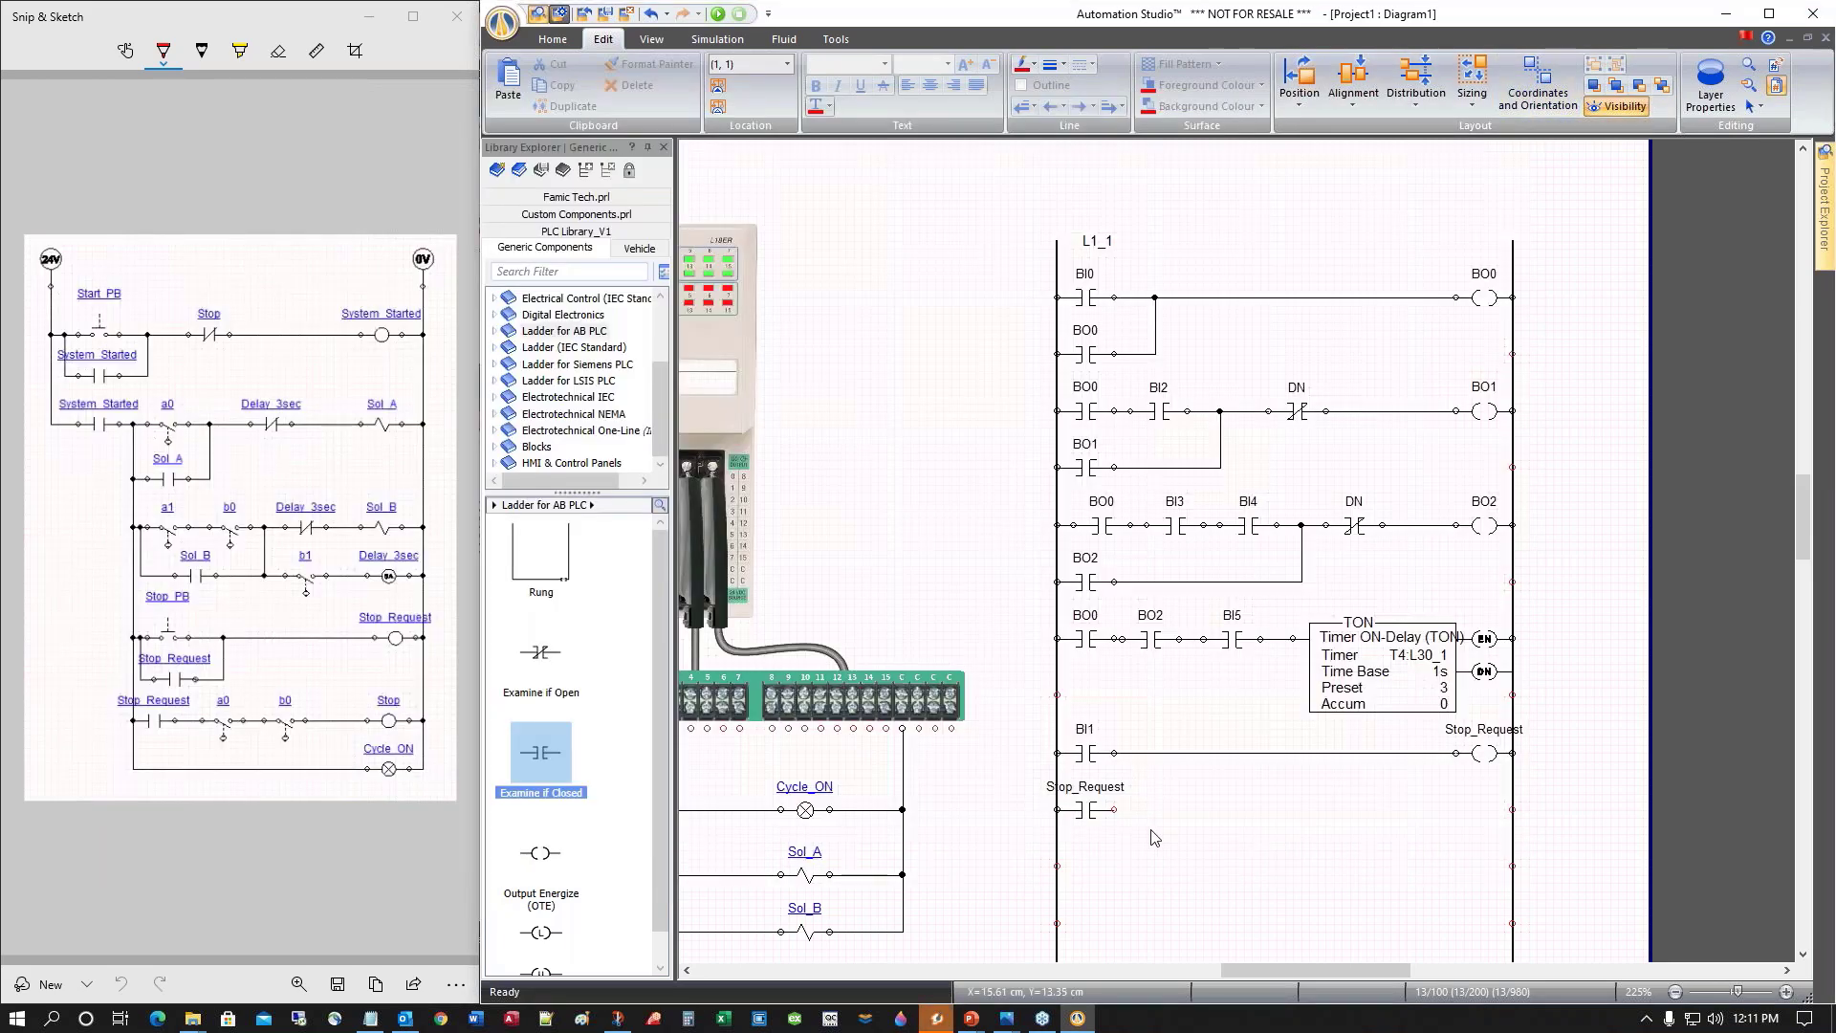
drag(1157, 787, 1160, 751)
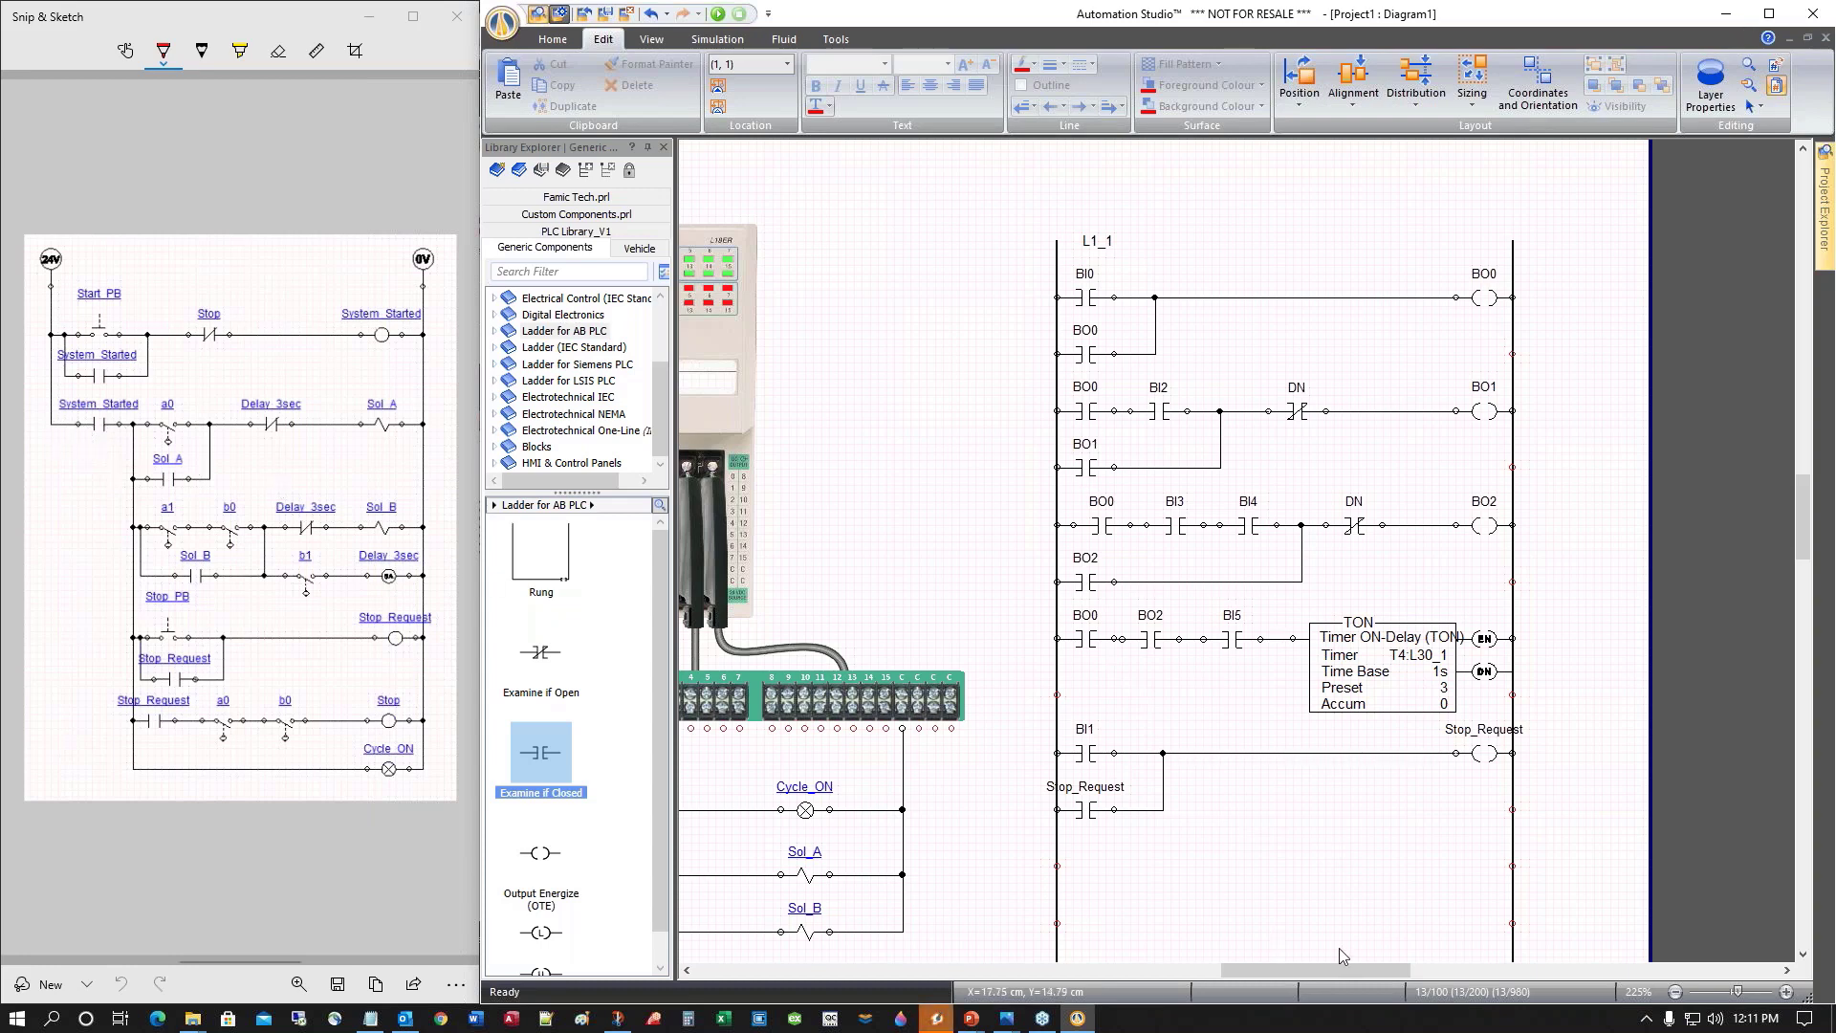
click(1162, 774)
key(Delete)
Shift the BI1 contact along the fifth rung toward the coil to make room for another contact before it
click(1077, 755)
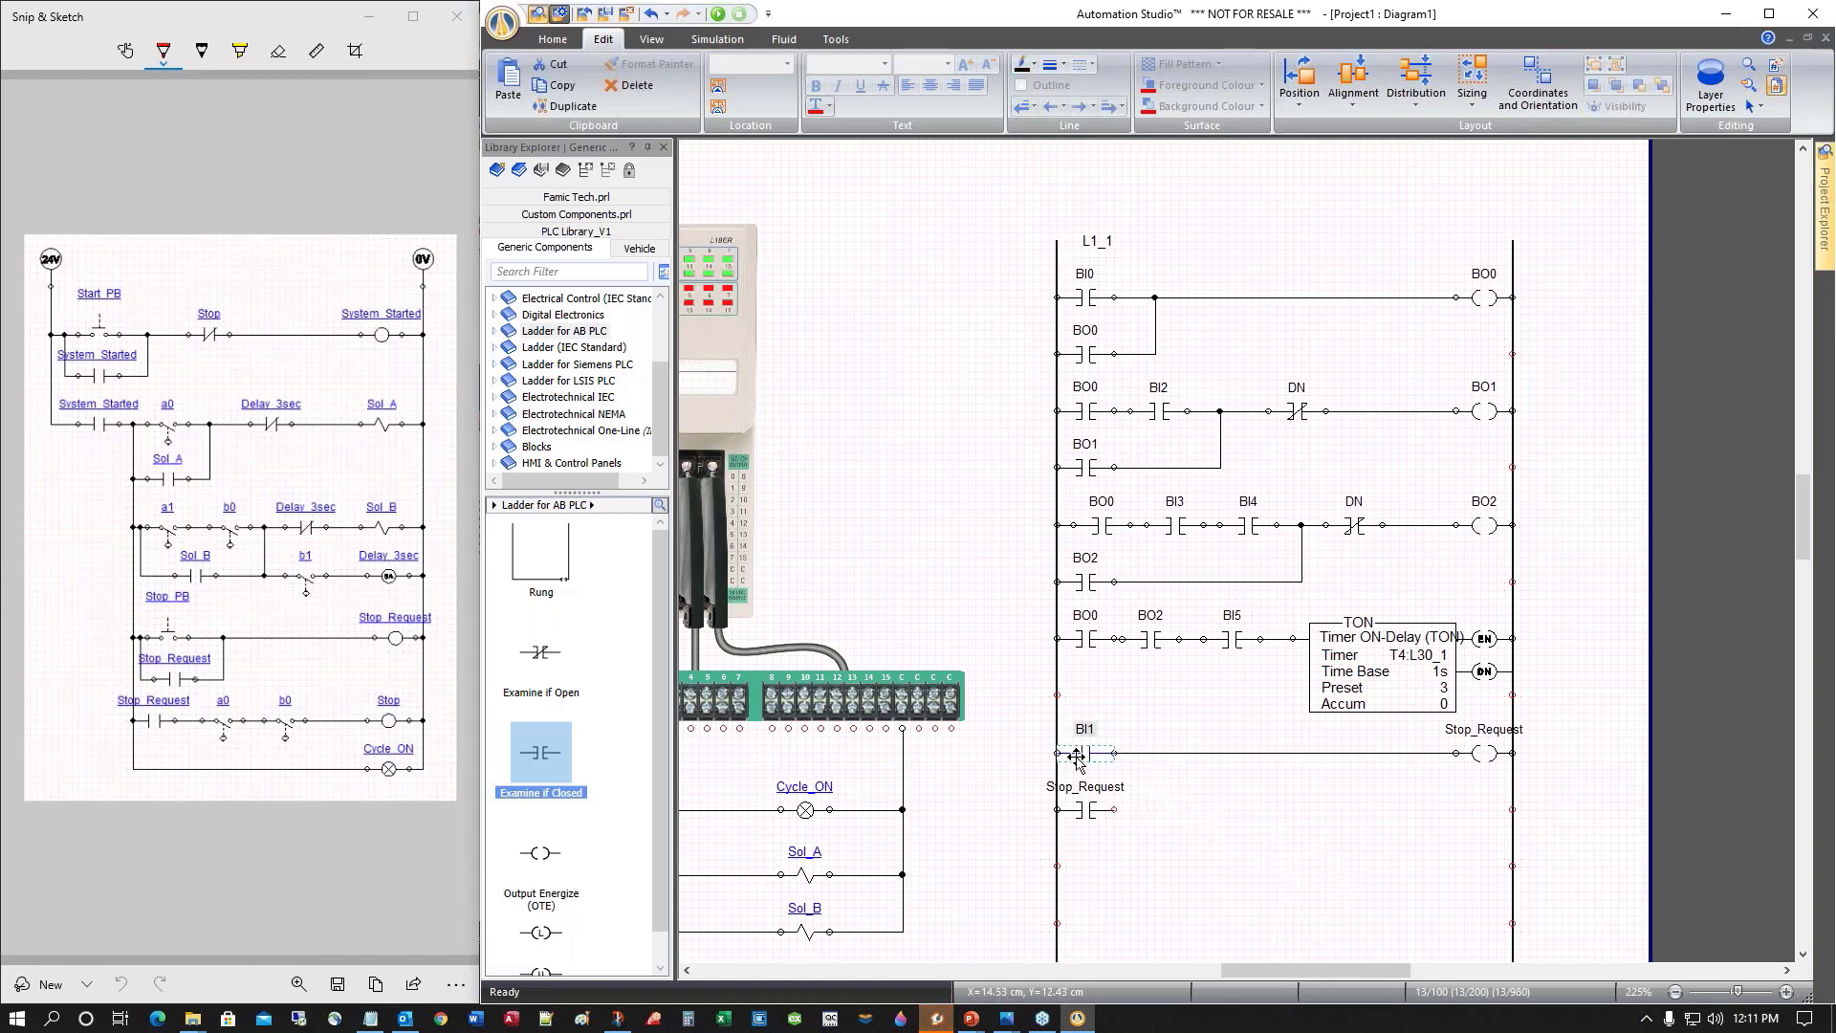
key(Right)
key(Right)
key(Right)
key(Right)
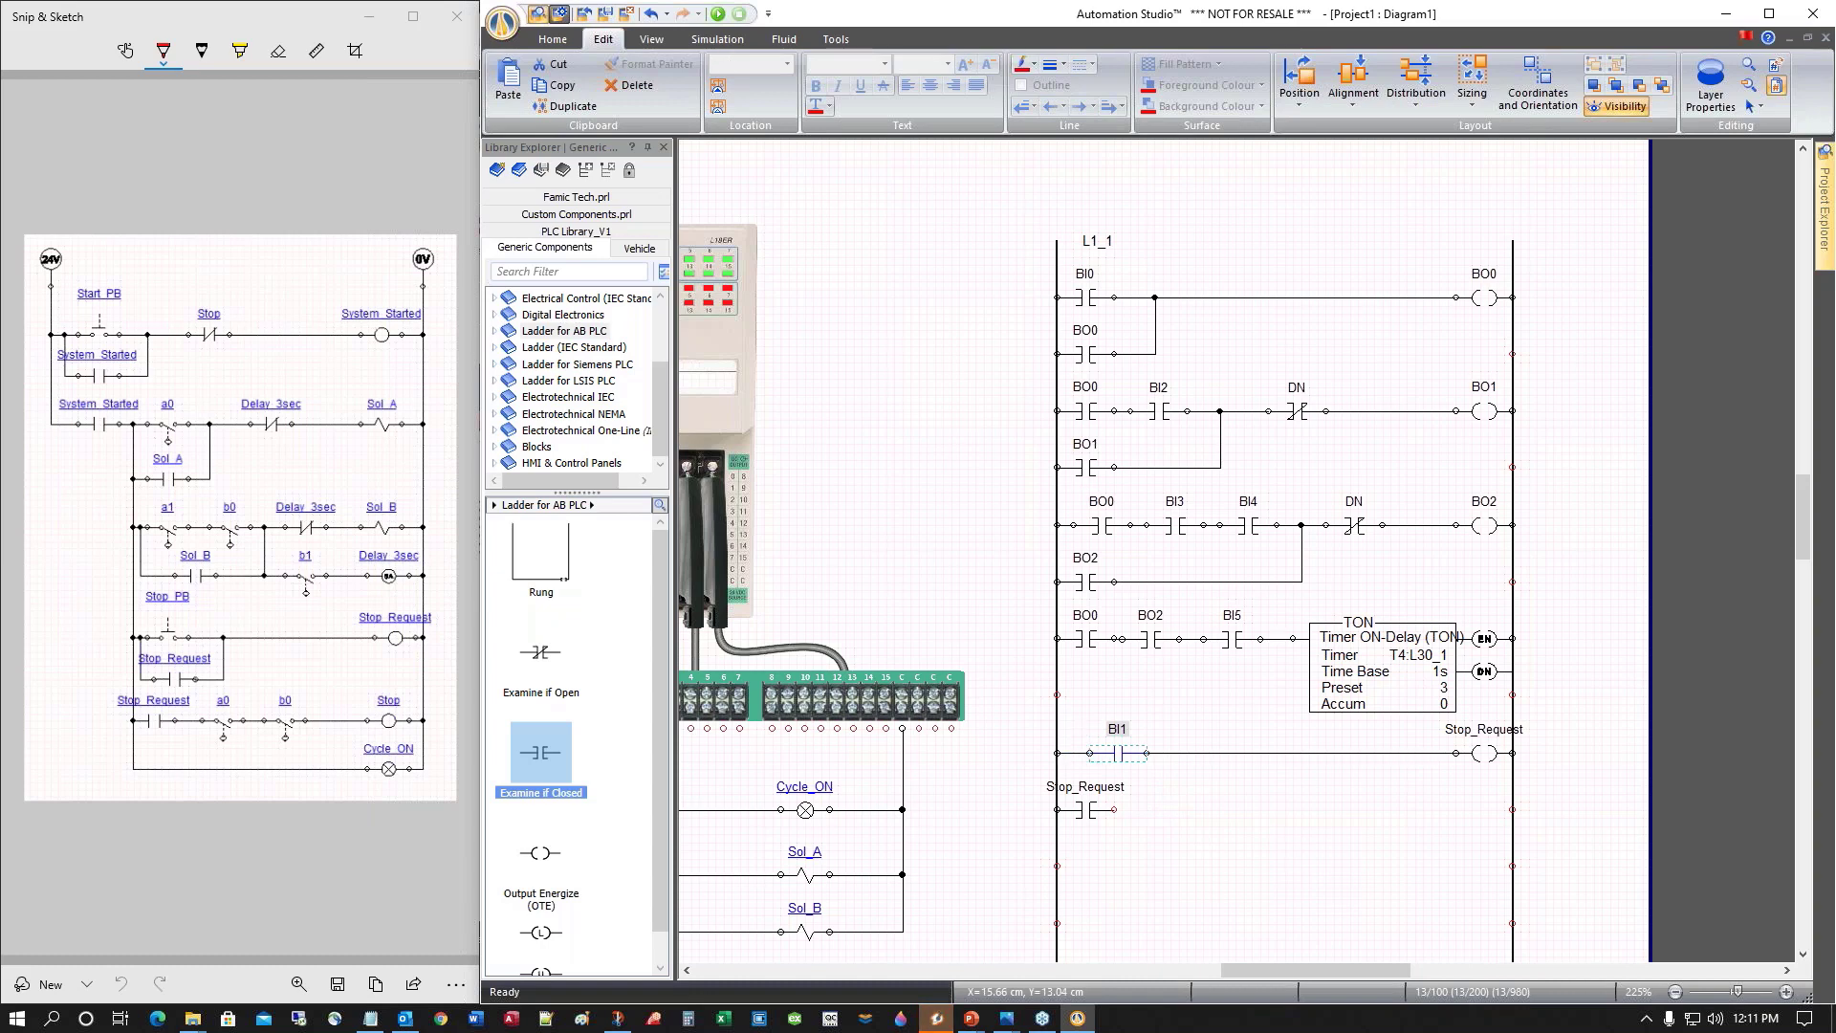
key(Right)
key(Right)
key(Right)
key(Right)
click(1320, 822)
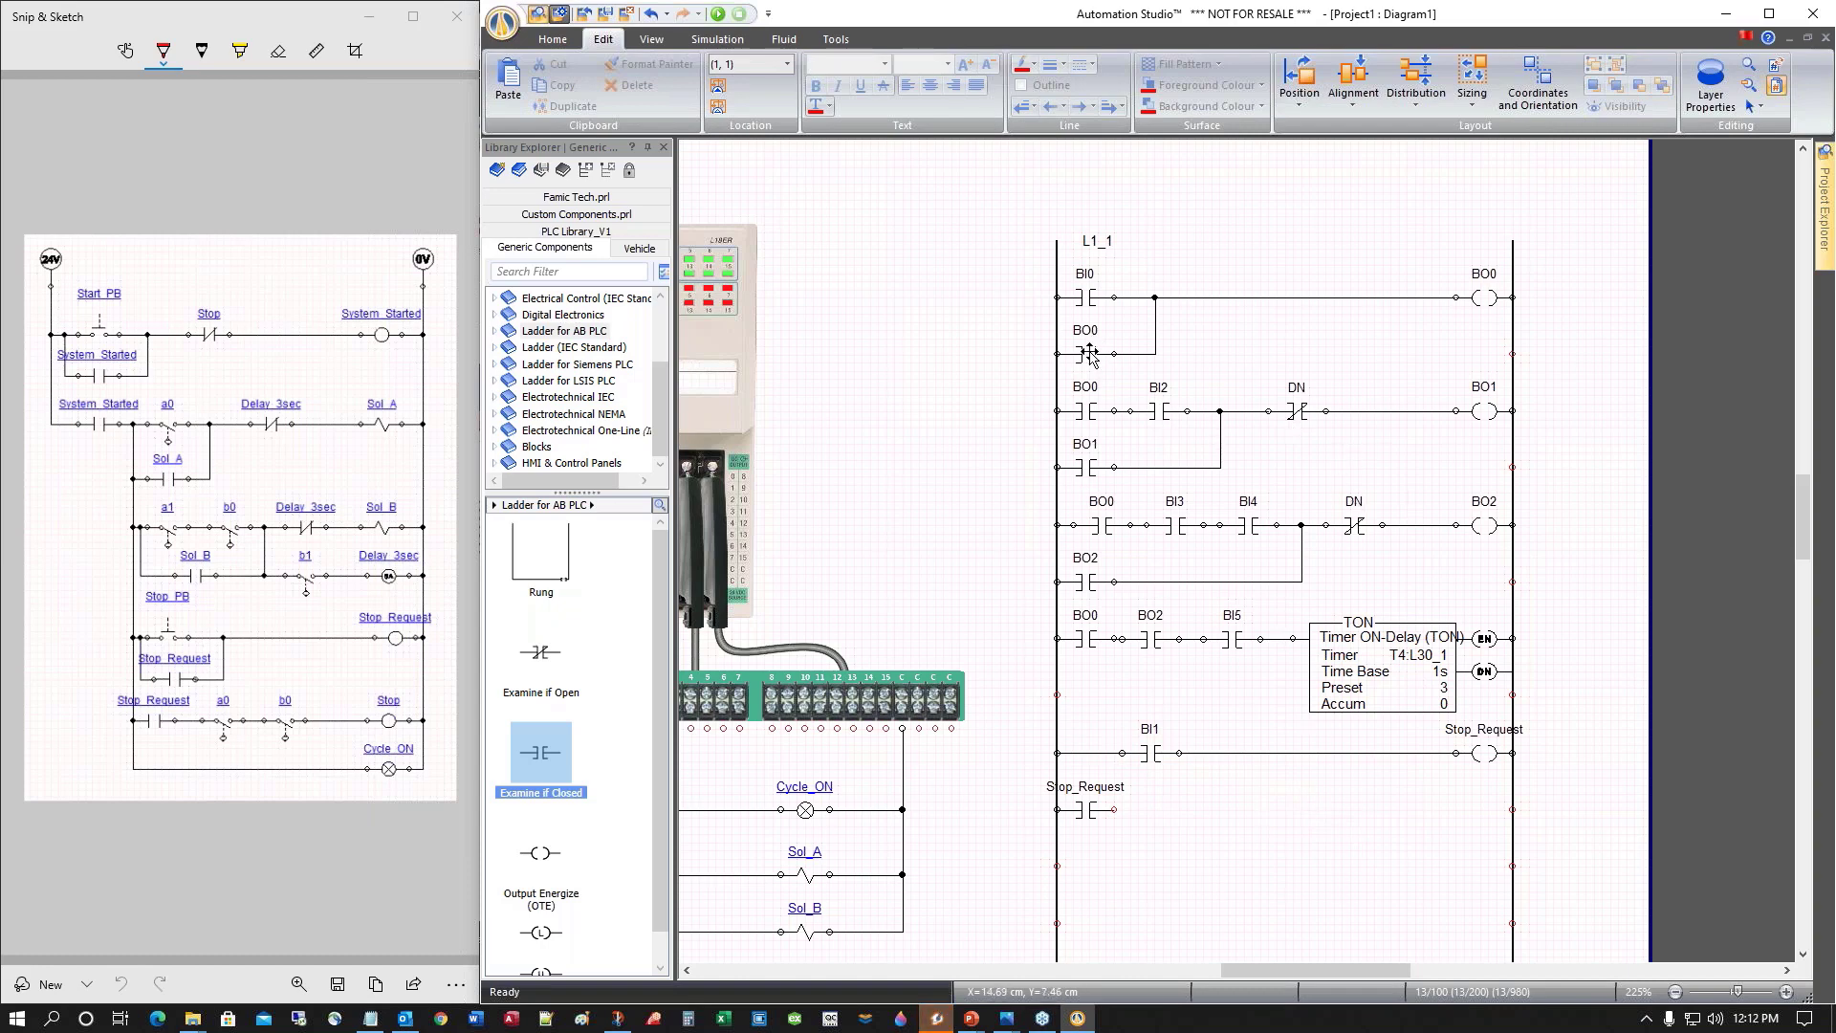
Copy the BO0 contact into the fifth rung in series before BI1, nudging BI1 further along to fit it
drag(1090, 351, 1122, 685)
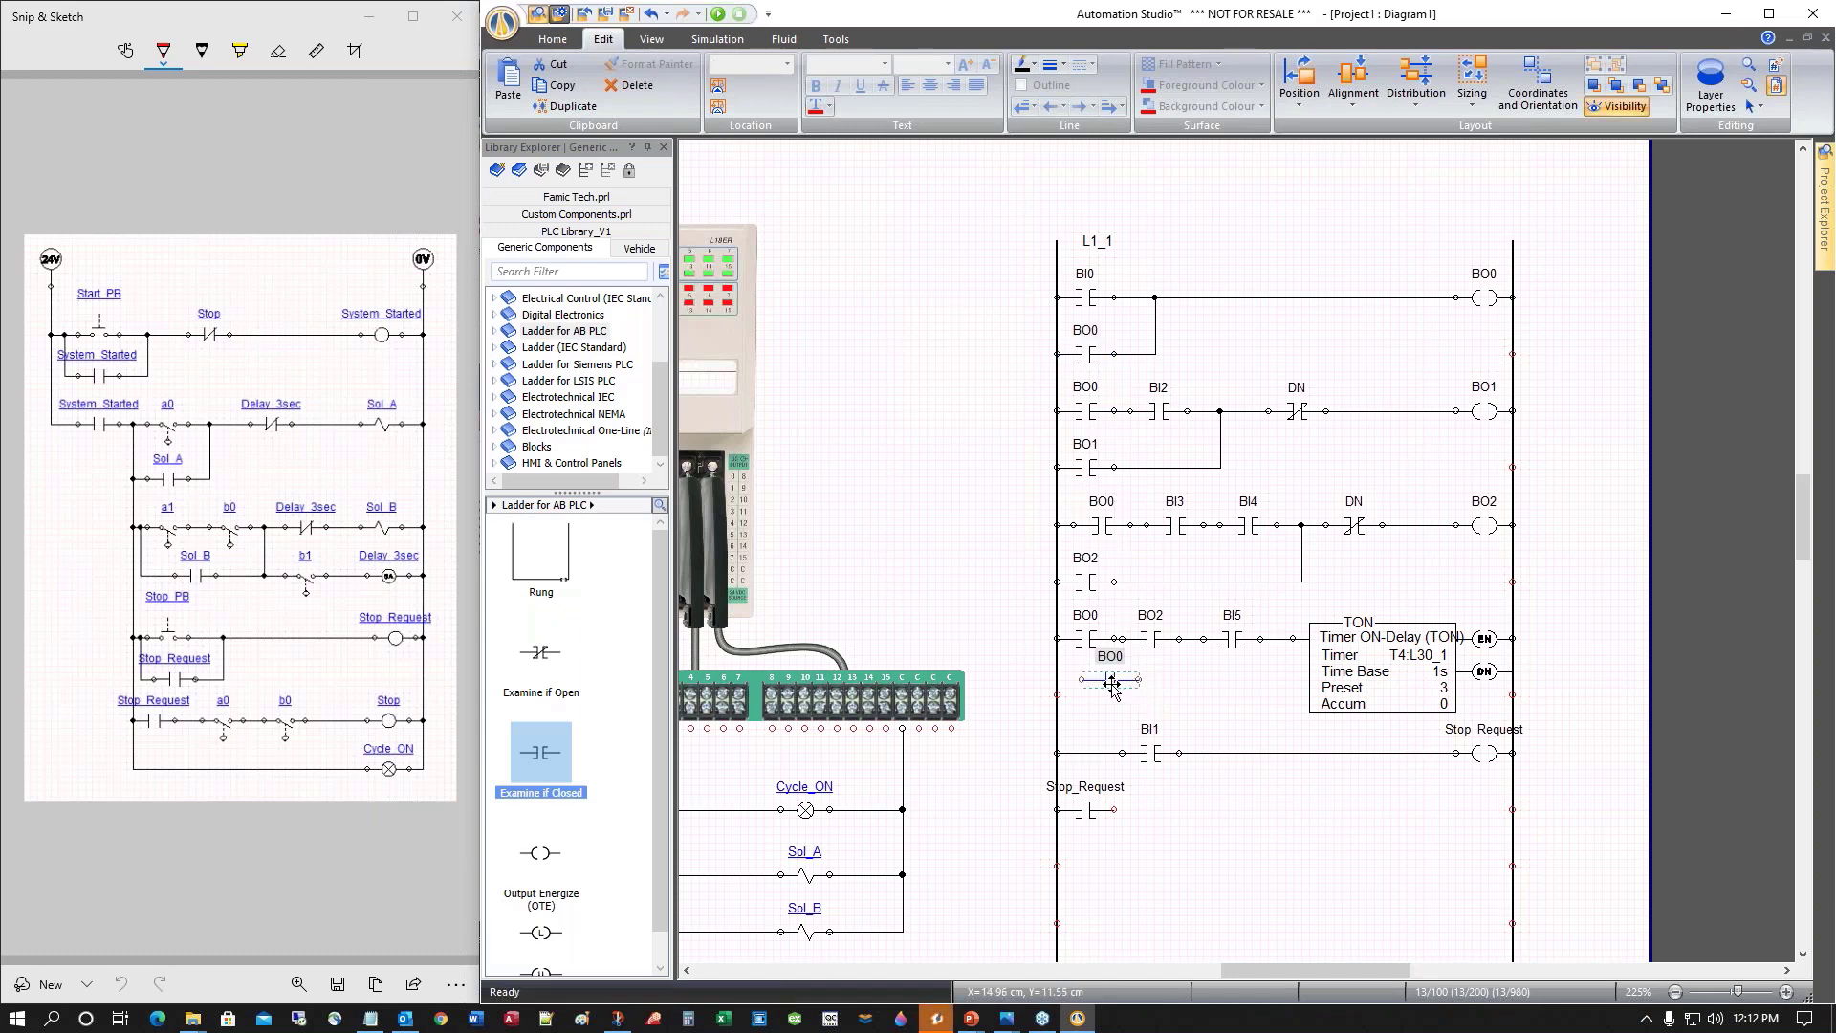
click(1217, 714)
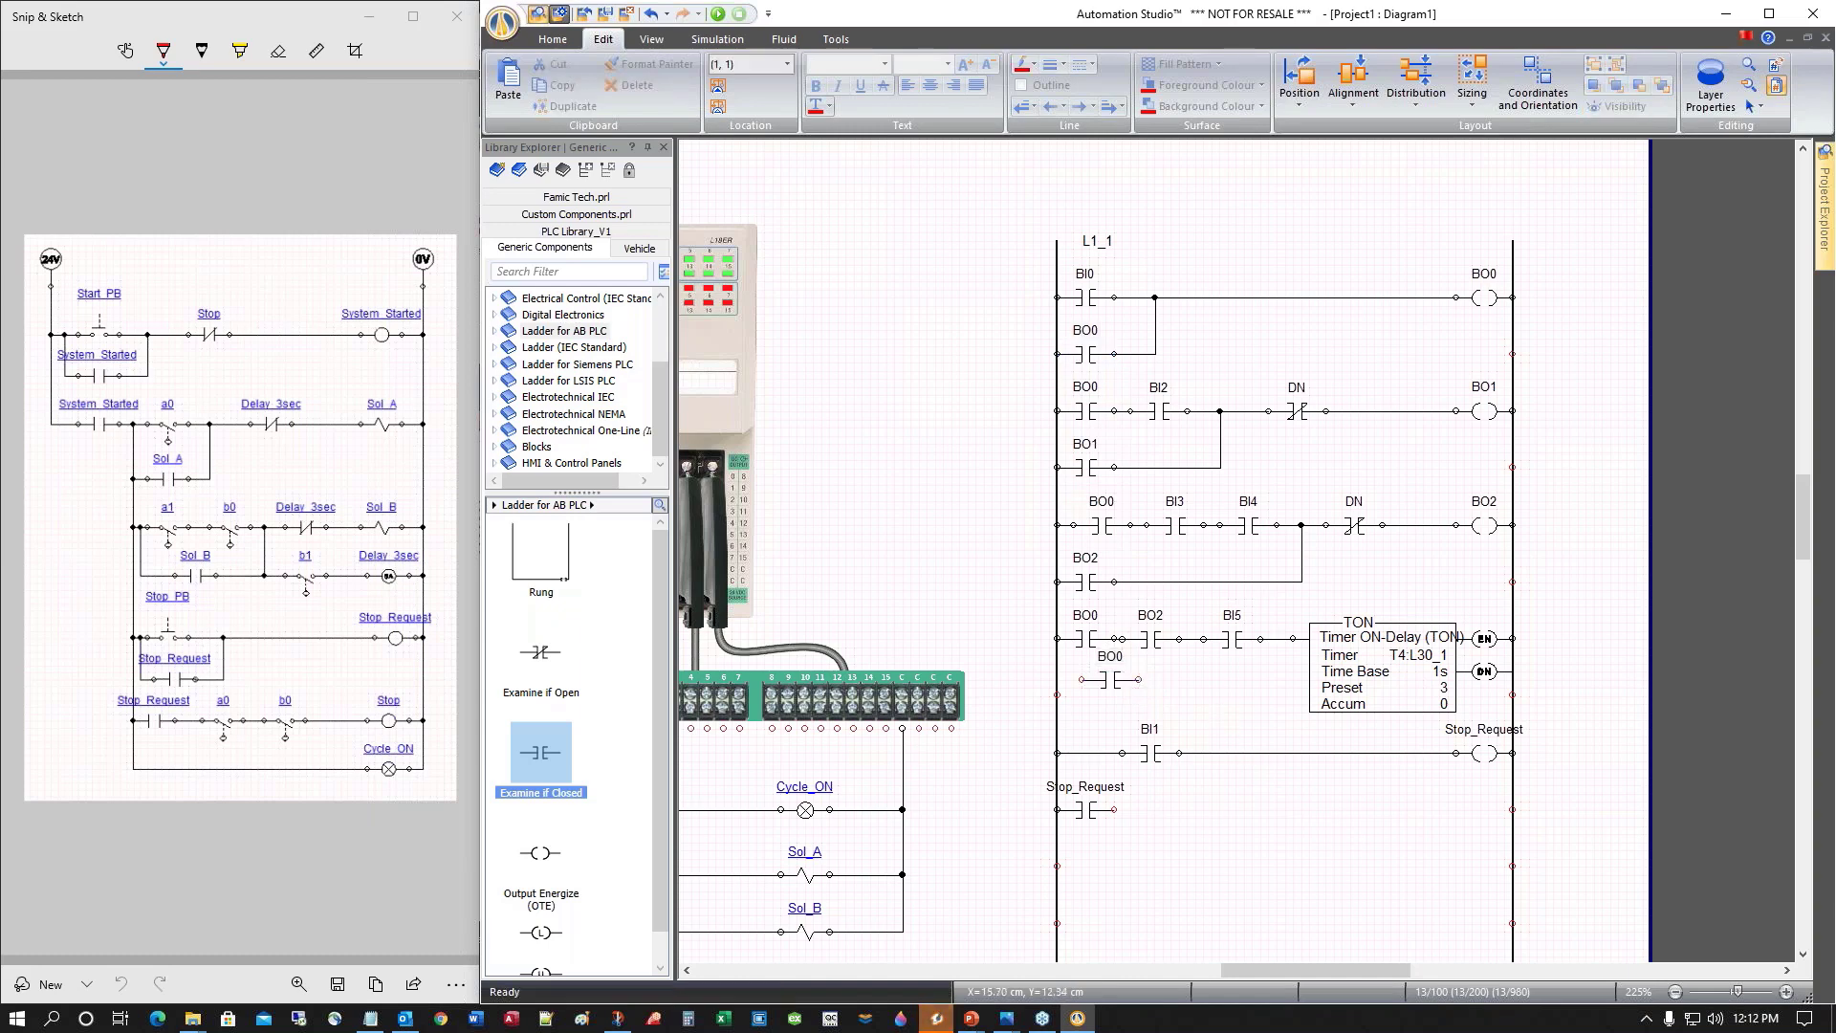
click(1153, 755)
key(Right)
key(Right)
click(1228, 704)
drag(1110, 684, 1107, 761)
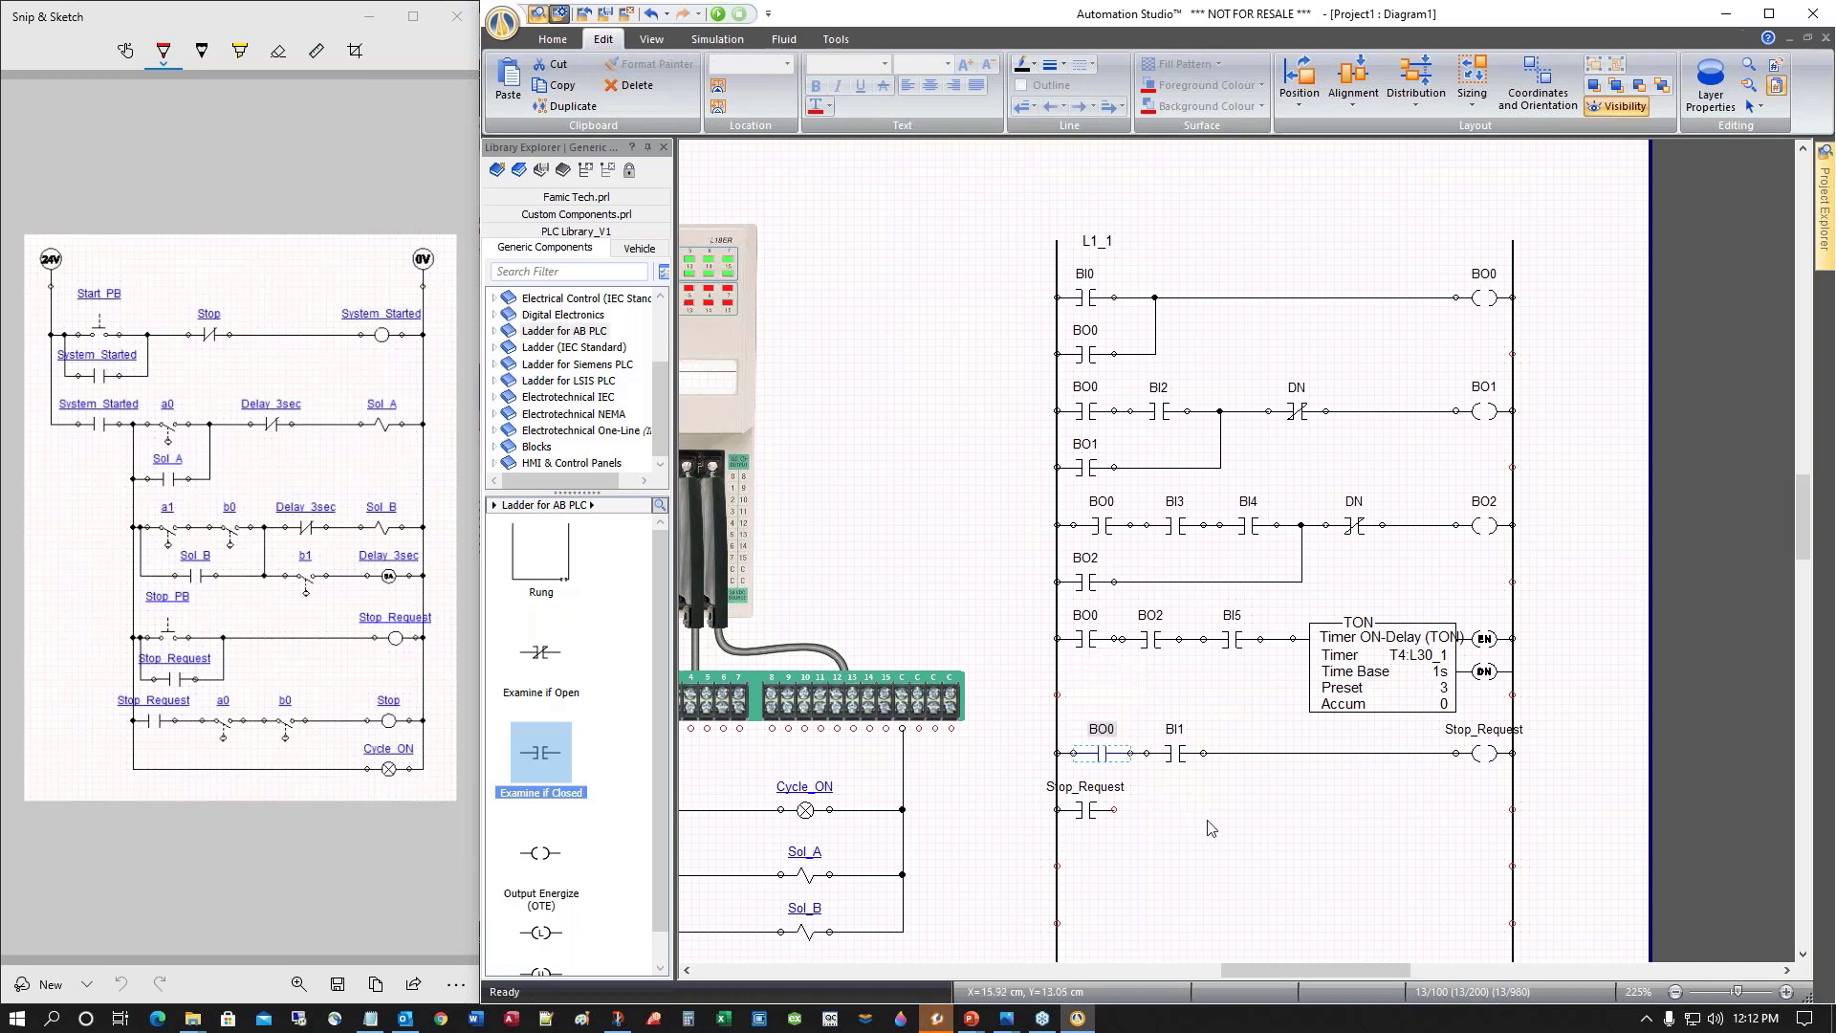
Wire the Stop_Request contact to the fifth rung after BI1 as a parallel branch and shift it along the branch until it sits under BI1
click(1165, 849)
mouse_move(1114, 809)
mouse_down()
mouse_move(1233, 790)
mouse_move(1242, 754)
mouse_up()
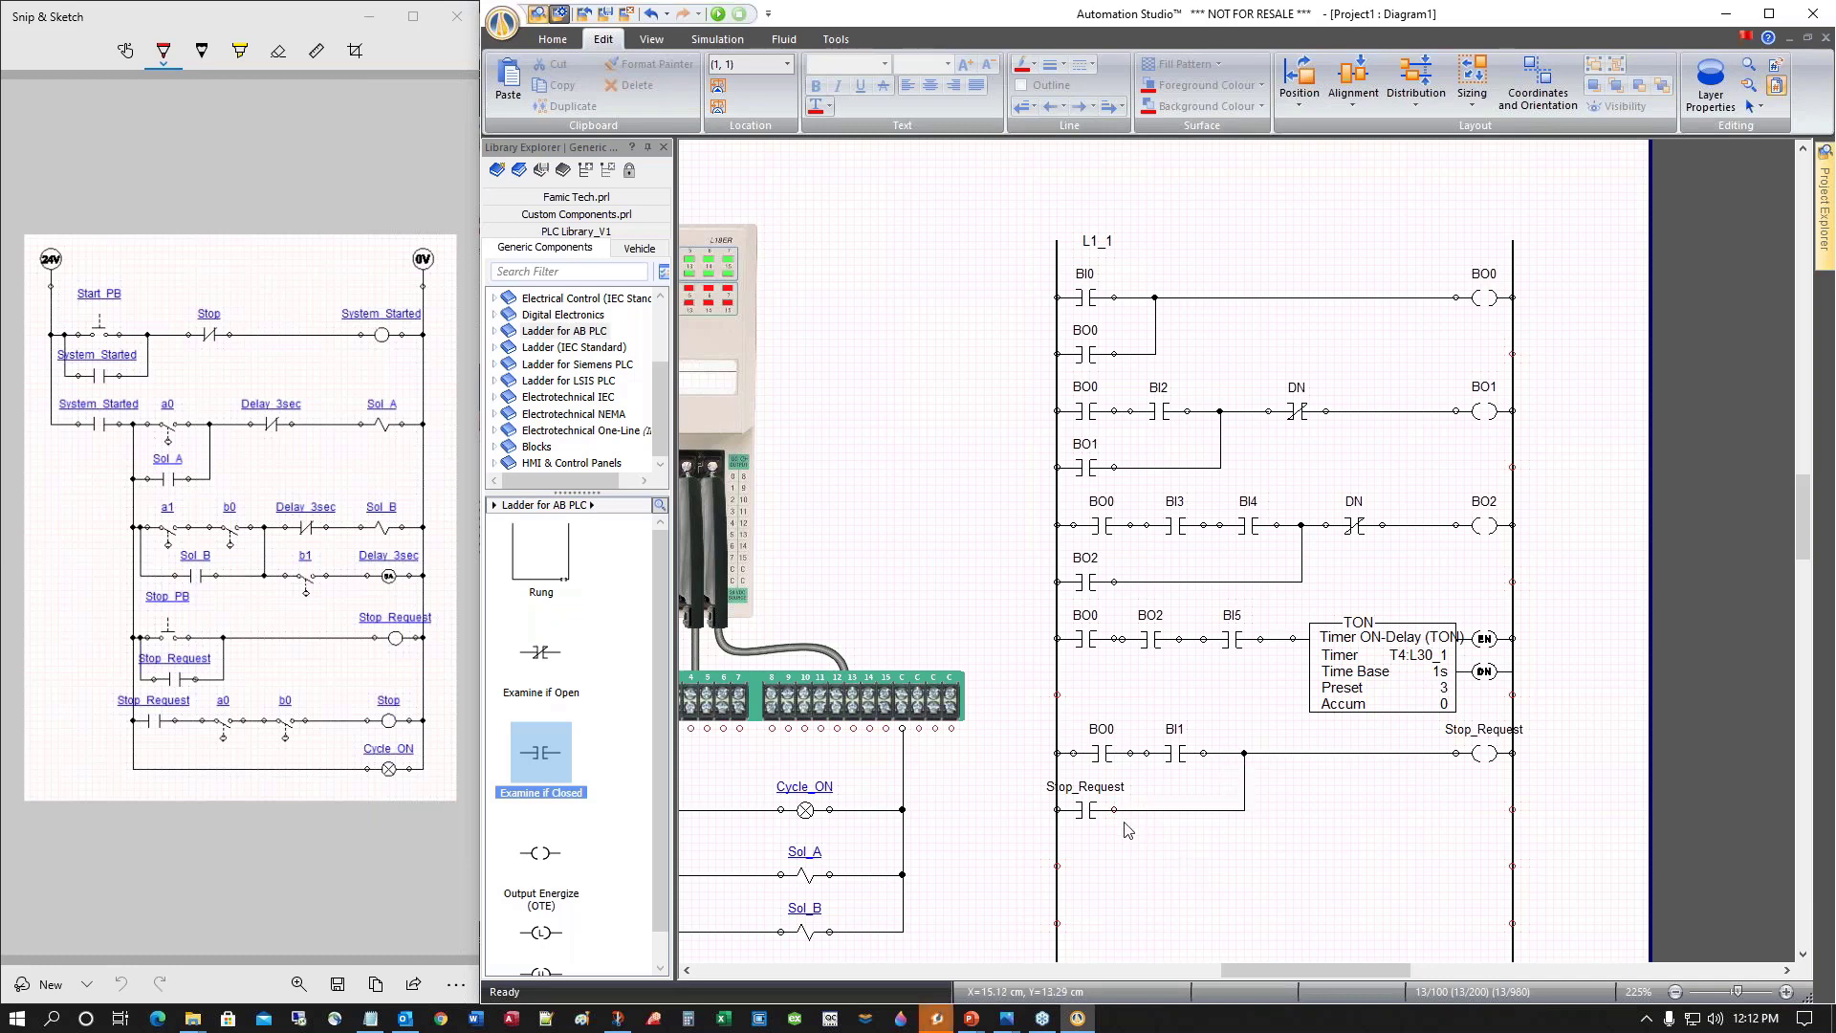
click(1083, 811)
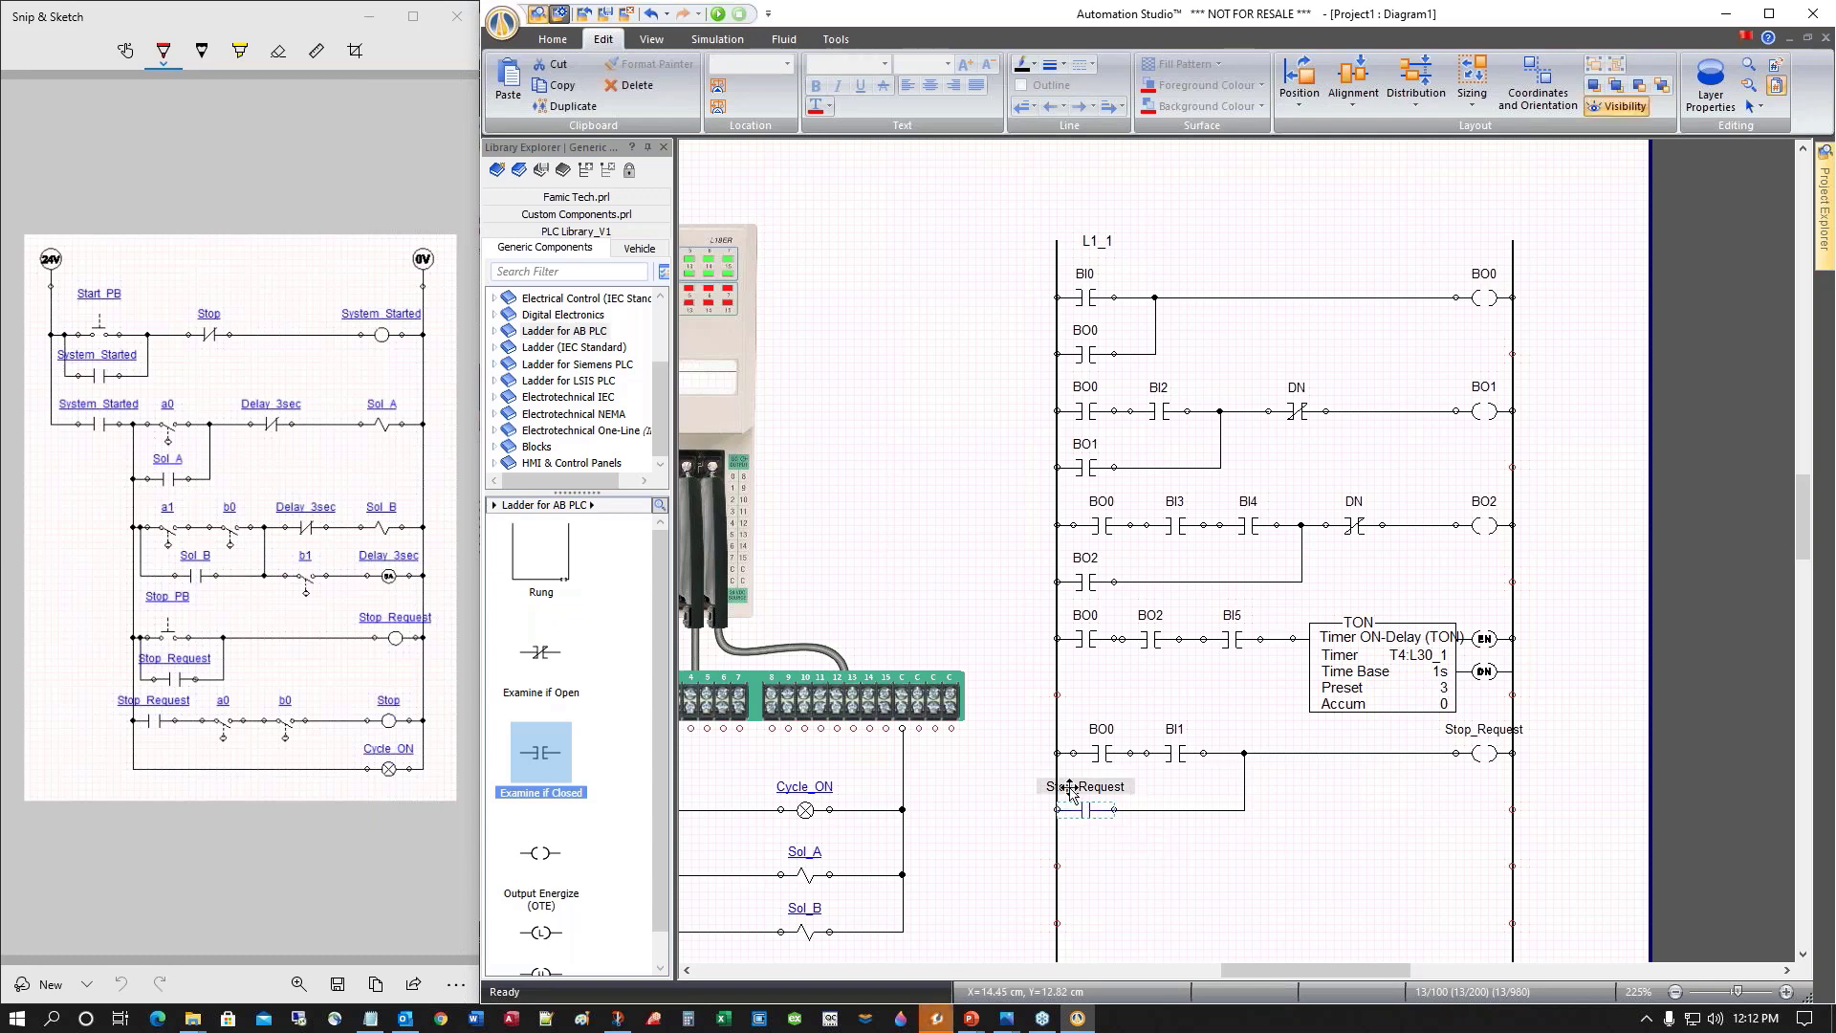
key(Right)
key(Right)
key(Right)
key(Right)
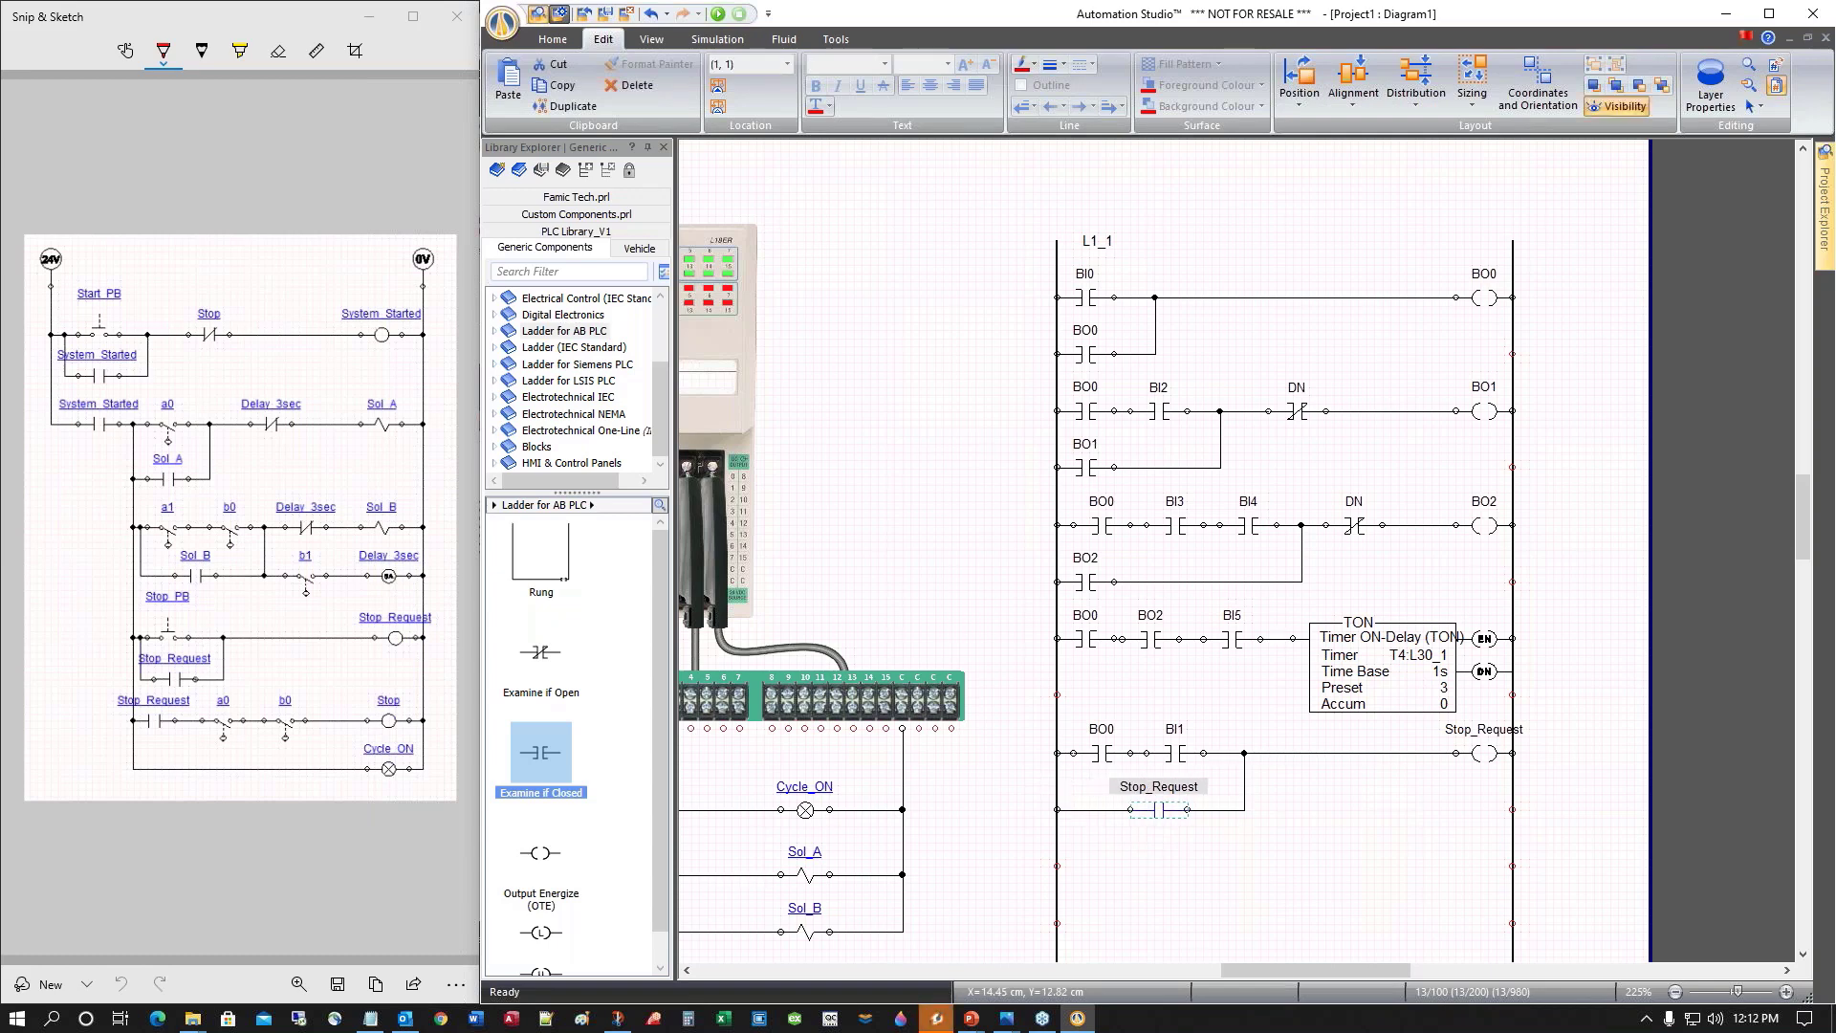
key(Right)
key(Right)
key(Right)
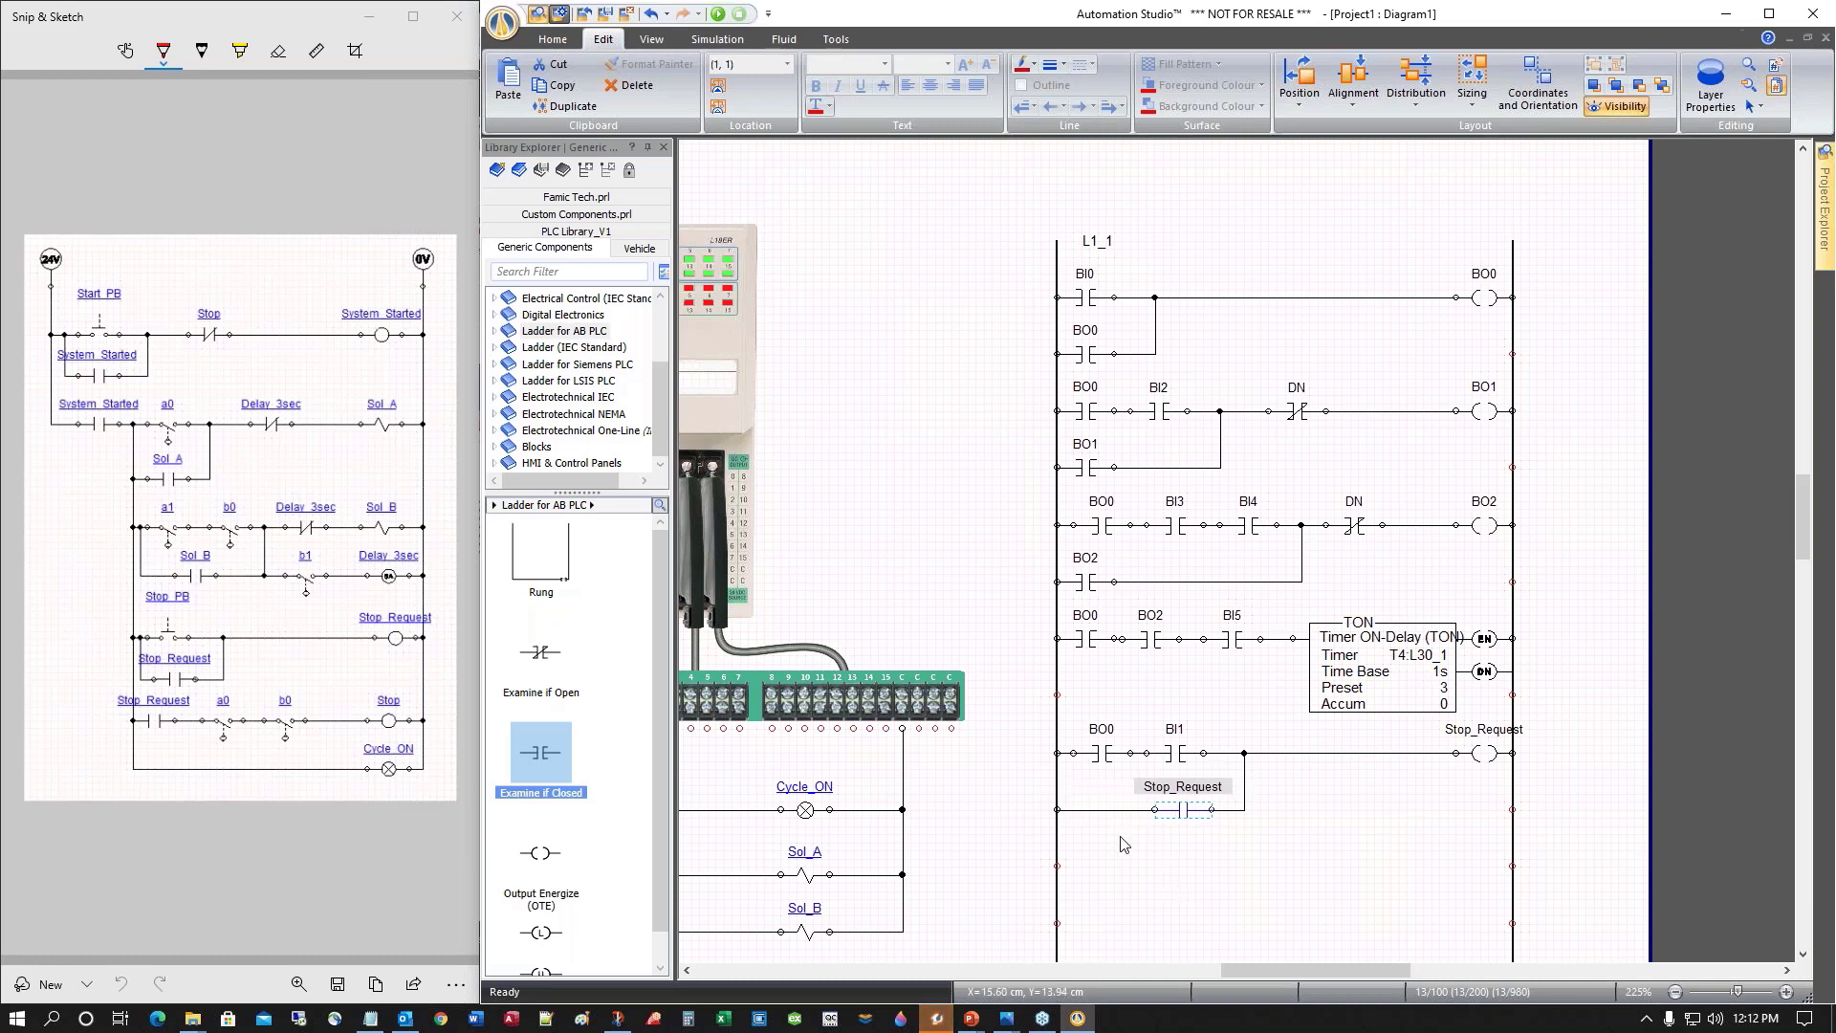
Reroute the start of the Stop_Request branch from the power rail to the fifth rung between BO0 and BI1
click(1179, 896)
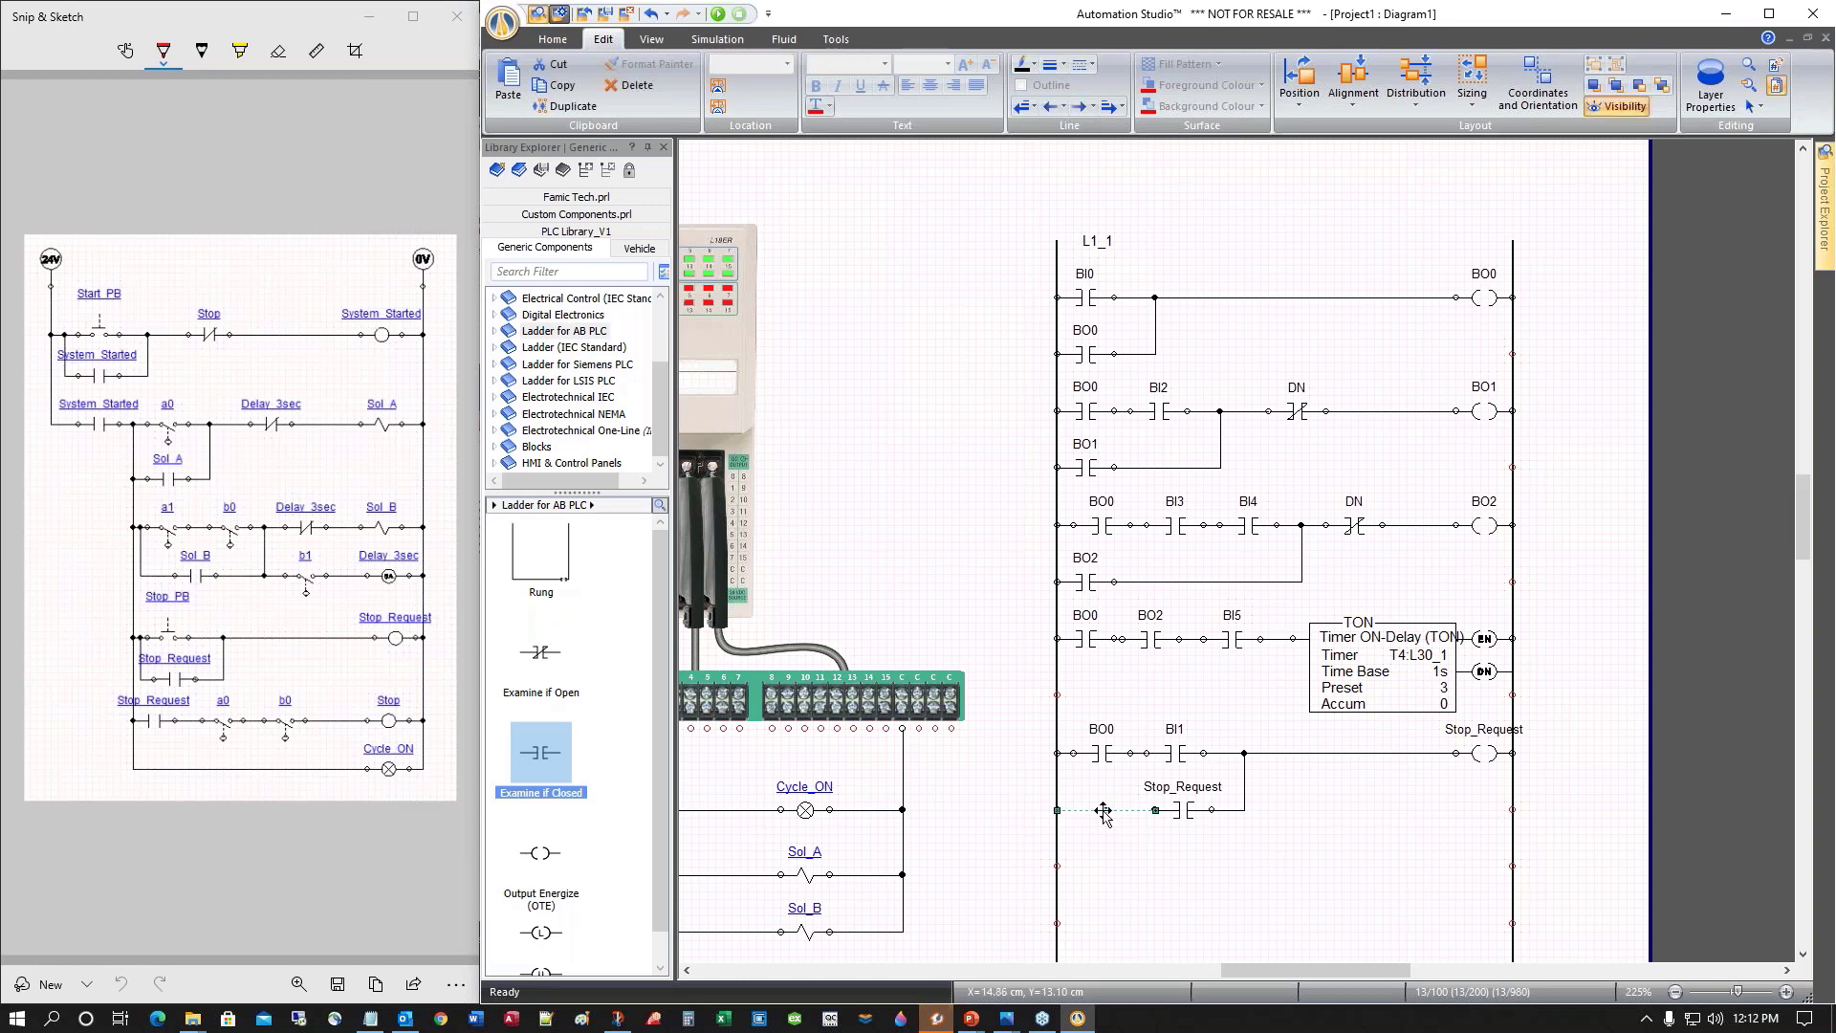
mouse_move(1155, 810)
mouse_down()
mouse_move(1136, 808)
mouse_move(1138, 752)
mouse_up()
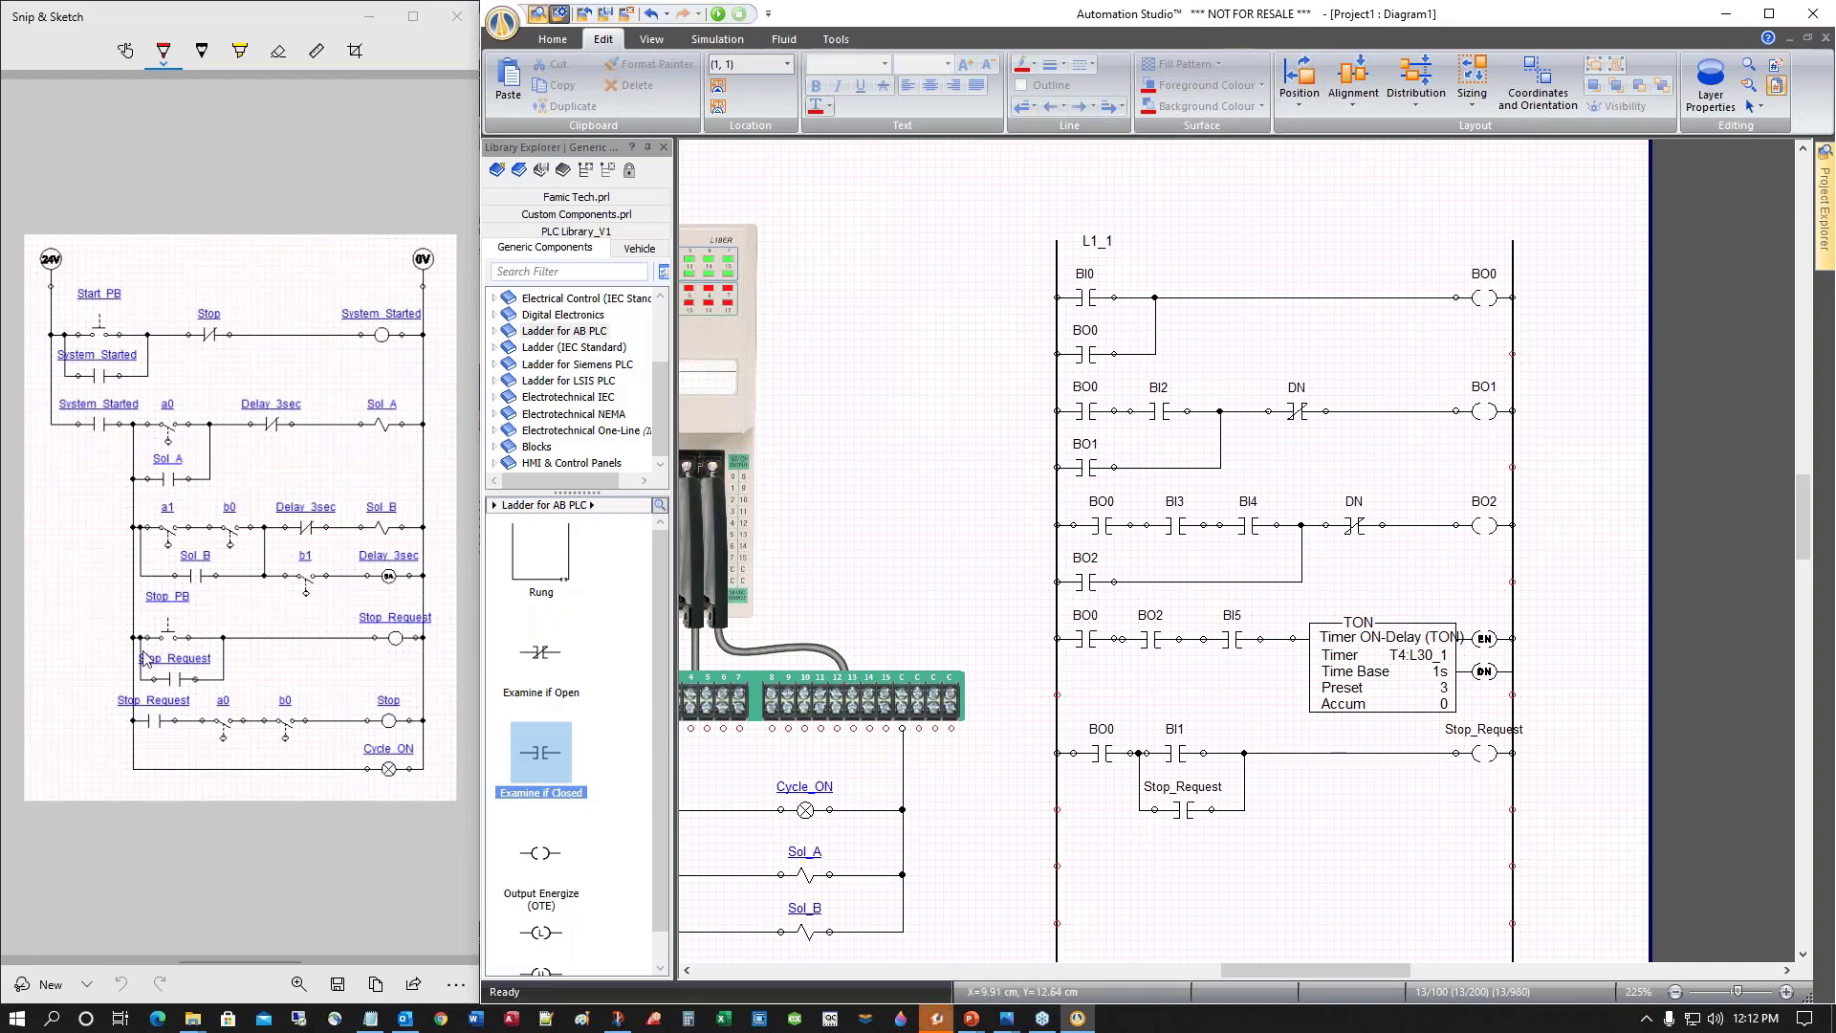
Start a sixth rung below the Stop_Request branch with copies of the BO0 and Stop_Request contacts in series
scroll(1071, 746, down, 2)
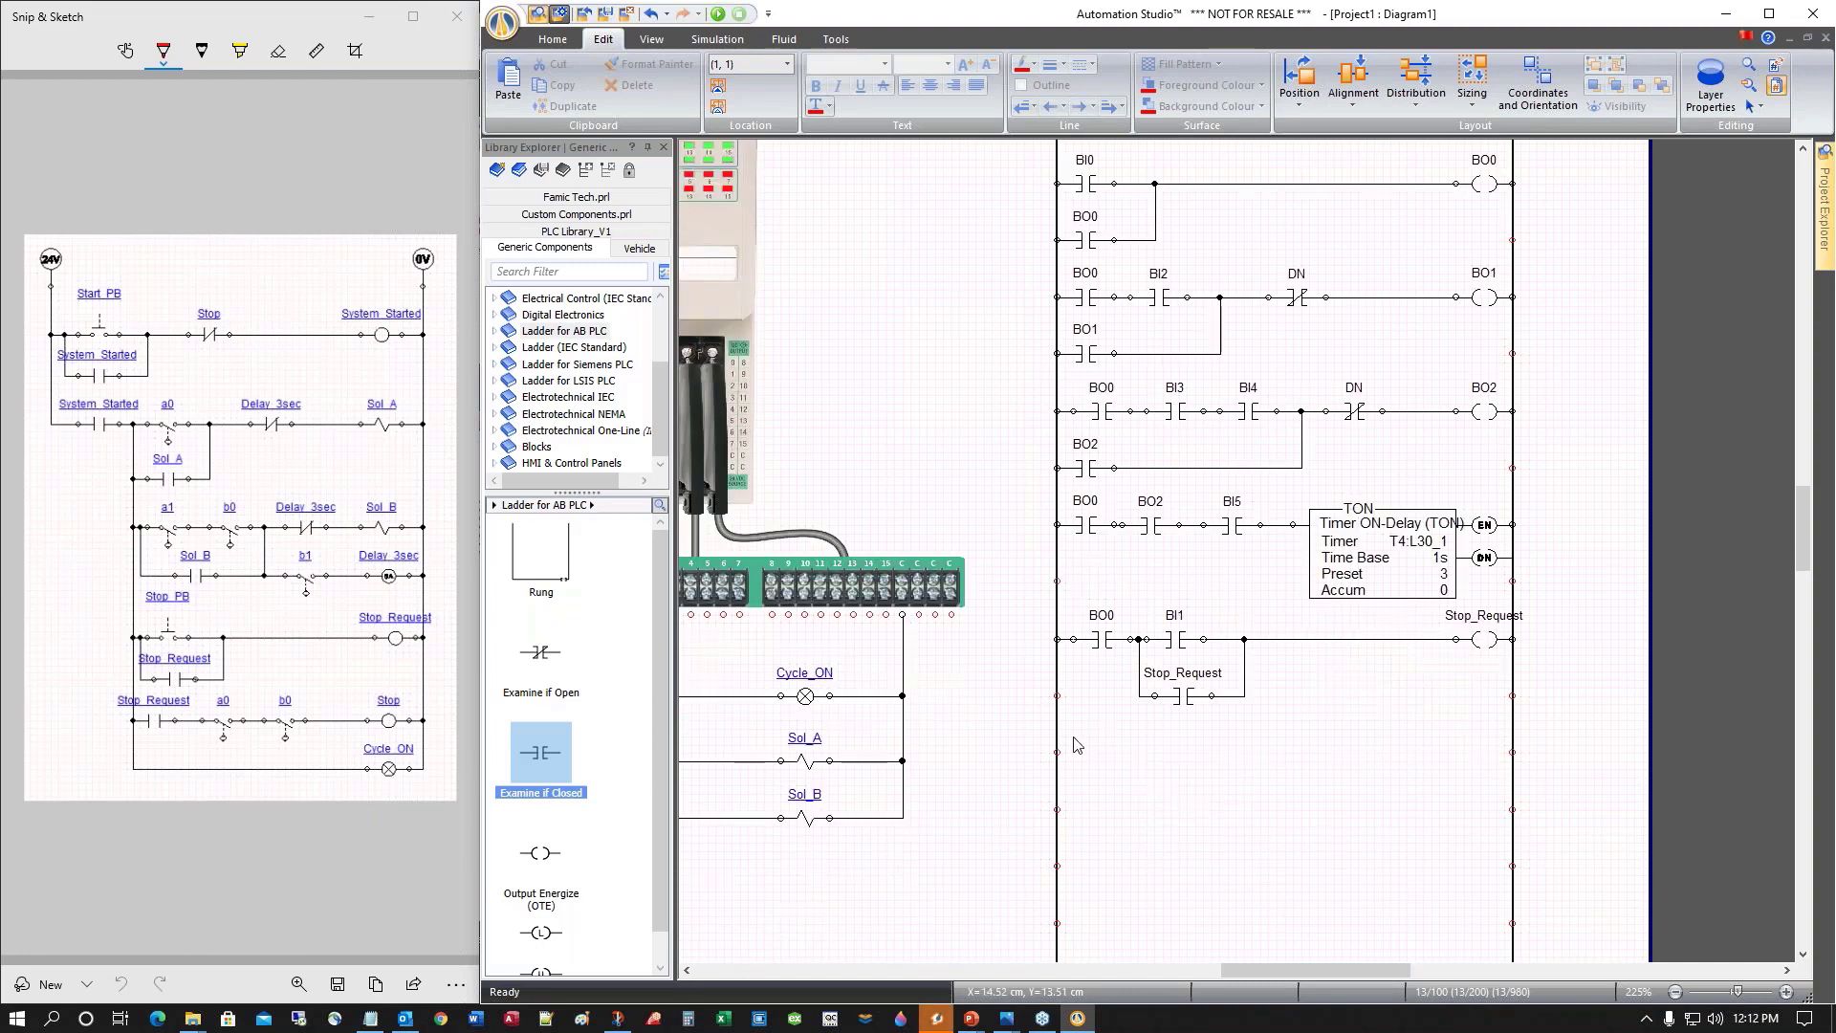
click(1086, 752)
drag(1181, 691, 1159, 766)
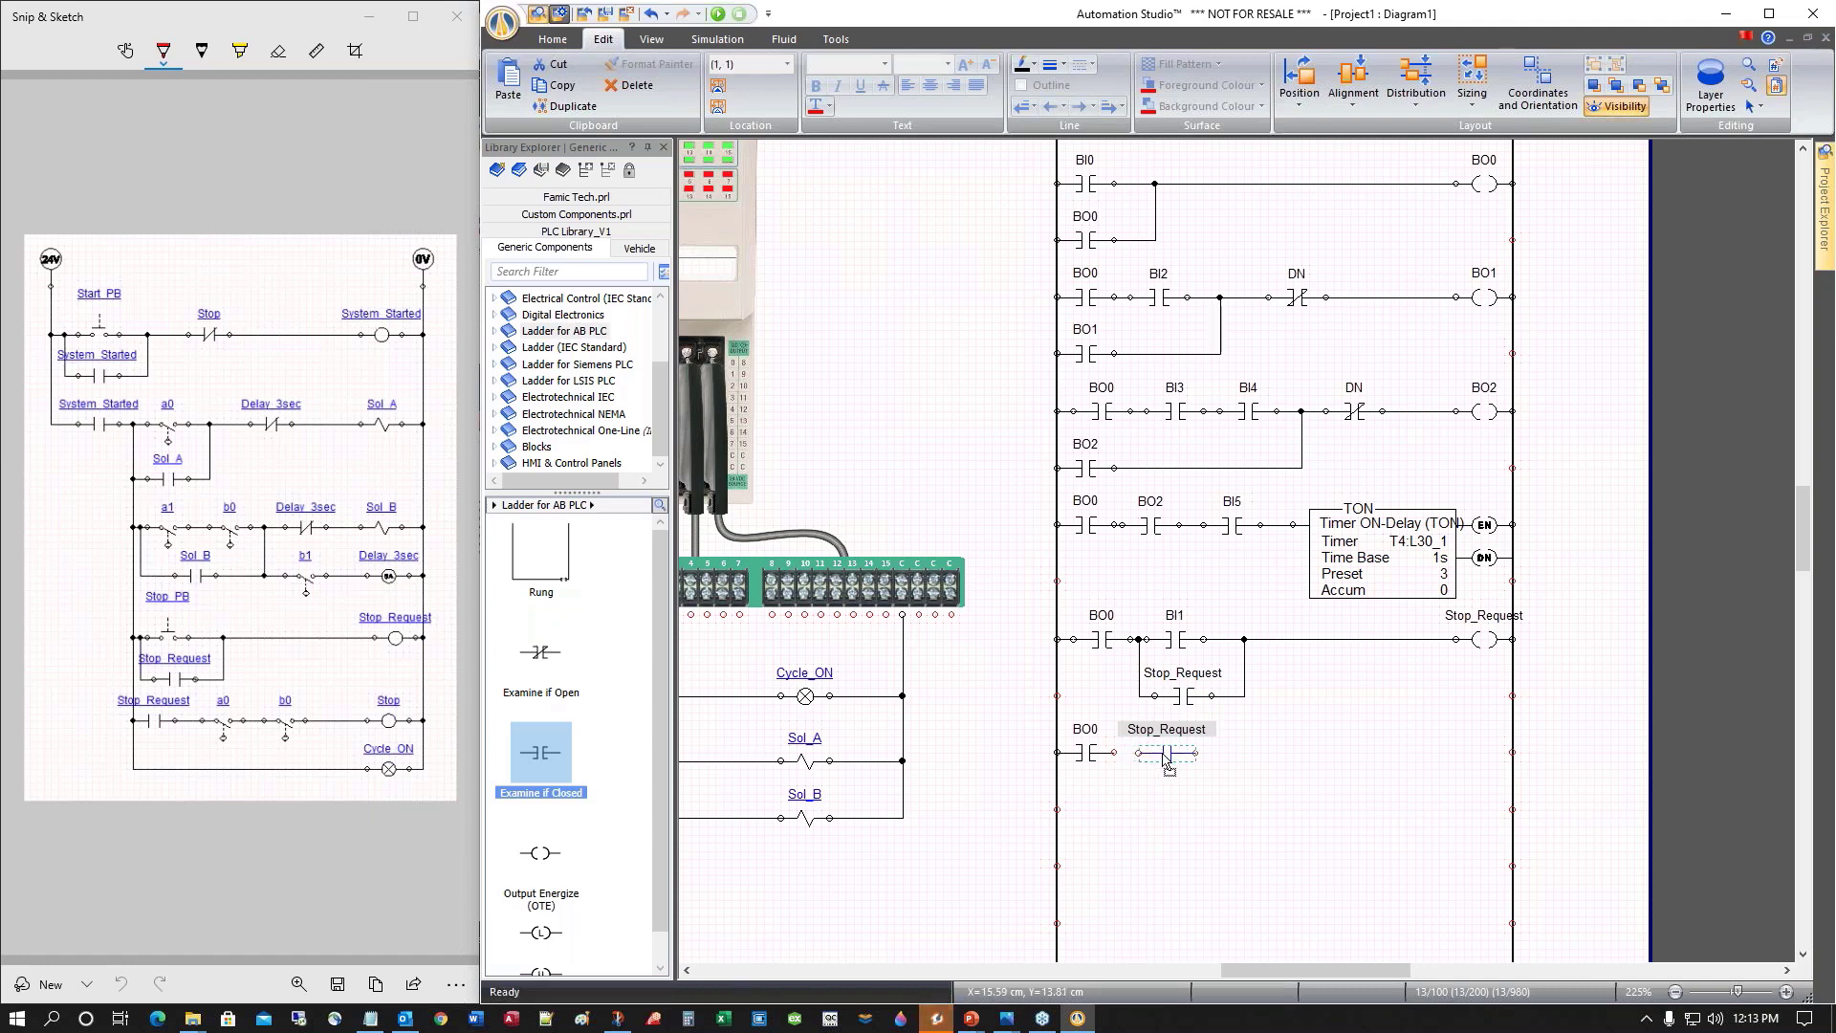
click(856, 809)
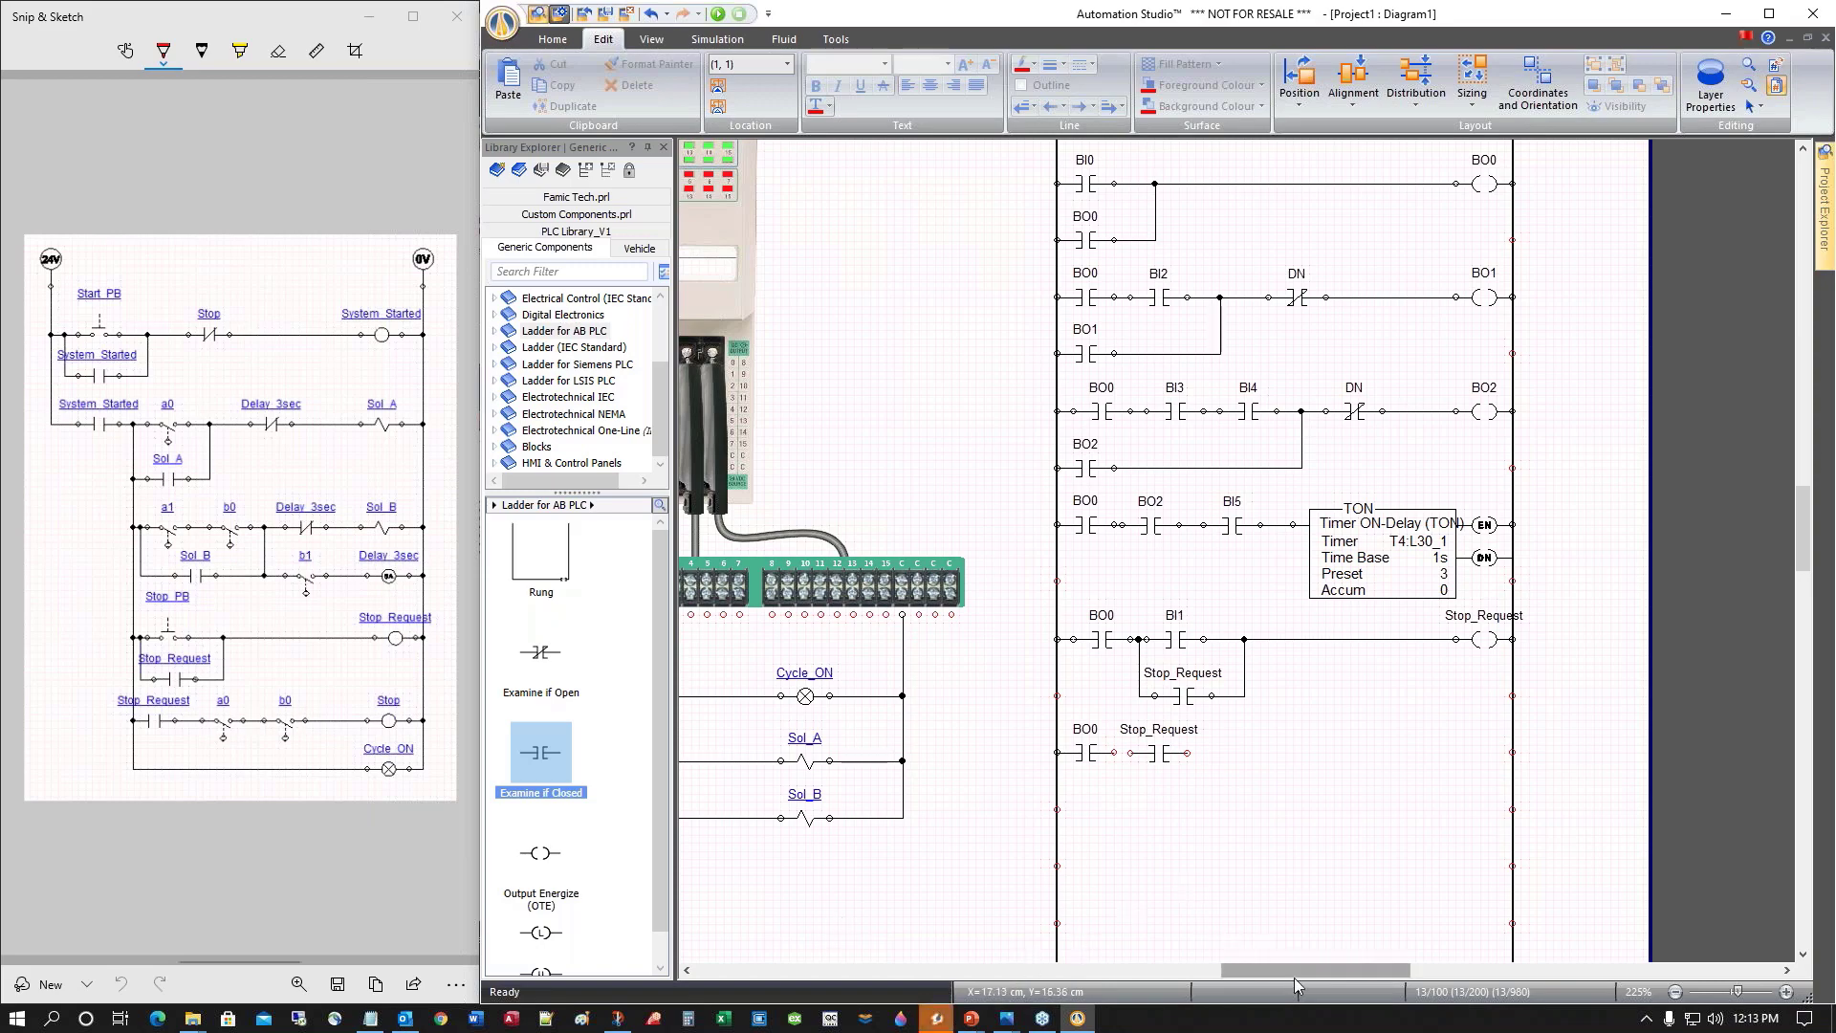
Check the input wiring for a0 and b0, and add copies of the BI2 and BI4 contacts after Stop_Request on the sixth rung
drag(1264, 968, 1179, 964)
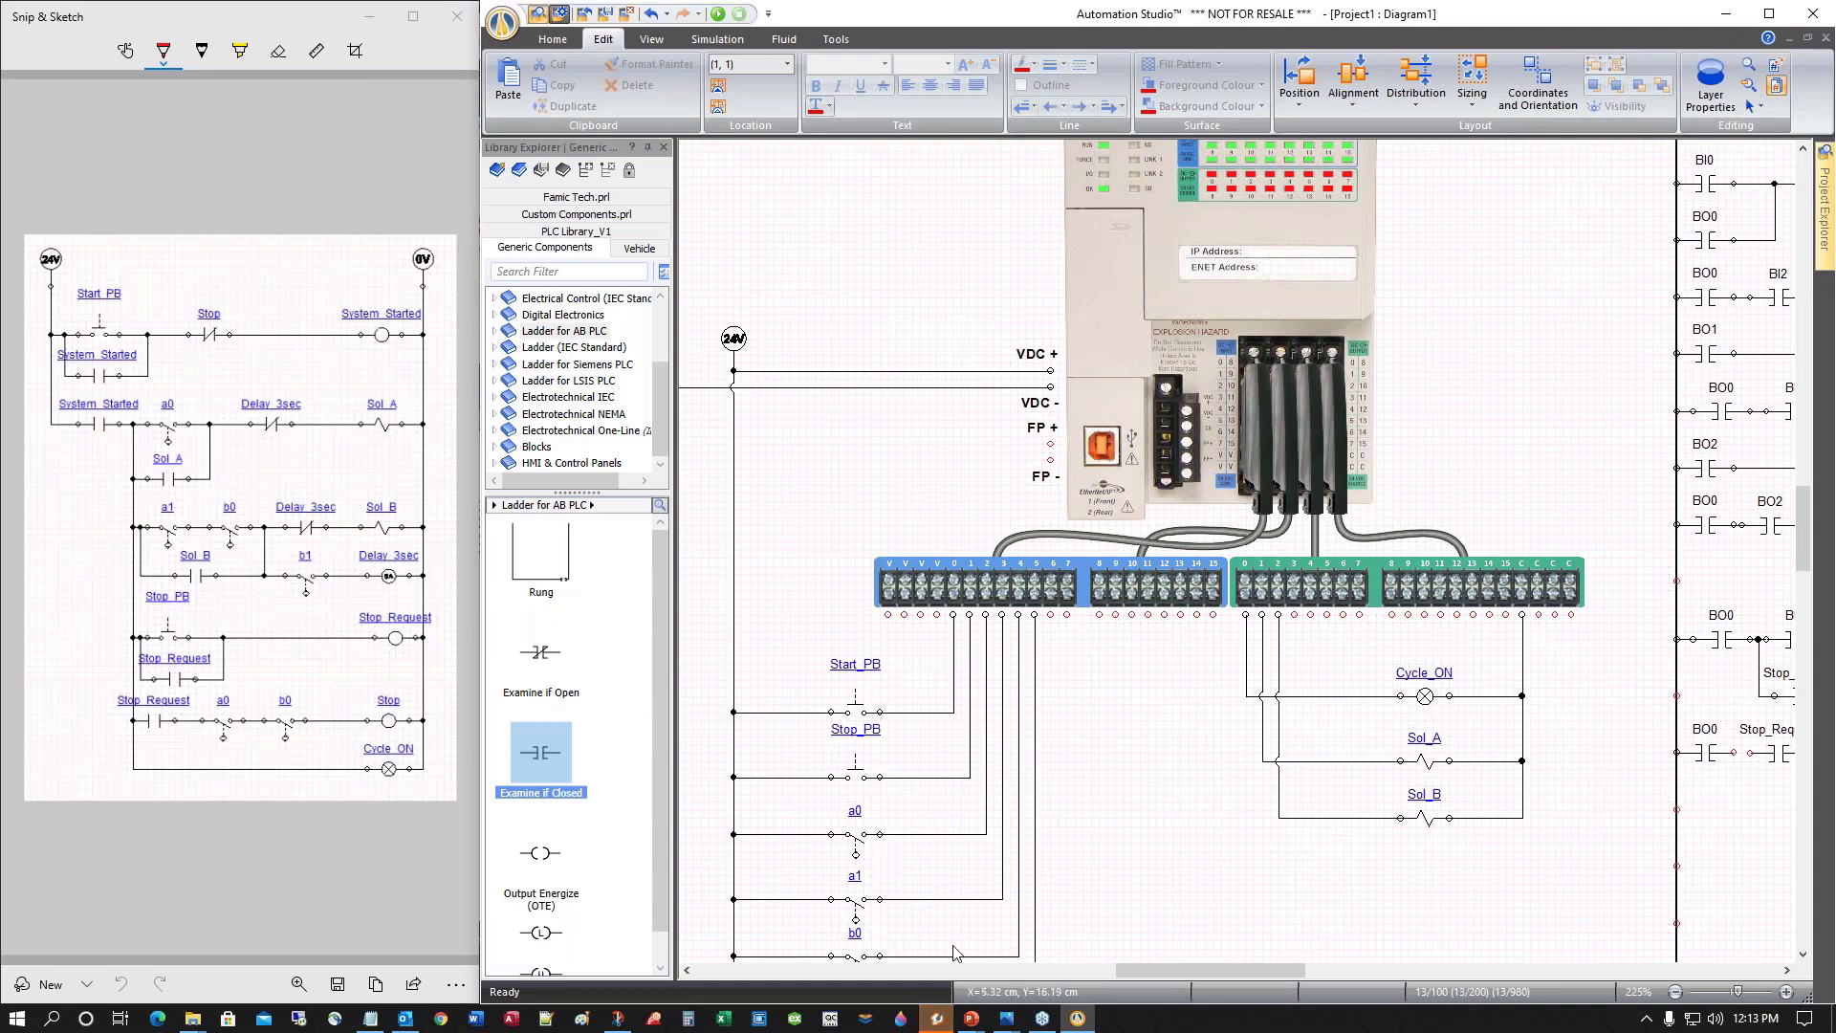
drag(1214, 967, 1289, 968)
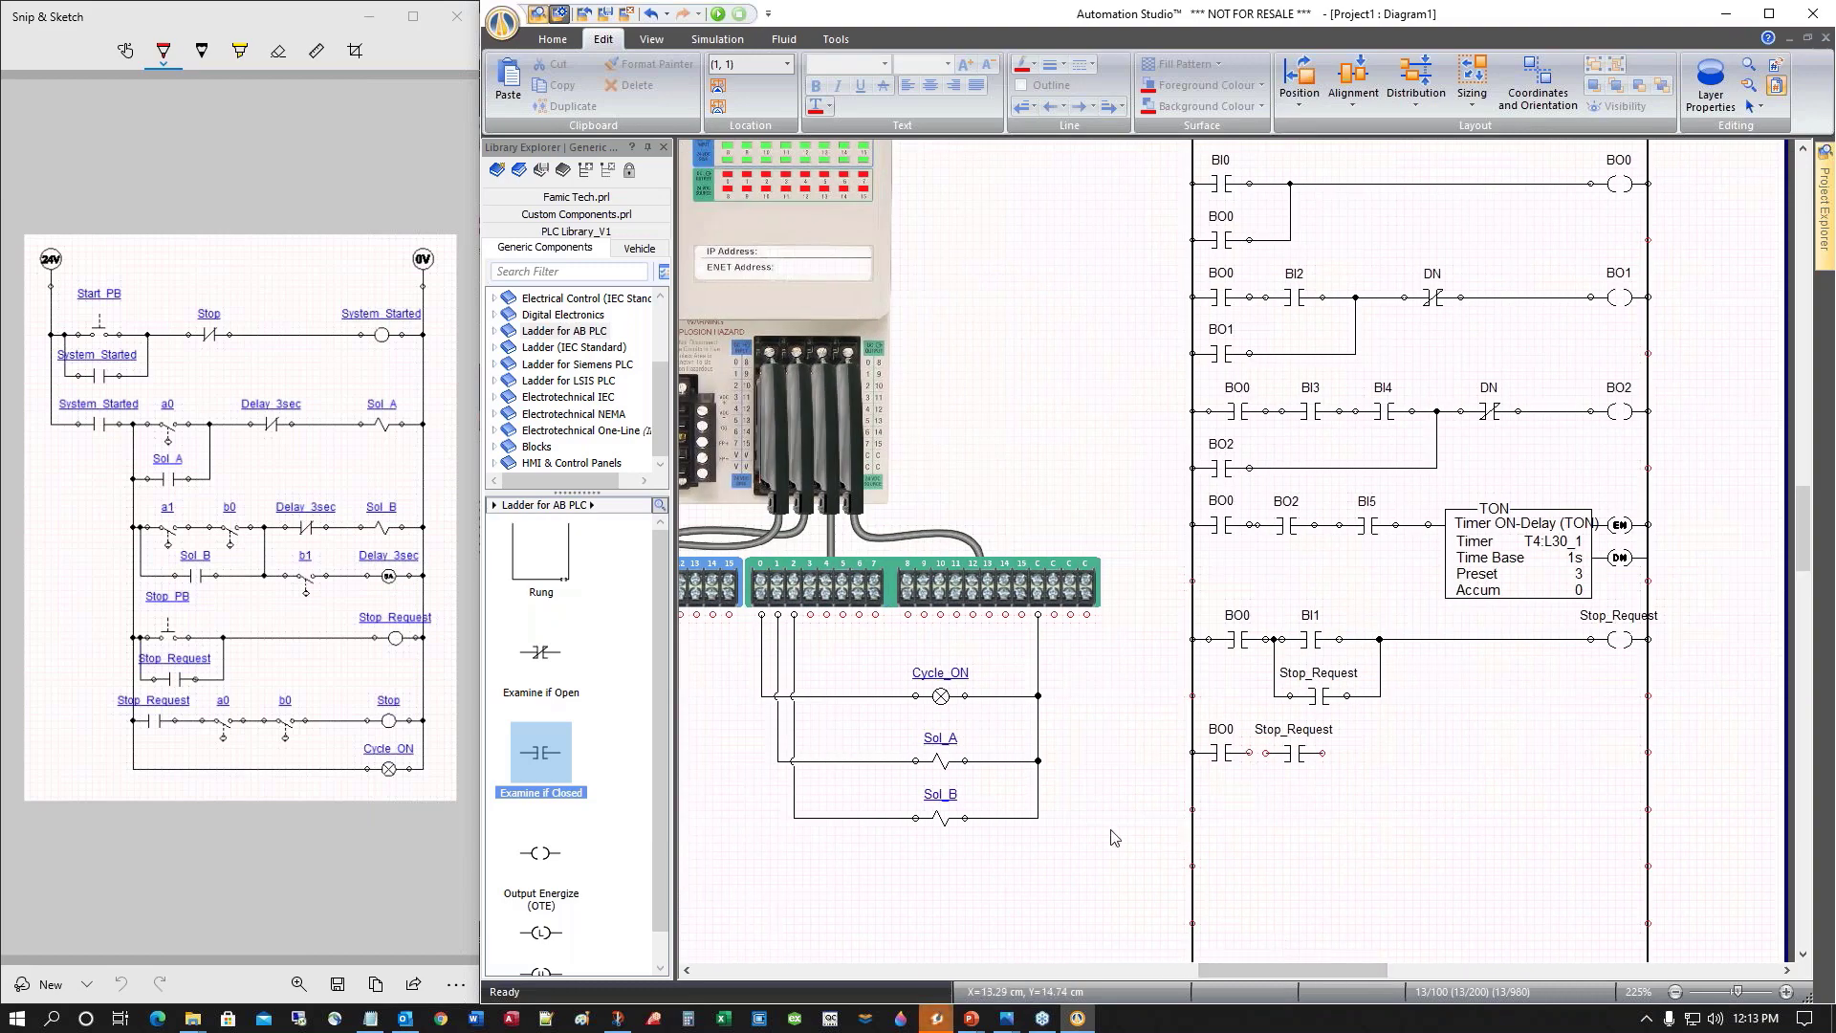
click(1291, 298)
drag(1291, 299, 1365, 751)
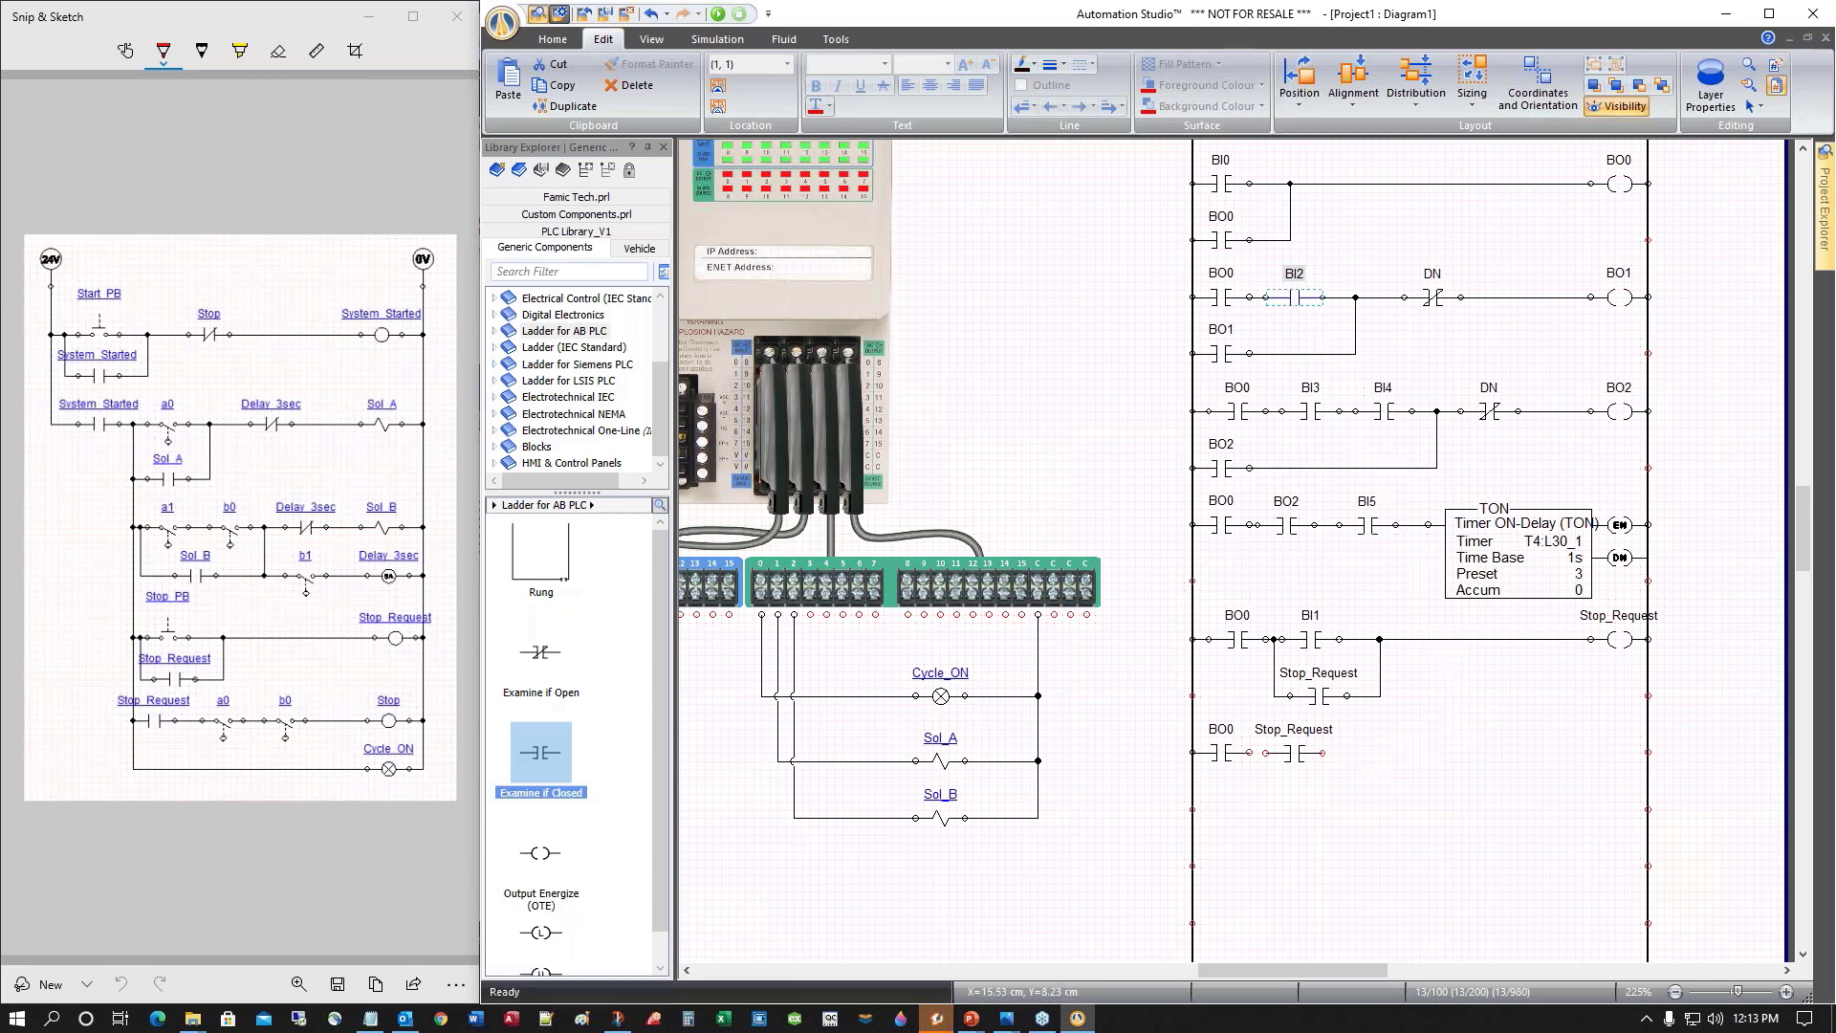
drag(1385, 411, 1445, 756)
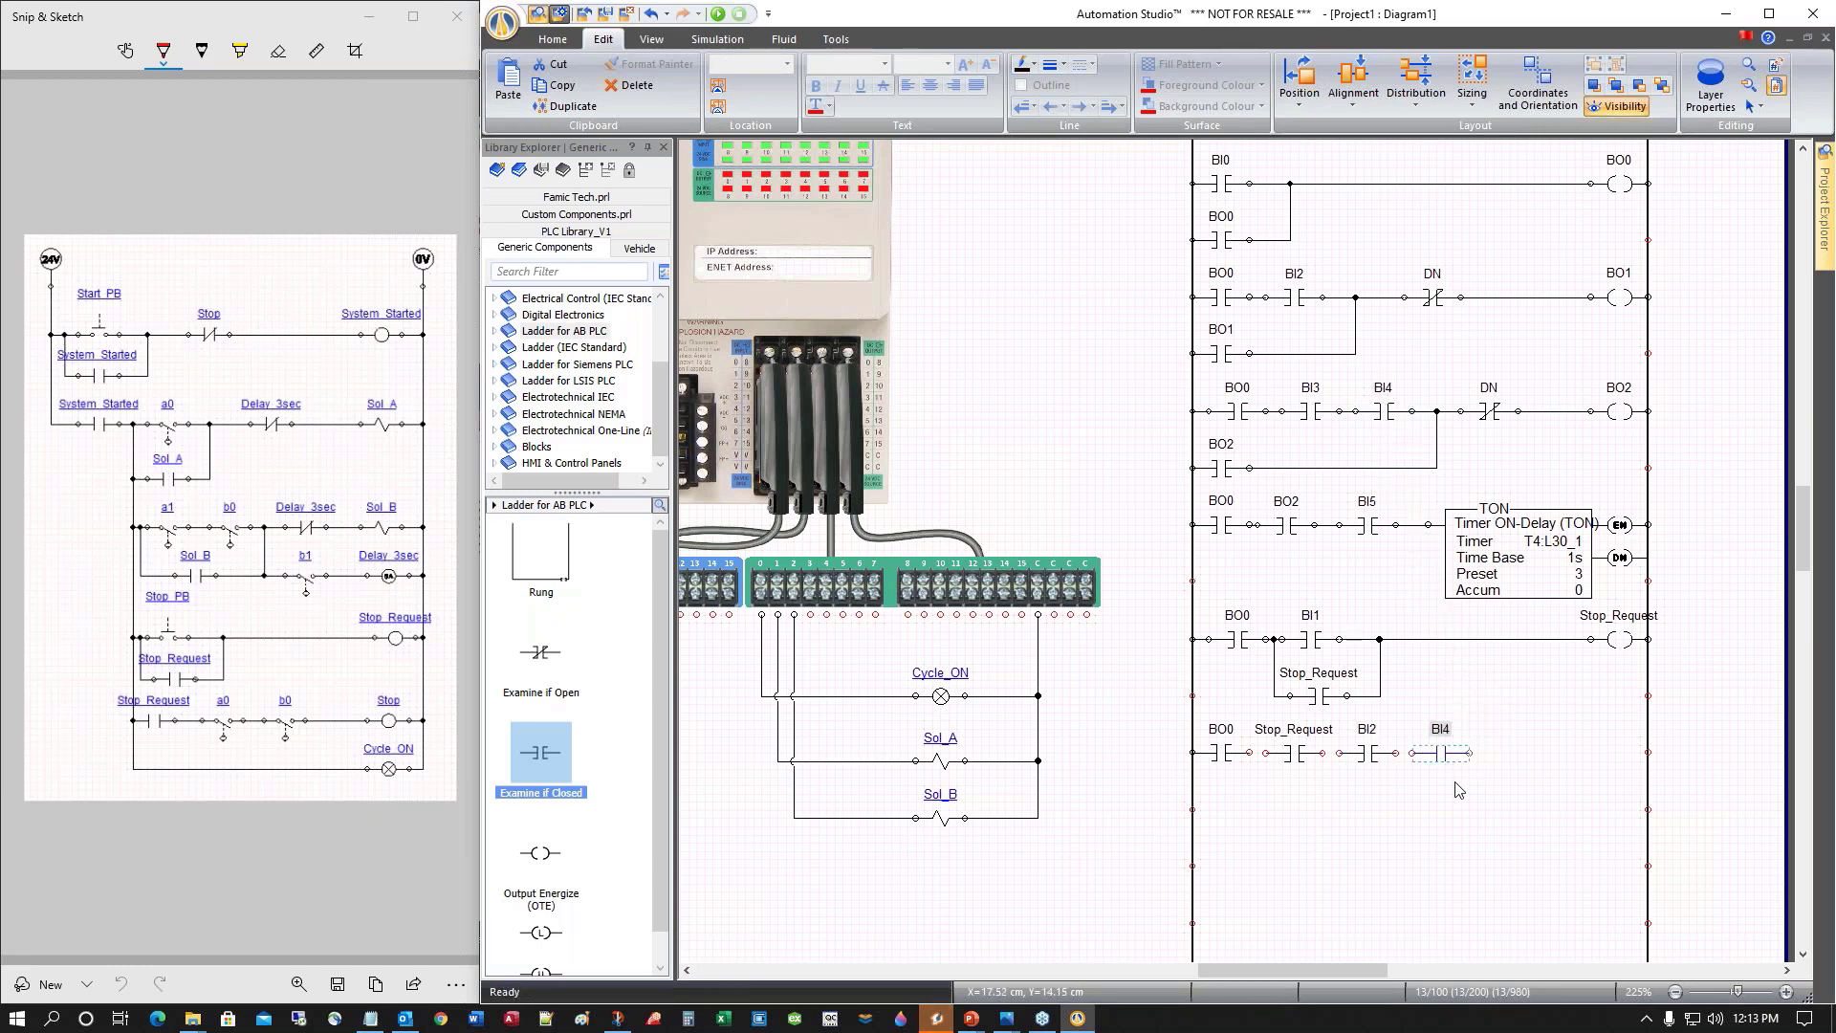
Place an Output Energize coil with the alias Stop at the end of the sixth rung and connect the rung's contacts through to it
drag(541, 851, 1626, 755)
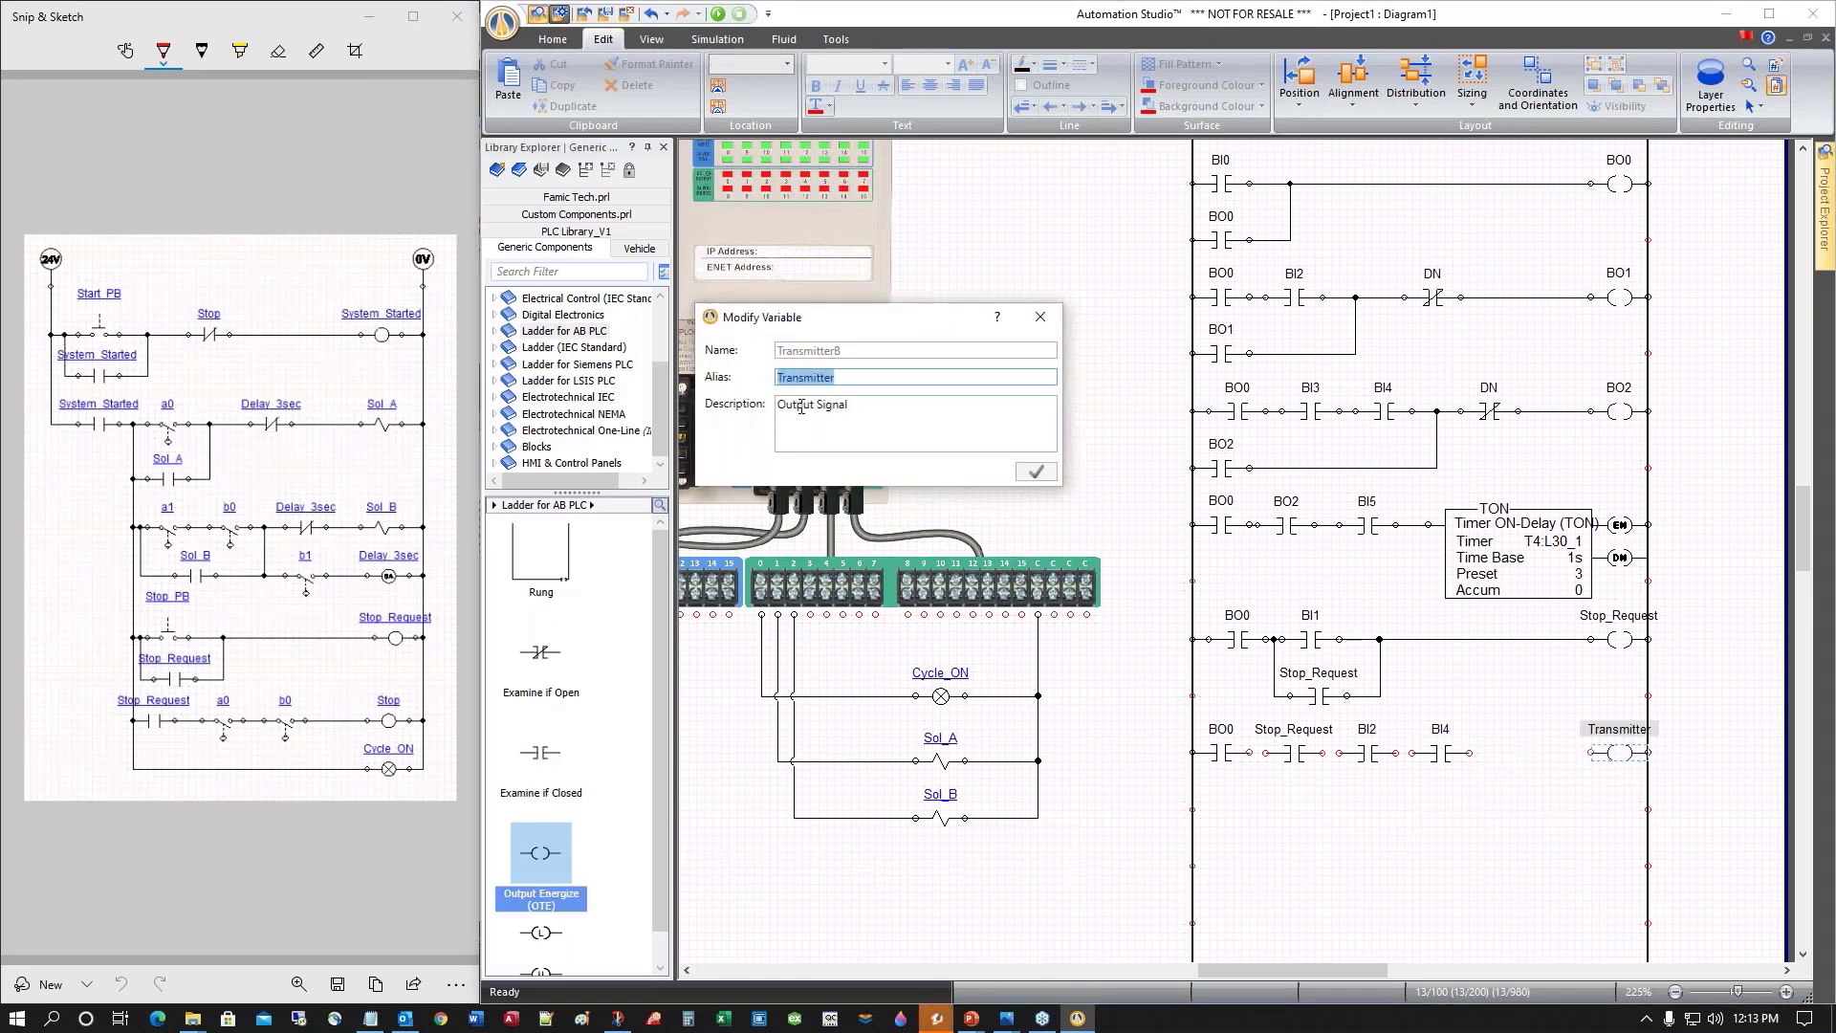
text(Stop)
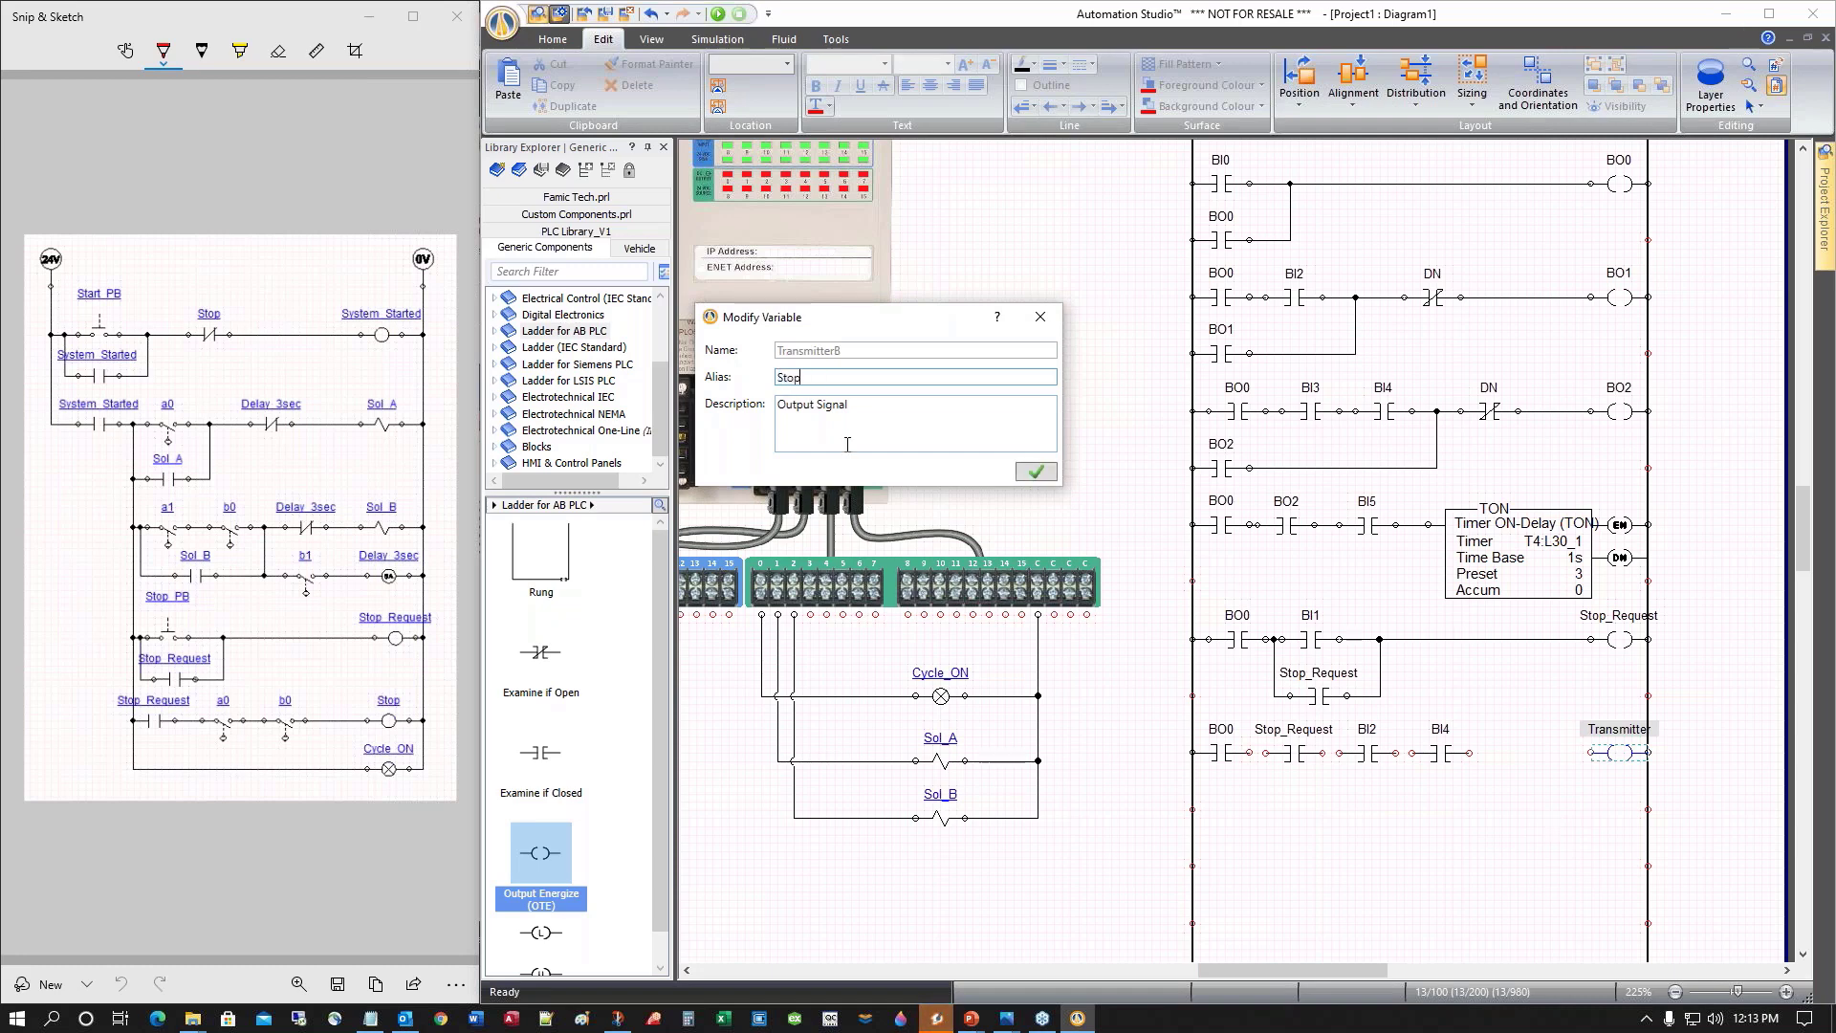
key(Return)
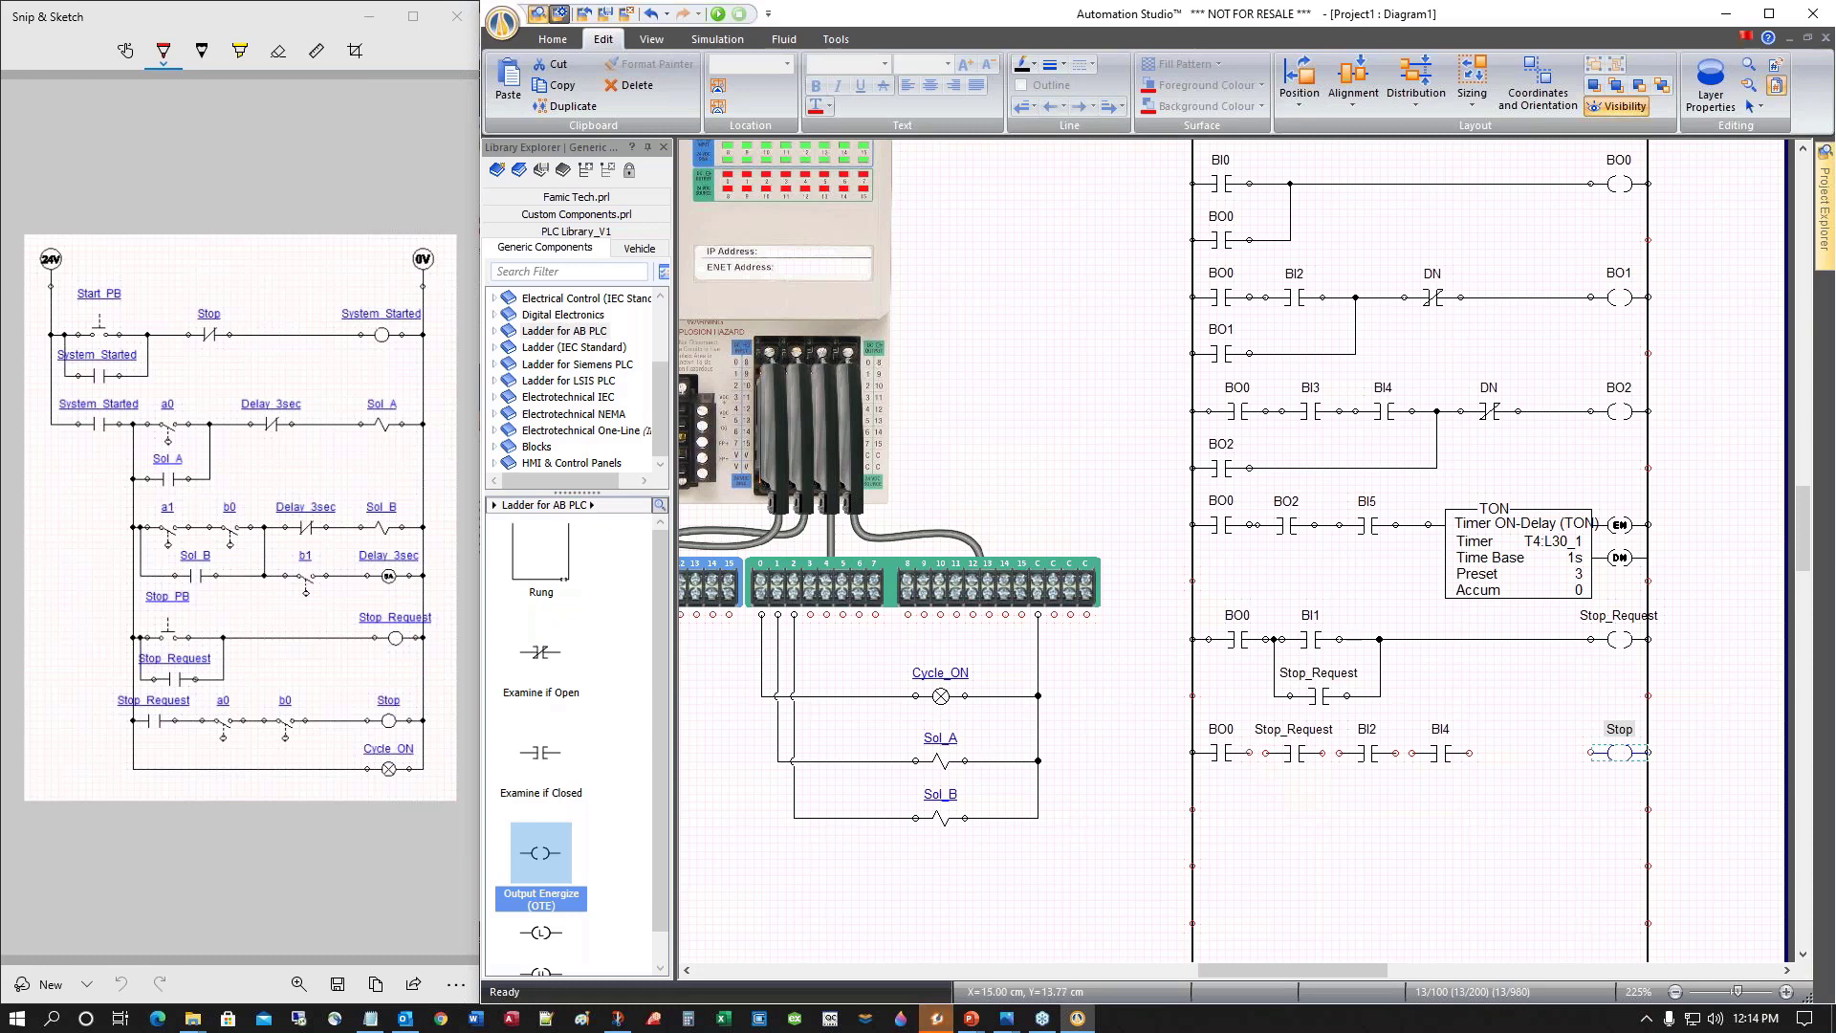
click(1265, 753)
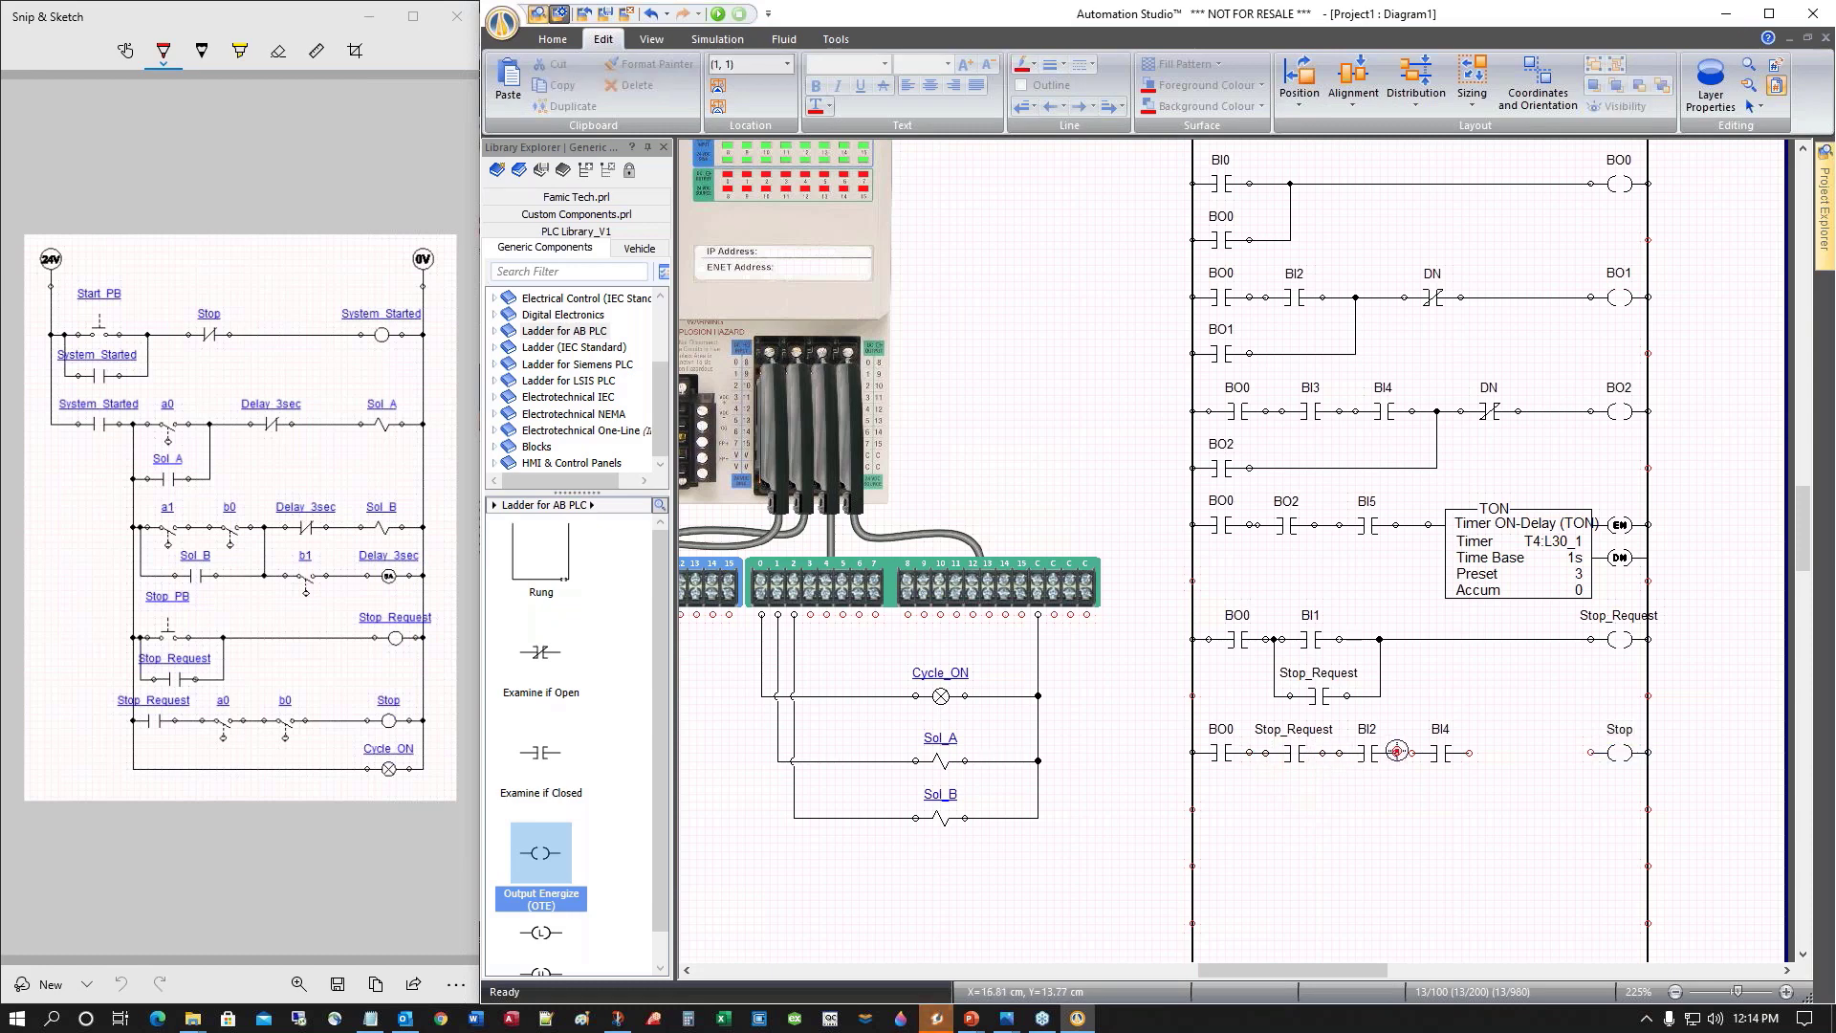
drag(1469, 753, 1590, 752)
Insert an Examine if Open contact associated with Stop before the first rung's BO0 coil and copy it in front of the Stop_Request coil
scroll(1441, 841, up, 3)
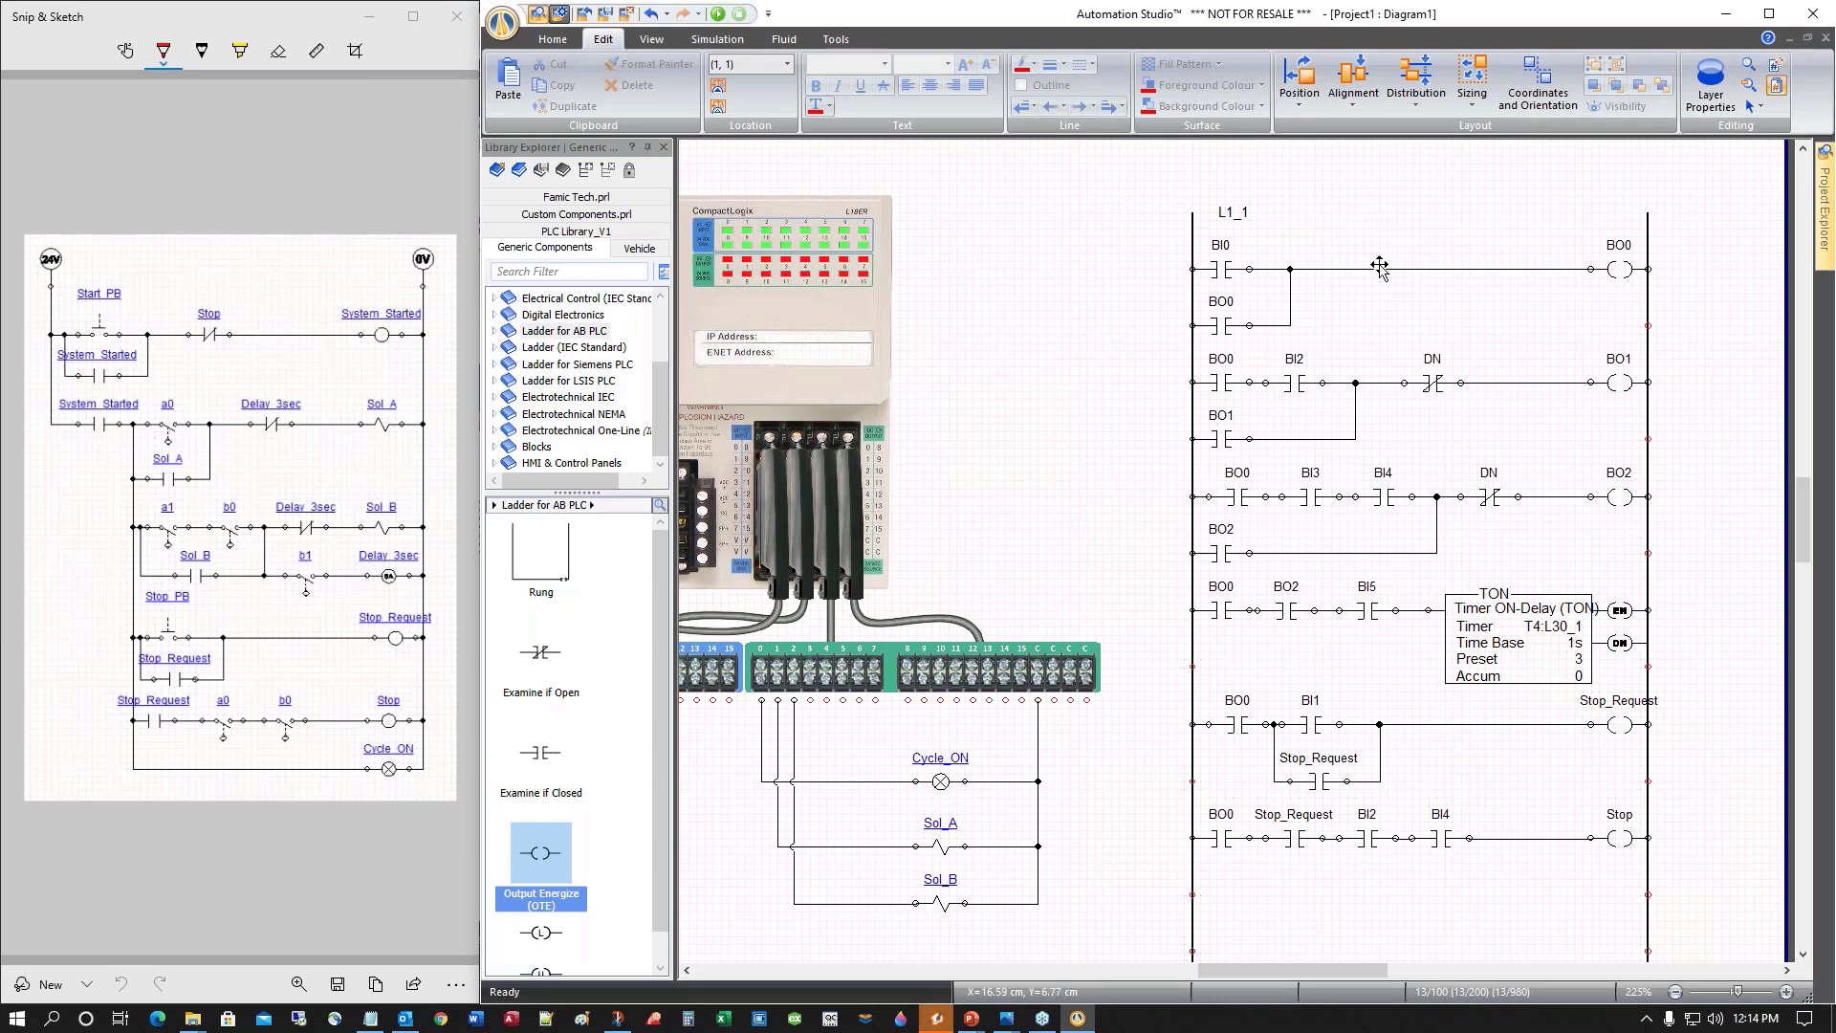
drag(543, 672, 1360, 270)
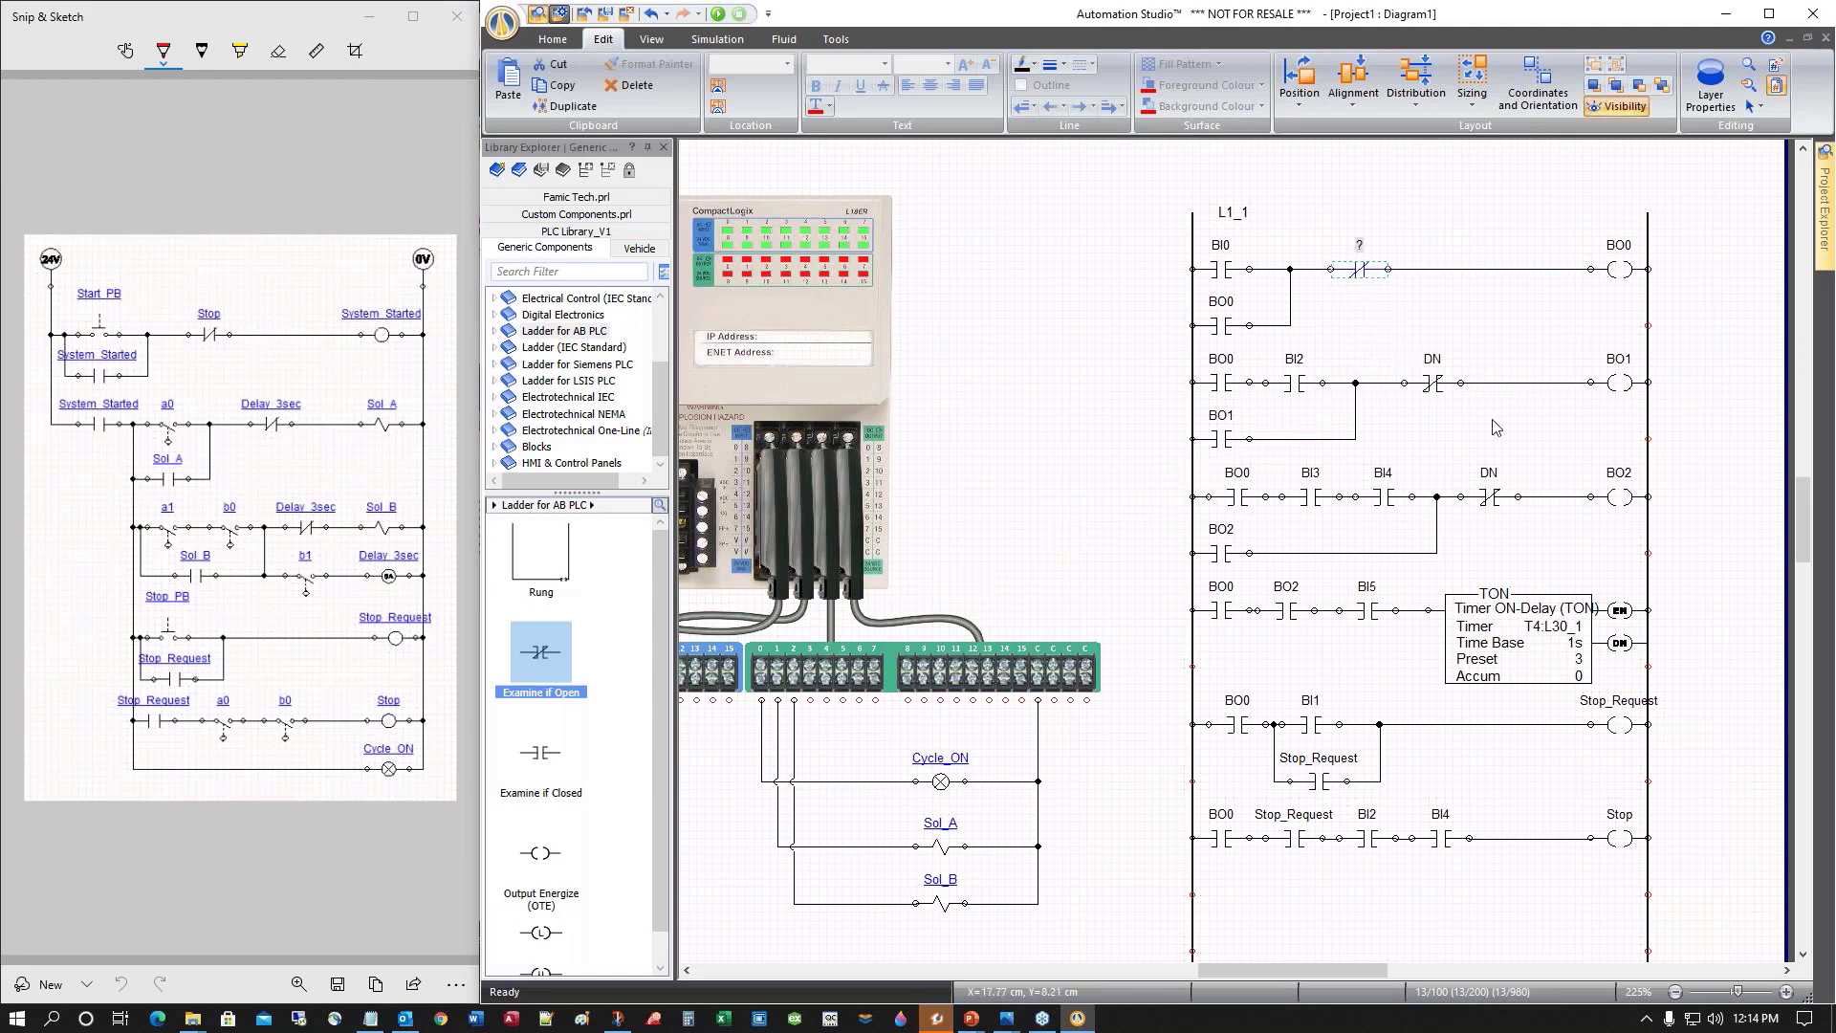
double_click(1349, 274)
text(sto)
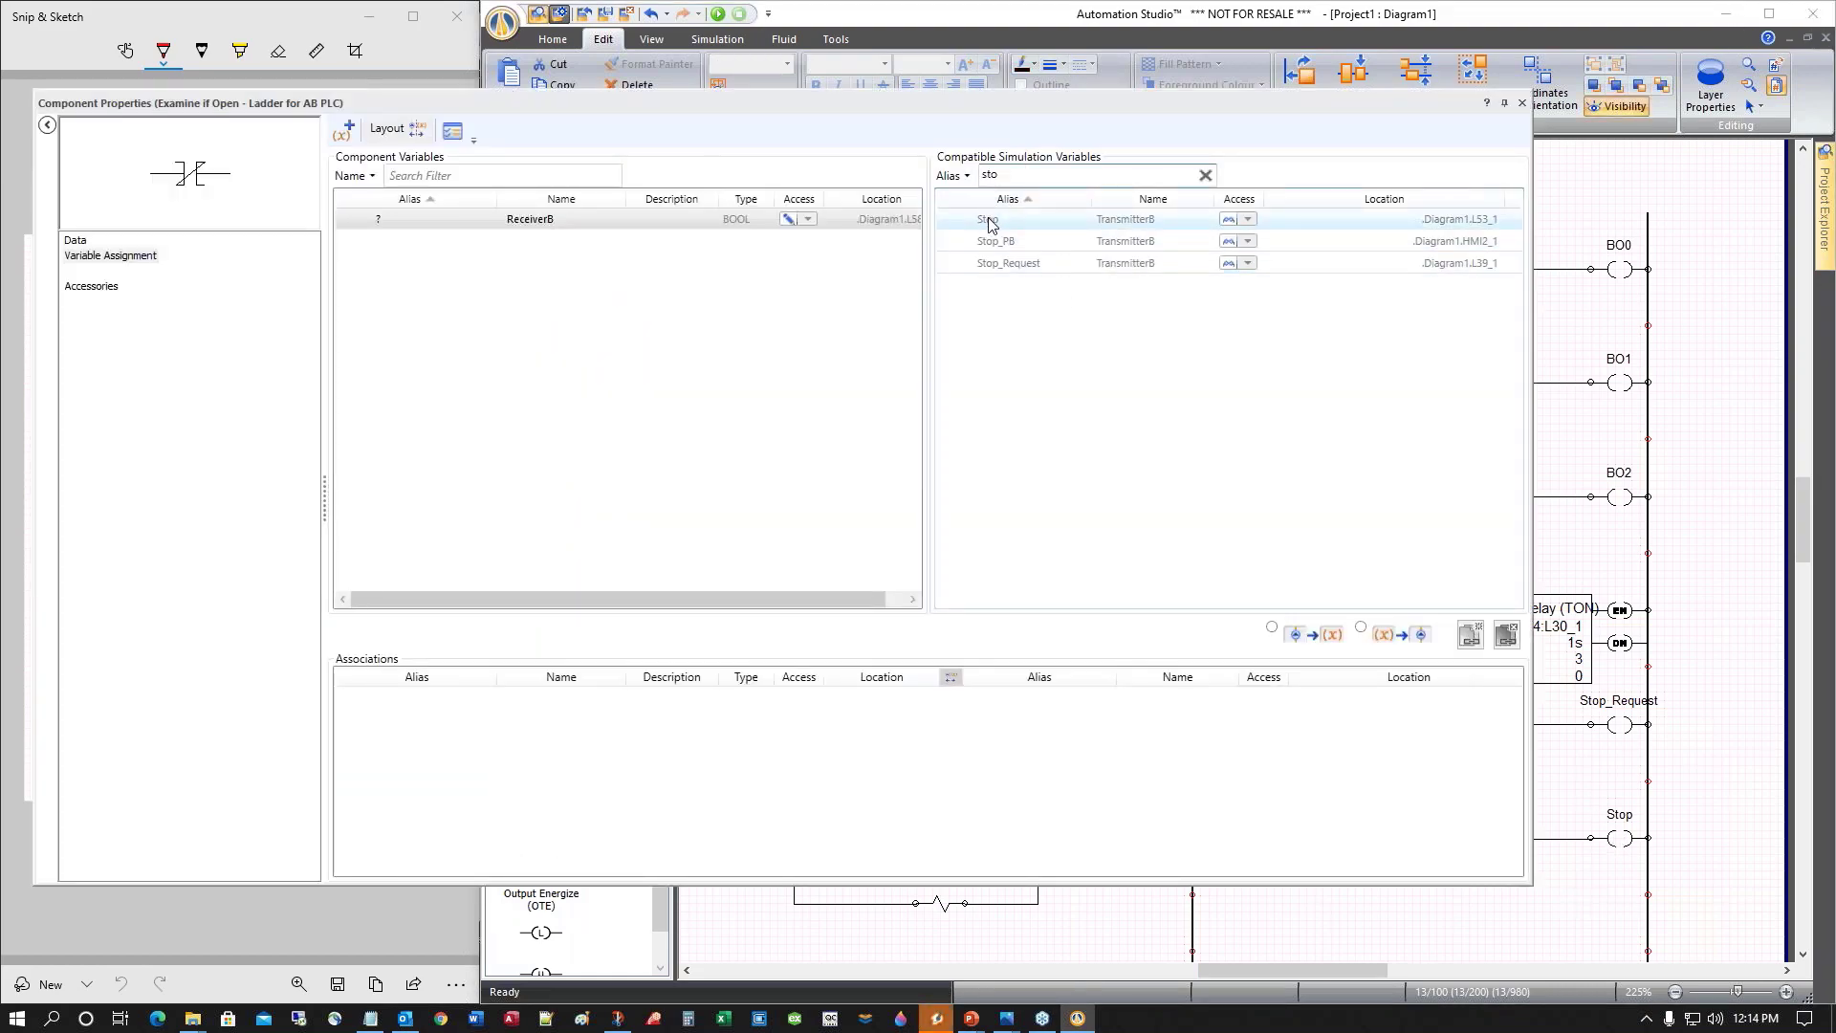
double_click(989, 223)
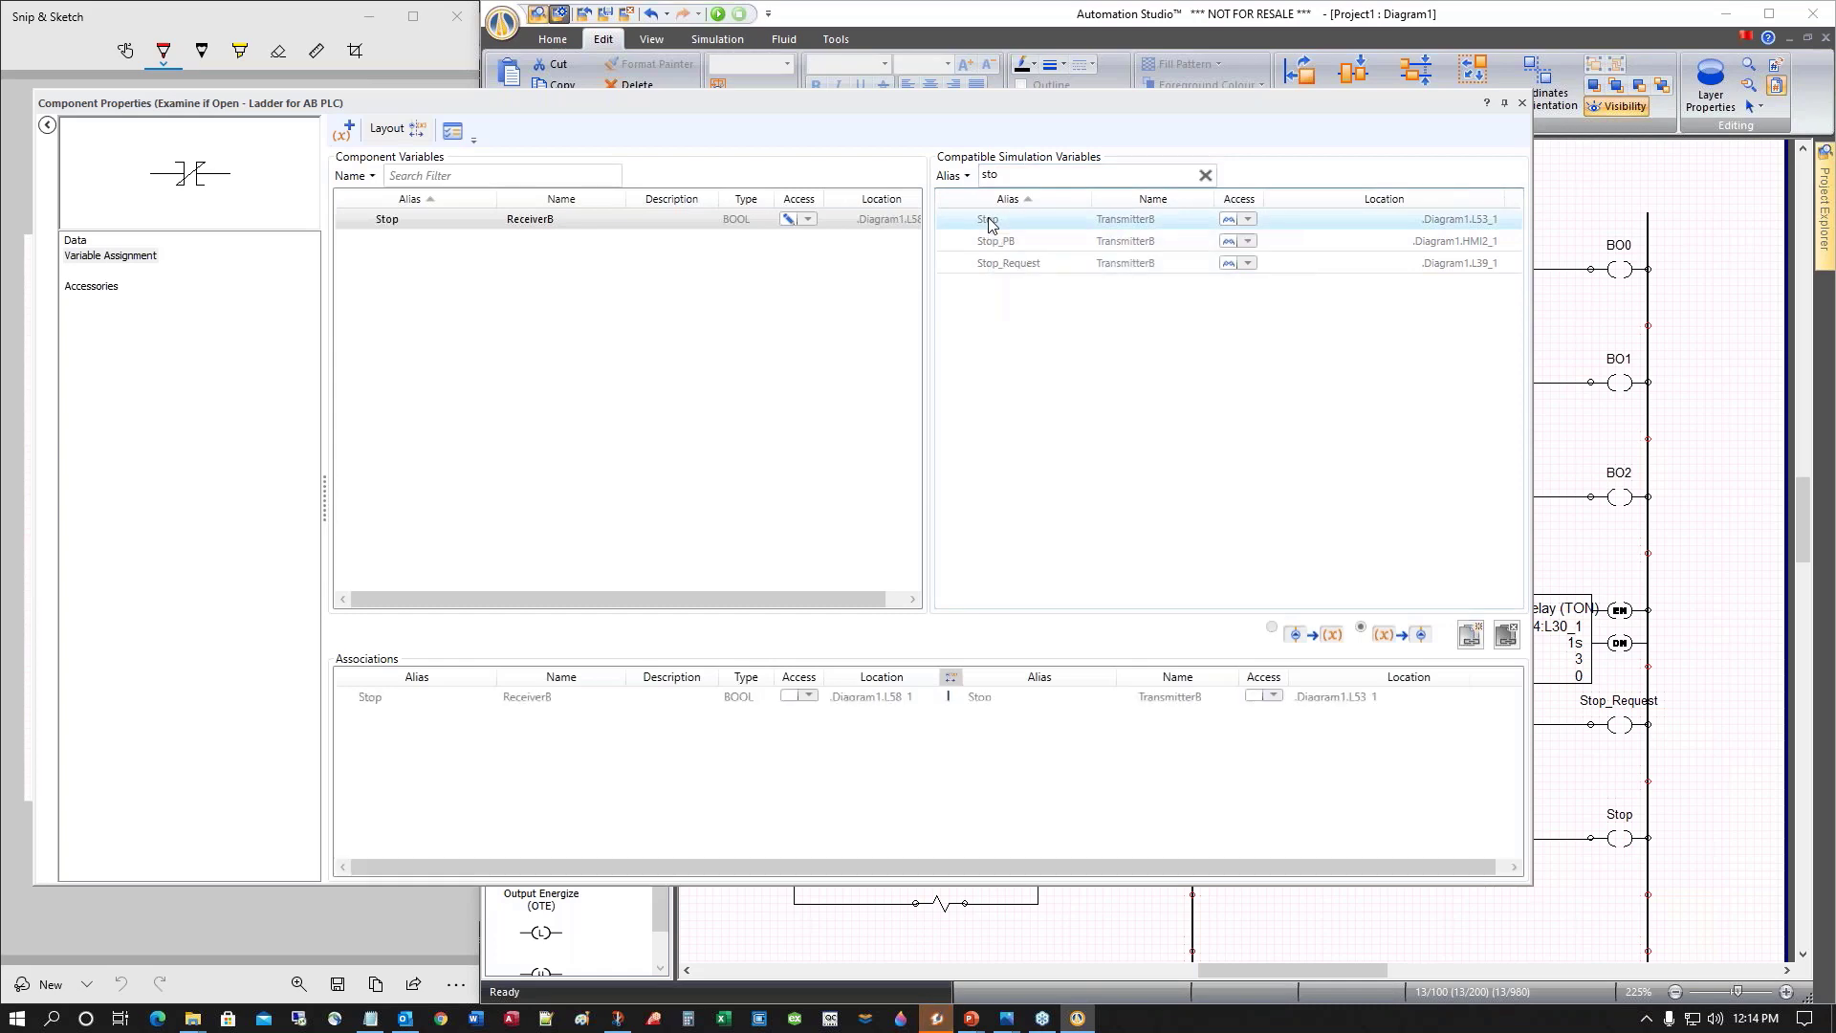
click(1519, 105)
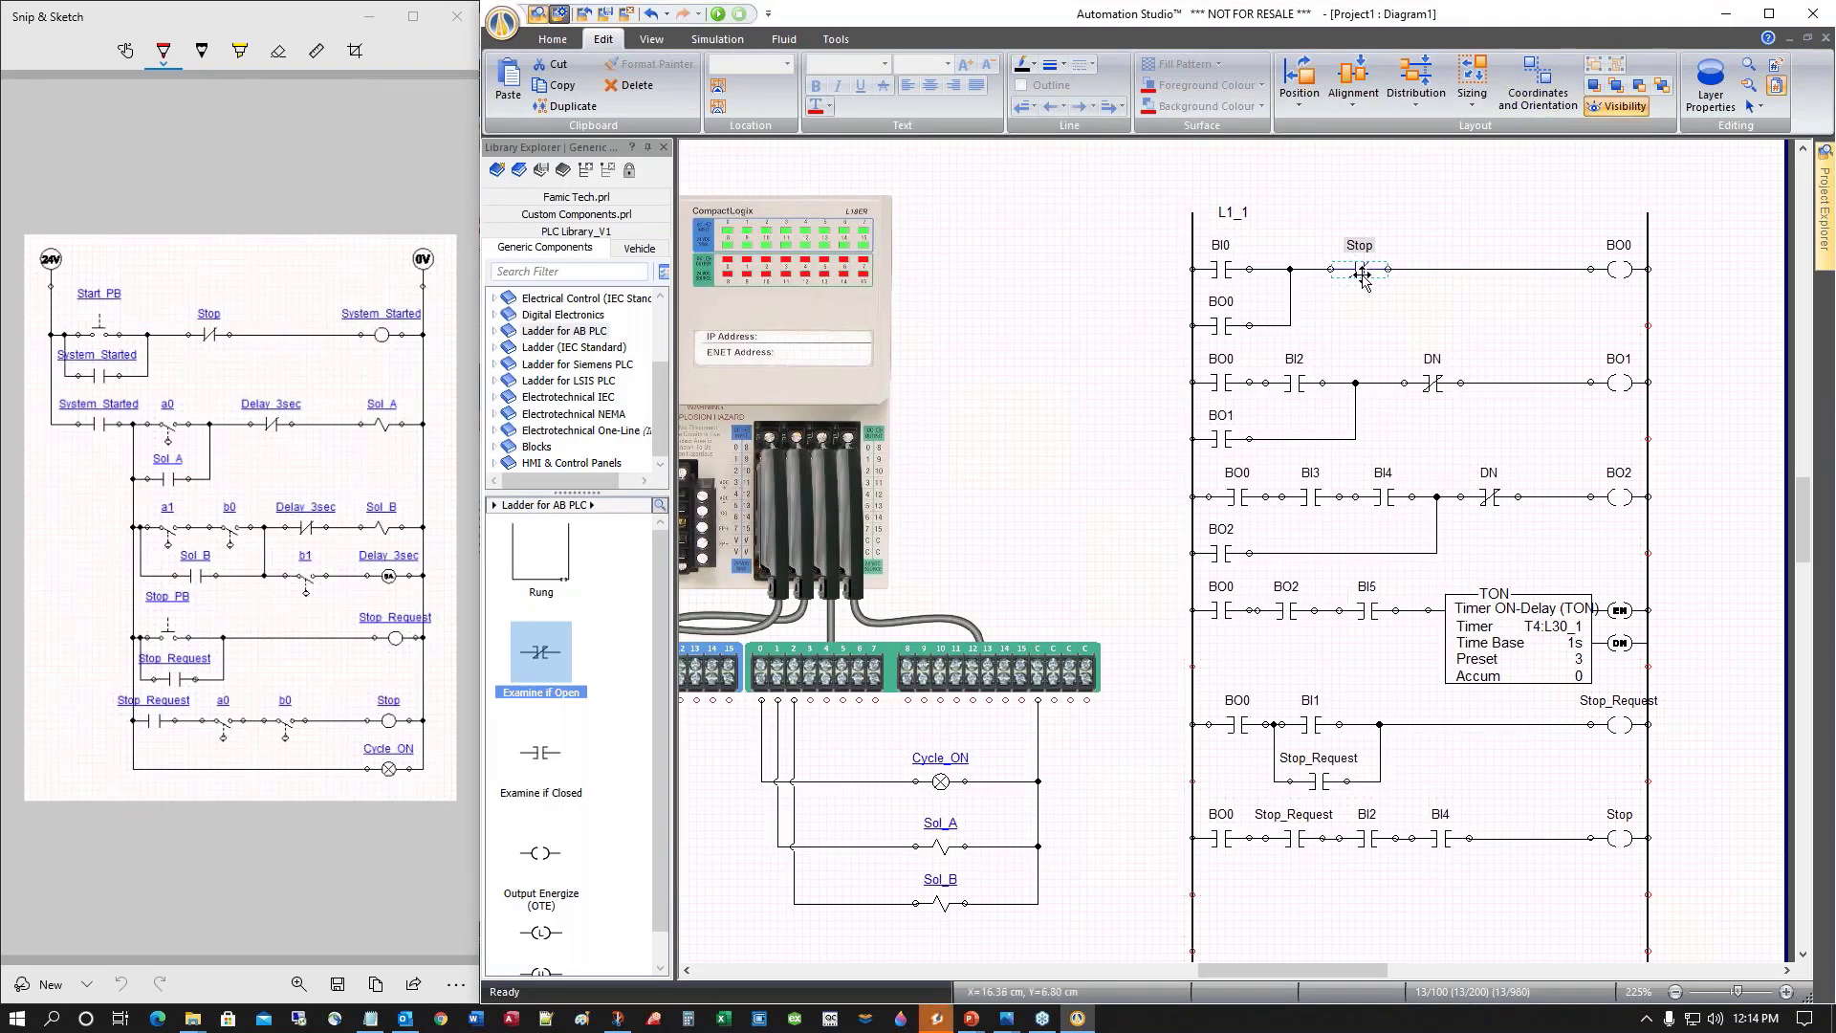
drag(1359, 269, 1456, 724)
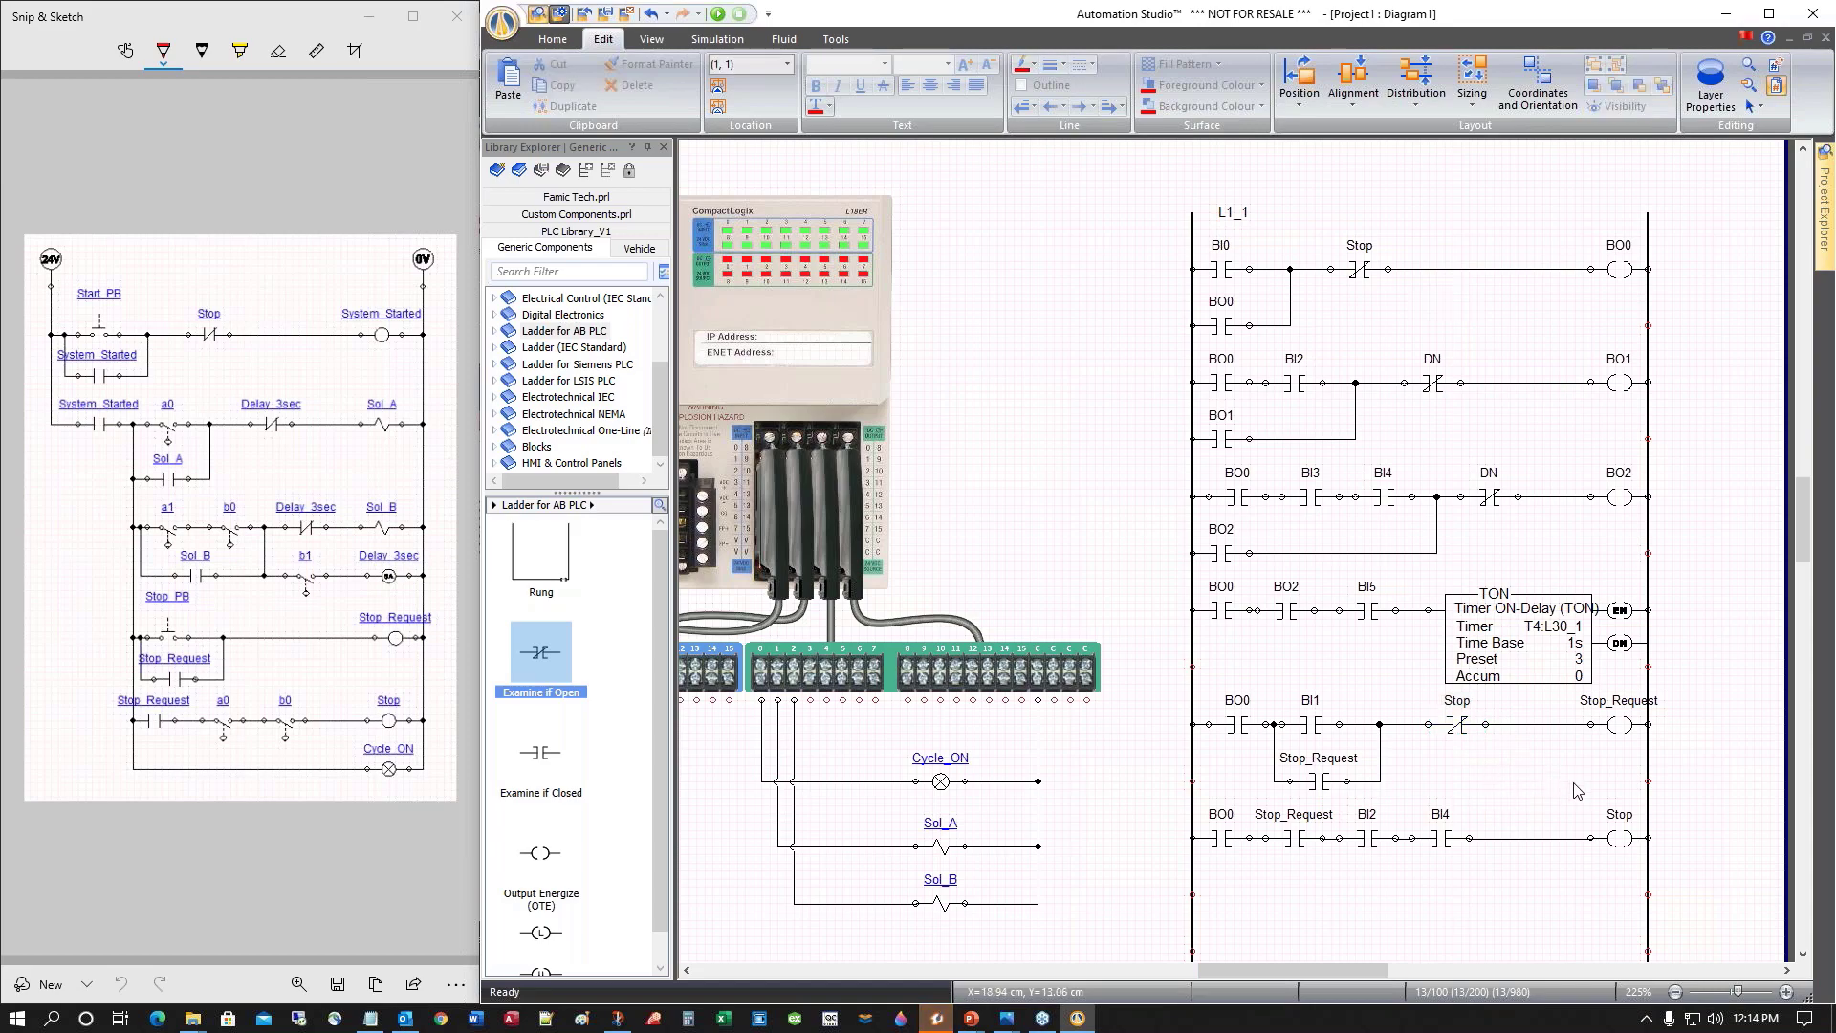
Shorten the ladder frame so its END line sits just below the Stop rung
scroll(1561, 784, down, 5)
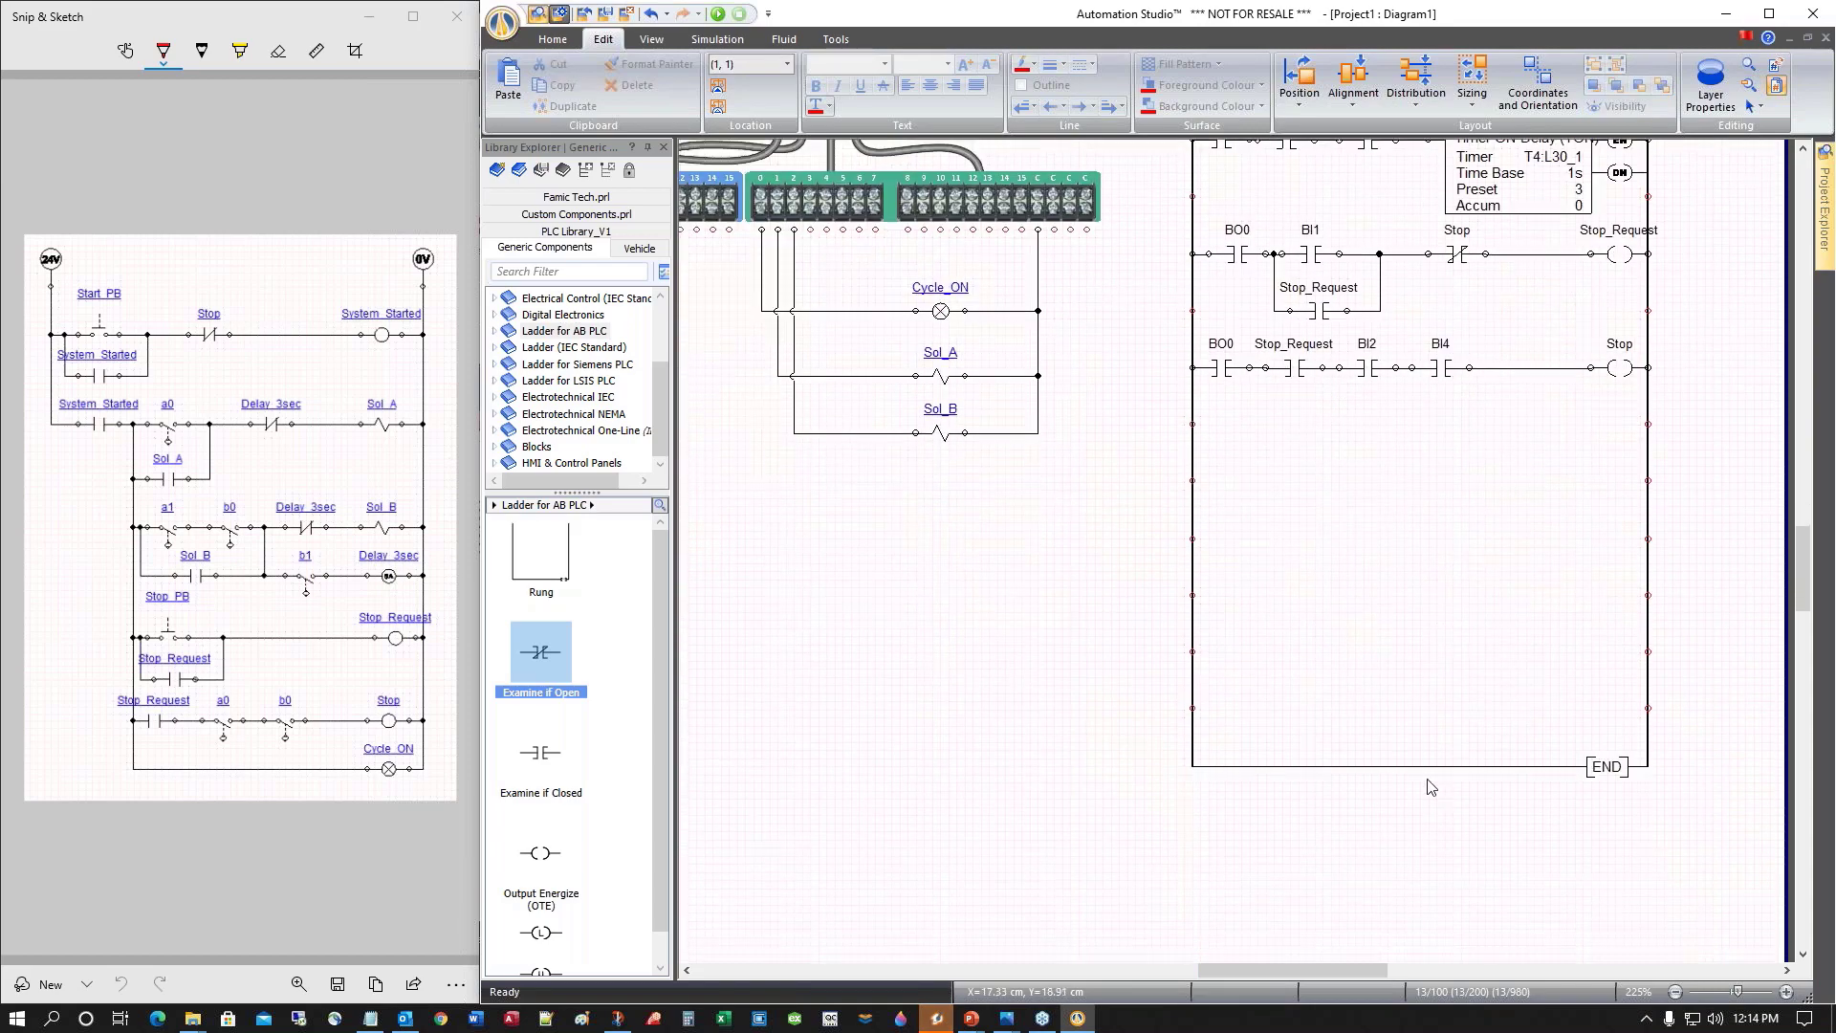
click(1423, 766)
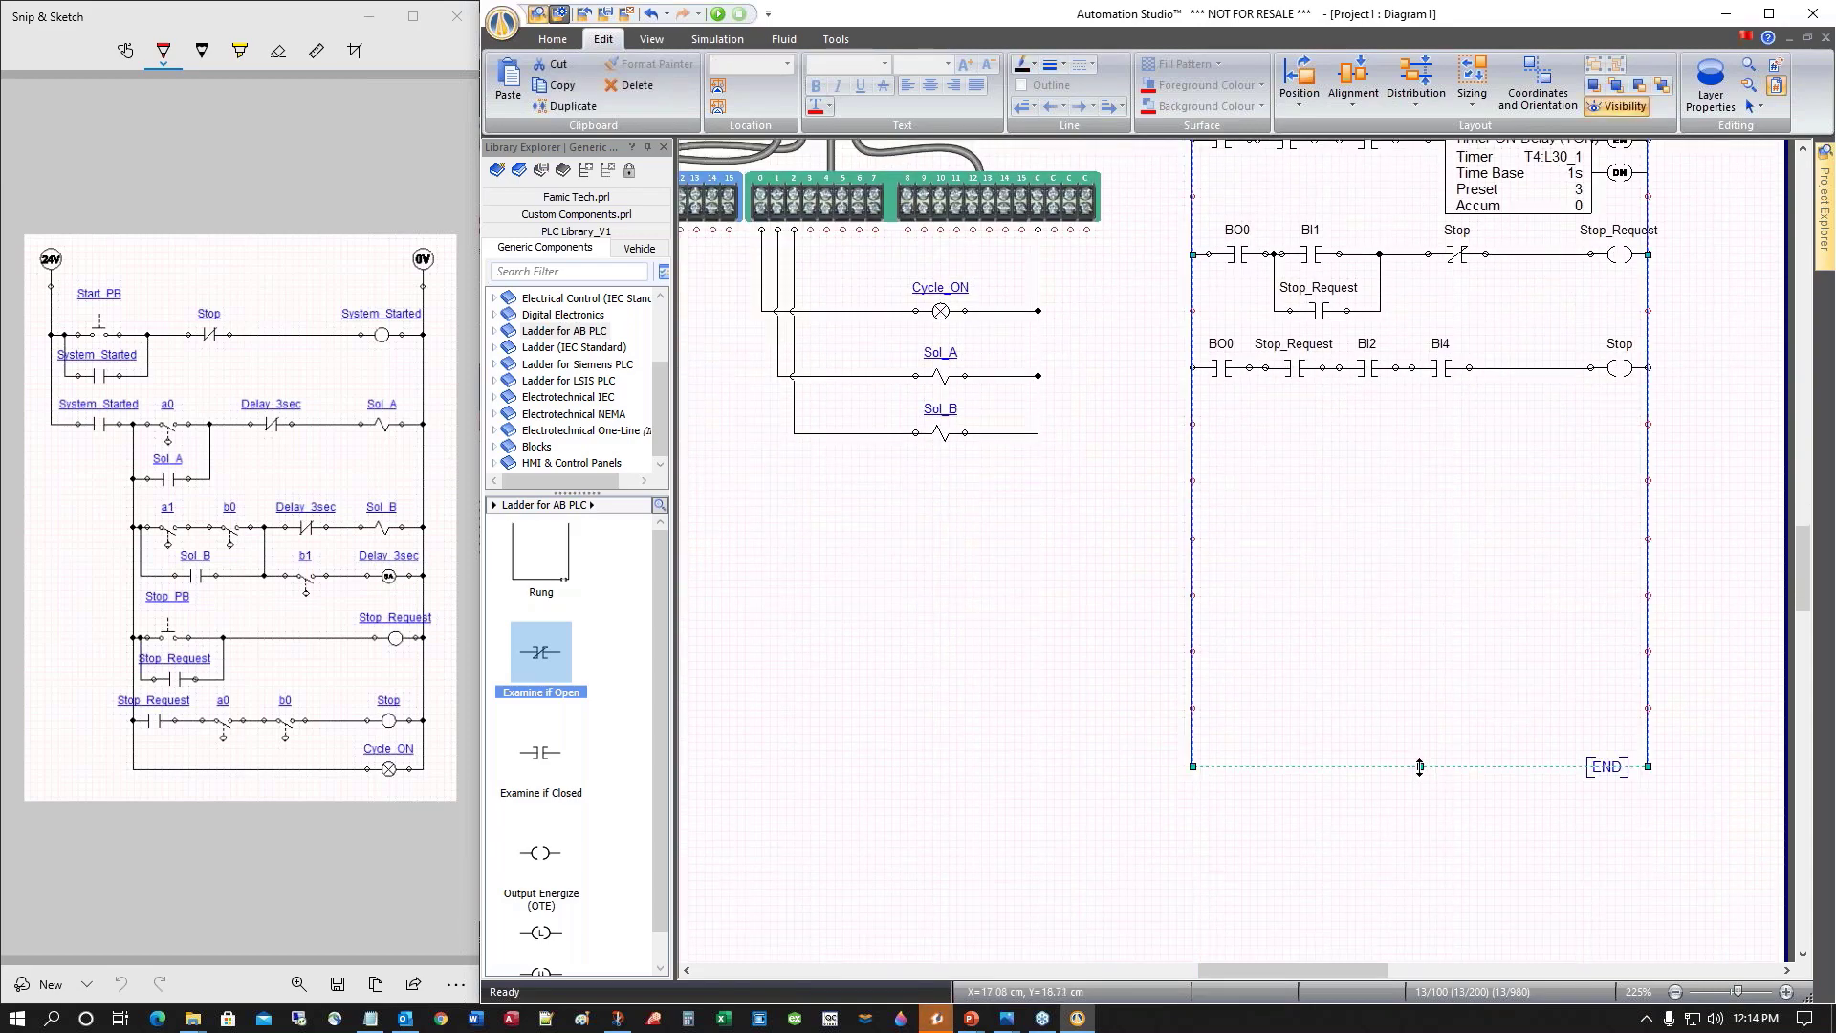
drag(1414, 744, 1413, 460)
Simulate the diagram with the hydraulic circuit, PLC and ladder in view, start the cycle with Start_PB, and stop the simulation
scroll(1049, 623, up, 2)
scroll(1052, 623, up, 2)
scroll(1055, 623, down, 2)
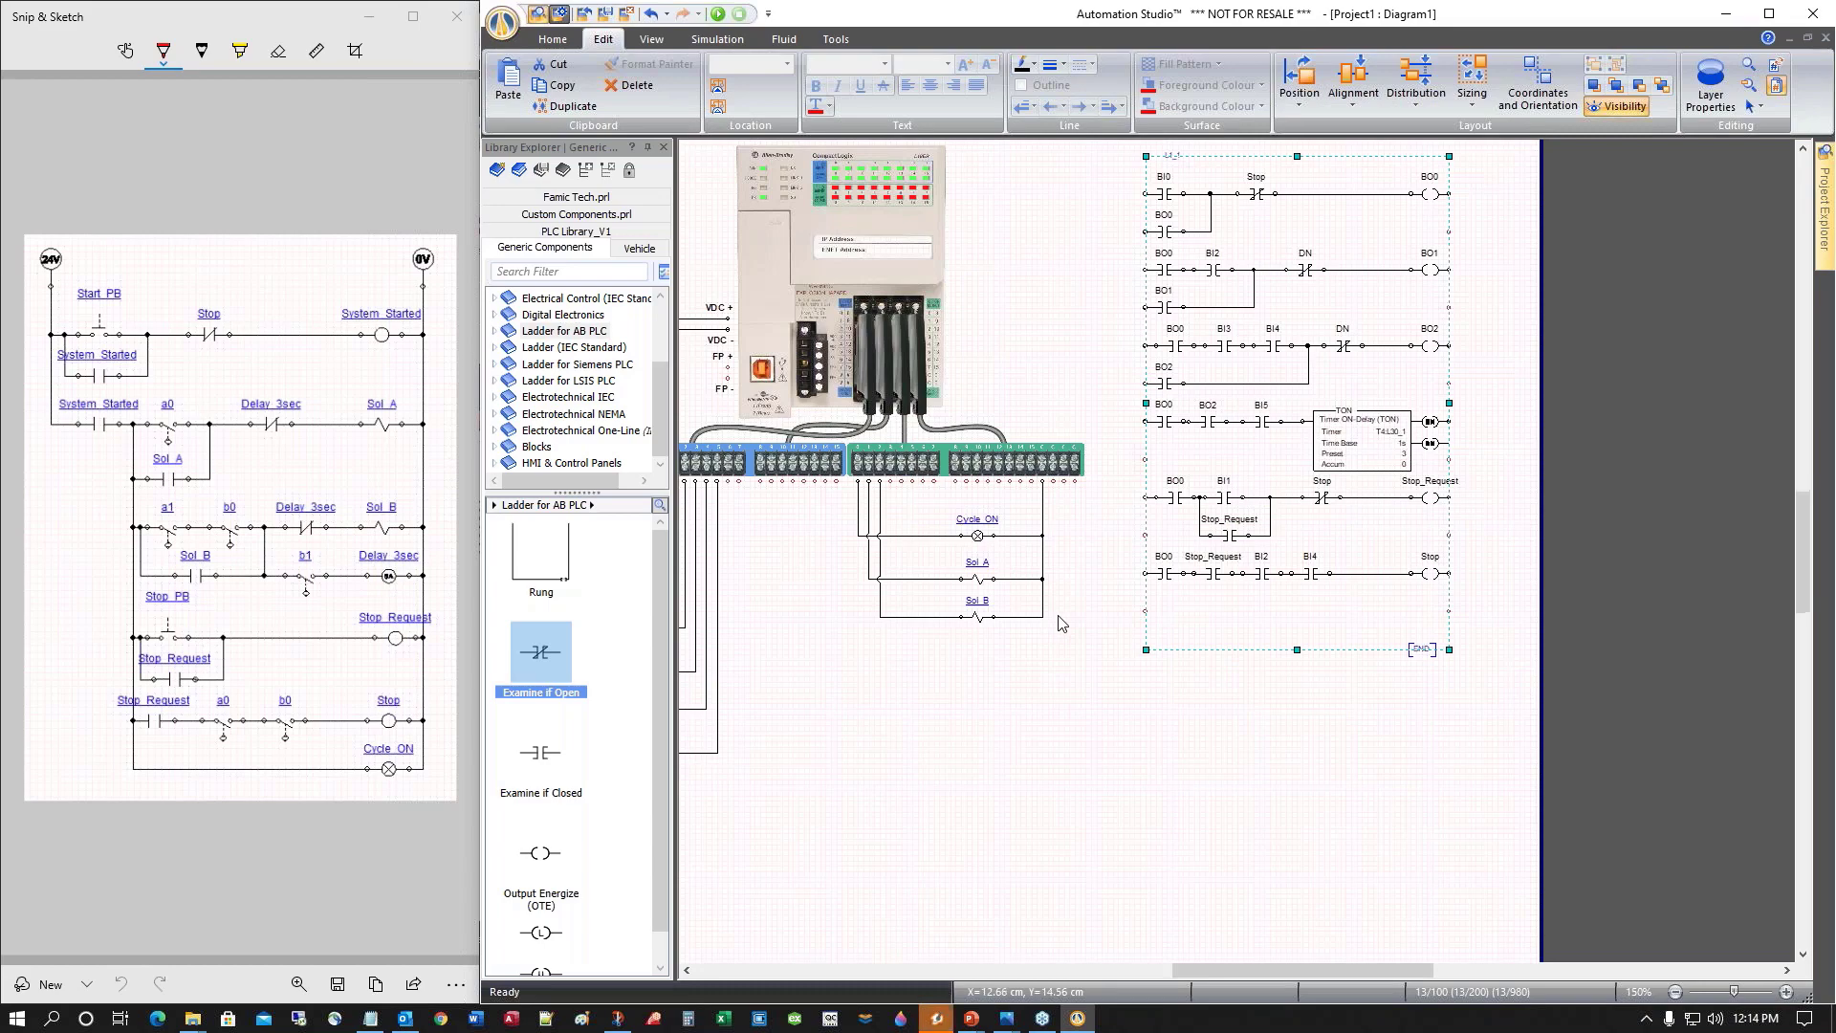
scroll(1058, 622, down, 1)
scroll(1058, 622, up, 3)
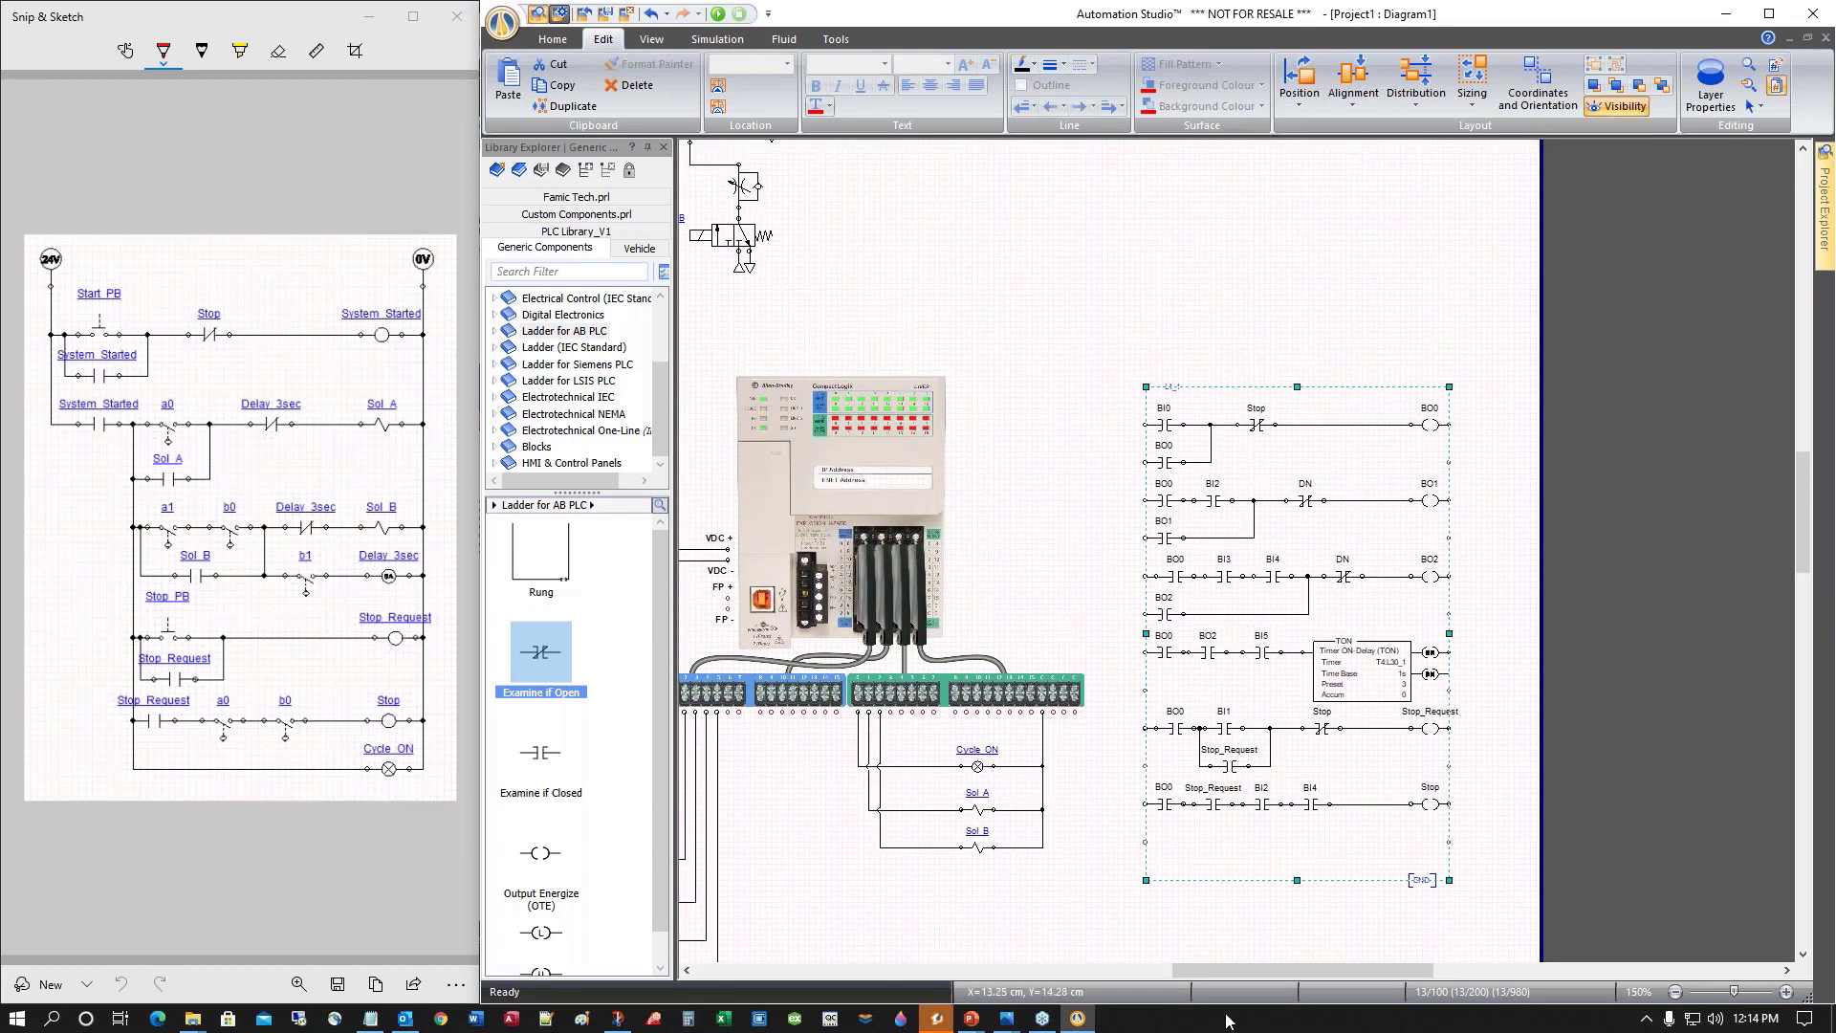
drag(1236, 966, 1157, 956)
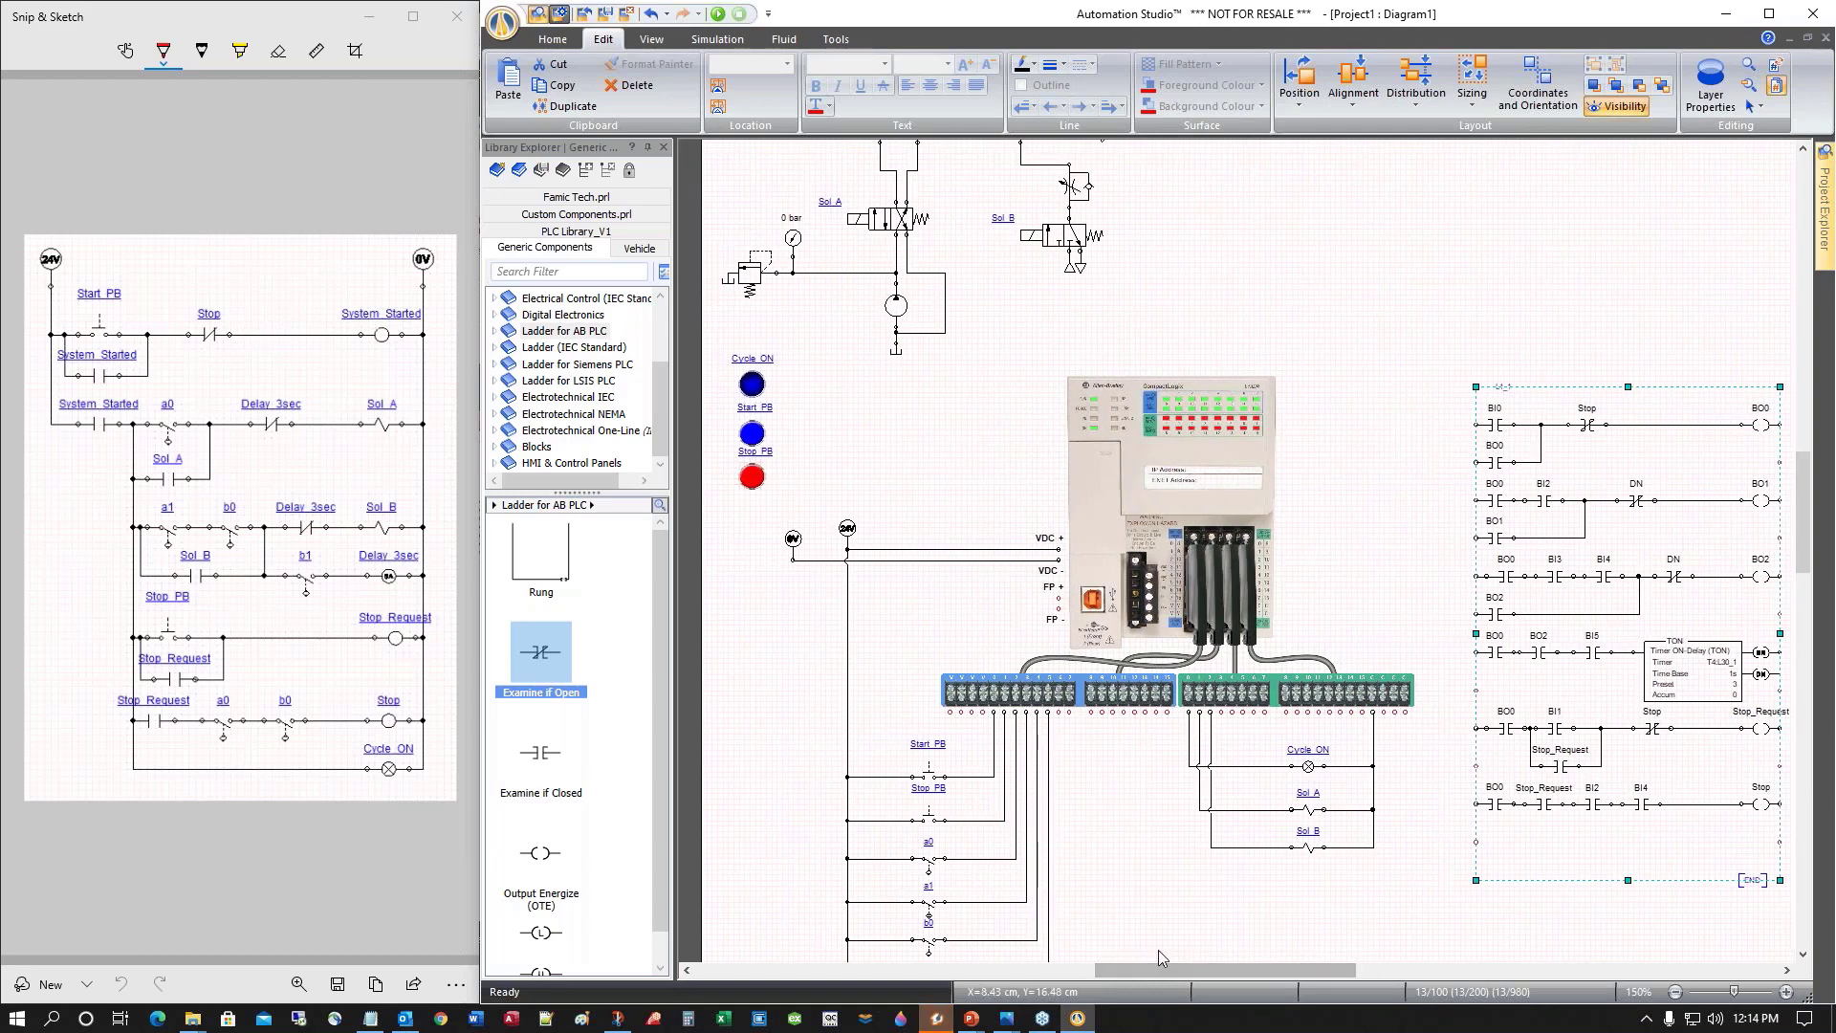
scroll(1157, 949, up, 1)
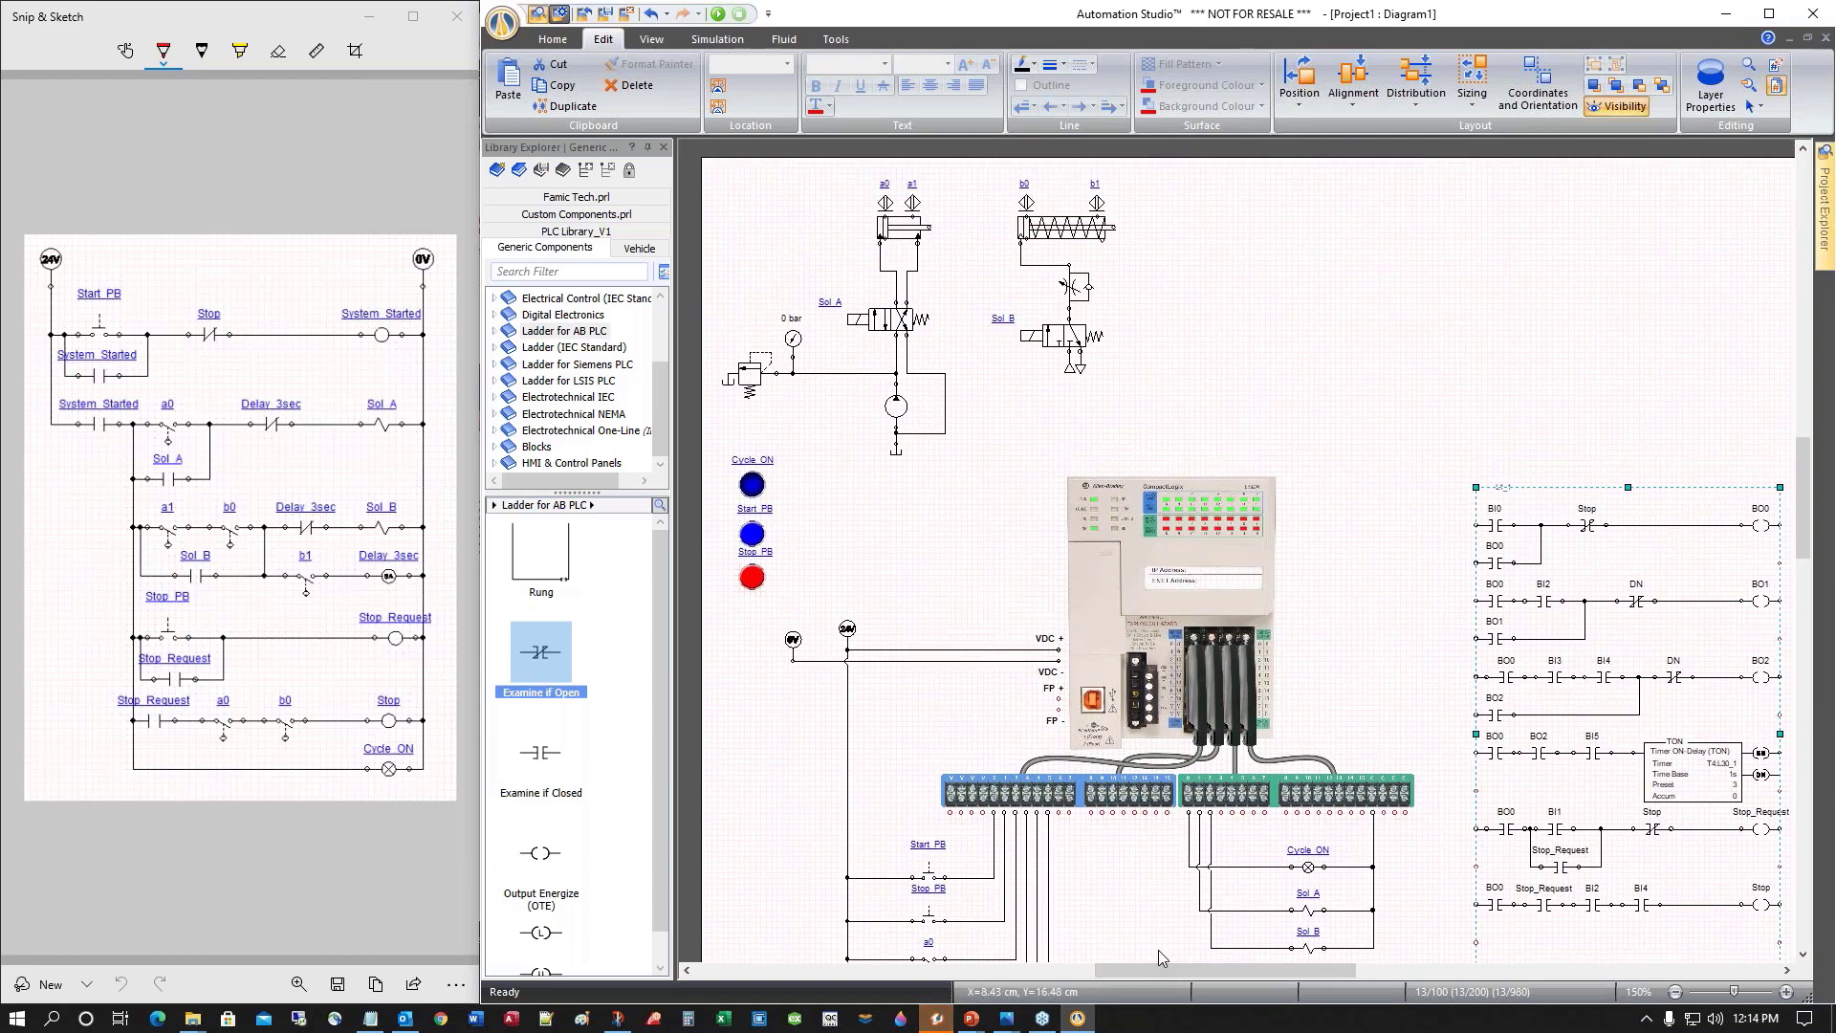
click(717, 15)
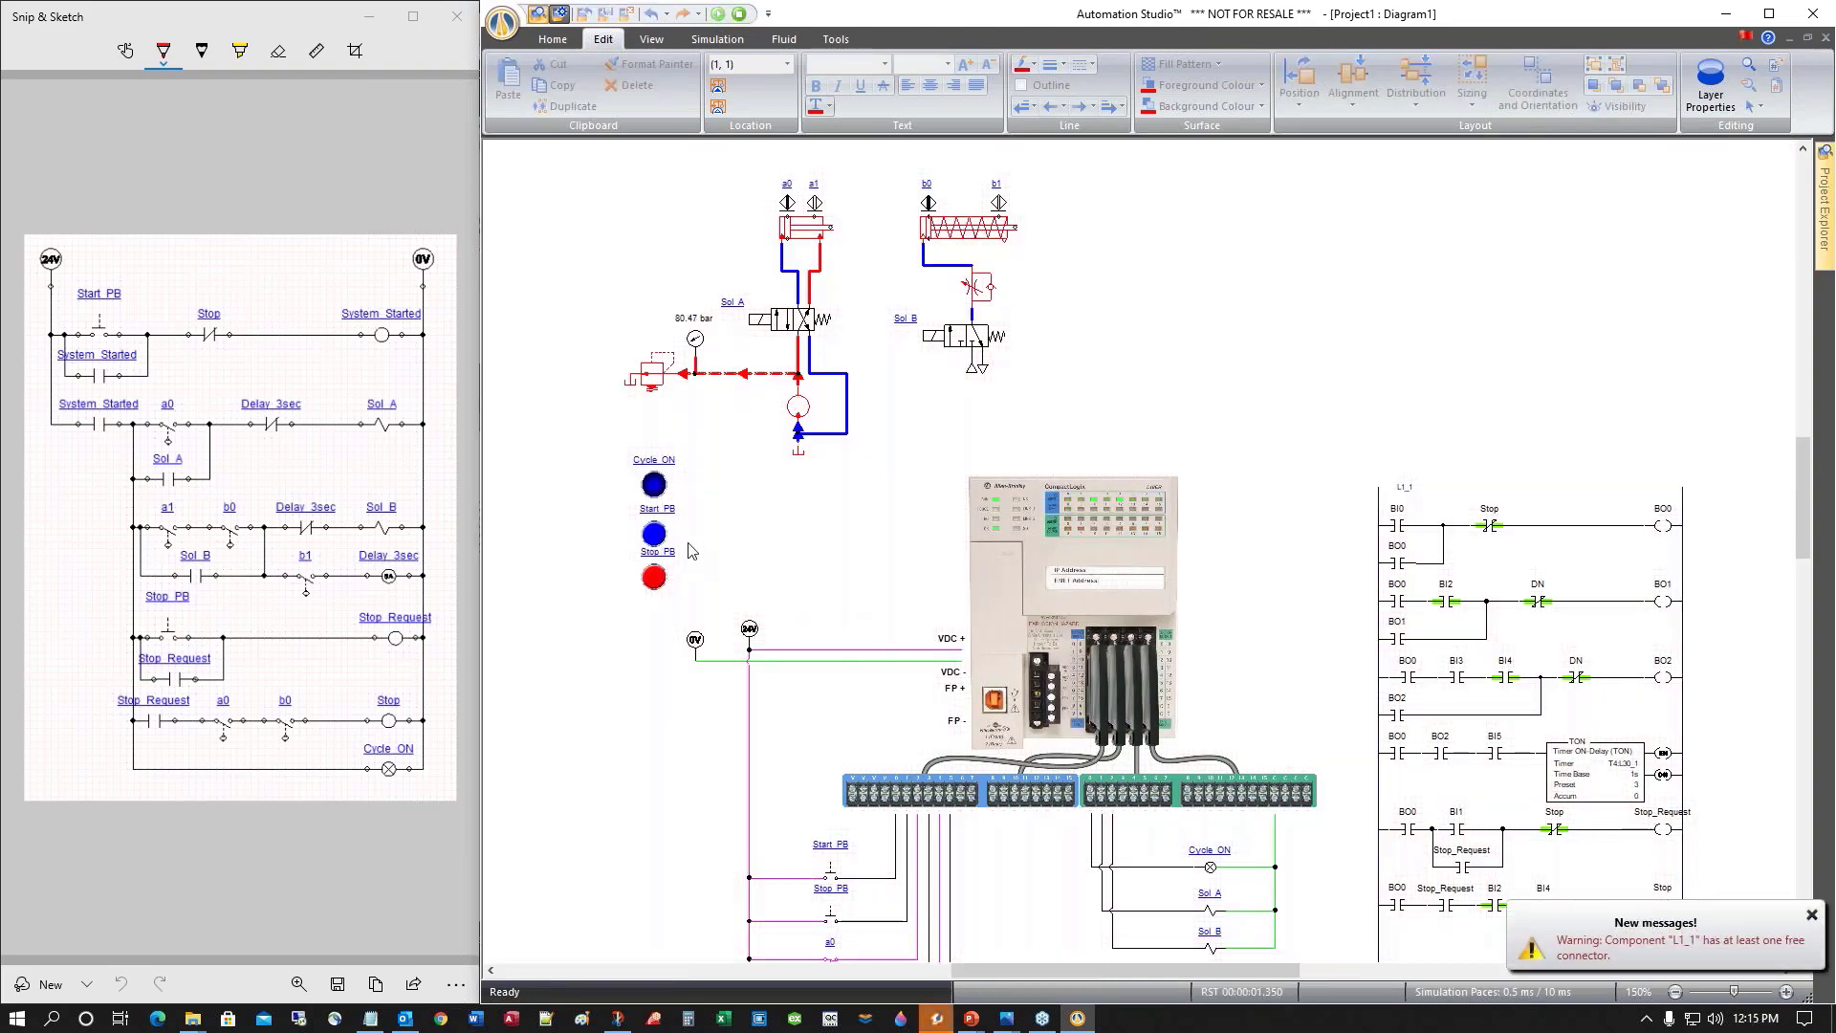
click(655, 532)
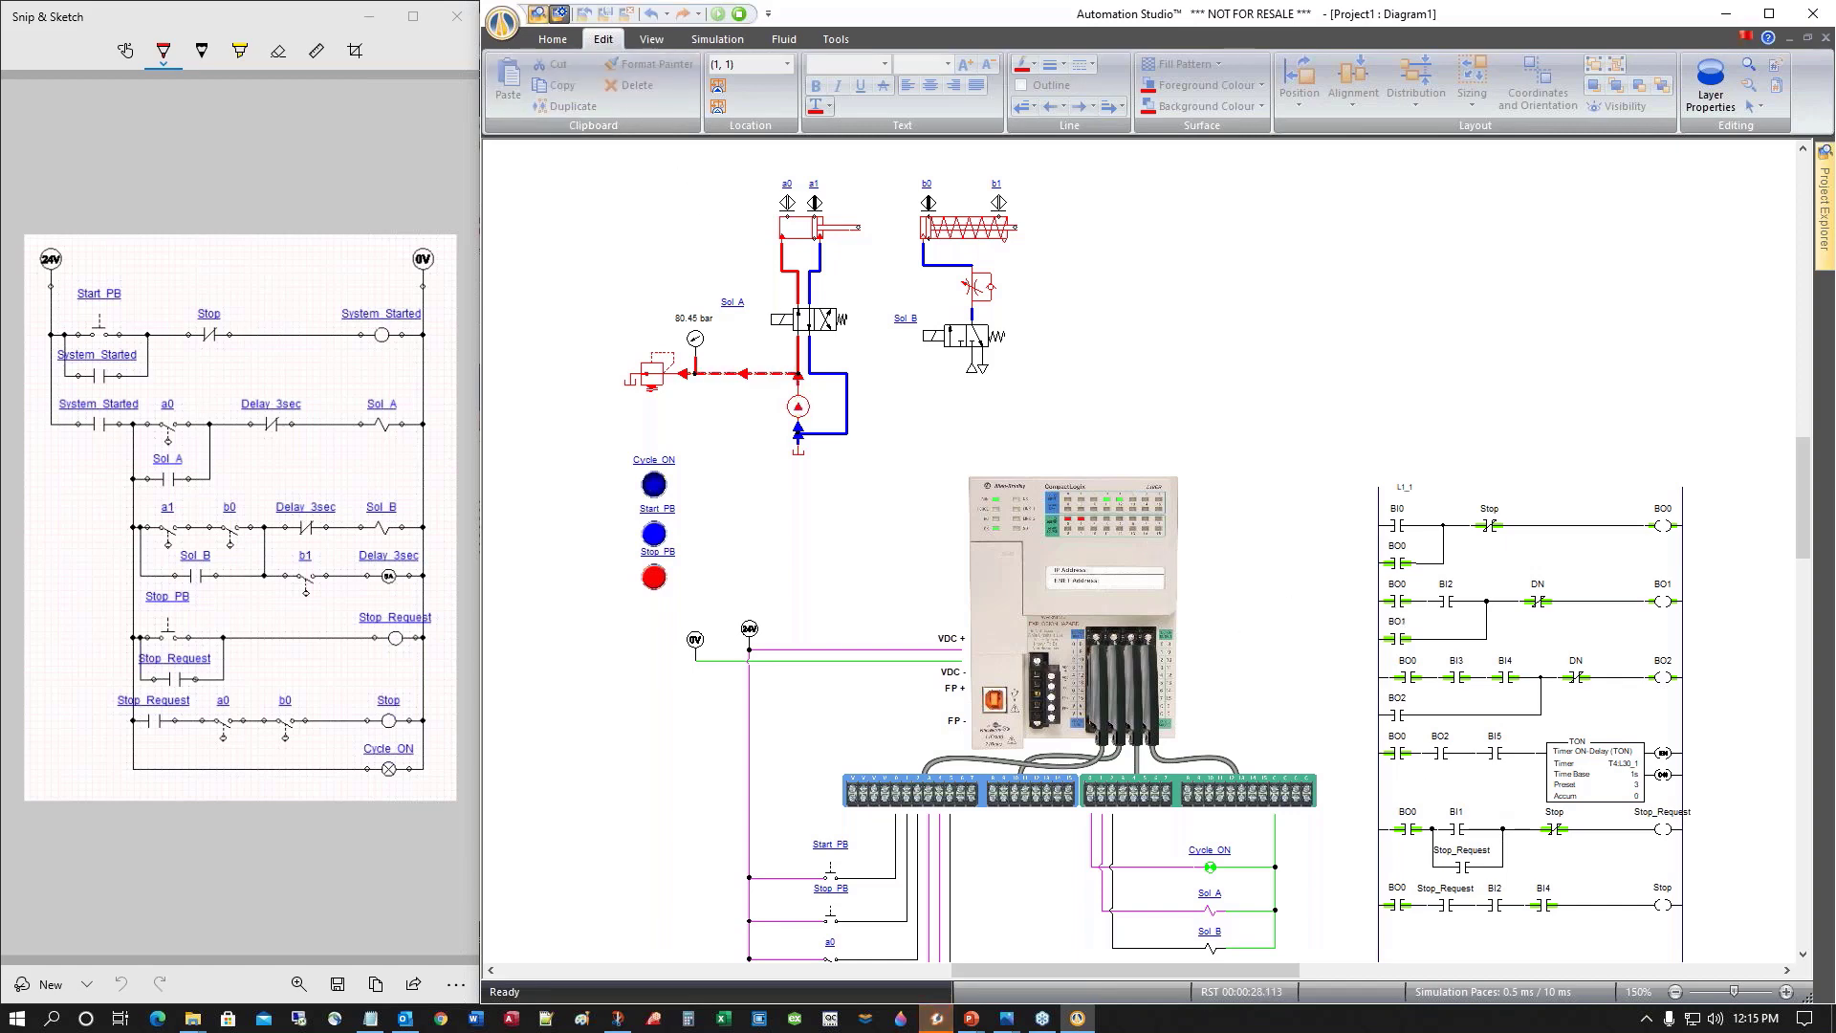
click(739, 13)
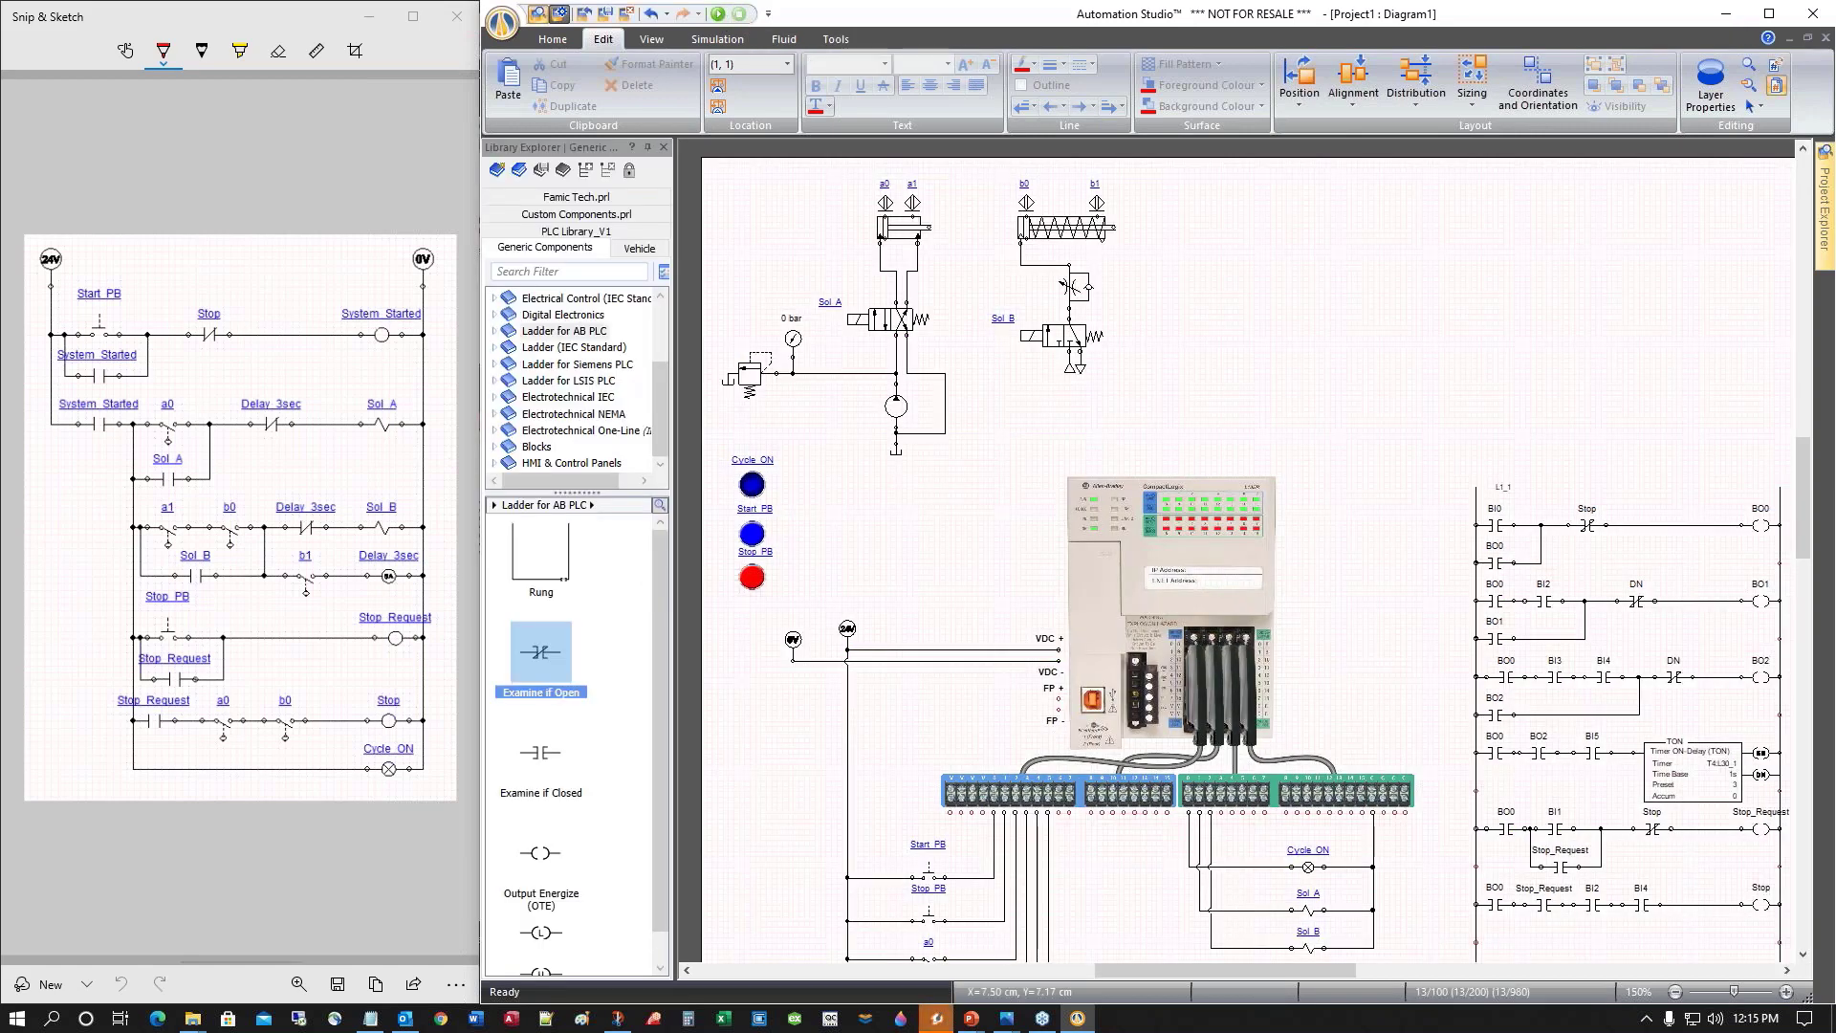
Associate the third rung's BO2 coil with the PLC's BO2 output variable and check the association of the parallel BO2 contact
double_click(1768, 677)
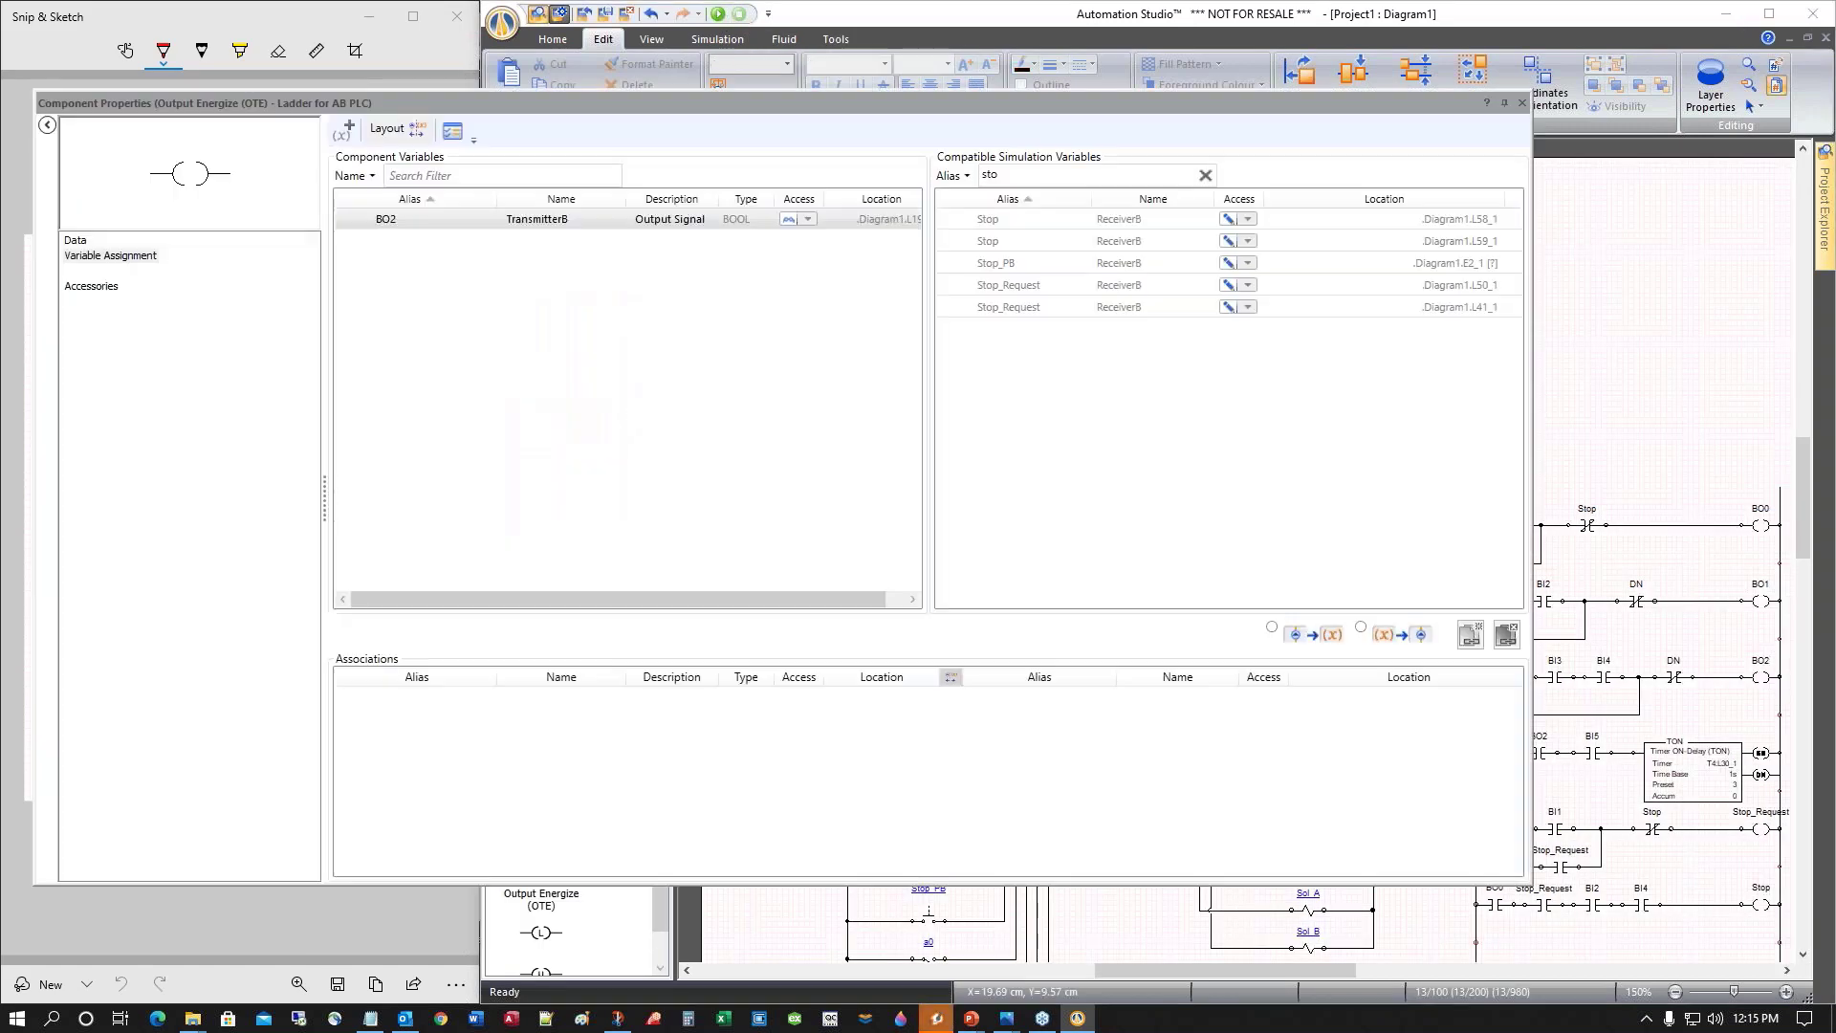
key(BackSpace)
key(BackSpace)
key(BackSpace)
text(b)
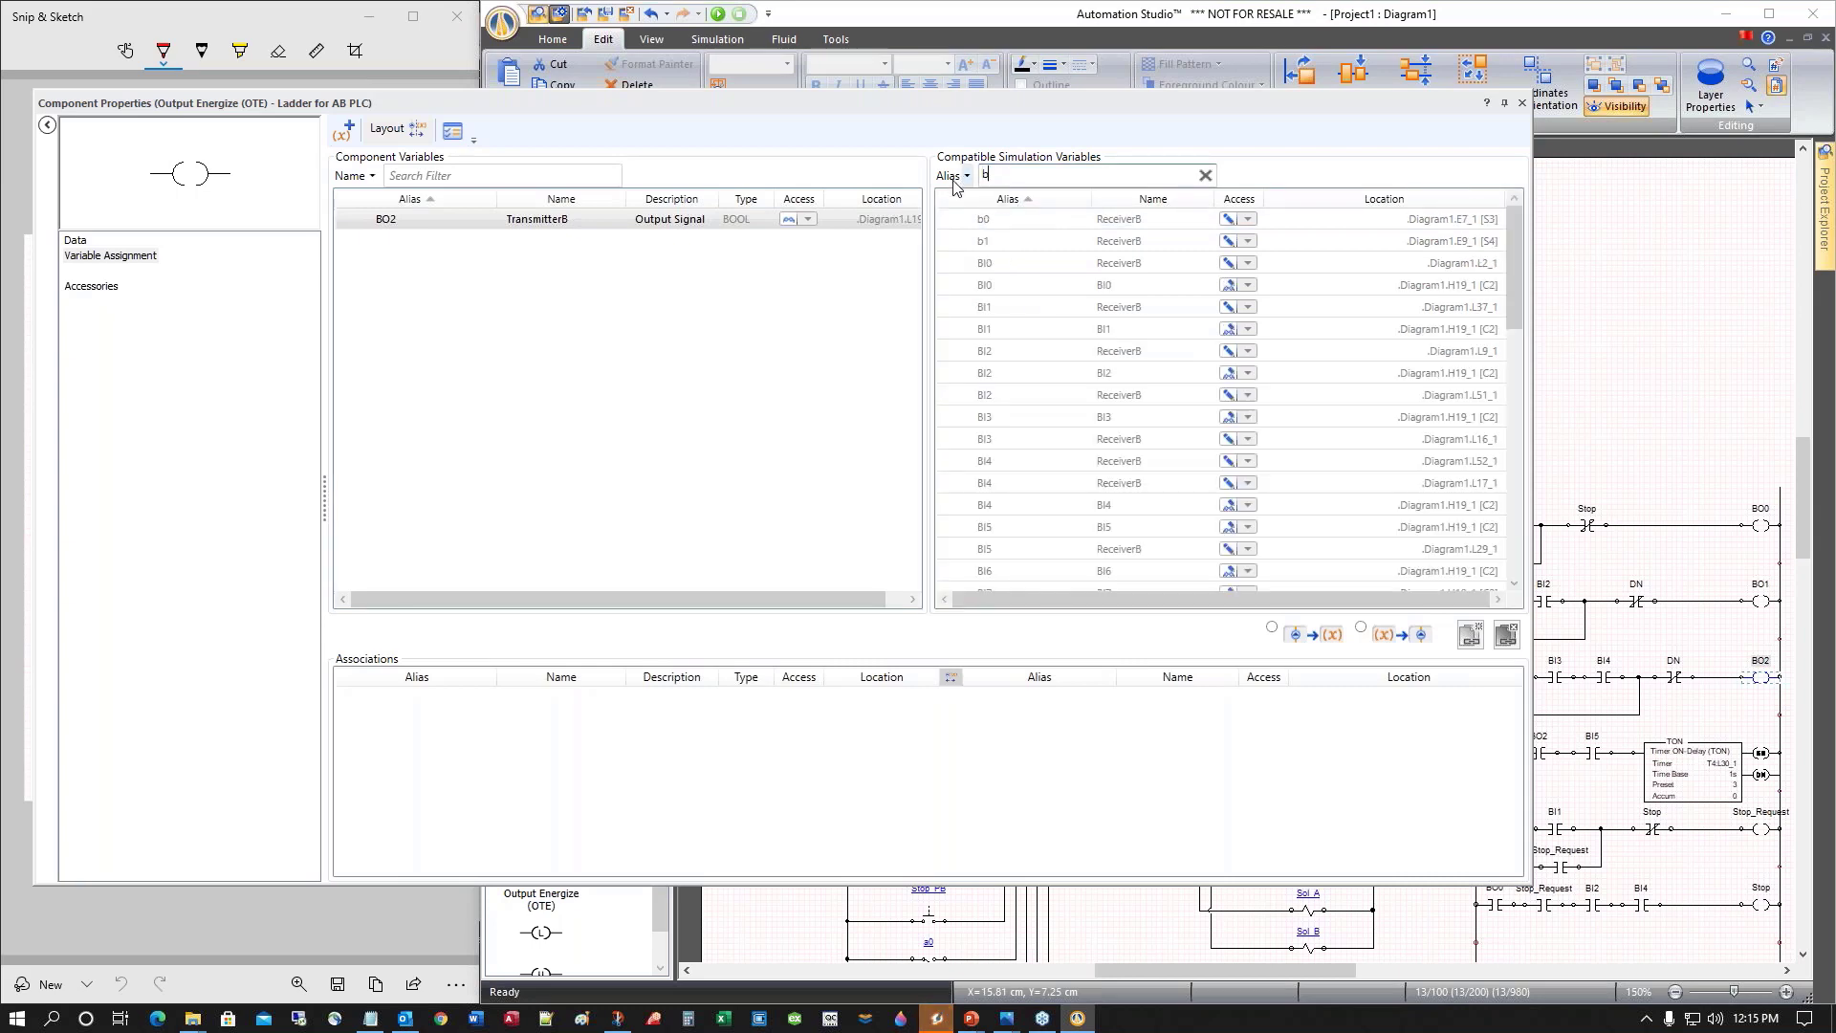
text(o)
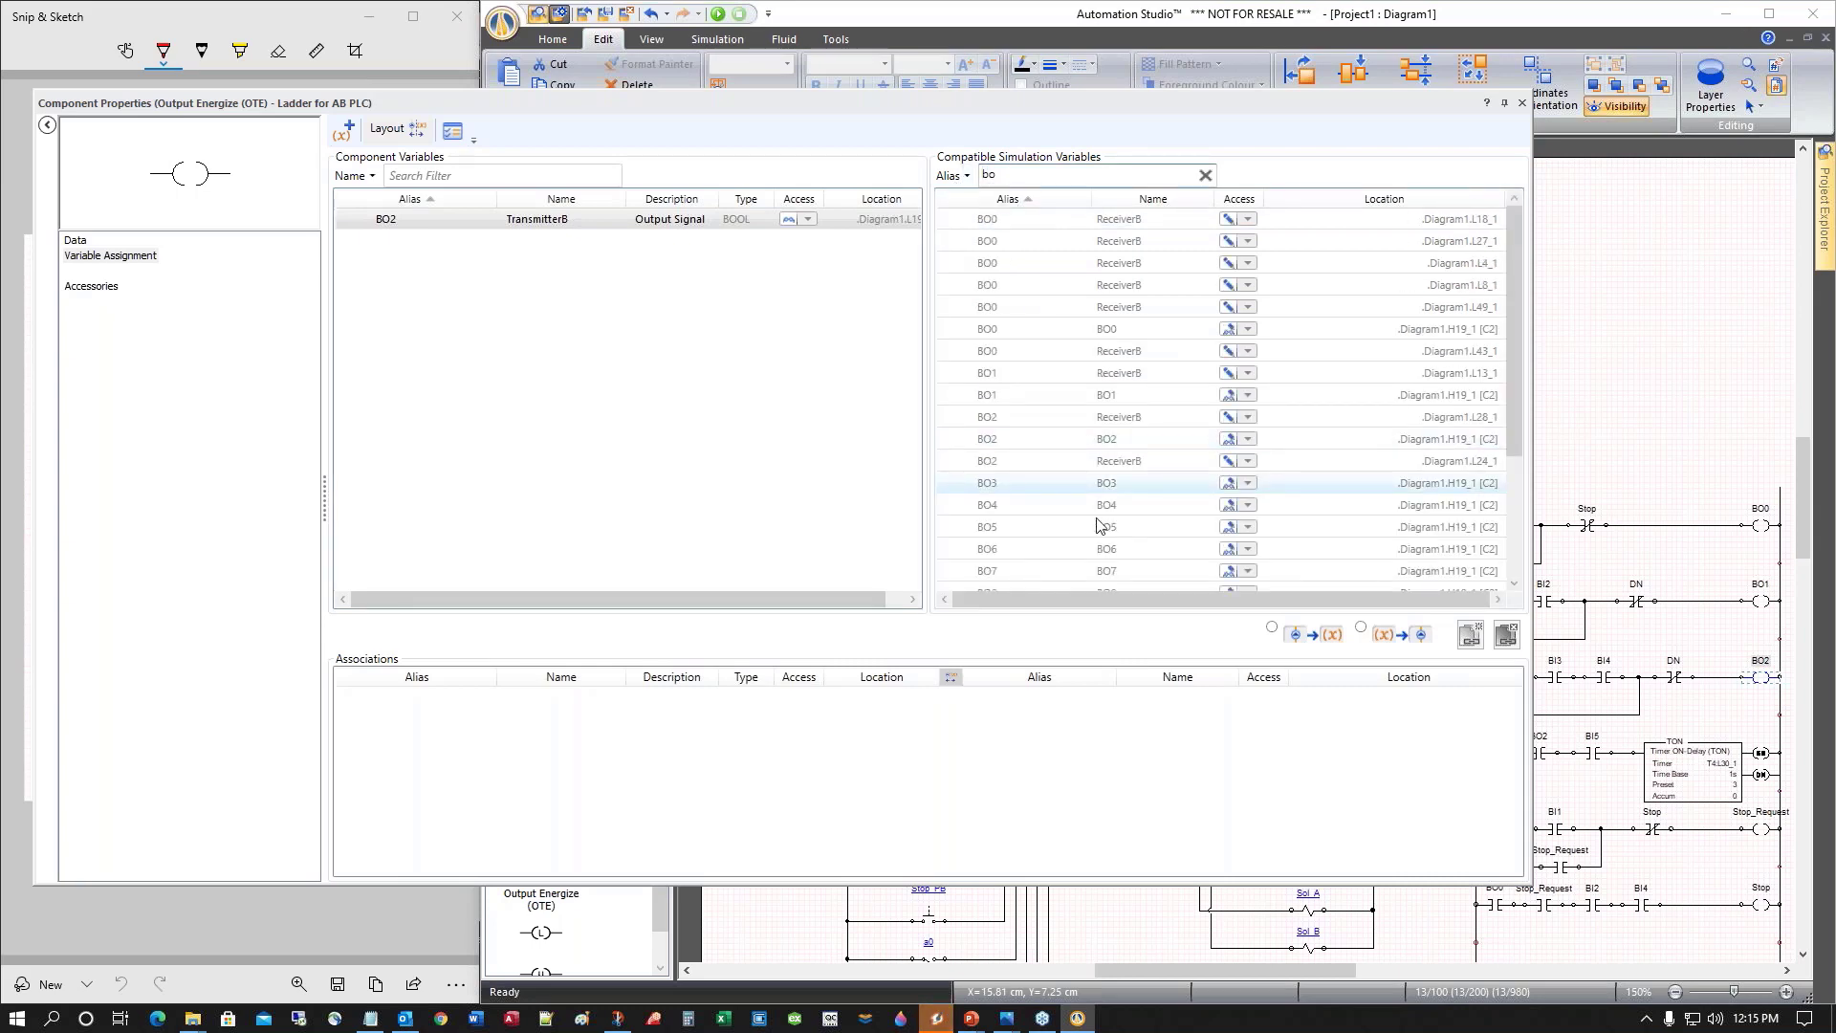
double_click(988, 441)
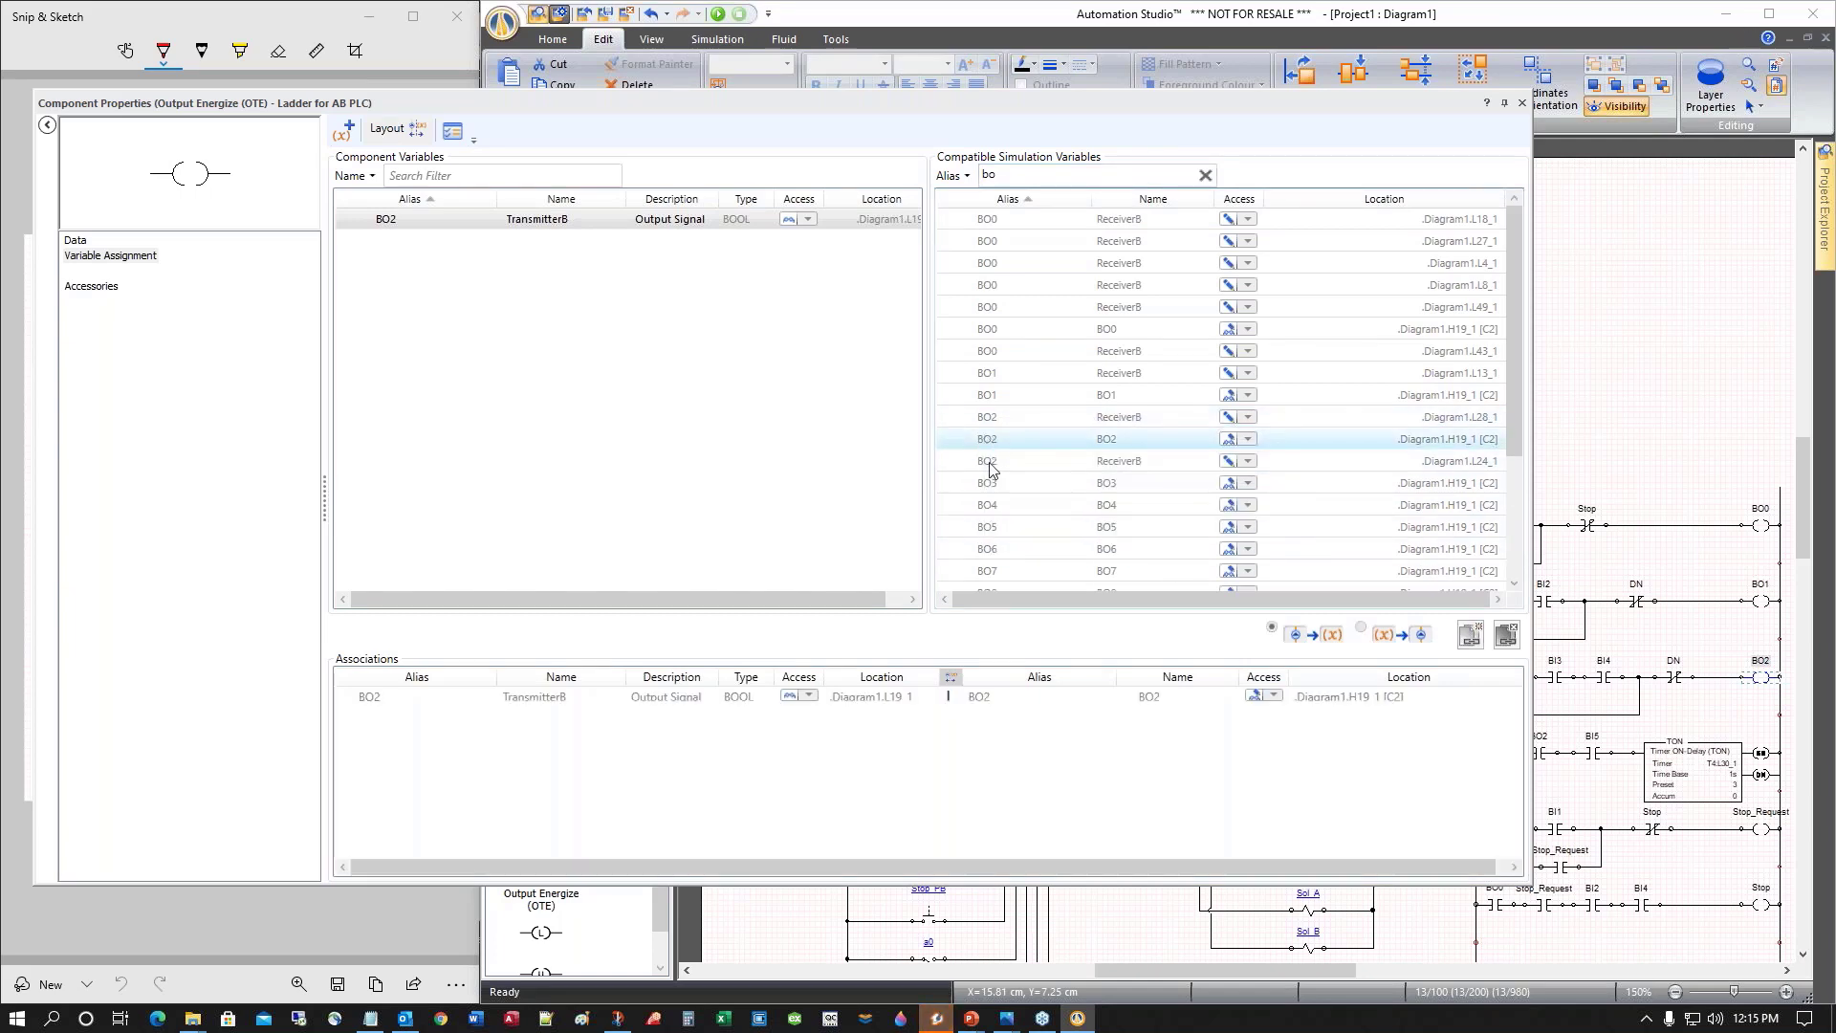
click(1522, 103)
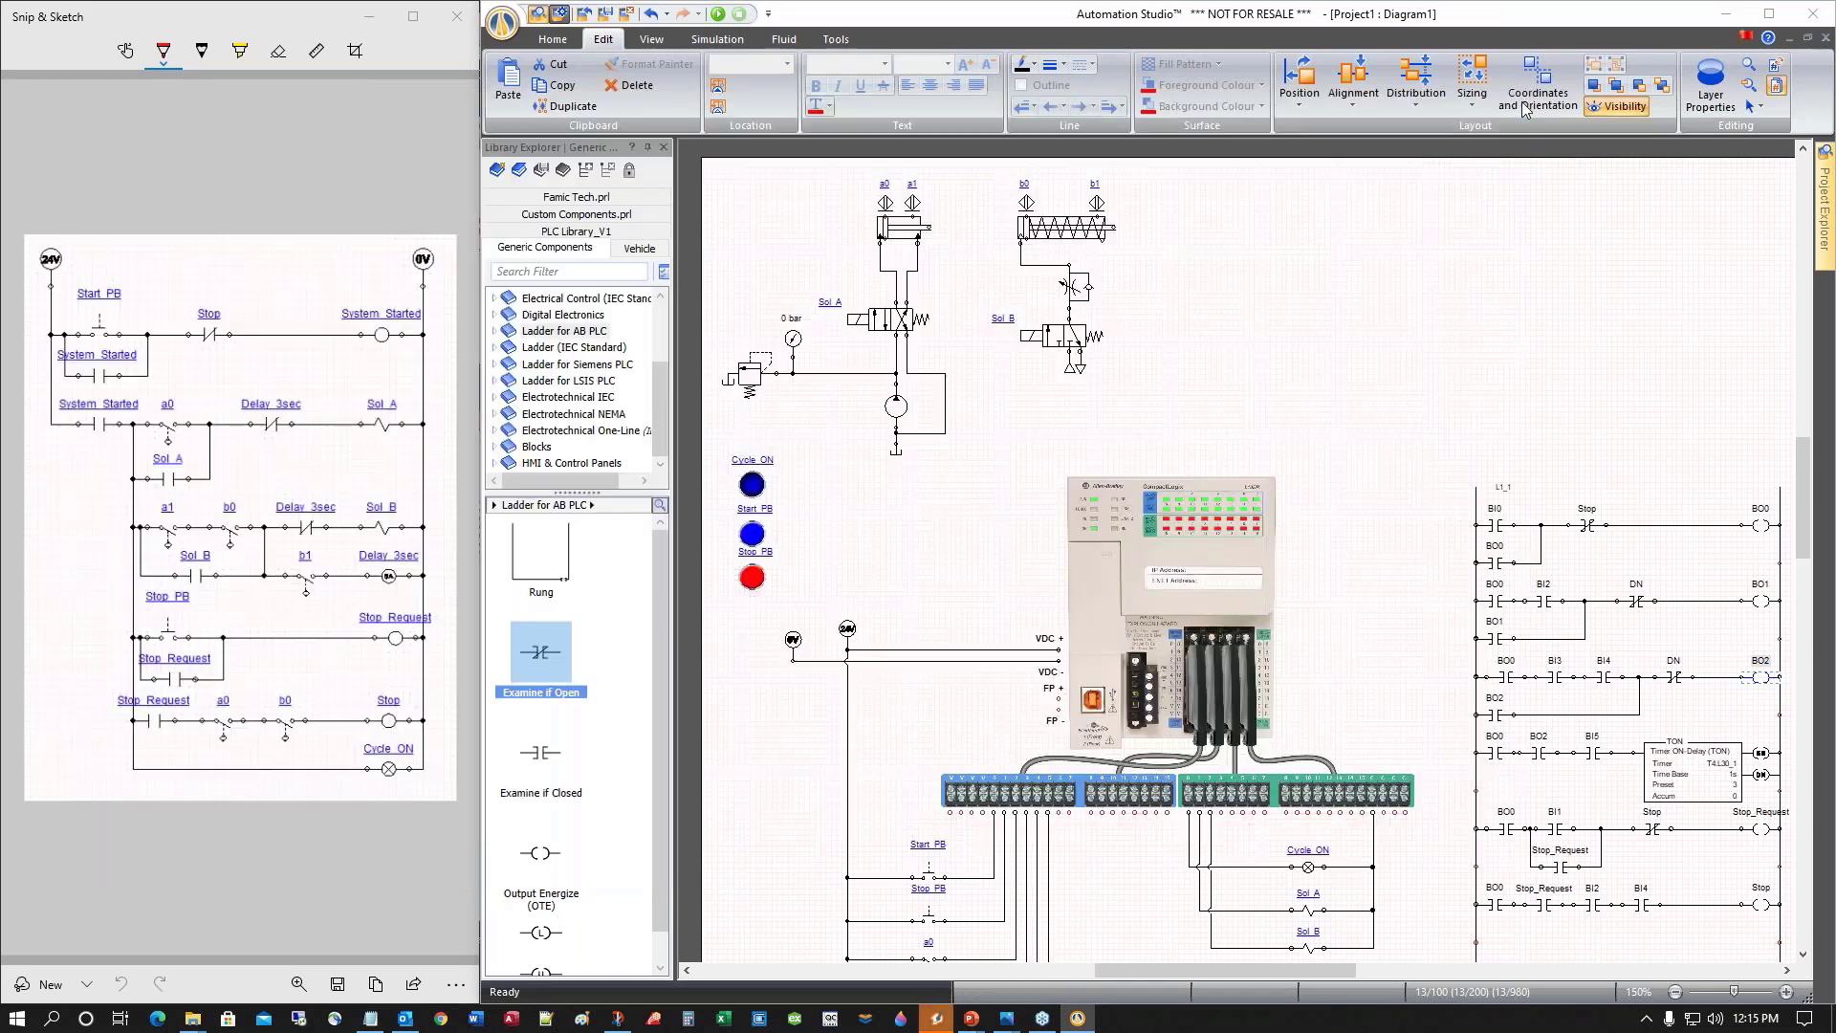
double_click(1497, 716)
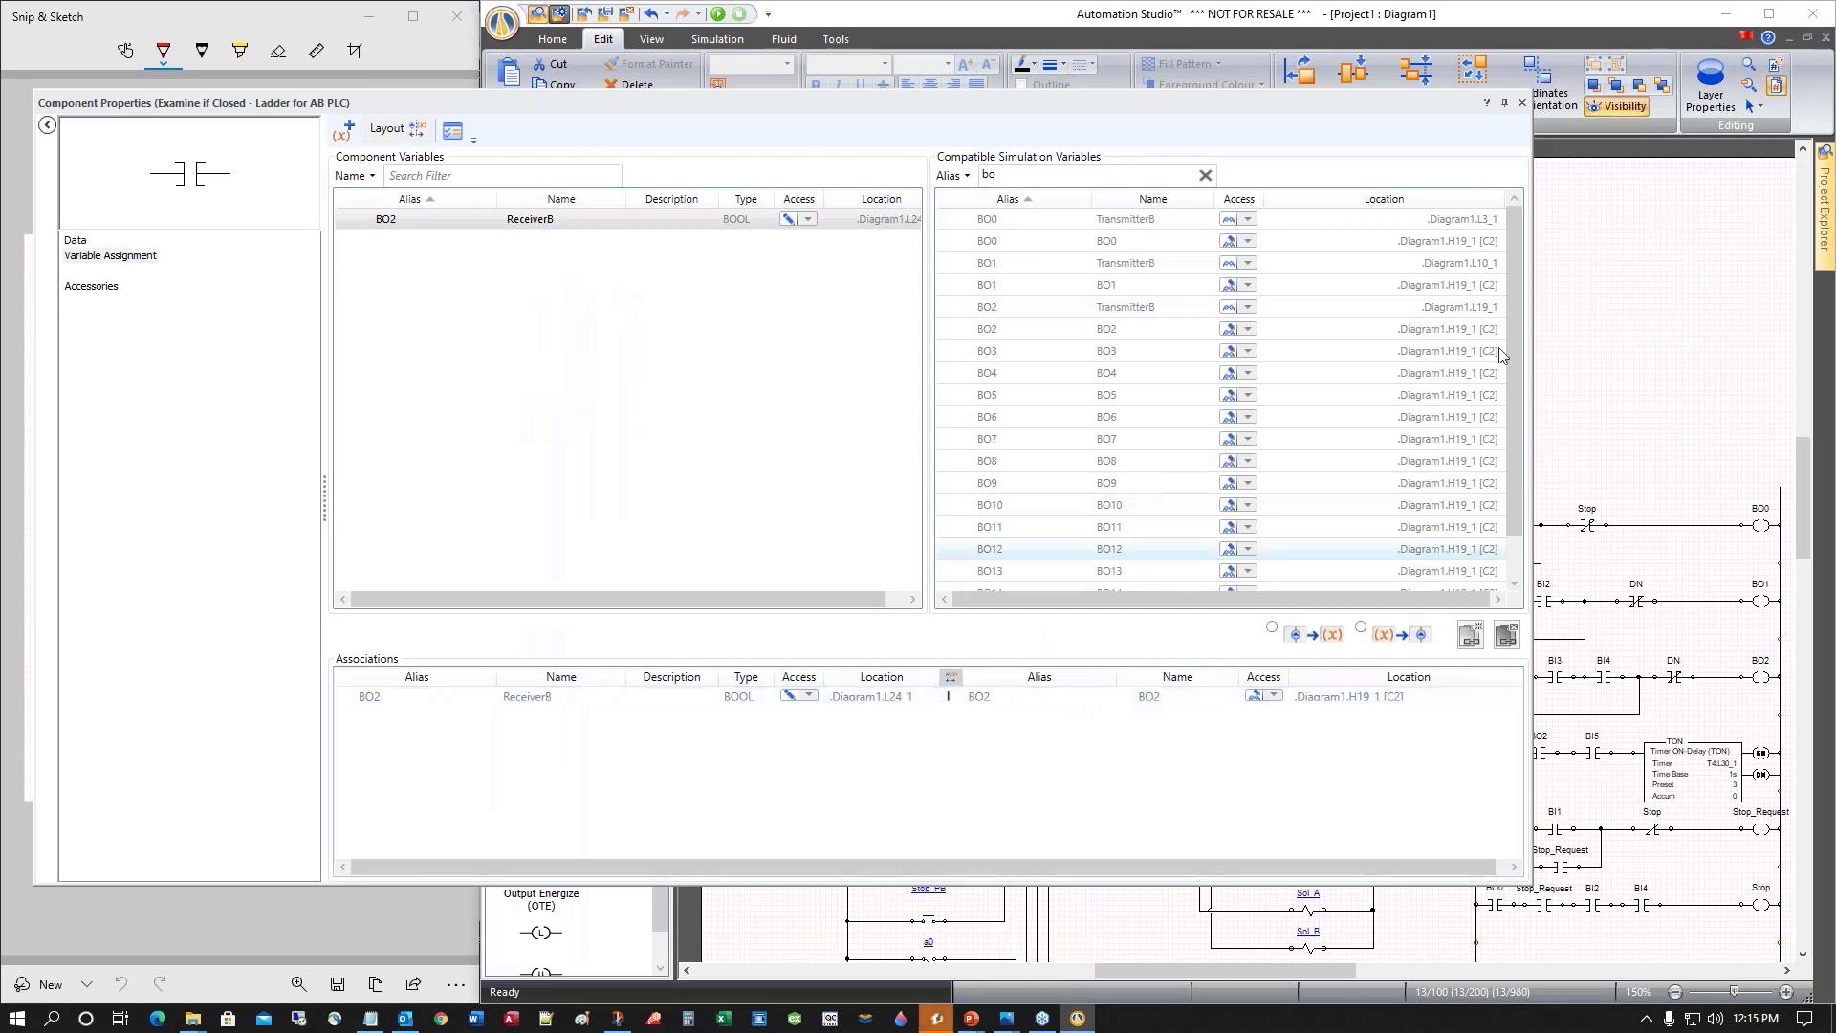
click(1523, 103)
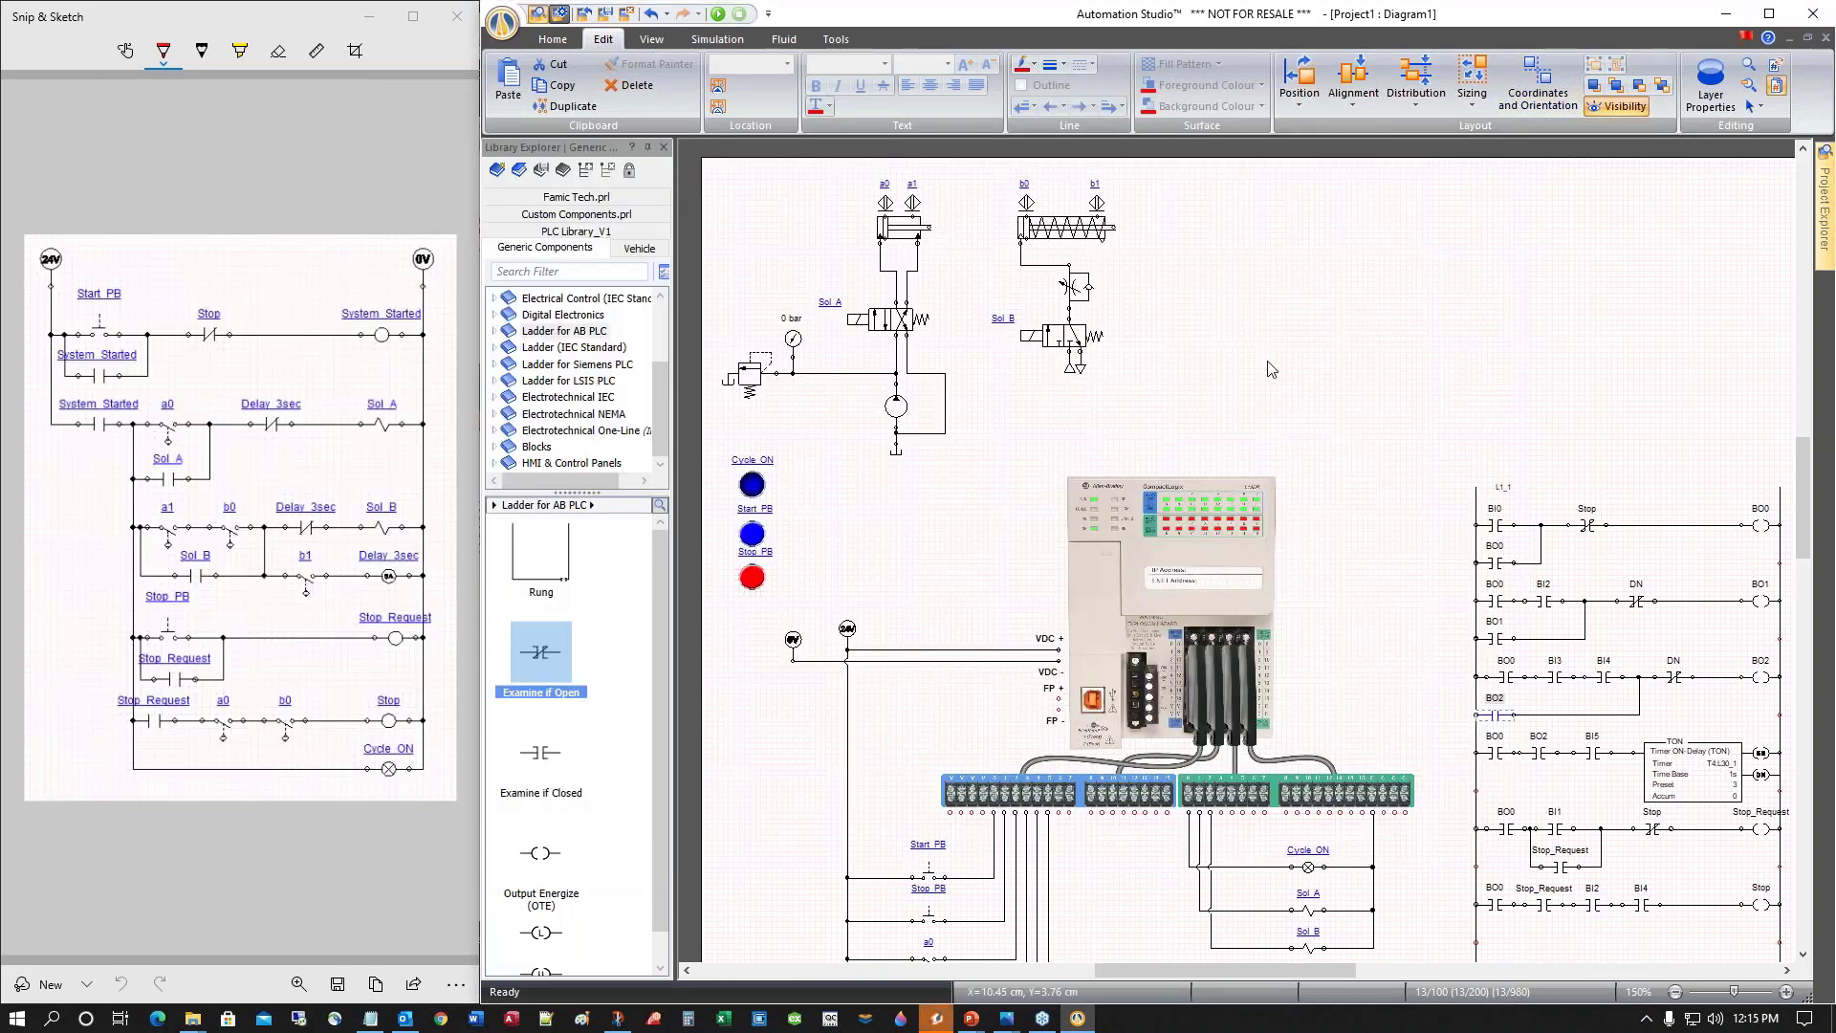
Simulate the diagram, start the cycle with Start_PB, request a stop with Stop_PB while the cylinders are cycling, and end the simulation
click(718, 13)
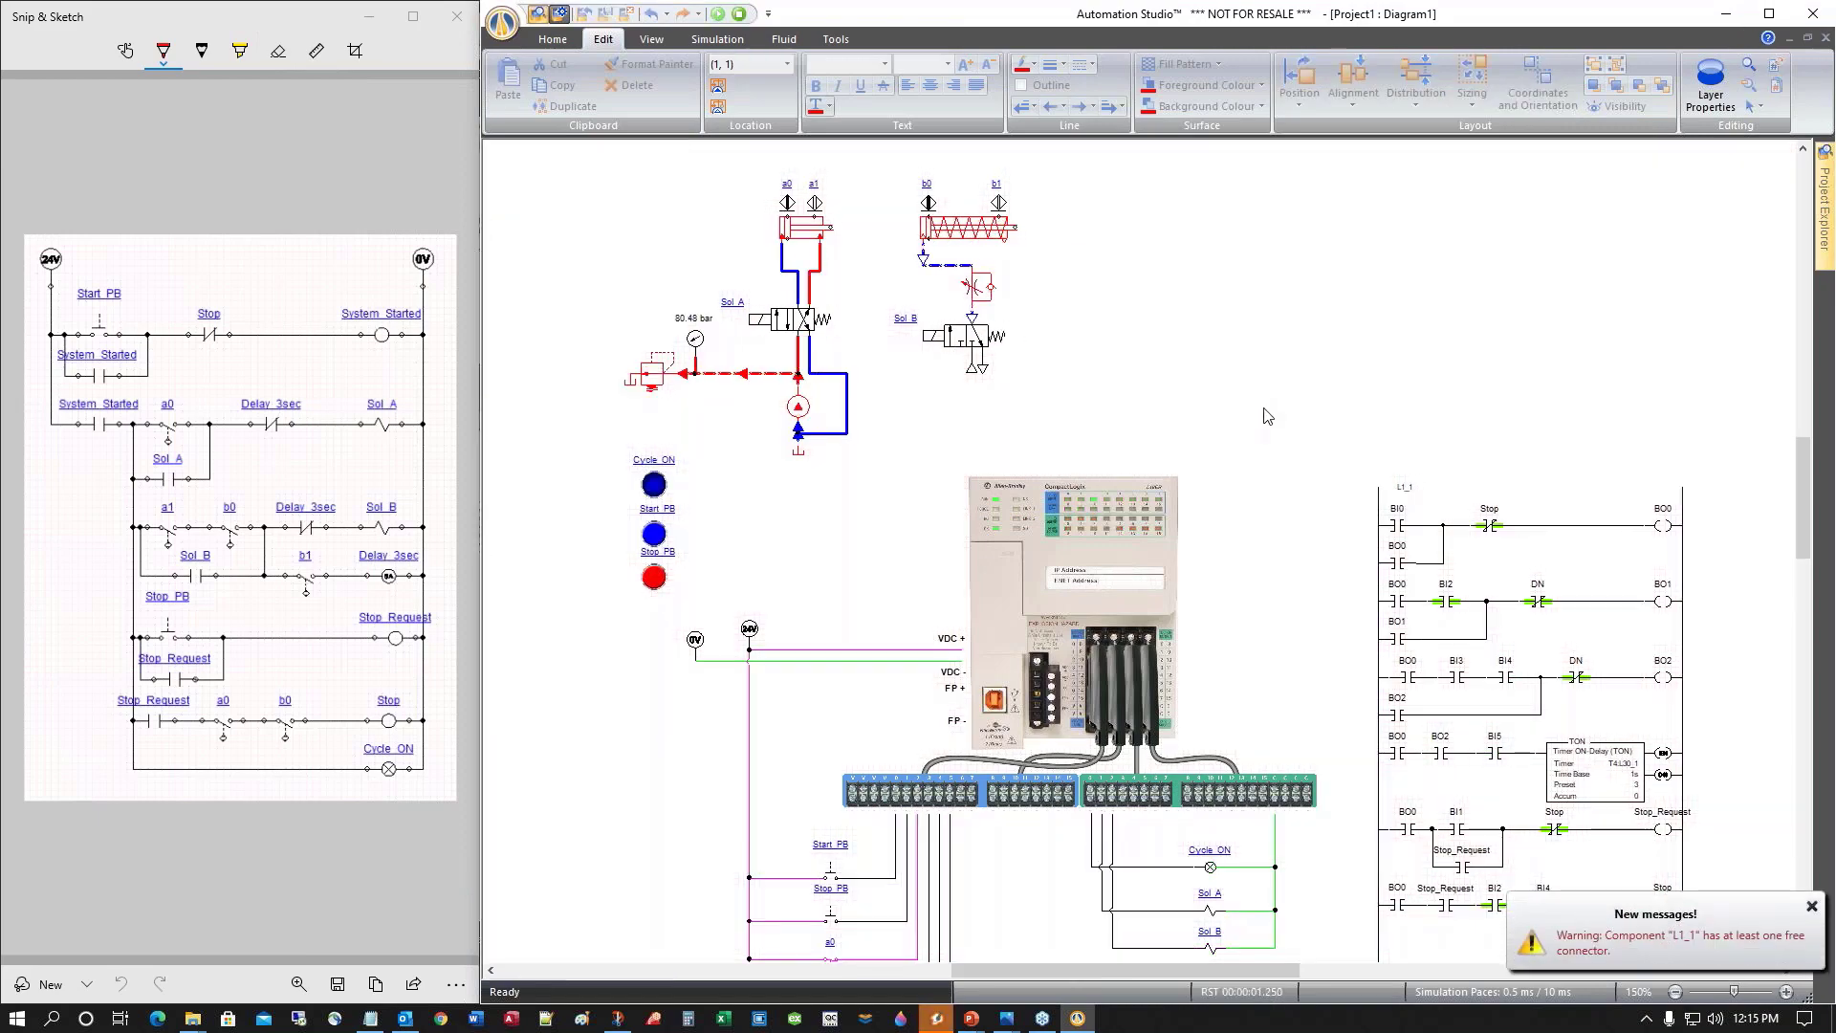
click(653, 538)
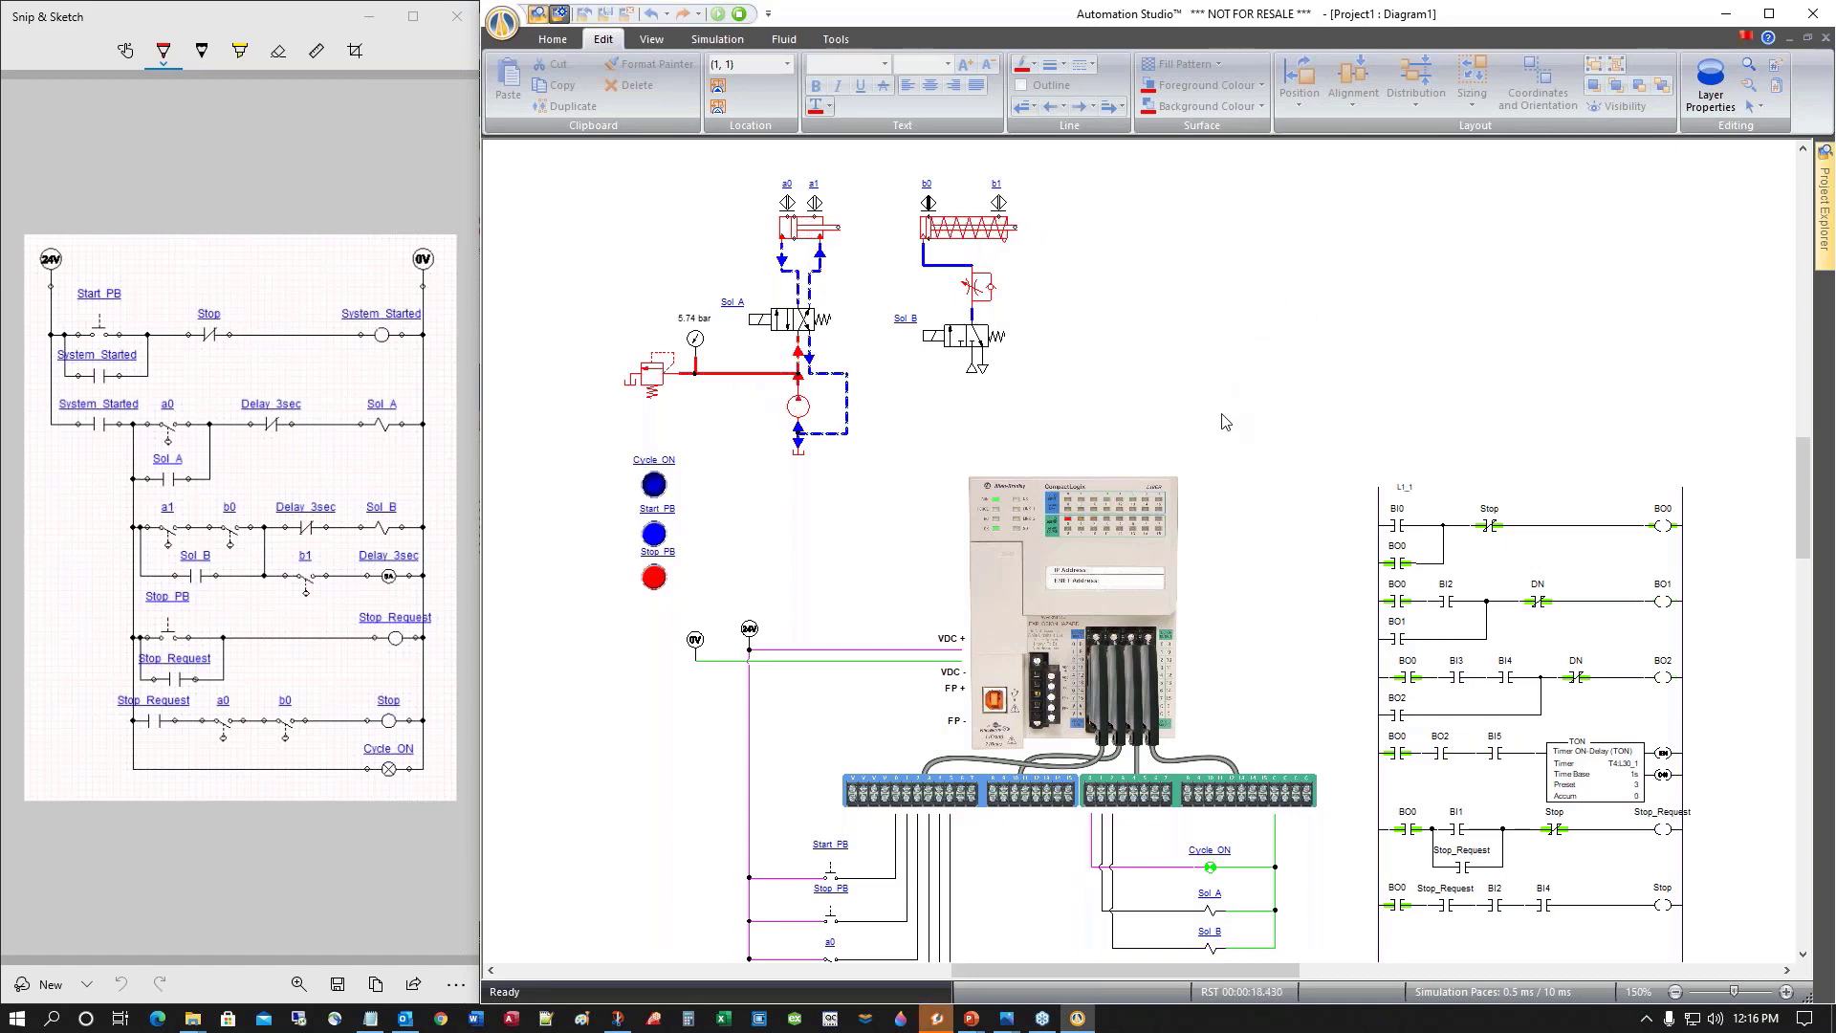
scroll(1252, 469, down, 1)
scroll(1256, 477, down, 3)
scroll(1257, 477, up, 4)
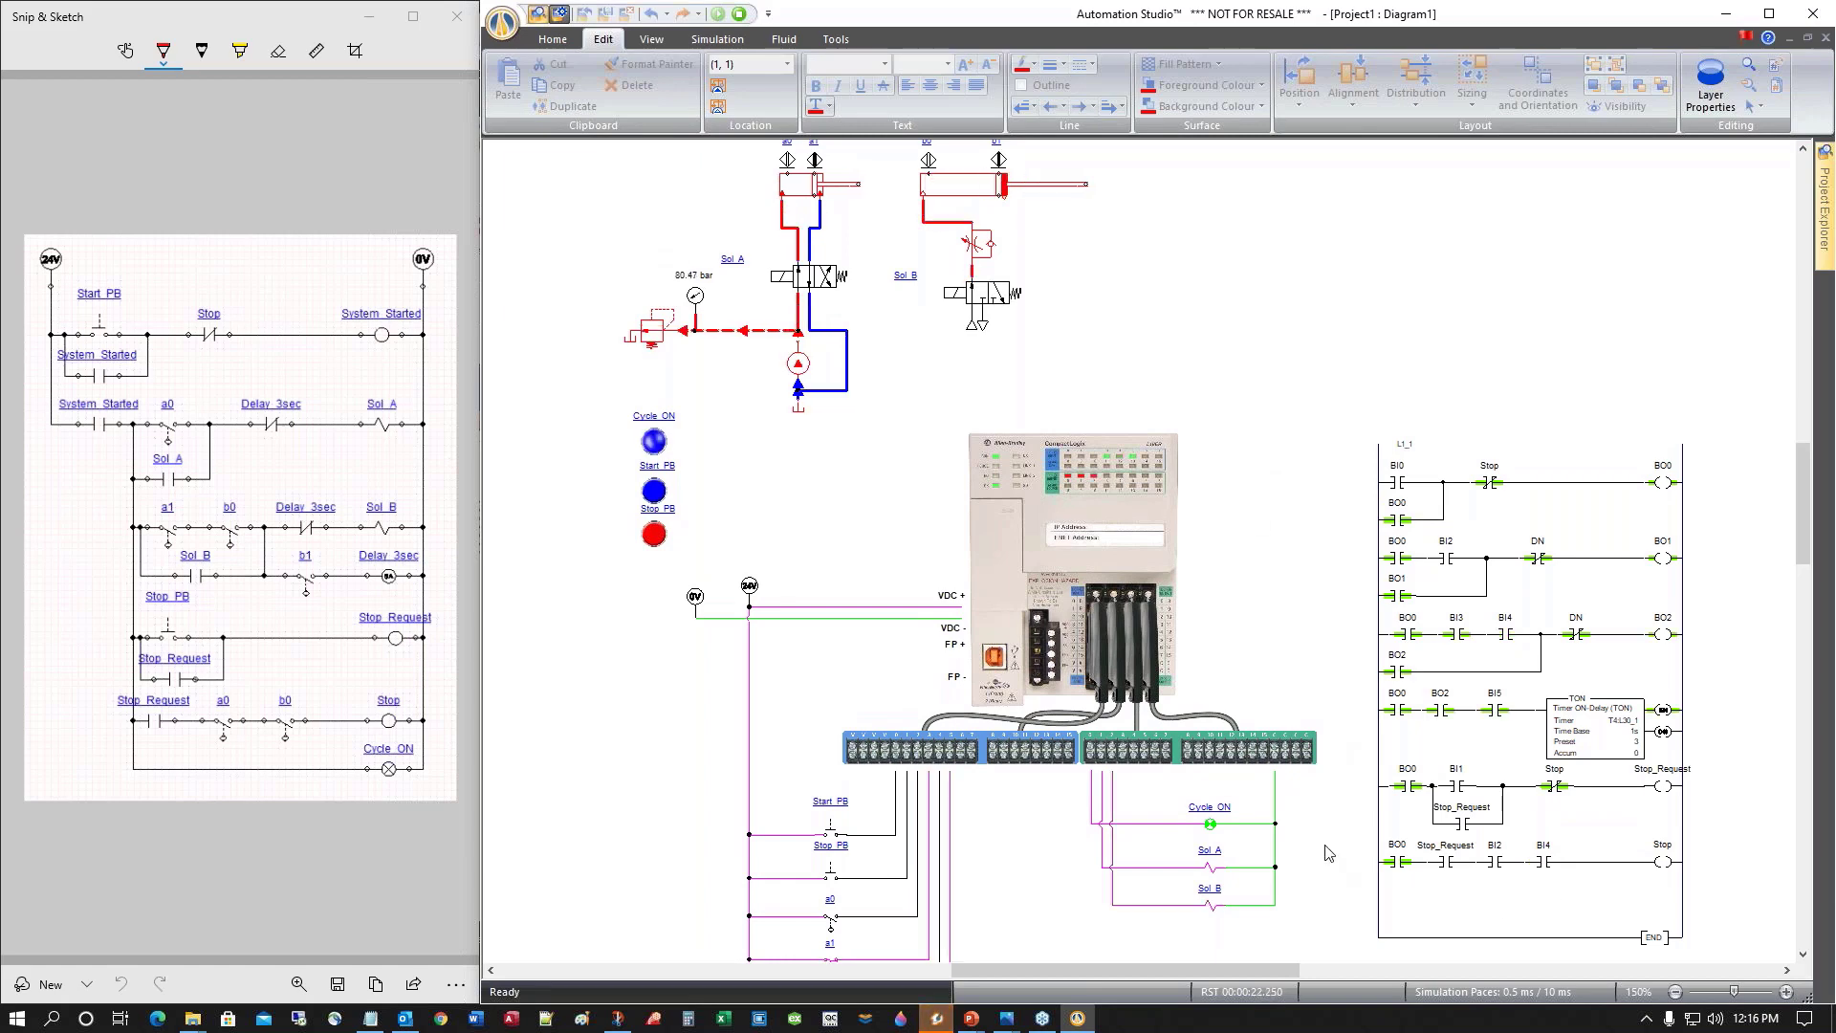
click(654, 537)
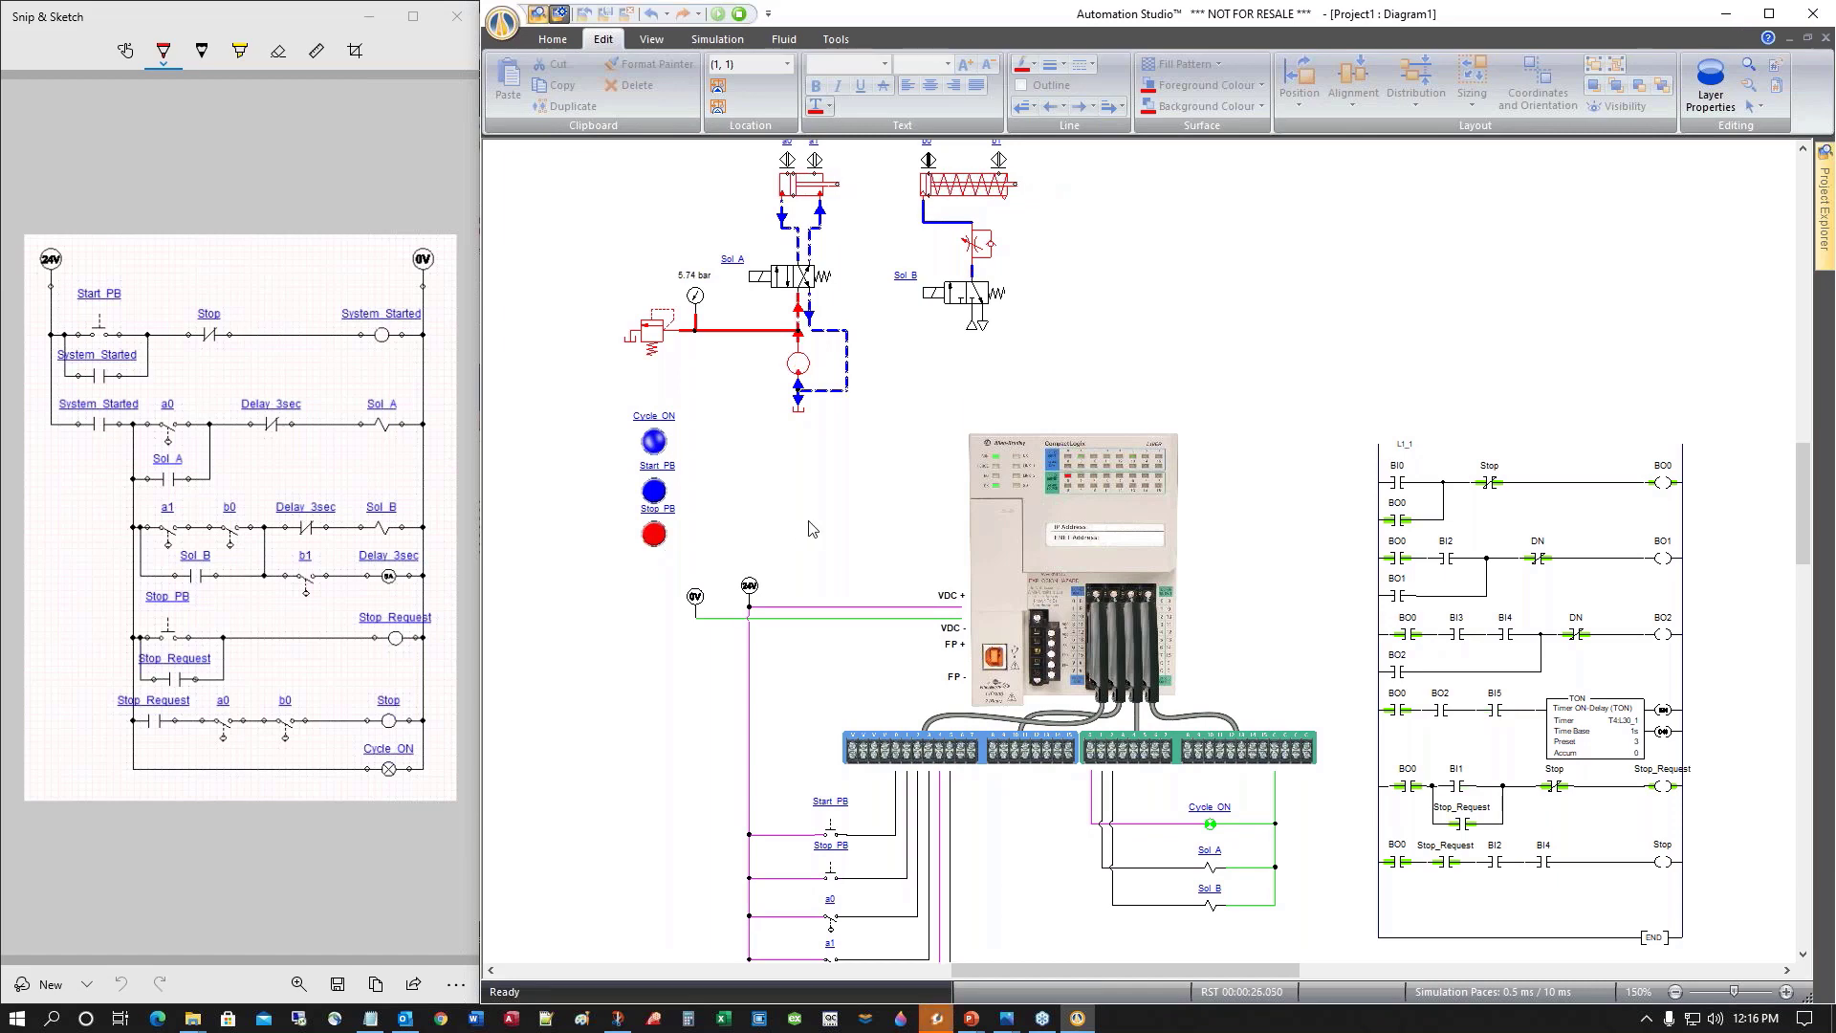
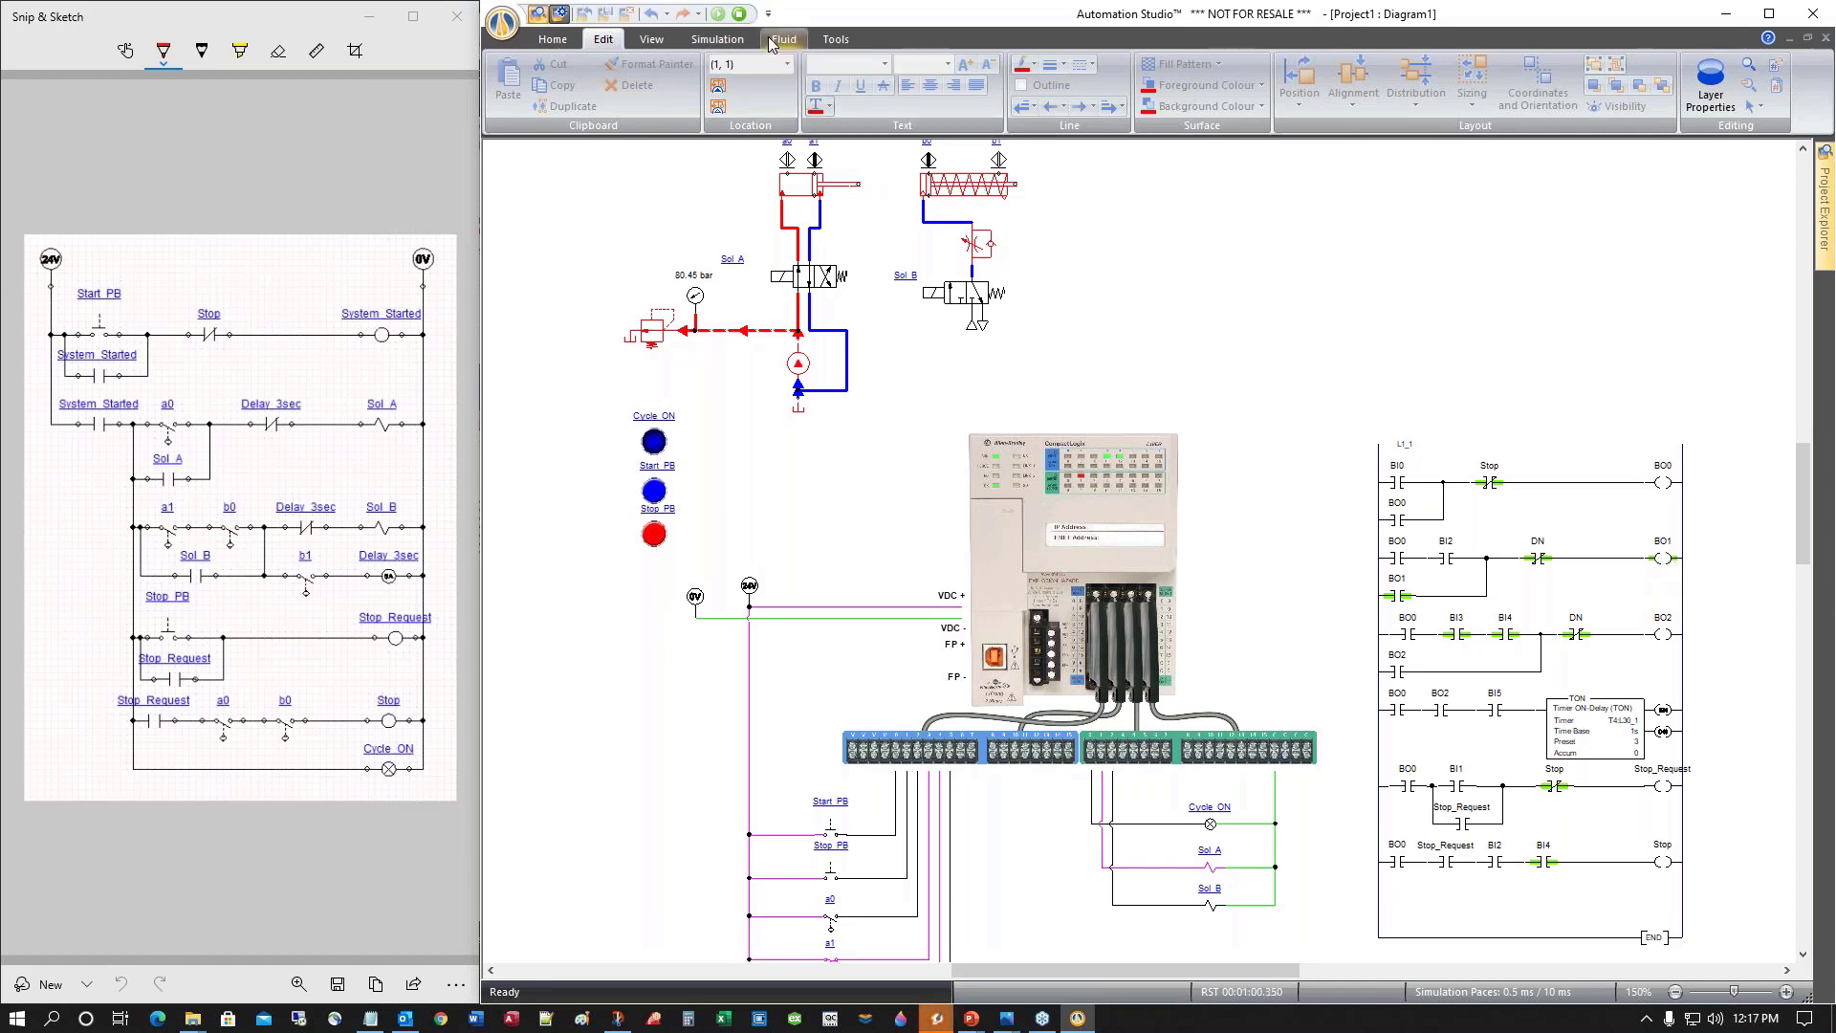
click(740, 14)
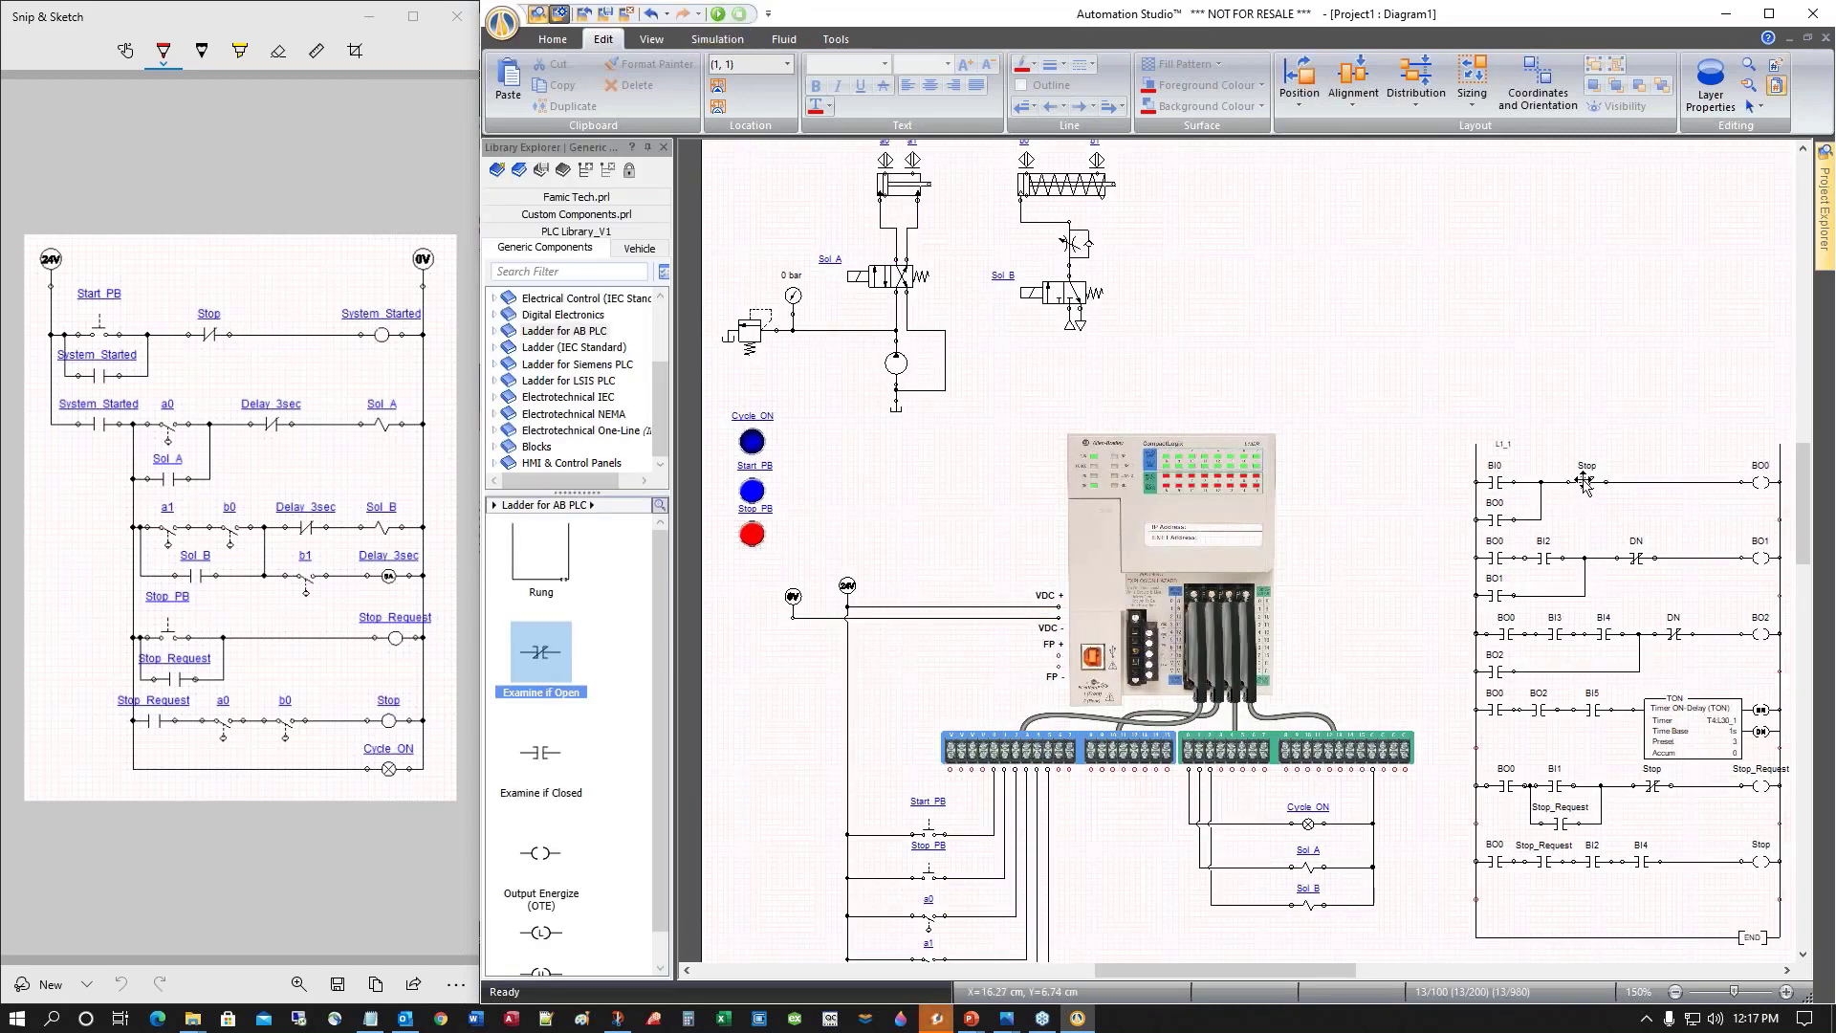
Copy the Stop contact from the first ladder rung into the second rung, between the DN contact and the BO1 coil
click(1585, 484)
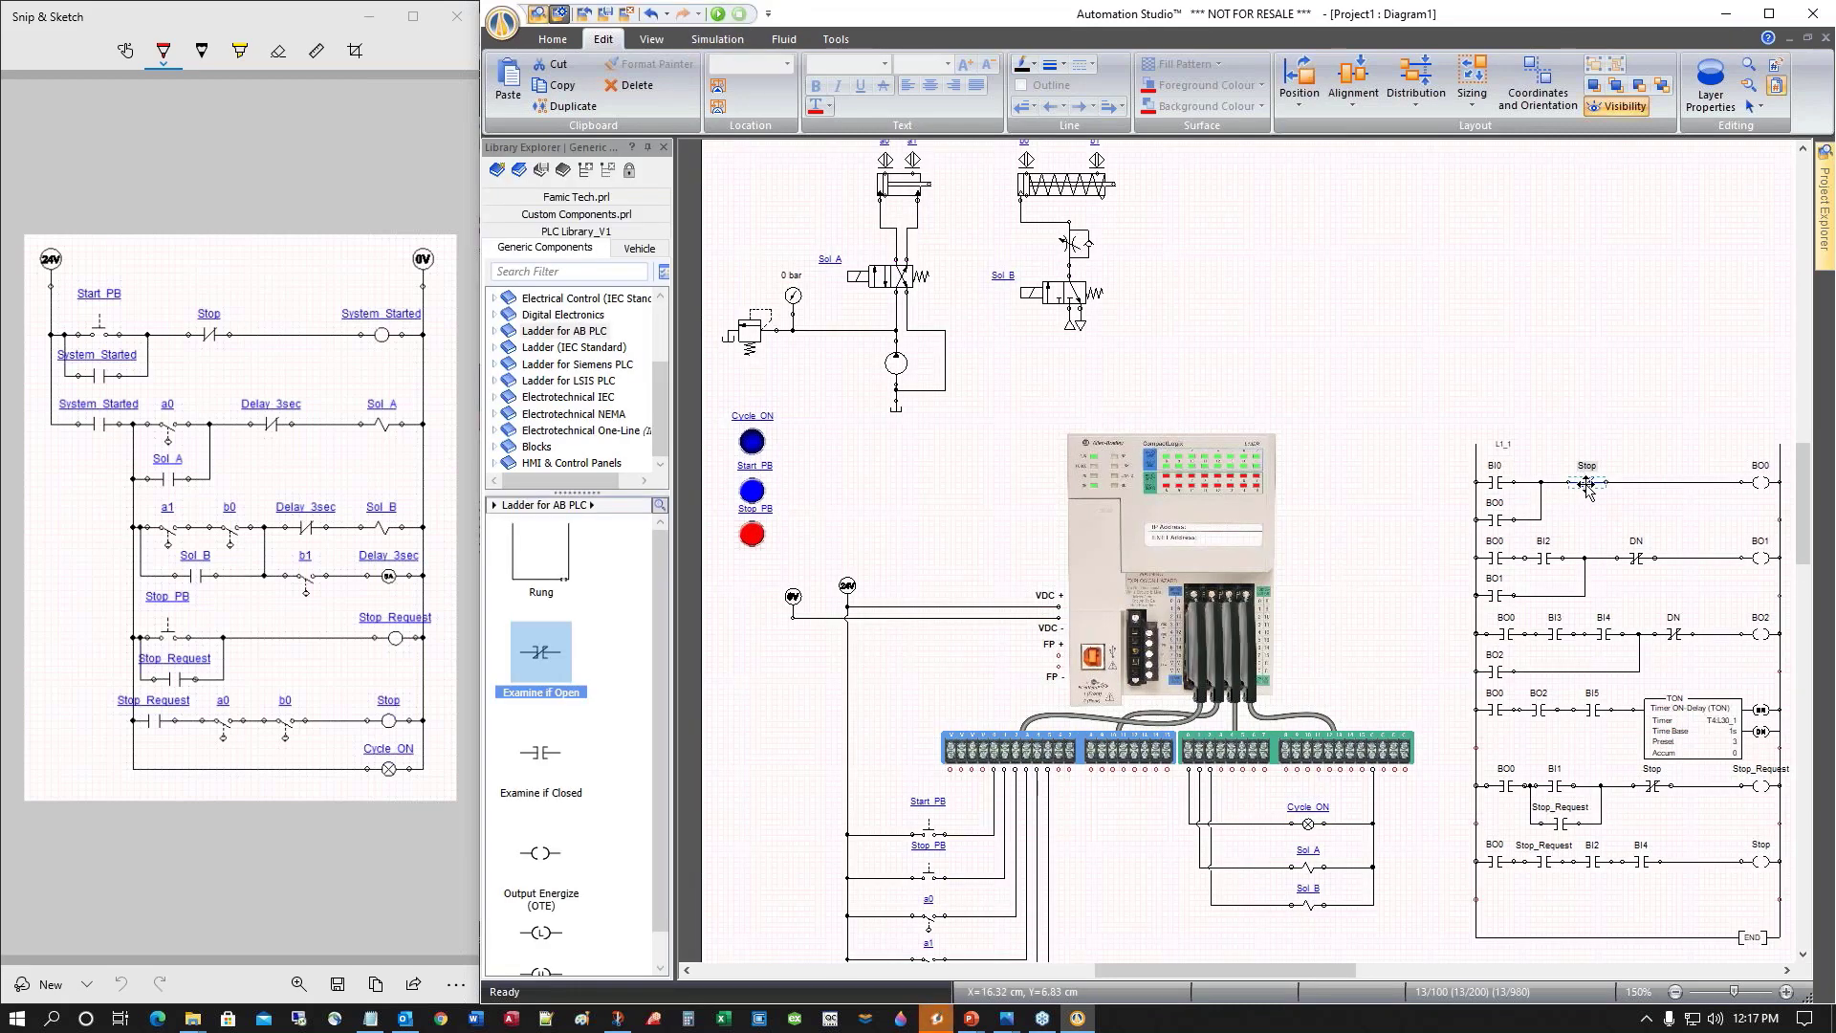
drag(1585, 484, 1690, 563)
click(1331, 284)
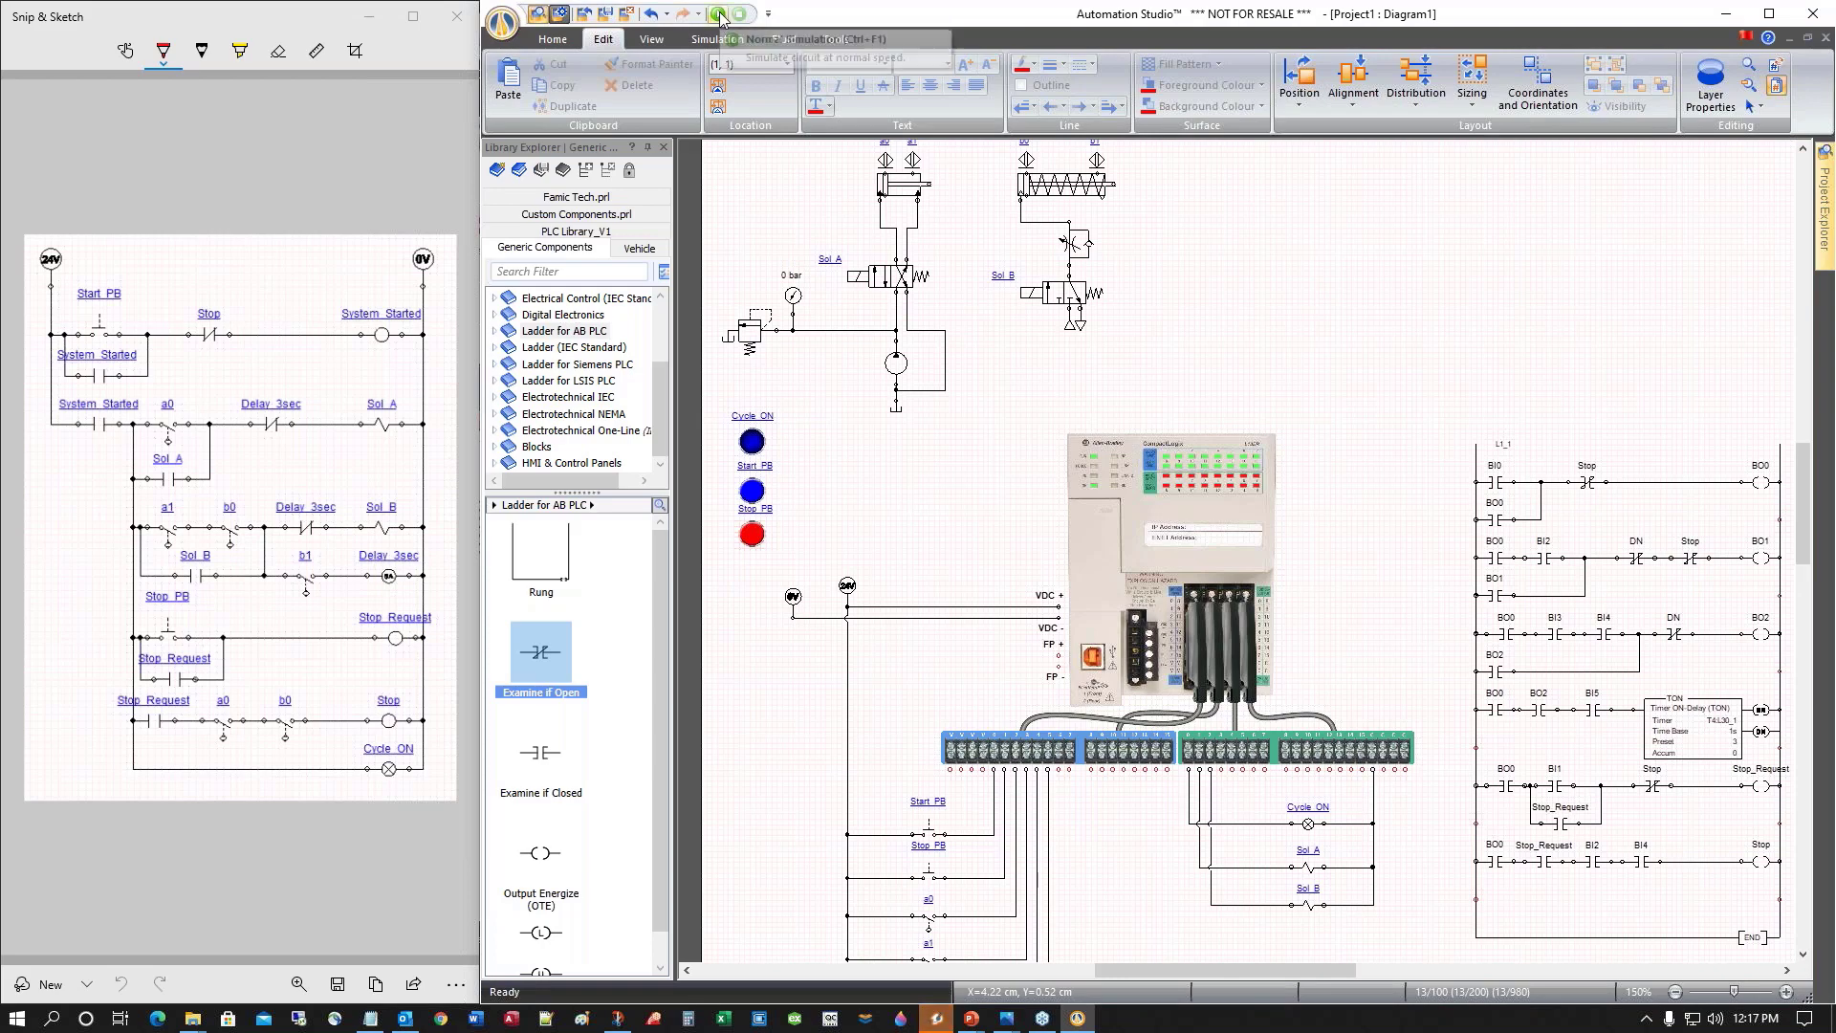
Run the simulation again, start the cycle with Start_PB, and request the end of the cycle with Stop_PB
click(717, 13)
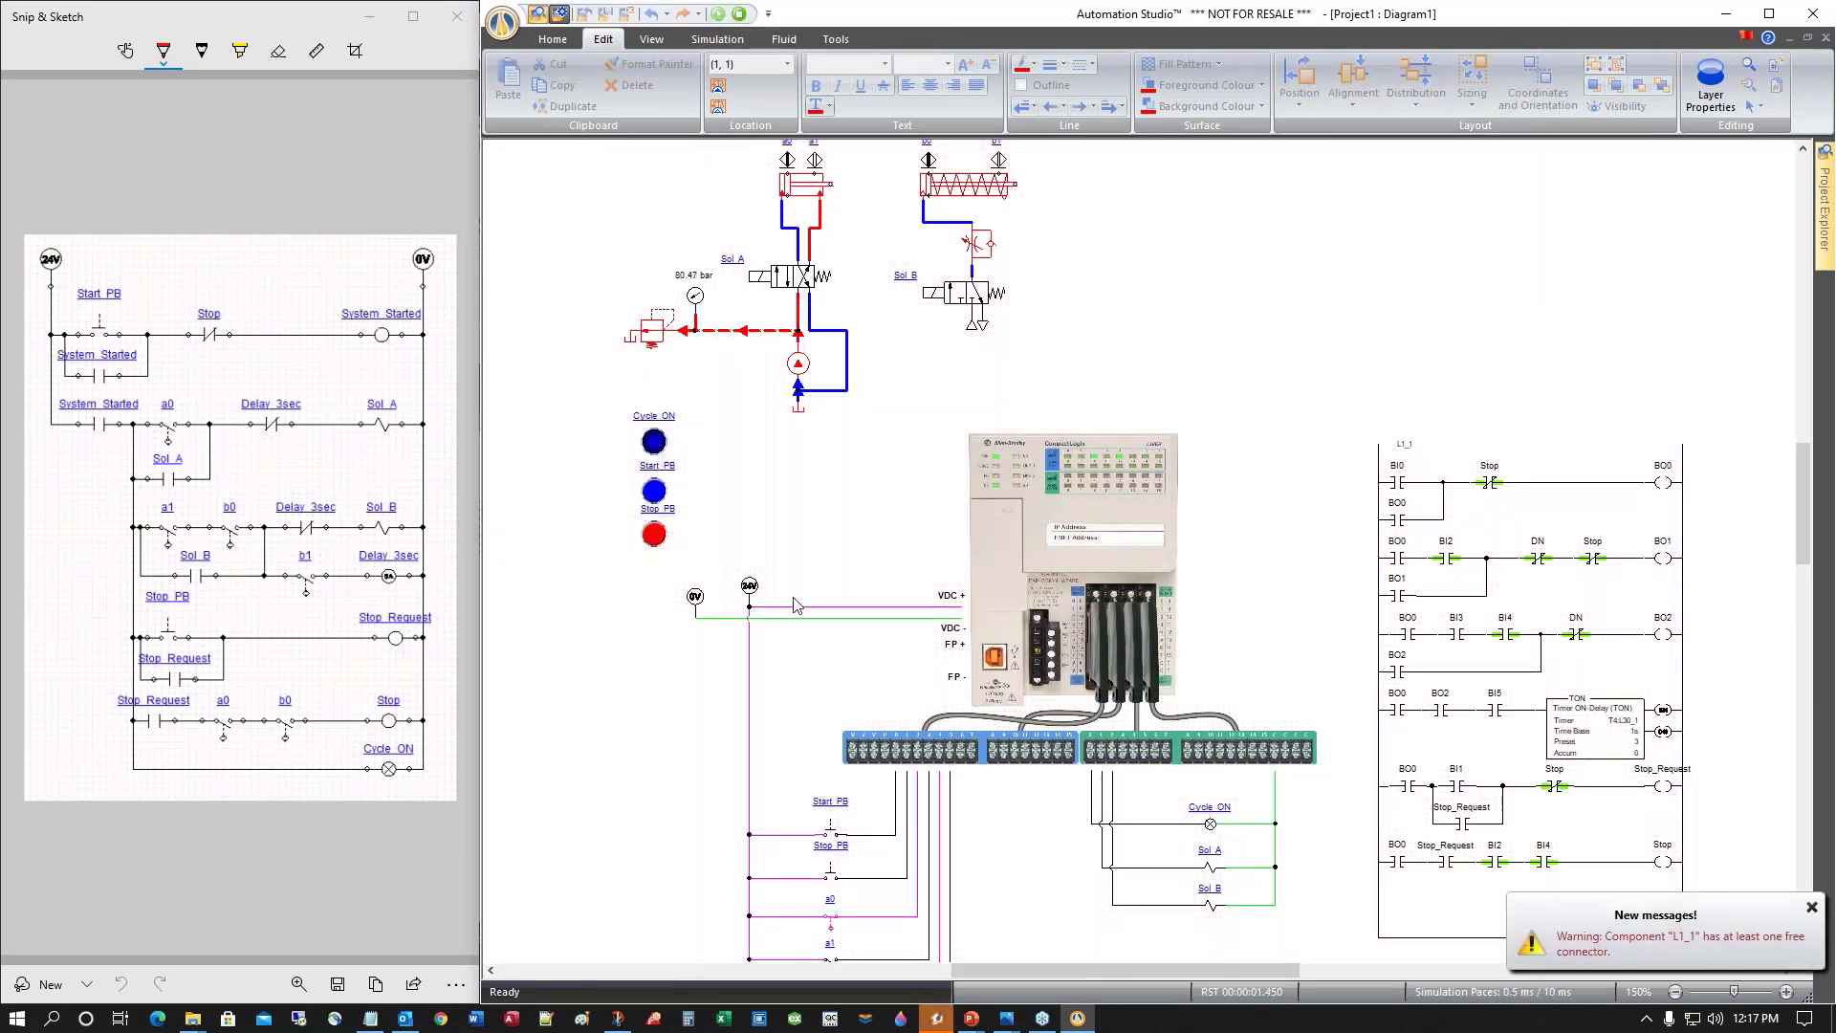
click(654, 492)
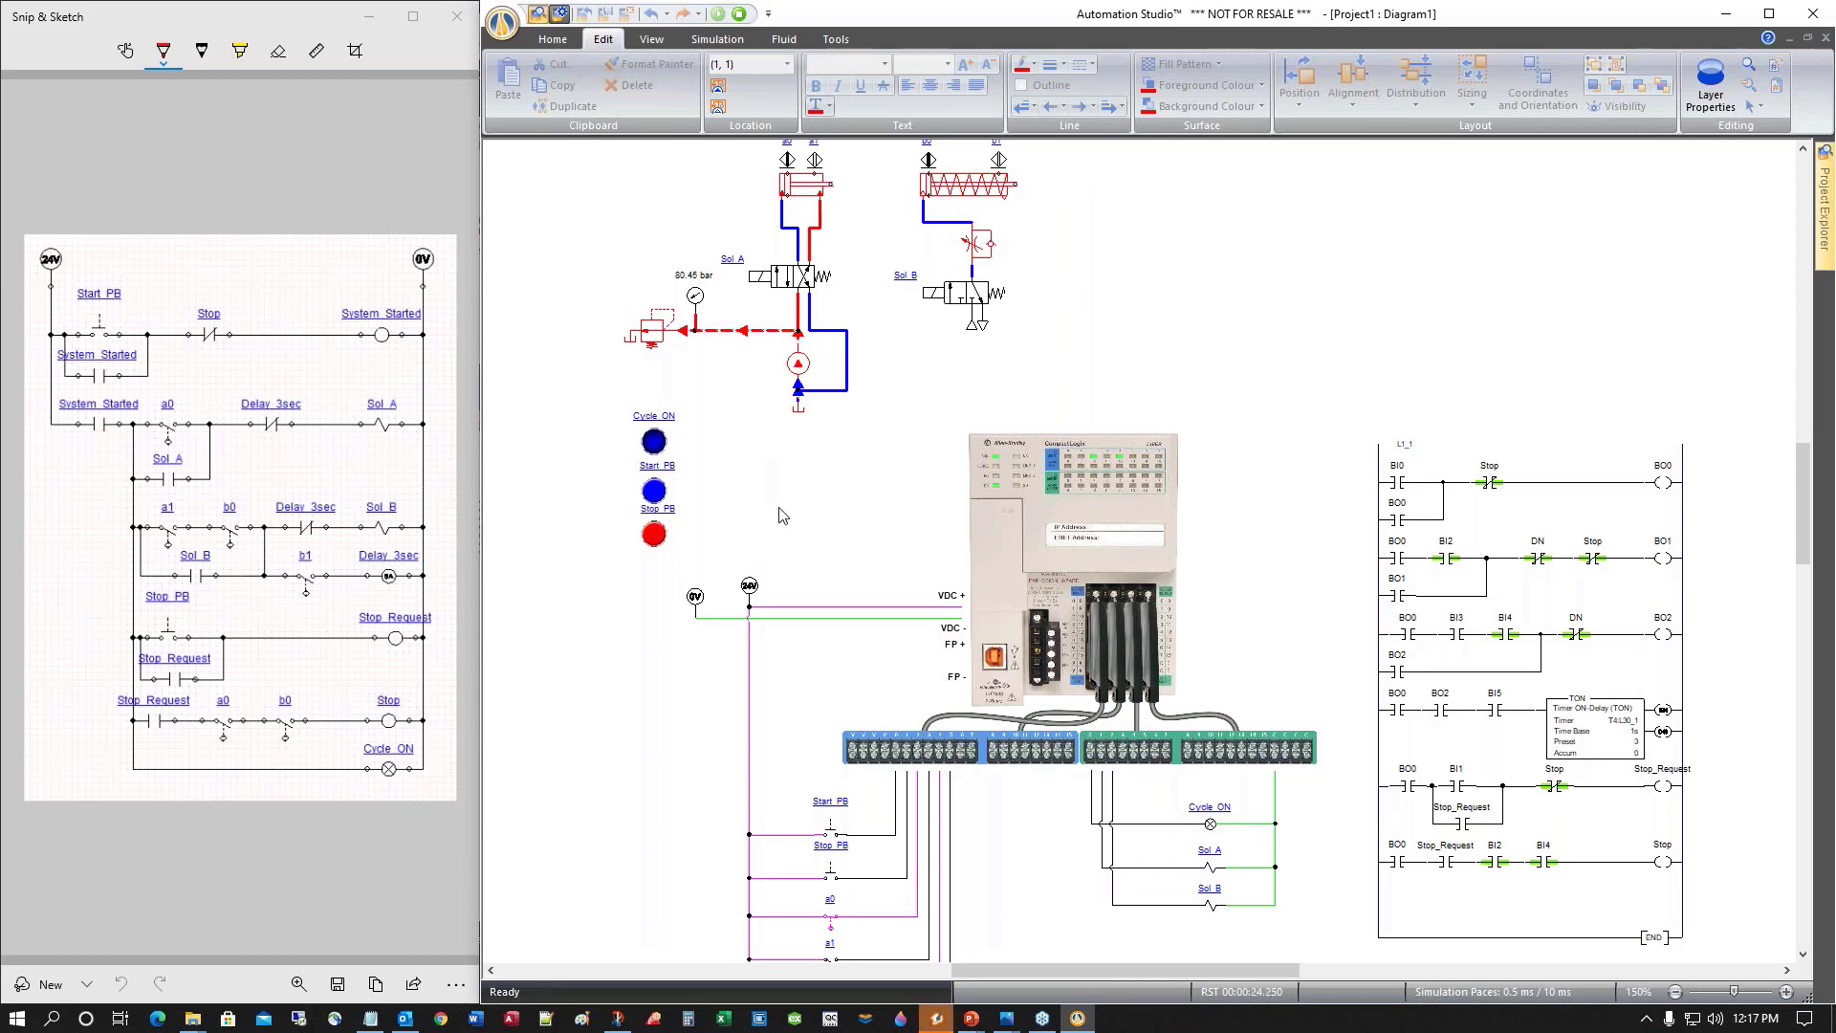
click(653, 491)
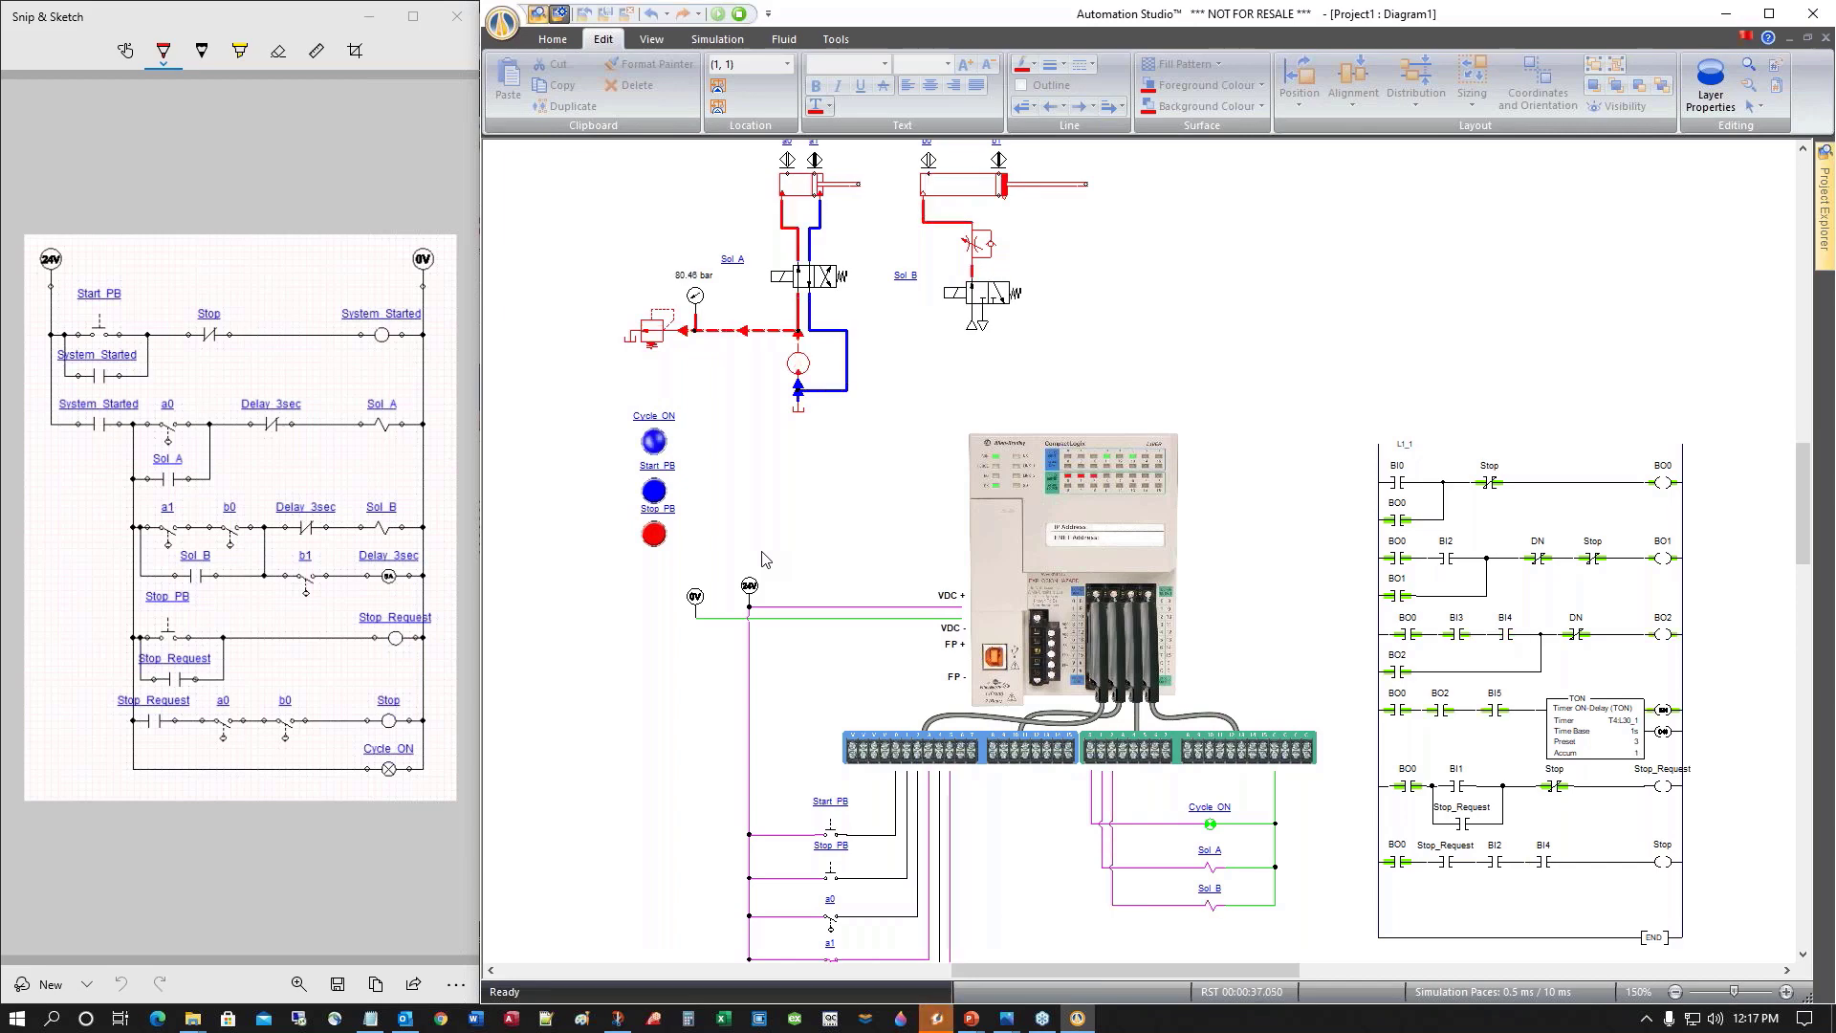
click(654, 538)
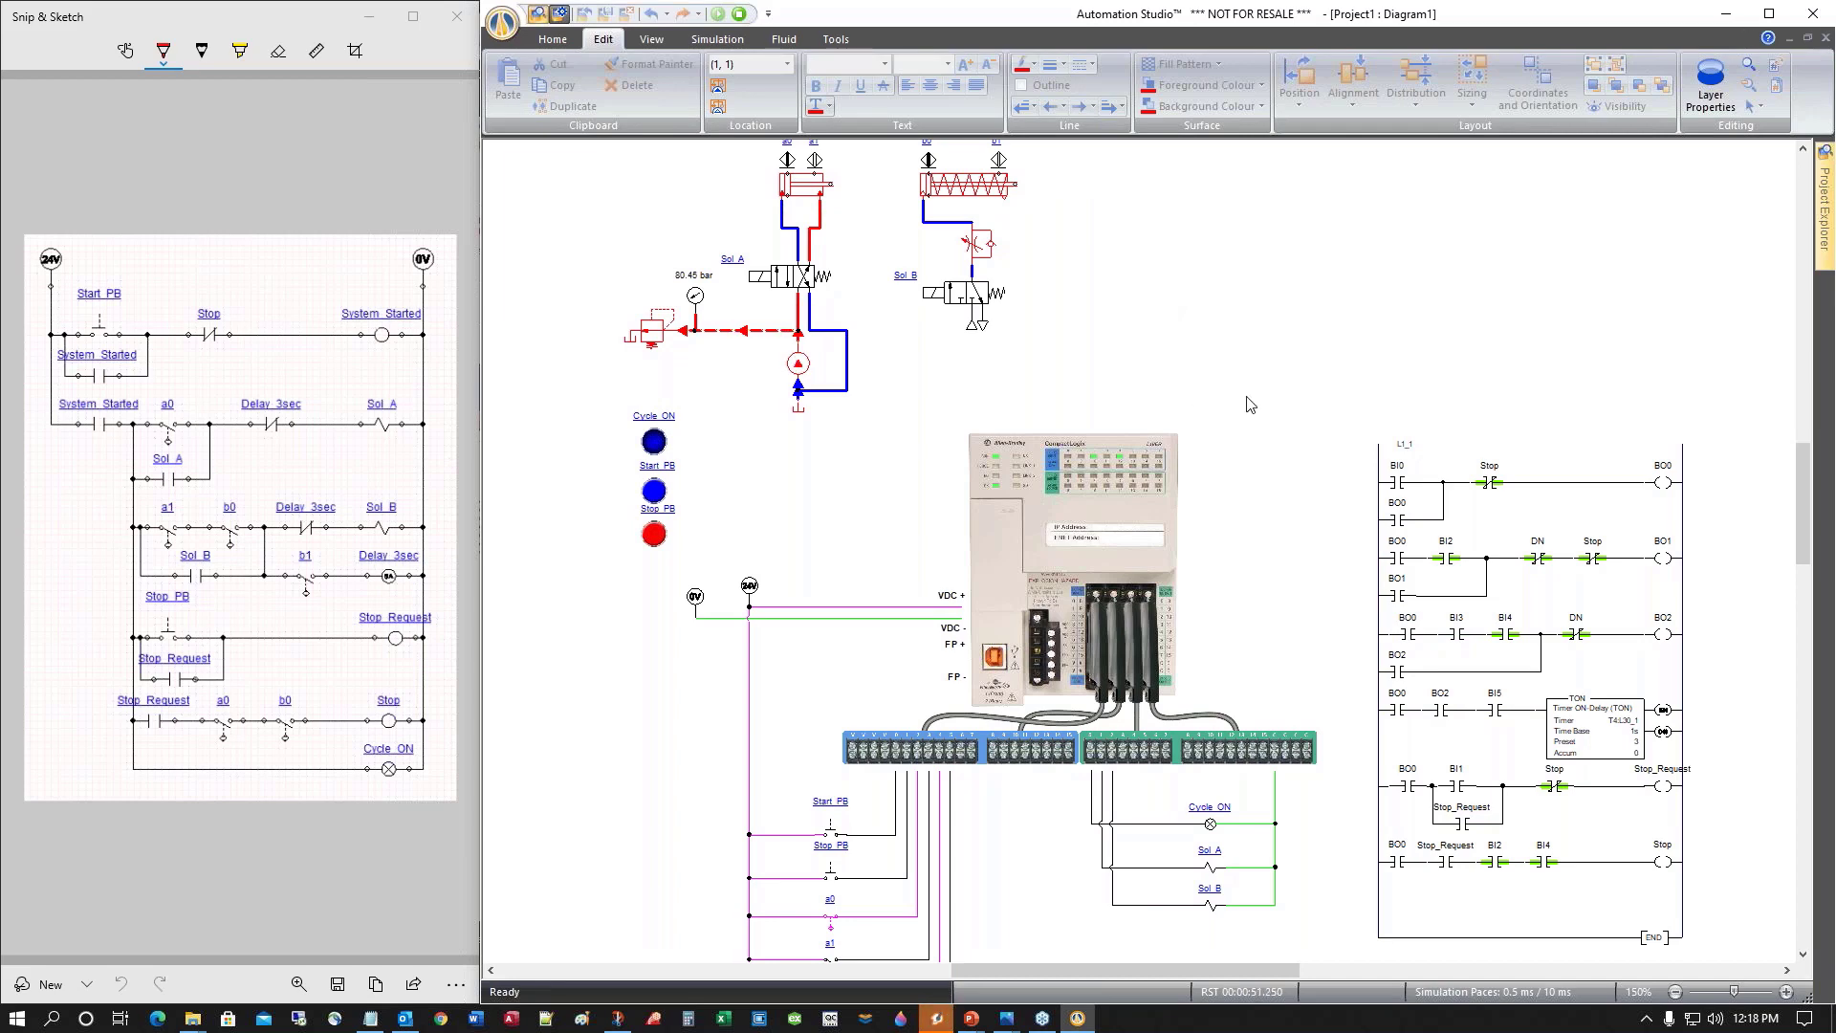
Examine the hydraulic circuit, PLC wiring and ladder rungs in the running simulation, and end the simulation
scroll(1253, 402, down, 5)
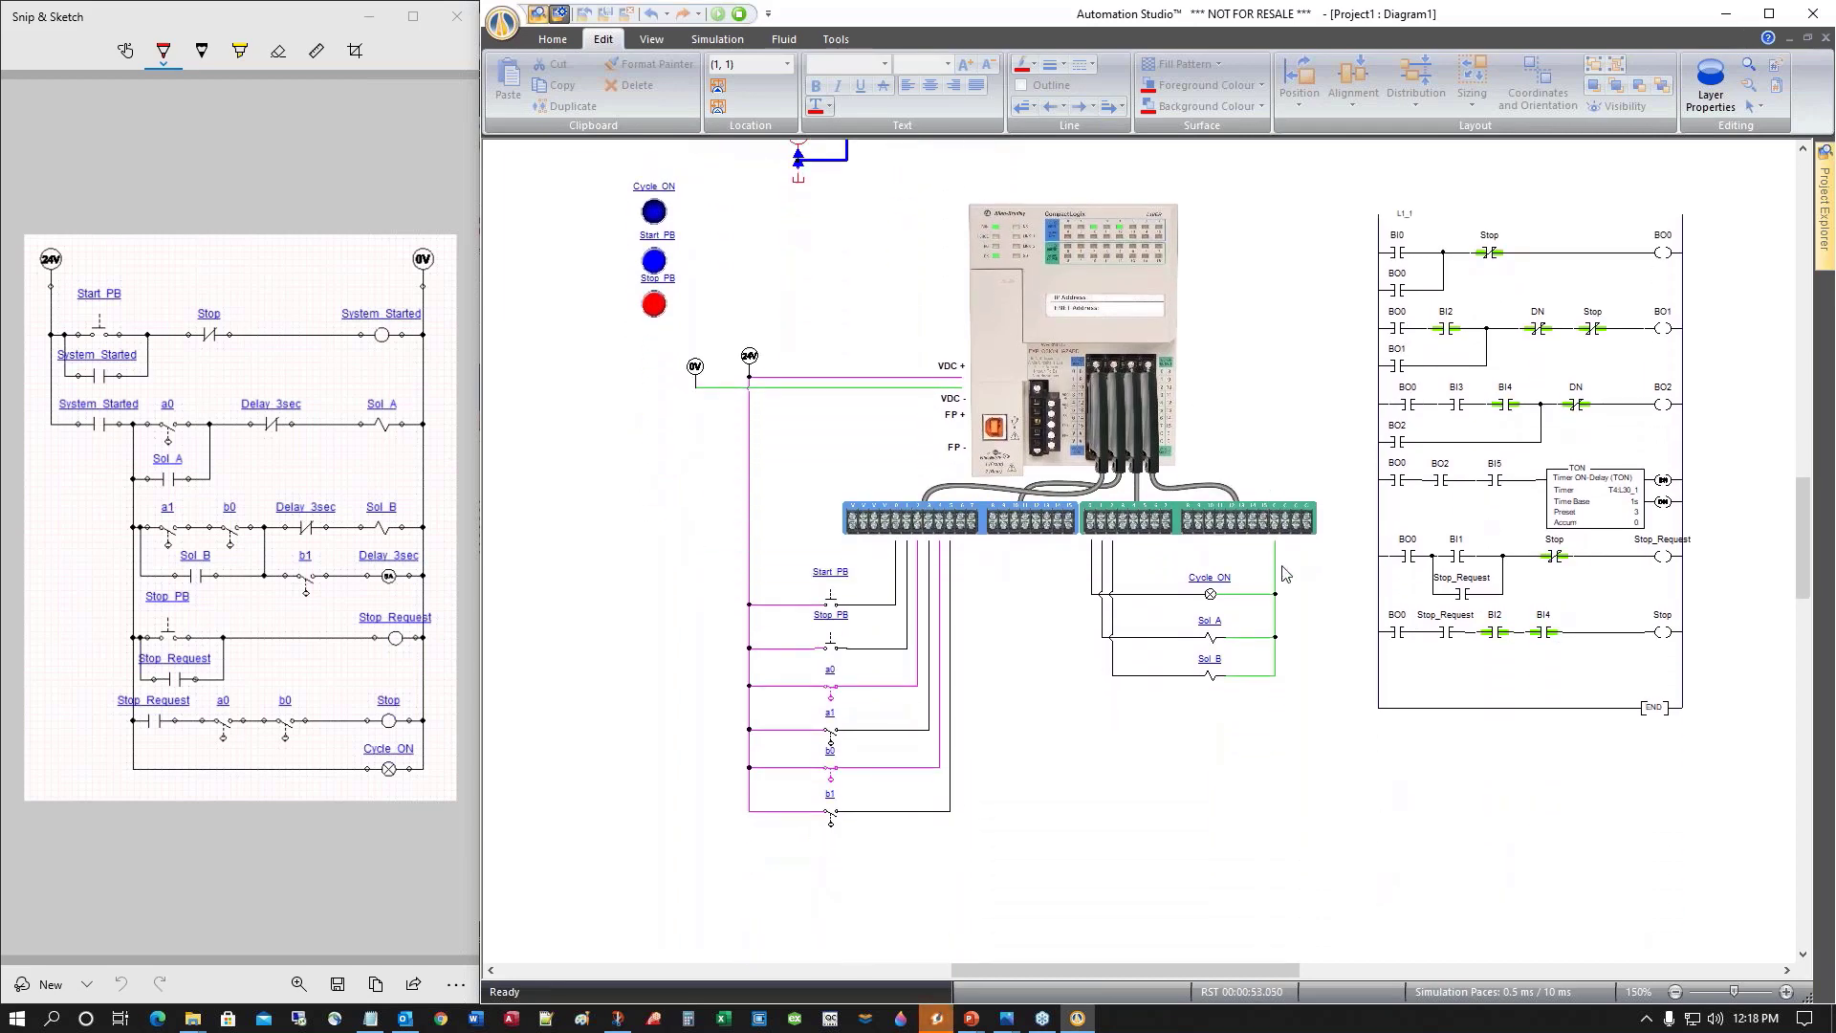
scroll(1285, 571, up, 5)
scroll(1229, 525, up, 4)
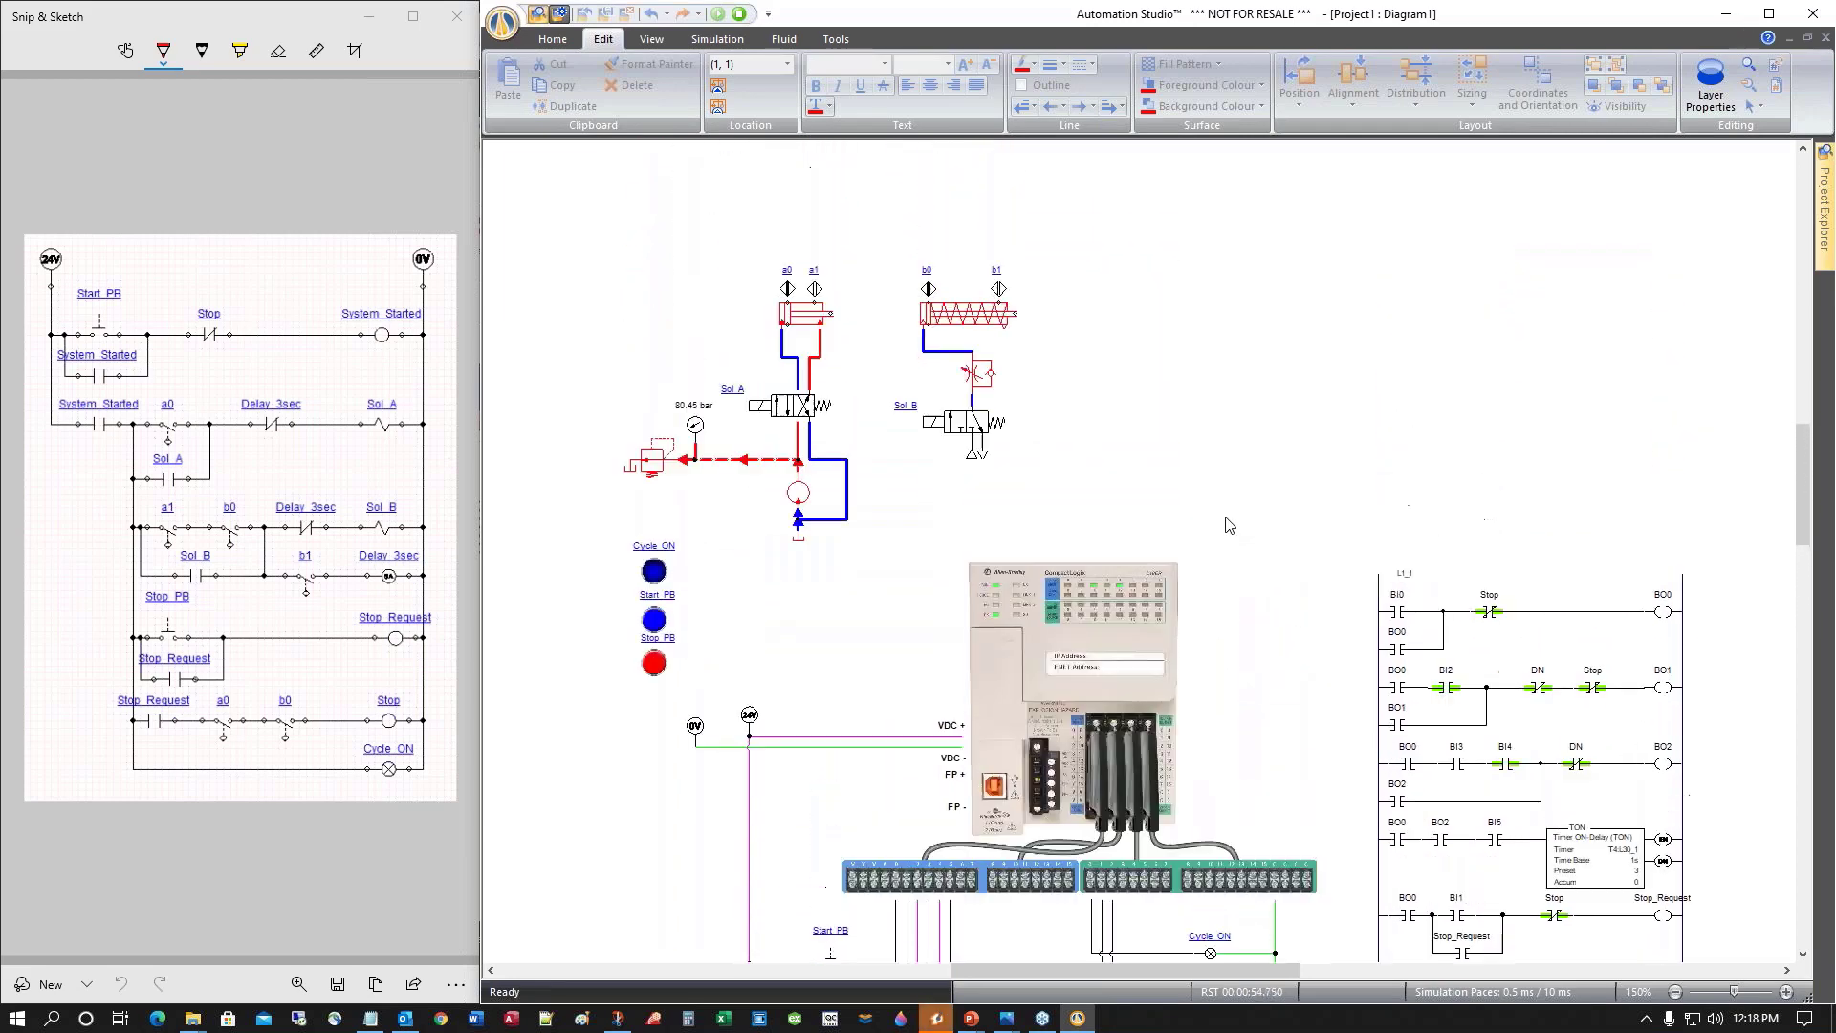
scroll(1228, 525, down, 4)
scroll(1246, 529, down, 4)
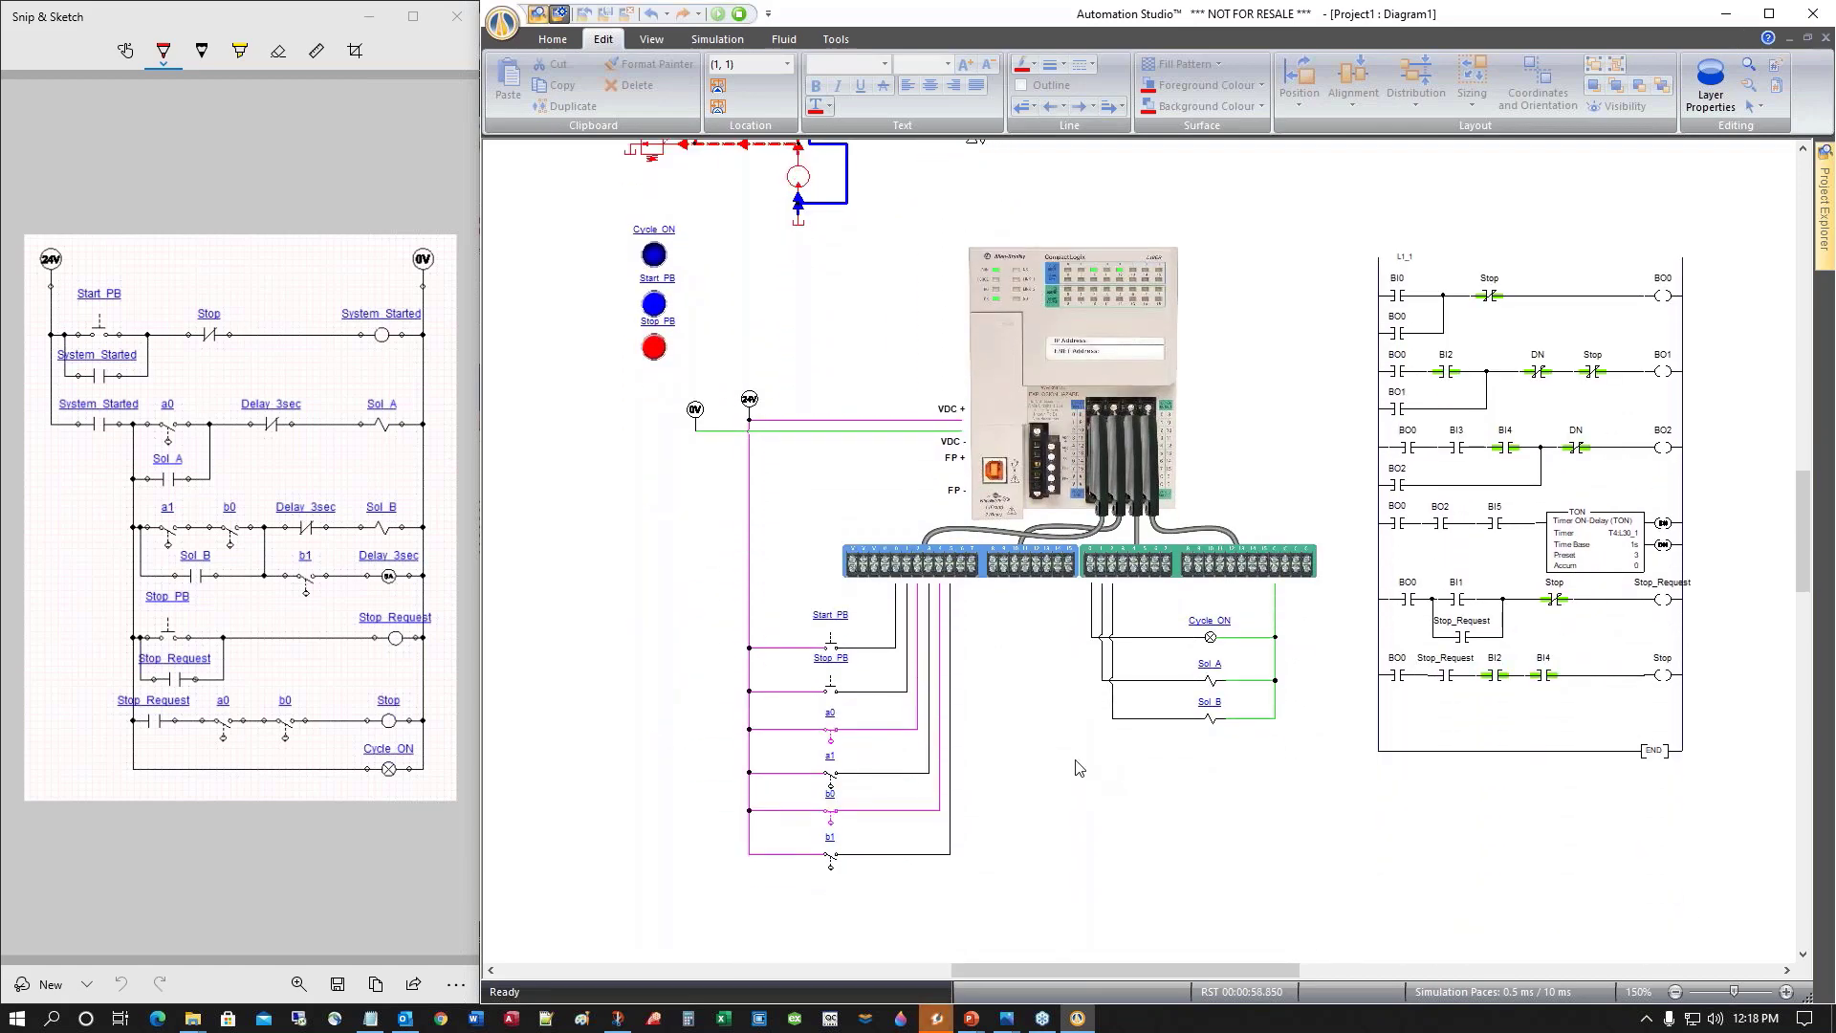
scroll(1073, 759, up, 5)
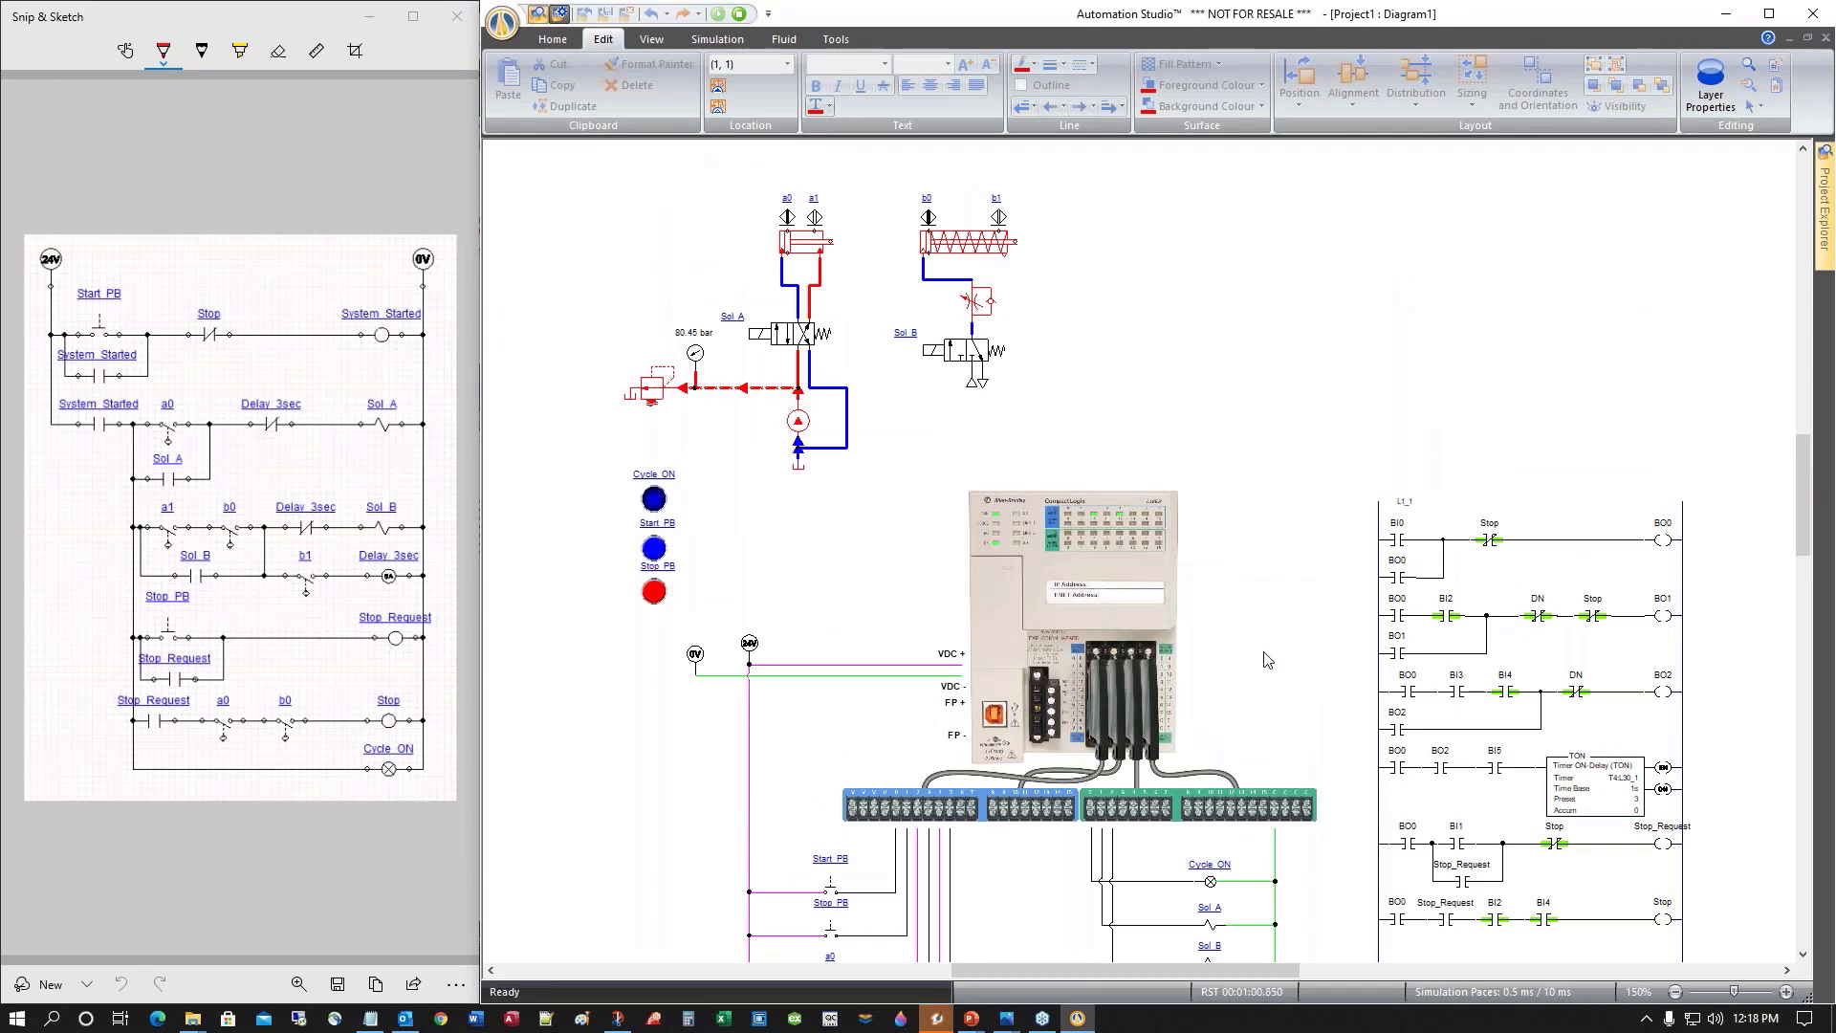
scroll(1267, 660, down, 2)
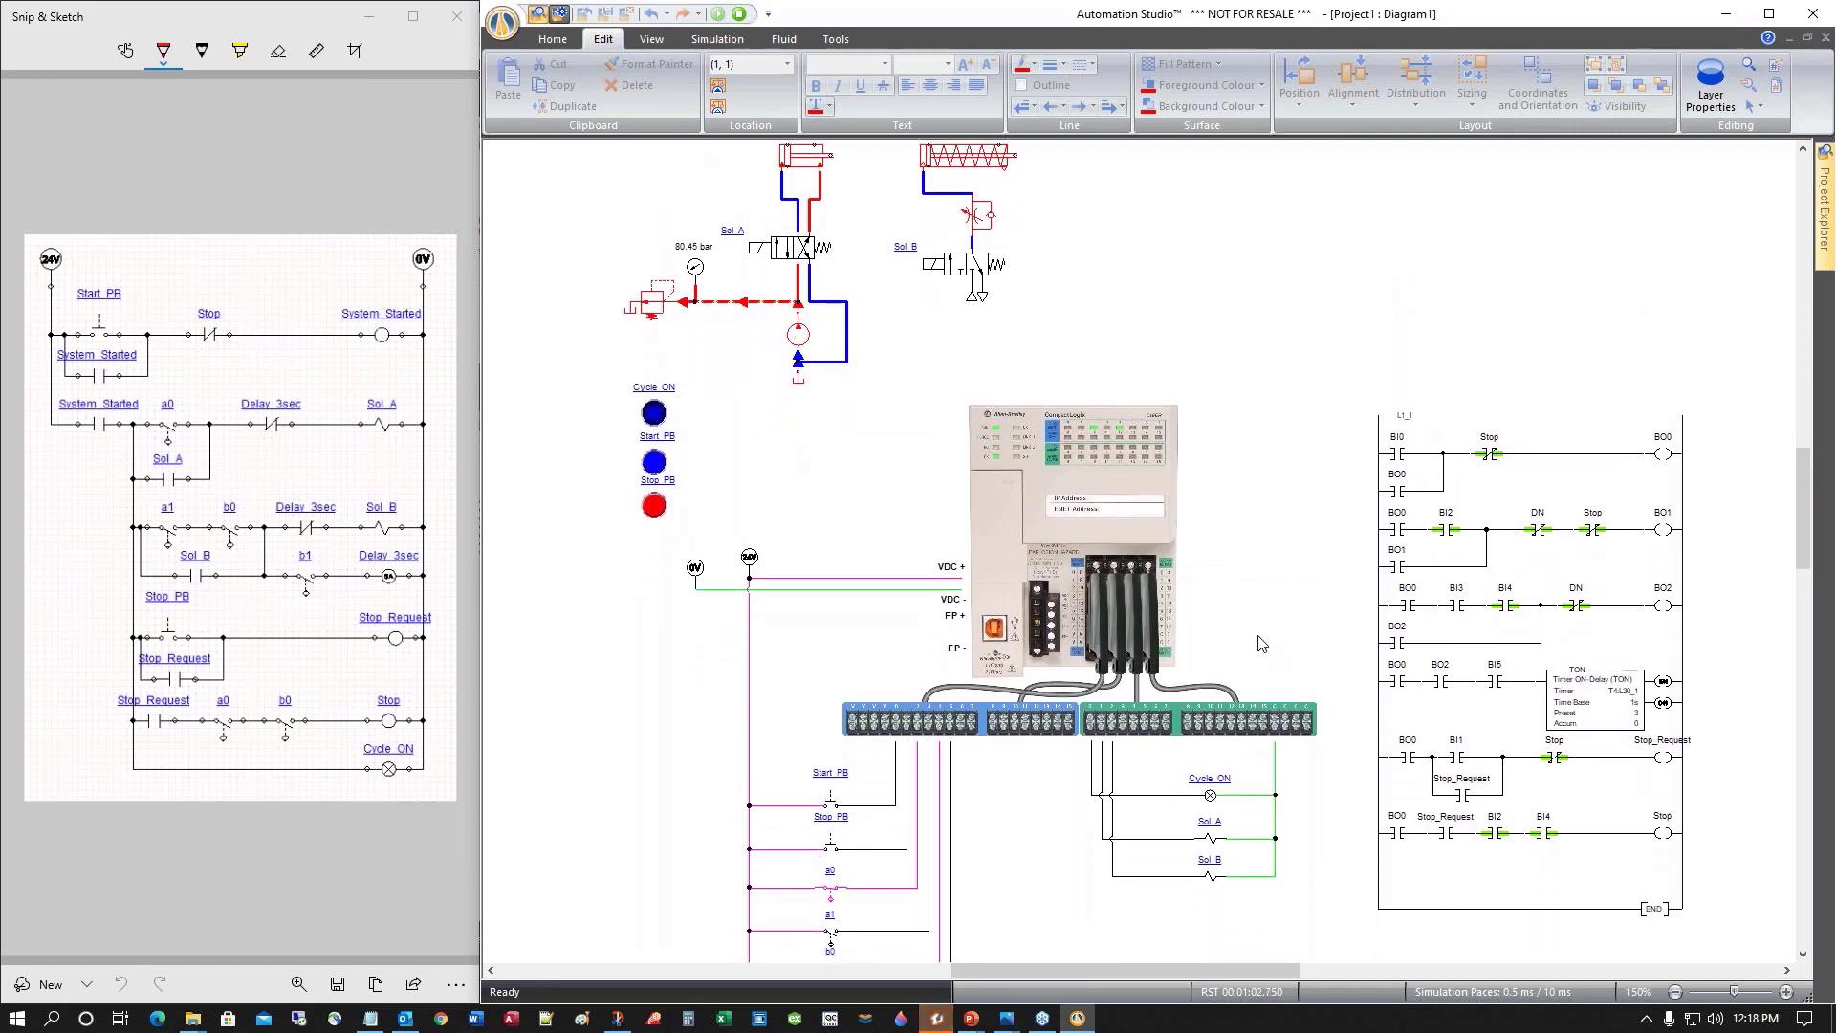
scroll(1256, 641, down, 2)
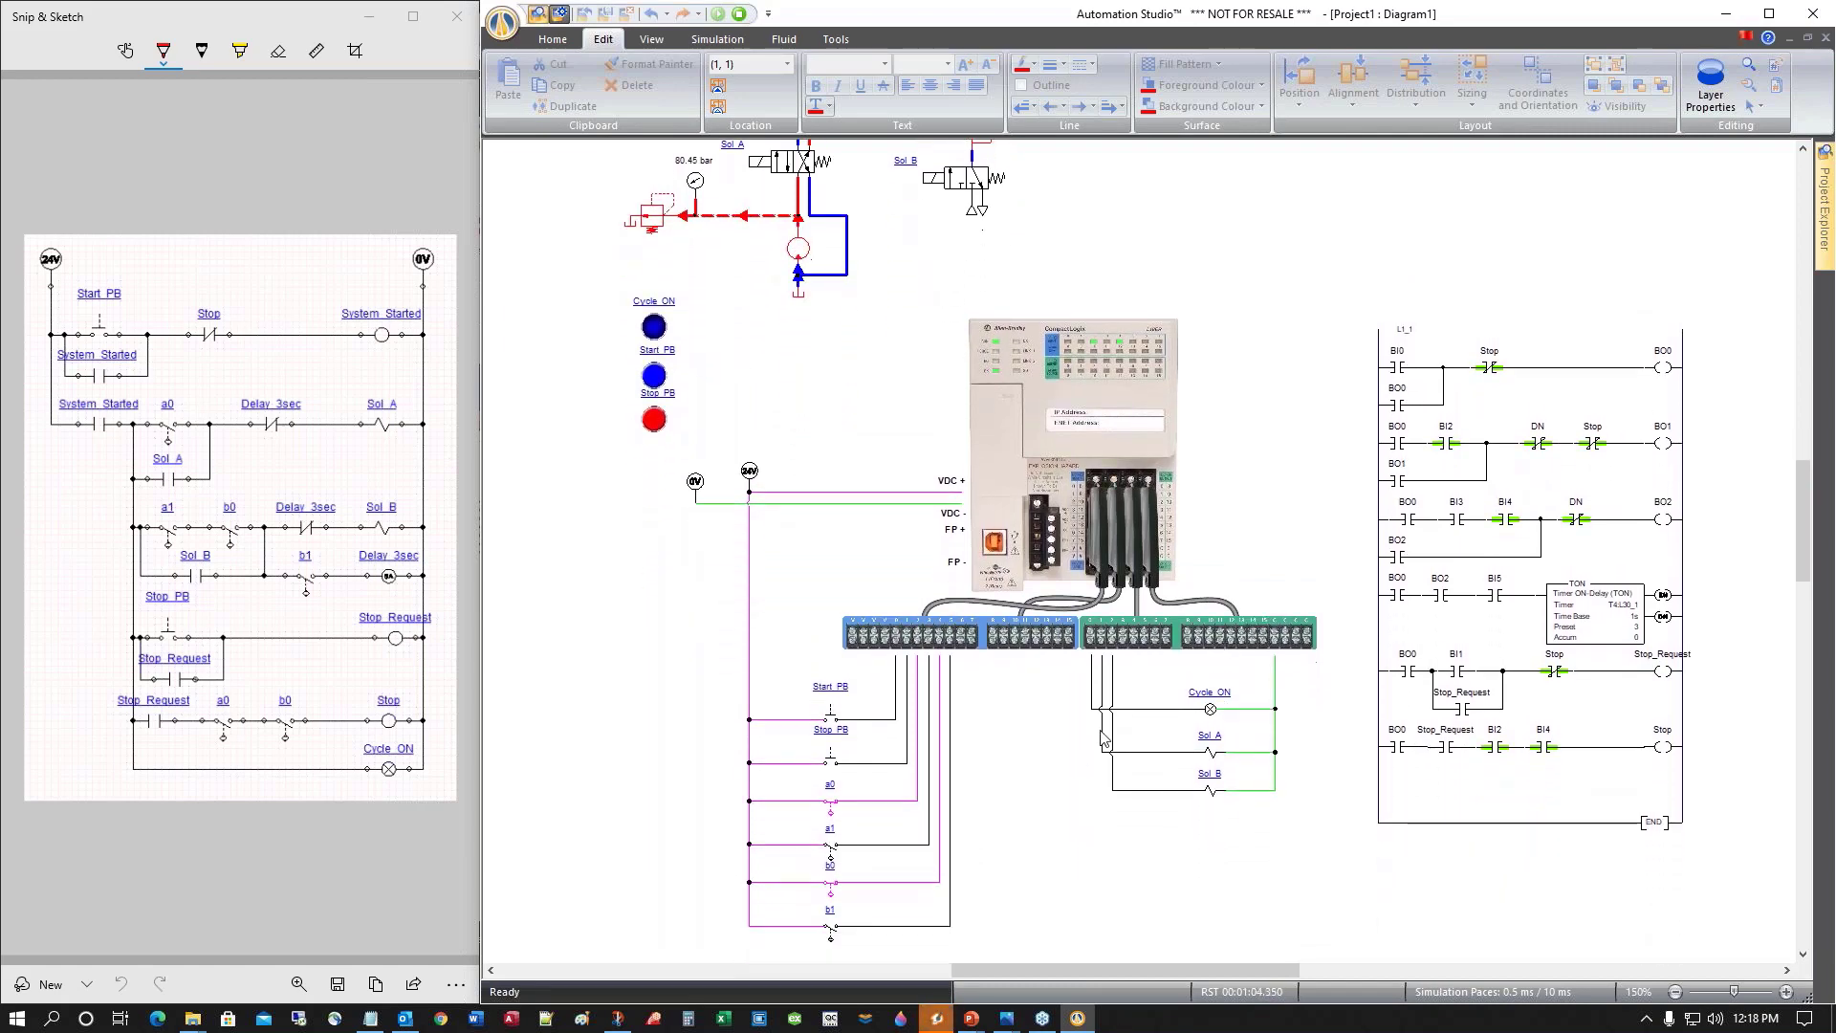
scroll(1083, 749, down, 1)
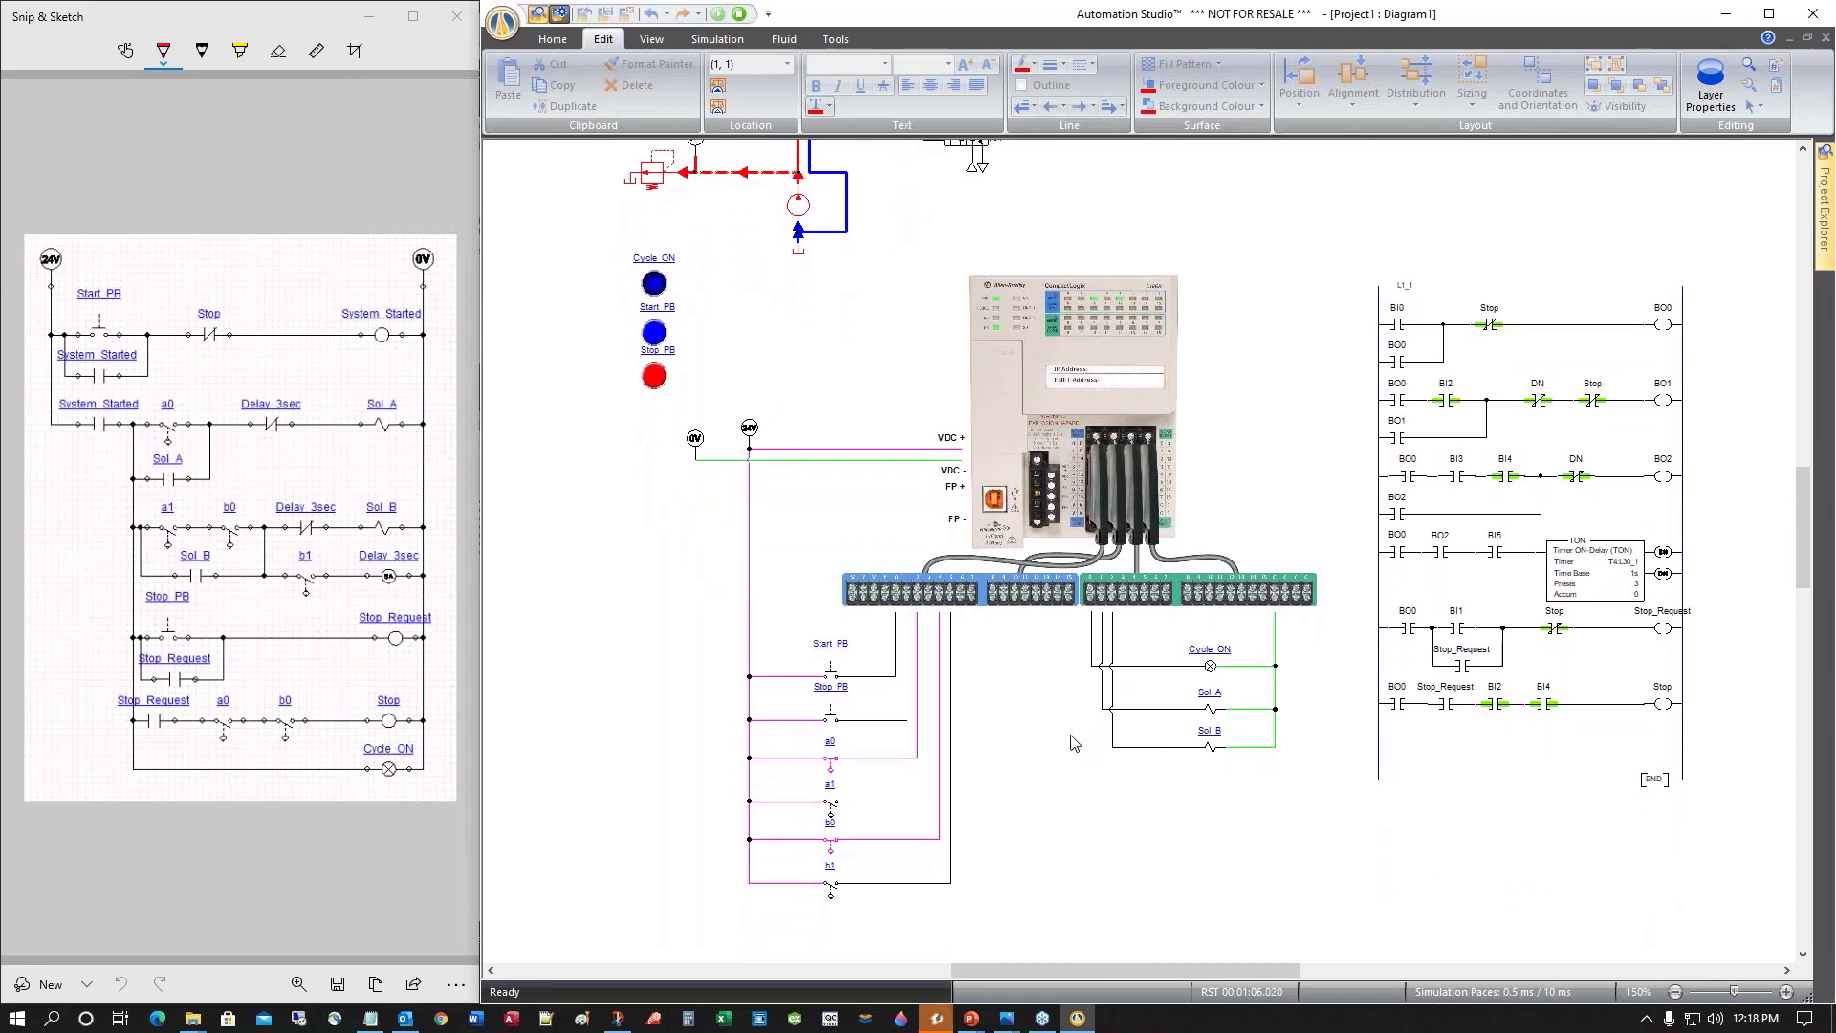
scroll(1119, 707, up, 5)
scroll(1260, 682, down, 2)
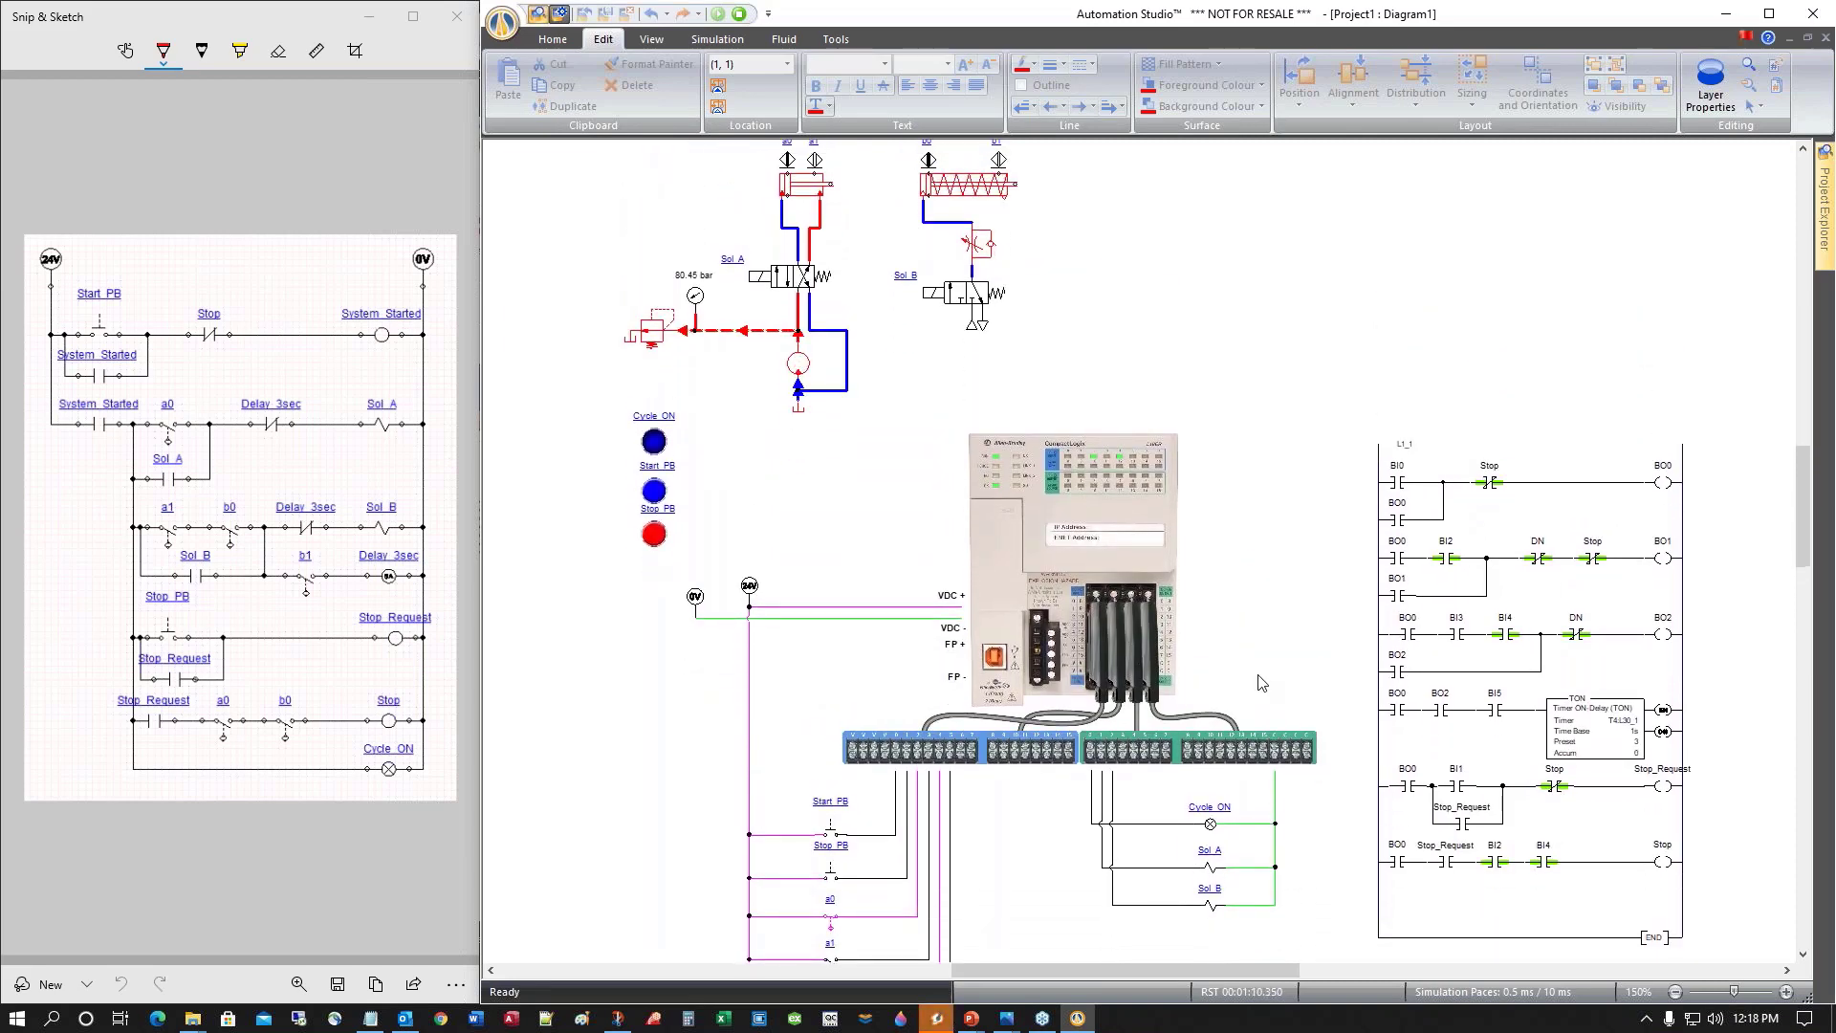
scroll(1260, 682, down, 2)
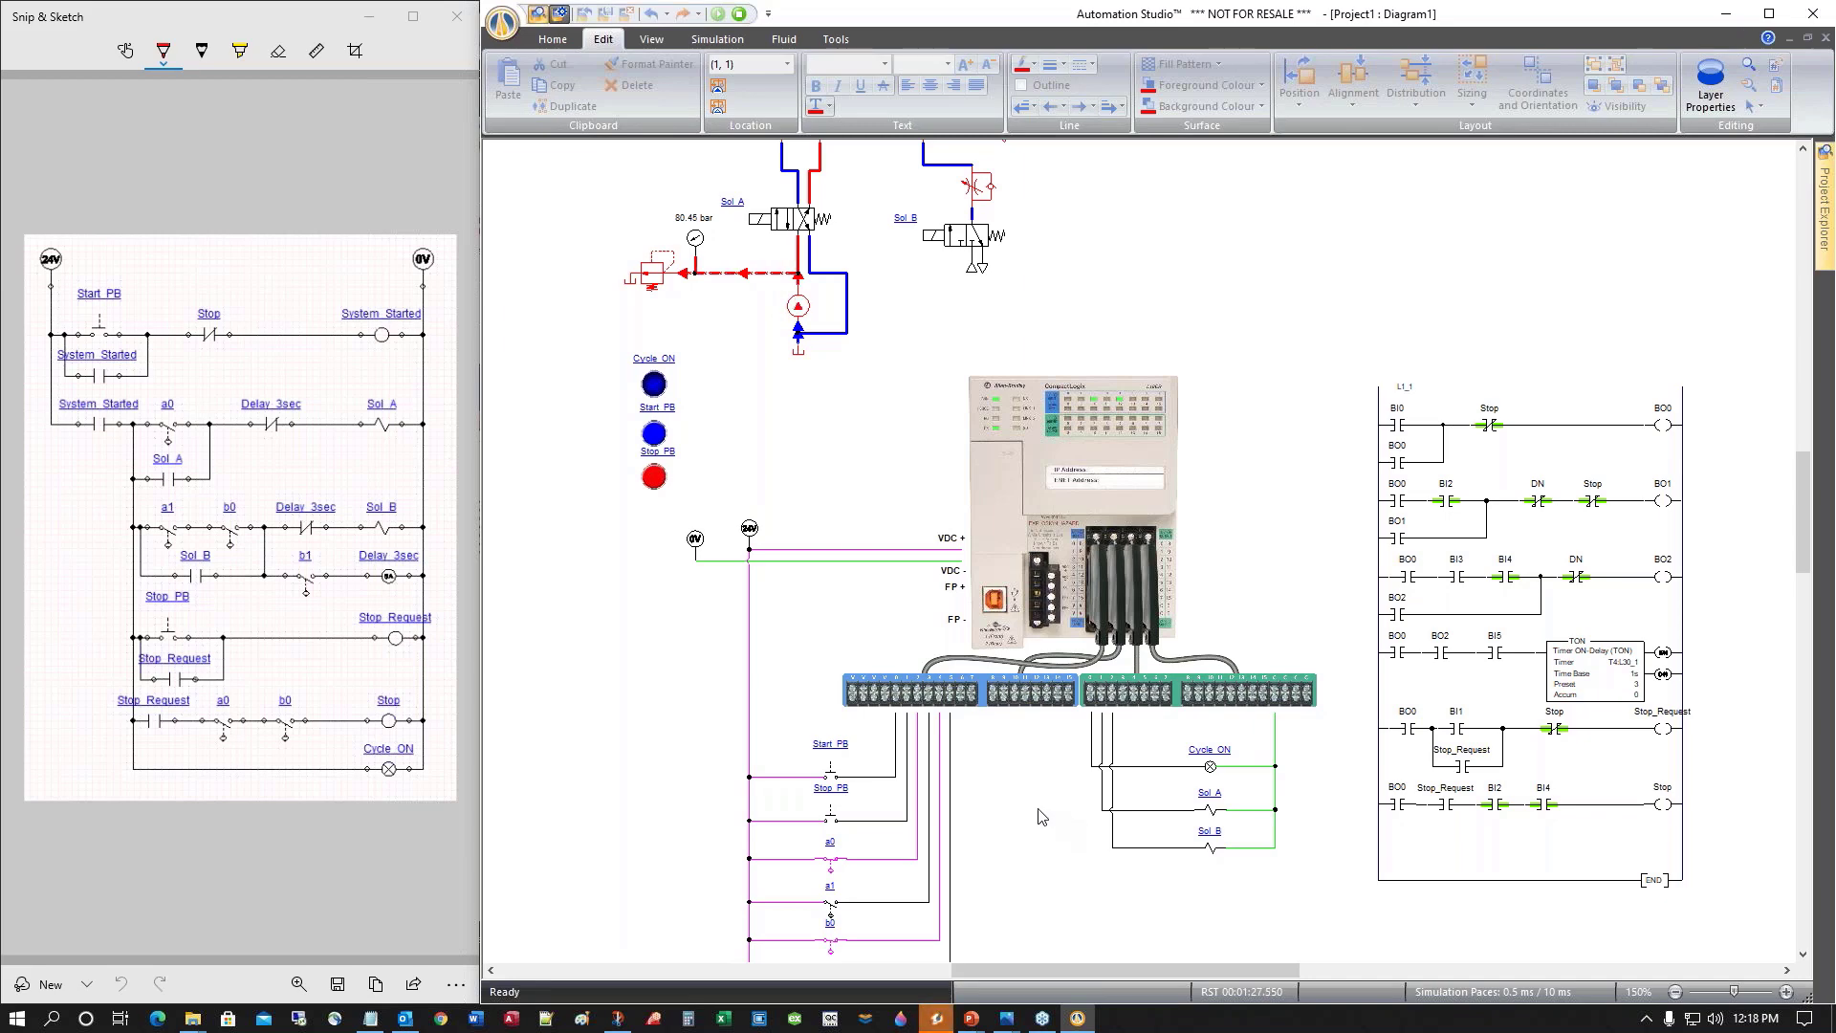
scroll(1066, 825, down, 3)
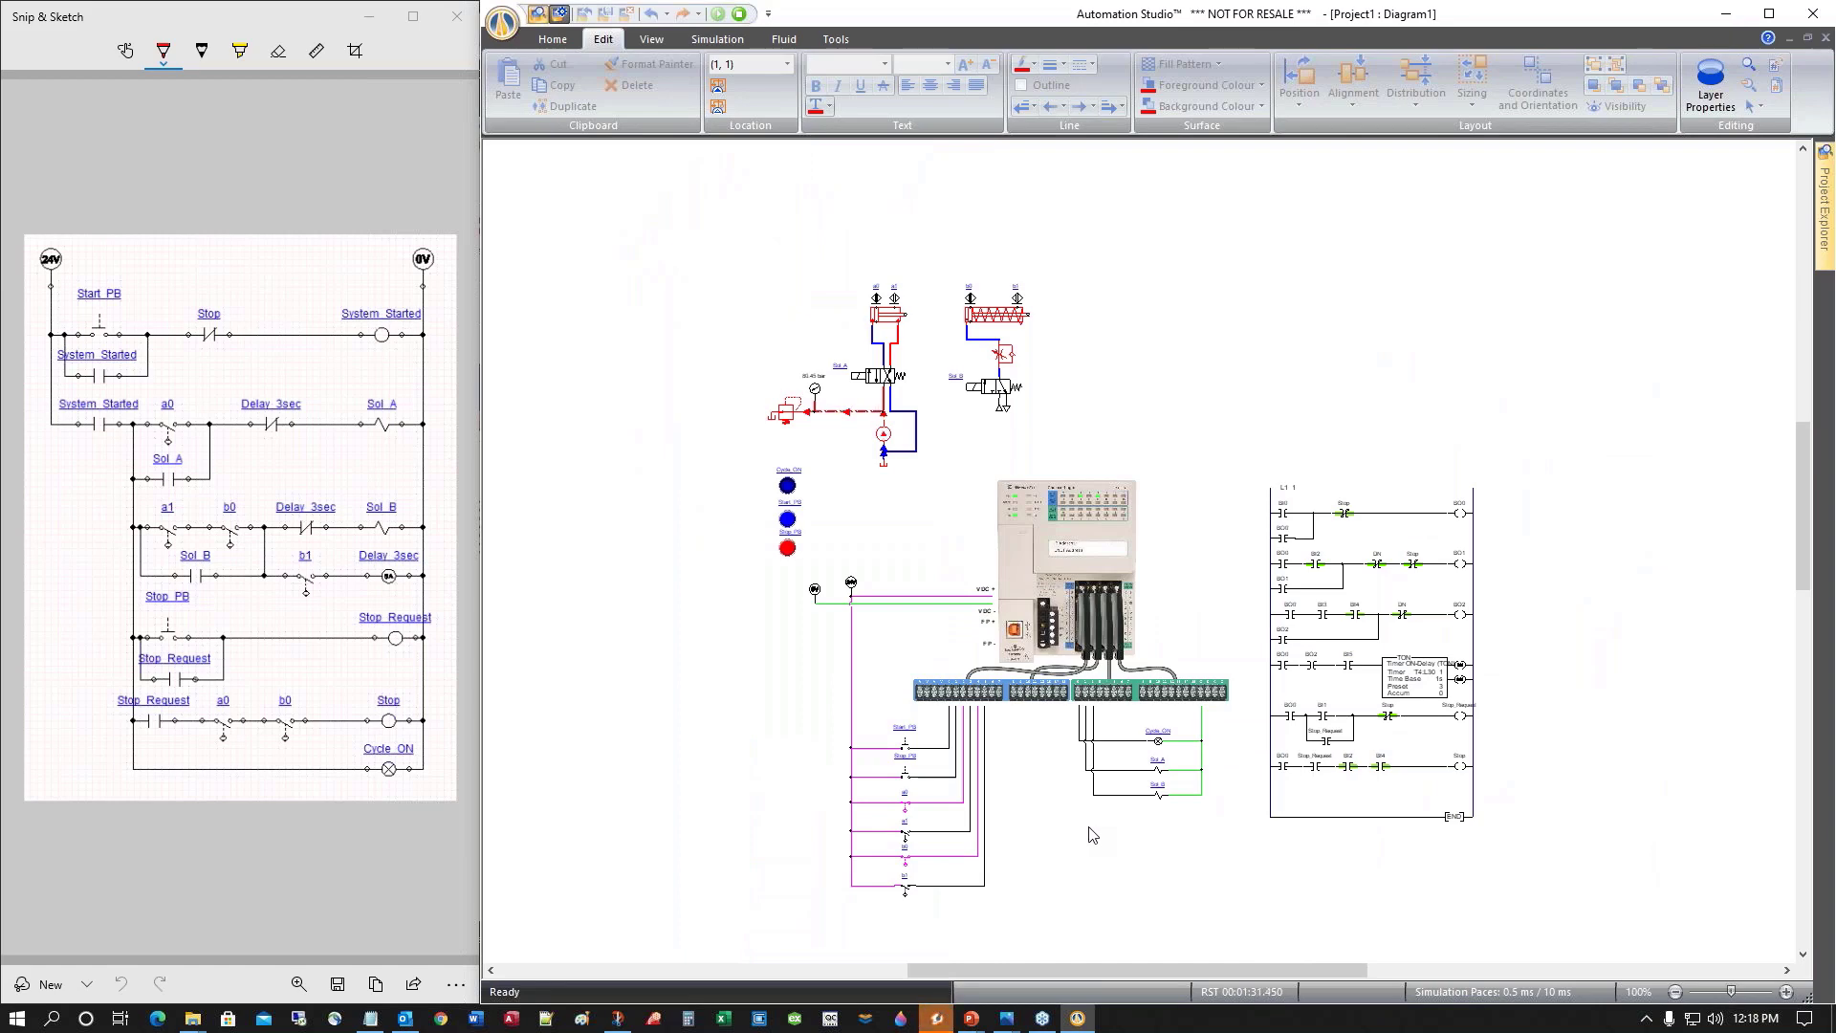
scroll(1090, 841, down, 1)
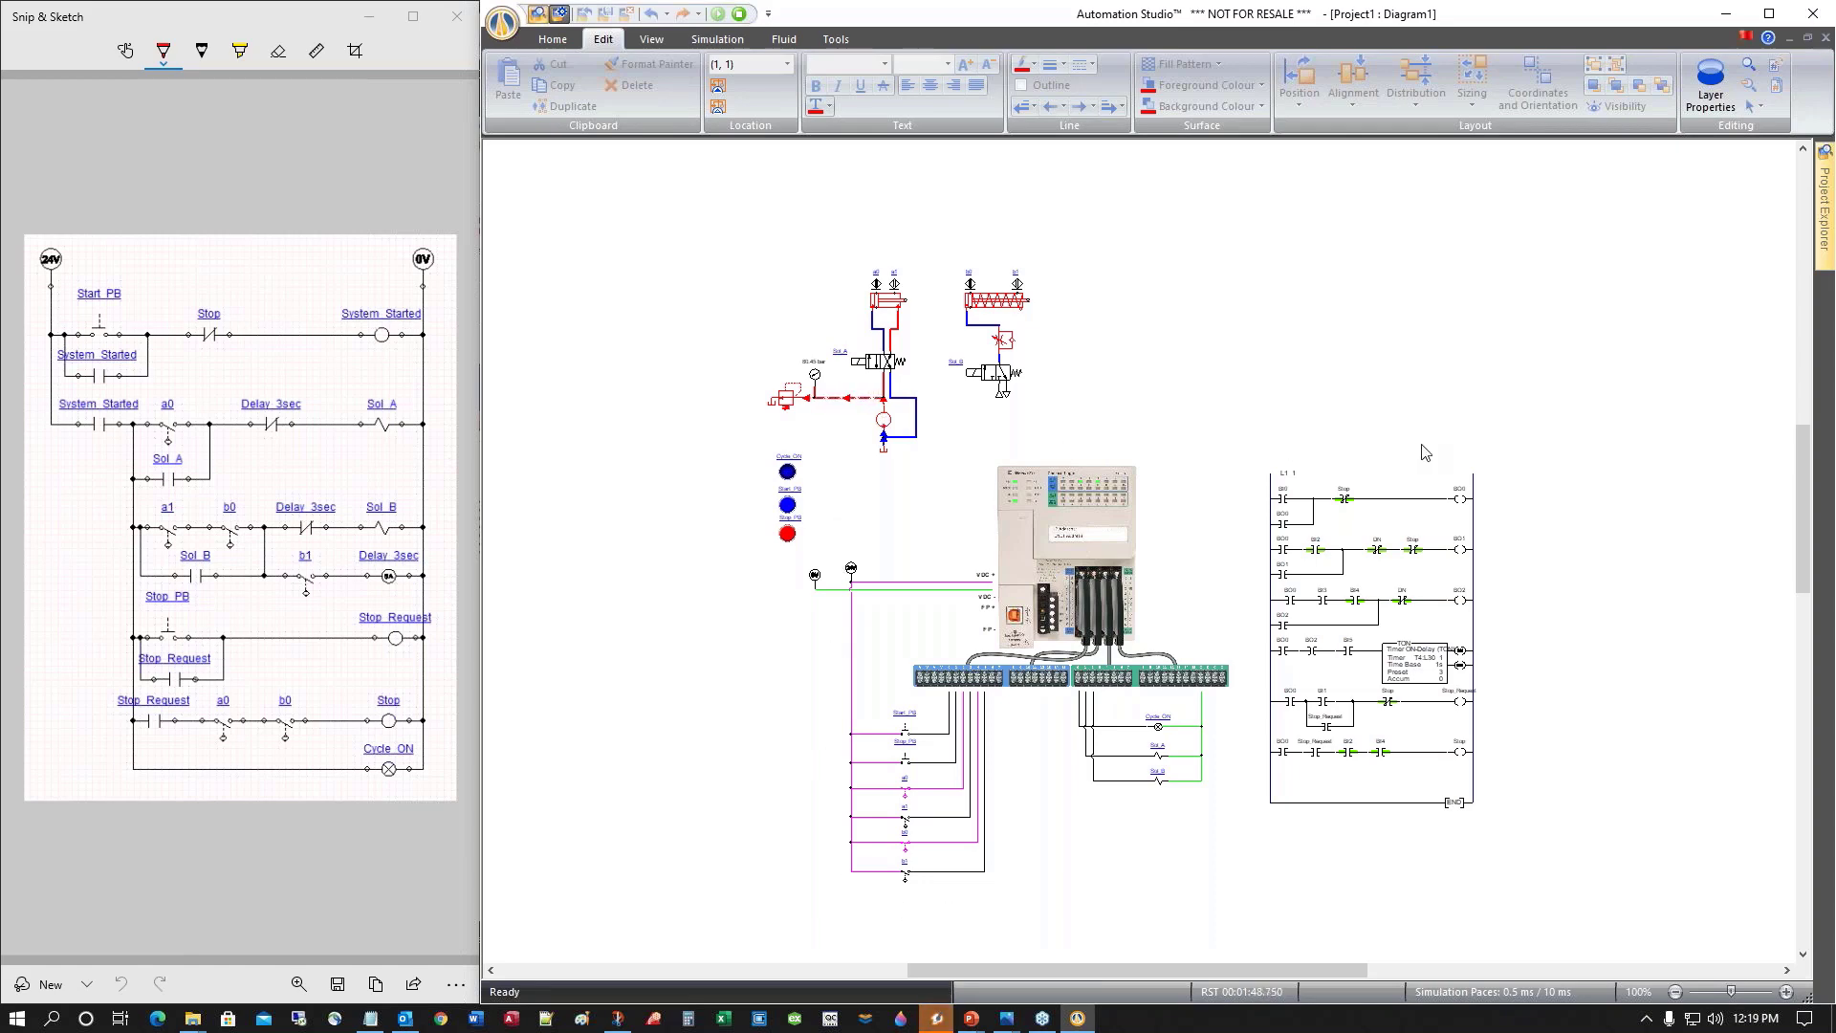
click(739, 13)
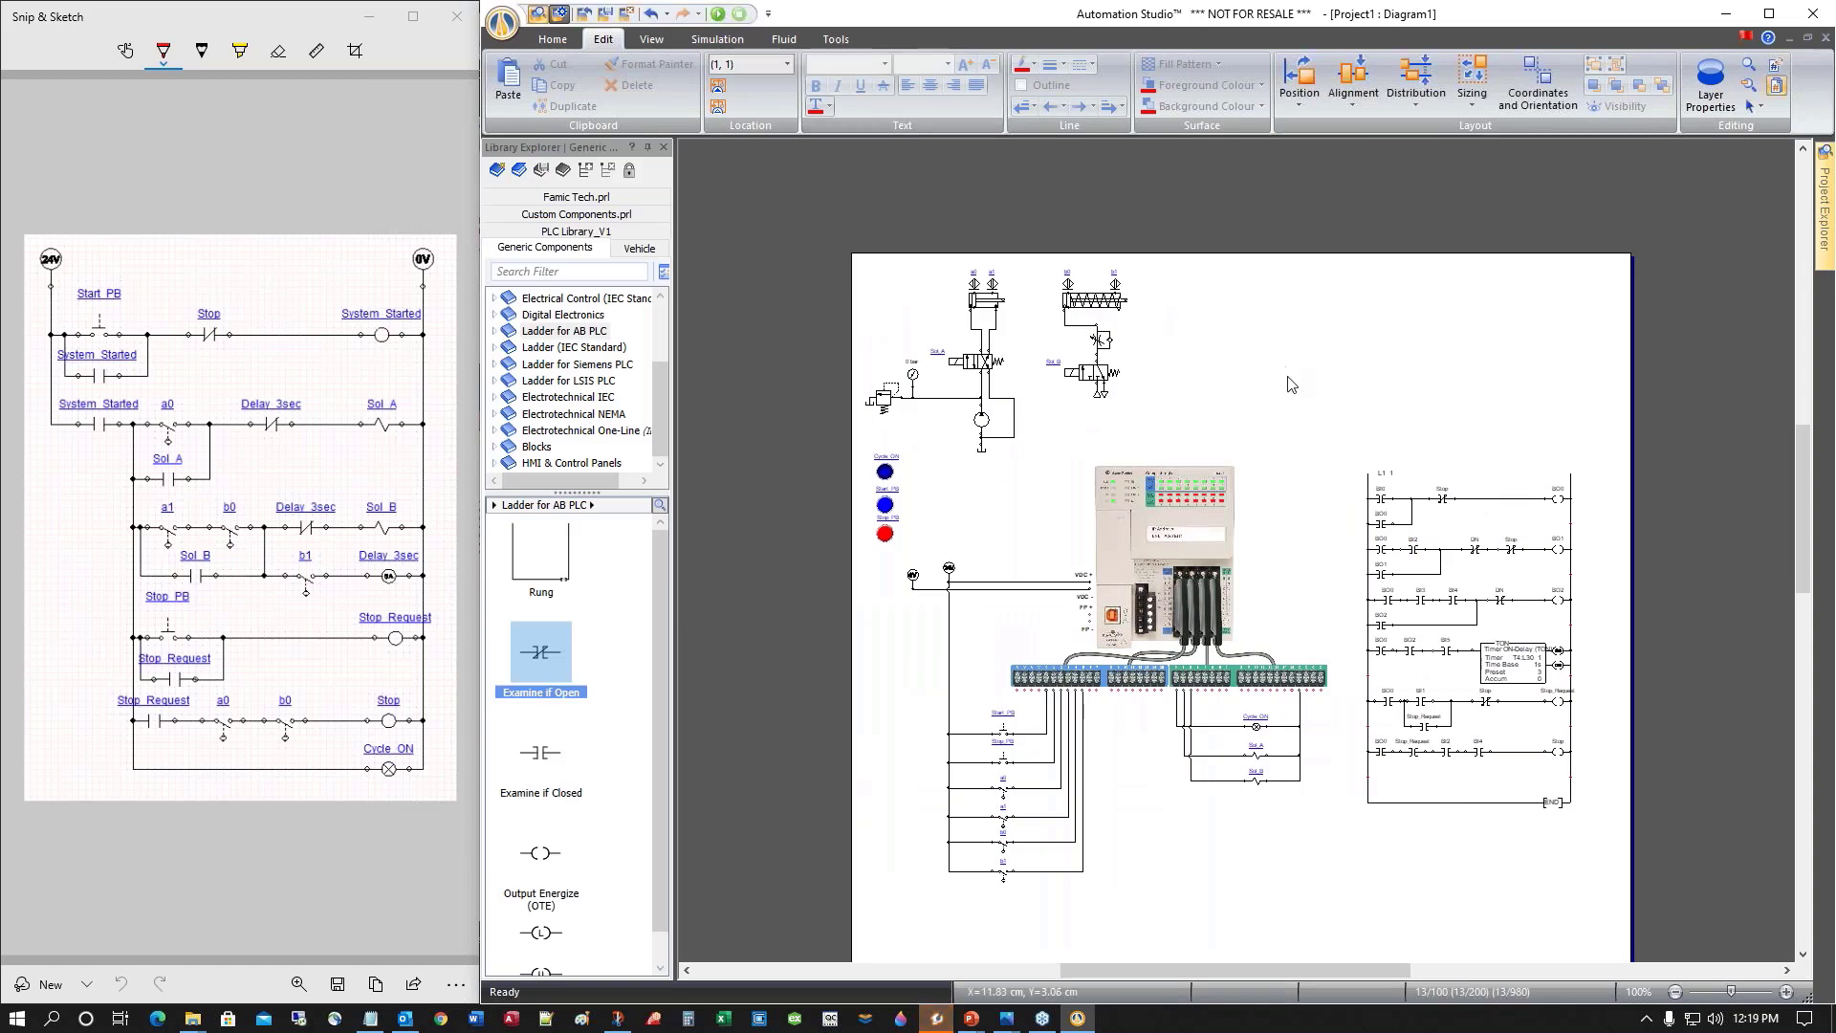
Save the project as Project1_Part1_EN.prx in the Web1_EN folder of Webinar_Fall_2020
click(605, 15)
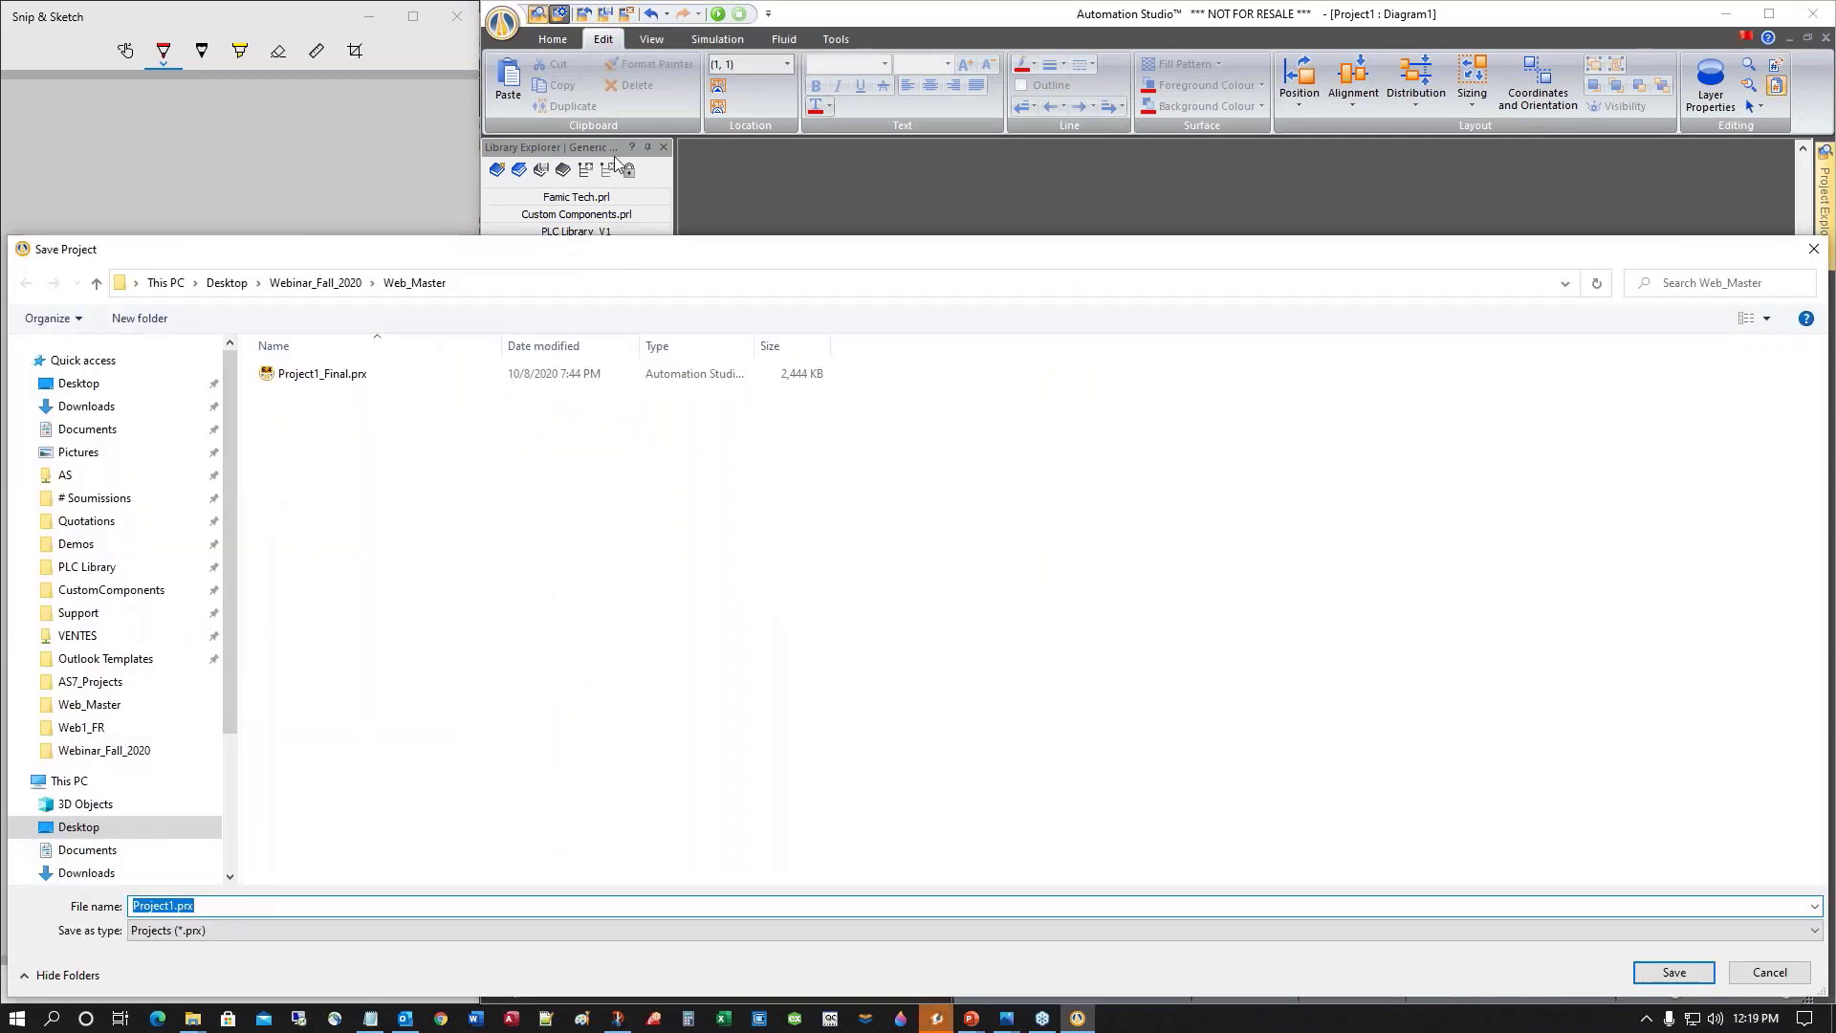
click(349, 279)
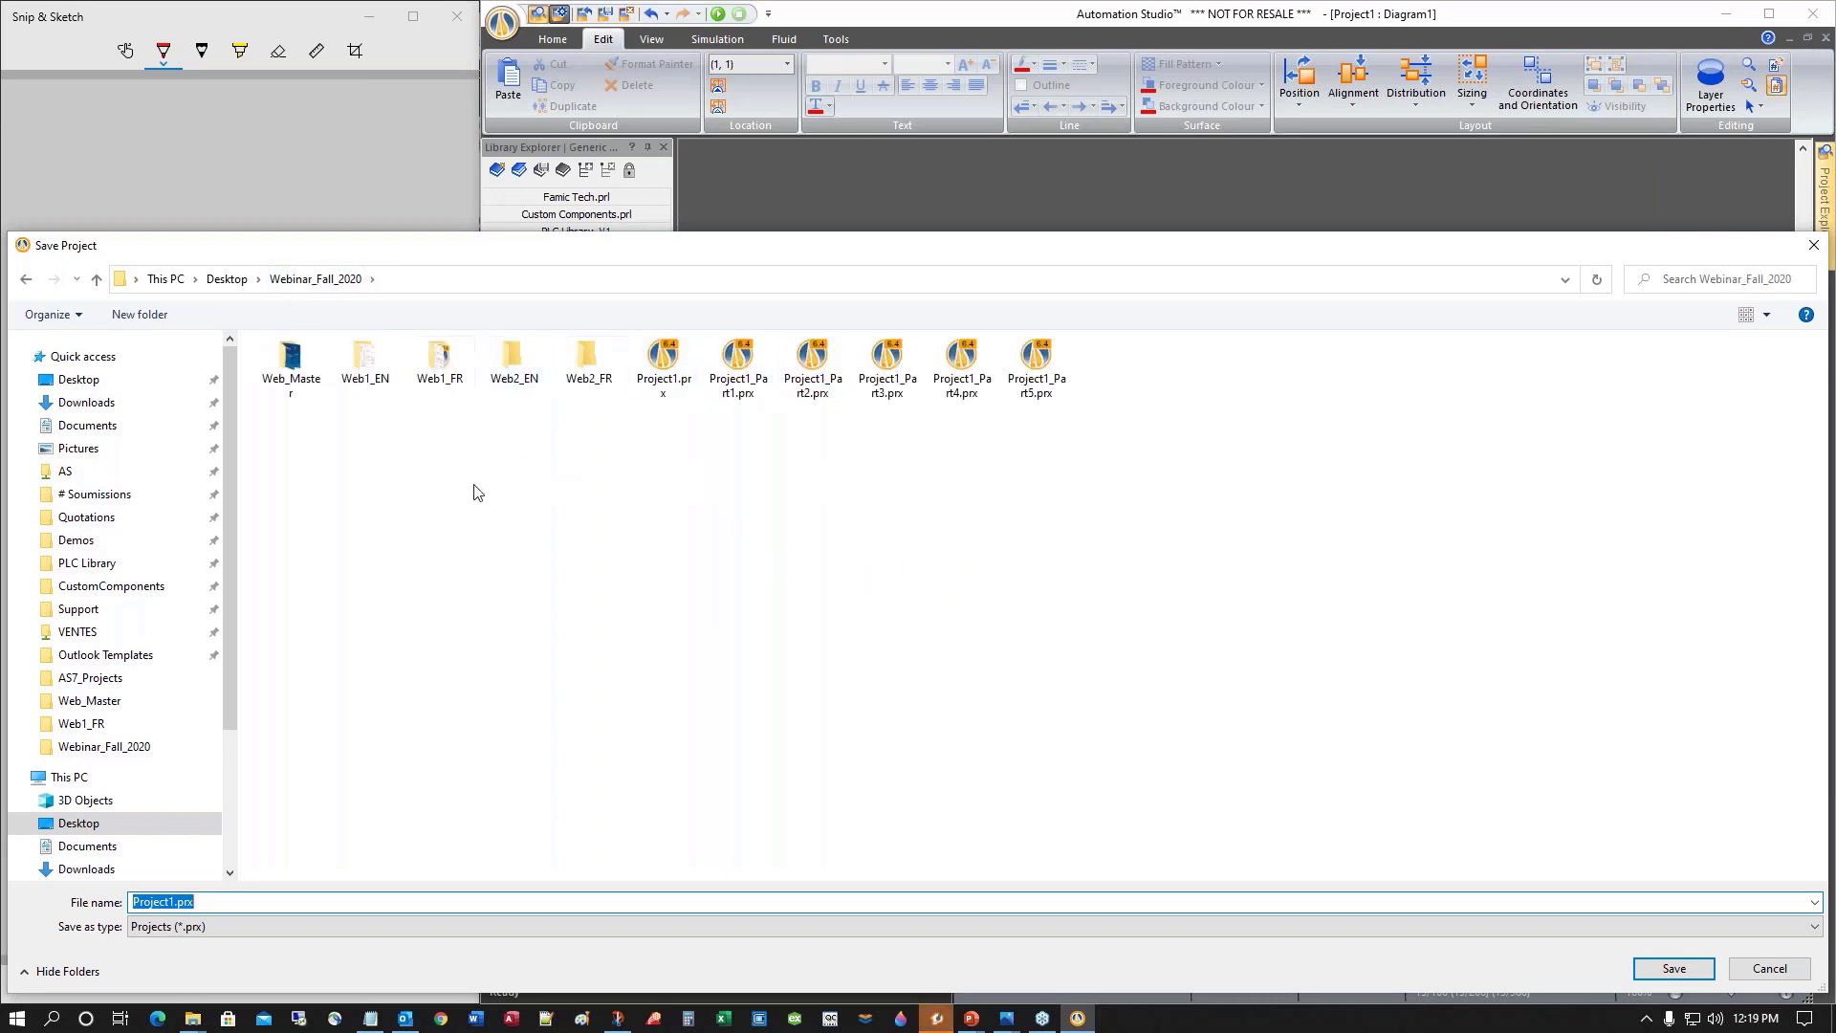
click(369, 372)
double_click(370, 372)
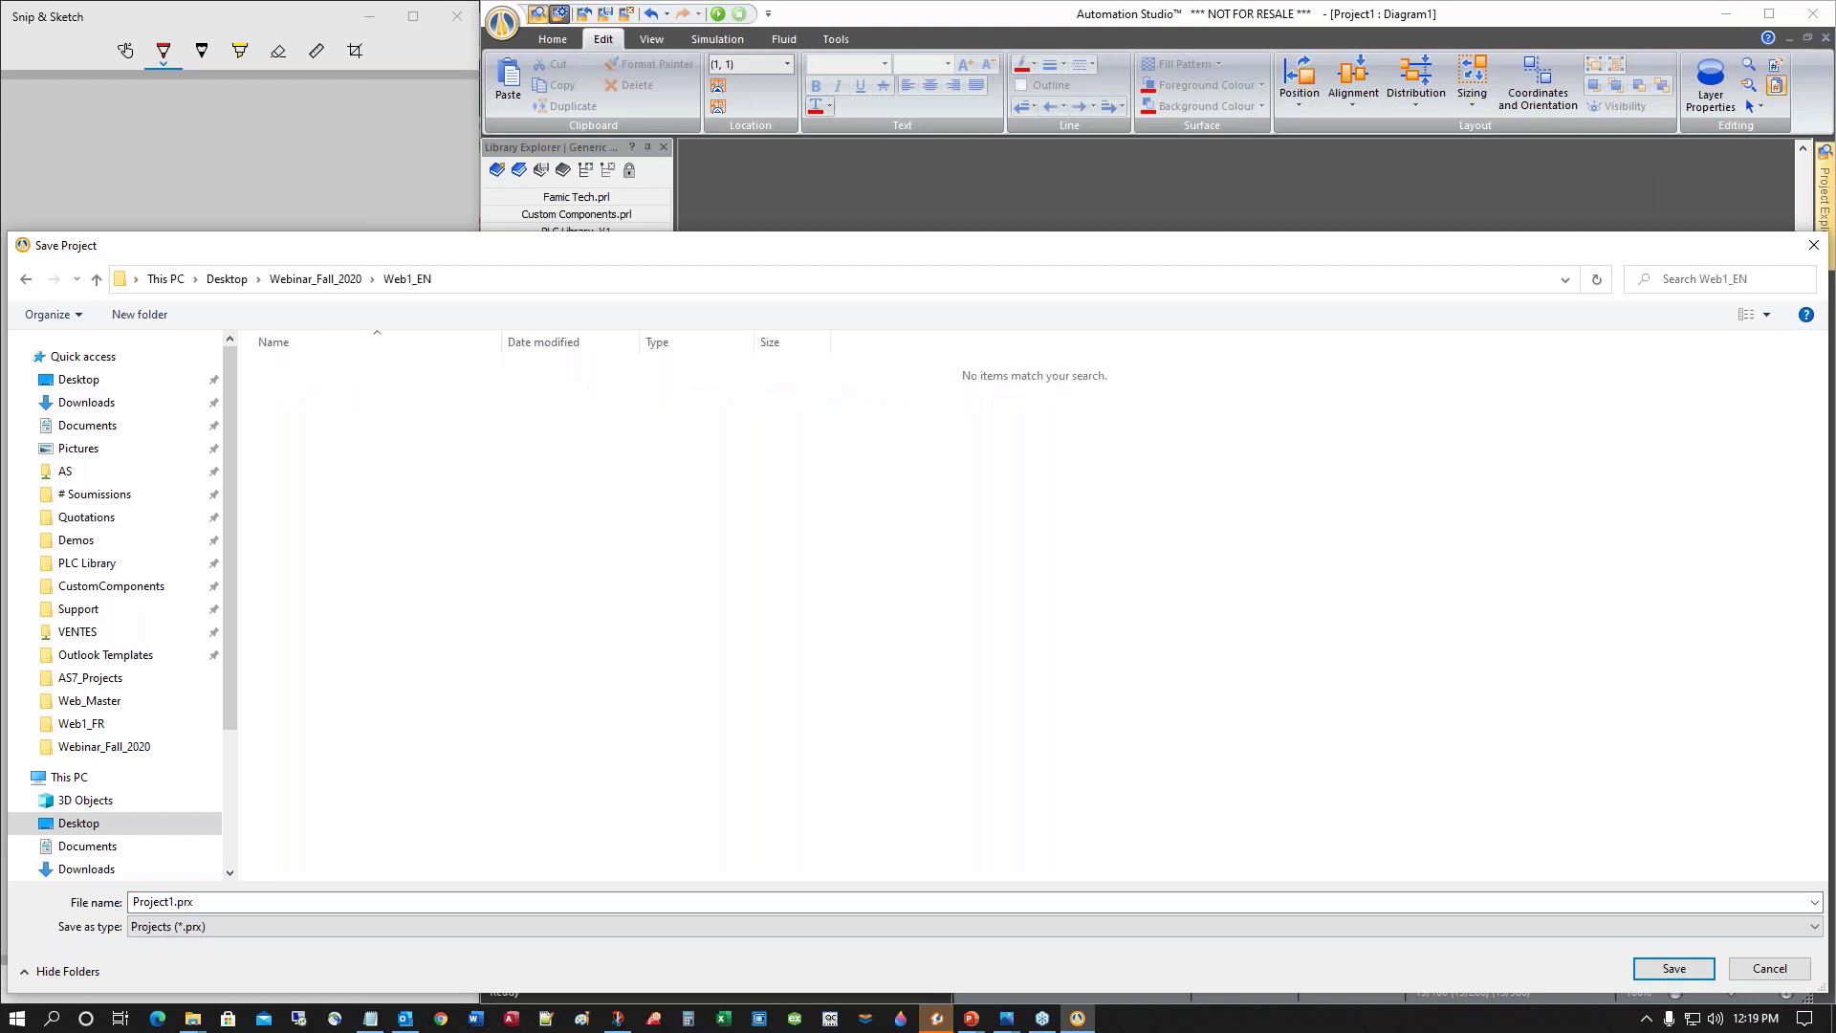
click(173, 899)
click(173, 900)
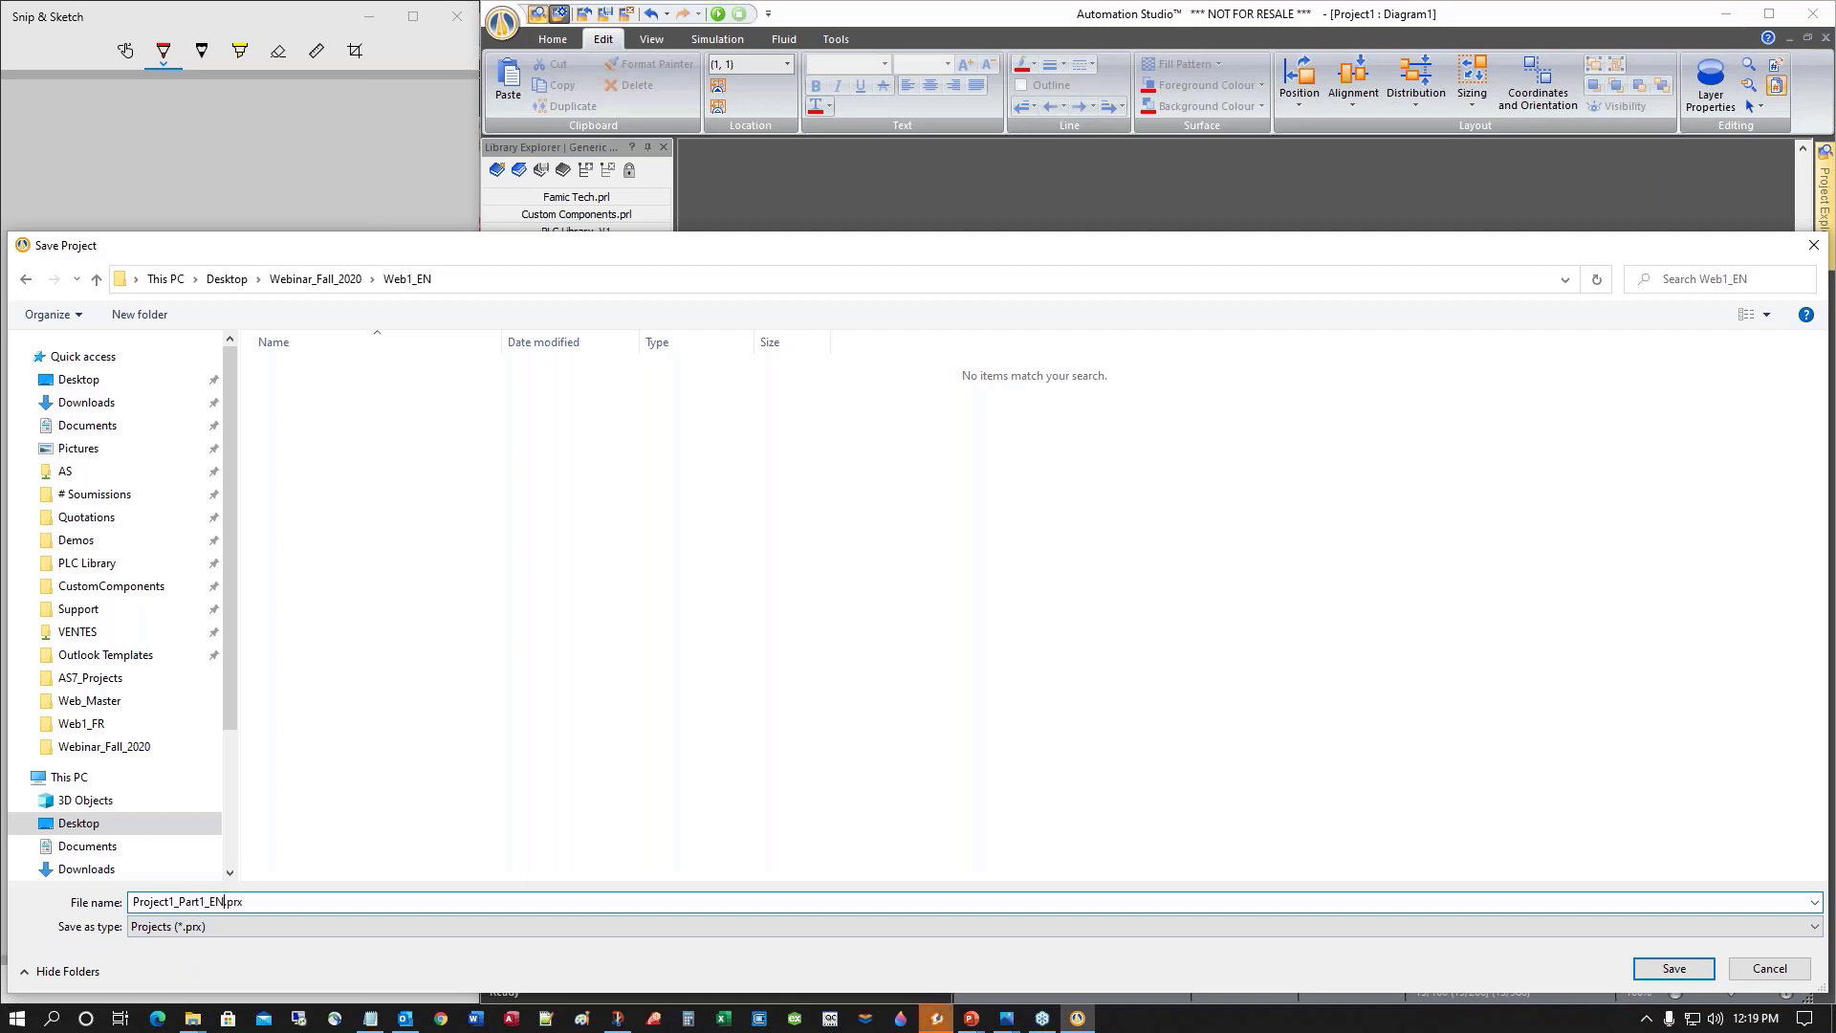
click(1674, 969)
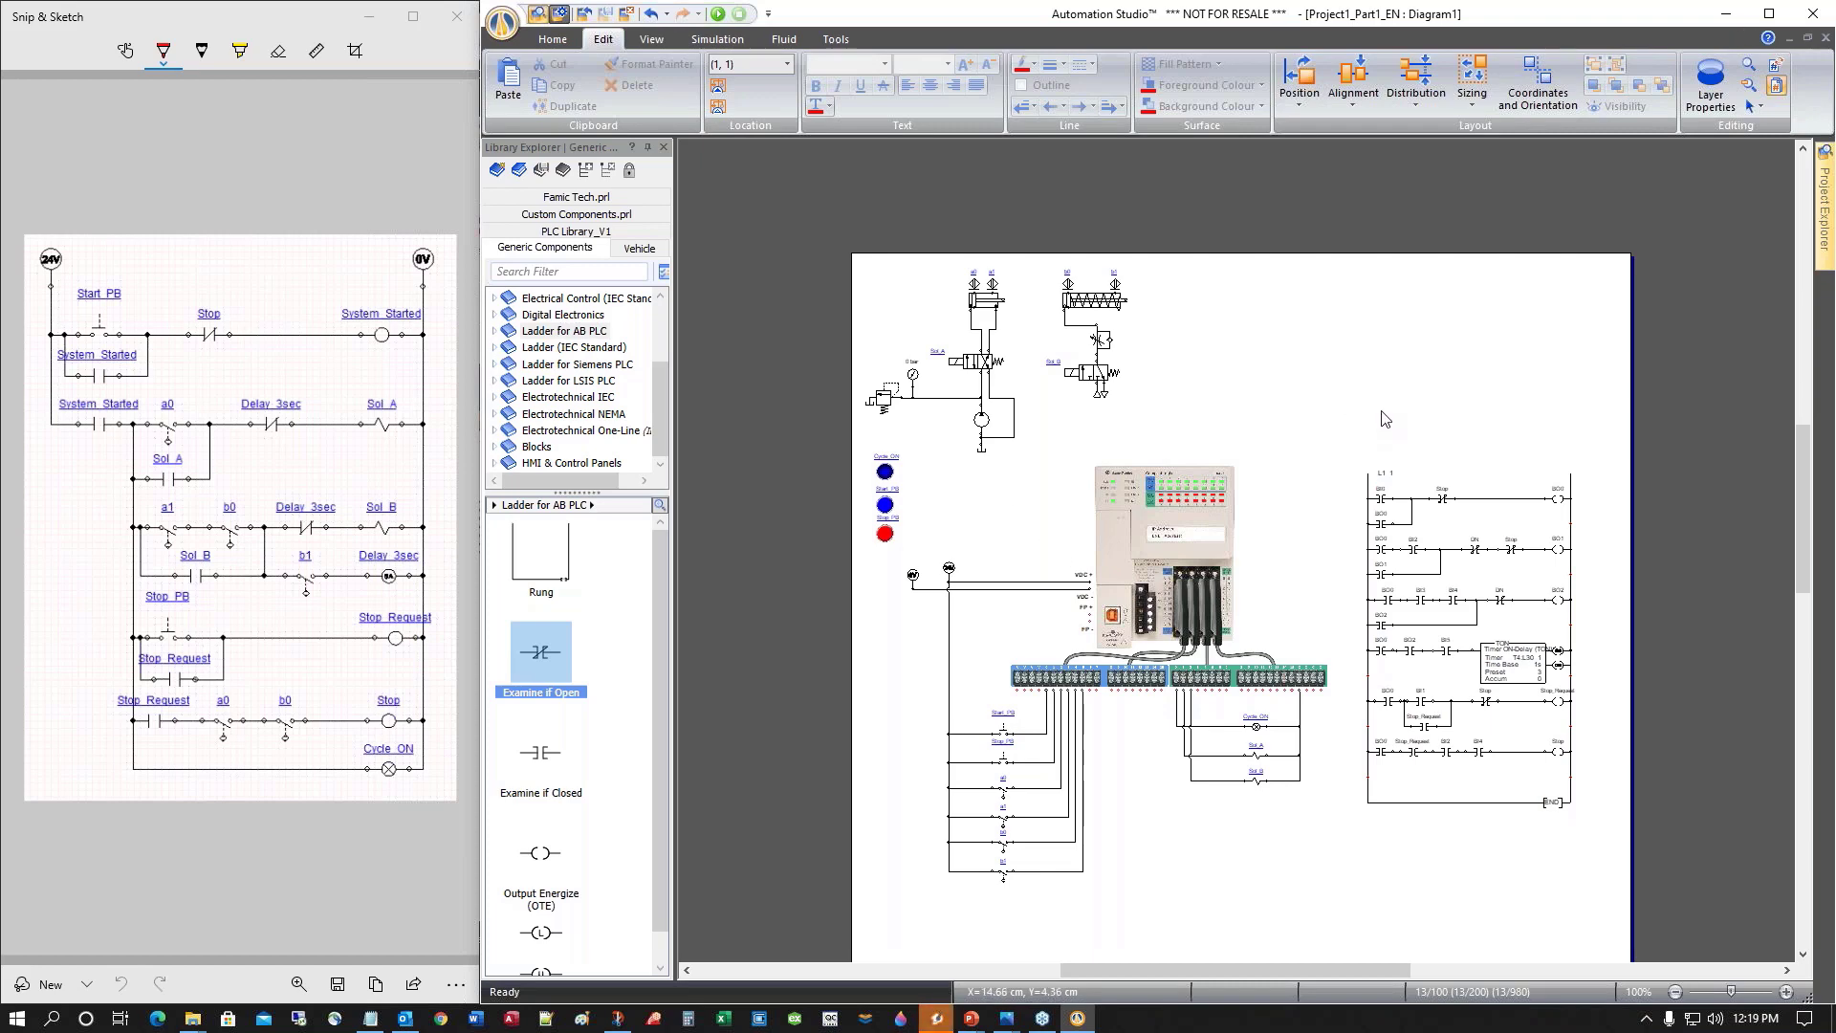
Open the Project1_Final project from the Web_Master folder of Webinar_Fall_2020 and look over its whole diagram page
click(586, 14)
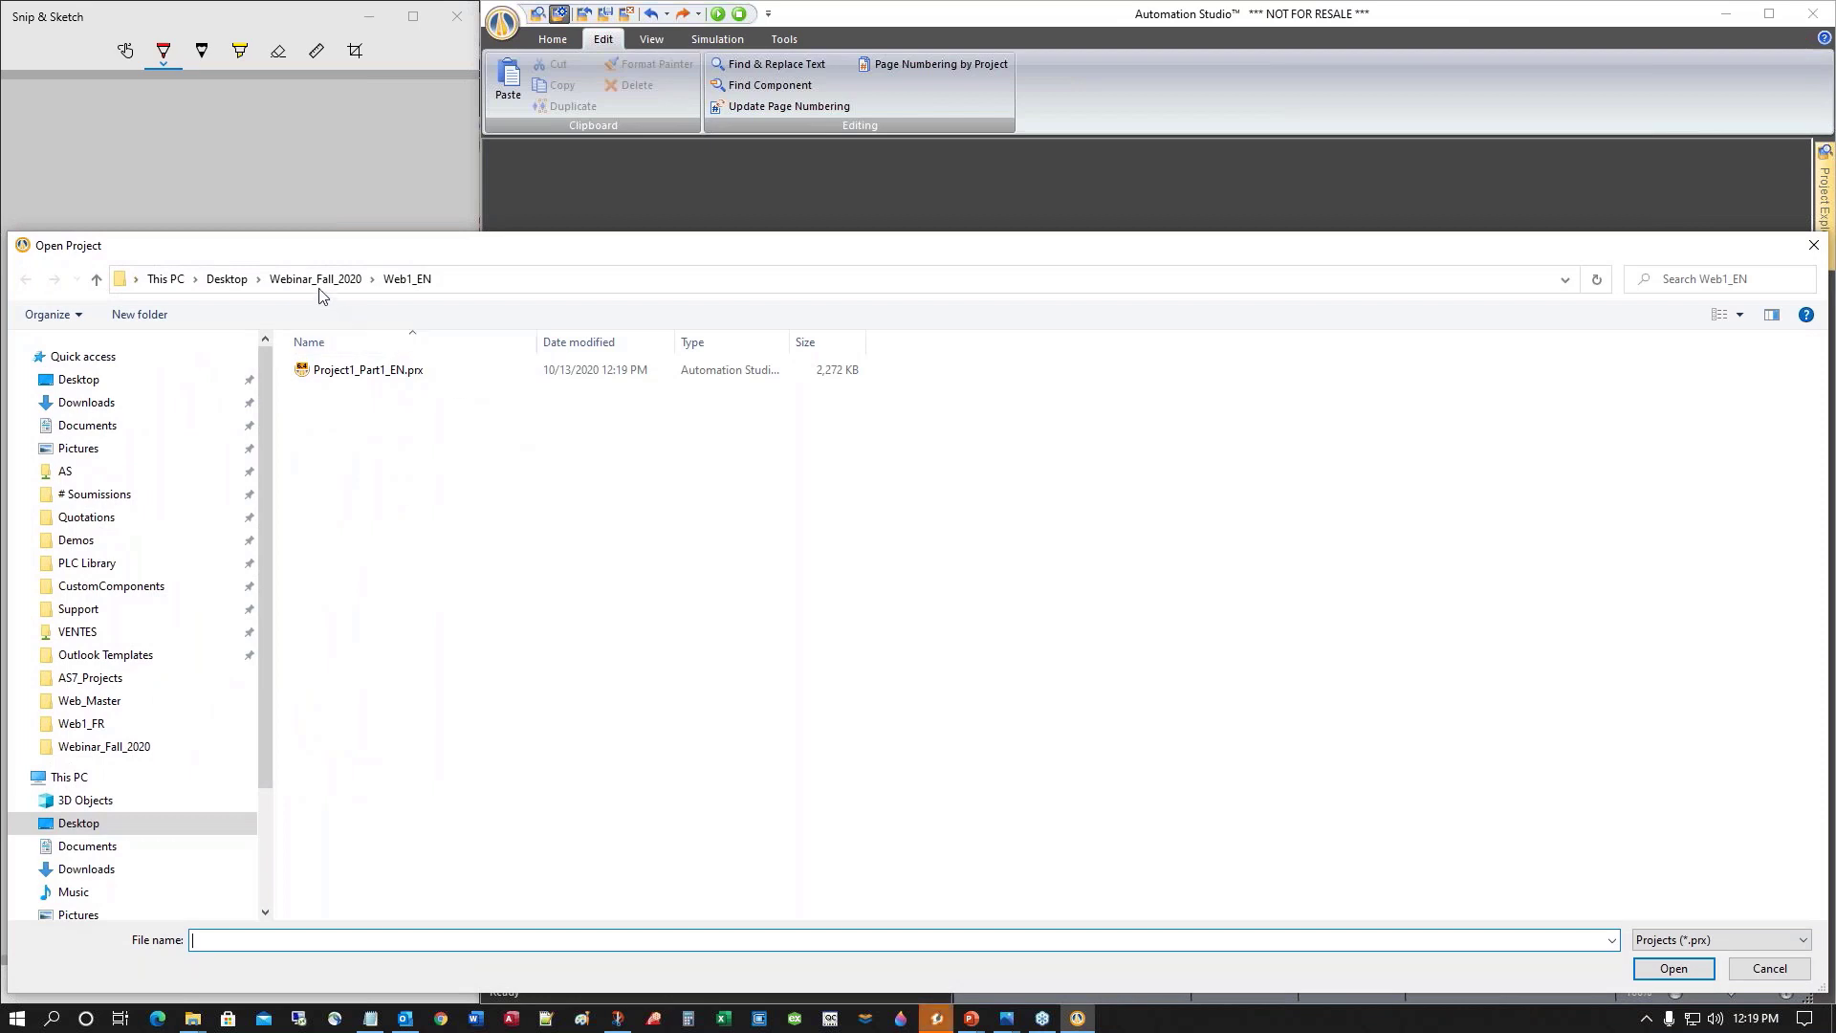
click(315, 278)
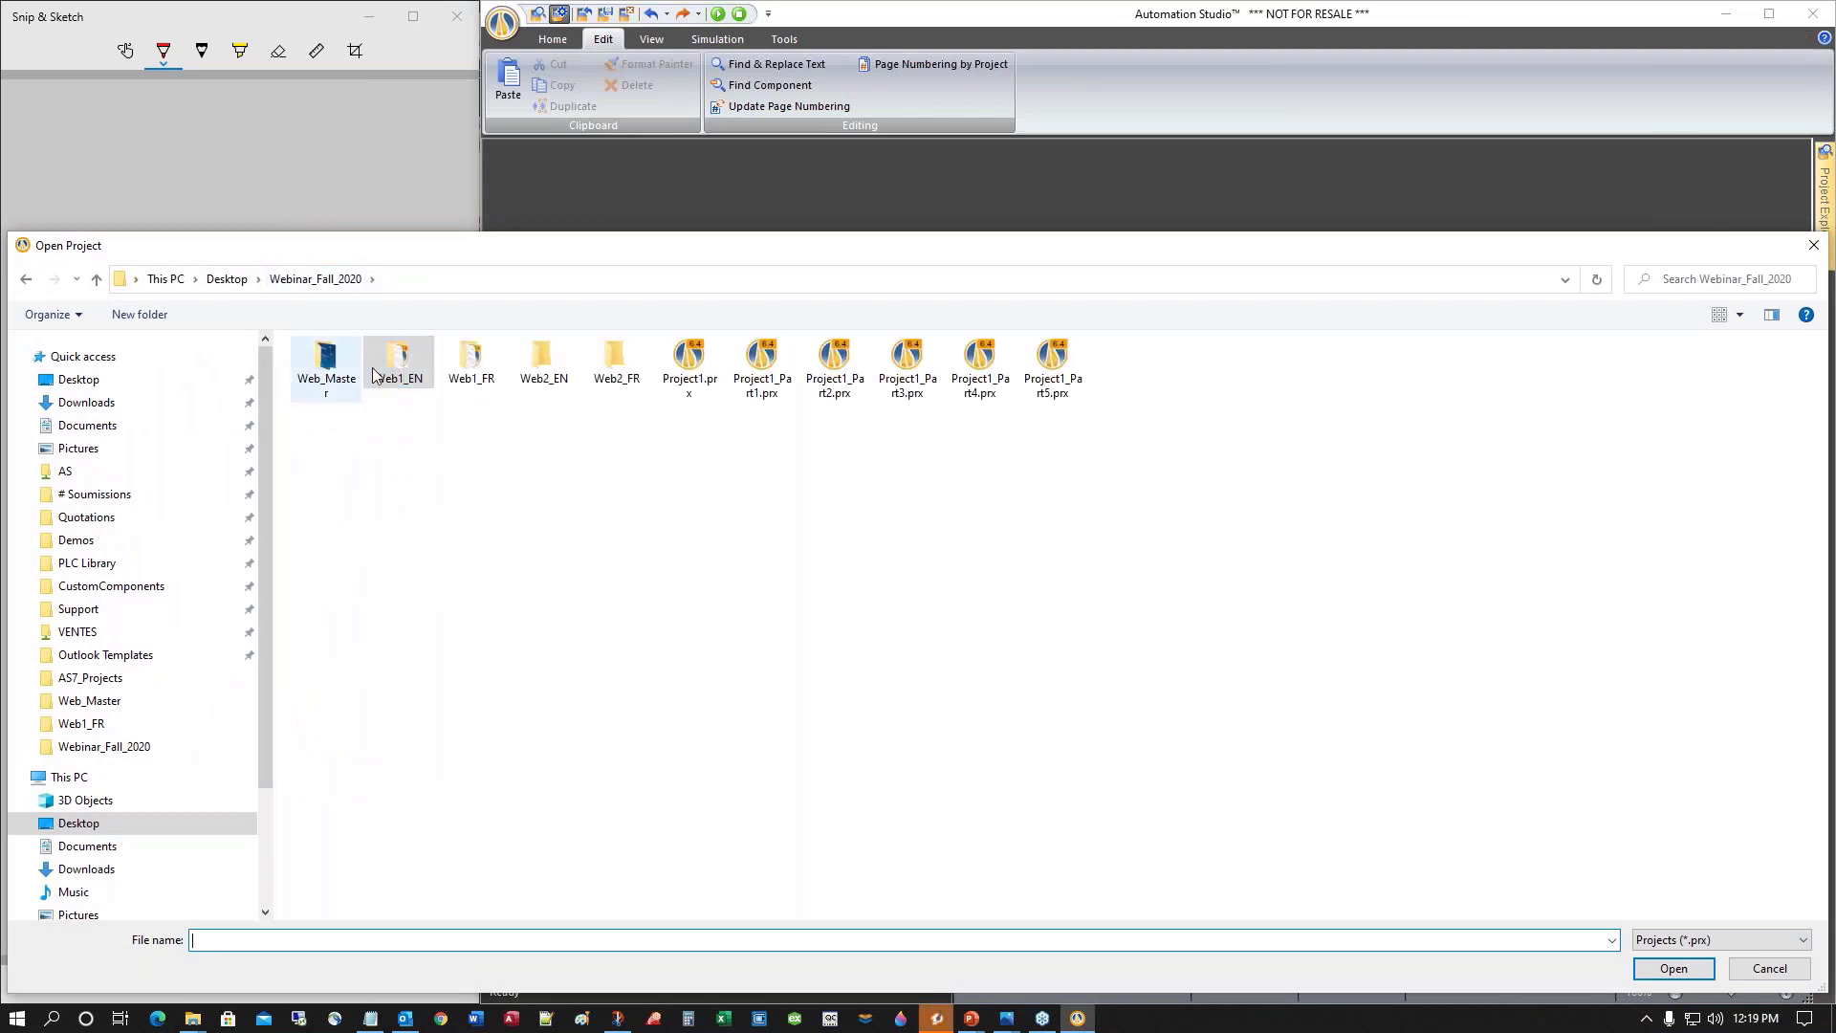
double_click(323, 363)
double_click(324, 371)
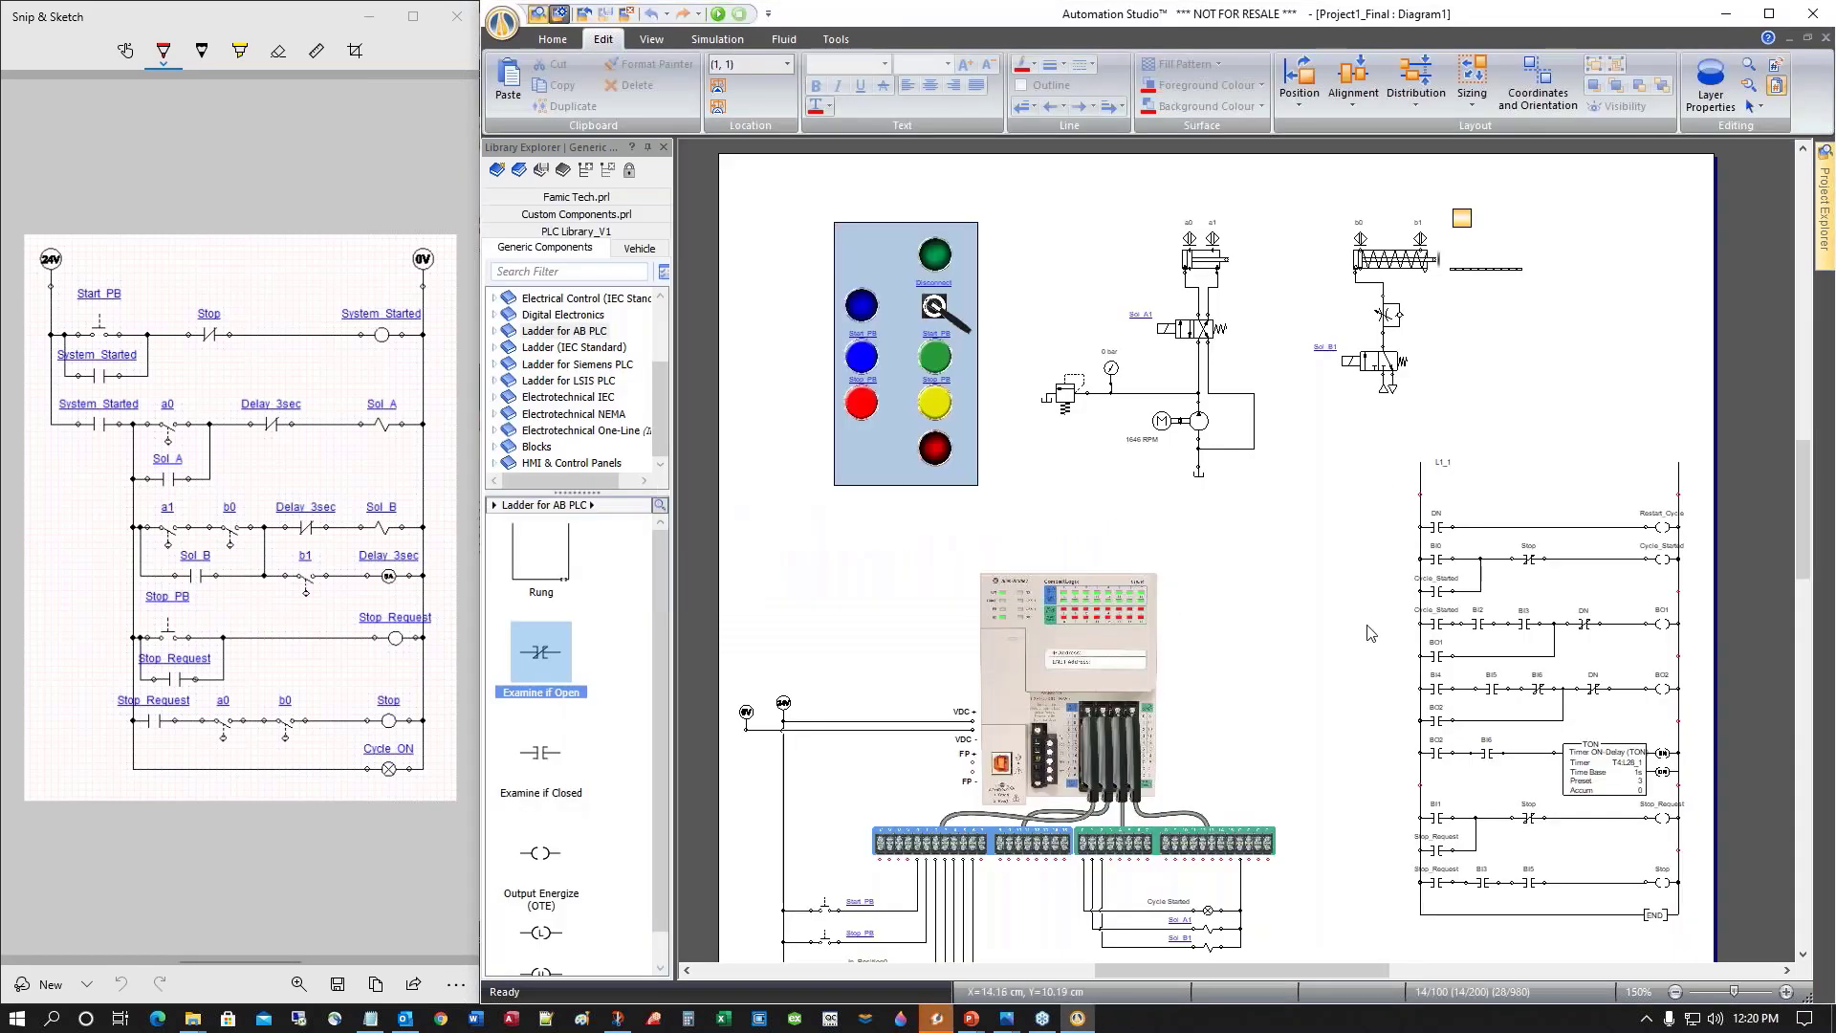
scroll(1363, 623, down, 3)
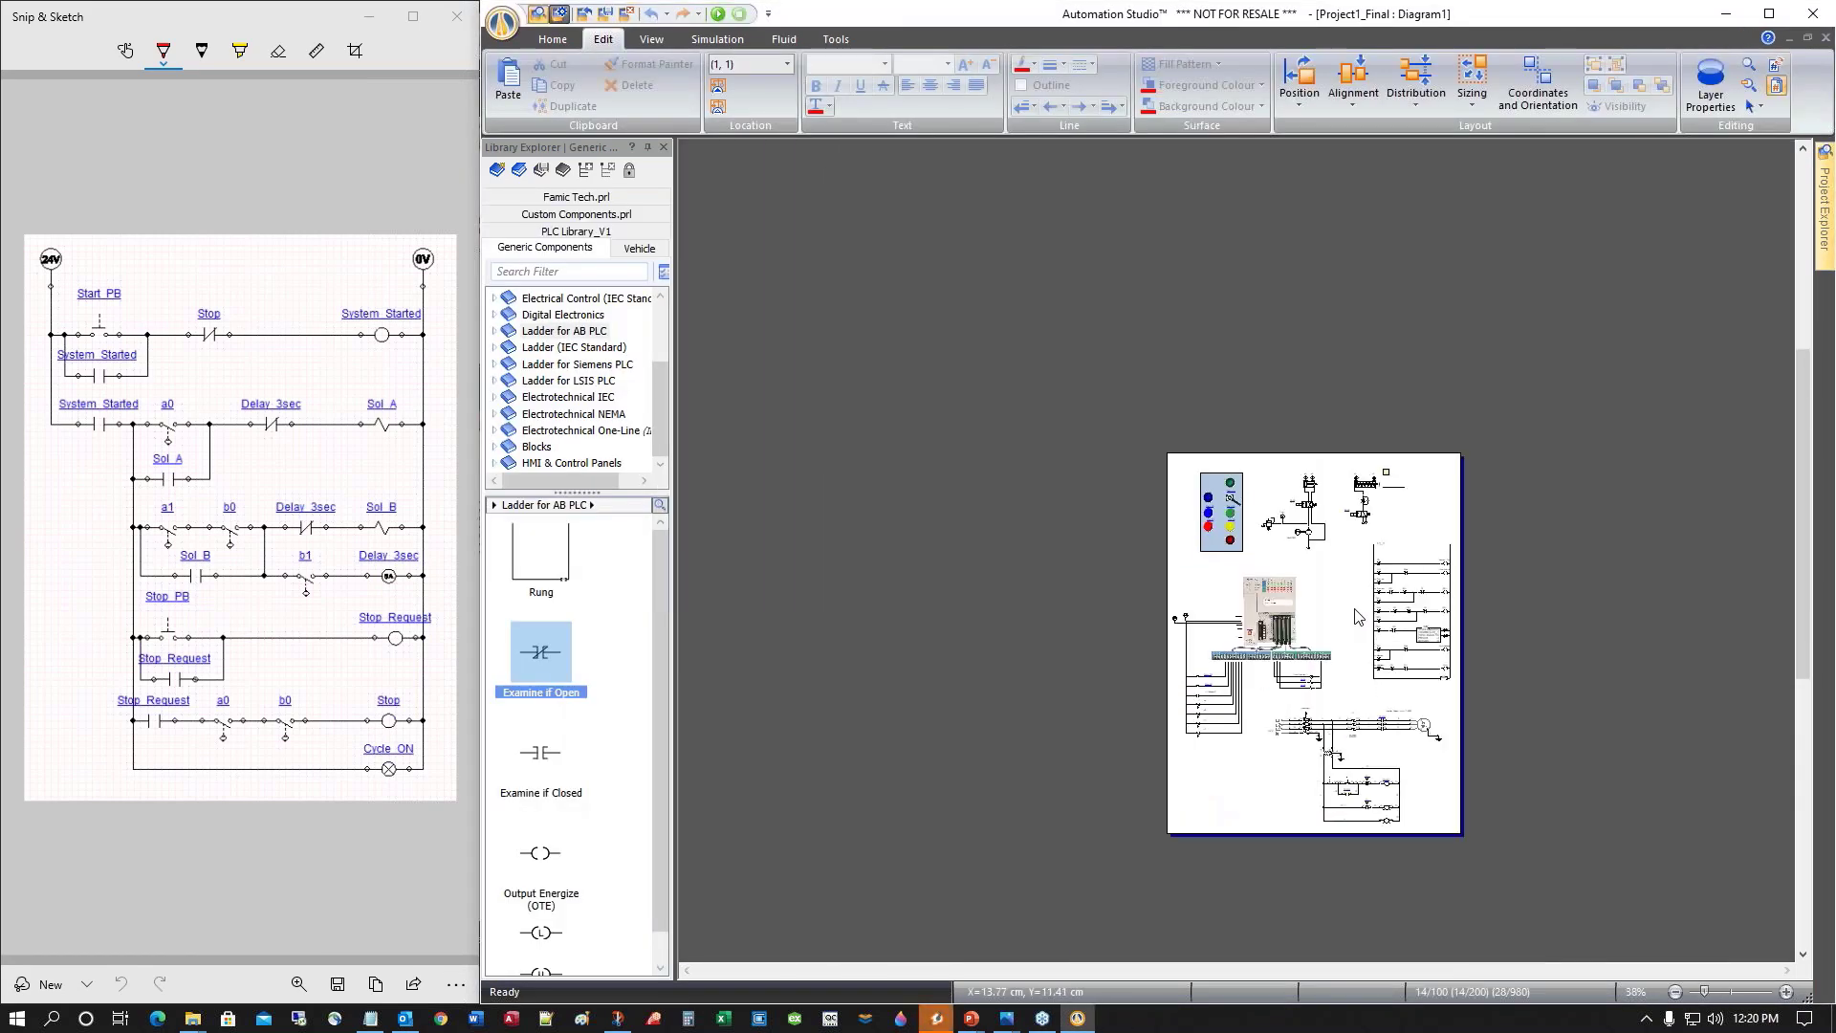
scroll(1358, 616, down, 2)
scroll(1356, 615, up, 1)
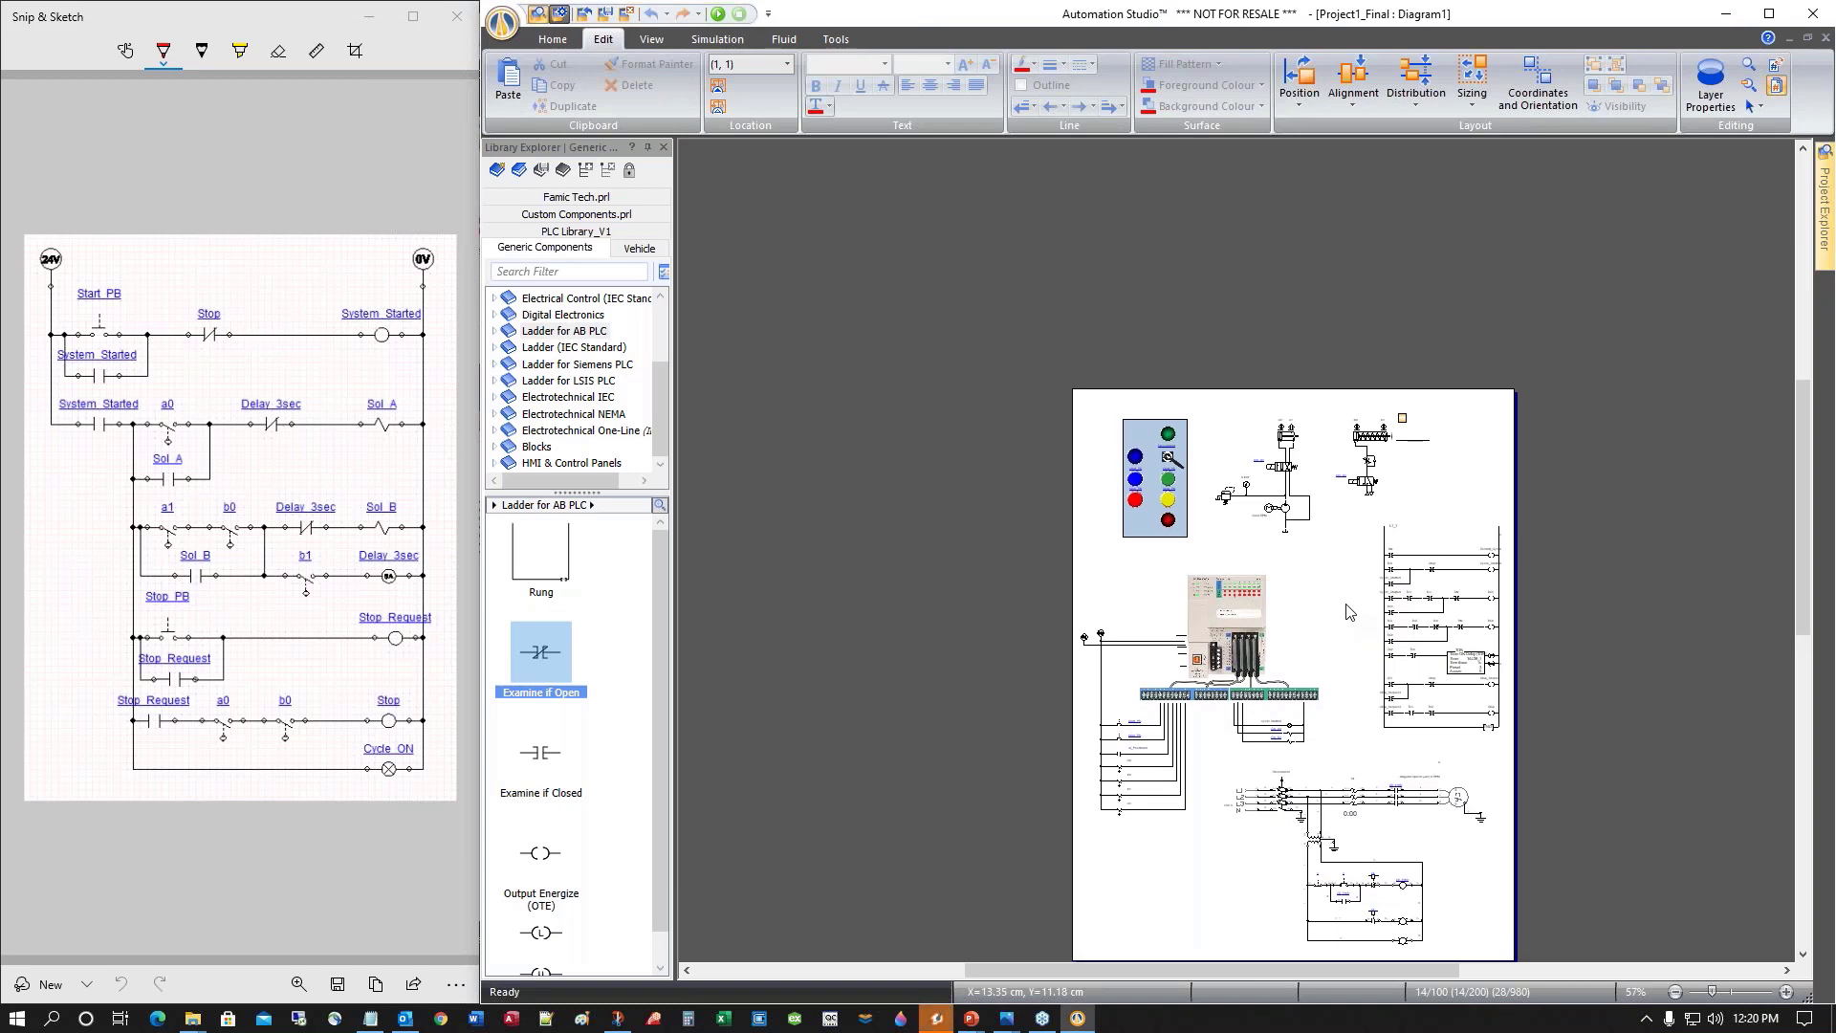
scroll(1356, 615, down, 2)
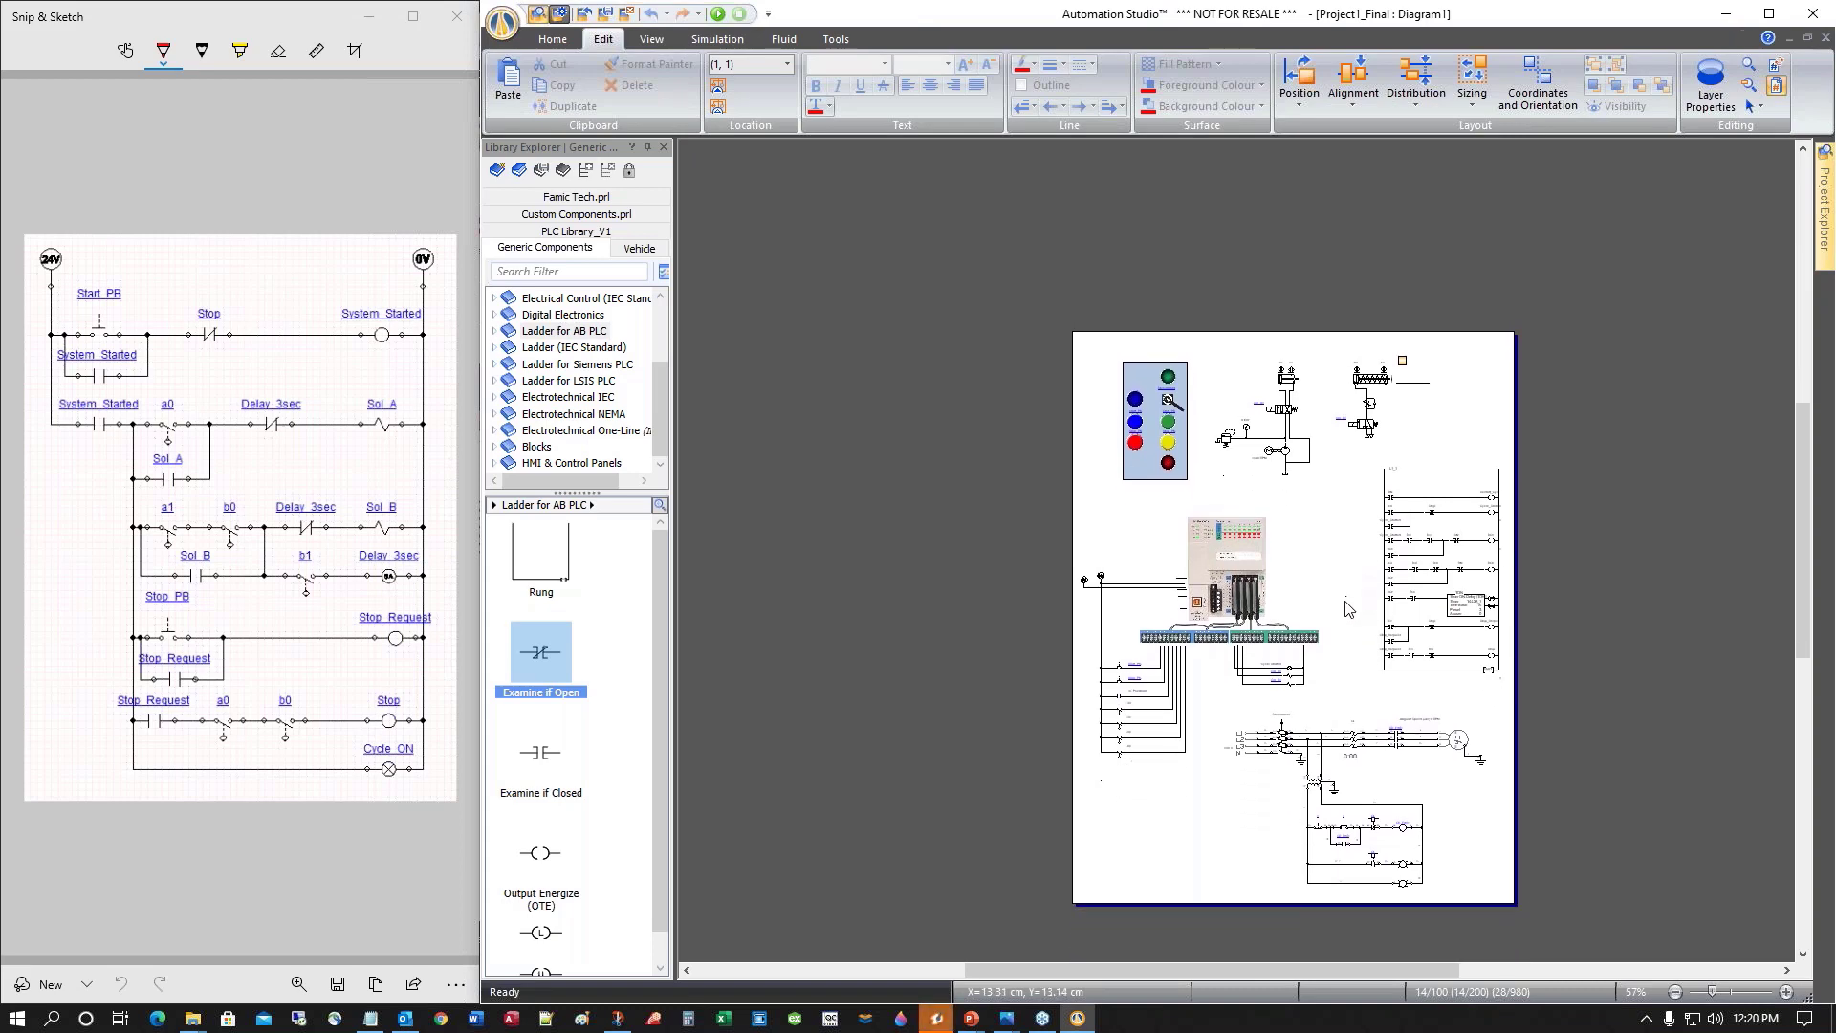
Run the simulation of Project1_Final and switch on the motor circuit's disconnect from the operator panel
click(717, 15)
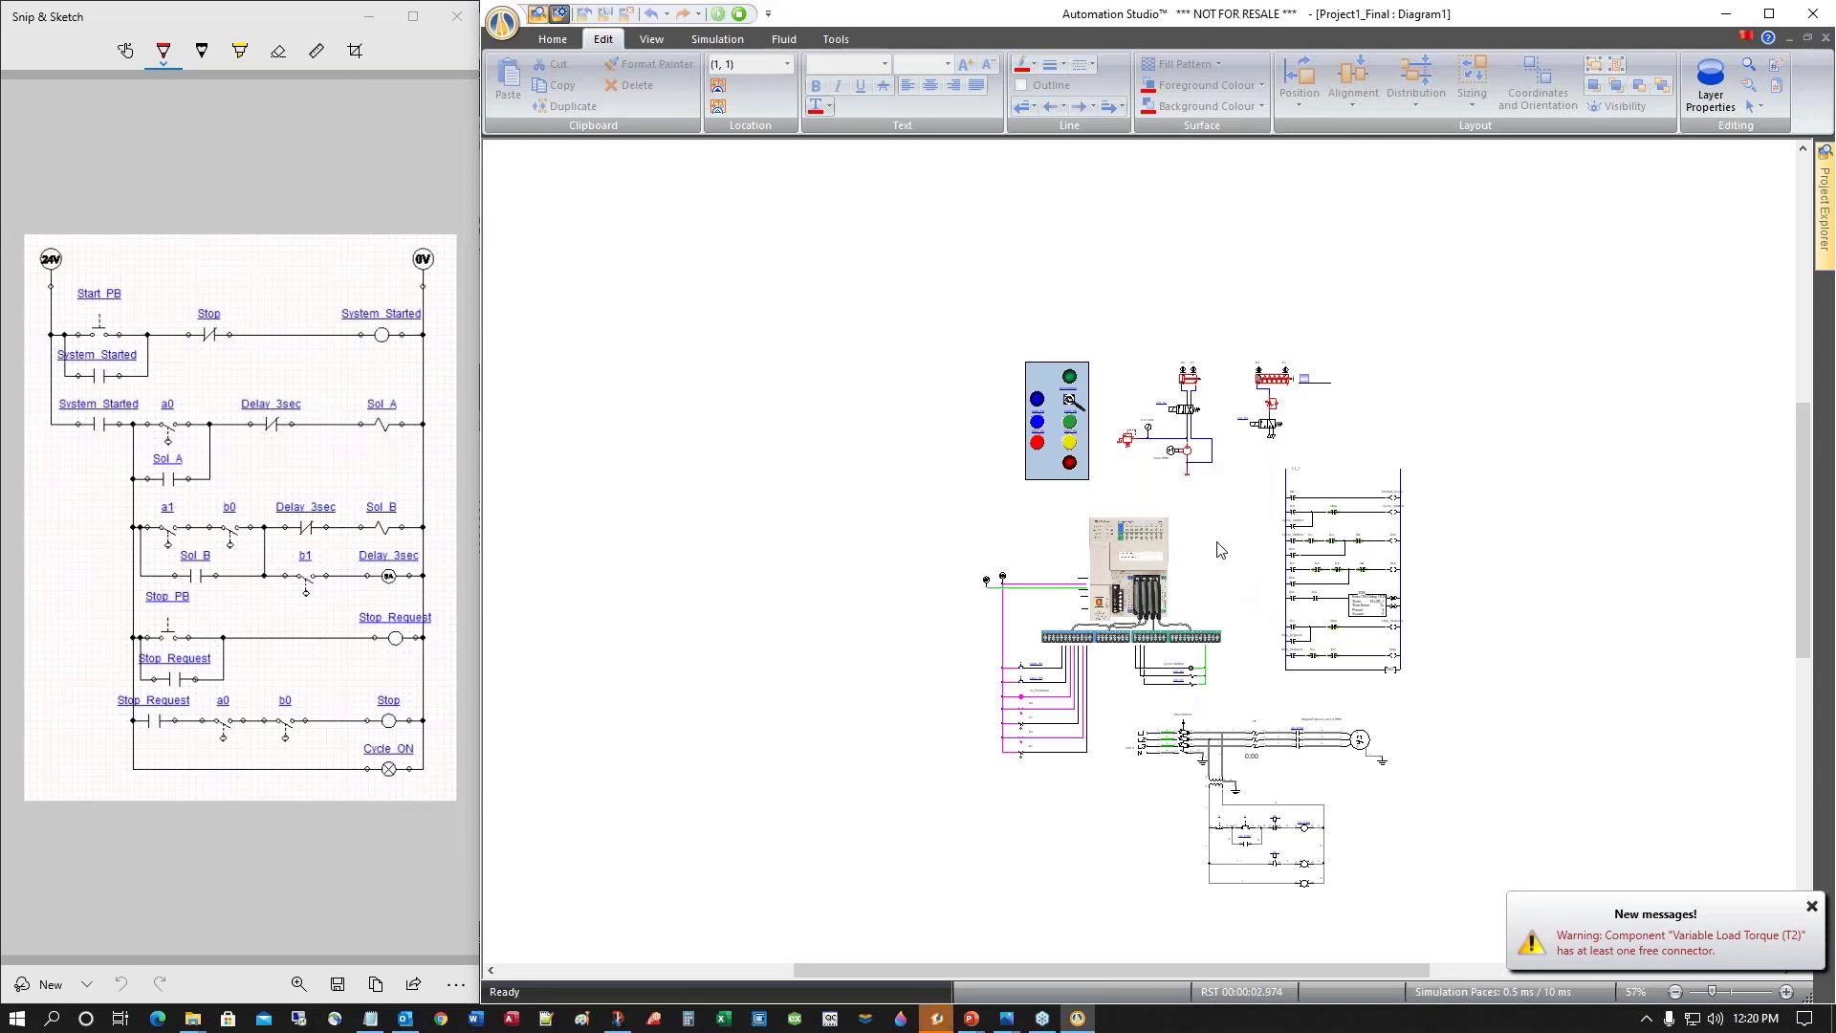
scroll(1219, 550, up, 3)
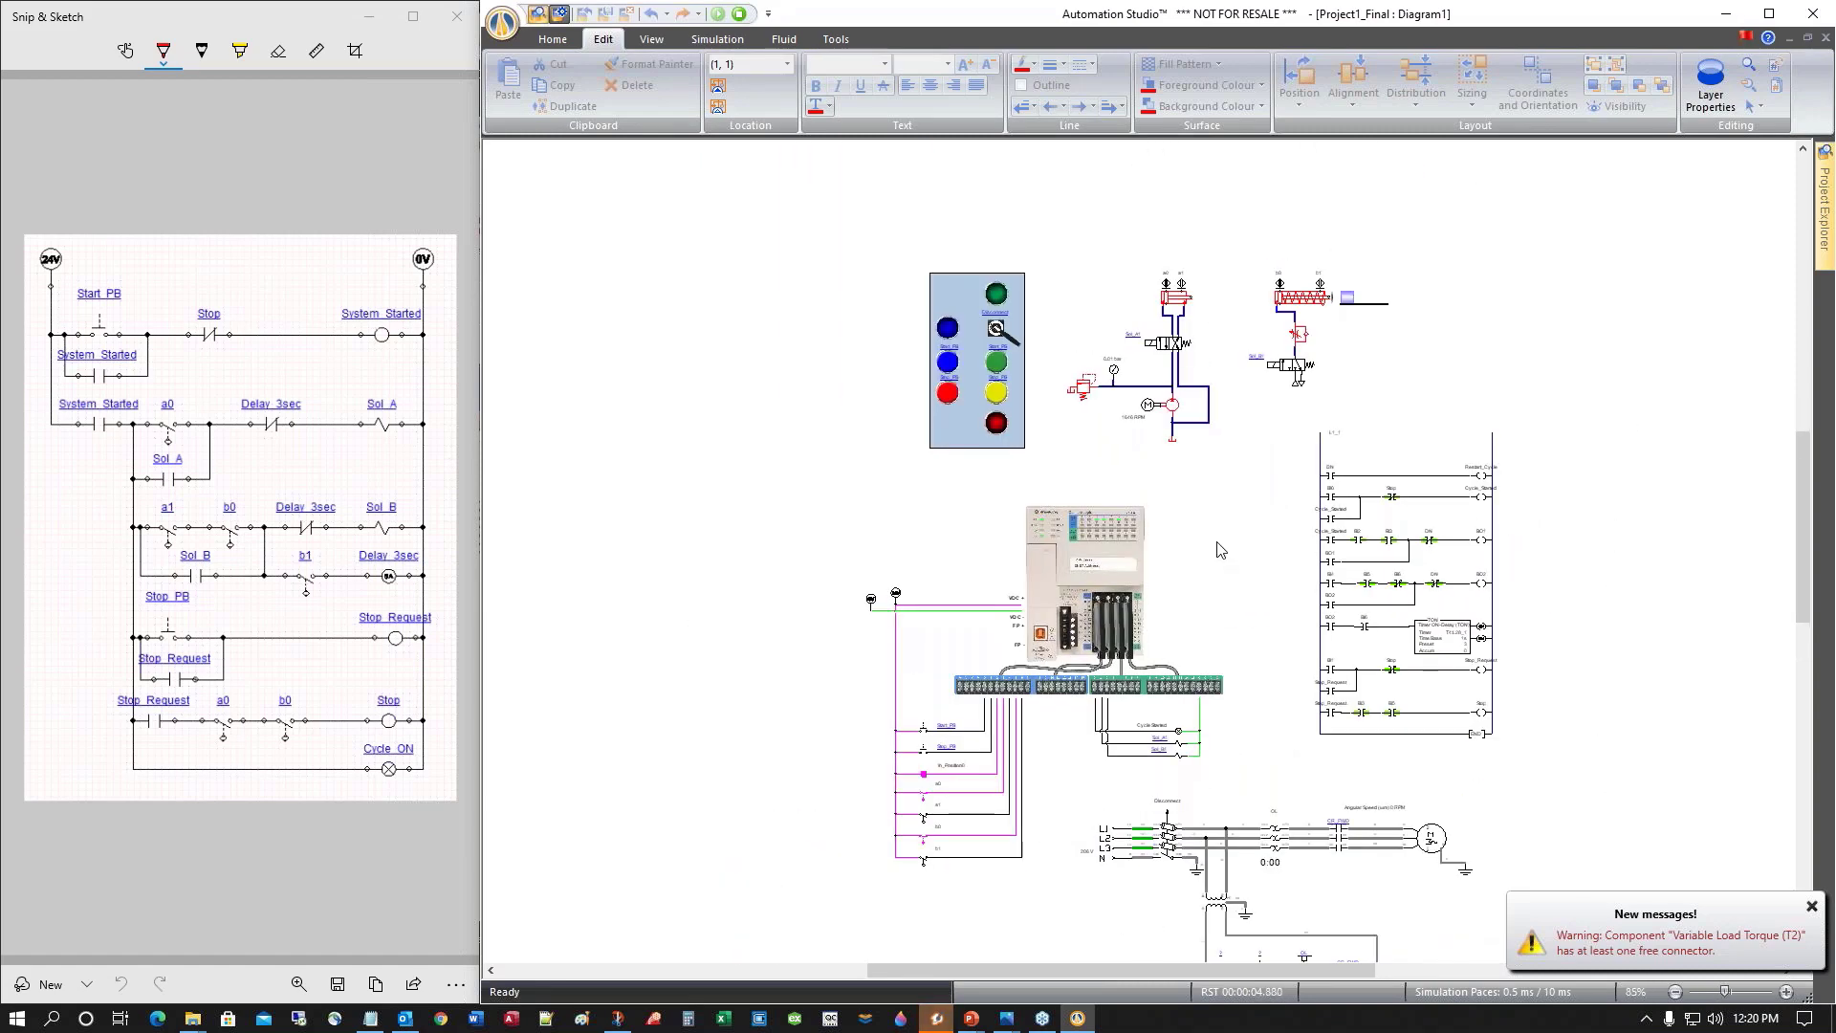
scroll(1219, 550, down, 3)
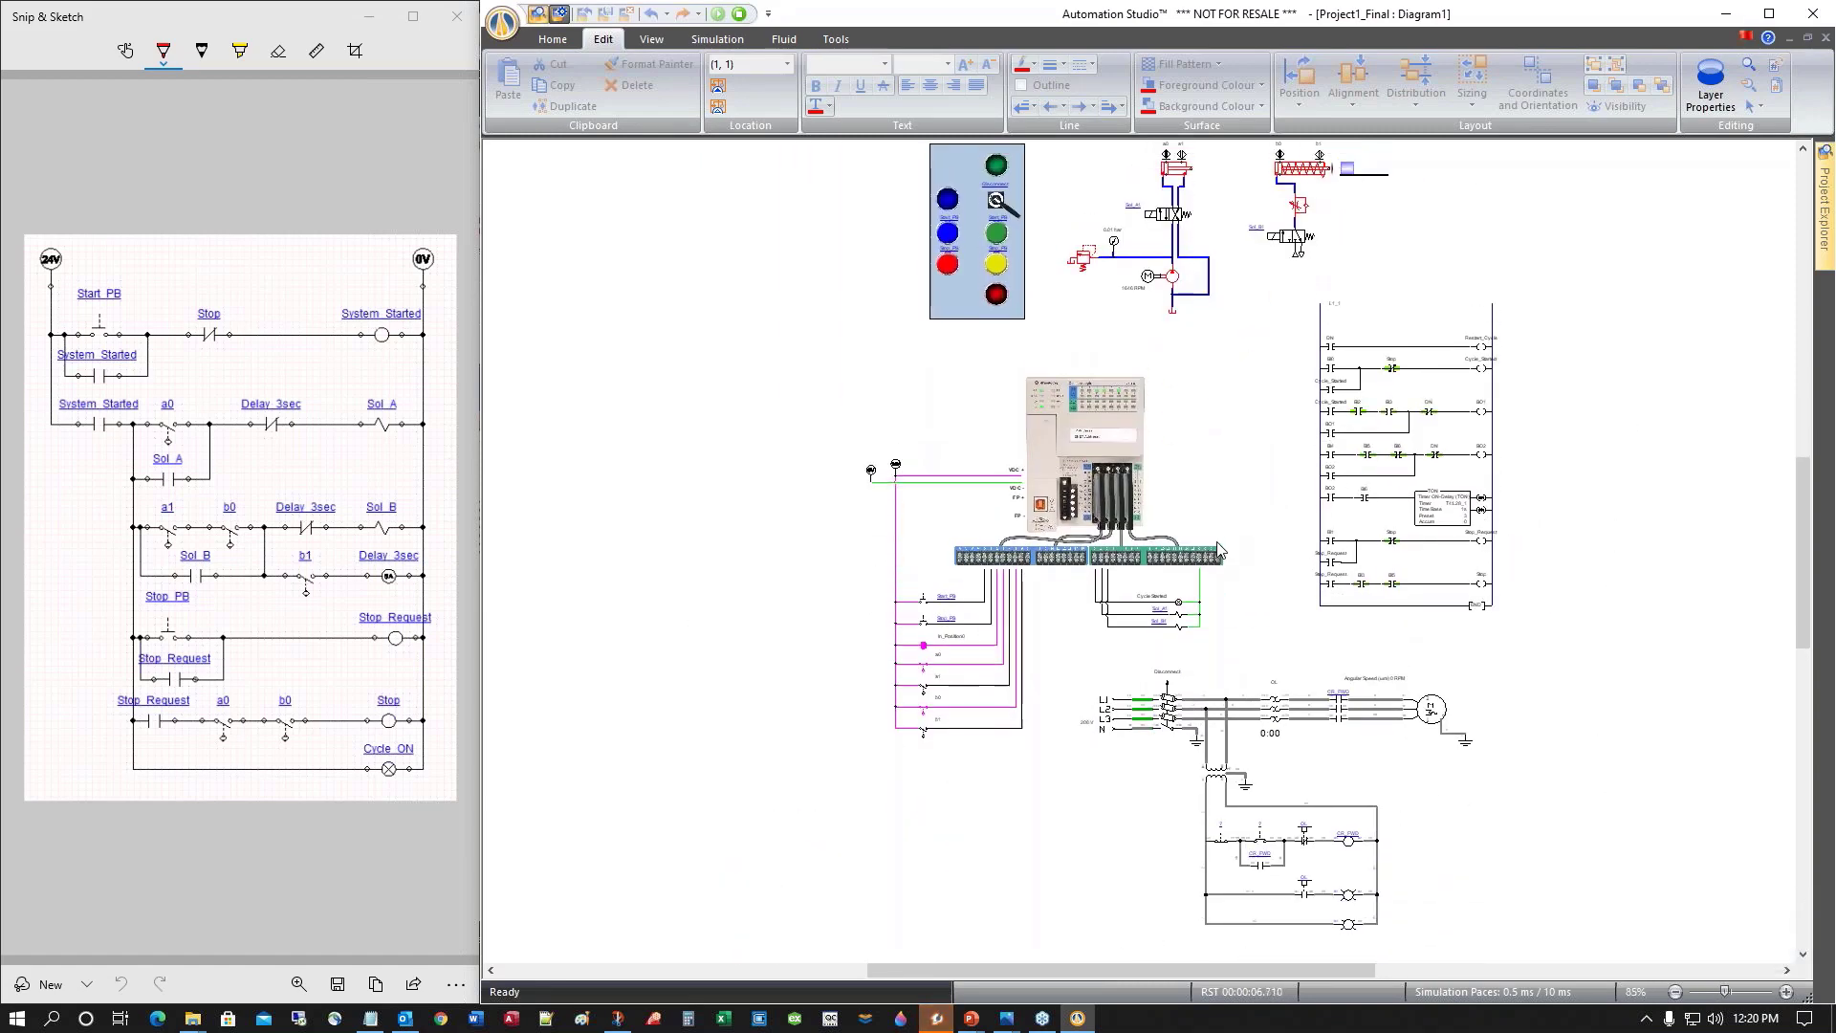
scroll(1219, 550, up, 1)
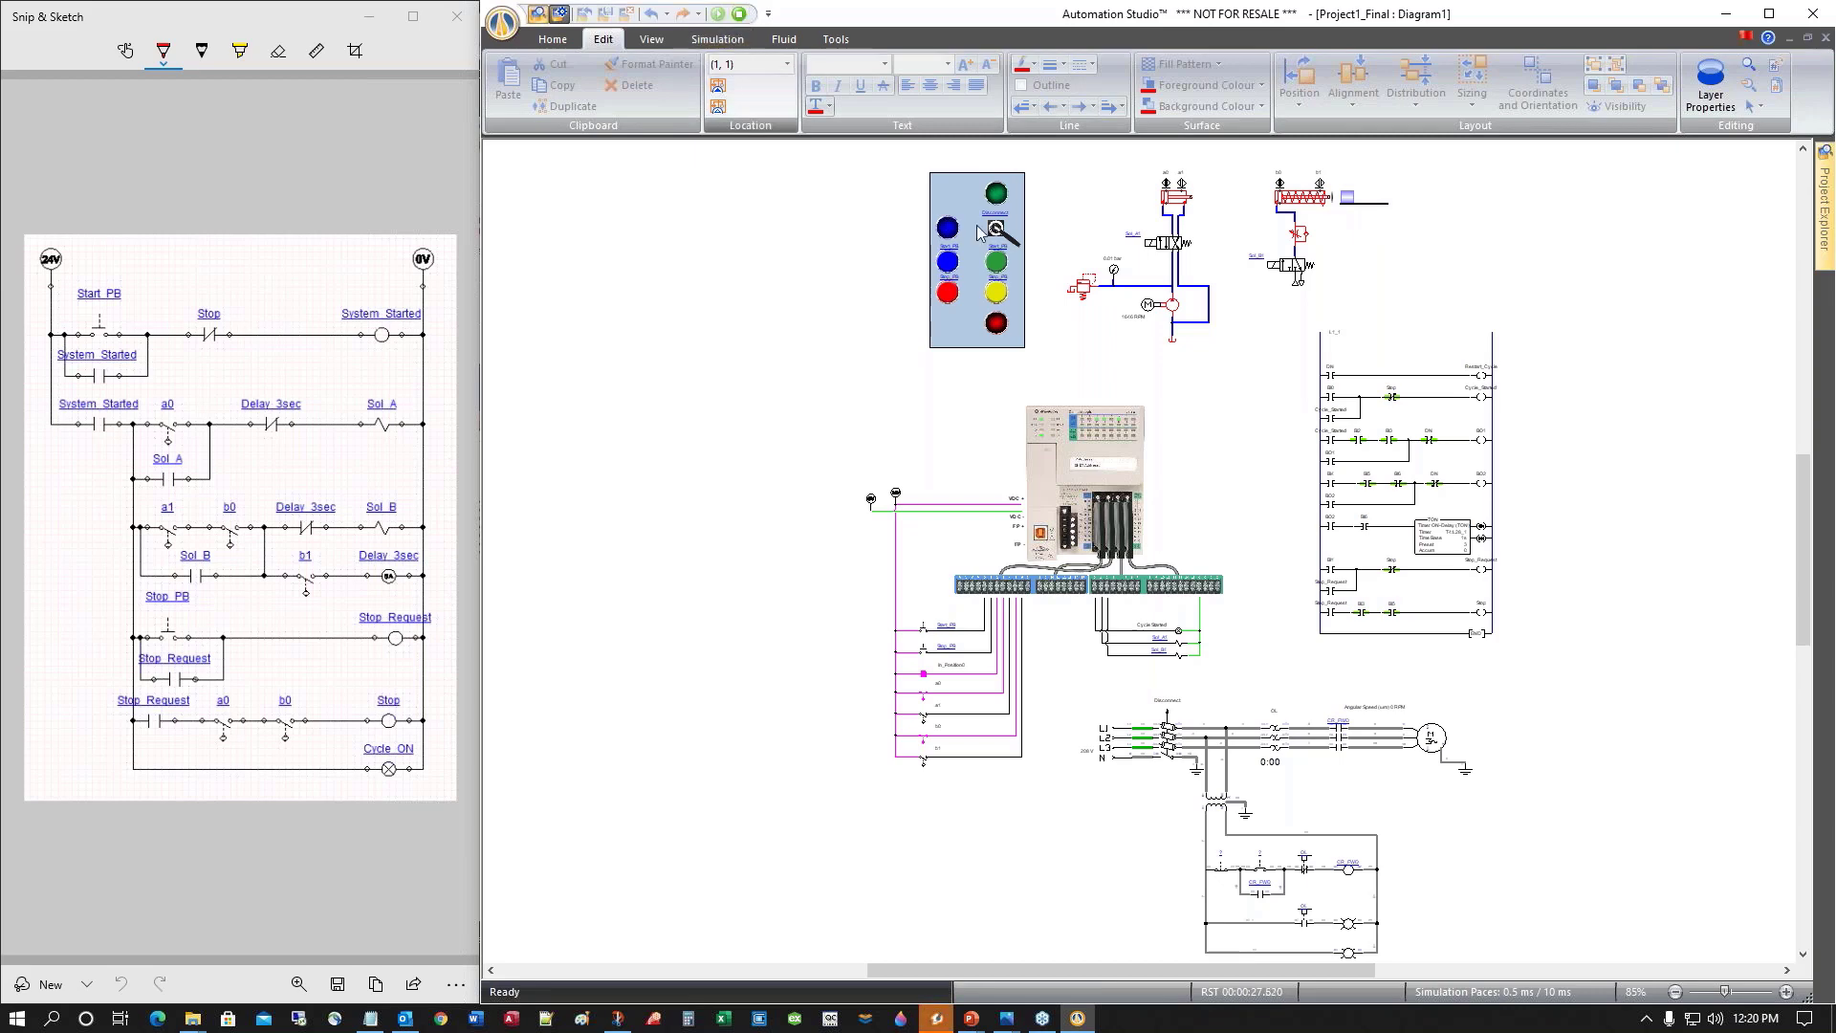
click(1010, 243)
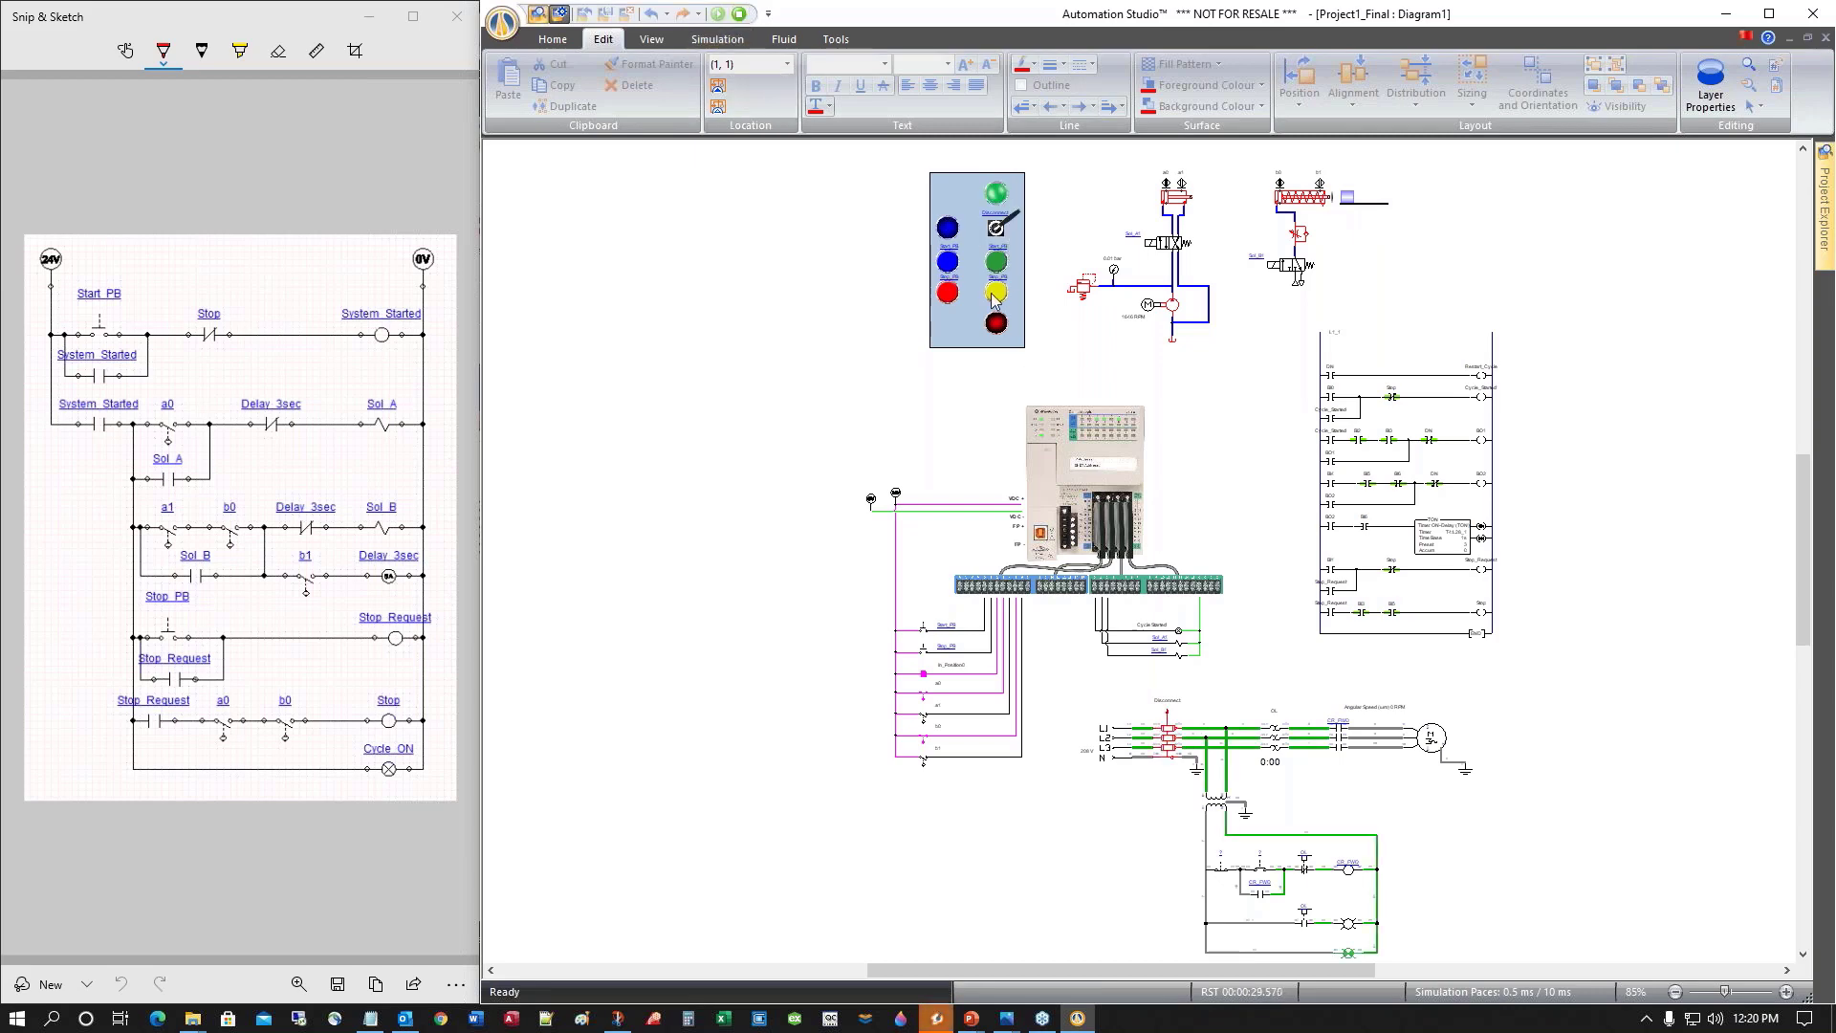
Start the pump motor with the green pushbutton and the cylinder cycle with the blue pushbutton on the operator panel
click(998, 270)
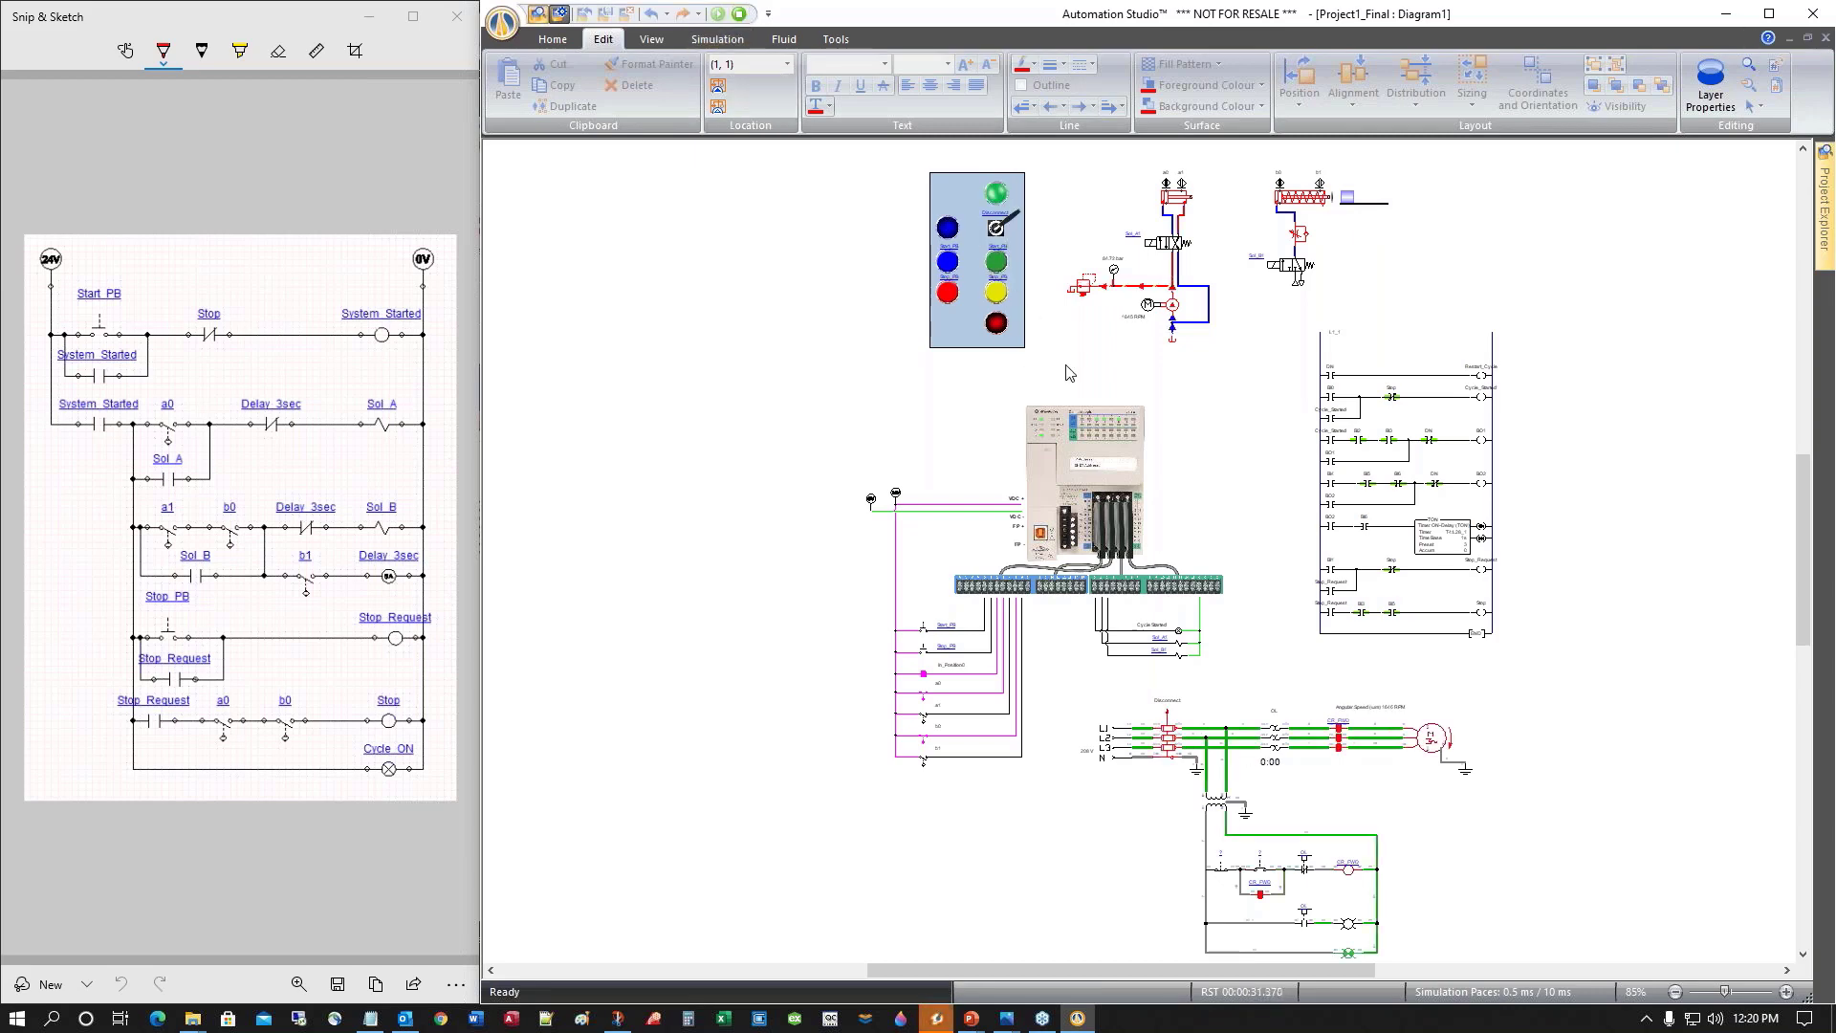
click(947, 264)
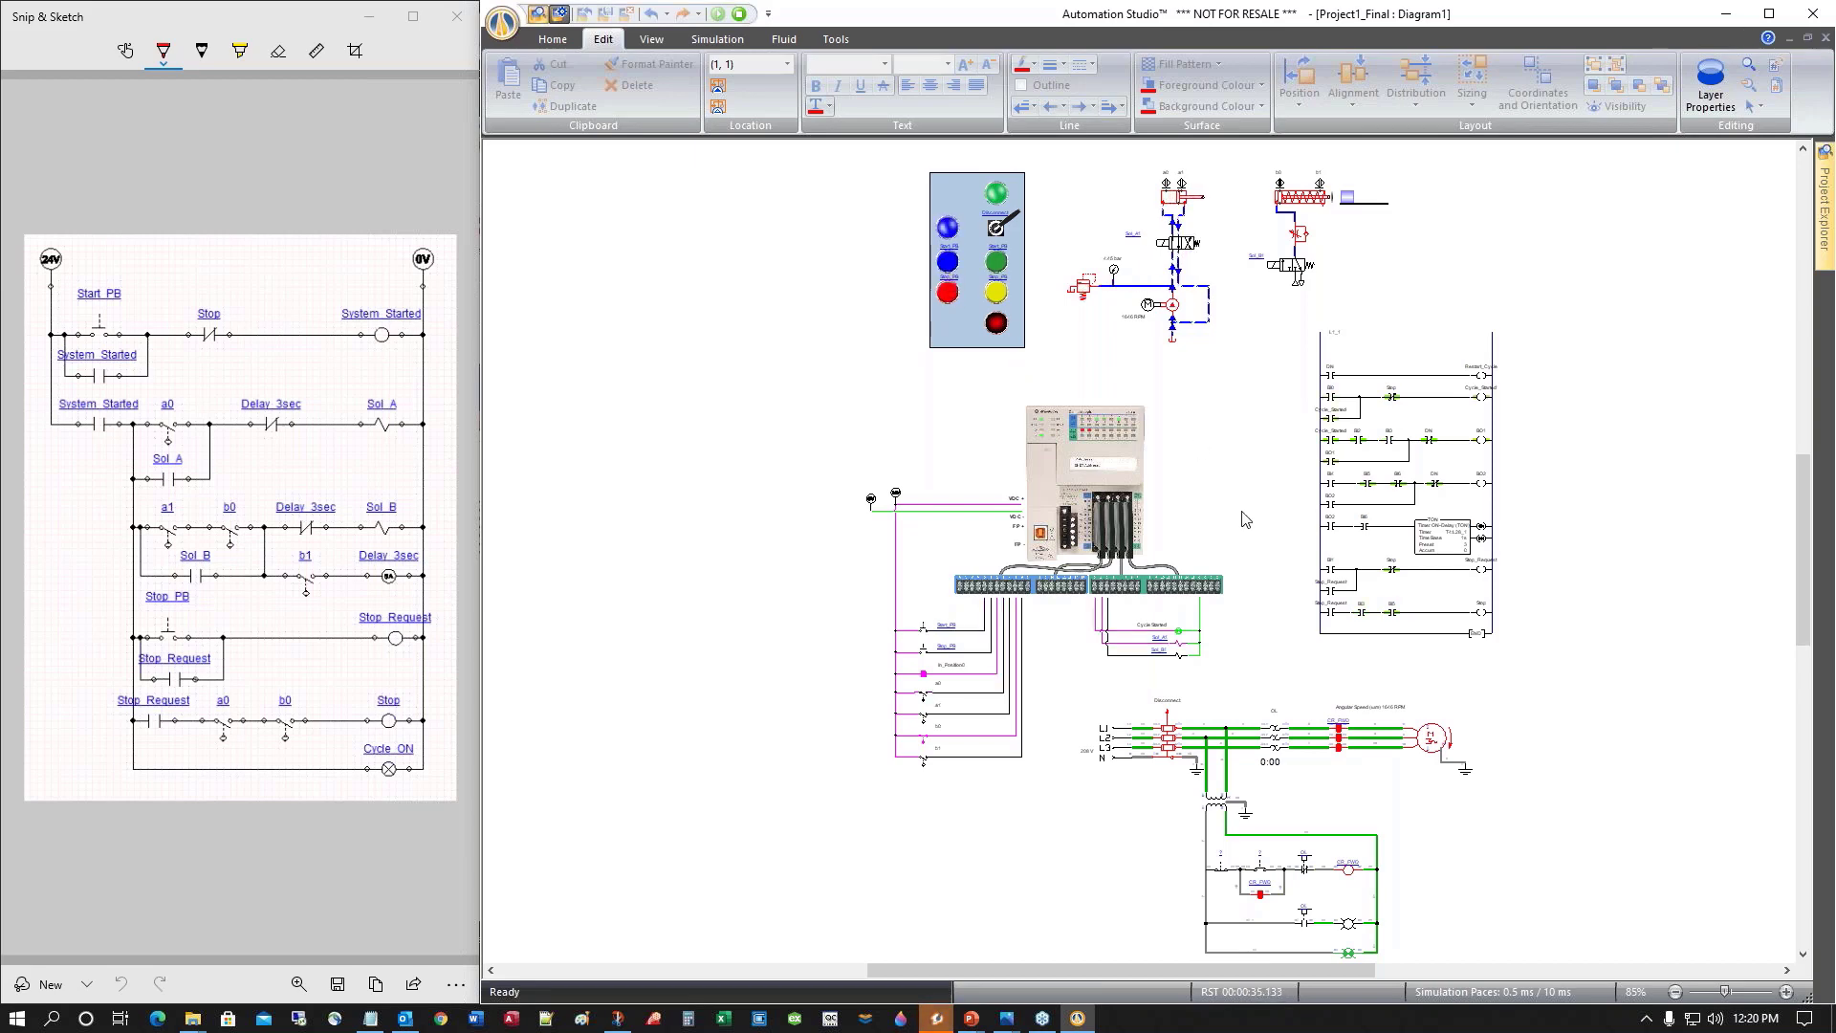